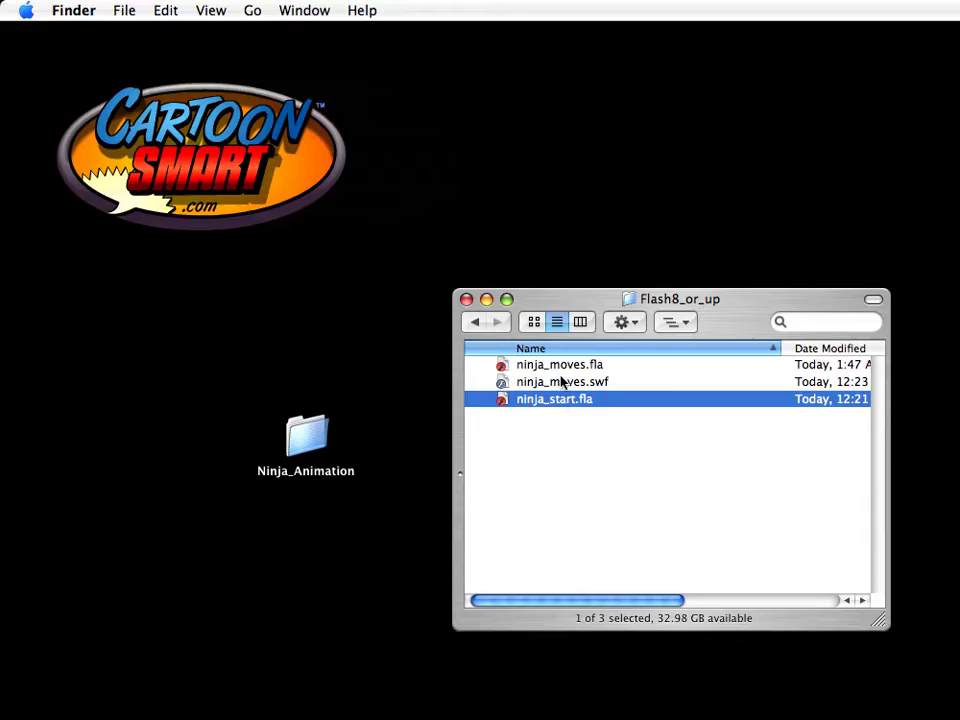
Step: Open ninja_moves.fla and display the Background layer as outlines at frame 94
click(563, 367)
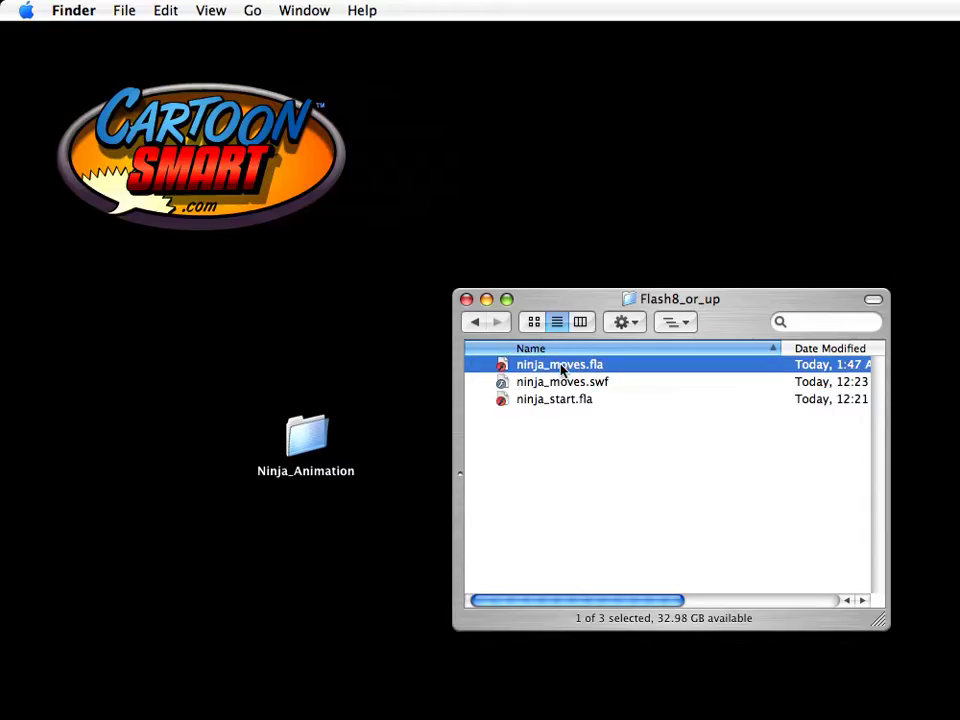
double_click(563, 367)
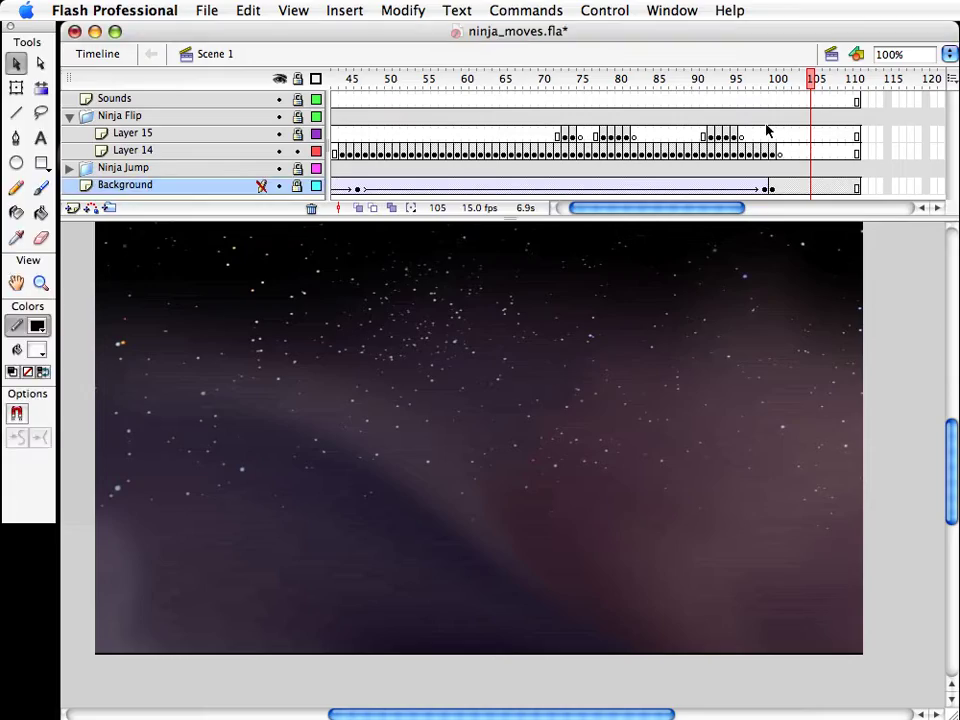
click(643, 79)
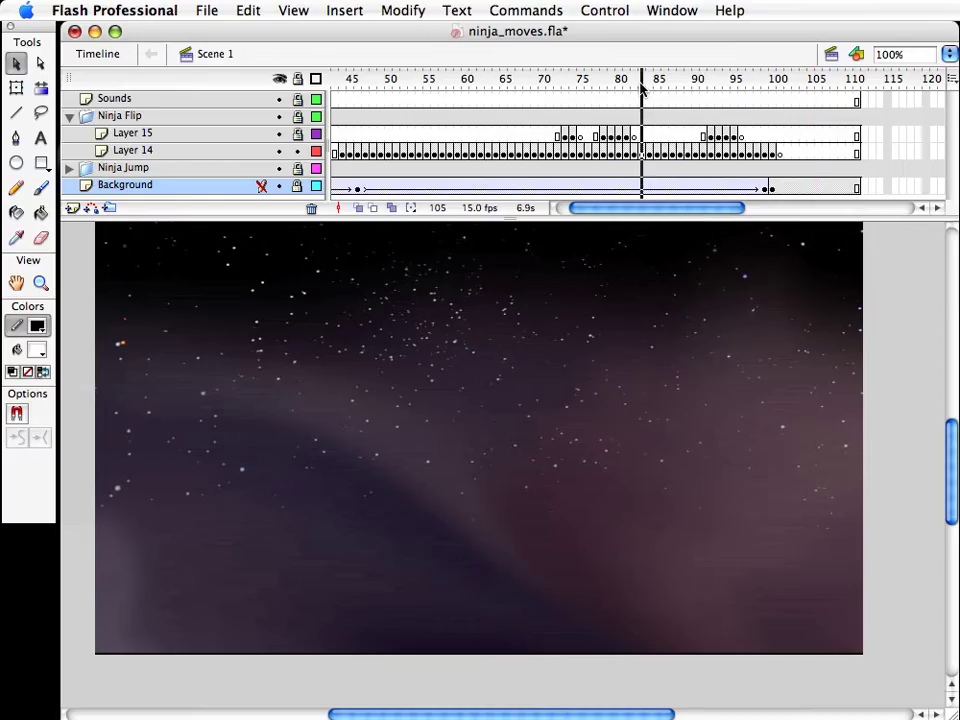
drag(643, 79, 727, 78)
click(316, 185)
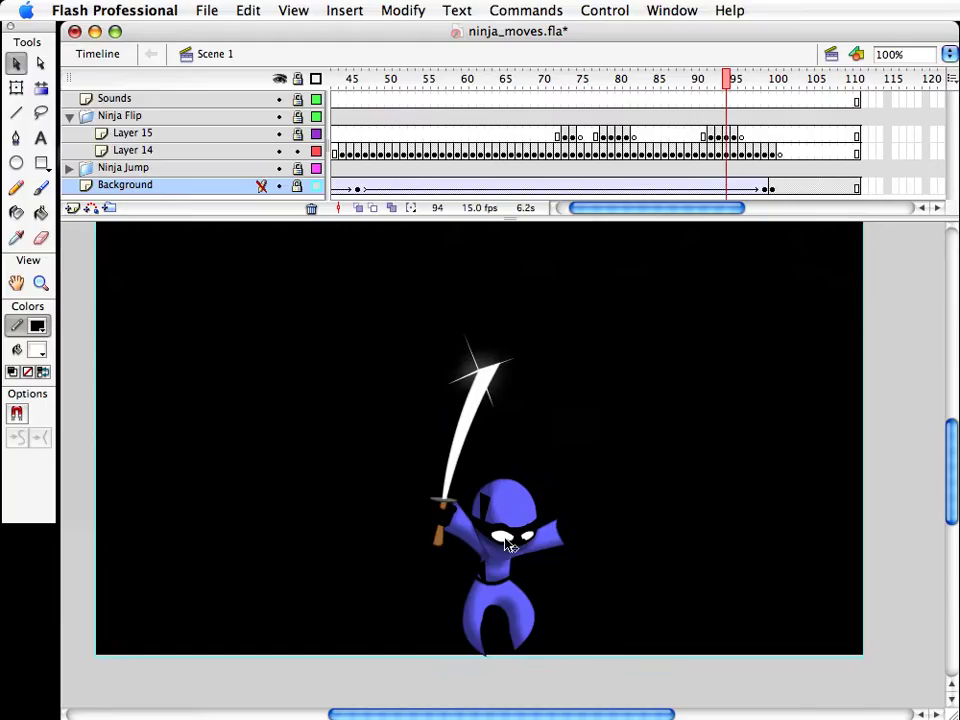
Step: Review the ninja flip animation and its Layer 15 keyframes from frame 73 through frame 103
drag(729, 79, 565, 86)
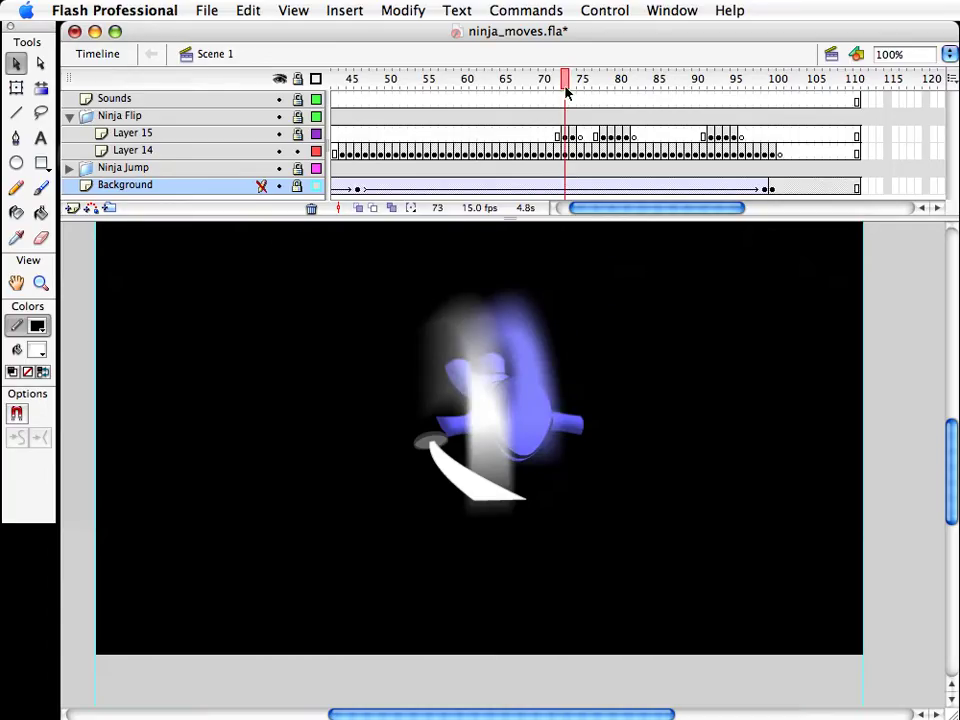
drag(551, 81, 634, 90)
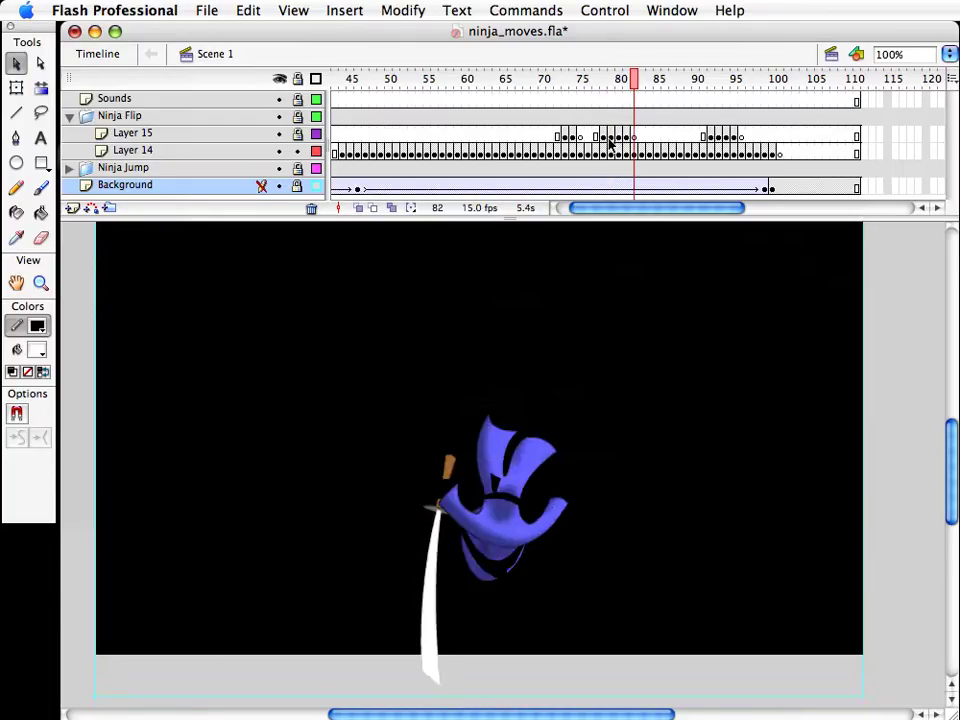
click(603, 136)
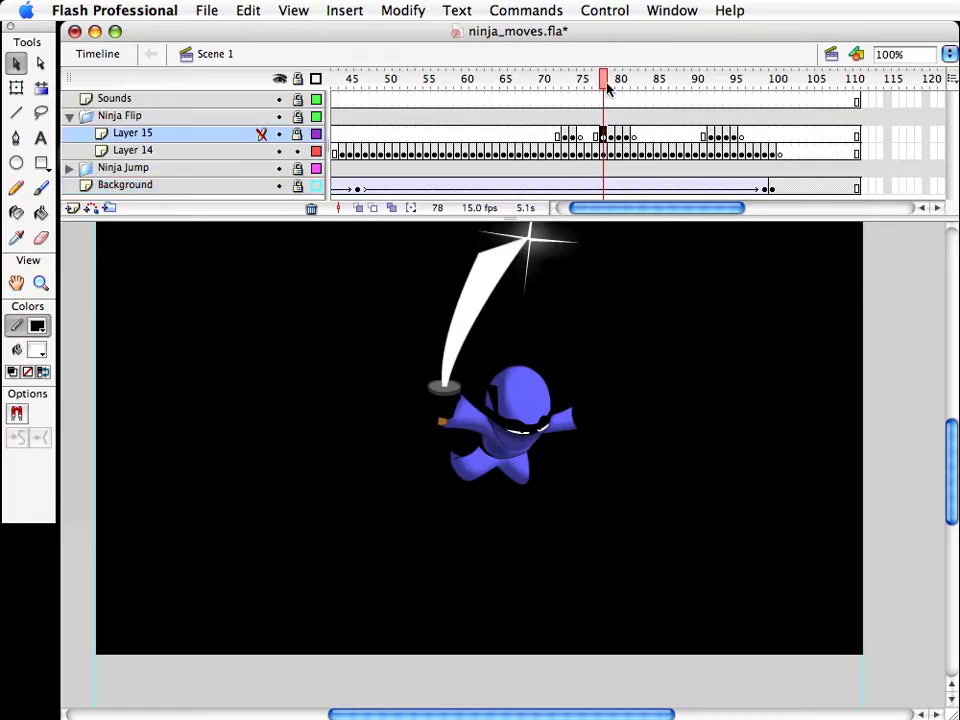
drag(607, 88, 796, 97)
scroll(572, 304, up, 3)
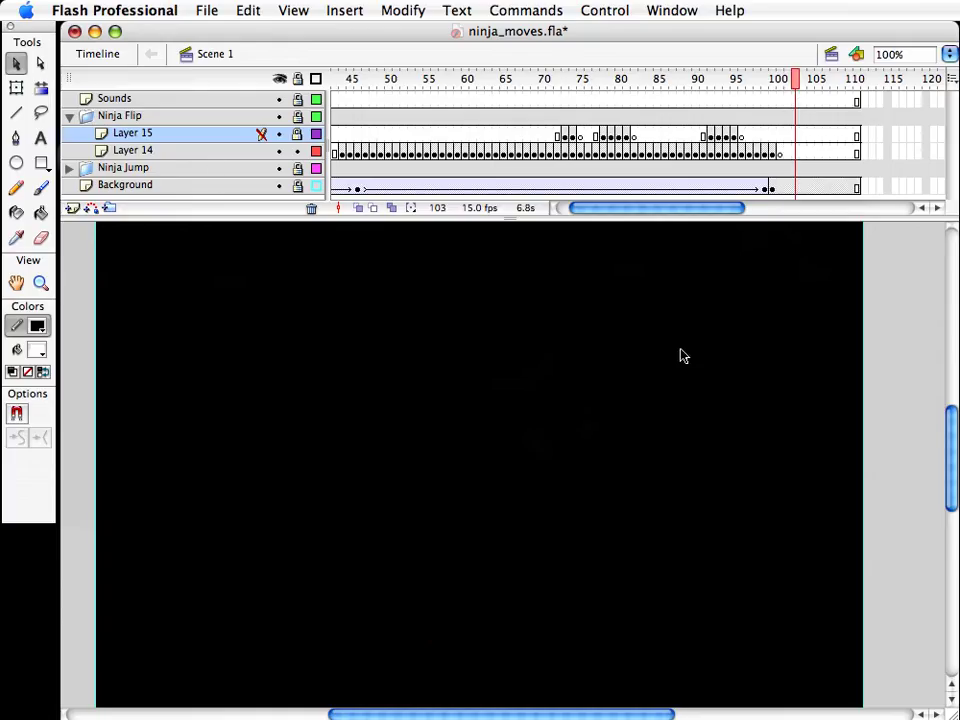
Step: Collapse the Ninja Flip layer folder and save the document
click(70, 117)
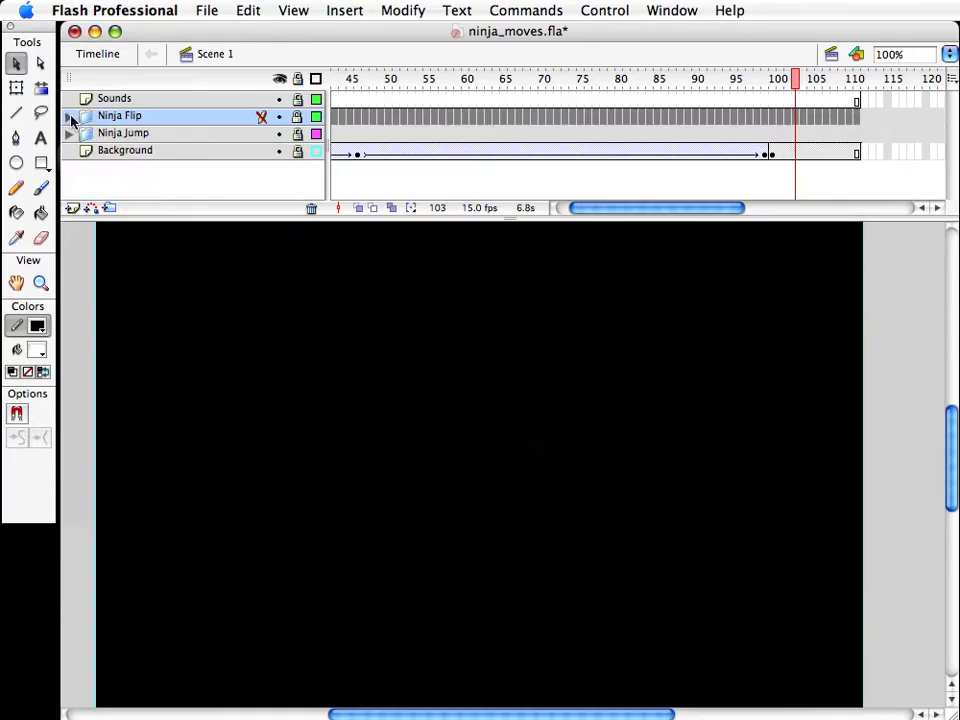
key(super+s)
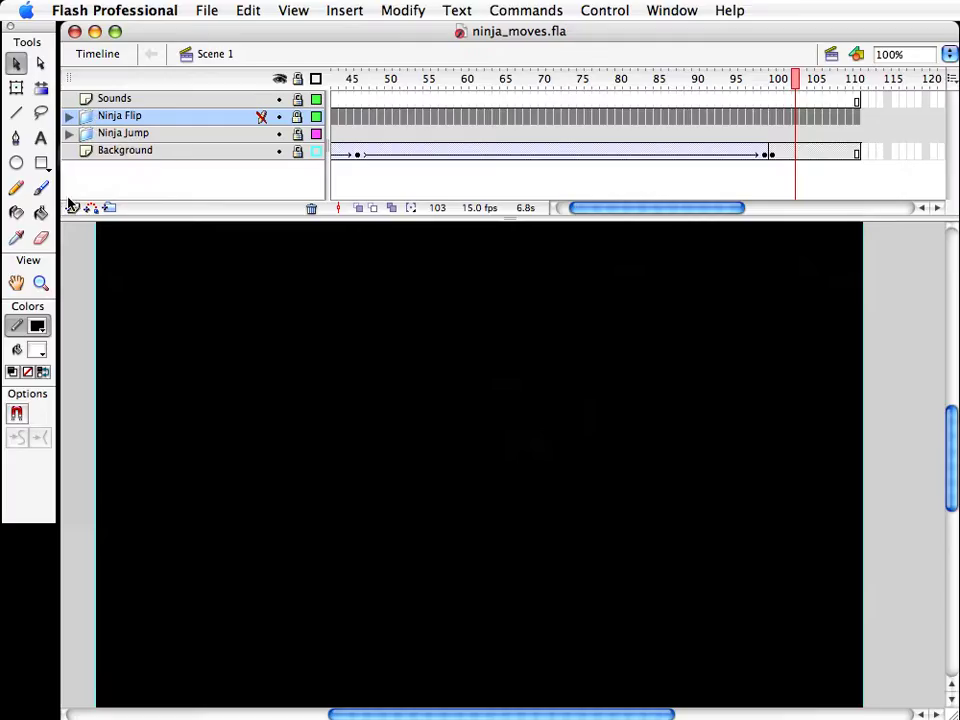
Step: Add a new layer named "Ninja Moves" directly above the Background layer, outside the folders
click(72, 207)
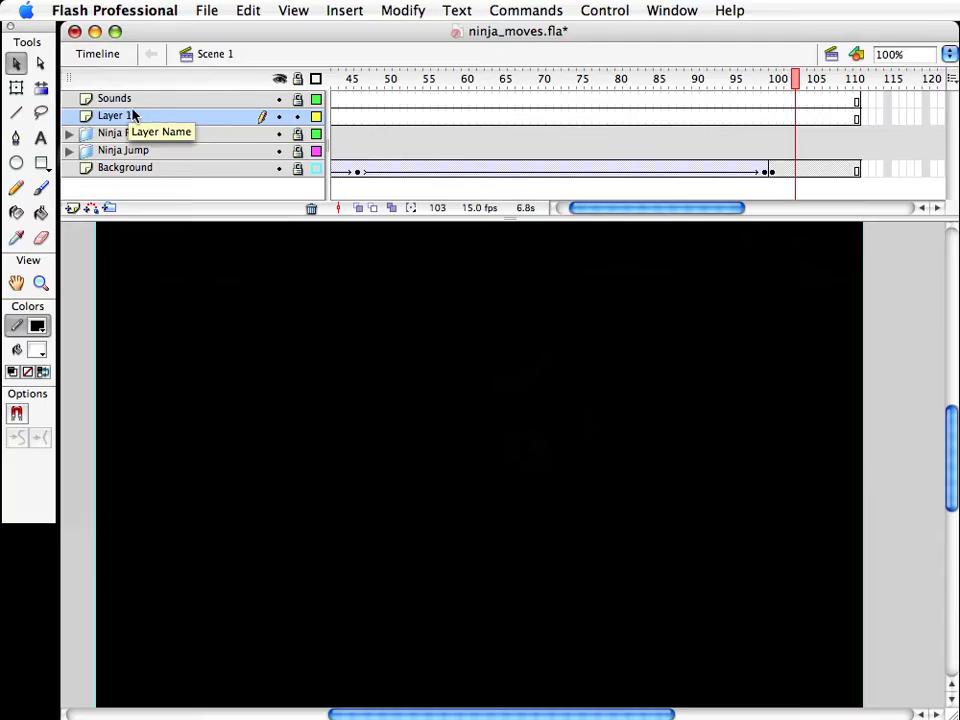
drag(133, 116, 128, 162)
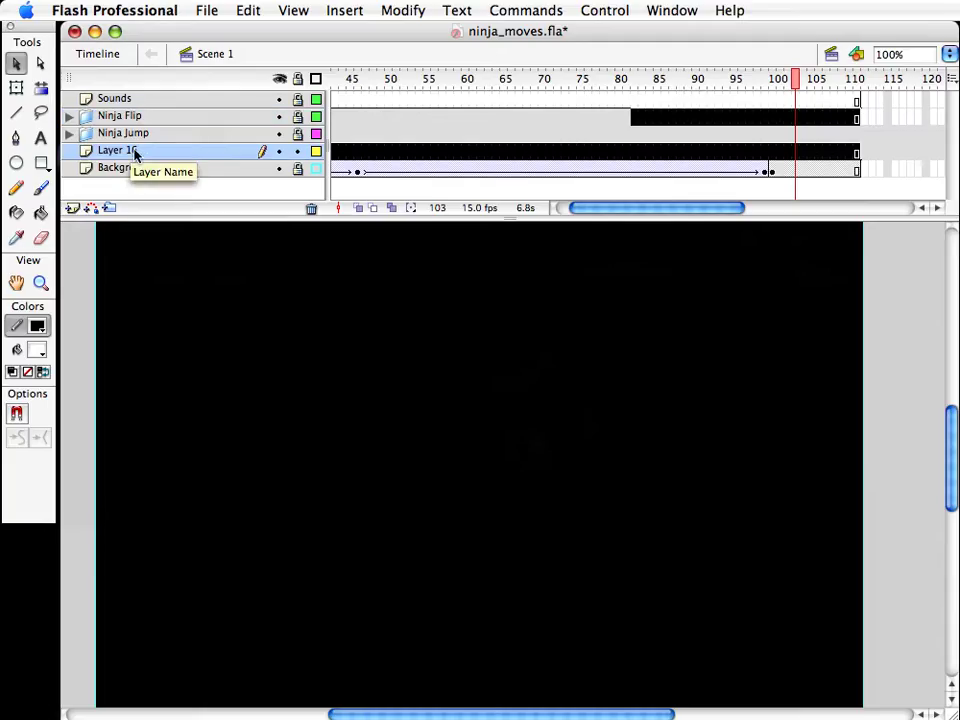
double_click(129, 151)
text(Ninja)
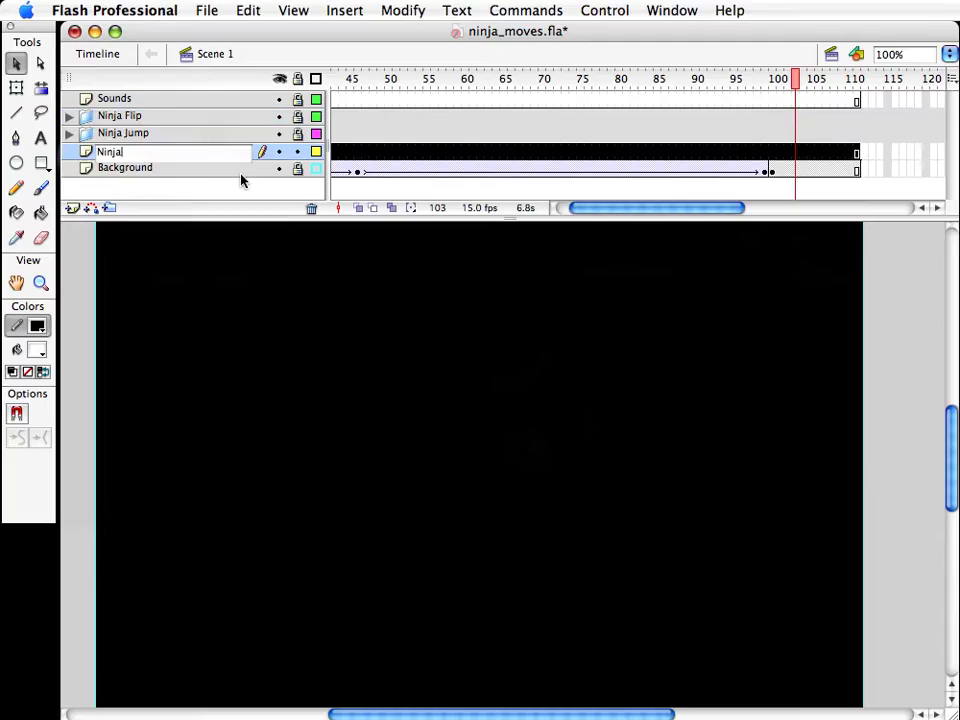
text( Moves)
key(Return)
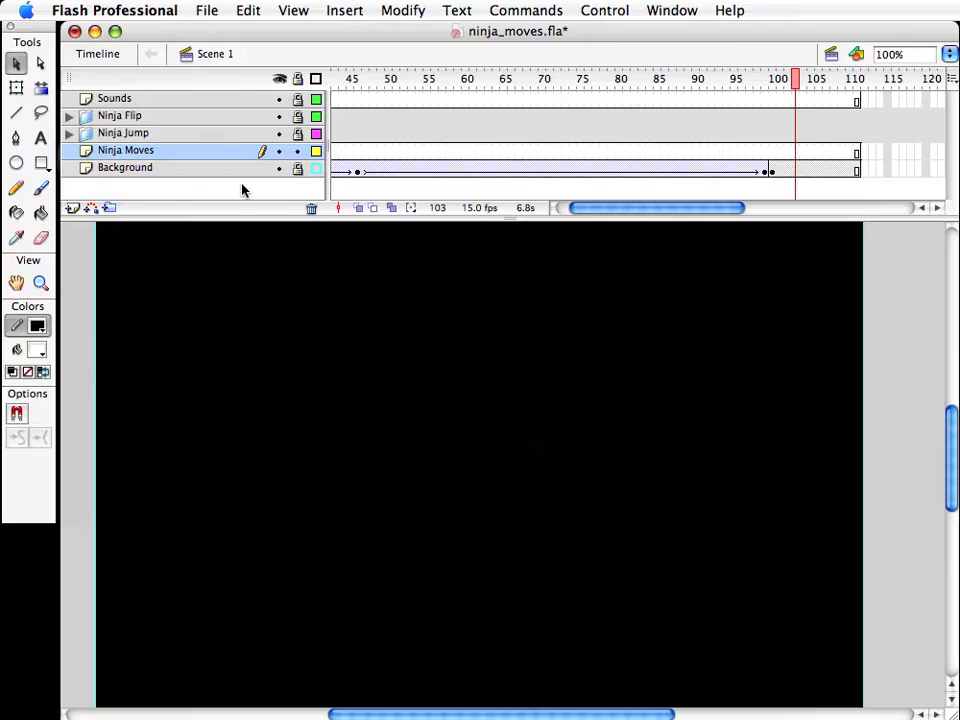
Step: At frame 1, show the Background layer's artwork in full, unlock that layer and lock Ninja Moves
scroll(613, 208, left, 5)
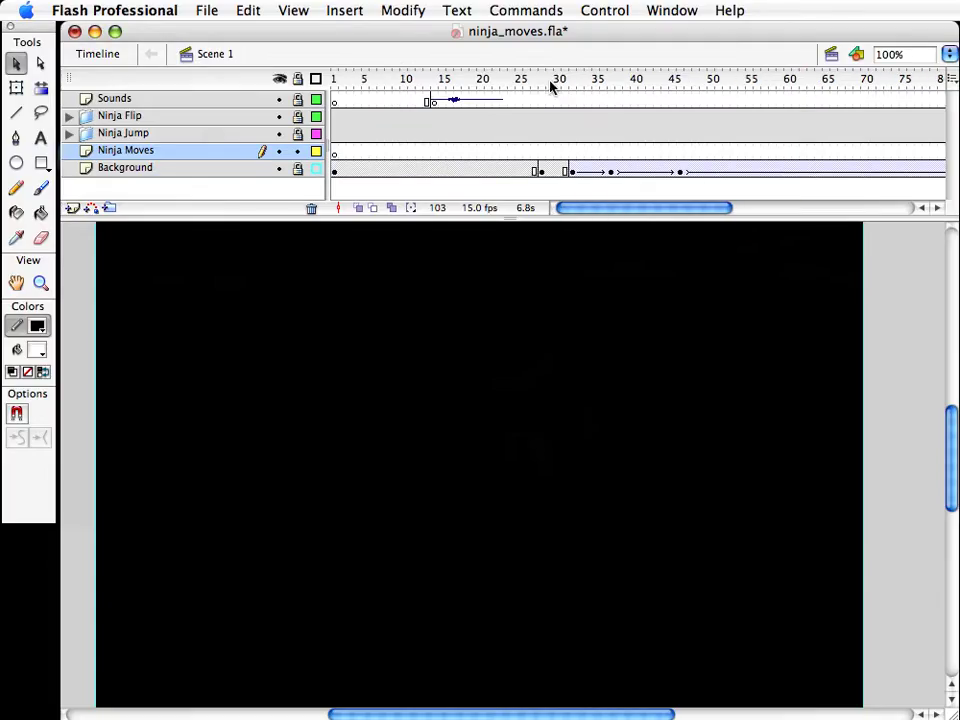
click(548, 80)
drag(548, 83, 276, 180)
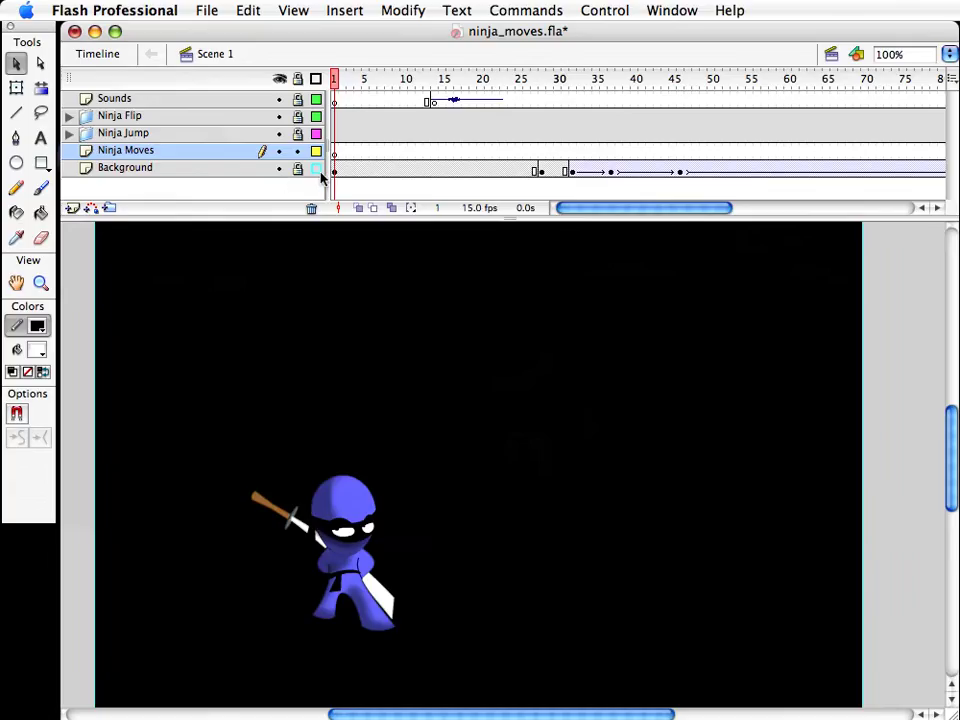
click(316, 168)
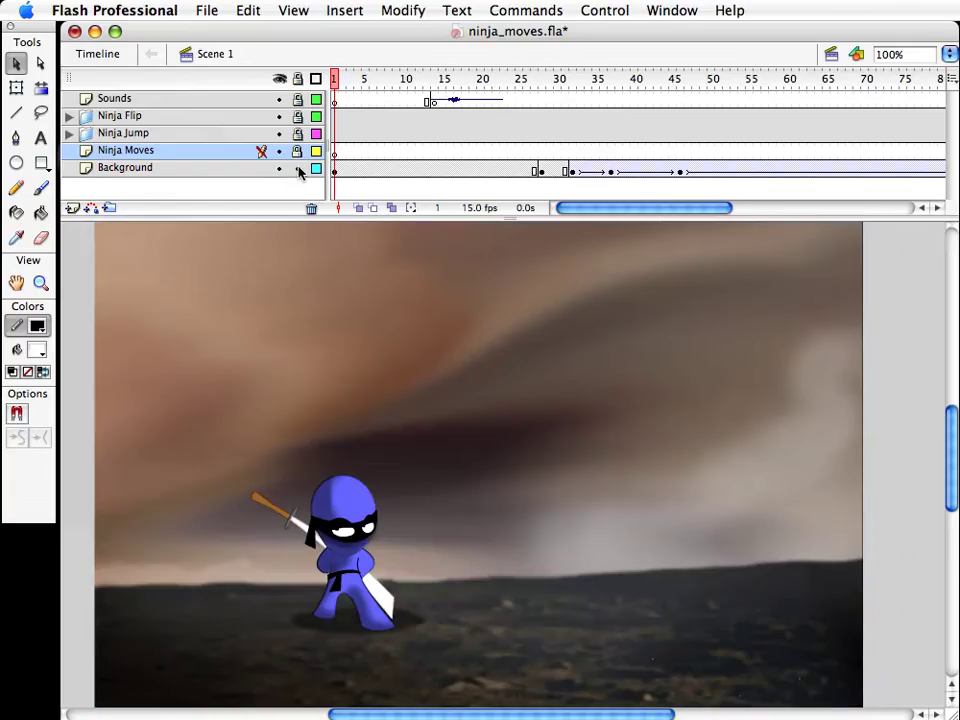
Step: Convert the background.jpg bitmap at frame 1 of the Background layer to a movie clip symbol named "ground_background"
click(334, 167)
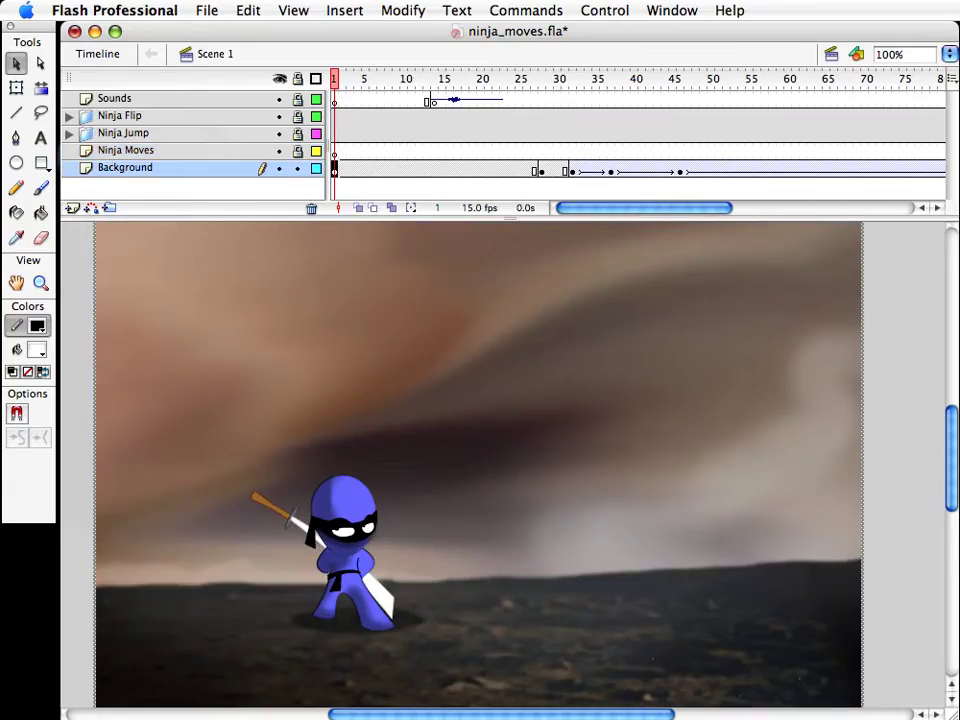
drag(30, 719, 3, 686)
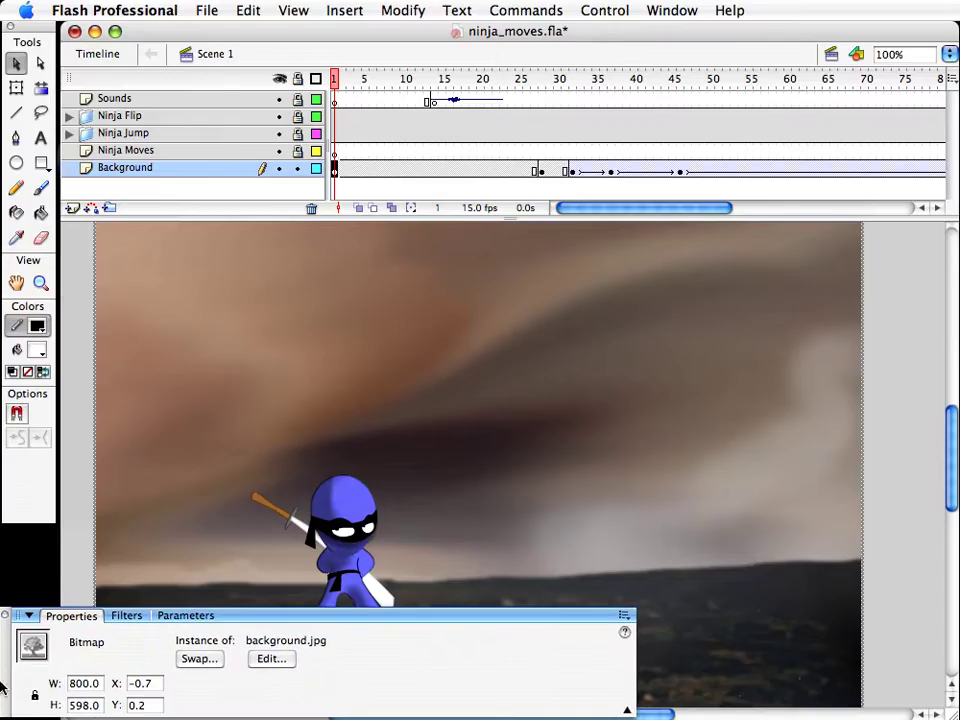
scroll(288, 418, down, 5)
scroll(290, 418, up, 2)
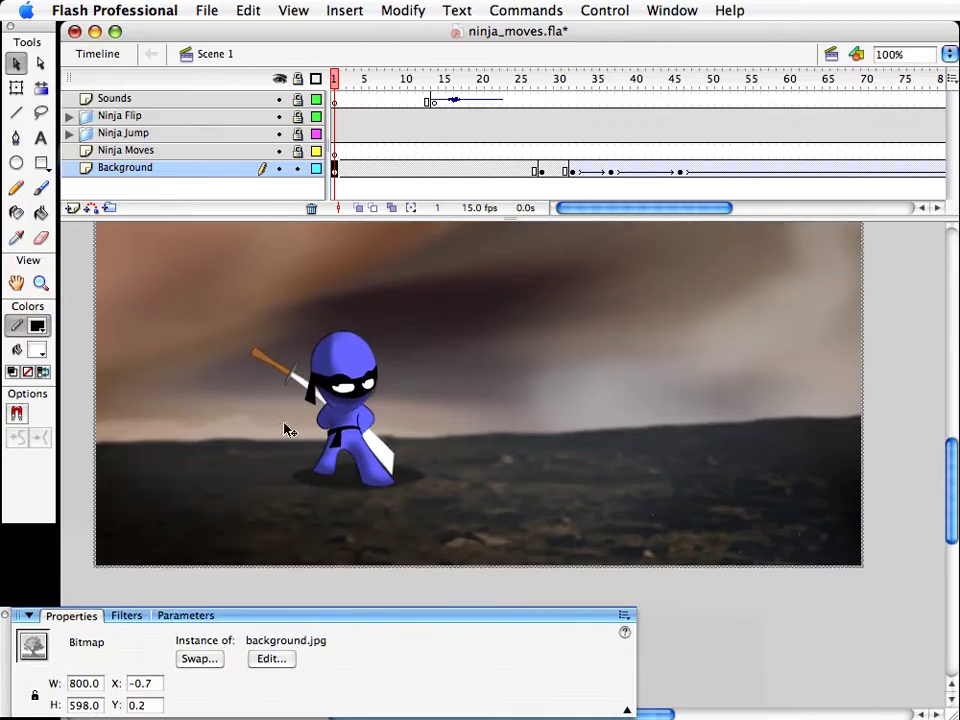
key(F8)
drag(752, 325, 272, 309)
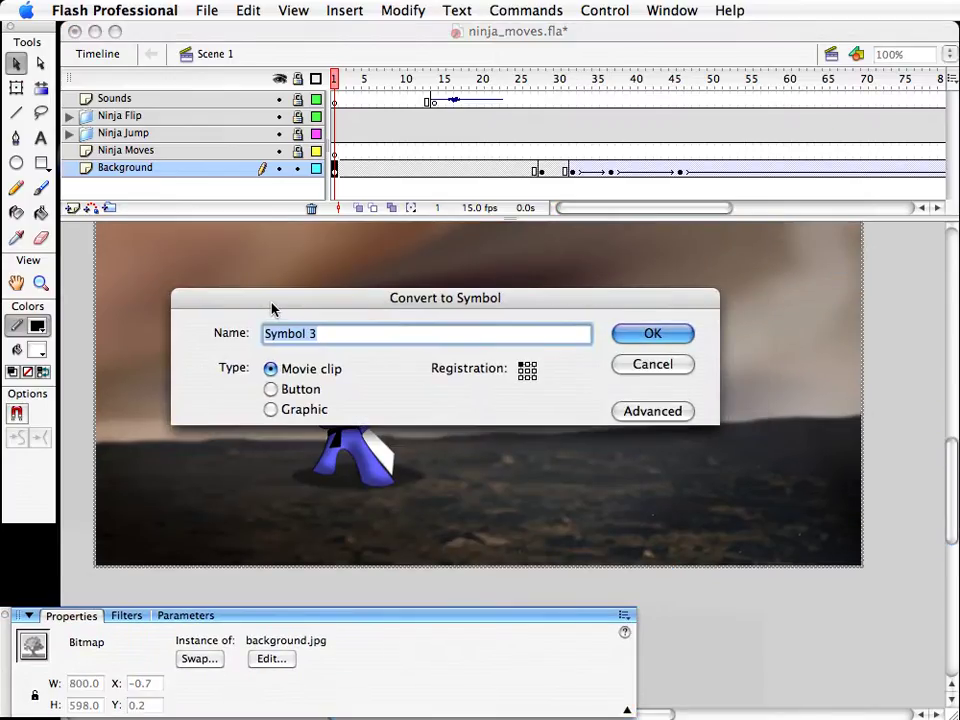
text(ground_)
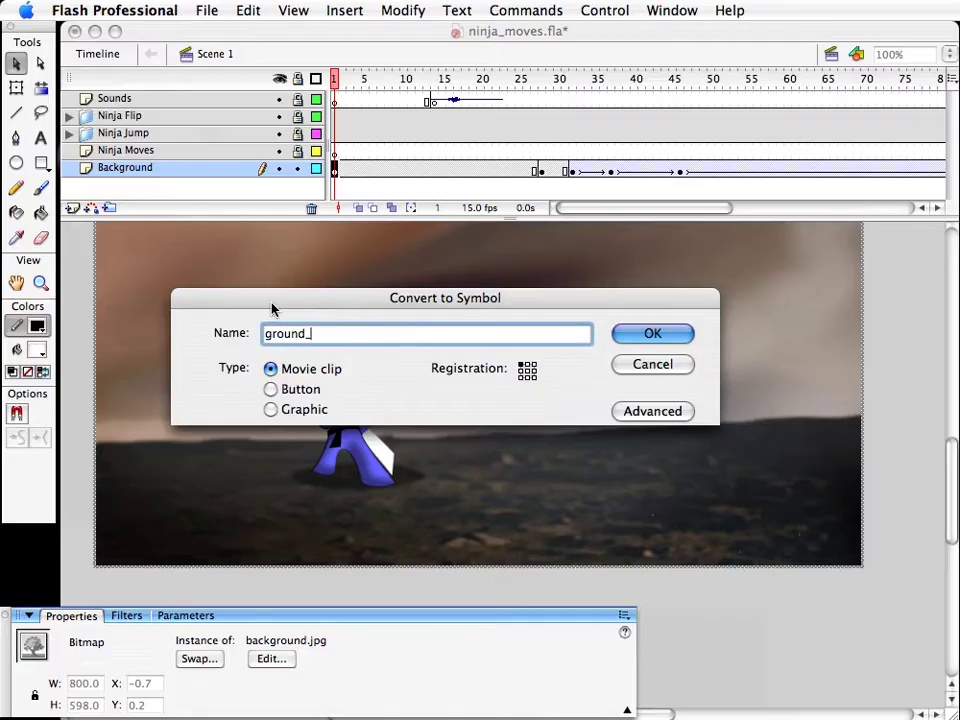
text(bac)
key(BackSpace)
text(ckjg)
key(BackSpace)
key(BackSpace)
text(ground)
key(Return)
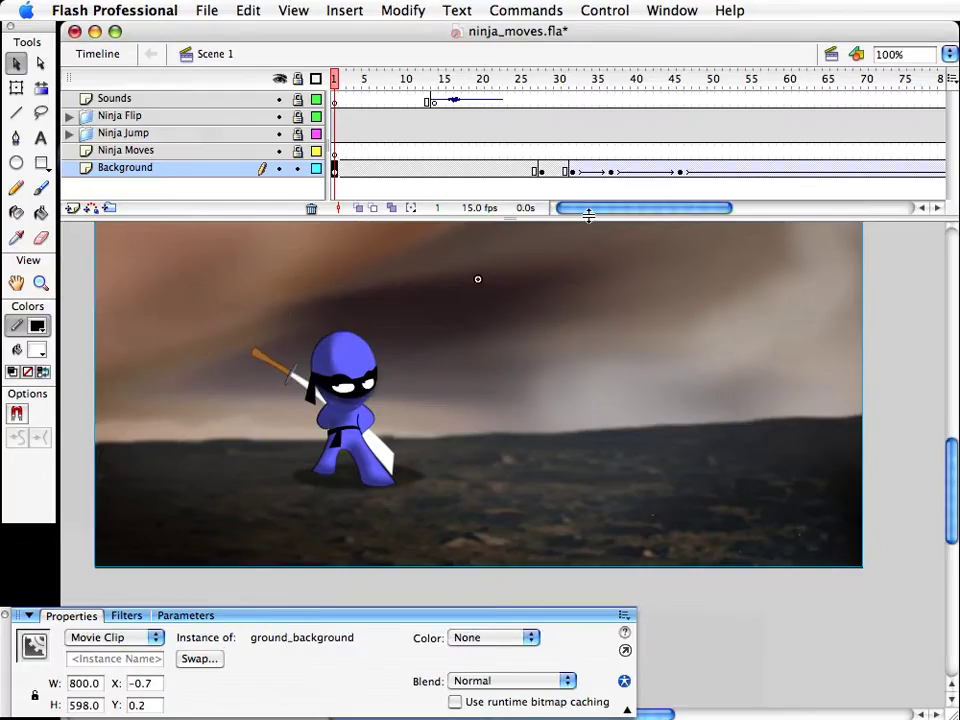
Step: Create a blank keyframe at frame 102 of the Background layer and put ground_background there at X -0.7, Y 0.2
drag(589, 215, 617, 208)
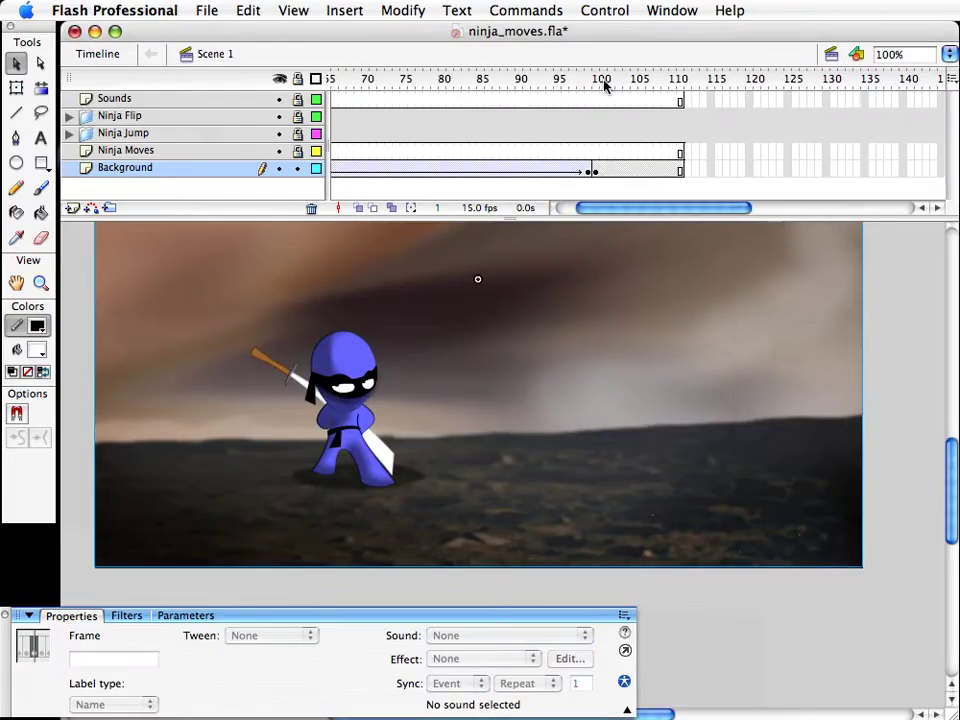
click(628, 82)
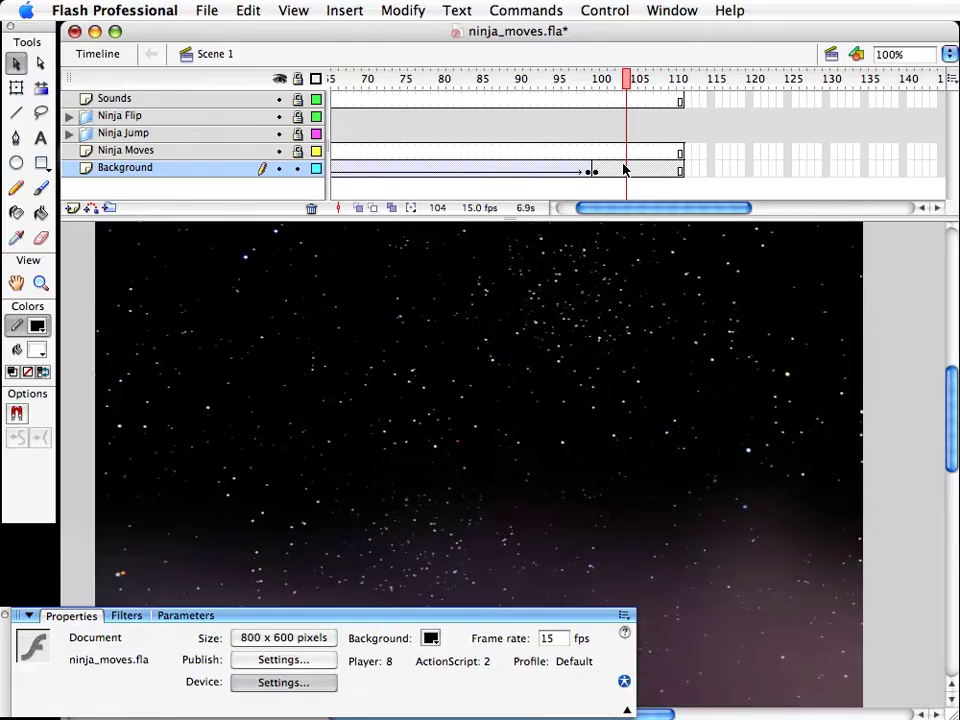
click(619, 169)
key(F7)
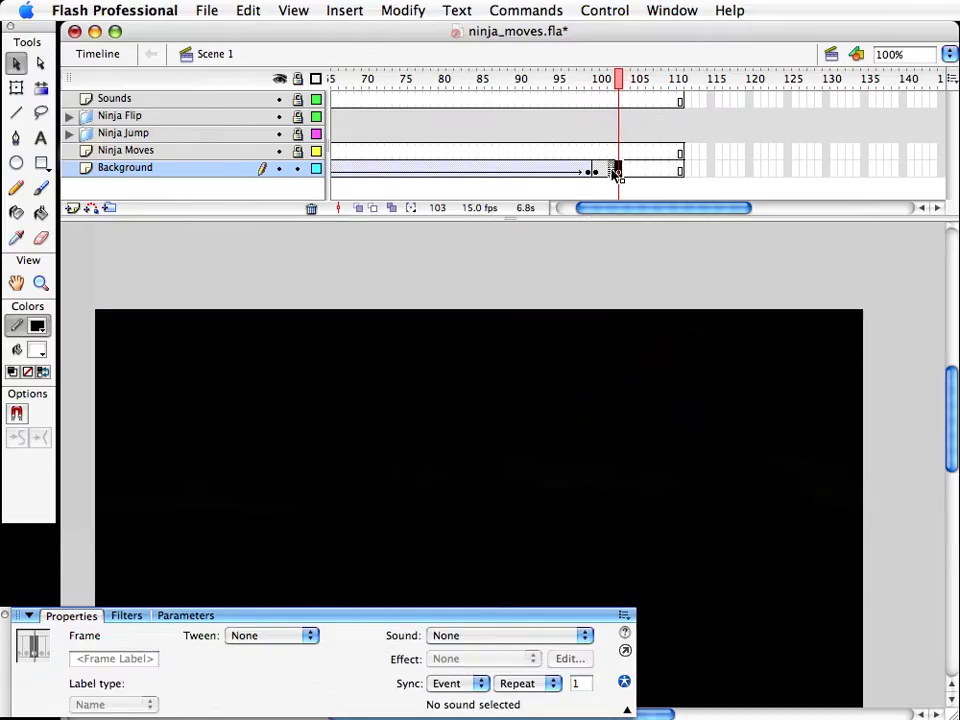
click(611, 170)
key(shift+Up)
key(shift+Up)
key(shift+Up)
key(shift+Up)
key(shift+Up)
key(shift+Up)
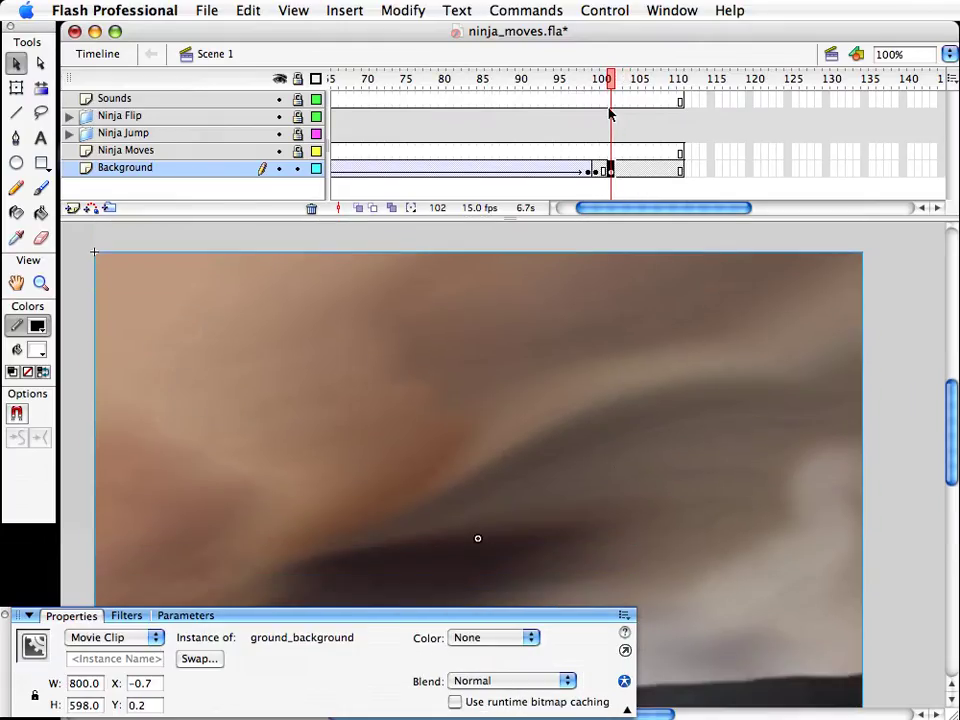
Step: Check the background change between frames 95 and 103, and save the document
drag(611, 83, 559, 90)
drag(606, 454, 608, 307)
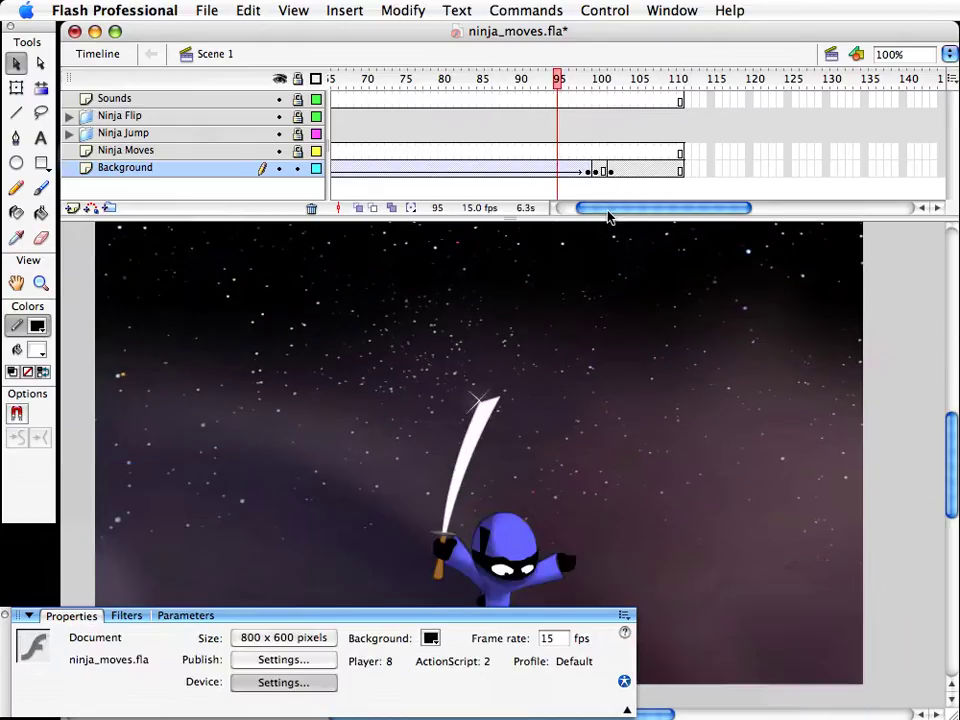
drag(559, 84, 621, 88)
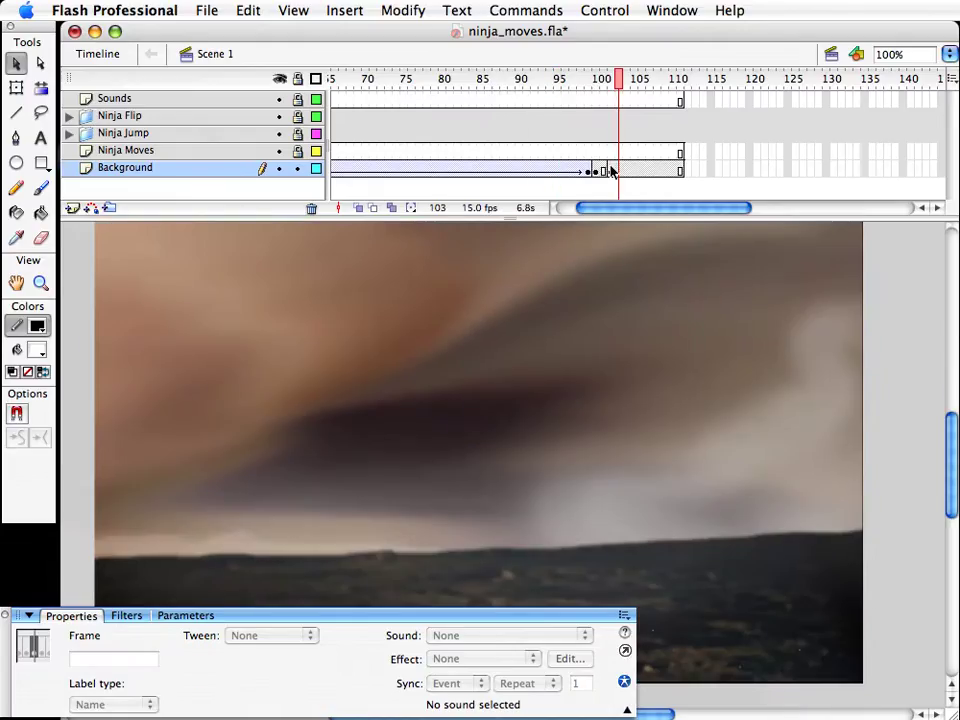
click(611, 170)
key(super+s)
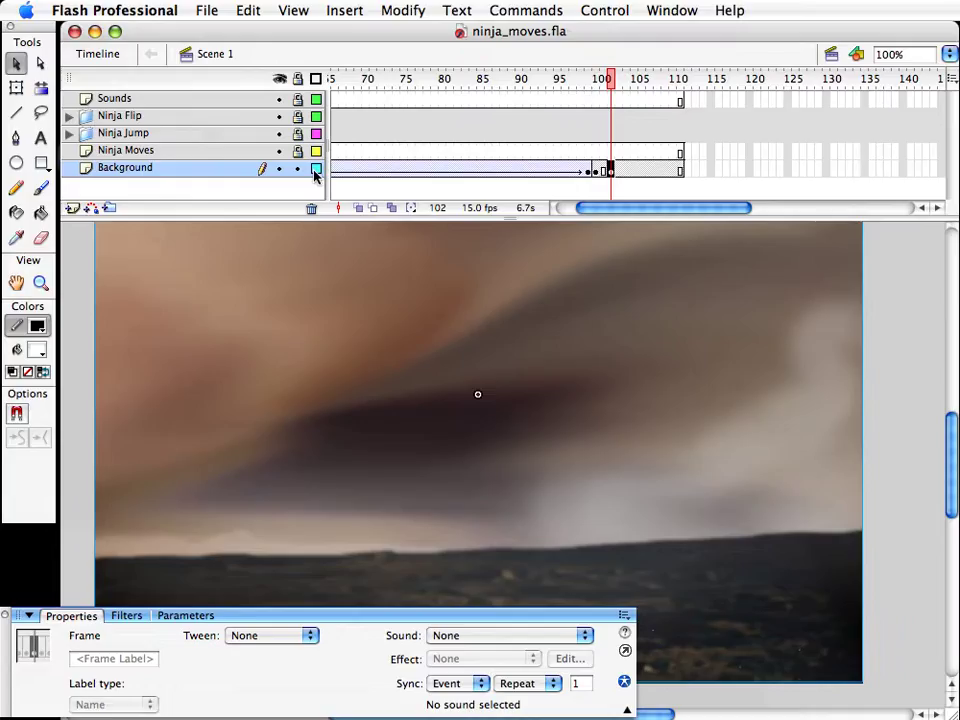
Step: With the Background layer shown as outlines, unlock the Ninja Jump folder and select all of the ninja's parts at frame 1
click(315, 170)
click(378, 313)
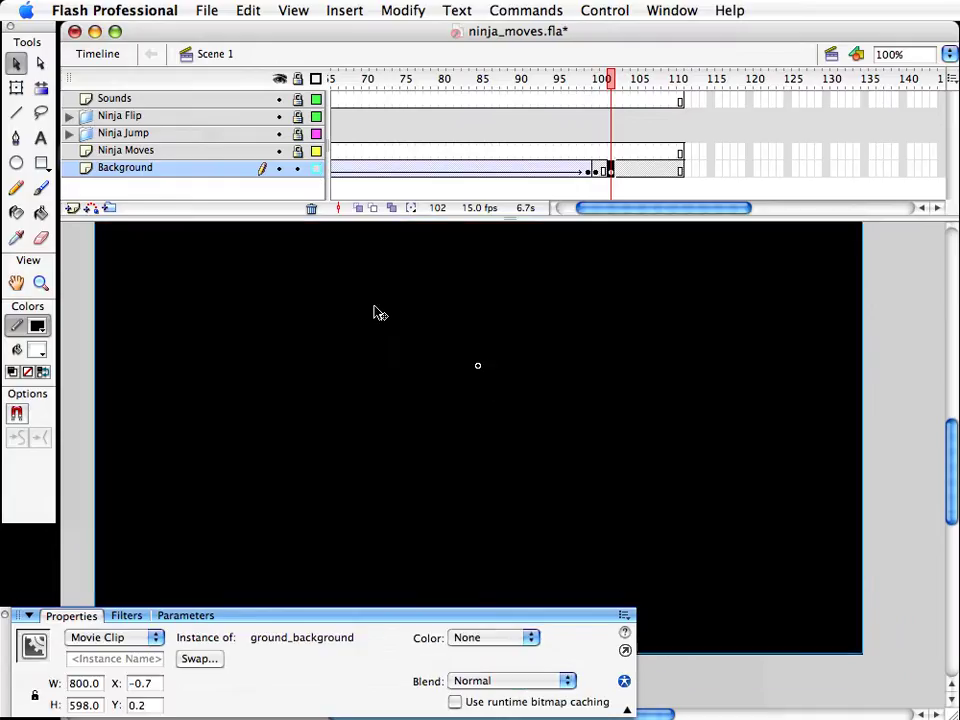
drag(577, 208, 542, 204)
click(341, 88)
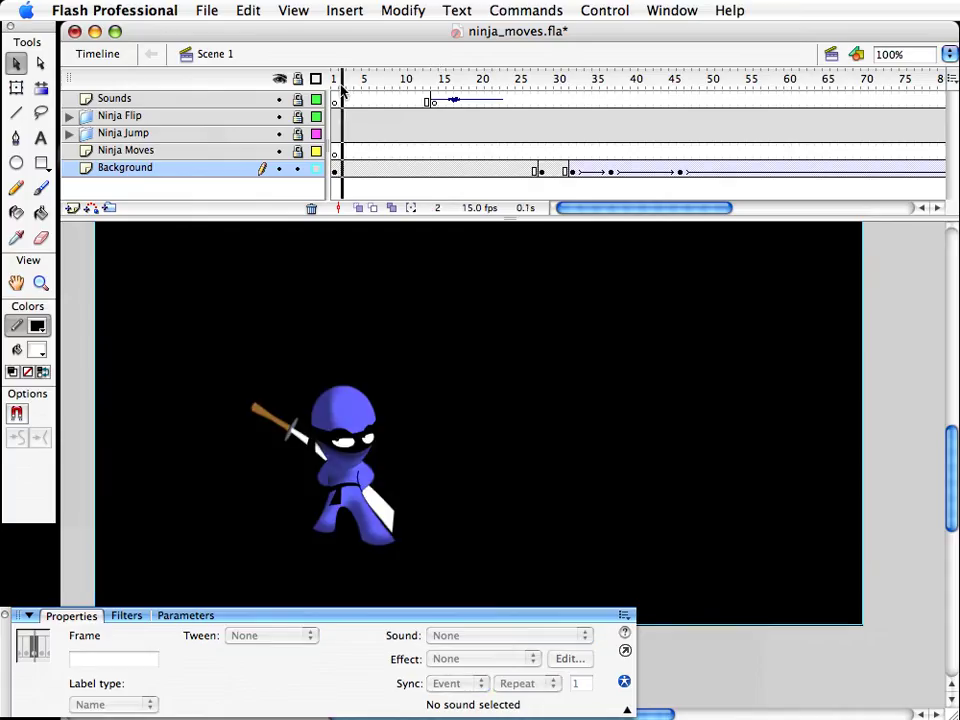
drag(342, 90, 333, 89)
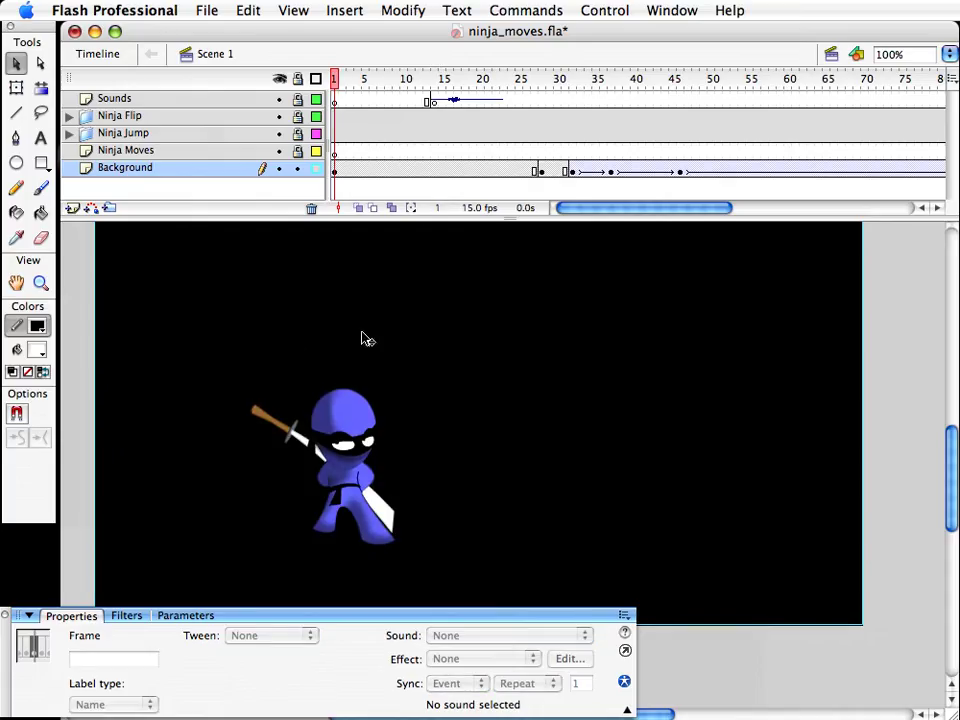
click(297, 133)
drag(69, 325, 512, 552)
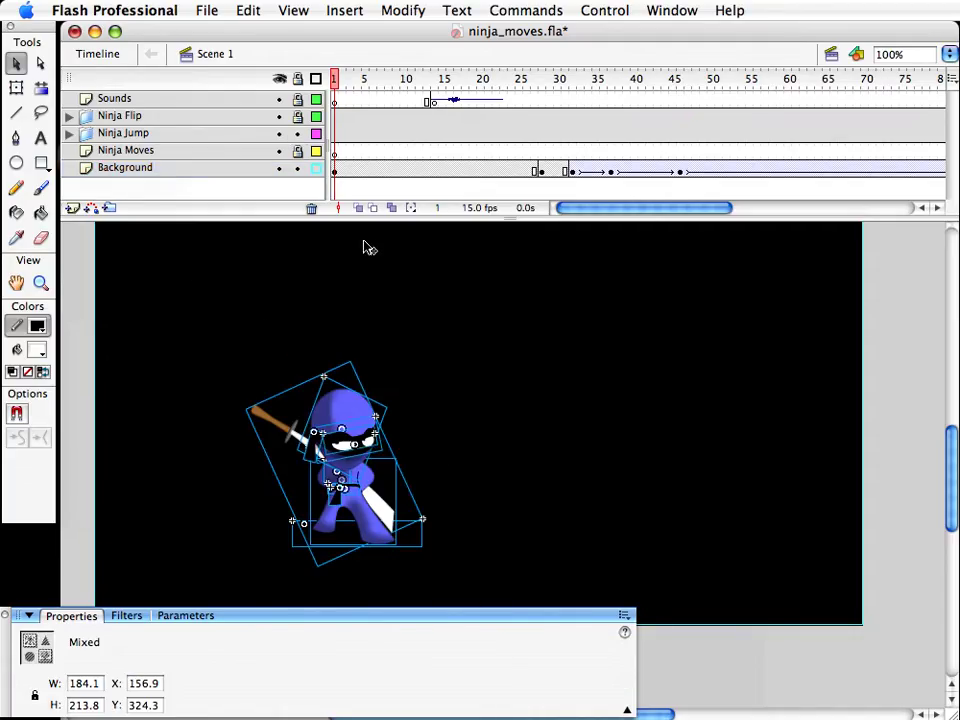
Step: Insert a blank keyframe at frame 103 of the Ninja Moves layer
click(386, 148)
drag(606, 212, 627, 213)
click(573, 152)
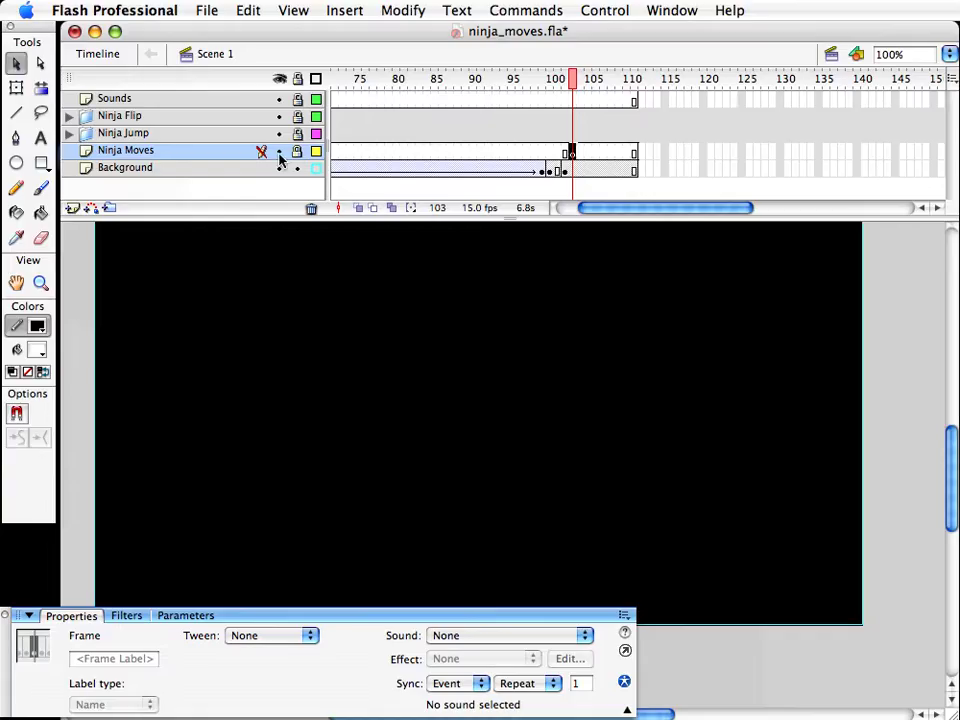
Step: Unlock the Ninja Moves layer and paste the copied ninja parts in place at frame 103
click(297, 152)
key(super+shift+v)
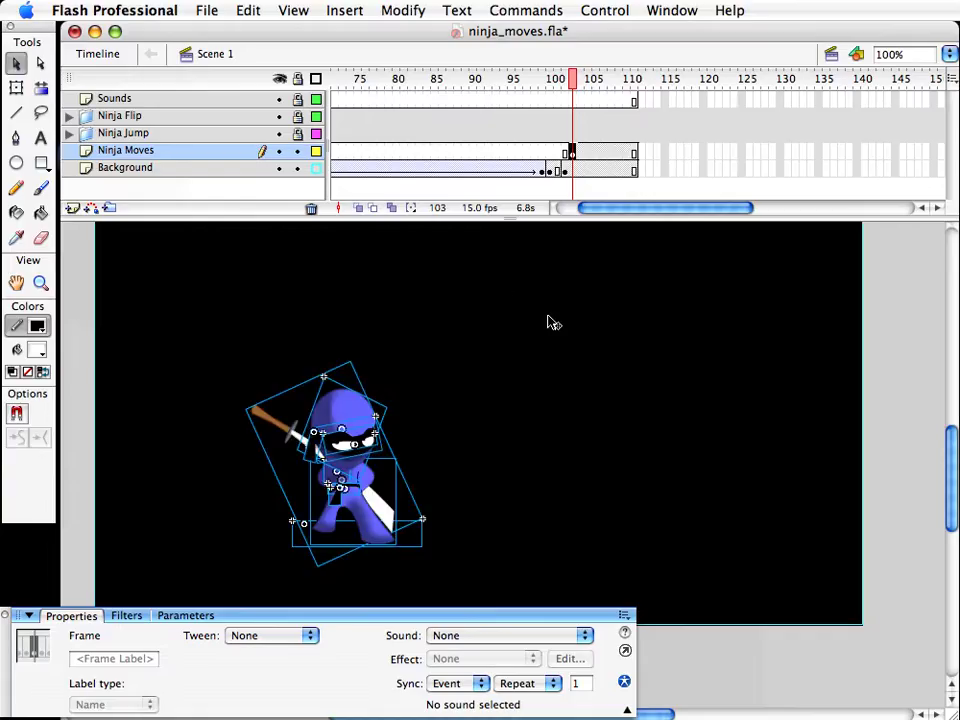
click(911, 366)
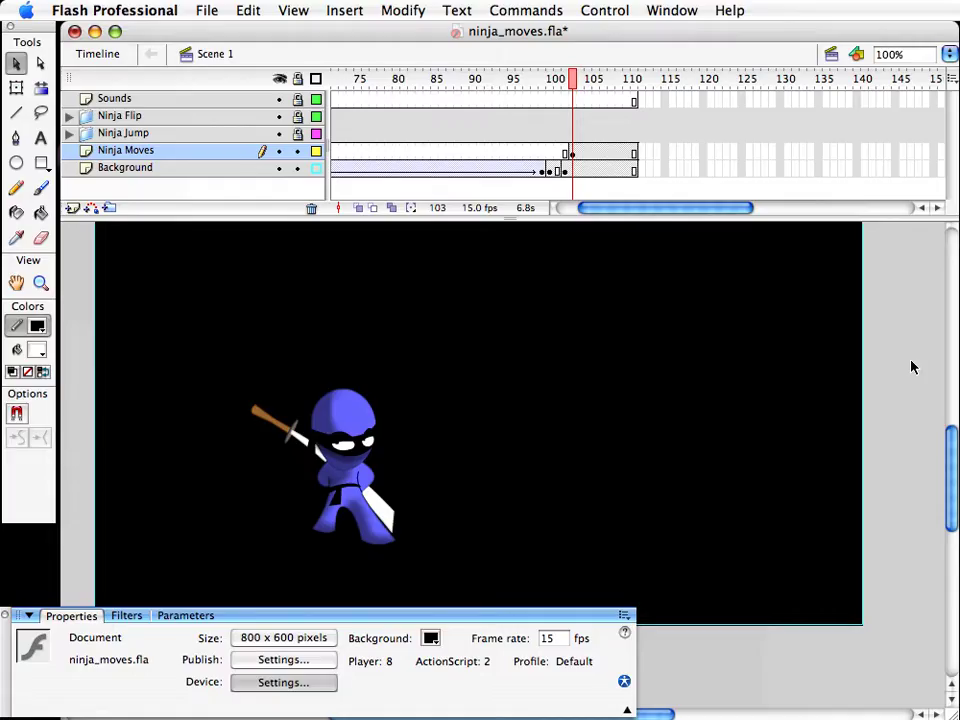
Step: Check the ninja's flip and the following standing pose between frames 85 and 106
drag(512, 80, 461, 94)
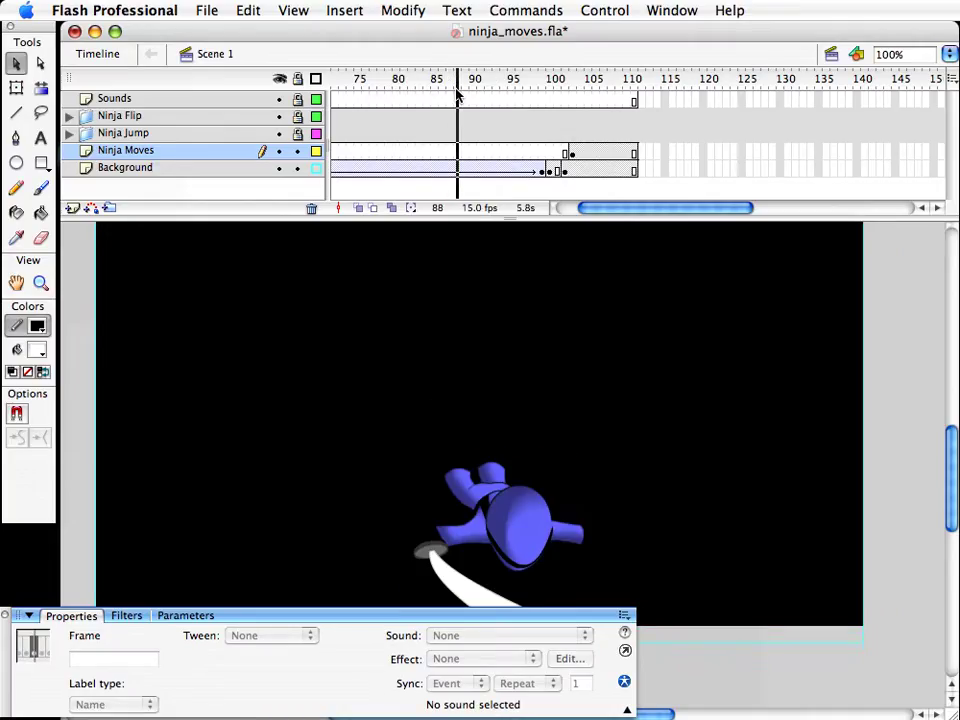
click(446, 80)
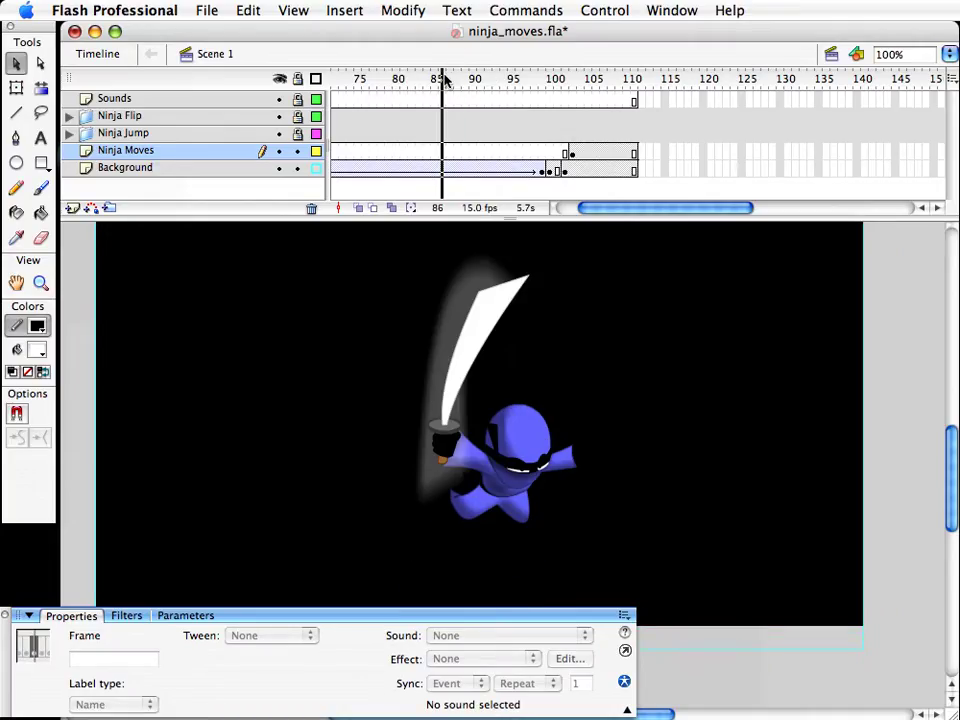
click(437, 80)
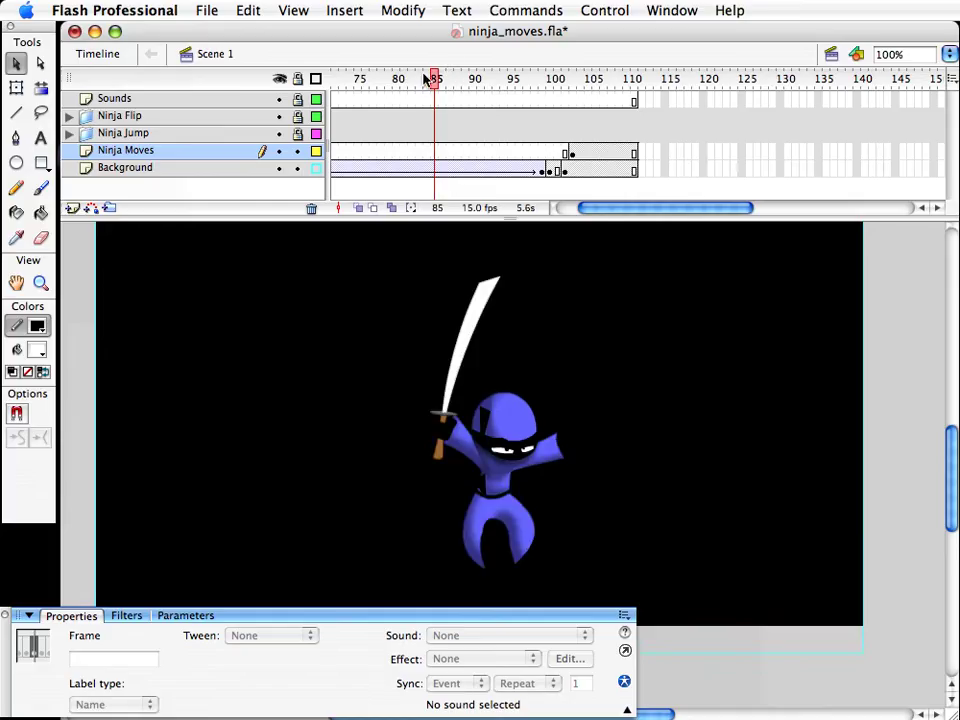
drag(428, 80, 596, 86)
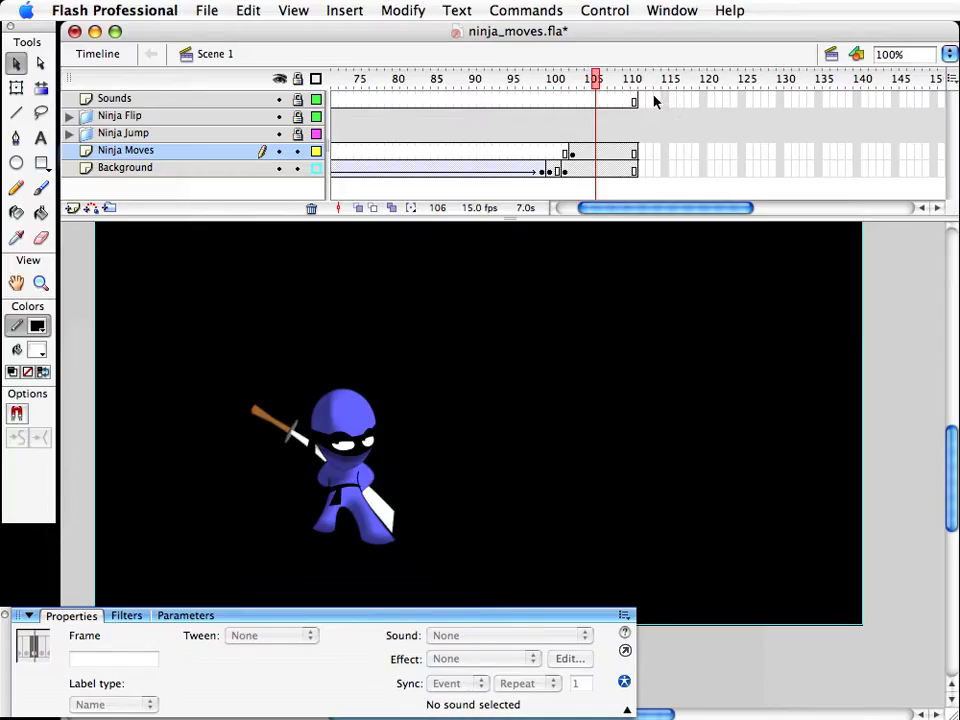
Step: Extend all layers from frame 111 to frame 146 by inserting frames
drag(656, 96, 902, 189)
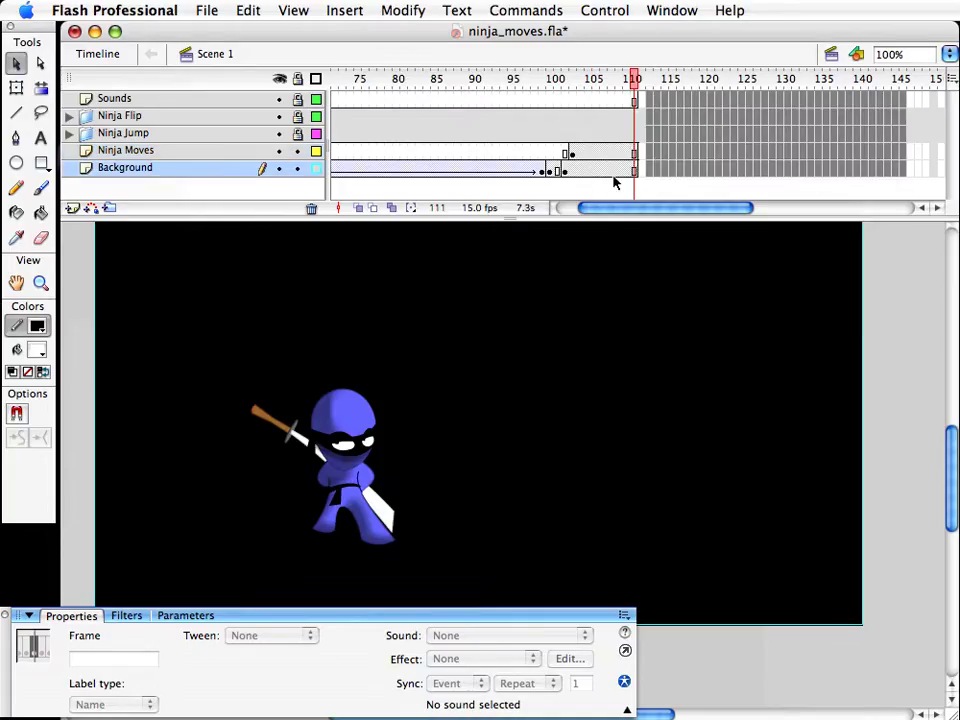
right_click(668, 130)
click(704, 161)
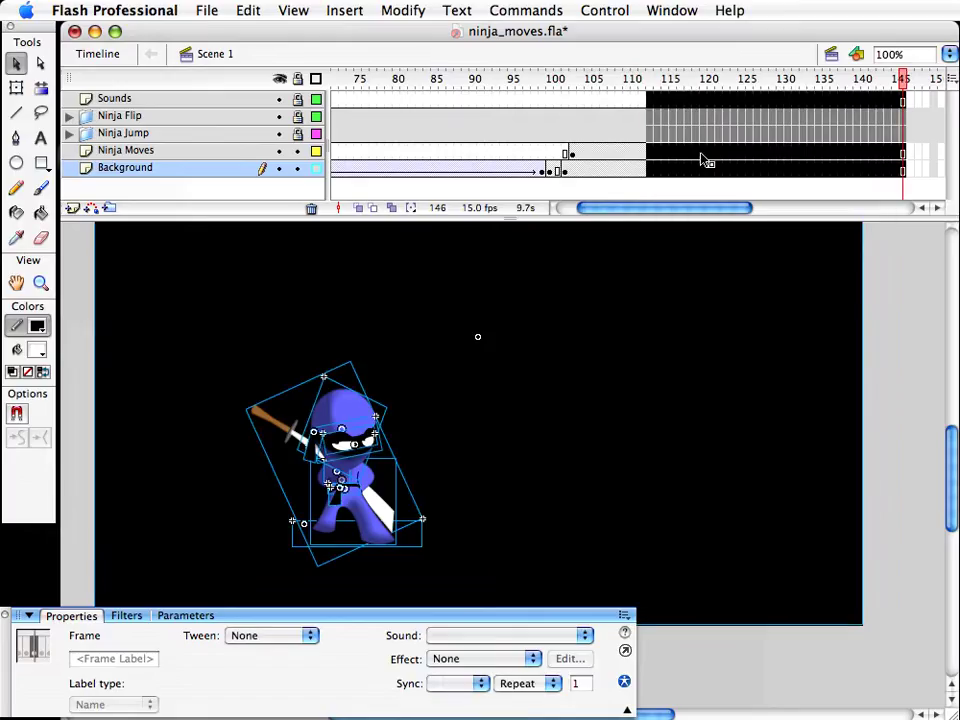
Step: Add a layer directly above Ninja Moves and name it "Ninja Reference size"
drag(545, 79, 587, 91)
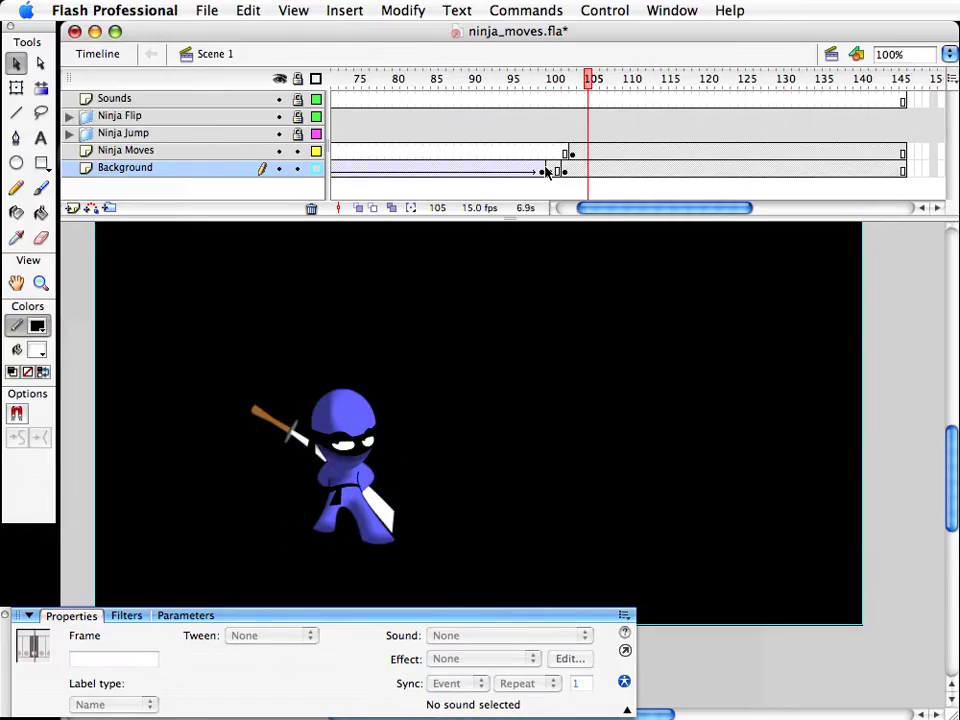
click(387, 436)
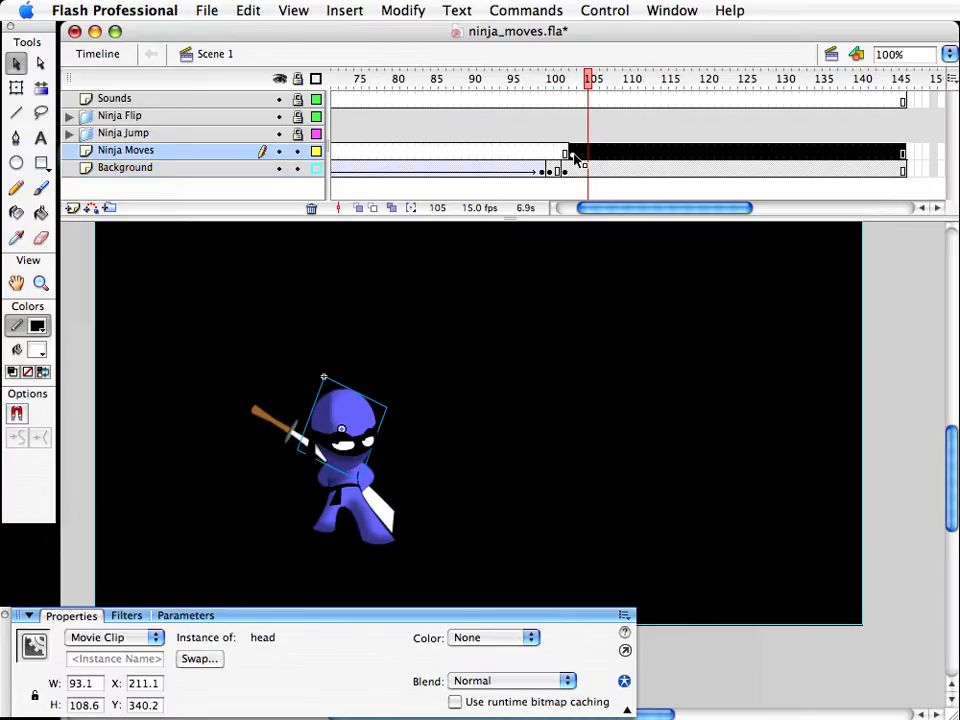
click(152, 151)
click(72, 208)
click(131, 150)
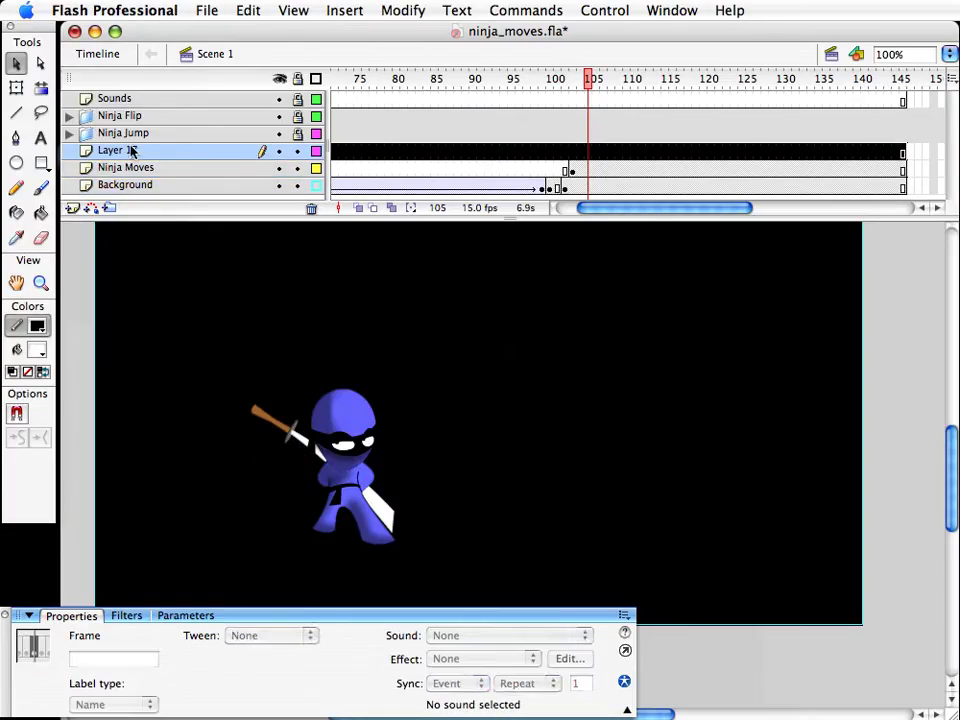
double_click(131, 150)
text(Ninja)
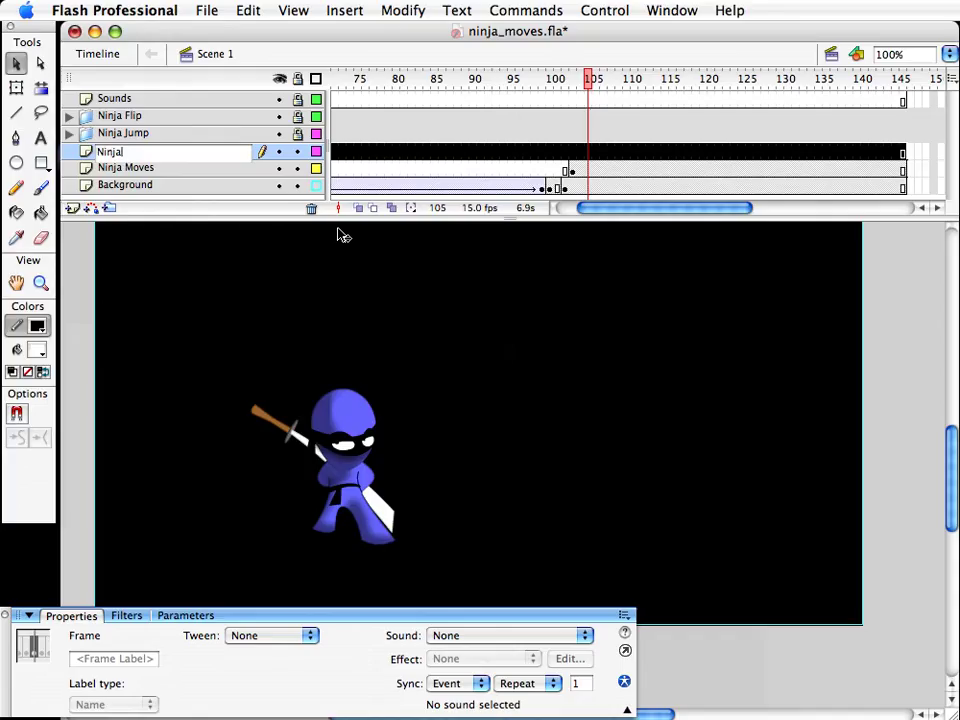
text( Reference size)
key(Return)
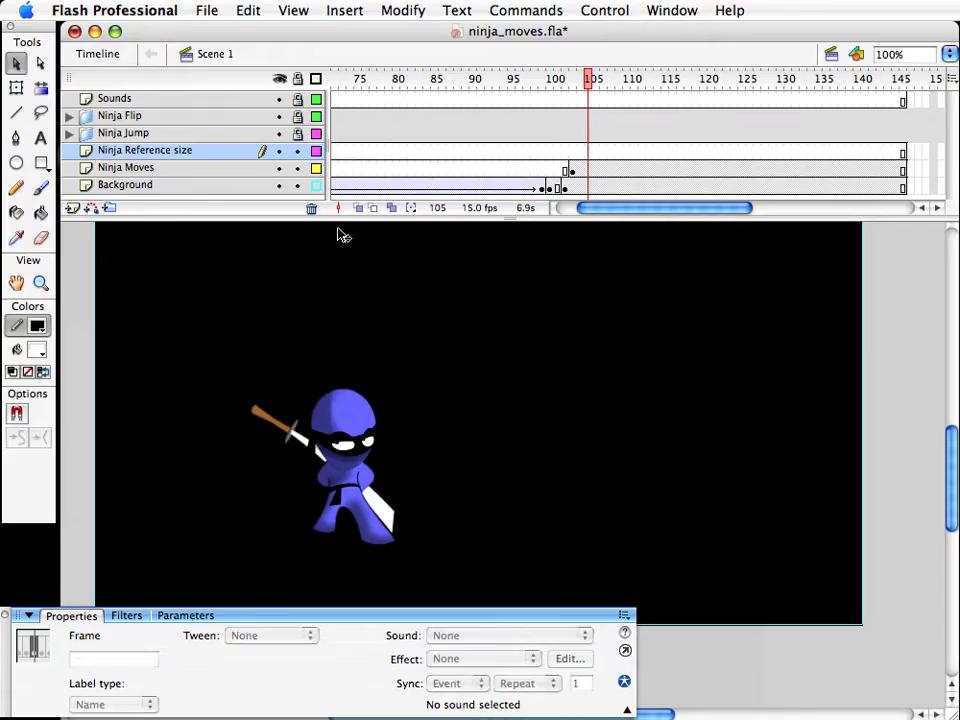
Step: Move the ninja keyframe at frame 103 to the Ninja Reference size layer and shift the ninja to the stage's left edge
click(571, 167)
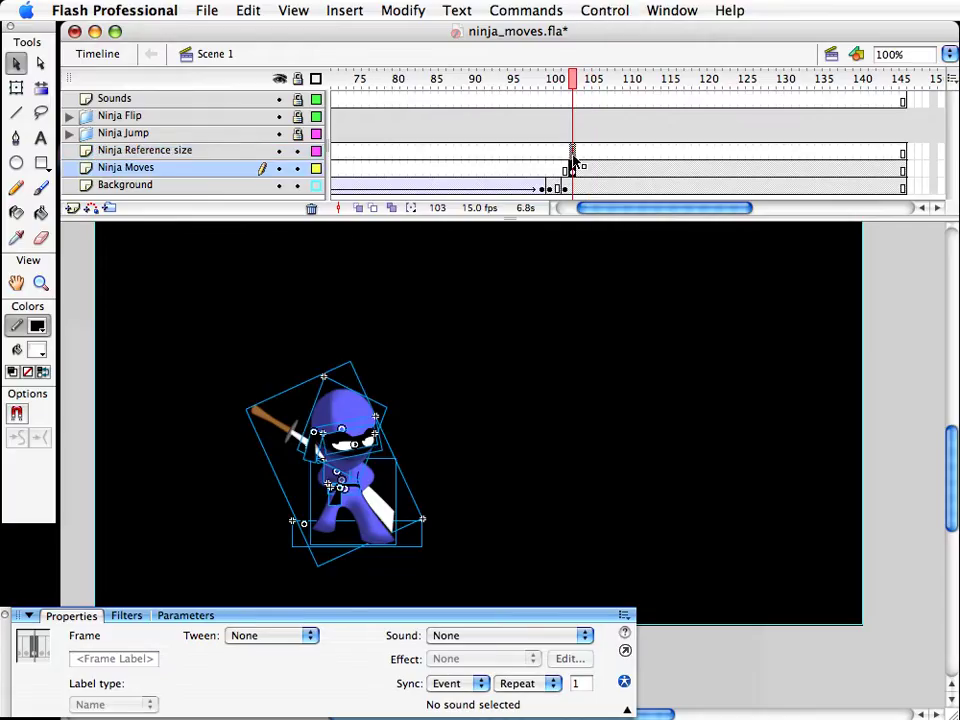
drag(572, 167, 573, 156)
key(shift+Left)
key(shift+Left)
key(shift+Left)
key(shift+Left)
key(shift+Left)
key(shift+Left)
key(shift+Left)
key(shift+Left)
key(shift+Left)
key(shift+Left)
key(shift+Left)
key(shift+Left)
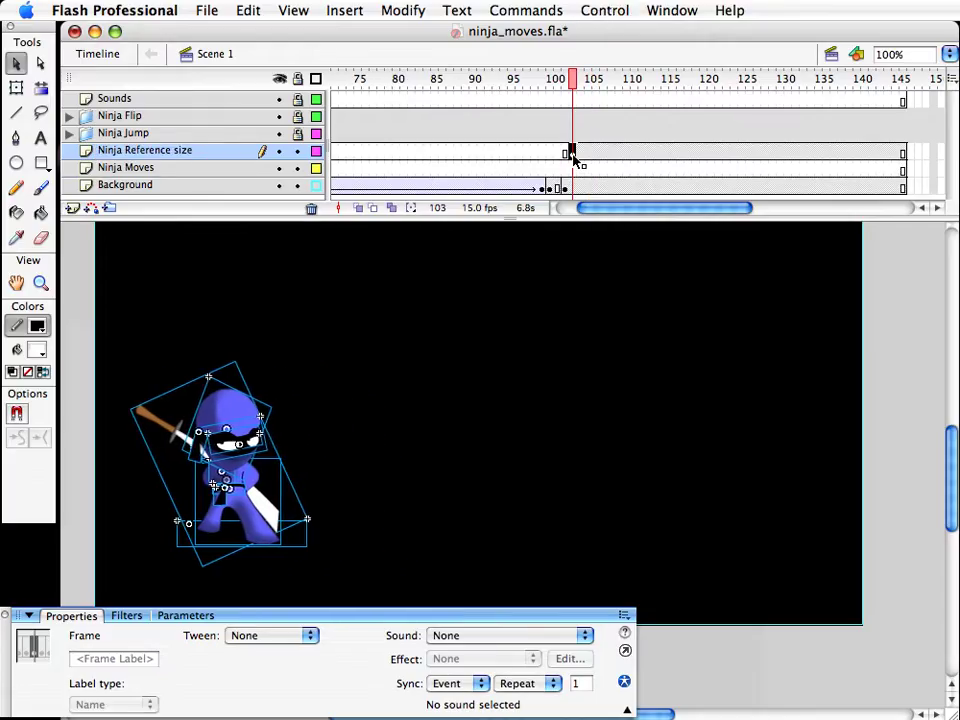
key(shift+Left)
key(shift+Left)
key(shift+Left)
key(shift+Left)
key(shift+Left)
key(shift+Left)
key(shift+Left)
key(shift+Left)
key(shift+Left)
Step: Lock the Ninja Reference size layer, and select and copy all parts of the crouching ninja at frame 12
drag(435, 334, 499, 357)
click(297, 151)
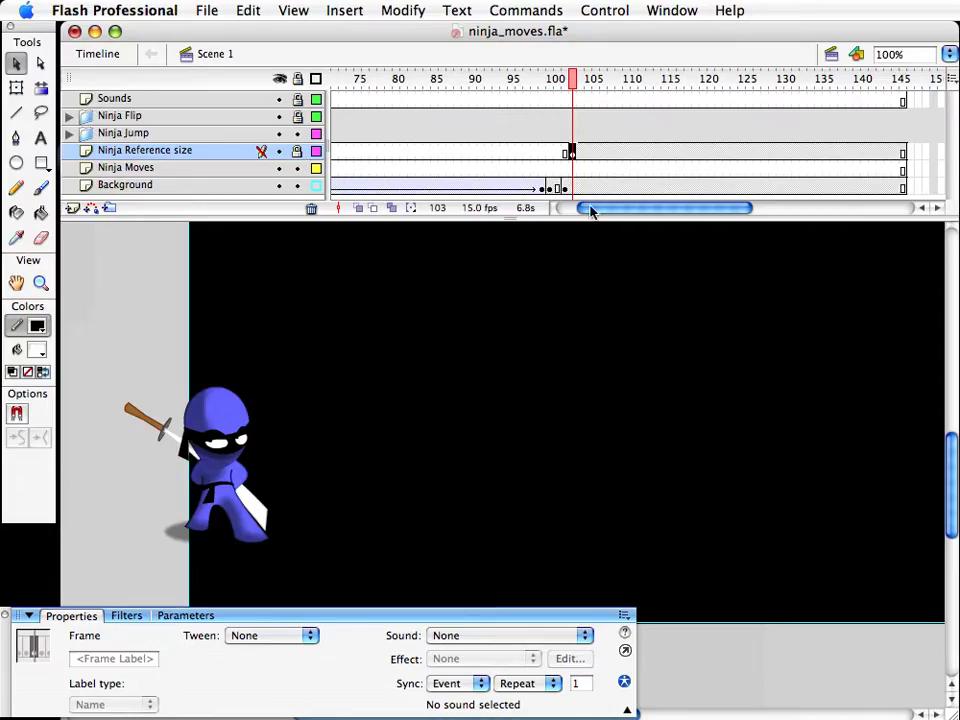
drag(591, 209, 563, 208)
drag(388, 80, 421, 81)
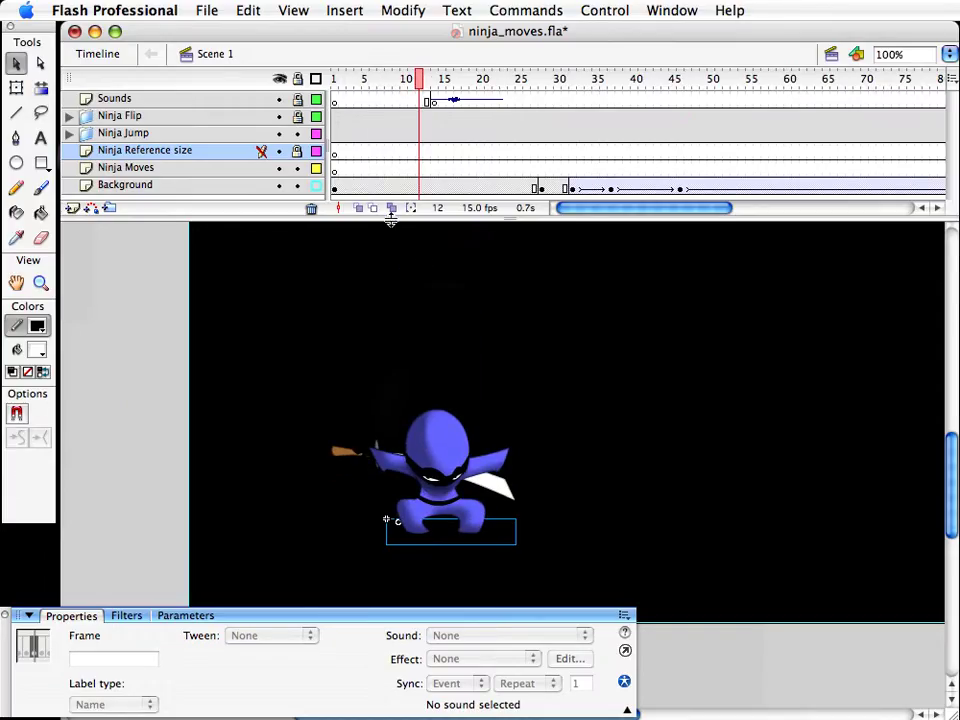
drag(135, 339, 647, 591)
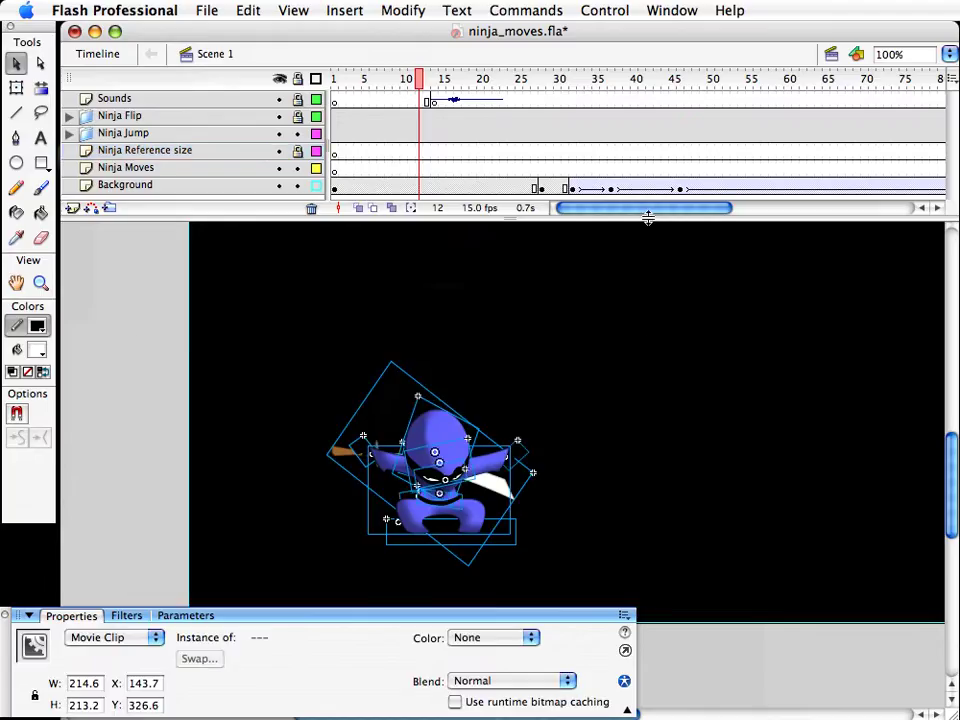
Step: Insert a blank keyframe at frame 104 of Ninja Moves and paste the crouching ninja there in place
drag(639, 208, 659, 208)
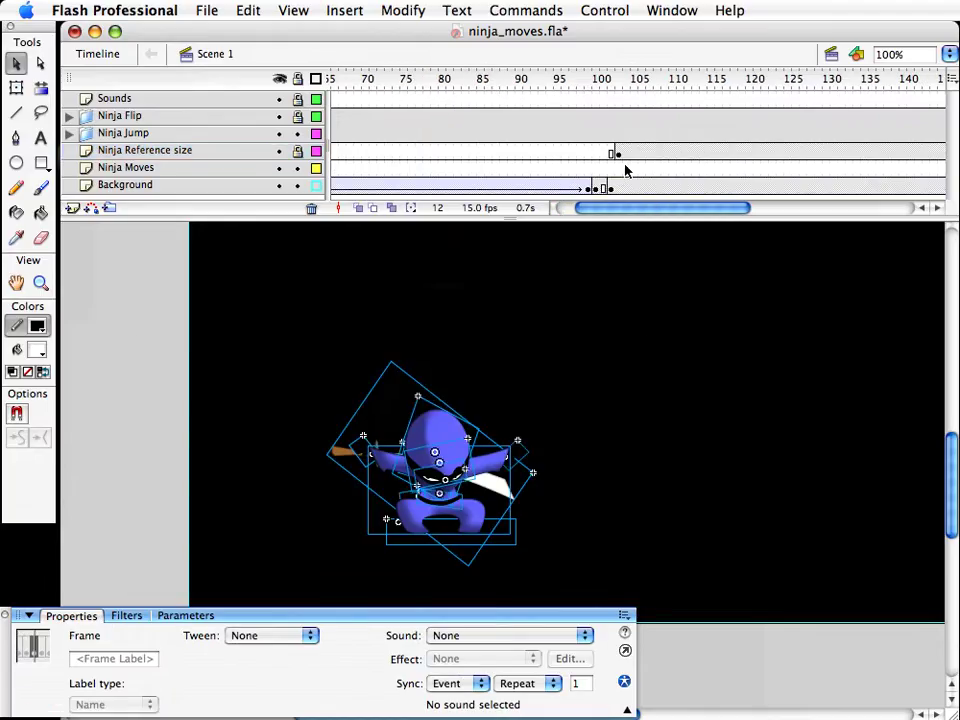
click(625, 169)
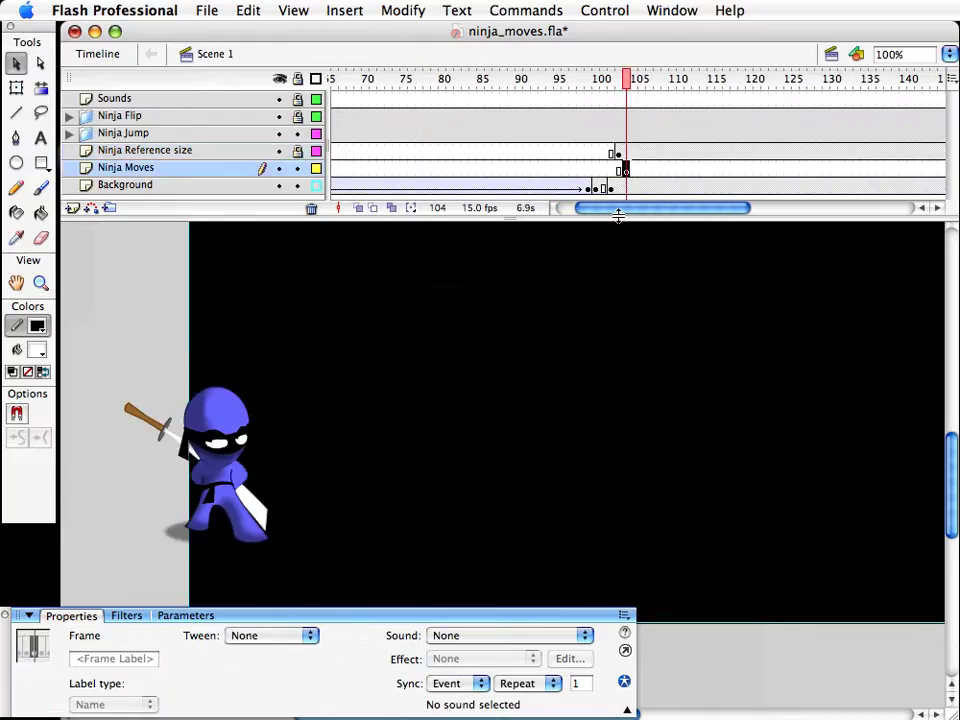
key(super+shift+v)
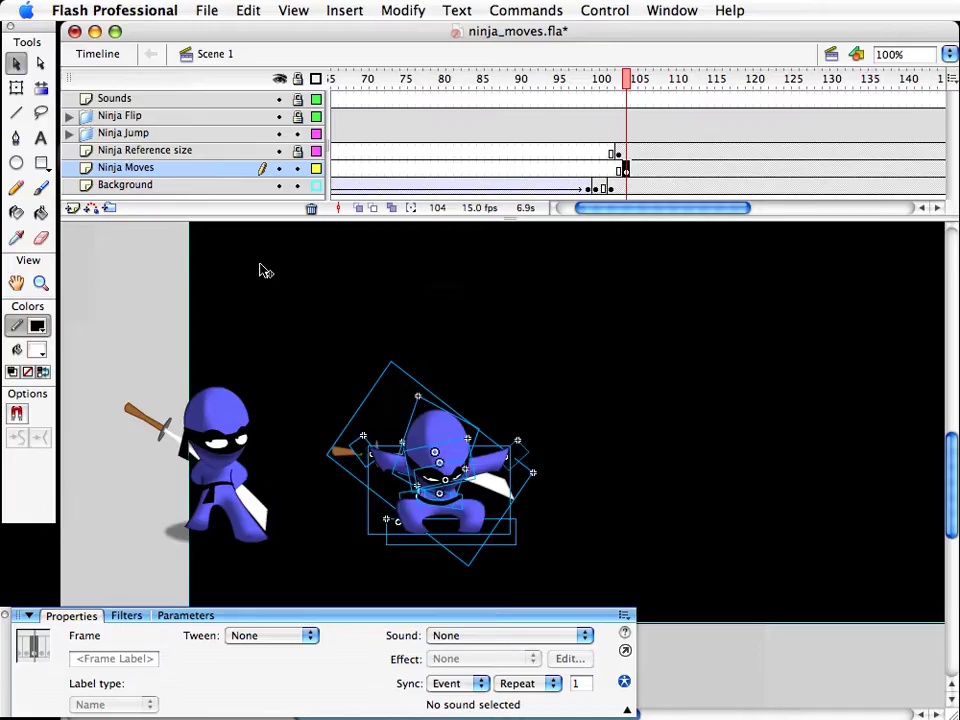
Step: Turn off the Background layer's outline display and raise the crouching ninja to X 141.7, Y 121.5
click(316, 185)
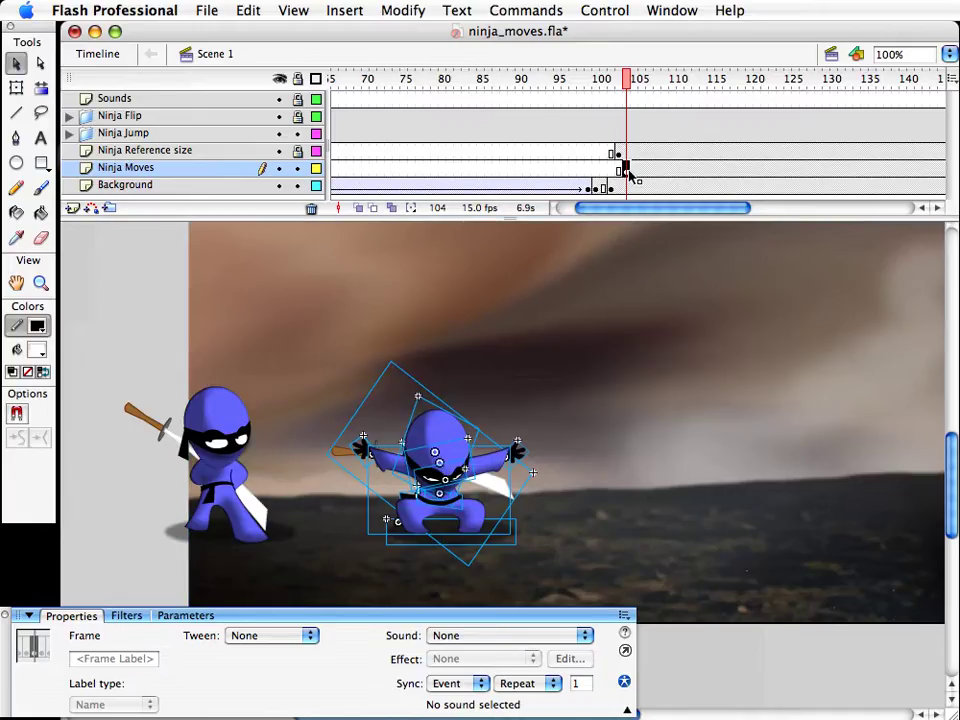
click(468, 523)
scroll(468, 523, up, 1)
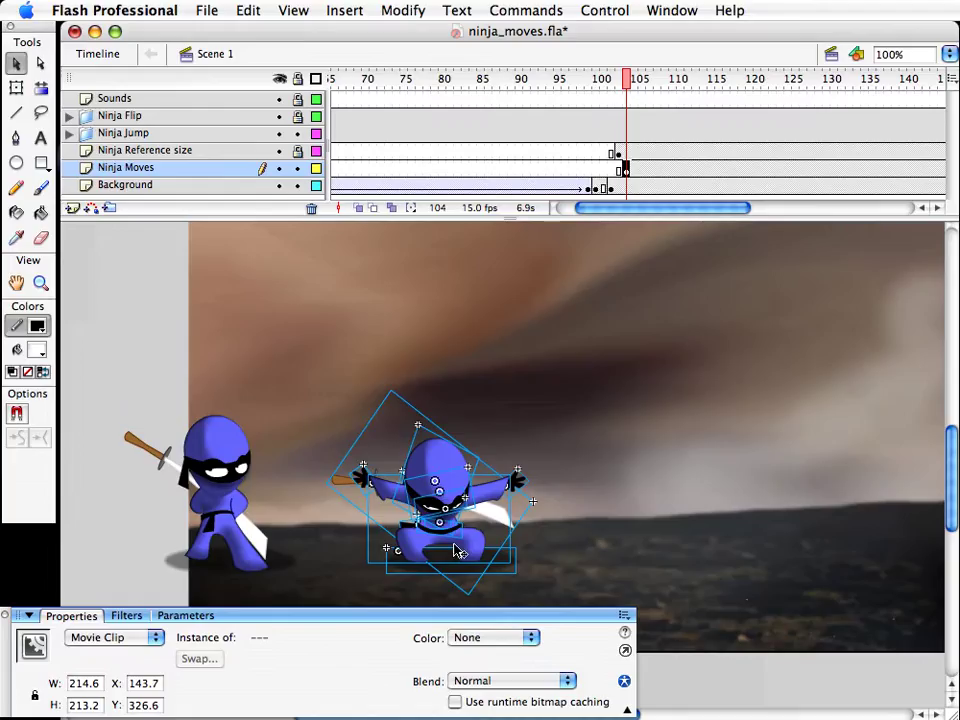
drag(456, 551, 454, 346)
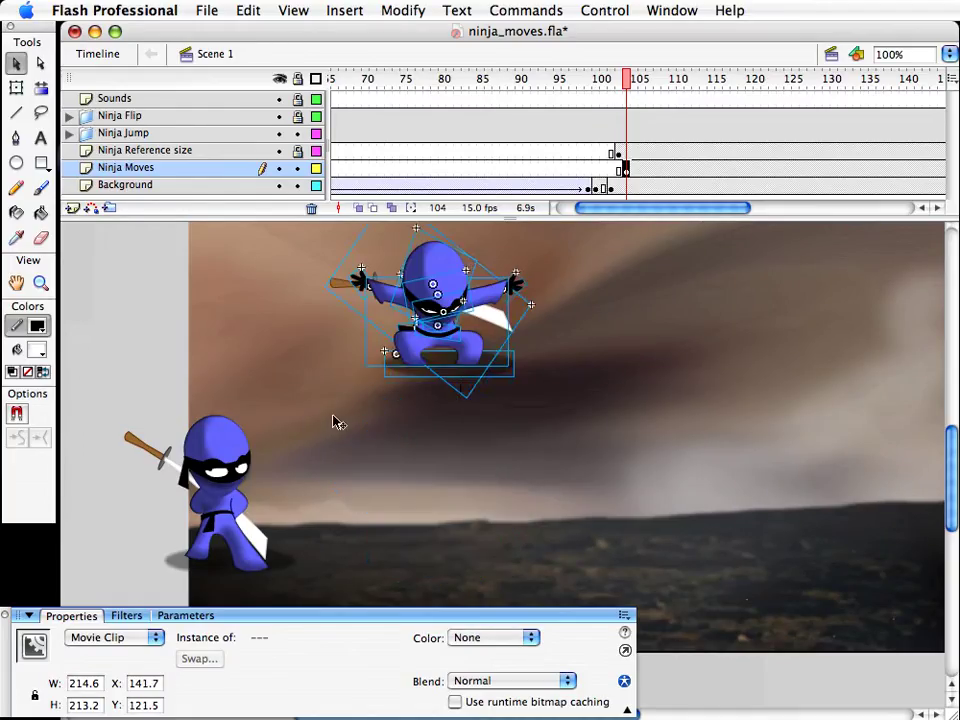
Step: Cut the shadow from beneath the raised crouching ninja on the Ninja Moves layer
click(450, 388)
click(452, 378)
click(450, 378)
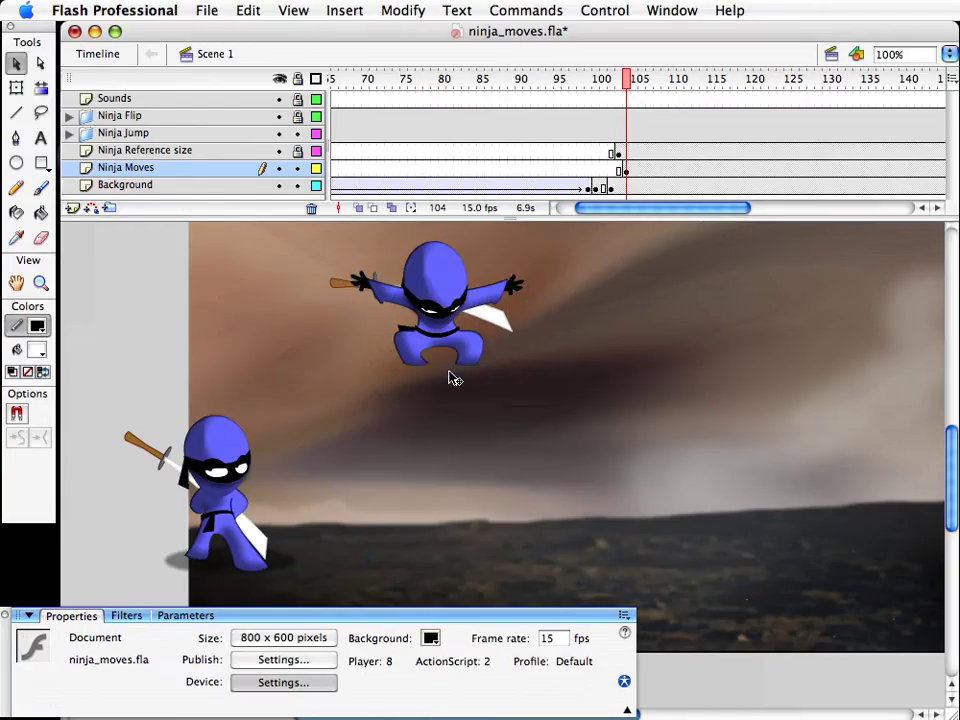
Step: Add a layer directly above Background and name it "Shadow"
click(122, 186)
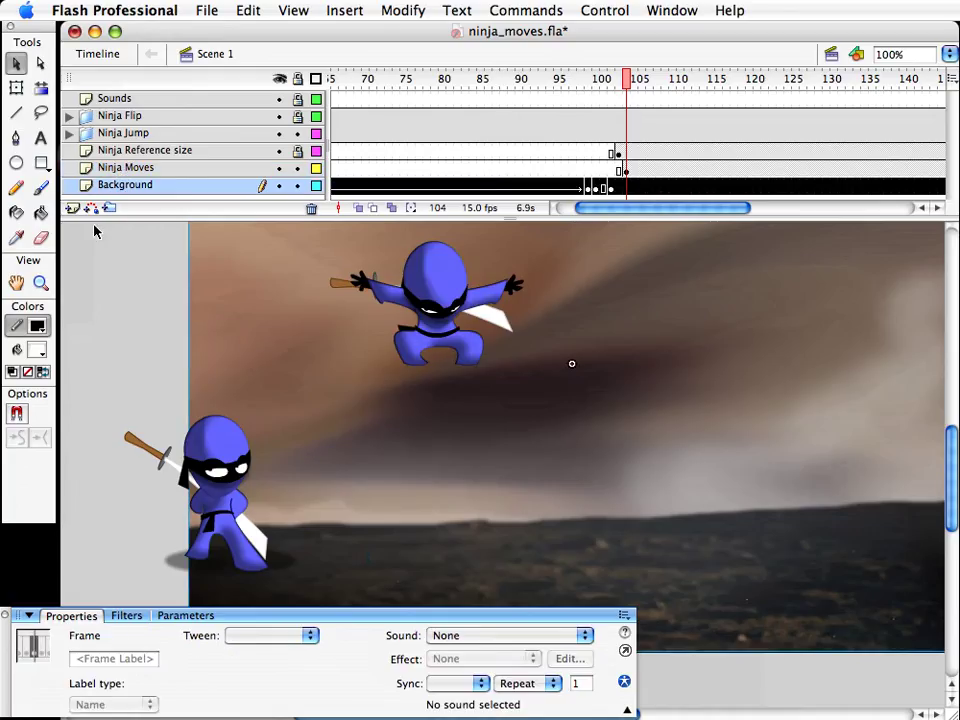
click(72, 208)
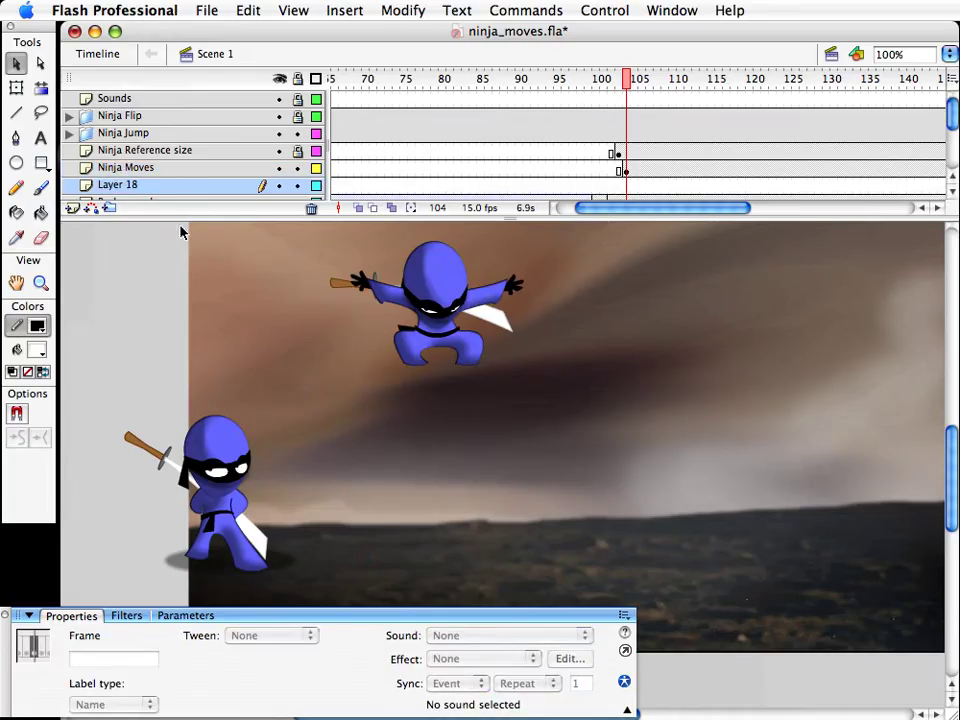
double_click(145, 186)
text(Shadow)
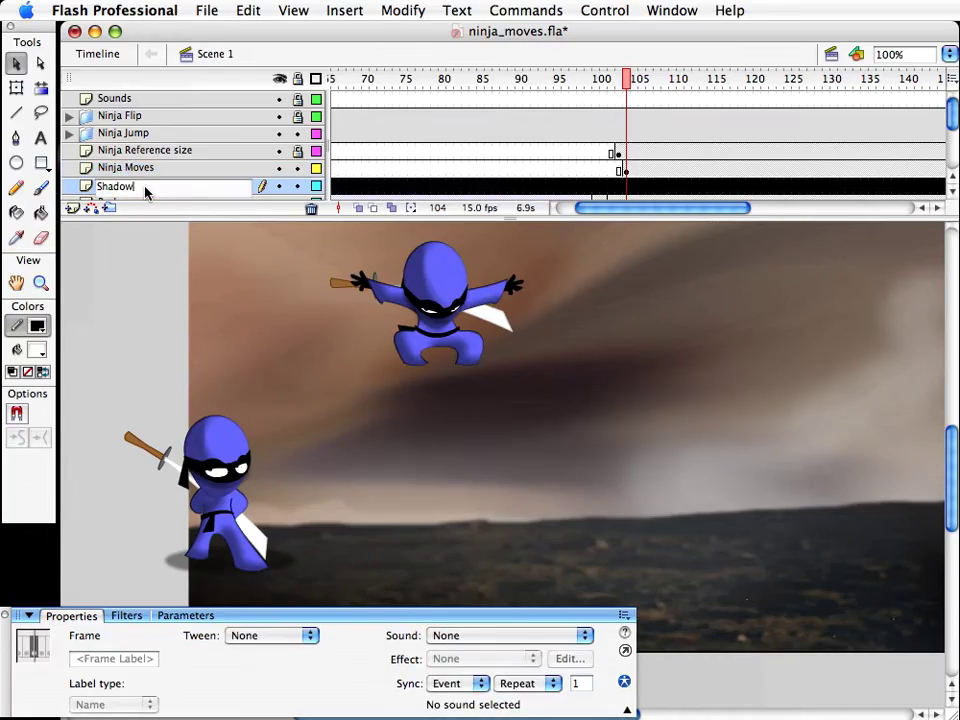
key(Return)
Step: Paste the shadow in place at frame 104 of the Shadow layer and move it down to the ground at X 204.2, Y 488.4
click(626, 186)
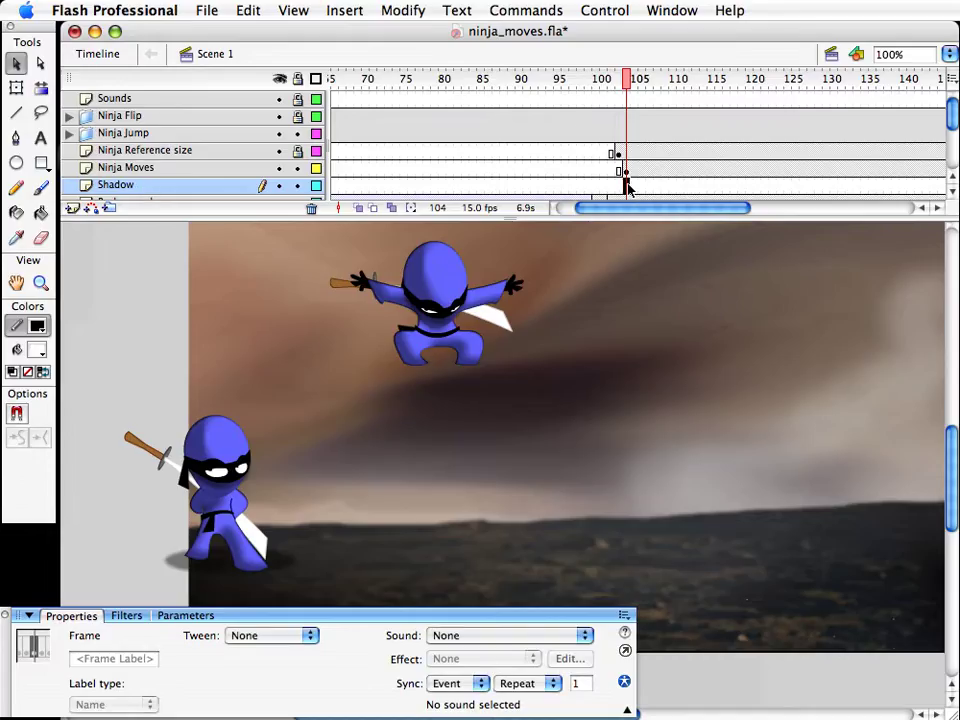
key(super+shift+v)
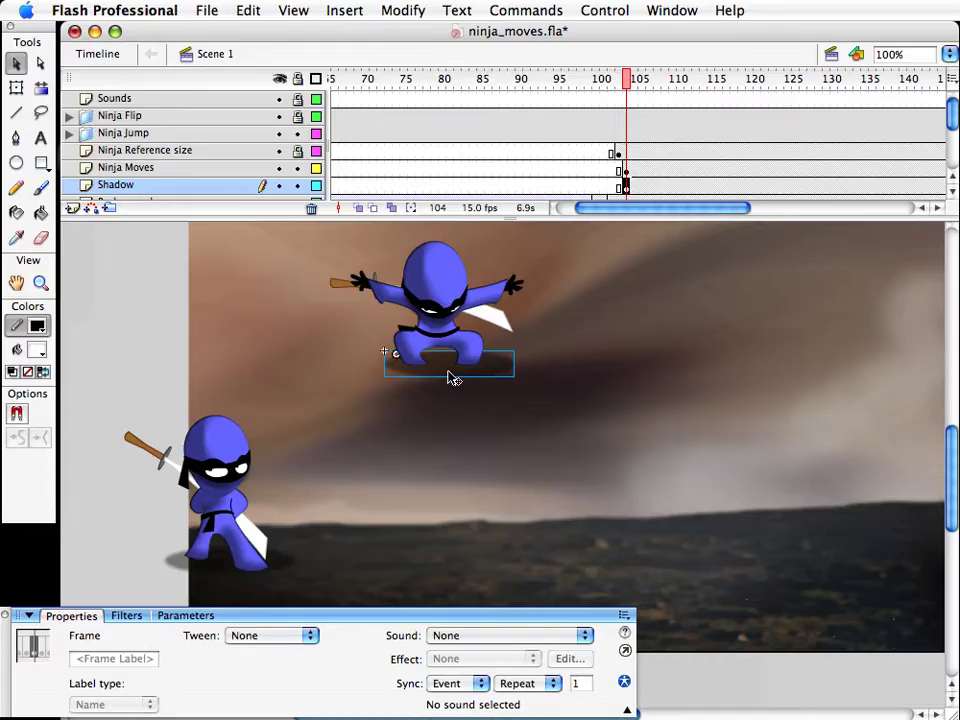
drag(452, 379, 452, 570)
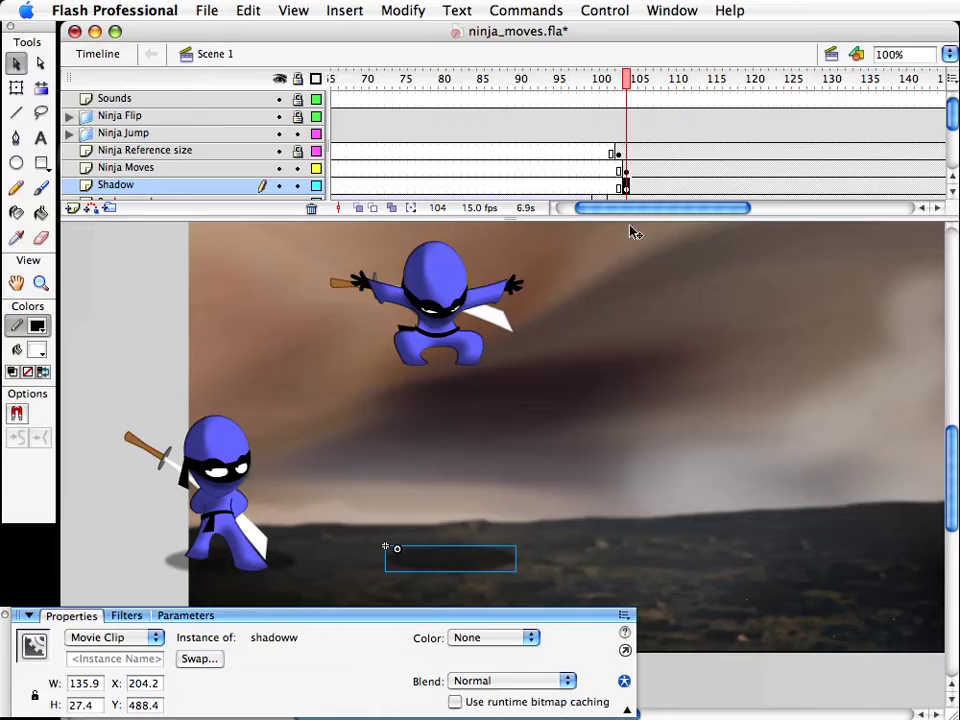
Step: Enlarge the timeline area and move the Ninja Moves and Ninja Reference size keyframes to frame 109
drag(626, 230, 626, 265)
click(625, 170)
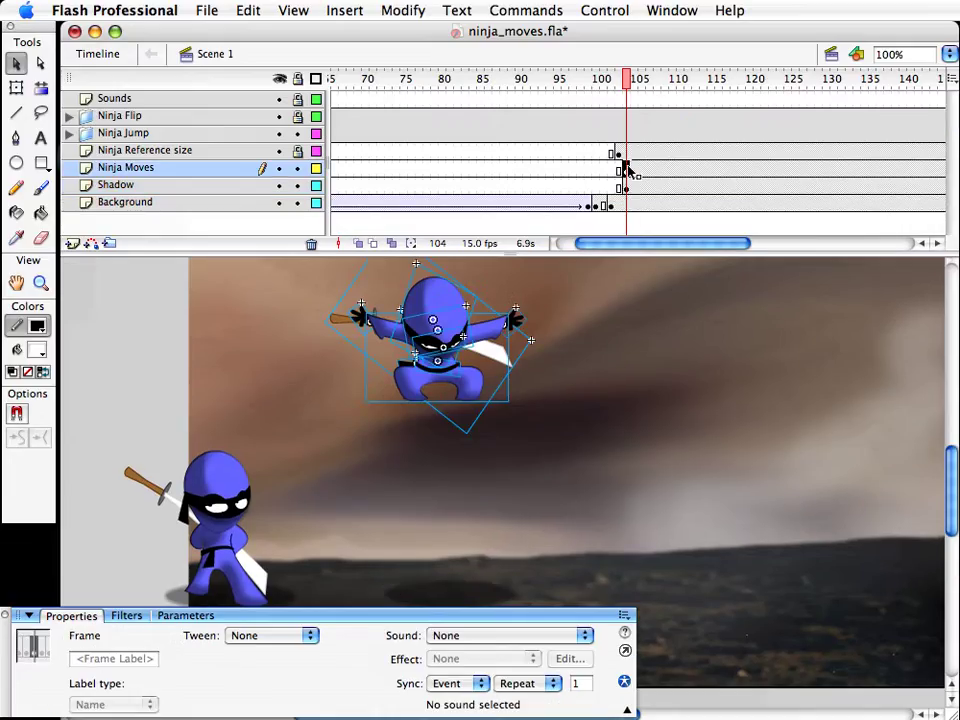
mouse_move(675, 172)
mouse_down()
mouse_move(620, 160)
mouse_move(663, 153)
mouse_up()
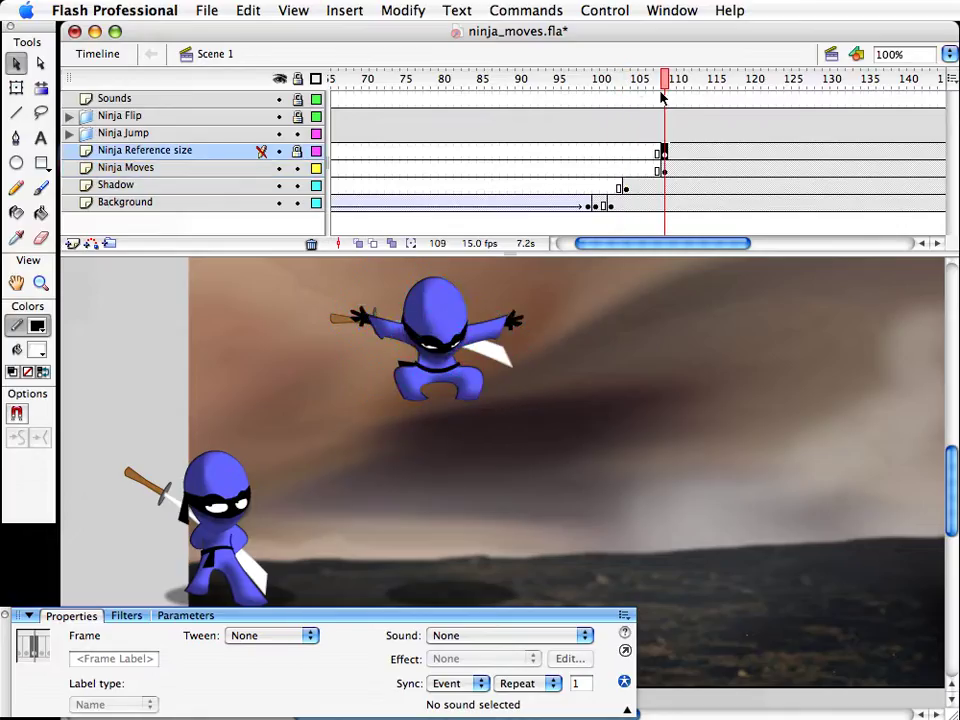
Step: Insert three frames at frame 105 across all layers
click(634, 80)
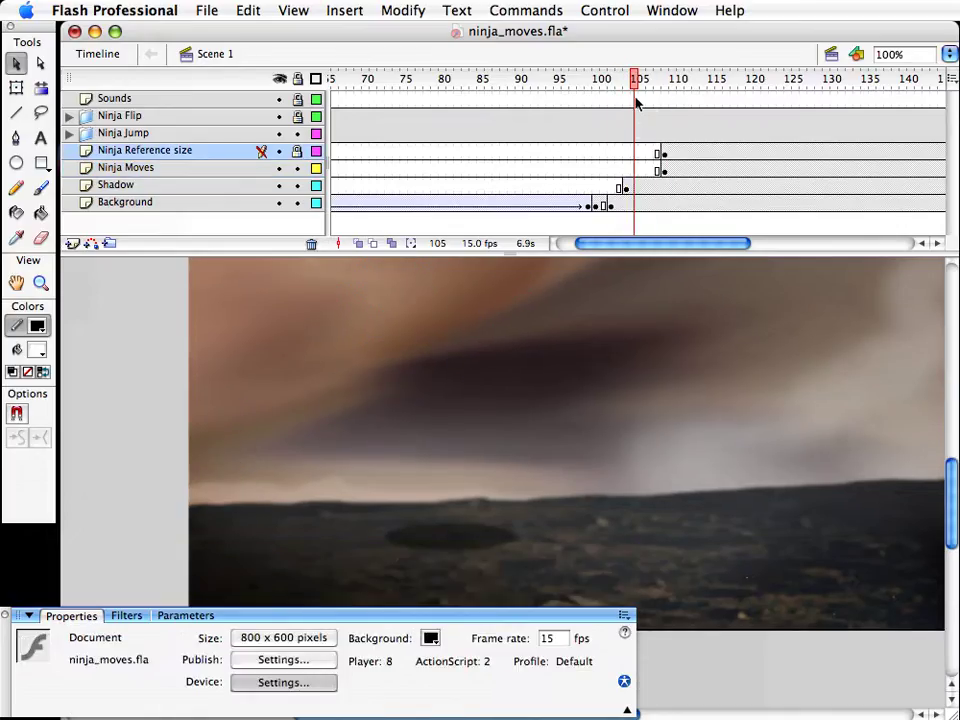
drag(634, 98, 632, 229)
key(F5)
click(658, 222)
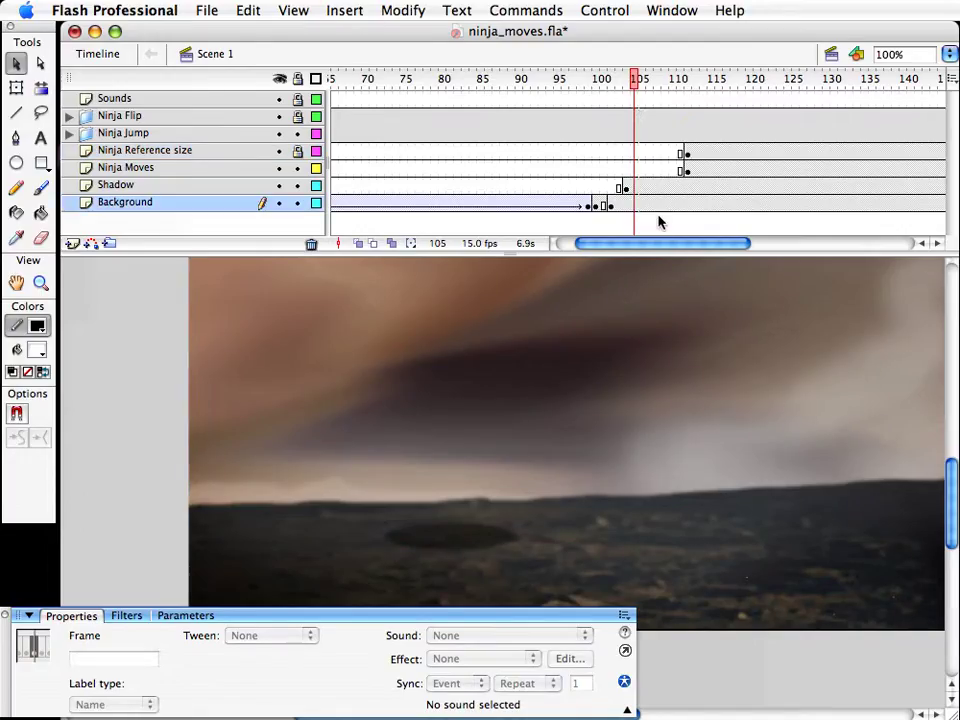
Step: Insert a keyframe at frame 109 of the Shadow layer and create a motion tween from frame 104
click(672, 188)
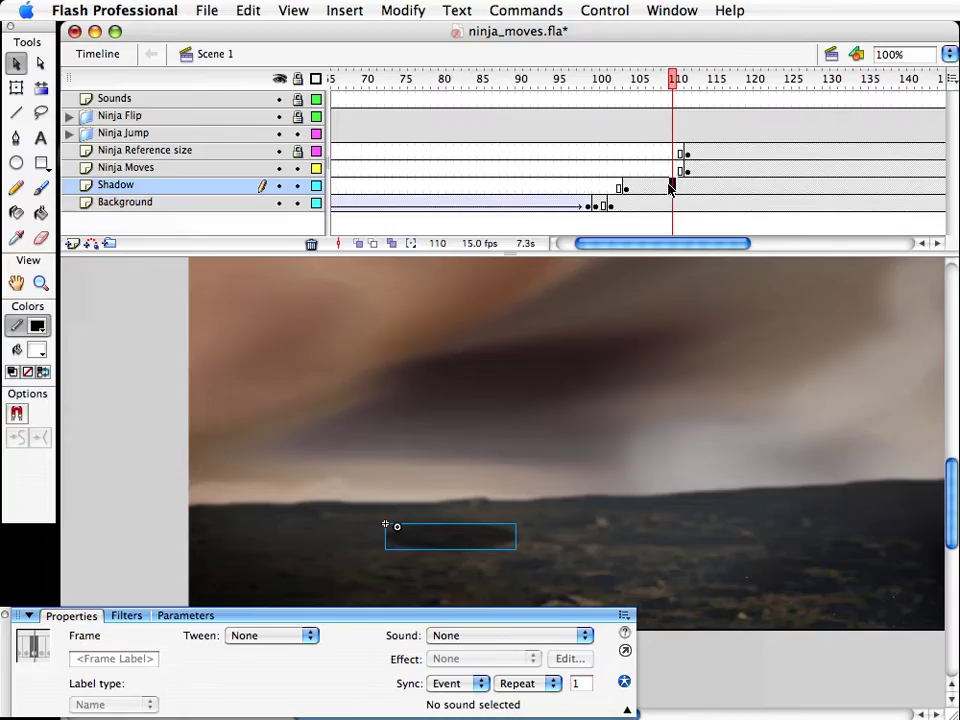
drag(672, 188, 666, 191)
right_click(643, 187)
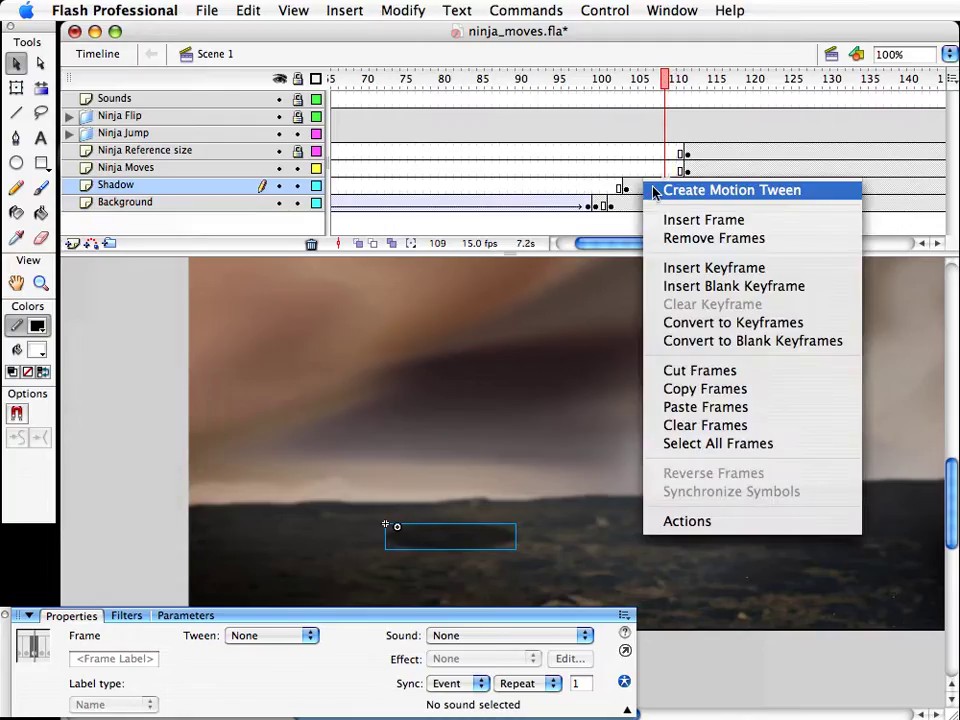
click(662, 190)
Step: Shrink the shadow at frame 104 to 13.6 by 2.8 and place it at X 256.6, Y 498.6
key(super+alt+s)
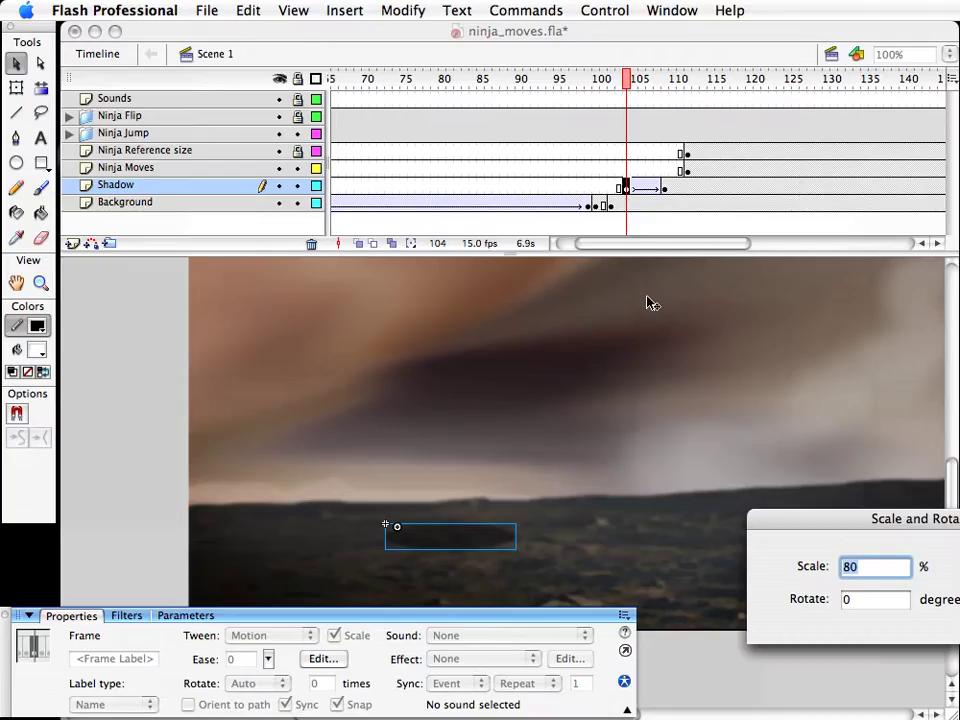
key(Return)
key(shift+Right)
key(shift+Right)
key(shift+Right)
key(shift+Right)
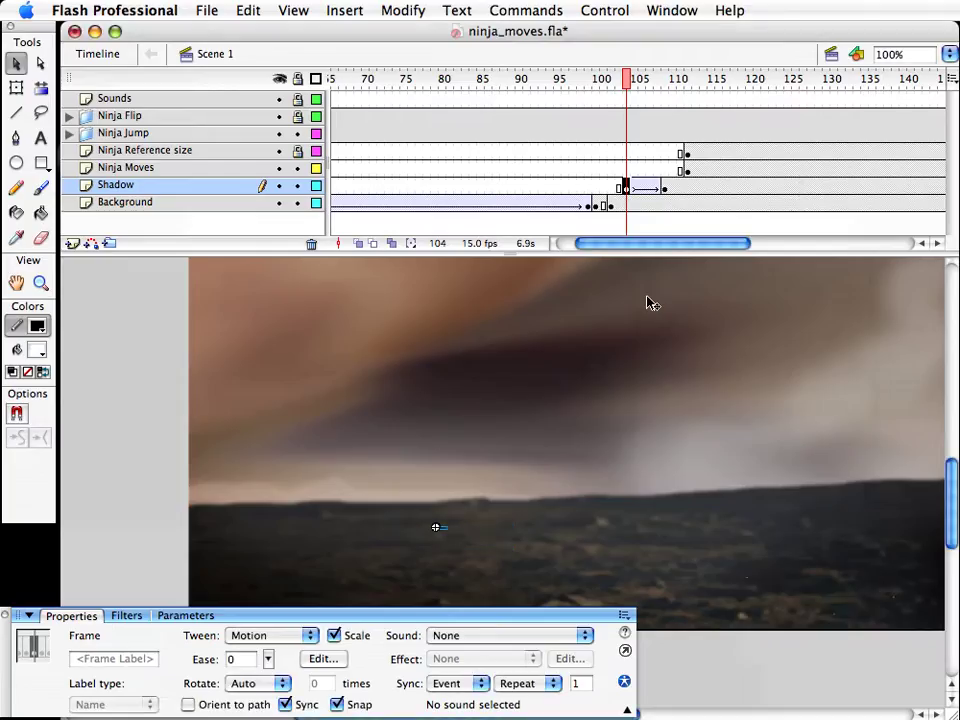
key(shift+Down)
key(Up)
key(Up)
key(Right)
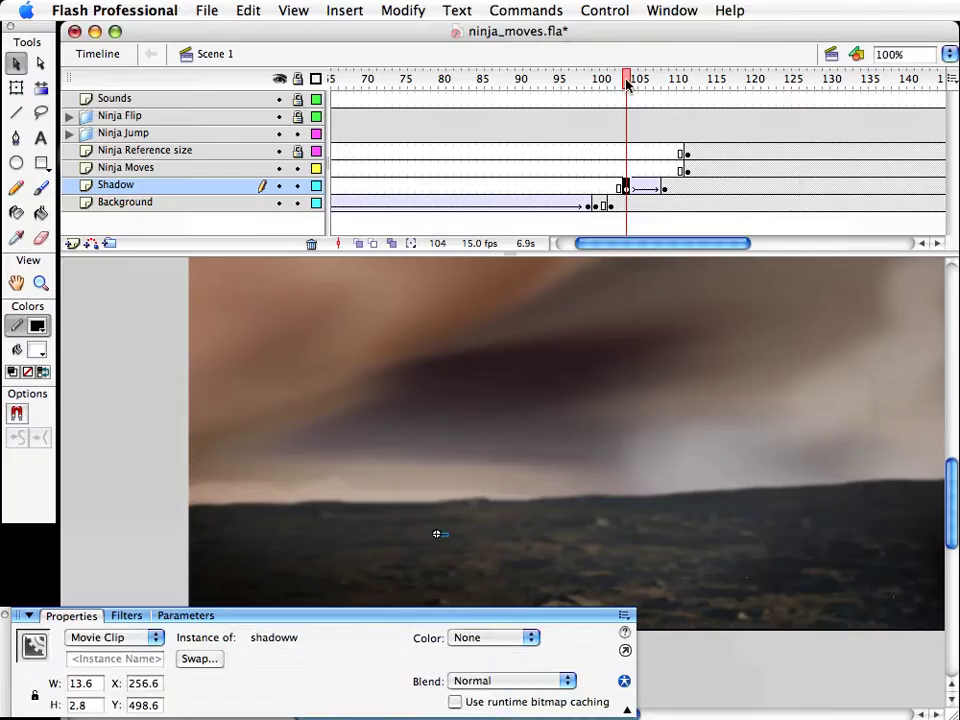
Step: Move the Ninja Moves keyframe to frame 109 and save the file
drag(628, 82, 687, 165)
click(689, 168)
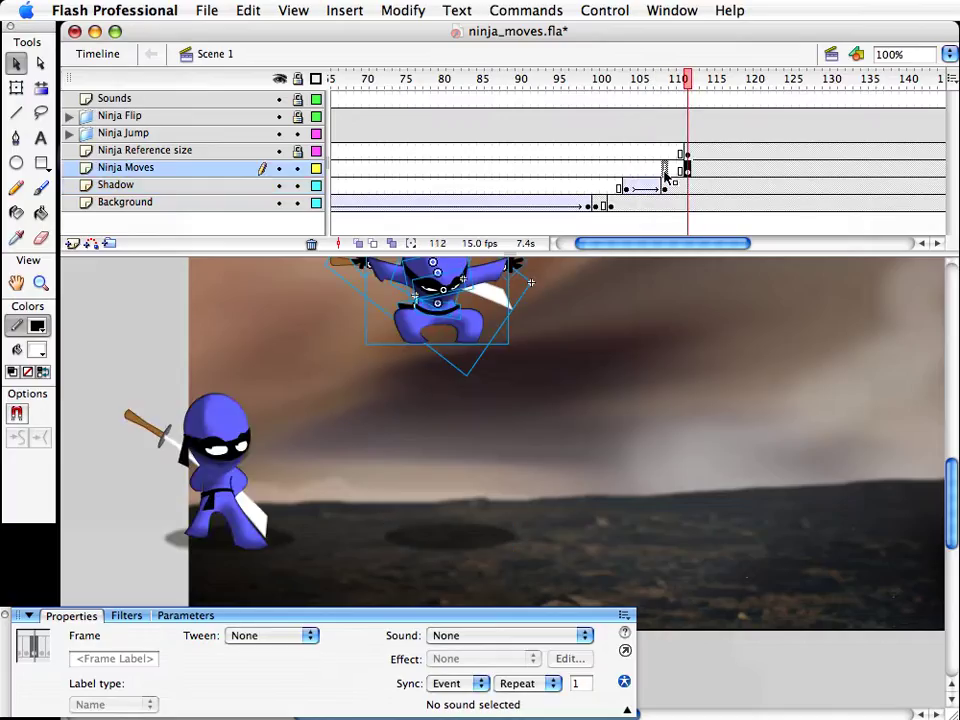
click(658, 84)
drag(658, 95, 667, 97)
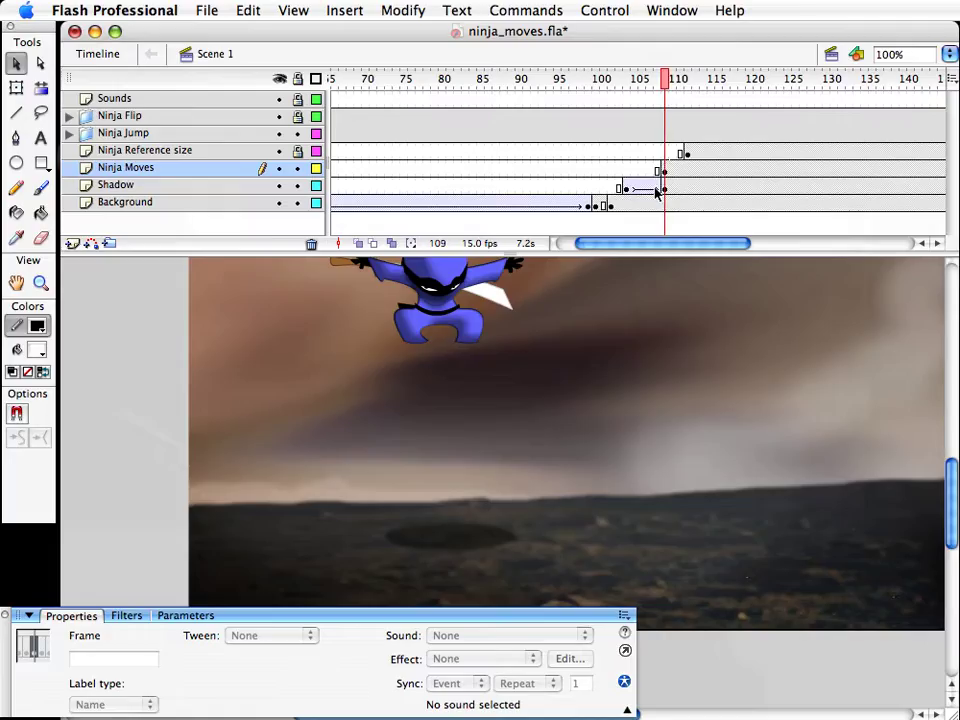
scroll(556, 497, up, 1)
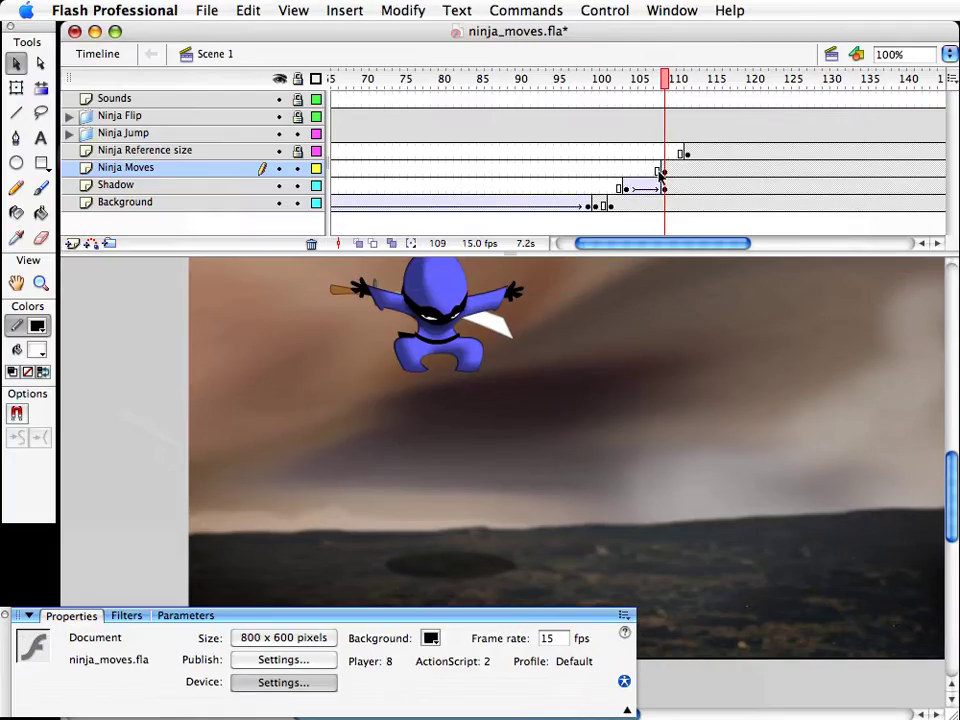
key(super+s)
Step: Unlock the Ninja Flip folder, then open the falling ninja symbol at frame 58 and copy its ninja_upwards3 blur
drag(632, 90, 427, 121)
click(617, 418)
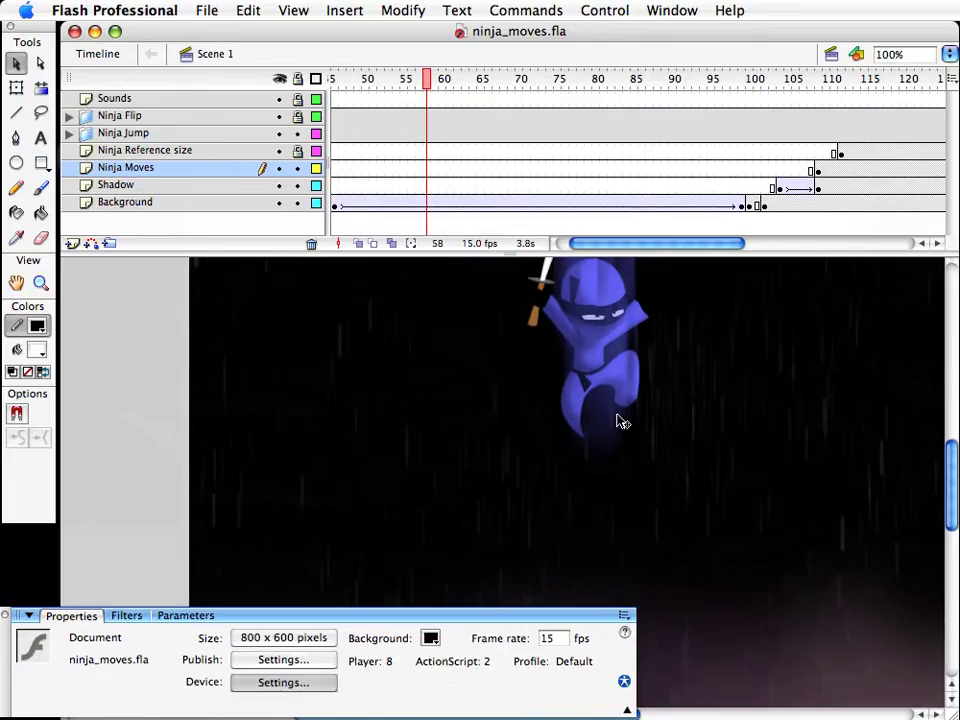
click(297, 116)
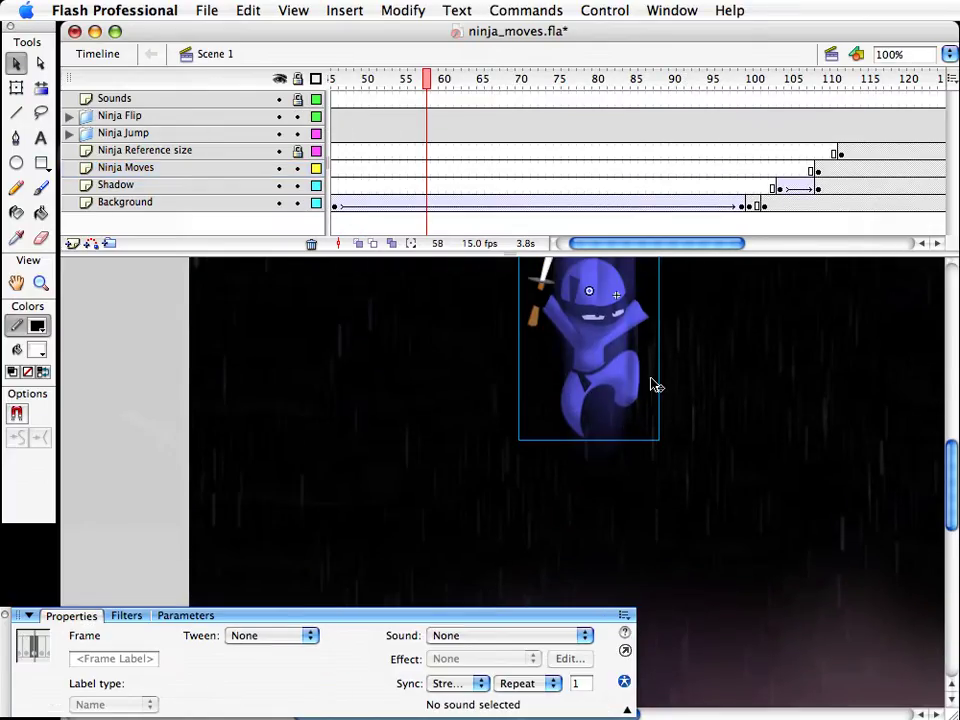
click(628, 354)
drag(624, 352, 589, 371)
key(super+z)
double_click(621, 349)
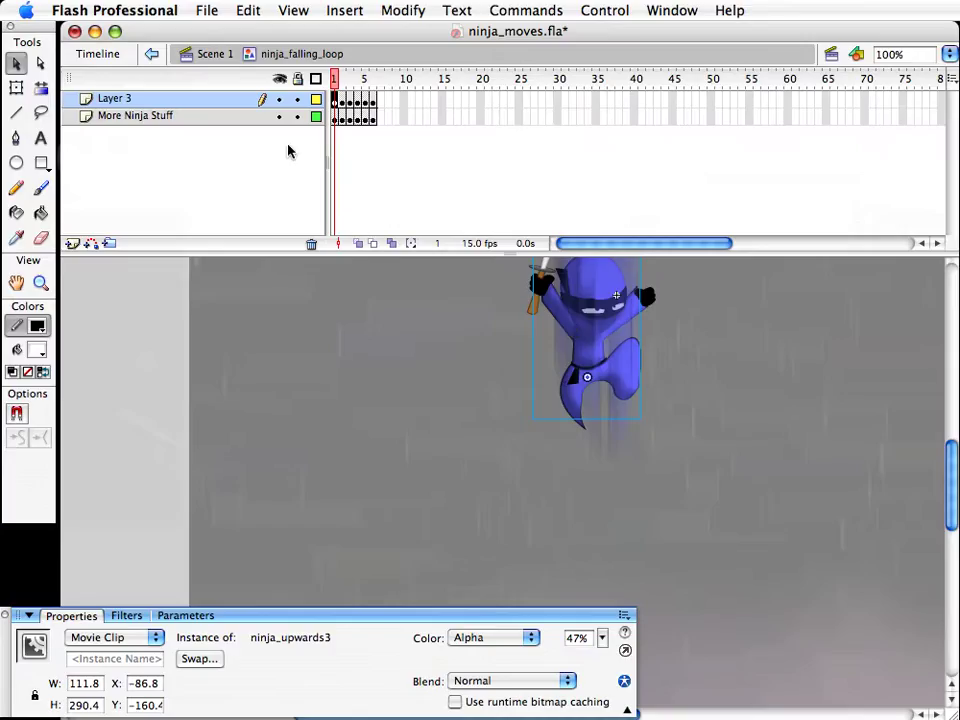
Step: Return to Scene 1 and paste the copied ninja_upwards3 blur at frame 109
click(218, 56)
drag(577, 244, 596, 244)
drag(592, 88, 664, 88)
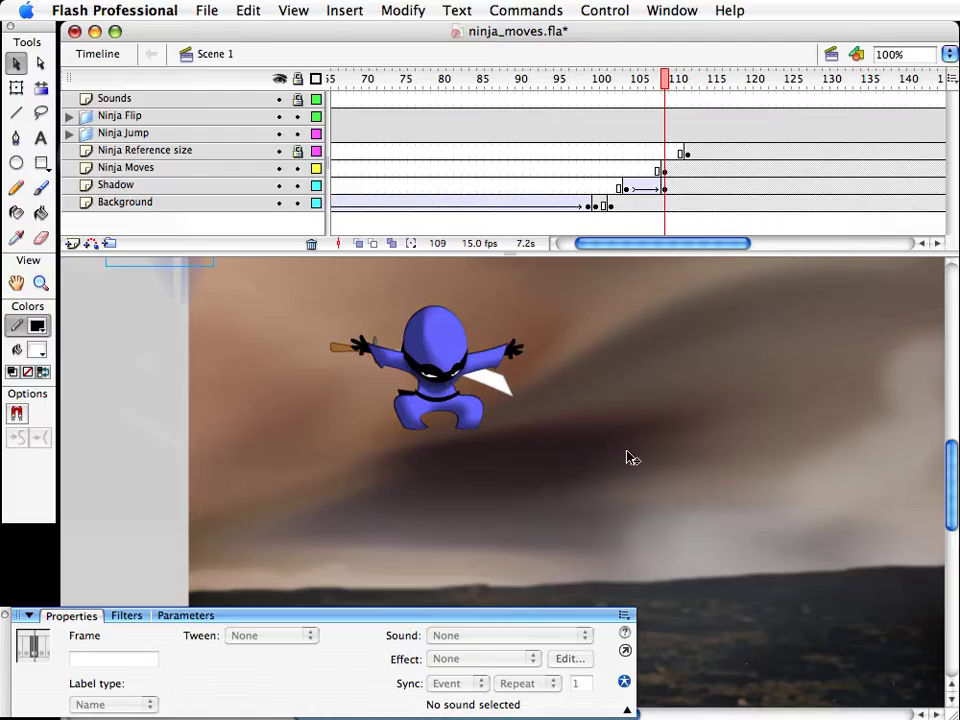
scroll(184, 291, up, 2)
click(184, 291)
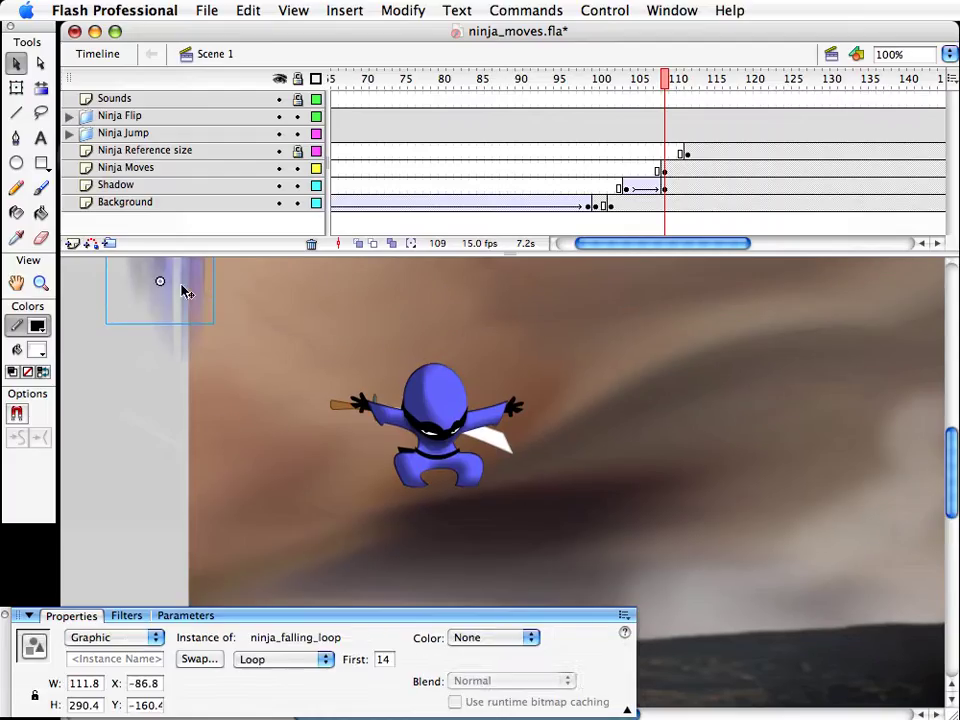
Step: Position the blur over the crouching ninja at X 188.5, Y 28.6
click(457, 482)
key(shift+Down)
key(shift+Down)
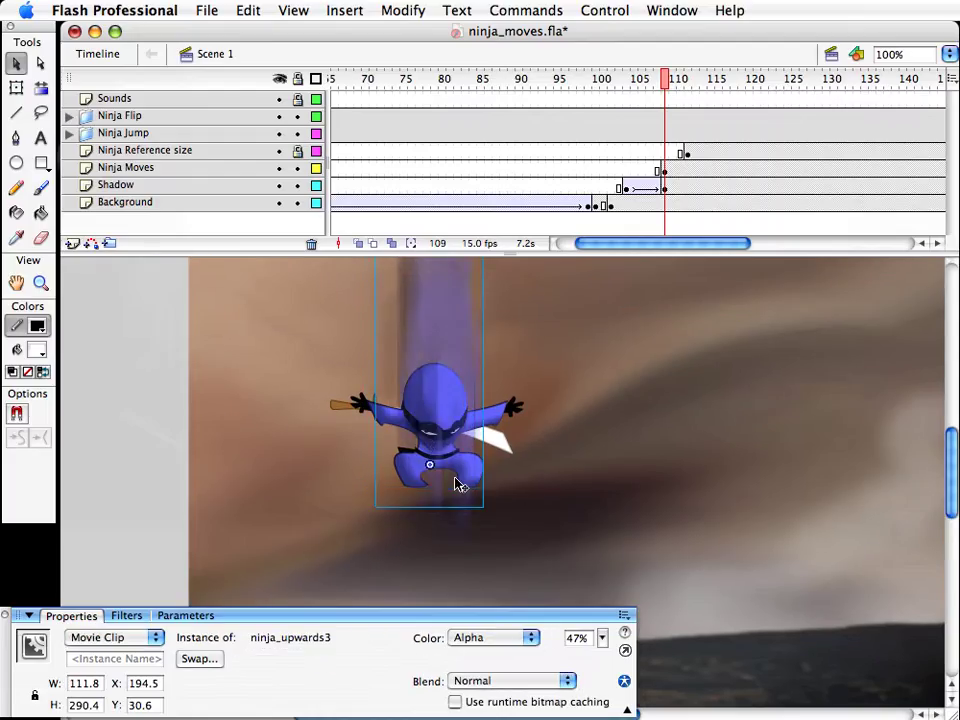
key(shift+Down)
key(shift+Left)
key(shift+Up)
key(Right)
key(Right)
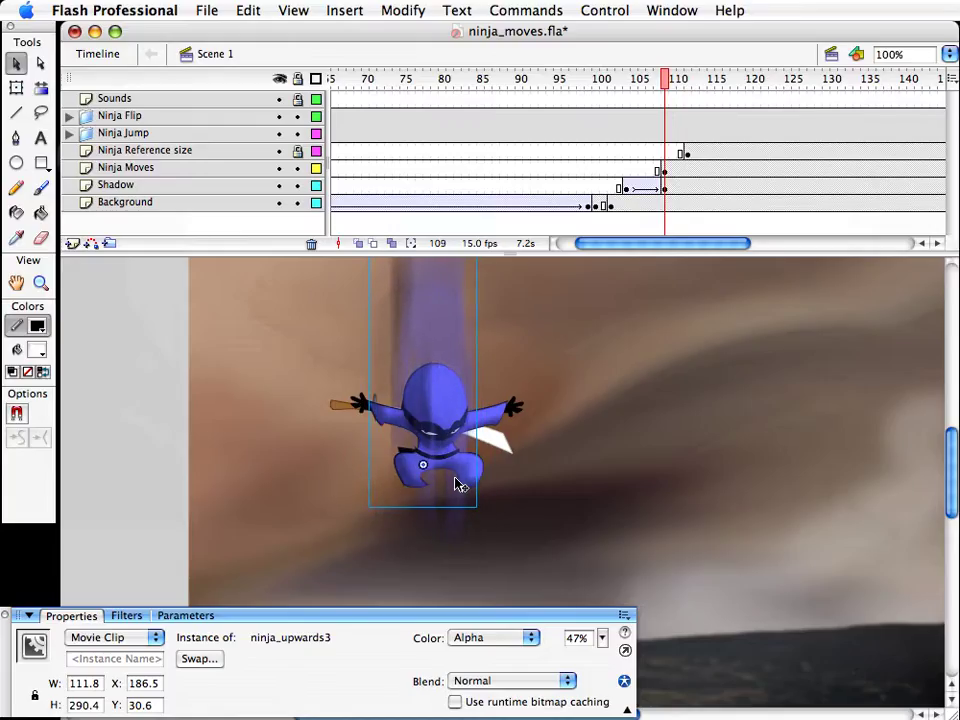
key(Right)
key(Right)
key(Up)
key(Up)
scroll(482, 549, up, 3)
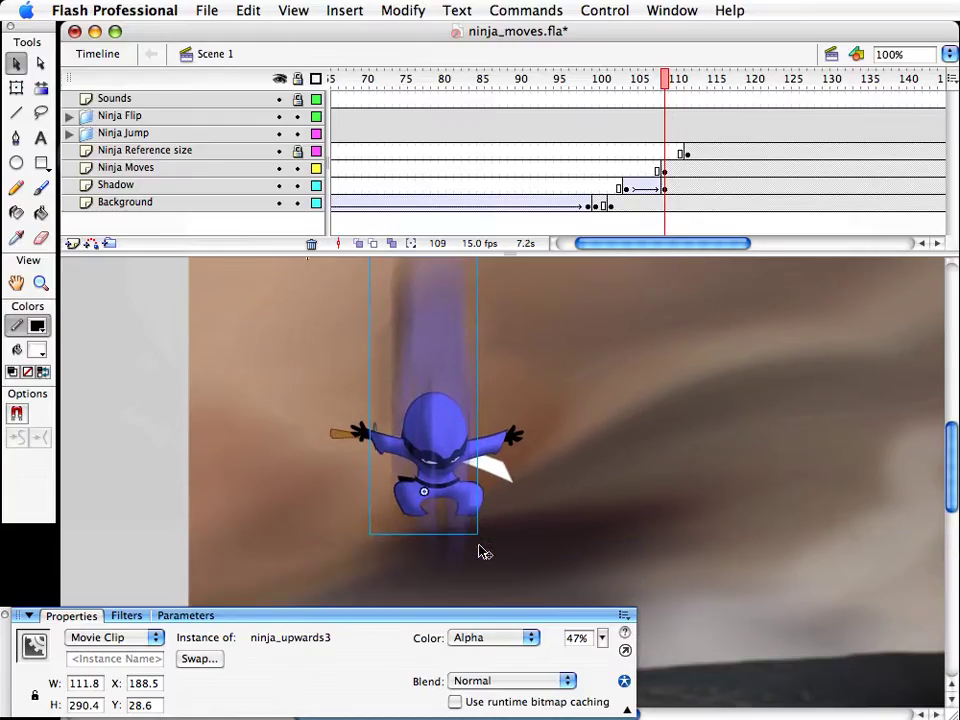
Step: Transfer the blur in place to frame 109 of the Ninja Moves layer and raise it to Y -11.3
click(661, 170)
click(663, 168)
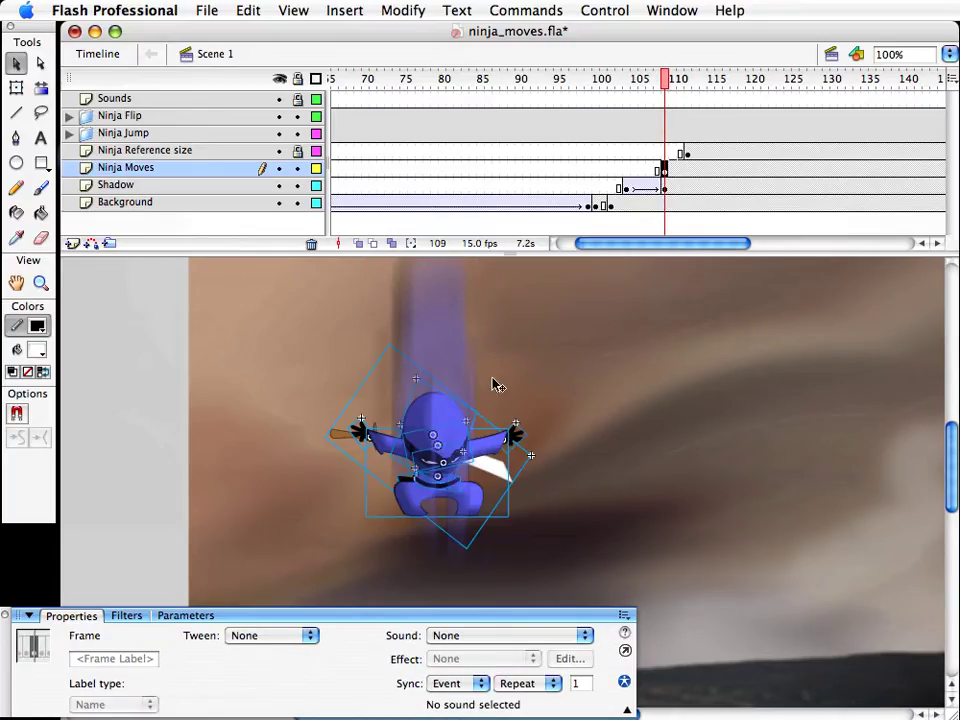
click(437, 428)
scroll(450, 370, up, 5)
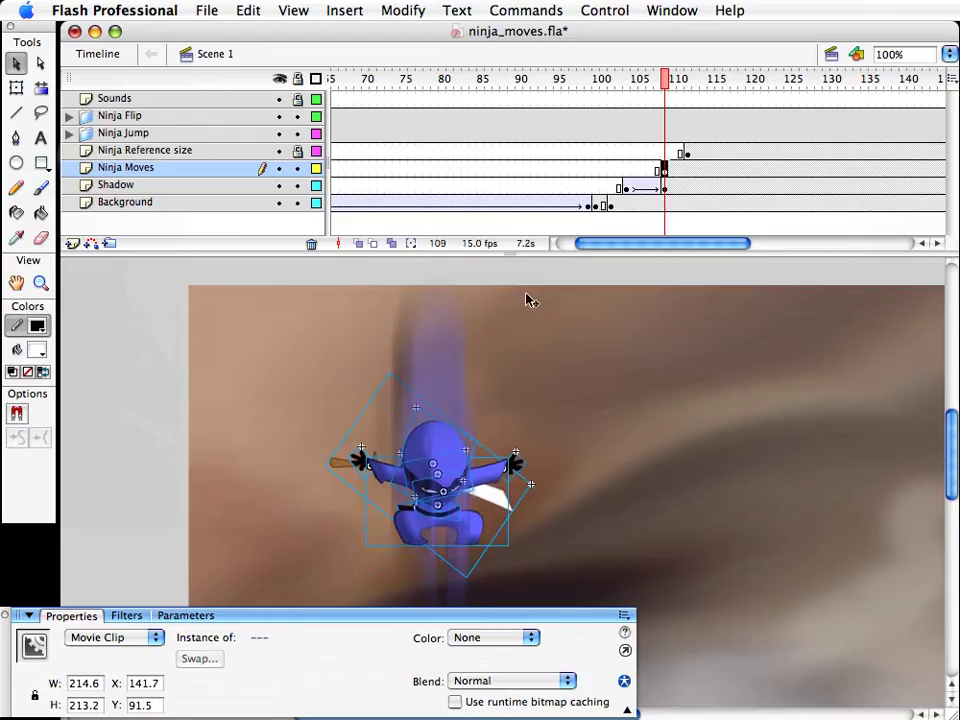
click(452, 369)
key(super+x)
click(460, 442)
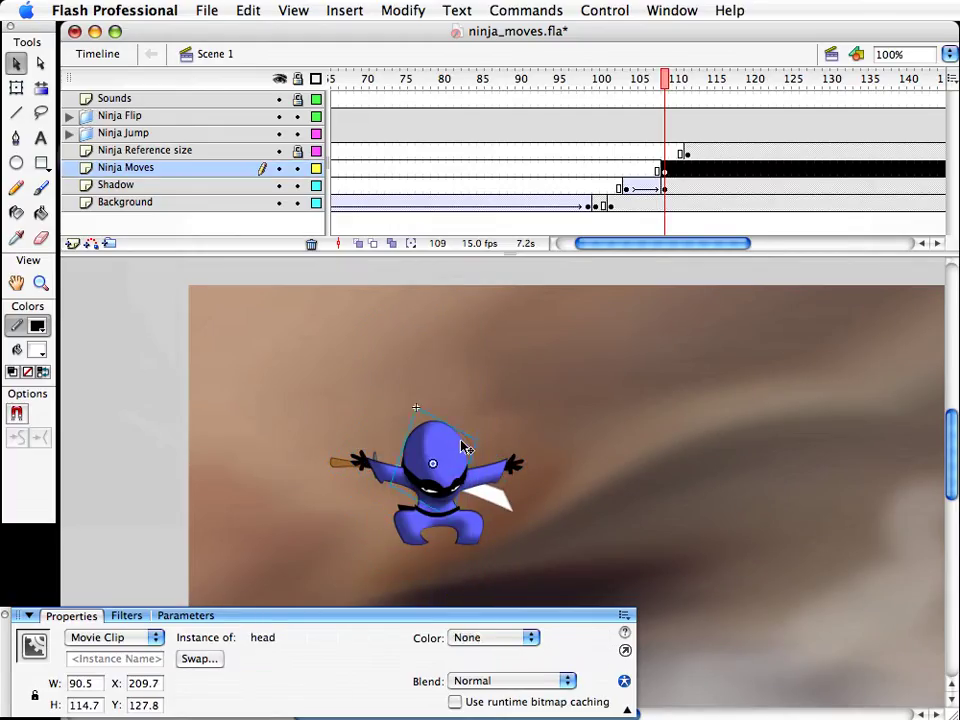
key(super+shift+v)
key(shift+Up)
key(shift+Up)
key(shift+Up)
key(shift+Up)
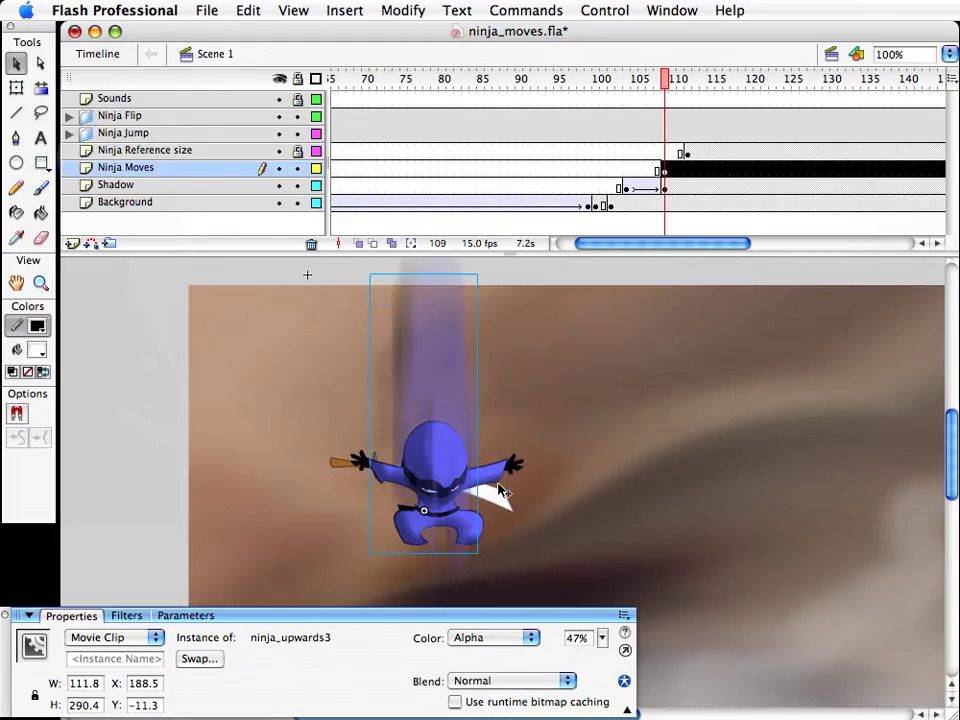
Step: Insert a keyframe at frame 110 of Ninja Moves and display the Background layer as outlines
click(666, 170)
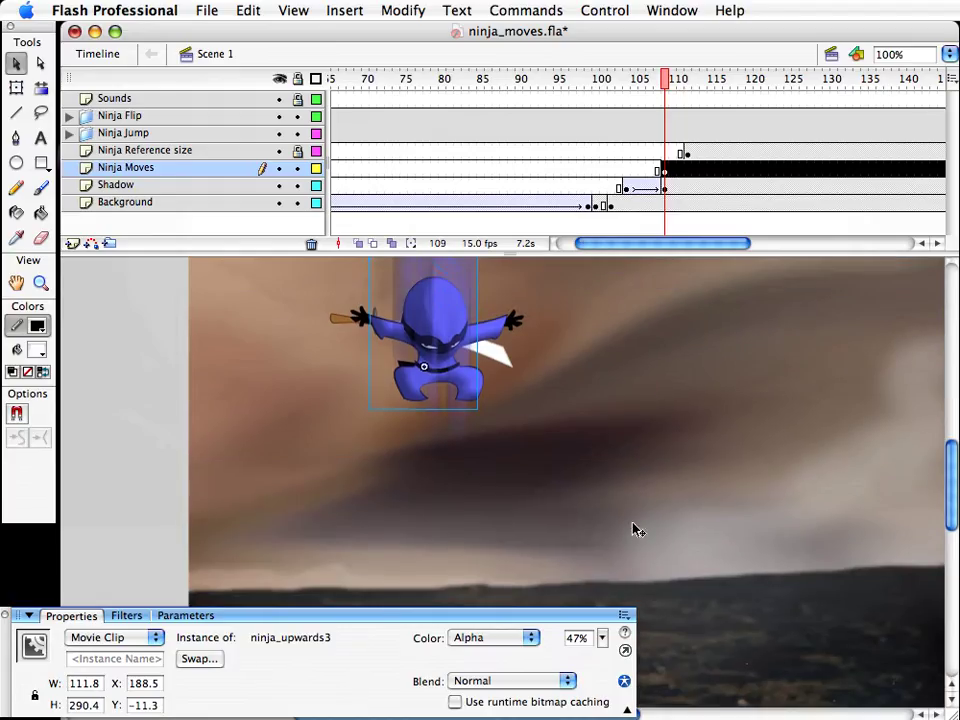
click(673, 170)
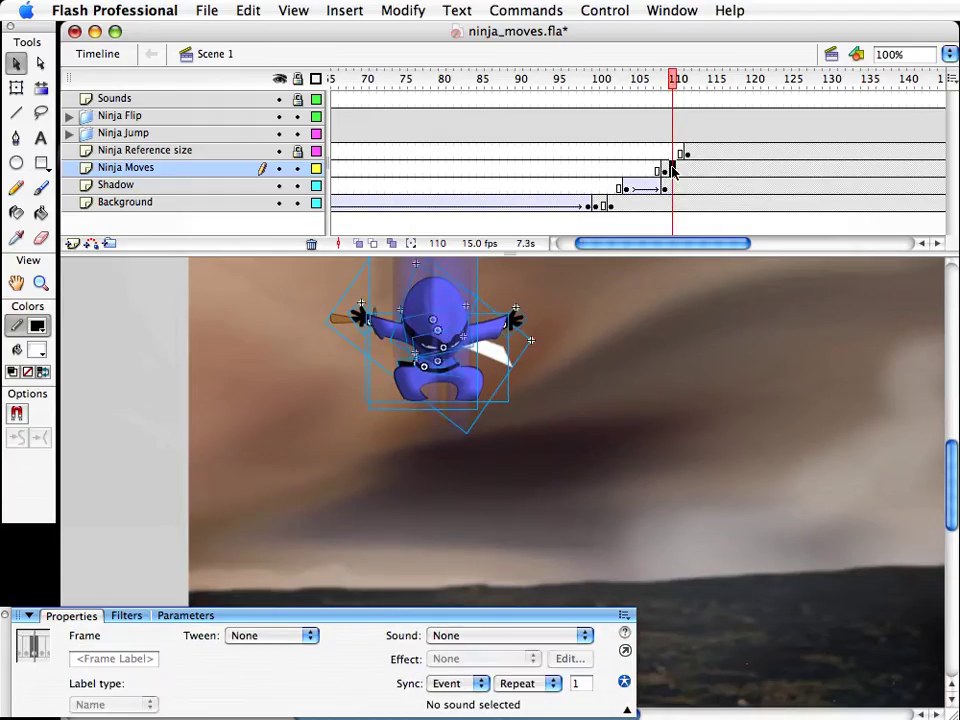
click(316, 202)
click(166, 390)
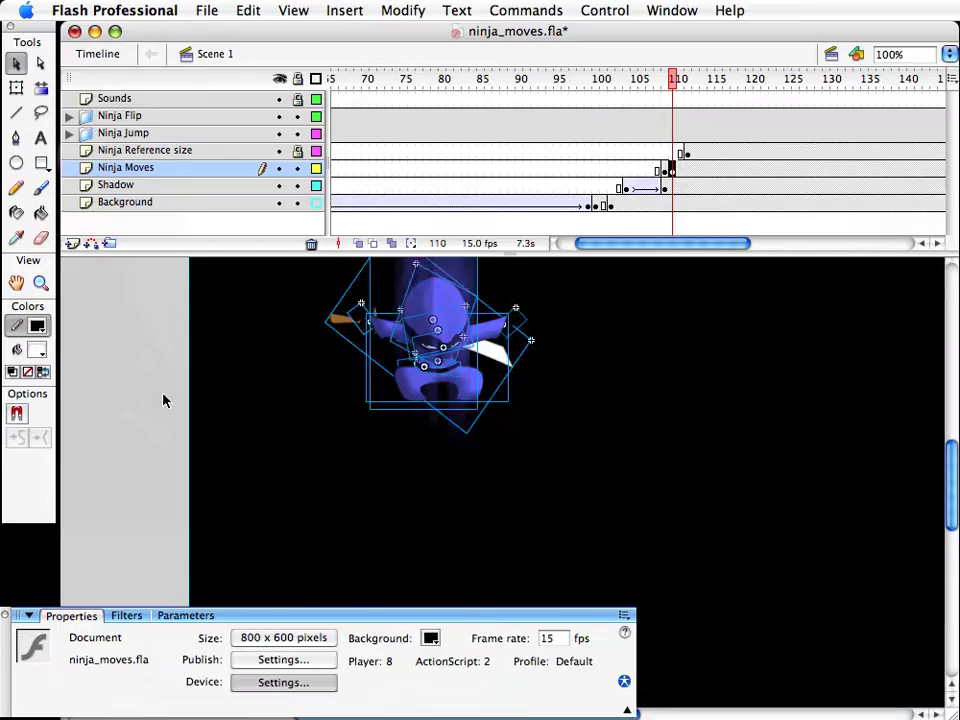
Step: Change the document background color to dark gray and reduce the height of the timeline area
click(431, 639)
click(436, 697)
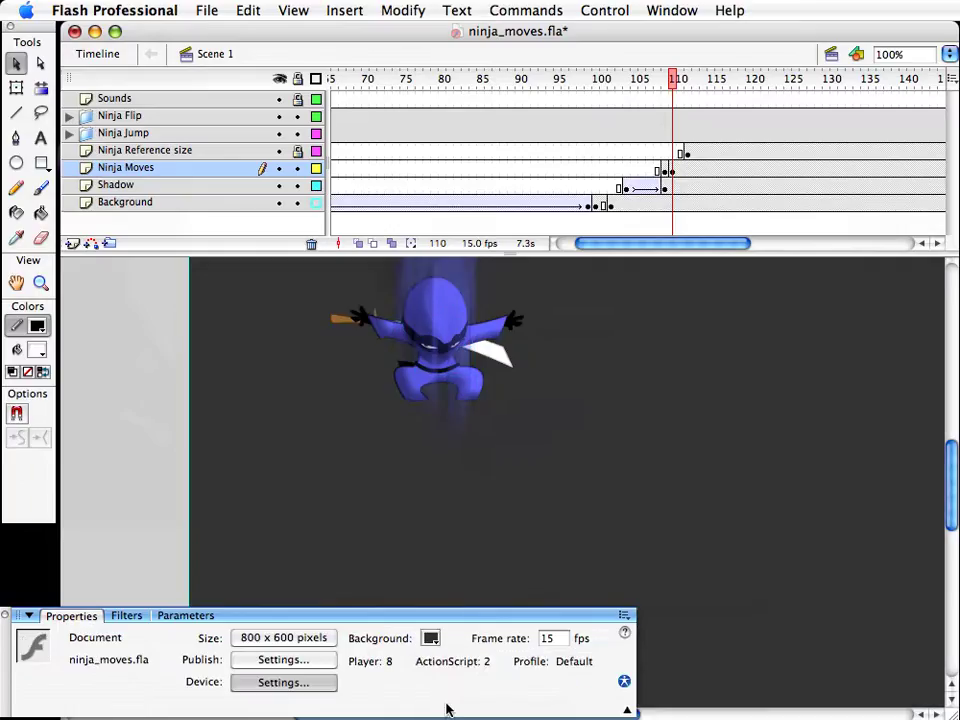
click(213, 510)
scroll(257, 510, down, 1)
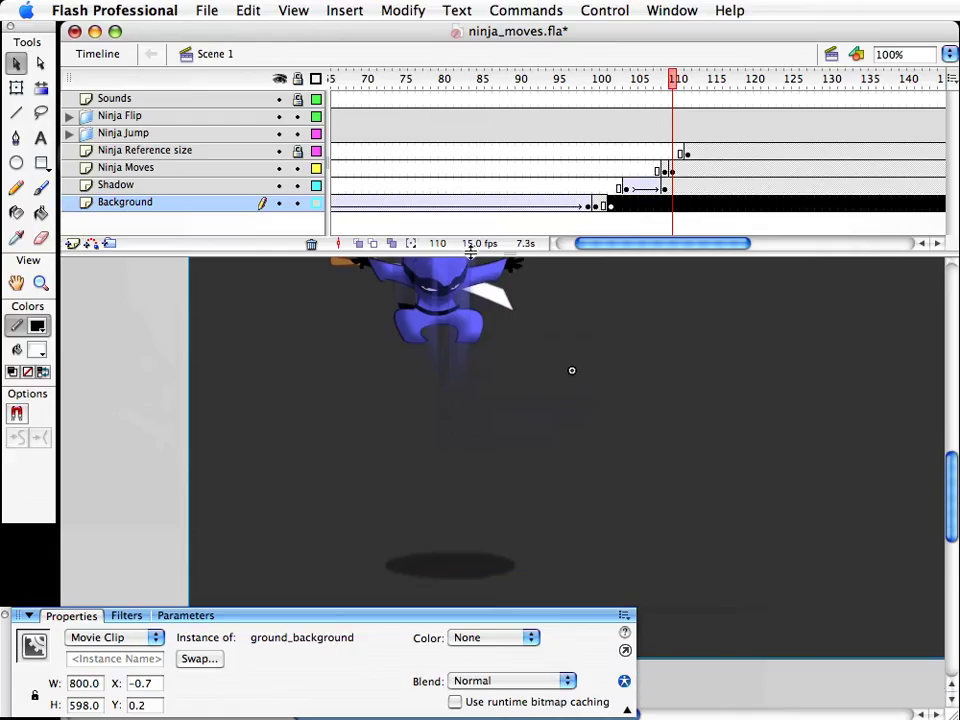
drag(469, 252, 469, 227)
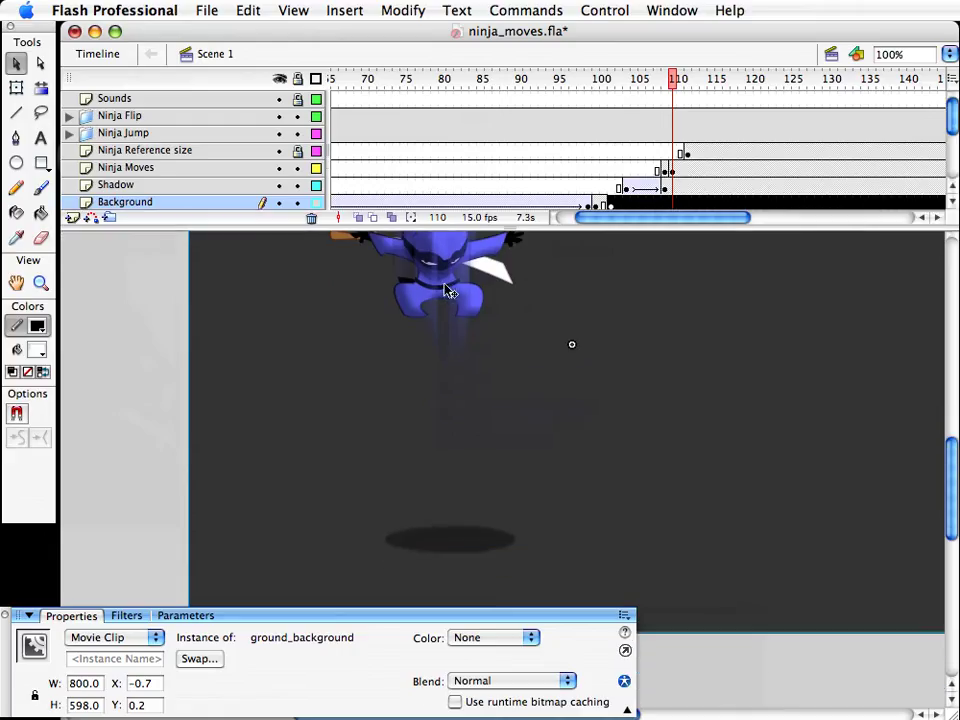
Step: Move the whole ninja with its blur at frame 110 straight down until the feet rest on the ground shadow
click(671, 170)
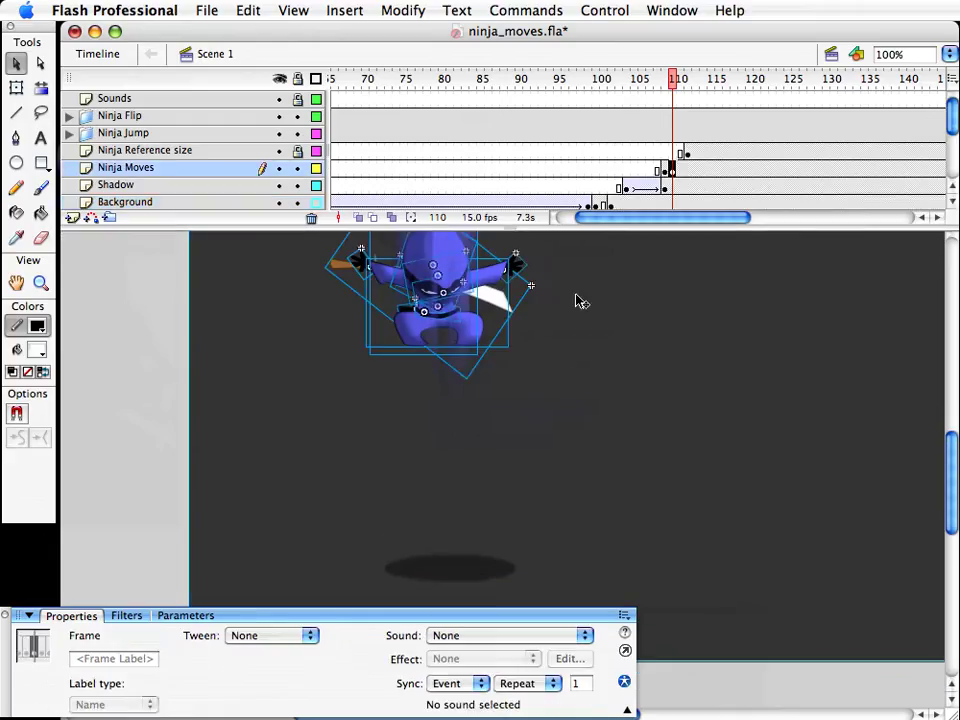
key(shift+Down)
key(shift+Down)
key(shift+Down)
key(shift+Down)
key(shift+Down)
key(shift+Down)
key(shift+Down)
key(shift+Down)
key(shift+Down)
key(shift+Down)
key(shift+Down)
key(shift+Down)
key(shift+Down)
key(shift+Down)
key(shift+Down)
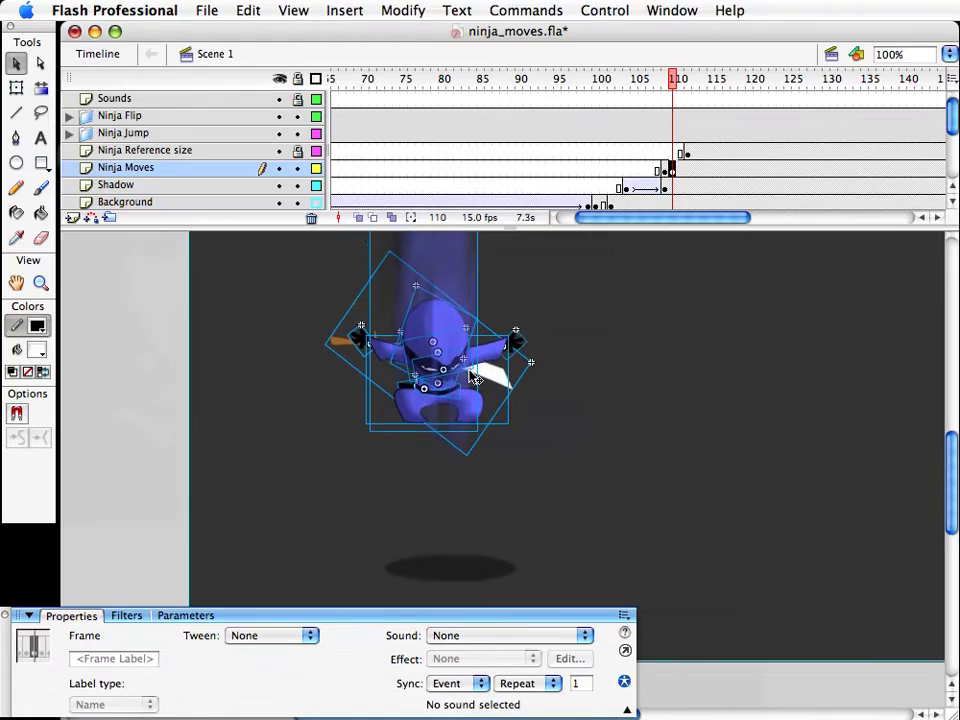
key(shift+Down)
key(shift+Down)
key(shift+Down)
key(shift+Down)
key(shift+Down)
key(shift+Down)
key(shift+Down)
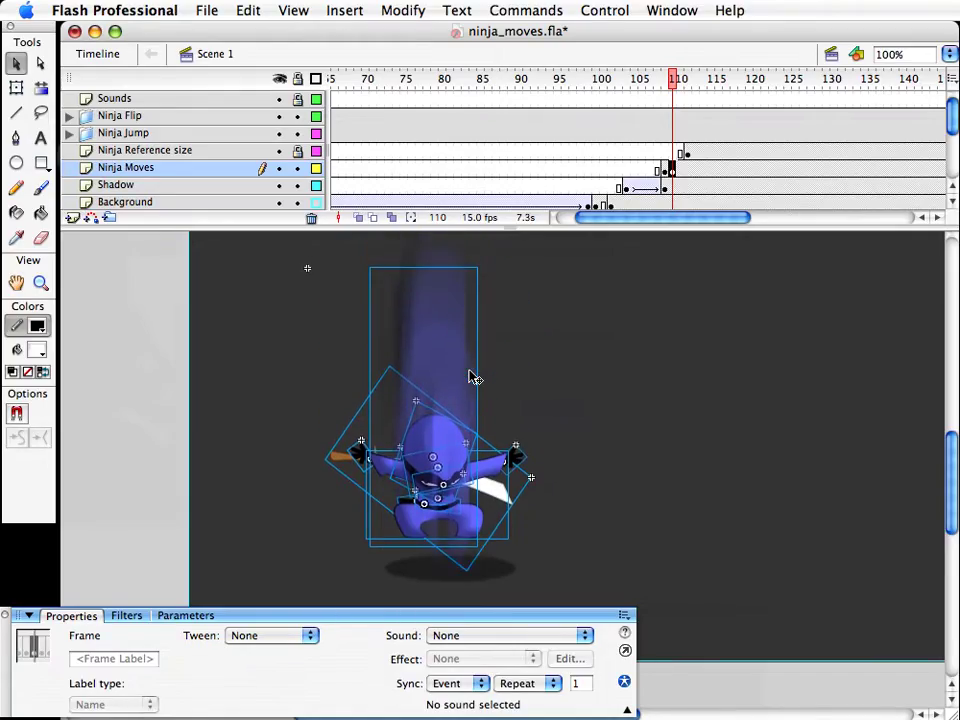
key(shift+Up)
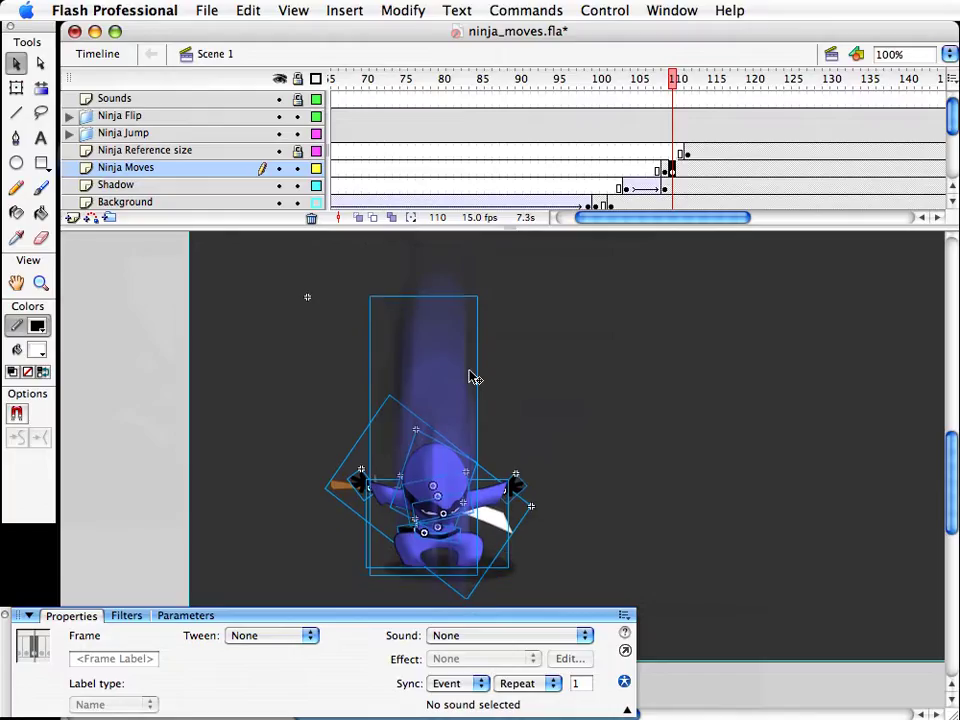
key(Down)
key(Down)
key(Down)
key(Down)
key(Down)
click(193, 419)
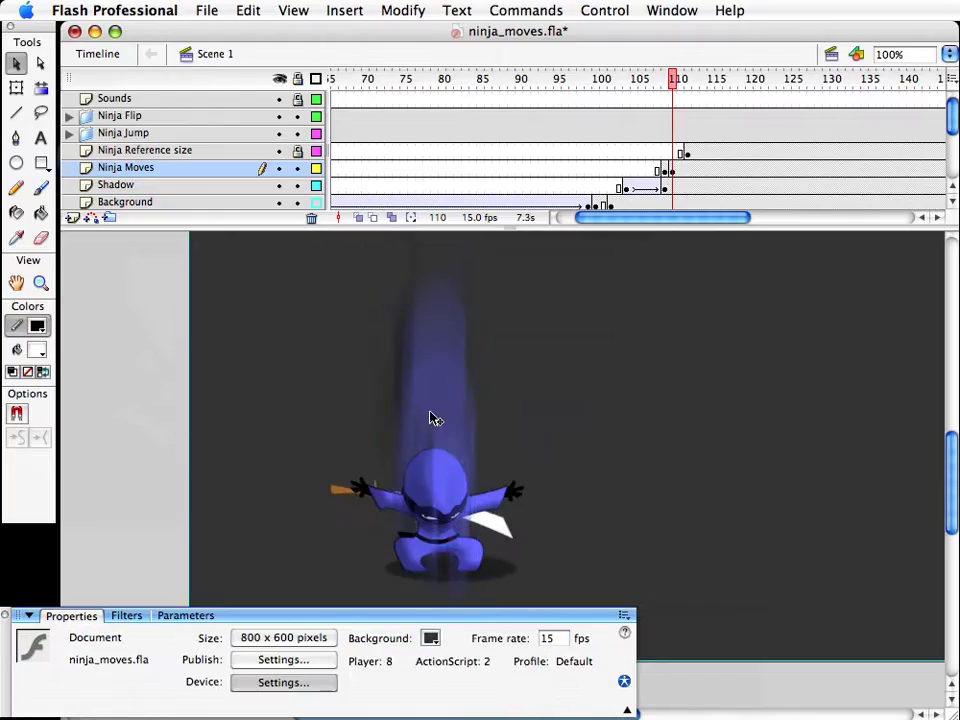
Step: Bring the sword in front of the ninja at frame 110, rotate its blade upward and place it at X 150.5, Y 317.9
click(447, 431)
click(349, 498)
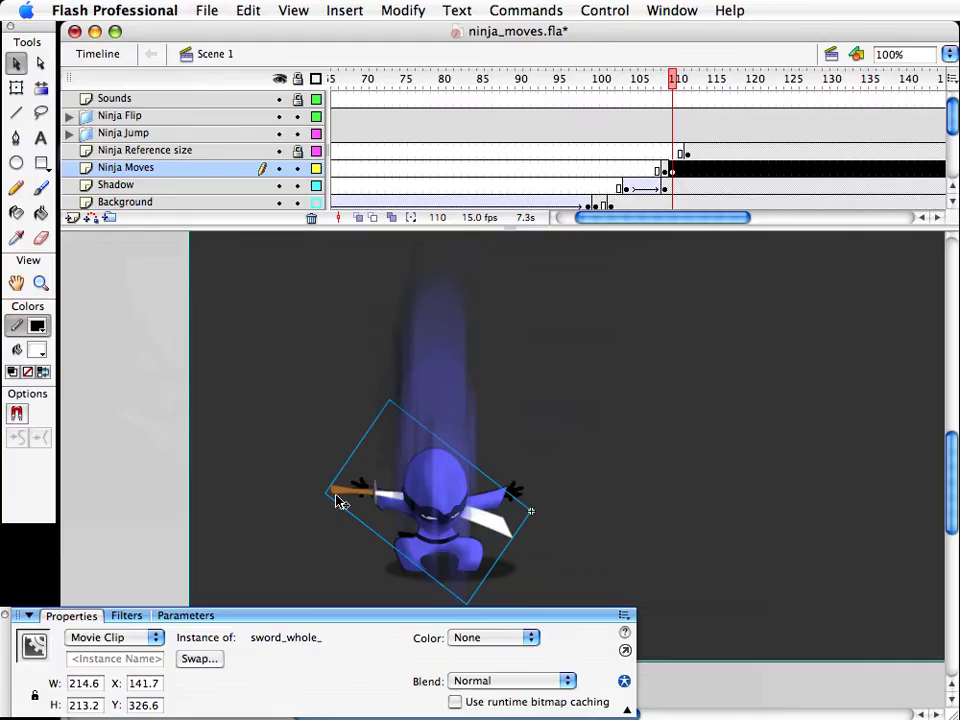
key(q)
key(super+x)
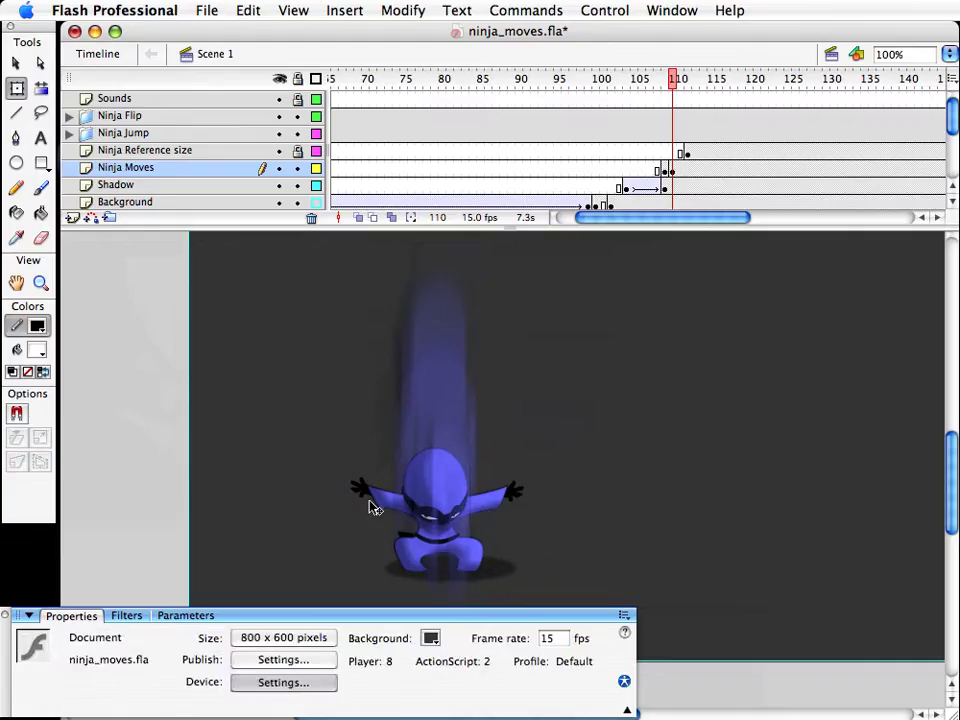
key(super+shift+v)
key(shift+Up)
key(shift+Up)
key(Up)
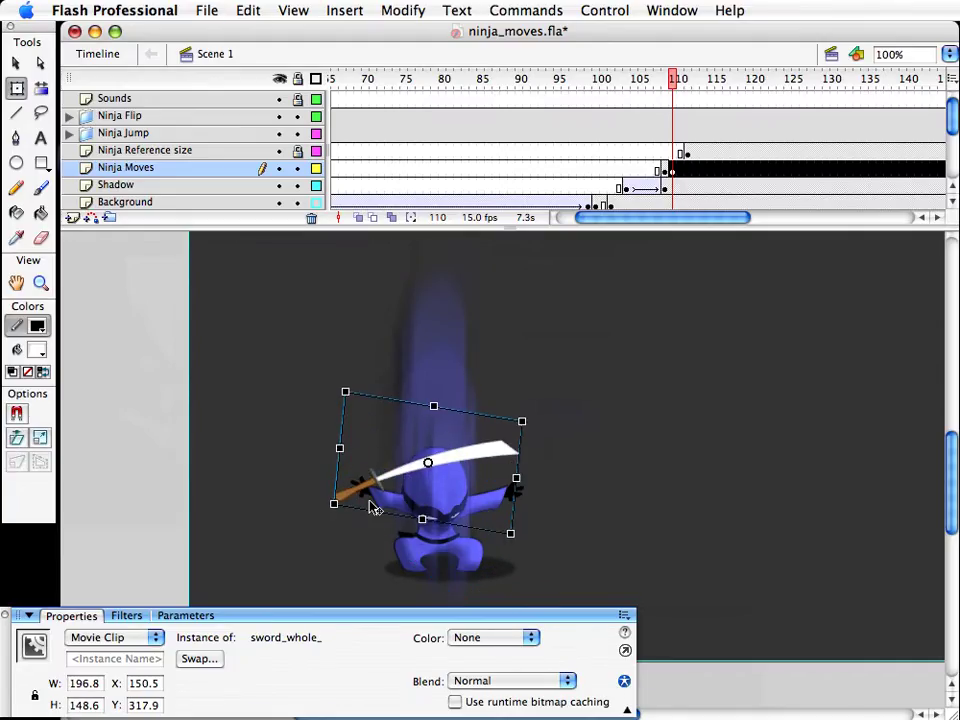
Step: Select all the ninja parts at frame 110 and lock the Shadow layer so its shadow is excluded
key(v)
drag(163, 388, 604, 602)
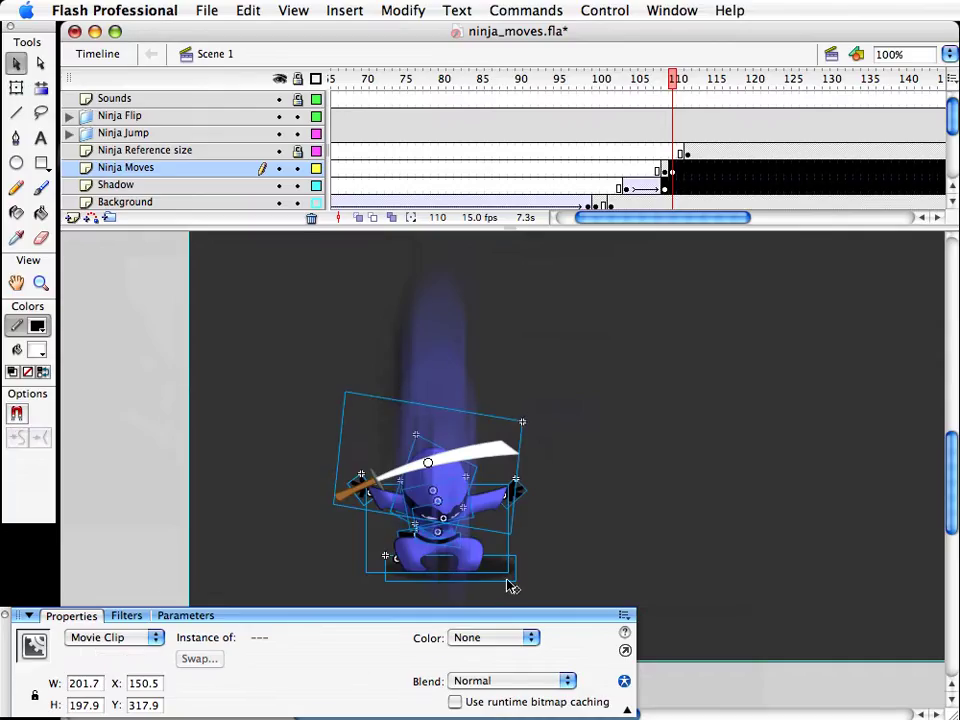
click(297, 185)
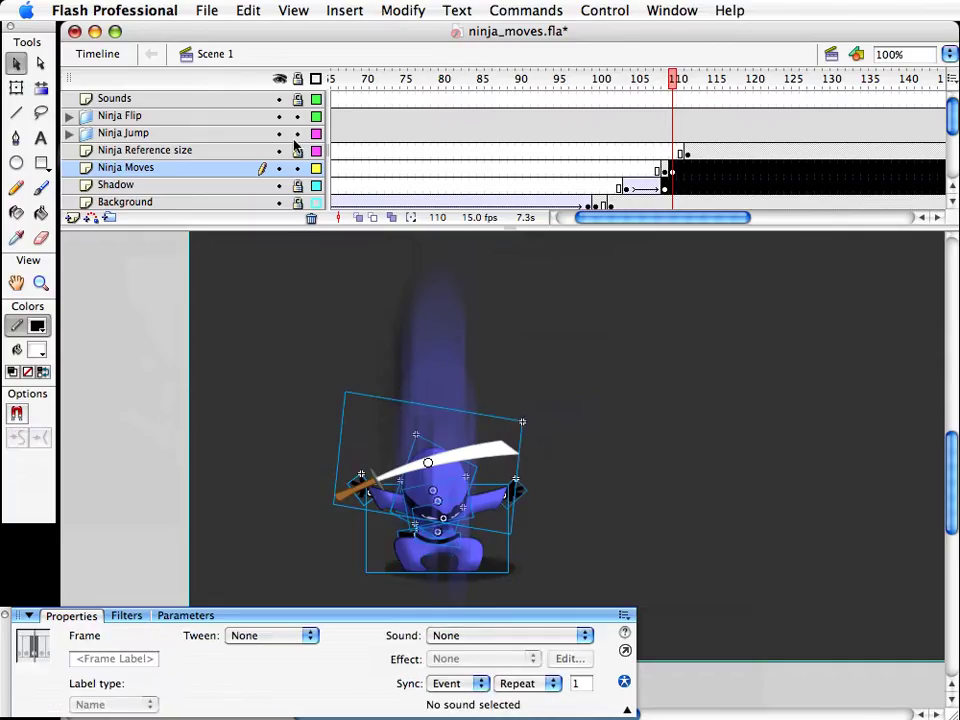
Step: Stretch the selected ninja parts and sword at frame 110 slightly taller and narrower, keeping the feet on the shadow
key(q)
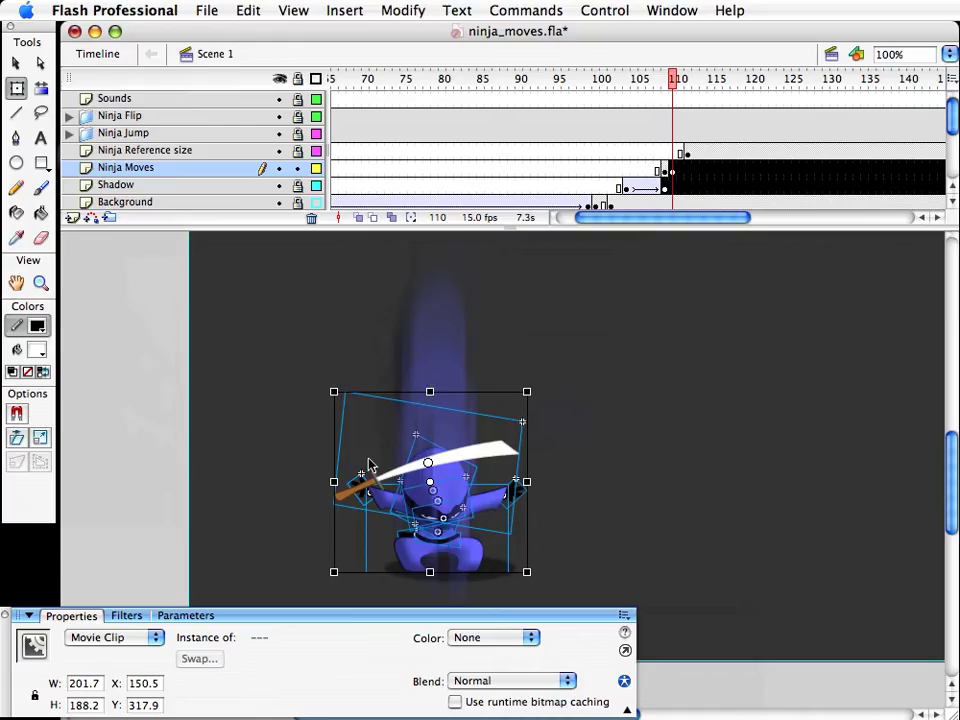
drag(429, 390, 429, 383)
drag(524, 478, 522, 478)
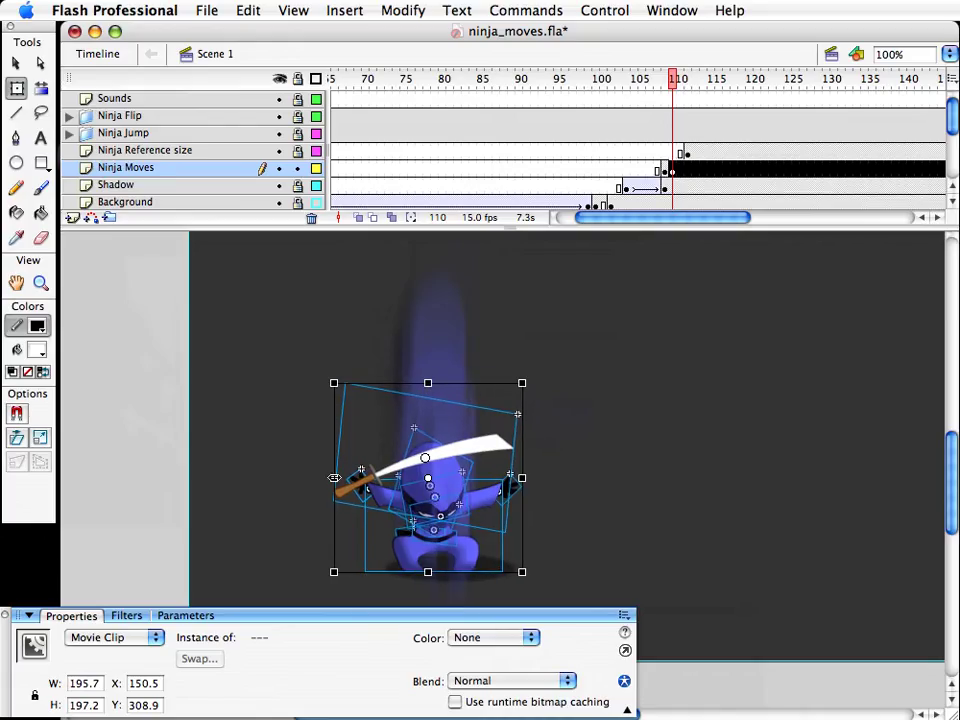
drag(334, 478, 341, 478)
drag(433, 384, 431, 376)
click(241, 364)
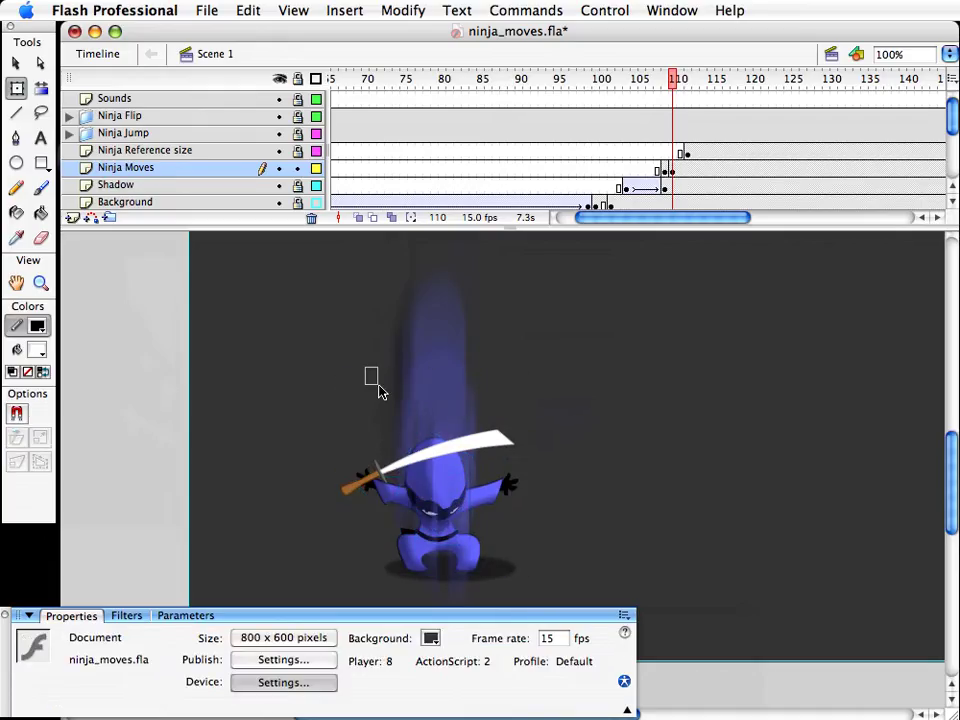
Step: Raise the ninja's head and upper body at frame 110 by 10 pixels and stretch them to about 130.5 pixels high
drag(397, 271, 512, 569)
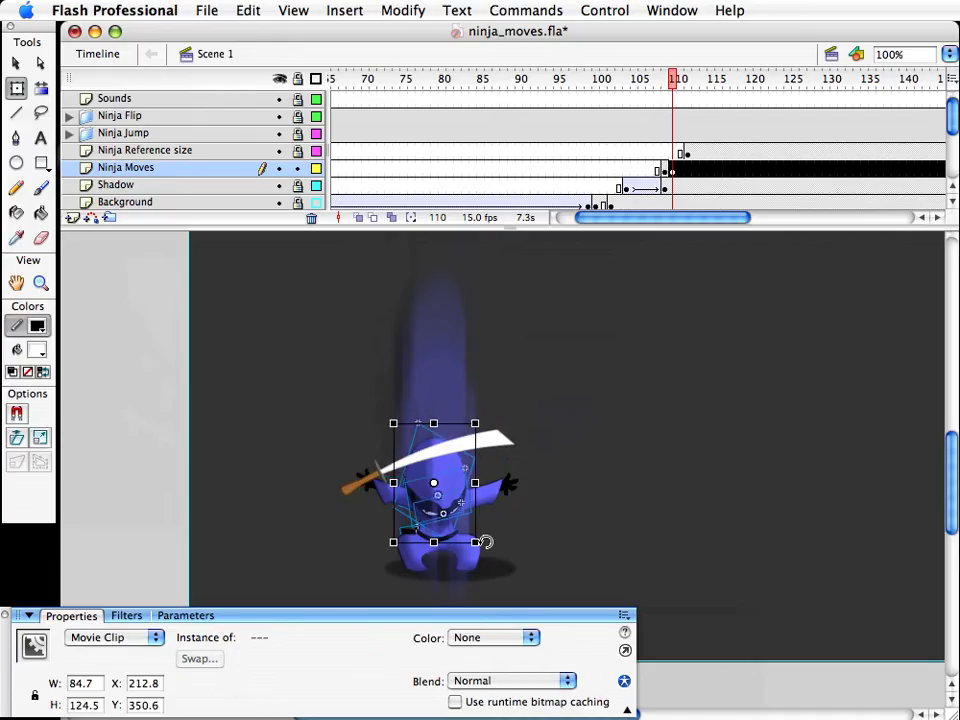
key(Up)
key(Up)
key(Up)
key(Up)
key(Up)
key(Up)
key(Up)
key(Up)
key(Up)
key(Up)
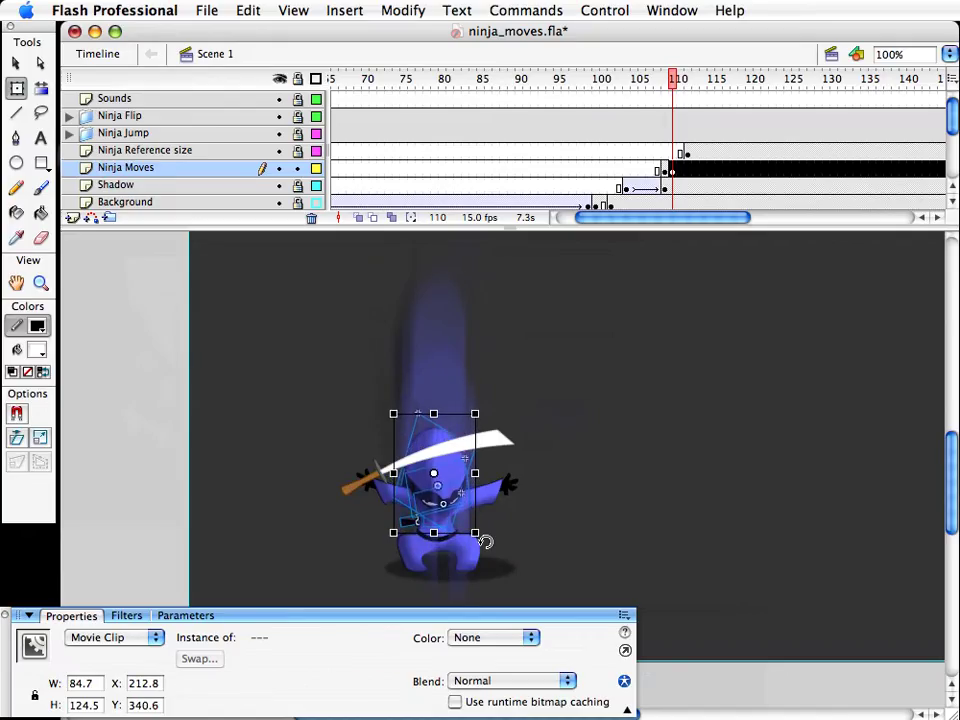
drag(433, 411, 433, 405)
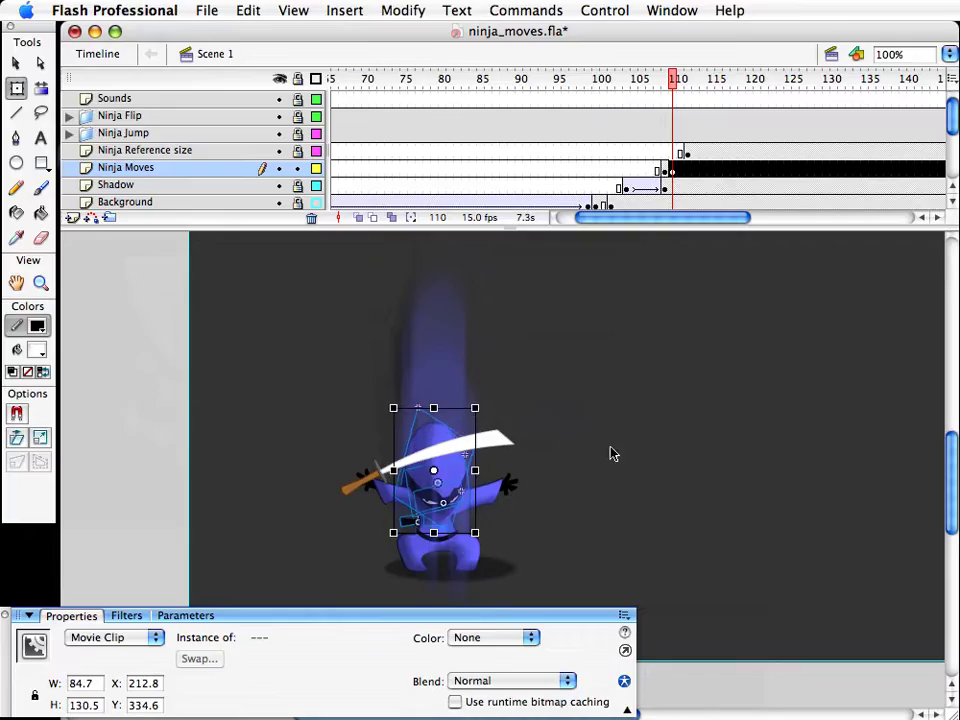
click(639, 390)
Step: Move the Ninja Reference size keyframe from frame 112 to frame 125
click(668, 81)
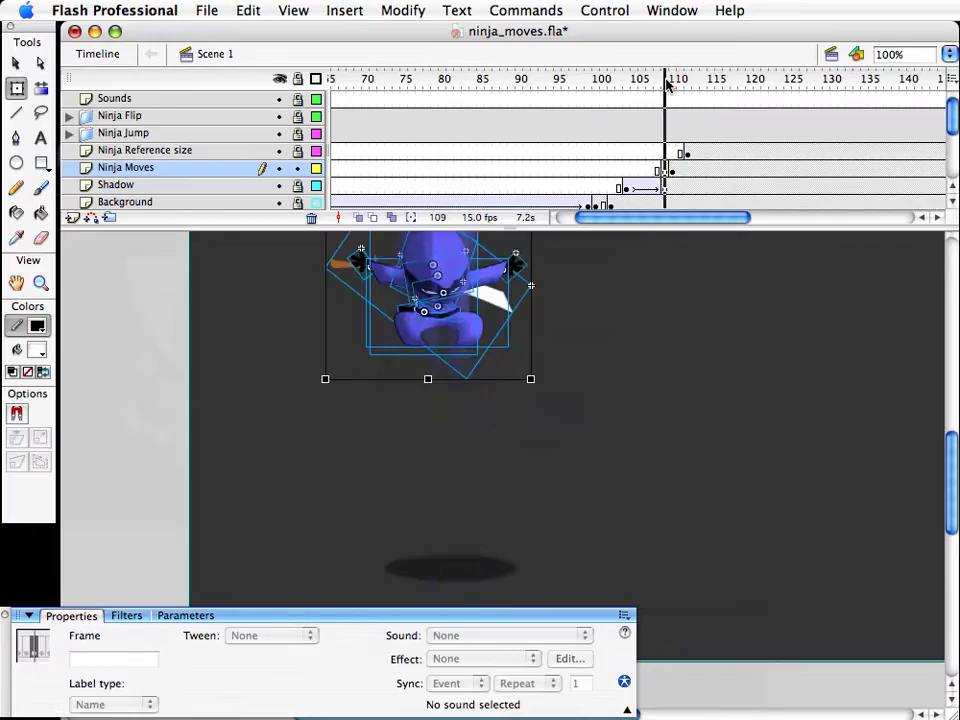
drag(668, 83, 683, 83)
click(688, 152)
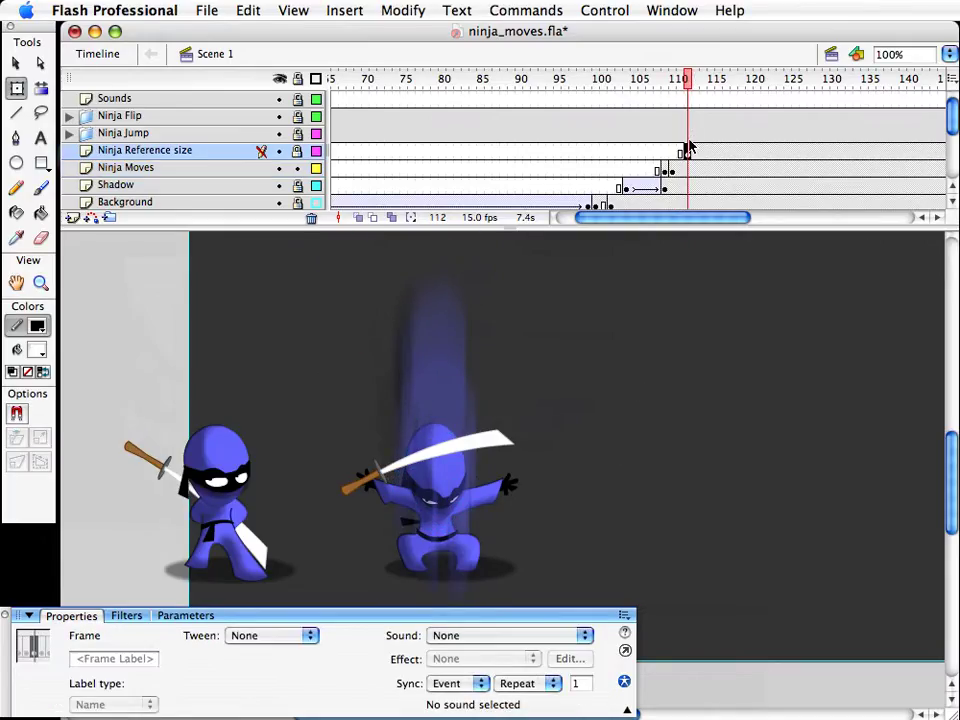
drag(688, 152, 787, 152)
drag(655, 81, 687, 81)
Step: Insert a keyframe at frame 111 of the Ninja Moves layer
click(675, 171)
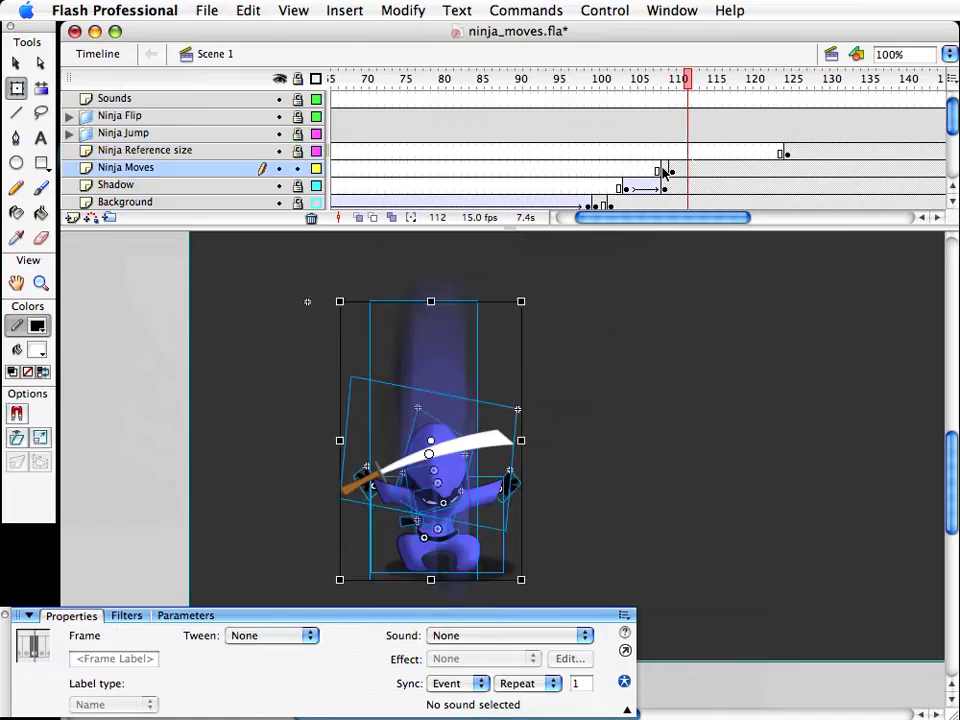
click(664, 170)
click(672, 171)
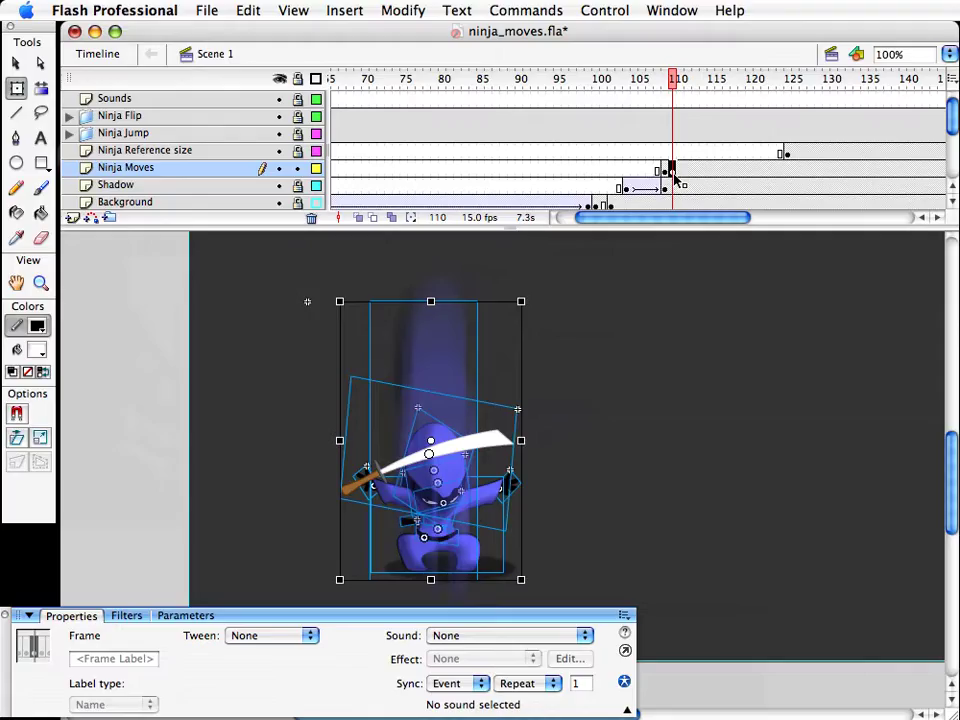
key(F6)
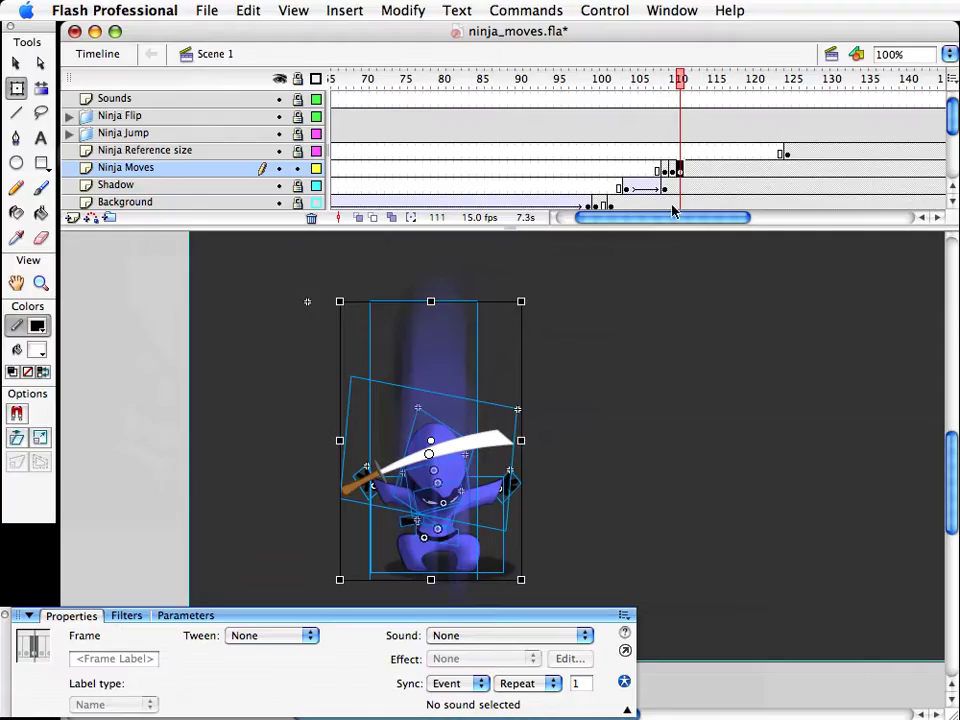
Step: Squash the ninja with its sword and blur at frame 111 to about 220.3 pixels high and widen it on both sides
drag(431, 301, 425, 345)
drag(521, 462, 530, 462)
drag(340, 462, 330, 463)
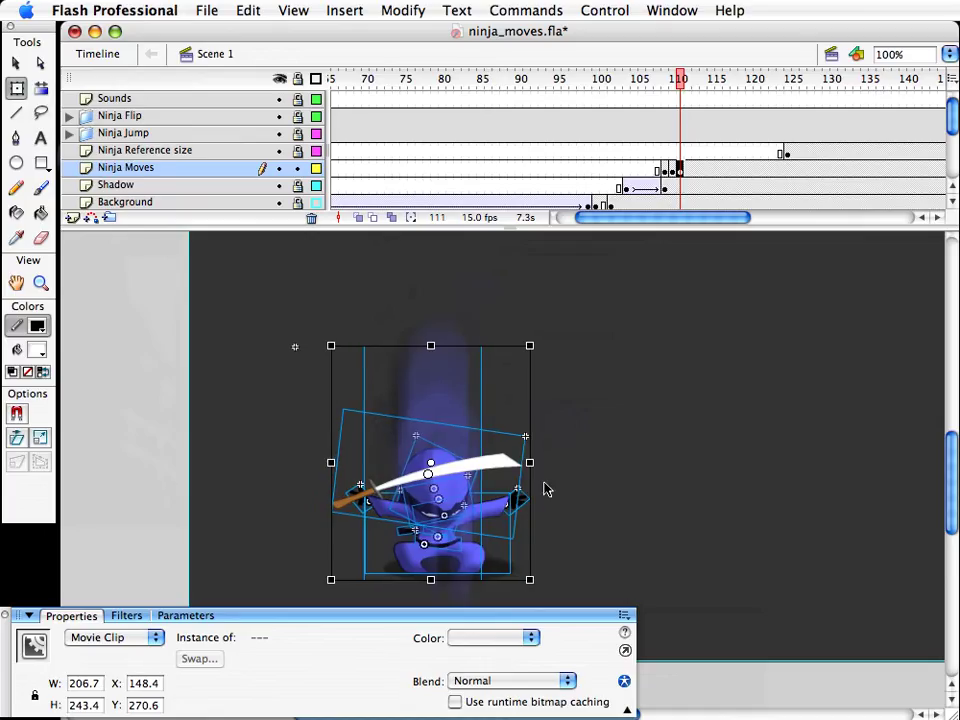
drag(531, 463, 530, 464)
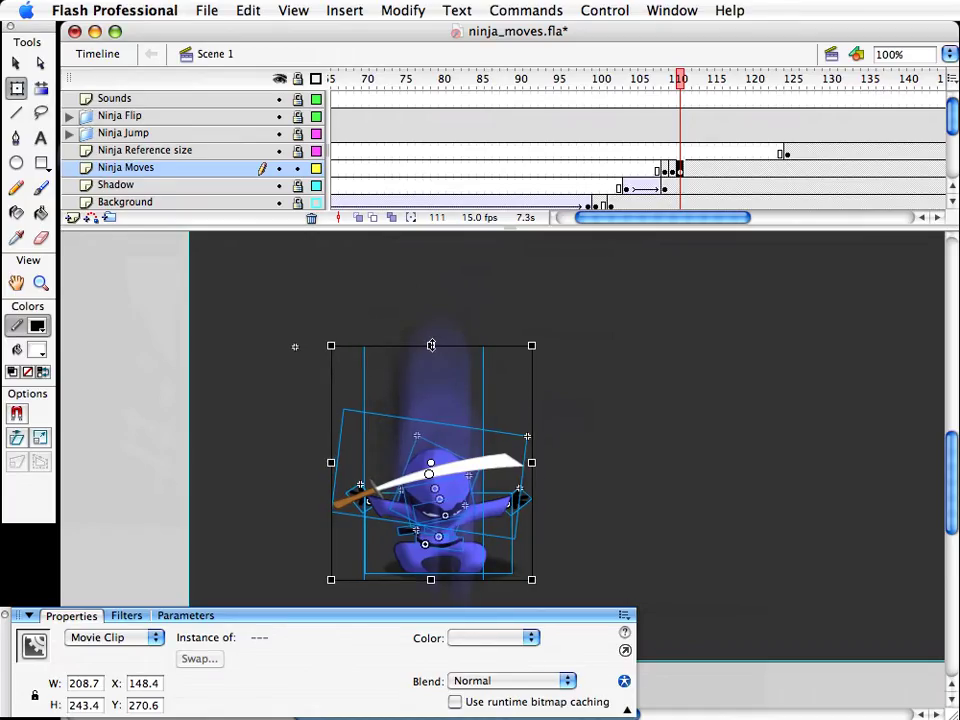
drag(431, 345, 431, 350)
click(656, 429)
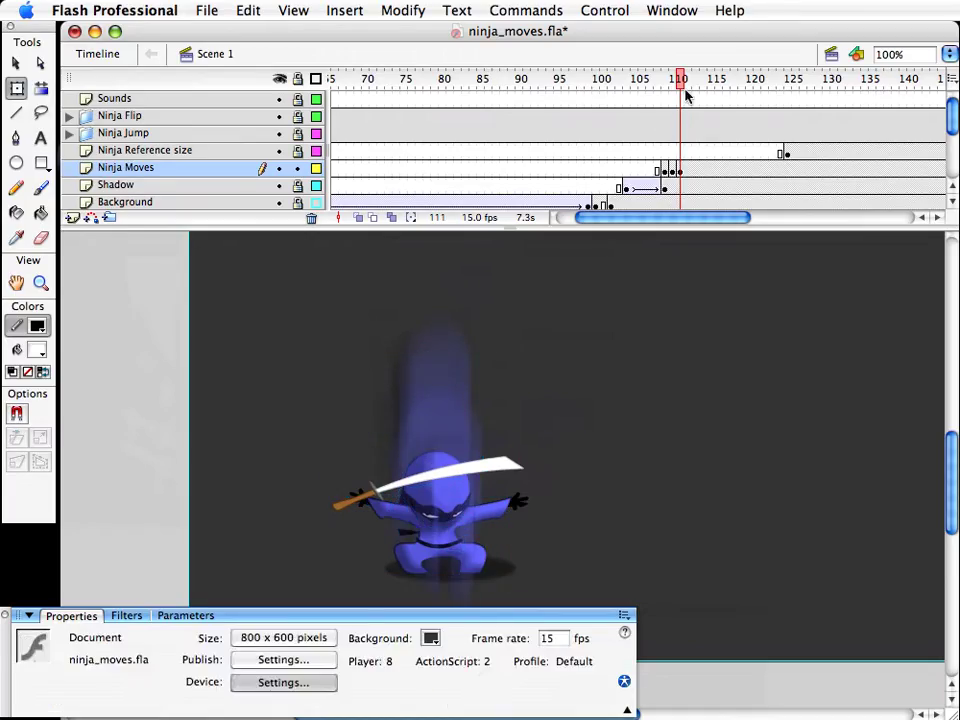
mouse_move(682, 83)
mouse_down()
mouse_move(674, 82)
mouse_move(688, 87)
mouse_up()
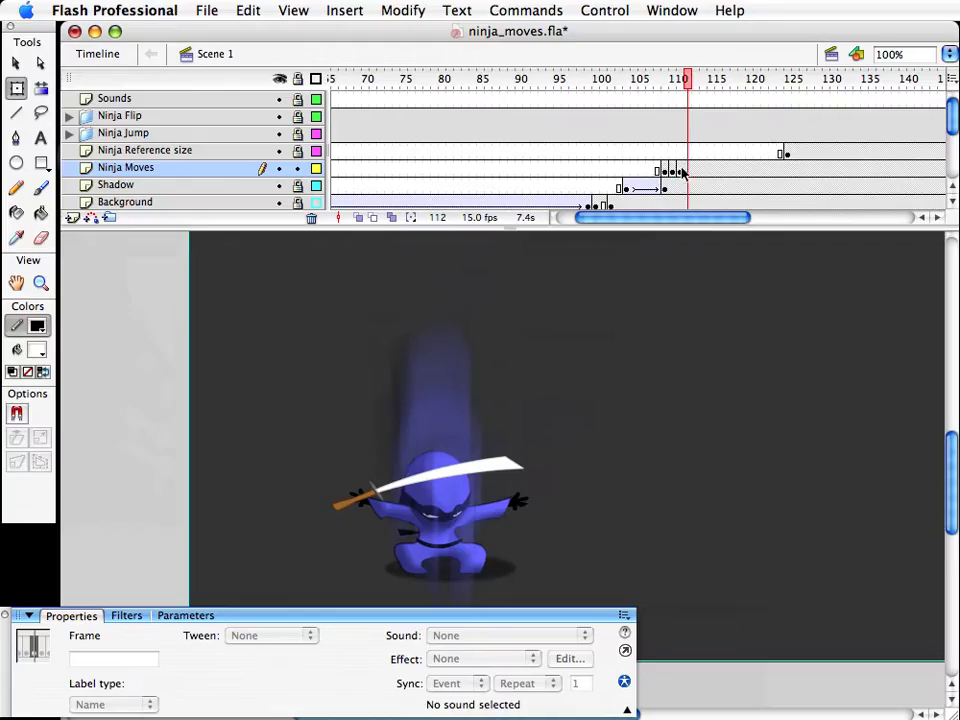
click(680, 171)
drag(431, 351, 431, 368)
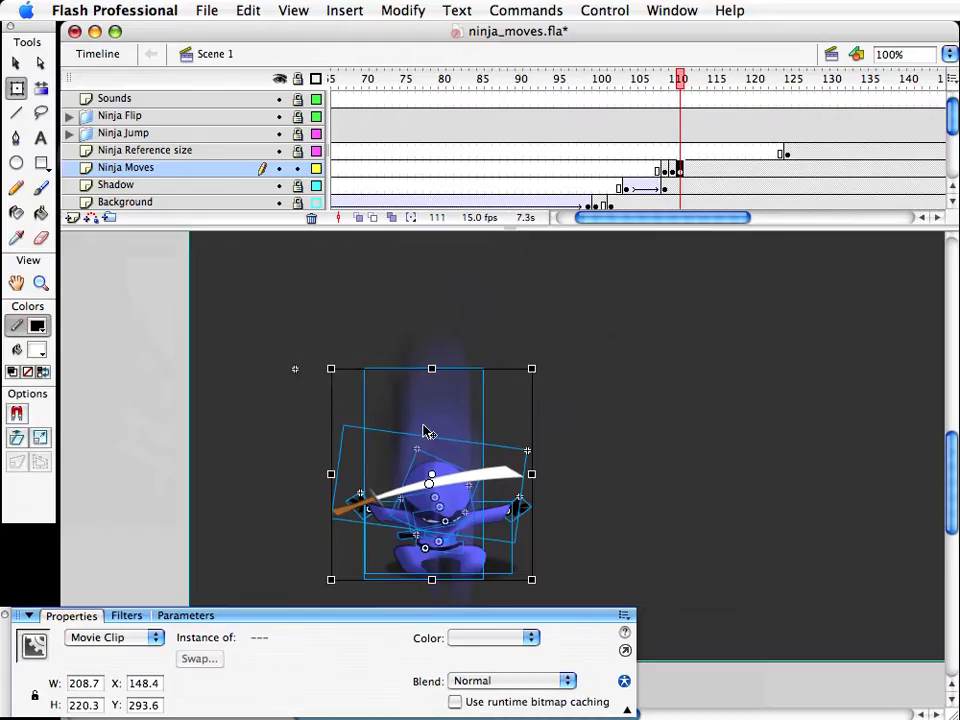
drag(331, 474, 326, 474)
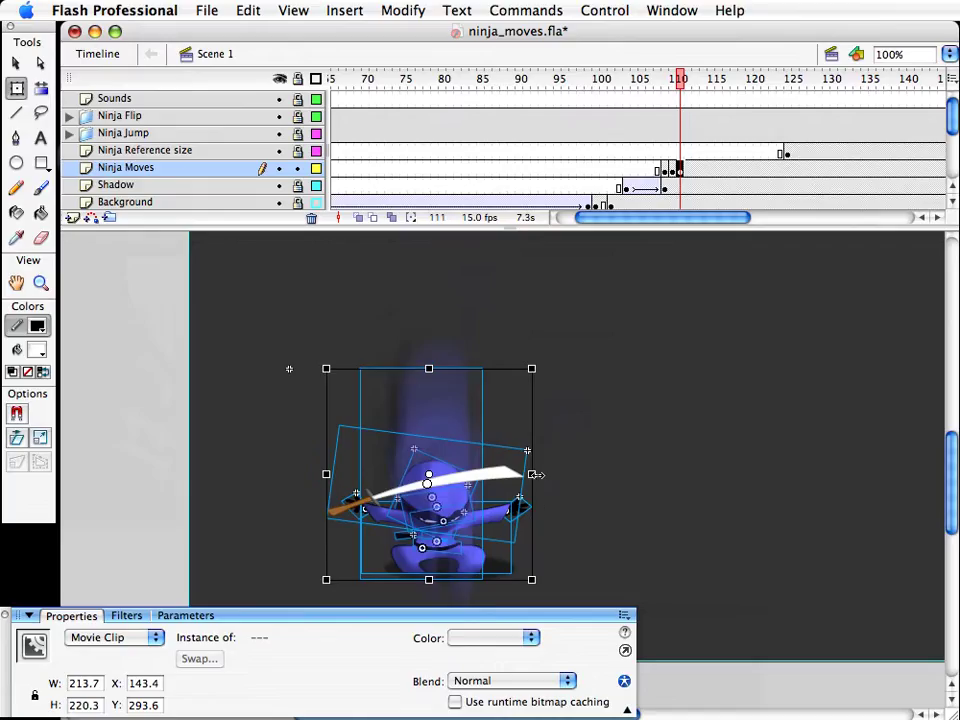
click(542, 435)
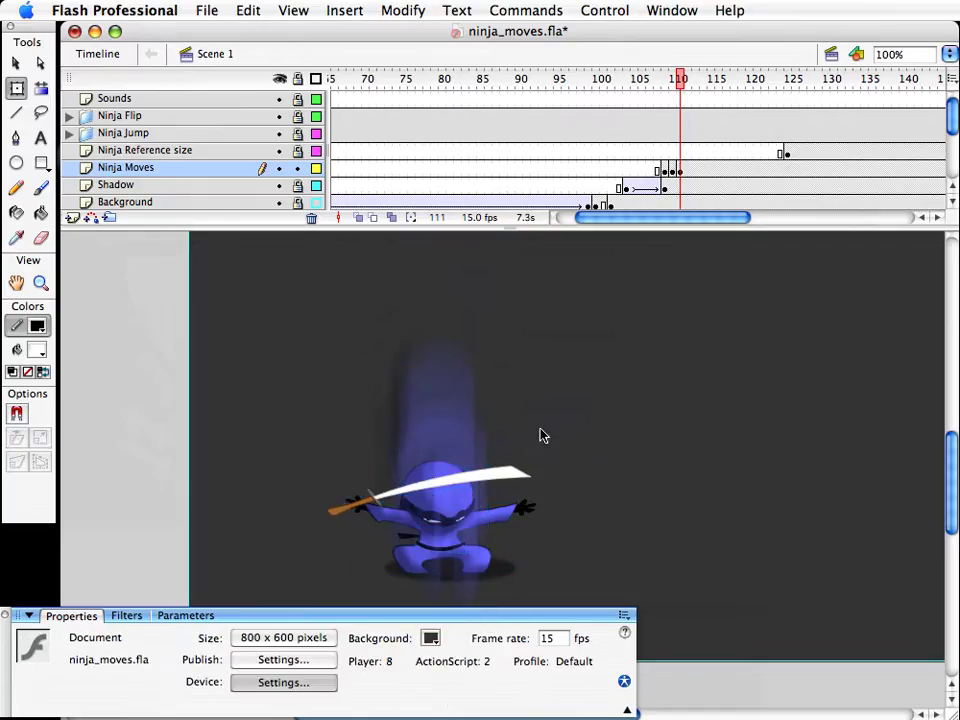
Step: Move the blur at frame 111 up off the ninja's feet and shorten it from above, and save the document
click(457, 405)
drag(434, 367, 437, 409)
key(v)
drag(461, 454, 461, 401)
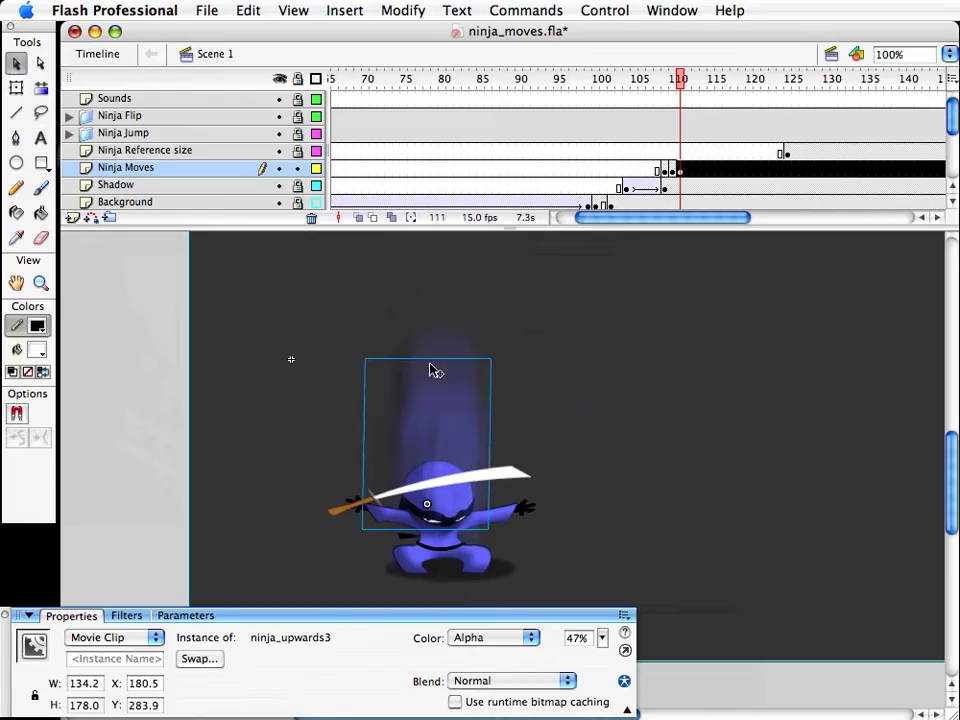
key(q)
drag(428, 360, 430, 432)
click(655, 413)
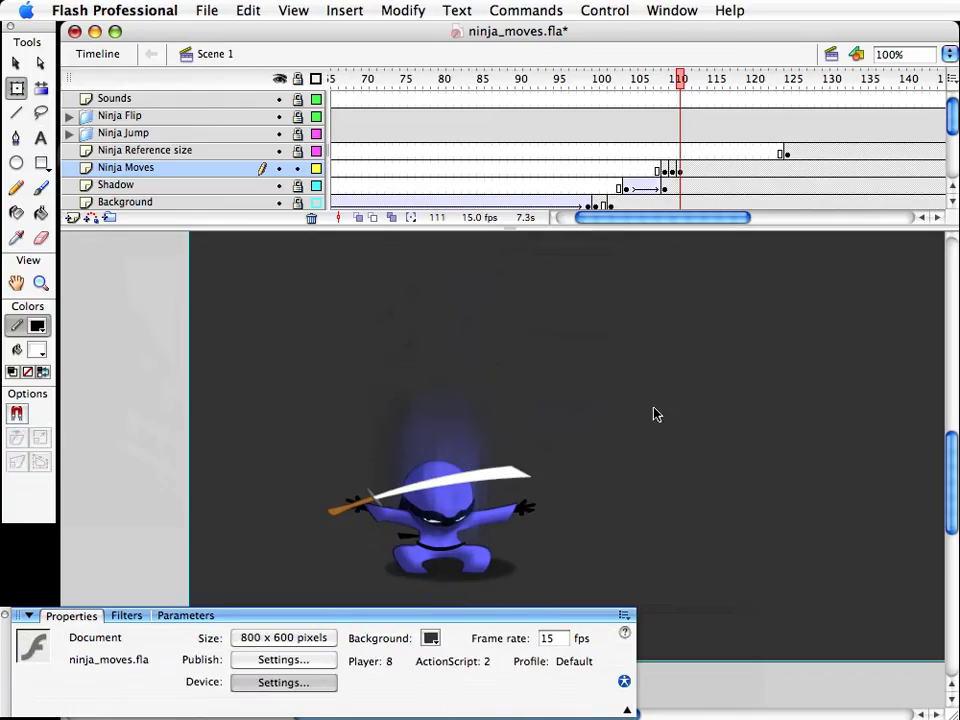
key(super+s)
Step: Rotate the sword in the frame 111 pose slightly clockwise and nudge it lower across the ninja's face, with its handle at the hand
mouse_move(686, 84)
mouse_down()
mouse_move(664, 88)
mouse_move(690, 88)
mouse_up()
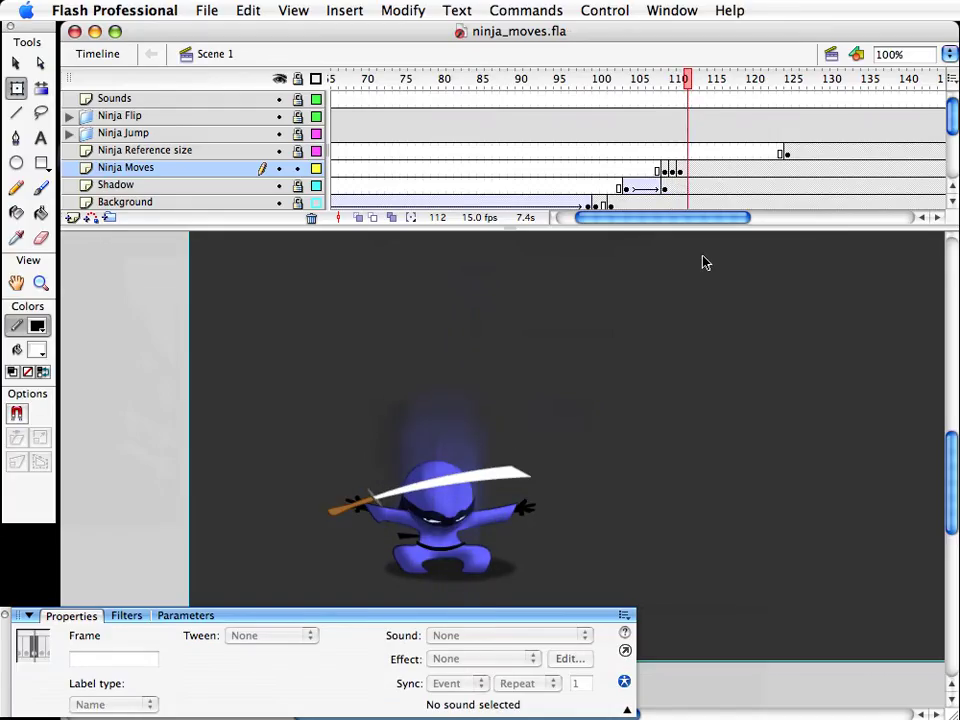
click(538, 468)
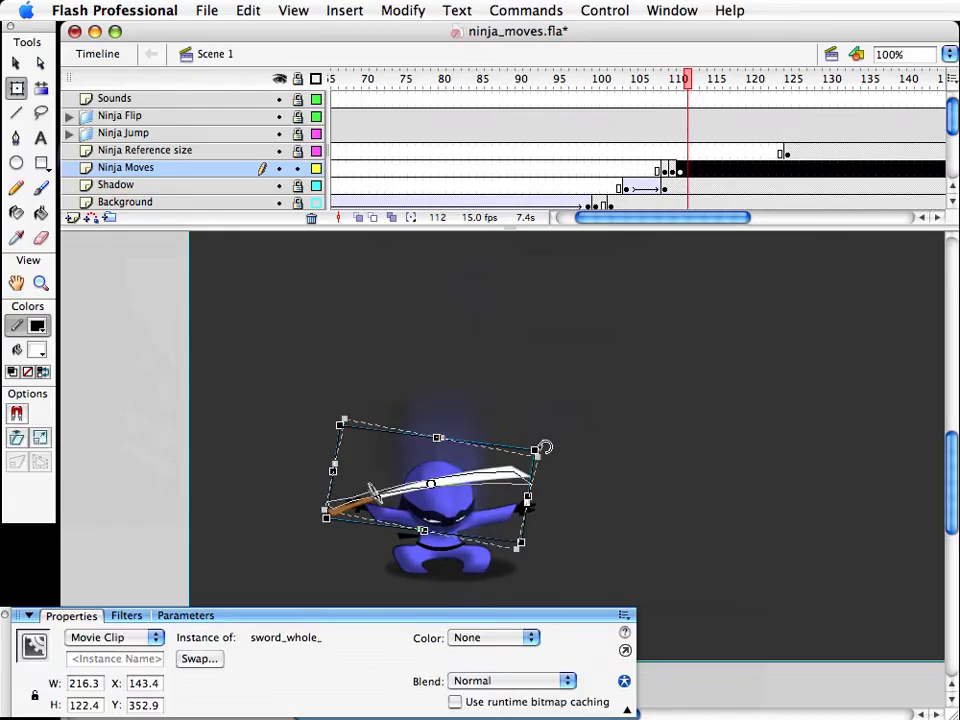
drag(545, 447, 546, 449)
key(v)
click(642, 467)
click(498, 482)
key(shift+Down)
key(shift+Right)
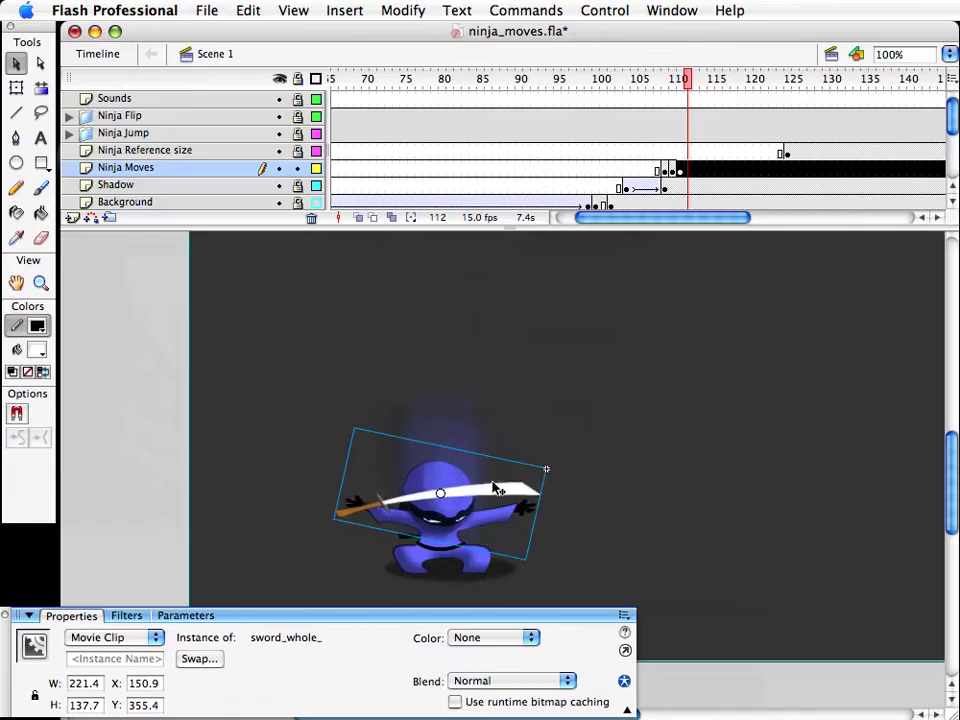
key(shift+Left)
key(Up)
key(Up)
click(697, 485)
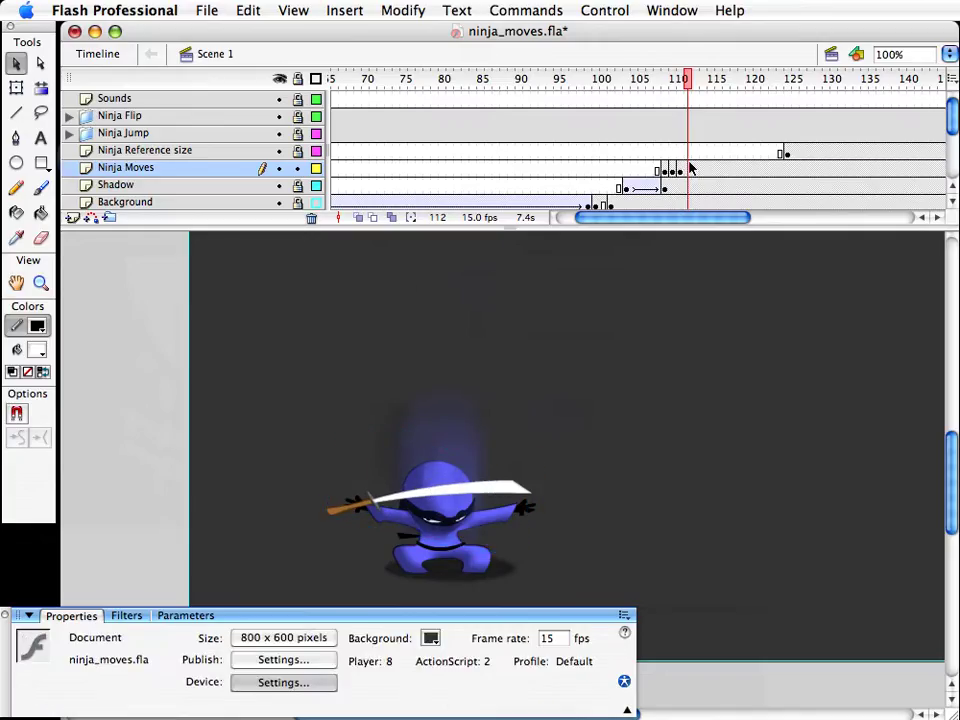
Step: Copy all parts of the crouching ninja at frame 10 from the temporarily unlocked Ninja Jump folder
click(688, 168)
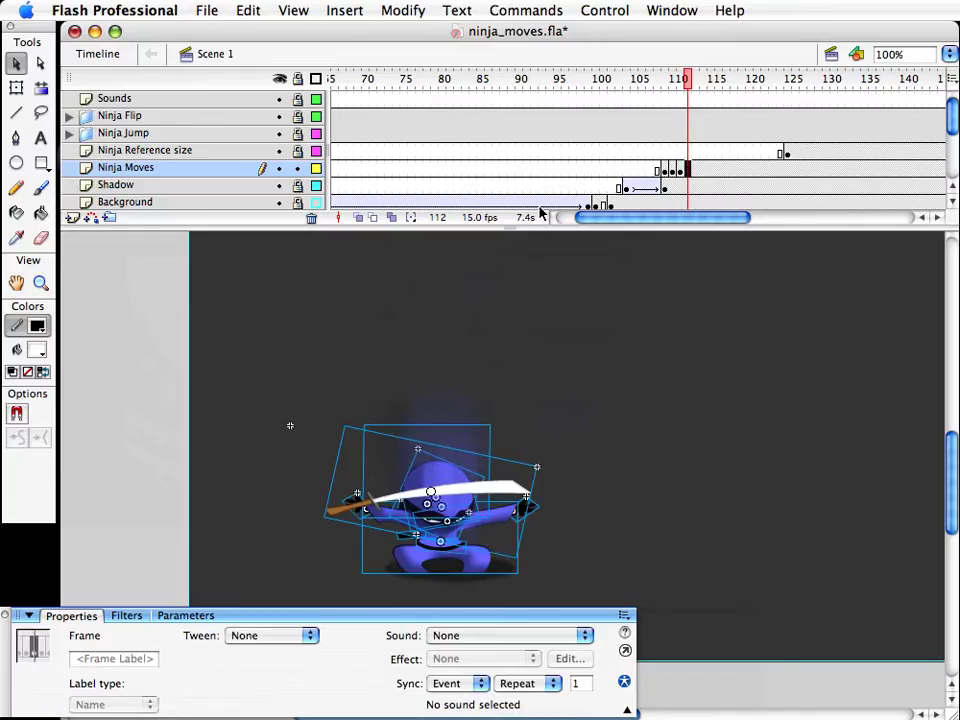
drag(663, 220, 646, 220)
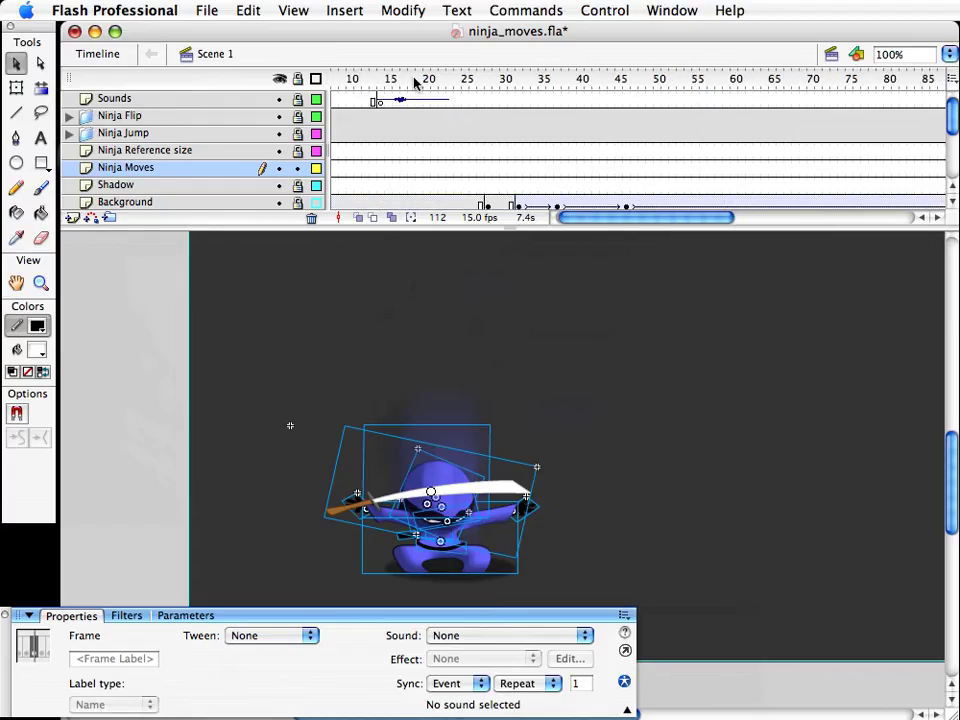
mouse_move(415, 79)
mouse_down()
mouse_move(273, 80)
mouse_move(450, 94)
mouse_move(407, 97)
mouse_up()
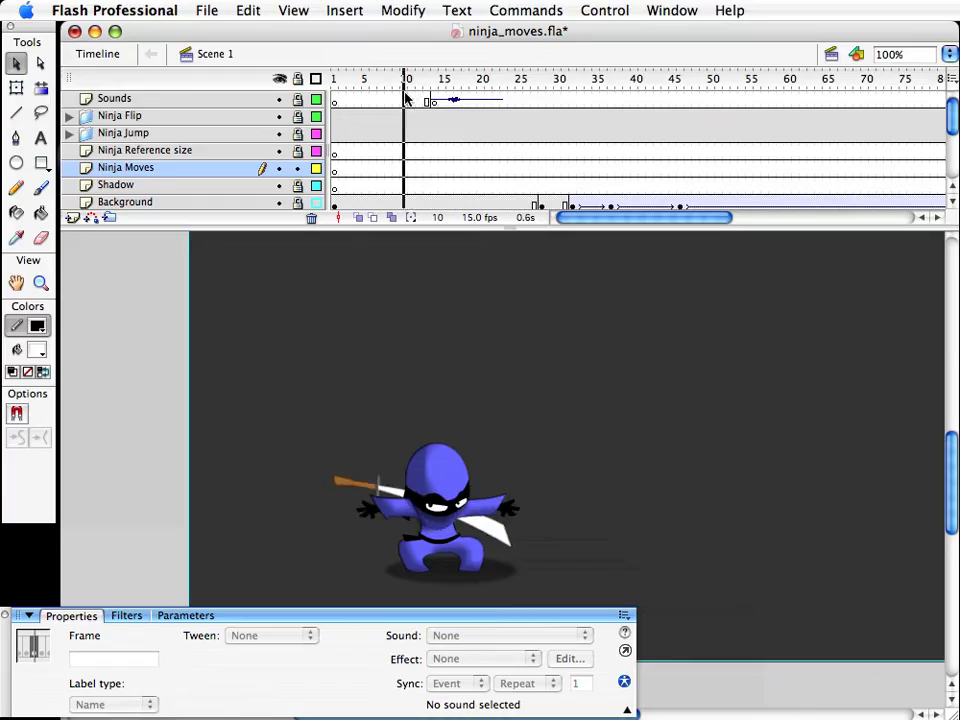
drag(157, 403, 620, 608)
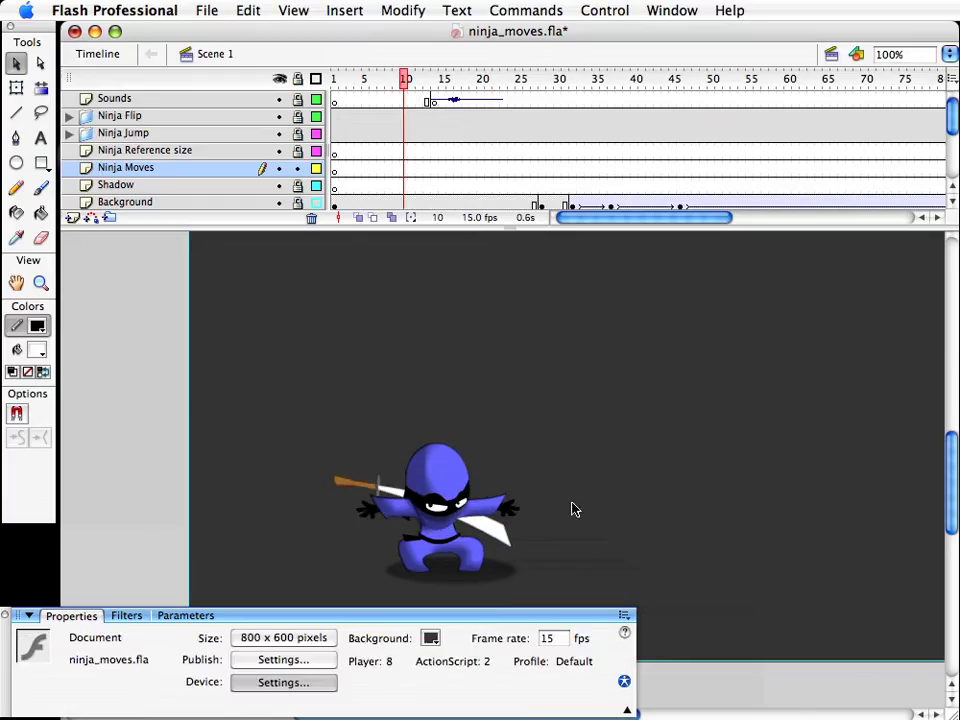
click(296, 134)
drag(129, 432, 615, 546)
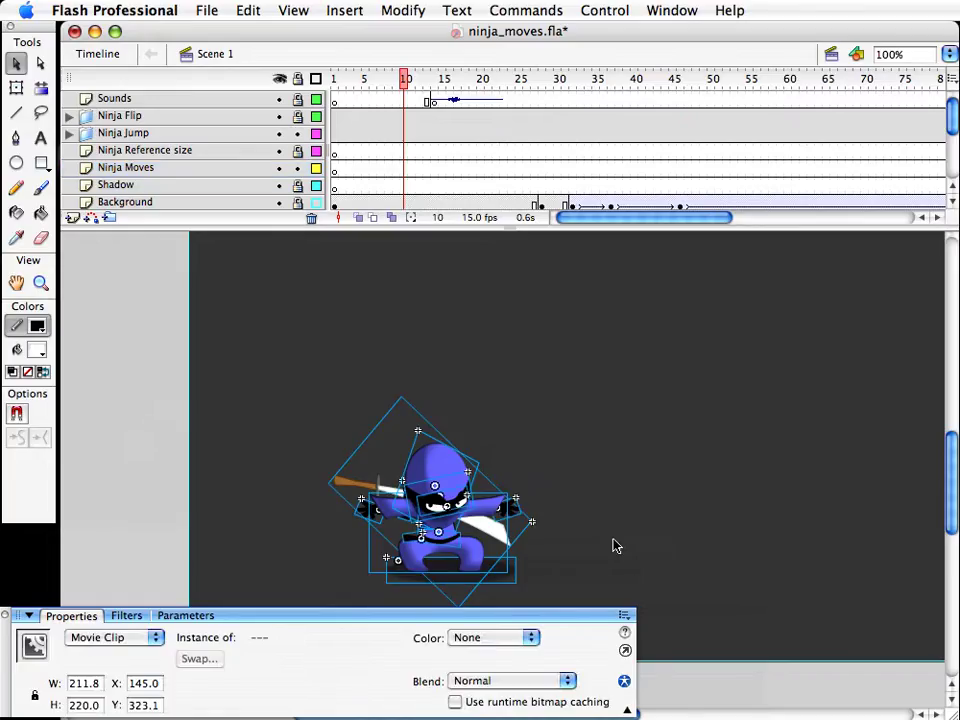
click(585, 207)
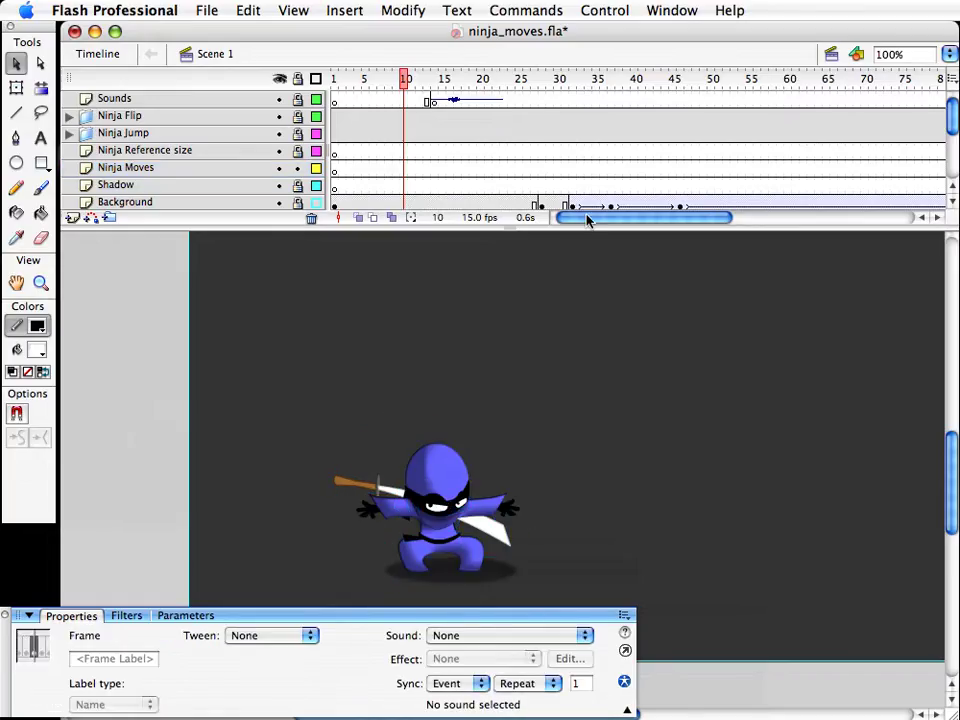
Step: Insert a blank keyframe at frame 112 of Ninja Moves and paste the copied crouching ninja into it
drag(588, 220, 606, 216)
click(633, 168)
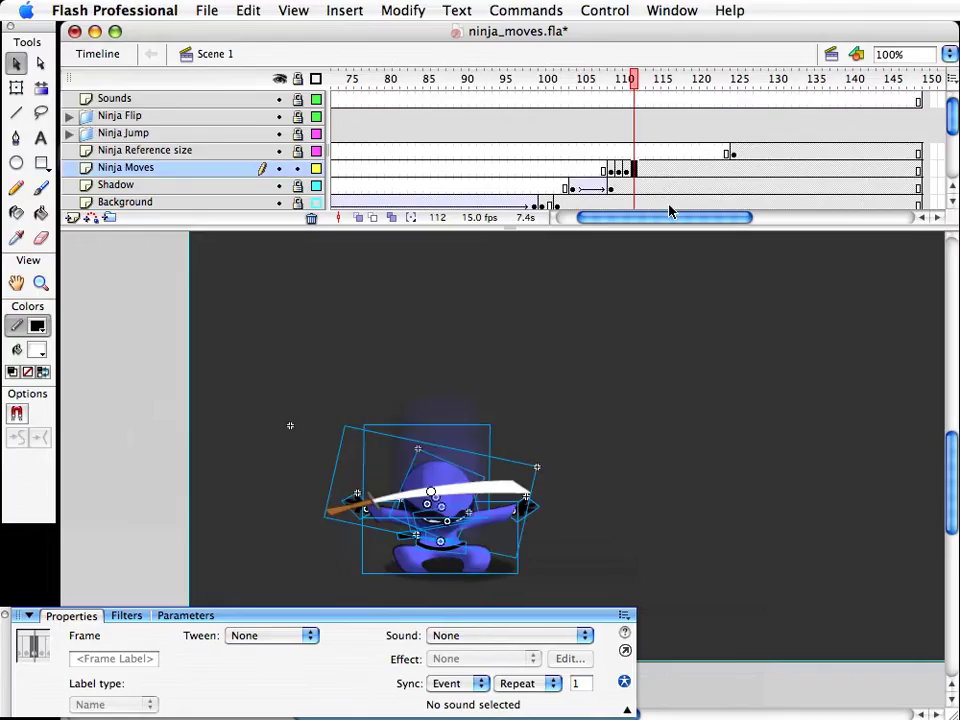
key(Delete)
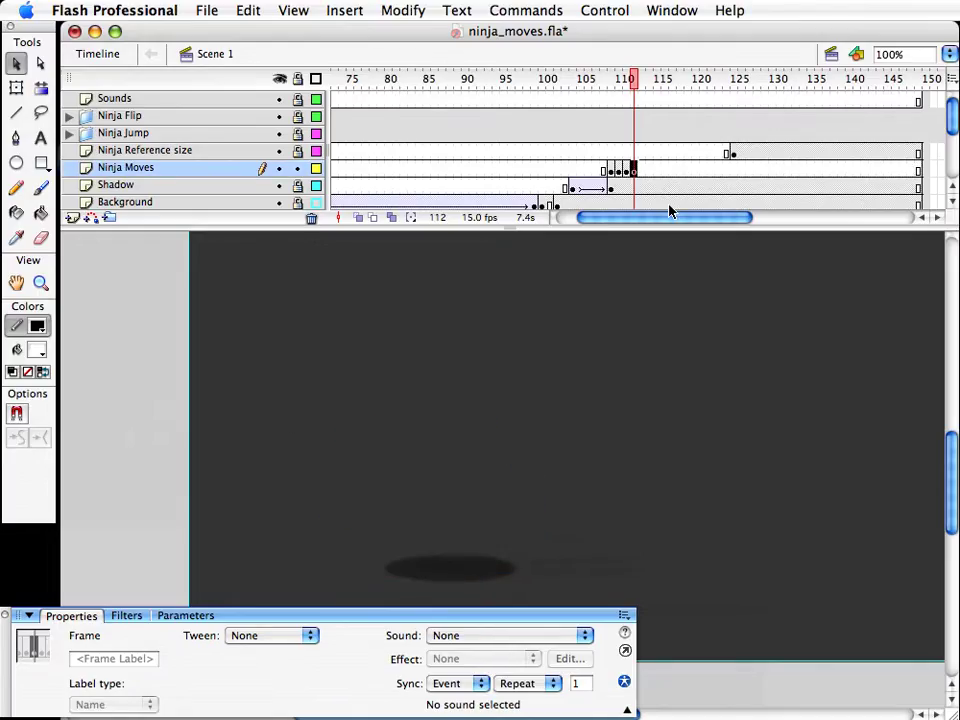
key(super+shift+v)
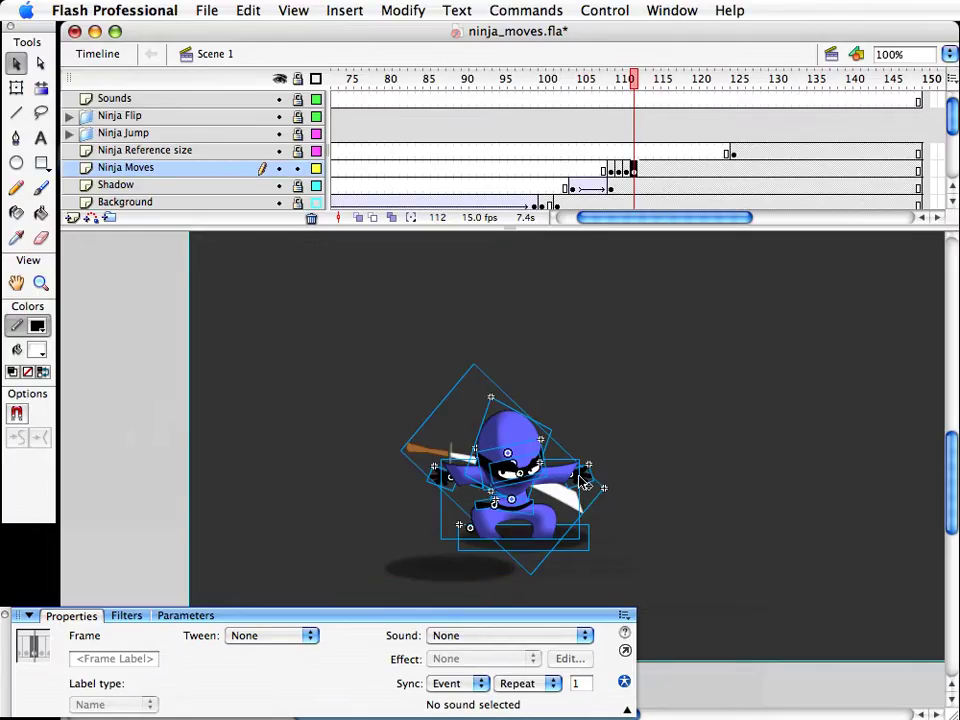
Step: Remove the pasted shadow at frame 112 and move the crouching ninja down onto the existing ground shadow
click(587, 531)
click(584, 541)
click(197, 388)
drag(137, 362, 444, 500)
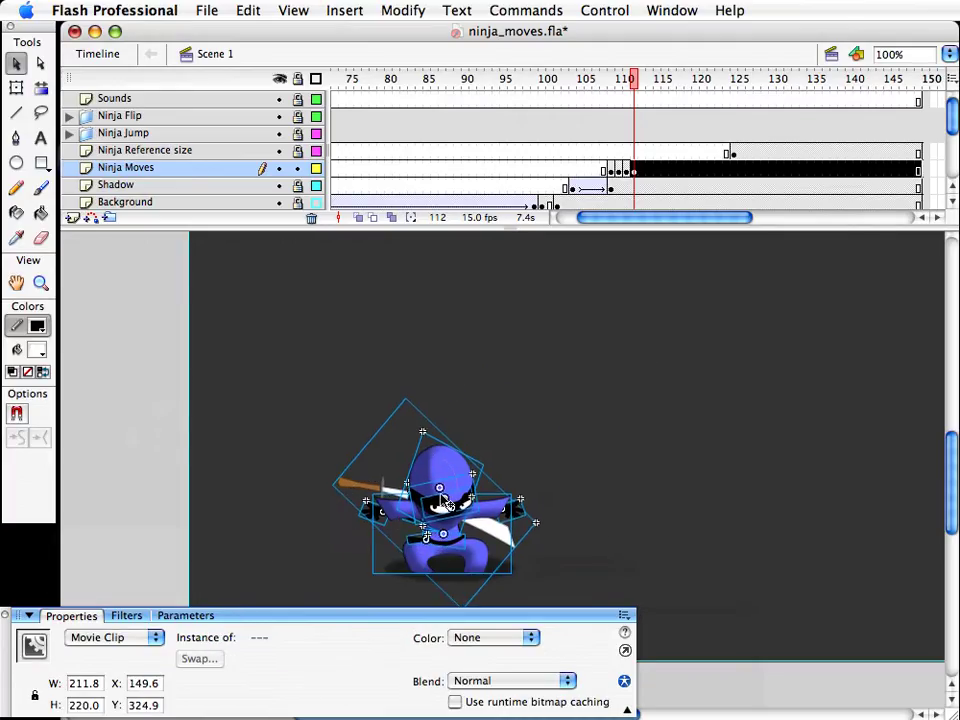
Step: Compare the crouch with the frame 111 pose and nudge the whole ninja slightly up and to the left to line up
key(comma)
click(525, 465)
key(period)
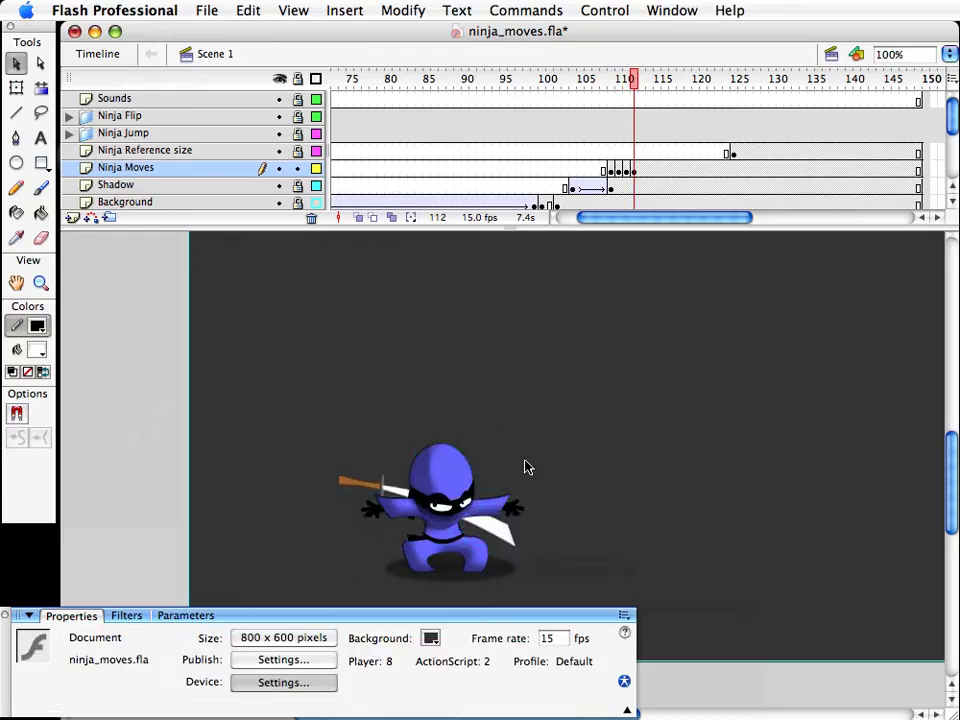
key(comma)
key(period)
drag(317, 399, 597, 589)
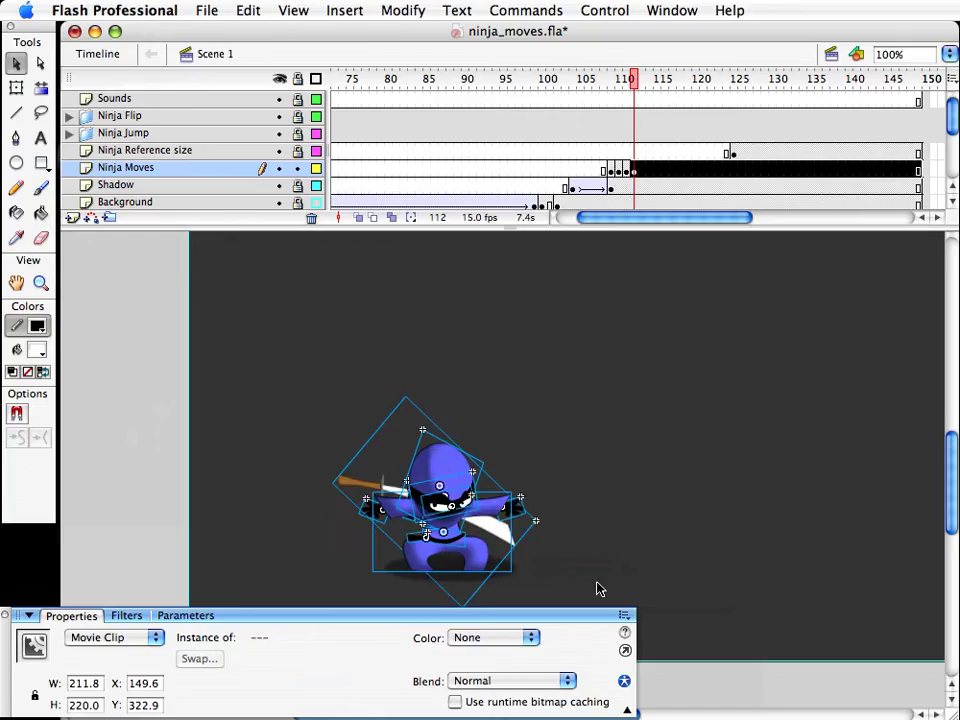
key(comma)
key(period)
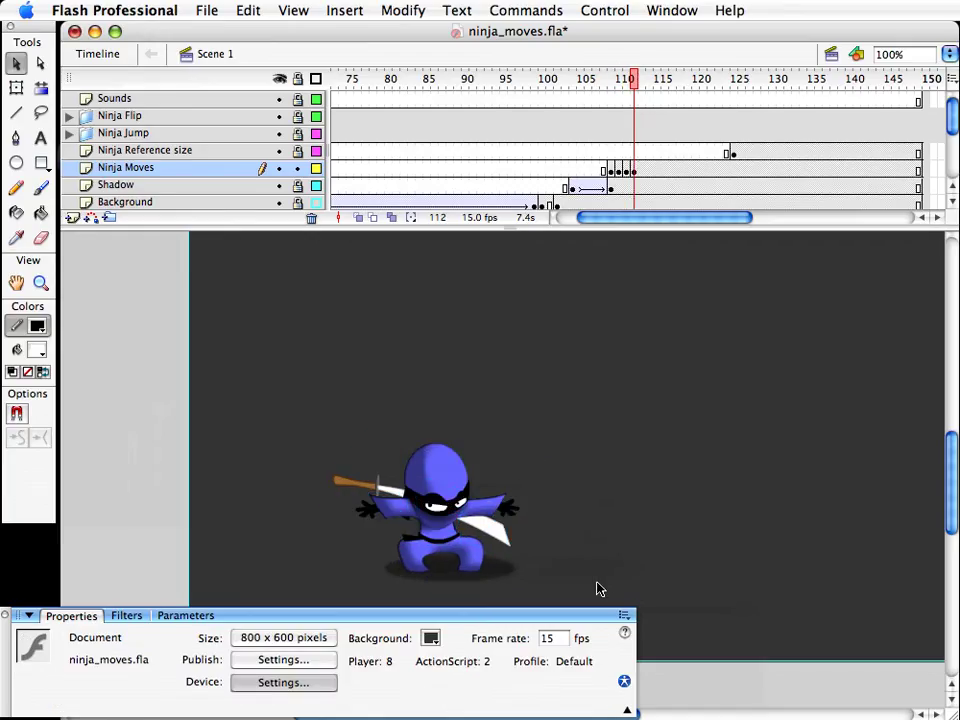
Step: Delete the sword behind the ninja and the empty left-side hand from the frame 112 pose
click(375, 503)
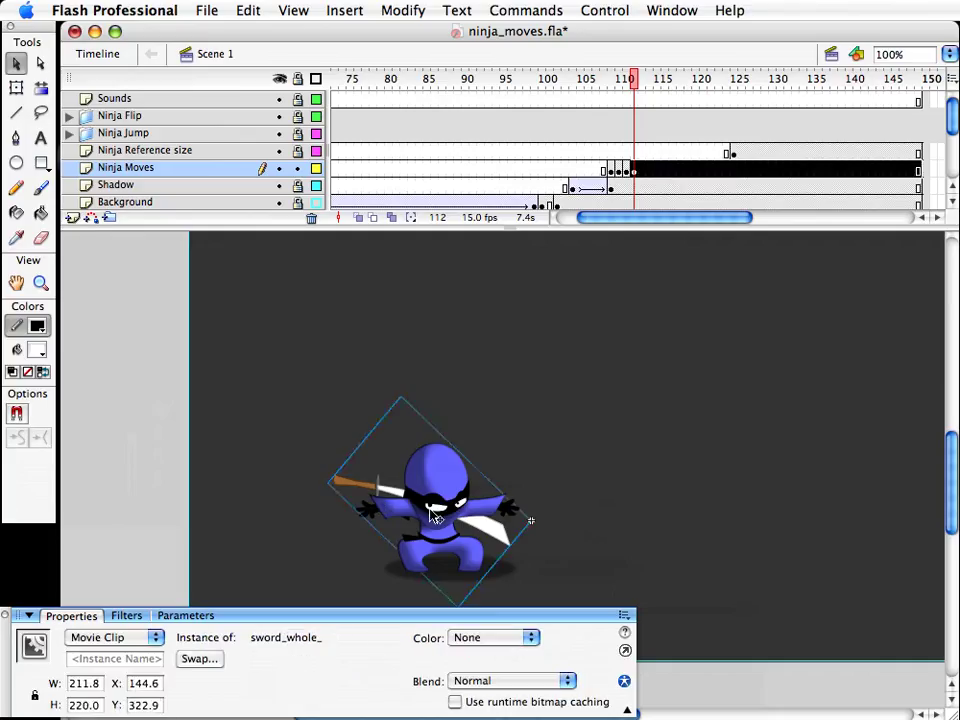
key(Delete)
click(368, 510)
key(Delete)
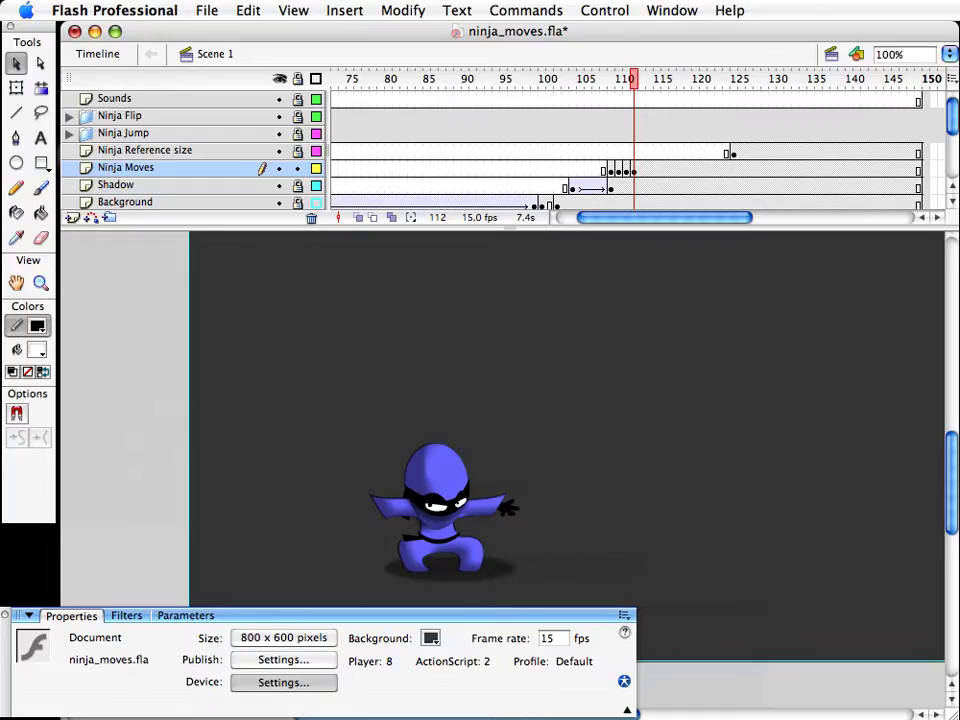
Step: Place the sword_and_hand symbol from the library beside the crouching ninja's head and flip it horizontally
drag(957, 26, 688, 4)
scroll(688, 461, down, 10)
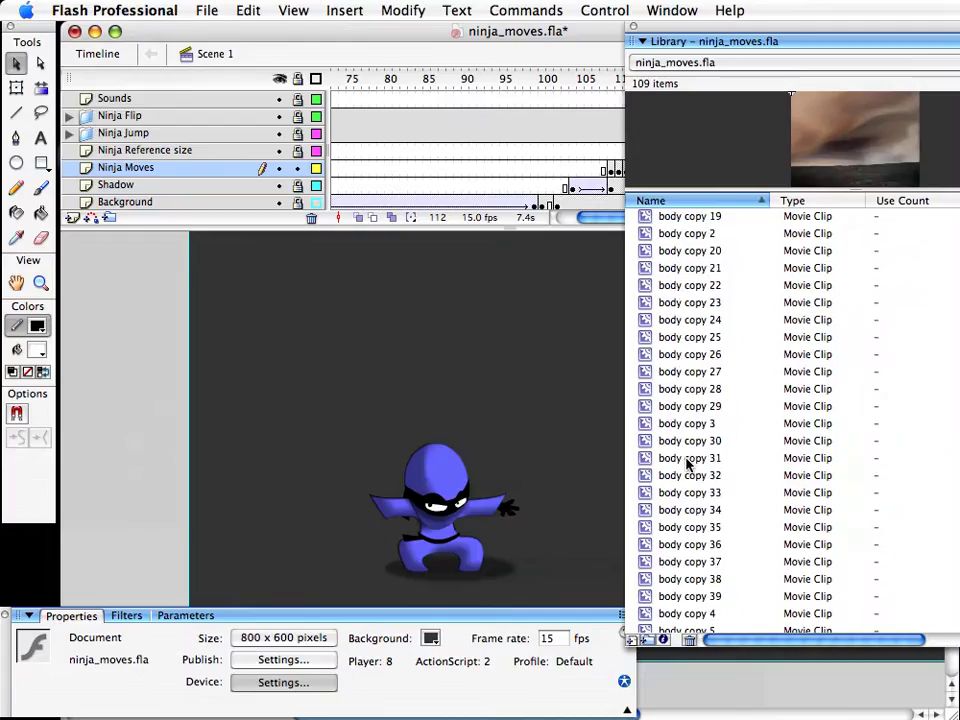
scroll(687, 462, down, 20)
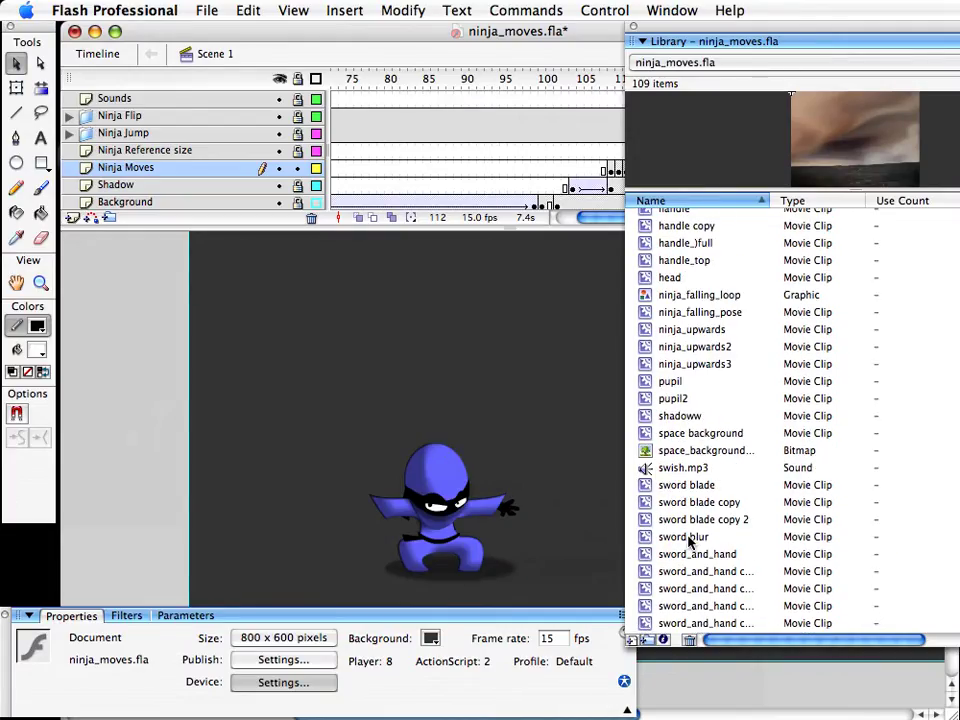
click(689, 537)
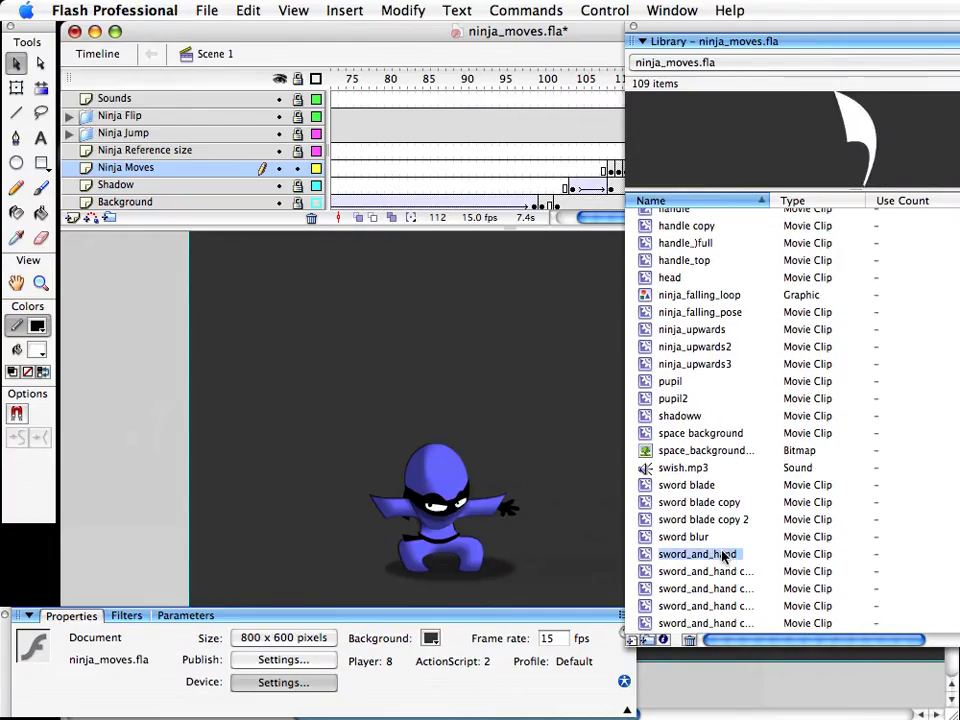
click(724, 553)
drag(405, 435, 381, 428)
key(super+shift+h)
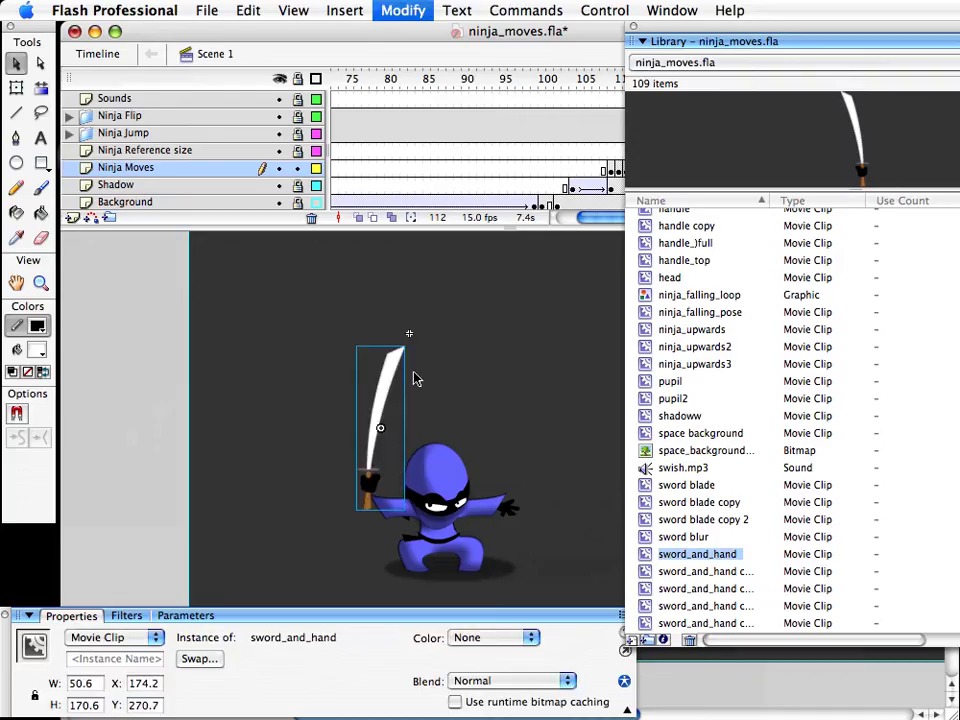
Step: Rotate the flipped sword clockwise until nearly level across the ninja's head and place its hand at the end of the left-side arm
key(q)
drag(418, 331, 470, 388)
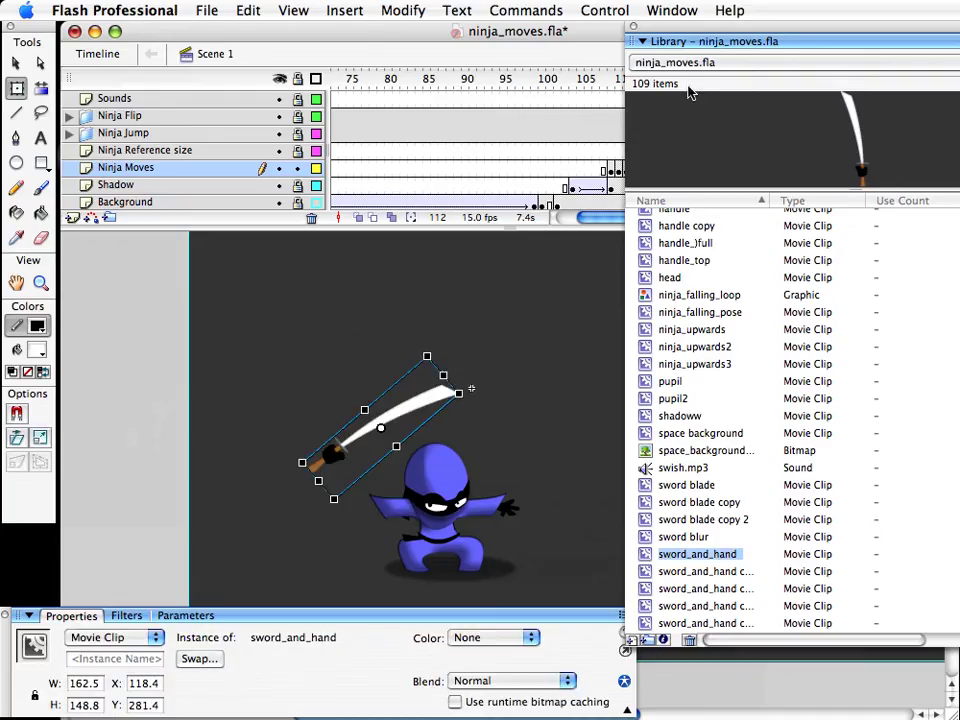
click(633, 27)
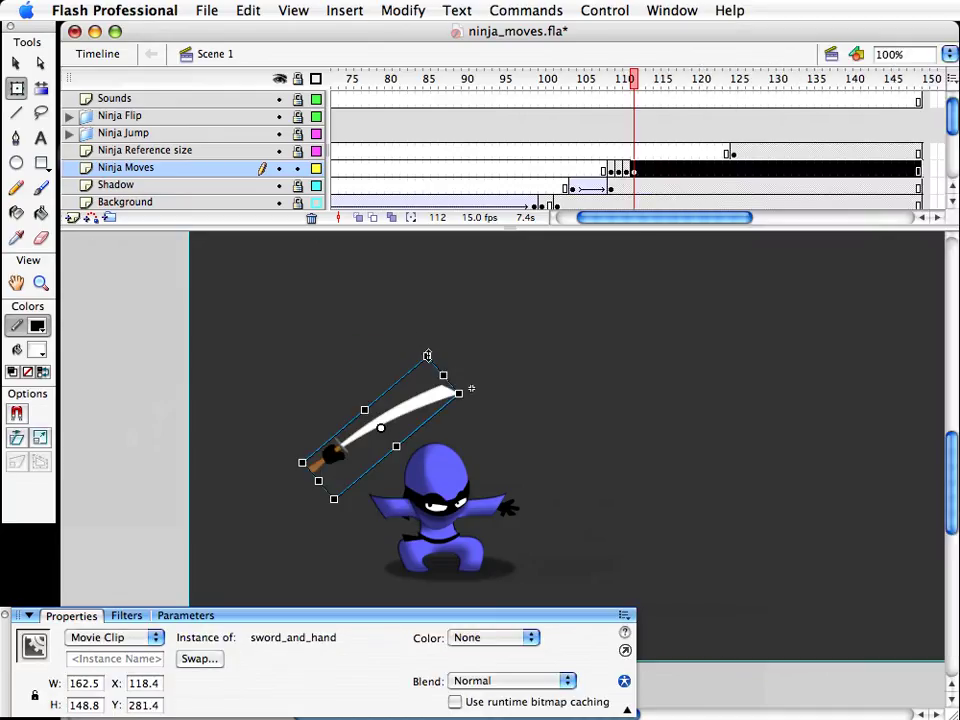
drag(428, 356, 461, 365)
key(v)
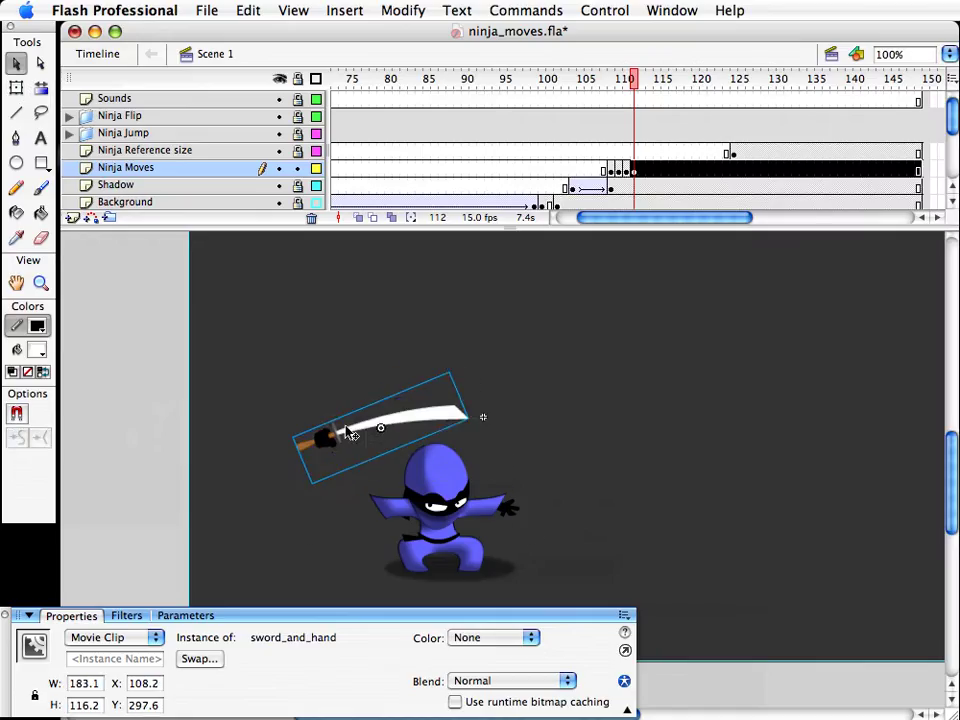
drag(350, 433, 390, 478)
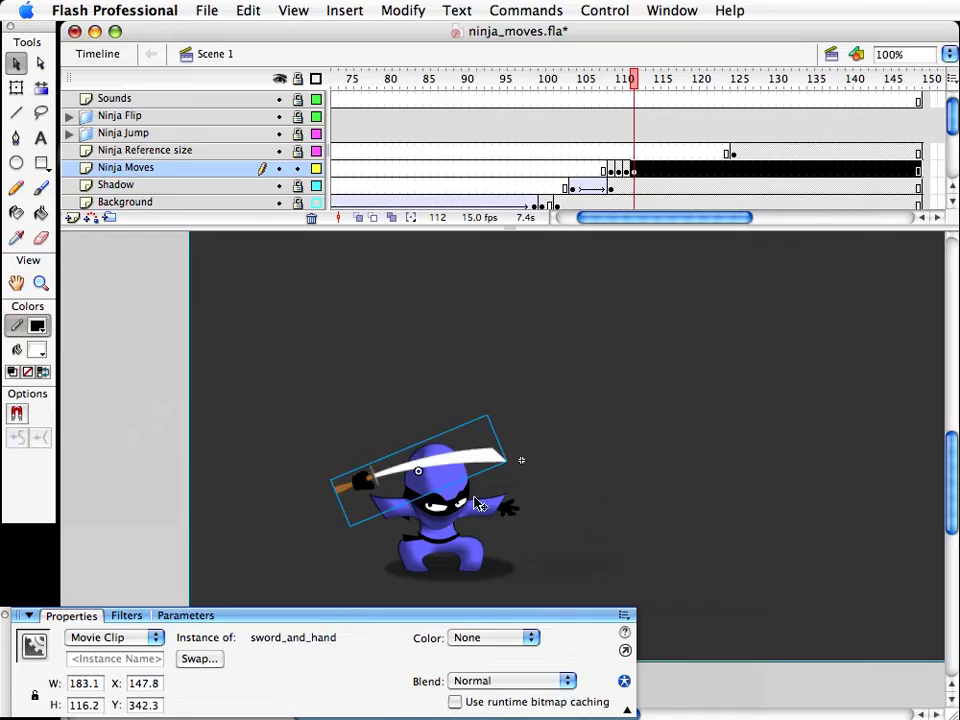
key(q)
drag(495, 409, 511, 416)
key(v)
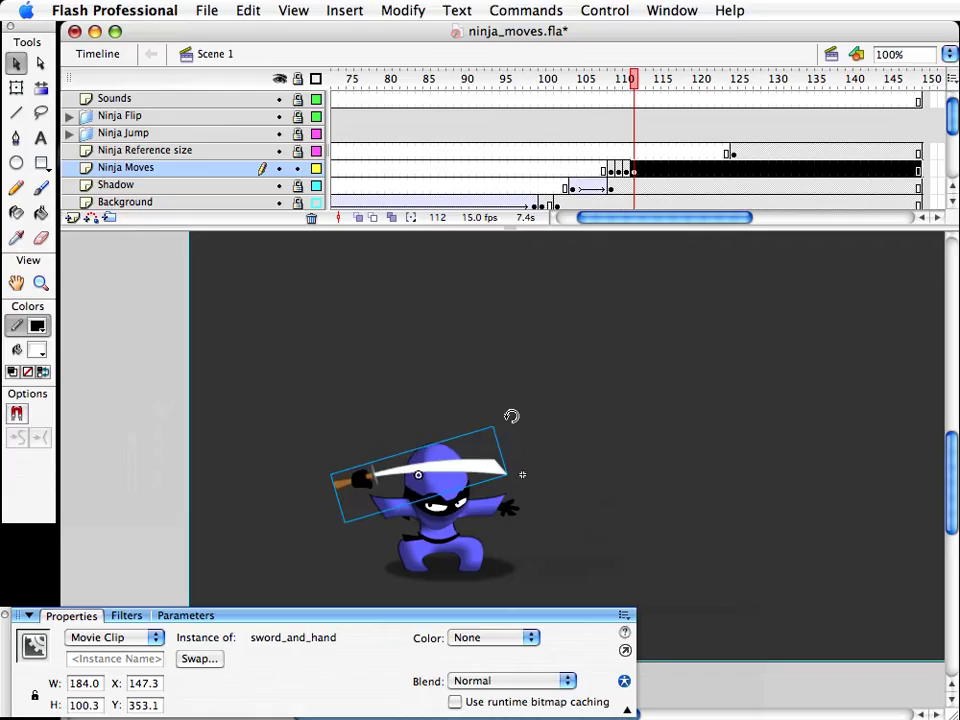
click(590, 530)
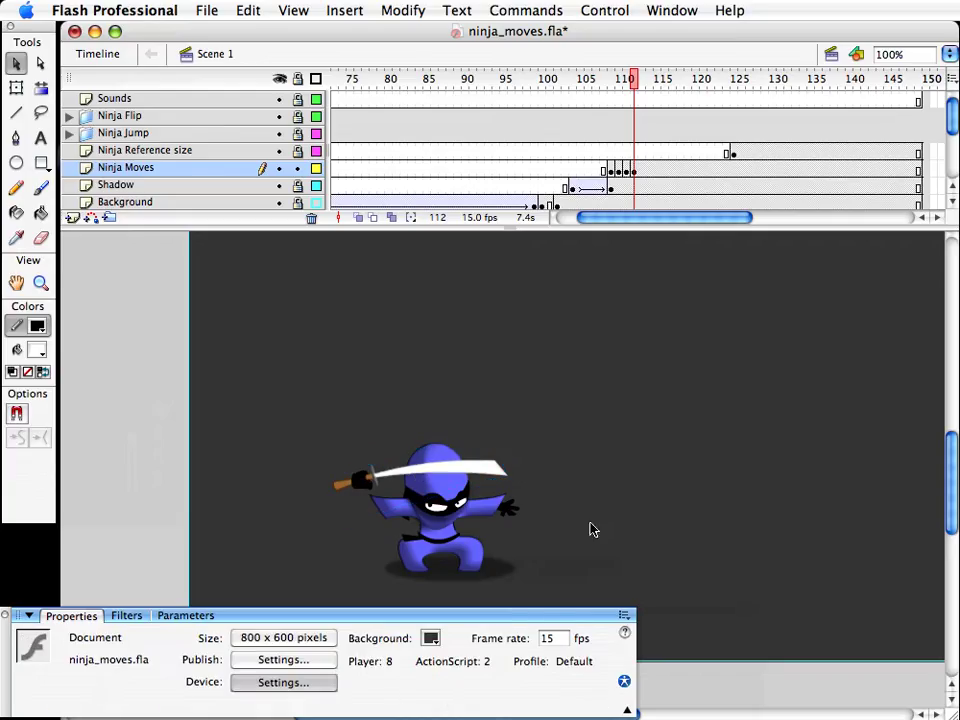
Step: Duplicate the crouching body symbol as body copy 40 and open the duplicate for editing
click(488, 568)
key(super+d)
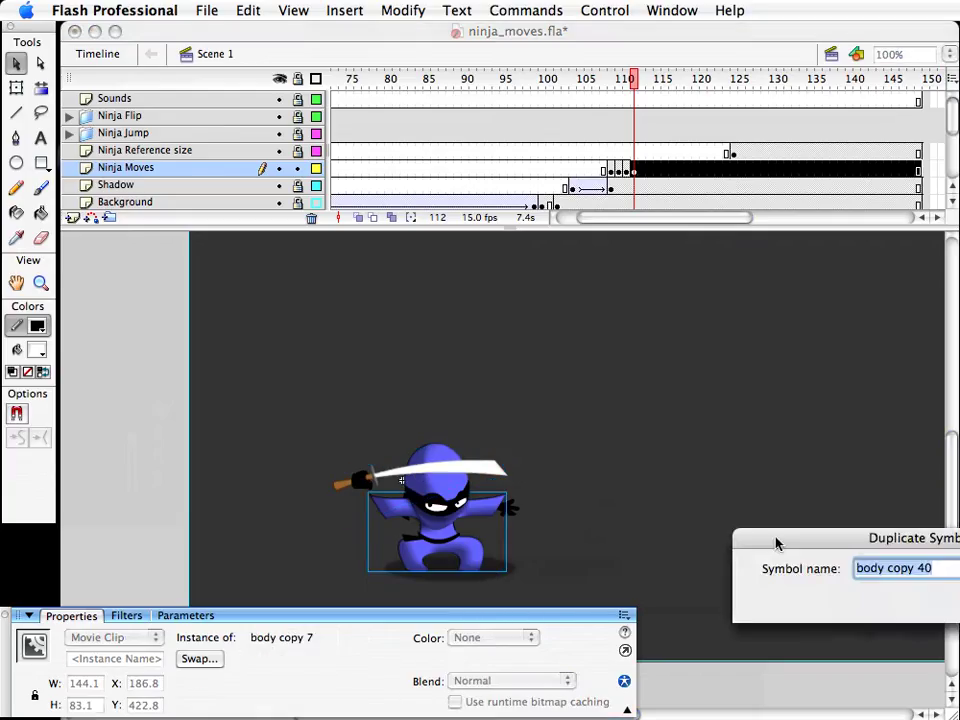
key(Return)
double_click(471, 553)
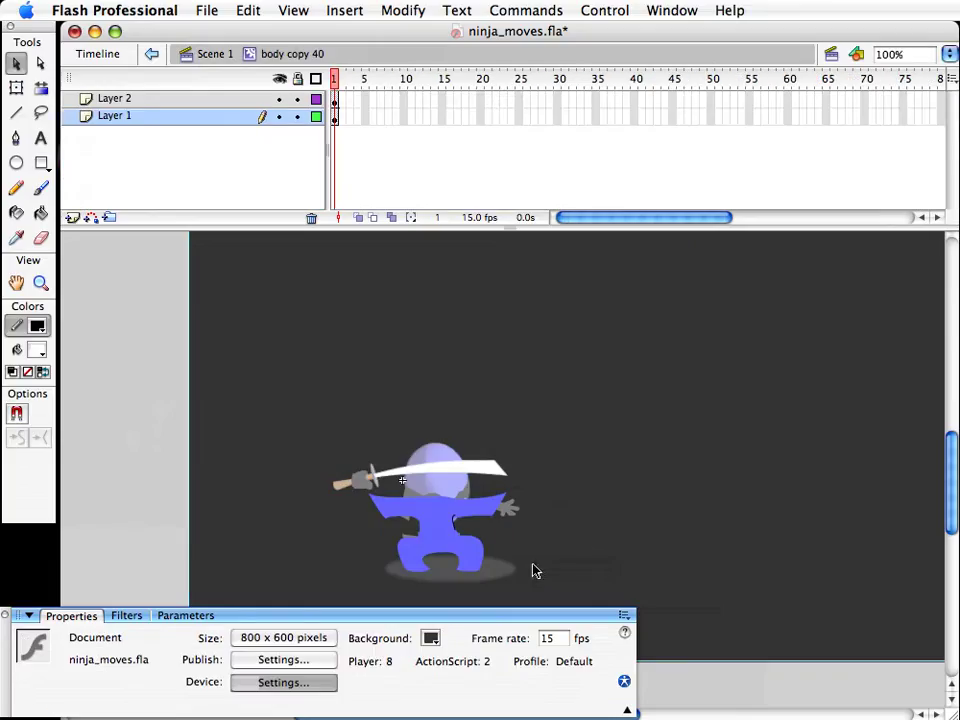
Step: Pull the outer edge of the body's left-side leg outward and adjust its knee curve
click(41, 283)
drag(377, 489, 624, 619)
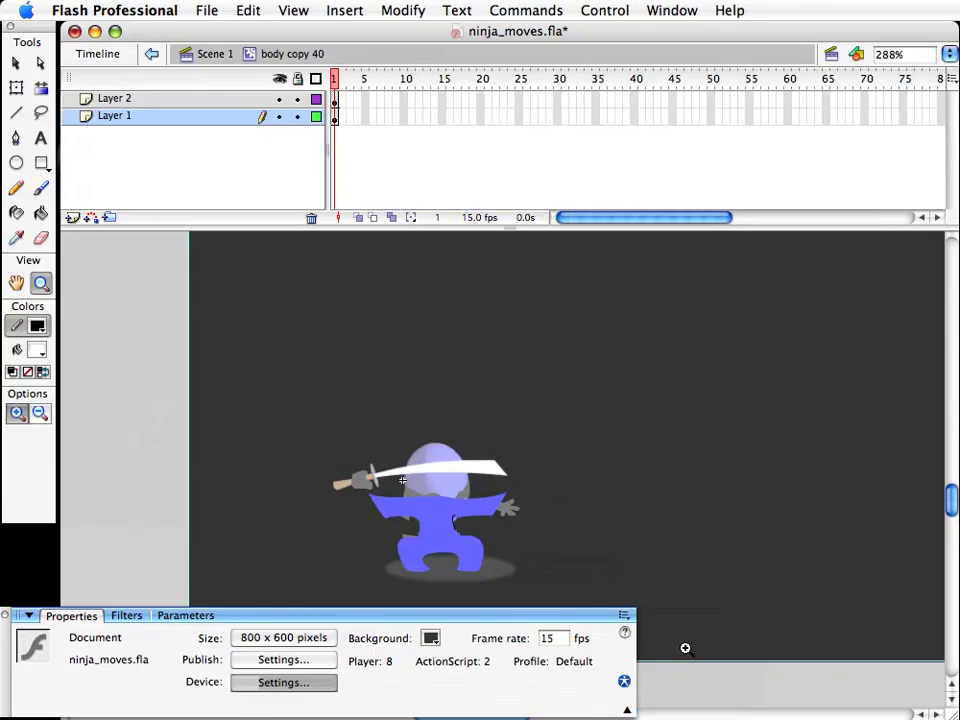
key(v)
drag(310, 428, 280, 423)
drag(359, 415, 353, 413)
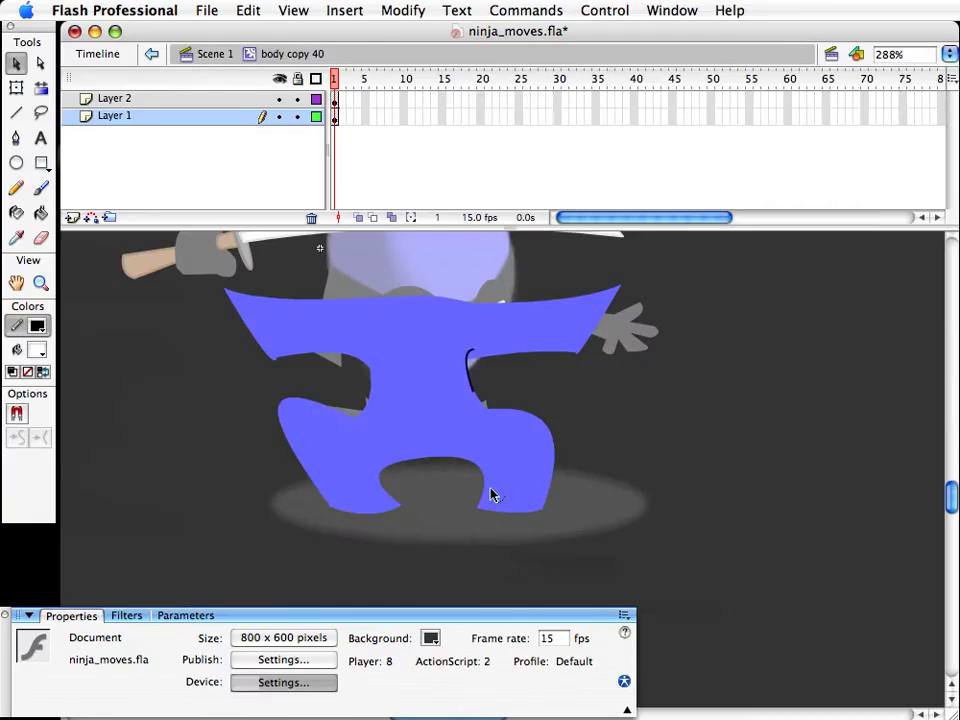
Step: Stretch the right-side leg far out along the ground to a point, reshaping its upper edge and the inner leg arch
drag(543, 513, 737, 517)
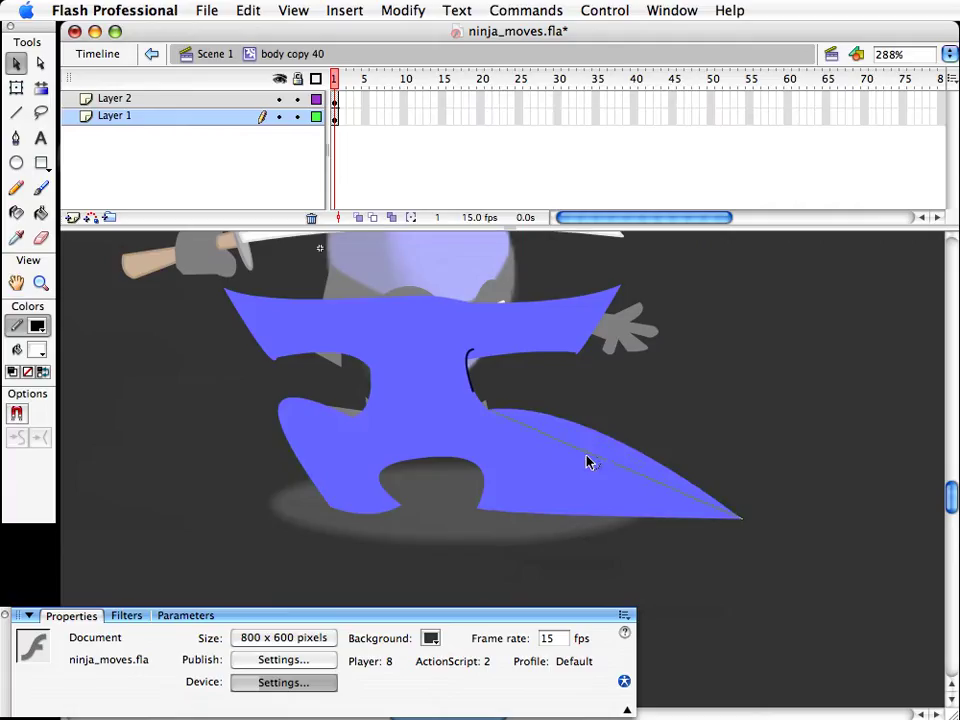
drag(588, 462, 587, 456)
drag(493, 512, 467, 482)
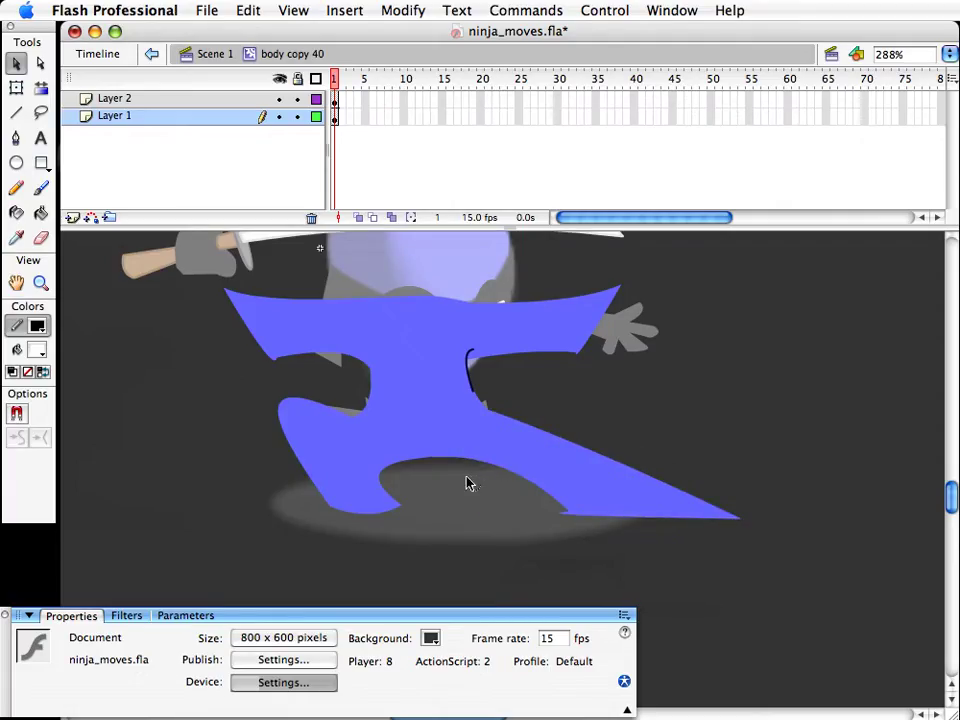
drag(572, 519, 643, 530)
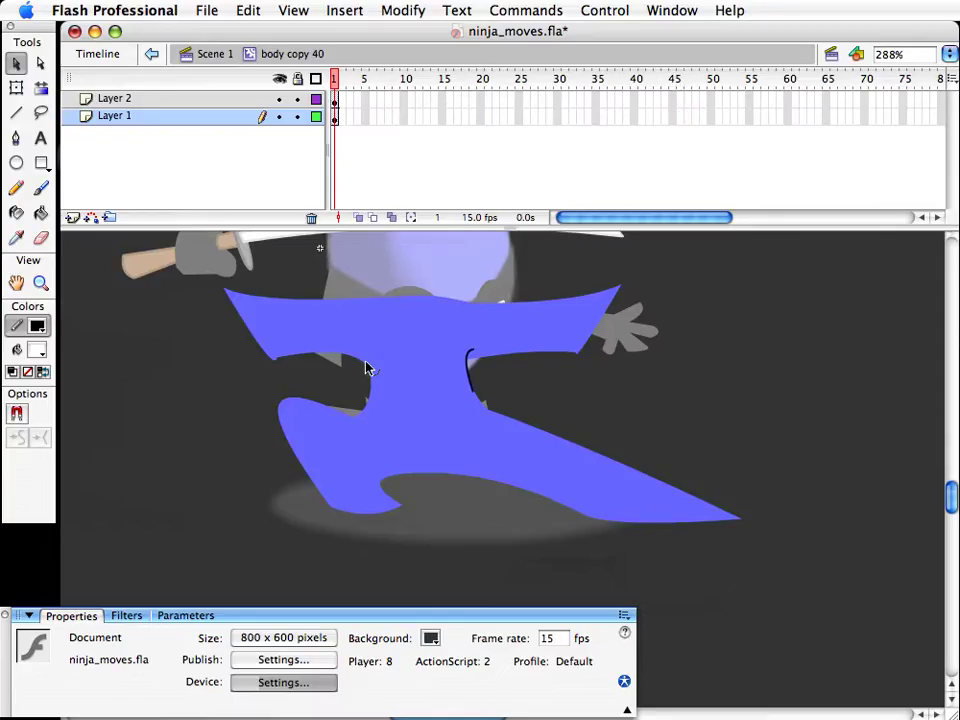
Step: Lower the underarm of the sword-side arm and reshape its sleeve so that it reaches up to the sword hand
drag(369, 364, 372, 400)
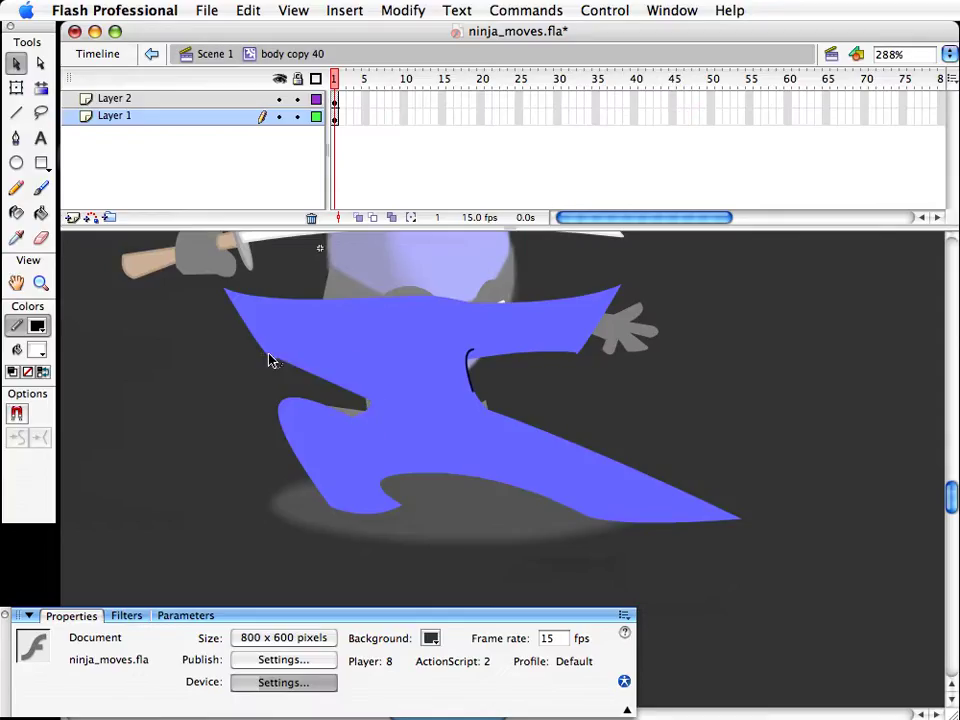
drag(275, 358, 169, 340)
scroll(290, 412, up, 3)
scroll(290, 412, left, 1)
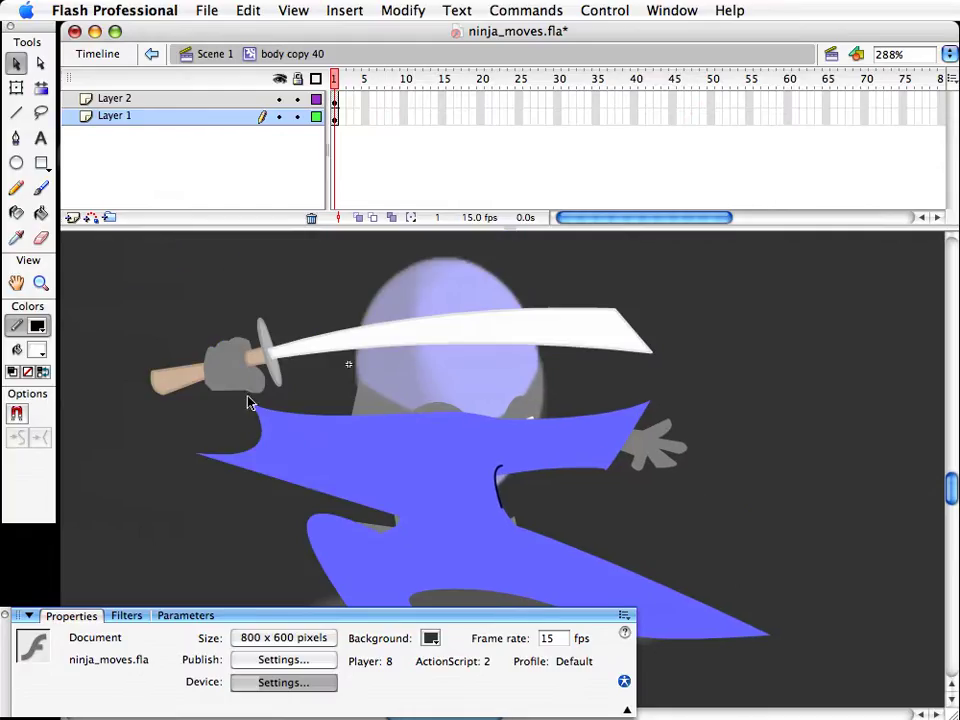
drag(257, 450, 210, 400)
key(super+z)
click(187, 363)
drag(192, 458, 249, 482)
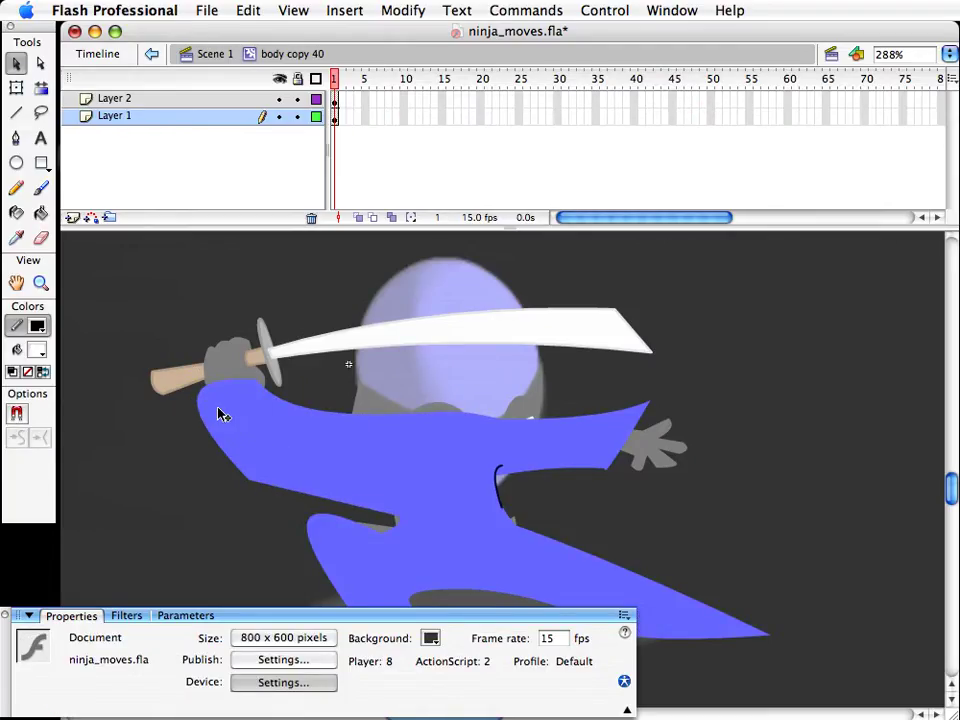
Step: Round the elbow of the sword arm, fit its cuff around the hand and curve the shoulder edge down below the head
drag(198, 403, 186, 422)
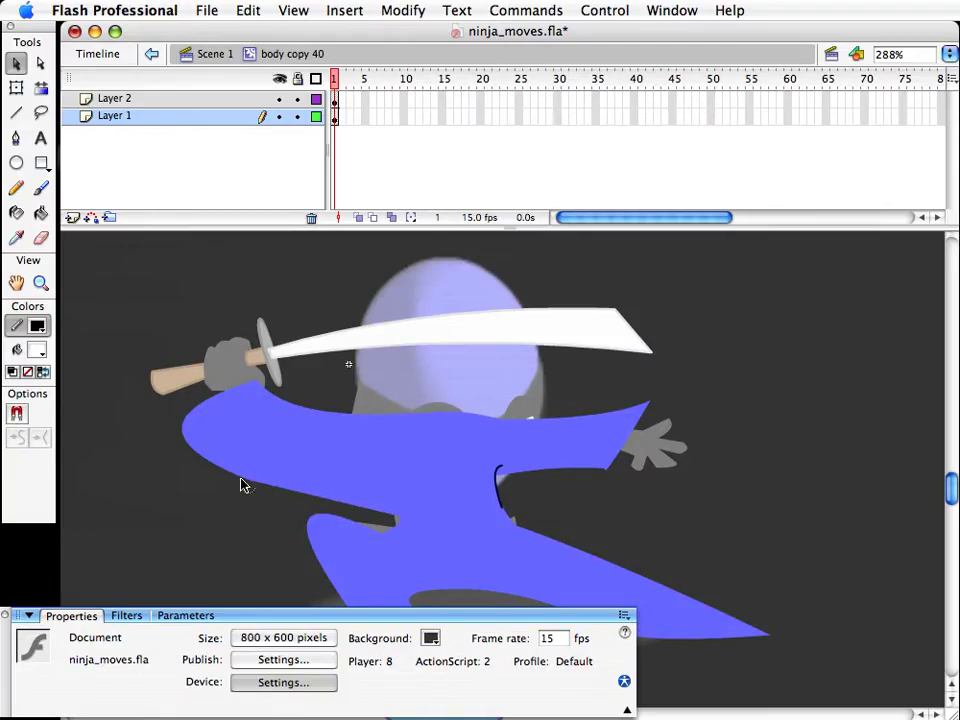
drag(249, 470, 250, 470)
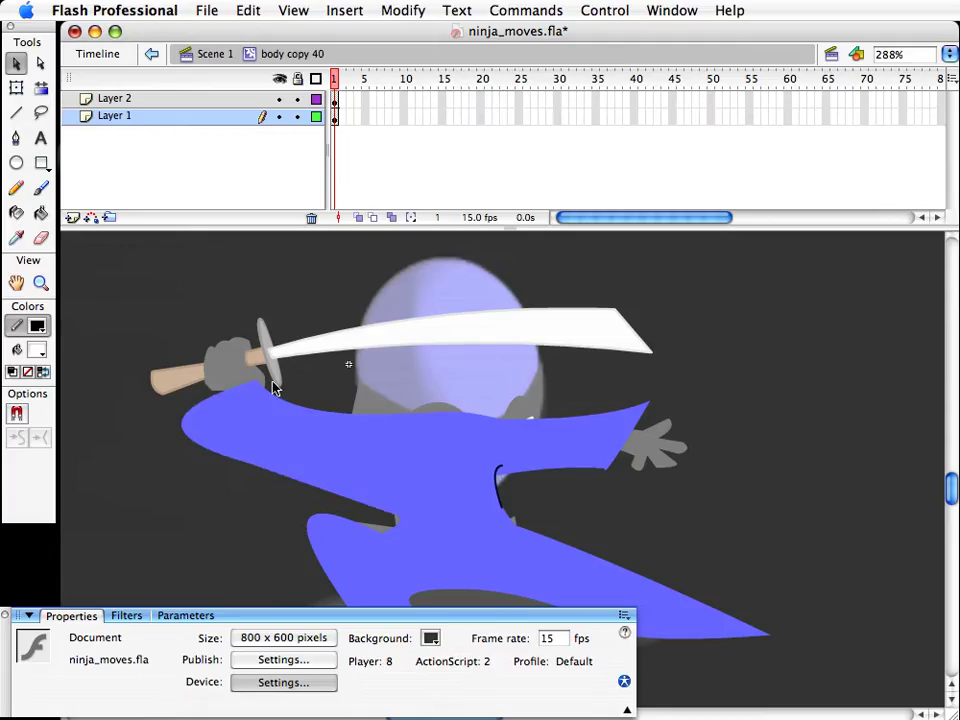
drag(257, 387, 200, 429)
drag(221, 384, 212, 385)
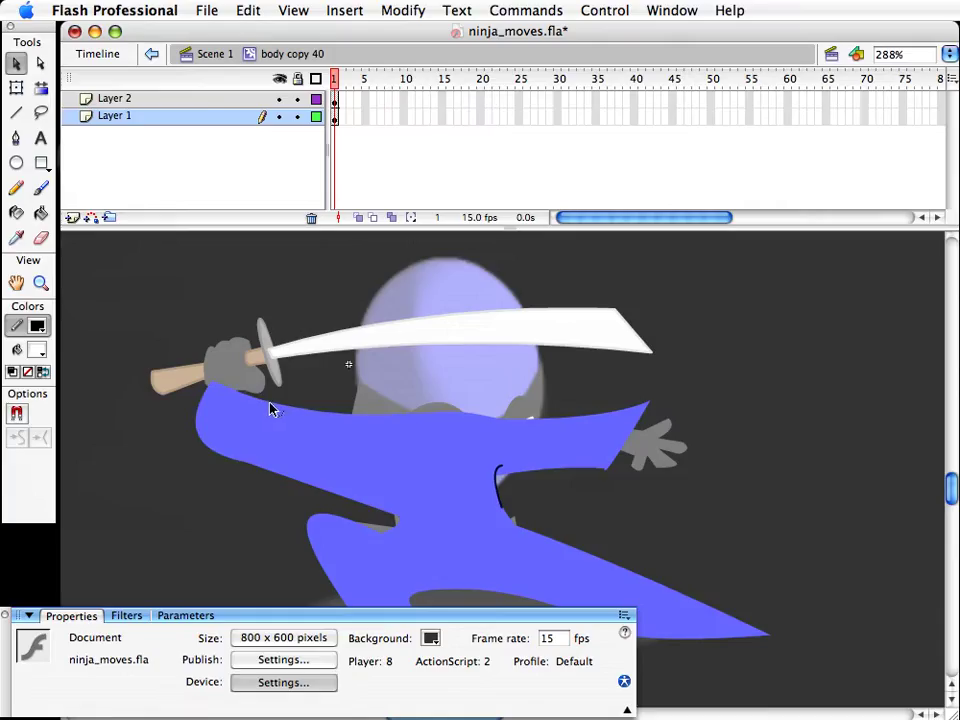
drag(270, 403, 261, 386)
drag(316, 404, 358, 438)
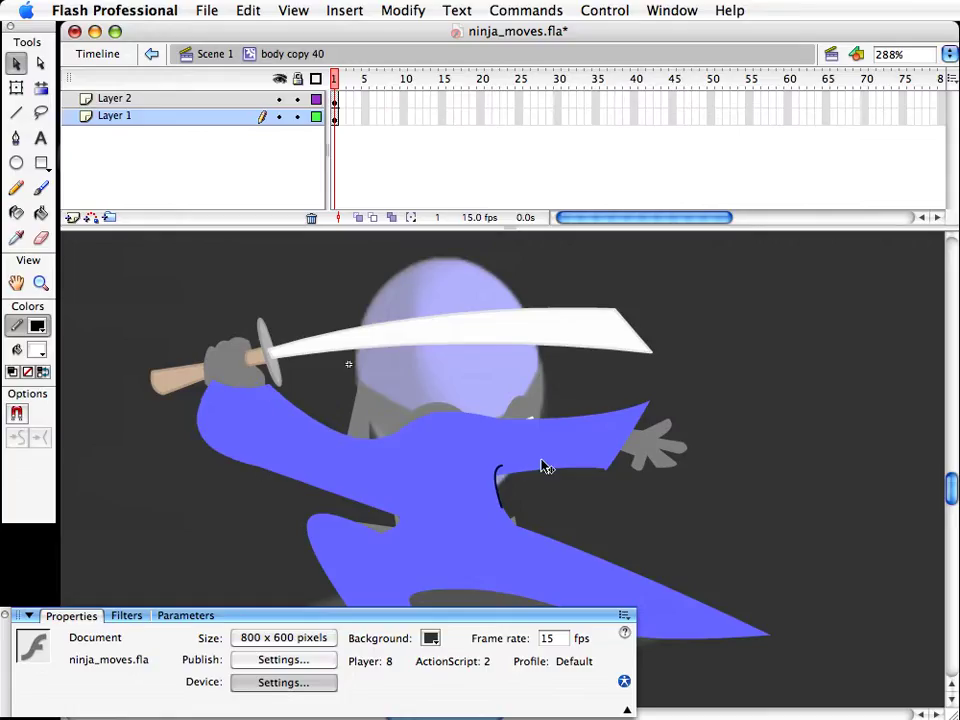
Step: Widen the right-side sleeve downward, delete the black crease line on Layer 2 and adjust the underarm and waist edges
mouse_move(541, 466)
mouse_down()
mouse_move(615, 484)
mouse_move(628, 478)
mouse_move(611, 476)
mouse_move(641, 492)
mouse_up()
click(497, 481)
key(Delete)
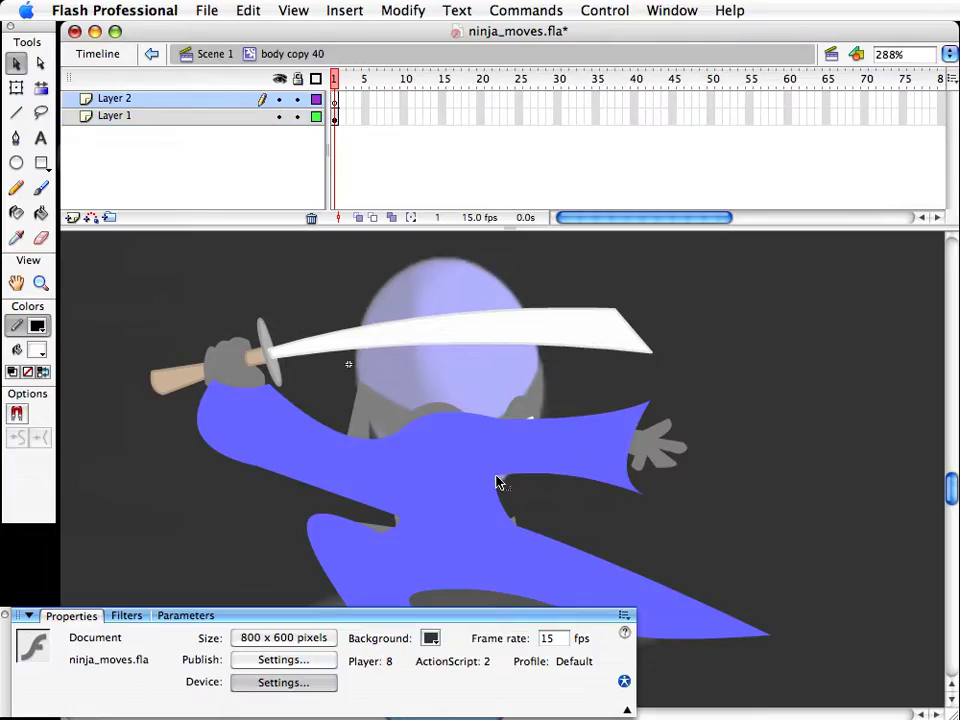
drag(641, 499, 660, 517)
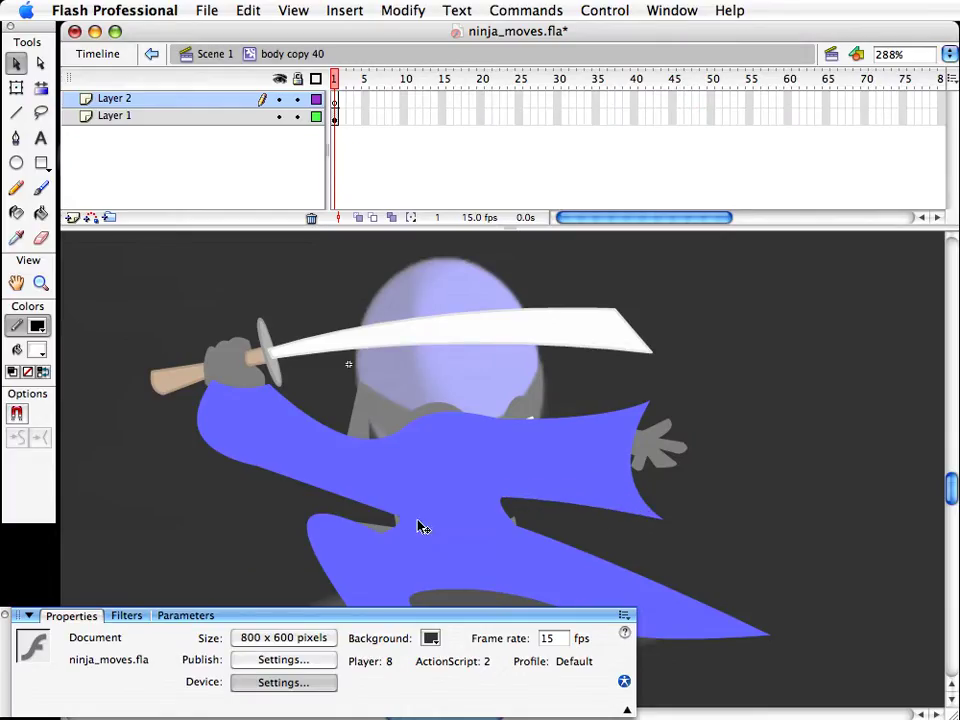
drag(392, 530, 391, 526)
scroll(414, 519, down, 3)
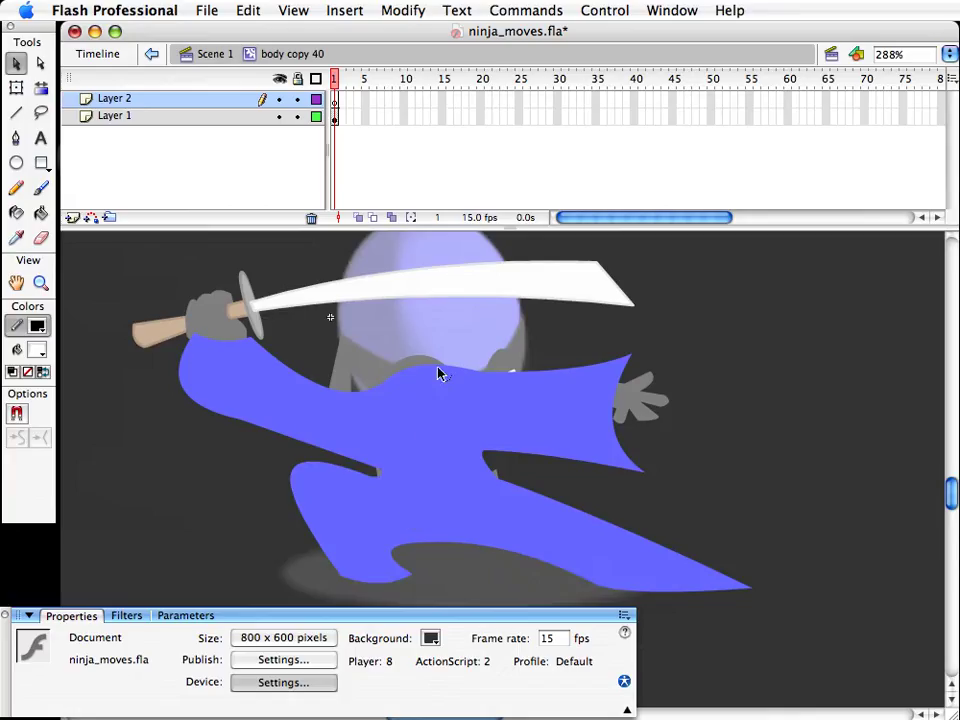
drag(484, 451, 486, 459)
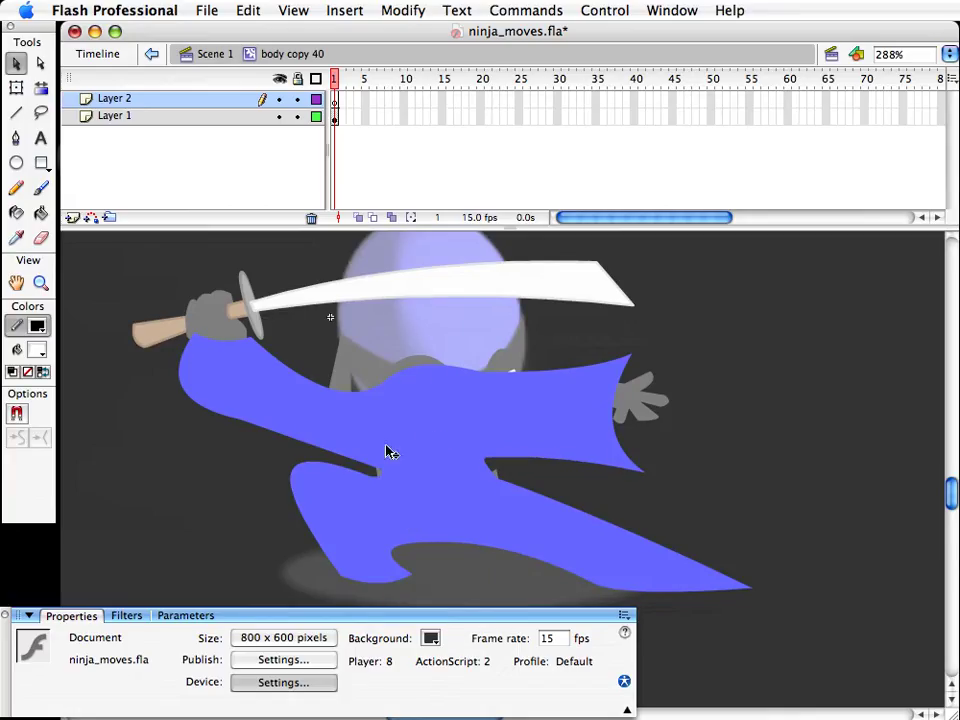
Step: Lower the cuff corners of the right-side sleeve and its upper edge so that the arm slopes down away from the head
drag(636, 362, 721, 414)
drag(645, 474, 634, 489)
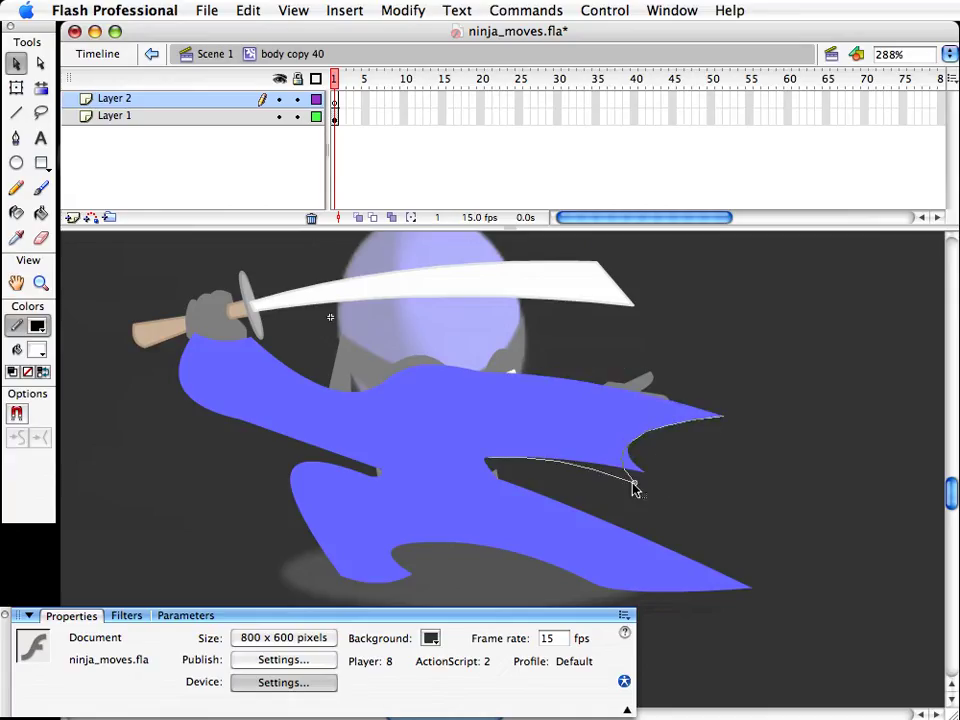
drag(725, 422, 671, 440)
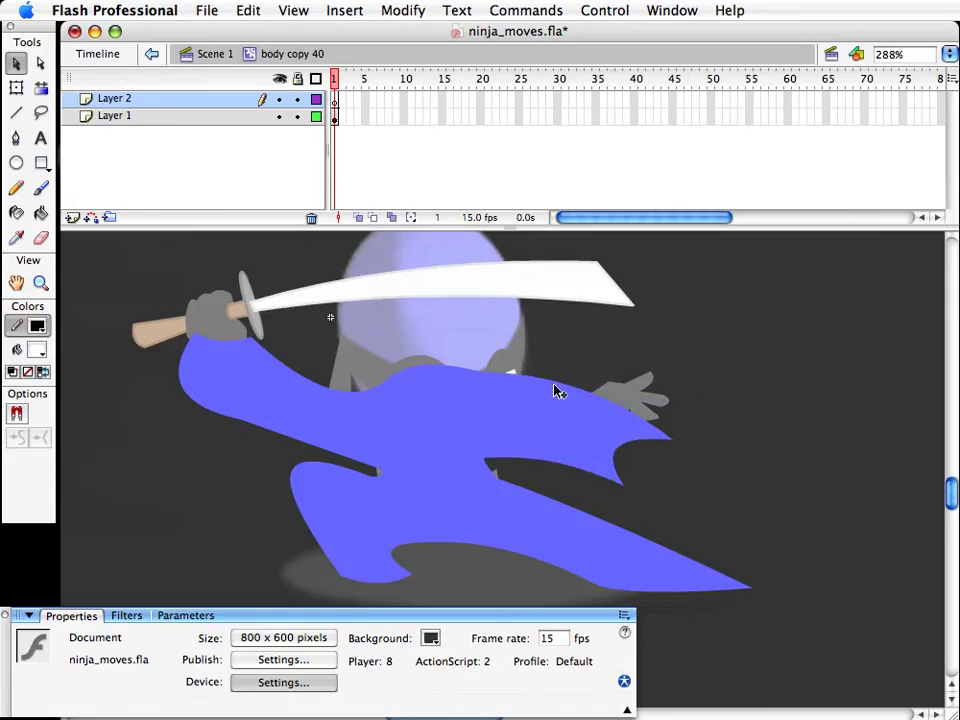
drag(537, 398, 535, 399)
drag(486, 374, 445, 376)
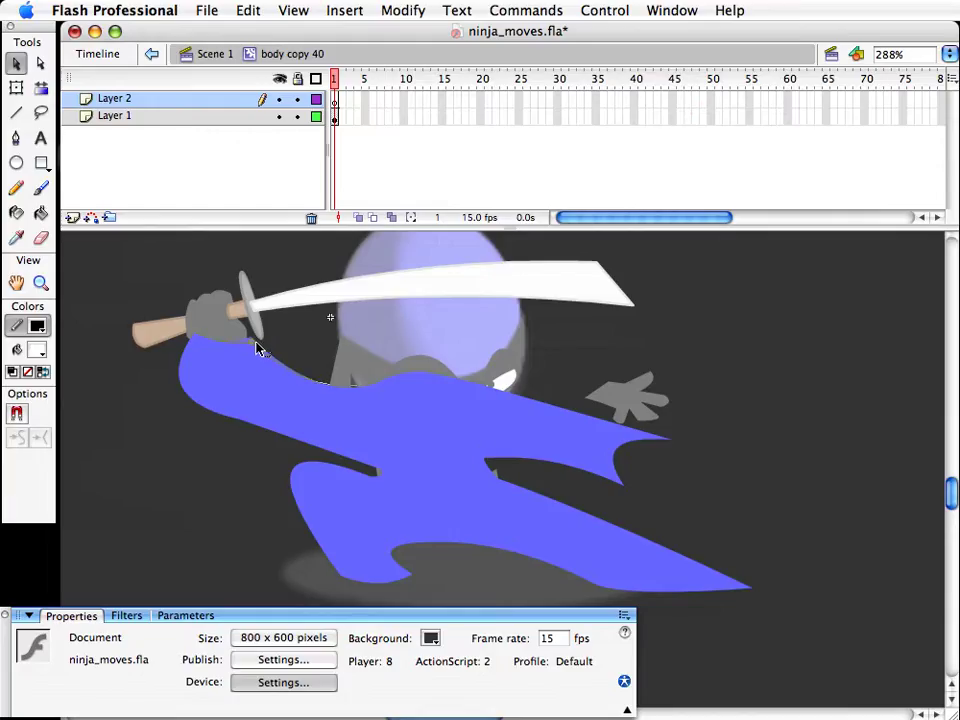
drag(668, 439, 644, 450)
key(super+e)
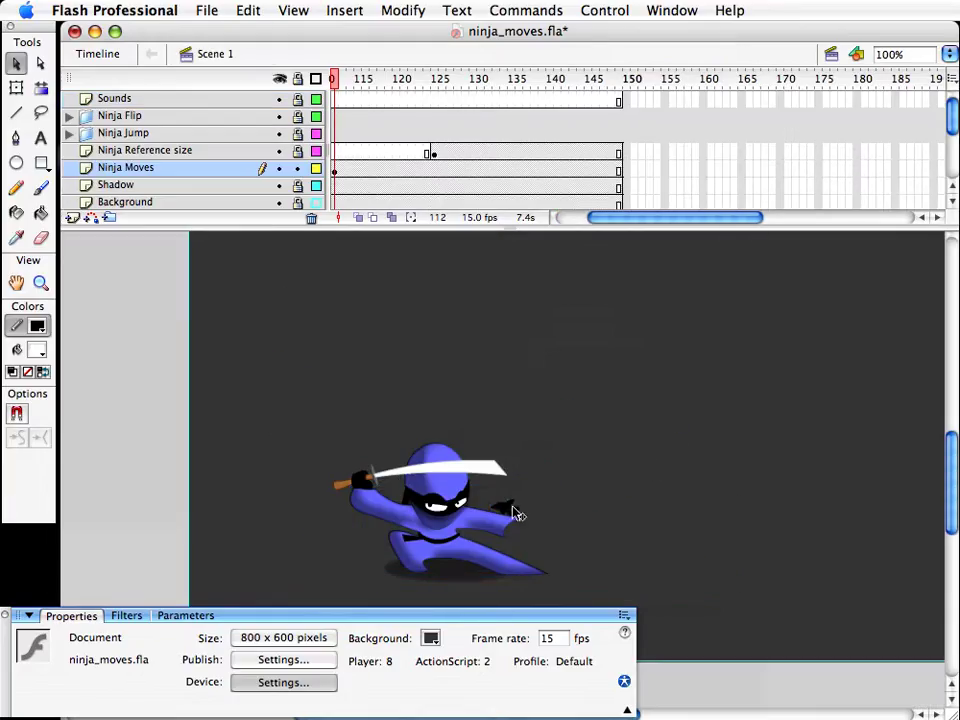
Step: Reopen the body symbol at frame 112 and shift the sword-side sleeve inward, curving its cuff, elbow and shoulder edges
click(508, 506)
click(457, 262)
drag(335, 79, 530, 140)
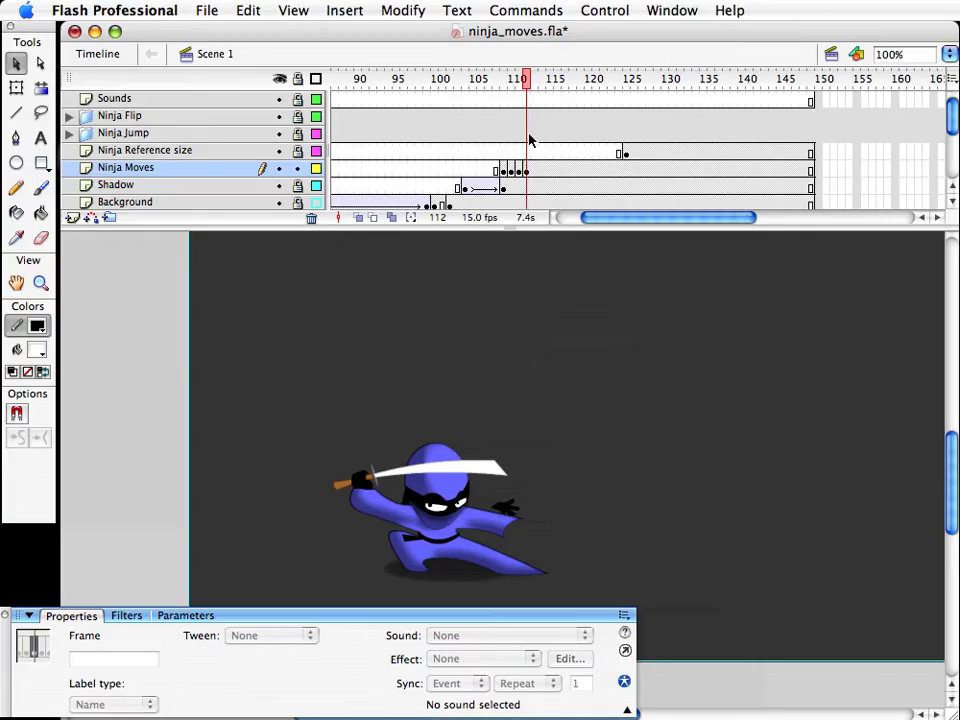
double_click(502, 531)
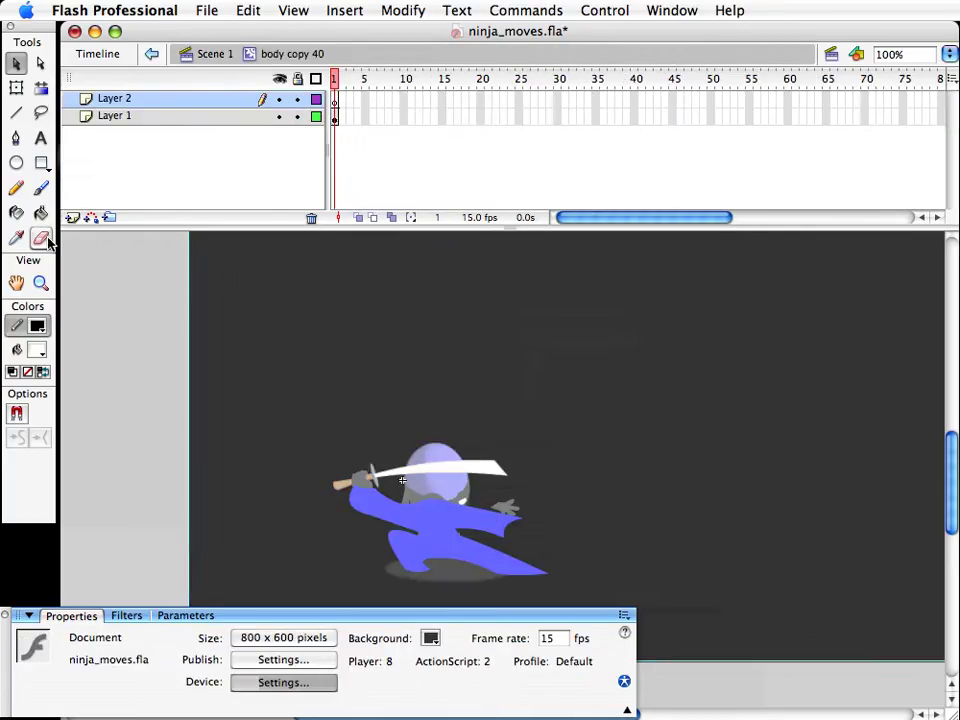
click(41, 283)
drag(335, 458, 554, 587)
key(v)
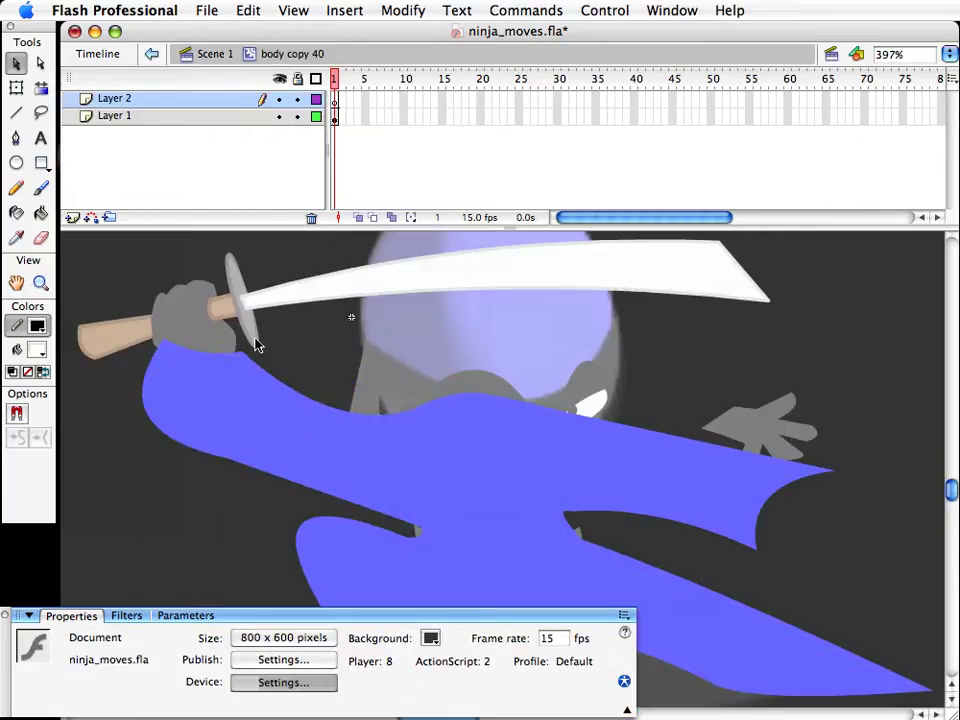
drag(255, 345, 311, 356)
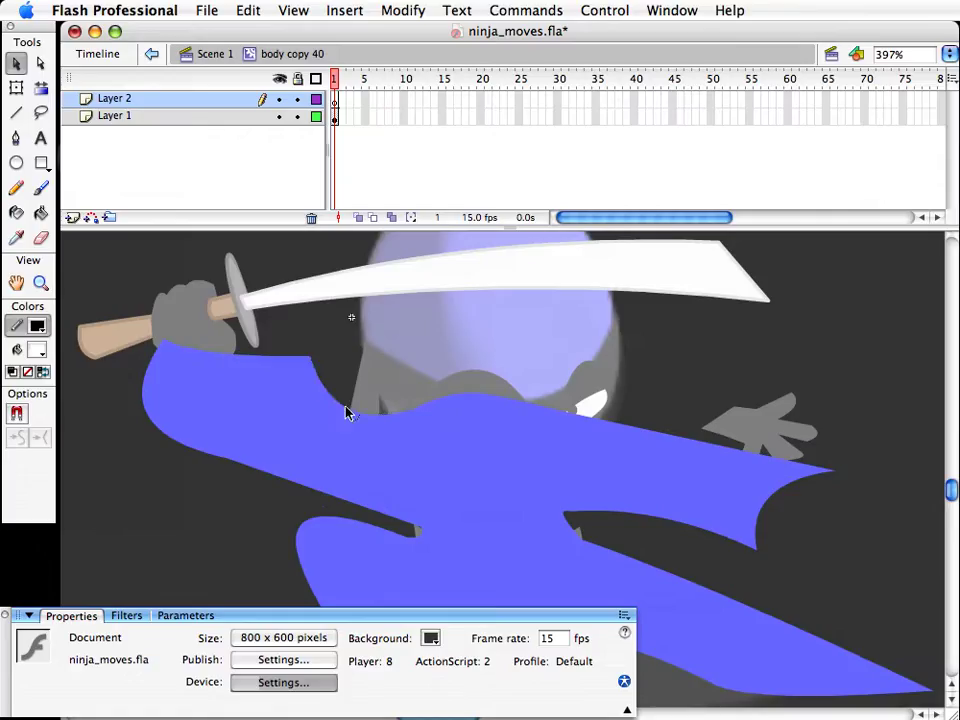
drag(347, 412, 313, 399)
drag(167, 347, 232, 333)
drag(161, 422, 205, 421)
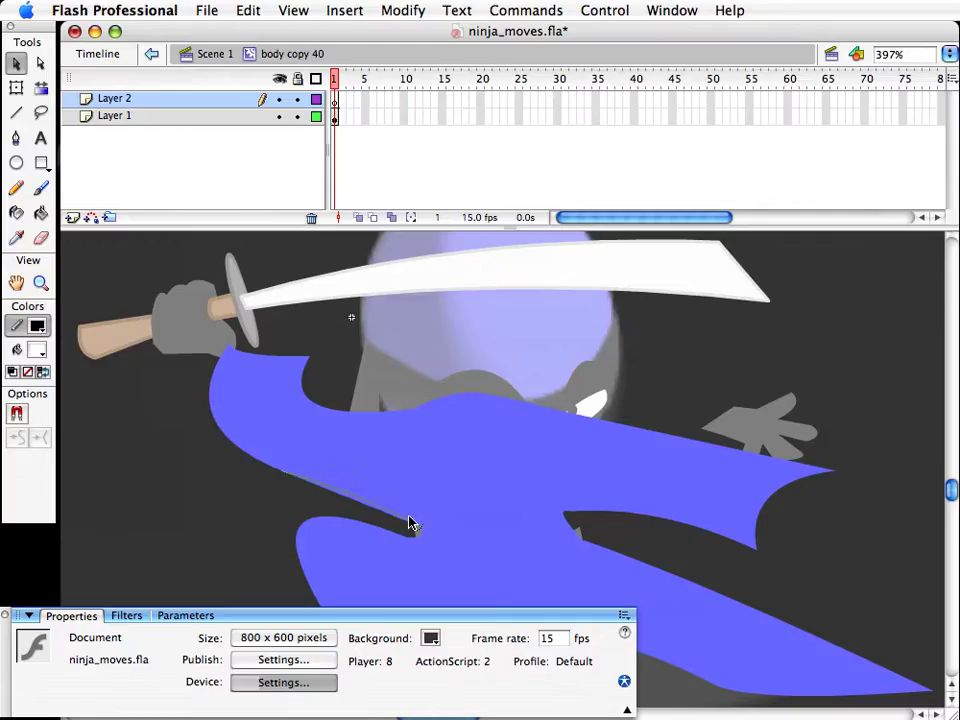
Step: Cut the flared end off the right-side sleeve, adjust its corner and underarm, and move the open hand to the shortened cuff
scroll(497, 497, right, 3)
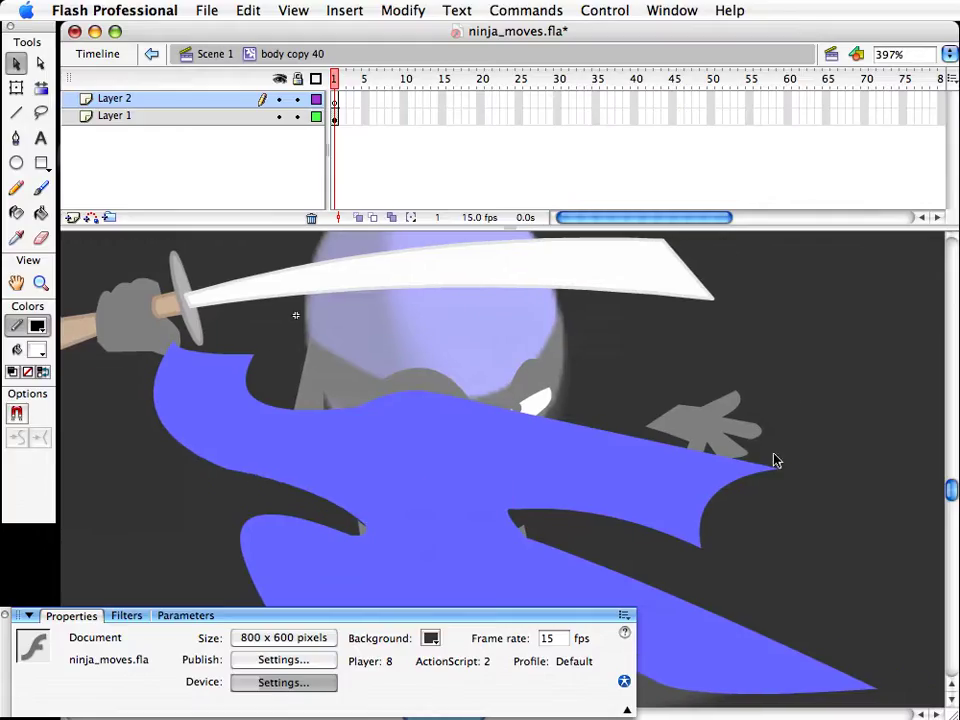
drag(825, 411, 676, 560)
key(Delete)
mouse_move(677, 446)
mouse_down()
mouse_move(695, 429)
mouse_move(690, 449)
mouse_up()
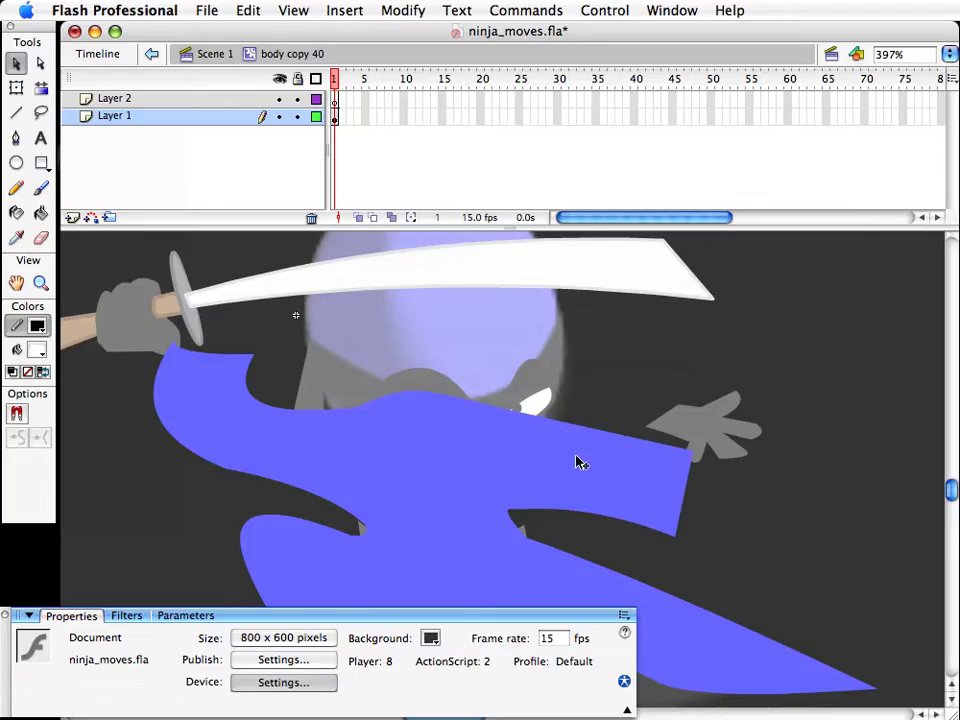
mouse_move(600, 521)
mouse_down()
mouse_move(579, 506)
mouse_move(507, 509)
mouse_up()
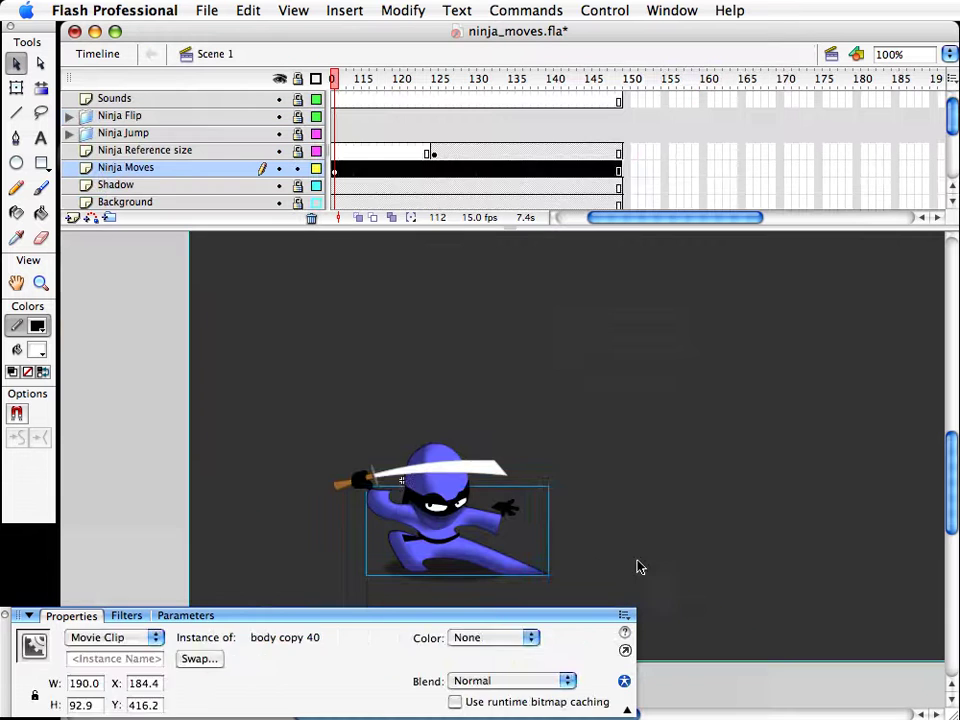
click(636, 510)
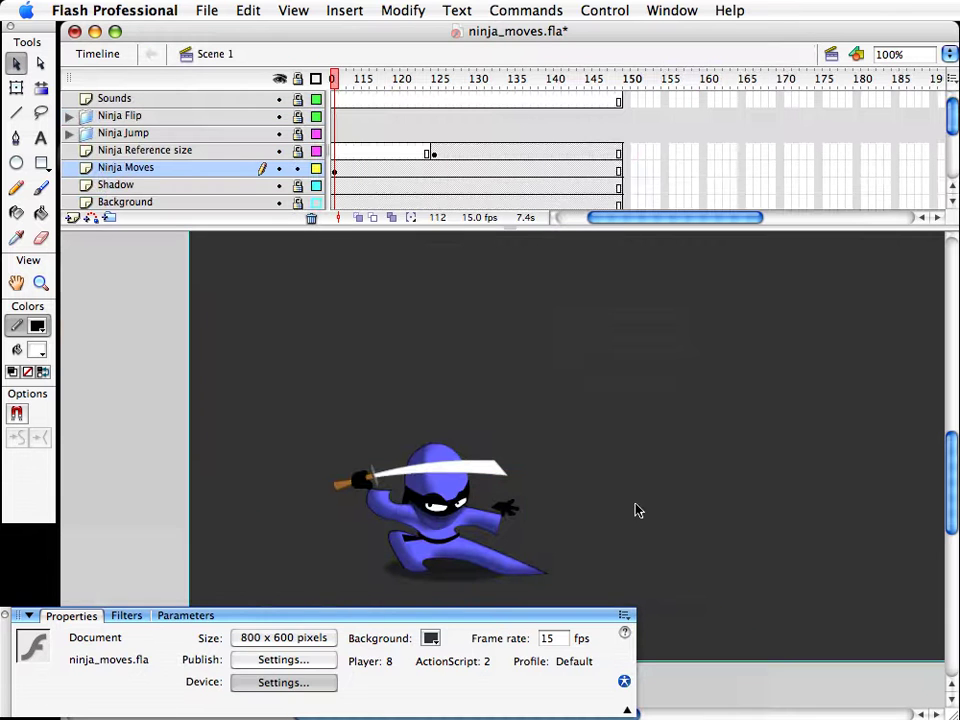
click(516, 514)
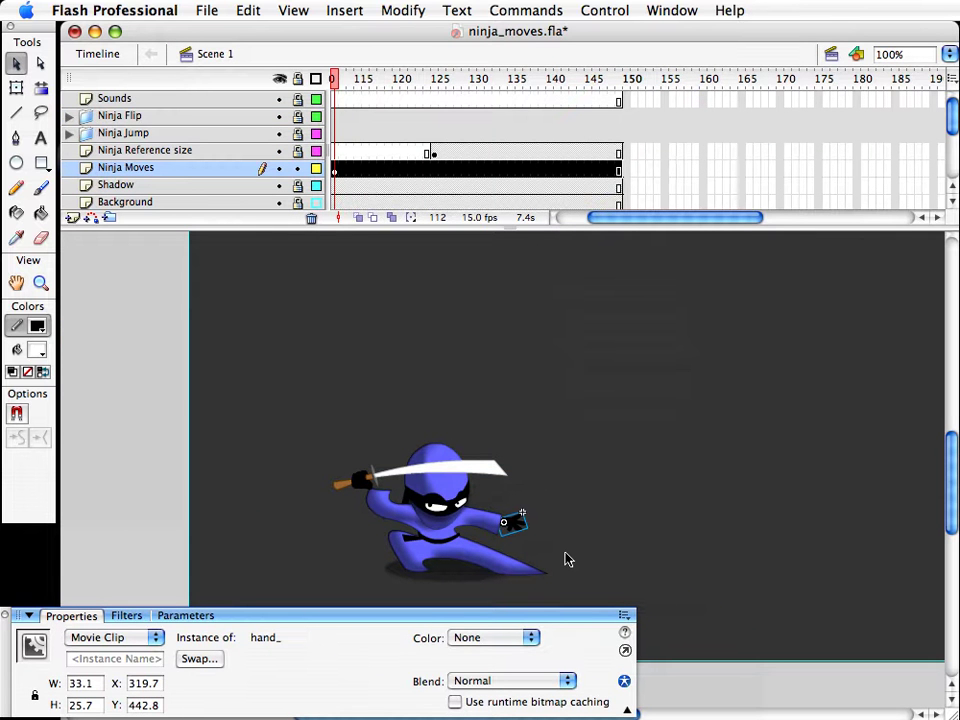
Step: Rotate the sword so its tip points slightly down, move its hand onto the sword-side cuff and save the file
click(407, 480)
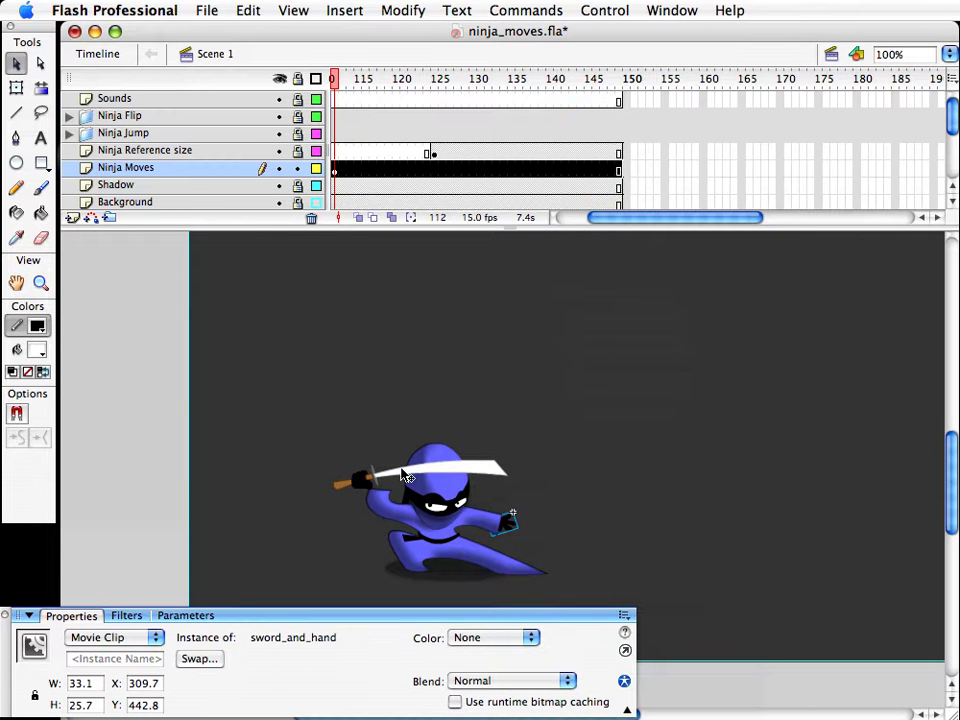
key(q)
mouse_move(510, 424)
mouse_down()
mouse_move(519, 422)
mouse_move(525, 439)
mouse_up()
key(shift+Right)
key(shift+Right)
key(shift+Down)
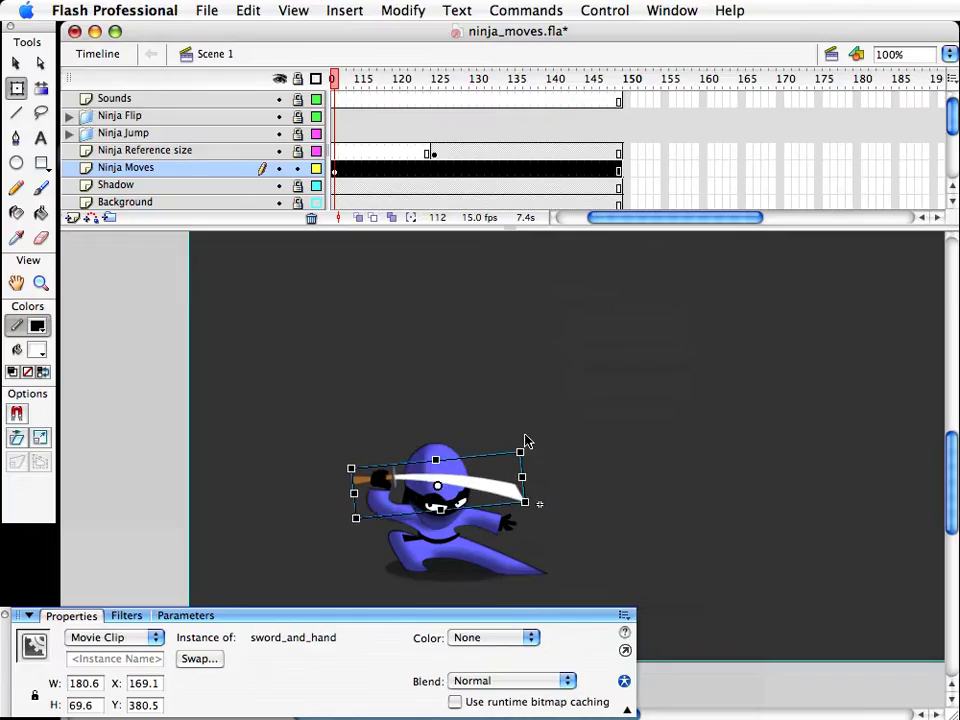
key(shift+Down)
key(Up)
key(Up)
key(Left)
key(Left)
key(v)
click(624, 375)
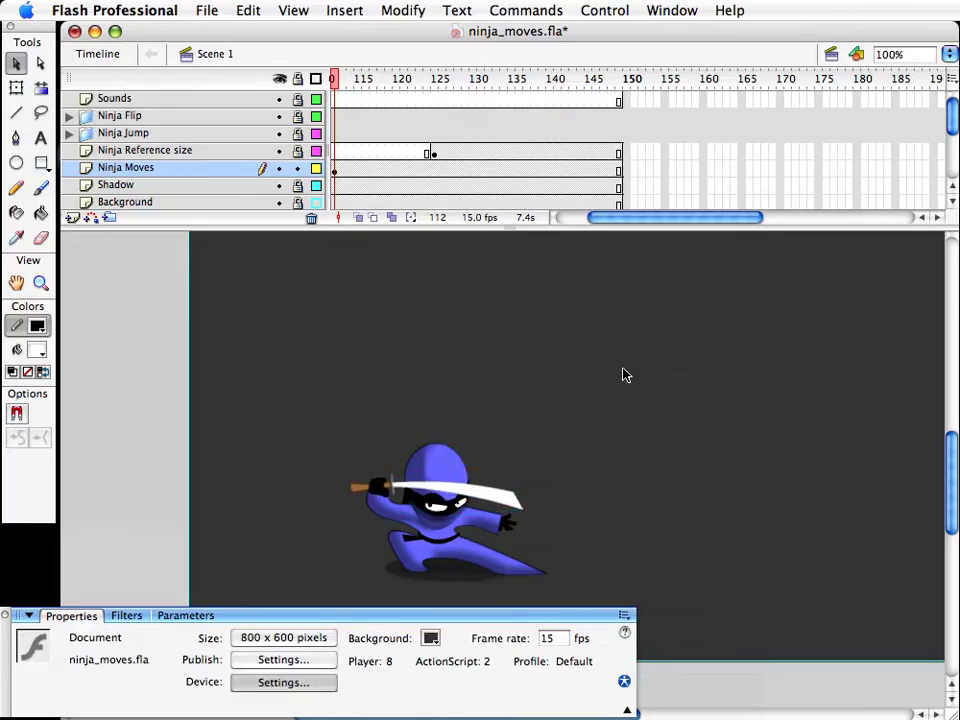
key(ctrl+s)
Step: Tilt the sword's tip slightly further down and nudge the sword to fit the arm
click(505, 505)
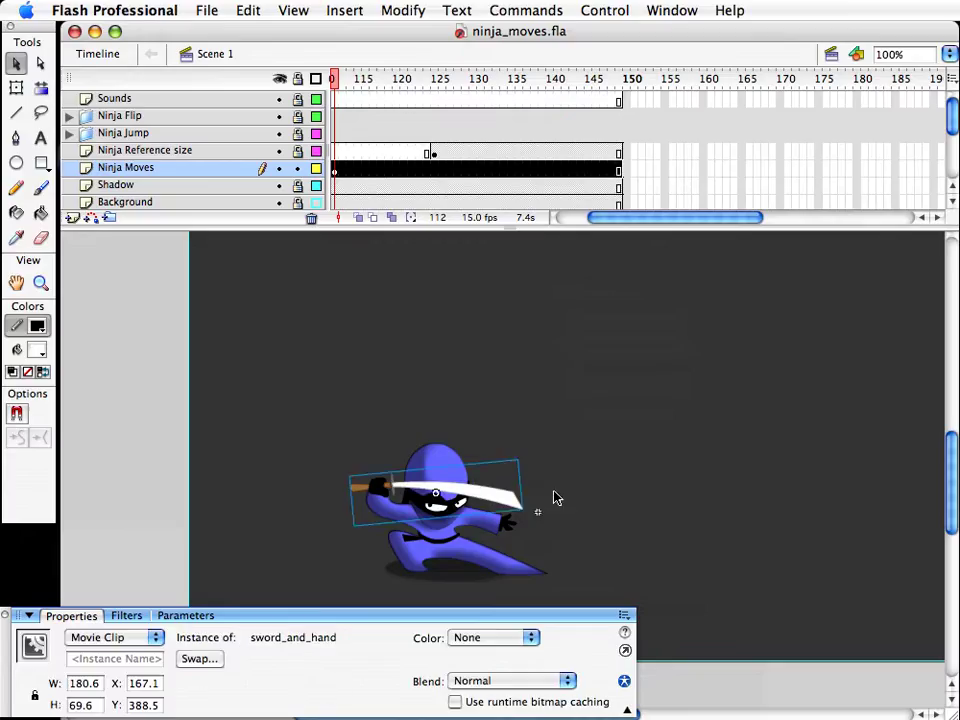
key(q)
drag(538, 456, 534, 464)
key(Down)
key(Right)
key(Down)
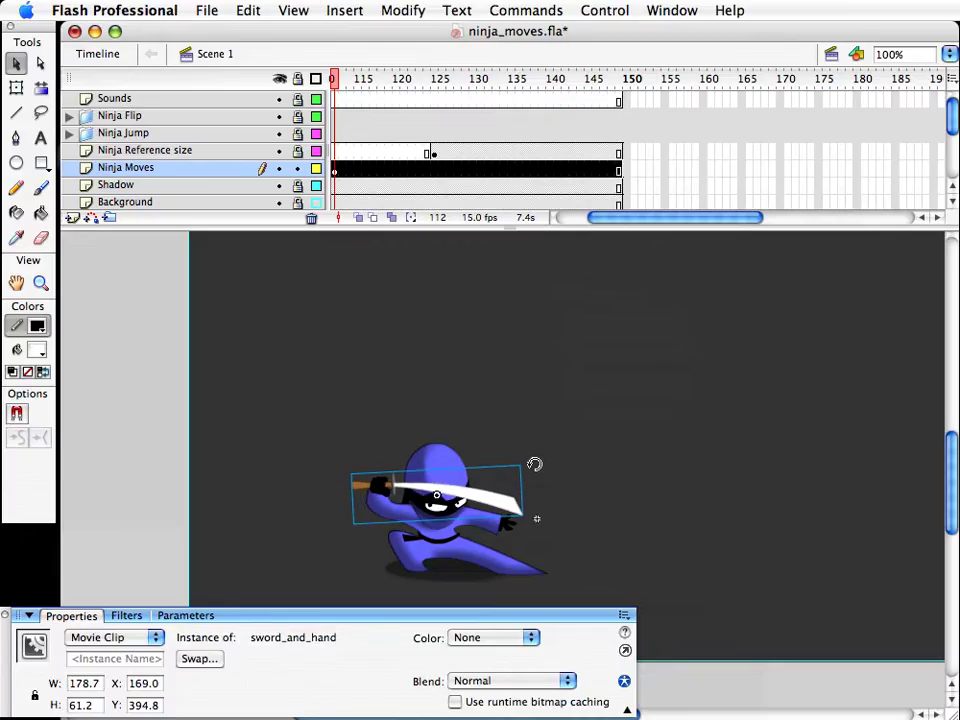
key(v)
click(686, 377)
Step: Insert a keyframe at frame 113 on the Ninja Moves layer
drag(616, 218, 606, 217)
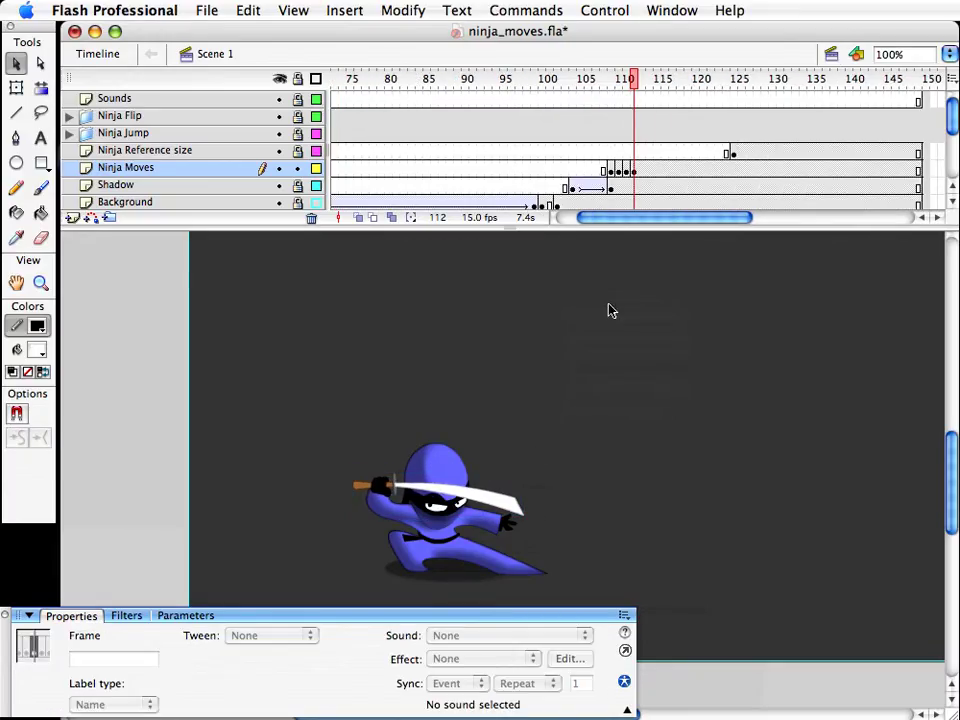
click(608, 305)
drag(634, 74, 642, 150)
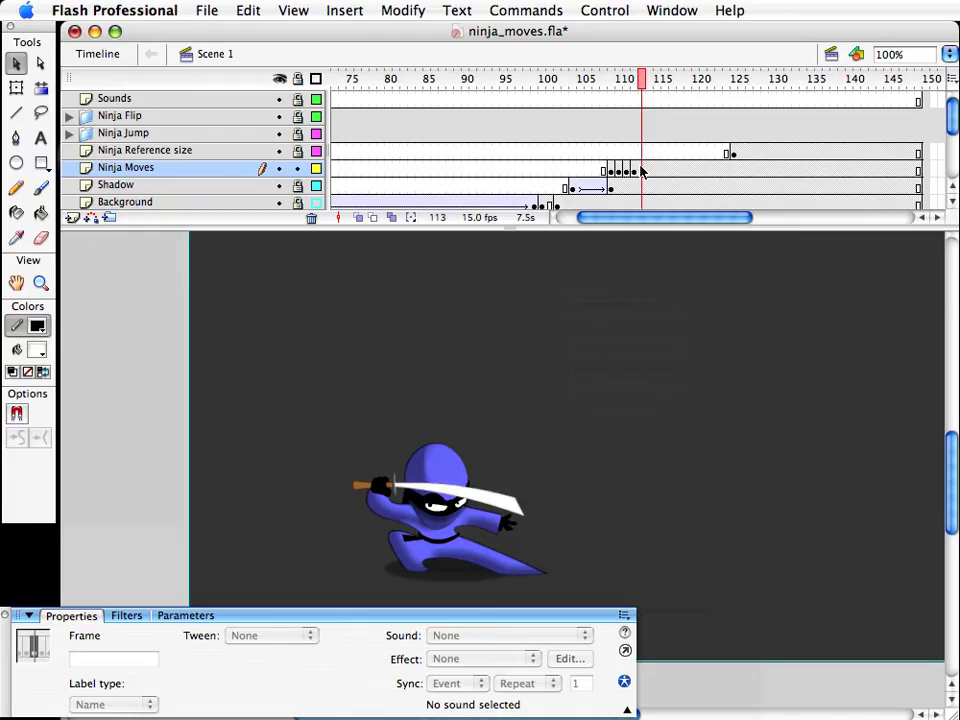
click(642, 171)
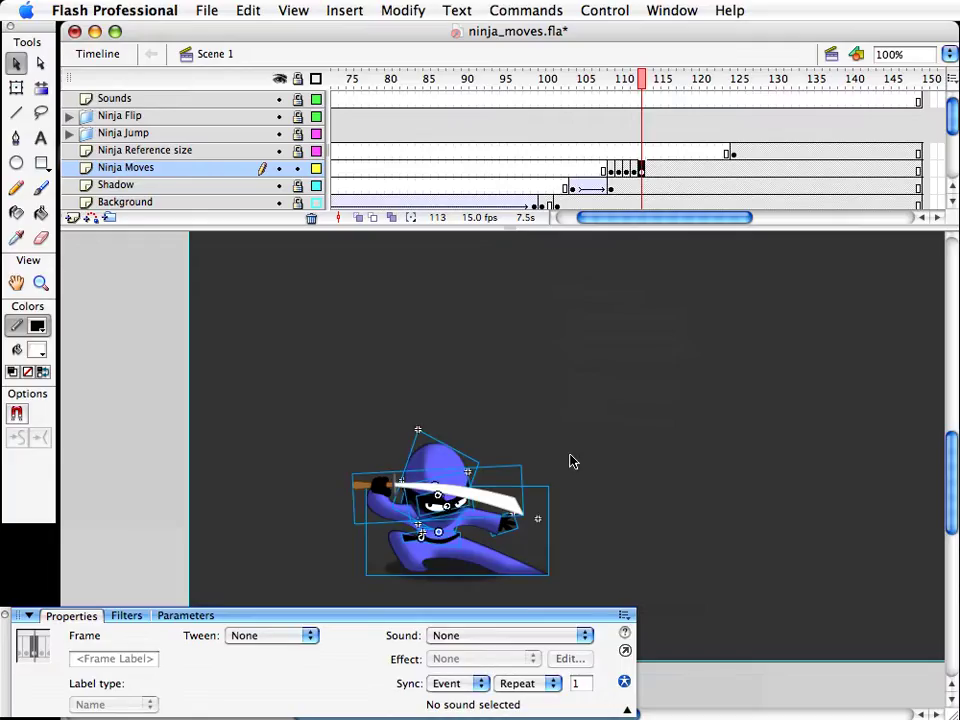
click(541, 518)
Step: Duplicate the body symbol at frame 113 as body copy 41 and open it for editing
click(509, 560)
key(super+d)
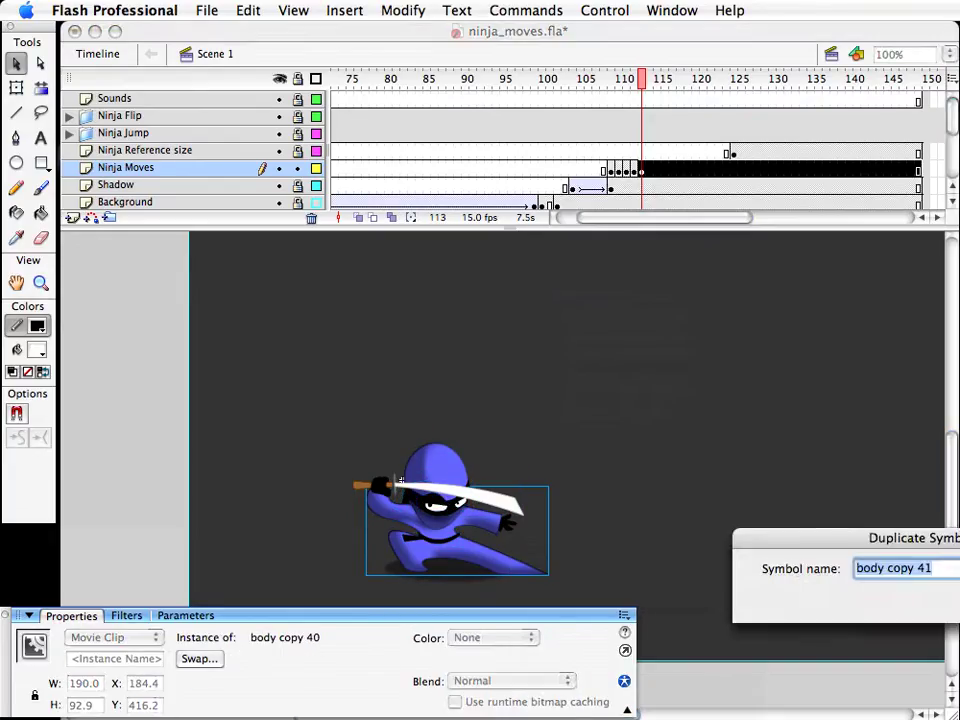
key(Return)
double_click(499, 574)
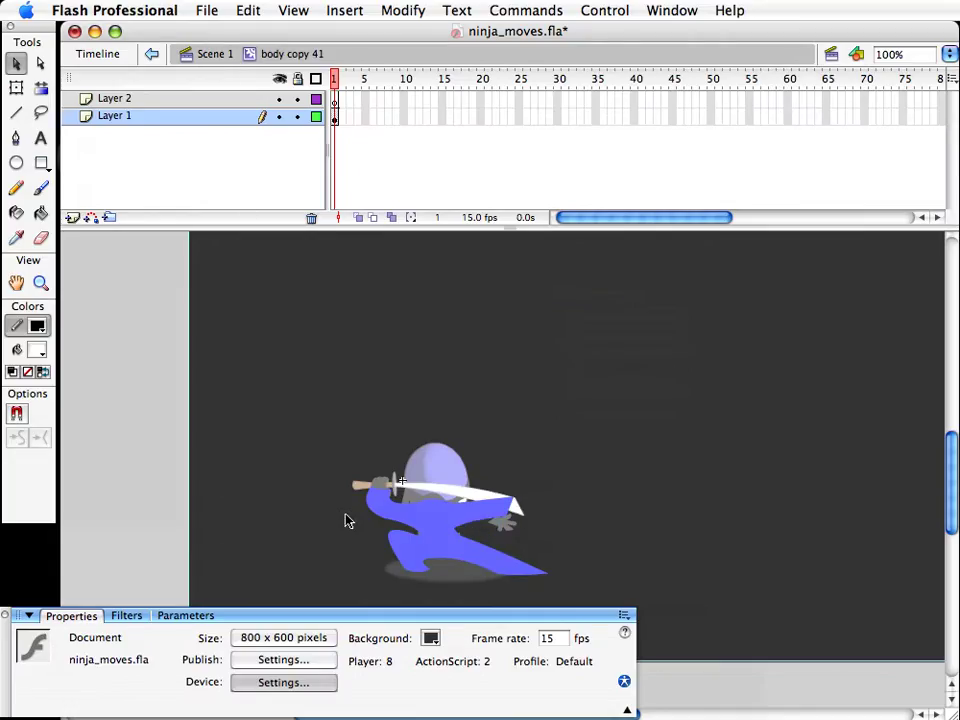
Step: Raise the sword-side cuff and elbow of the body shape and stretch the tip of the right-side leg slightly further out
click(41, 283)
drag(268, 403, 773, 662)
key(v)
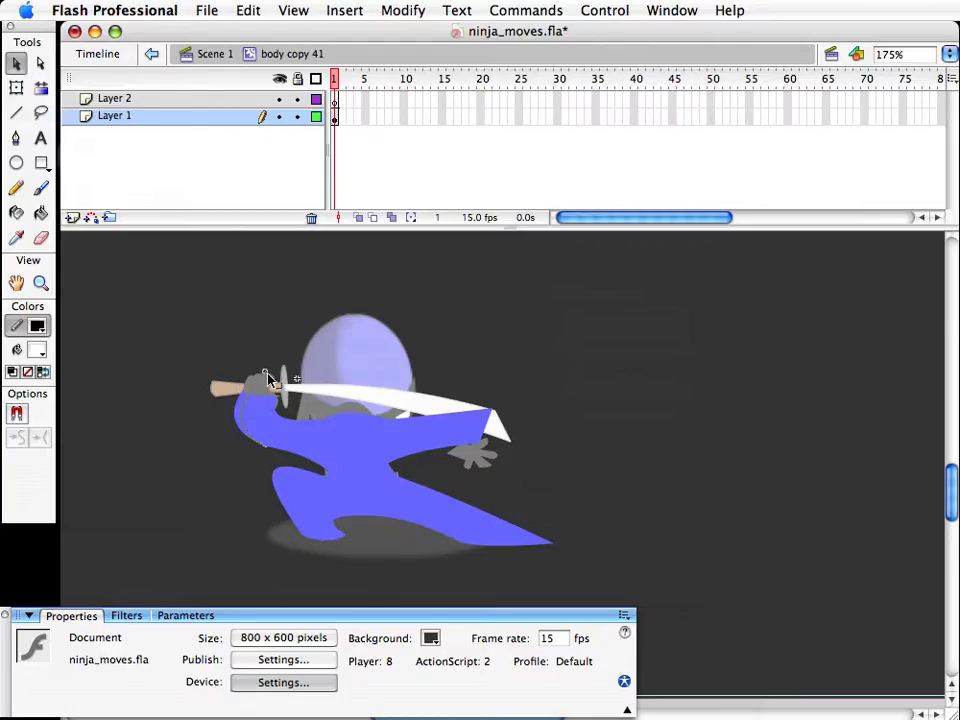
drag(267, 376, 266, 376)
drag(242, 427, 272, 396)
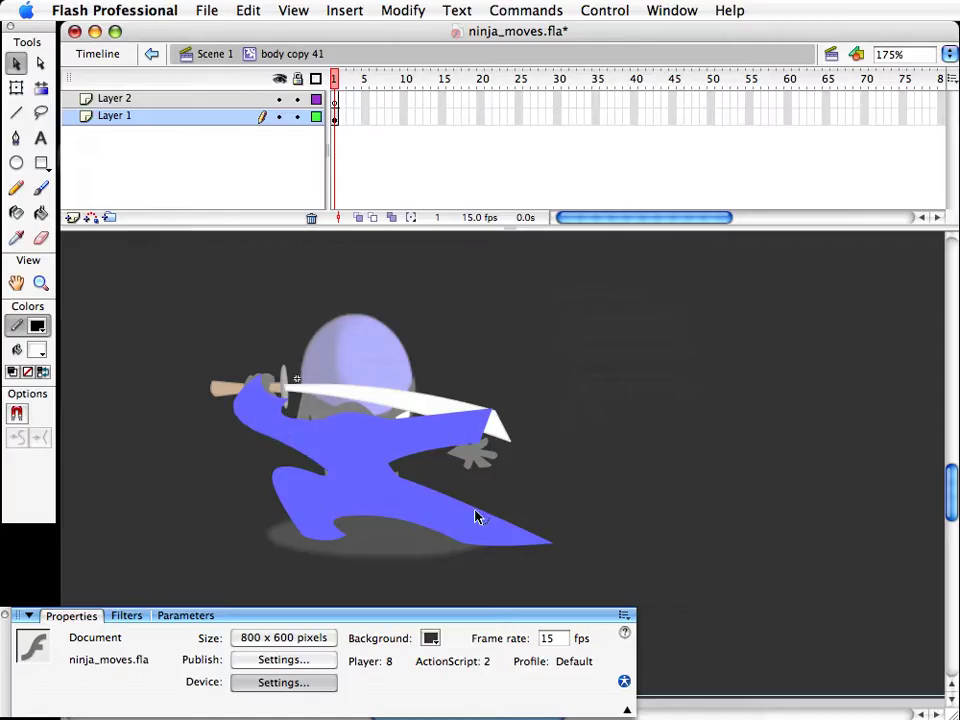
drag(550, 543, 565, 545)
Step: Squash the body shape slightly from its top edge, reshape the bent knee and leg arch, and return to the main scene
key(q)
click(358, 456)
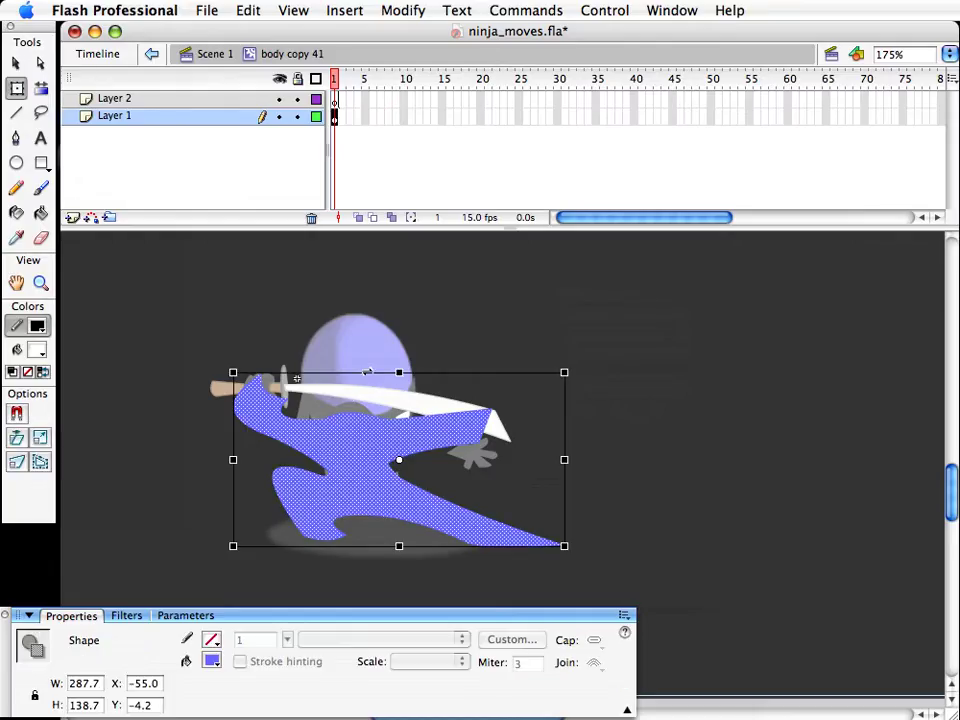
drag(400, 380, 401, 394)
click(414, 336)
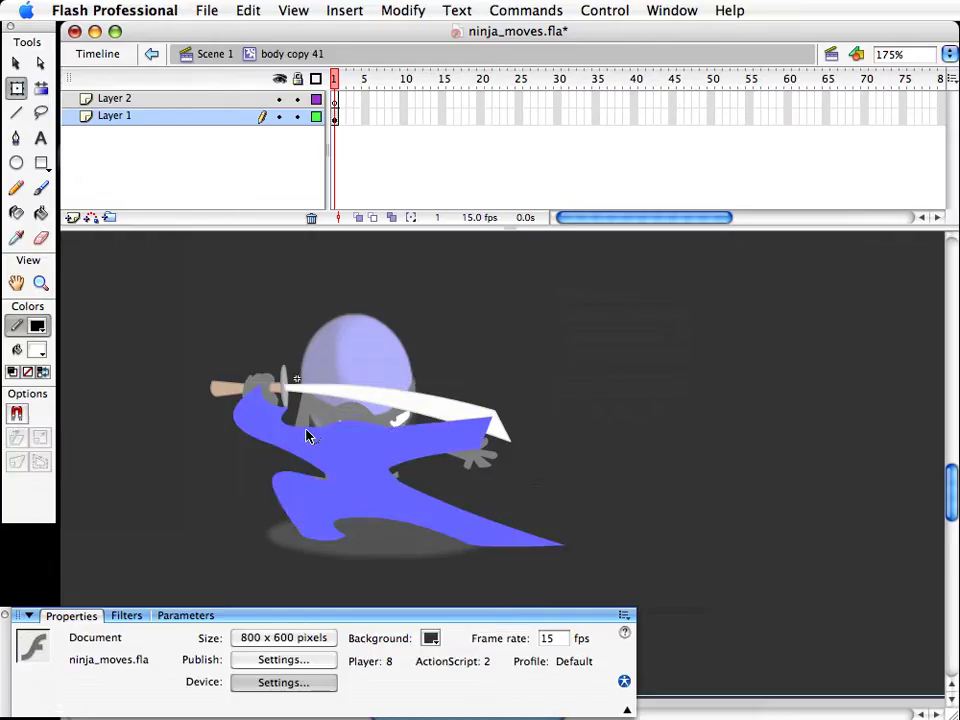
drag(287, 480, 365, 531)
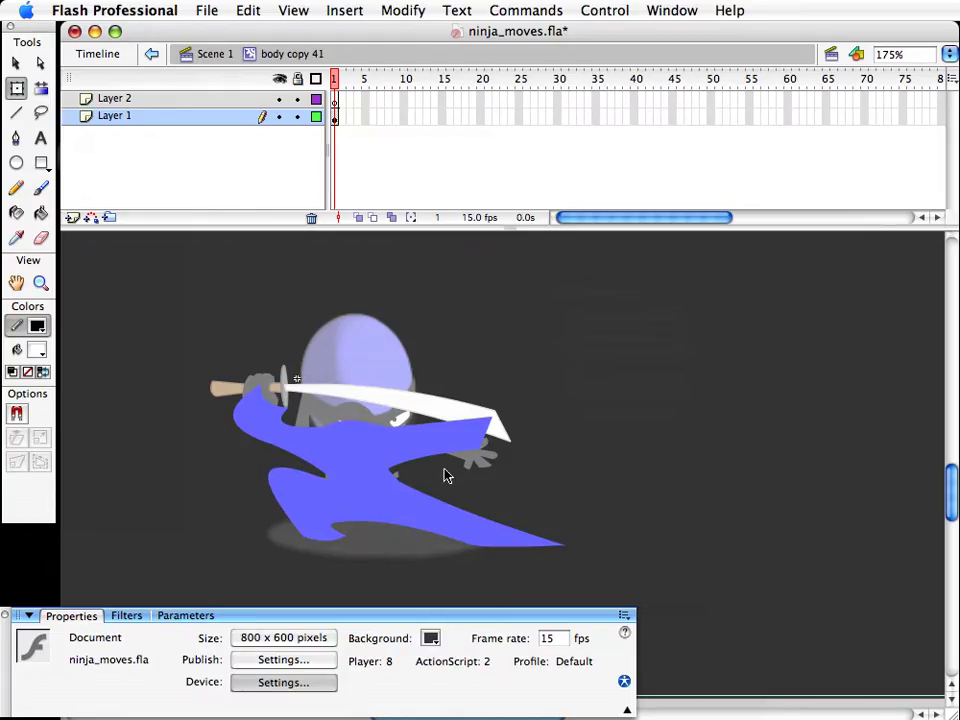
click(206, 54)
click(600, 401)
Step: Rotate the open hand counterclockwise at frame 113 and move it up and outward to the end of the sleeve
drag(609, 217, 603, 217)
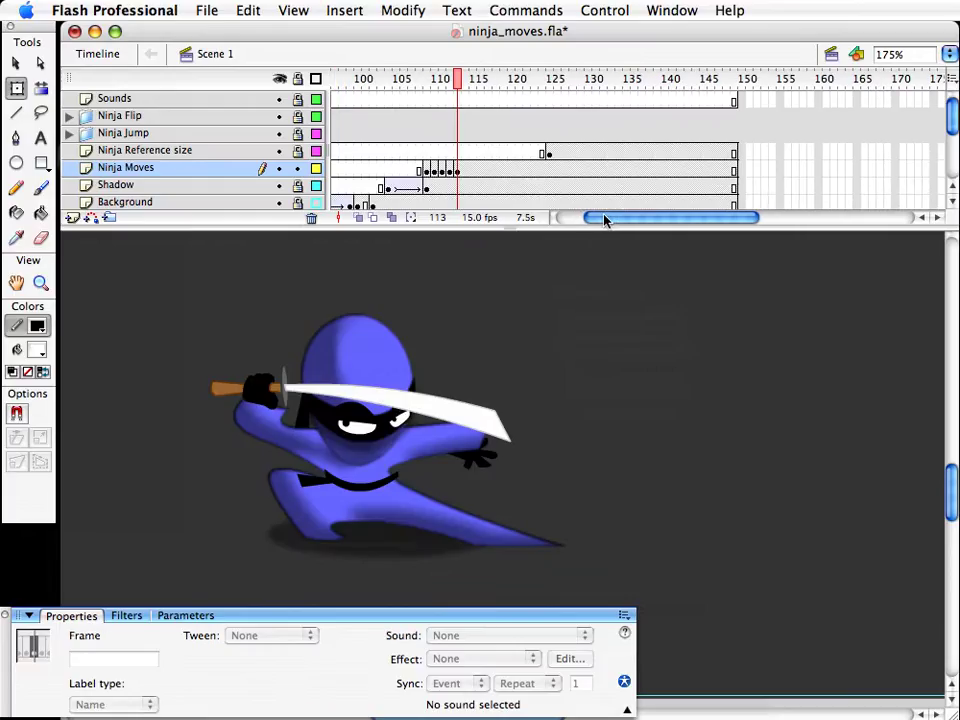
click(489, 469)
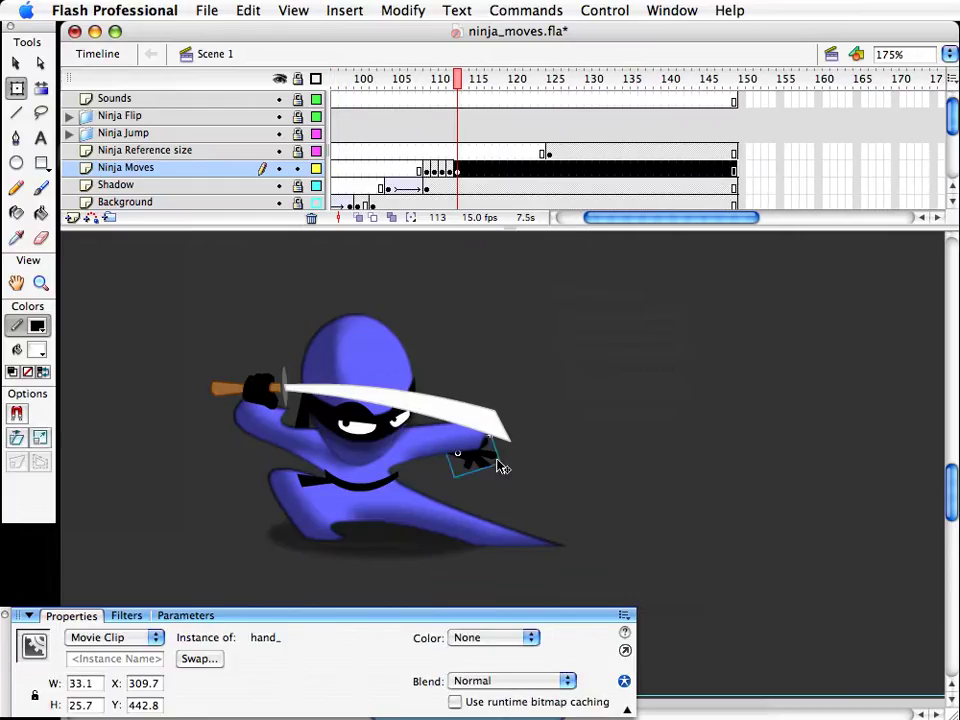
drag(524, 450, 523, 445)
key(v)
key(shift+Right)
key(shift+Up)
key(shift+Right)
key(shift+Up)
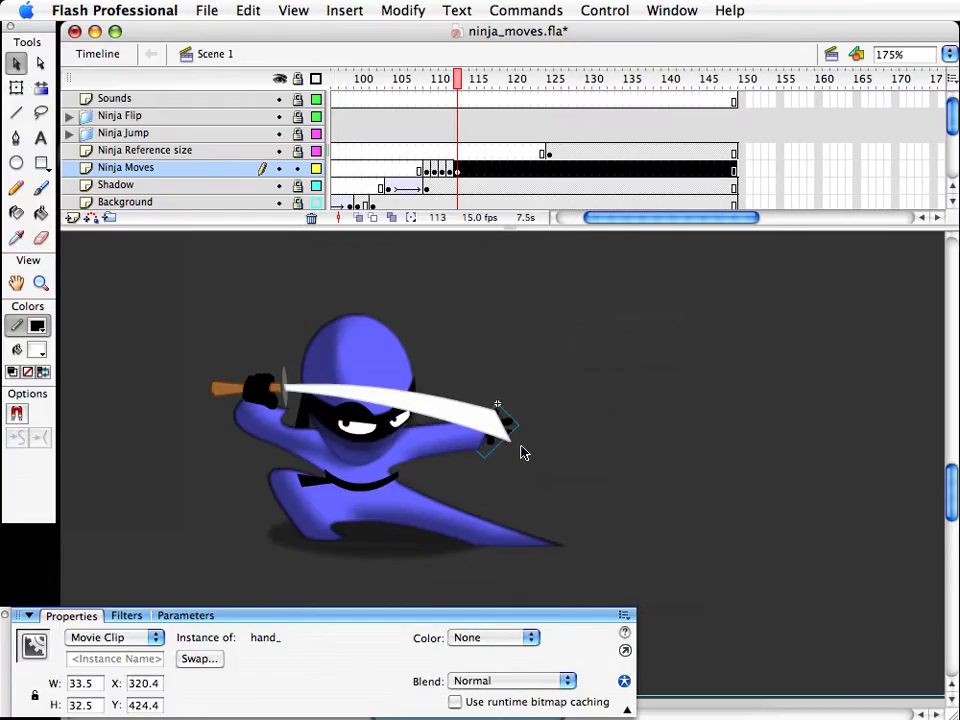
Step: Duplicate the sword and hand symbol at frame 113 as sword_and_hand copy 5 and open it for editing
click(458, 412)
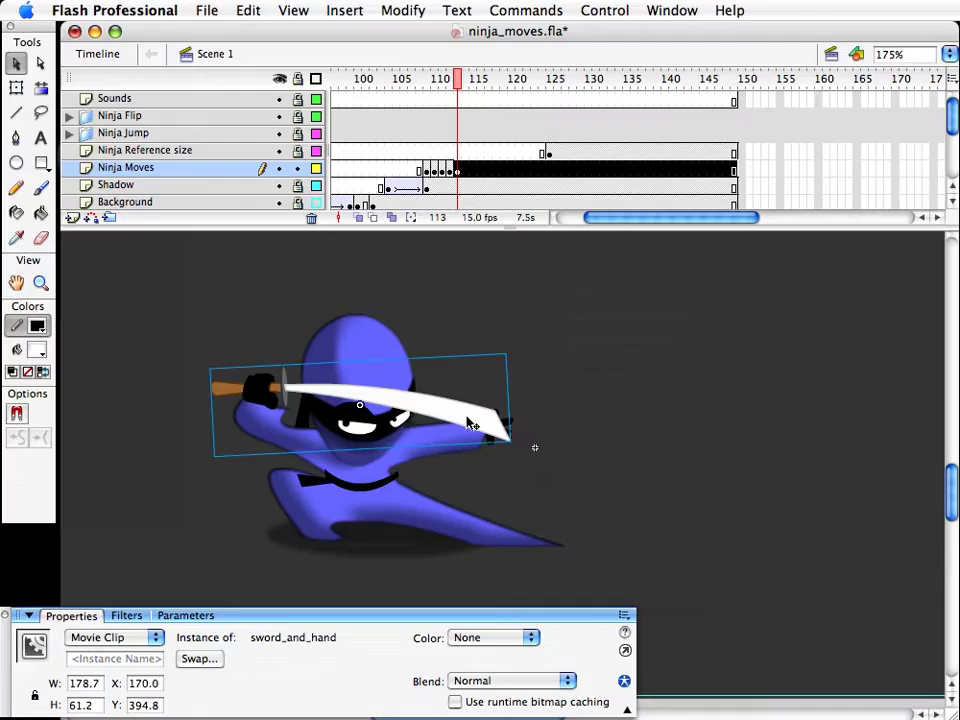
key(super+d)
key(Return)
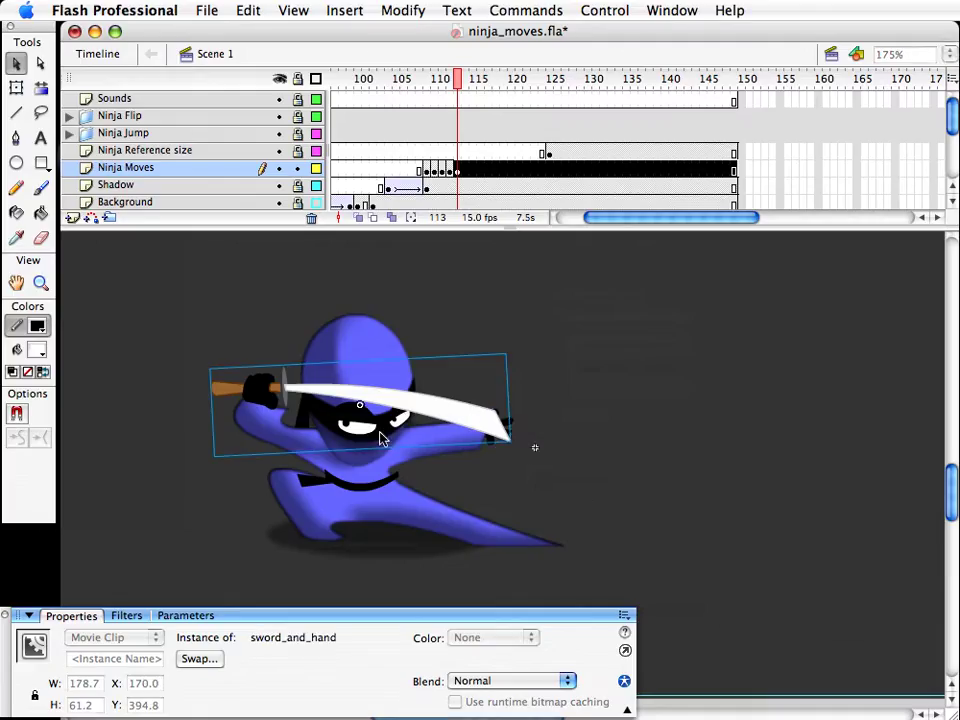
double_click(381, 435)
Step: Narrow the sword blade to about 18 px, lengthen it to about 133 px, and return to the main scene
click(405, 415)
key(q)
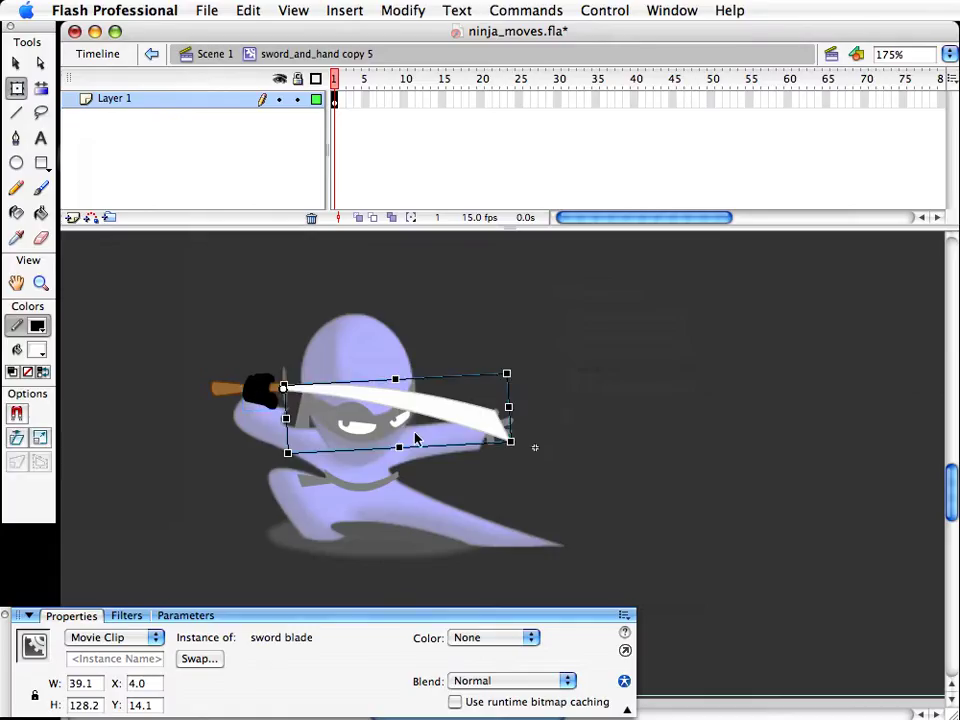
drag(398, 449, 390, 416)
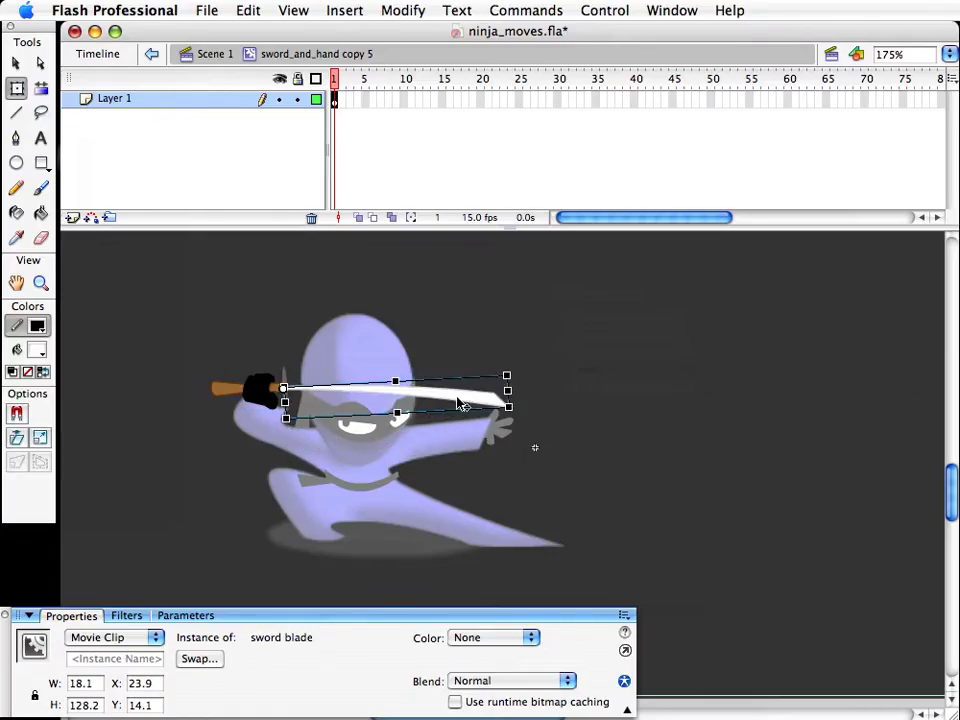
drag(508, 390, 516, 390)
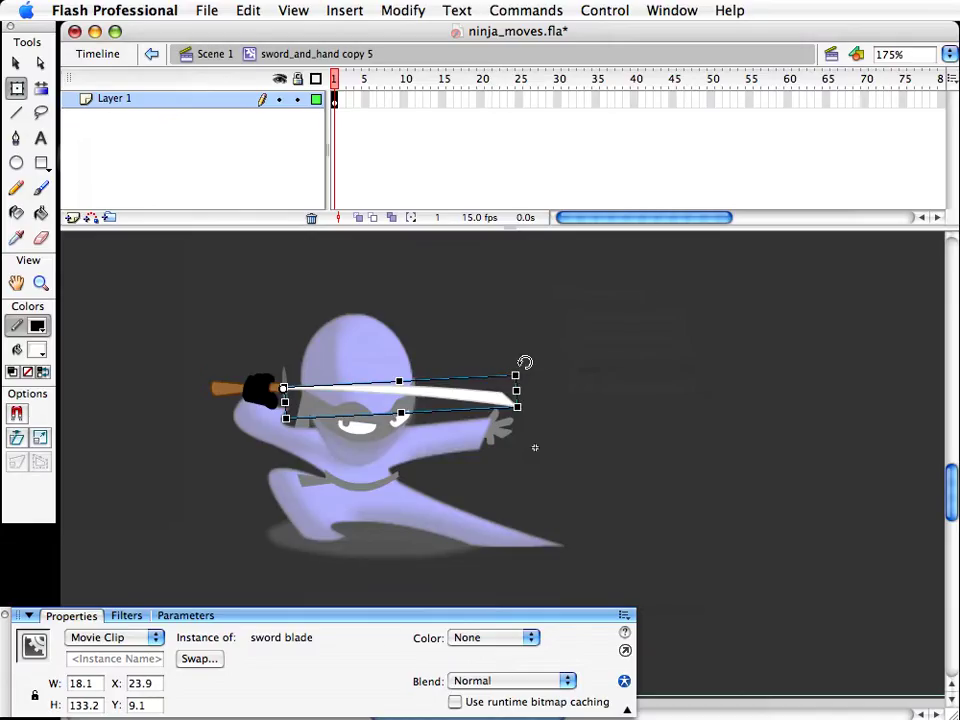
key(v)
click(580, 353)
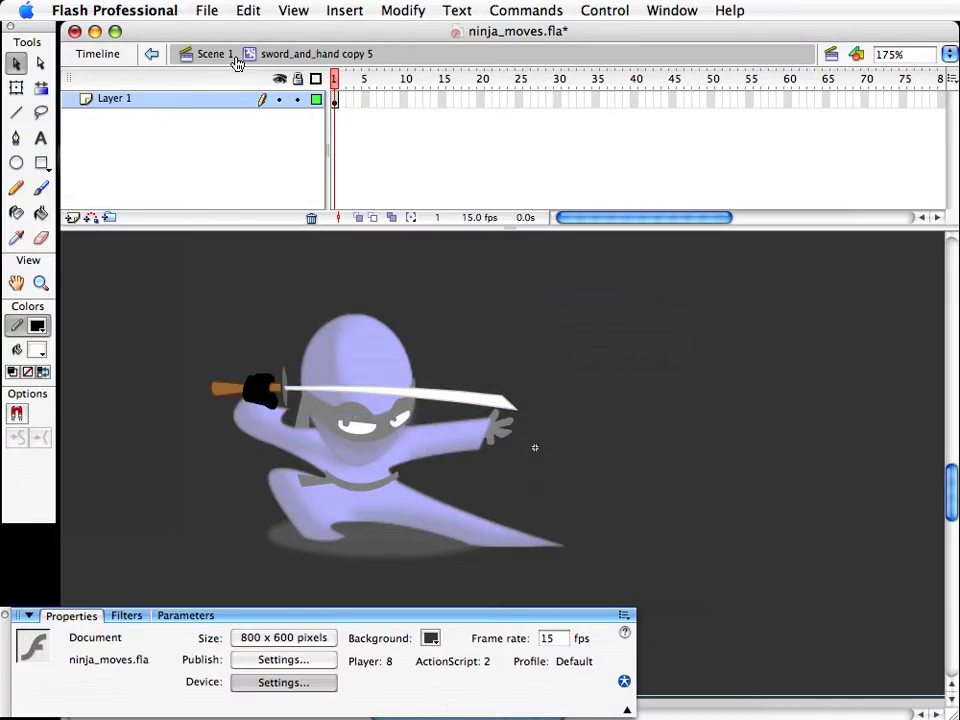
click(233, 57)
Step: Rotate the sword and its hand clockwise at frame 113 and nudge them inward and down onto the sleeve
key(q)
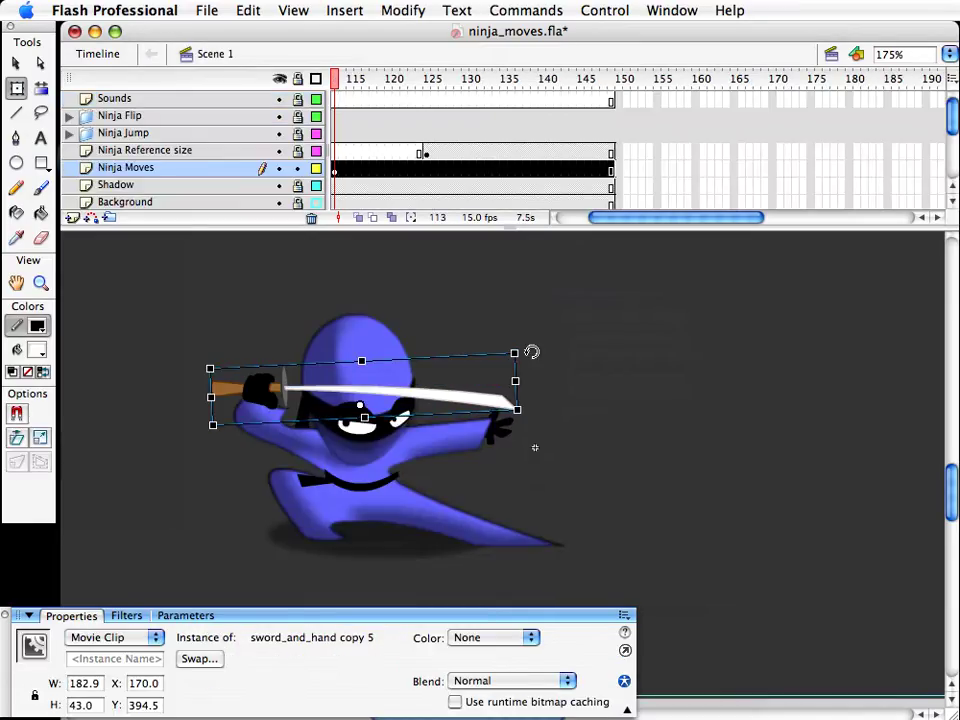
drag(531, 352, 541, 391)
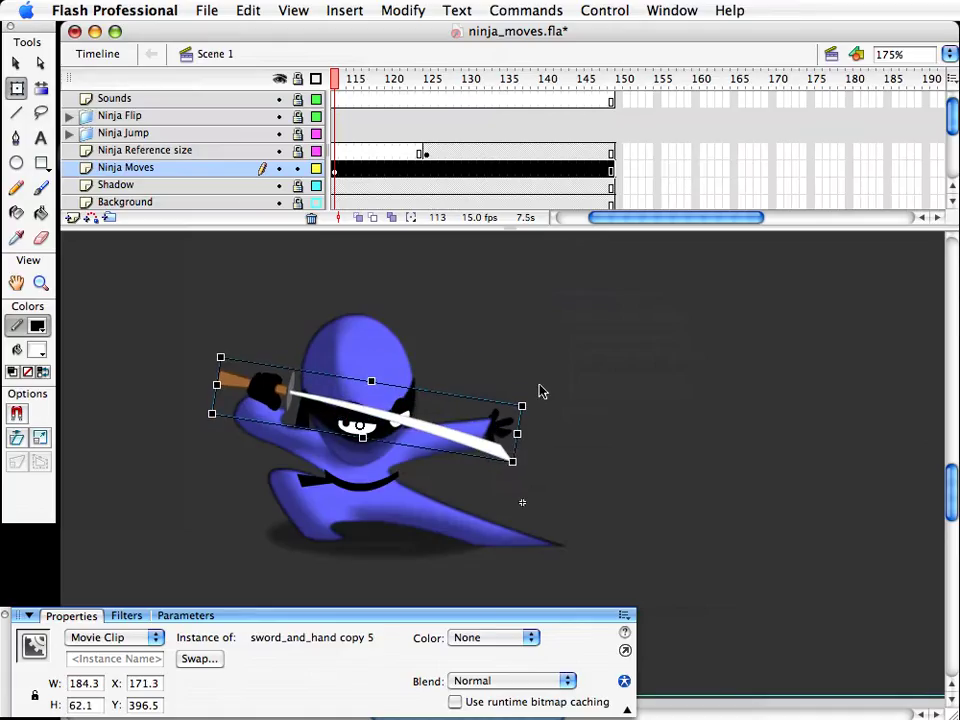
key(Down)
key(Down)
key(shift+Right)
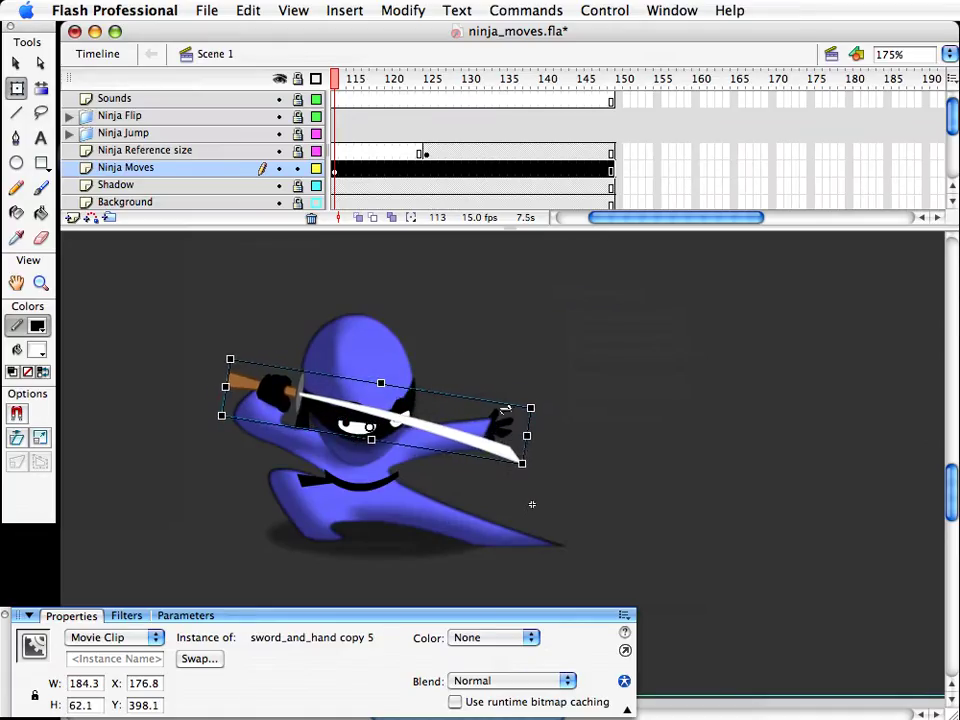
key(Left)
key(Down)
key(v)
click(568, 297)
Step: Shift the head, mask and eyes at frame 113 slightly forward and well down toward the chest
click(627, 218)
drag(627, 218, 622, 217)
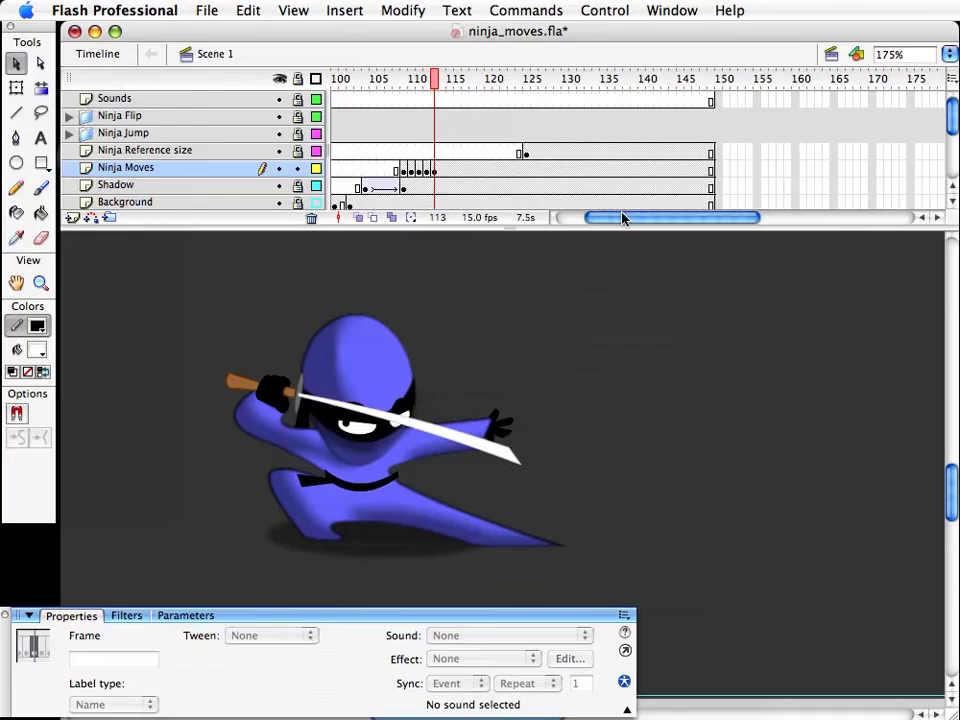
click(428, 78)
mouse_move(428, 78)
mouse_down()
mouse_move(446, 80)
mouse_move(420, 80)
mouse_move(446, 80)
mouse_move(428, 80)
mouse_move(437, 80)
mouse_up()
drag(257, 285, 460, 484)
key(Right)
key(Right)
key(Right)
key(Right)
key(Right)
key(Right)
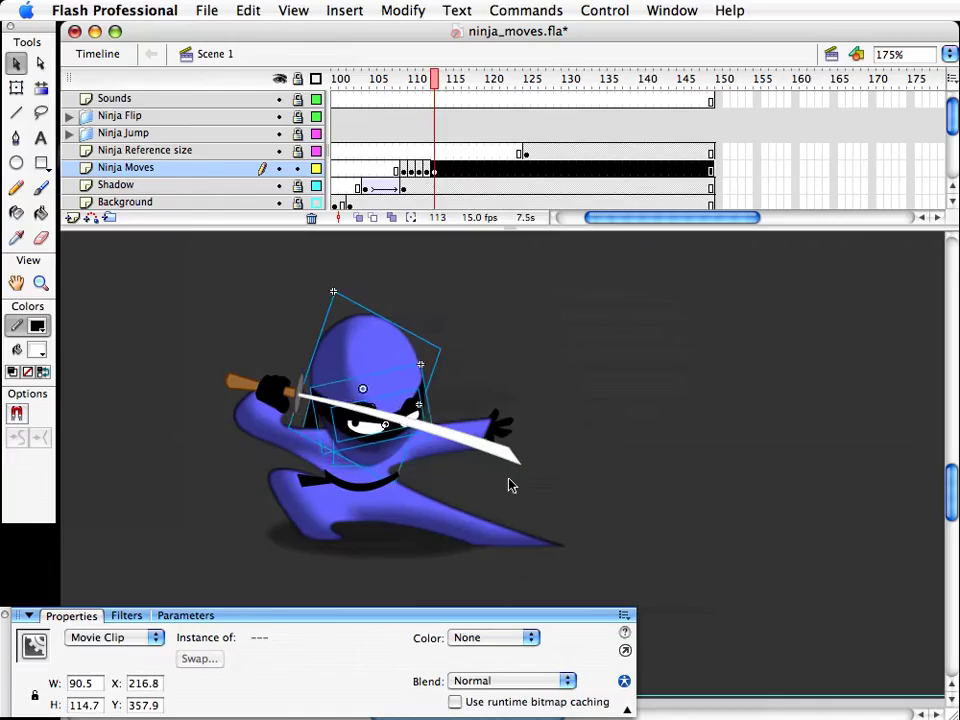
key(Down)
key(Down)
key(Down)
key(Down)
key(Down)
key(Down)
key(Down)
key(Down)
key(Down)
key(Down)
key(Down)
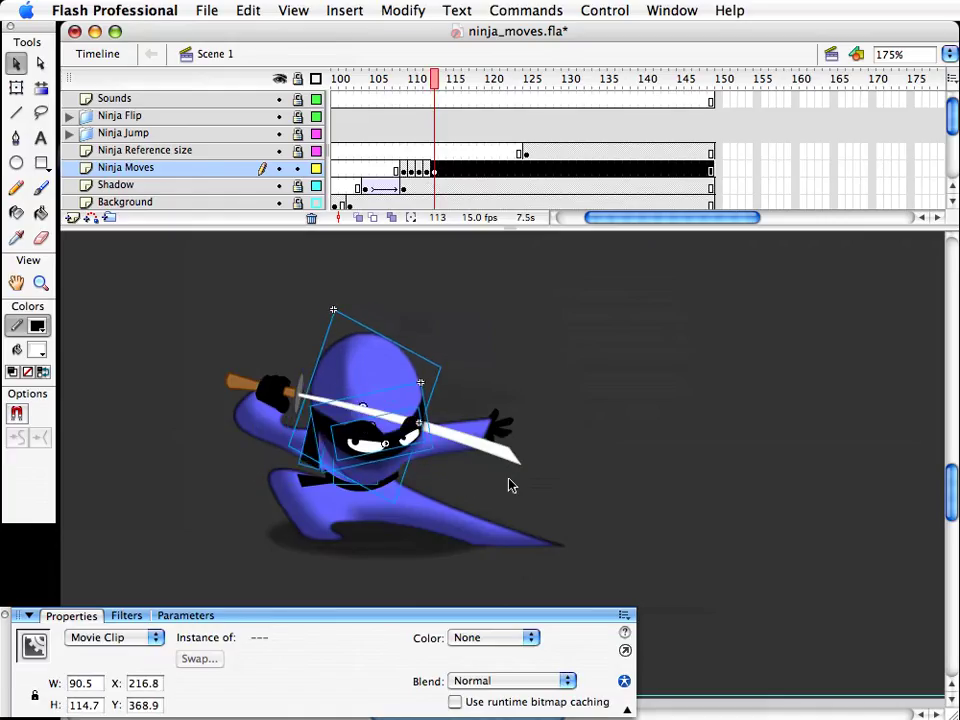
key(Down)
key(Down)
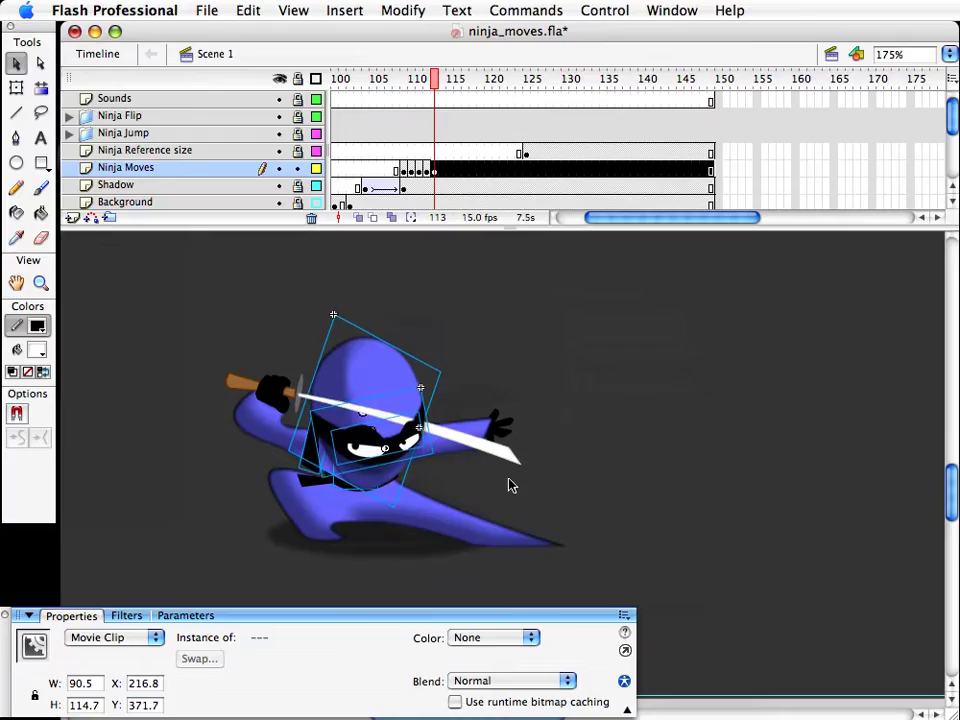
click(575, 472)
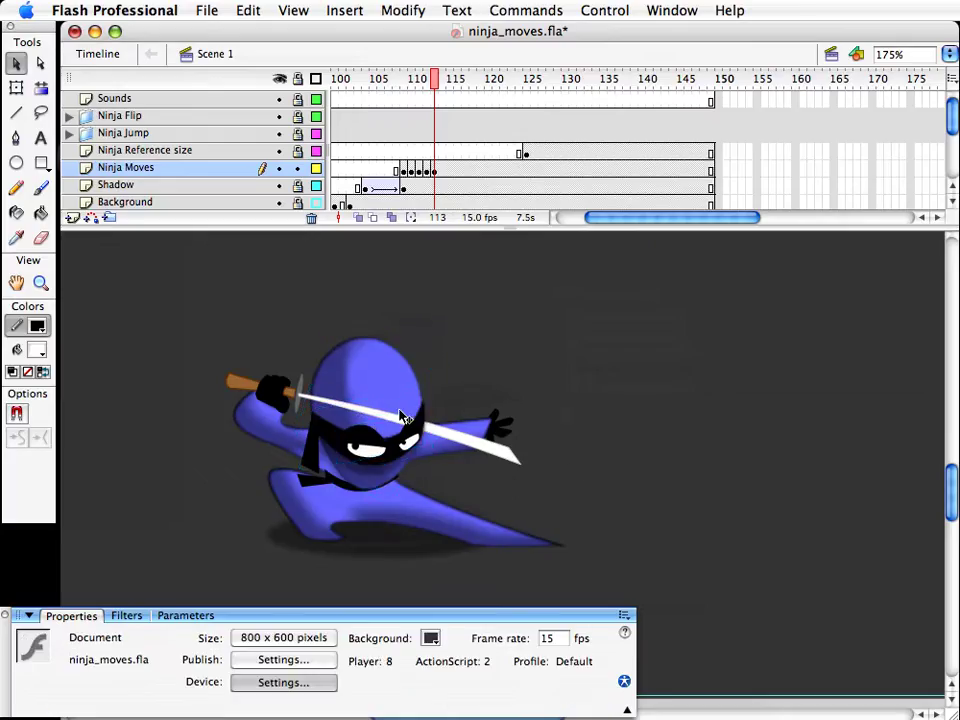
Step: Rotate the bandana tie at frame 113 so it trails outward behind the head, and nudge it down
key(q)
click(300, 468)
drag(340, 495, 302, 457)
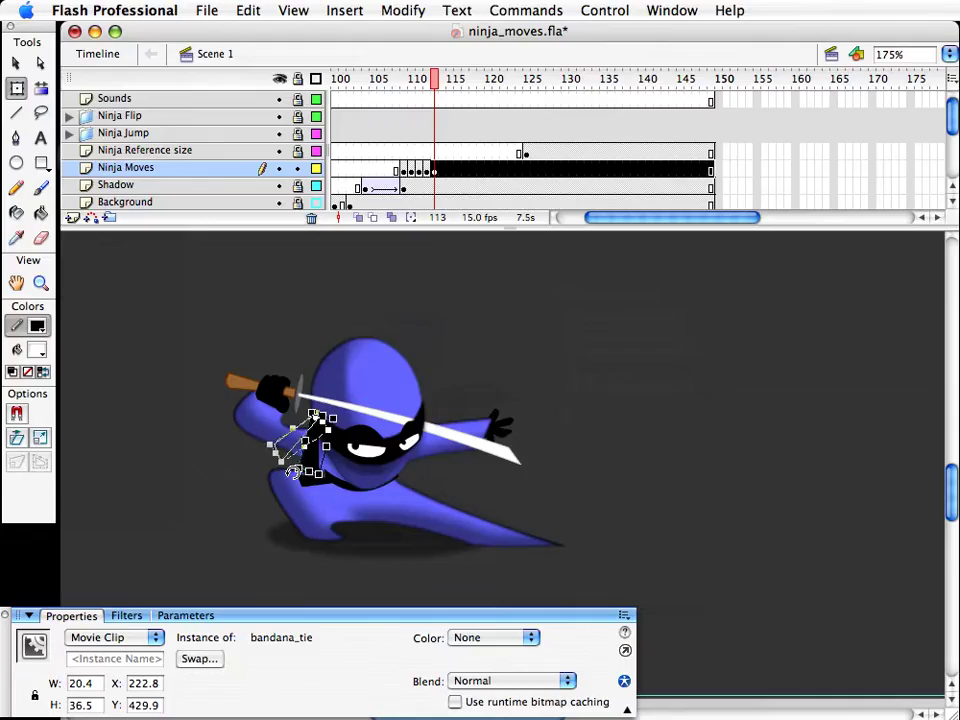
key(v)
key(Down)
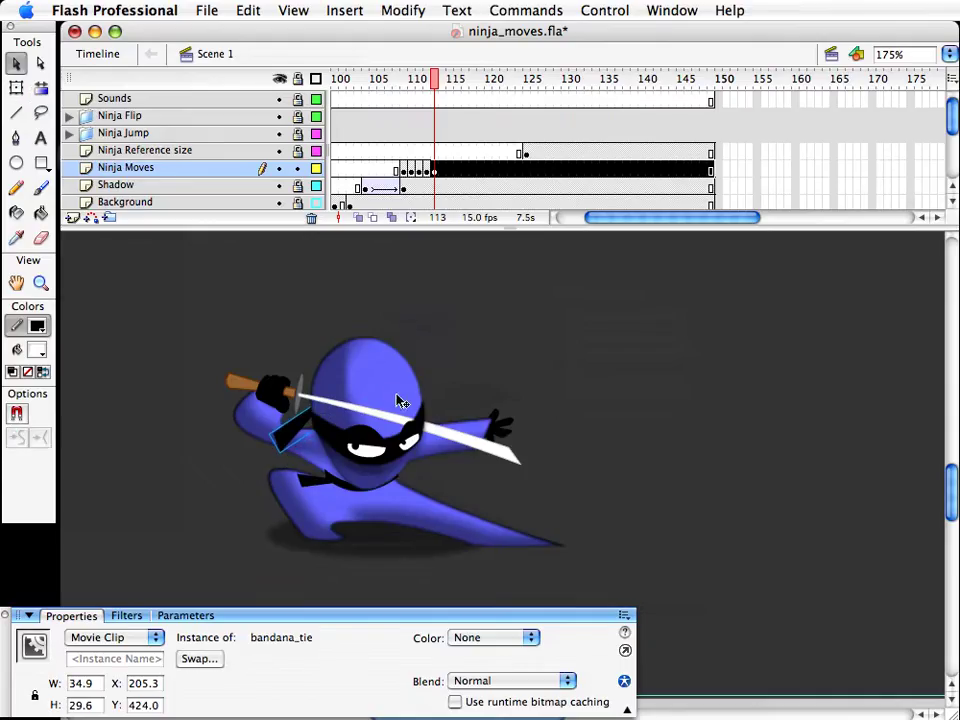
click(514, 328)
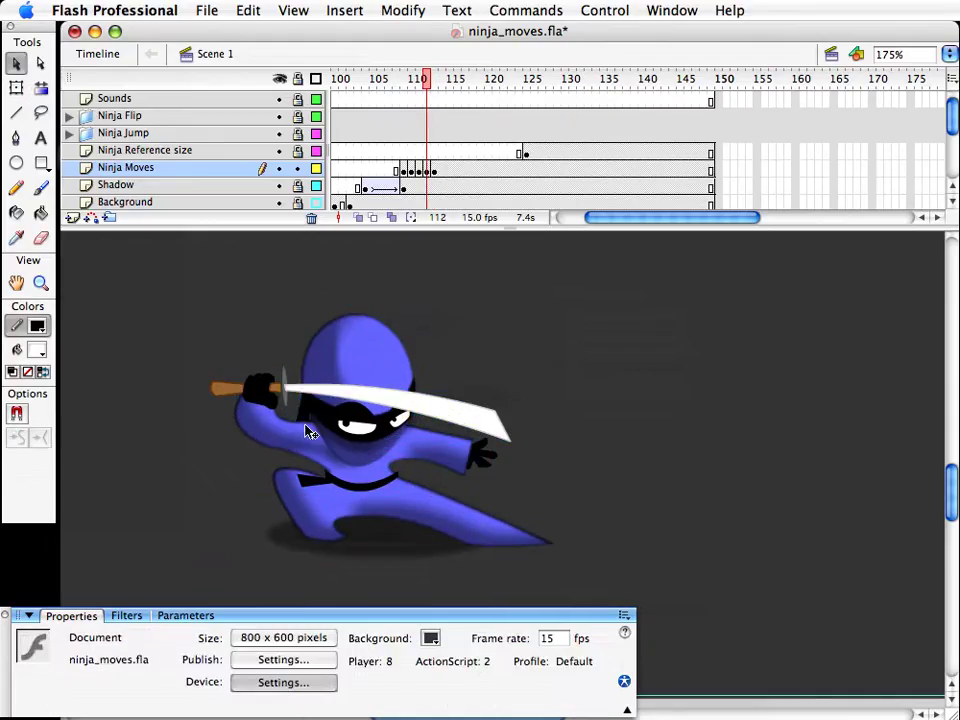
Step: Rotate the bandana tie at frame 112 upward behind the head, over the sword hand
click(306, 428)
key(q)
drag(327, 444, 280, 400)
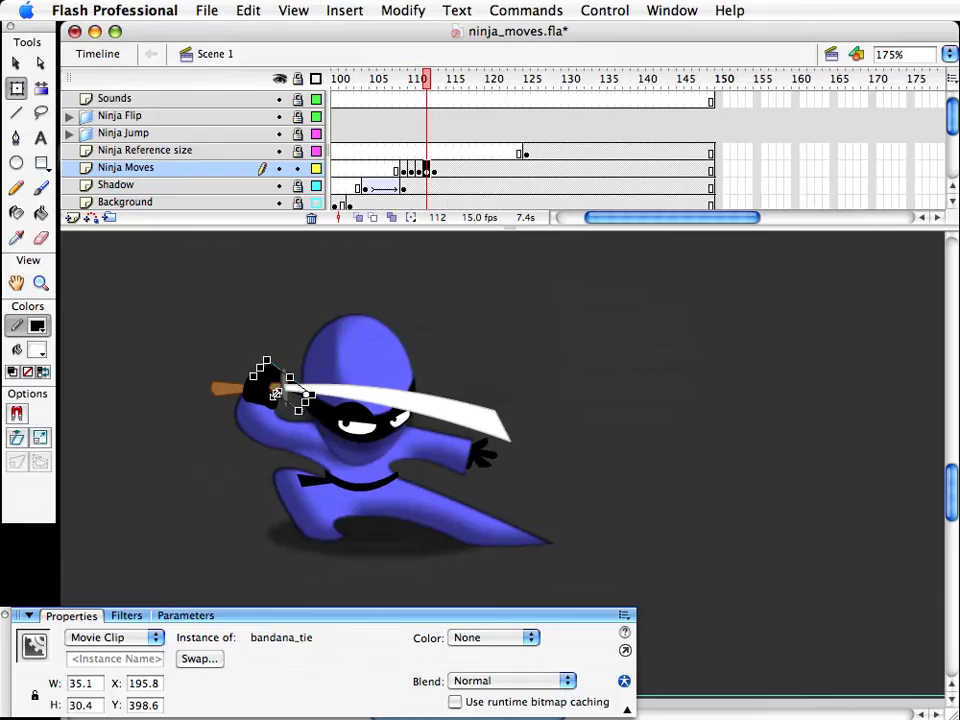
click(370, 297)
Step: Move the head, mask and eyes at frame 112 slightly forward and down toward the frame 113 pose
click(419, 80)
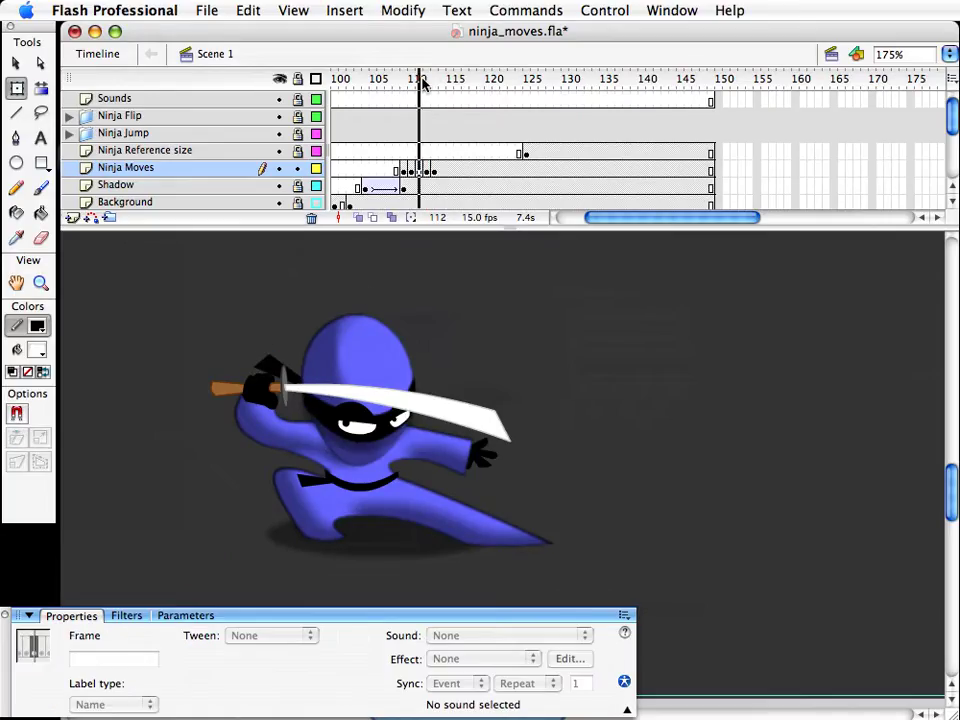
drag(421, 84, 428, 84)
drag(253, 287, 472, 486)
key(Right)
key(Right)
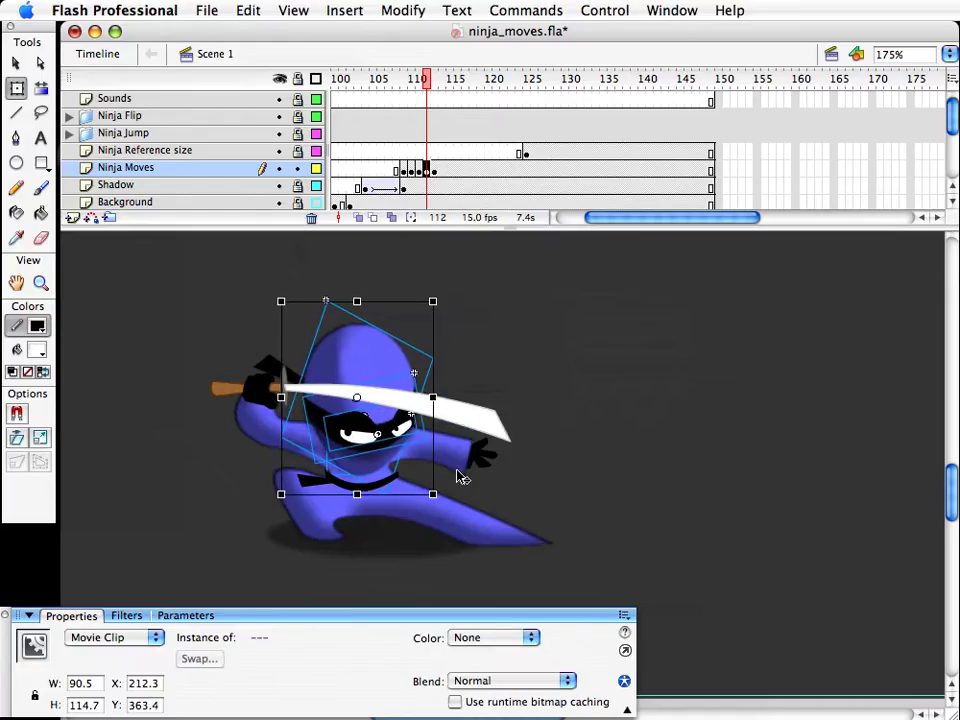
Step: Adjust the bandana tie at frame 112 to stand more upright against the back of the lowered head
key(v)
click(284, 360)
click(272, 362)
drag(272, 362, 311, 337)
key(q)
click(425, 270)
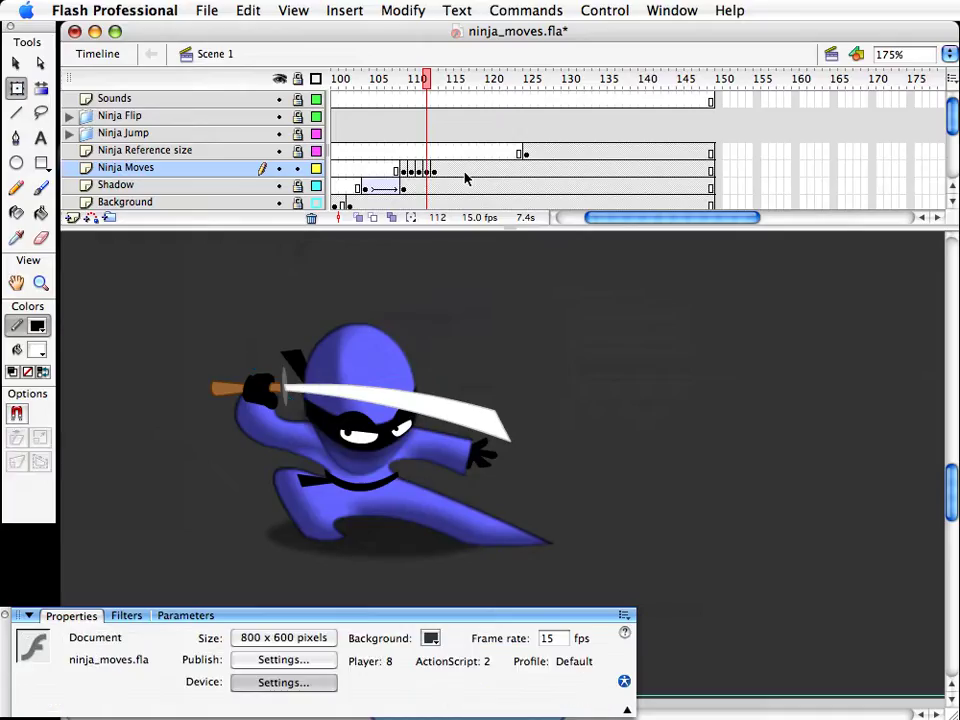
Step: Compare frames 111 to 113 at 100% zoom, then squash the whole ninja slightly from the top at frame 112
mouse_move(427, 79)
mouse_down()
mouse_move(412, 80)
mouse_move(436, 80)
mouse_up()
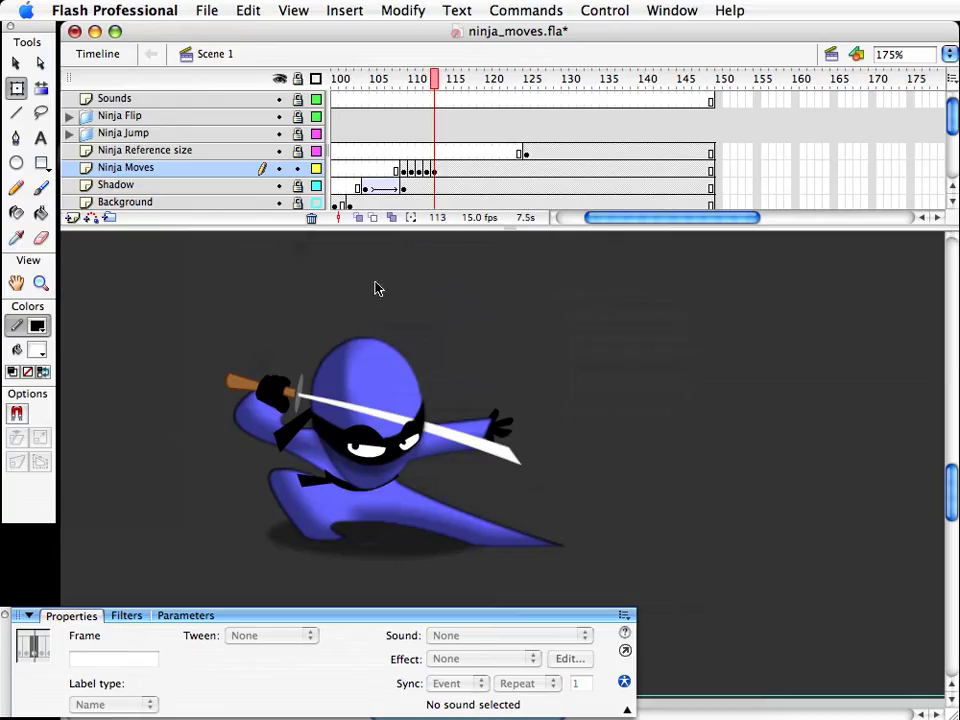
double_click(42, 284)
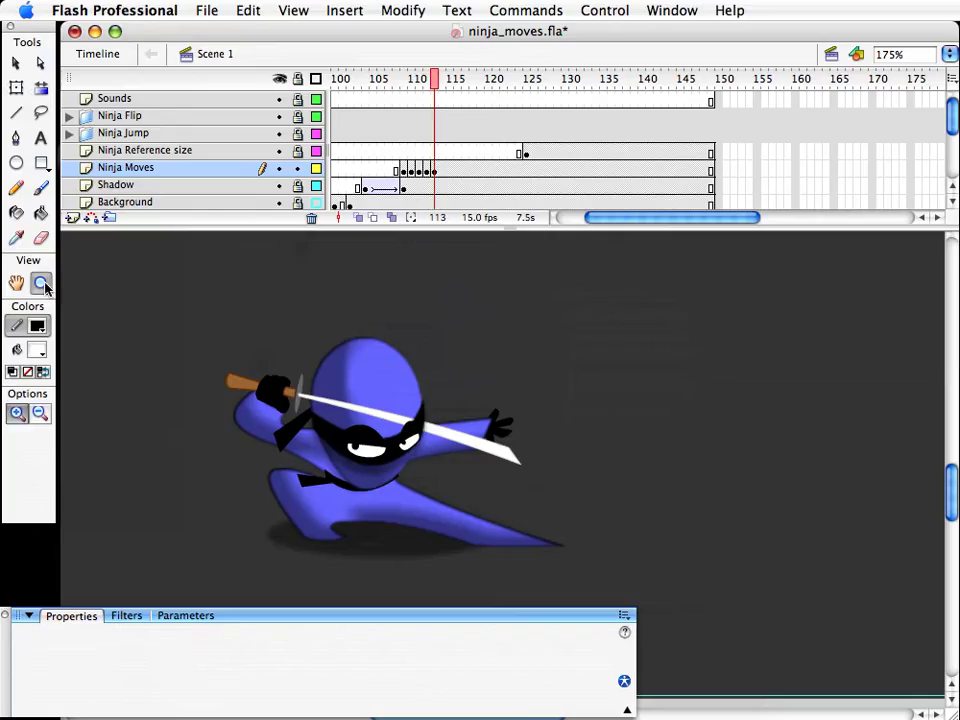
click(16, 64)
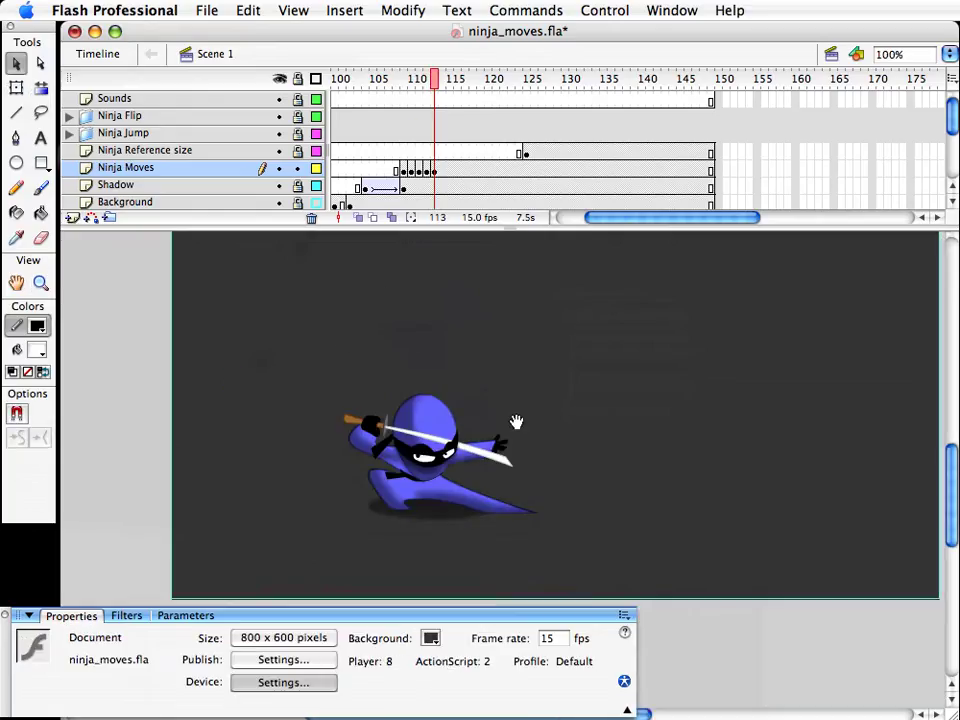
drag(517, 422, 482, 441)
drag(430, 87, 420, 87)
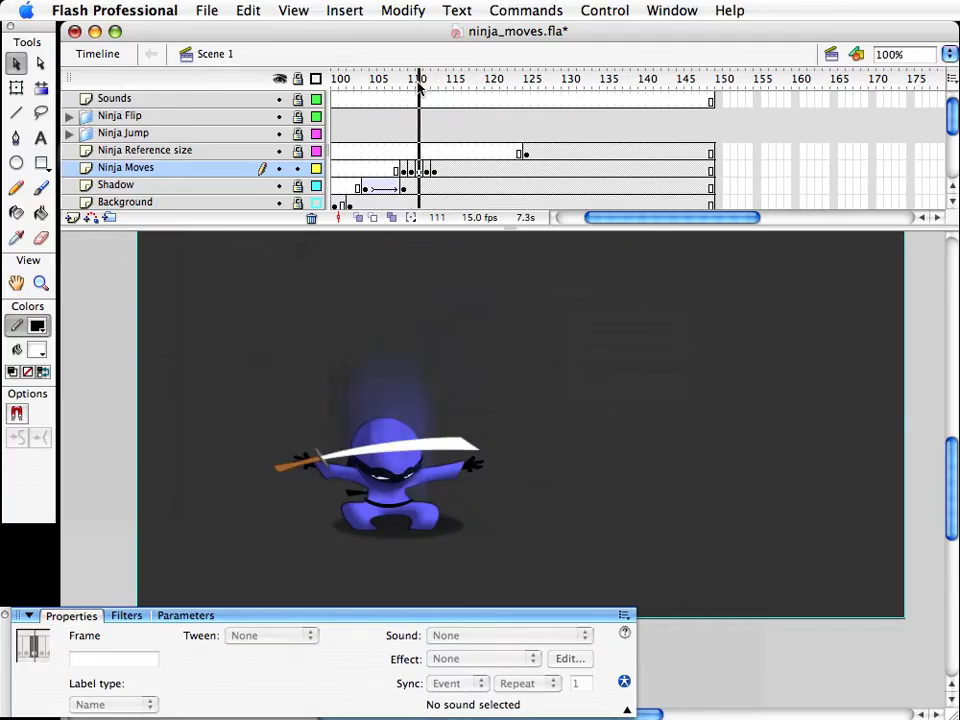
click(435, 170)
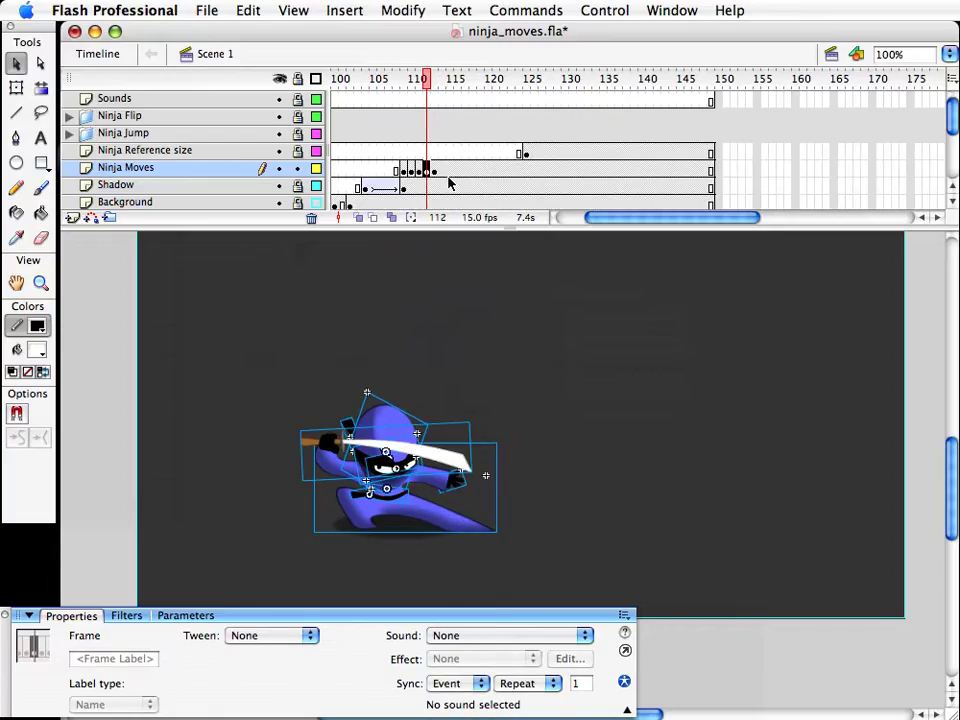
click(420, 394)
key(q)
drag(398, 392, 399, 404)
Step: Stretch the whole ninja slightly taller from the top at frame 113
click(434, 170)
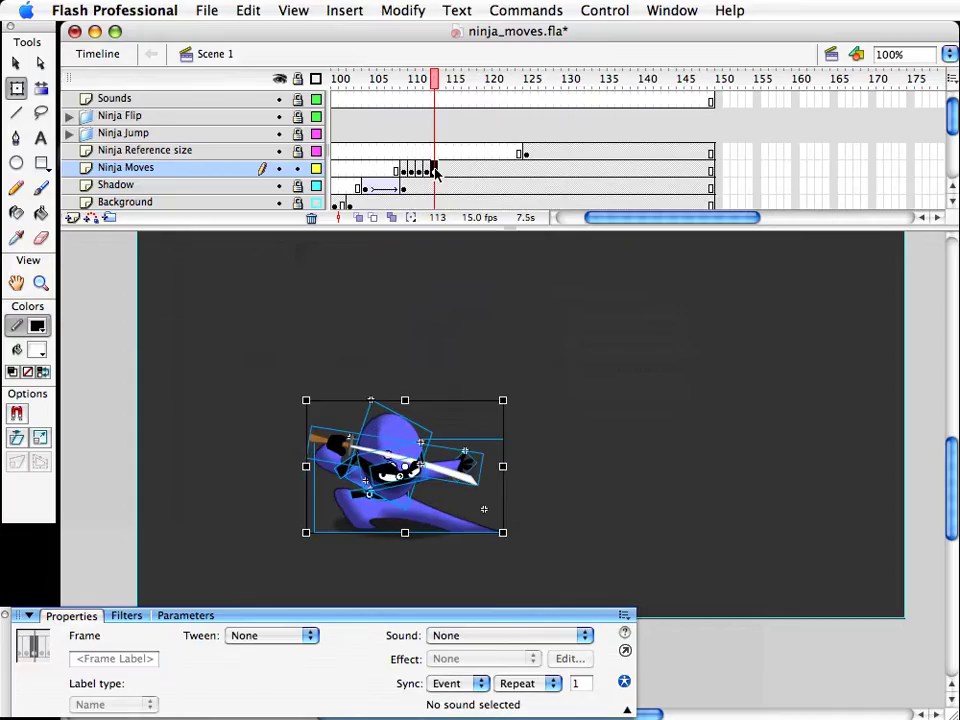
key(v)
key(q)
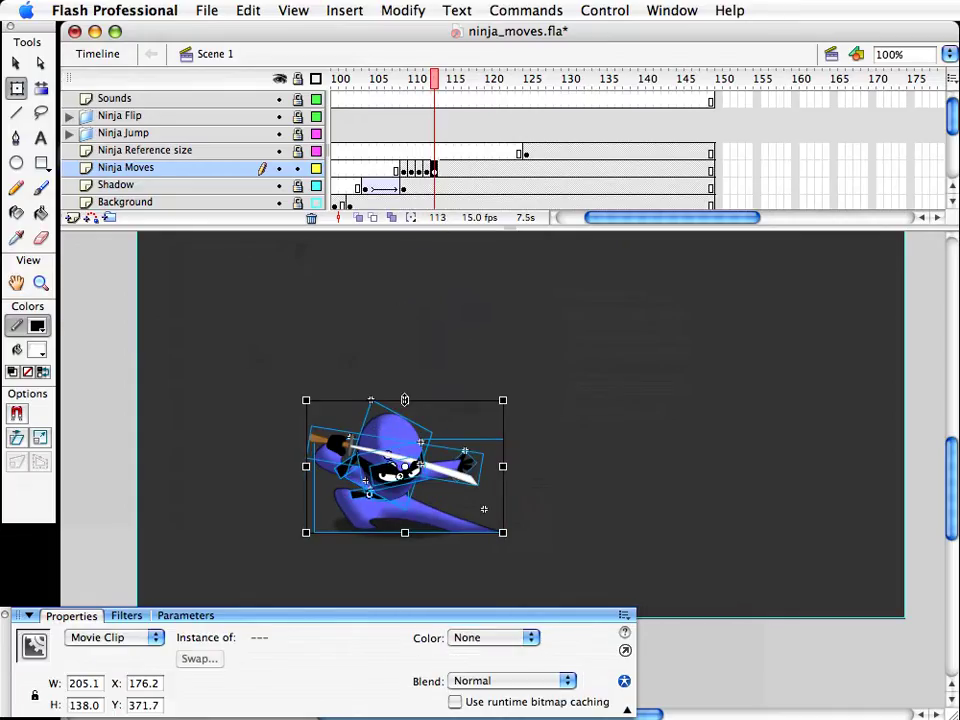
drag(404, 400, 404, 394)
click(452, 350)
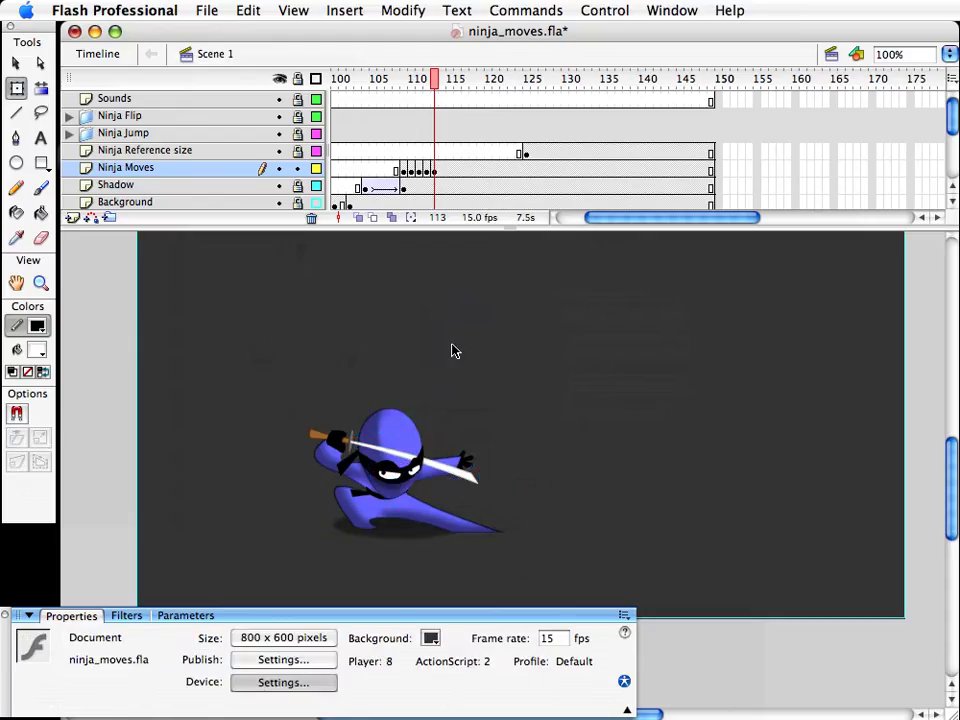
Step: Squash the whole ninja at frame 112 further to about 127 px high and widen it to about 210 px
mouse_move(430, 80)
mouse_down()
mouse_move(419, 80)
mouse_move(430, 100)
mouse_up()
click(424, 172)
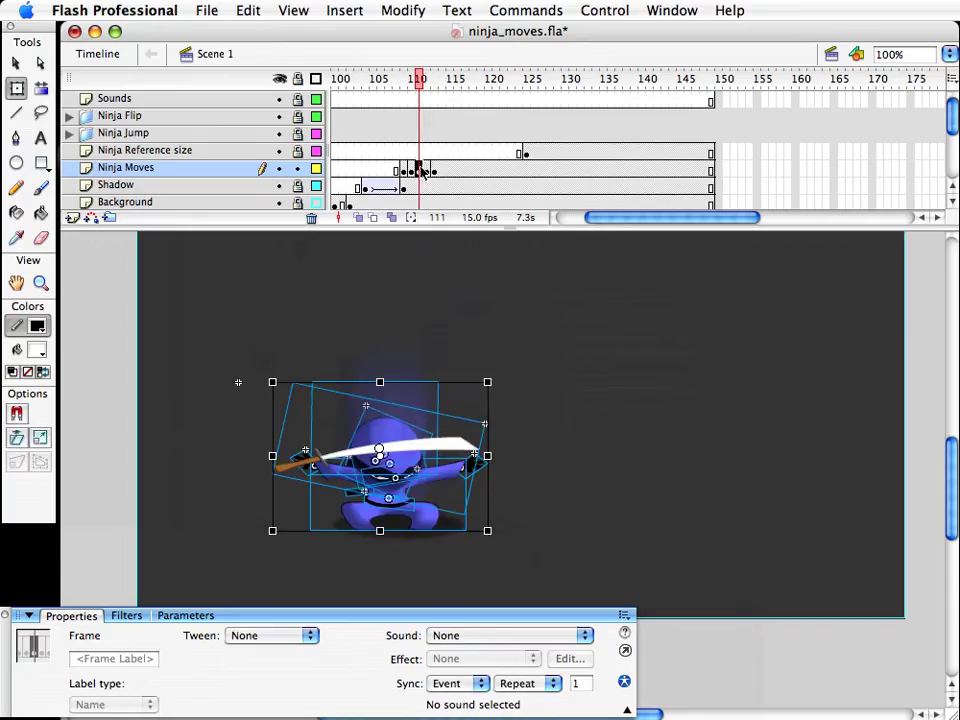
drag(398, 403, 398, 411)
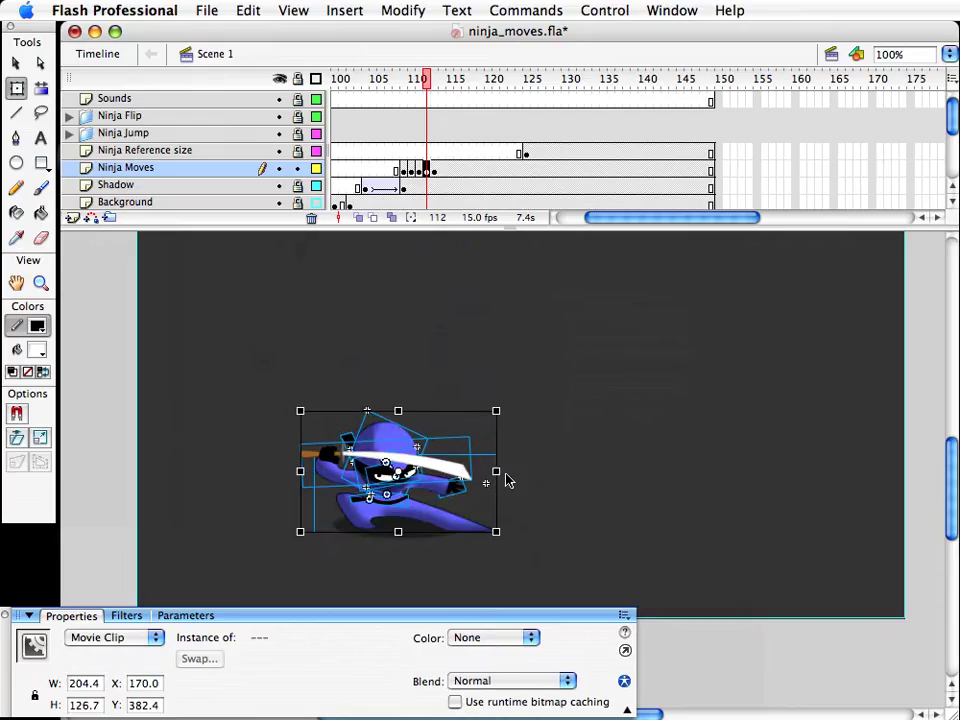
drag(496, 472, 500, 472)
key(v)
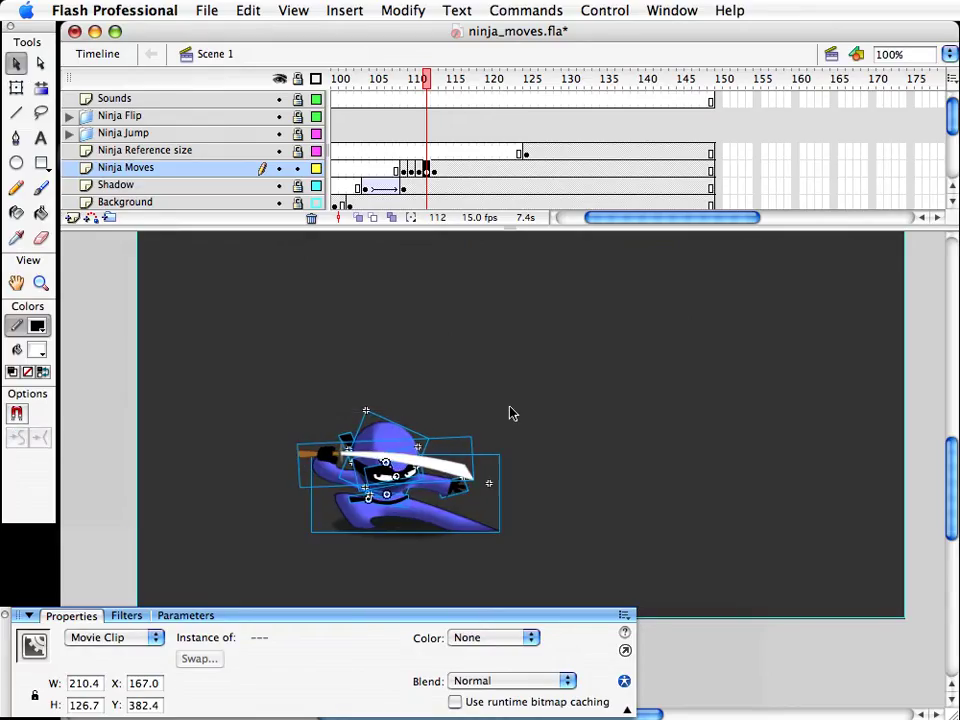
Step: Lower the head, mask and eyes about 10 px at frame 112 and scrub forward to frame 114 to check the motion
click(510, 411)
mouse_move(428, 75)
mouse_down()
mouse_move(409, 82)
mouse_move(447, 82)
mouse_move(414, 87)
mouse_move(434, 88)
mouse_move(426, 88)
mouse_up()
drag(339, 388, 451, 507)
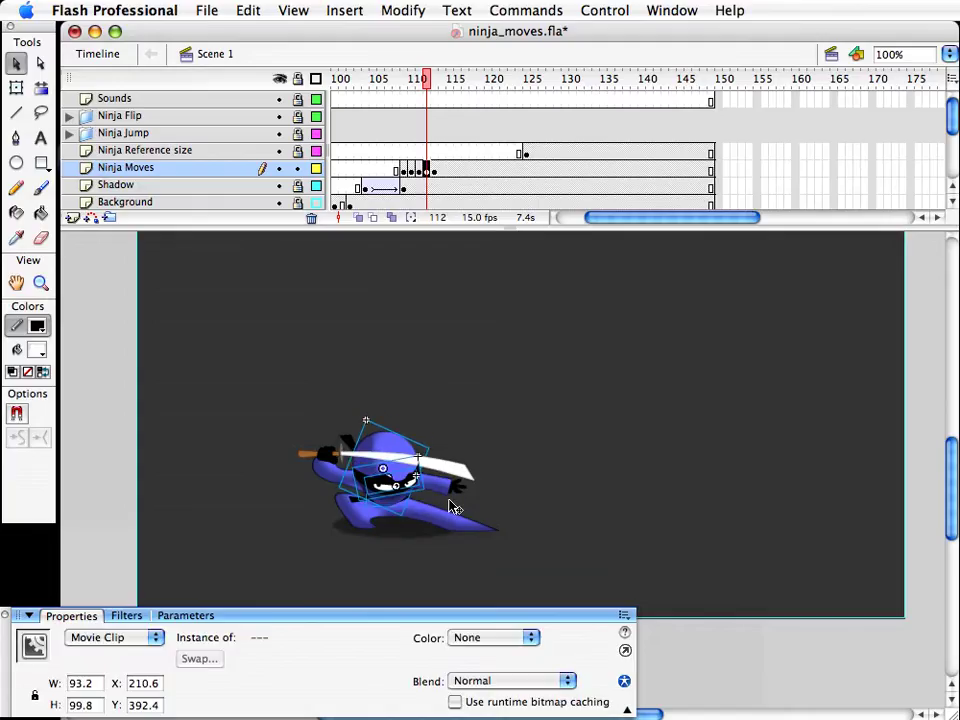
click(480, 392)
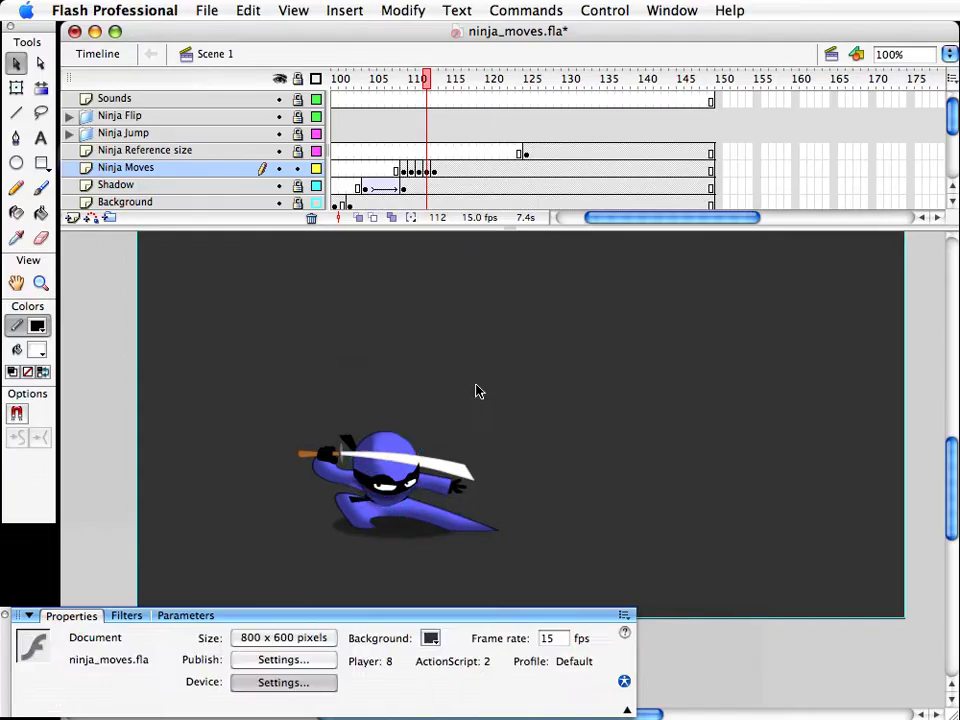
click(426, 82)
drag(426, 82, 445, 82)
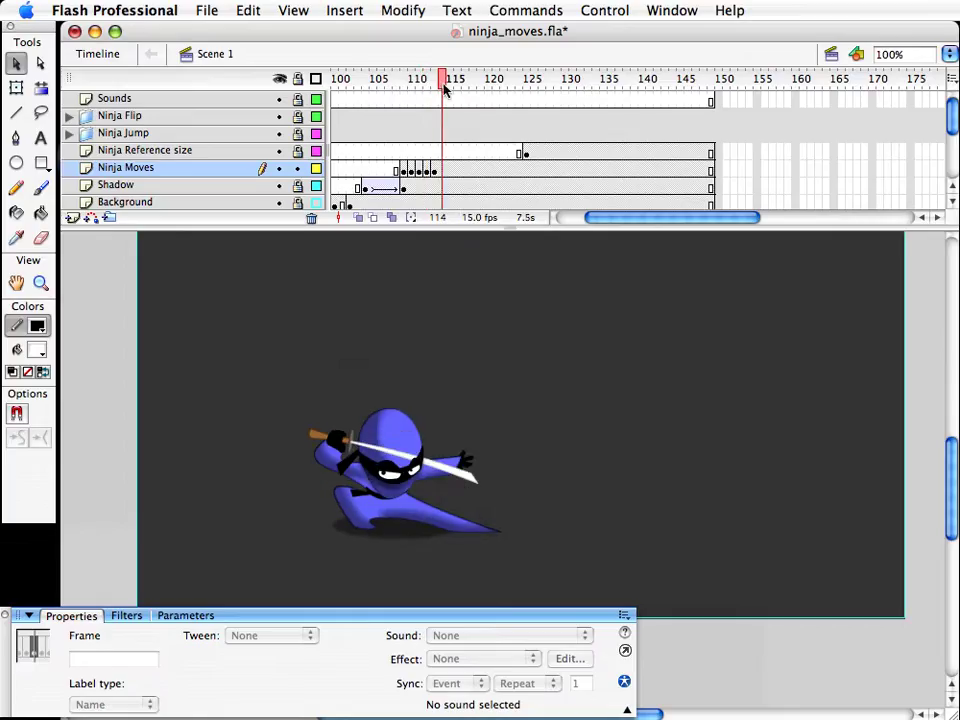
Step: Insert a keyframe at frame 114 on the Ninja Moves layer and stretch the whole ninja upward to about 149 px high
click(442, 172)
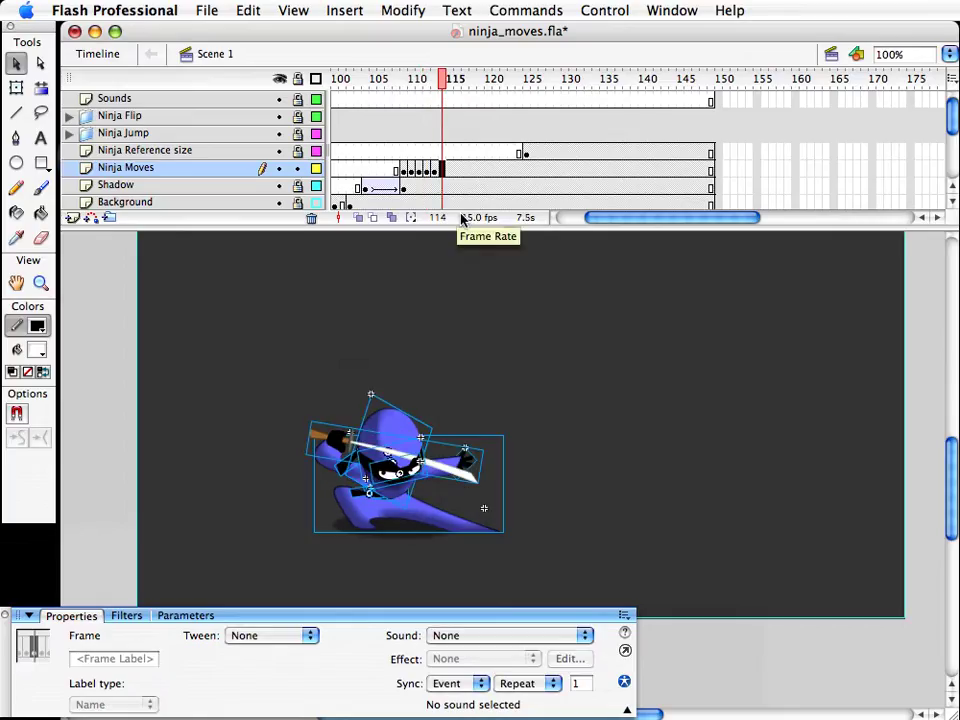
key(q)
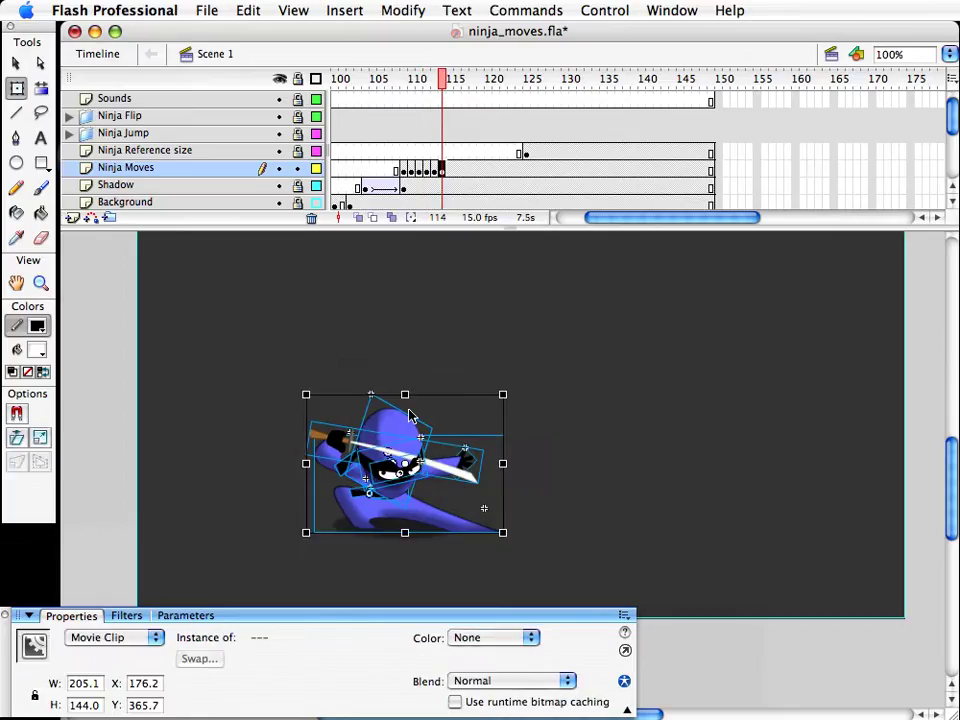
drag(404, 396, 404, 389)
click(421, 366)
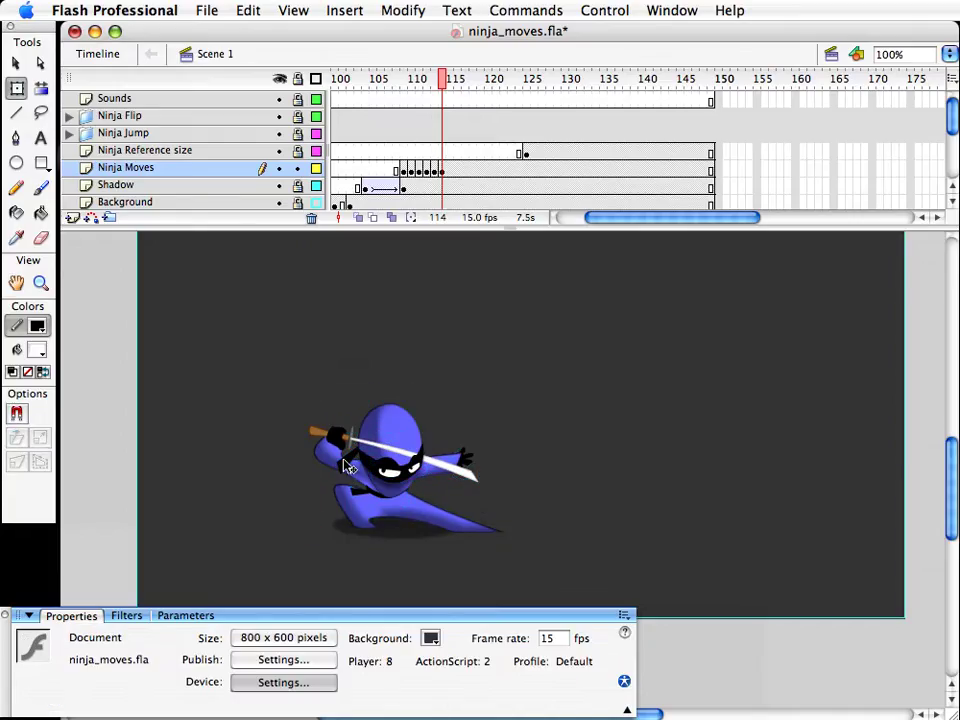
Step: Rotate the bandana tie at frame 114 so it hangs lower against the head
click(345, 455)
drag(349, 486, 366, 491)
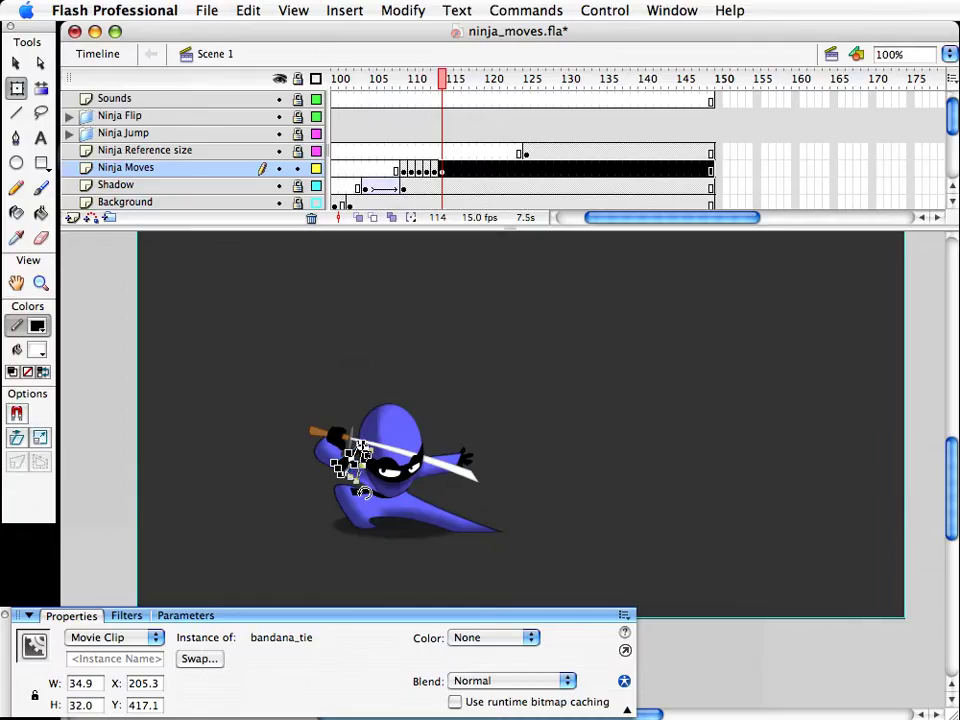
key(v)
click(519, 527)
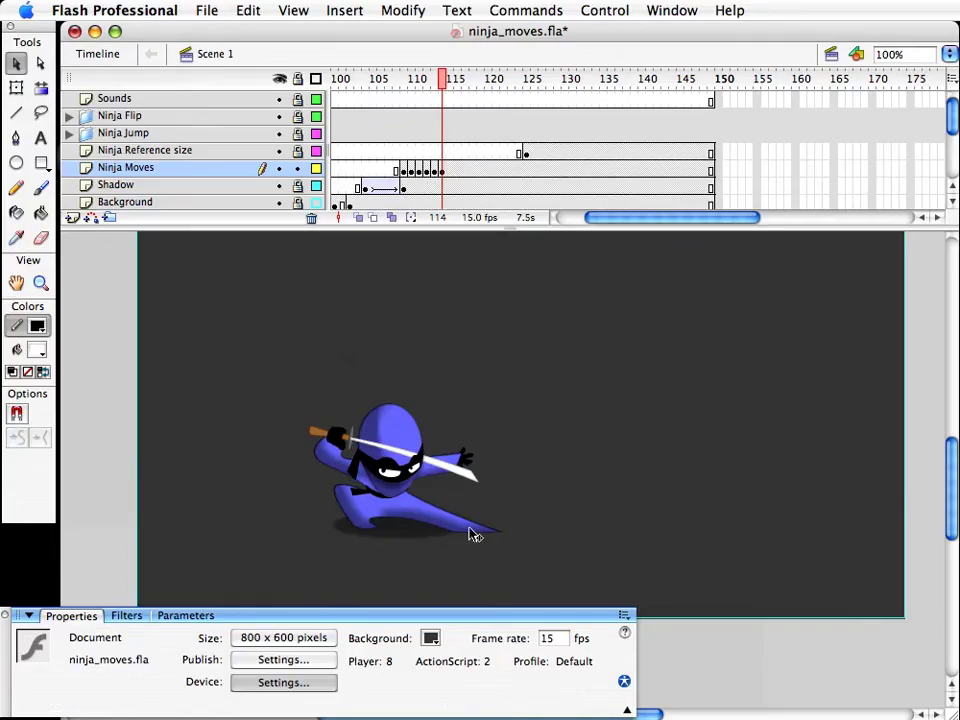
Step: Bring the sword to the front at frame 114 by cutting and pasting it in place, then rotate it slightly clockwise
click(467, 473)
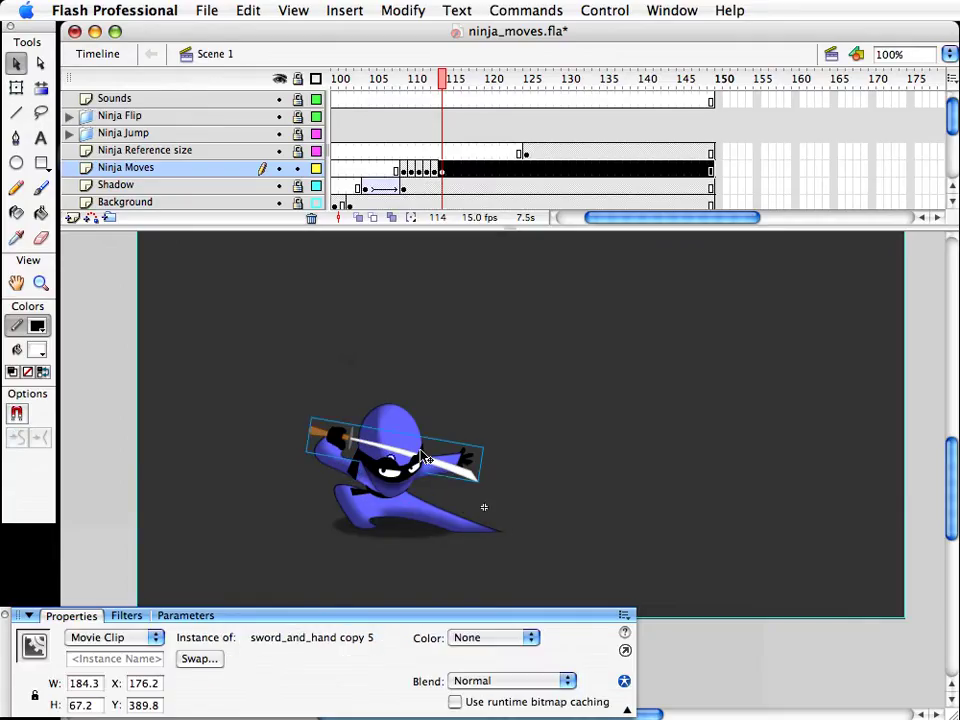
key(super+x)
click(431, 470)
key(super+shift+v)
click(528, 509)
click(469, 473)
key(q)
drag(483, 441, 484, 446)
key(v)
click(489, 390)
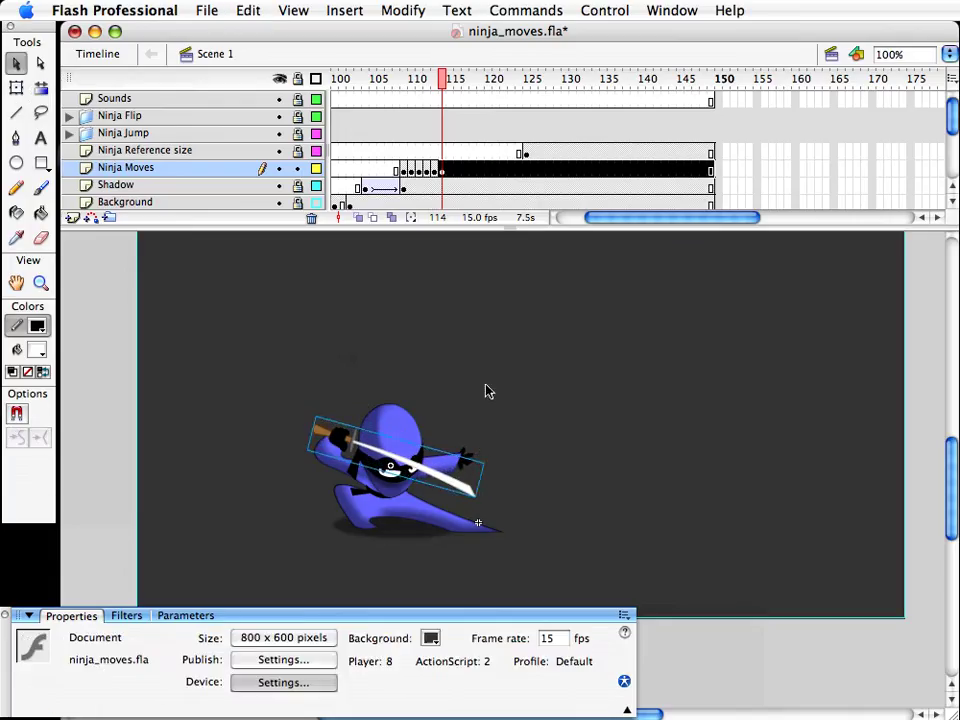
Step: Select the whole ninja at frame 114 and widen it to about 209 px
drag(285, 354, 568, 546)
key(q)
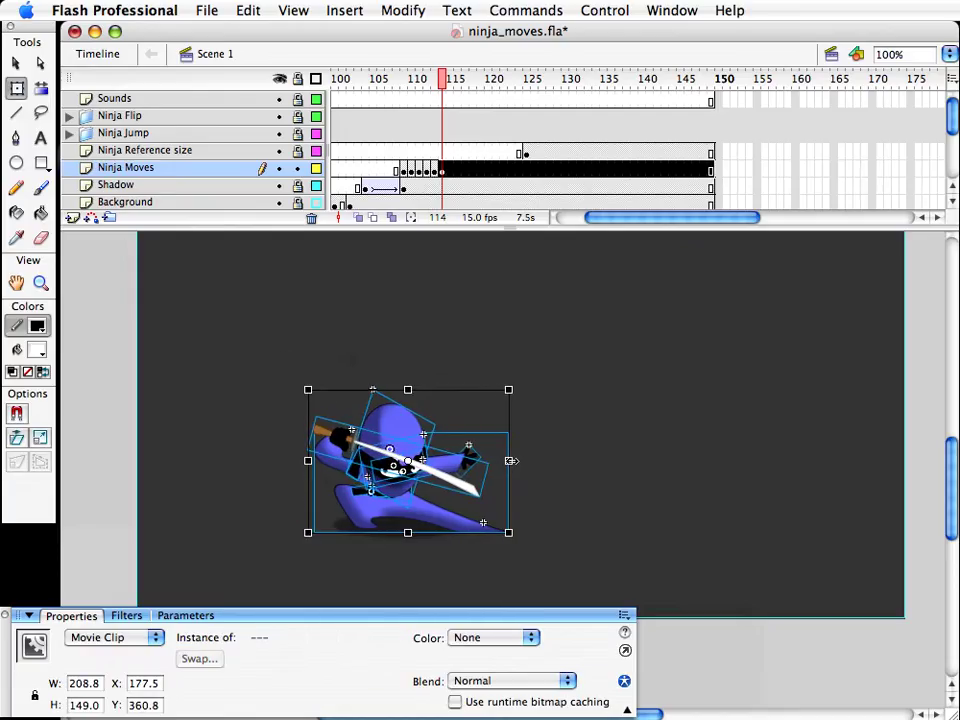
key(v)
click(556, 398)
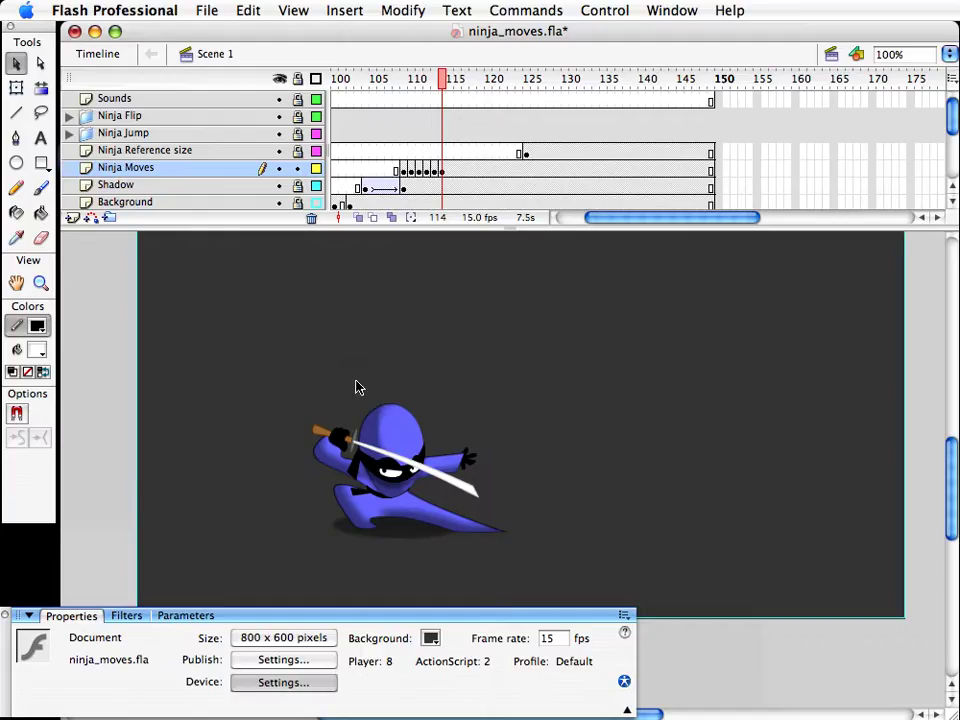
Step: Bring the sword to the front at frame 113 by cutting it and pasting it in place
mouse_move(443, 79)
mouse_down()
mouse_move(419, 85)
mouse_move(434, 85)
mouse_up()
click(534, 314)
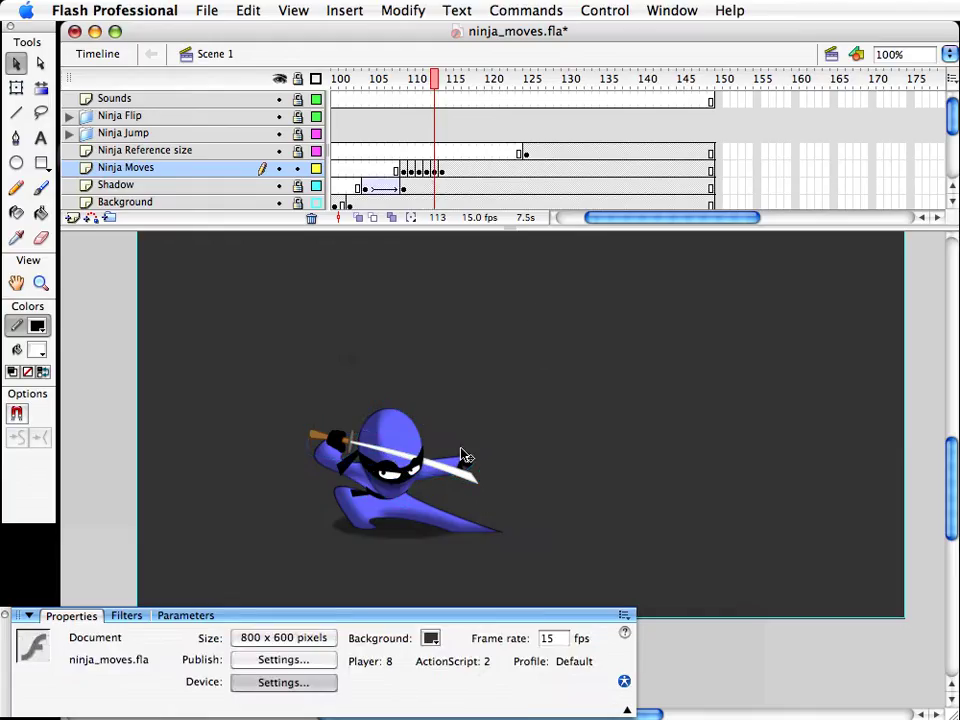
click(461, 454)
key(super+x)
key(super+shift+v)
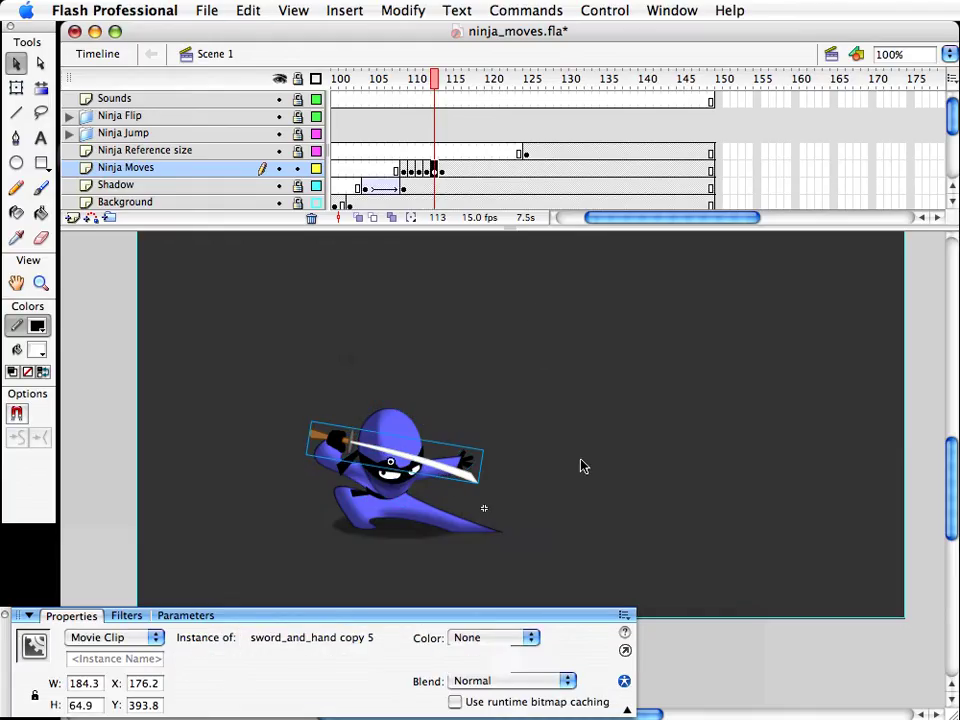
click(579, 465)
Step: Scrub from frame 113 to frame 126 to compare the pose with the reference ninja, and return to frame 114
mouse_move(434, 80)
mouse_down()
mouse_move(452, 80)
mouse_move(407, 80)
mouse_move(445, 80)
mouse_up()
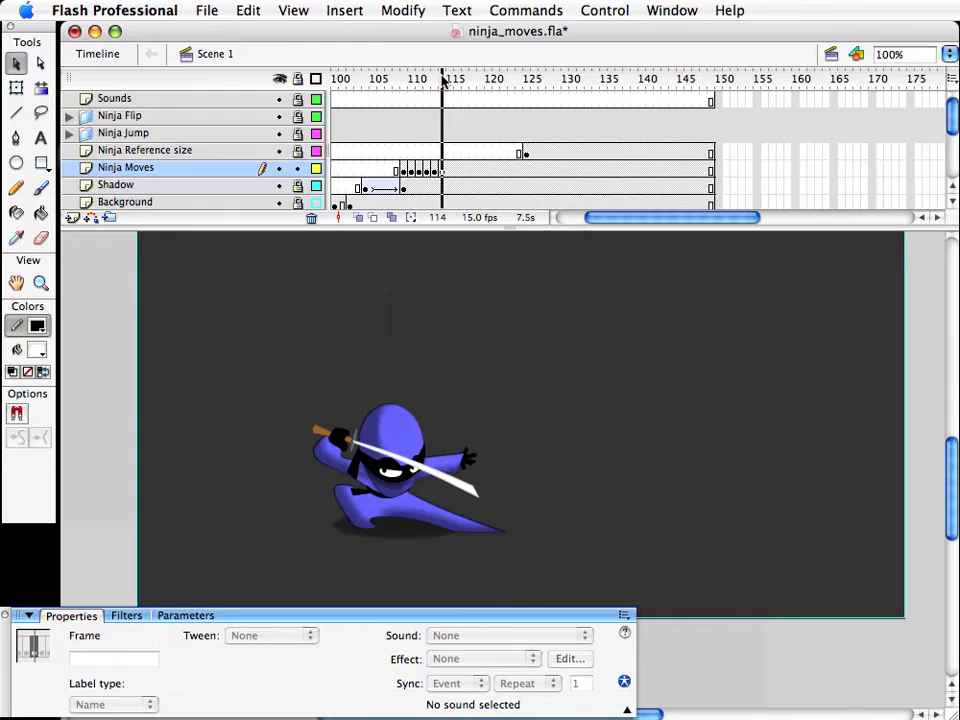
click(461, 528)
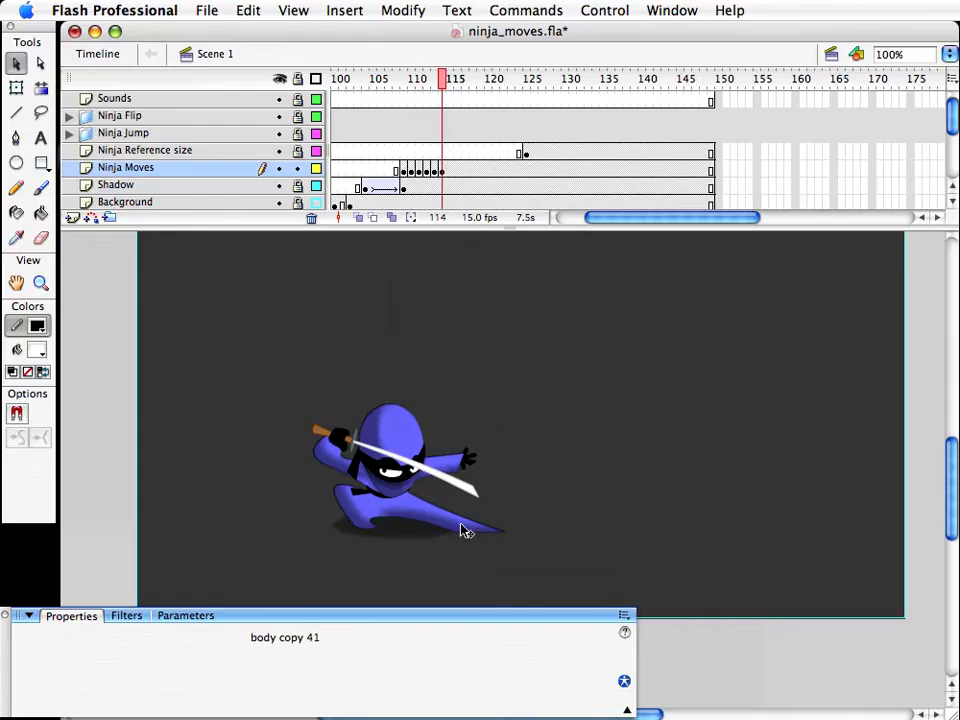
click(425, 297)
drag(442, 80, 535, 92)
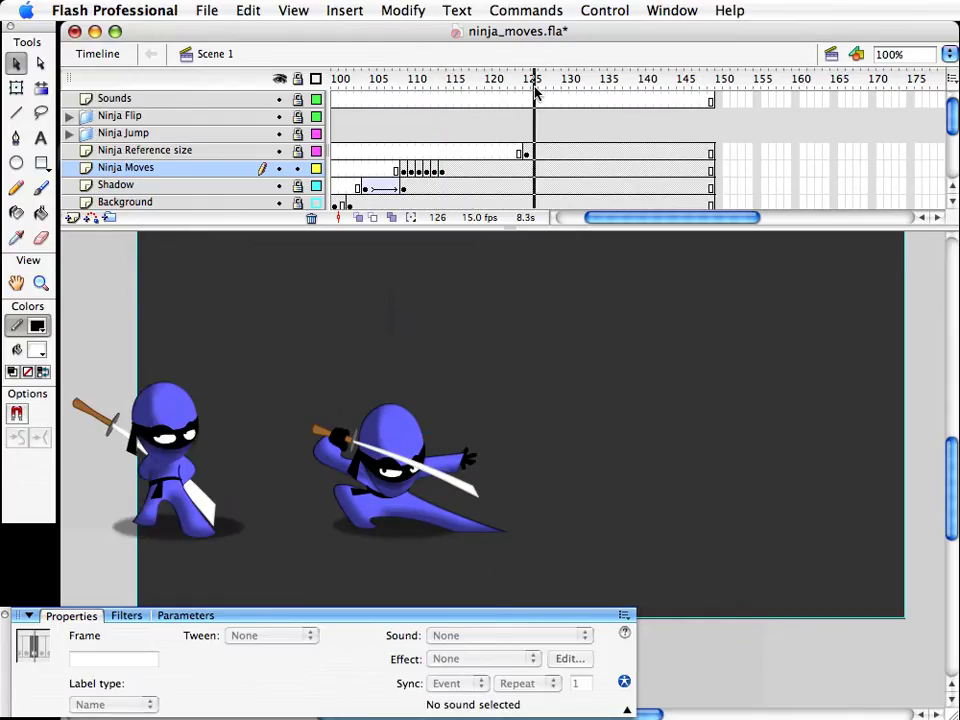
click(536, 394)
drag(534, 80, 446, 96)
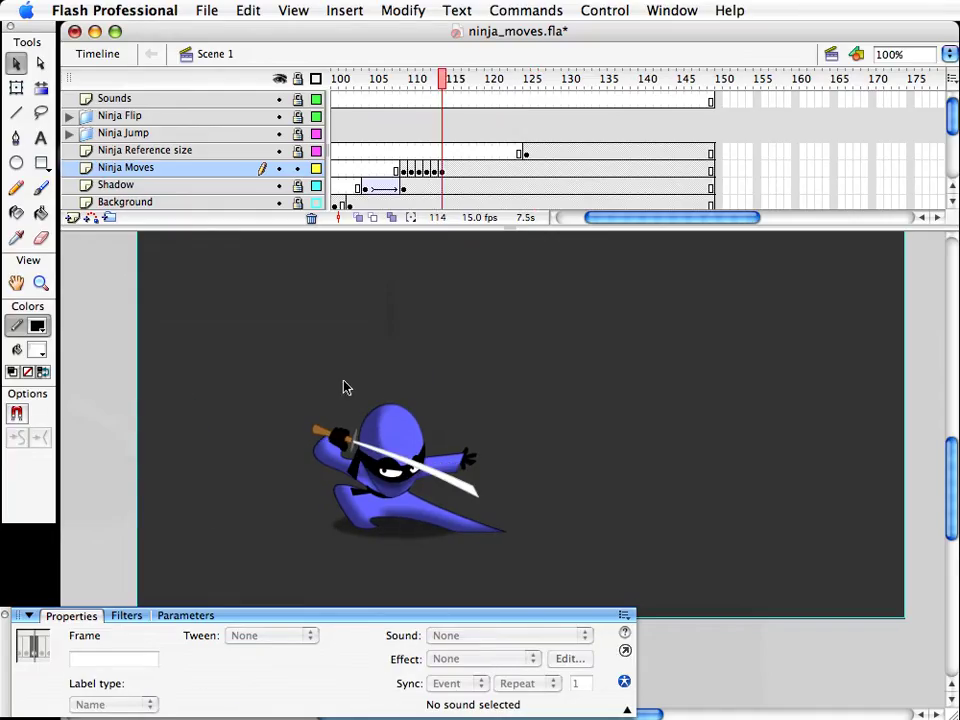
Step: Squash the head, mask, eyes and bandana from the top at frame 114 to about 115 px high and compare with frame 113
drag(343, 381, 444, 501)
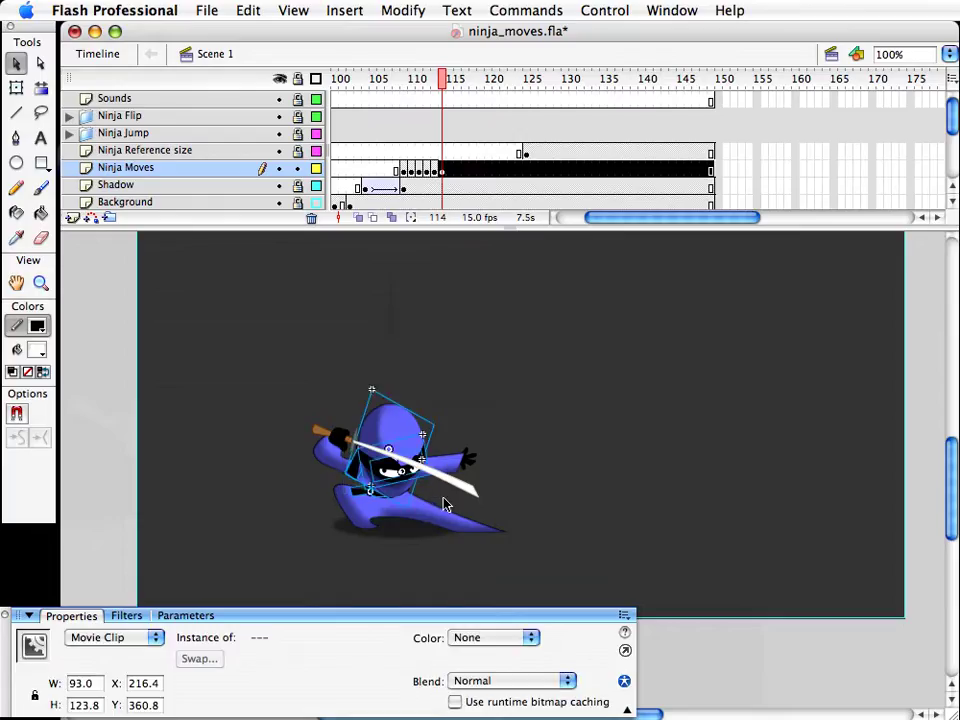
key(q)
drag(390, 389, 390, 399)
key(v)
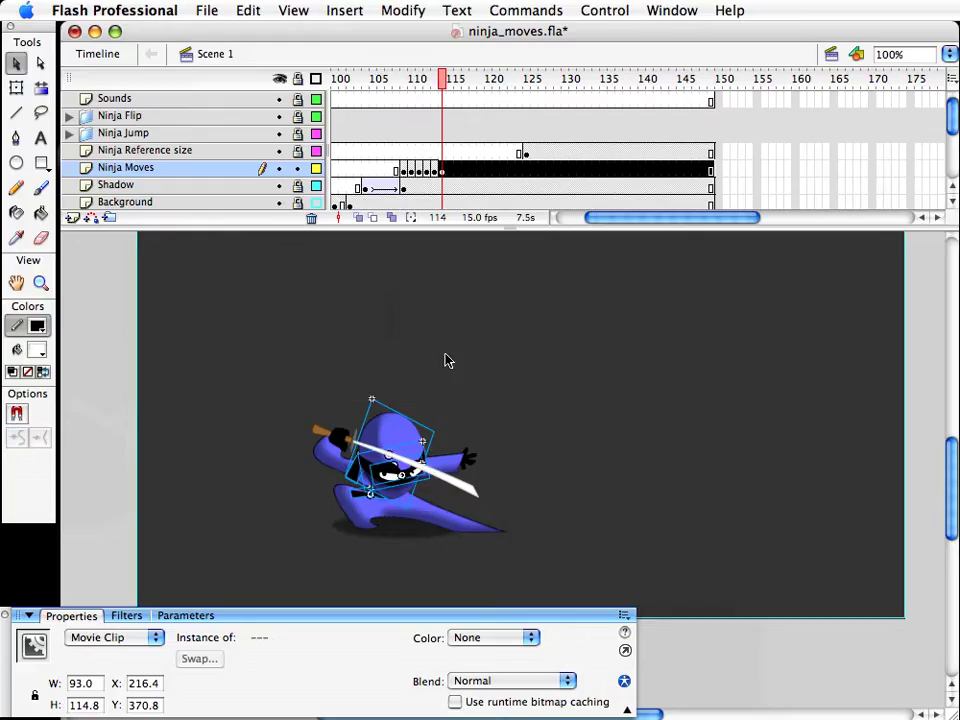
click(448, 360)
click(434, 84)
mouse_move(434, 84)
mouse_down()
mouse_move(418, 80)
mouse_move(444, 80)
mouse_up()
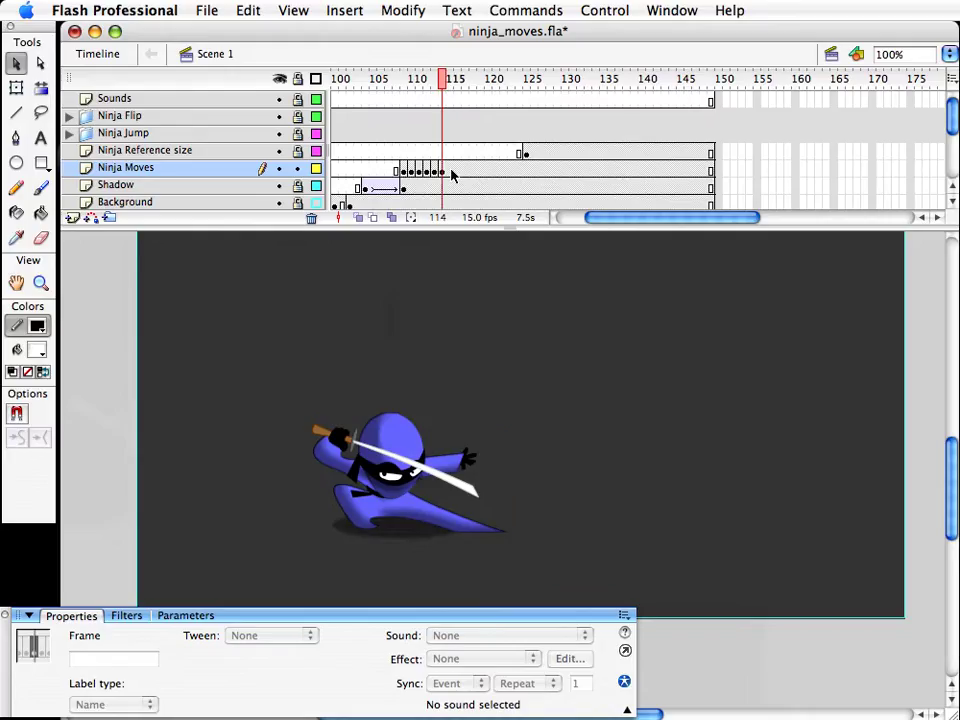
Step: Insert a keyframe at frame 115 on the Ninja Moves layer and lower the head, mask, eyes and bandana 3 px
click(451, 171)
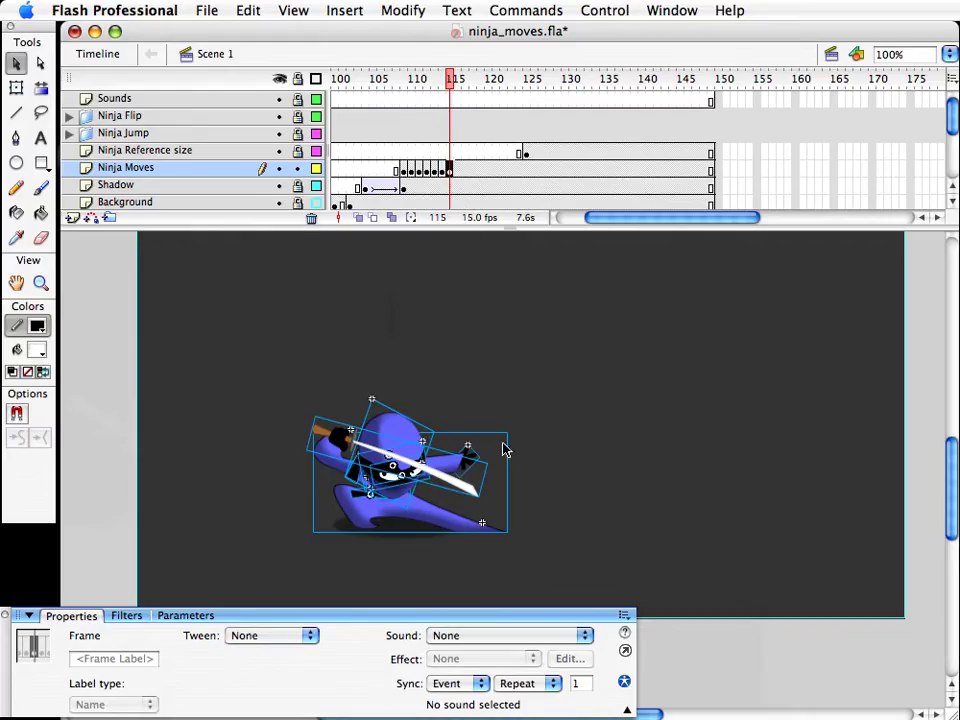
key(q)
click(596, 541)
click(465, 530)
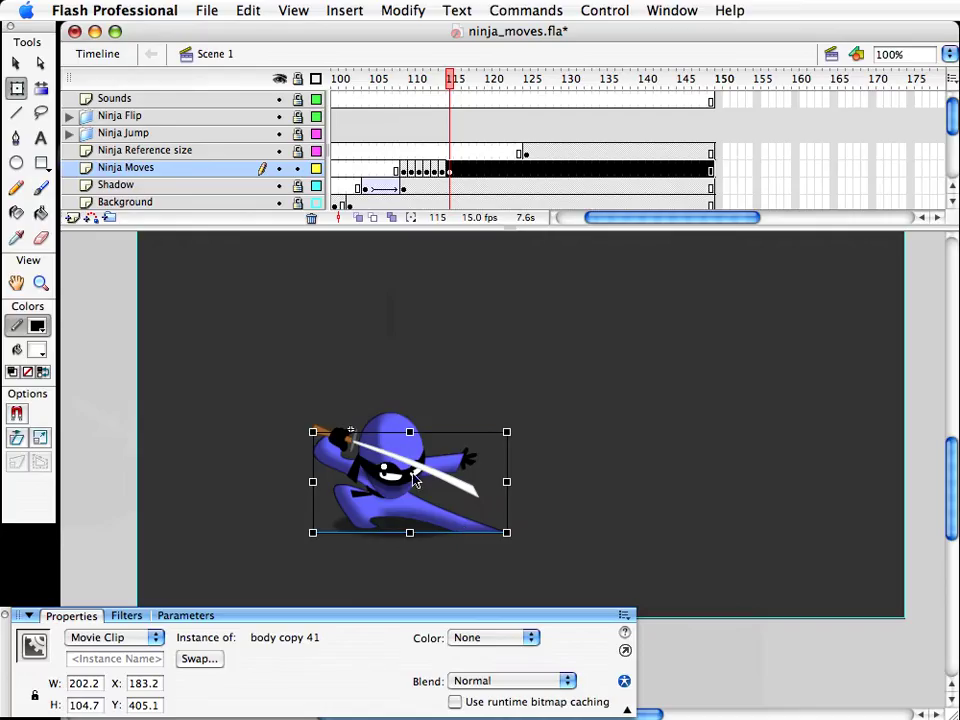
key(v)
drag(345, 365, 447, 506)
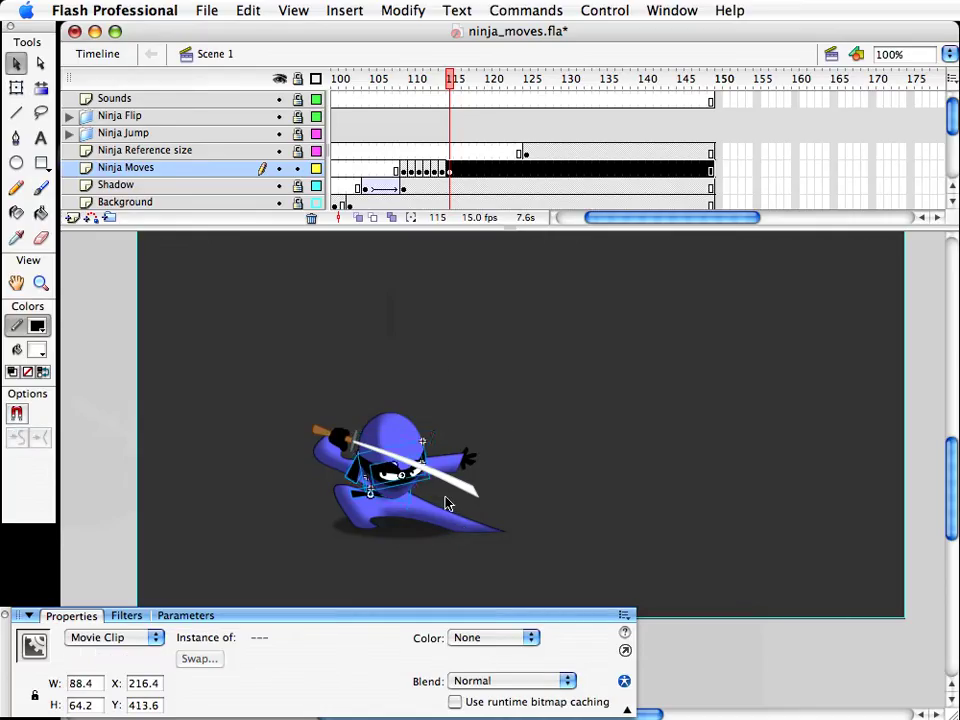
shift+click(411, 435)
key(Down)
key(Down)
key(Down)
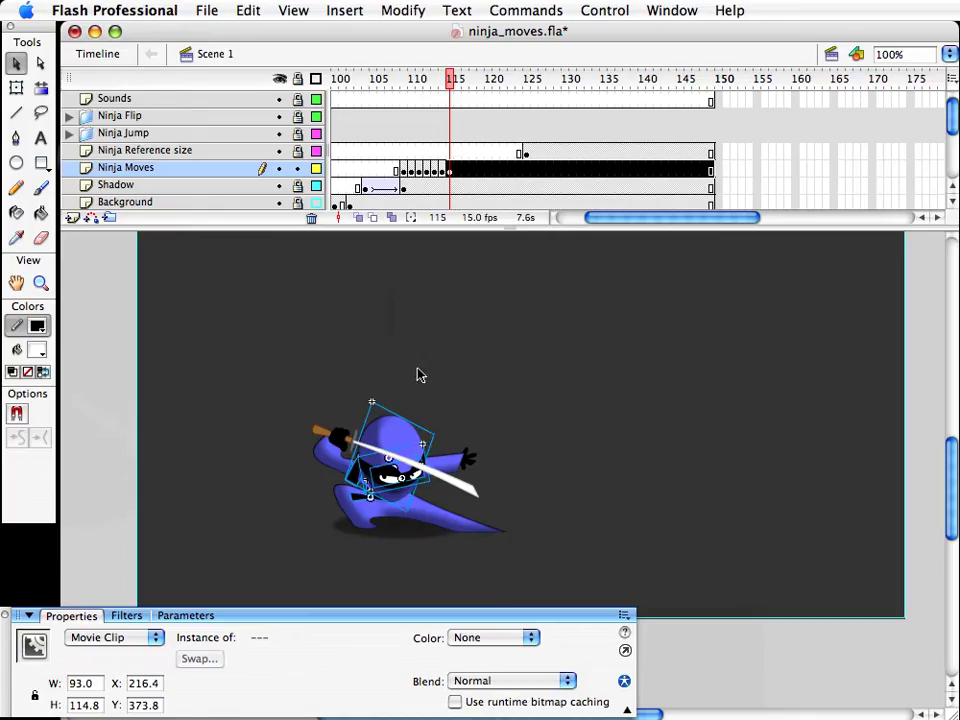
click(420, 375)
Step: Nudge the belt tie up about 2 px at frame 115
click(358, 503)
key(q)
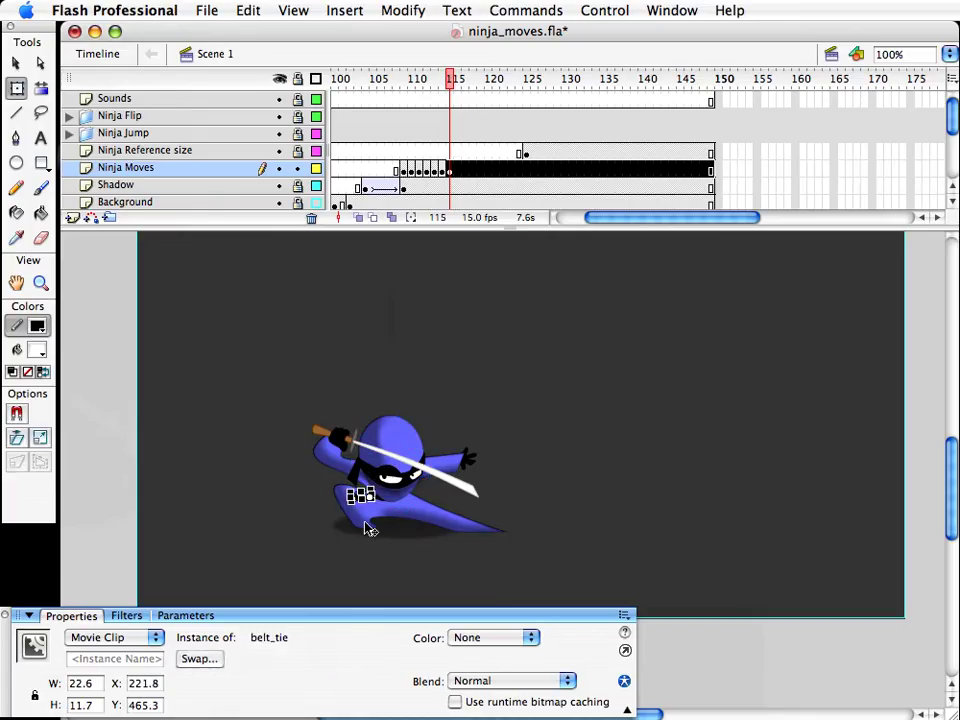
key(Up)
key(Up)
key(v)
click(335, 327)
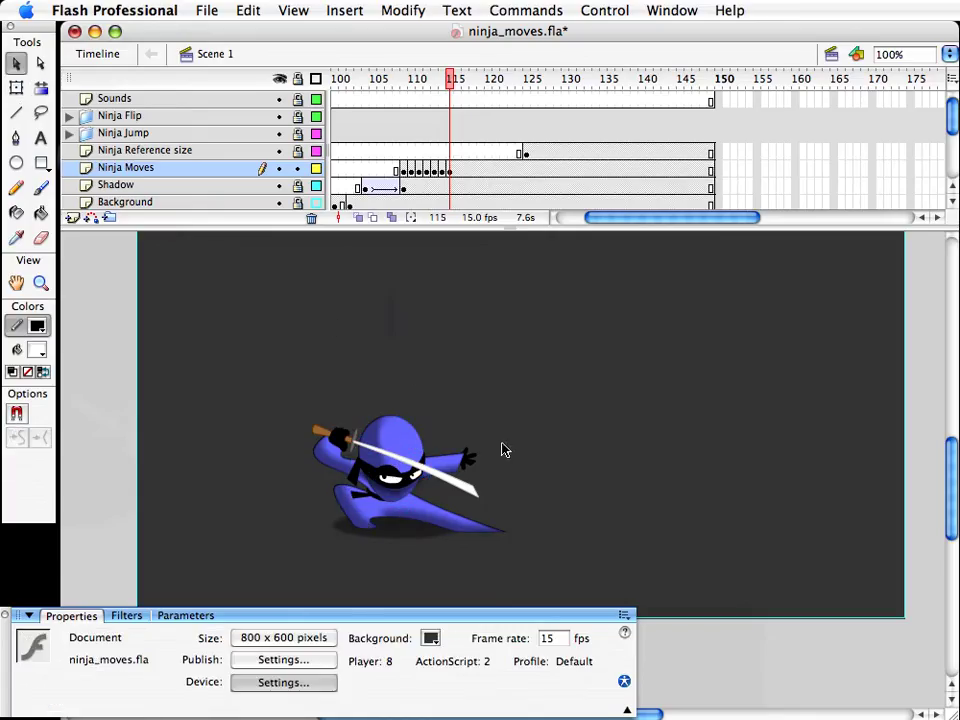
Step: Rotate the sword very slightly clockwise at frame 115 so its tip drops a few pixels
click(463, 486)
key(q)
drag(491, 454, 491, 456)
key(v)
key(q)
key(v)
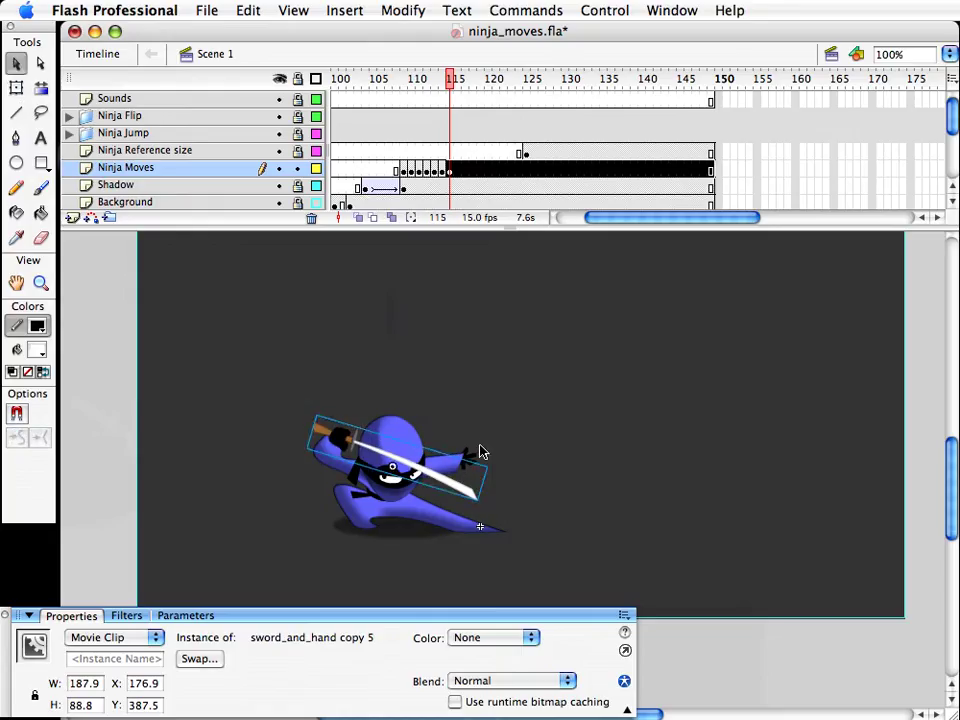
Step: Rotate the ninja's free hand slightly clockwise at frame 115 and nudge it about 2 px to the right
click(478, 452)
click(478, 459)
key(q)
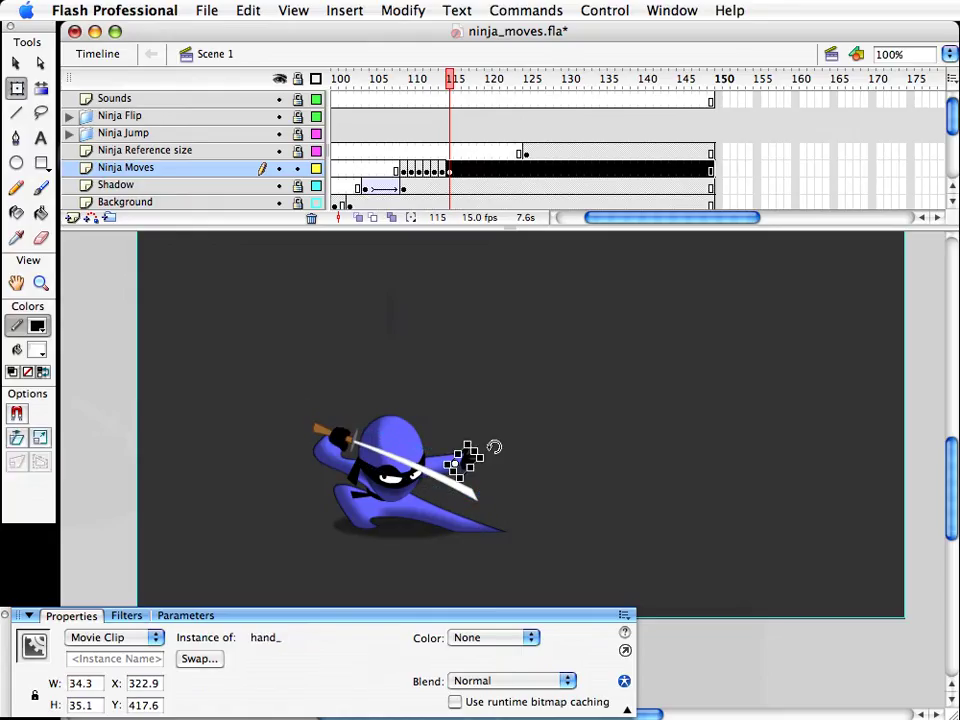
drag(493, 448, 510, 448)
key(v)
key(Right)
key(Right)
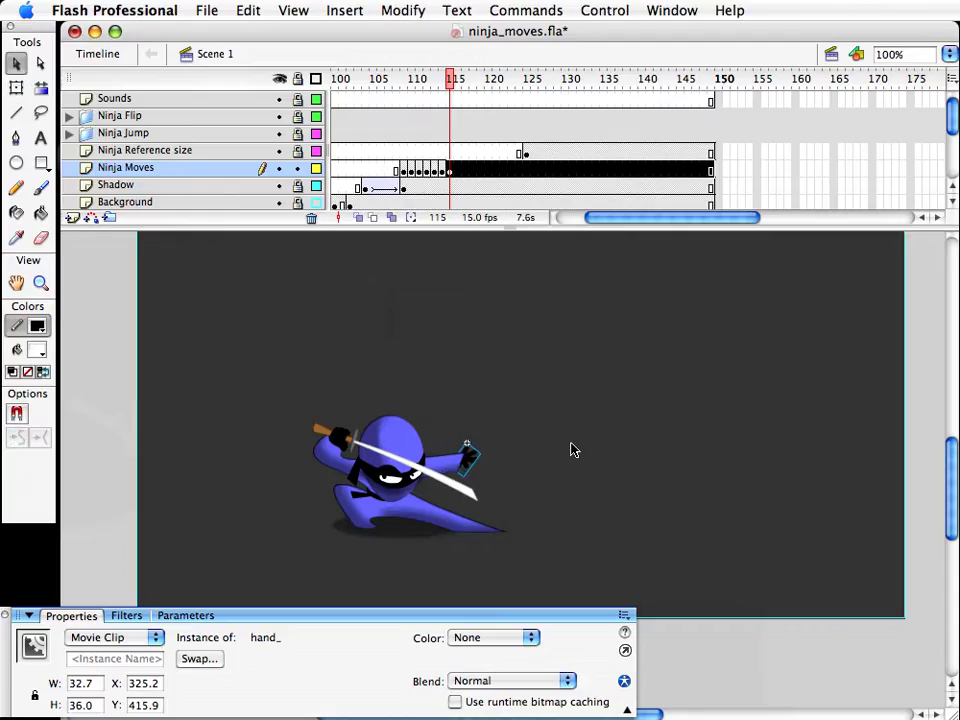
click(573, 450)
Step: Check frame 115 on the timeline and save the ninja_moves.fla file
mouse_move(458, 83)
mouse_down()
mouse_move(418, 84)
mouse_move(450, 83)
mouse_up()
click(493, 326)
key(super+s)
click(545, 402)
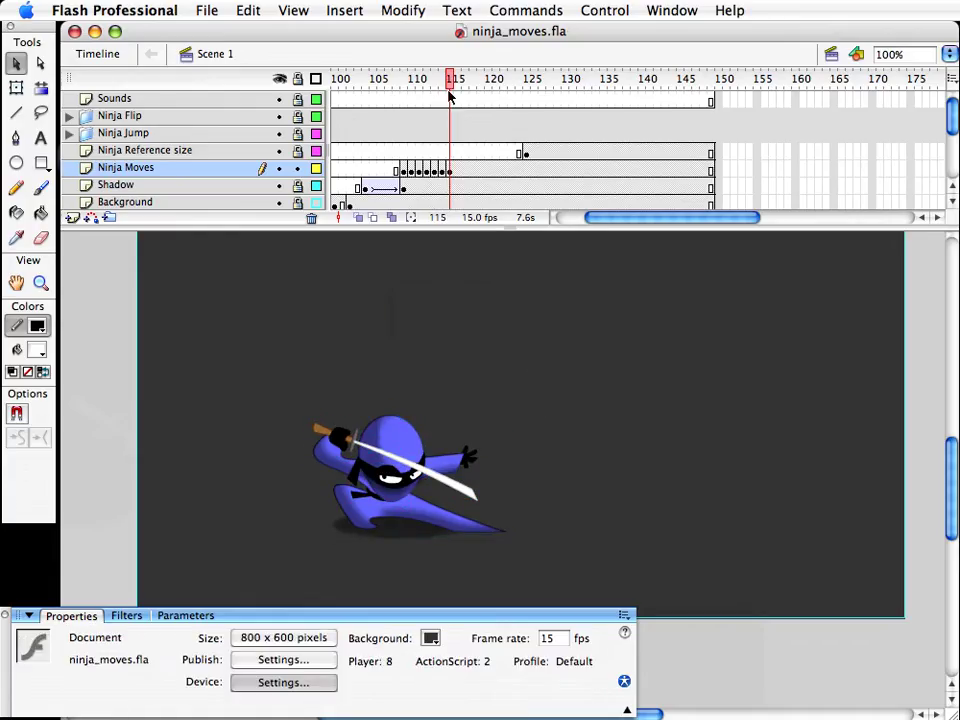
Step: Step back and forth through frames 109 to 115 to examine how the ninja's landing settles
drag(450, 78, 404, 77)
key(period)
key(period)
key(period)
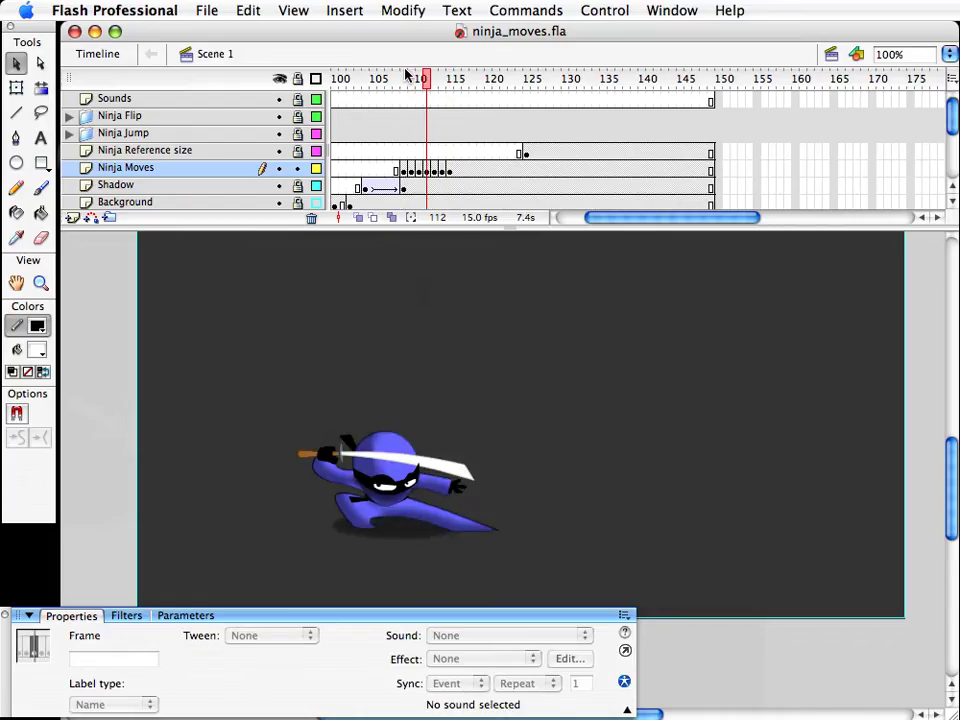
key(period)
key(comma)
key(comma)
key(period)
key(period)
key(period)
key(F6)
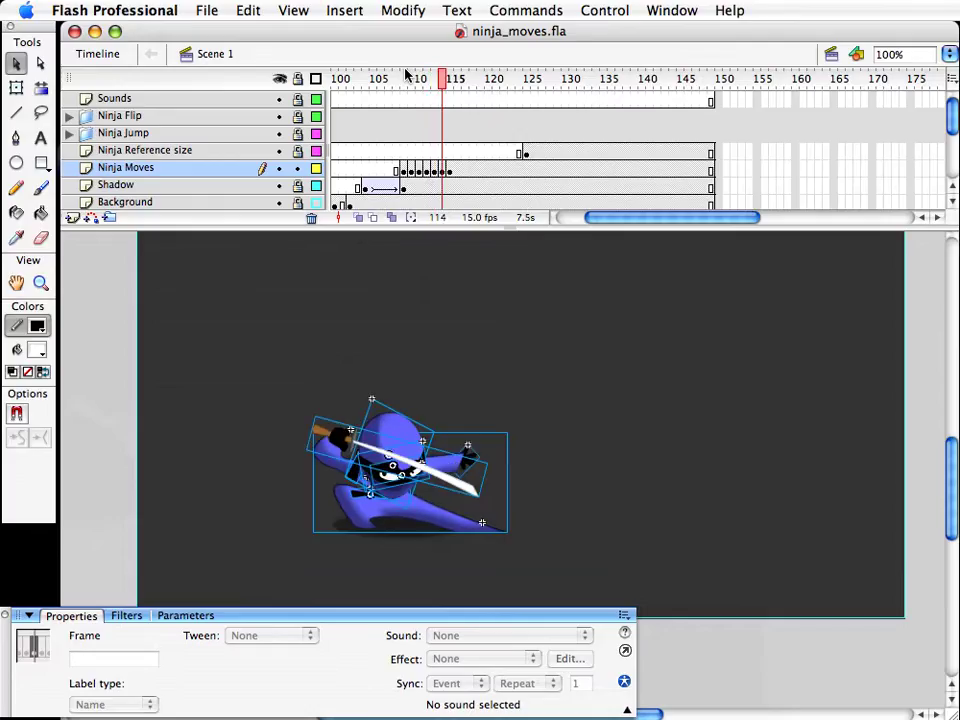
key(comma)
key(period)
key(period)
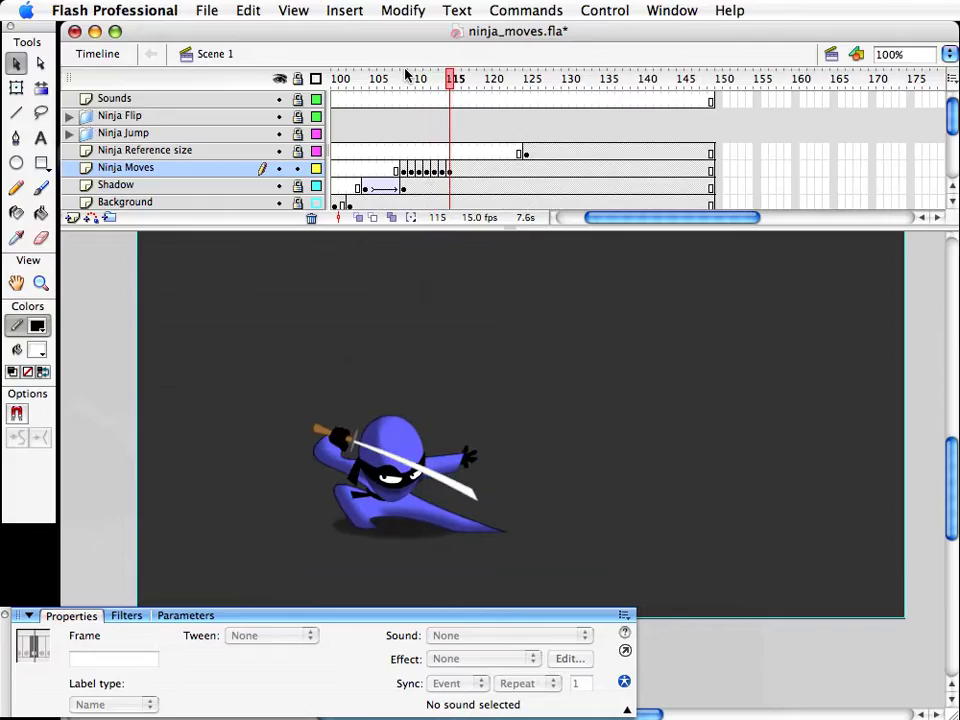
key(comma)
key(comma)
key(comma)
key(period)
key(period)
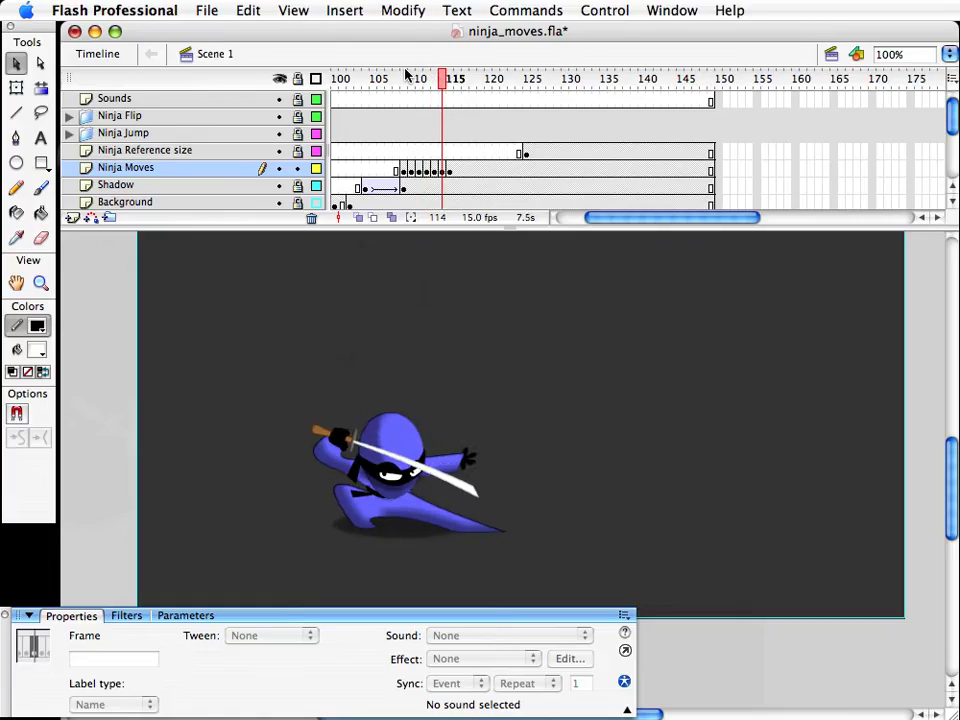
key(period)
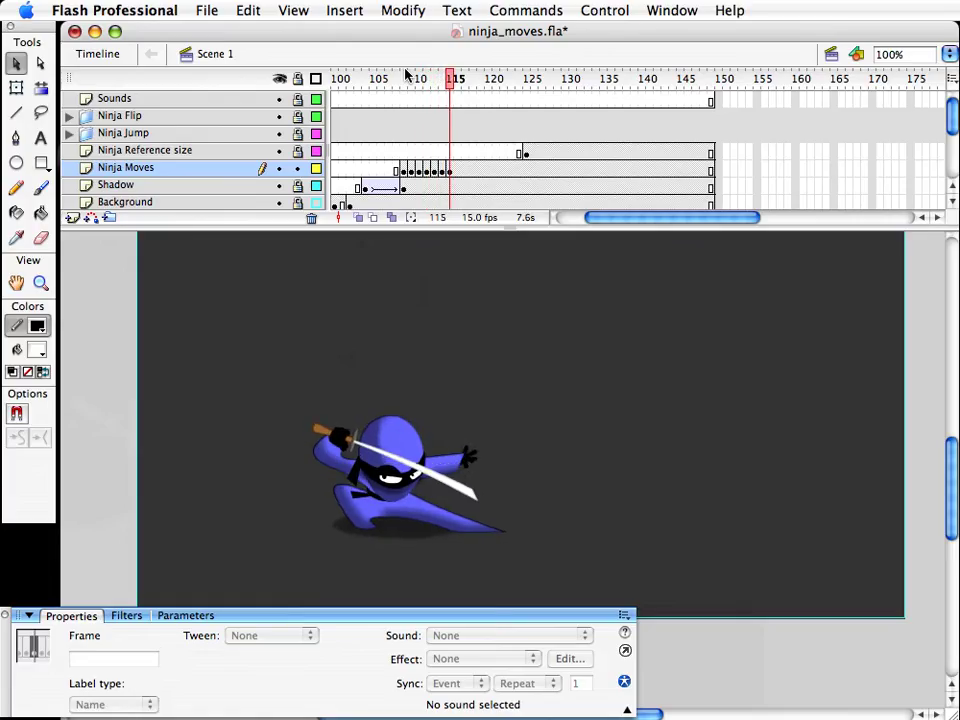
key(comma)
key(comma)
key(comma)
key(period)
key(period)
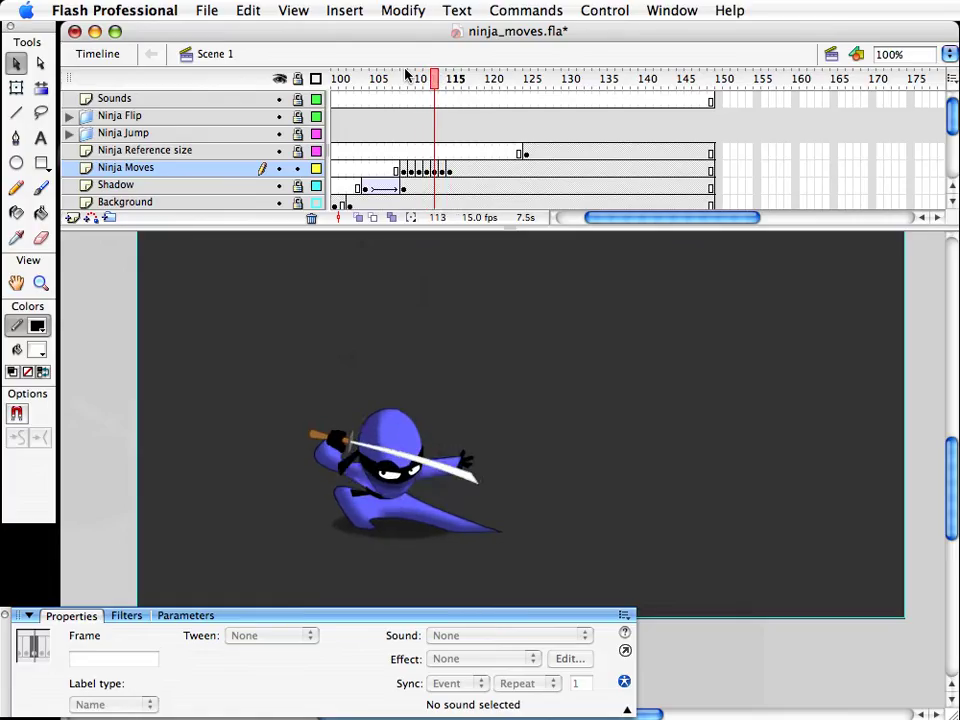
key(period)
key(comma)
key(comma)
key(comma)
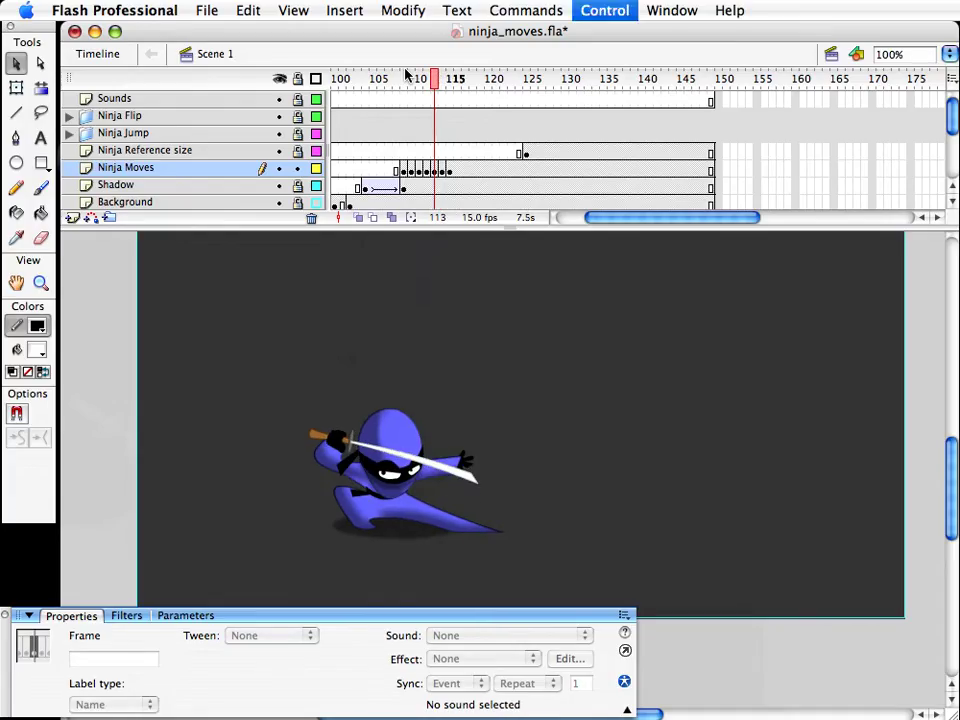
Step: Review frames 112 to 114 and lower the ninja's head, mask and eyes by 10 px at frame 114
key(period)
key(period)
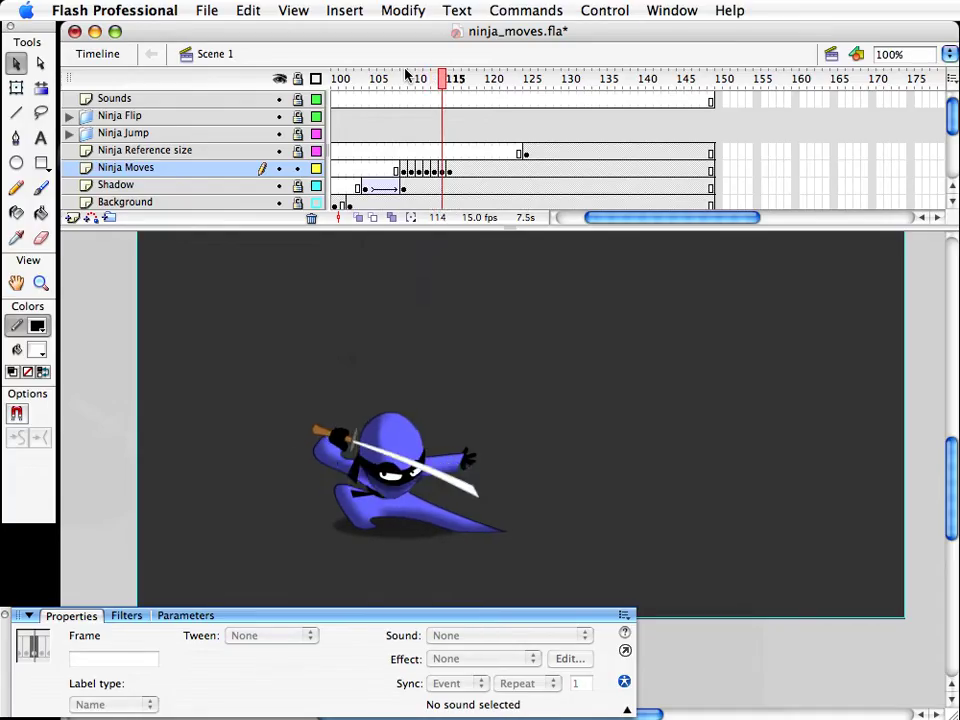
key(comma)
key(comma)
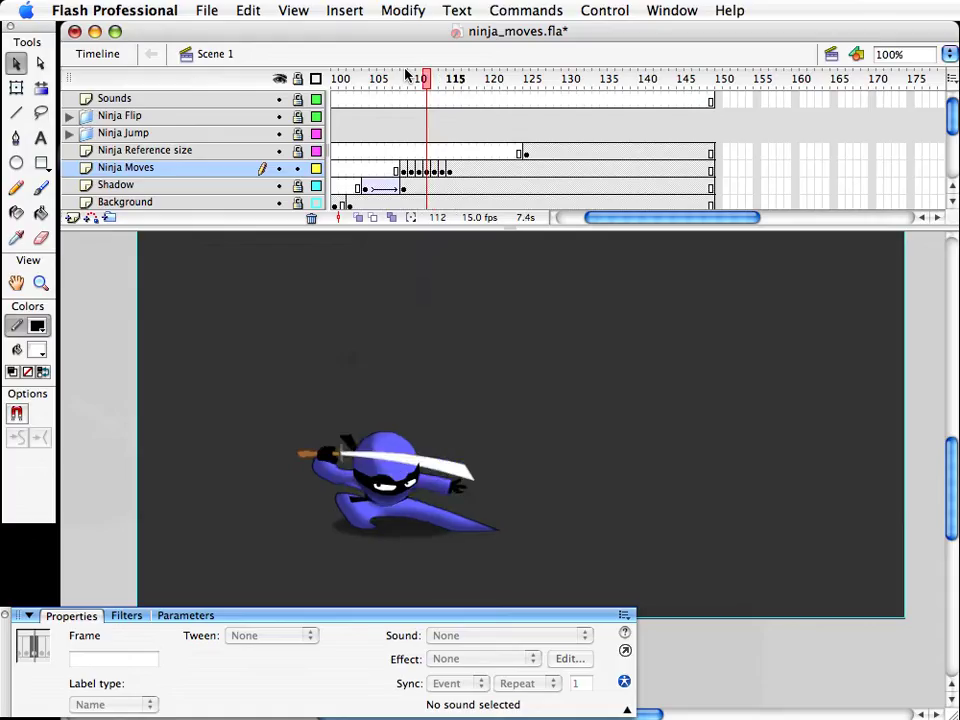
key(comma)
key(period)
key(period)
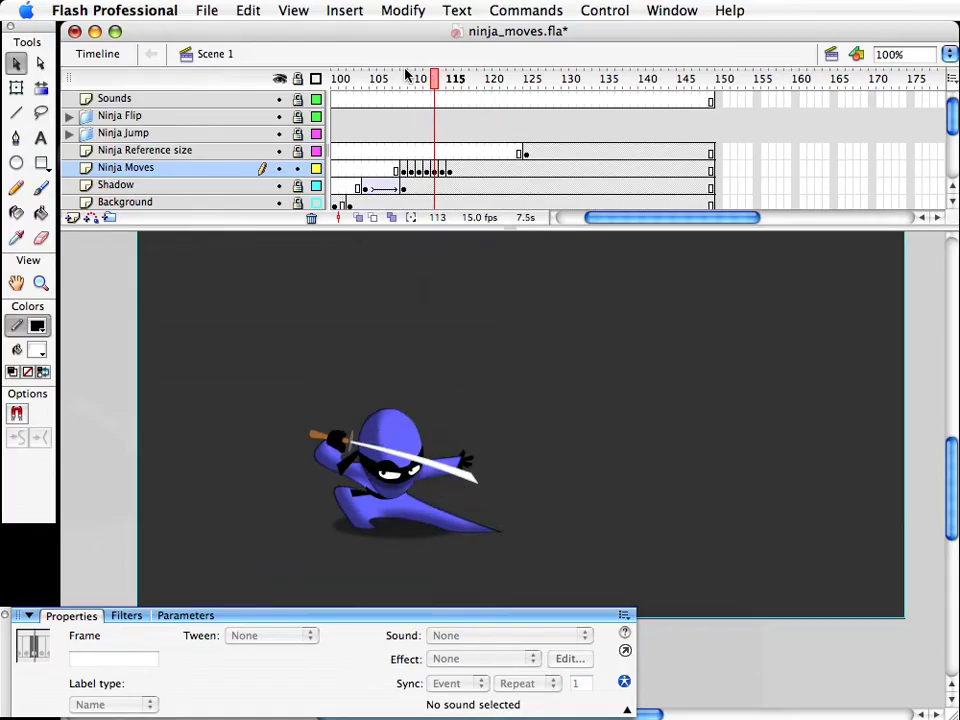
key(period)
drag(356, 339, 450, 514)
shift+click(354, 477)
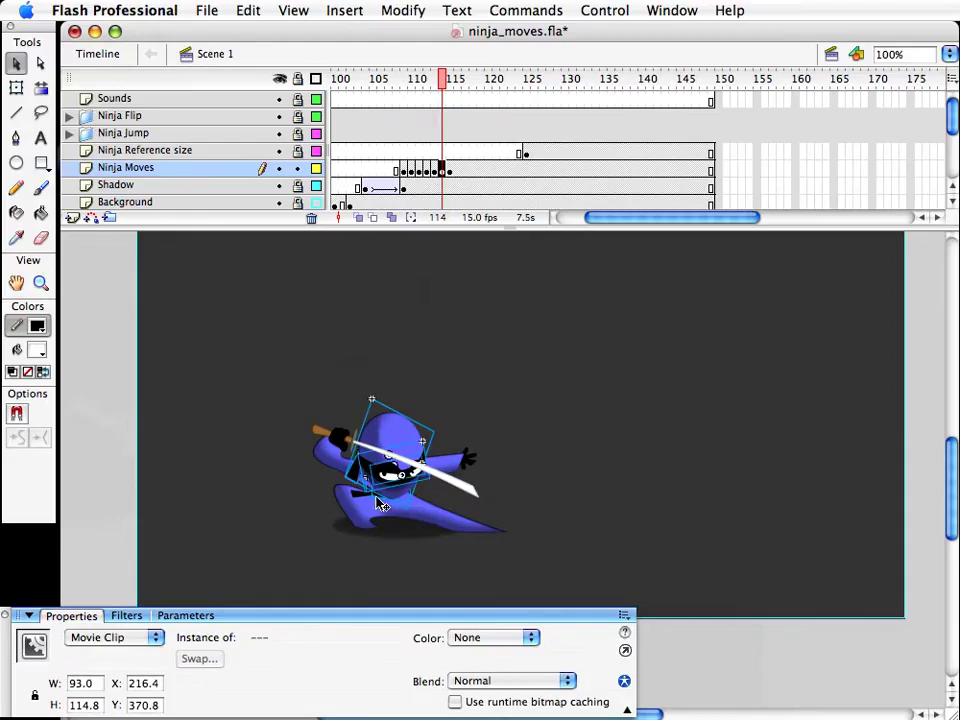
key(shift+Down)
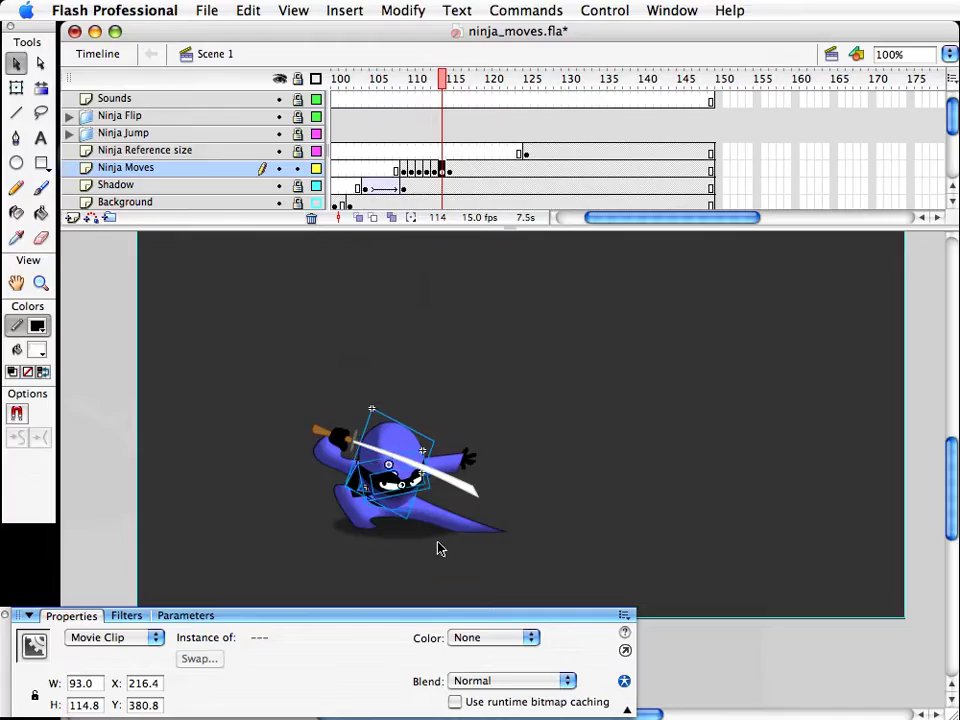
Step: Insert a keyframe at frame 116 of the Ninja Moves layer
key(period)
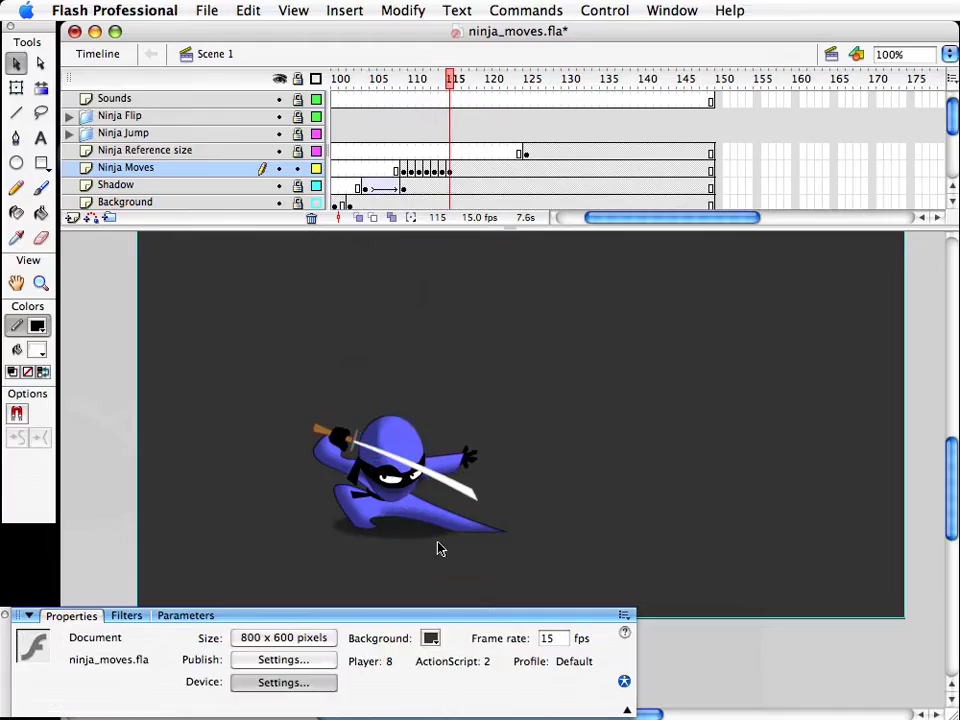
click(459, 173)
click(516, 343)
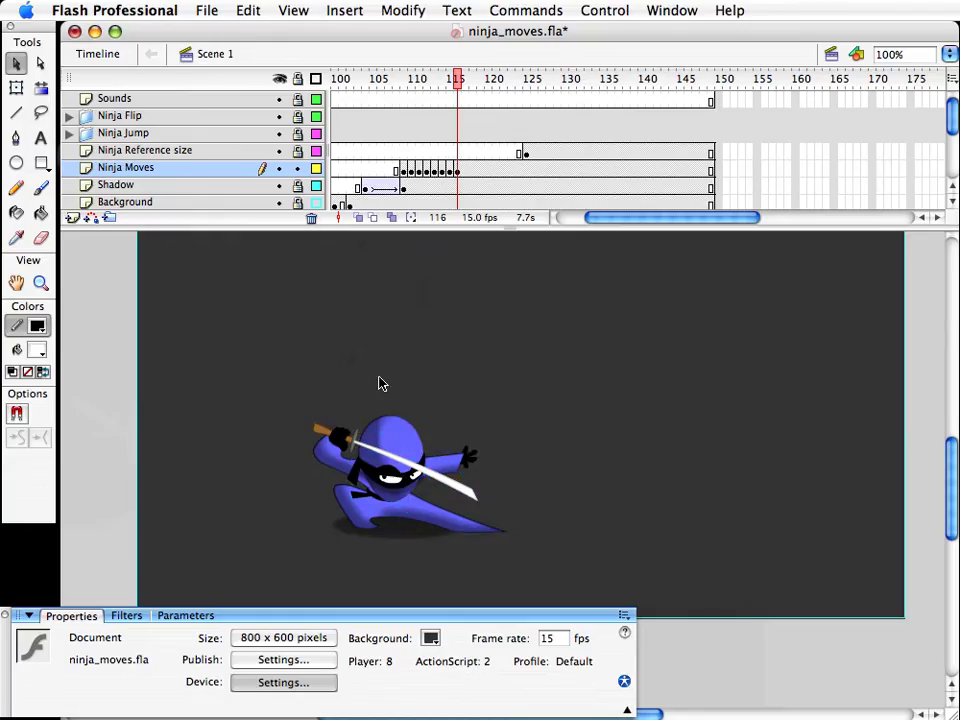
click(463, 170)
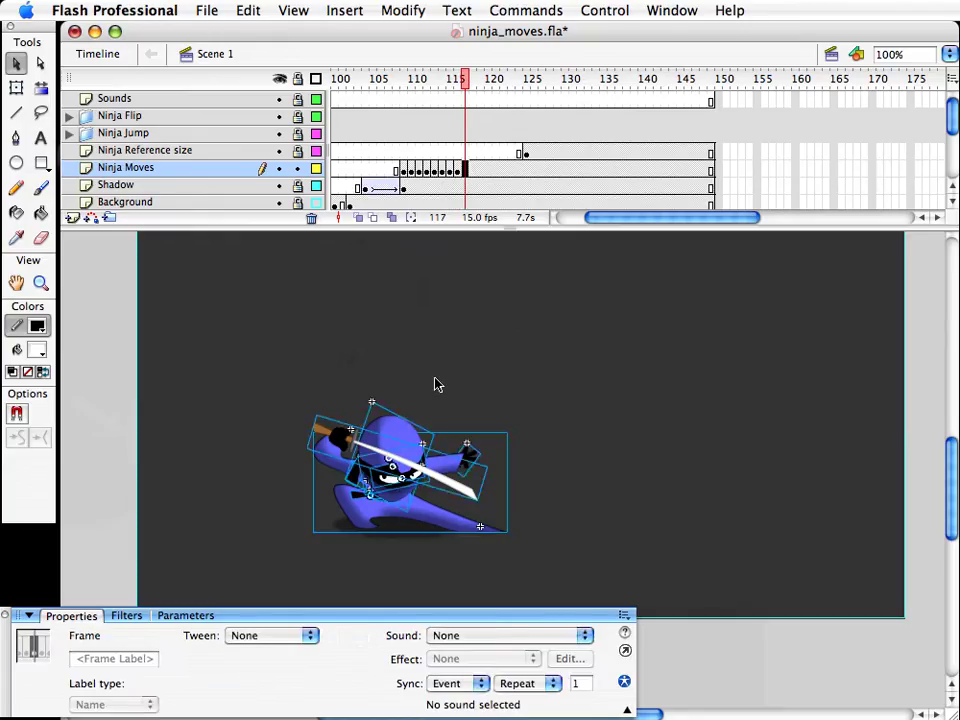
click(437, 386)
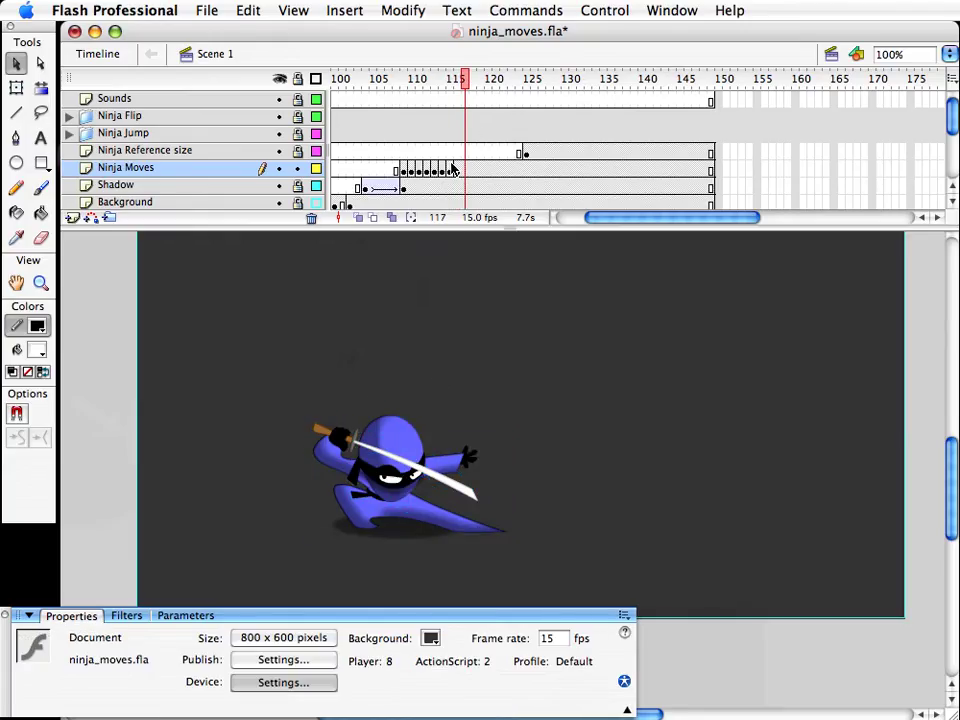
Step: Raise the ninja's head, mask and eyes by 2 px at frame 115 and save the file
click(449, 170)
drag(356, 383, 433, 507)
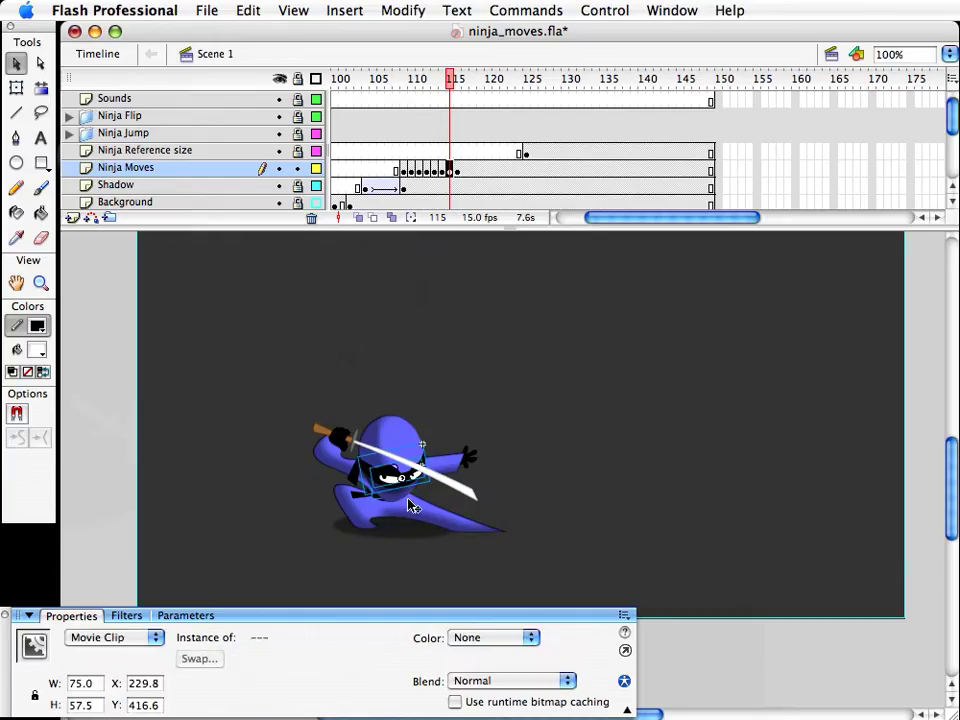
click(406, 448)
key(Up)
key(Up)
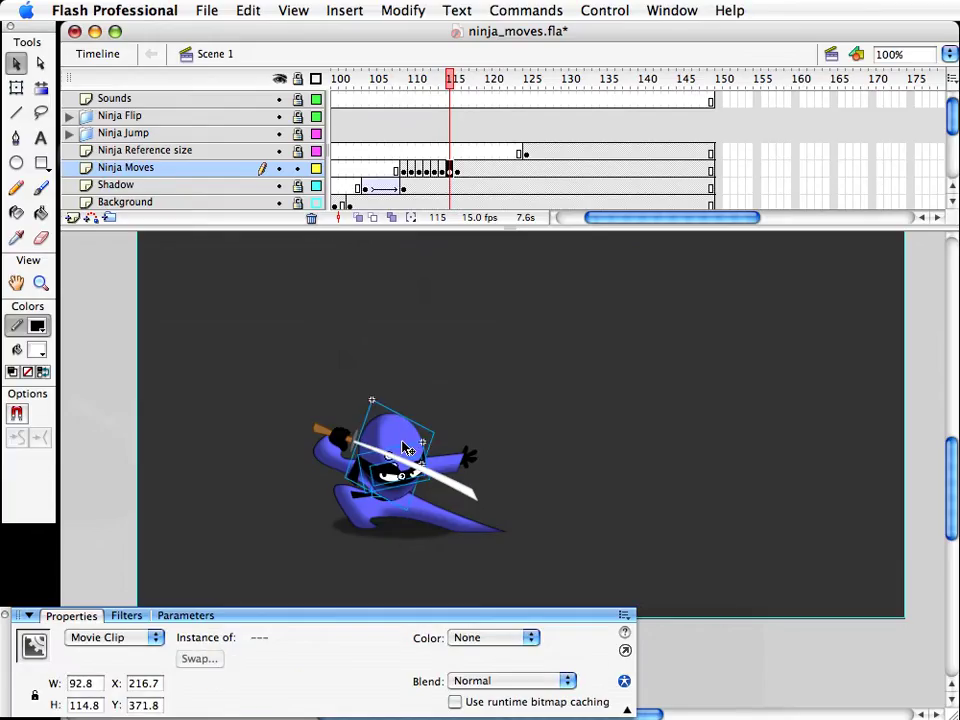
click(439, 386)
key(super+s)
Step: Set the document's frame rate to 3 fps and play the landing in slow motion from about frame 107
mouse_move(456, 84)
mouse_down()
mouse_move(416, 82)
mouse_move(459, 80)
mouse_up()
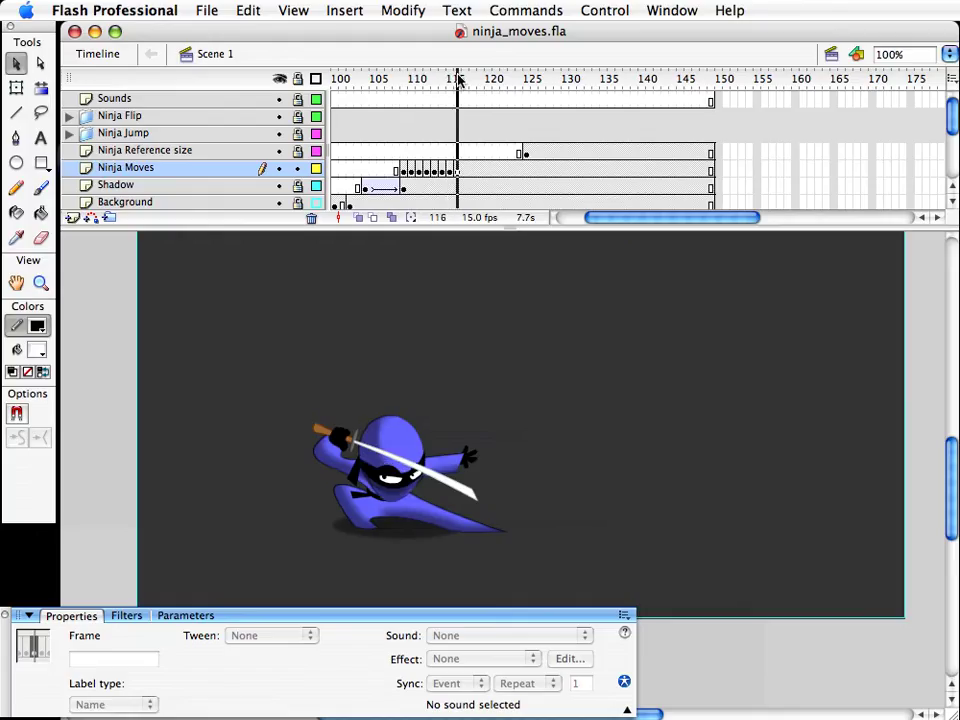
click(561, 465)
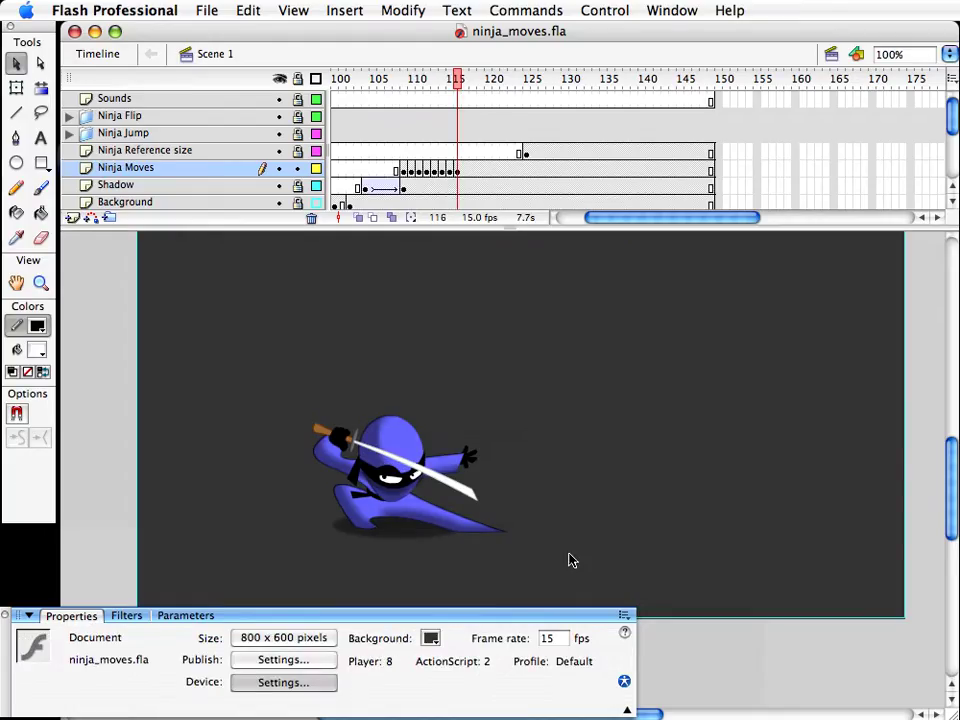
double_click(561, 643)
text(3)
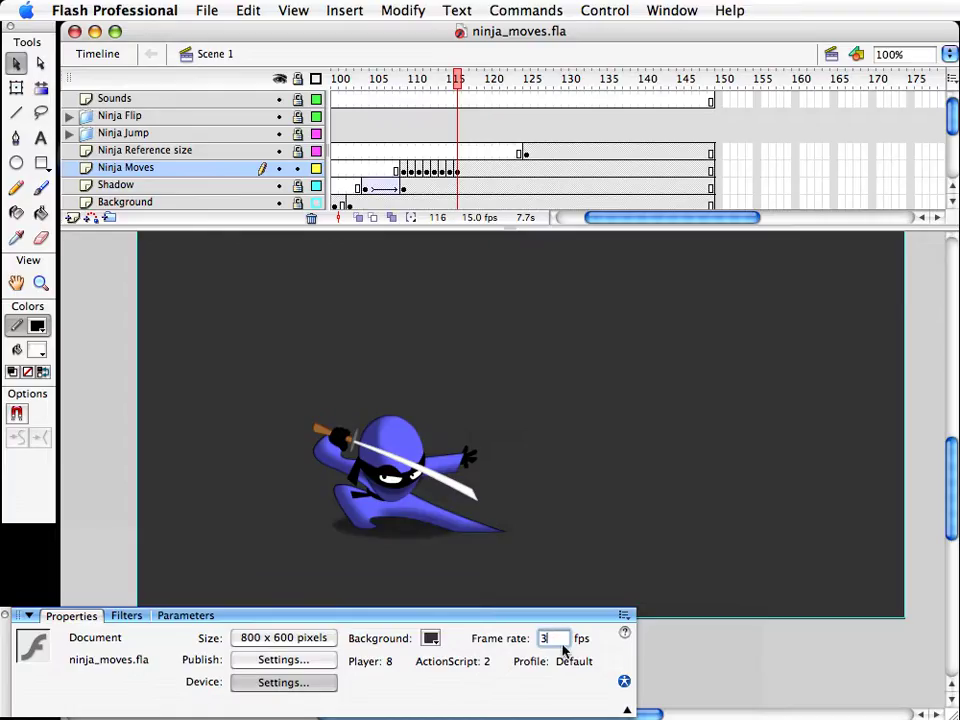
key(Return)
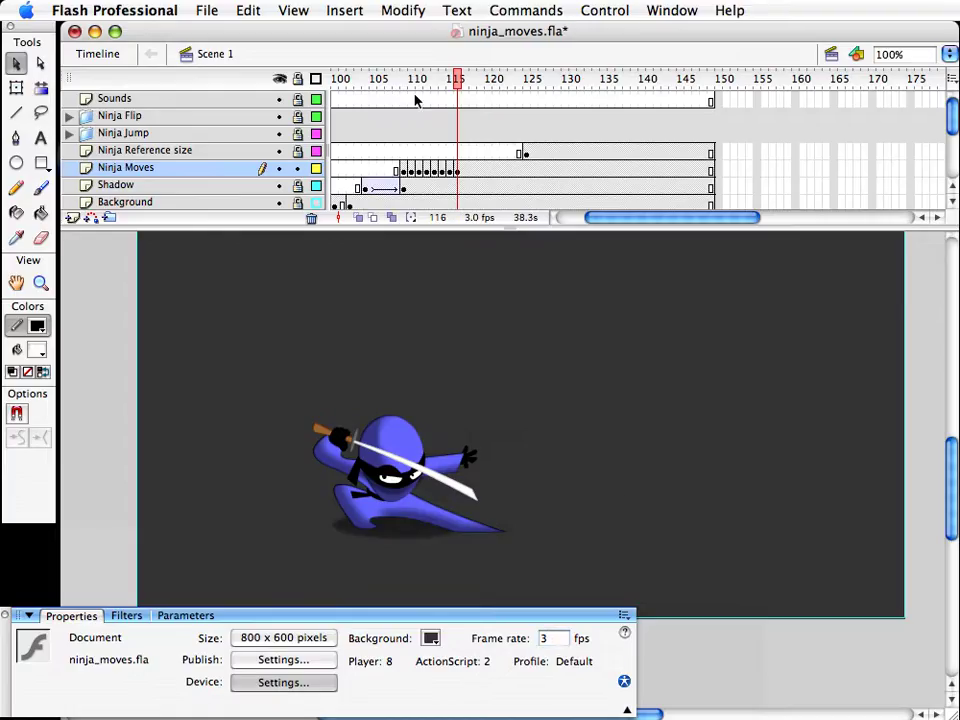
click(388, 81)
key(Return)
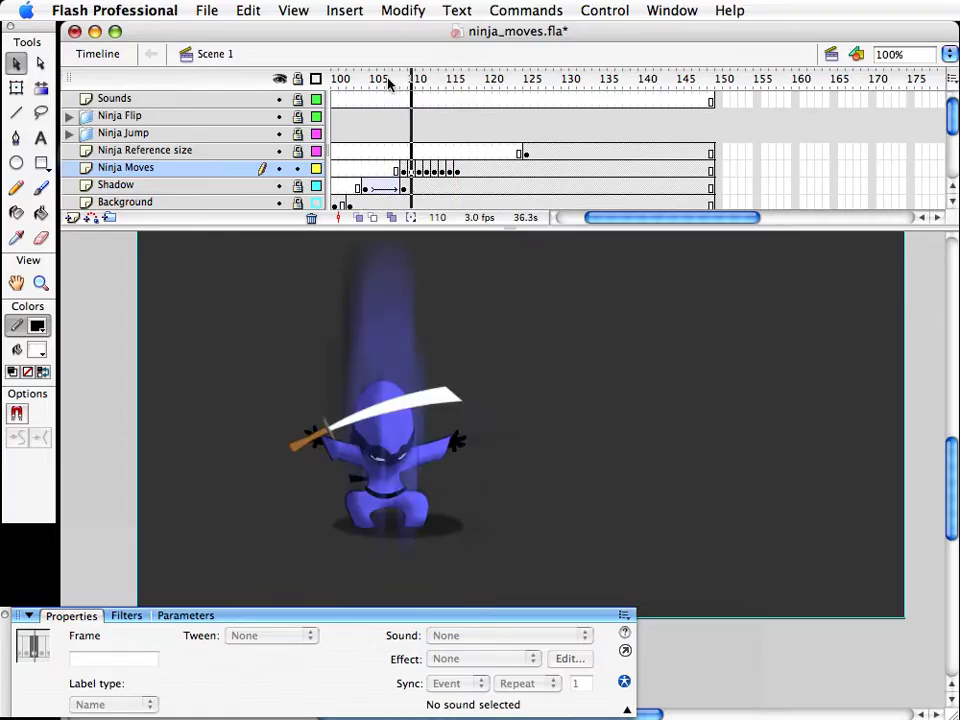
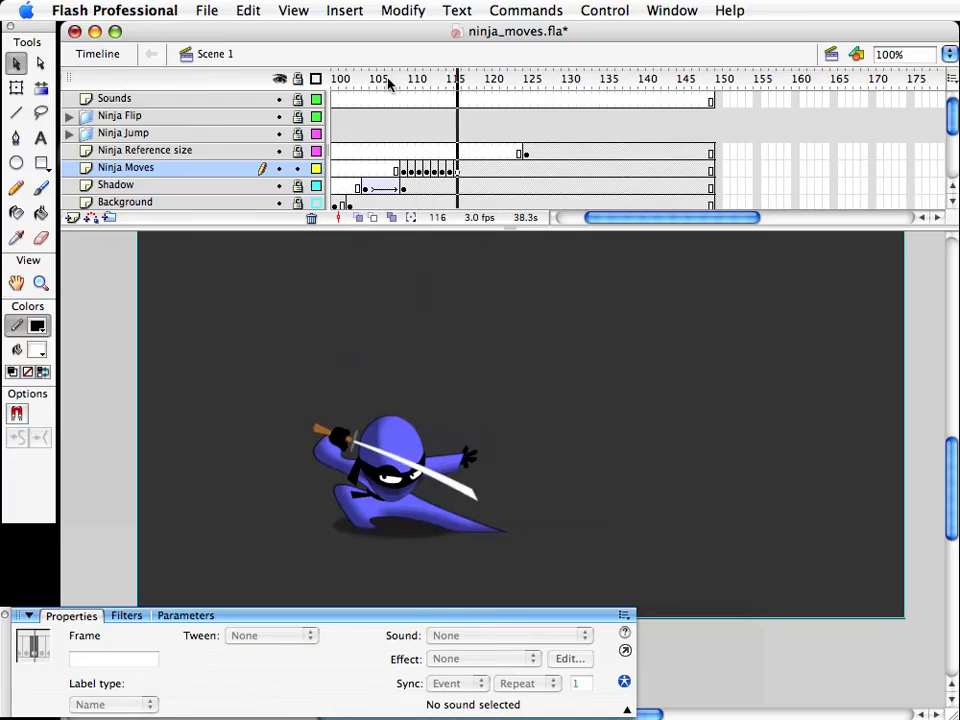
Step: Stop the playback, set the document's frame rate to 15 fps and save the file
click(476, 612)
double_click(553, 638)
text(1)
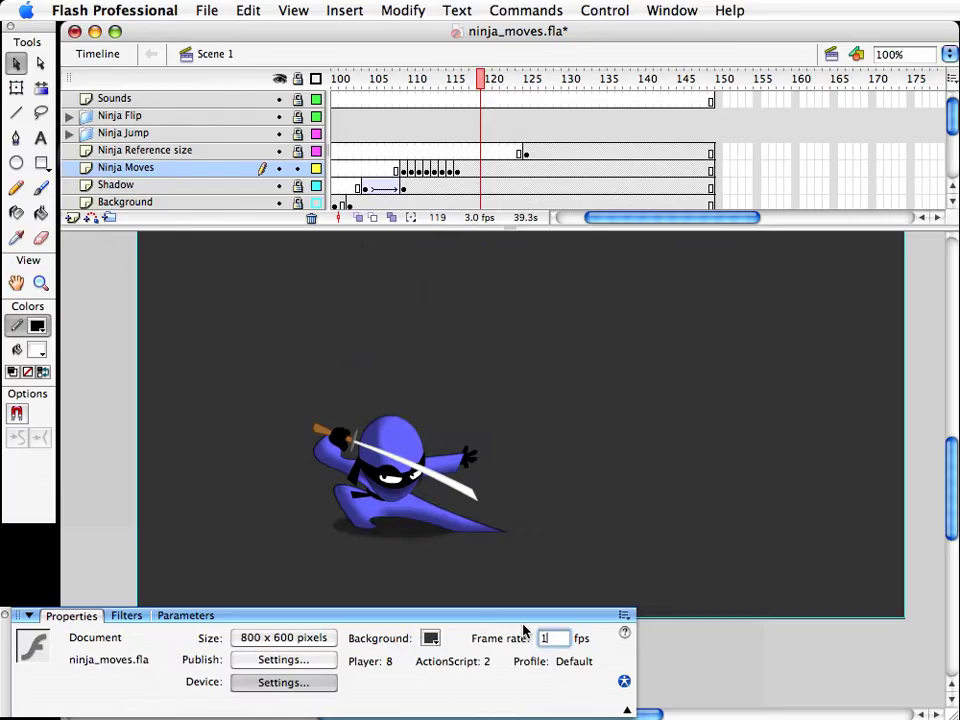
text(5)
click(580, 566)
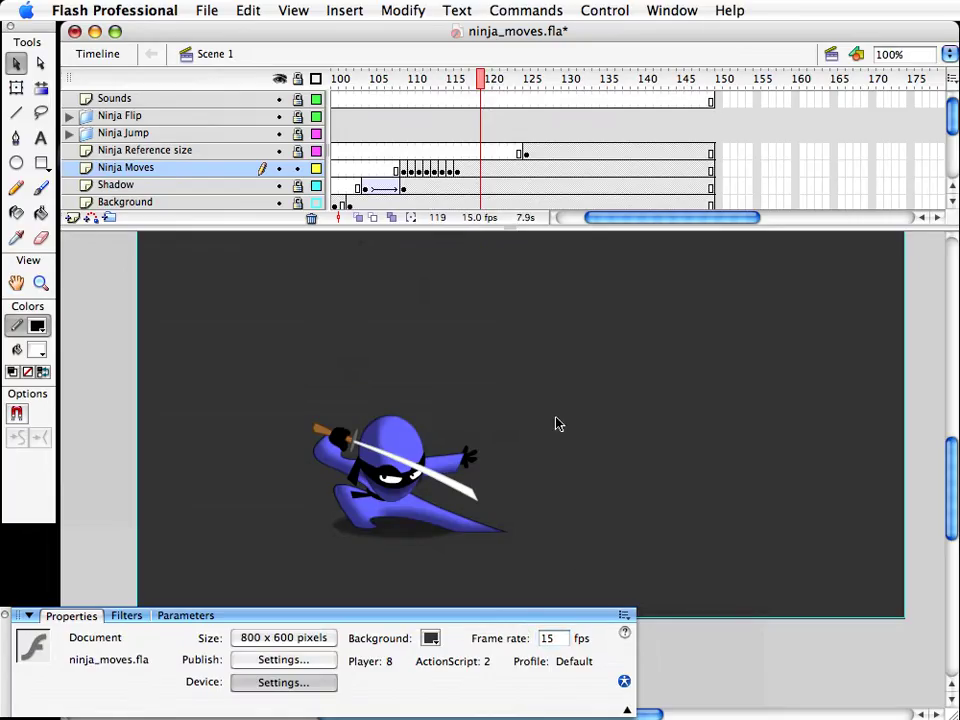
key(super+s)
Step: Insert a keyframe at frame 121 of the Ninja Moves layer and duplicate the eyes there as symbol eyes copy 11
click(393, 480)
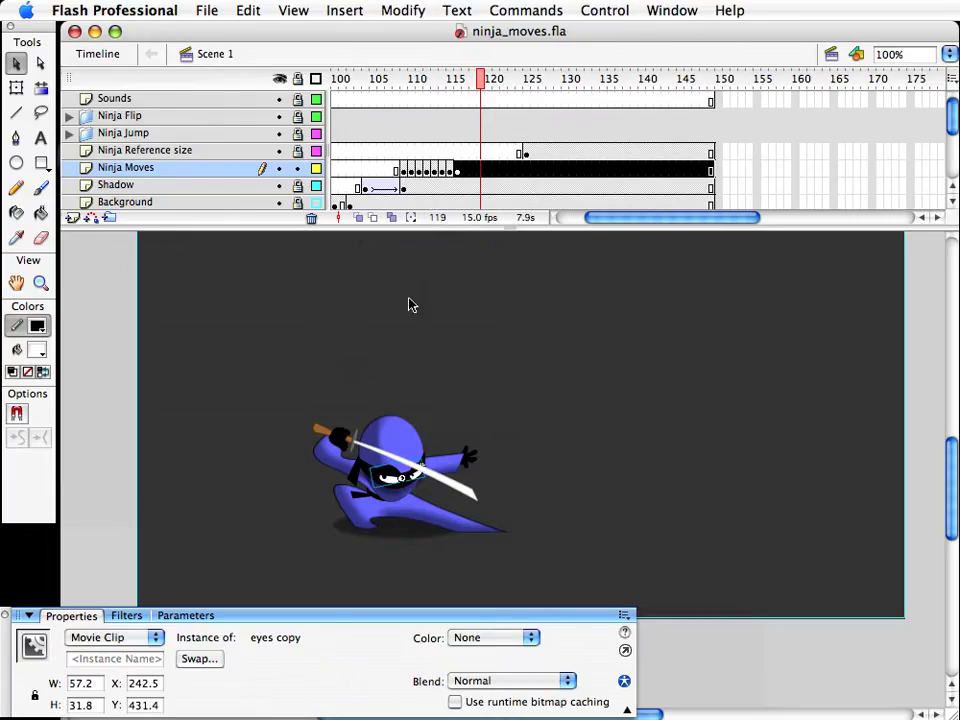
click(495, 170)
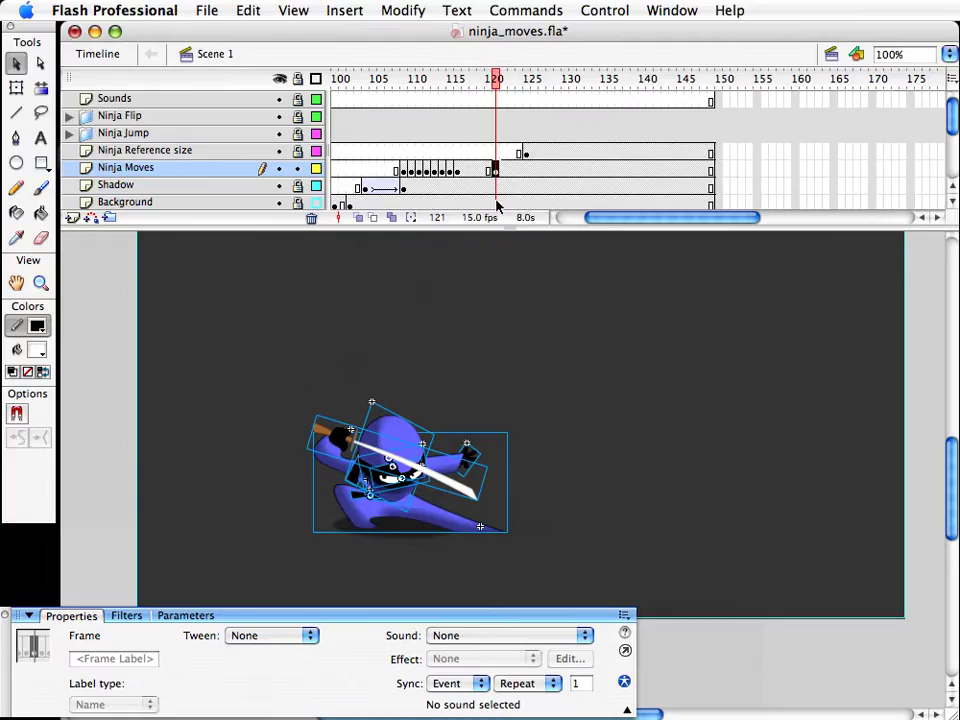
click(386, 478)
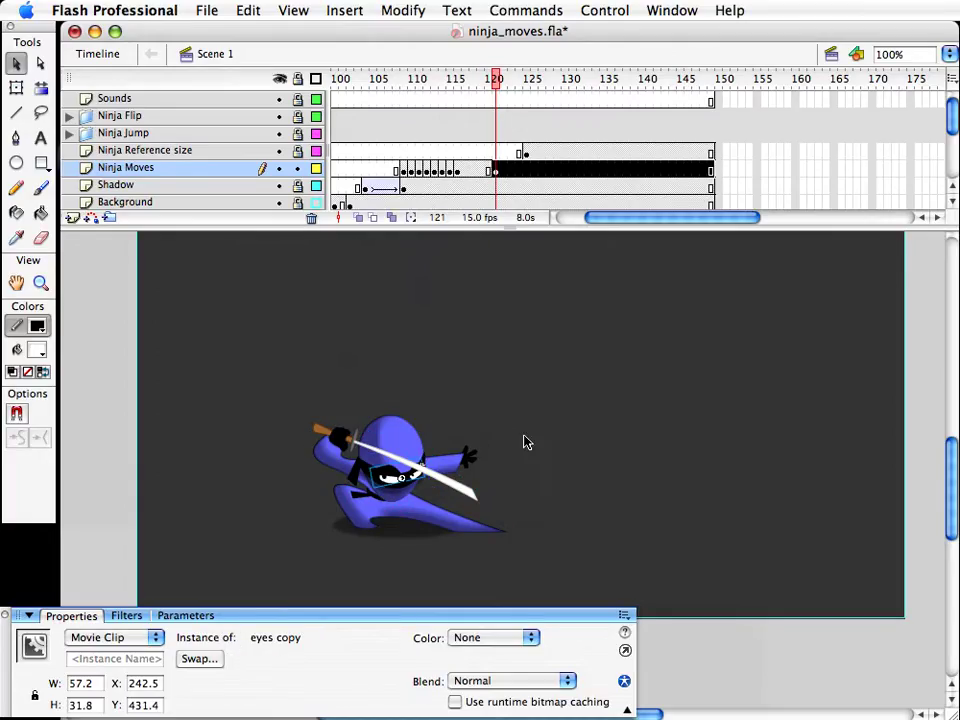
key(super+d)
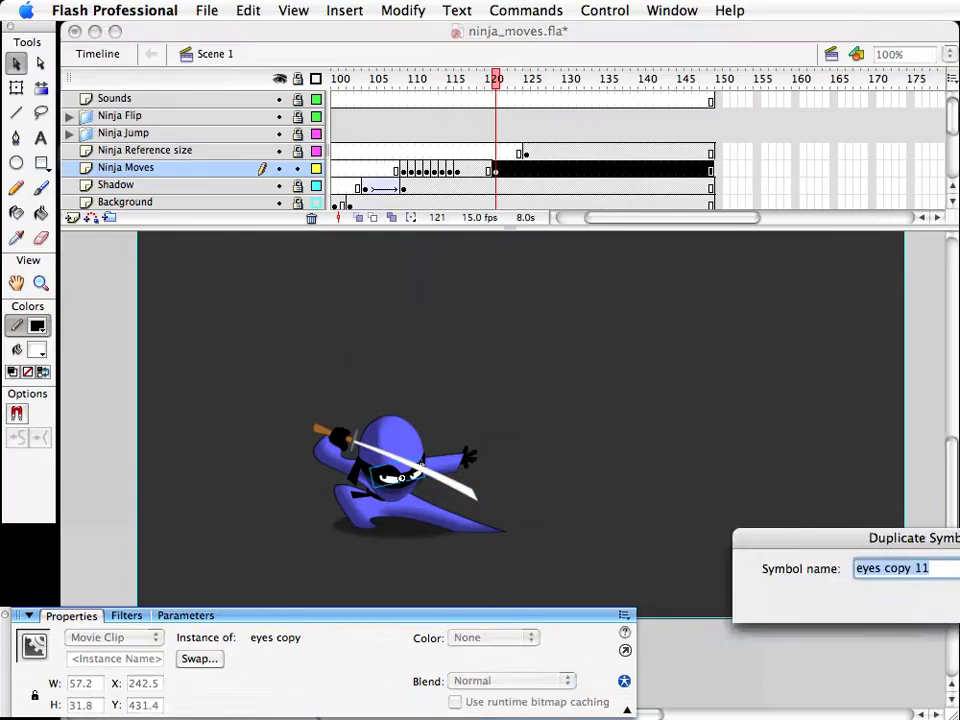
key(Return)
Step: Edit the eyes copy 11 symbol, shifting both pupils to the right side of the eye whites, and return to Scene 1
double_click(390, 477)
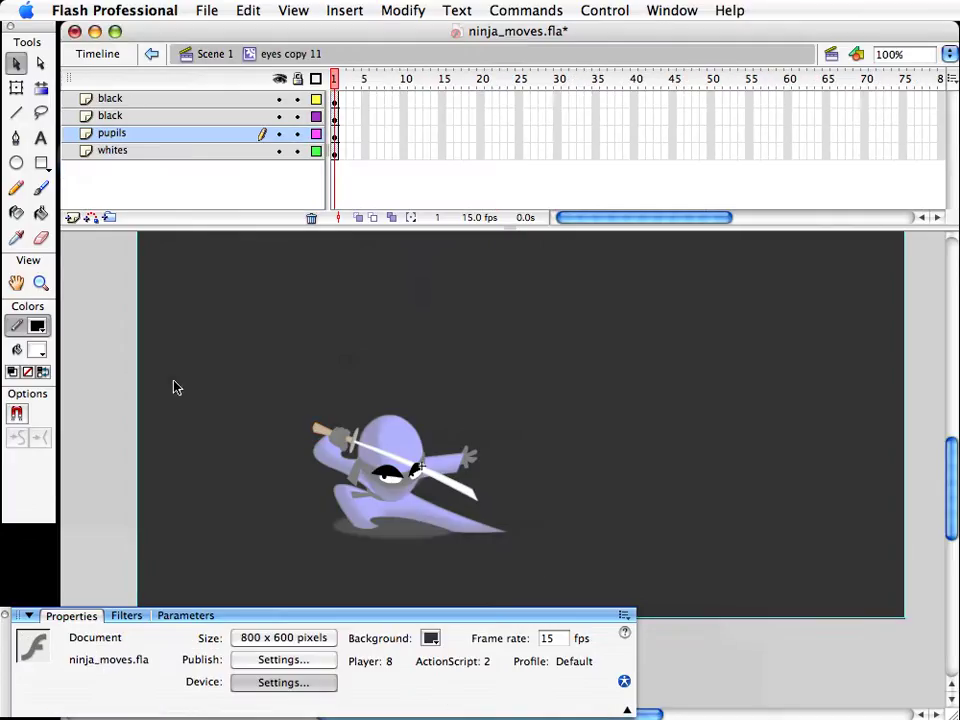
click(41, 283)
drag(360, 452, 512, 511)
key(v)
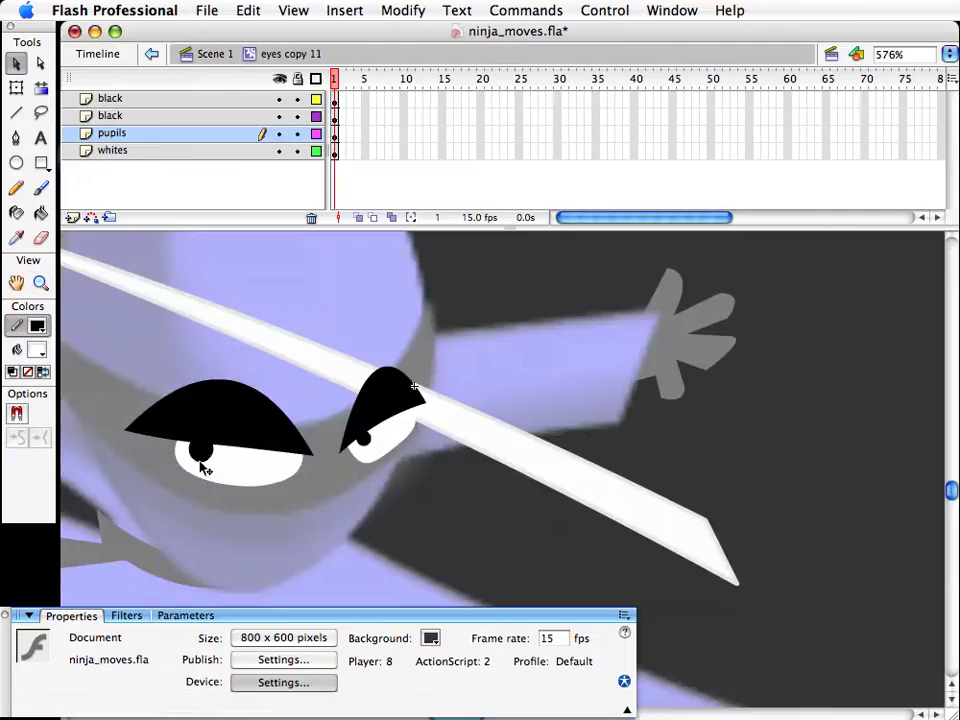
drag(198, 459, 279, 454)
drag(363, 437, 396, 418)
double_click(490, 493)
click(716, 465)
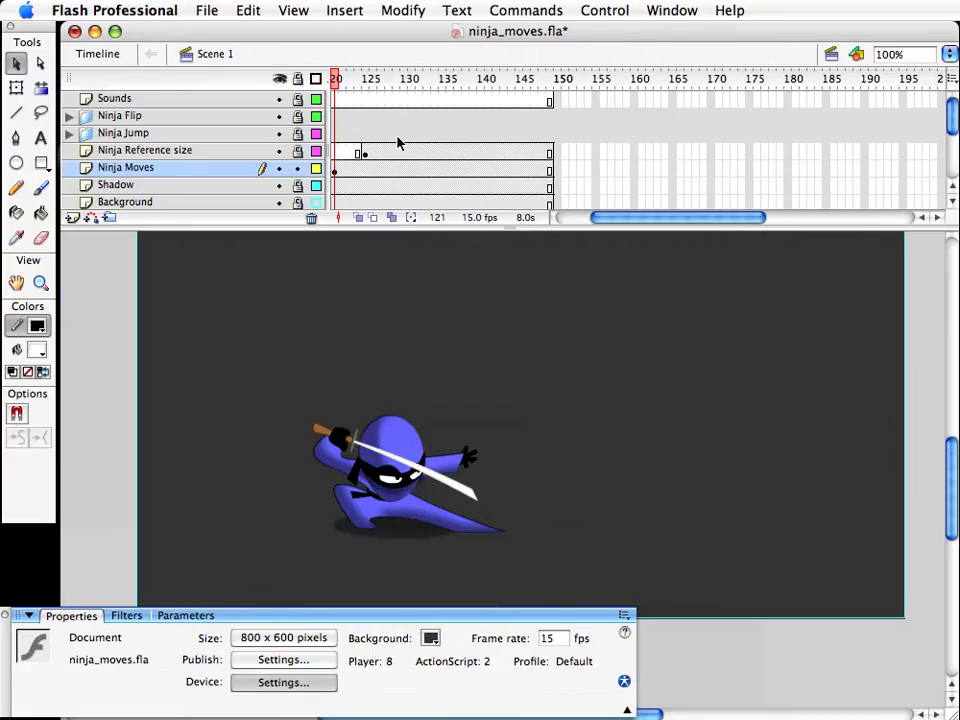
Step: Move the Ninja Reference size keyframe from frame 125 to frame 138 on the timeline
drag(696, 221, 687, 218)
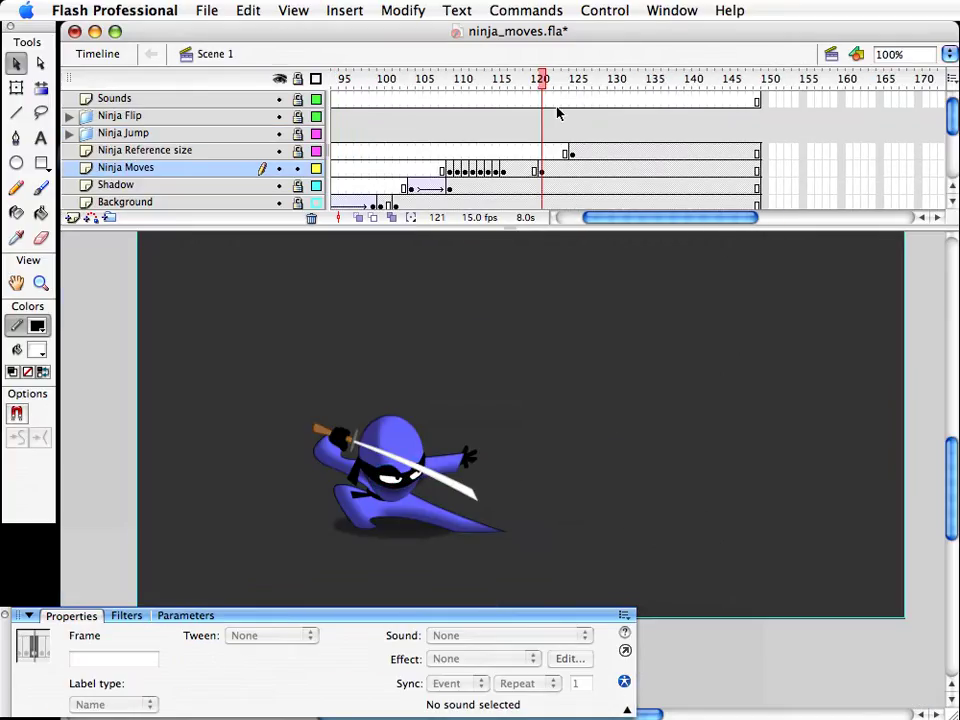
click(572, 152)
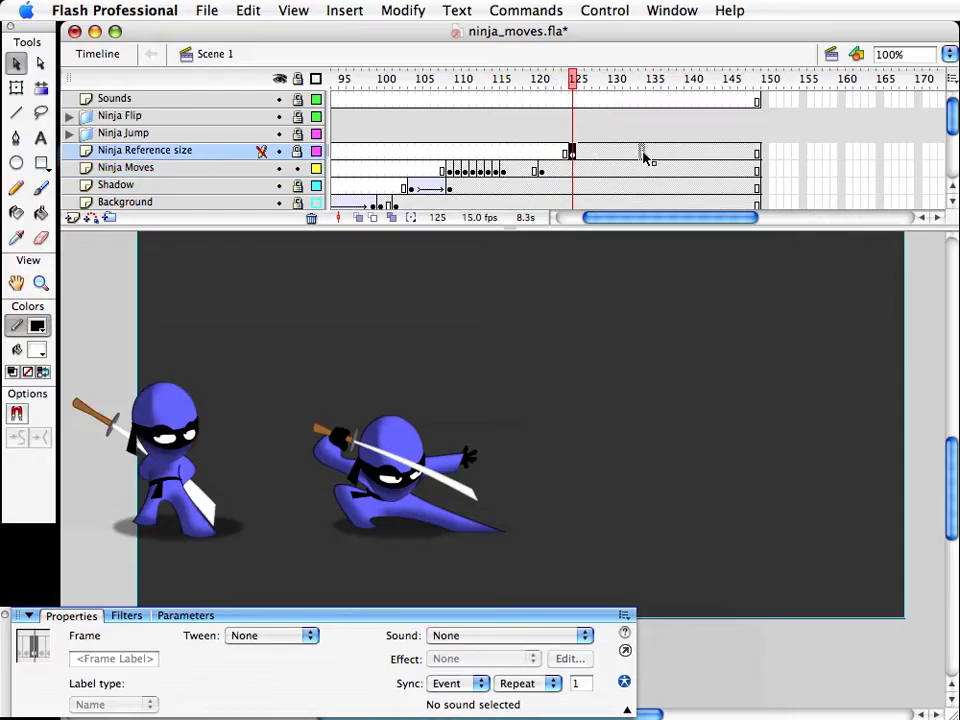
drag(643, 156, 672, 153)
drag(650, 105, 581, 111)
Step: Insert a keyframe at frame 126 of Ninja Moves and skew the whole ninja about 6 px left, squashing it about 6 px
click(580, 170)
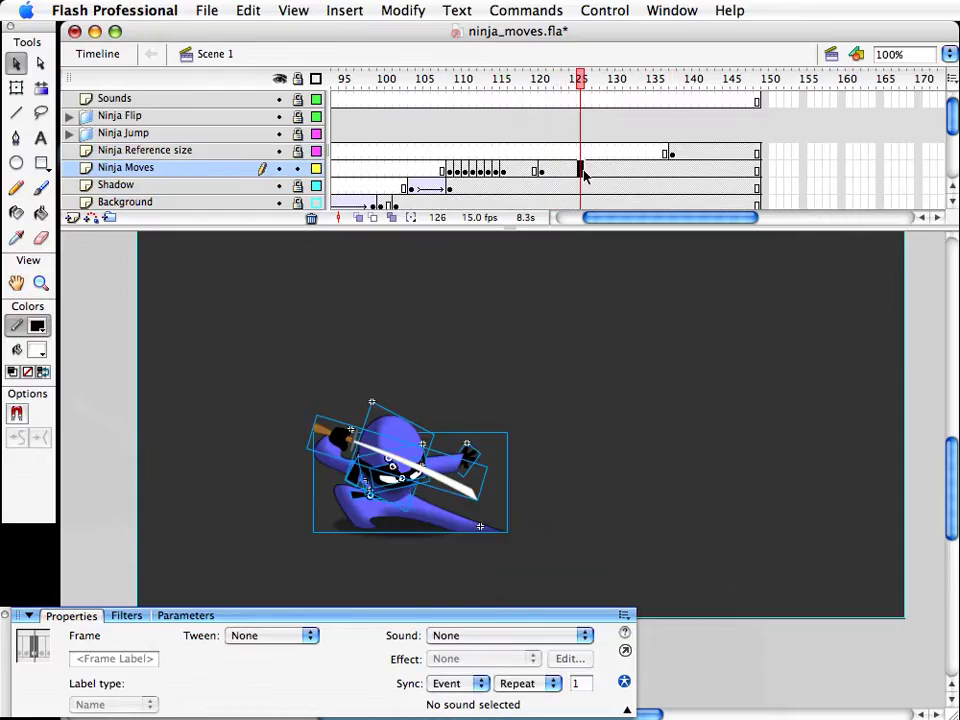
key(F6)
key(q)
mouse_move(422, 402)
mouse_down()
mouse_move(401, 405)
mouse_move(416, 408)
mouse_up()
click(474, 340)
Step: Insert a keyframe at frame 127 and skew the whole ninja about 3 px further left, squashing it about 3 px more
drag(583, 88, 589, 162)
click(589, 172)
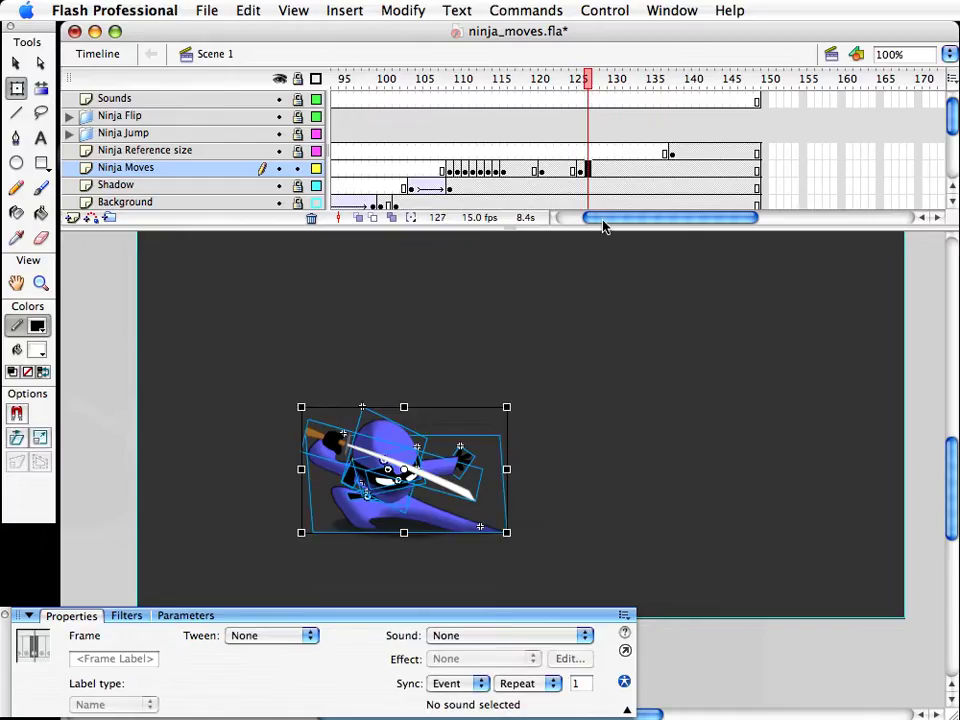
mouse_move(418, 407)
mouse_down()
mouse_move(400, 408)
mouse_move(415, 410)
mouse_up()
Step: Insert a keyframe at frame 128 of the Ninja Moves layer with the whole ninja selected
mouse_move(589, 80)
mouse_down()
mouse_move(570, 80)
mouse_move(596, 80)
mouse_up()
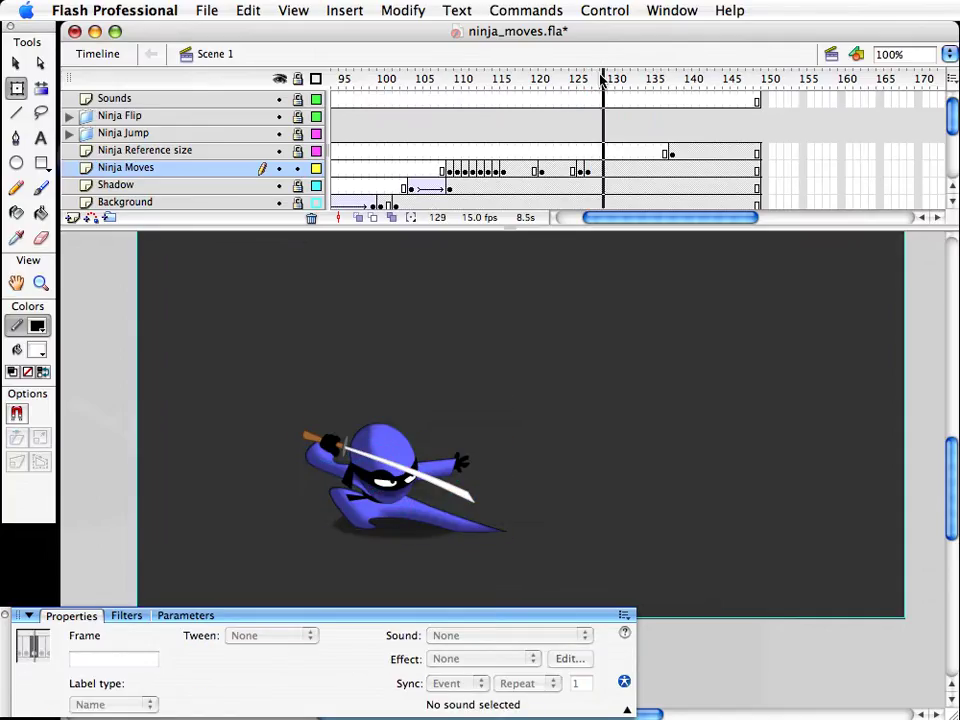
click(598, 172)
click(598, 172)
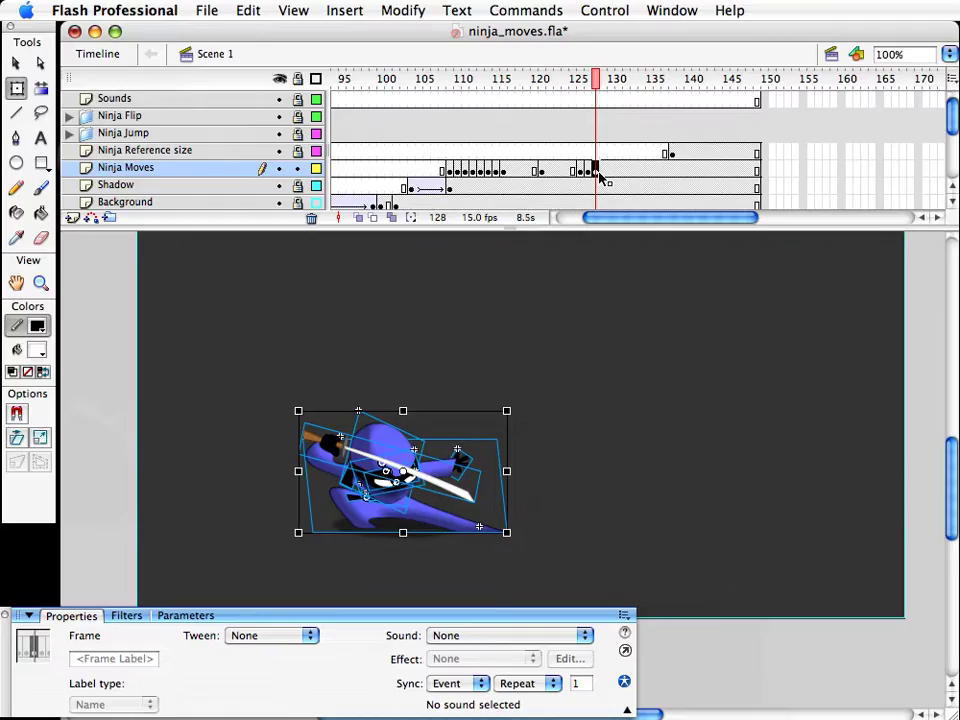
key(shift+Down)
key(shift+Down)
key(shift+Down)
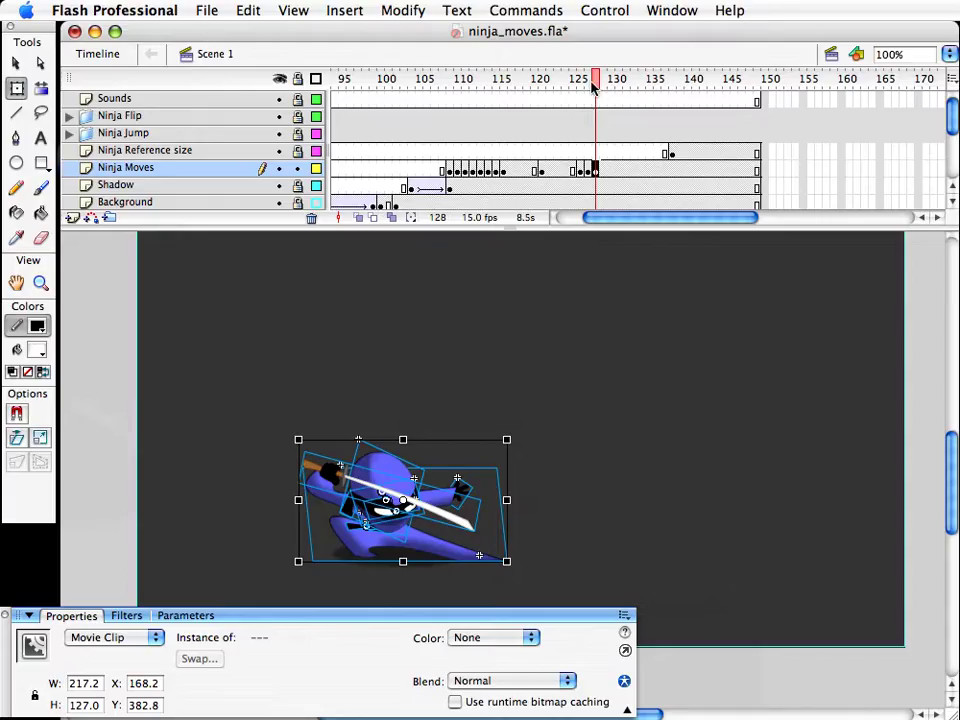
Step: Unlock the Ninja Flip folder and copy all parts of the leaping ninja, including the sword, from frame 77
drag(594, 86, 616, 219)
drag(504, 83, 528, 88)
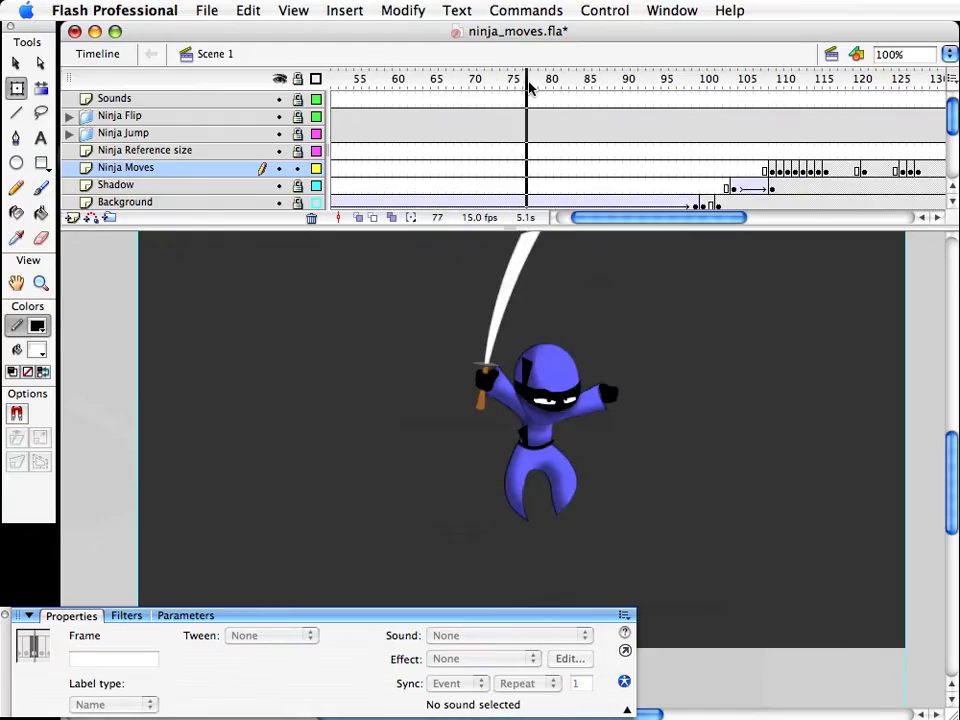
click(540, 454)
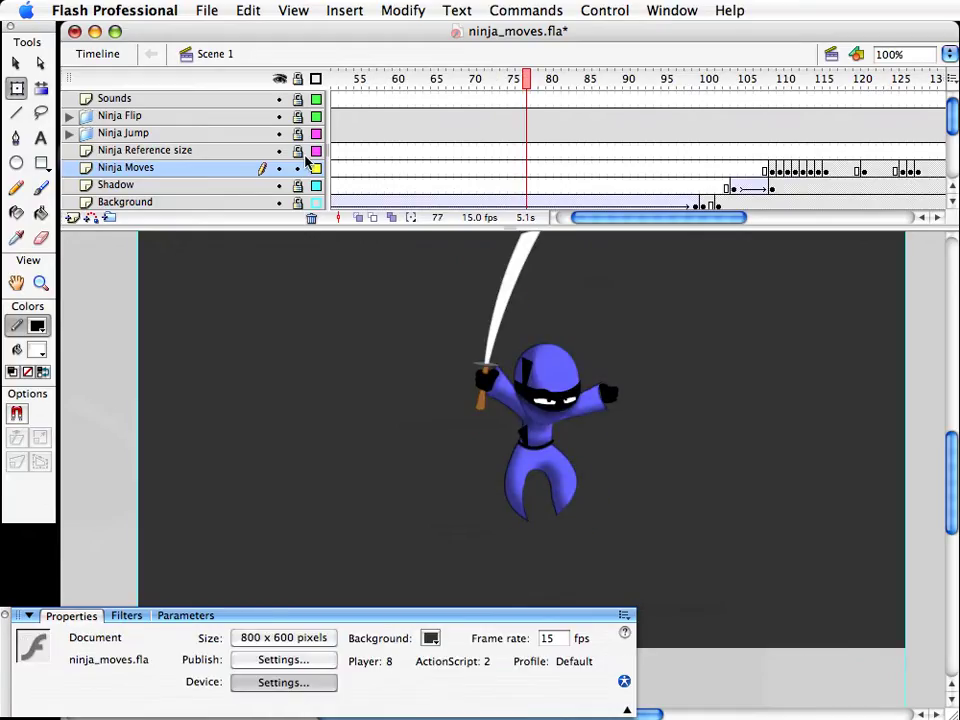
click(299, 118)
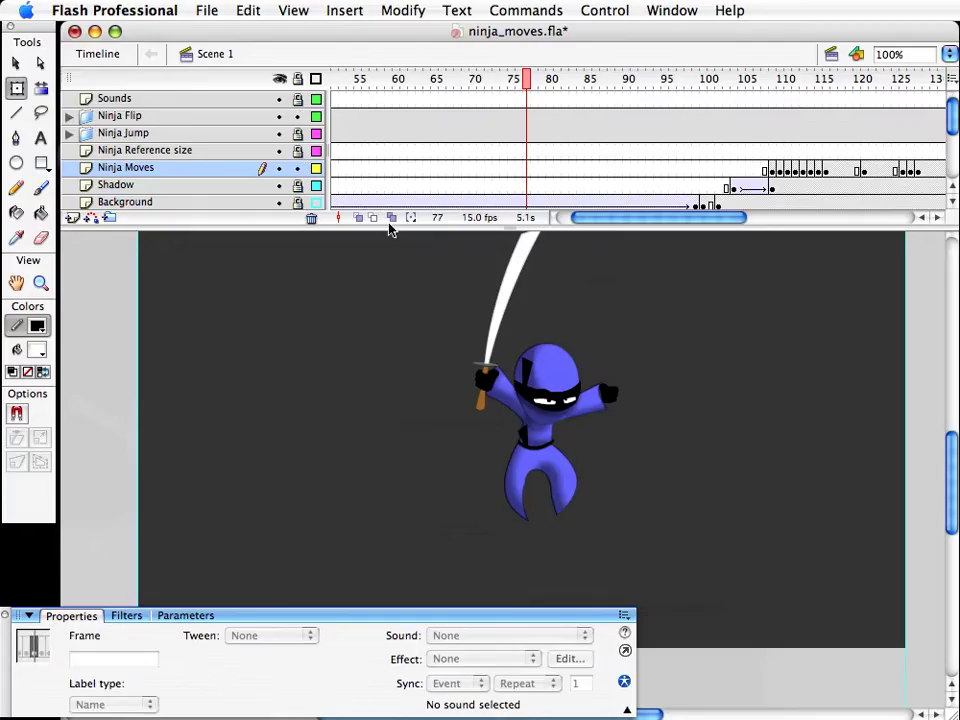
click(538, 442)
drag(679, 574, 466, 306)
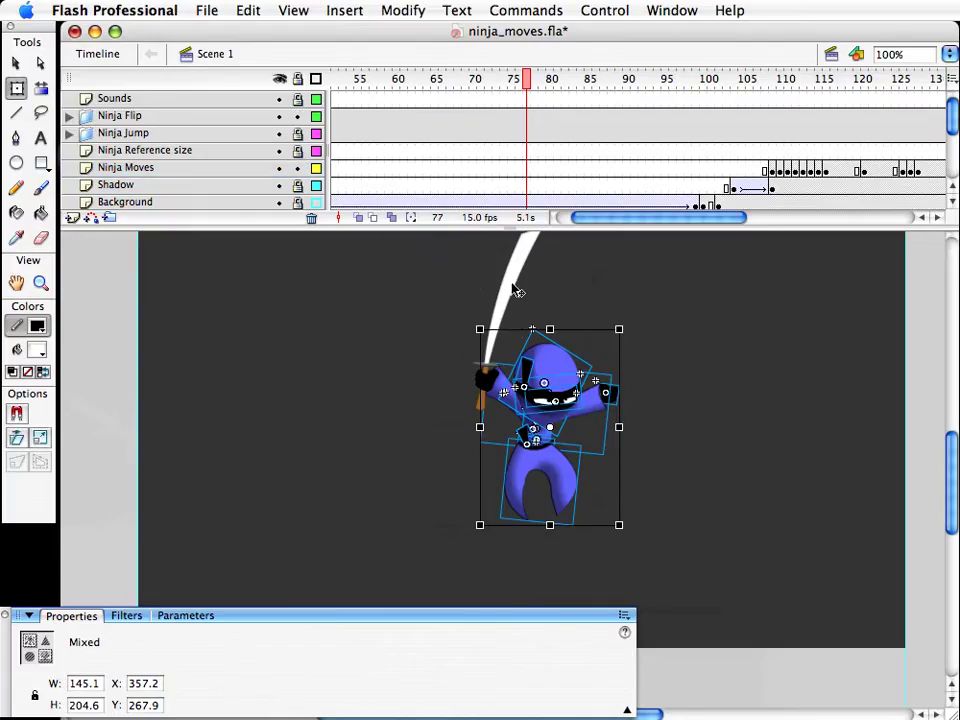
shift+click(513, 285)
key(super+c)
Step: Insert a keyframe at frame 129 of Ninja Moves and replace the crouching ninja with the copied leaping pose
drag(641, 228, 651, 223)
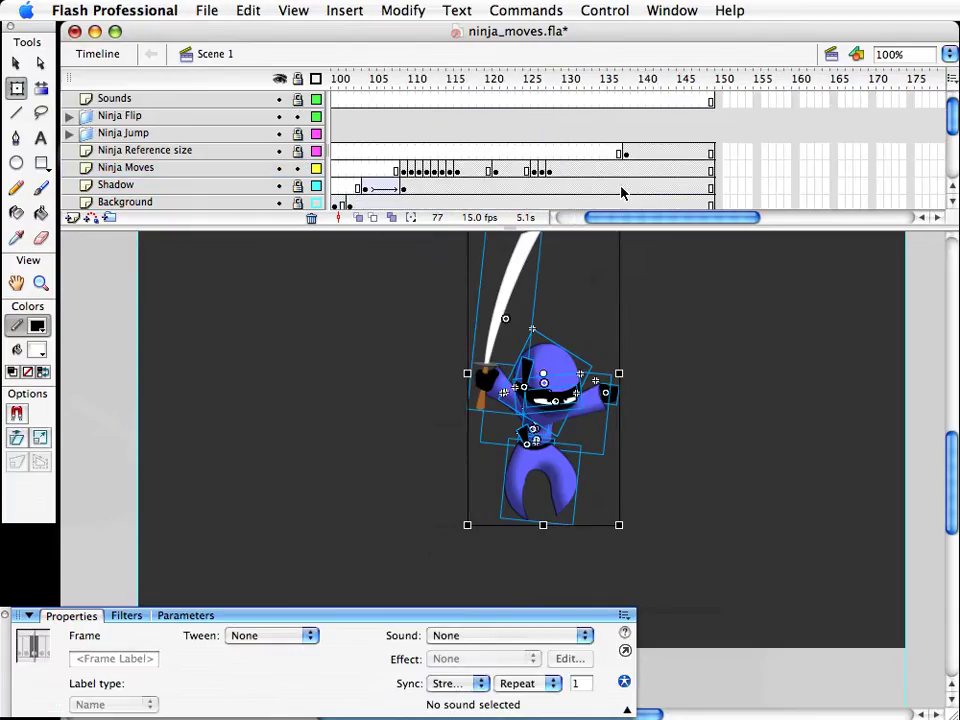
click(556, 84)
click(557, 170)
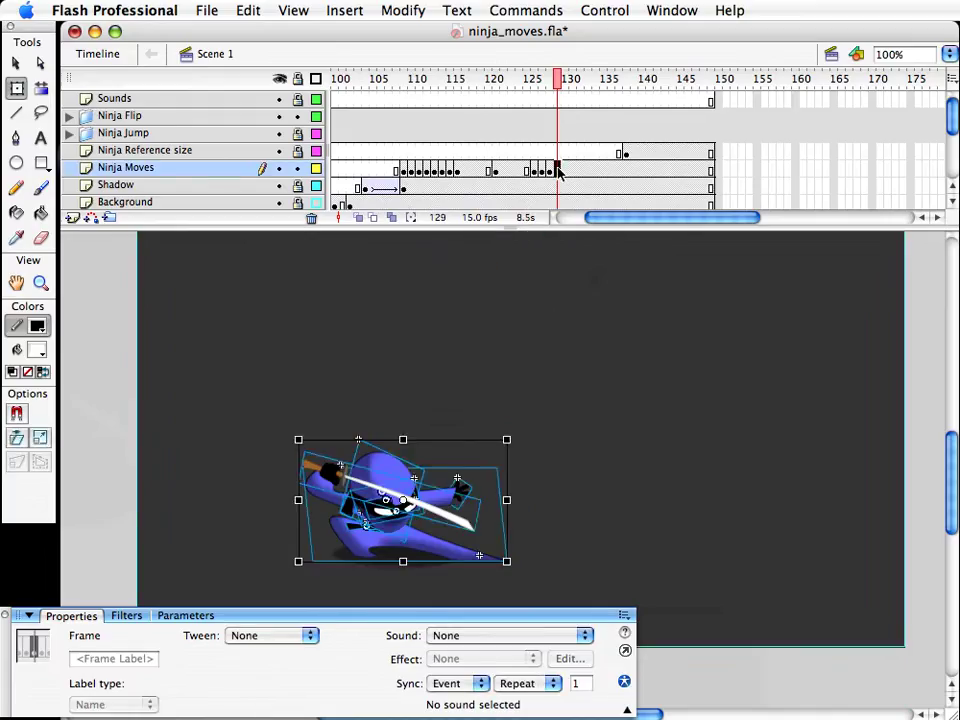
key(Delete)
key(super+v)
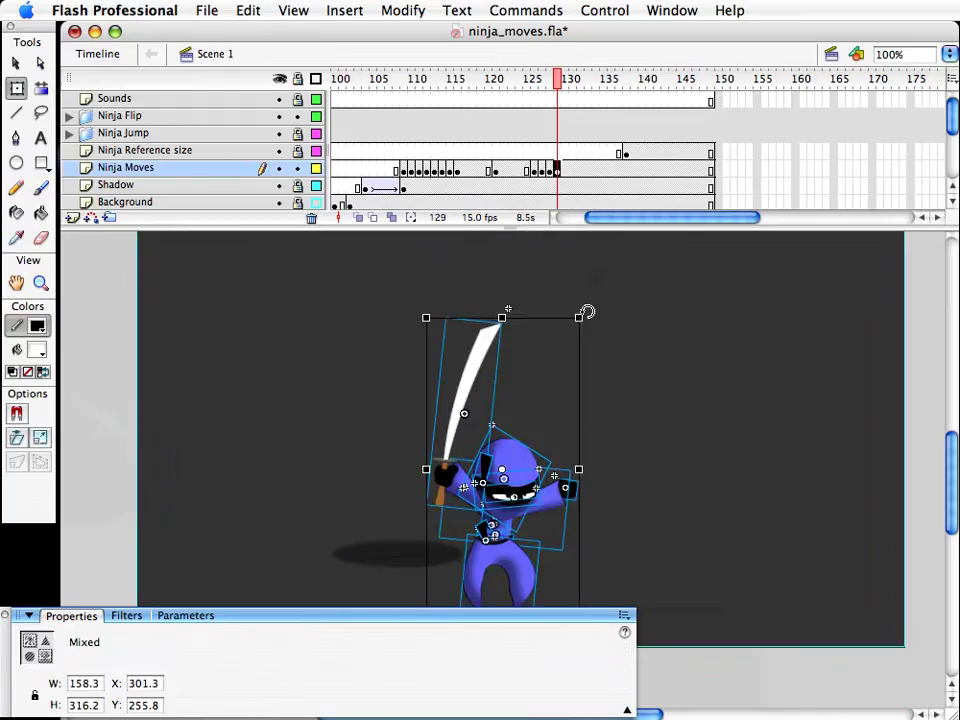
Step: Rotate the pasted ninja clockwise into a forward lean and move it up so it floats above the shadow
drag(587, 312, 638, 379)
key(v)
drag(513, 481, 512, 394)
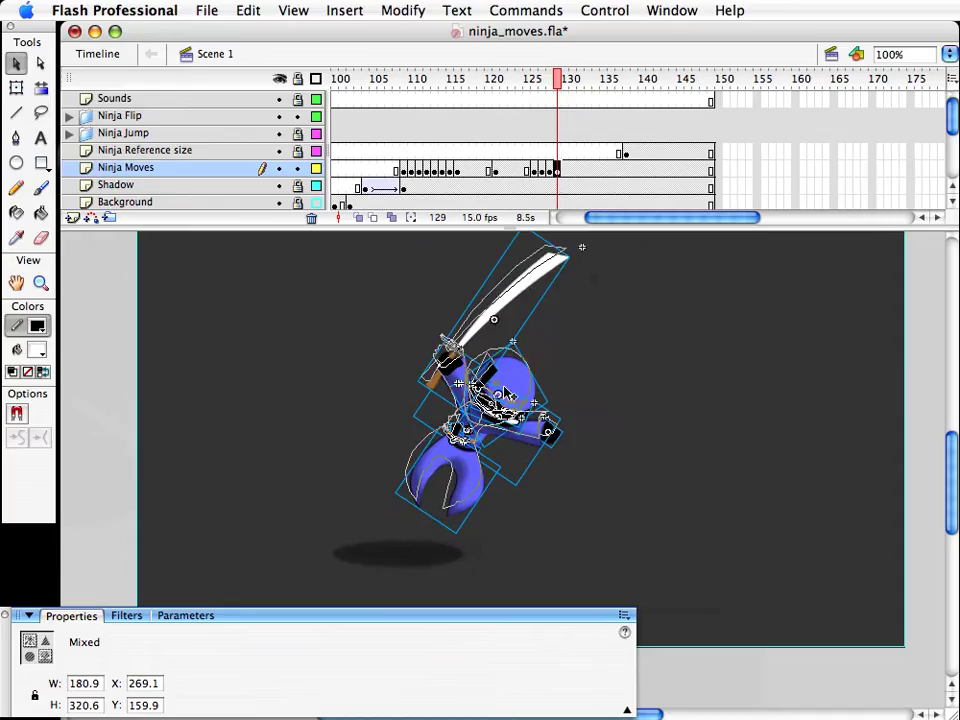
key(q)
click(634, 506)
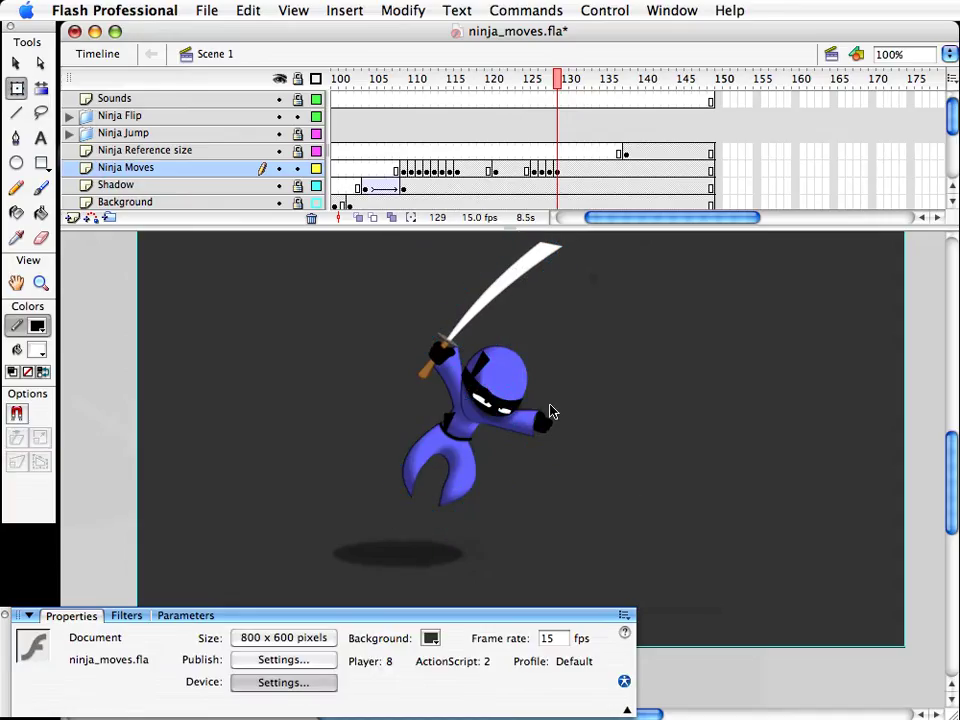
Step: Select and copy the head, eyes and headband pieces from the ninja pose at frame 84
click(512, 410)
key(v)
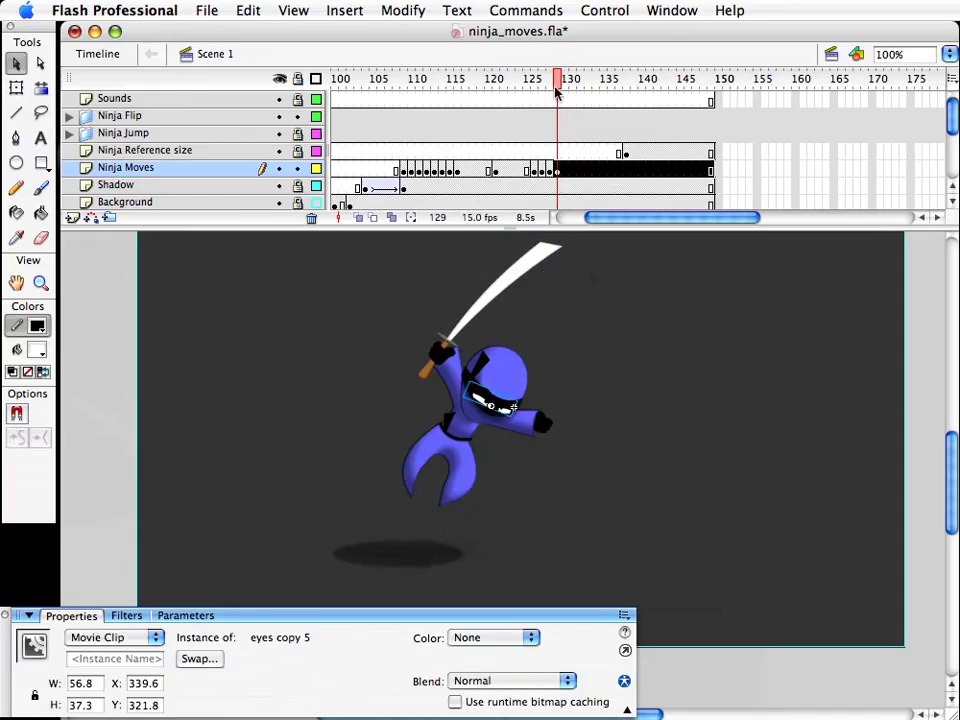
drag(559, 81, 518, 107)
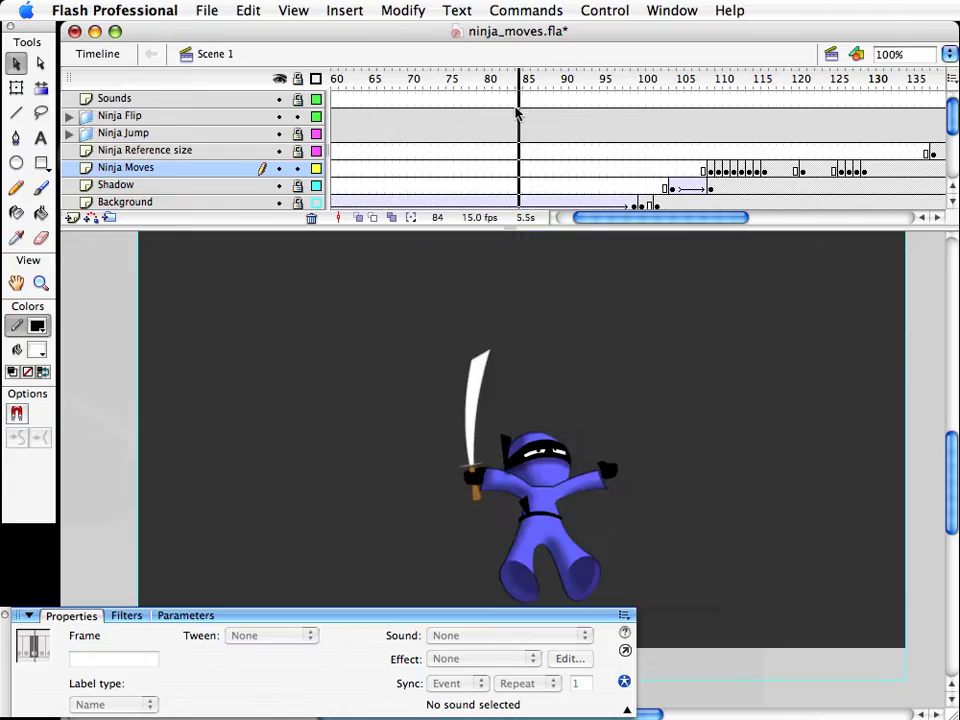
click(548, 455)
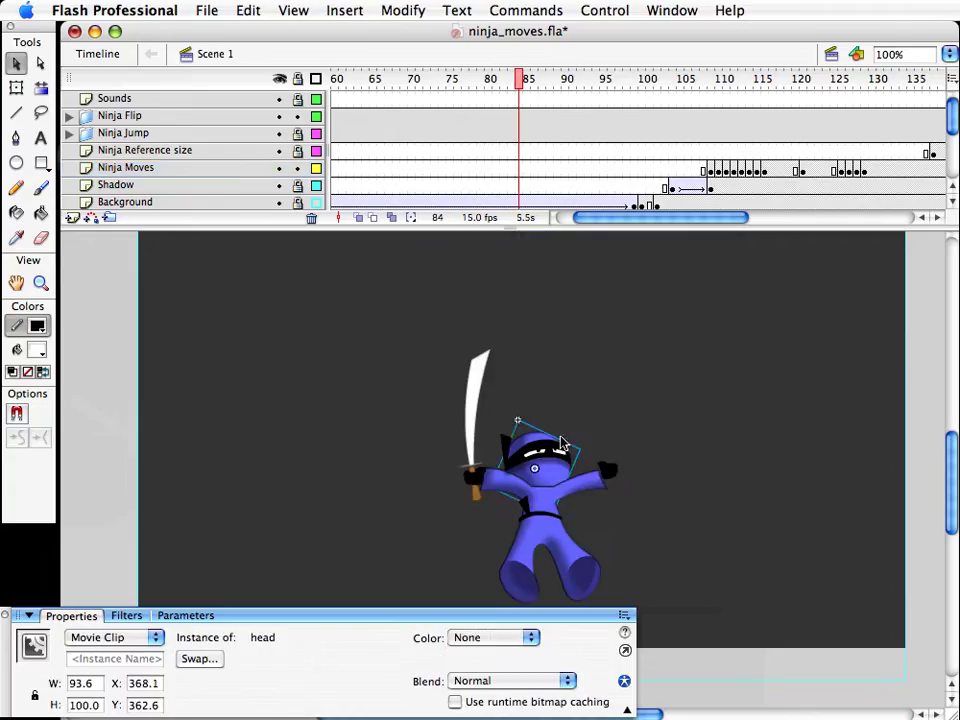
drag(604, 352, 494, 504)
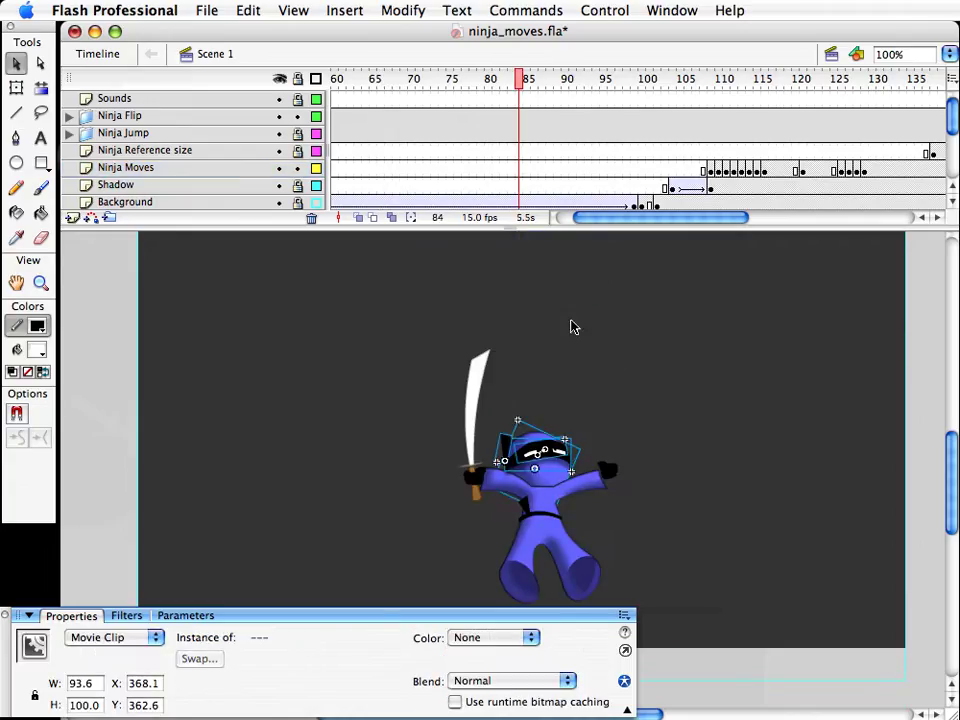
Step: Return to frame 130 and replace the leaping ninja's head pieces with the copied head from frame 84
drag(647, 222, 656, 226)
click(696, 79)
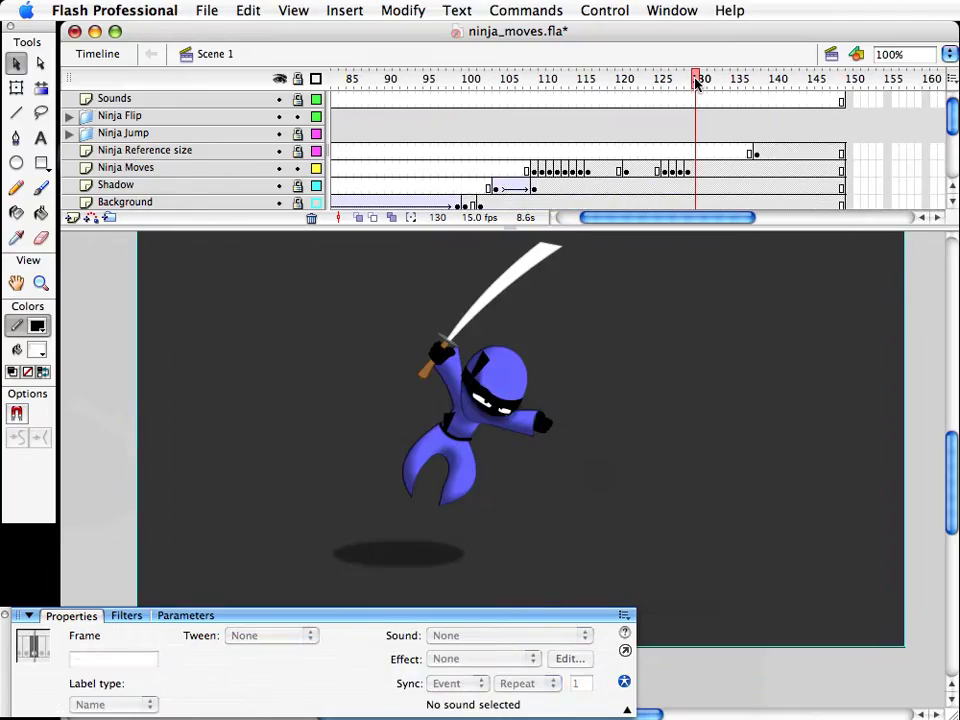
click(492, 400)
drag(542, 317, 464, 436)
key(Delete)
key(ctrl+v)
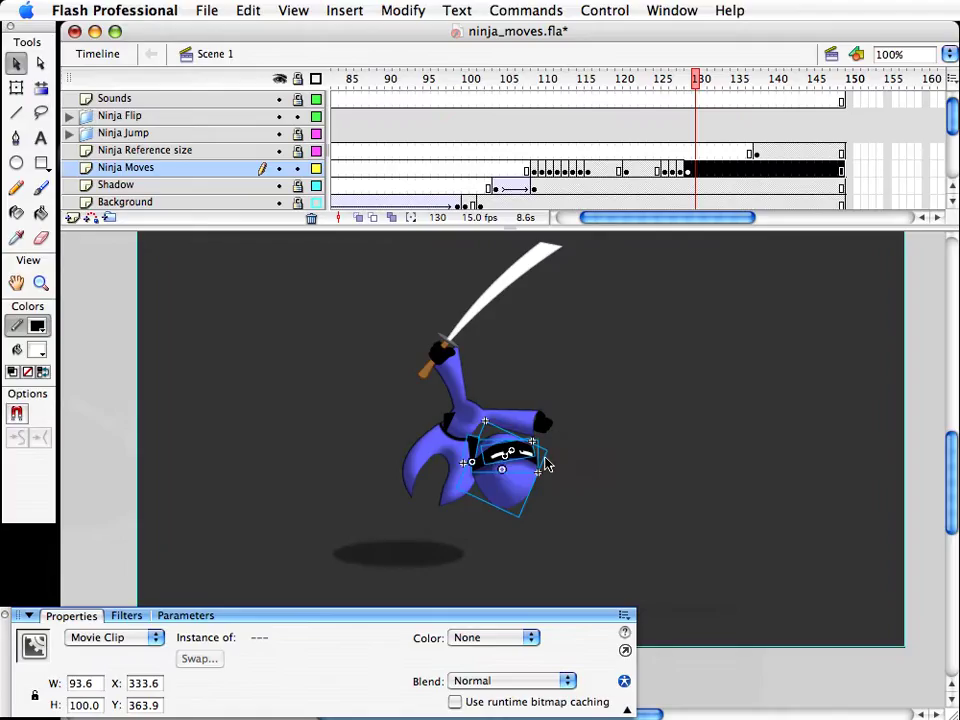
Step: Rotate the pasted head clockwise, place it on the shoulders at about X 317.9, Y 266.9, and nudge the torso patch right
key(q)
key(v)
drag(502, 505, 487, 410)
key(shift+Right)
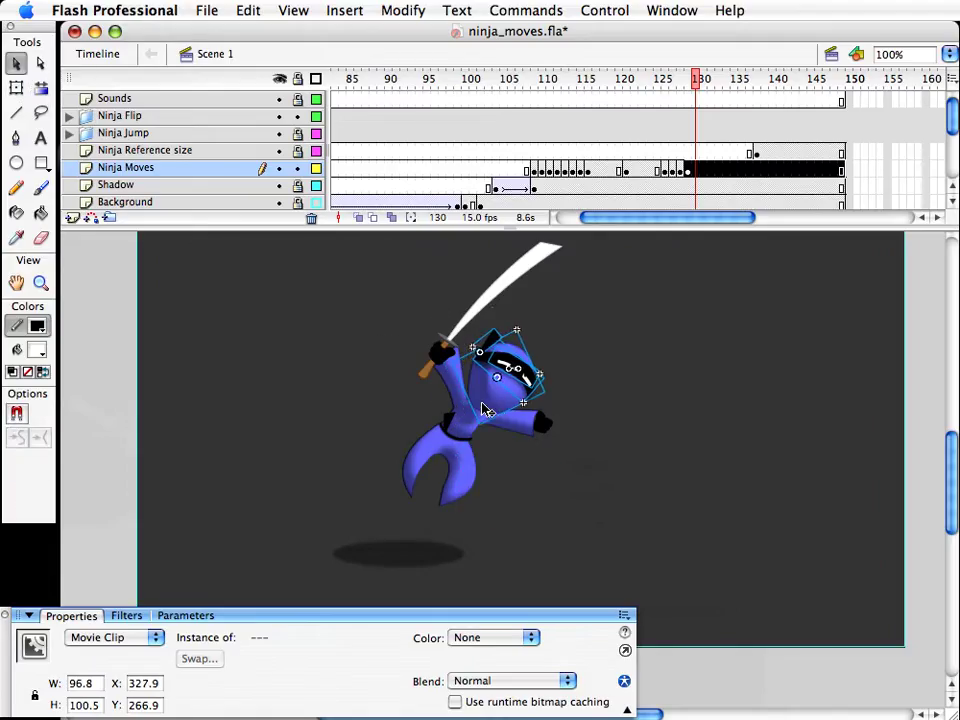
key(shift+Left)
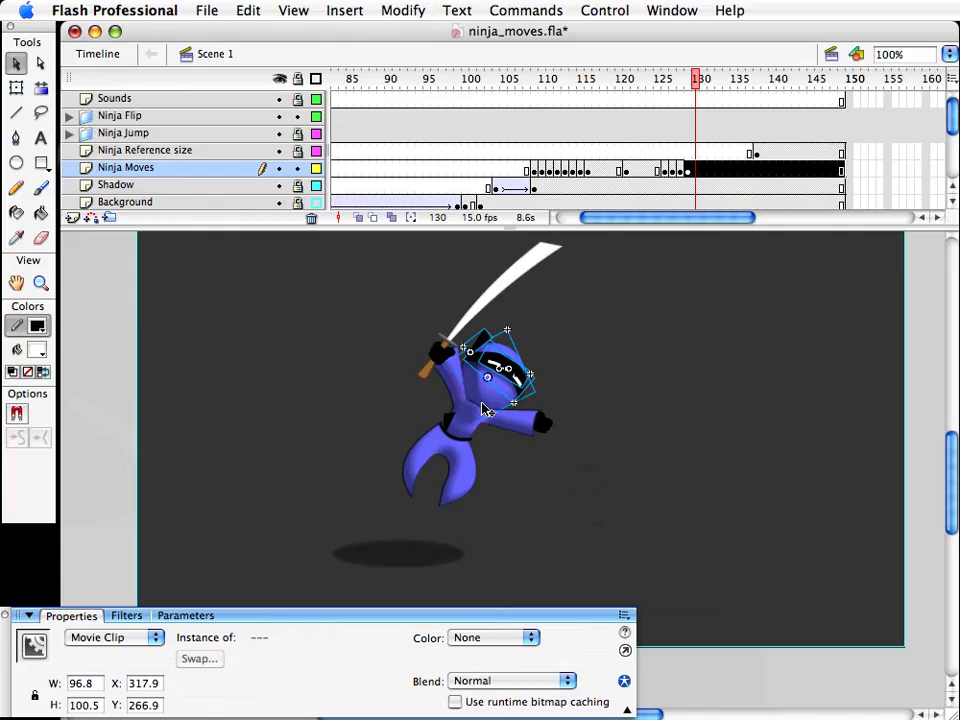
click(591, 366)
click(479, 421)
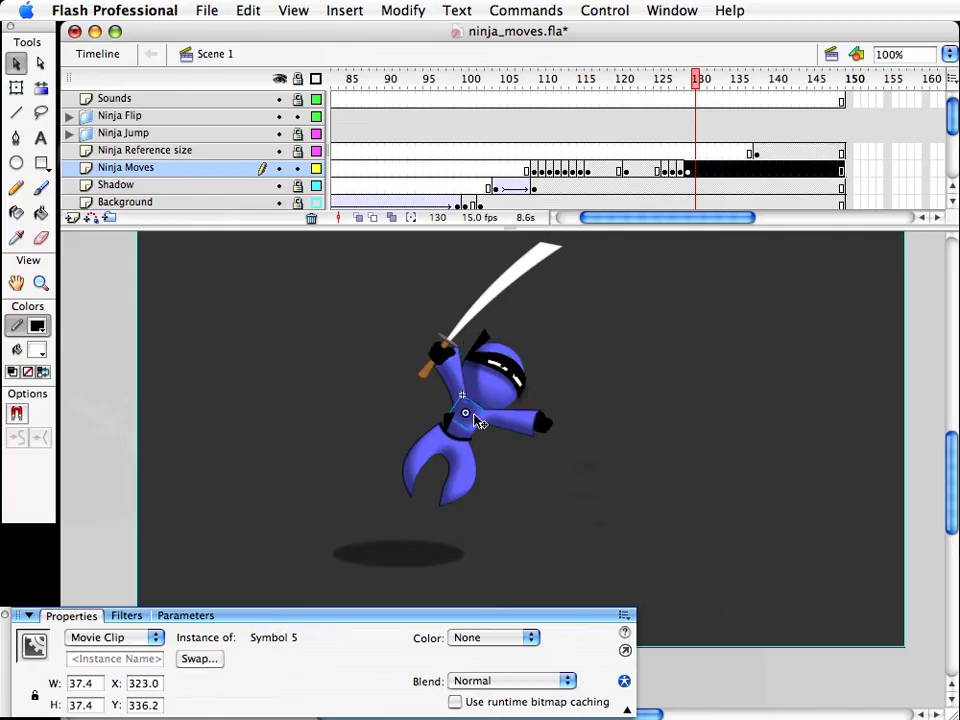
key(Right)
Step: Duplicate the leaping ninja's legs symbol under the default name and open the copy for editing
click(466, 476)
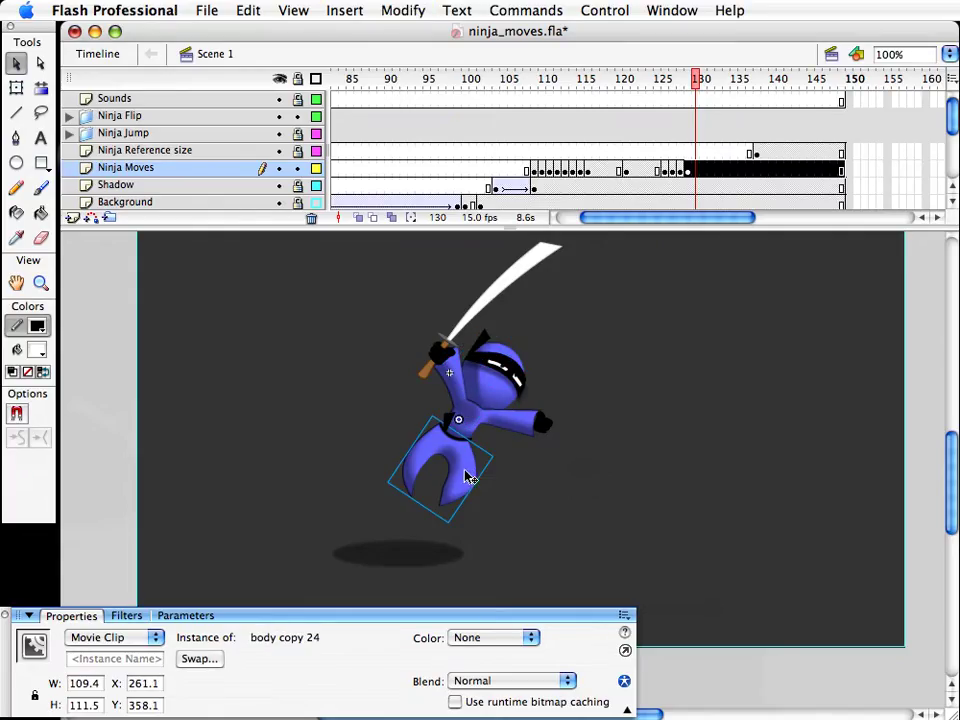
key(super+d)
key(Return)
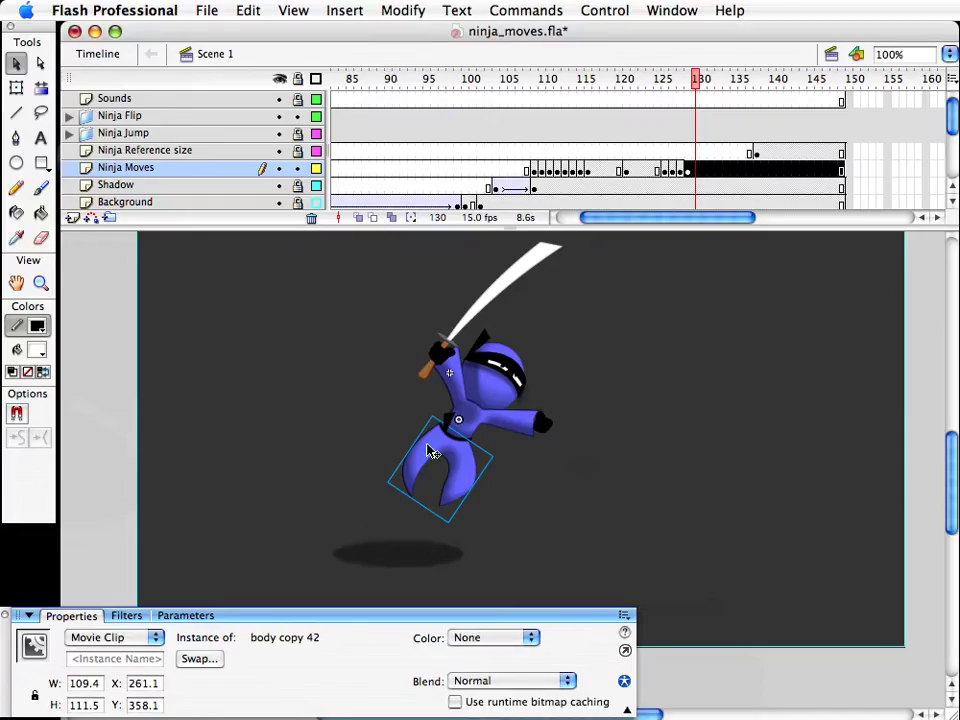
key(super+e)
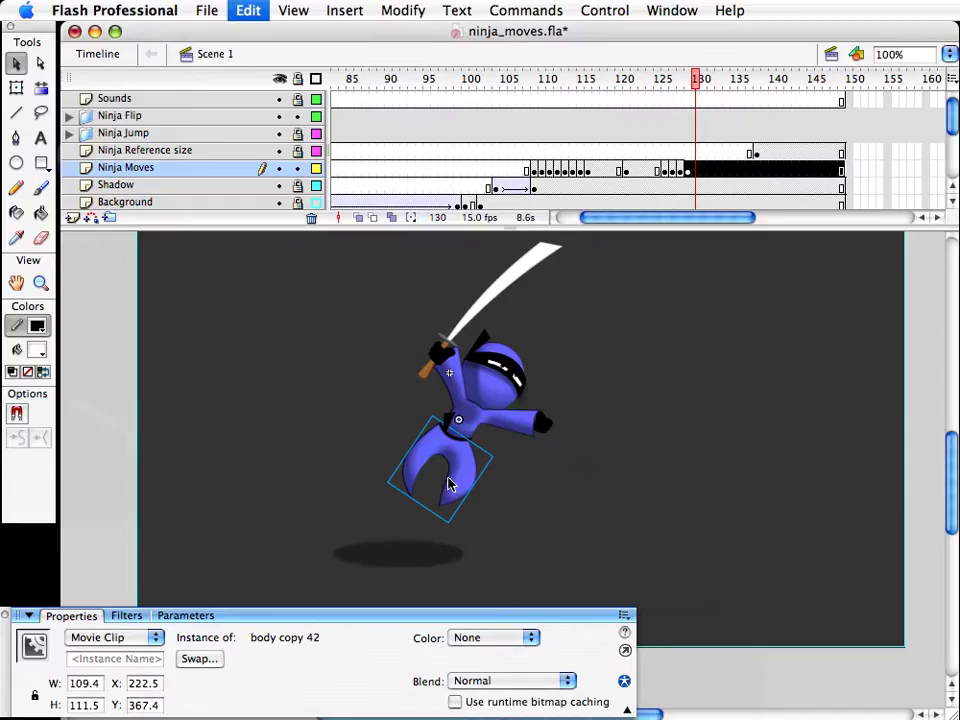
Step: Reshape the legs by pulling both feet tips downward, lowering the crotch curve and slimming the front leg's outer edge
key(z)
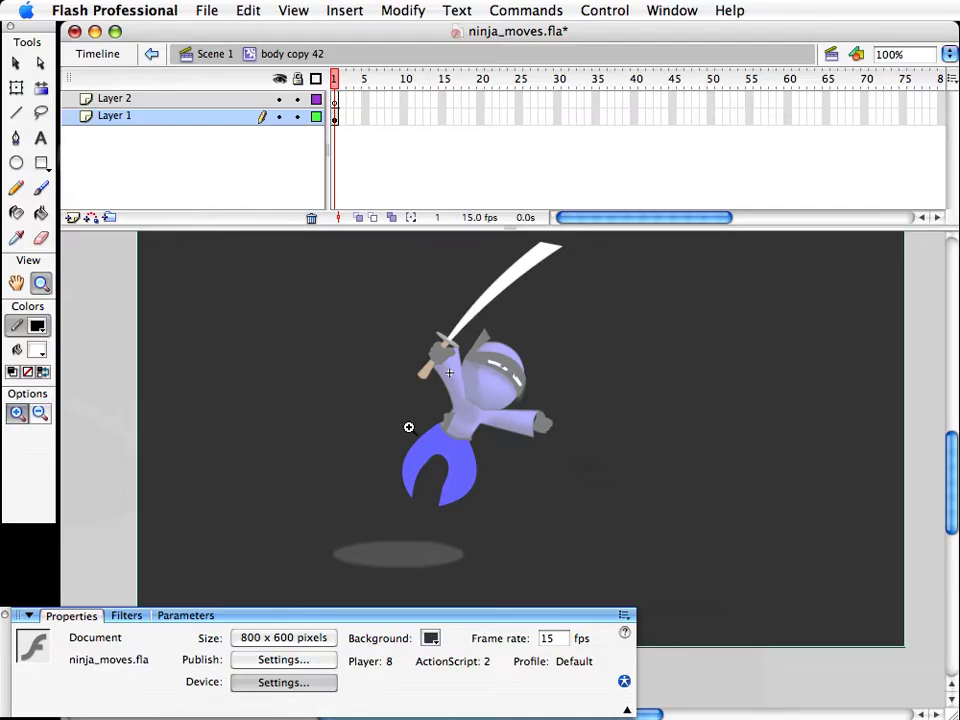
drag(407, 426, 540, 568)
key(v)
drag(420, 538, 356, 548)
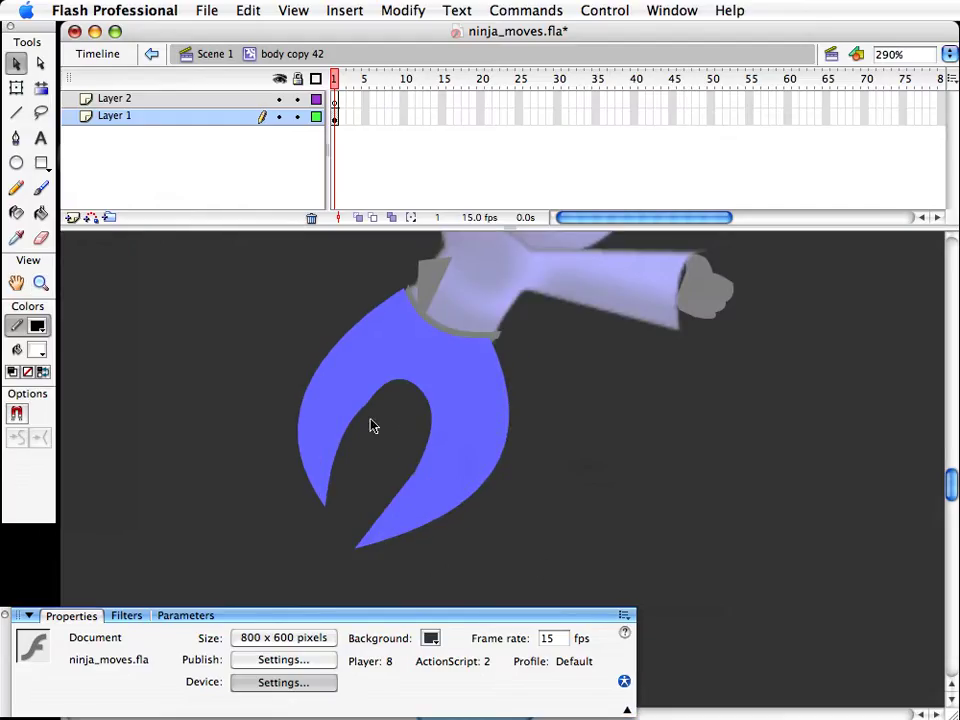
drag(325, 505, 295, 562)
drag(367, 416, 381, 439)
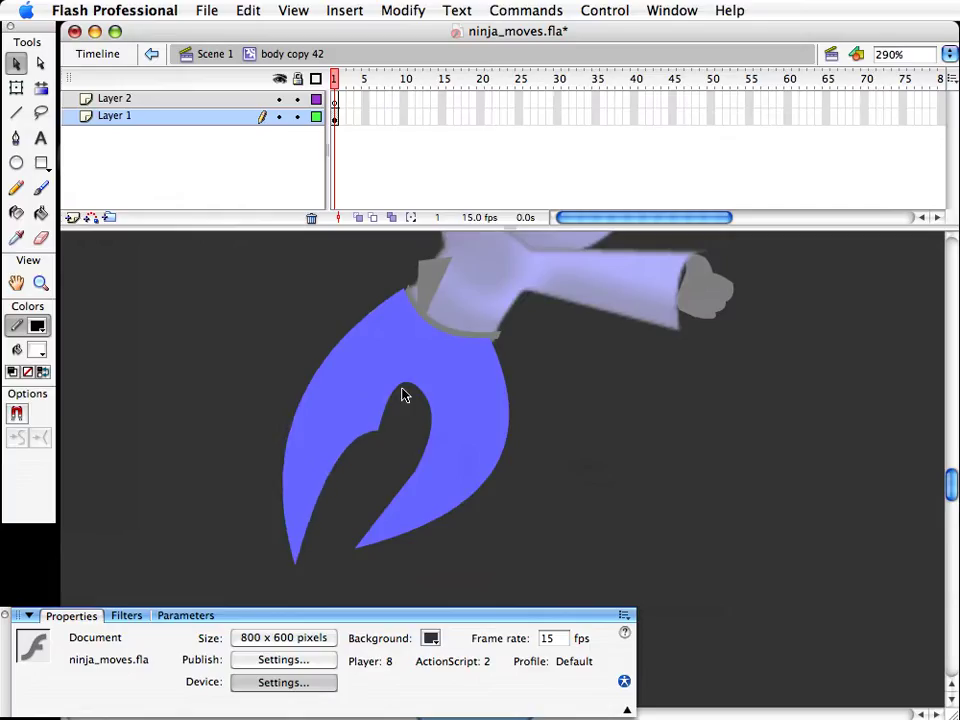
drag(403, 392, 408, 420)
drag(487, 469, 438, 503)
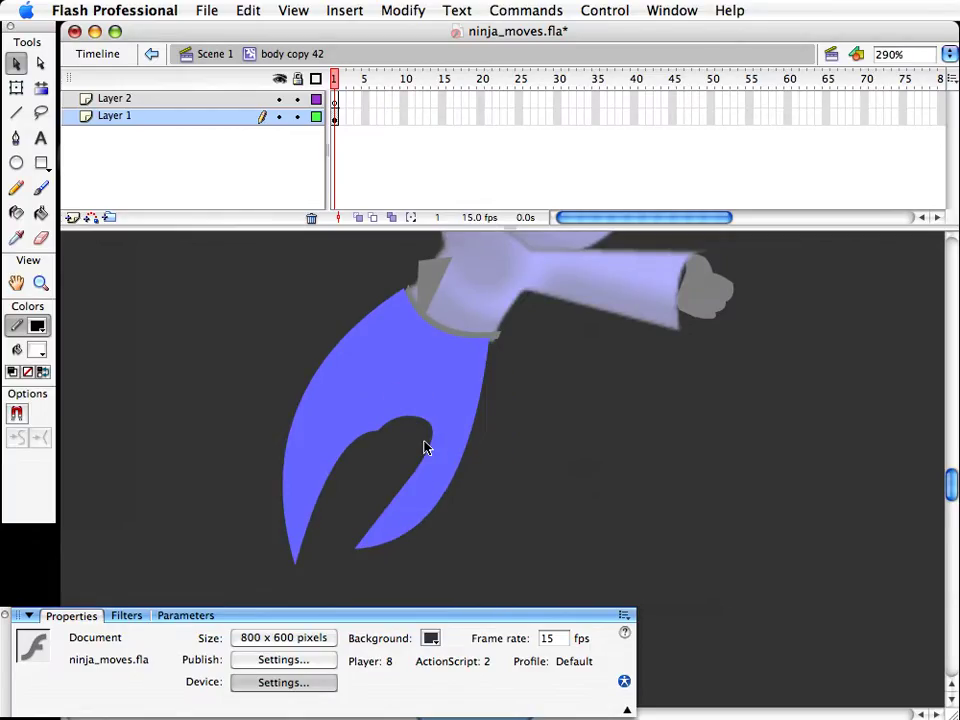
Step: Narrow and smooth the gap between the legs, bring the front foot closer to the back one, and return to Scene 1
drag(425, 449, 384, 440)
drag(327, 551, 428, 484)
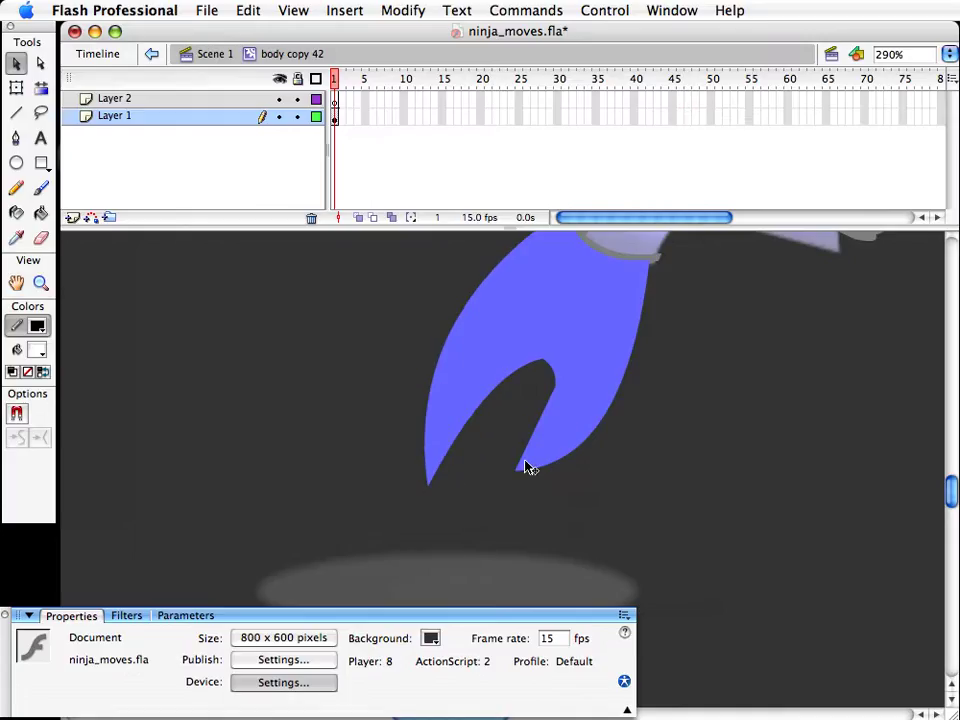
drag(528, 468, 482, 486)
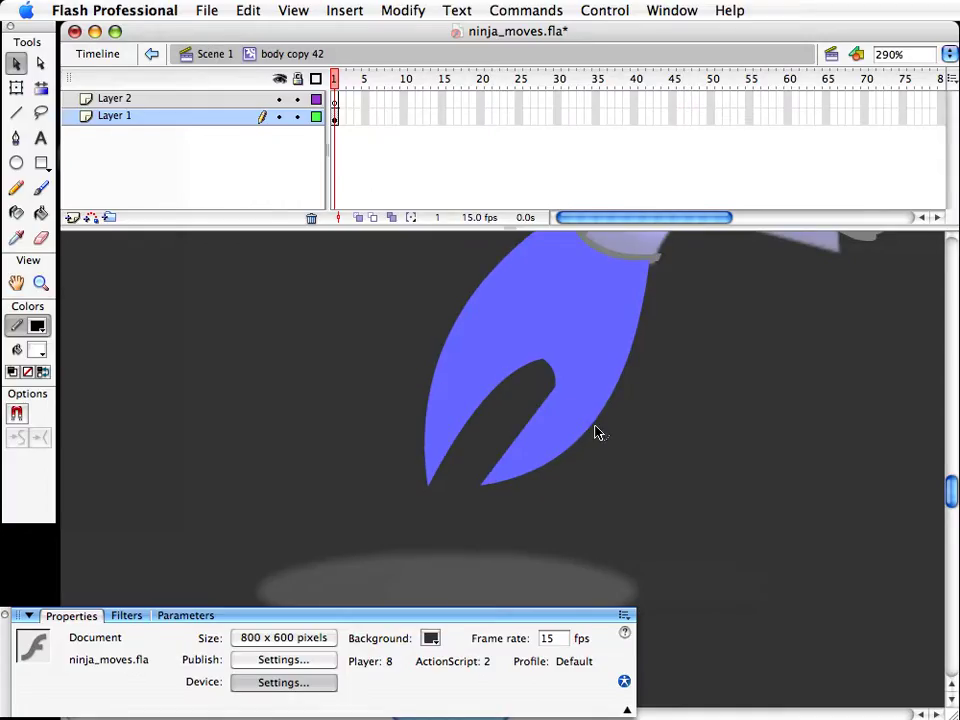
drag(594, 425, 590, 416)
drag(543, 360, 557, 333)
drag(560, 395, 554, 390)
double_click(655, 470)
click(655, 470)
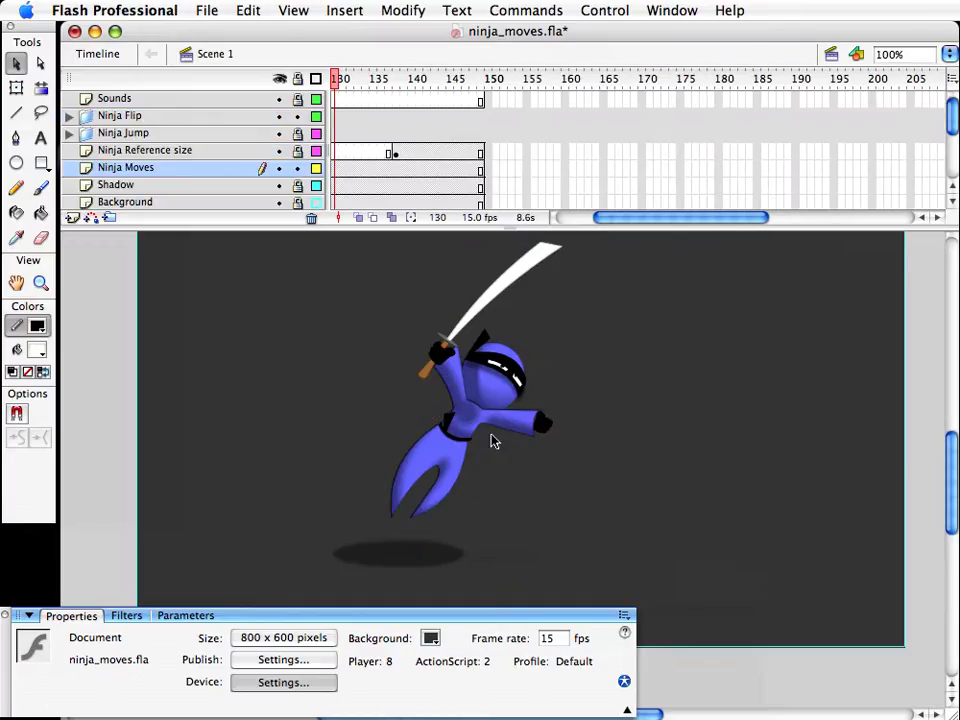
Step: Rotate the belt tie so it hangs down over the ninja's back hip
click(458, 423)
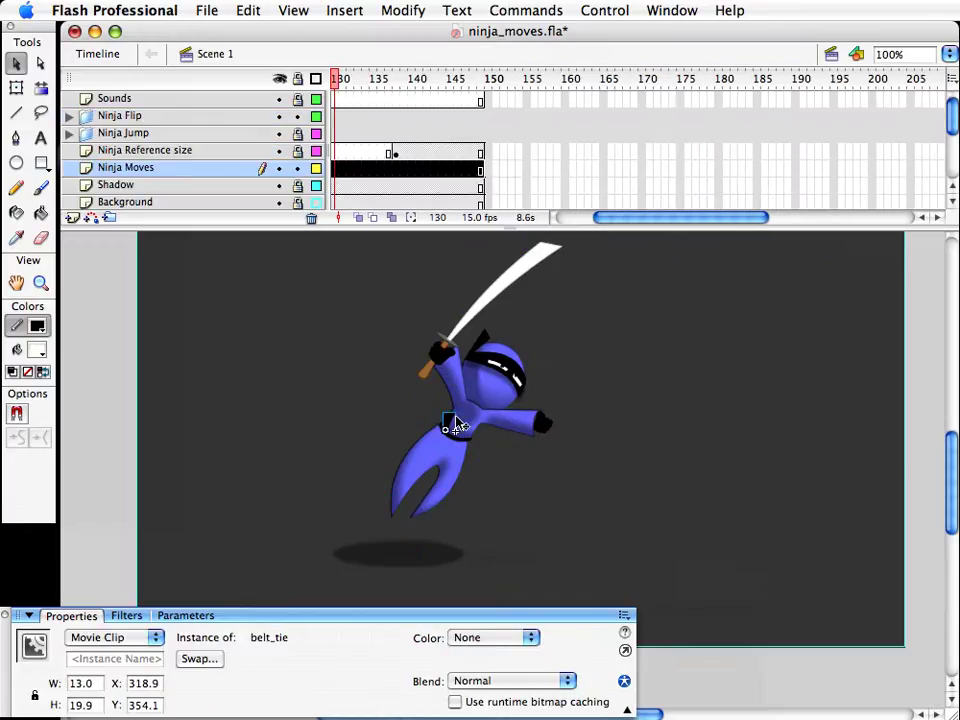
key(q)
drag(440, 429, 429, 453)
key(v)
click(555, 485)
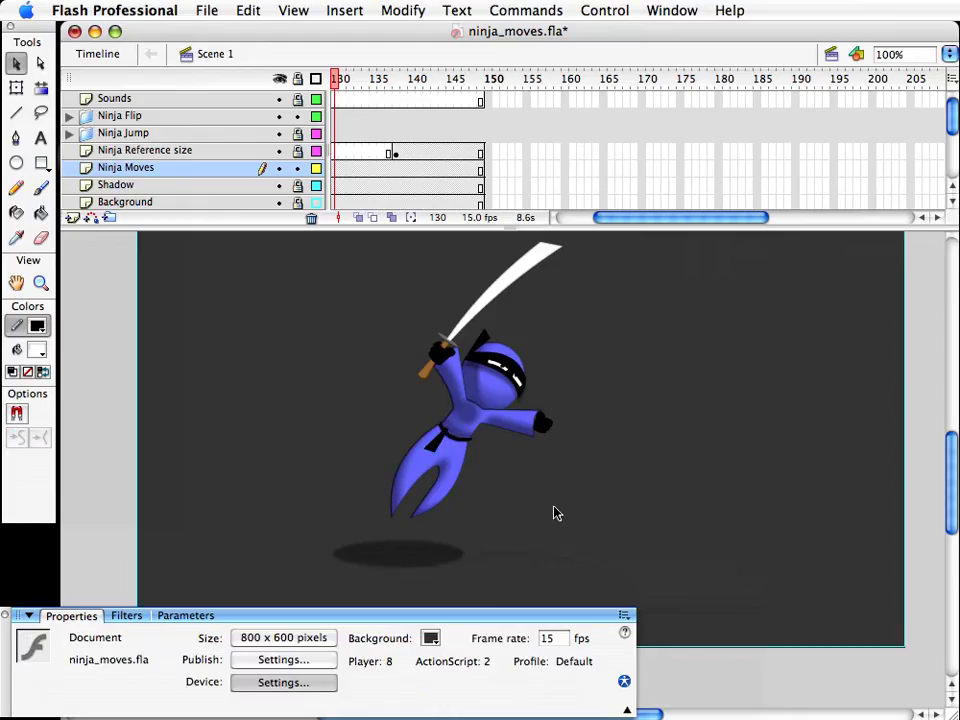
Step: Copy the blue torso patch (Symbol 5) and paste a second instance of it into the leaping pose
click(478, 430)
key(Delete)
key(space)
drag(557, 491, 559, 529)
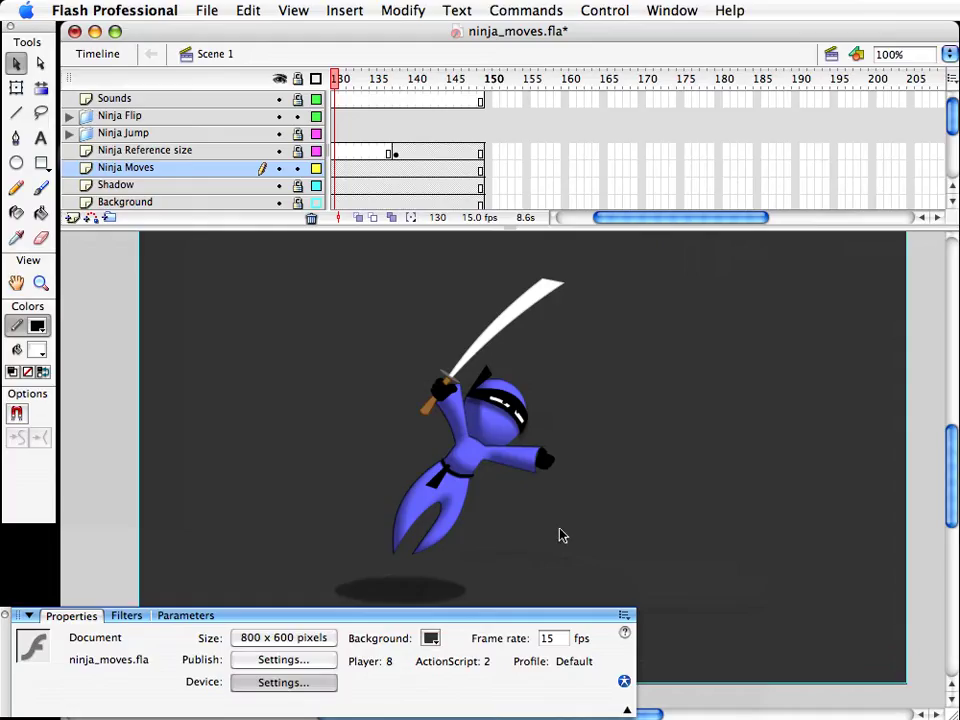
key(shift+super+v)
key(super+v)
key(q)
key(v)
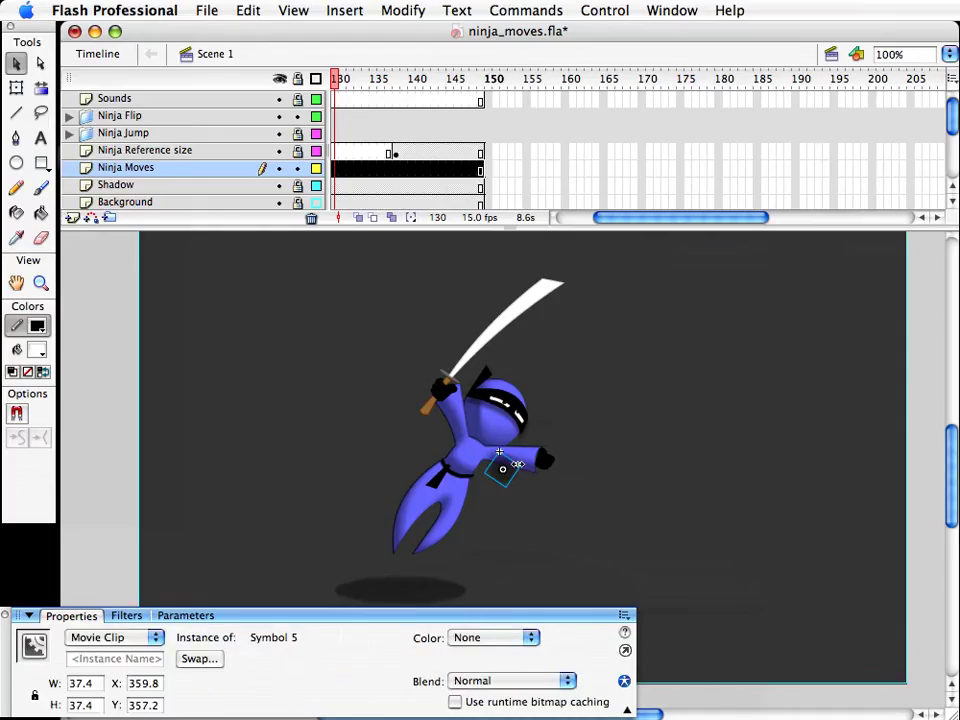
drag(517, 464, 526, 455)
key(super+z)
key(super+z)
Step: Move the pasted torso patch 30 px up and 20 px left to cover the neck area below the head
key(shift+Up)
key(shift+Up)
key(shift+Up)
key(shift+Left)
key(shift+Left)
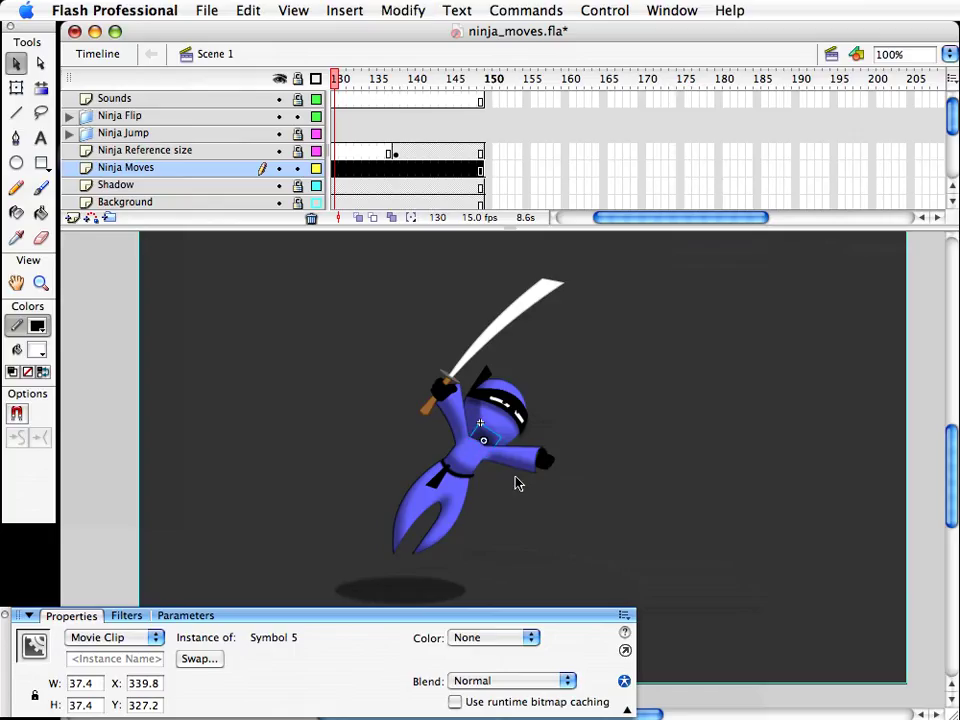
click(522, 491)
Step: Duplicate the leaping ninja's arms and upper body symbol (body copy 25) under the default name
click(527, 467)
key(super+d)
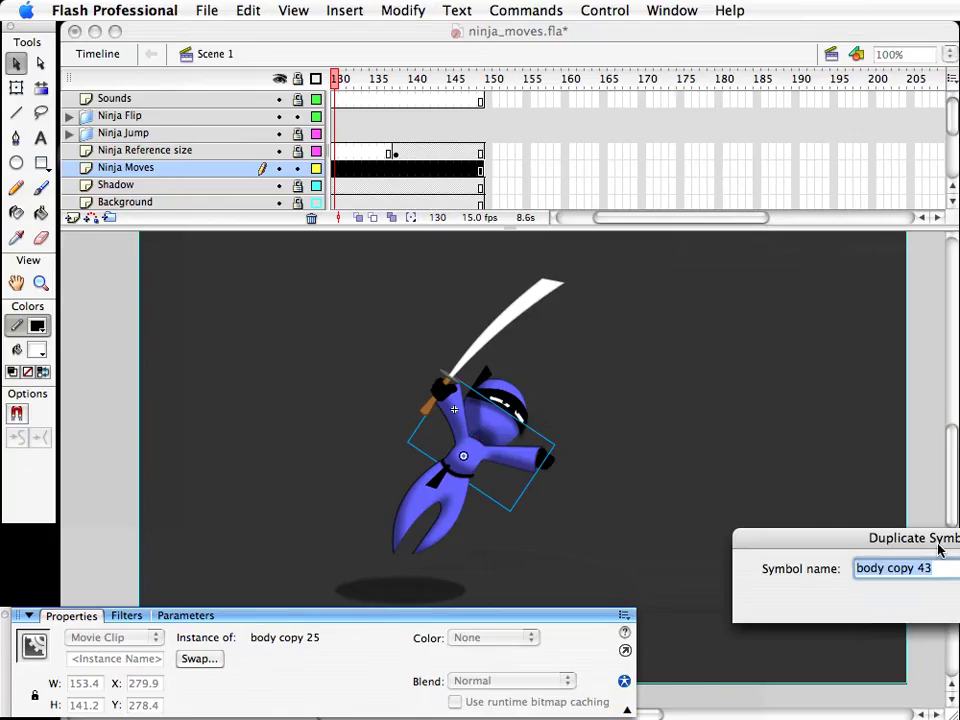
key(Return)
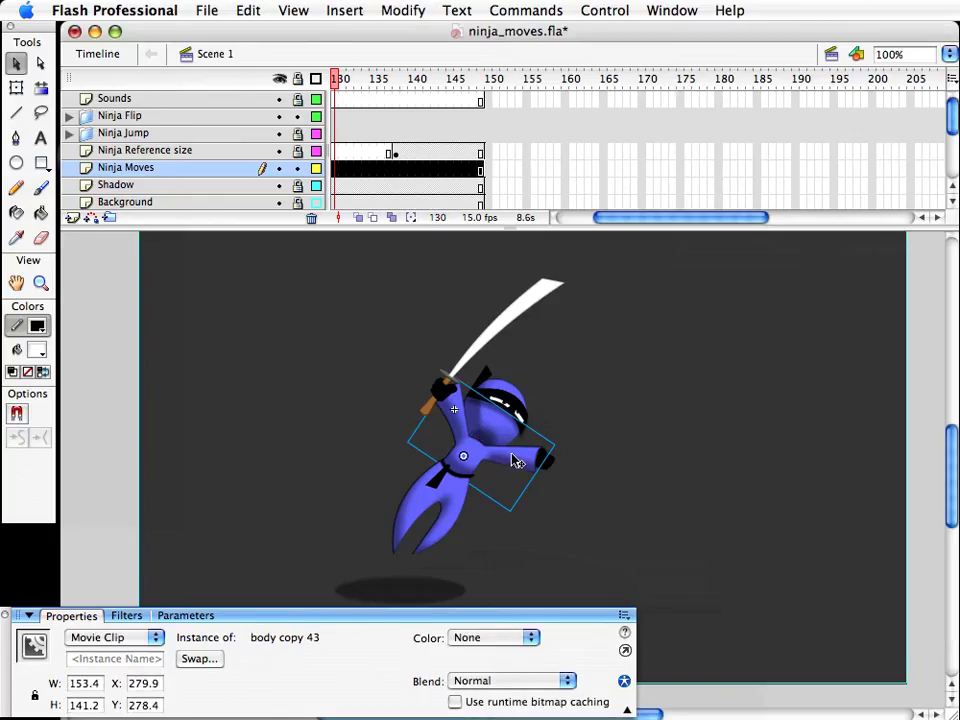
Step: Edit the duplicated upper-body symbol (body copy 43) and reshape its front arm so it angles upward
double_click(541, 452)
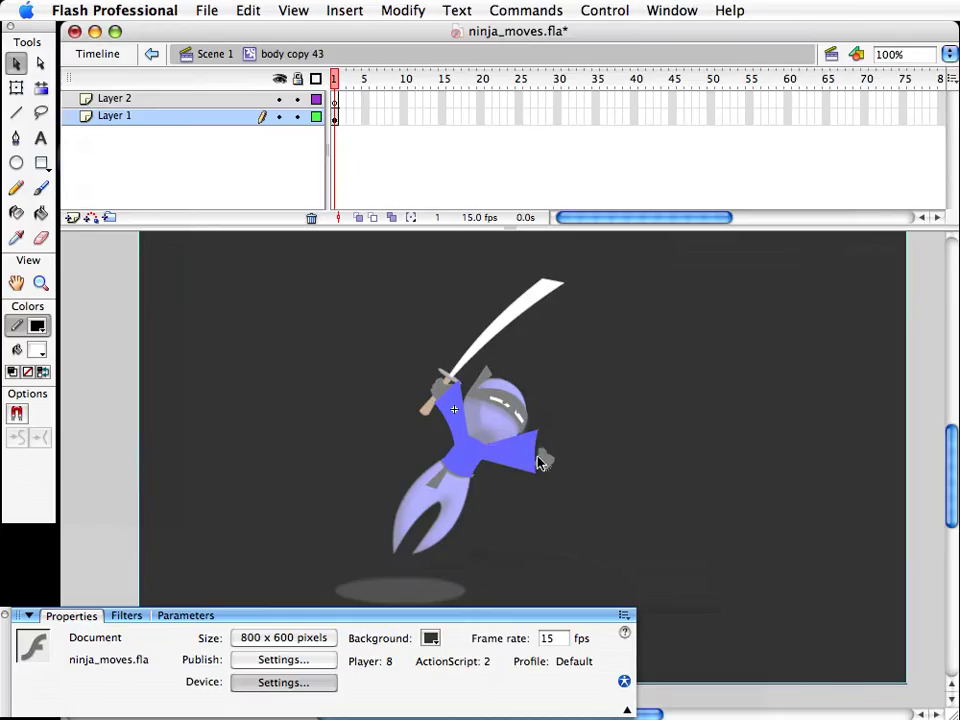
click(540, 450)
mouse_move(537, 431)
mouse_down()
mouse_move(537, 422)
mouse_move(544, 435)
mouse_up()
key(super+z)
double_click(541, 471)
Step: Move the front hand up to the end of the raised arm and save the file
key(Up)
key(Up)
key(Up)
key(Up)
key(Right)
key(Right)
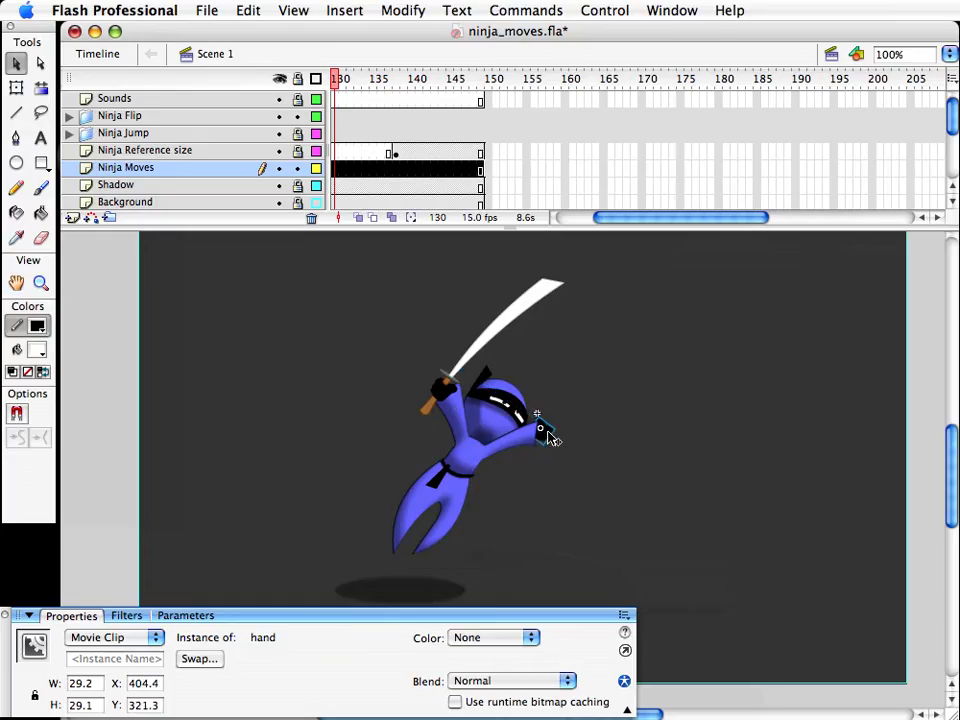
click(611, 396)
key(super+s)
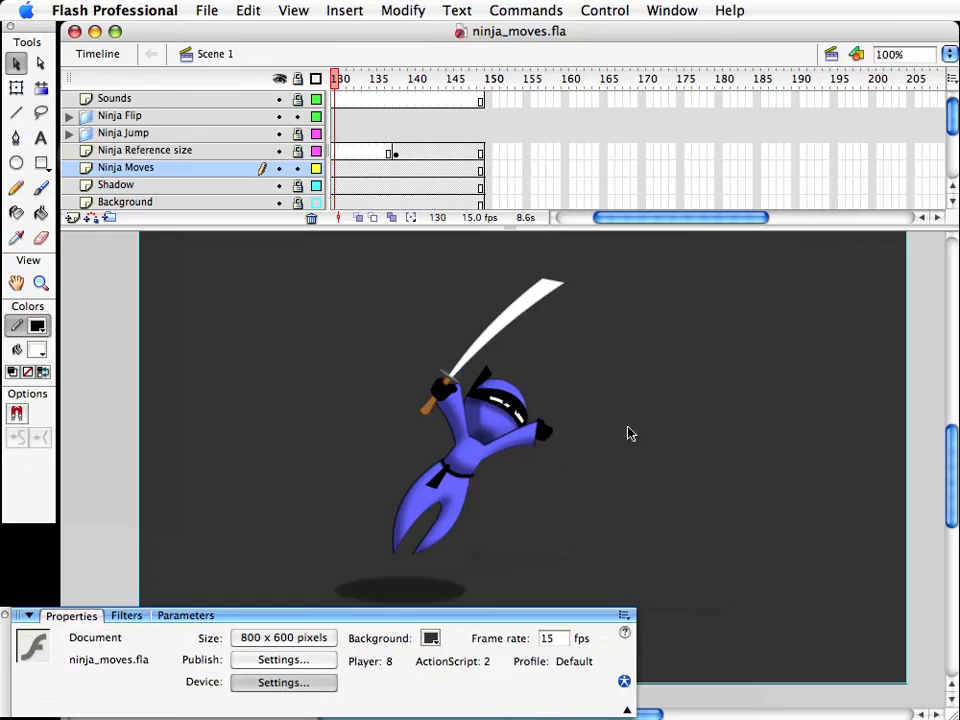
Step: Rotate the sword_and_hand instance slightly clockwise so the blade tilts further forward over the ninja's head
click(544, 309)
key(q)
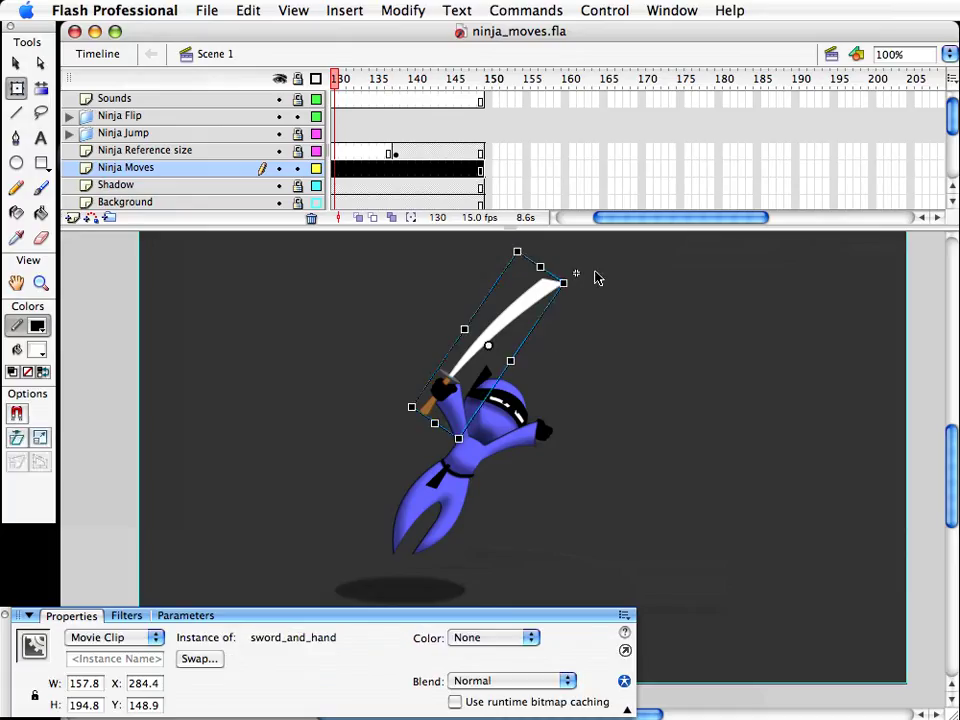
drag(597, 284, 598, 294)
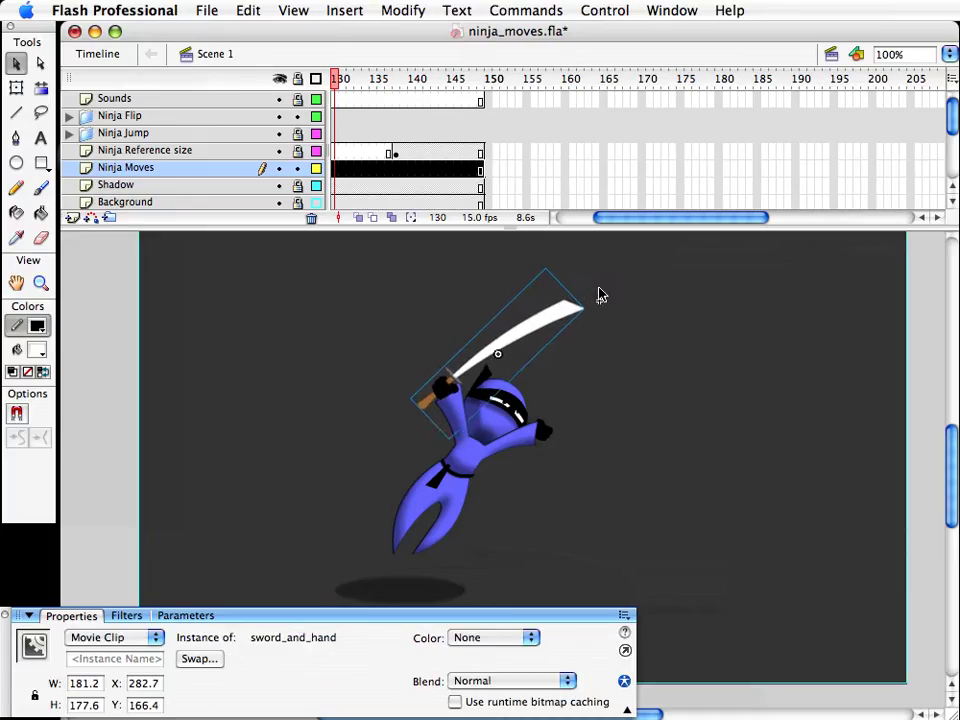
key(v)
click(726, 385)
click(455, 416)
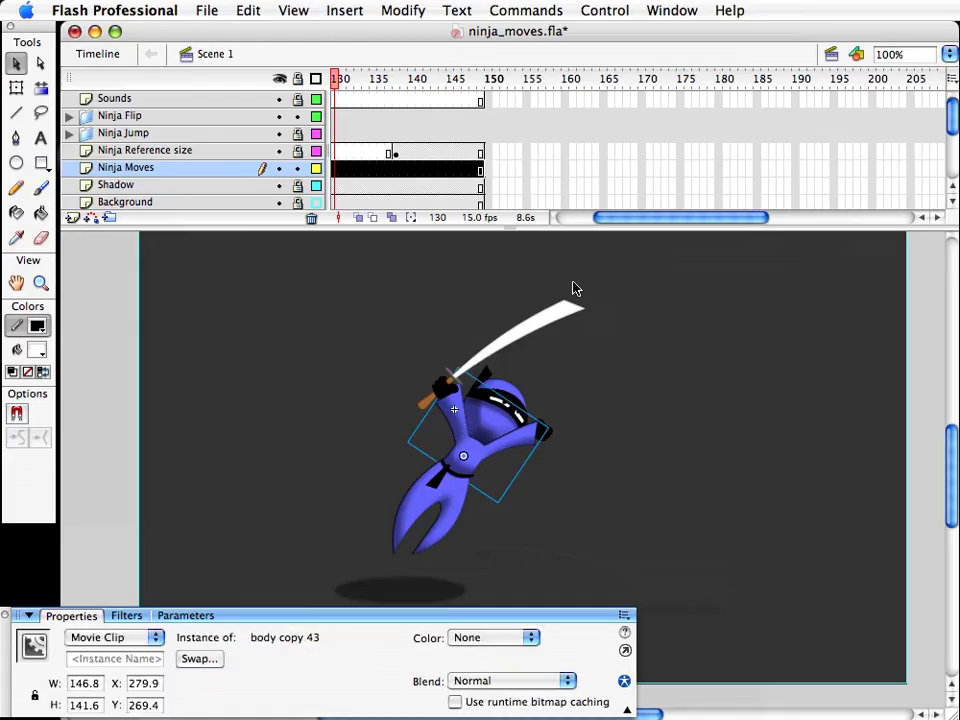
Step: Insert a keyframe at frame 130 of the Ninja Moves layer, clear the ninja artwork from it, and save the file
drag(632, 217, 621, 220)
mouse_move(590, 84)
mouse_down()
mouse_move(566, 80)
mouse_move(583, 92)
mouse_move(591, 84)
mouse_move(553, 100)
mouse_move(592, 100)
mouse_move(560, 93)
mouse_move(583, 98)
mouse_up()
click(591, 169)
key(super+s)
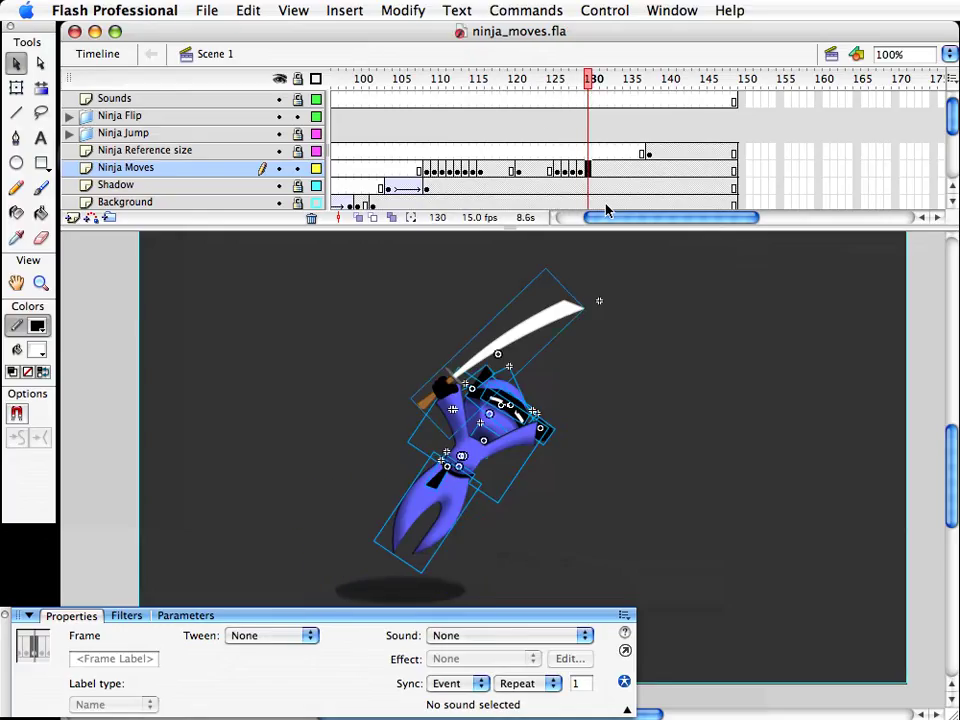
key(Delete)
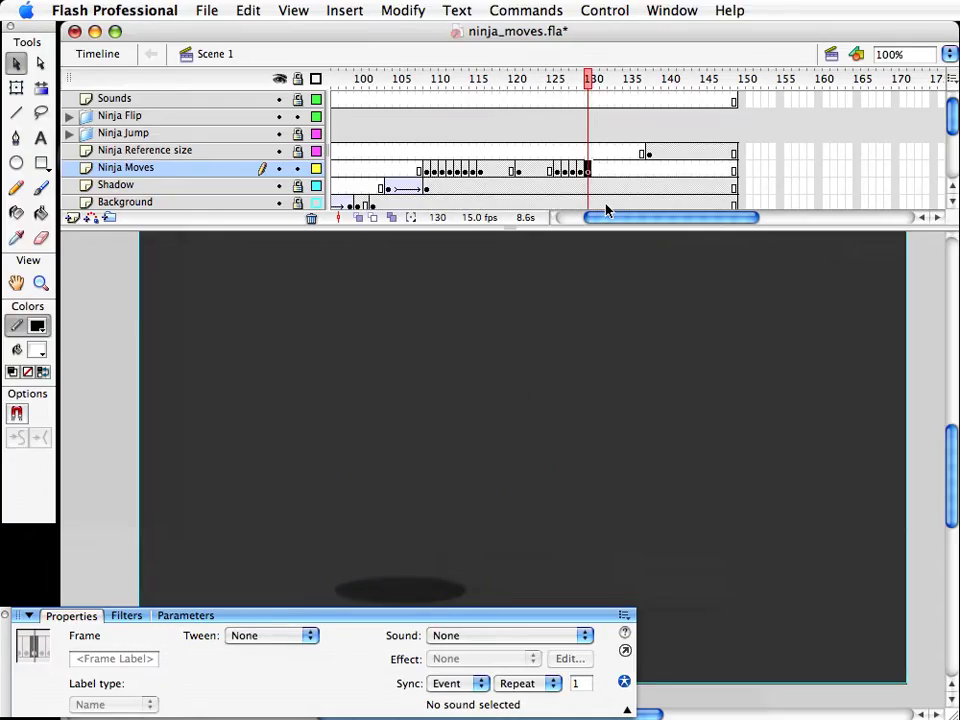
click(589, 358)
key(cmd+s)
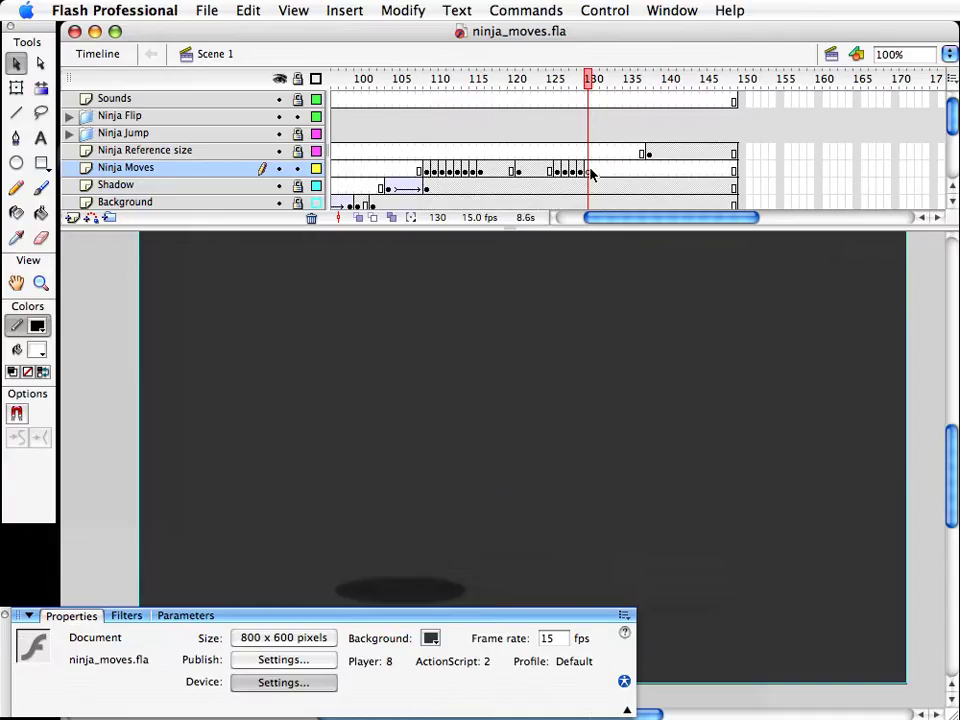
Step: Select the leaping ninja's keyframe at frame 129 of the Ninja Moves layer
click(579, 171)
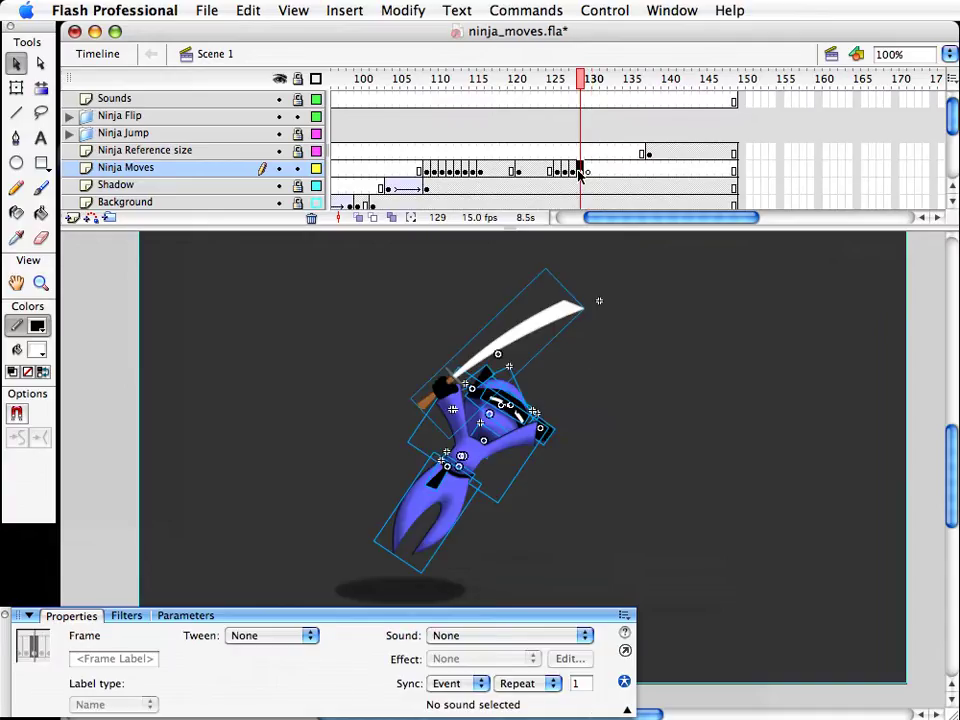
Step: Copy the complete ninja pose from frame 129 and paste it in place in the keyframe at frame 130 of Ninja Moves
click(691, 528)
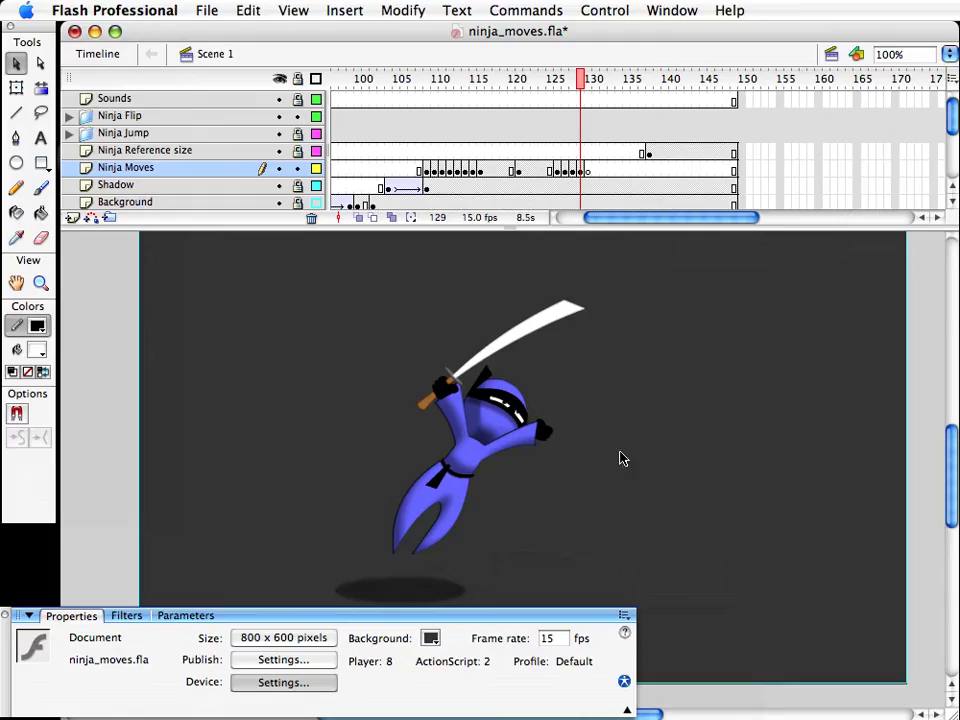
click(452, 510)
drag(682, 570, 388, 349)
click(588, 171)
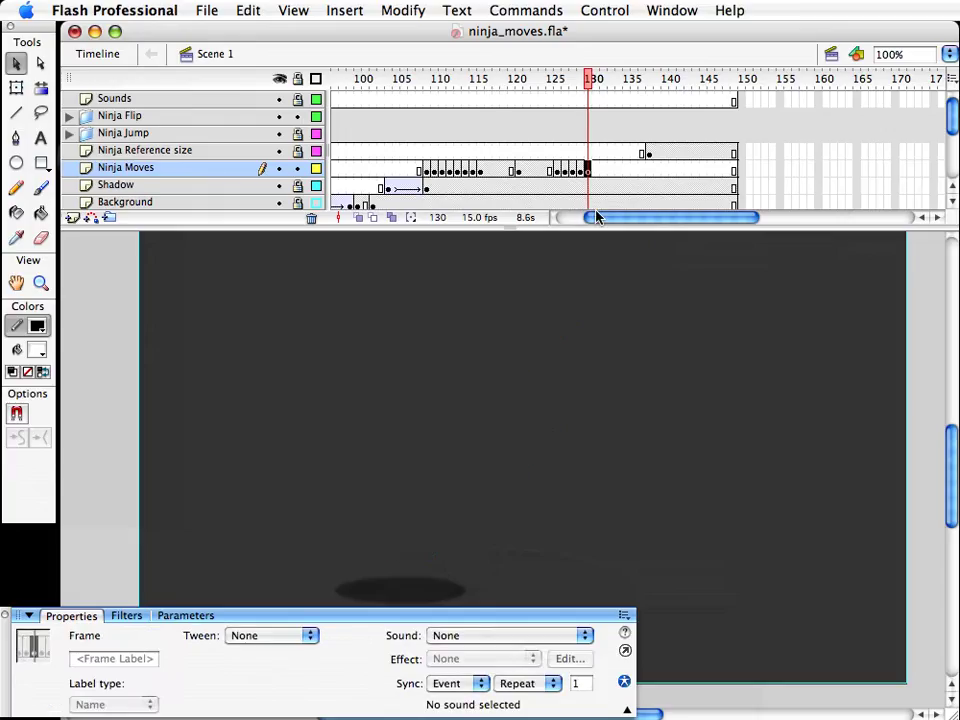
key(super+shift+v)
Step: Rotate the pasted ninja clockwise into a more horizontal pose and move it up and right to about X 278.5, Y 125.6
key(q)
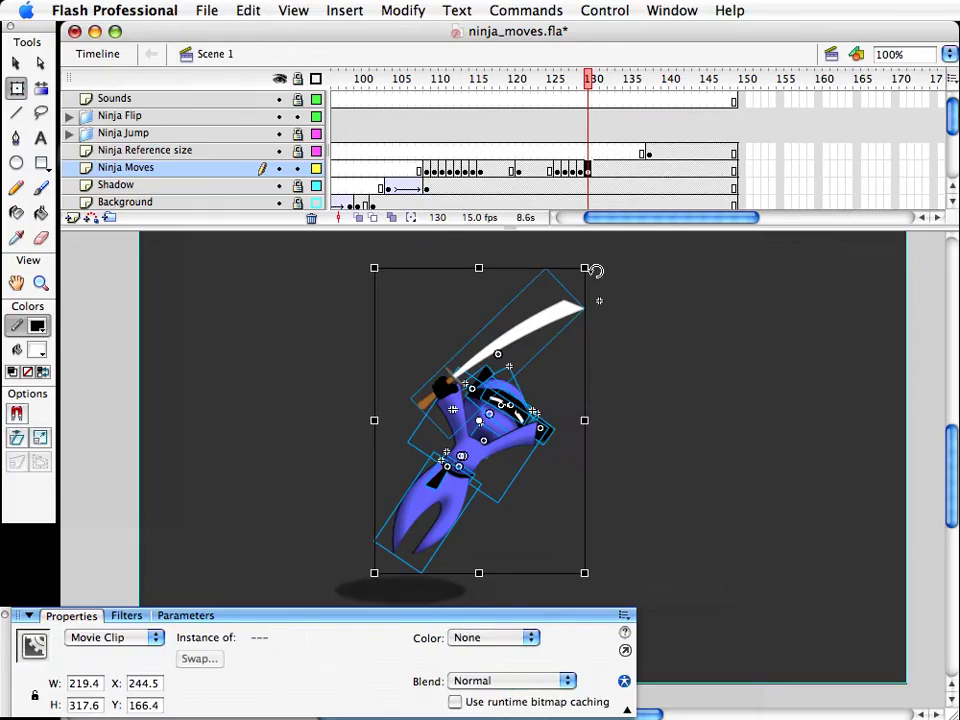
drag(596, 271, 648, 334)
key(v)
drag(457, 434, 534, 348)
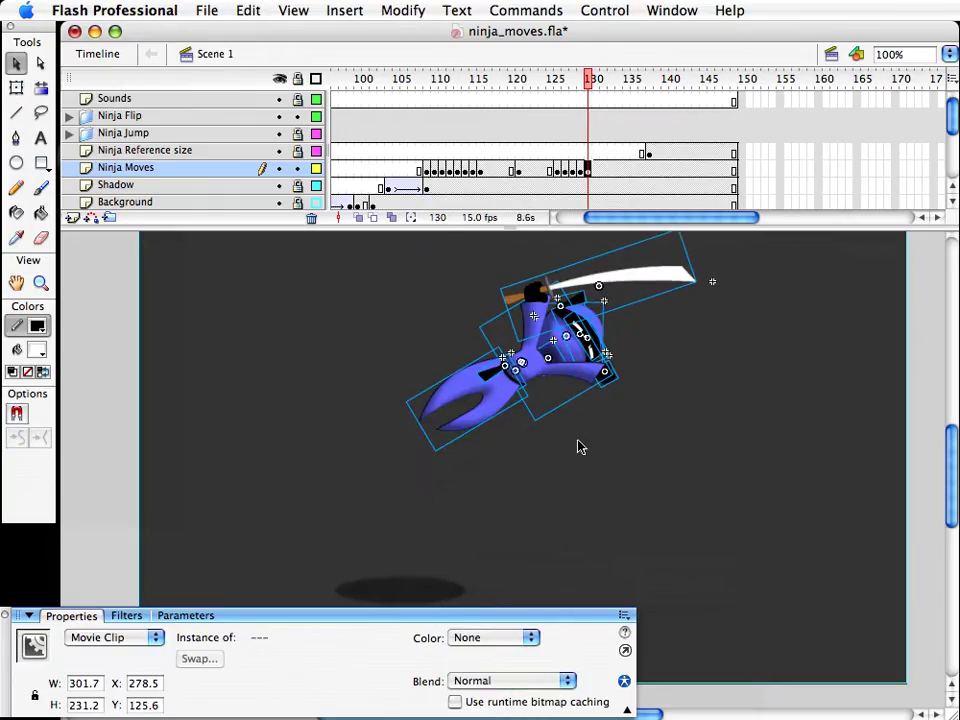
scroll(628, 526, up, 1)
click(658, 464)
Step: Move the head together with its bandana parts off the body to the empty area on the right of the stage
click(588, 378)
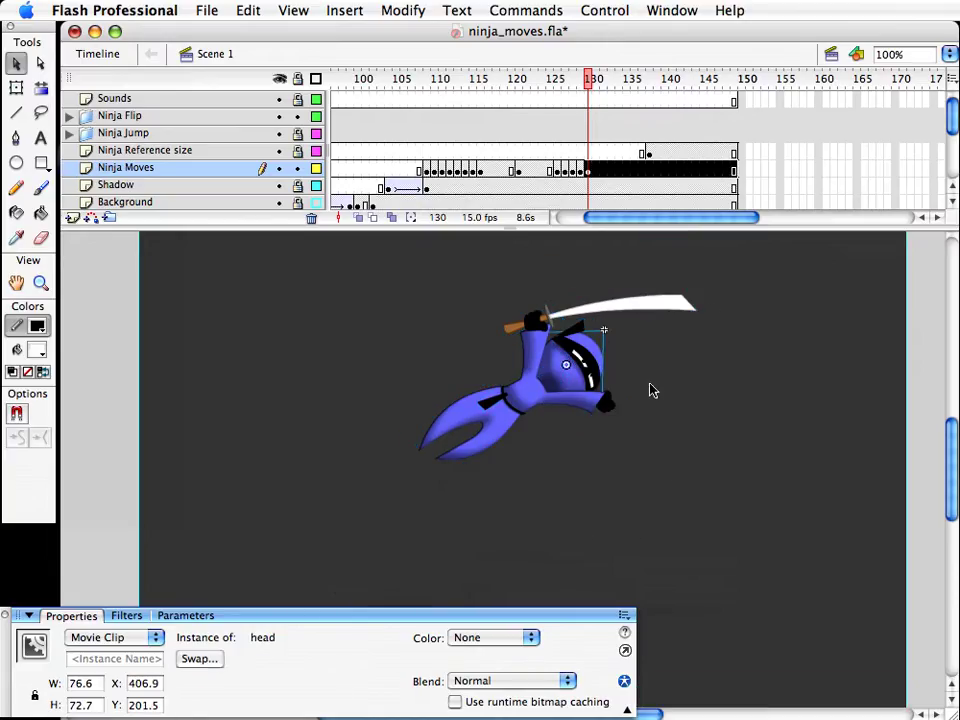
shift+click(600, 366)
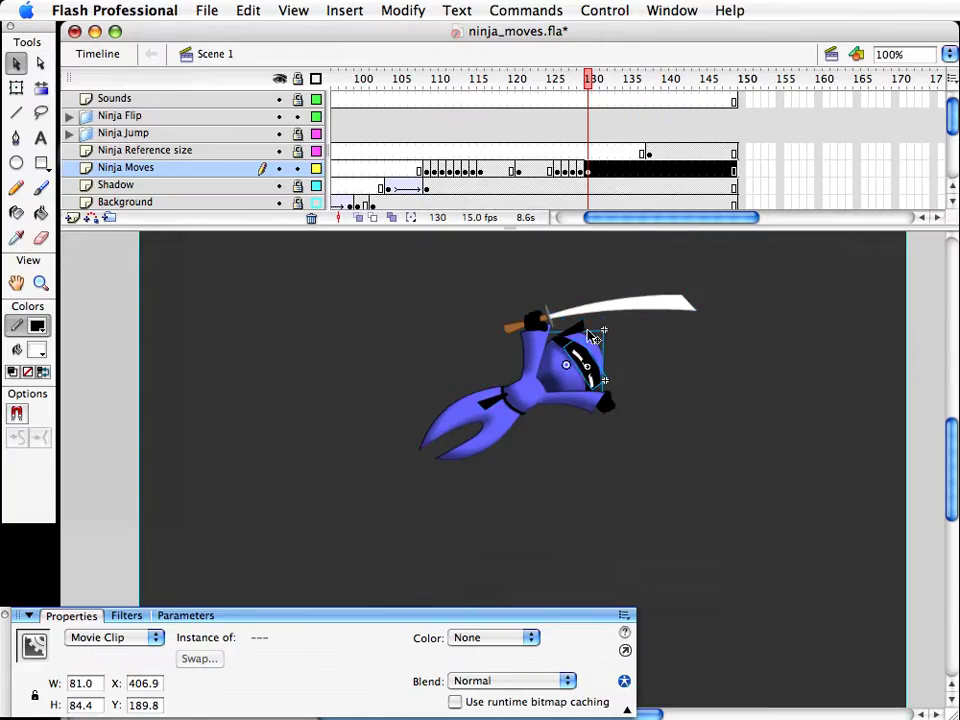
click(565, 372)
shift+click(604, 376)
drag(601, 373, 791, 373)
drag(604, 375, 786, 372)
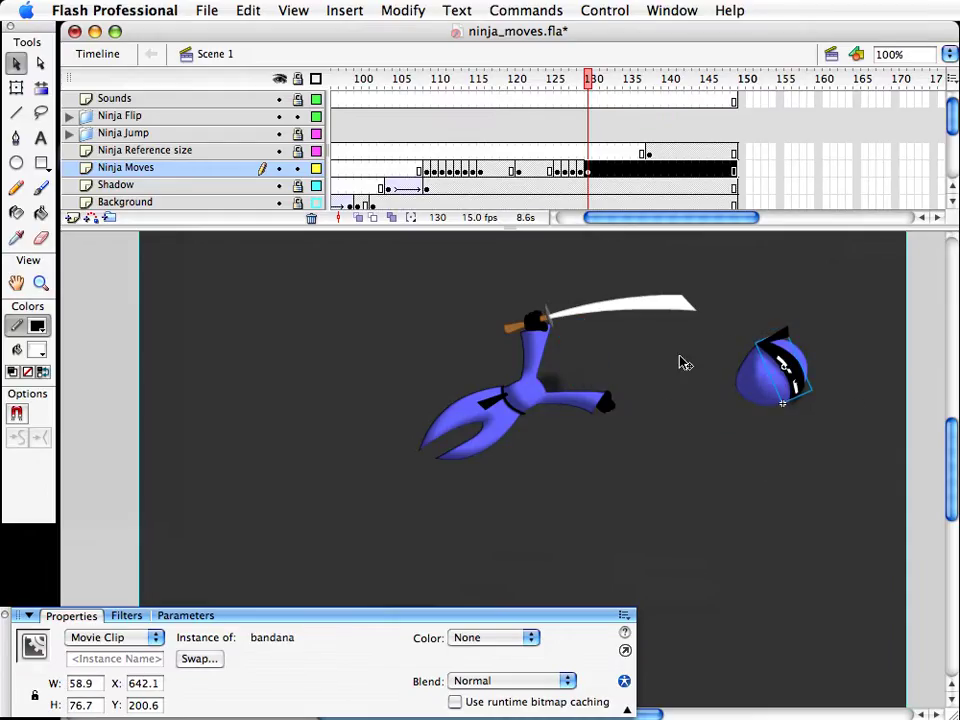
Step: Move the blurred head shadow and the sword with its hand to the empty area below the head
click(559, 377)
drag(559, 377, 735, 481)
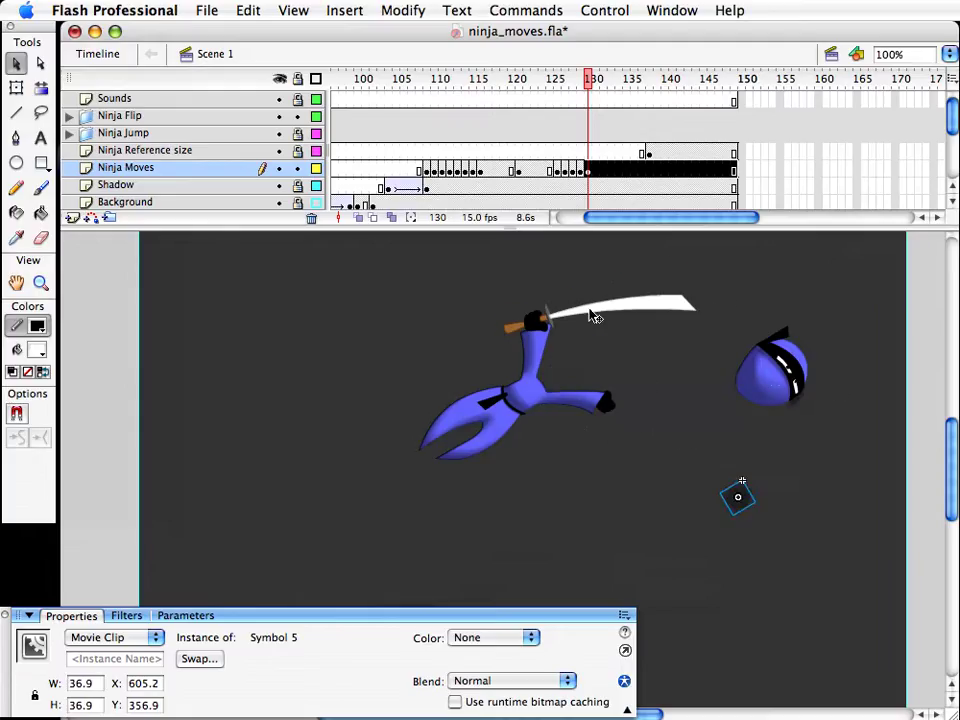
click(628, 316)
drag(608, 305, 804, 529)
key(q)
key(v)
Step: Move the belt and belt tie off the waist to the empty area above the legs
click(492, 401)
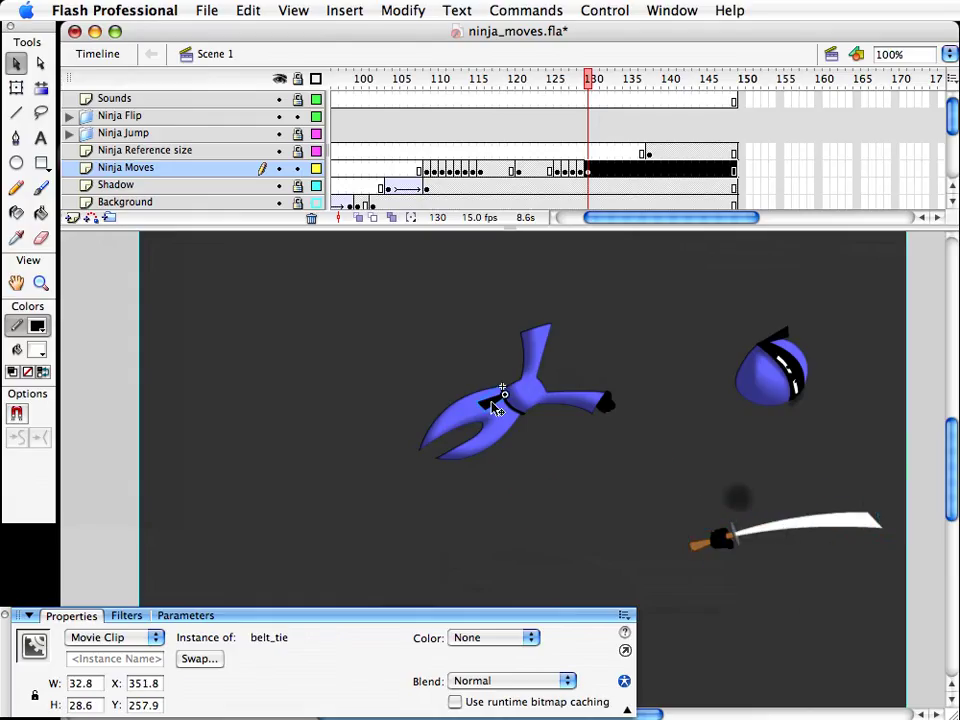
shift+click(520, 415)
drag(556, 436, 457, 352)
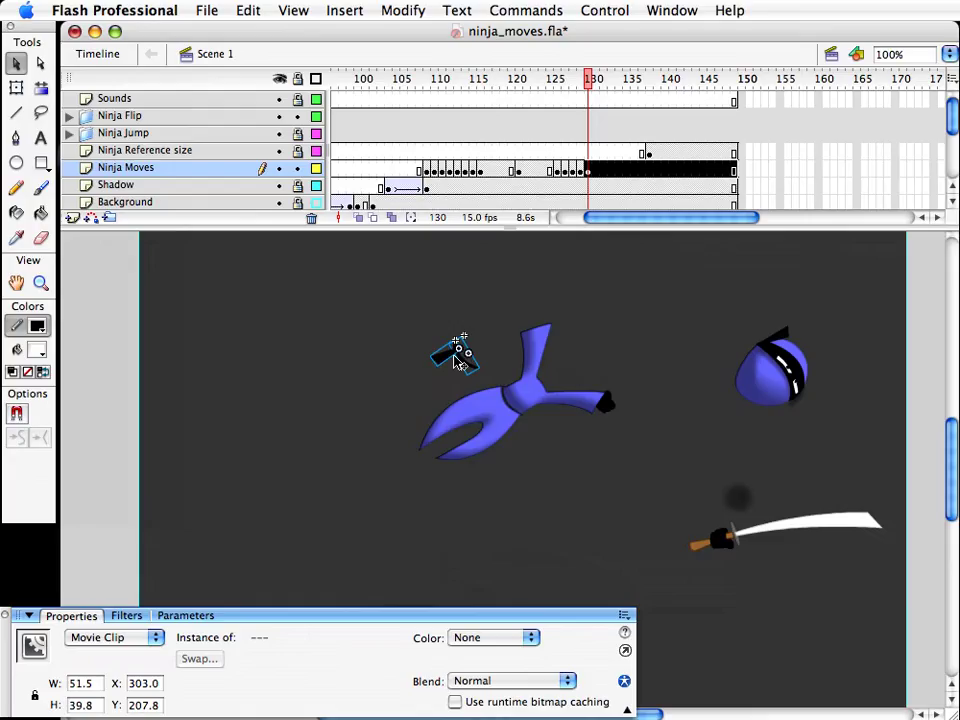
Step: Duplicate the symbols of the upper body and the legs, keeping the suggested names
click(529, 432)
click(536, 398)
key(super+d)
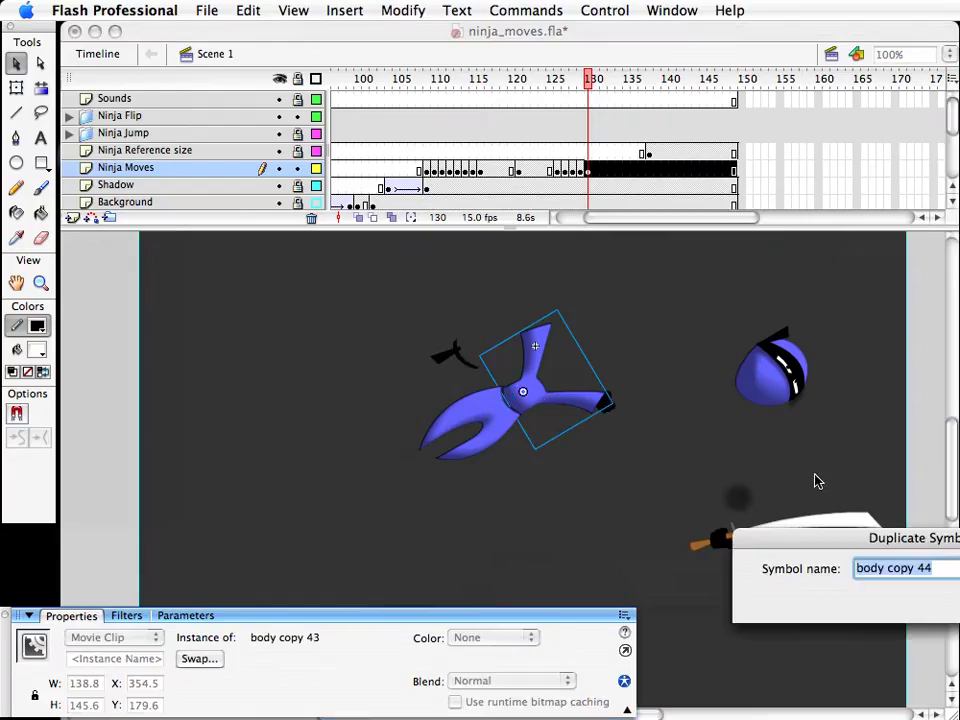
key(Return)
click(508, 418)
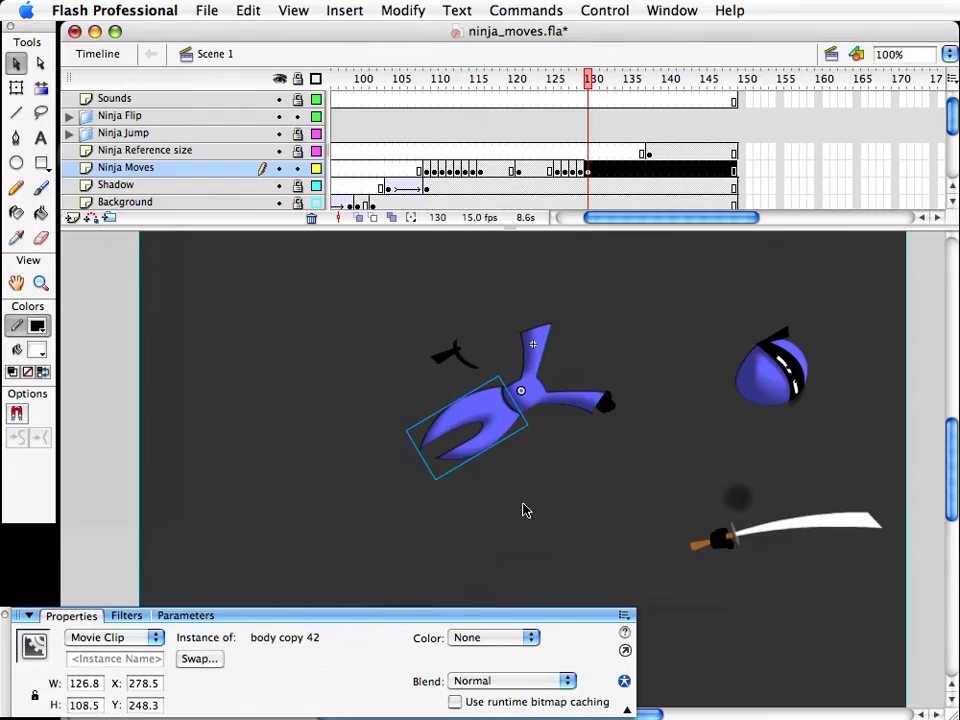
key(super+d)
key(Return)
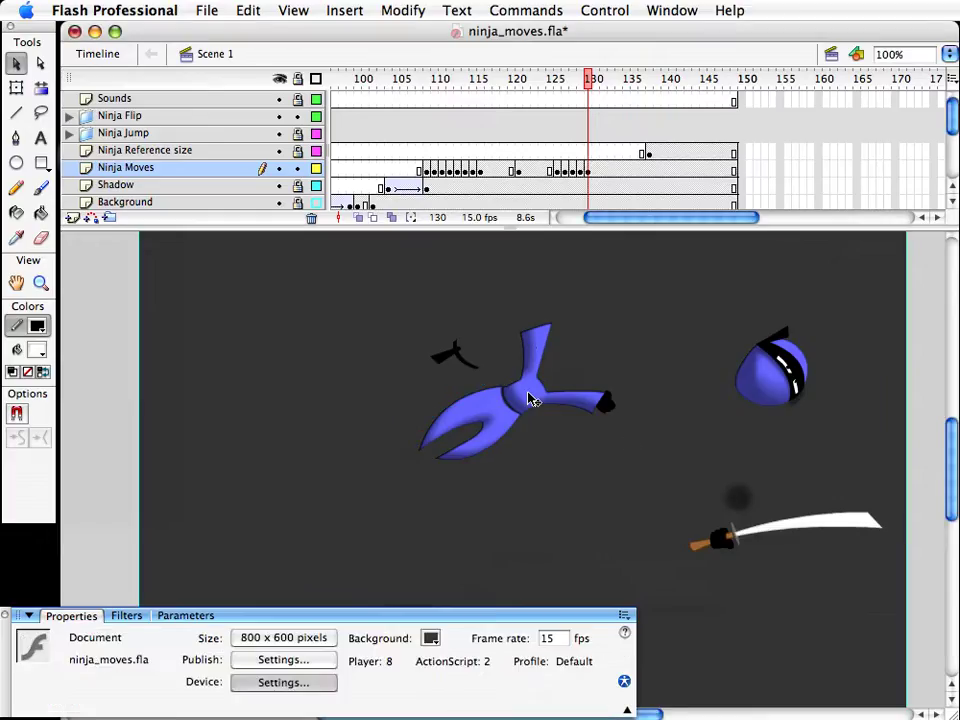
click(519, 399)
drag(468, 364, 568, 479)
key(super+z)
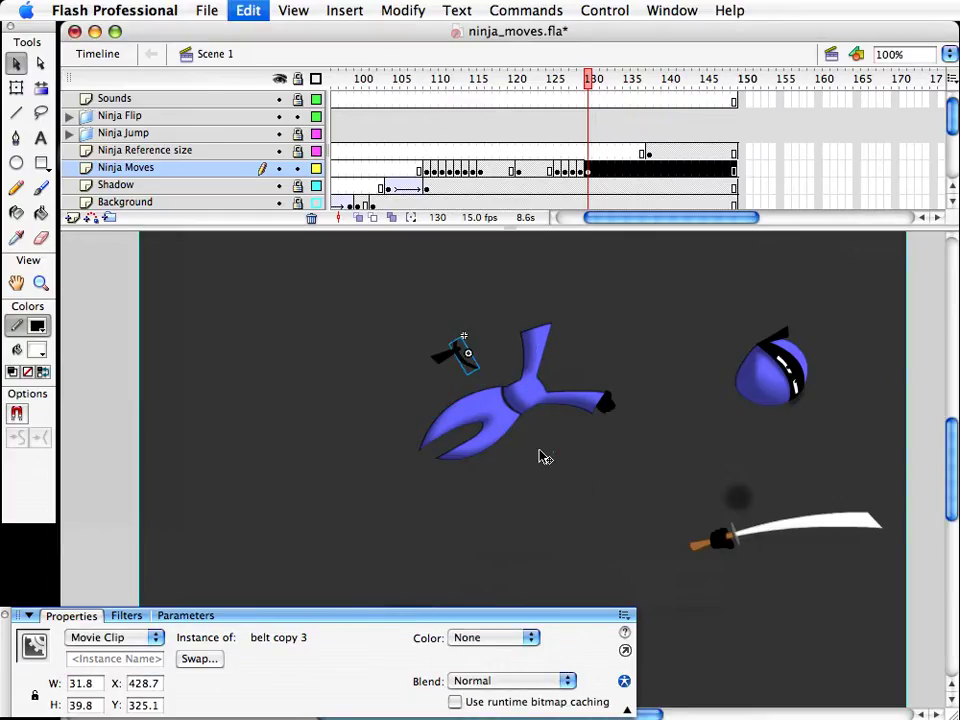
click(540, 451)
Step: Cut the upper body from the stage and paste it into Layer 1 inside the legs symbol
click(540, 404)
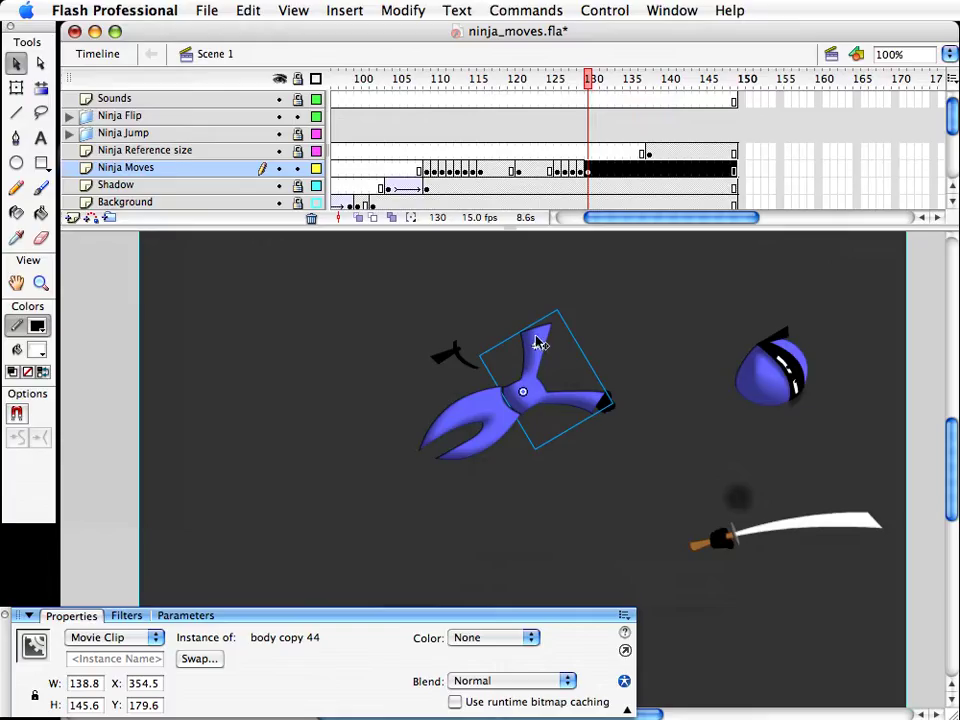
key(super+x)
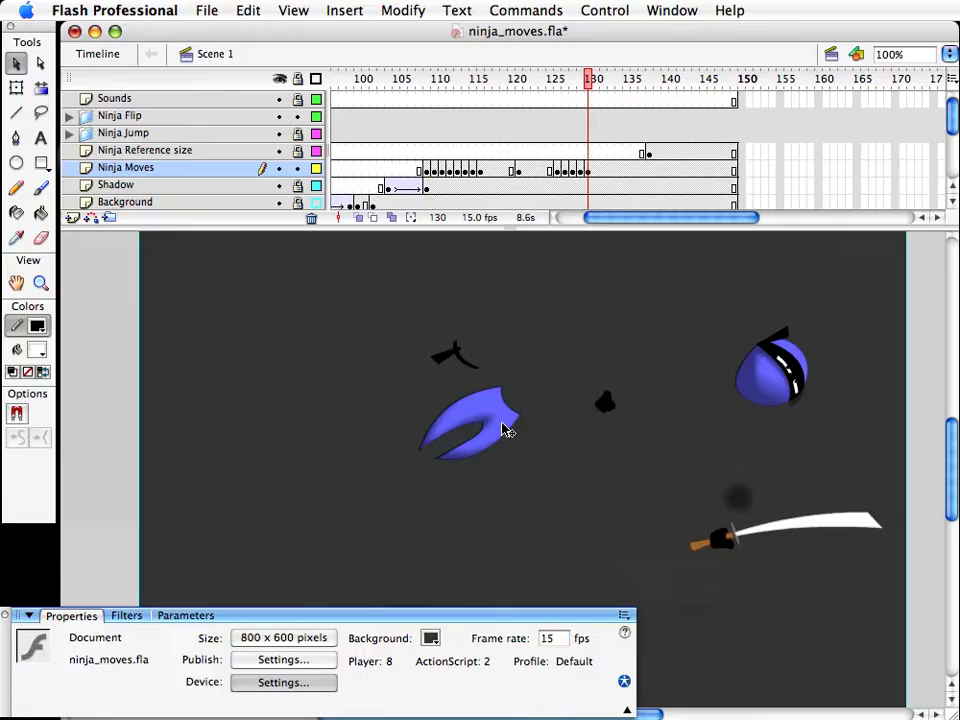
double_click(505, 428)
key(super+v)
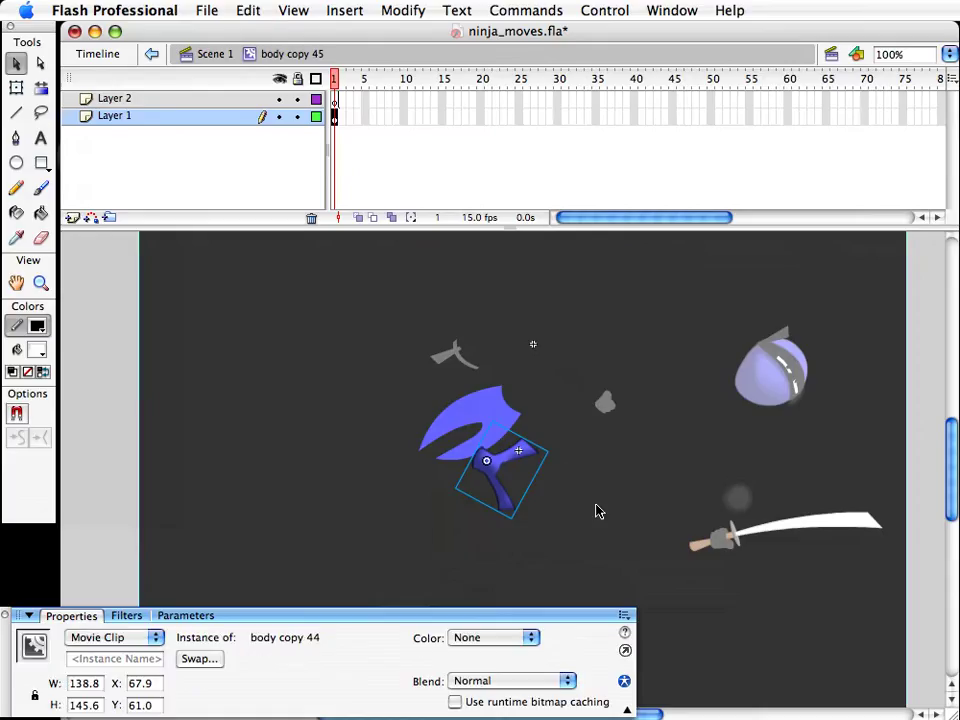
Step: Enlarge the pasted upper body to about 204 × 214, seat it against the legs' waist, and break it apart
key(q)
drag(547, 451, 570, 455)
key(v)
drag(493, 474, 540, 424)
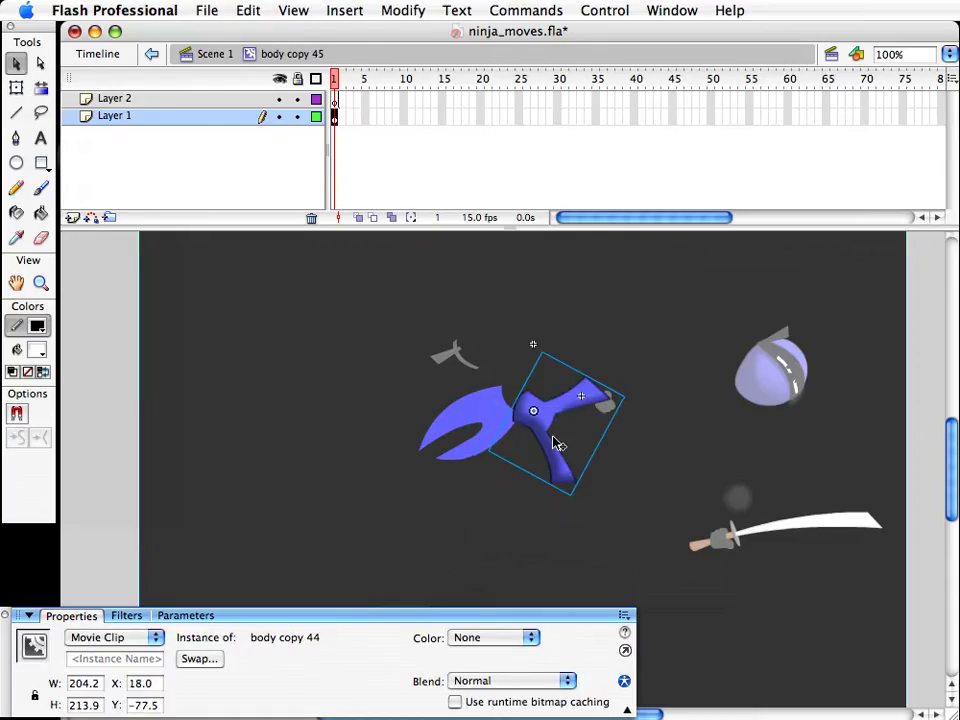
key(Left)
key(Left)
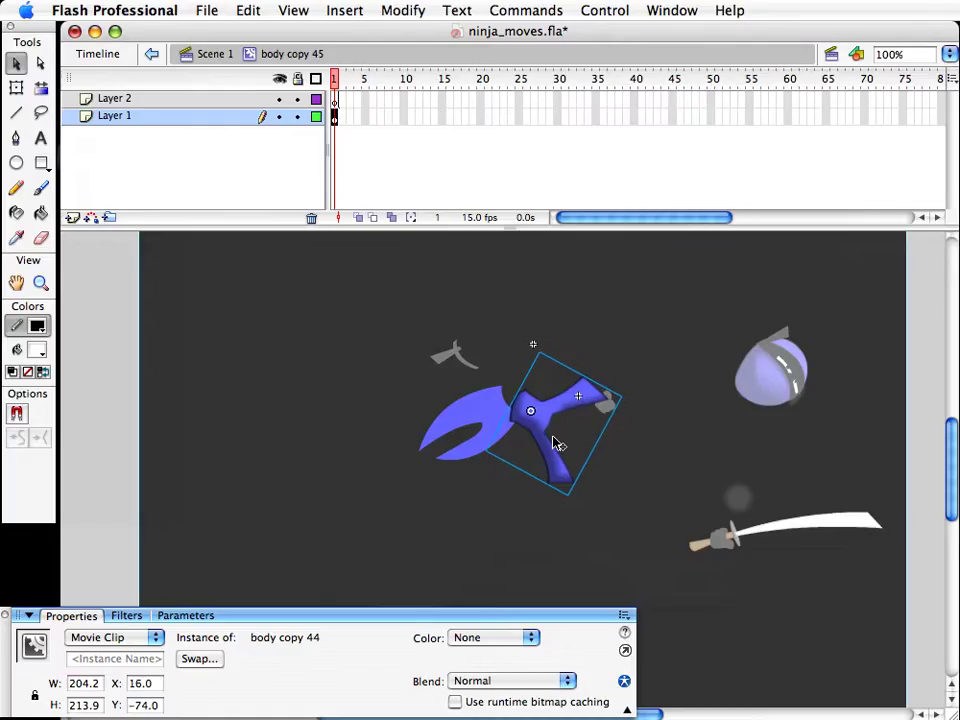
key(super+b)
click(605, 474)
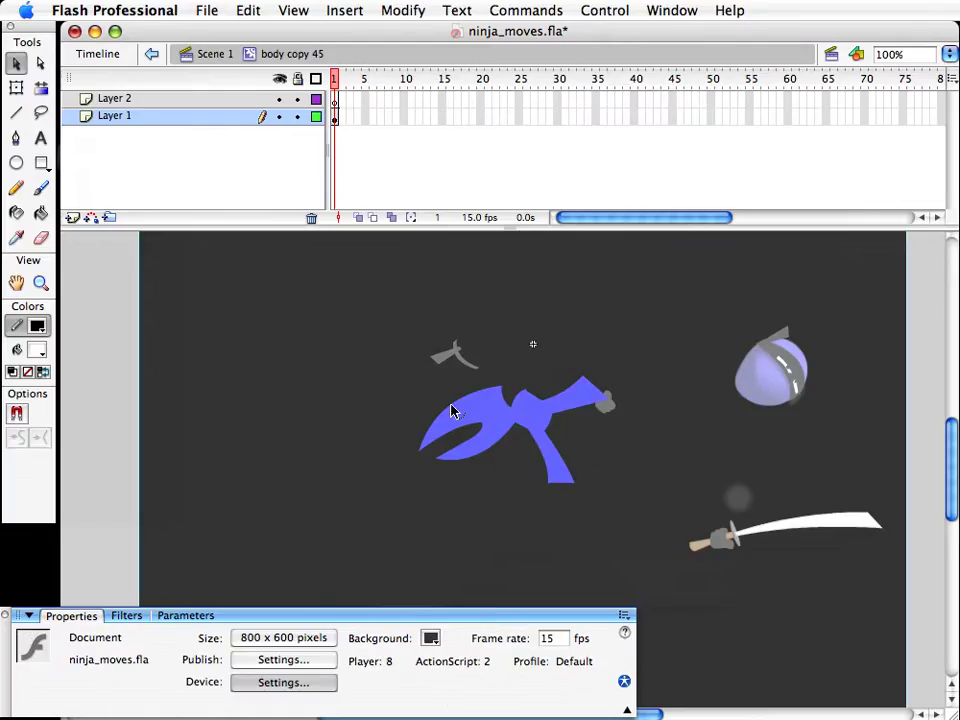
Step: Reshape the merged body by pulling the upper leg's tip inward and smoothing the waist notch into one continuous back curve
key(z)
drag(411, 336, 641, 525)
key(v)
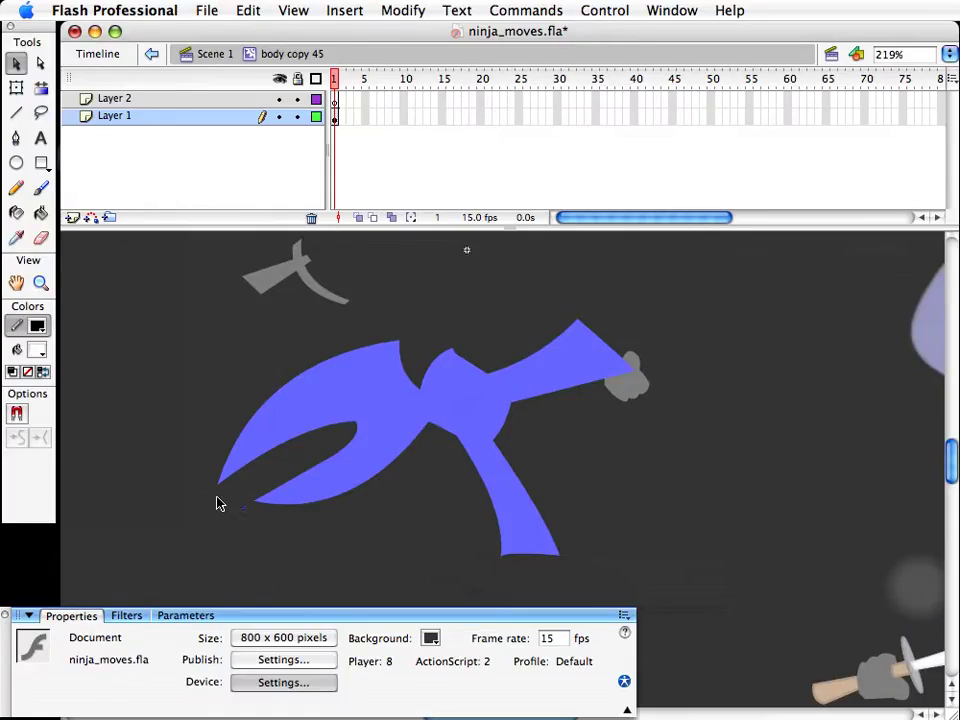
drag(219, 488, 240, 497)
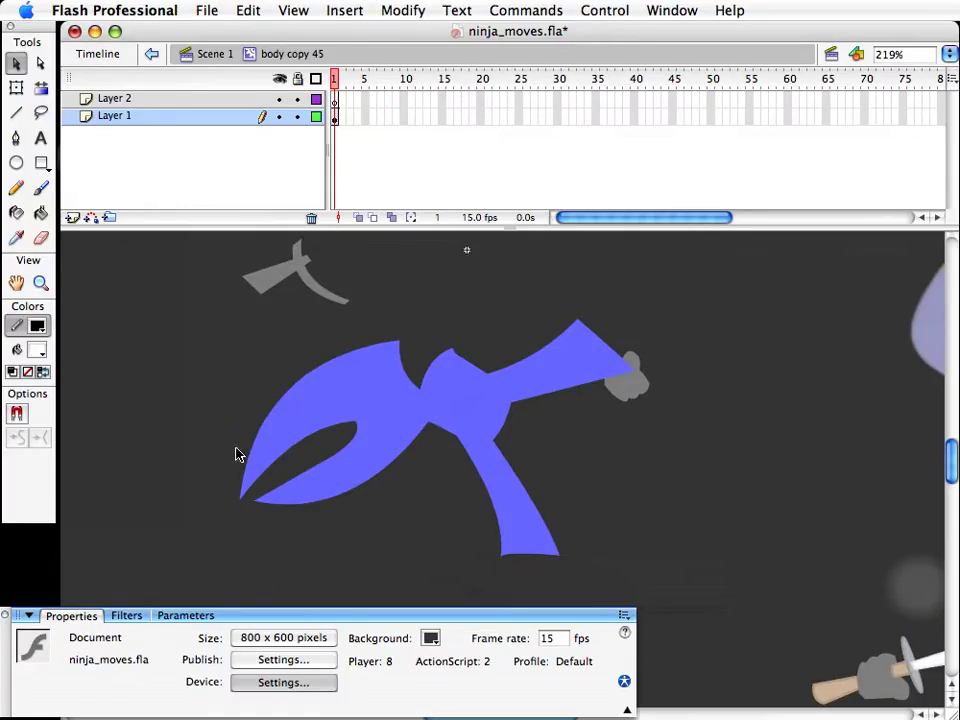
drag(418, 365, 396, 358)
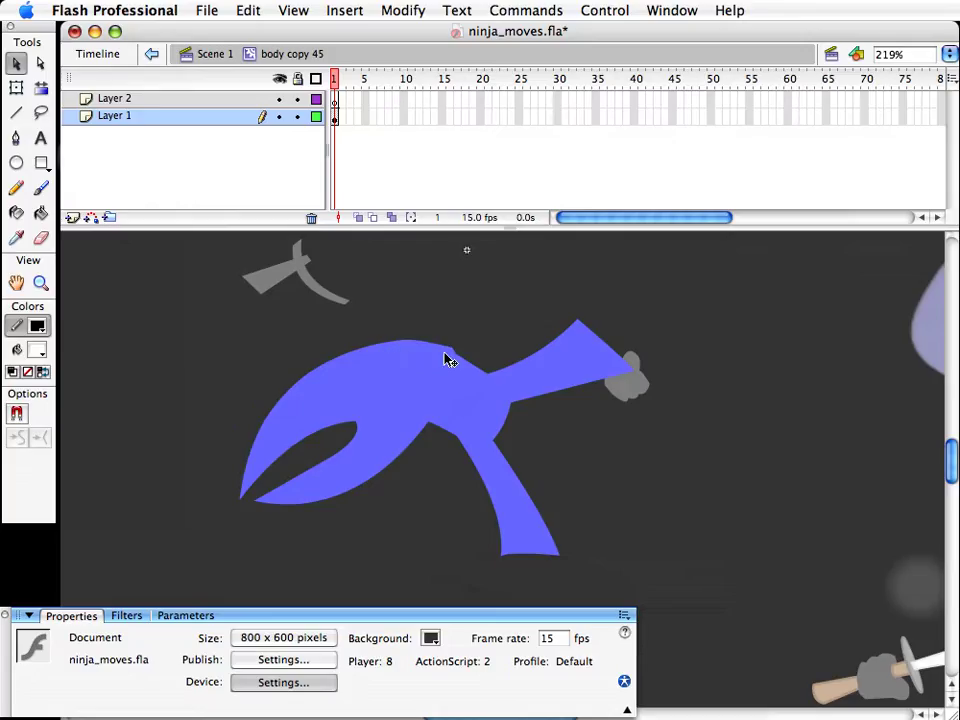
drag(472, 370, 478, 369)
drag(199, 309, 489, 370)
key(Delete)
drag(433, 341, 433, 340)
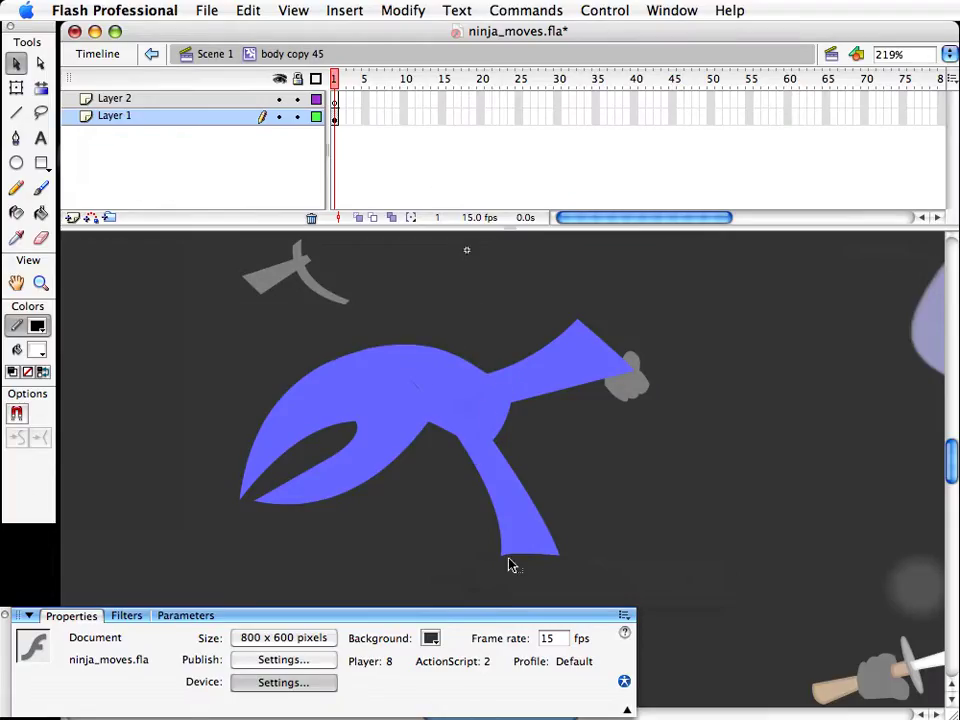
Step: Reshape the lower arm so that it bends inward toward the legs and ends in a narrow wrist
drag(503, 556, 474, 500)
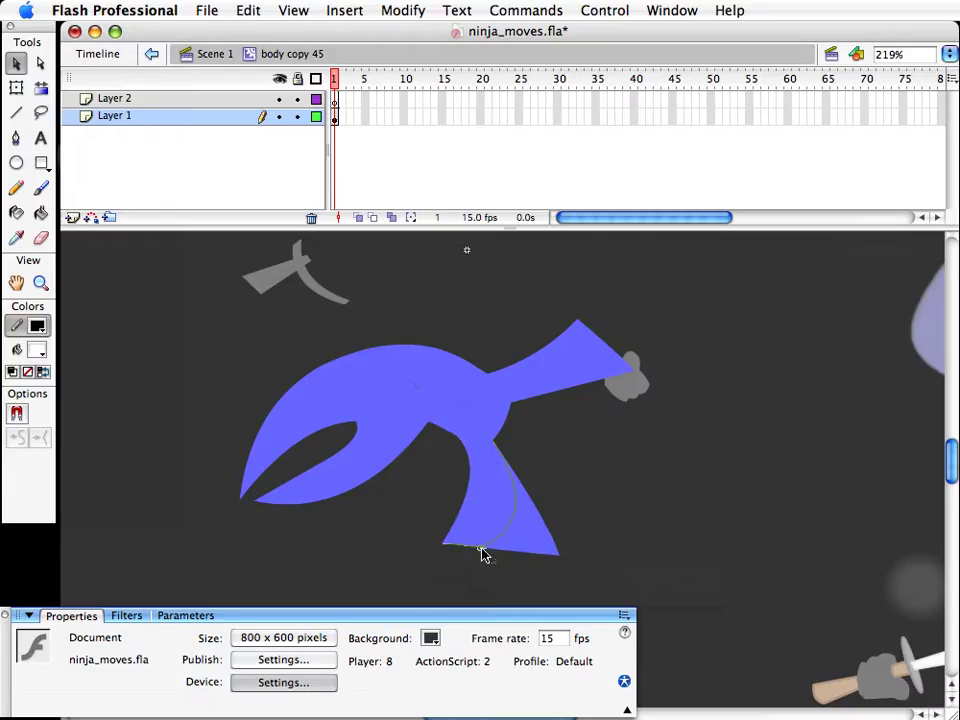
mouse_move(481, 549)
mouse_down()
mouse_move(446, 535)
mouse_move(472, 553)
mouse_up()
drag(514, 498, 571, 438)
Step: Draw an unfilled circle with a 1.8 black stroke, about 263 pixels across, around the body on Layer 2
click(336, 98)
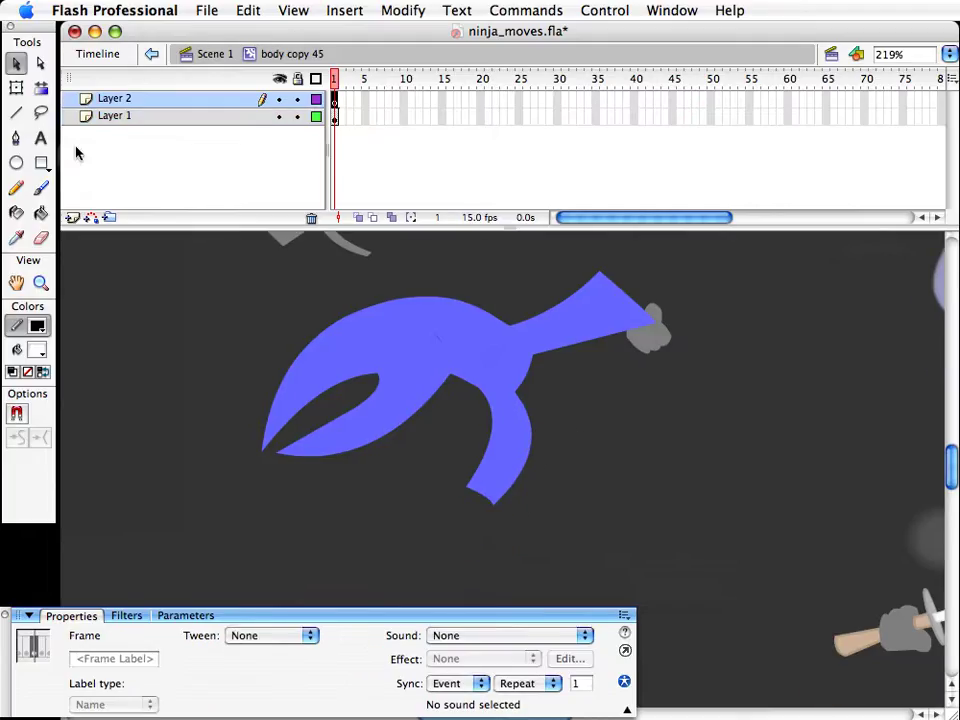
click(18, 165)
click(37, 350)
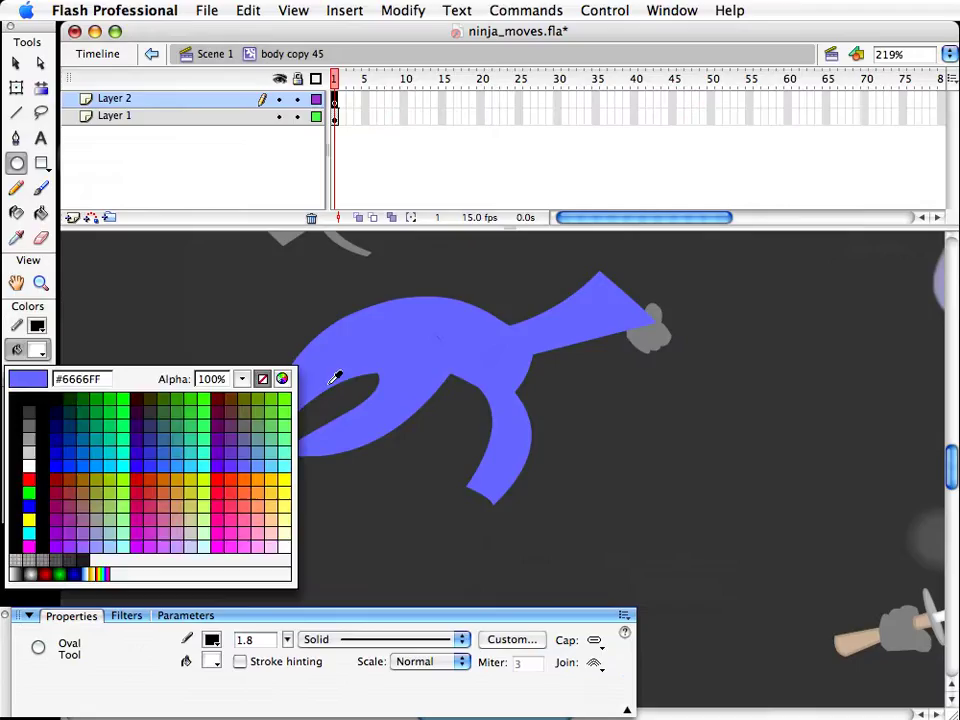
click(261, 378)
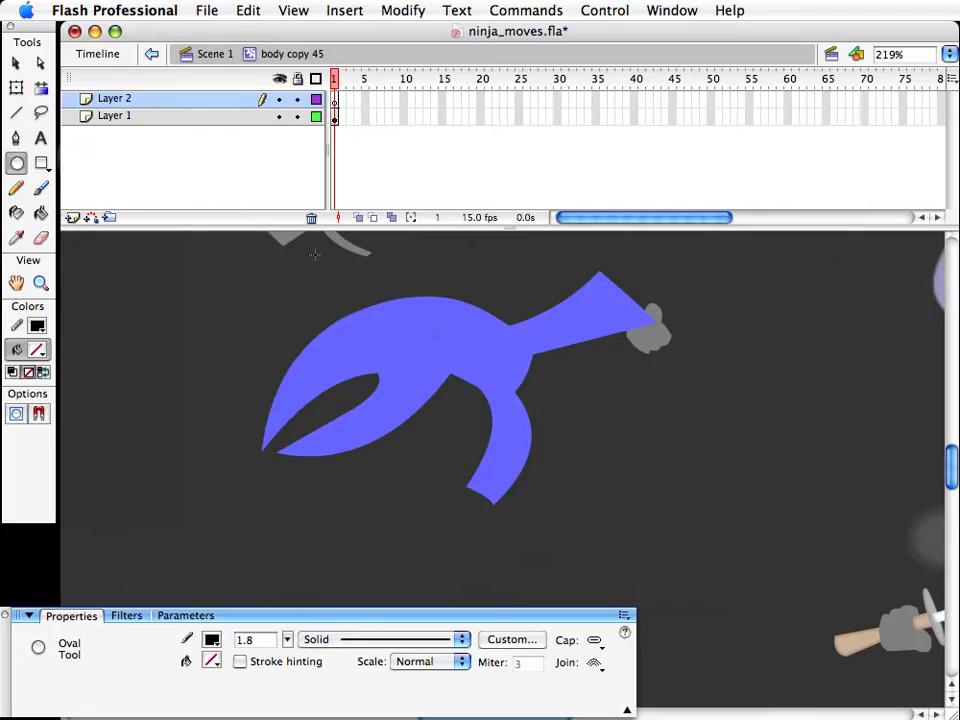
mouse_move(252, 252)
mouse_down()
mouse_move(684, 634)
mouse_move(643, 574)
mouse_move(649, 609)
mouse_move(639, 596)
mouse_up()
key(v)
Step: Scale the circle down to about 239 pixels across and position it along the outer edge of the upper leg
click(639, 476)
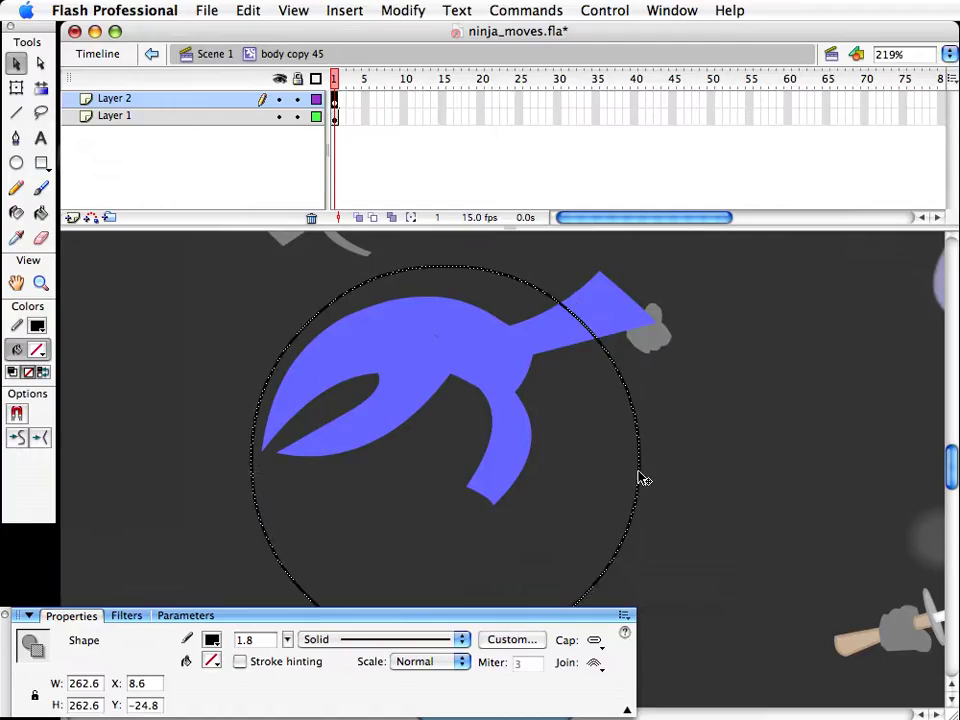
drag(639, 472, 641, 472)
key(q)
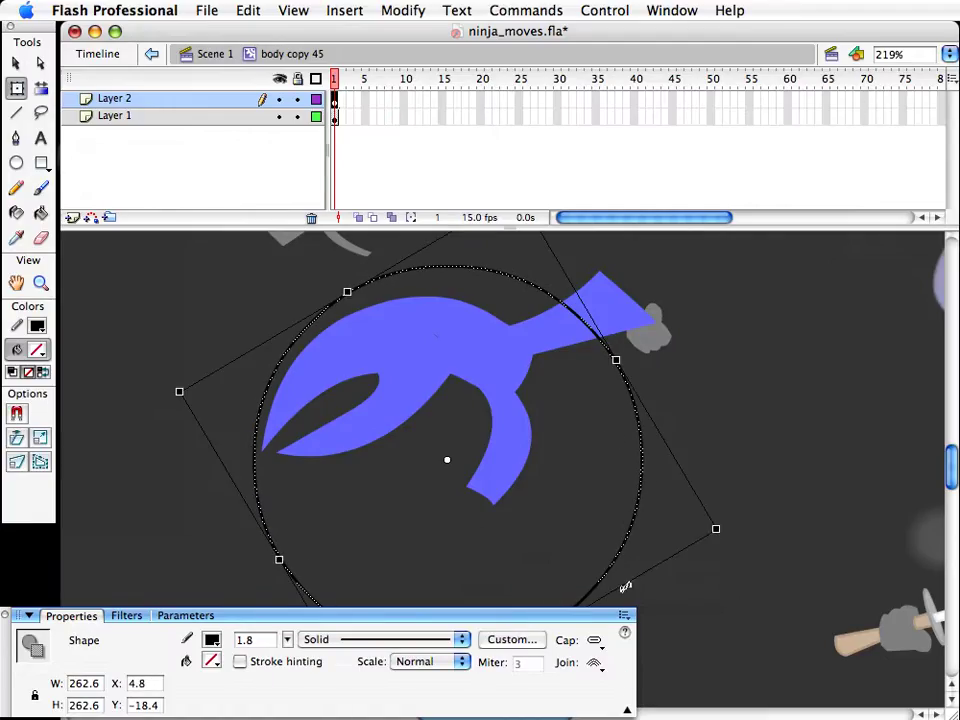
drag(716, 527, 688, 546)
key(shift+Right)
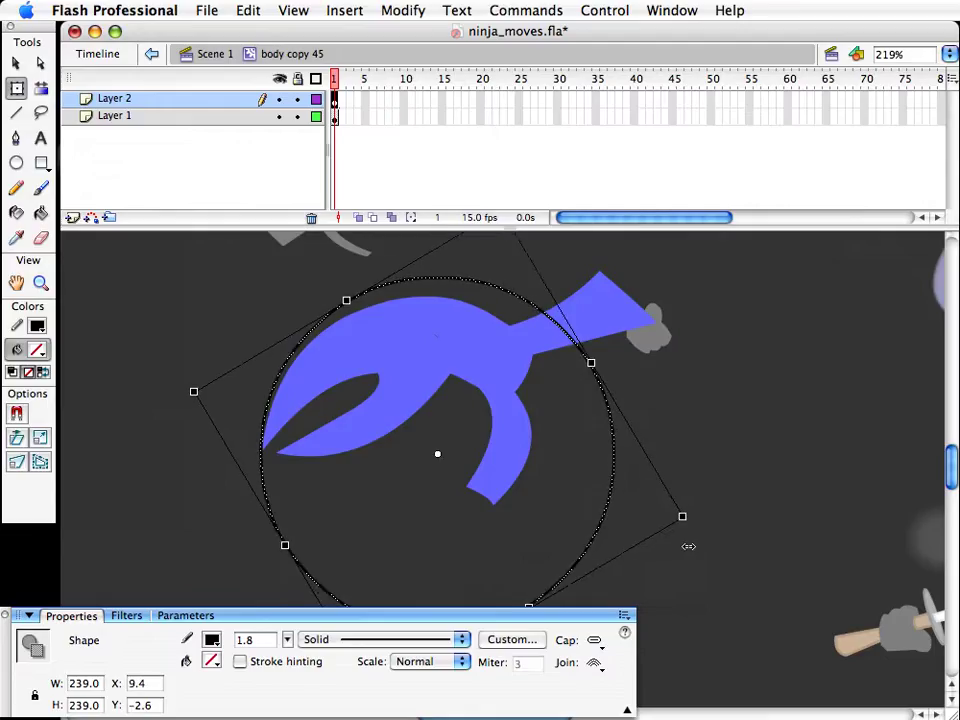
key(shift+Down)
key(v)
click(707, 452)
Step: Bulge the outer edge of the bent lower arm slightly outward near the shoulder
key(space)
drag(570, 524, 581, 501)
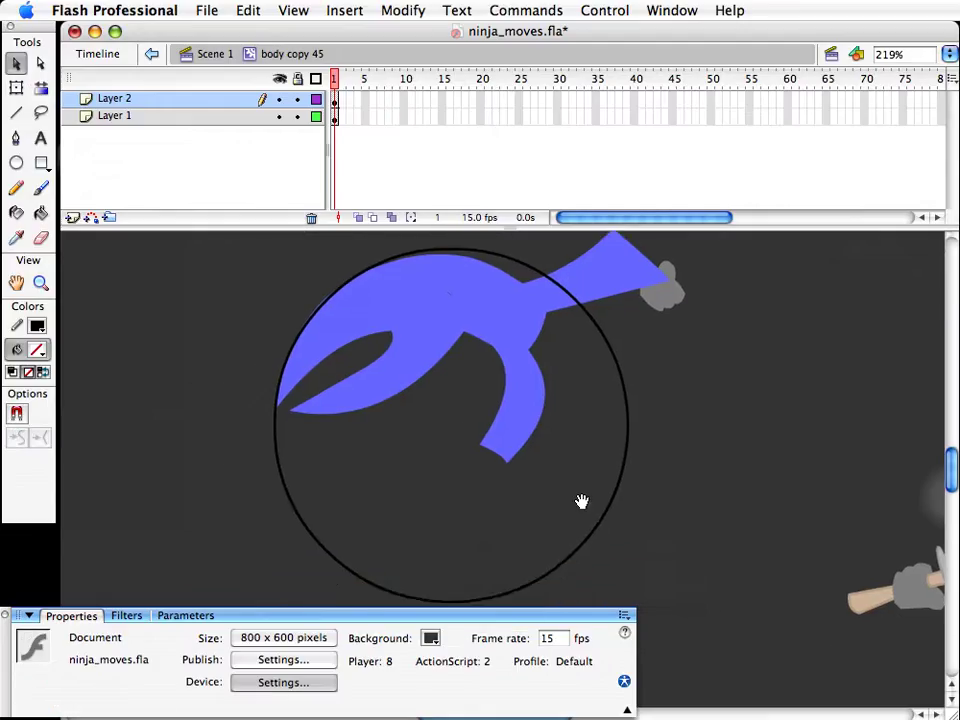
drag(531, 377, 540, 366)
Step: Scale the circle down to about 206 pixels across and nudge it right and up to follow the back's curve
click(625, 405)
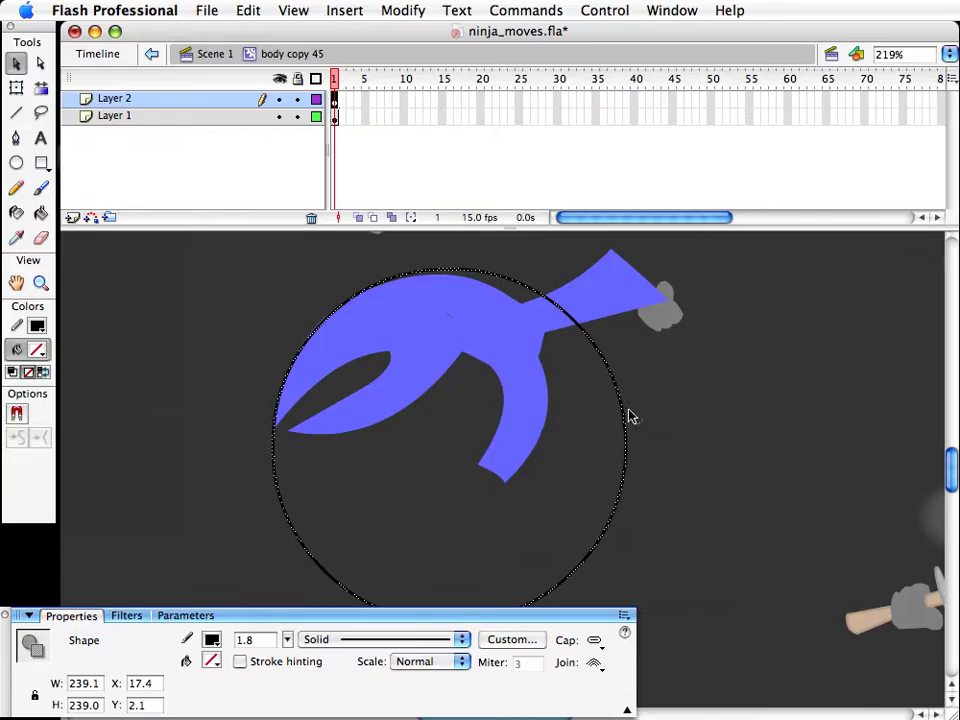
key(q)
drag(692, 507, 659, 470)
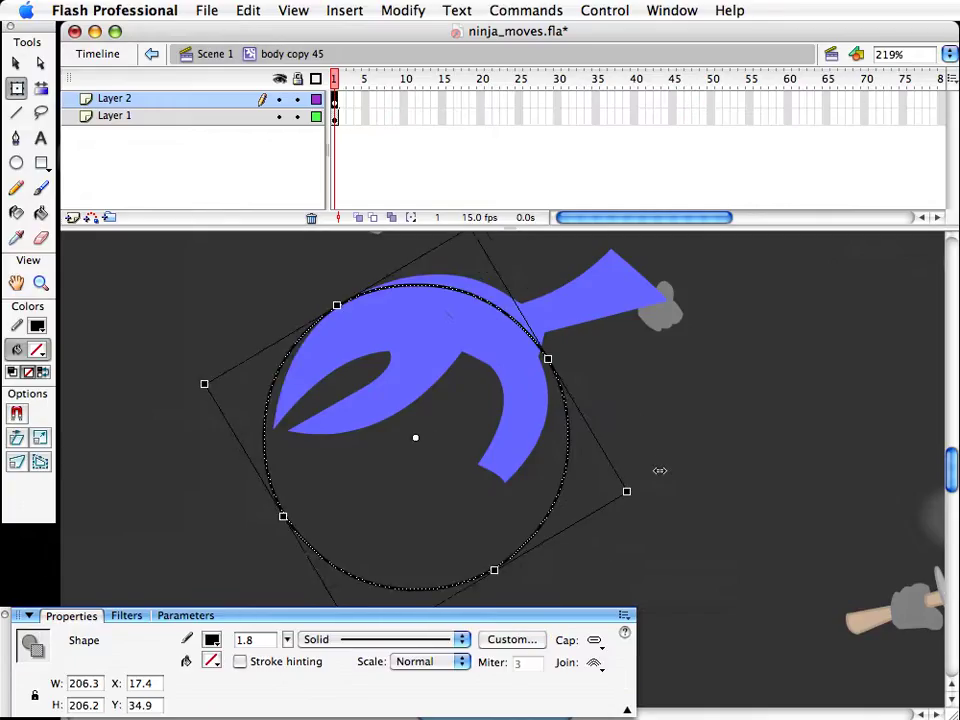
key(shift+Right)
key(shift+Up)
key(v)
click(721, 409)
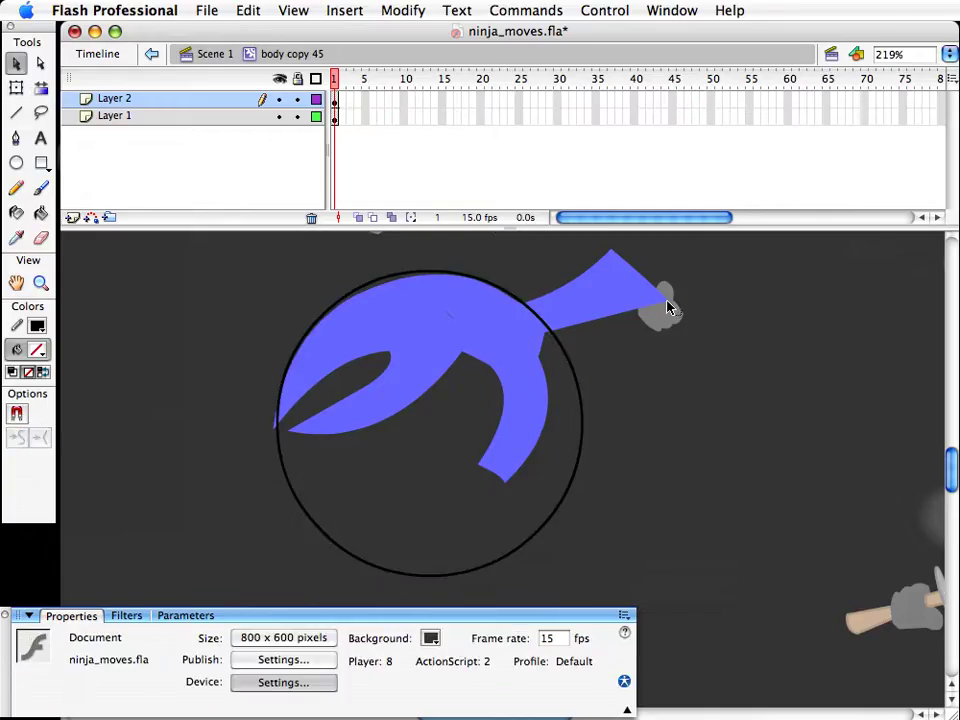
Step: Remove the outstretched arm from the body, keeping only the bent arm
drag(668, 308, 570, 392)
click(601, 268)
key(Delete)
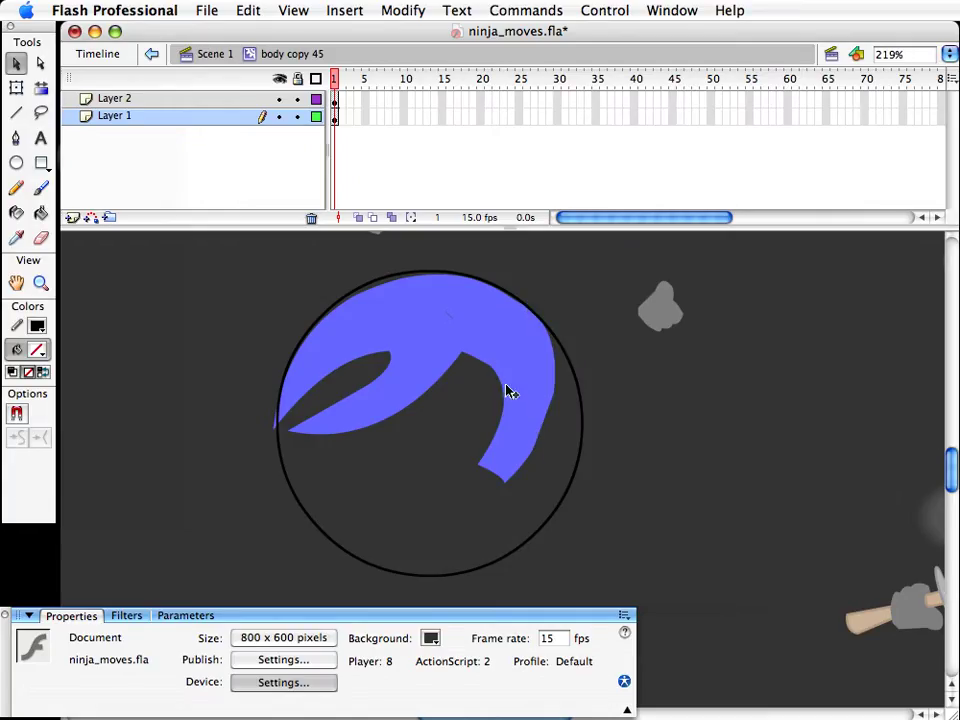
Step: Reshape the lower leg so its tip points further down and its edges curve smoothly into the belly
drag(463, 360, 362, 381)
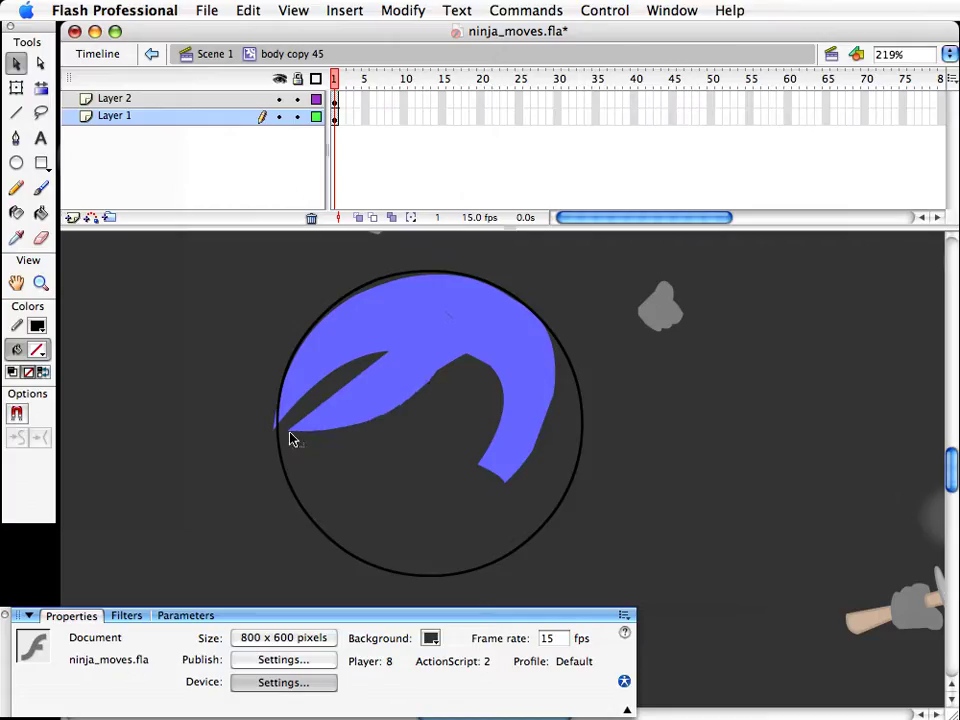
drag(289, 433, 320, 423)
drag(320, 481, 313, 461)
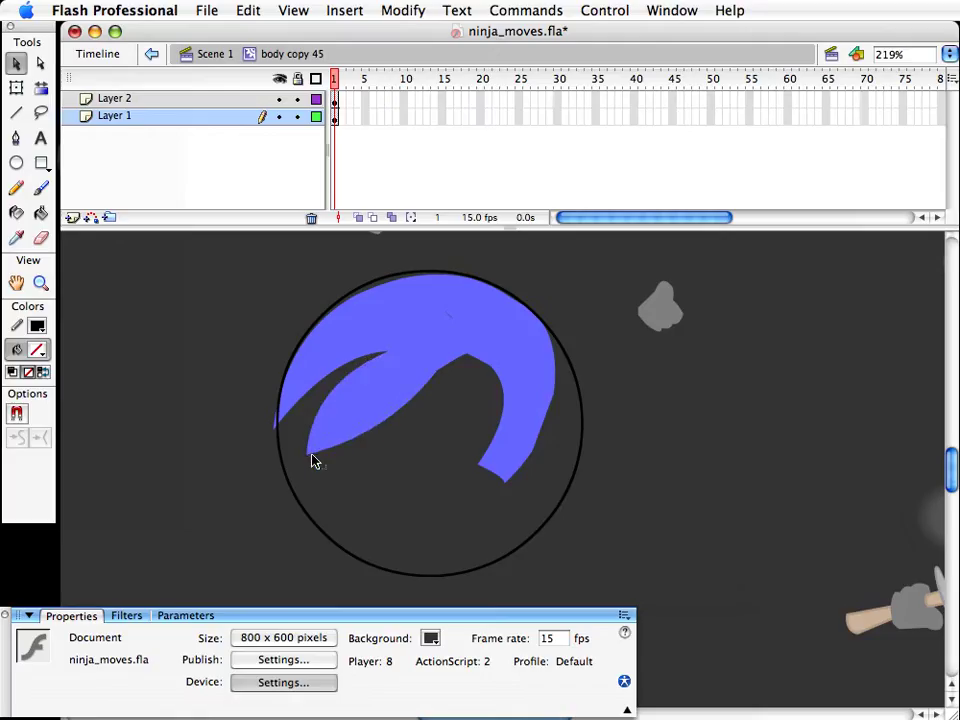
drag(394, 420, 472, 367)
Step: Round the bent arm outward toward the guide circle, thin its inner side, and taper its end to a point
drag(555, 399, 565, 395)
drag(540, 449, 557, 431)
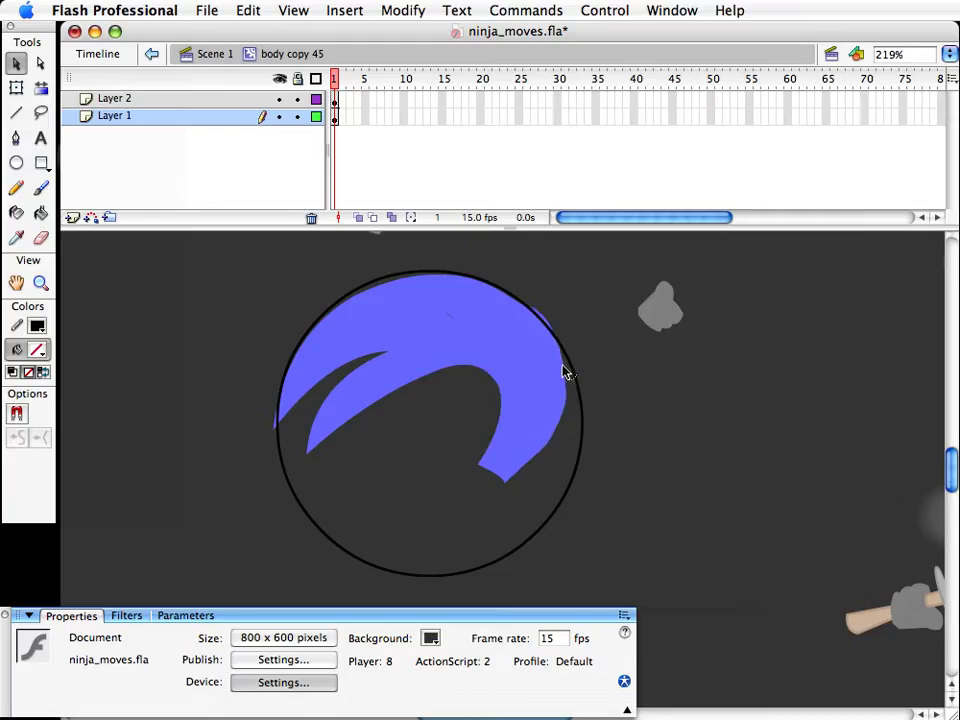
mouse_move(507, 482)
mouse_down()
mouse_move(516, 481)
mouse_move(489, 484)
mouse_up()
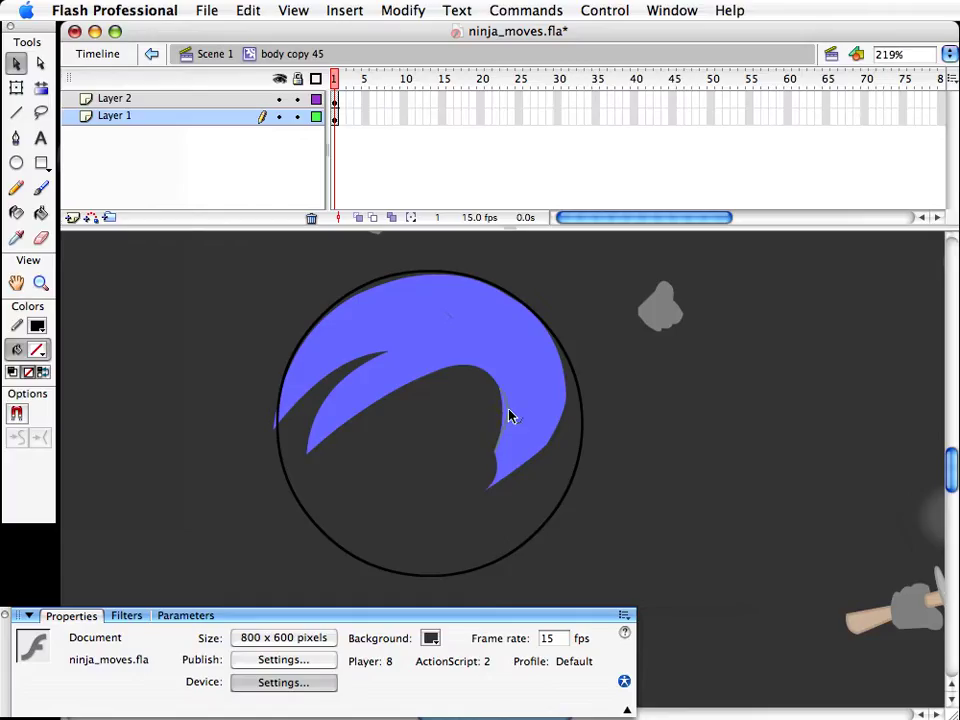
drag(509, 409, 510, 407)
drag(499, 386, 501, 377)
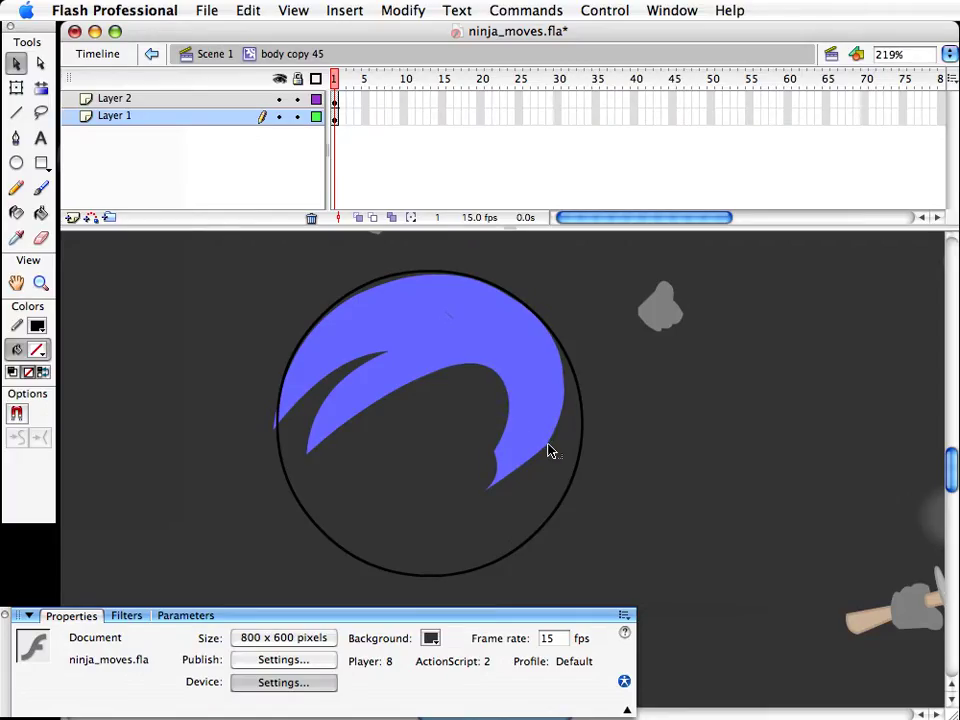
Step: Shorten the gap between the legs and extend it with a curved 1.8 black crease line on a new layer
drag(388, 358, 343, 374)
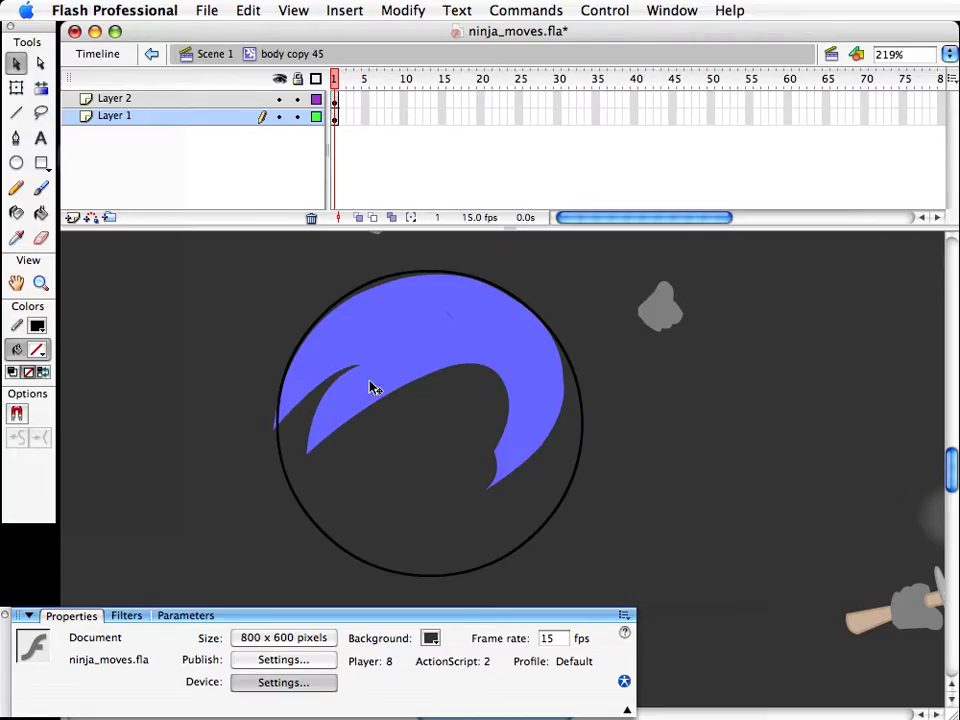
click(72, 217)
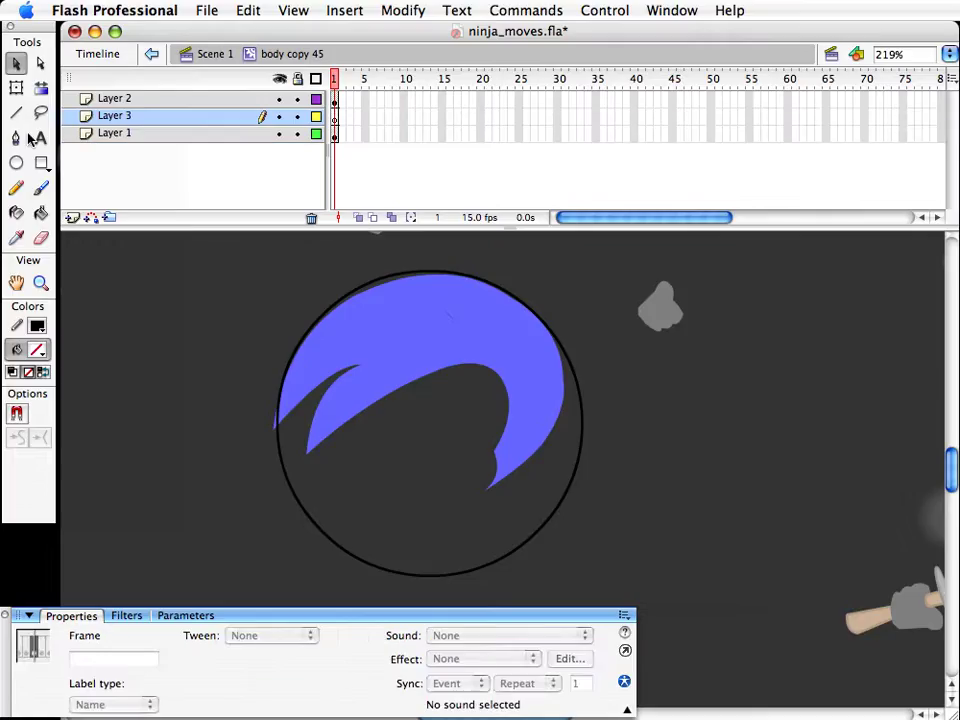
click(16, 112)
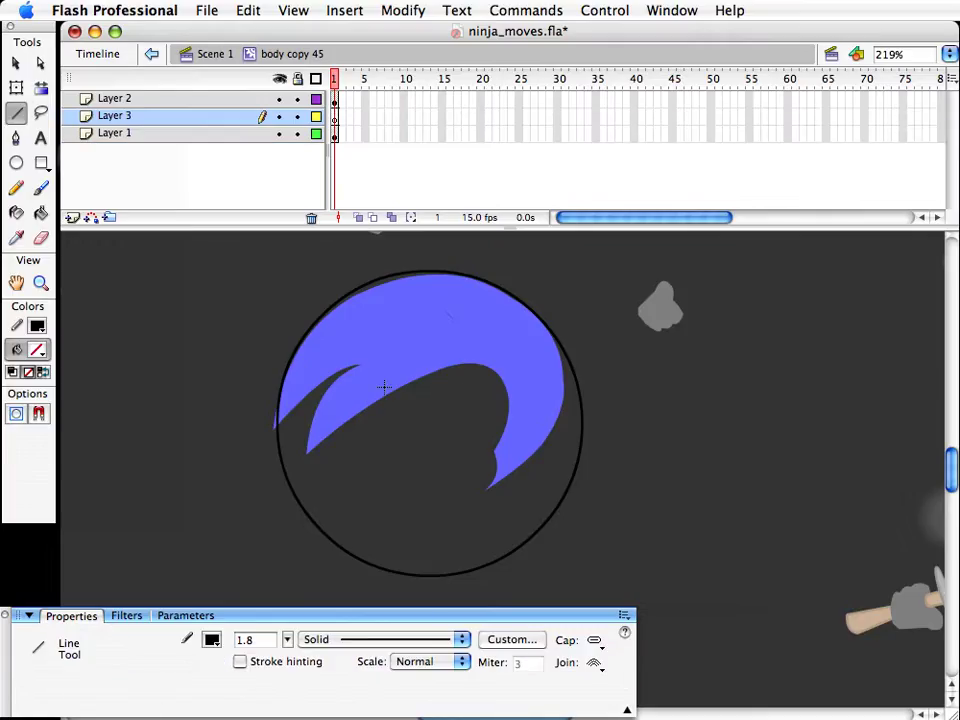
drag(388, 350, 348, 366)
key(v)
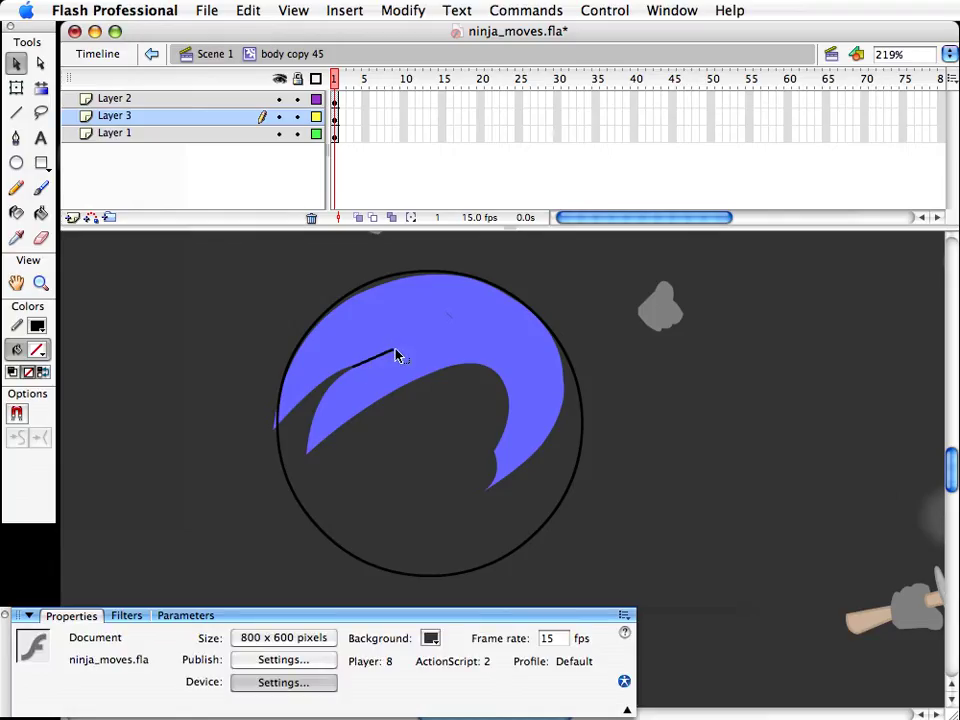
drag(396, 356, 388, 360)
click(384, 359)
Step: Smooth the body's inner curve and back edge, and delete the guide circle from Layer 2
drag(455, 373, 430, 377)
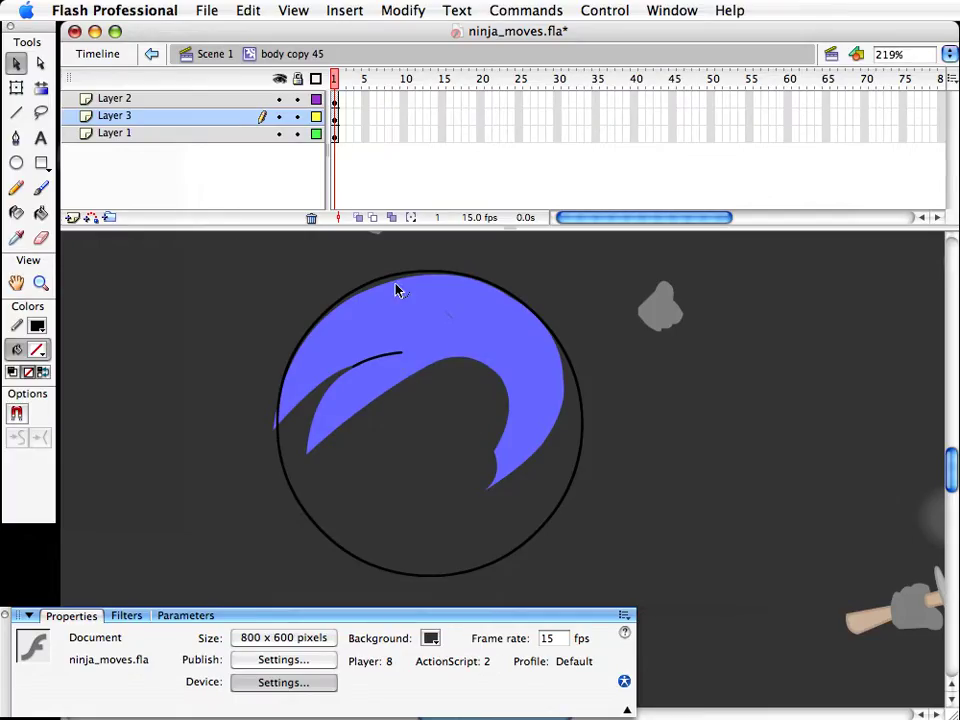
drag(395, 284, 396, 279)
click(584, 448)
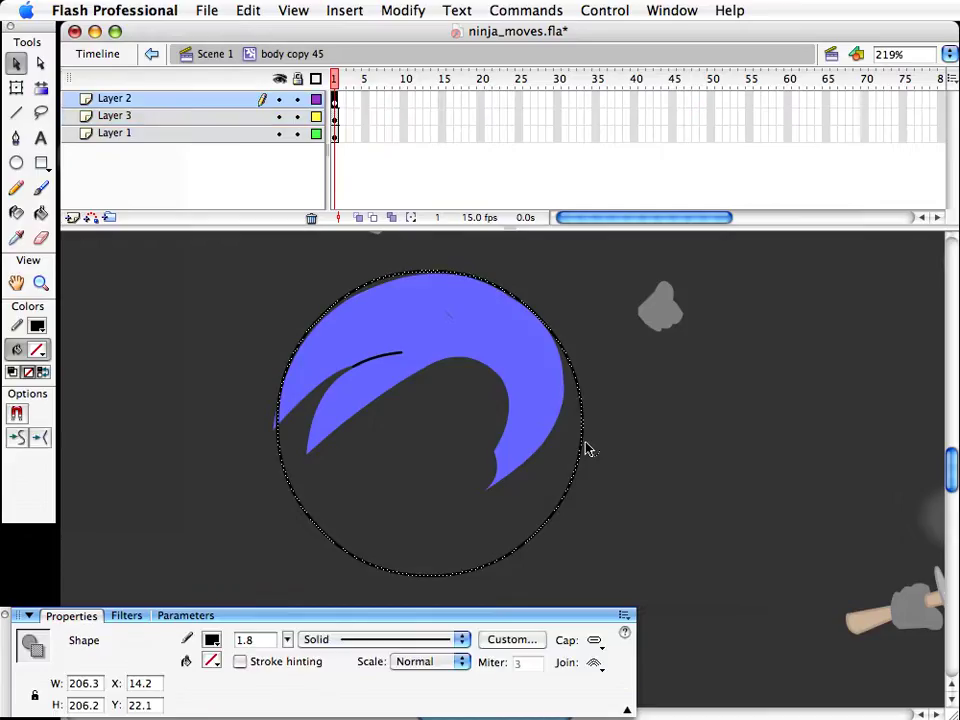
key(Delete)
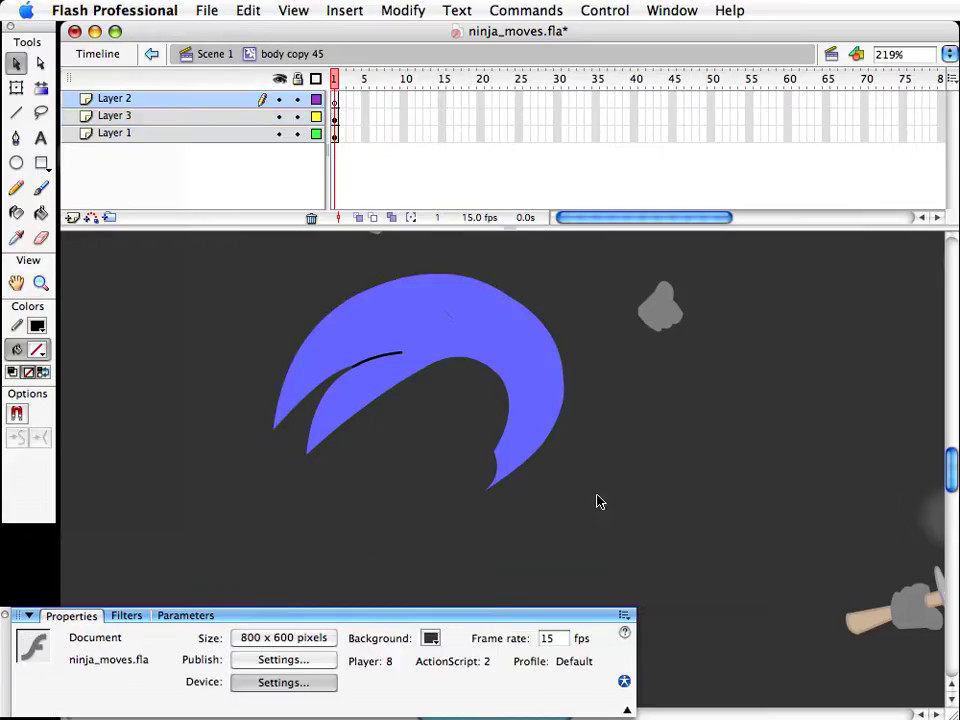
Step: Return to Scene 1 and place the belt in front of the body, turned to wrap across the waist
click(216, 55)
click(636, 480)
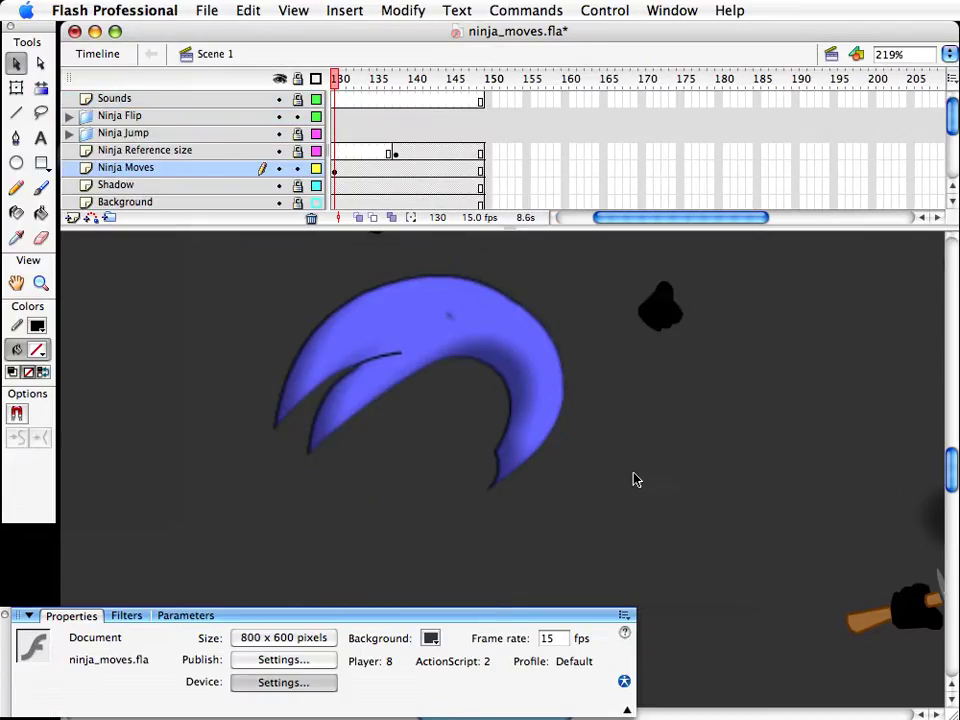
scroll(656, 499, up, 2)
scroll(656, 500, up, 2)
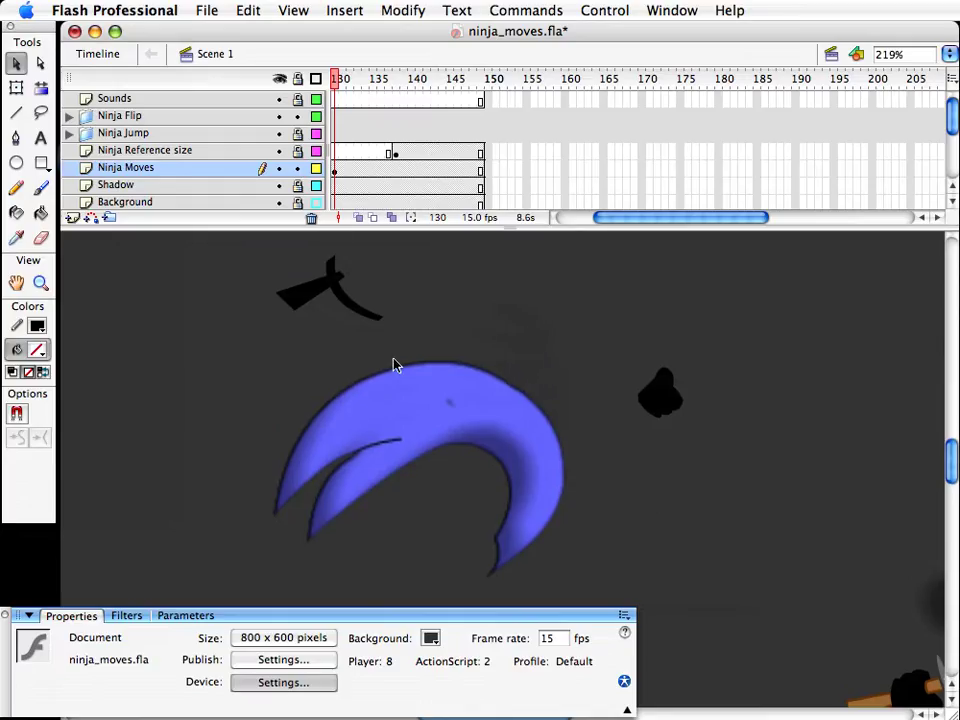
click(364, 316)
key(q)
key(v)
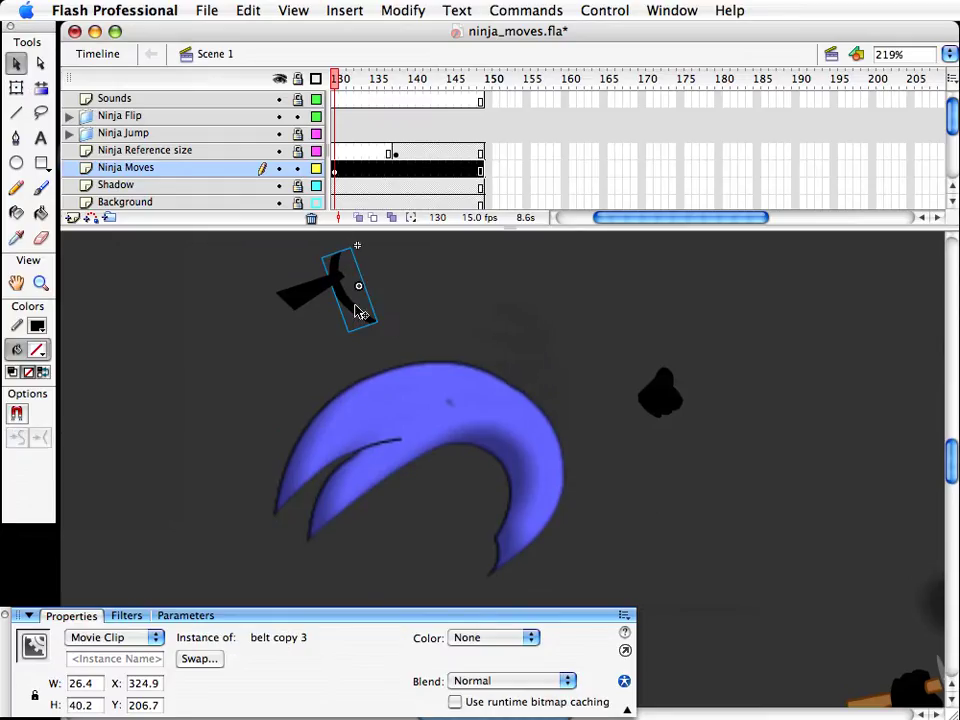
key(q)
drag(426, 418, 435, 443)
key(super+x)
key(super+shift+v)
key(super+shift+h)
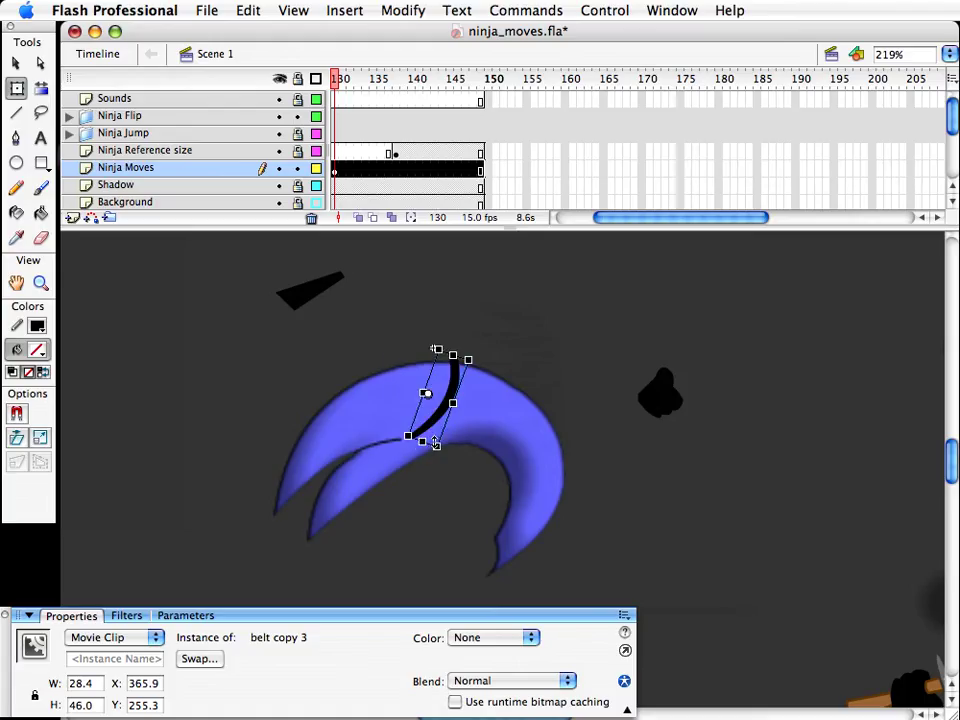
drag(477, 347, 437, 394)
key(v)
Step: Rotate the belt tie upright and attach it to the belt's upper end on the ninja's back
click(341, 307)
click(308, 298)
key(q)
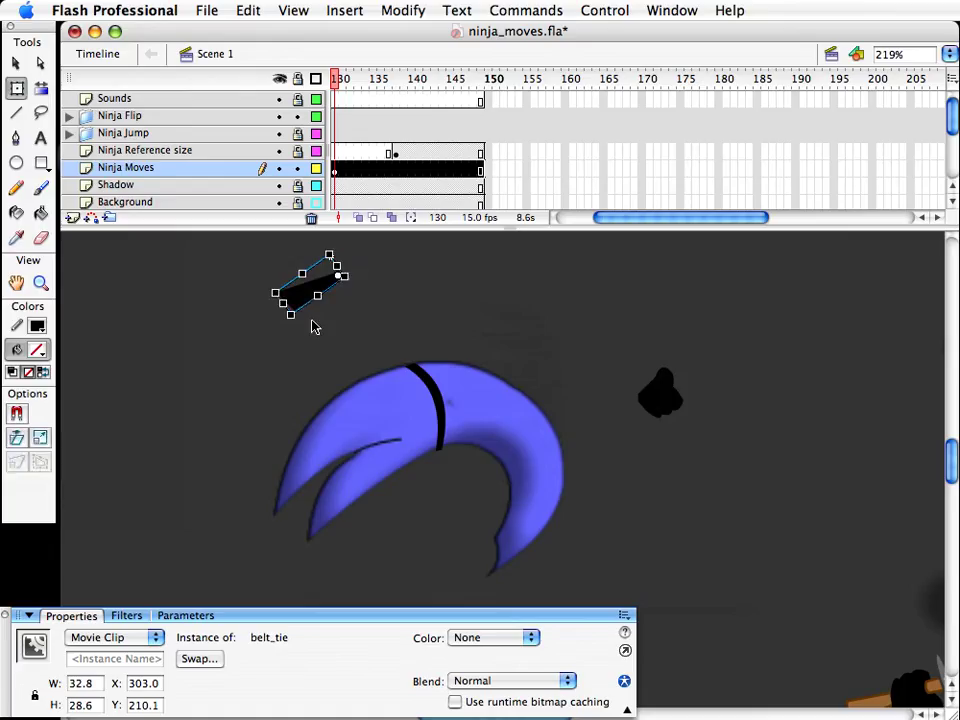
drag(287, 319, 302, 214)
key(v)
drag(336, 266, 393, 328)
key(q)
key(v)
key(Down)
key(Down)
key(Down)
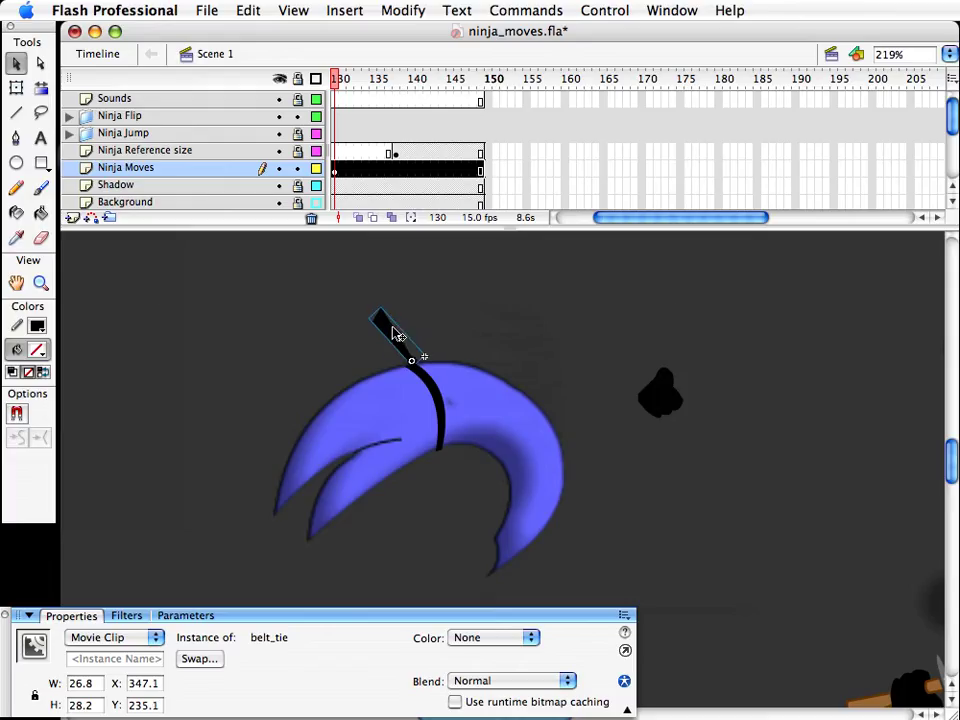
key(Left)
Step: Add two more copies of the belt tie, fan the three strips out from the knot, and save the file
key(shift+Right)
key(shift+Right)
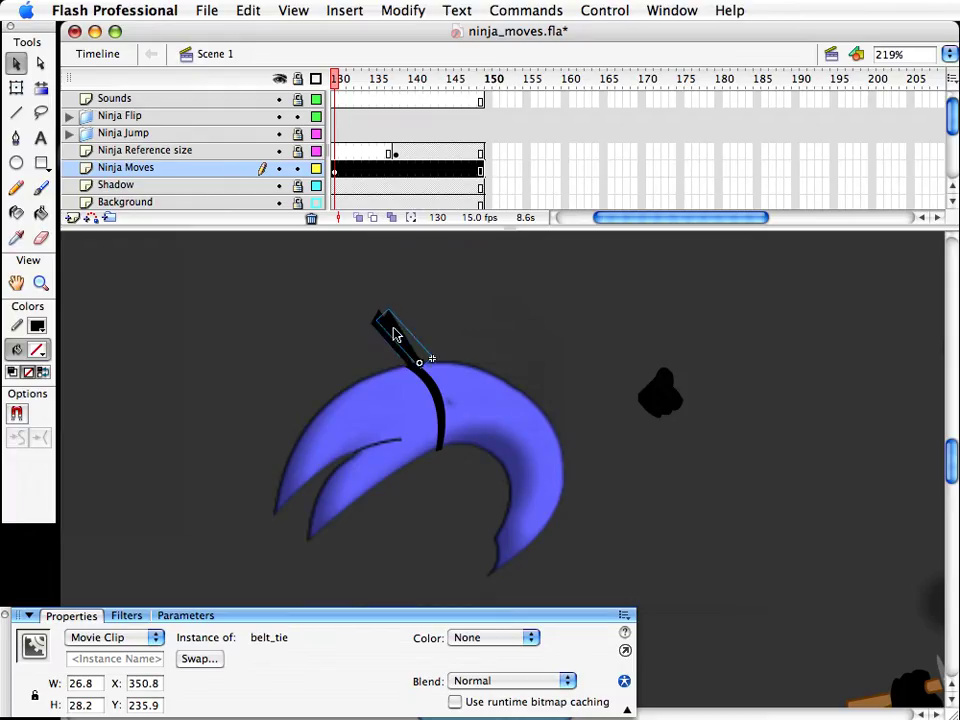
key(q)
drag(393, 296, 351, 317)
key(super+shift+v)
key(shift+Left)
key(shift+Left)
key(v)
key(shift+Right)
key(shift+Right)
key(q)
key(v)
click(570, 326)
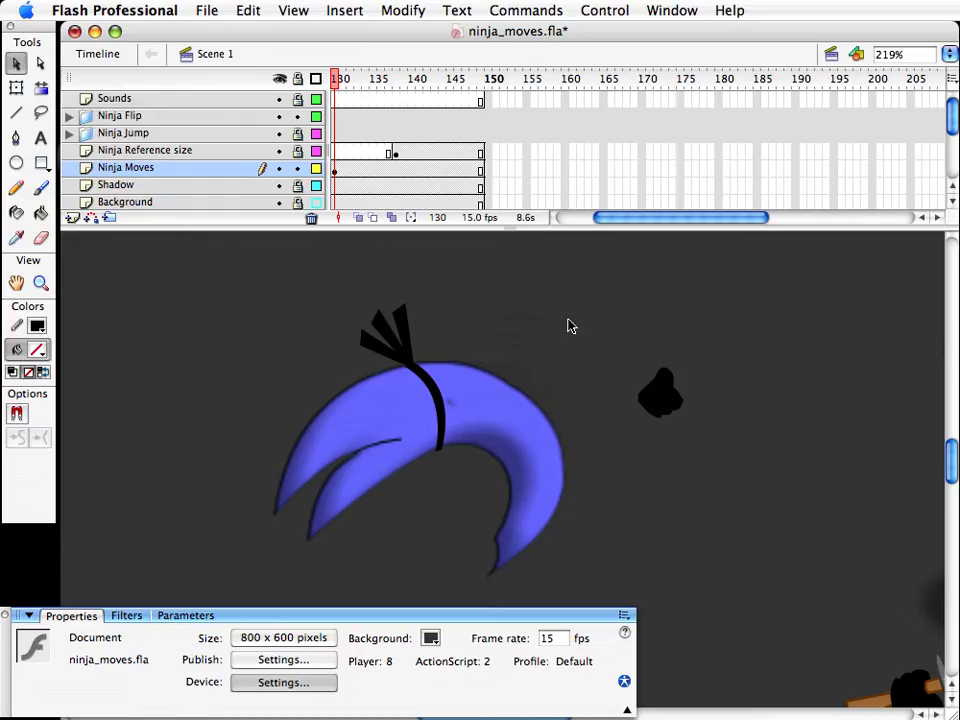
key(super+s)
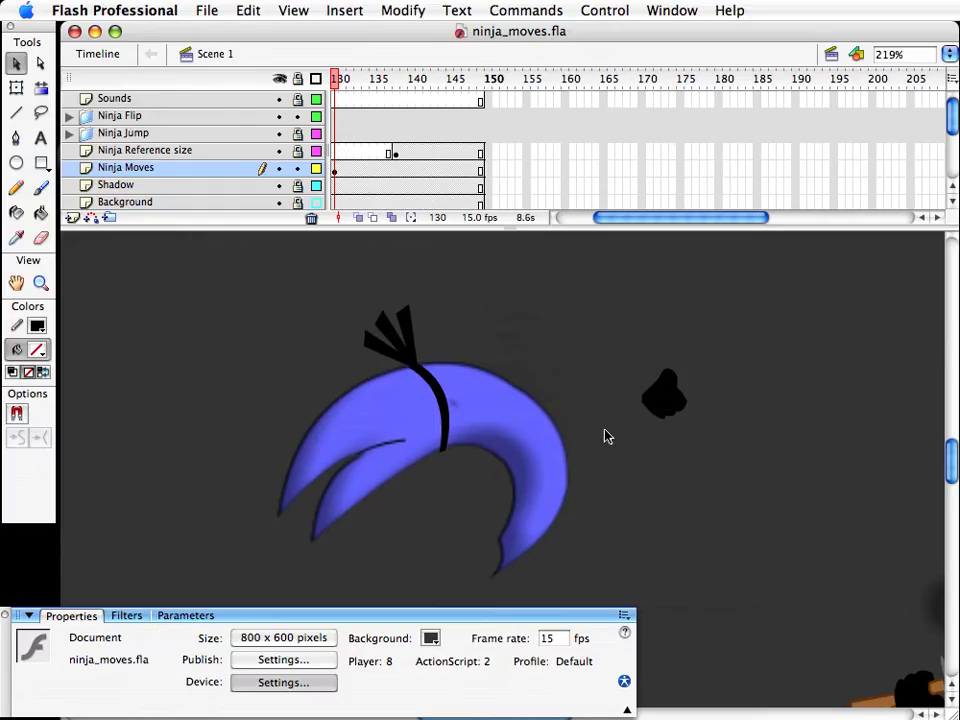
Step: Rotate the loose empty hand and fit it to the tapered end of the bent arm
drag(662, 489, 668, 446)
click(670, 345)
key(q)
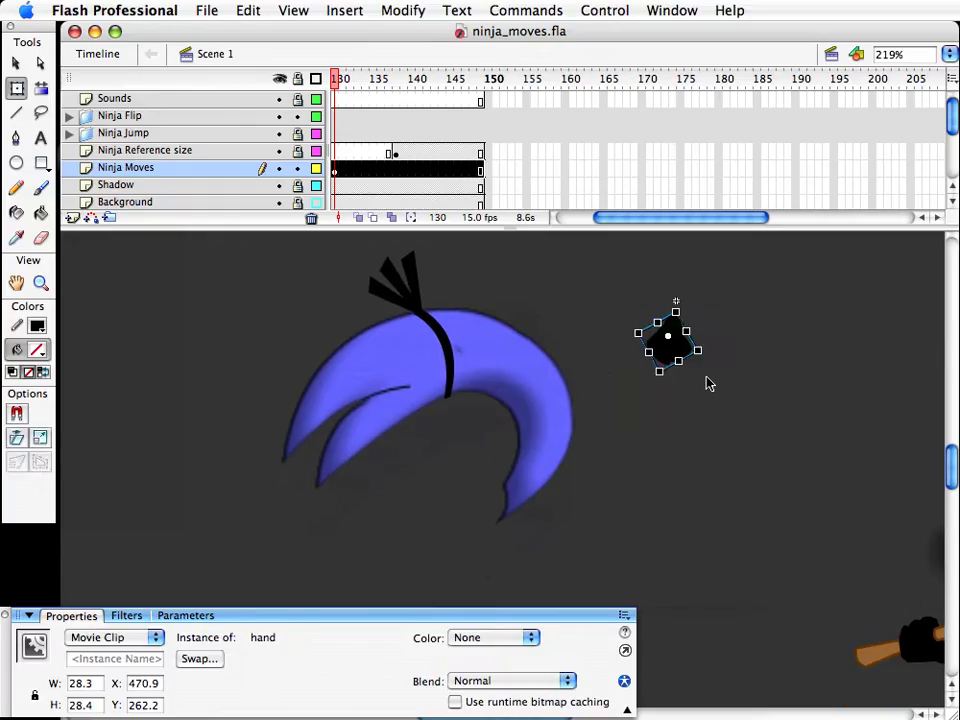
drag(714, 345, 649, 381)
key(v)
drag(690, 346, 520, 510)
key(Right)
key(Right)
key(Right)
key(Right)
key(q)
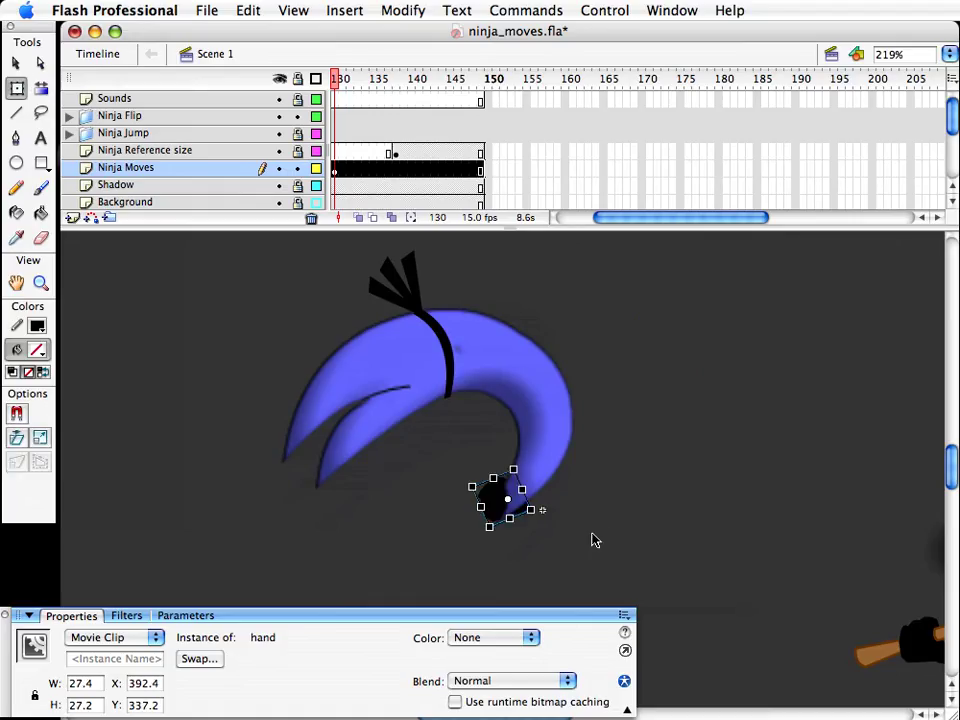
drag(541, 517, 539, 491)
key(v)
key(shift+Left)
key(shift+Up)
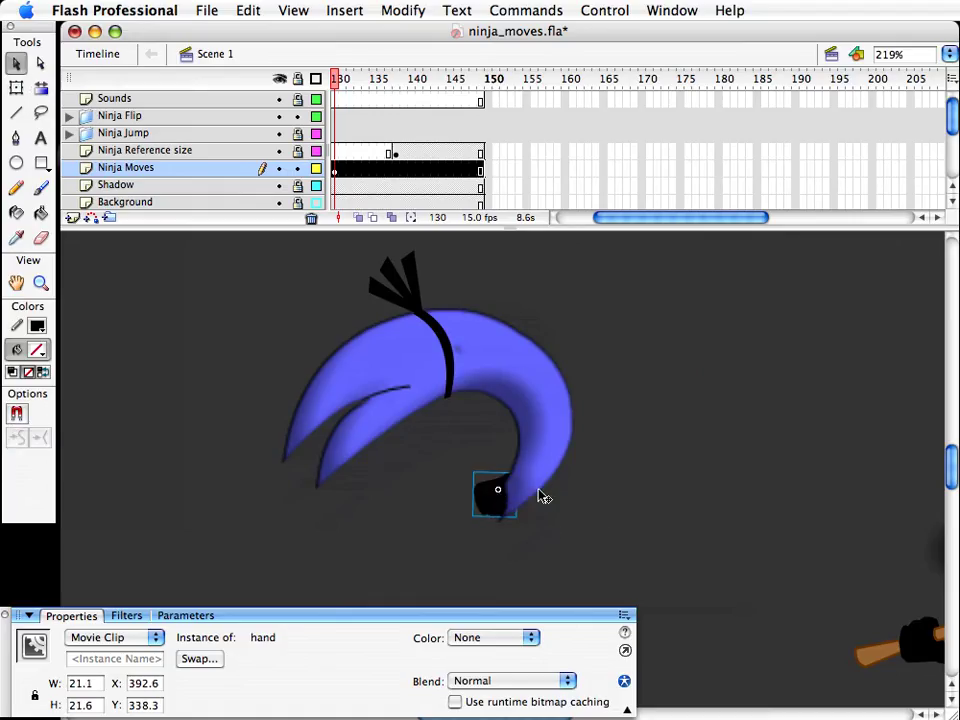
Step: Move the head with its eyes and headband to the body, turn it upside down, and tuck it behind the bent arm
drag(591, 510, 401, 542)
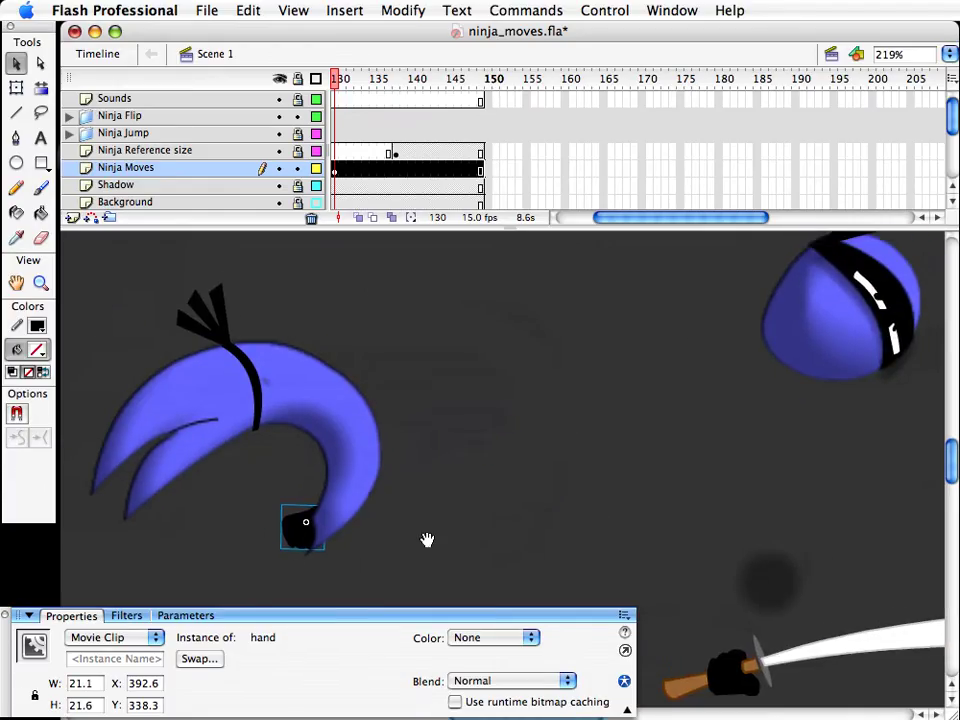
click(835, 375)
drag(681, 450, 952, 230)
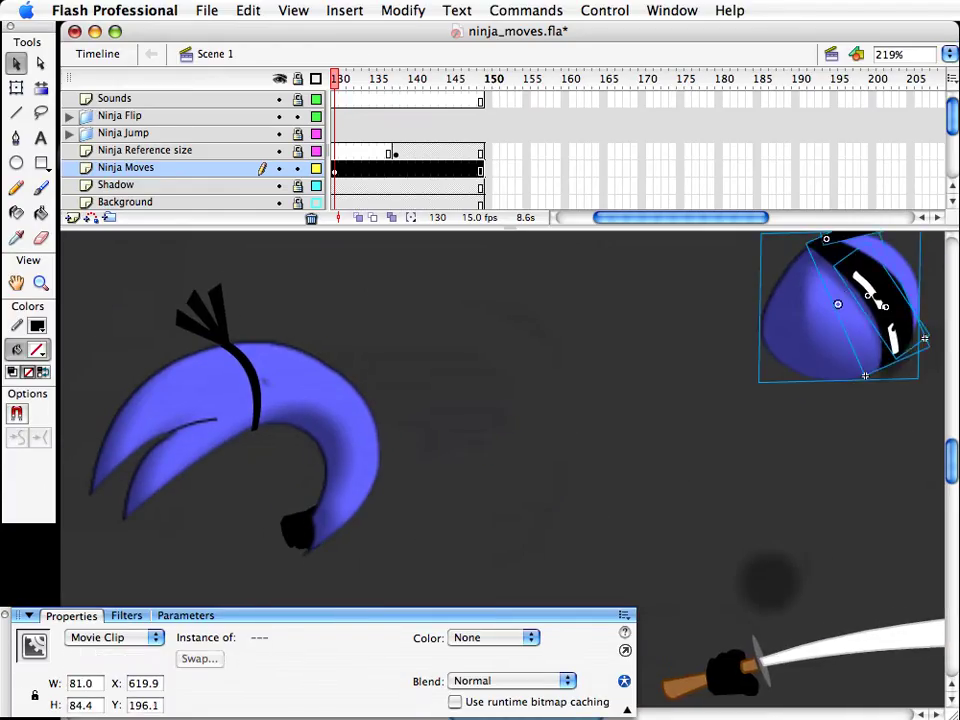
drag(495, 474, 505, 430)
key(q)
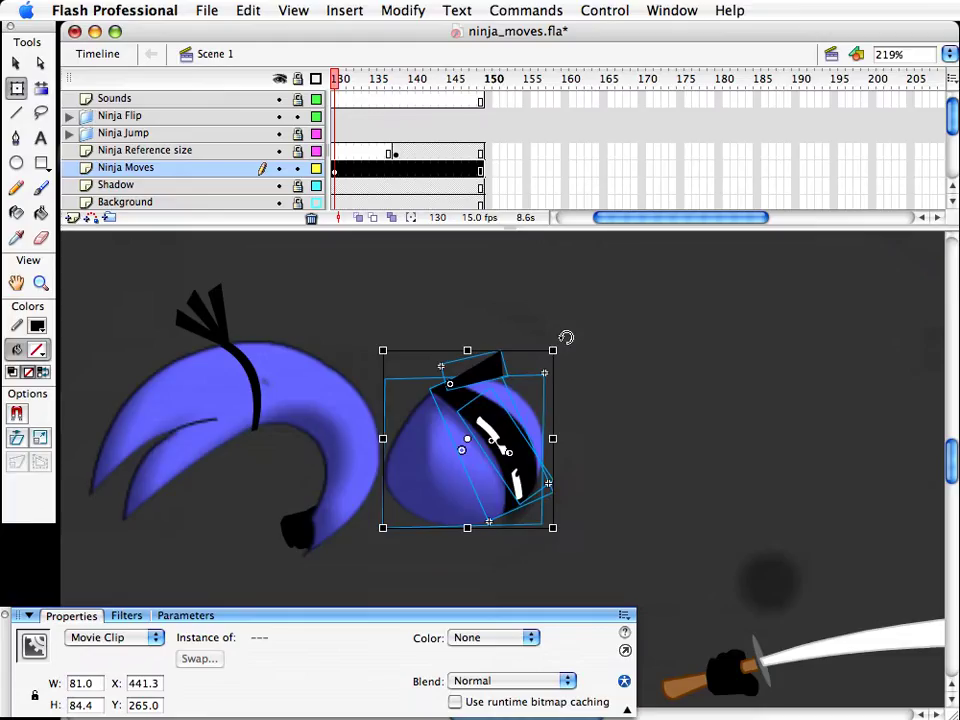
drag(566, 338, 487, 300)
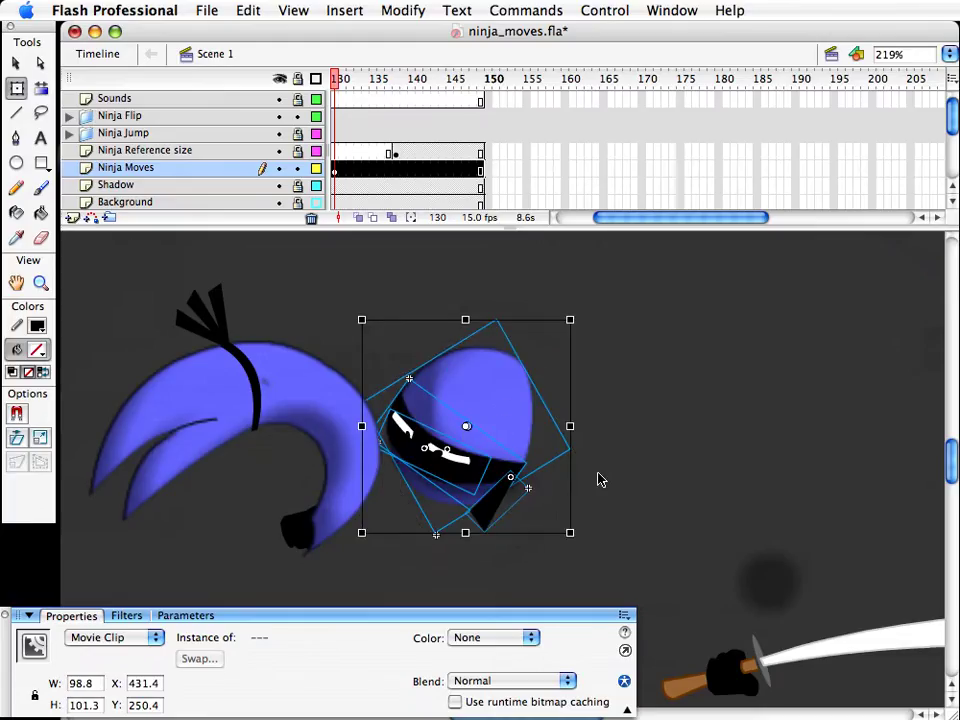
drag(505, 419, 360, 496)
key(v)
drag(420, 510, 497, 420)
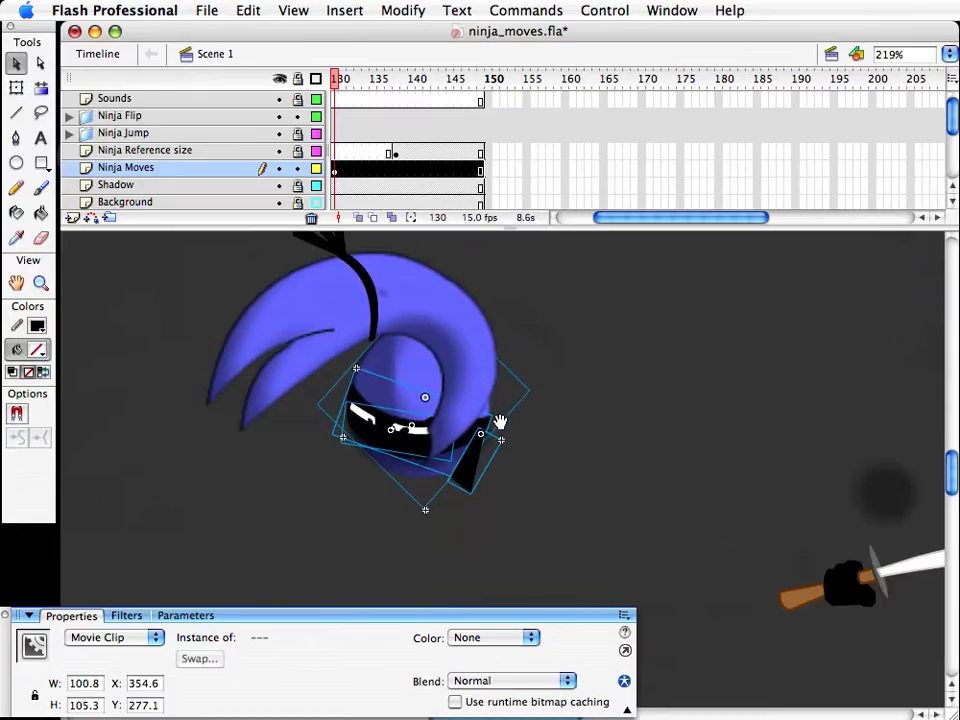
scroll(754, 422, up, 3)
click(773, 410)
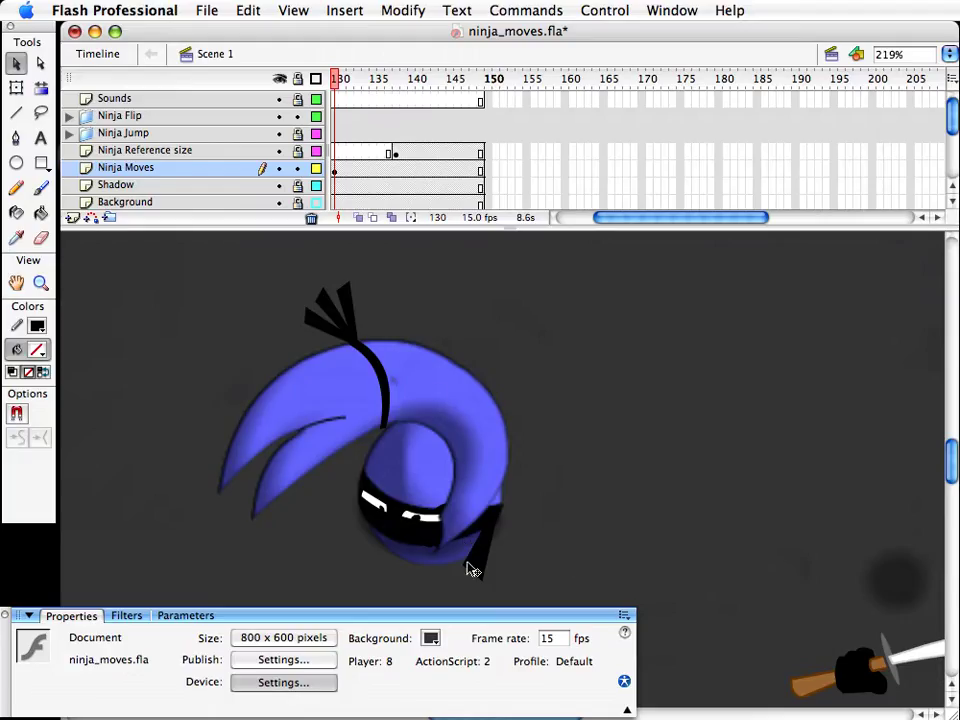
Step: Paste a copy of the curled body up and to the right of the ninja and duplicate it as a new symbol
click(42, 287)
alt+click(426, 420)
drag(521, 497, 513, 456)
key(v)
drag(548, 494, 527, 480)
click(497, 450)
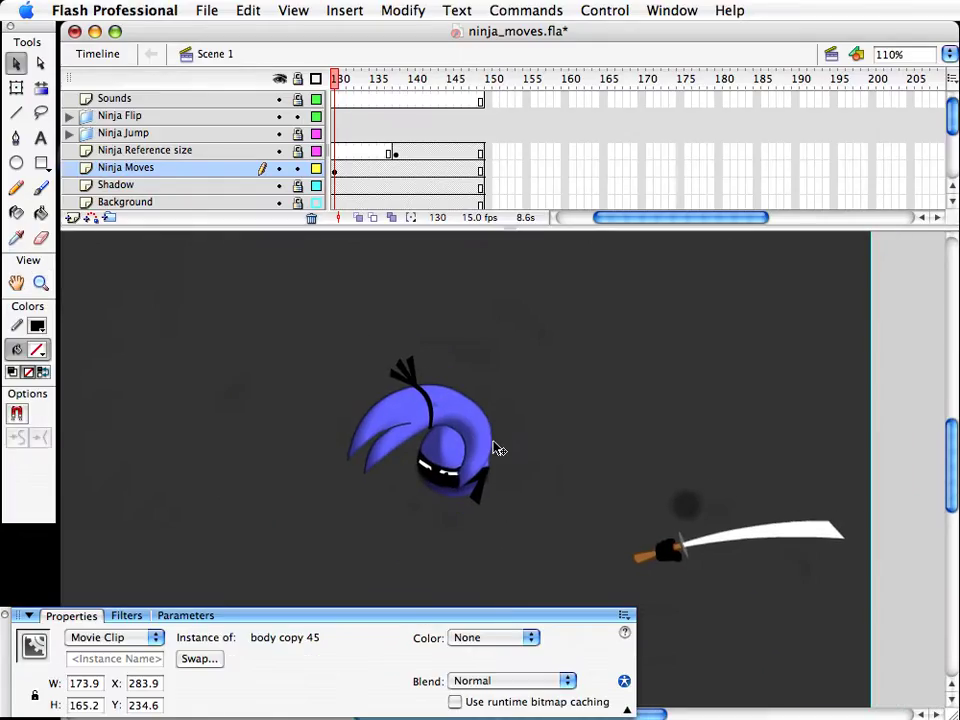
key(super+v)
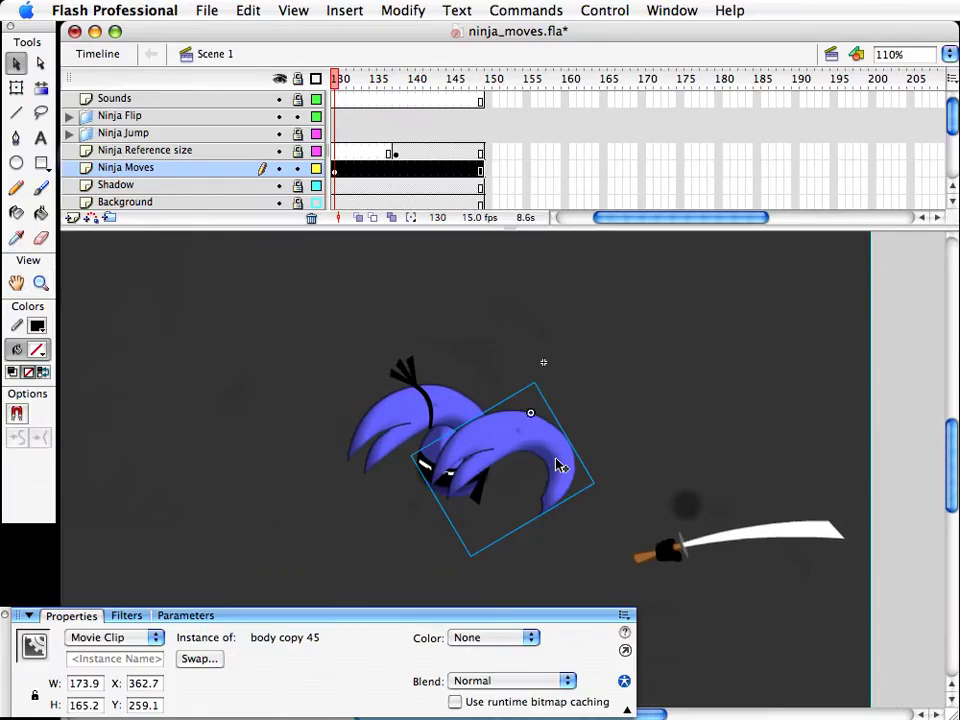
drag(556, 460, 650, 366)
key(super+d)
key(Return)
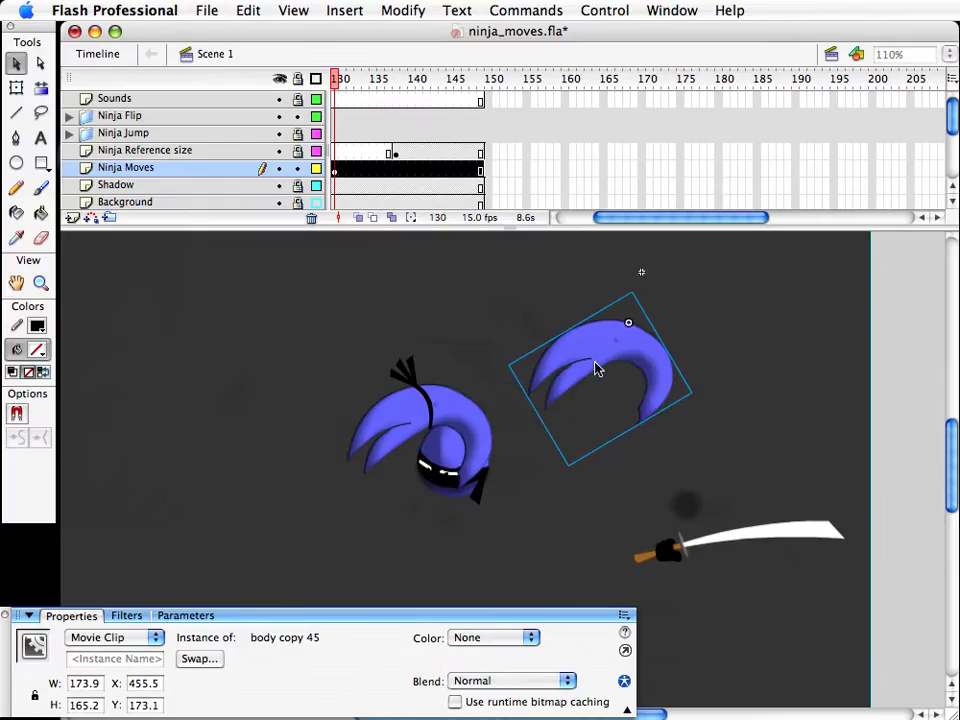
Step: Inside the duplicated body symbol, delete the legs and waist, keeping only the shoulder and arm portion
double_click(596, 366)
drag(518, 295, 617, 429)
key(Delete)
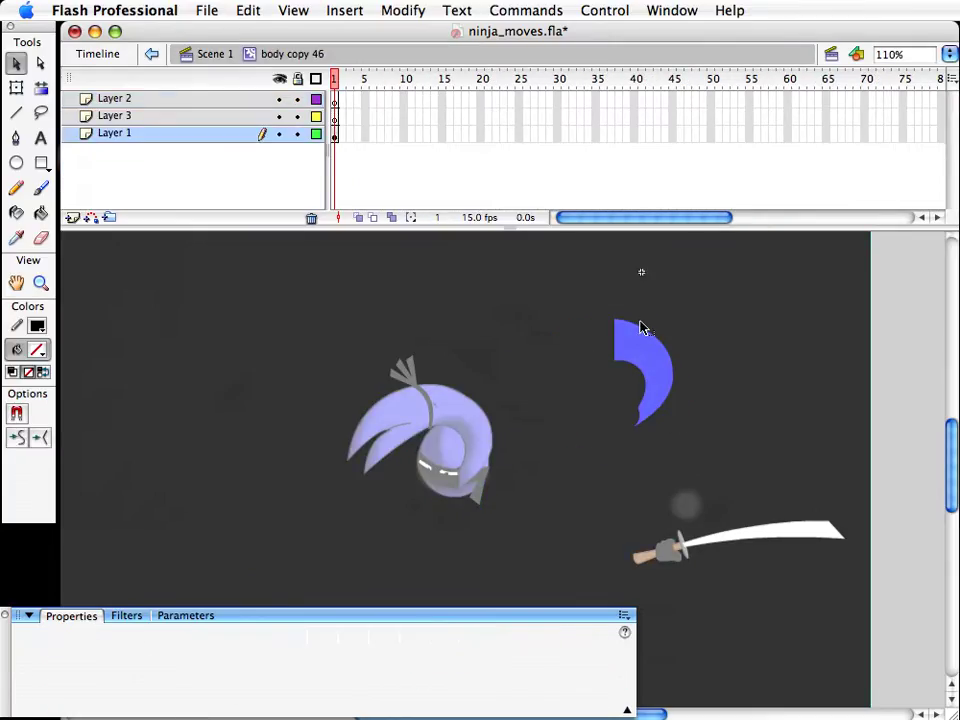
Step: Delete the shoulder portion of the duplicated arm shape, keeping only its lower tapered part, and return to the main scene
drag(589, 300, 668, 388)
key(Delete)
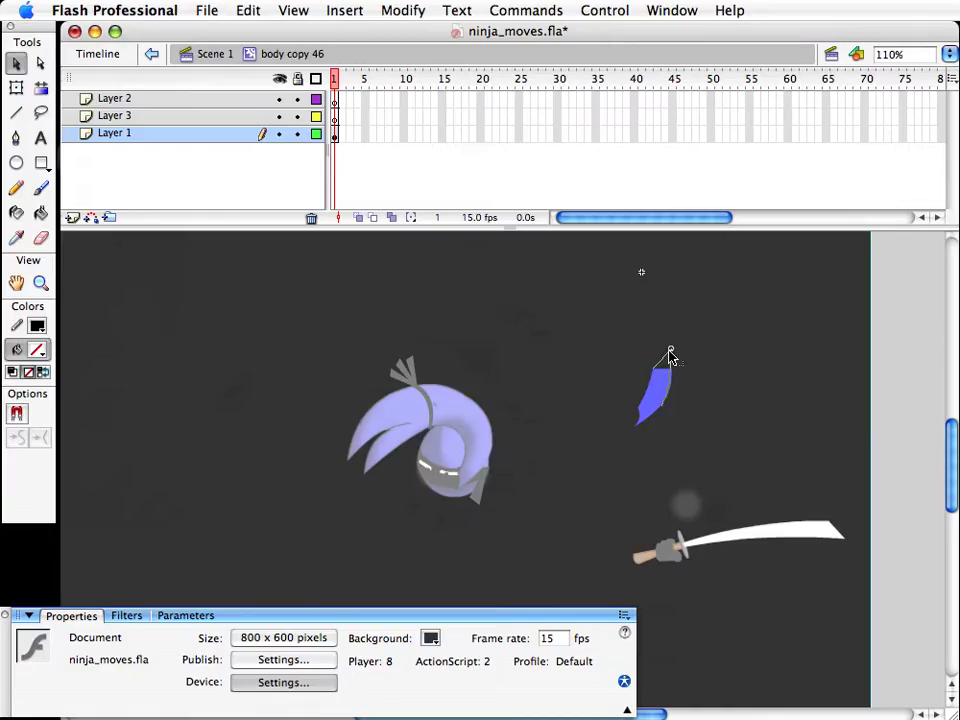
double_click(671, 358)
Step: Move the trimmed arm piece onto the ninja's bent arm and rotate it to hang down alongside the shoulder
drag(671, 401, 477, 463)
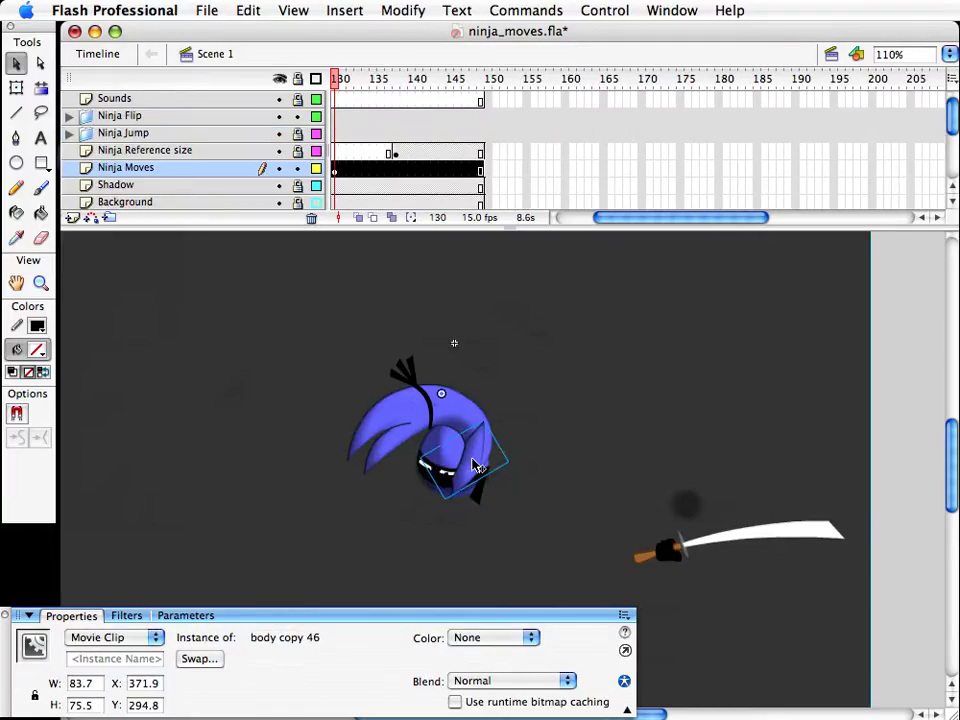
key(q)
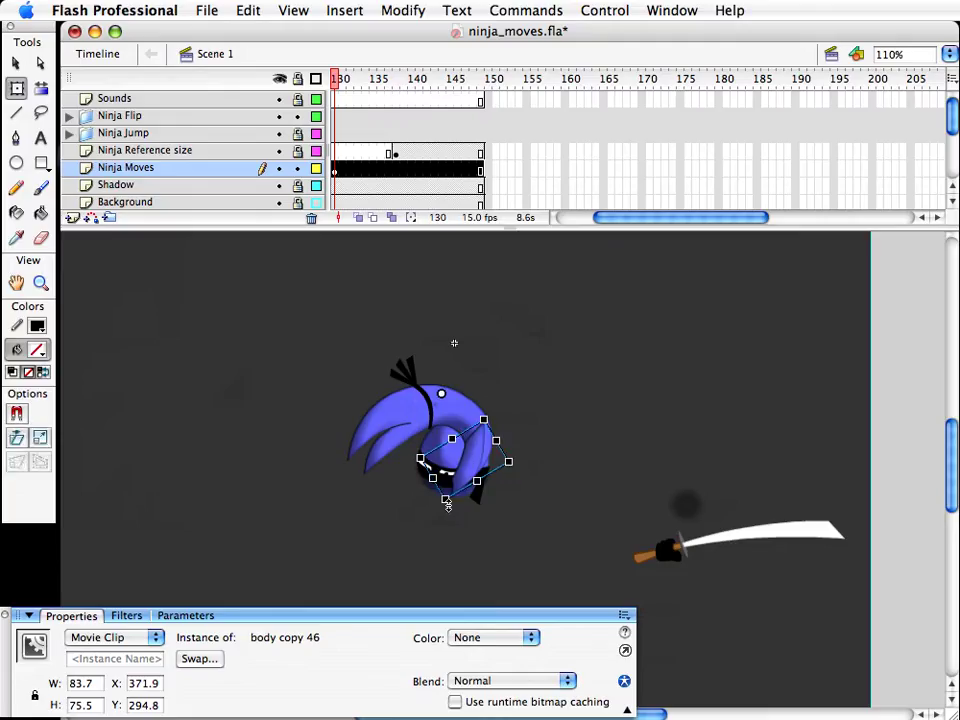
drag(447, 505, 497, 489)
key(v)
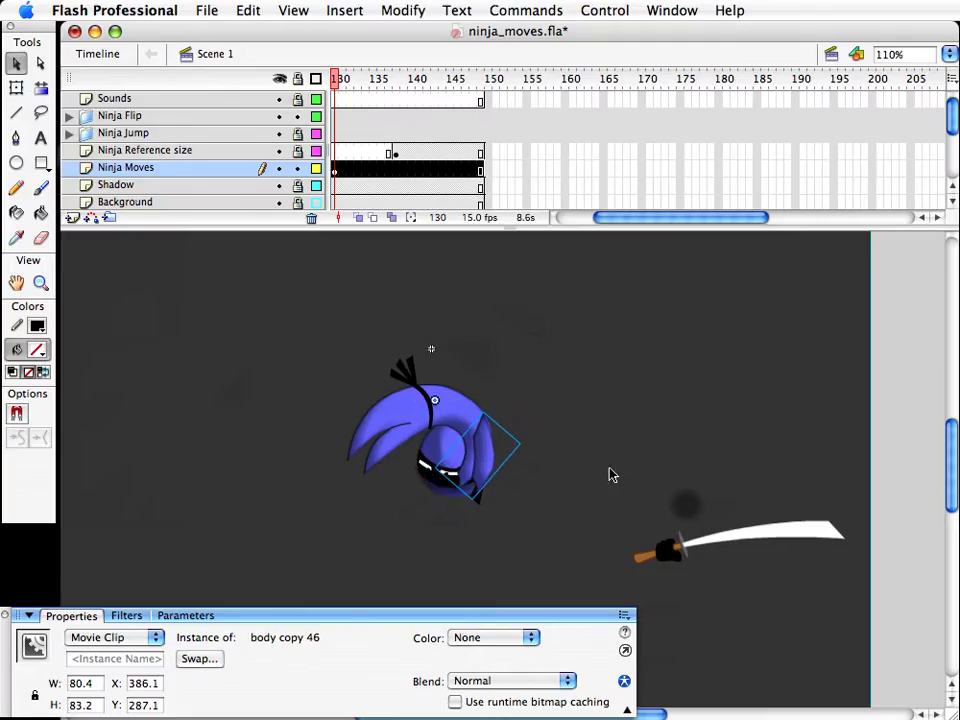
click(612, 475)
Step: Turn off the second and third drop shadow filters on the trimmed arm piece
click(491, 452)
click(127, 616)
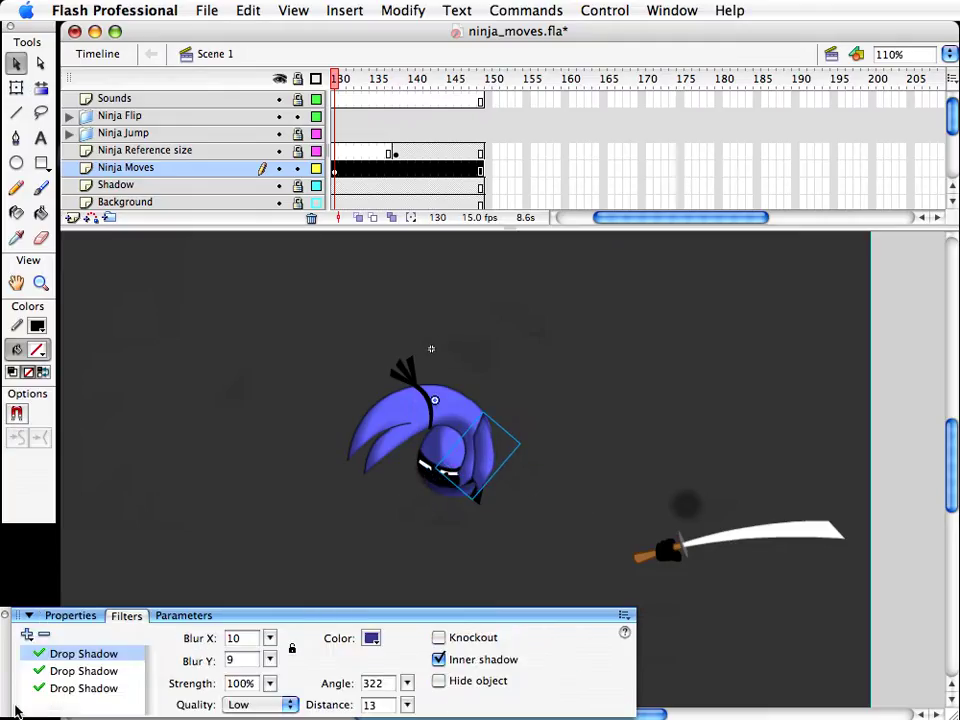
click(39, 654)
click(39, 671)
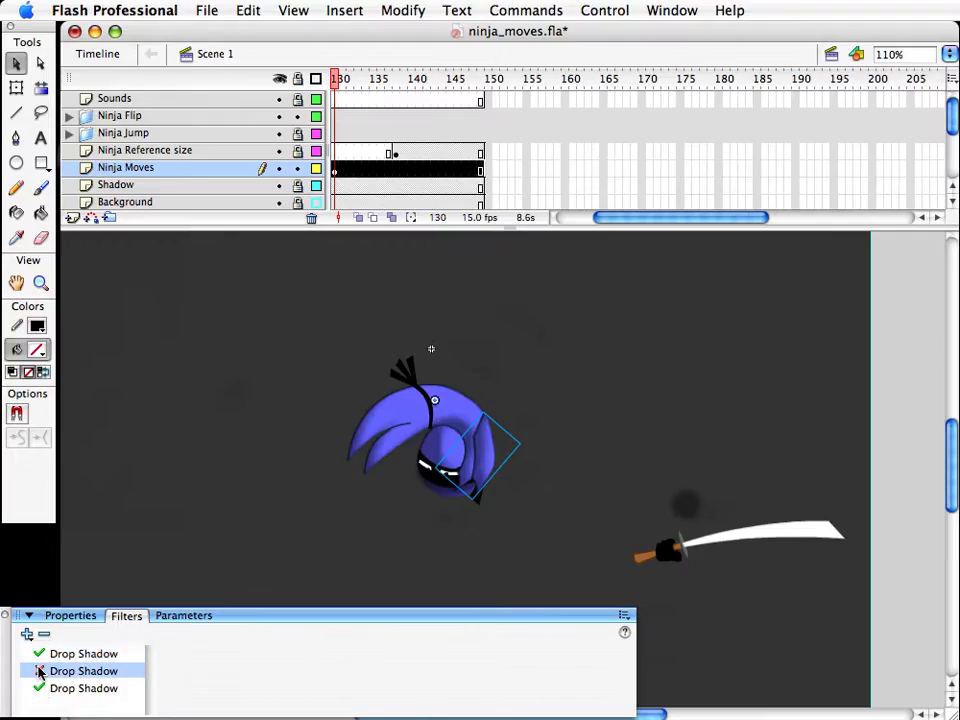
click(39, 688)
click(514, 486)
Step: Edit the arm piece's symbol, add a black 1.8 solid outline with the Ink Bottle tool, and return to the scene
click(497, 462)
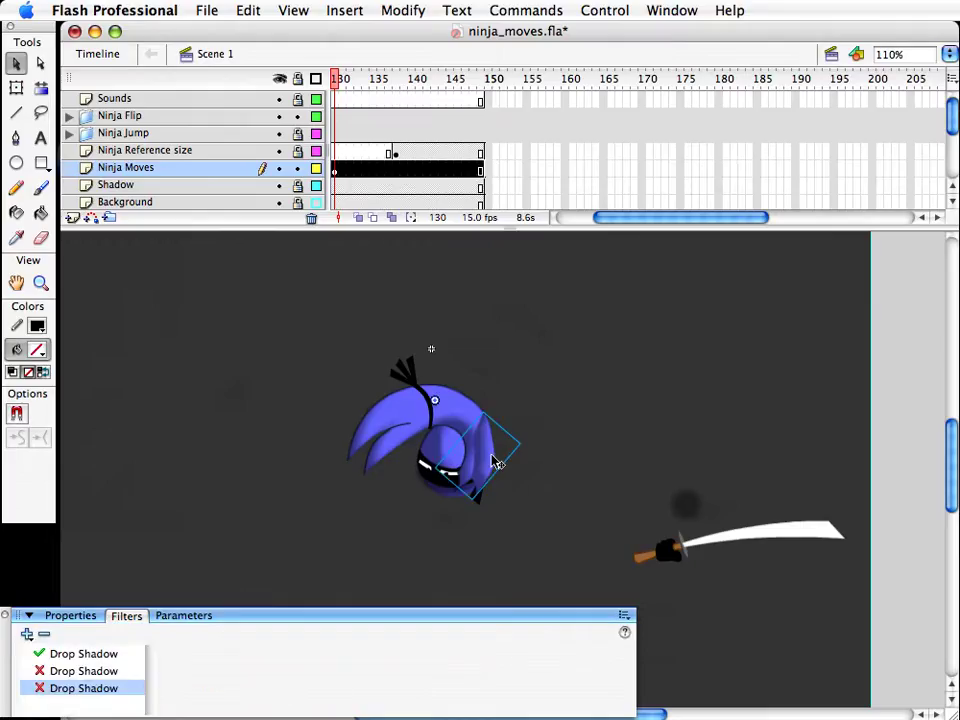
double_click(499, 441)
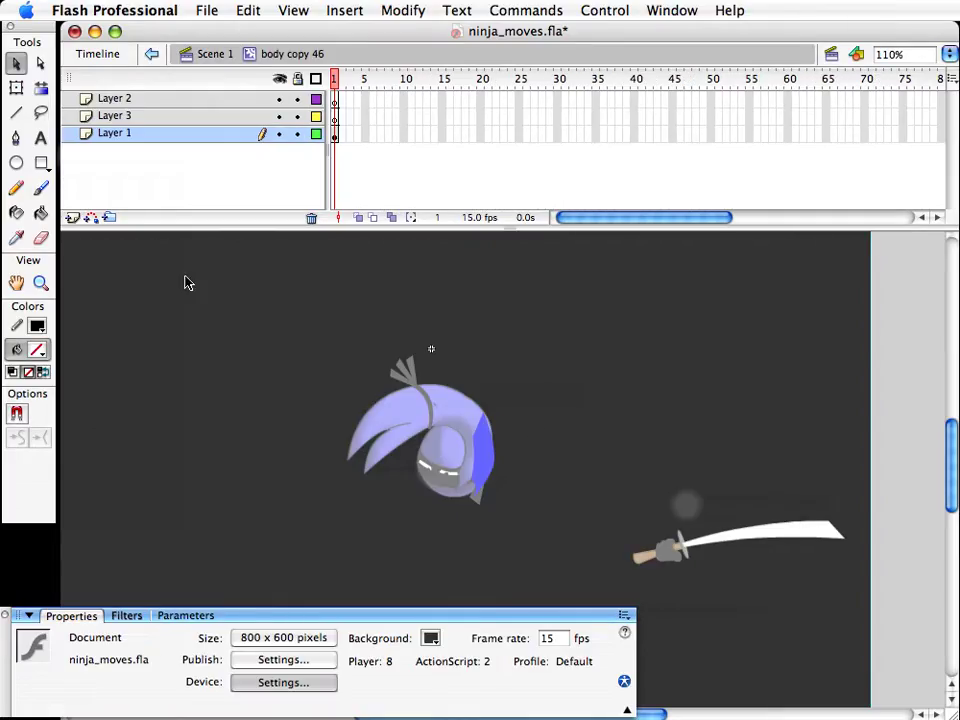
click(16, 212)
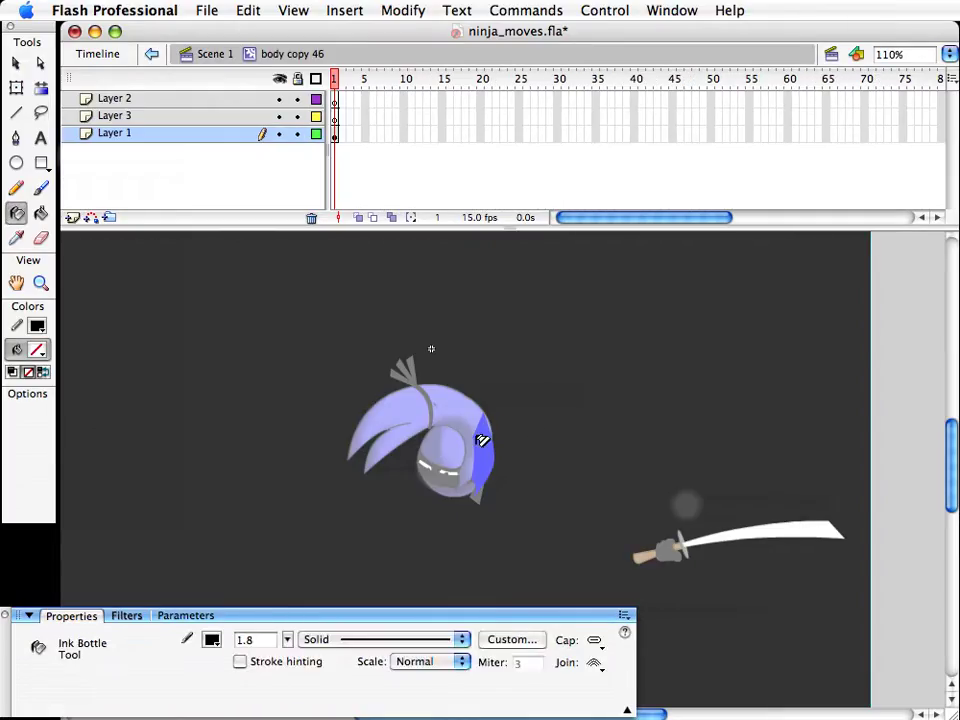
click(482, 440)
key(v)
double_click(479, 425)
double_click(510, 470)
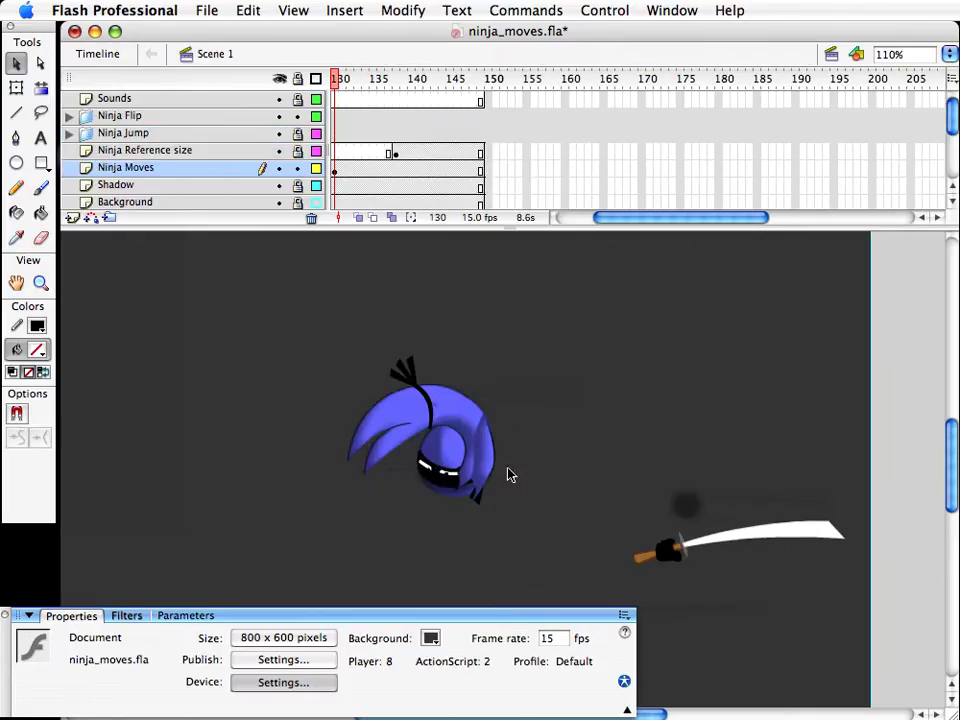
Step: Nudge the trimmed arm piece slightly right and down against the shoulder
click(493, 473)
key(Right)
key(Right)
key(Down)
key(Down)
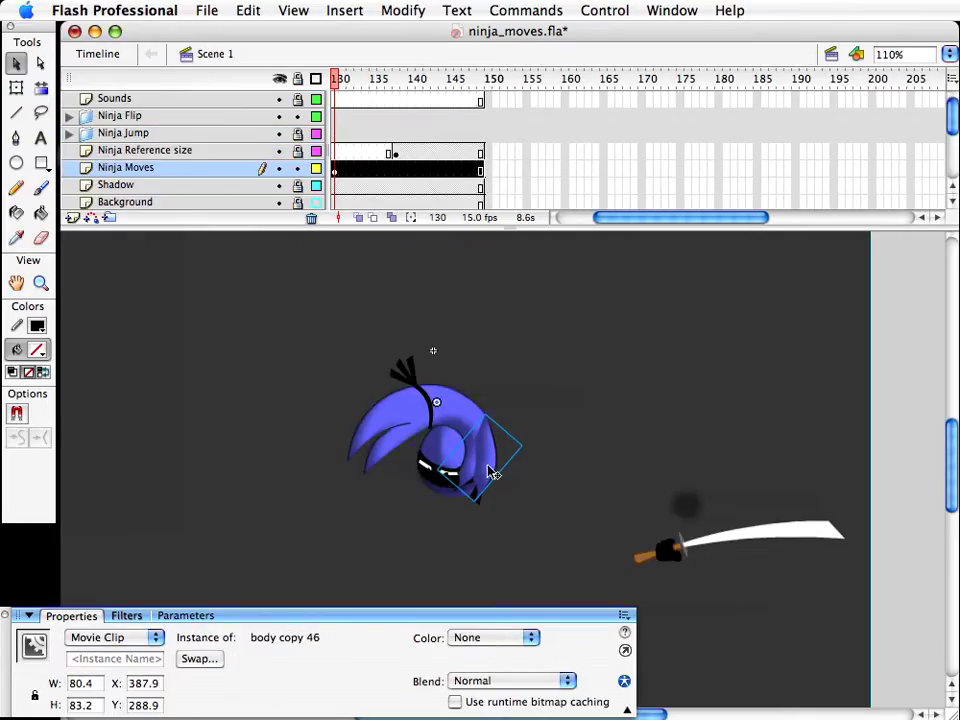
click(501, 476)
Step: Re-enable the arm piece's third drop shadow at angle 264 and set the first drop shadow's angle to 229
click(480, 463)
click(126, 615)
click(41, 671)
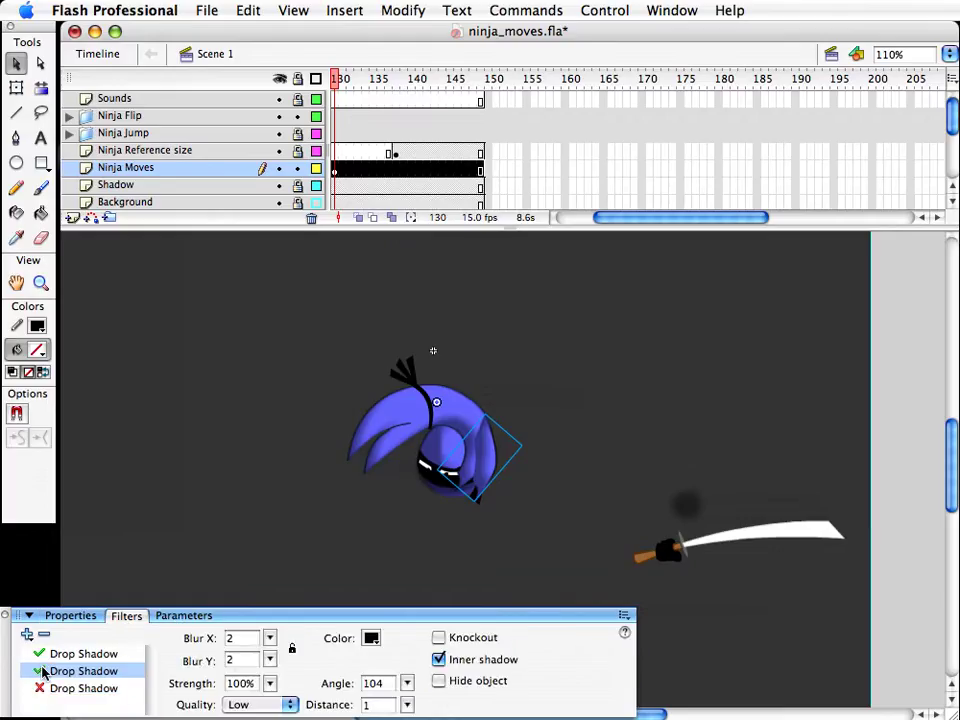
click(40, 671)
click(39, 688)
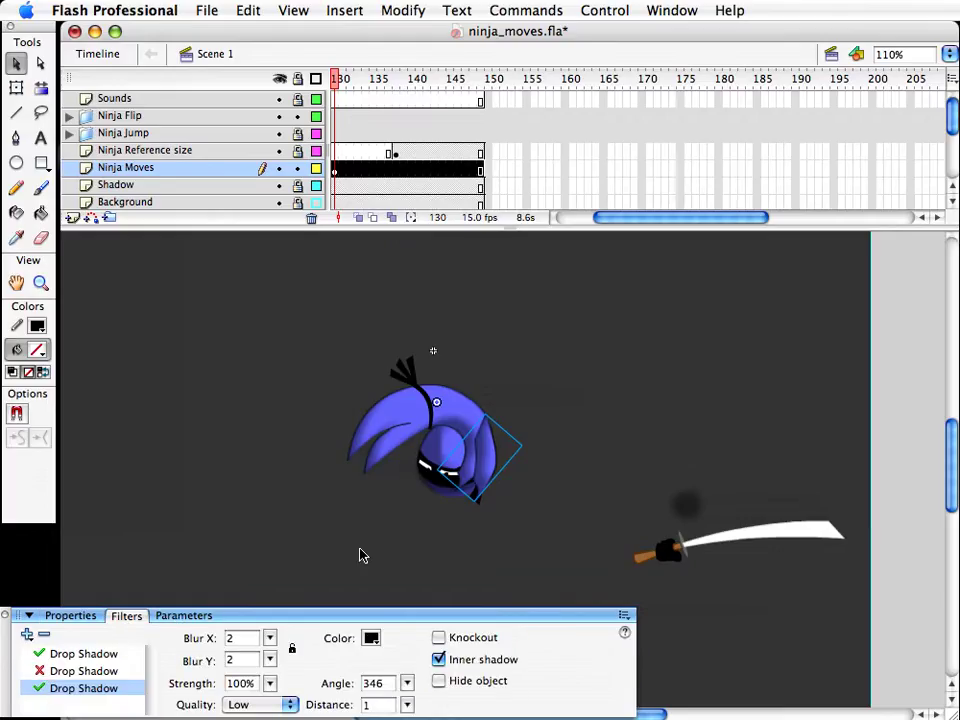
drag(407, 683, 388, 615)
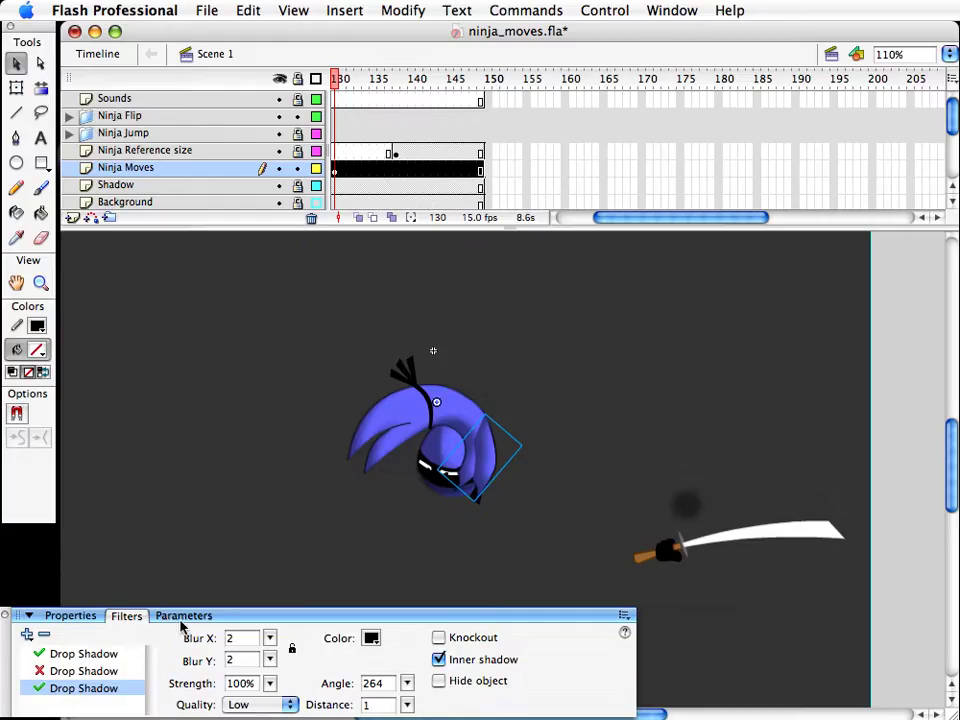
click(84, 655)
drag(407, 684, 362, 620)
click(563, 515)
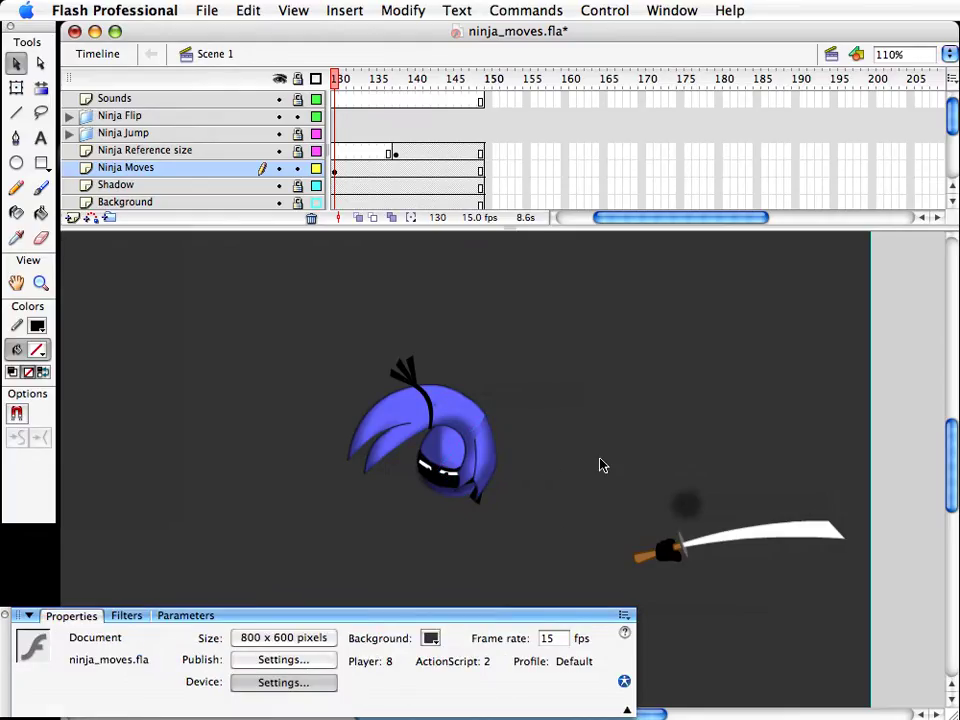
drag(492, 468, 647, 411)
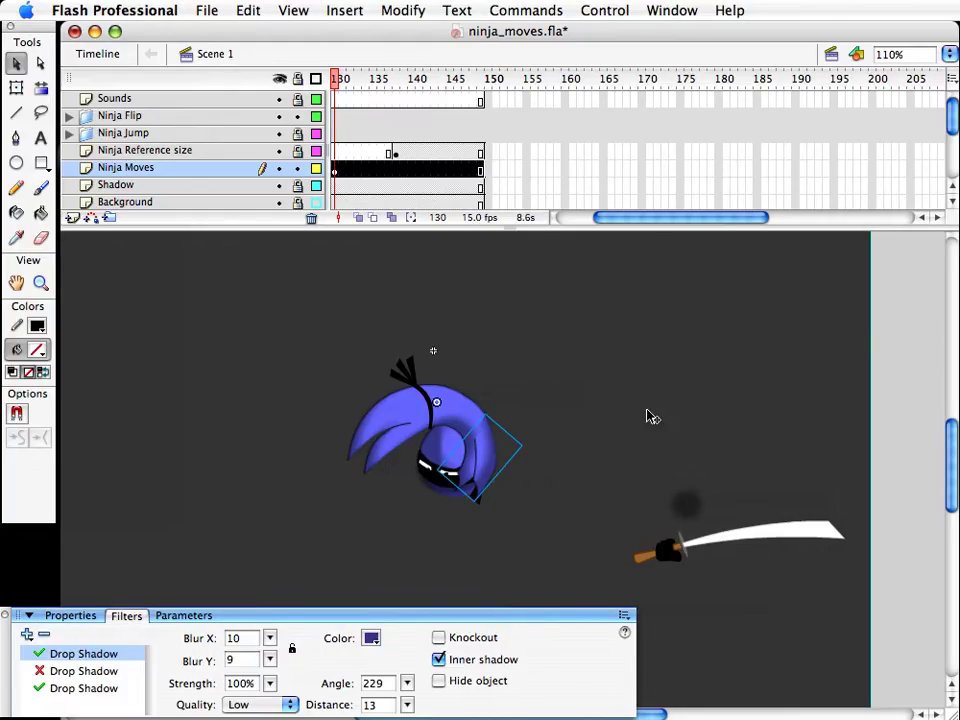
key(super+z)
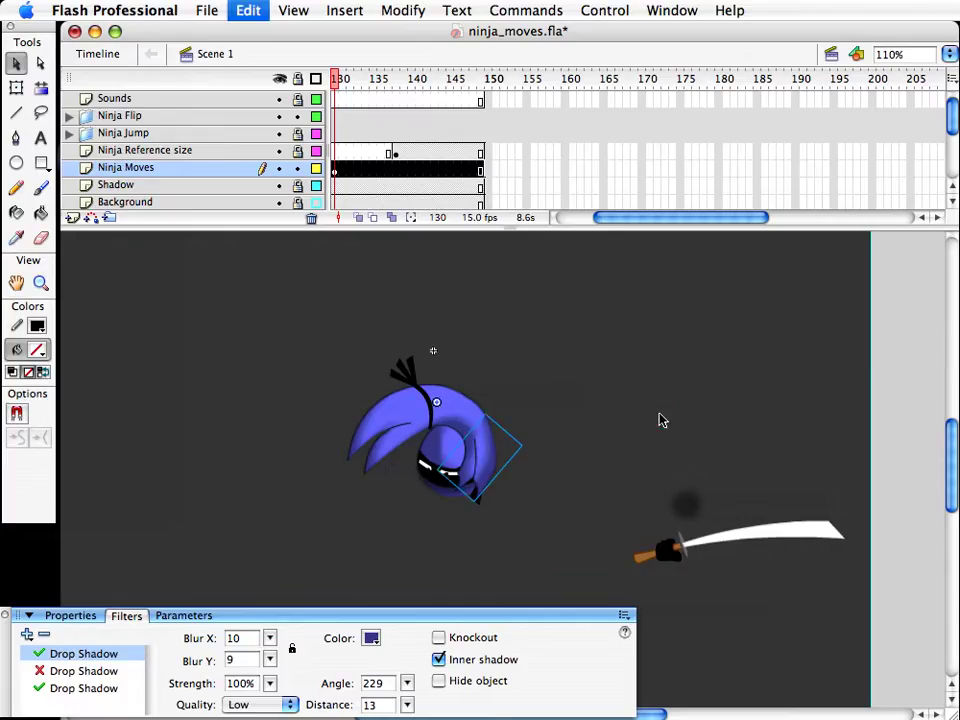
click(668, 430)
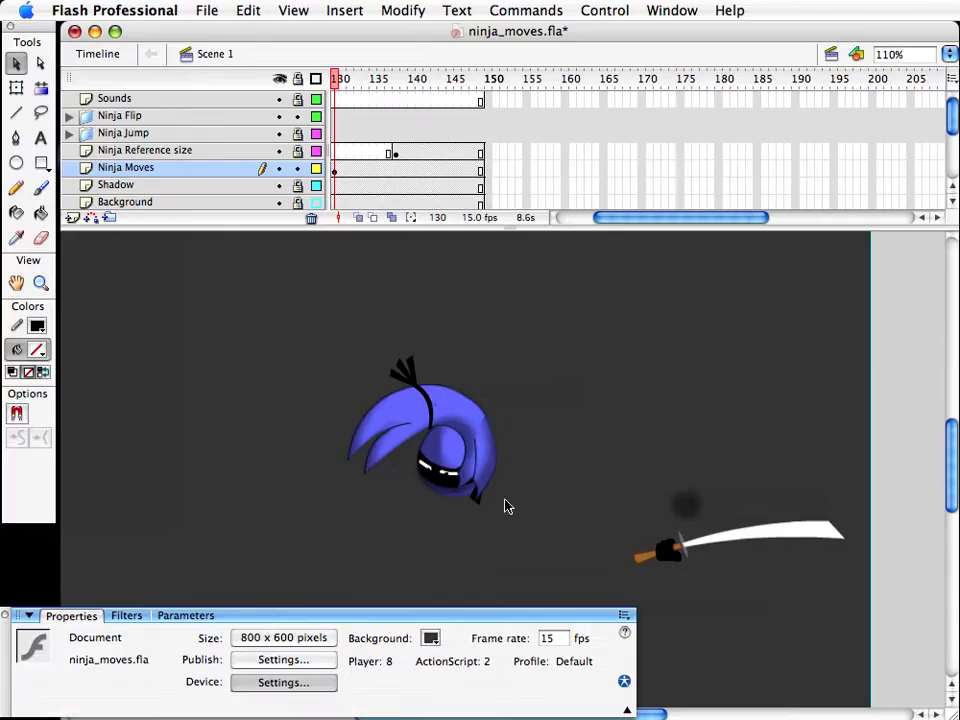
click(443, 454)
drag(406, 533, 430, 546)
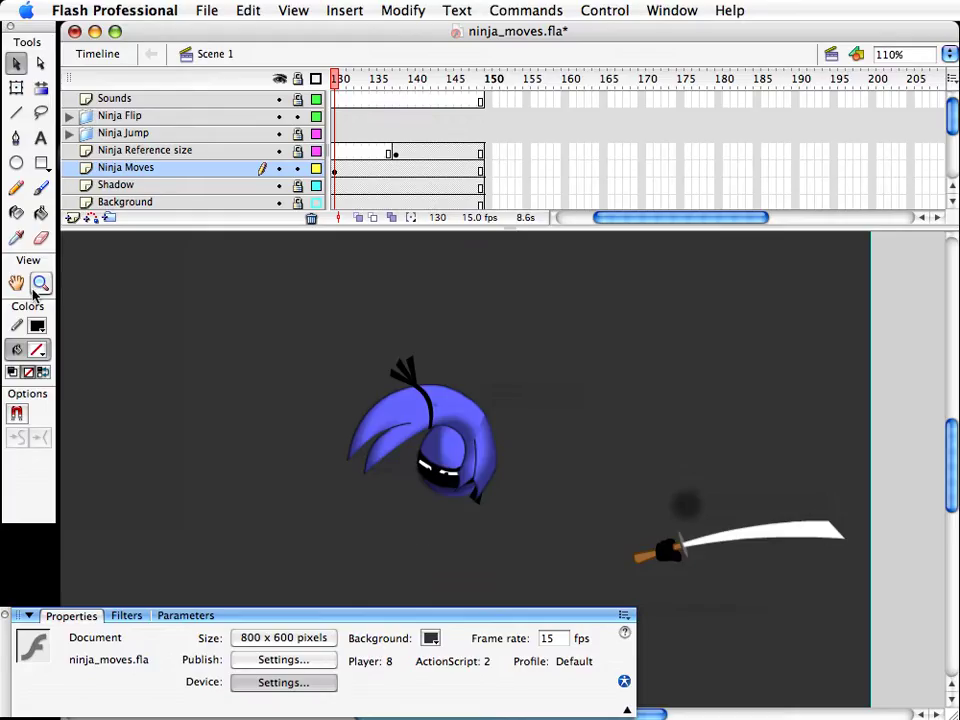
Step: Narrow the eyes on the upside-down head to a width of about 44.7
click(41, 283)
drag(375, 425, 449, 468)
key(v)
click(390, 386)
key(q)
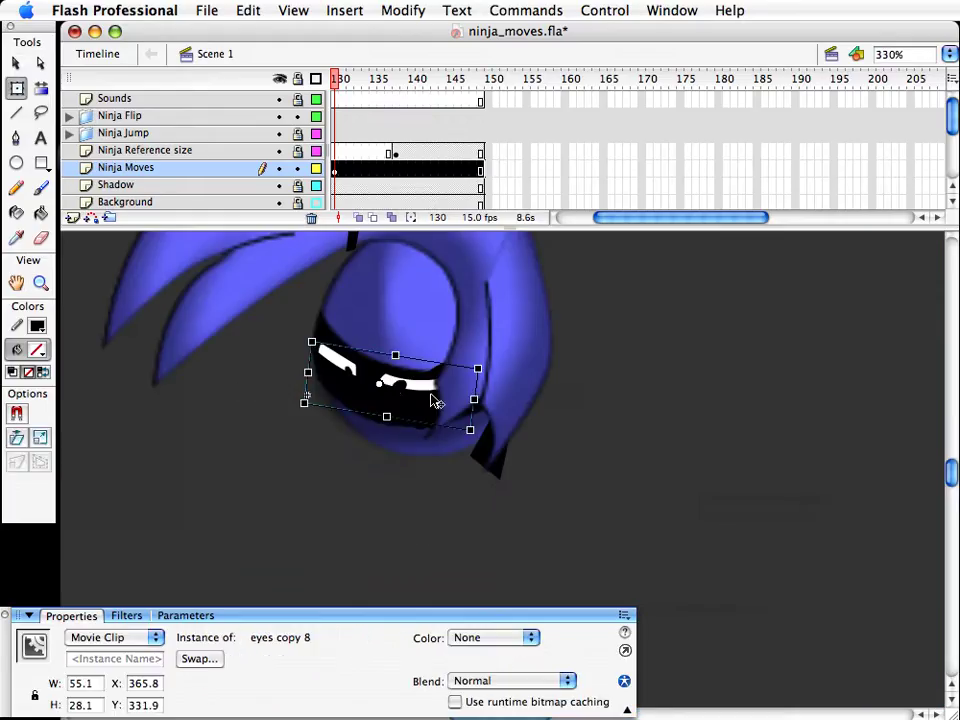
drag(470, 397, 453, 399)
key(v)
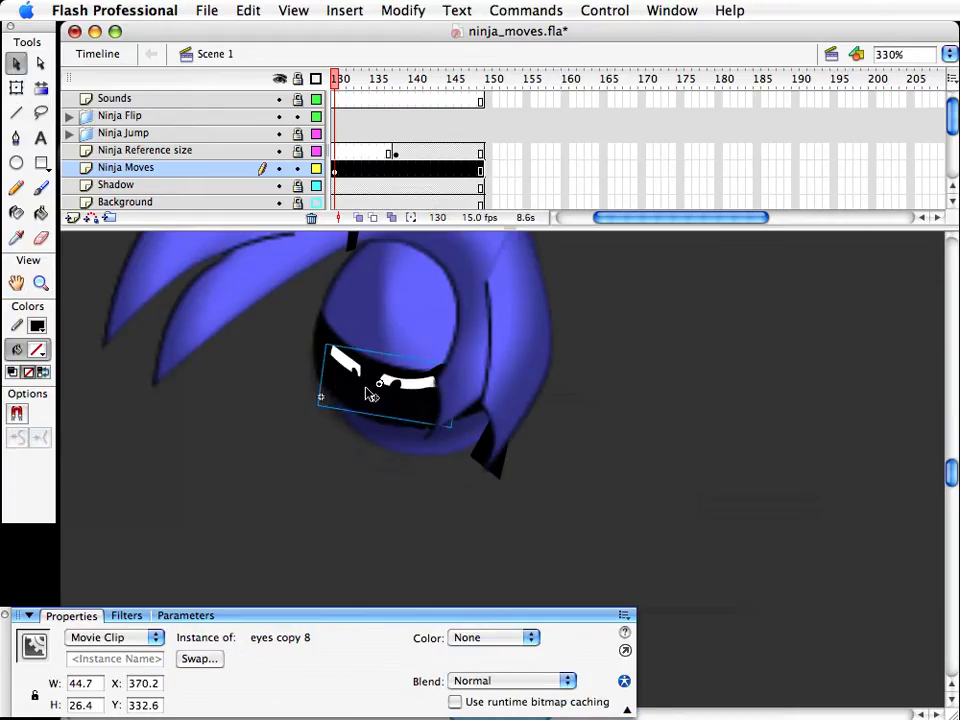
Step: Move the eyes toward the front of the headband, then narrow and tilt them to follow its curve
drag(370, 393, 342, 396)
key(q)
drag(438, 370, 424, 369)
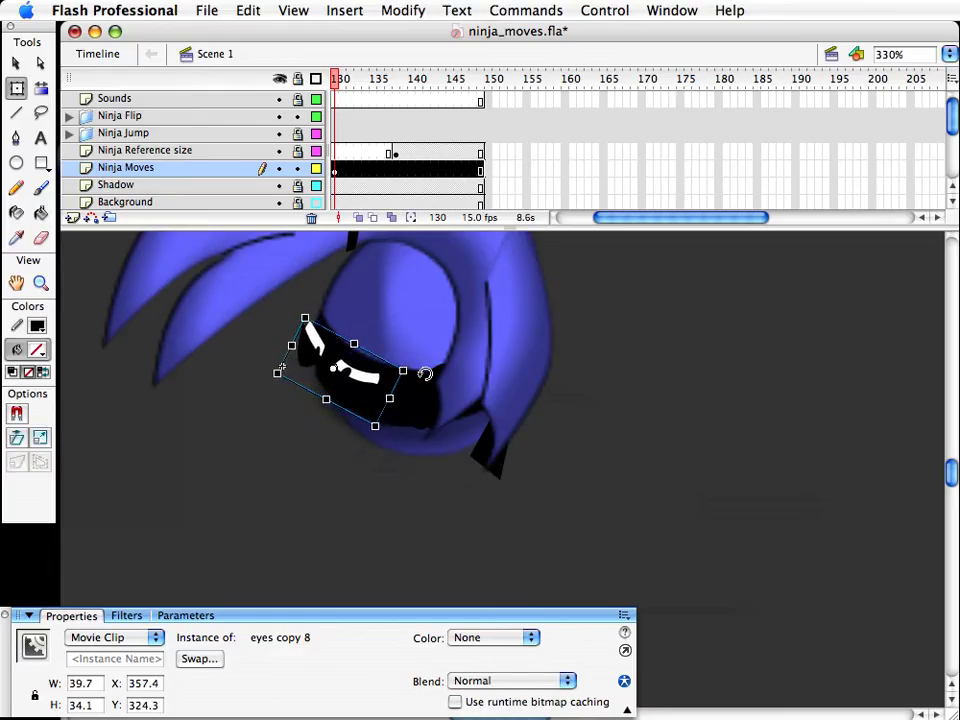
key(v)
click(576, 423)
Step: Nudge the eyes slightly right so they sit at the front edge of the headband
click(368, 388)
key(Right)
key(Right)
key(Right)
key(Right)
key(Right)
key(Right)
key(Right)
key(Right)
key(Right)
key(Right)
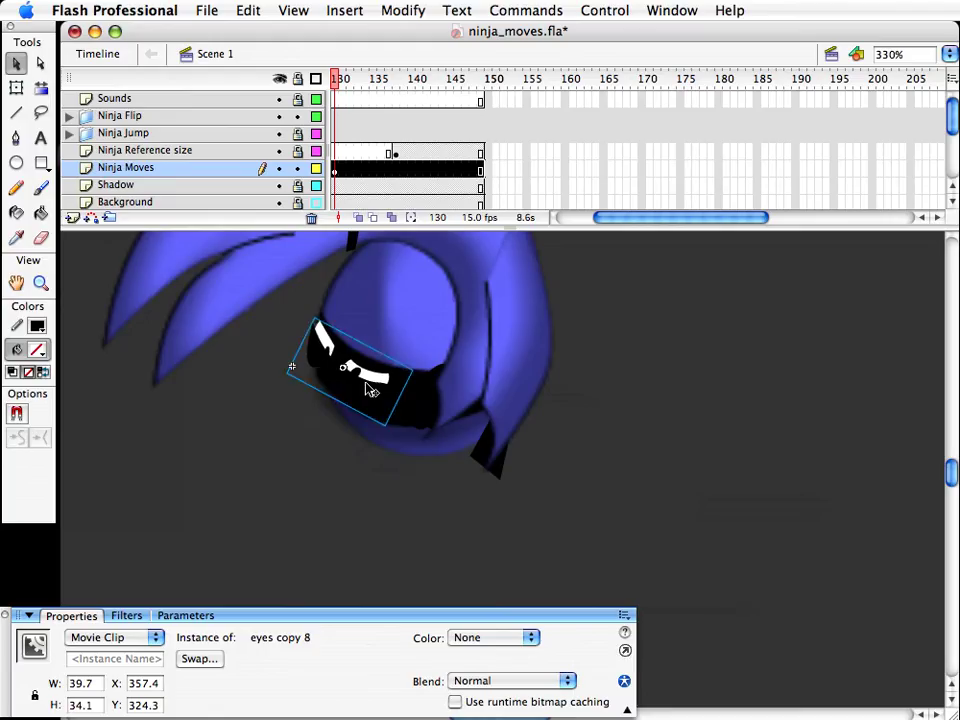
key(Left)
key(Left)
key(Left)
click(476, 486)
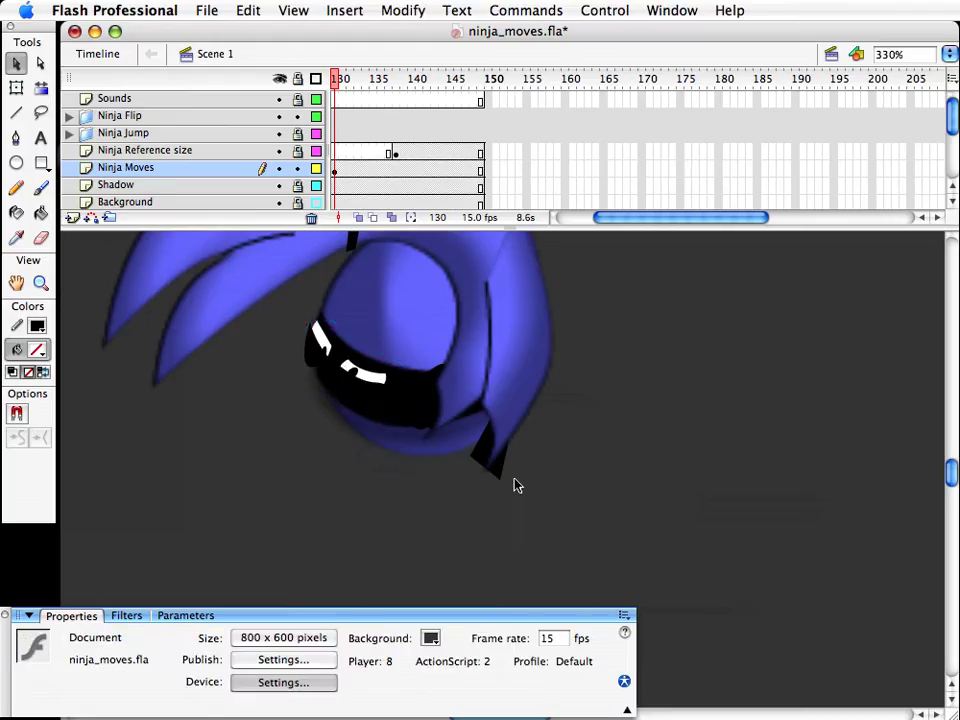
Step: Rotate the headband's loose tail to point up and outward, and place it behind the bent arm
click(505, 480)
key(q)
drag(520, 484, 615, 358)
key(v)
drag(563, 384, 581, 326)
click(631, 395)
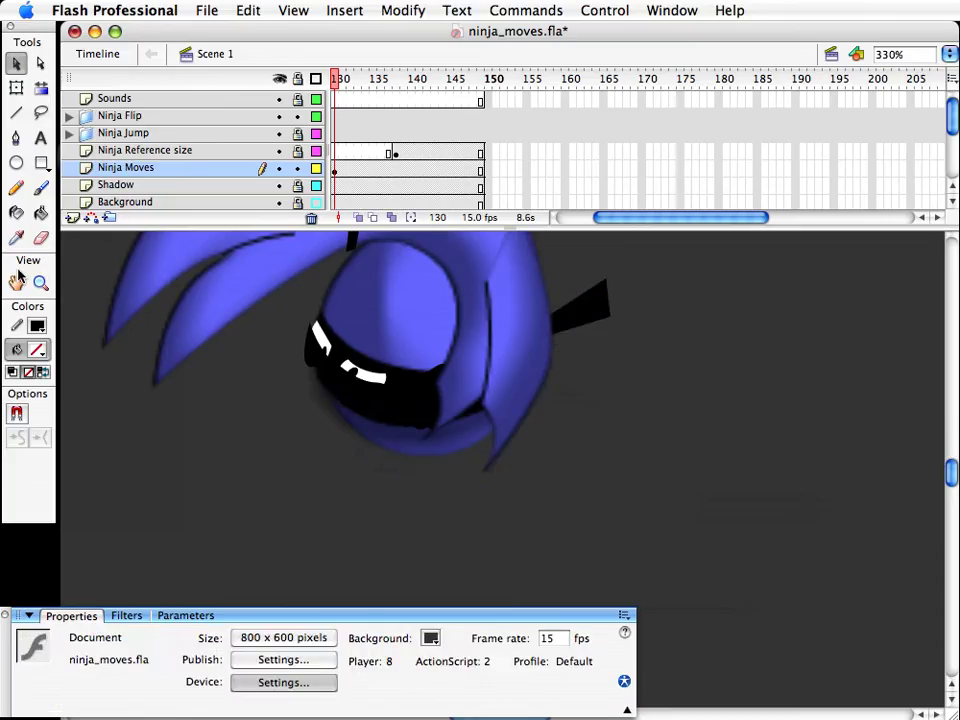
Step: Try to bring the head, eyes and headband forward over the bent arm and lower them slightly
click(41, 283)
alt+click(436, 403)
drag(559, 501, 512, 527)
key(v)
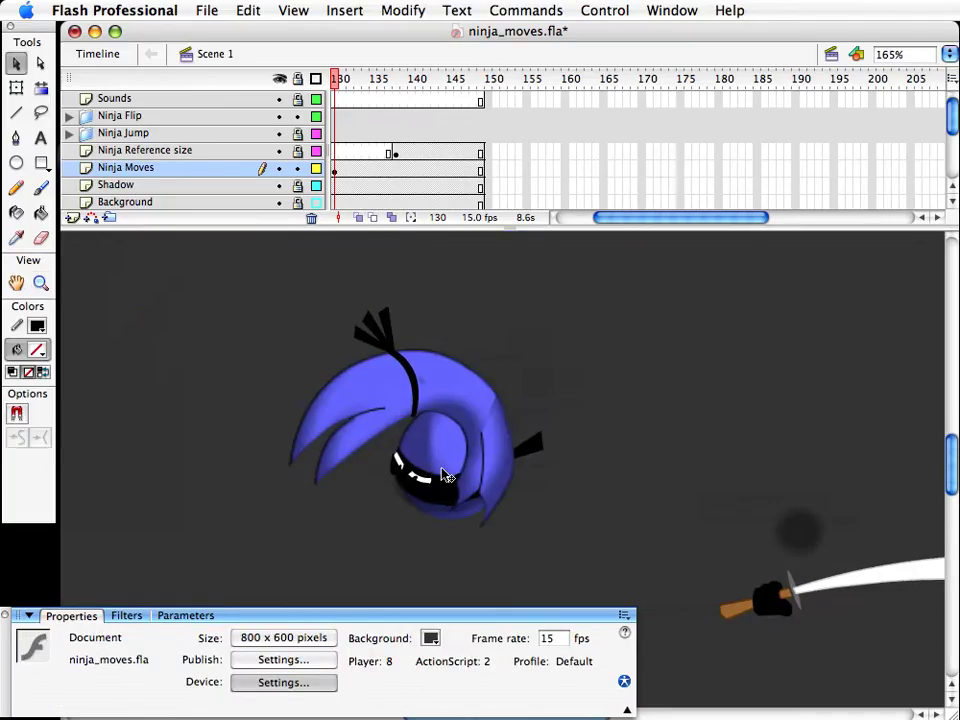
click(447, 476)
scroll(400, 500, down, 2)
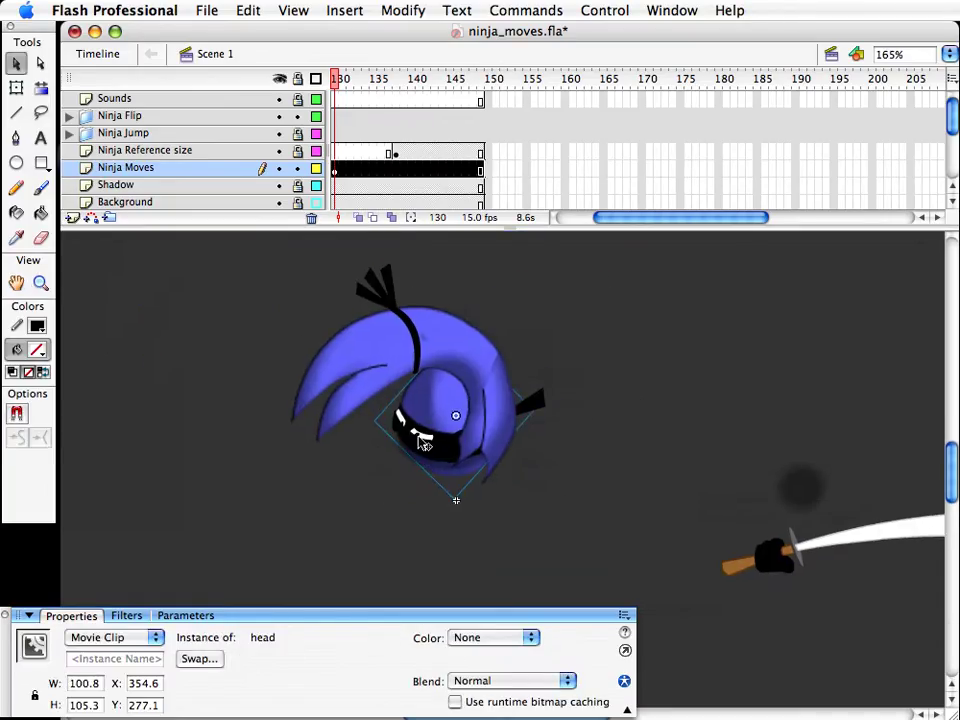
click(420, 439)
shift+click(436, 461)
shift+click(435, 398)
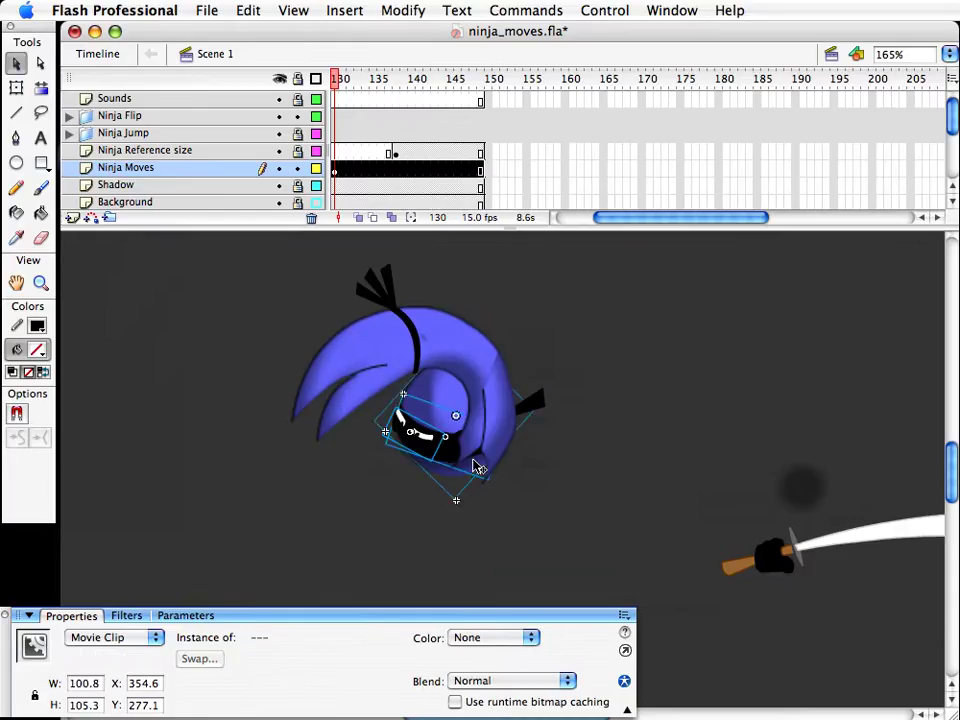
key(super+Up)
key(super+Up)
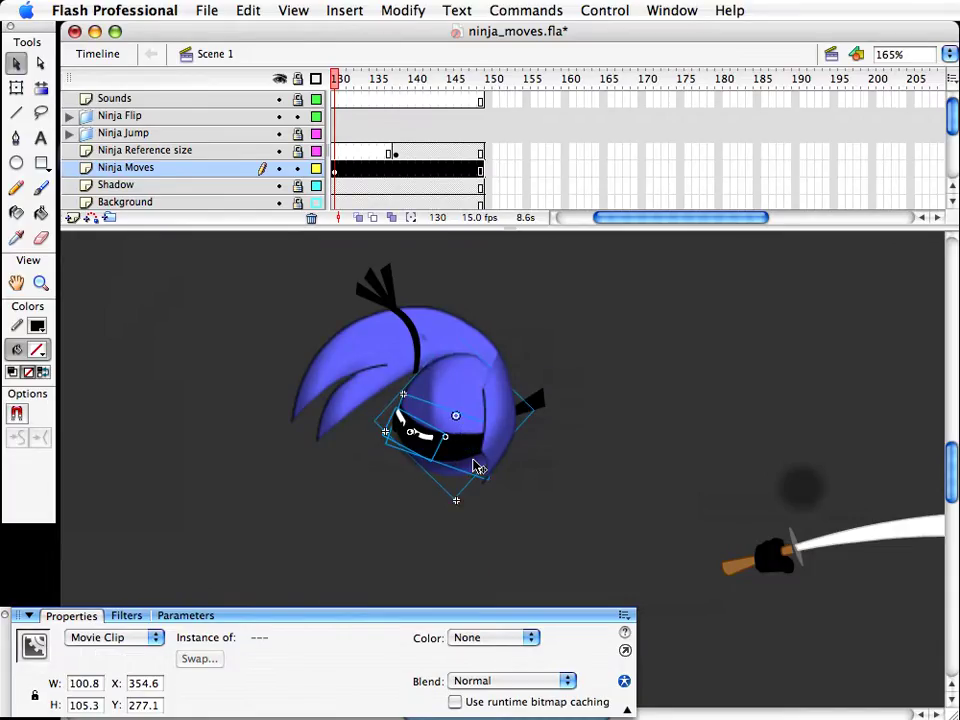
click(658, 502)
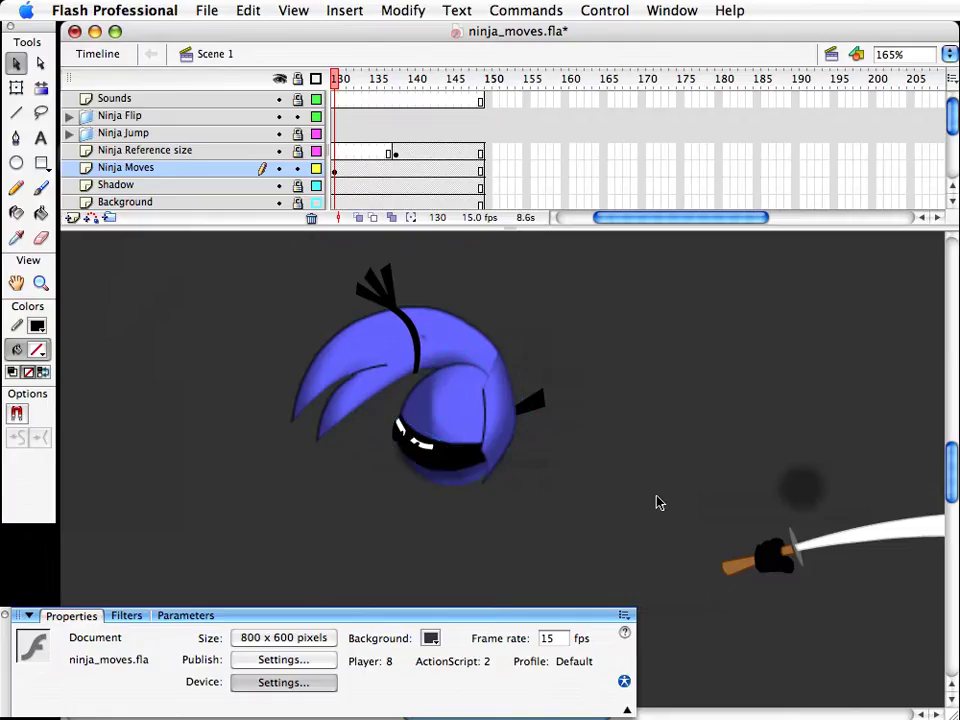
Step: Undo the last move and restacking of the head, eyes and headband
drag(629, 540, 591, 583)
drag(578, 530, 663, 506)
key(super+z)
key(super+z)
key(super+z)
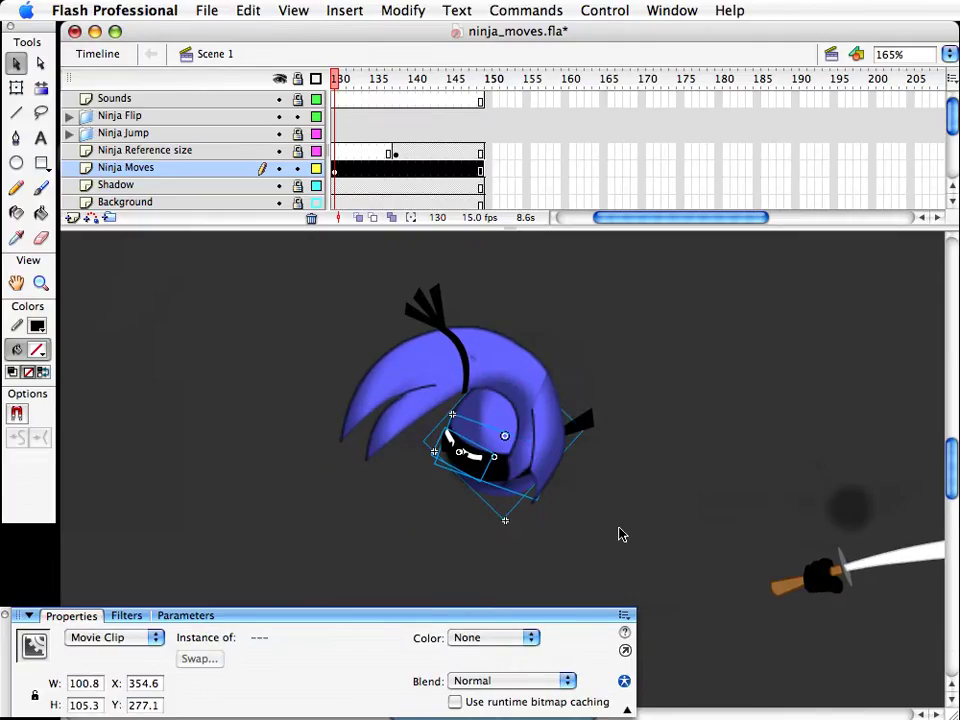
Step: Cut the separate arm piece from the shoulder, paste it in place, and rotate and move it across the face
click(553, 465)
click(676, 536)
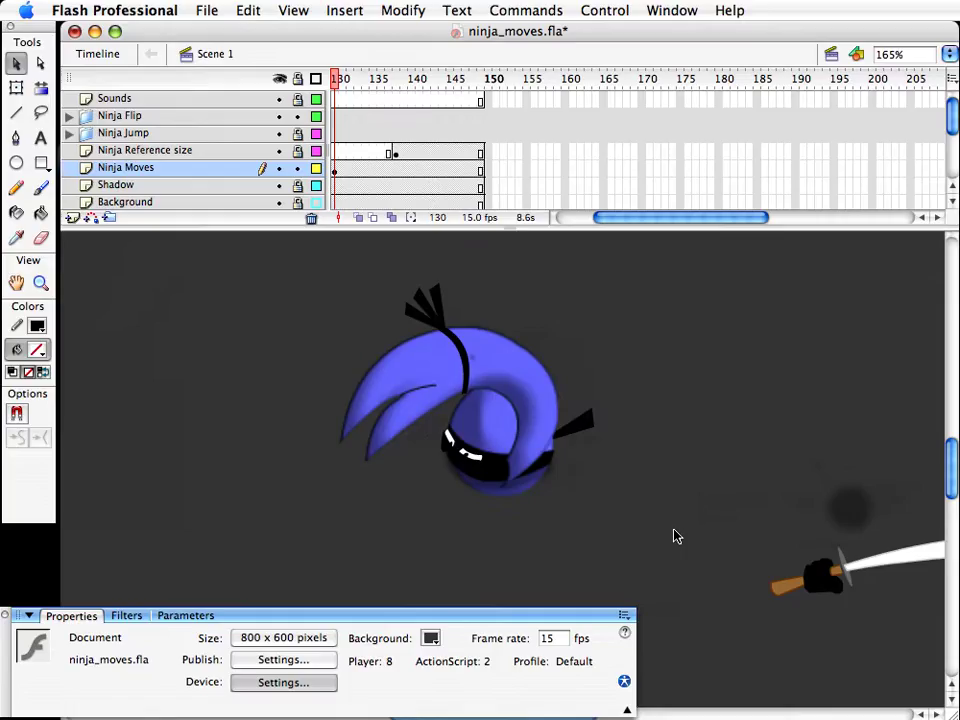
key(super+shift+v)
key(q)
drag(574, 456, 594, 508)
key(v)
drag(476, 514, 484, 467)
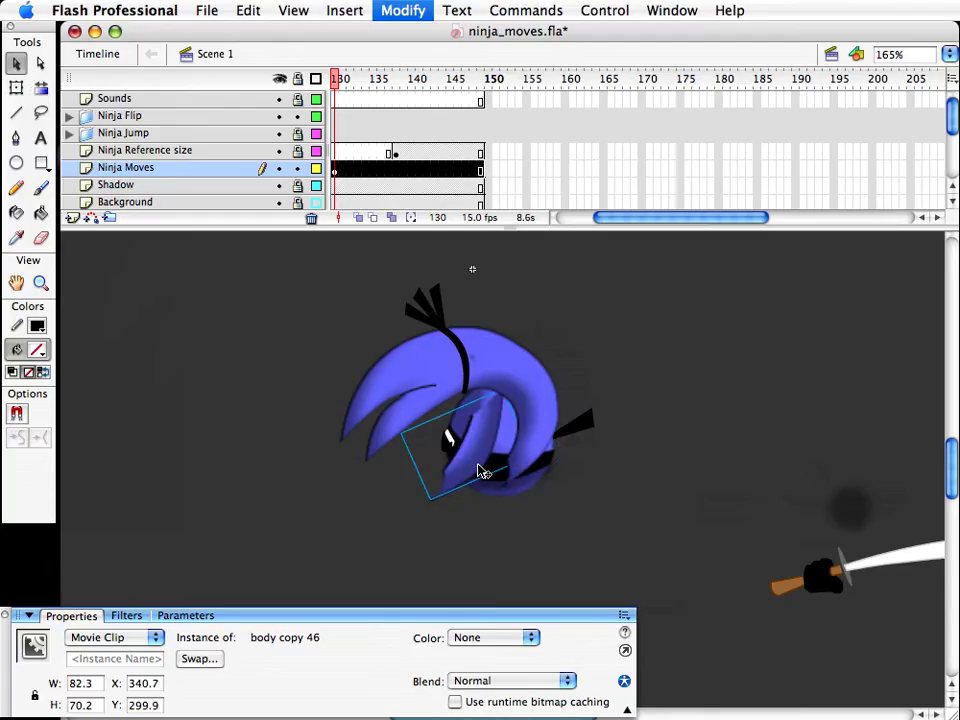
Step: Send the pasted arm piece behind the head and nudge it 6 pixels left
key(Left)
key(Left)
key(Left)
key(Left)
key(Left)
key(Left)
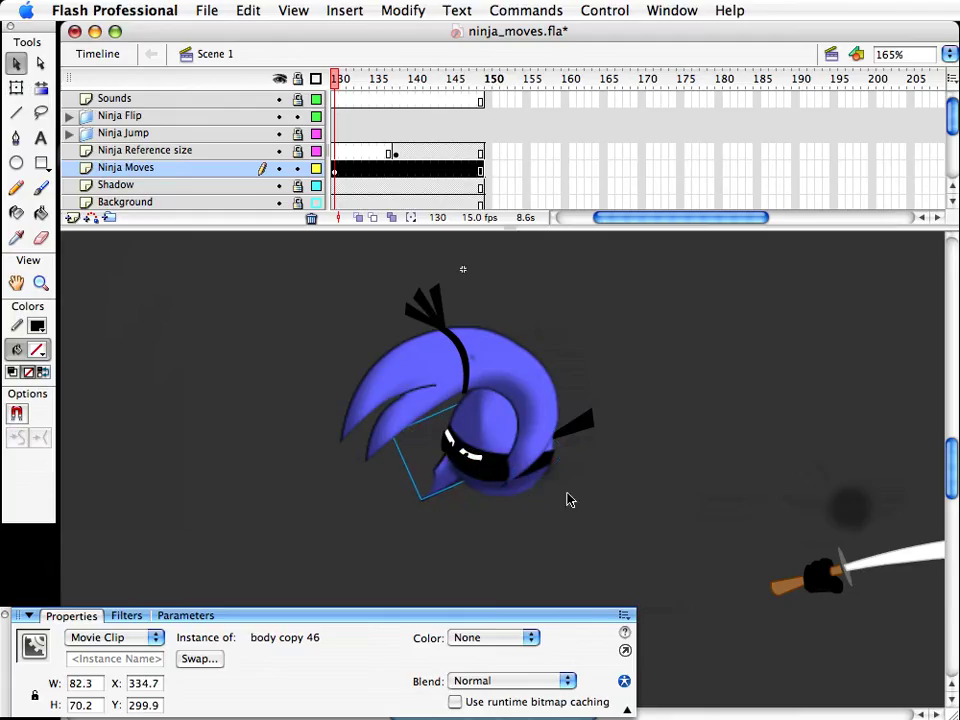
click(584, 557)
Step: Nudge the rear arm piece 6 pixels right so its tip tucks under the head, and open its filter settings
click(440, 496)
key(Right)
key(Right)
key(Right)
key(Right)
key(Right)
key(Right)
click(126, 616)
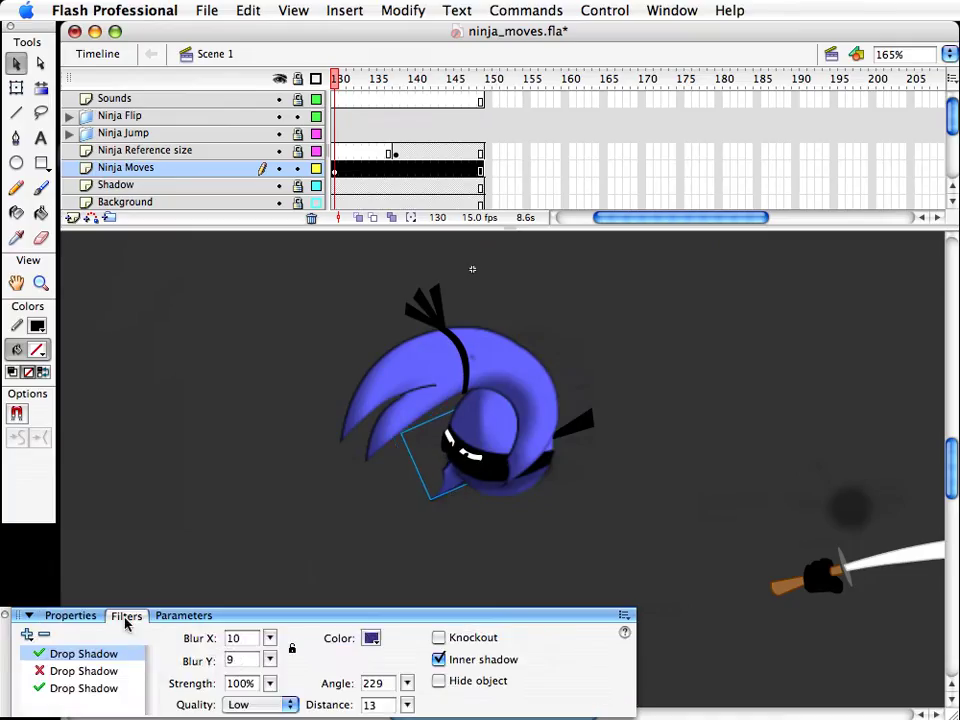
Step: Enable the disabled second Drop Shadow filter on the rear arm piece
click(39, 671)
click(239, 550)
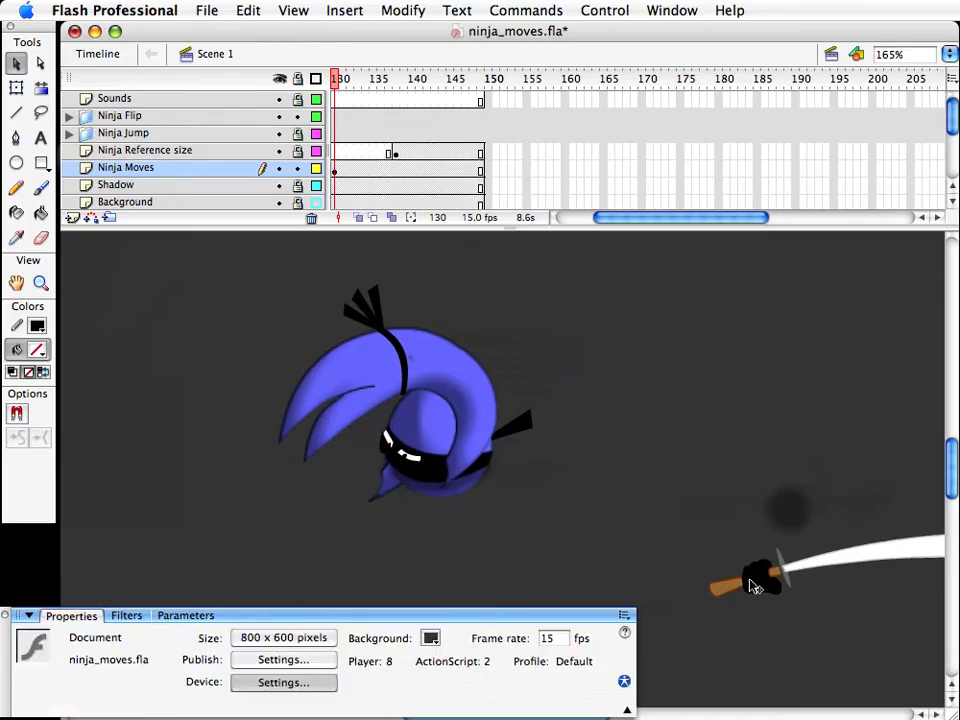
Step: Bring the sword and hand over to the ninja, rotated so the blade points down and away below the headband
click(855, 561)
drag(855, 561, 617, 505)
key(q)
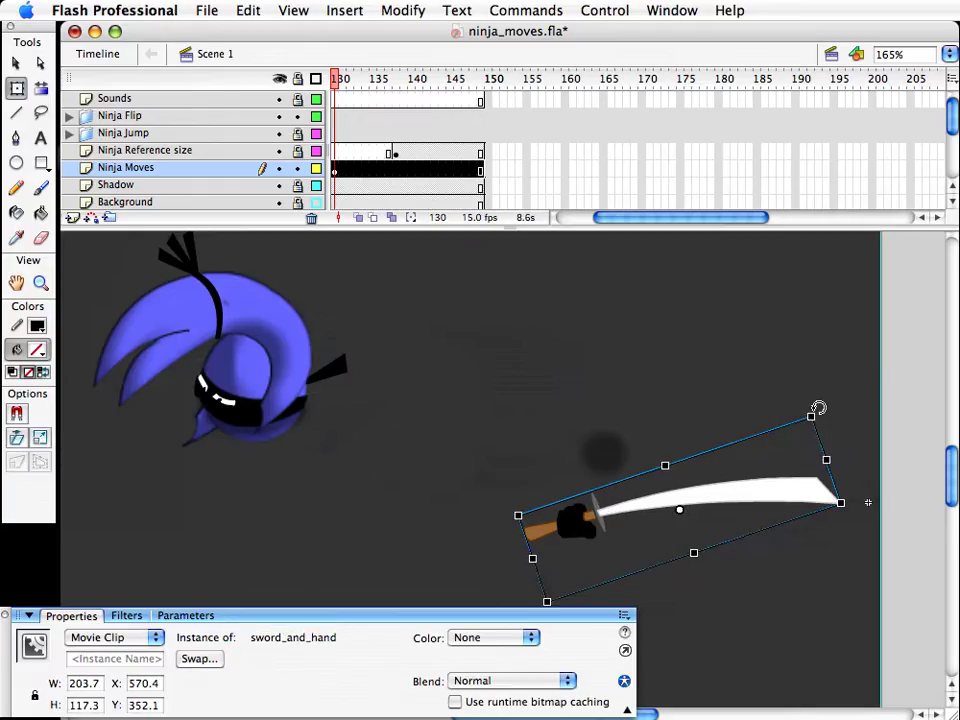
drag(818, 408, 651, 652)
key(v)
drag(746, 439, 292, 440)
drag(384, 474, 490, 481)
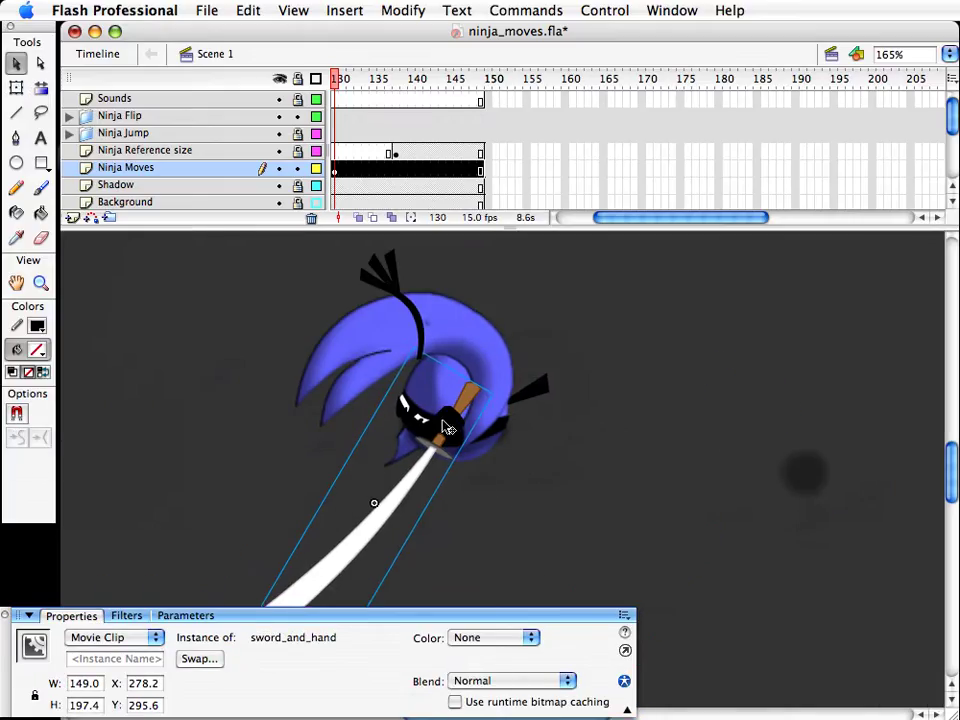
drag(447, 427, 455, 434)
Step: Duplicate the sword_and_hand symbol and, inside the copy, duplicate the sword blade symbol
key(super+d)
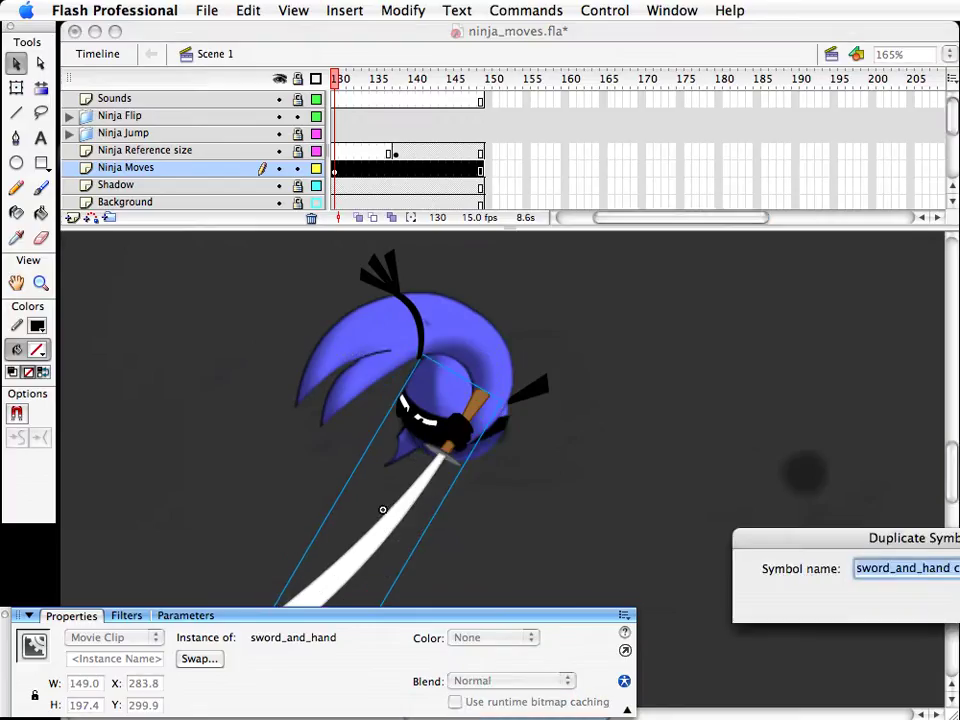
key(Return)
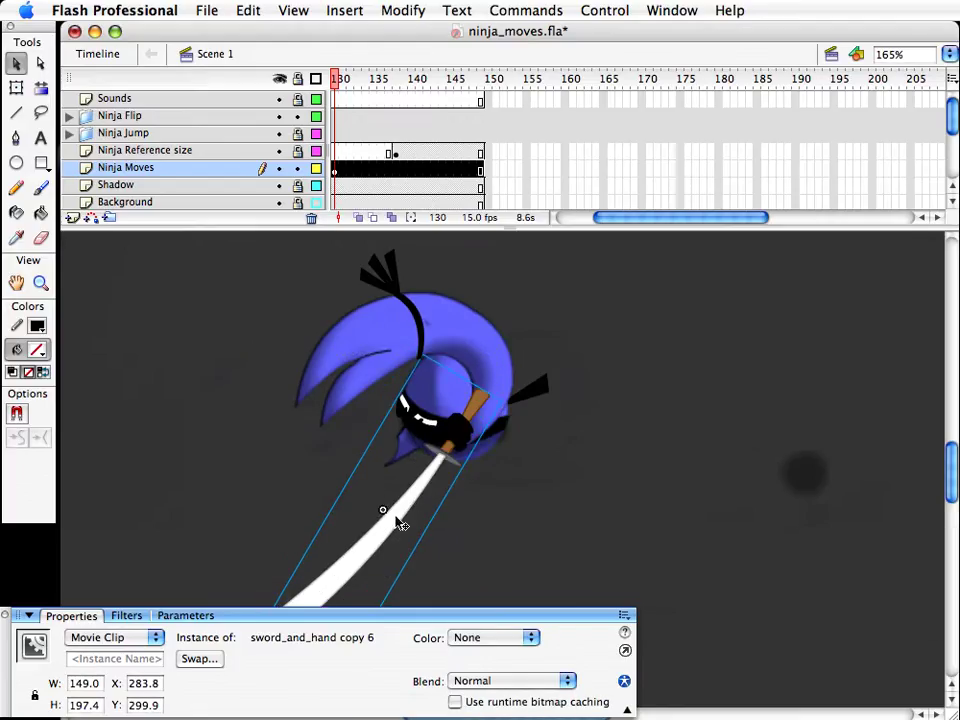
double_click(386, 513)
scroll(435, 536, down, 2)
click(388, 507)
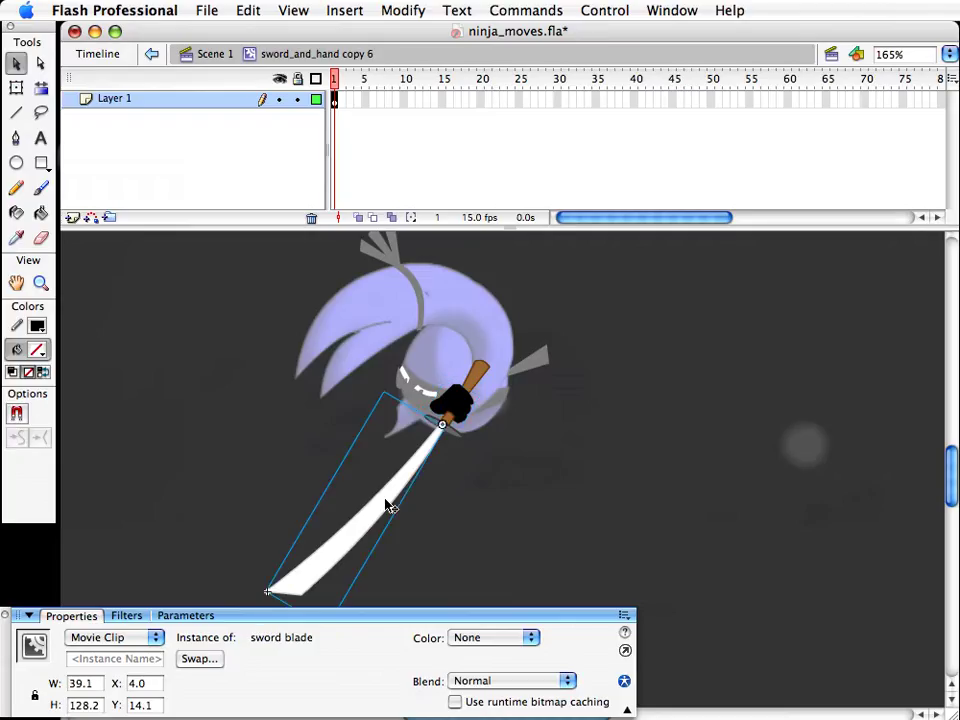
key(super+d)
key(Return)
Step: Open the duplicated blade symbol and delete the outline around the blade shape
double_click(362, 540)
click(387, 551)
double_click(369, 535)
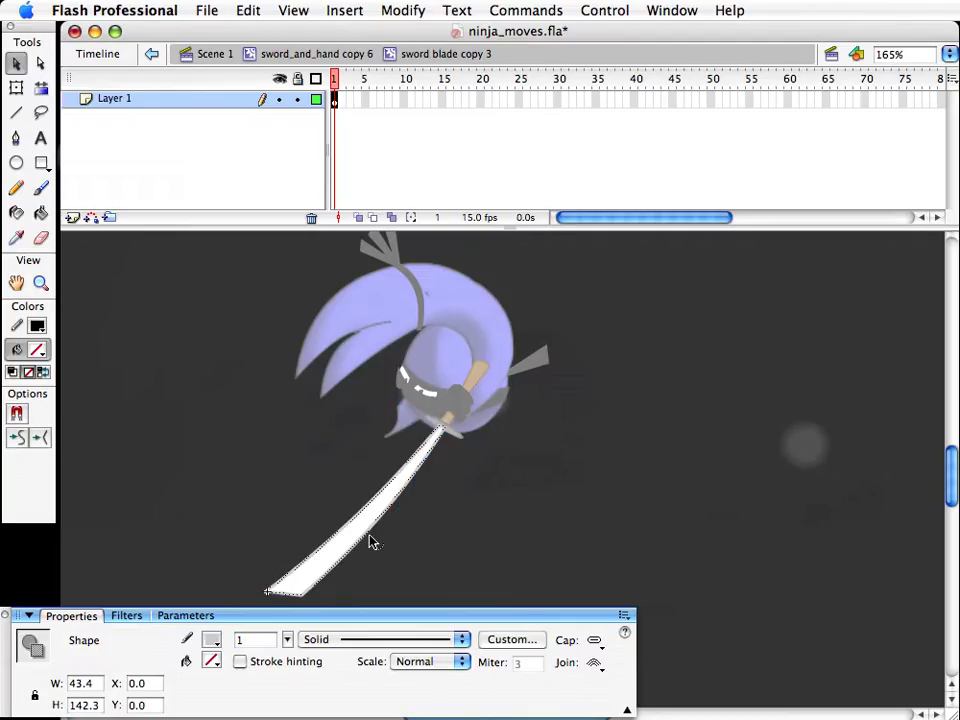
key(Delete)
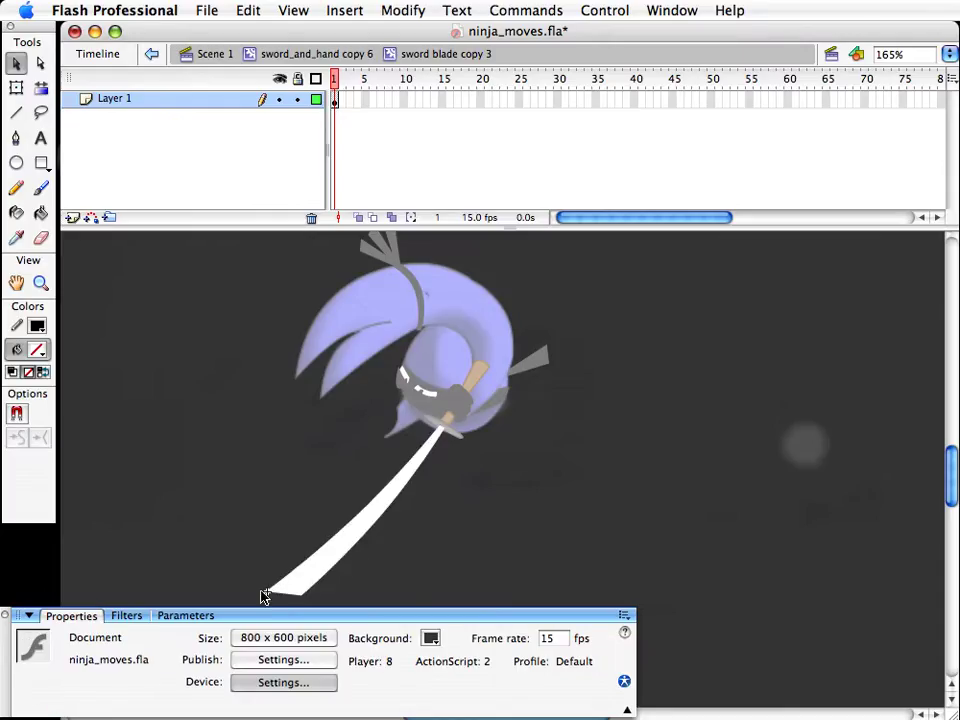
Step: Reshape the blade into a broad crescent sweeping from the hilt to below the ninja's feet, and return to the main scene
drag(262, 596, 251, 392)
drag(305, 598, 280, 497)
mouse_move(338, 505)
mouse_down()
mouse_move(358, 534)
mouse_move(350, 524)
mouse_up()
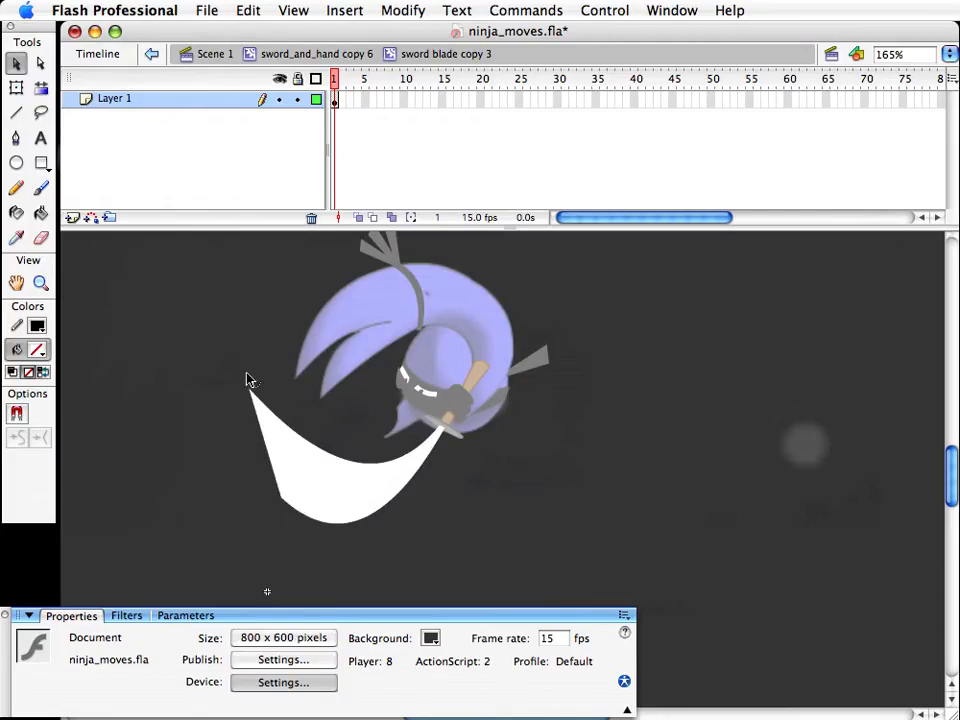
drag(291, 381, 292, 380)
drag(282, 497, 307, 475)
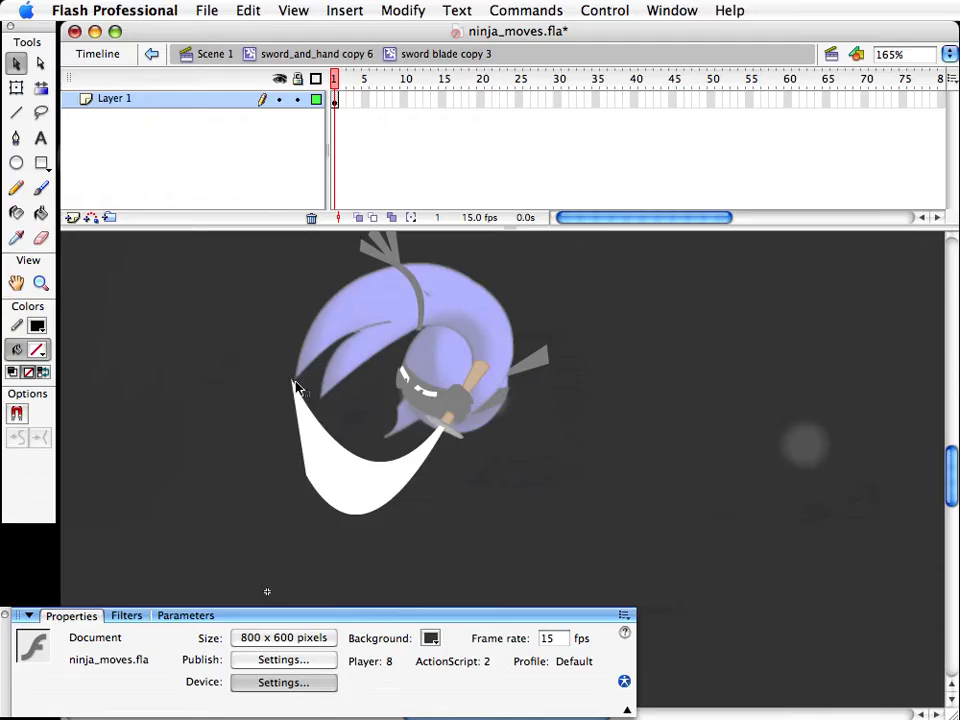
drag(294, 388, 313, 437)
drag(369, 454, 304, 437)
scroll(420, 480, up, 2)
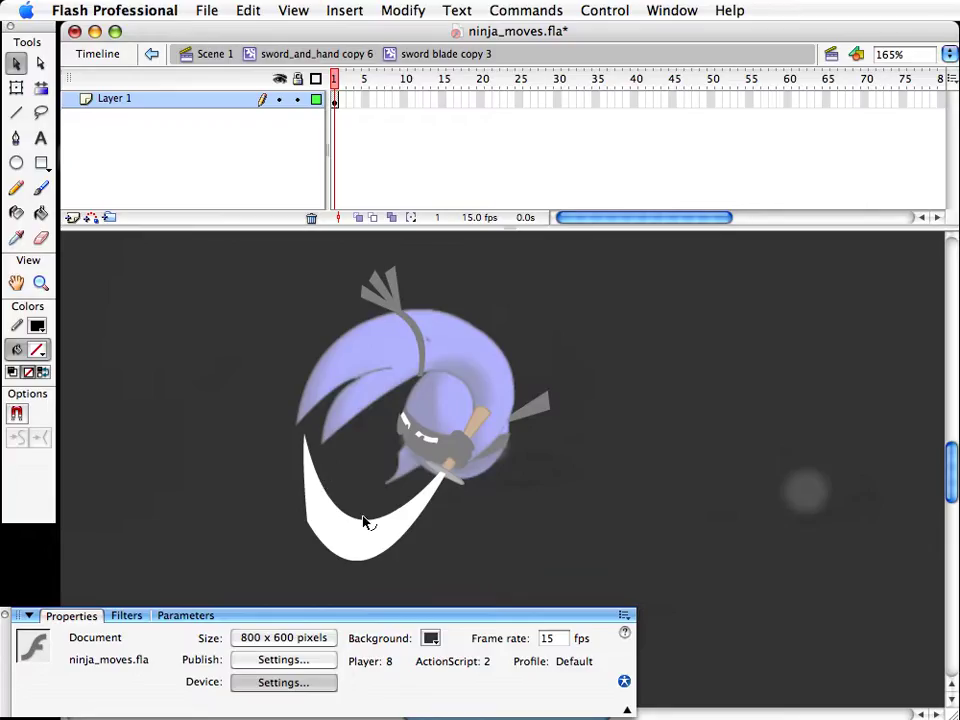
drag(363, 516, 368, 518)
key(super+e)
click(549, 499)
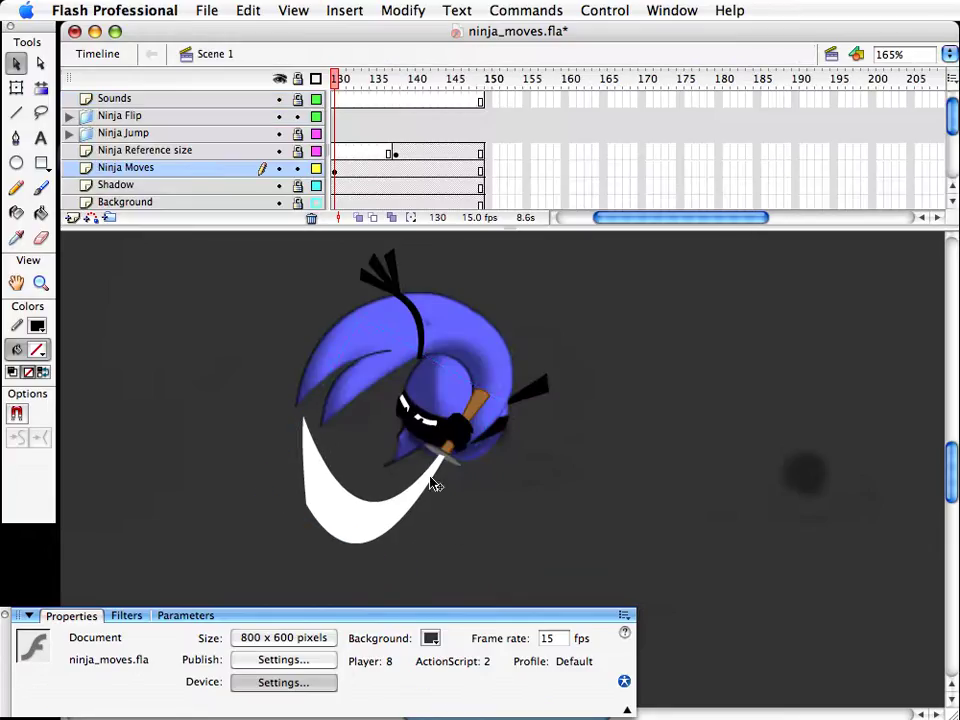
Step: Nudge the sword and hand right and slightly down, off the headband and onto the end of the front arm
click(394, 502)
click(597, 479)
drag(479, 518, 450, 540)
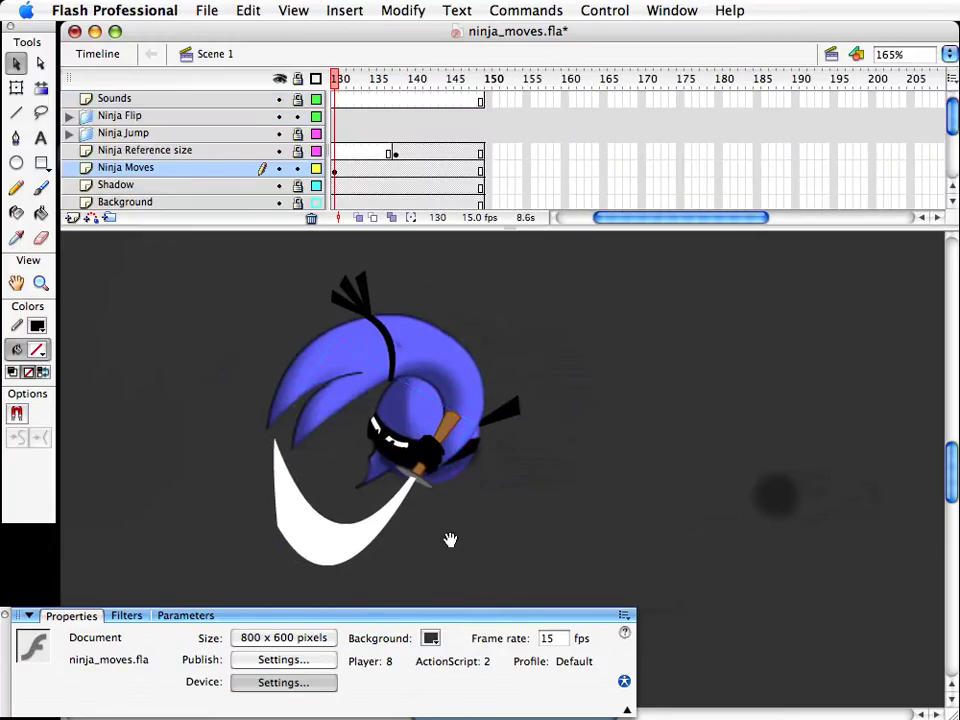
click(432, 465)
key(shift+Right)
key(shift+Down)
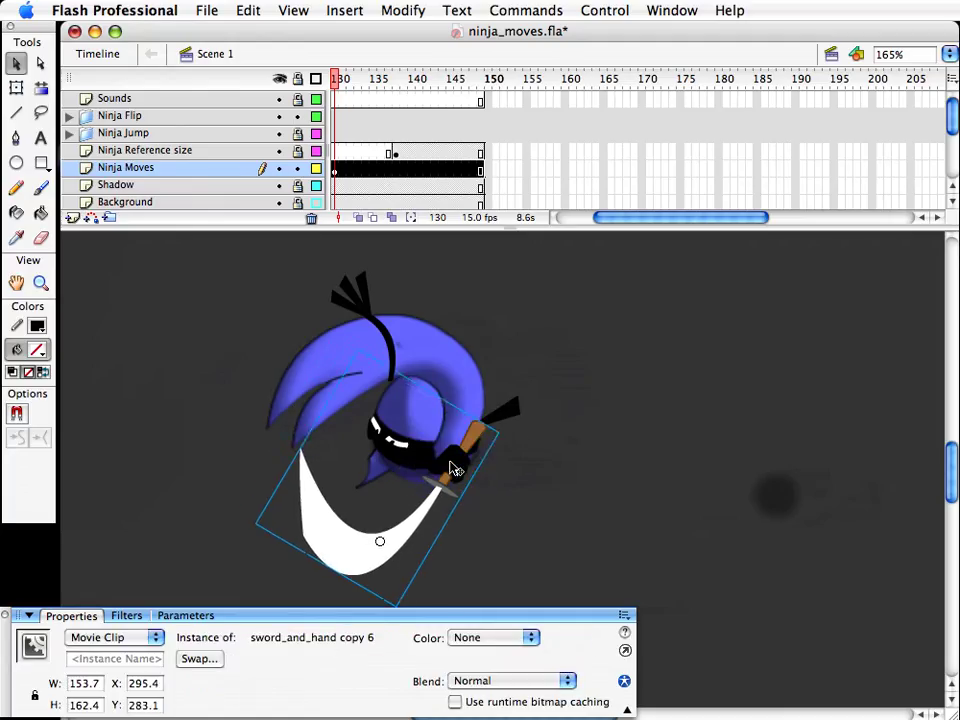
Step: Move the soft dark shadow spot onto the ninja's head and nudge it into place
click(514, 430)
drag(786, 490, 439, 388)
click(531, 466)
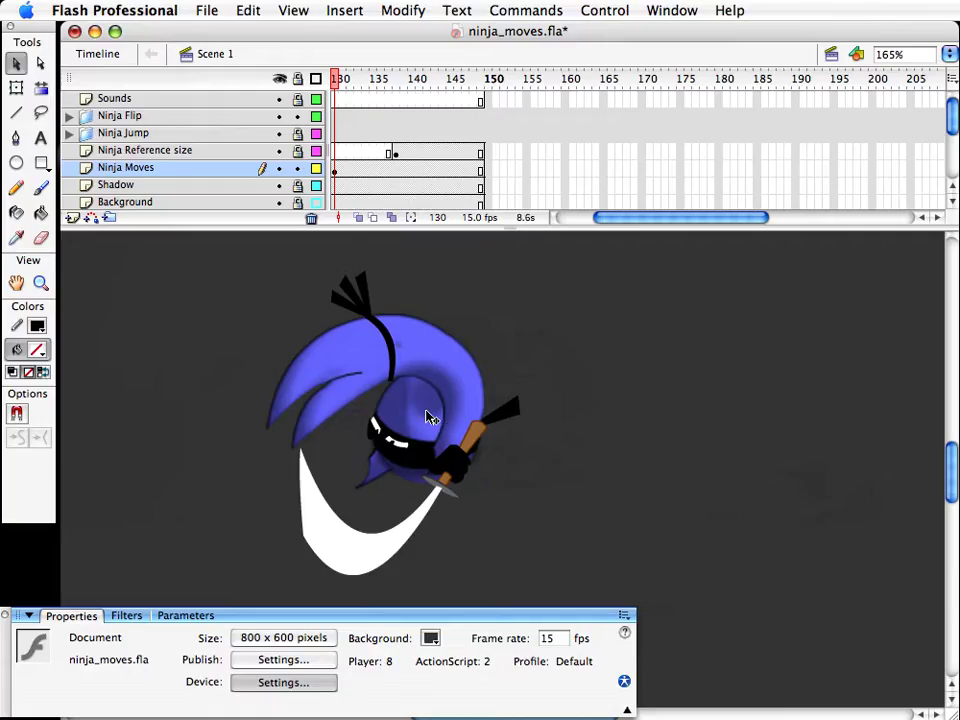
click(428, 416)
key(shift+Right)
key(shift+Down)
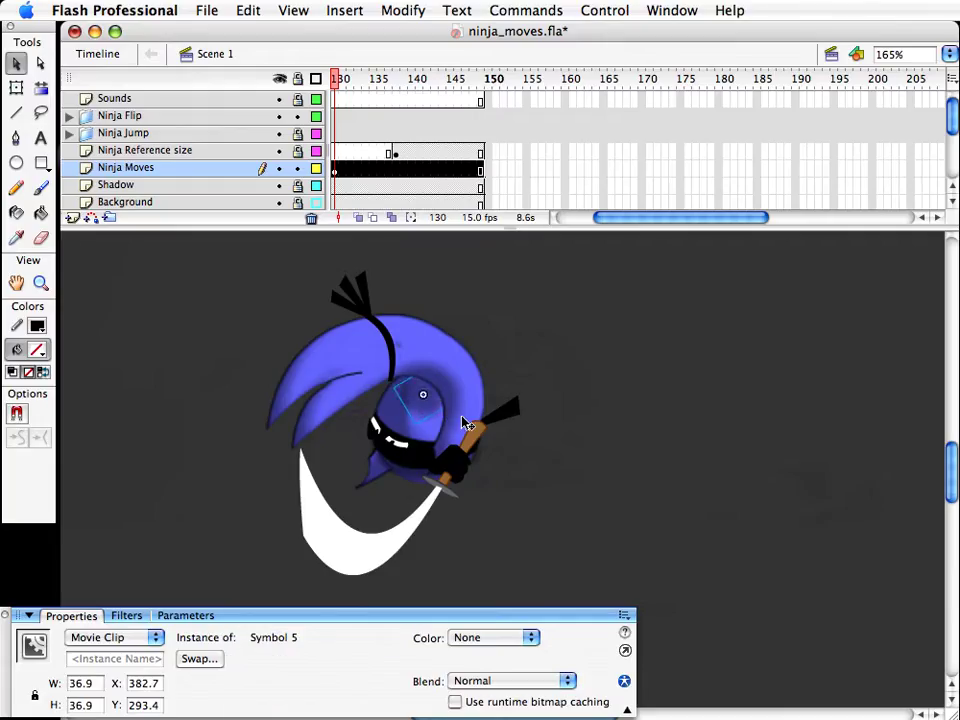
click(531, 506)
drag(386, 496, 381, 467)
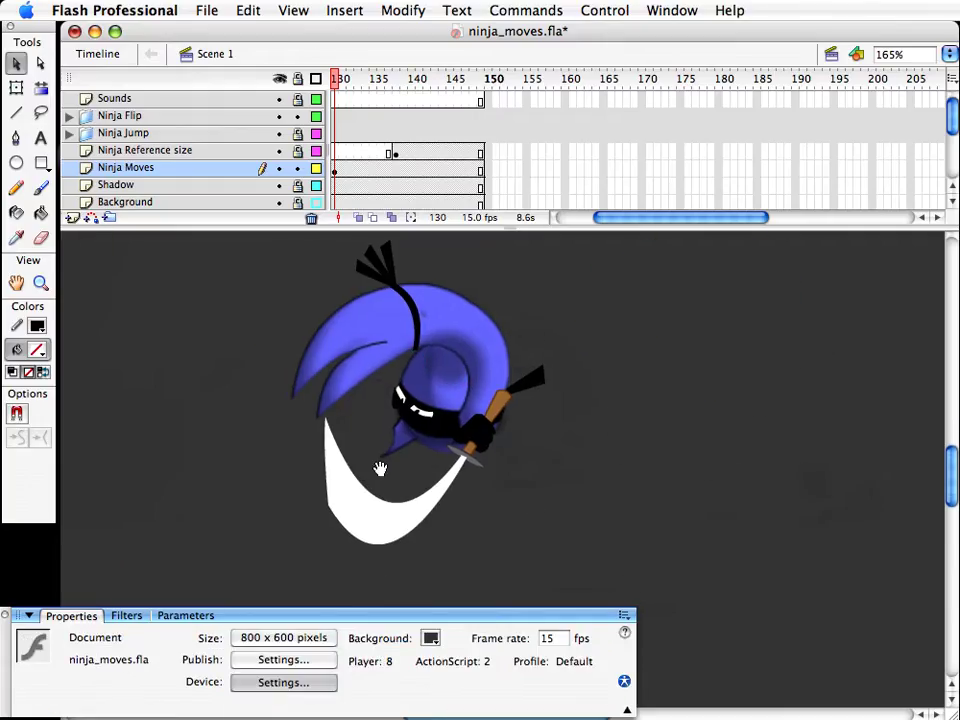
Step: Use the outline display to locate the spare hand hidden by the headband, and move it to the rear arm's tip
click(316, 78)
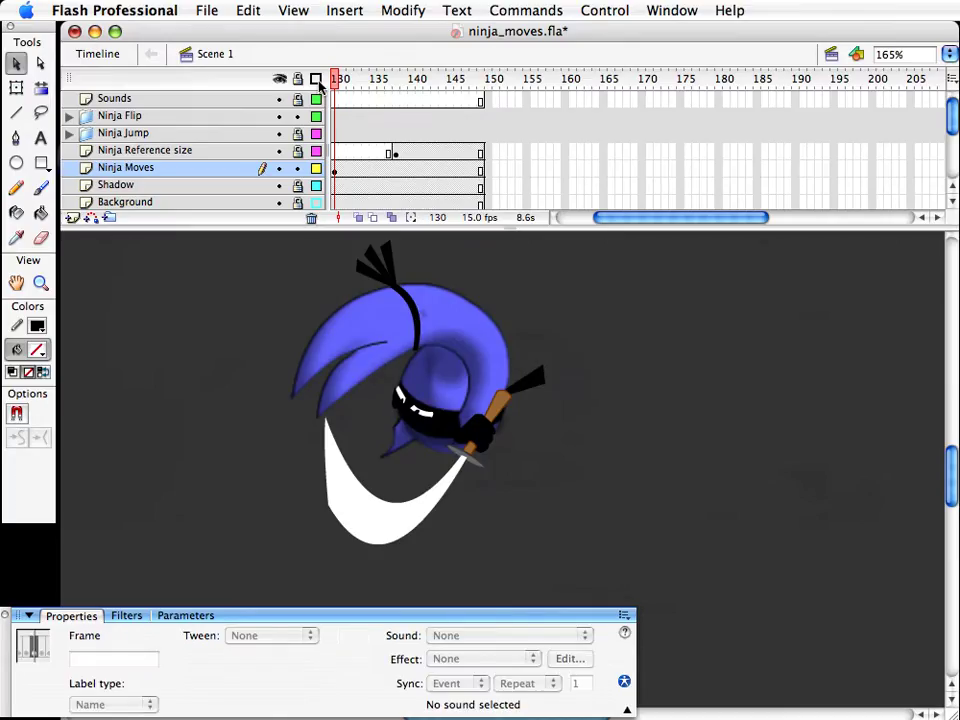
click(452, 422)
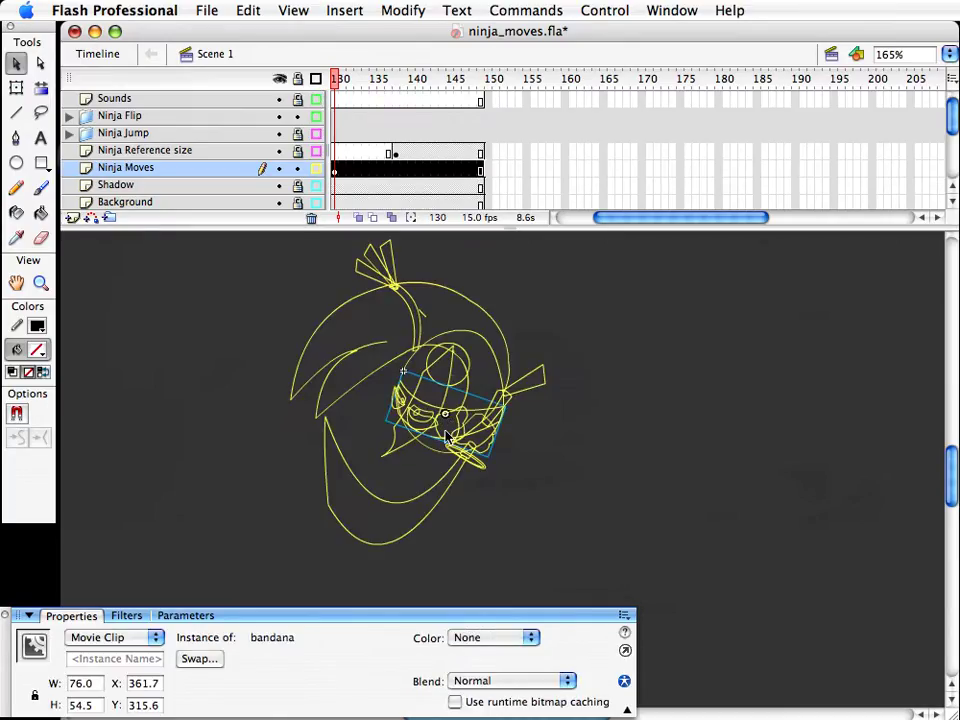
click(444, 437)
click(316, 78)
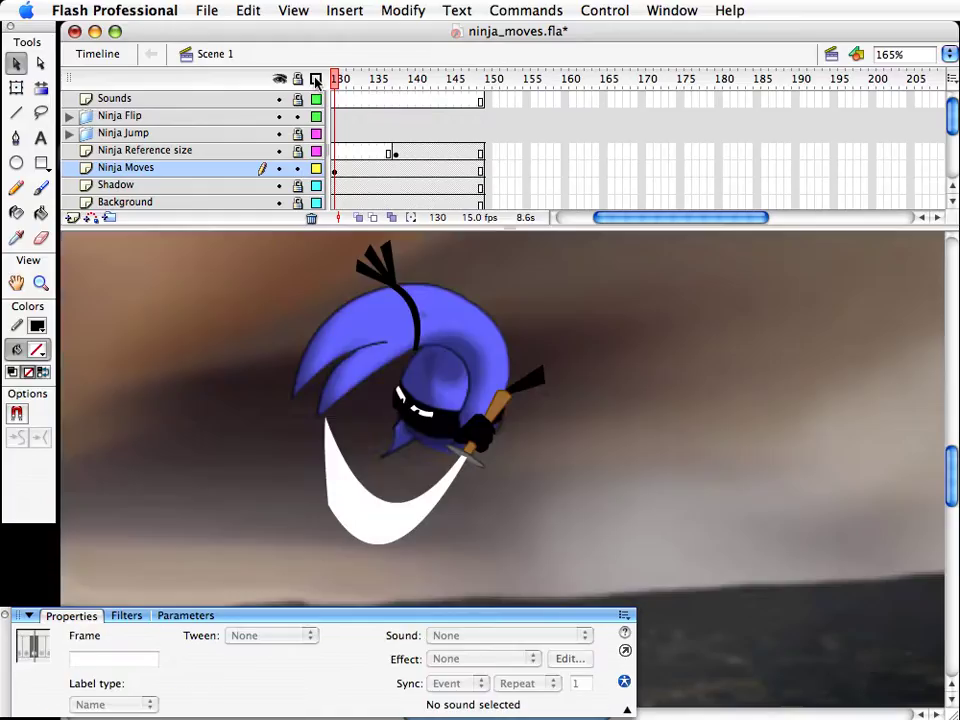
click(316, 203)
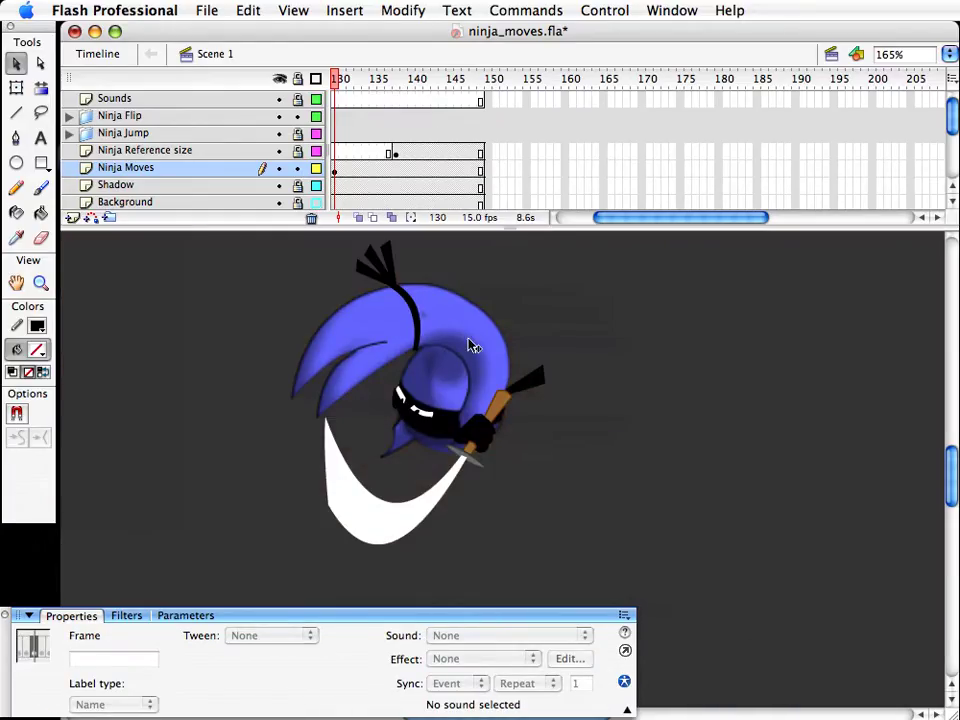
drag(484, 434, 388, 441)
key(Right)
key(Right)
key(Right)
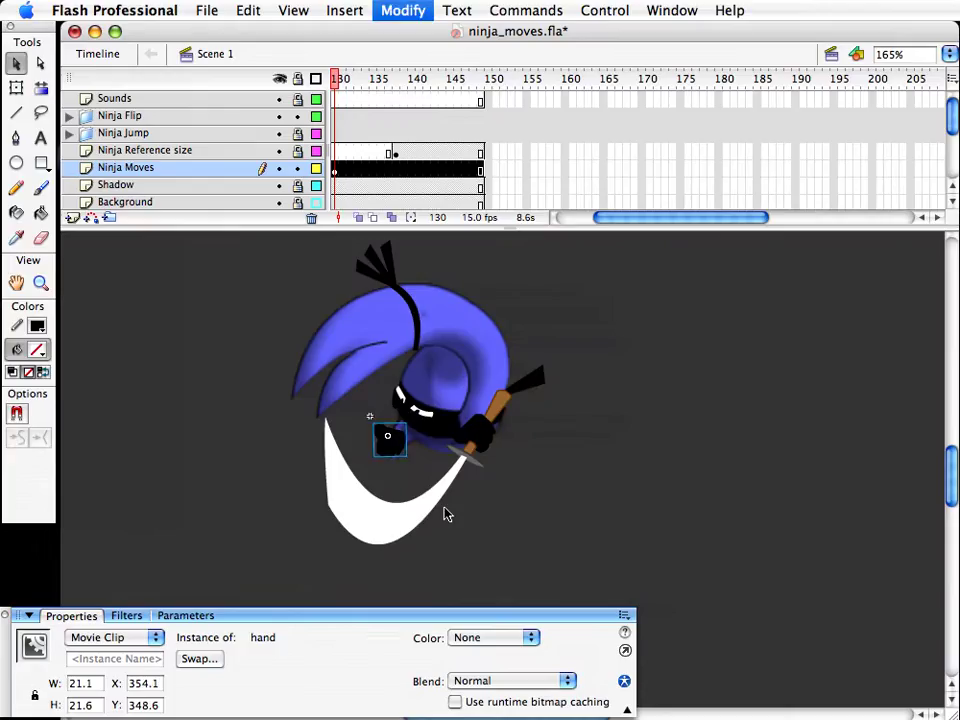
Step: Nudge the spare hand slightly up and restack it behind the rear arm piece
key(Up)
key(Up)
key(Up)
key(Up)
key(Up)
key(Up)
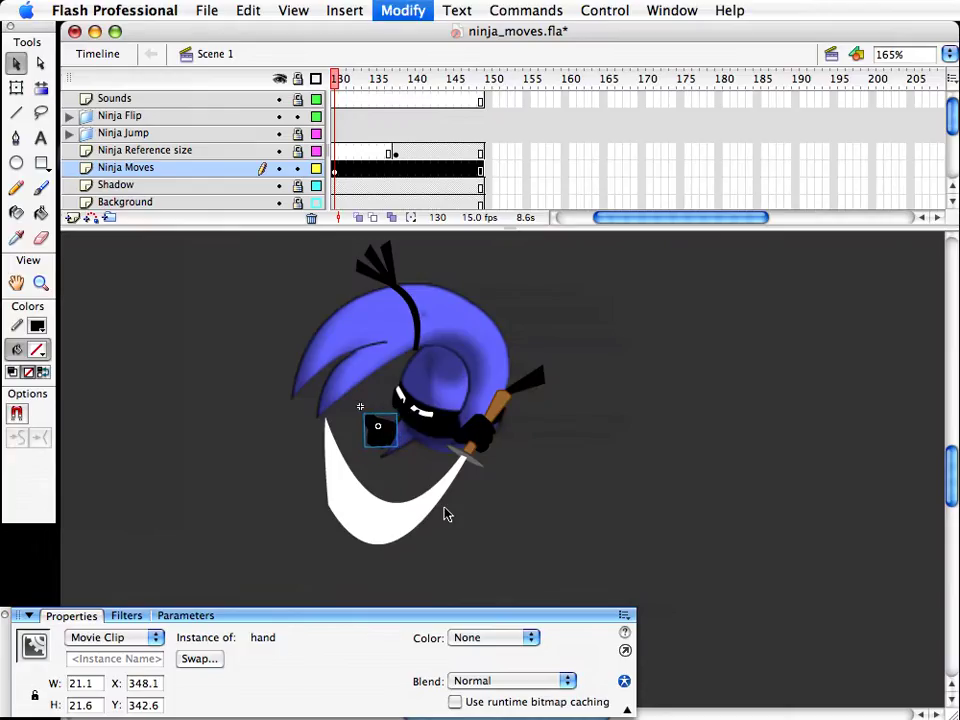
key(Down)
key(Down)
key(Down)
key(Down)
key(Down)
key(Down)
key(Up)
key(Up)
key(Up)
key(Up)
key(Up)
key(Up)
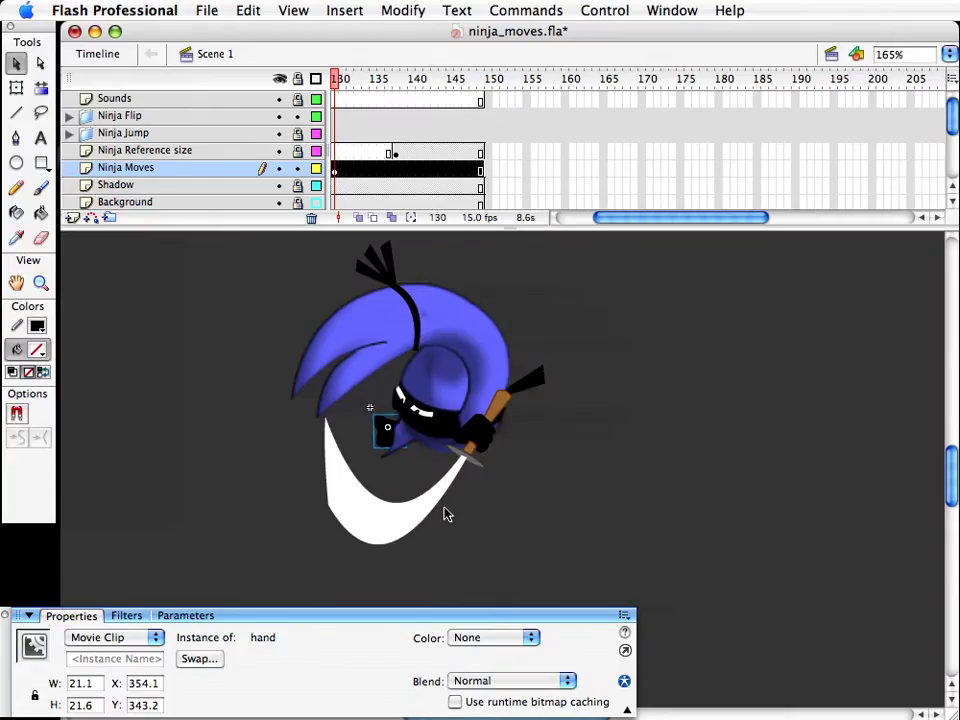
Step: Rotate the spare hand slightly clockwise to line up with the rear arm
key(q)
drag(424, 414, 414, 452)
key(v)
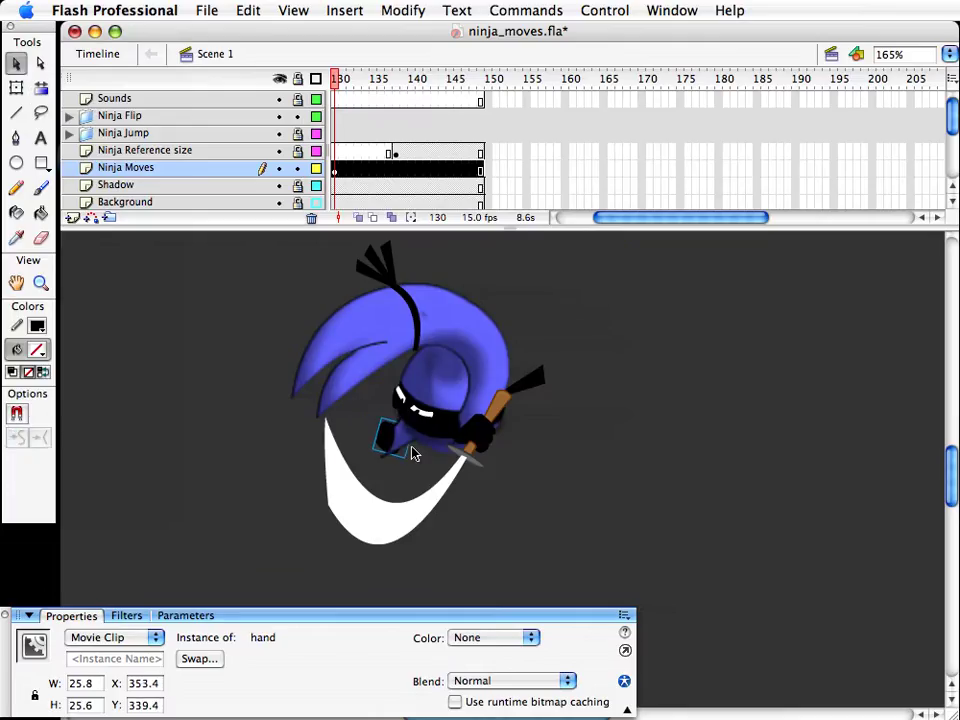
click(398, 475)
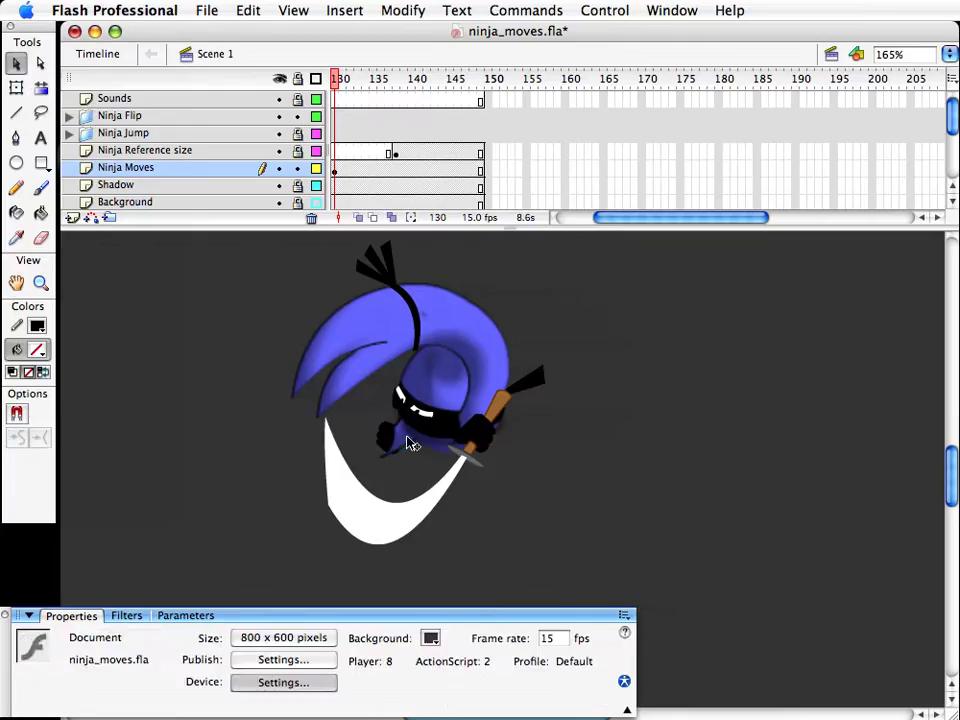
Step: Rotate the rear arm piece counterclockwise and shift it so its tip points down below the head
click(408, 437)
key(q)
drag(384, 473, 435, 480)
key(v)
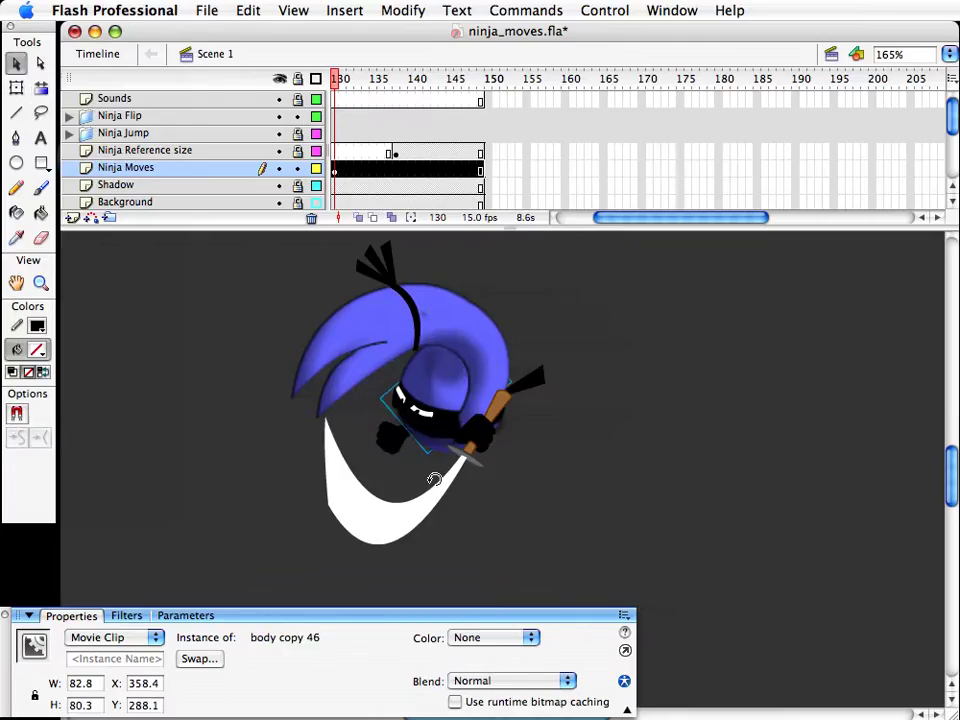
key(shift+Down)
key(shift+Down)
key(shift+Left)
key(shift+Left)
Step: Move the spare hand down and right onto the rear arm's new tip
click(393, 445)
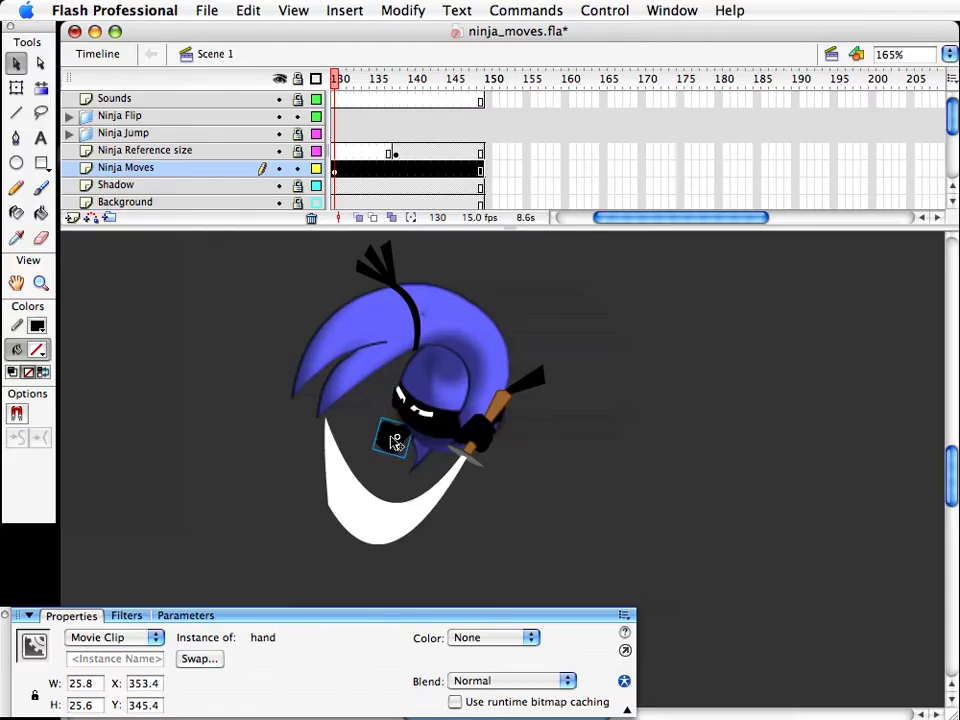
drag(393, 445, 415, 461)
click(668, 540)
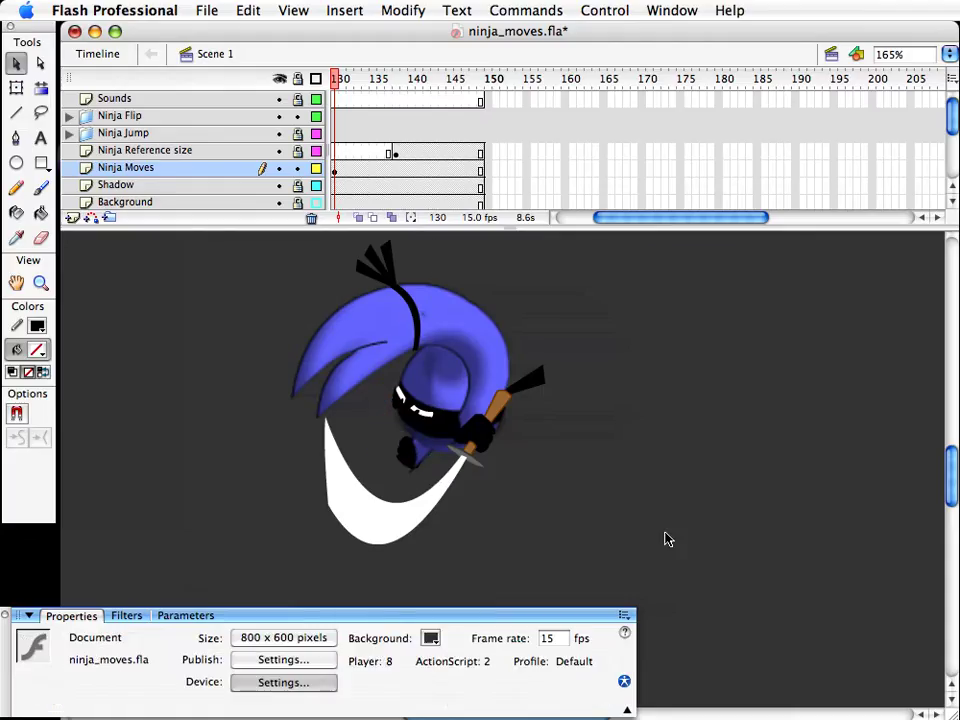
Step: Select the spare hand and rear arm together and move them up and left beside the headband
click(415, 461)
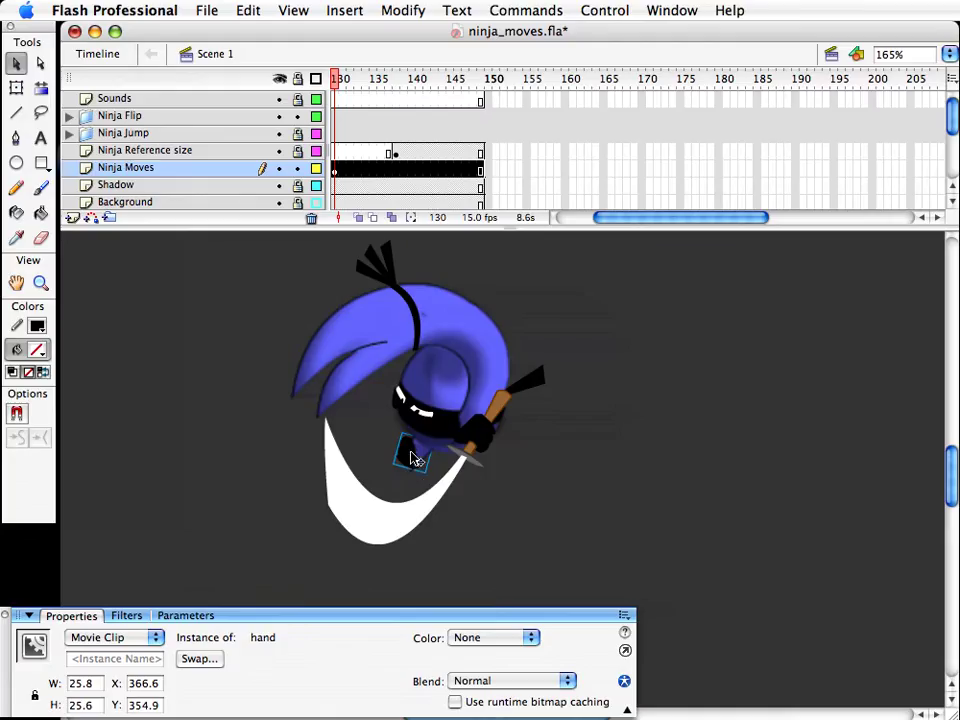
click(448, 492)
key(Up)
key(Left)
key(Up)
key(Up)
key(Up)
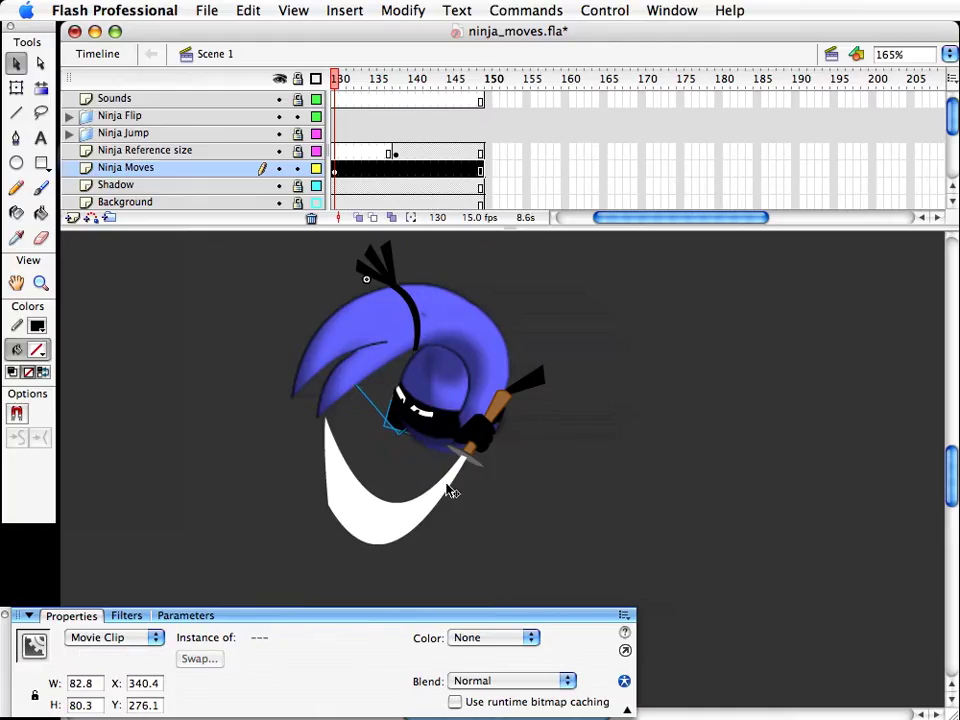
key(Left)
Step: Rotate the hand and rear arm together slightly clockwise so they reach toward the legs
key(q)
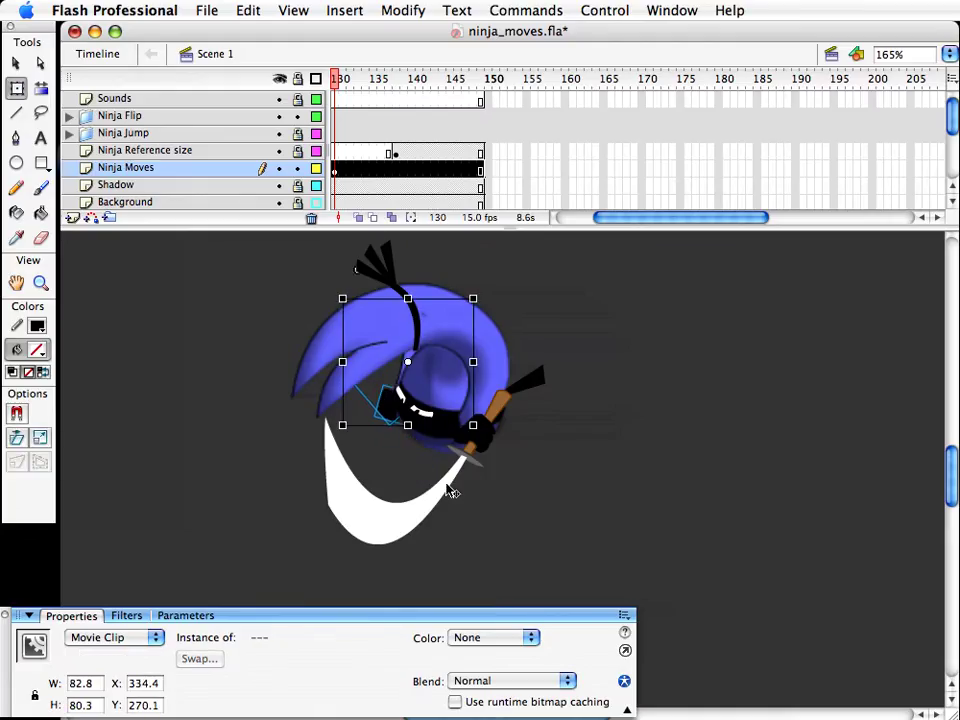
drag(471, 424, 450, 443)
key(v)
click(626, 456)
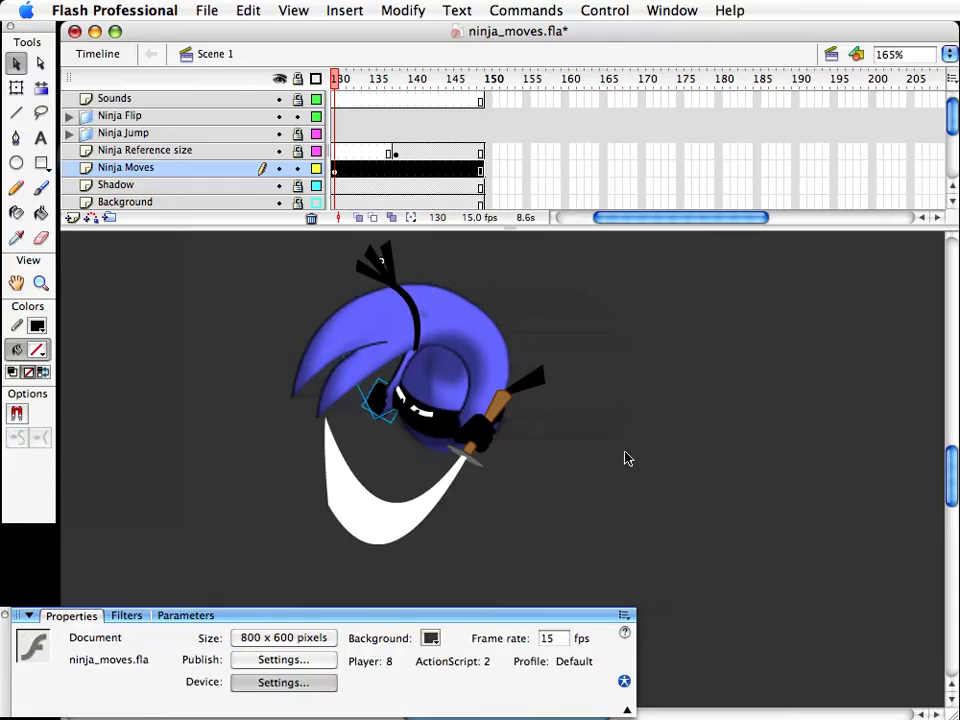
Step: Save the ninja_moves.fla document
key(super+s)
key(z)
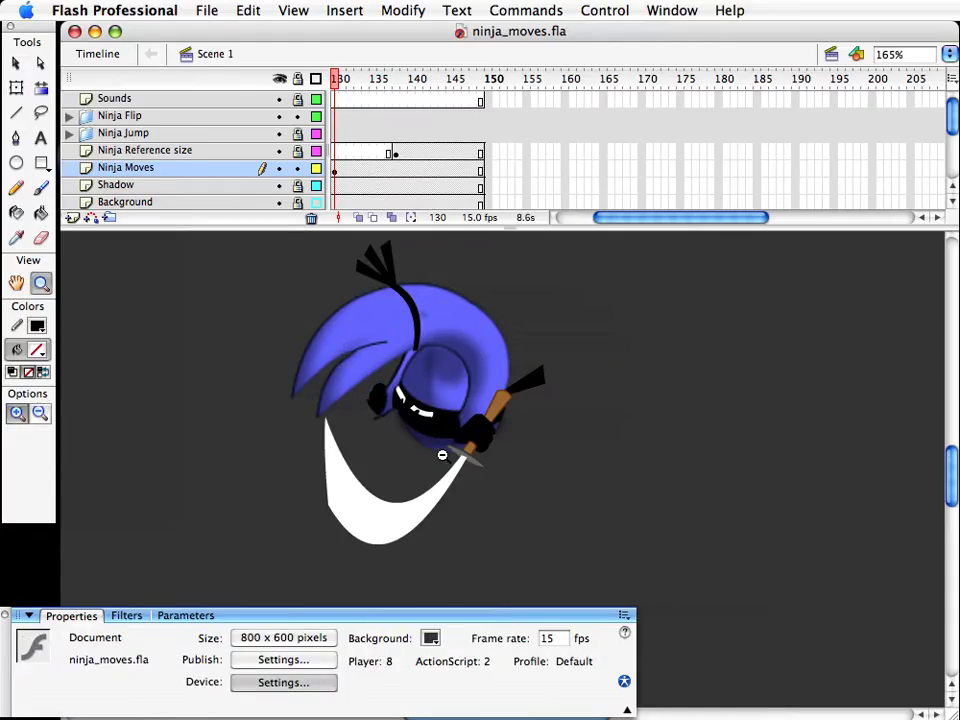
alt+click(516, 452)
key(v)
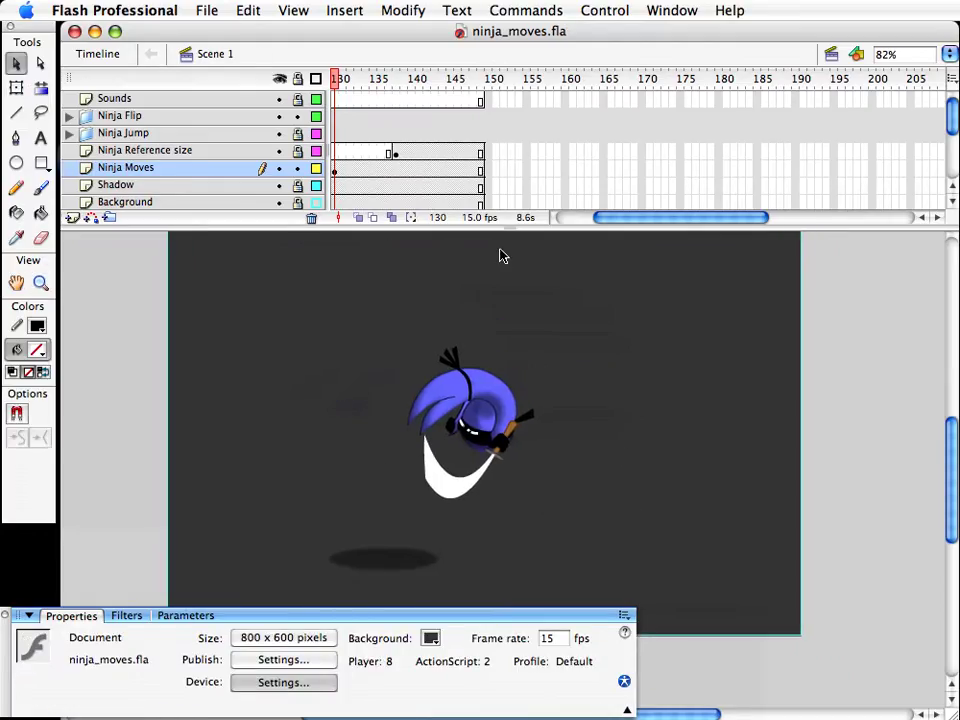
Step: Add a Blur filter to the white swoosh blade inside the sword_and_hand copy 6 symbol and strengthen its blur
drag(612, 222, 603, 221)
click(460, 88)
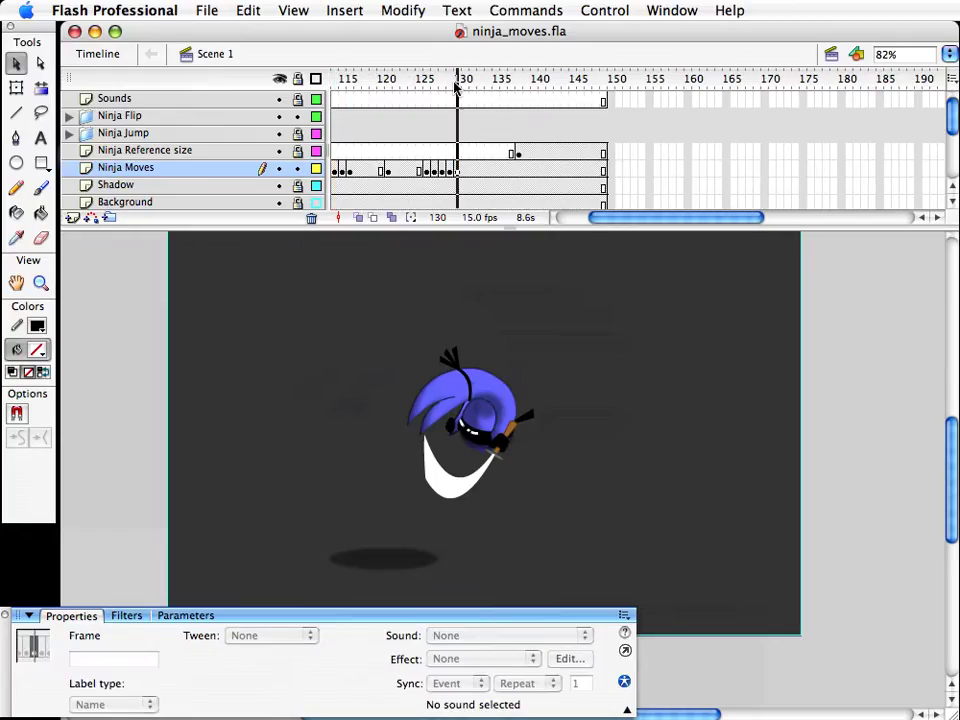
mouse_move(457, 88)
mouse_down()
mouse_move(435, 88)
mouse_move(465, 84)
mouse_up()
click(455, 490)
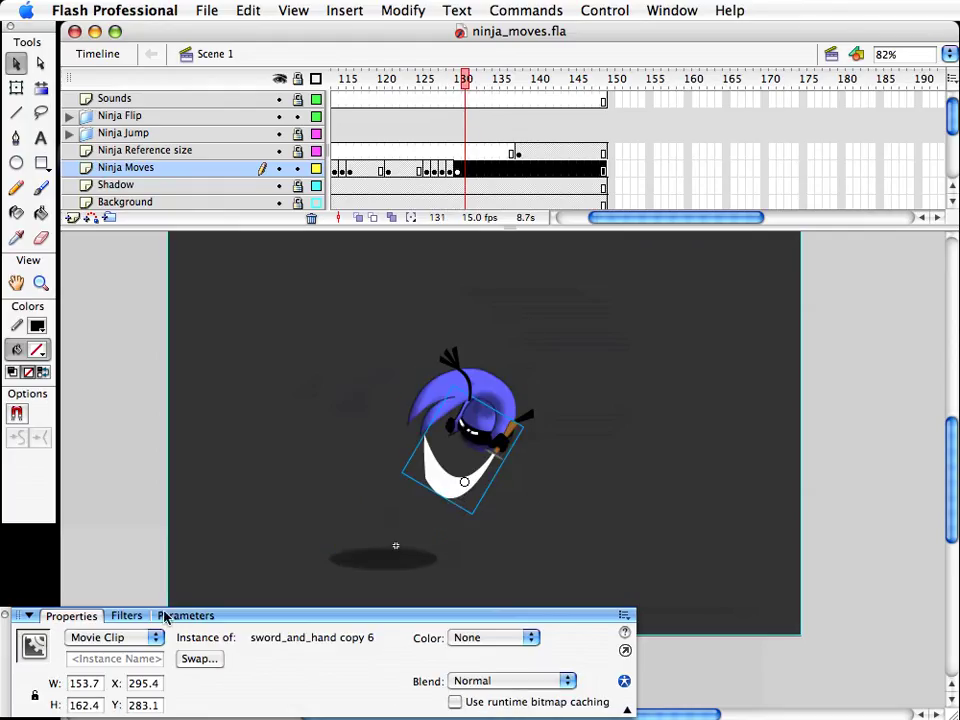
click(128, 616)
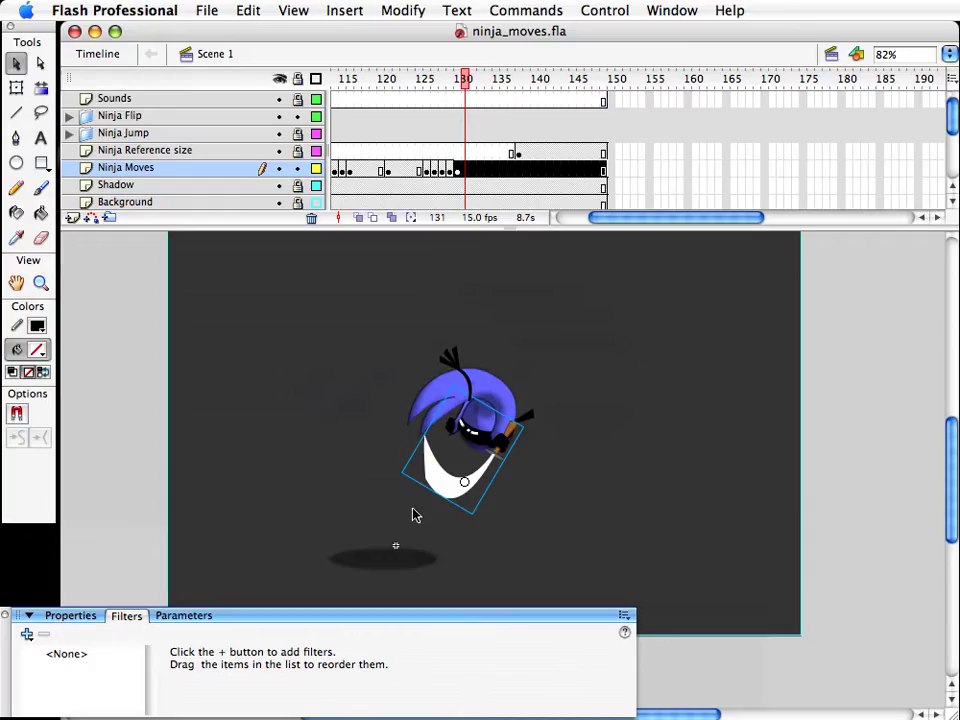
double_click(450, 483)
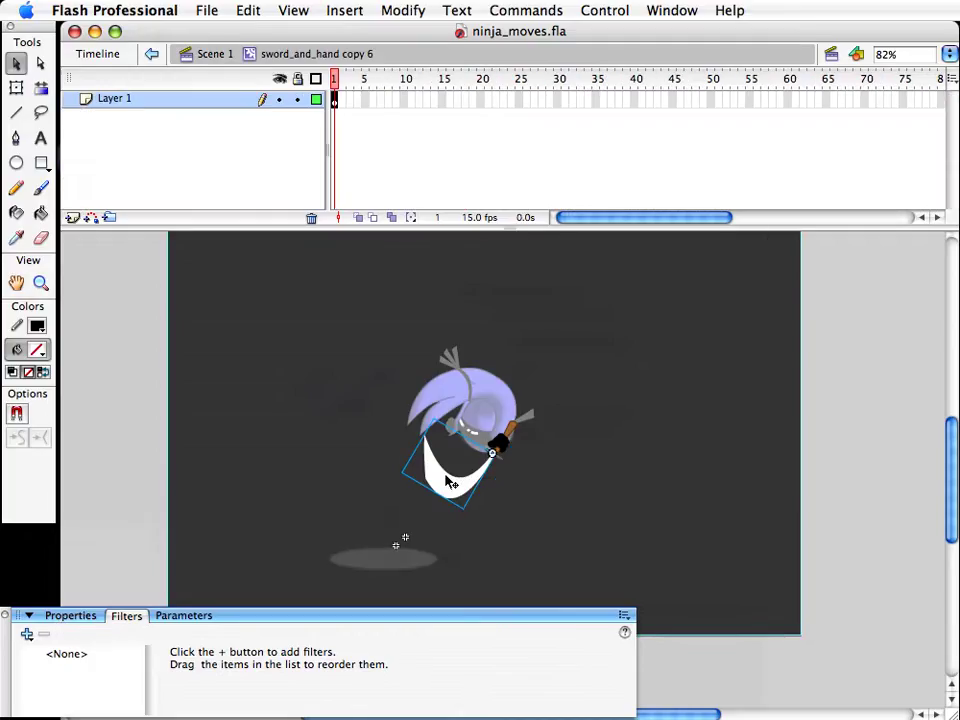
click(29, 633)
click(47, 652)
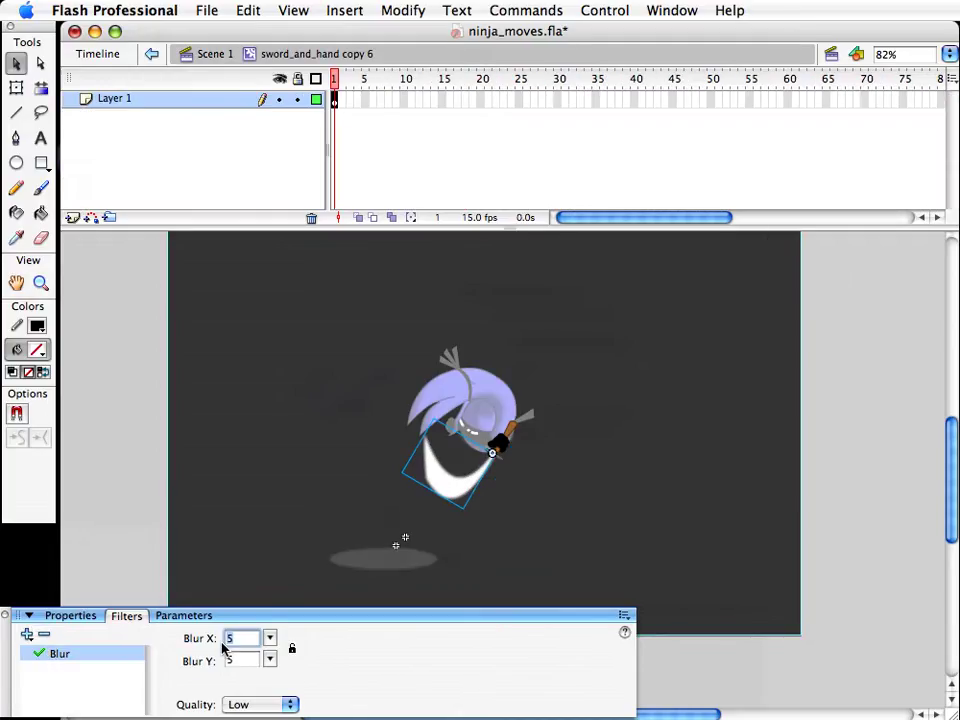
drag(270, 659, 266, 643)
click(256, 408)
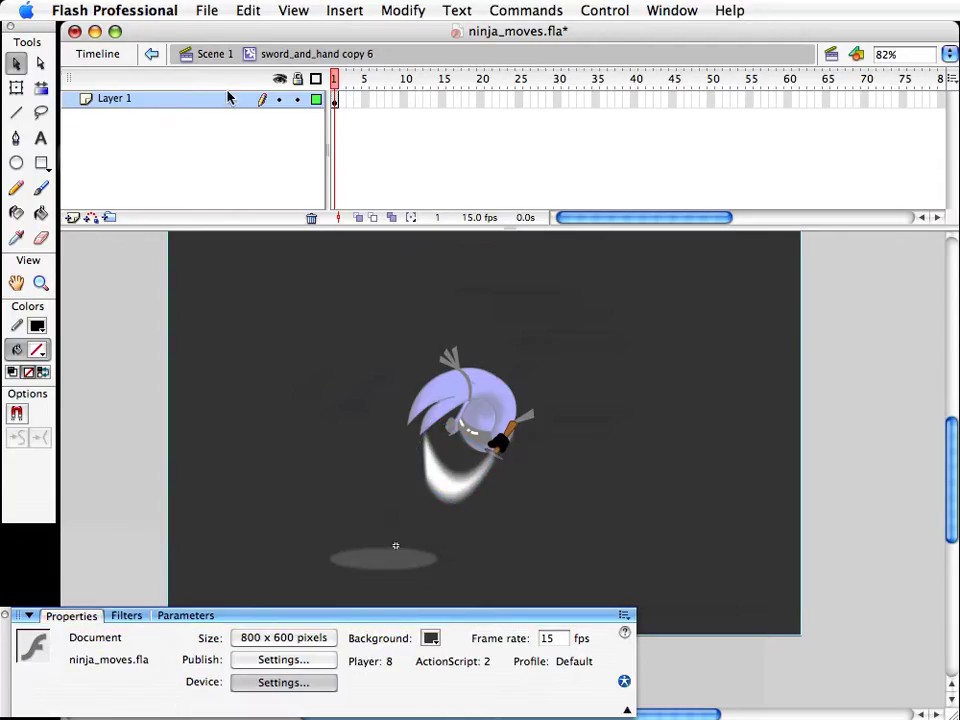
Step: Return to Scene 1 from the sword symbol and save the ninja_moves.fla document
click(202, 54)
click(502, 480)
click(457, 484)
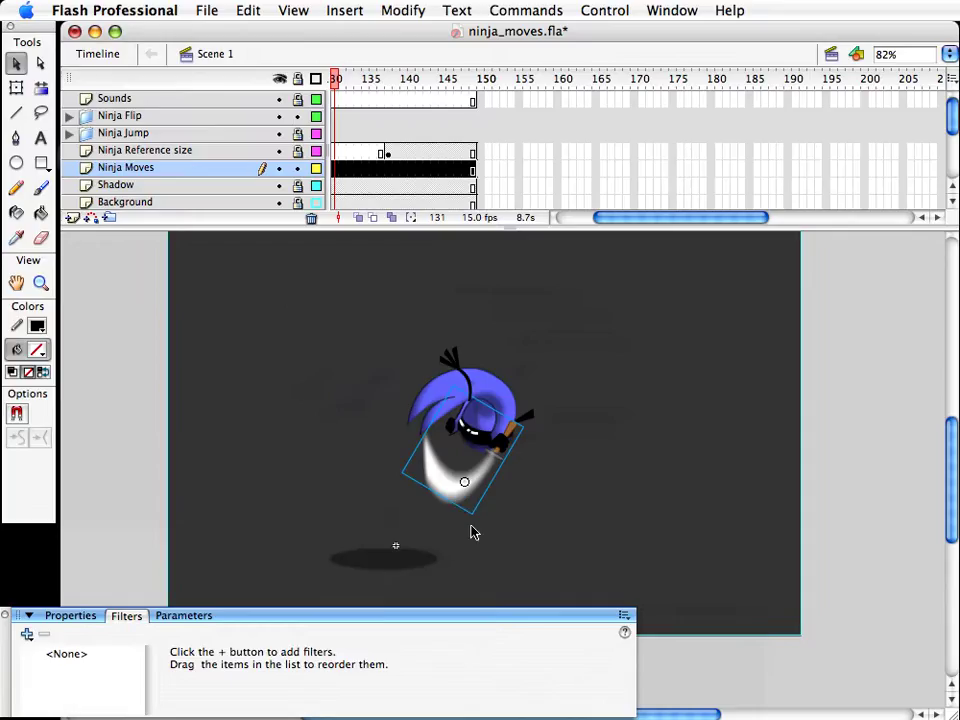
click(591, 500)
drag(618, 218, 615, 220)
key(super+s)
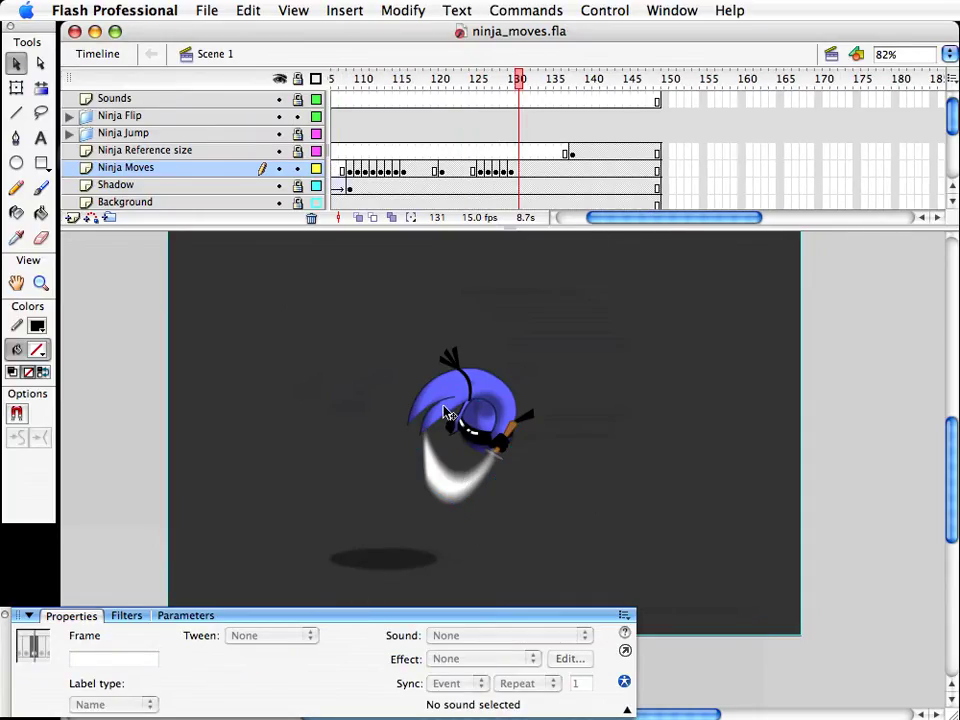
Step: Duplicate the ninja's curled body and place the copy in the empty area up and right of the figure
click(447, 413)
key(super+d)
drag(525, 470, 614, 380)
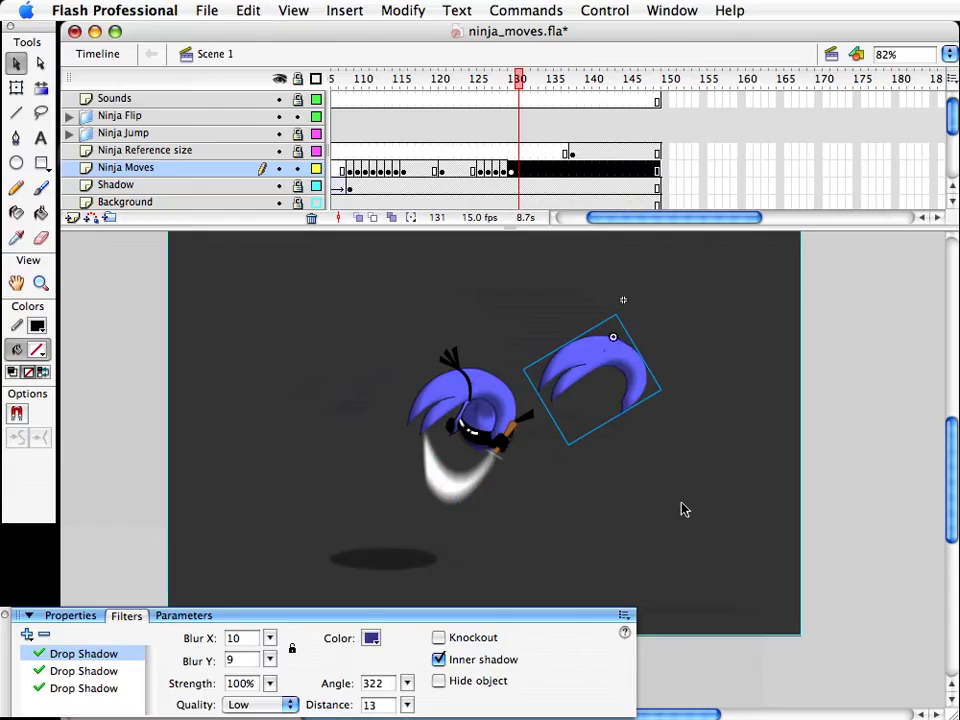
Step: Add a Blur filter below the duplicate body's drop shadows and strengthen it until the shape is heavily softened
click(62, 688)
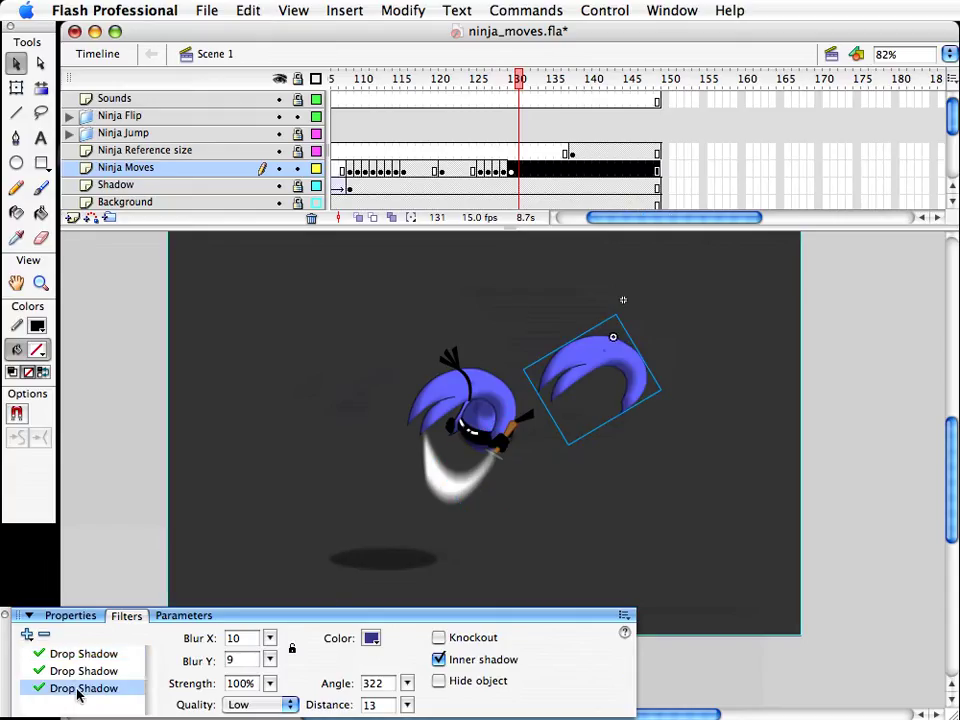
click(27, 634)
click(40, 651)
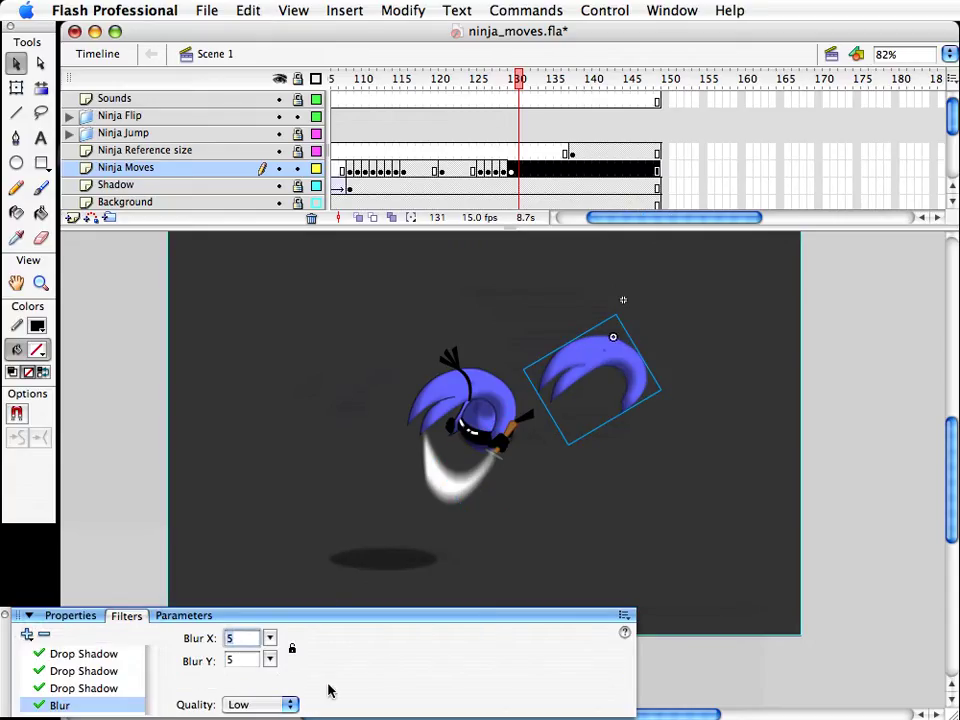
mouse_move(269, 638)
mouse_down()
mouse_move(270, 626)
mouse_move(270, 658)
mouse_move(268, 630)
mouse_up()
Step: Apply an Alpha color effect of 52% to the blurred body copy
click(71, 616)
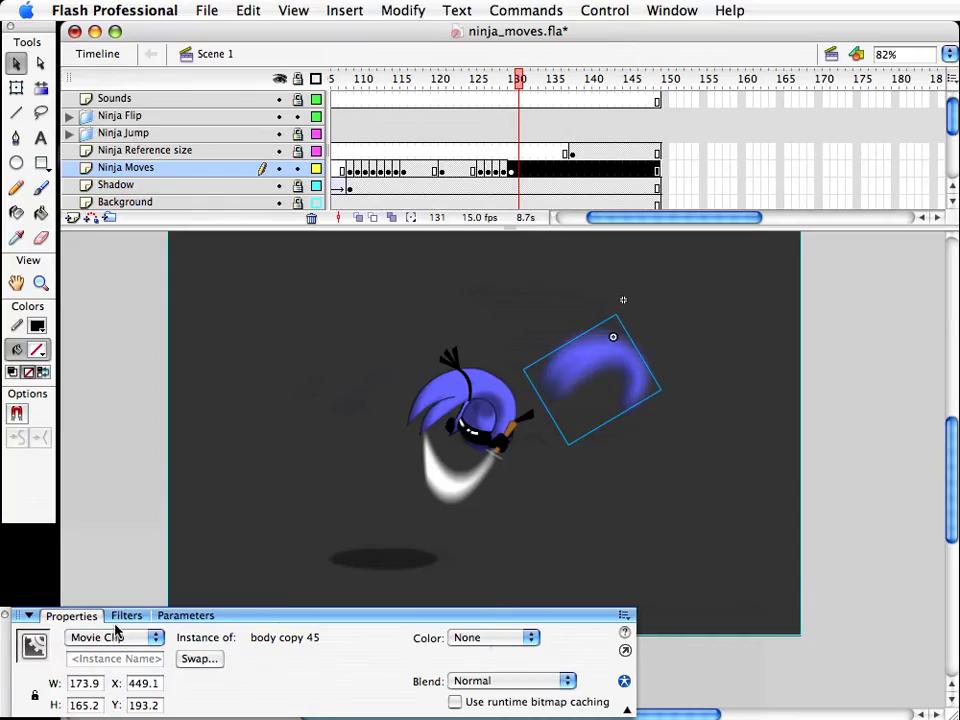
click(493, 641)
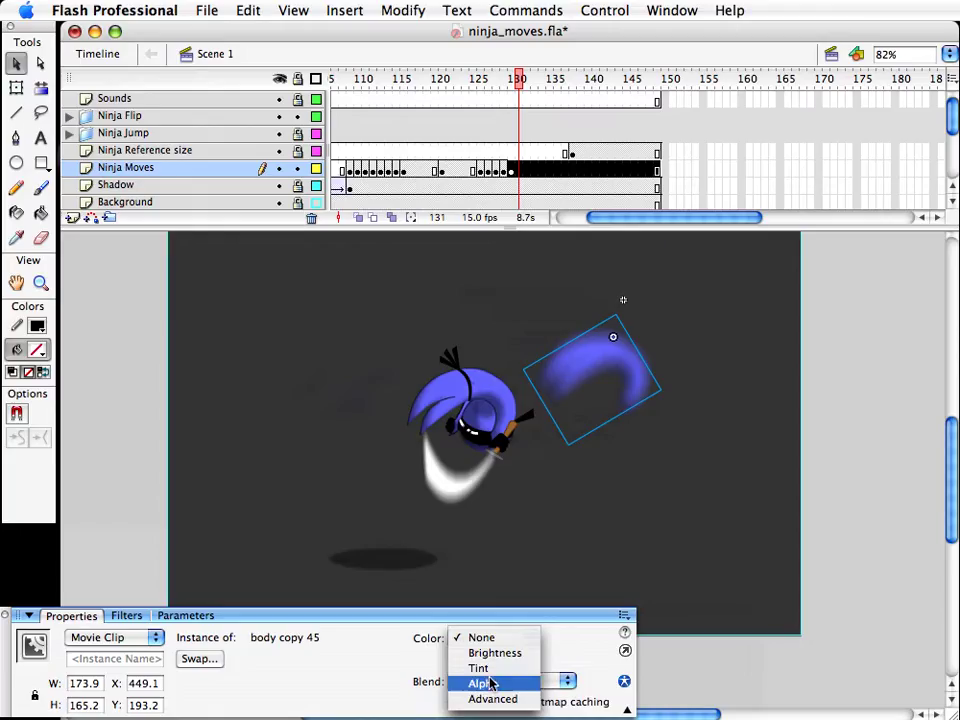
click(489, 683)
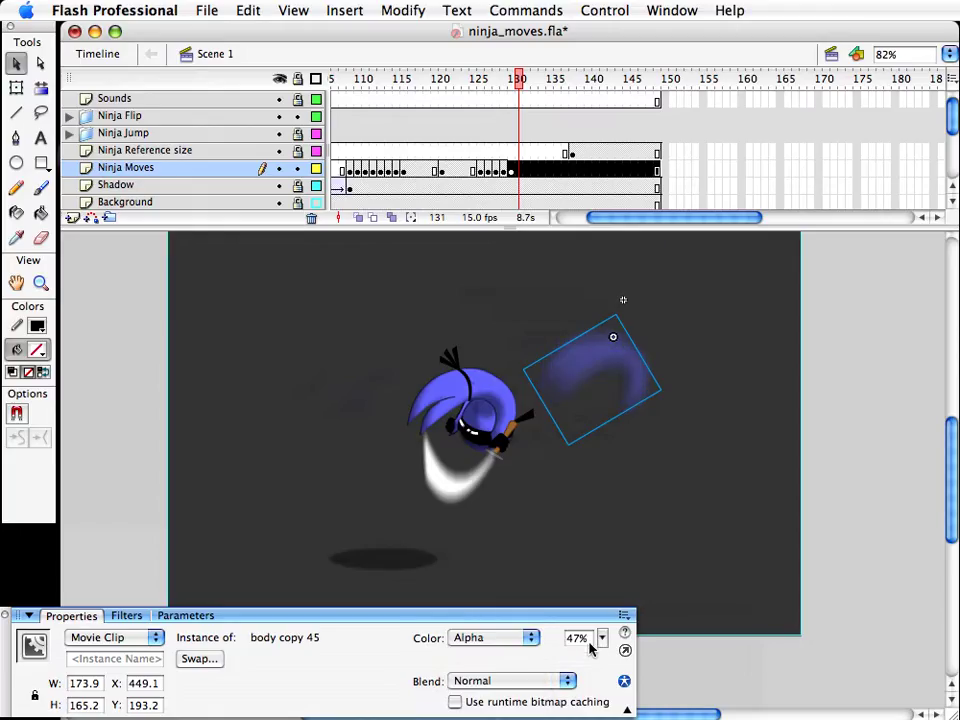
drag(604, 642, 604, 636)
Step: Place the translucent copy over the ninja's curled body, enlarge it into a surrounding motion glow, and save the document
drag(658, 382, 544, 405)
key(q)
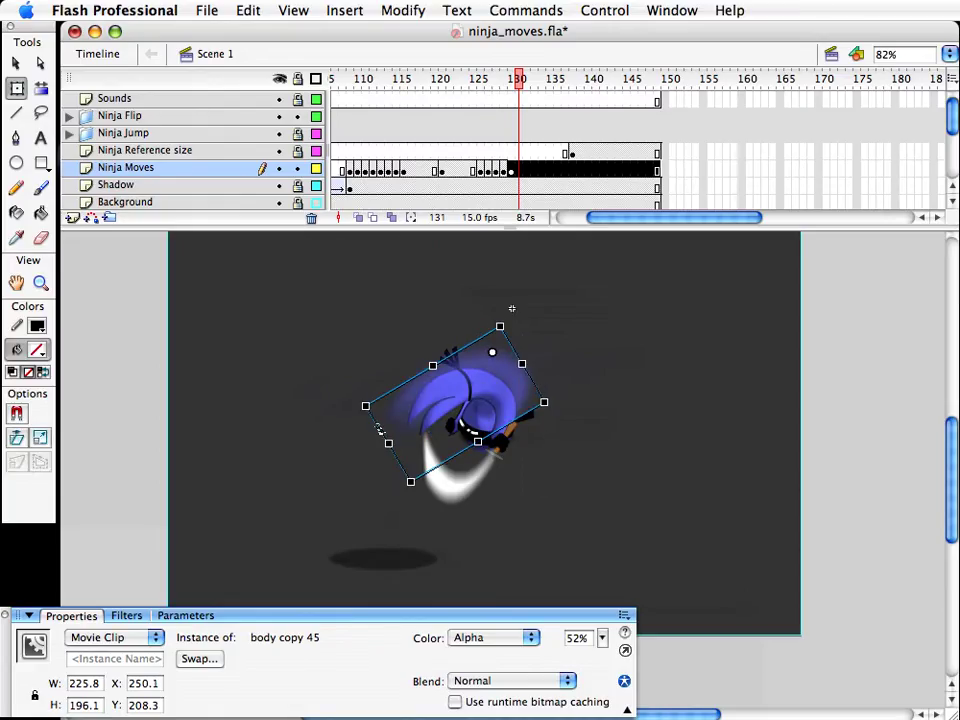
drag(388, 443, 392, 441)
key(v)
click(587, 540)
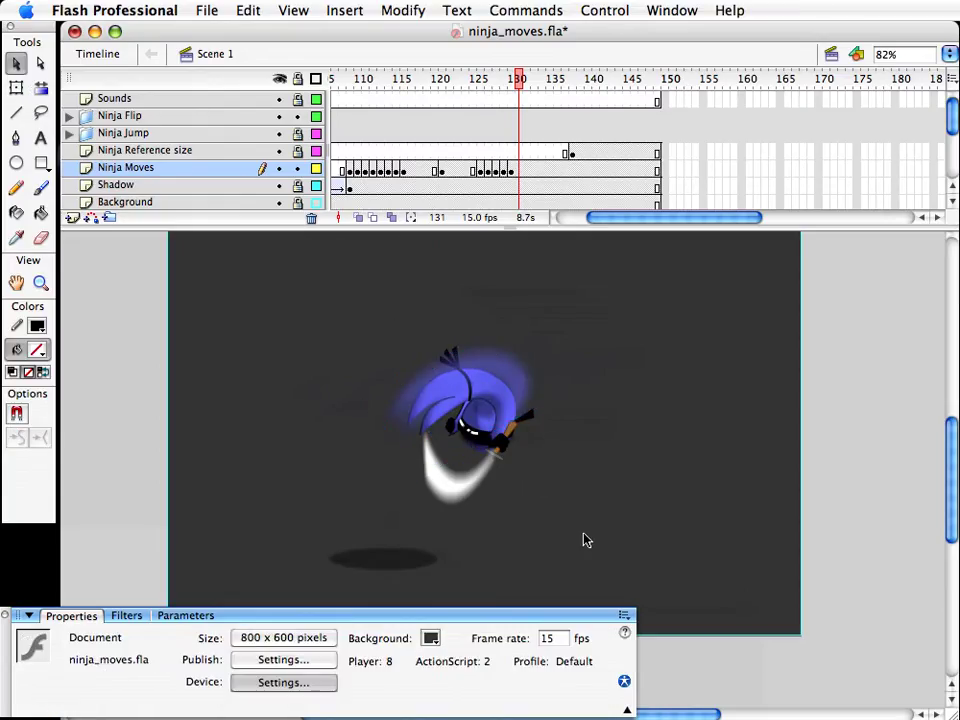
key(super+s)
drag(623, 538, 321, 253)
click(412, 278)
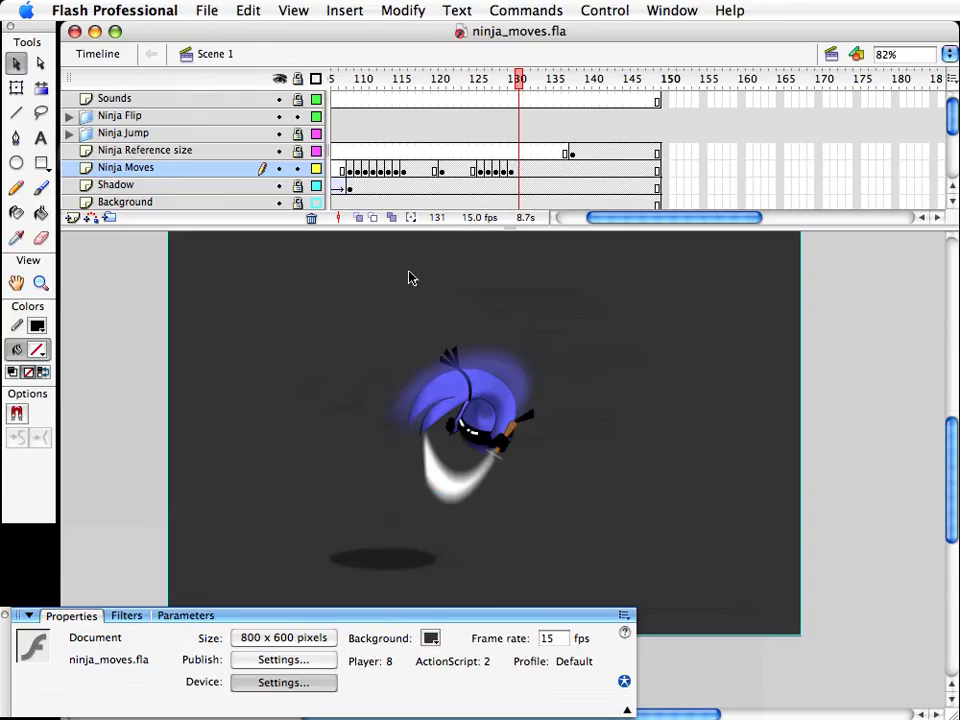
Step: Unlock the Shadow layer and insert a keyframe on it at frame 129
click(513, 169)
key(F6)
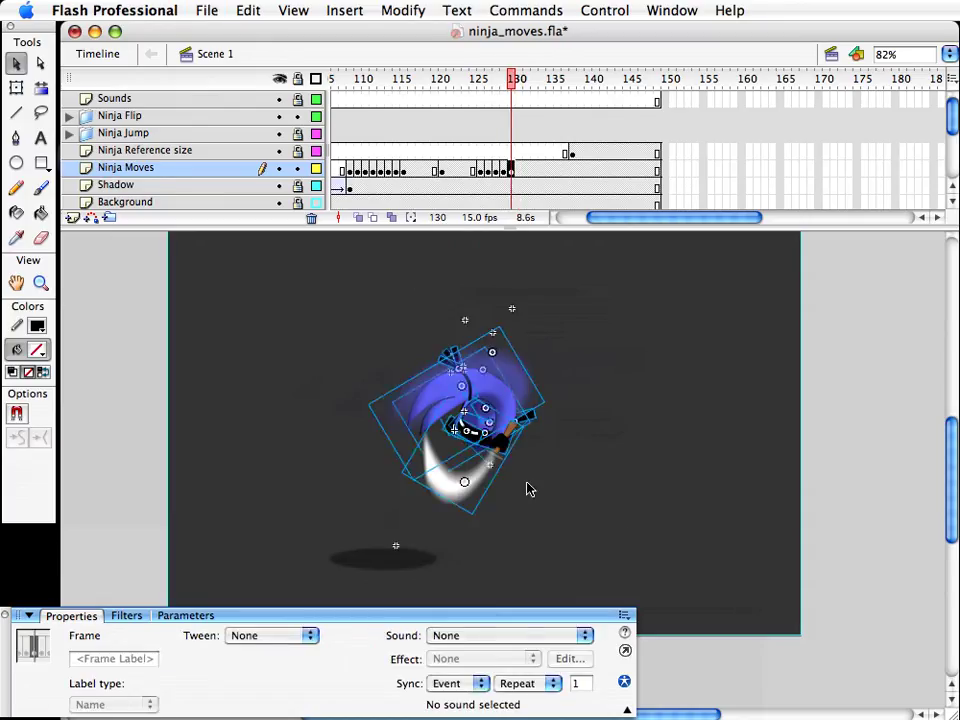
click(417, 563)
click(297, 189)
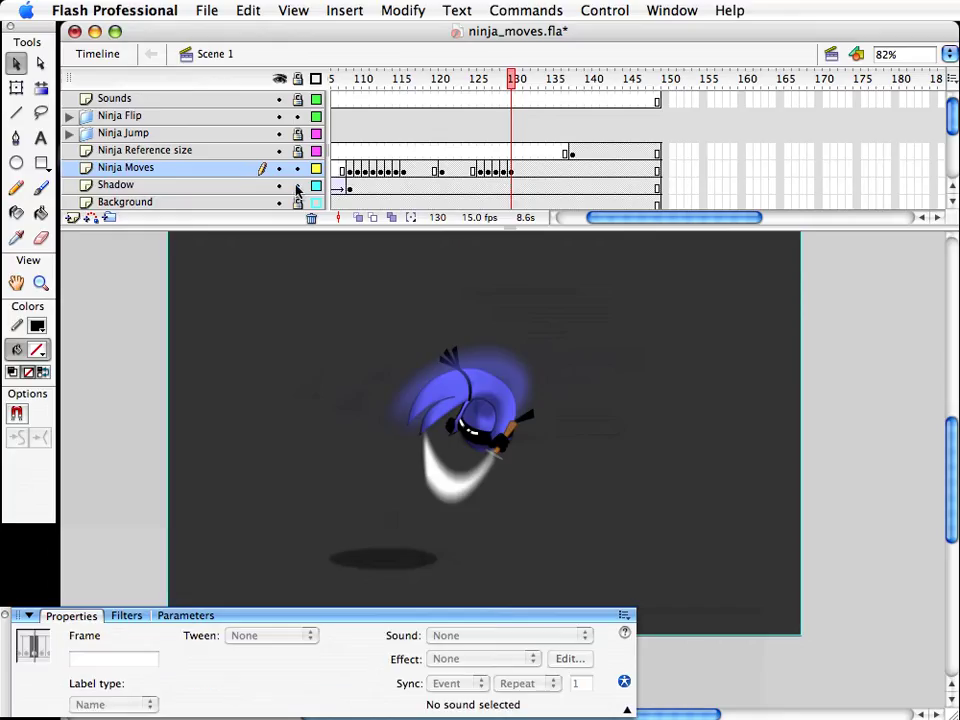
click(505, 174)
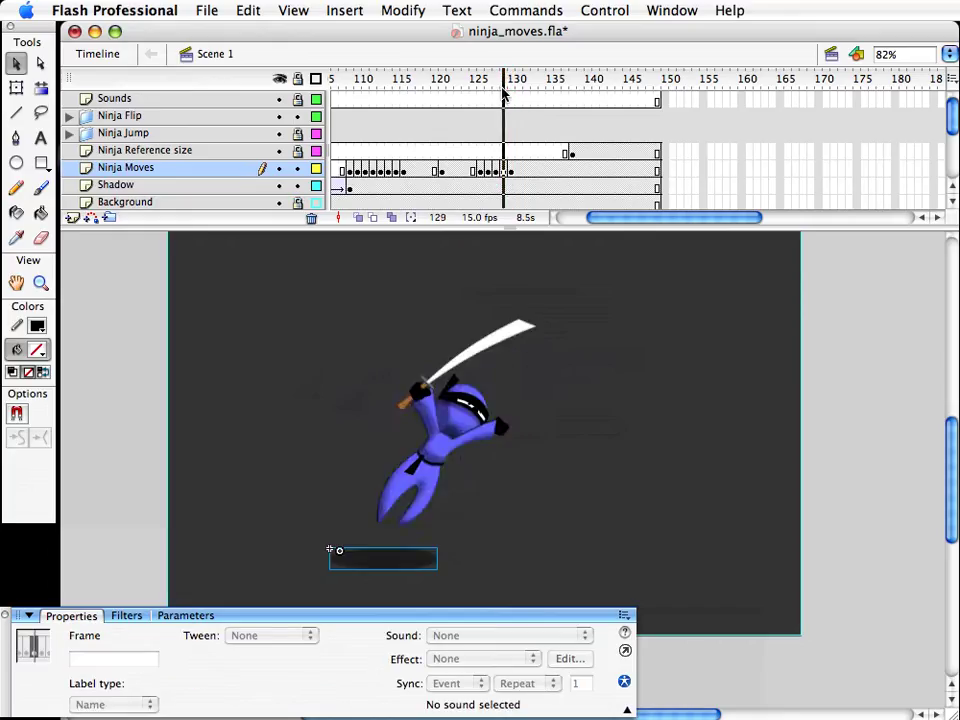
click(505, 189)
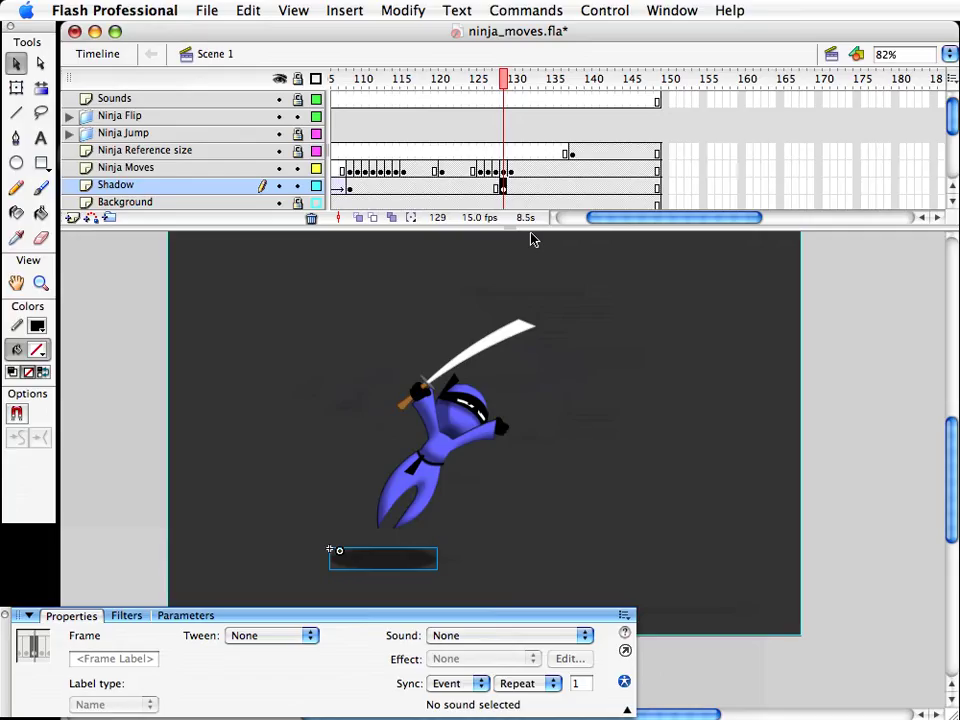
Step: Shift the frame 129 shadow right so it sits beneath the leaping ninja
key(shift+Right)
key(shift+Right)
key(shift+Right)
key(shift+Right)
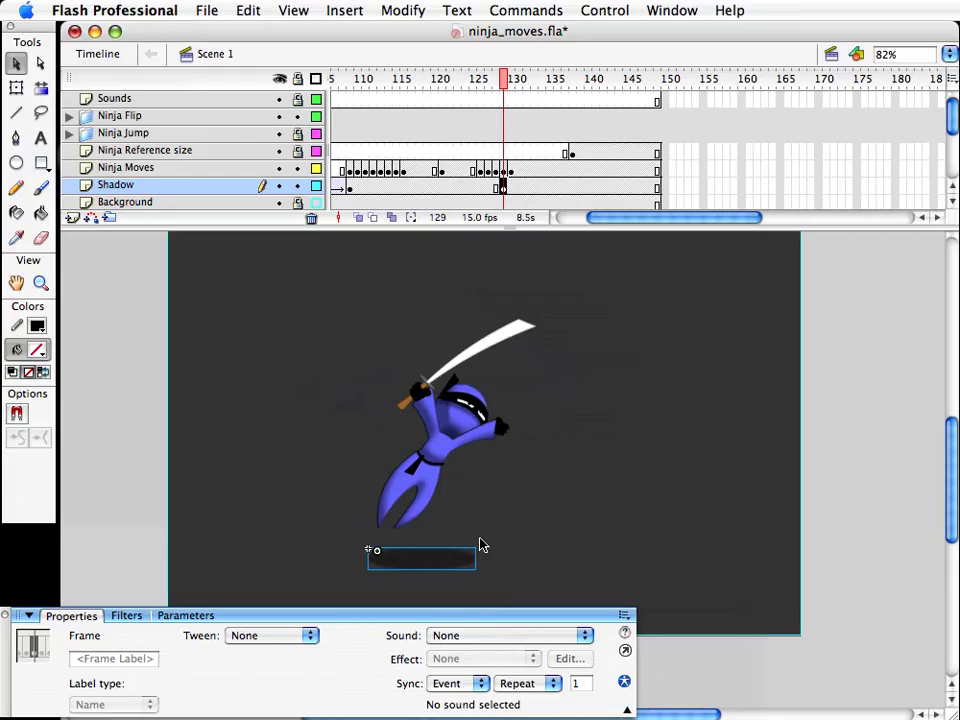
Step: Scale the frame 129 shadow to 90% with no rotation
key(q)
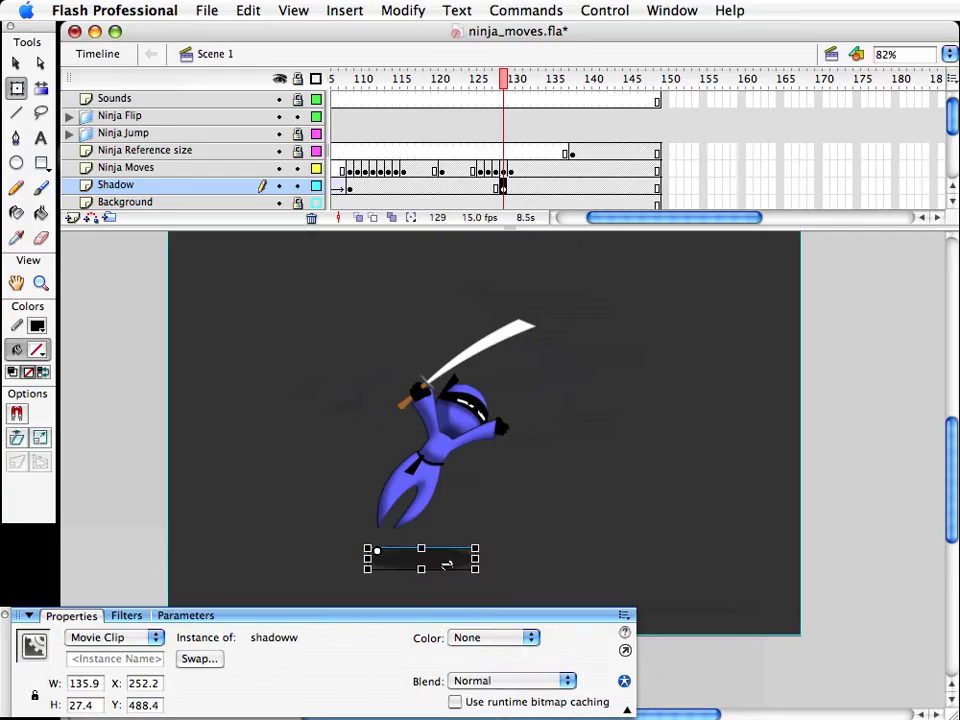
key(super+alt+s)
text(9)
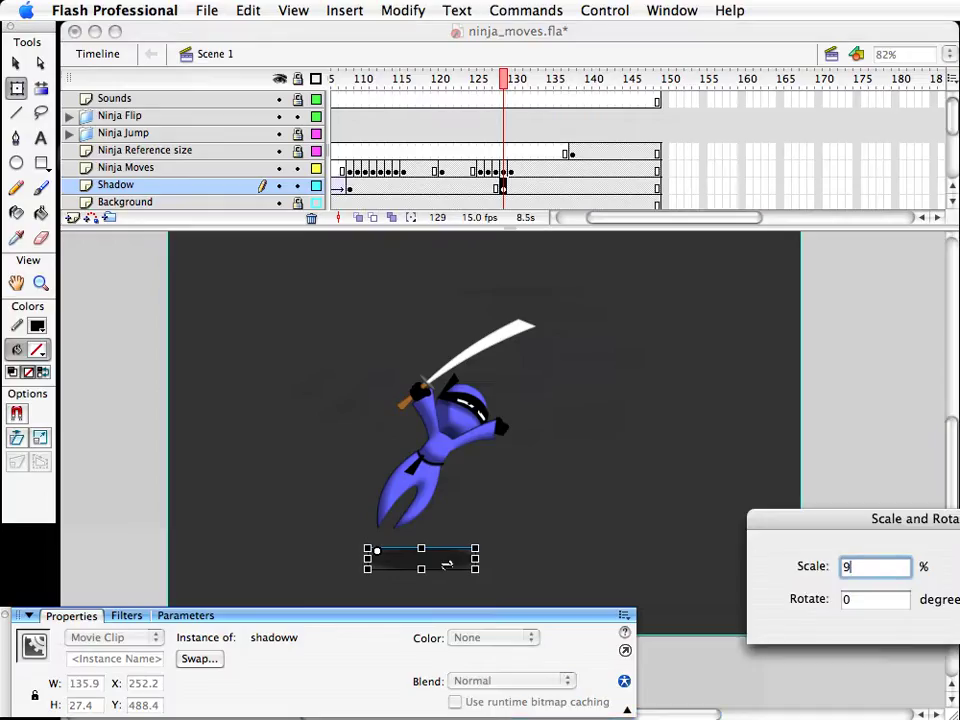
text(0)
key(Return)
key(v)
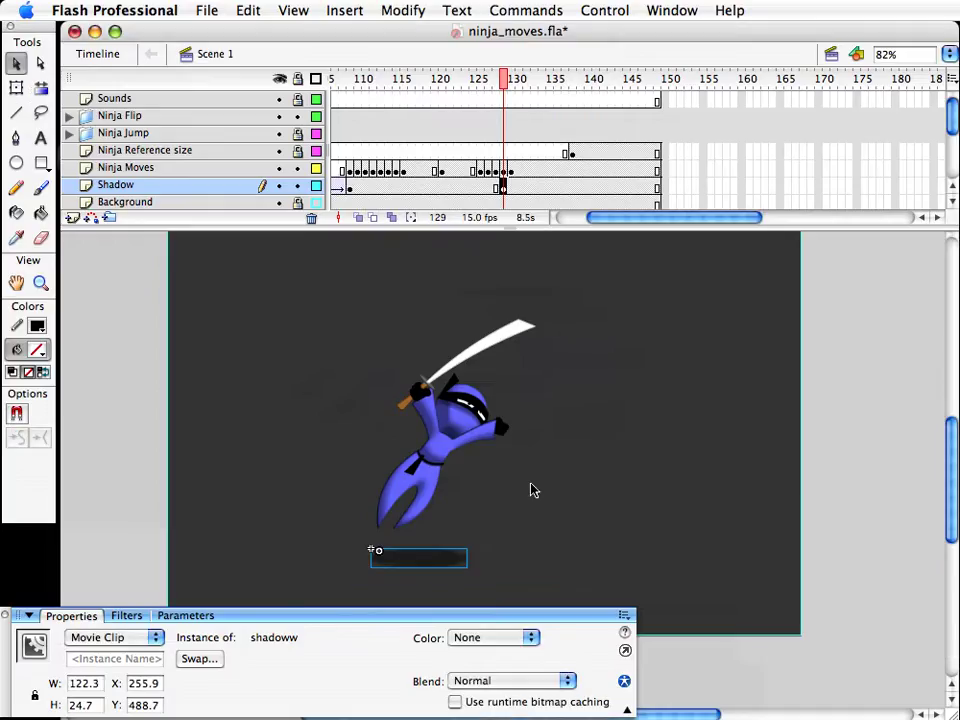
click(533, 490)
Step: Insert a Shadow layer keyframe at frame 130 and shift the shadow right beneath the curled ninja
click(512, 188)
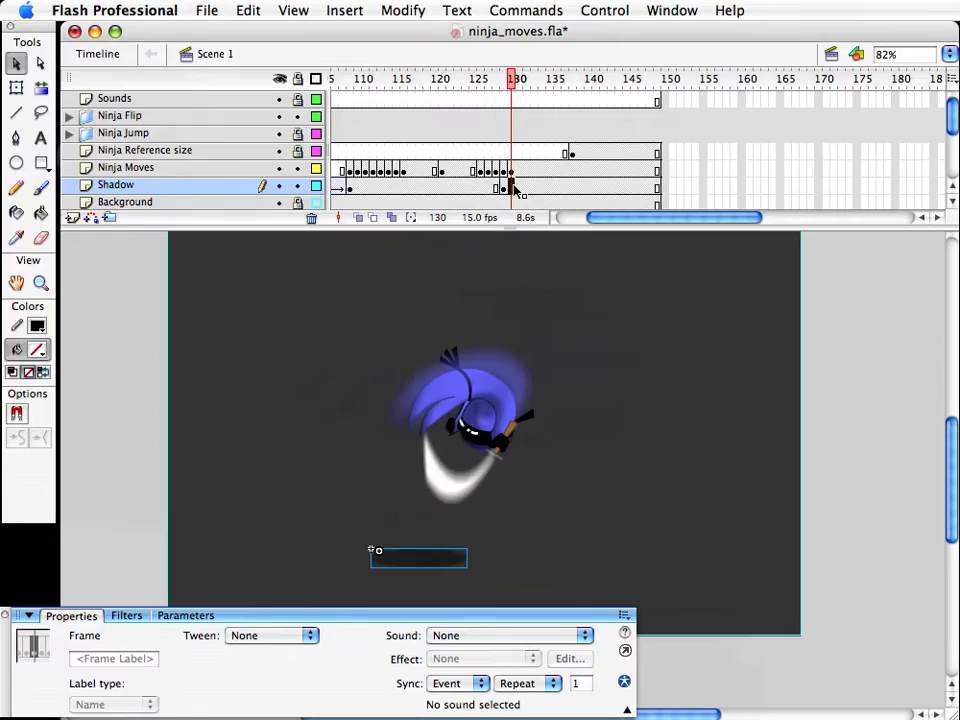
key(Right)
key(Right)
key(Right)
key(Right)
key(Right)
key(Right)
key(Right)
key(Right)
key(Right)
key(Right)
key(Right)
key(Right)
key(Right)
key(Right)
key(Right)
key(Right)
key(Right)
key(Right)
key(Right)
key(Right)
Step: Scale the frame 130 shadow to 90%
key(ctrl+alt+s)
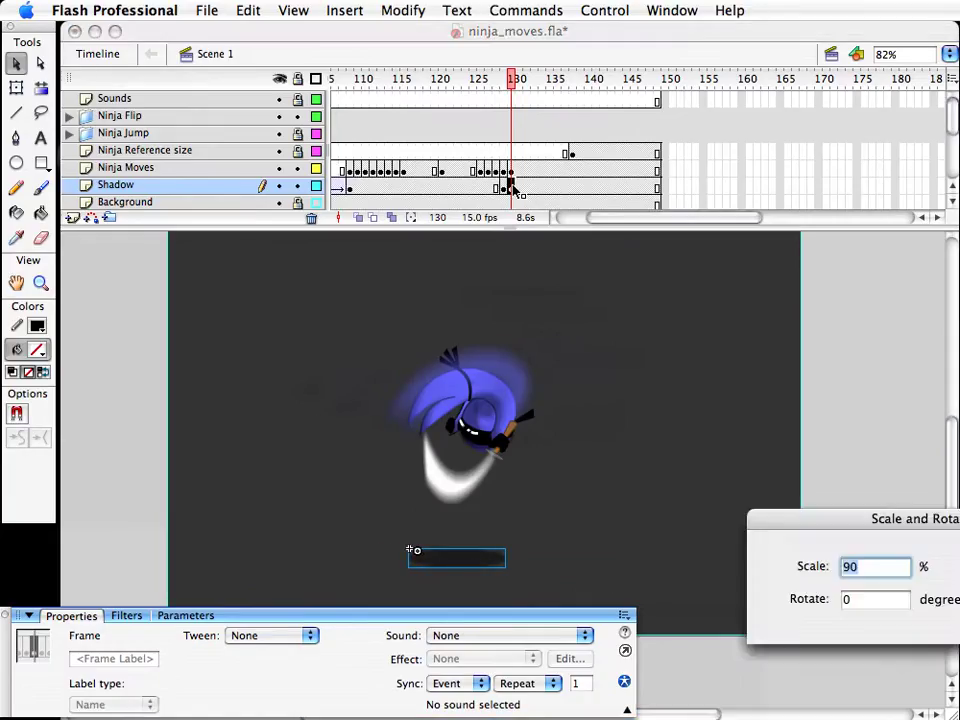
key(Return)
click(596, 336)
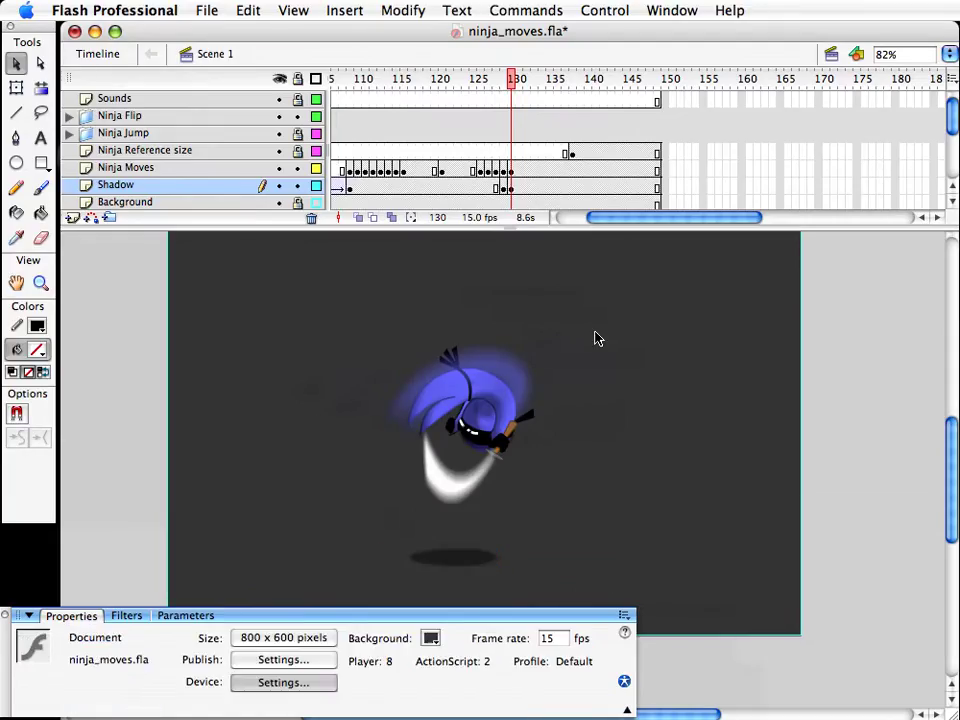
key(ctrl+s)
Step: Compare the poses at frames 129 and 130, and raise the whole curled flip pose slightly
click(503, 171)
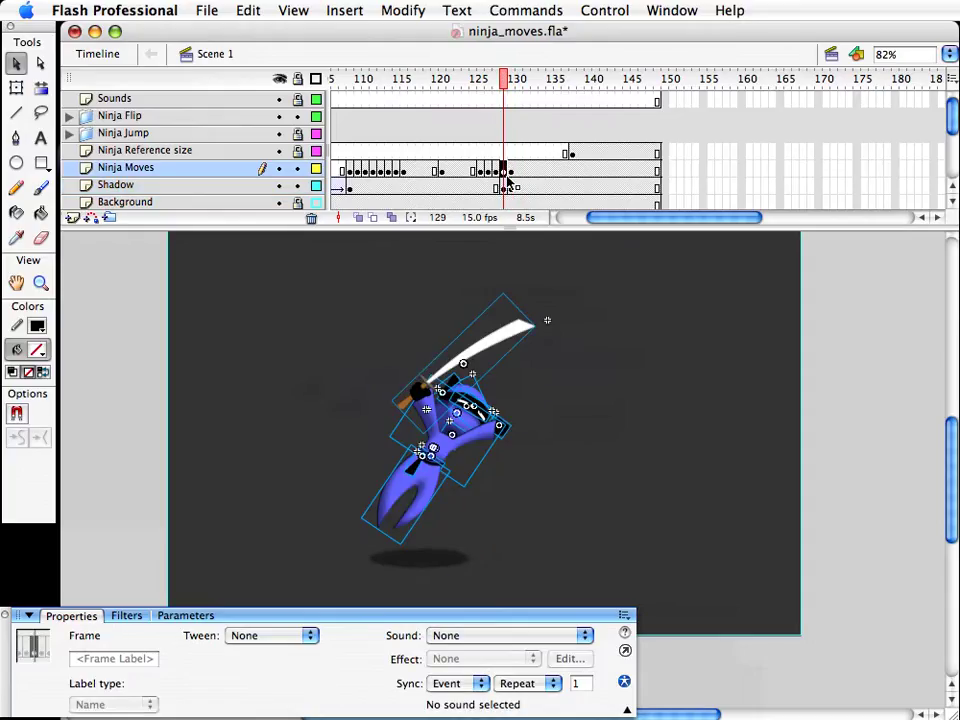
click(511, 171)
drag(500, 78, 511, 76)
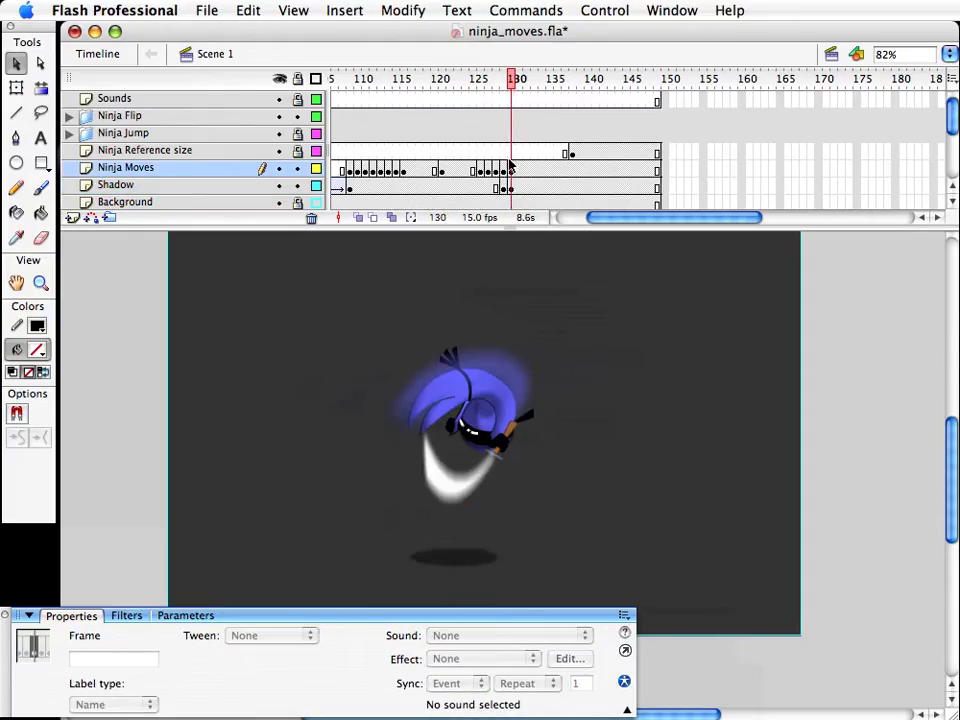
click(518, 170)
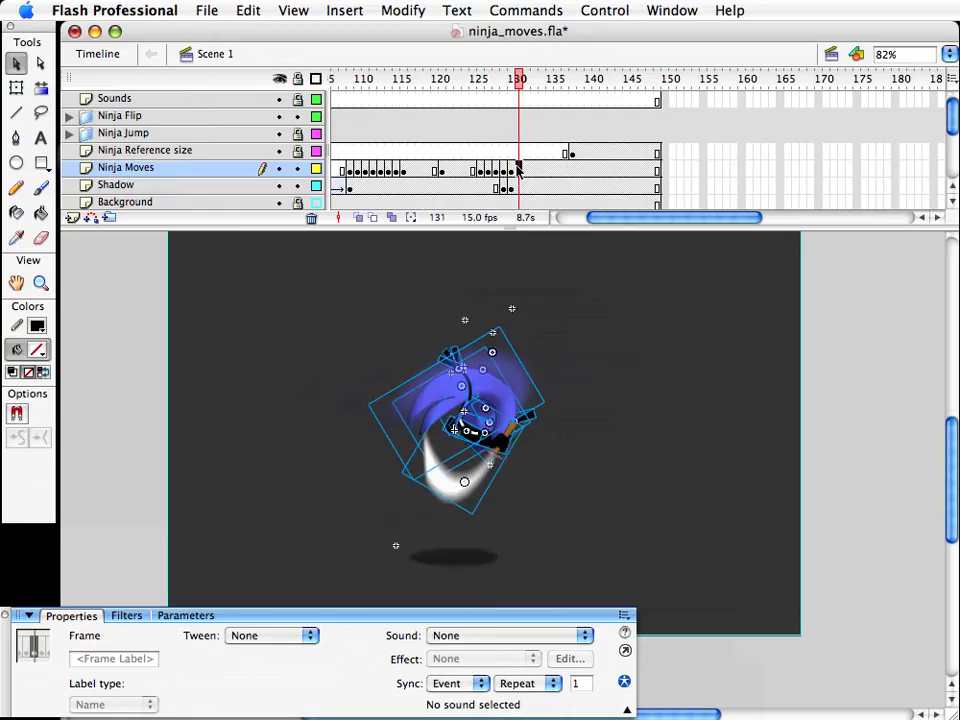
key(shift+Up)
key(shift+Up)
Step: Rotate the whole ninja at frame 129 slightly counterclockwise and raise it a little above its shadow
drag(517, 74, 503, 74)
drag(317, 285, 626, 559)
key(q)
drag(555, 295, 541, 284)
key(shift+Up)
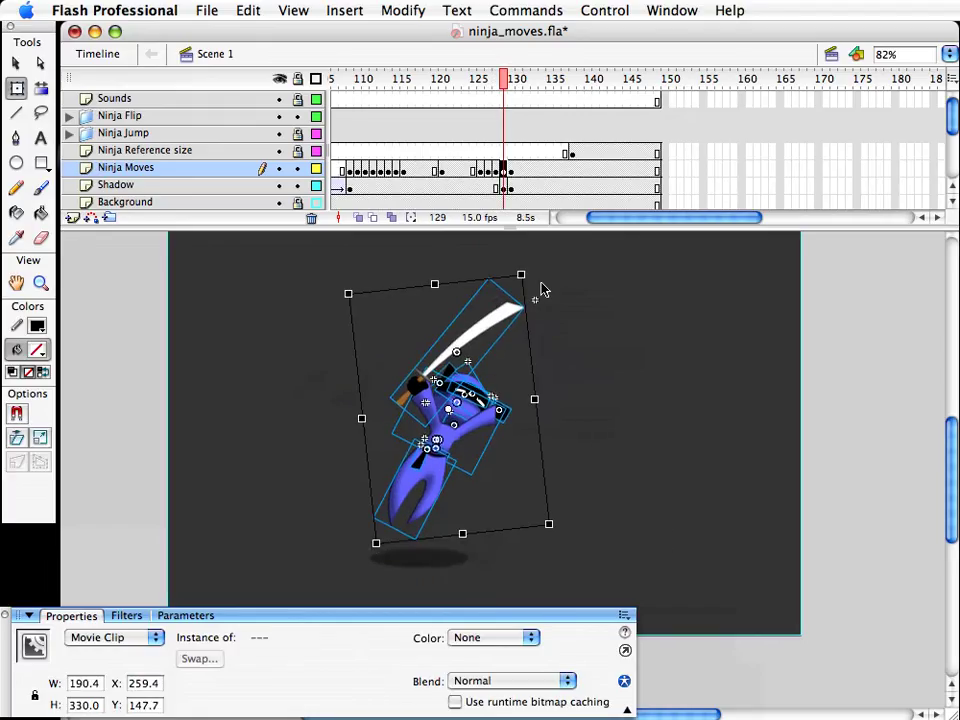
key(shift+Up)
key(v)
click(561, 285)
Step: Raise all parts of the curled flip pose at frame 130 further above the shadow
mouse_move(506, 76)
mouse_down()
mouse_move(497, 77)
mouse_move(512, 77)
mouse_up()
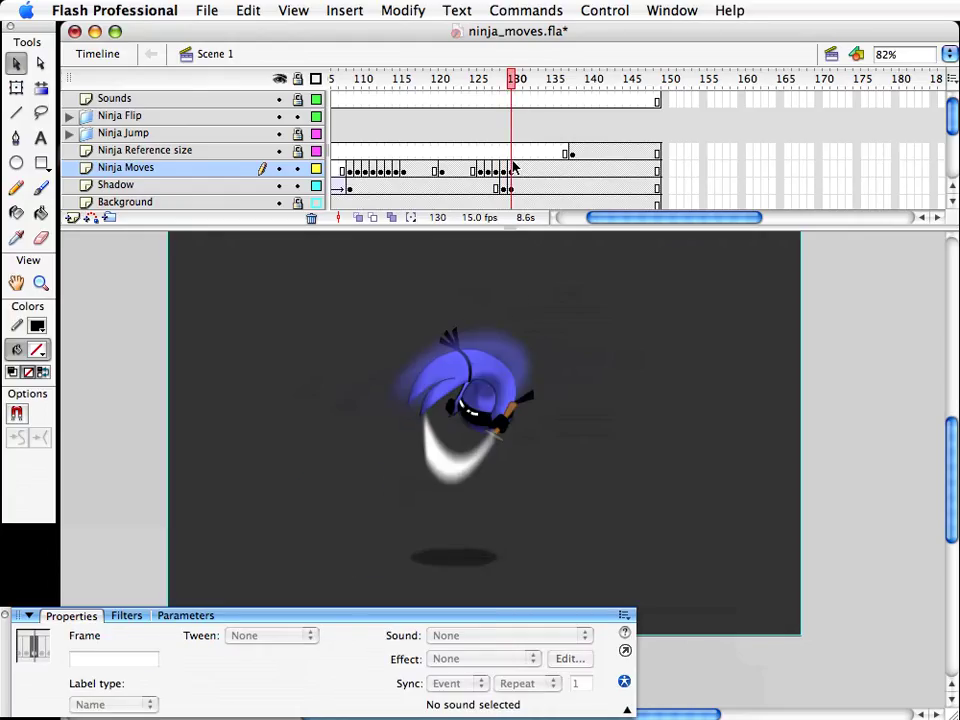
click(512, 169)
key(shift+Up)
key(shift+Up)
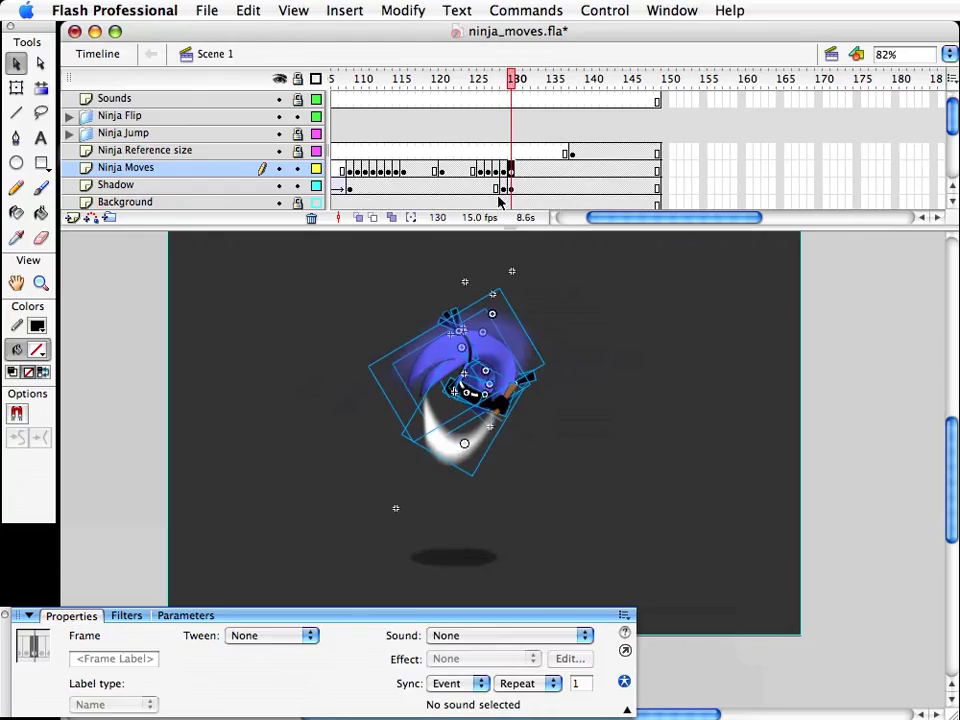
Step: Insert a keyframe at frame 131 on the Ninja Moves layer
click(518, 170)
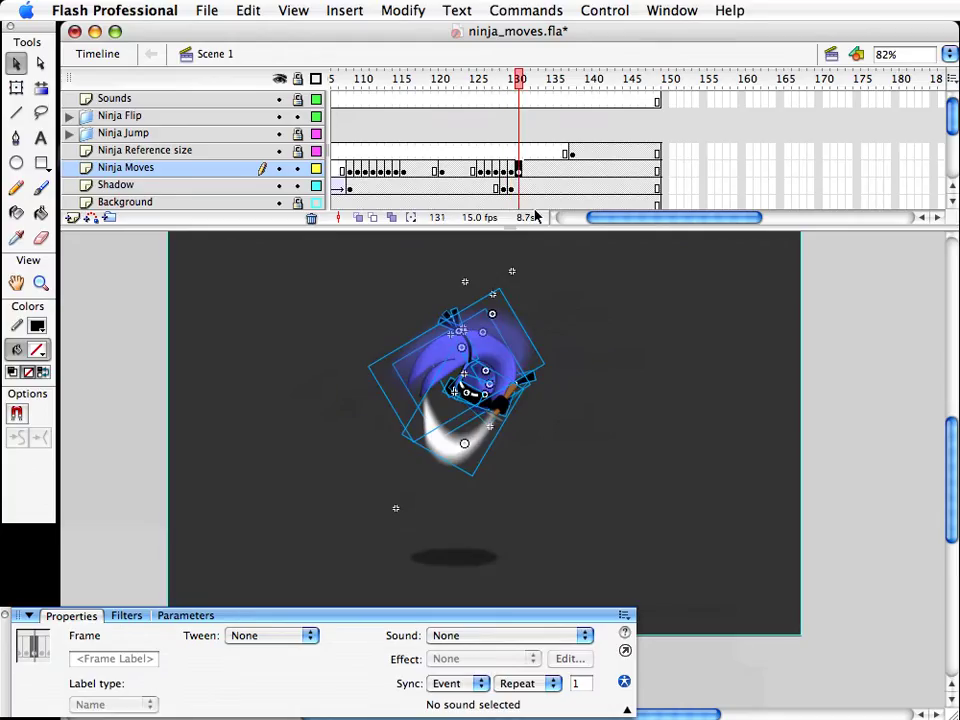
Step: Turn the whole ninja at frame 131 roughly half a revolution clockwise, and move it up and forward along the flip path
key(q)
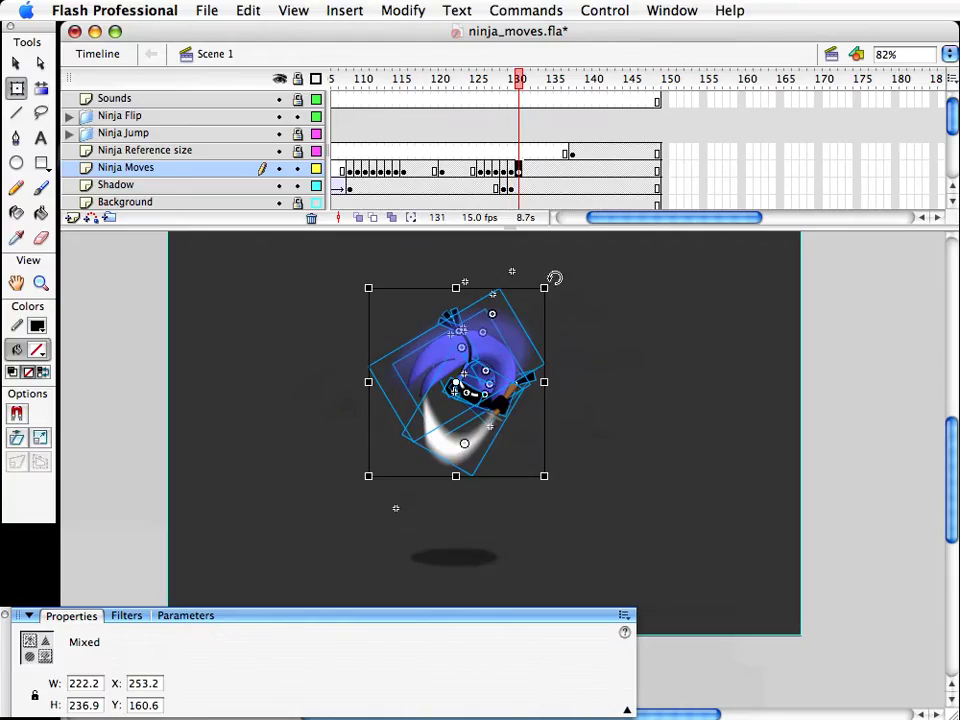
drag(553, 279, 610, 362)
key(v)
drag(484, 440, 561, 376)
click(630, 511)
key(super+a)
click(634, 439)
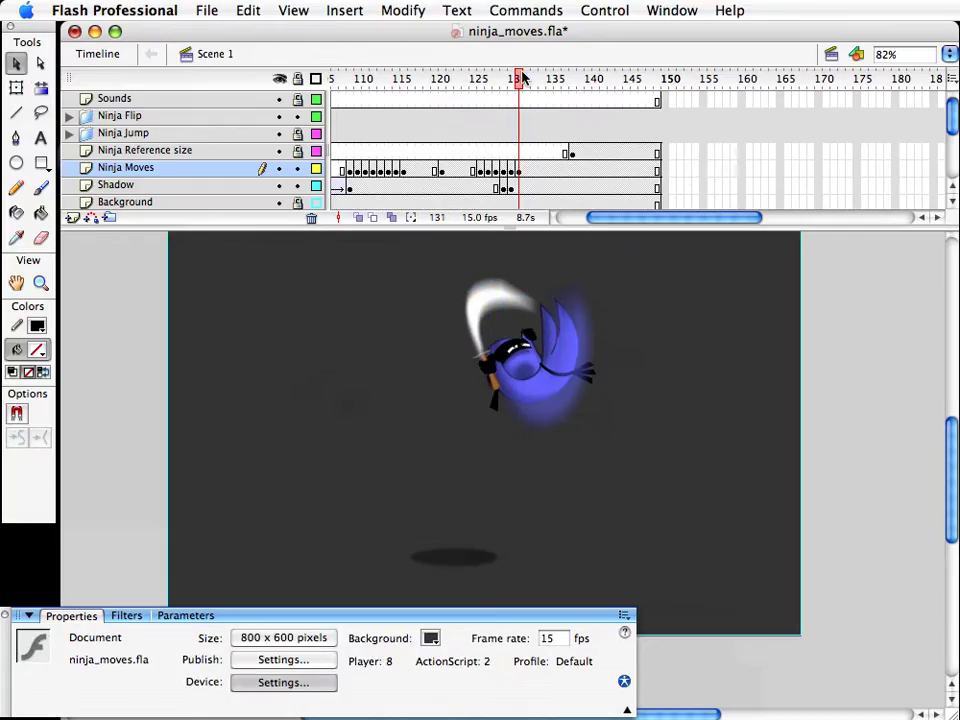
mouse_move(521, 76)
mouse_down()
mouse_move(511, 79)
mouse_move(521, 81)
mouse_up()
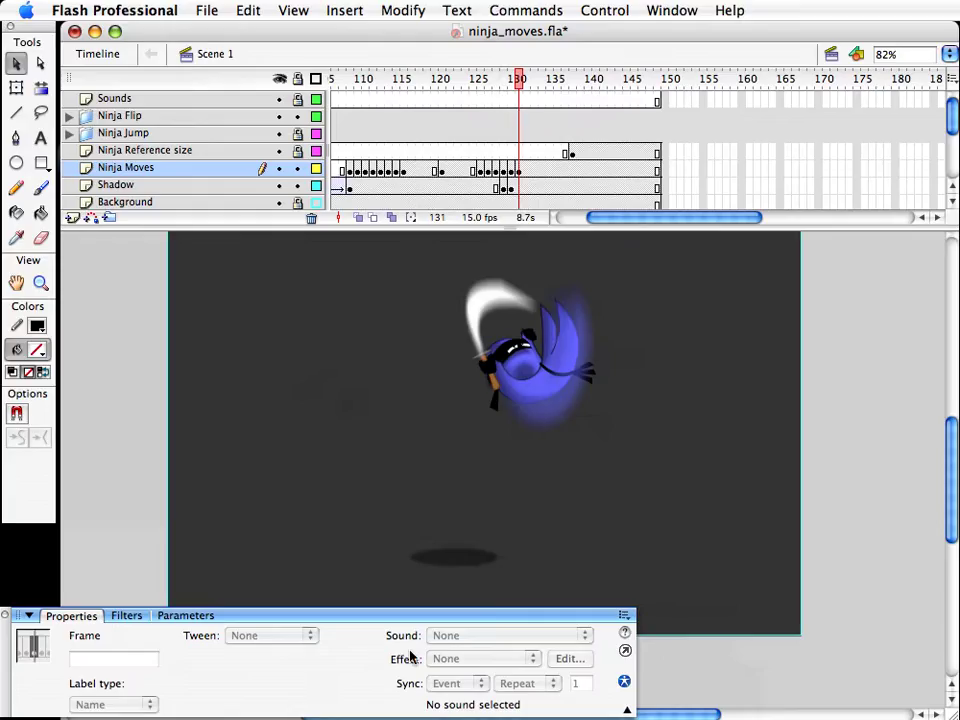
Step: Insert a keyframe at frame 131 on the Shadow layer and move the shadow forward beneath the ninja
click(455, 552)
click(521, 189)
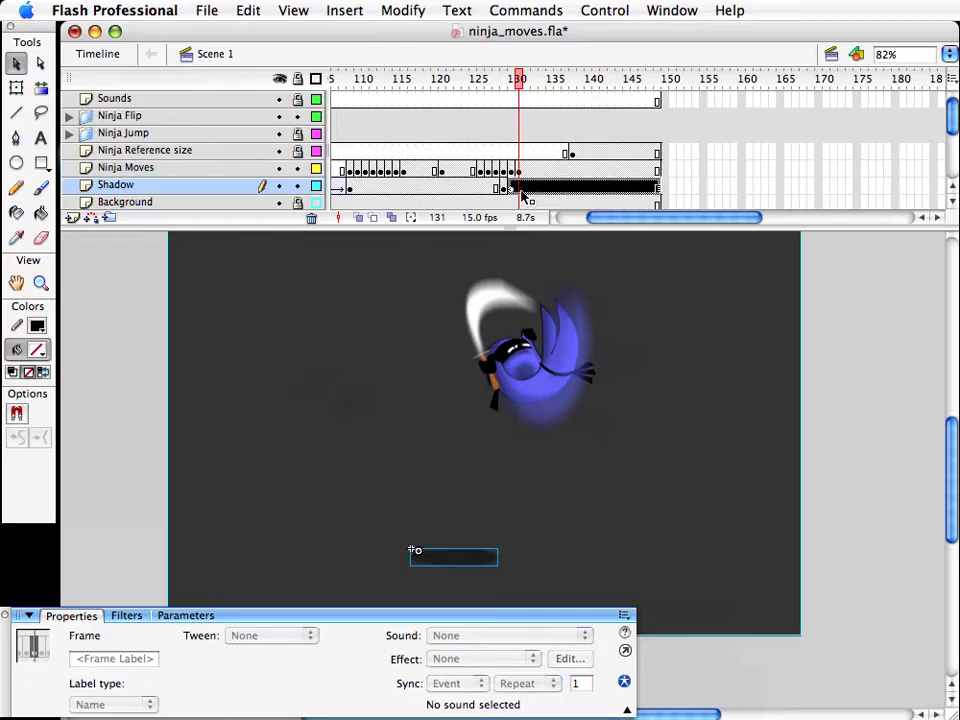
drag(473, 546, 547, 549)
Step: Insert keyframes at frame 132 on the Ninja Moves and Shadow layers, then turn the ninja over and shift it forward
drag(528, 171, 529, 192)
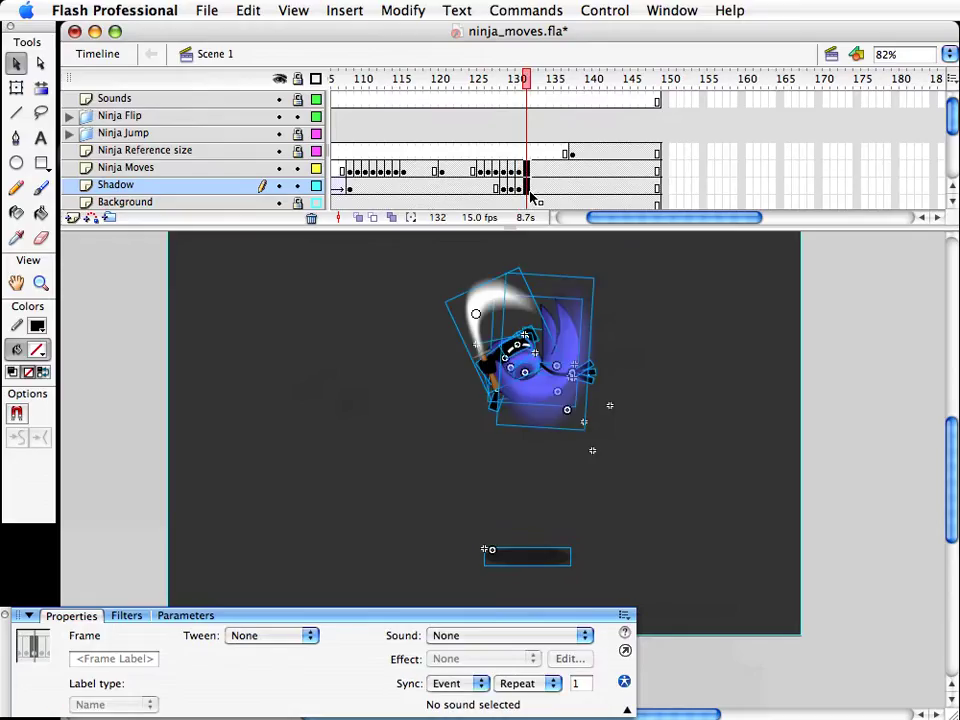
key(F6)
drag(690, 454, 418, 231)
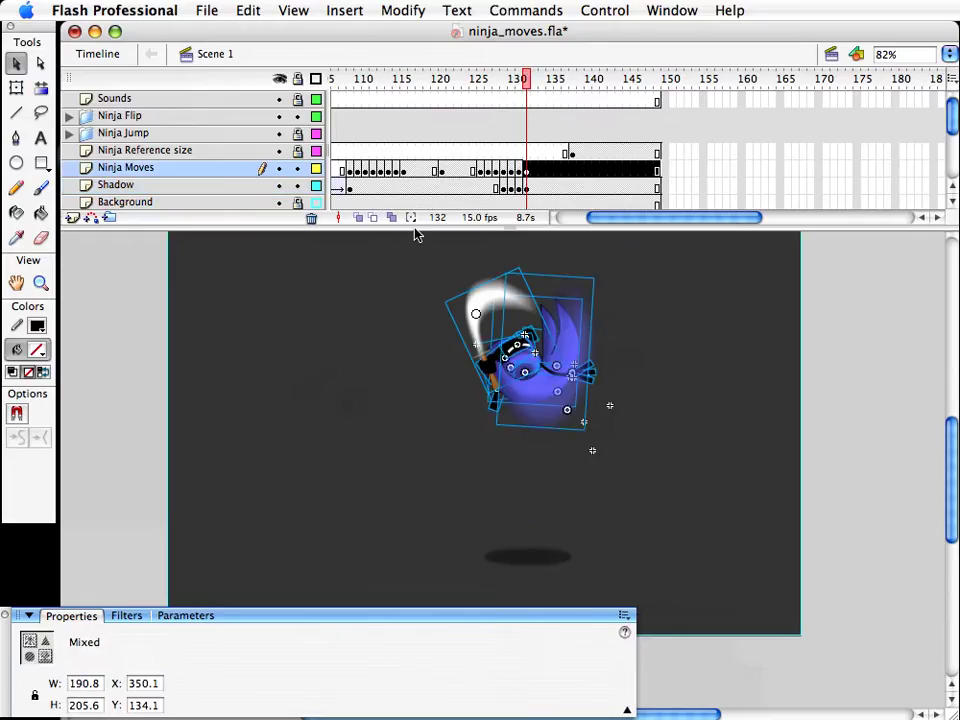
key(q)
drag(601, 413, 603, 420)
key(v)
drag(503, 352, 556, 343)
key(q)
drag(671, 260, 684, 360)
key(v)
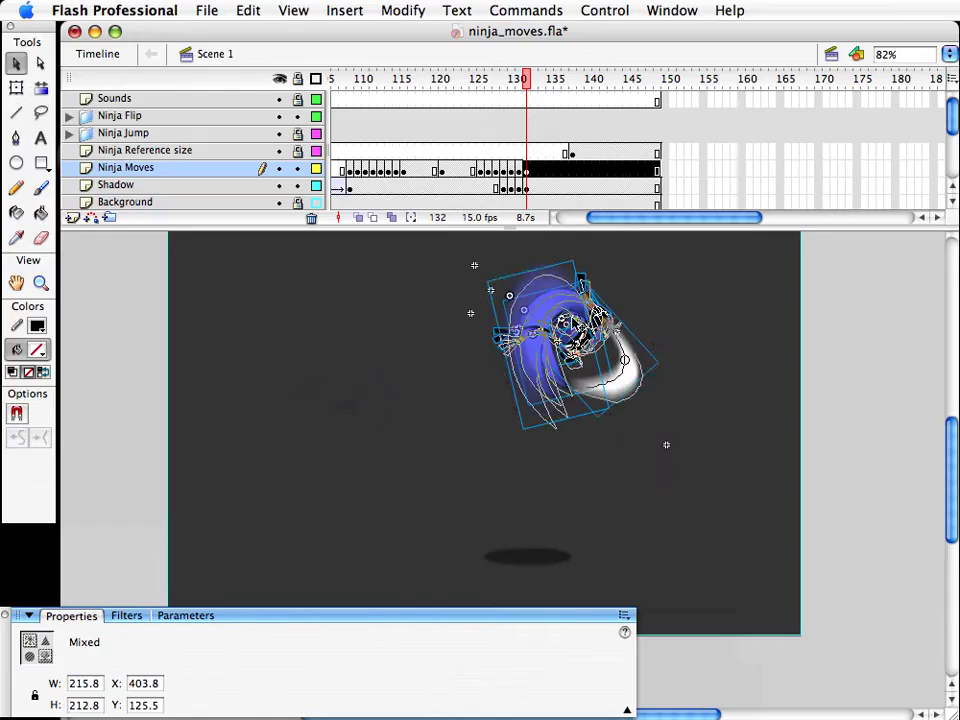
Step: Rotate the ninja at frame 132 slightly further clockwise, and move the shadow forward to sit beneath it
click(688, 365)
drag(712, 476, 476, 238)
key(q)
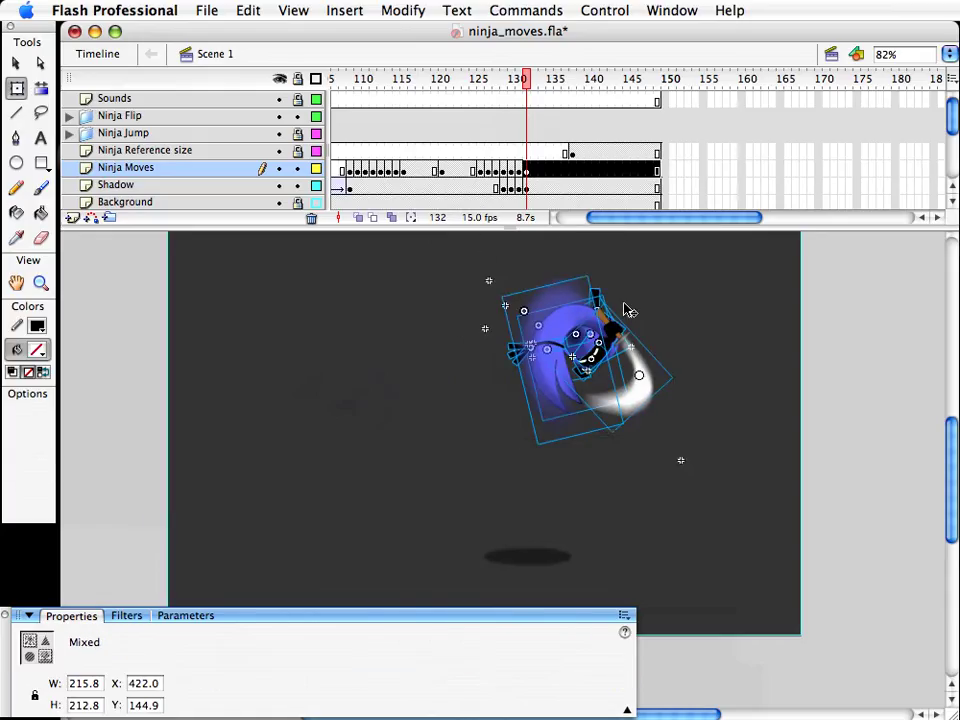
drag(684, 455, 669, 490)
key(v)
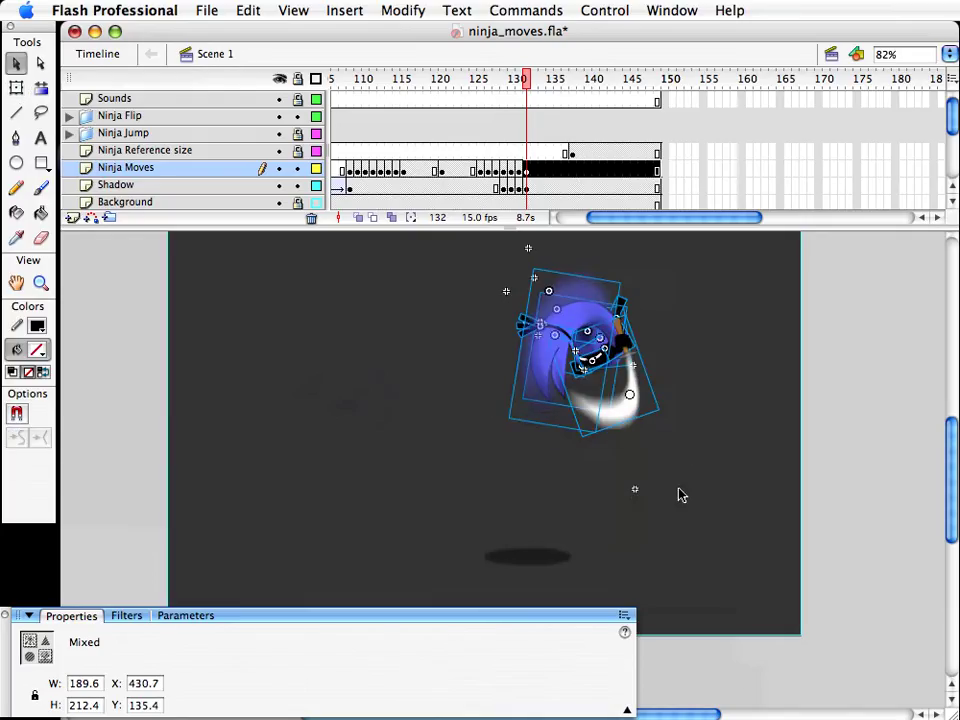
click(564, 561)
drag(540, 563, 592, 560)
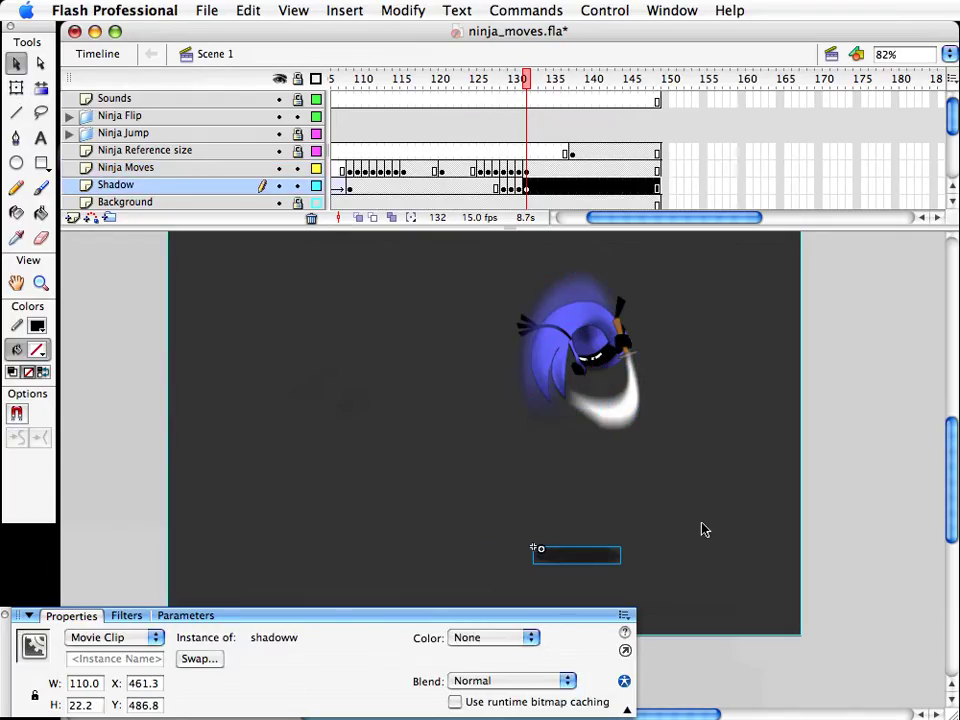
Step: Rotate all parts of the curled ninja a little further clockwise and place the pose slightly lower and further forward
mouse_move(526, 80)
mouse_down()
mouse_move(497, 88)
mouse_move(533, 82)
mouse_up()
drag(718, 484, 553, 332)
key(q)
drag(673, 300, 635, 255)
key(v)
drag(609, 316, 628, 352)
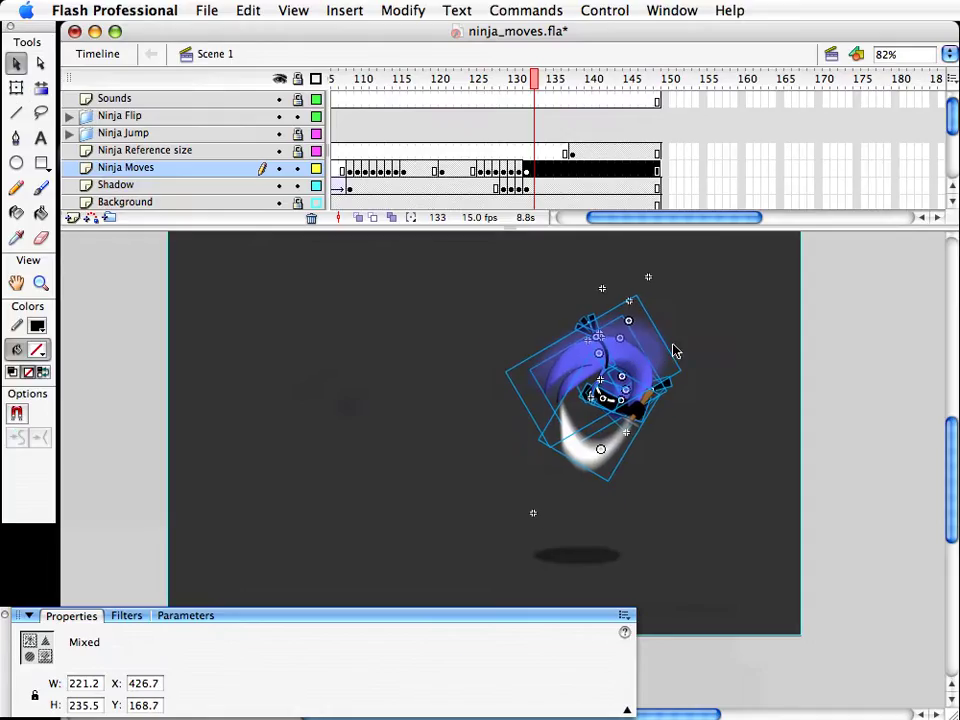
Step: Flip the curled ninja's translucent body glow vertically, rotate it, and place it along the body's left and lower side
click(673, 347)
click(640, 348)
key(super+shift+v)
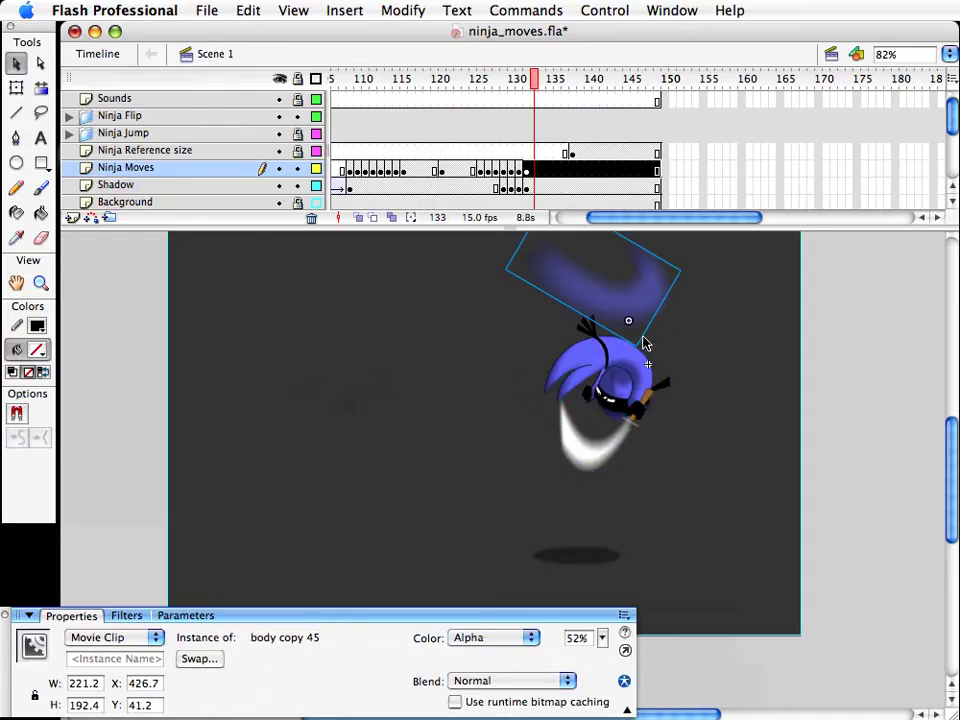
key(q)
drag(651, 356, 611, 368)
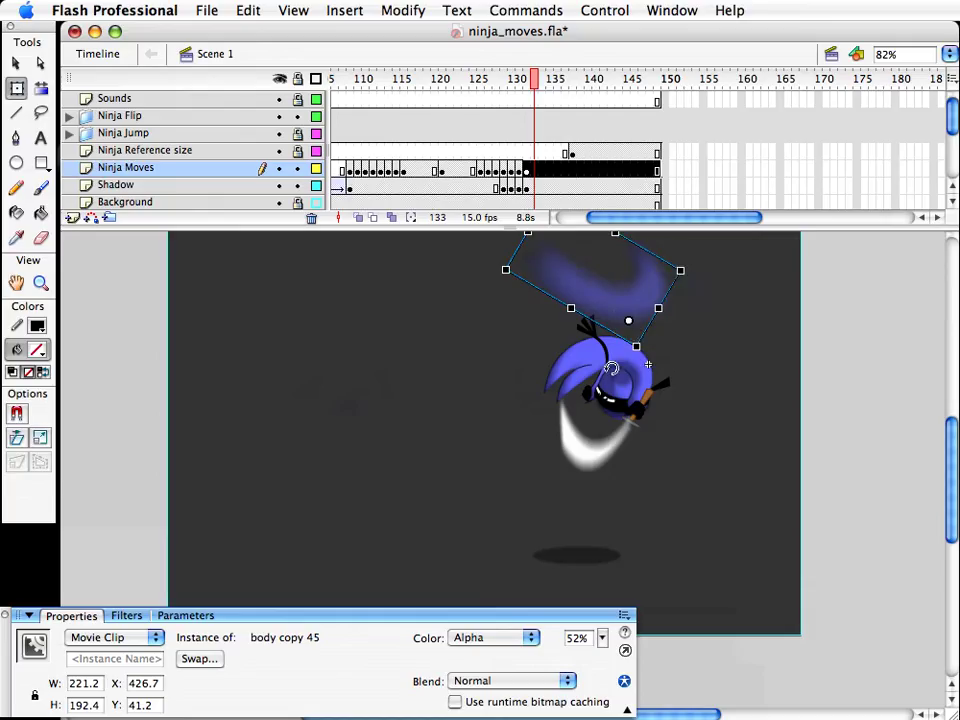
key(v)
drag(652, 325, 591, 447)
click(735, 463)
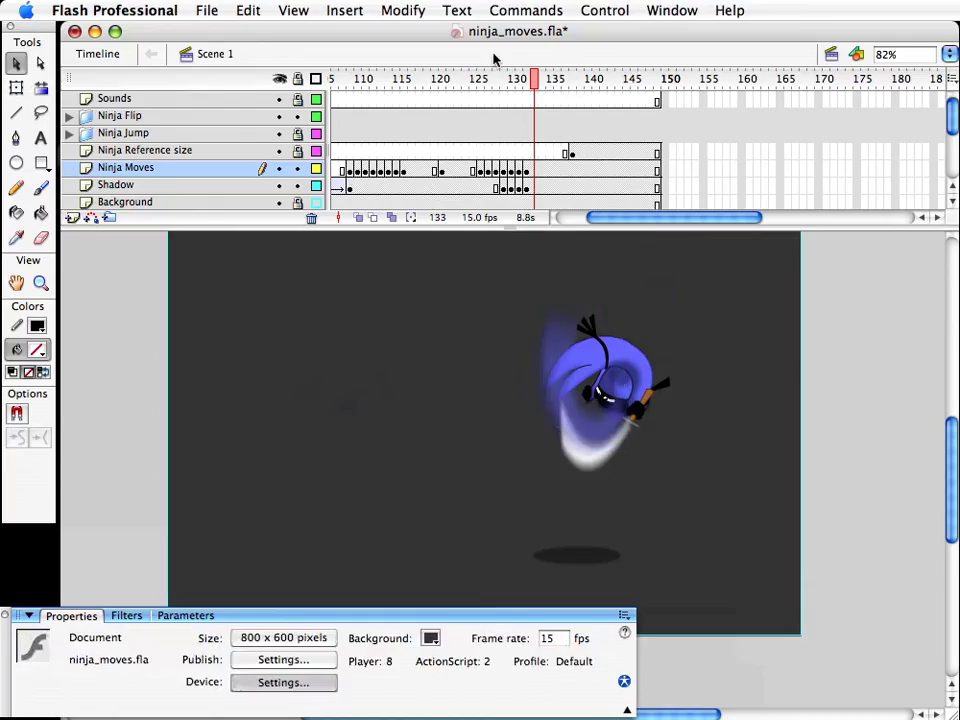
Step: Step back and forth through frames 130 to 132 to compare the flip poses and their motion glow
drag(535, 82, 512, 85)
click(608, 333)
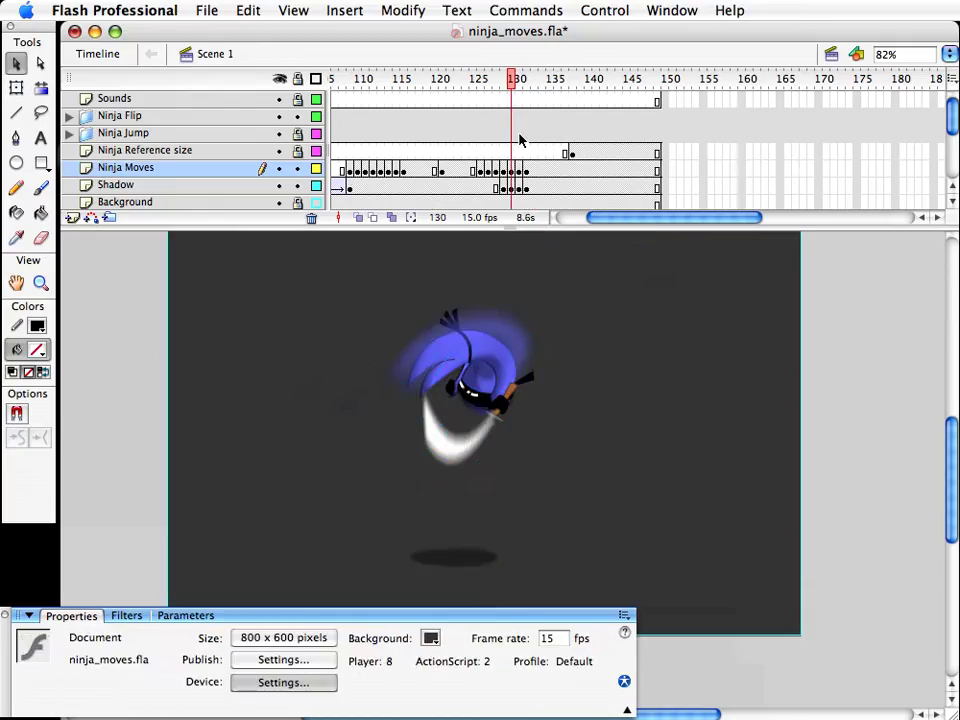
key(period)
key(period)
key(comma)
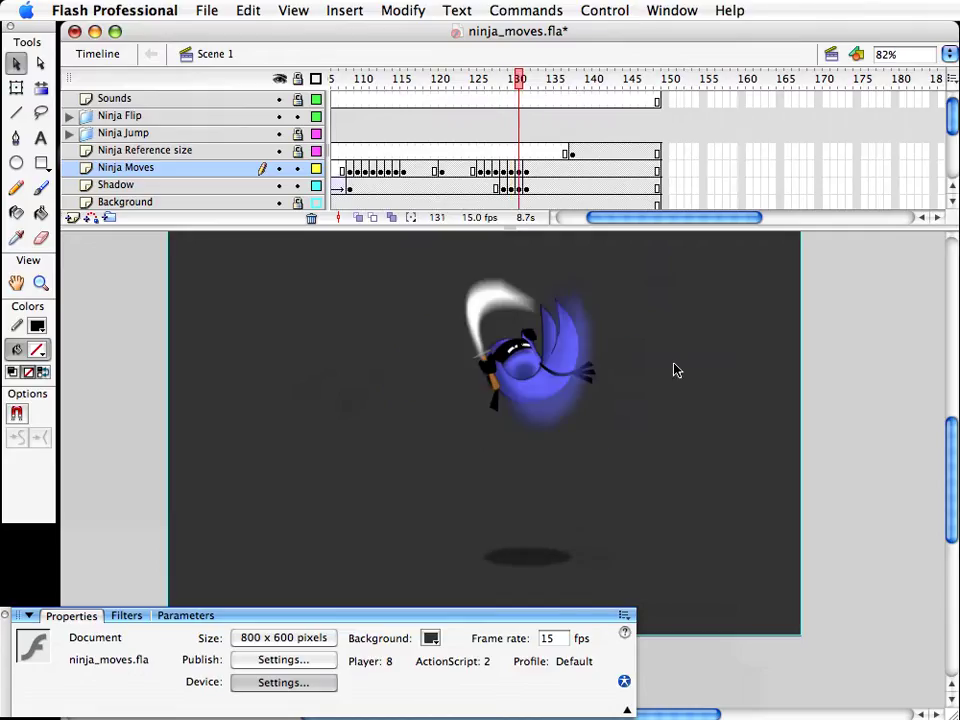
key(comma)
key(comma)
key(period)
key(period)
key(comma)
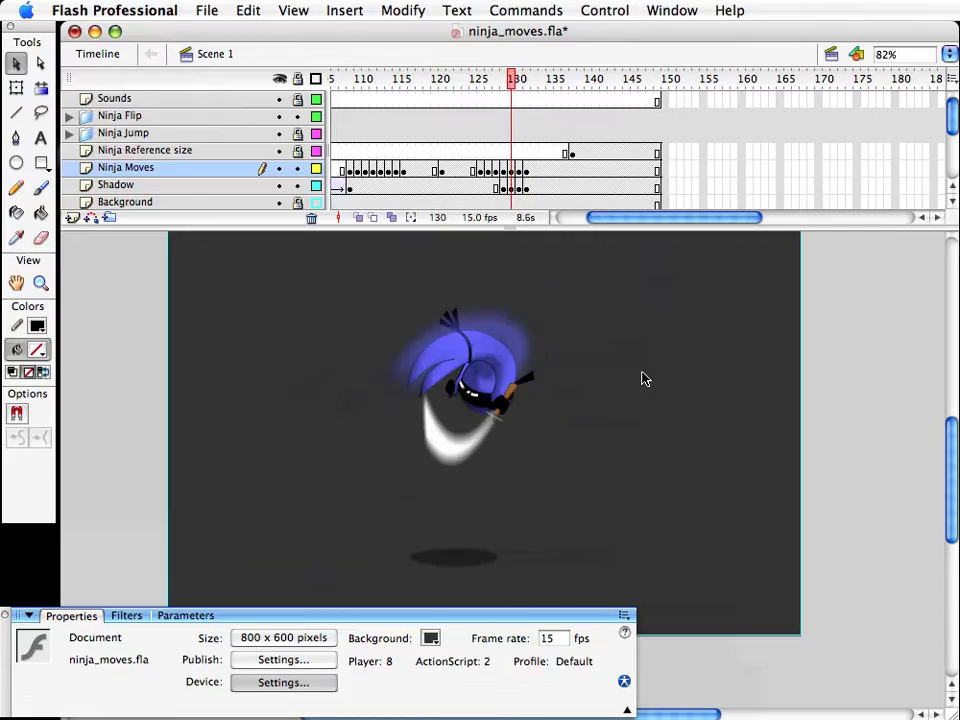
key(period)
Step: Duplicate the body glow at frame 131, flip the copy vertically and horizontally, and place it over the ninja's sword side
click(578, 419)
key(super+c)
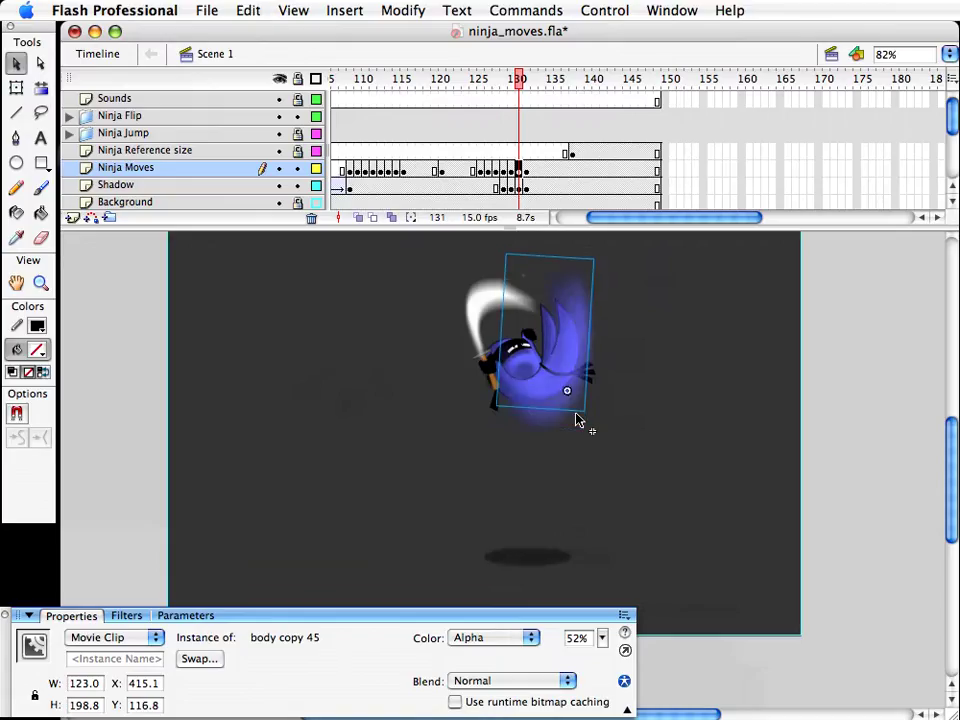
key(shift+Up)
key(shift+Up)
key(super+shift+f)
key(super+shift+h)
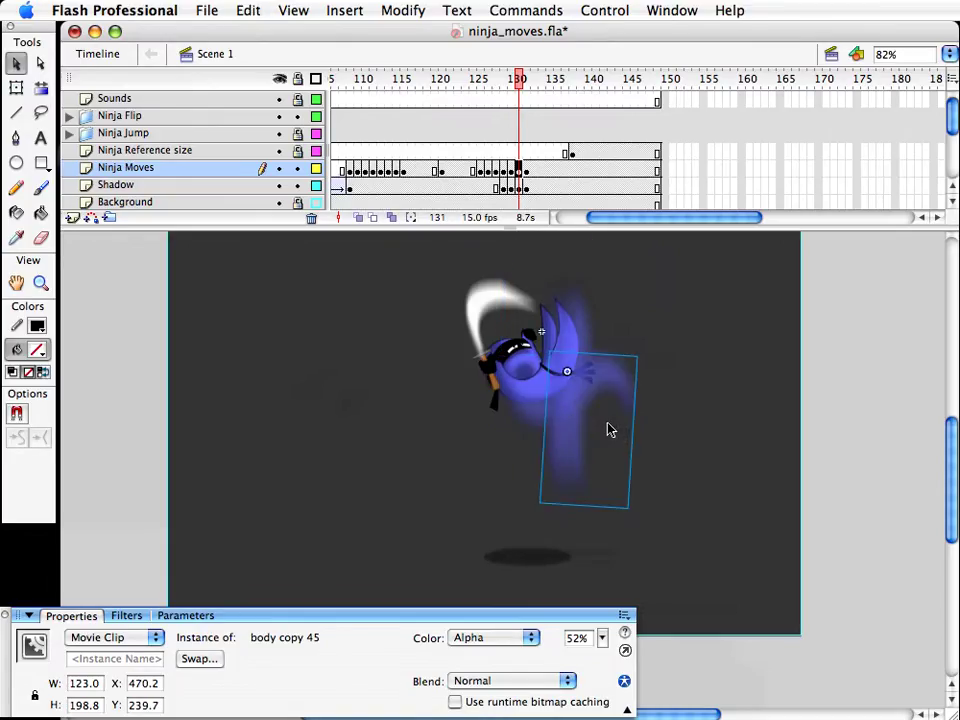
drag(584, 447, 497, 354)
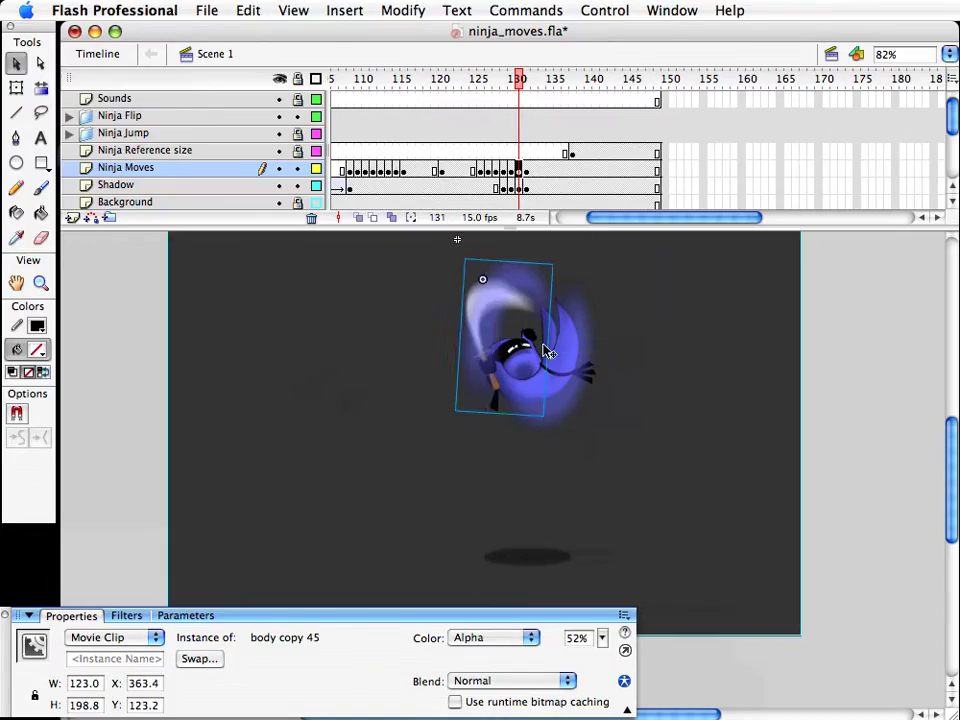
key(Escape)
Step: Save the file and copy all parts of the crouching ninja at frame 120, leaving out its shadow
drag(527, 80, 434, 90)
key(super+s)
drag(259, 392, 549, 580)
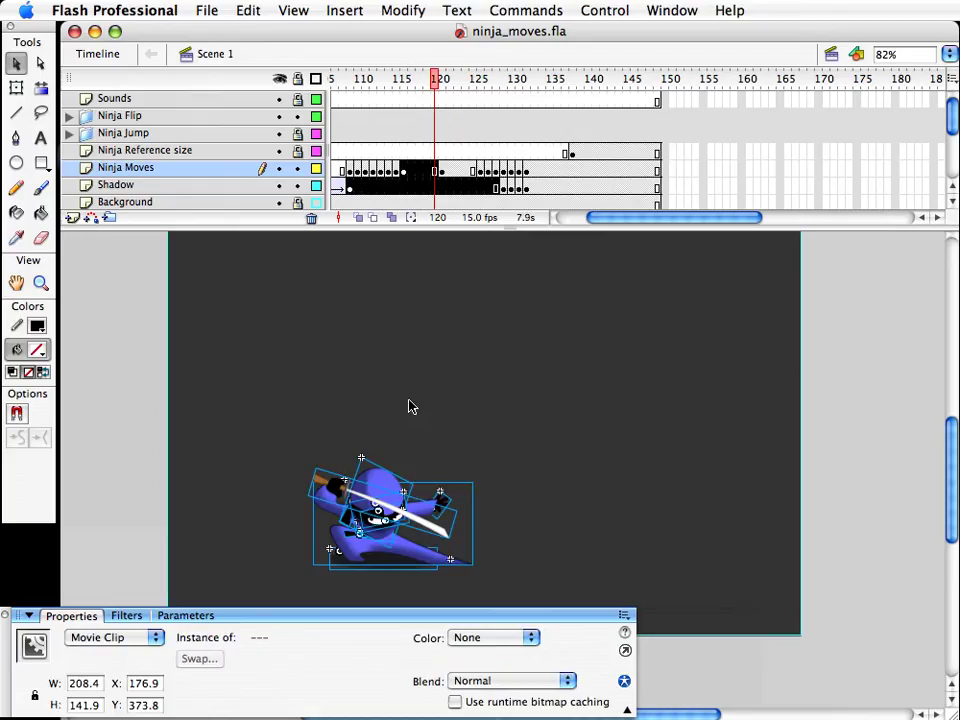
shift+click(392, 563)
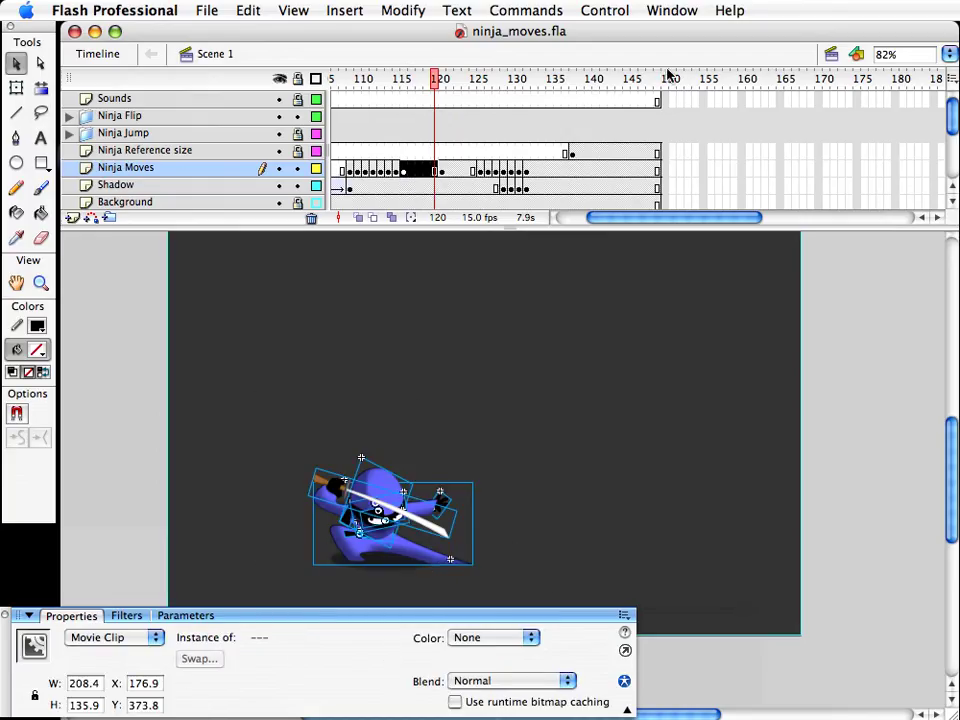
Step: Insert a keyframe at frame 133 on the Ninja Moves layer and delete the curled flip pose from it
drag(435, 78, 527, 150)
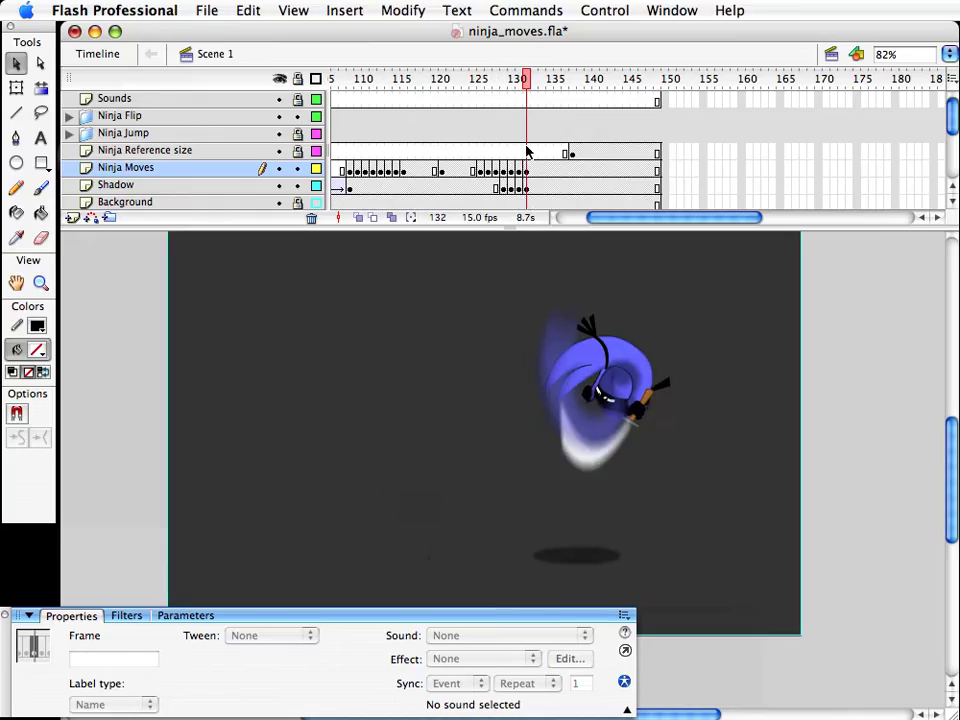
click(538, 171)
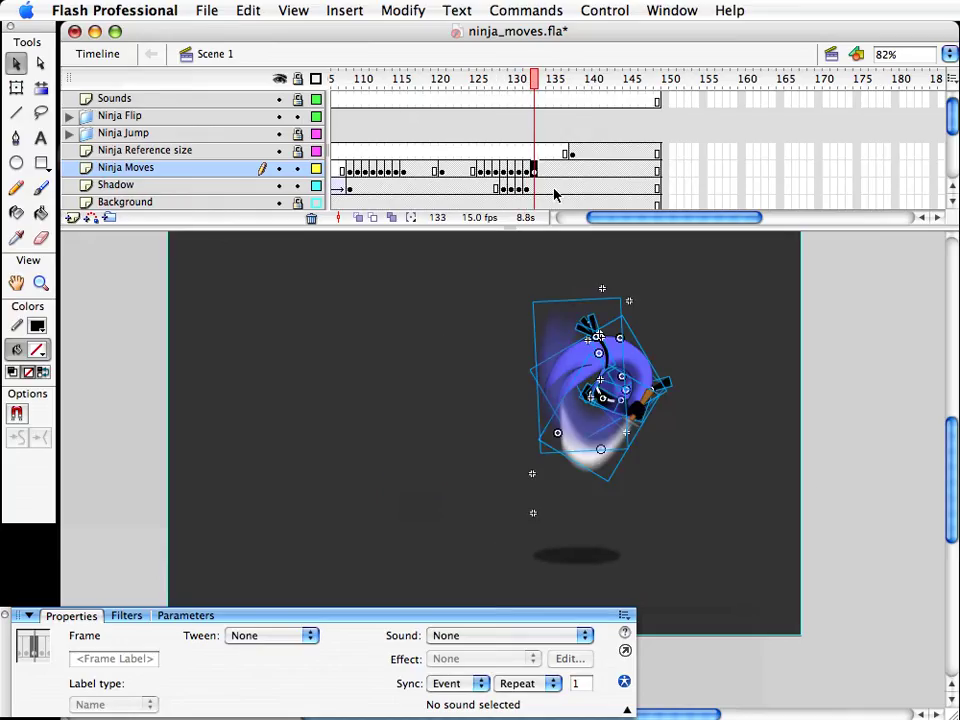
key(Delete)
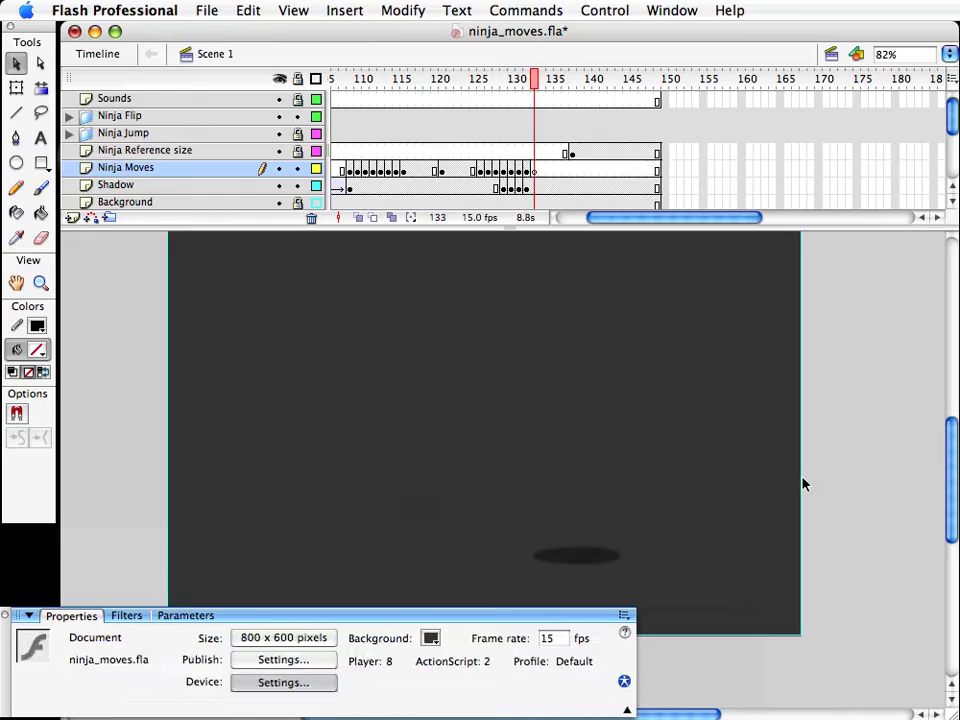
Step: Paste the crouching ninja at frame 133 and place it at ground level near the stage's right side as the landing pose
key(super+v)
drag(516, 480, 675, 504)
key(Down)
key(Down)
key(Down)
key(shift+Left)
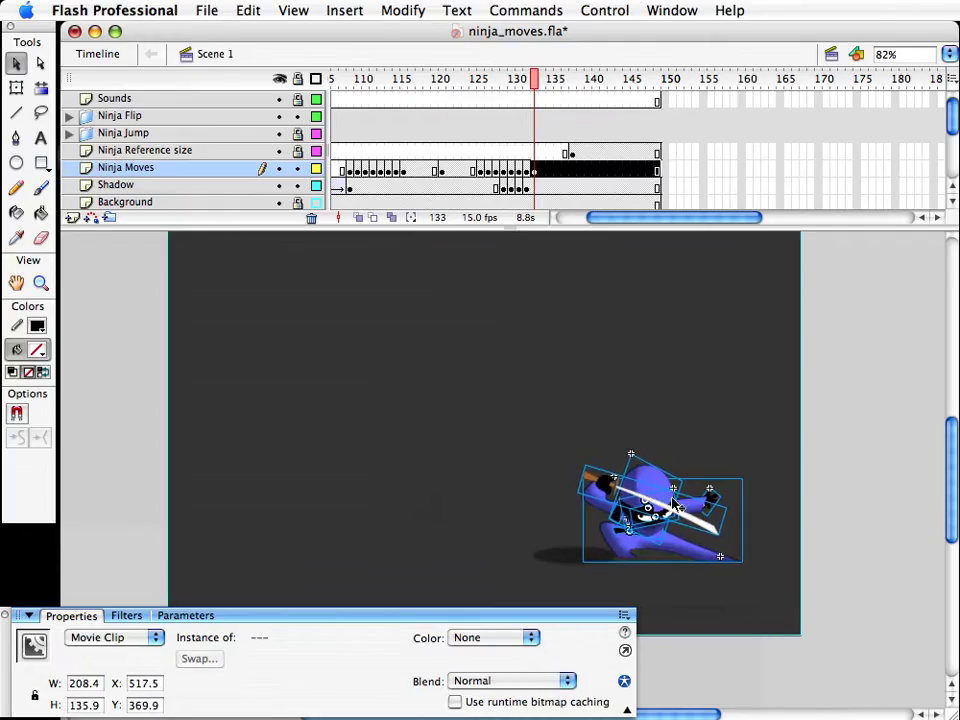
click(533, 371)
mouse_move(537, 86)
mouse_down()
mouse_move(524, 86)
mouse_move(543, 87)
mouse_move(538, 128)
mouse_up()
Step: Insert a Shadow keyframe at frame 133 and replace its small shadow with the wider one from frame 128, pasted in place
click(535, 189)
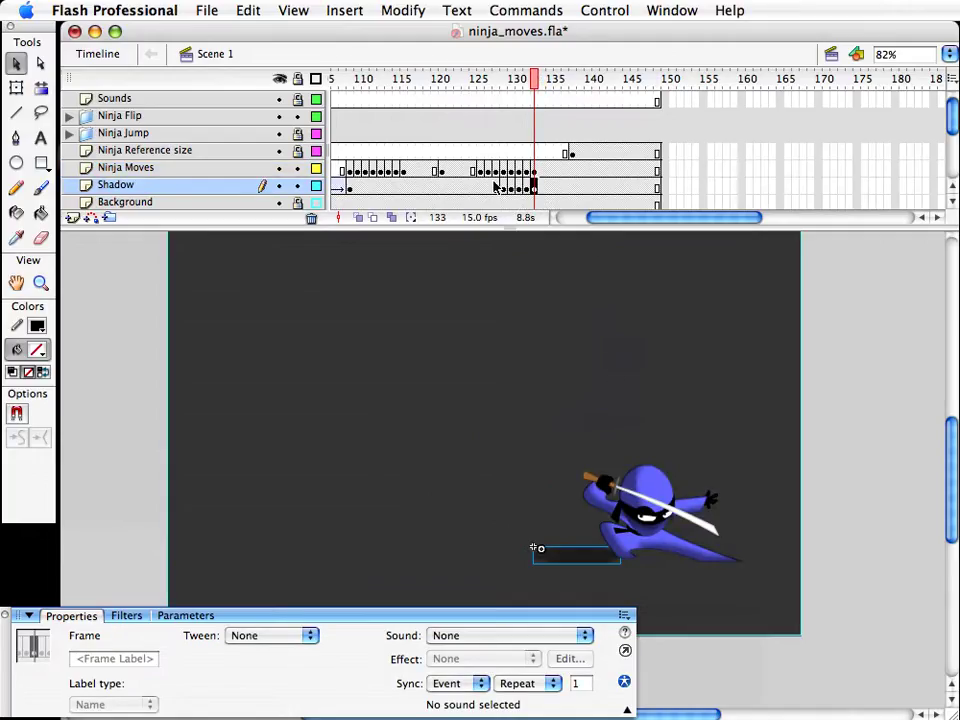
click(495, 187)
click(401, 600)
click(390, 565)
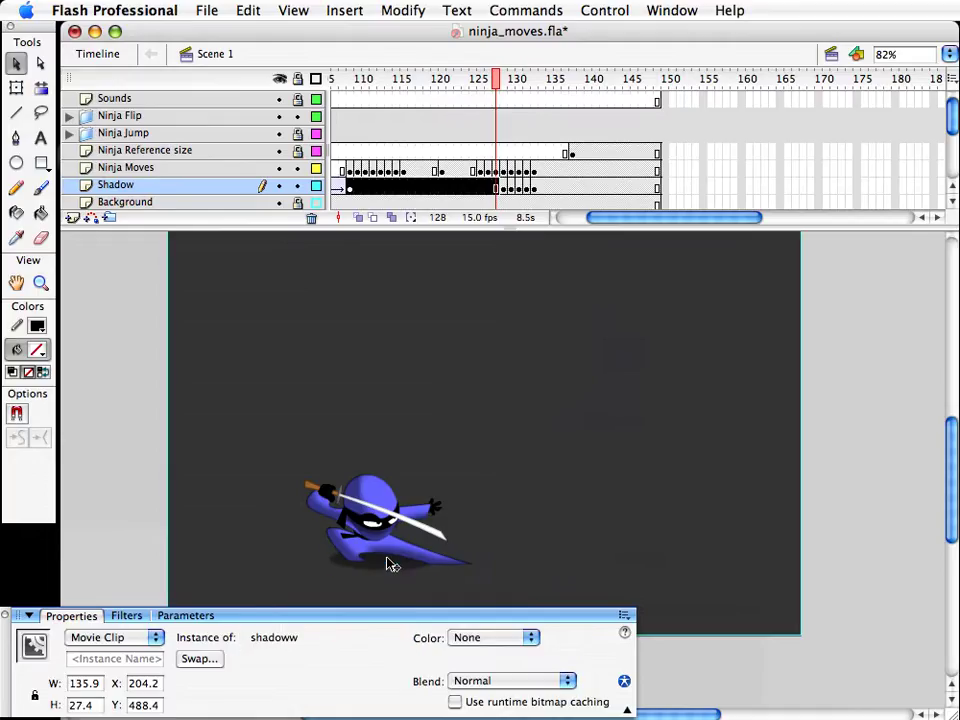
click(533, 190)
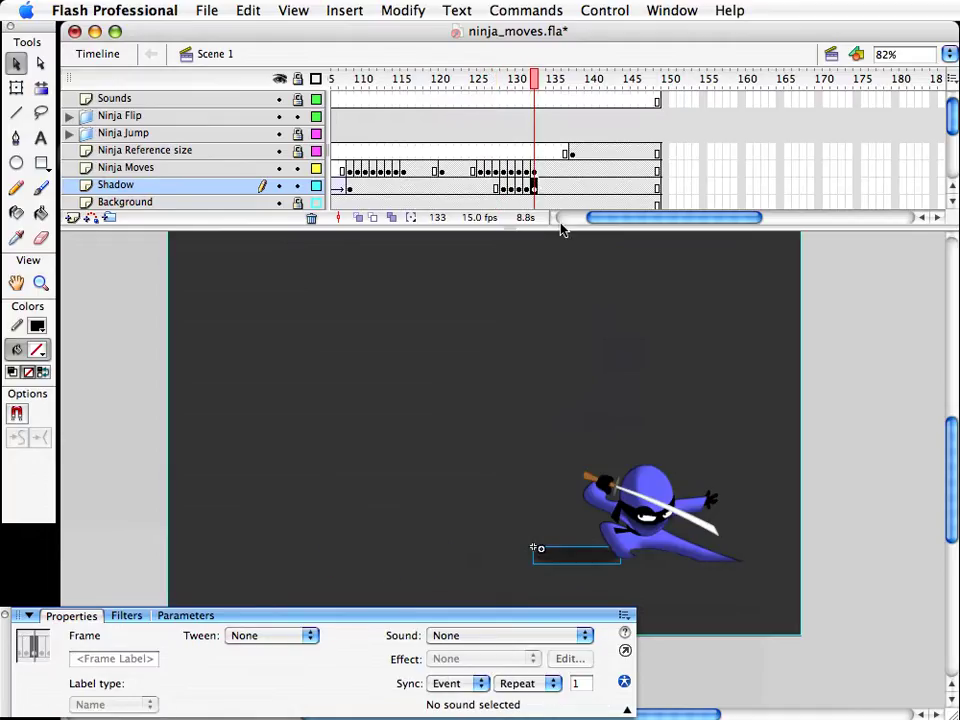
key(Delete)
key(shift+super+v)
Step: Move the pasted shadow horizontally until it lies beneath the landed ninja at frame 133
key(shift+Right)
key(shift+Right)
key(shift+Right)
key(shift+Right)
key(shift+Right)
key(shift+Right)
key(shift+Right)
key(shift+Right)
key(shift+Right)
key(shift+Right)
key(shift+Right)
key(shift+Right)
key(shift+Right)
key(shift+Right)
key(shift+Right)
key(shift+Right)
key(shift+Right)
key(shift+Right)
key(shift+Right)
key(shift+Right)
key(shift+Right)
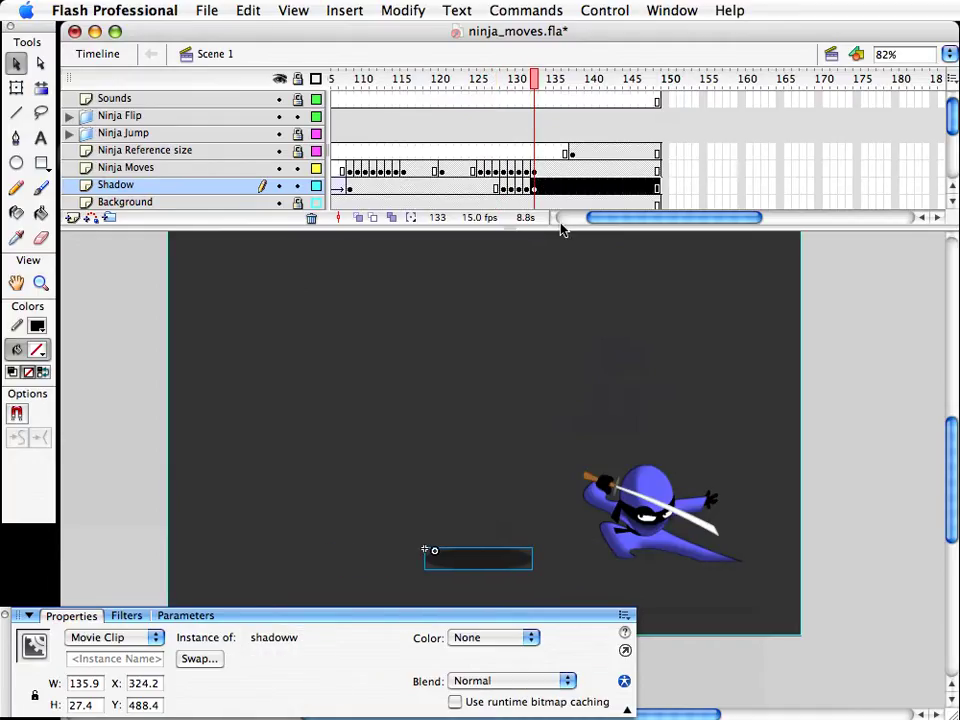
key(shift+Right)
key(shift+Right)
key(shift+Right)
key(shift+Right)
key(shift+Right)
key(shift+Right)
key(shift+Right)
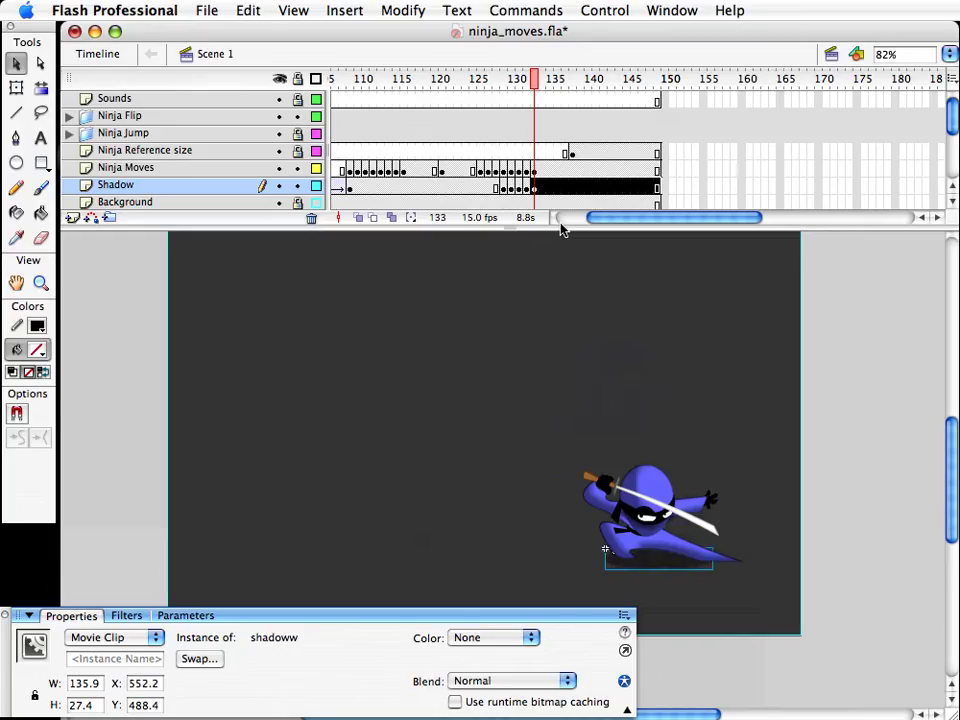
Step: Stretch the shadow at frame 133 slightly wider toward the ninja's extended leg, and save the file
key(q)
drag(713, 559, 728, 558)
key(v)
click(706, 383)
key(super+s)
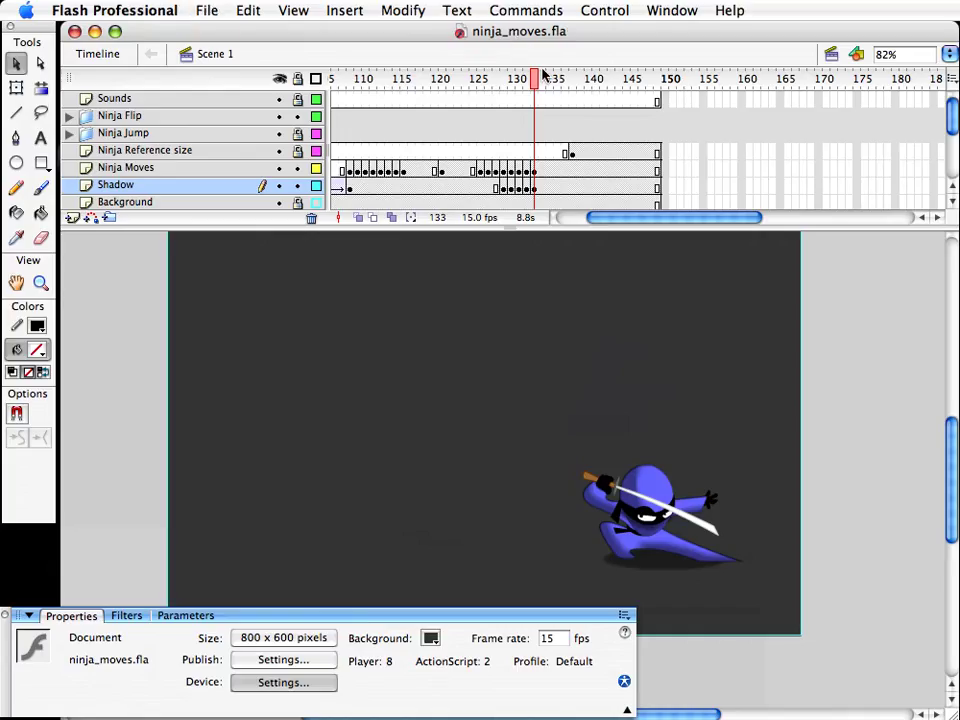
Step: Scrub through the landing to frame 135, and shift the crouching ninja's mask and eyes slightly to the left on its head
click(544, 80)
mouse_move(544, 80)
mouse_down()
mouse_move(527, 79)
mouse_move(537, 83)
mouse_up()
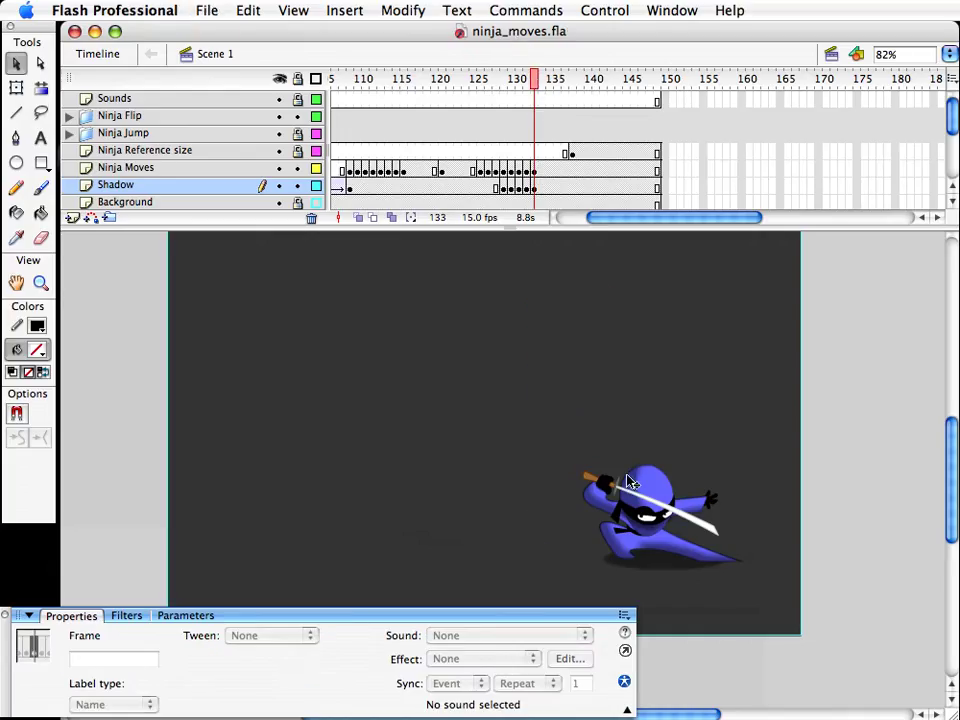
drag(507, 92, 552, 142)
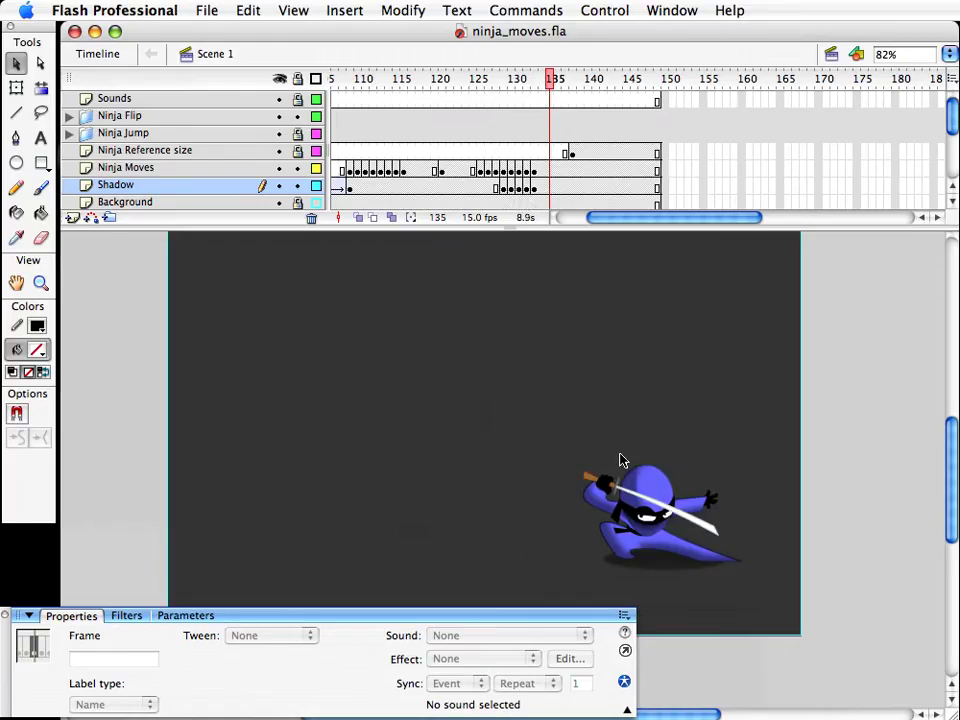
drag(611, 427, 705, 497)
click(695, 477)
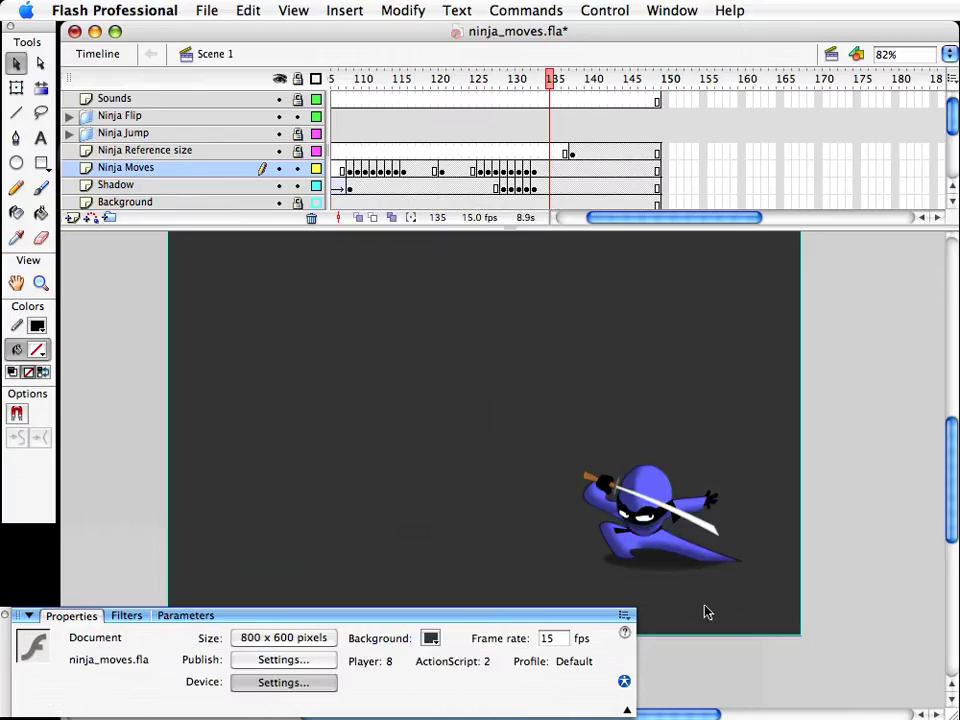
Step: Swap the crouching ninja's eyes for the eyes copy 11 symbol
click(649, 516)
key(super+alt+s)
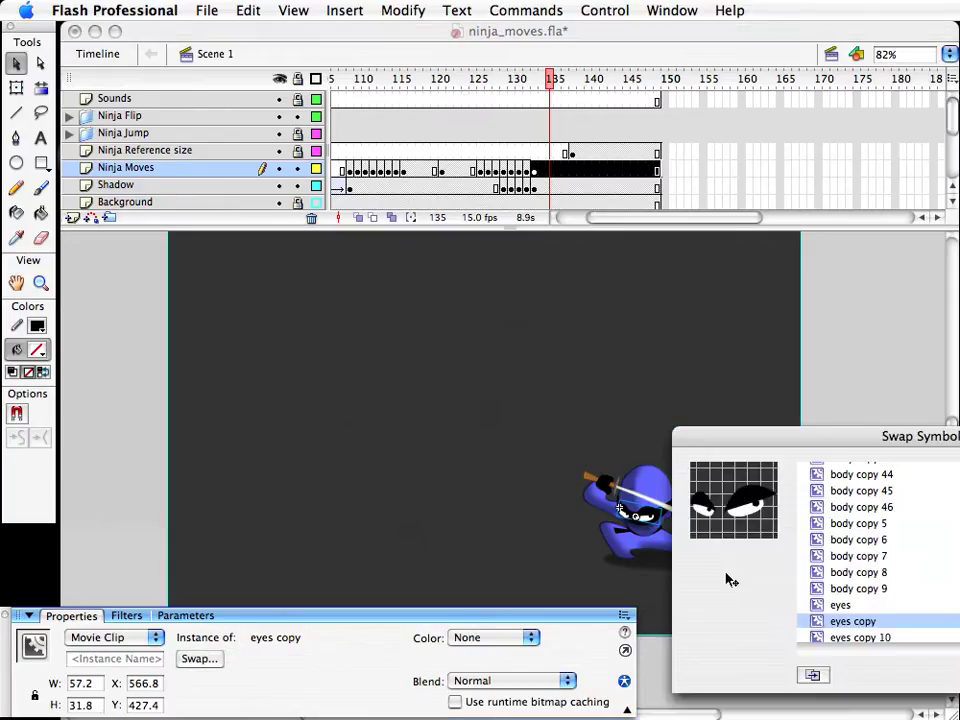
click(853, 637)
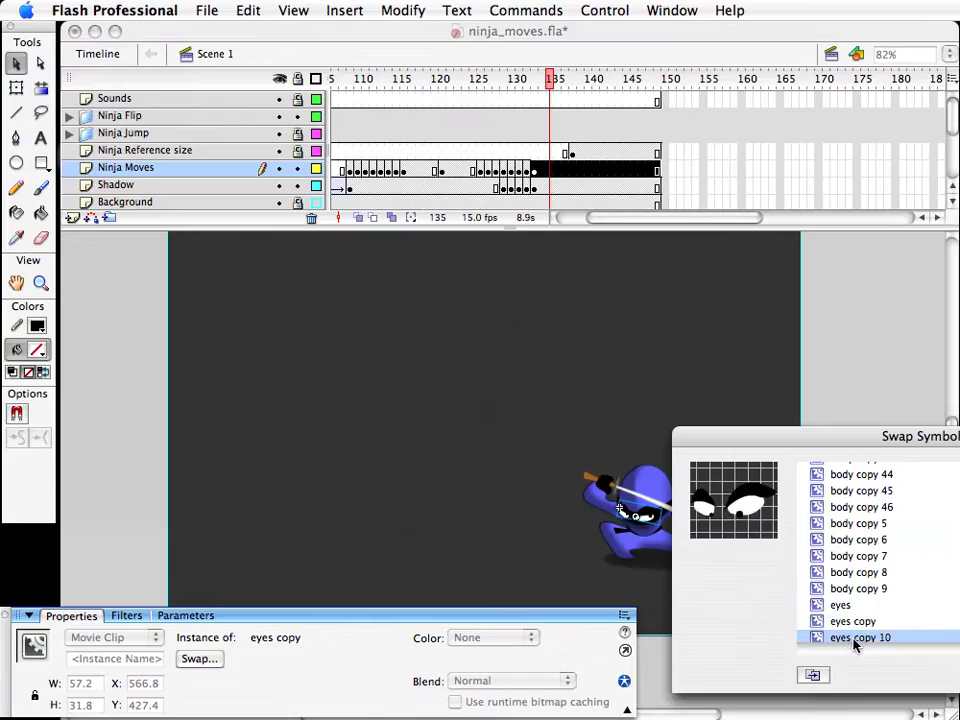
key(Down)
key(Down)
key(Up)
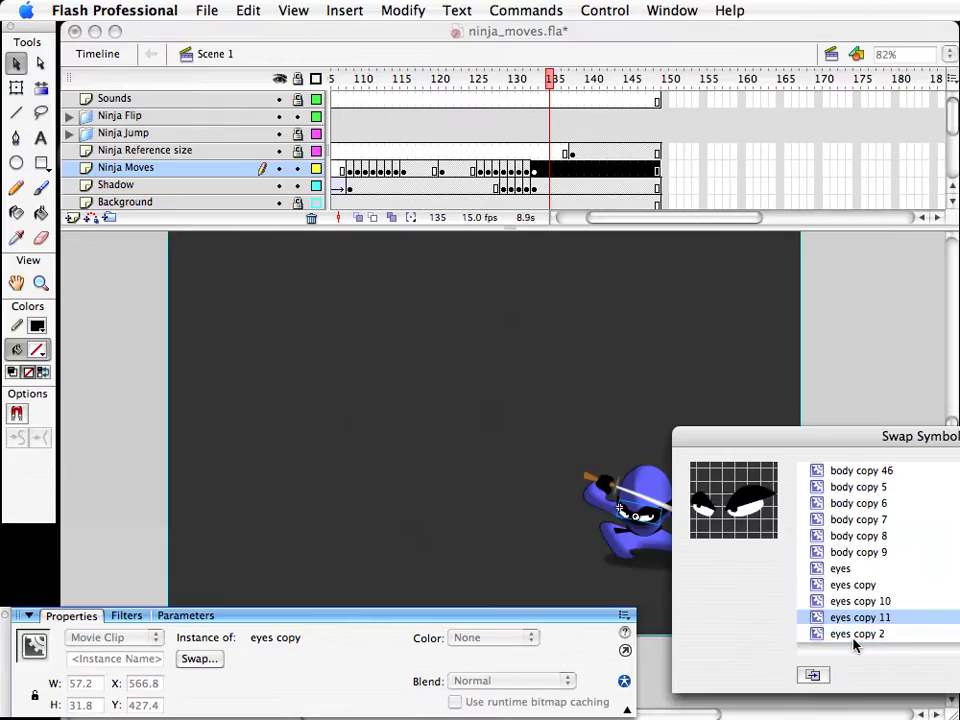
key(Return)
click(715, 462)
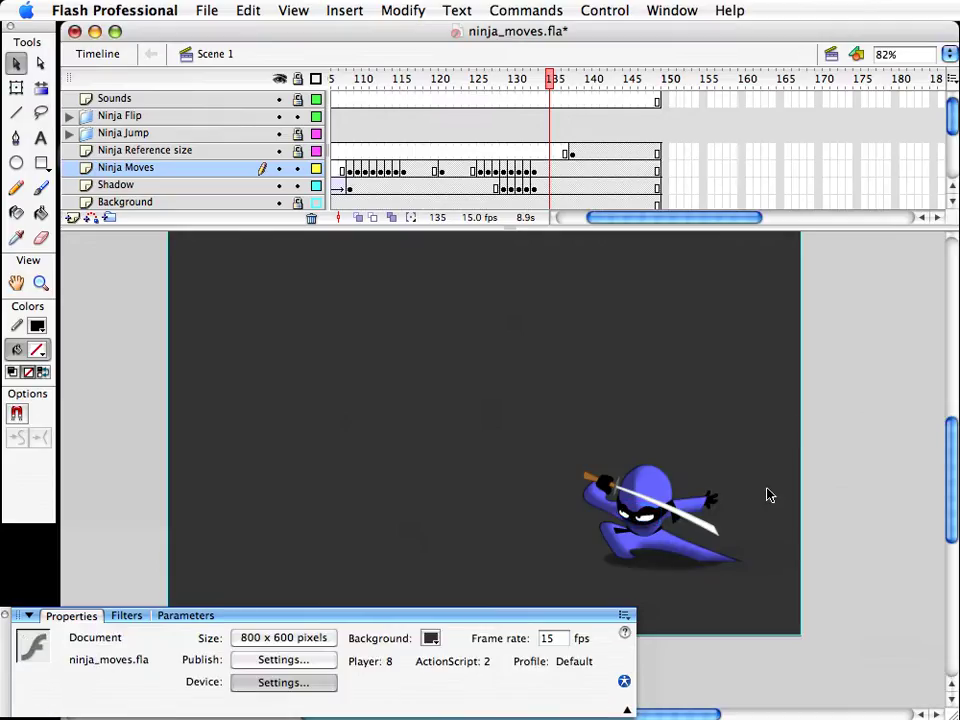
Step: Rotate the bandana tie to point up and away from the head, and reposition it at the back of the head
click(677, 528)
key(q)
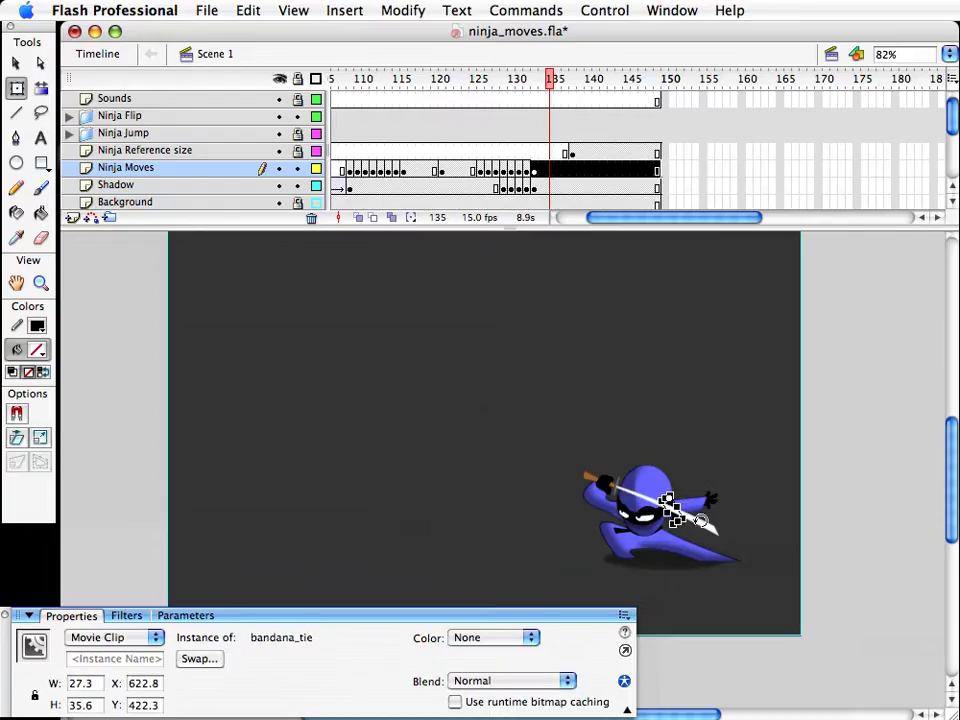
drag(701, 520, 706, 473)
key(v)
key(shift+Up)
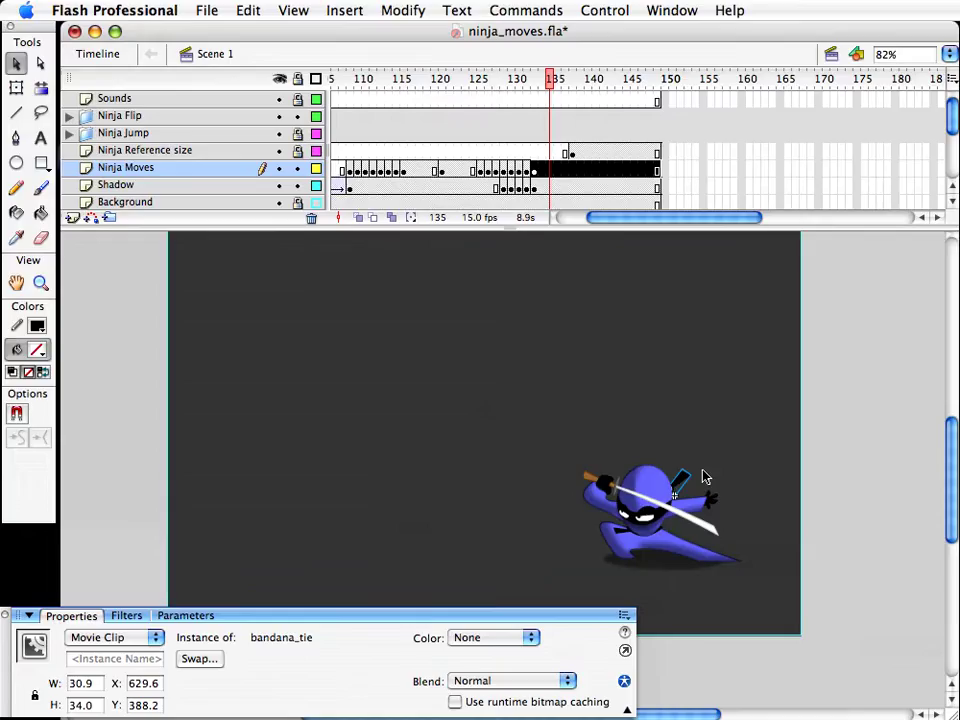
key(Right)
key(Right)
Step: Duplicate the bandana tie in place, rotate the copy more upright, and set it just above the first tie
key(super+c)
key(super+shift+v)
key(shift+Up)
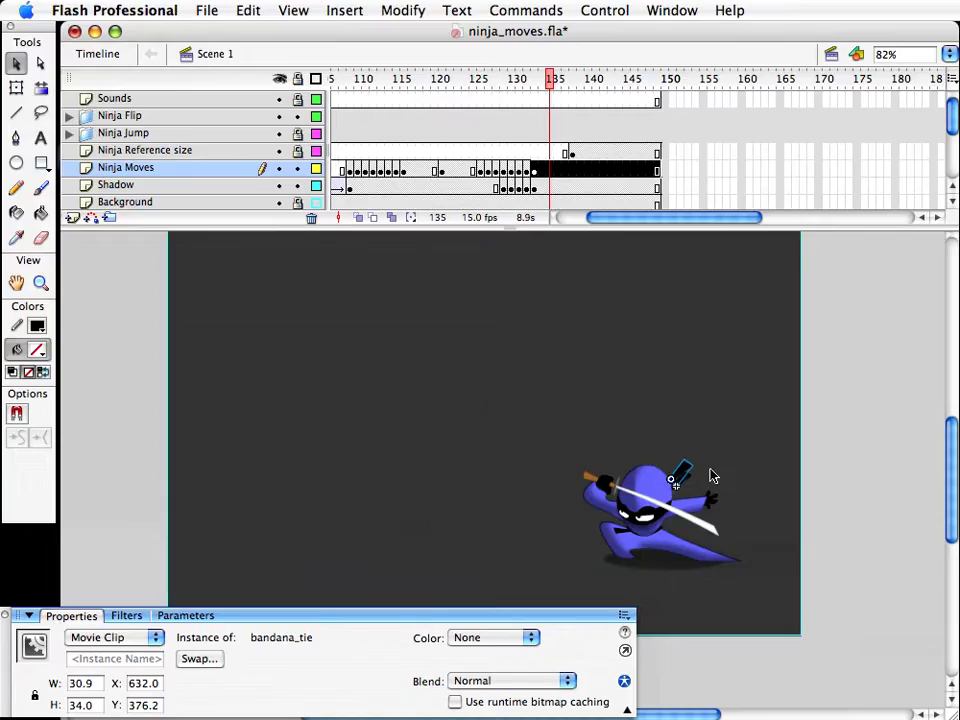
key(q)
drag(707, 460, 695, 457)
key(v)
key(Down)
key(Down)
key(Down)
key(Down)
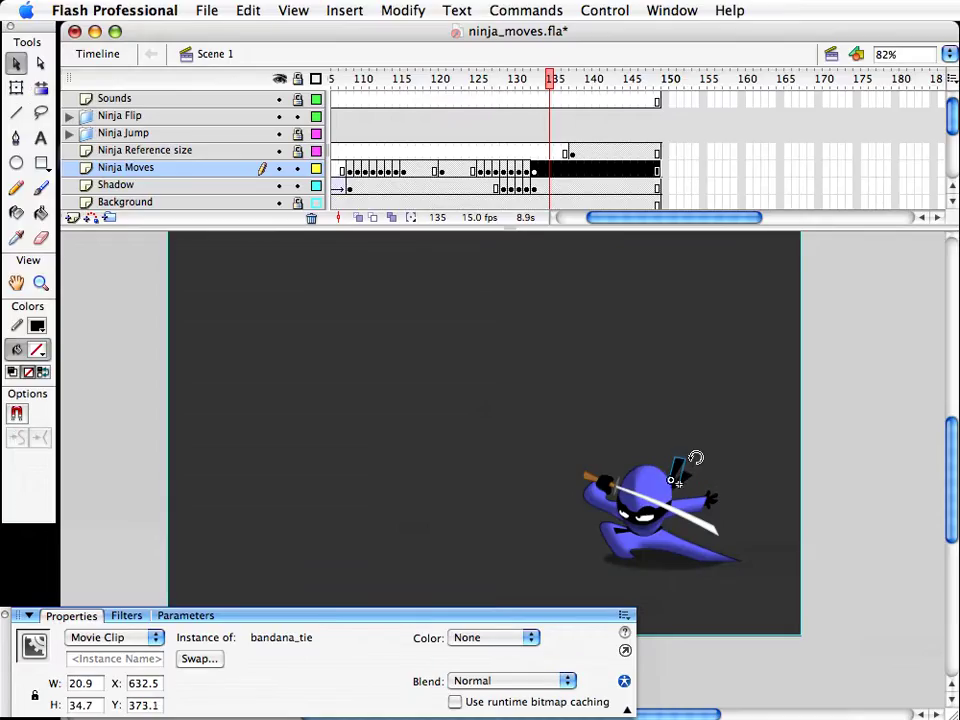
click(718, 452)
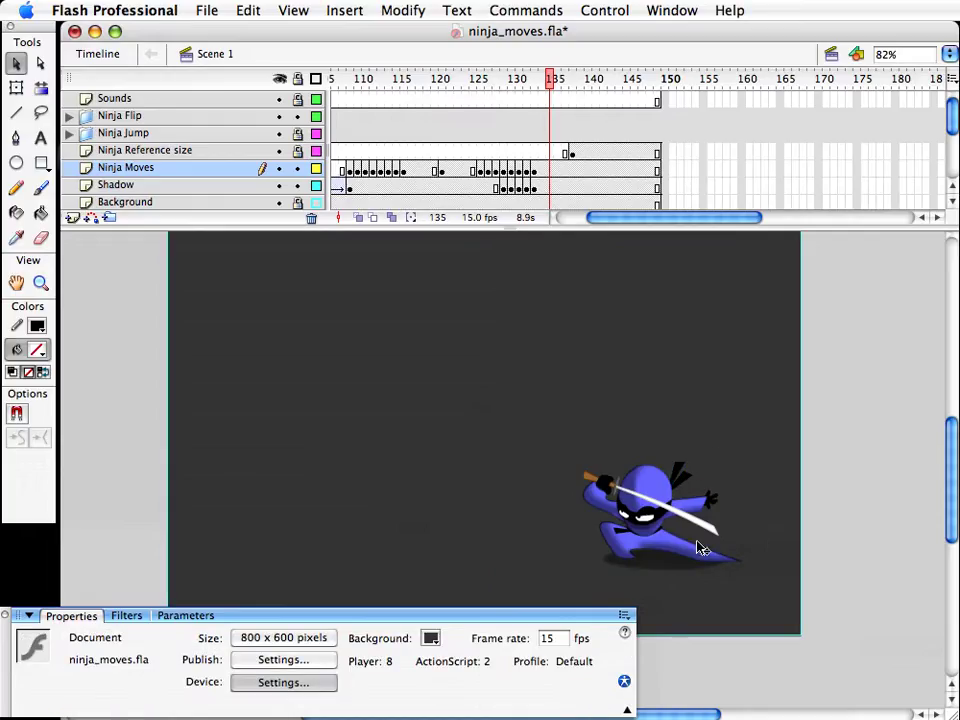
Step: Duplicate the sword and hand in place, rotate the copy slightly upward to suggest blade motion, and save the file
click(607, 492)
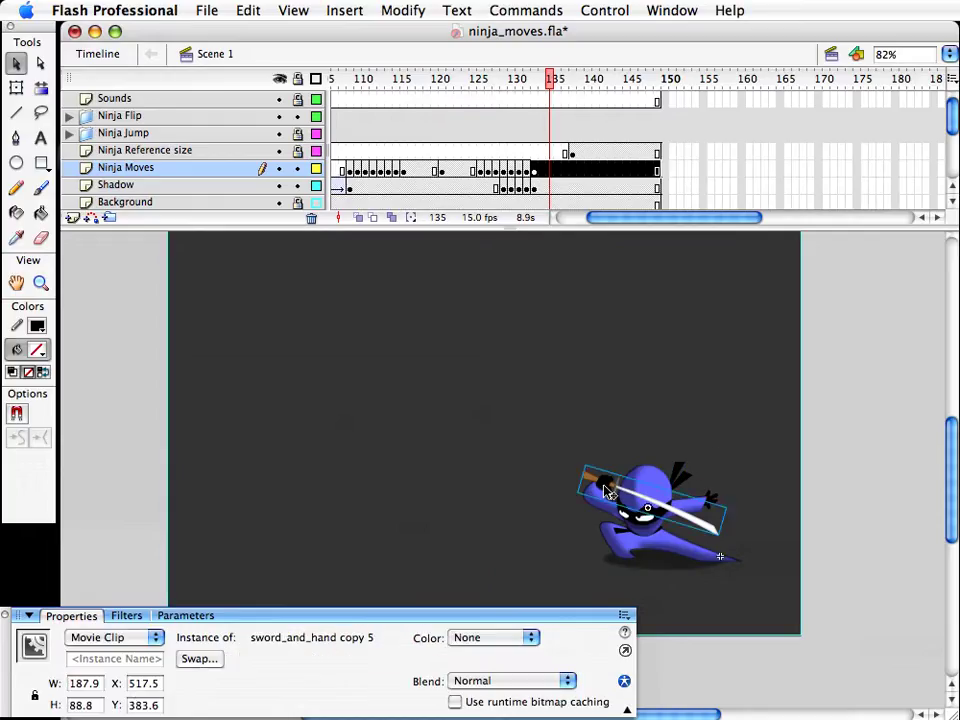
key(super+c)
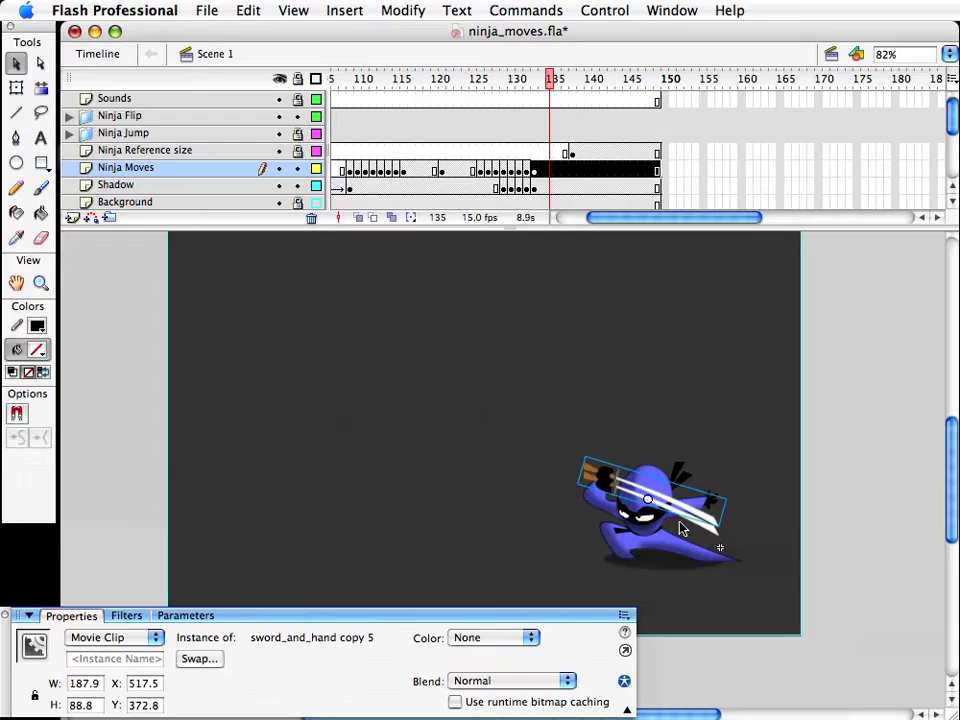
key(q)
drag(730, 483, 729, 474)
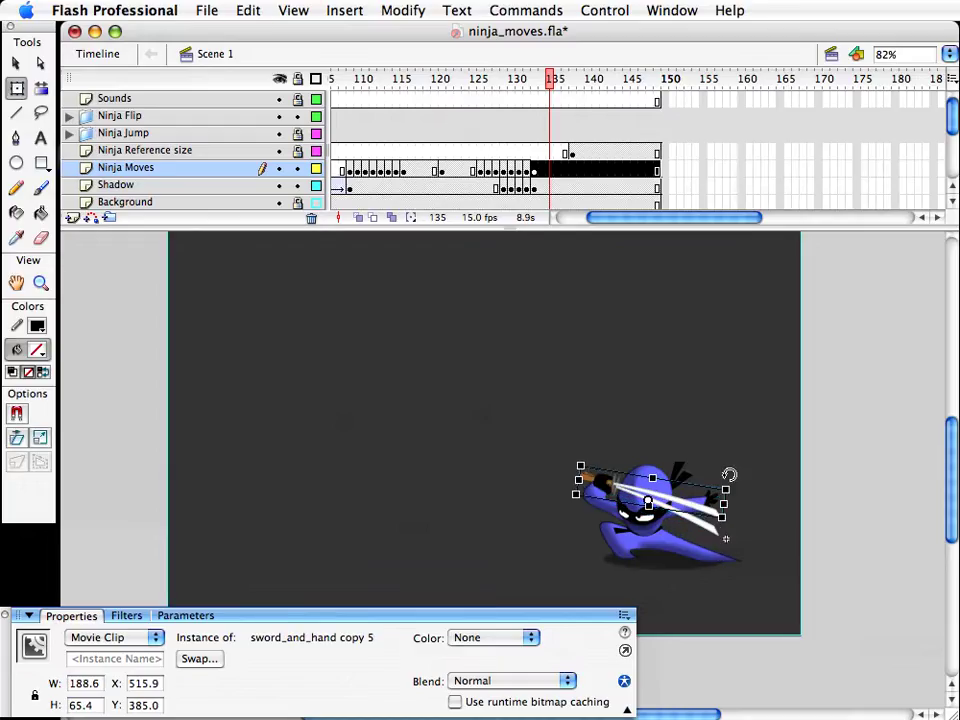
key(v)
click(730, 477)
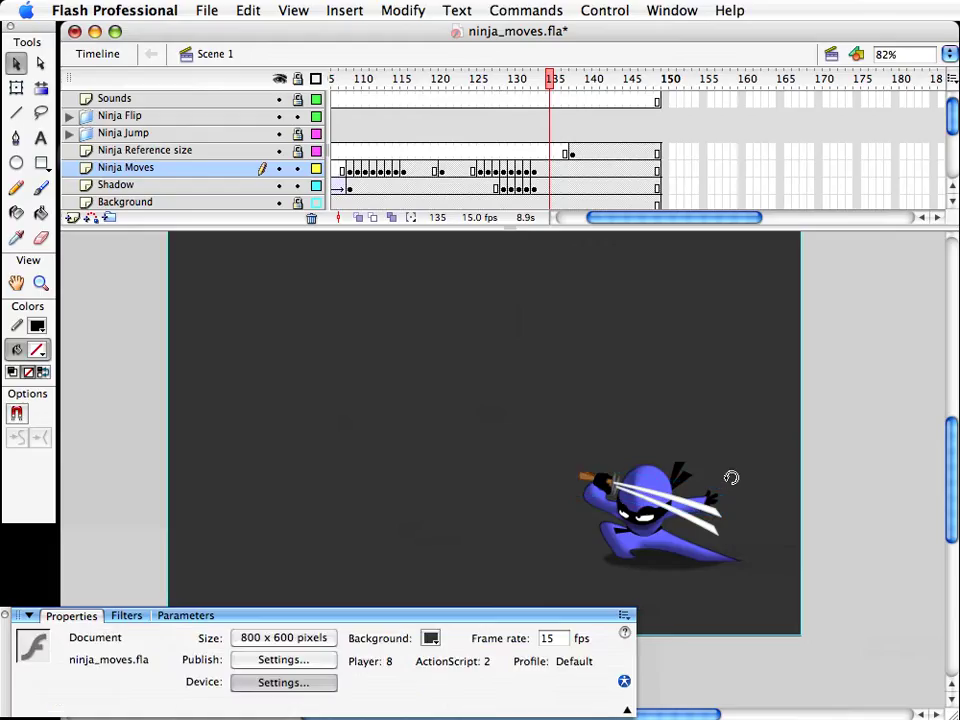
key(super+shift+v)
key(q)
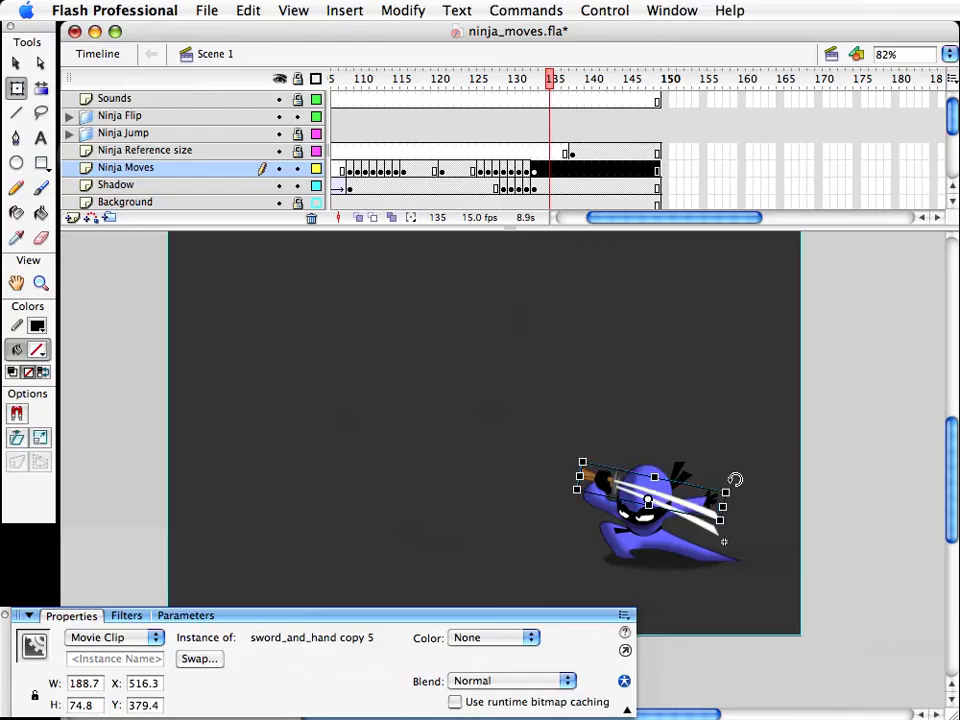
click(774, 465)
key(super+s)
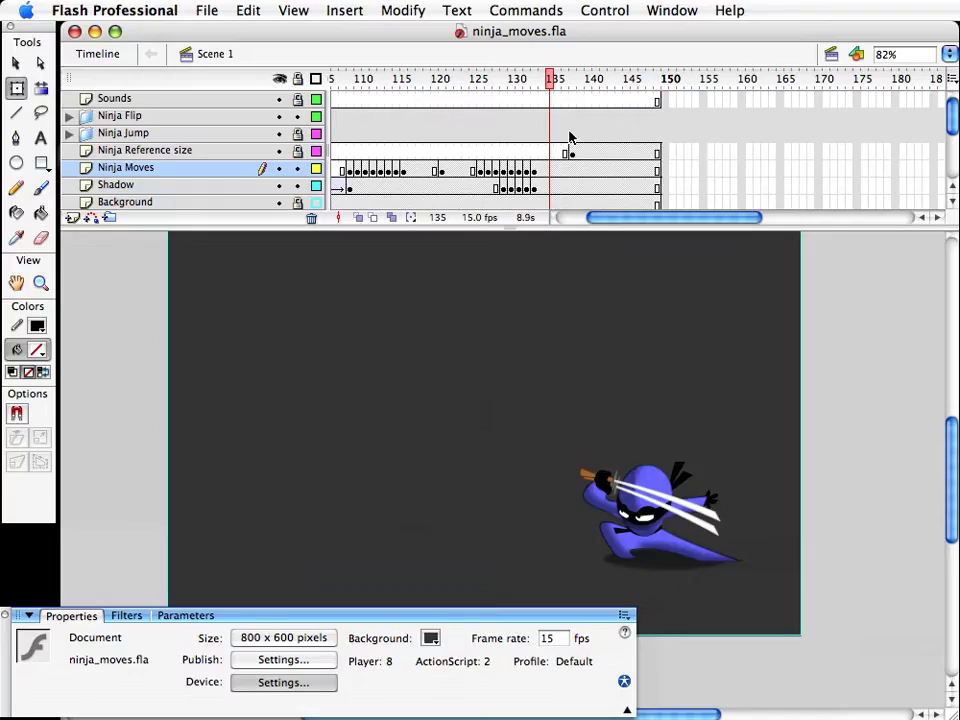
Step: Insert keyframes at frame 134 on the Ninja Moves and Shadow layers, and shift the ninja and its shadow slightly right
drag(534, 80, 536, 88)
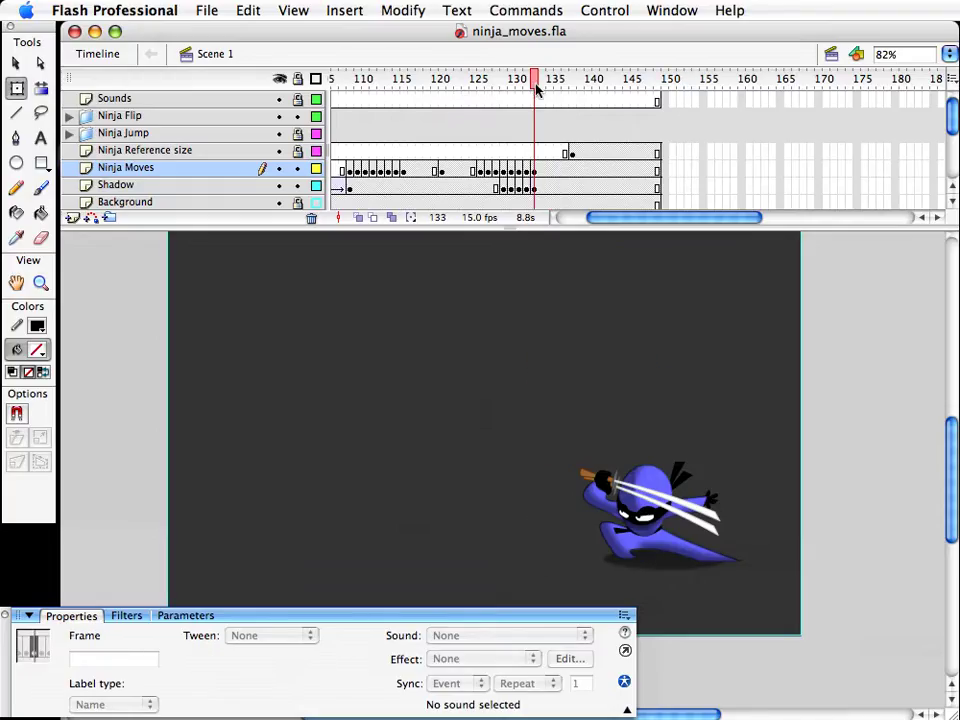
click(543, 172)
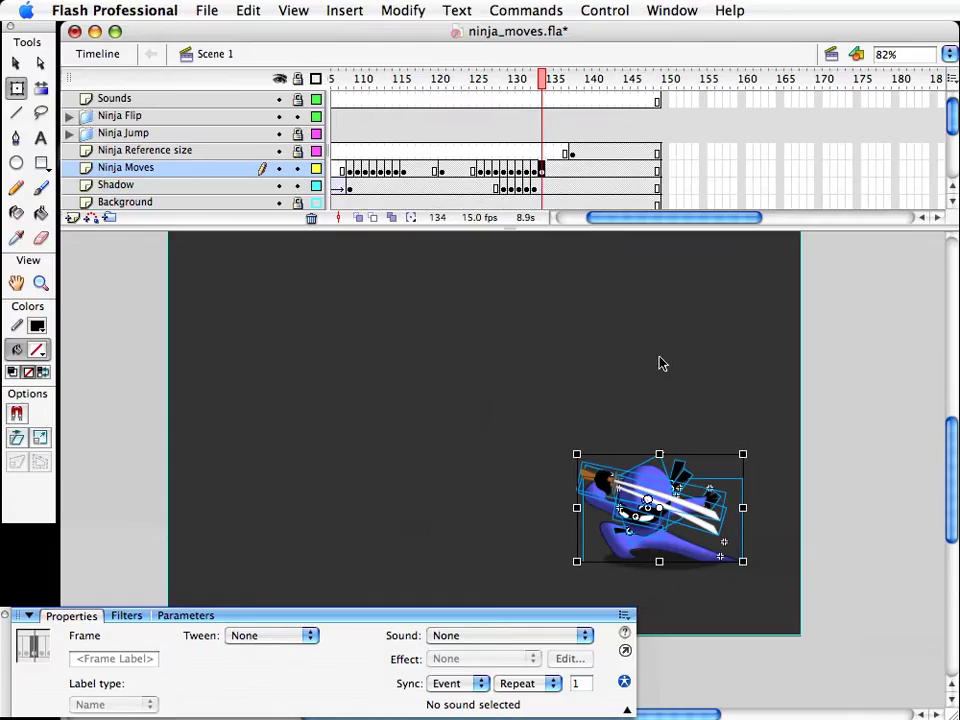
key(shift+Right)
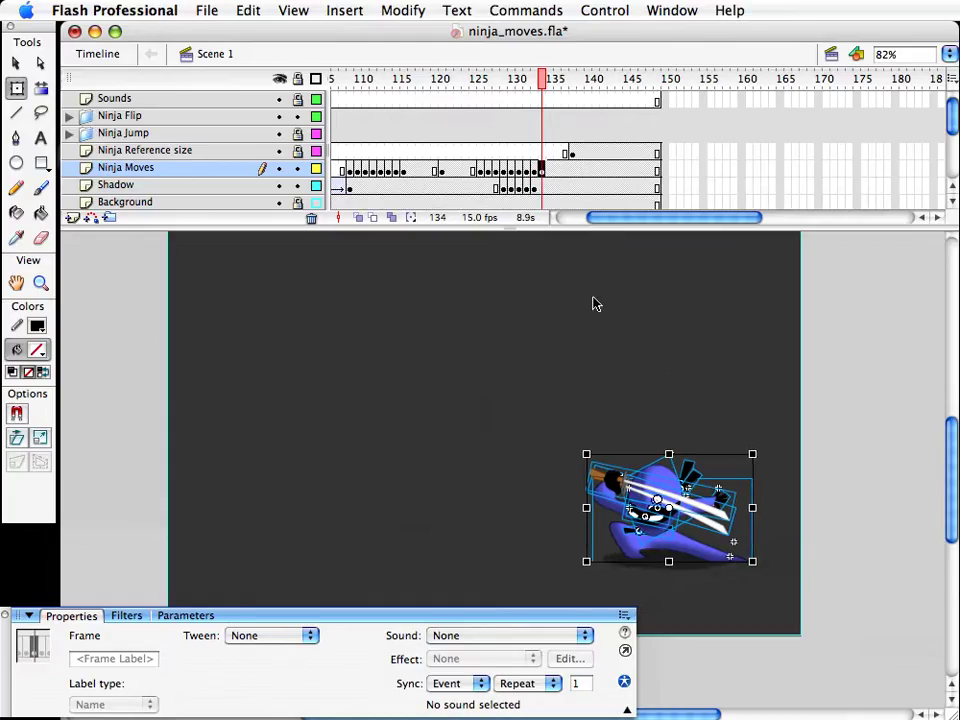
click(542, 188)
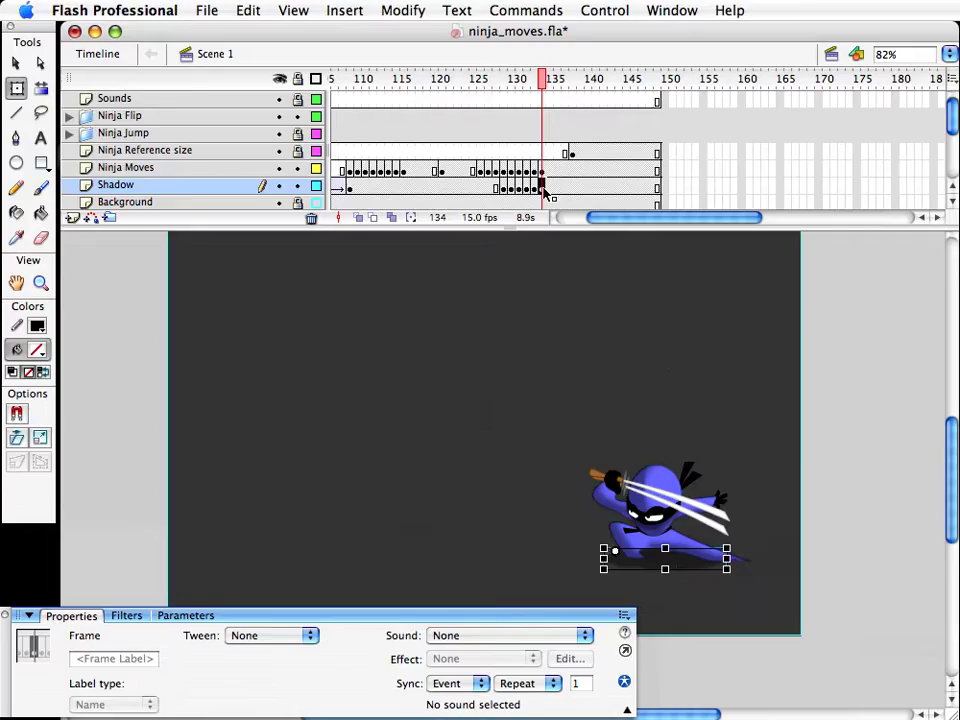
Step: Delete the duplicate sword and hand from the ninja at frame 134
click(720, 522)
click(709, 514)
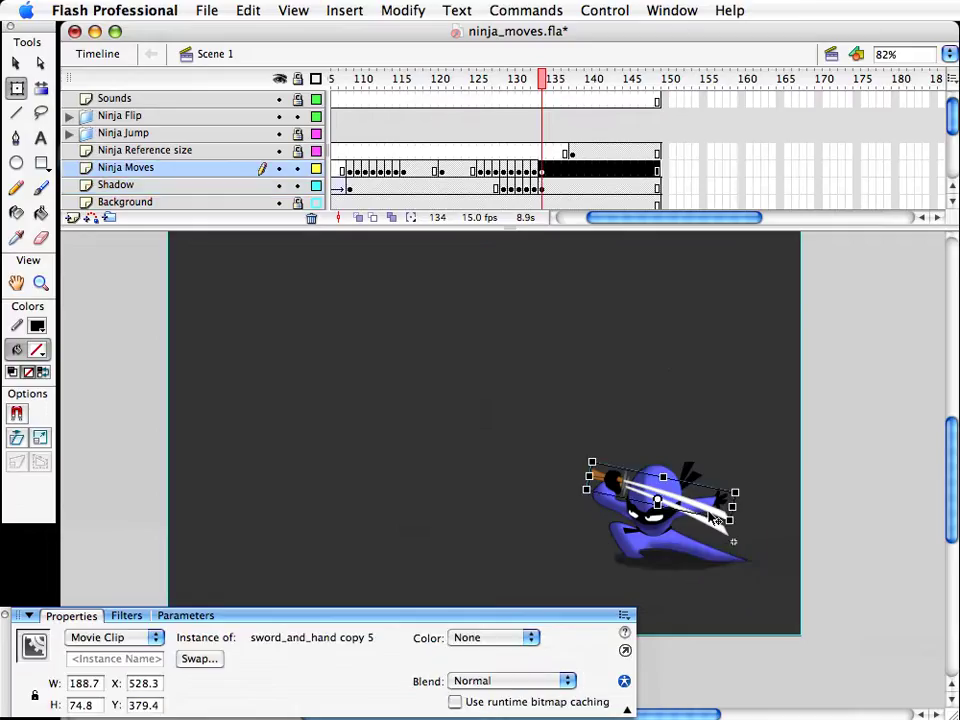
key(Delete)
Step: Rotate both bandana ties at frame 134 down to trail behind the head, save the file, and lengthen the tie
click(689, 468)
key(v)
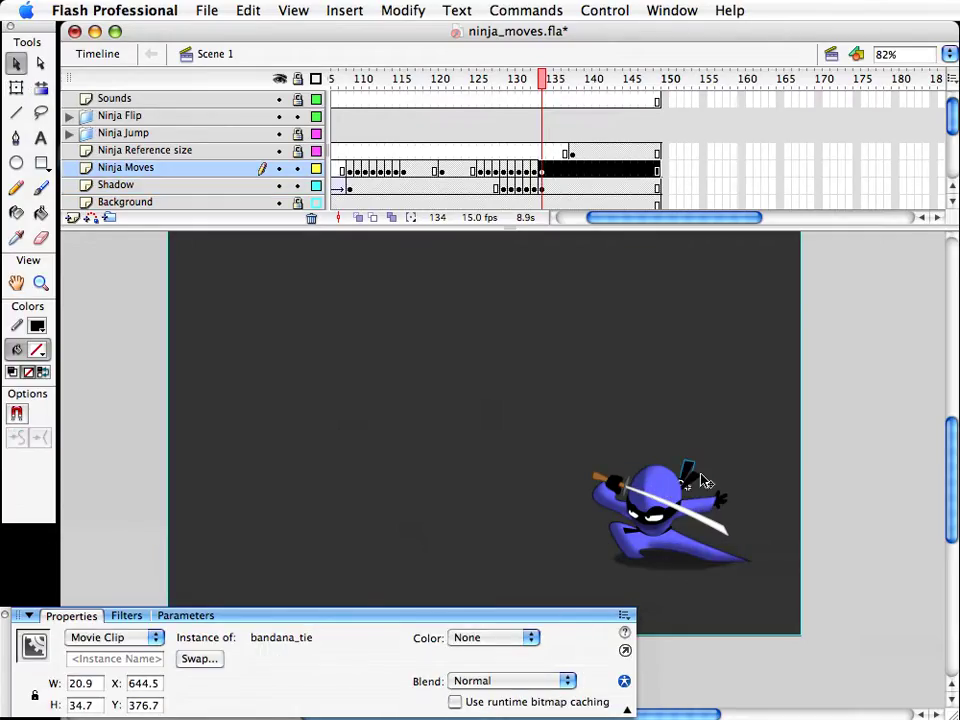
click(705, 481)
click(692, 469)
key(q)
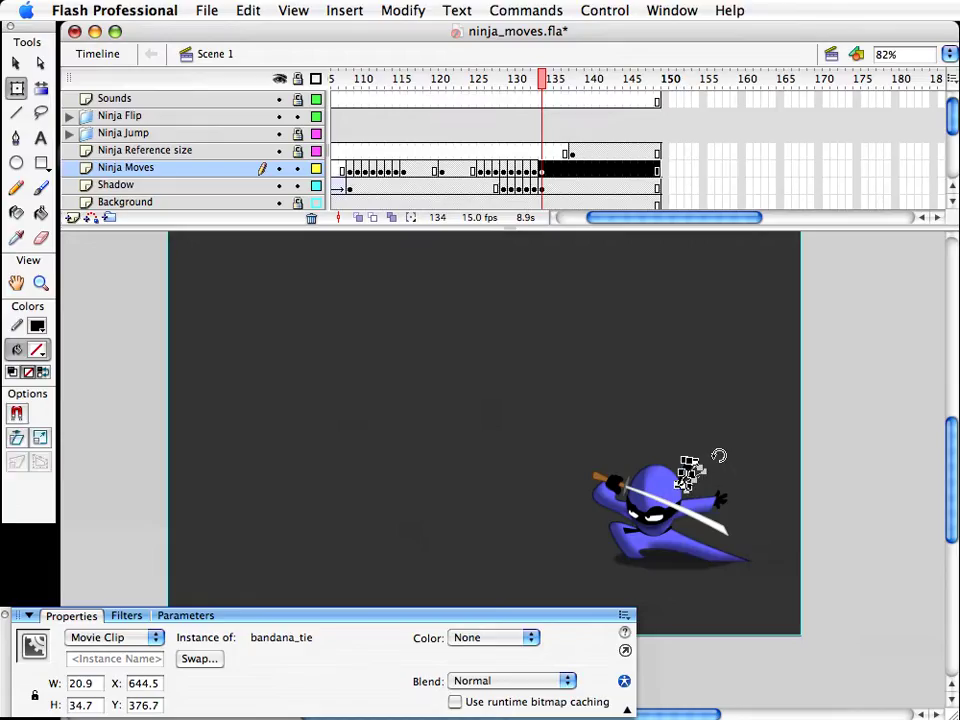
drag(718, 456, 724, 471)
key(v)
key(q)
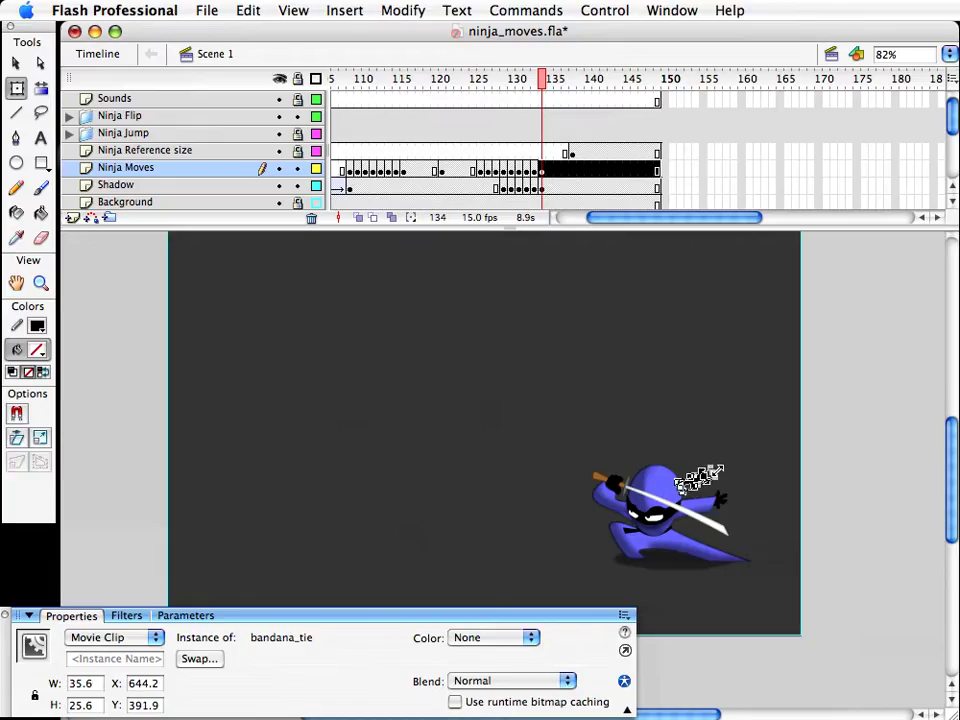
key(v)
click(746, 437)
key(super+s)
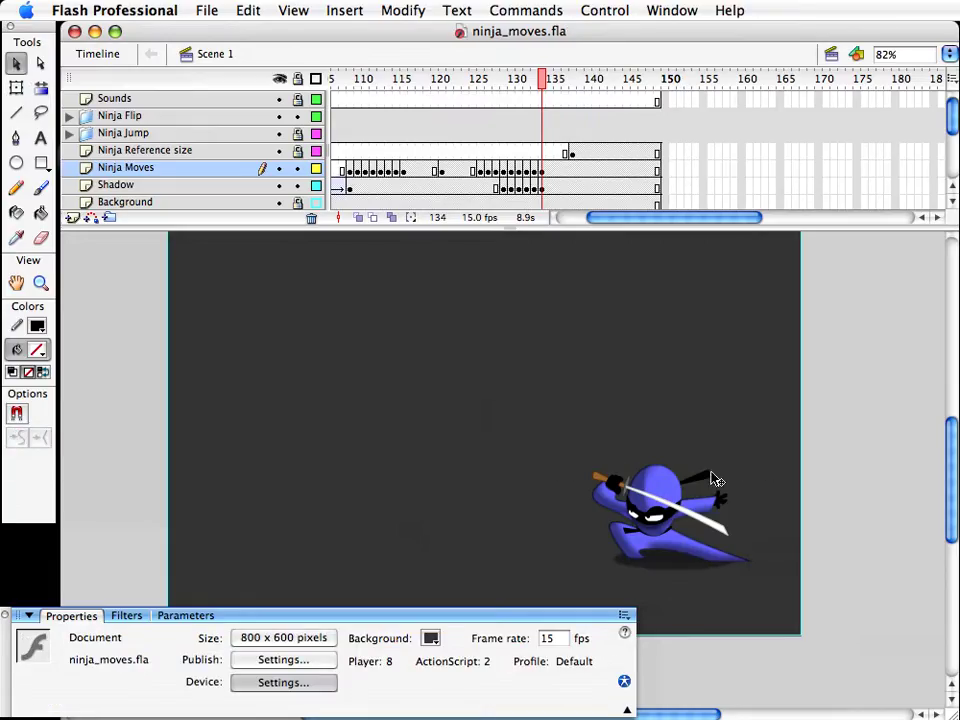
drag(715, 481, 732, 488)
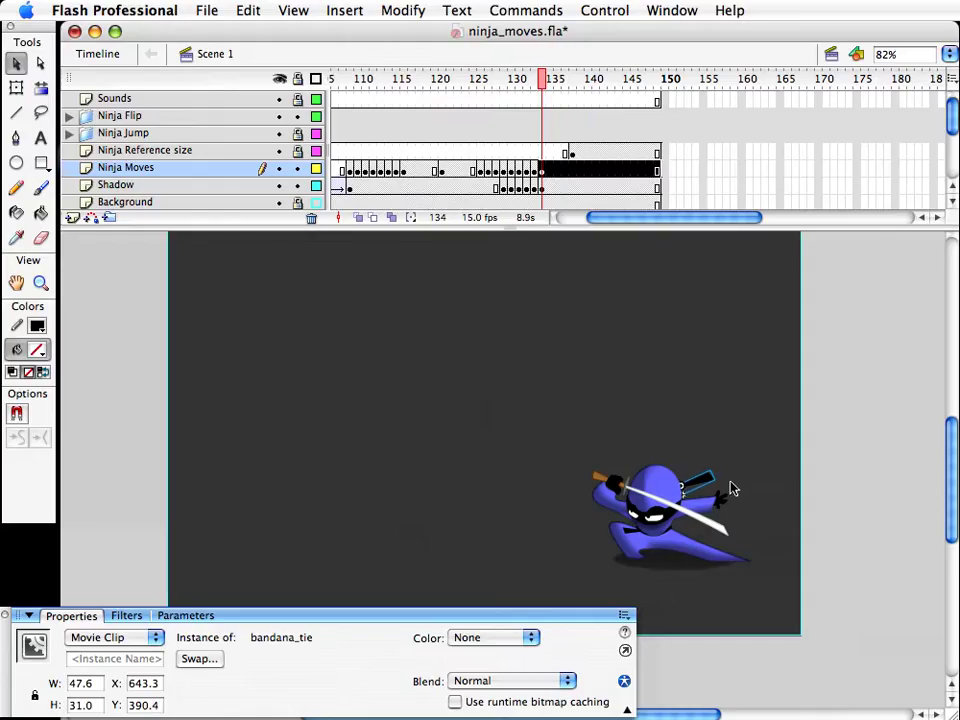
Step: Swap the ninja's body at frame 134 for the body copy 40 symbol and check the frame
click(735, 513)
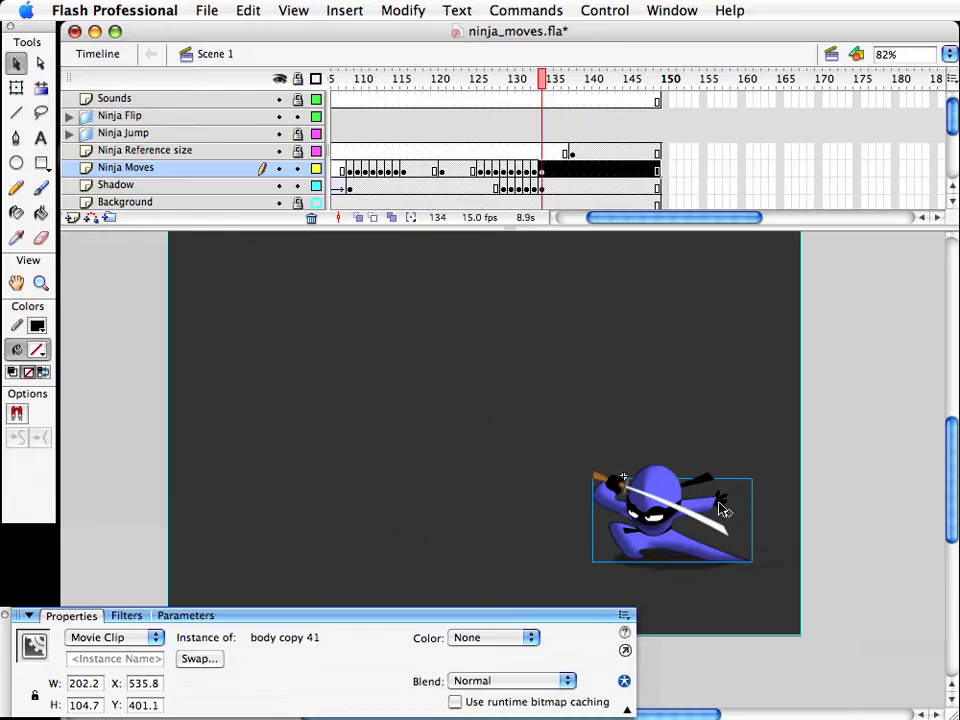
key(F3)
drag(774, 437, 450, 242)
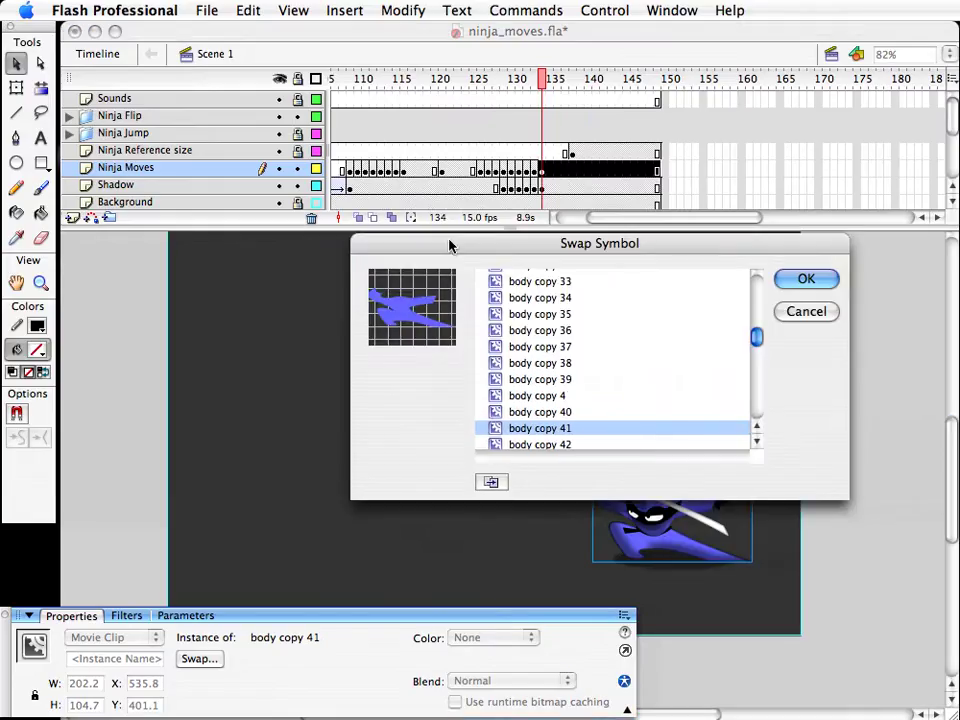
click(548, 411)
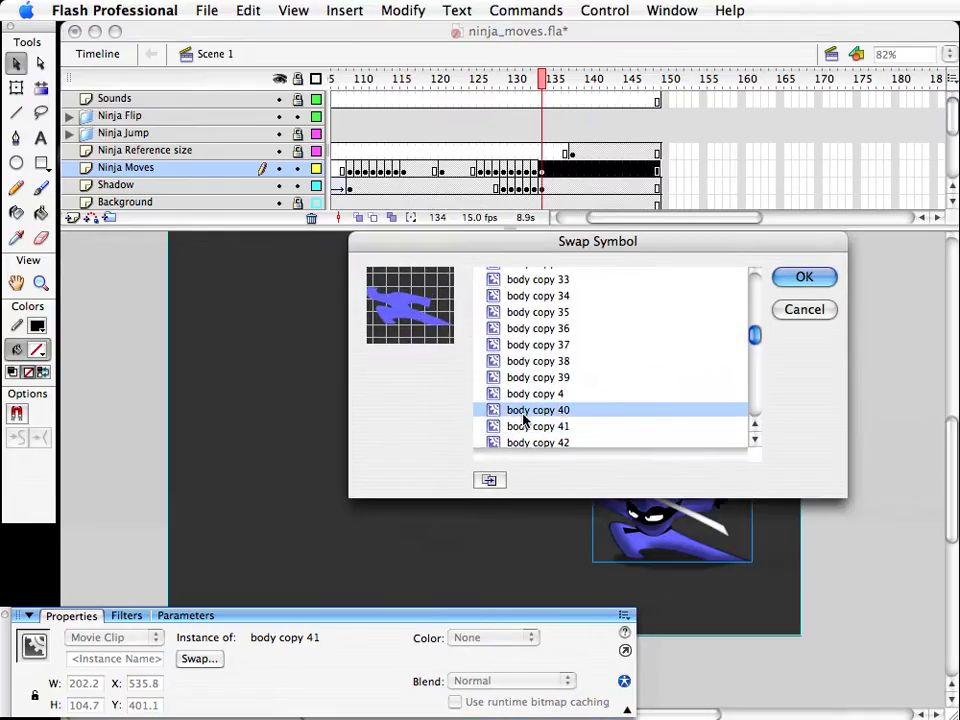
click(797, 276)
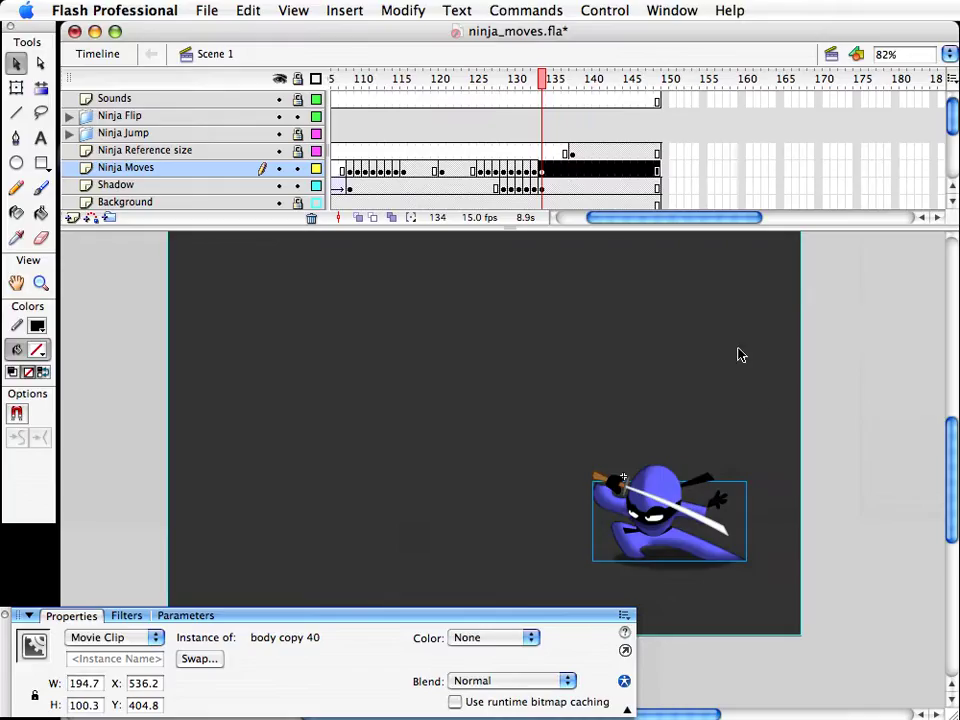
click(740, 355)
click(540, 84)
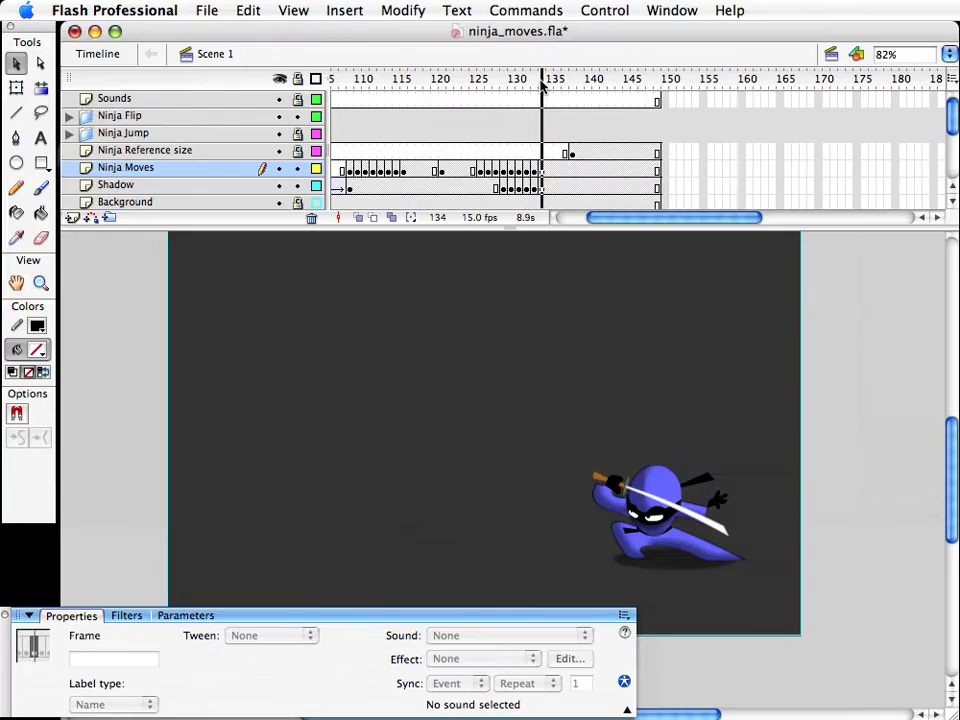
drag(541, 83, 543, 87)
Step: Duplicate the body symbol at frame 134 and reshape the copy's free arm to extend further outward and downward
click(684, 537)
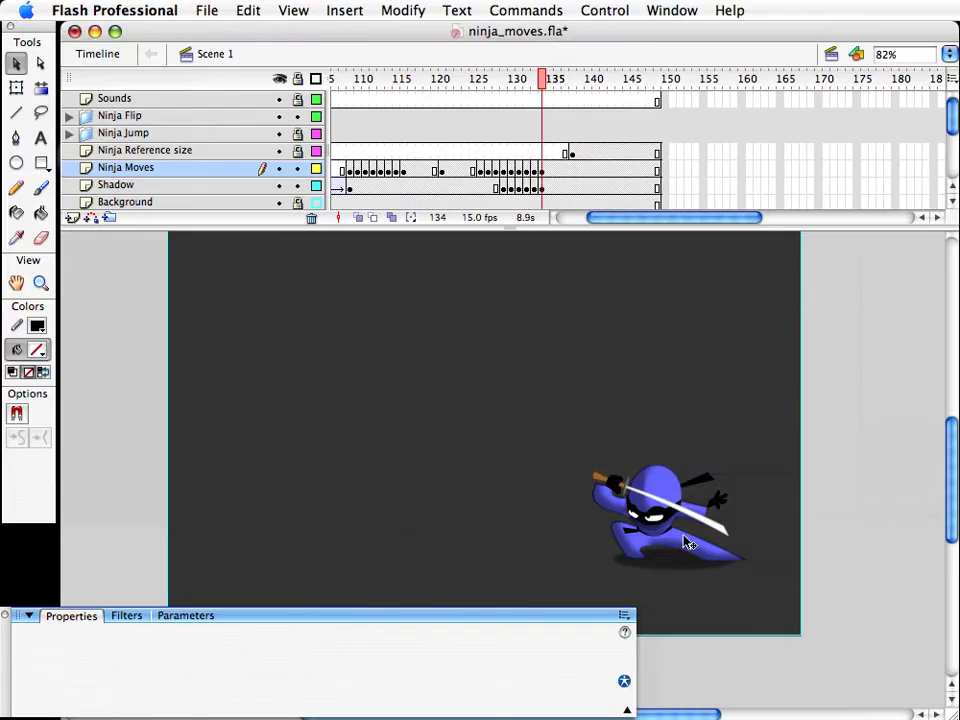
key(super+d)
click(957, 568)
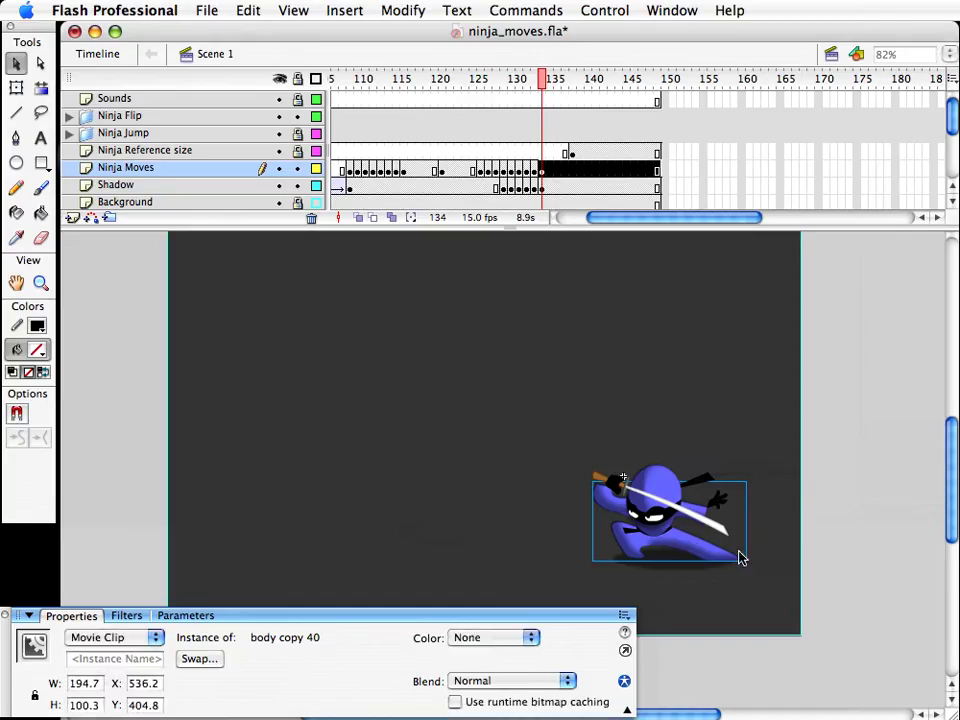
double_click(724, 521)
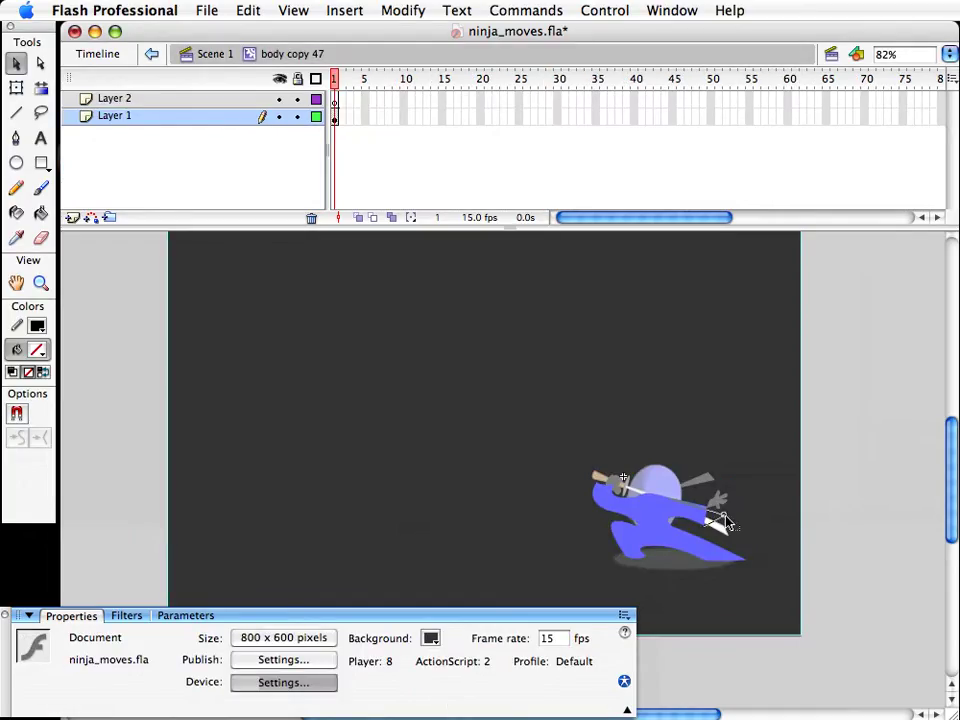
drag(725, 516, 748, 509)
key(super+e)
Step: Move and rotate the free hand at frame 134 to fit the end of the lowered arm
click(758, 528)
click(721, 501)
key(q)
key(v)
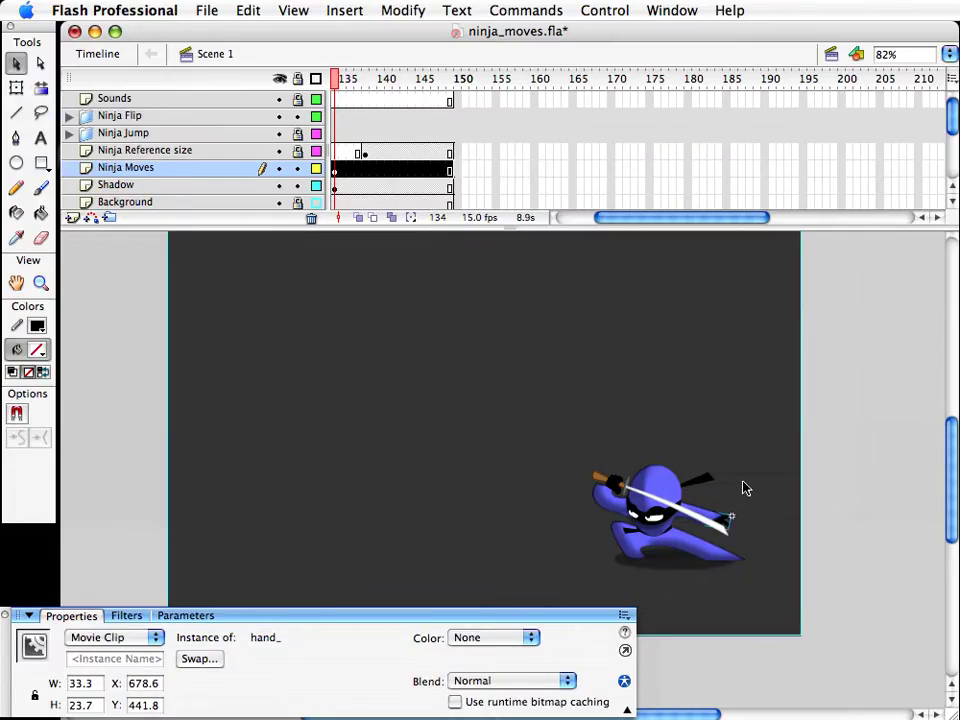
Step: Reshape the sword arm inside the body copy 47 symbol, adjusting its outer curve, wrist edge and corner to fit the gripping hand
click(608, 509)
click(598, 490)
double_click(598, 490)
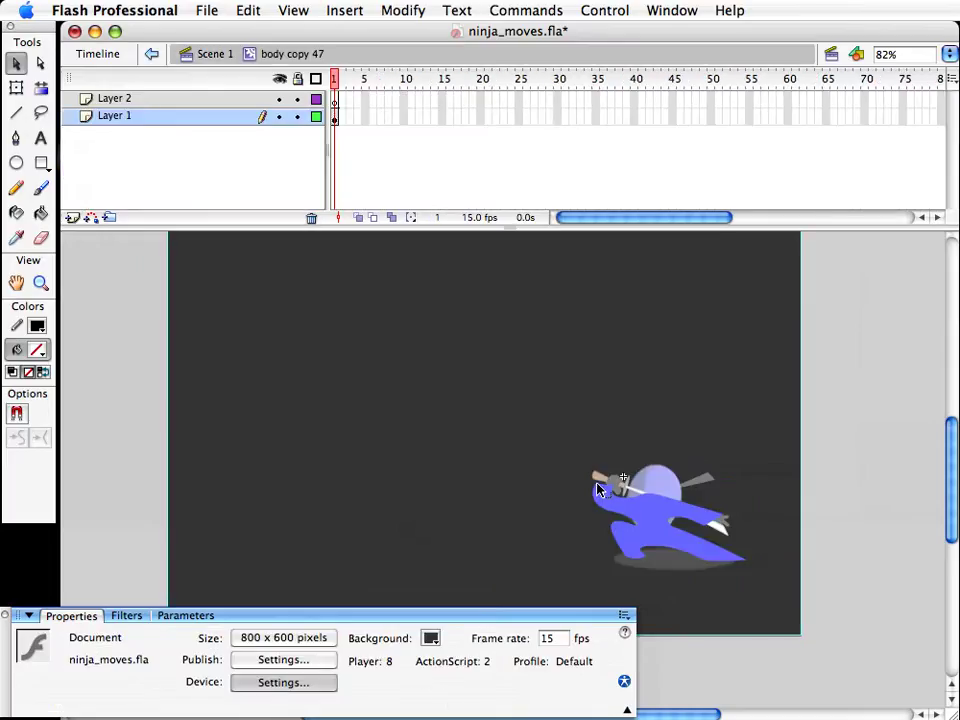
mouse_move(597, 486)
mouse_down()
mouse_move(604, 471)
mouse_move(590, 497)
mouse_up()
click(42, 285)
drag(579, 448, 693, 544)
key(v)
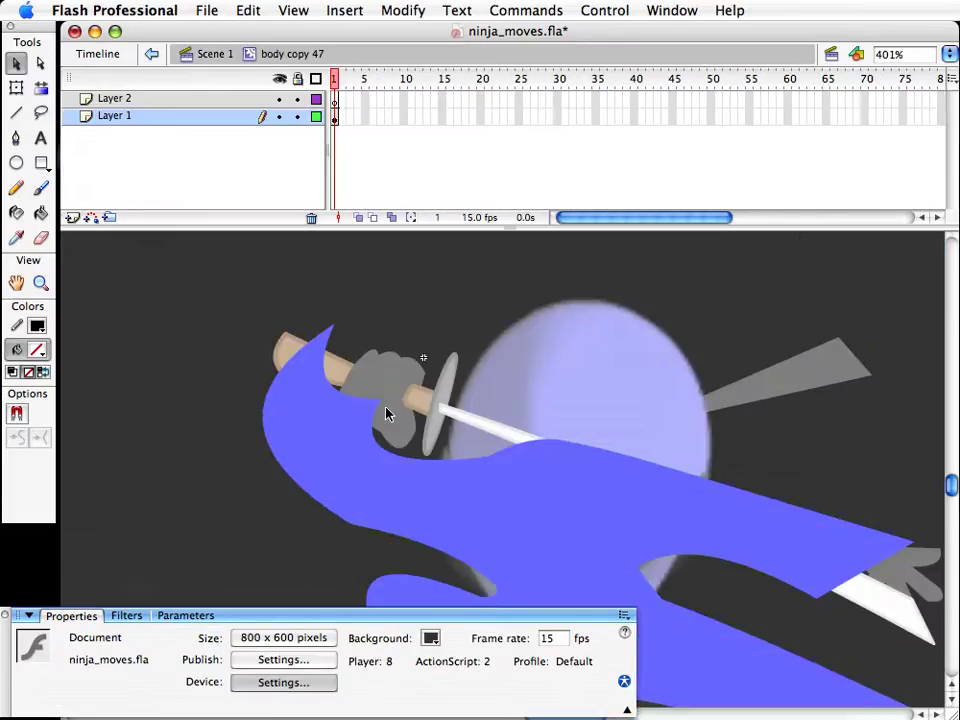
drag(381, 402, 358, 370)
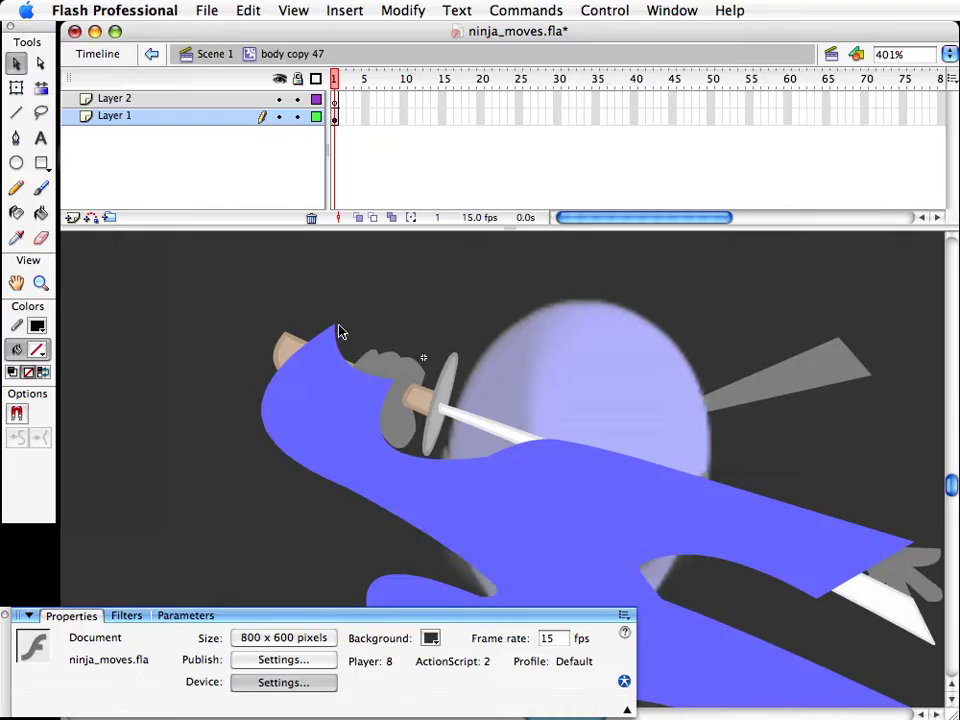
drag(339, 331, 355, 350)
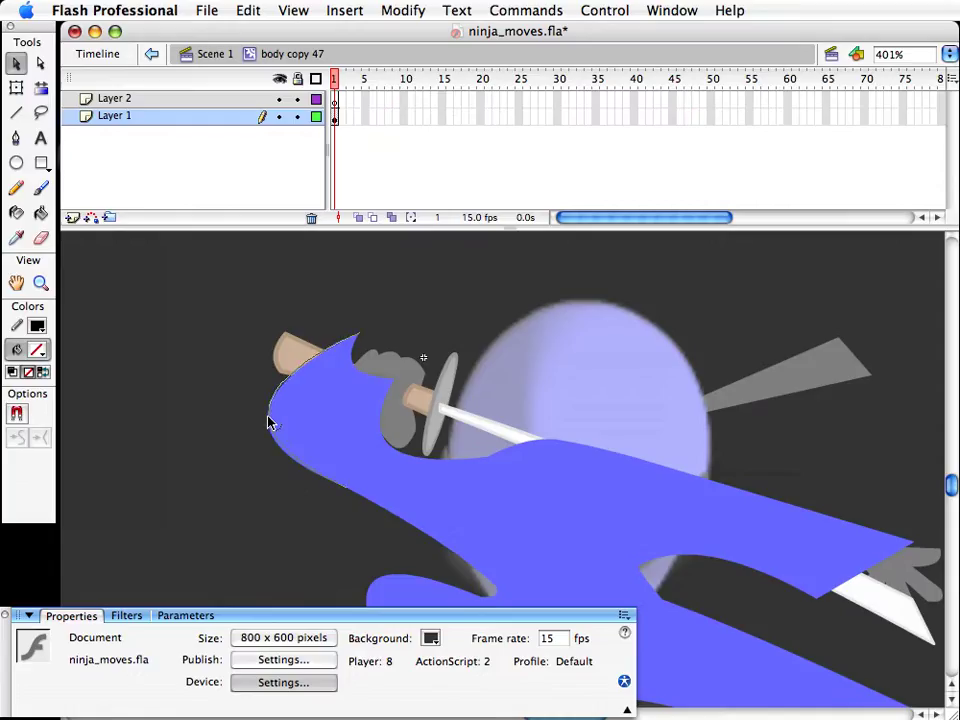
drag(270, 420, 284, 414)
drag(395, 381, 405, 379)
double_click(473, 451)
Step: Move the sword and its hand at frame 134 upward to fit the reshaped arm
click(621, 488)
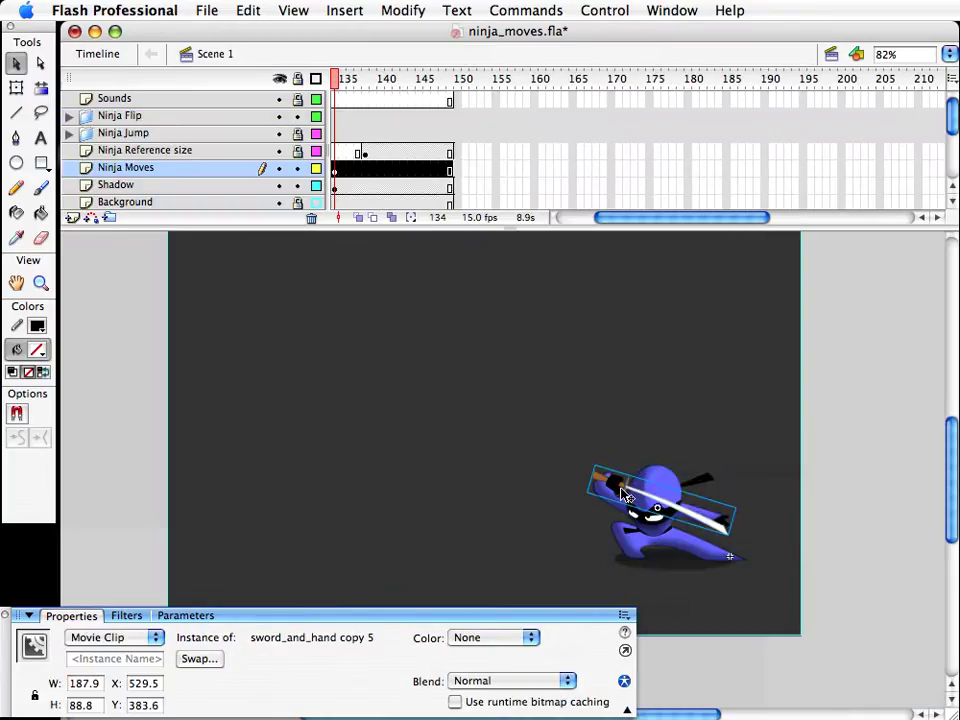
key(shift+Up)
key(Down)
key(Down)
key(Down)
Step: Rotate the sword at frame 134 so the blade points further down, fit its hand onto the wrist, and save the file
key(q)
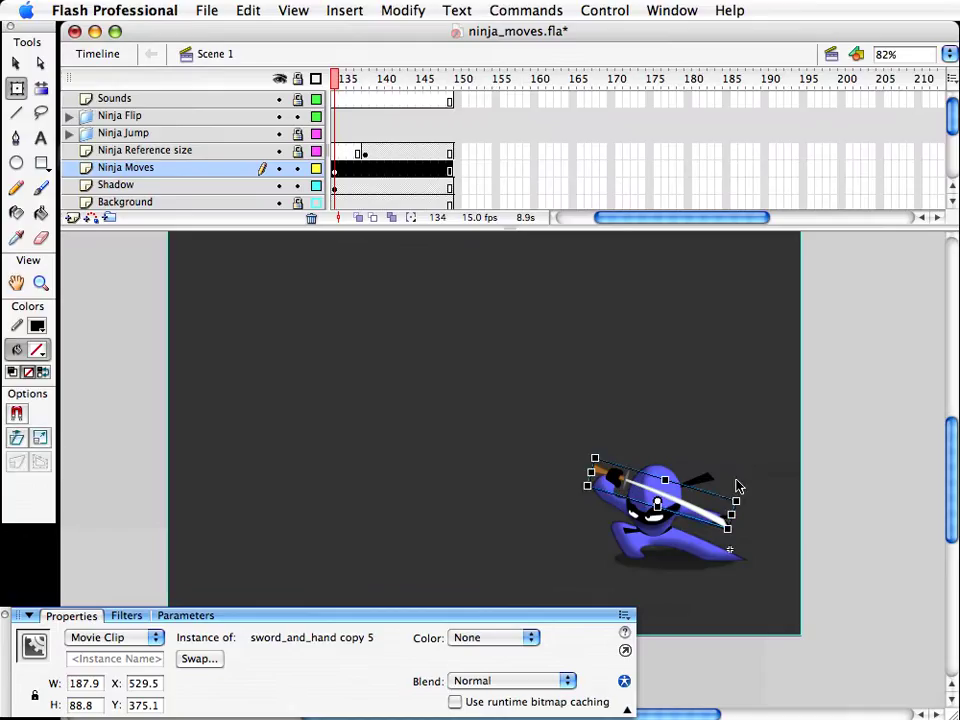
mouse_move(735, 490)
mouse_down()
mouse_move(737, 506)
mouse_move(733, 497)
mouse_up()
key(Up)
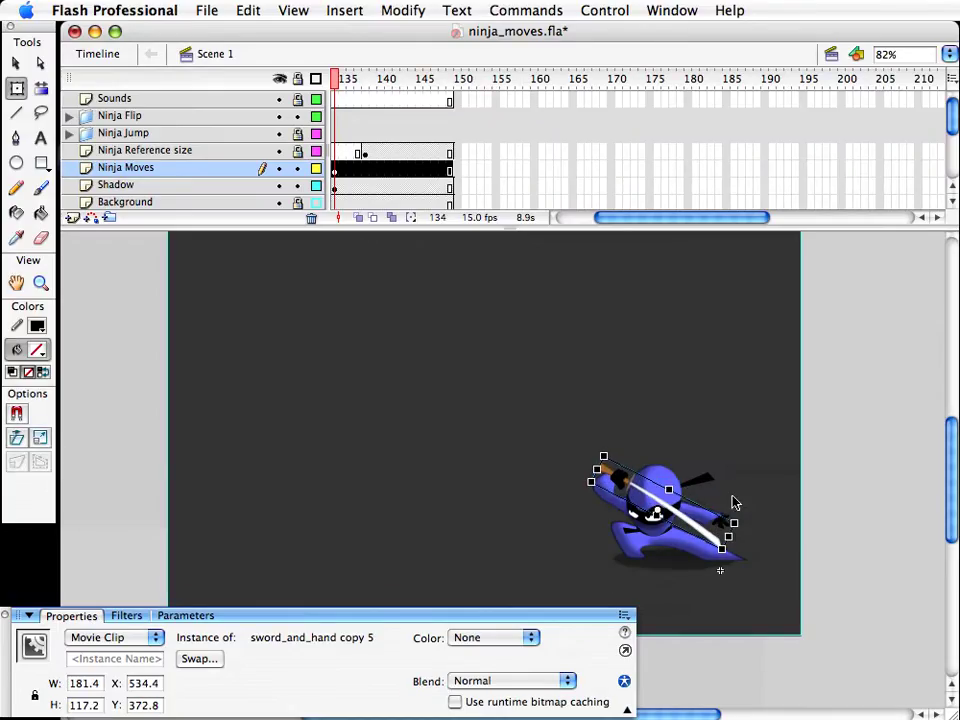
key(Left)
key(Left)
key(Up)
key(Up)
key(Up)
key(v)
click(704, 414)
key(super+s)
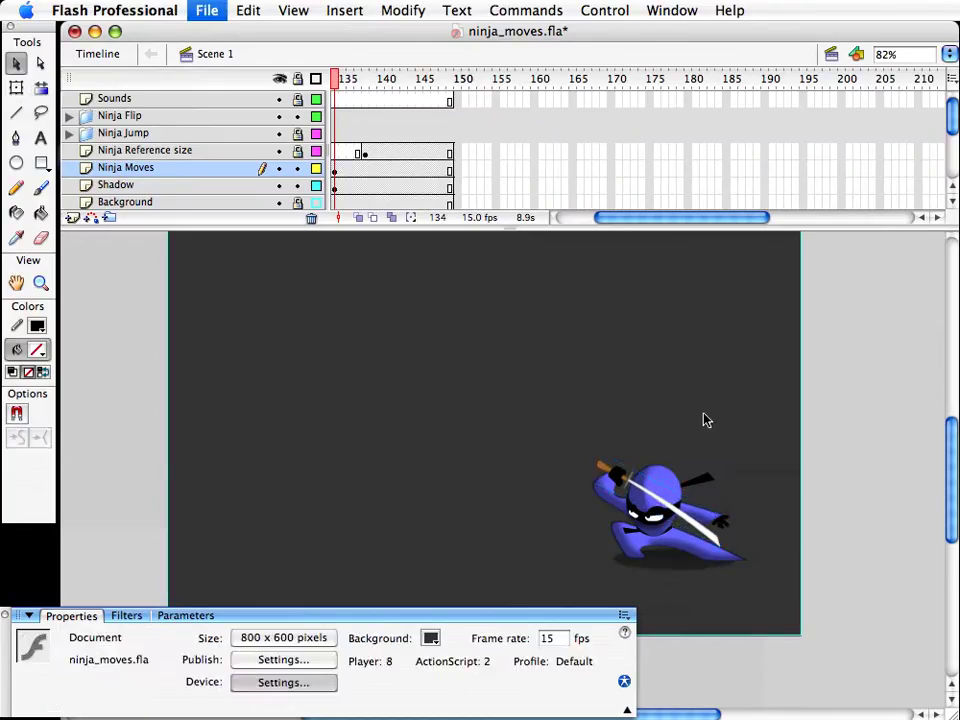
Step: Step back and forth between the neighbouring frames up to 134 to check the landing's follow-through motion
key(comma)
key(comma)
key(period)
key(period)
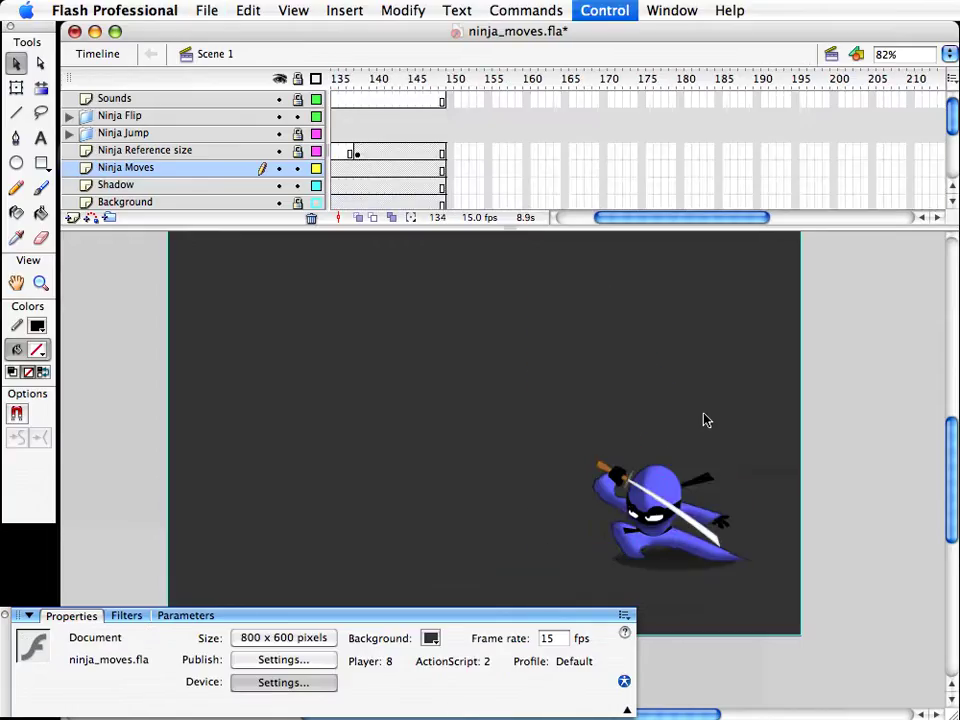
key(comma)
key(comma)
key(period)
key(period)
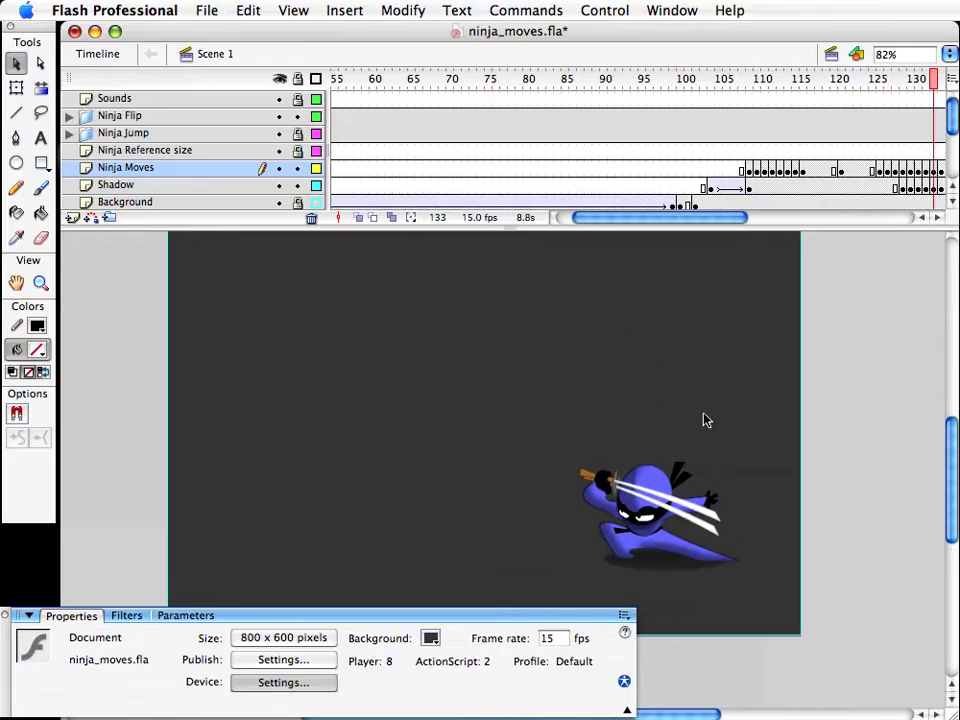
key(comma)
key(period)
key(comma)
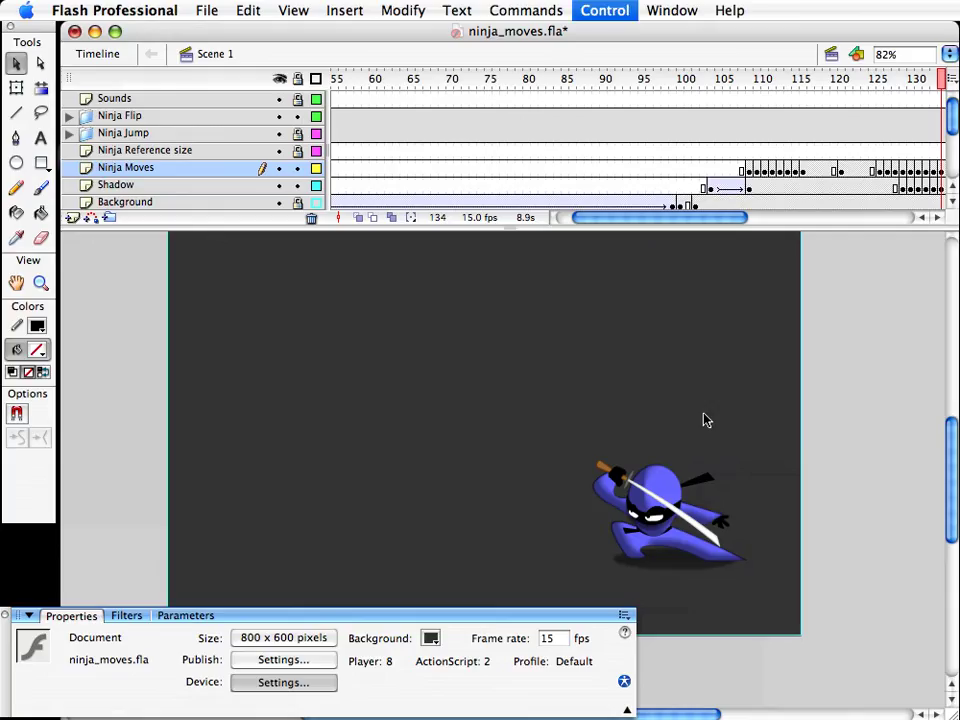
key(period)
key(comma)
key(period)
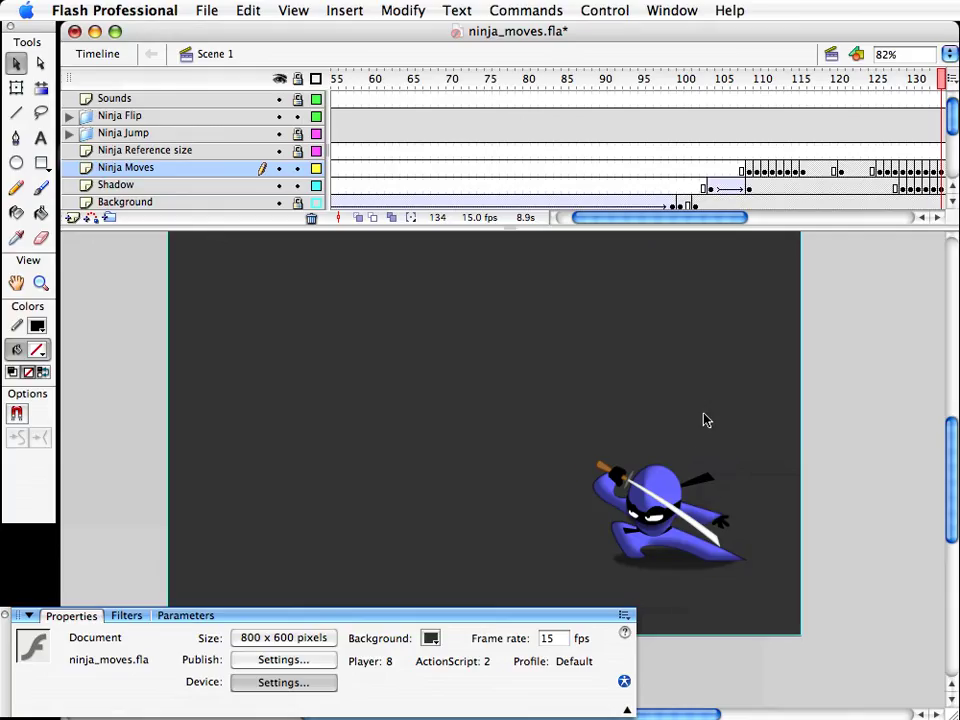
Step: Add keyframes at frame 135 on the Ninja Moves and Shadow layers and nudge the whole ninja and shadow slightly right
drag(689, 218, 702, 222)
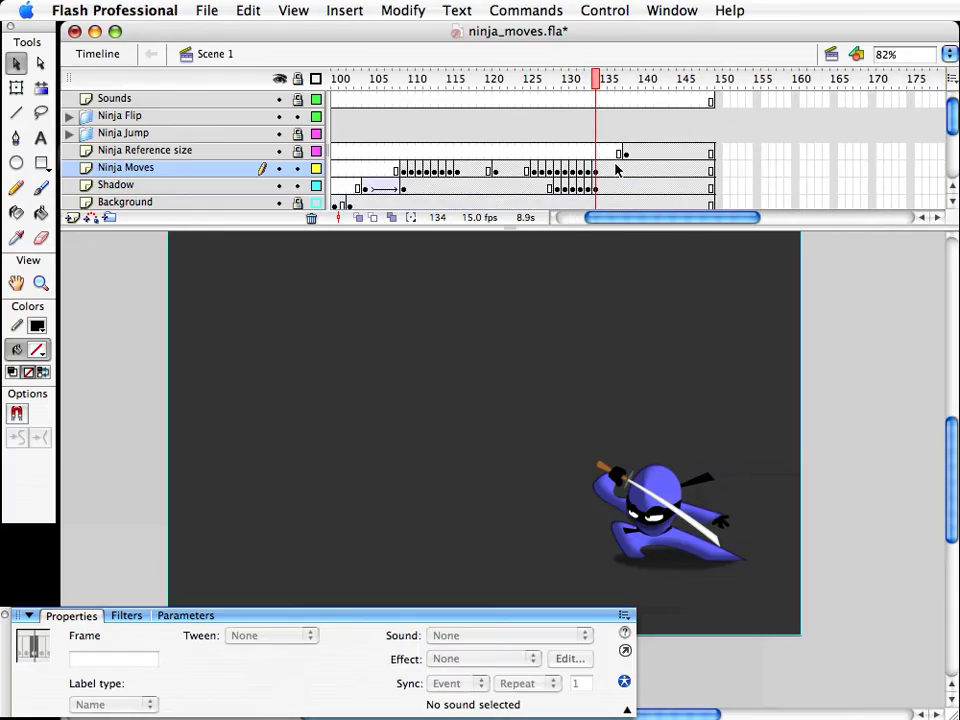
drag(604, 170, 606, 187)
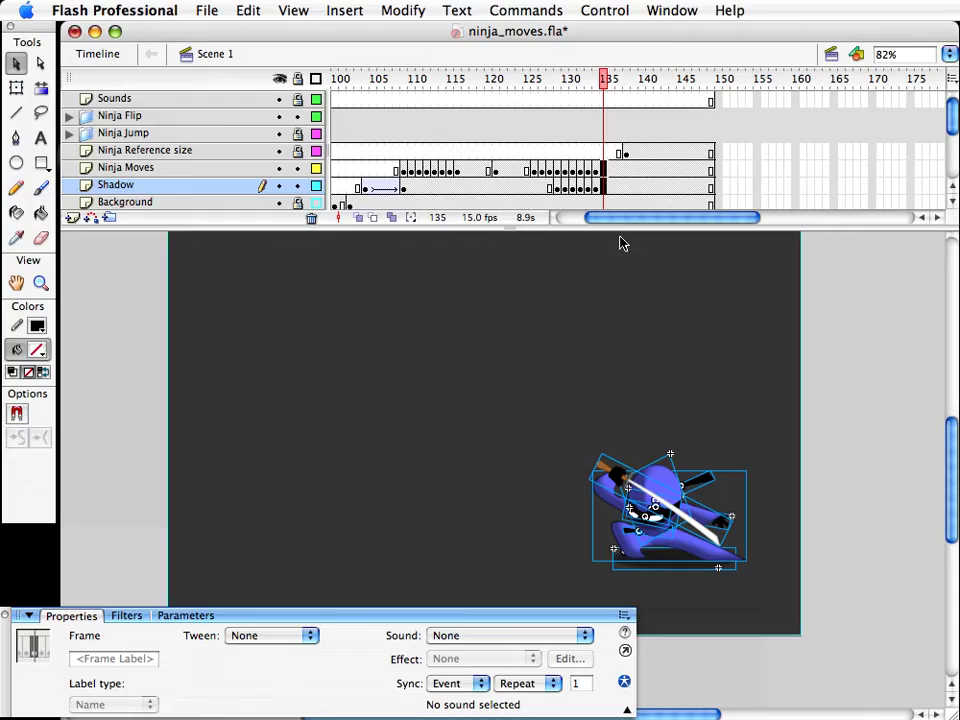
key(F6)
key(Right)
key(Right)
key(Right)
key(Right)
key(Right)
key(Right)
key(Right)
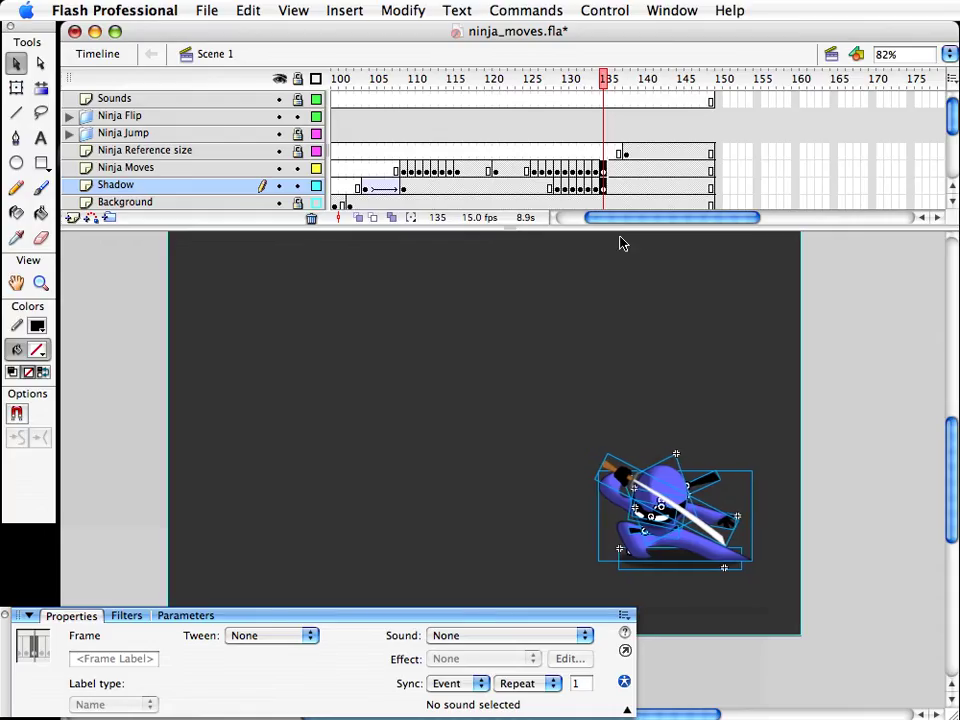
Step: Rotate the bandana tie at frame 135 down to nearly horizontal and nudge it down to meet the back of the head
click(756, 497)
click(729, 489)
key(q)
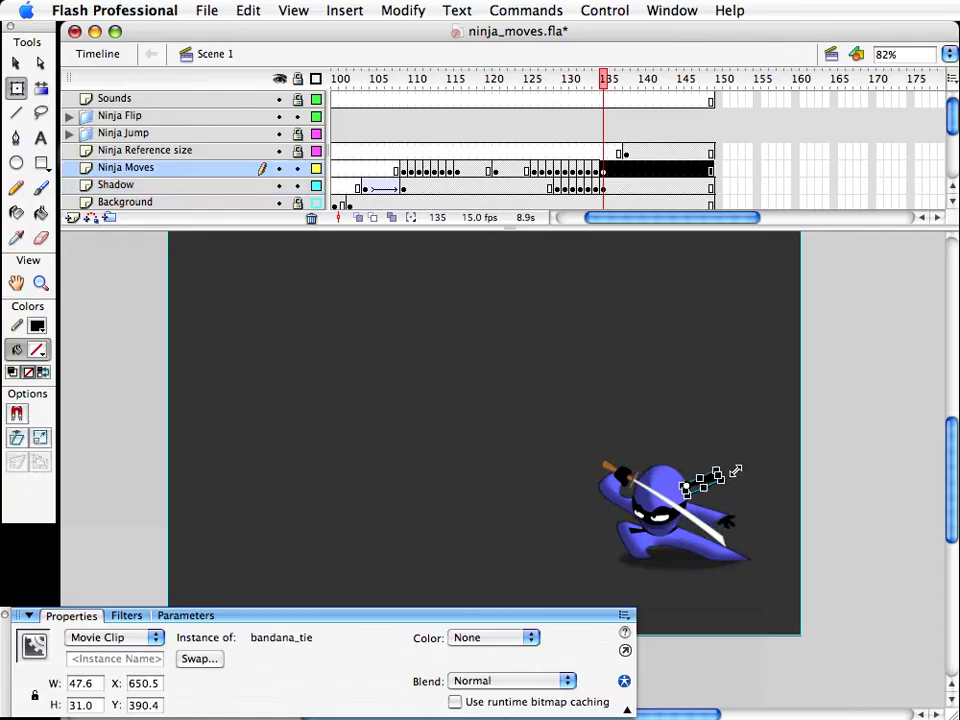
key(v)
key(Down)
key(Down)
key(Down)
key(Down)
key(Down)
key(Down)
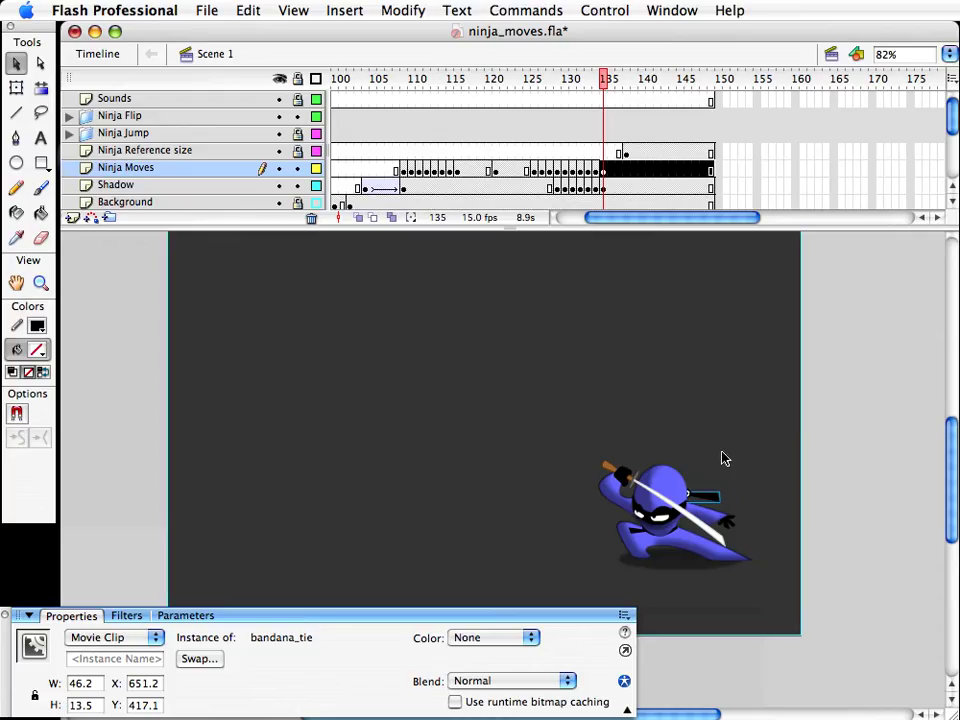
Step: Rotate the sword in the pose starting at frame 135 slightly further downward and check it across frames 135 and 136
click(632, 135)
mouse_move(610, 82)
mouse_down()
mouse_move(594, 87)
mouse_move(613, 84)
mouse_up()
click(703, 527)
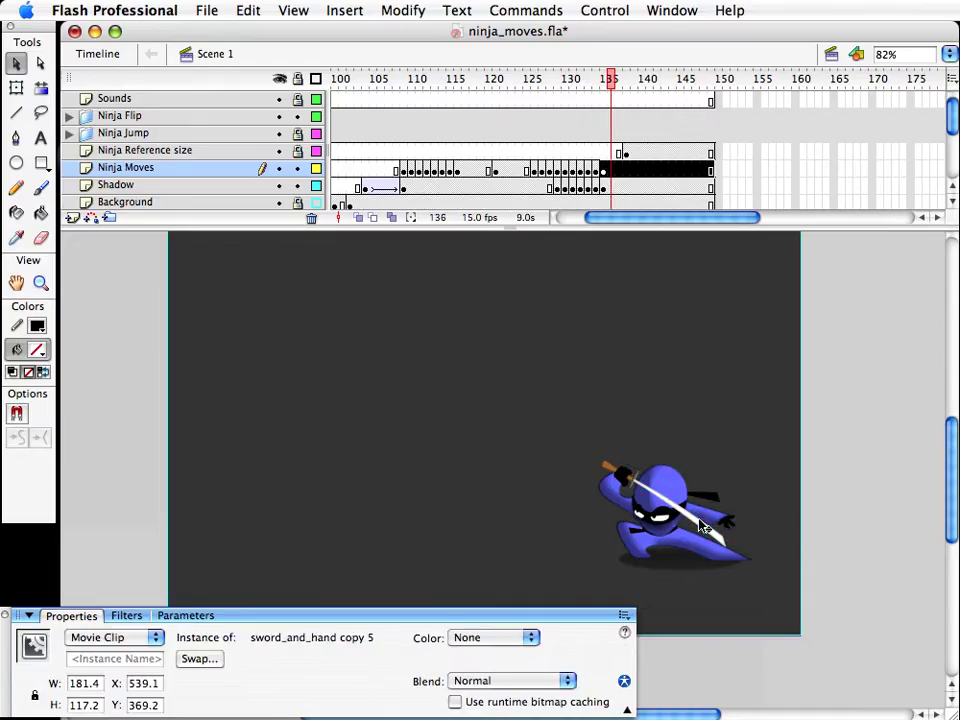
key(q)
drag(723, 561, 718, 570)
click(756, 452)
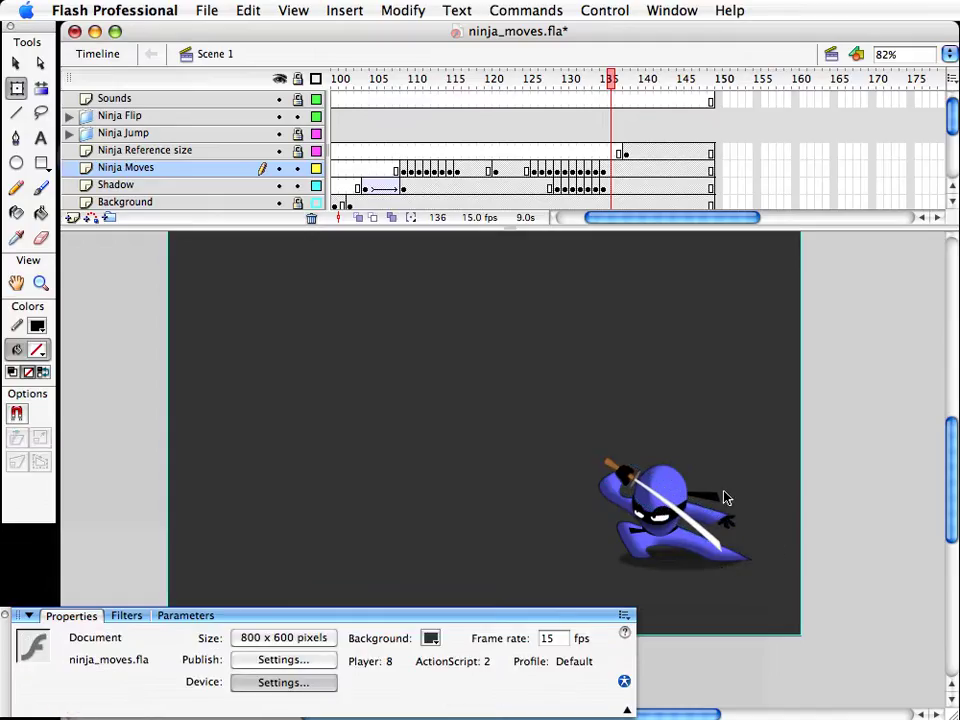
click(604, 82)
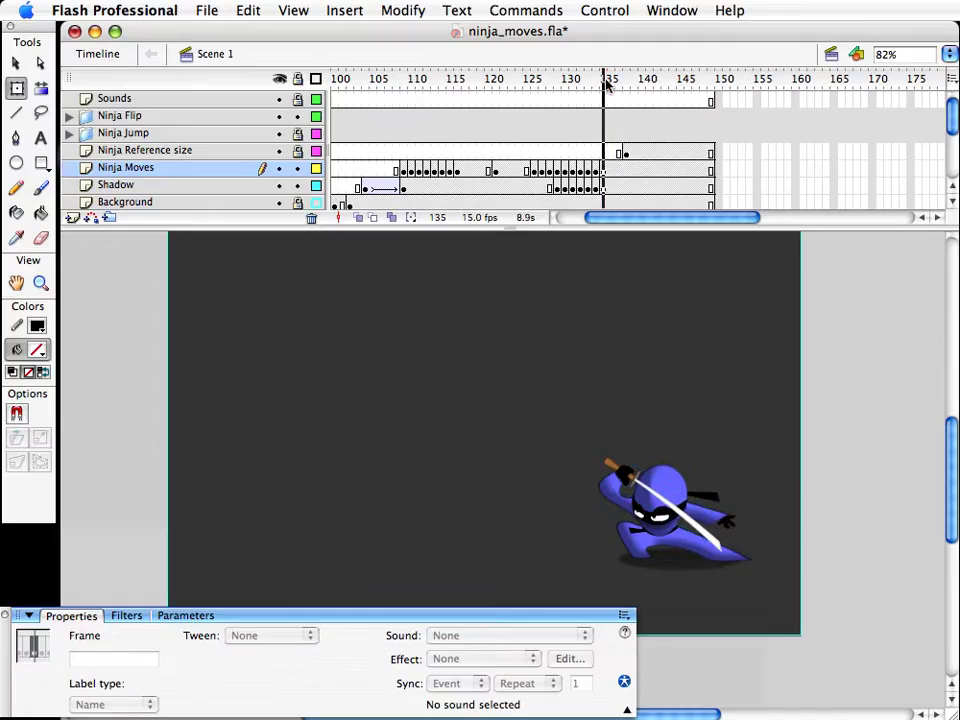
drag(603, 85, 606, 86)
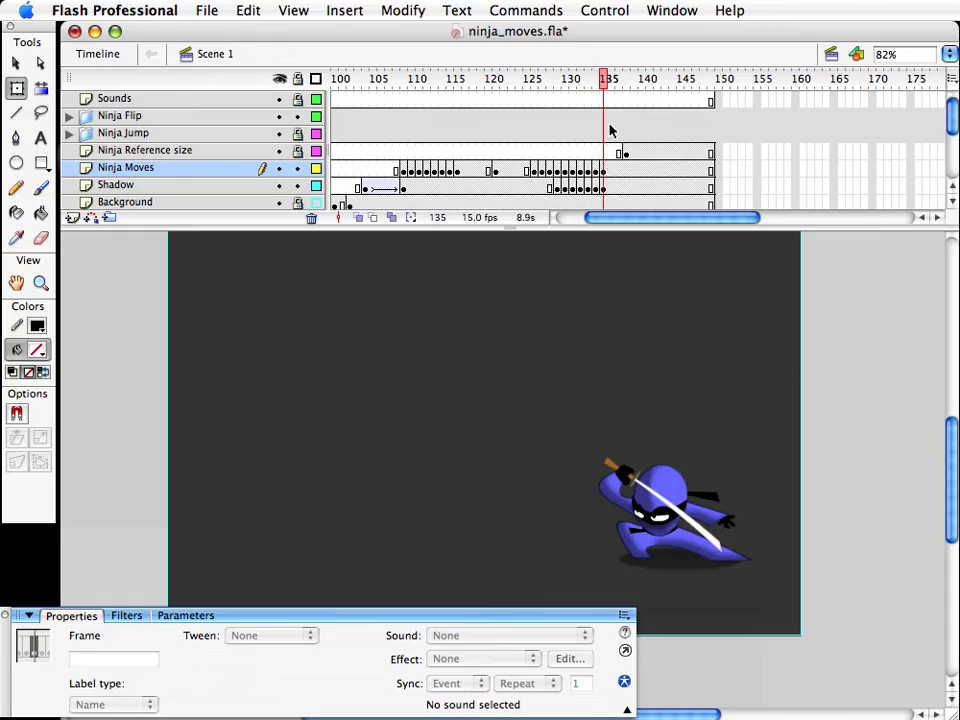
Step: Add keyframes at frame 136 on the Ninja Moves and Shadow layers and nudge the ninja and shadow two steps right
click(610, 182)
click(610, 186)
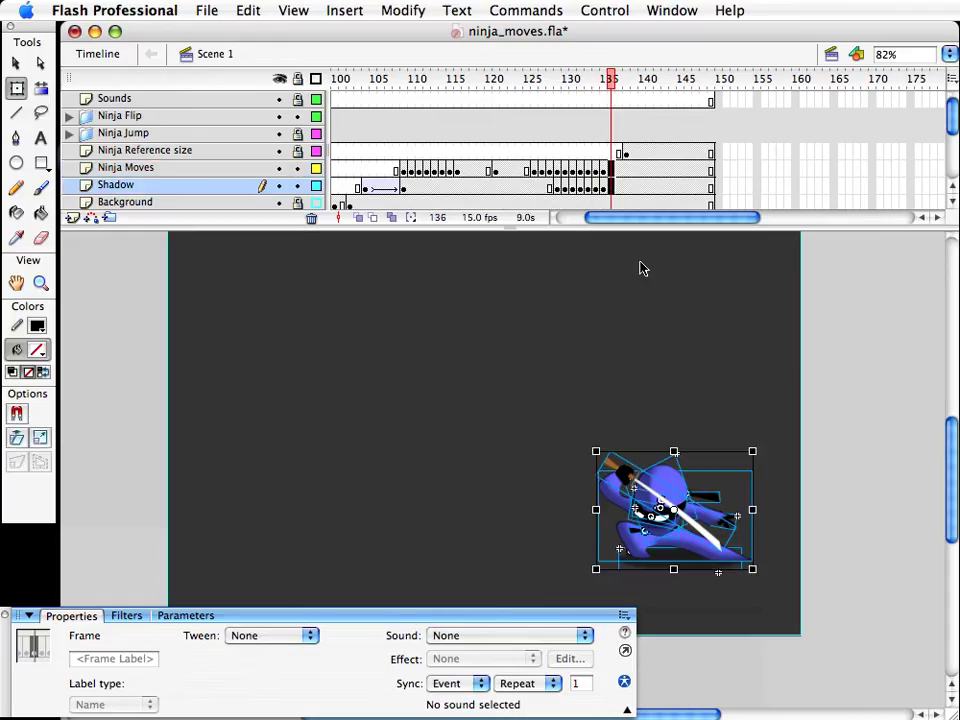
key(F6)
key(Right)
key(Right)
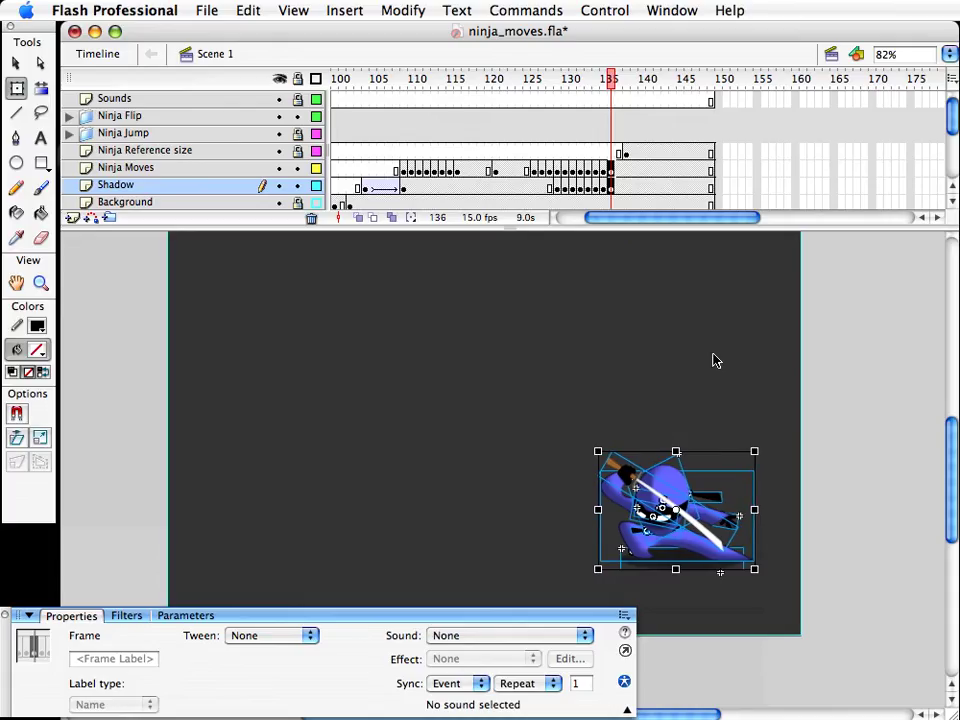
Step: Move the sword's pivot point onto the gripping hand at frame 136 and try rotating the blade upward
click(713, 359)
click(718, 550)
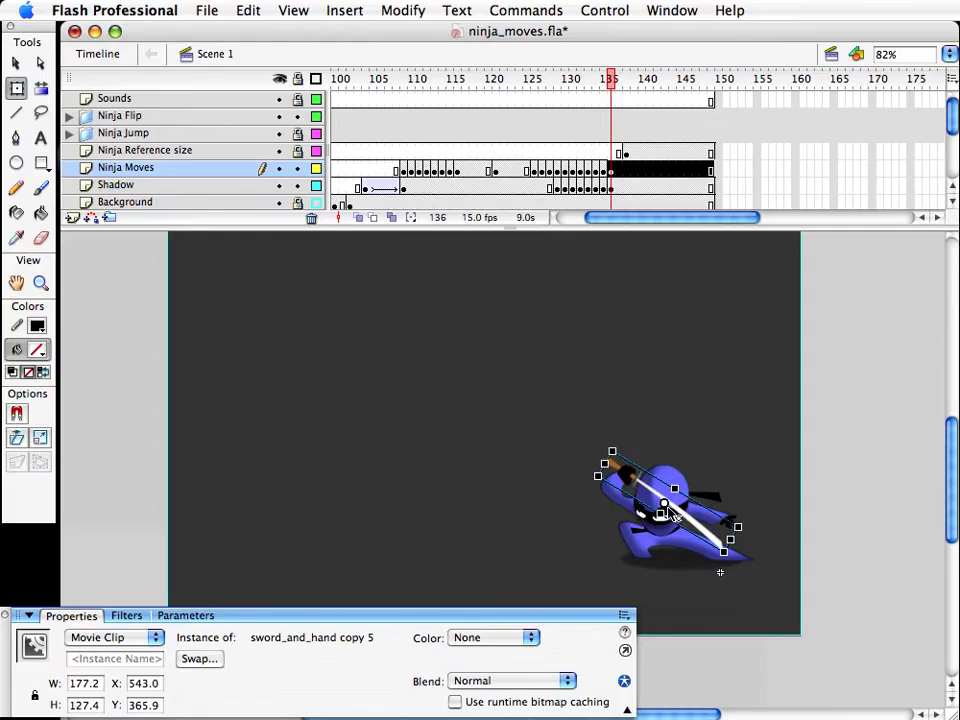
drag(658, 498, 625, 476)
drag(748, 527, 737, 496)
key(super+z)
Step: Rotate the bandana tie at frame 136 to slope downward behind the head and nudge it down and left into place
click(765, 473)
click(715, 494)
key(v)
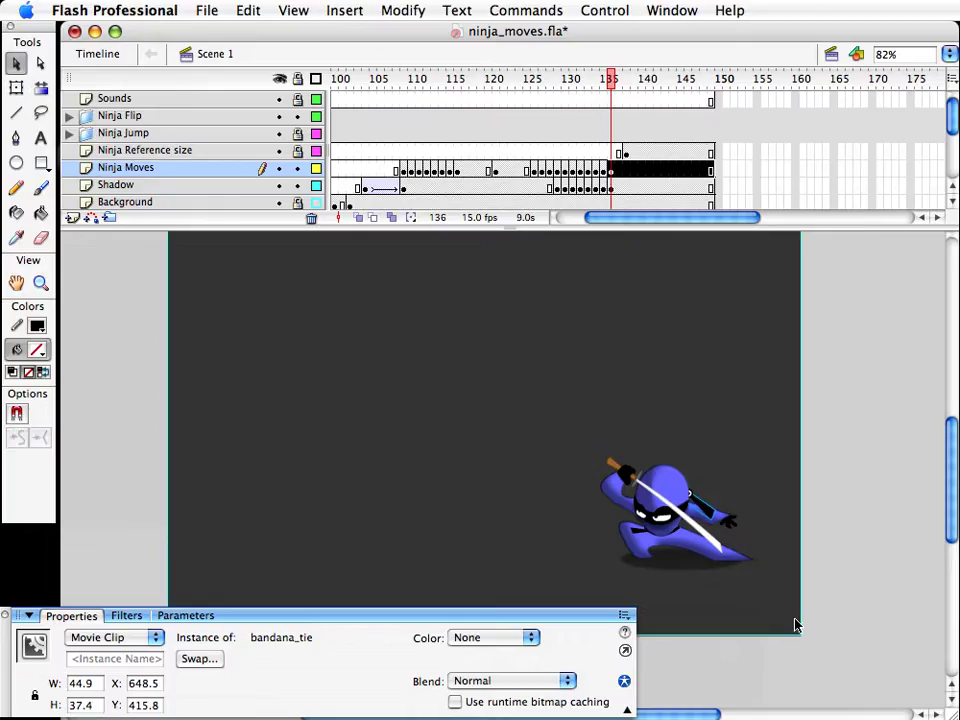
key(Down)
key(Down)
key(Left)
key(Left)
click(763, 513)
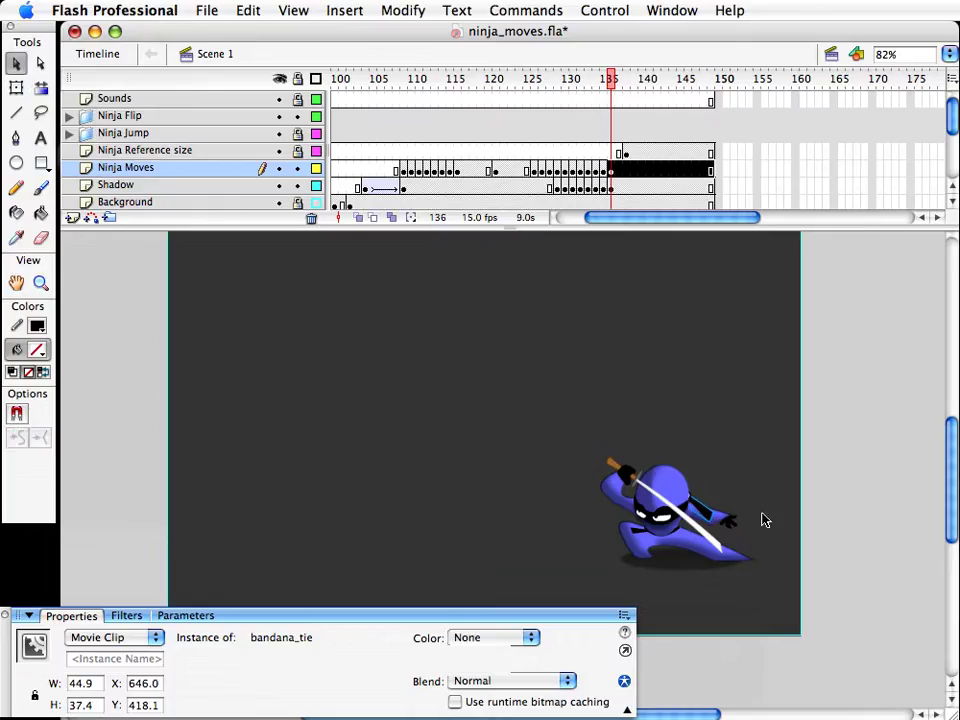
drag(610, 75, 608, 80)
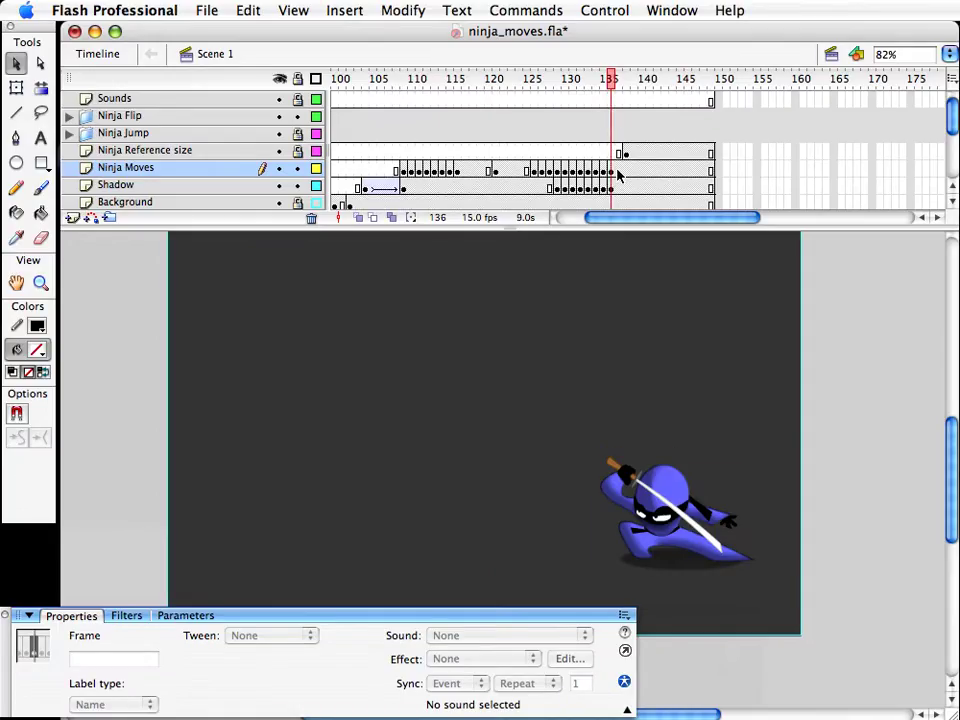
Step: Add keyframes at frame 137 on the Ninja Moves and Shadow layers and nudge the ninja and shadow one step right
drag(618, 176, 618, 186)
key(F6)
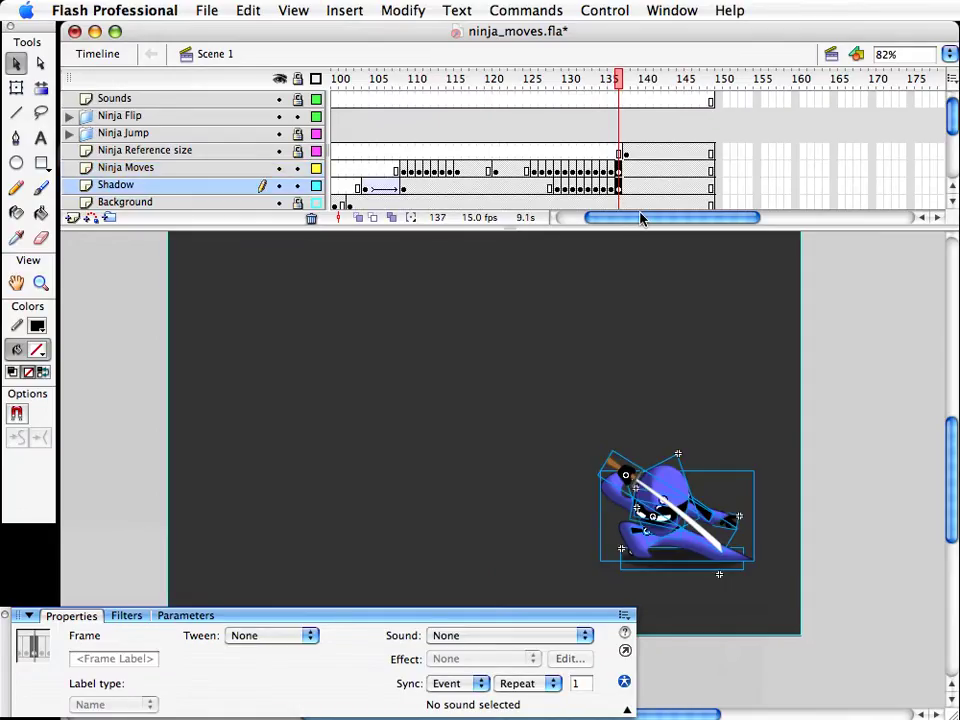
key(Right)
click(722, 413)
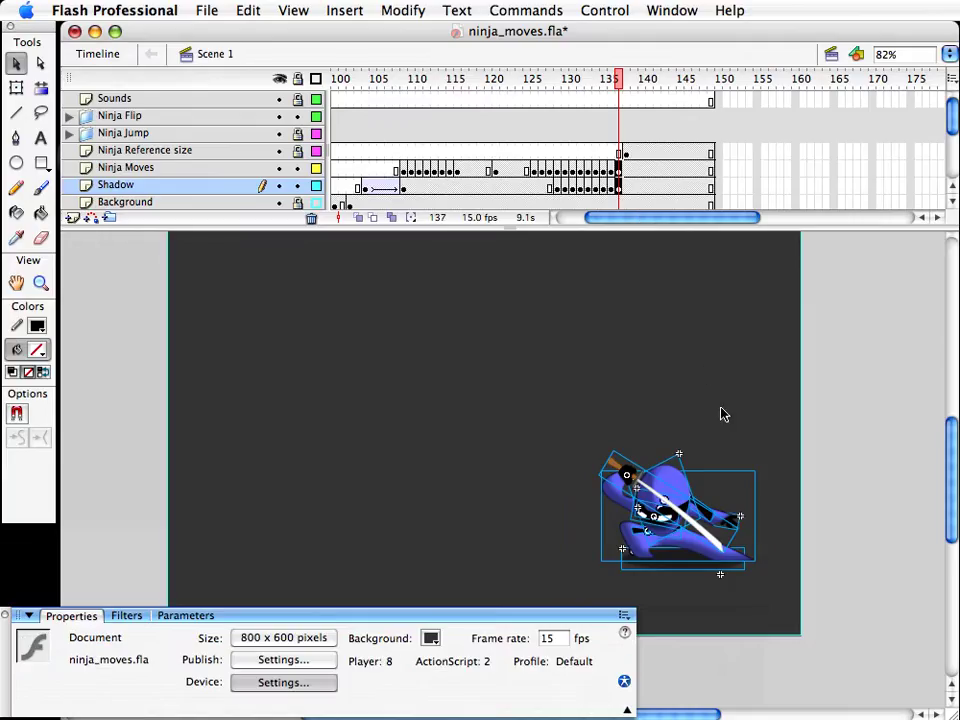
Step: Rotate the bandana tie at frame 137 further down so it hangs more steeply behind the head
key(q)
click(686, 496)
drag(729, 514, 723, 524)
click(749, 431)
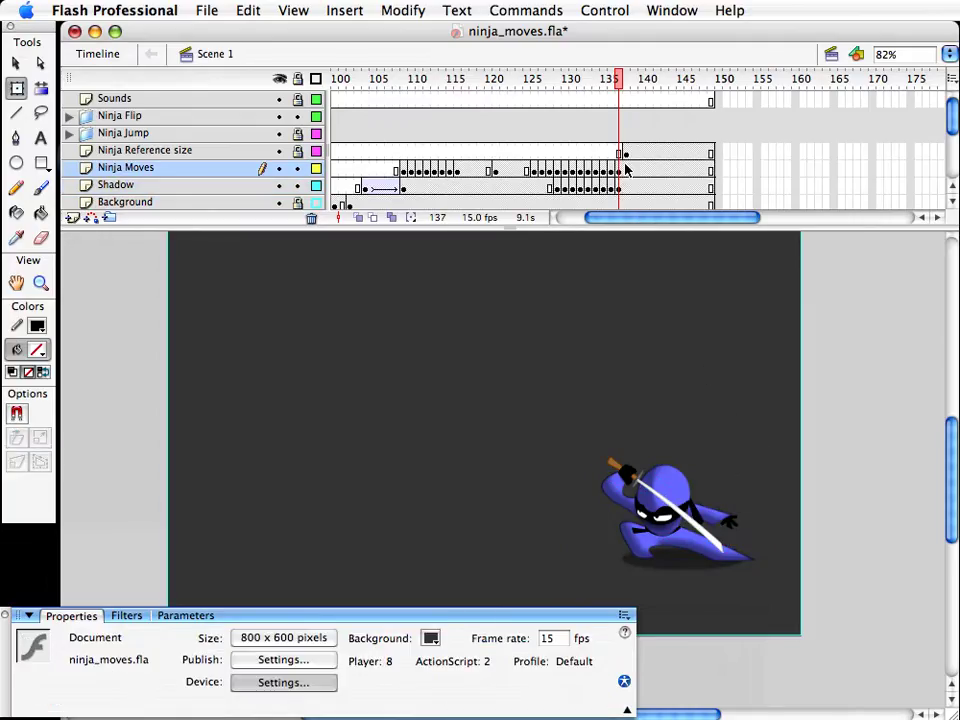
Step: Add keyframes at frame 138 on the Ninja Moves and Shadow layers, and shift the Ninja Reference size keyframe to frame 143
drag(626, 170, 628, 188)
key(F6)
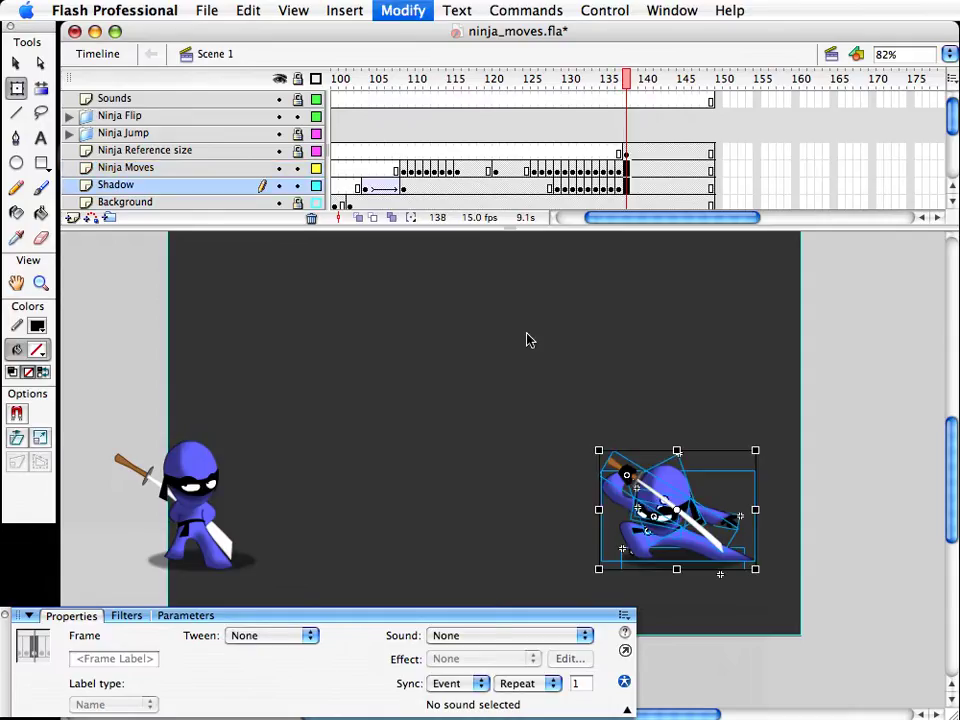
click(526, 337)
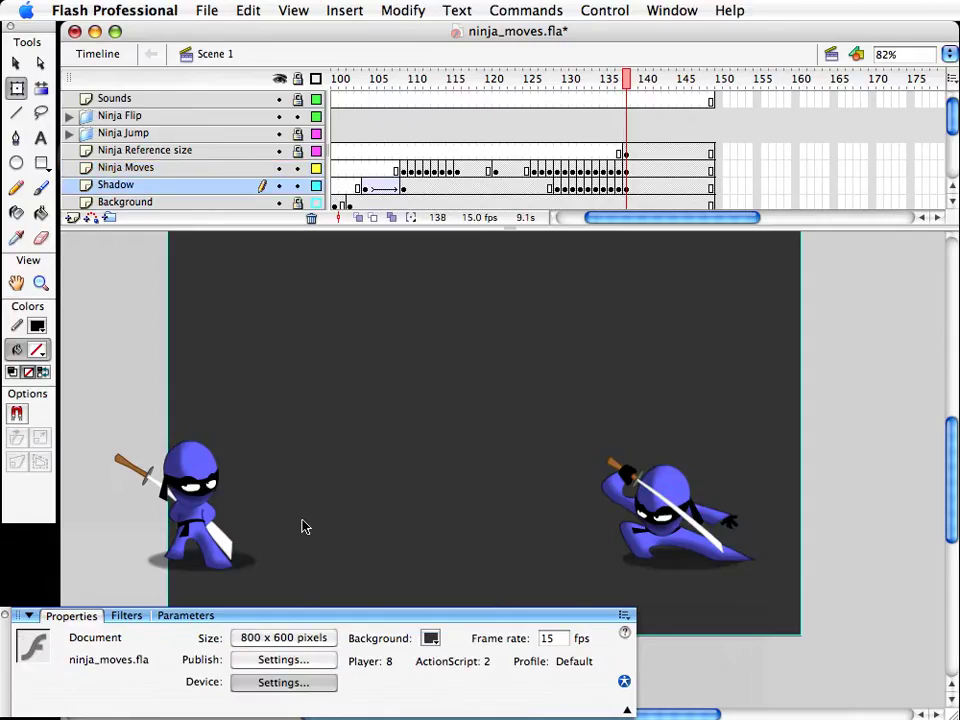
click(627, 152)
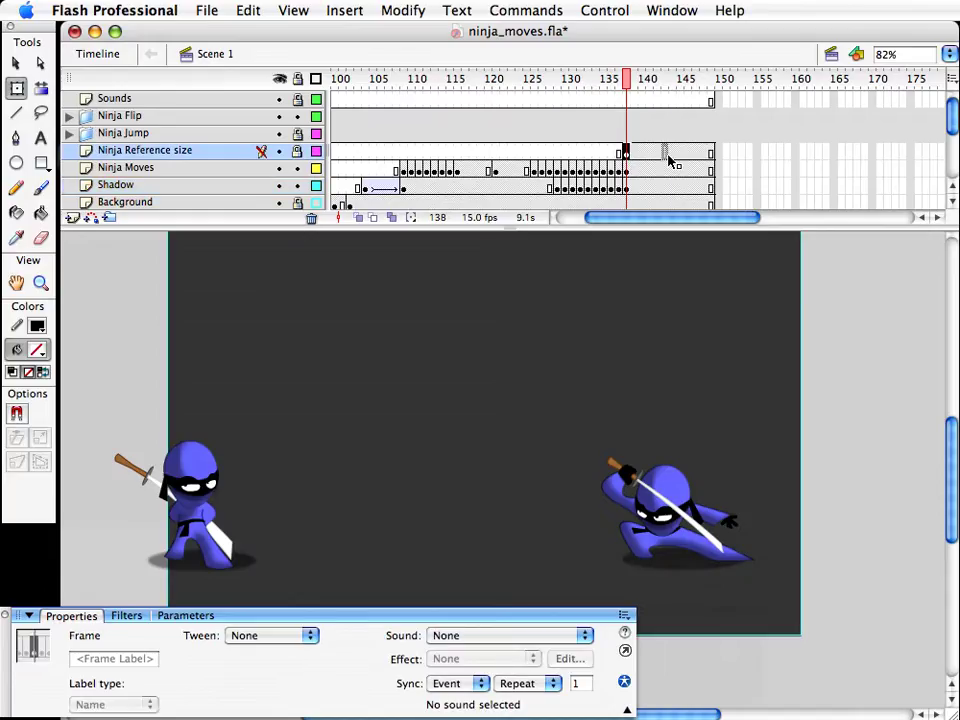
drag(668, 160, 666, 156)
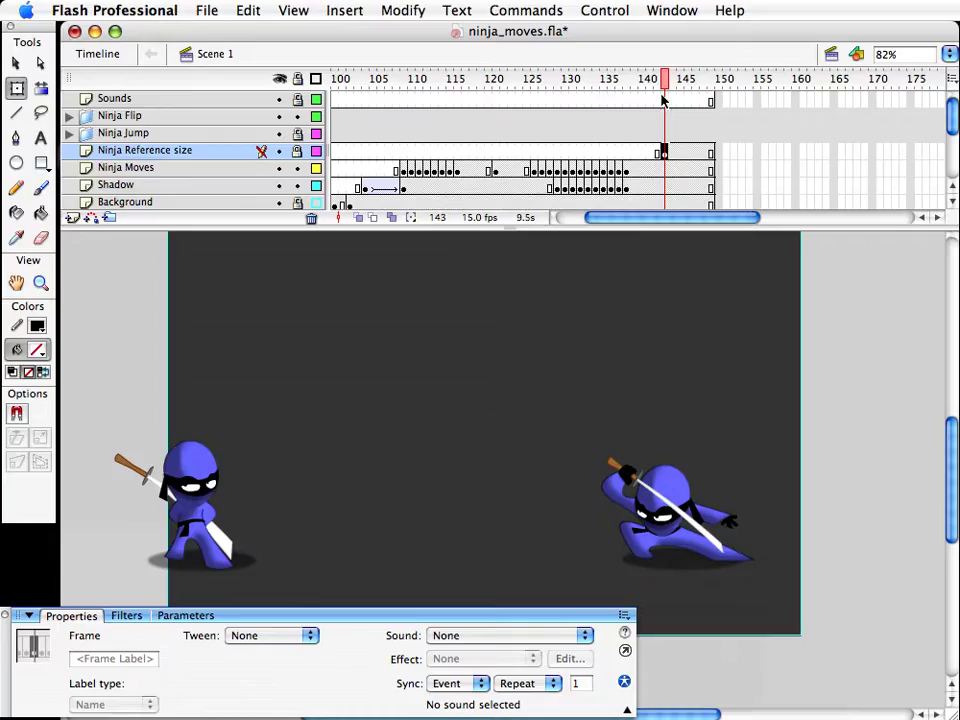
Step: Rotate the bandana tie at frame 138 further down so it hangs more steeply behind the head, and save the file
drag(662, 100, 626, 90)
click(706, 349)
click(716, 503)
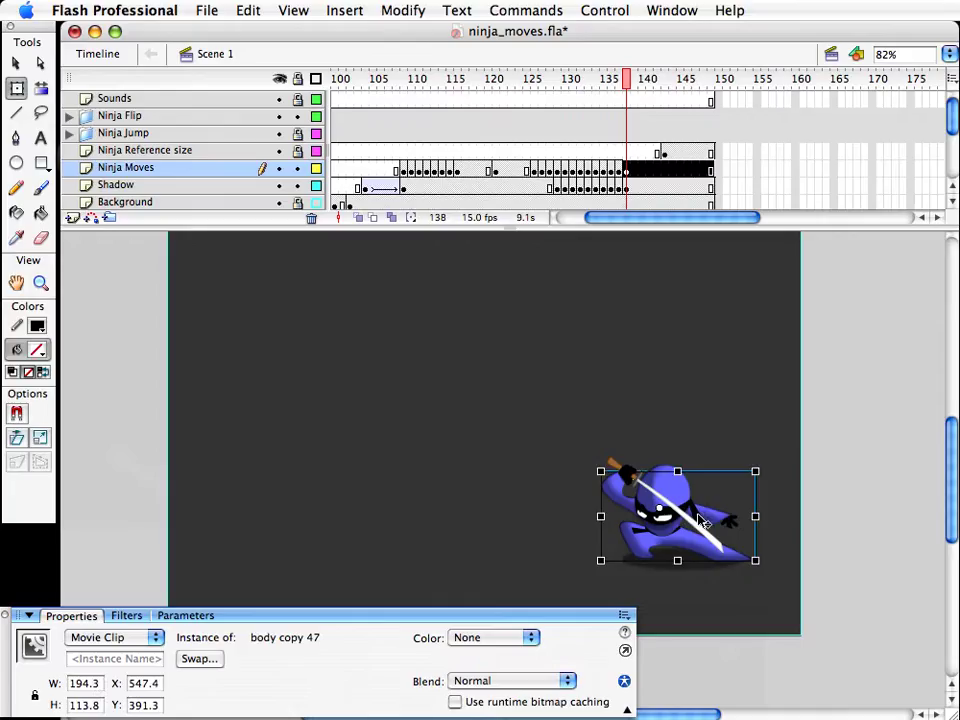
key(v)
click(698, 516)
key(q)
drag(719, 516, 711, 528)
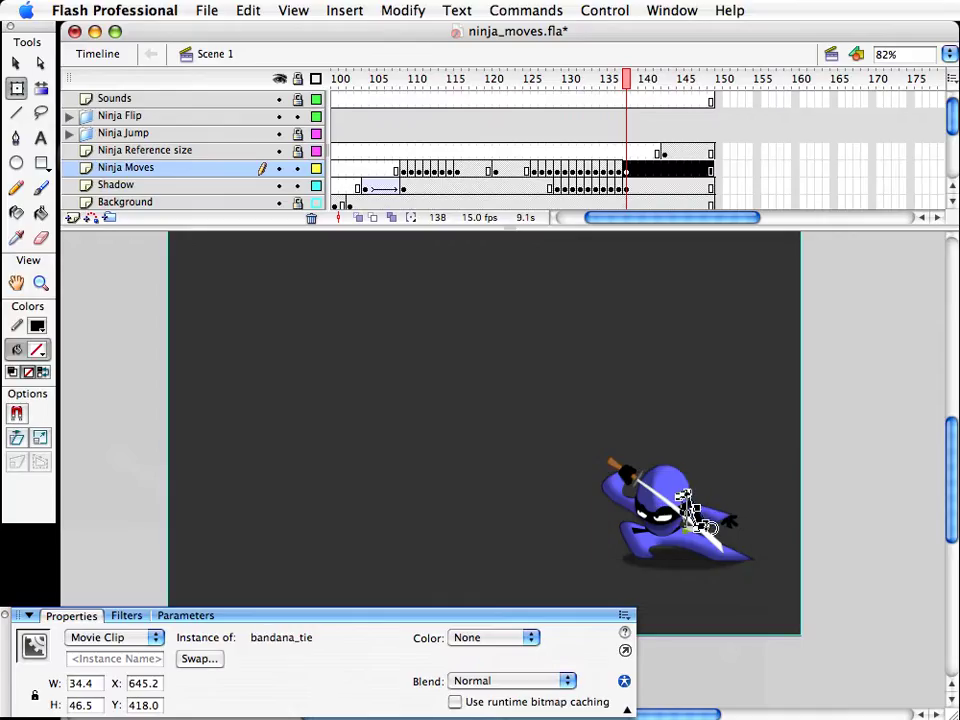
key(v)
click(722, 392)
key(super+s)
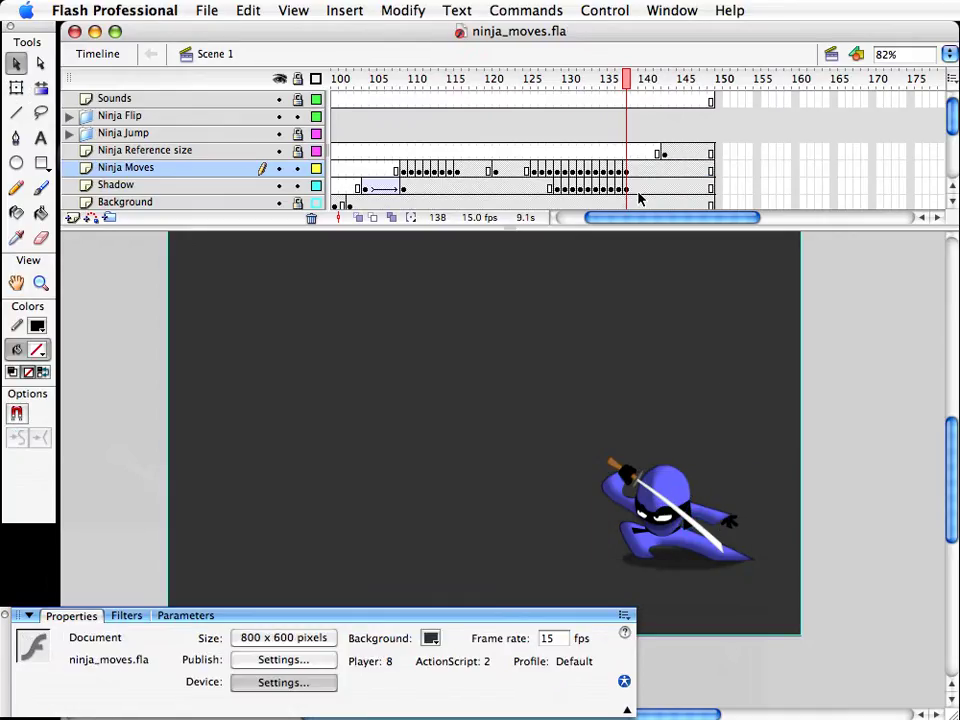
Step: Nudge the ninja and shadow right at frame 138, then add keyframes at frame 139 on both layers and nudge right again
drag(628, 172, 627, 190)
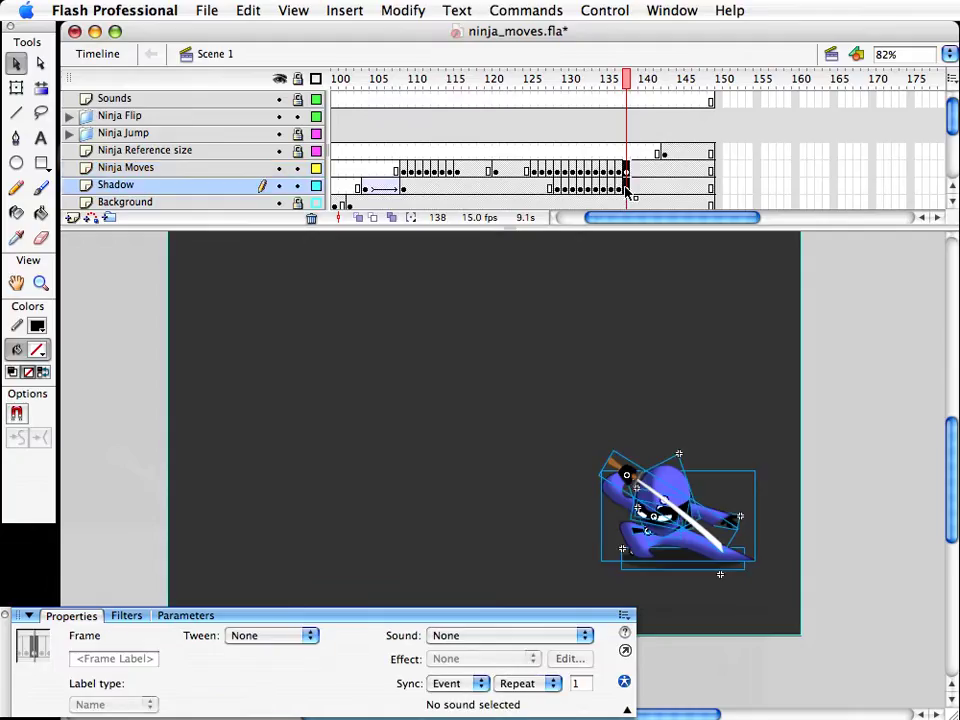
click(609, 324)
mouse_move(627, 85)
mouse_down()
mouse_move(613, 84)
mouse_move(627, 84)
mouse_up()
drag(632, 172, 632, 189)
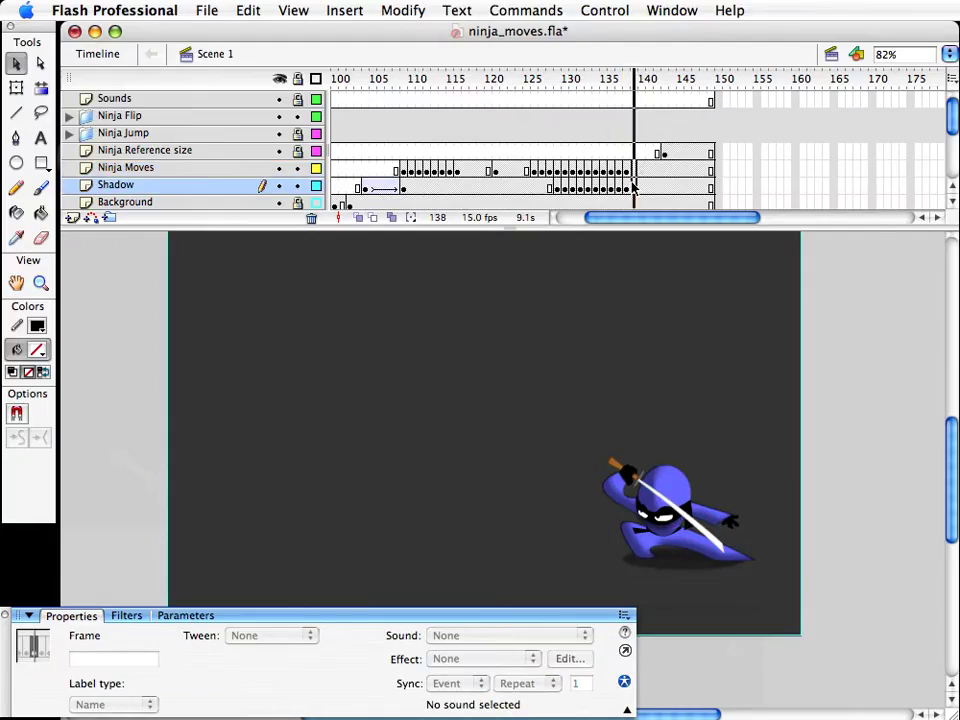
key(F6)
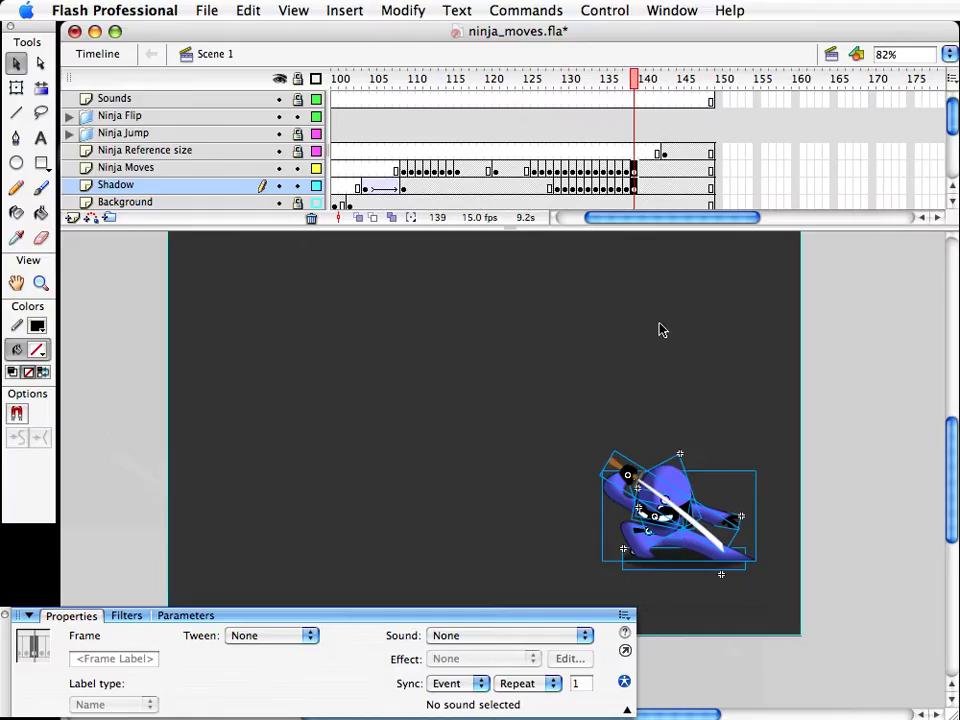
key(Right)
click(666, 347)
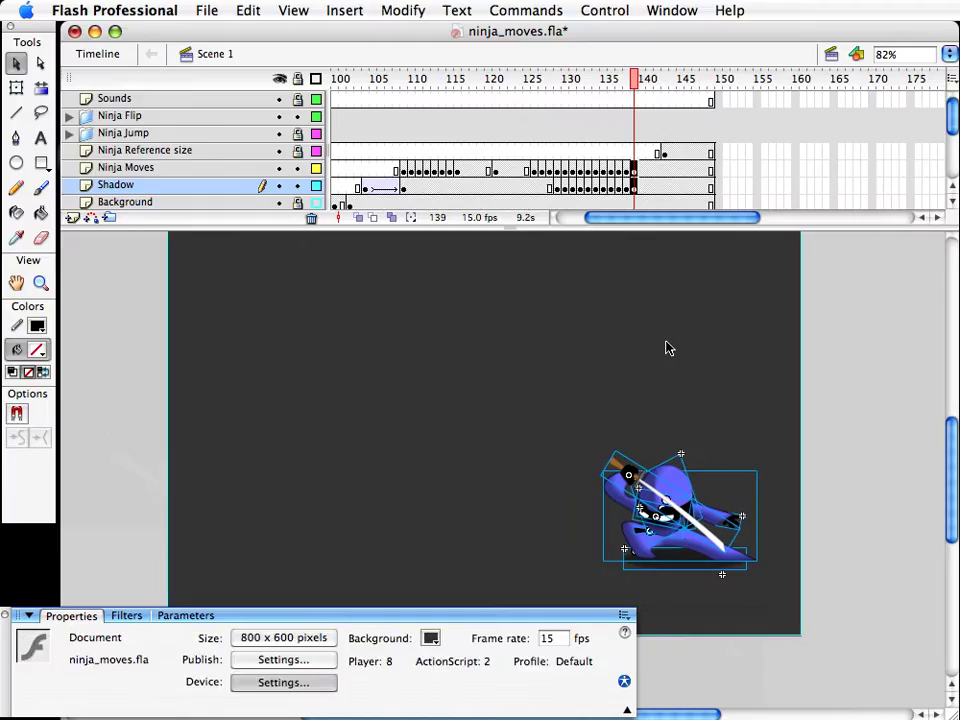
Step: Rotate the bandana tie at frame 139 to hang nearly straight down behind the head, and save the file
click(700, 515)
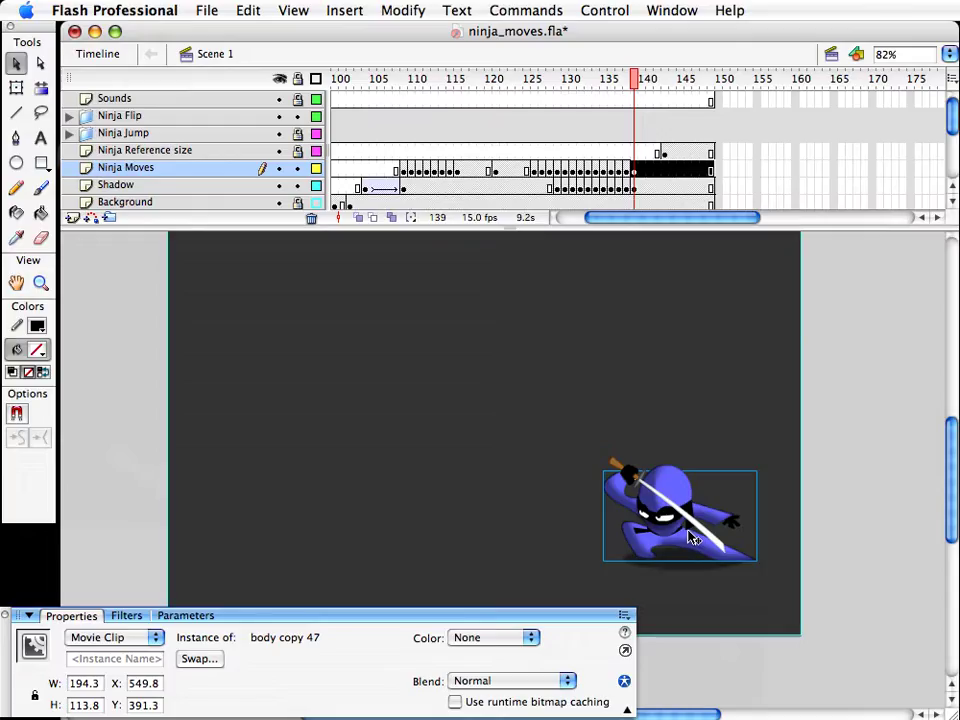
key(q)
click(690, 536)
drag(706, 541, 724, 576)
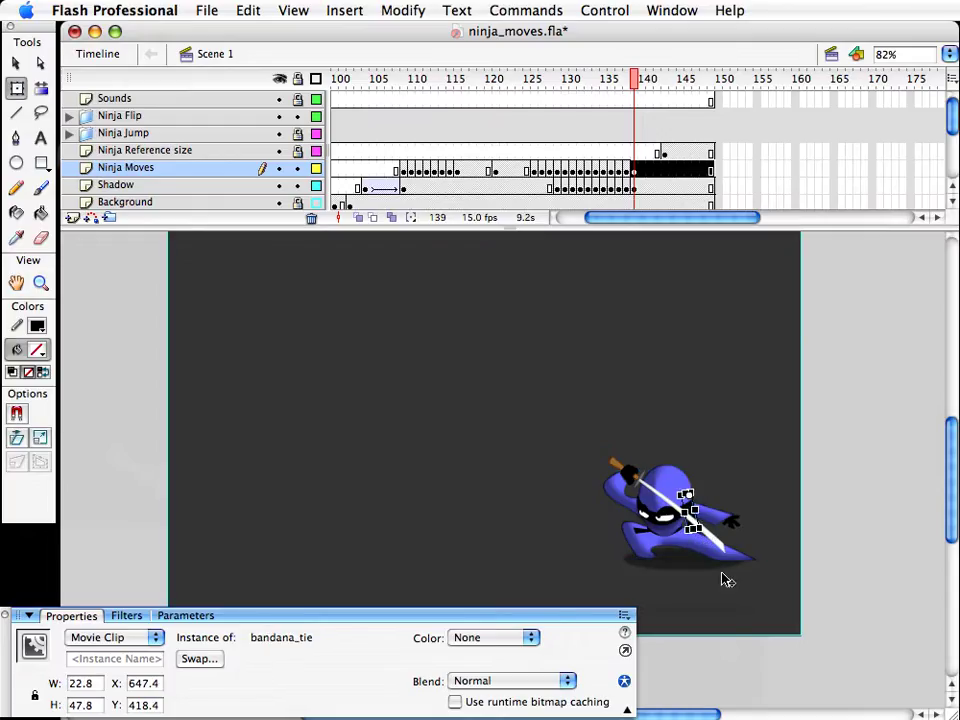
click(724, 576)
drag(636, 100, 553, 95)
key(super+s)
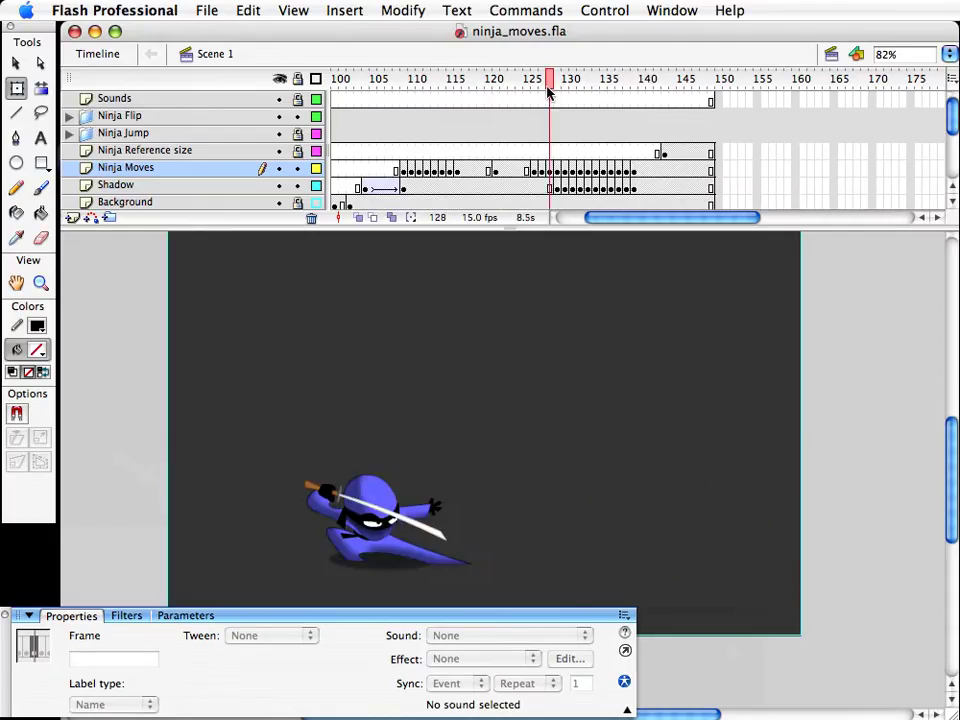
Step: Set the frame rate to 3 fps and play the animation in slow motion through to frame 145
click(589, 594)
double_click(552, 639)
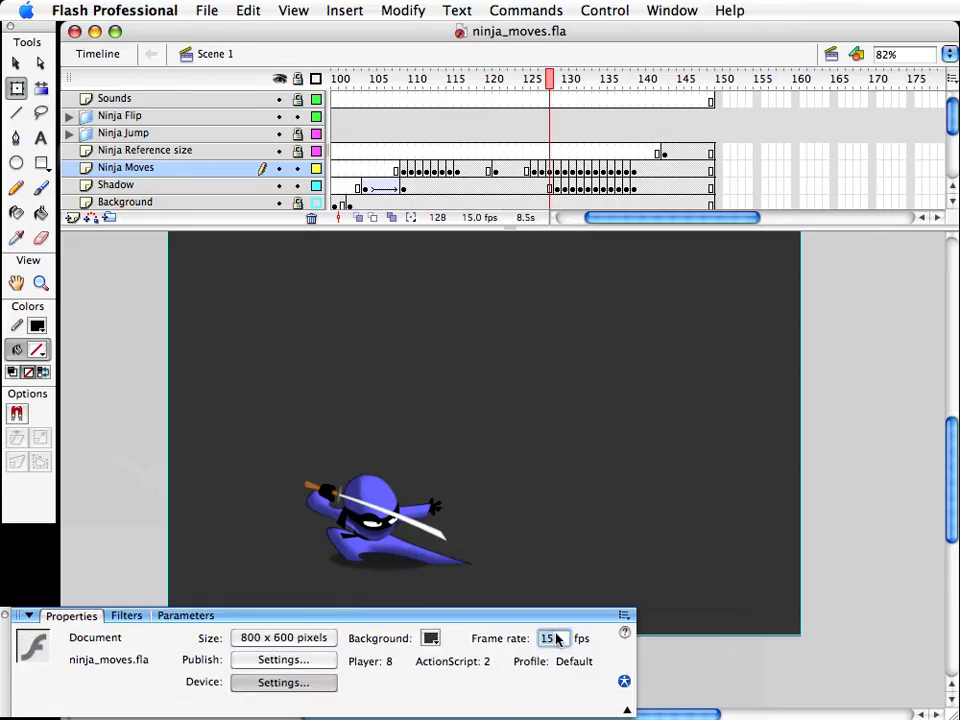
key(Return)
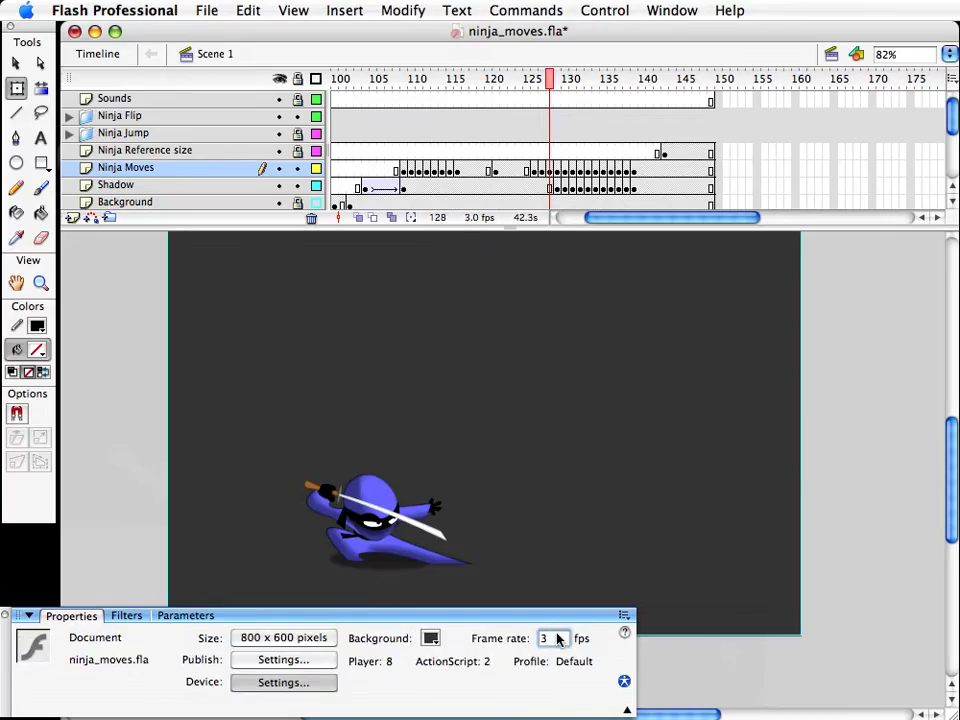
click(404, 78)
key(Return)
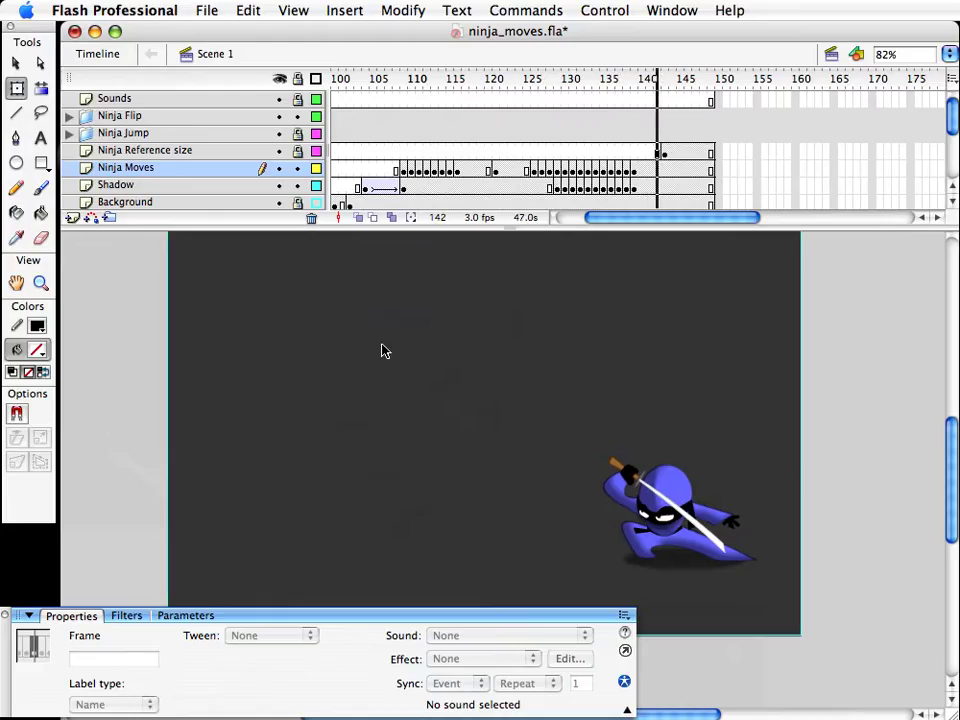
key(Return)
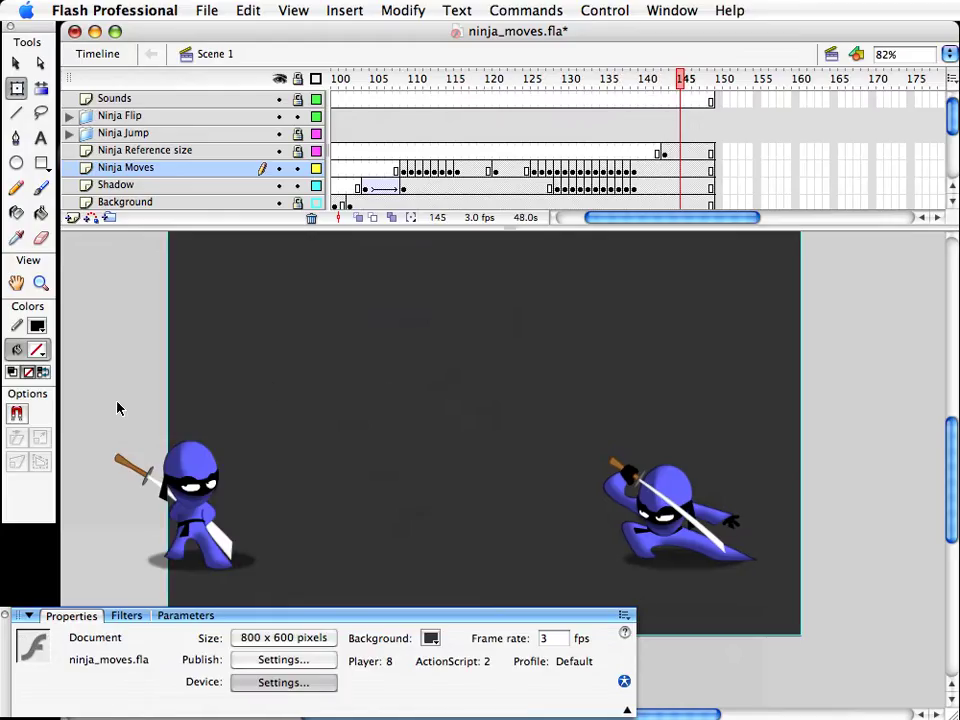
Step: Hide the Ninja Reference size layer, return to frame 139 and save the file
drag(107, 403, 298, 595)
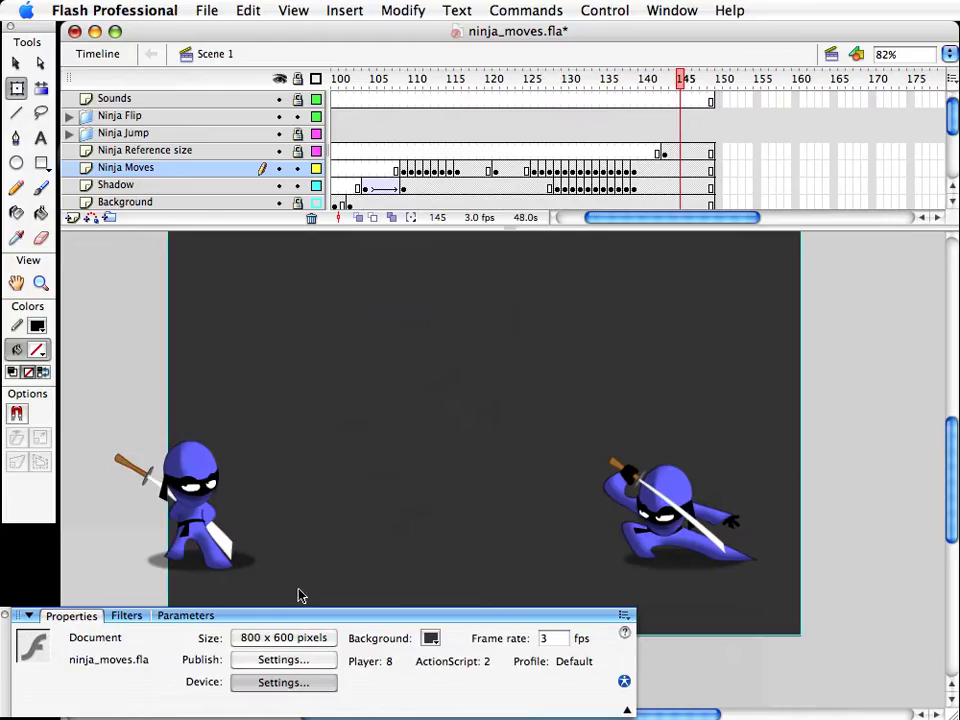
click(279, 168)
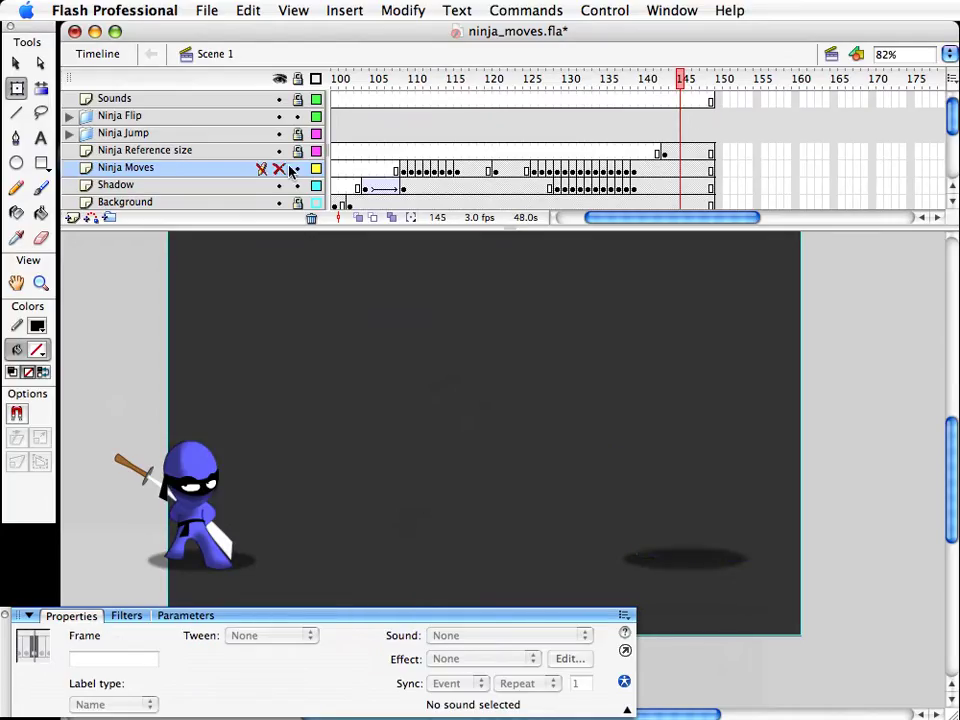
click(279, 168)
click(279, 185)
click(279, 185)
click(279, 150)
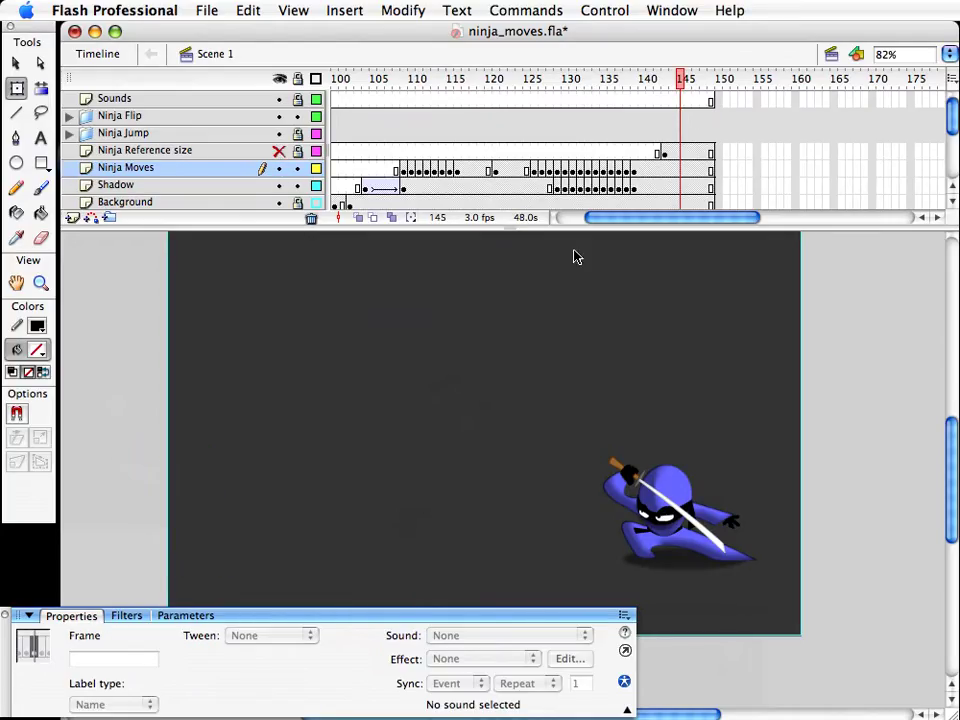
click(572, 257)
drag(672, 75, 634, 110)
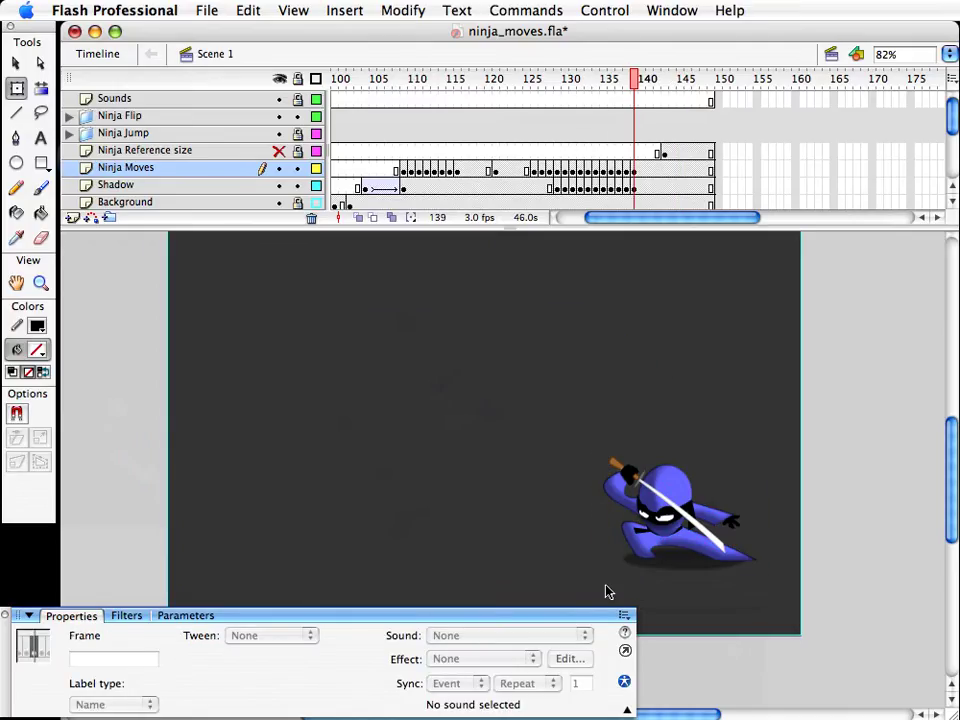
click(500, 427)
key(super+s)
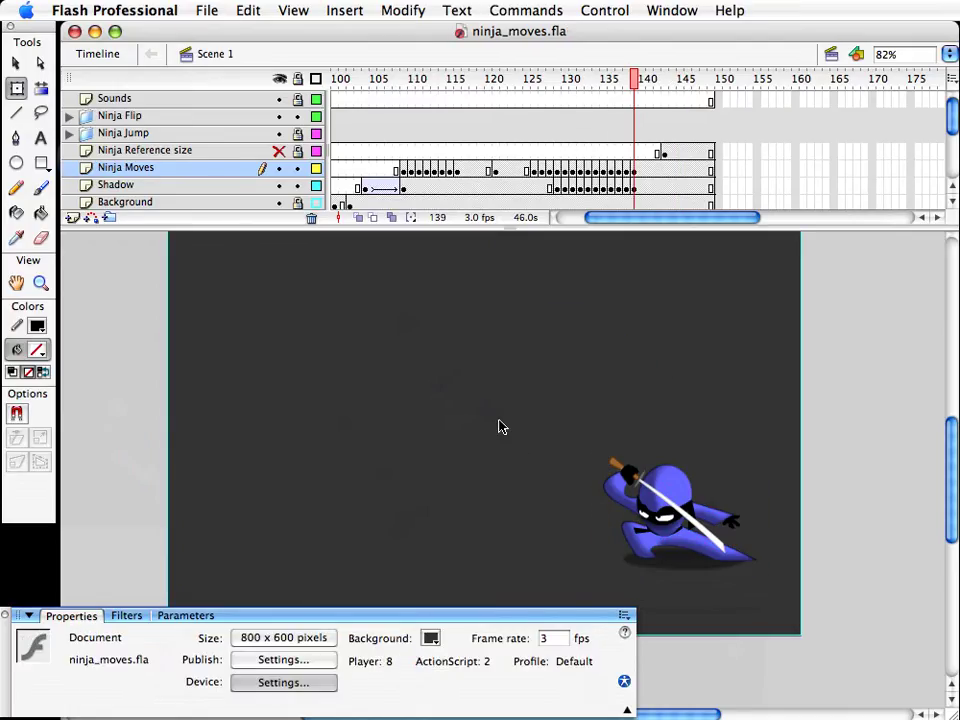
Step: Extend all layers to frame 172 and move the Ninja Reference size keyframe to frame 165
click(711, 100)
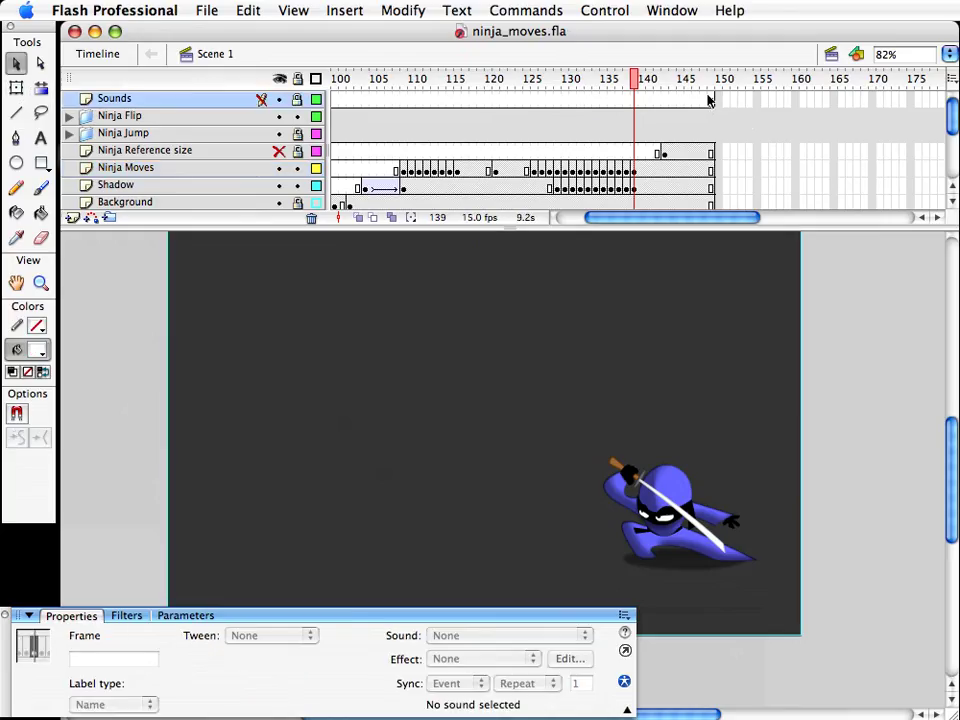
click(748, 117)
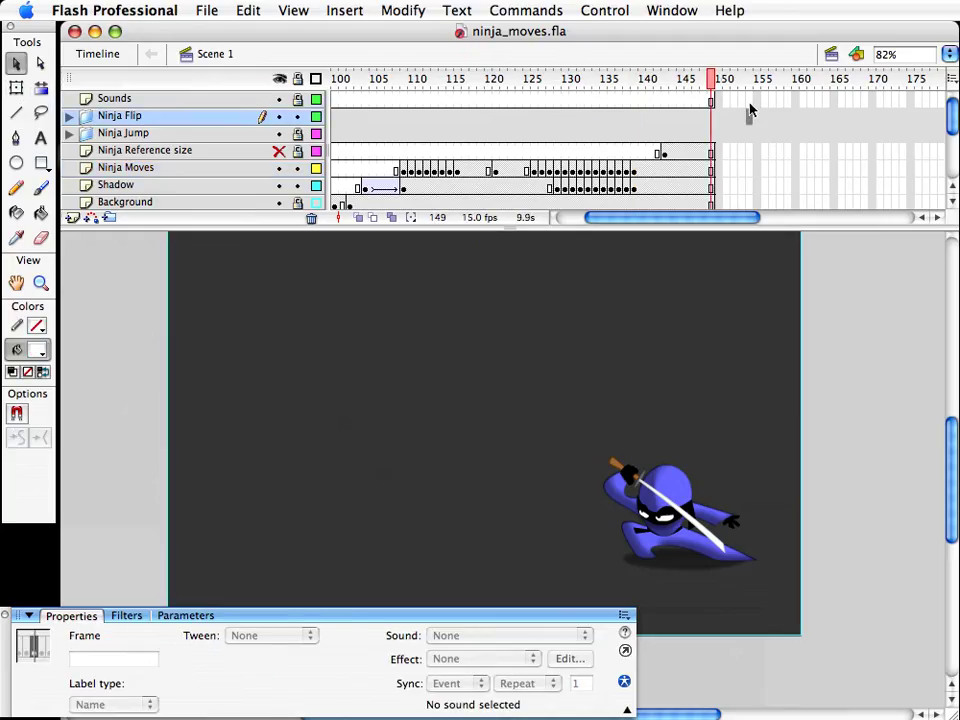
drag(750, 110, 887, 219)
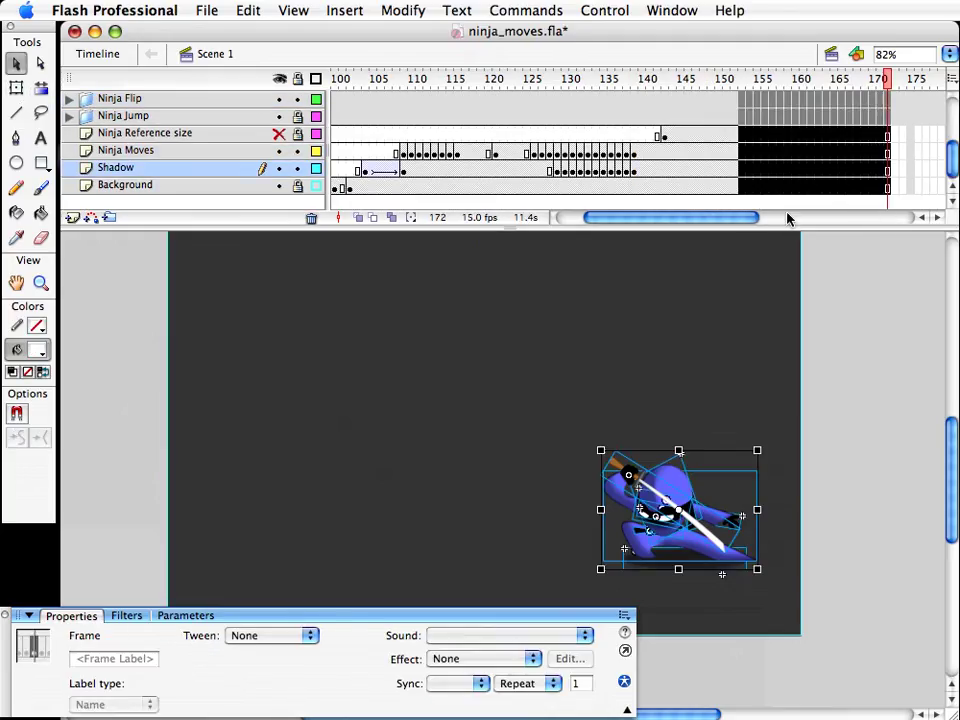
drag(741, 223, 746, 223)
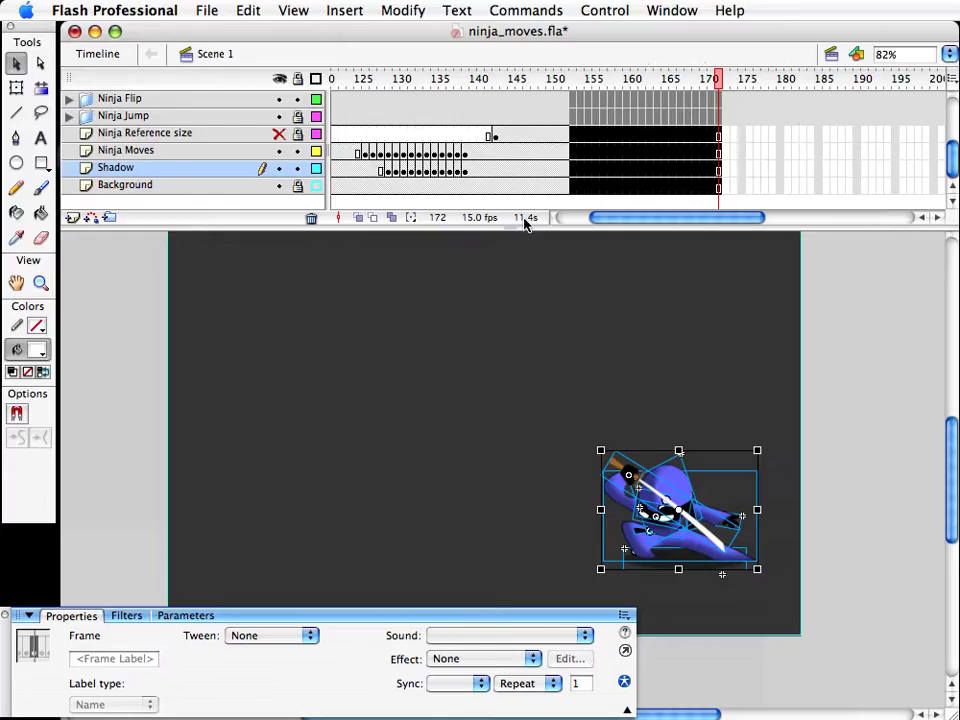
click(496, 137)
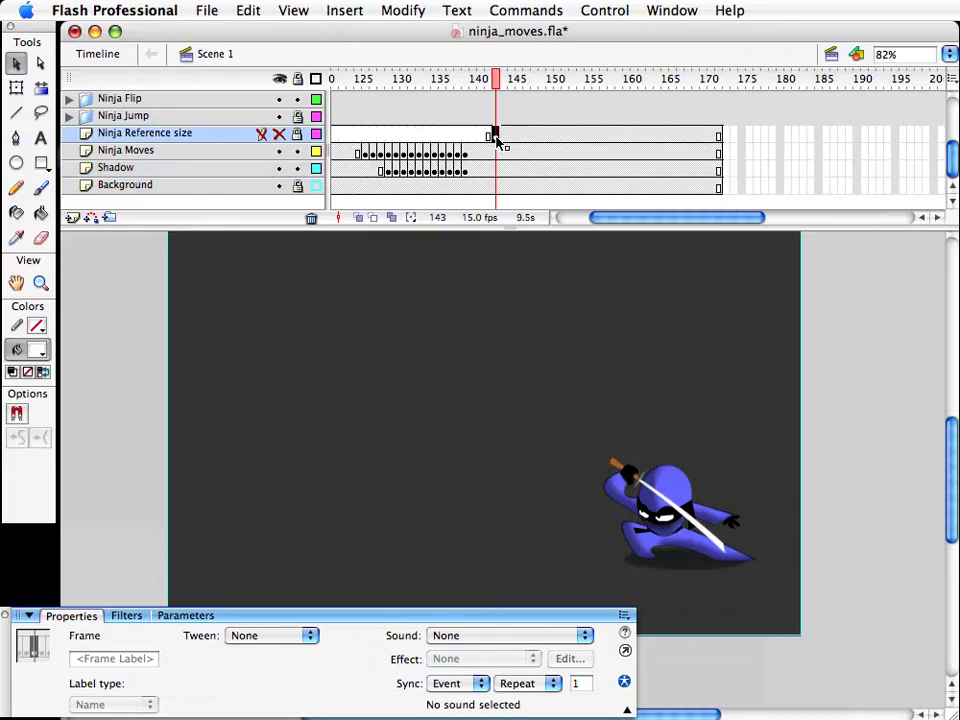
drag(496, 139, 664, 137)
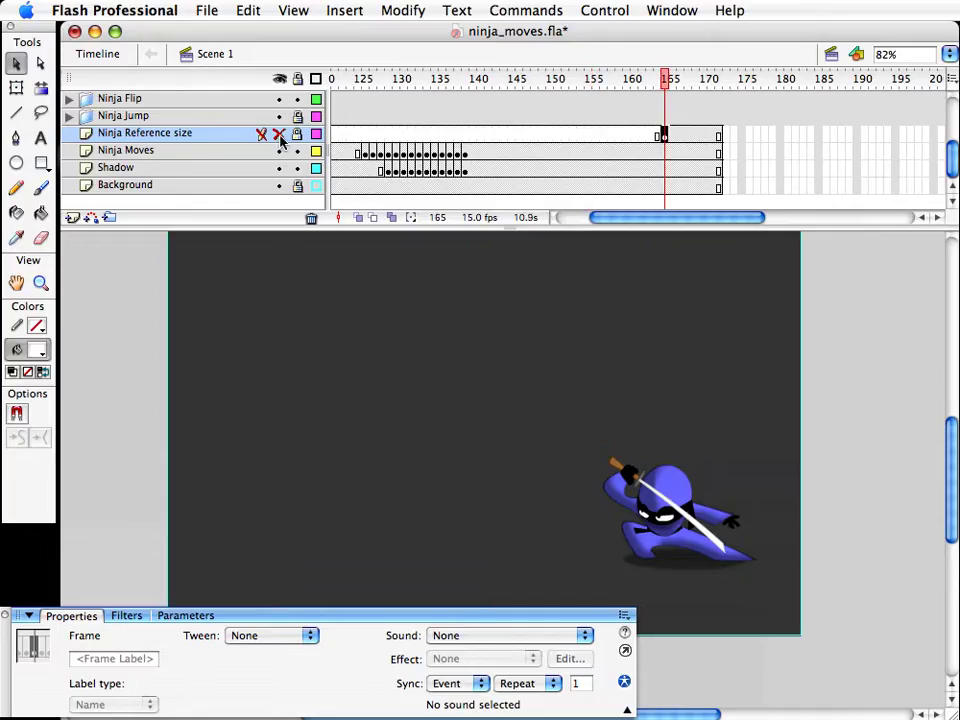
Step: Add keyframes at frame 144 on the Ninja Moves and Shadow layers
drag(545, 80, 509, 95)
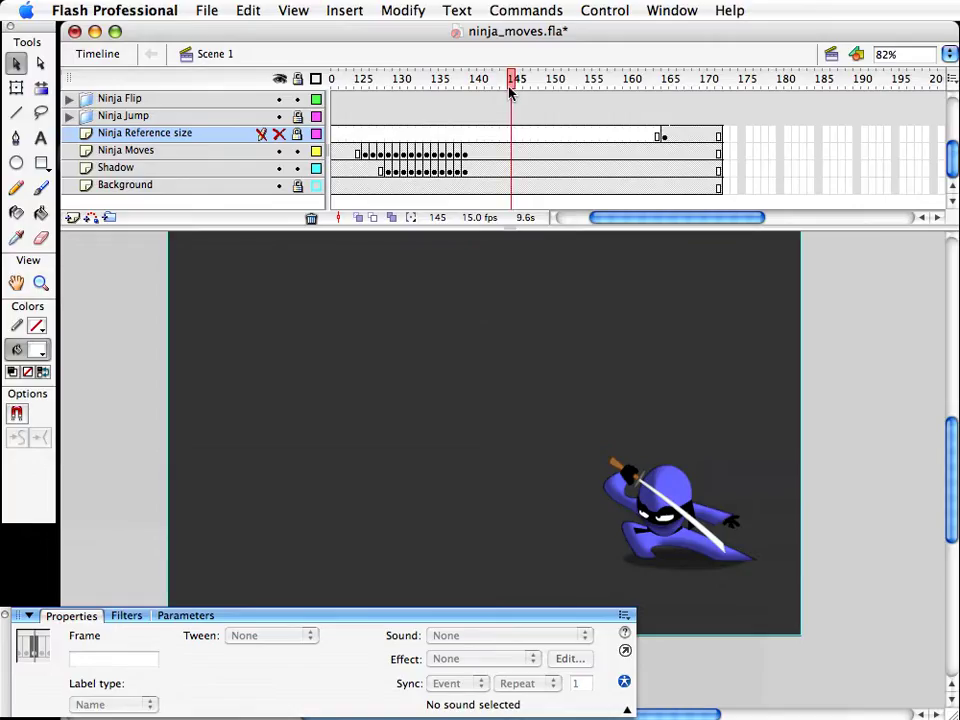
click(505, 171)
drag(508, 171, 508, 172)
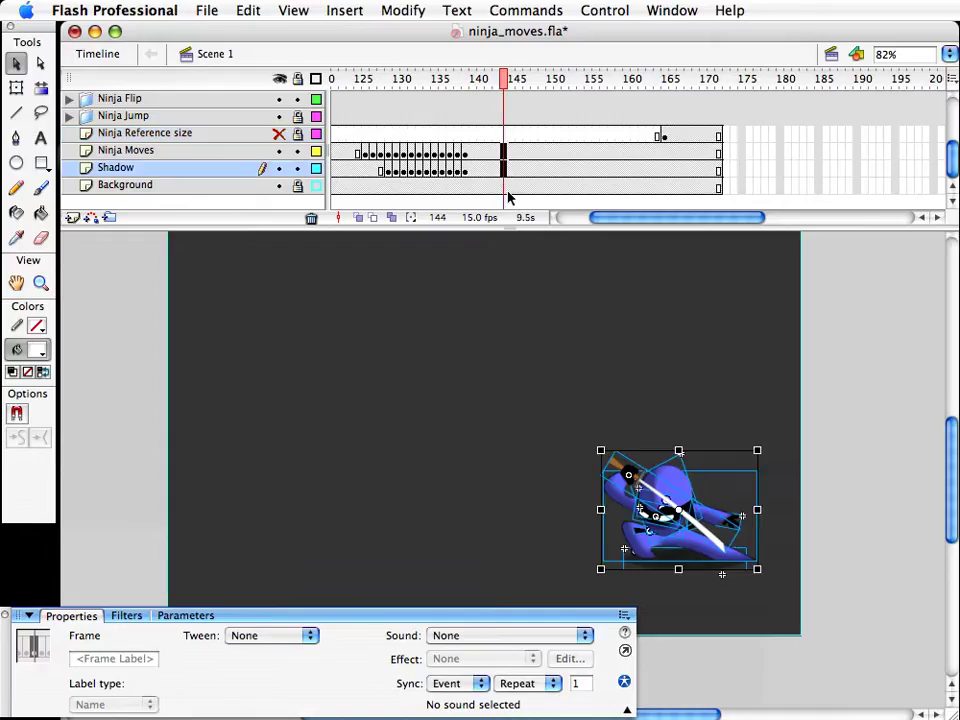
key(F6)
click(521, 426)
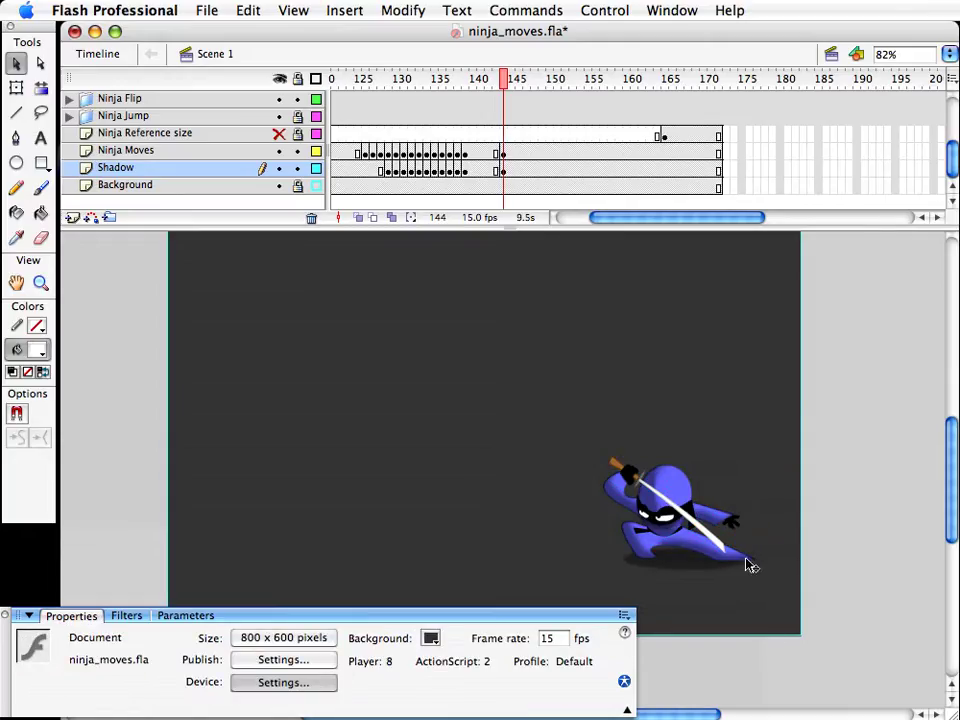
Step: Swap the ninja's eyes at frame 144 for the eyes copy 6 symbol and adjust their position within the mask
key(z)
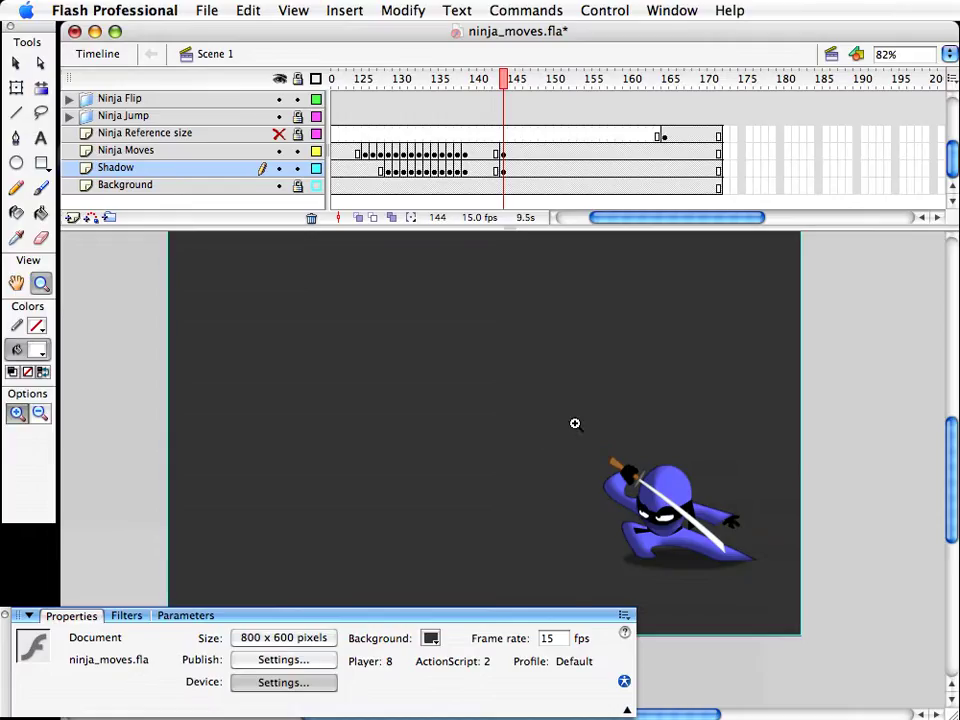
drag(574, 422, 842, 630)
drag(542, 437, 595, 471)
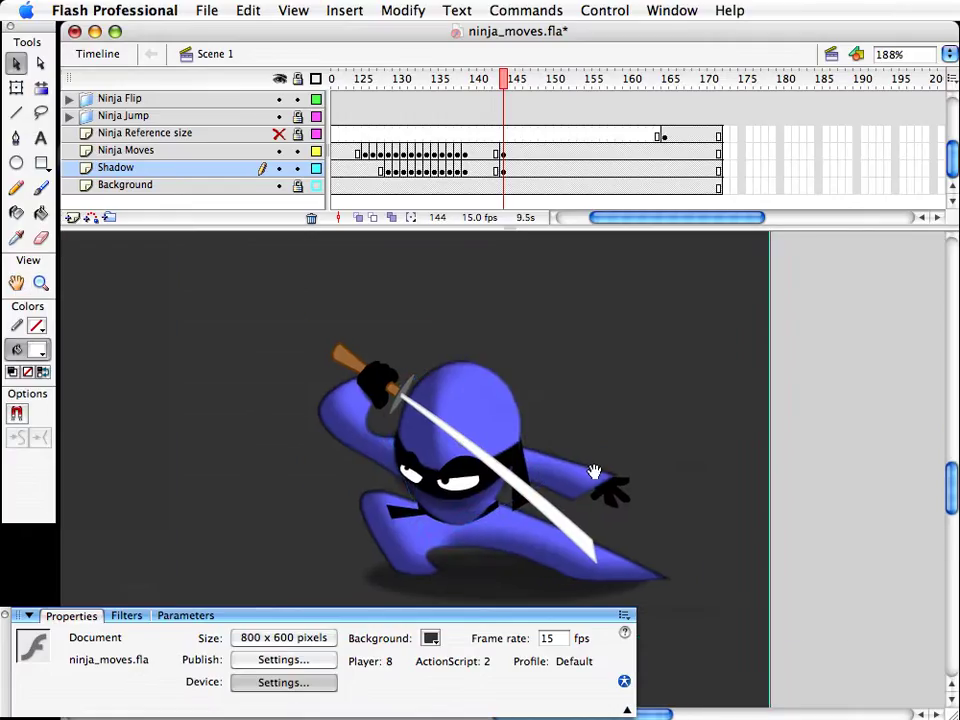
click(483, 404)
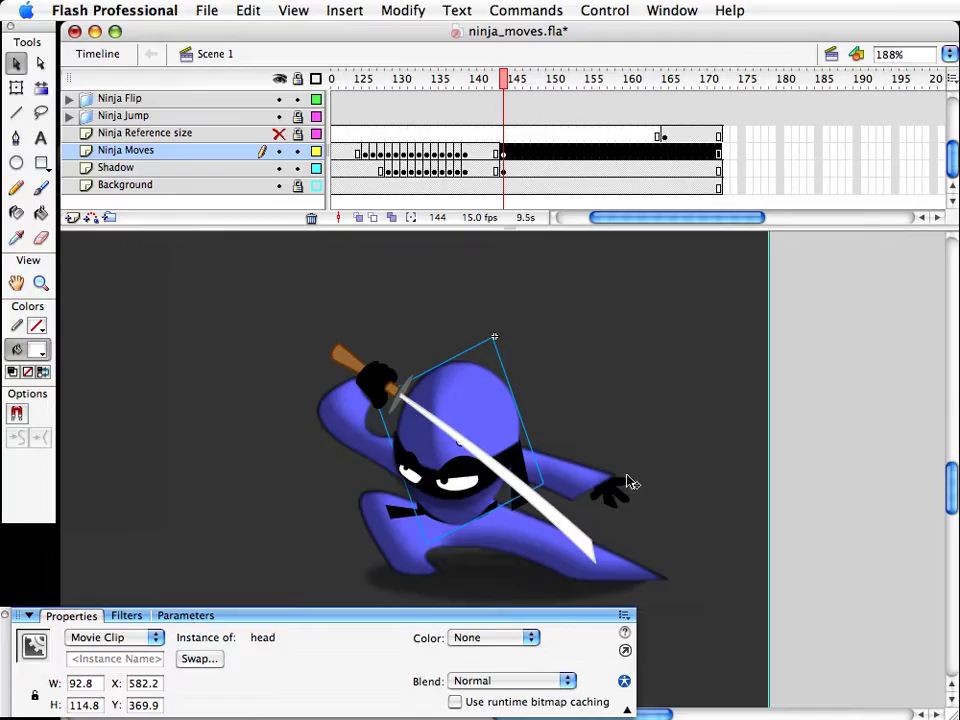
click(428, 484)
key(super+alt+s)
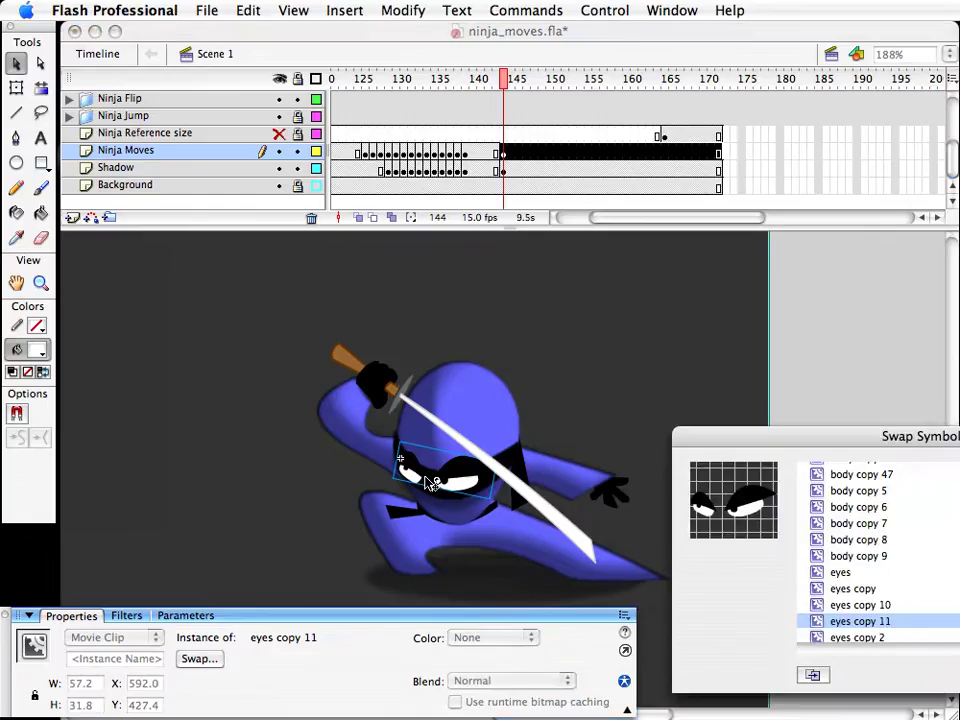
drag(793, 441, 688, 228)
key(Up)
key(Up)
key(Up)
key(Up)
key(Up)
key(Up)
key(Up)
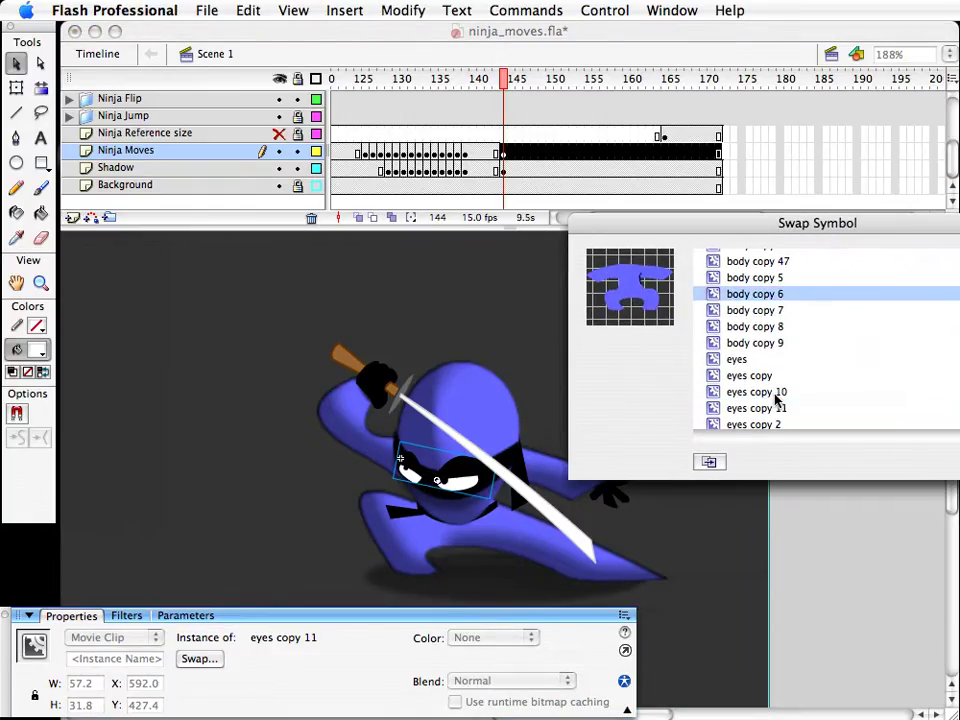
key(Down)
key(Down)
key(Down)
key(Down)
key(Down)
key(Down)
key(Down)
key(Down)
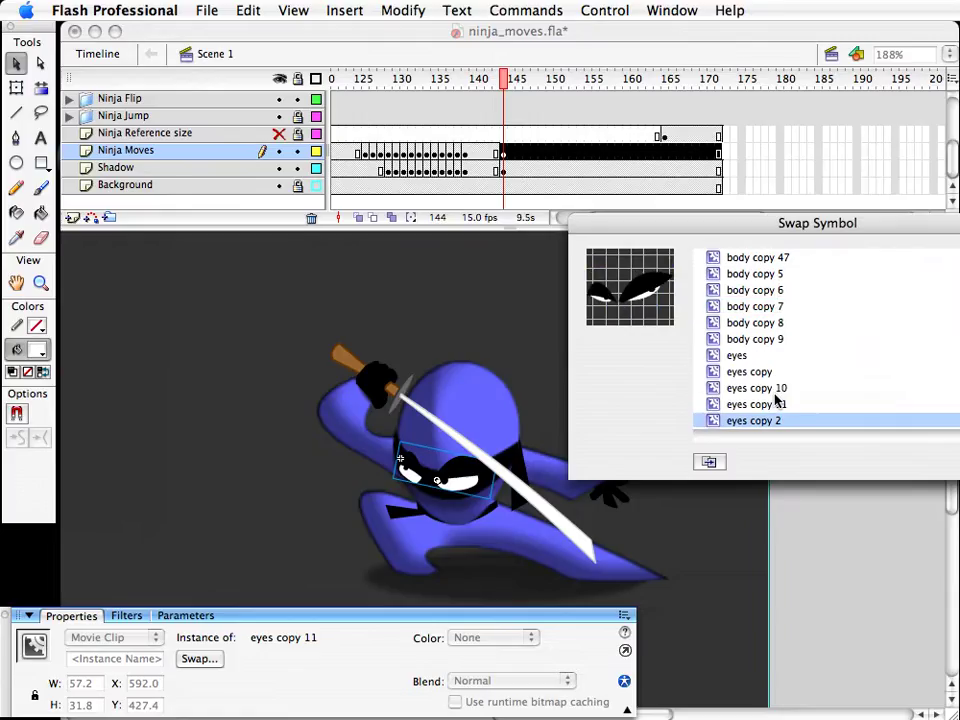
key(Down)
key(Down)
key(Down)
key(Down)
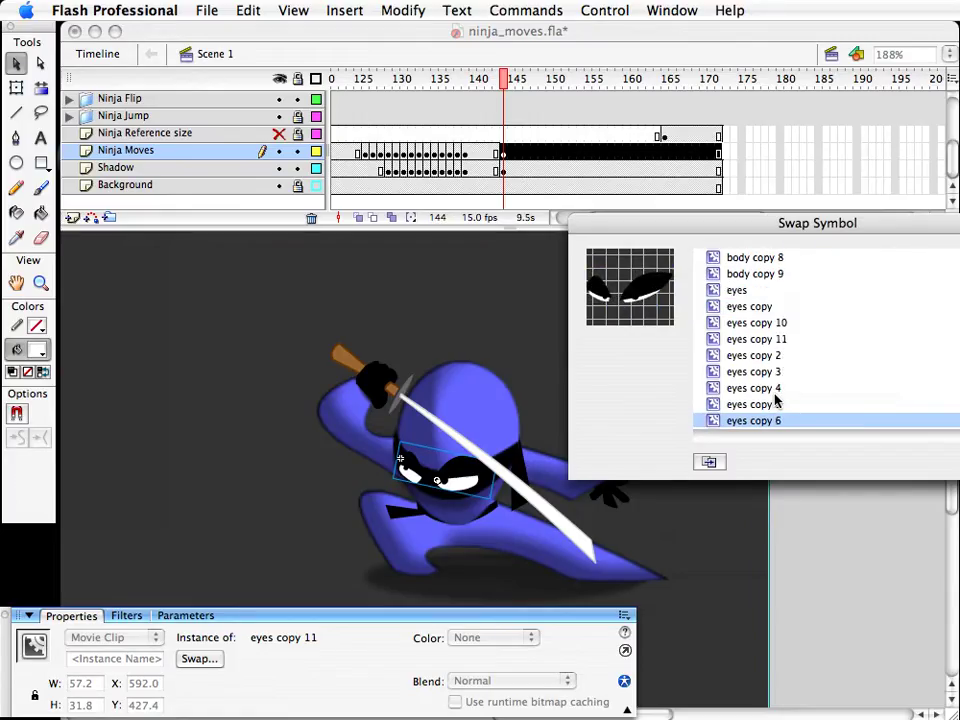
key(Up)
key(Down)
key(Return)
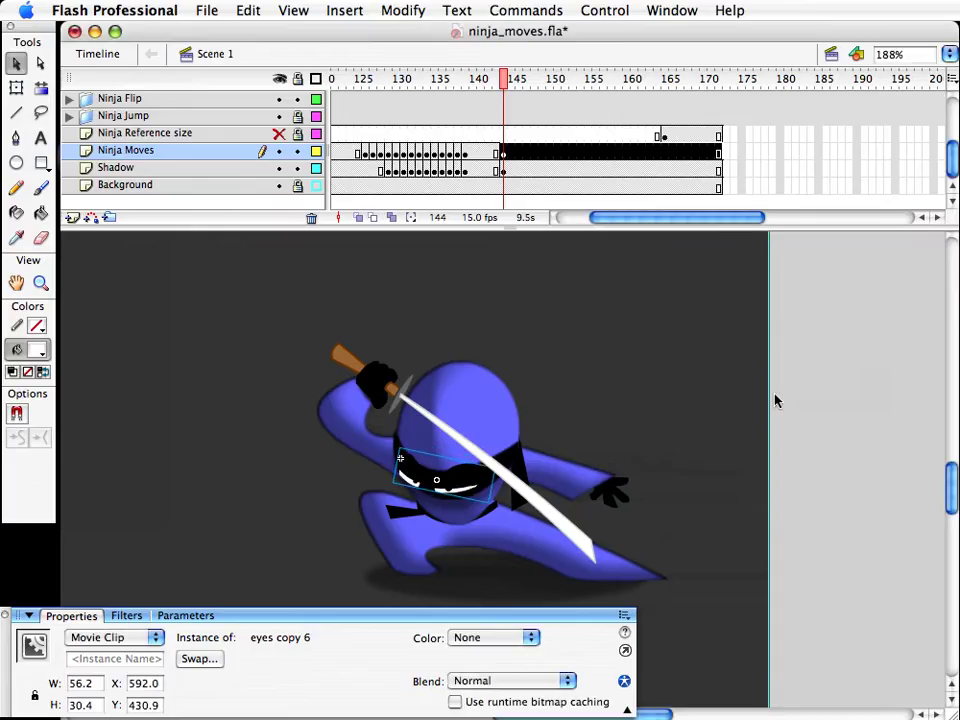
drag(470, 490, 472, 485)
Step: Raise the head, mask and eyes together above the body until the head's Y position is 346.8
shift+click(537, 482)
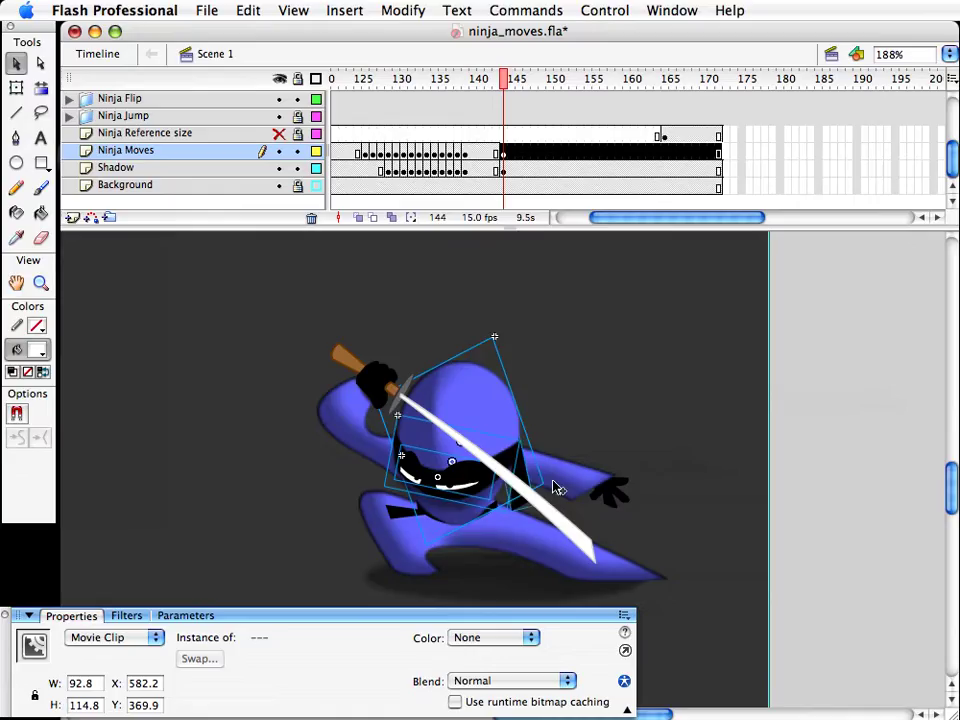
key(shift+Up)
key(shift+Up)
key(shift+Up)
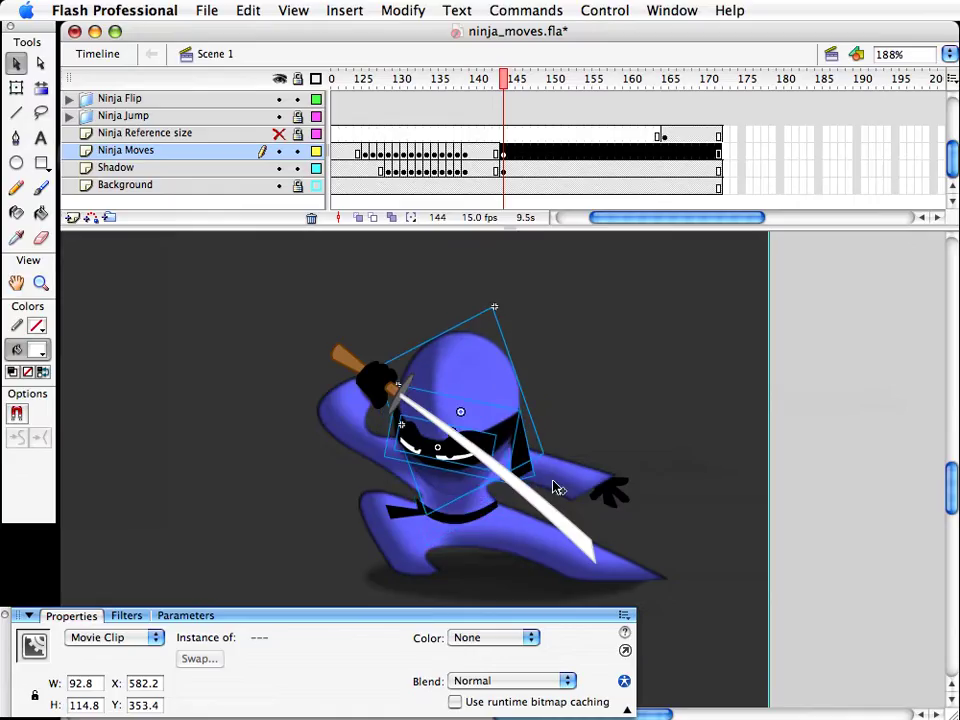
key(Up)
key(Up)
key(Up)
key(Up)
key(Up)
key(Up)
key(Up)
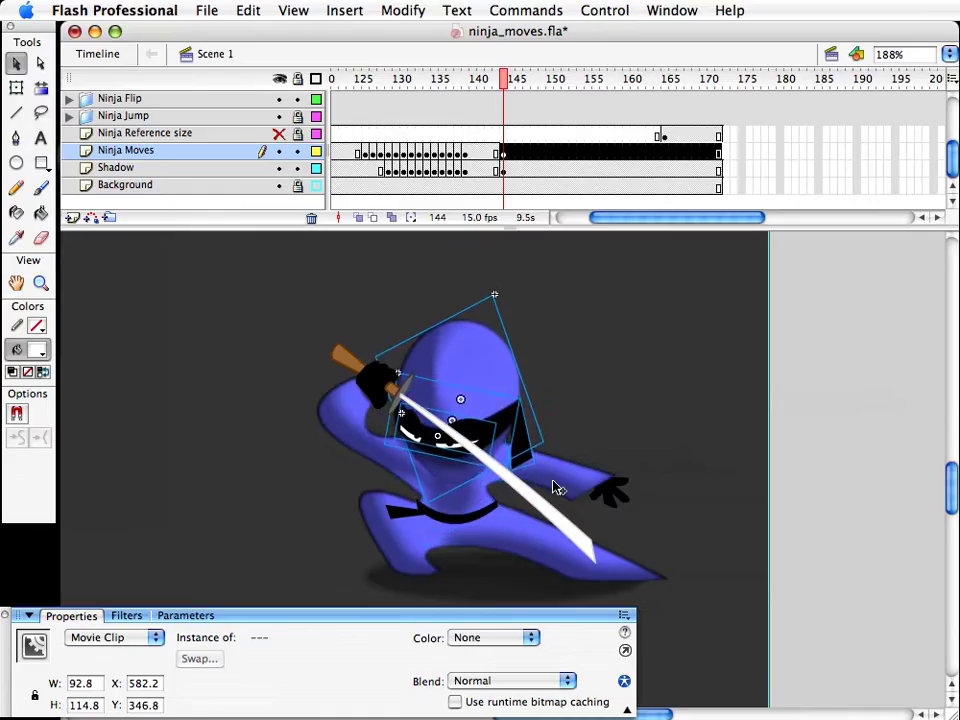
Step: Duplicate the ninja's body symbol as body copy 48 and open the duplicate for editing
click(561, 485)
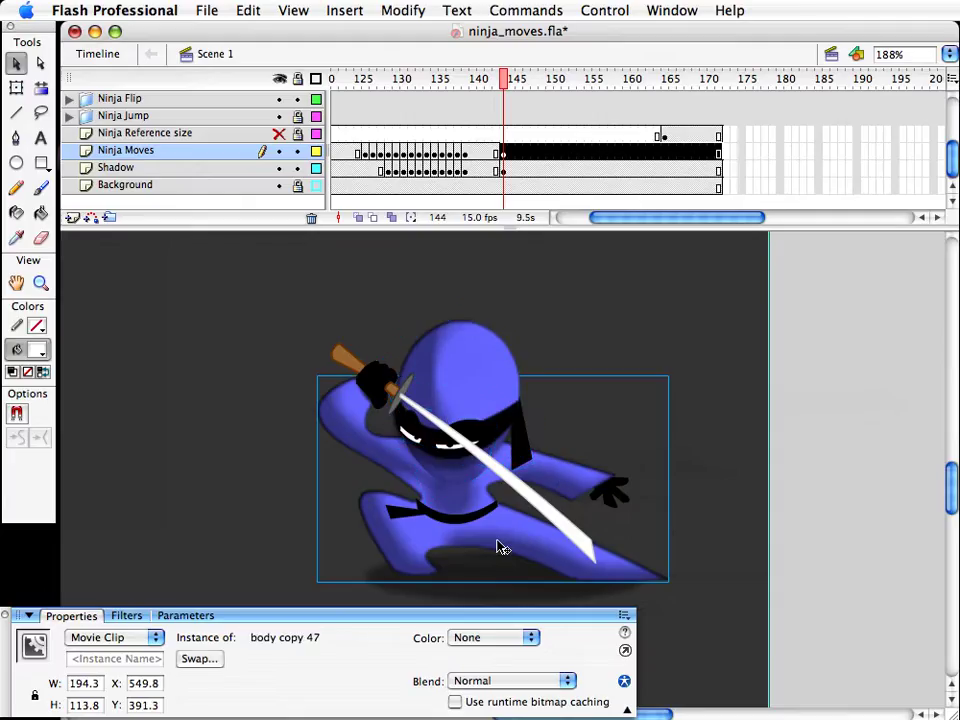
key(super+d)
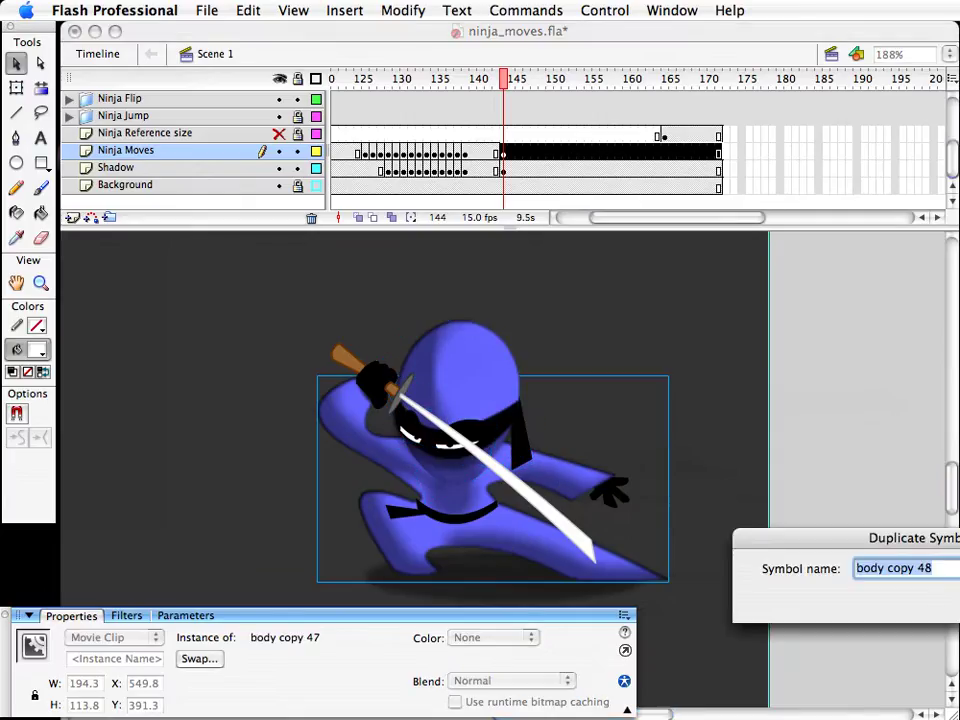
key(Return)
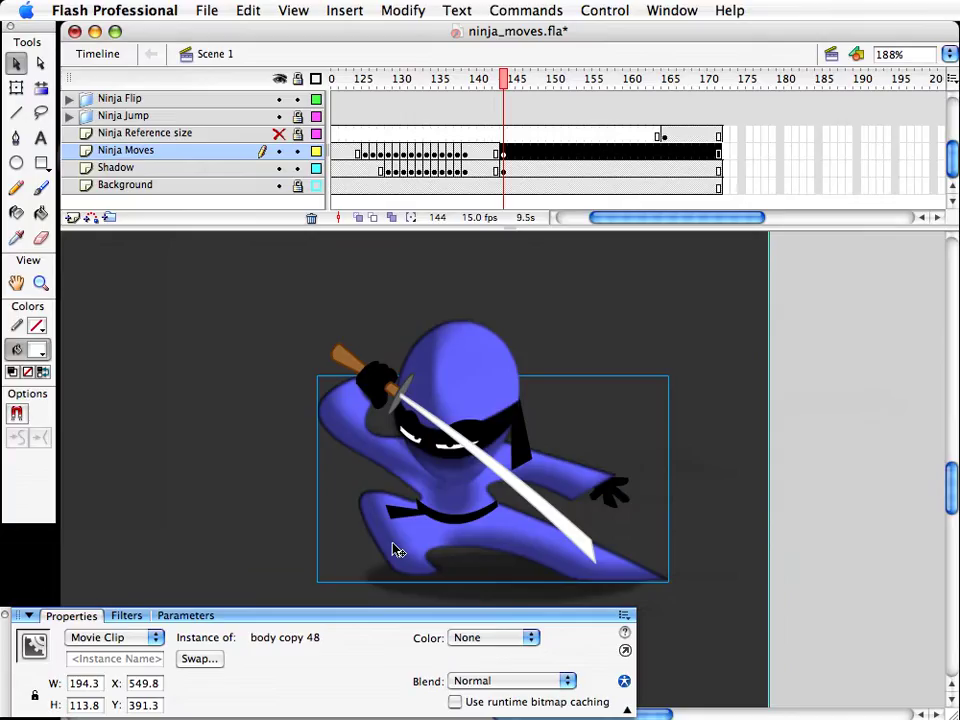
double_click(396, 550)
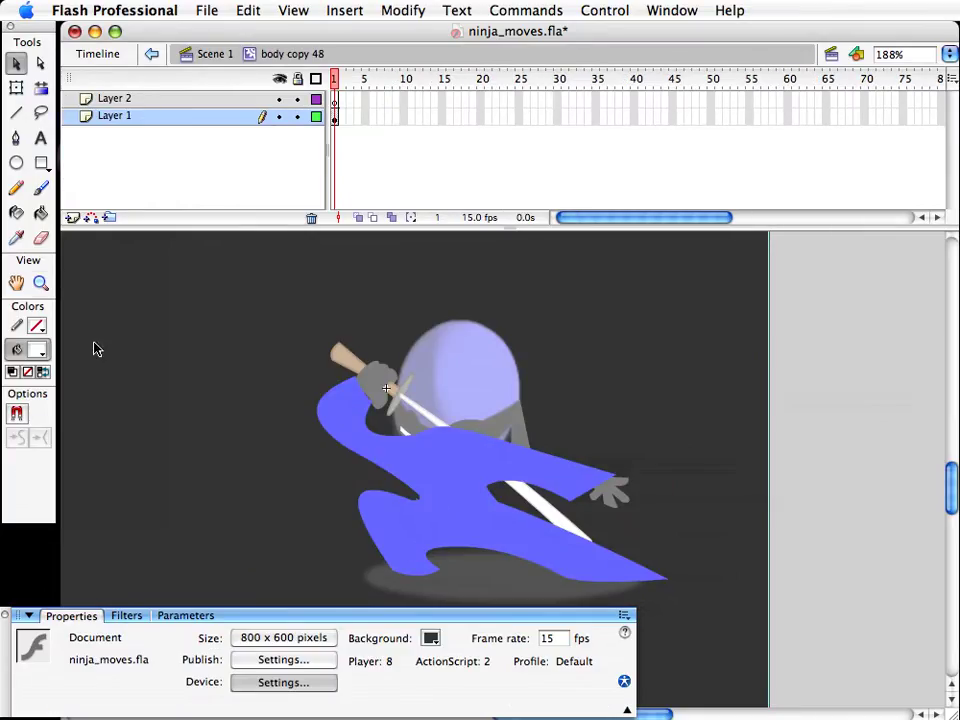
Step: Cut the raised sword arm off the body shape and delete it
key(z)
drag(315, 369, 626, 540)
key(space)
drag(456, 390, 537, 403)
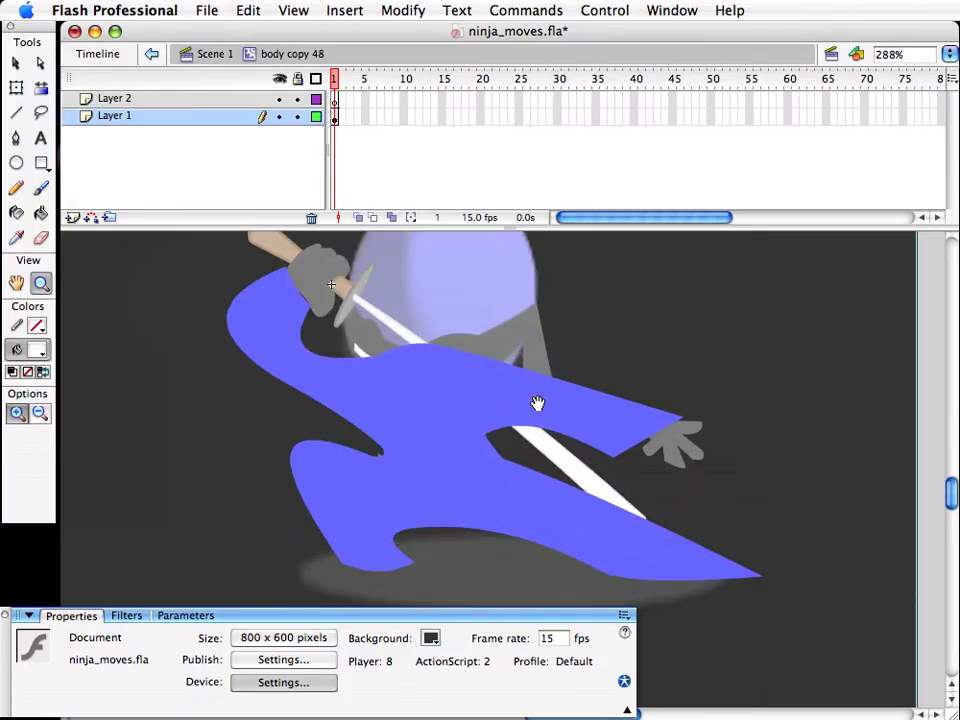
key(v)
drag(208, 244, 407, 456)
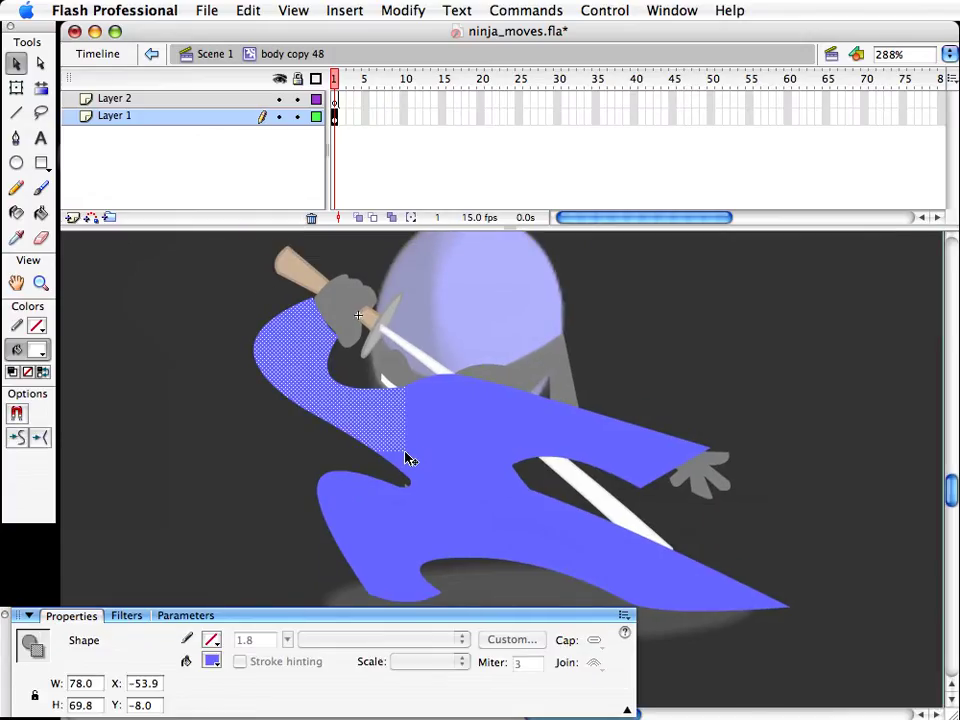
key(Delete)
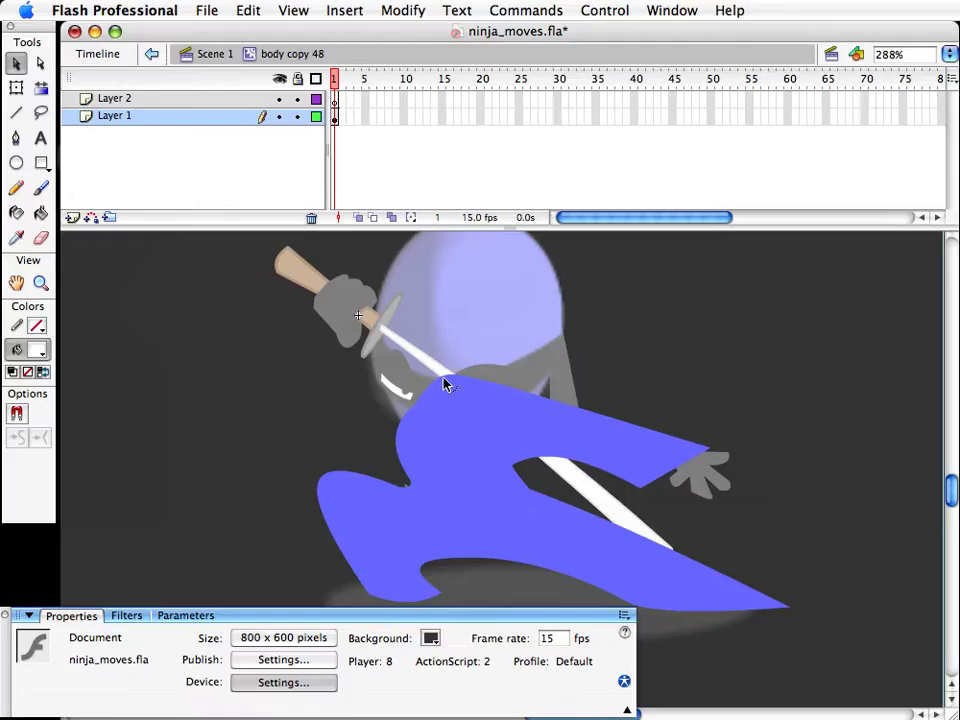
Step: Reshape the shoulder and the remaining outstretched arm into a shorter arm bent upward at the elbow
drag(451, 385, 452, 386)
drag(709, 453, 622, 375)
drag(638, 480, 565, 440)
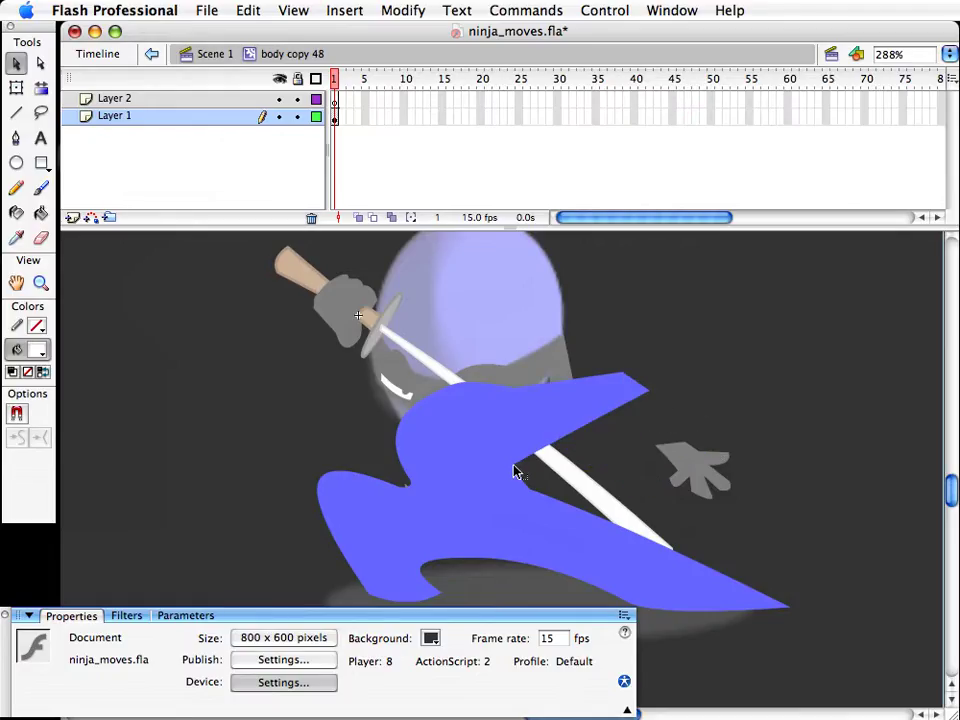
mouse_move(515, 471)
mouse_down()
mouse_move(540, 478)
mouse_move(553, 466)
mouse_move(529, 488)
mouse_up()
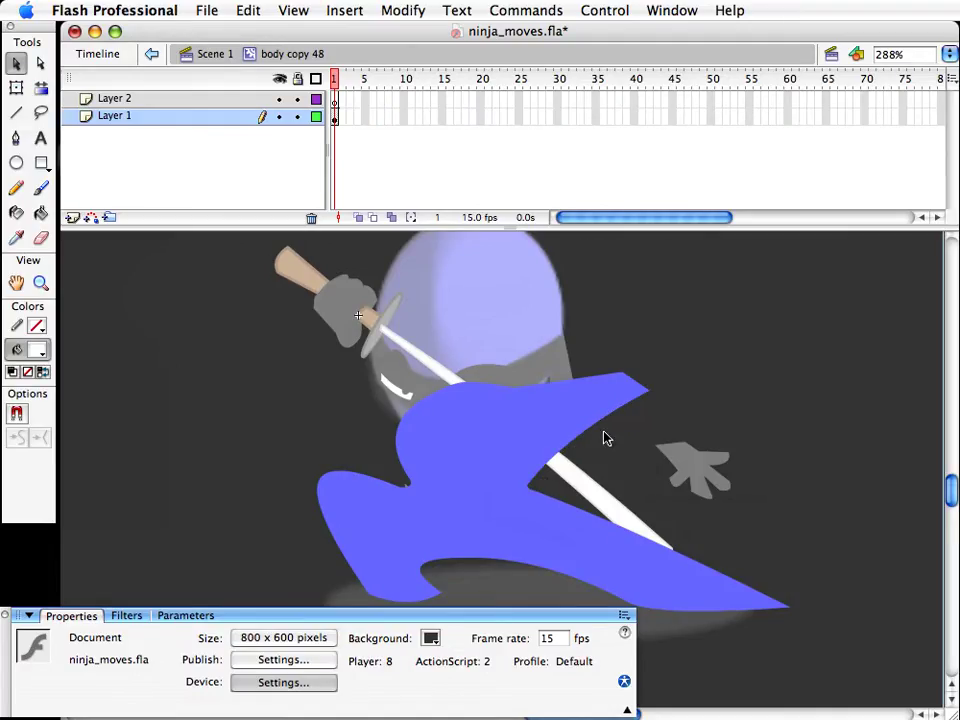
drag(571, 441, 645, 462)
drag(557, 386, 635, 383)
drag(582, 412, 634, 394)
drag(622, 385, 625, 380)
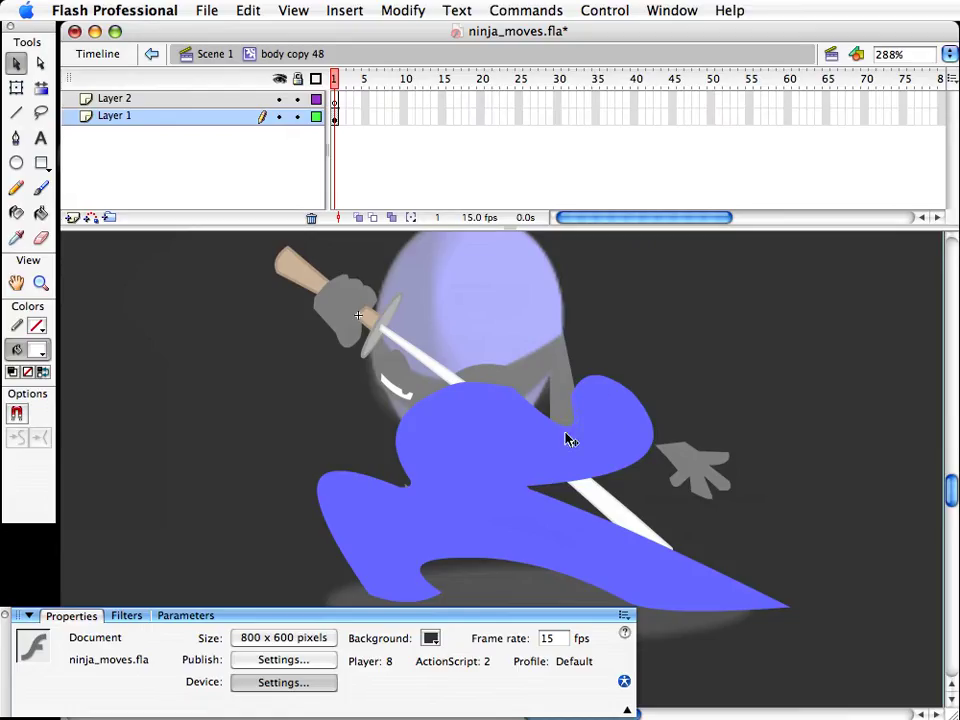
Step: Draw a dark blue oval as the sleeve opening at the bent arm's end, fit its outline and return to the main scene
click(19, 159)
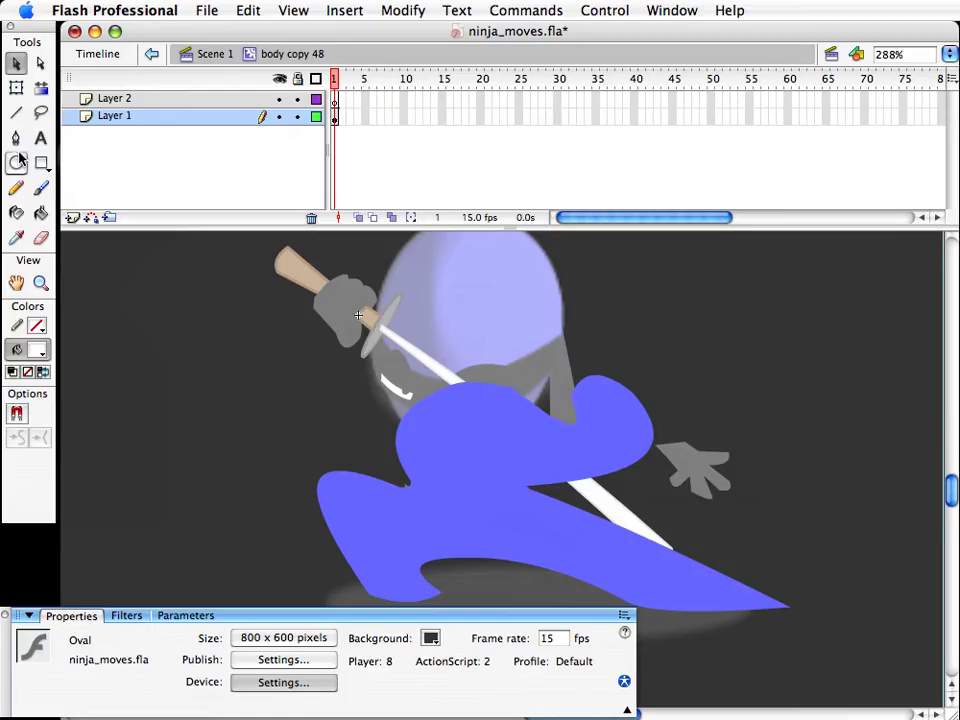
click(38, 350)
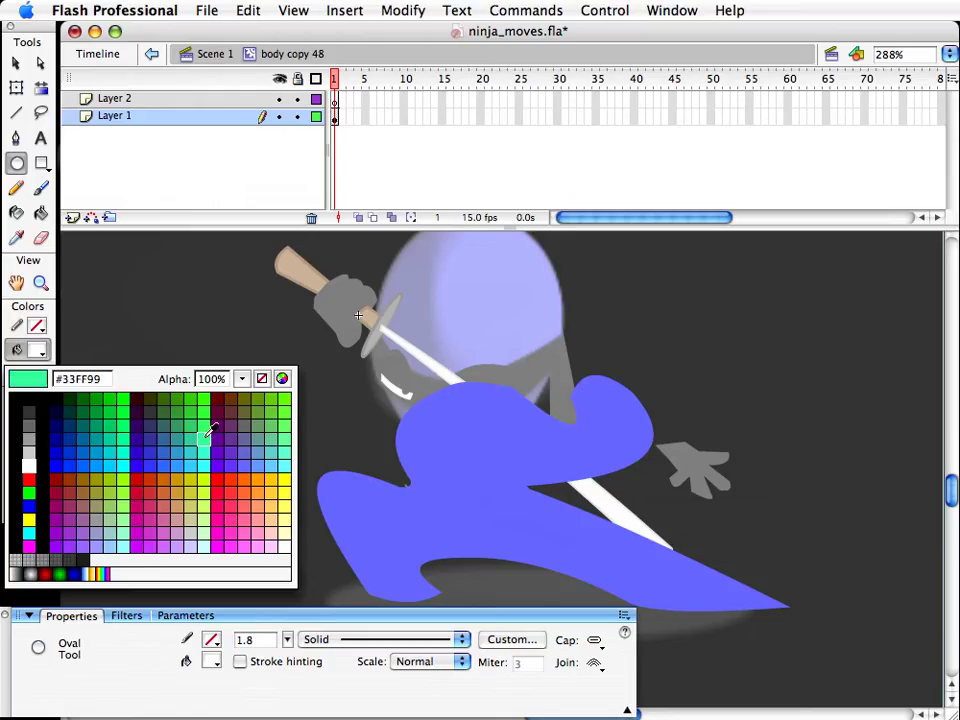
click(151, 419)
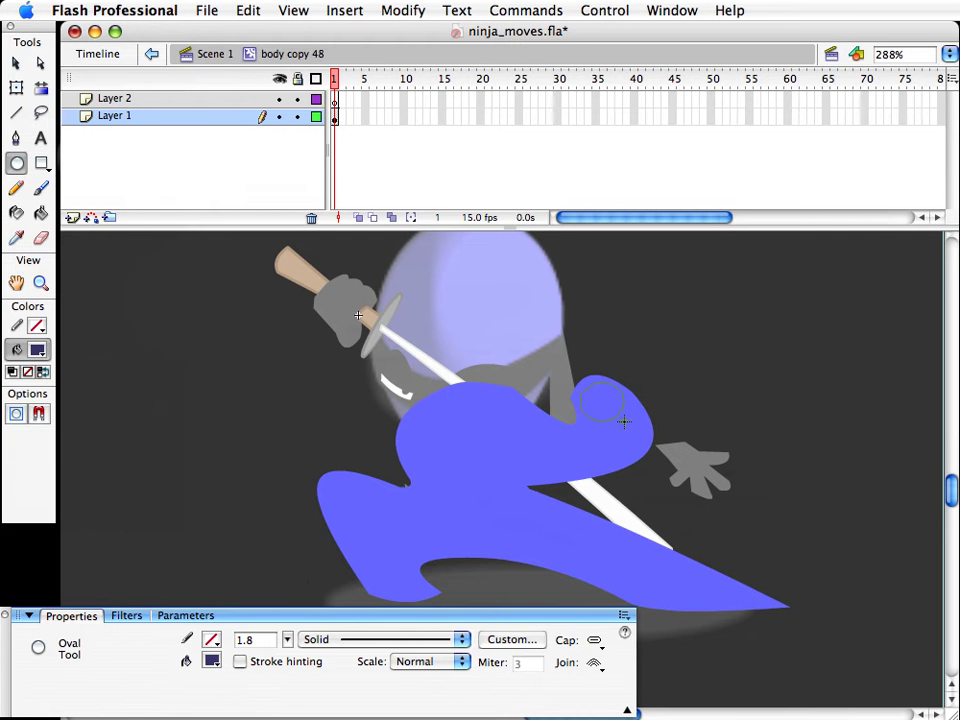
key(v)
drag(624, 421, 589, 397)
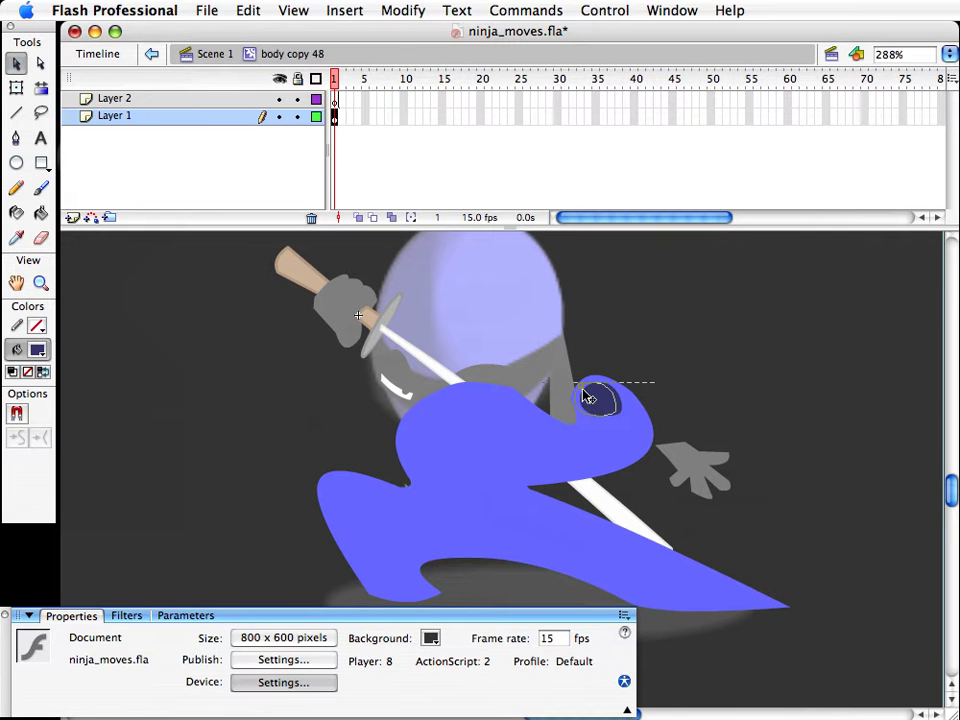
click(699, 388)
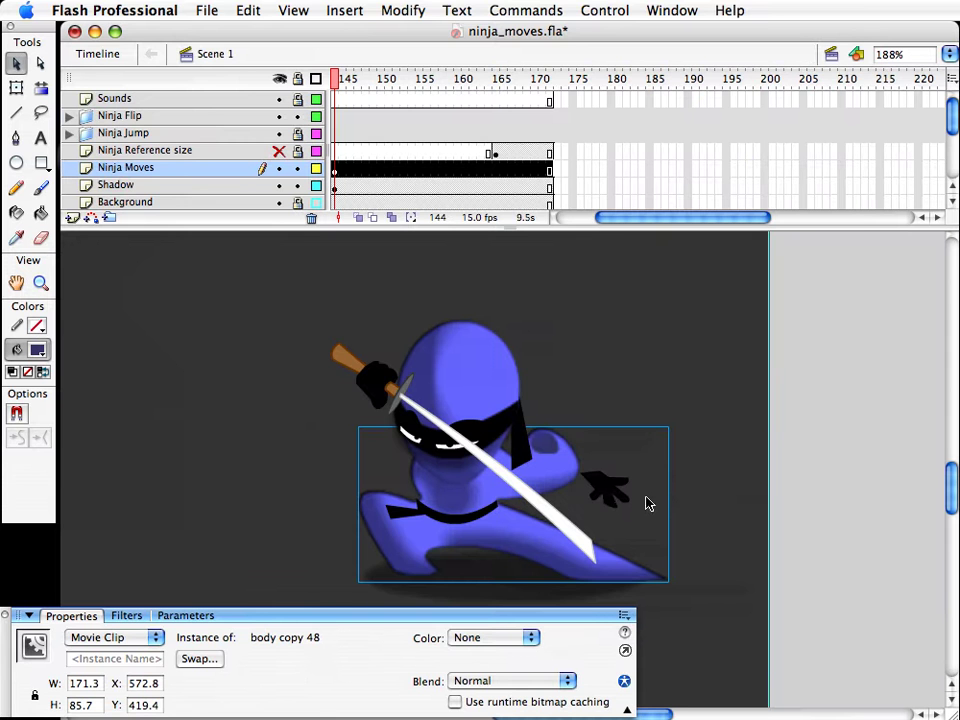
Step: Move the loose open hand away from the body to the empty area up beside the ninja's head
double_click(608, 490)
click(212, 54)
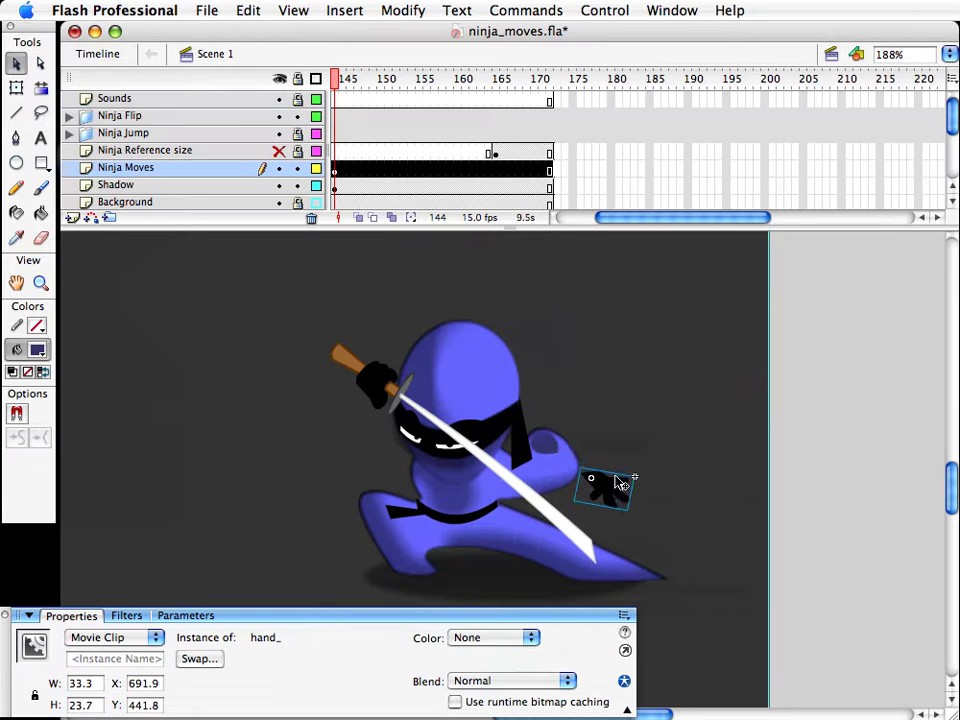
drag(617, 482, 732, 367)
Step: Reshape both legs in body copy 48 into a narrower crouch with the extended foot pulled in, and return to the main scene
double_click(557, 450)
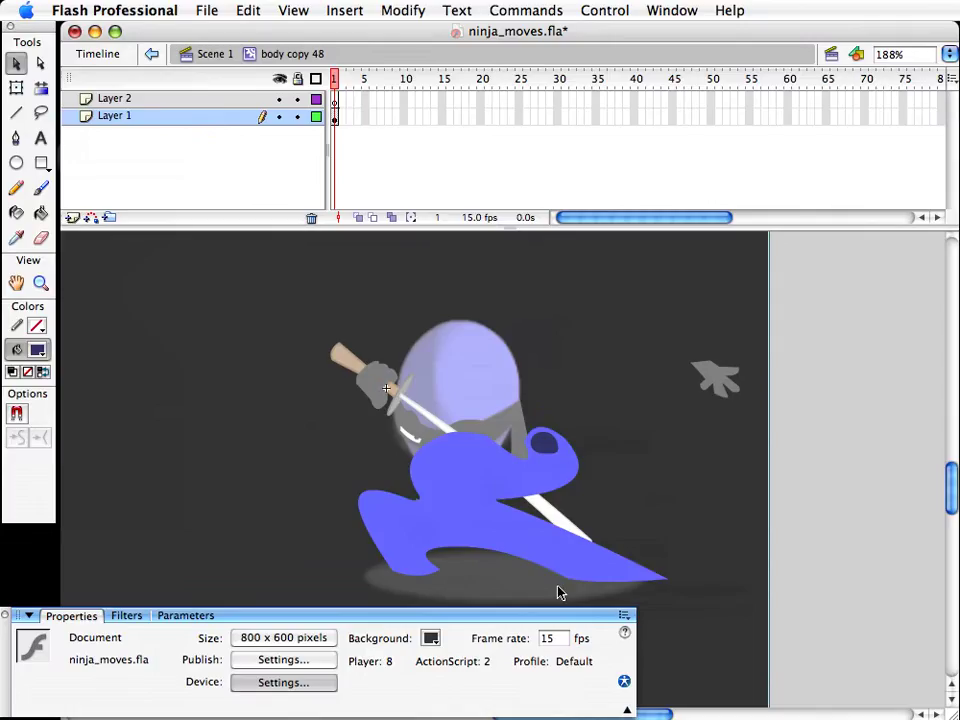
drag(380, 491, 424, 506)
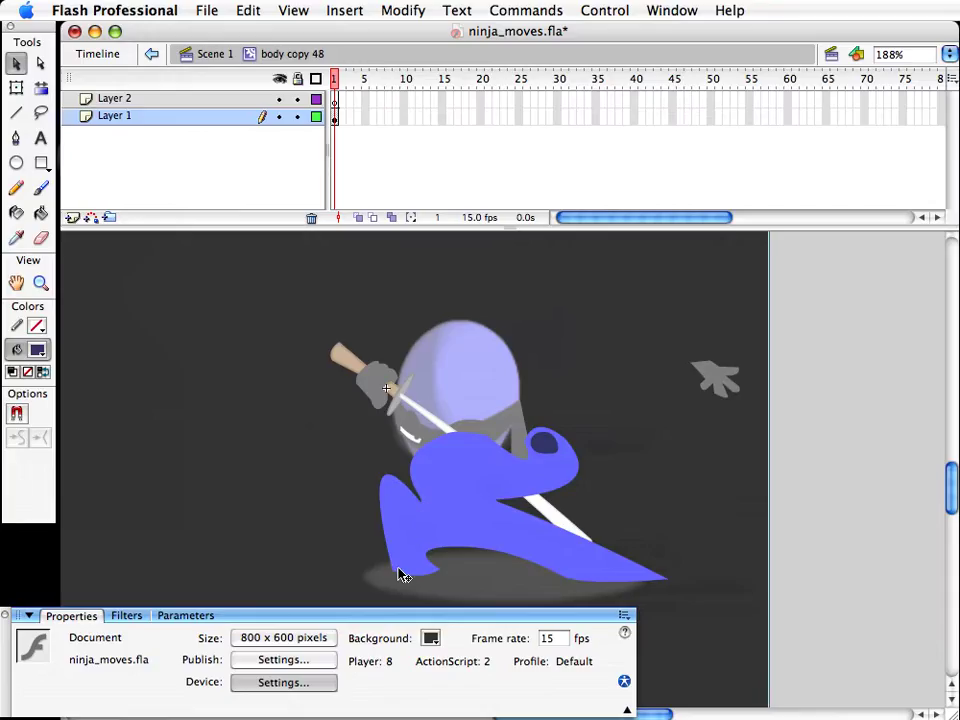
drag(399, 574, 379, 572)
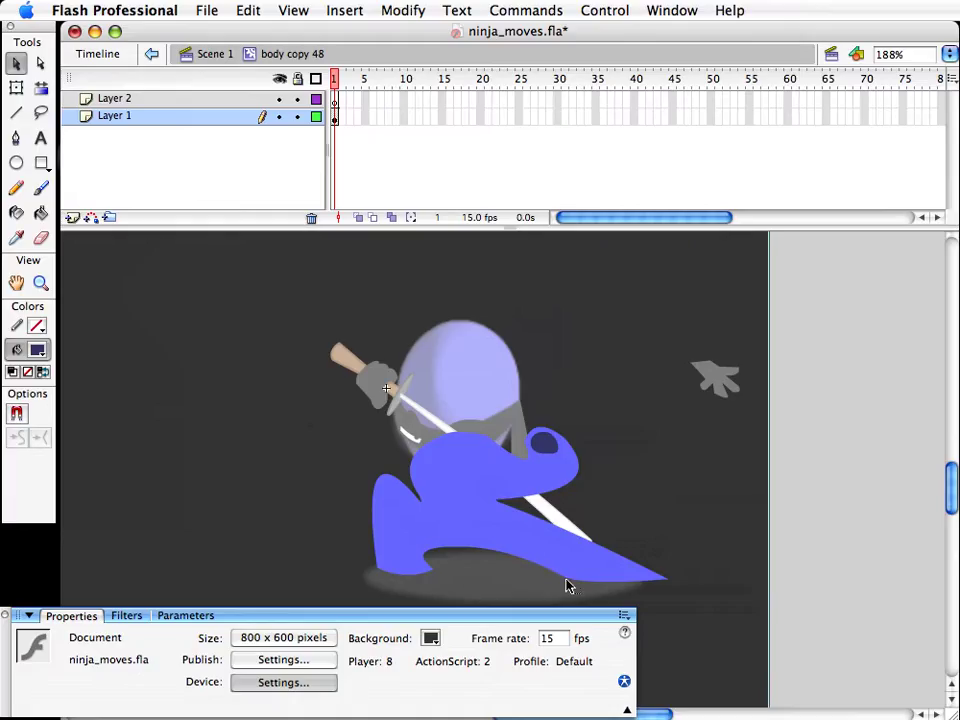
drag(566, 579, 503, 576)
drag(548, 577, 585, 561)
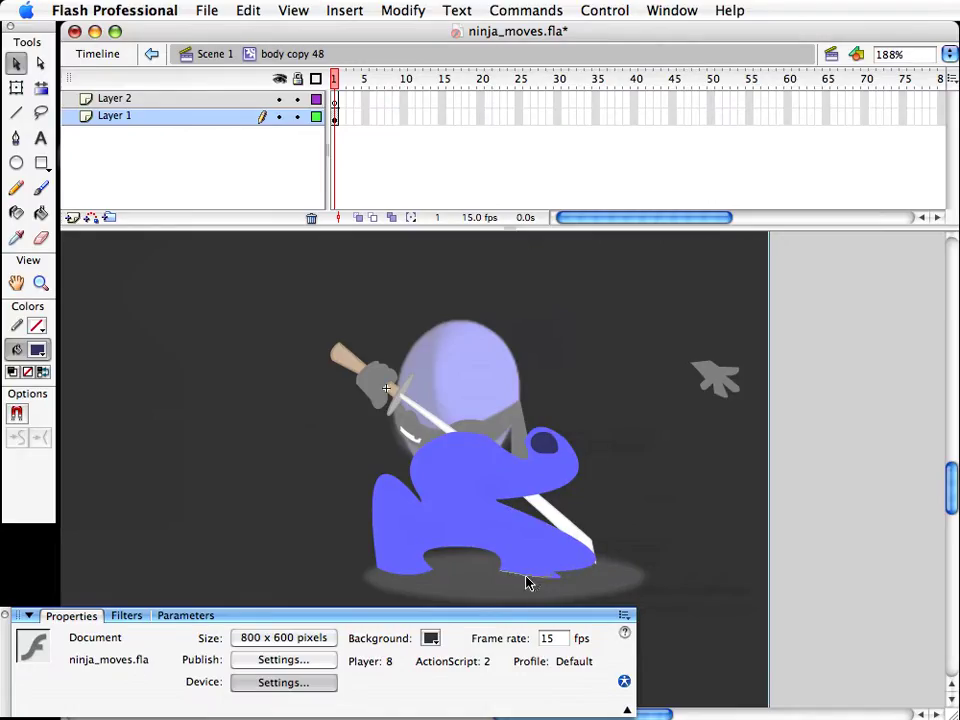
double_click(660, 482)
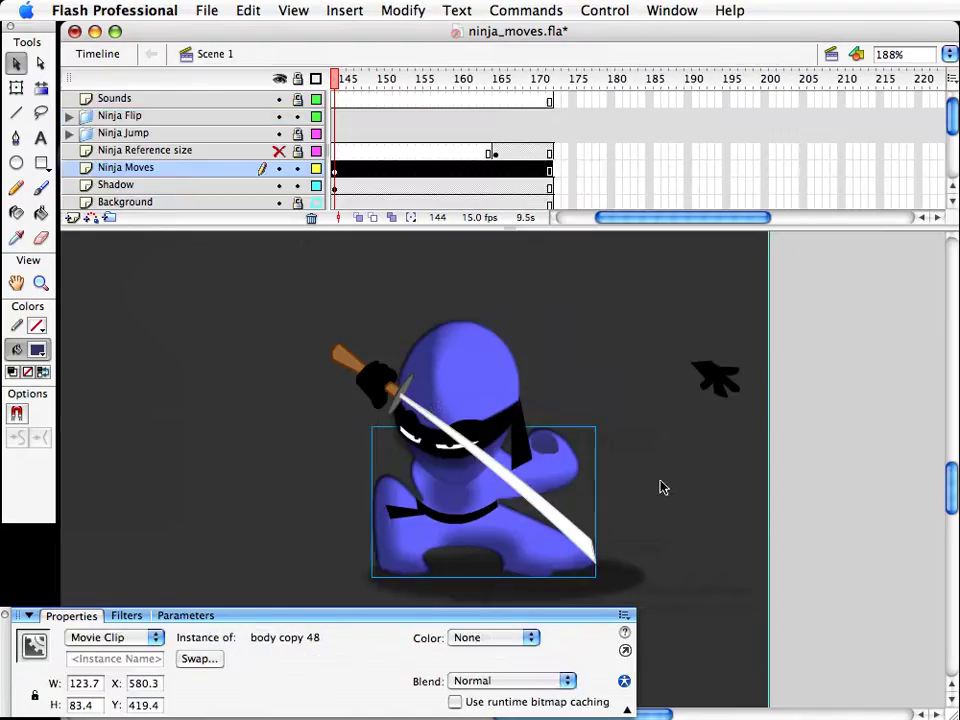
Step: Flip the sword and hand vertically, rotate it so the blade points up and back over the head, and move it beside the bent arm
click(660, 487)
scroll(600, 540, left, 3)
click(512, 422)
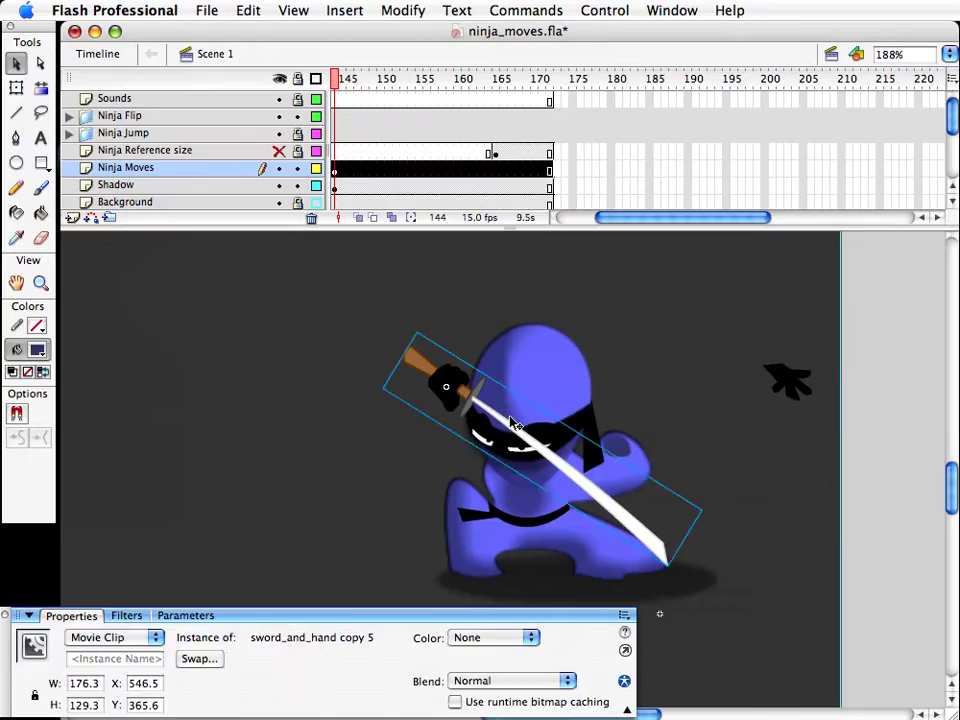
key(super+shift+v)
key(q)
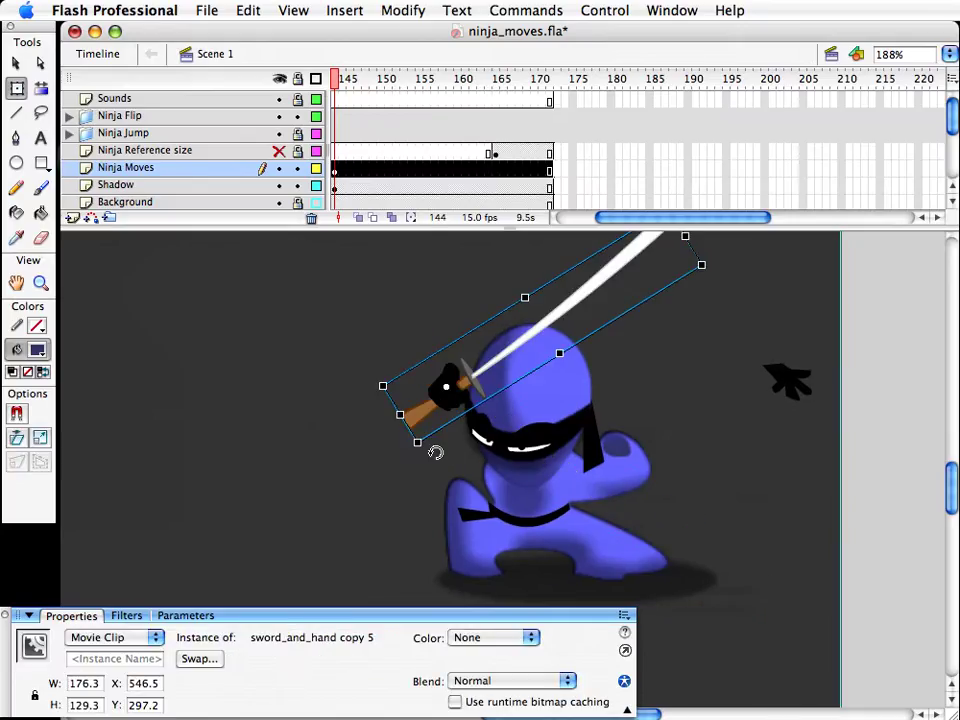
drag(435, 452, 543, 308)
key(v)
drag(445, 395, 663, 448)
Step: Rotate the sword and hand to a steeper upright angle and seat the gripping hand over the bent arm's sleeve opening
key(q)
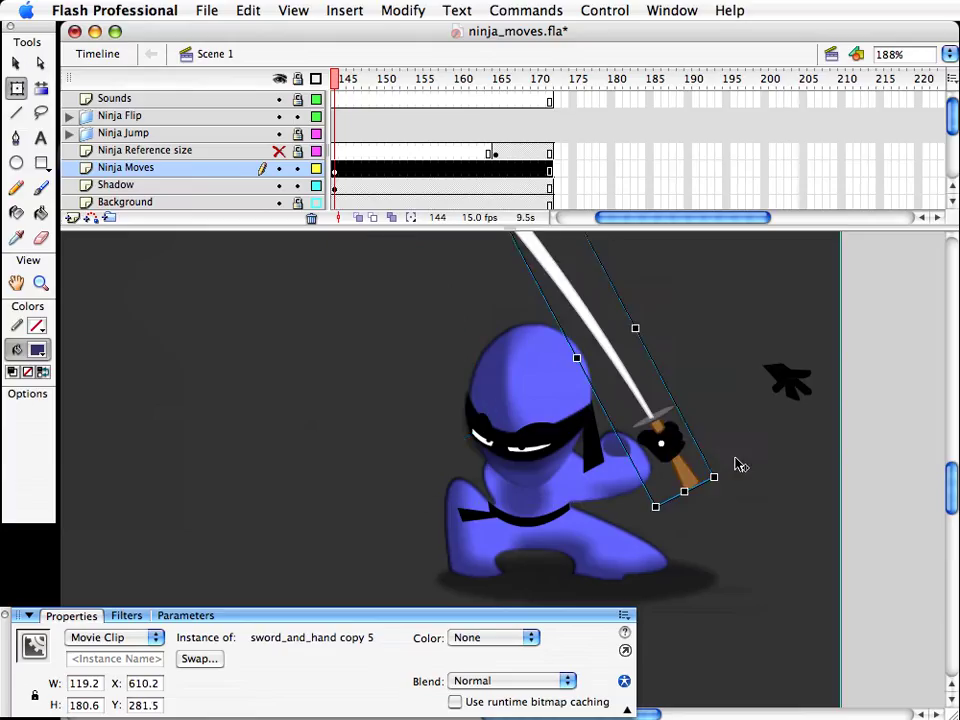
drag(709, 507, 716, 506)
key(v)
drag(666, 439, 610, 442)
click(687, 432)
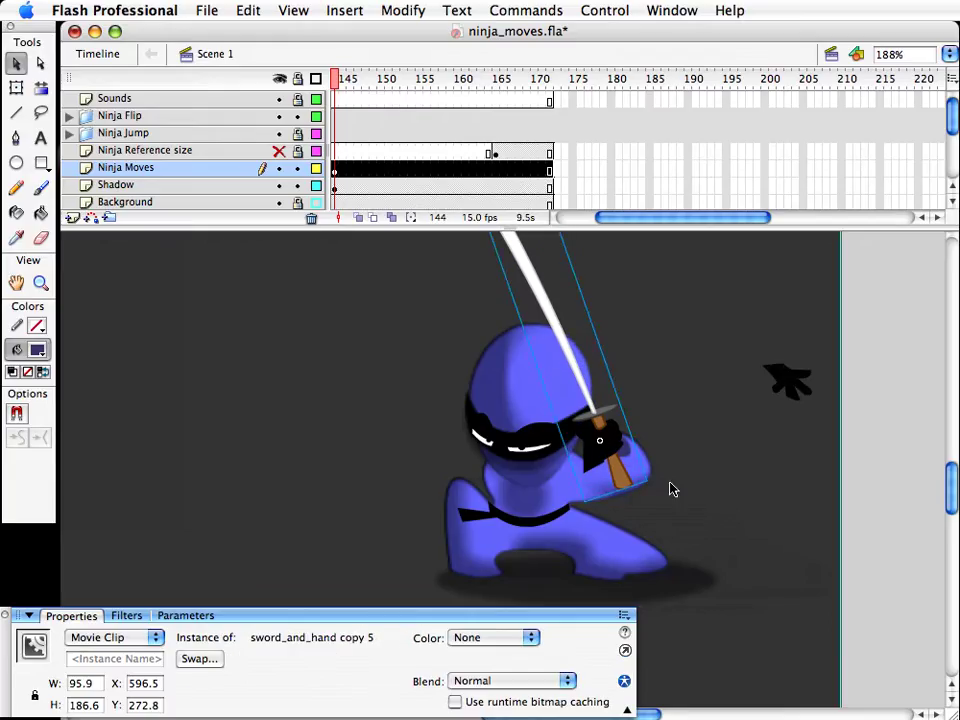
key(q)
drag(656, 493, 650, 497)
key(v)
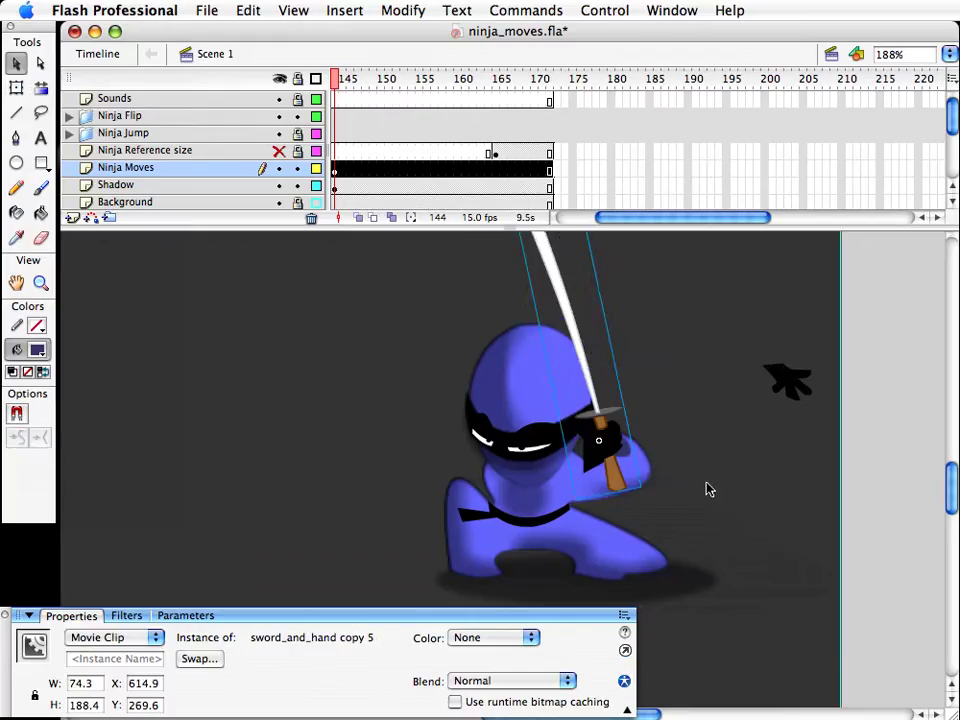
Step: Save the document and delete the loose open hand beside the ninja
click(749, 502)
key(super+s)
key(space)
mouse_move(718, 476)
mouse_down()
mouse_move(717, 493)
mouse_move(715, 480)
mouse_up()
click(788, 393)
key(Delete)
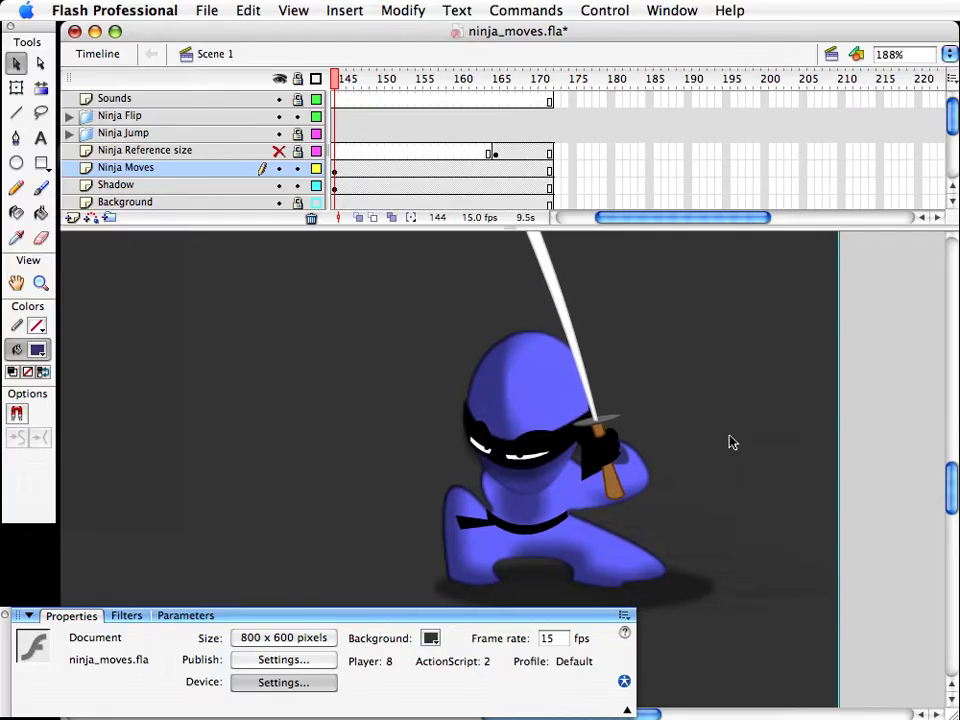
Step: Paste a copy of the body into the empty area in front of the ninja and duplicate its symbol as body copy 49
click(588, 502)
key(super+v)
drag(511, 459, 273, 433)
key(shift+super+d)
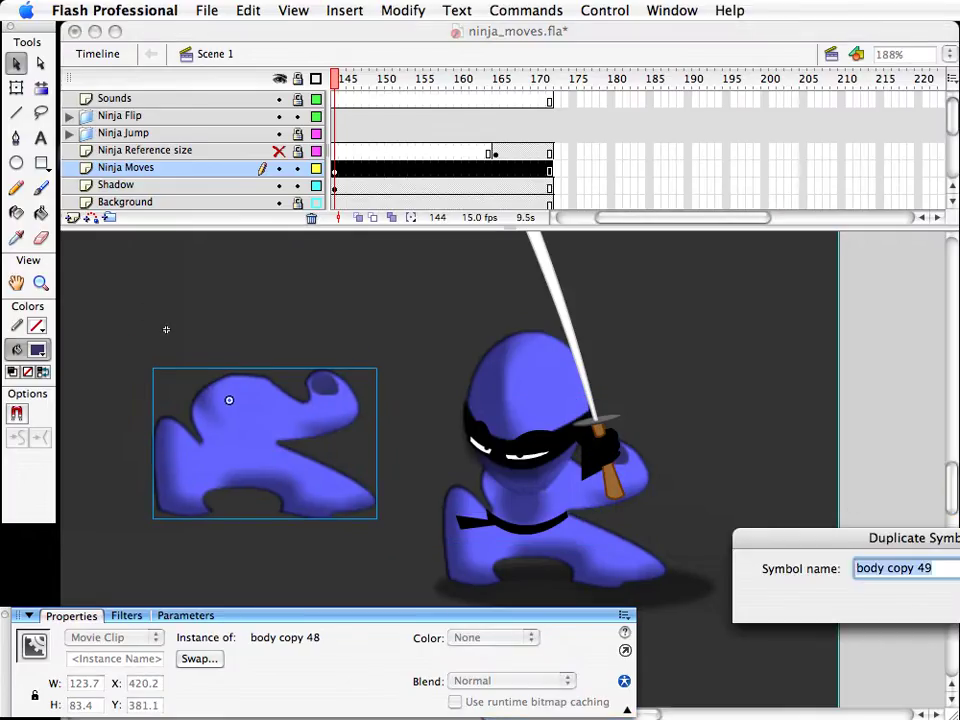
key(Return)
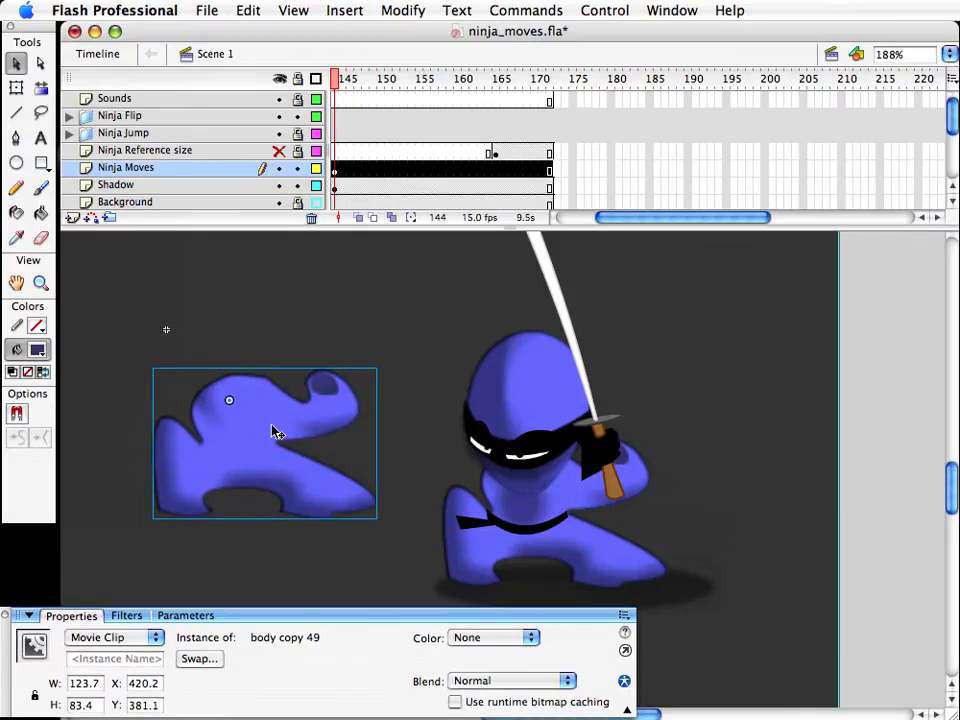
Step: Open body copy 49 and delete the upper body, sleeve opening and legs, leaving only a short horizontal strip across the torso and arm
double_click(272, 435)
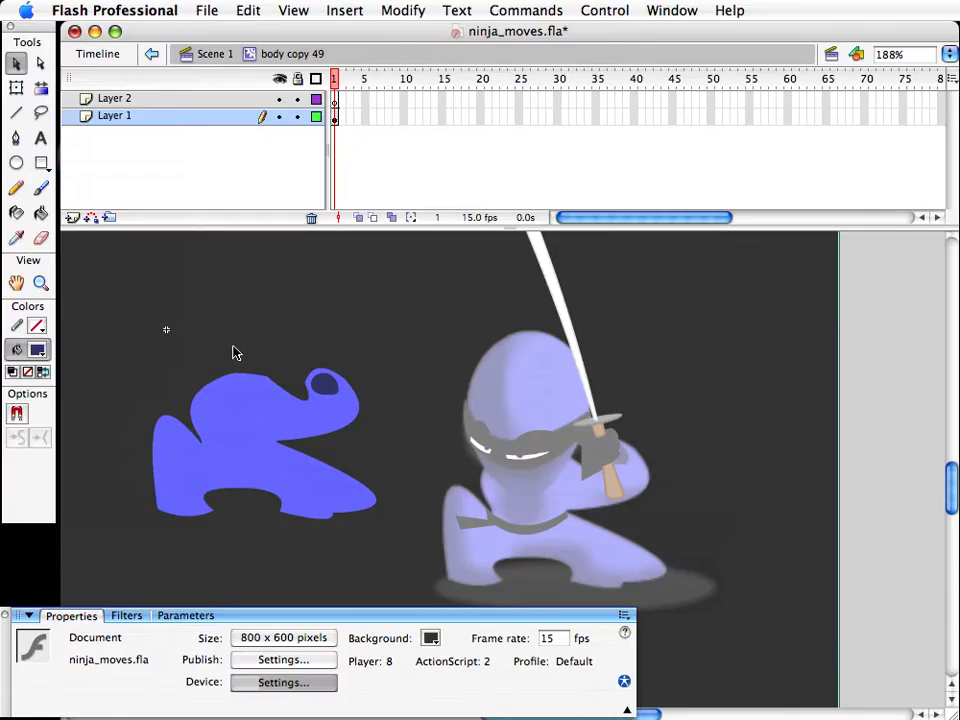
drag(228, 345, 373, 402)
drag(392, 350, 144, 407)
key(Delete)
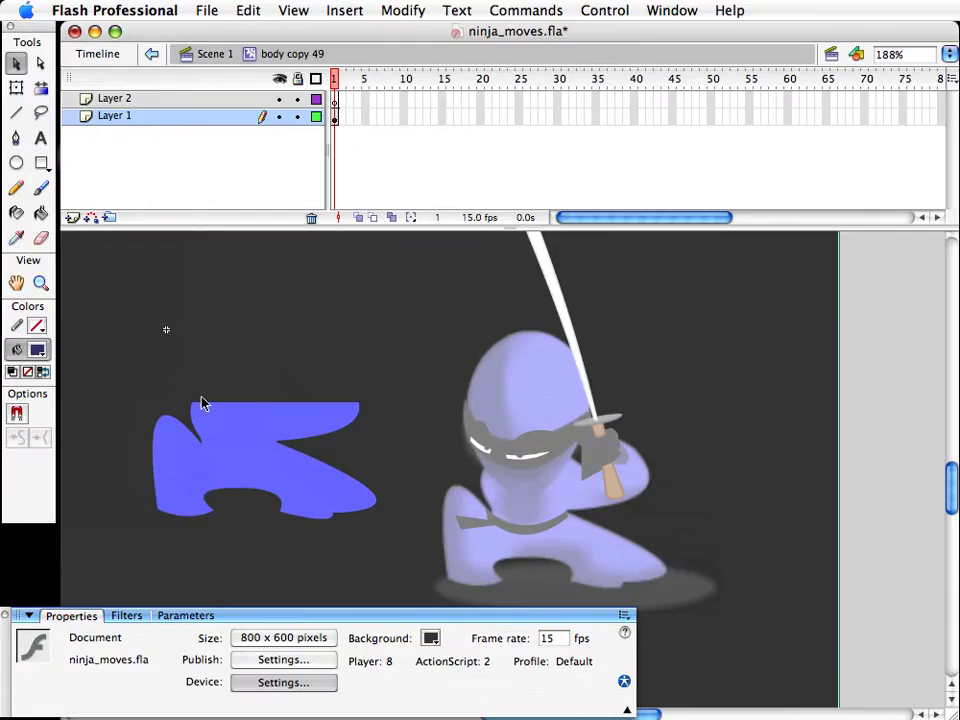
drag(379, 530, 95, 448)
key(Delete)
click(95, 448)
drag(141, 369, 201, 490)
key(Delete)
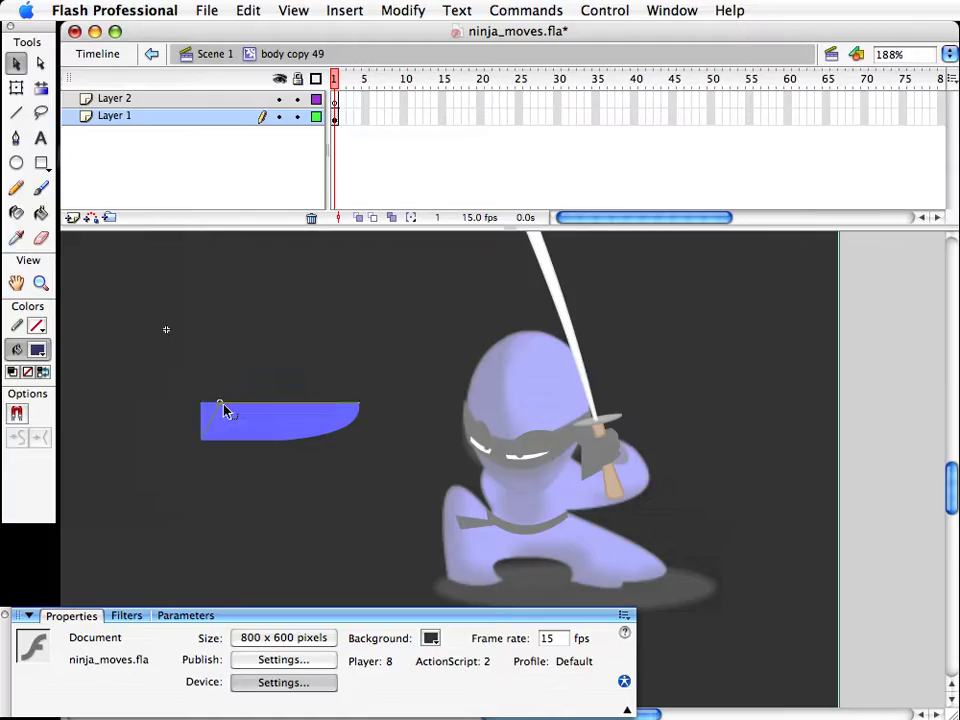
Step: Reshape the leftover strip into a long rounded arm that slopes upward, with a curved upper edge and a straight lower edge
drag(223, 407, 202, 428)
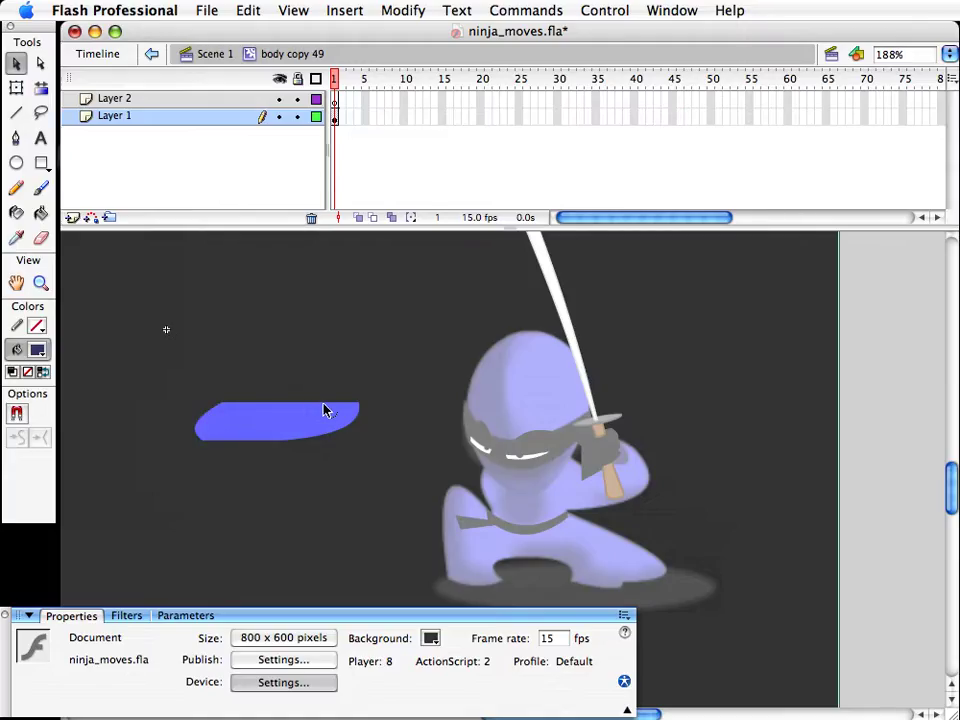
mouse_move(366, 407)
mouse_down()
mouse_move(350, 382)
mouse_move(368, 393)
mouse_move(372, 417)
mouse_up()
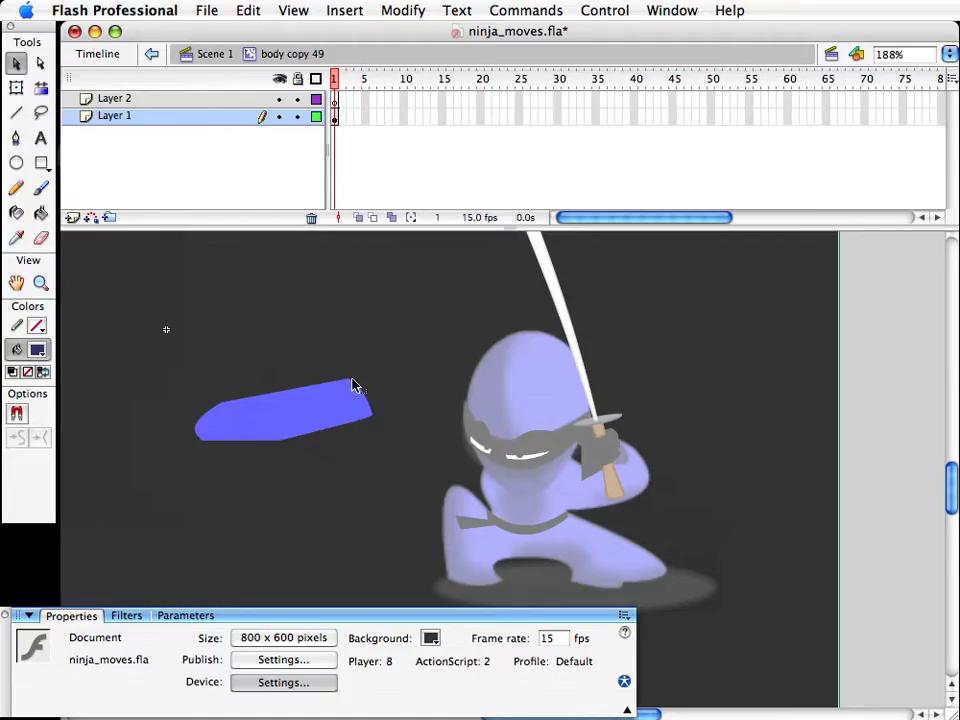
drag(297, 387, 293, 382)
drag(280, 440, 214, 446)
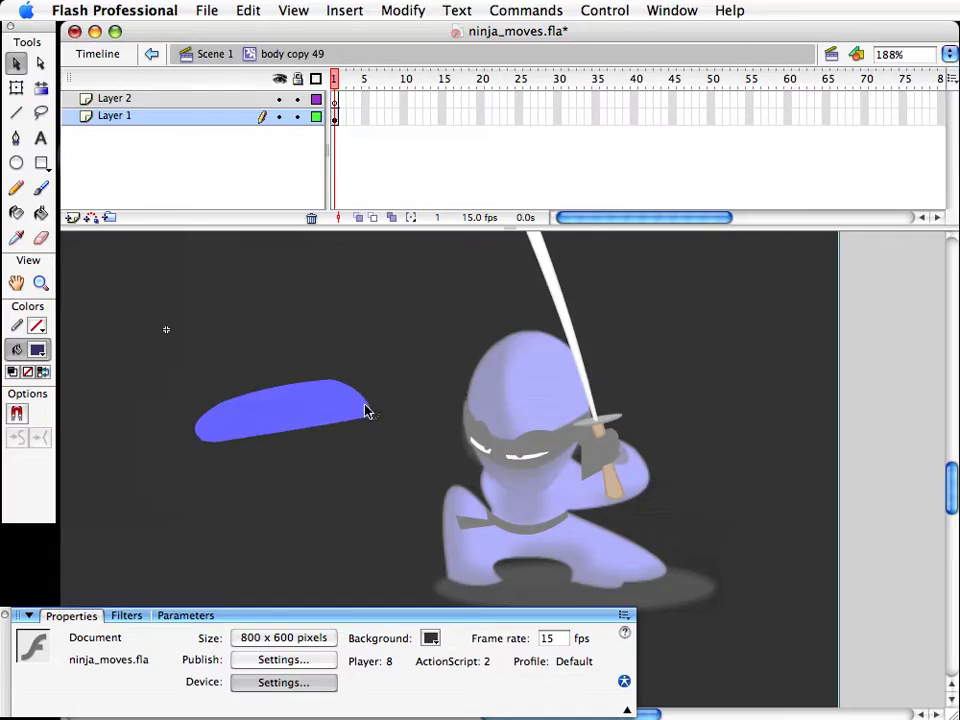
Step: Rotate the separate arm shape slightly counterclockwise so it slopes upward more steeply
click(212, 446)
key(q)
drag(381, 431, 381, 428)
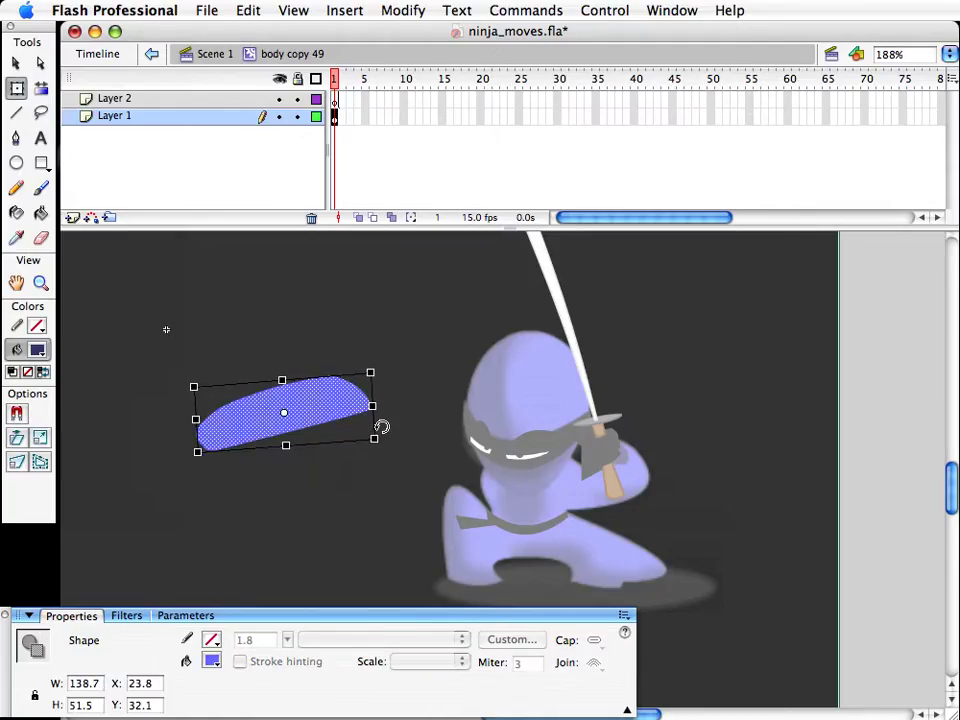
key(v)
click(457, 406)
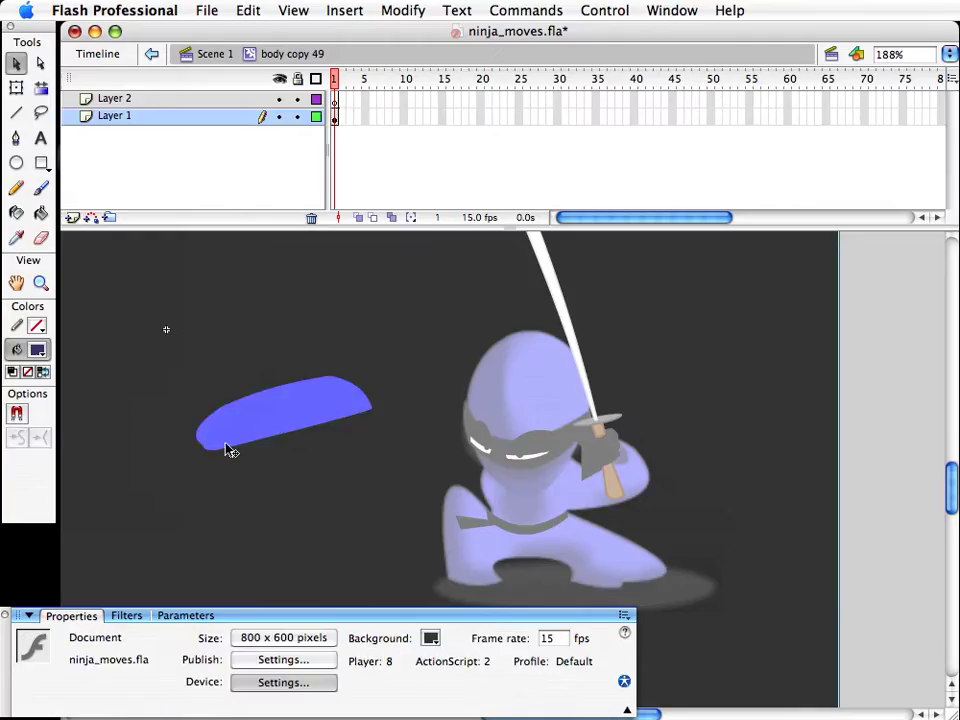
Step: Return to Scene 1, place the forearm across the ninja's chest and narrow it to 87 px wide
click(214, 55)
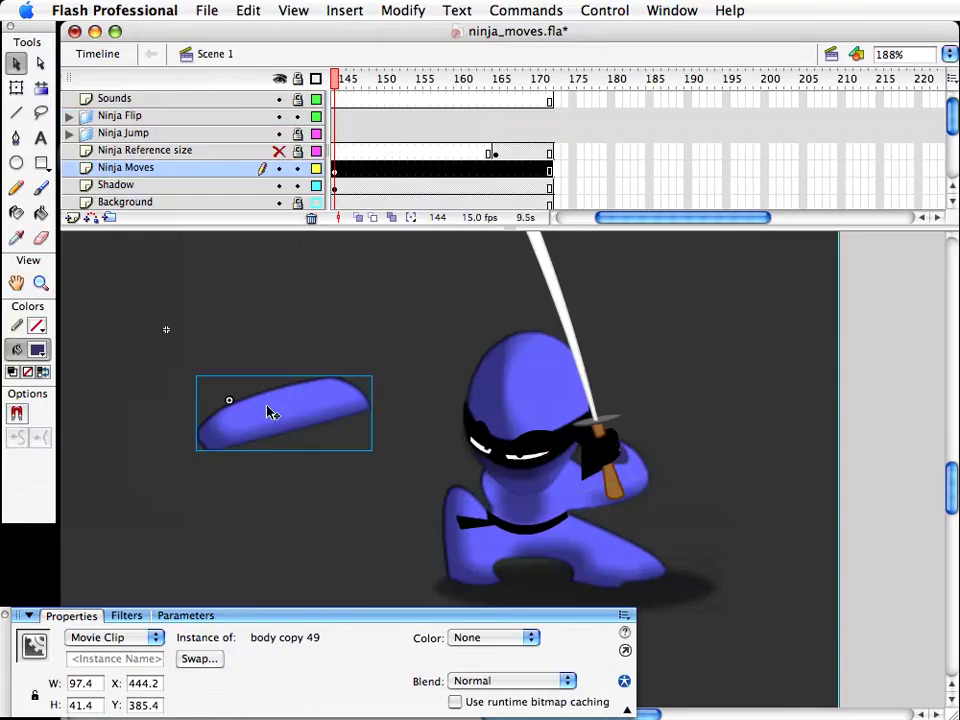
drag(270, 411, 548, 478)
key(q)
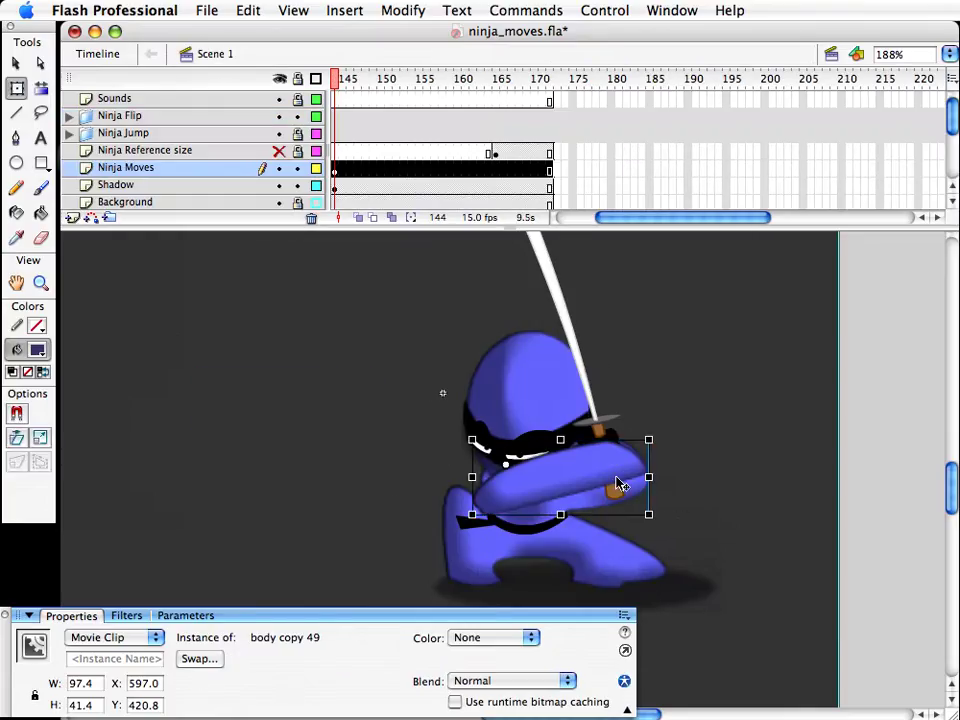
drag(649, 477, 630, 477)
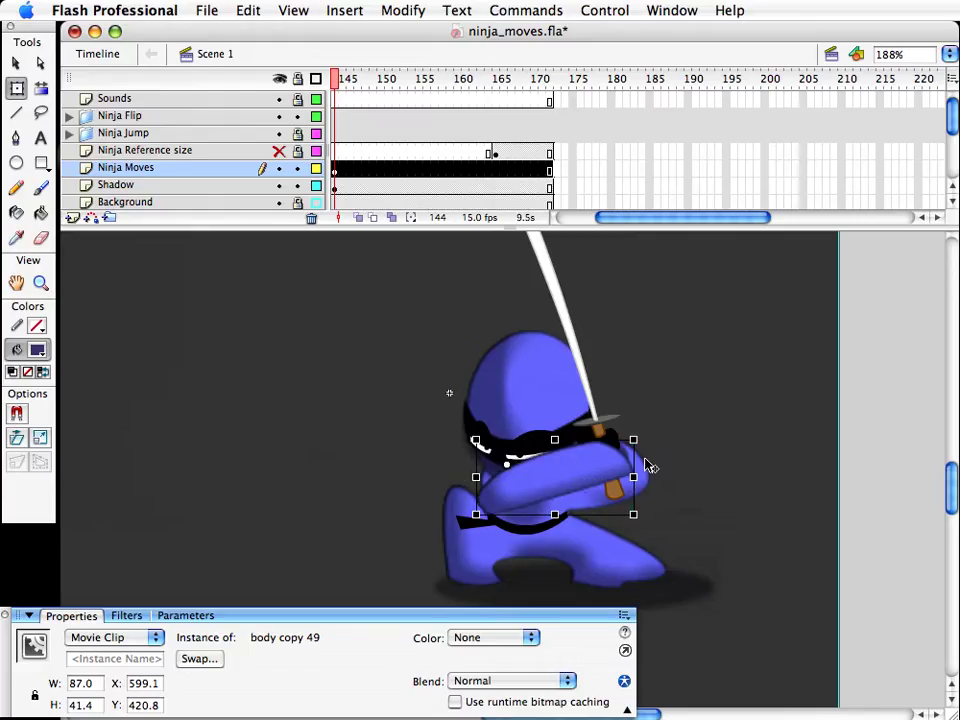
key(v)
drag(534, 501, 542, 497)
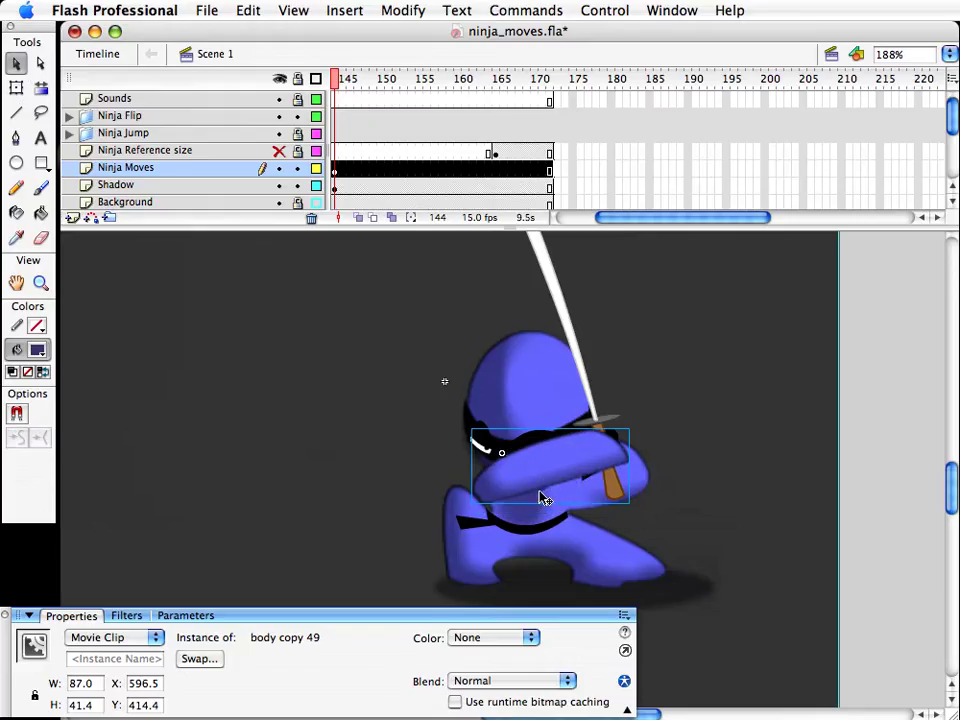
Step: Move the forearm off the ninja's body into the empty stage area beside it
key(super+shift+a)
click(594, 456)
click(506, 396)
drag(532, 480, 275, 394)
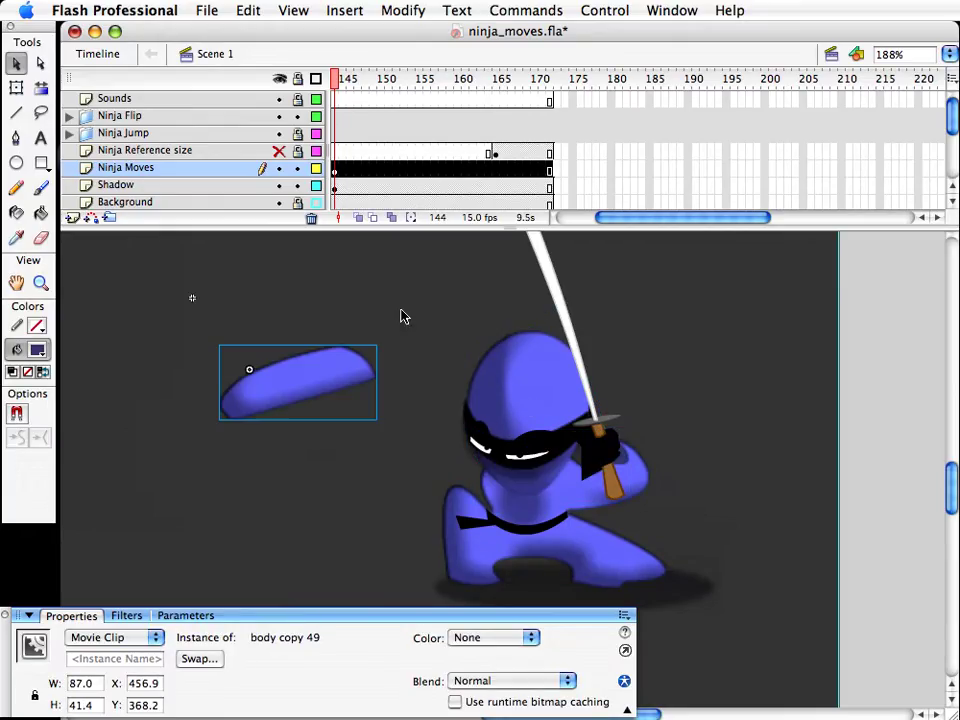
Step: Select the head, bandana and eyes together and shift them slightly up and towards the ninja's front
drag(416, 298, 600, 506)
key(shift+Up)
key(shift+Up)
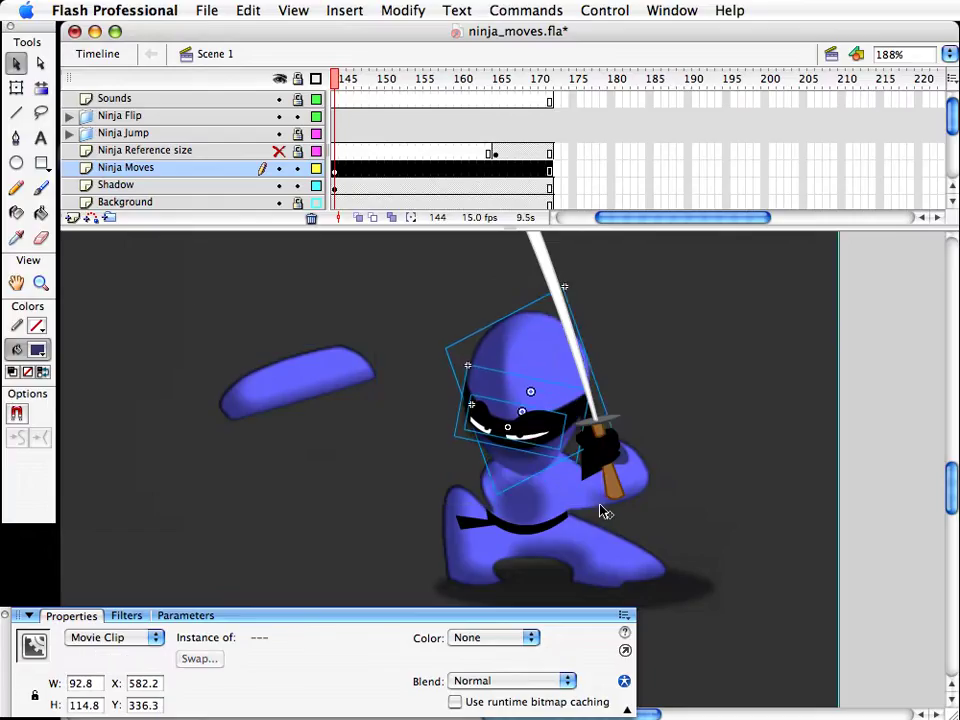
key(shift+Down)
key(Left)
key(shift+Left)
key(Up)
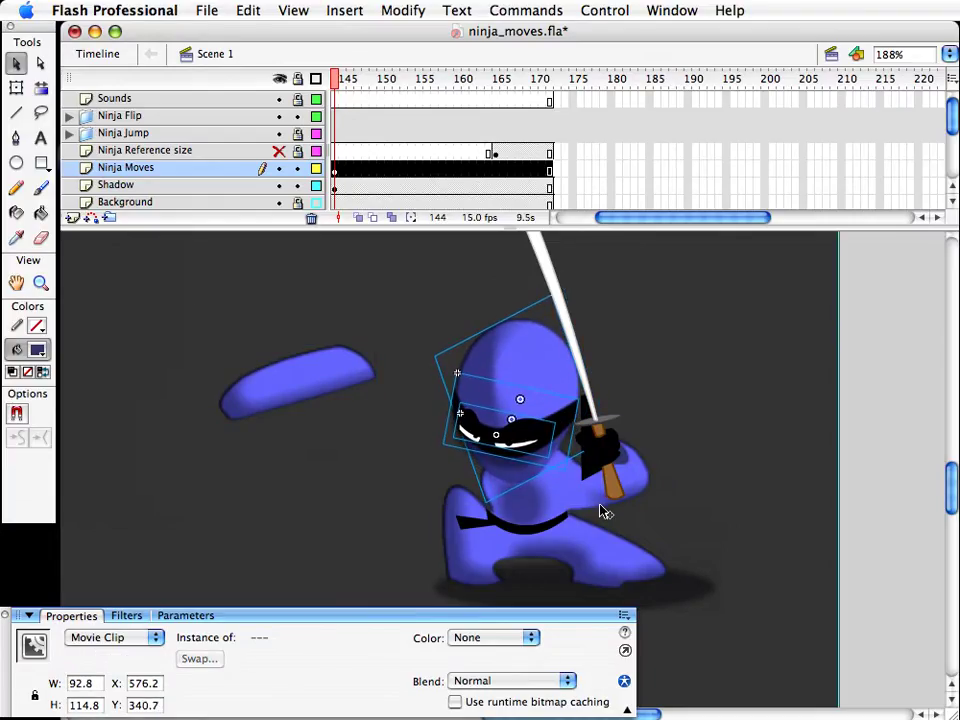
Step: Place the forearm back across the chest so it reaches the sword hand, and narrow it to 81.7 px
click(317, 381)
drag(493, 468, 544, 484)
key(Left)
key(Left)
key(Left)
key(Left)
key(Left)
key(Up)
key(Up)
key(Up)
key(Up)
key(Up)
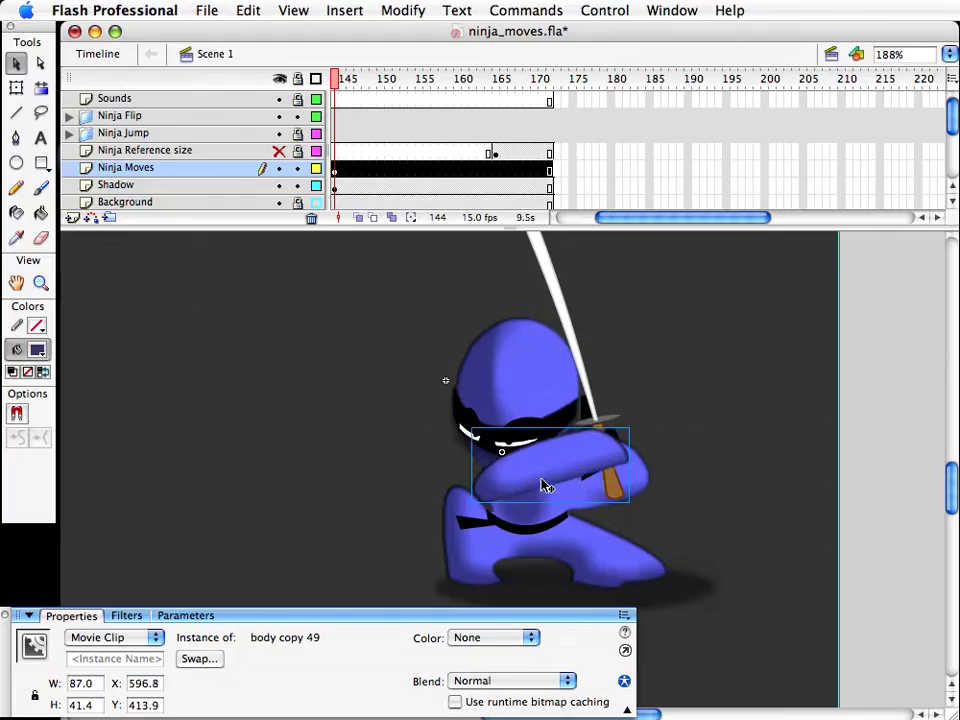
key(q)
drag(628, 464, 621, 466)
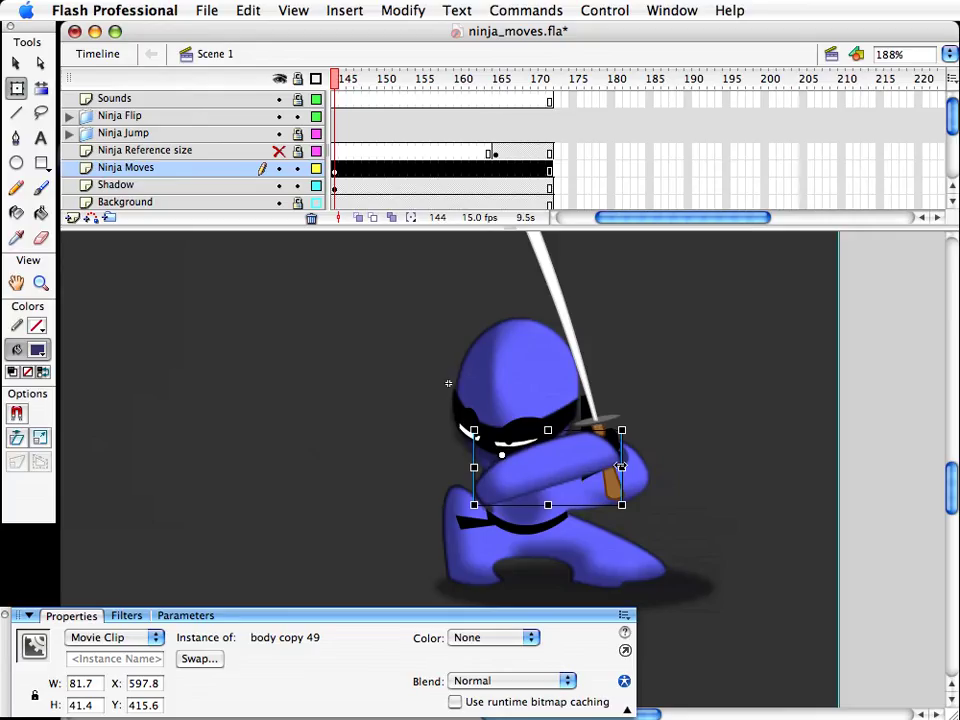
key(v)
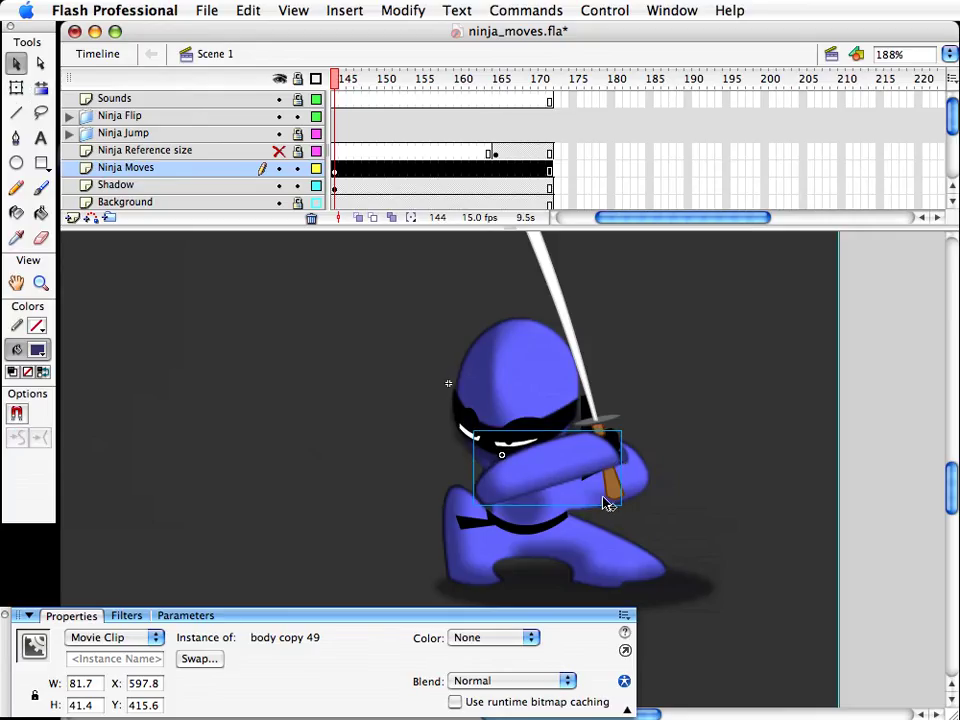
Step: Nudge the sword and hand up slightly, and shift the bandana tie to meet the repositioned head
click(696, 452)
click(619, 444)
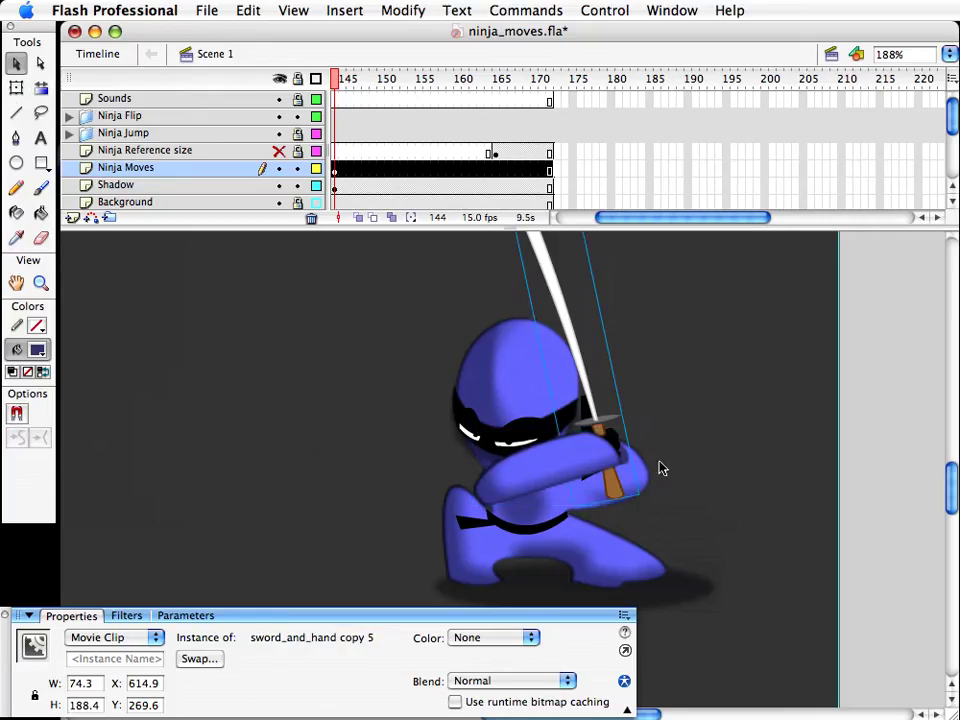
click(588, 405)
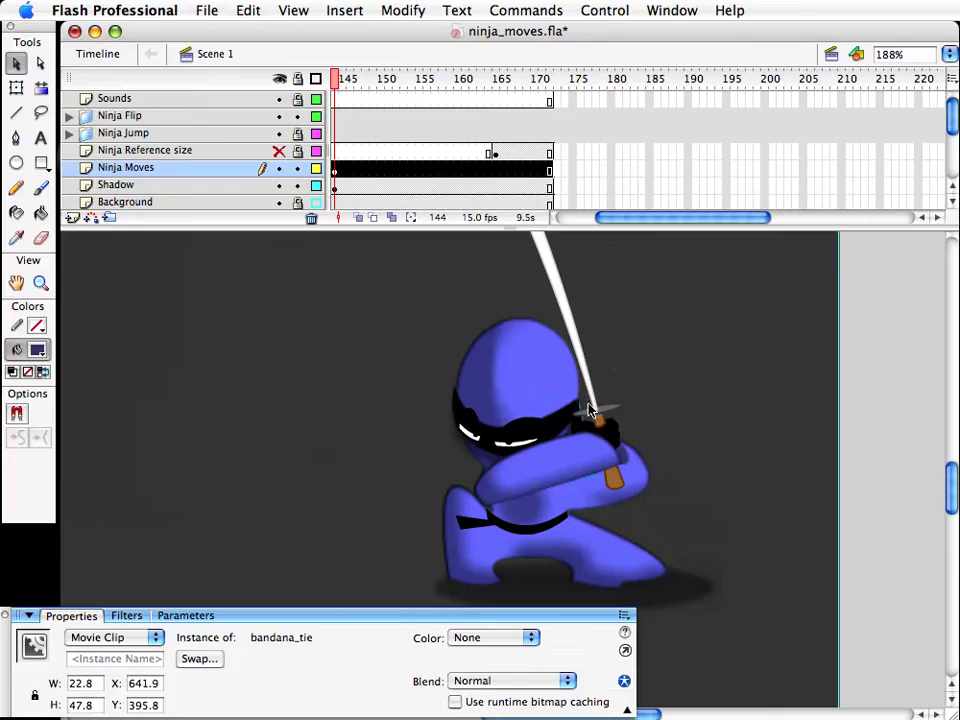
Step: Copy the hand clip from inside the sword_and_hand symbol and return to Scene 1
click(628, 450)
double_click(620, 442)
click(618, 449)
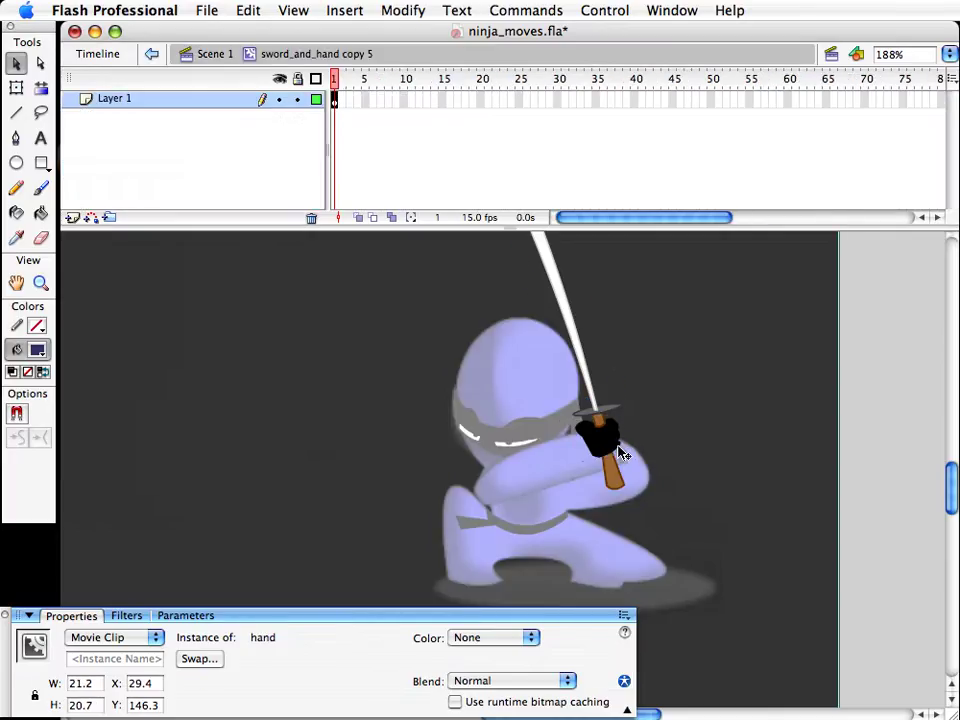
click(215, 54)
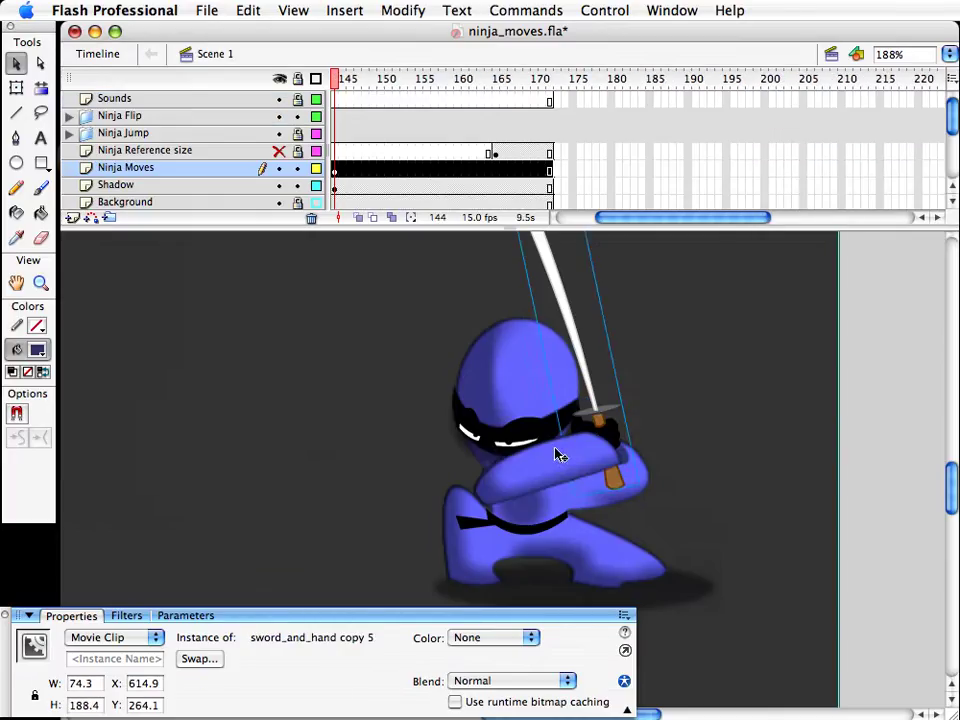
Step: Rotate the pasted hand and place it on the lower sword handle, stacked behind the forearm
click(498, 467)
key(q)
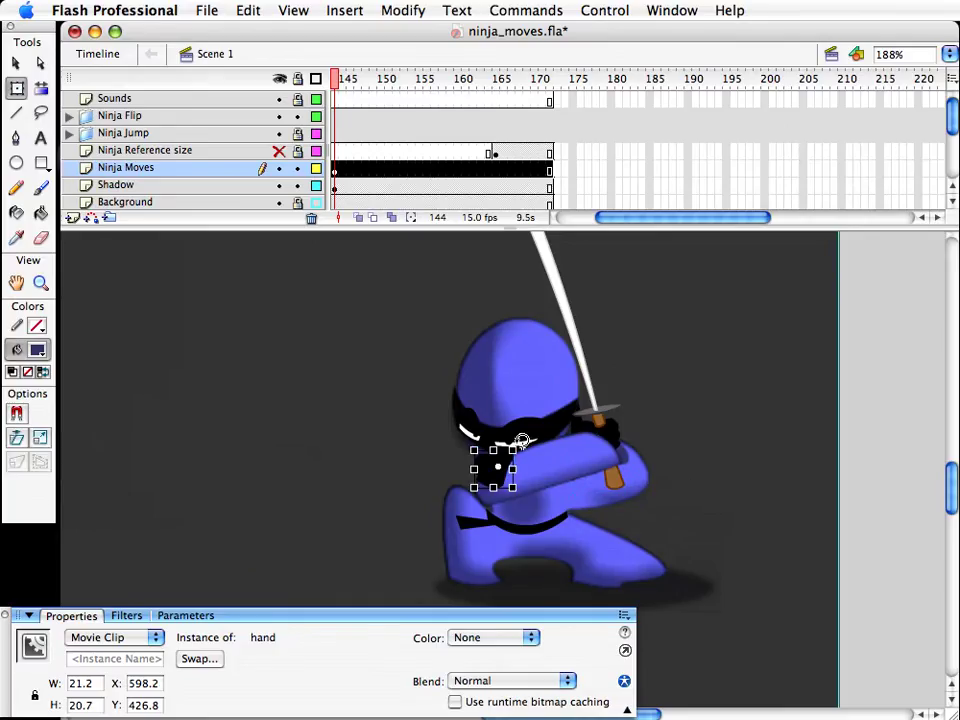
drag(516, 490, 612, 478)
key(v)
key(super+Up)
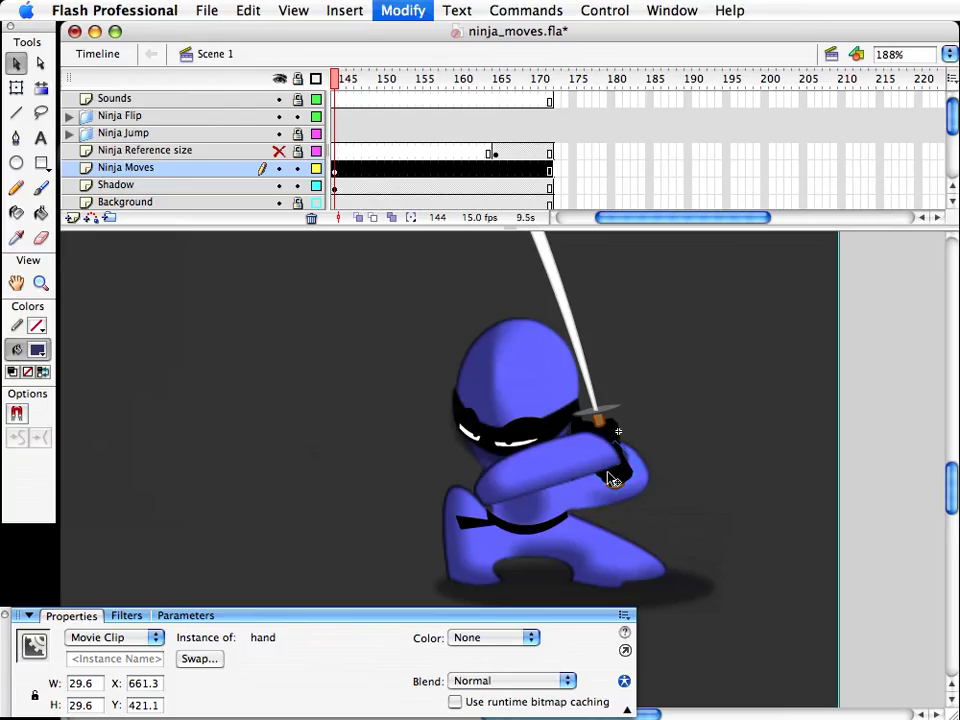
Step: Fine-tune the second hand's position and rotation so it grips the sword handle at the forearm's end
key(shift+Up)
key(shift+Left)
key(Down)
key(Down)
key(Down)
key(Right)
key(Right)
key(Right)
key(Right)
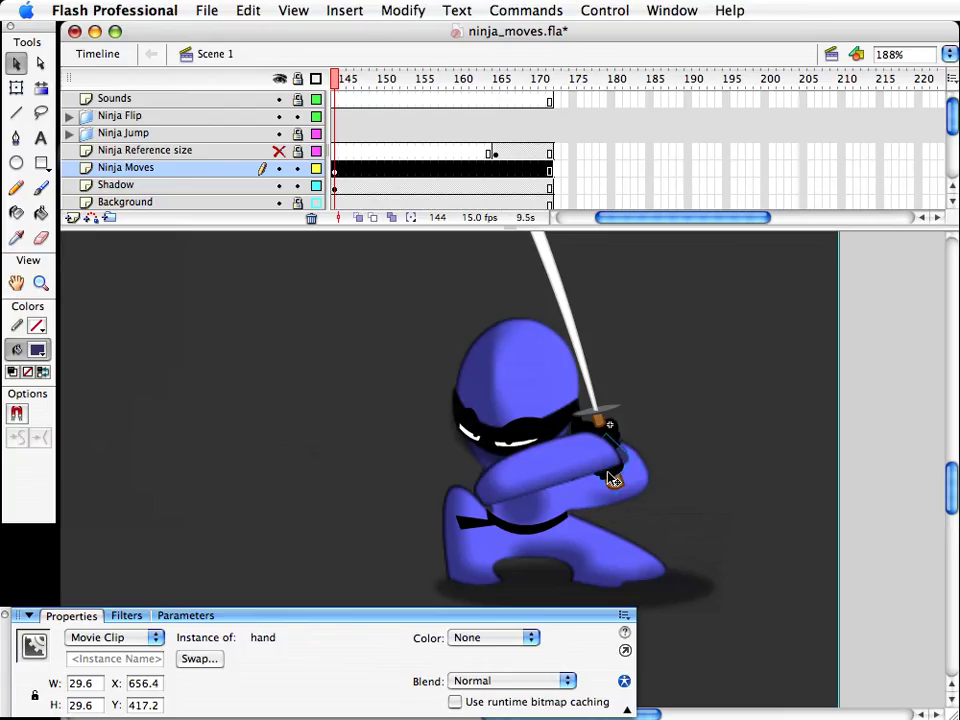
key(Down)
key(Down)
key(Right)
key(q)
drag(613, 480, 608, 503)
key(v)
click(656, 439)
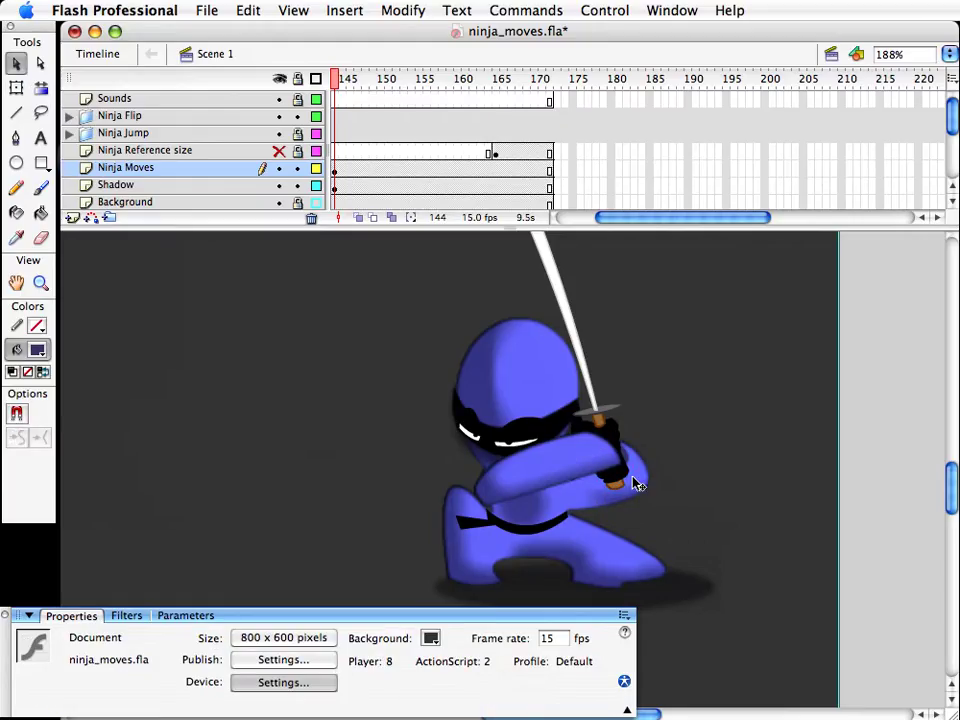
Step: Try pulling the forearm and a duplicate of it with its hand away from the body, and undo each attempt
click(594, 456)
click(580, 470)
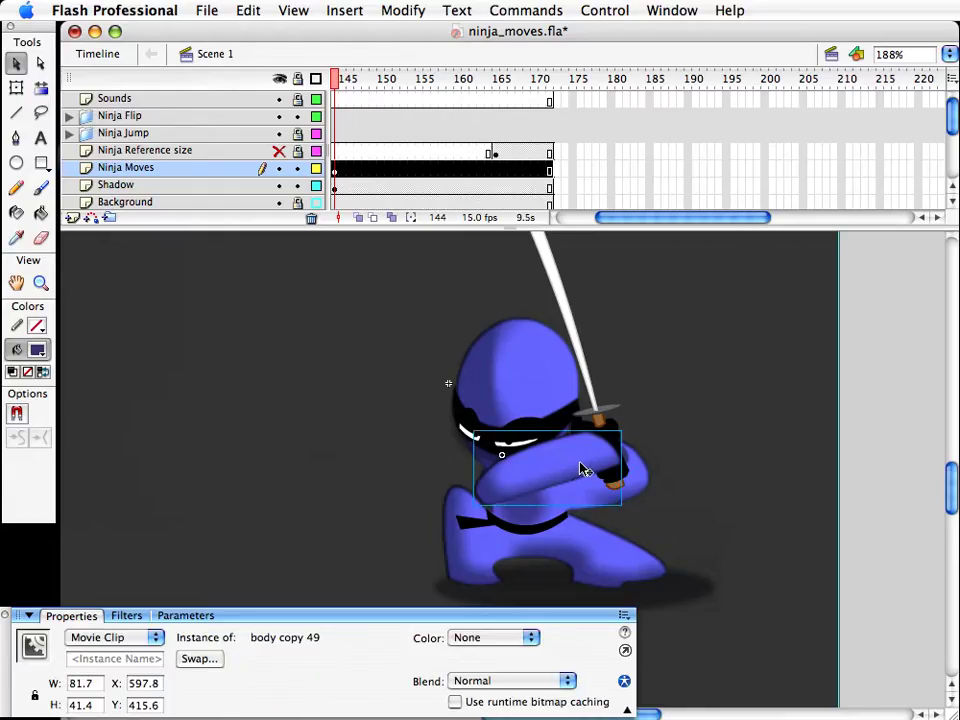
drag(581, 466, 349, 469)
key(super+z)
shift+click(614, 472)
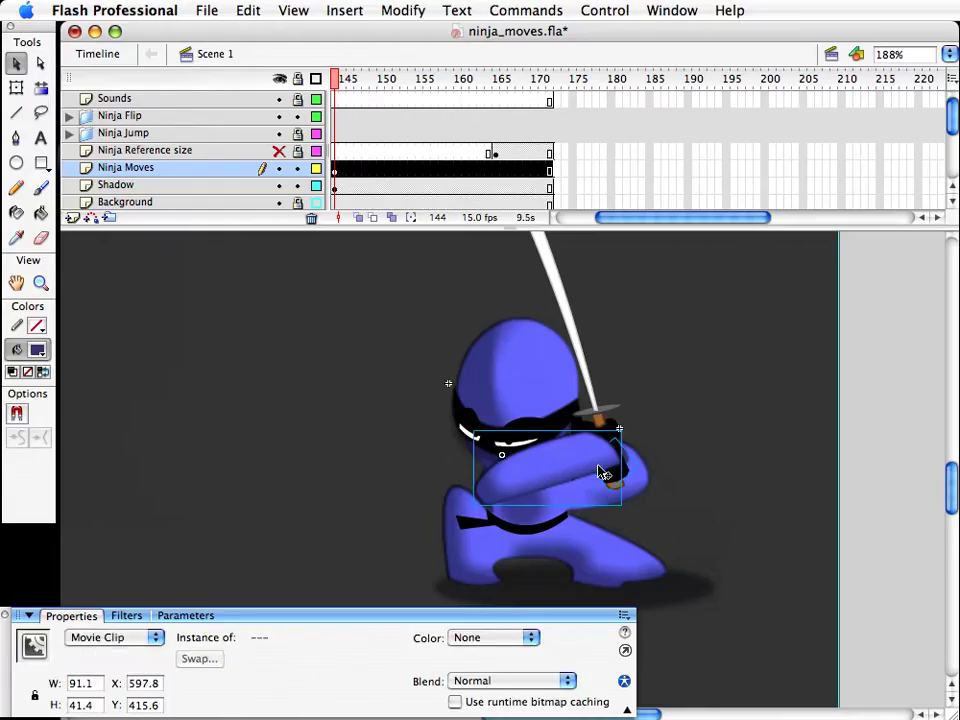
drag(603, 473, 332, 476)
click(399, 555)
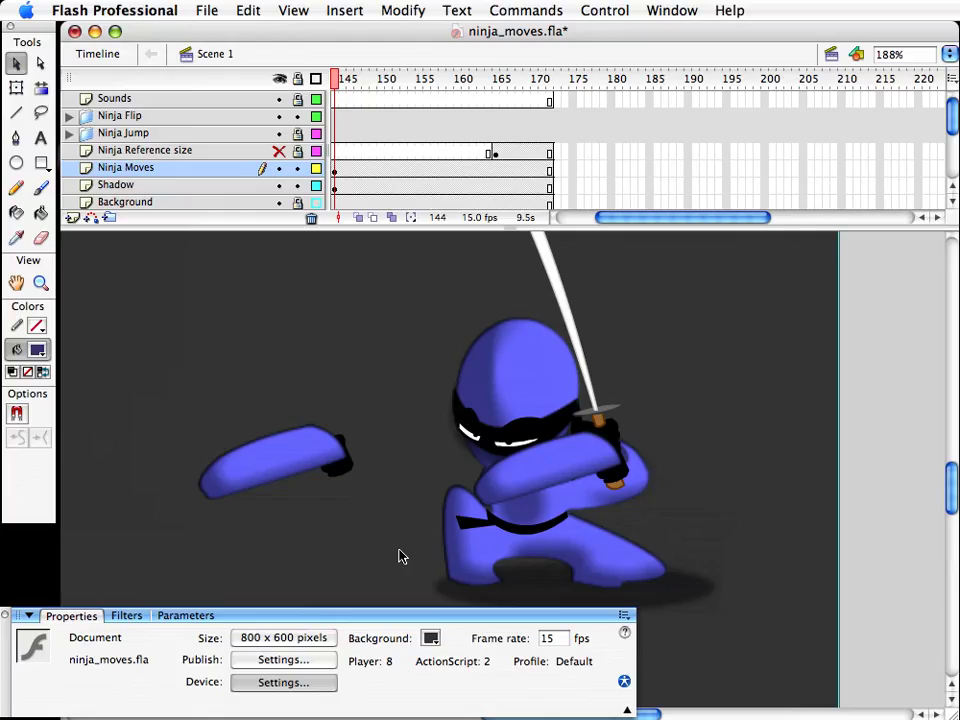
key(super+z)
click(615, 437)
click(790, 491)
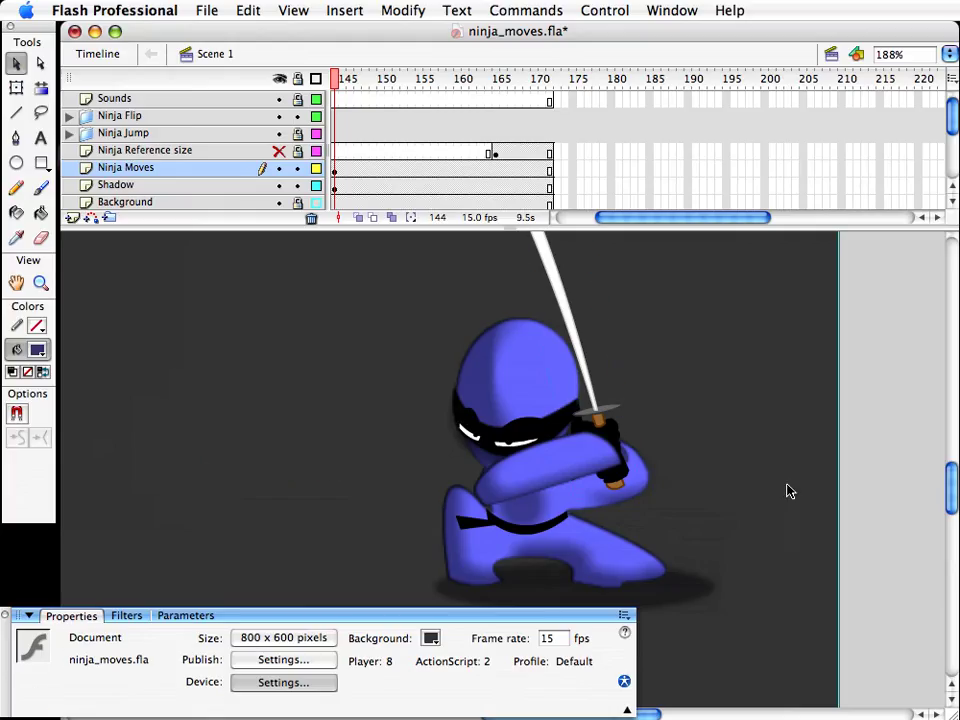
Step: Adjust the angle of the bandana's drop shadow filter
click(460, 415)
click(126, 617)
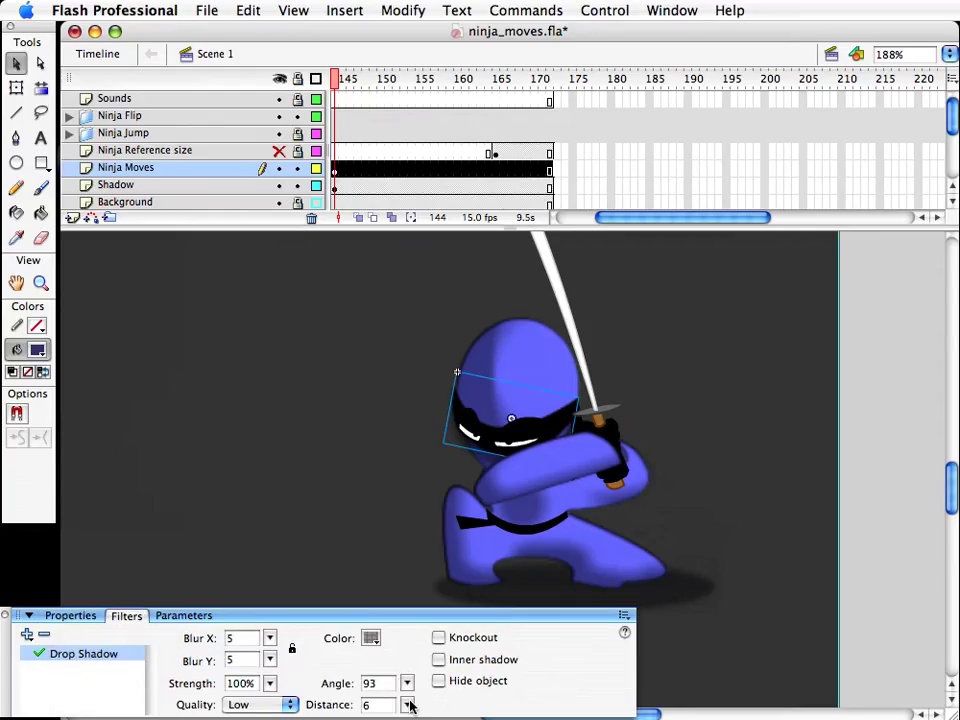
mouse_move(407, 683)
mouse_down()
mouse_move(384, 664)
mouse_move(416, 653)
mouse_move(398, 669)
mouse_up()
click(731, 469)
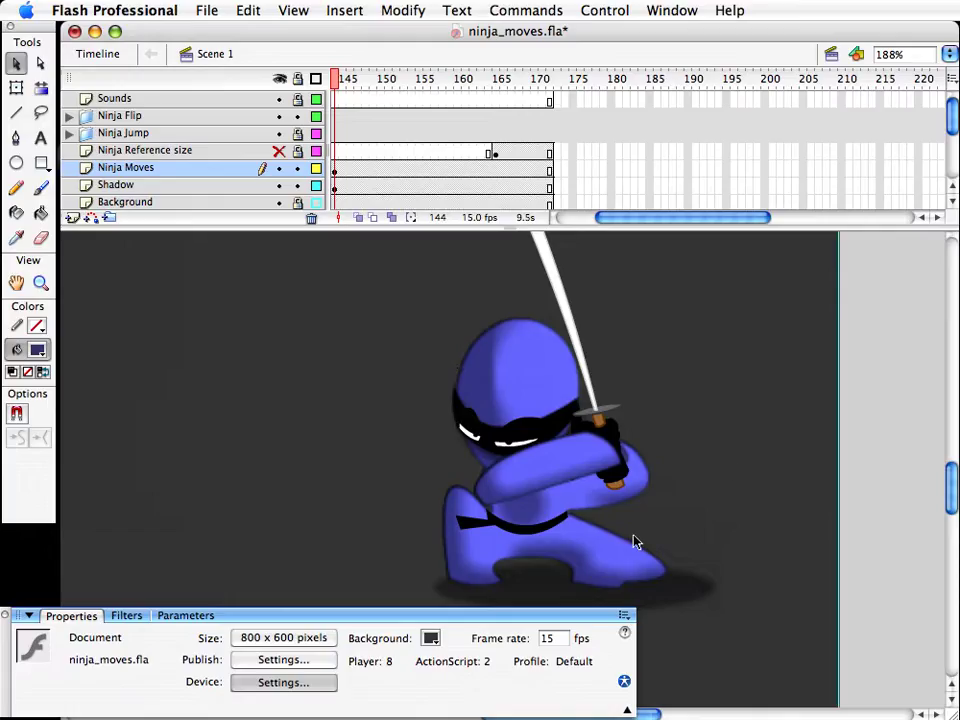
Step: Rotate and lengthen the belt tie so it hangs down from the belt over the leg, and save the file
click(480, 520)
key(q)
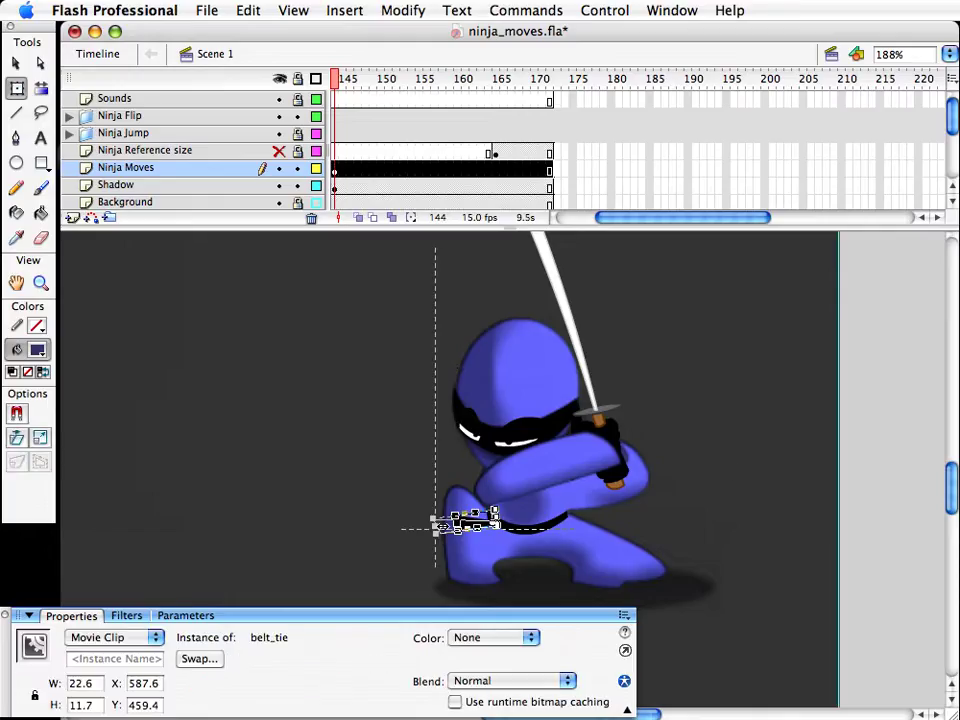
drag(441, 527, 463, 572)
key(v)
key(q)
key(v)
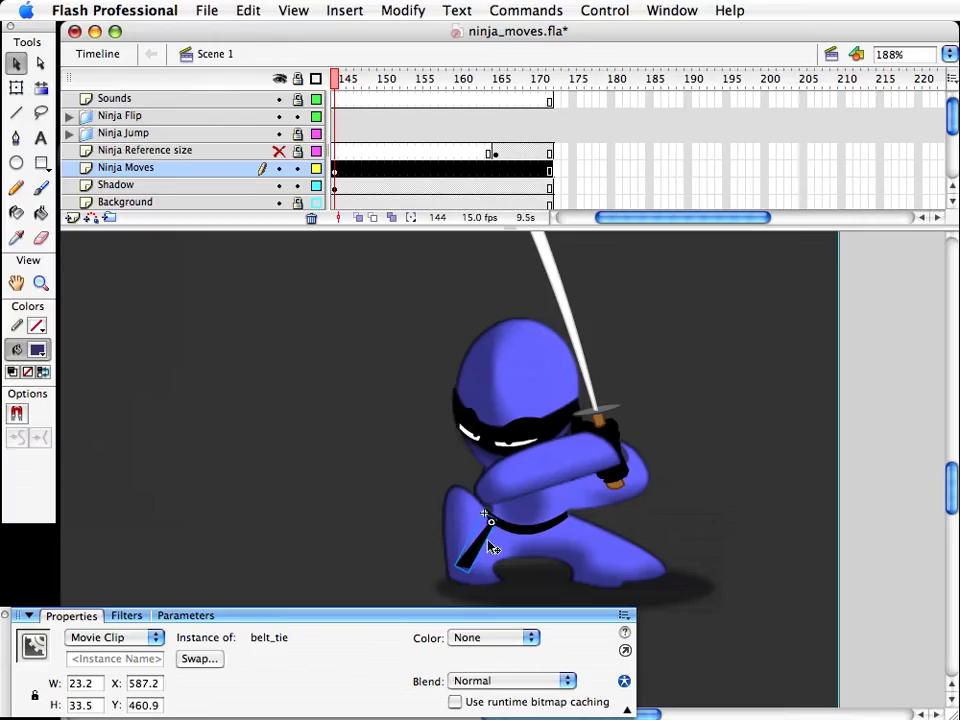
drag(488, 541, 488, 543)
click(403, 484)
key(super+s)
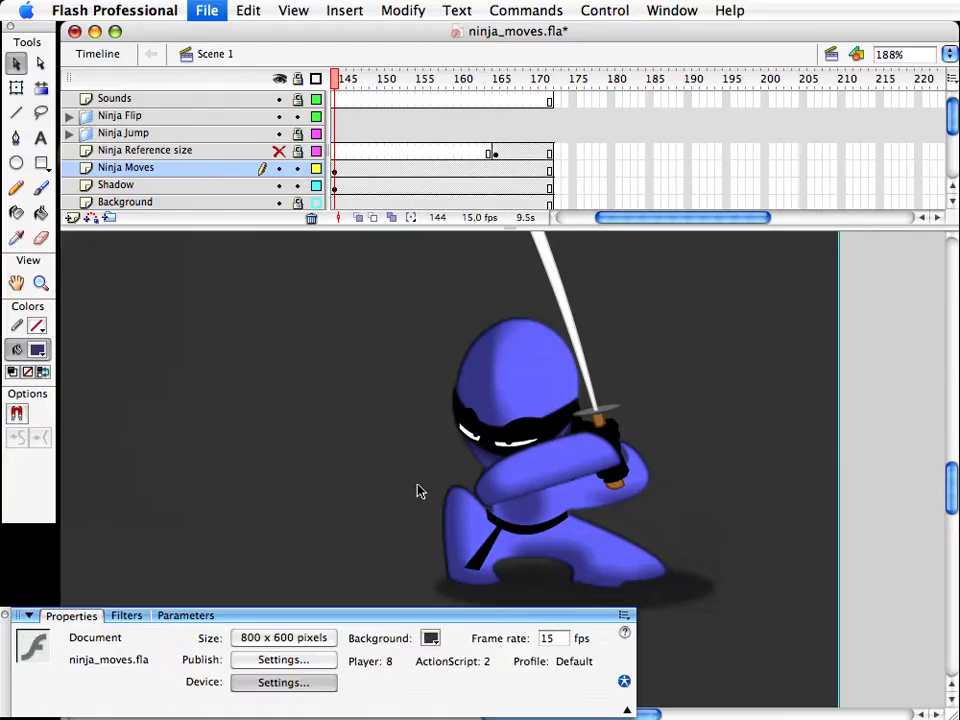
Step: Check the pose change from frame 143 at 100% view and stop the playhead at frame 145
key(super+1)
key(space)
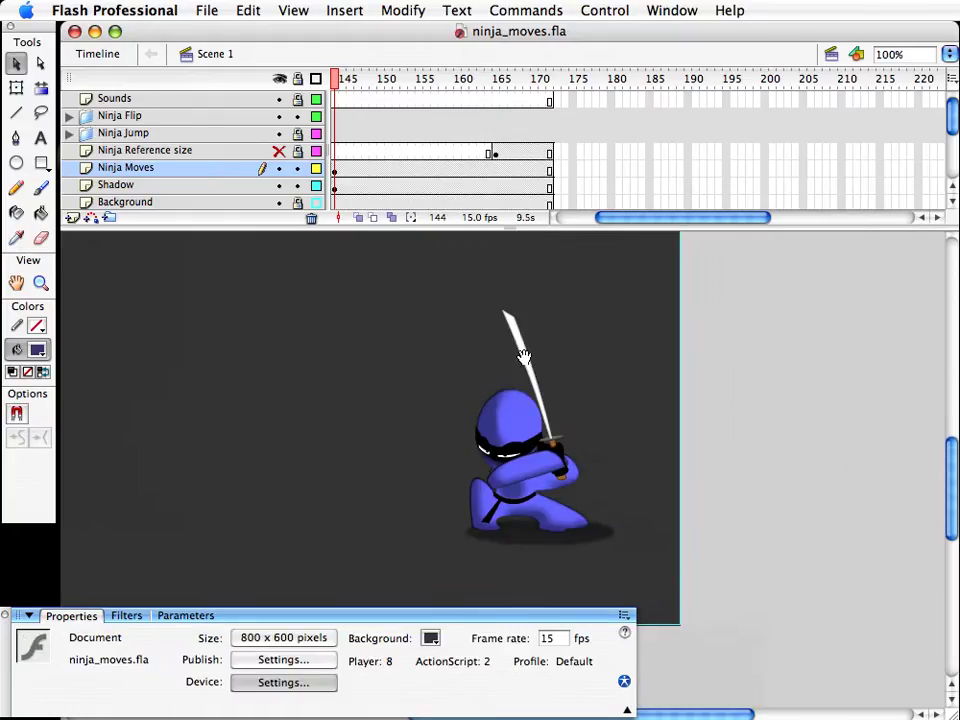
drag(524, 357, 592, 381)
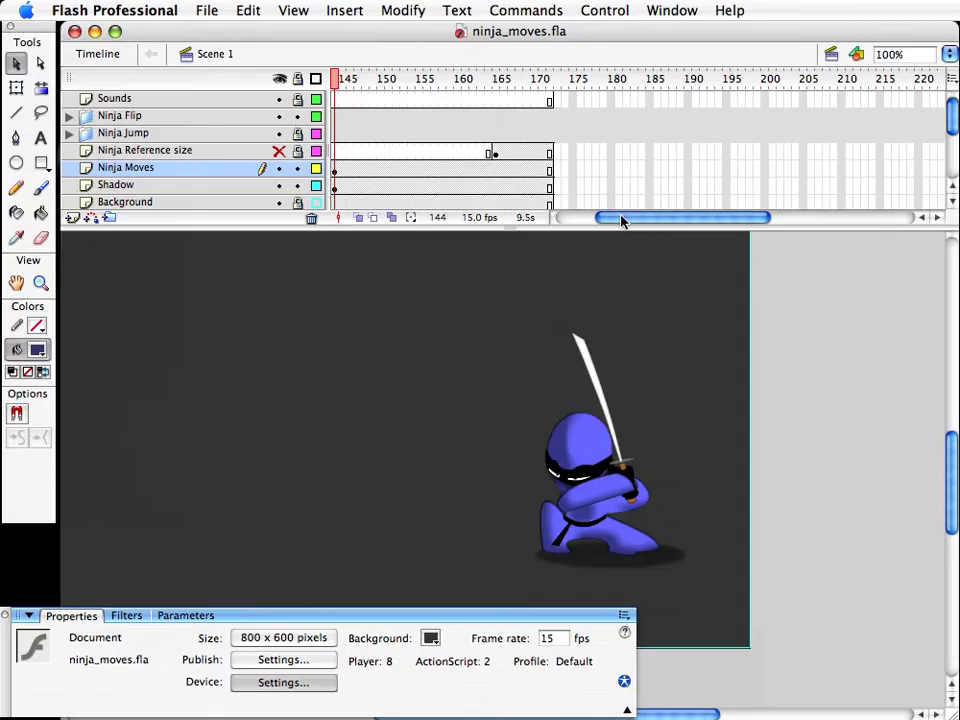
drag(621, 221, 612, 221)
click(527, 86)
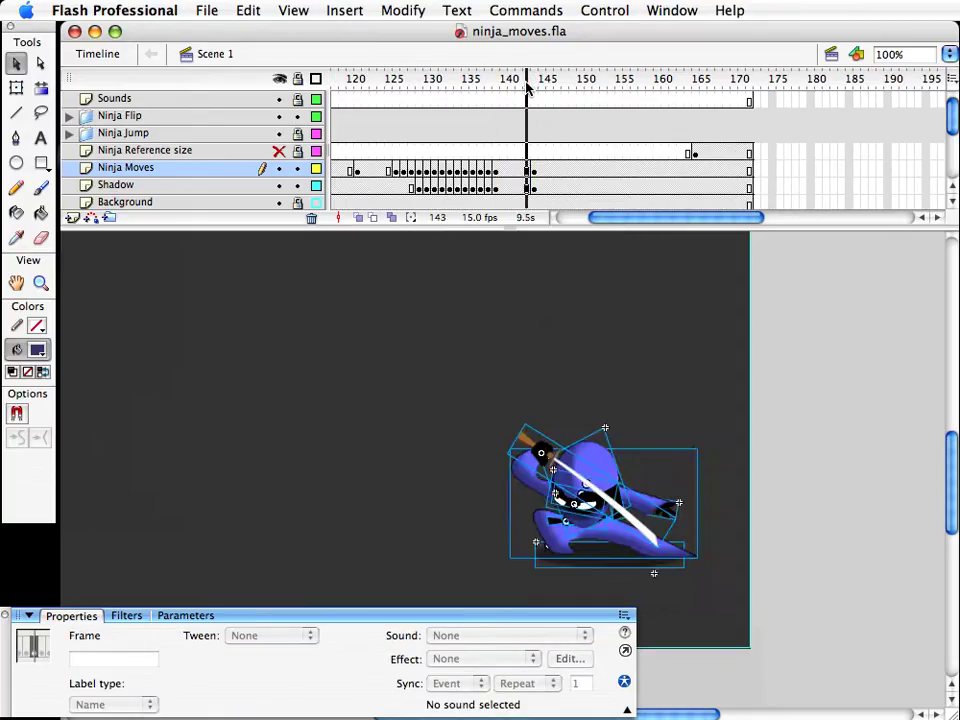
drag(527, 86, 542, 87)
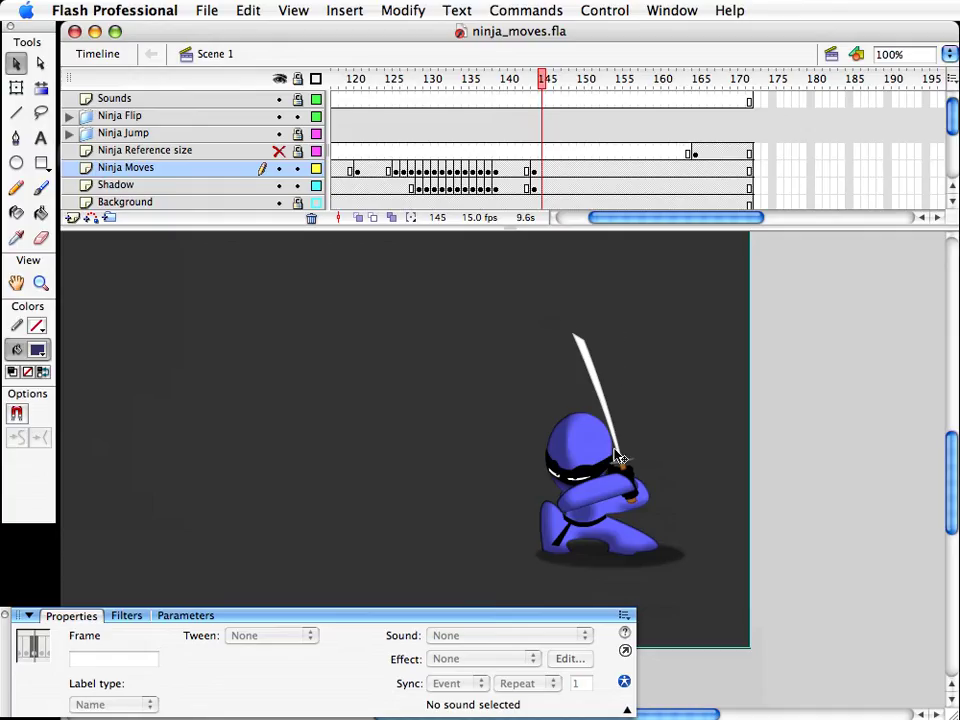
Step: Draw a white rectangle without a stroke next to the sword blade on the Ninja Moves layer
click(41, 163)
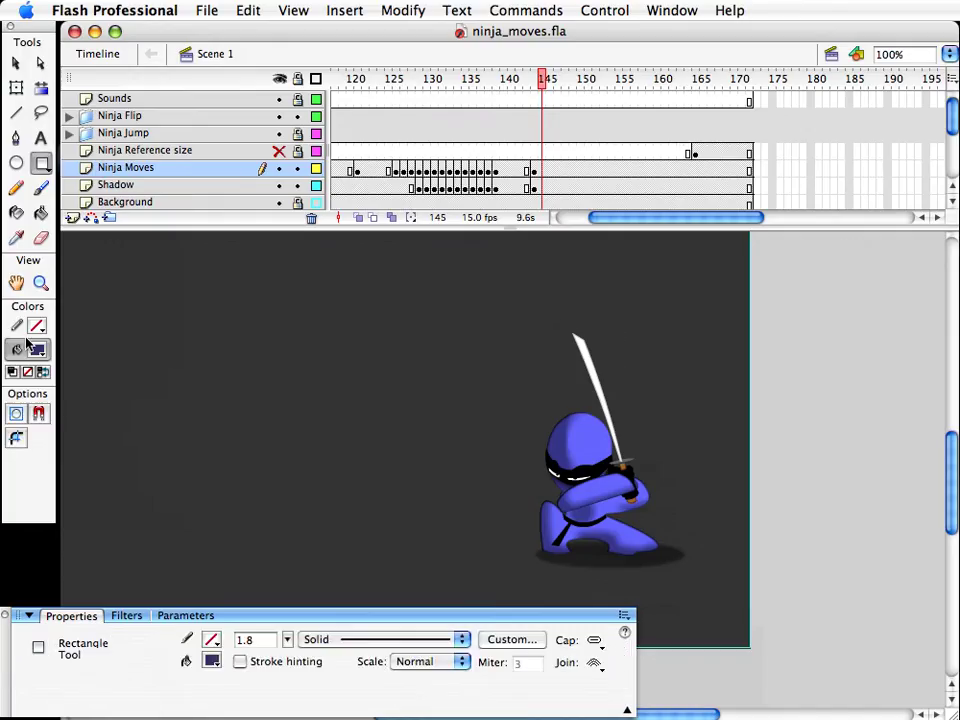
click(37, 349)
click(31, 459)
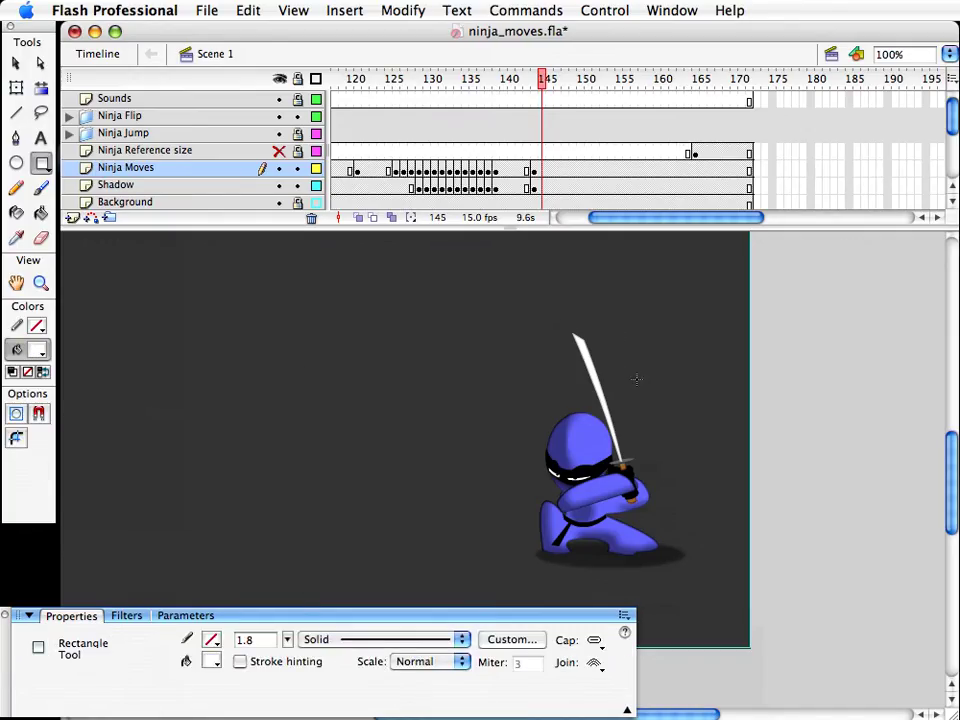
drag(636, 379, 692, 447)
Step: Reshape the white rectangle into a curved swoosh running from the sword blade around behind the ninja's arm, and save the file
key(v)
drag(637, 381, 596, 366)
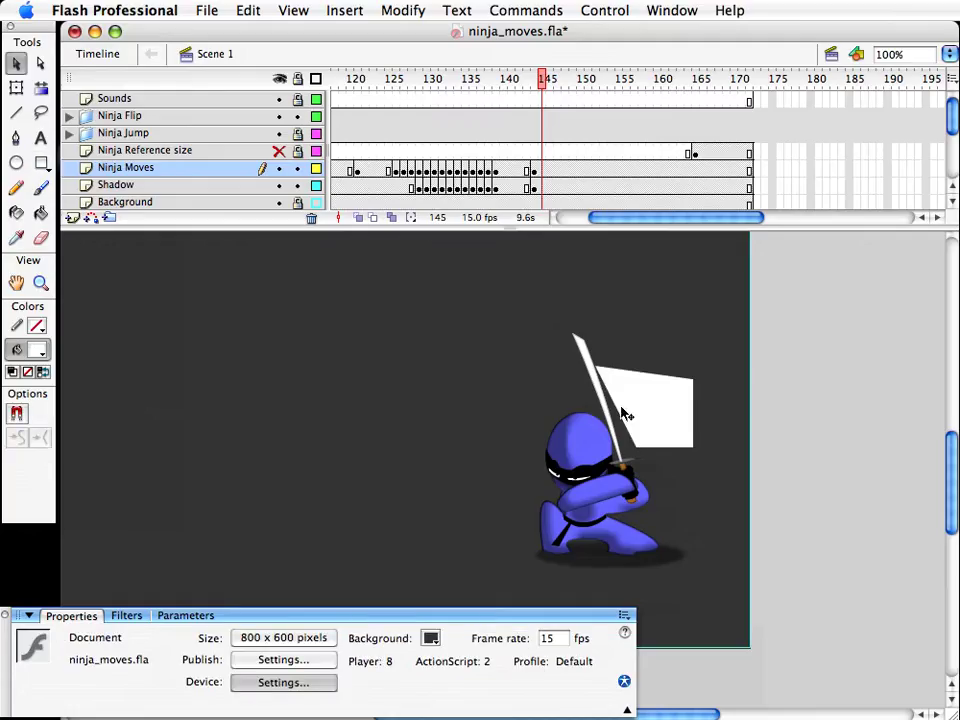
mouse_move(636, 447)
mouse_down()
mouse_move(613, 436)
mouse_move(620, 451)
mouse_up()
drag(692, 448, 660, 452)
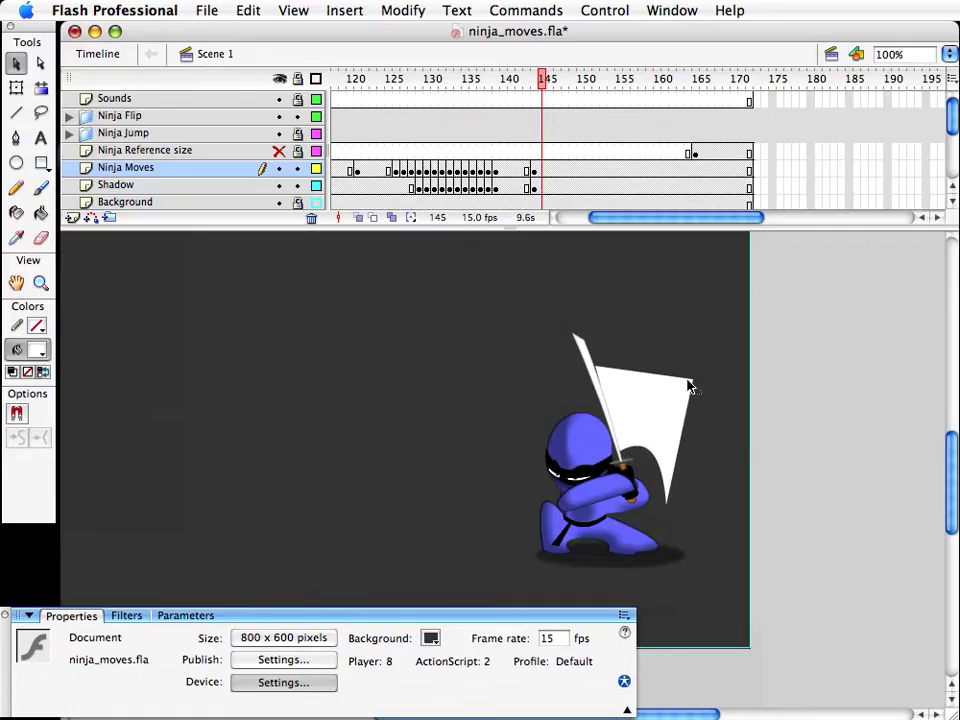
mouse_move(690, 386)
mouse_down()
mouse_move(681, 440)
mouse_move(693, 379)
mouse_up()
click(661, 419)
click(662, 413)
drag(690, 451, 661, 485)
drag(673, 456, 653, 490)
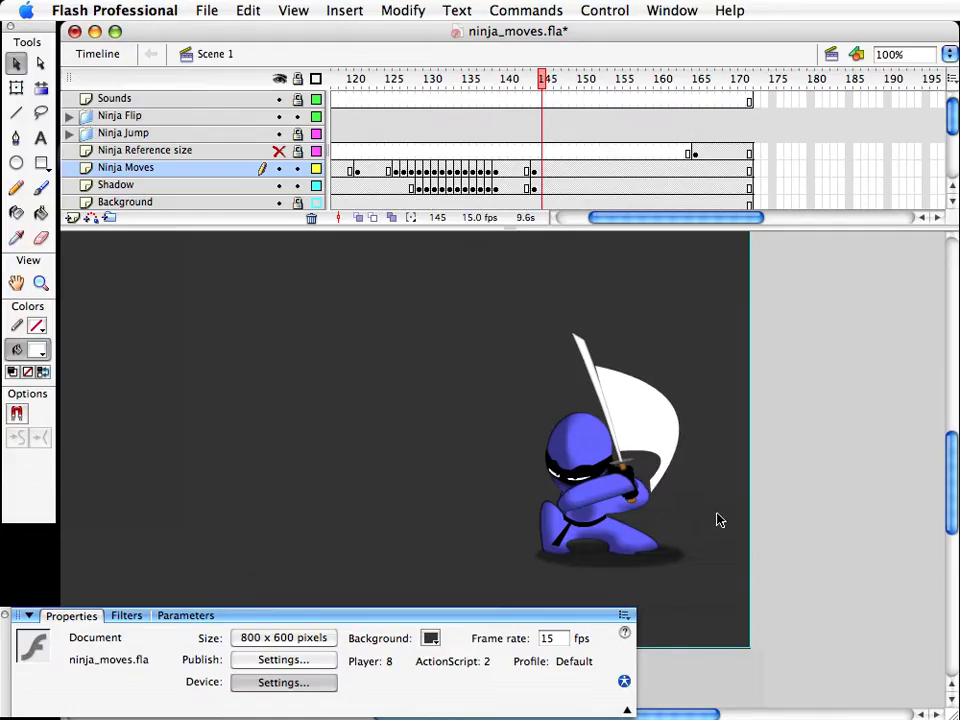
key(super+s)
Step: Insert keyframes at frame 145 on the Ninja Moves and Shadow layers and delete the white swoosh from that frame
mouse_move(542, 79)
mouse_down()
mouse_move(518, 80)
mouse_move(537, 83)
mouse_up()
click(545, 172)
key(F6)
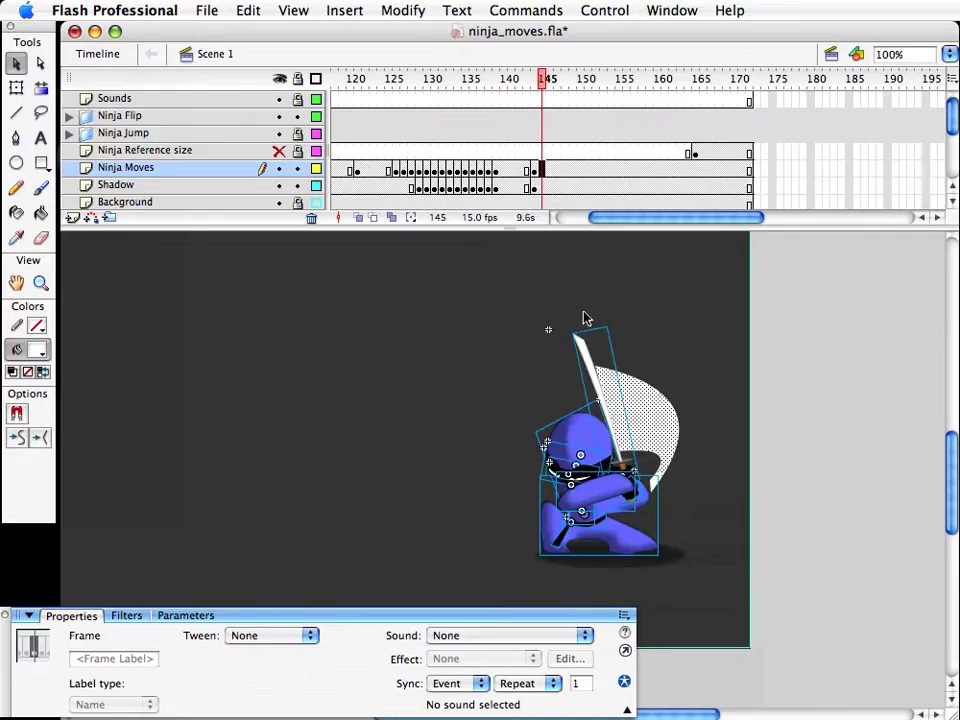
click(540, 188)
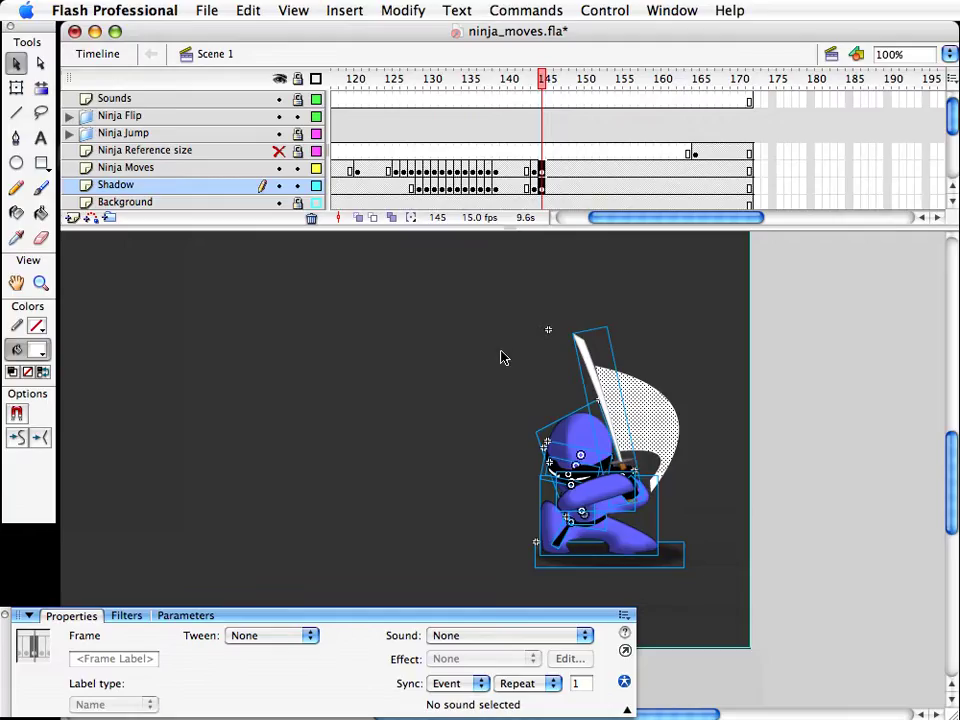
click(725, 457)
click(660, 415)
key(Delete)
Step: Swap the sword instance at frame 145 for the sword_and_hand symbol
click(597, 382)
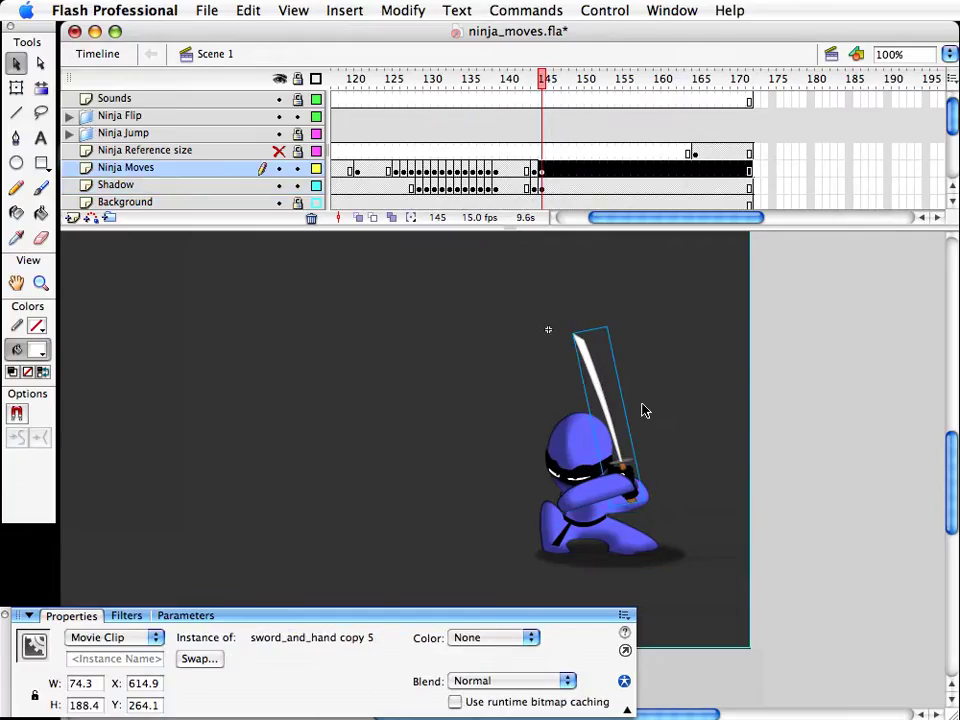
key(super+alt+s)
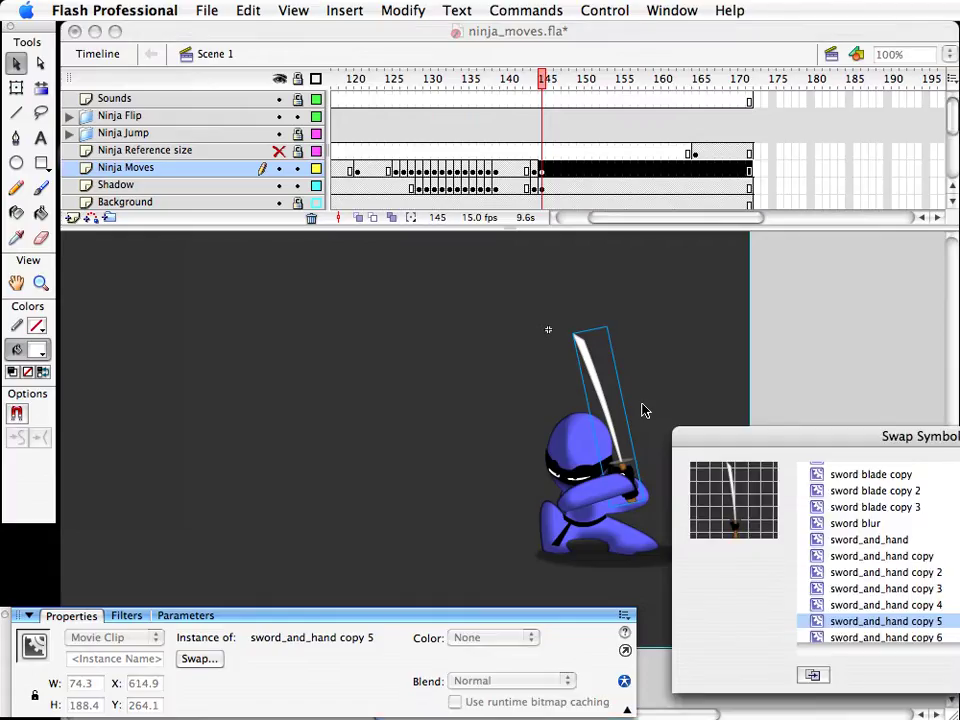
click(846, 541)
key(Return)
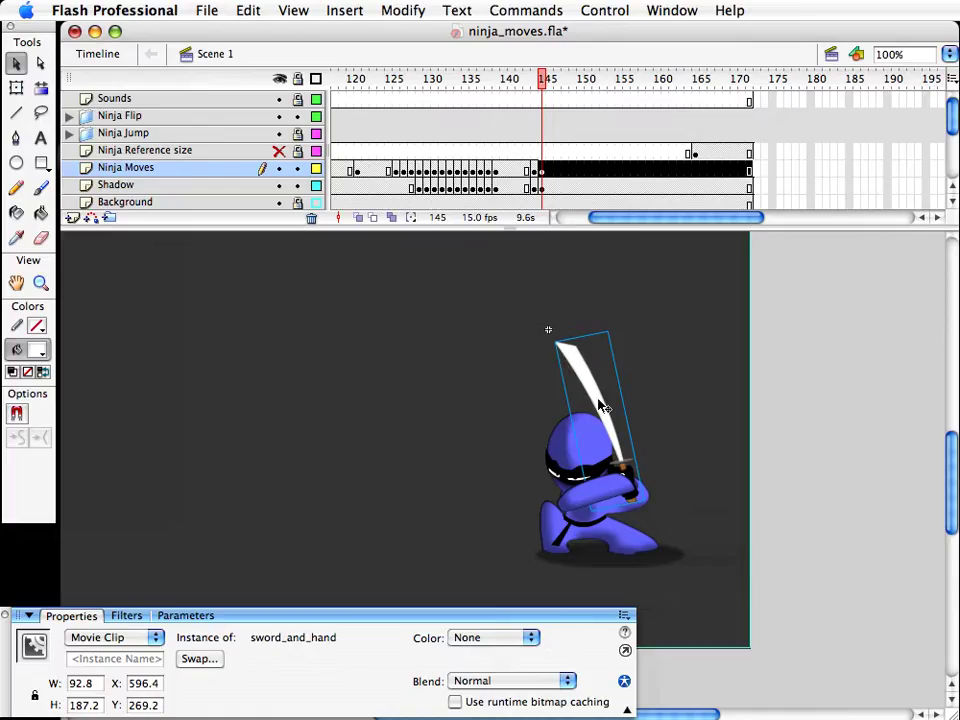
Step: Rotate the swapped sword slightly counterclockwise at frame 145
key(q)
click(613, 336)
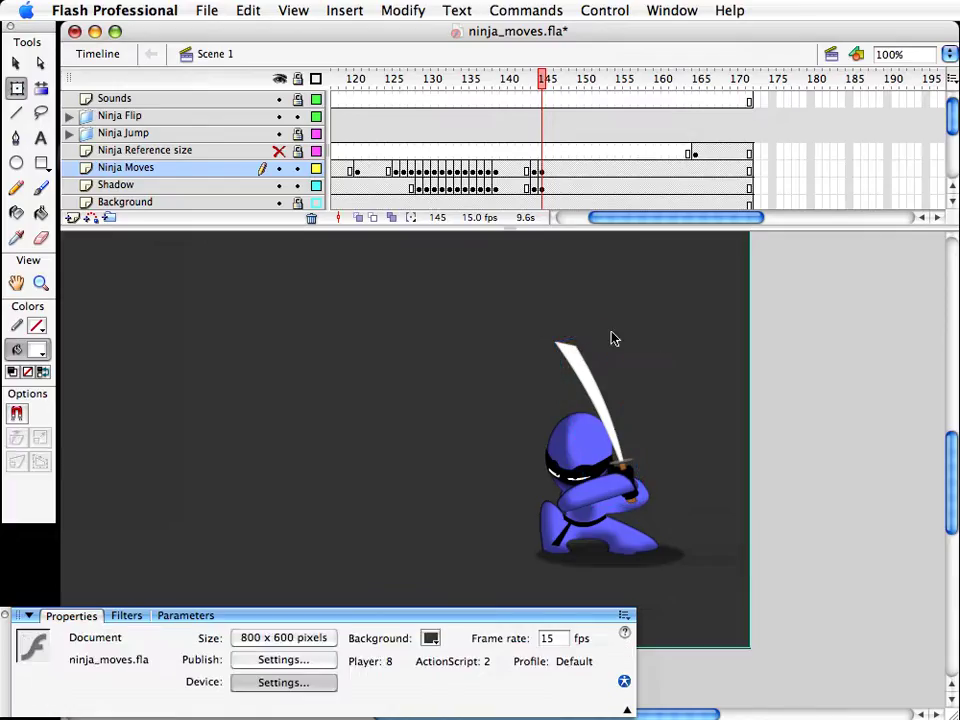
click(600, 390)
drag(615, 321, 611, 317)
key(v)
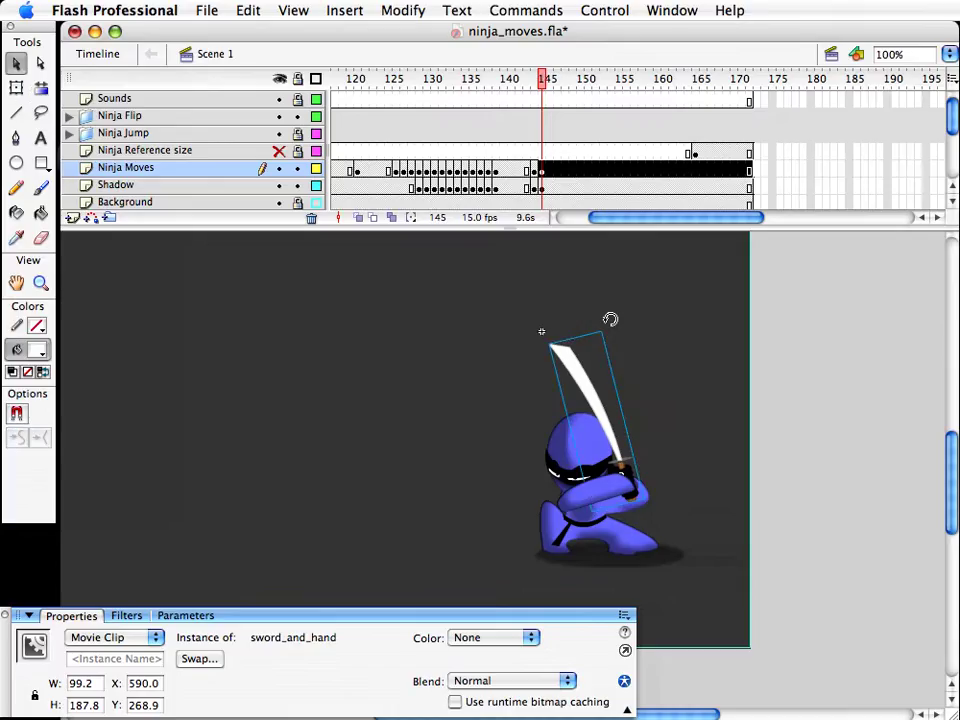
click(611, 317)
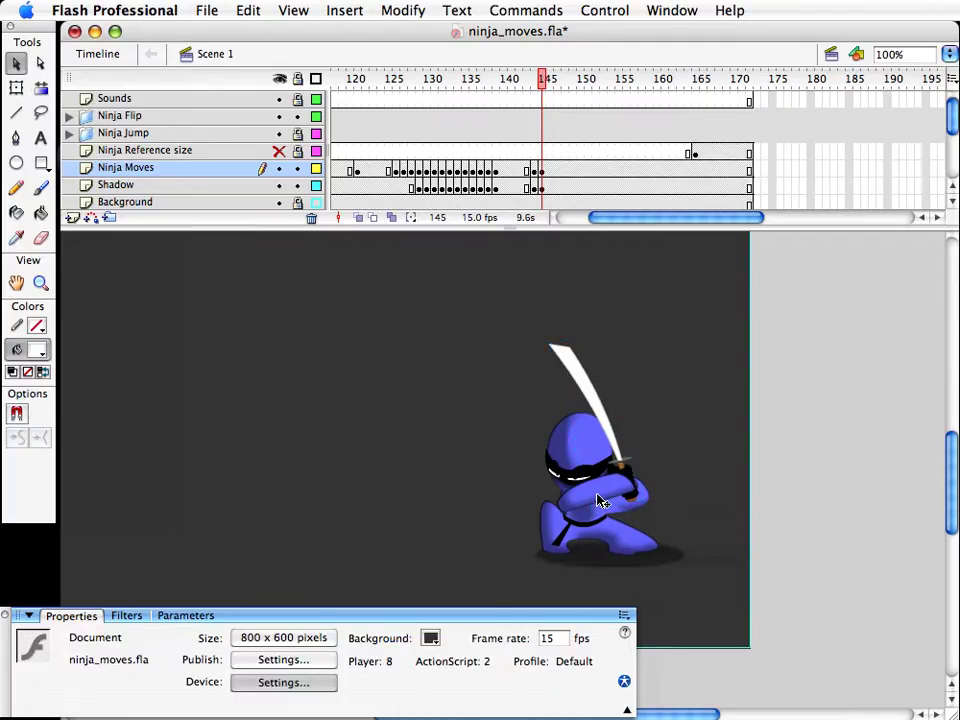
Step: Nudge the ninja's front arm slightly up and to the right at frame 145
click(600, 500)
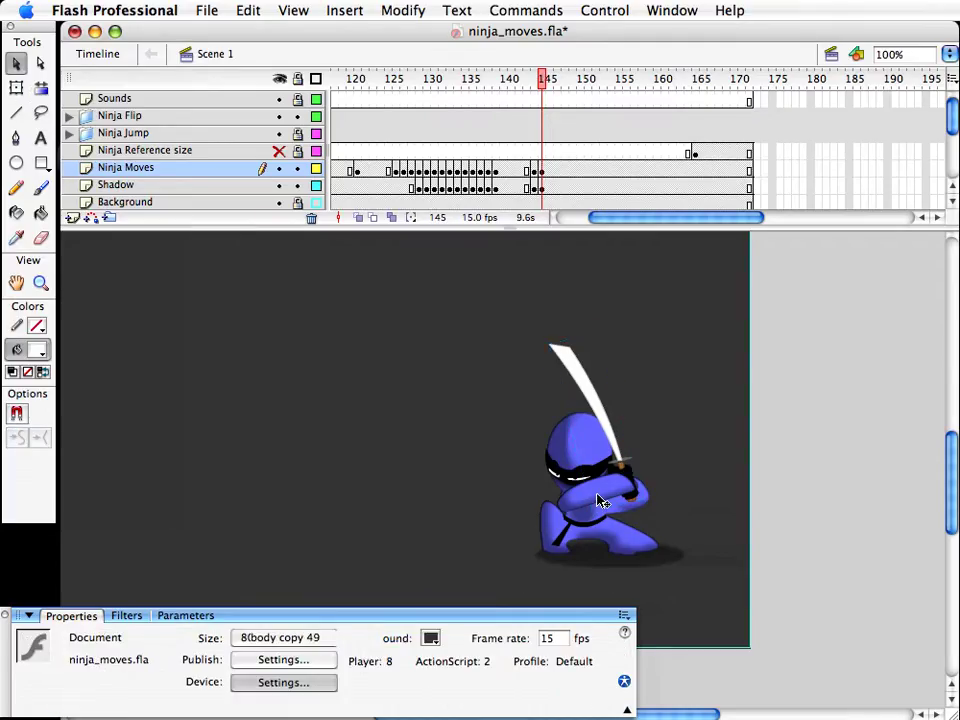
key(Right)
key(Up)
key(Up)
key(Up)
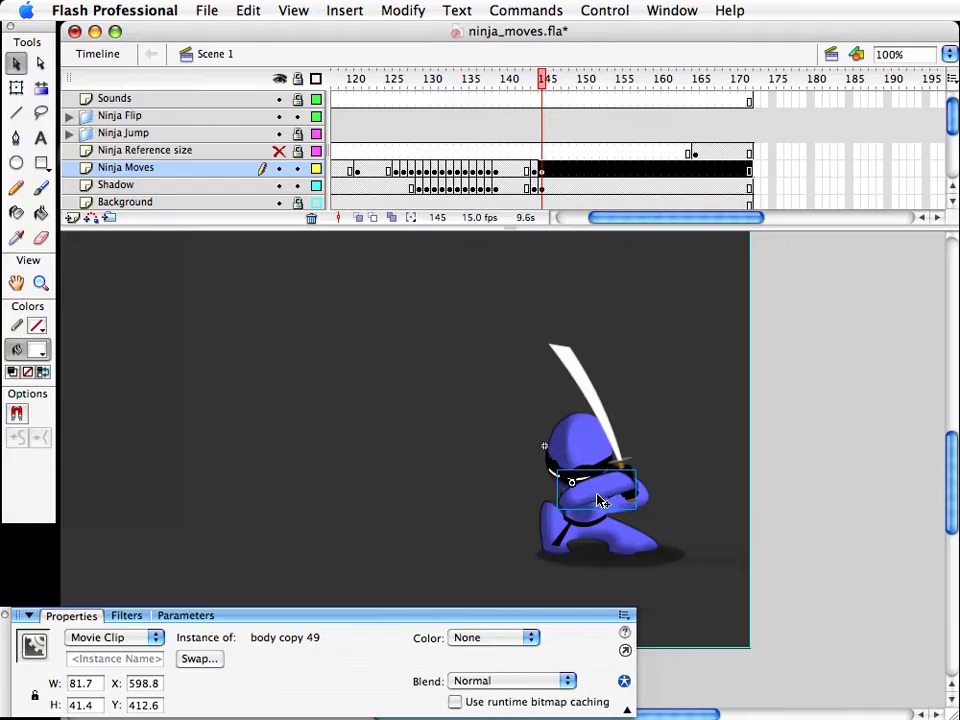
Step: Nudge the sword together with the hand piece behind it up a few pixels at frame 145
drag(670, 496, 606, 438)
click(590, 405)
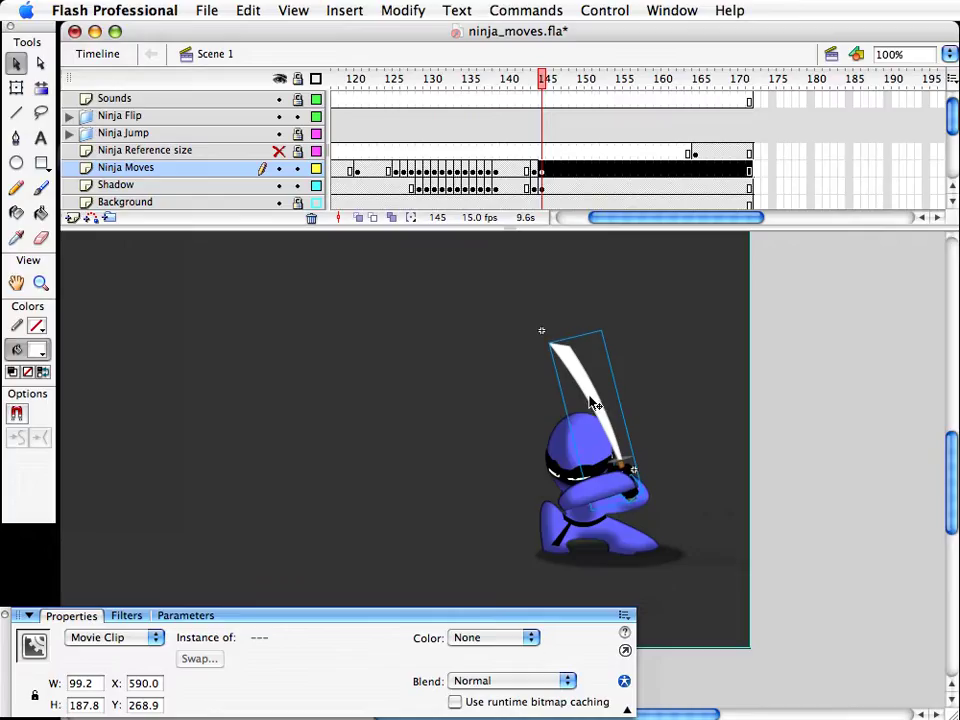
key(Up)
key(Up)
key(Up)
key(Up)
click(668, 396)
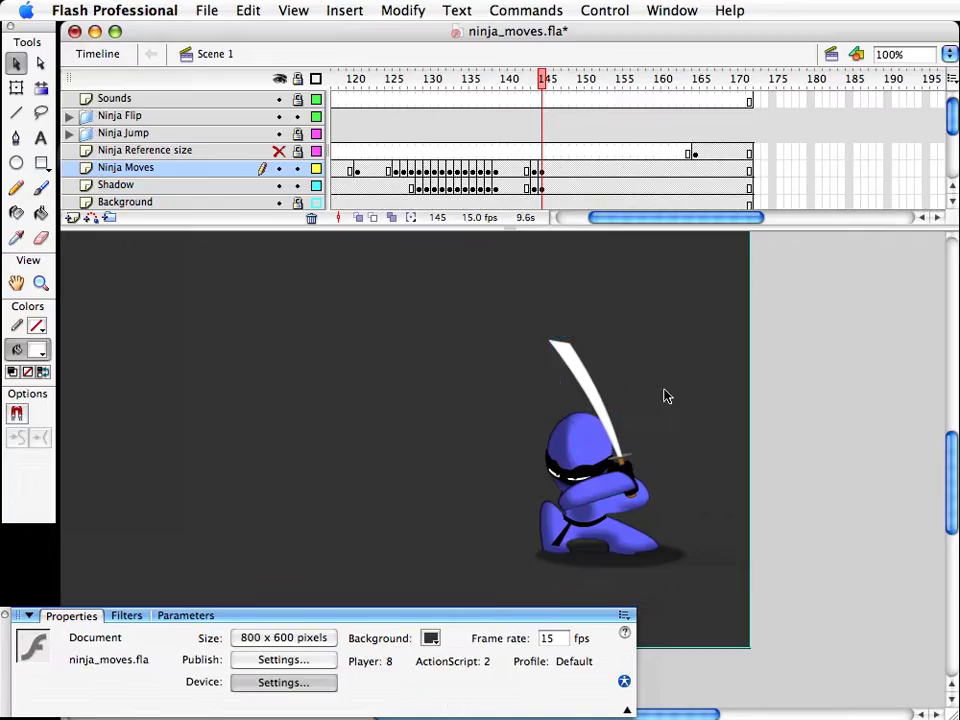
Step: Nudge the ninja's head with its mask and eyes slightly down at frame 145
click(522, 426)
drag(509, 424, 628, 499)
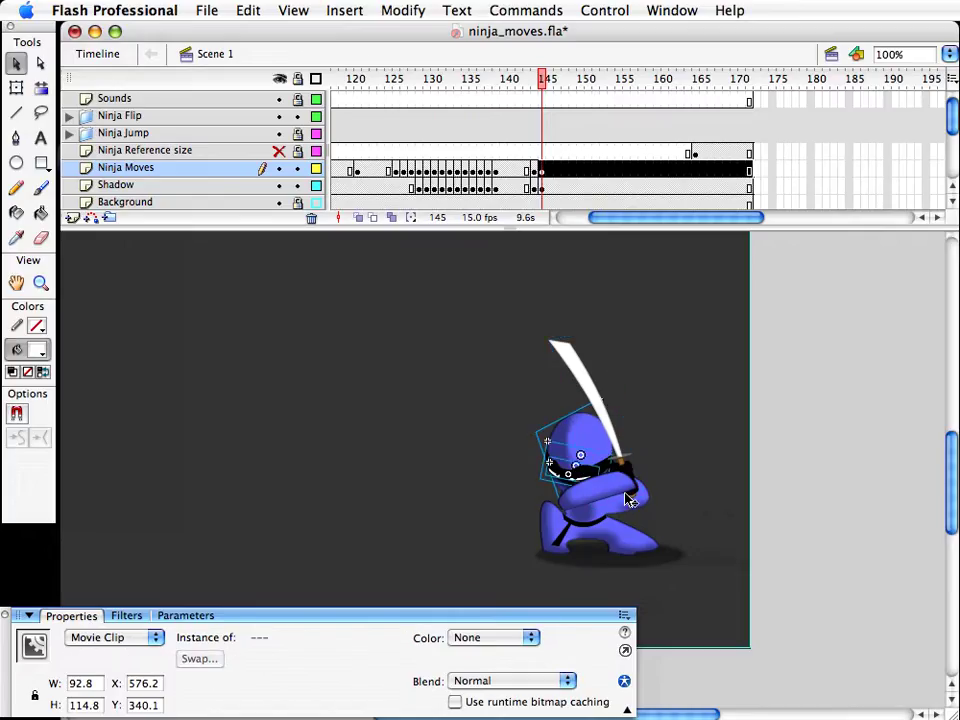
key(Down)
key(Down)
key(Down)
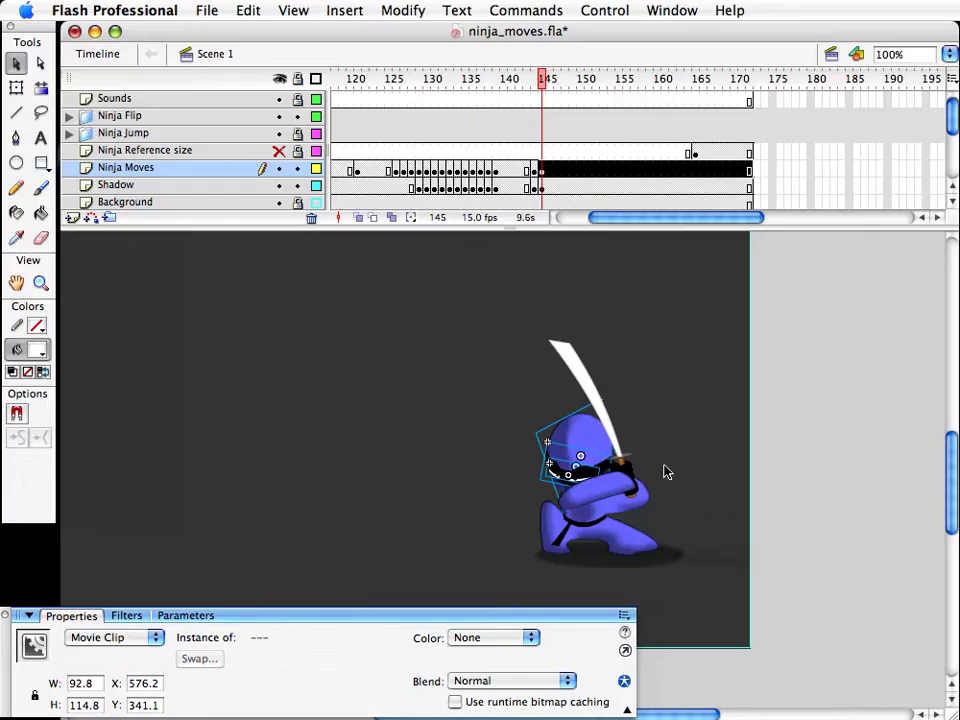
click(662, 475)
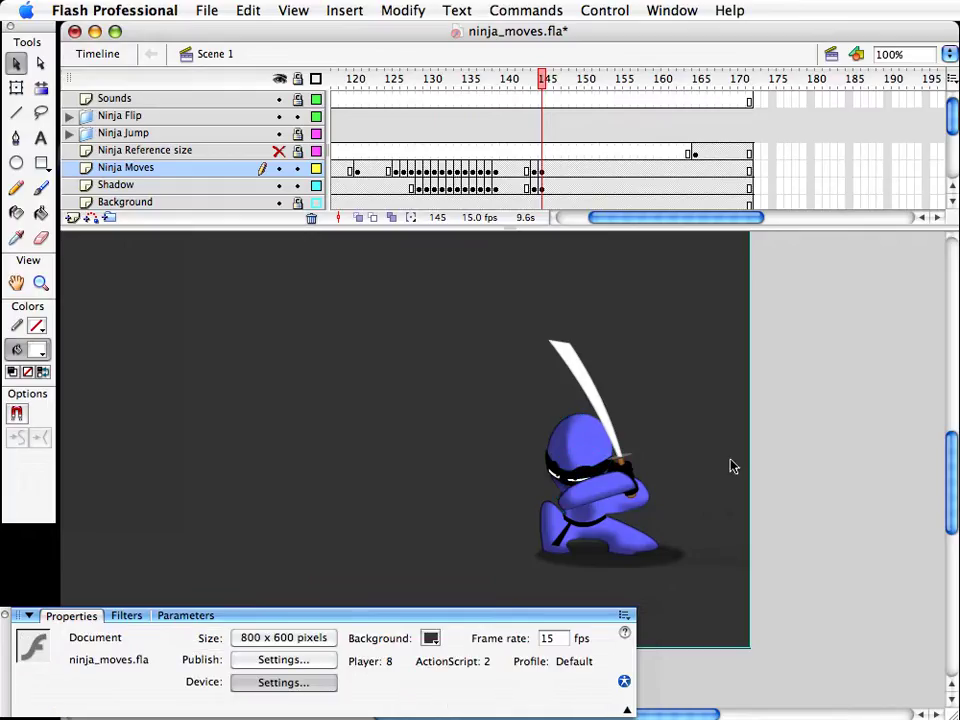
Step: Duplicate the ninja's body symbol as body copy 50 and open the duplicate for editing
click(647, 500)
key(super+d)
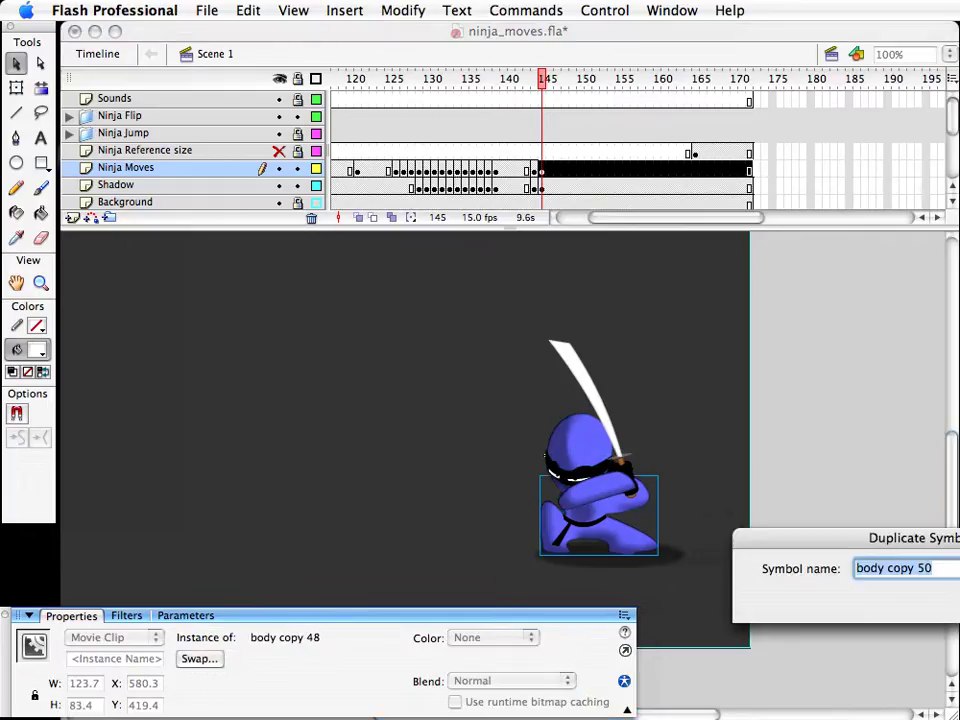
key(Return)
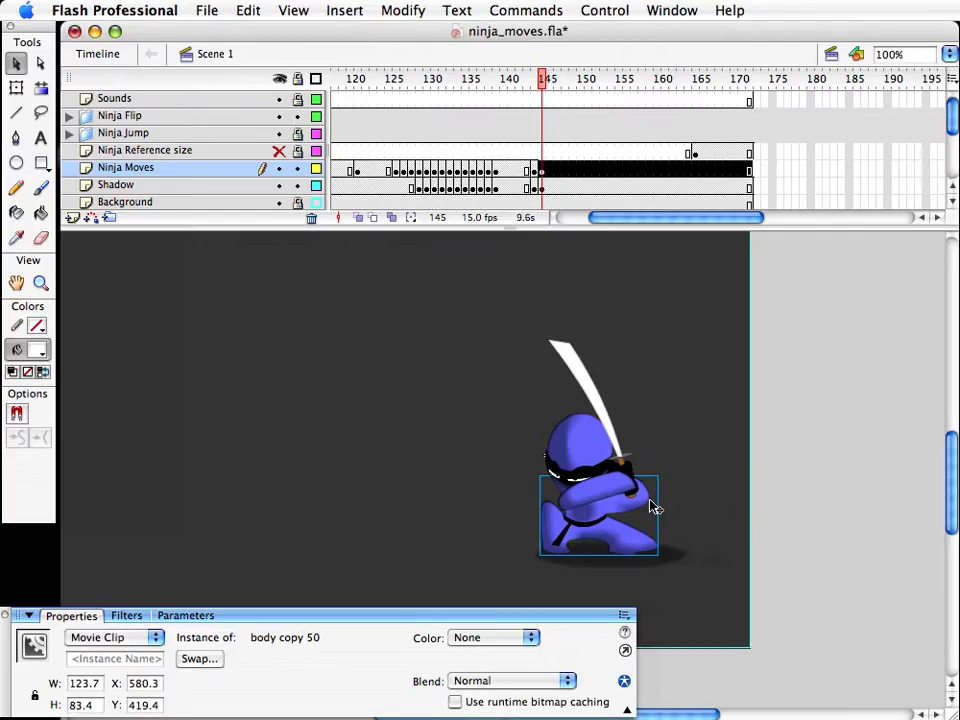
double_click(651, 507)
Step: Fill the dark hole at the end of the body's arm with the body blue and pull the elbow outline inward and up
click(41, 283)
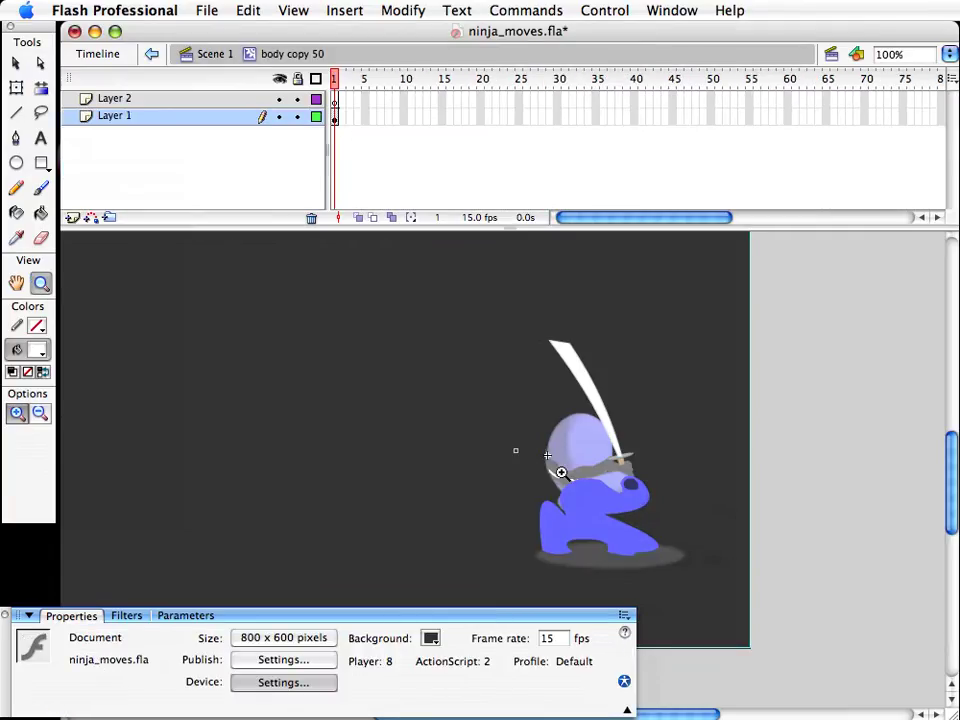
drag(515, 451, 685, 549)
key(v)
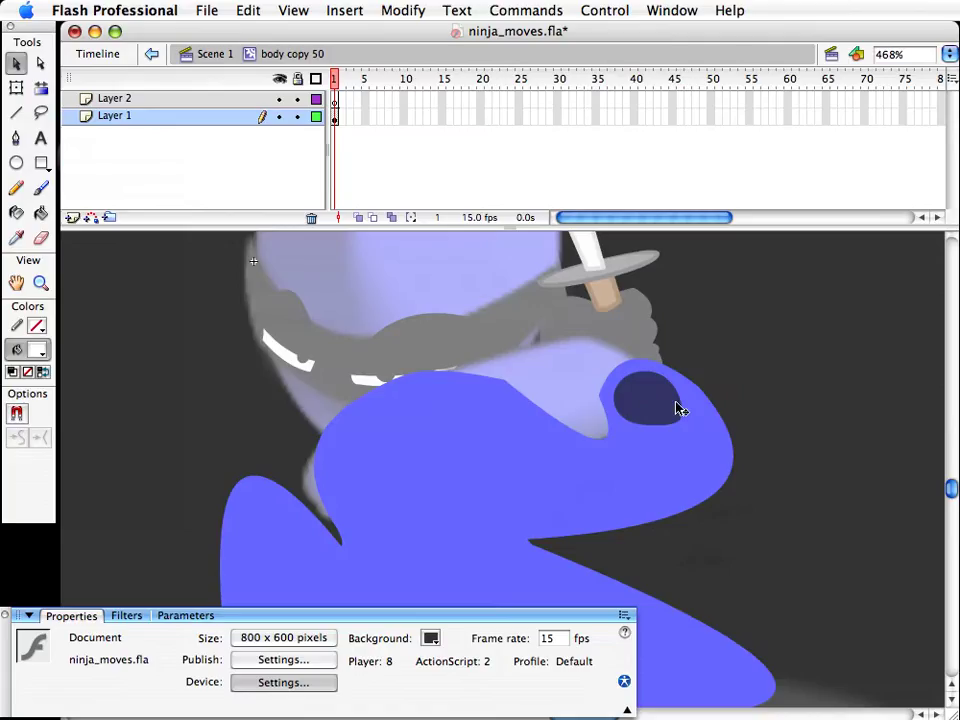
click(41, 212)
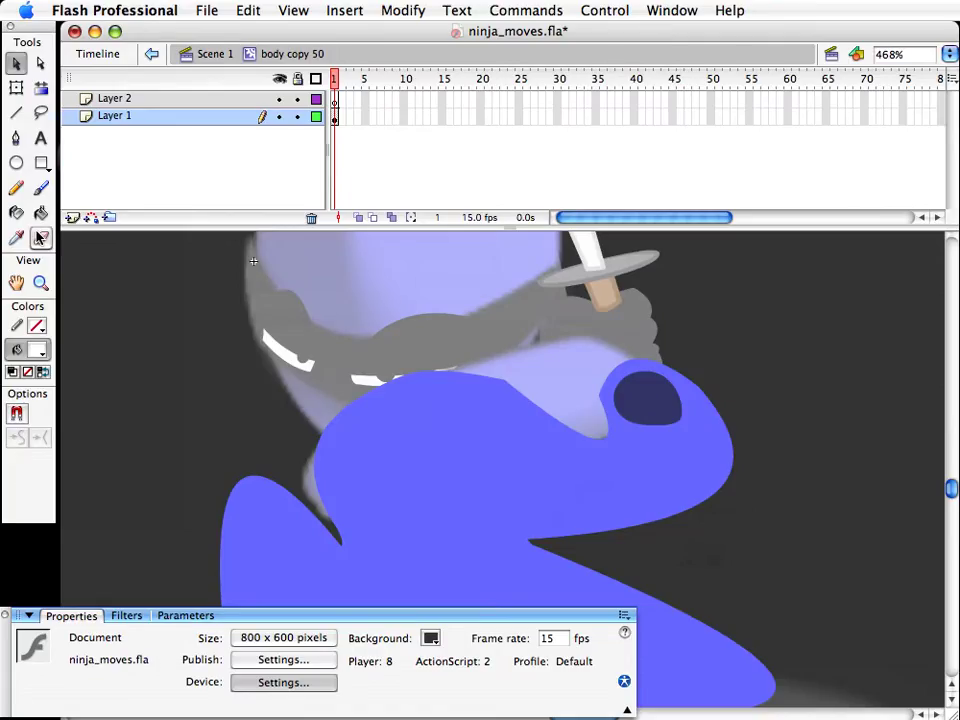
click(641, 387)
key(v)
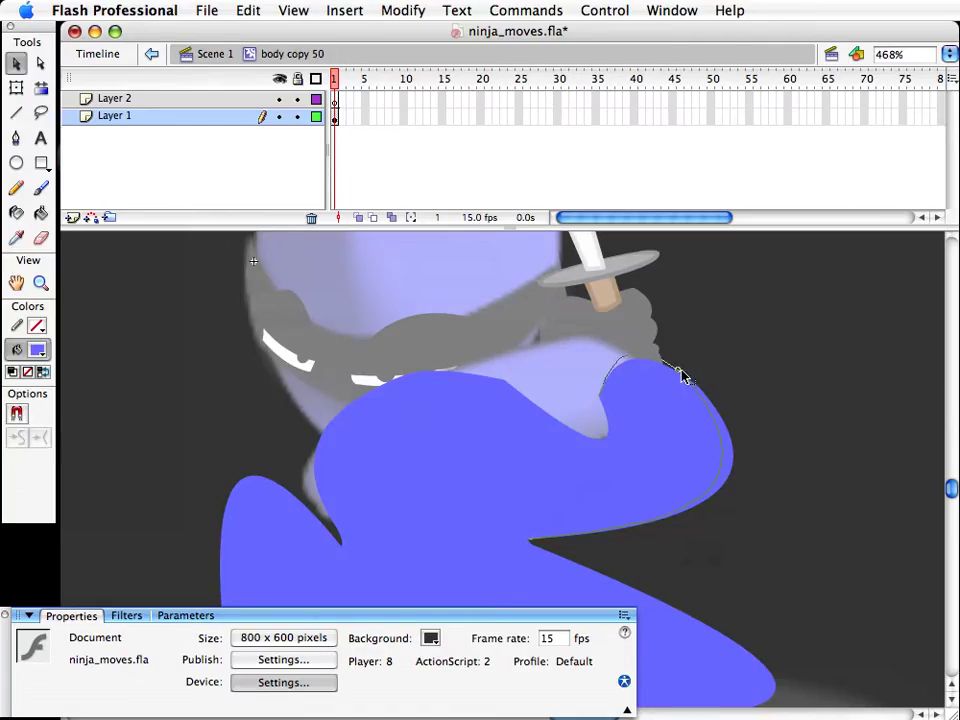
drag(680, 375, 681, 376)
drag(724, 455, 716, 416)
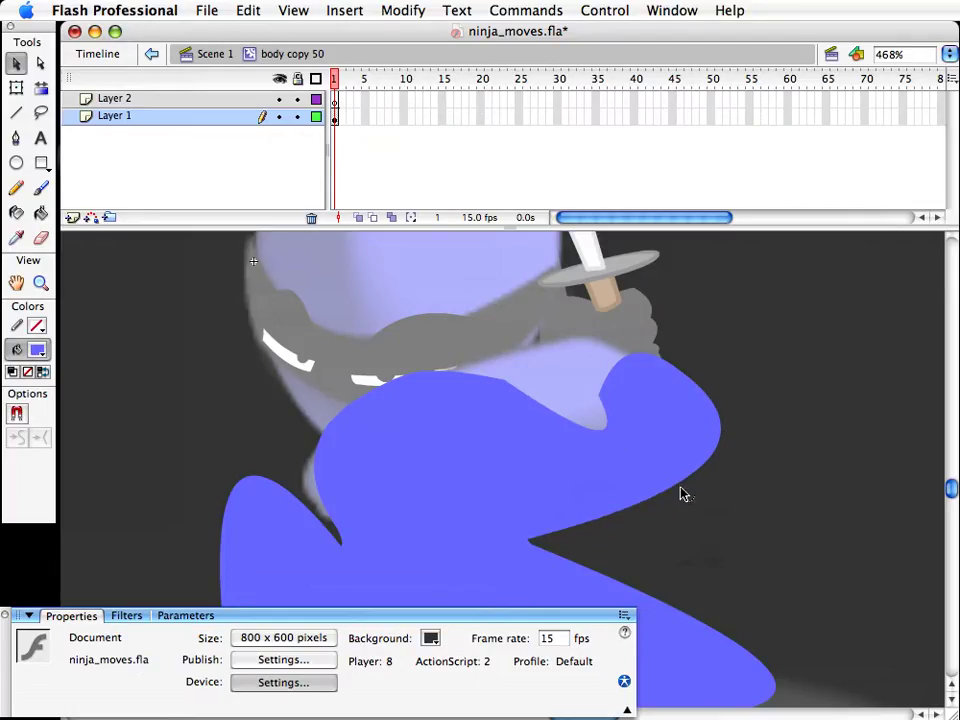
Step: Reshape the bent back knee and shorten the front foot of the body, return to Scene 1, and save the file
key(space)
drag(486, 523, 555, 376)
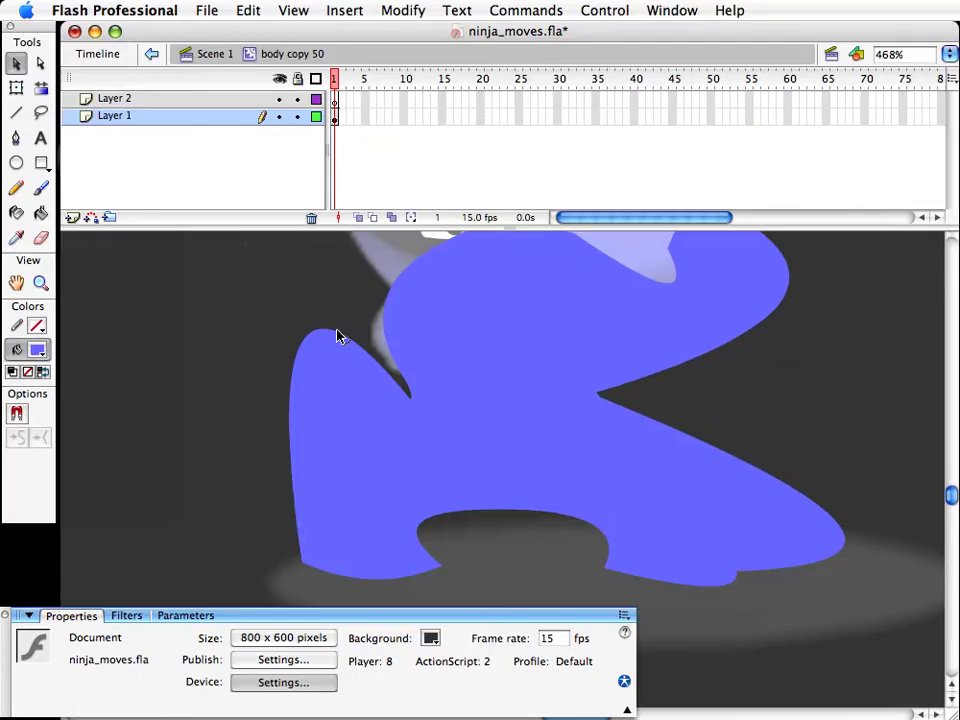
drag(338, 336, 351, 320)
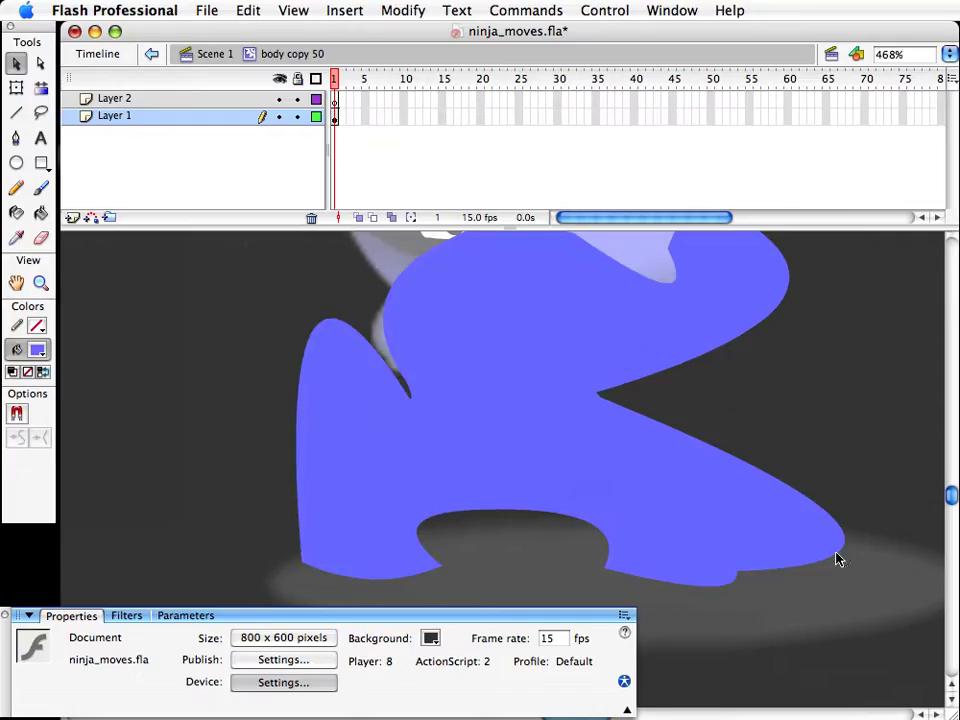
drag(818, 561, 812, 561)
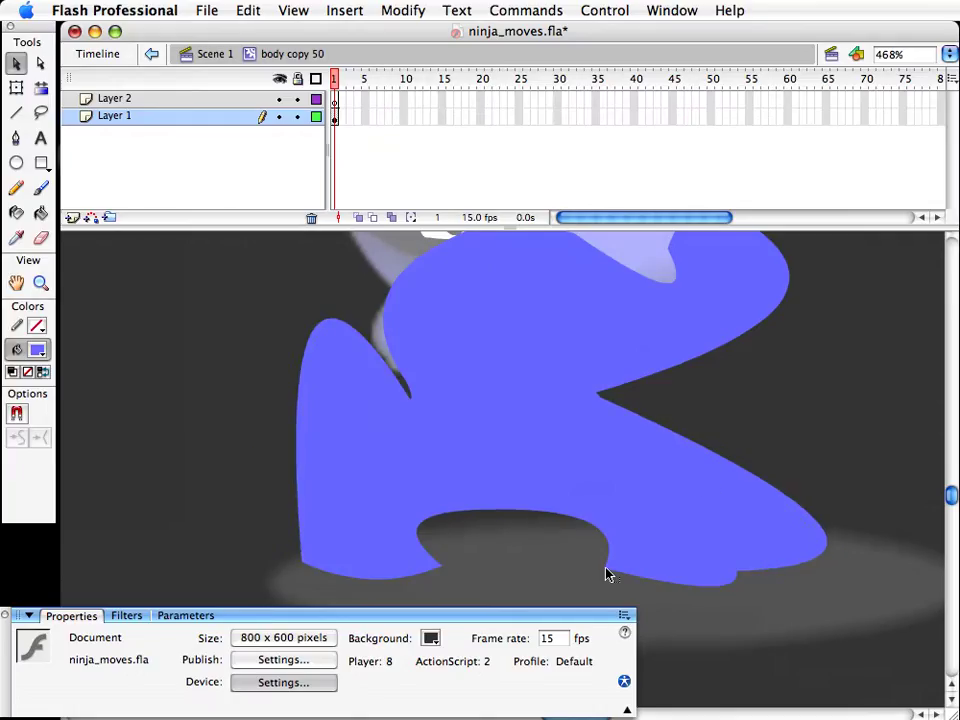
double_click(705, 592)
click(780, 553)
key(super+s)
Step: Insert keyframes at frame 146 on the Ninja Moves and Shadow layers
drag(648, 218, 638, 217)
mouse_move(619, 86)
mouse_down()
mouse_move(602, 84)
mouse_move(620, 86)
mouse_up()
click(666, 306)
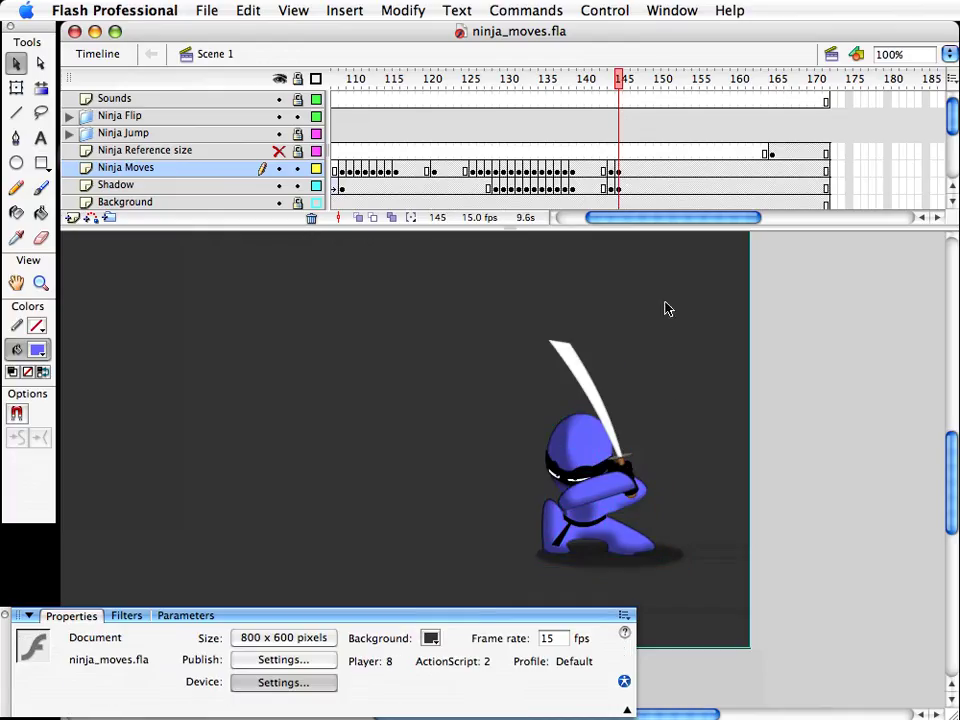
drag(627, 173, 627, 190)
key(F6)
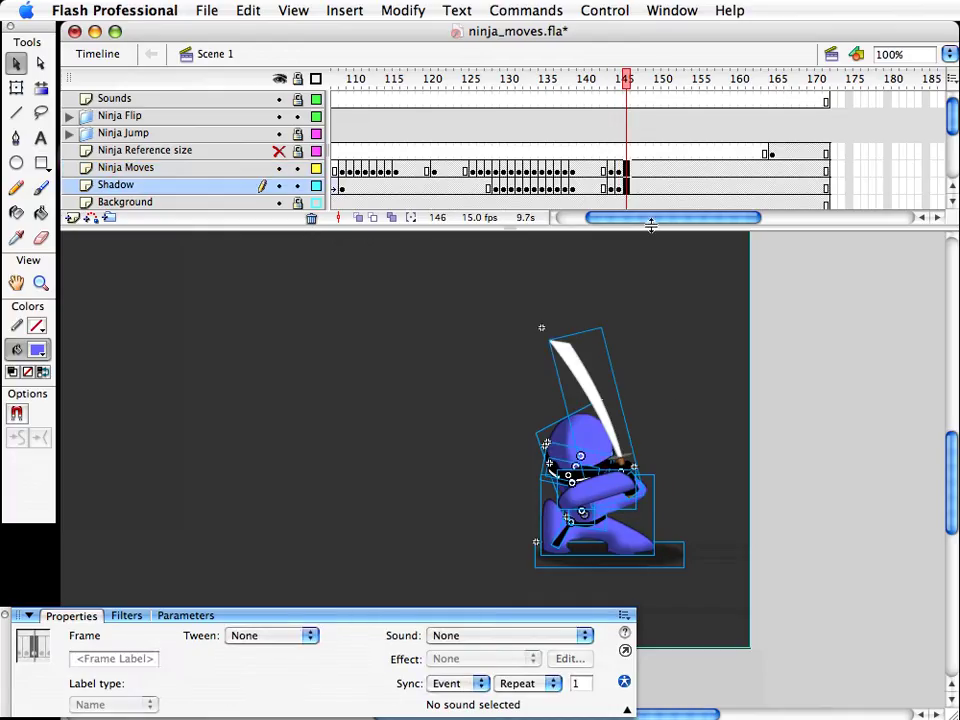
Step: Rotate the sword slightly further counterclockwise at frame 146
click(693, 385)
click(696, 391)
click(589, 381)
key(q)
drag(611, 315, 606, 315)
key(v)
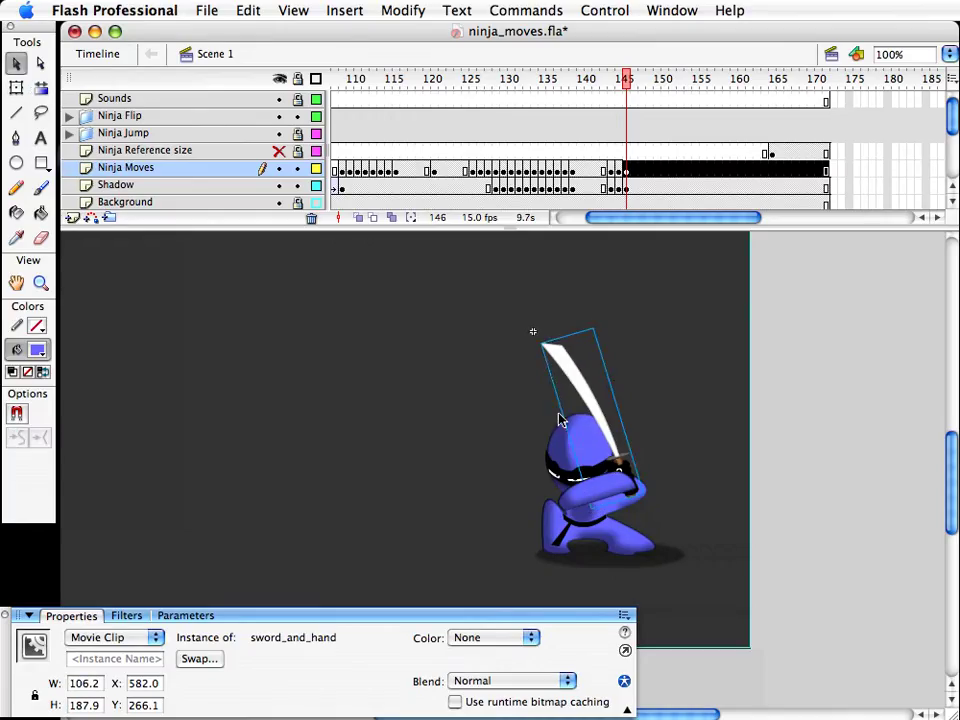
Step: Nudge the ninja's head with its mask and eyes down about 2 pixels at frame 146
drag(476, 421, 614, 498)
shift+click(577, 438)
key(Down)
key(Down)
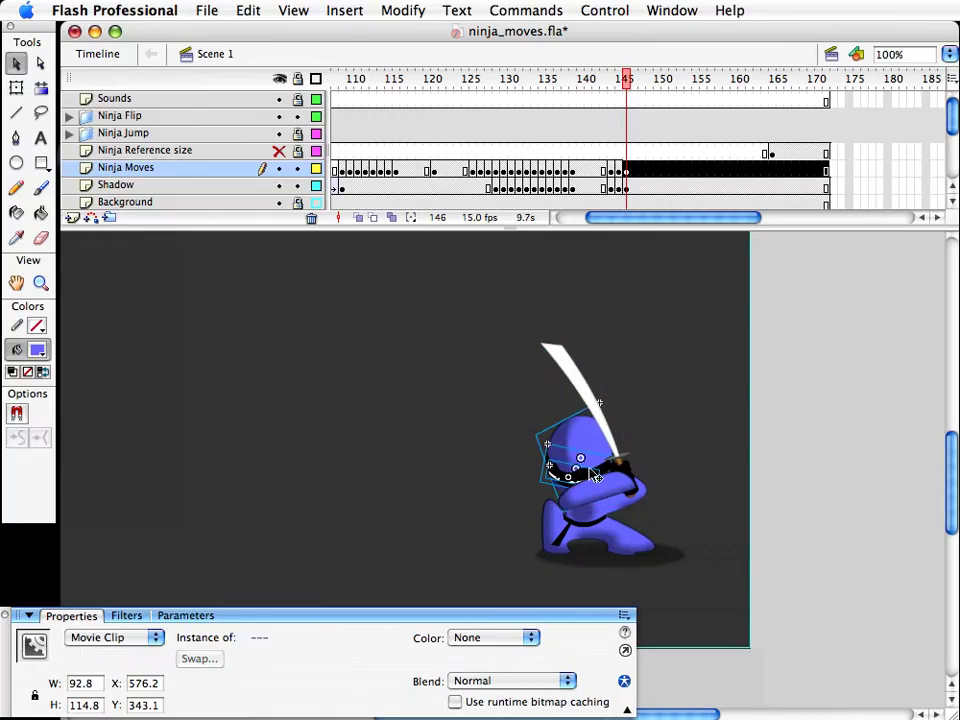
click(731, 499)
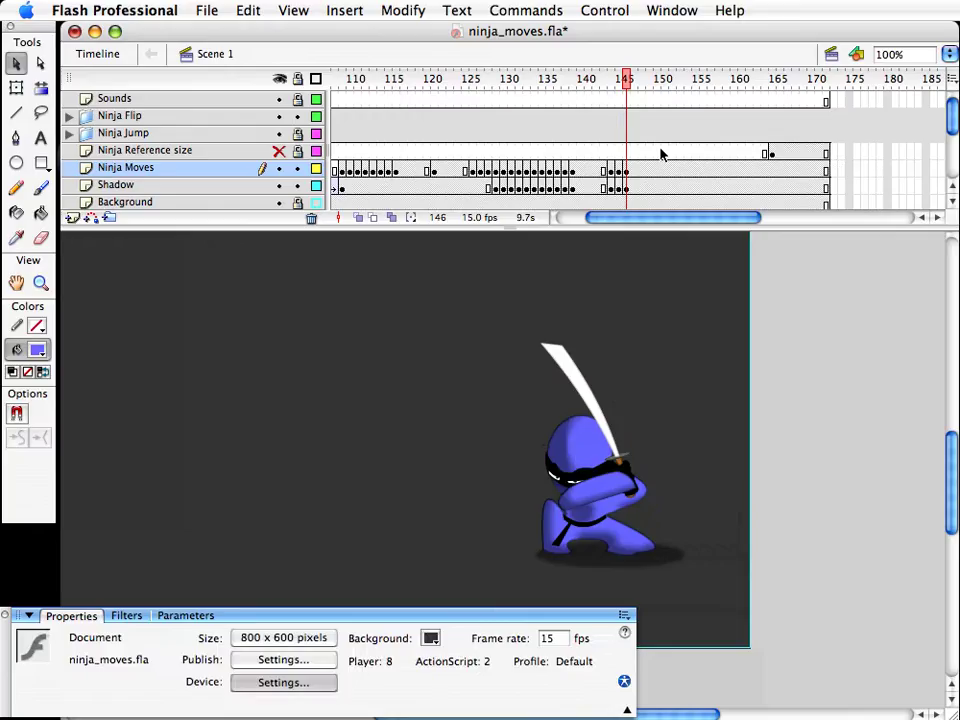
Step: Compare the ninja's crossed arms, waist and legs up close at frames 145 and 146
click(628, 80)
mouse_move(628, 80)
mouse_down()
mouse_move(611, 80)
mouse_move(649, 80)
mouse_move(618, 80)
mouse_move(626, 80)
mouse_up()
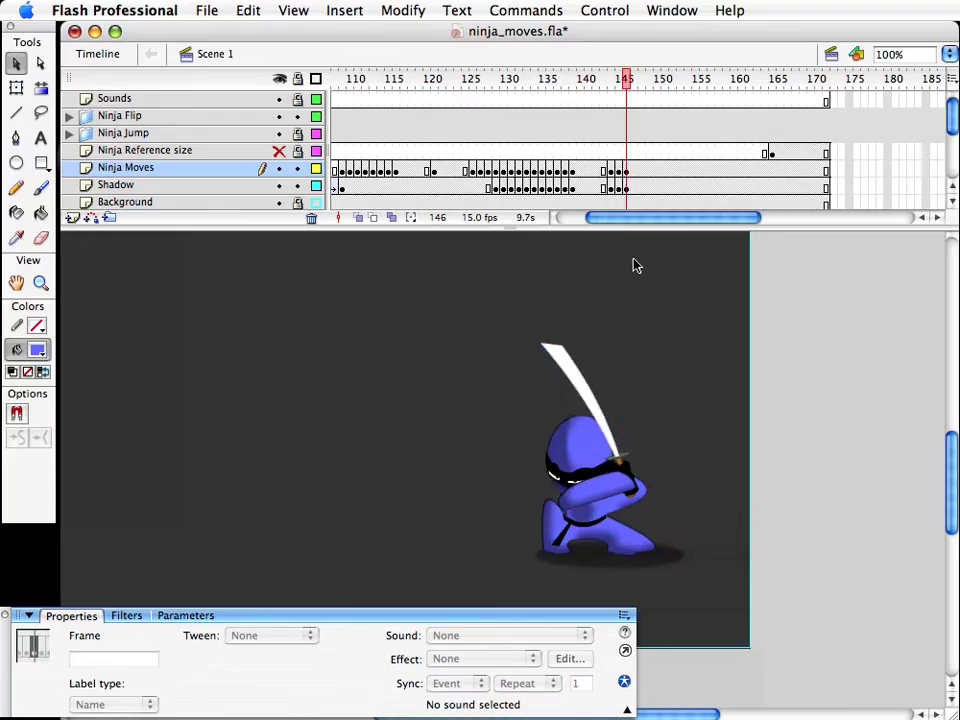
click(591, 489)
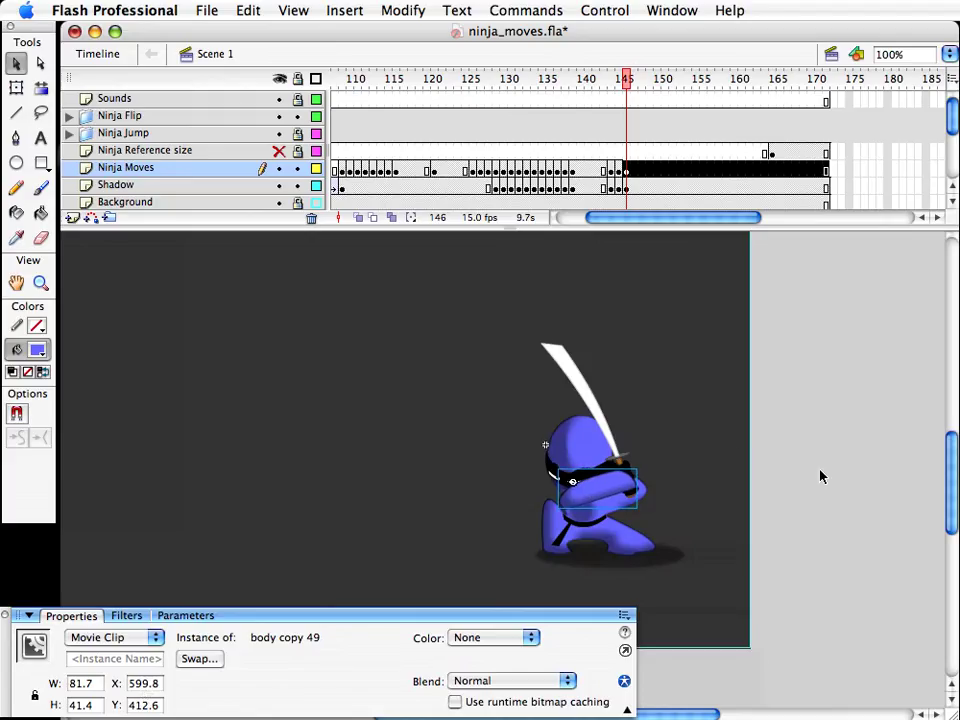
click(113, 347)
click(37, 284)
drag(572, 482, 687, 577)
key(v)
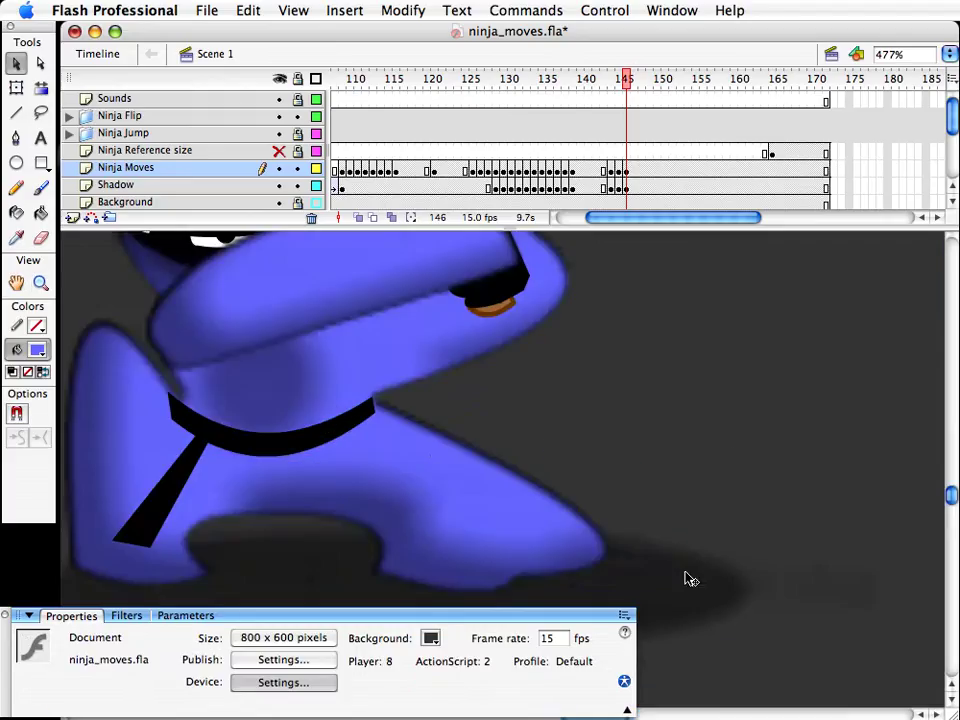
drag(446, 475, 615, 495)
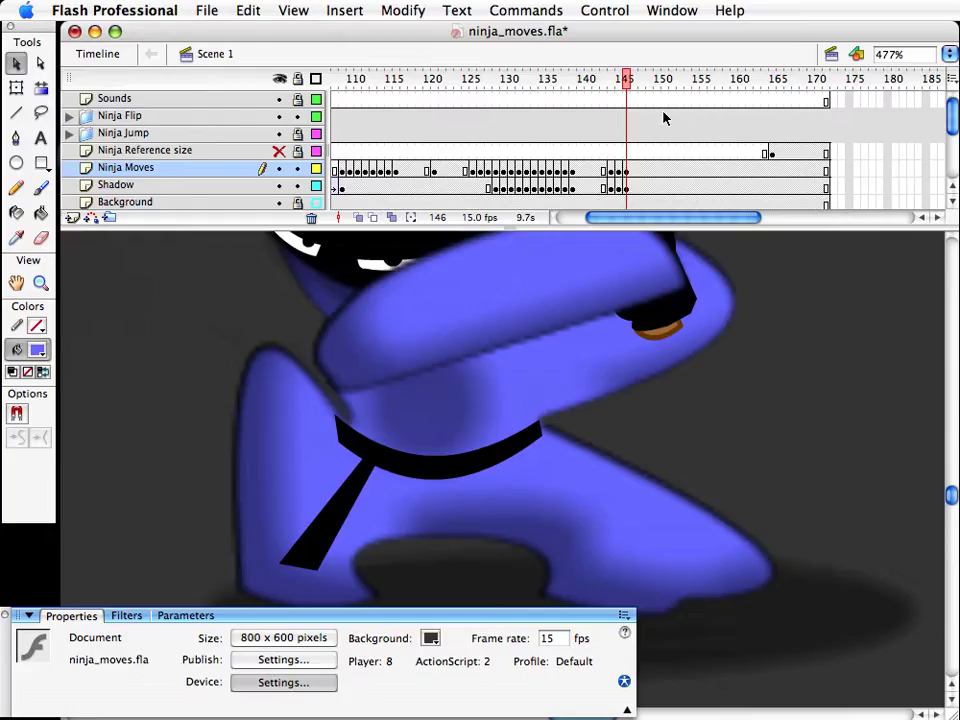
mouse_move(617, 80)
mouse_down()
mouse_move(604, 85)
mouse_move(615, 82)
mouse_up()
click(814, 400)
key(period)
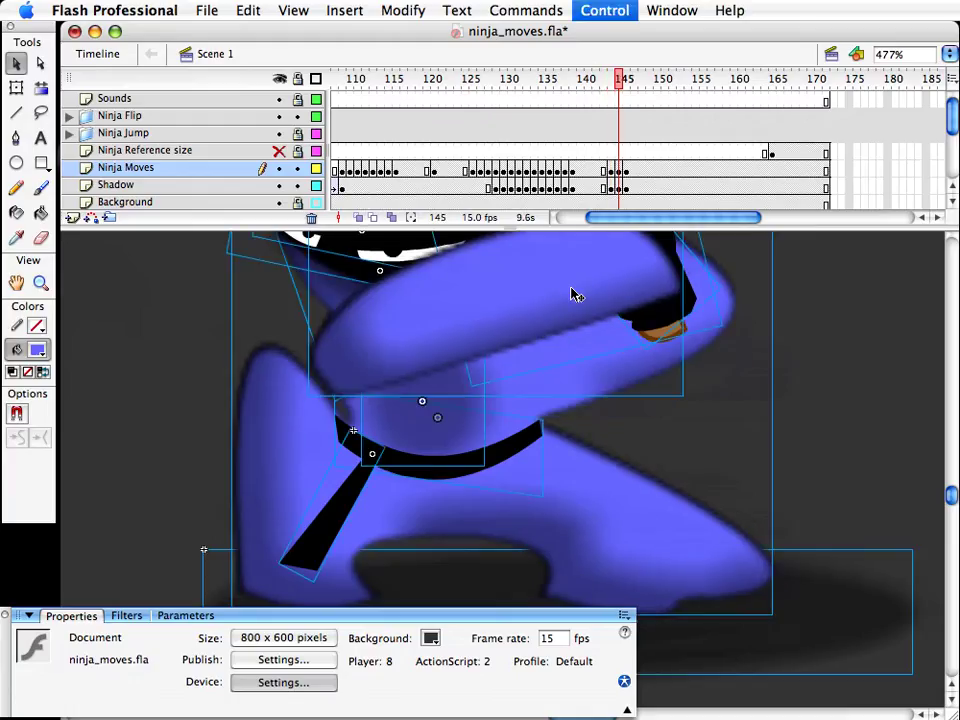
click(657, 409)
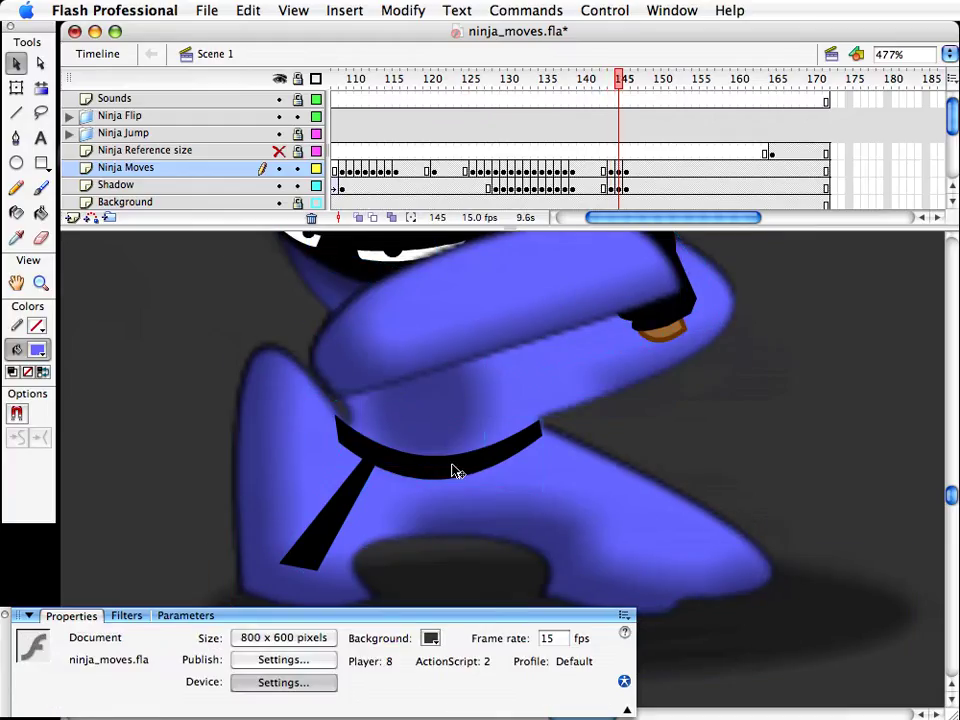
Step: At frame 145, narrow the belt to about 40 pixels and rotate the belt tie counterclockwise until it hangs almost straight down
click(452, 469)
key(q)
drag(537, 457, 537, 457)
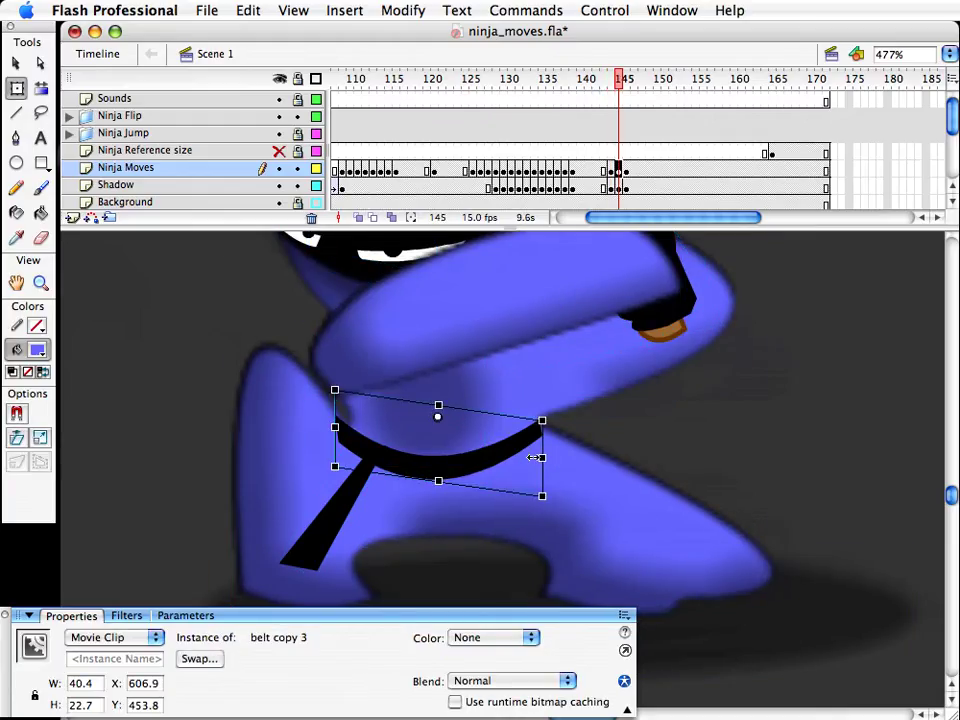
drag(384, 534, 444, 454)
click(400, 443)
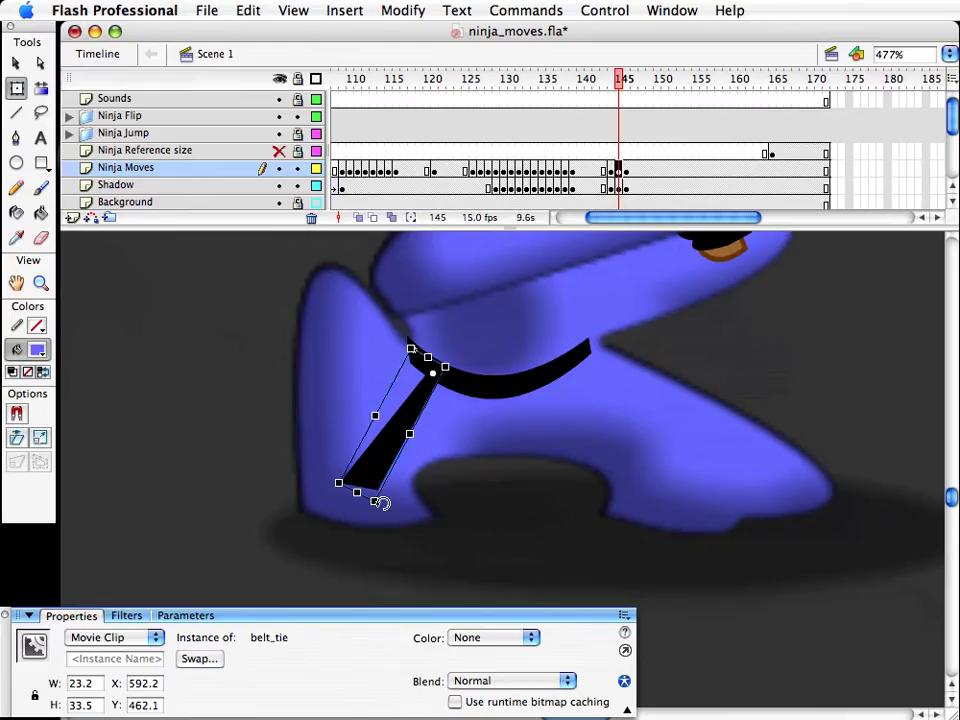
drag(381, 503, 489, 508)
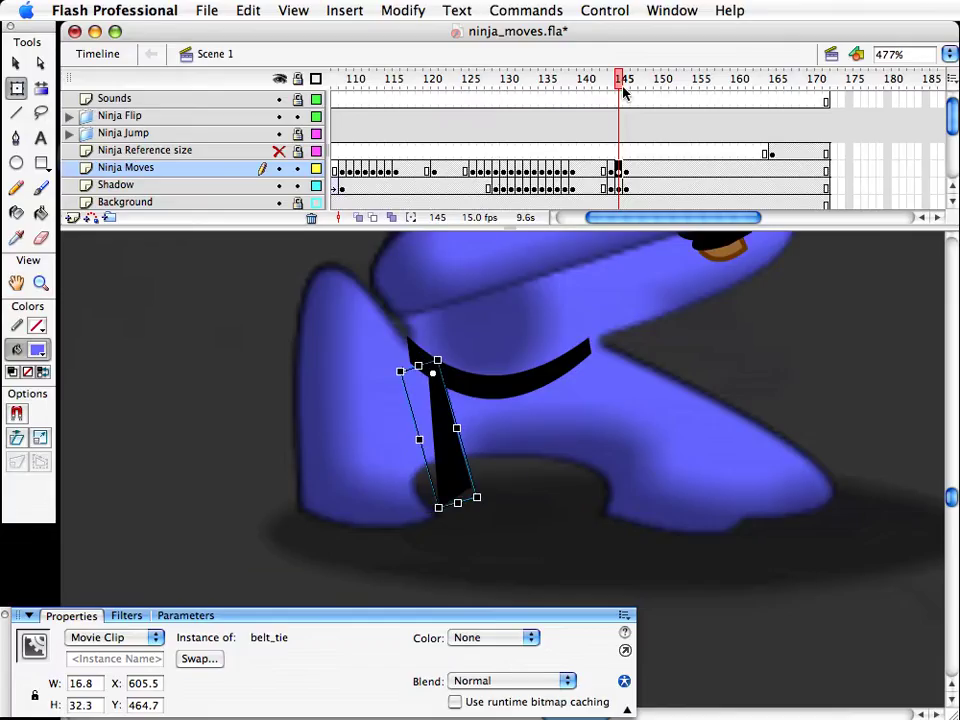
Step: At frame 146, narrow the belt and shift it slightly up and toward the front leg so it fits the waist
click(624, 92)
click(724, 336)
click(553, 379)
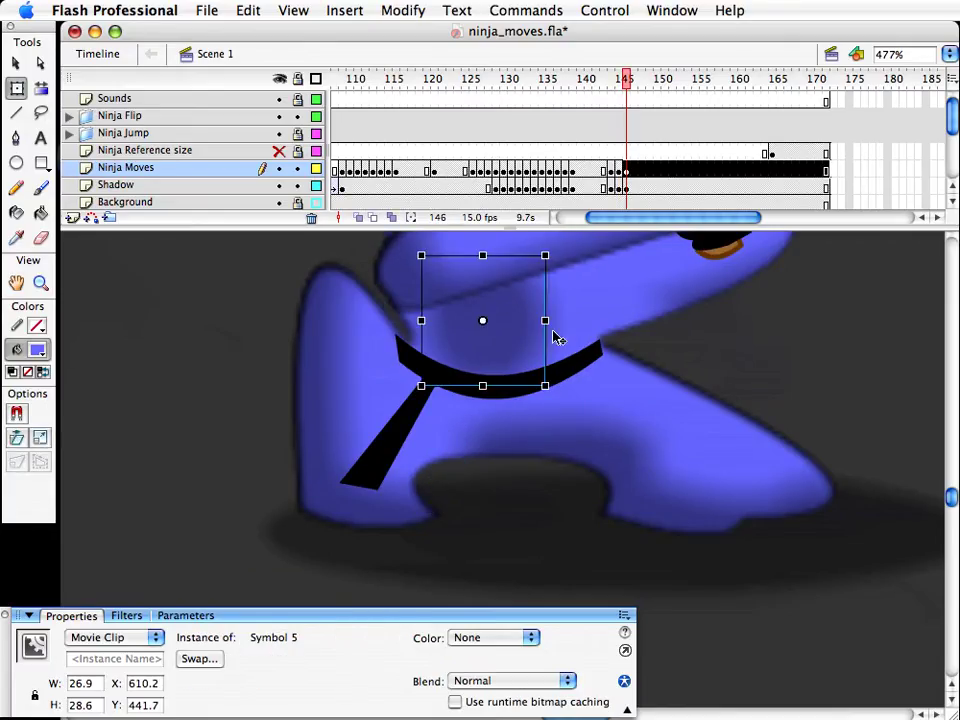
key(v)
click(584, 374)
key(q)
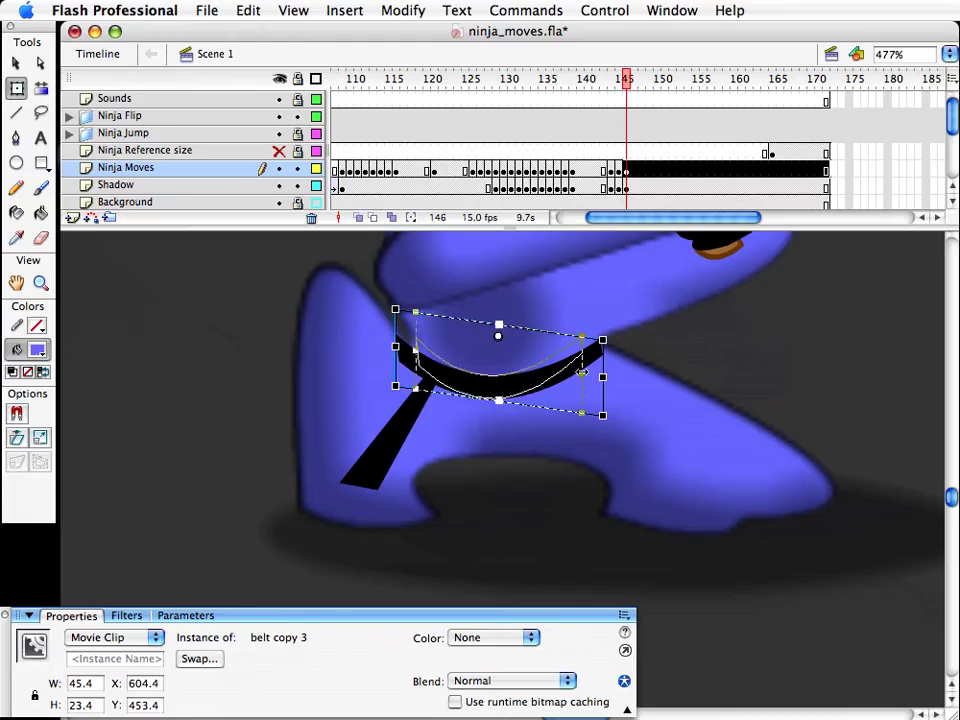
drag(582, 373, 600, 369)
Step: Swing the belt tie counterclockwise past vertical at frame 146 and place its upper end under the belt's middle
click(358, 455)
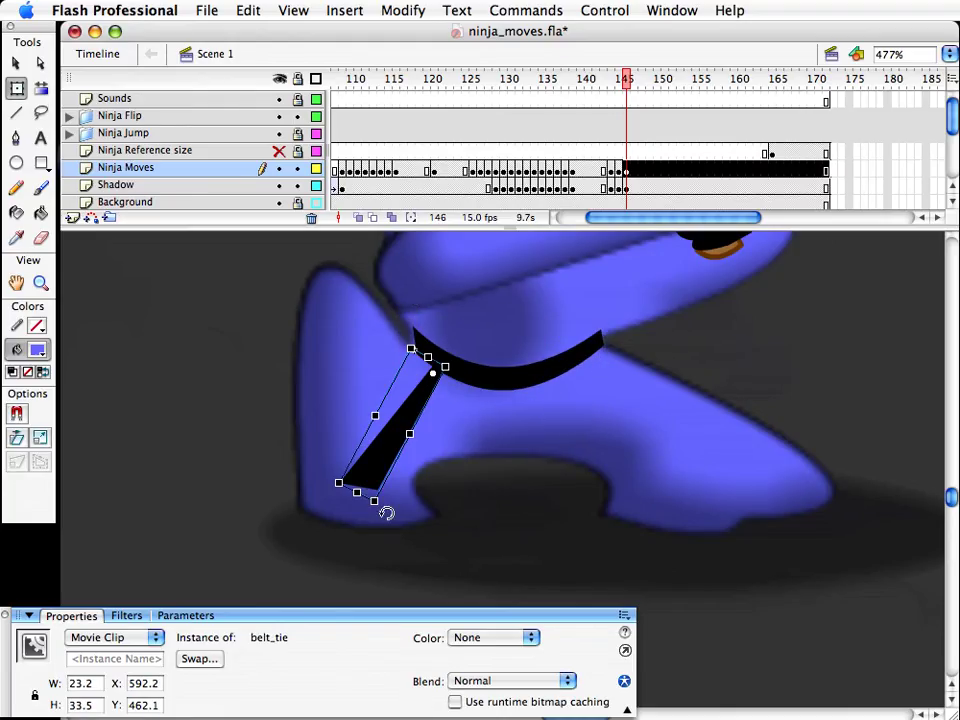
drag(386, 512, 498, 493)
key(v)
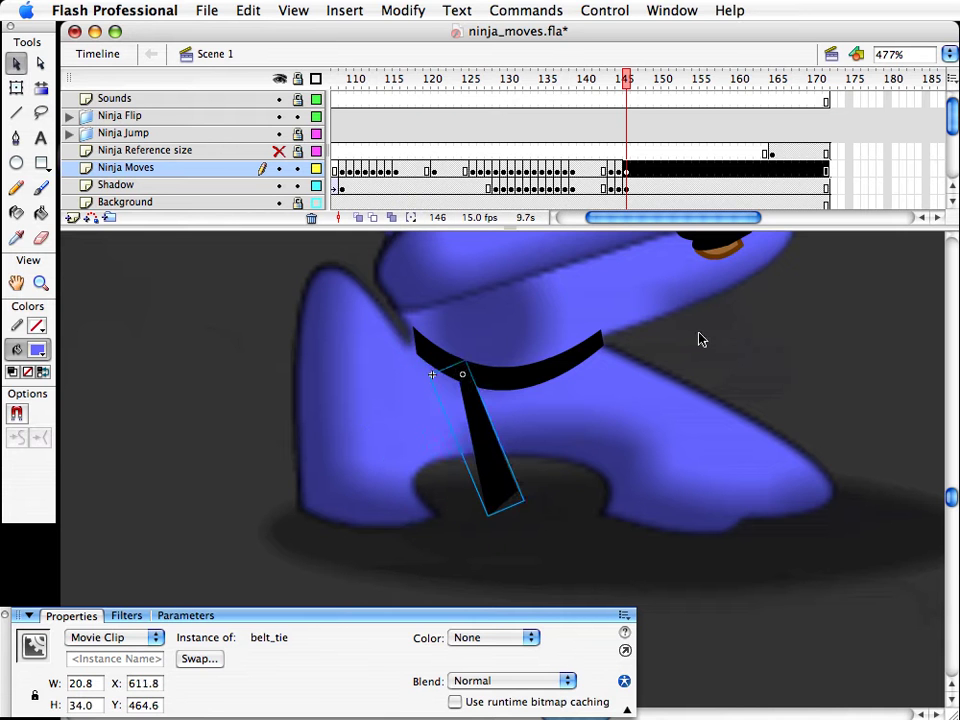
Step: Review the belt and pose changes between frames 144 and 148 with the whole ninja in view
click(700, 339)
click(619, 80)
drag(617, 80, 641, 80)
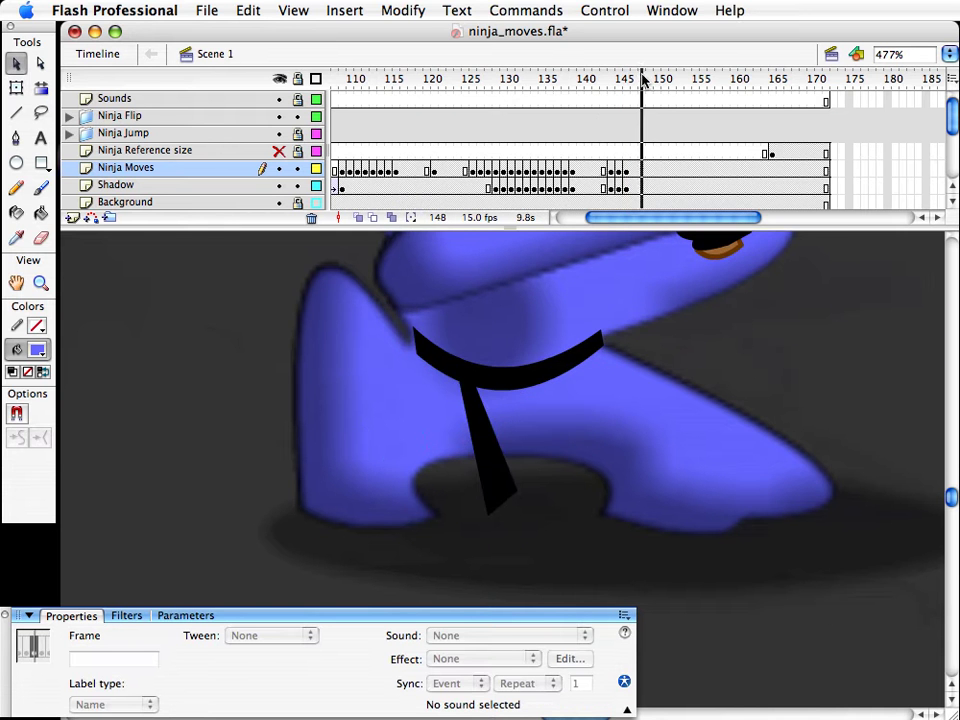
click(41, 283)
alt+click(343, 386)
alt+click(502, 403)
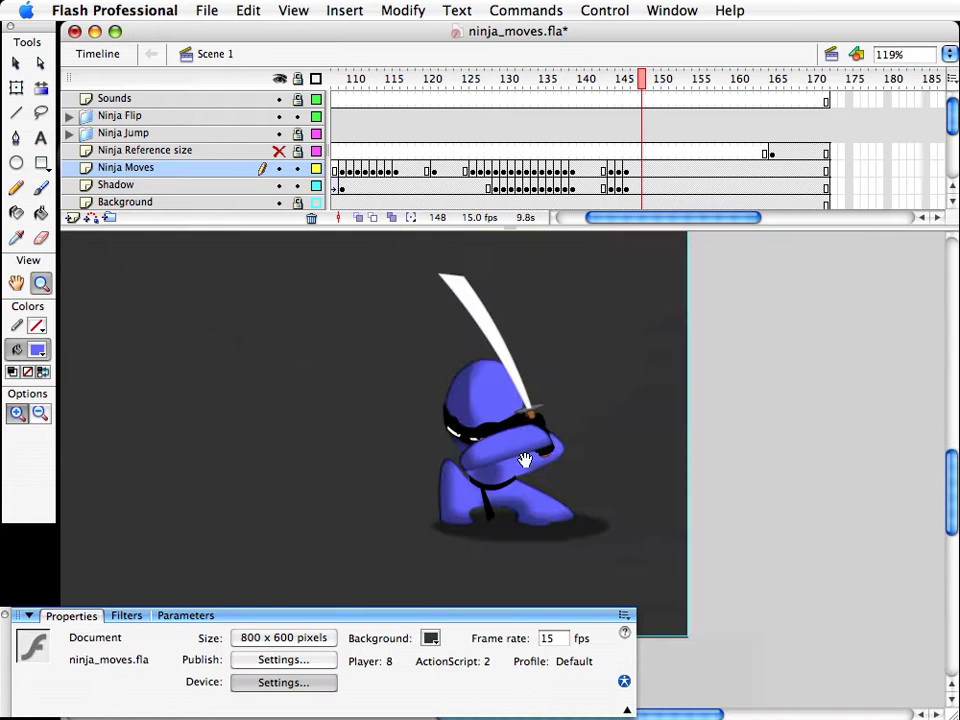
key(v)
drag(626, 170, 626, 187)
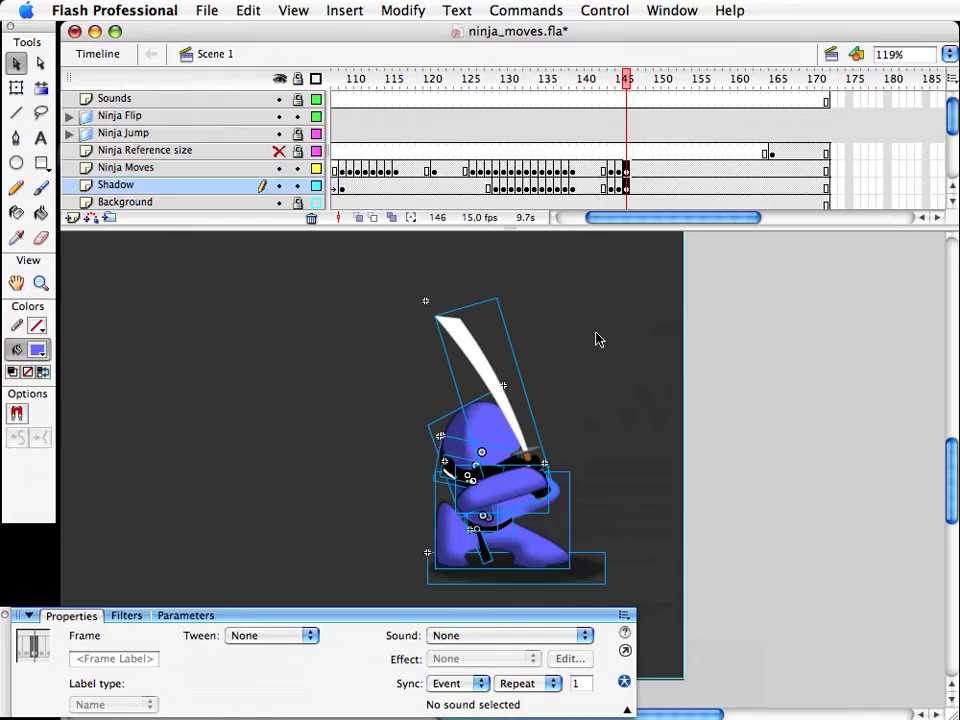
click(647, 416)
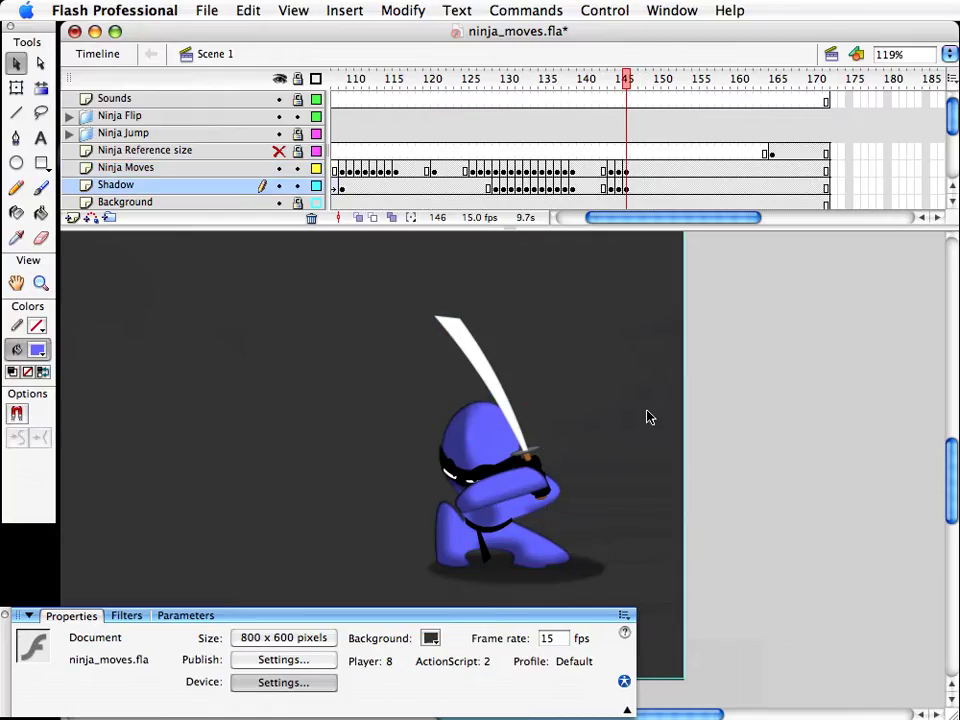
click(619, 168)
click(604, 78)
drag(604, 76, 611, 76)
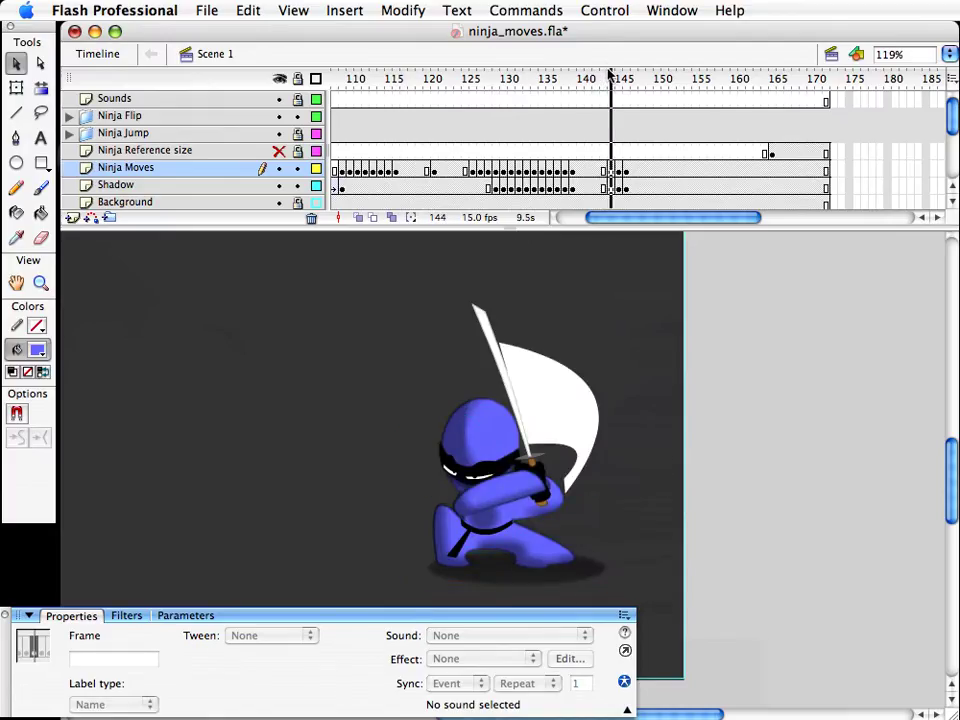
Step: Stretch all of the ninja's parts and the sword slightly taller at frame 145 on the Ninja Moves layer
click(618, 171)
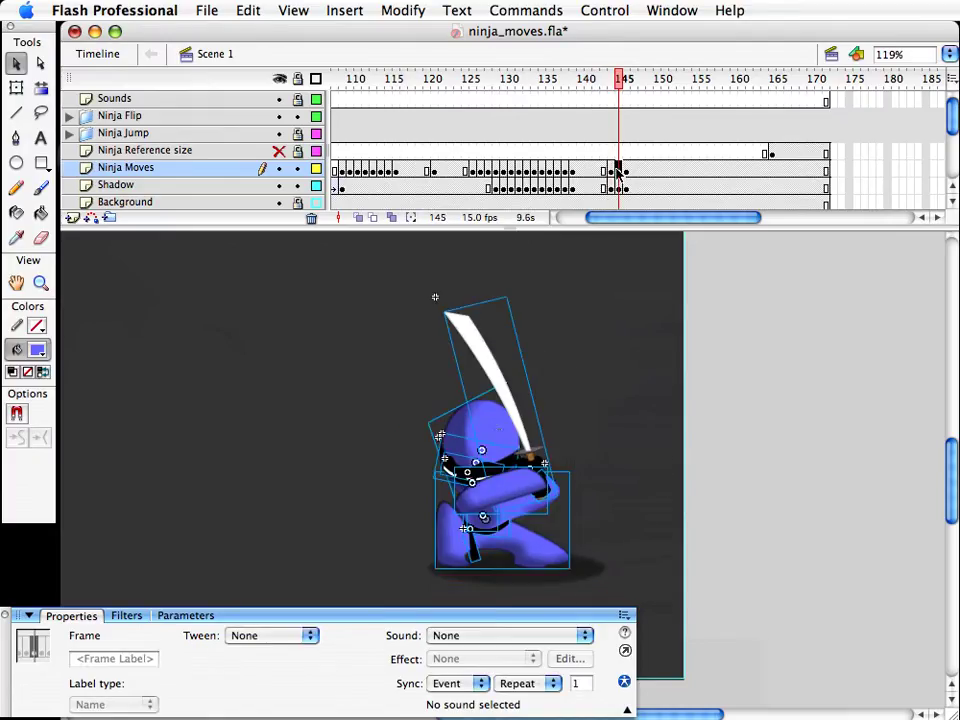
key(q)
drag(500, 296, 500, 291)
click(626, 379)
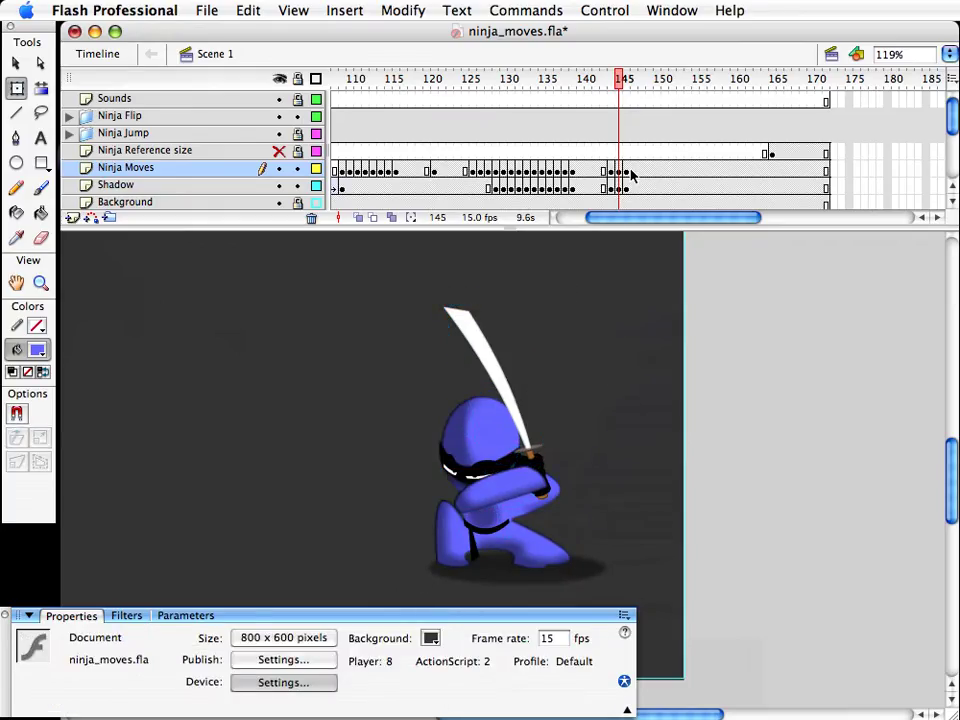
Step: Stretch the whole ninja and sword upward by the same small amount at frame 146 on the Ninja Moves layer
click(626, 172)
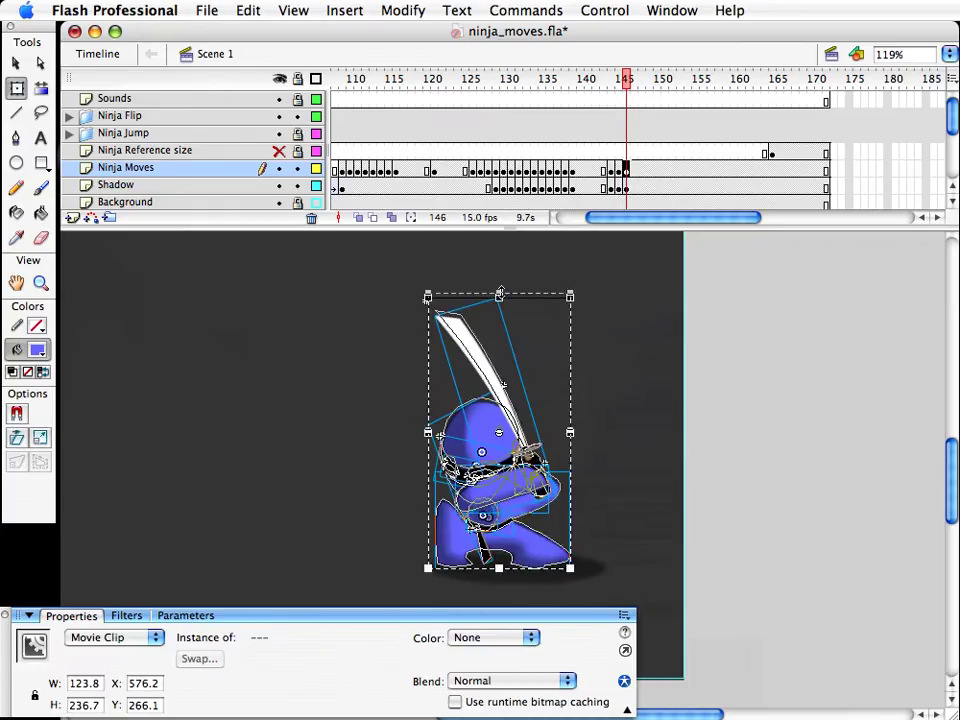
drag(499, 293, 499, 288)
click(636, 347)
Step: Nudge the ninja's head with its mask and eyes up about 3 pixels at frame 145
click(618, 84)
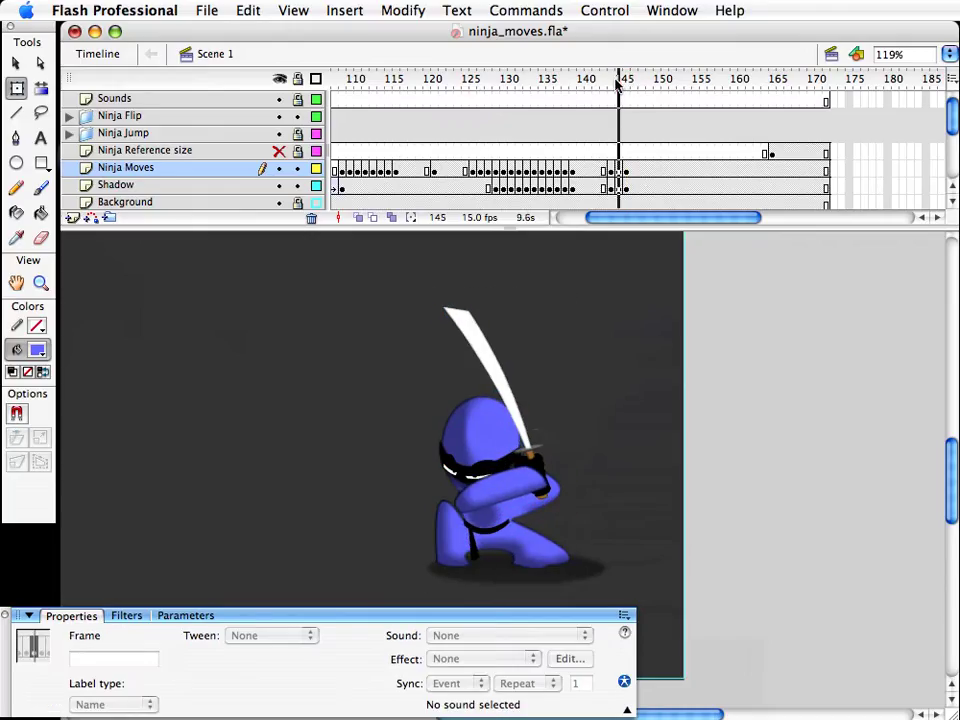
click(606, 86)
mouse_move(608, 86)
mouse_down()
mouse_move(626, 86)
mouse_move(617, 86)
mouse_up()
drag(412, 356, 545, 513)
key(Up)
key(Up)
key(Up)
key(Up)
key(v)
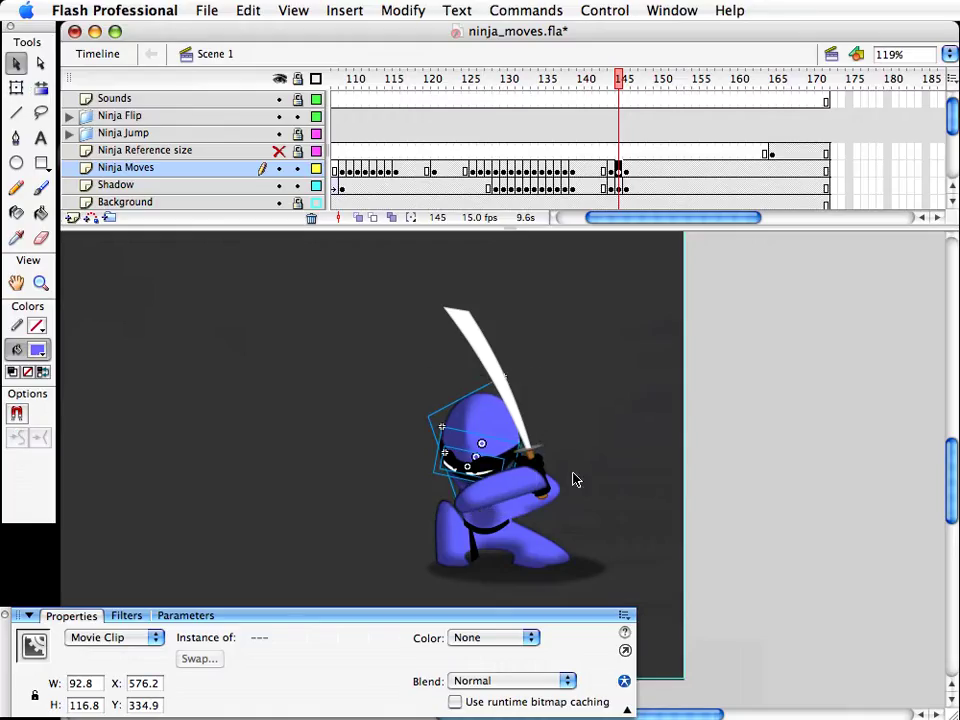
click(574, 480)
Step: At frame 146, nudge the head with its mask and eyes up slightly and lower the hand to line up with the sword grip
drag(621, 88, 625, 86)
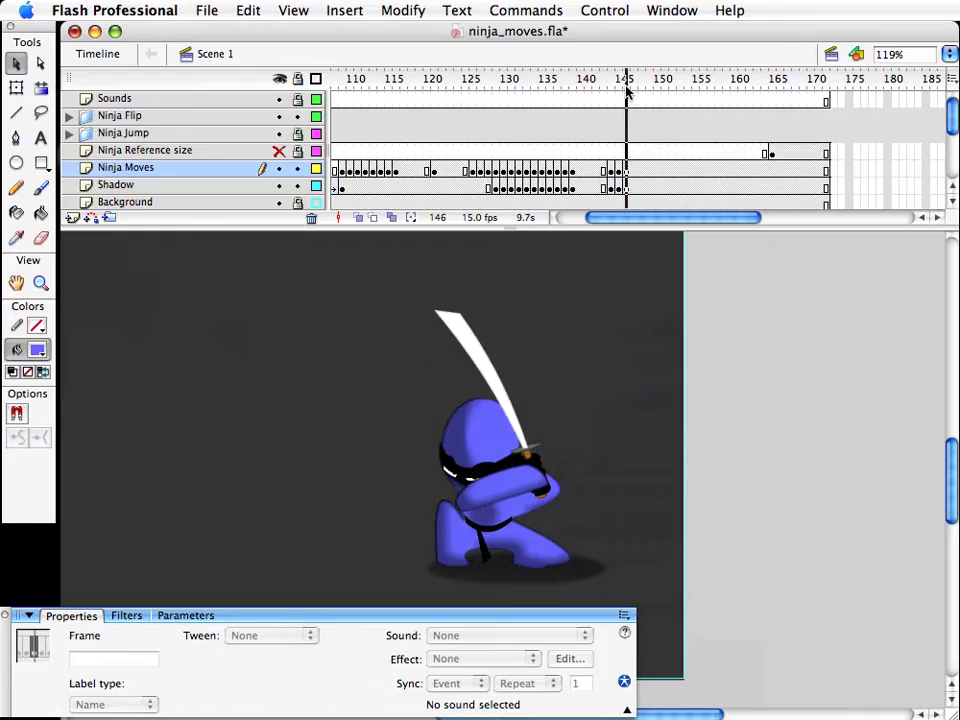
drag(408, 366, 555, 514)
click(570, 489)
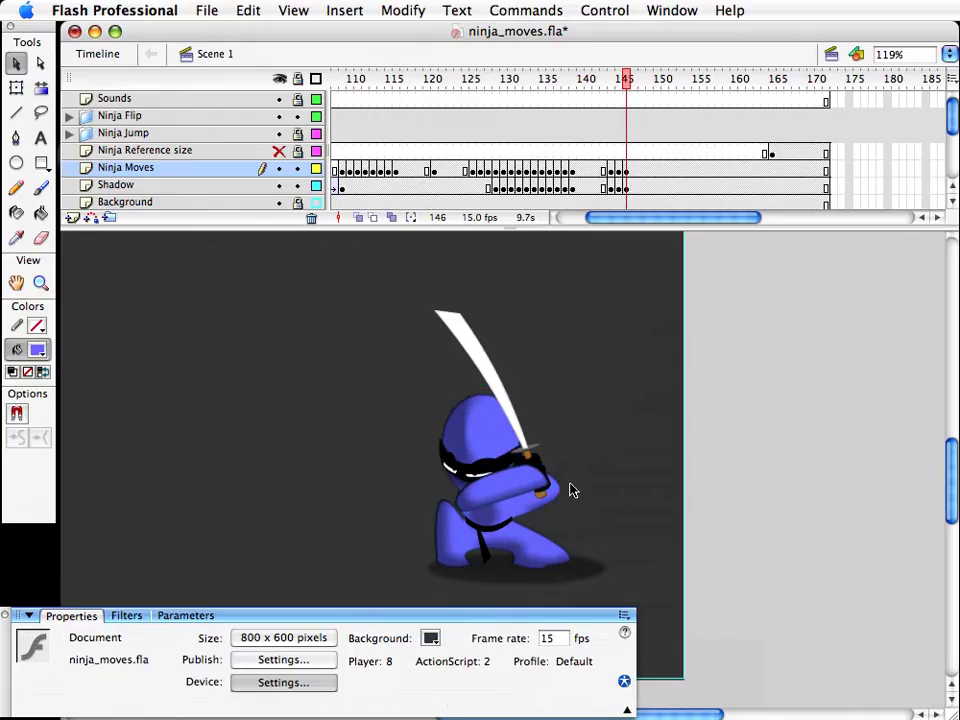
click(561, 491)
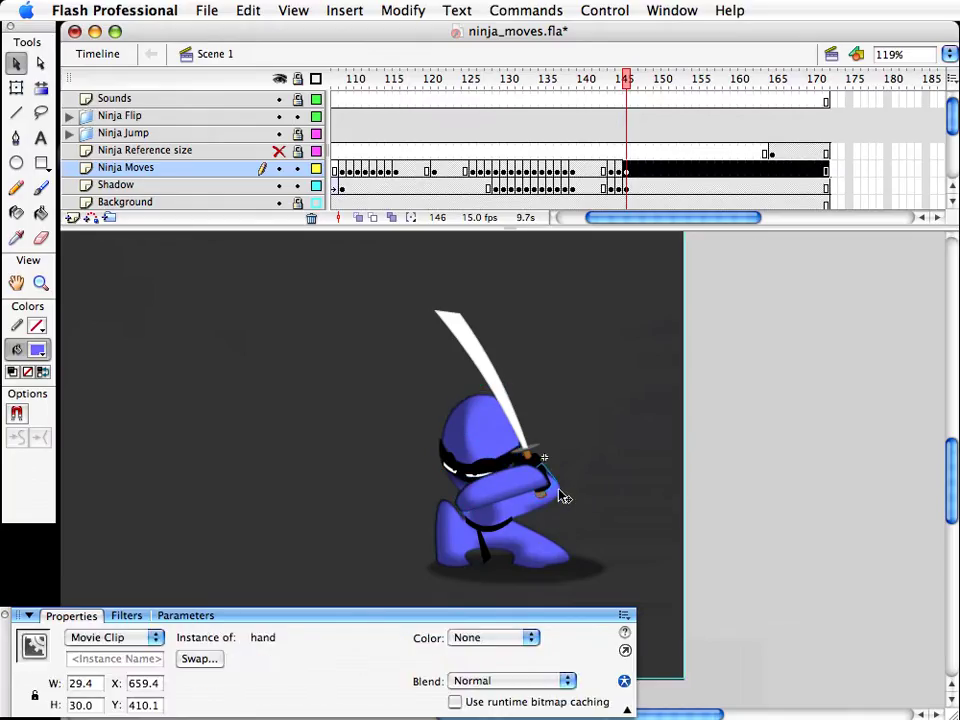
drag(561, 496, 563, 498)
click(596, 478)
click(624, 86)
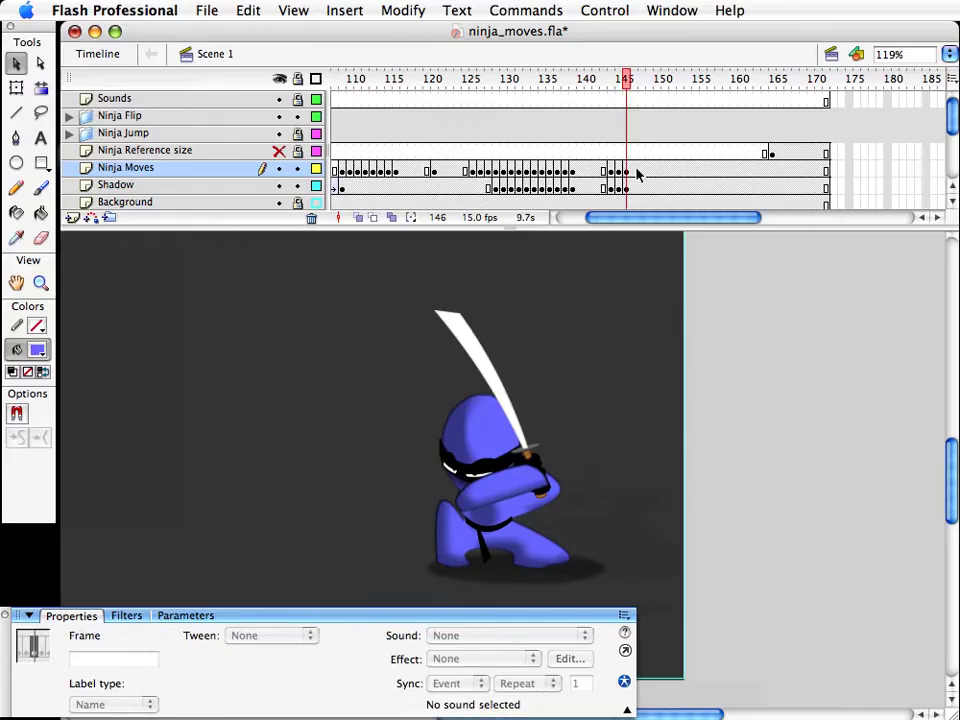
Step: Insert keyframes at frame 147 on the Ninja Moves and Shadow layers
drag(634, 182, 634, 170)
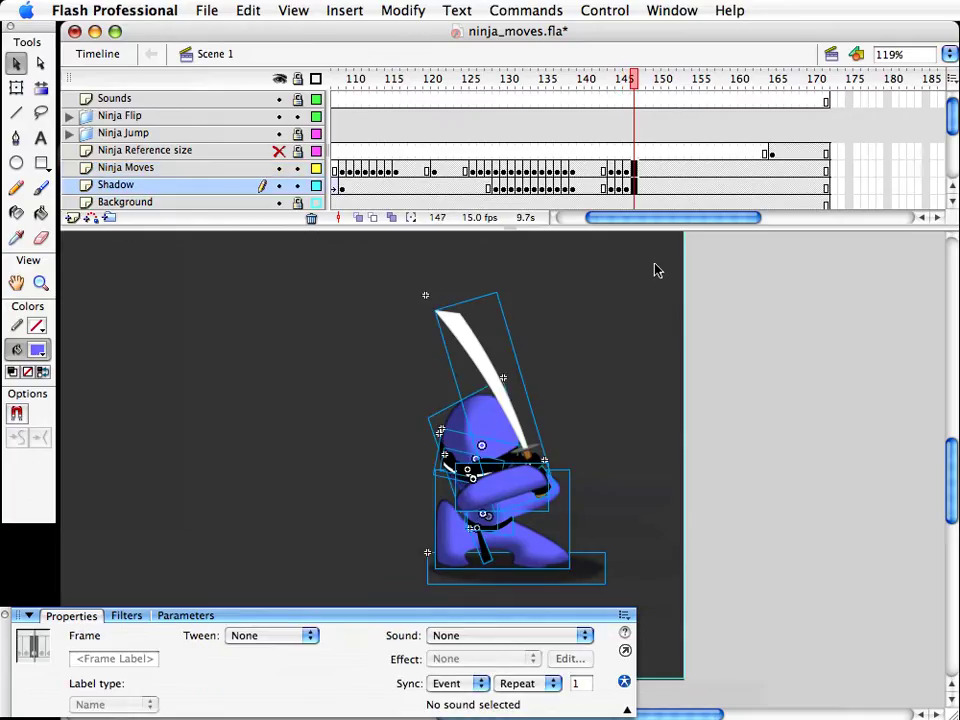
click(604, 450)
click(521, 497)
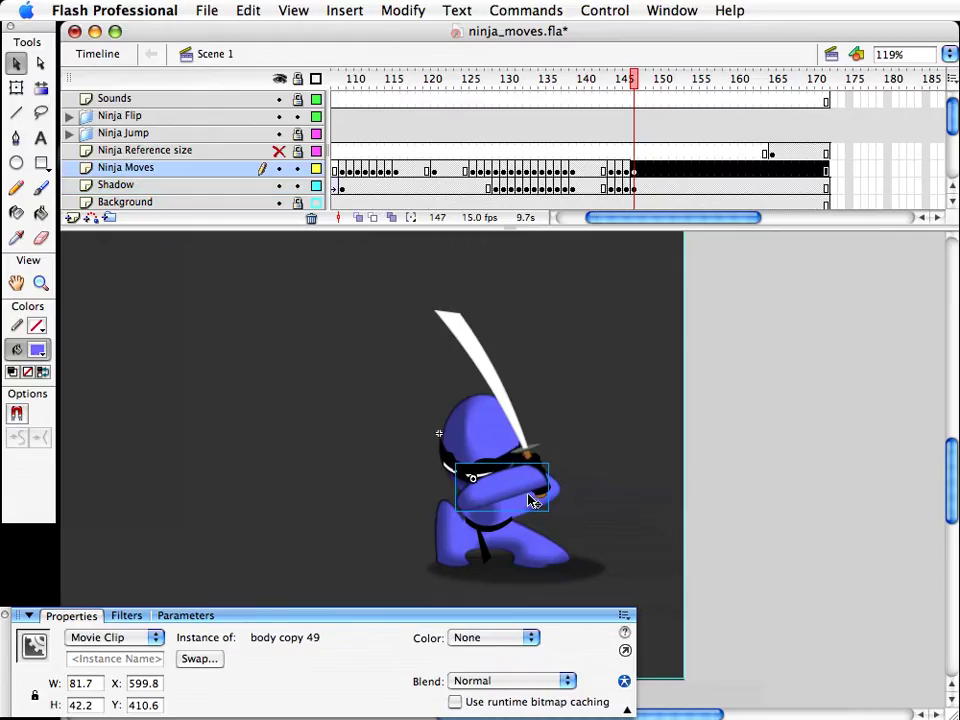
Step: Nudge the ninja's head, mask and eyes about 1 pixel down and 2 pixels left at frame 147
drag(430, 392, 514, 489)
shift+click(484, 437)
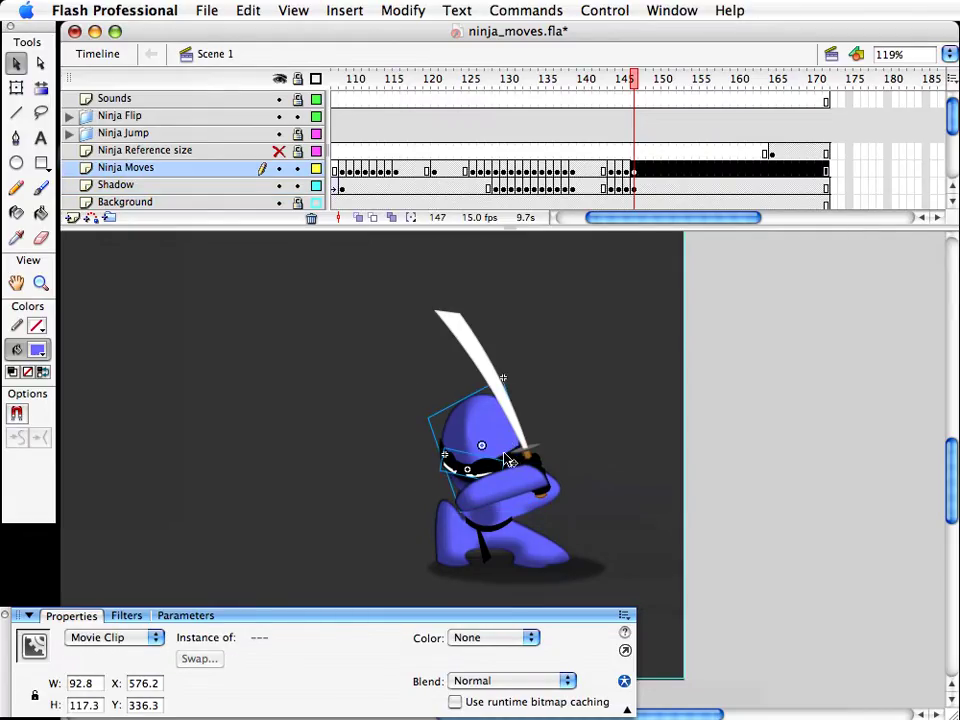
shift+click(504, 454)
key(Down)
key(Left)
key(Left)
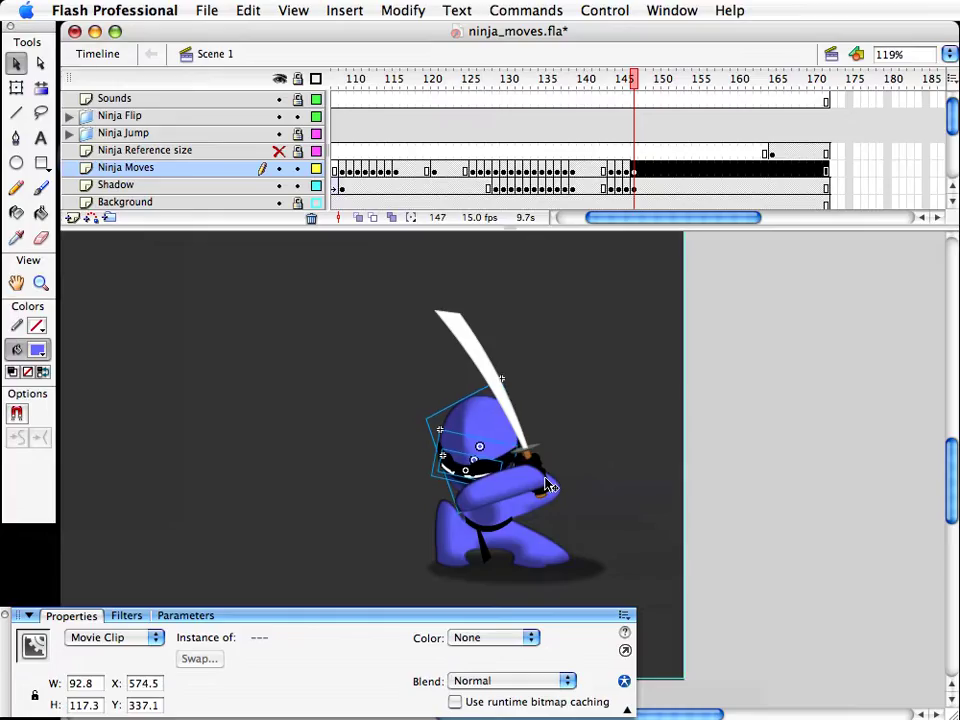
click(602, 315)
Step: Move the front arm's transformation point to its shoulder end at frame 147
click(527, 496)
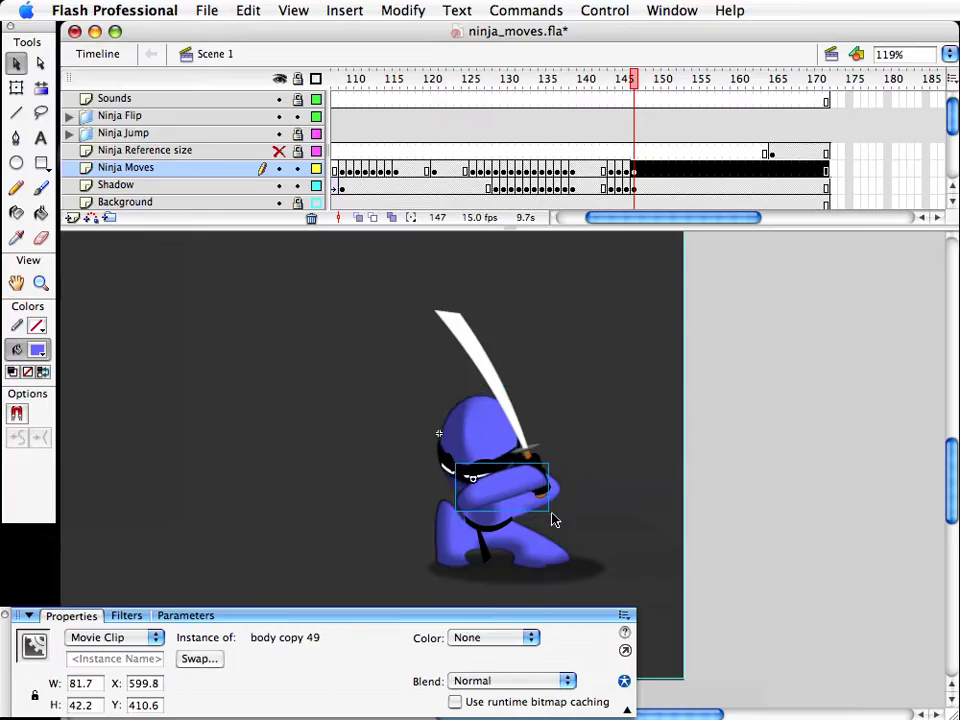
key(q)
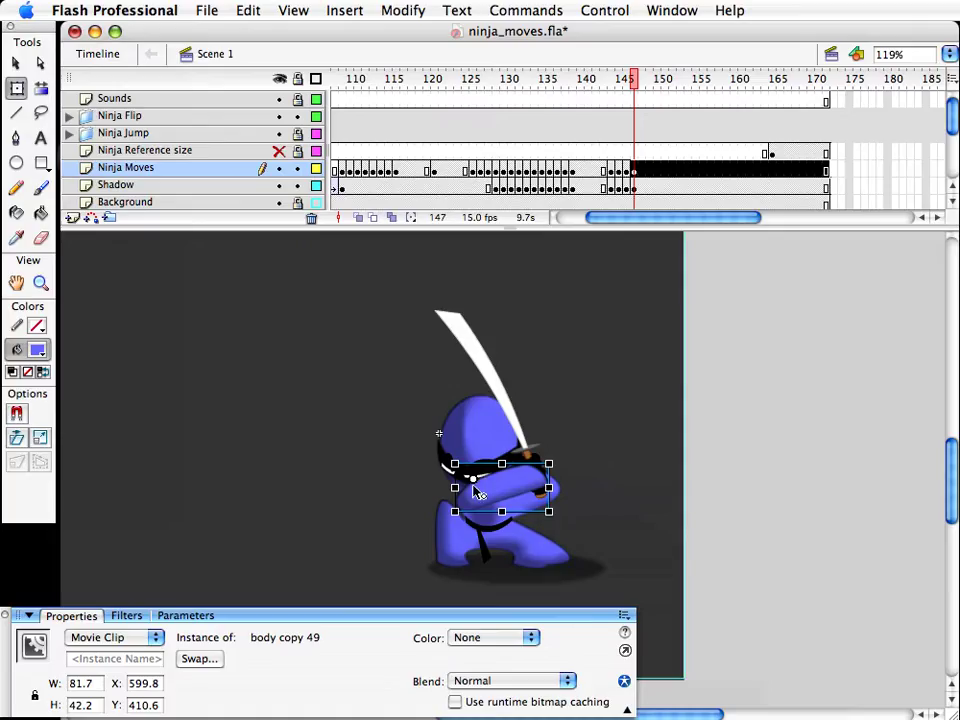
drag(474, 481, 463, 501)
Step: Rotate the sword together with the gripping hands slightly counterclockwise at frame 147
key(v)
drag(551, 452, 520, 490)
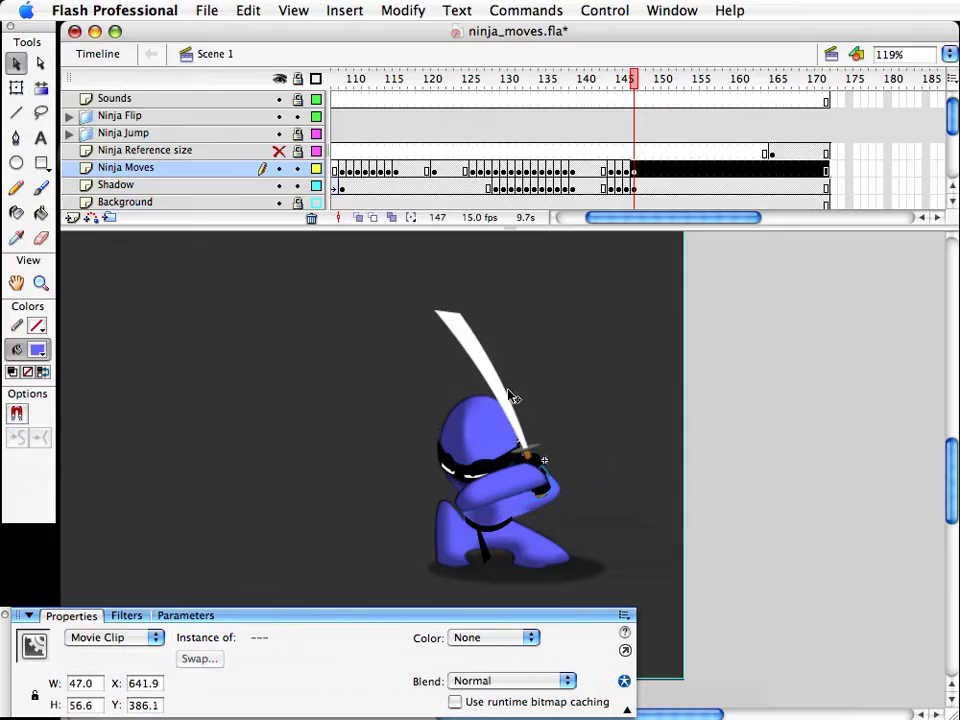
key(q)
drag(553, 279, 559, 278)
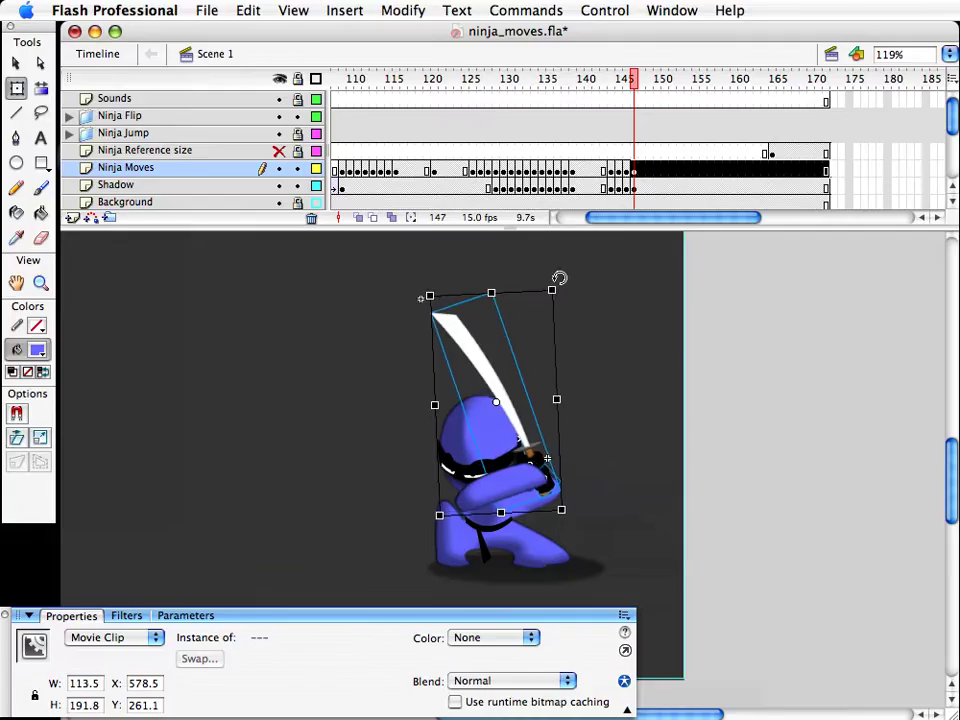
Step: Rotate the belt tie clockwise at frame 147 until its tail hangs nearly straight down, and save the file
key(v)
click(634, 343)
mouse_move(622, 85)
mouse_down()
mouse_move(645, 78)
mouse_move(621, 80)
mouse_move(632, 81)
mouse_up()
click(647, 437)
click(500, 561)
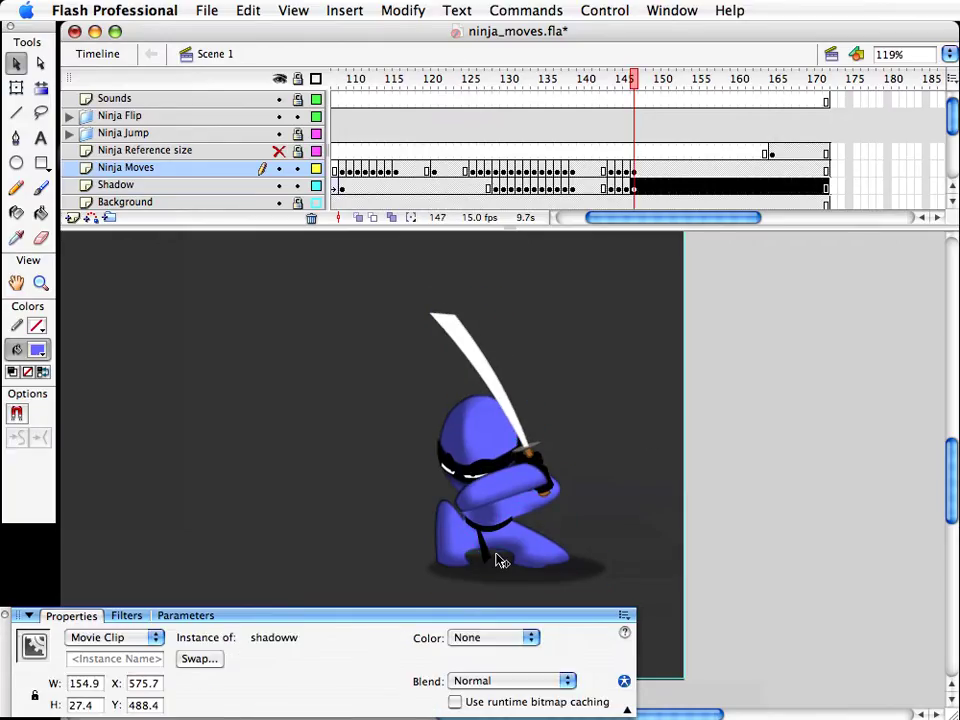
click(489, 562)
key(q)
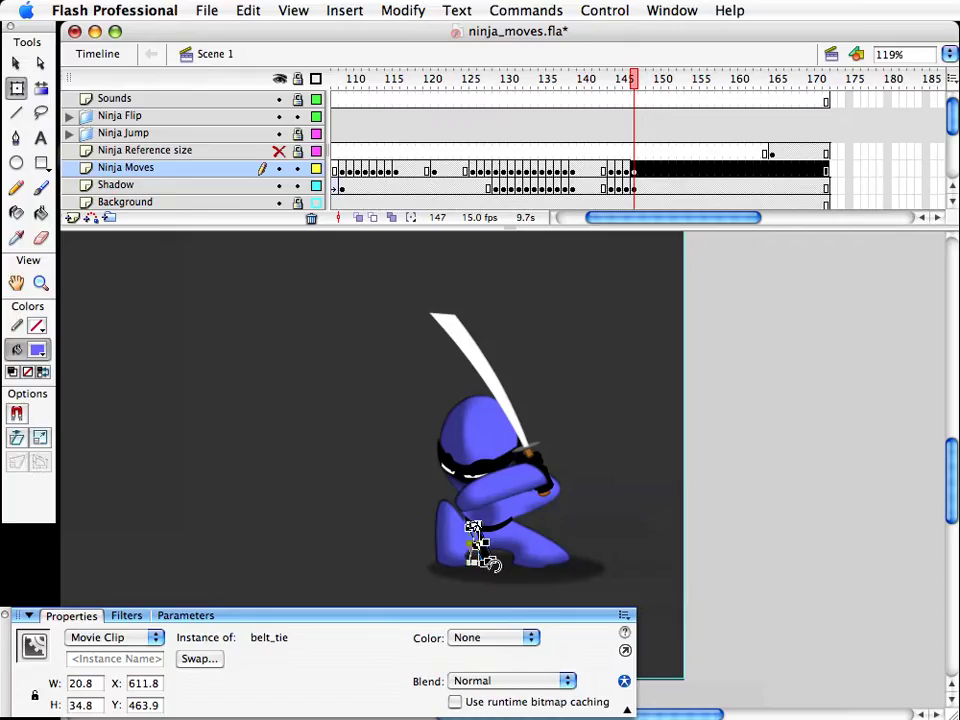
drag(493, 565, 483, 567)
key(v)
click(643, 486)
key(super+s)
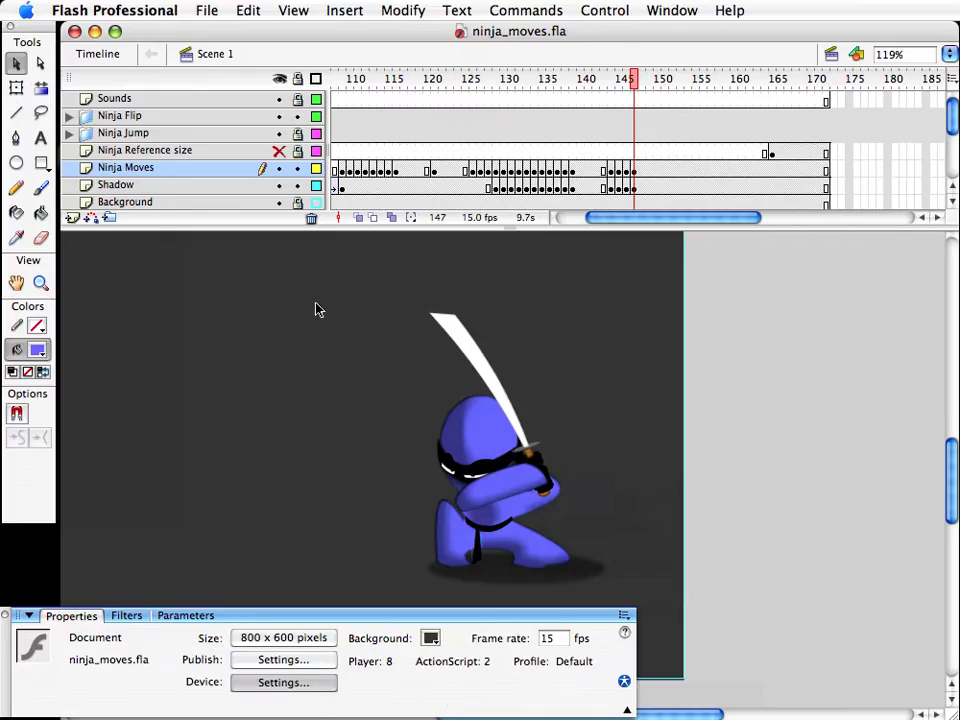
Step: Step back and forth through frames 142 to 147 to examine the sword, head and belt movement
key(super+1)
drag(621, 80, 598, 86)
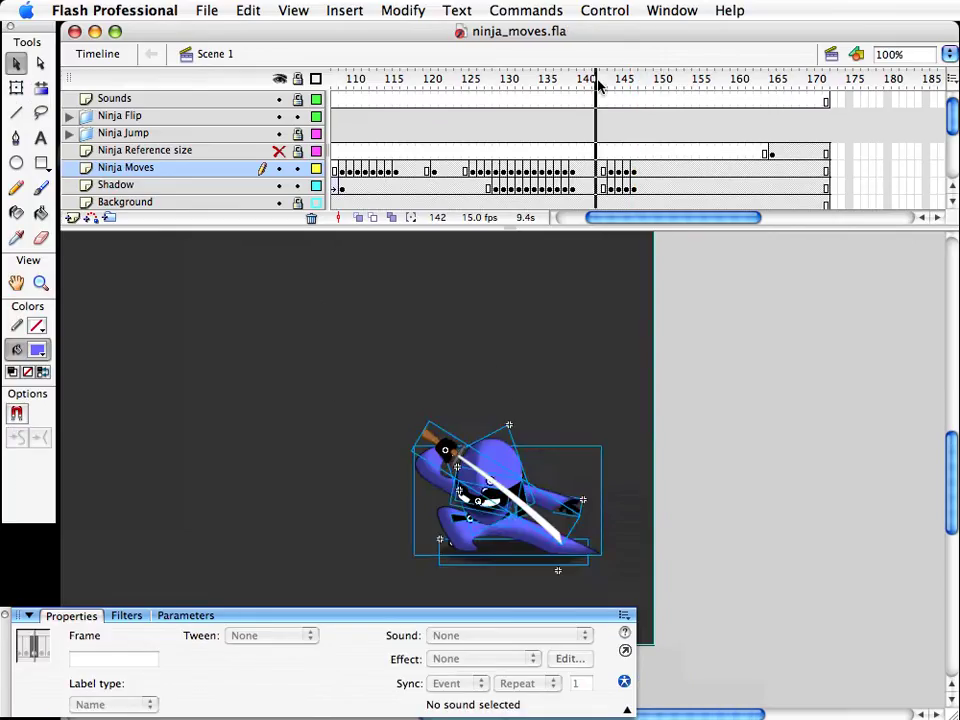
click(735, 423)
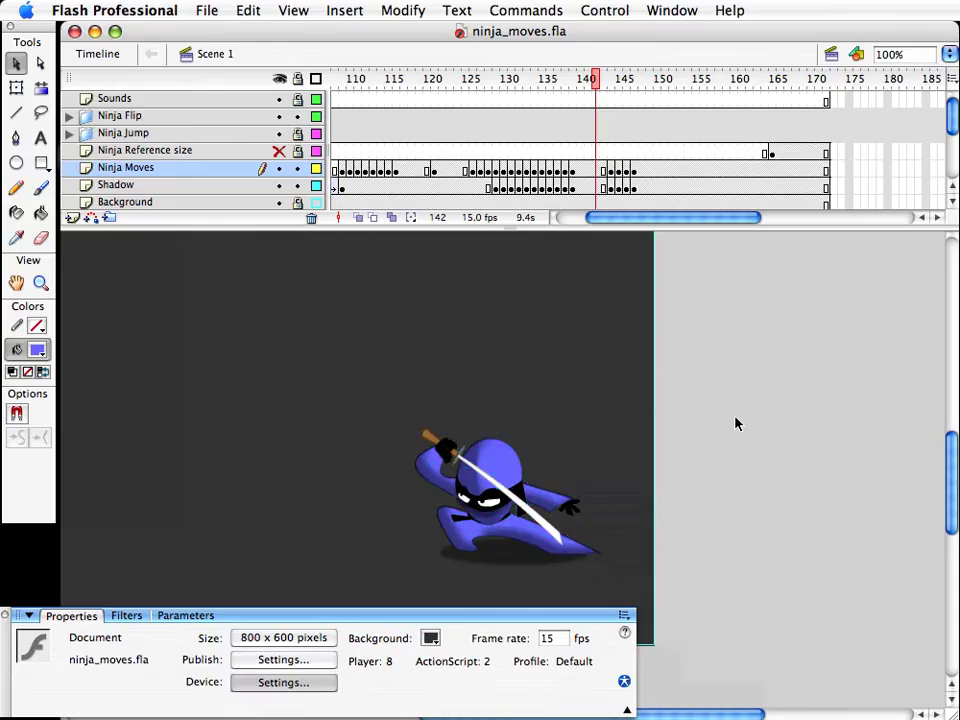
key(period)
key(period)
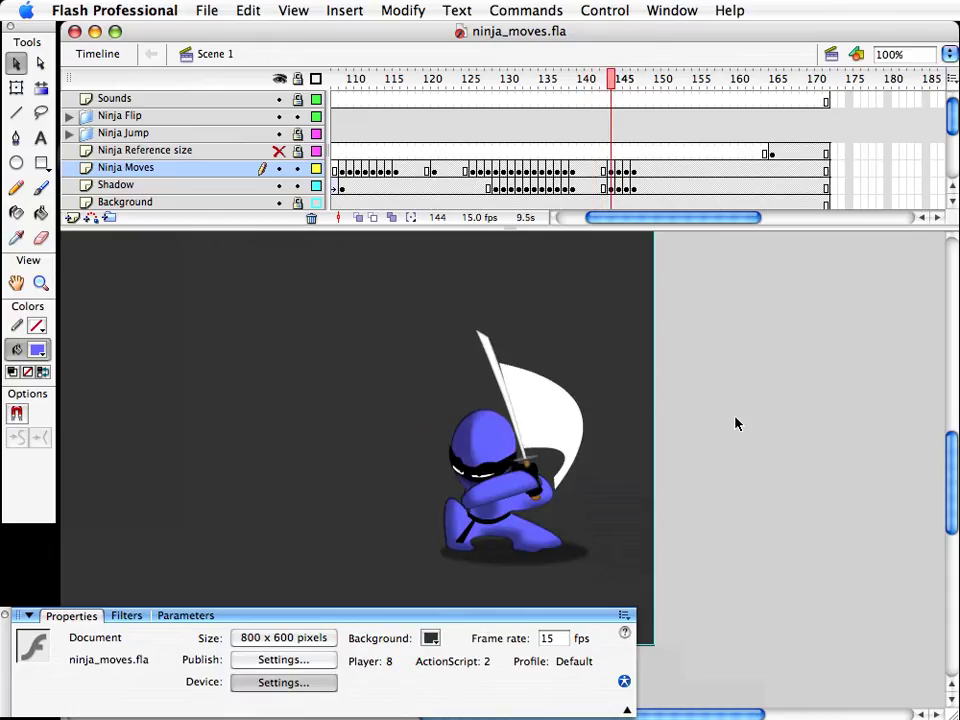
key(period)
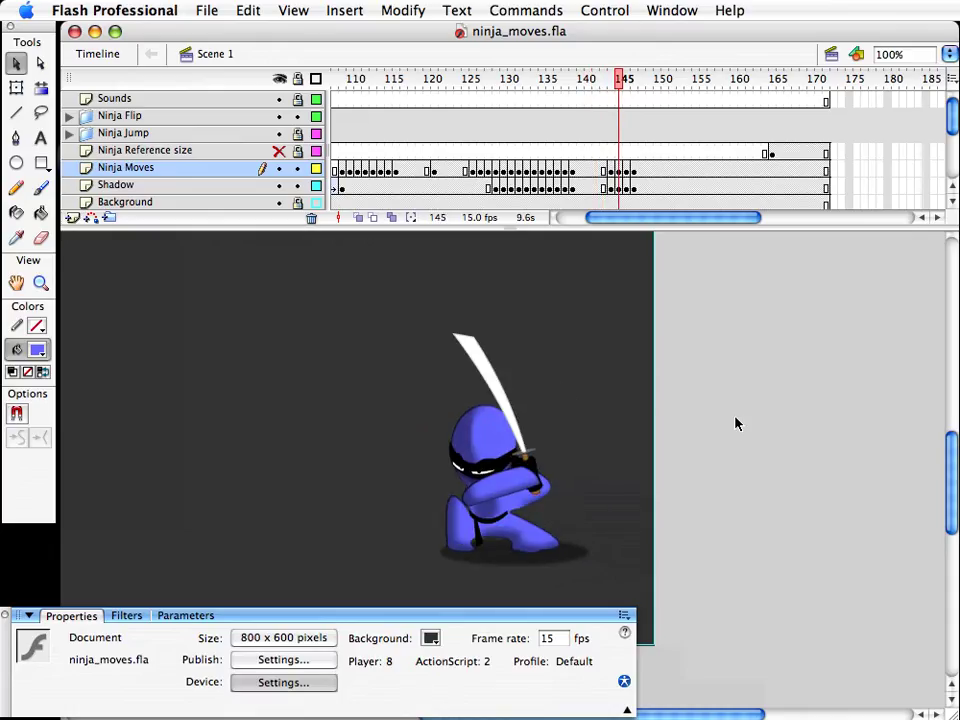
key(period)
click(735, 424)
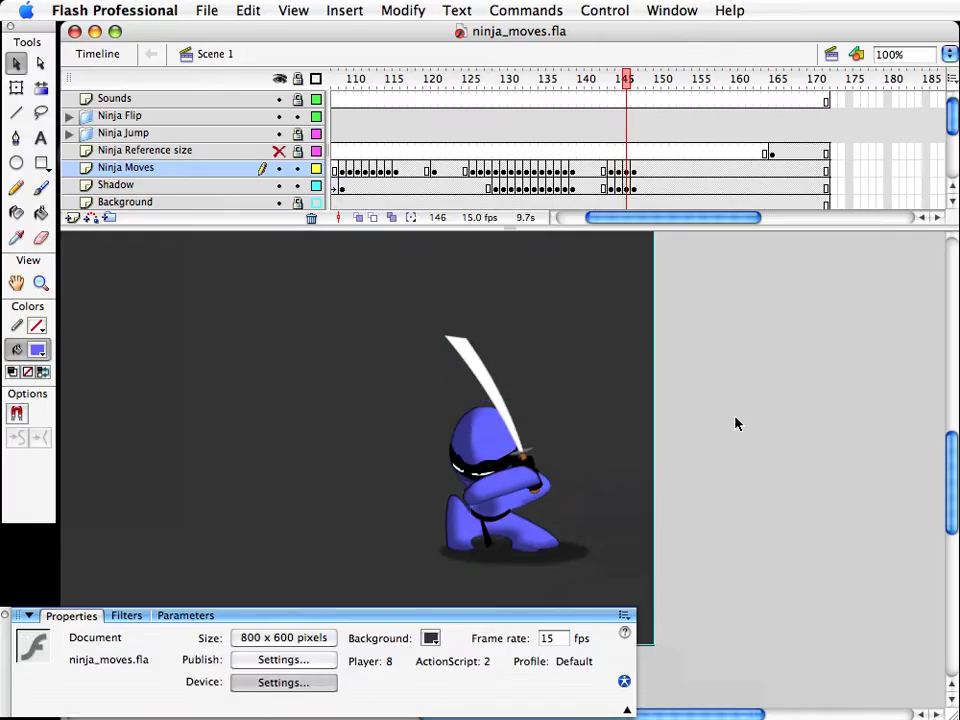
key(comma)
key(comma)
key(period)
key(period)
key(period)
key(comma)
key(comma)
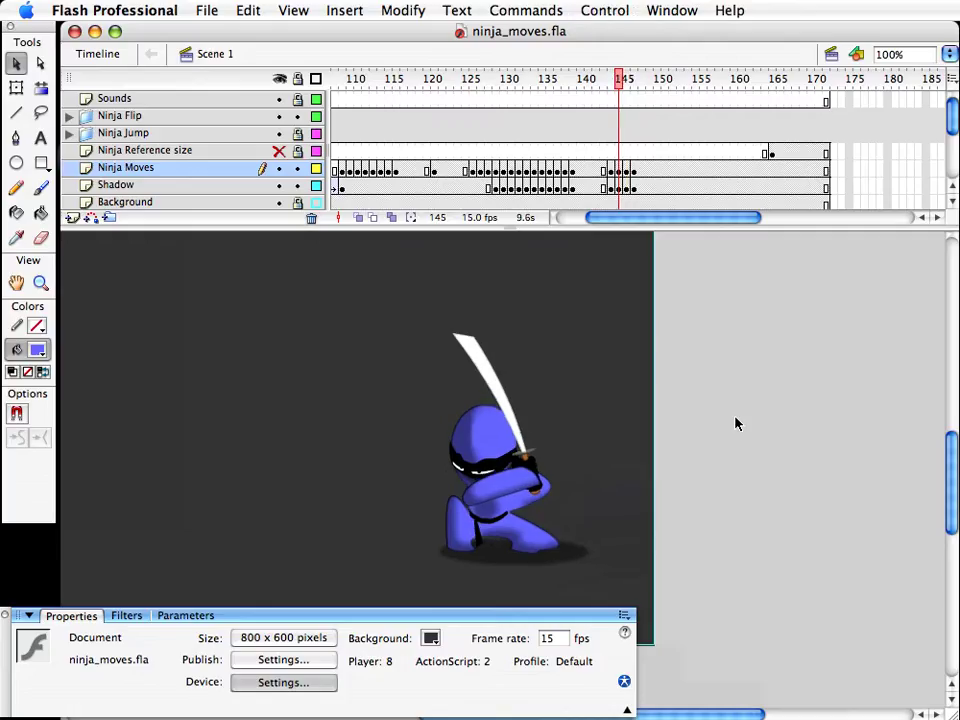
key(comma)
key(period)
key(period)
key(period)
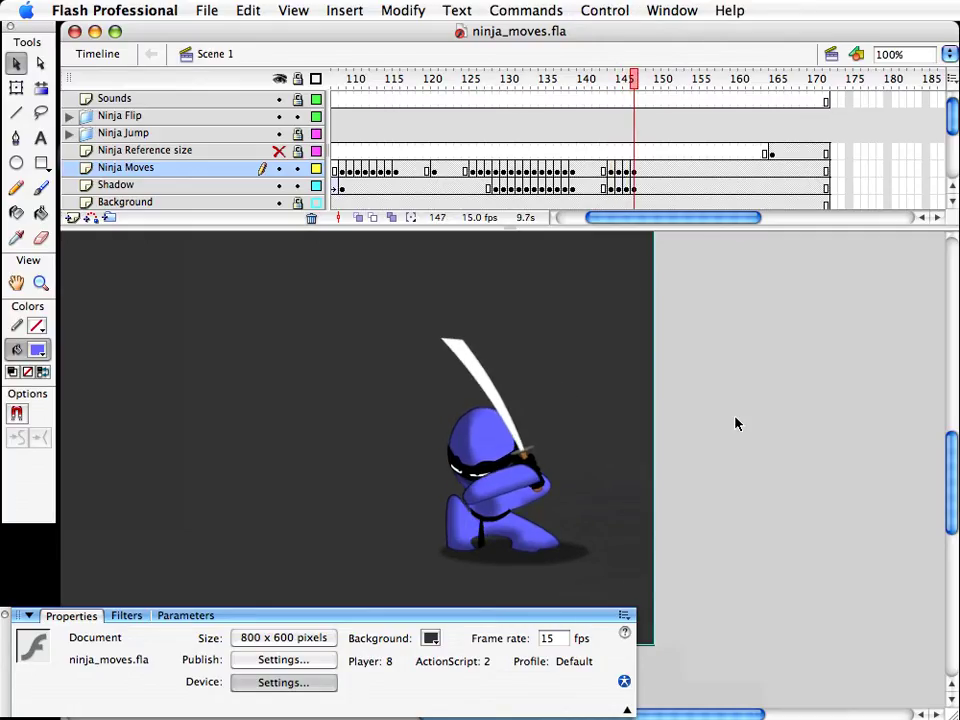
Step: Squash the whole ninja vertically to about 235.6 pixels high at frame 147, leaving the shadow out
drag(381, 291, 565, 590)
key(q)
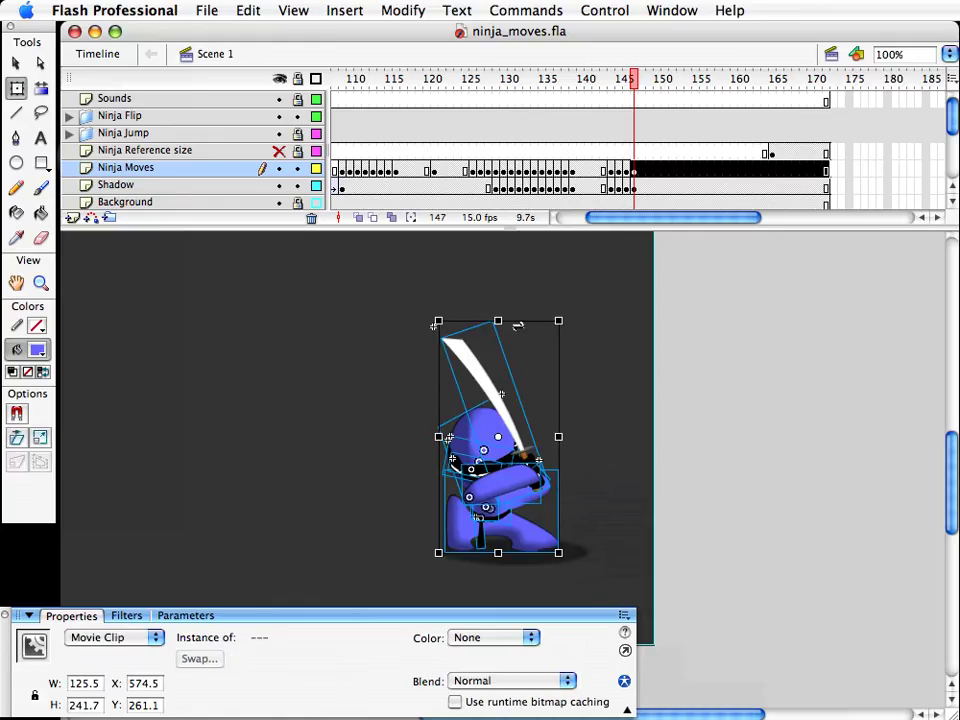
drag(497, 320, 499, 328)
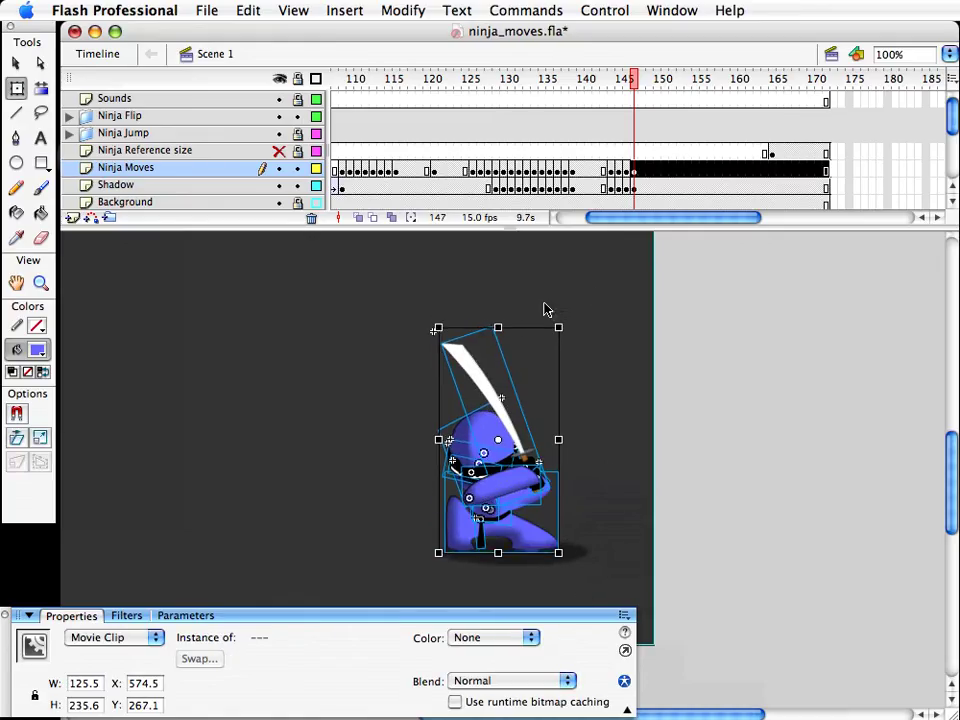
click(544, 304)
Step: Compare the squashed pose at frame 147 with the poses in frames 143 to 146
drag(635, 78, 612, 83)
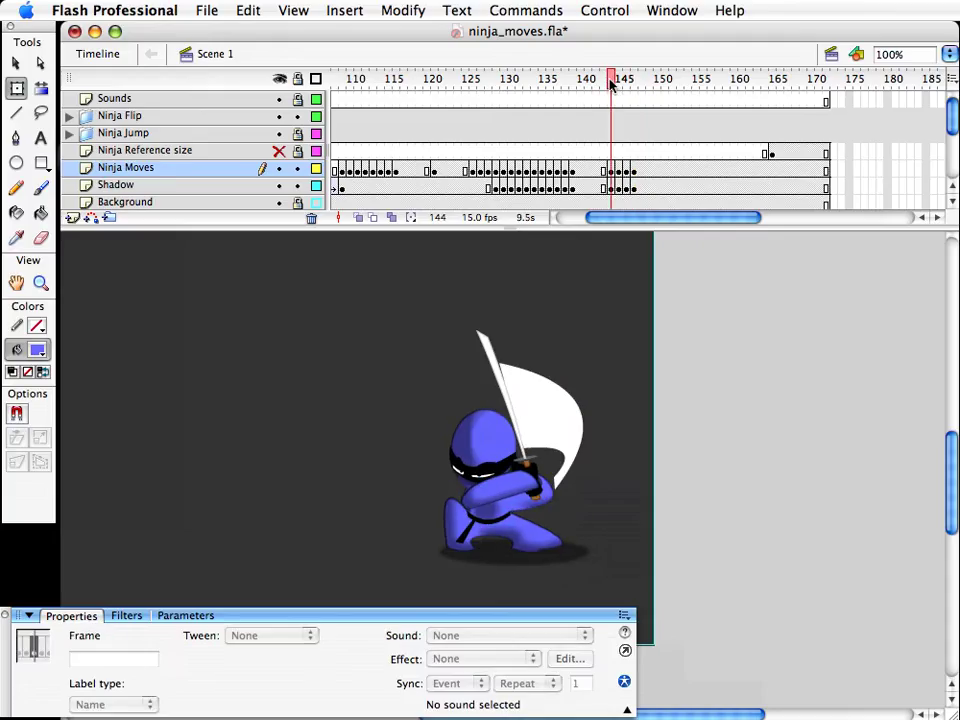
key(comma)
key(period)
key(period)
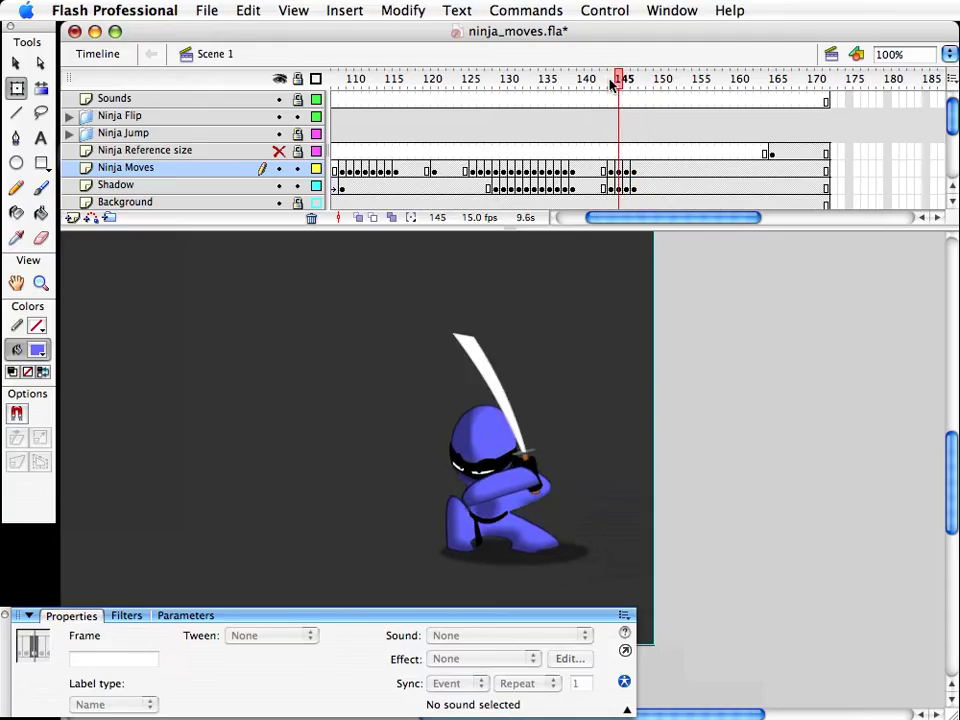
key(period)
key(period)
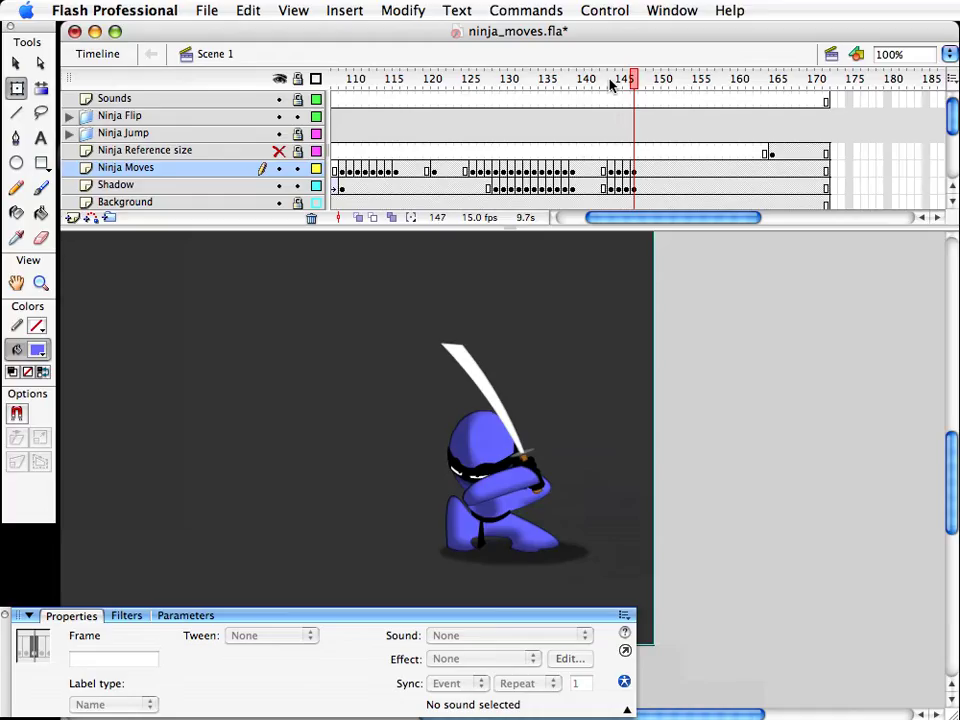
key(comma)
key(comma)
key(comma)
key(comma)
key(period)
key(period)
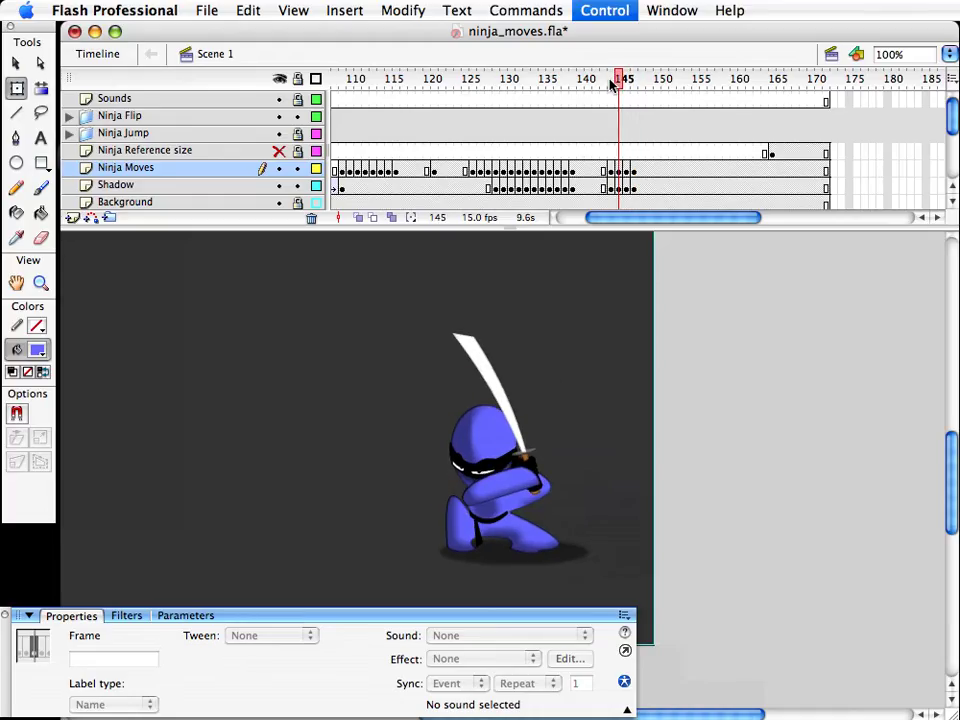
key(period)
key(period)
key(comma)
key(comma)
key(comma)
key(comma)
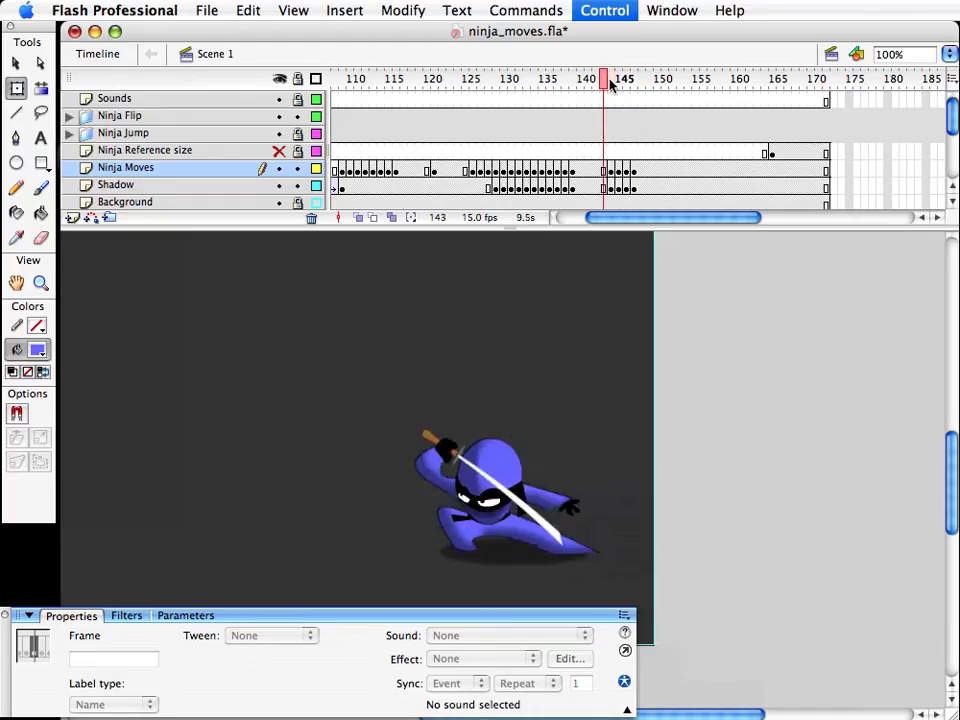
key(period)
Step: Stretch the whole ninja vertically to about 246 pixels high at frames 145 and 146
click(618, 167)
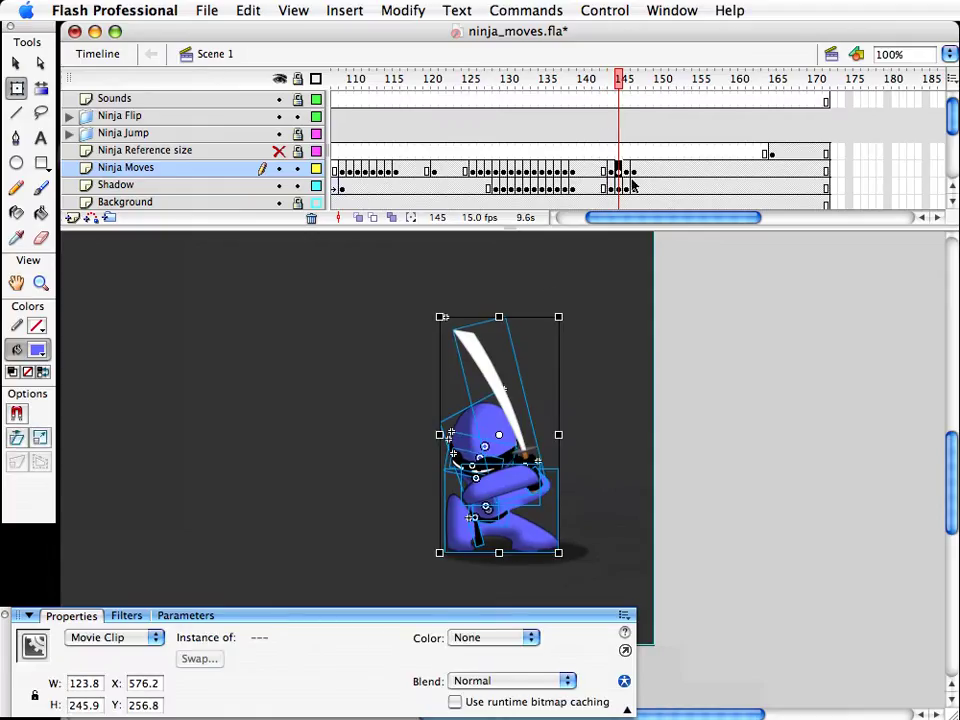
key(period)
drag(499, 321, 499, 317)
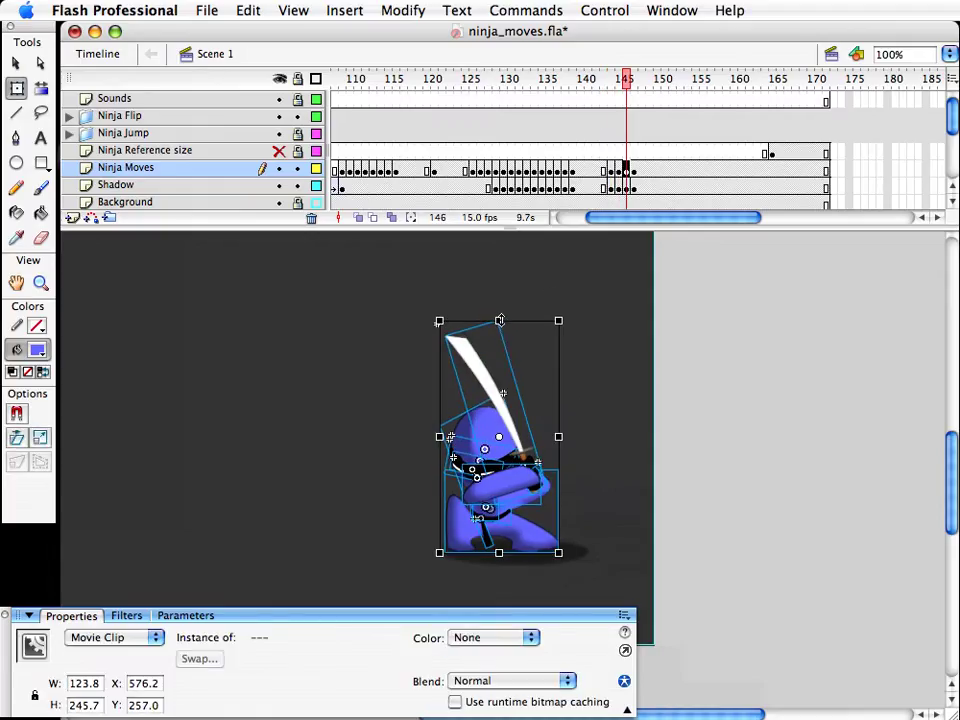
click(592, 290)
Step: Insert keyframes at frame 148 on the Ninja Moves and Shadow layers and squash the ninja and shadow slightly vertically
mouse_move(632, 82)
mouse_down()
mouse_move(611, 82)
mouse_move(643, 93)
mouse_up()
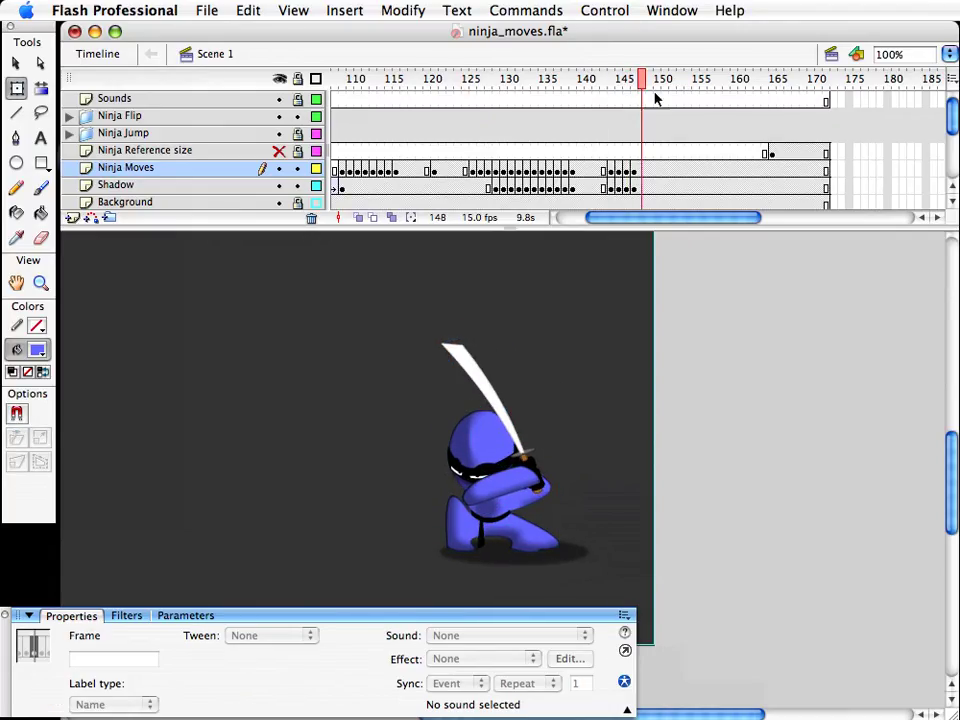
drag(642, 169, 643, 189)
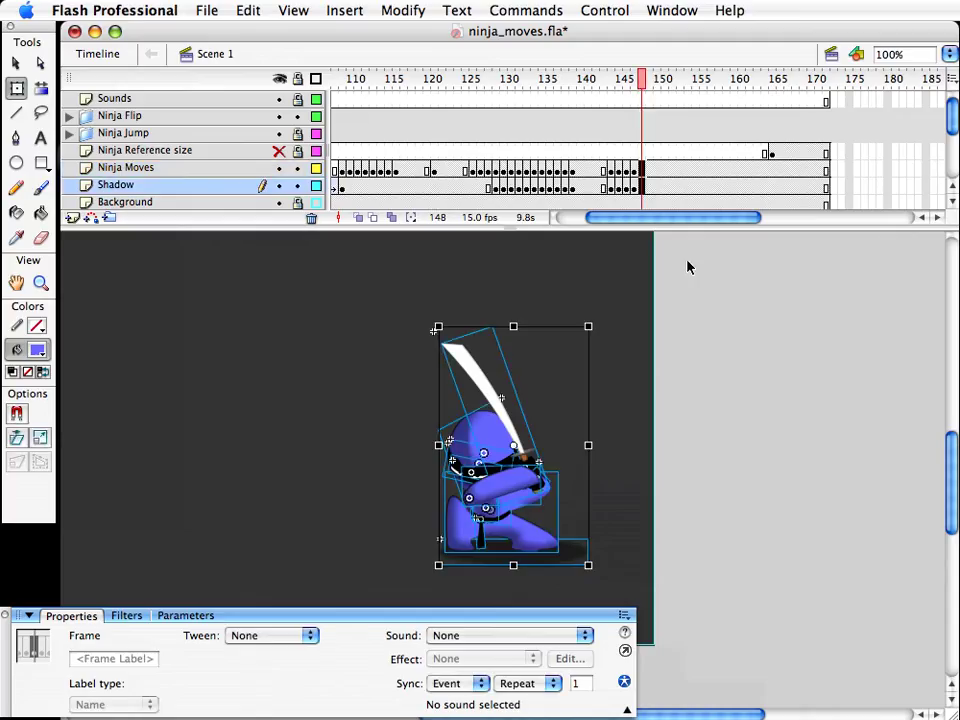
key(F6)
drag(513, 325, 514, 330)
click(523, 293)
Step: Nudge the ninja's head, mask and eyes 2 pixels left and about 2 pixels down at frame 148
click(484, 431)
key(v)
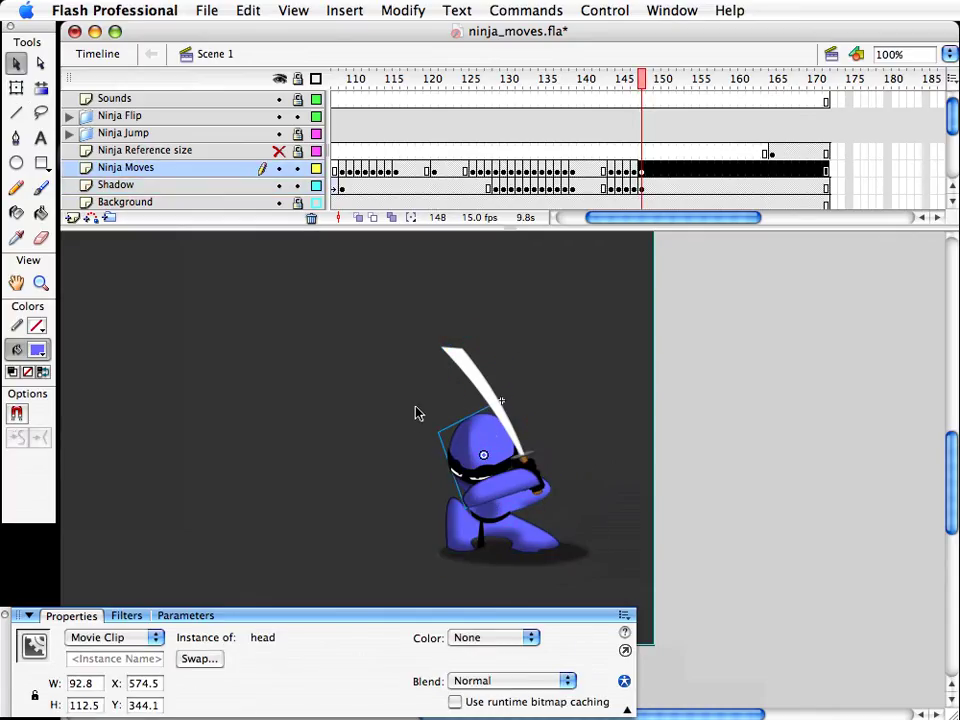
drag(410, 414, 517, 492)
shift+click(482, 437)
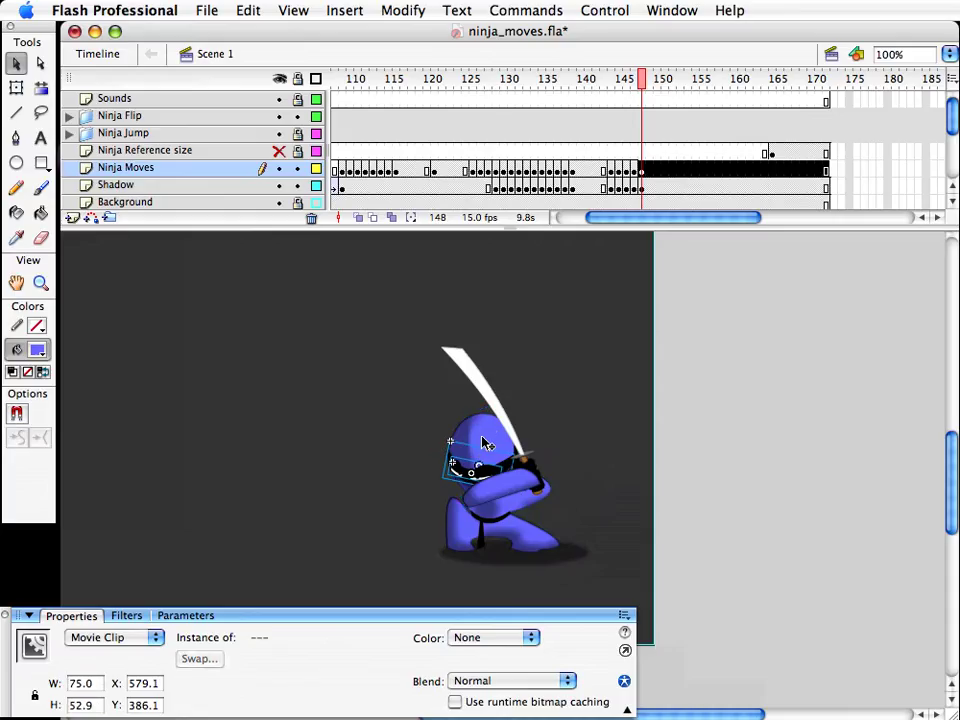
shift+click(484, 423)
key(Left)
key(Left)
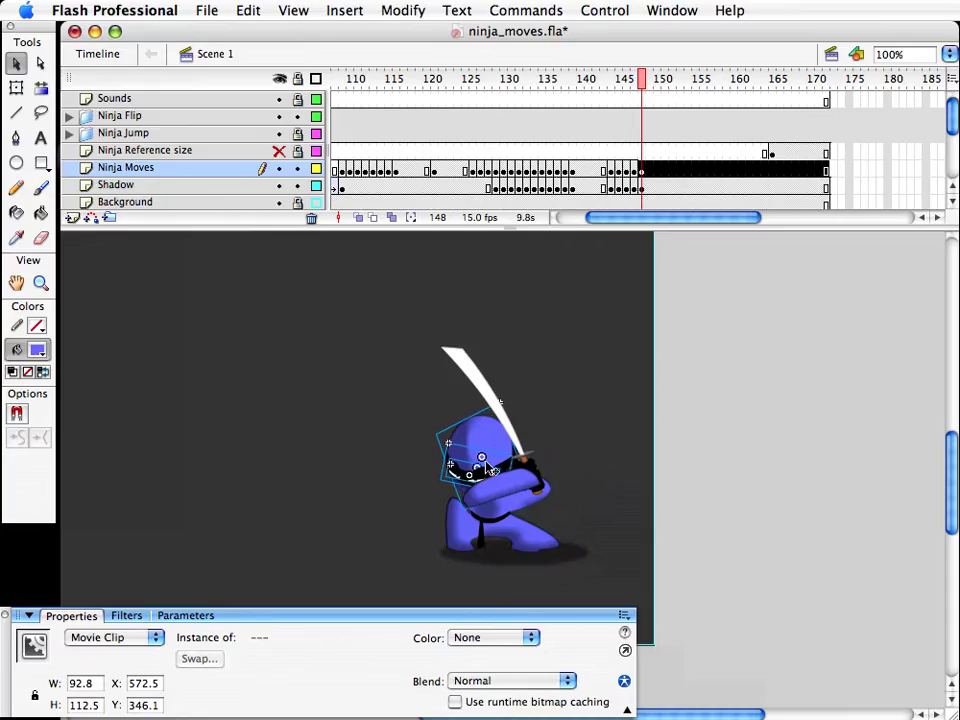
Step: Rotate the sword, arms and hands together slightly counterclockwise about the front arm's shoulder end at frame 148
click(493, 470)
shift+click(536, 464)
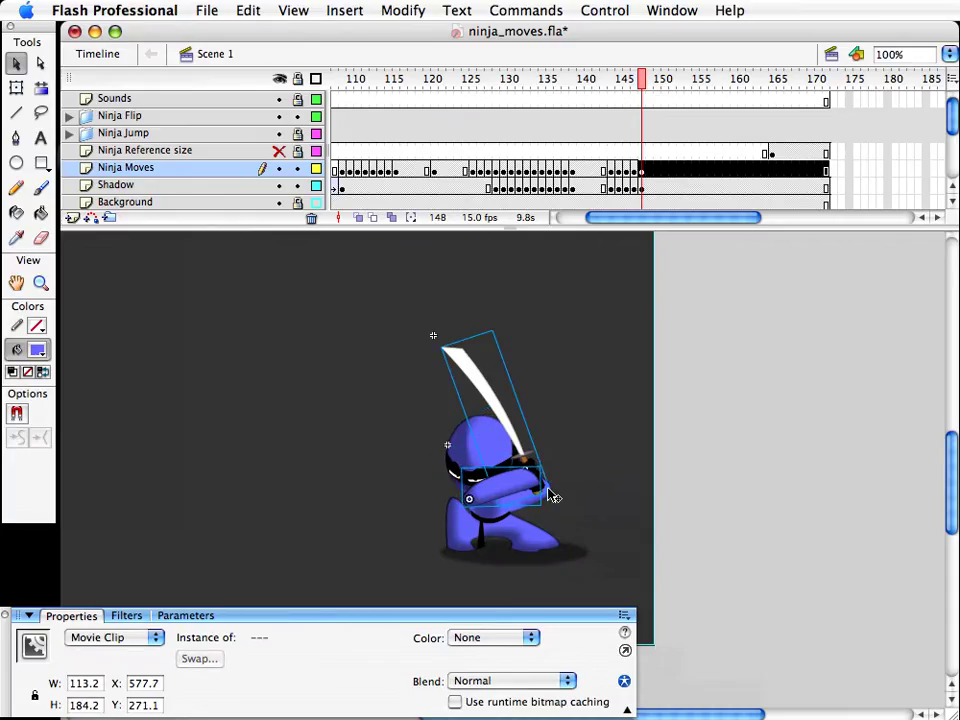
key(q)
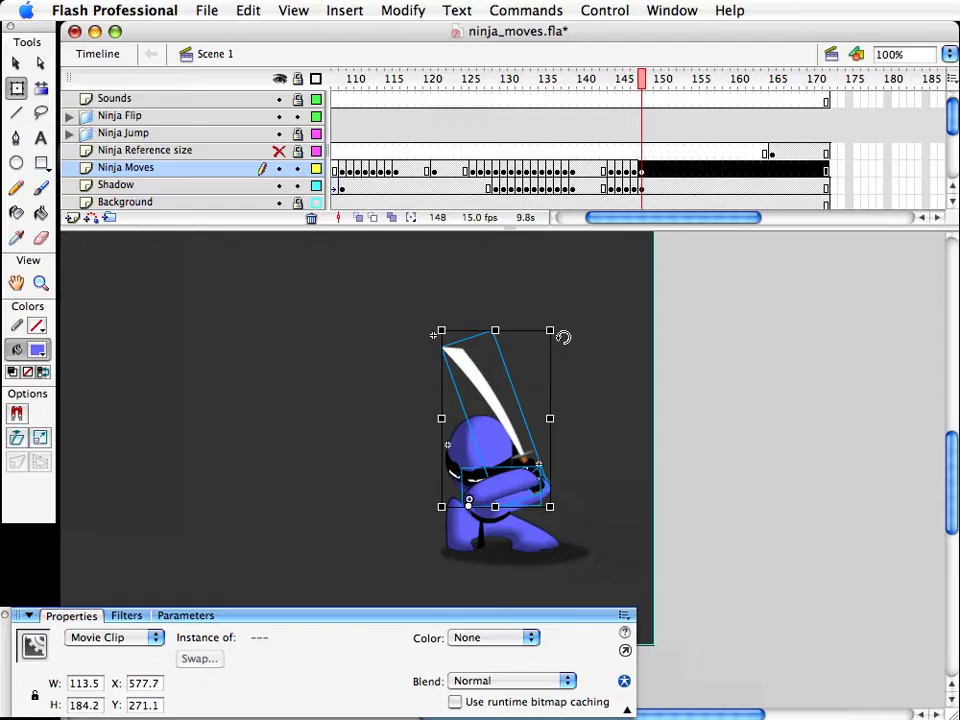
drag(563, 334, 558, 330)
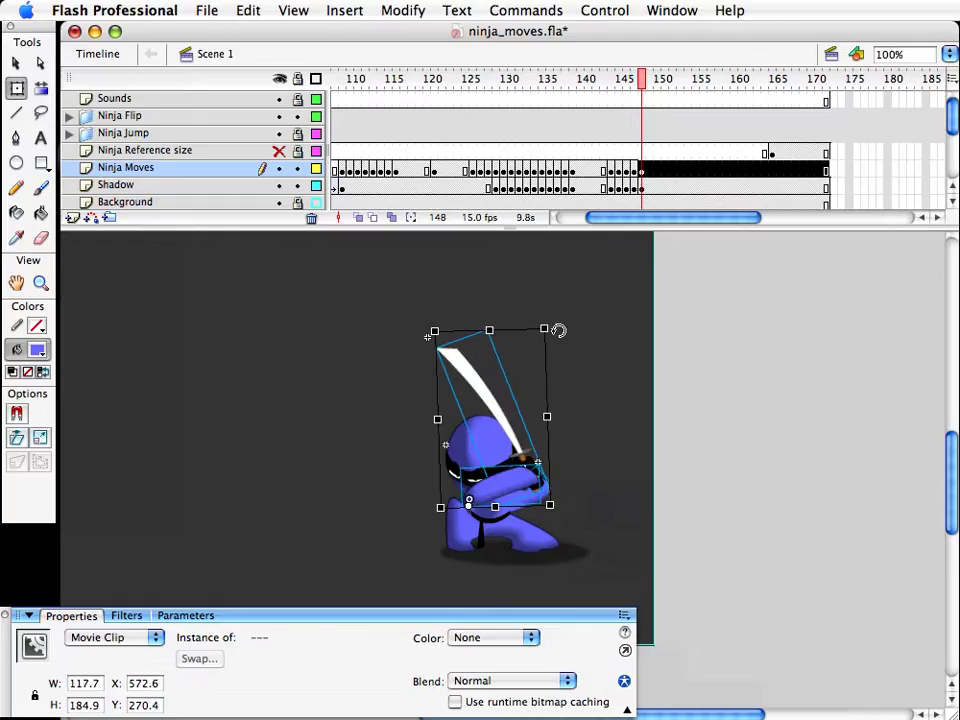
click(598, 395)
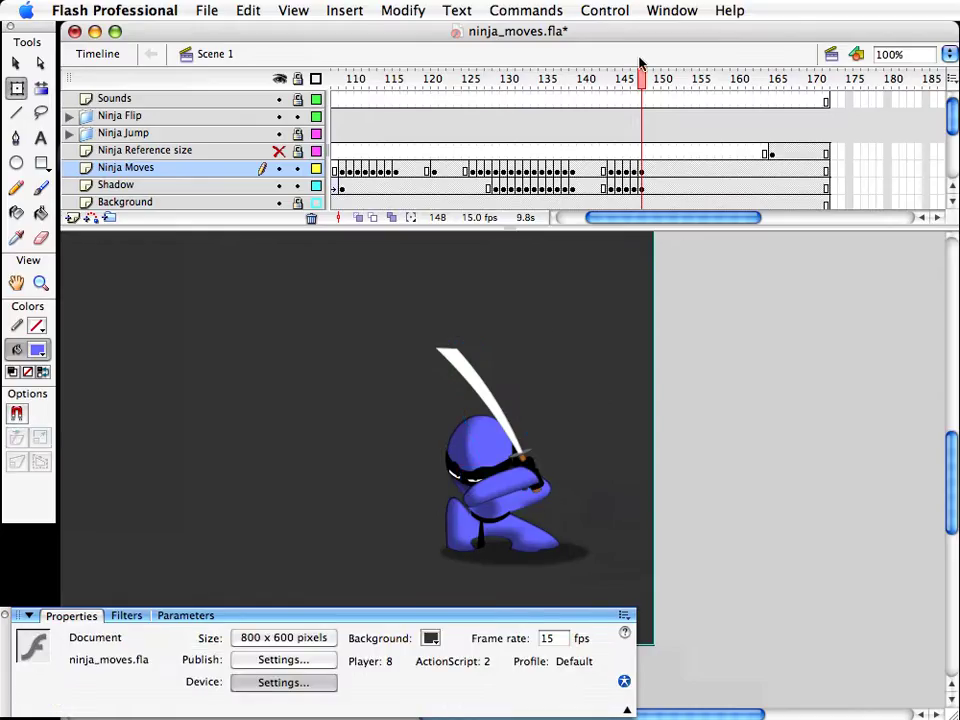
Step: Check frame 147 against frame 148 and rotate the belt tie counterclockwise at frame 148
mouse_move(642, 82)
mouse_down()
mouse_move(632, 86)
mouse_move(658, 81)
mouse_move(632, 92)
mouse_up()
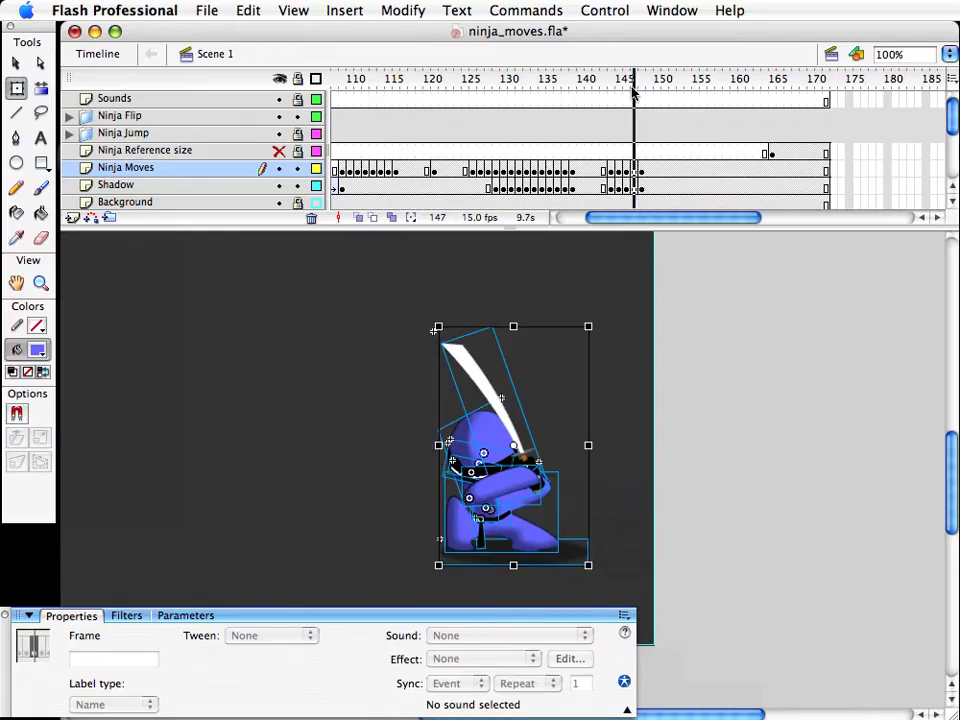
click(628, 416)
key(.)
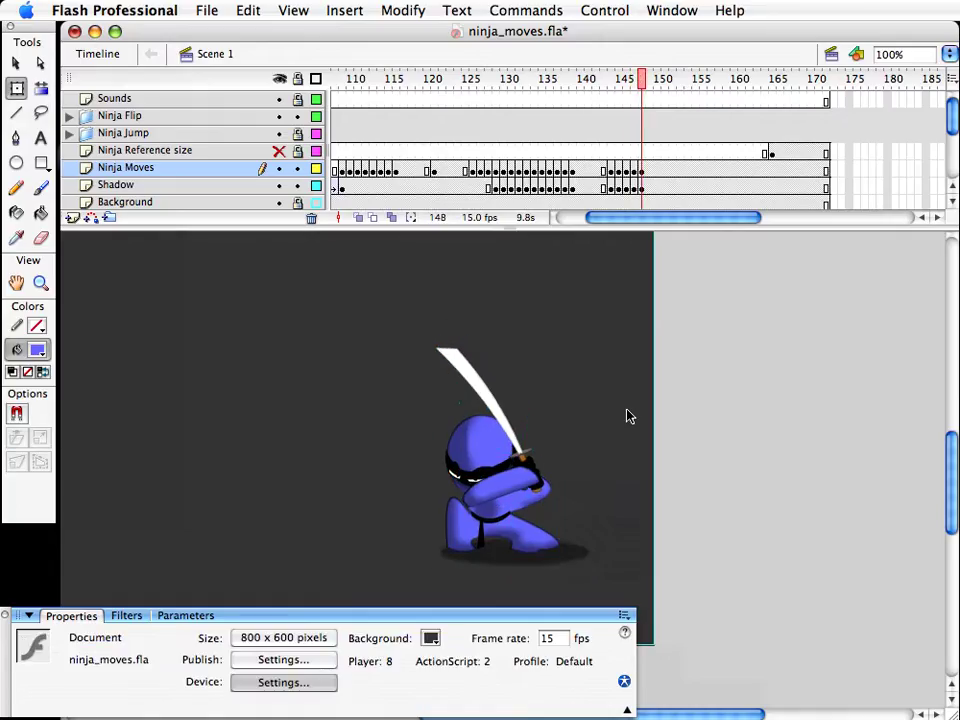
click(482, 546)
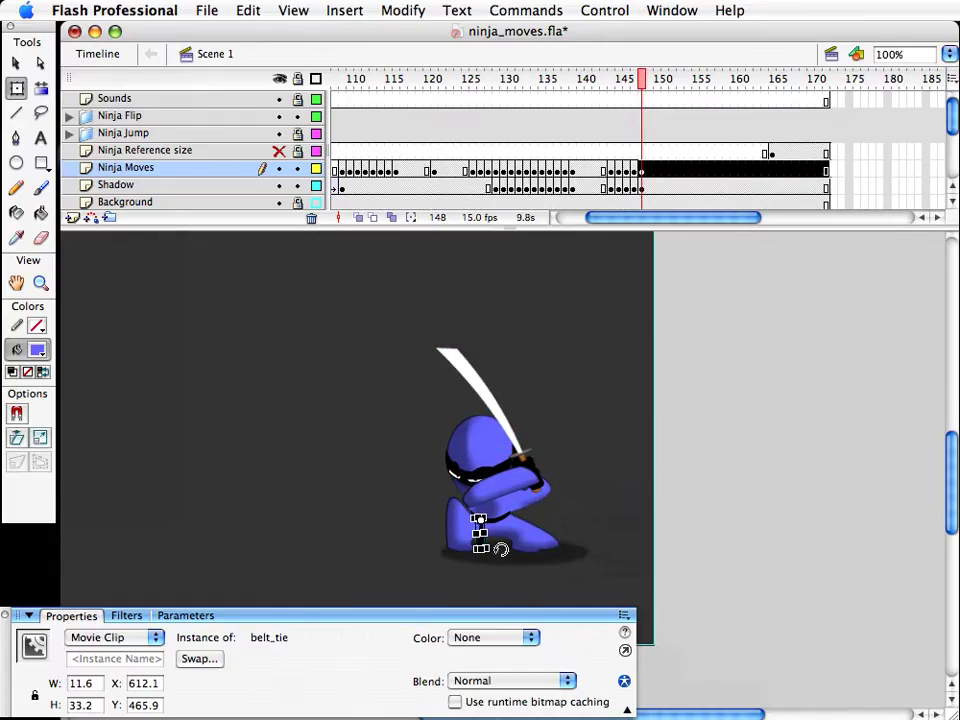
drag(500, 549, 546, 519)
click(617, 399)
Step: Play and step through the frames between 144 and 148 to examine the ninja's settling movement
drag(641, 82, 619, 88)
key(Return)
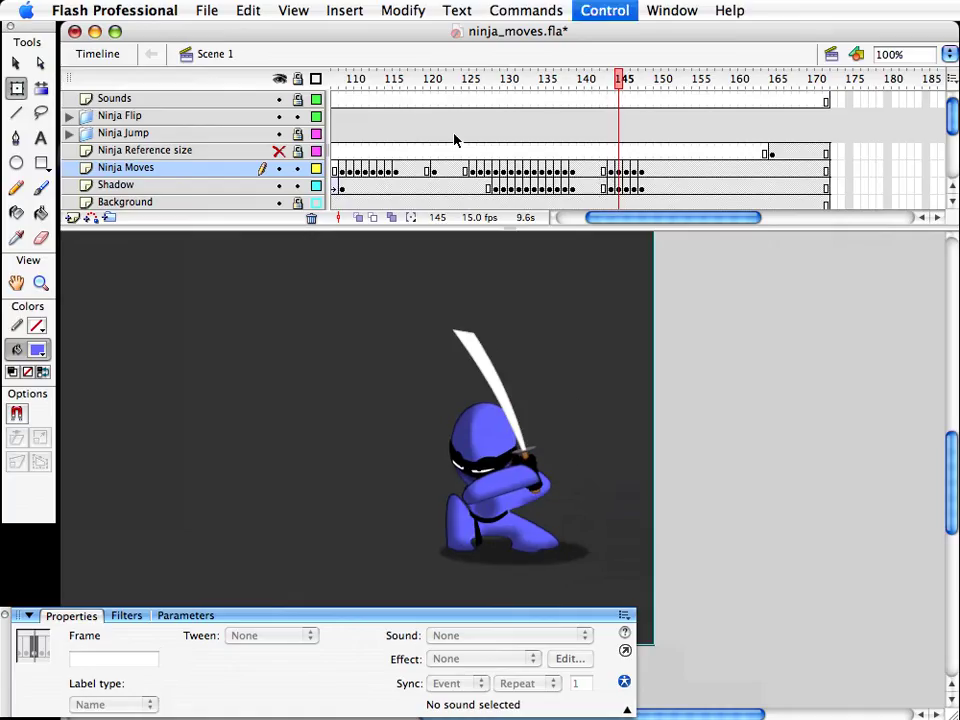
key(comma)
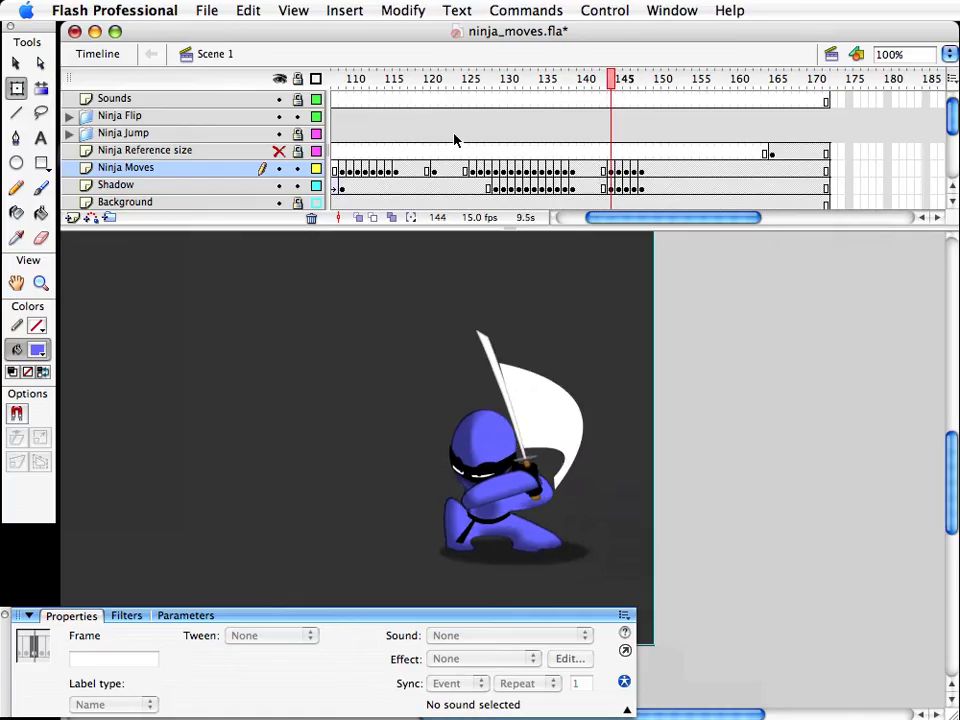
key(period)
key(period)
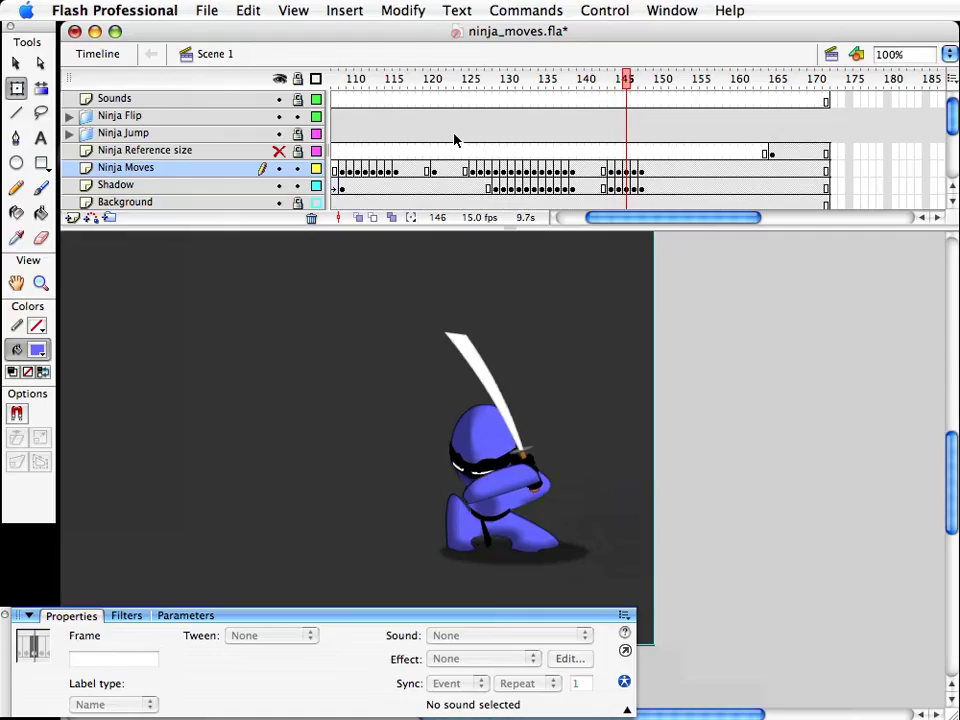
click(510, 524)
click(618, 458)
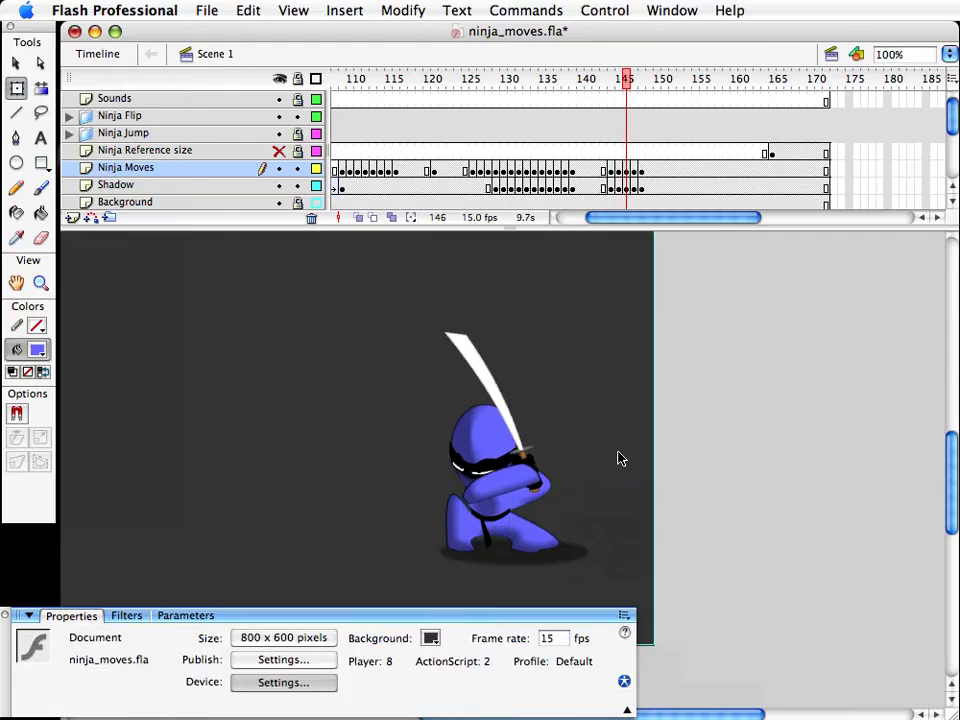
Step: Paste in place at frame 145 and delete the extra belt piece at the ninja's waist
key(comma)
key(shift+super+v)
click(611, 496)
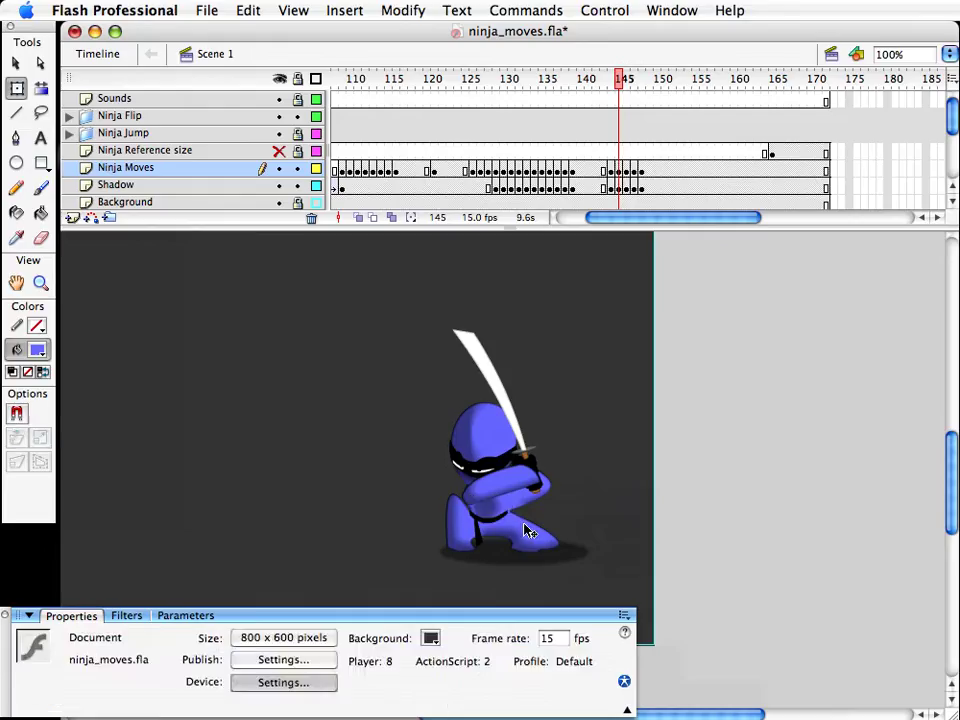
click(501, 518)
key(Delete)
click(502, 520)
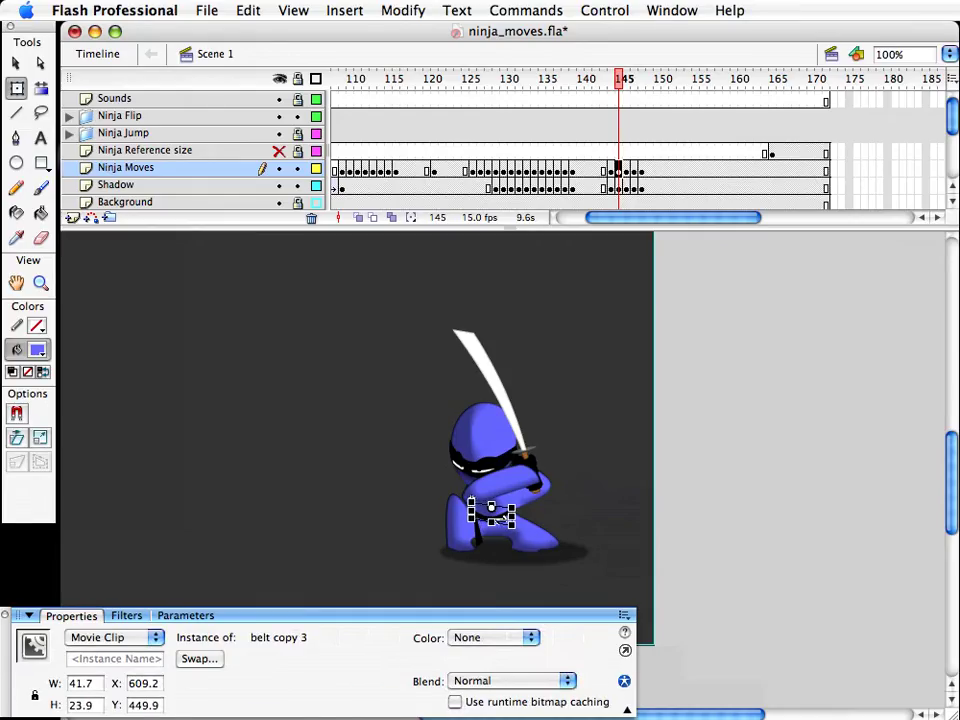
click(573, 505)
Step: Play the settling movement repeatedly from frame 143 and save the file
drag(624, 79, 604, 90)
key(Return)
key(Return)
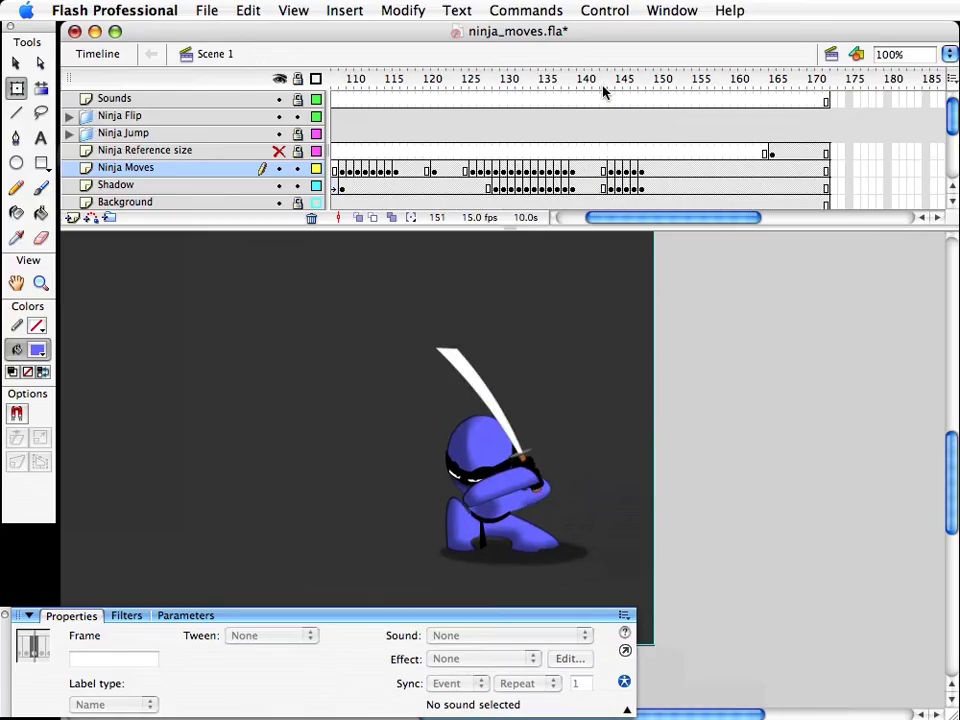
click(603, 89)
key(Return)
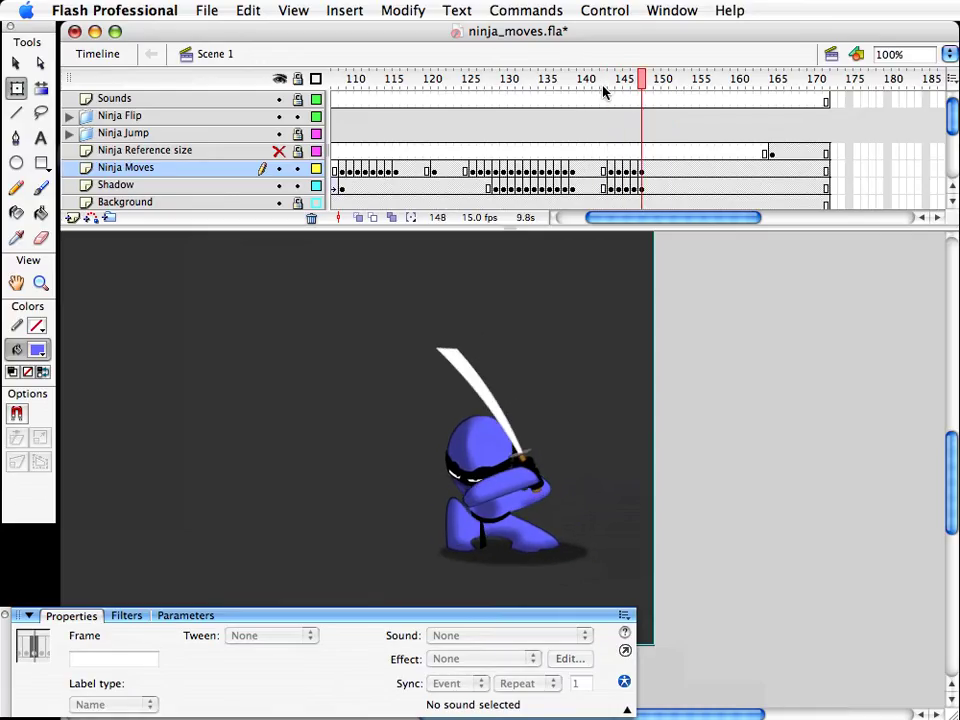
key(super+s)
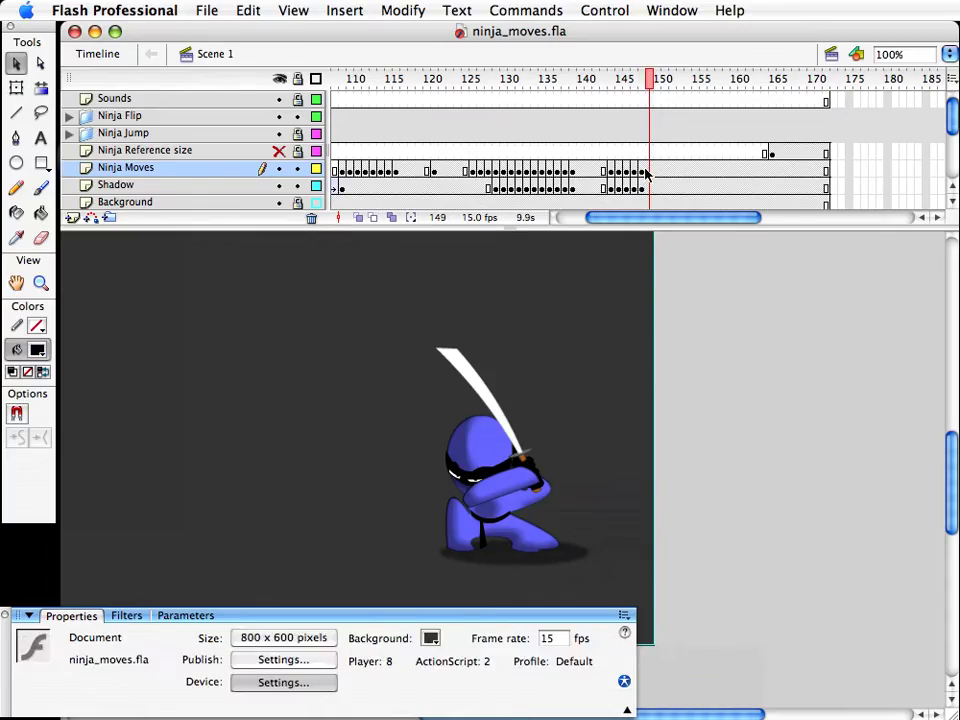
Step: Add keyframes to Ninja Moves and Shadow at frame 149 and nudge the head, mask and eyes up 2 pixels
drag(647, 174, 652, 184)
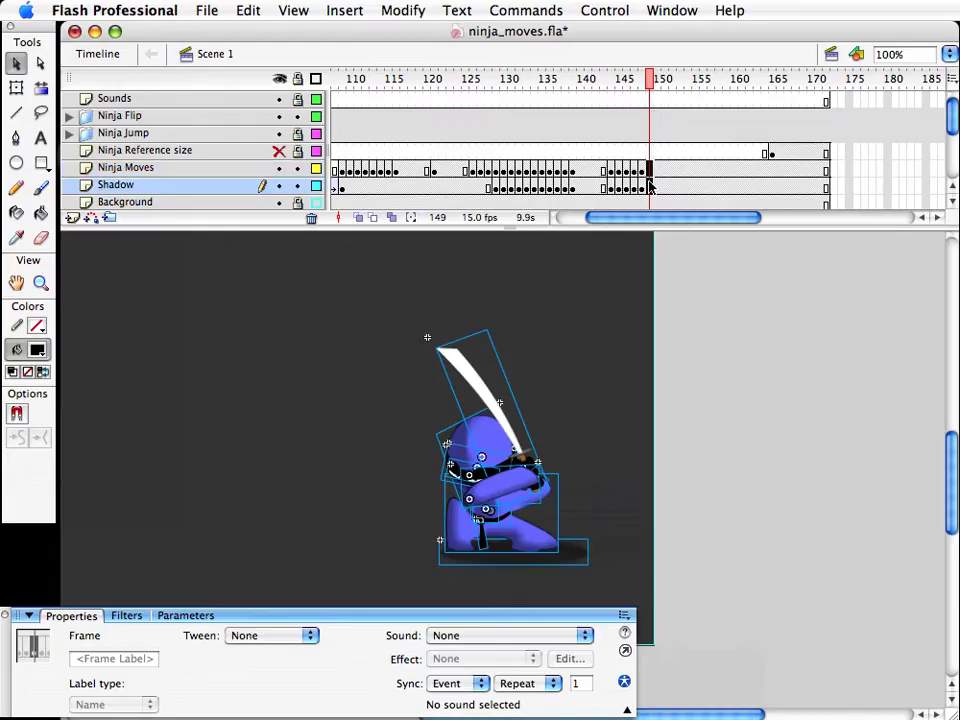
click(450, 392)
drag(401, 392, 530, 512)
key(Up)
key(Up)
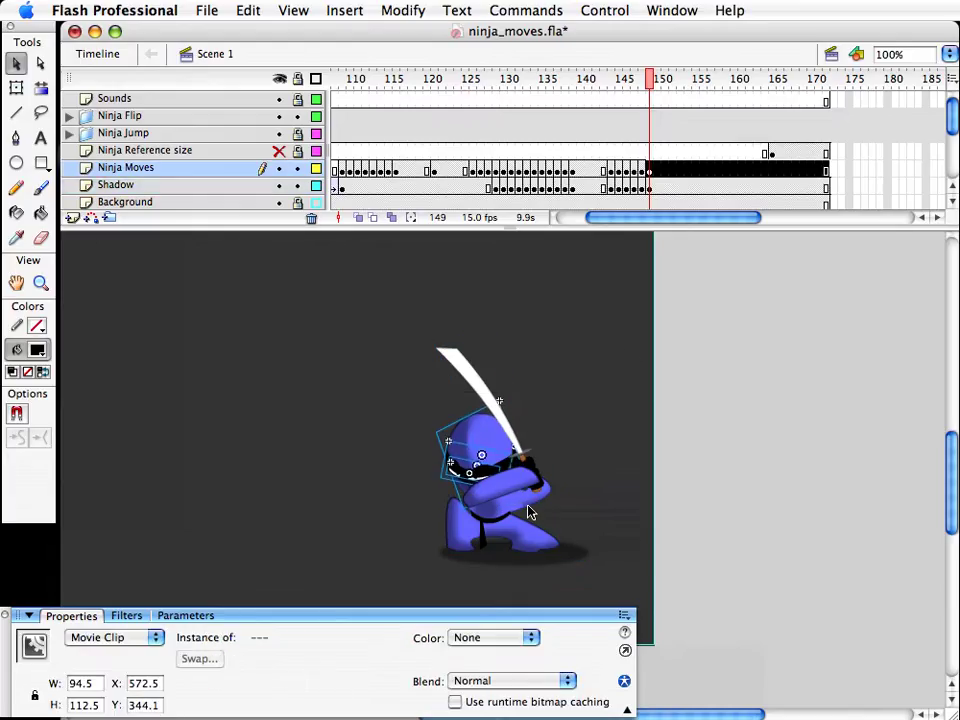
click(606, 340)
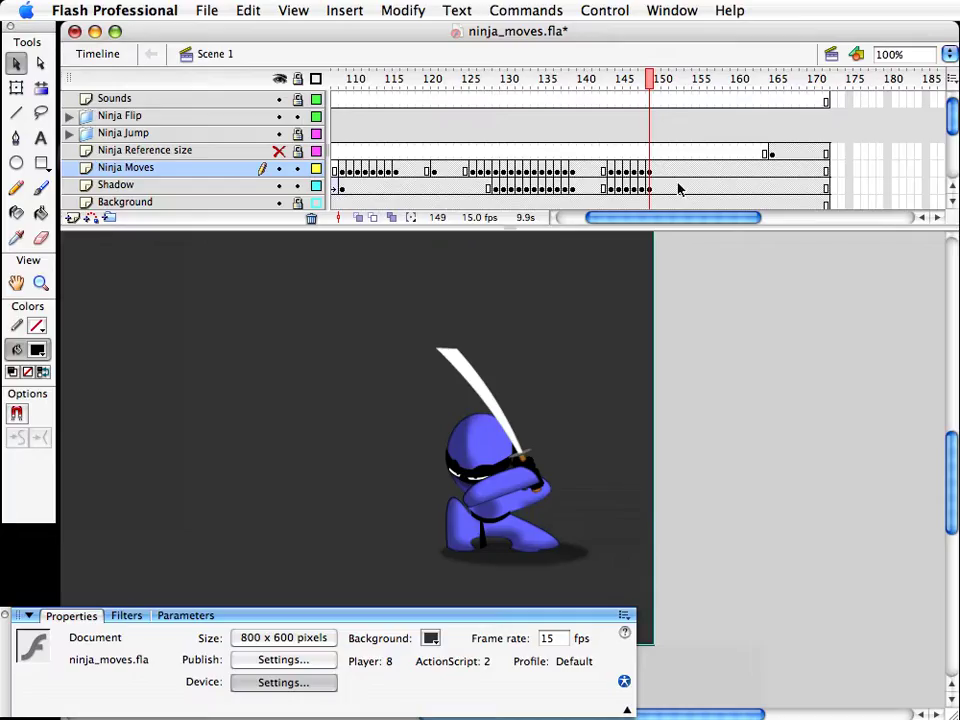
Step: Insert a keyframe on the Ninja Moves layer at frame 153
drag(379, 387, 572, 404)
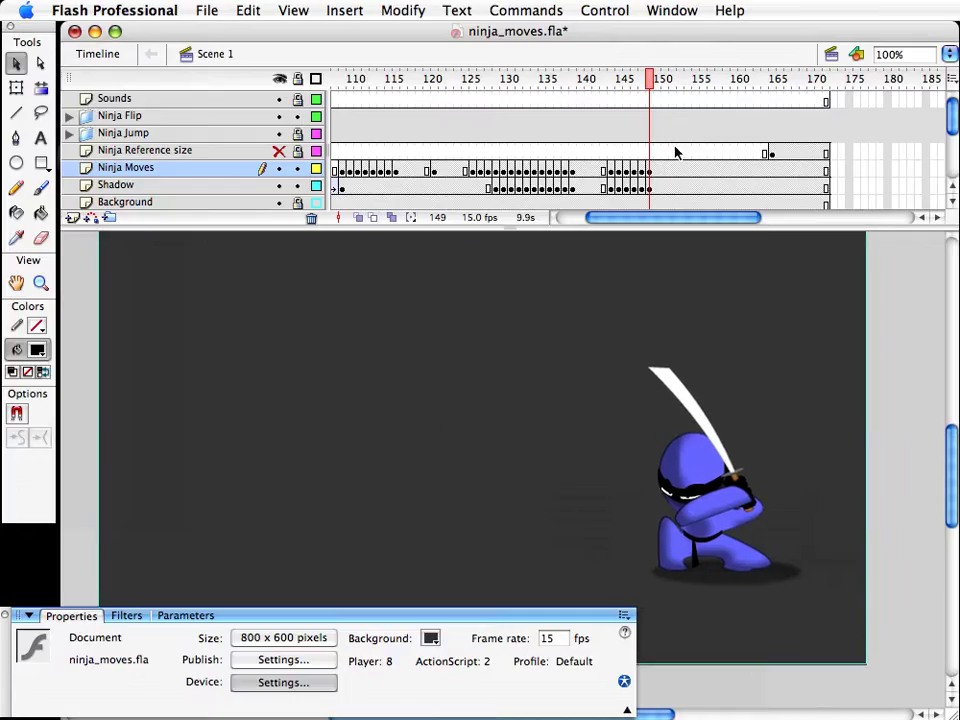
click(680, 172)
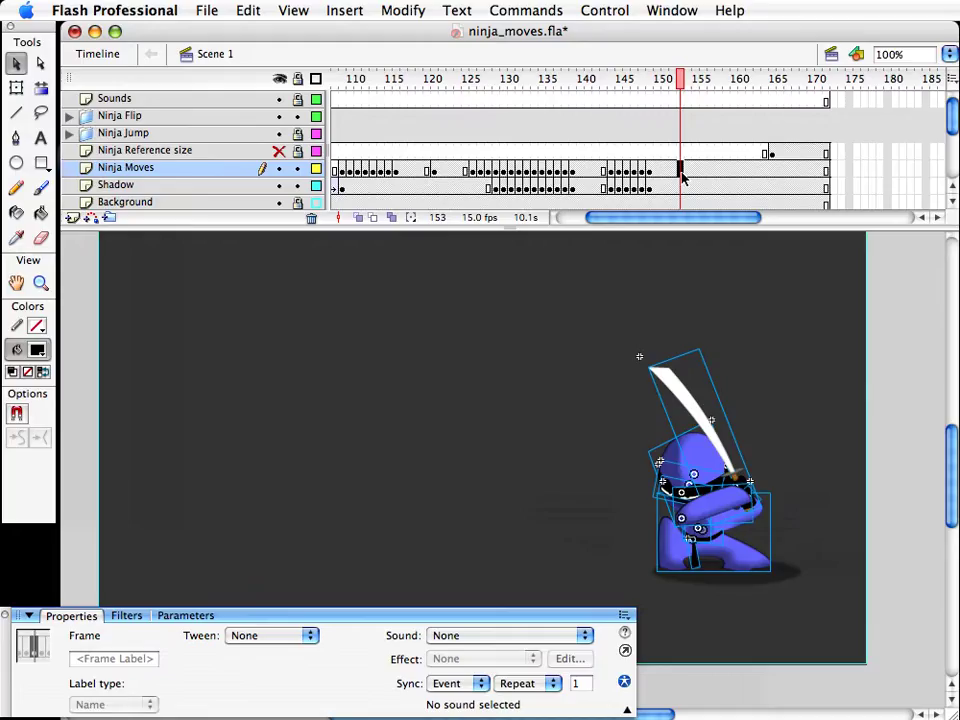
key(F6)
Step: Extend all layers by 20 frames after the new keyframe, return to frame 153 and save the file
key(F5)
key(F5)
key(F5)
key(F5)
key(F5)
drag(711, 150, 739, 217)
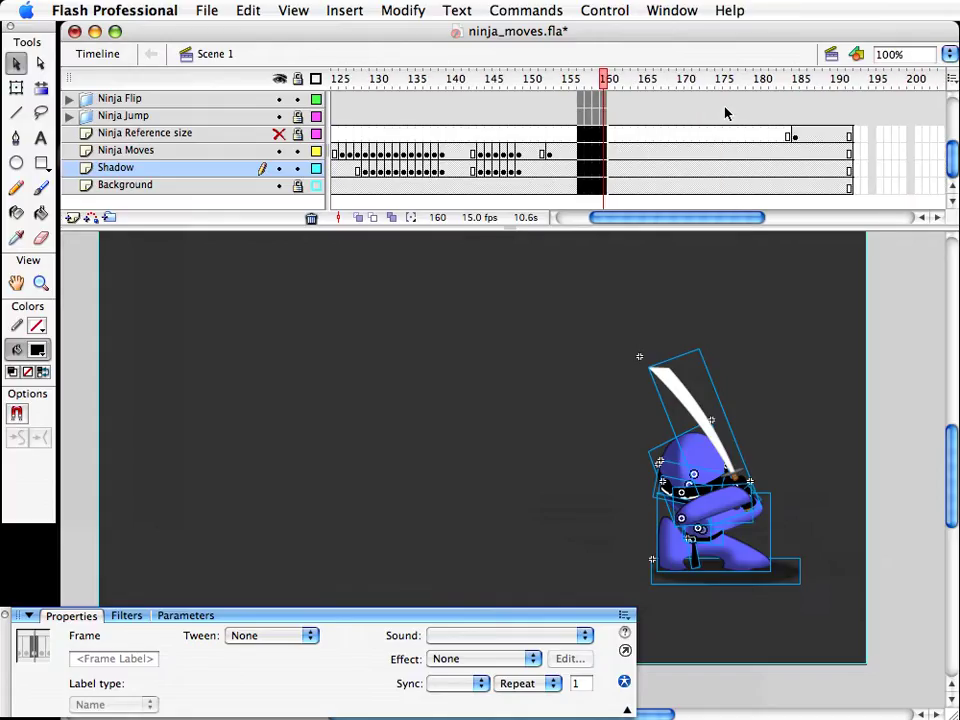
drag(605, 80, 552, 84)
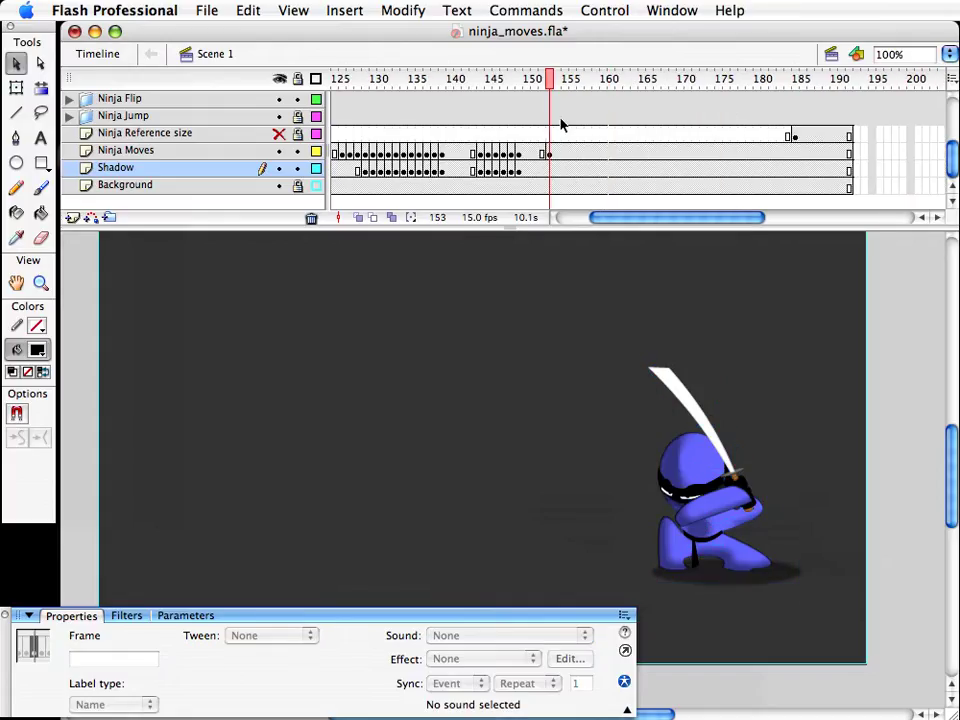
click(548, 153)
key(super+s)
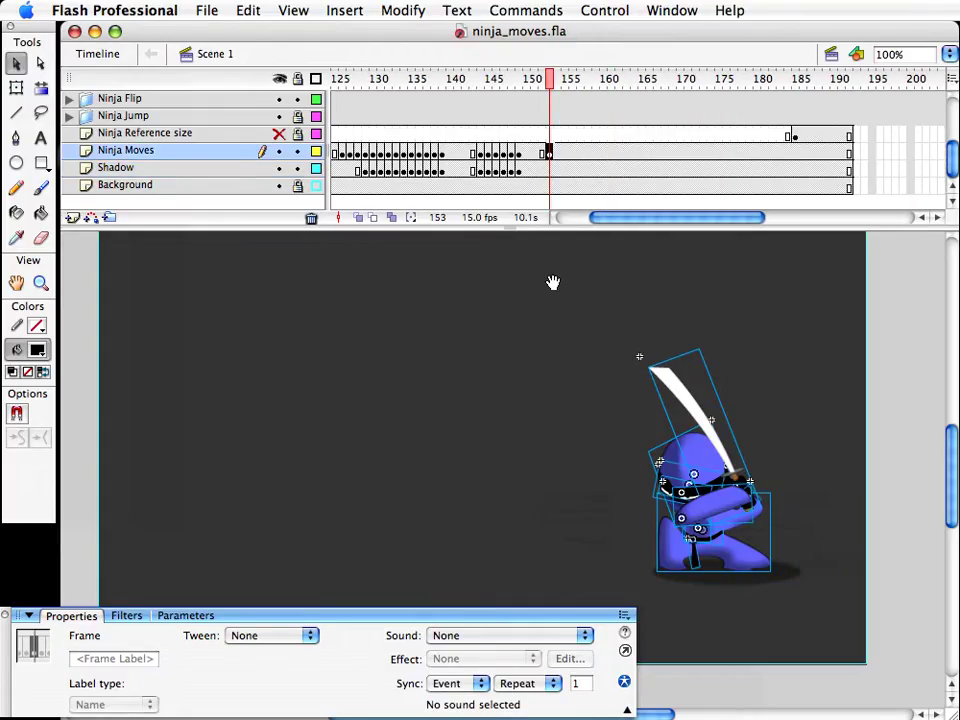
Step: Insert a matching keyframe on the Shadow layer at frame 153
drag(553, 282, 602, 303)
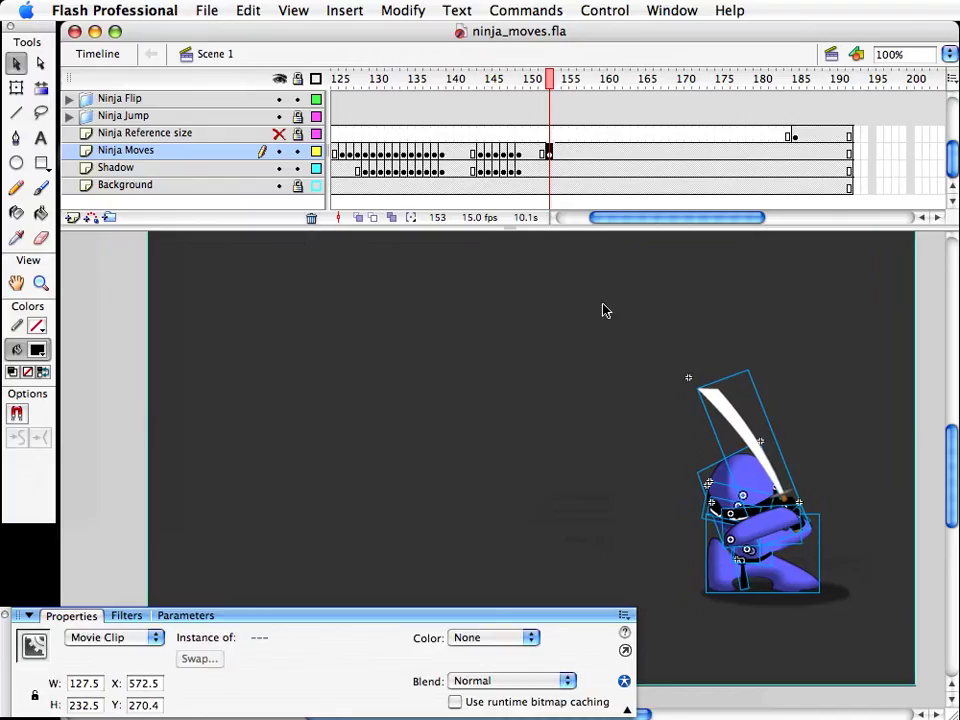
click(605, 311)
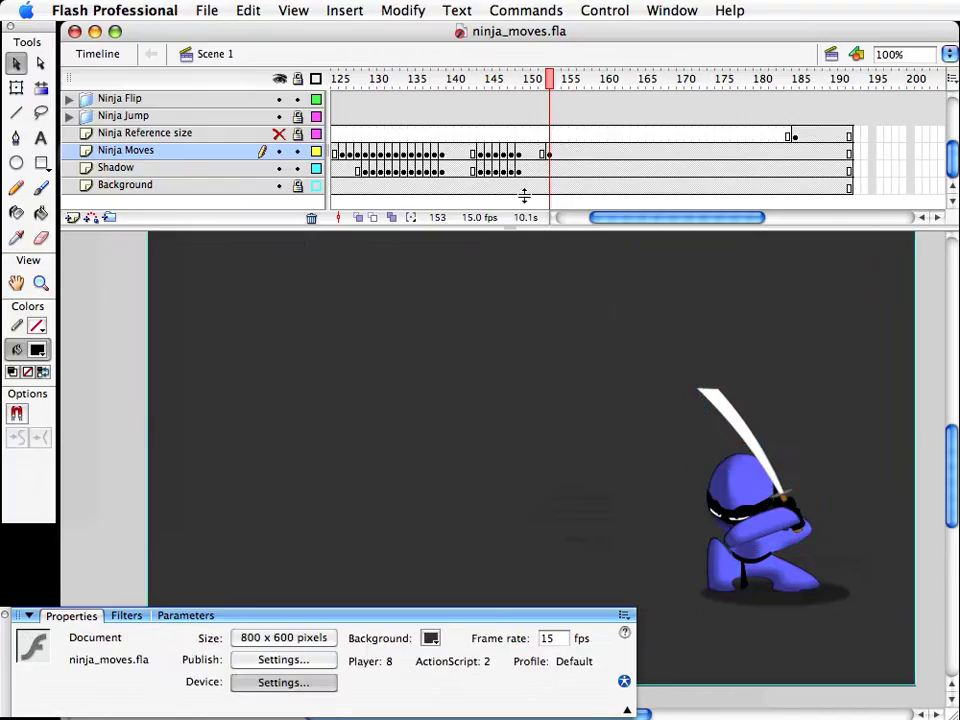
click(720, 574)
click(654, 446)
click(551, 170)
key(F6)
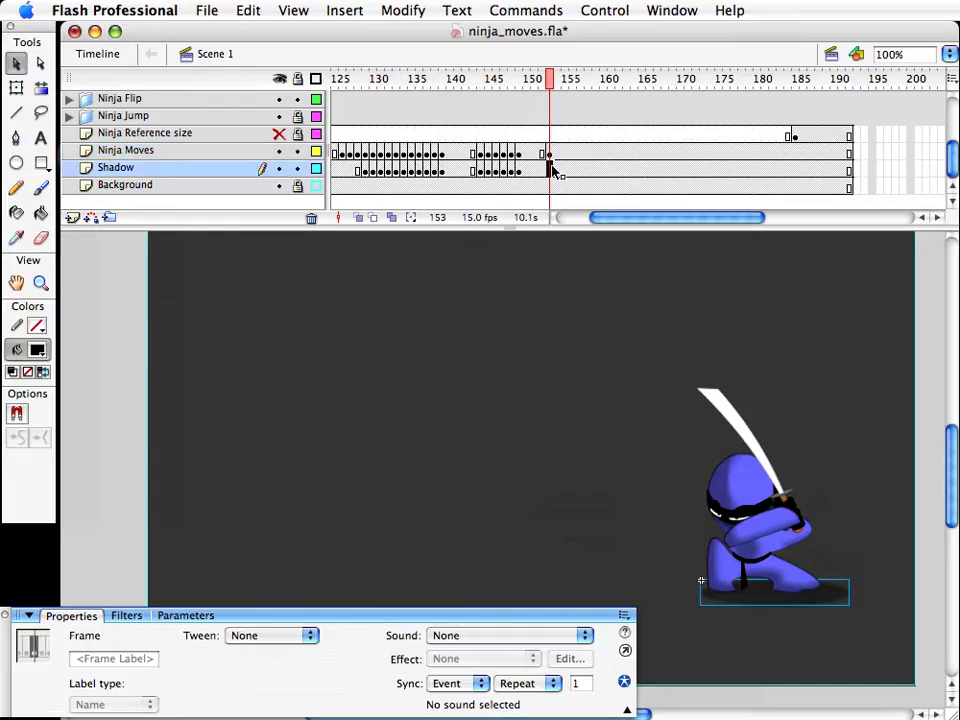
Step: Move the whole ninja together with its shadow 100 pixels left at frame 153
mouse_move(881, 635)
mouse_down()
mouse_move(841, 604)
mouse_move(879, 643)
mouse_up()
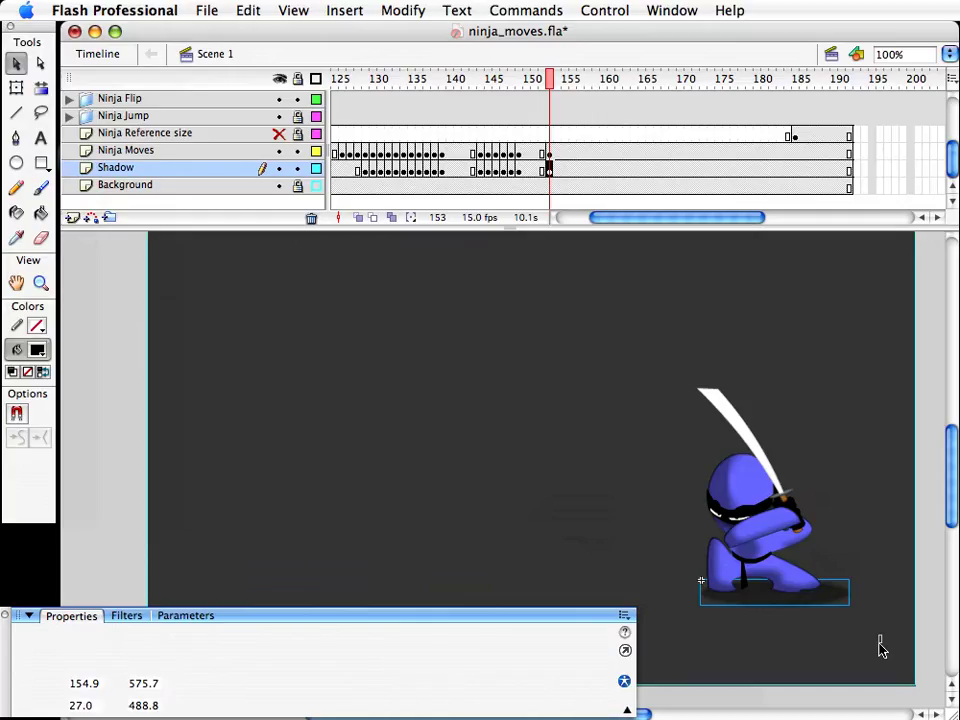
drag(925, 688, 531, 287)
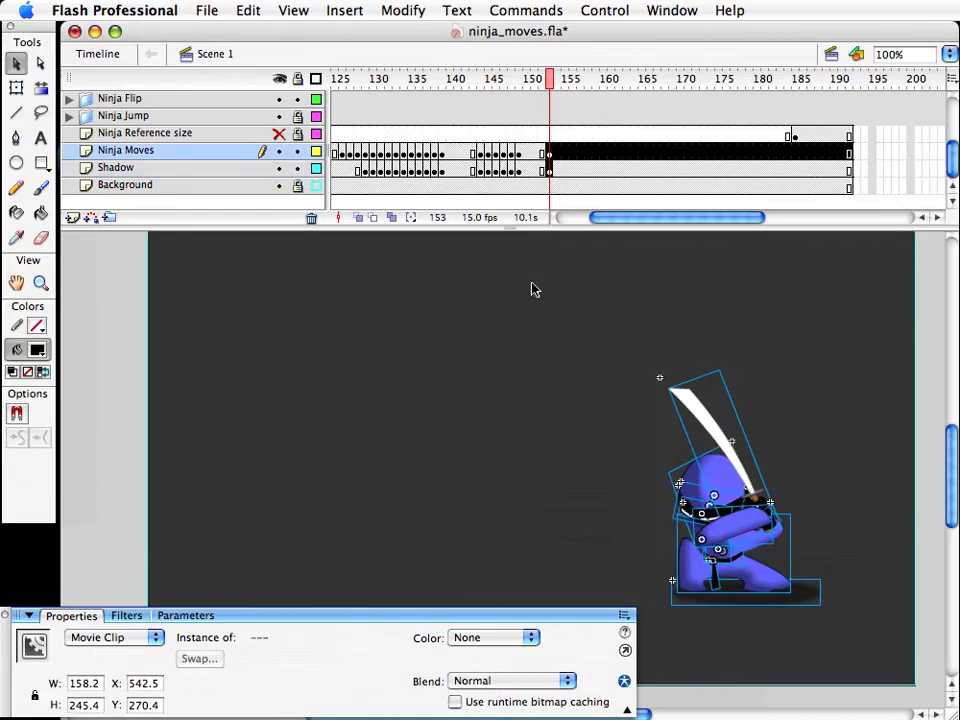
key(shift+Left)
key(shift+Left)
key(shift+Left)
key(shift+Left)
key(shift+Left)
key(shift+Left)
key(shift+Left)
key(shift+Right)
key(shift+Left)
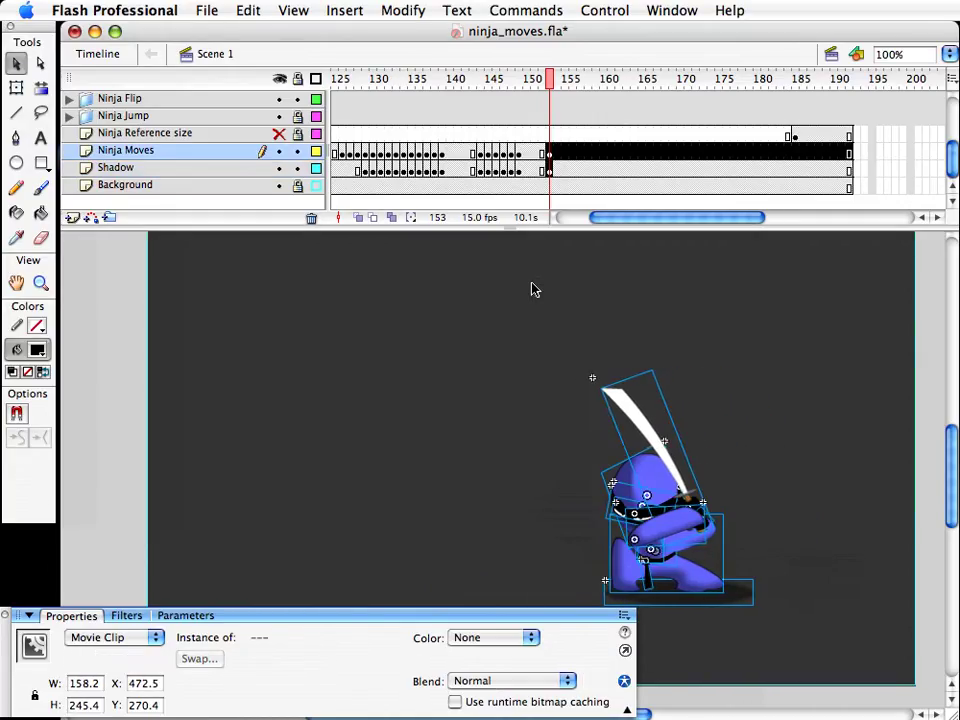
click(508, 309)
Step: Move the ninja's front arm away from the body, up and to the left, at frame 153
click(690, 548)
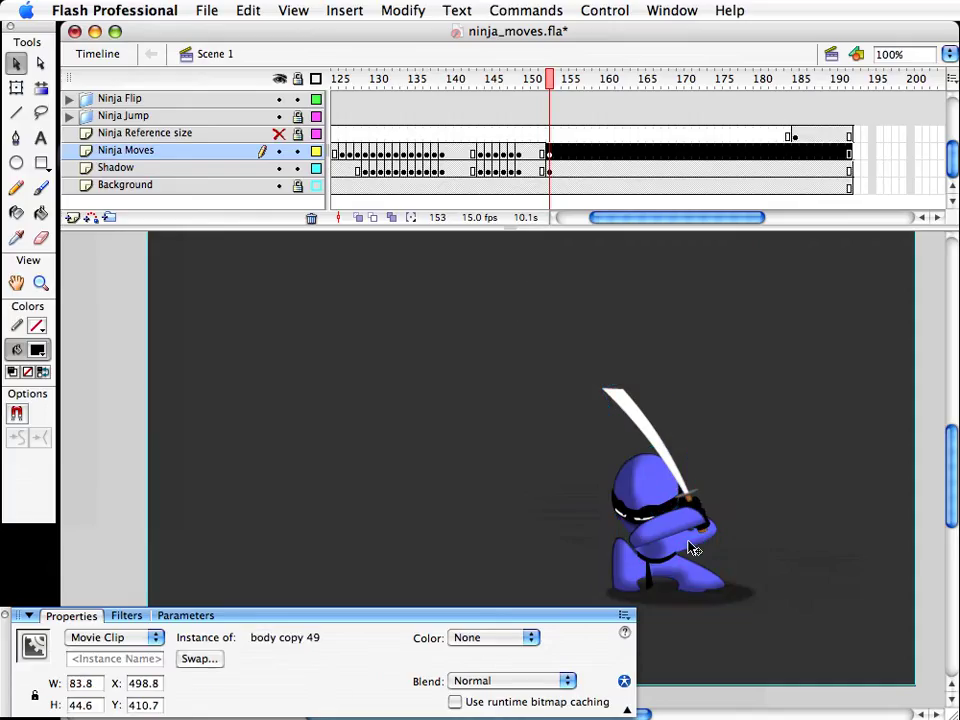
click(694, 574)
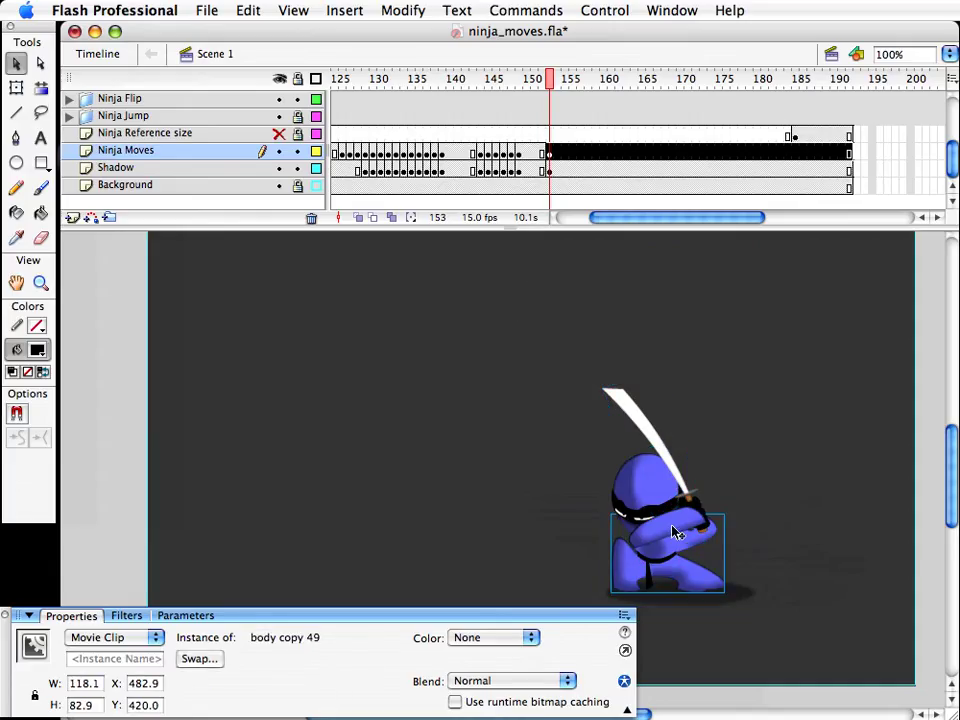
click(676, 533)
drag(676, 533, 567, 464)
Step: Flip the sword and both hands horizontally and move them toward the detached front arm at frame 153
click(707, 527)
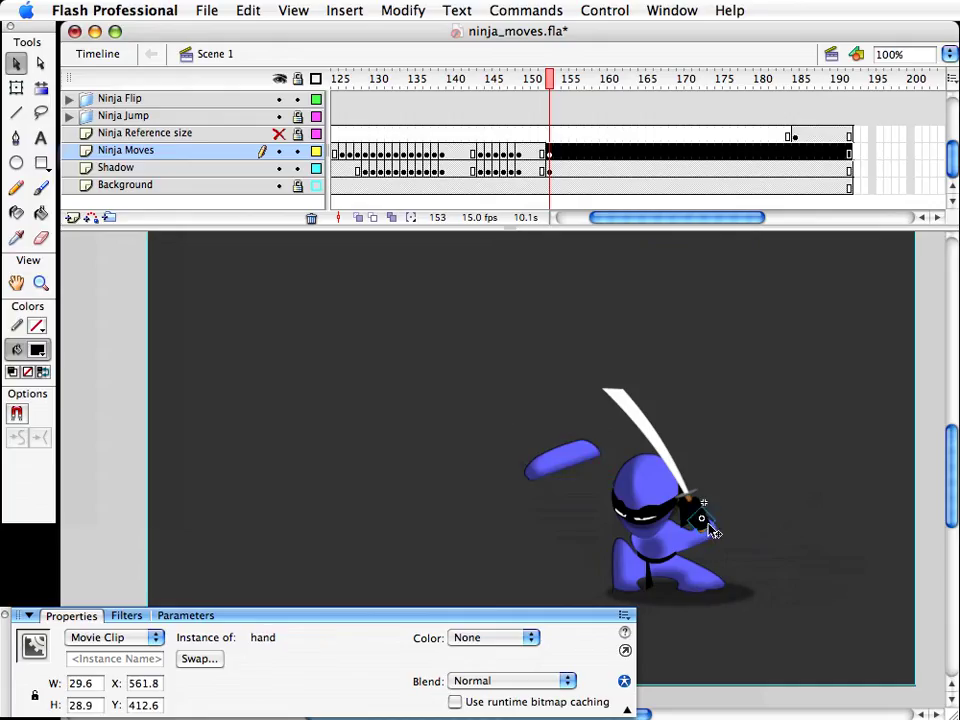
shift+click(691, 502)
key(super+shift+h)
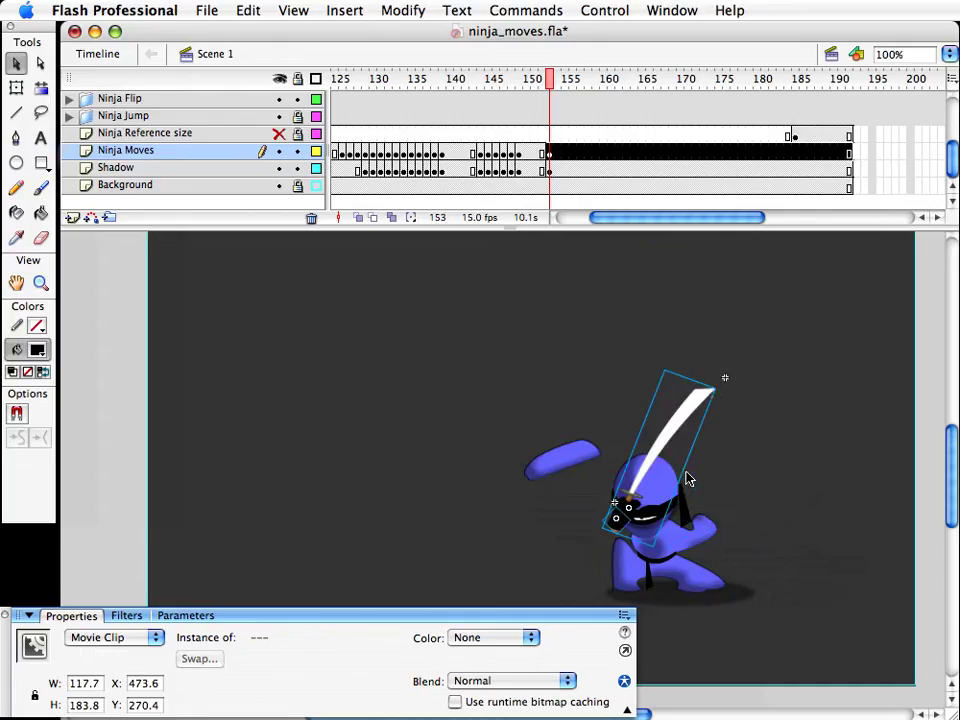
key(q)
key(v)
drag(675, 470, 602, 526)
Step: Flip the front arm horizontally and position it so that it meets the hands on the sword
key(super+shift+h)
key(shift+Left)
key(shift+Down)
key(q)
key(v)
drag(574, 526, 579, 521)
key(Down)
key(Down)
Step: Rotate the sword, hands and front arm together slightly clockwise beside the ninja at frame 153
drag(439, 413, 546, 562)
shift+click(550, 480)
key(q)
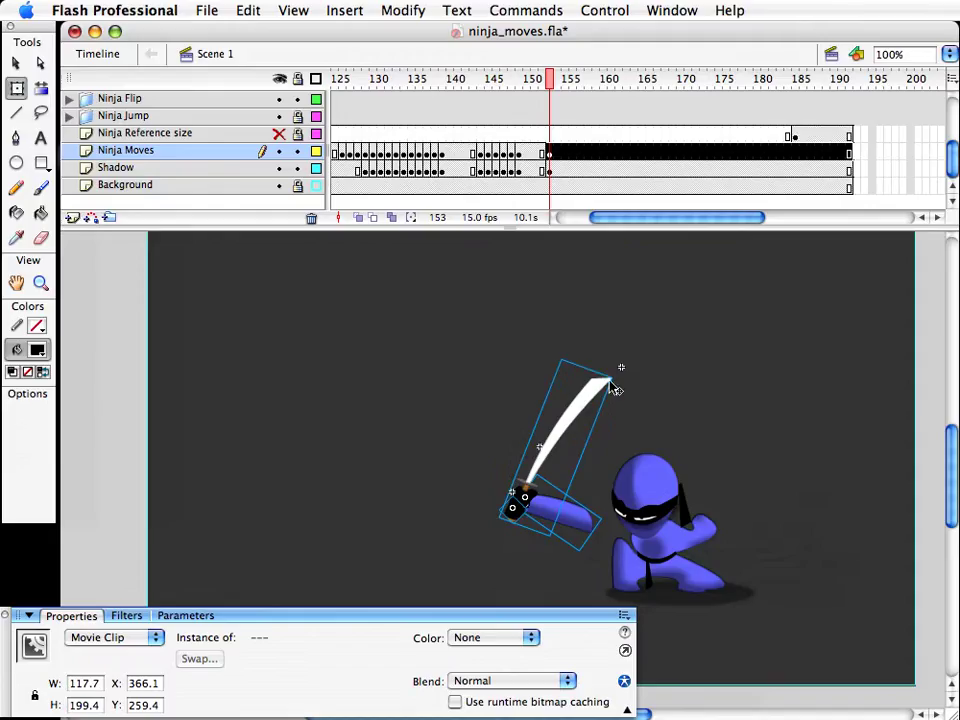
key(v)
drag(637, 367, 451, 401)
key(q)
key(v)
drag(506, 375, 238, 403)
key(super+z)
key(Delete)
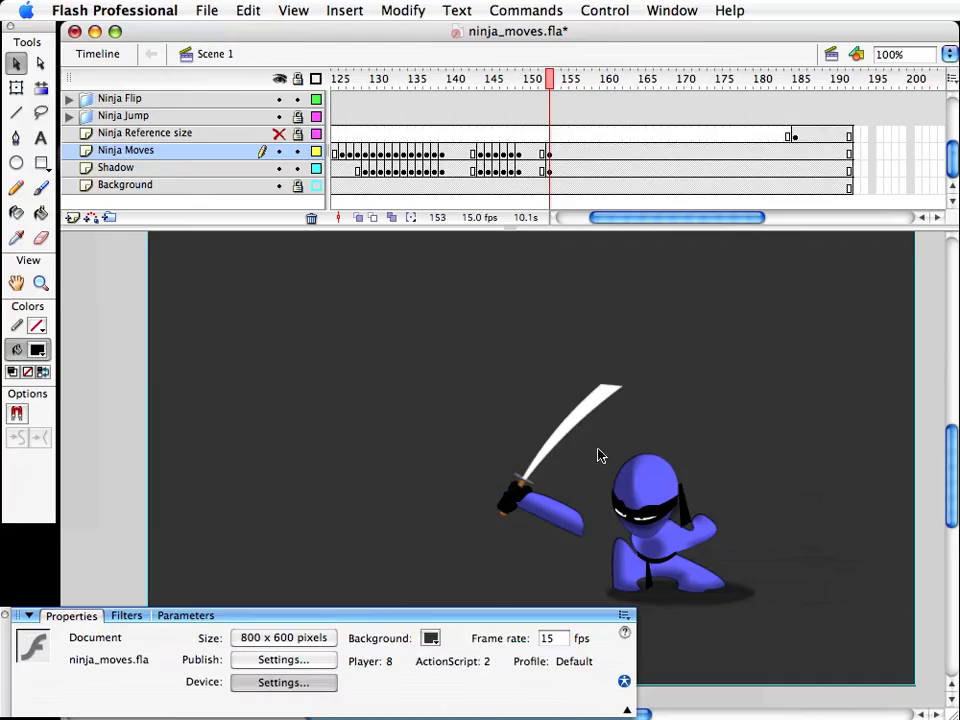
Step: Duplicate the ninja's body symbol as body copy 50 and delete the eyes at frame 153
click(712, 552)
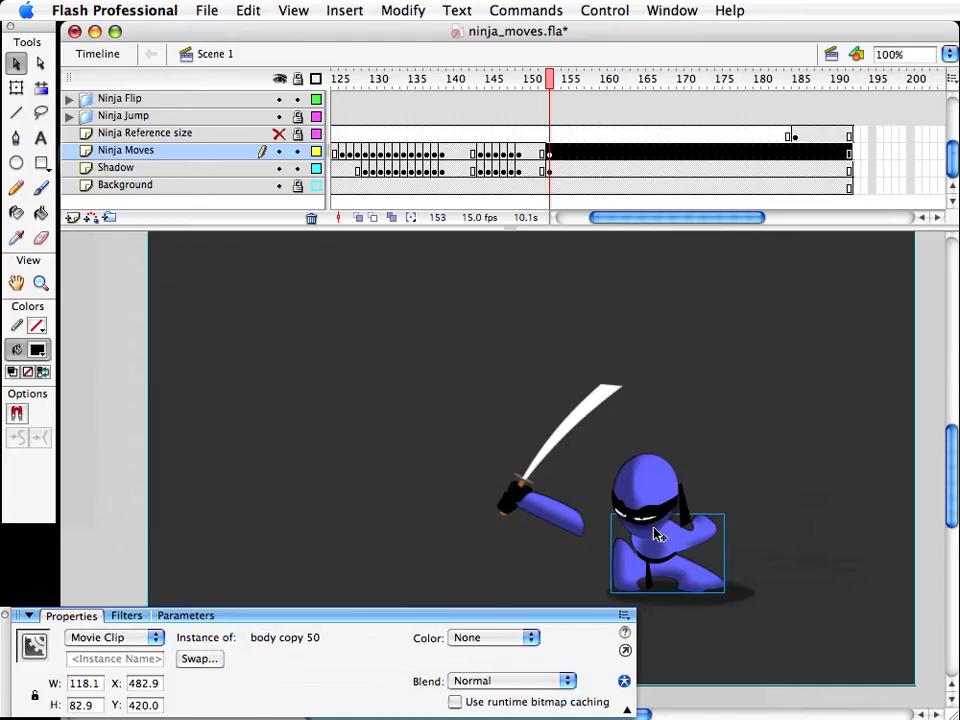
click(665, 518)
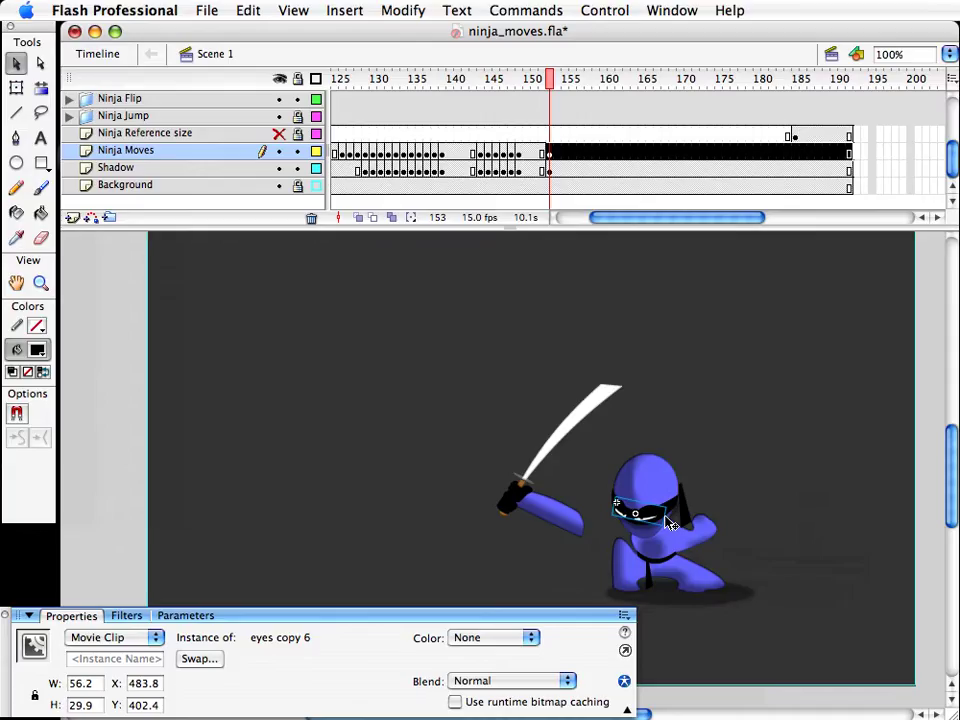
key(Delete)
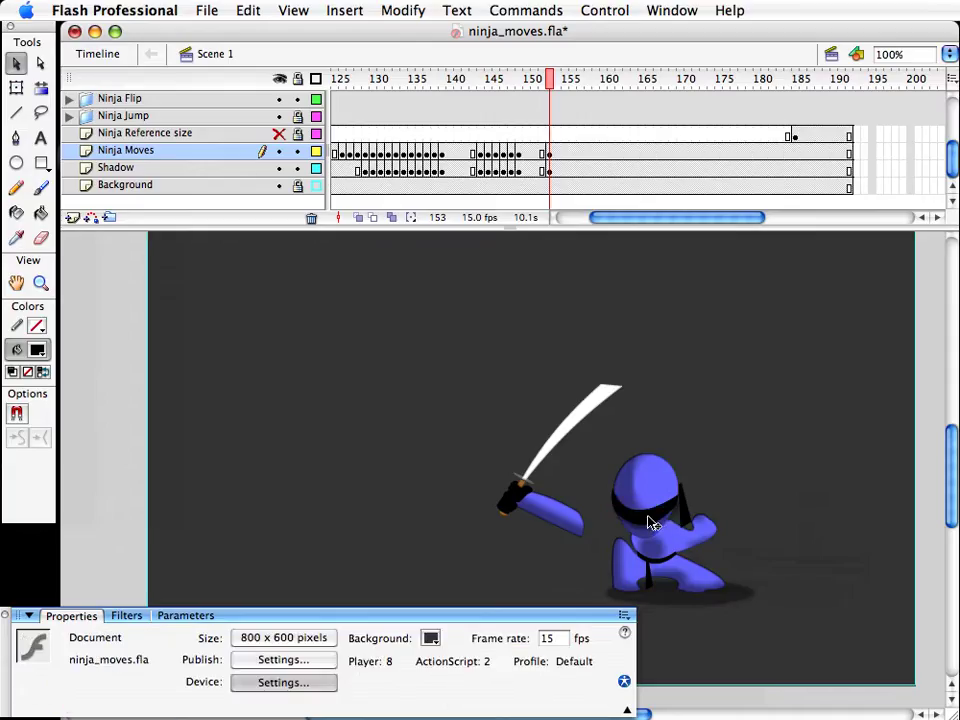
Step: Duplicate the bandana symbol as bandana copy 9 and open it for editing
click(651, 523)
key(super+d)
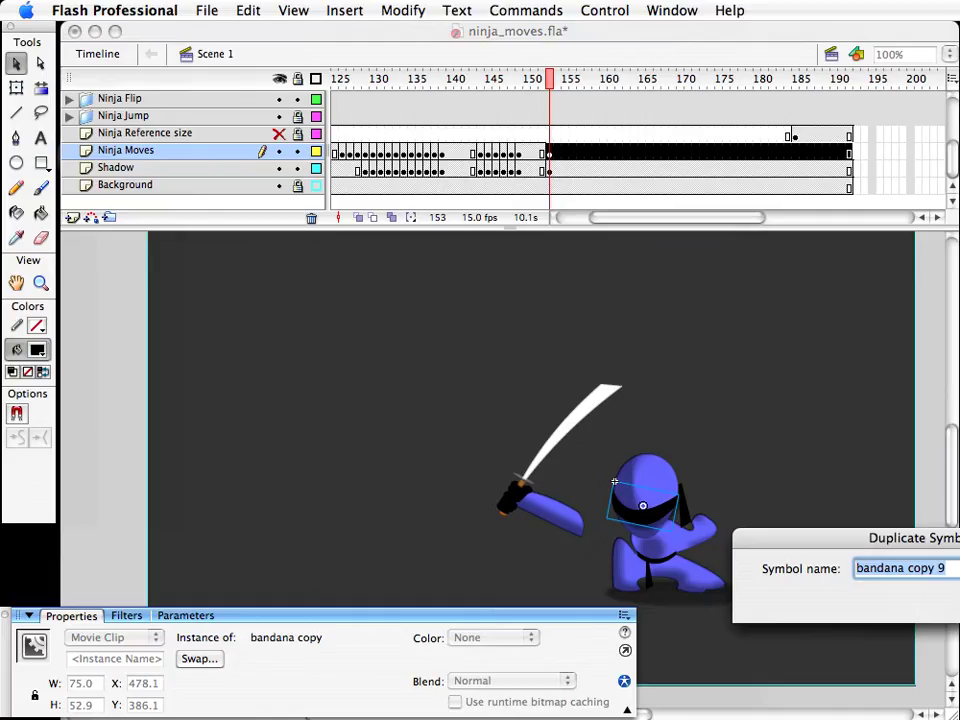
key(Return)
double_click(648, 505)
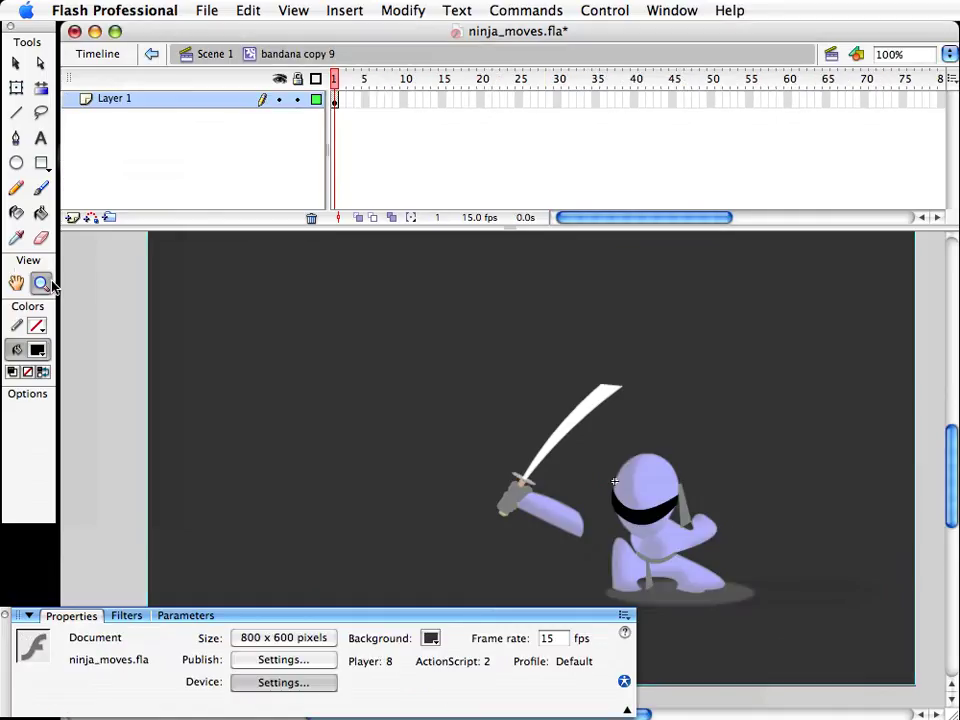
Step: Lower the bandana's upper-left corner and bend its upper edge into an upward arch
click(47, 285)
drag(525, 446, 859, 609)
key(v)
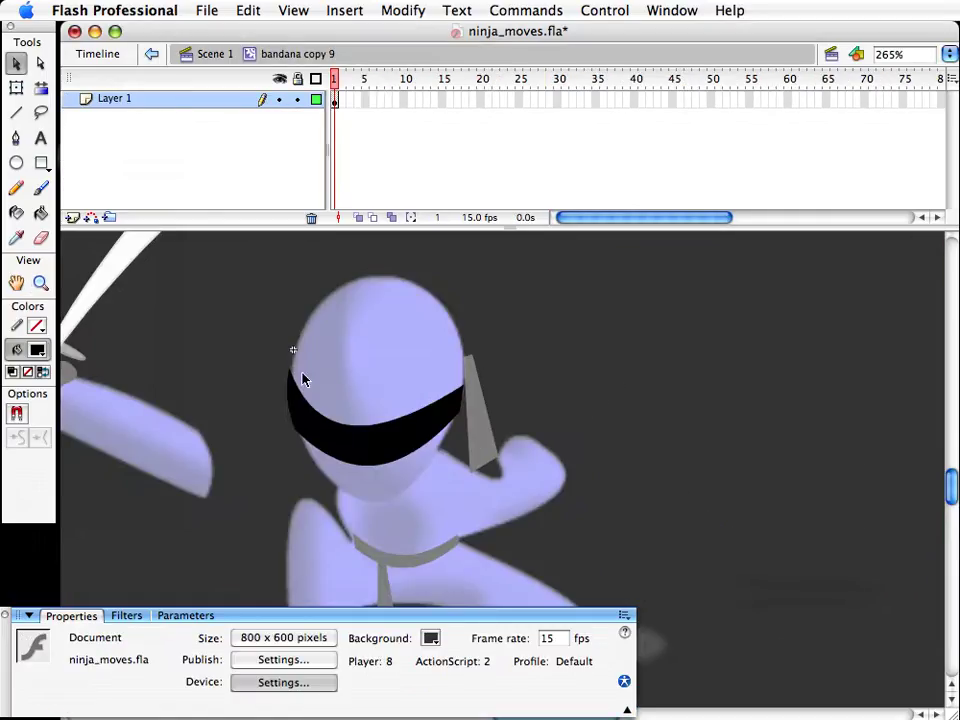
drag(303, 379, 293, 405)
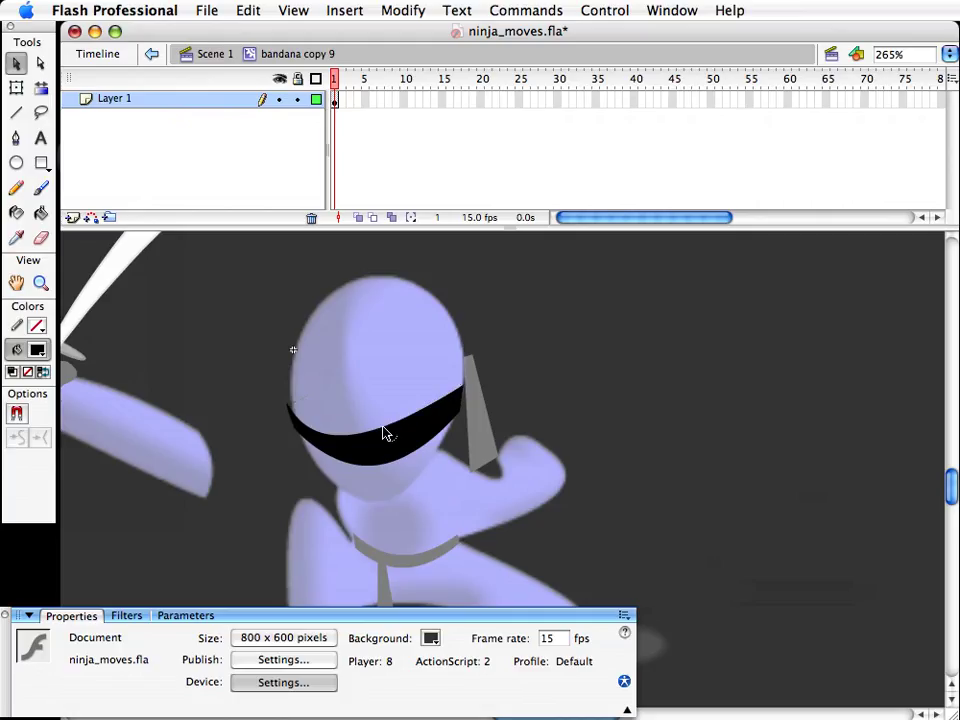
drag(383, 433, 421, 360)
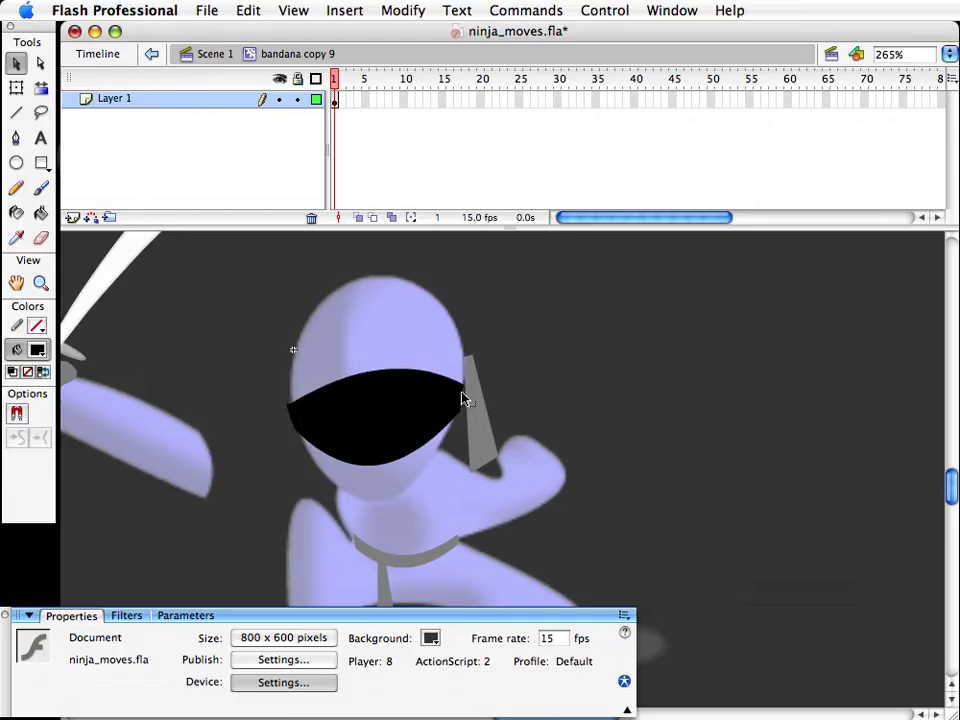
Step: Raise the bandana's upper-right corner, arch both long edges upward into a narrow band, and trim its upper-left corner
drag(462, 398, 467, 370)
drag(388, 375, 405, 358)
drag(401, 463, 432, 374)
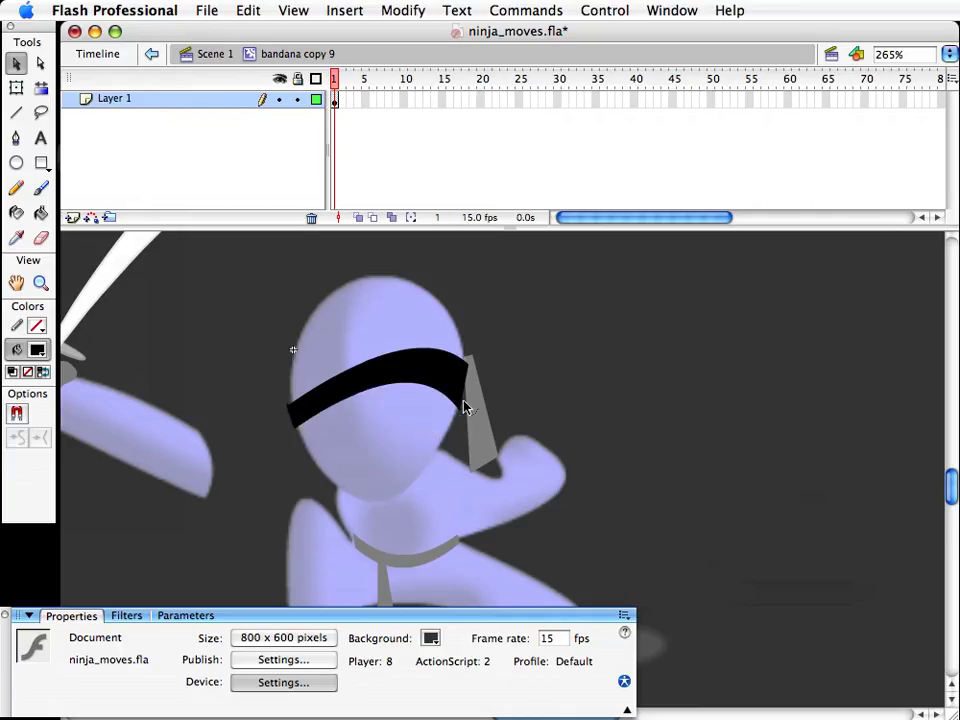
drag(294, 407, 286, 418)
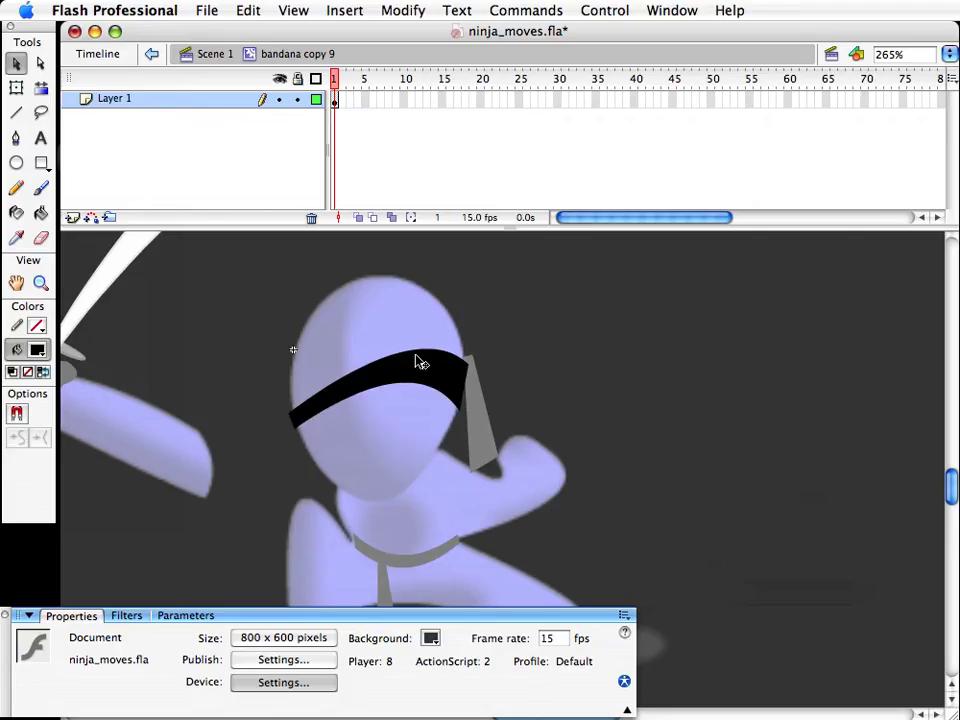
Step: Draw a small black circle as a knot at the right end of the bandana
click(16, 162)
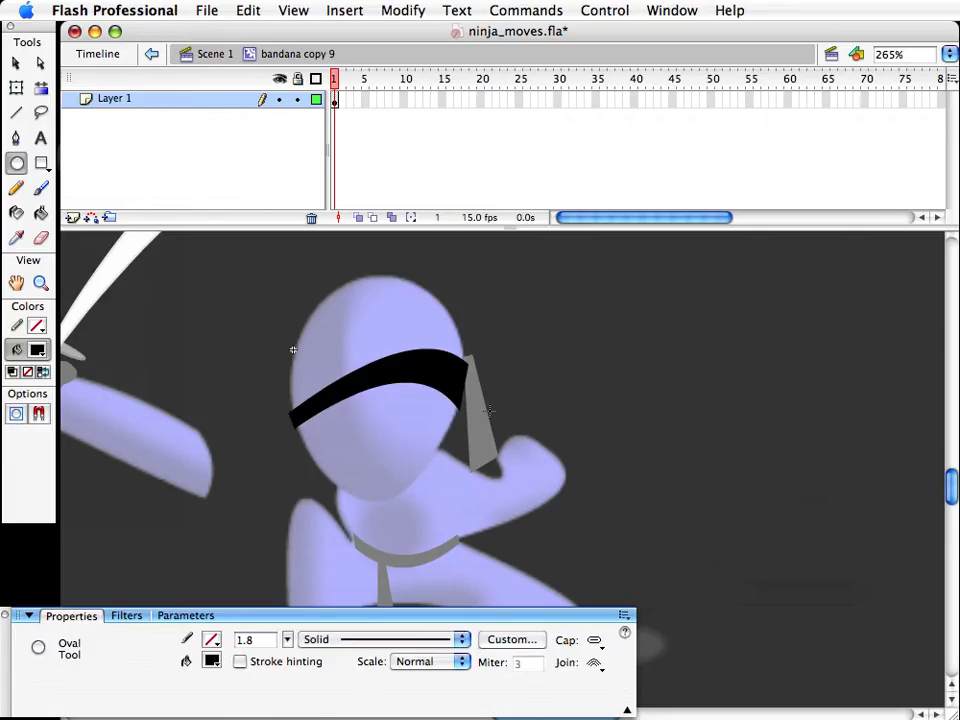
drag(449, 354, 490, 392)
key(v)
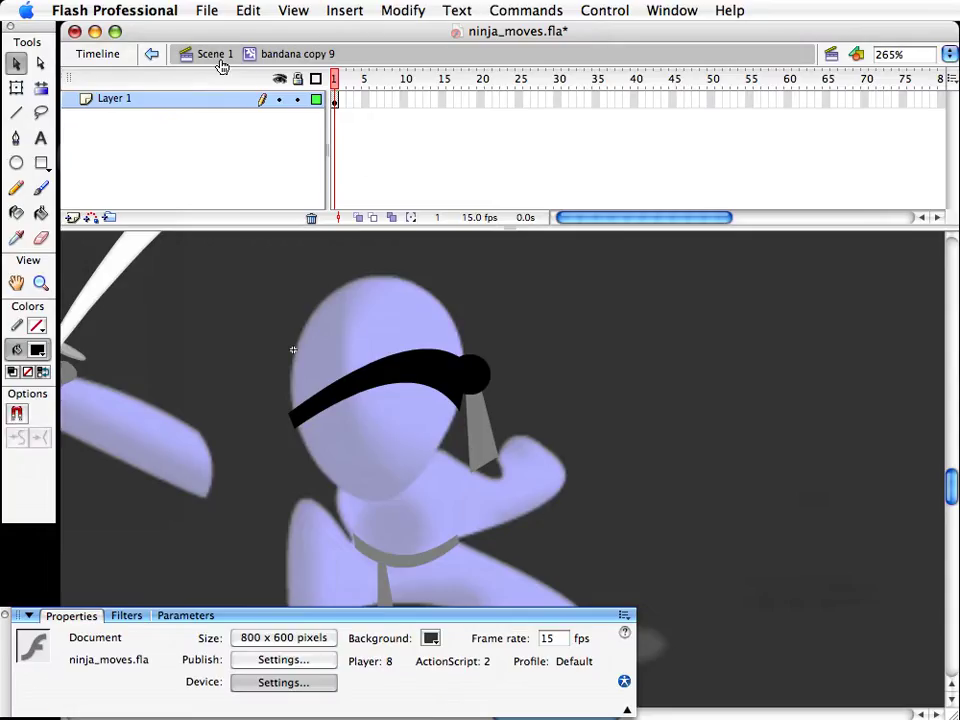
Step: Return to the main scene and rotate the bandana tie so it flares up and to the right from the knot
click(217, 58)
click(492, 437)
key(q)
drag(505, 462, 561, 347)
key(v)
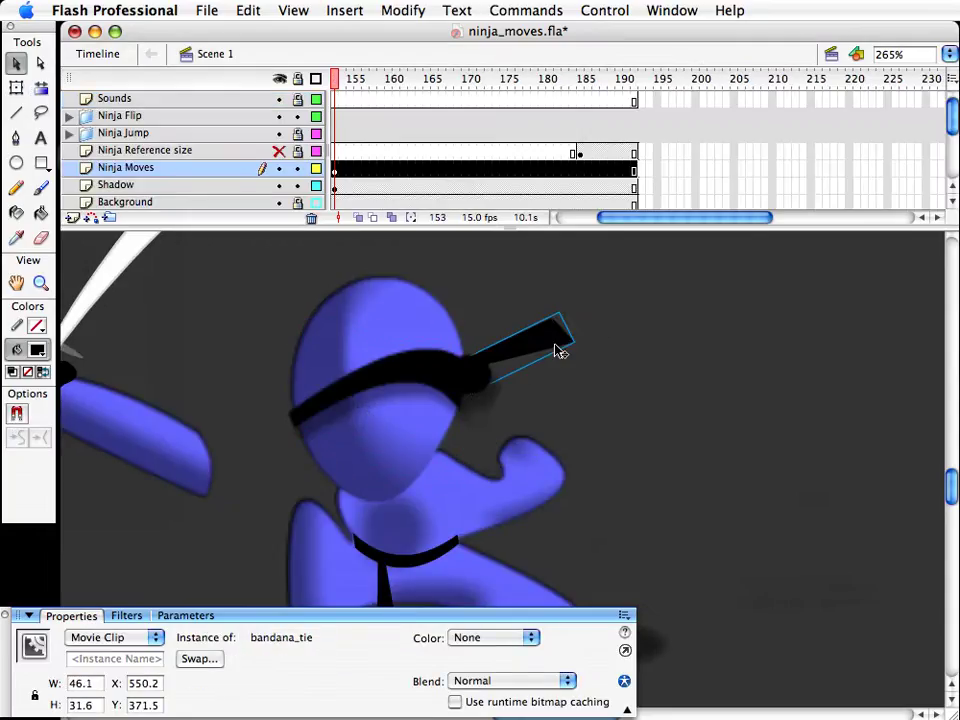
Step: Change the angle of the bandana's drop shadow so the shadow falls down and to the left
click(478, 390)
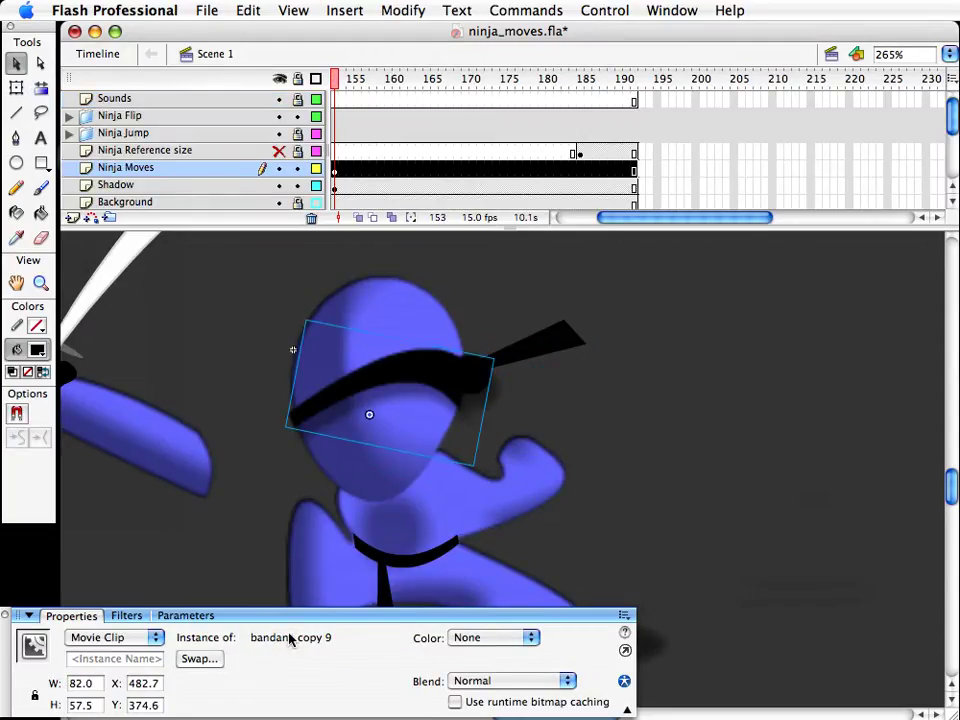
click(128, 616)
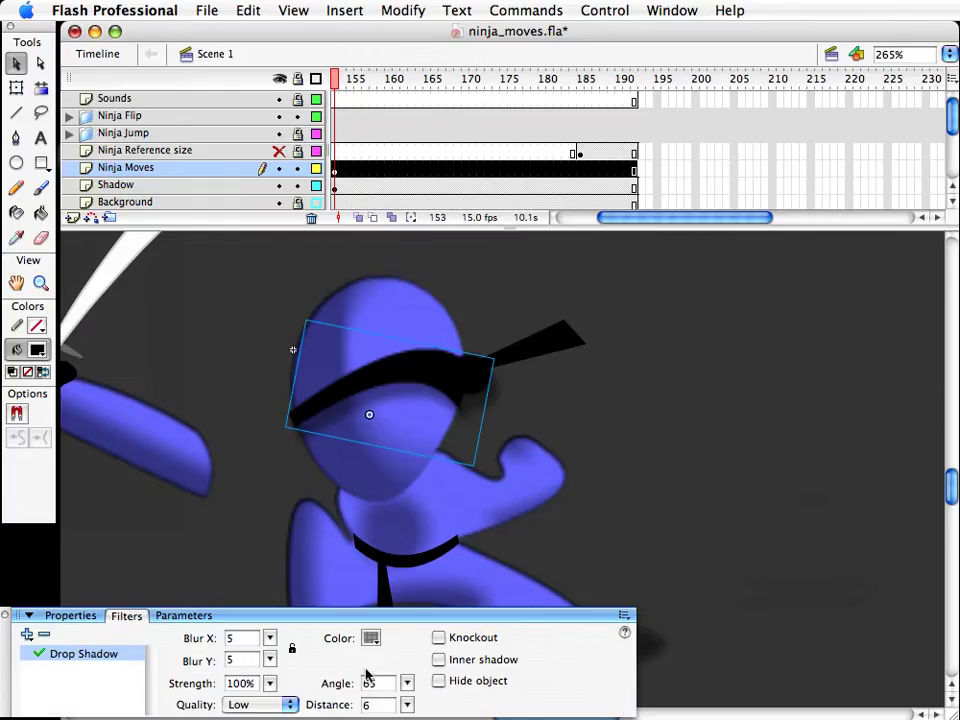
mouse_move(408, 690)
mouse_down()
mouse_move(386, 683)
mouse_move(418, 702)
mouse_move(405, 710)
mouse_up()
click(540, 441)
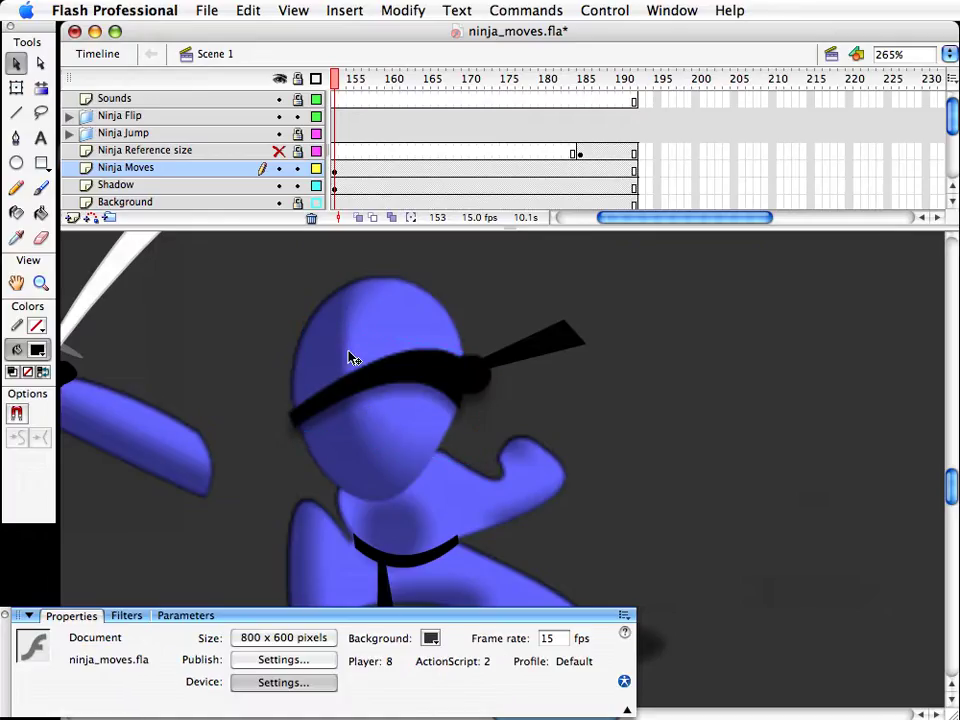
Step: Move the head's pivot to its right side, skew the head slightly rightward, and widen it a little to the left
key(z)
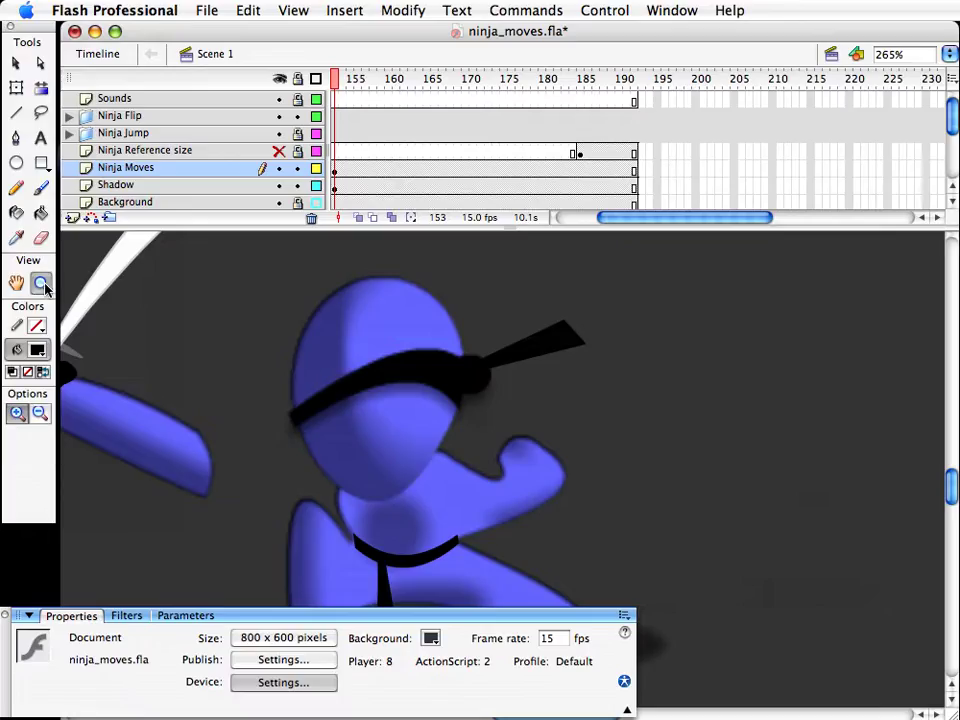
alt+click(333, 380)
key(v)
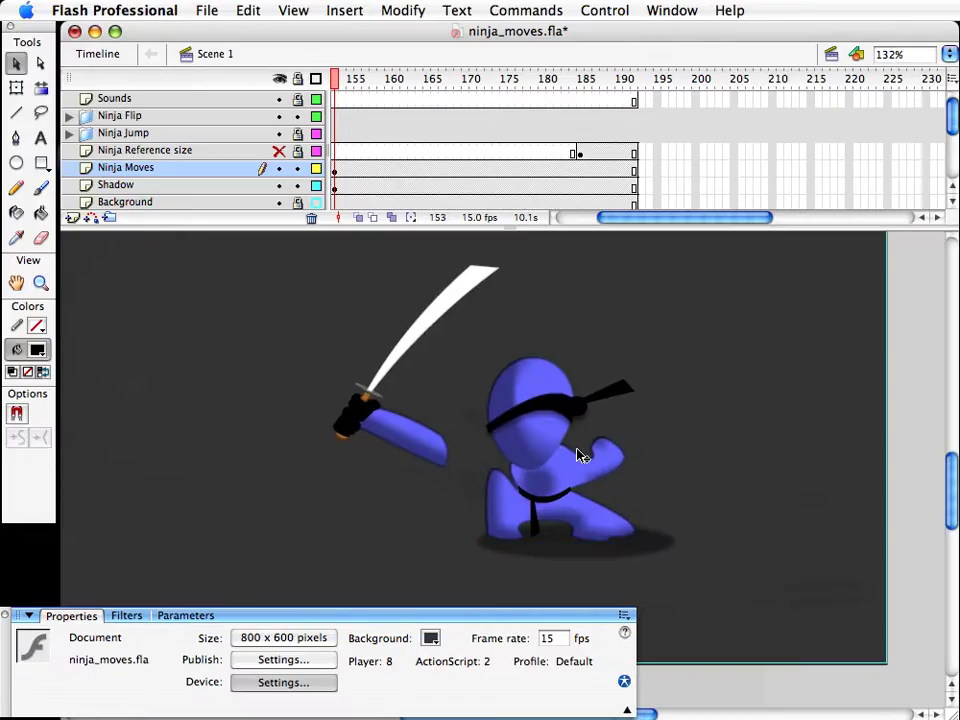
click(581, 455)
key(q)
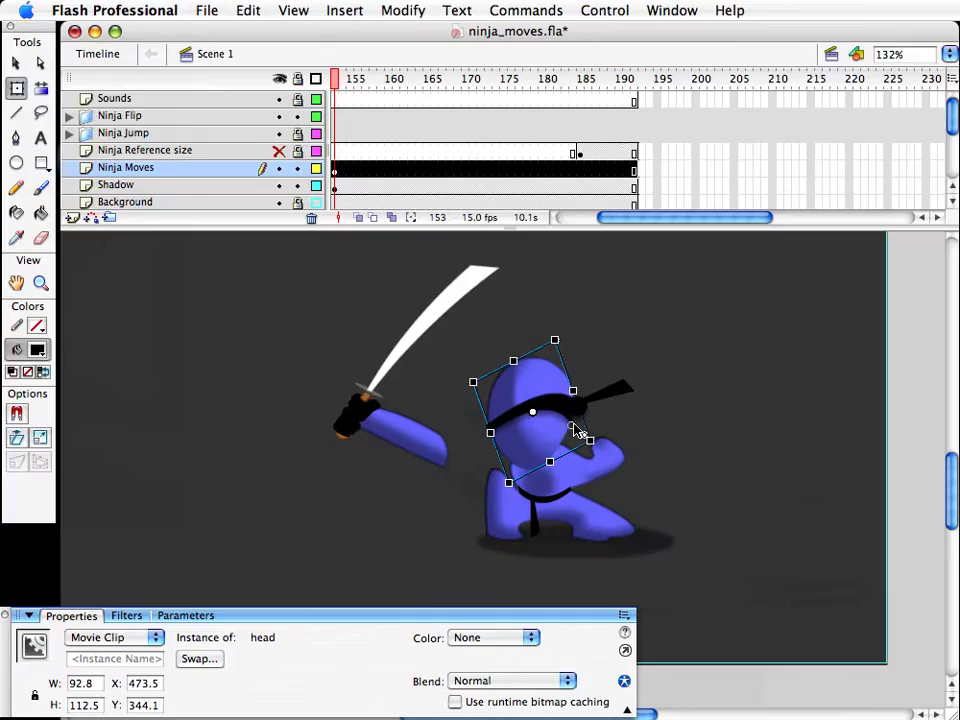
drag(574, 427, 571, 426)
drag(529, 352, 536, 349)
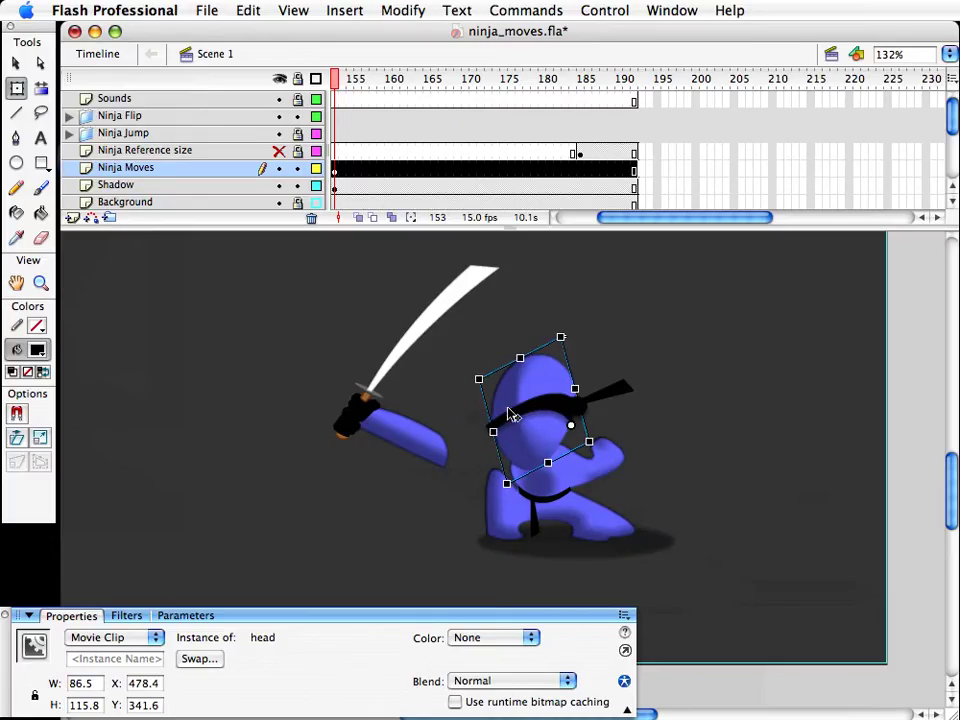
drag(493, 431, 490, 432)
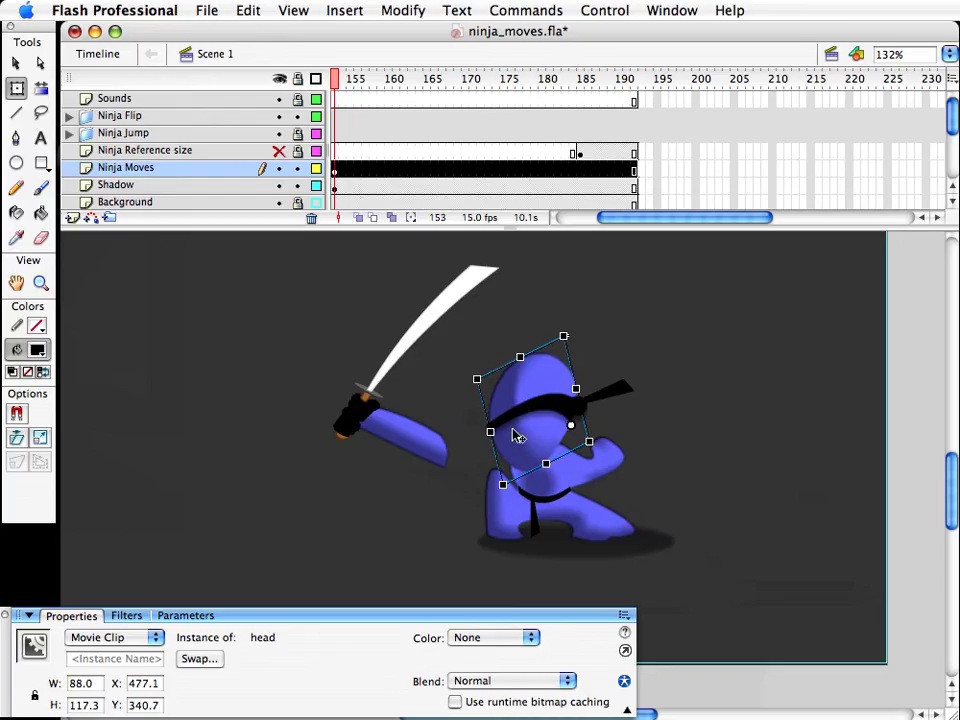
click(585, 336)
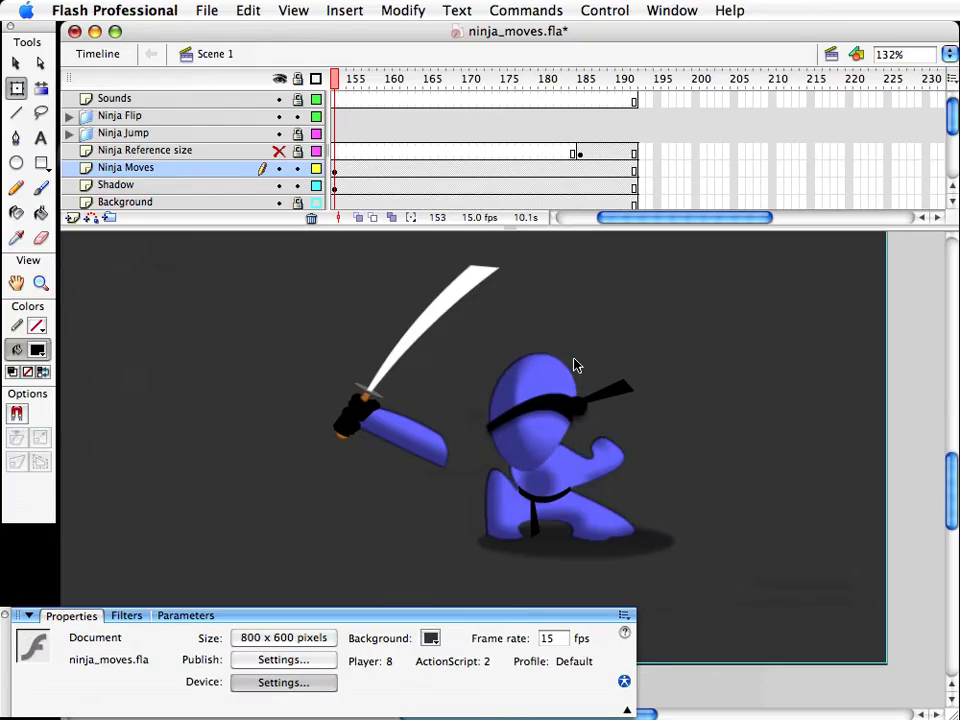
Step: Move the head, bandana and bandana tie together upward so the head sits just above the shoulders
key(v)
click(534, 450)
drag(464, 331, 551, 392)
drag(553, 443, 560, 402)
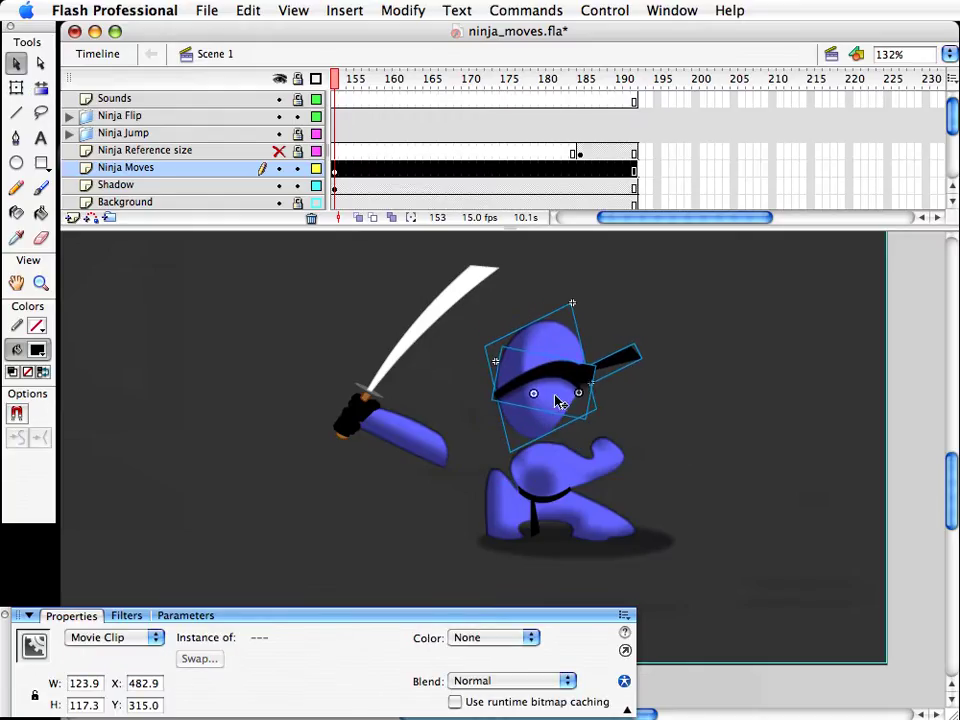
click(679, 429)
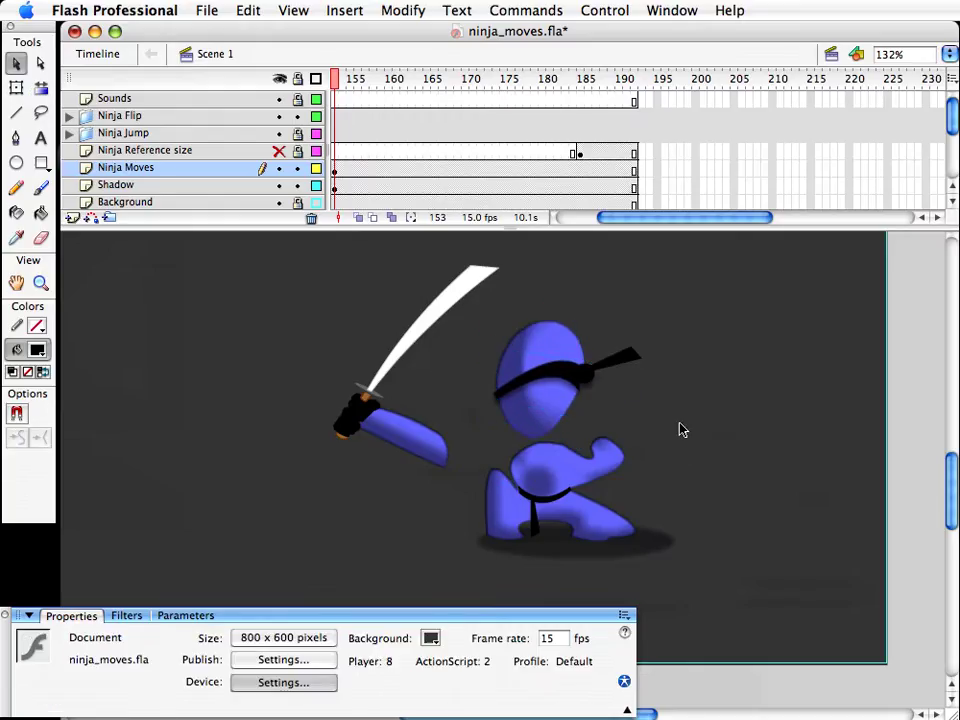
Step: Move the belt and its hanging tie off the body into the empty area on its right
click(555, 489)
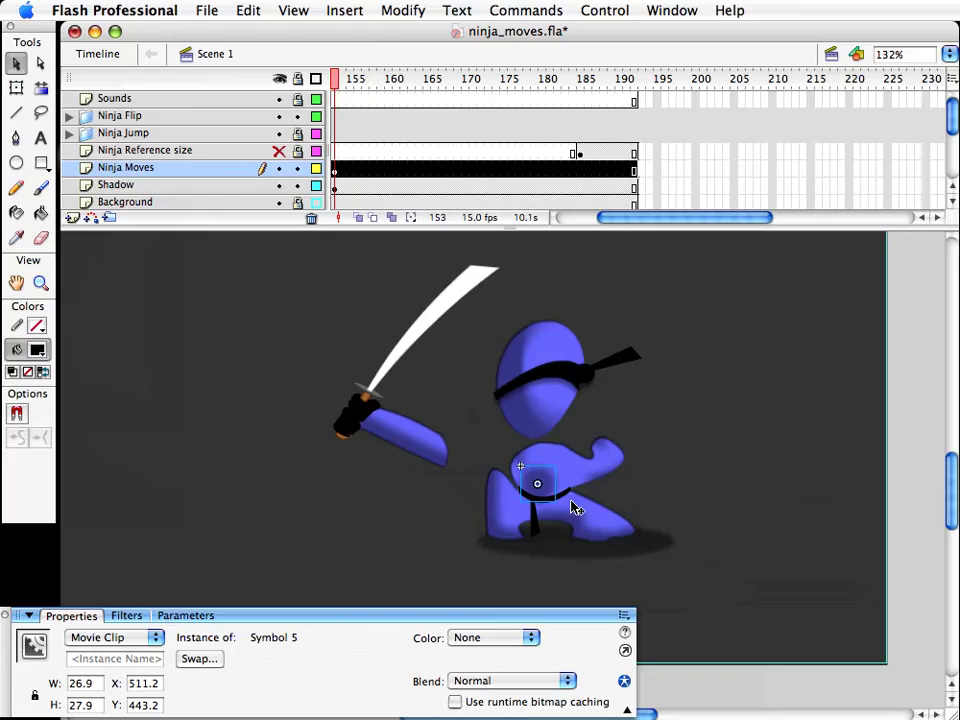
click(569, 492)
drag(563, 494, 793, 437)
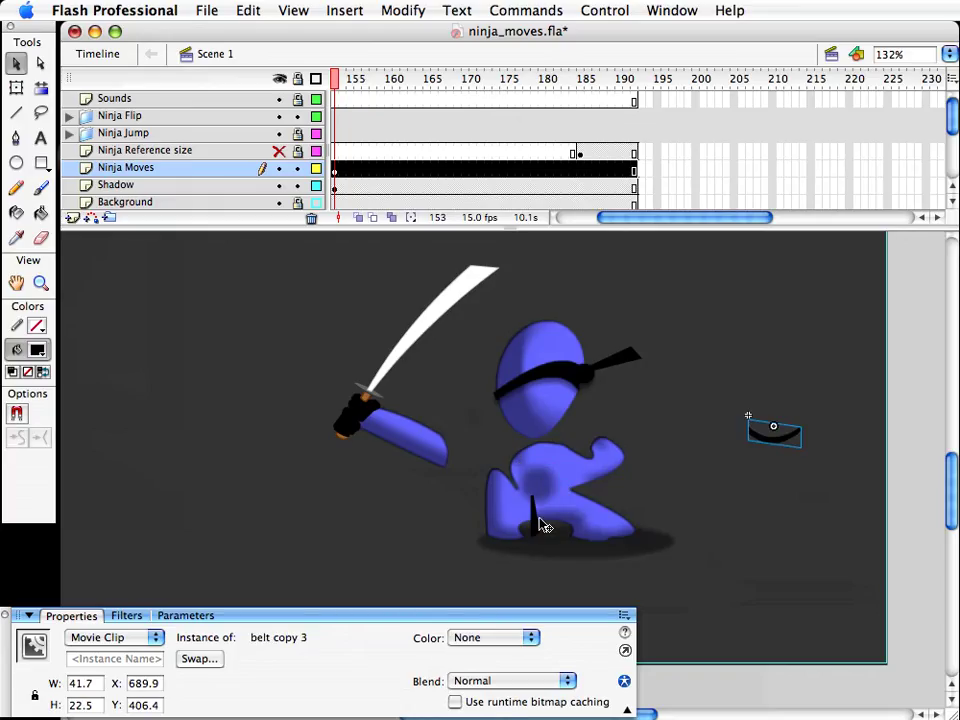
drag(540, 523, 683, 493)
Step: Duplicate the ninja's body symbol as body copy 51 and open it for editing
click(519, 504)
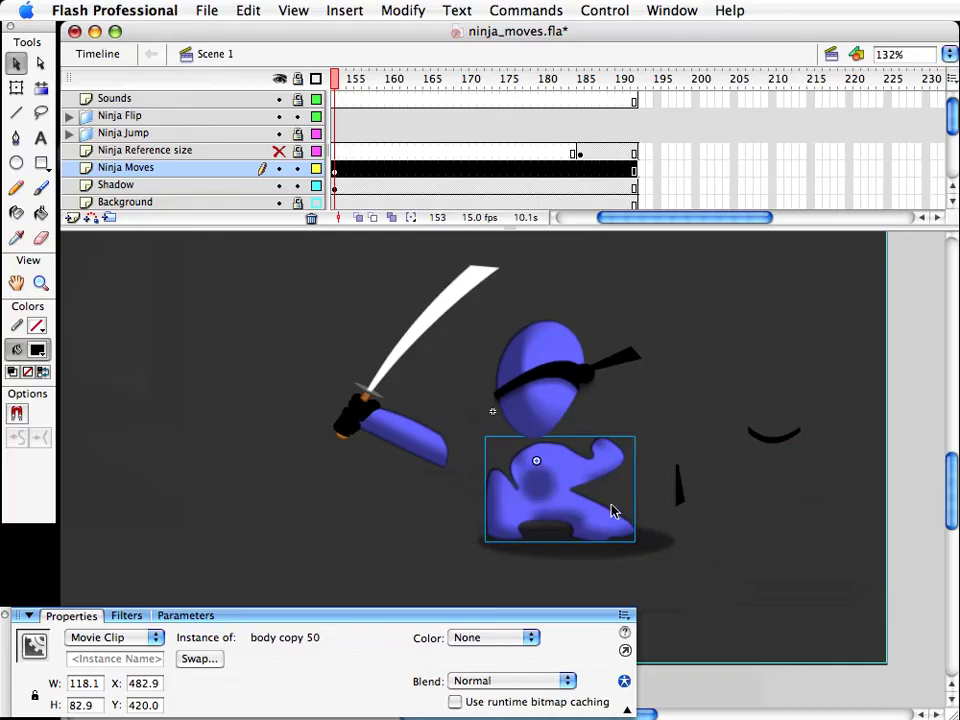
key(super+d)
key(Return)
double_click(568, 501)
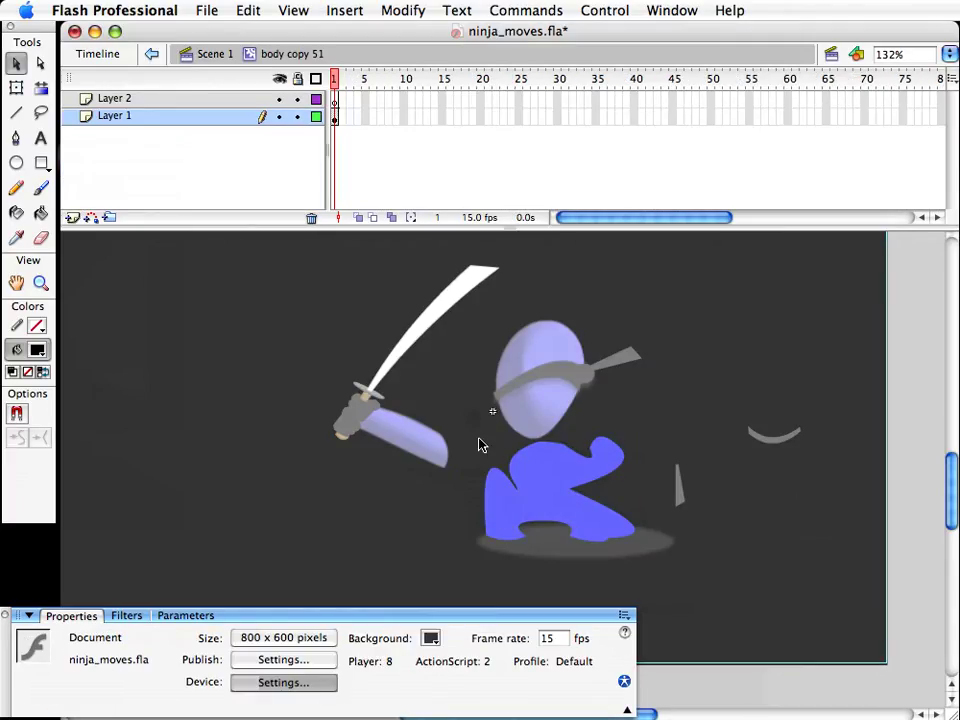
Step: Delete the body's left leg, stretch the torso's lower-left corner into a point toward the sword arm, and slim the right leg
drag(476, 443, 530, 580)
key(Delete)
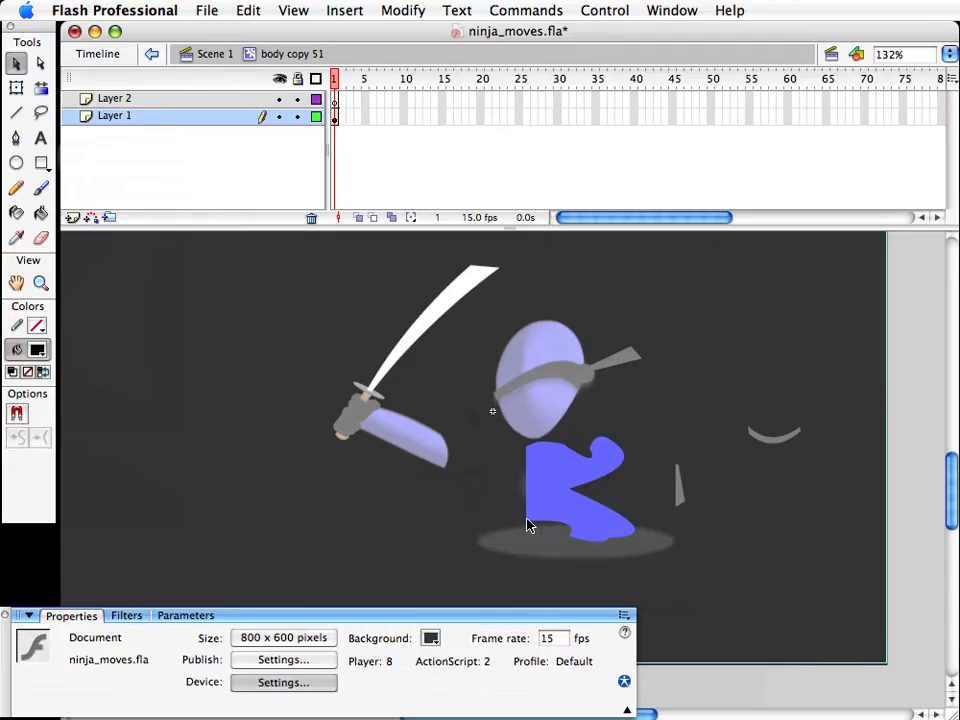
drag(528, 528, 439, 479)
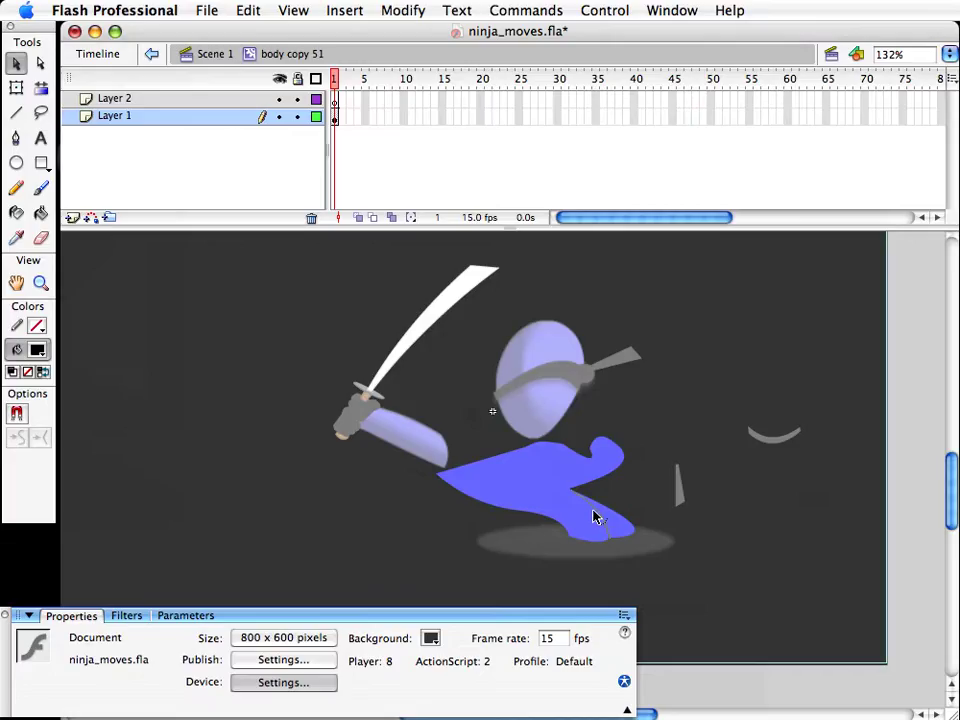
drag(593, 511, 594, 512)
click(215, 55)
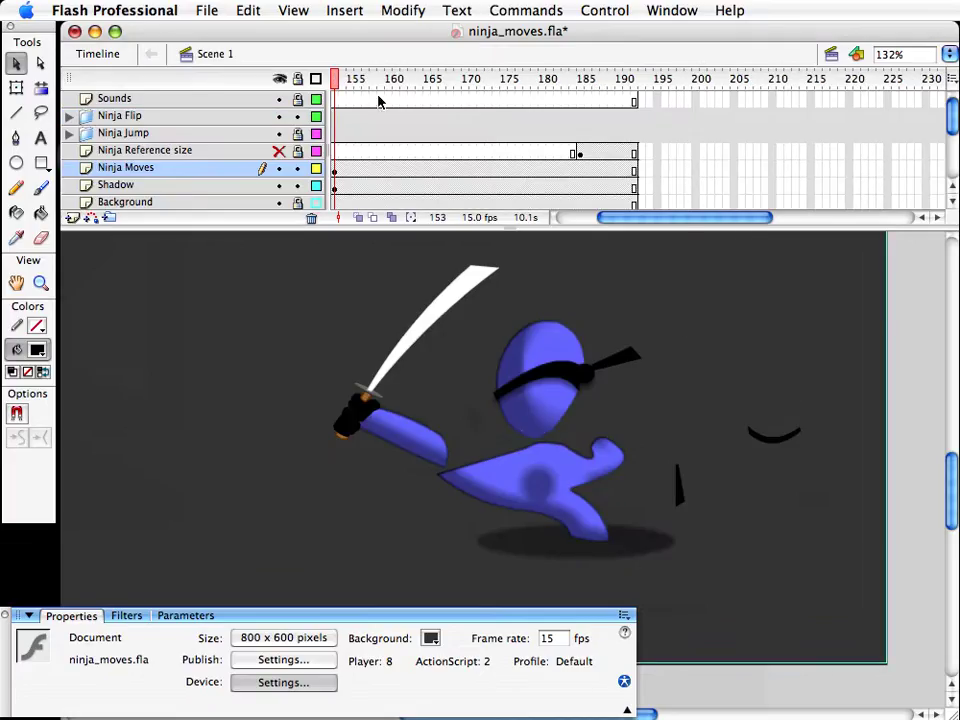
Step: Compare frames 152 and 153, and shift all ninja parts and the shadow at frame 153 about 37 pixels right
drag(634, 214, 631, 214)
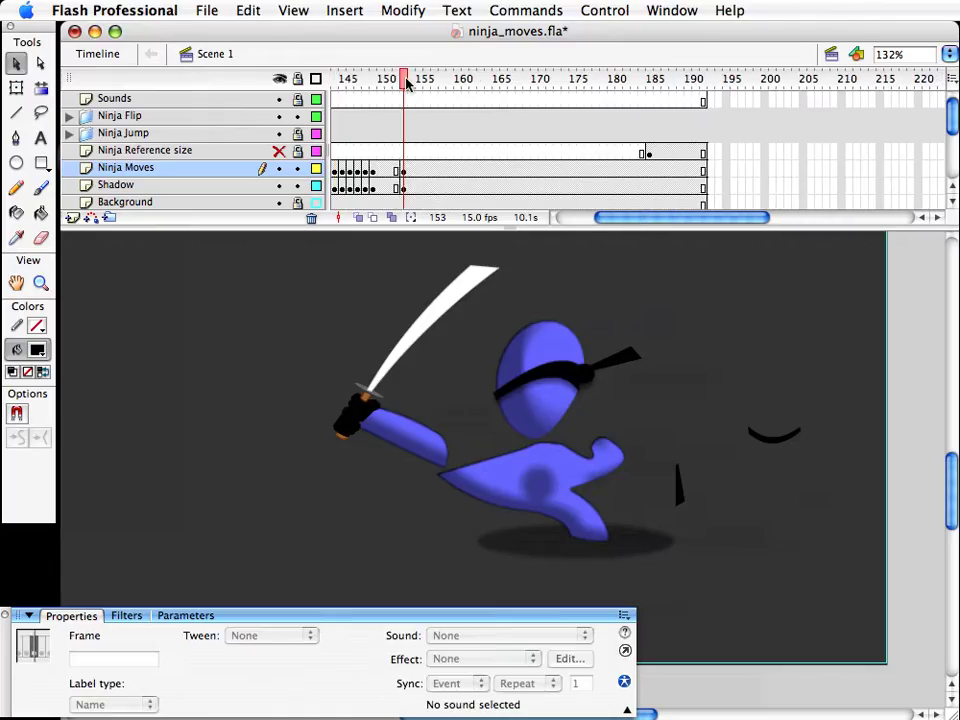
drag(405, 80, 397, 80)
click(750, 444)
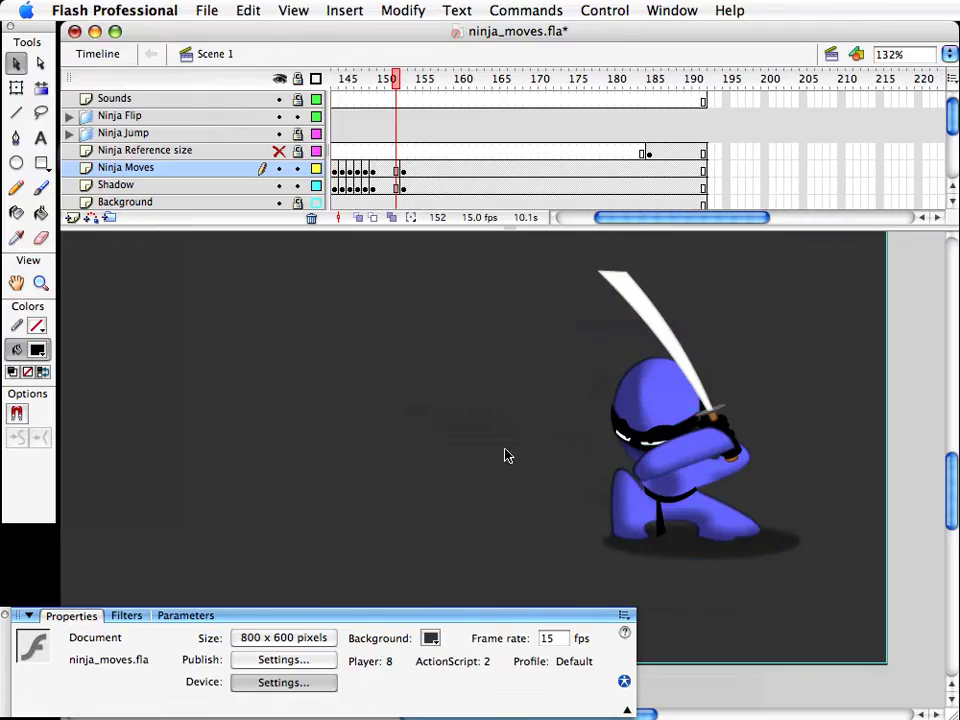
click(722, 530)
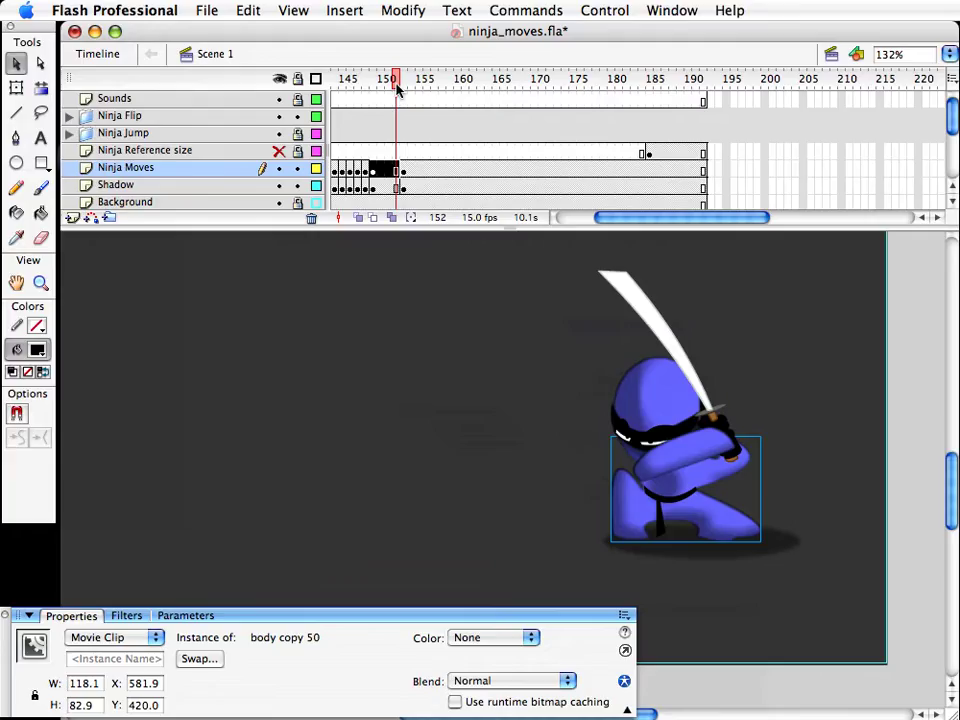
drag(397, 88, 404, 88)
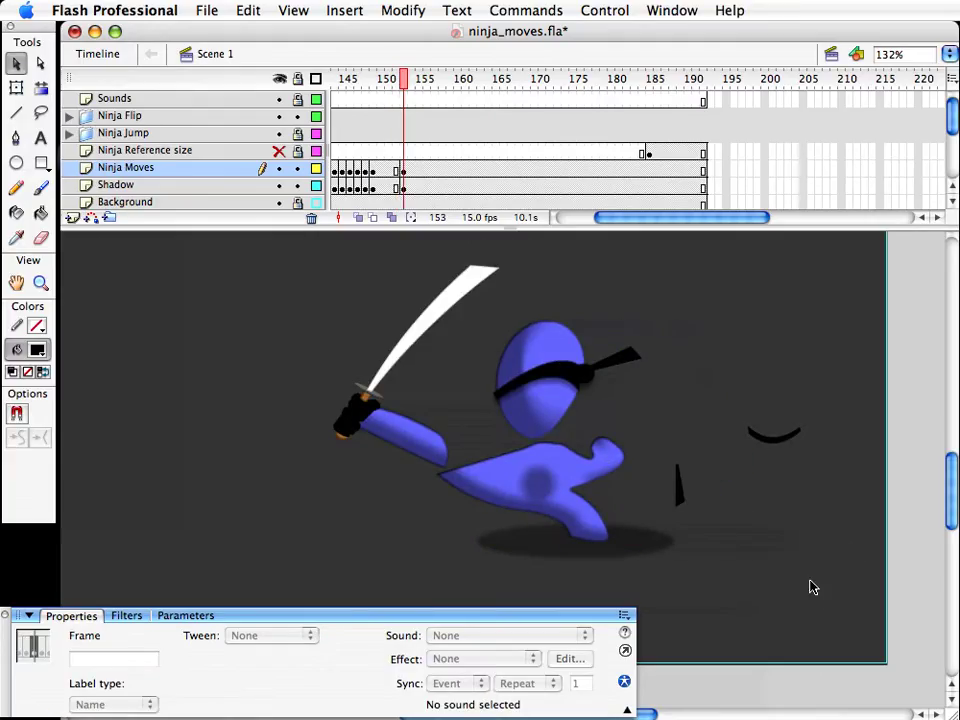
drag(860, 581, 219, 207)
key(shift+Right)
key(shift+Right)
key(shift+Right)
key(shift+Right)
key(shift+Right)
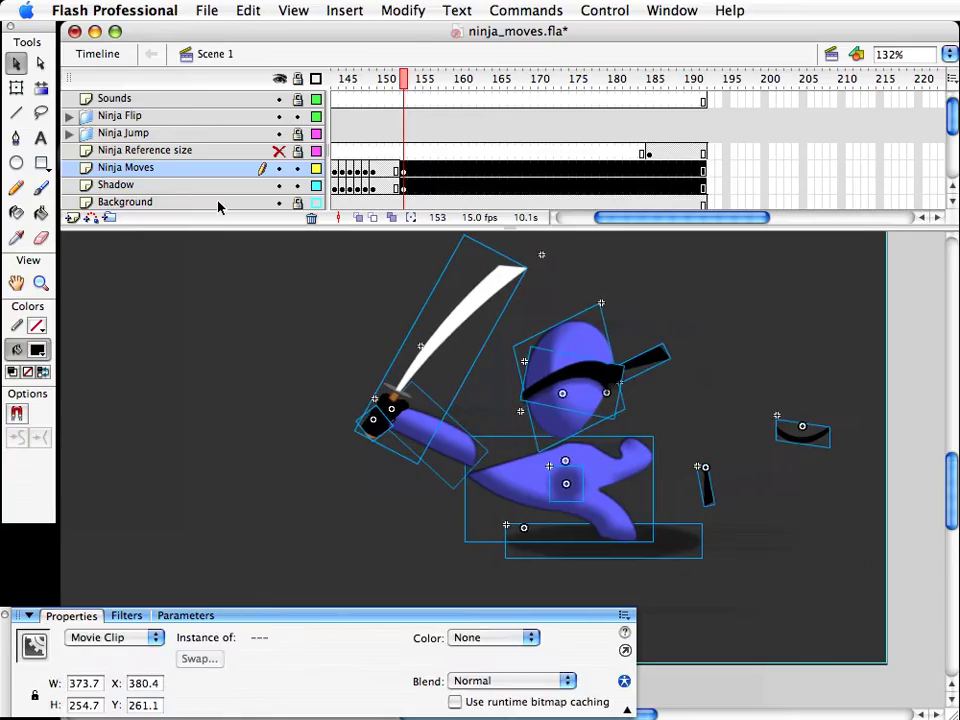
Step: Flip back and forth between frames 152 and 153 to check the ninja's change of pose and position
key(comma)
key(period)
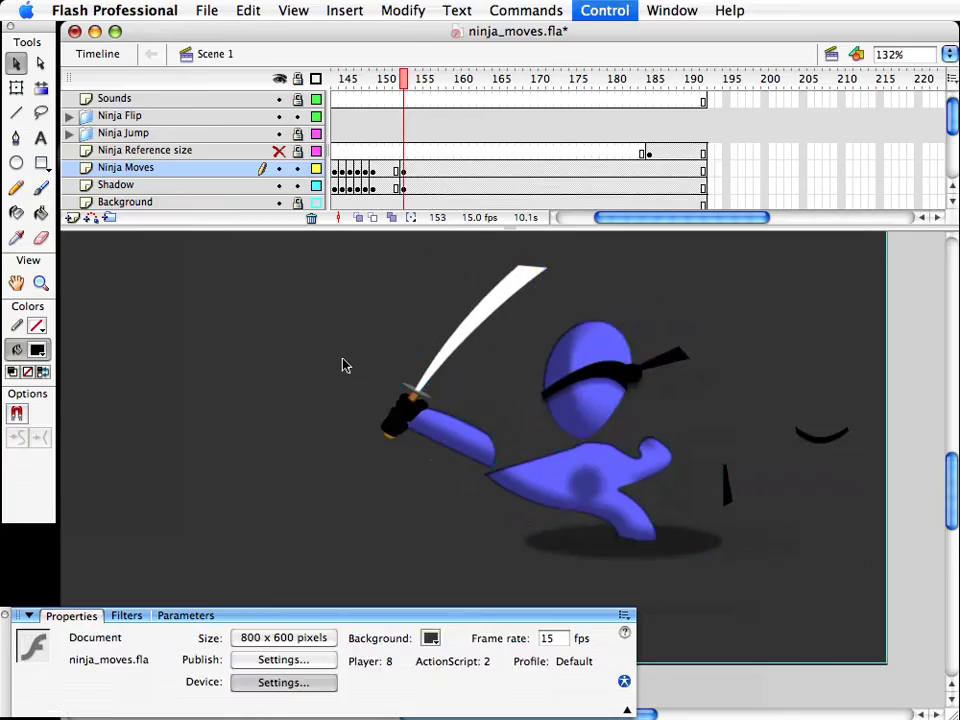
key(comma)
key(period)
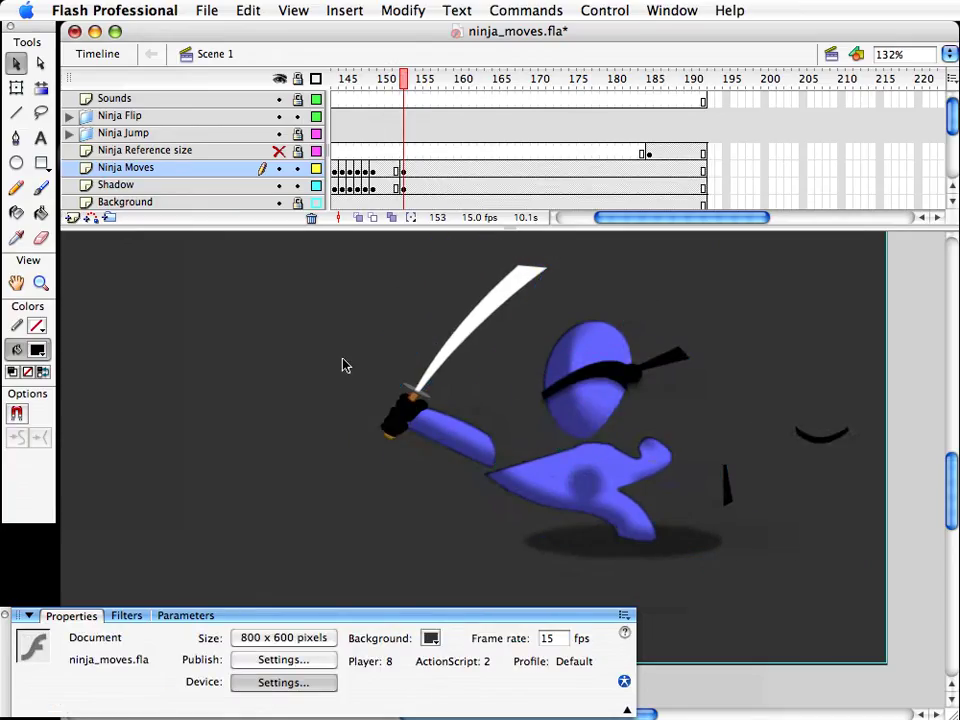
key(comma)
key(period)
key(comma)
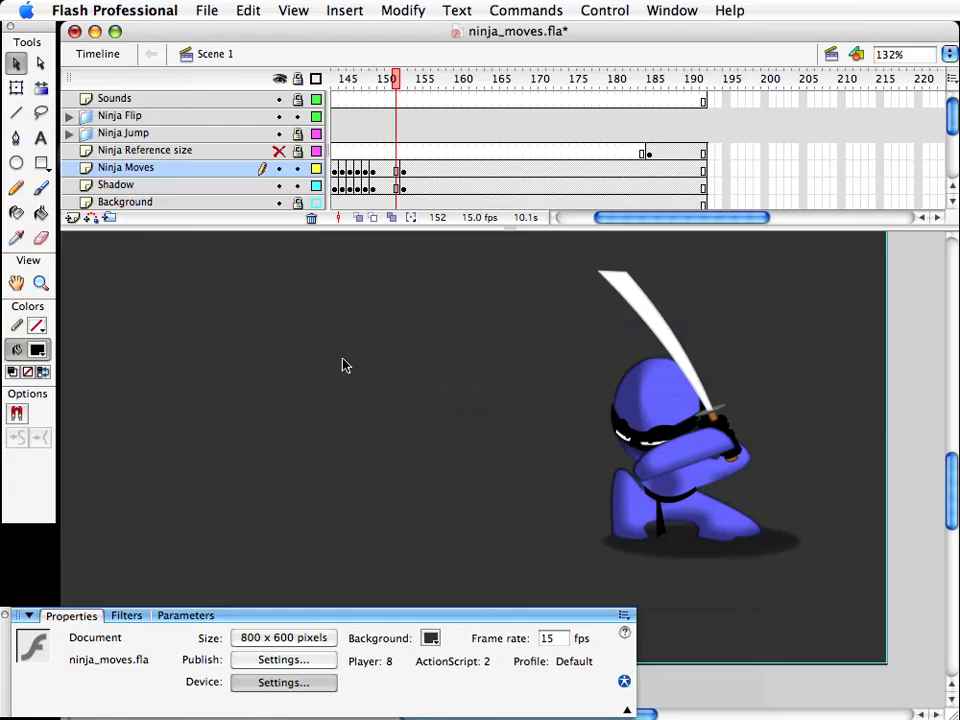
key(period)
Step: Move the round chest shading off the body to beside the head and open body copy 51 for editing
click(585, 487)
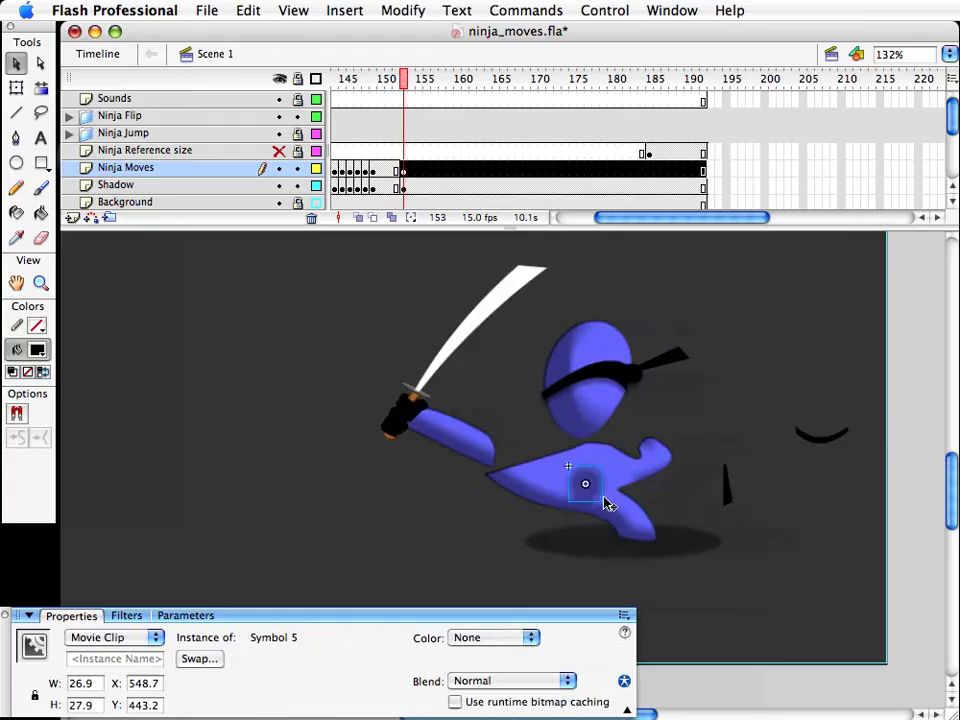
click(687, 386)
double_click(589, 473)
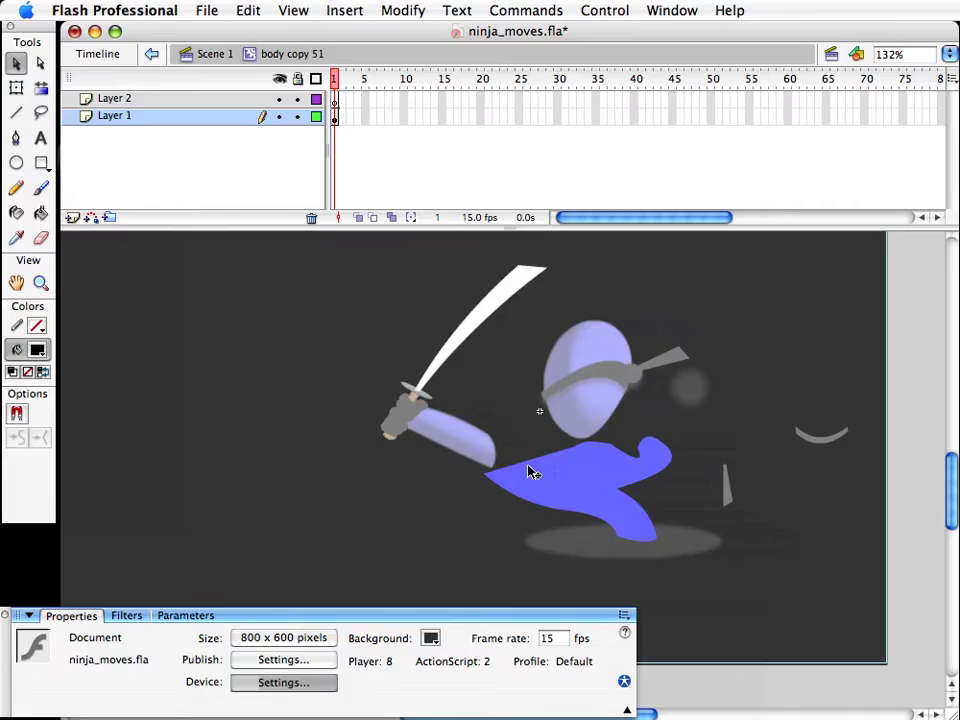
Step: Reshape the torso's left point into a slim outstretched leg, straighten the right leg, and form a short left shoulder stub
mouse_move(486, 474)
mouse_down()
mouse_move(482, 490)
mouse_move(492, 463)
mouse_move(463, 444)
mouse_move(483, 479)
mouse_move(476, 456)
mouse_move(495, 466)
mouse_up()
drag(578, 482, 549, 476)
drag(583, 488, 582, 485)
drag(647, 508, 633, 513)
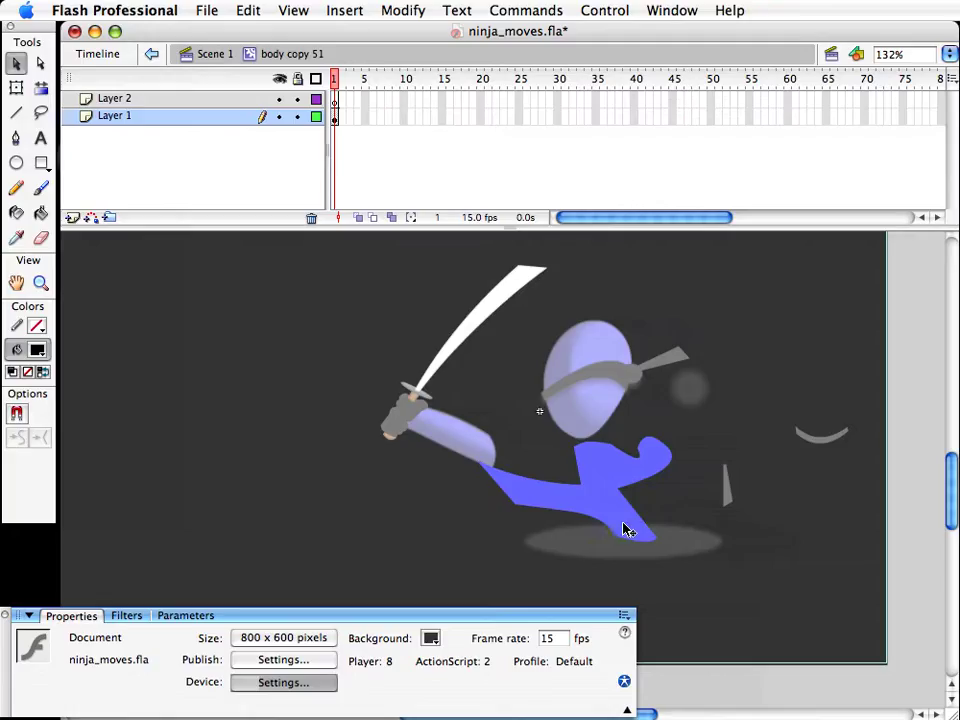
drag(575, 448, 575, 483)
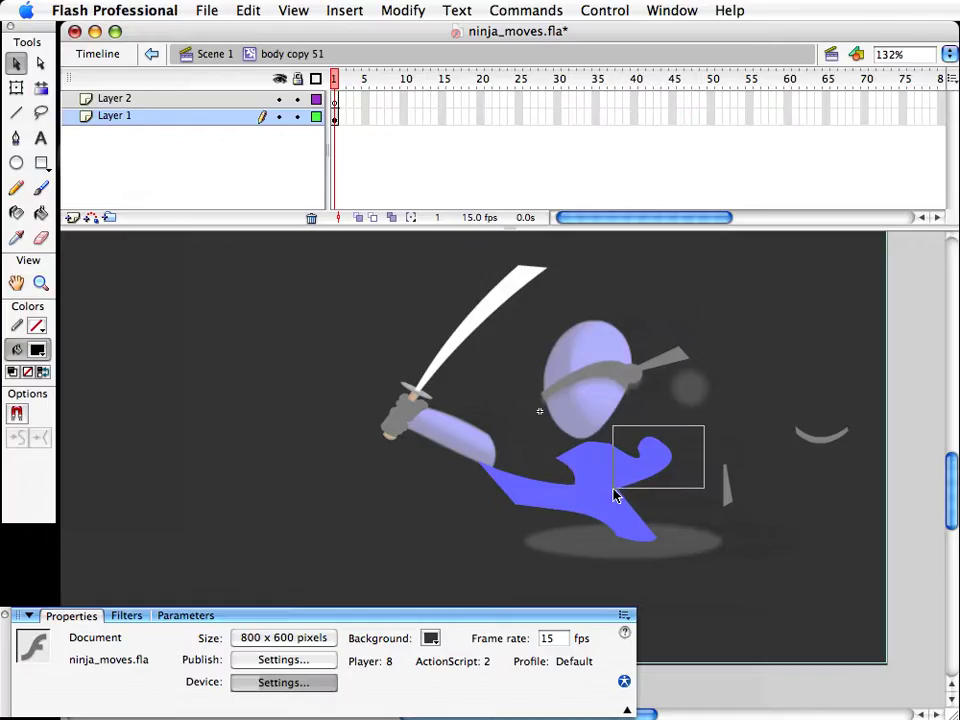
Step: Delete the body's right arm and reshape the shoulders, extending the left one into an upper arm toward the sword forearm
key(Delete)
drag(615, 491, 621, 463)
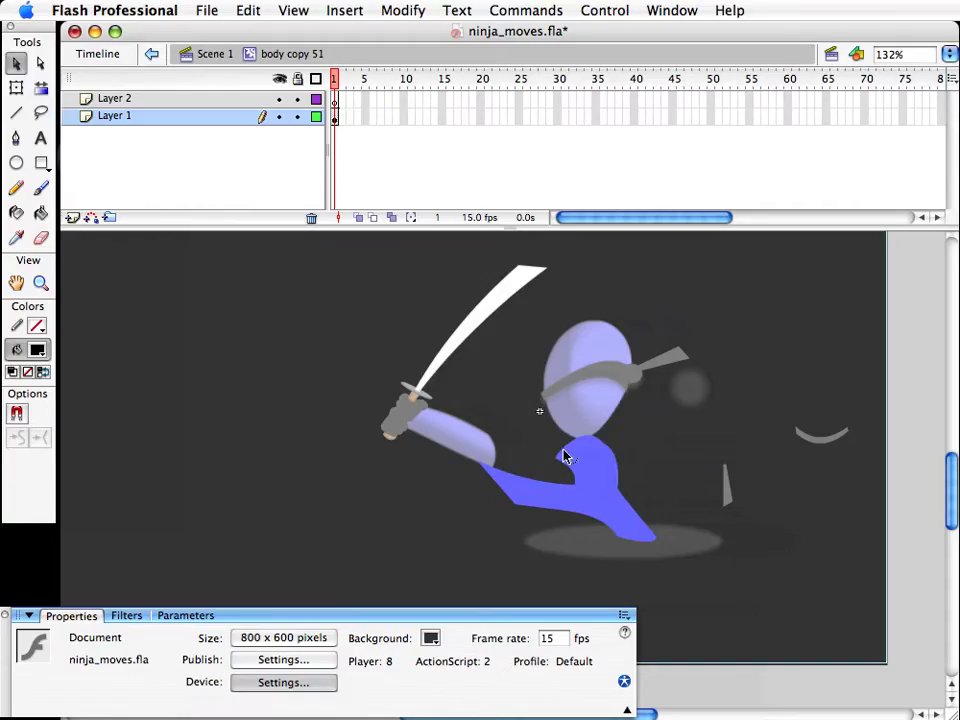
drag(564, 453, 532, 467)
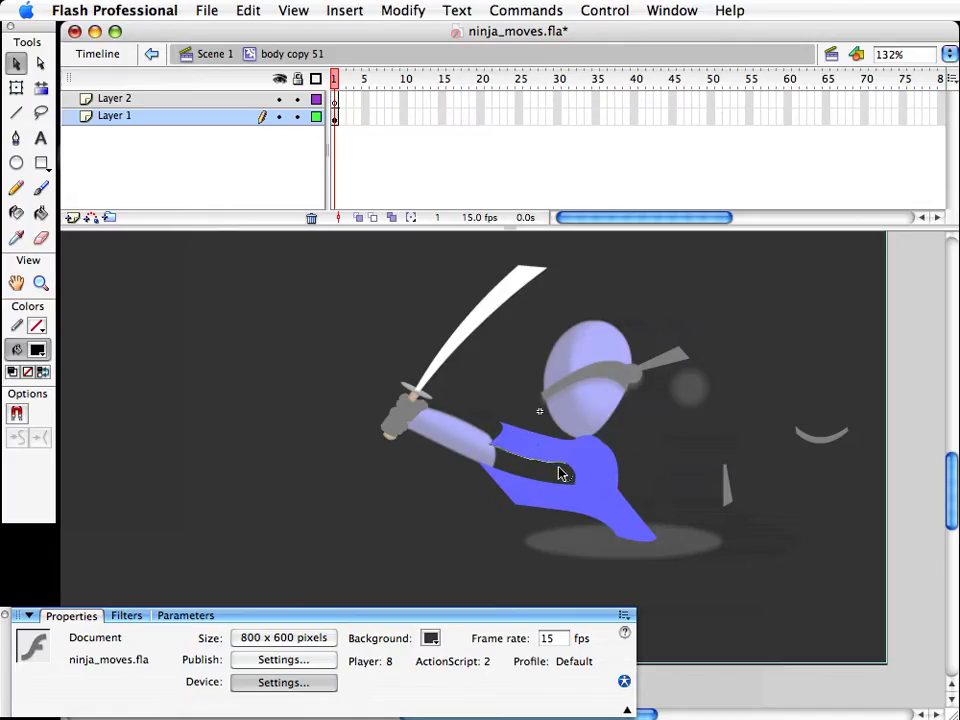
Step: Cut off the outer end of the body's upper arm, reshape the remaining stub's end, and return to the main scene
drag(571, 449, 595, 439)
drag(488, 410, 531, 466)
key(Delete)
key(Delete)
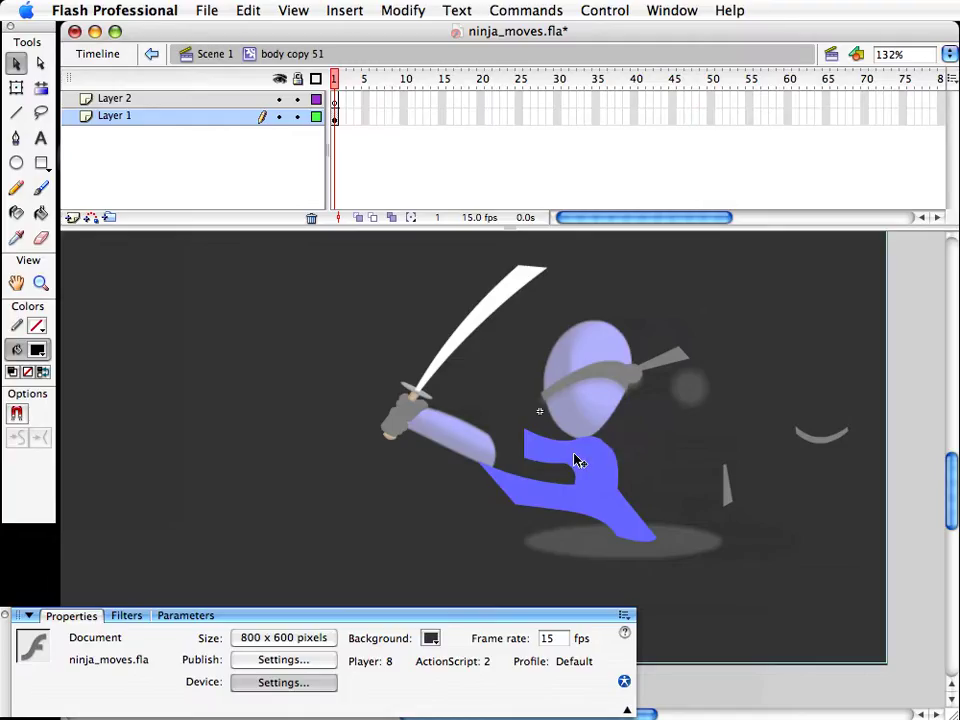
drag(525, 459, 515, 437)
click(605, 475)
click(658, 456)
click(558, 470)
key(q)
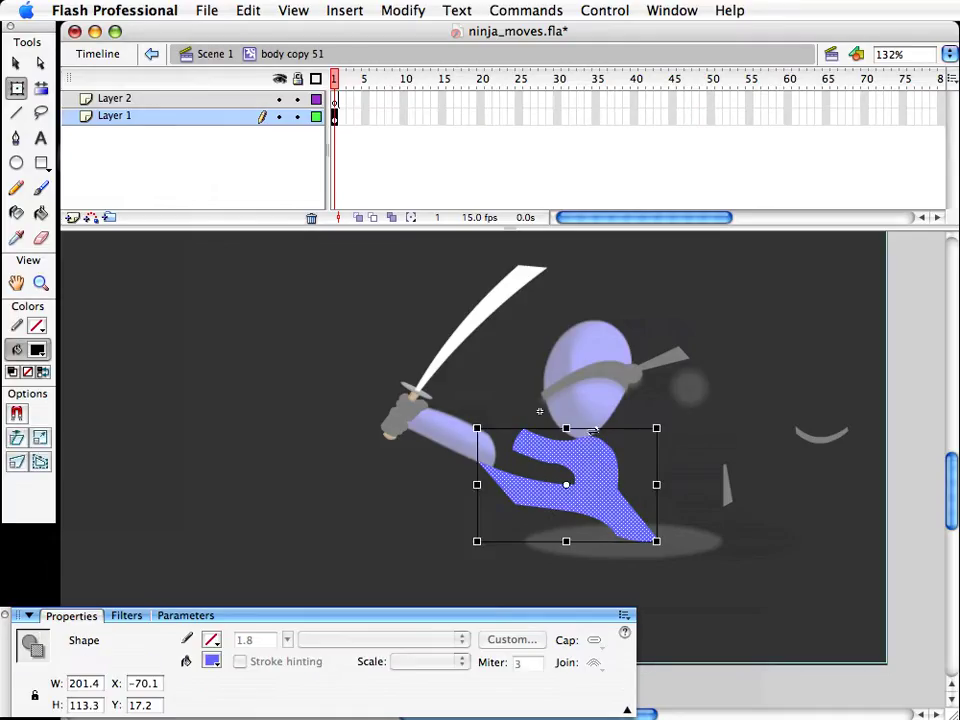
key(v)
double_click(701, 437)
click(760, 458)
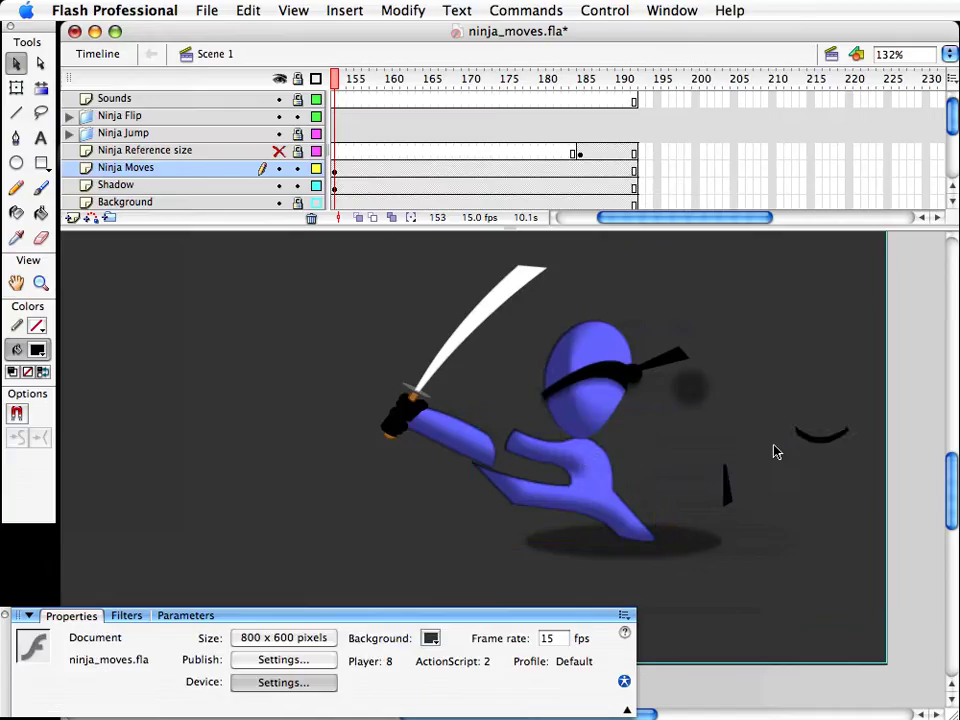
Step: Move the curved belt onto the ninja's waist and send it backward in the stacking order
click(815, 432)
drag(812, 440, 586, 495)
key(Up)
key(Up)
key(super+Down)
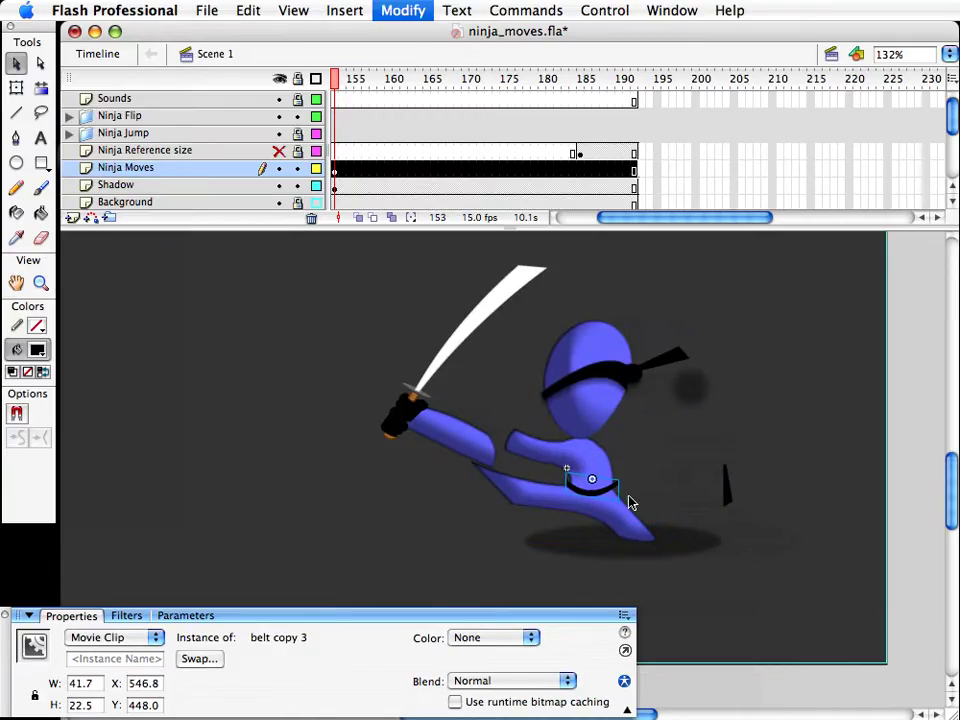
Step: Swap the waist belt for the straight belt copy symbol and nudge it down
click(868, 608)
key(Up)
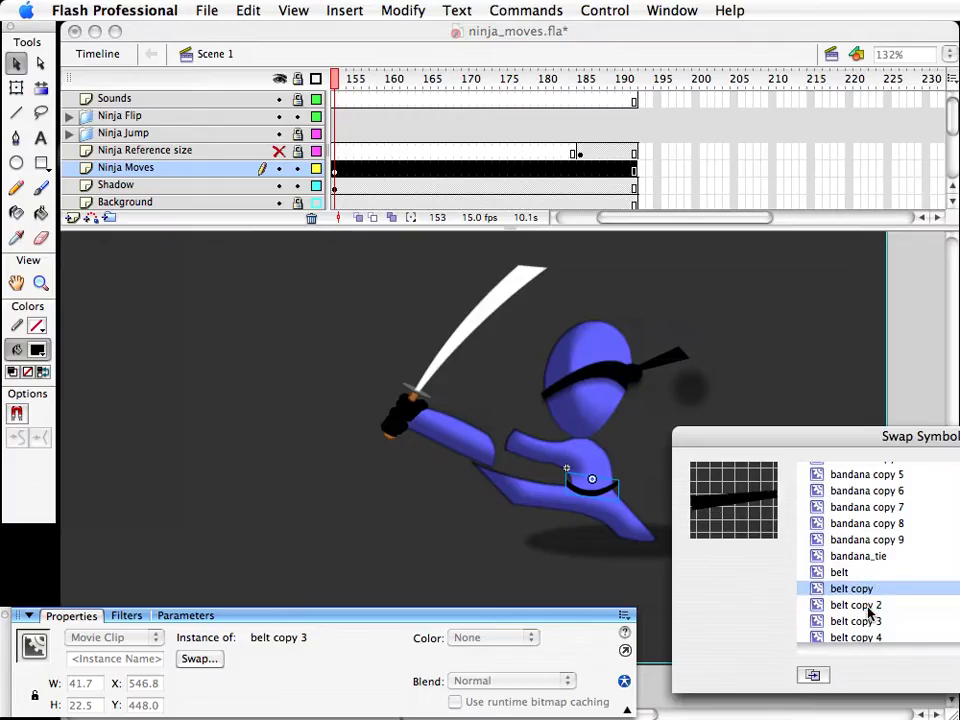
key(Up)
key(Down)
key(Return)
key(Down)
Step: Narrow the belt to about 34 px to fit the waist and flip it horizontally
key(q)
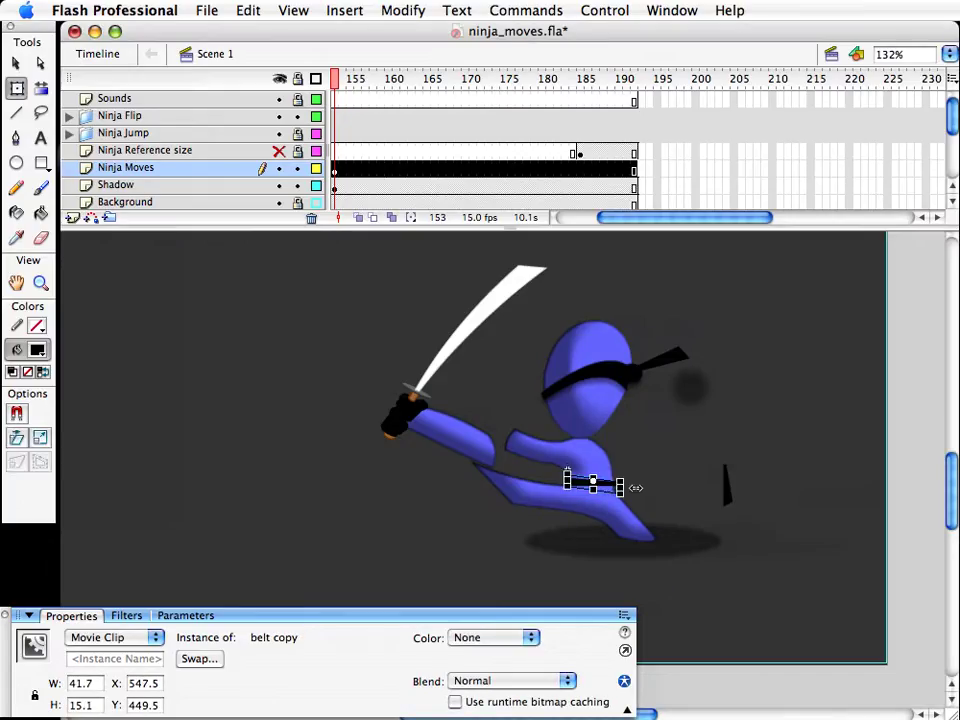
drag(635, 487, 612, 487)
key(v)
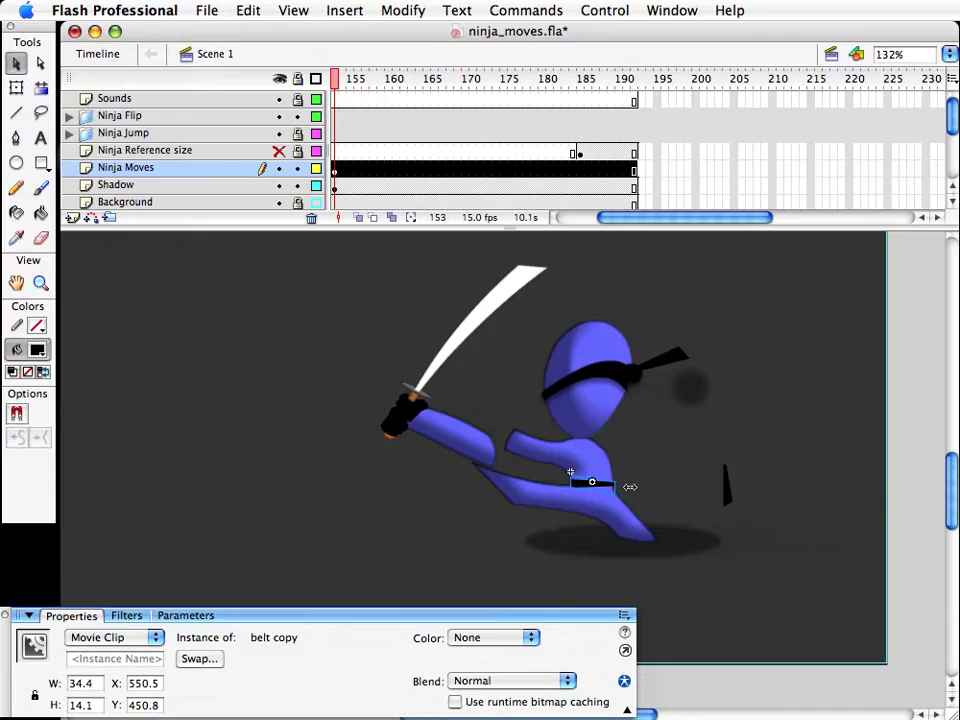
key(super+shift+h)
click(631, 490)
click(612, 484)
Step: Rotate the loose belt tie and attach it to the belt's right end so it trails up and back
click(726, 481)
key(q)
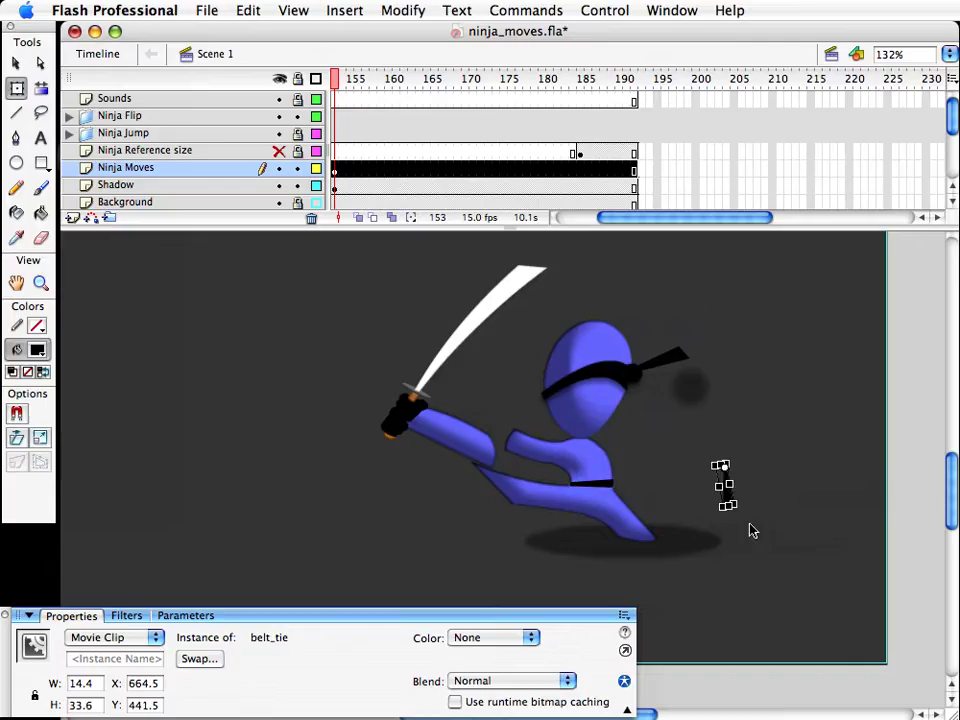
drag(746, 519, 648, 487)
key(v)
click(739, 474)
Step: Move the head, bandana, bandana tie and round shading together down and slightly left so the head sits low behind the shoulders
click(695, 396)
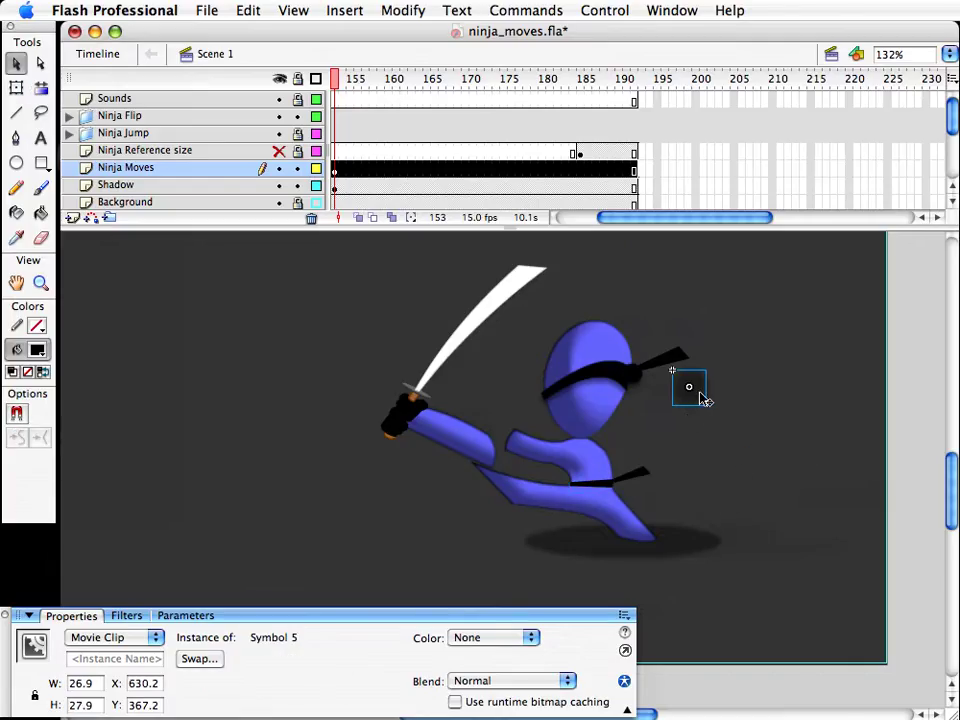
drag(528, 302, 714, 459)
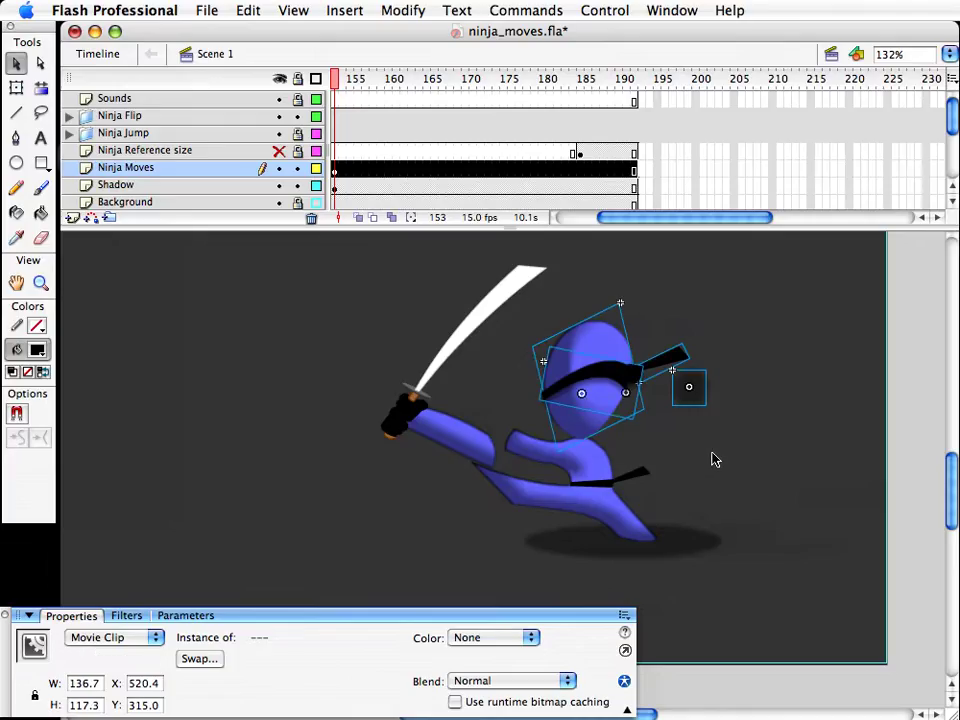
key(shift+Down)
key(shift+Down)
key(alt+shift+Down)
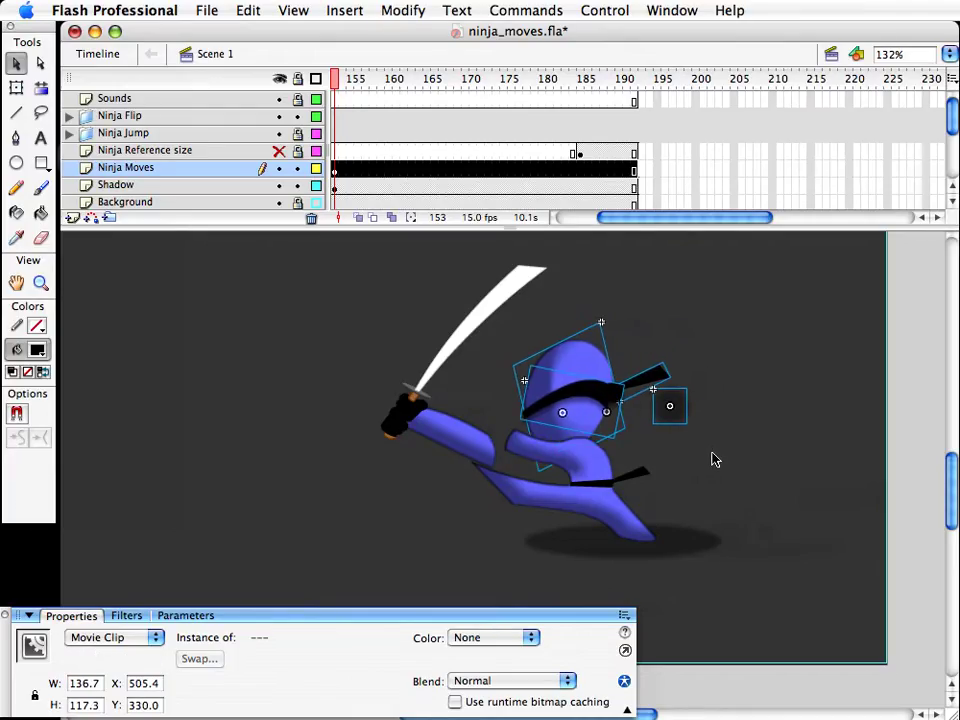
key(shift+Left)
key(shift+Down)
key(shift+Down)
key(shift+Right)
key(shift+Up)
key(shift+Left)
key(Right)
key(Right)
key(Right)
key(Right)
key(Right)
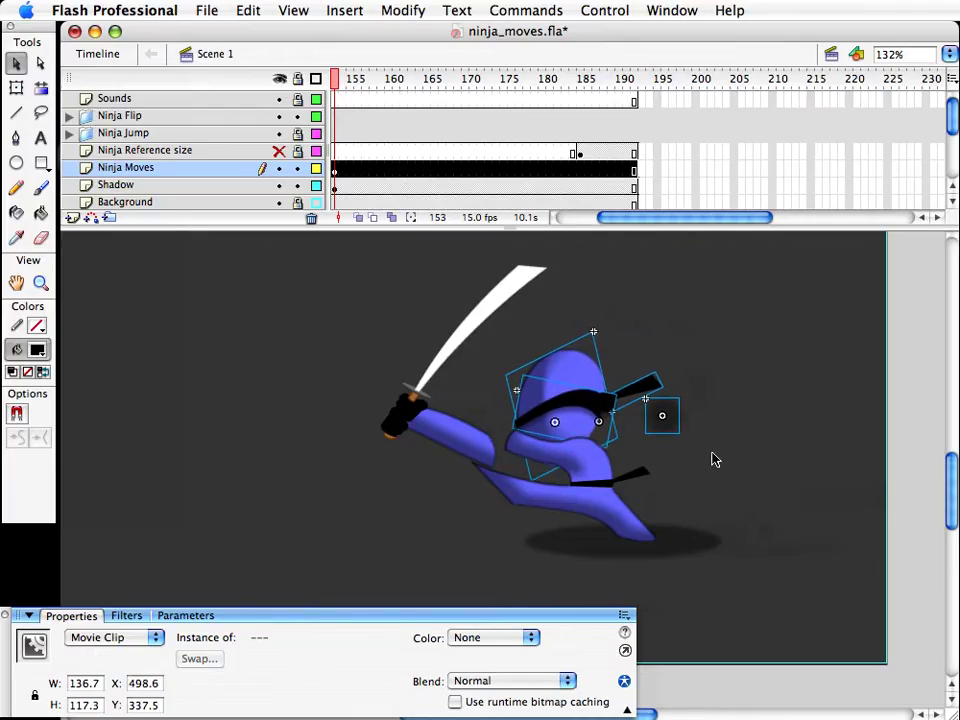
key(Right)
key(Right)
key(Right)
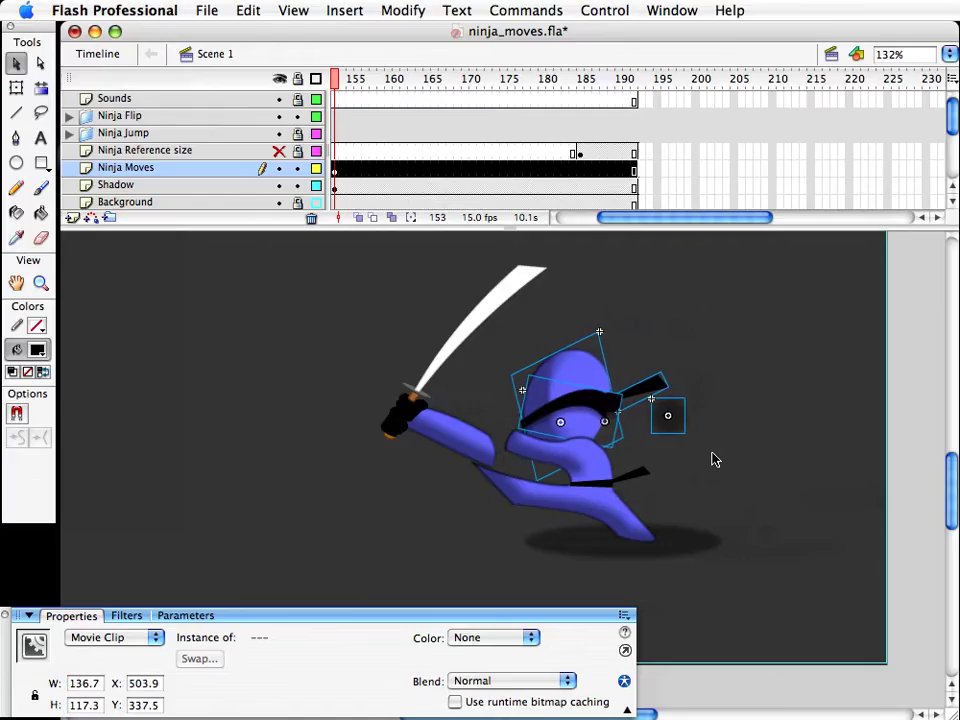
Step: Move the sword, hand and forearm together right and down until the hand meets the end of the body's arm
click(497, 460)
drag(344, 342, 521, 409)
shift+click(455, 349)
key(alt+shift+Up)
key(shift+Down)
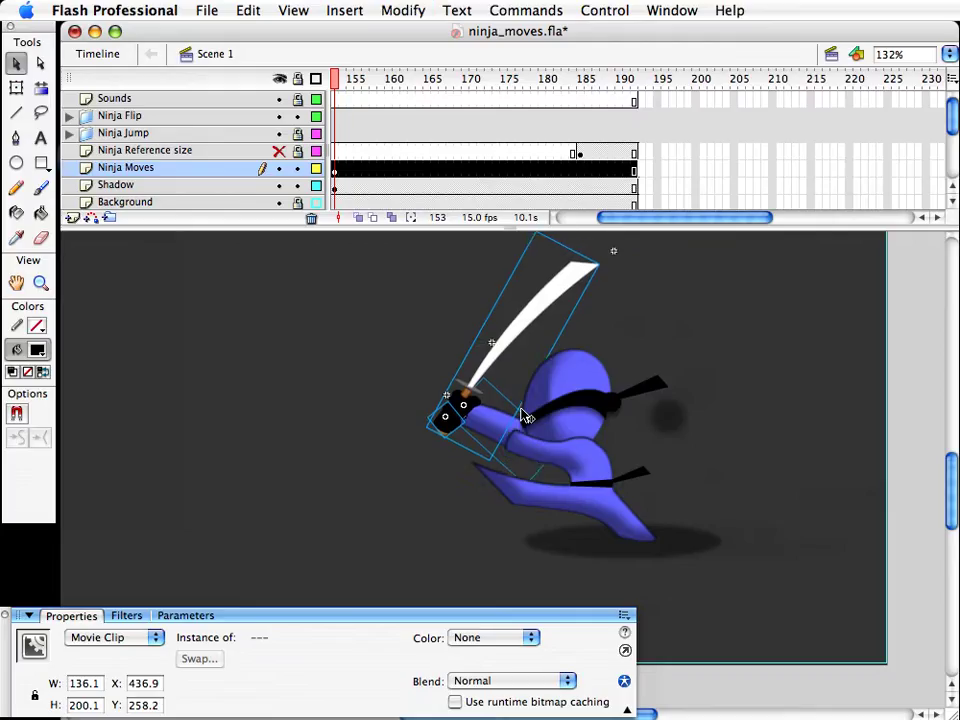
key(shift+Right)
key(shift+Down)
key(shift+Right)
key(shift+Down)
key(shift+Right)
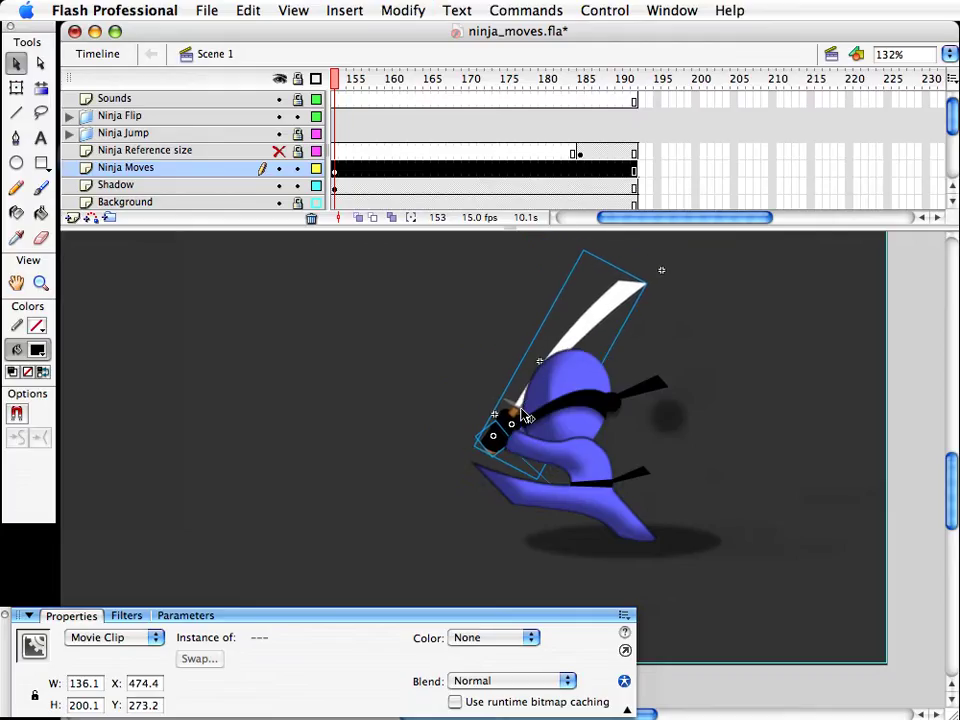
click(779, 418)
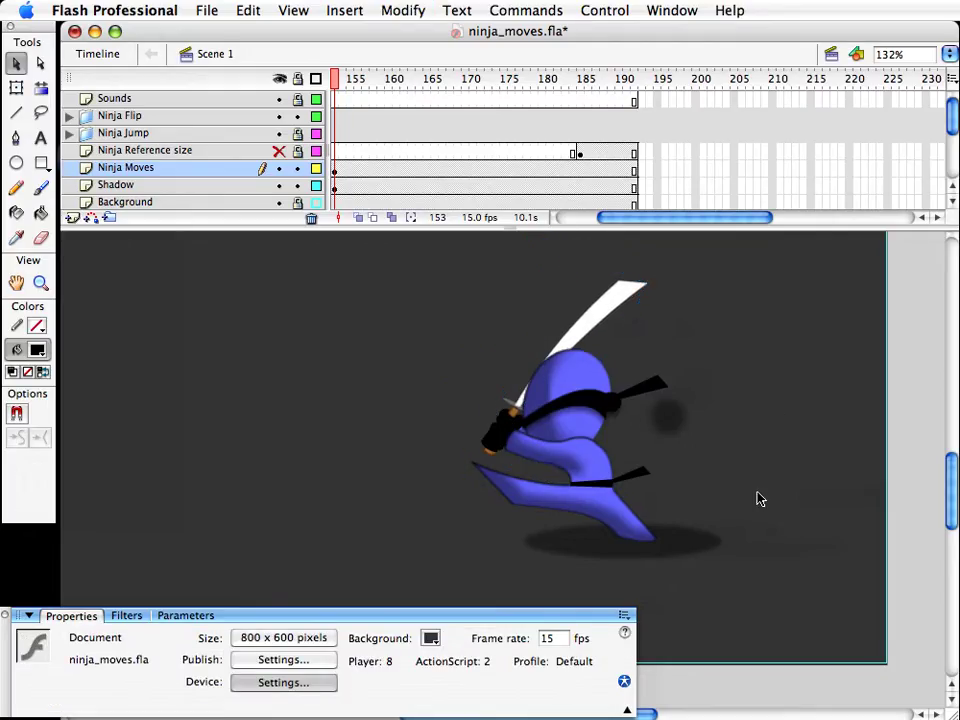
Step: Move the round shading from beside the head onto the shoulder area and restack it behind the body
click(610, 316)
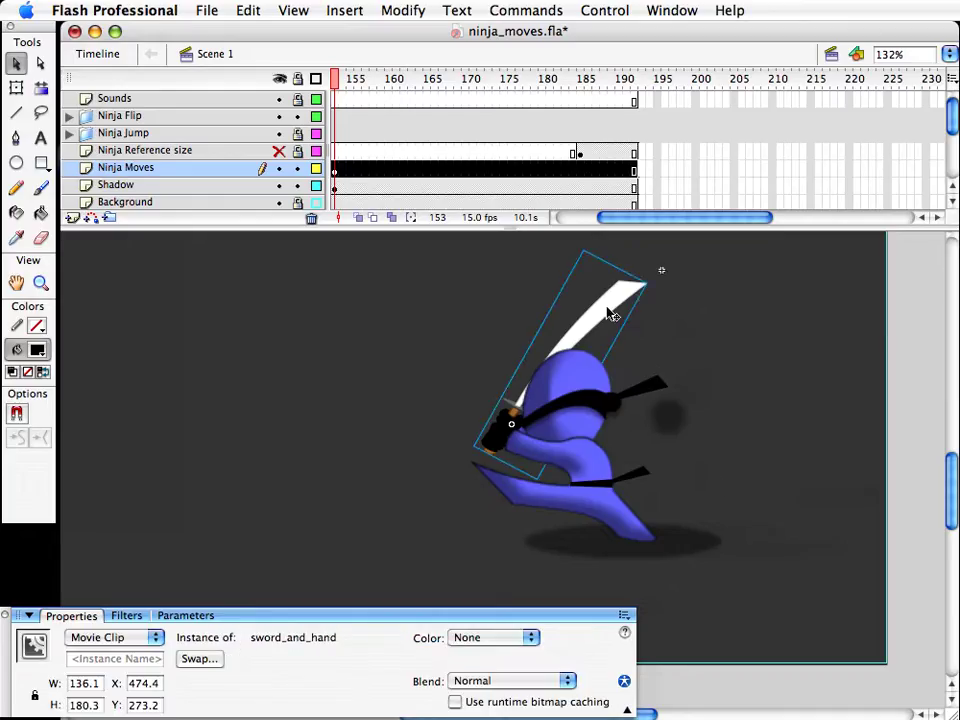
key(q)
key(v)
click(680, 426)
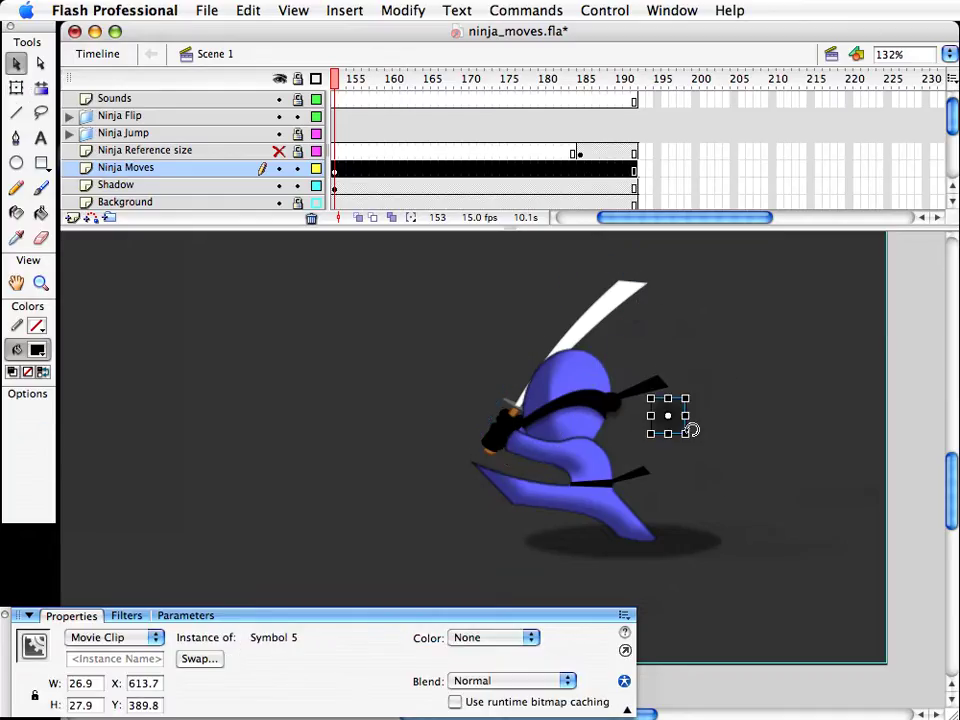
drag(690, 431, 592, 453)
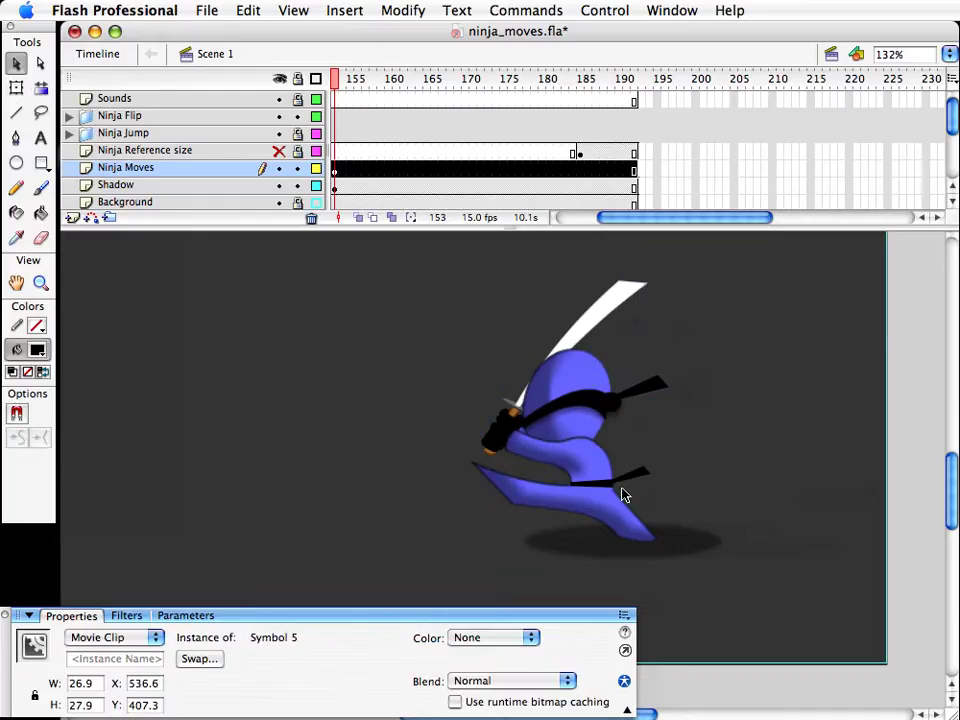
key(super+x)
click(573, 449)
key(super+shift+v)
key(super+Down)
Step: Fine-tune the round shading's position where the head meets the shoulders and save the file
key(Left)
key(Left)
key(Left)
key(Left)
key(Left)
key(Right)
key(Right)
key(Right)
key(Right)
key(Right)
key(Down)
key(Down)
key(Down)
key(Down)
key(Down)
key(Up)
key(Up)
key(Up)
key(Up)
key(Up)
key(Up)
key(Down)
click(716, 452)
key(super+s)
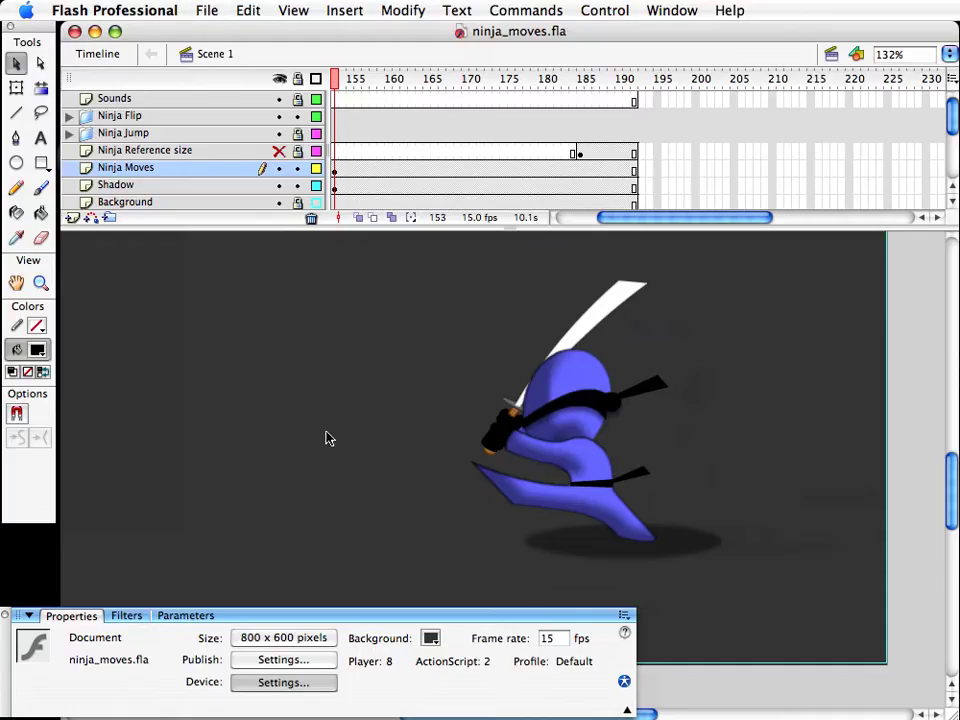
Step: Shift the ground shadow left to sit beneath the lunging ninja at frame 153
click(625, 550)
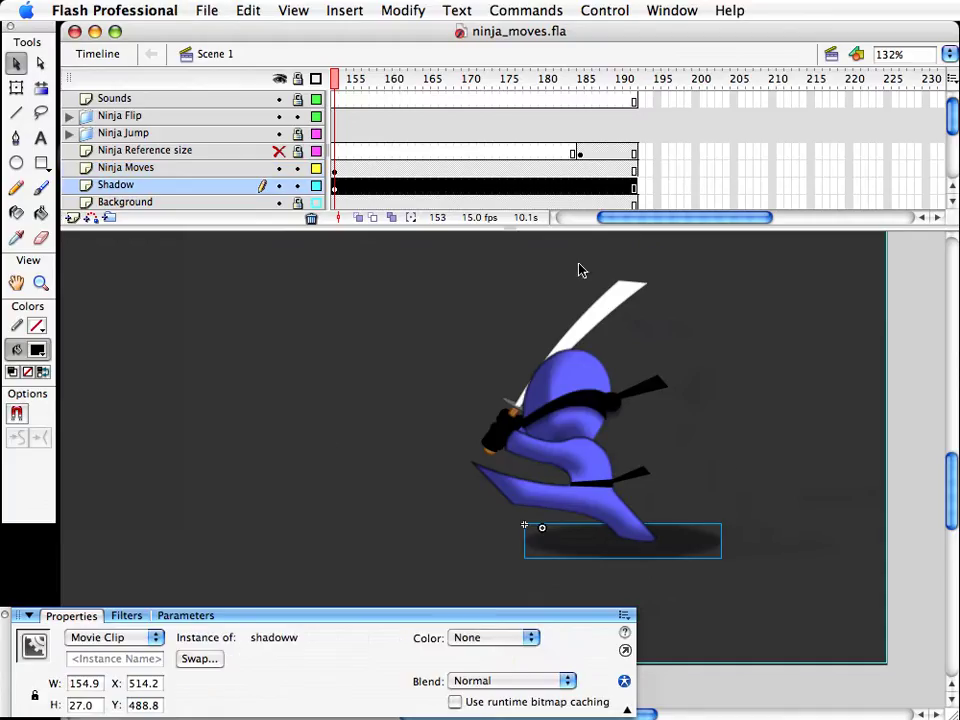
drag(670, 218, 664, 218)
key(shift+Left)
key(shift+Left)
key(shift+Left)
key(shift+Left)
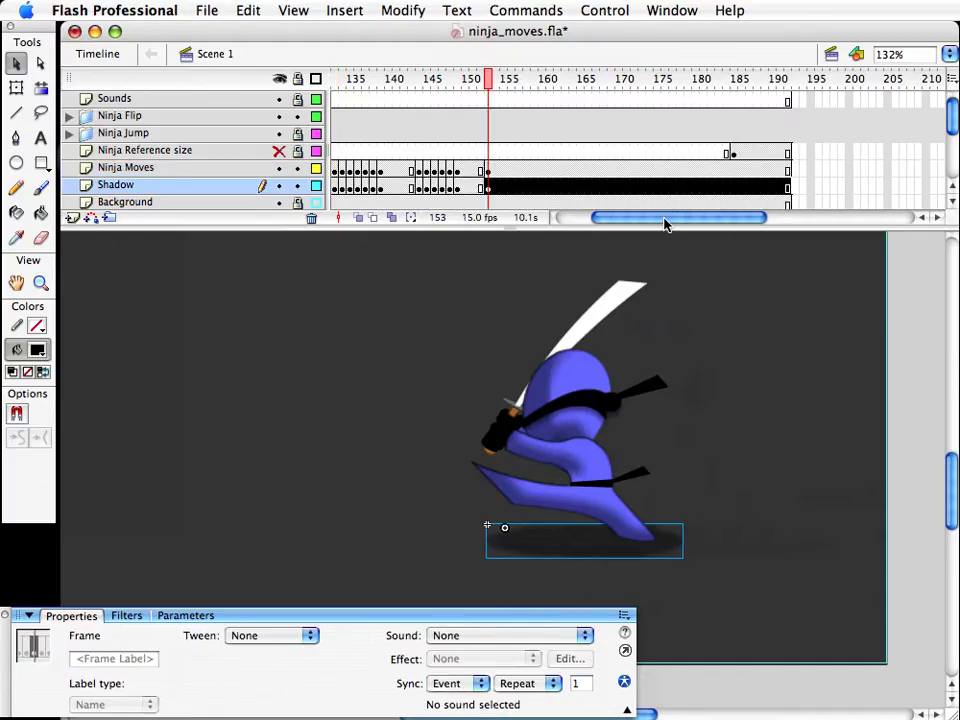
click(710, 292)
drag(488, 79, 490, 80)
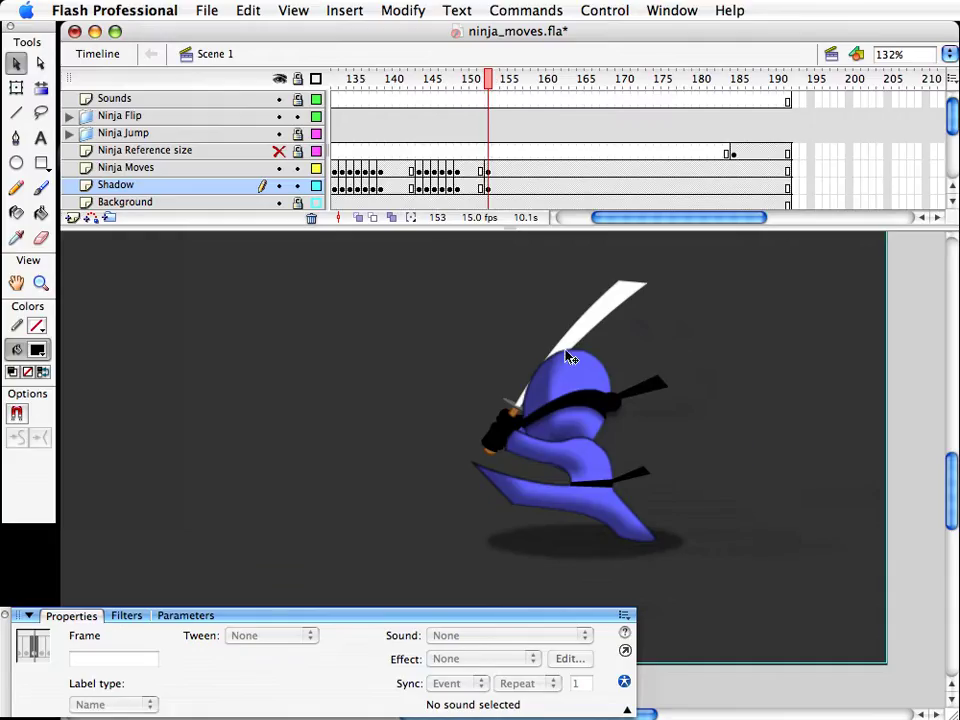
Step: Pivot the body at its right foot, skew its top to the left, and stretch it to about 158 by 91.5 px
click(589, 469)
key(q)
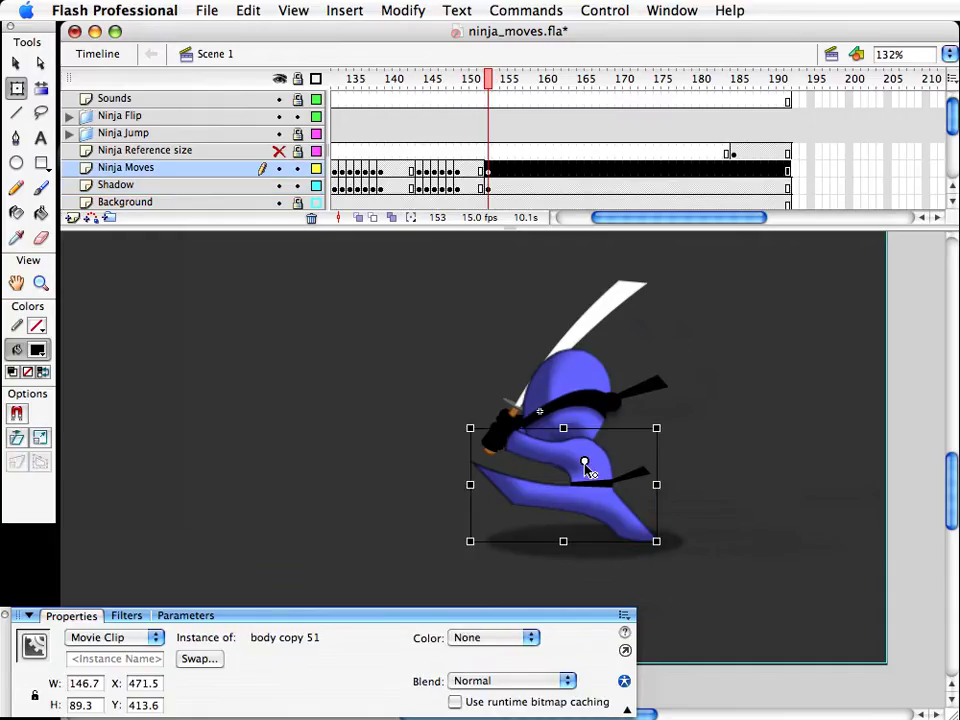
drag(657, 547, 656, 545)
drag(540, 427, 533, 427)
drag(466, 485, 459, 485)
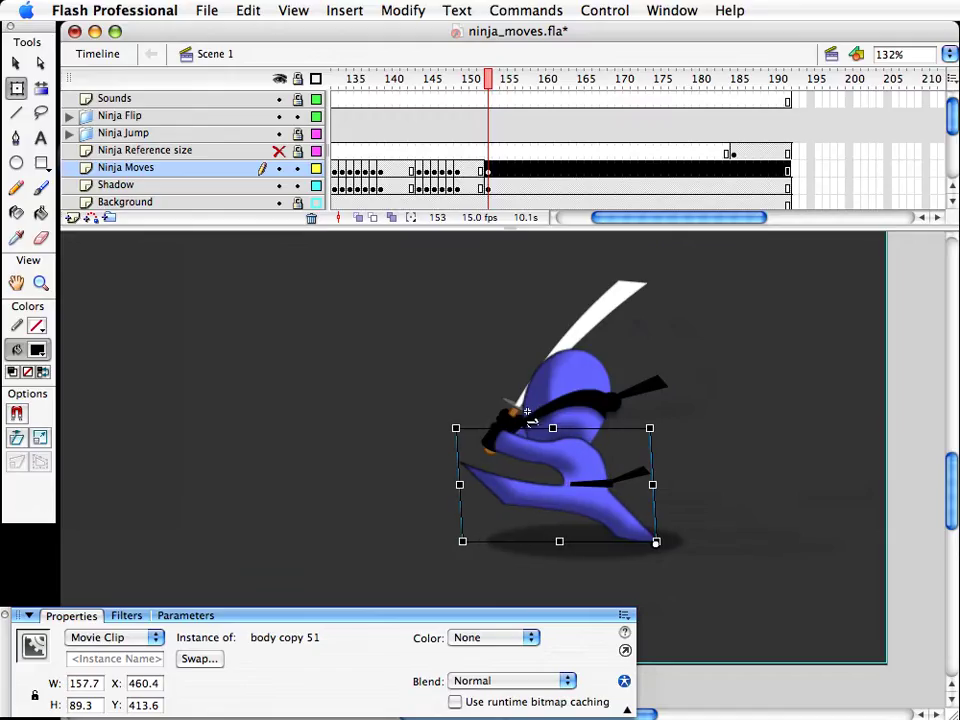
drag(551, 428, 551, 426)
key(v)
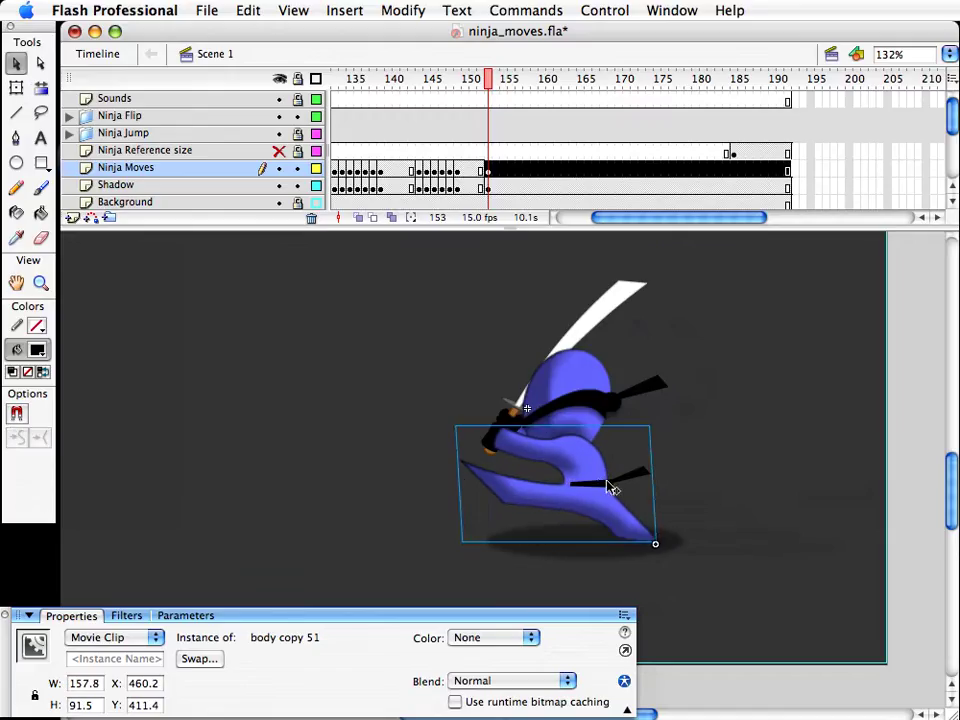
Step: Shift the belt and its tie left to the reshaped waist, nudge the belt into place, and save the file
click(614, 488)
drag(600, 489, 591, 487)
click(706, 447)
key(super+s)
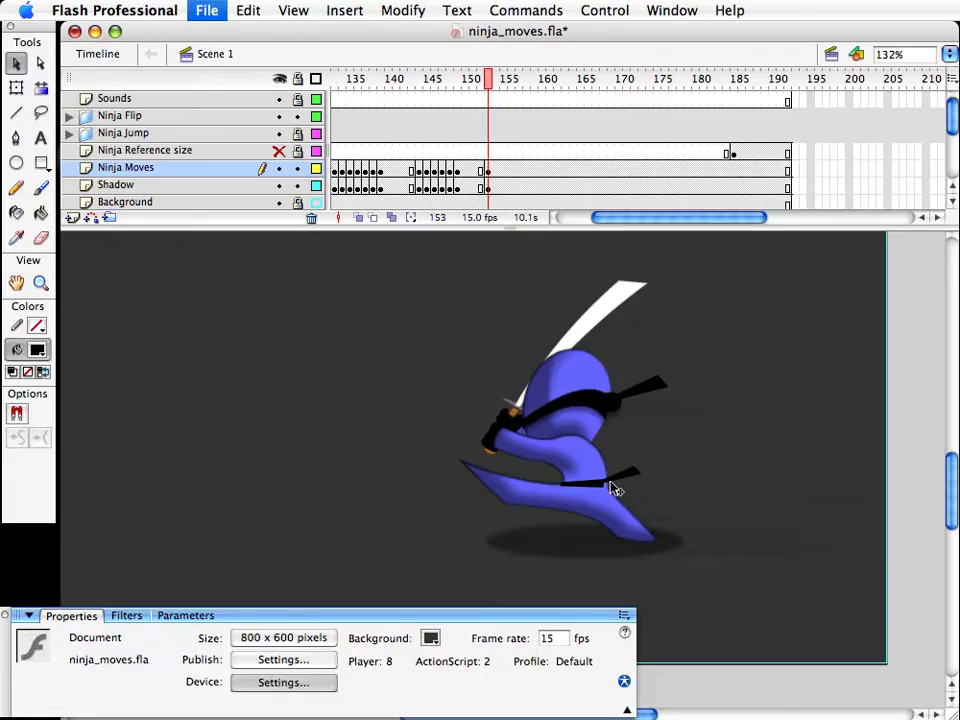
click(594, 485)
key(Right)
key(Right)
key(Right)
key(q)
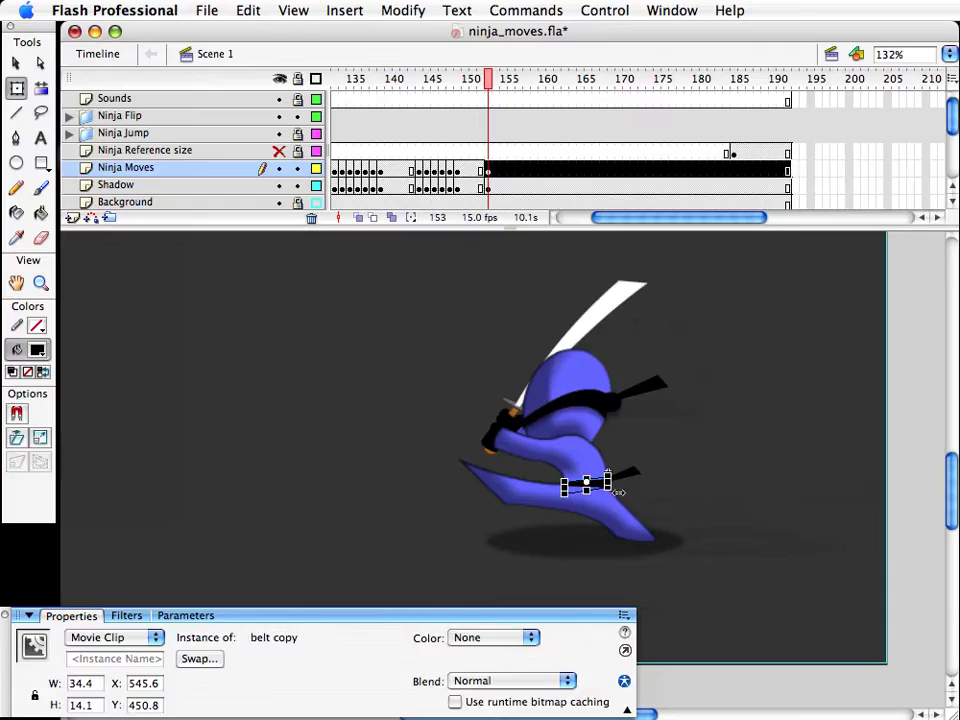
click(709, 473)
key(super+s)
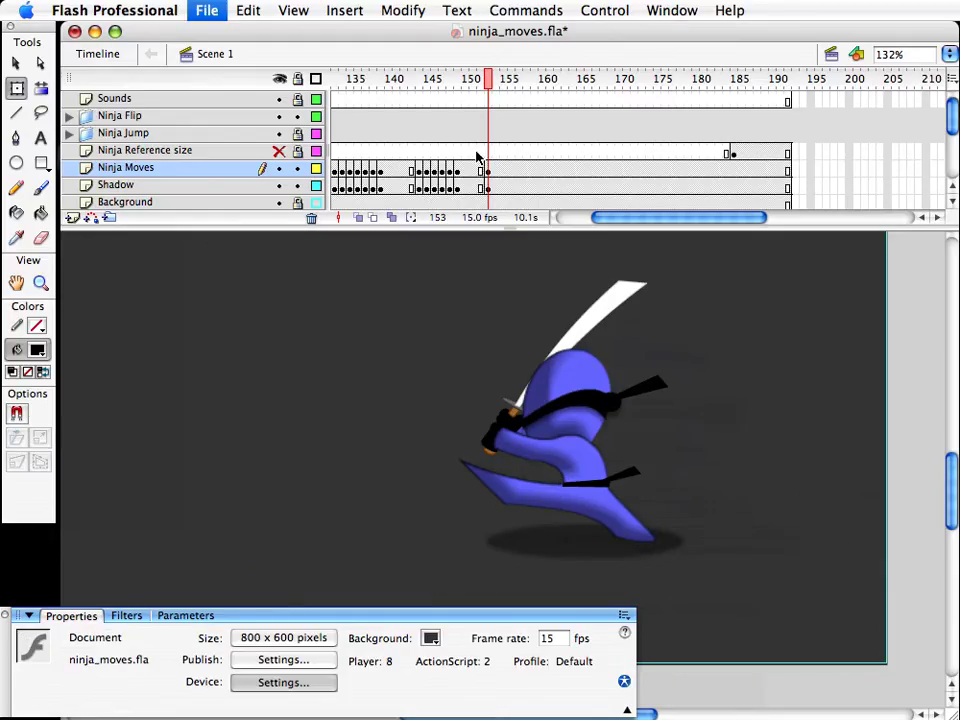
Step: Insert keyframes at frame 154 on the Ninja Moves and Shadow layers
click(495, 174)
shift+click(495, 185)
key(F6)
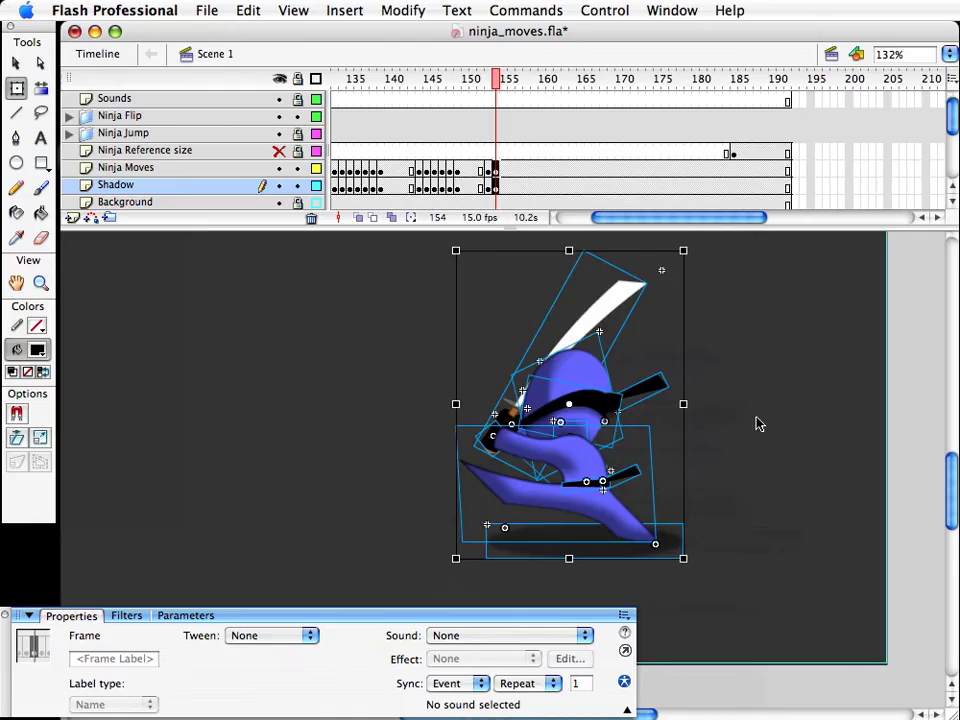
Step: Move the whole ninja and its shadow at frame 154 about 46 px to the left and save the file
key(Left)
key(Left)
key(Left)
key(Left)
key(Left)
key(Left)
key(Left)
key(Left)
key(Left)
key(Left)
key(Left)
key(Left)
key(Left)
key(Left)
key(Left)
key(Left)
key(Left)
key(Left)
key(Left)
key(Left)
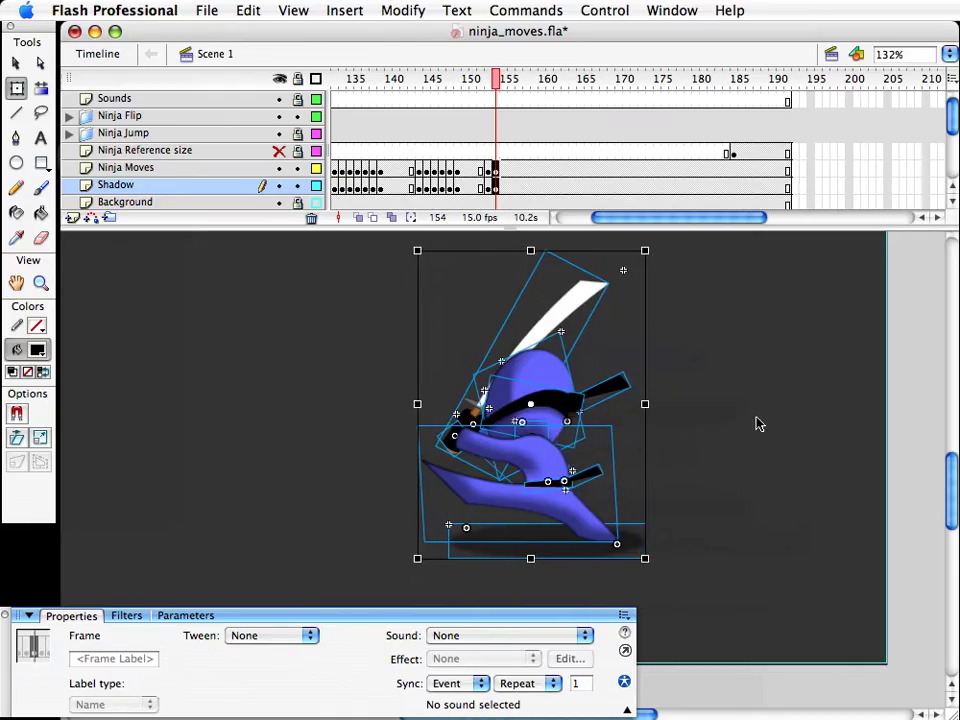
click(664, 499)
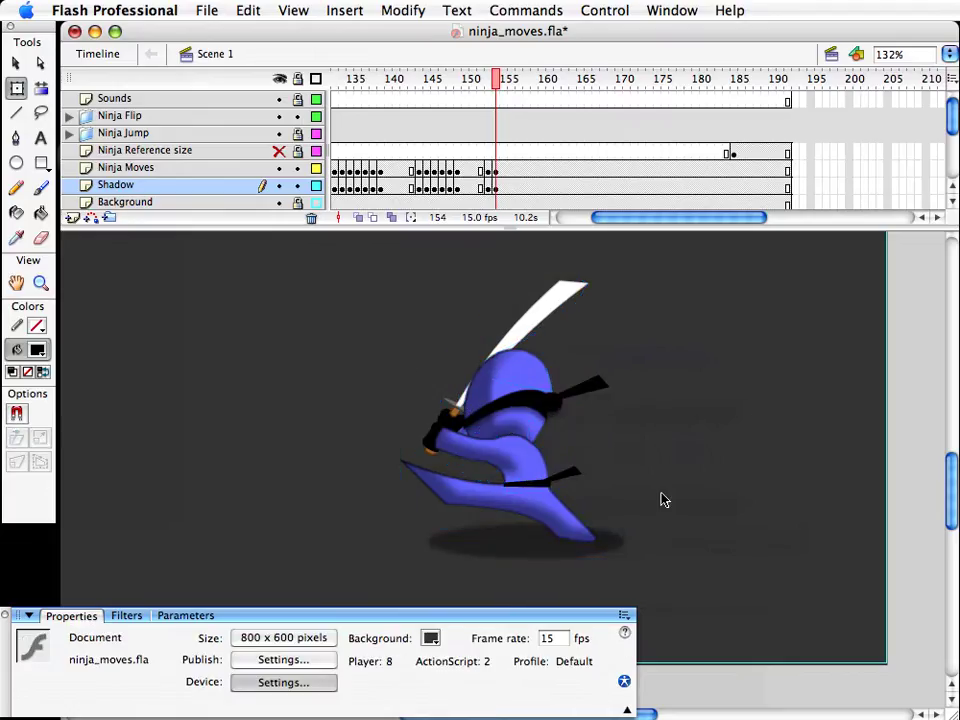
key(super+s)
Step: Duplicate the body symbol at frame 154 as body copy 52 and open it for editing
click(505, 508)
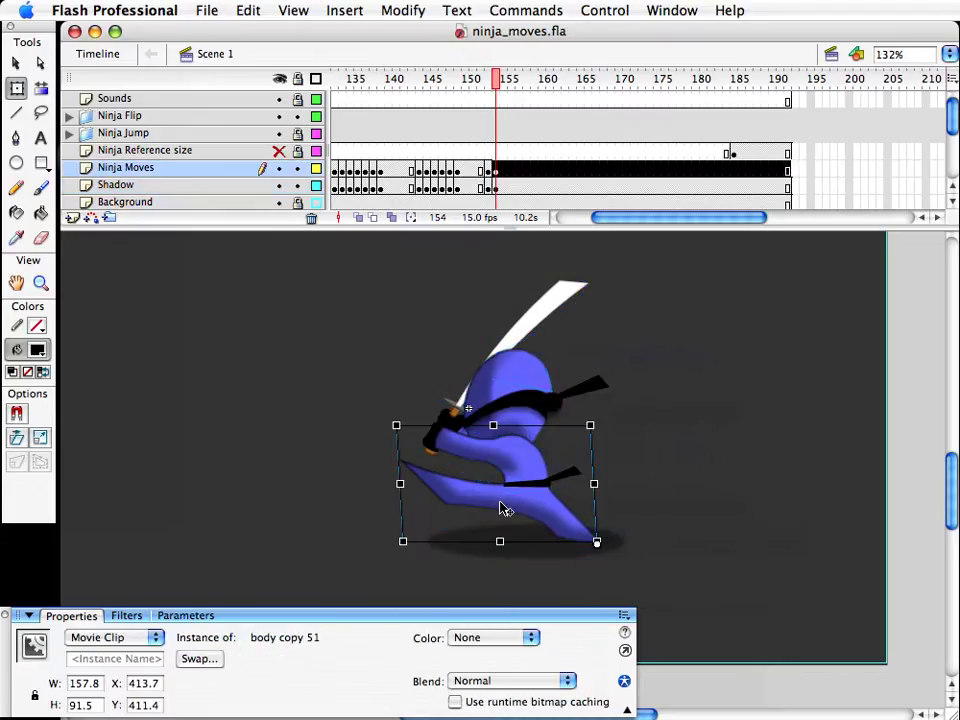
key(super+shift+d)
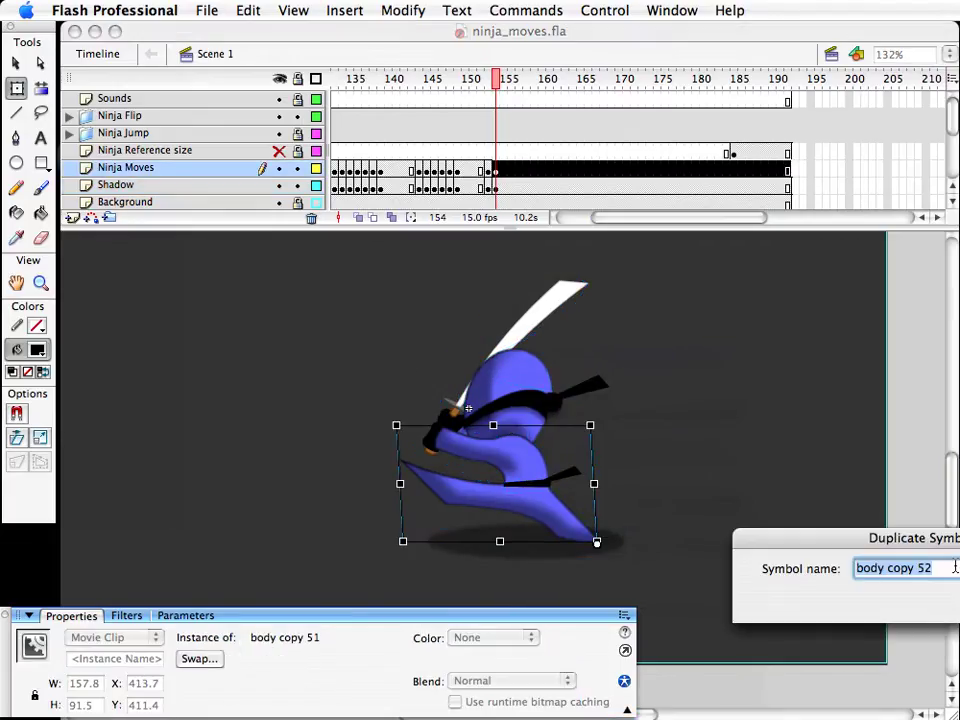
key(Return)
double_click(474, 512)
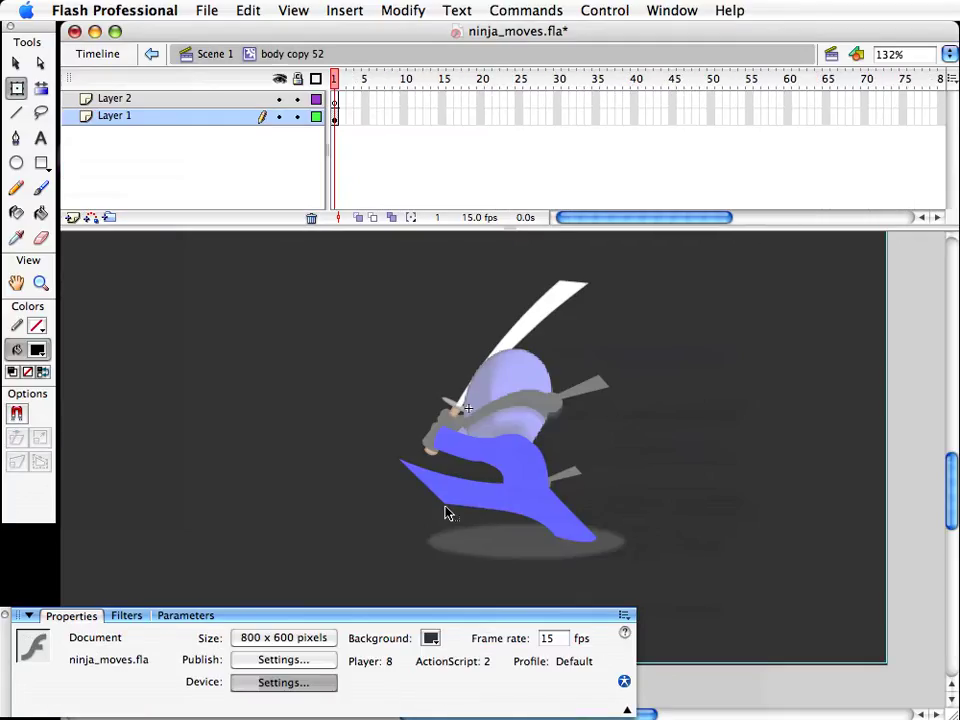
Step: Reshape both legs of body copy 52 into a low lunge, front knee bent and rear leg stretched back, and return to the main scene
drag(447, 513, 449, 543)
drag(402, 462, 422, 540)
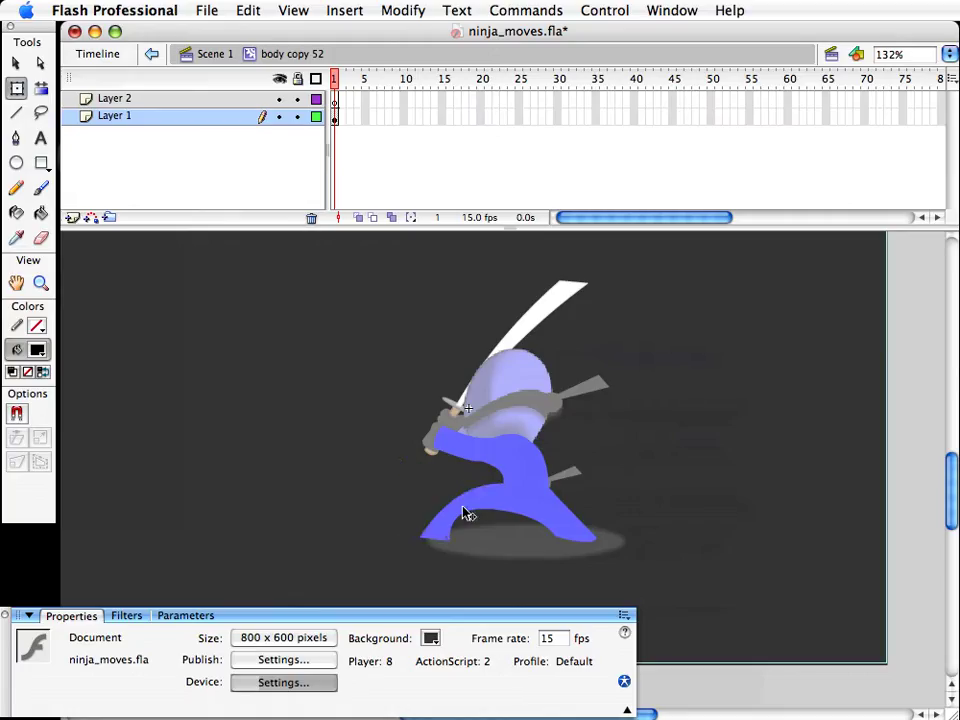
drag(487, 494, 470, 551)
drag(595, 545, 621, 517)
drag(553, 541, 528, 572)
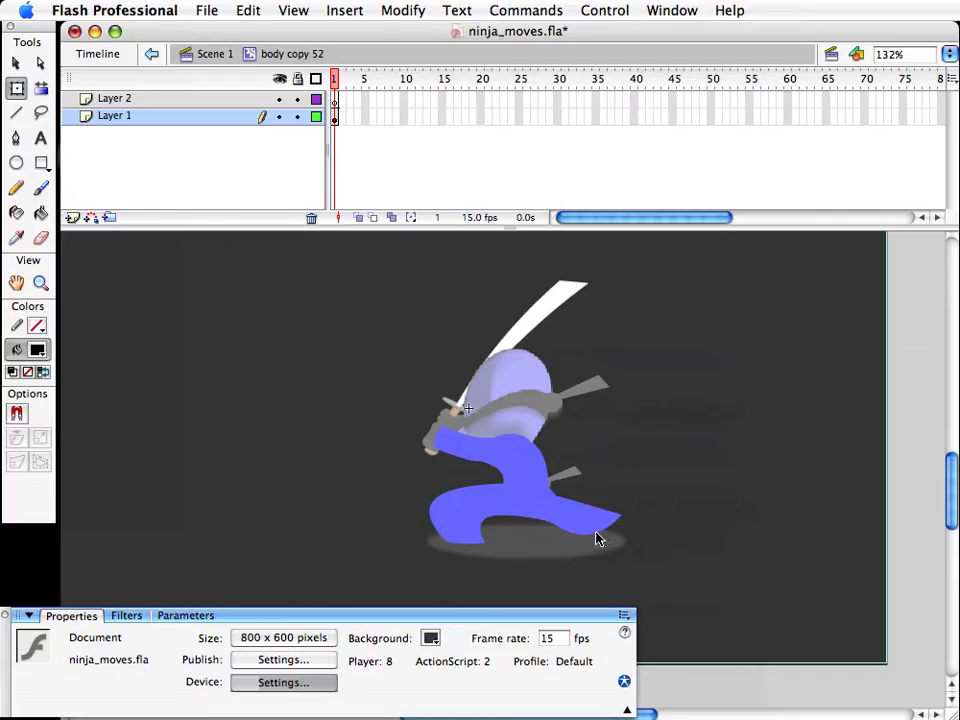
key(super+e)
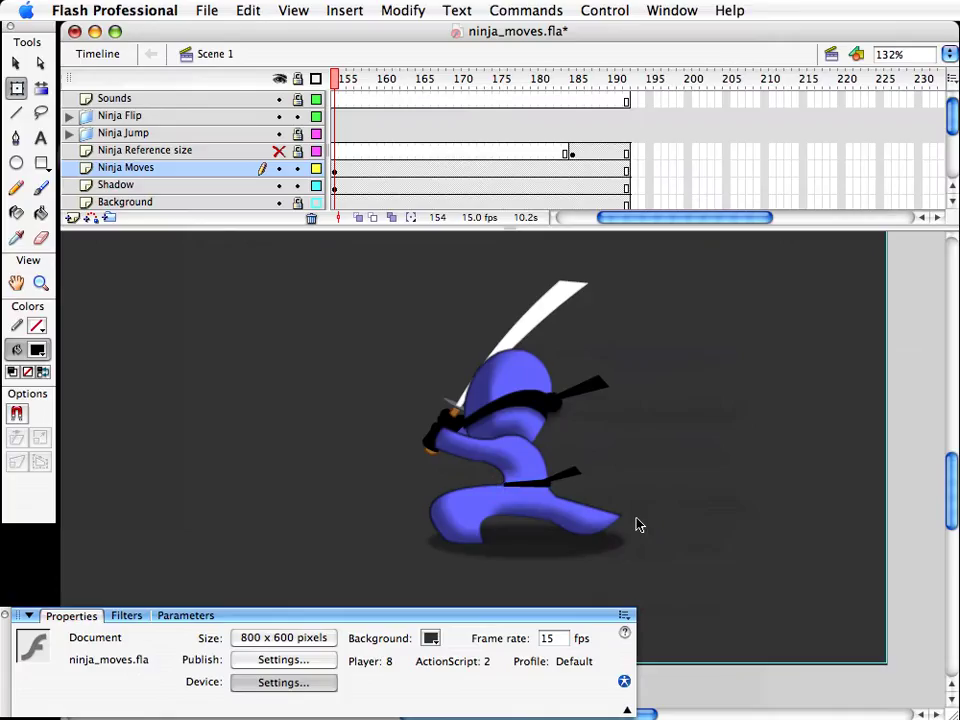
Step: Rotate the belt tie at frame 154 so that it trails almost horizontally behind the waist
click(536, 488)
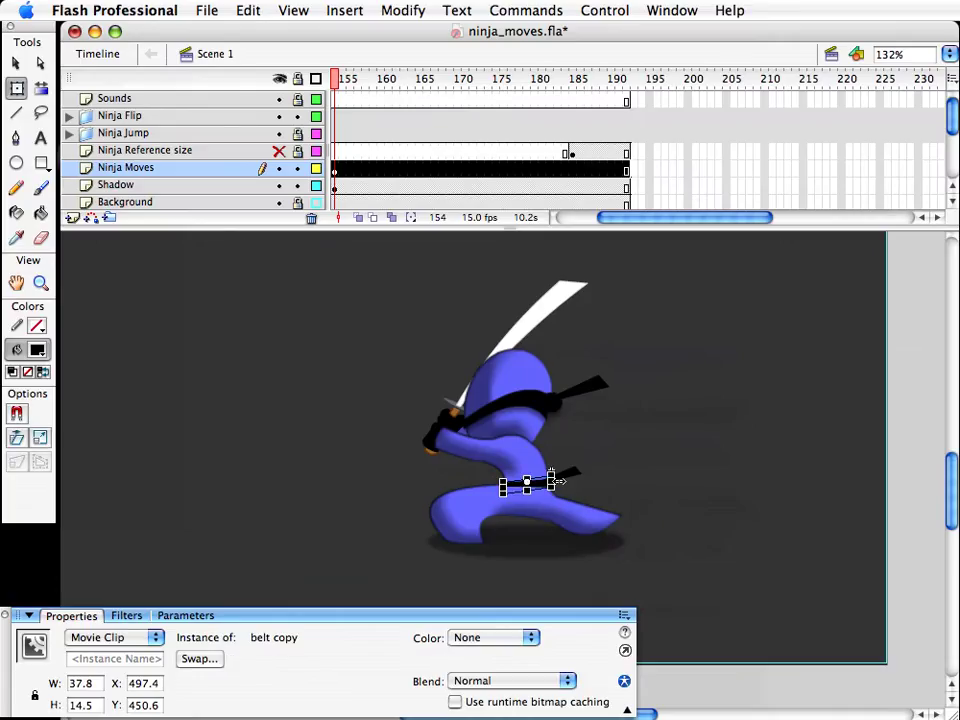
super+click(568, 478)
drag(608, 470, 610, 475)
key(v)
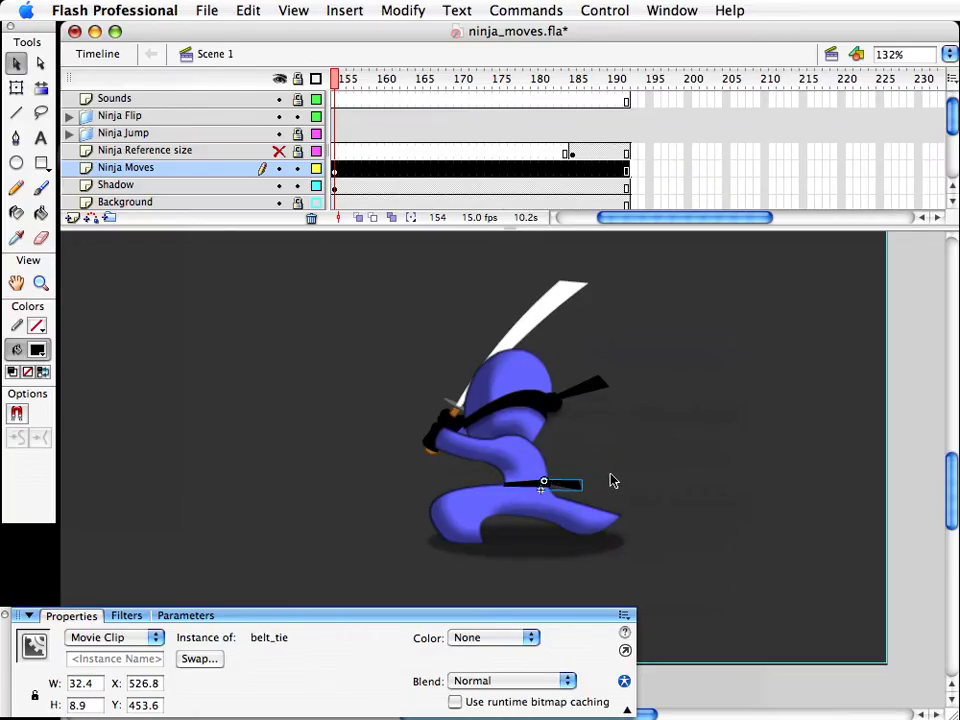
click(606, 484)
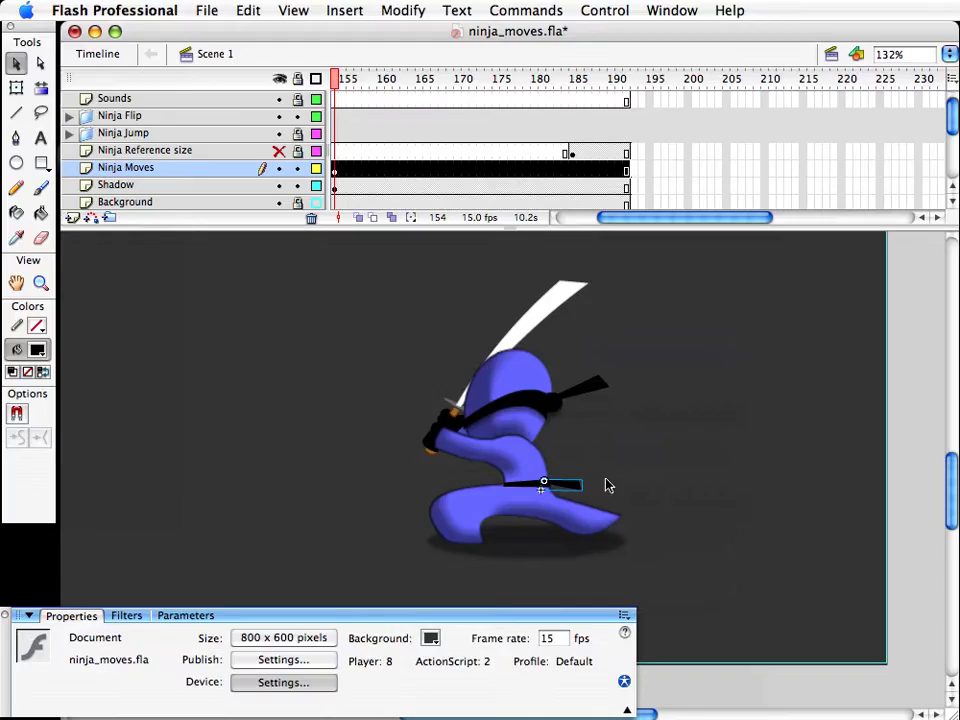
Step: Reopen body copy 52, lower the wrist end of the near arm, and return to the main scene
click(522, 464)
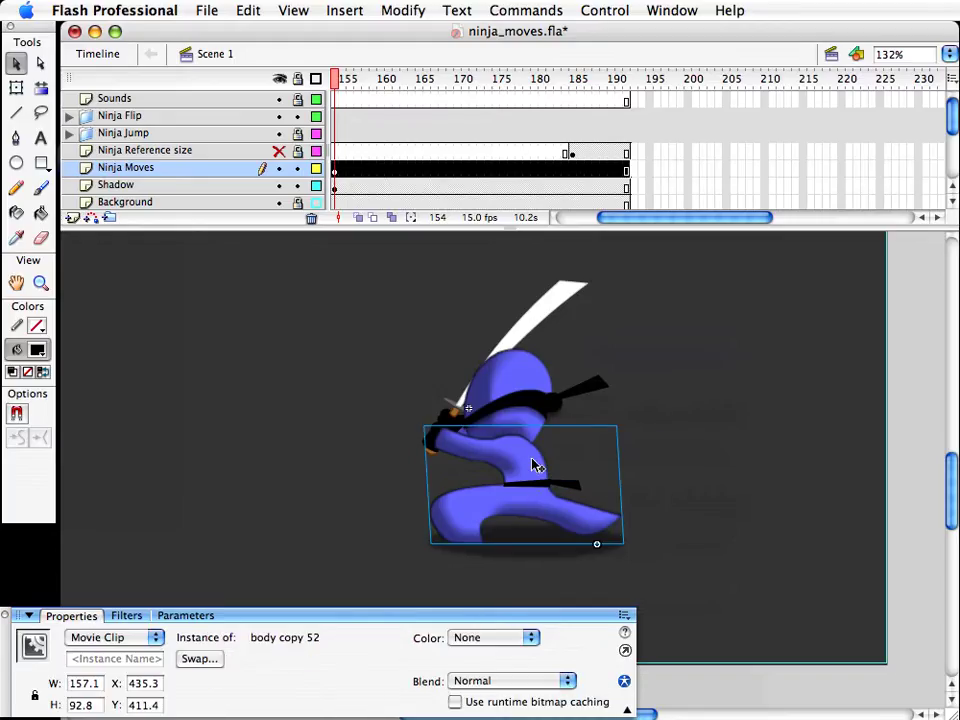
double_click(514, 463)
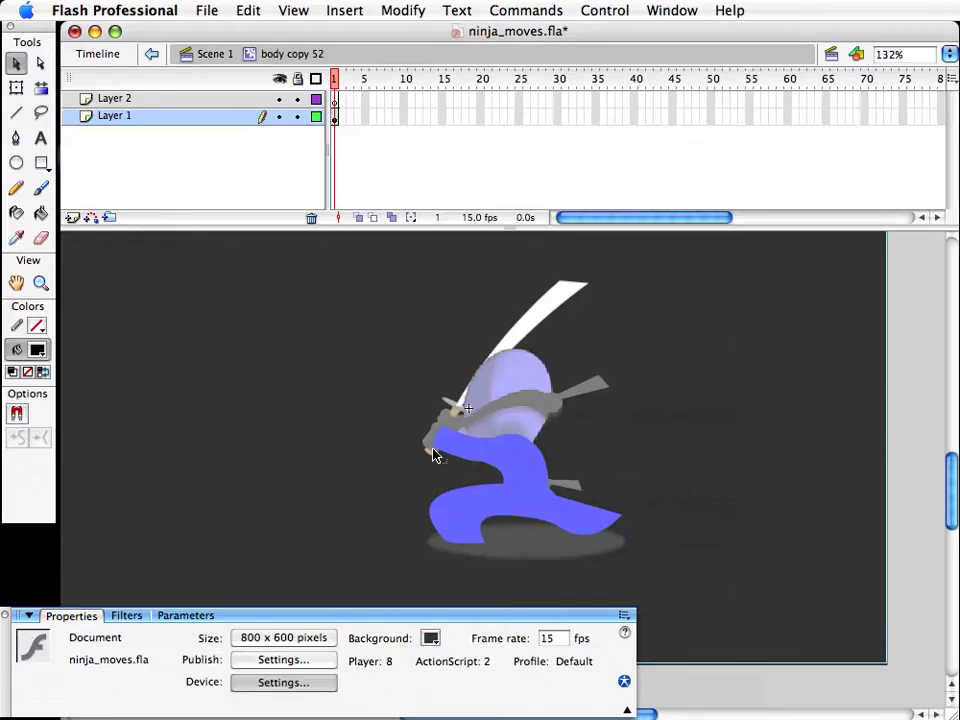
mouse_move(433, 449)
mouse_down()
mouse_move(432, 468)
mouse_move(430, 453)
mouse_up()
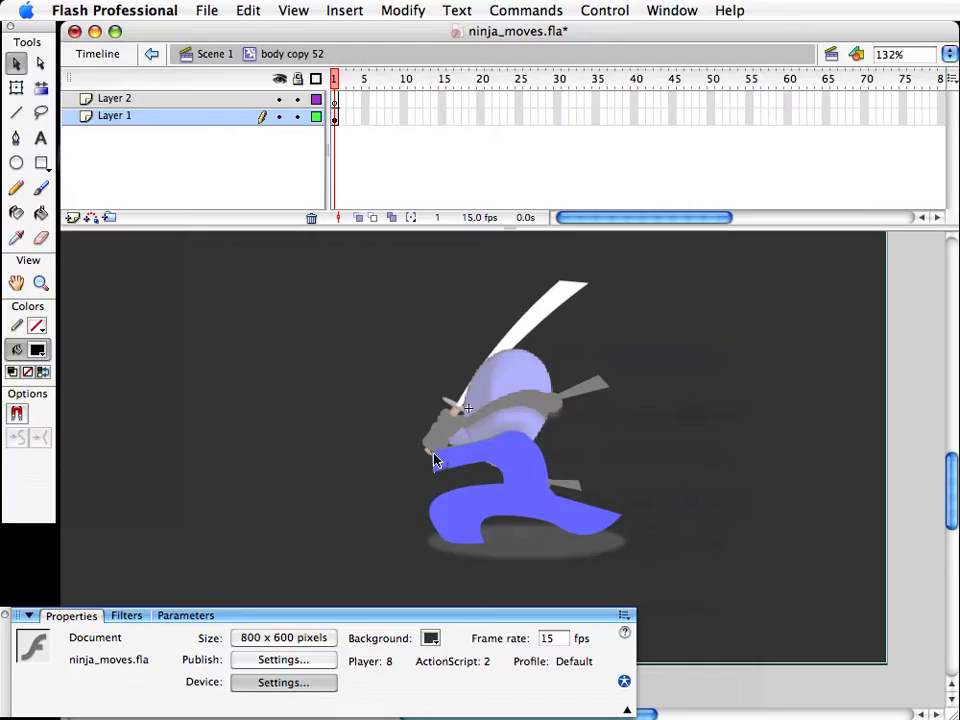
click(213, 55)
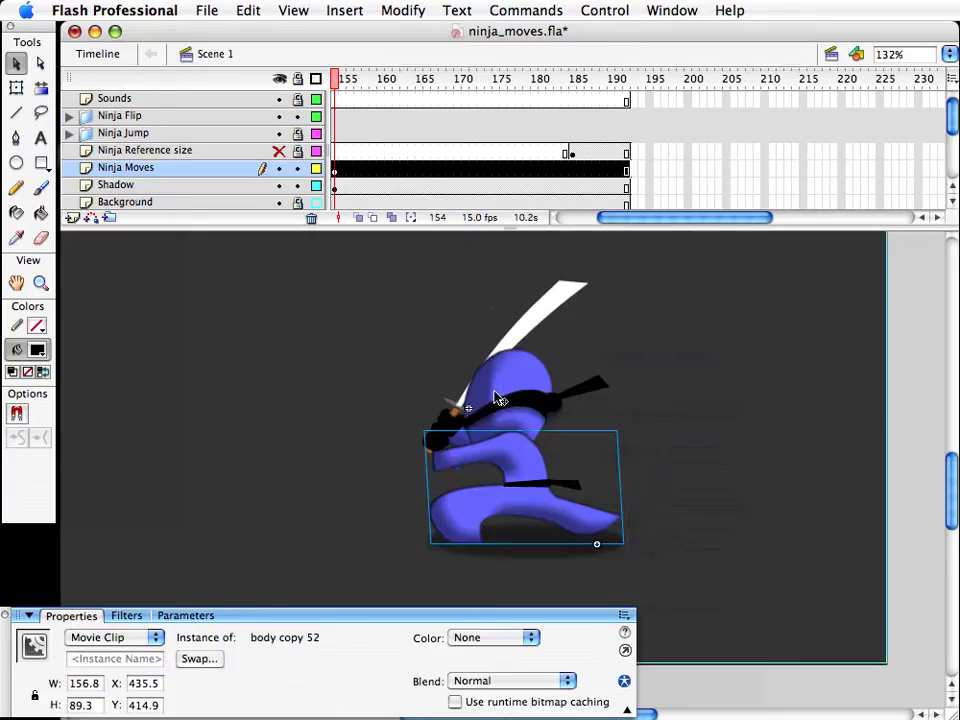
Step: Rotate the sword and both hands counterclockwise to nearly upright and place the grip at the end of the near arm
click(455, 432)
key(q)
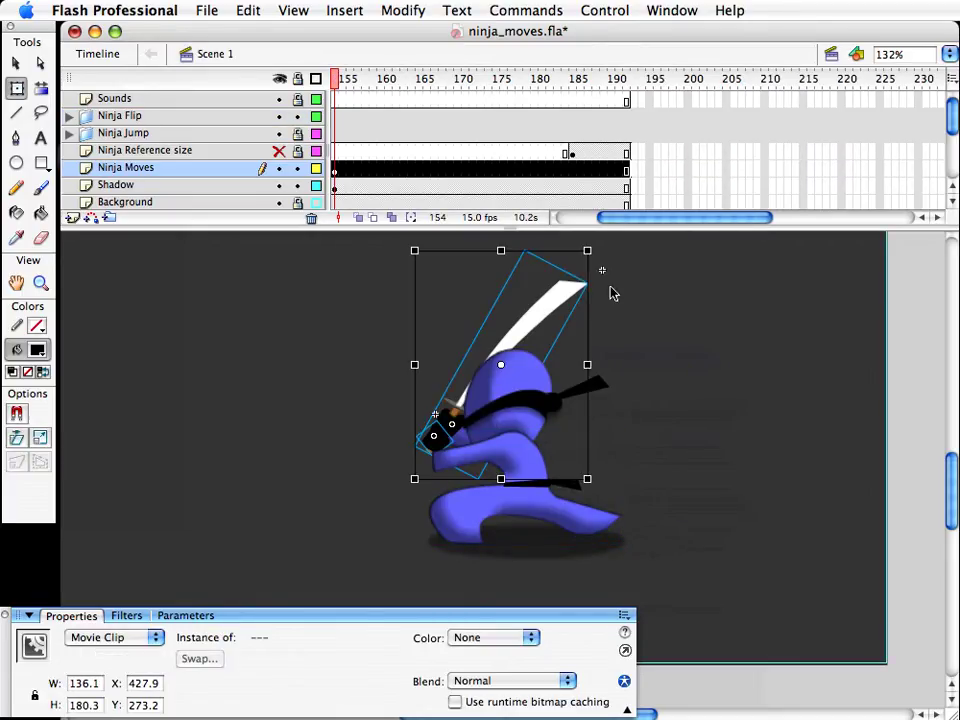
drag(605, 259, 546, 241)
key(v)
drag(517, 303, 466, 304)
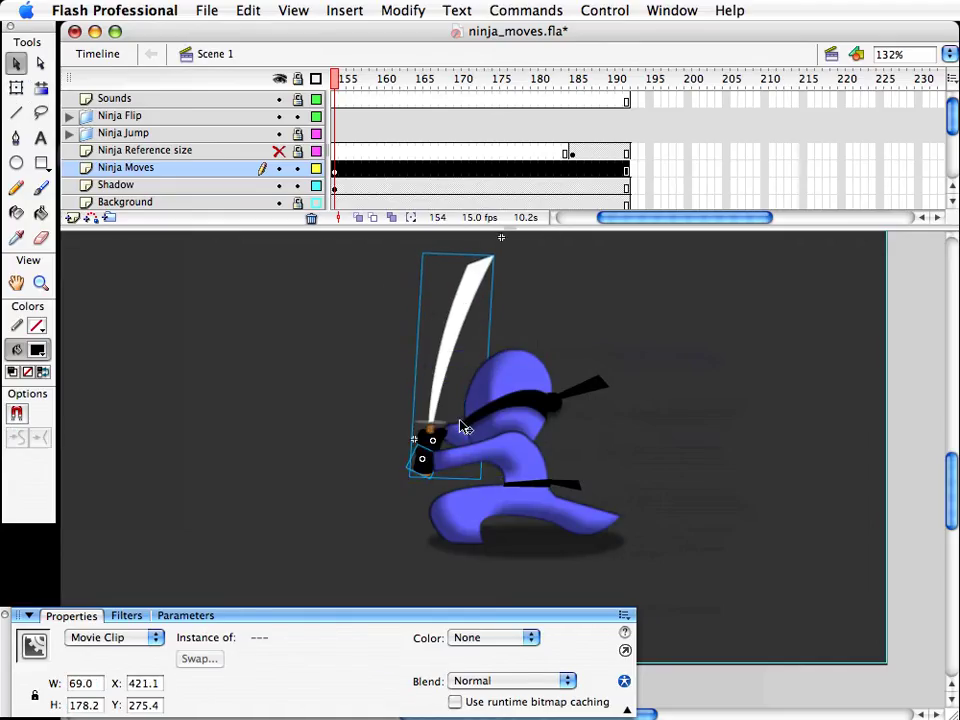
Step: Try moving the far arm to the left and slightly up, past the hands on the sword
click(503, 454)
key(q)
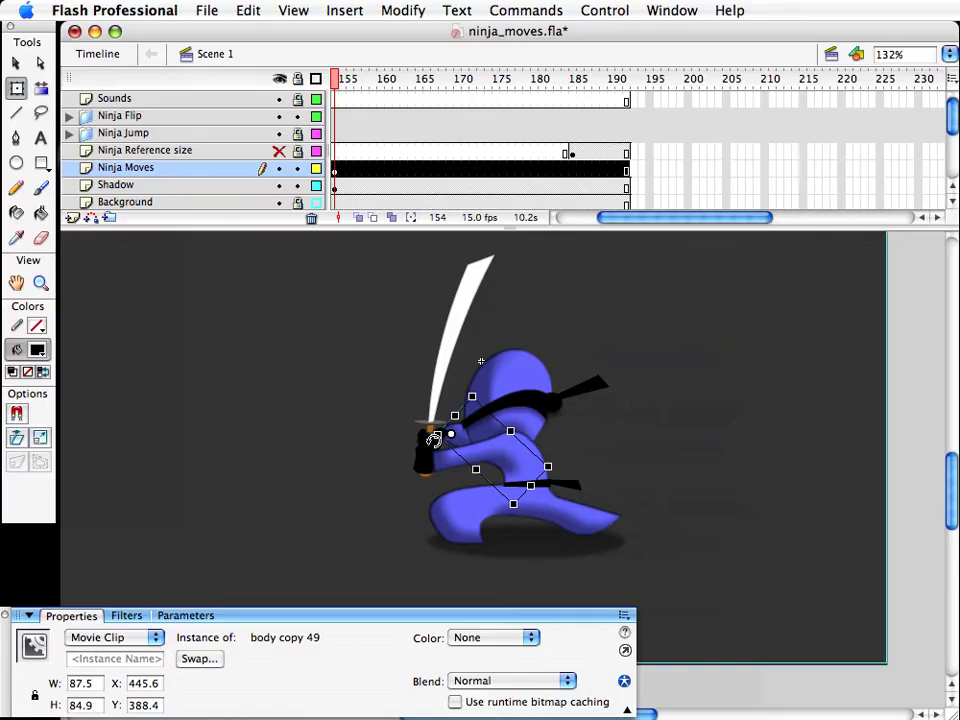
drag(470, 442, 460, 442)
key(shift+Left)
key(shift+Left)
key(shift+Left)
key(shift+Left)
key(shift+Left)
key(shift+Left)
key(shift+Left)
key(shift+Left)
key(shift+Left)
key(shift+Left)
key(shift+Left)
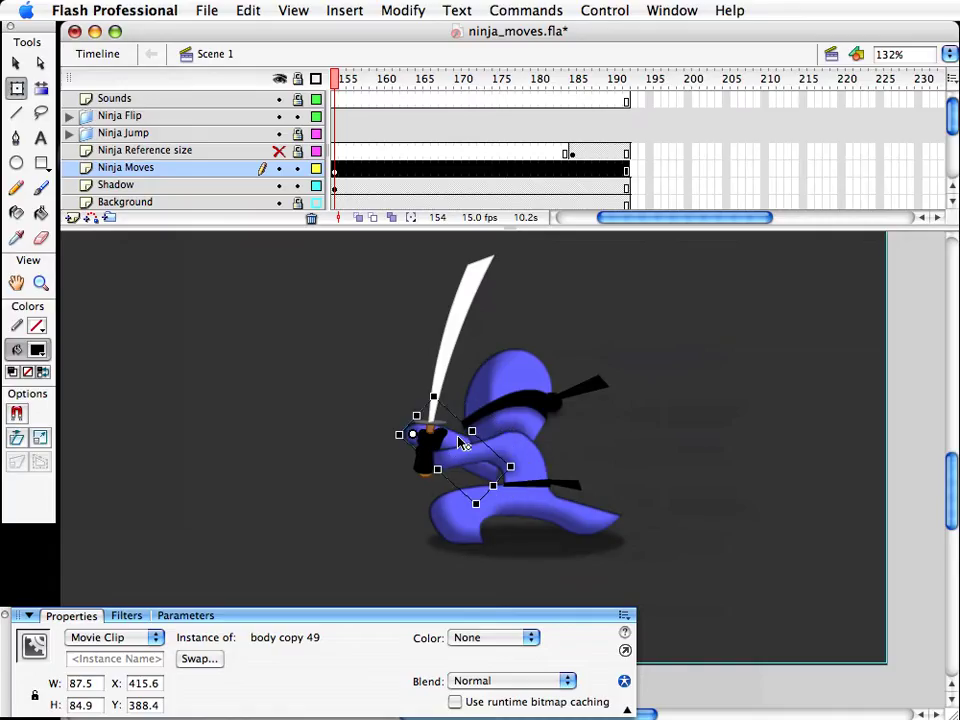
key(shift+Up)
key(shift+Up)
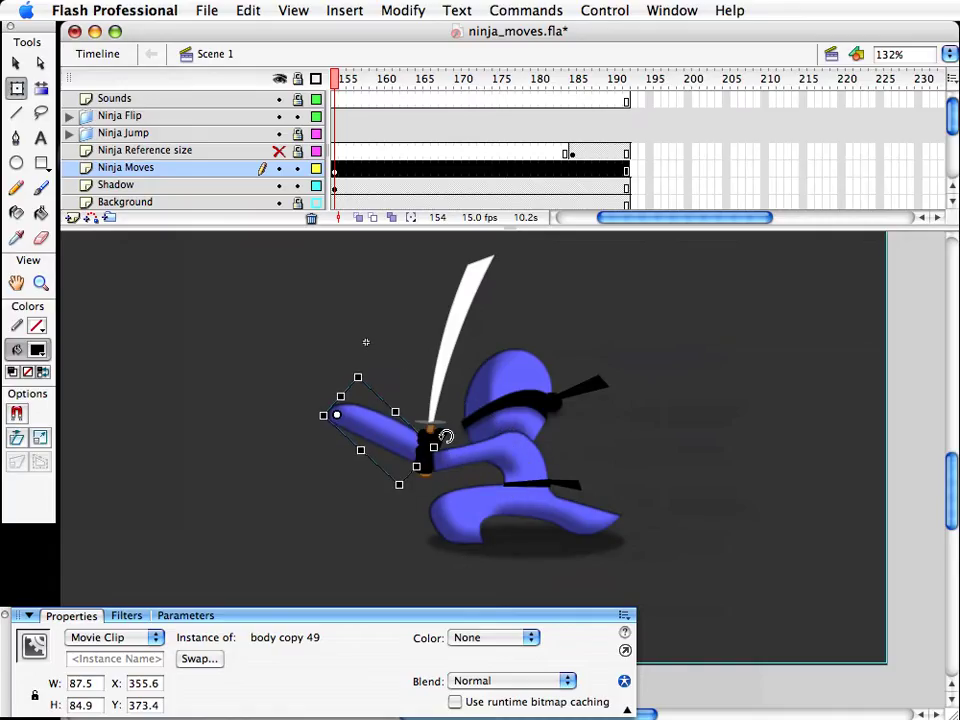
Step: Rotate the far arm to nearly horizontal and nudge it into place between the shoulder and the sword grip
drag(454, 441, 470, 398)
click(425, 460)
drag(420, 503, 455, 420)
key(v)
drag(503, 445, 493, 443)
key(q)
drag(547, 424, 547, 429)
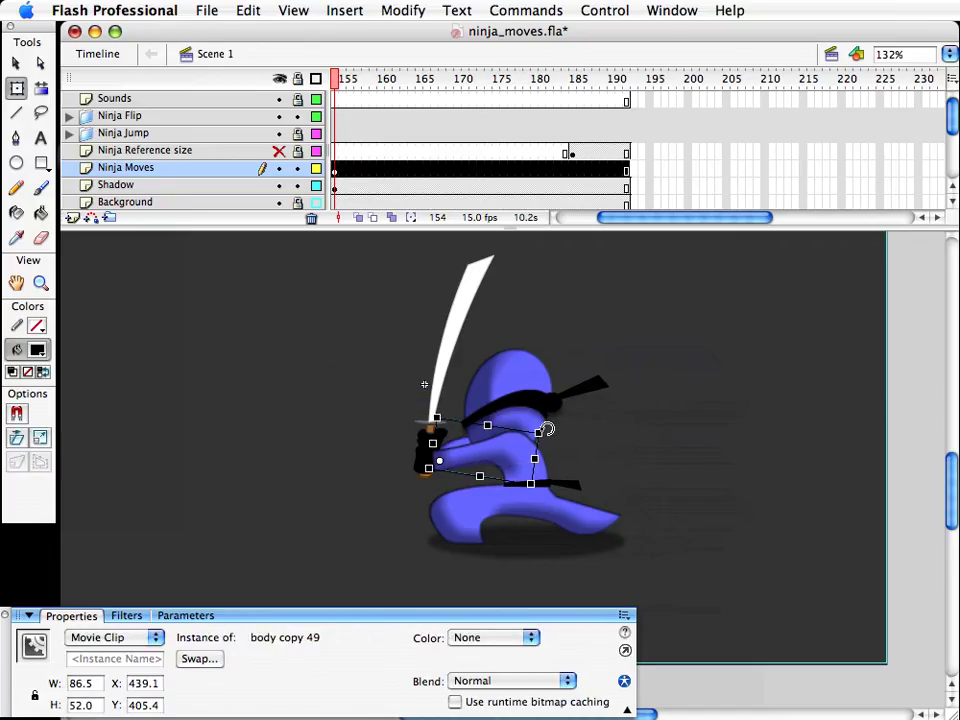
key(shift+Left)
key(Right)
key(Right)
key(Down)
key(Down)
key(Left)
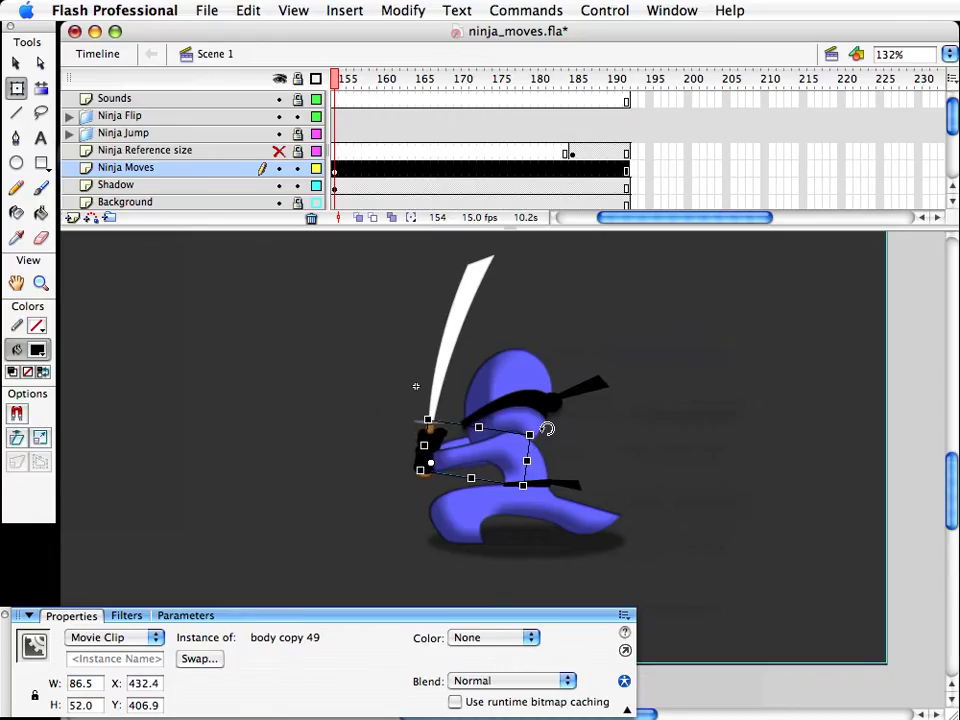
Step: Shift the head, headband and headband tie slightly left and tilt them slightly counterclockwise
key(v)
click(583, 333)
drag(631, 318, 449, 480)
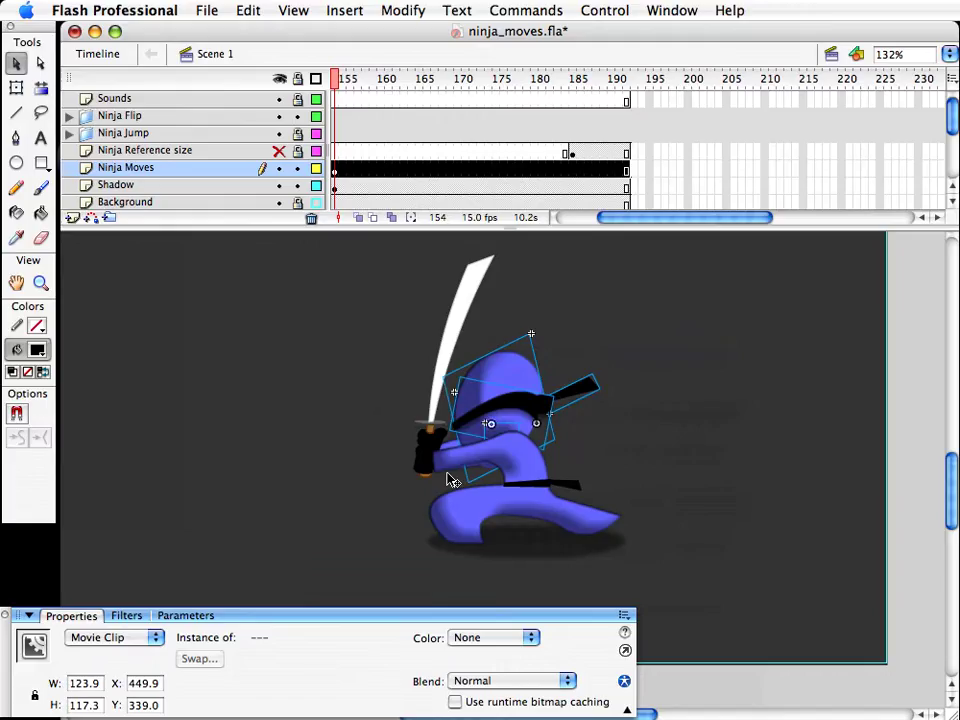
key(q)
drag(606, 324, 602, 317)
click(657, 365)
Step: Compare the poses at frames 153 and 154 and save the file
click(648, 210)
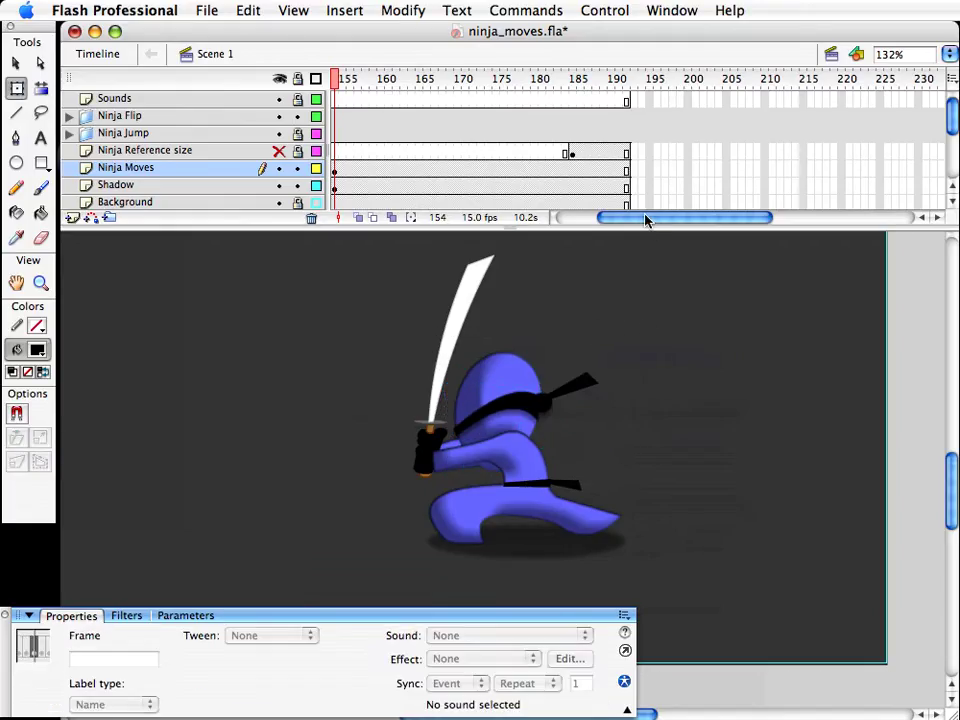
drag(647, 216, 640, 214)
click(521, 86)
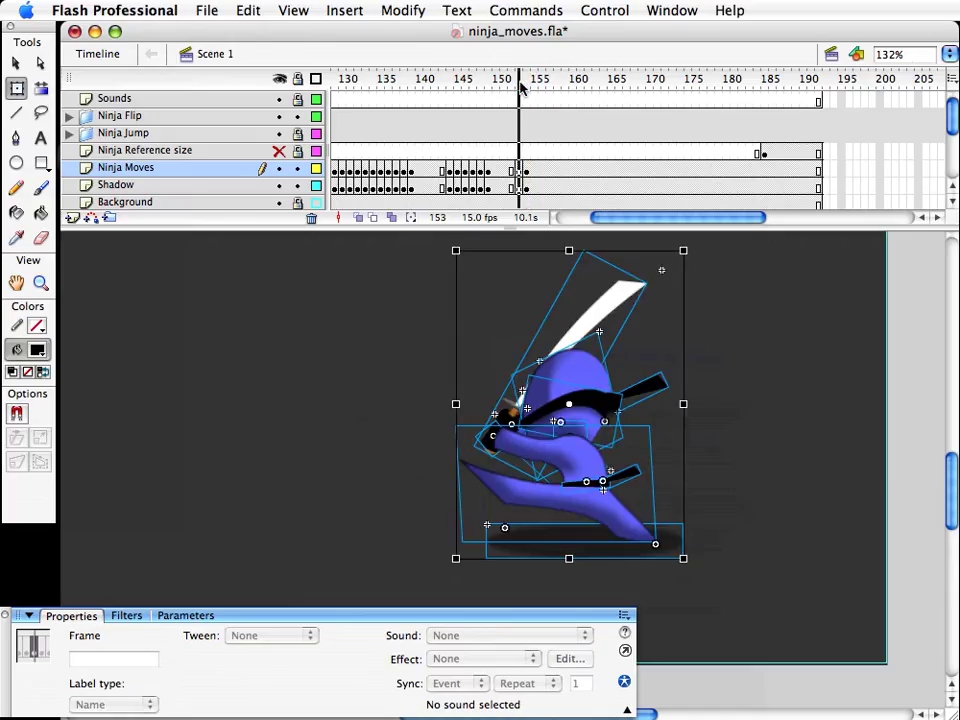
mouse_move(521, 86)
mouse_down()
mouse_move(529, 86)
mouse_move(497, 86)
mouse_move(527, 86)
mouse_up()
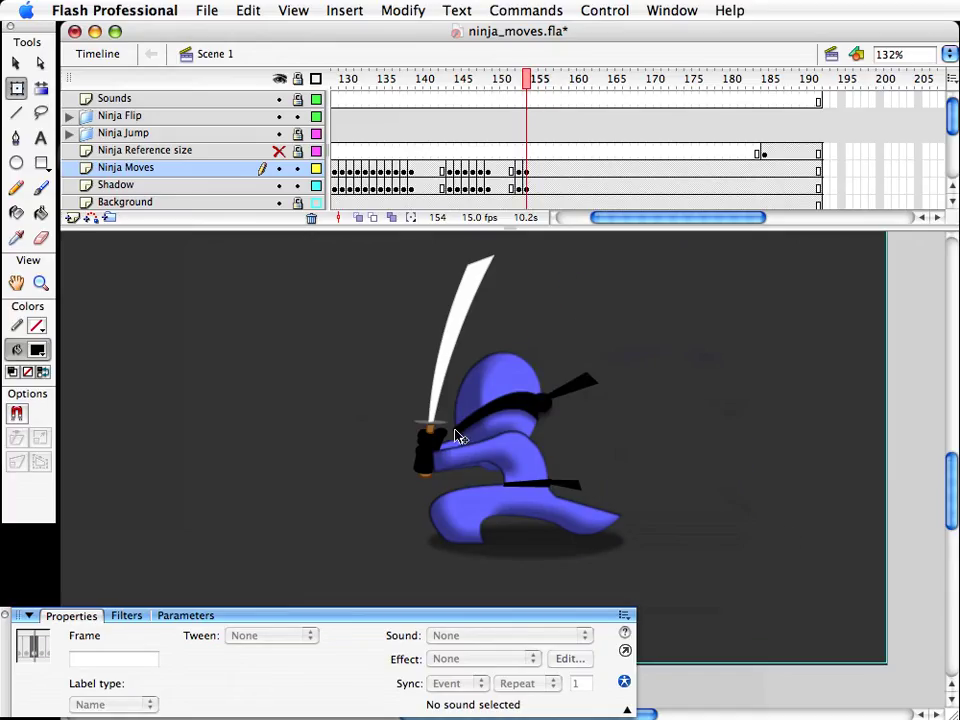
key(v)
key(super+s)
Step: Insert keyframes at frame 155 on the Ninja Moves and Shadow layers and save the file
drag(534, 168, 535, 189)
key(F6)
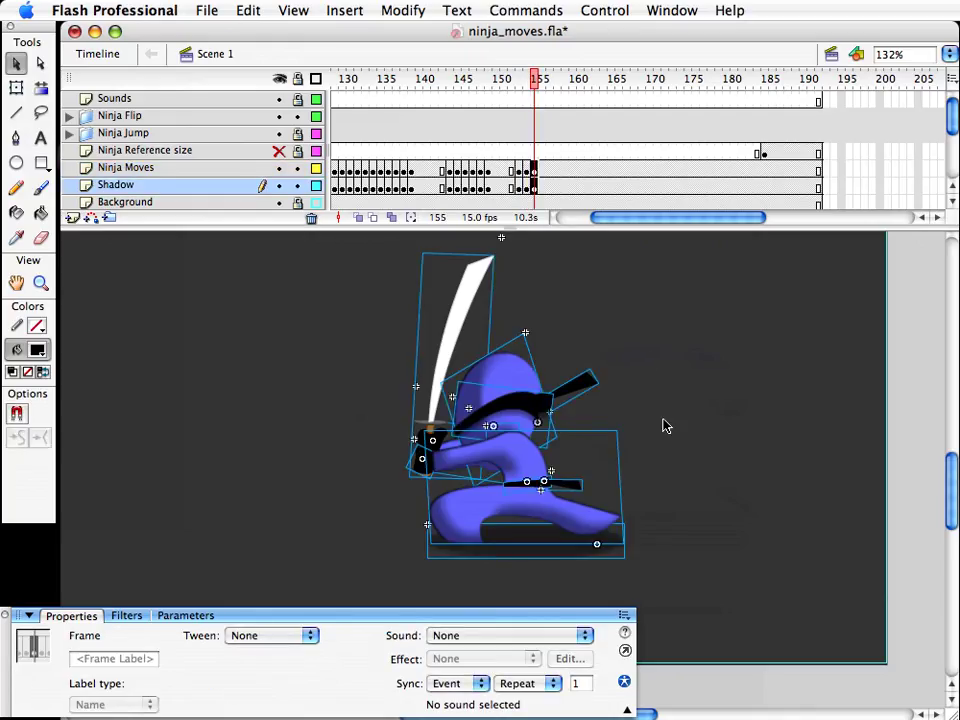
key(super+s)
click(415, 550)
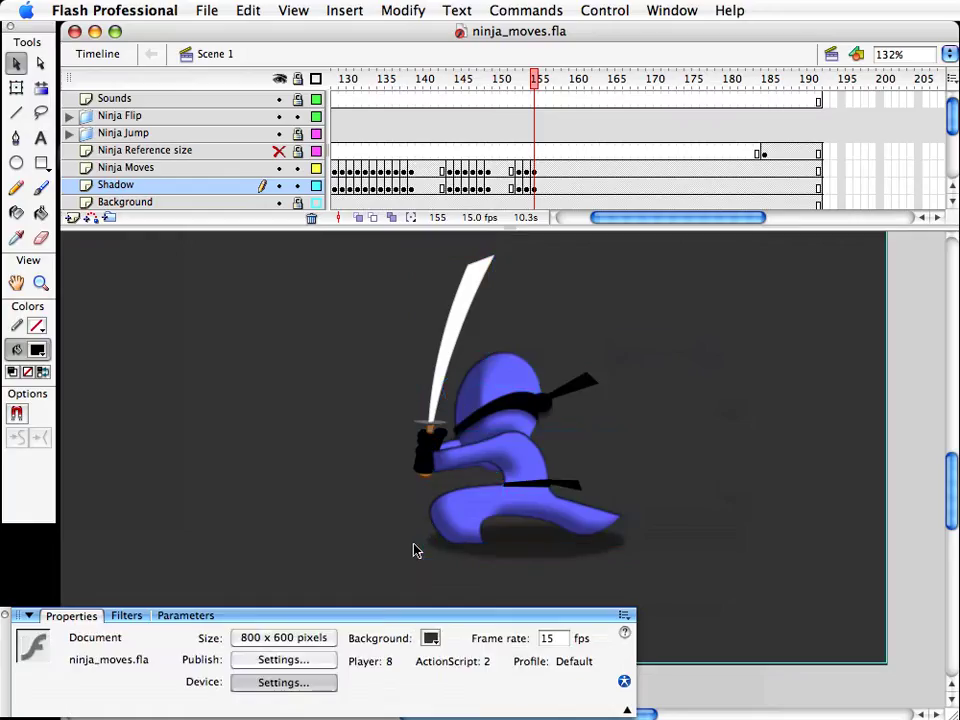
Step: Try moving the whole ninja and its shadow at frame 154 about 22 px to the left
click(467, 523)
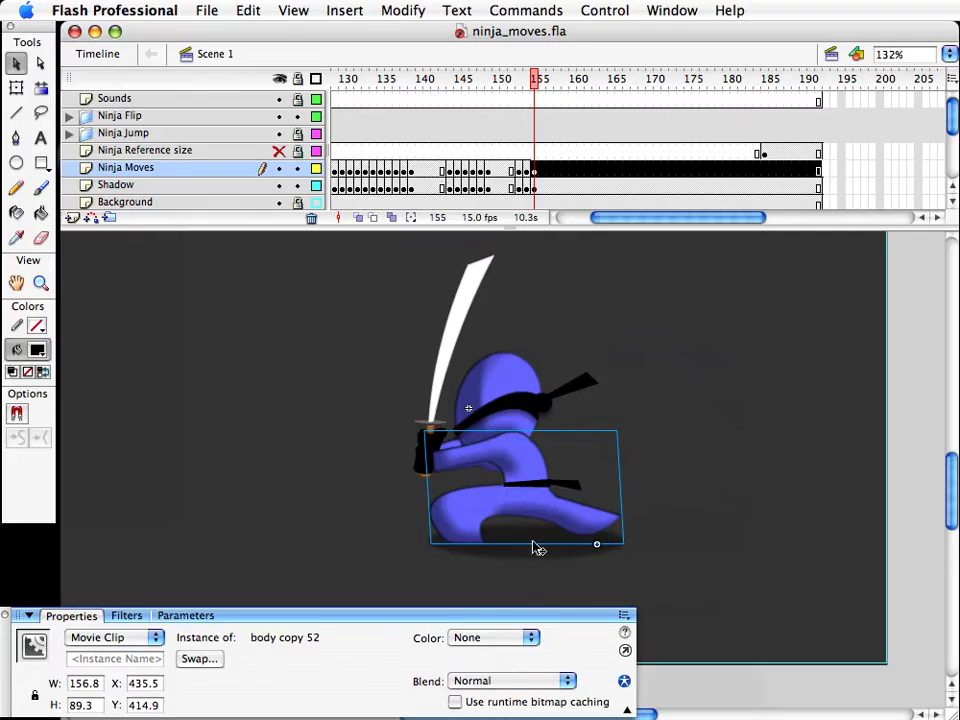
mouse_move(537, 77)
mouse_down()
mouse_move(519, 76)
mouse_move(527, 83)
mouse_up()
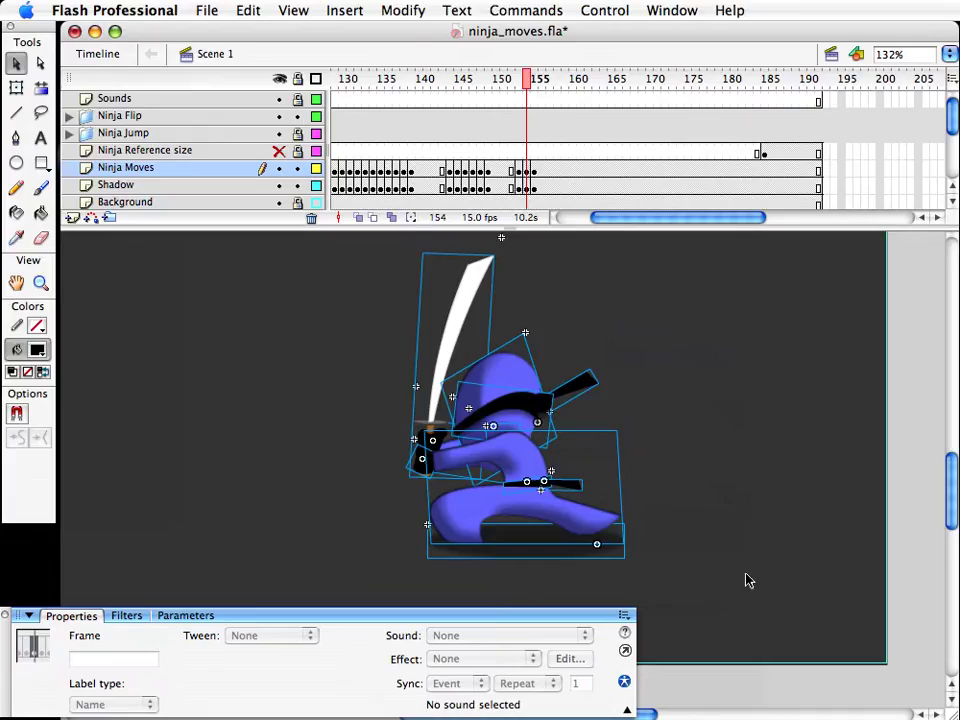
drag(746, 577, 290, 129)
key(shift+Left)
key(shift+Left)
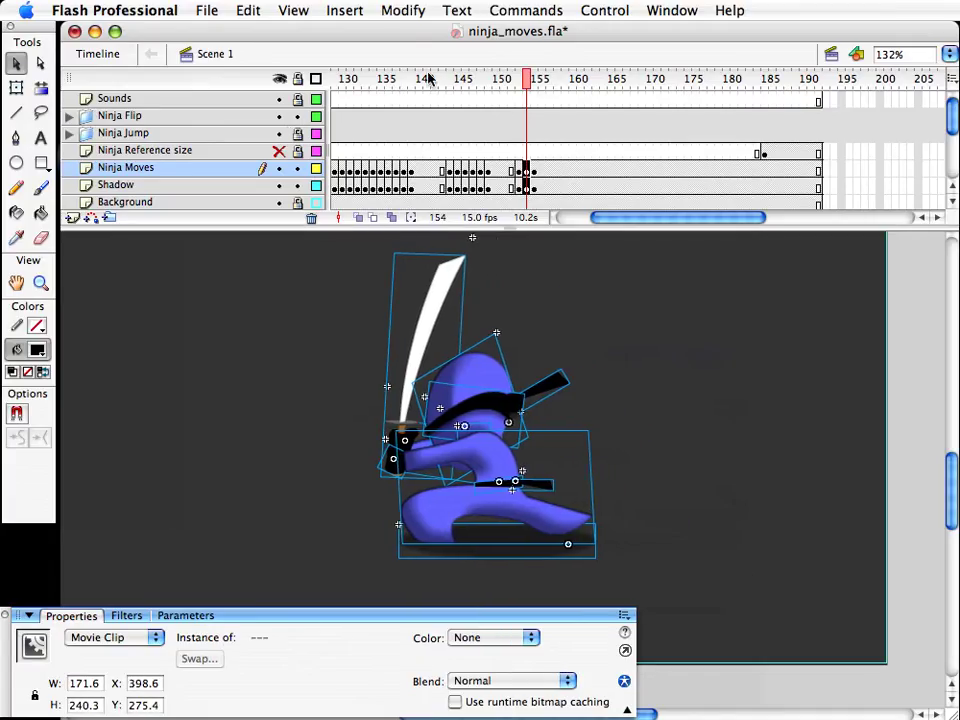
drag(527, 81, 525, 87)
click(530, 169)
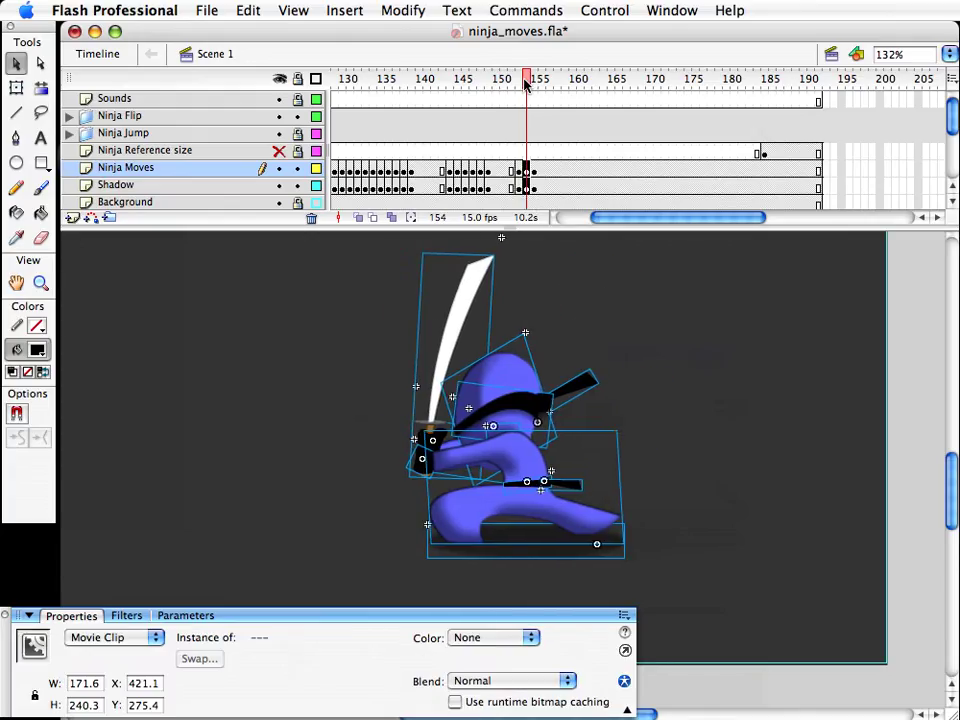
Step: Move the whole ninja and its shadow at frame 155 about 45 px to the left
drag(535, 172, 538, 185)
key(shift+Left)
key(shift+Left)
key(shift+Left)
key(shift+Left)
key(shift+Left)
key(shift+Left)
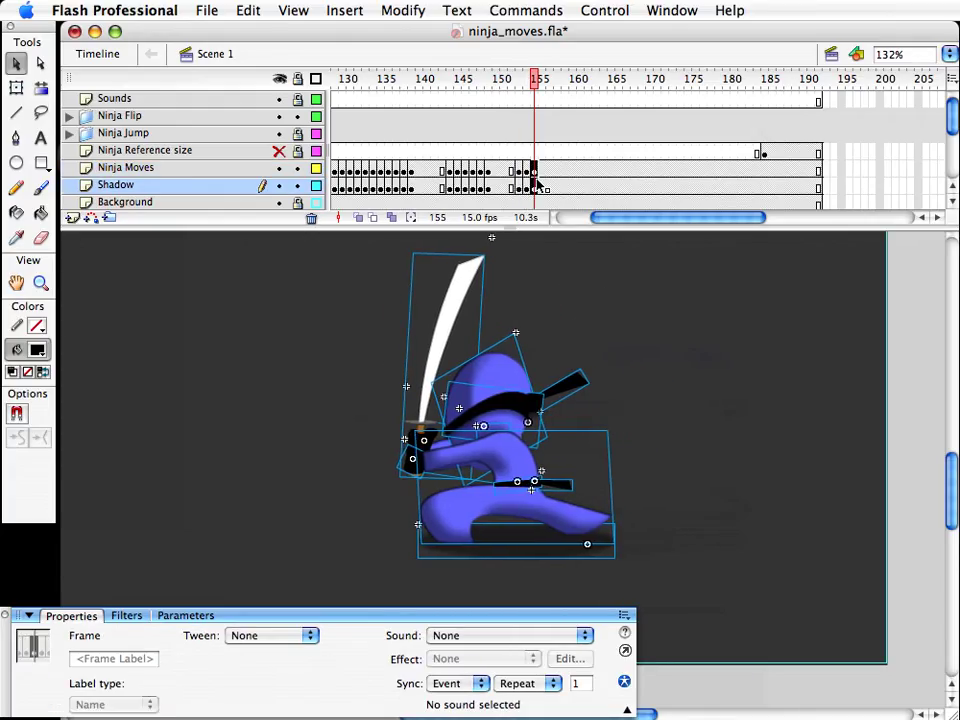
drag(538, 82, 537, 110)
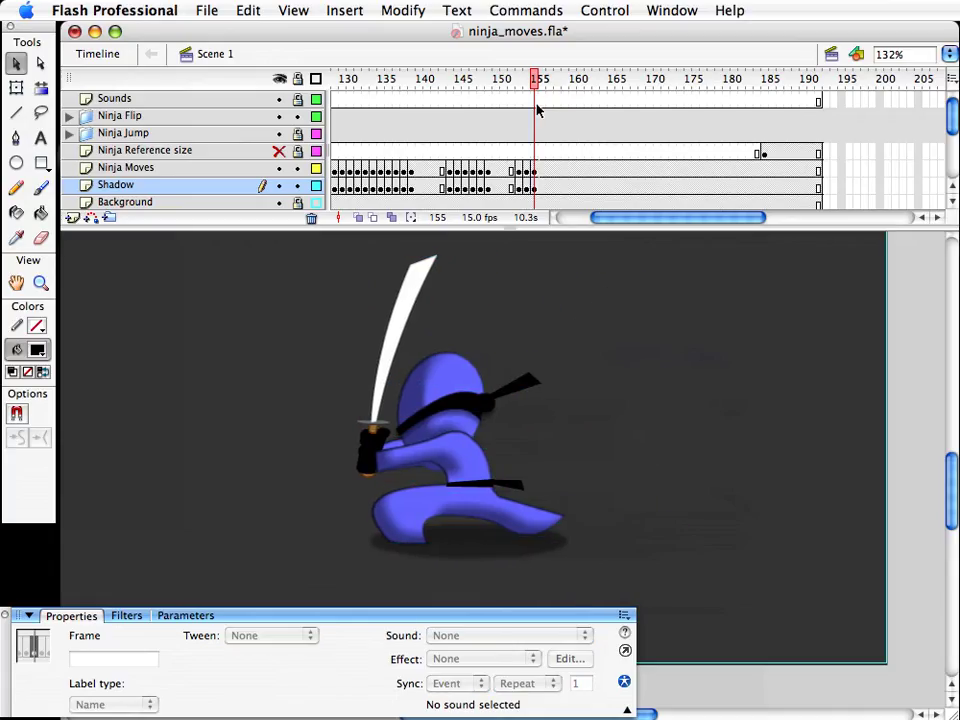
Step: Duplicate the body symbol at frame 155 as body copy 53 and open it for editing
click(415, 464)
key(super+d)
key(Return)
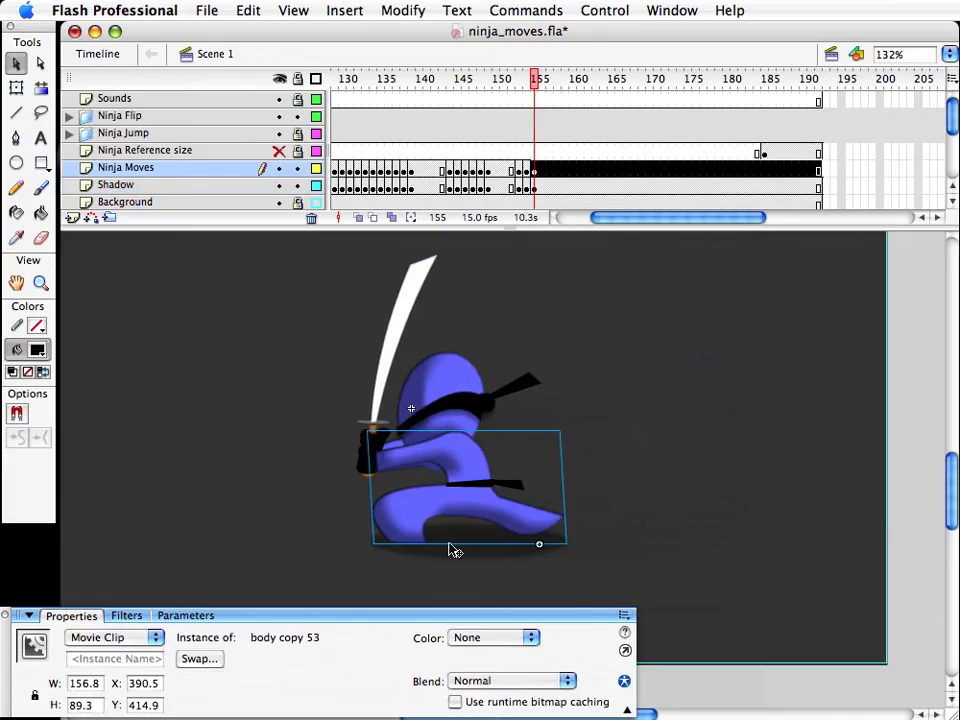
double_click(433, 546)
Step: Pull the front foot of body copy 53 back under the body so that the lower leg slants backward from the knee
drag(440, 547, 460, 548)
drag(388, 545, 419, 545)
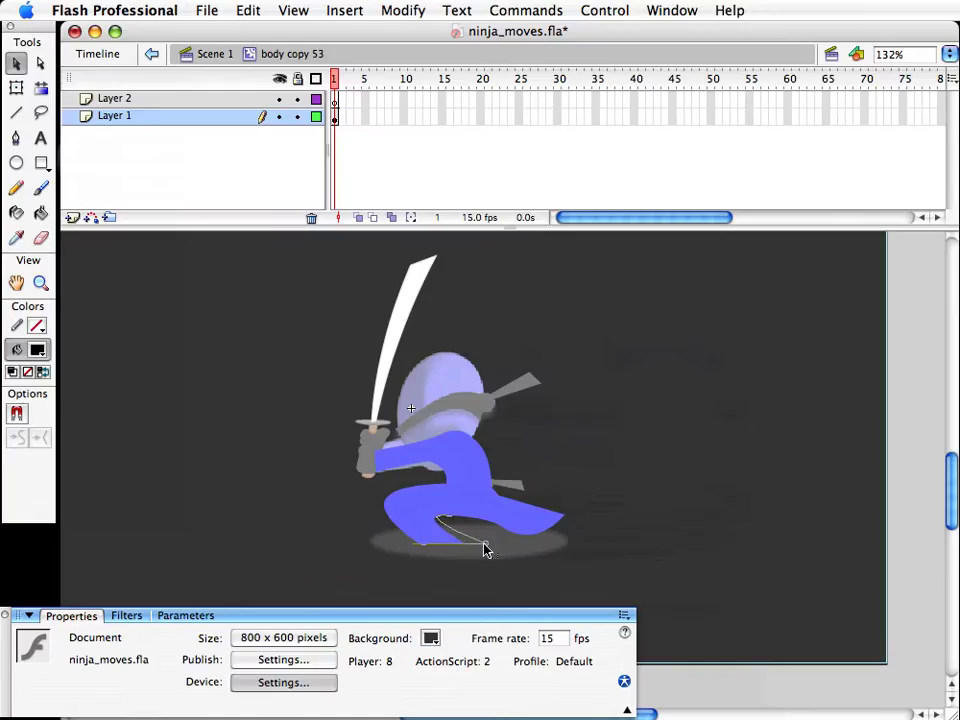
drag(484, 551, 465, 534)
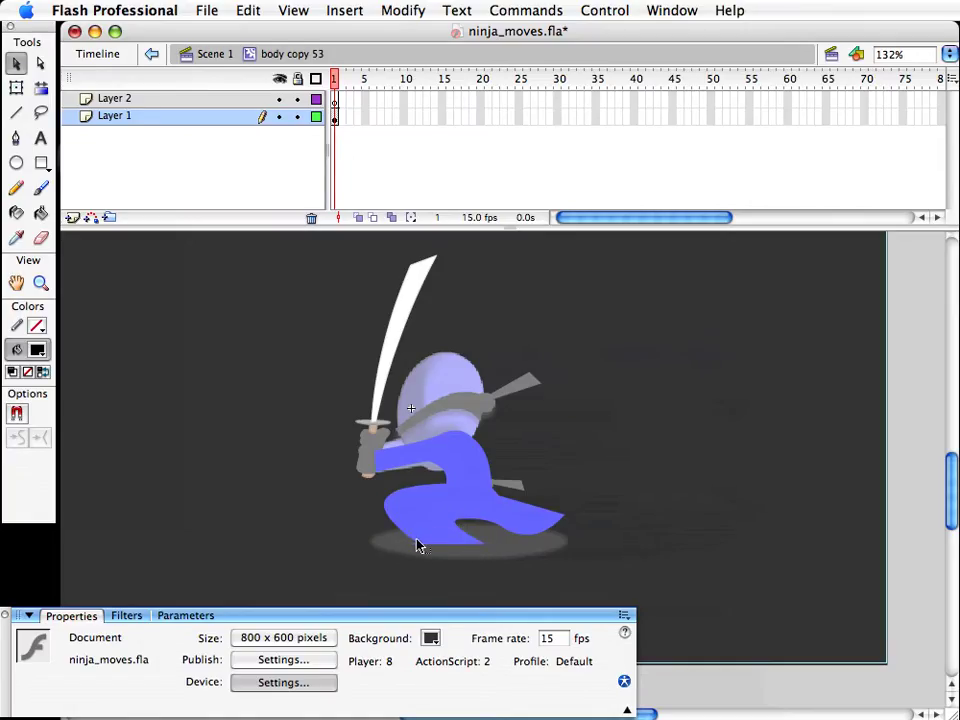
drag(417, 542, 445, 545)
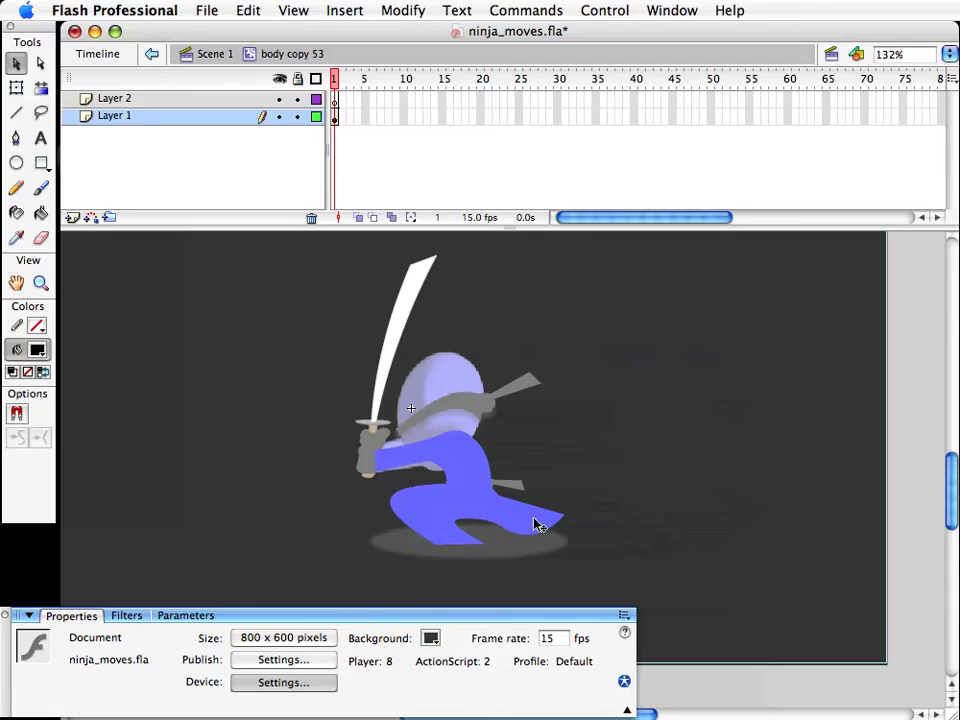
Step: Delete the extended rear leg from the body shape and pull in the remaining corner behind the bent front leg
drag(601, 551, 496, 518)
key(Delete)
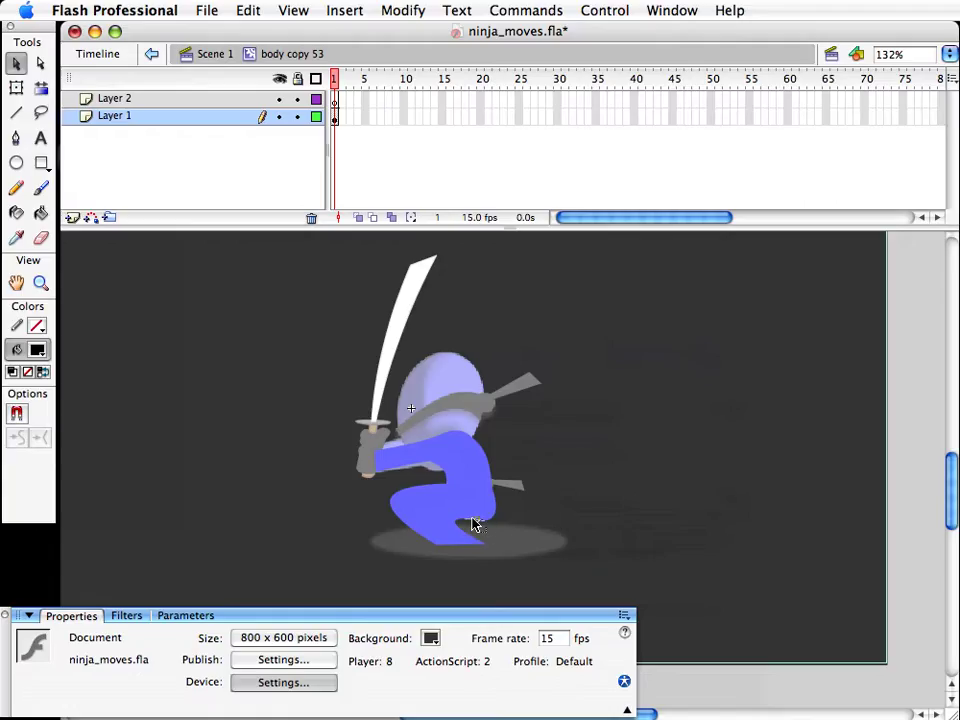
drag(458, 520, 448, 521)
Step: Pull in the end of the near arm in body copy 53 to narrow it at the wrist and return to the scene
drag(381, 482, 376, 459)
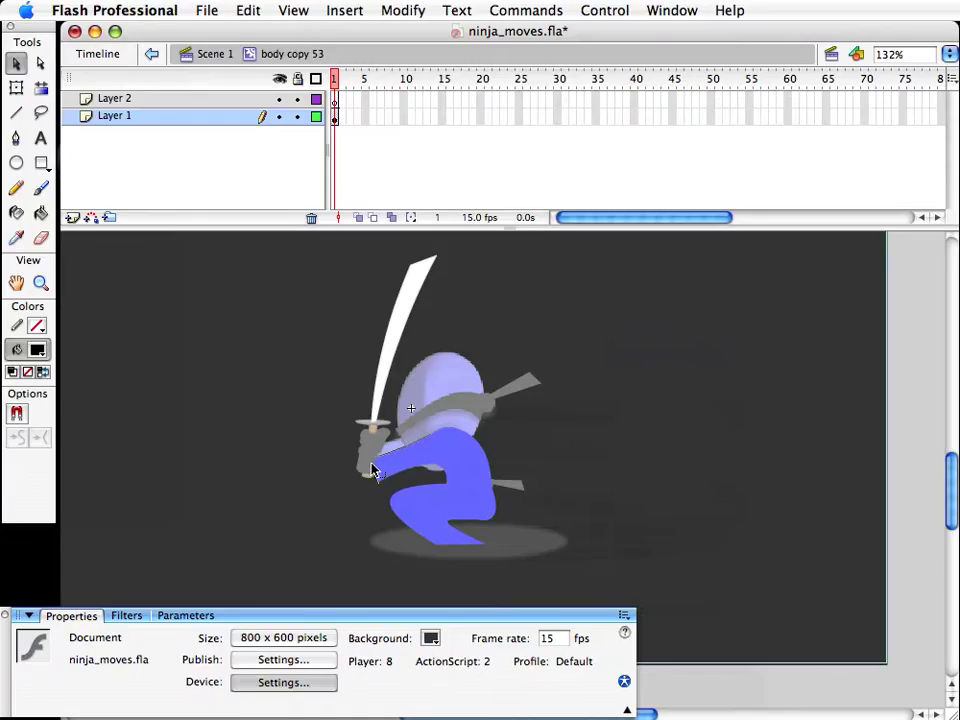
click(218, 54)
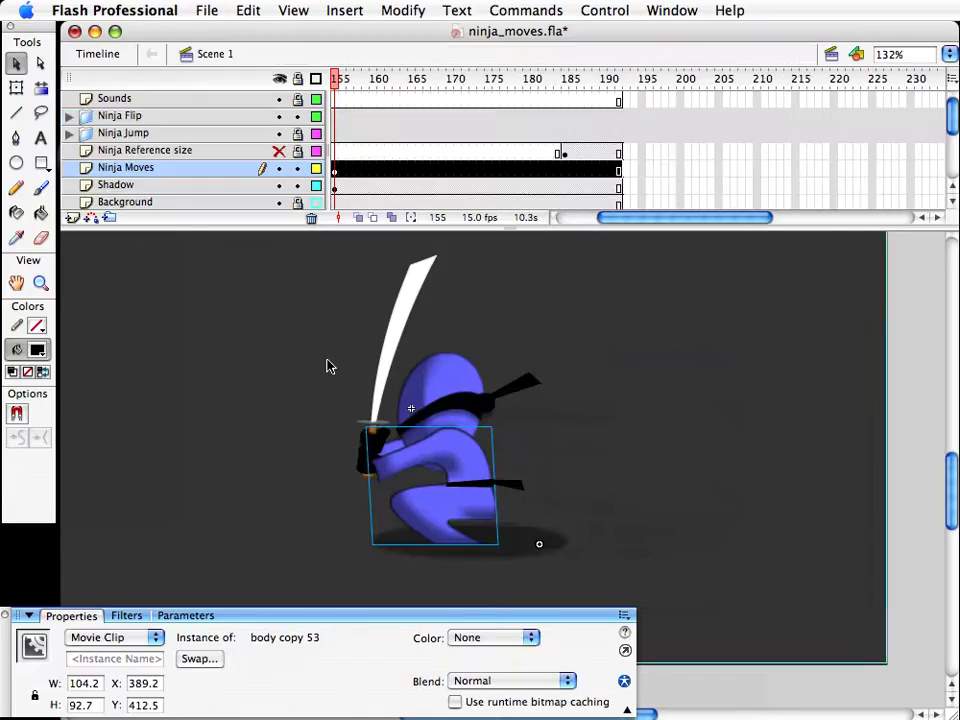
Step: Rotate the sword together with both hands at frame 155 about 22 degrees counterclockwise so that the blade tips forward
click(363, 463)
shift+click(371, 427)
shift+click(375, 412)
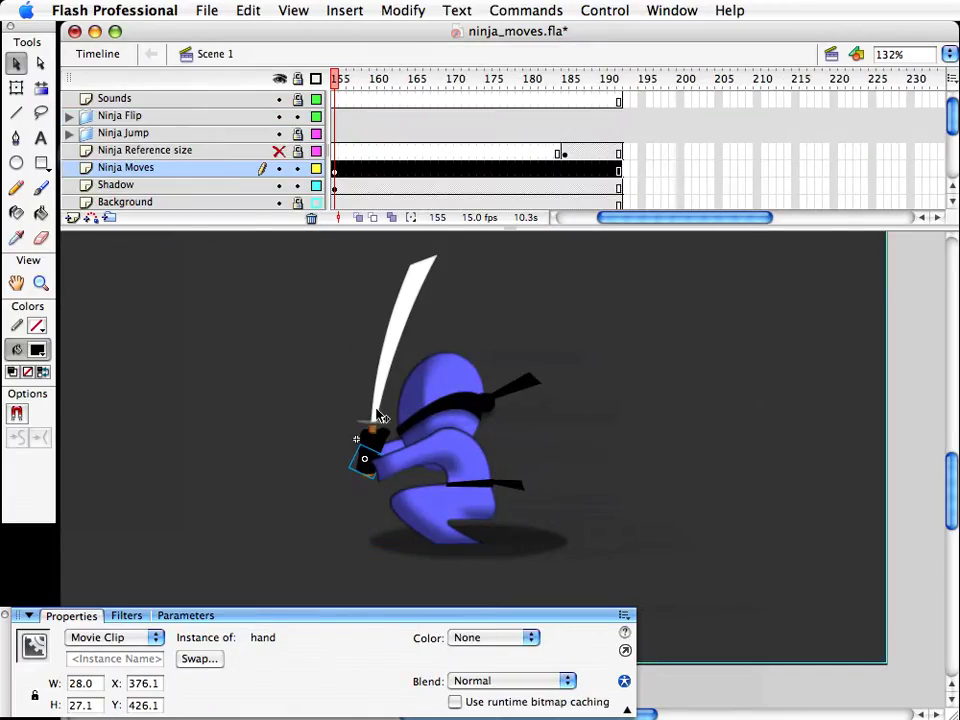
shift+click(376, 411)
key(q)
drag(454, 249, 398, 250)
key(v)
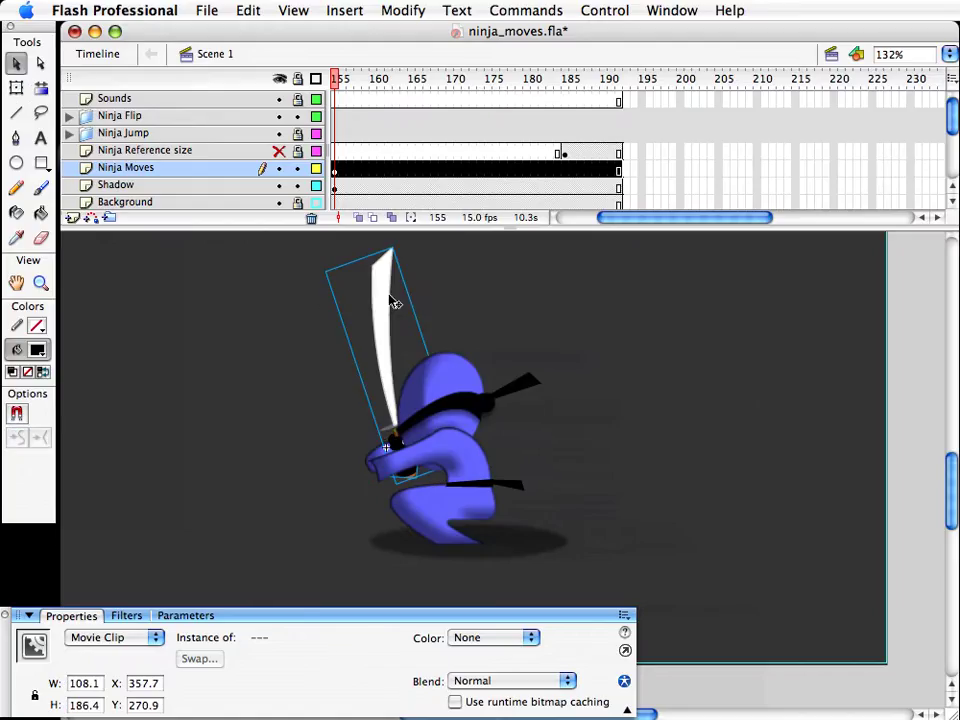
Step: Move the rotated sword and hands about 29 px left and 10 px down, onto the ends of the ninja's arms
drag(394, 304, 365, 311)
key(shift+Left)
key(shift+Down)
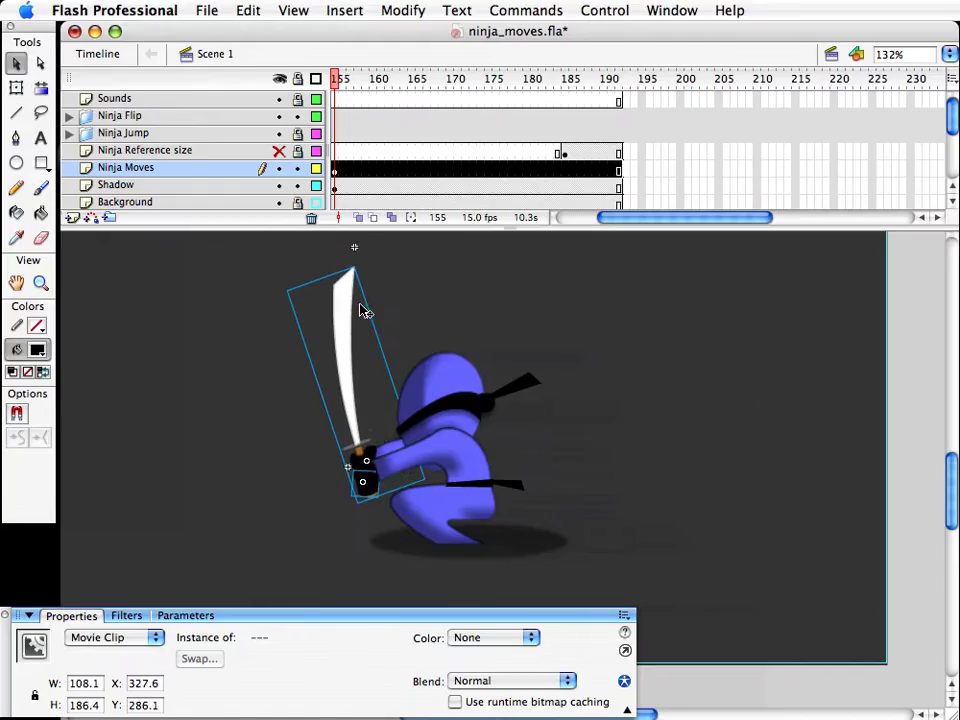
key(Up)
key(shift+Up)
drag(362, 311, 363, 311)
click(493, 280)
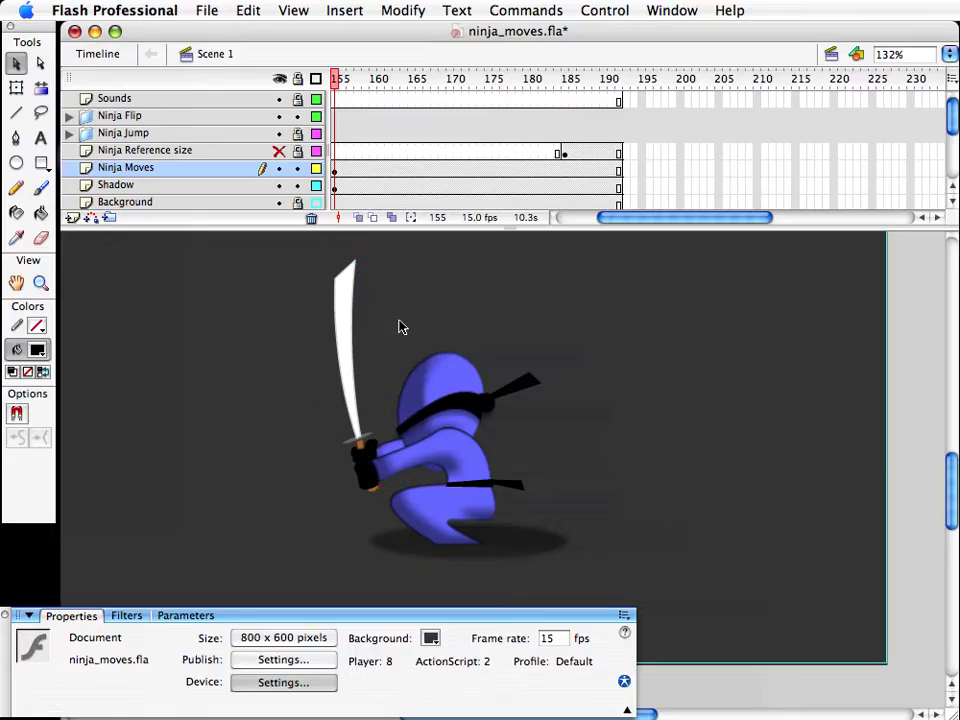
Step: Duplicate the sword_and_hand symbol as copy 7 and its nested blade as sword blade copy 4, and open the blade for editing
click(347, 327)
key(super+d)
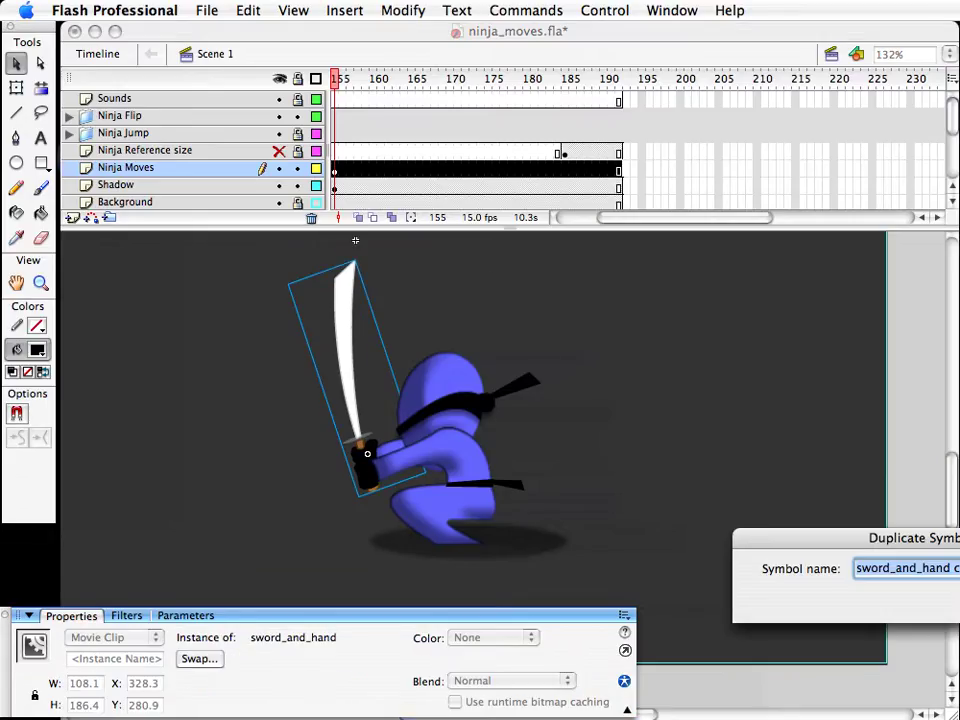
key(Return)
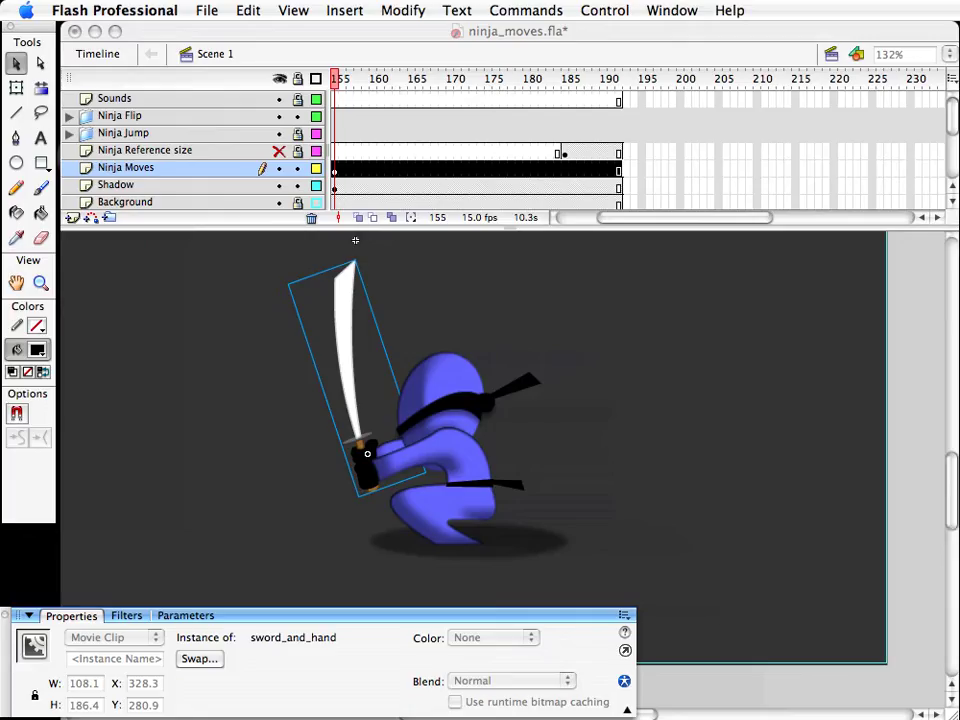
double_click(345, 326)
click(360, 328)
key(super+d)
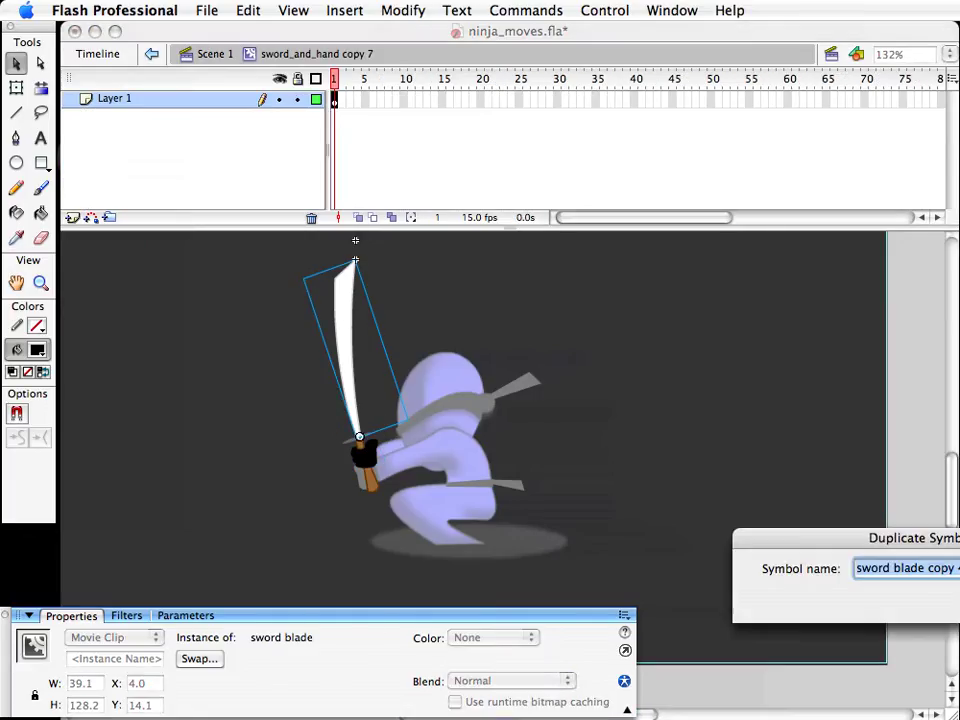
key(Return)
double_click(343, 318)
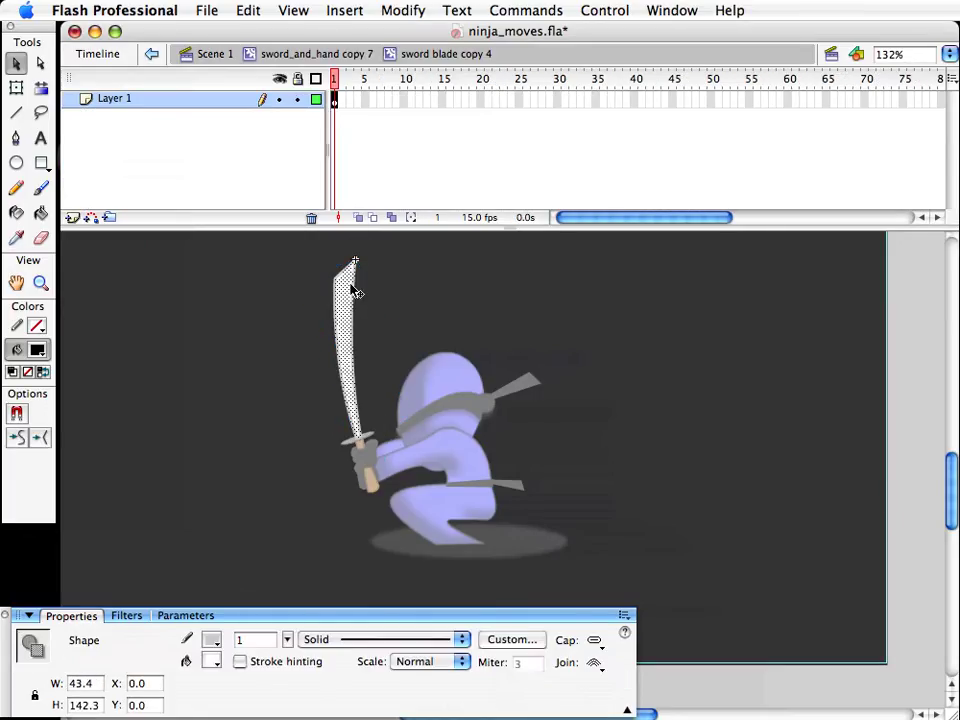
Step: Pull the blade's rear tip far back above the head, bow its top edge into a wide swoosh shape, and return to the scene
click(358, 268)
drag(358, 268, 482, 228)
drag(393, 256, 385, 246)
click(290, 54)
click(658, 379)
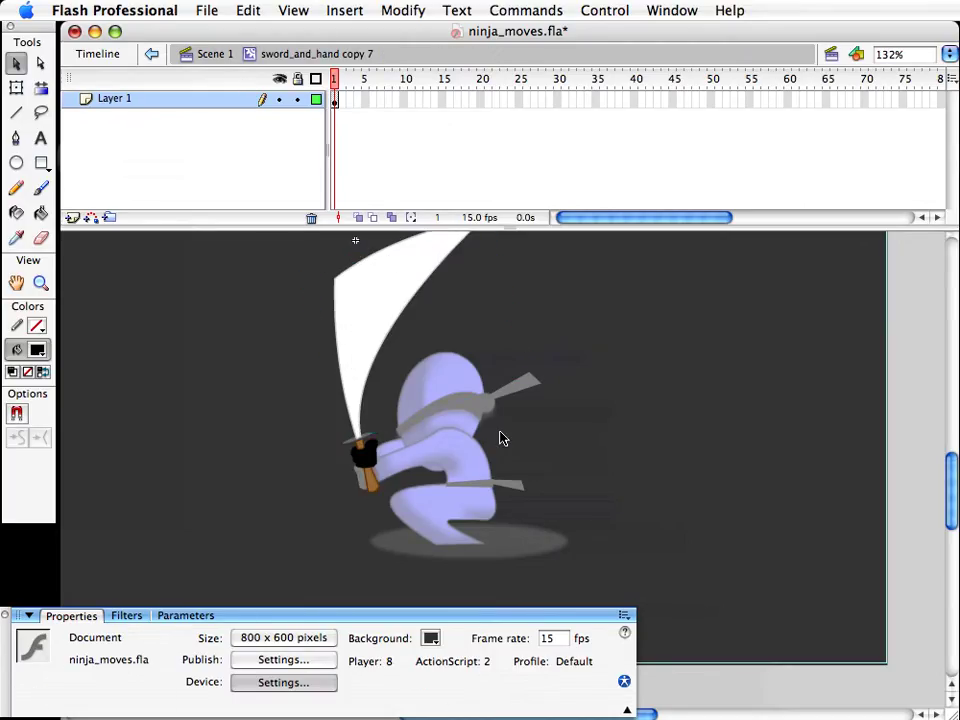
click(222, 54)
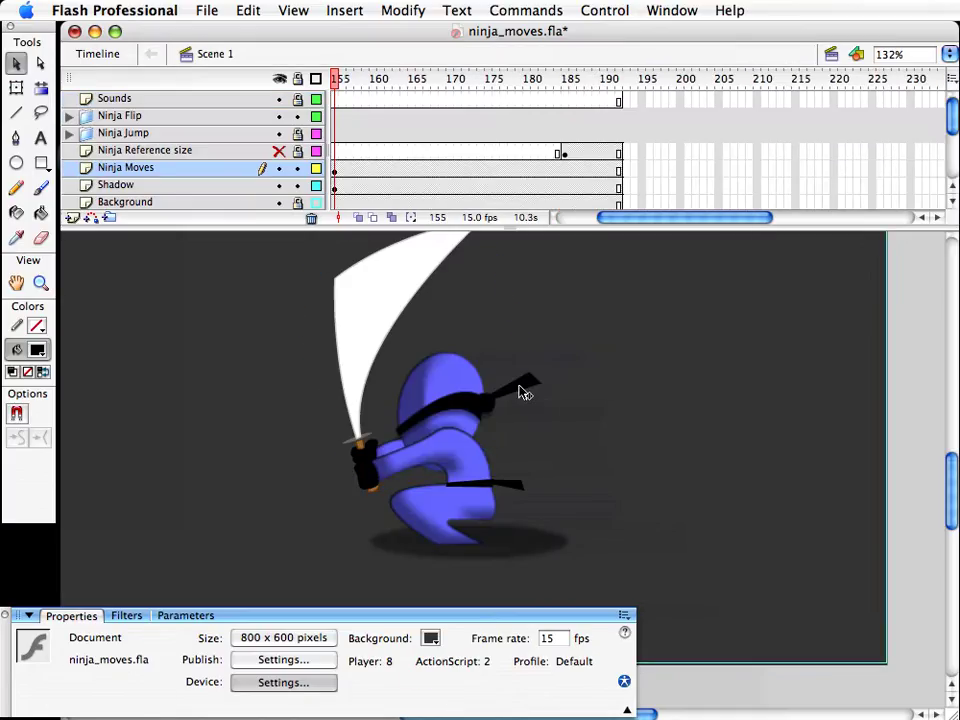
Step: Rotate the head with its headband and headband tail about 13 degrees counterclockwise so that the ninja leans forward
click(478, 393)
click(456, 382)
shift+click(472, 401)
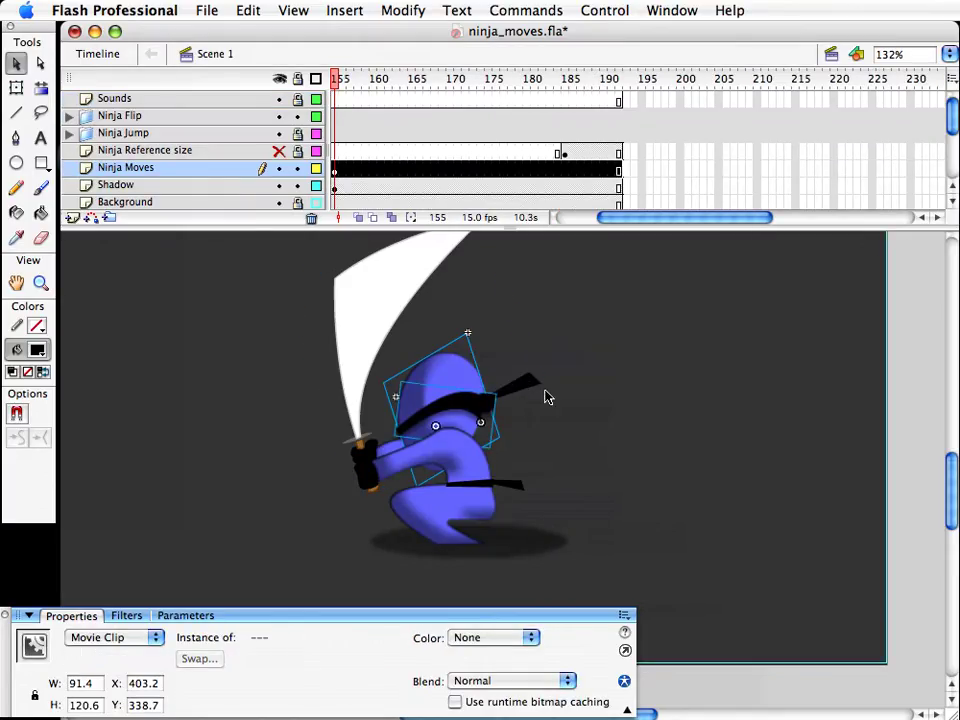
drag(628, 345, 470, 423)
key(q)
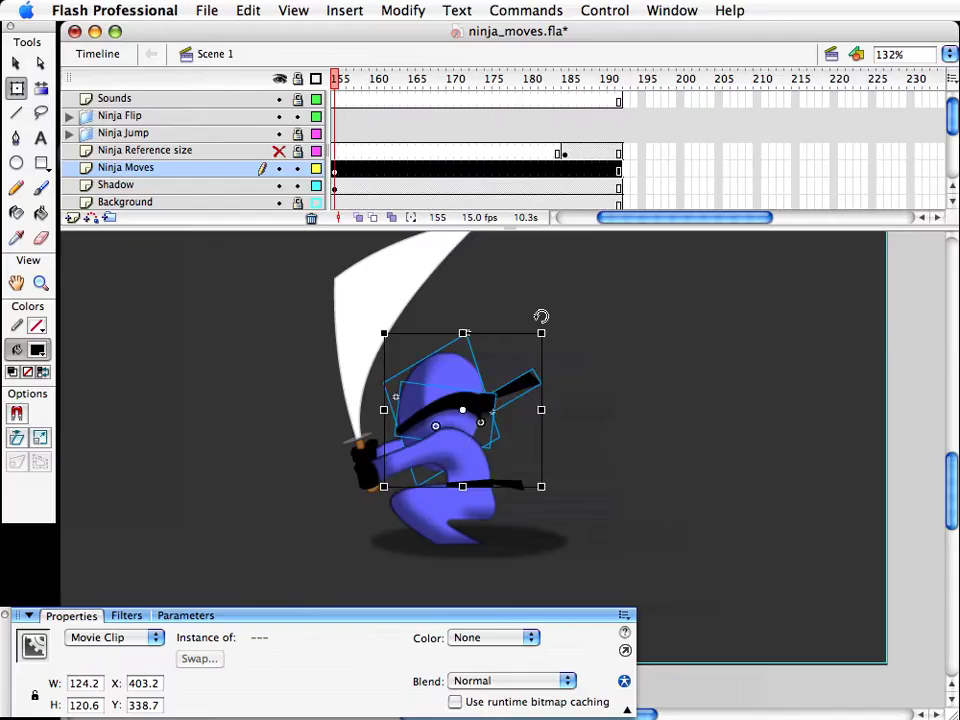
drag(545, 335, 542, 321)
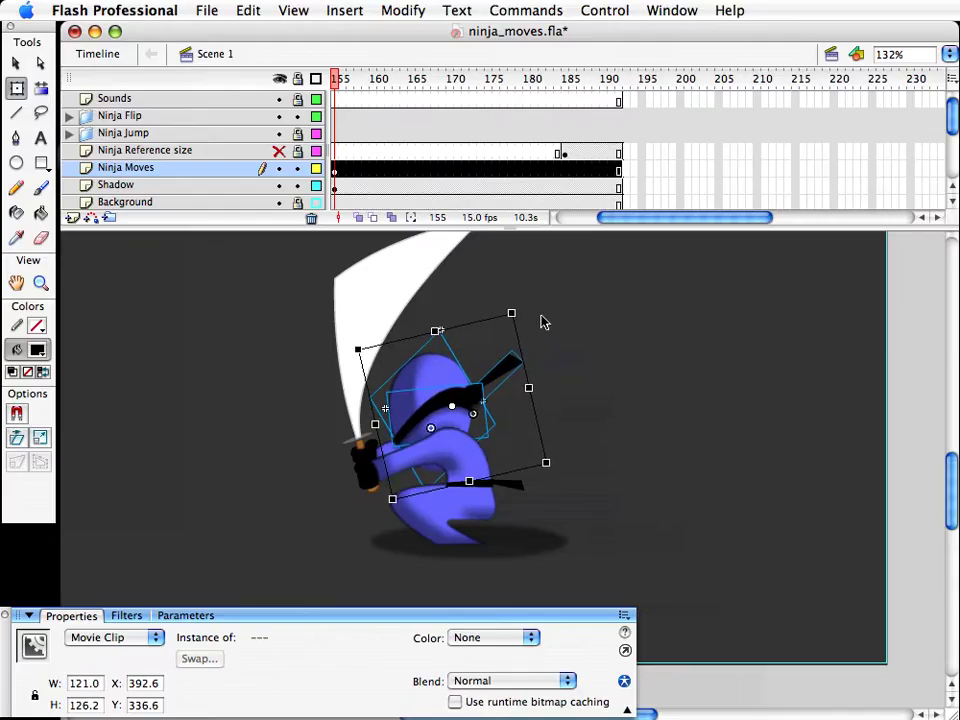
key(v)
click(564, 394)
drag(386, 449, 388, 451)
click(570, 506)
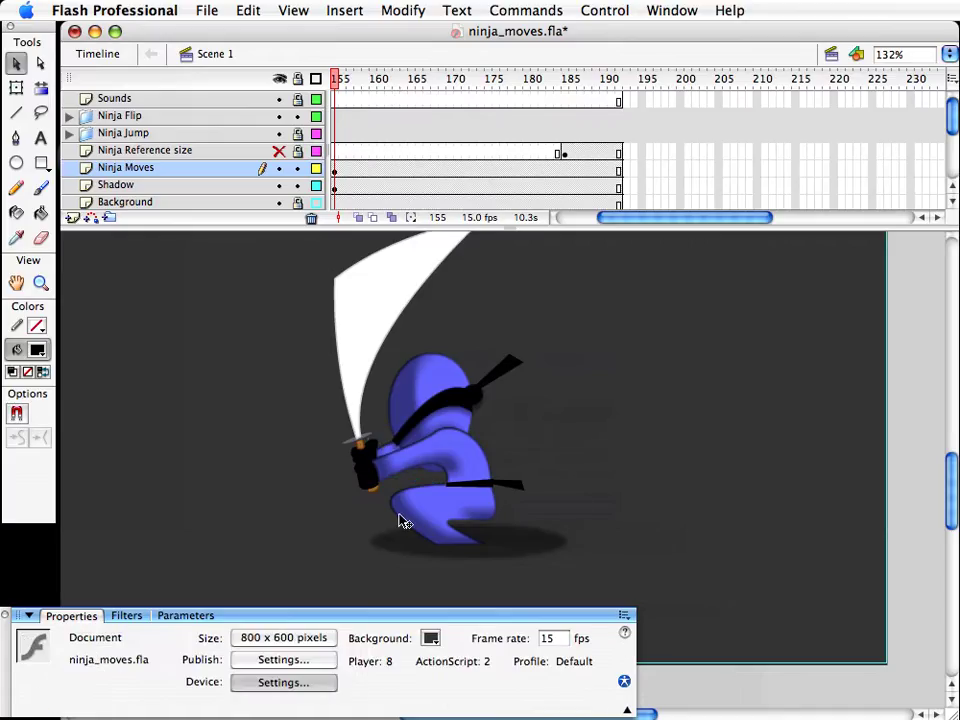
Step: Place a copy of the far arm in front of the ninja and duplicate its symbol as body copy 54
click(388, 456)
drag(390, 455, 255, 448)
key(super+shift+d)
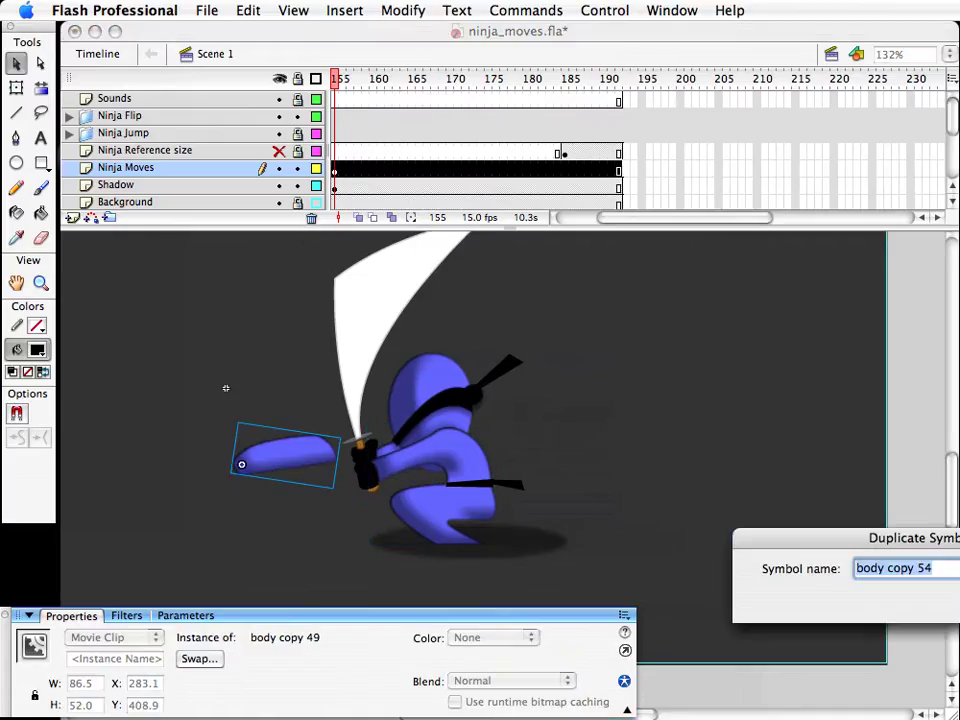
key(Return)
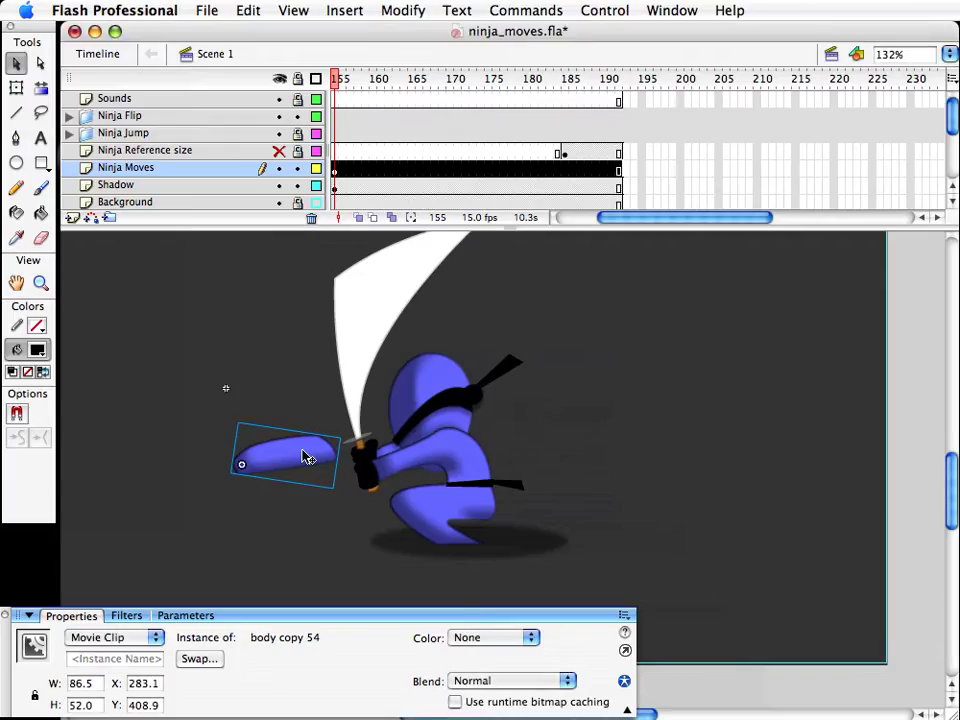
Step: Rotate body copy 54 clockwise, place it behind the body as the bent rear leg, and save the file
key(q)
drag(350, 429, 354, 472)
key(v)
drag(283, 472, 476, 519)
key(super+Down)
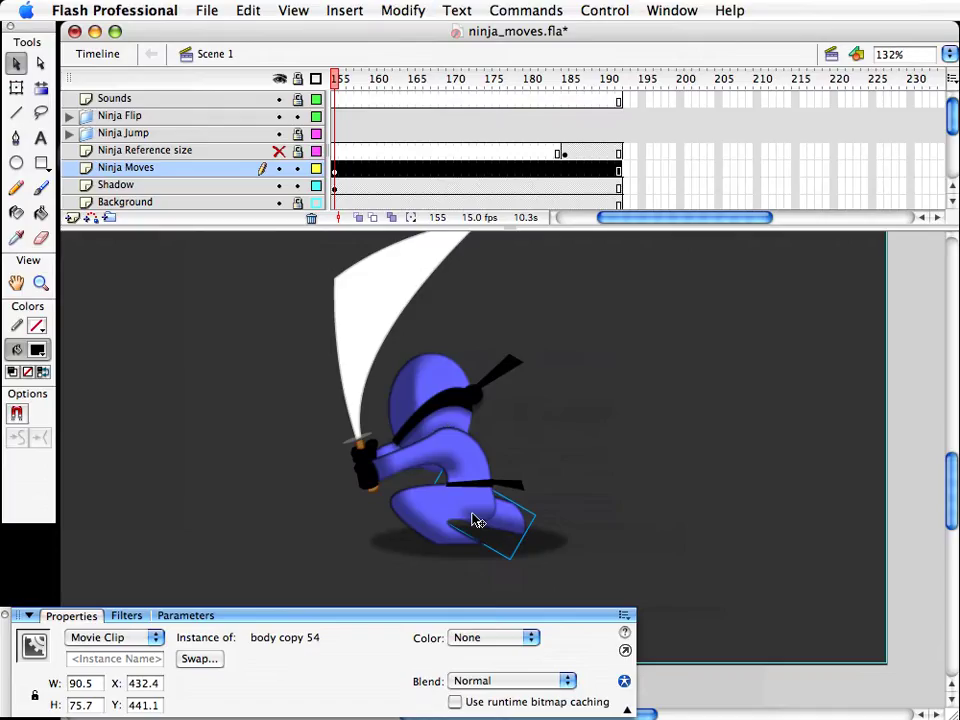
click(476, 296)
key(super+s)
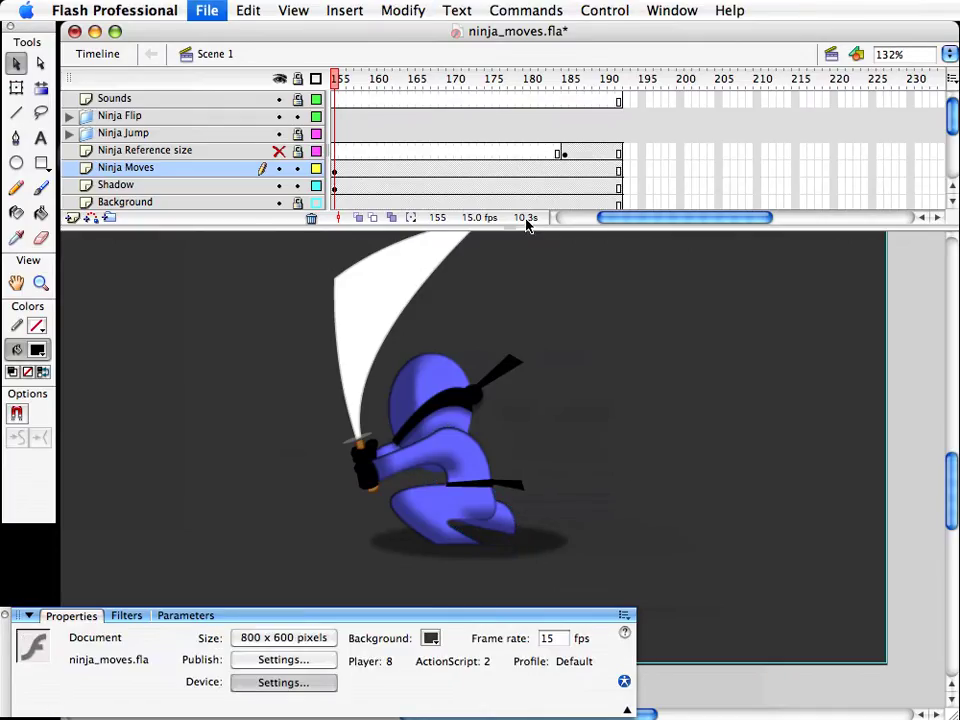
Step: Step back and forth through frames 152 to 155 to check how the lunge flows into the new pose
drag(603, 217, 598, 217)
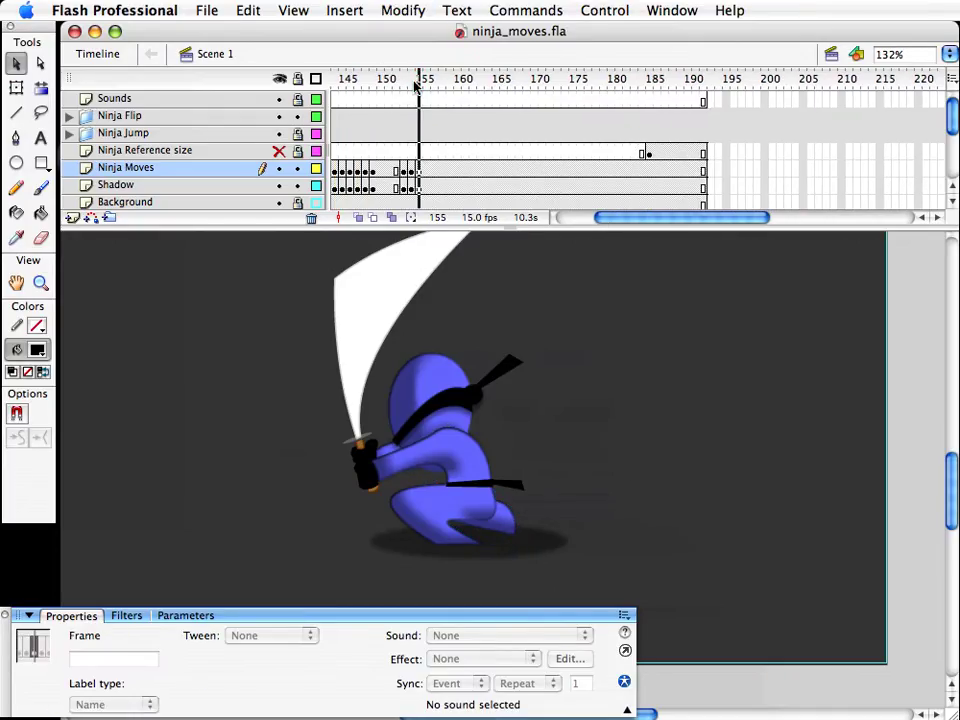
click(414, 80)
key(comma)
key(comma)
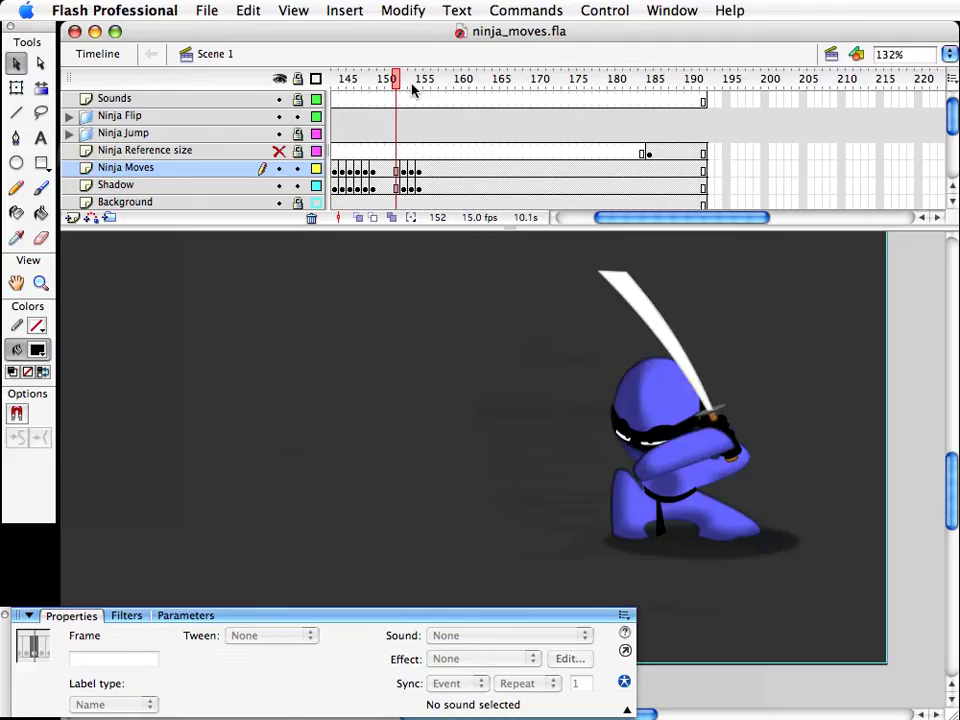
click(433, 328)
key(Return)
key(period)
key(period)
key(comma)
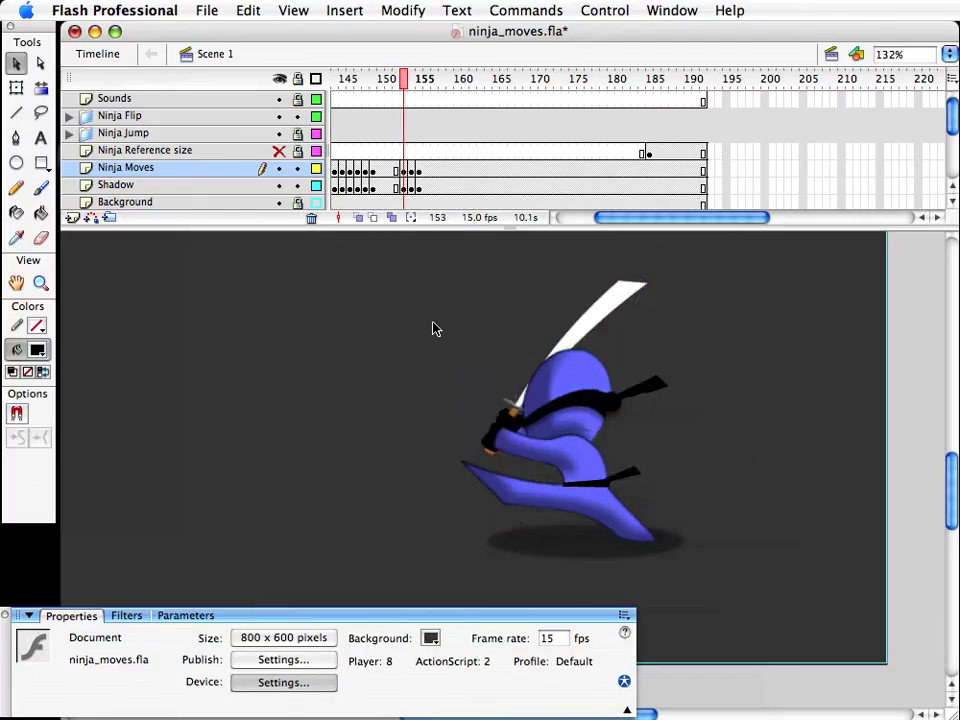
key(period)
key(period)
key(comma)
key(comma)
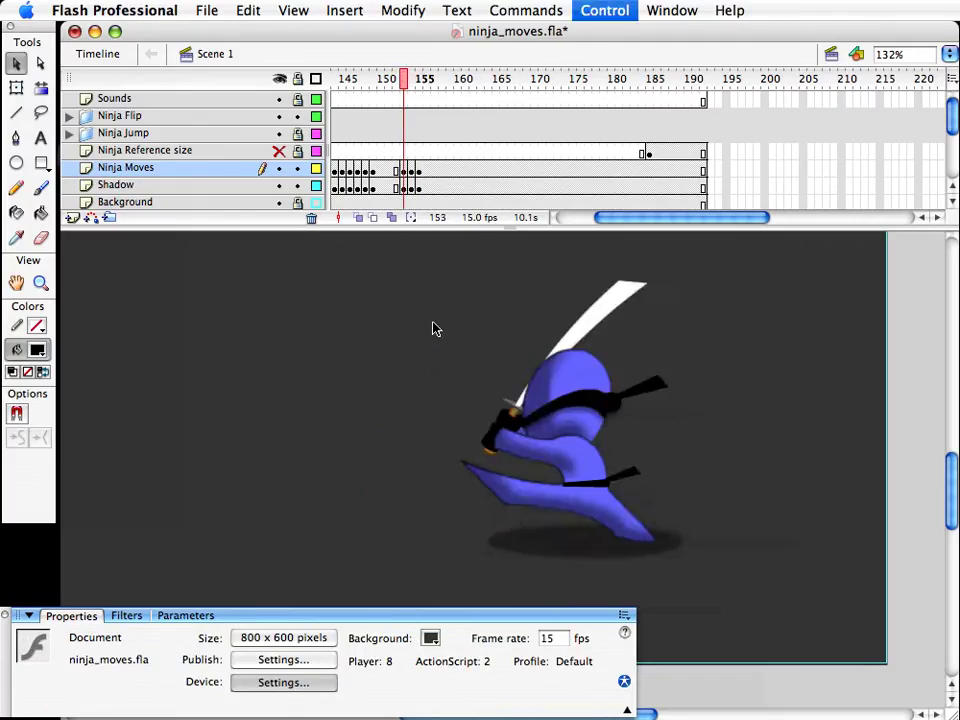
key(period)
key(period)
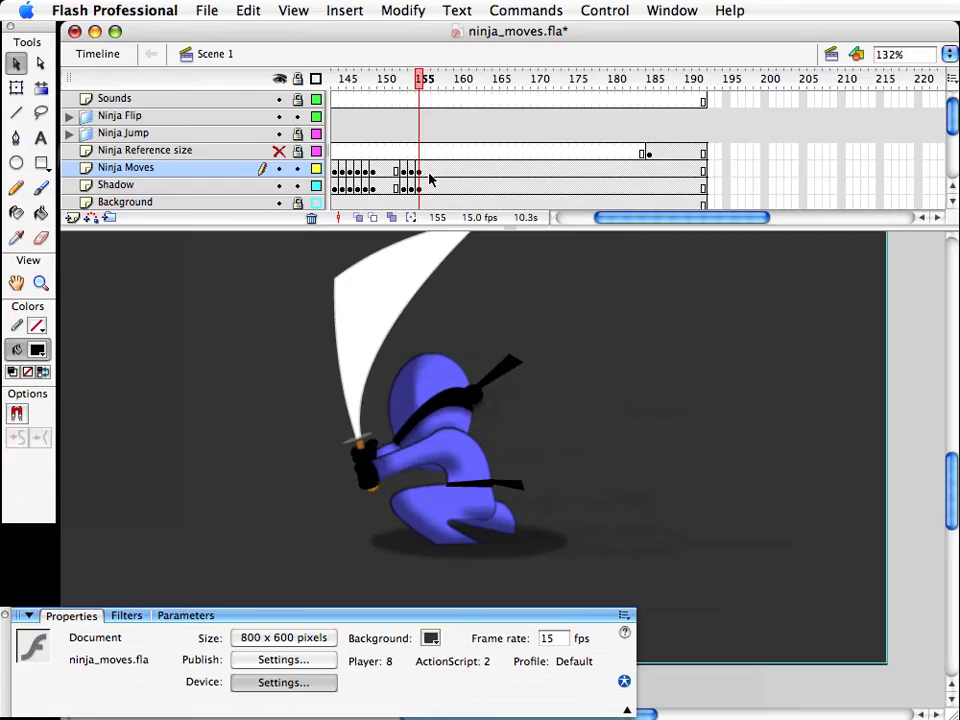
Step: Insert keyframes at frame 156 on the Ninja Moves and Shadow layers and move the whole figure and its shadow about 68 px left
drag(427, 170, 427, 187)
key(F6)
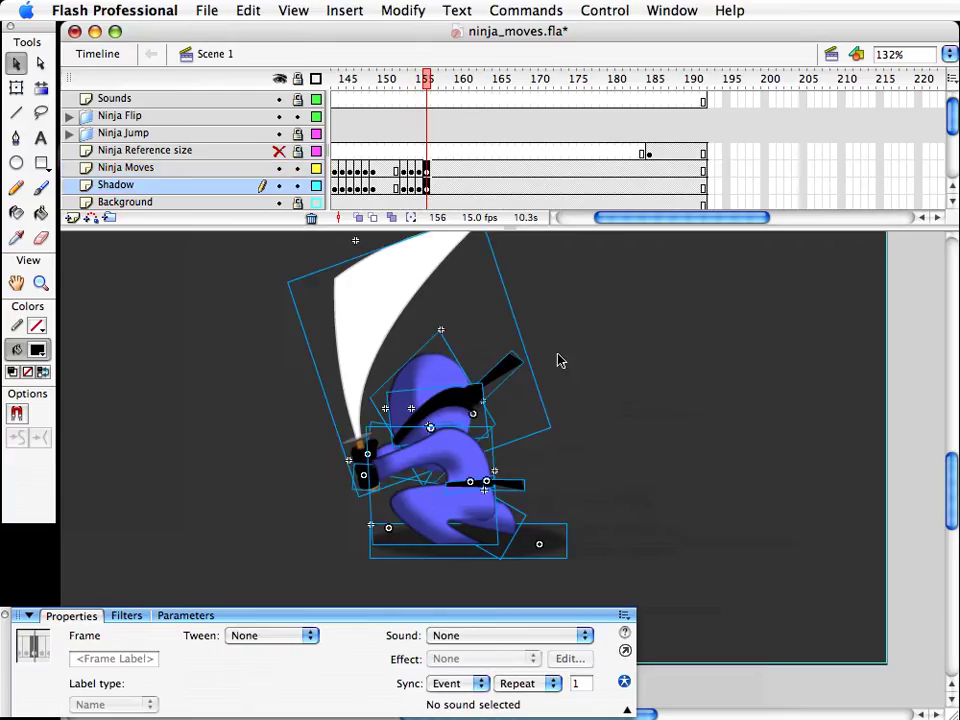
drag(519, 418, 668, 424)
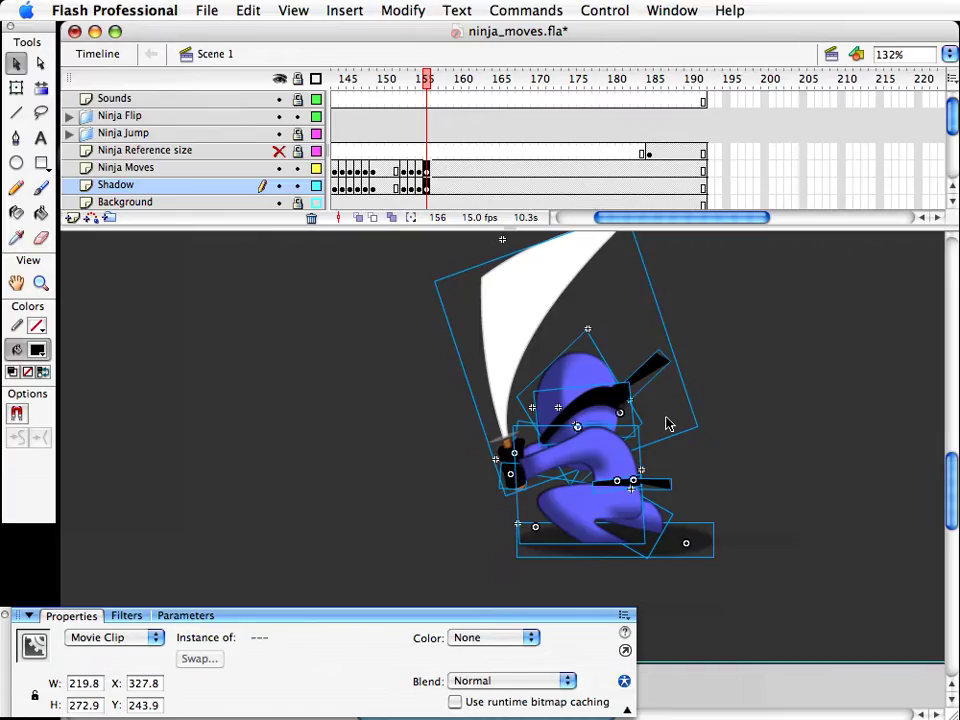
key(shift+Left)
key(shift+Left)
key(shift+Left)
key(shift+Left)
key(shift+Left)
key(shift+Left)
key(shift+Left)
key(shift+Left)
key(shift+Left)
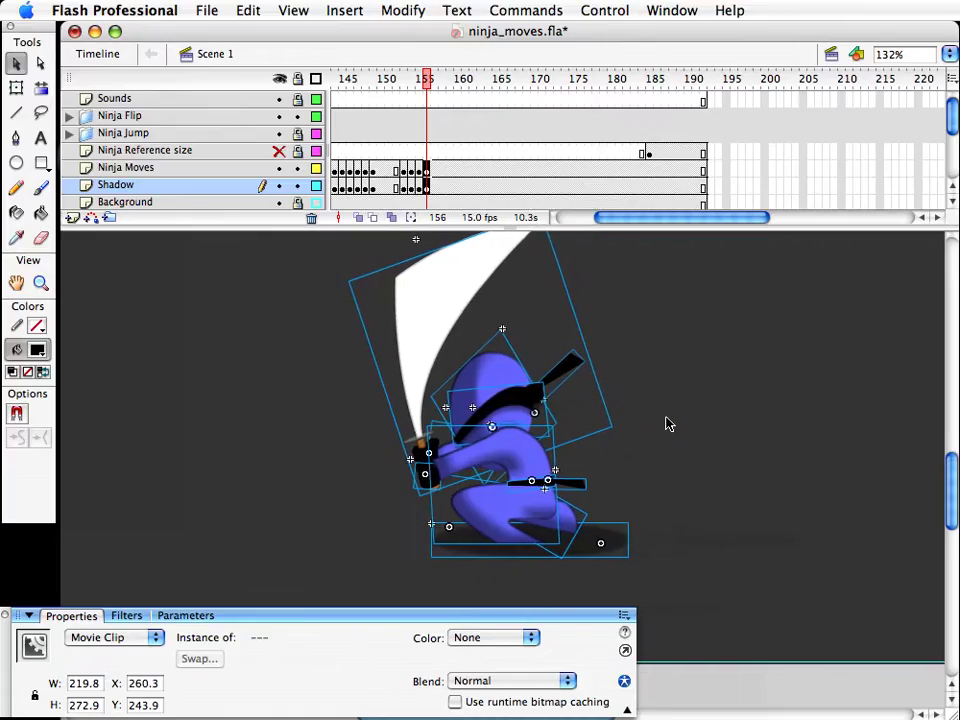
click(615, 551)
Step: Scrub between frames 153 and 156 to compare the ninja's forward movement
click(426, 79)
click(407, 87)
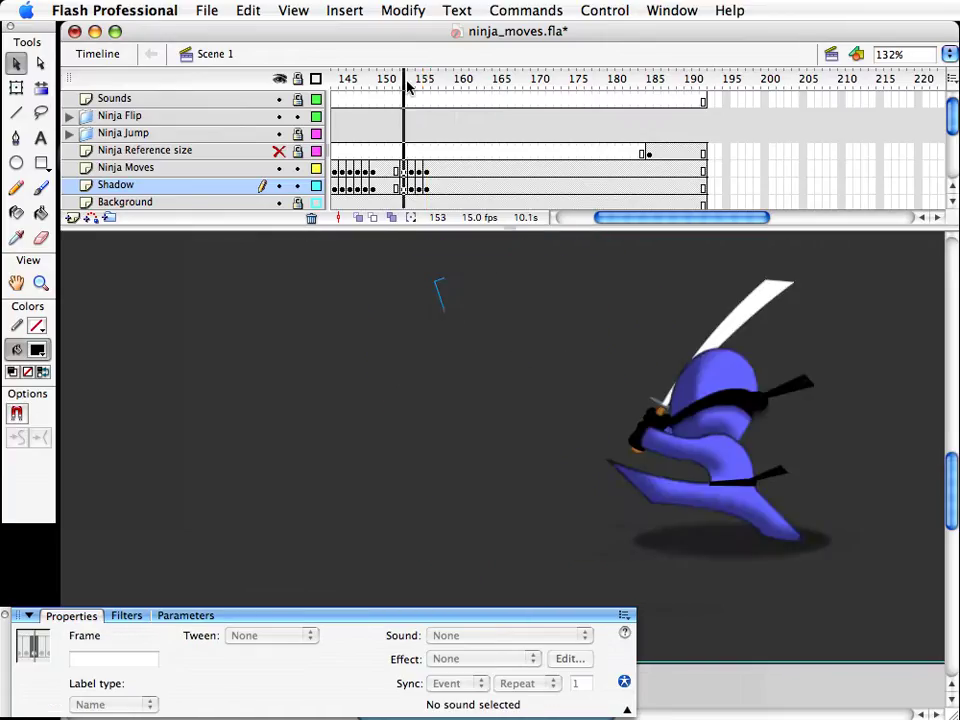
click(430, 87)
mouse_move(430, 87)
mouse_down()
mouse_move(413, 80)
mouse_move(428, 86)
mouse_up()
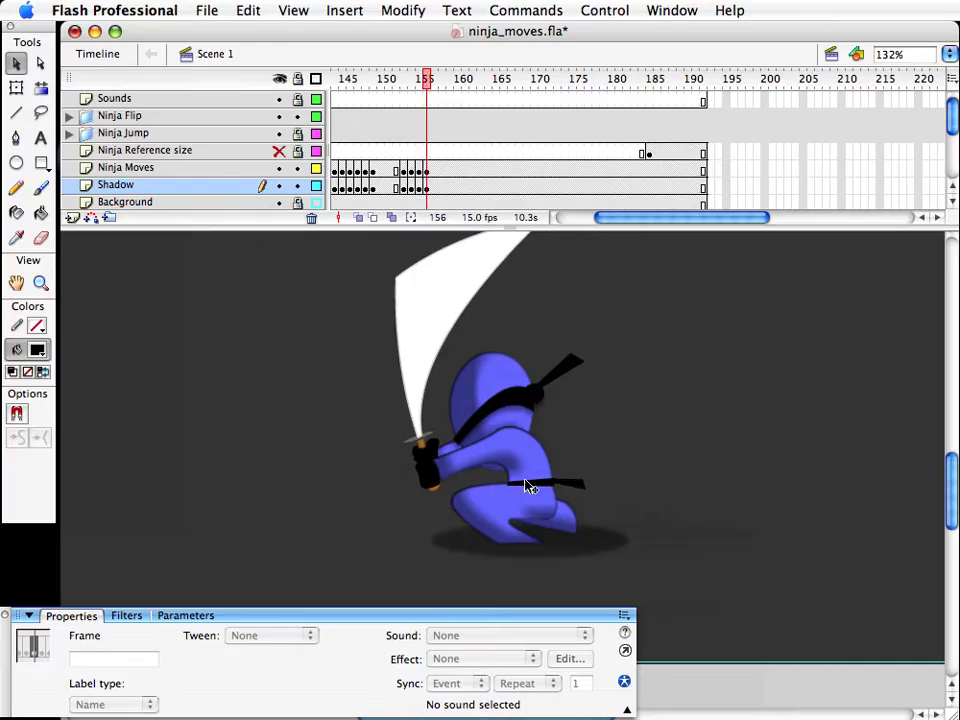
click(423, 80)
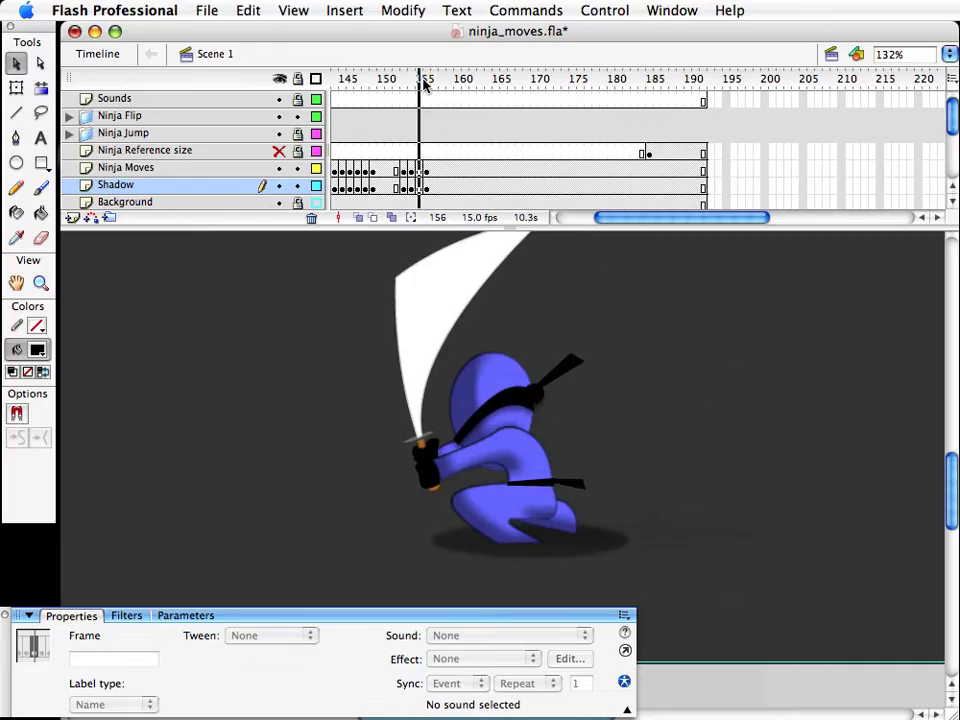
drag(405, 83, 420, 80)
Step: Bow the sole of the front foot in body copy 53 slightly downward, return to the scene and view frame 156
click(756, 497)
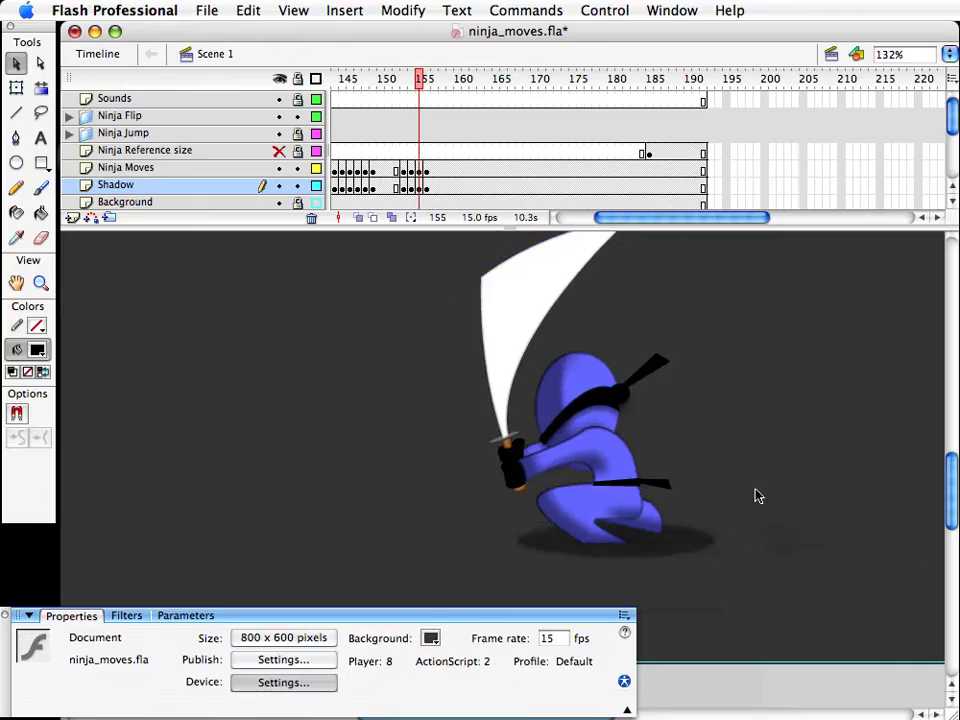
click(636, 545)
double_click(594, 547)
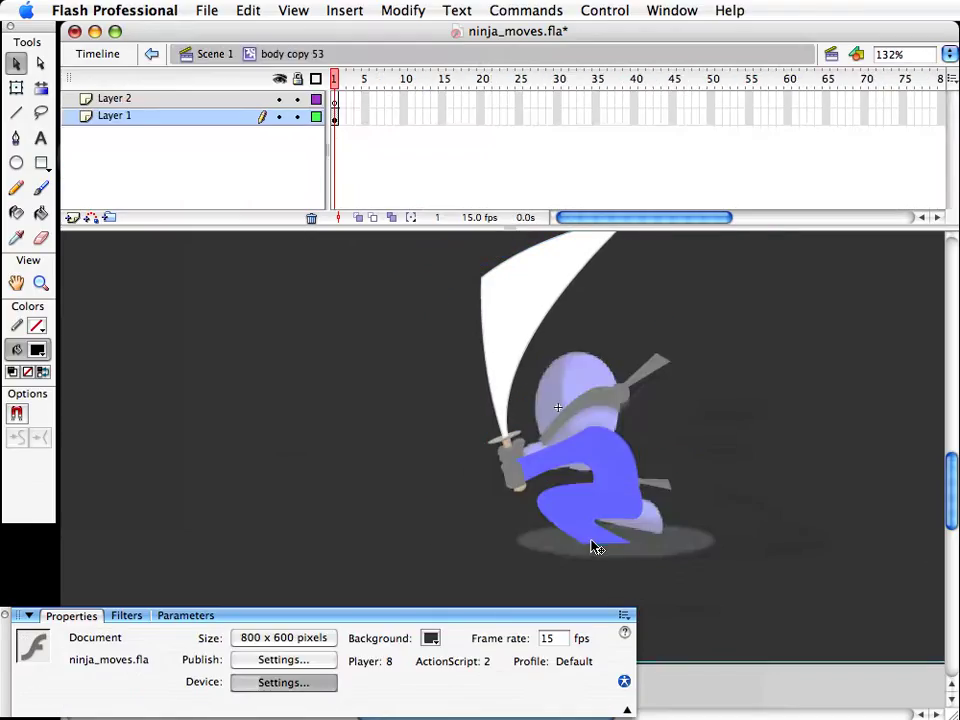
double_click(608, 562)
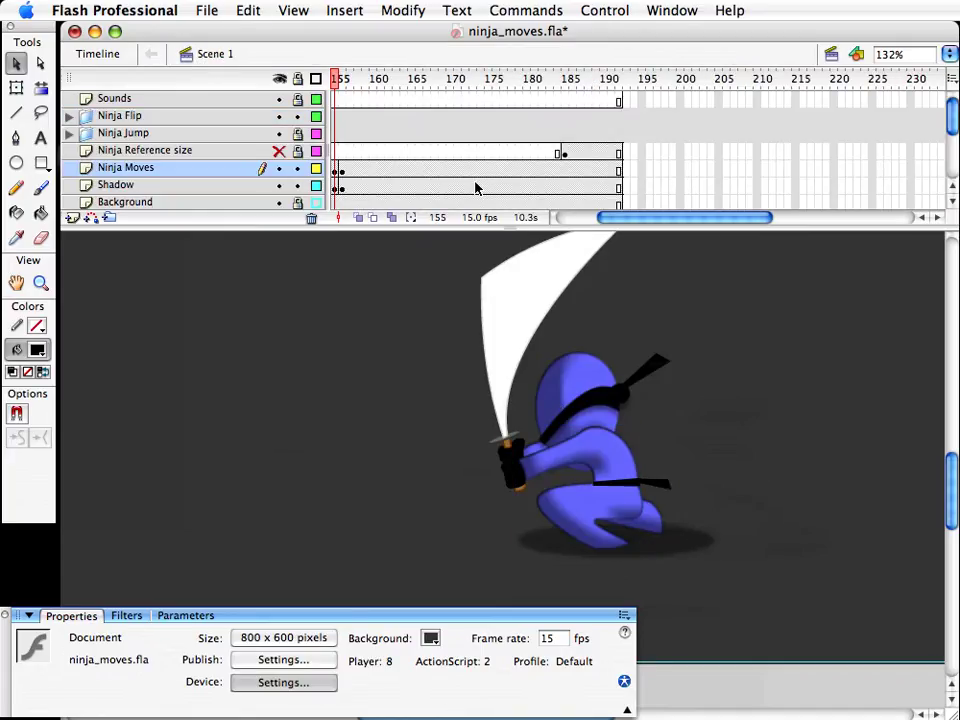
click(343, 79)
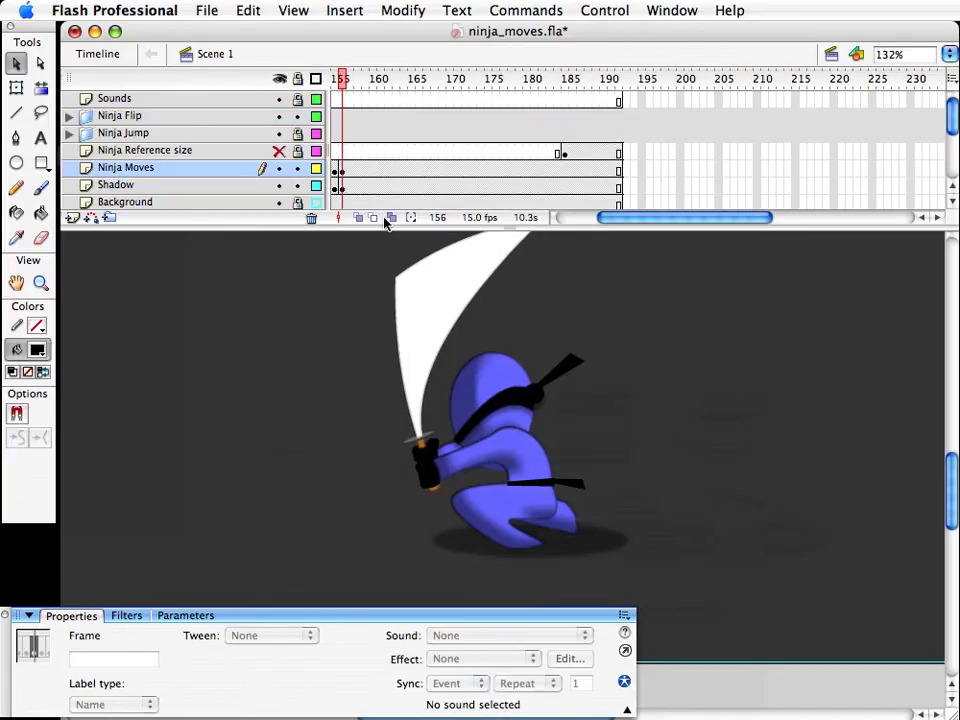
Step: Save the file, duplicate body copy 53 at frame 156 as body copy 55 and open the duplicate for editing
click(500, 529)
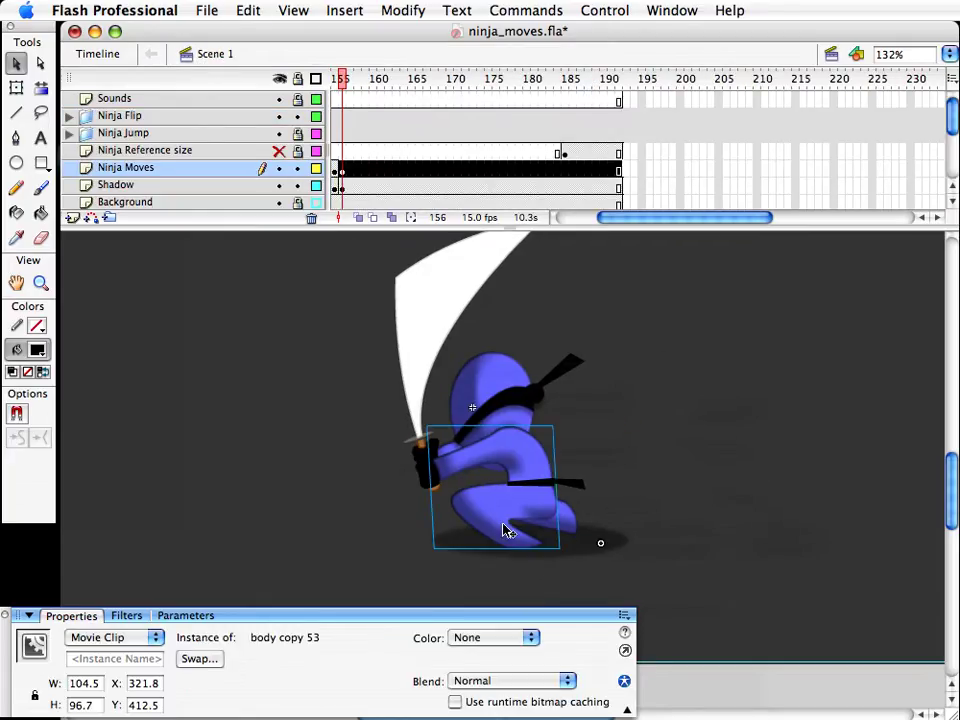
drag(628, 219, 616, 219)
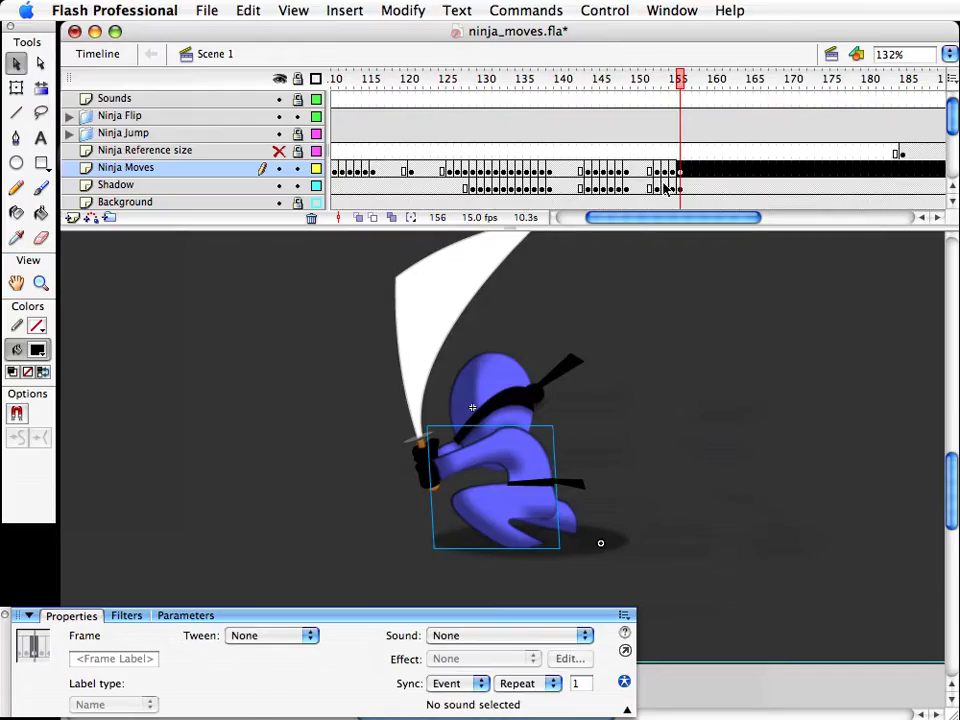
key(super+s)
key(super+d)
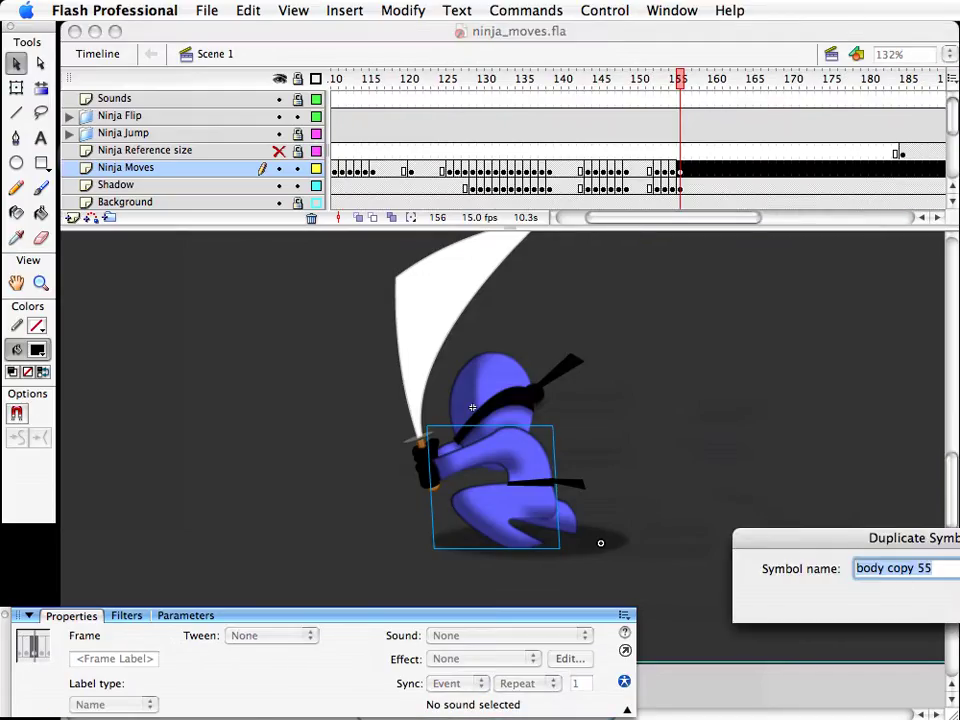
key(Return)
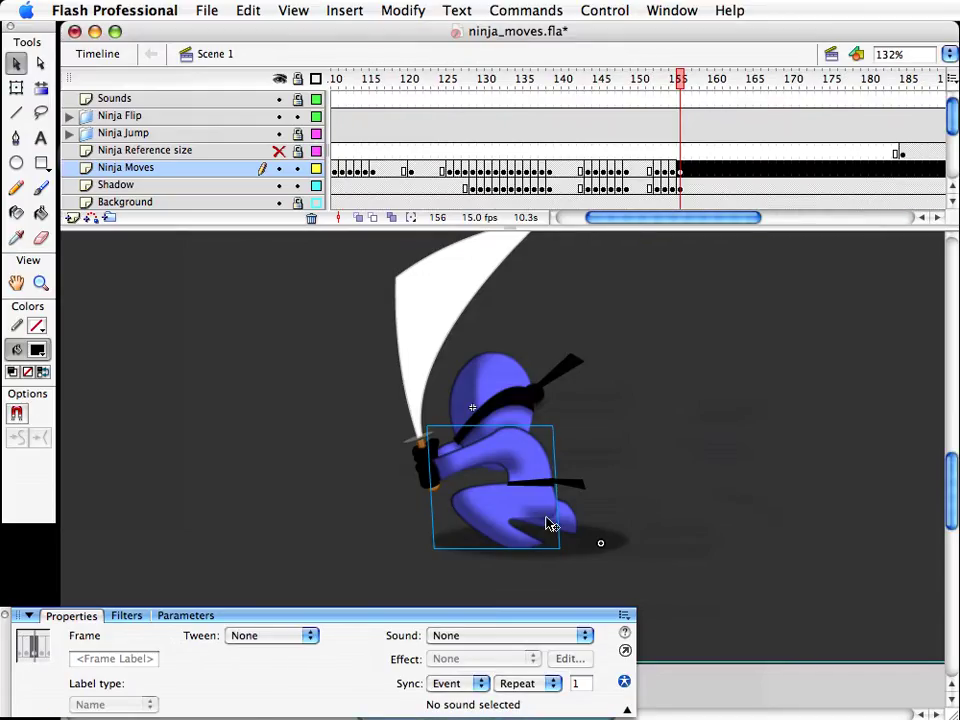
double_click(493, 517)
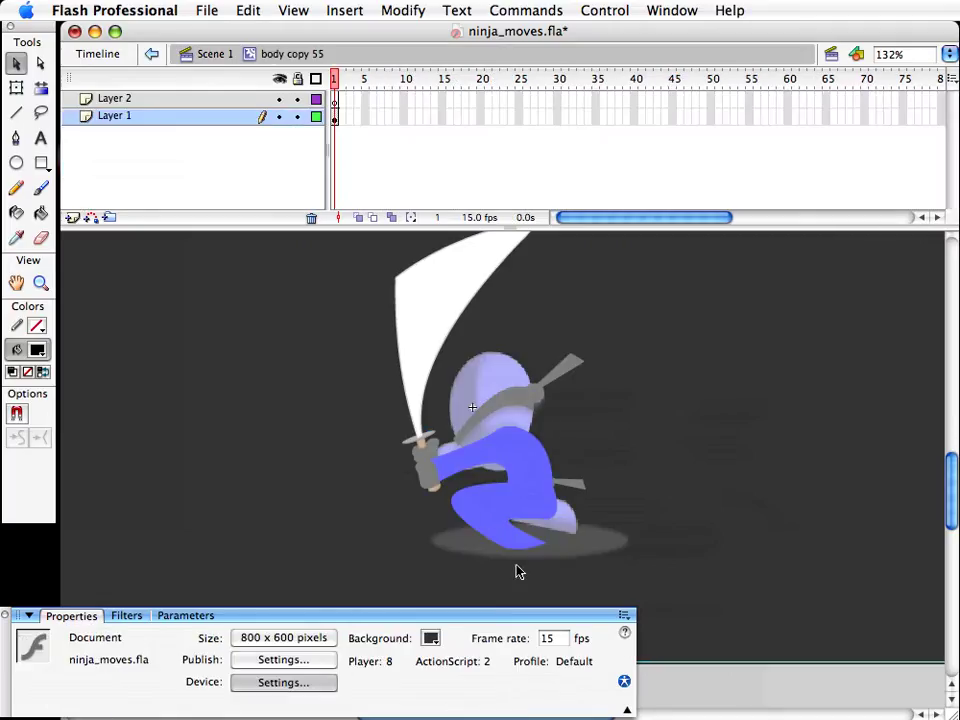
Step: Cut away the lower part of the bent front leg and reshape it into a curved leg stretched out behind the ninja
drag(592, 564, 432, 514)
key(Delete)
drag(558, 513, 622, 550)
drag(461, 515, 580, 548)
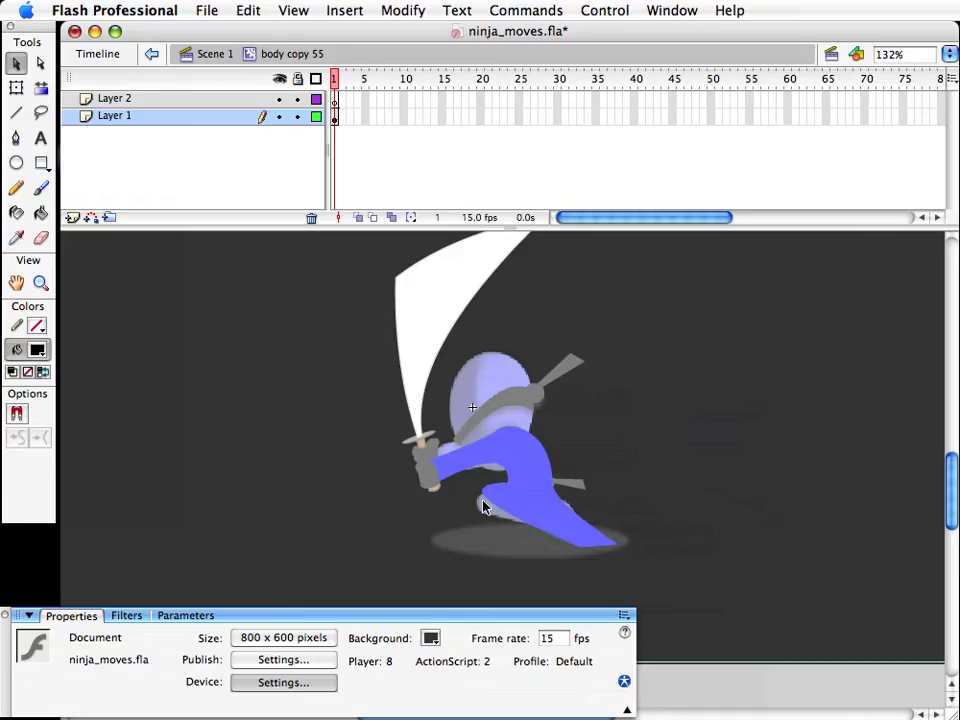
drag(493, 508, 537, 527)
drag(618, 545, 624, 544)
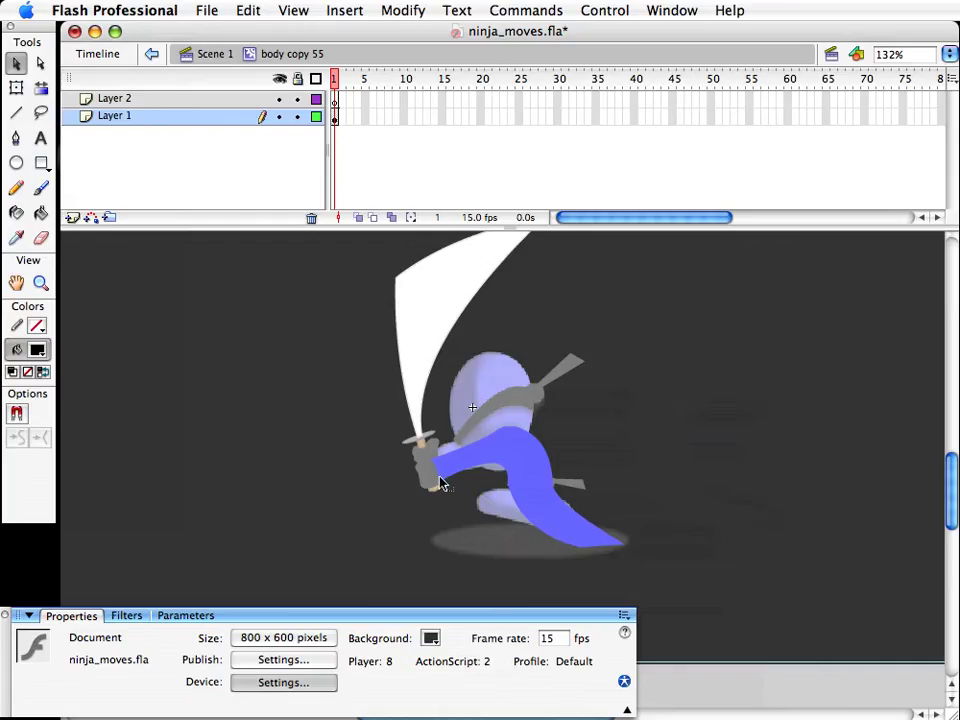
Step: Lower the wrist end of the near arm in body copy 55 and return to the scene
drag(443, 488, 446, 497)
drag(436, 477, 439, 475)
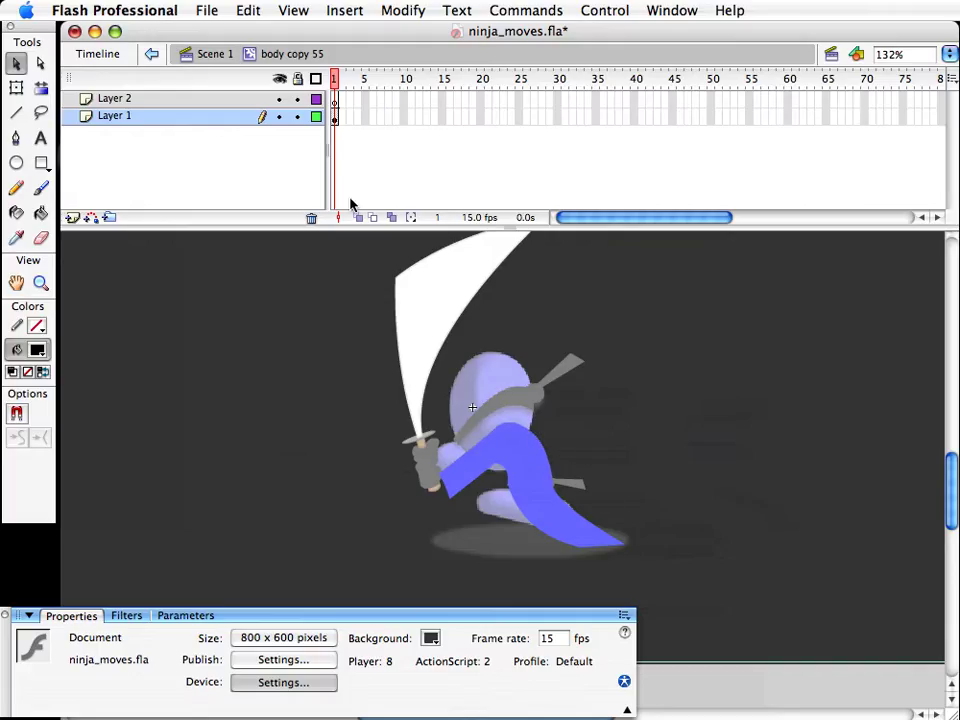
click(222, 55)
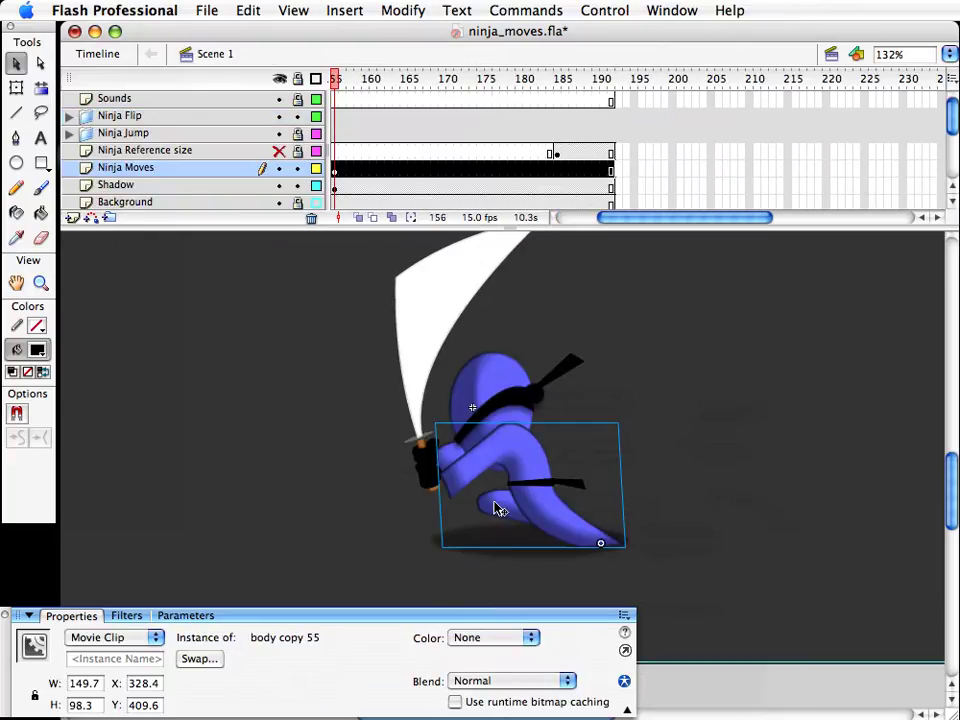
Step: Move the other leg, body copy 54, forward under the torso and scale it down to about 72 by 68 px
click(471, 497)
drag(478, 500, 507, 527)
key(q)
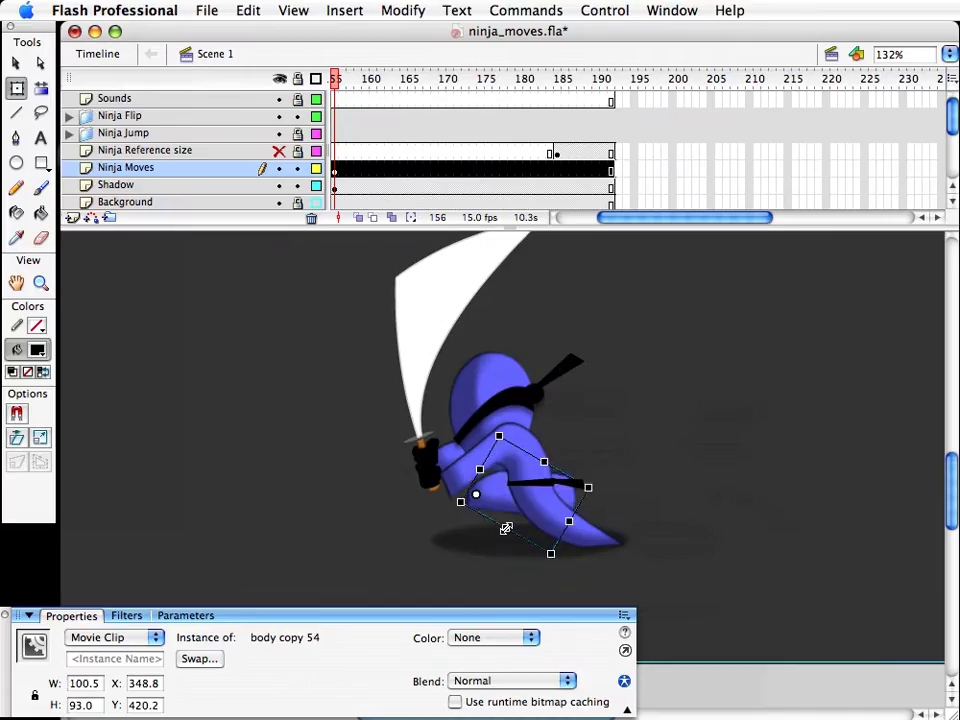
key(shift+Left)
key(shift+Down)
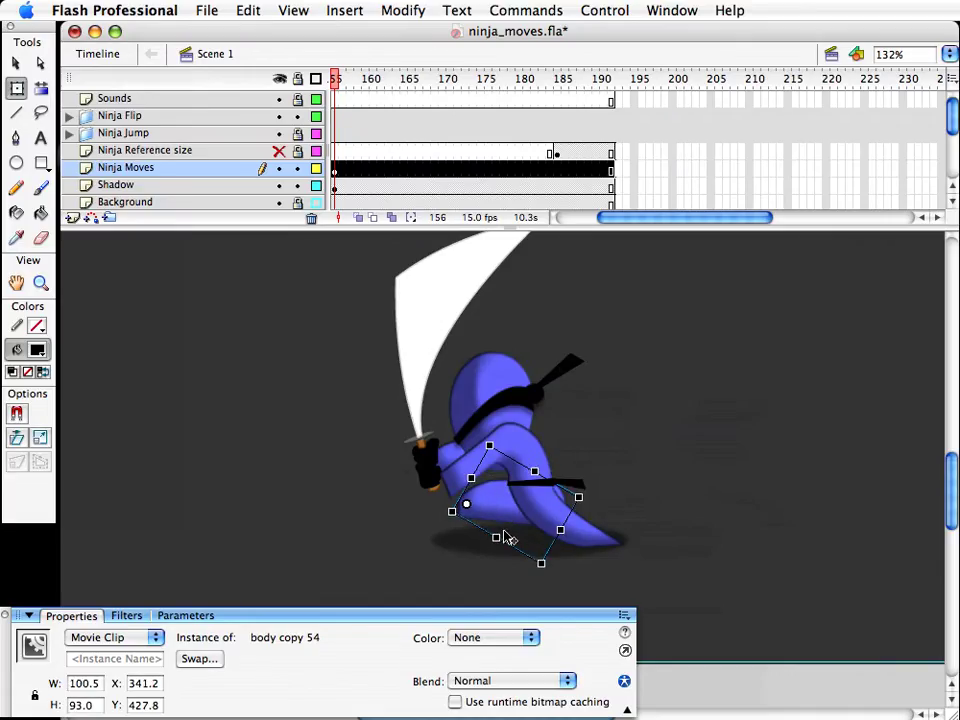
key(super+z)
key(super+z)
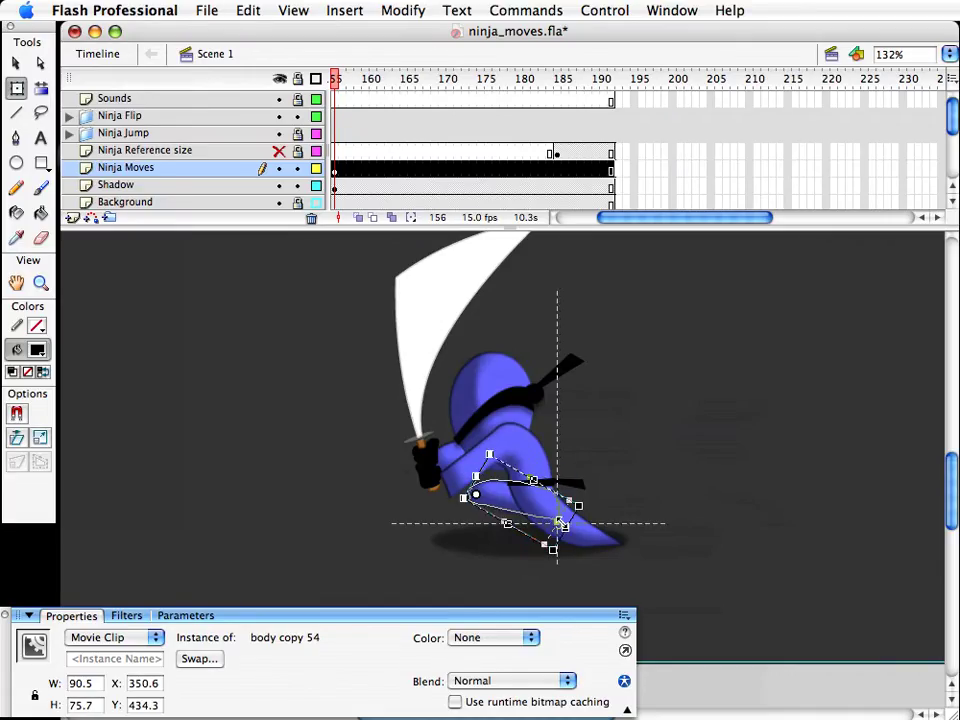
drag(561, 523, 526, 467)
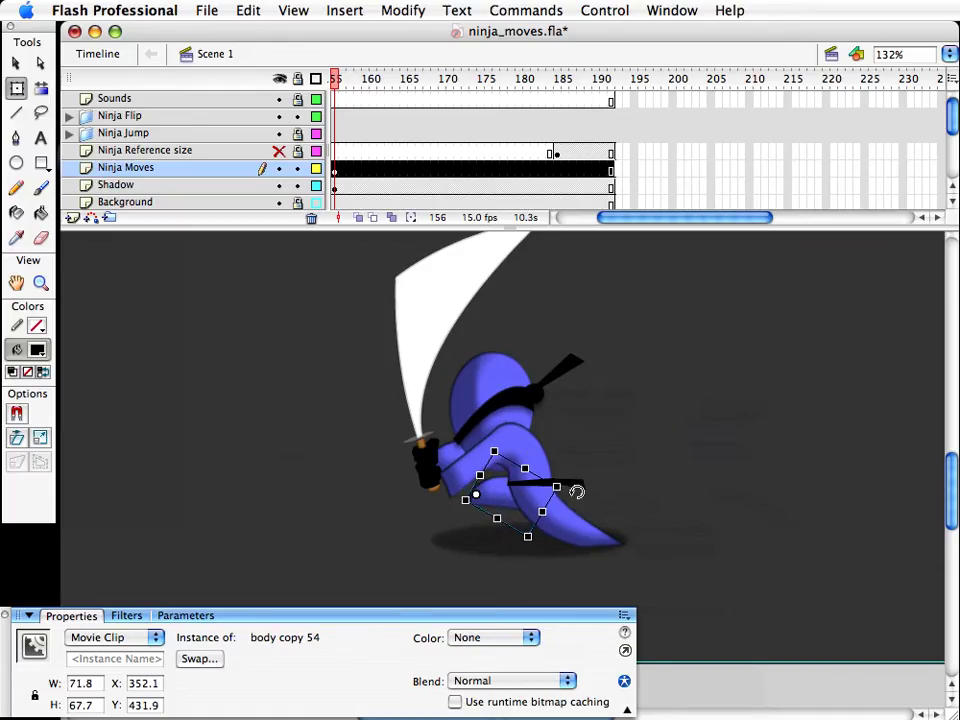
key(v)
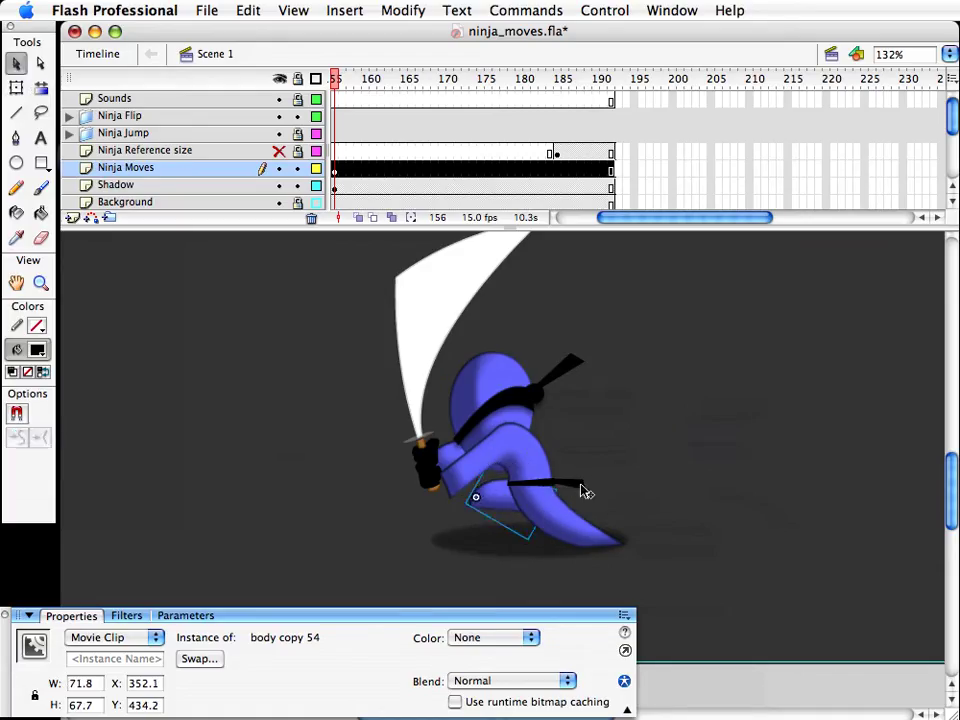
Step: Rotate the belt tail at the ninja's waist slightly upward and check the pose at frame 156
click(583, 489)
key(q)
drag(590, 456, 590, 455)
key(v)
click(685, 498)
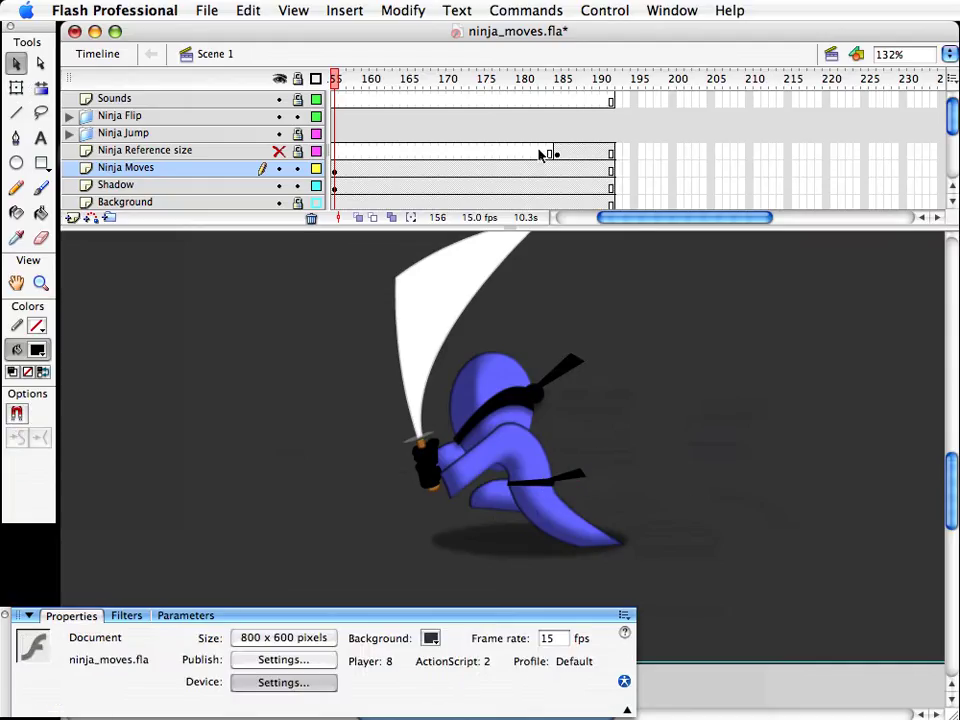
drag(635, 217, 630, 217)
drag(488, 80, 489, 82)
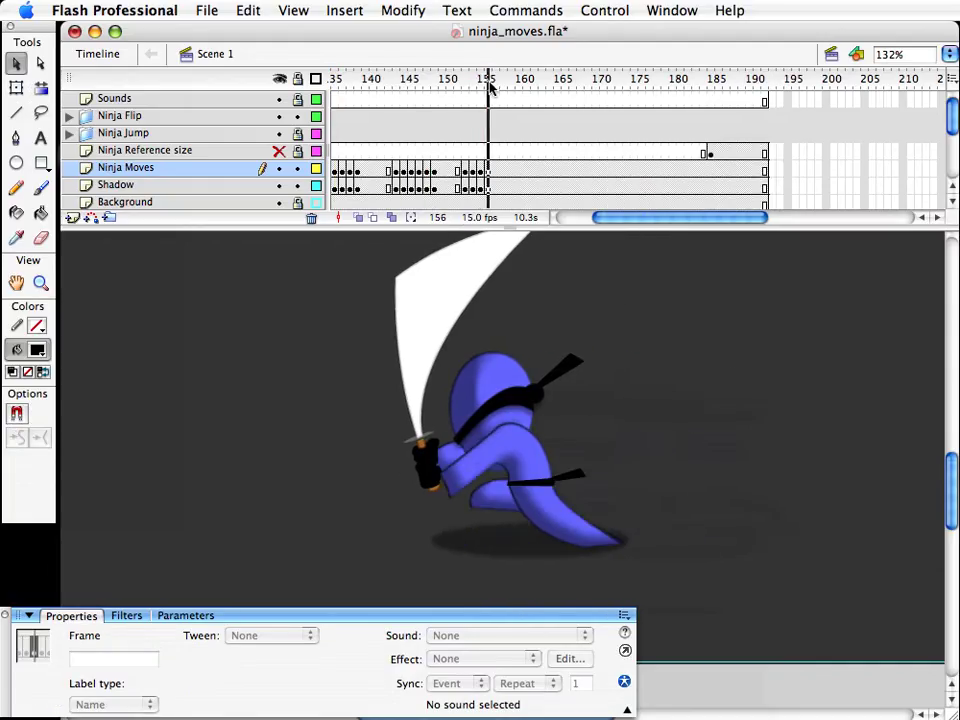
Step: Rotate the sword swoosh and both hands forward and reposition them at the end of the lowered arm
click(426, 474)
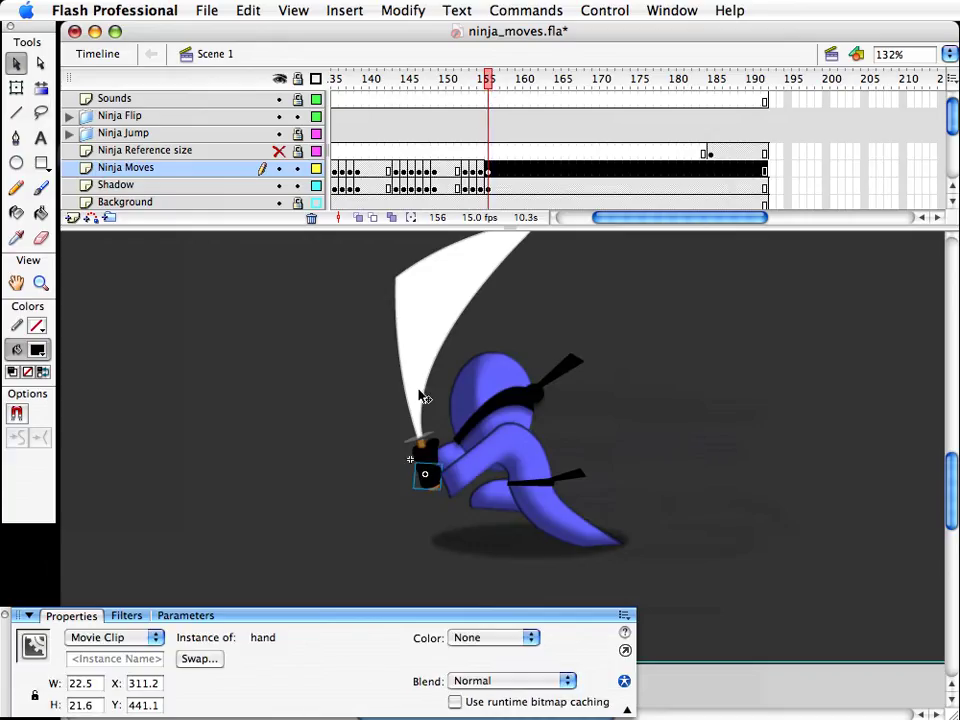
key(ctrl+a)
key(q)
drag(356, 501, 420, 541)
key(v)
drag(429, 401, 393, 410)
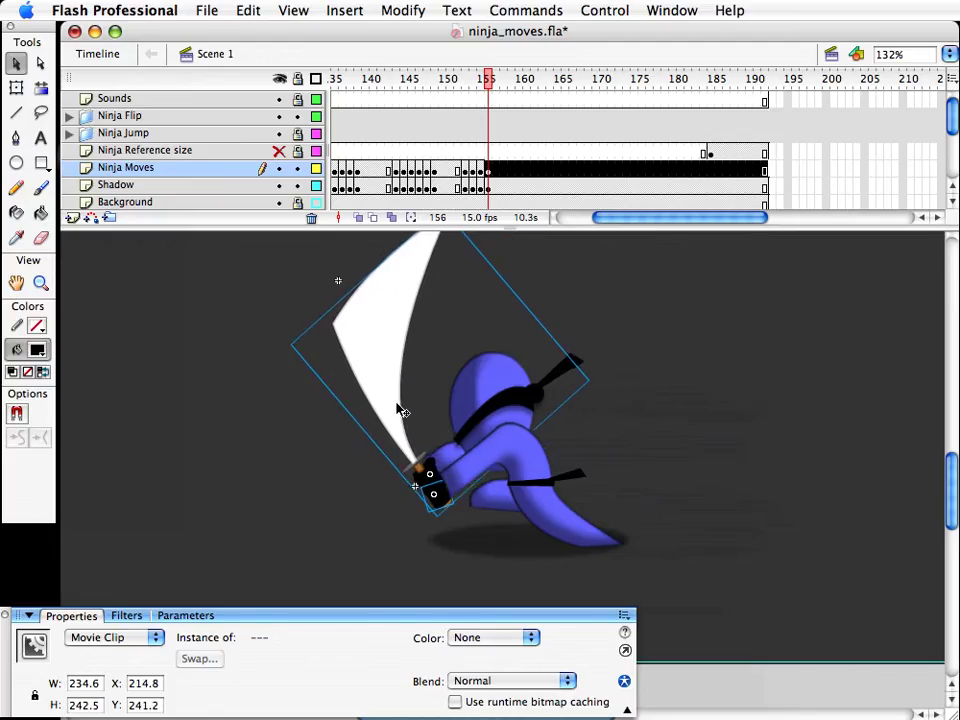
Step: Rotate the far arm, body copy 49, downward so that it reaches the lowered sword hand
click(448, 458)
key(q)
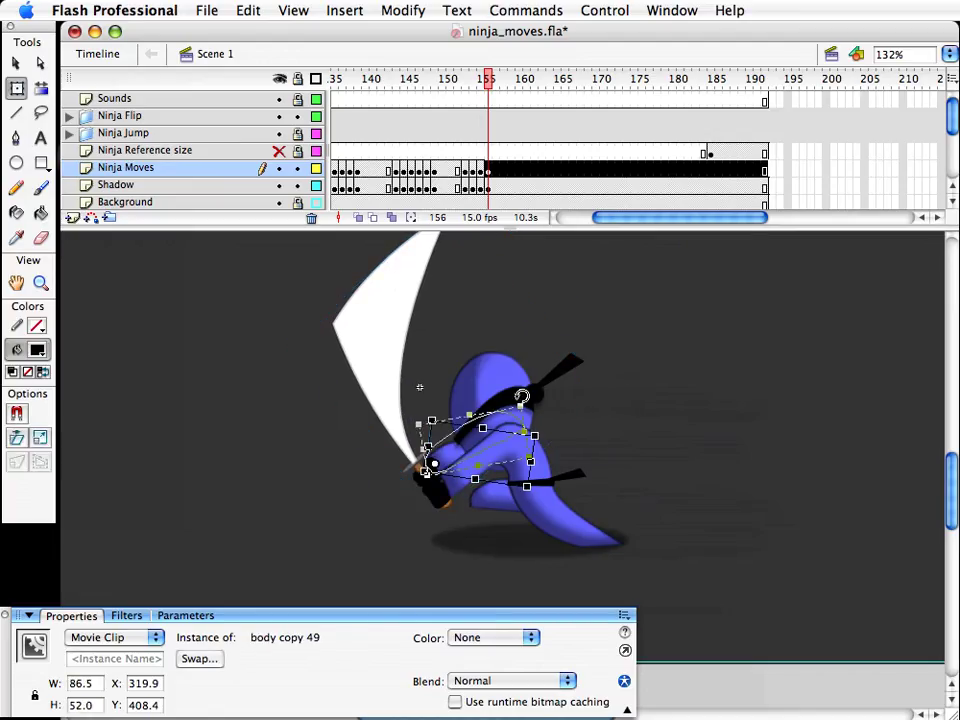
drag(522, 397, 520, 393)
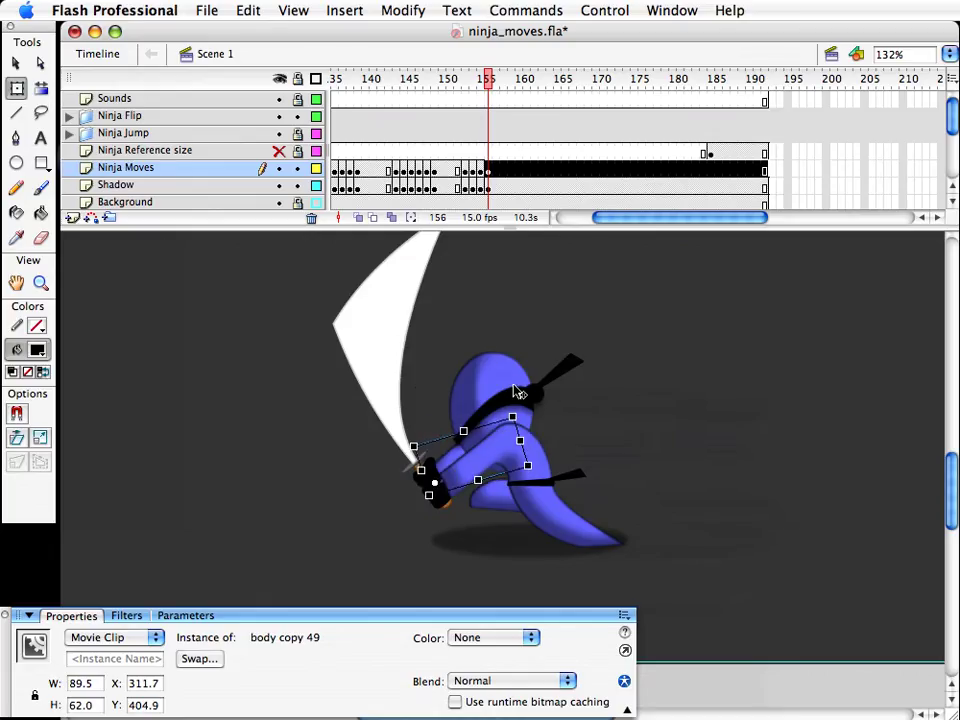
Step: Tilt the head with its headband forward, shift it slightly toward the sword and save the file
click(448, 324)
drag(442, 319, 617, 483)
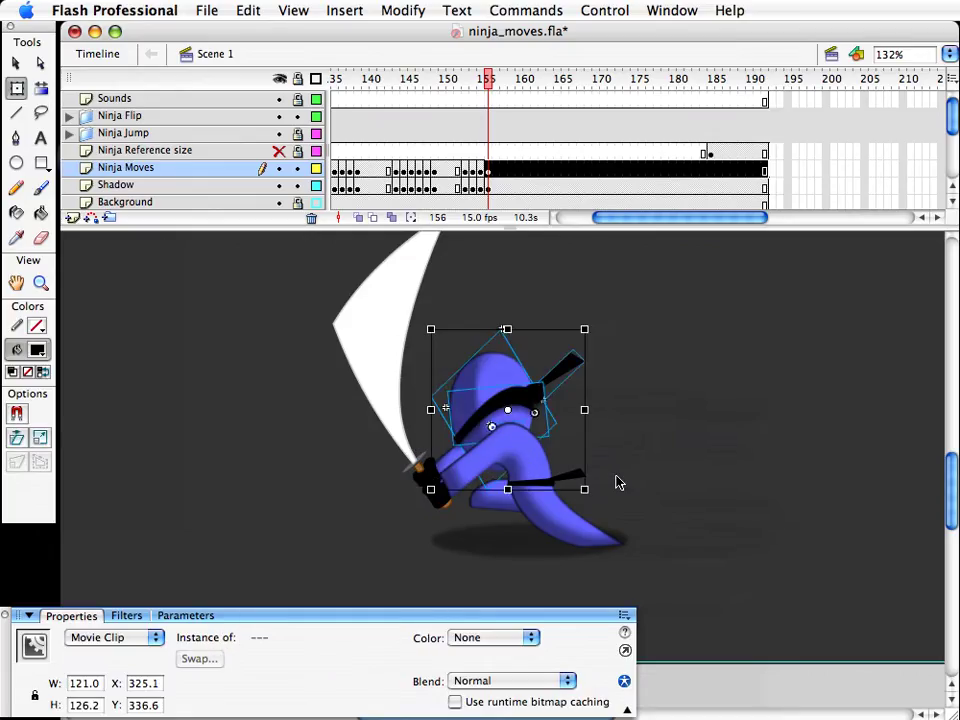
drag(600, 317, 638, 399)
click(583, 369)
click(555, 374)
click(640, 400)
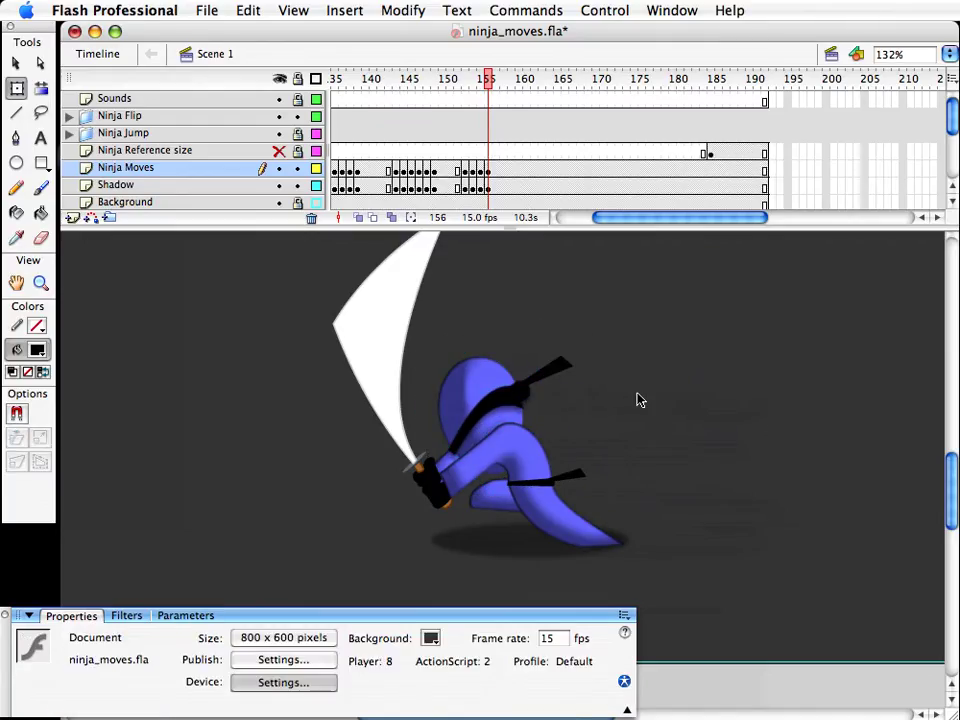
key(super+s)
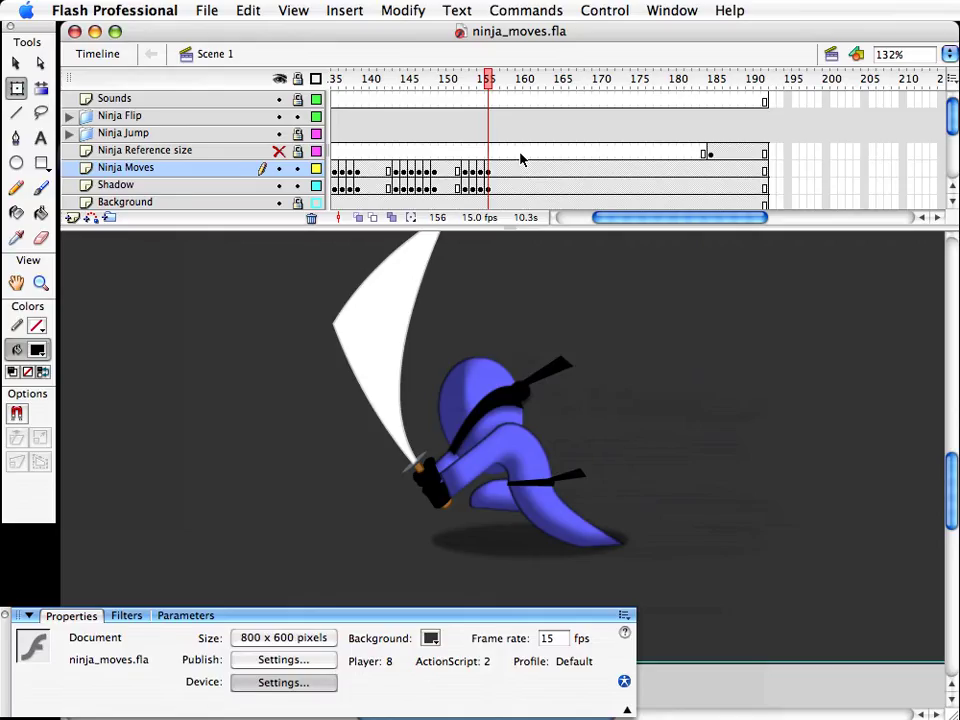
Step: Step through frames 153 to 156 to check how the lunge flows into the new sword pose
mouse_move(476, 84)
mouse_down()
mouse_move(467, 86)
mouse_move(491, 88)
mouse_move(470, 92)
mouse_up()
key(comma)
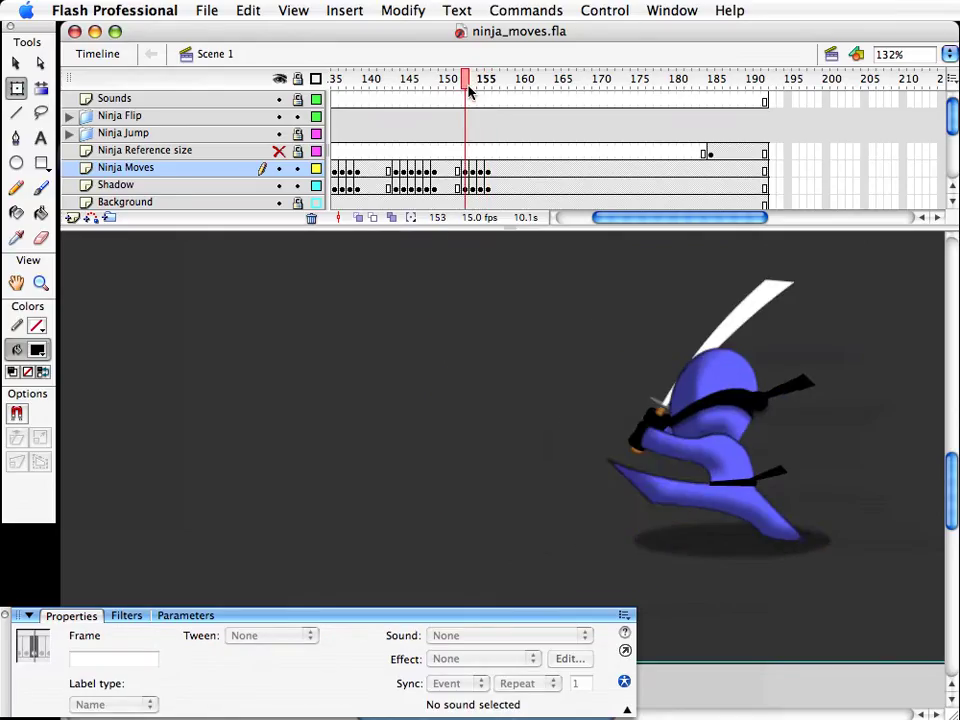
key(period)
key(period)
key(period)
key(comma)
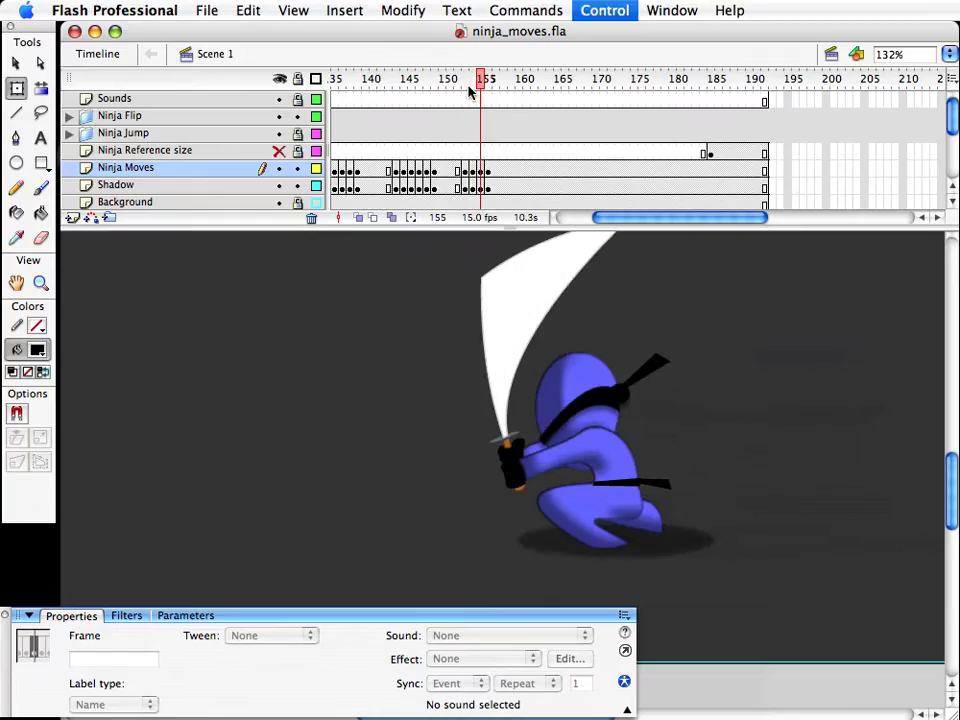
key(period)
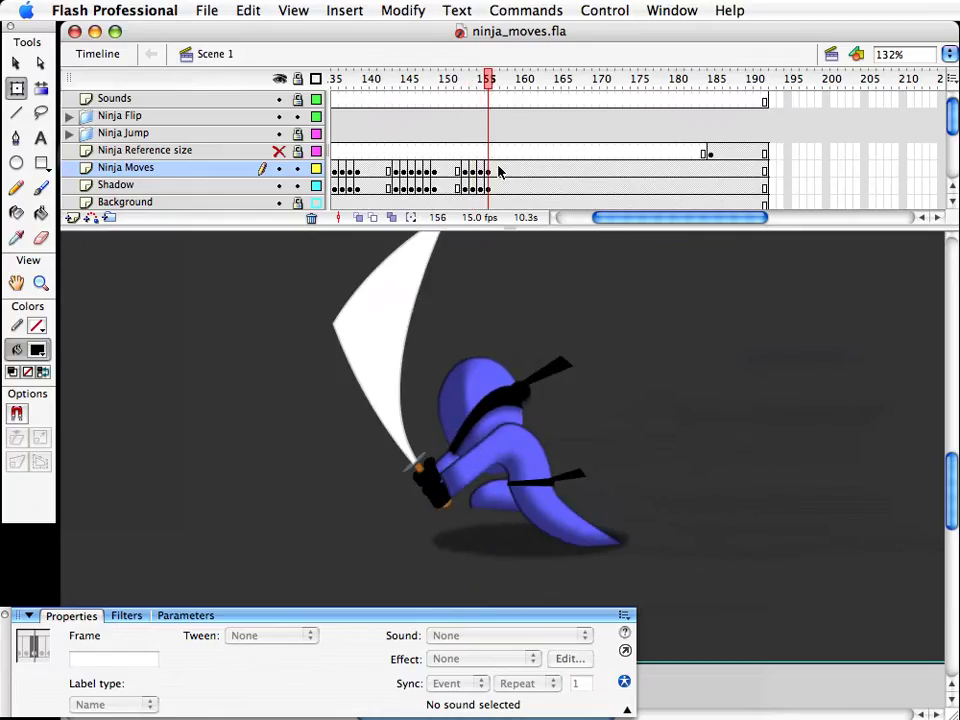
Step: Insert keyframes at frame 157 on the Ninja Moves and Shadow layers, move the figure and shadow about 60 px left and save
drag(497, 170, 497, 184)
key(F6)
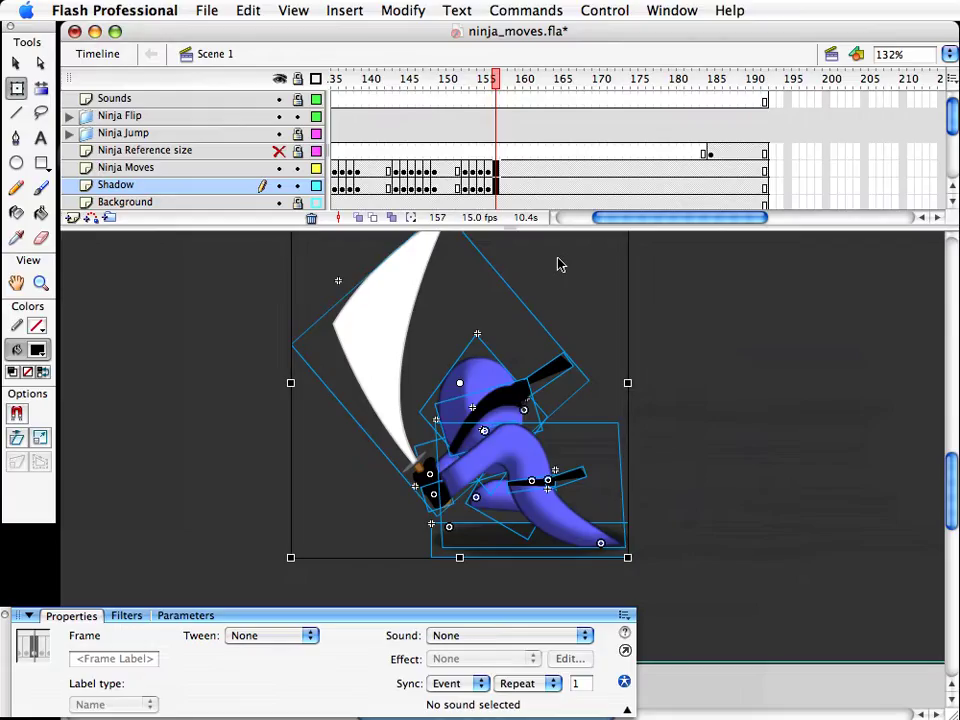
click(673, 390)
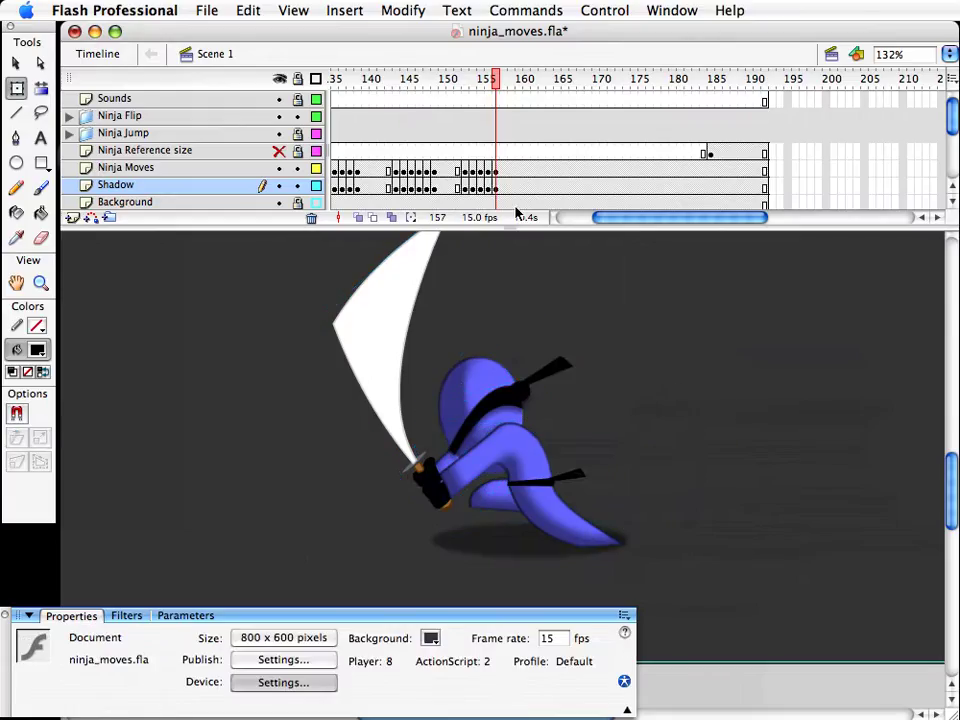
drag(497, 170, 498, 193)
key(shift+Left)
key(shift+Left)
key(shift+Left)
key(shift+Left)
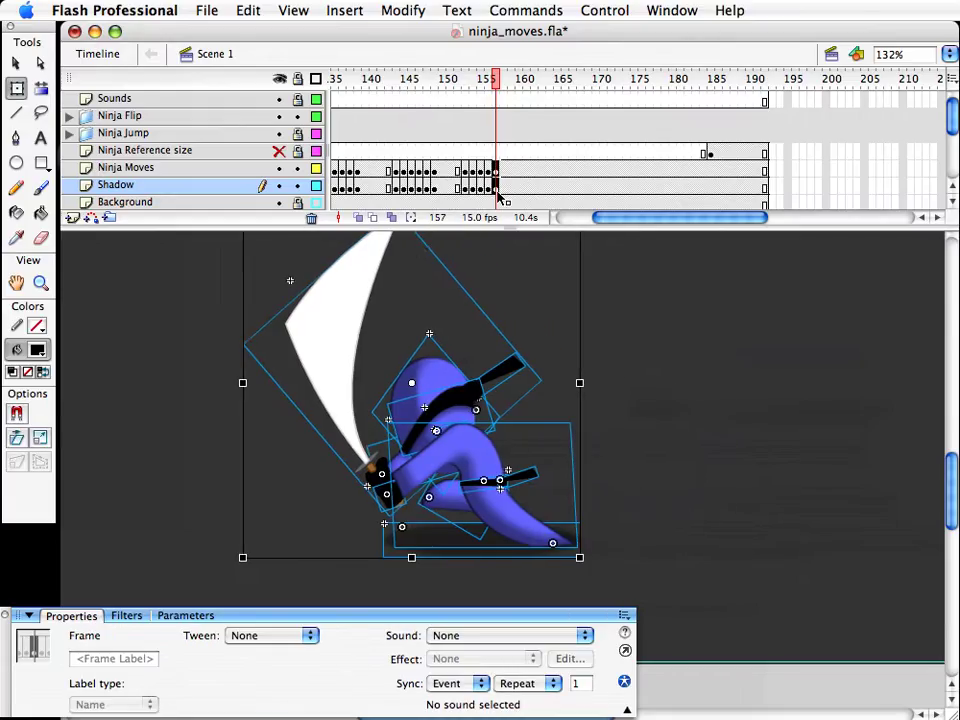
mouse_move(390, 440)
mouse_down()
mouse_move(354, 440)
mouse_move(418, 440)
mouse_move(388, 443)
mouse_up()
click(740, 477)
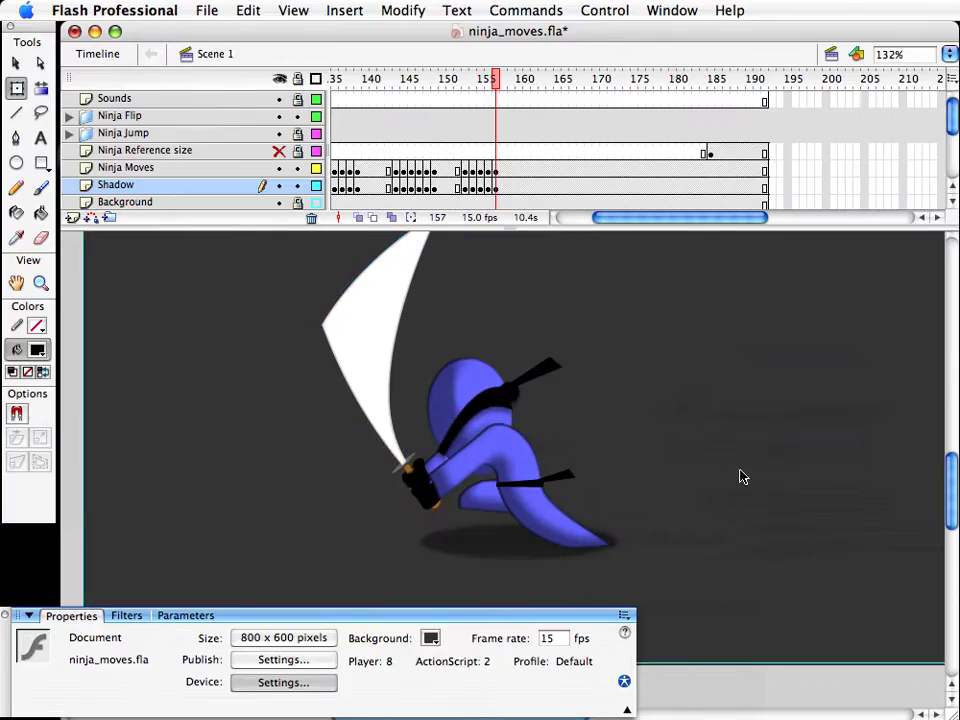
key(super+s)
Step: Swap the sword swoosh at frame 157 for the plain sword_and_hand symbol and ready it for free transforming
click(375, 389)
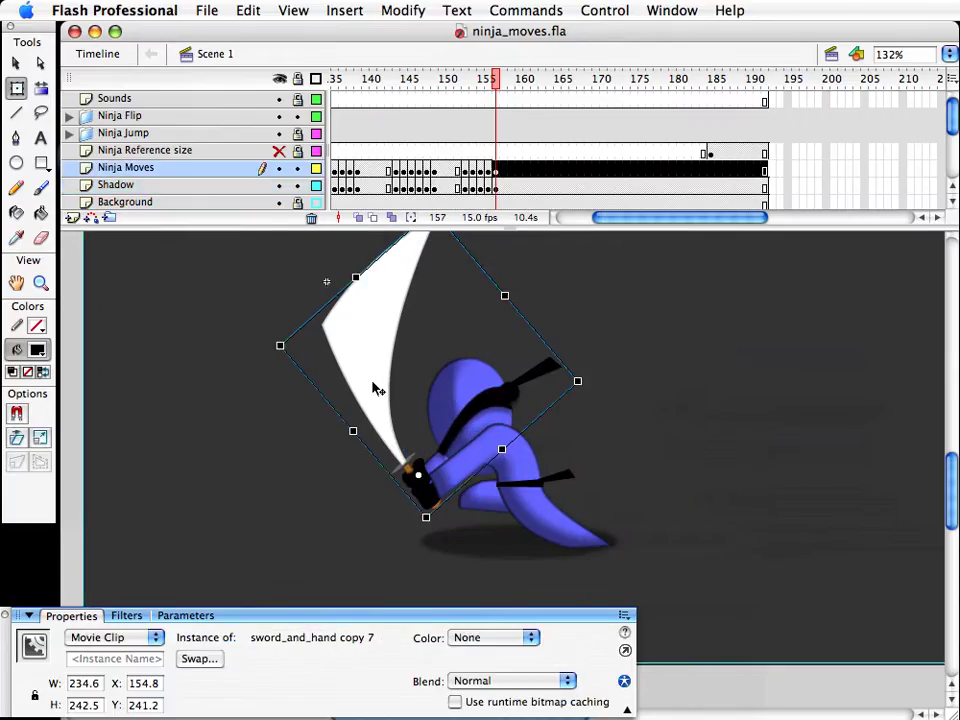
click(199, 658)
drag(814, 437, 724, 433)
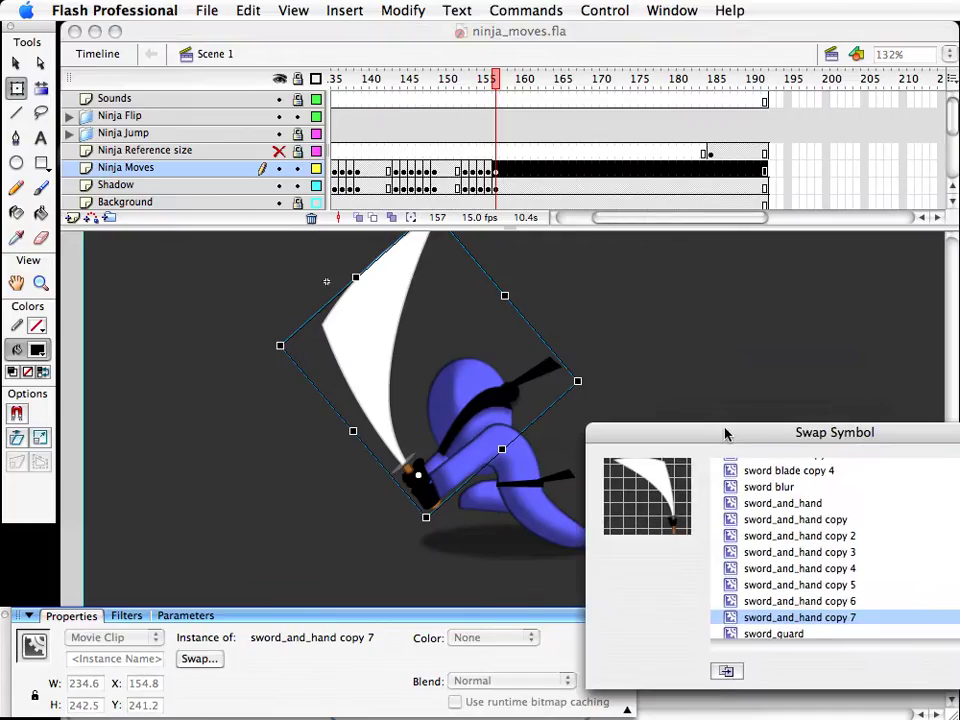
click(829, 521)
key(Up)
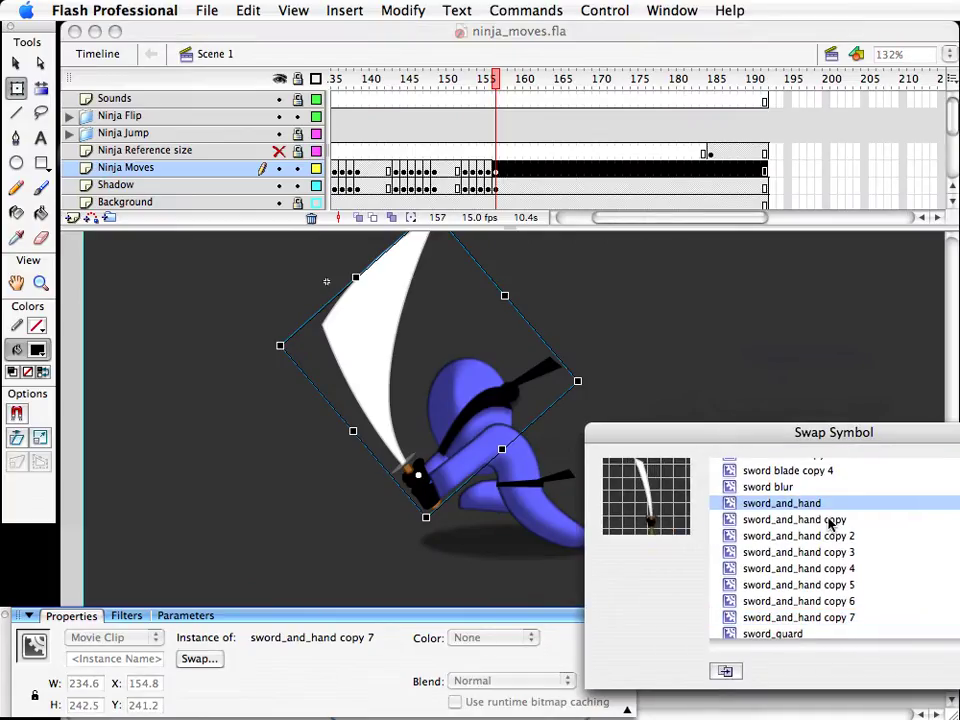
key(Return)
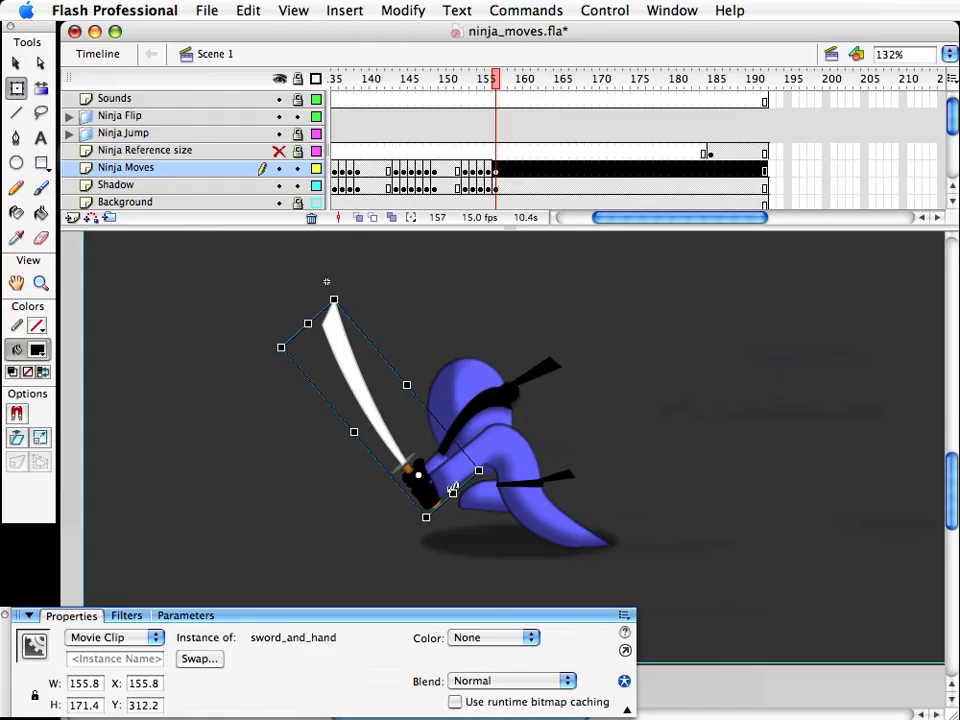
key(v)
key(q)
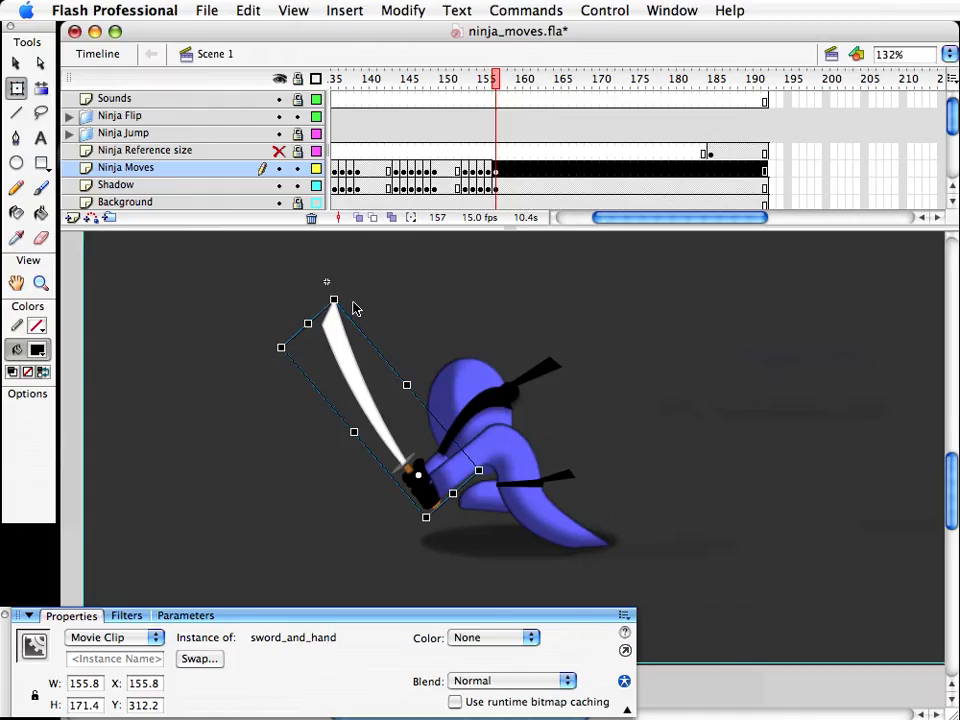
Step: Rotate the sword_and_hand counterclockwise so the blade tips lower ahead of the ninja, and nudge it back to the end of the arm
drag(355, 308, 274, 321)
key(v)
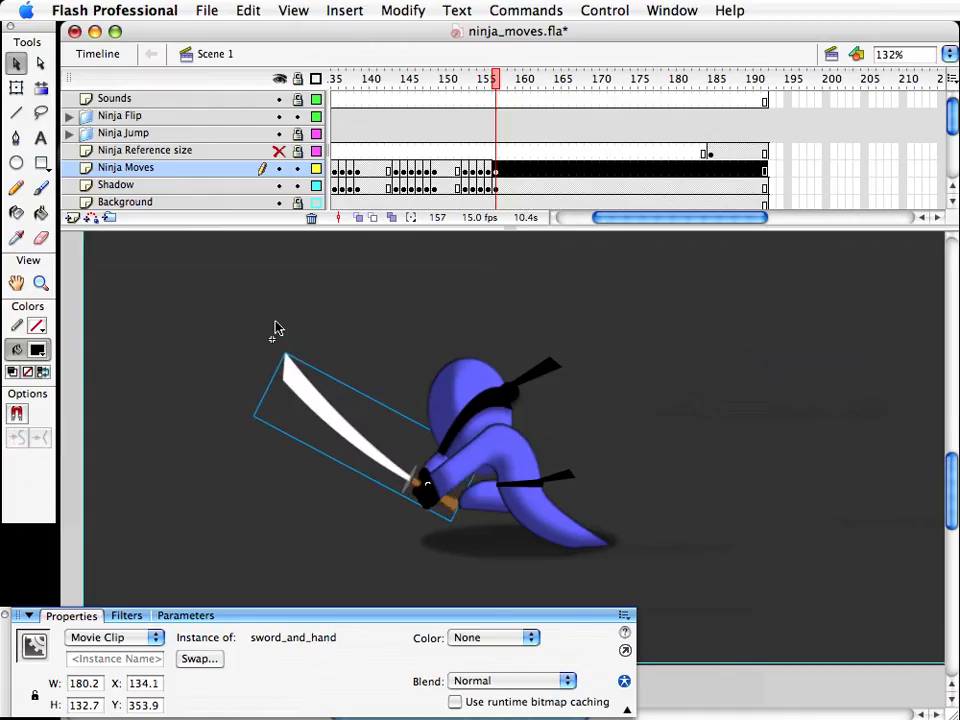
key(shift+Left)
key(shift+Left)
key(shift+Right)
key(shift+Up)
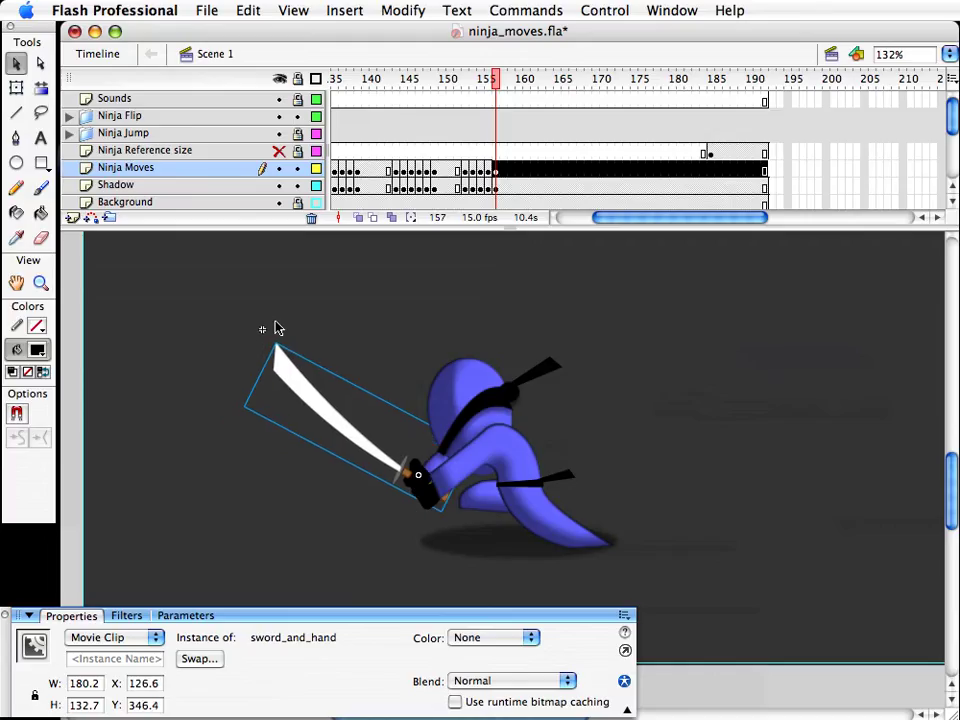
key(shift+Down)
click(291, 326)
Step: Duplicate the body symbol at frame 157 under the name body copy 56
click(475, 443)
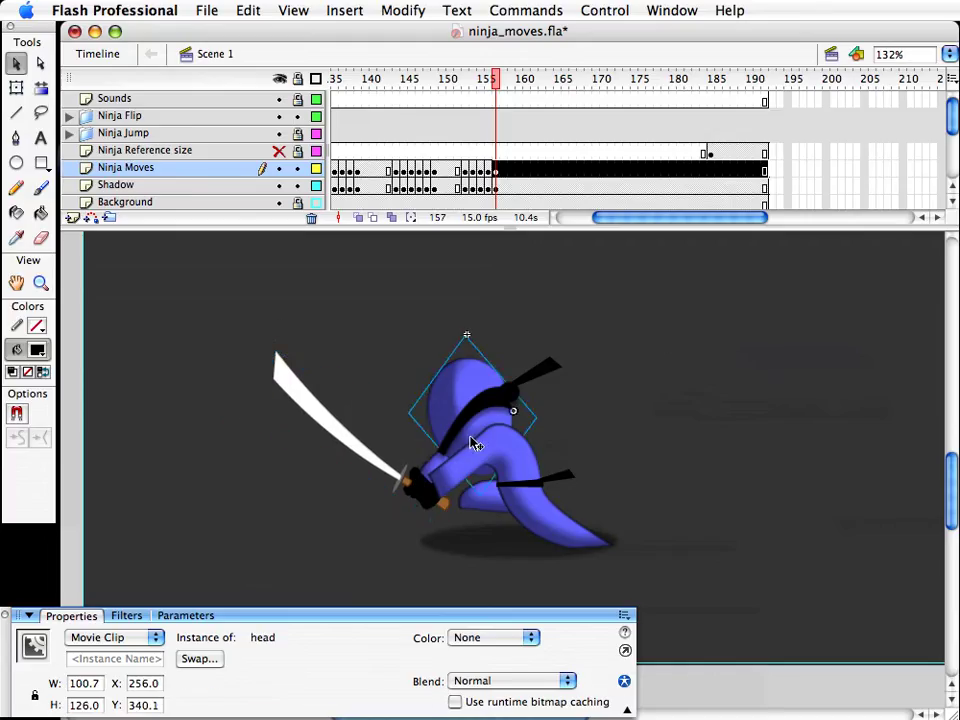
click(498, 452)
key(super+d)
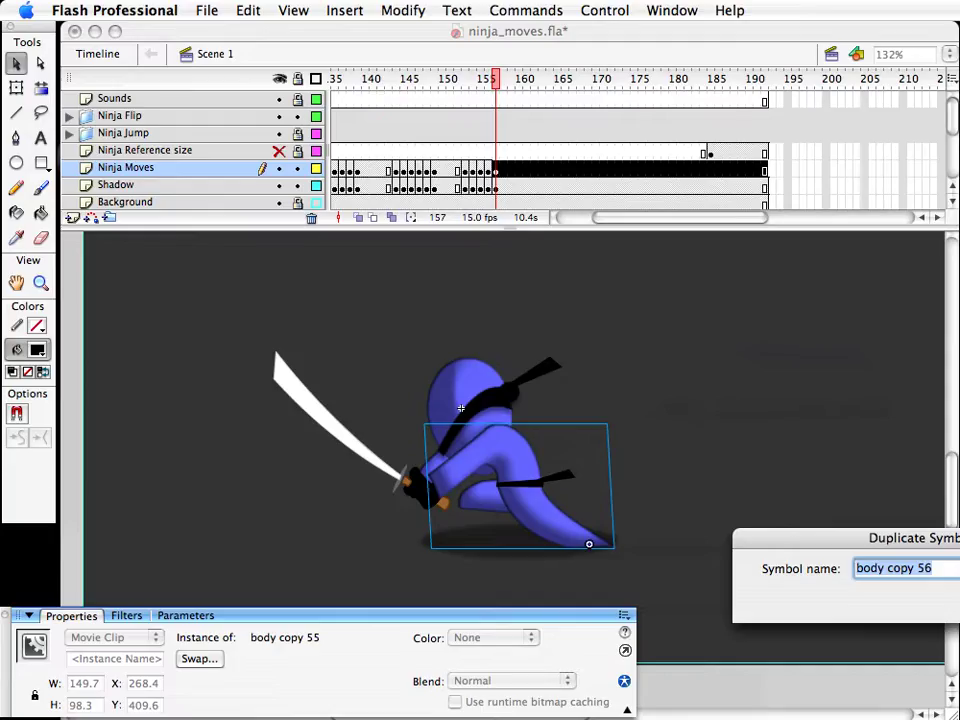
key(Return)
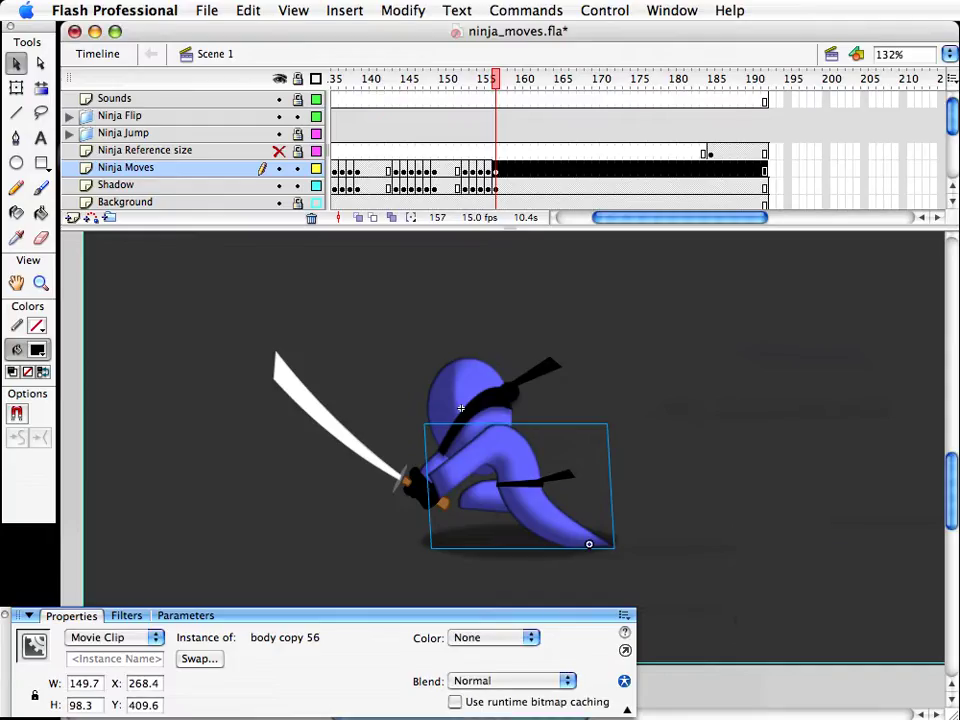
Step: Open body copy 56 for editing and reshape its trailing leg, bulging the thigh forward and pulling the foot tip in under the body
double_click(574, 534)
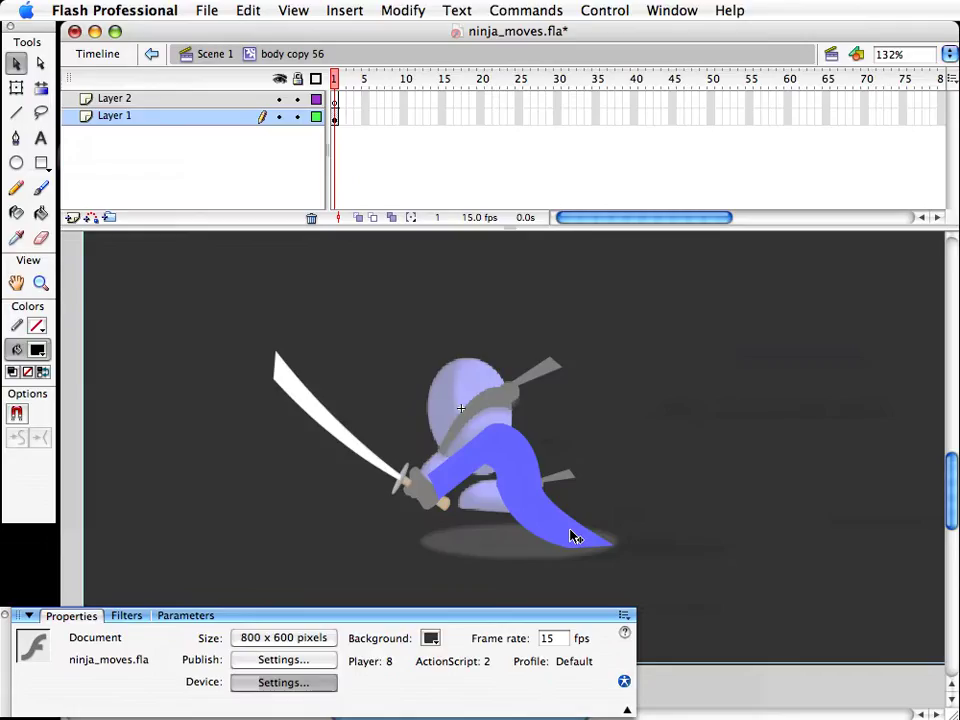
drag(574, 537, 459, 548)
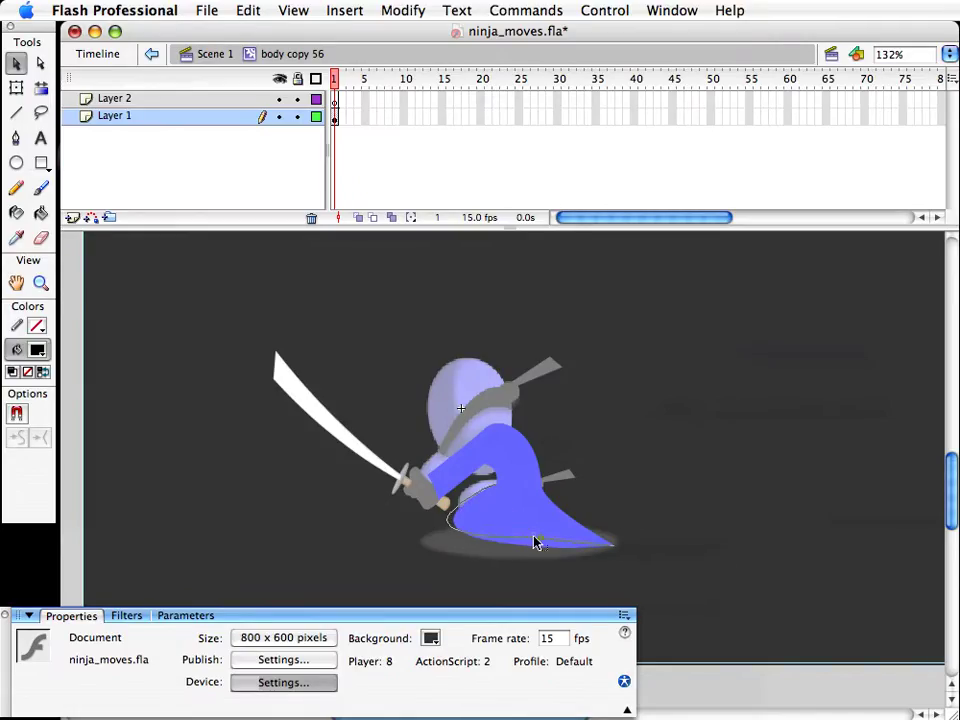
drag(613, 545, 513, 525)
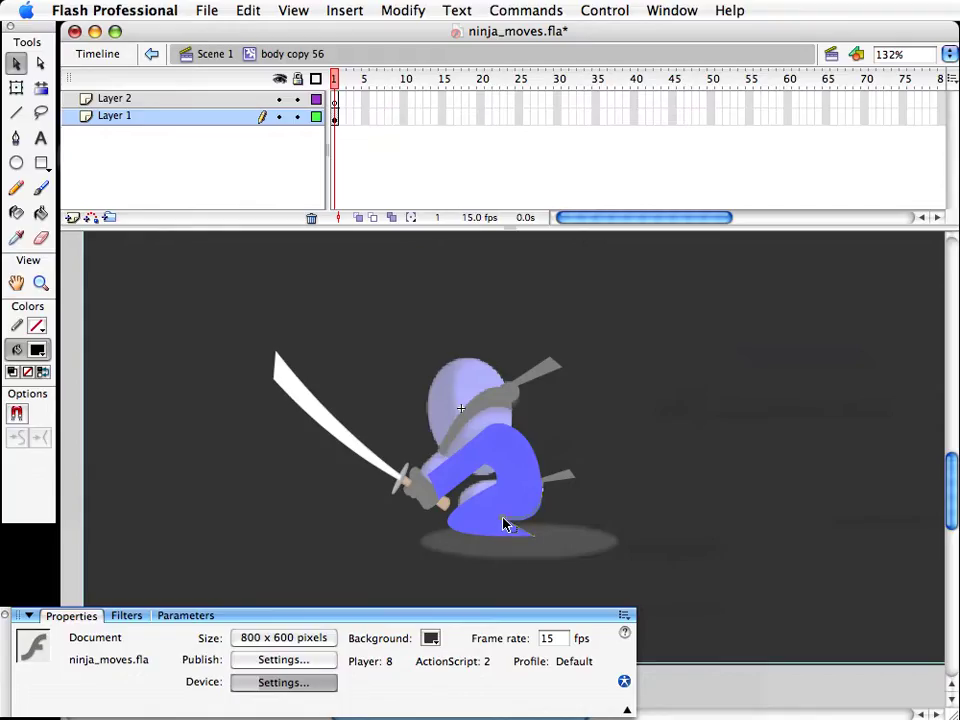
Step: Return to the main scene, move the ninja's rear lower leg right and down, and rotate it clockwise toward the ground
click(220, 56)
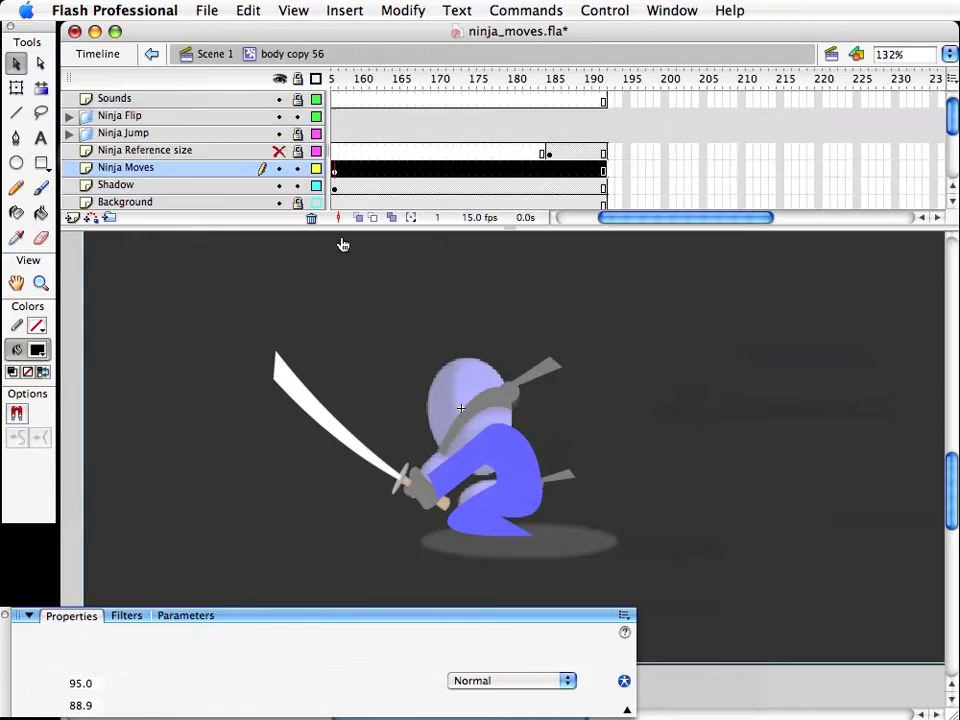
click(474, 490)
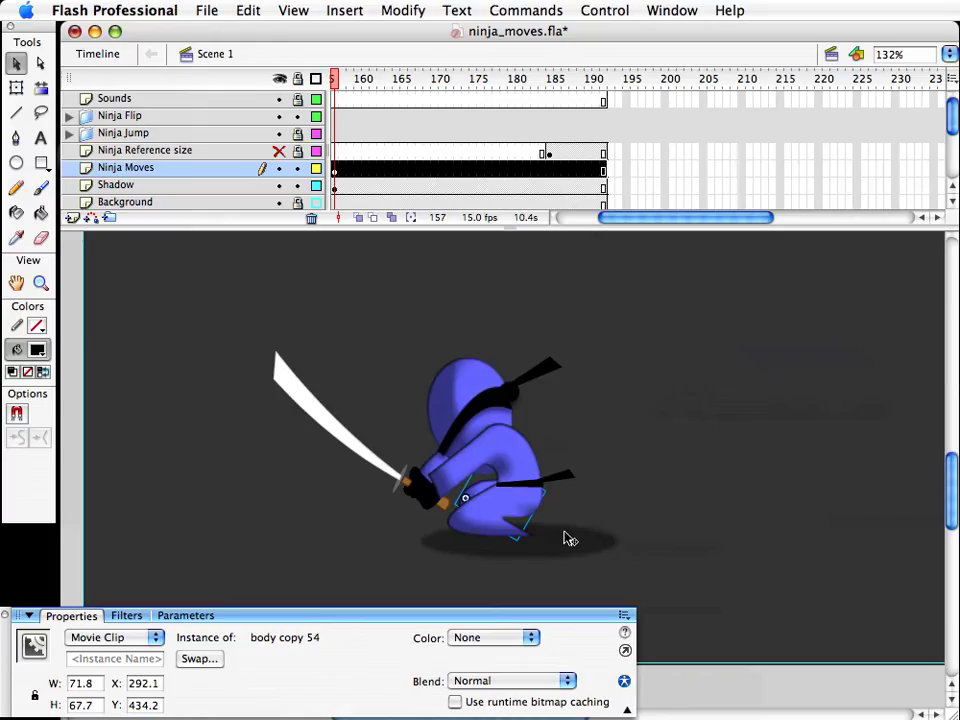
key(shift+Right)
key(shift+Right)
key(shift+Right)
key(shift+Right)
key(shift+Right)
key(shift+Down)
key(shift+Down)
key(q)
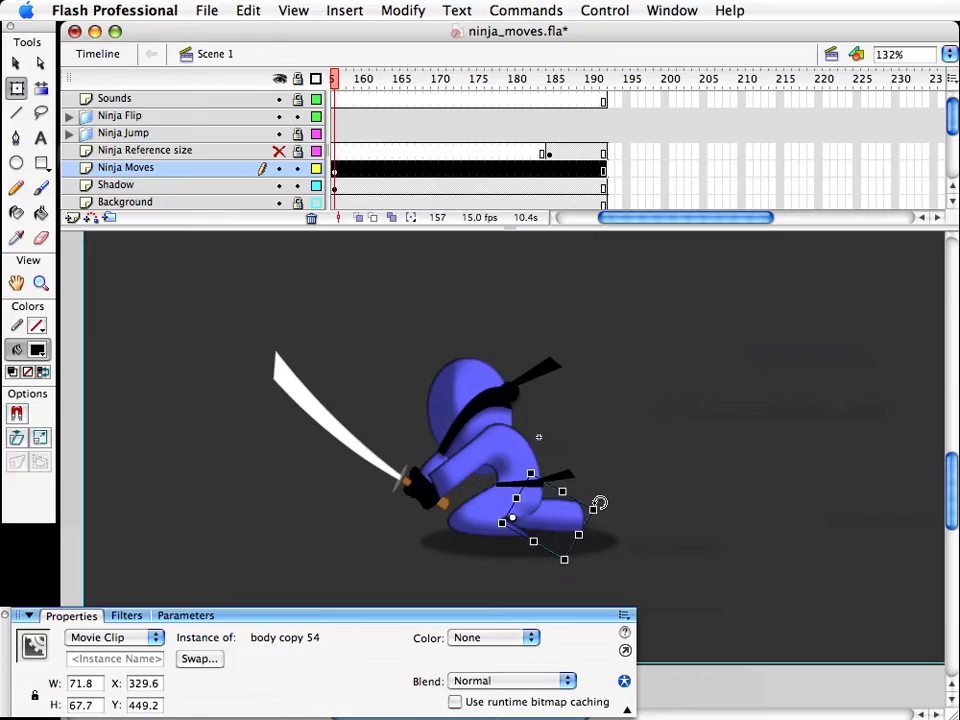
drag(598, 503, 617, 544)
key(v)
Step: Raise the ninja's body, head, arms, belt and sword slightly, leaving the rear lower leg in place
drag(245, 296, 570, 553)
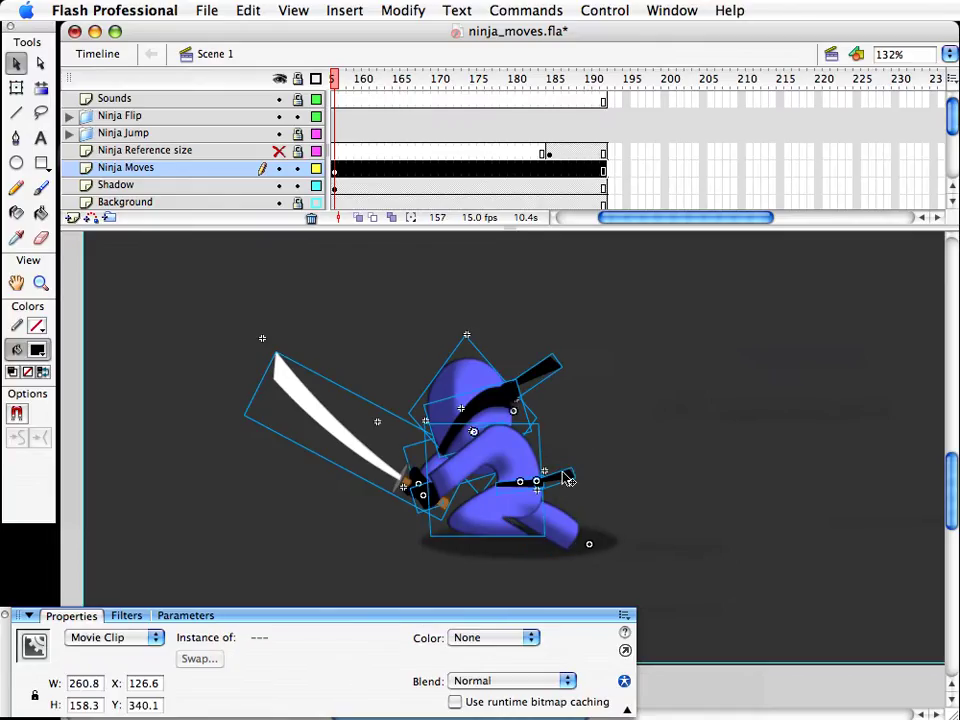
drag(567, 481, 568, 477)
click(590, 565)
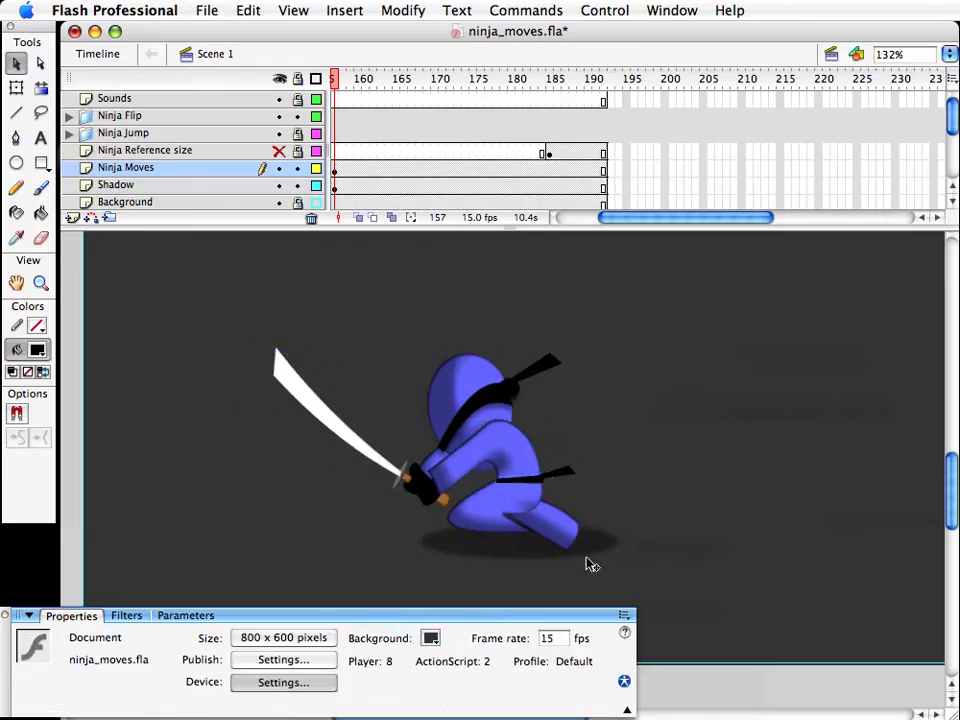
Step: Duplicate the rear lower leg's symbol, reshape the copy's end into a pointed foot, and return to the main scene
click(568, 534)
key(super+d)
key(Return)
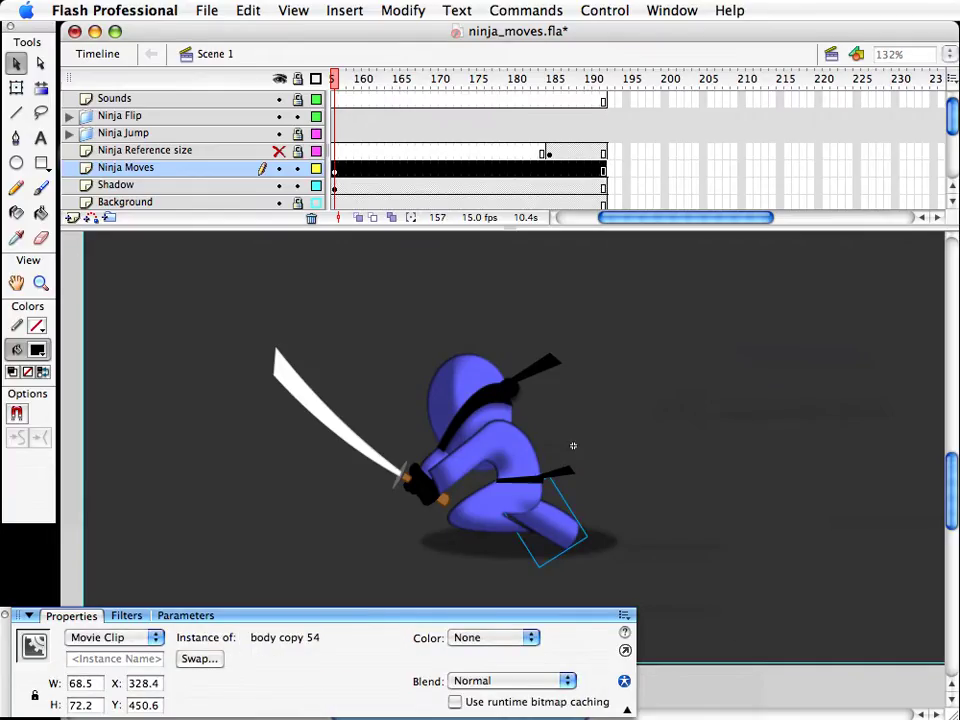
double_click(576, 537)
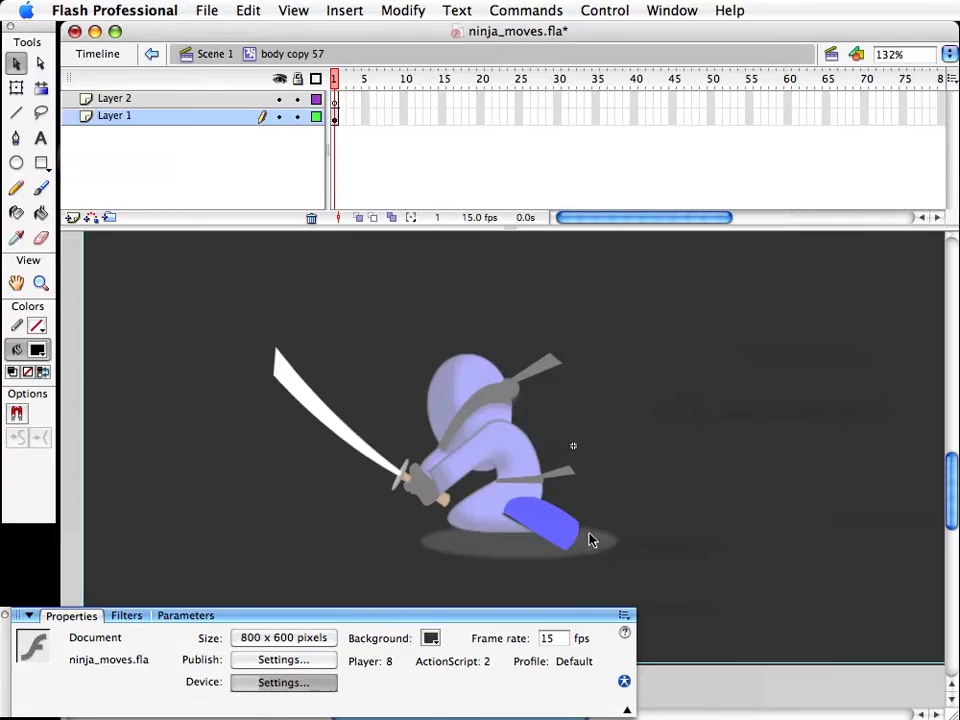
drag(580, 525, 581, 551)
click(218, 55)
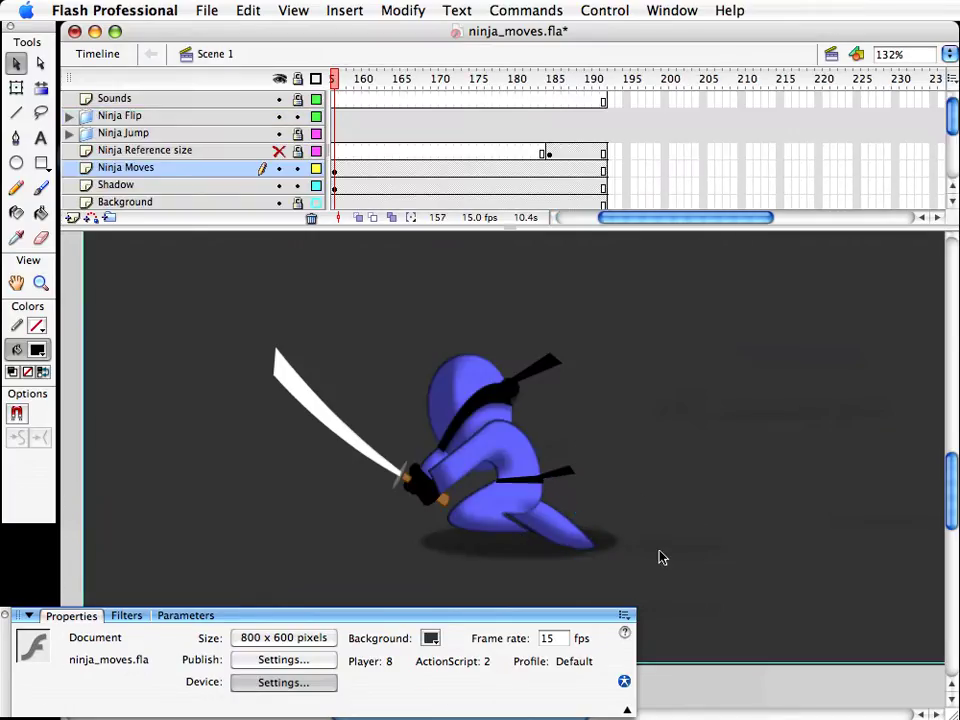
click(584, 548)
Step: Rotate the belt tie clockwise so its loose end points slightly downward
click(568, 476)
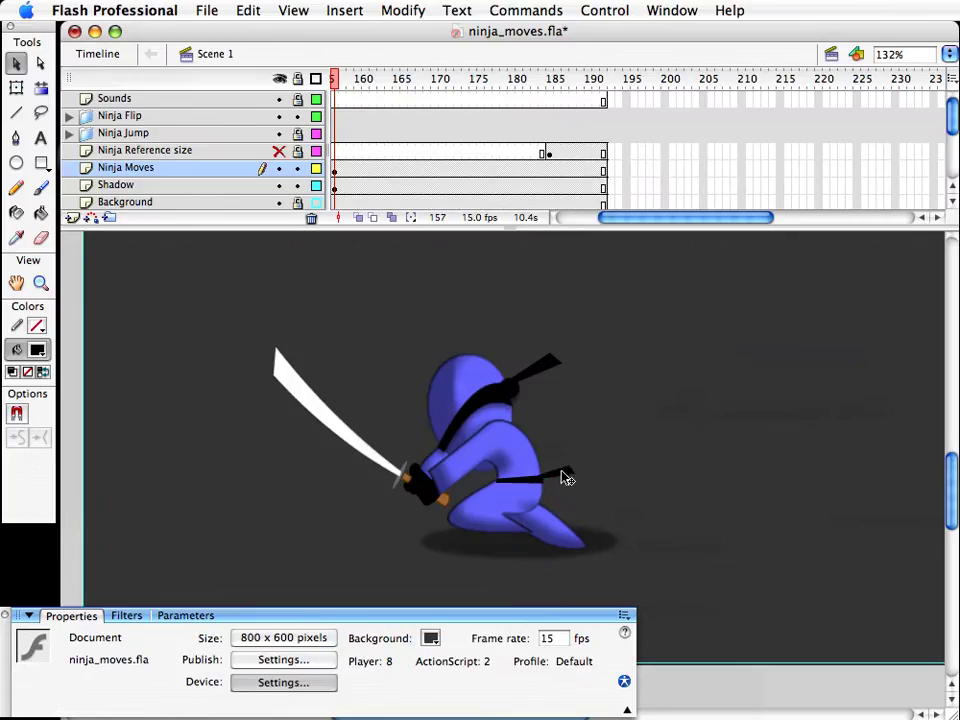
click(574, 471)
key(q)
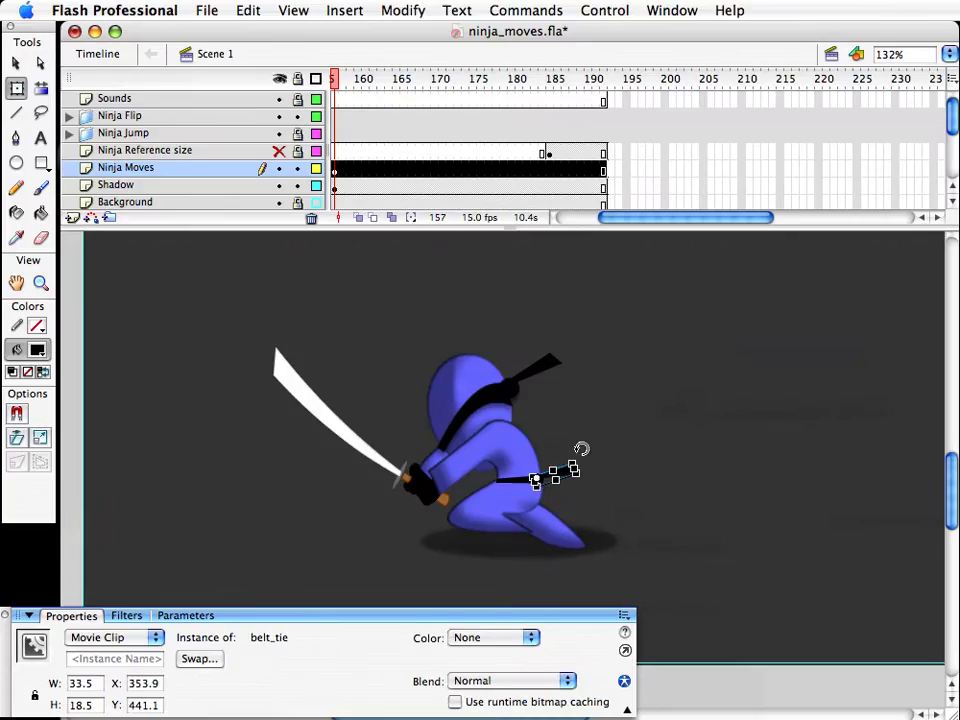
drag(581, 449, 590, 473)
key(v)
Step: Adjust the front arm's outline inside the body symbol and return to the main scene
click(445, 480)
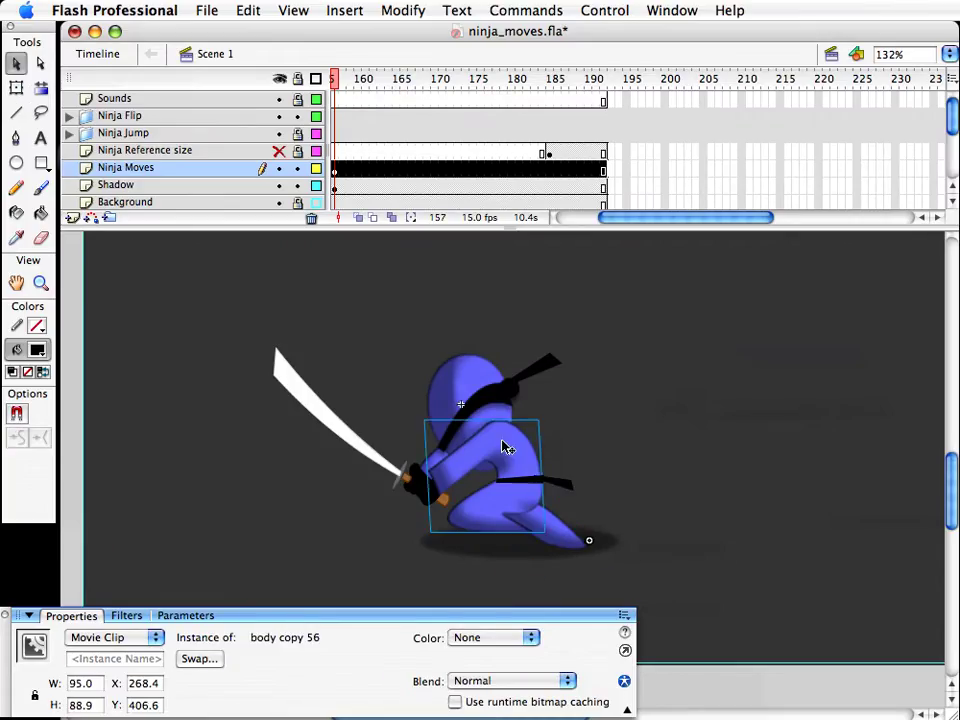
double_click(500, 455)
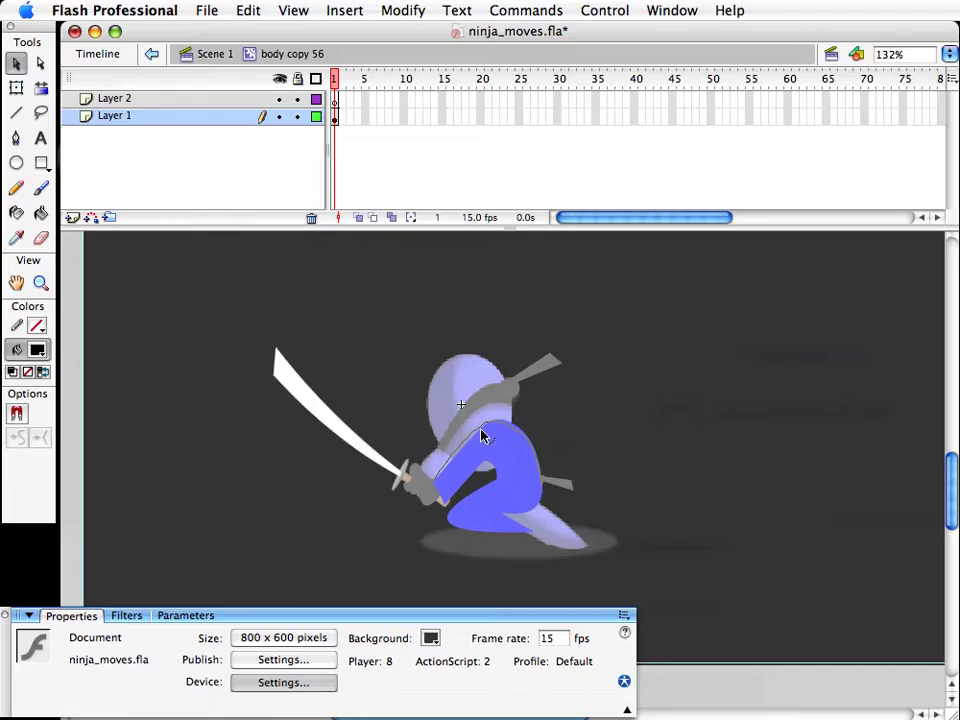
double_click(548, 499)
Step: Rotate the sword and hands slightly counterclockwise as a group and move them down to the end of the arm
click(425, 496)
shift+click(403, 478)
key(q)
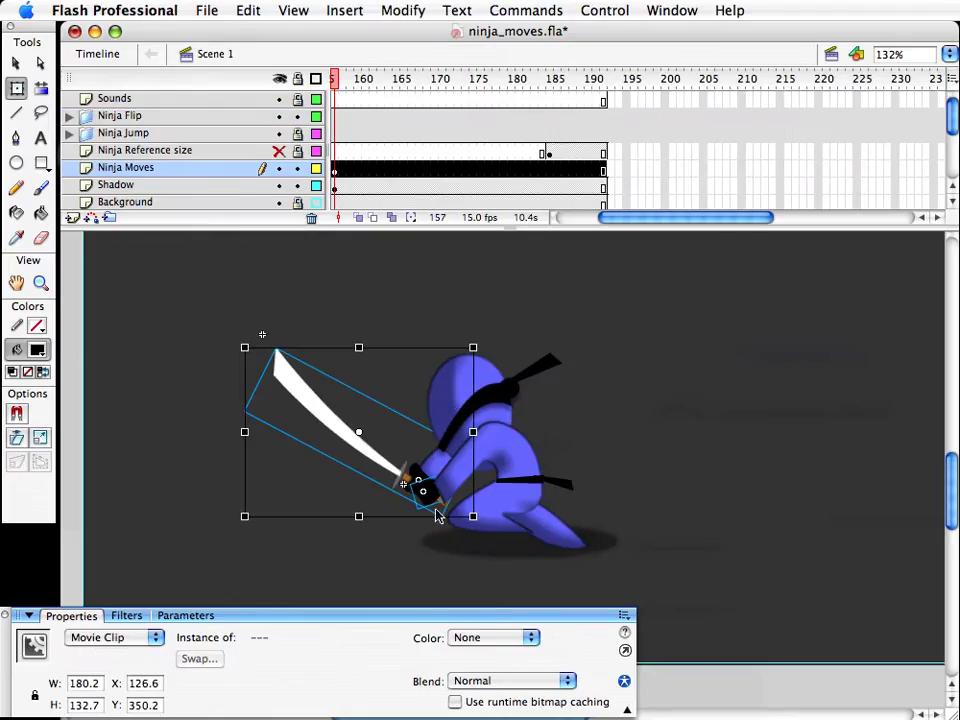
drag(244, 534, 250, 541)
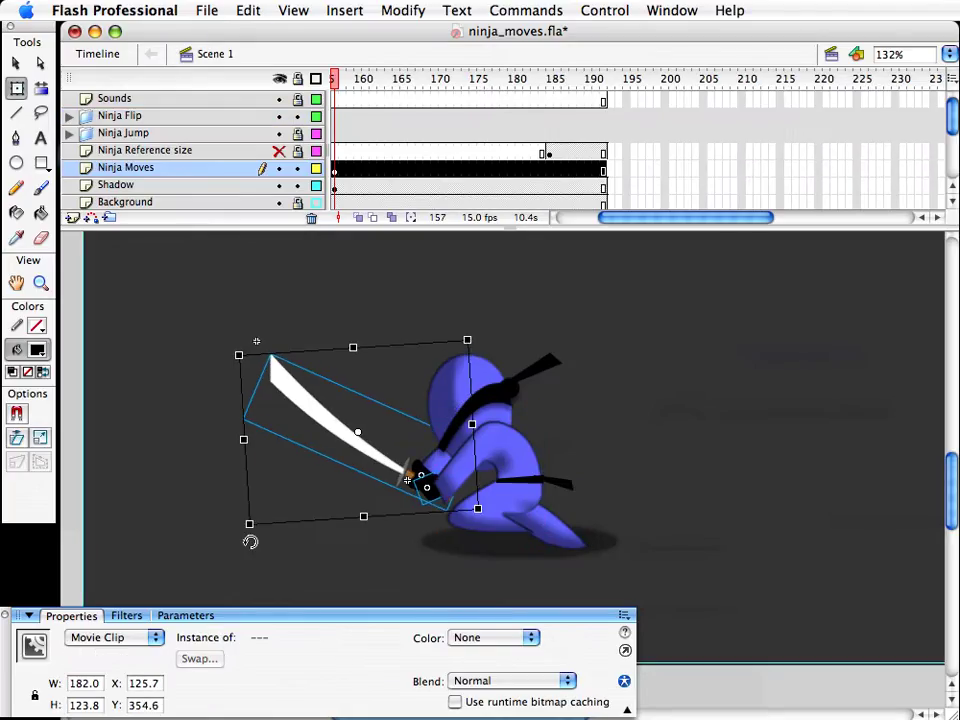
key(shift+Down)
key(shift+Right)
key(shift+Left)
key(shift+Left)
key(shift+Right)
key(Up)
key(v)
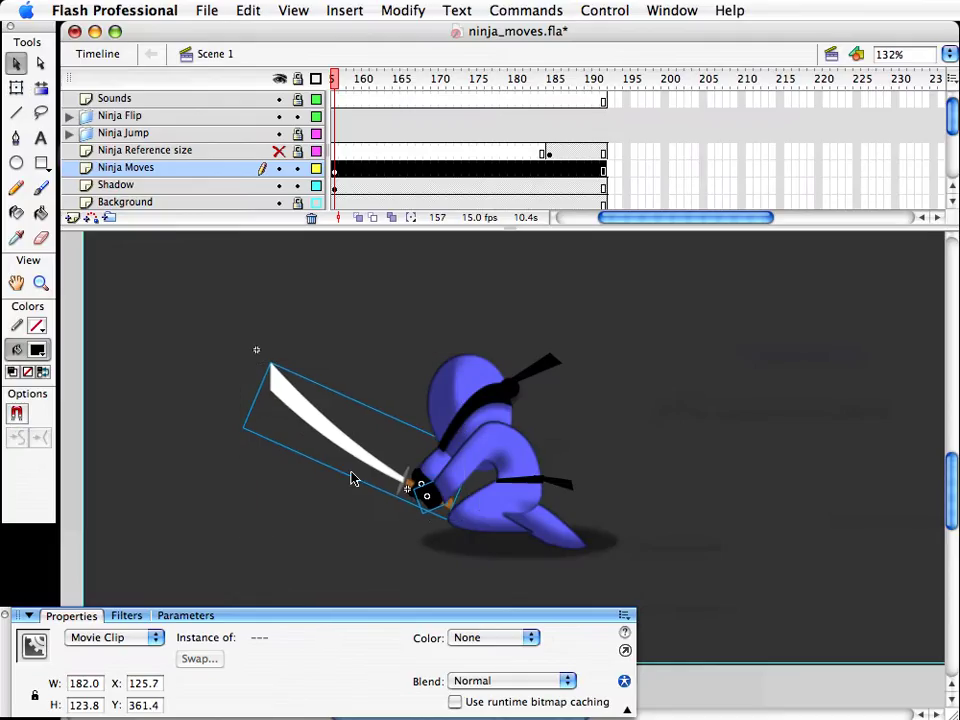
Step: Reposition the far arm and rotate it counterclockwise to meet the lowered hands
click(425, 490)
key(shift+Right)
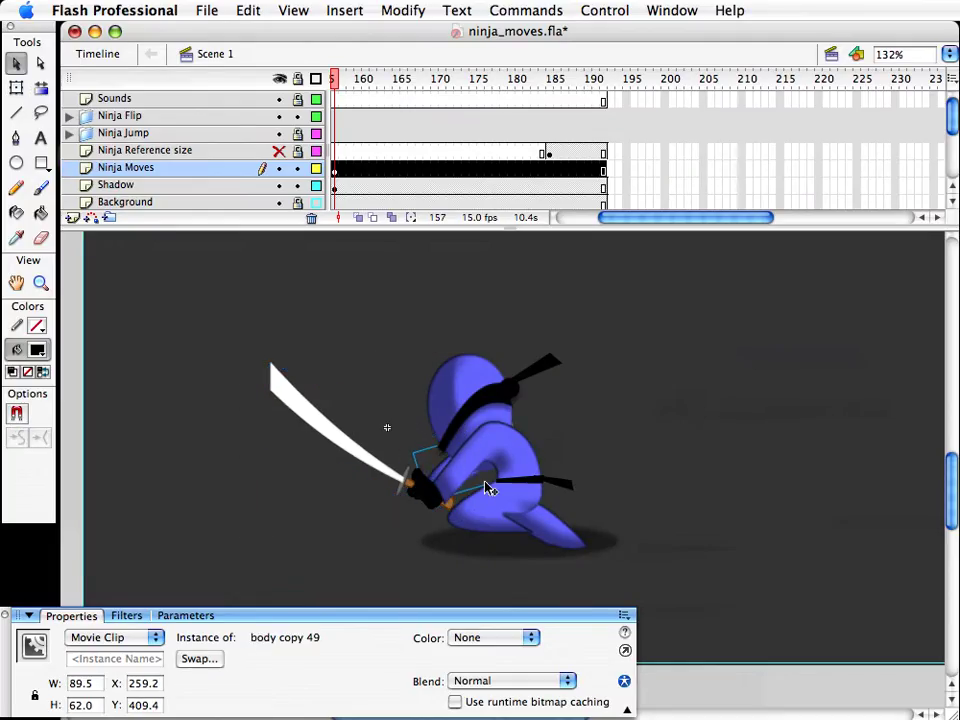
key(q)
drag(527, 416, 502, 395)
key(v)
Step: Rotate the ninja's head, headband and headband tie slightly counterclockwise into a forward lean, and save the file
click(624, 438)
drag(371, 324, 603, 492)
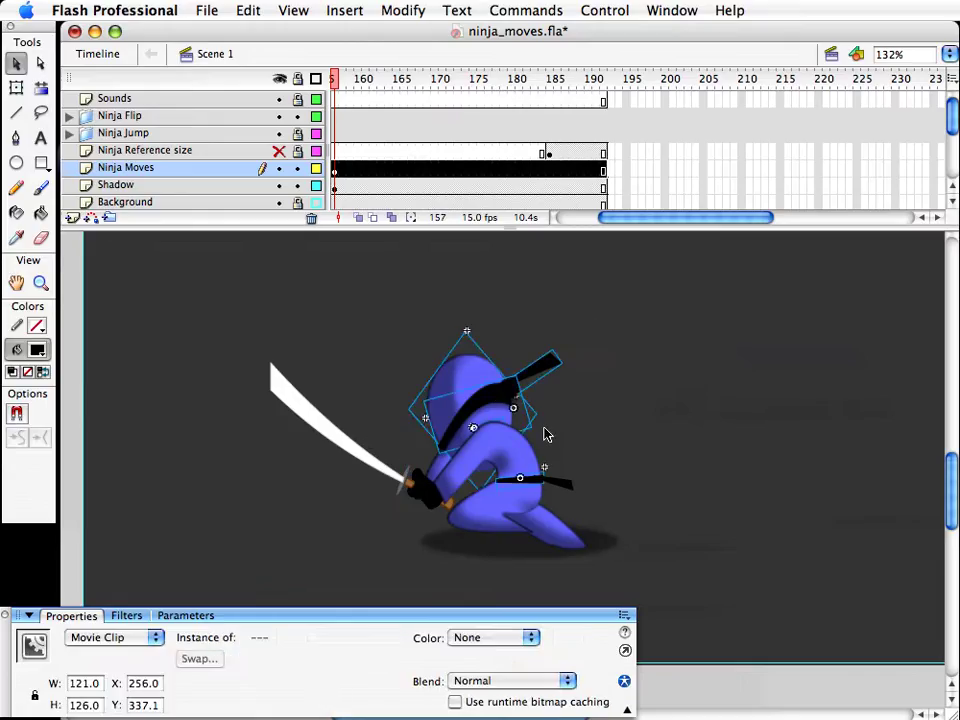
click(499, 347)
drag(388, 317, 594, 486)
key(q)
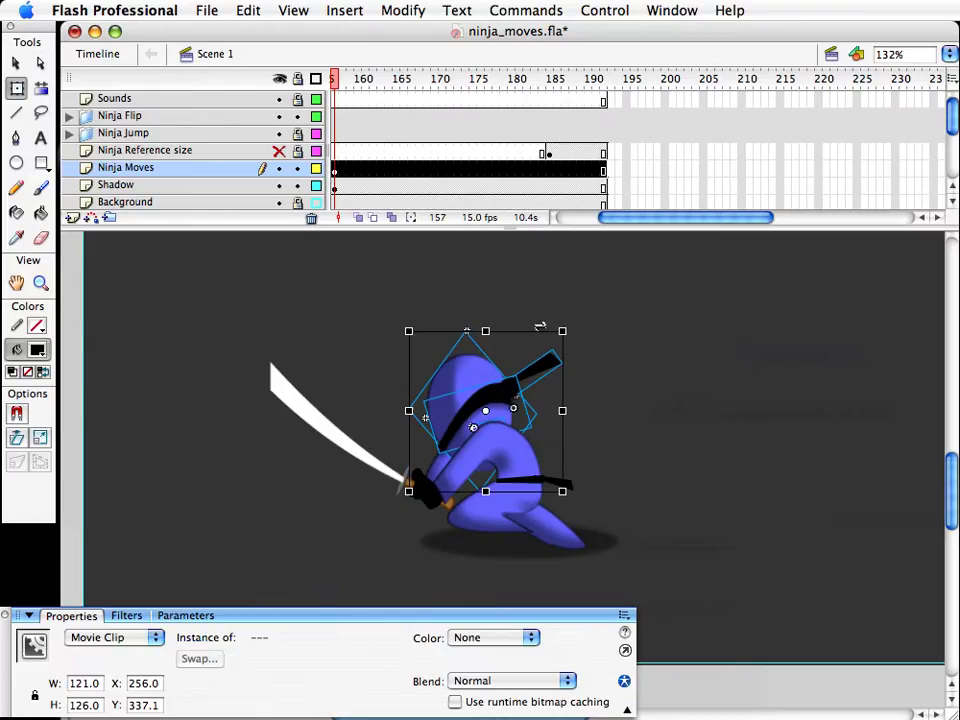
drag(565, 317, 551, 310)
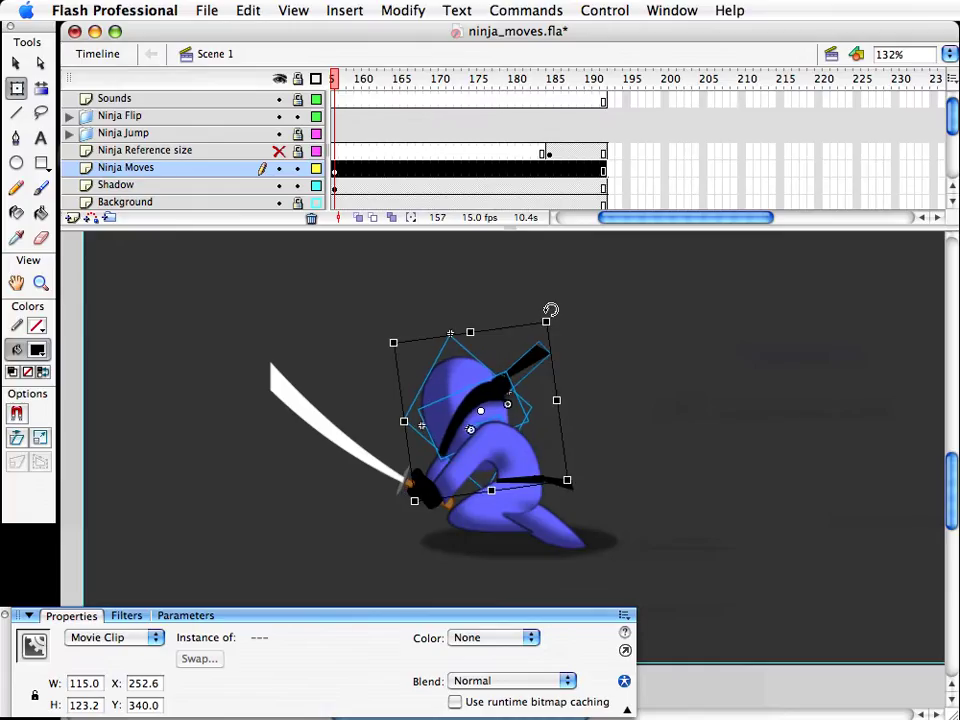
key(super+s)
Step: Step back and forth through frames 153 to 157 to check the flow of the sword strike
click(668, 431)
click(632, 222)
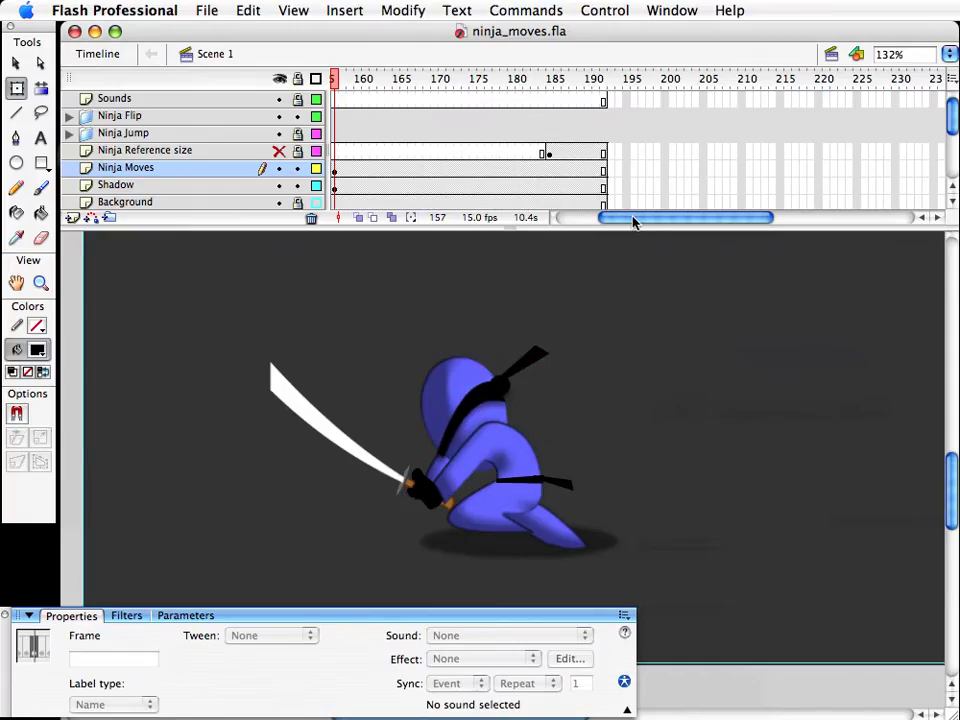
drag(632, 222, 624, 222)
click(558, 80)
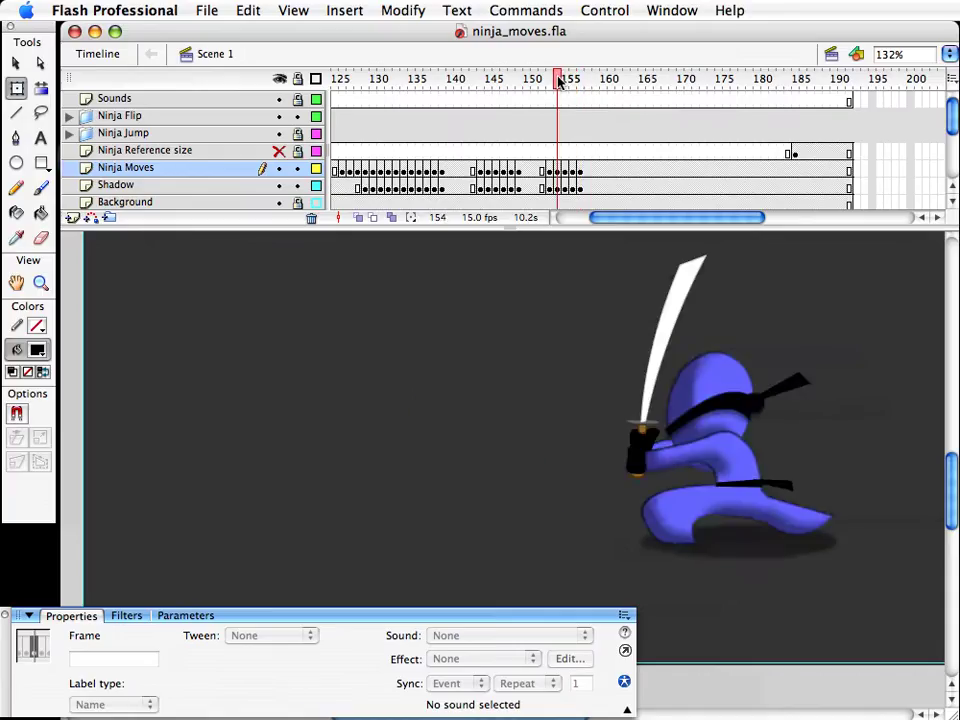
drag(558, 80, 563, 80)
key(period)
key(period)
key(period)
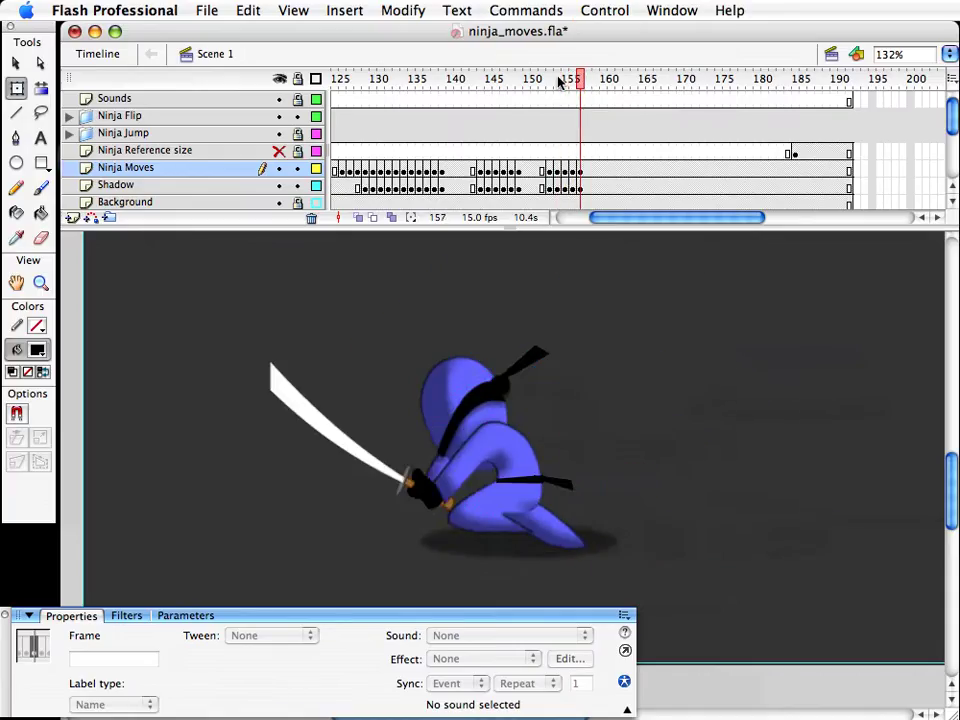
key(comma)
key(comma)
key(comma)
key(comma)
key(comma)
key(period)
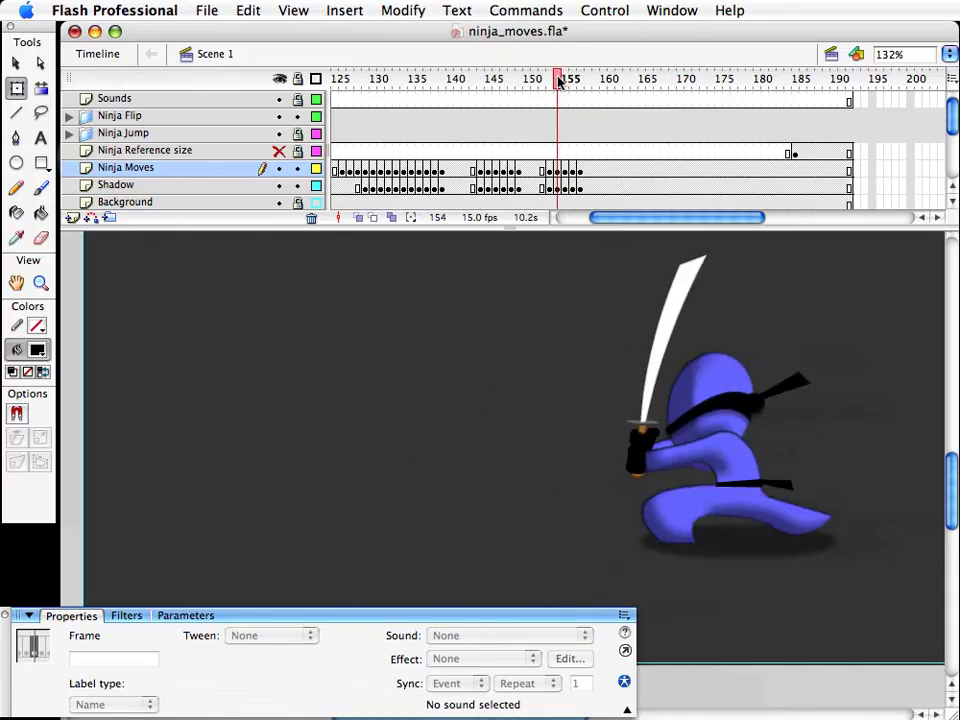
key(period)
key(period)
key(period)
key(comma)
key(comma)
key(comma)
key(comma)
key(period)
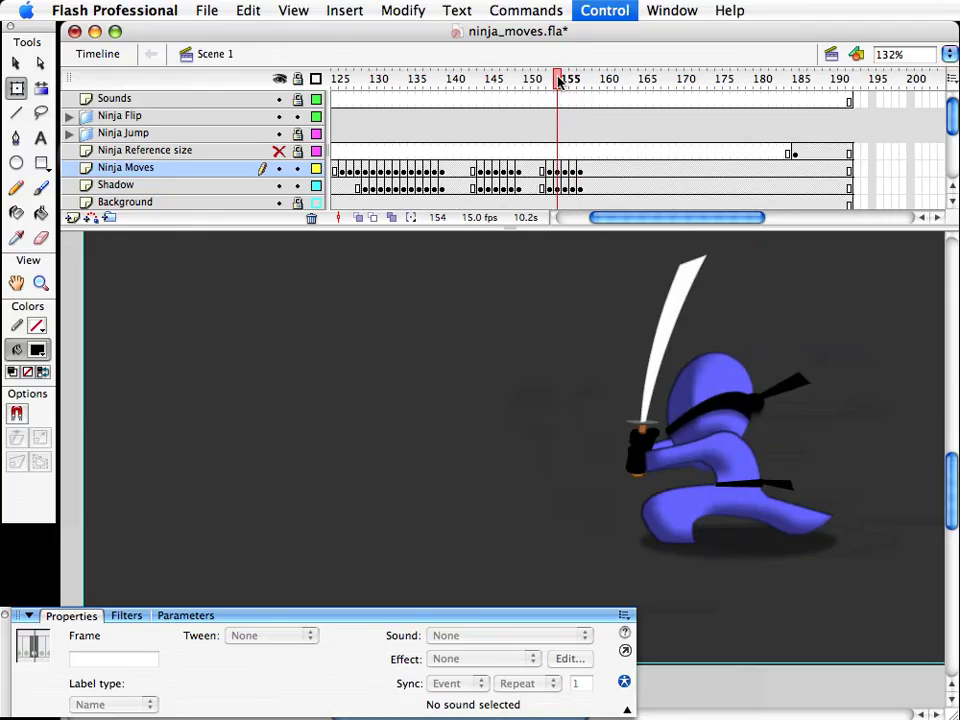
key(period)
key(period)
key(period)
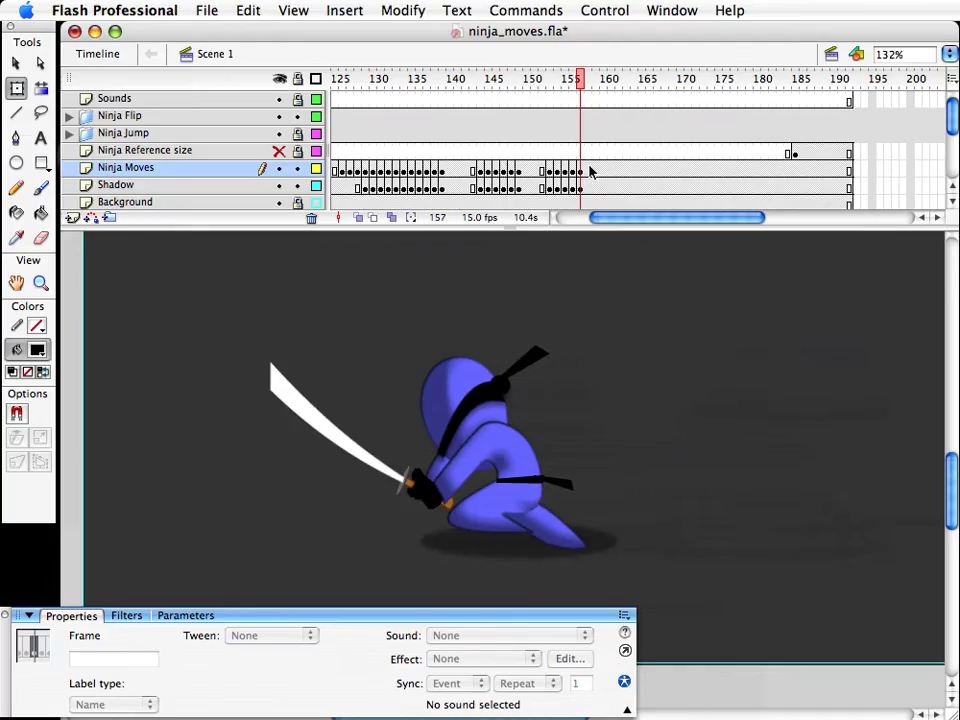
drag(578, 80, 559, 90)
Step: Shift the ninja and its shadow left on frame 156
drag(554, 174, 572, 190)
key(shift+Left)
key(shift+Left)
key(shift+Left)
key(shift+Left)
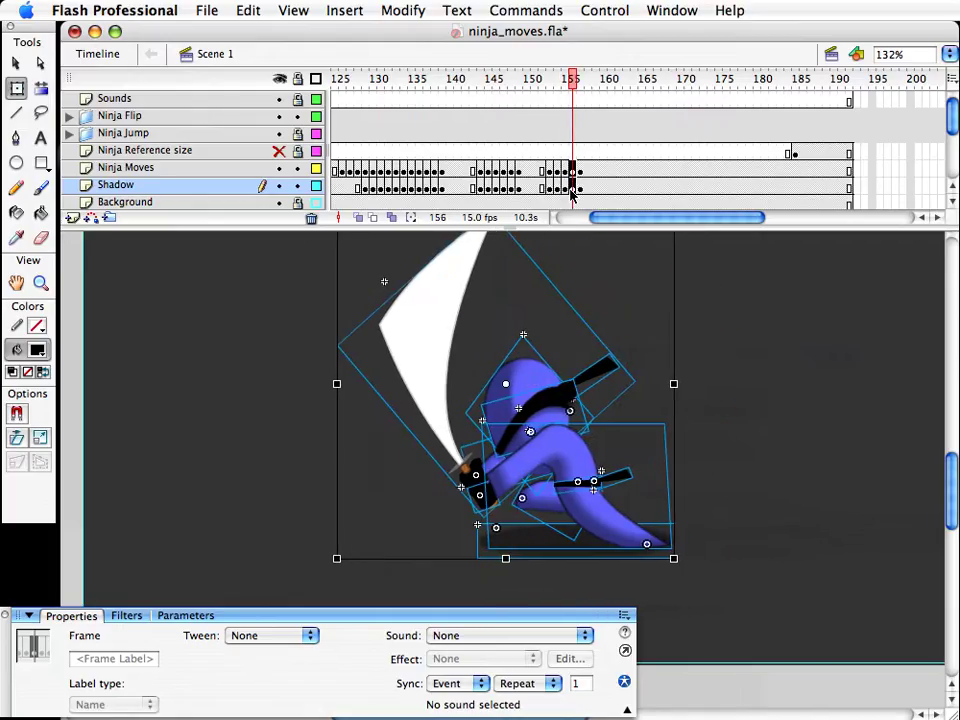
Step: Shift the ninja and its shadow left on frame 157 and scrub through the result
drag(580, 171, 582, 190)
key(shift+Left)
key(shift+Left)
key(shift+Left)
key(shift+Left)
key(shift+Left)
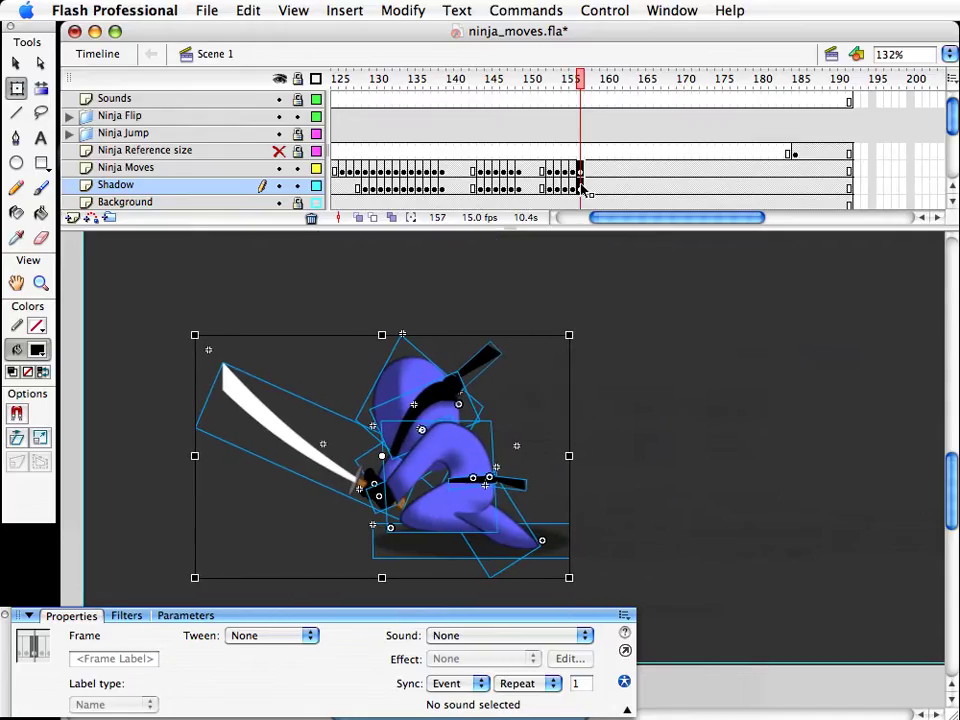
mouse_move(581, 80)
mouse_down()
mouse_move(552, 88)
mouse_move(580, 85)
mouse_up()
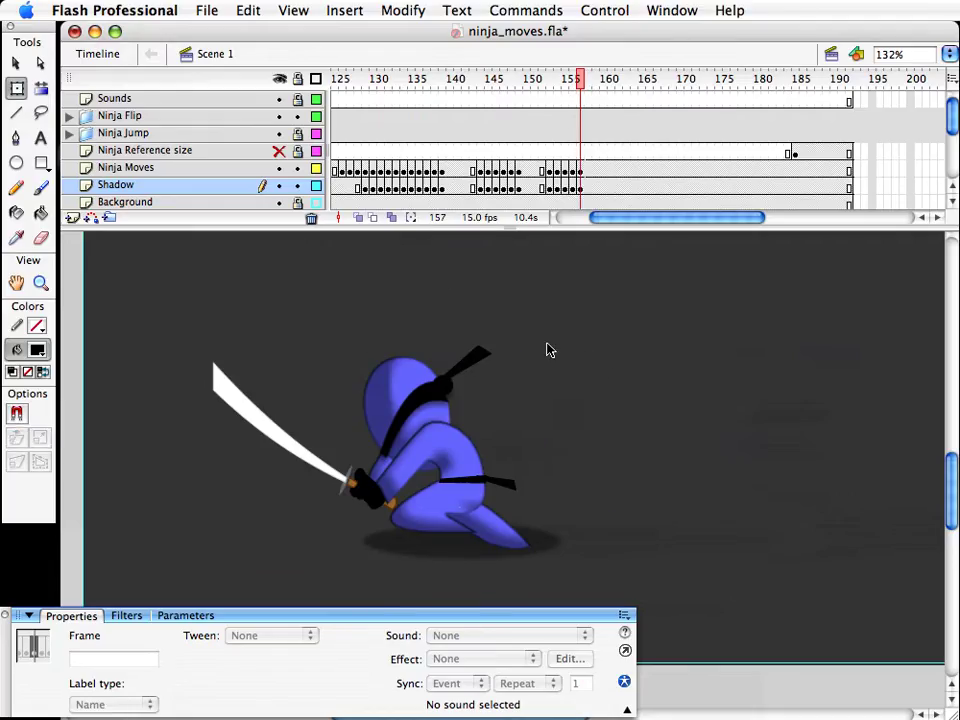
Step: Lower the front knee's outline inside the body symbol, return to the main scene, and save the file
double_click(414, 527)
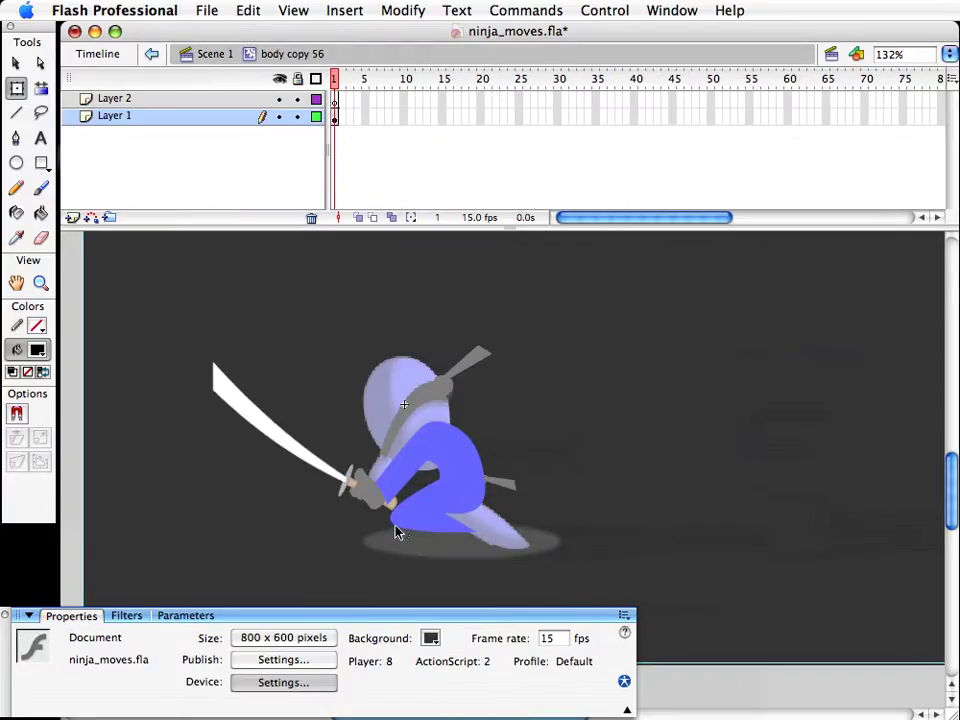
click(215, 56)
key(super+s)
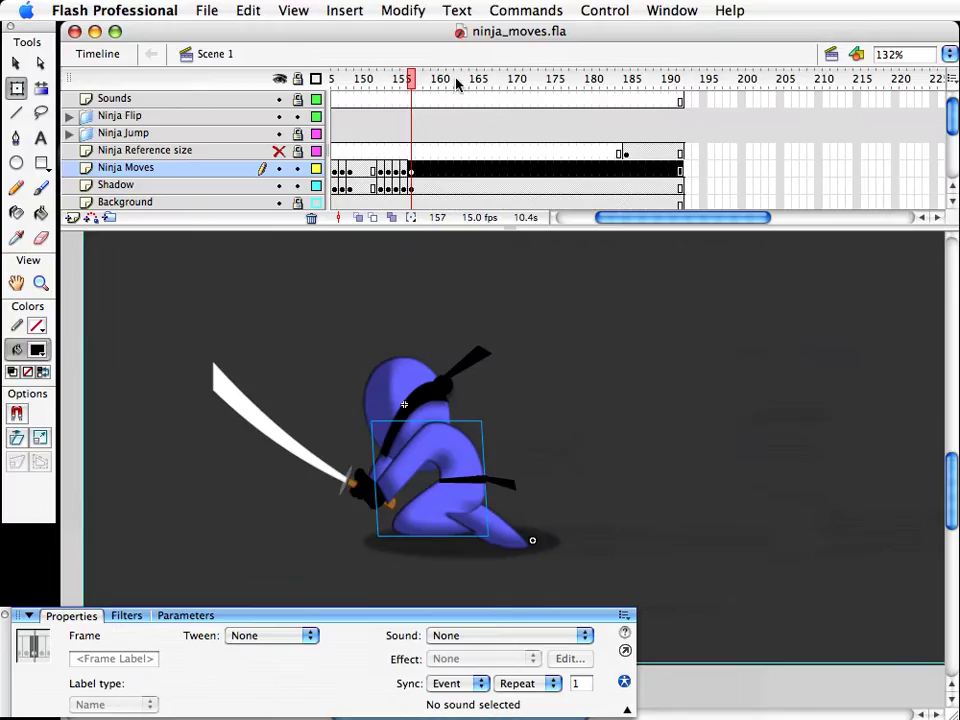
Step: Insert keyframes at frame 158 on the Ninja Moves and Shadow layers
click(410, 78)
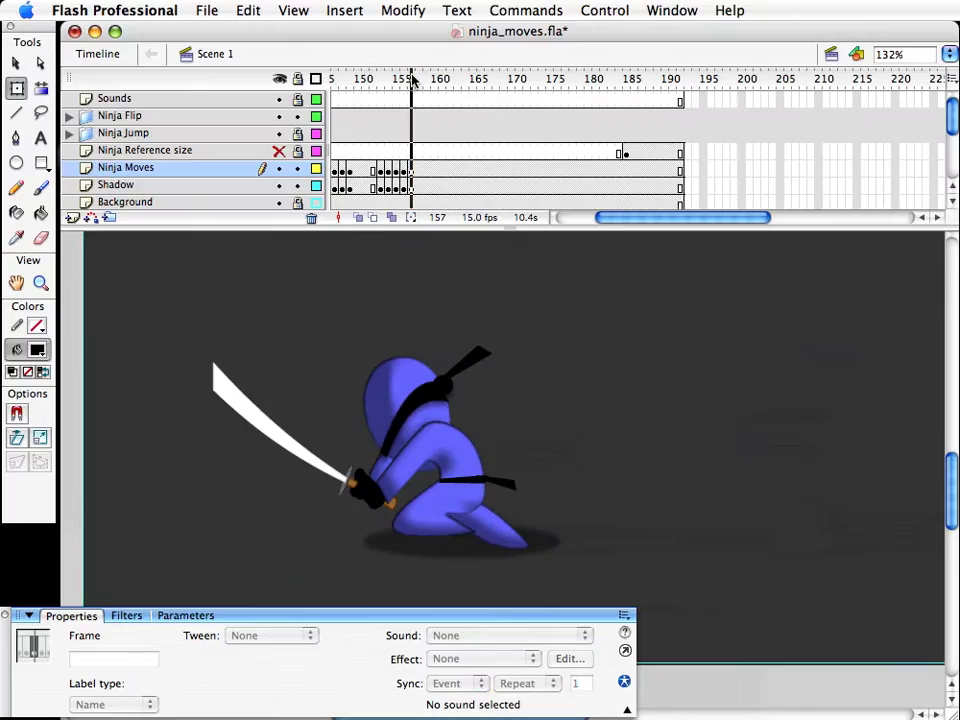
drag(412, 78, 425, 101)
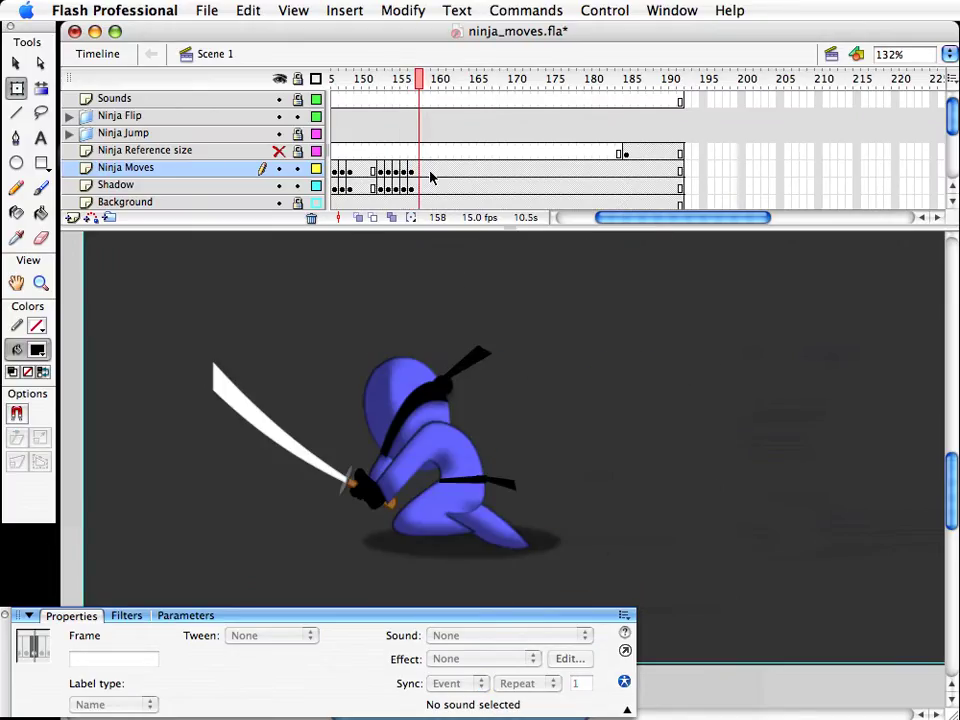
drag(421, 171, 421, 187)
key(F6)
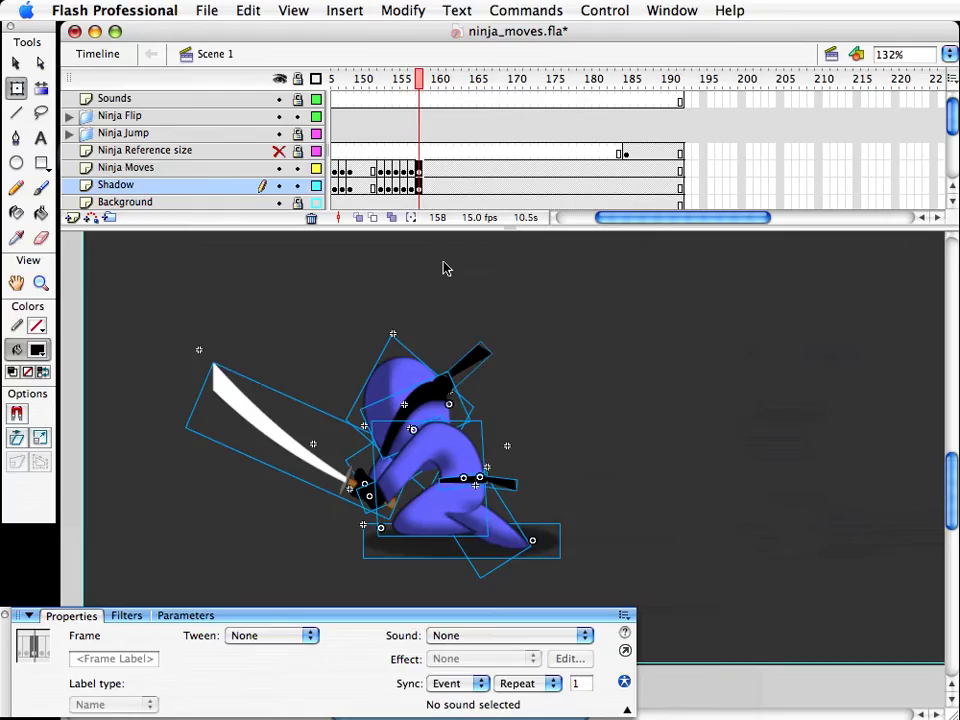
Step: Select all the ninja's parts on frame 158 and shift them up and left, leaving the shadow in place
click(600, 448)
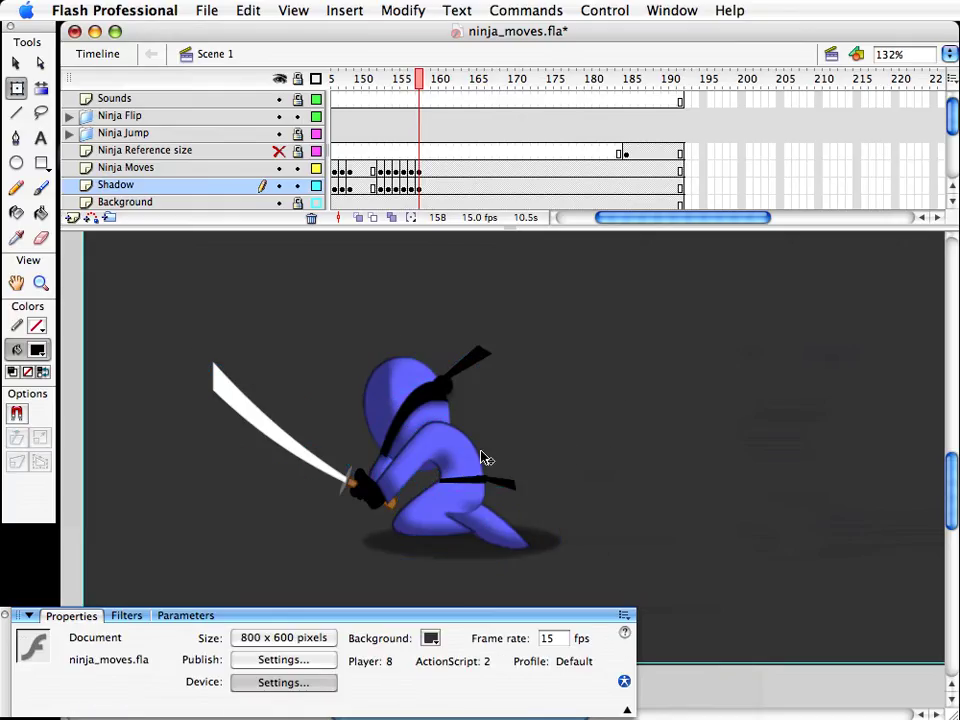
click(471, 508)
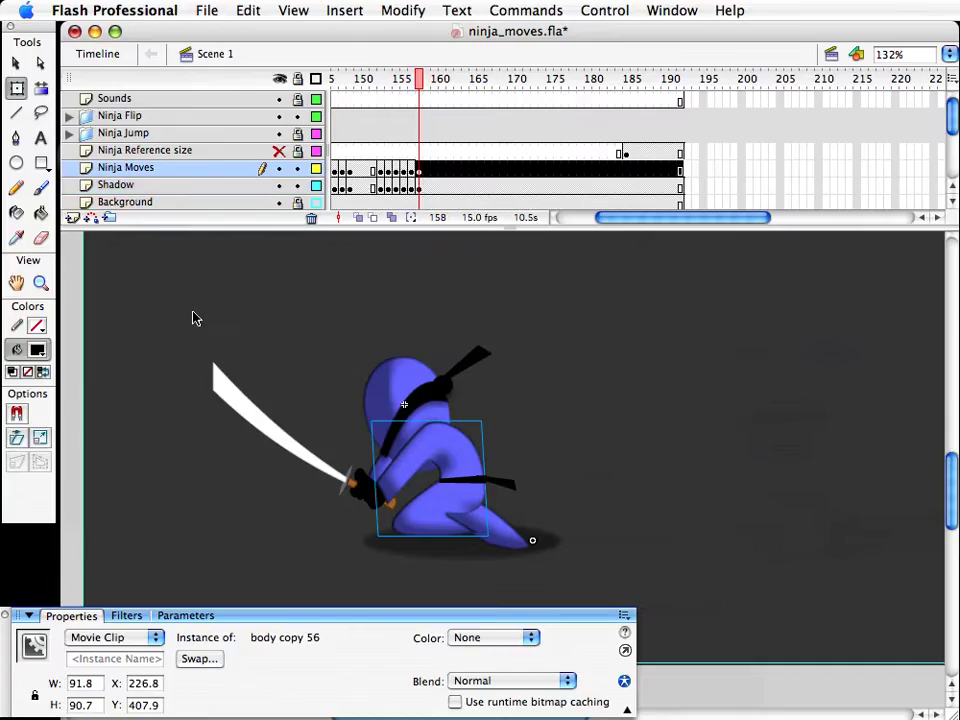
drag(190, 308, 574, 557)
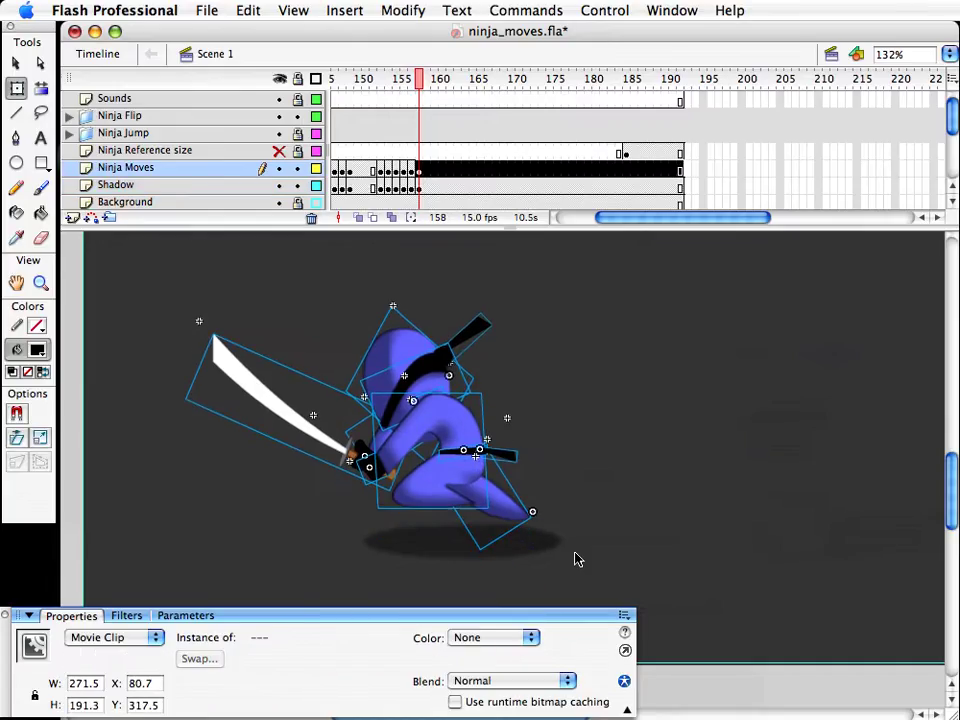
key(shift+Left)
key(shift+Left)
key(shift+Left)
key(shift+Left)
key(shift+Left)
key(shift+Up)
key(shift+Up)
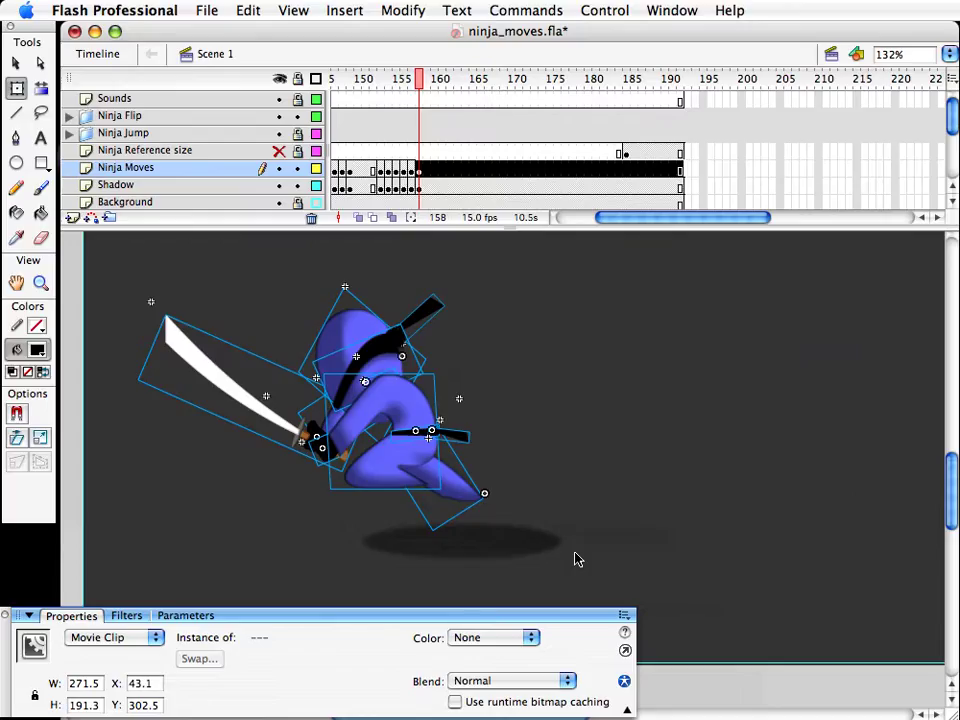
key(shift+Left)
key(shift+Left)
key(shift+Up)
key(shift+Left)
key(shift+Left)
key(shift+Right)
key(shift+Up)
key(shift+Up)
key(shift+Down)
key(shift+Down)
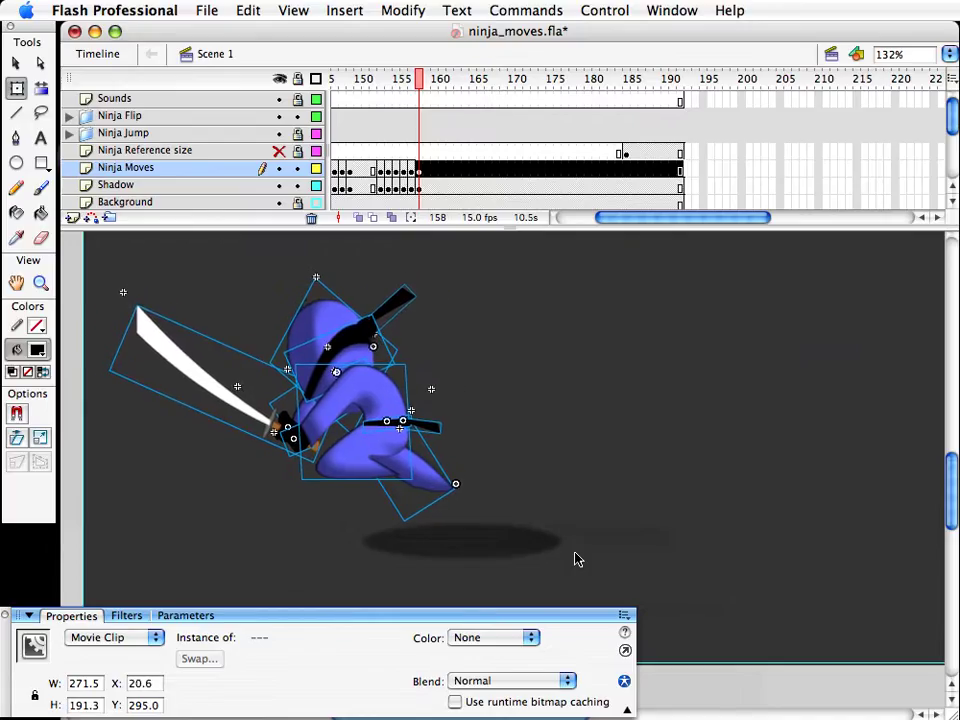
Step: Shrink the shadow on frame 158 to about 138 by 20 pixels and move it left beneath the ninja
click(485, 550)
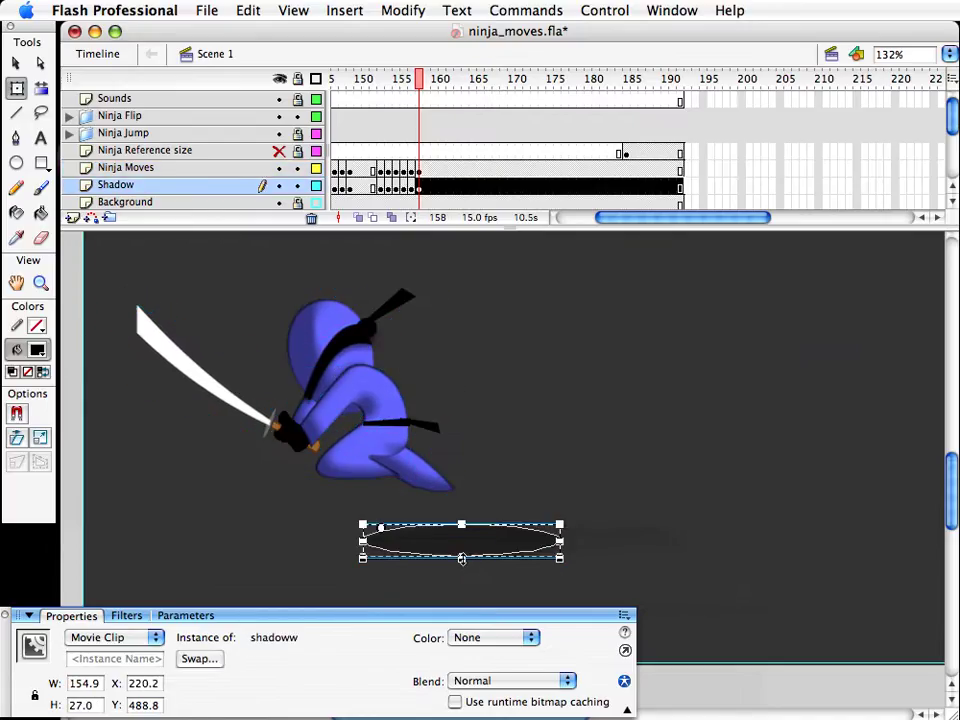
drag(461, 558, 461, 550)
drag(559, 540, 541, 536)
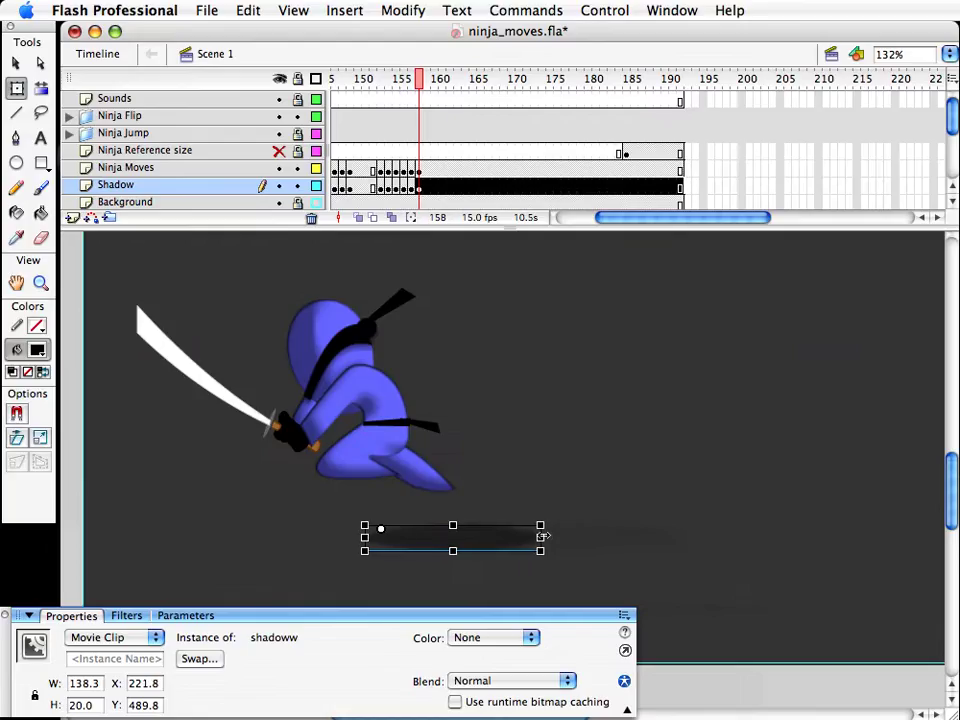
key(shift+Left)
key(shift+Left)
key(shift+Left)
key(Down)
key(v)
click(514, 482)
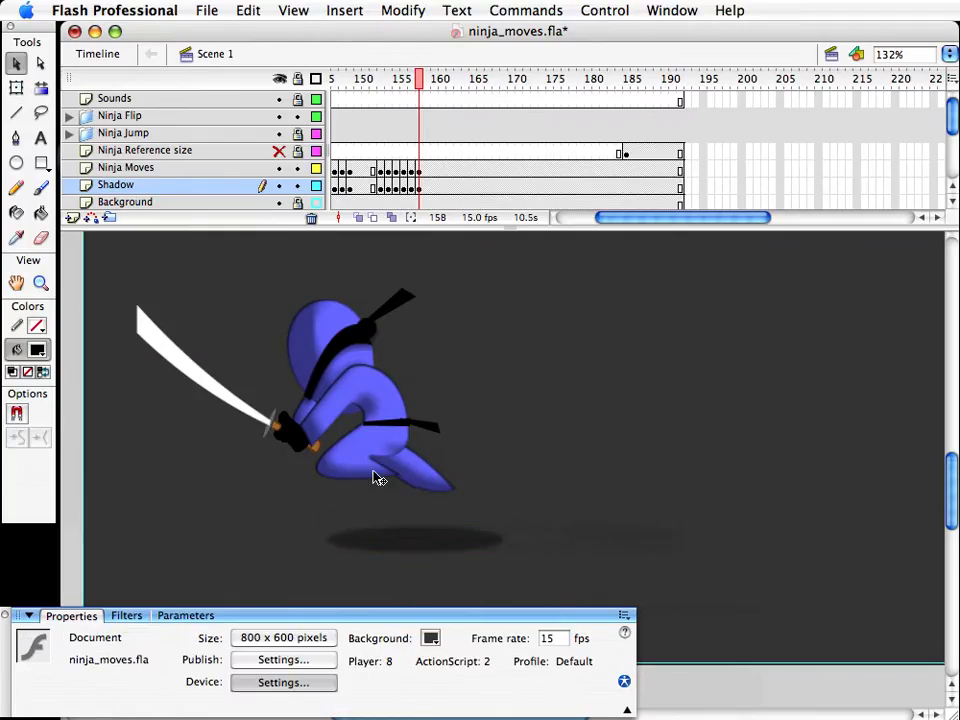
Step: Duplicate the body symbol on frame 158 and reshape its front leg to trail downward and back
click(374, 473)
key(super+d)
key(Return)
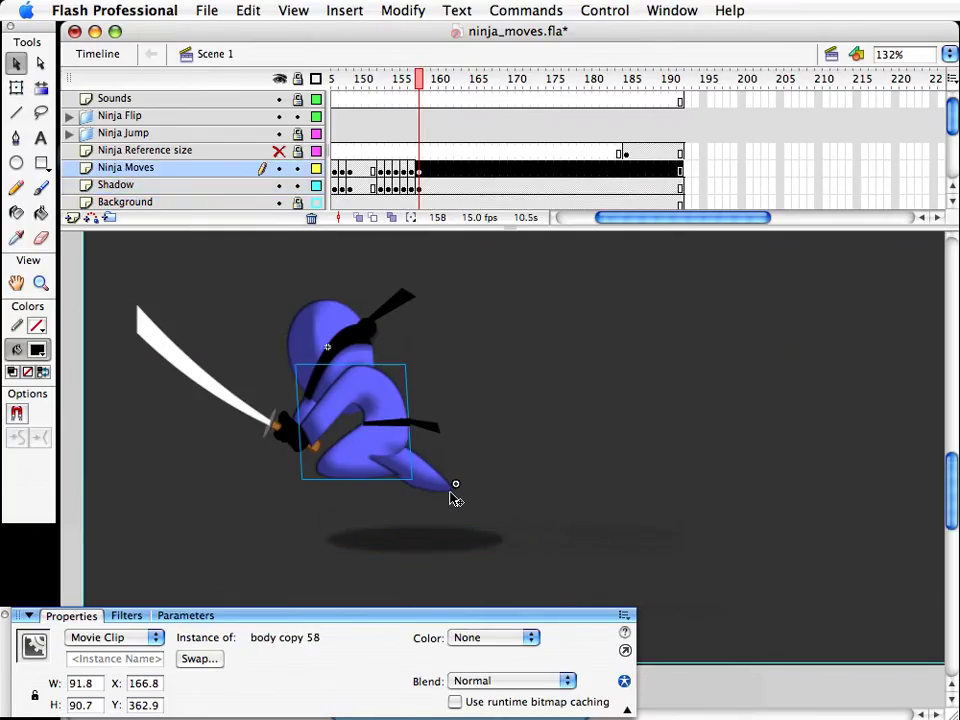
double_click(371, 478)
drag(399, 484, 430, 519)
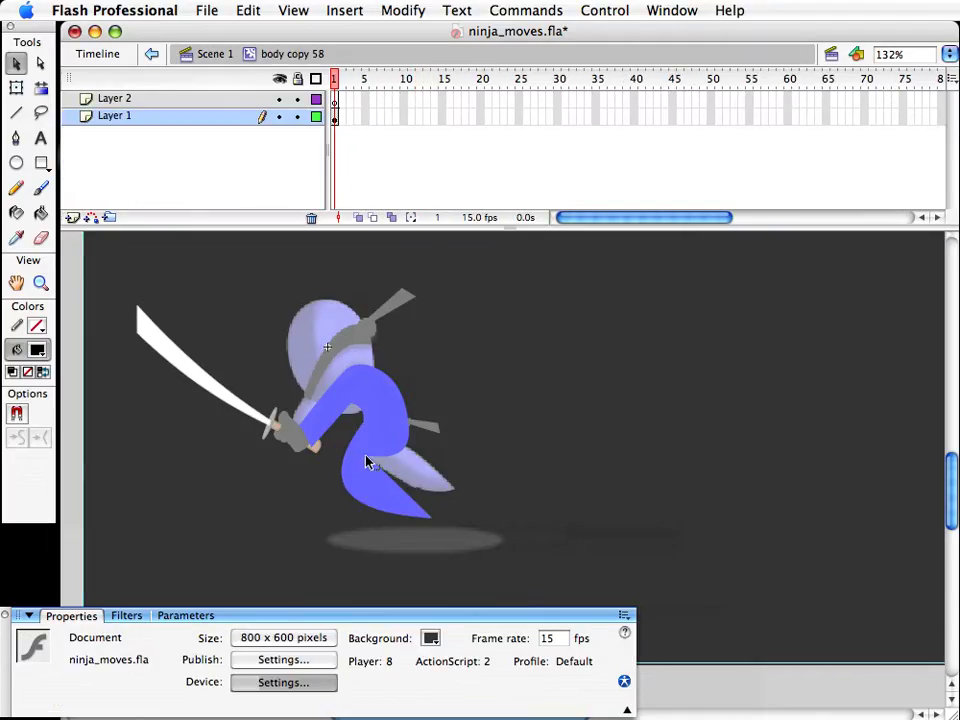
mouse_move(398, 491)
mouse_down()
mouse_move(399, 454)
mouse_move(412, 453)
mouse_move(415, 490)
mouse_up()
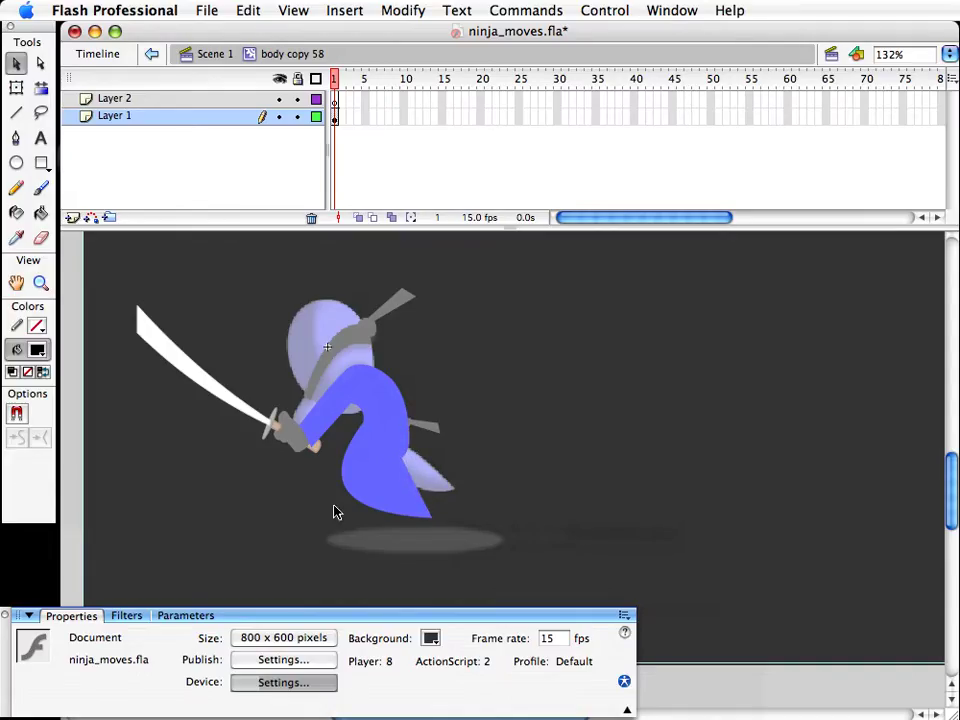
drag(344, 498, 436, 507)
drag(377, 509, 431, 513)
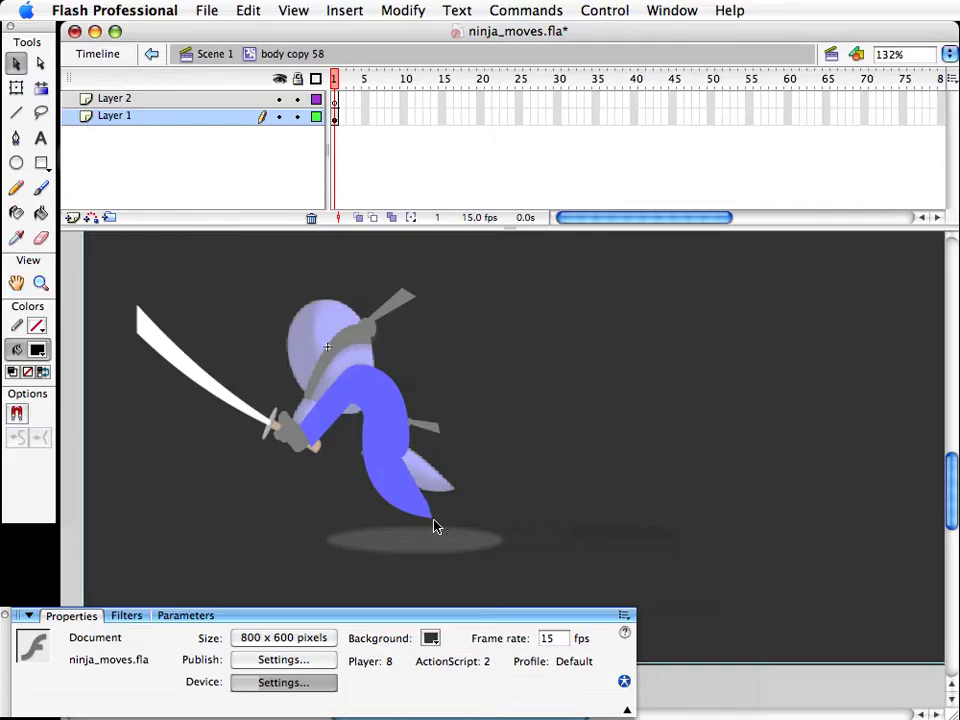
Step: Reshape the body symbol's arm to hang downward, and return to the main scene
drag(316, 452, 349, 457)
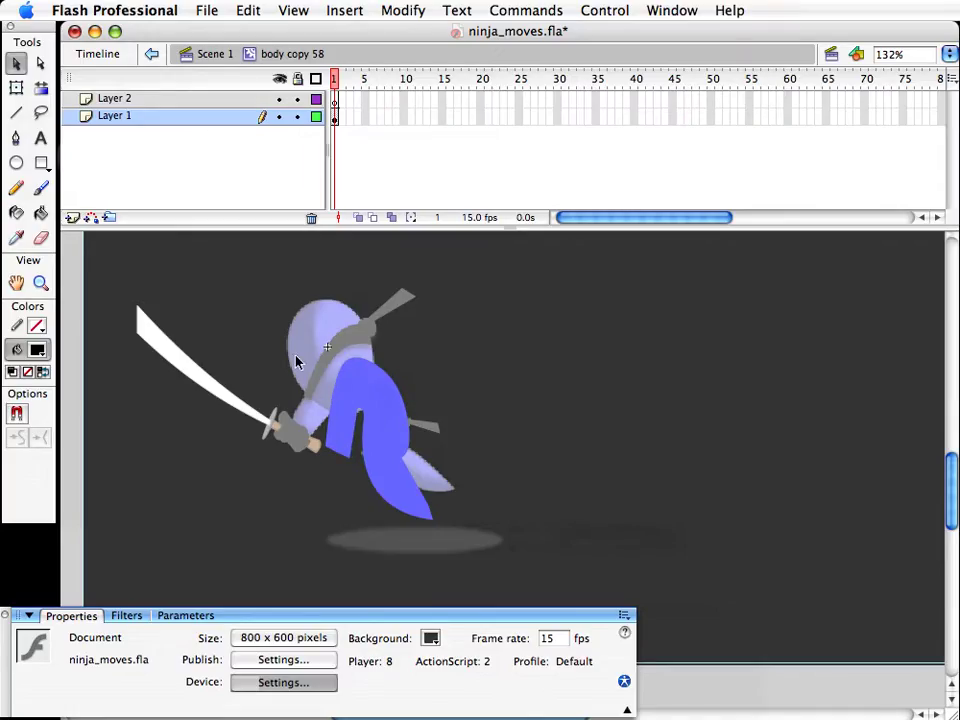
click(214, 55)
click(596, 434)
Step: Rotate the sword and hands together until the blade is nearly horizontal, and move them to the lowered arm's end
click(305, 434)
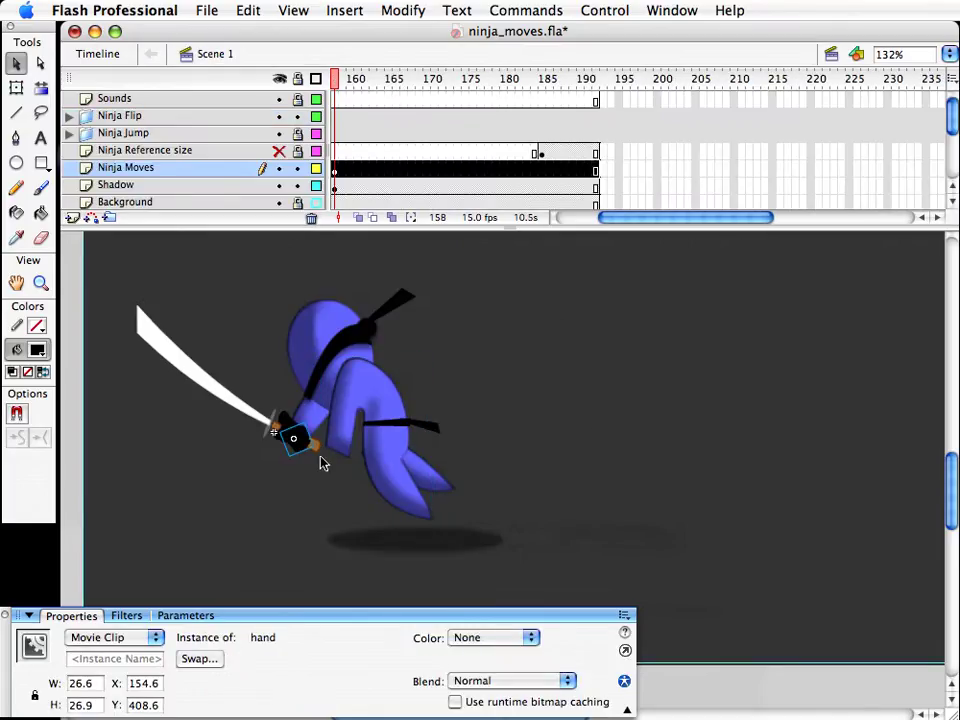
shift+click(272, 433)
key(q)
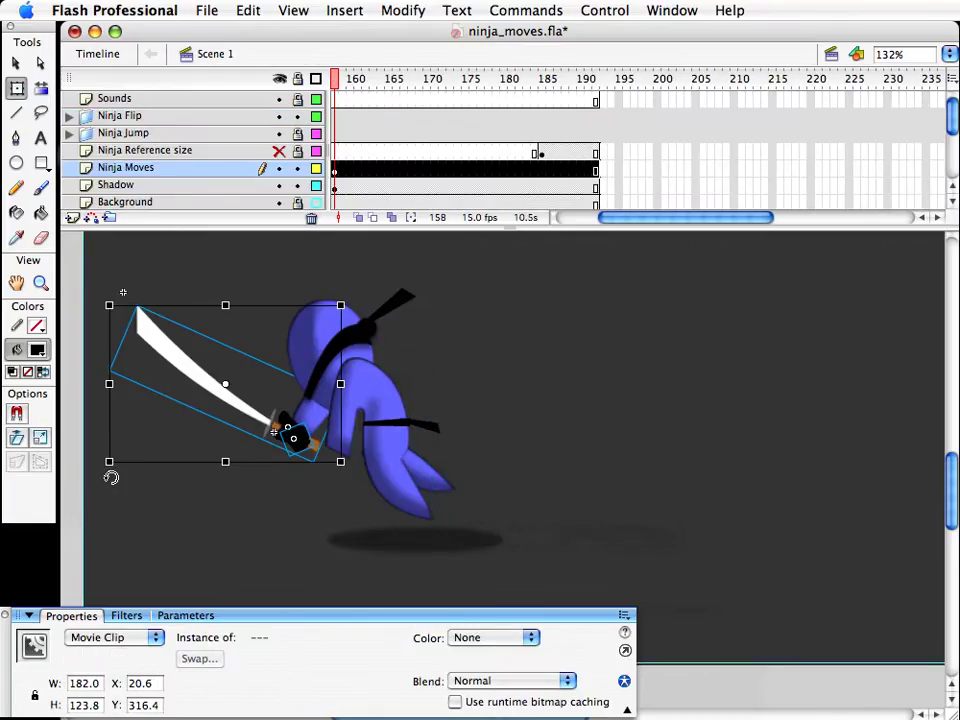
drag(111, 478, 178, 523)
key(v)
drag(243, 392, 257, 460)
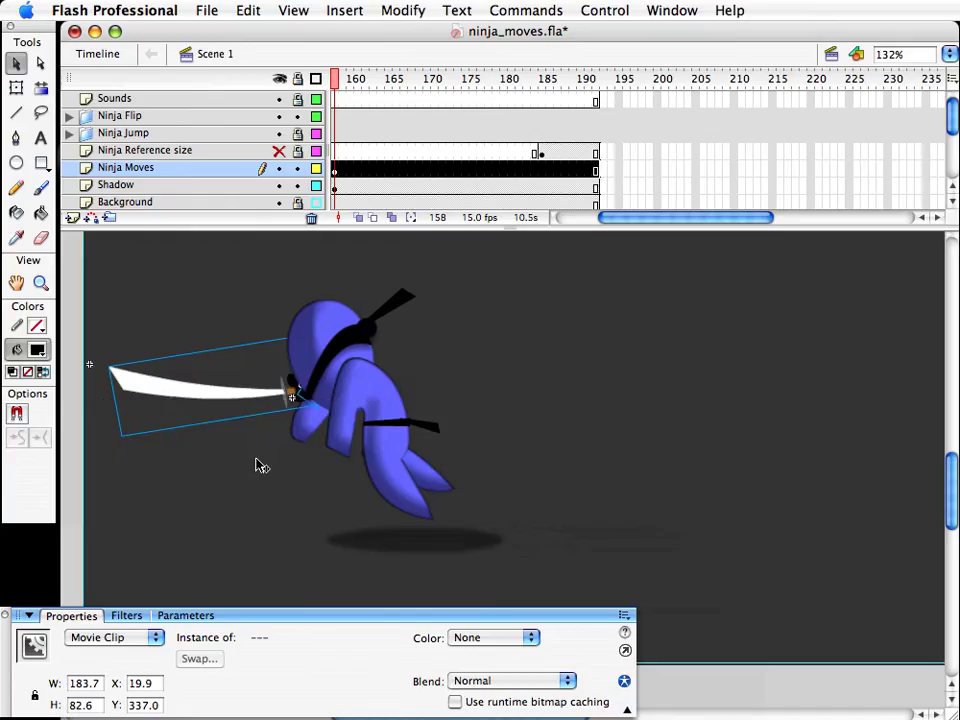
key(shift+Right)
key(shift+Down)
key(shift+Up)
key(shift+Up)
key(shift+Down)
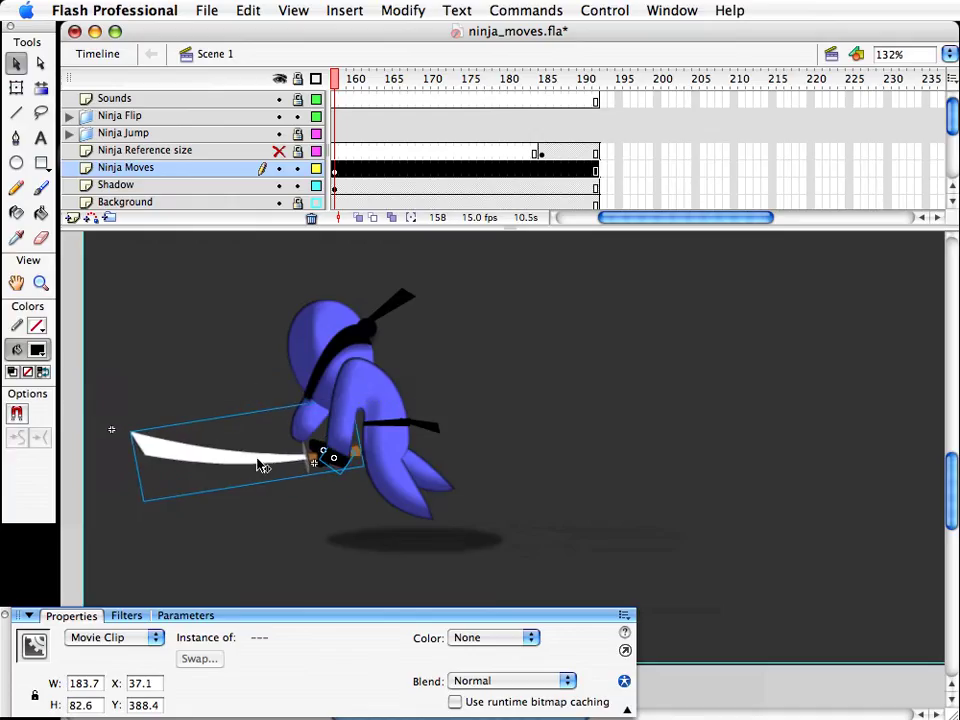
Step: Rotate the rear arm to hang down and position it behind the front arm, reaching the hands on the sword
click(304, 421)
key(q)
drag(335, 450, 305, 455)
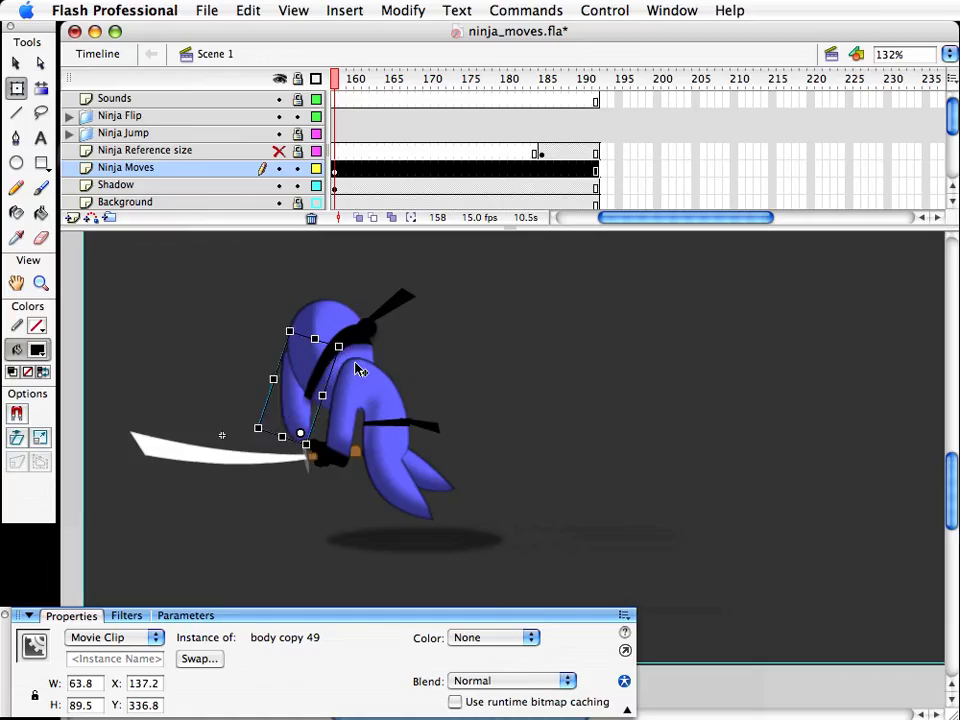
drag(345, 336, 338, 326)
key(v)
drag(293, 406, 333, 425)
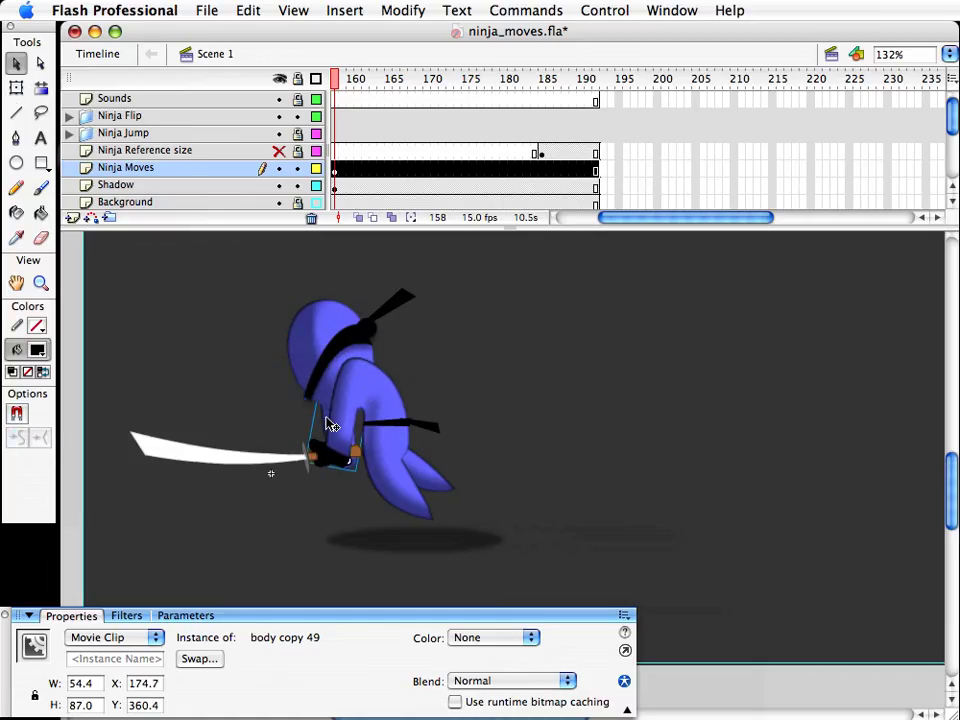
key(super+z)
key(q)
drag(372, 344, 407, 364)
key(v)
Step: Rotate the belt tie so its loose end points slightly upward
click(437, 439)
click(398, 422)
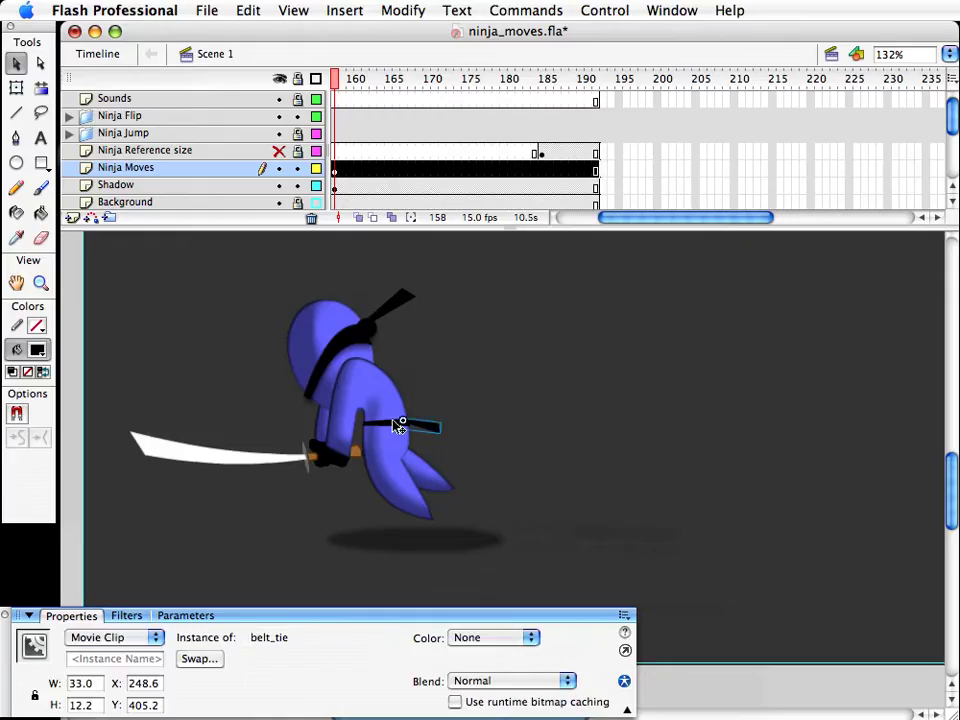
key(q)
drag(453, 408, 446, 396)
key(v)
click(506, 461)
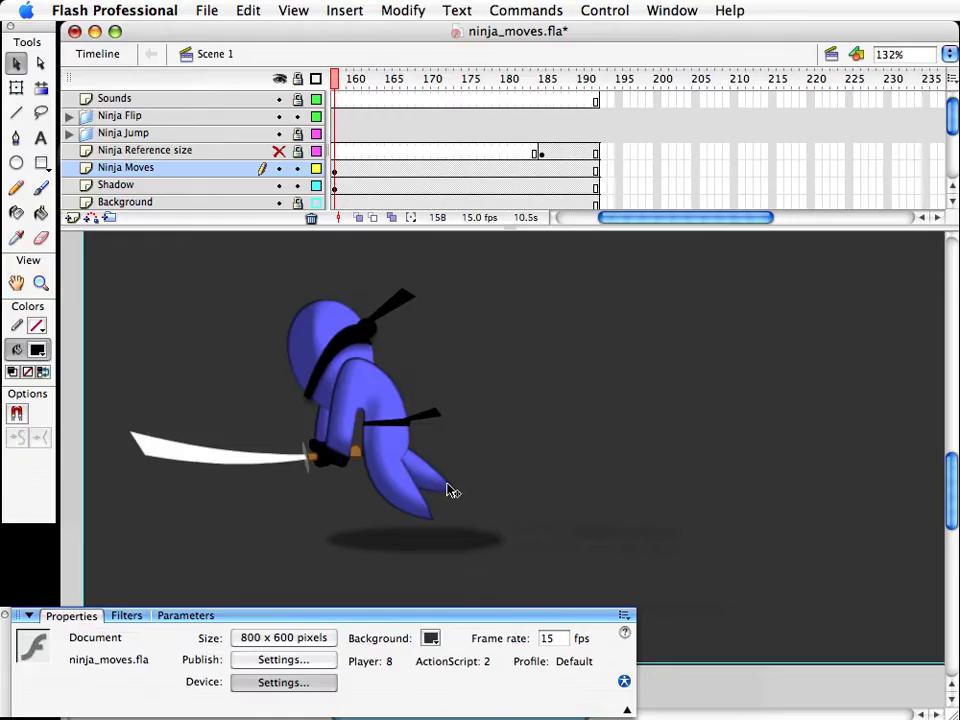
Step: Try rotating the rear leg forward beneath the body
click(450, 491)
key(q)
drag(469, 491, 379, 497)
key(v)
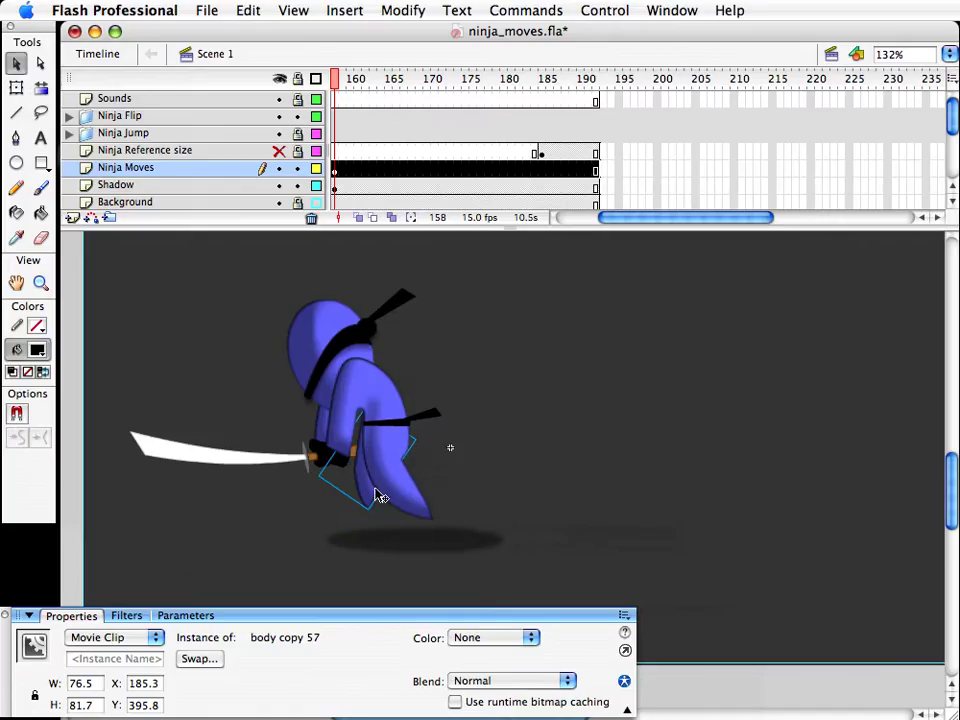
key(super+z)
key(super+z)
click(566, 493)
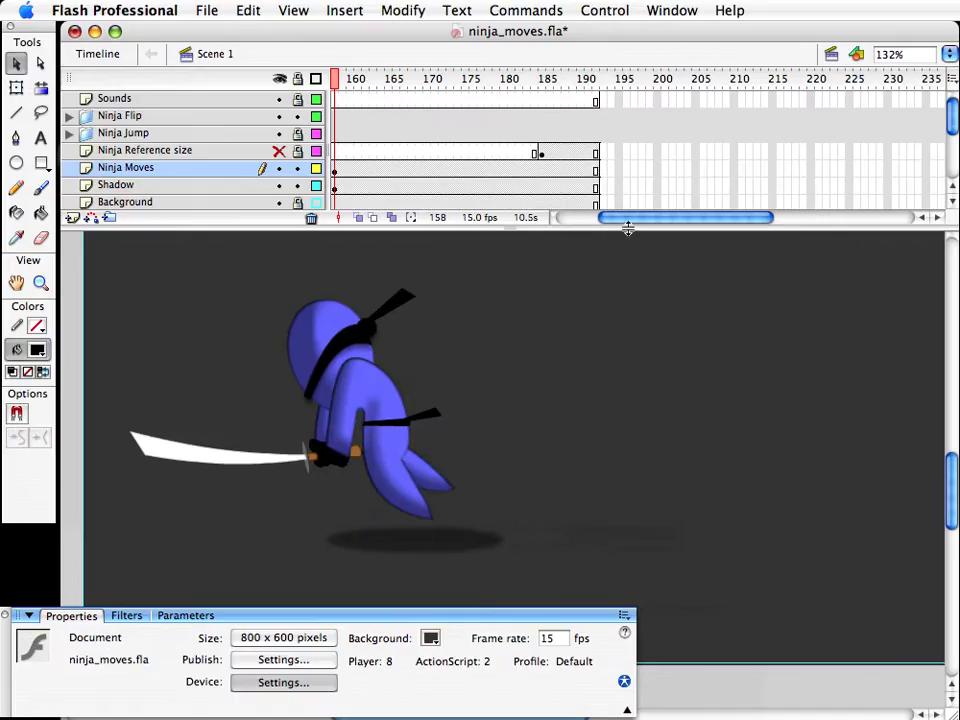
Step: Step back and forth through frames 156 to 158 to check the motion, and save the file
key(comma)
key(super+a)
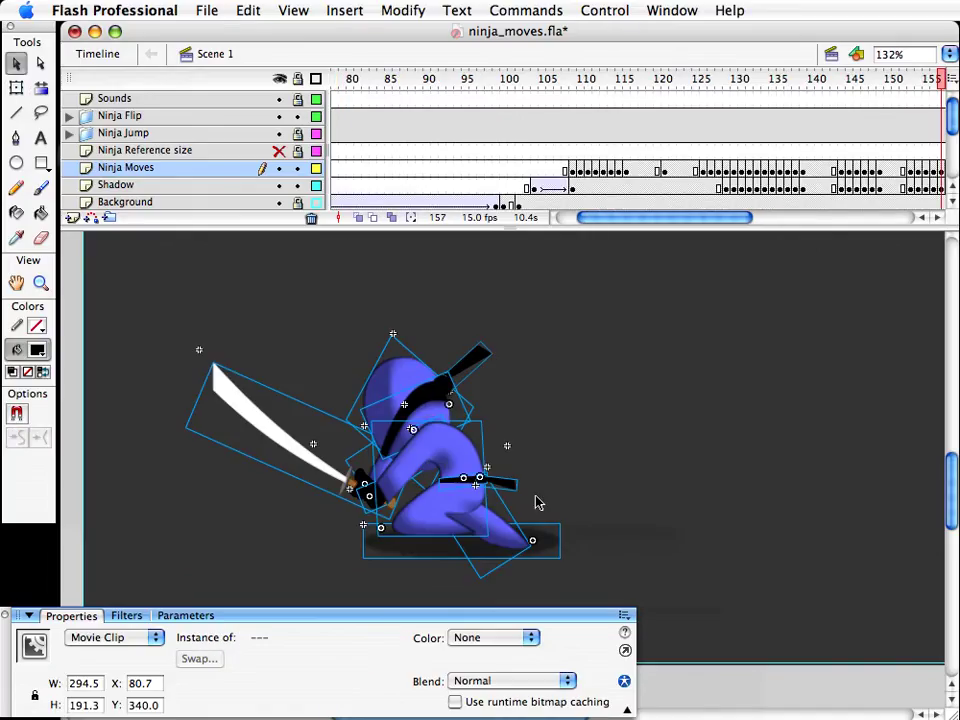
click(596, 482)
key(comma)
key(period)
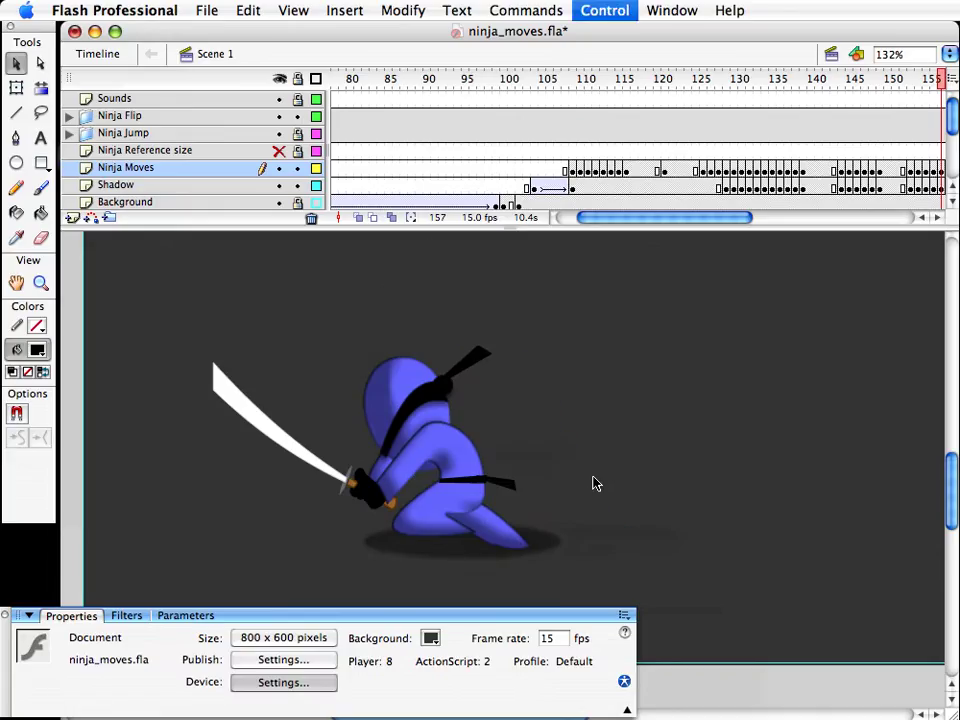
key(period)
key(comma)
key(comma)
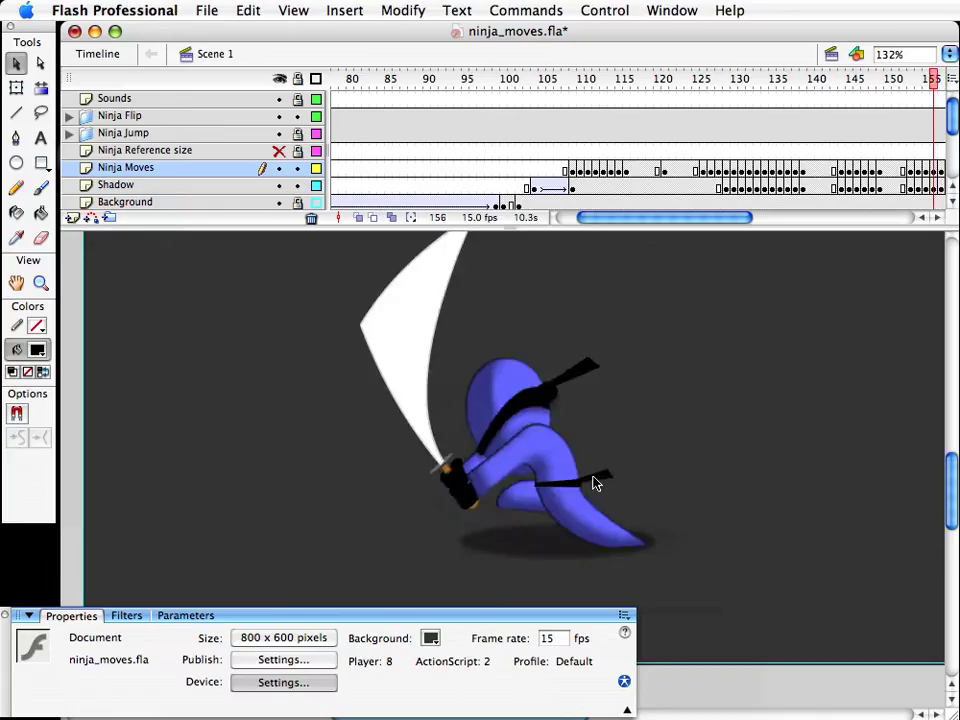
key(period)
key(period)
key(comma)
key(period)
key(period)
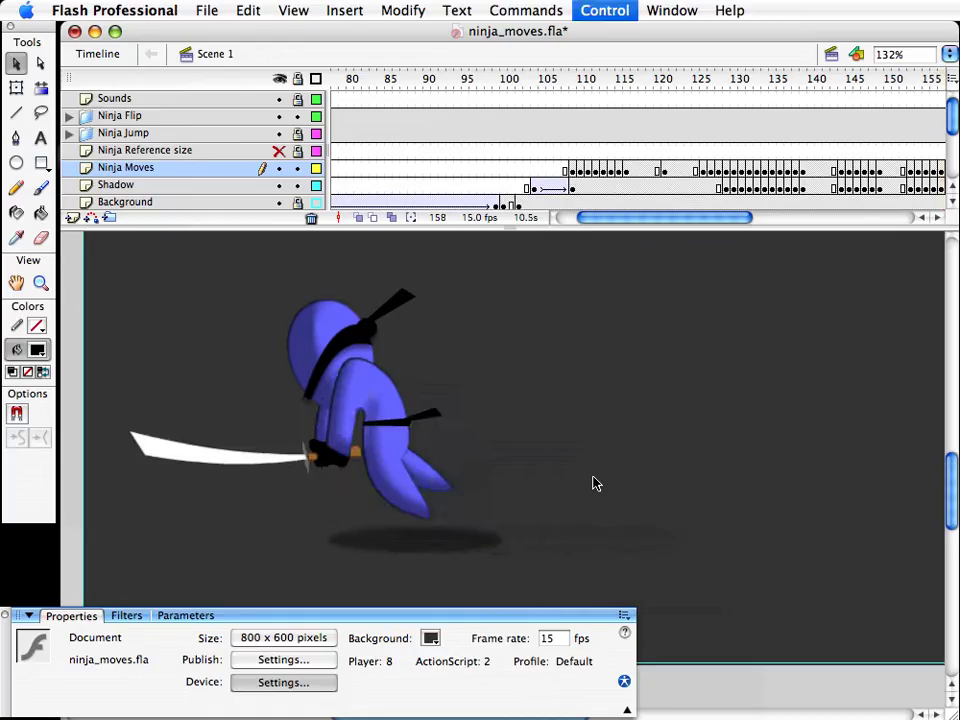
key(comma)
key(period)
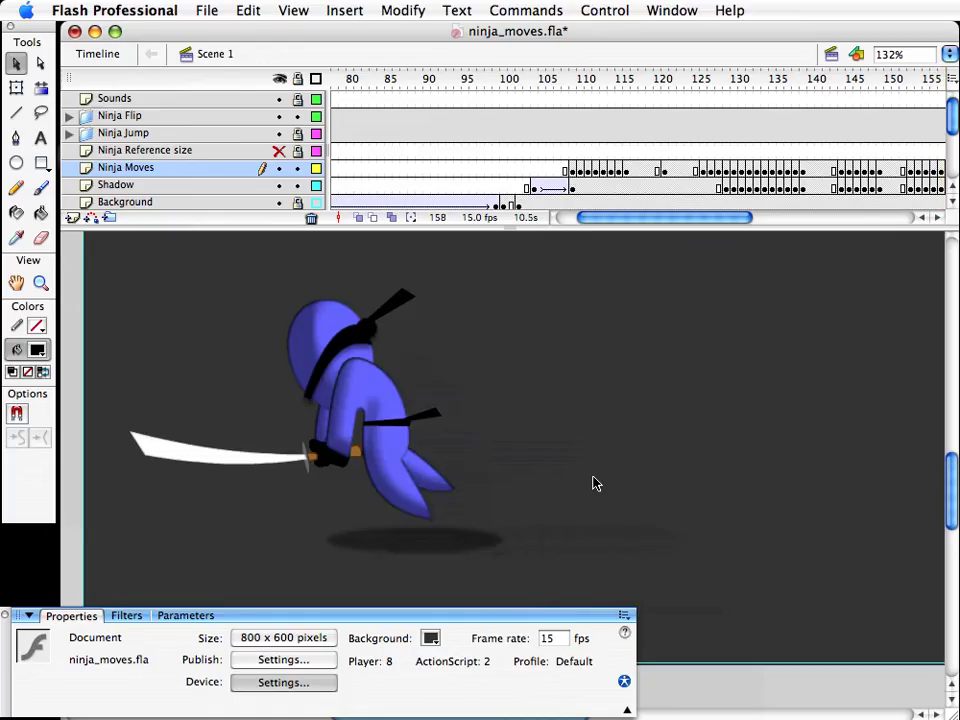
key(super+s)
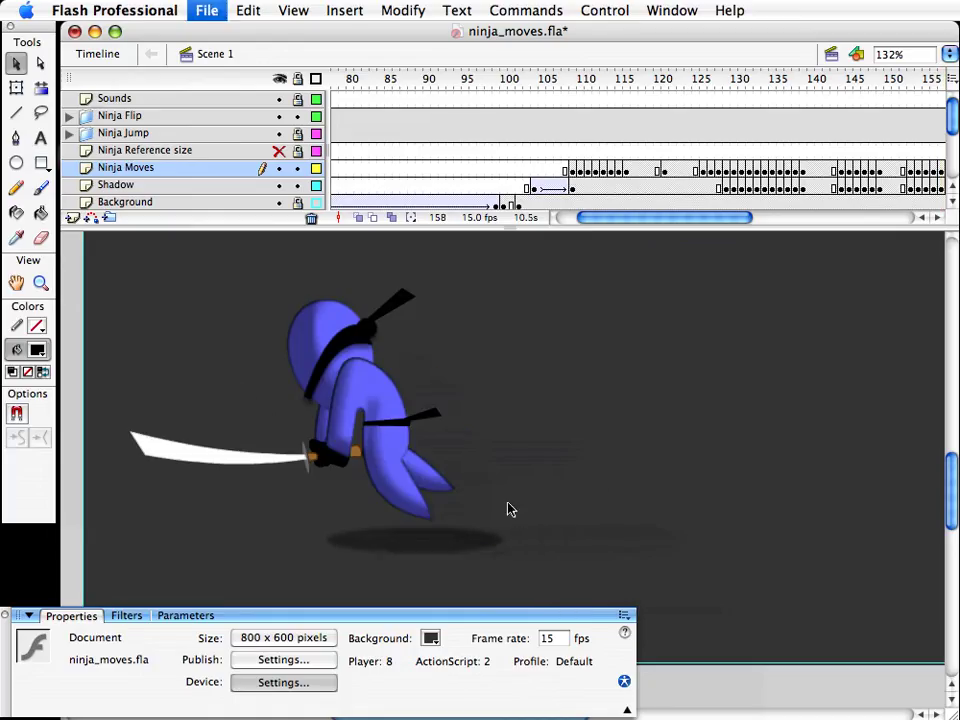
Step: Duplicate the rear leg's symbol on frame 158 and open the copy for editing
click(435, 495)
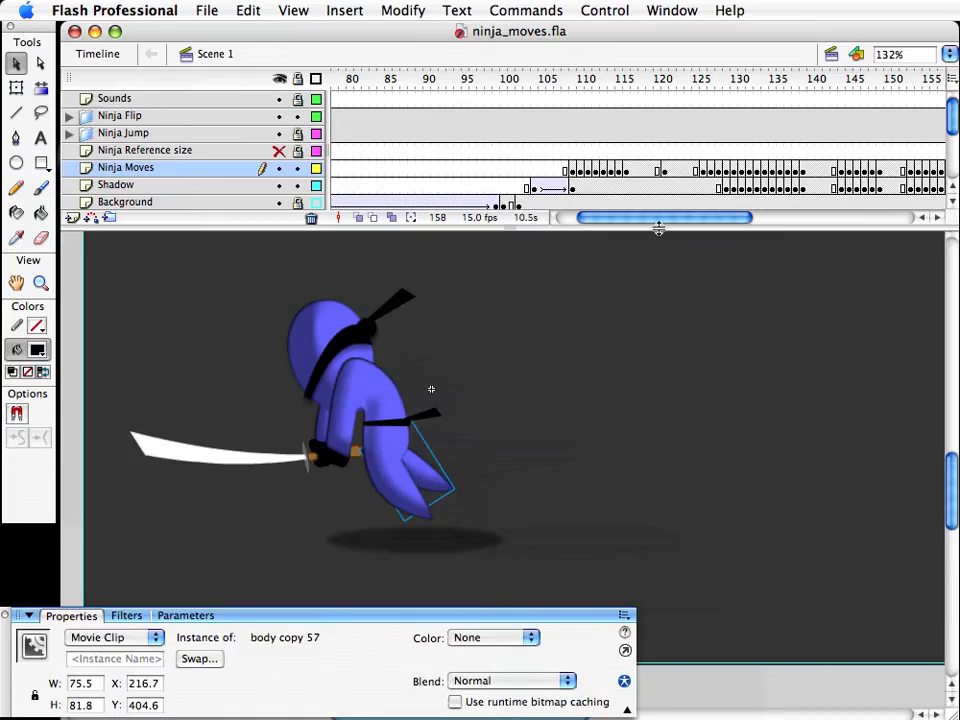
drag(663, 218, 671, 220)
key(alt+super+d)
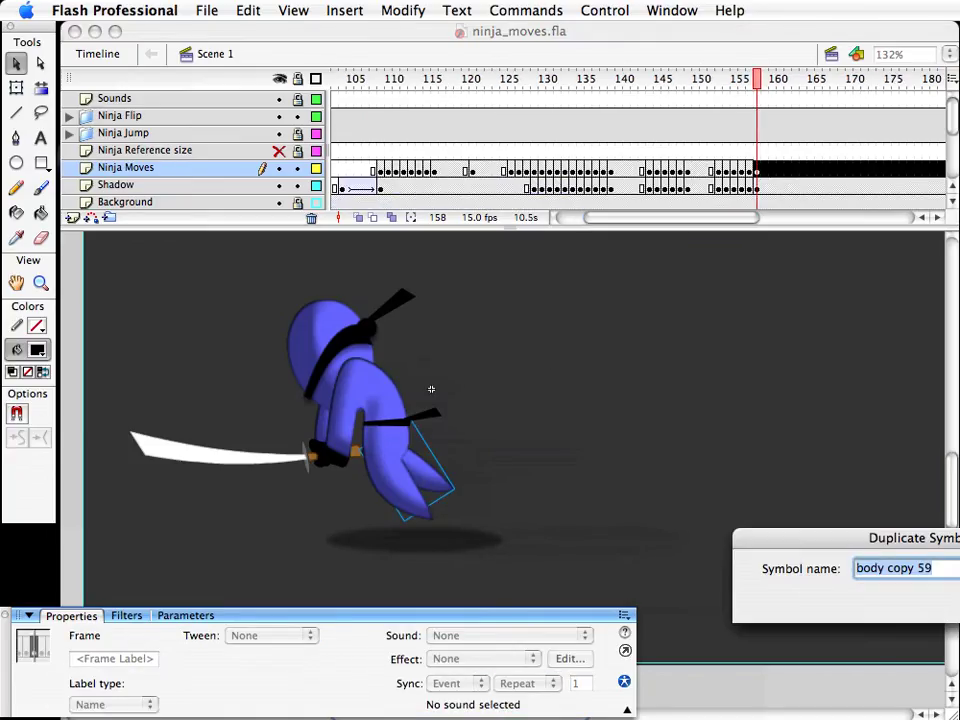
key(Return)
double_click(439, 480)
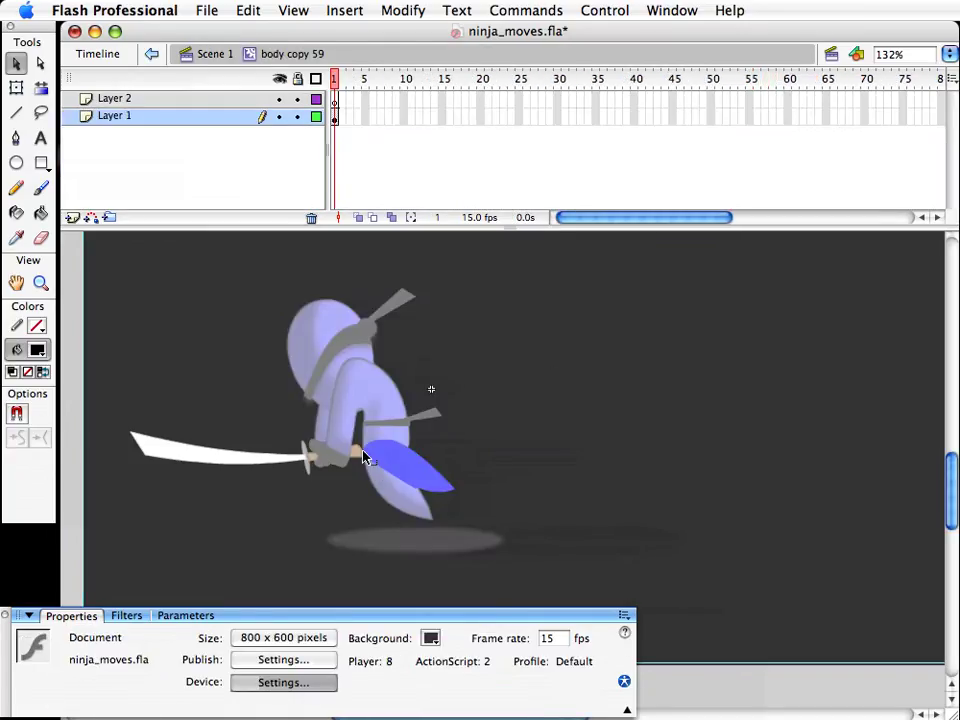
Step: Rotate the rear leg's shape to point downward and adjust its outline beneath the belt
drag(508, 508, 347, 420)
key(q)
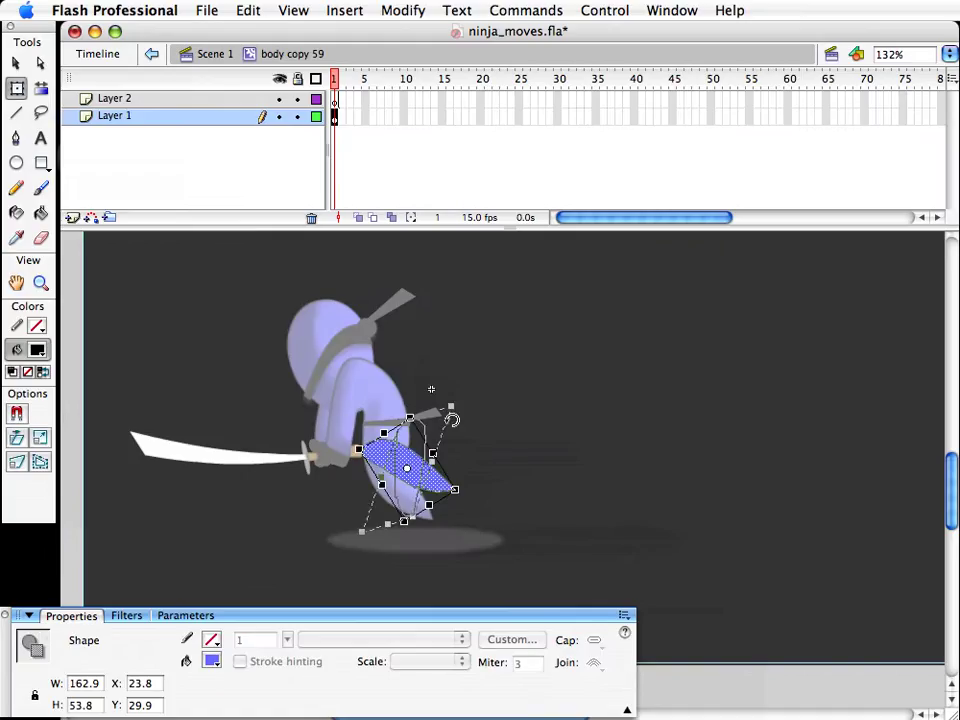
drag(452, 420, 452, 422)
key(v)
click(438, 452)
drag(395, 456, 377, 463)
drag(433, 432, 428, 439)
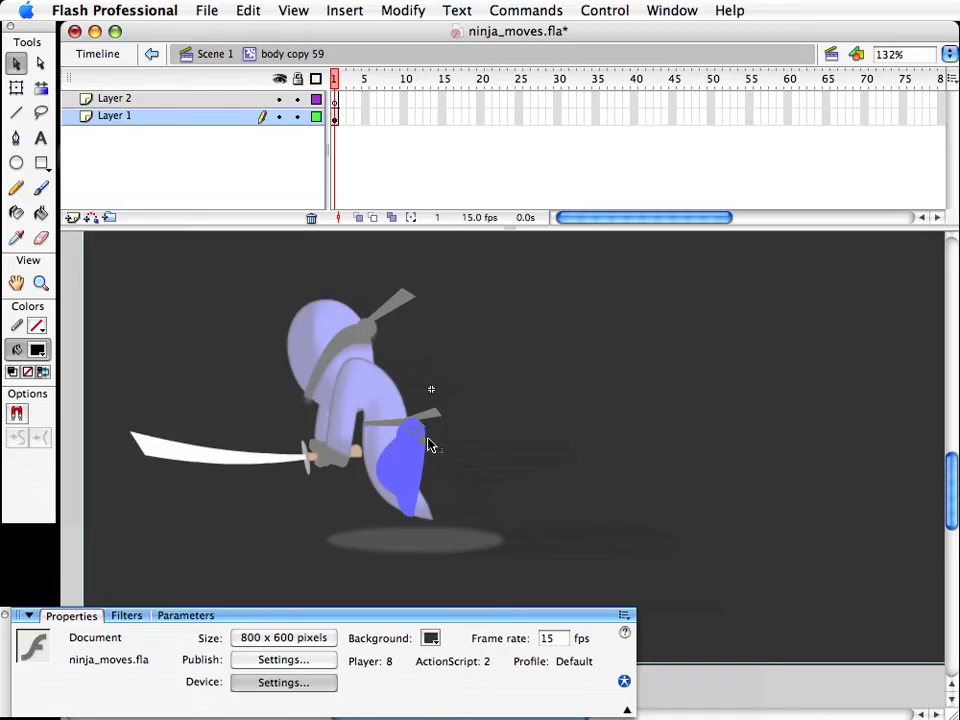
Step: Trim the rear leg's shape and reshape the remainder into a short tucked leg, and return to the main scene
drag(374, 401, 460, 439)
key(Delete)
drag(494, 417, 361, 445)
key(Delete)
drag(456, 535, 366, 486)
key(Delete)
click(378, 474)
click(433, 480)
drag(430, 454, 424, 471)
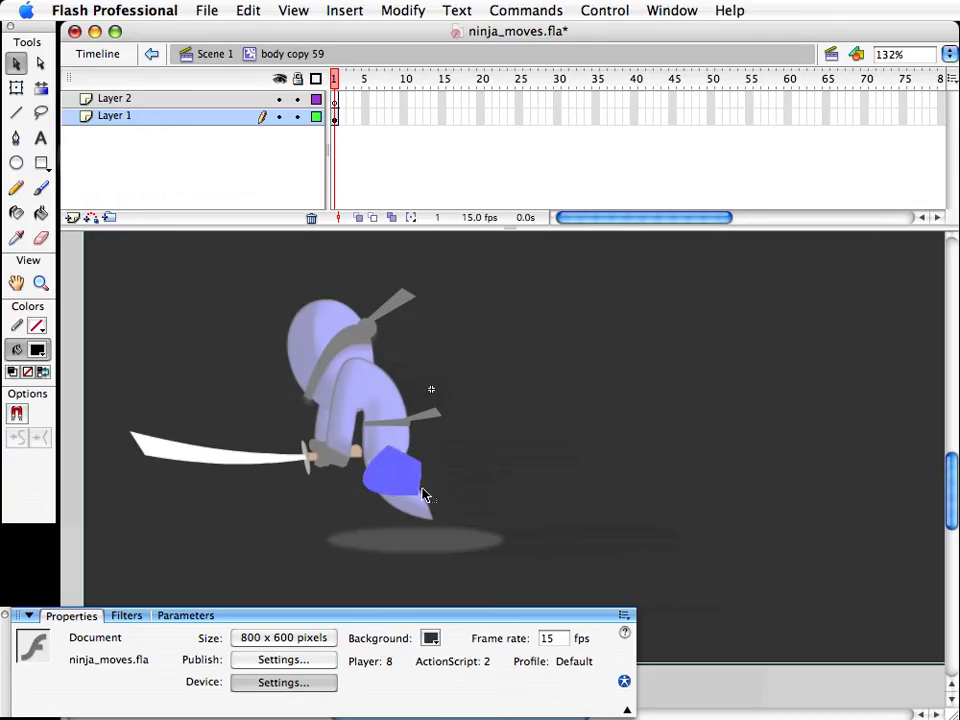
click(411, 493)
double_click(452, 484)
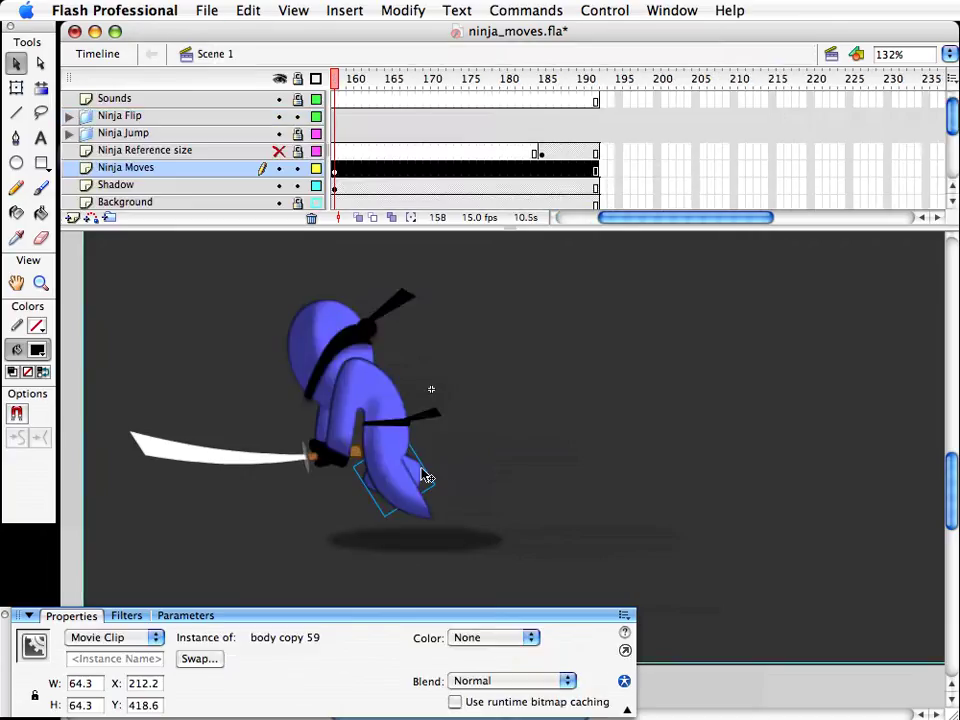
Step: Move the shortened rear leg up and forward, place it behind the body and sword arm, and save the file
drag(422, 474, 405, 454)
key(shift+Left)
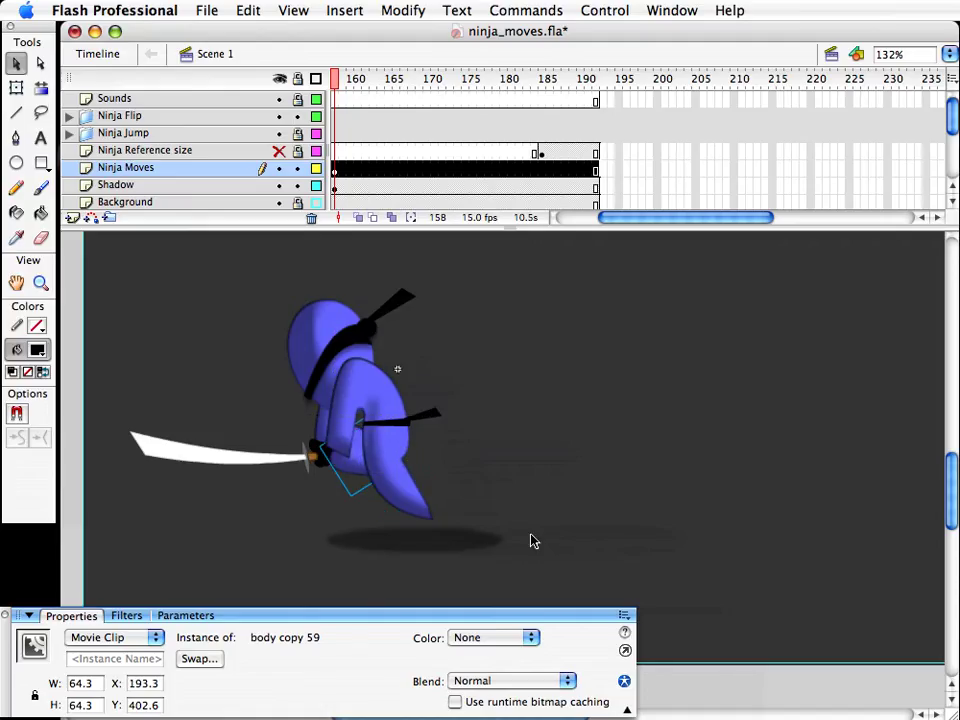
key(super+Down)
key(super+Down)
key(shift+Right)
key(super+s)
click(544, 454)
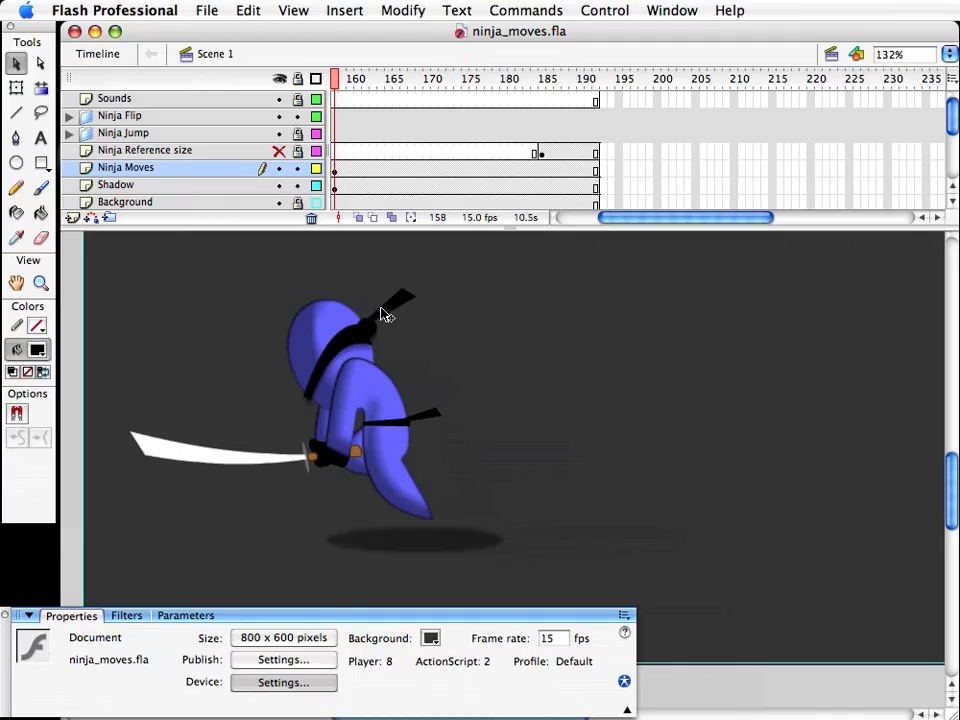
Step: Rotate the ninja's head, headband and headband tail together counterclockwise on frame 158
click(386, 316)
drag(253, 272, 542, 489)
key(q)
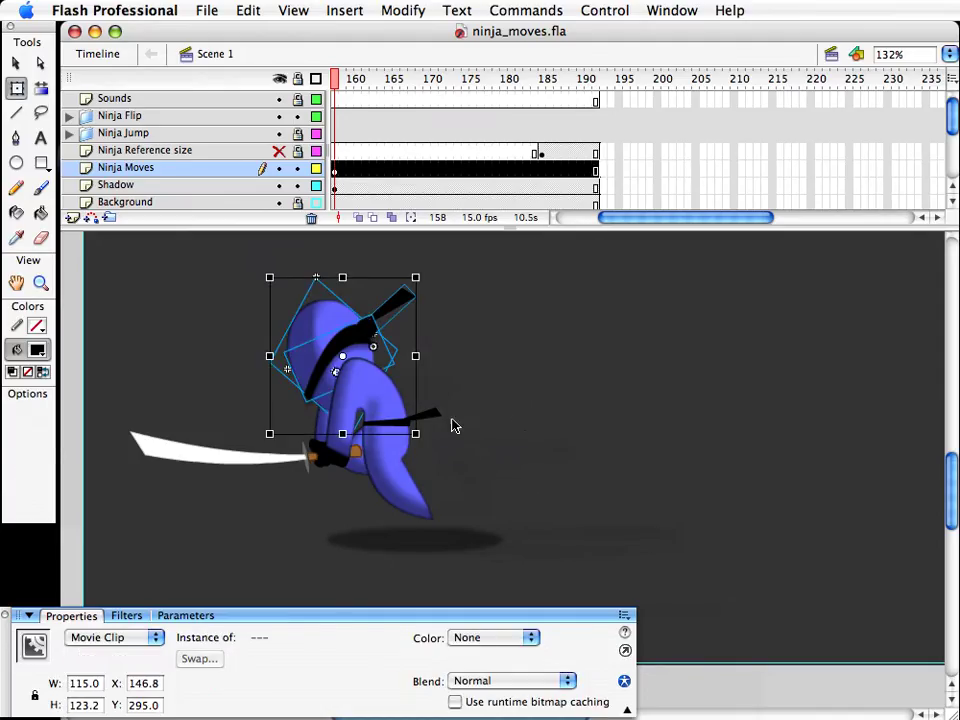
mouse_move(452, 426)
mouse_down()
mouse_move(446, 431)
mouse_move(457, 433)
mouse_up()
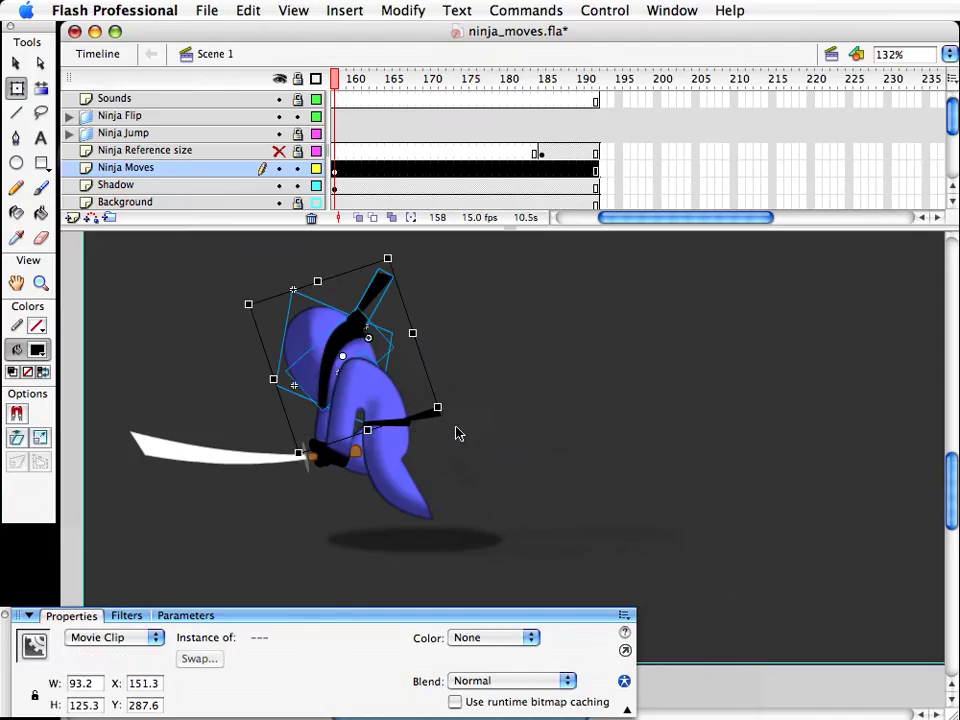
click(431, 311)
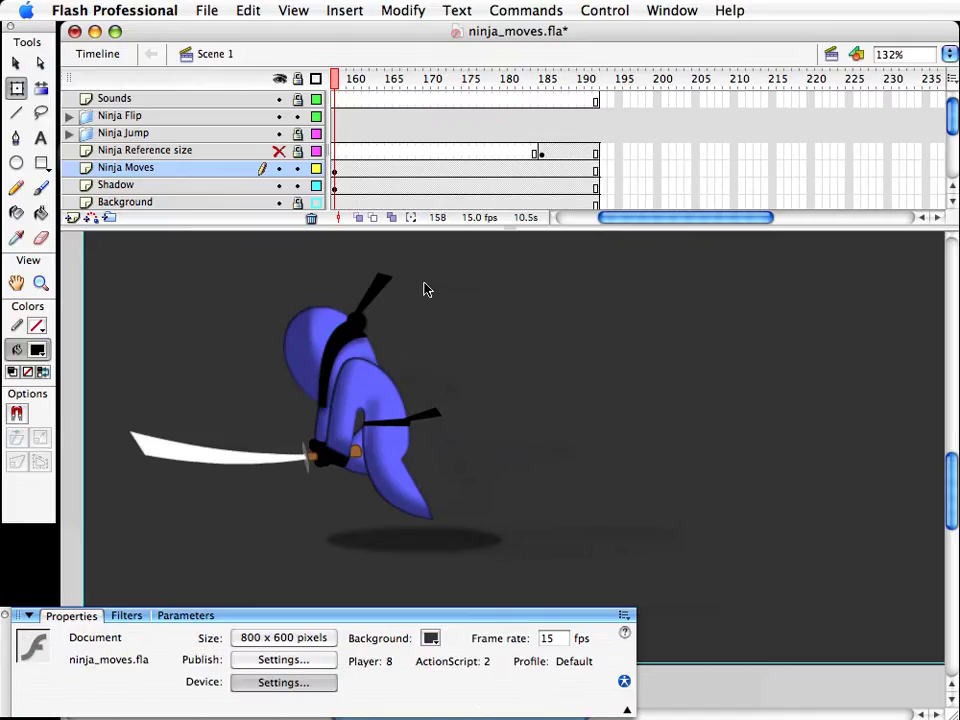
Step: Duplicate the headband tail and rotate the copy clockwise so two tails fan out from the knot
click(384, 285)
drag(386, 270, 427, 288)
key(v)
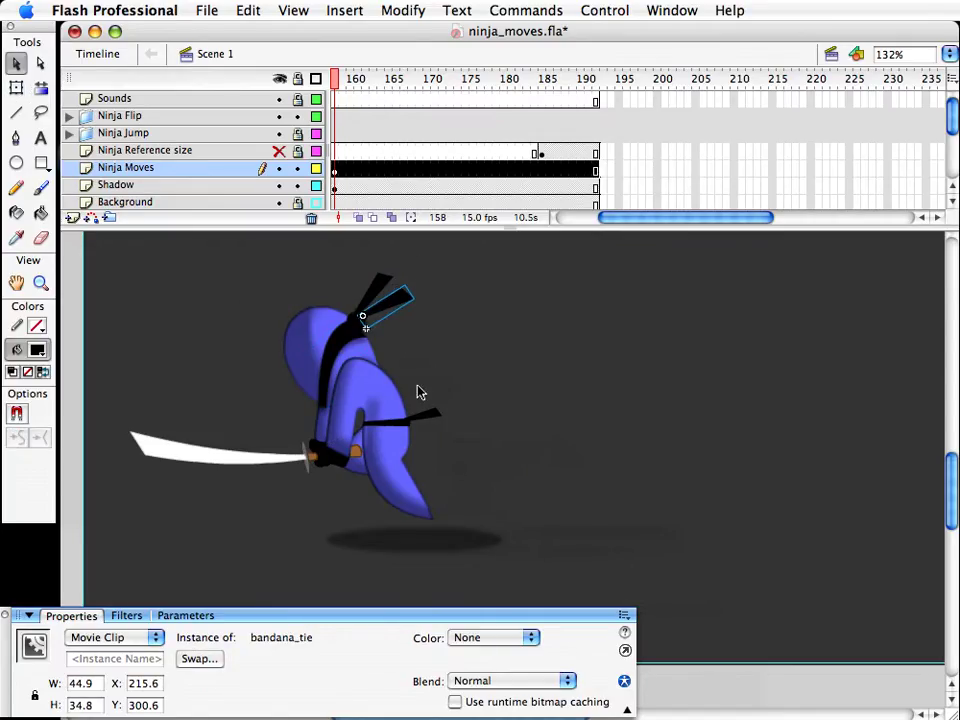
Step: Duplicate the belt tie, rotate the copy to angle upward, and align it with the belt's knot
click(431, 413)
key(Up)
key(Up)
key(Up)
key(Up)
key(Up)
key(Up)
key(Up)
key(q)
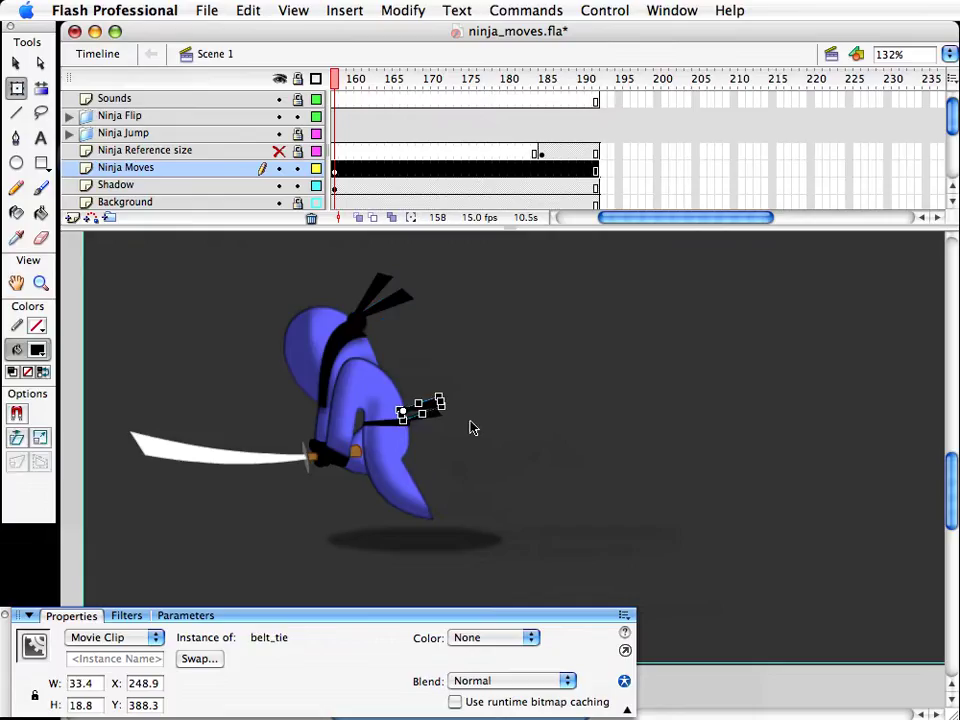
drag(446, 381, 441, 371)
key(shift+Down)
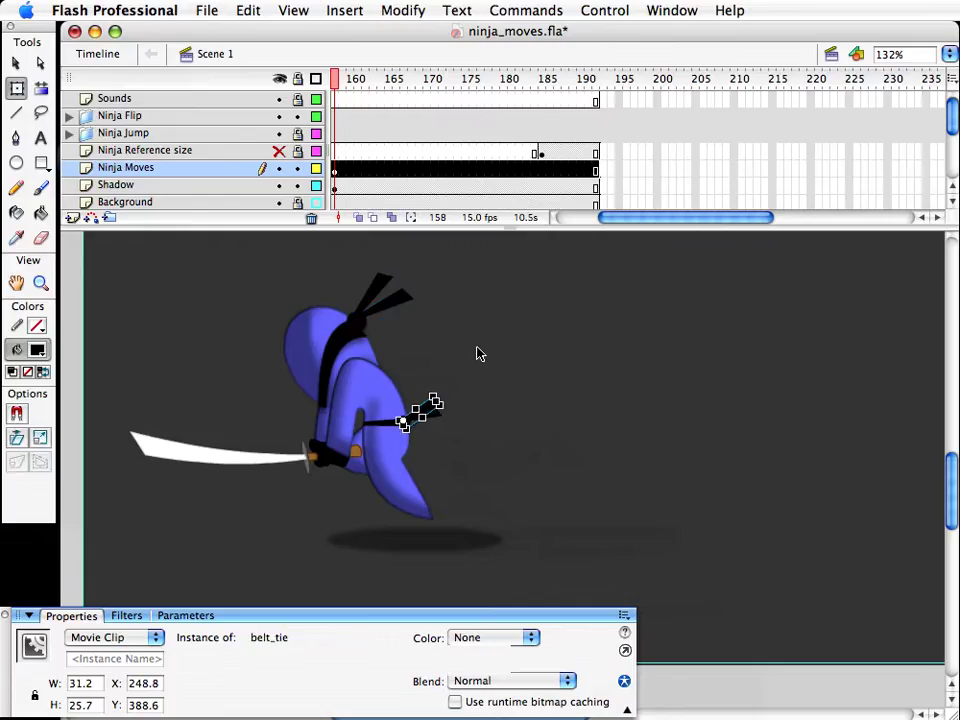
click(479, 348)
Step: Add keyframes at frame 159 on the Ninja Moves and Shadow layers and nudge the ninja and shadow slightly left
drag(668, 221, 664, 221)
drag(510, 79, 534, 80)
click(536, 187)
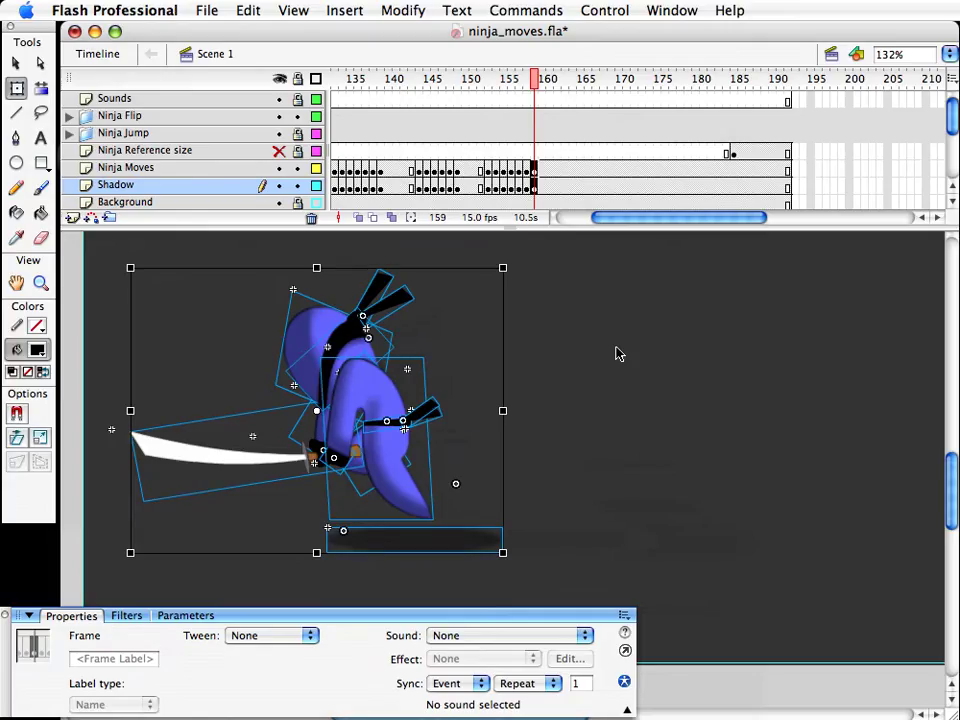
key(Left)
key(Left)
key(Left)
key(Left)
key(Left)
key(Left)
key(Left)
key(Left)
key(Left)
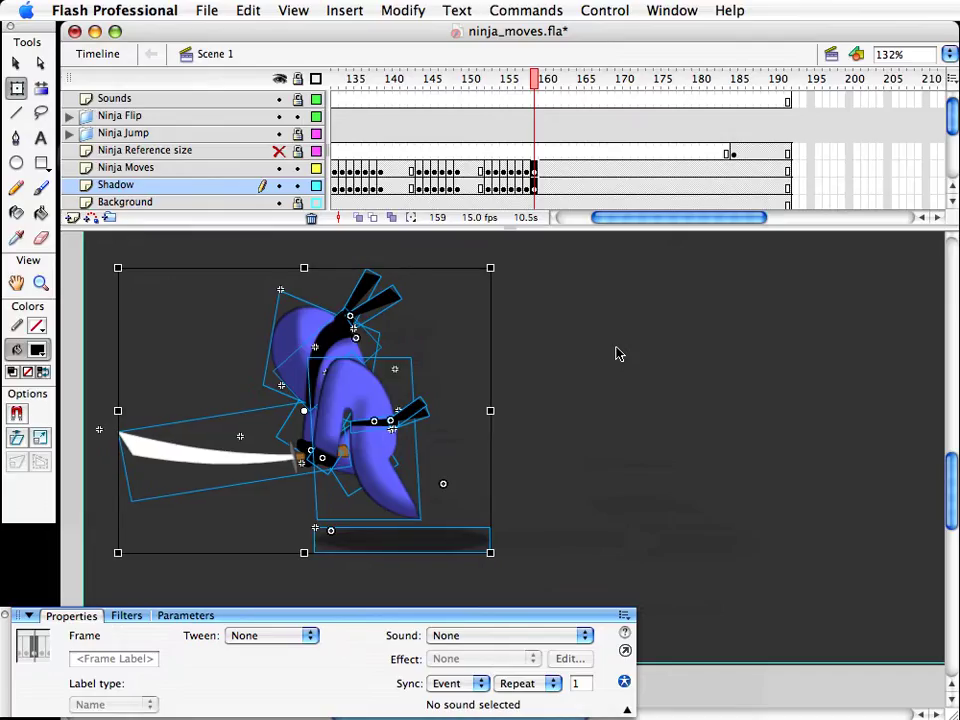
click(616, 400)
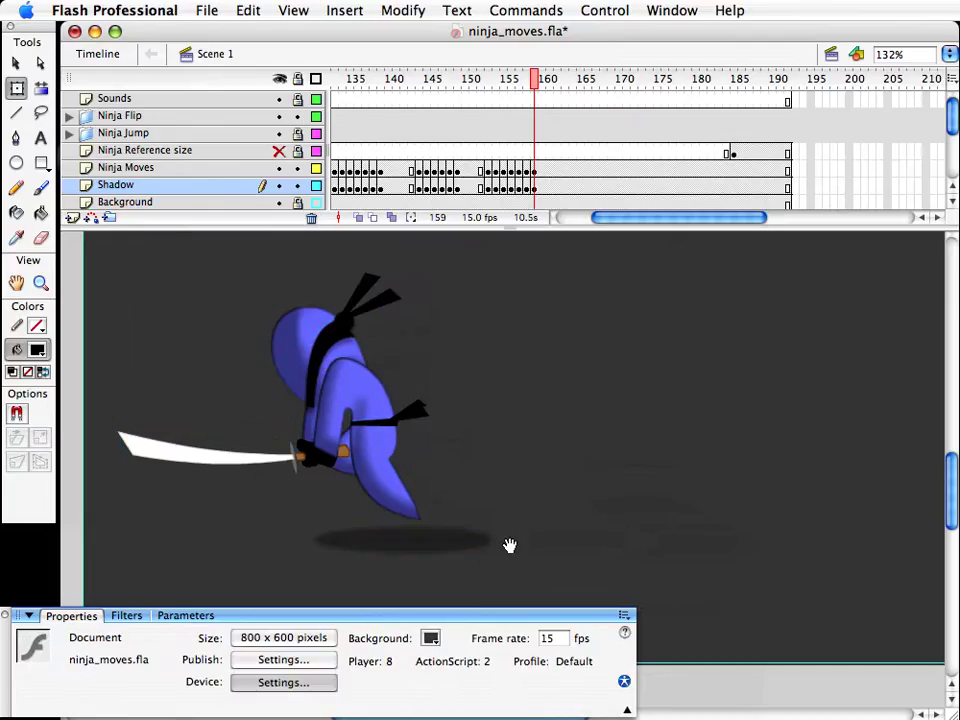
Step: Raise all of the ninja's parts above the shadow on frame 159 and rotate them slightly clockwise
drag(510, 546, 606, 577)
drag(681, 570, 148, 240)
key(shift+Up)
key(shift+Up)
key(shift+Up)
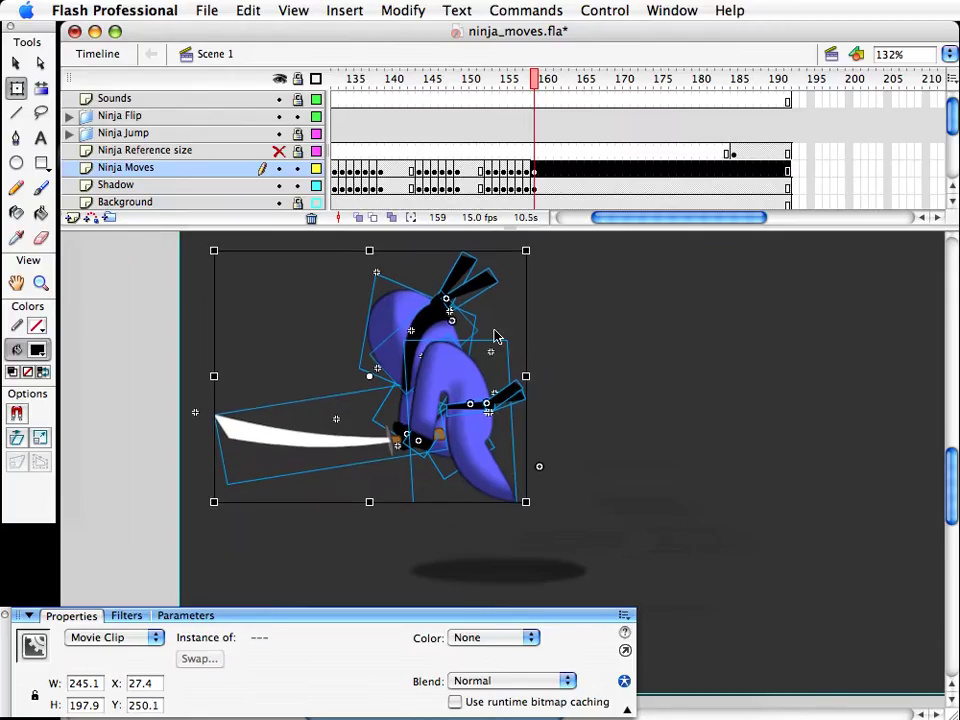
drag(543, 253, 561, 281)
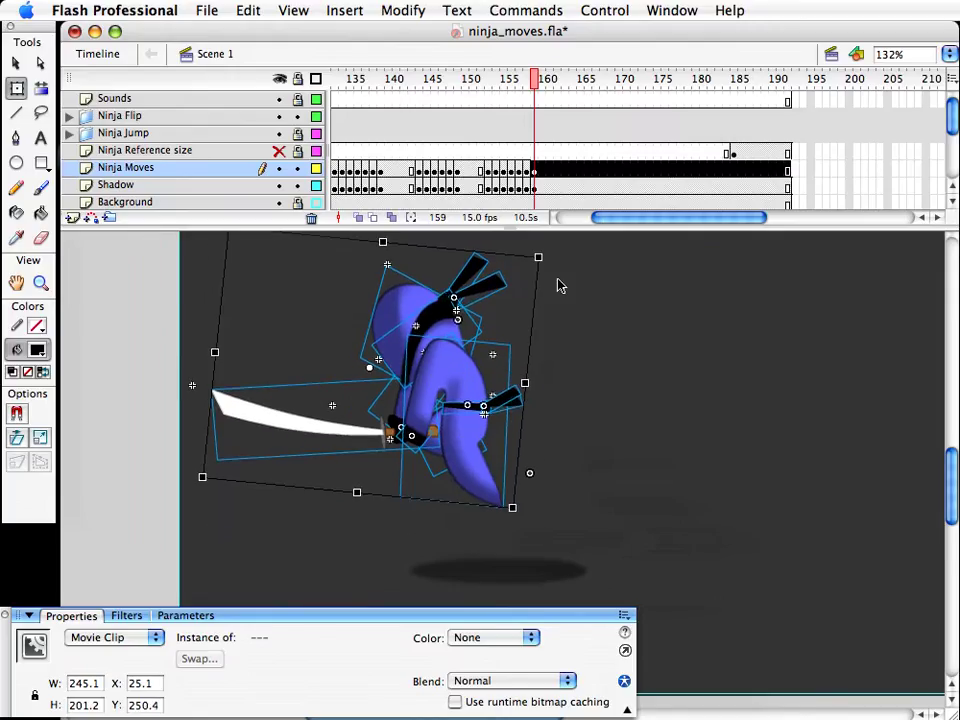
key(v)
click(596, 360)
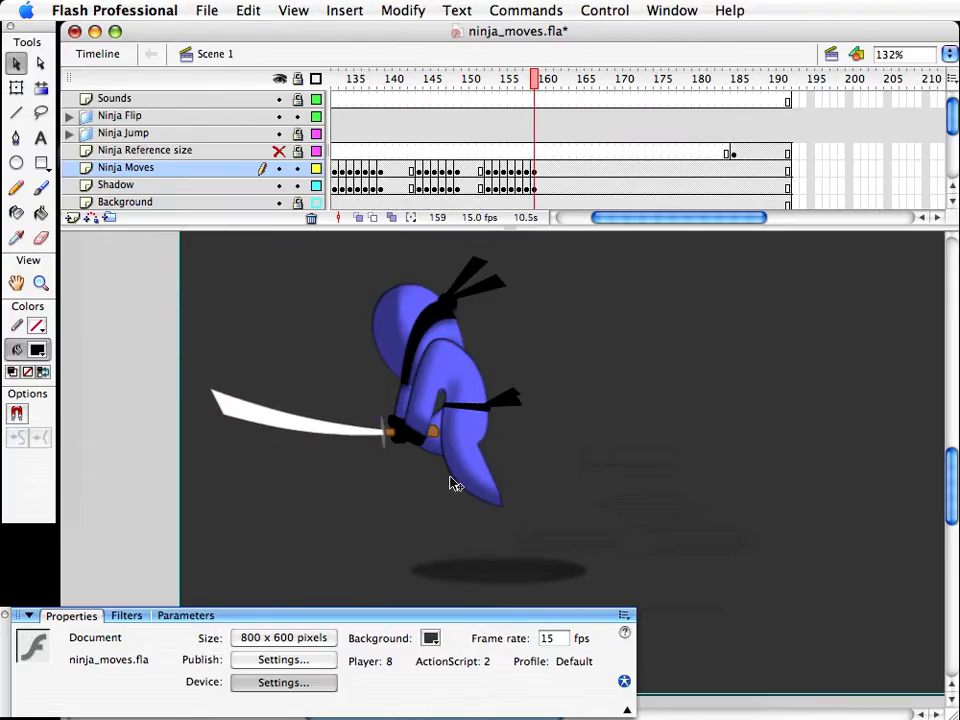
Step: Narrow the shadow from its right side on frame 159 and save the file
mouse_move(533, 70)
mouse_down()
mouse_move(510, 78)
mouse_move(535, 79)
mouse_up()
click(528, 566)
key(q)
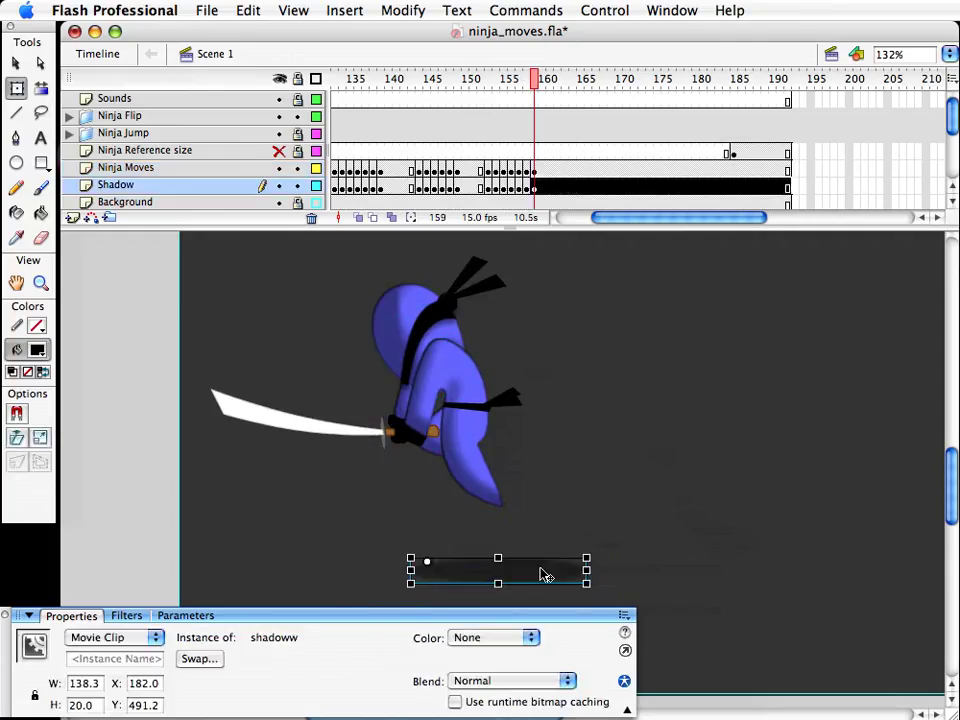
drag(588, 571, 569, 570)
click(596, 559)
key(super+s)
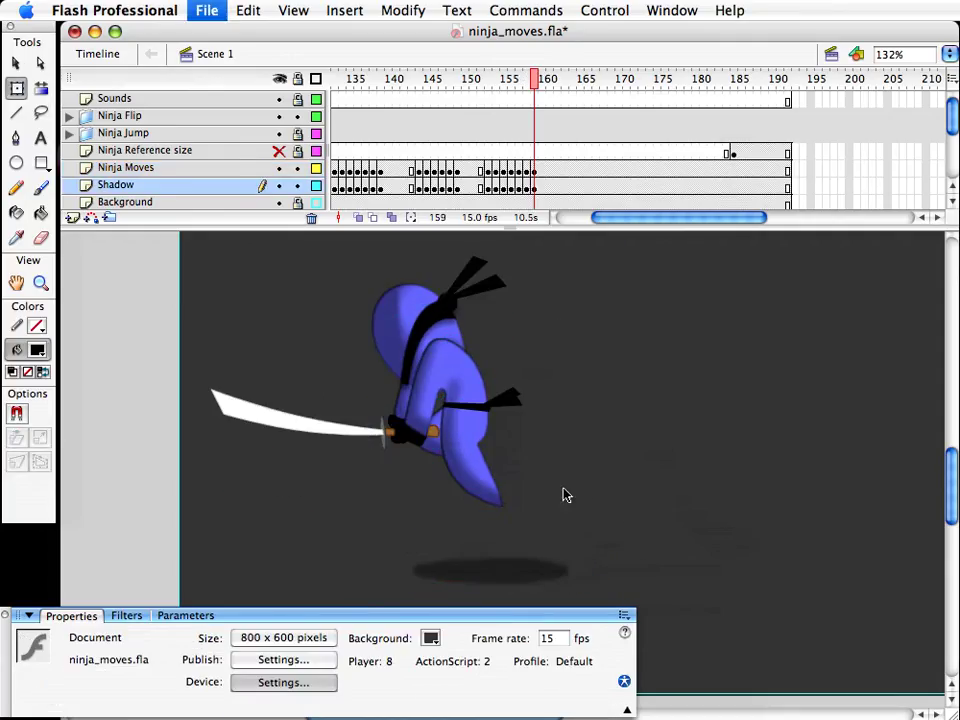
Step: Go back to frame 145 and select the crouching ninja's head, mask and eyes
click(471, 456)
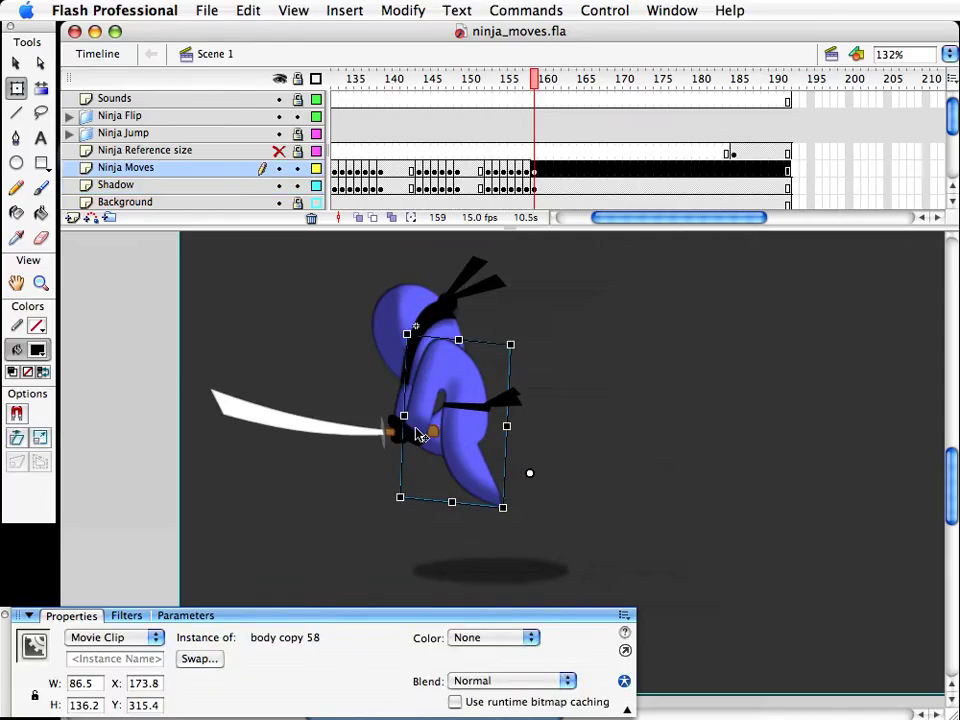
key(v)
click(585, 452)
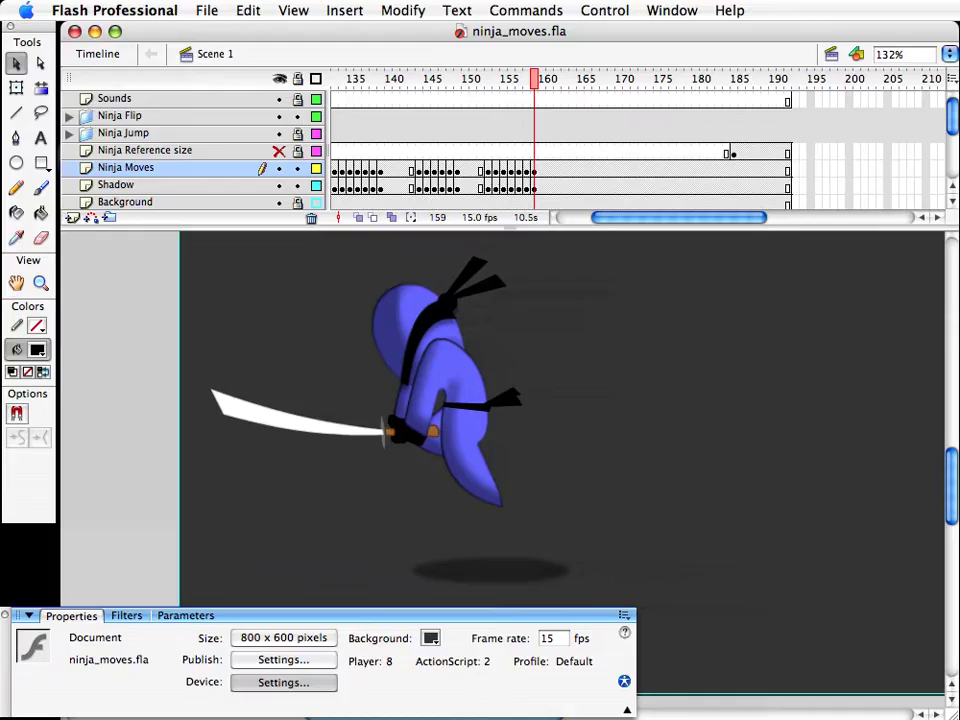
click(540, 91)
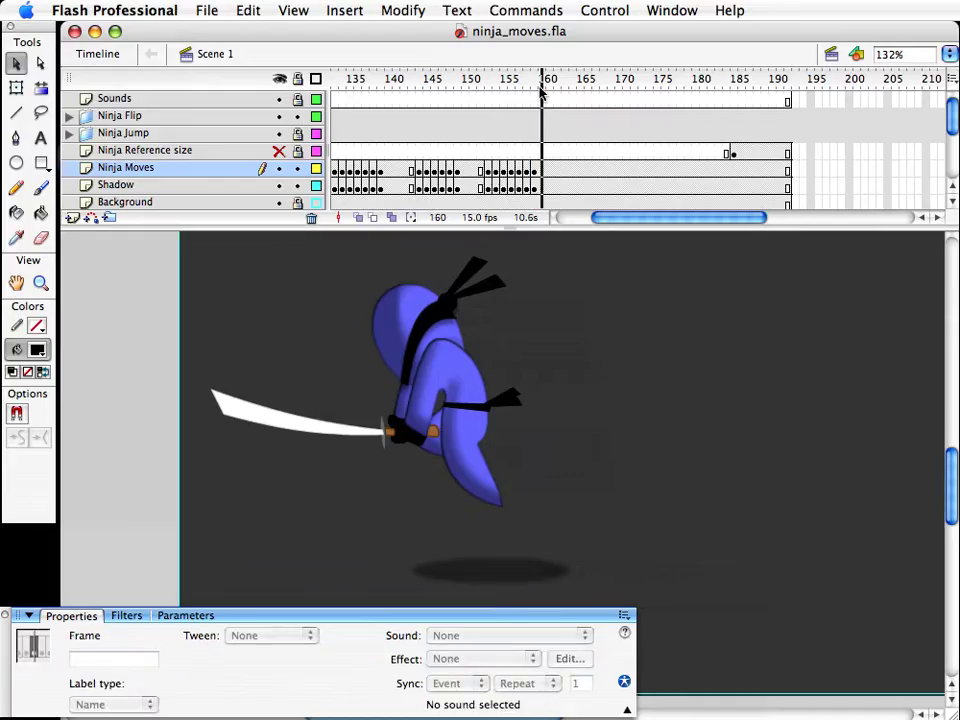
drag(541, 92, 428, 103)
key(space)
drag(814, 420, 568, 450)
mouse_move(613, 381)
mouse_down()
mouse_move(690, 465)
mouse_move(786, 540)
mouse_up()
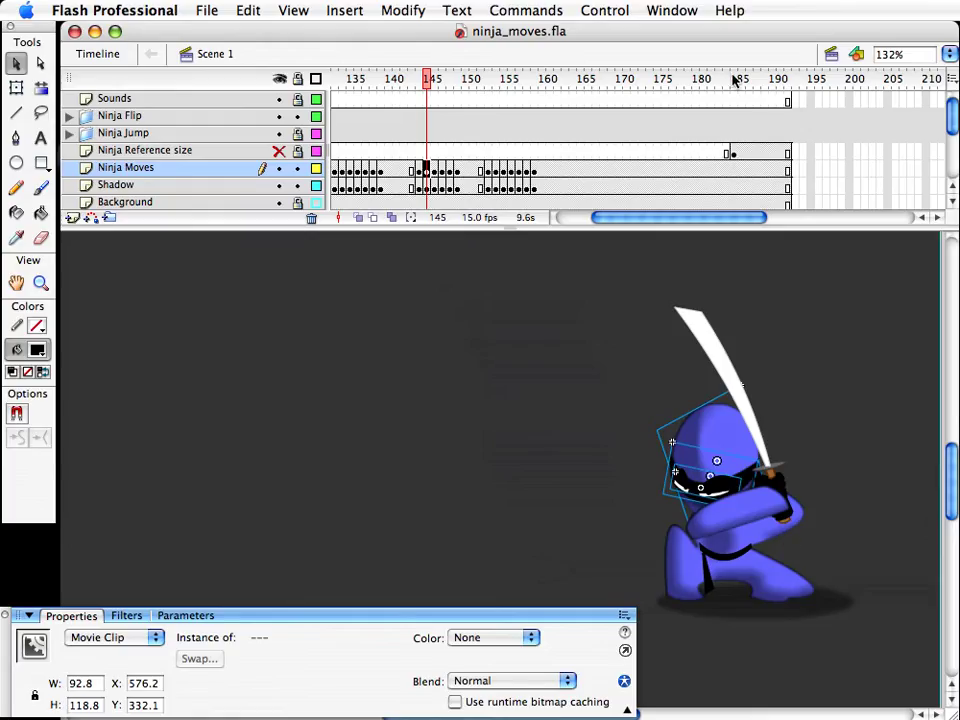
Step: Show the Ninja Reference size layer, compare its ninja with the leaping pose on frame 185, and hide the layer again
drag(744, 79, 752, 78)
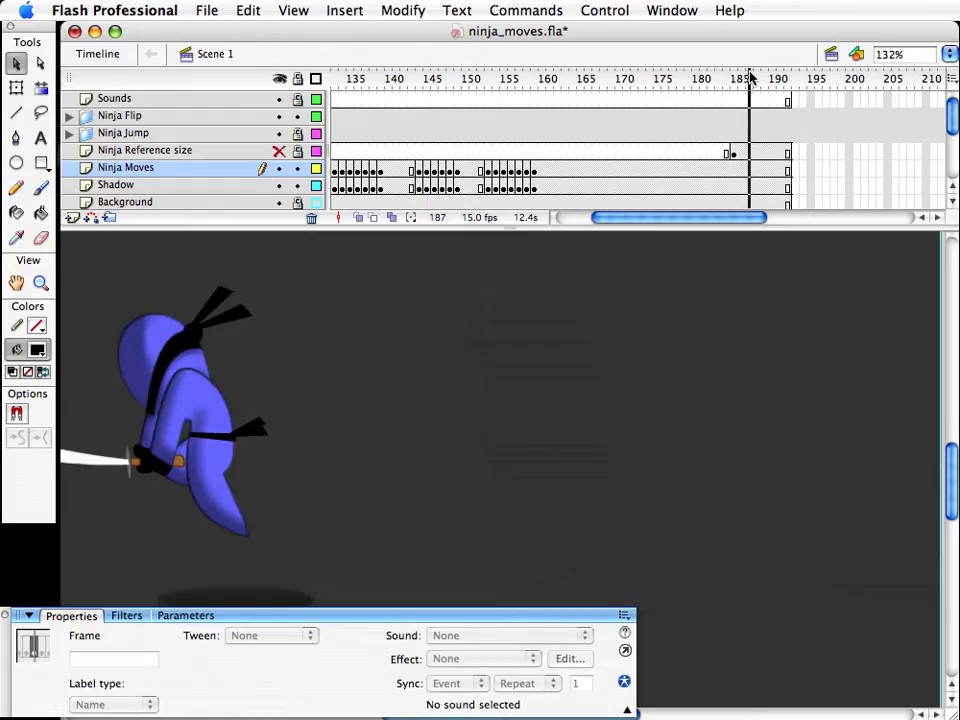
click(280, 152)
key(space)
drag(287, 402, 164, 410)
drag(627, 453, 618, 351)
click(734, 154)
key(space)
drag(269, 420, 808, 474)
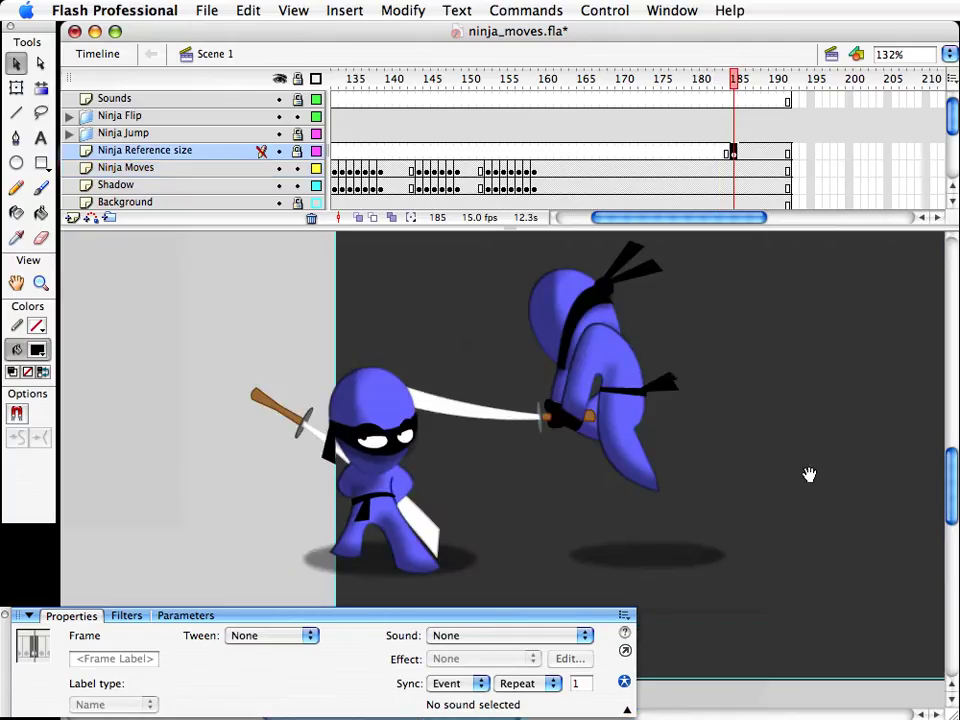
click(686, 491)
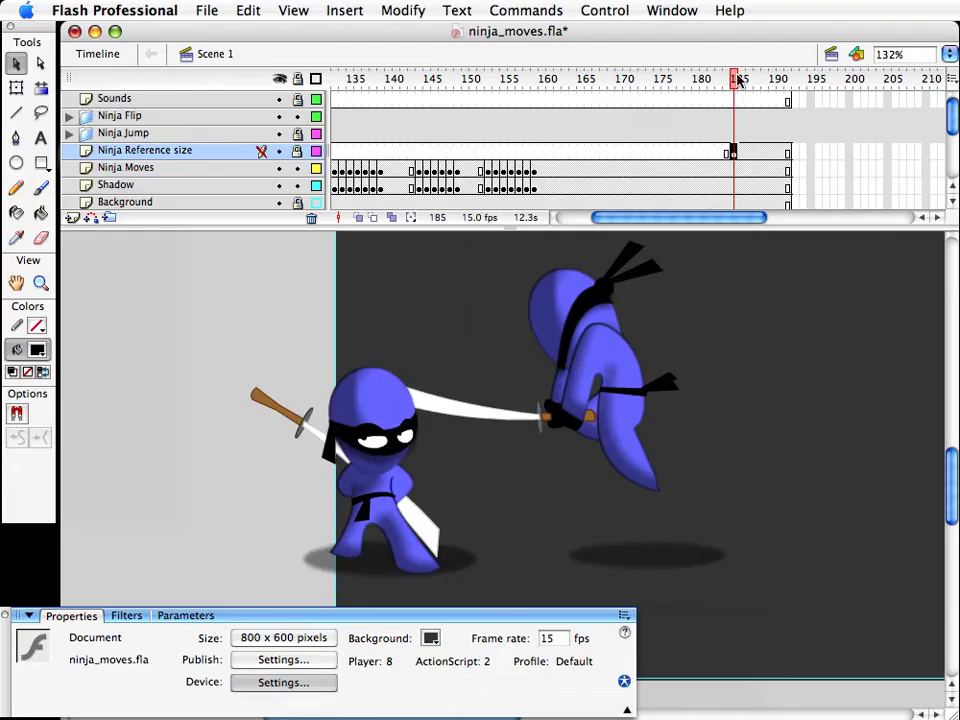
click(700, 148)
click(280, 150)
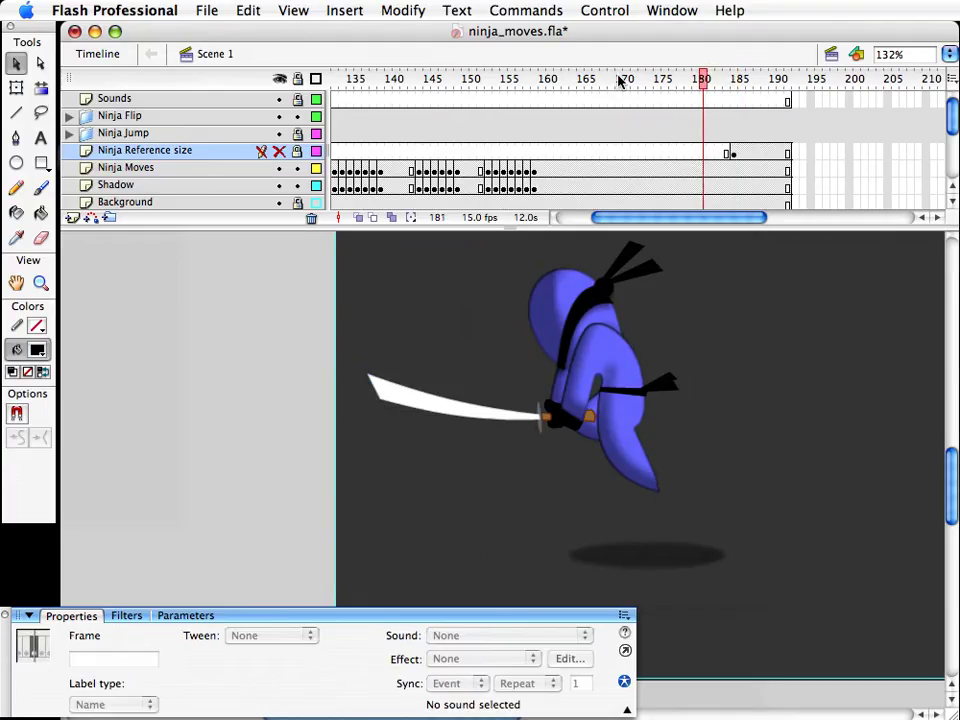
Step: Look back through the earlier sword poses, including frames 136 and 147, to examine the head positions
drag(619, 81, 504, 83)
key(space)
drag(709, 314, 360, 318)
drag(476, 81, 357, 81)
click(828, 404)
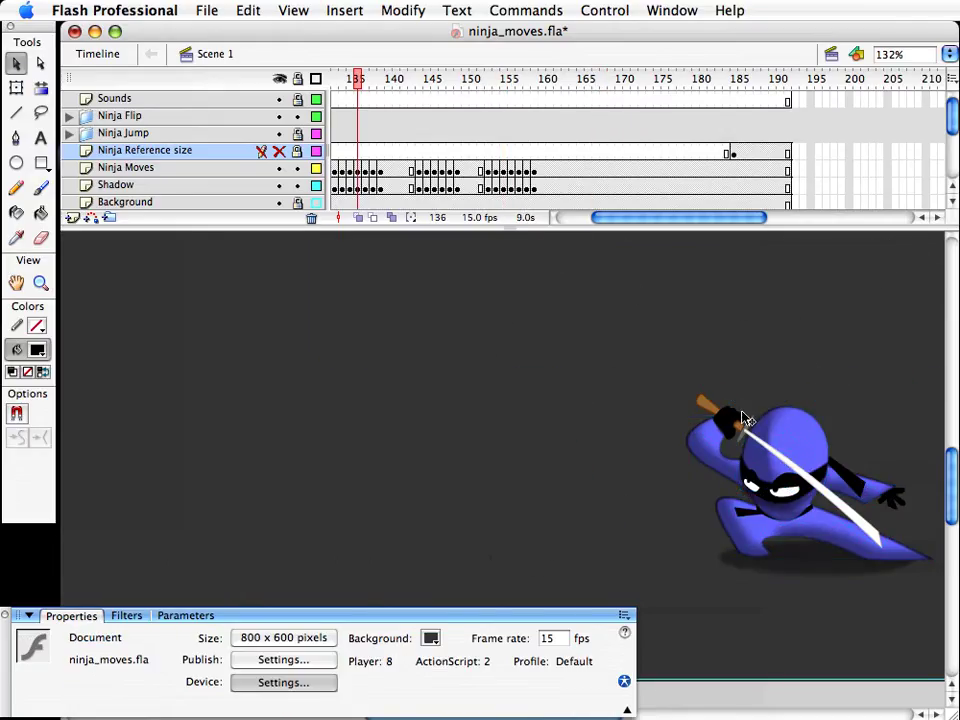
click(364, 167)
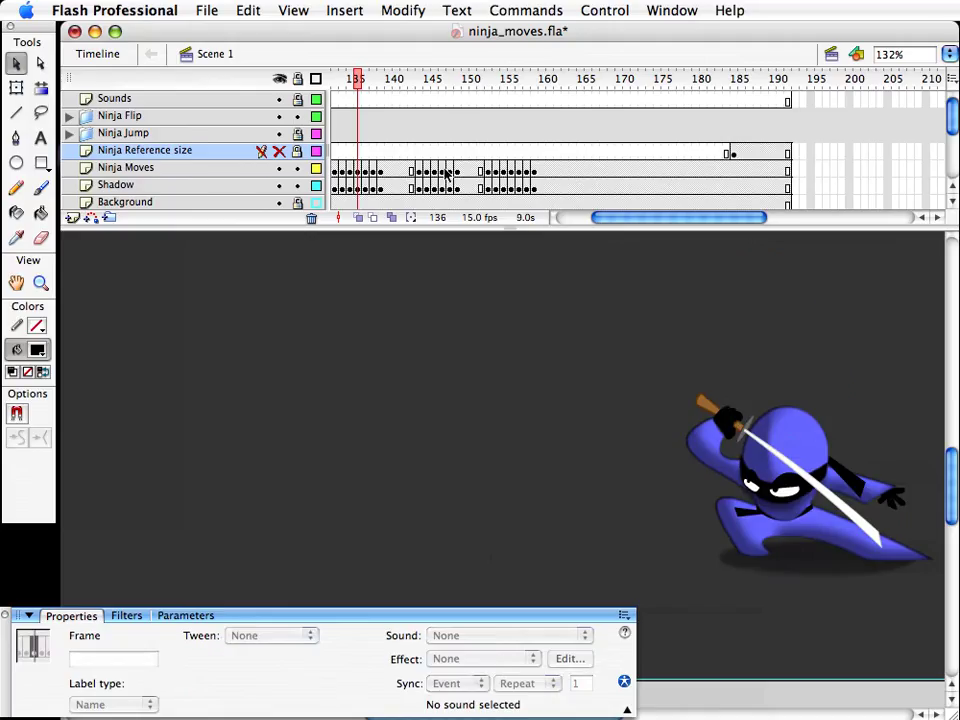
click(441, 167)
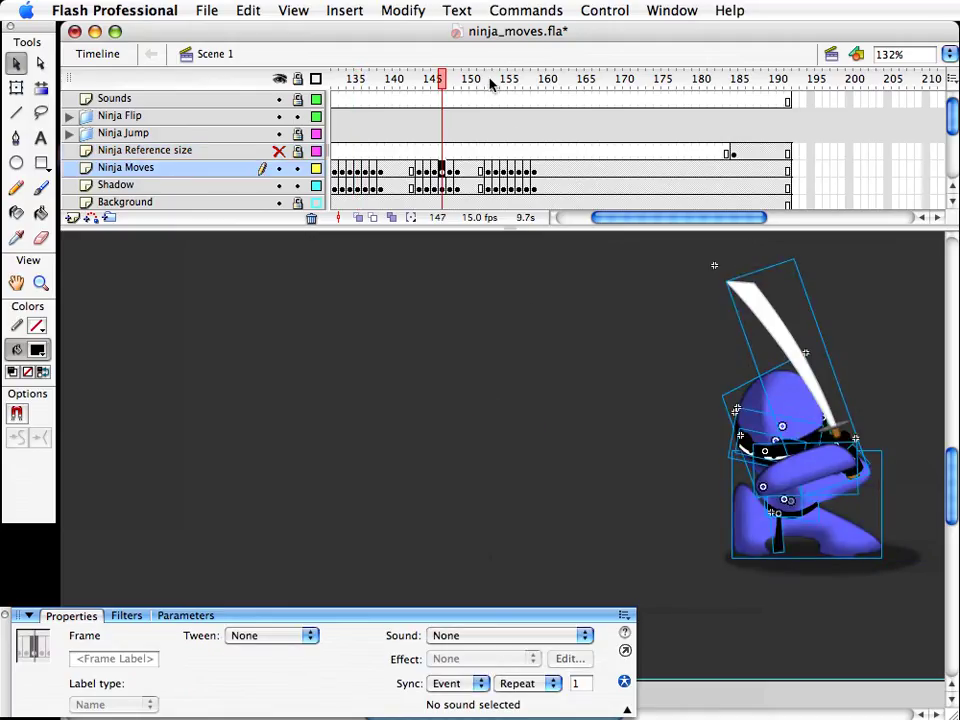
Step: Paste the earlier head with mask and eyes on frame 159 in place of the turned-away head, arranged behind the arm
drag(490, 81, 458, 88)
drag(524, 79, 536, 82)
key(super+v)
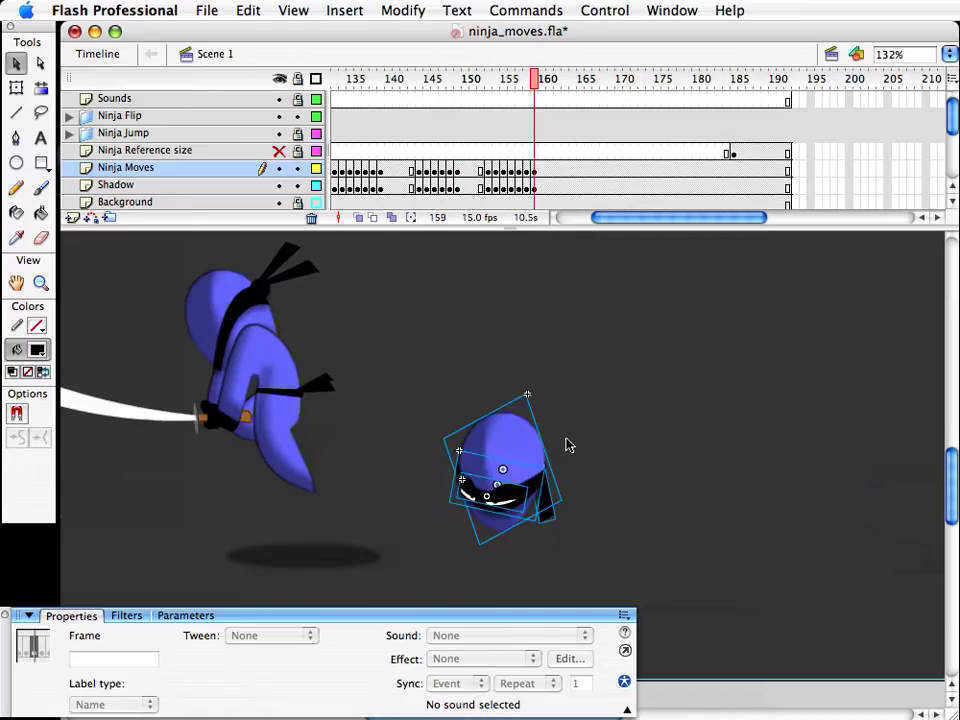
key(space)
drag(515, 441, 392, 336)
key(super+shift+a)
scroll(340, 350, up, 2)
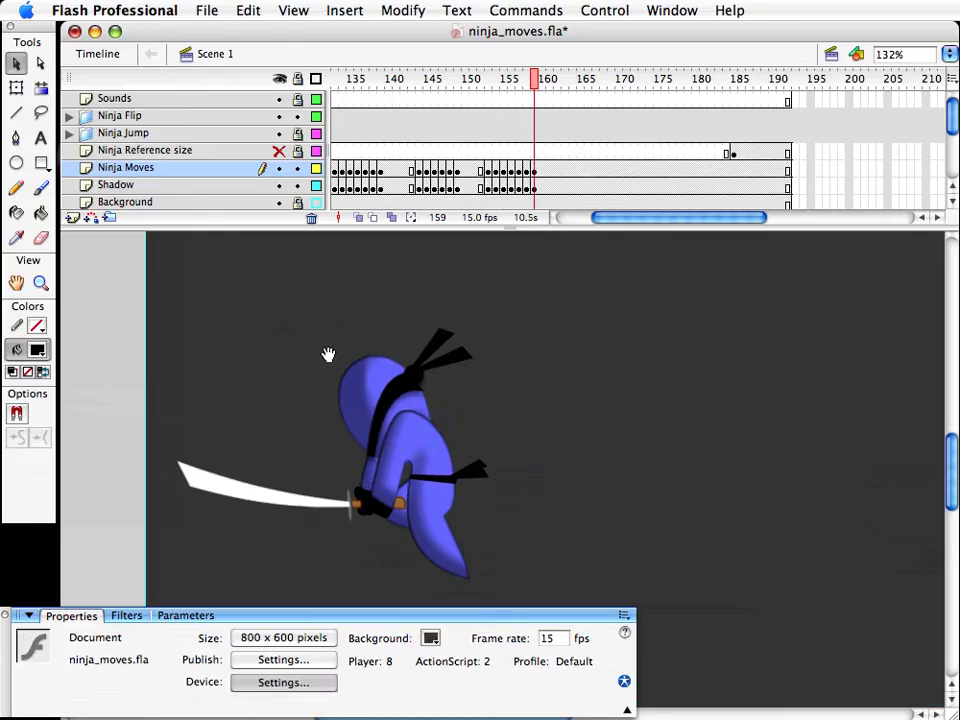
drag(285, 323, 455, 470)
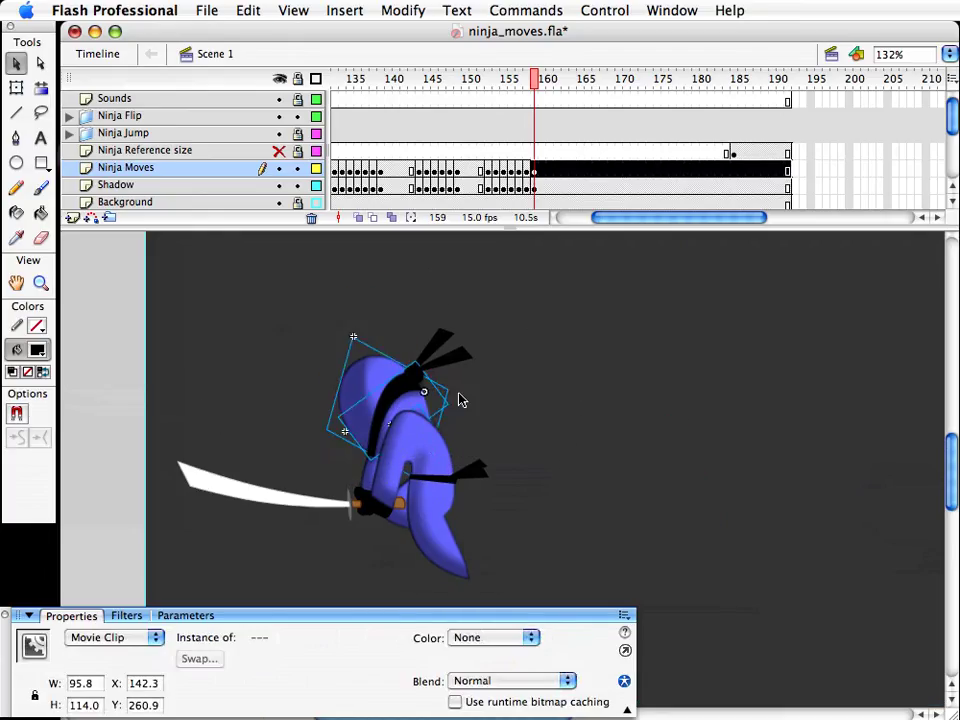
key(super+Down)
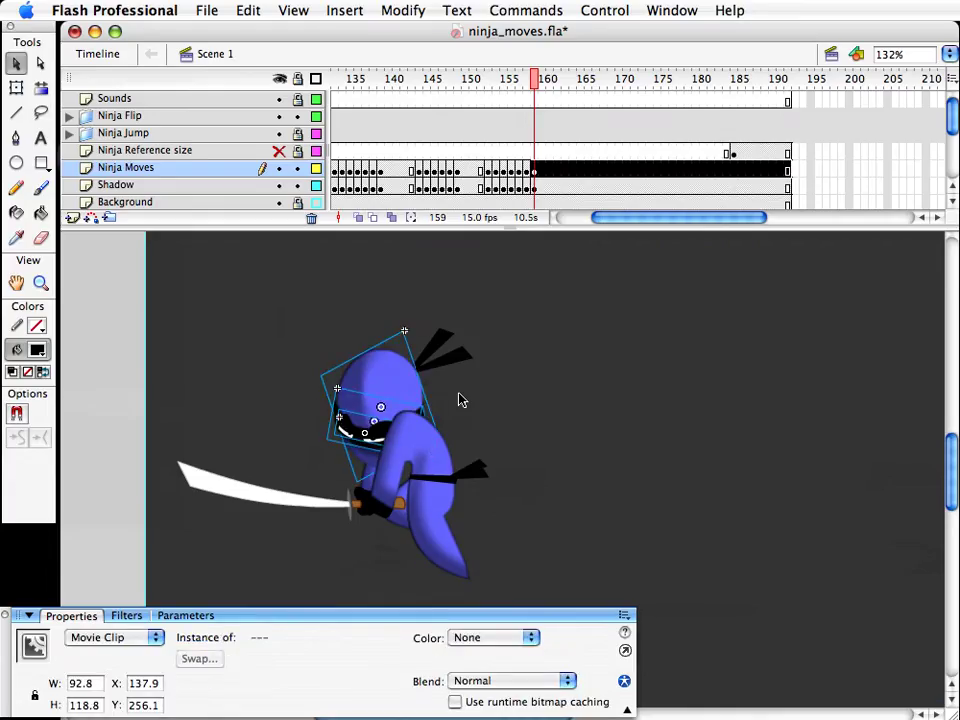
Step: Rotate the new head slightly counterclockwise and delete the hanging headband tail beside the mask
key(q)
drag(444, 321, 422, 318)
key(v)
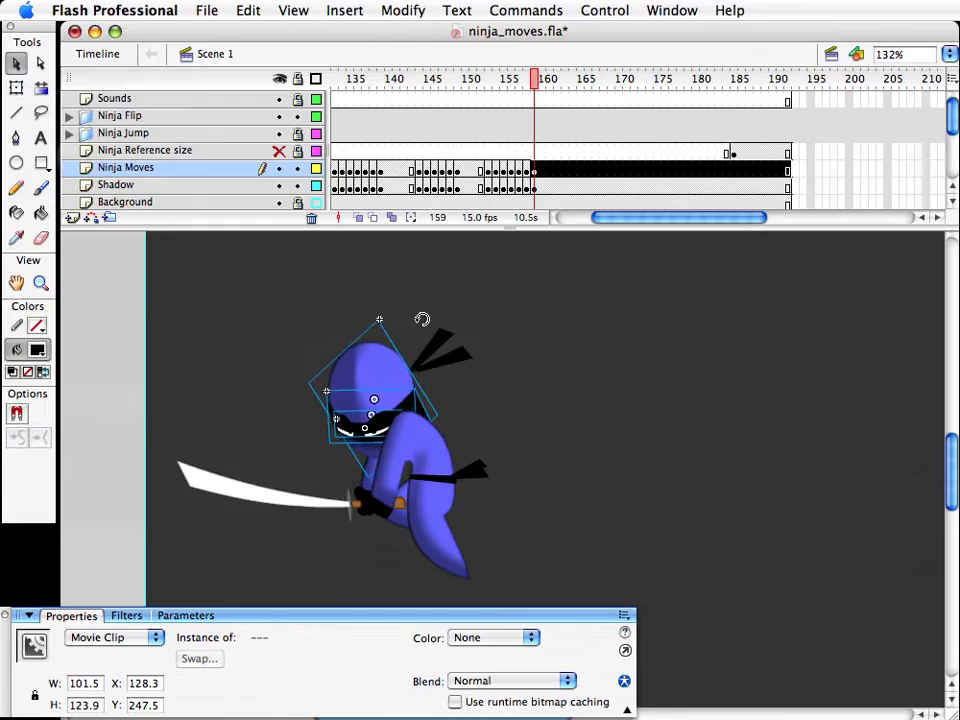
click(490, 430)
click(422, 405)
key(Delete)
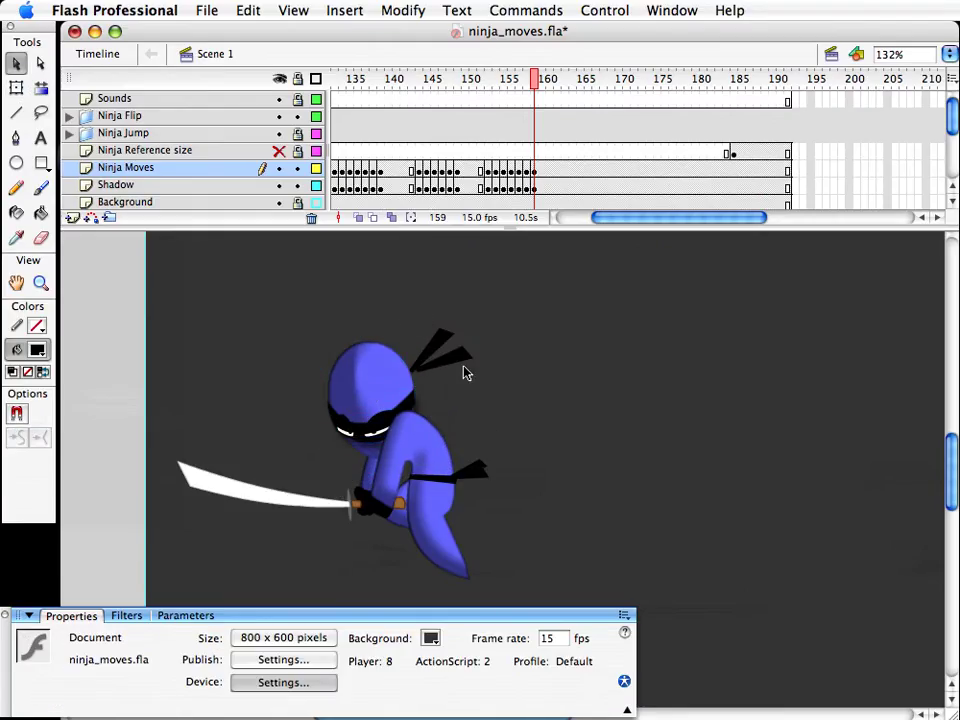
Step: Delete one of the two headband tails on frame 159 and fit the remaining tail against the back of the mask
mouse_move(458, 361)
mouse_down()
mouse_move(452, 389)
mouse_move(446, 344)
mouse_up()
click(452, 391)
click(447, 342)
key(Delete)
click(449, 384)
key(q)
key(v)
click(520, 322)
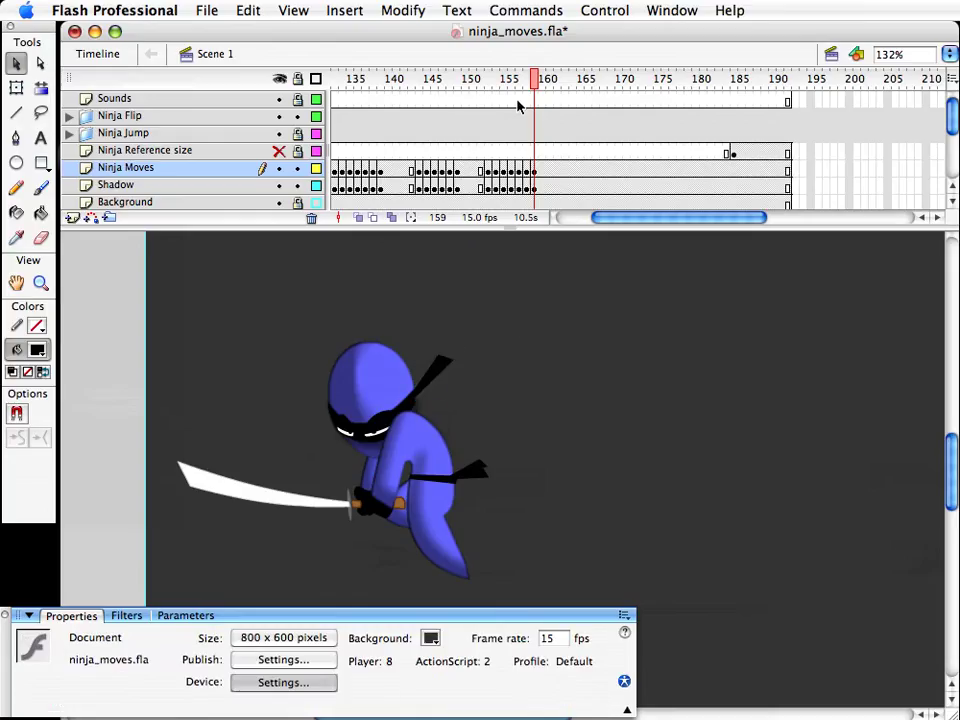
Step: Duplicate the symbol of the near arm, torso and leg on frame 159 and open the copy briefly
drag(532, 82, 535, 81)
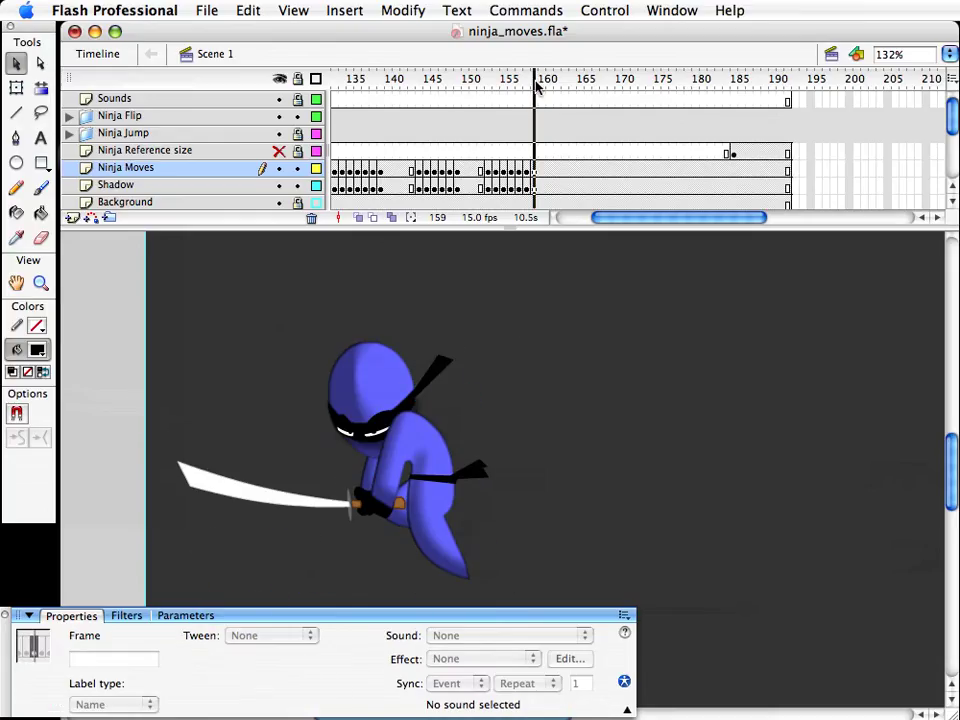
key(space)
drag(514, 386, 552, 347)
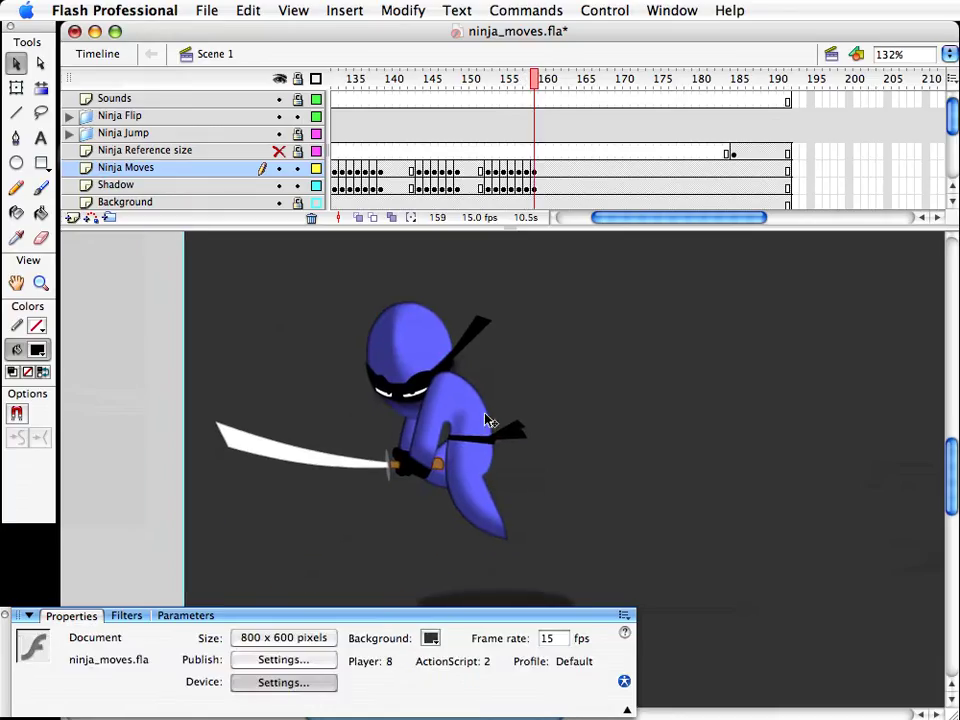
click(464, 411)
key(super+d)
key(Return)
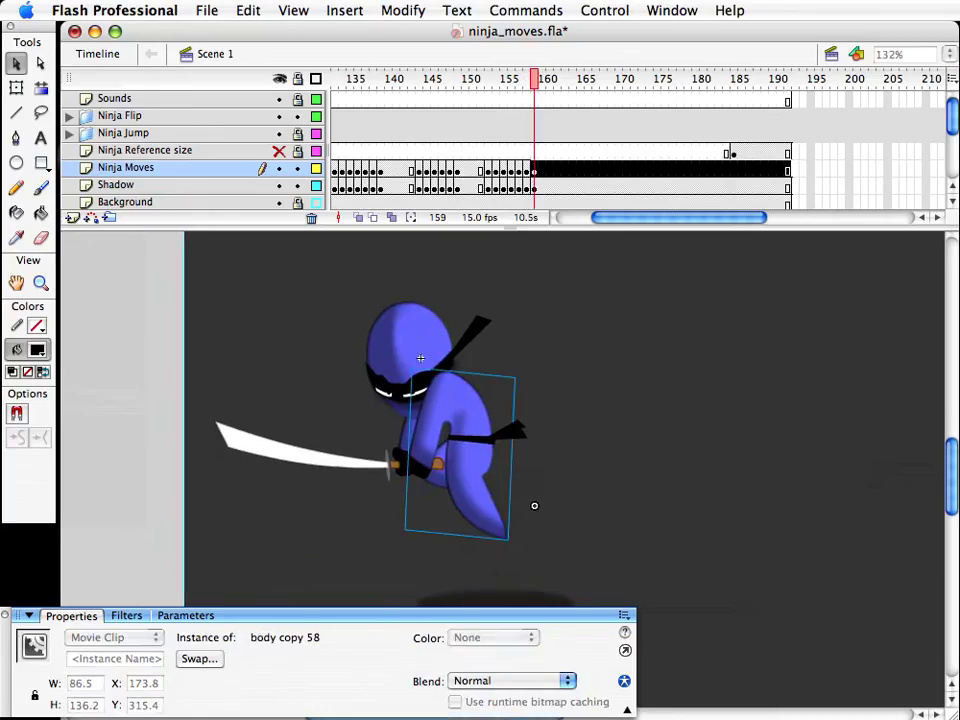
double_click(476, 484)
key(super+e)
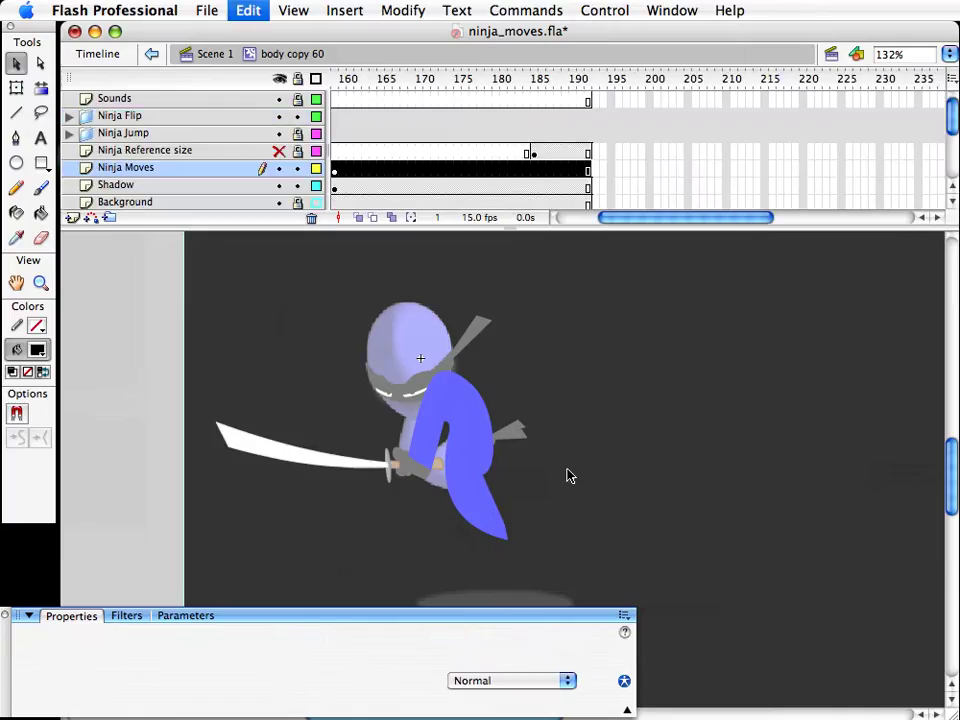
Step: Delete one of the two belt tails behind the ninja's waist on frame 159
click(495, 437)
click(463, 440)
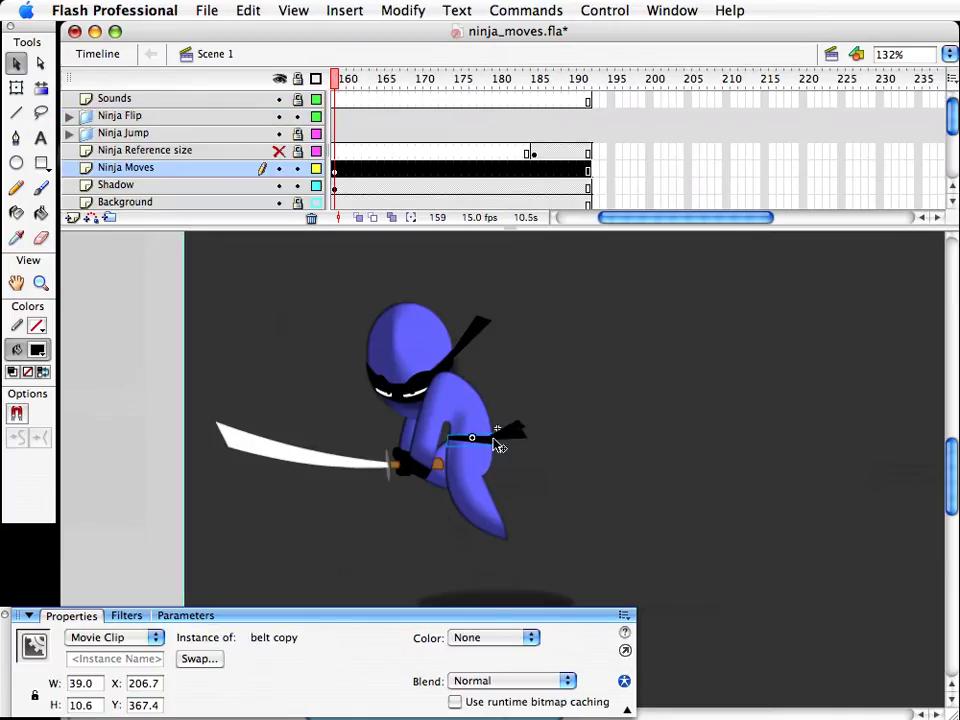
click(499, 441)
key(Delete)
Step: Rotate the belt and its remaining tail slightly clockwise so they slope down behind the waist
click(453, 438)
key(q)
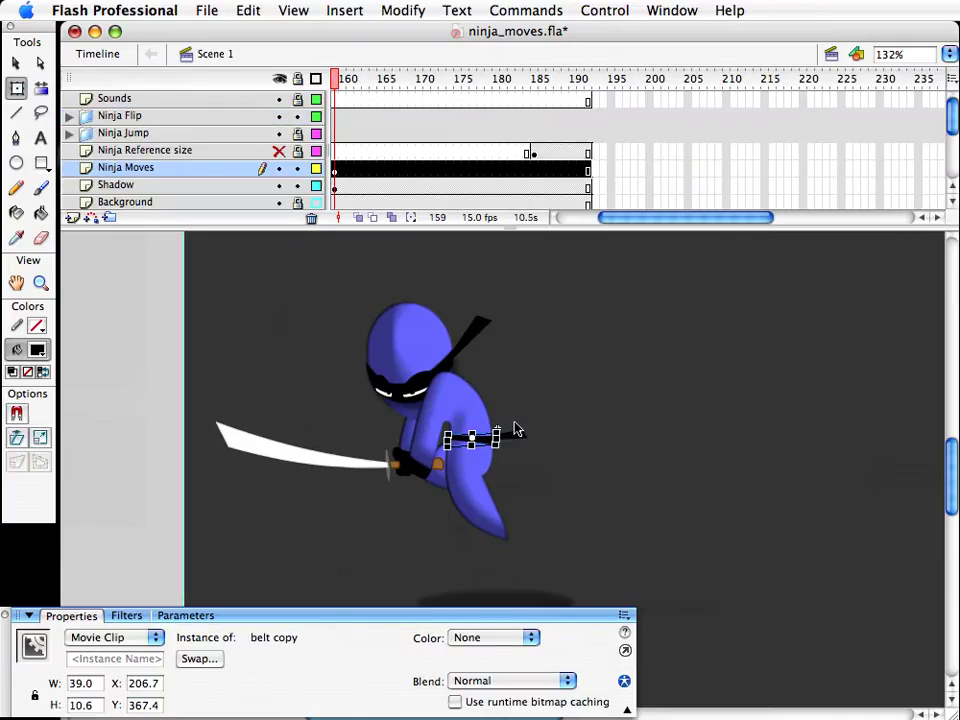
mouse_move(507, 425)
mouse_down()
mouse_move(504, 436)
mouse_move(522, 432)
mouse_up()
key(v)
click(527, 438)
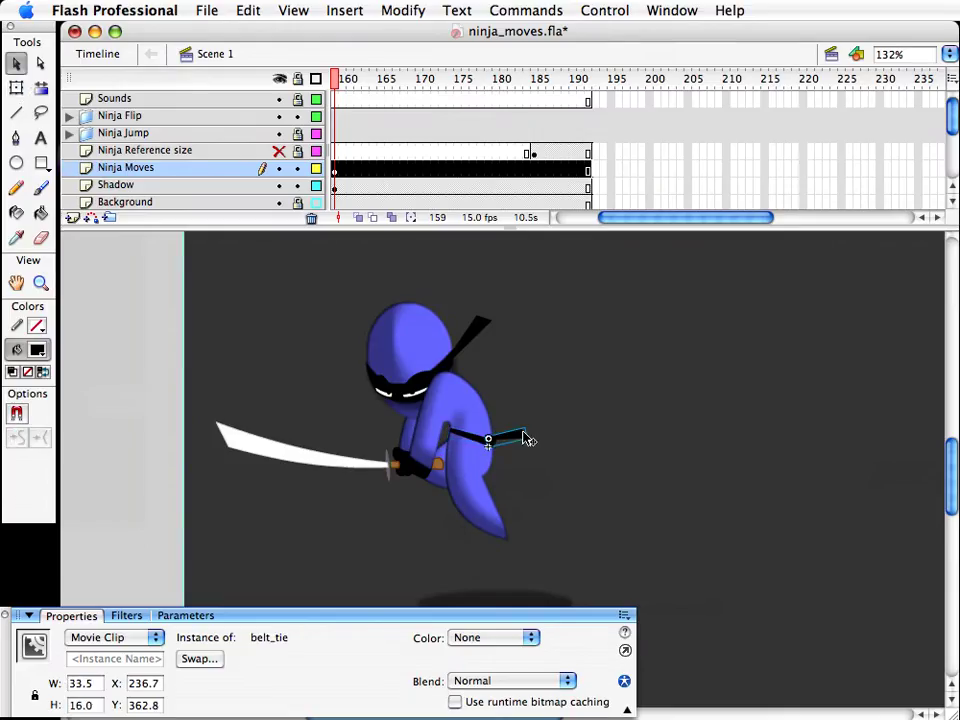
key(q)
drag(534, 418, 541, 433)
key(v)
click(562, 500)
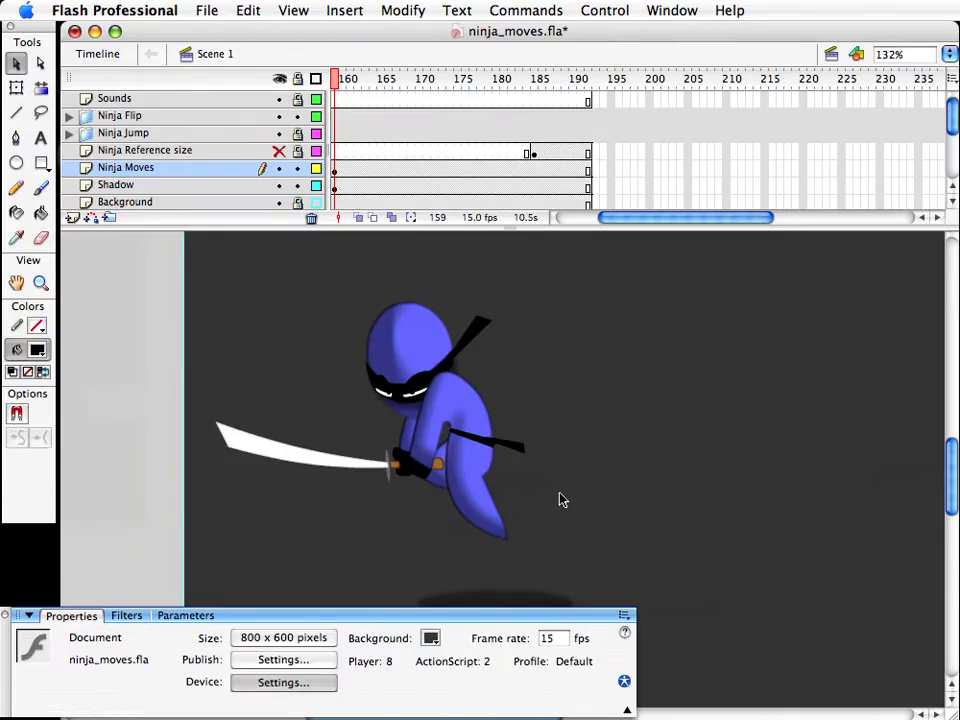
Step: Duplicate the near body symbol again and reshape the copy's pointed leg into a straighter leg with a blunt foot
click(478, 502)
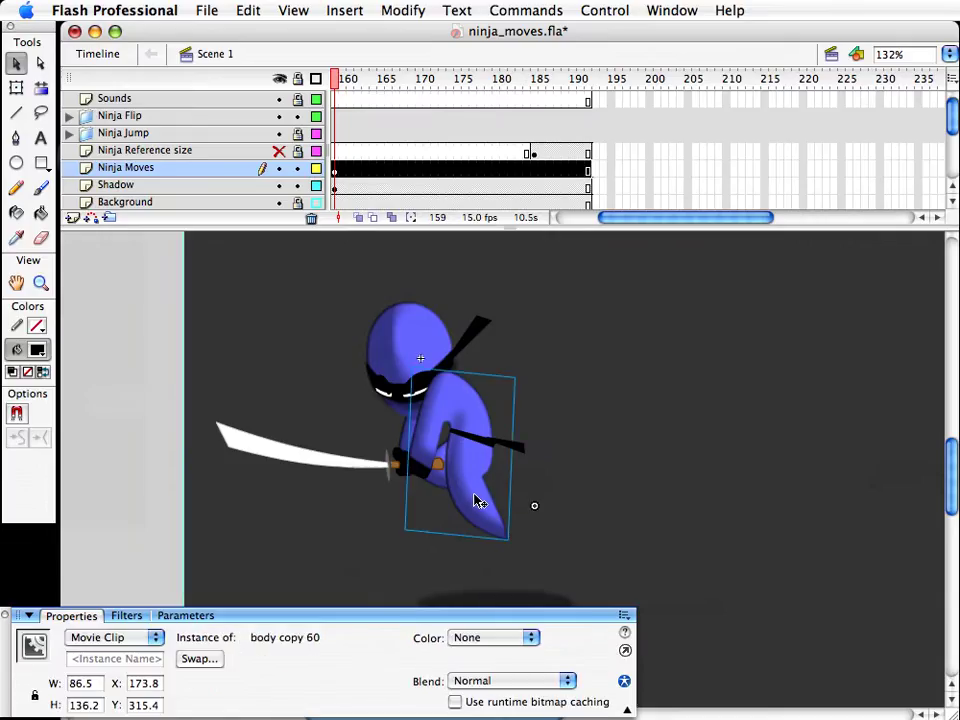
double_click(468, 490)
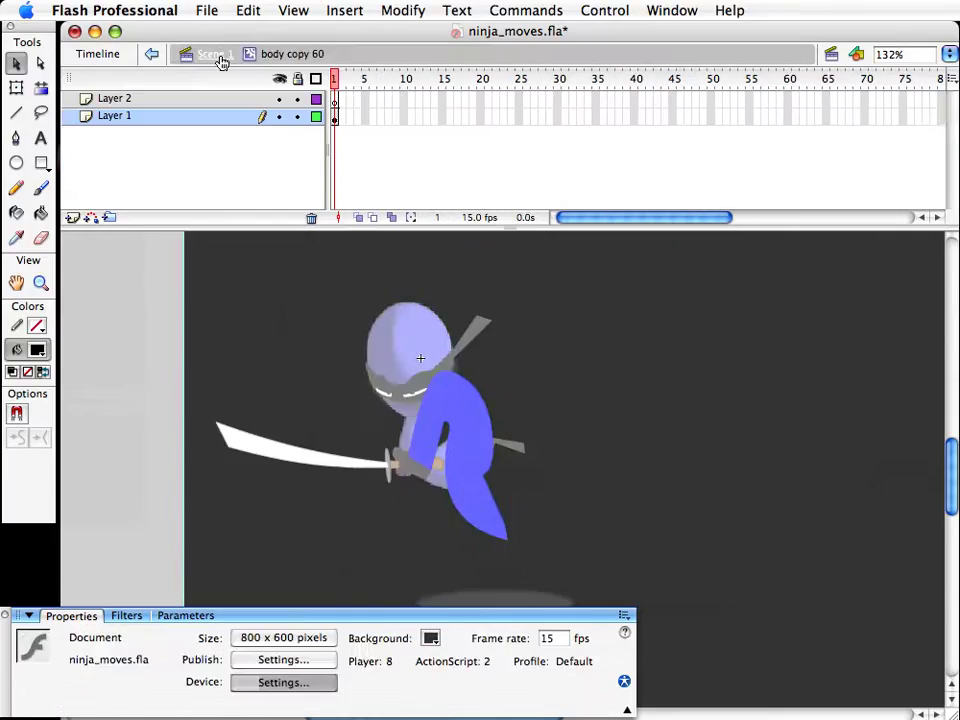
click(213, 54)
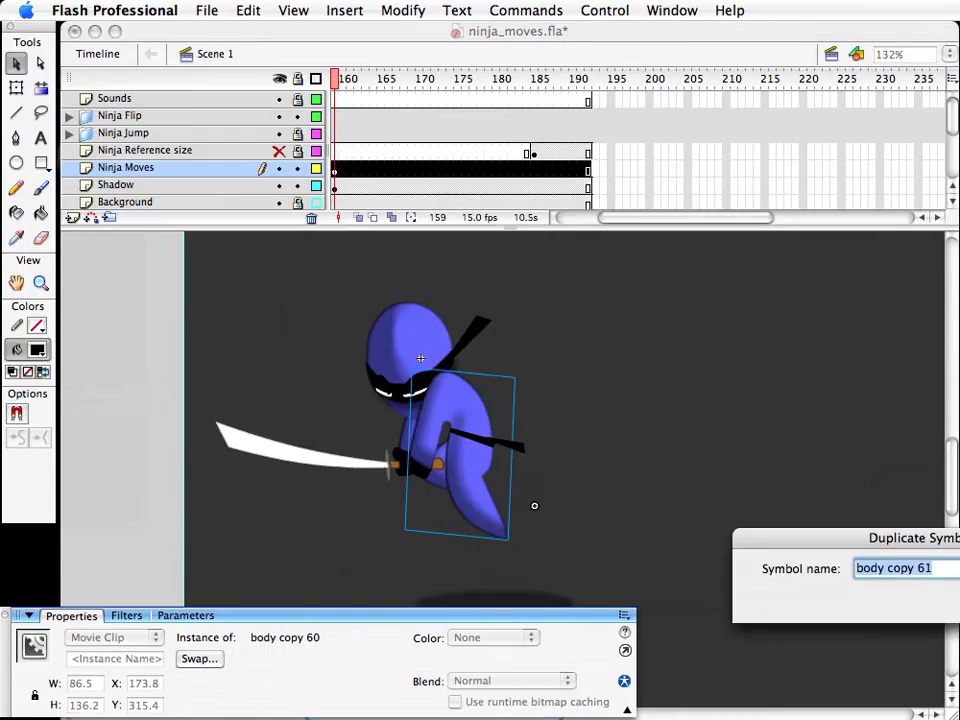
key(Return)
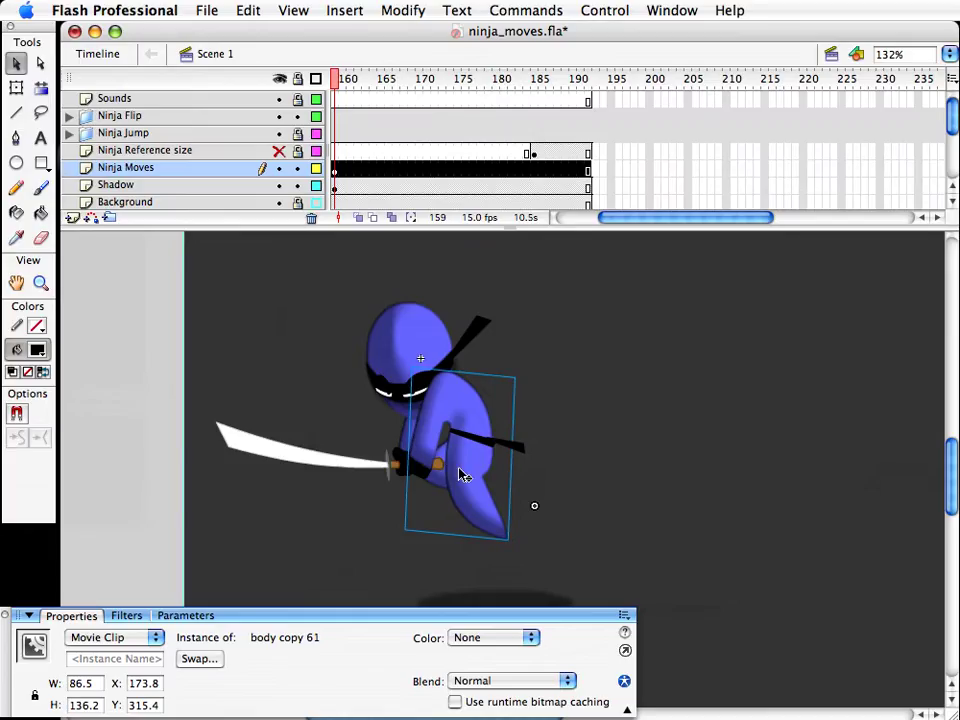
double_click(460, 475)
mouse_move(506, 540)
mouse_down()
mouse_move(493, 572)
mouse_move(485, 558)
mouse_move(498, 533)
mouse_move(495, 543)
mouse_up()
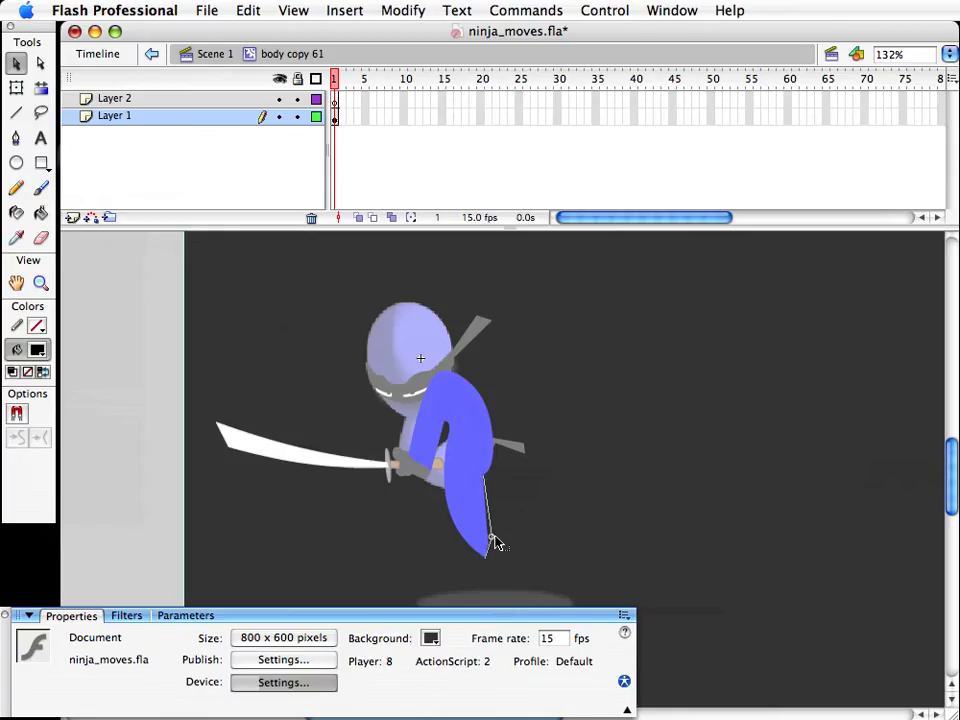
mouse_move(496, 543)
mouse_down()
mouse_move(489, 514)
mouse_move(486, 551)
mouse_up()
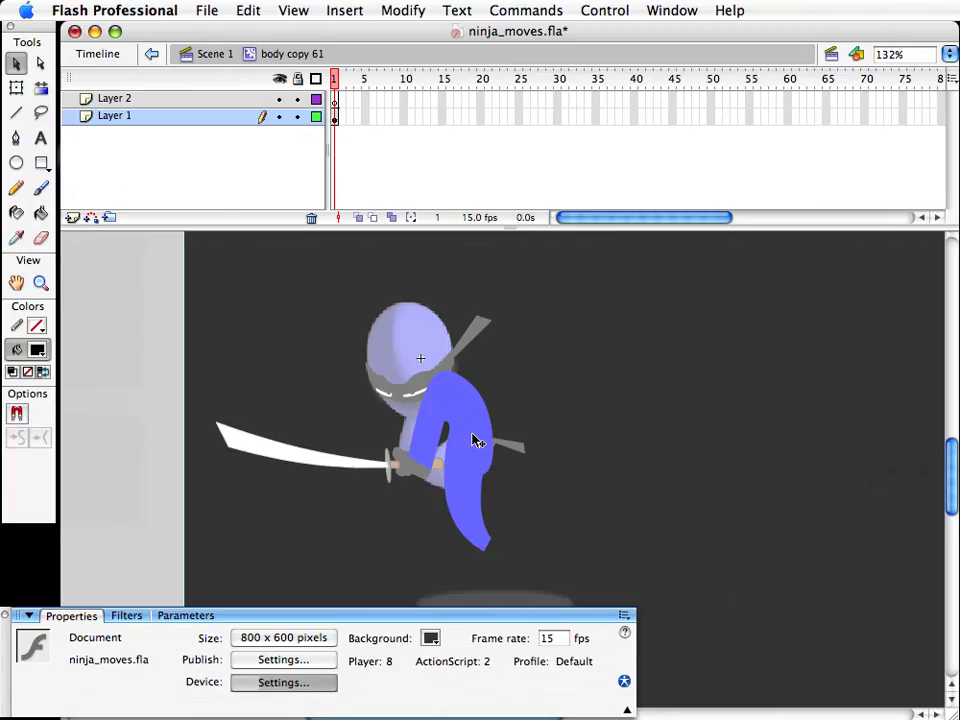
click(200, 55)
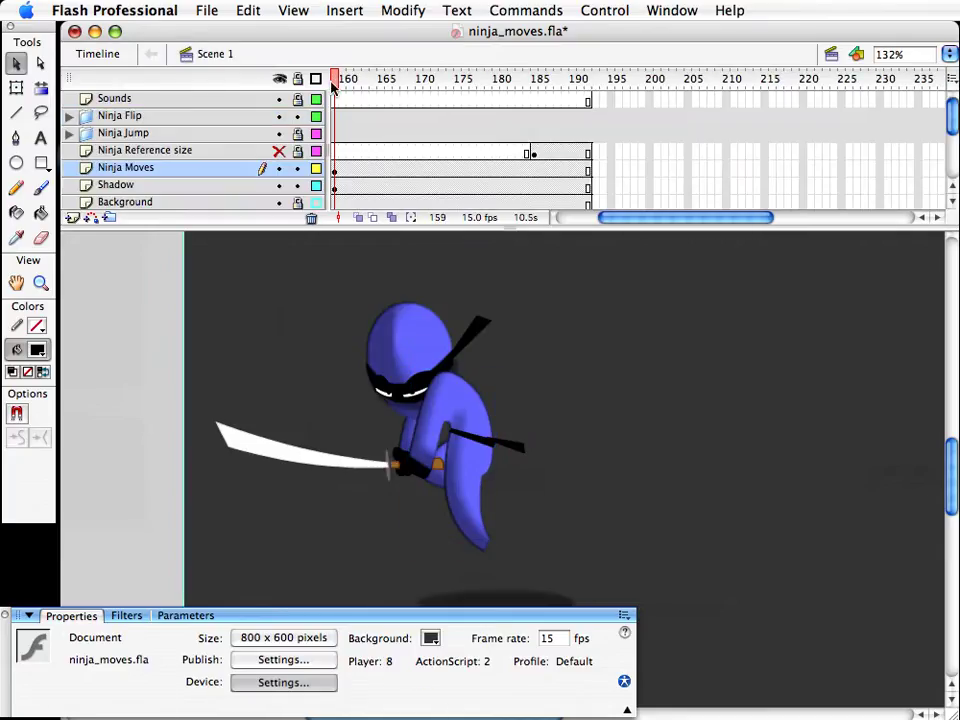
Step: Try shifting the far leg slightly toward the sword on frame 159, and undo the move
drag(628, 218, 623, 218)
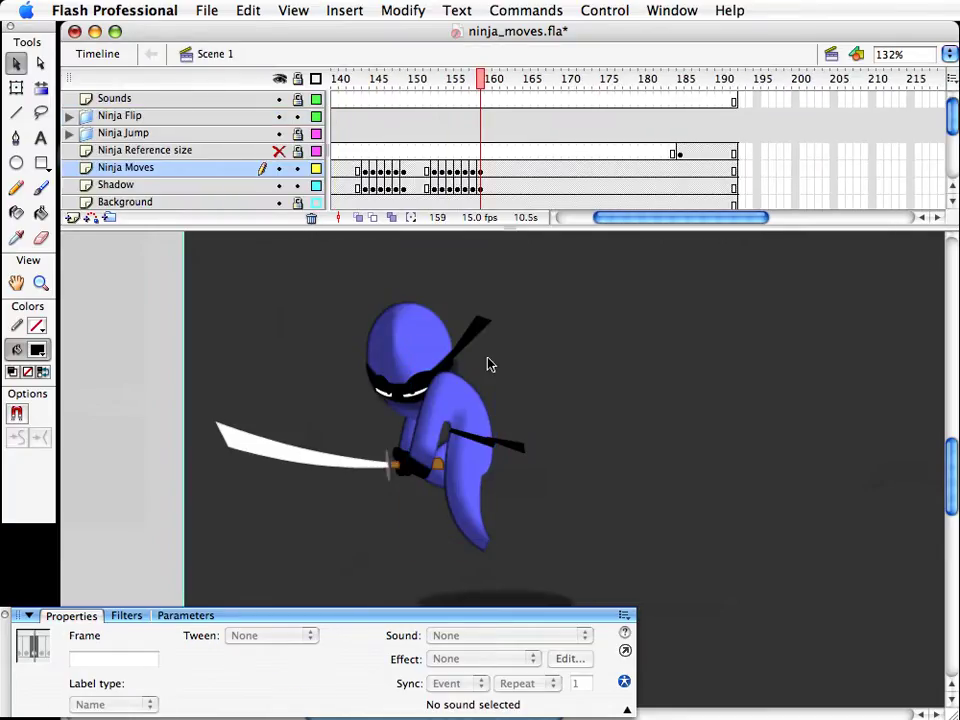
mouse_move(484, 85)
mouse_down()
mouse_move(465, 85)
mouse_move(489, 82)
mouse_move(481, 85)
mouse_up()
drag(434, 486, 423, 490)
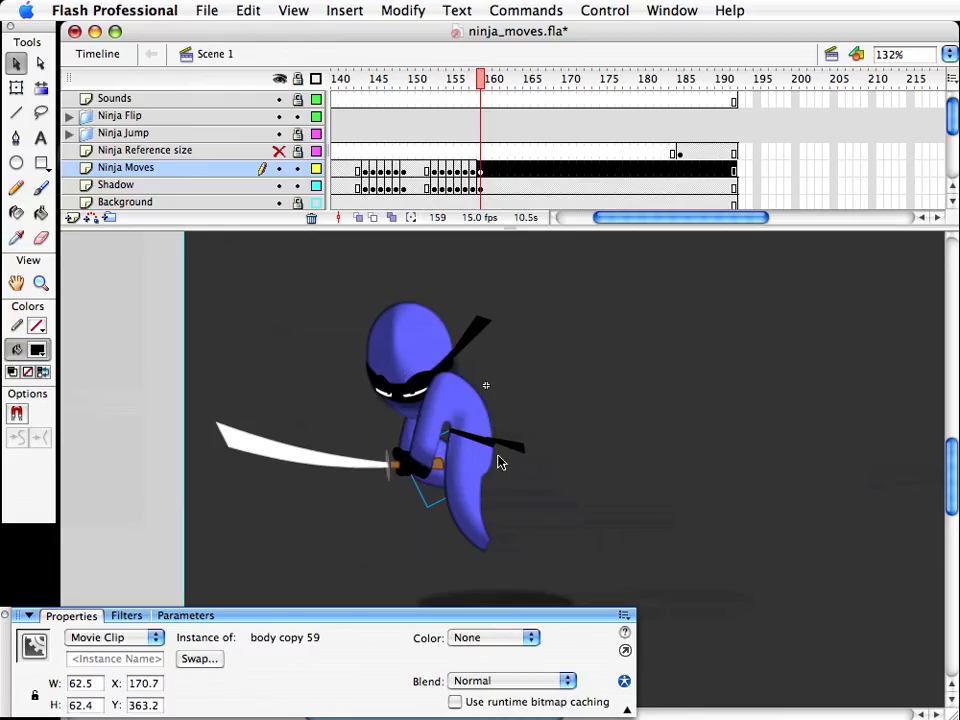
key(super+z)
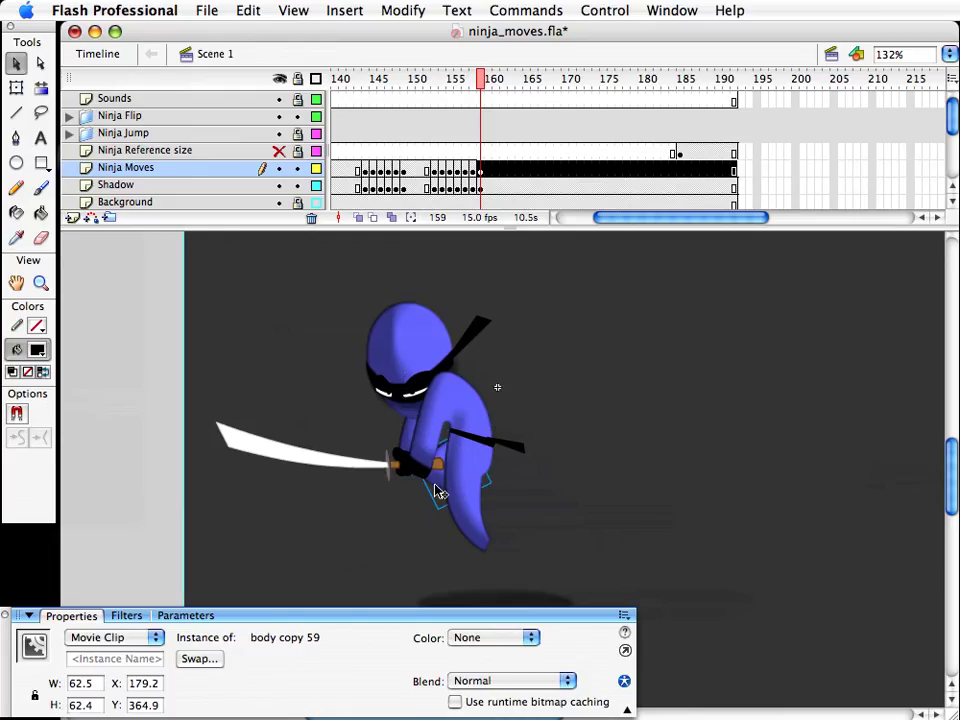
Step: Duplicate the far leg symbol and stretch the copy's front corner forward beneath the ninja's hands
key(super+d)
key(Return)
double_click(440, 497)
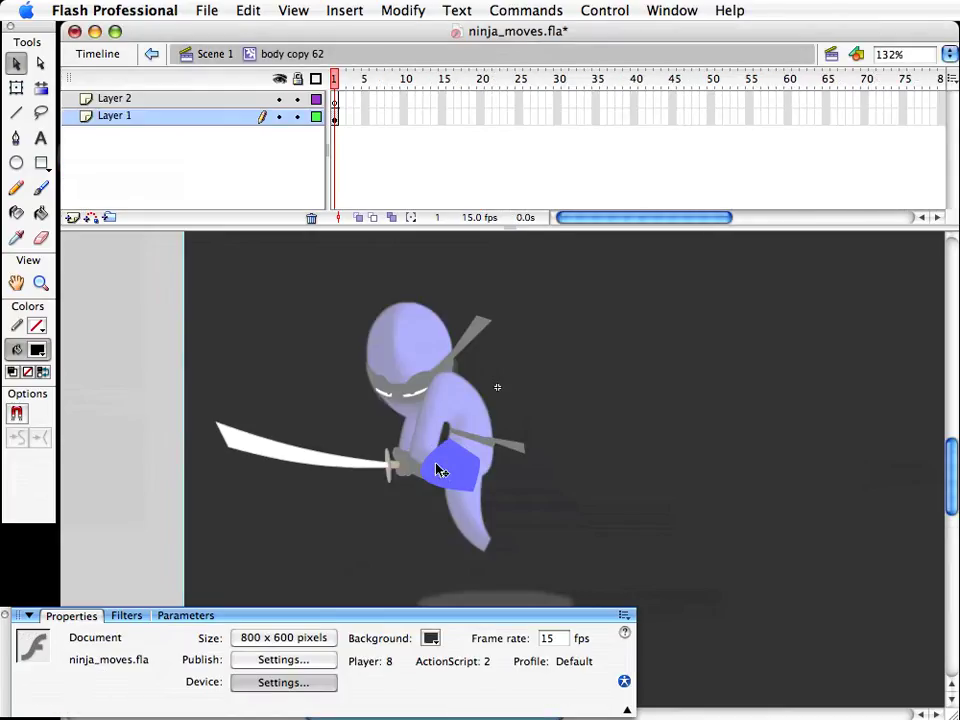
drag(420, 484, 392, 488)
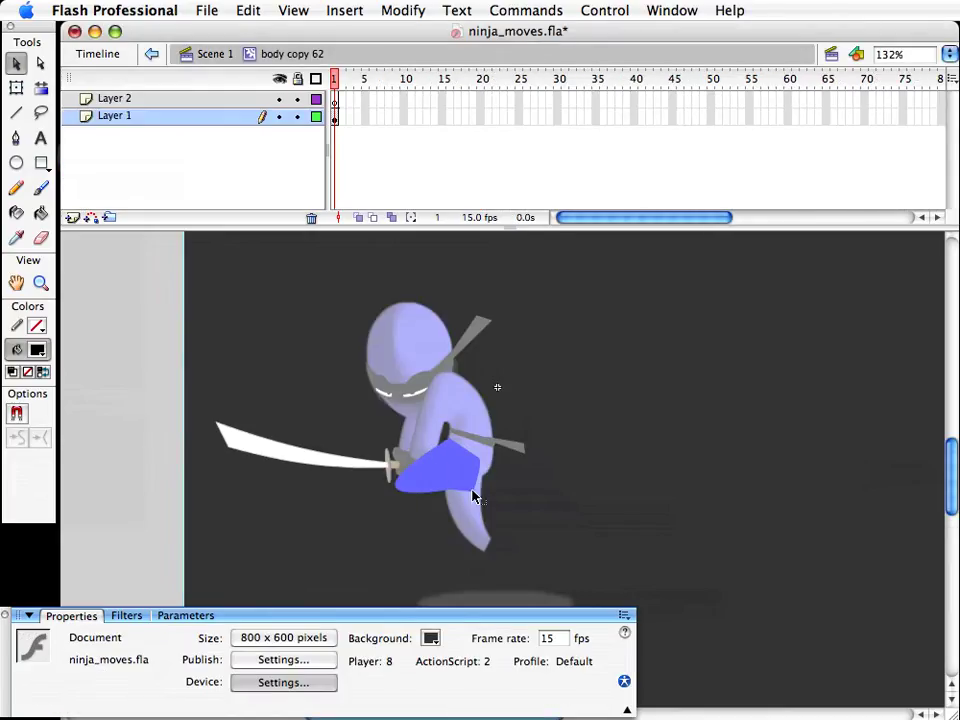
key(super+e)
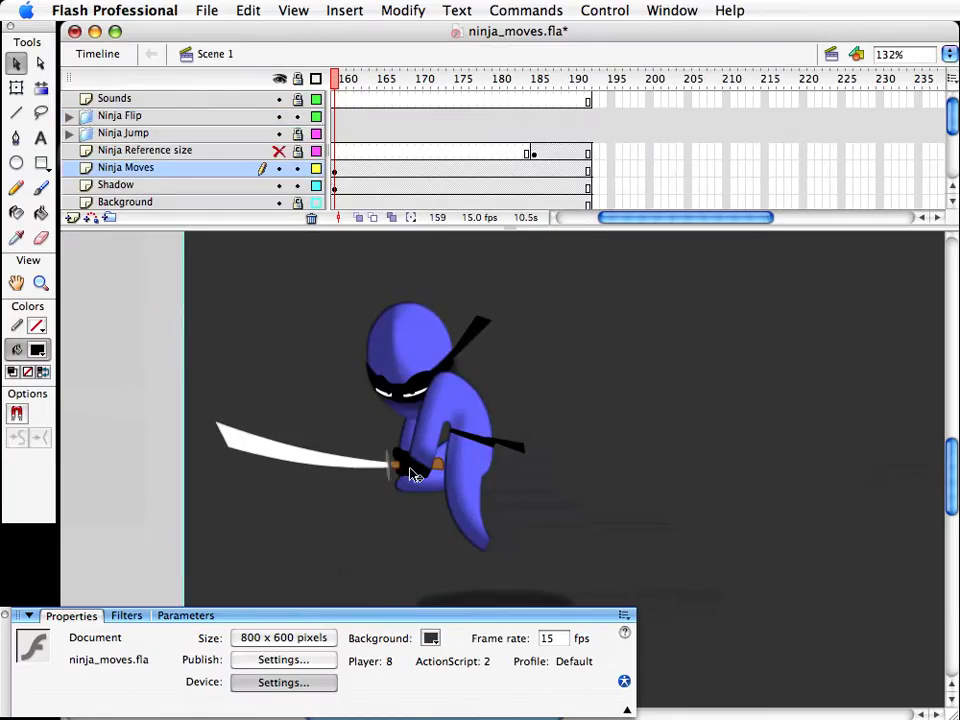
Step: Reshape the near arm in the body symbol by pulling both corners of its wrist end back toward the torso
click(445, 400)
double_click(462, 398)
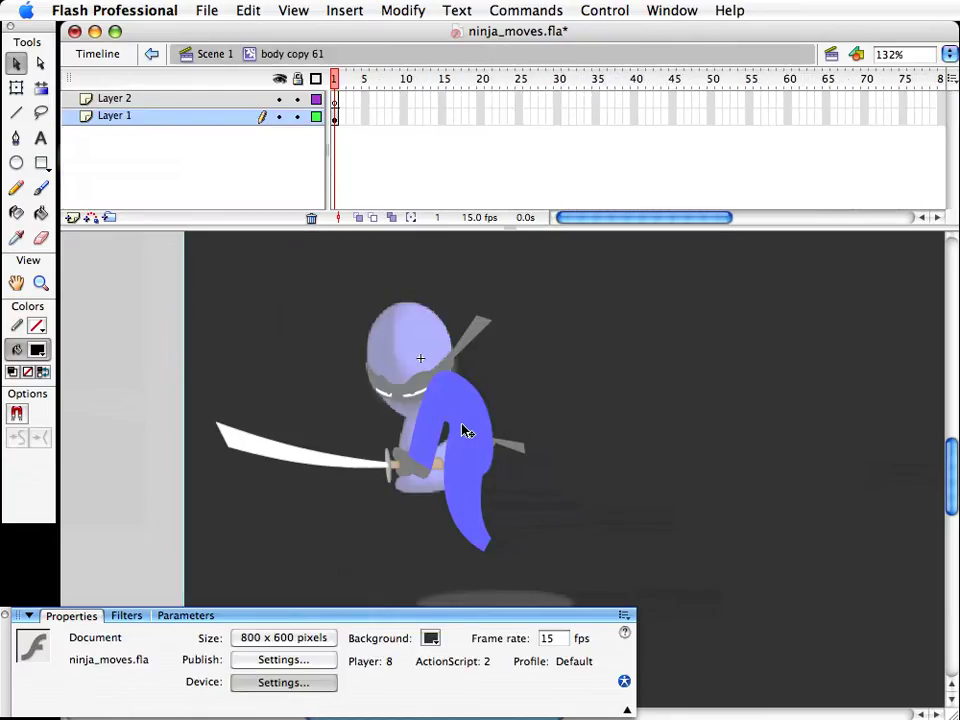
click(41, 283)
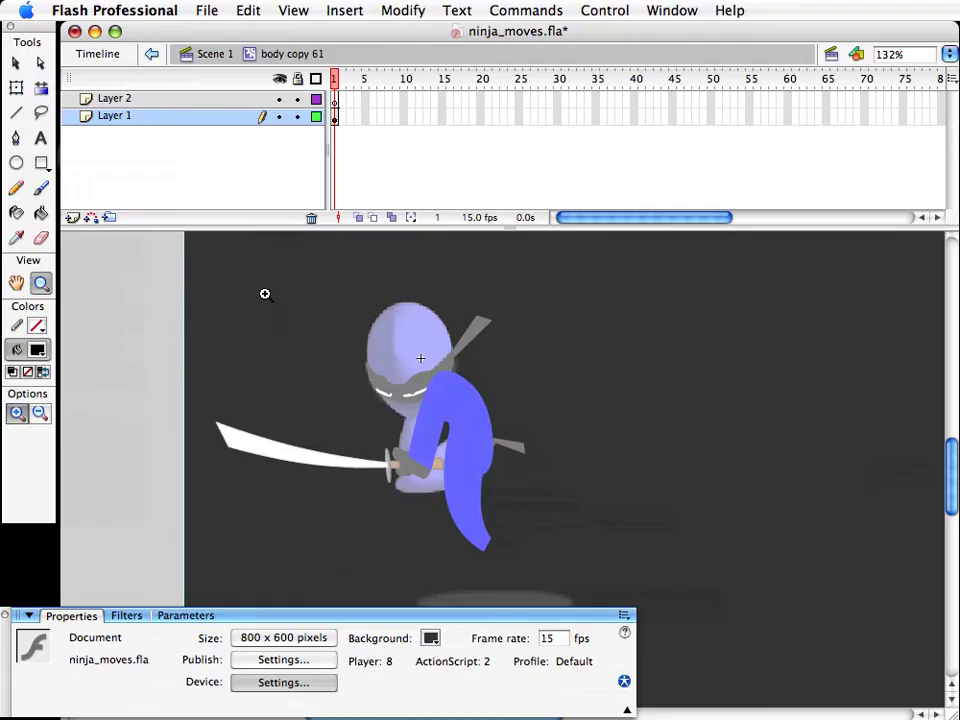
drag(364, 327, 558, 536)
key(v)
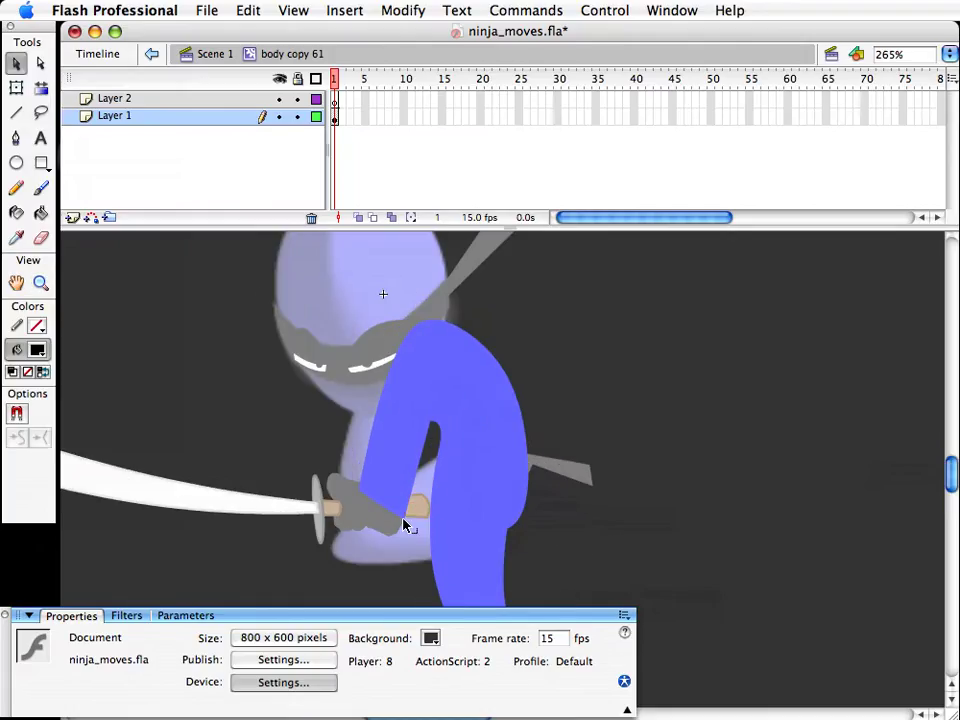
drag(404, 522, 420, 527)
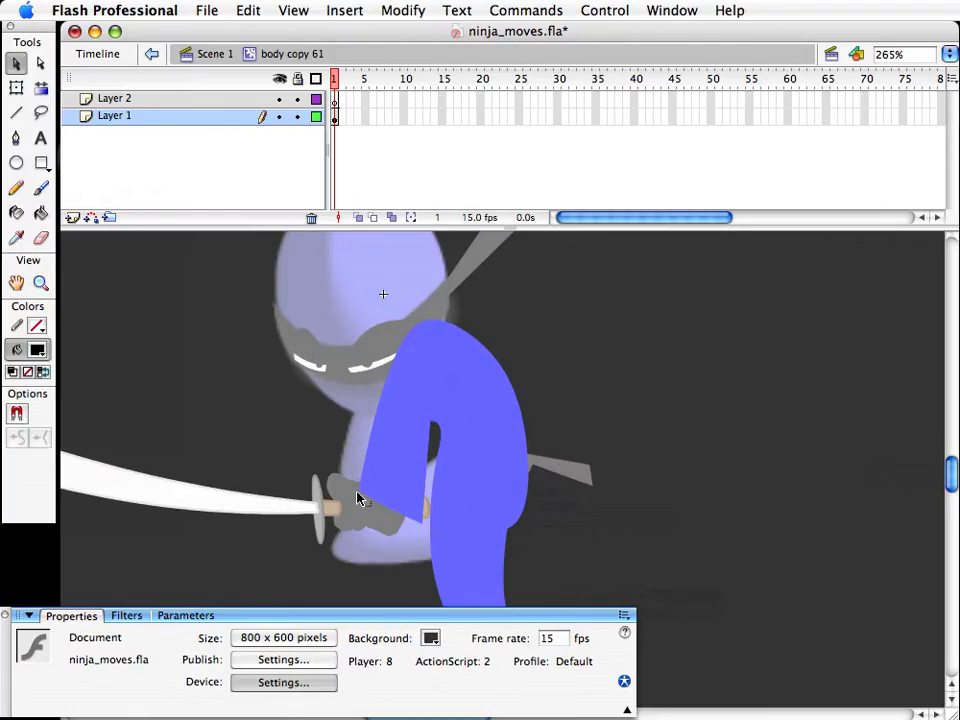
drag(360, 496, 375, 505)
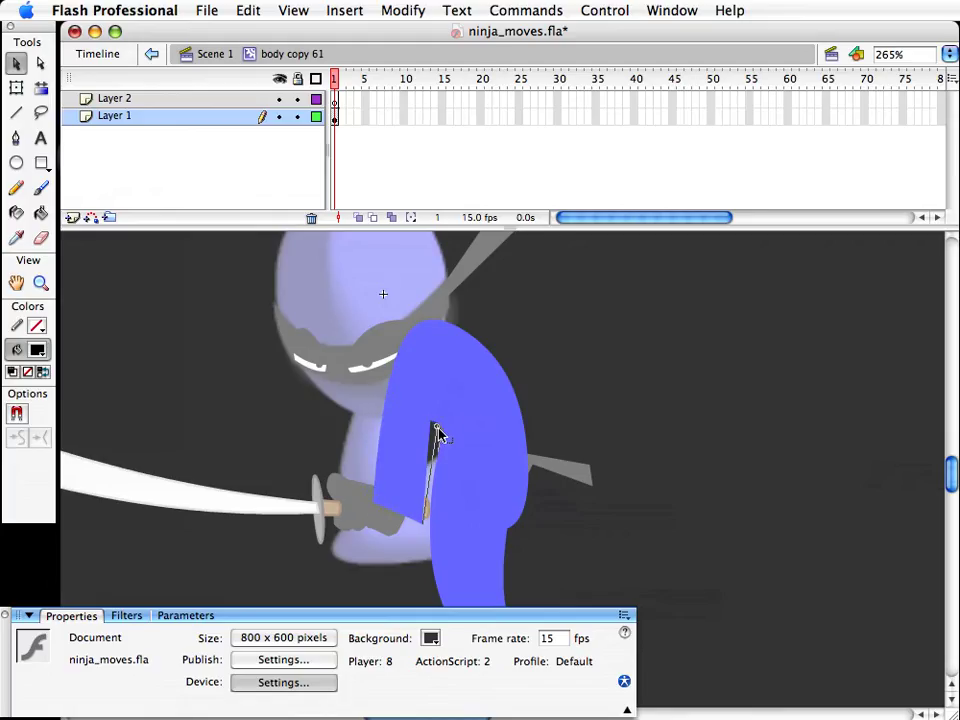
Step: Narrow and curve the gap between the near arm and torso, and return to the main scene
click(41, 283)
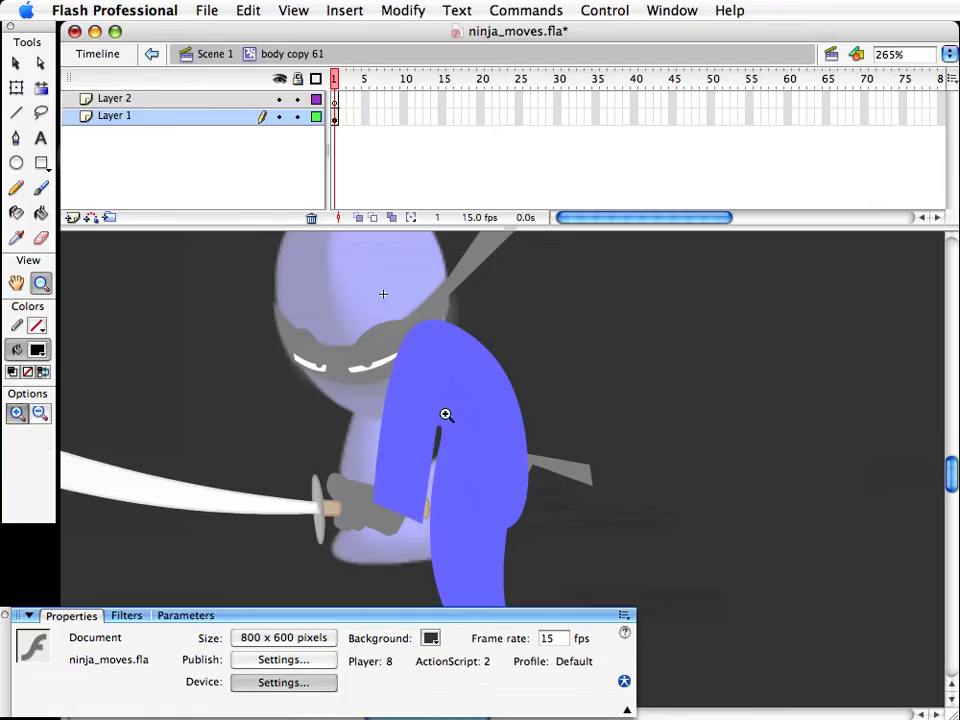
drag(446, 414, 544, 574)
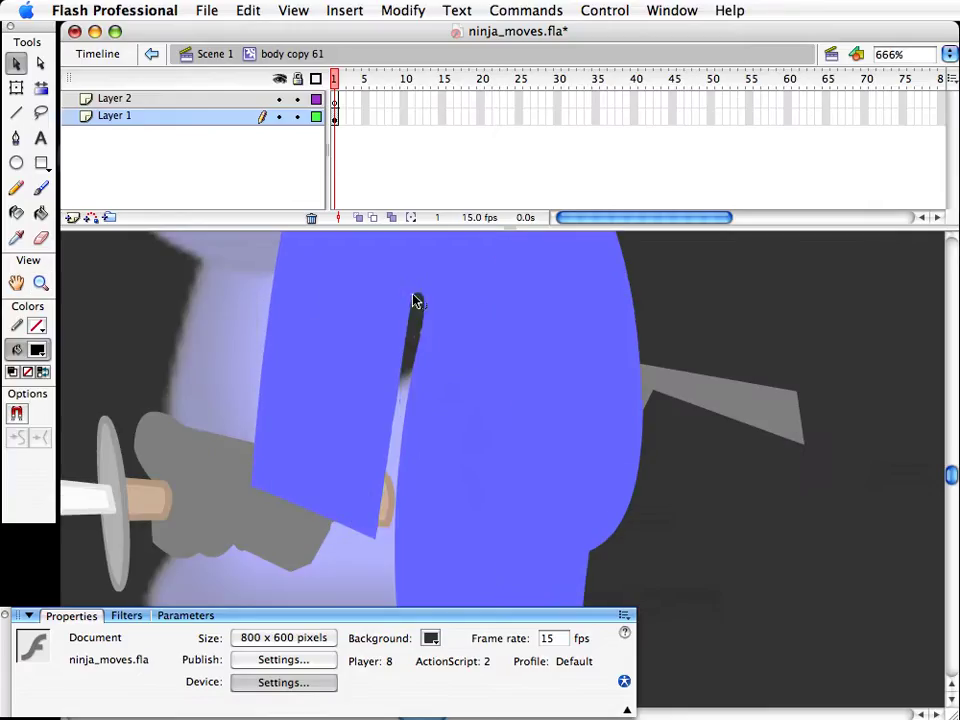
drag(415, 298, 408, 339)
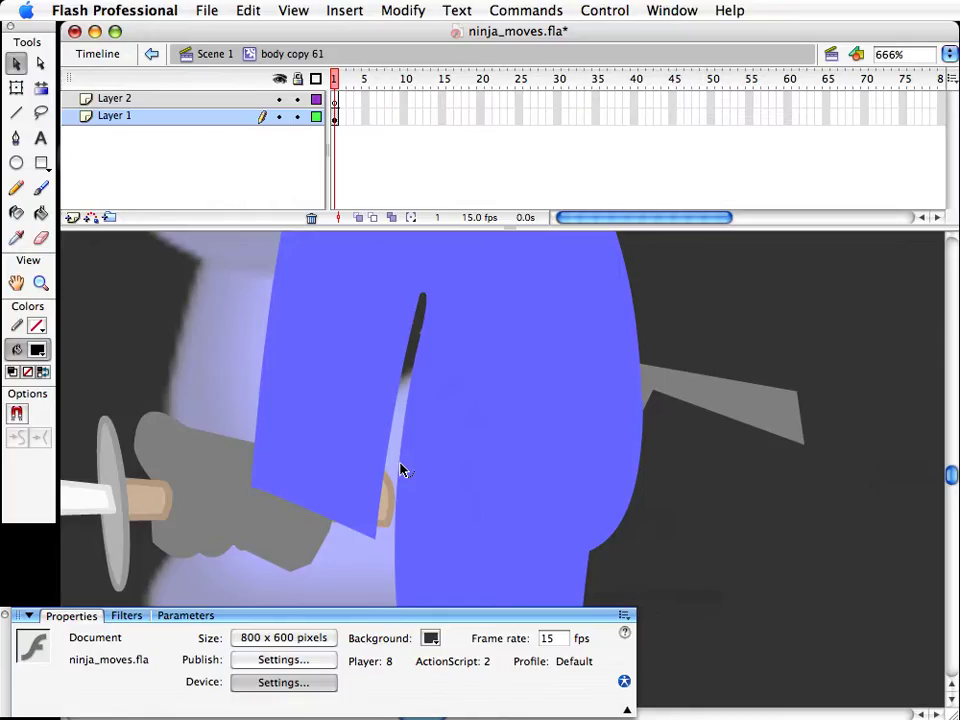
drag(404, 470, 391, 468)
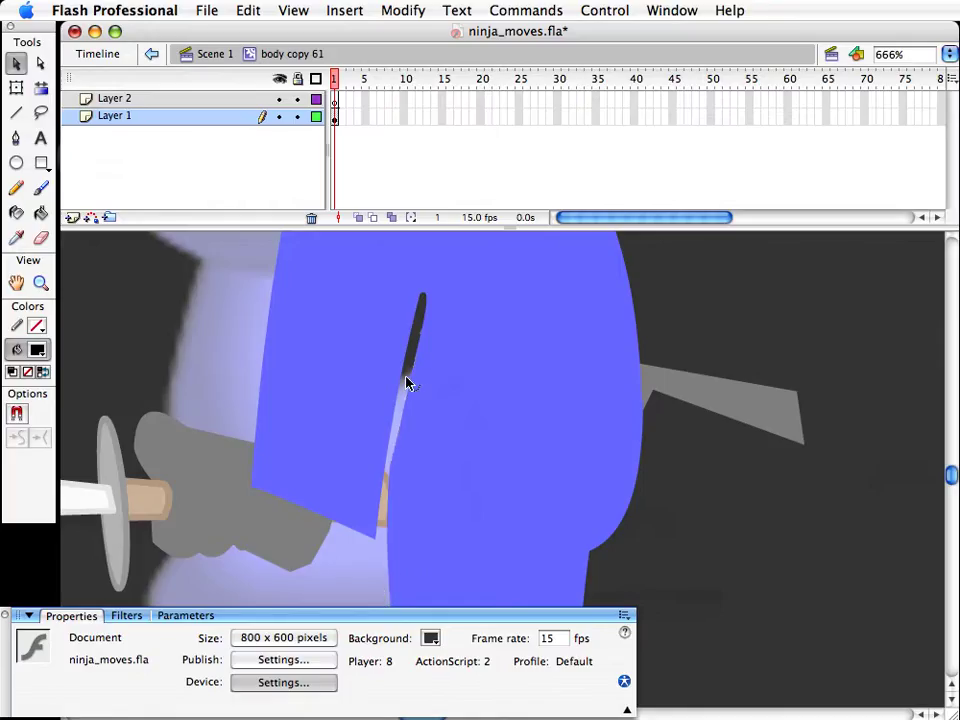
drag(411, 374, 415, 341)
drag(422, 297, 427, 298)
key(super+e)
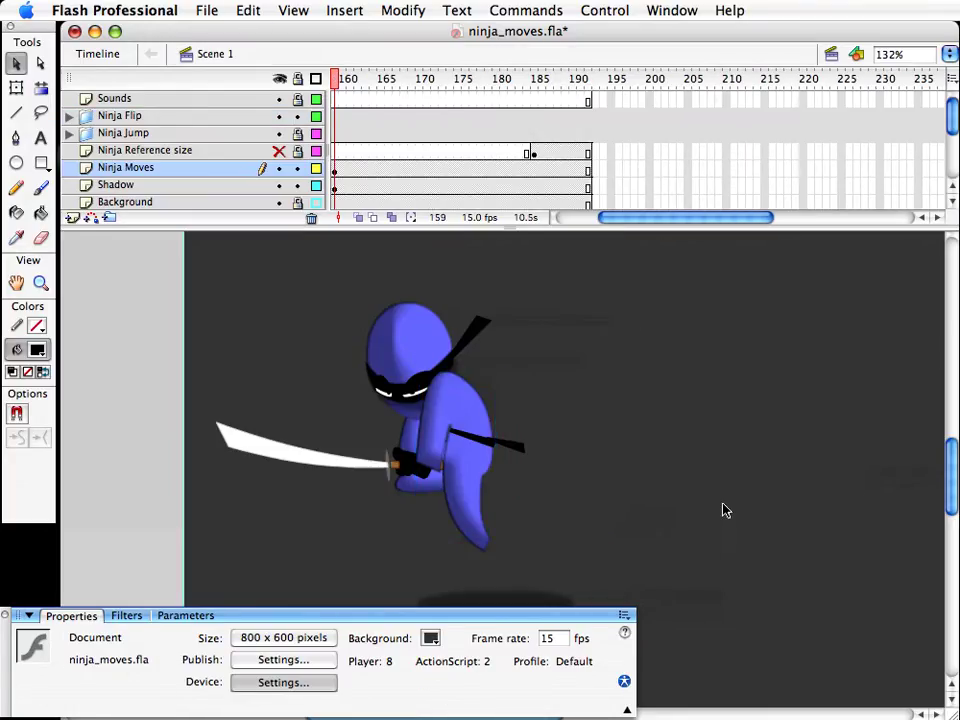
Step: Rotate the far arm slightly counterclockwise behind the hands holding the sword
click(415, 439)
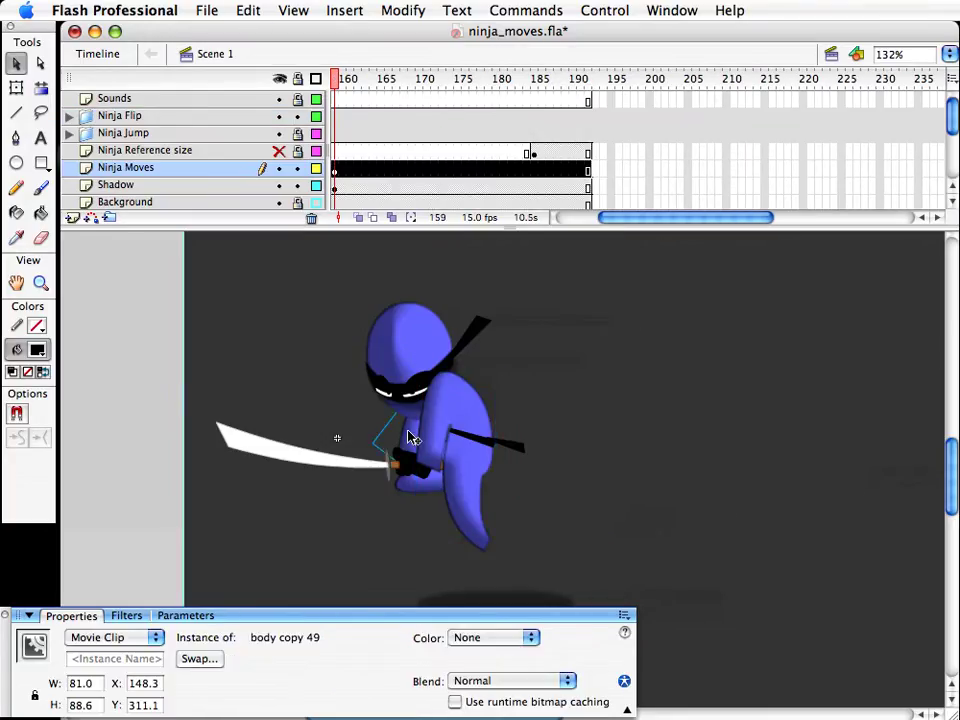
key(q)
drag(493, 386, 480, 377)
key(v)
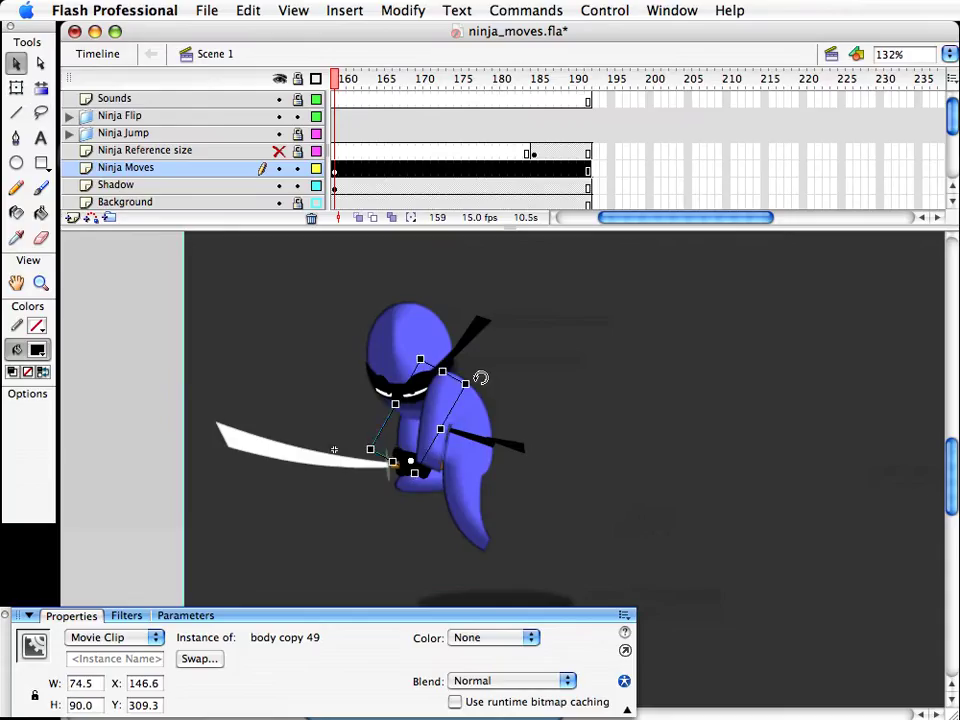
click(366, 489)
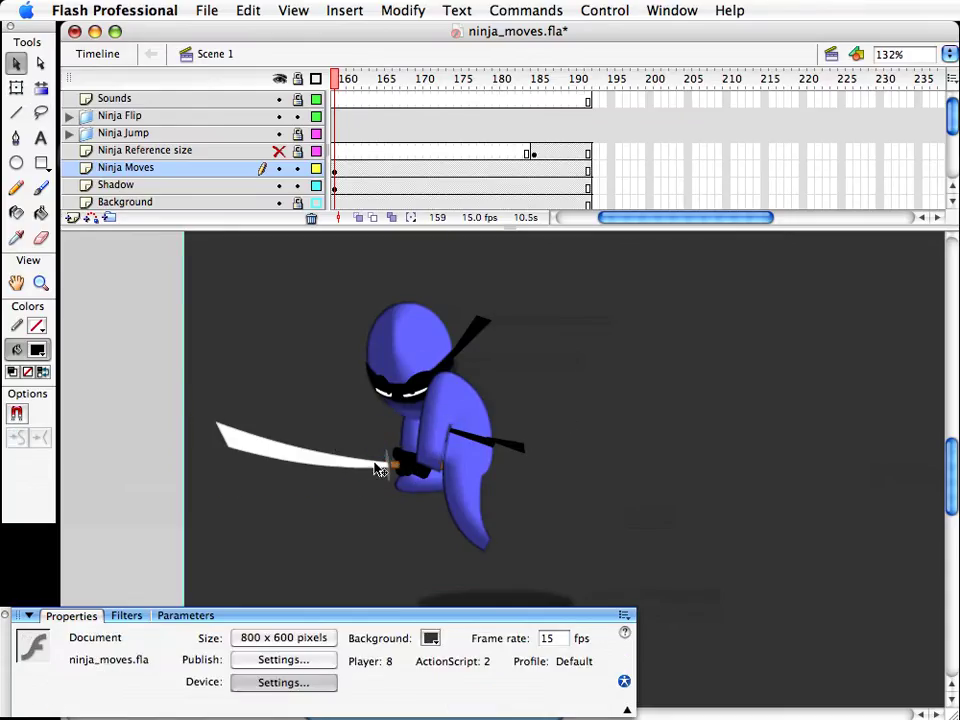
Step: Rotate the hands and sword counterclockwise at frame 159 so the blade points slightly downward in front of the ninja
click(437, 486)
shift+click(425, 481)
key(q)
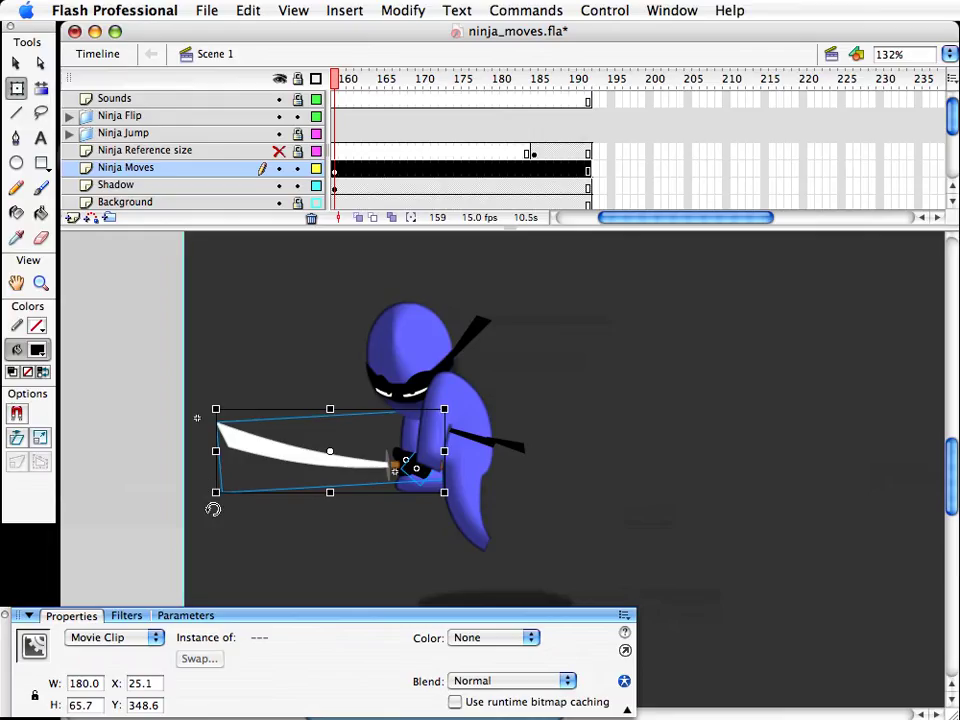
drag(213, 509, 232, 535)
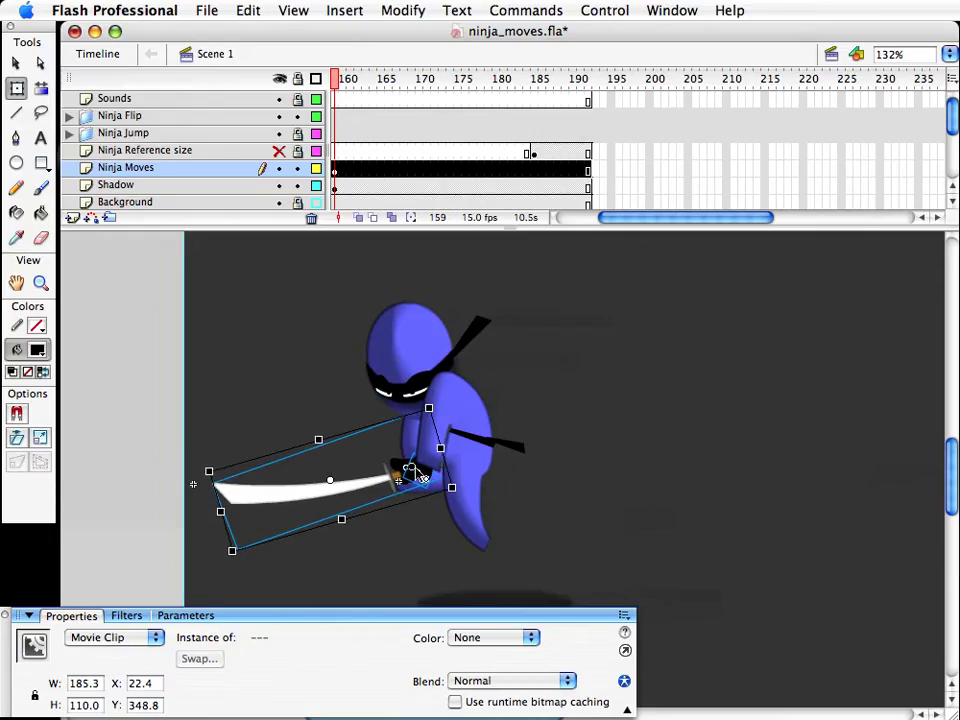
drag(202, 463, 204, 484)
key(v)
click(625, 421)
scroll(531, 474, left, 3)
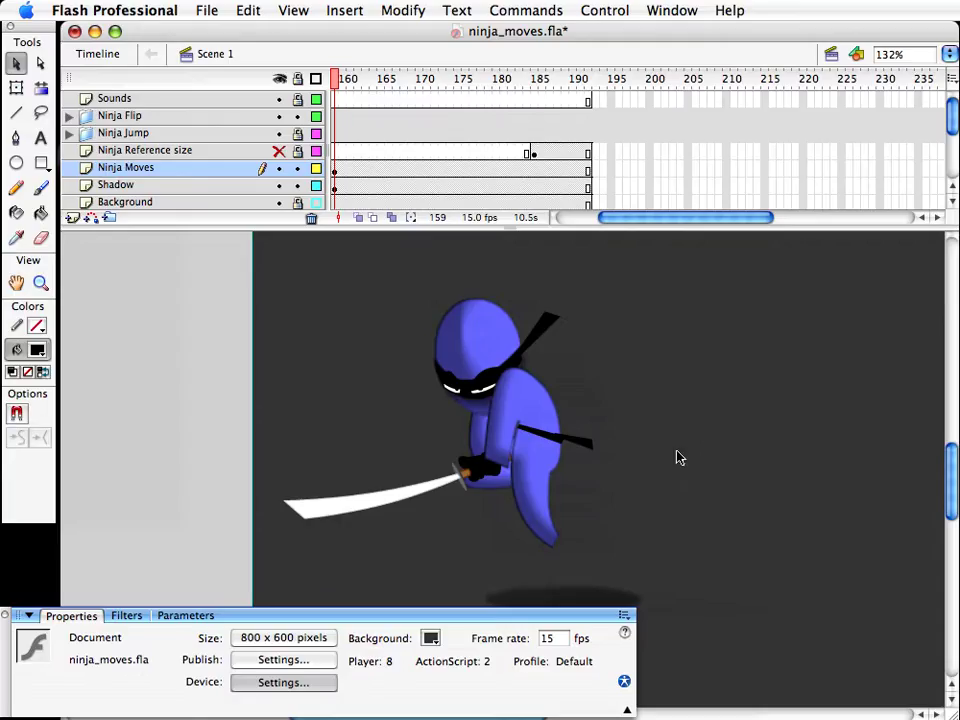
Step: Nudge the belt tie down slightly on the ninja's back at frame 159 and save the file
click(581, 446)
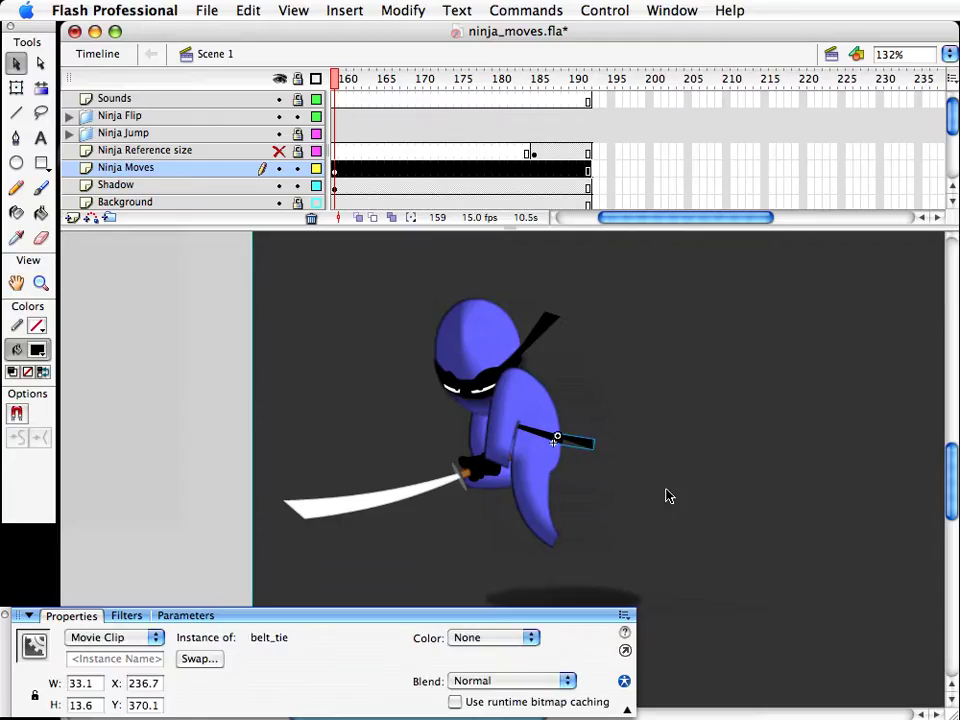
key(super+s)
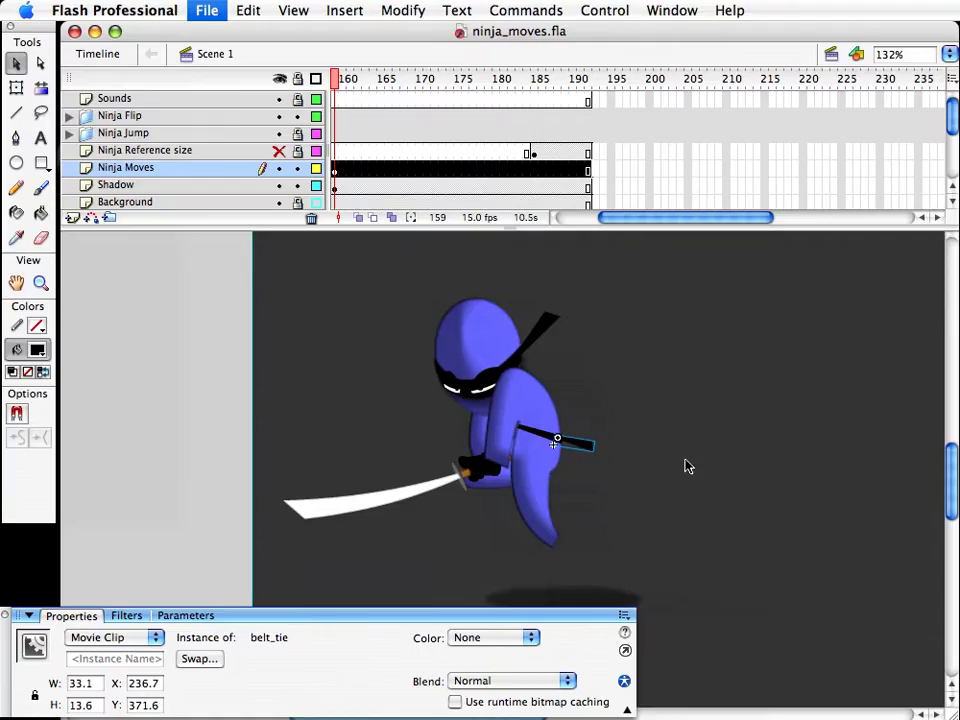
Step: Examine the start of the leap by stepping back and forth between frames 157 and 159
click(626, 216)
drag(615, 217, 607, 217)
drag(566, 78, 566, 77)
click(643, 283)
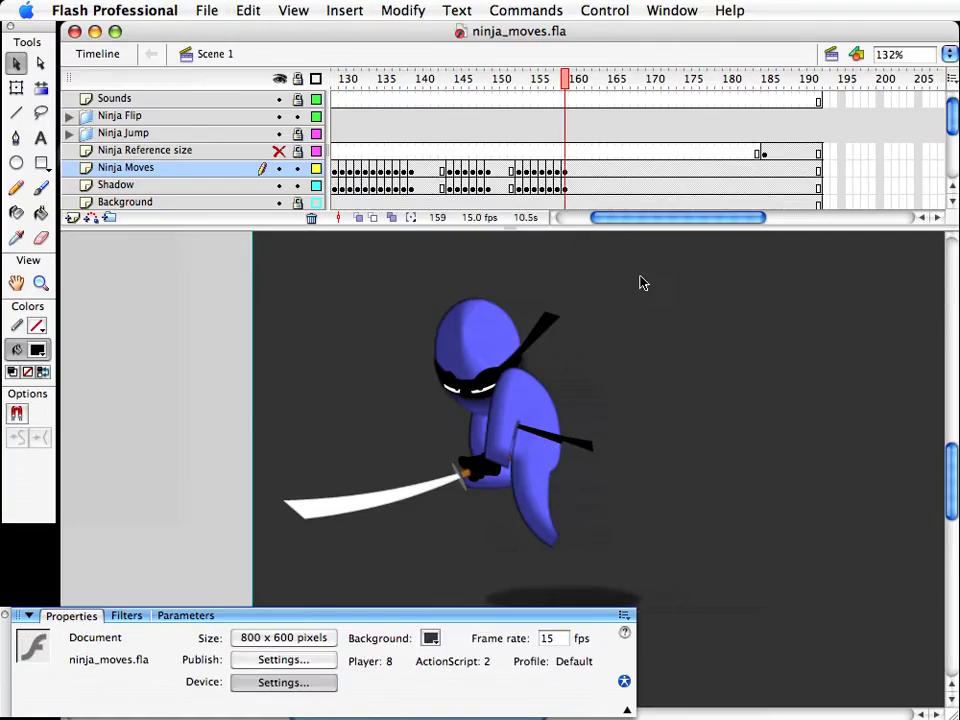
key(comma)
key(comma)
key(period)
key(period)
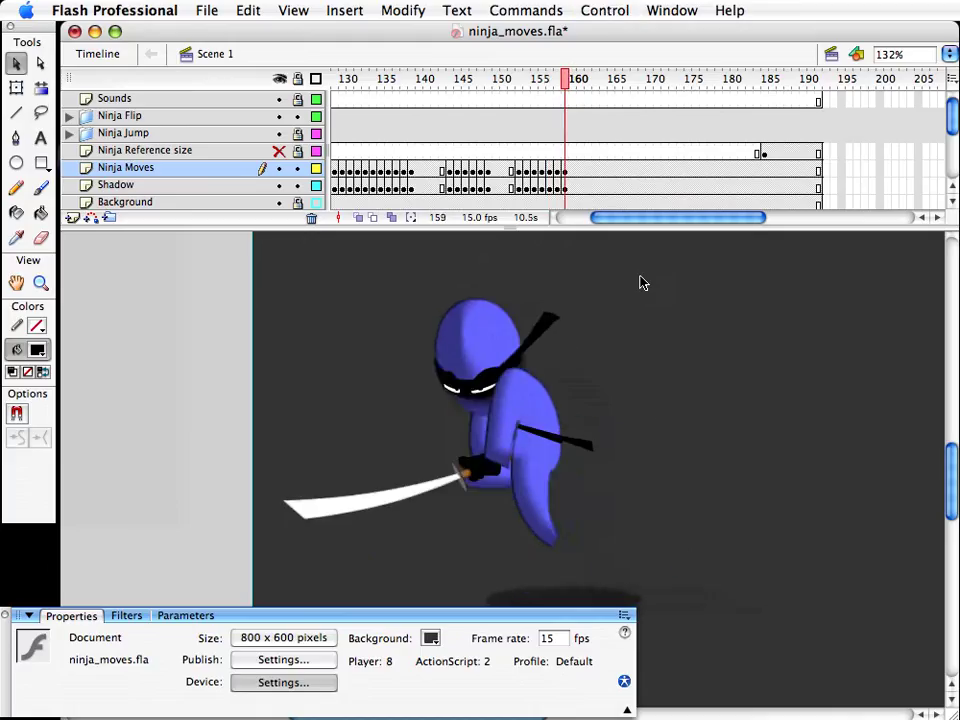
key(comma)
key(period)
key(comma)
key(comma)
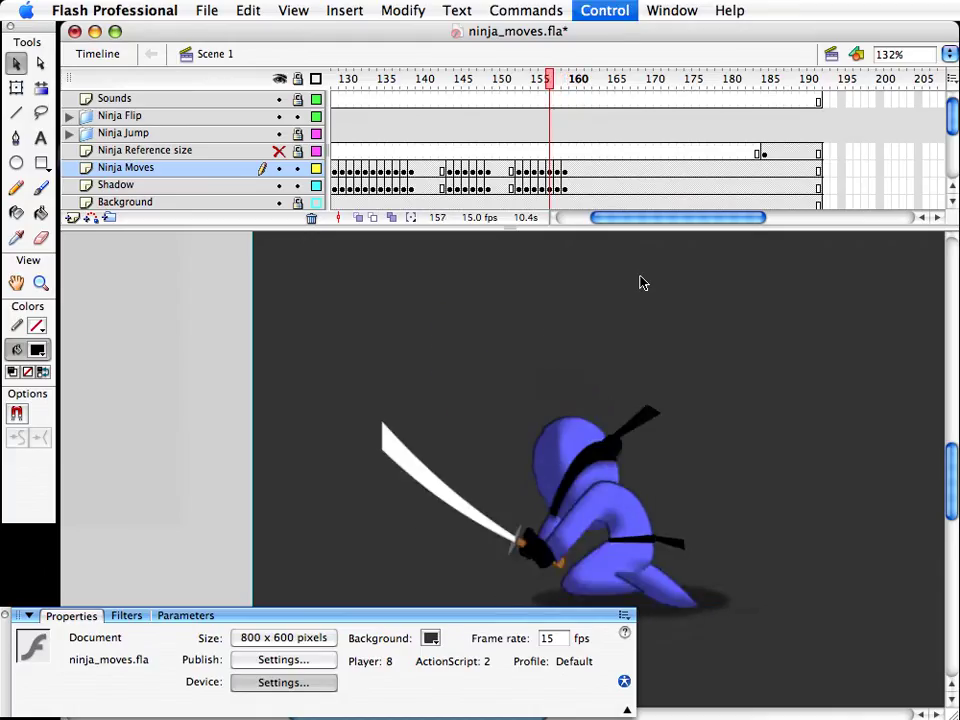
key(period)
key(period)
Step: Insert keyframes at frame 160 on the Ninja Moves and Shadow layers and shift ninja and shadow slightly right
drag(573, 173, 573, 187)
key(F6)
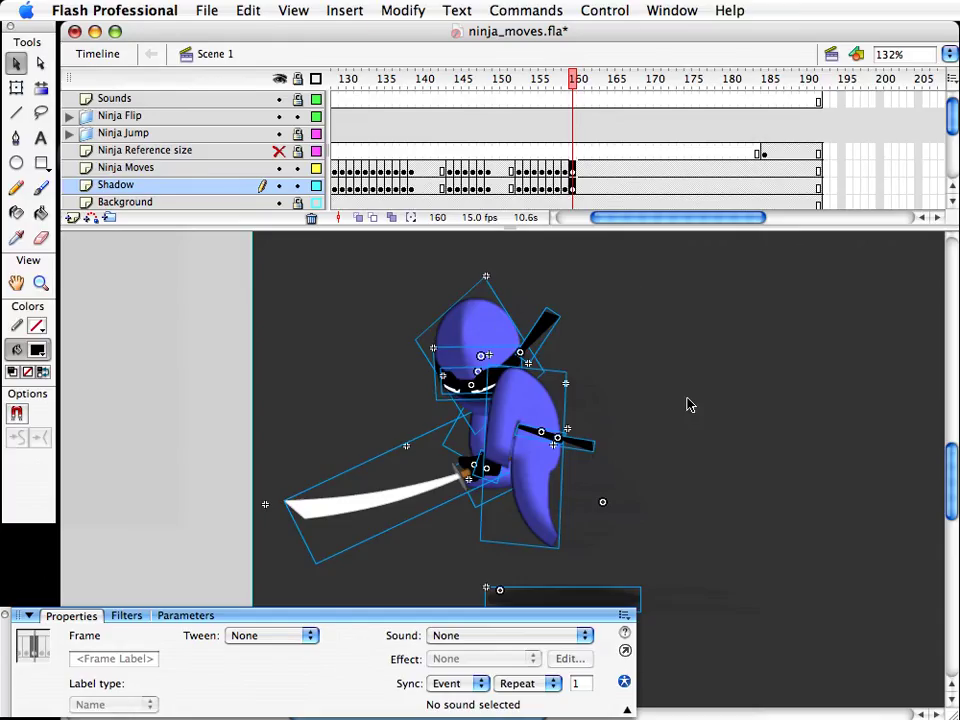
key(shift+Right)
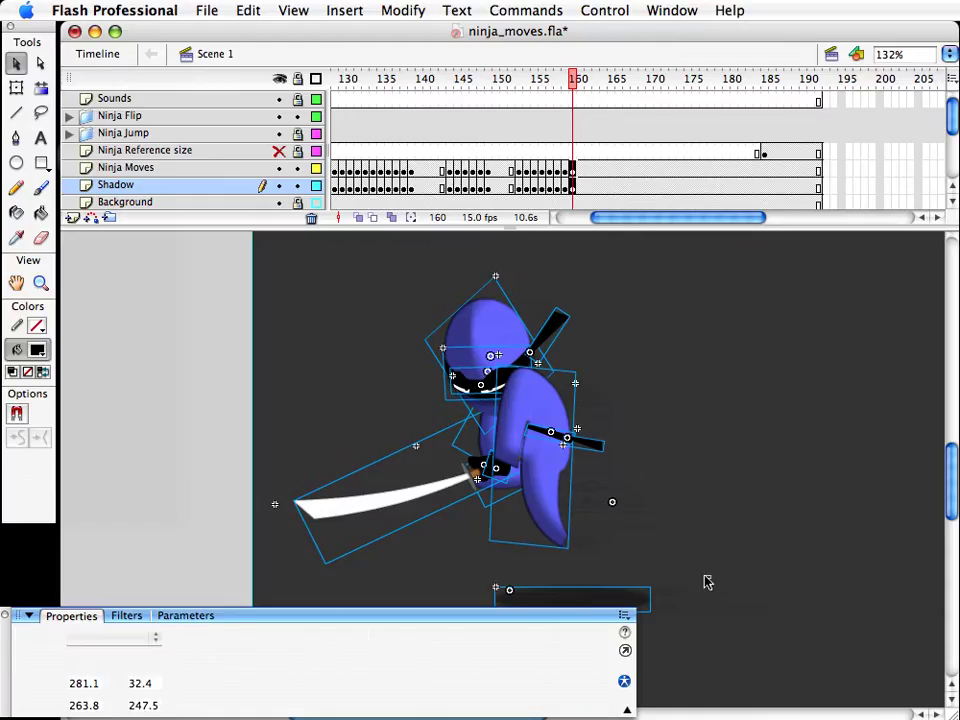
Step: Raise only the ninja's body parts at frame 160 to about Y 225 and shift them slightly further right
click(217, 168)
key(shift+Up)
key(shift+Up)
key(shift+Up)
key(shift+Right)
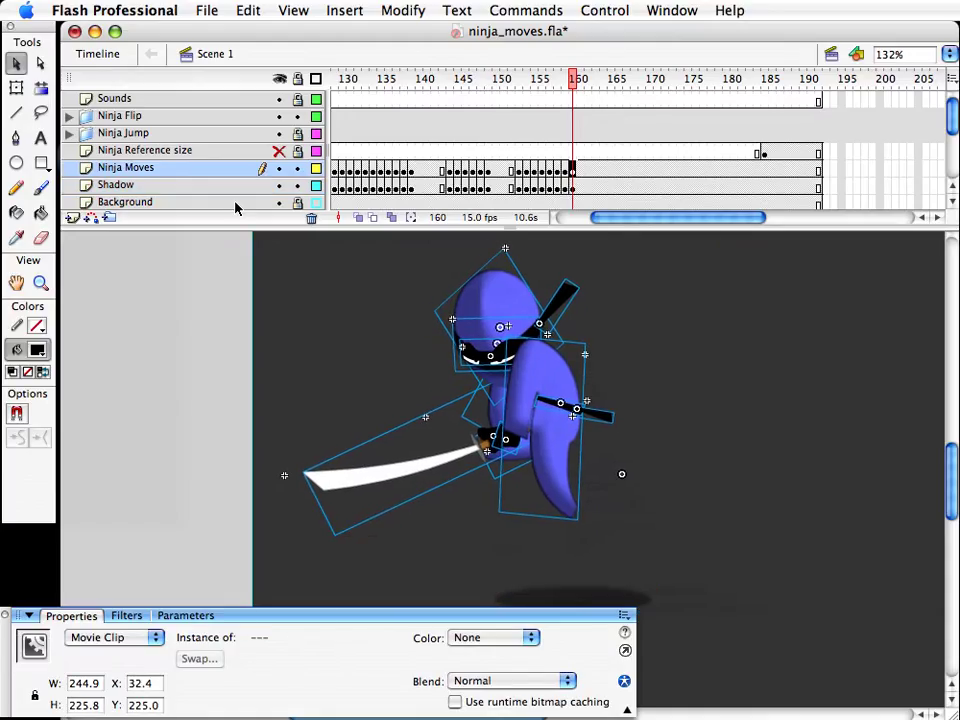
click(665, 351)
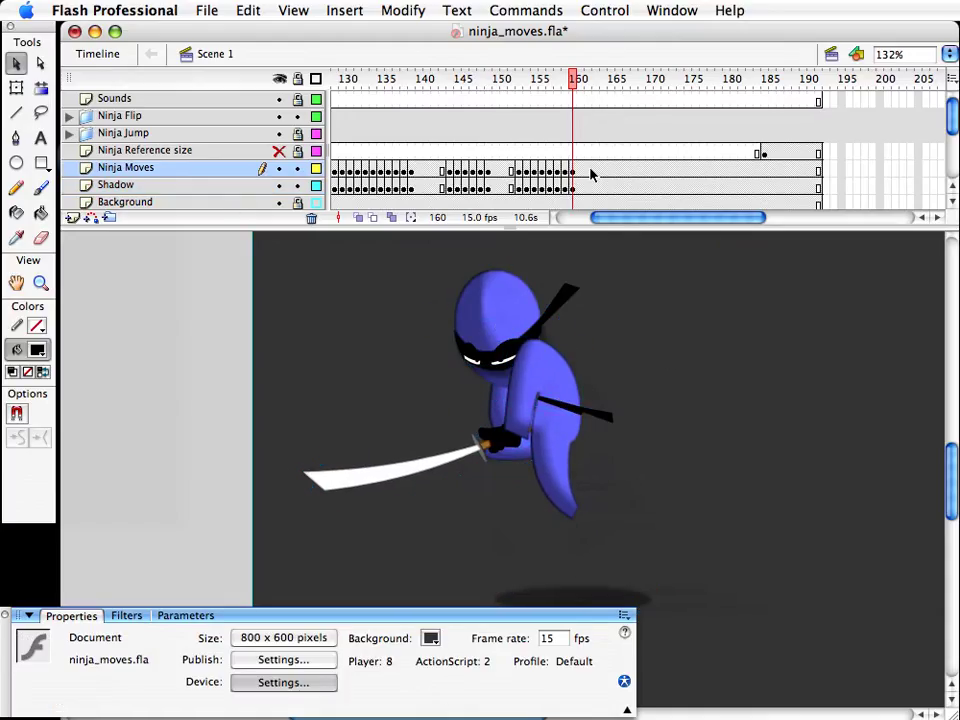
Step: Examine the rising motion of the leap by stepping back and forth through frames 157 to 160
key(comma)
key(comma)
key(period)
key(period)
key(comma)
key(comma)
key(comma)
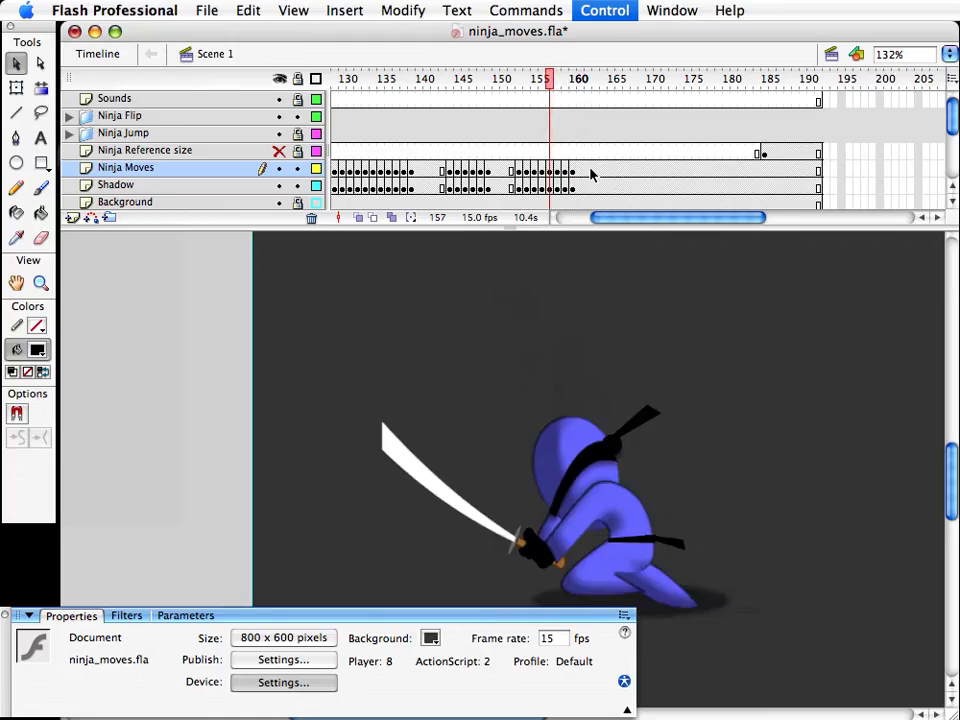
key(period)
key(period)
key(period)
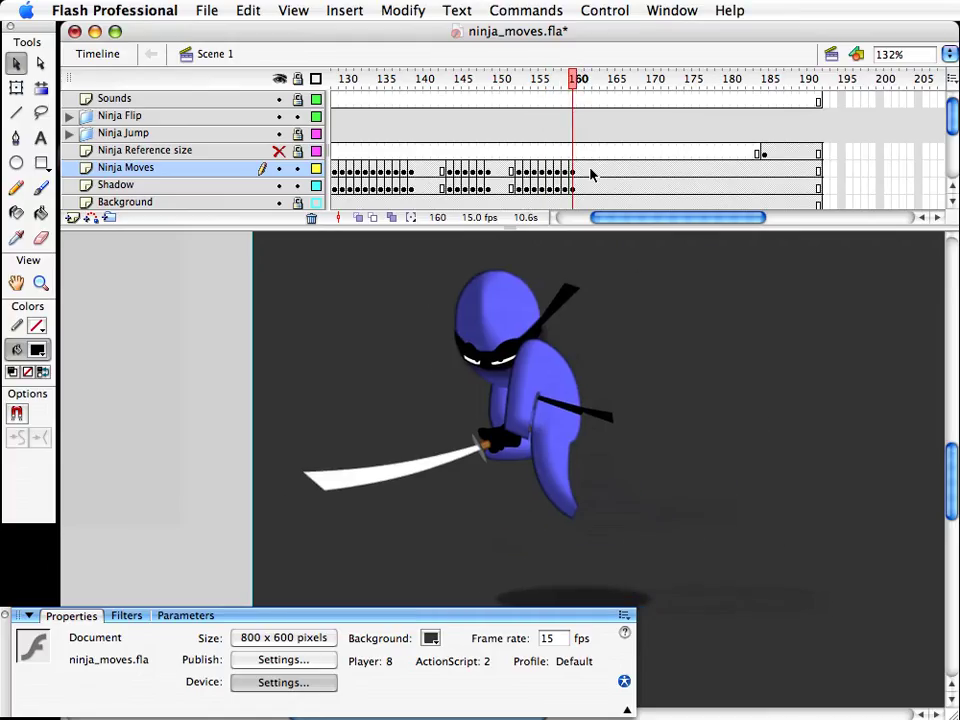
Step: Raise the whole ninja a little higher at frame 160 to about Y 217.5 and save the file
drag(729, 600, 139, 225)
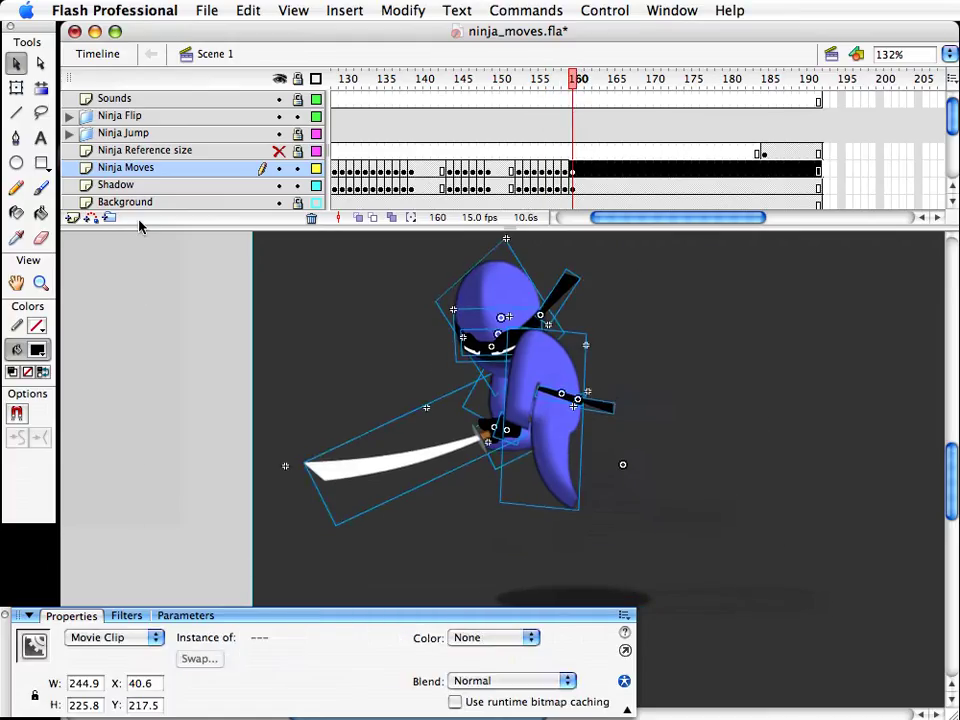
key(comma)
key(comma)
key(comma)
key(period)
key(period)
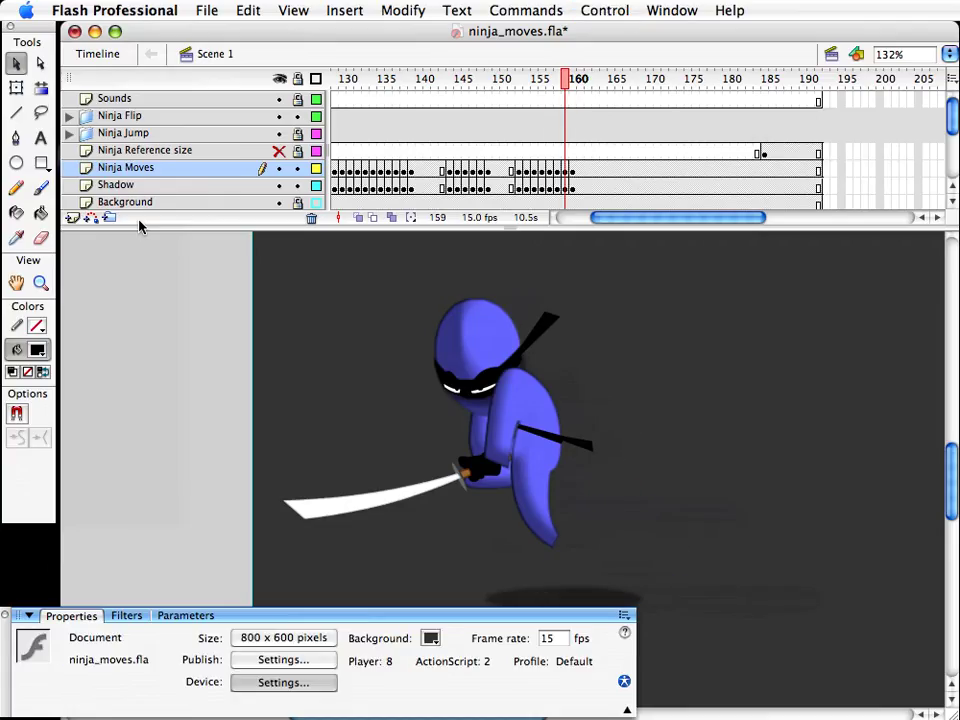
key(period)
key(super+s)
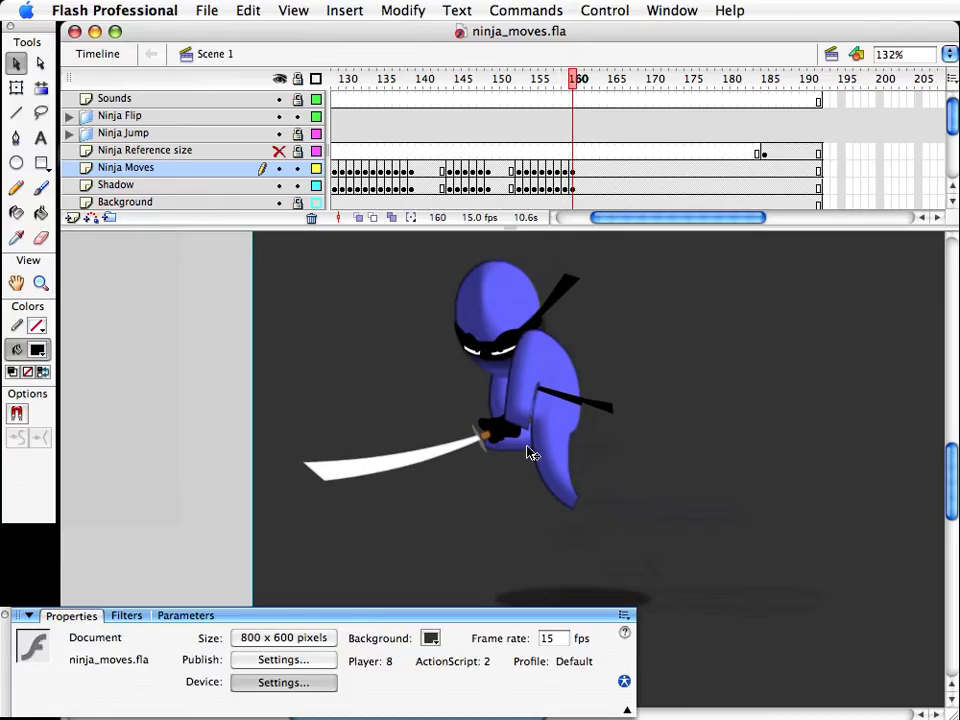
Step: Duplicate the body symbol and the far leg symbol of the ninja at frame 160
click(548, 463)
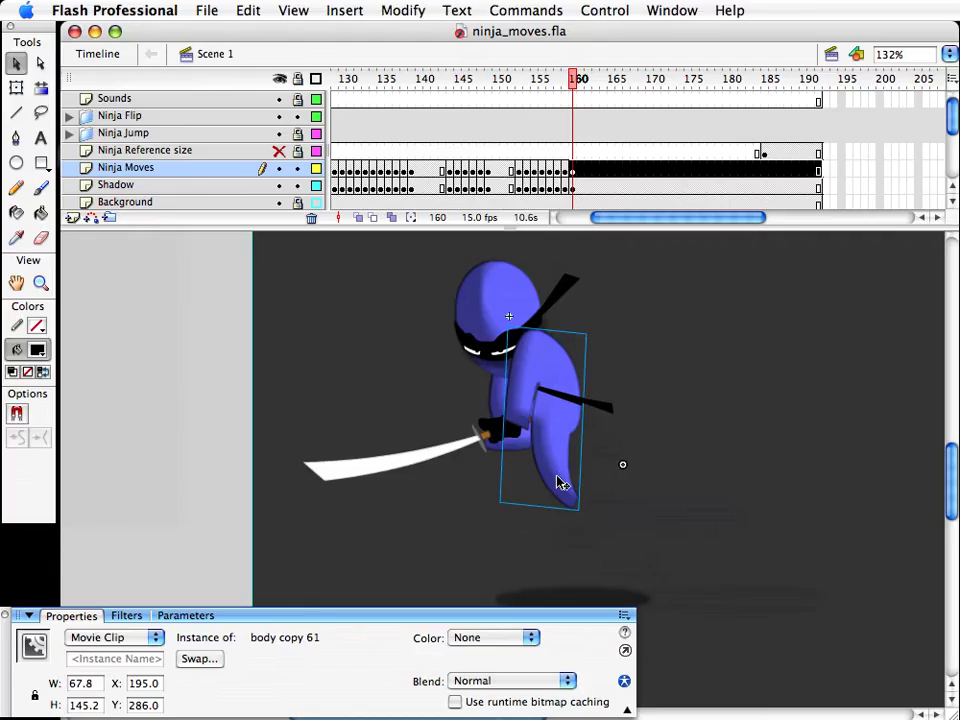
key(super+d)
key(Return)
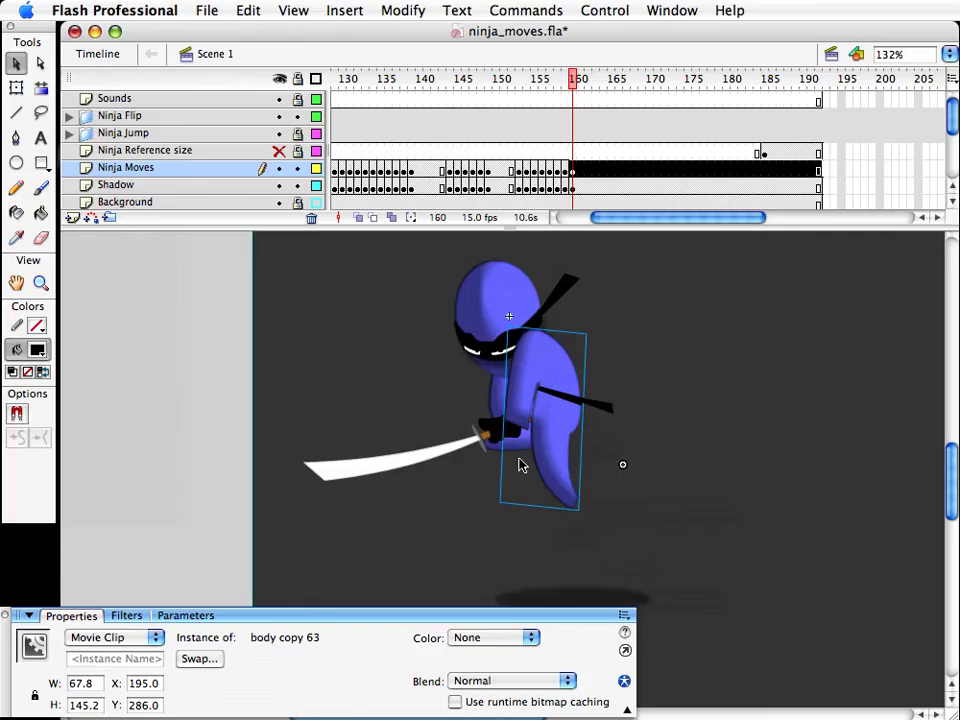
click(520, 452)
key(super+d)
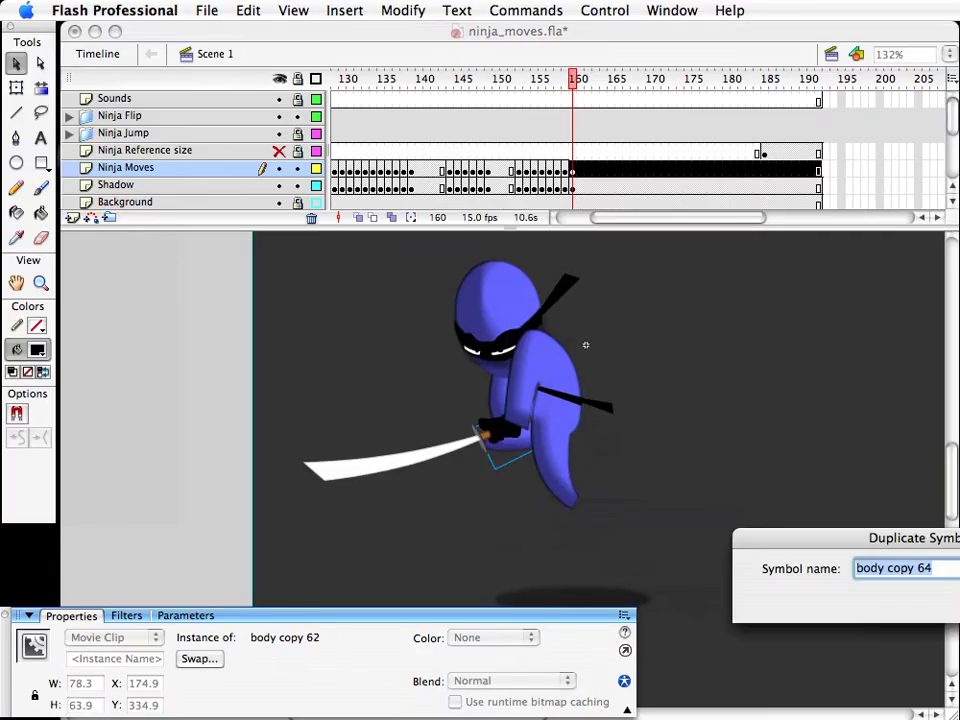
key(Return)
Step: Reshape the duplicated far leg by pulling its foot end forward and down into a flat foot, and return to the main scene
double_click(521, 460)
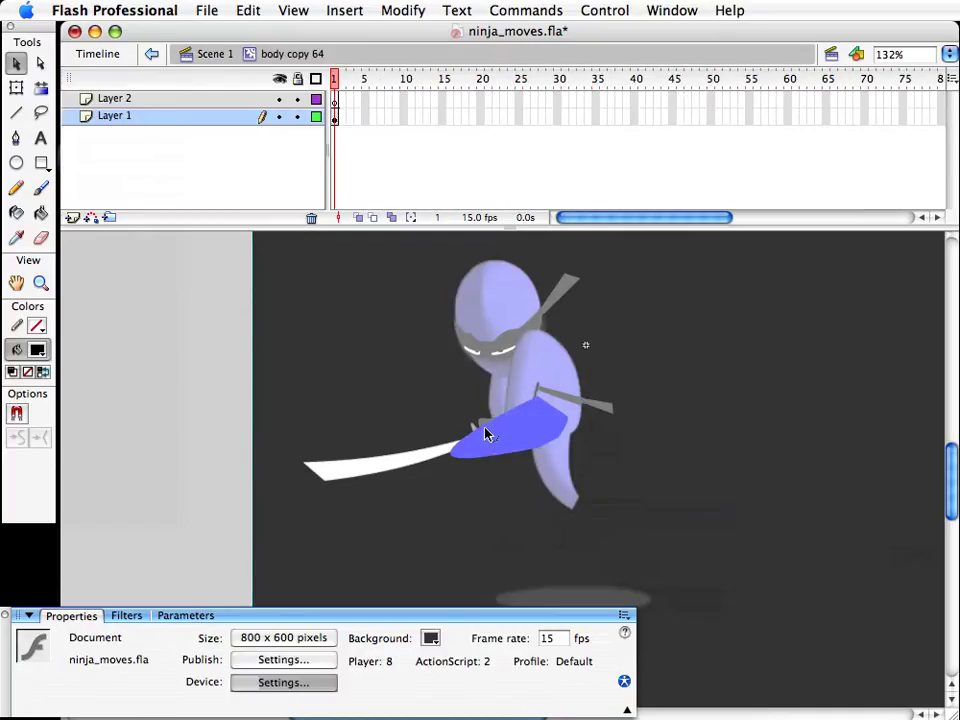
drag(452, 441, 449, 479)
click(505, 456)
click(484, 463)
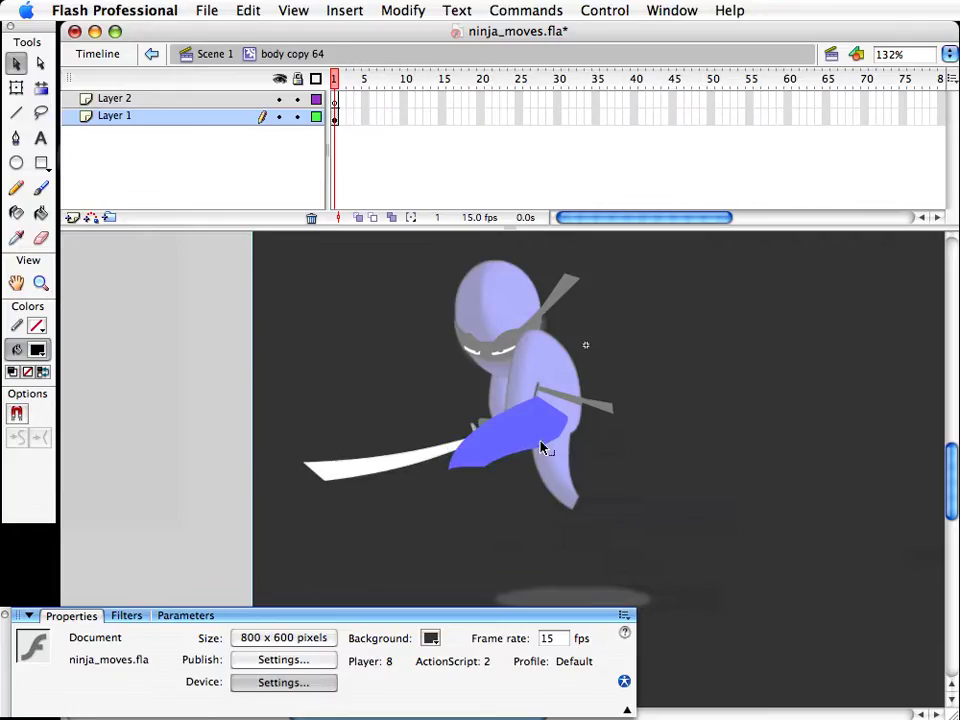
click(517, 456)
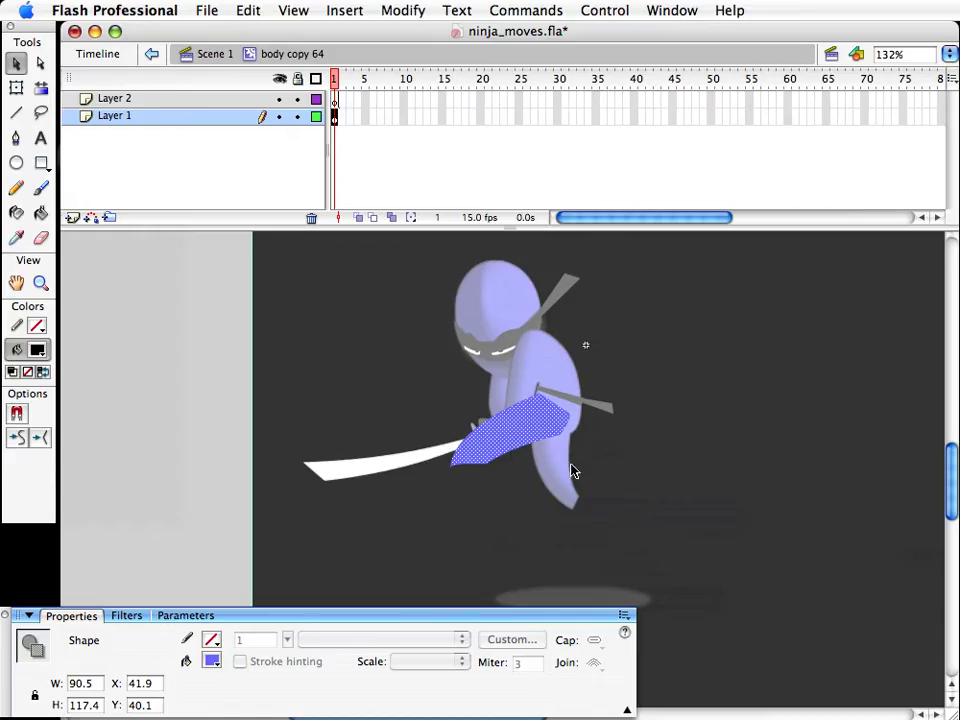
double_click(583, 506)
Step: Bend the near leg backward in the duplicated body symbol by pulling both foot corners back and curving its rear edge
click(574, 484)
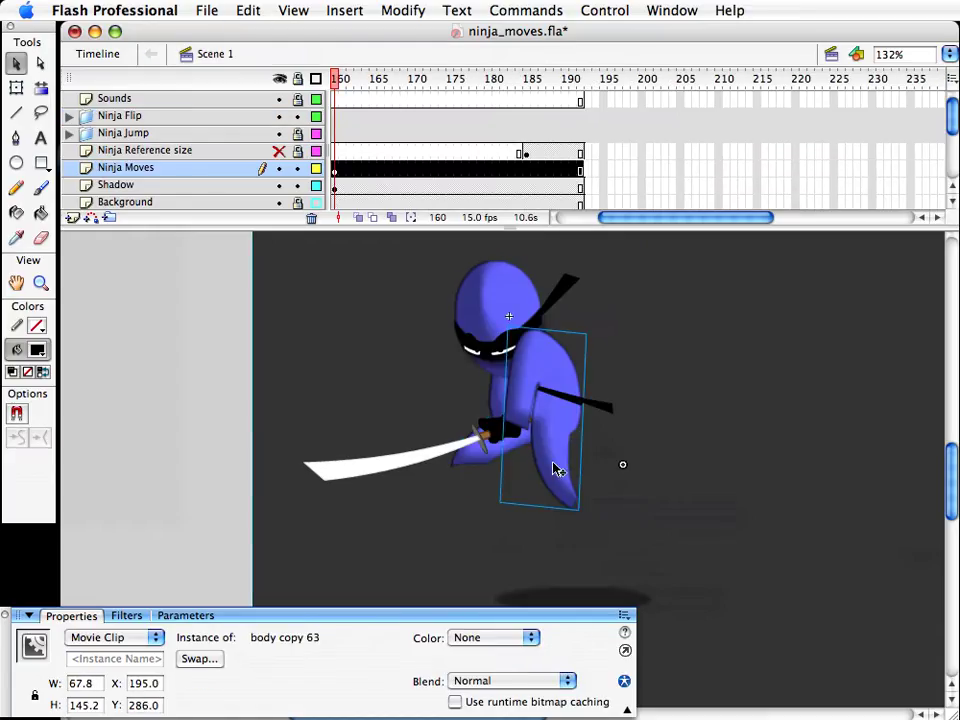
double_click(557, 470)
click(40, 283)
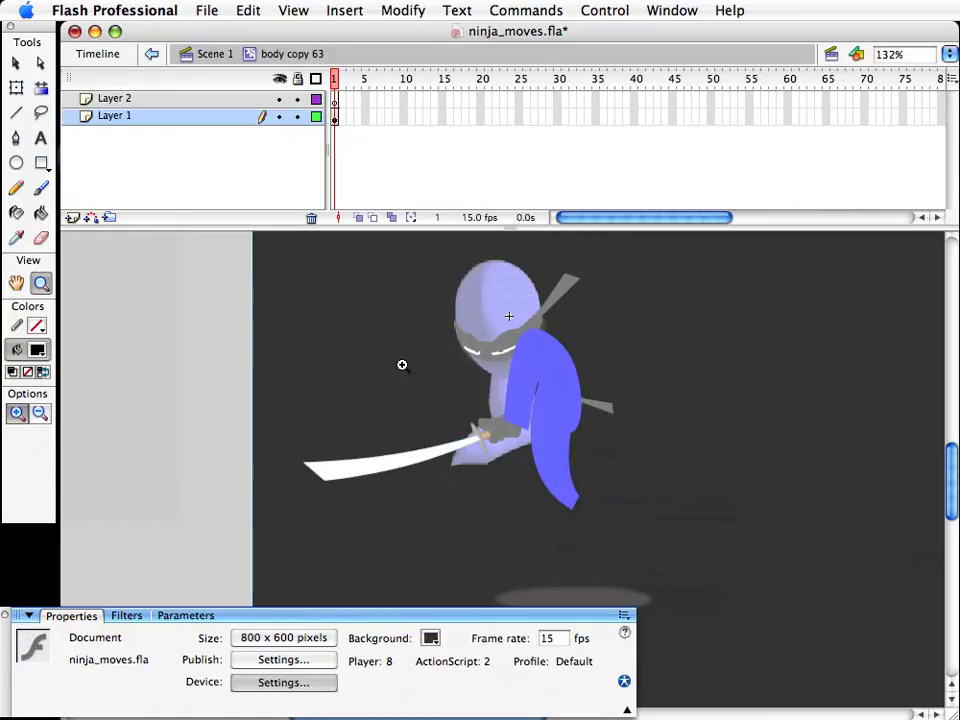
drag(398, 358, 786, 648)
key(v)
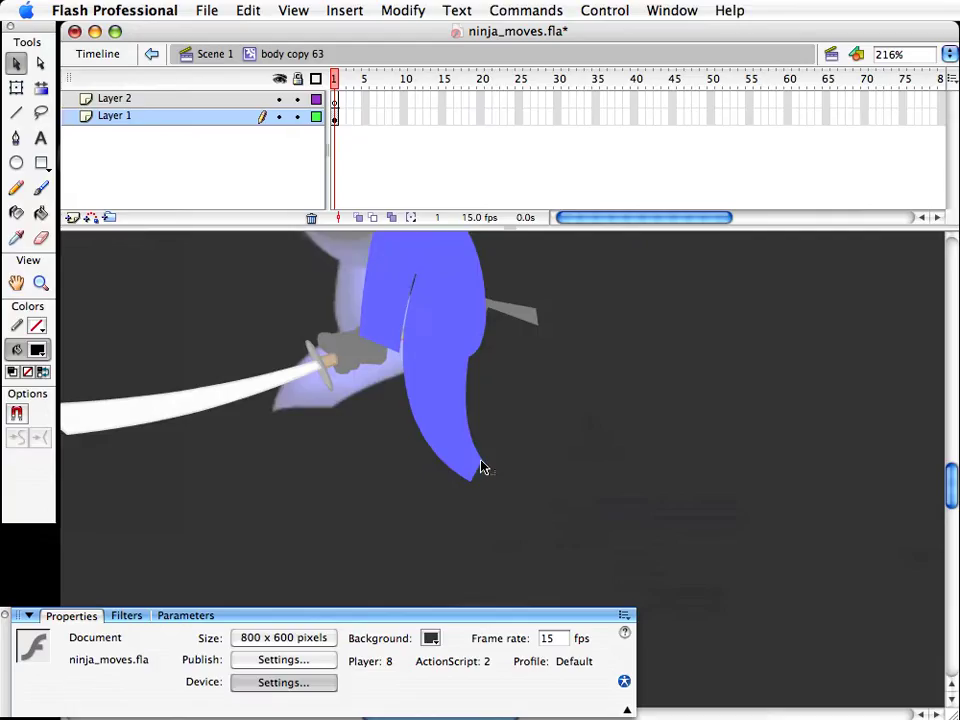
drag(481, 467, 536, 433)
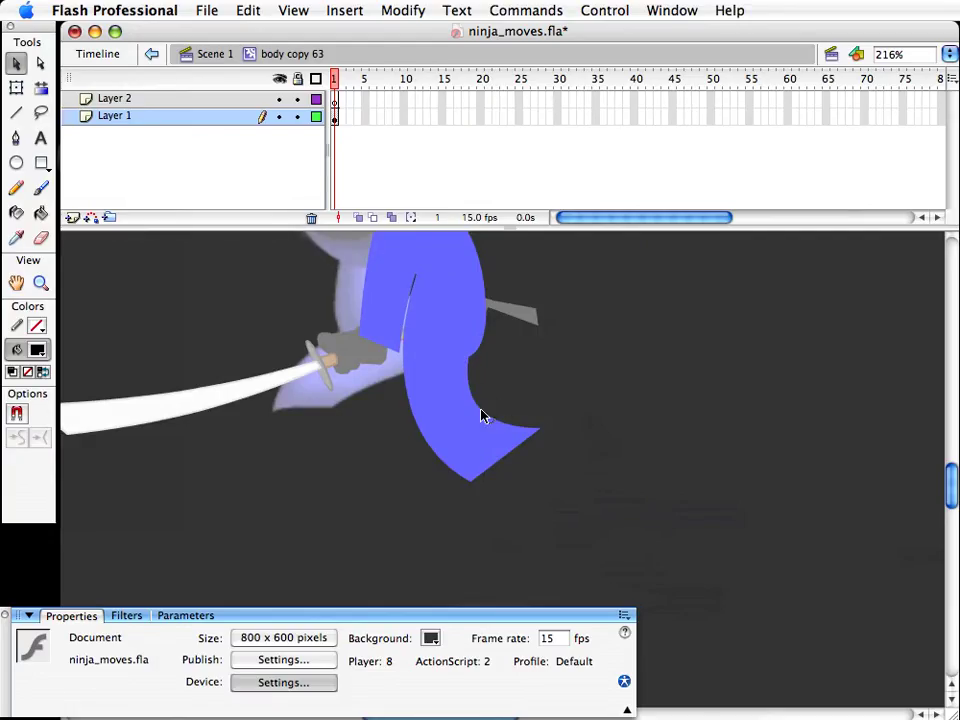
drag(481, 416, 489, 396)
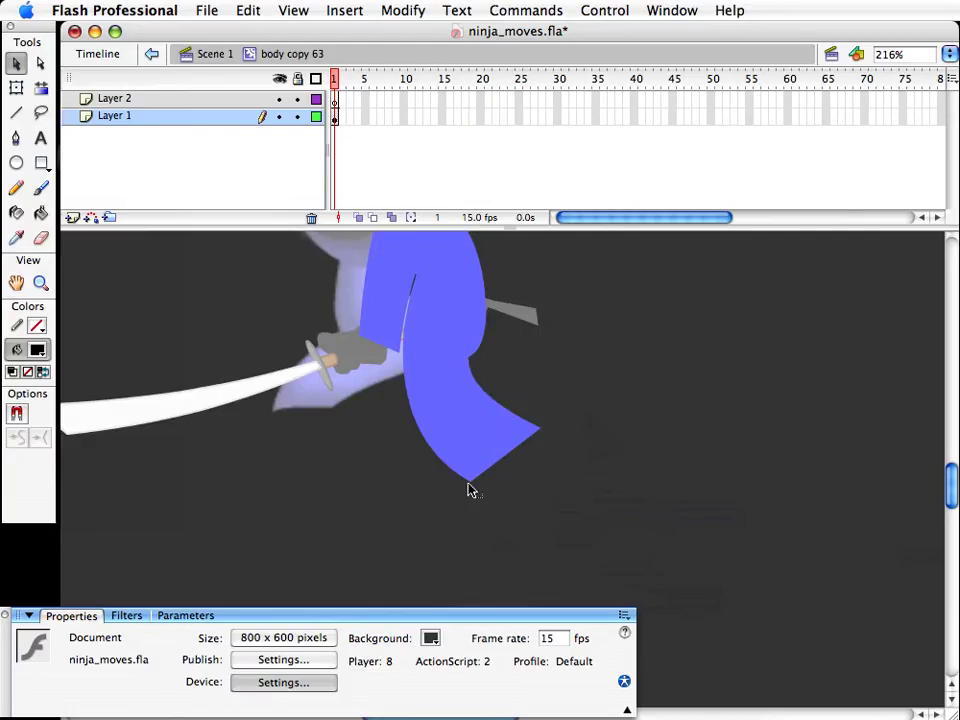
drag(468, 485, 488, 471)
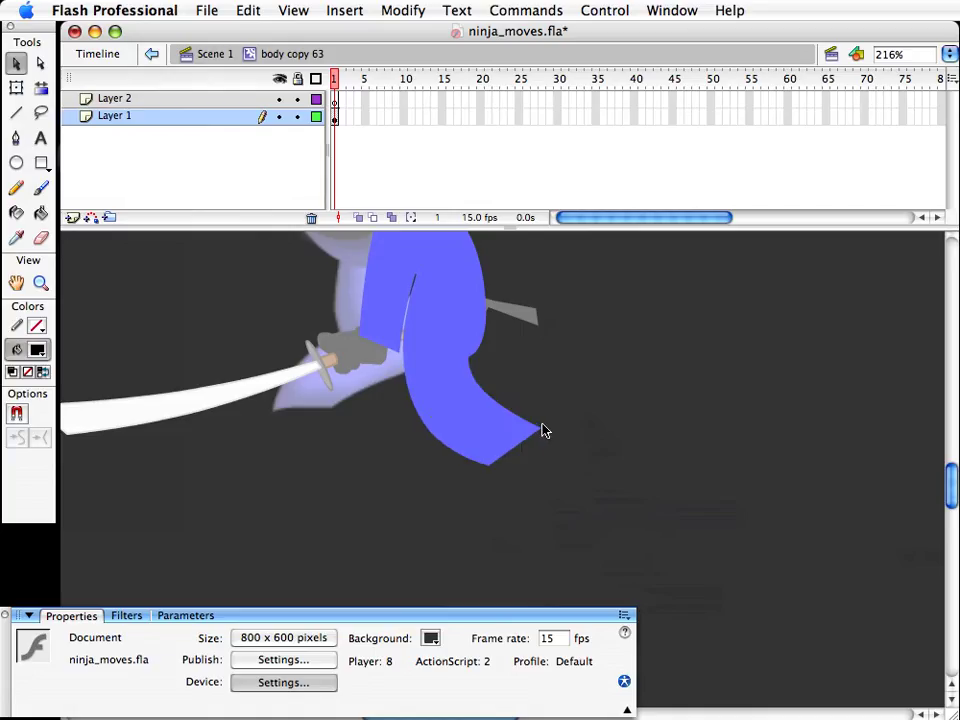
Step: Extend the near foot's rear tip, curve the foot's end edge, and pull in the leg's front edge
mouse_move(543, 430)
mouse_down()
mouse_move(559, 429)
mouse_move(548, 426)
mouse_up()
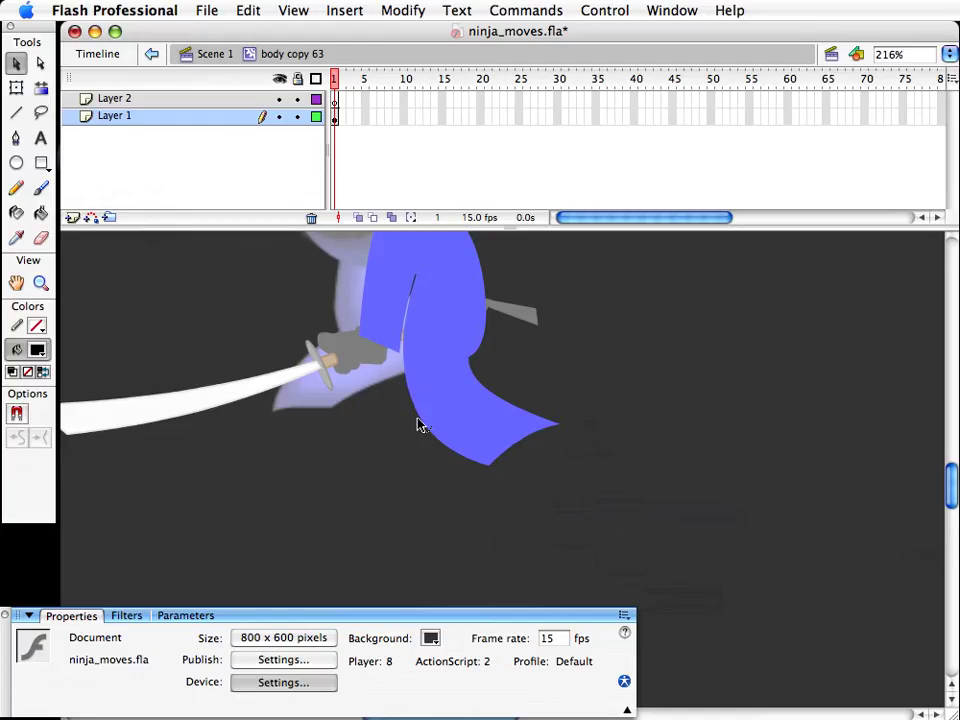
drag(420, 393, 412, 338)
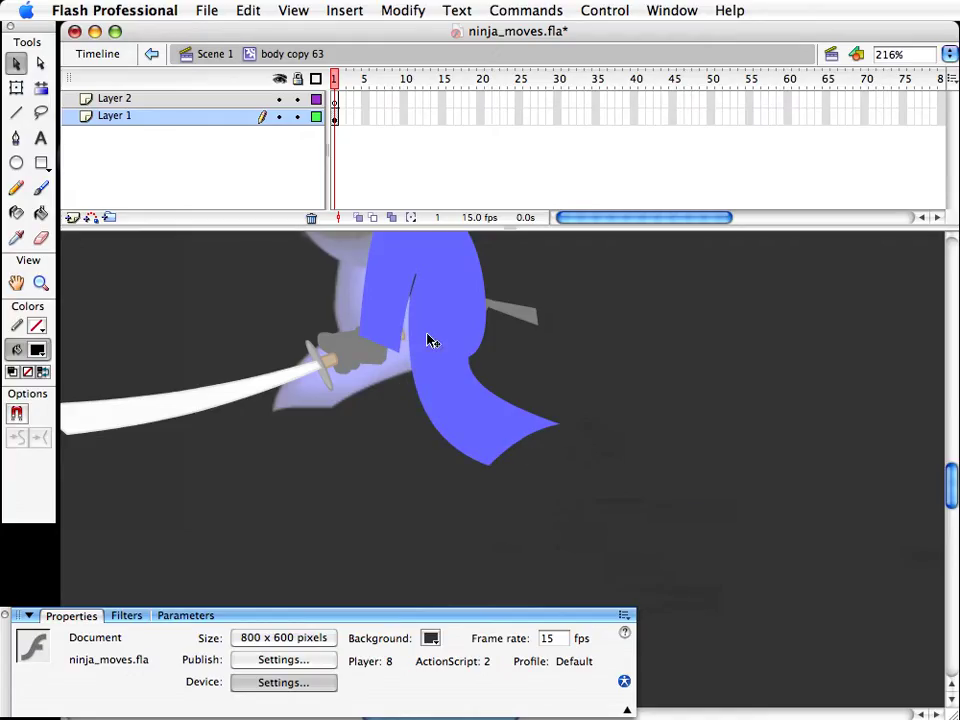
drag(562, 425, 572, 421)
Step: Move both corners of the near arm's wrist end back toward the leg and straighten the arm's front edge
drag(390, 390, 456, 544)
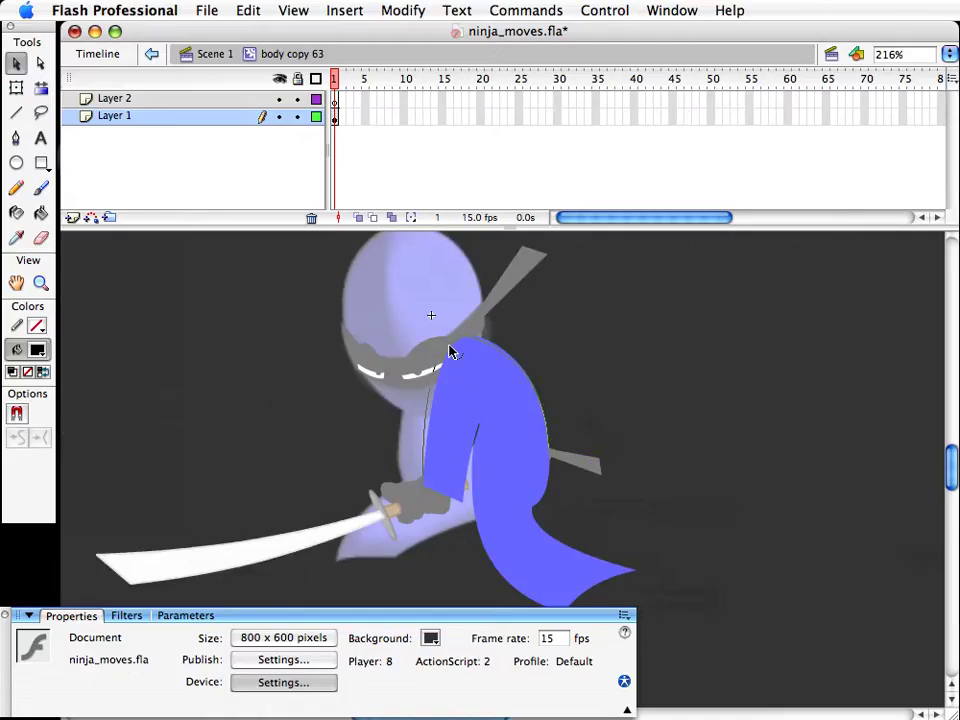
drag(465, 505, 470, 505)
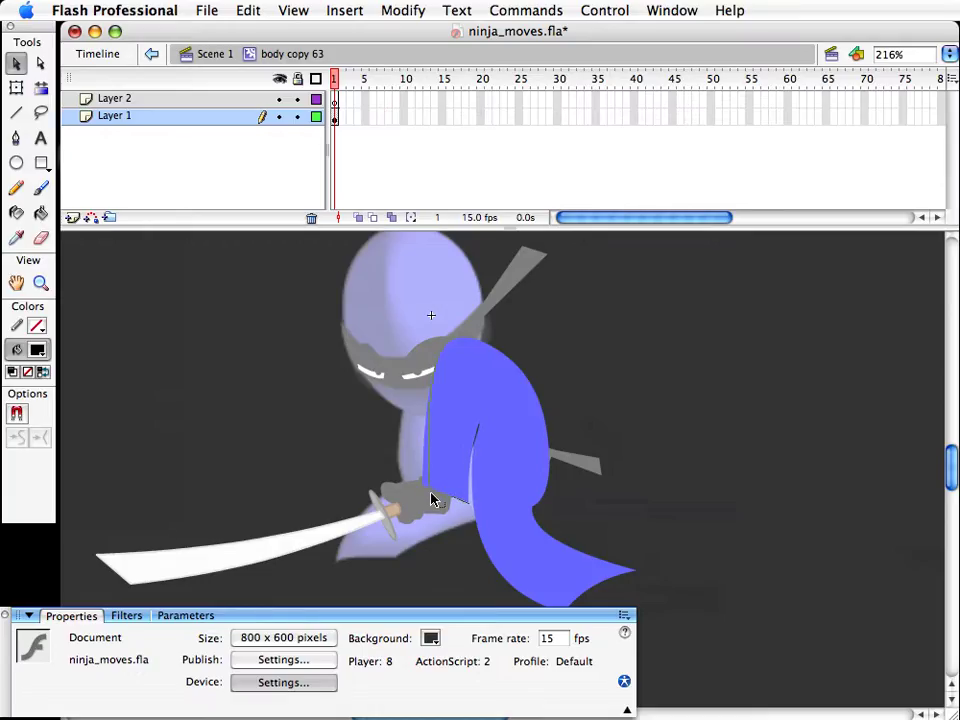
click(521, 375)
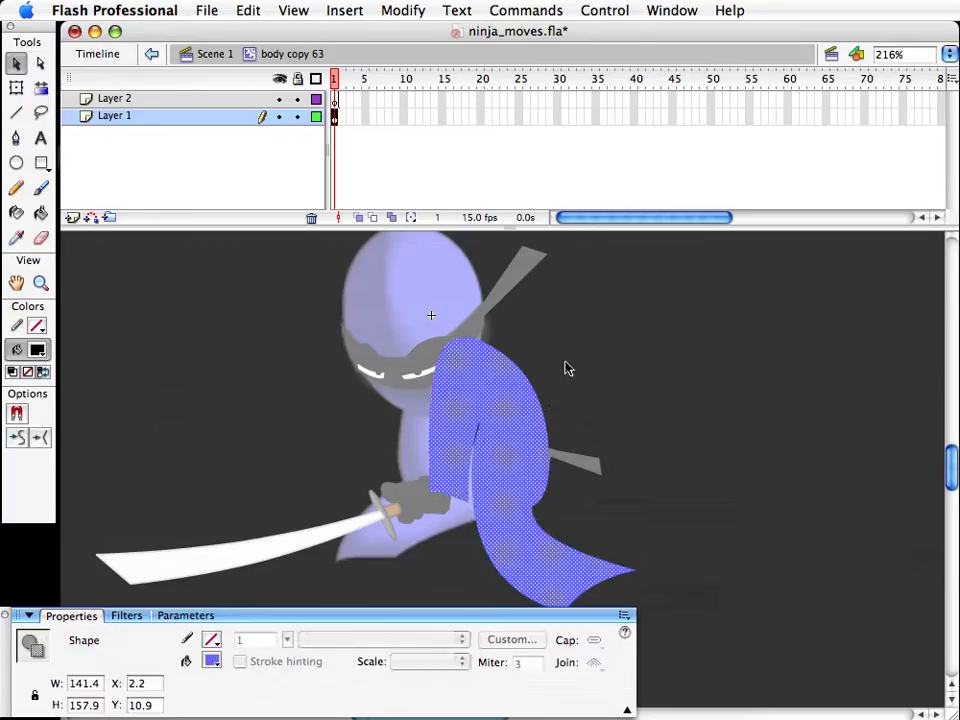
click(566, 368)
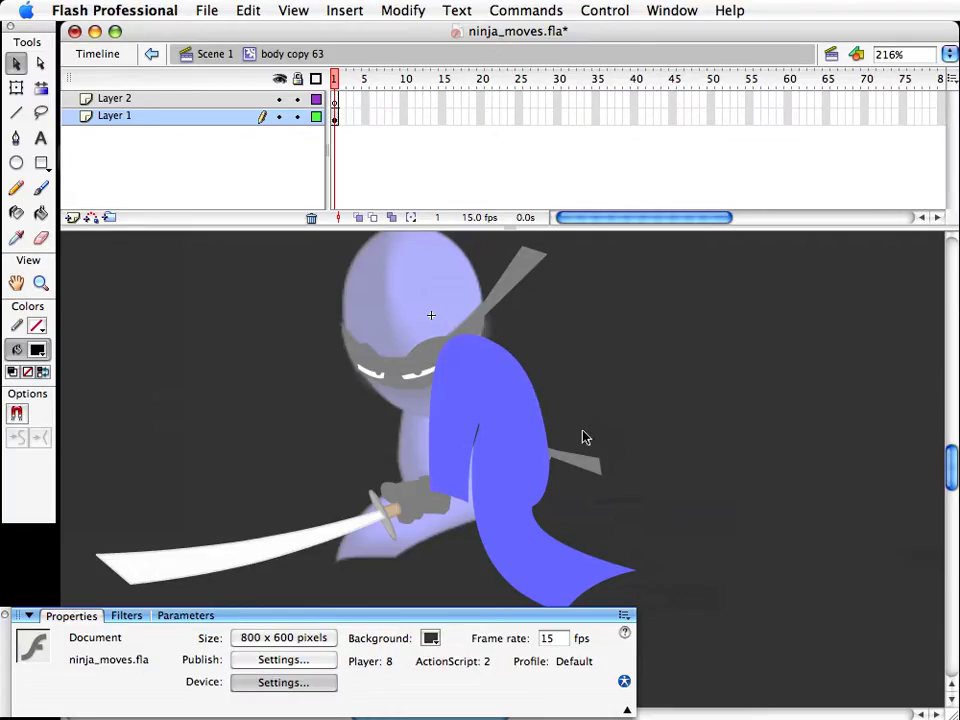
Step: Return to the main scene and rotate the far arm slightly toward the near wrist on frame 160
click(210, 57)
click(566, 308)
drag(523, 440, 544, 382)
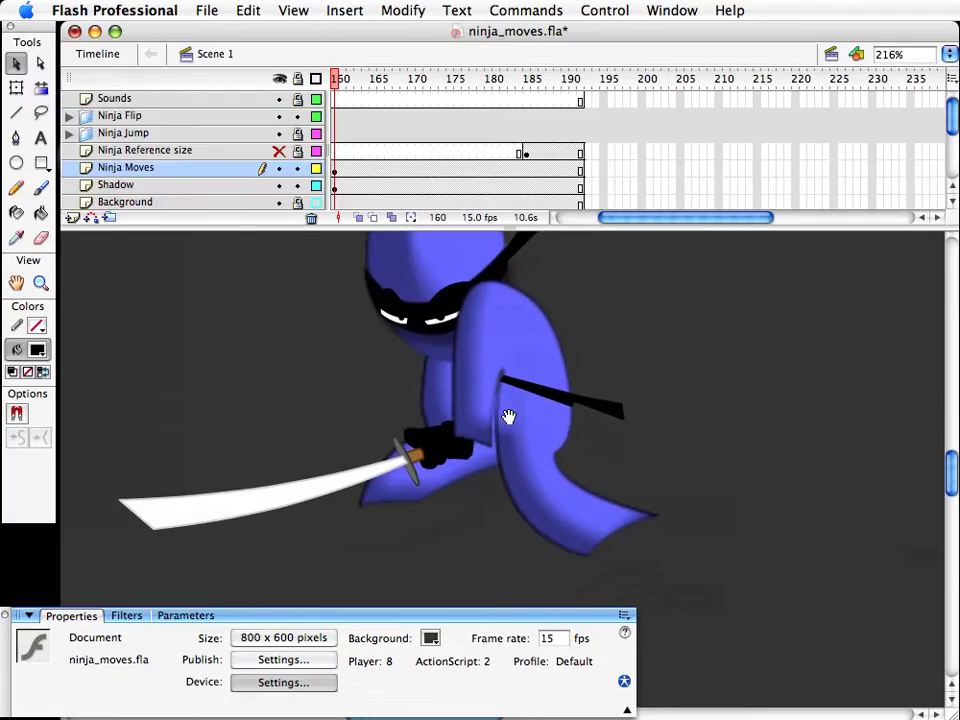
key(q)
click(454, 322)
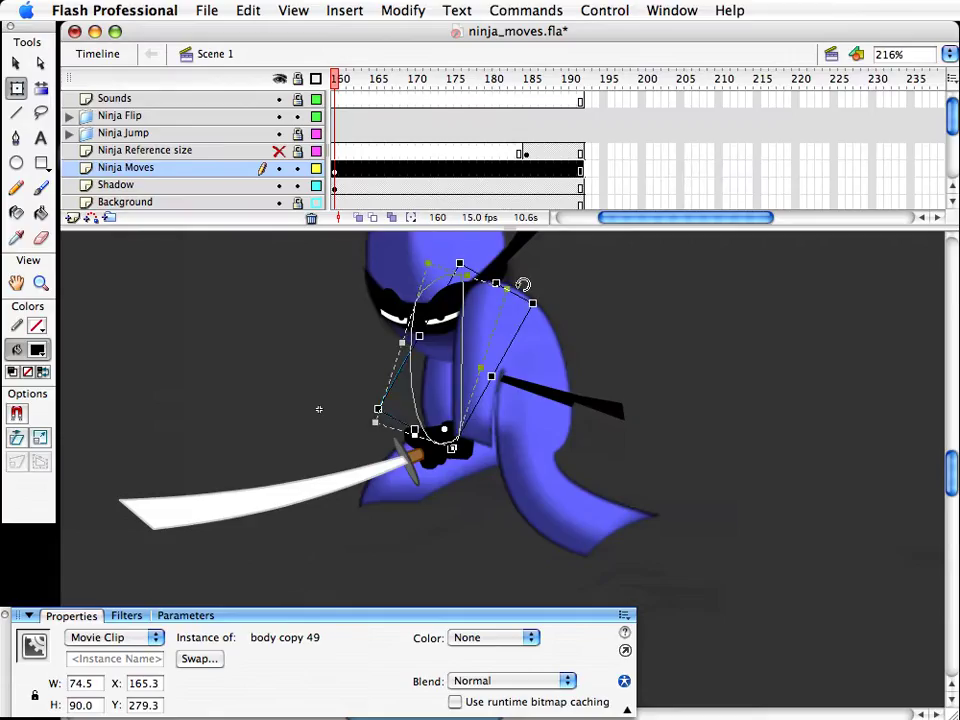
drag(523, 285, 520, 286)
key(v)
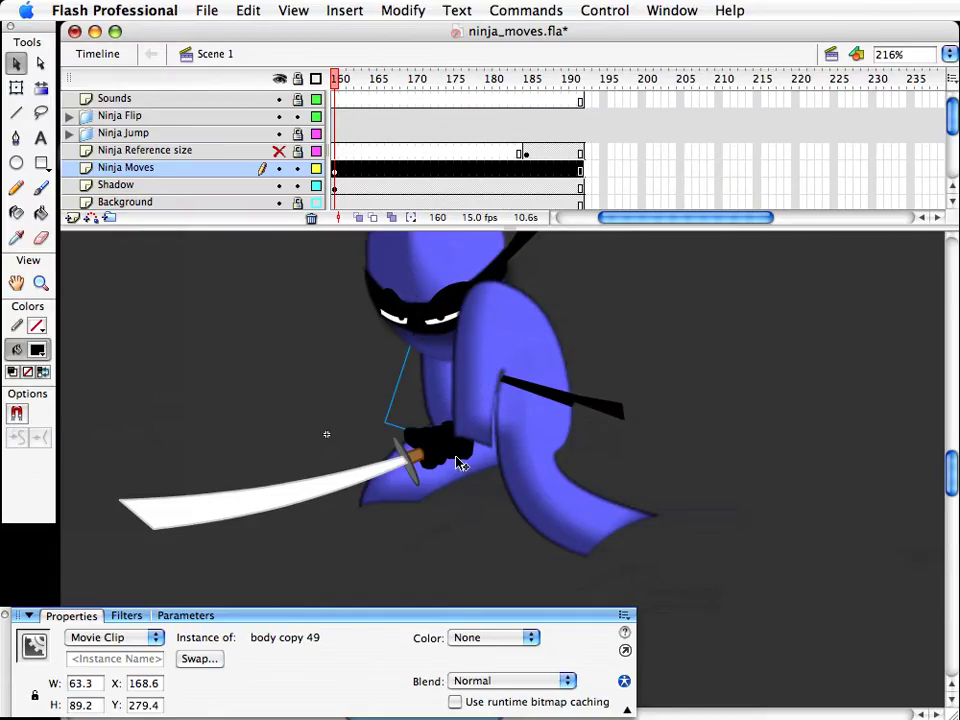
Step: Rotate the gloves and sword together so the blade points diagonally down, and move them onto the near arm's wrist
click(440, 455)
shift+click(425, 453)
key(q)
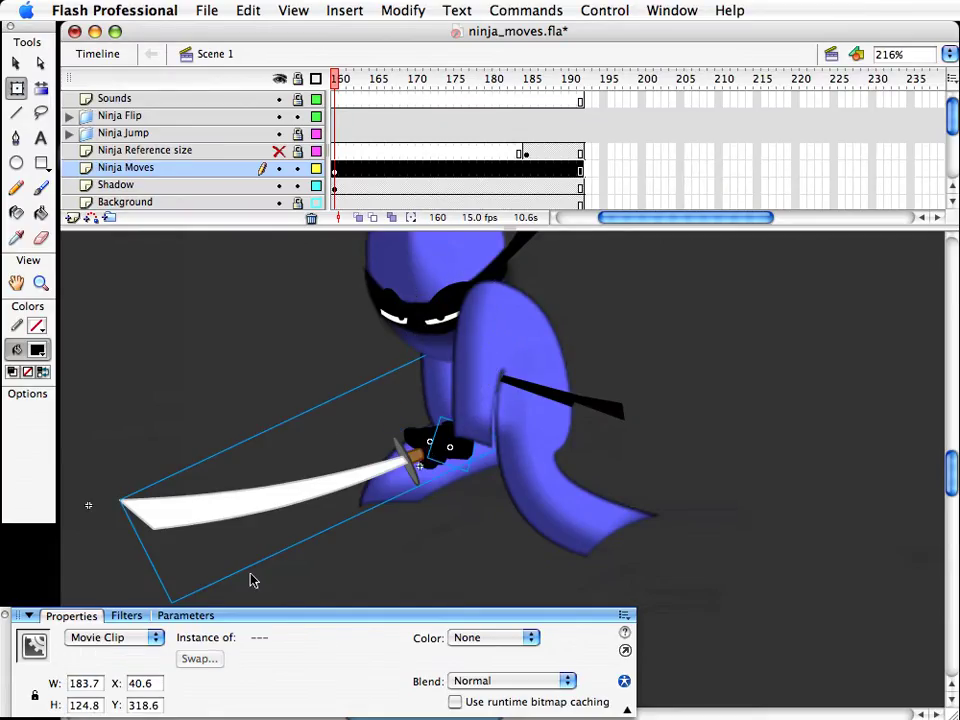
drag(335, 541, 433, 454)
drag(241, 519, 332, 596)
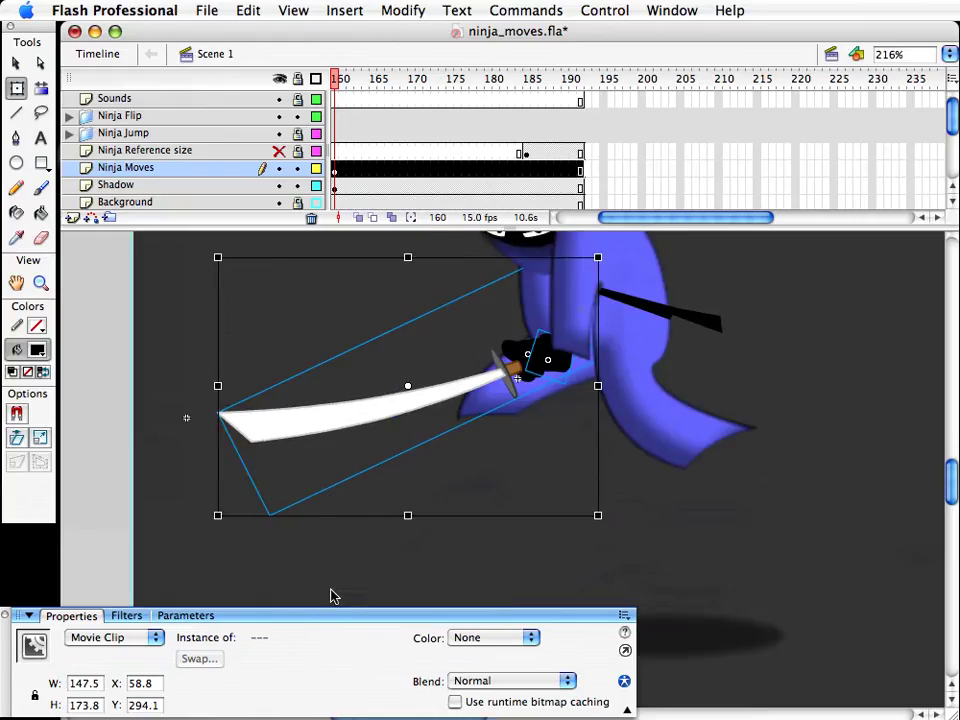
key(v)
drag(485, 330, 537, 382)
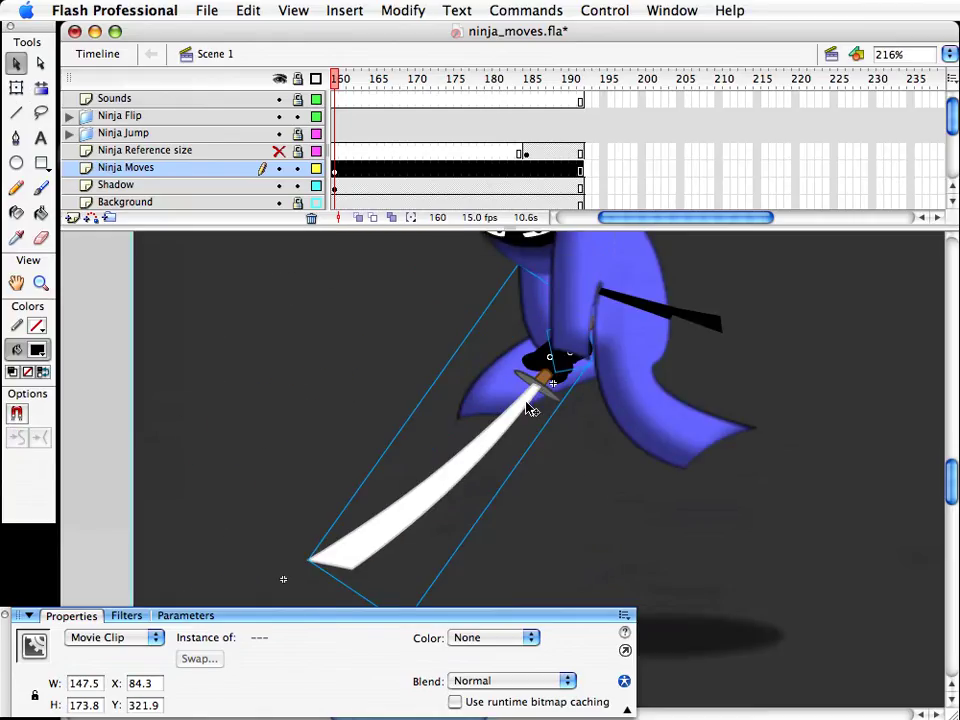
Step: Deselect the artwork, show the whole ninja at 108% and save the file
click(624, 467)
scroll(575, 502, up, 2)
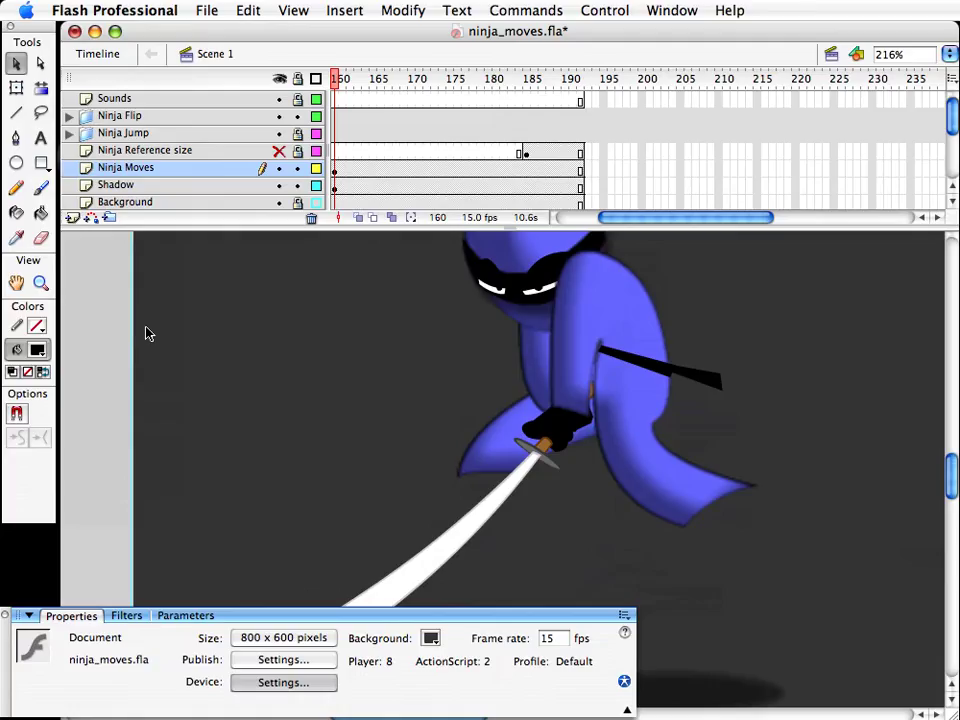
click(40, 284)
alt+click(366, 426)
drag(493, 471, 413, 454)
key(v)
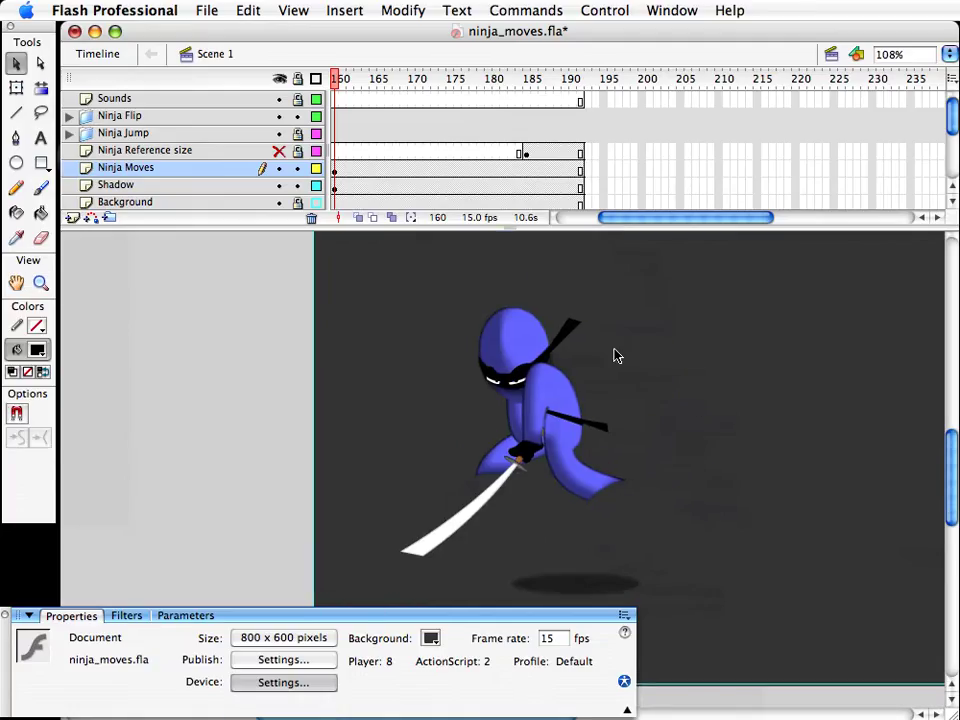
key(super+s)
Step: On frame 159, rotate the gloves and sword together so the blade points slightly lower
drag(680, 219, 677, 219)
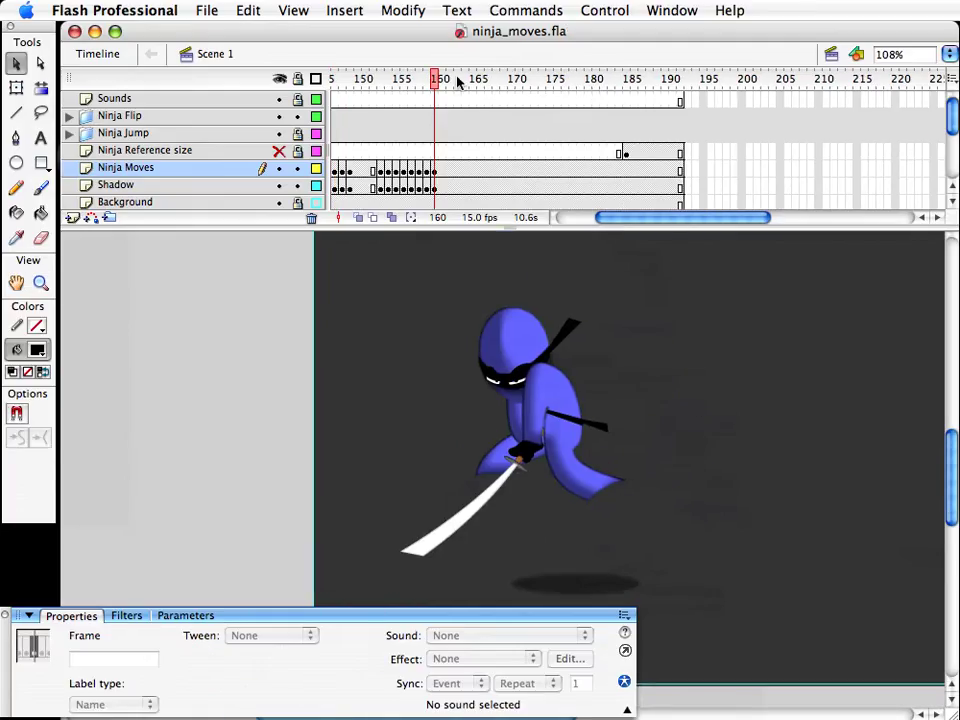
mouse_move(436, 79)
mouse_down()
mouse_move(397, 83)
mouse_move(443, 88)
mouse_move(398, 86)
mouse_move(439, 79)
mouse_move(418, 79)
mouse_move(428, 76)
mouse_up()
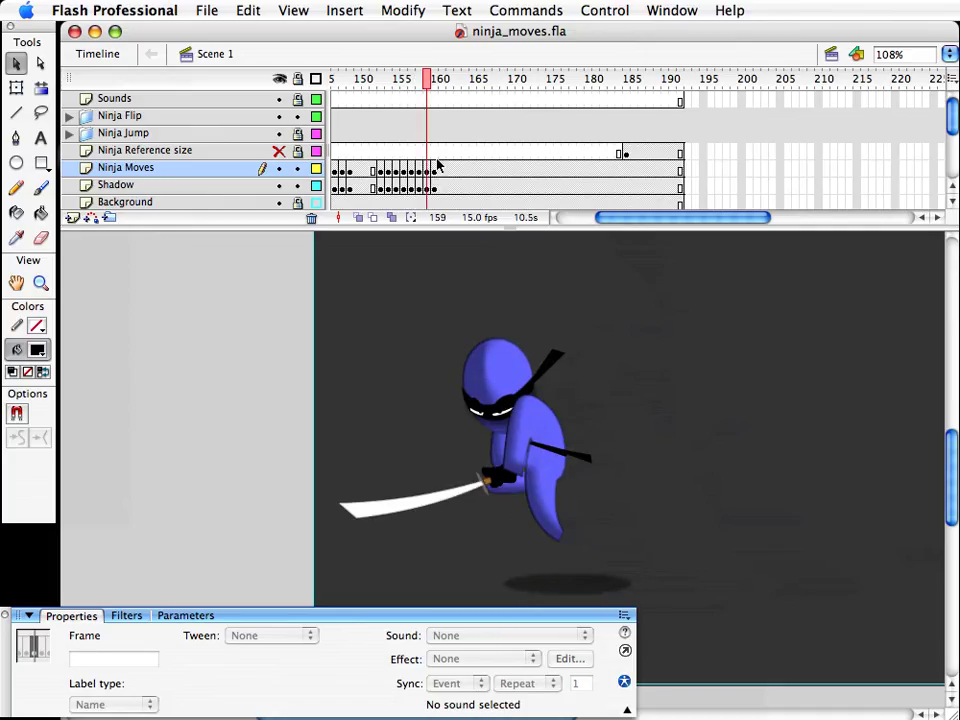
click(500, 476)
shift+click(487, 480)
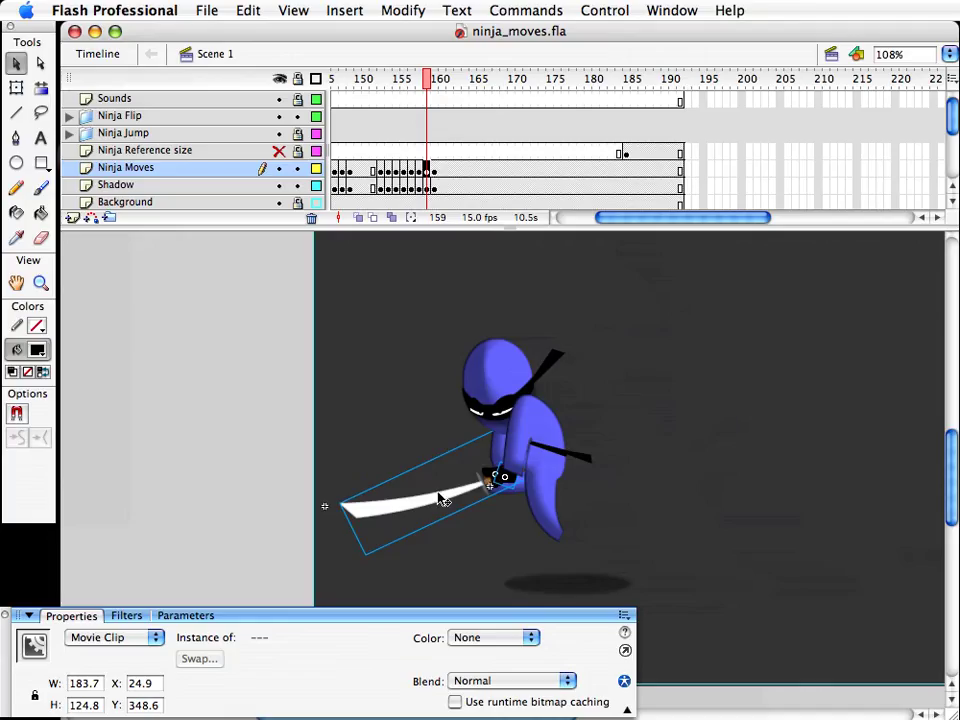
key(q)
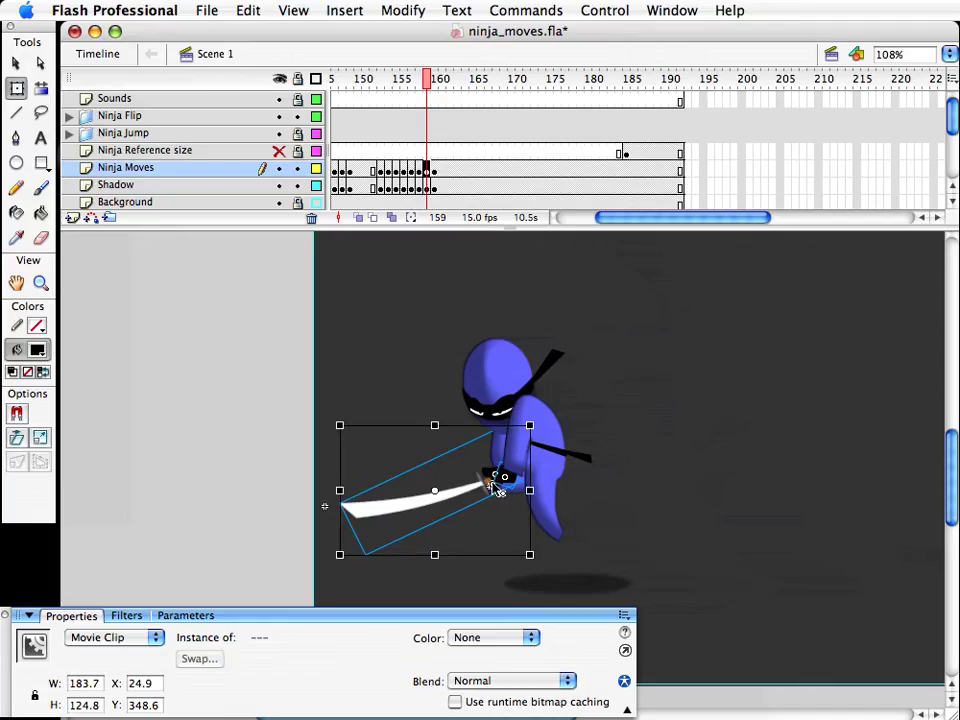
drag(343, 562, 366, 588)
Step: Review the sword strike frame by frame from frame 156 to 162 and save the file
key(comma)
key(comma)
key(comma)
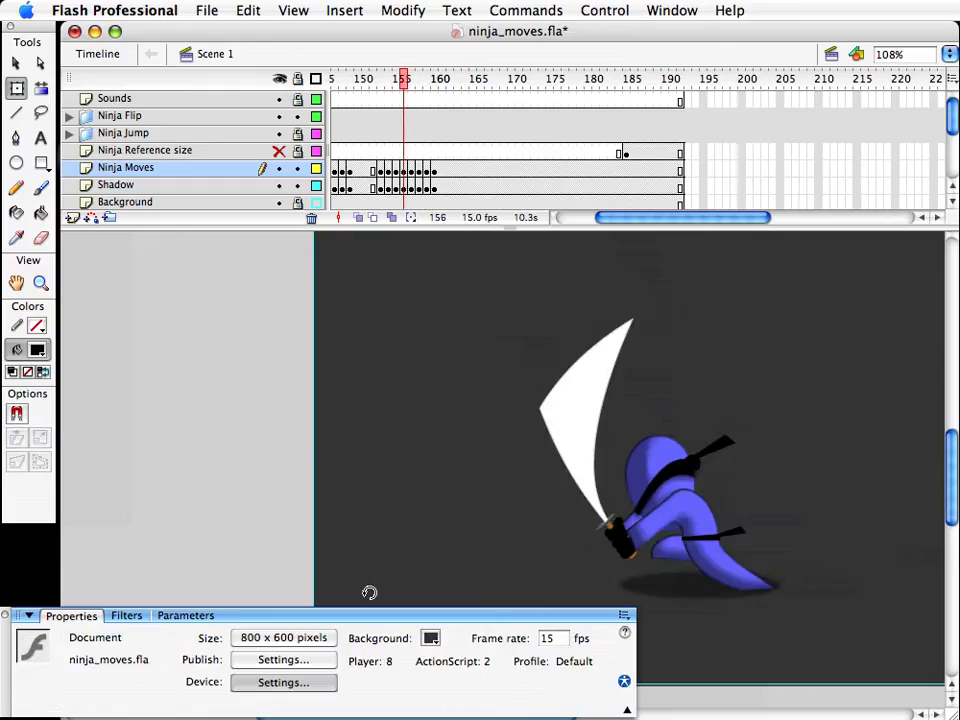
key(period)
key(period)
key(period)
key(period)
key(period)
key(period)
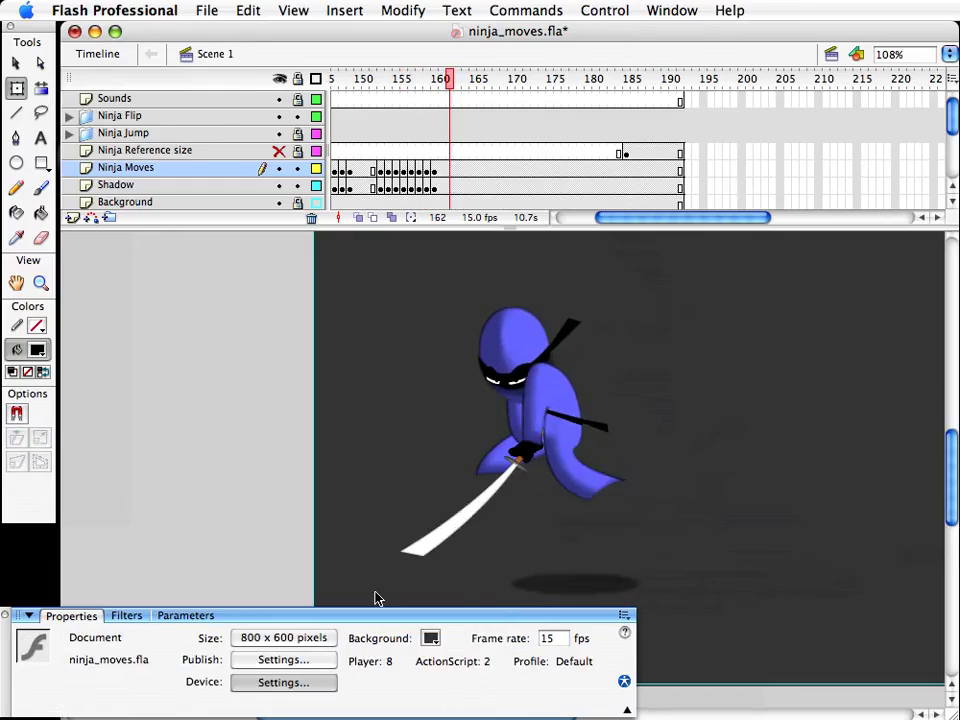
key(super+s)
Step: Insert keyframes at frame 161 on the Ninja Moves and Shadow layers and nudge the ninja and shadow backward
drag(443, 168, 443, 186)
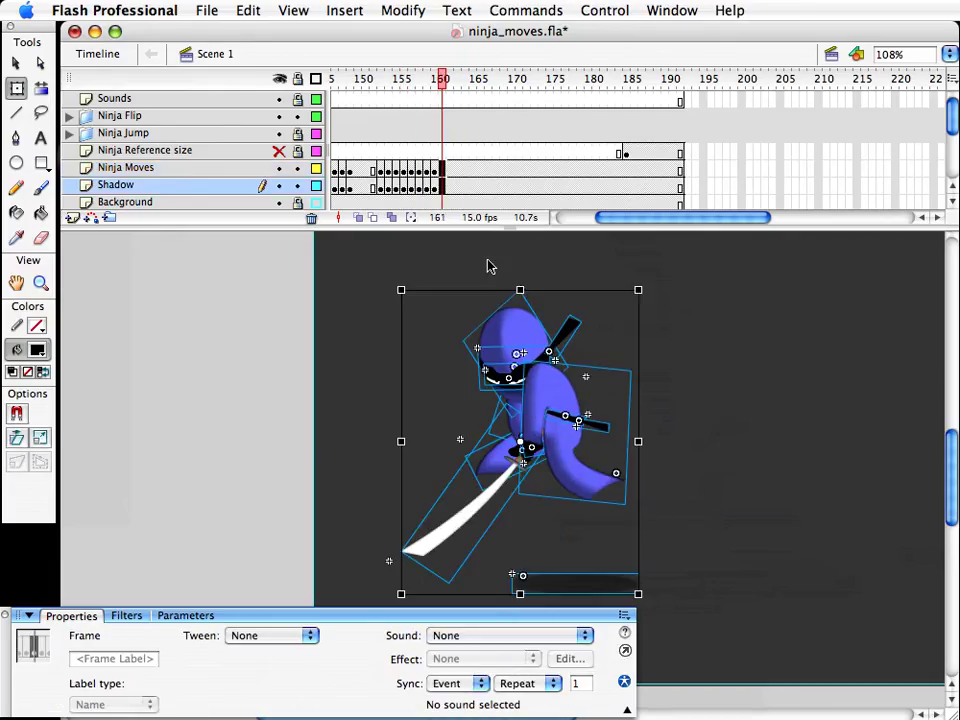
key(F6)
key(Right)
key(Right)
key(Right)
key(Right)
key(Right)
key(Right)
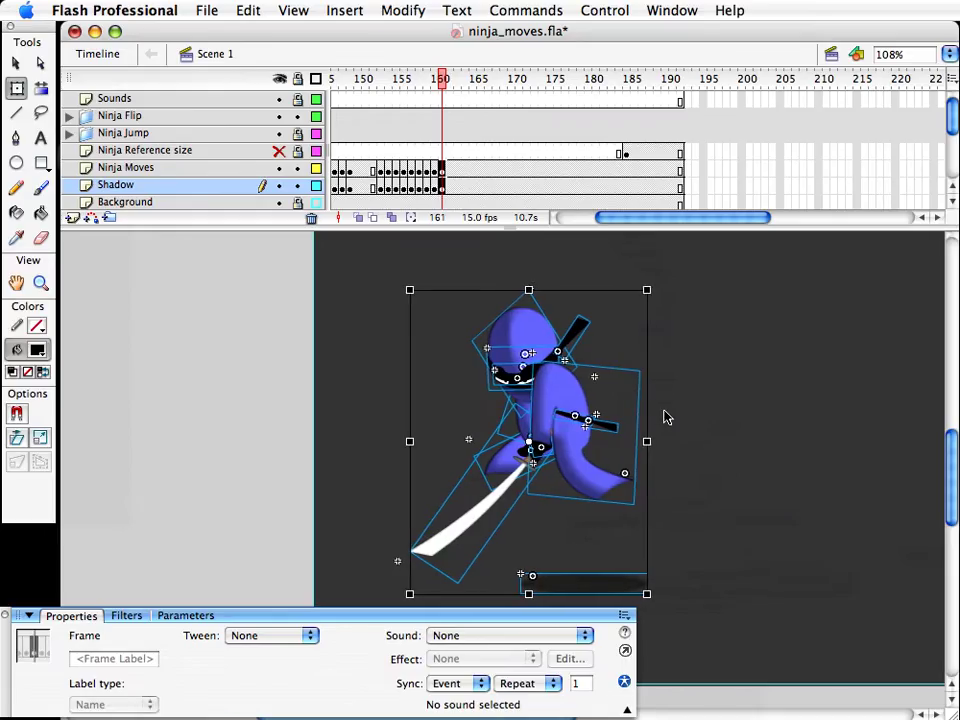
Step: Raise all the ninja parts slightly above the shadow on the frame 161 keyframe and save the file
drag(752, 579, 321, 251)
key(Right)
key(Right)
key(Right)
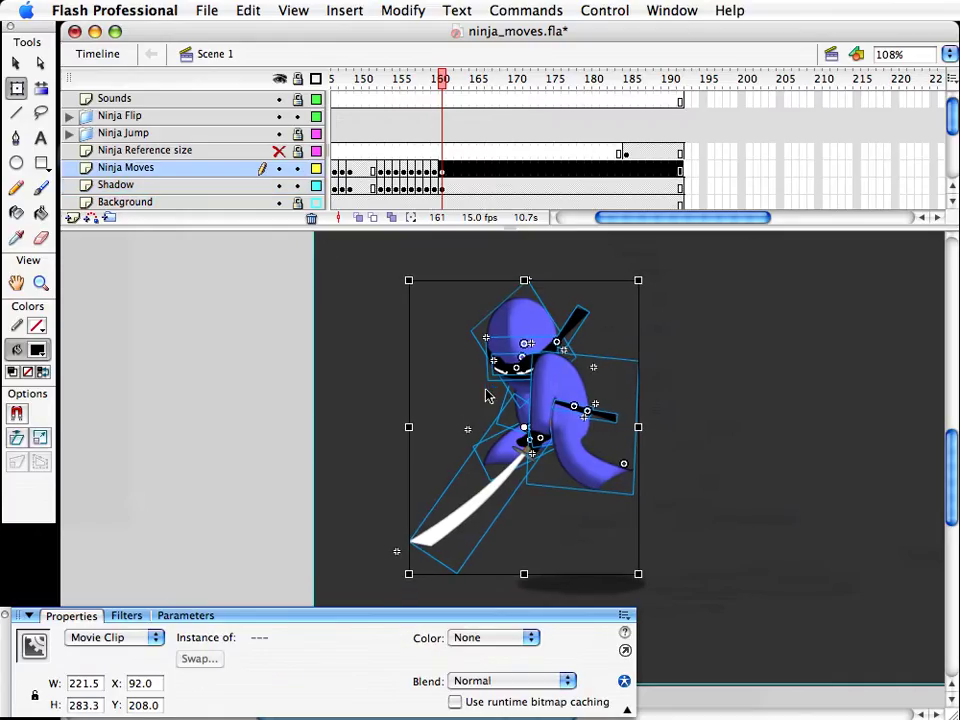
click(407, 346)
drag(440, 80, 450, 80)
key(super+s)
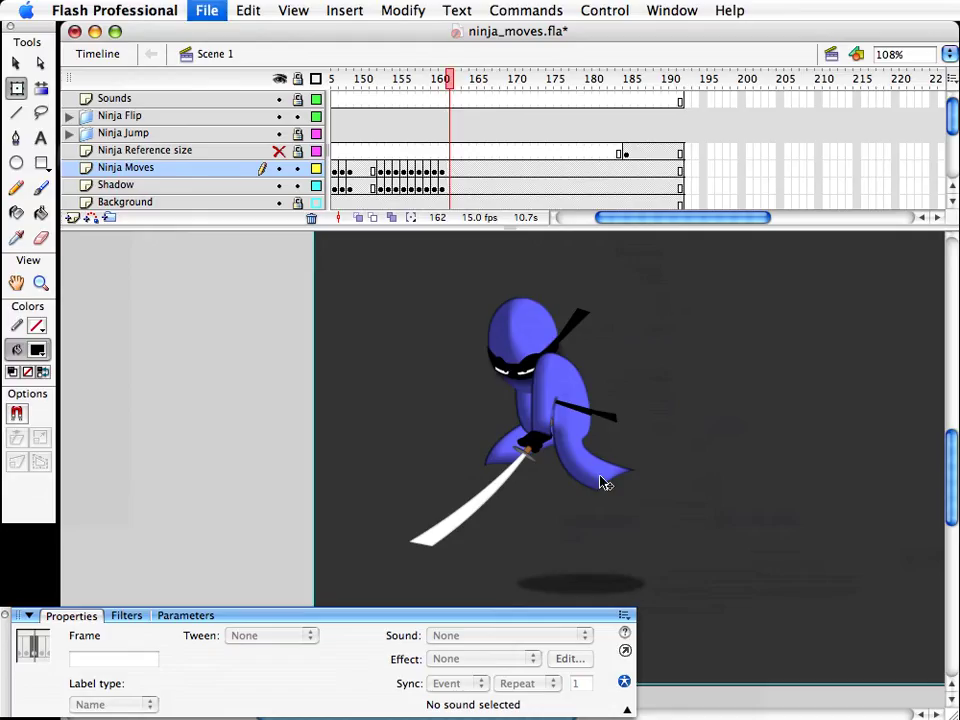
Step: Duplicate the near body symbol and the far leg symbol for the new pose
click(599, 480)
key(super+d)
key(Return)
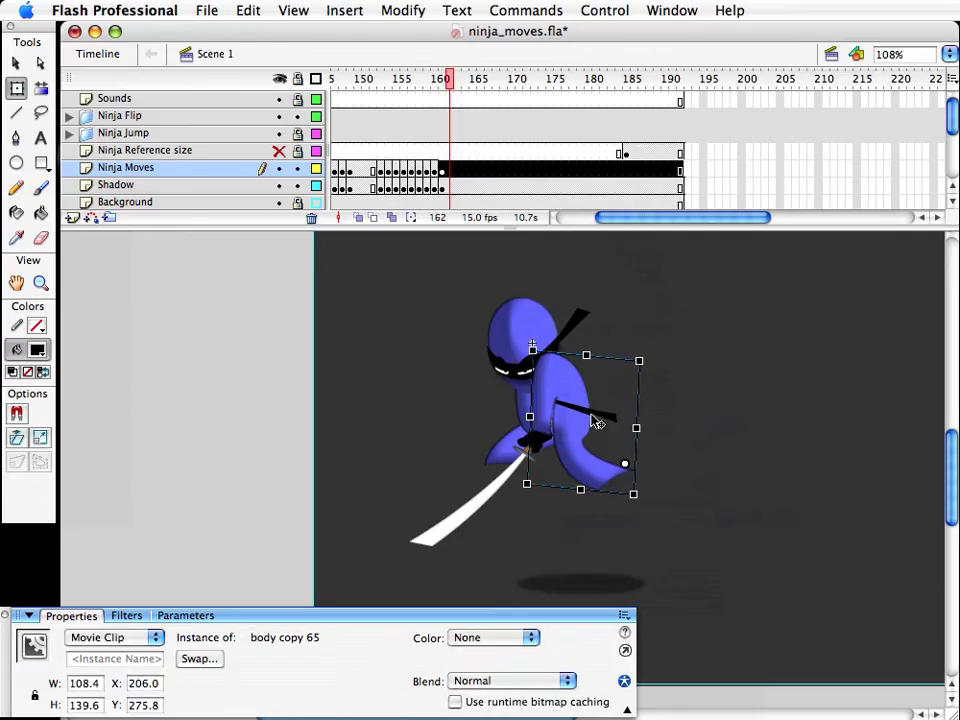
key(v)
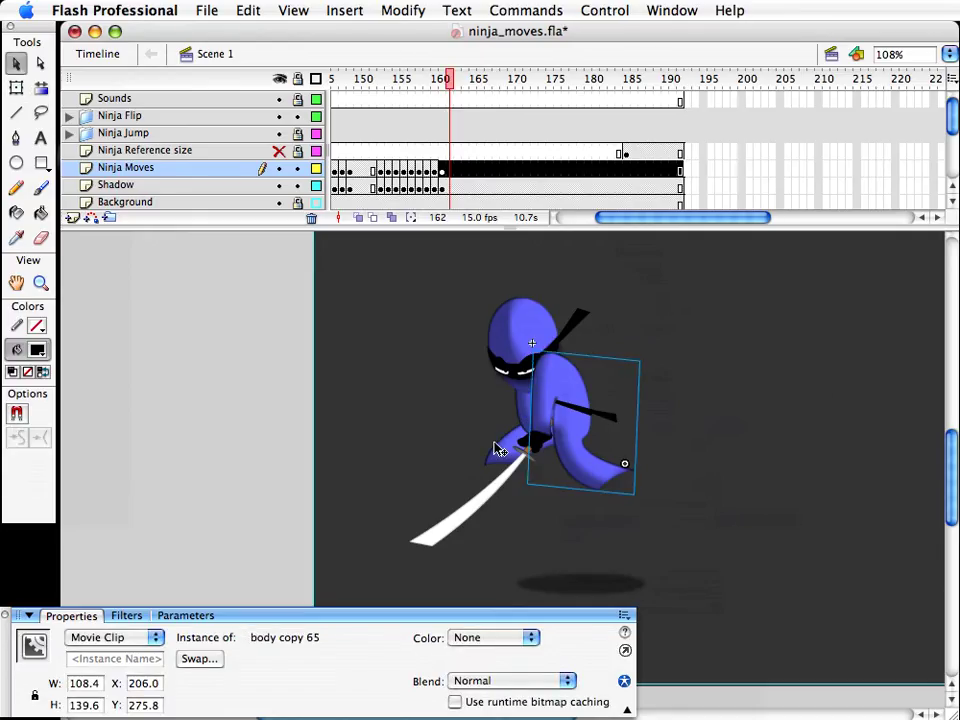
click(496, 448)
key(super+d)
key(Return)
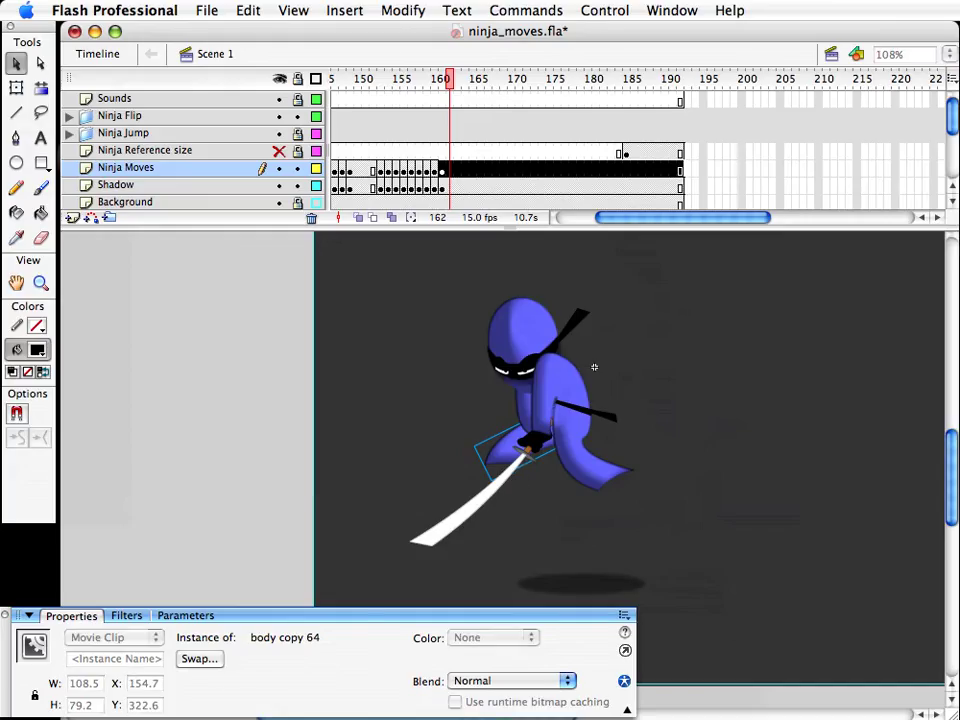
click(677, 371)
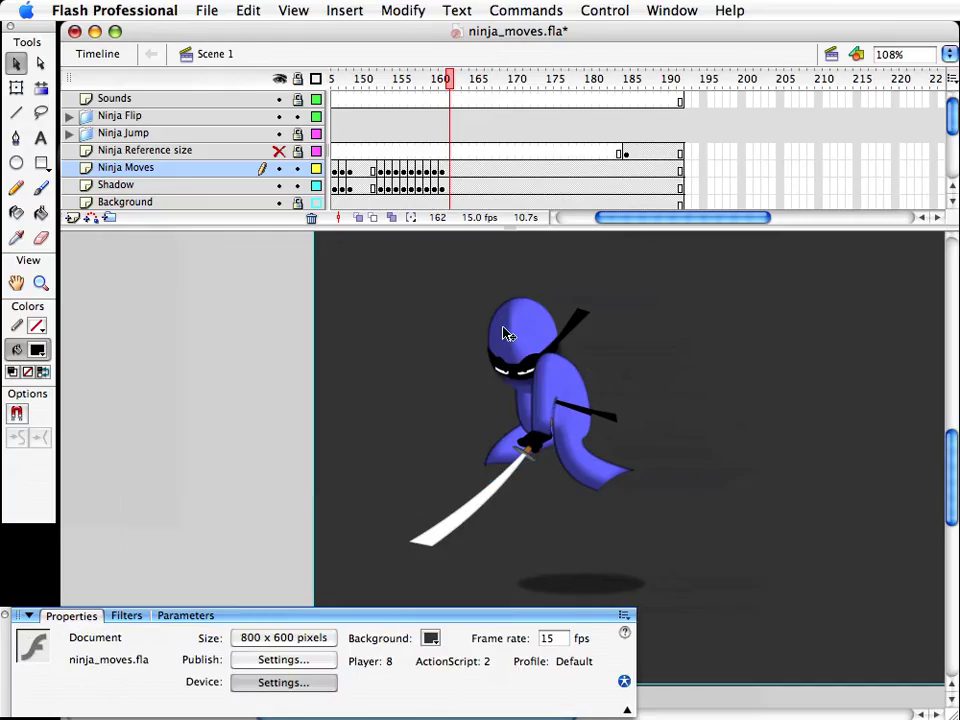
Step: Rotate the head together with its mask and knot slightly forward and down
drag(454, 283, 610, 404)
key(q)
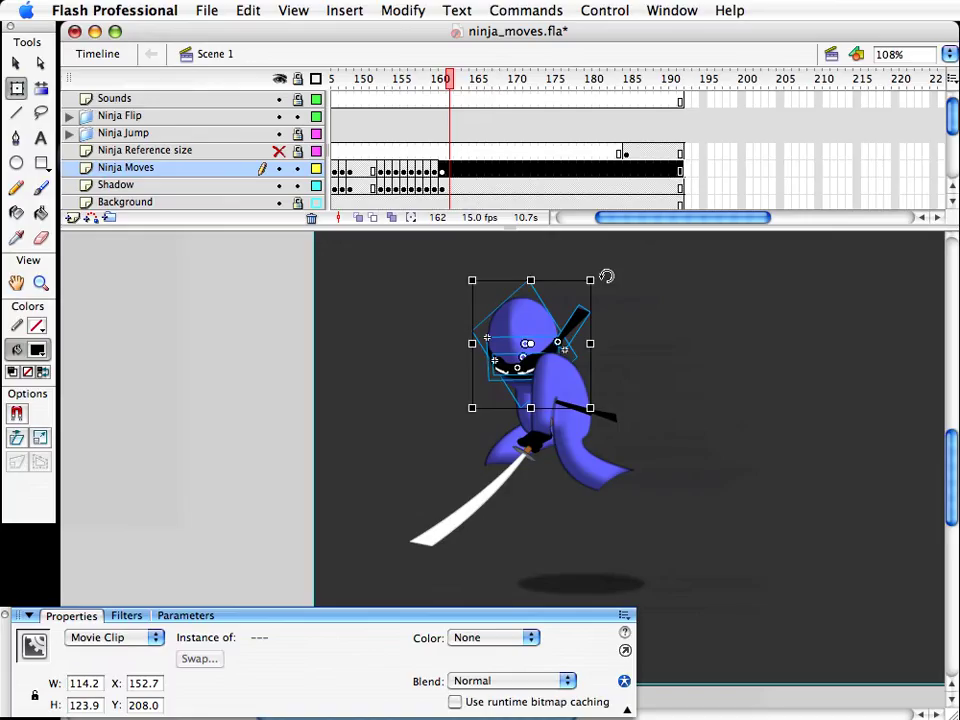
drag(606, 276, 601, 273)
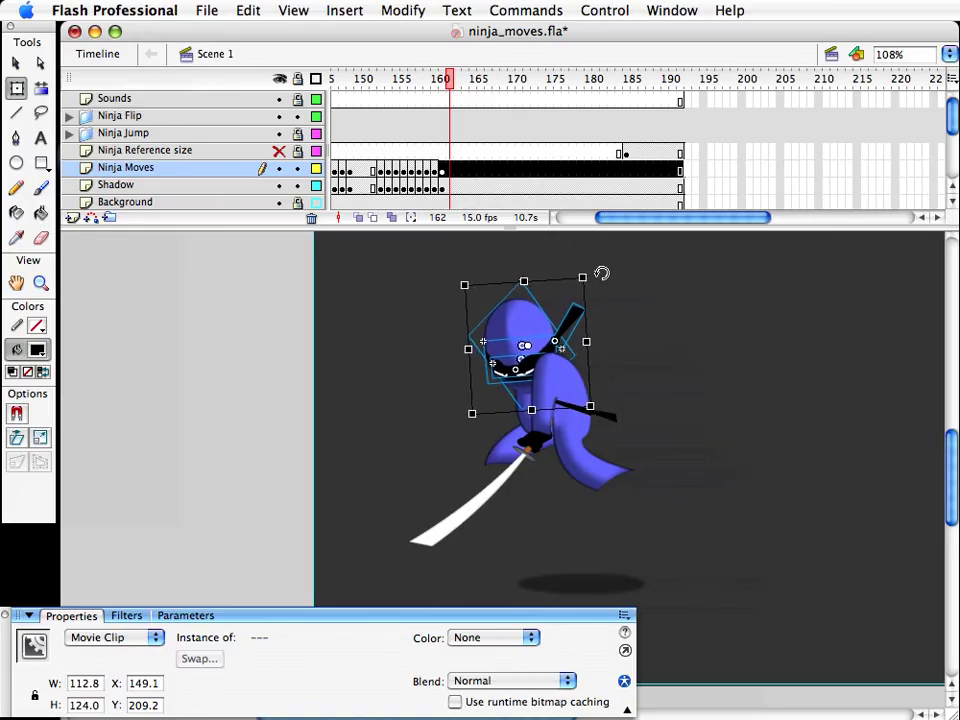
key(v)
click(675, 343)
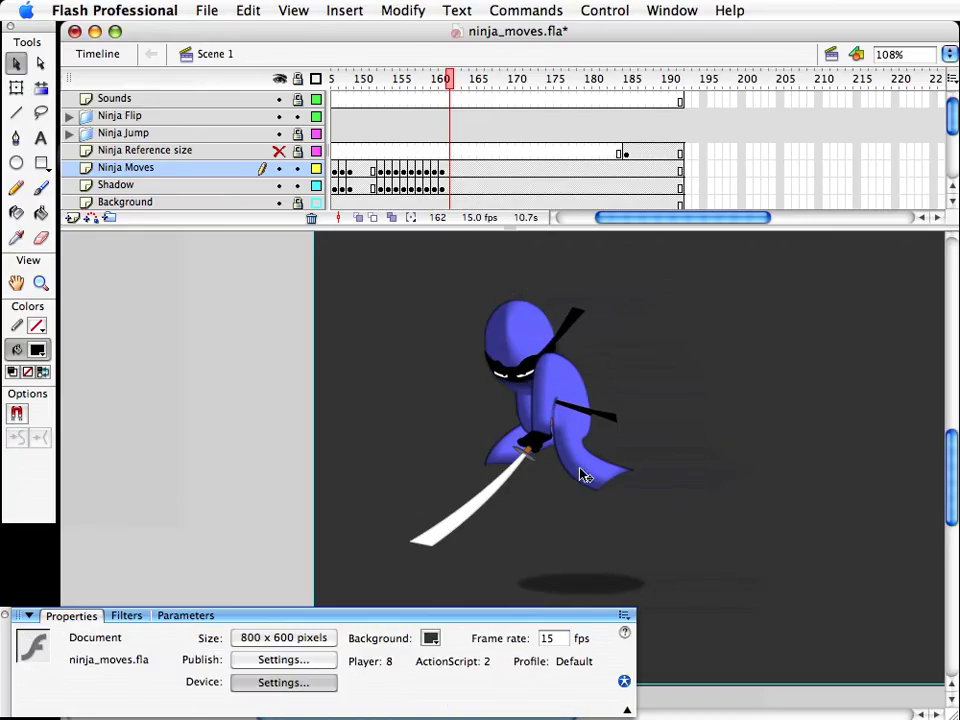
Step: Rotate the gloves and sword to a steeper downward angle and move them back under the near arm's wrist
click(536, 456)
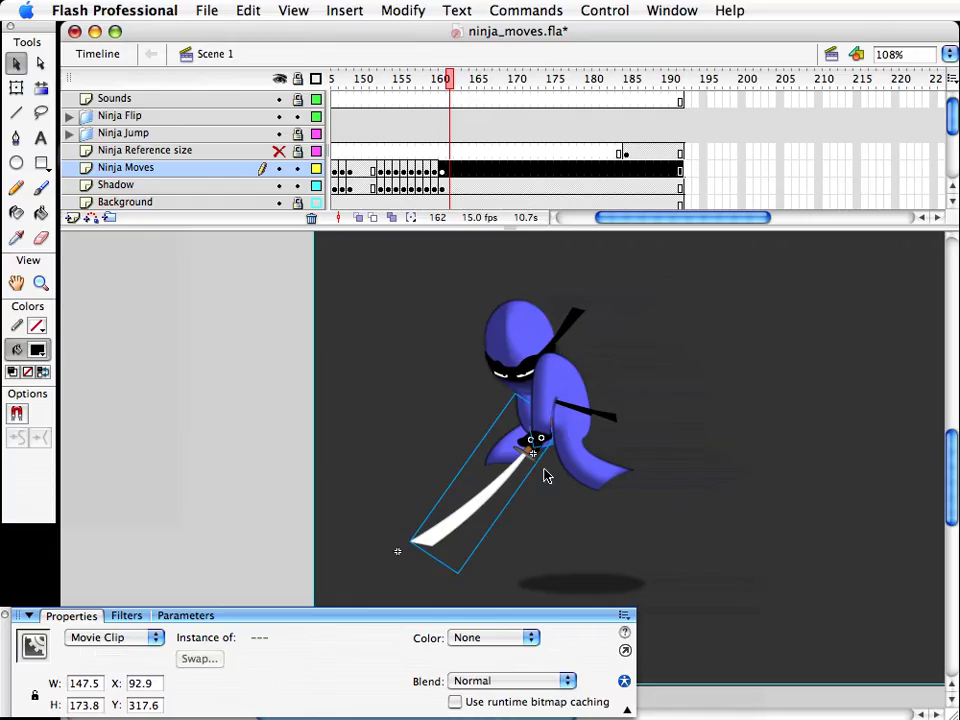
key(q)
drag(568, 587, 619, 594)
key(v)
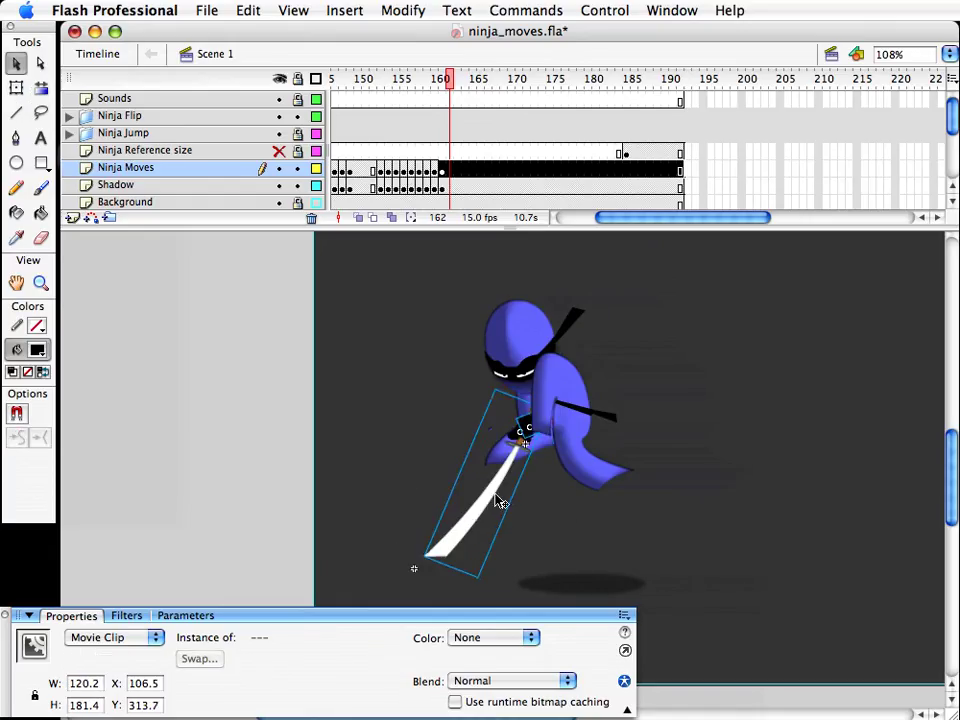
drag(494, 494, 509, 500)
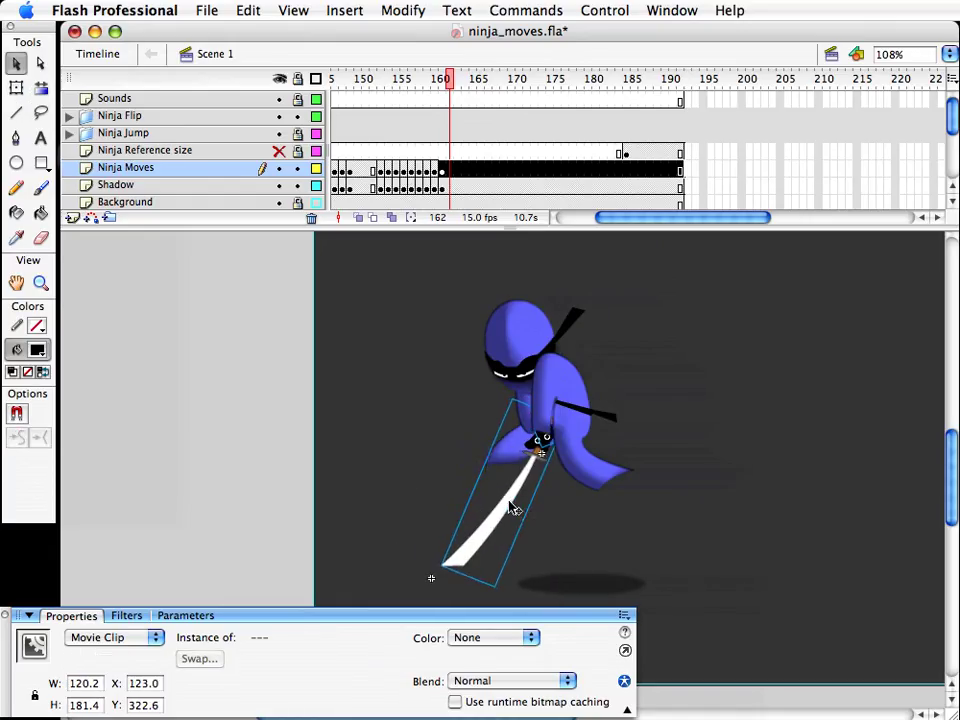
key(Up)
key(Up)
key(Up)
key(Up)
Step: Turn the gloves and sword a little further toward vertical and nudge them to realign with the wrist
key(q)
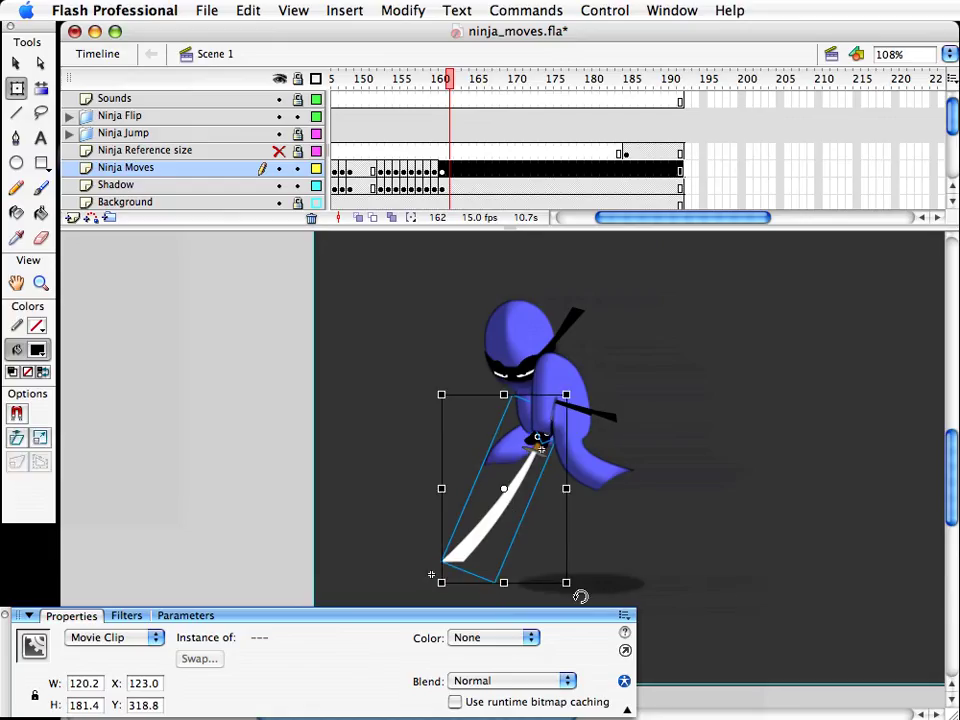
drag(578, 596, 595, 602)
key(v)
key(shift+Right)
key(Left)
key(Left)
key(Left)
key(Left)
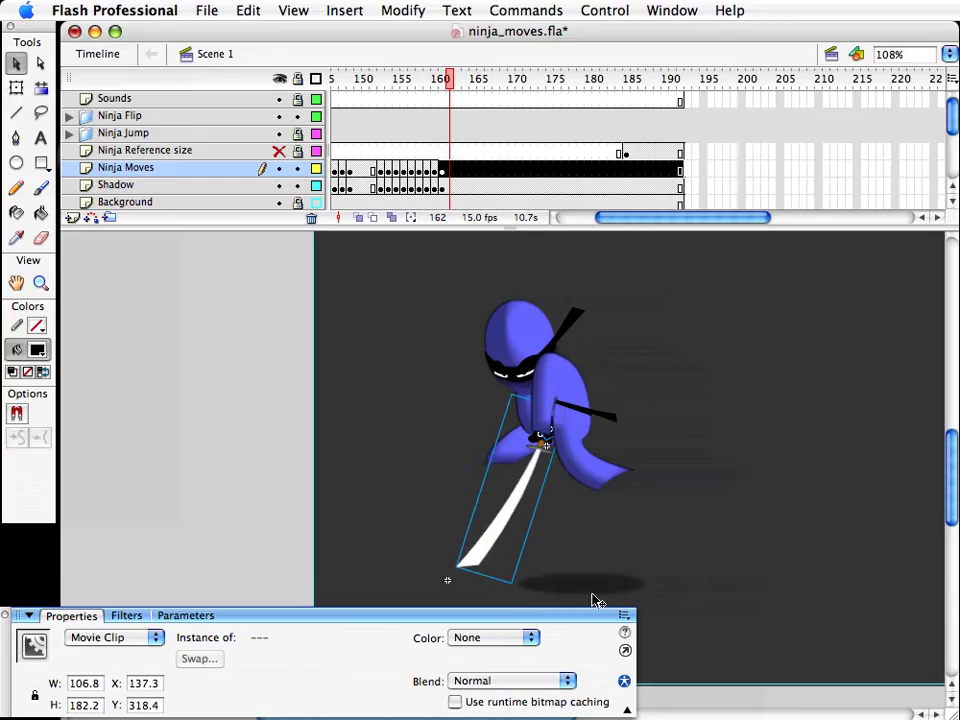
key(Down)
key(Right)
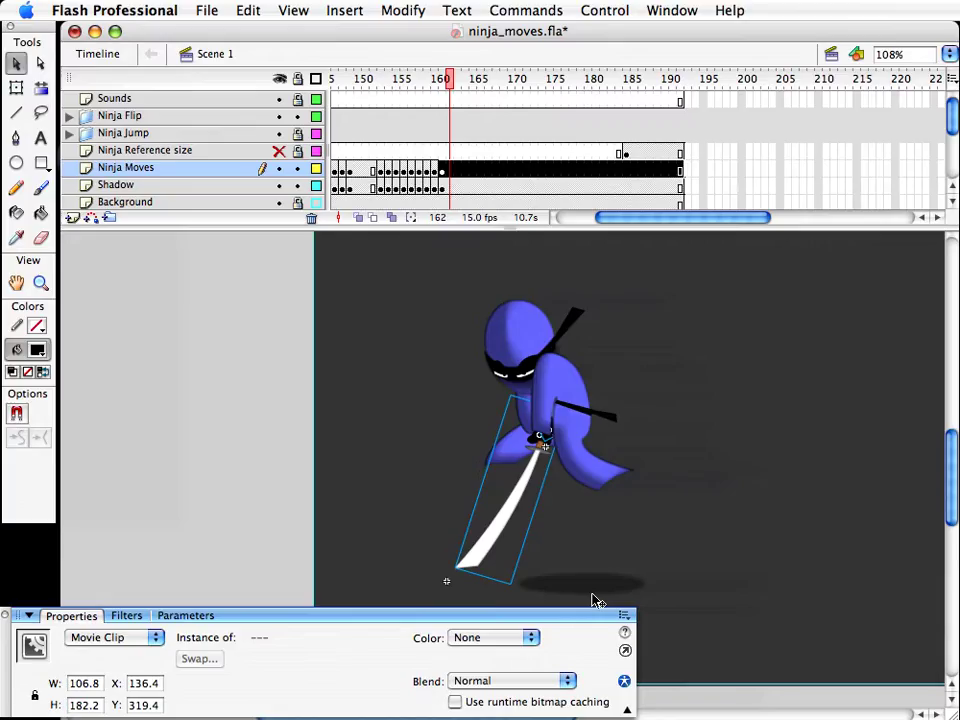
Step: Rotate the gloves and sword until the blade points almost straight down and nudge them down onto the wrist
key(q)
drag(572, 602, 600, 605)
key(Down)
key(Down)
key(Down)
key(Down)
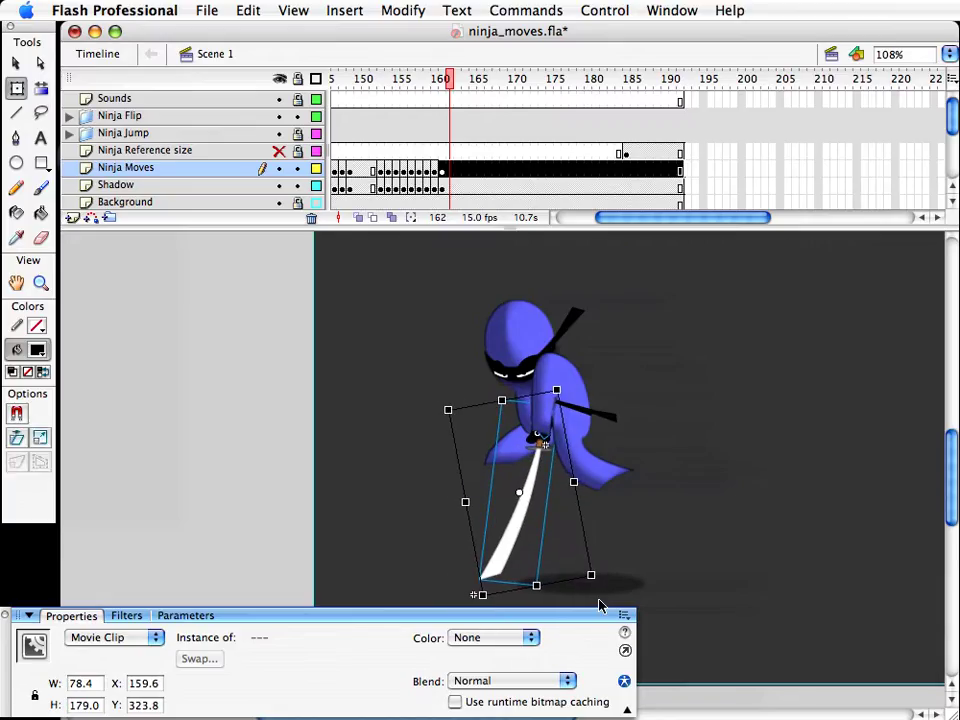
click(706, 507)
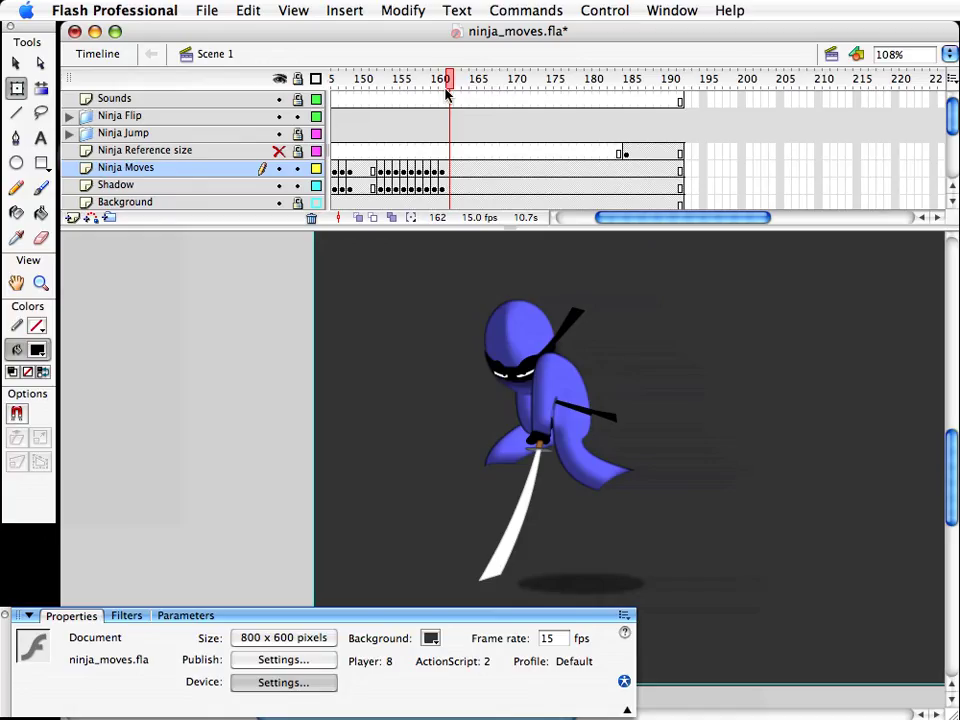
Step: Open the rear leg symbol (body copy 65) for editing and reposition its foot tip and the corners where the lower leg begins
mouse_move(448, 90)
mouse_down()
mouse_move(428, 90)
mouse_move(449, 88)
mouse_up()
click(590, 465)
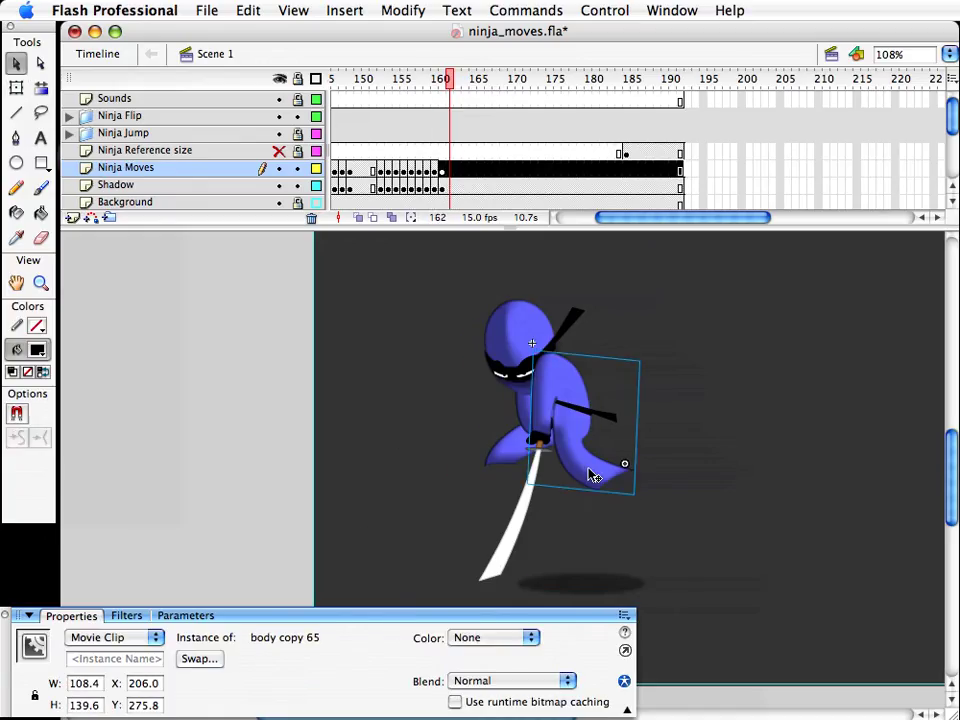
double_click(590, 465)
key(z)
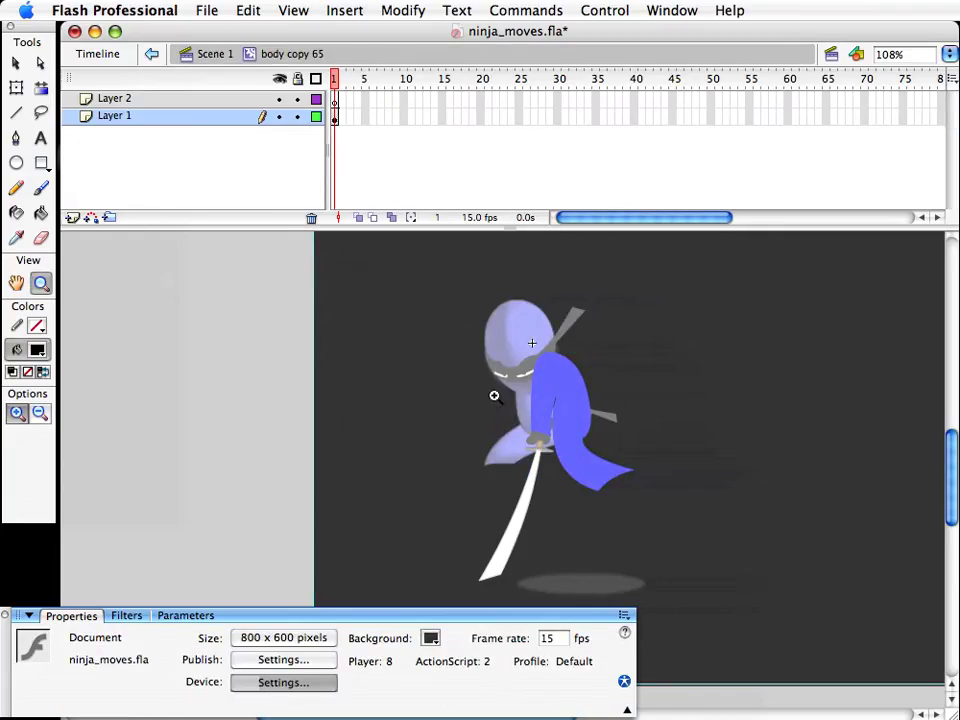
drag(493, 392, 655, 489)
key(v)
drag(489, 418, 583, 462)
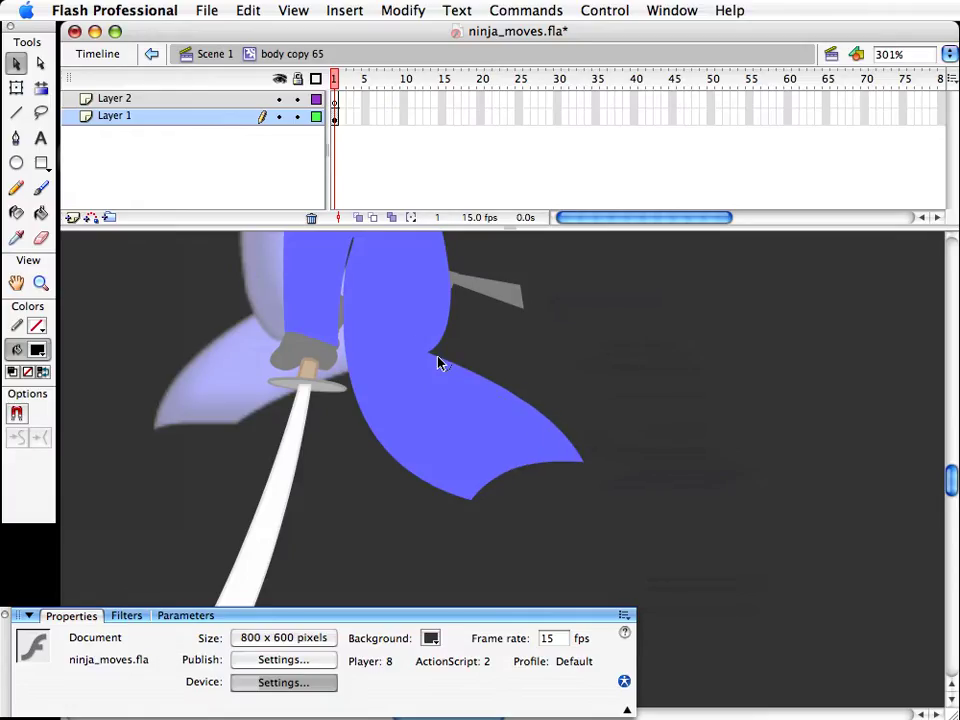
drag(439, 364, 446, 348)
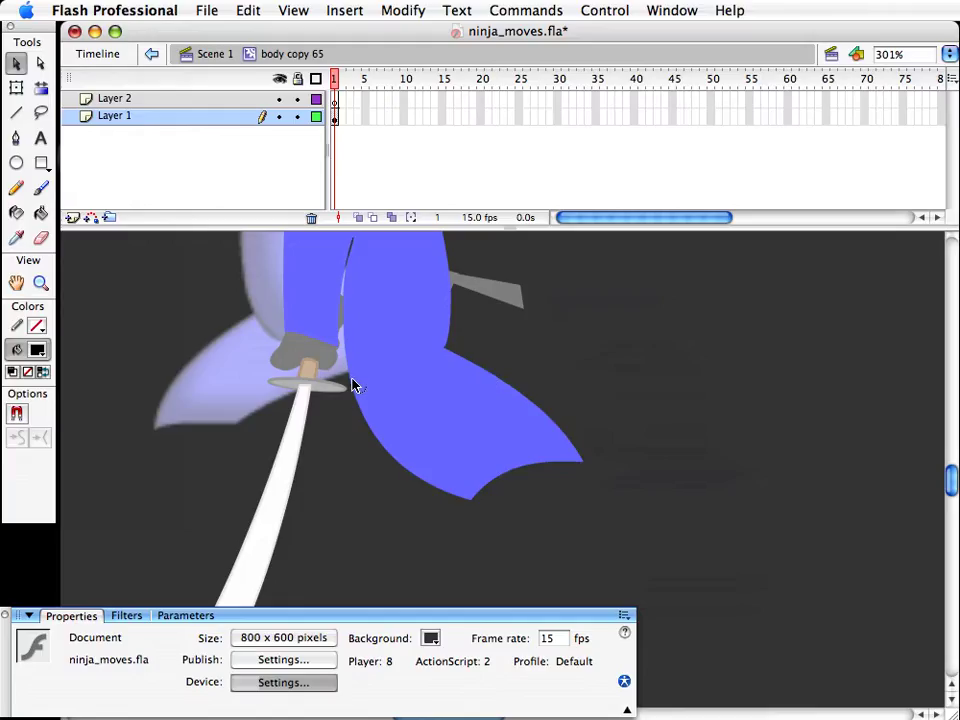
drag(350, 380, 339, 373)
Step: Curve the rear lower leg's edges and reposition its foot corners so the knee bends and the foot hangs downward
drag(358, 414, 465, 436)
drag(474, 495, 453, 498)
drag(459, 434, 450, 431)
drag(549, 467, 562, 500)
drag(555, 445, 540, 428)
drag(535, 492, 530, 390)
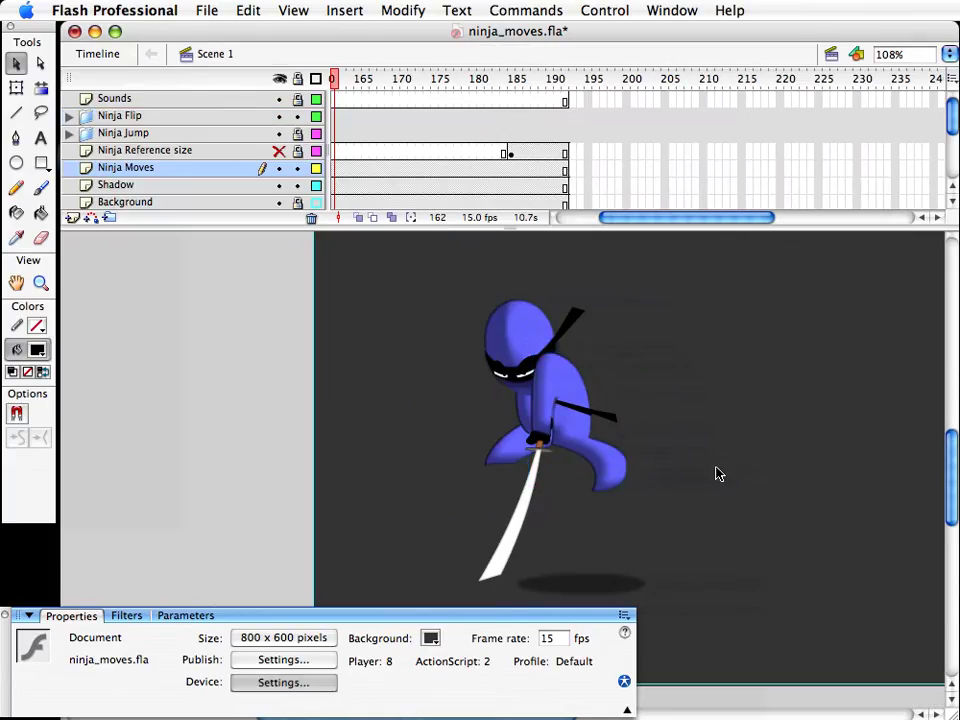
Step: Open the front leg symbol (body copy 66) and arch its underside upward while bulging its upper edge outward at the knee
click(617, 221)
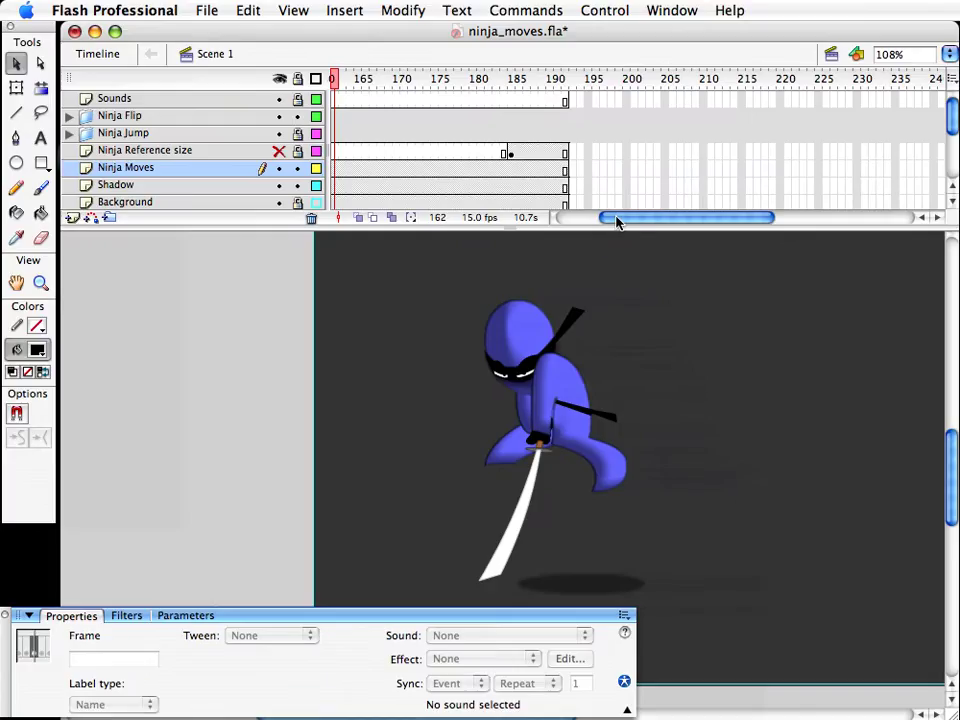
drag(617, 221, 612, 221)
click(473, 79)
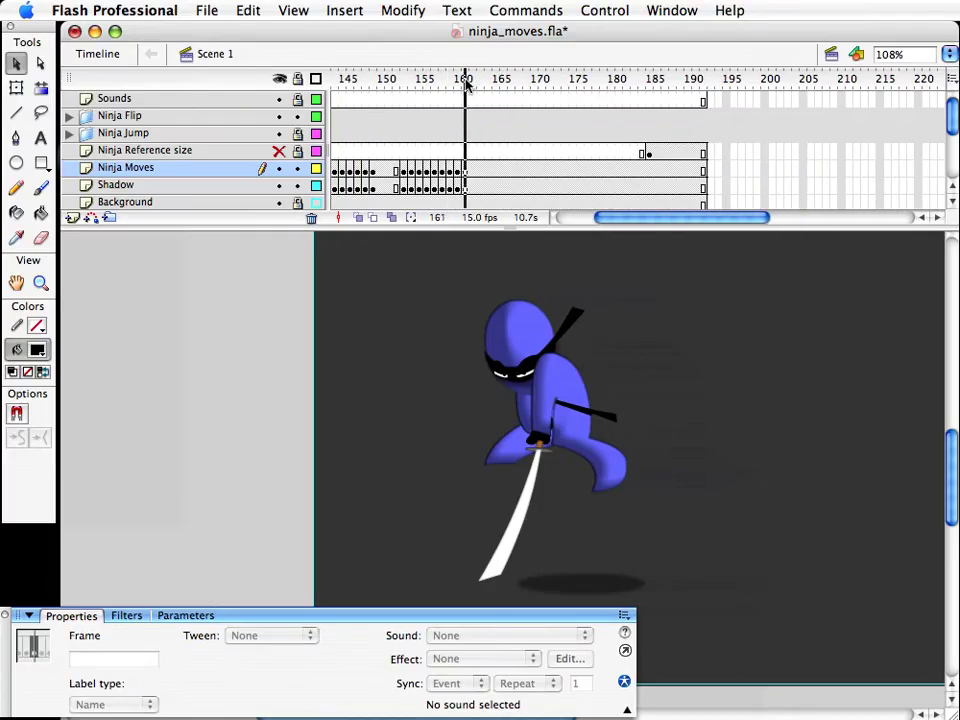
mouse_move(466, 84)
mouse_down()
mouse_move(491, 82)
mouse_move(431, 82)
mouse_move(450, 93)
mouse_move(489, 89)
mouse_up()
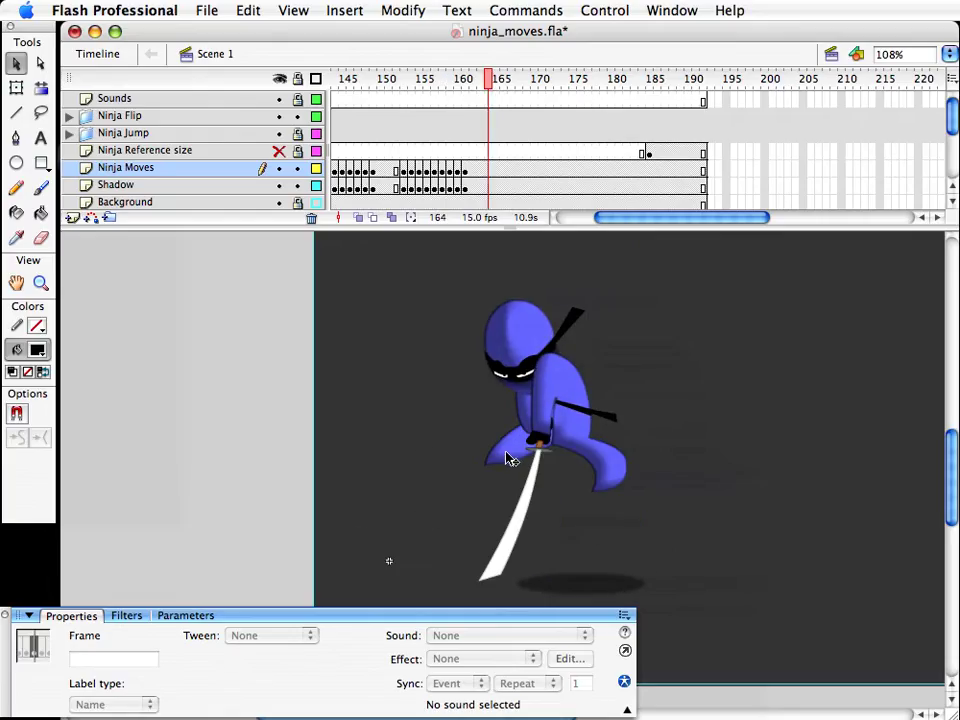
click(512, 452)
double_click(505, 459)
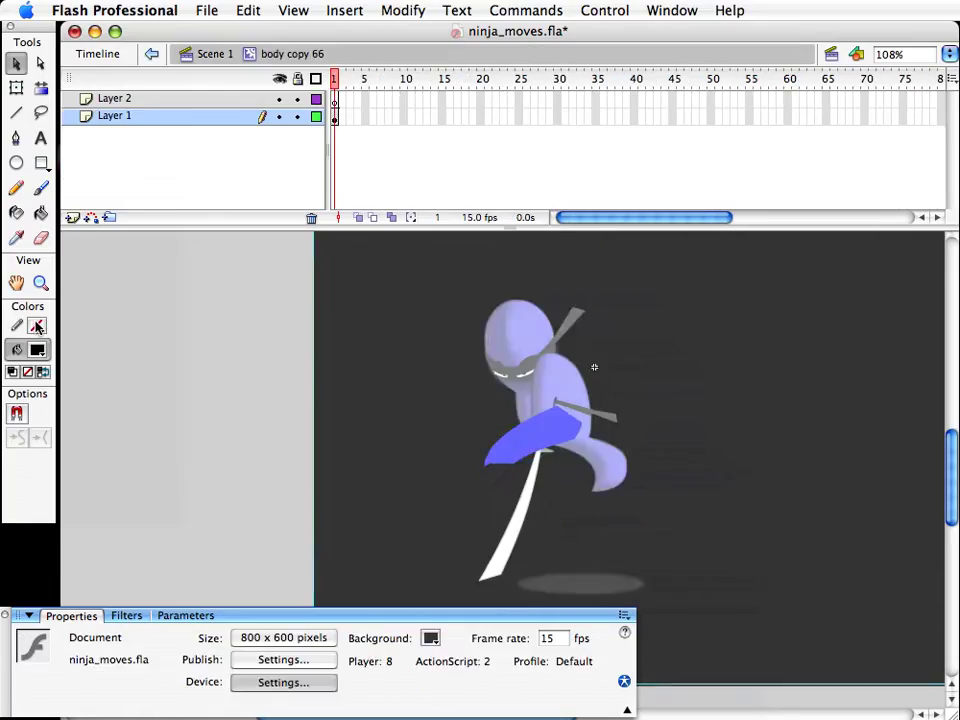
click(40, 284)
drag(403, 380, 629, 537)
key(v)
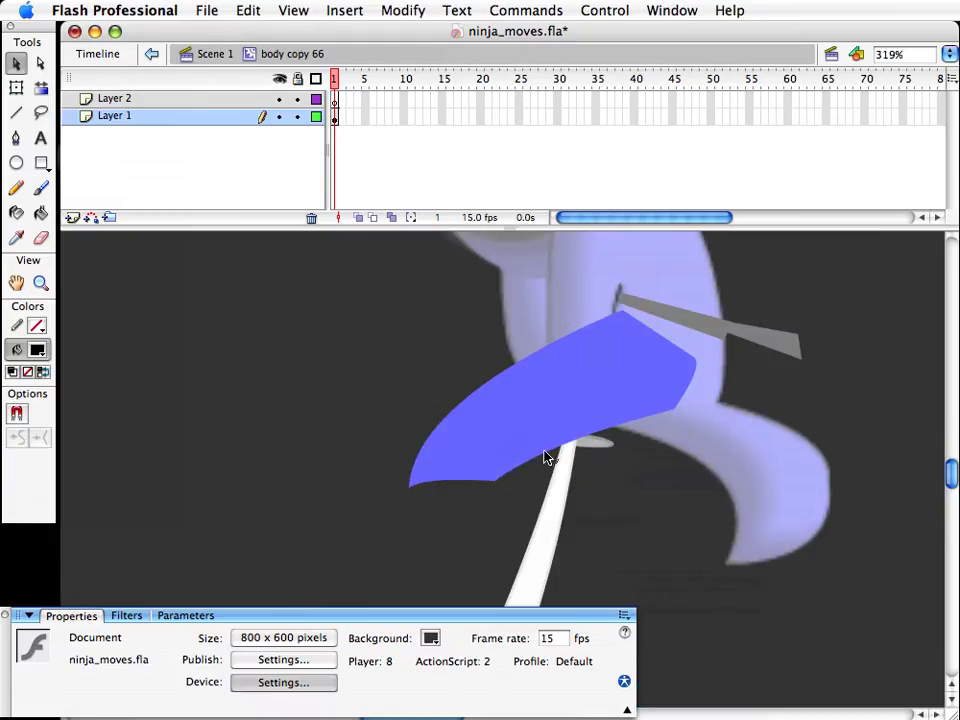
drag(544, 451, 535, 432)
drag(628, 432, 628, 437)
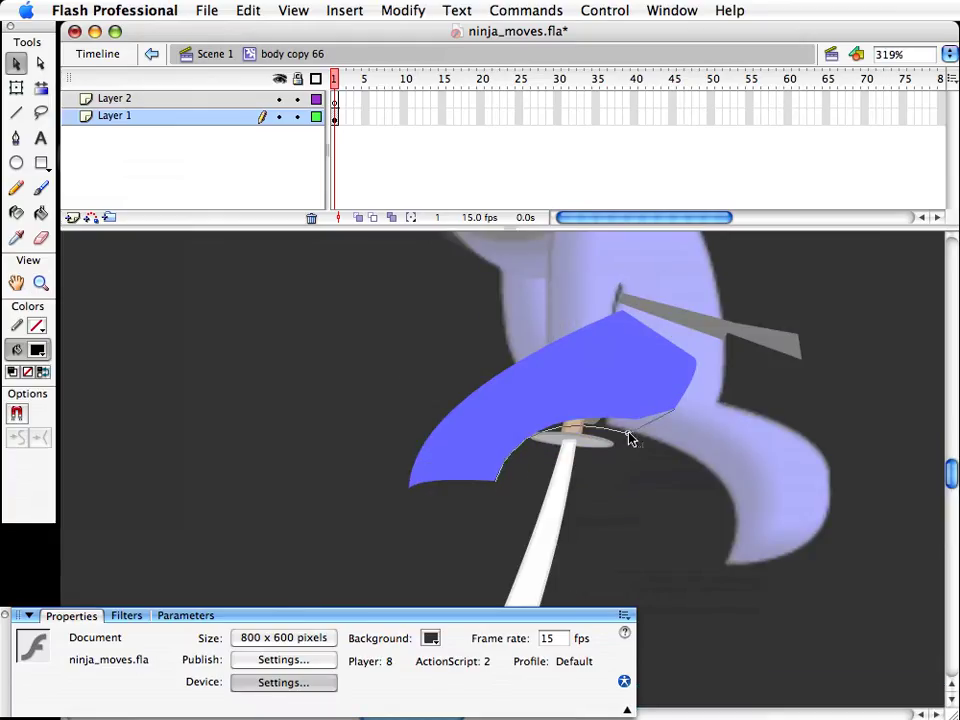
drag(508, 360, 465, 375)
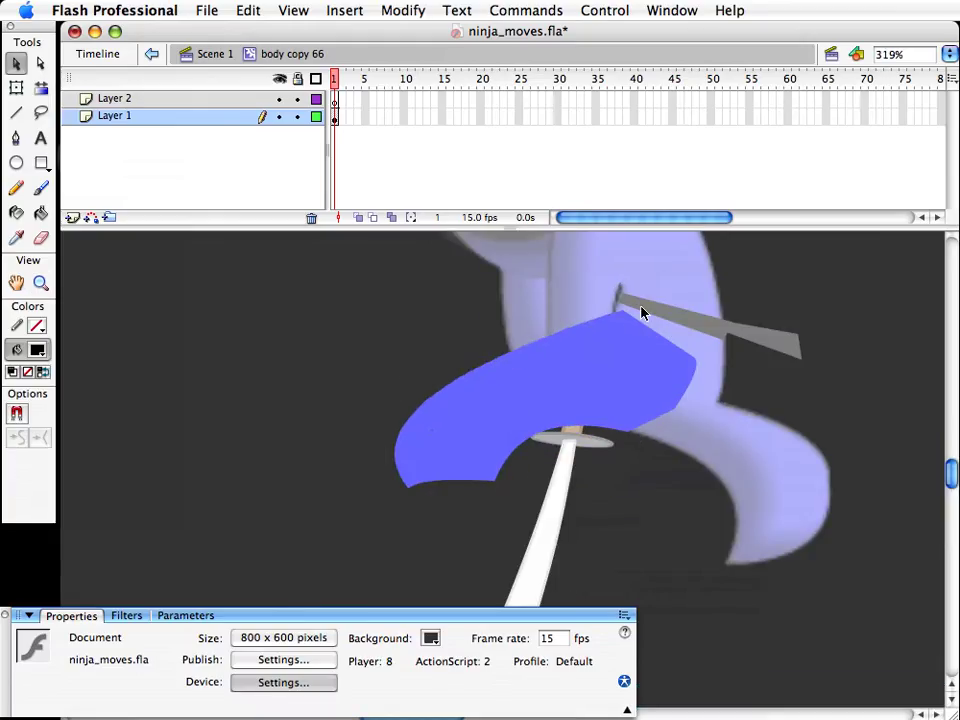
Step: Lower the front thigh's upper corner, trim off its hip end, and pull the foot's inner corner forward and down
drag(612, 323, 561, 343)
drag(654, 321, 758, 448)
key(Delete)
drag(649, 364, 650, 369)
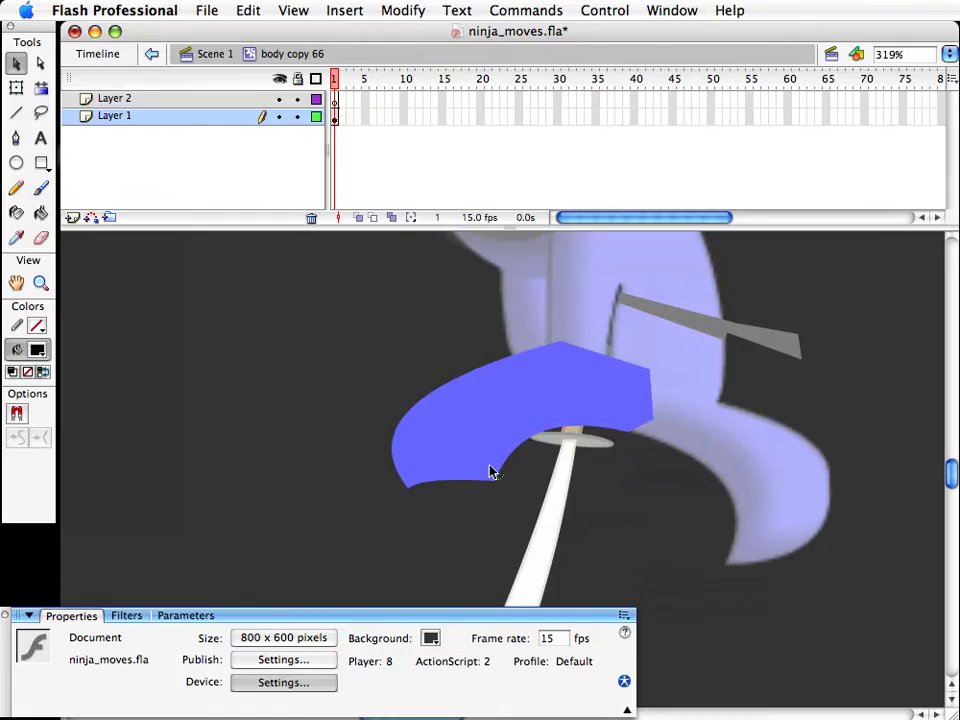
drag(496, 481, 448, 501)
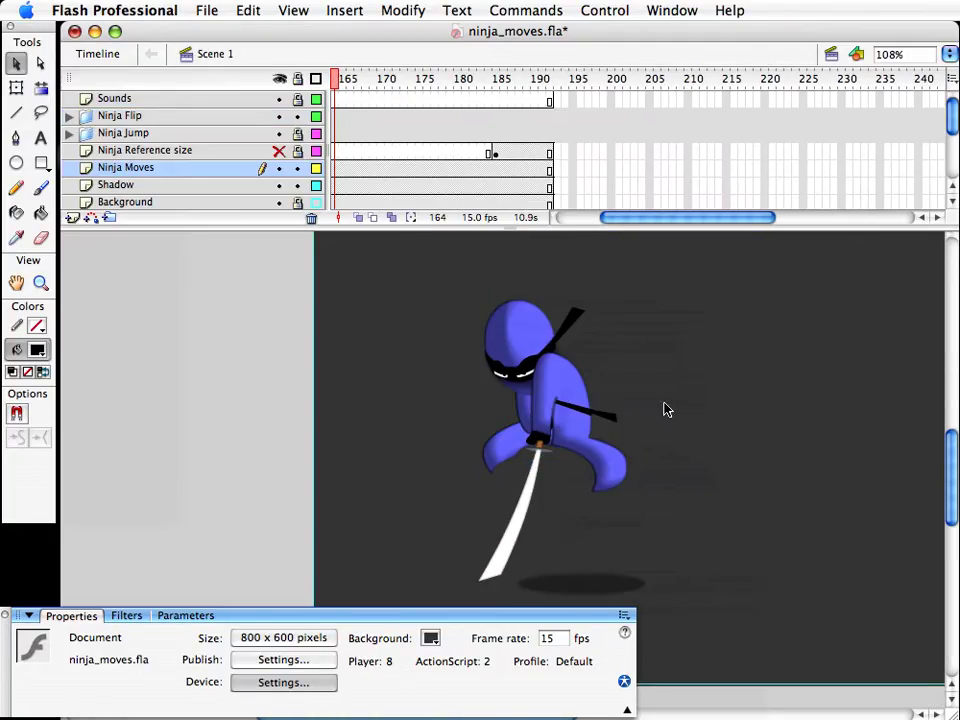
double_click(510, 452)
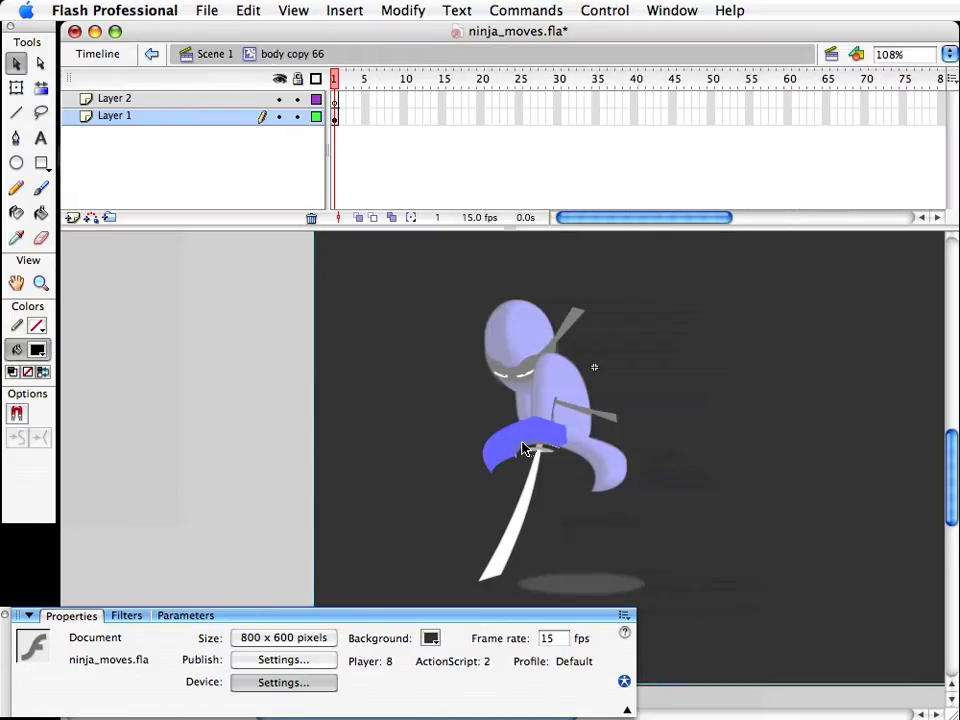
key(super+e)
click(686, 257)
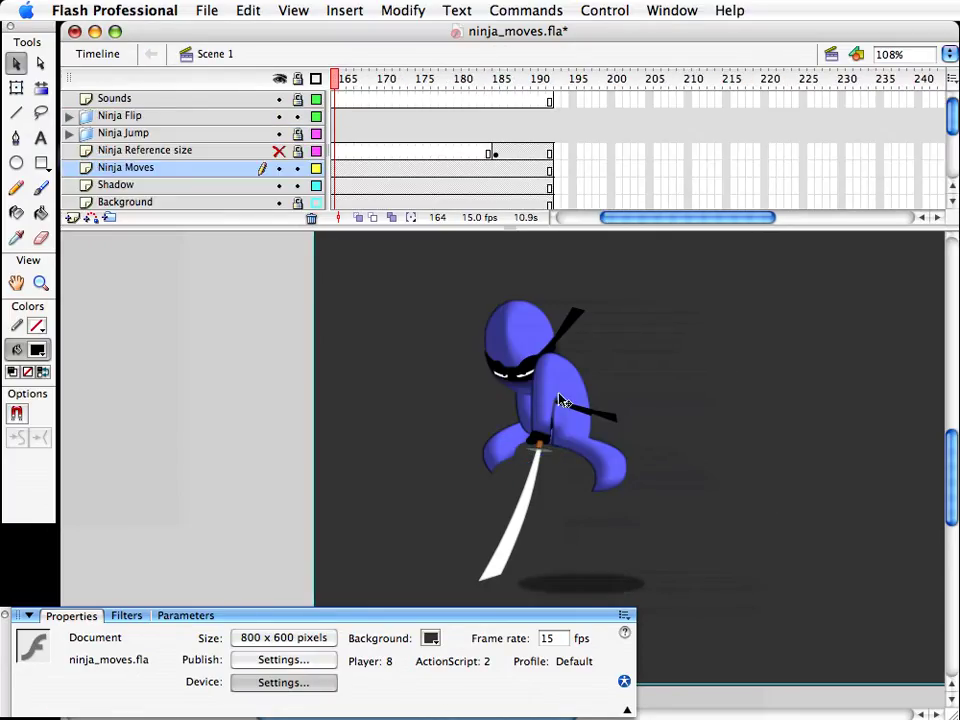
Step: Rotate the bandana tie at frame 162 to a more upright angle behind the head
drag(677, 217, 670, 217)
click(478, 87)
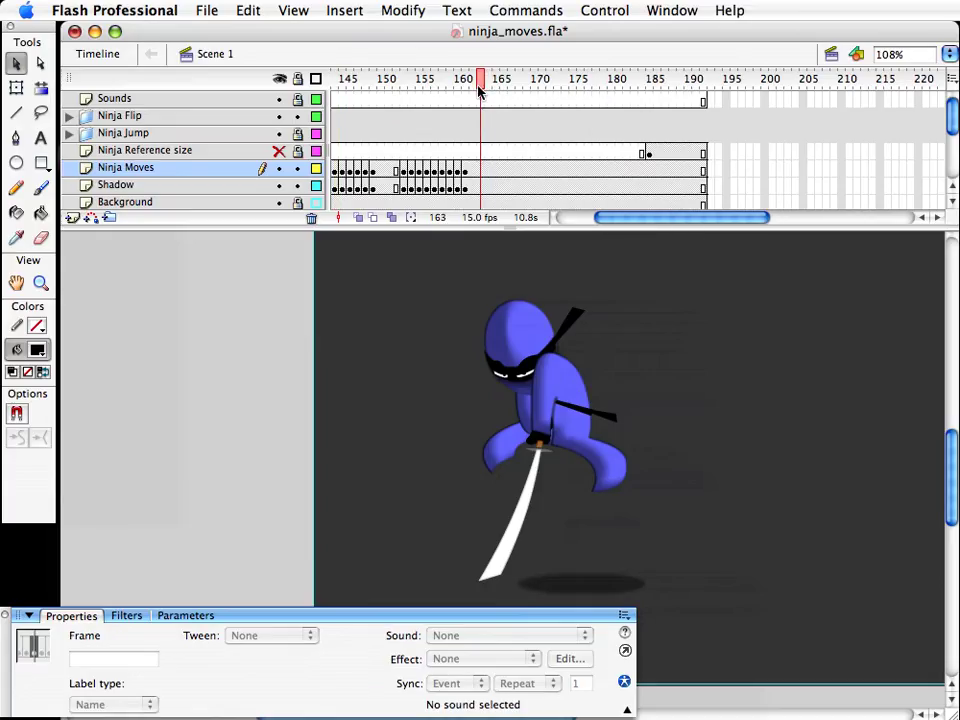
mouse_move(479, 88)
mouse_down()
mouse_move(457, 85)
mouse_move(480, 81)
mouse_move(459, 82)
mouse_move(471, 85)
mouse_up()
click(574, 315)
key(q)
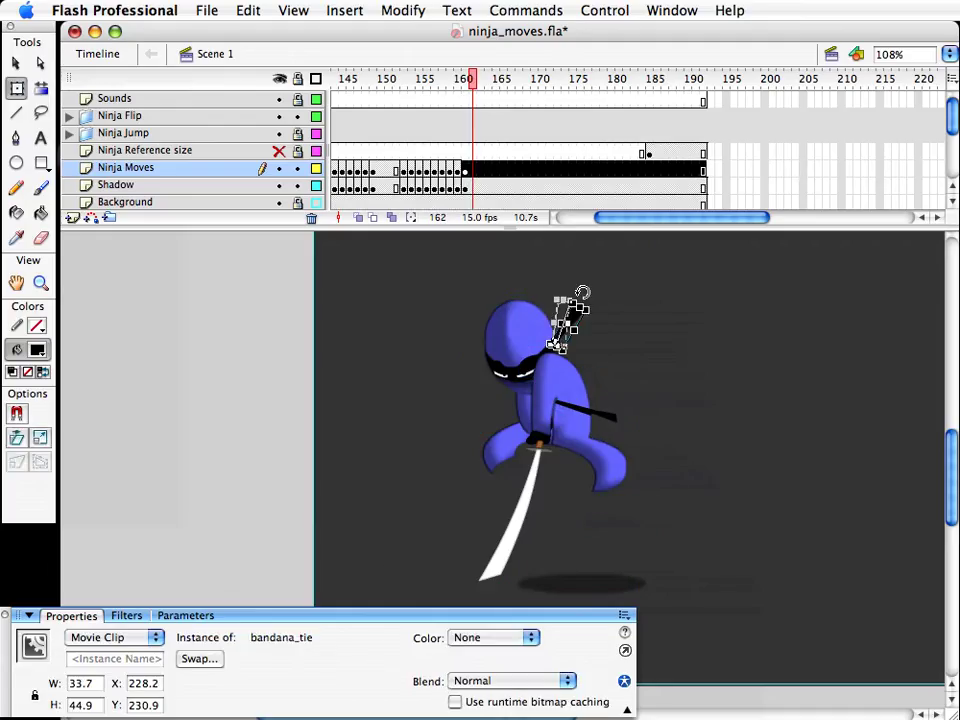
drag(582, 292, 581, 291)
key(v)
Step: Rotate the outer piece of the belt tie slightly downward and save the file
click(516, 119)
mouse_move(478, 84)
mouse_down()
mouse_move(441, 82)
mouse_move(471, 86)
mouse_up()
click(606, 414)
key(q)
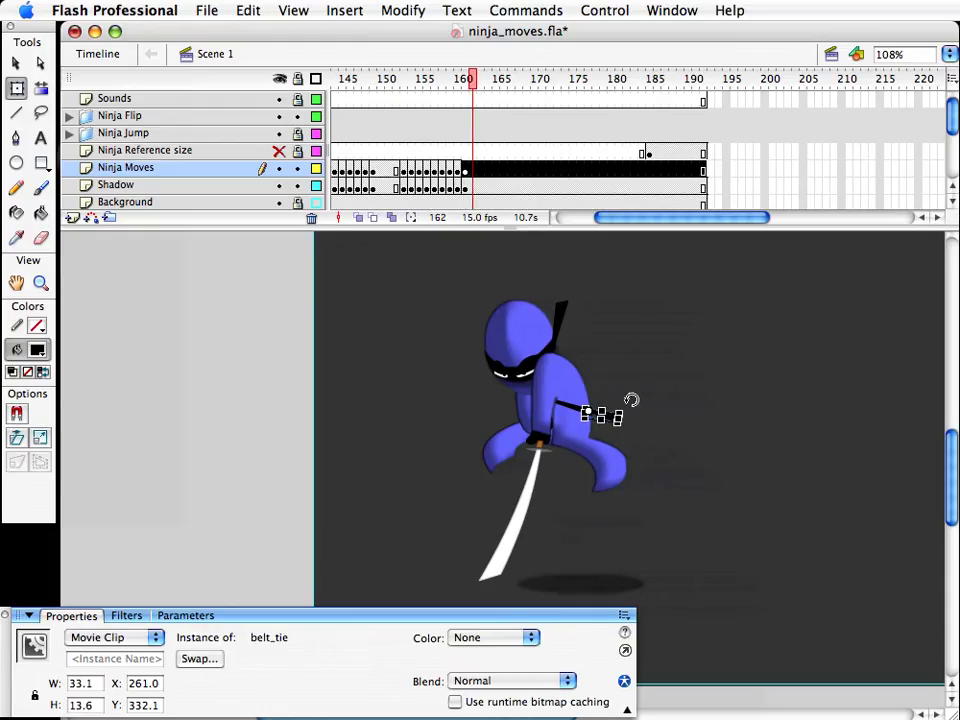
drag(632, 400, 633, 412)
key(v)
click(665, 398)
key(super+s)
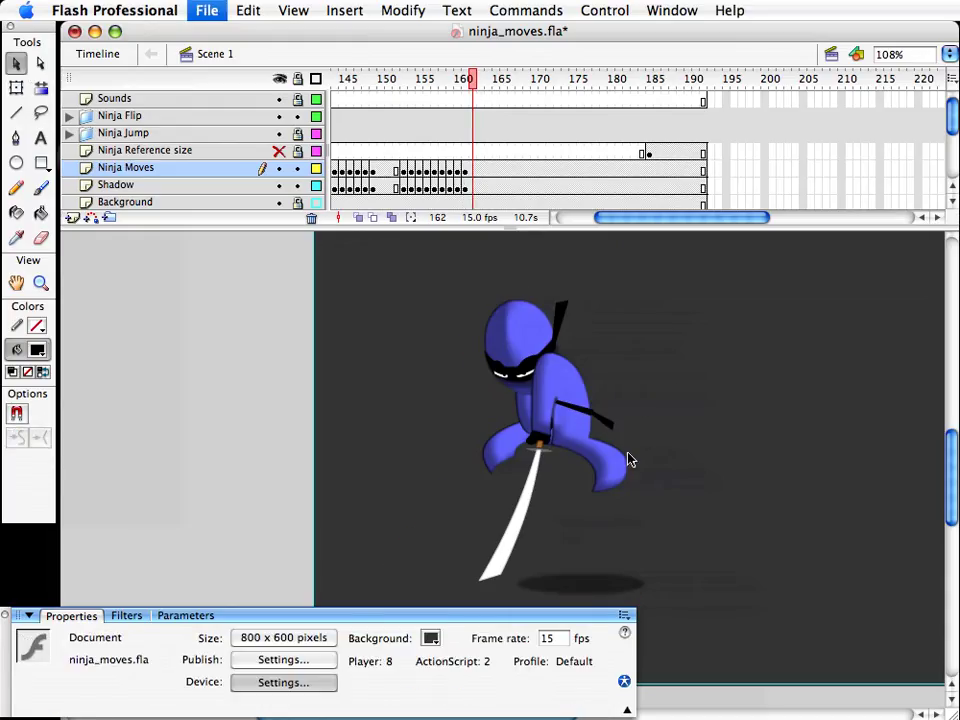
Step: Insert keyframes at frame 162 on the Ninja Moves and Shadow layers and nudge the ninja and shadow slightly backward
click(622, 216)
drag(623, 215, 620, 215)
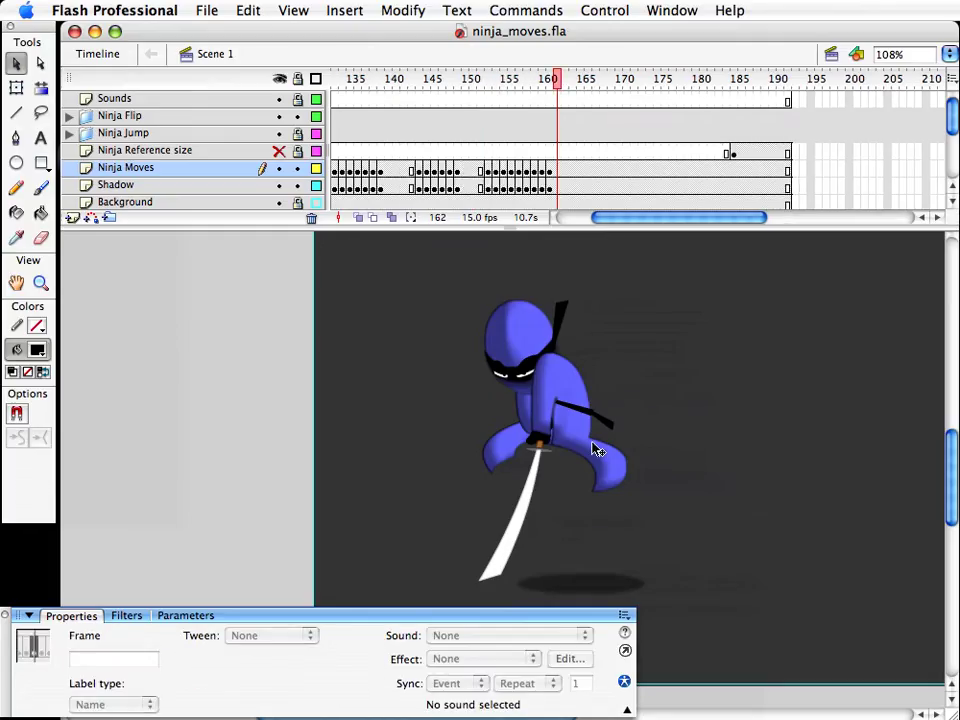
mouse_move(558, 80)
mouse_down()
mouse_move(510, 80)
mouse_move(566, 80)
mouse_move(535, 90)
mouse_move(566, 88)
mouse_move(520, 88)
mouse_move(574, 85)
mouse_up()
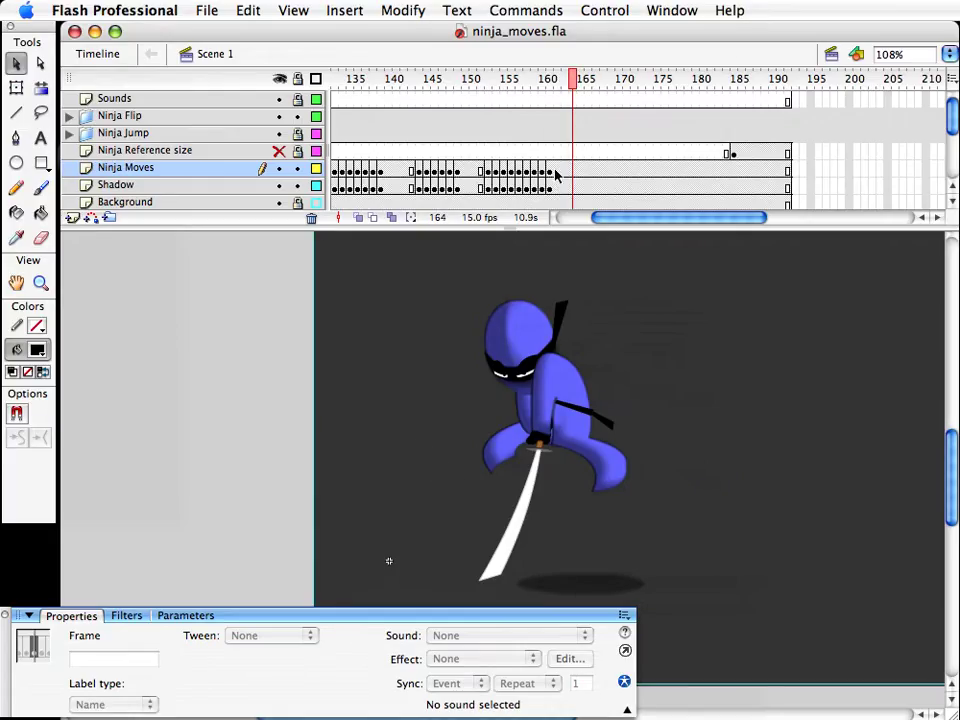
drag(557, 174, 557, 186)
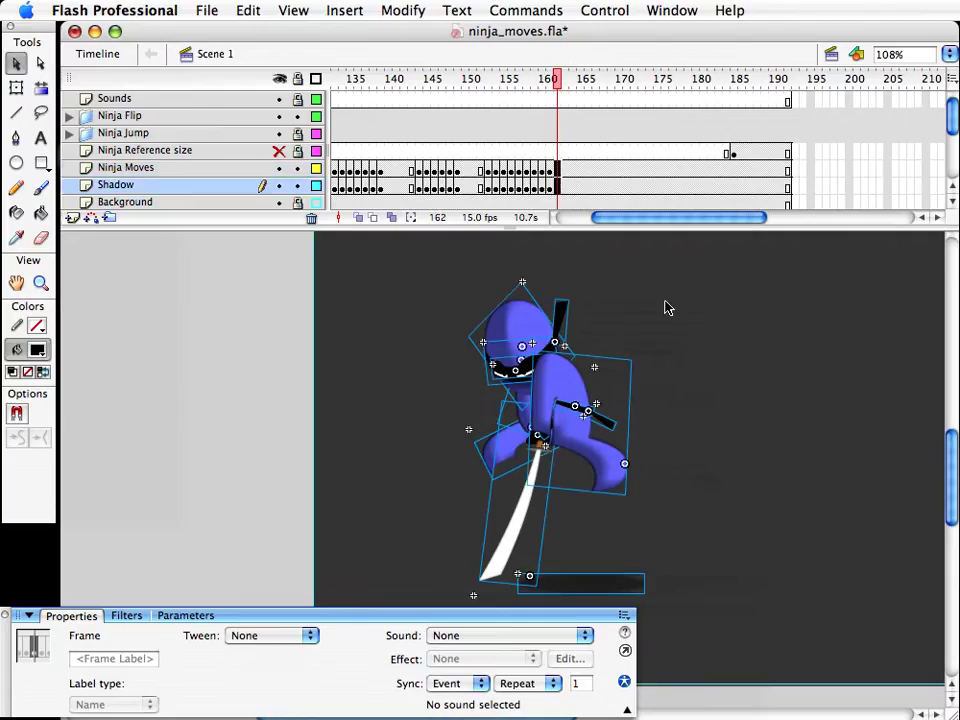
key(F6)
key(Right)
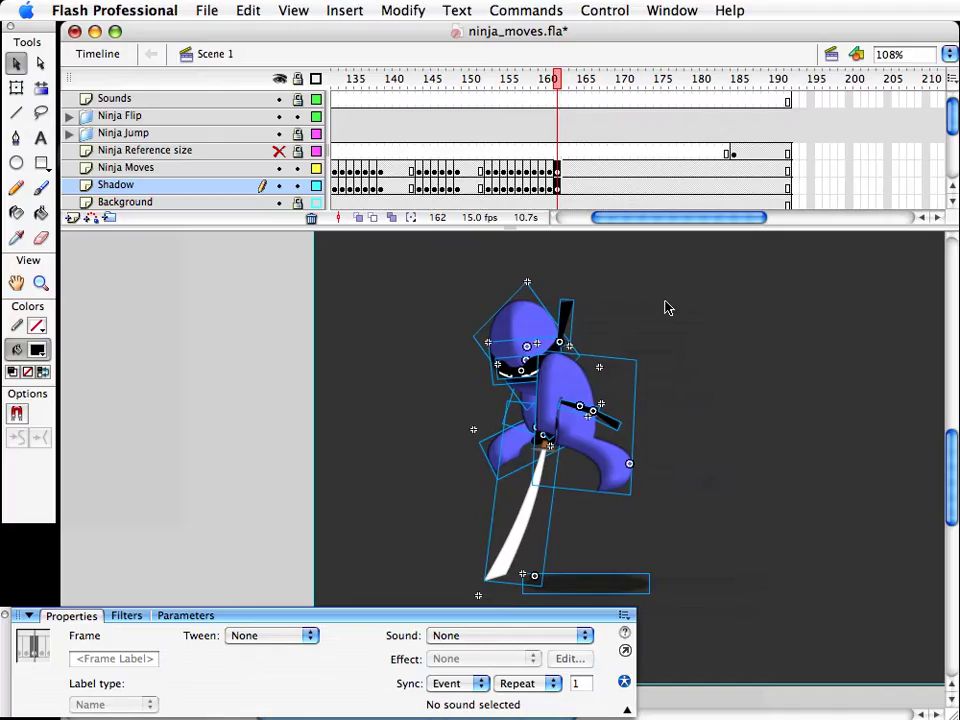
Step: Nudge all the ninja's parts, including the sword but not the shadow, a few pixels down and slightly backward
click(711, 454)
drag(726, 544, 428, 272)
shift+click(530, 525)
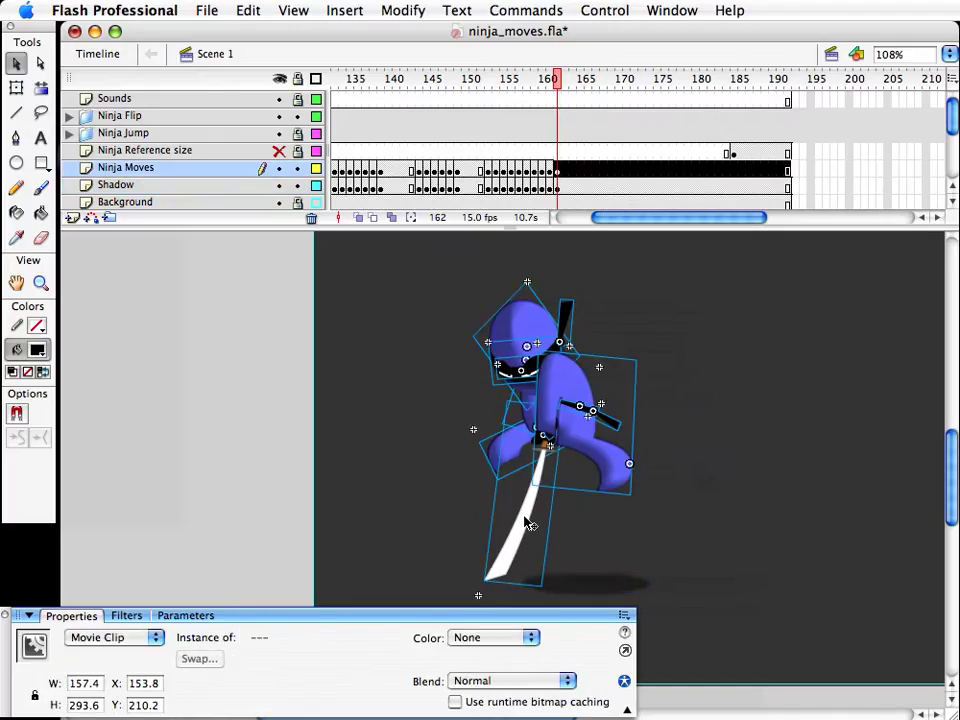
key(Down)
key(Down)
key(Down)
key(Down)
key(Down)
key(Right)
key(Right)
key(Right)
key(Right)
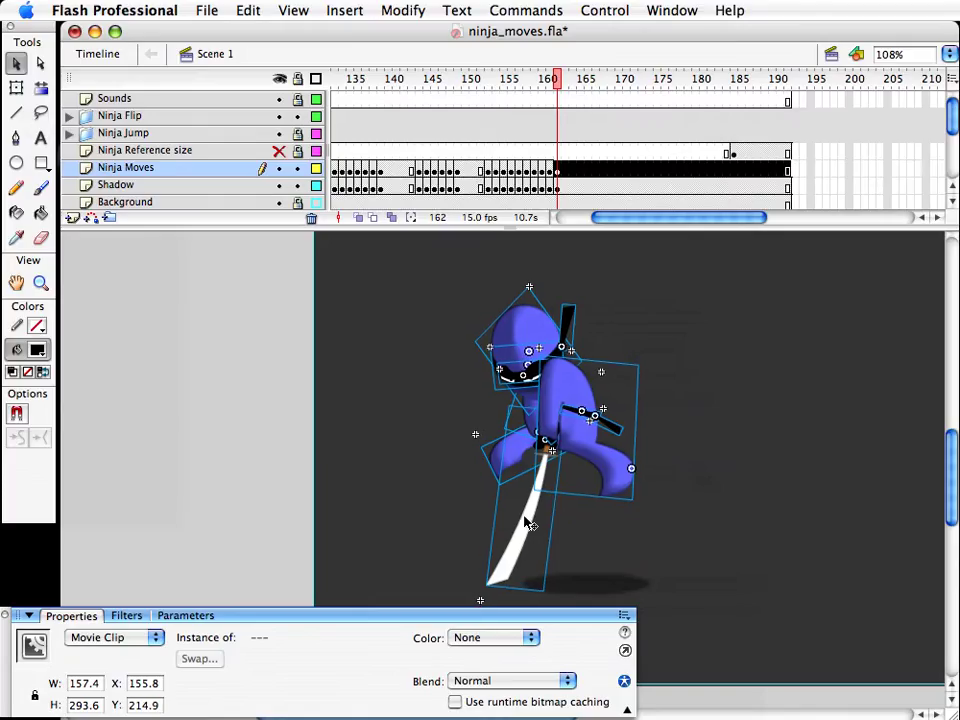
key(Down)
key(Down)
key(Escape)
Step: Rotate the gloves and sword together a little closer to vertical and nudge them back onto the wrist
click(538, 499)
key(q)
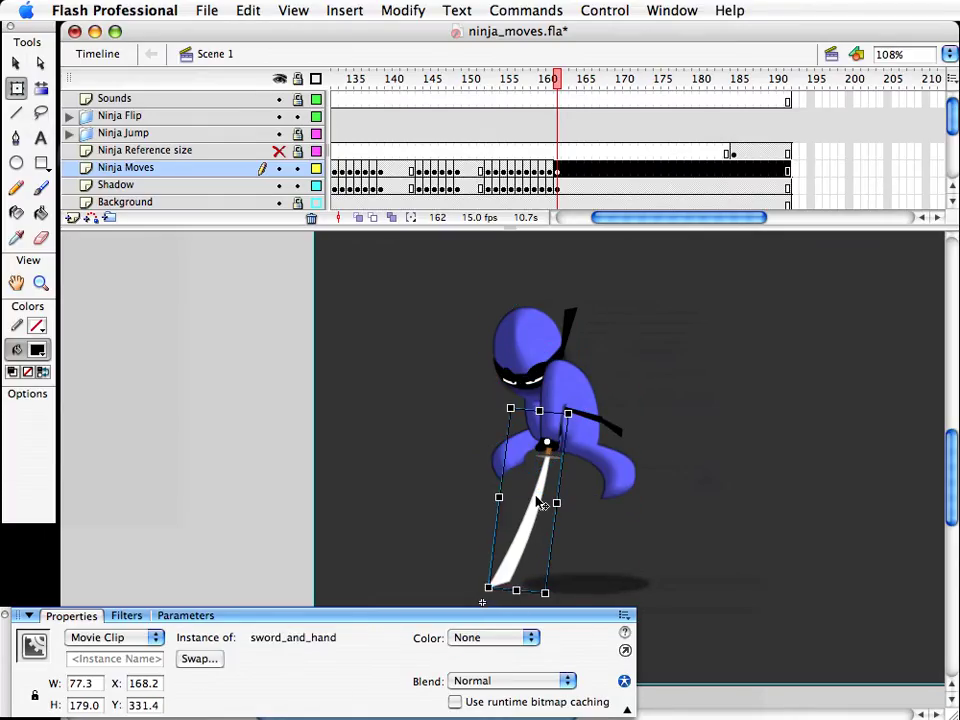
key(v)
drag(579, 494, 526, 423)
key(q)
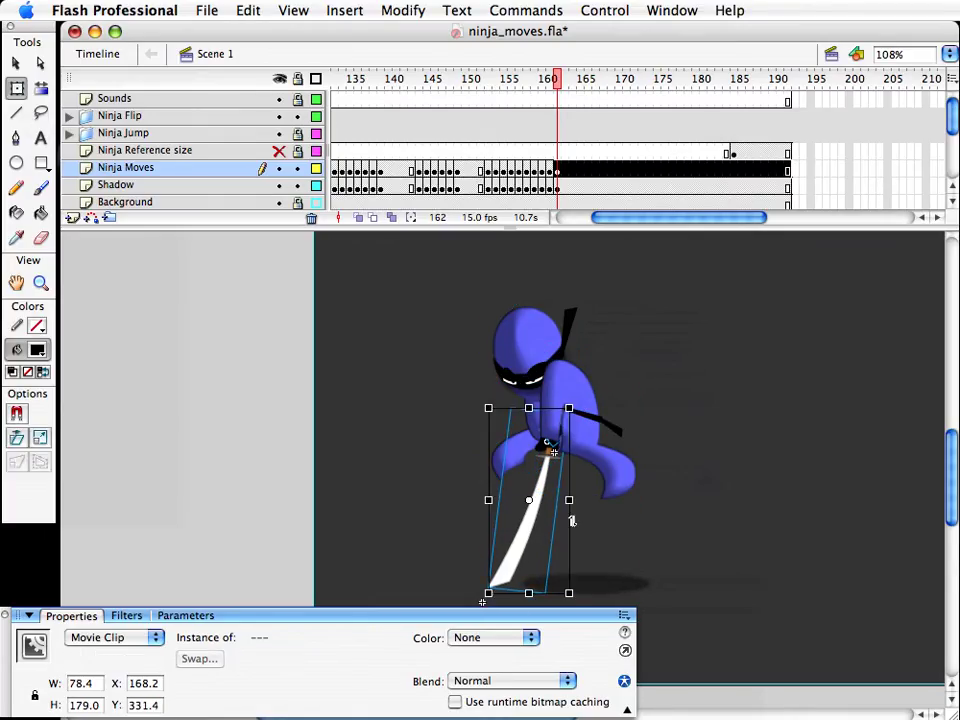
drag(591, 598, 591, 598)
key(Right)
key(Right)
key(Right)
key(Right)
key(Right)
key(Right)
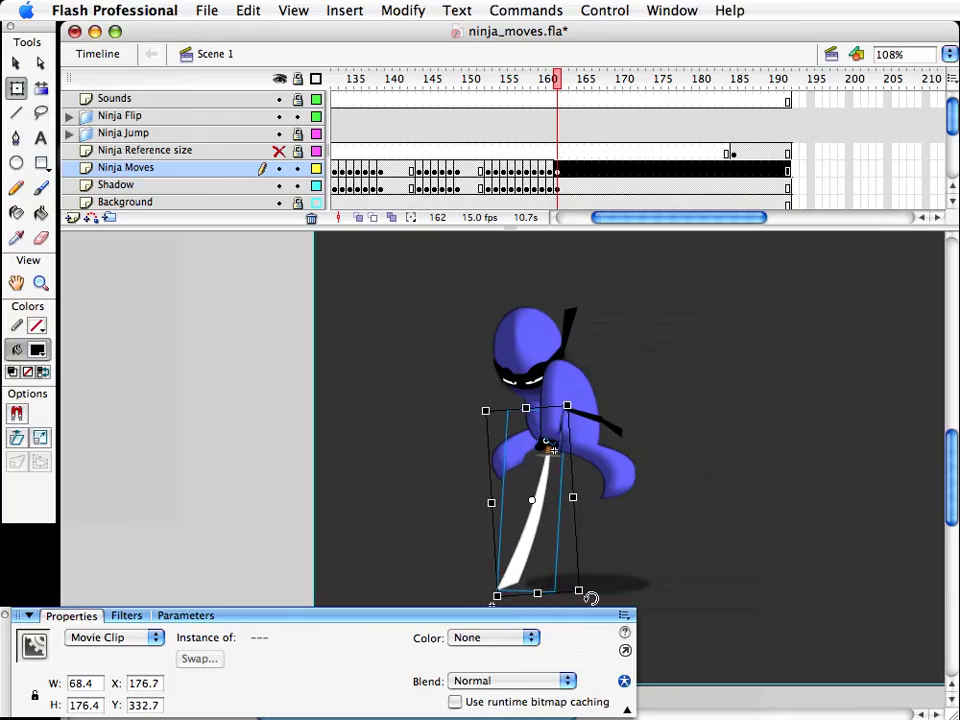
key(Left)
click(645, 544)
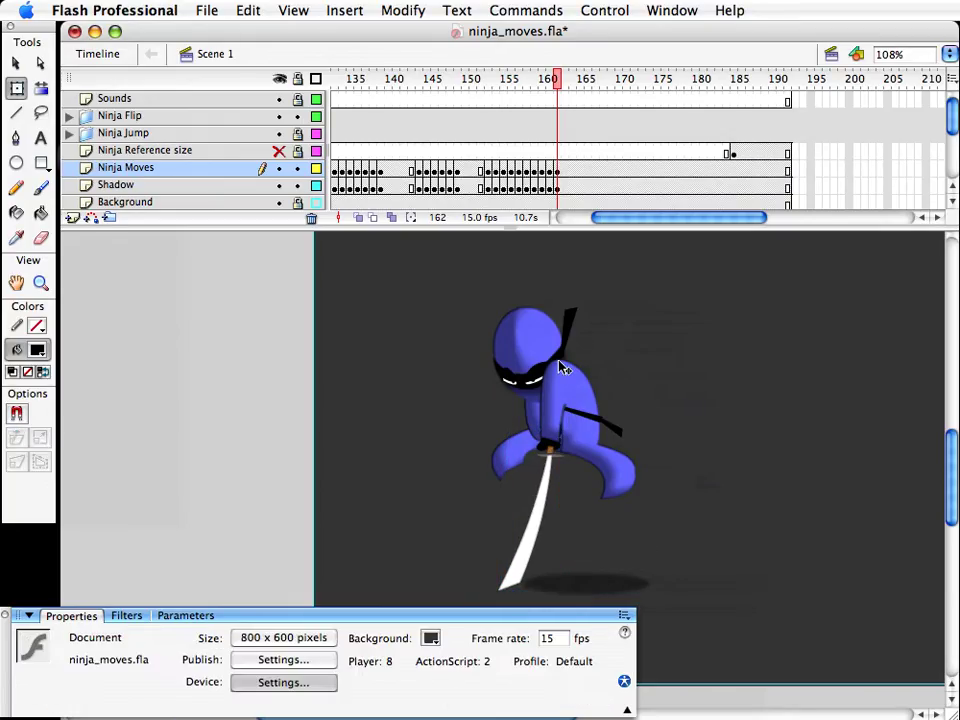
Step: Turn the bandana tie slightly more upright and rotate the outer piece of the belt tie further downward
click(570, 318)
drag(588, 295, 581, 292)
key(v)
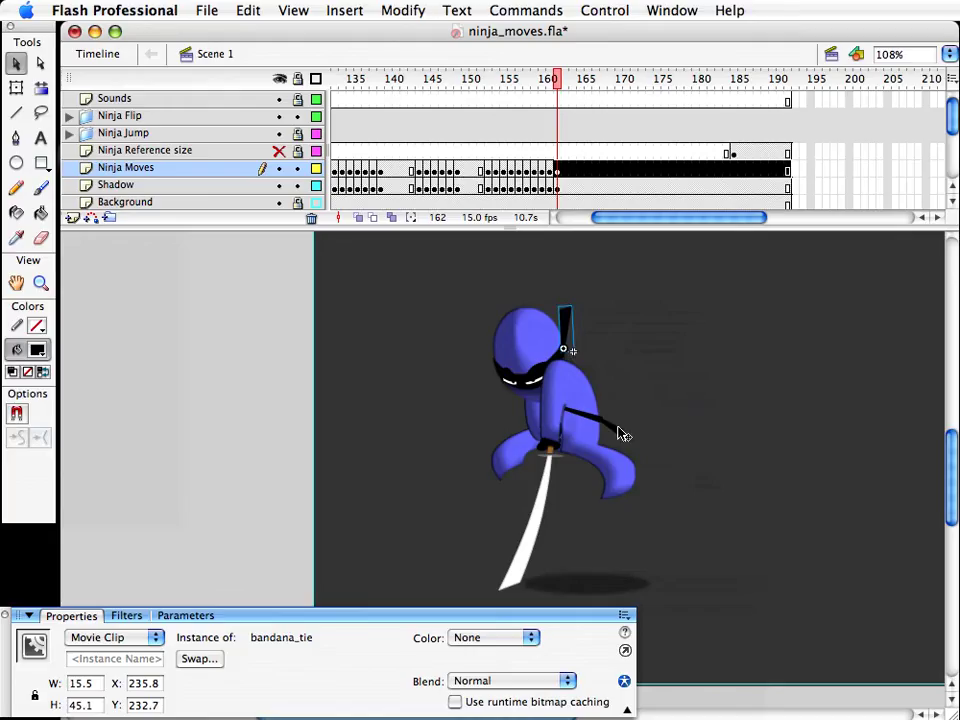
click(618, 429)
key(q)
drag(638, 426, 636, 434)
key(v)
Step: Rotate the head together with its mask and bandana tie slightly forward
mouse_move(444, 286)
mouse_down()
mouse_move(534, 319)
mouse_move(538, 346)
mouse_move(632, 408)
mouse_up()
key(q)
drag(577, 301, 585, 279)
key(v)
click(658, 321)
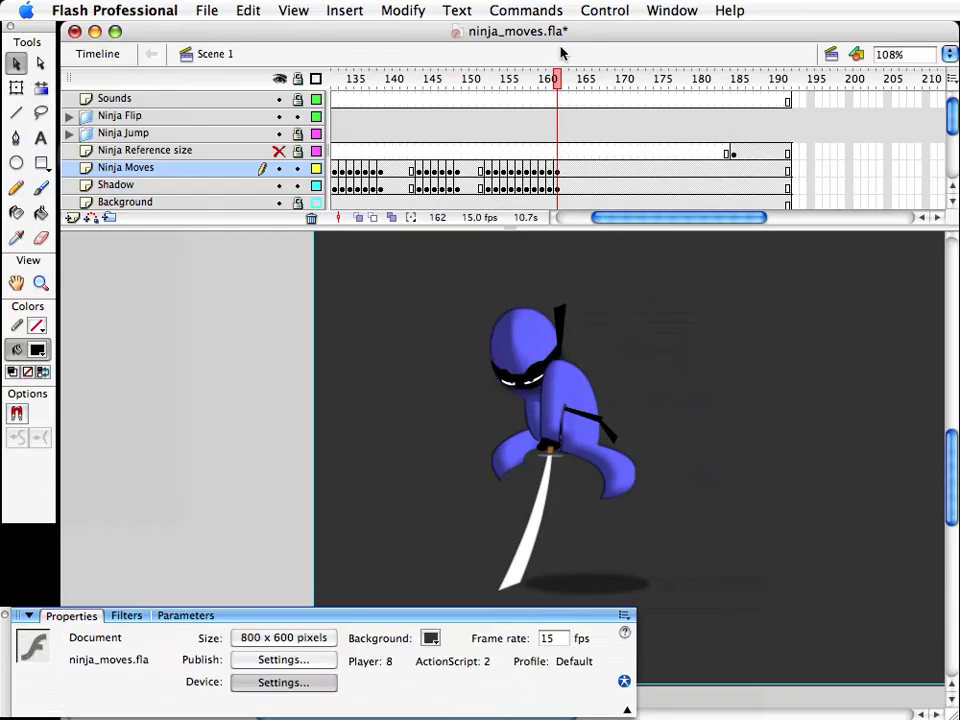
Step: Play back the sword strike and landing from around frame 153 to check the motion
drag(557, 78, 491, 78)
key(Return)
key(Return)
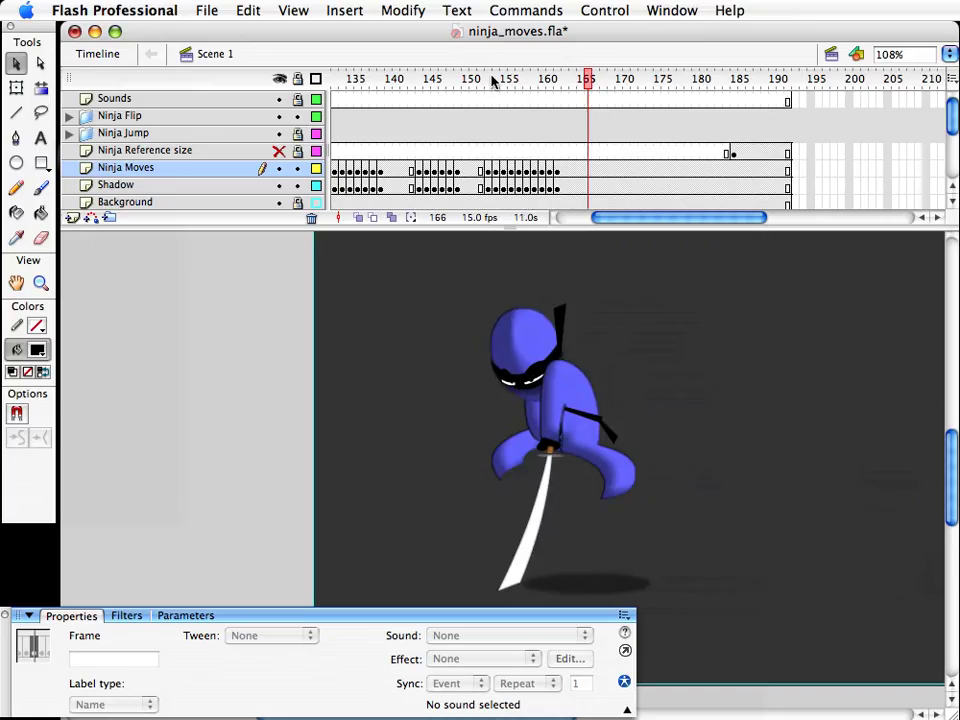
Step: Insert keyframes at frame 163 on the Ninja Moves and Shadow layers and shift the ninja and shadow slightly backward
mouse_move(567, 172)
mouse_down()
mouse_move(566, 200)
mouse_move(566, 188)
mouse_up()
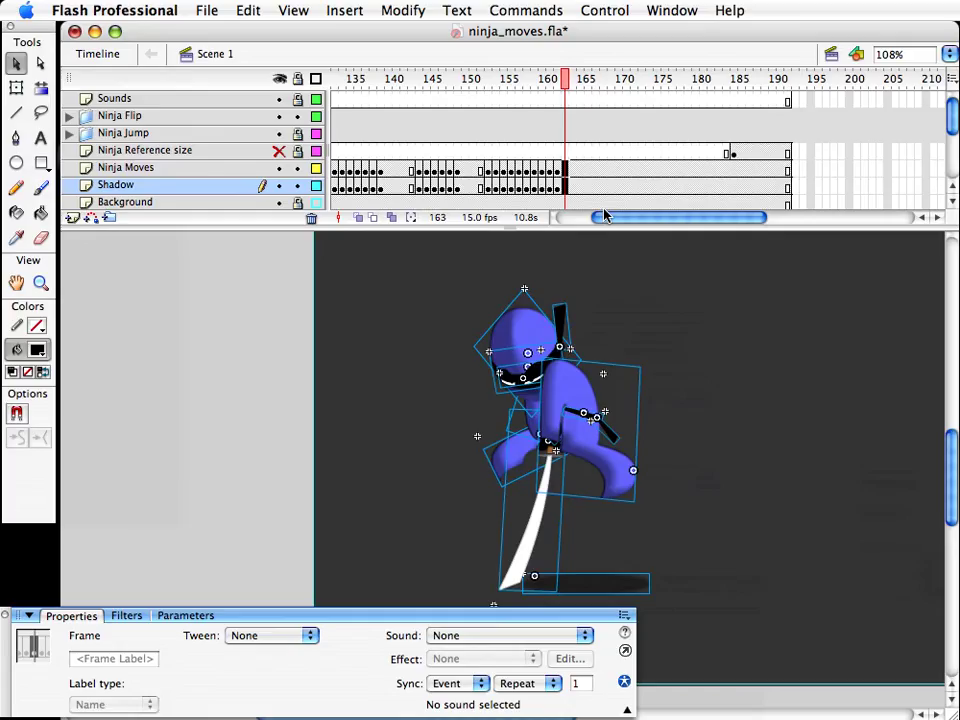
click(708, 417)
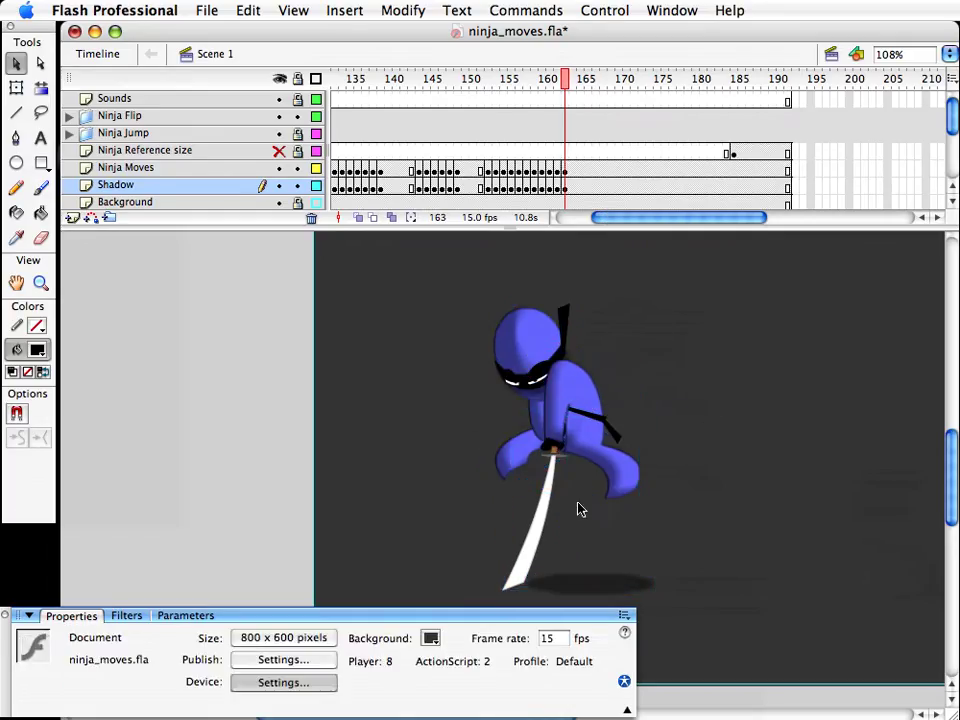
Step: Rotate the sword and hand on frame 163 so the blade hangs closer to vertical beneath the ninja
click(545, 540)
key(q)
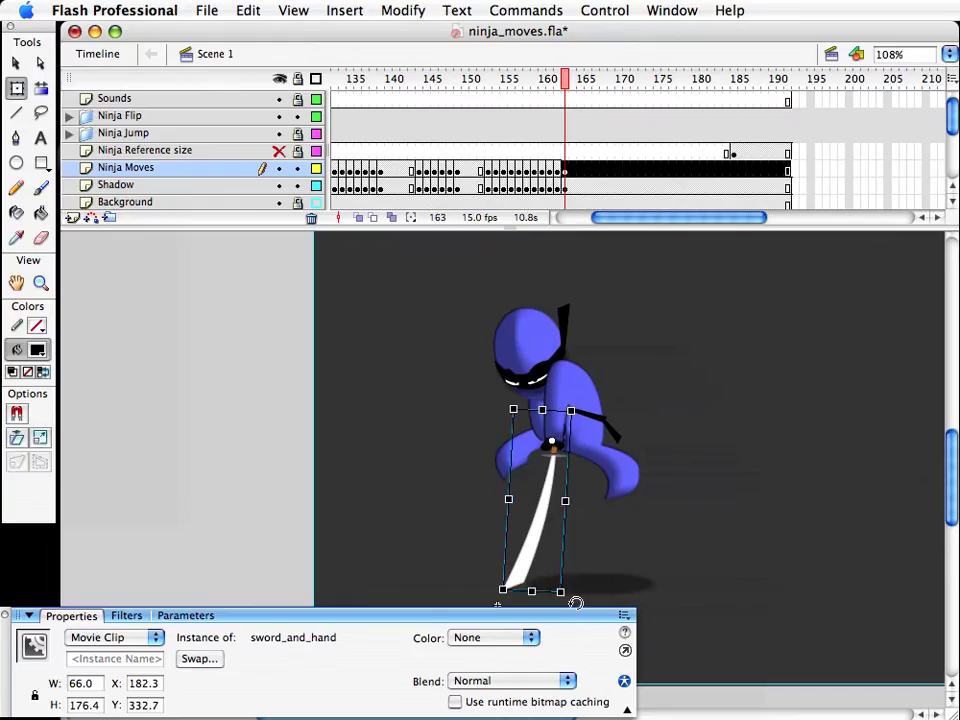
drag(576, 603, 601, 602)
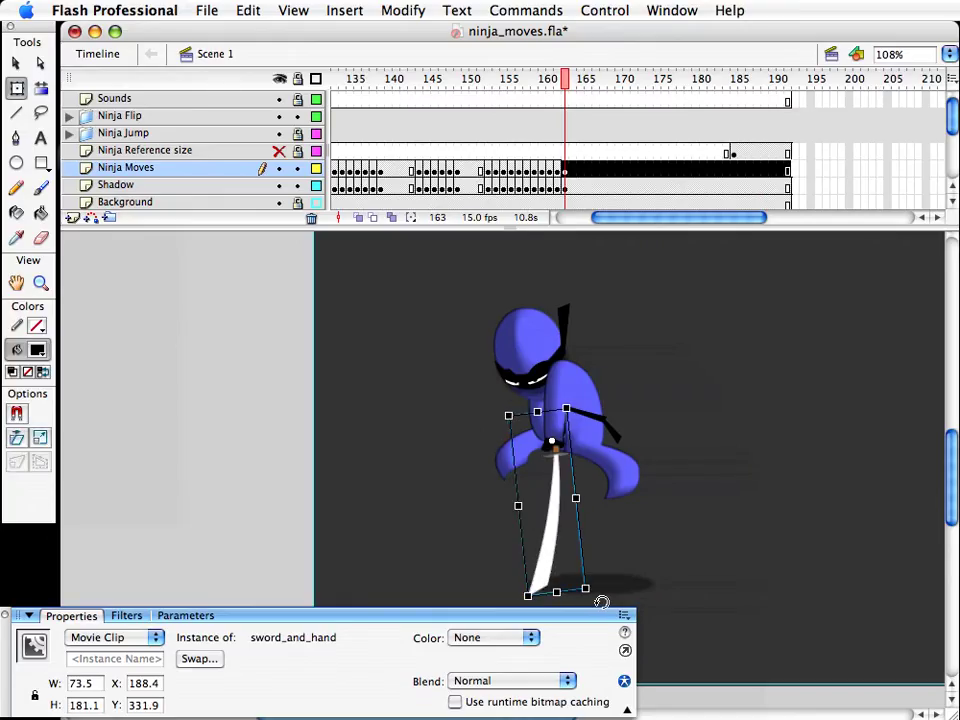
key(v)
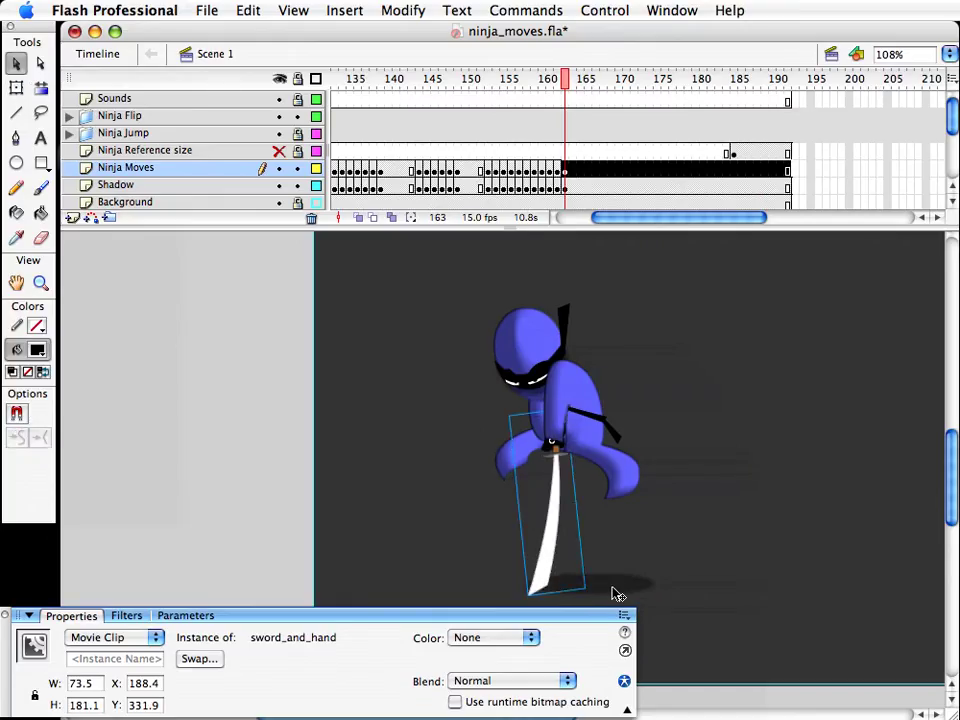
Step: Nudge the ninja's head, body, legs and belt tie slightly down and forward over the sword hand
drag(684, 529, 718, 521)
key(Down)
key(Down)
key(Down)
key(Down)
key(Up)
key(Right)
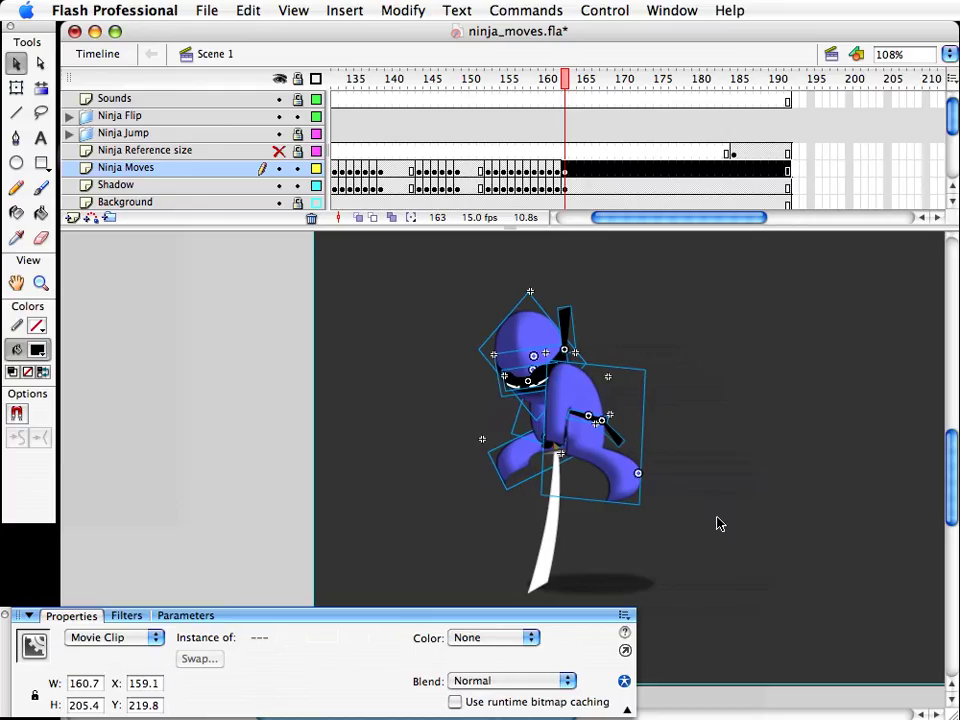
key(Down)
click(577, 527)
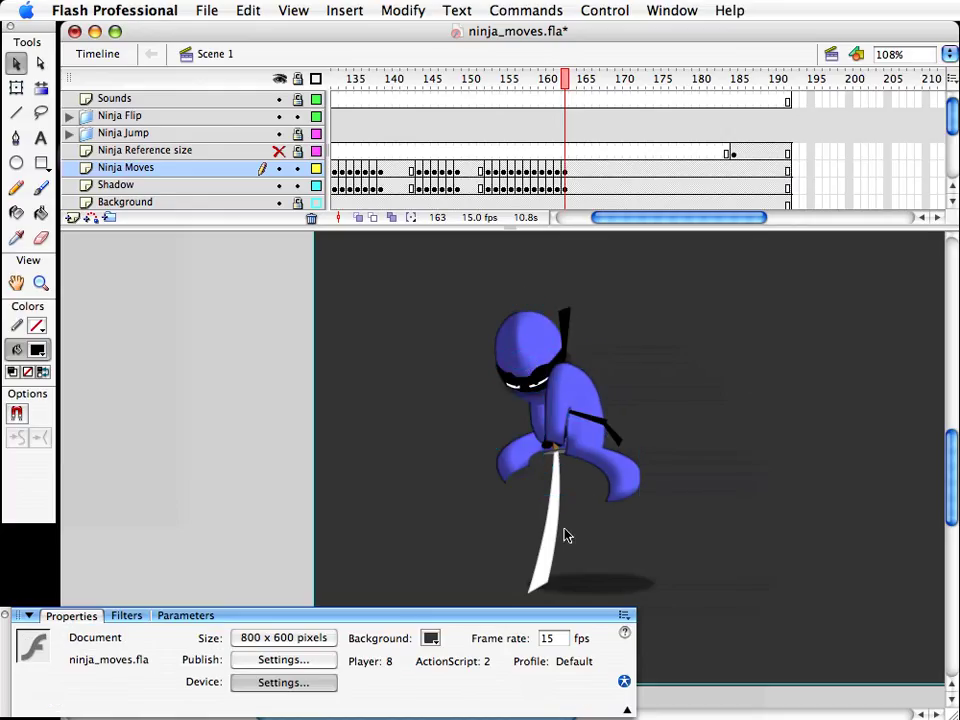
Step: Shorten the sword lengthwise while keeping its hand end at the ninja's grip
click(562, 538)
key(q)
drag(546, 498, 551, 438)
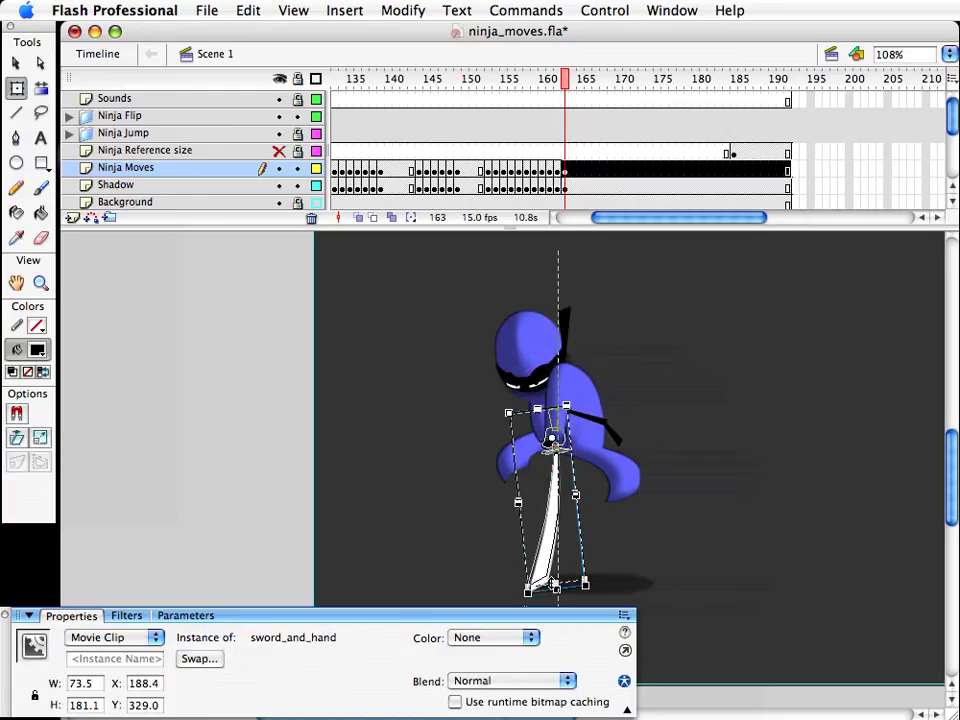
drag(554, 585, 555, 581)
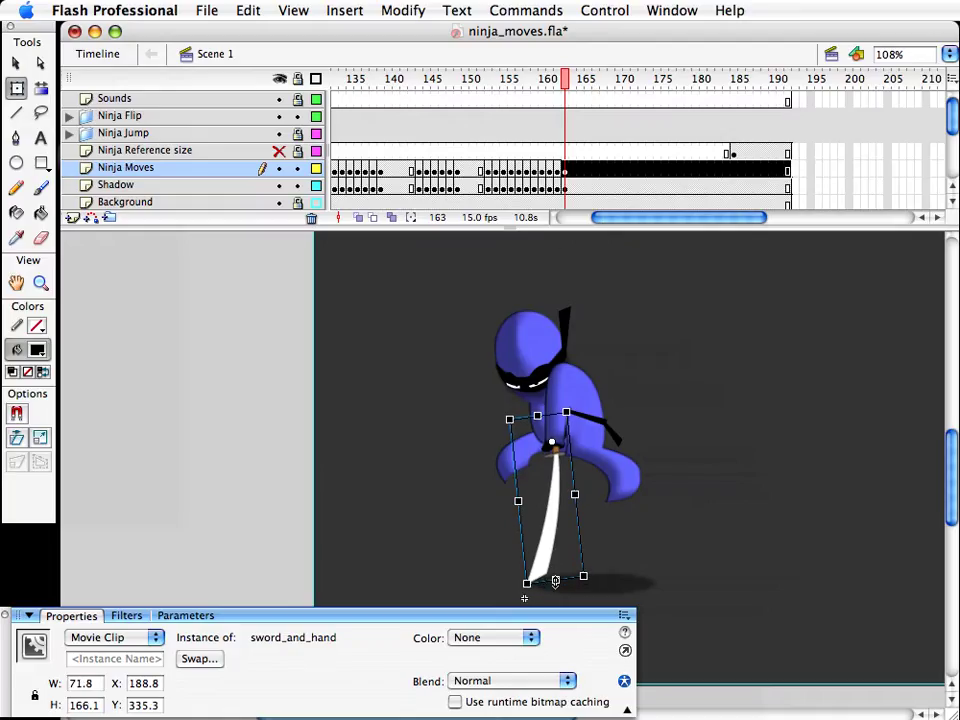
click(706, 545)
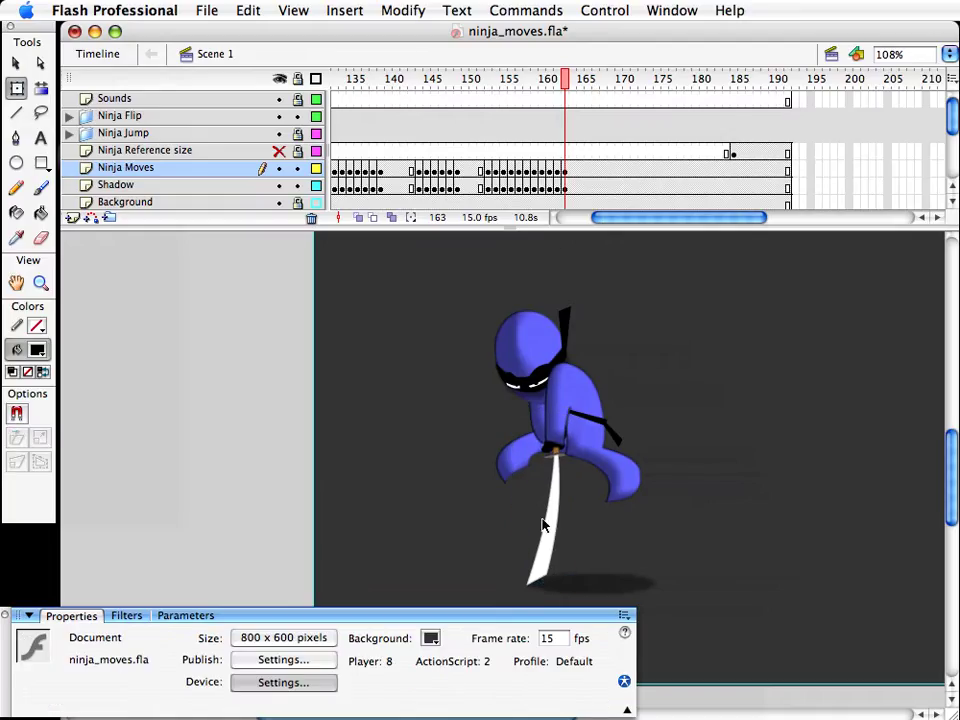
Step: Tilt the head with its mask and bandana tie slightly further forward and nudge the group left and down
drag(482, 289, 632, 409)
drag(603, 289, 594, 285)
key(v)
key(Left)
key(Down)
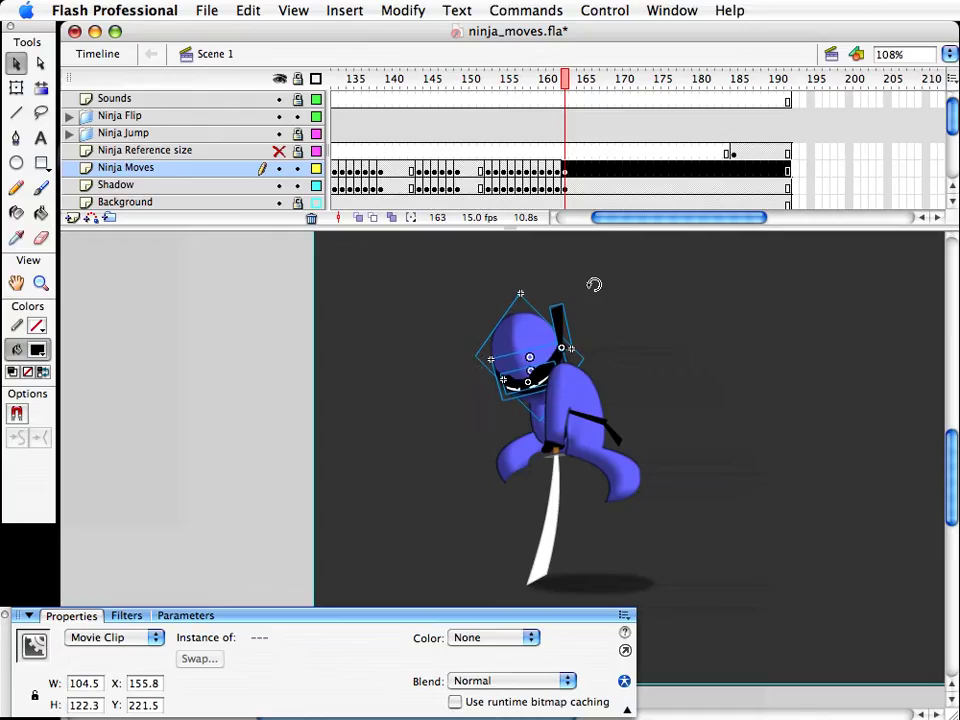
Step: Rotate the bandana tie to lean toward the head and turn the outer piece of the belt tie further downward
click(594, 285)
key(q)
click(562, 312)
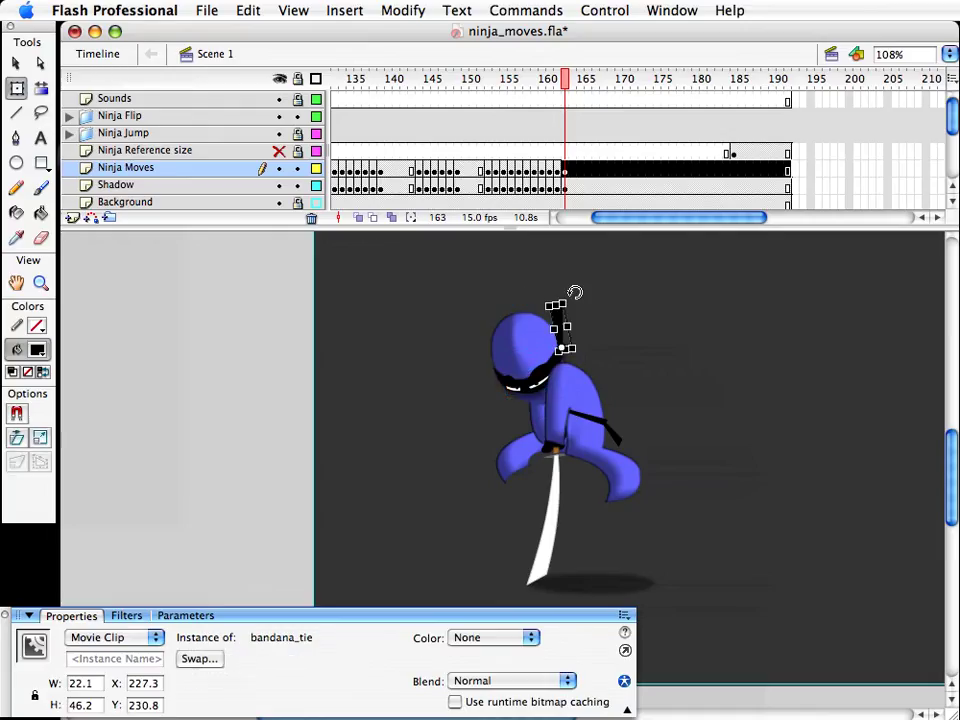
drag(570, 289, 580, 293)
key(v)
click(624, 443)
key(q)
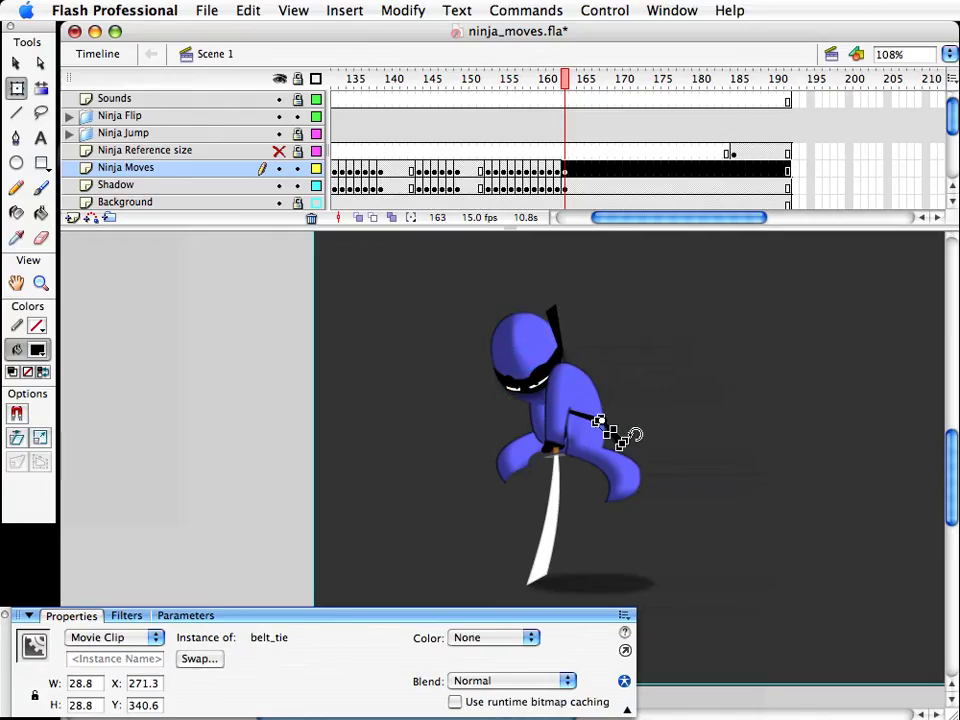
drag(617, 436, 620, 442)
key(v)
click(677, 546)
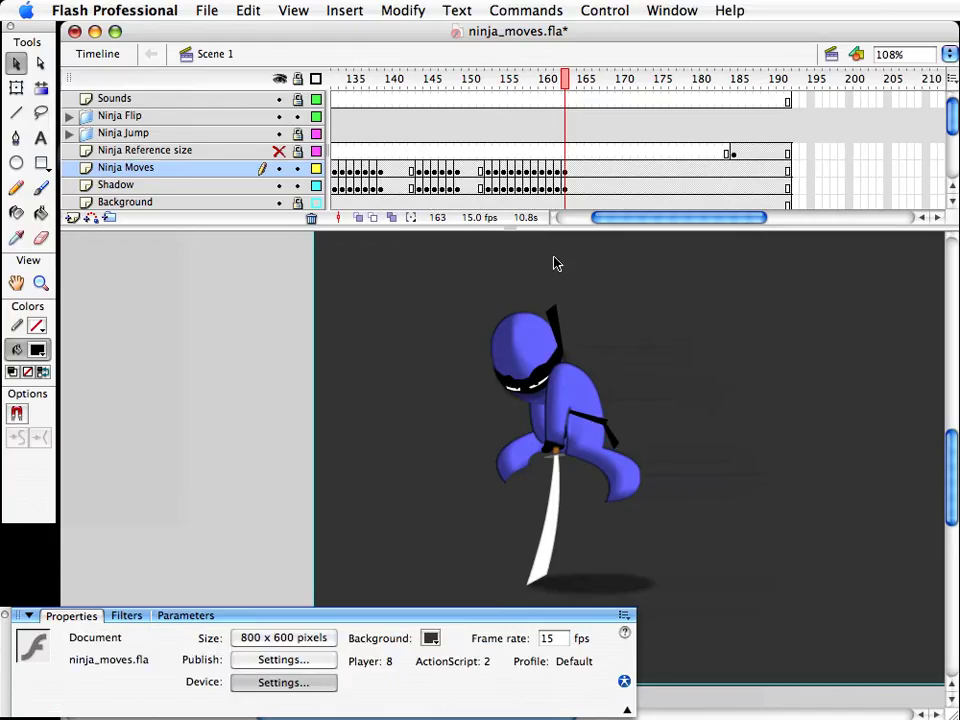
Step: Step back and forth through the frames leading up to frame 163 to check the ninja's motion
click(563, 90)
click(546, 90)
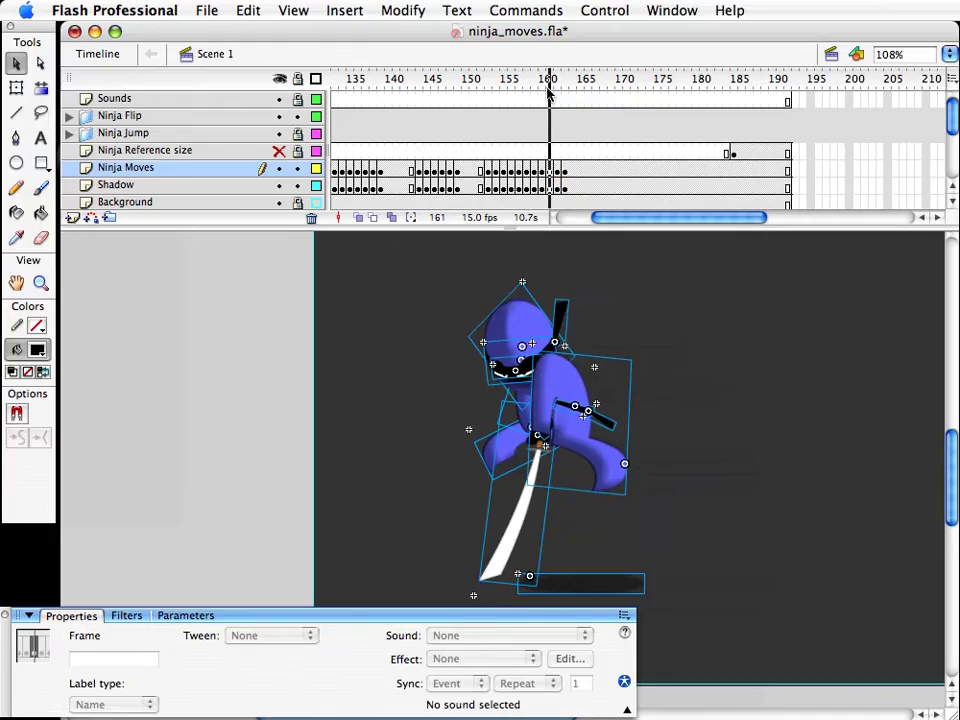
click(573, 90)
click(545, 90)
mouse_move(546, 90)
mouse_down()
mouse_move(573, 90)
mouse_move(516, 91)
mouse_move(535, 92)
mouse_up()
key(period)
key(period)
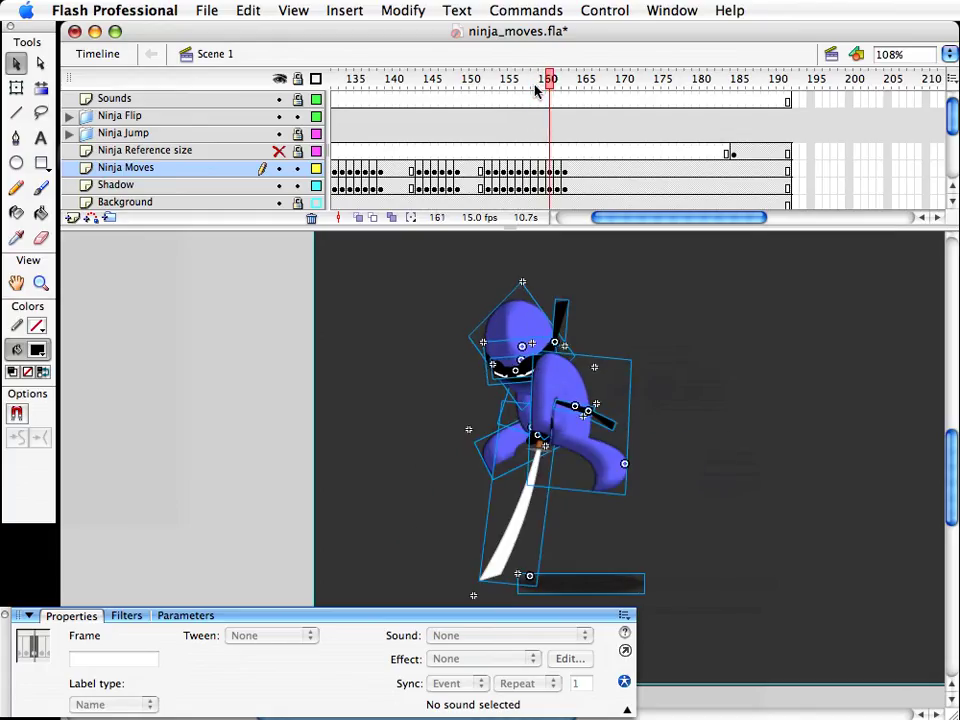
click(678, 358)
key(comma)
key(period)
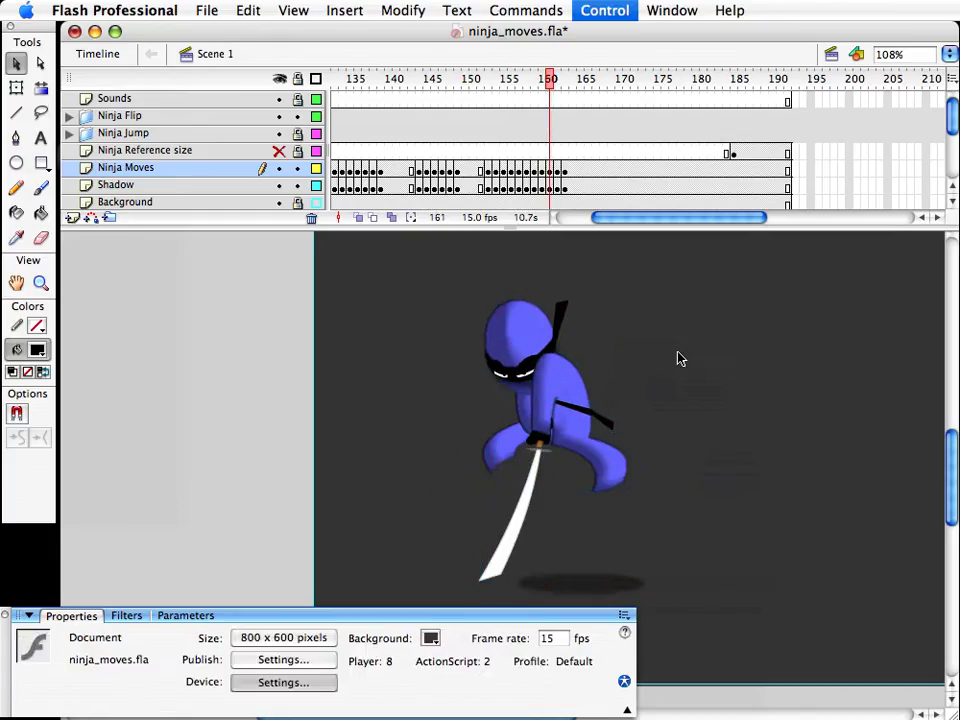
key(period)
click(677, 358)
key(period)
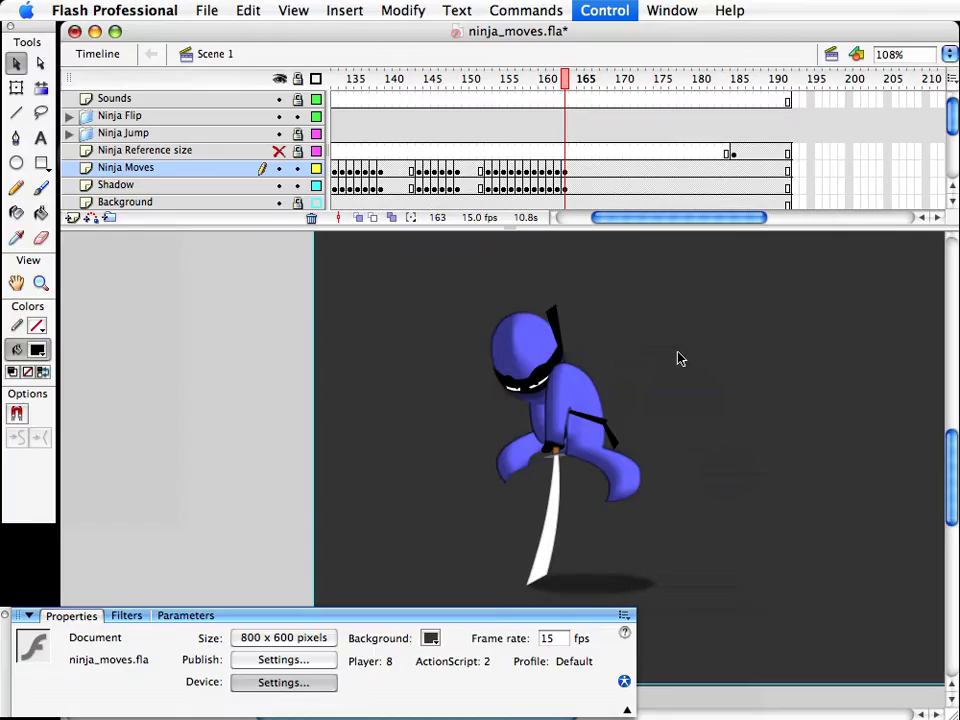
key(comma)
key(comma)
key(comma)
key(comma)
key(period)
key(period)
key(period)
key(period)
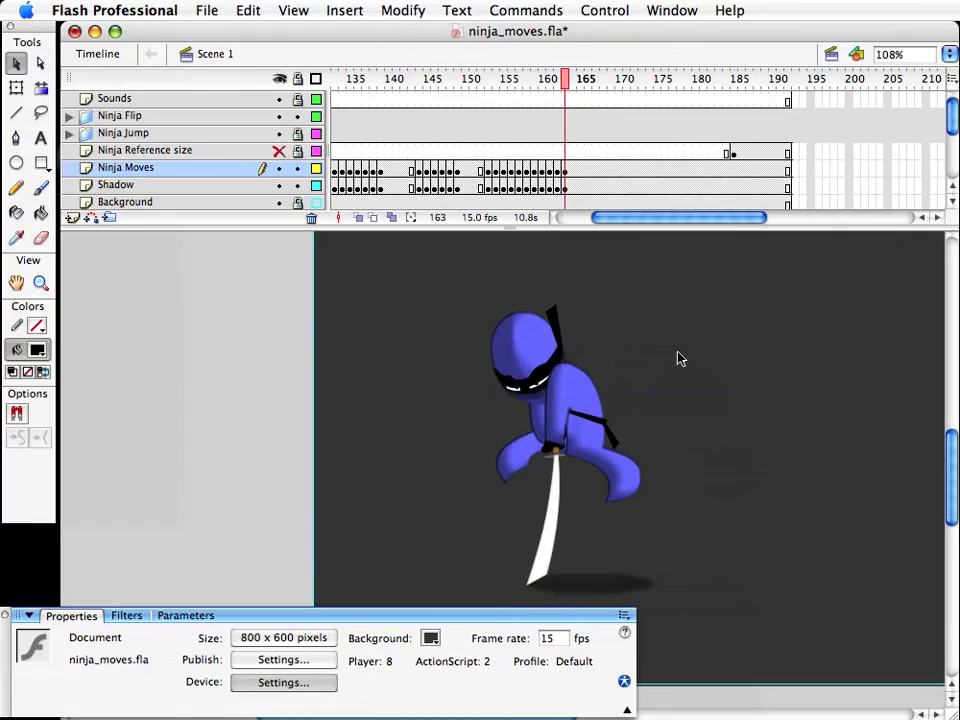
key(comma)
key(period)
Step: Rotate the whole ninja with its sword slightly counterclockwise on frame 163, leaving the shadow alone
drag(420, 281, 739, 574)
key(q)
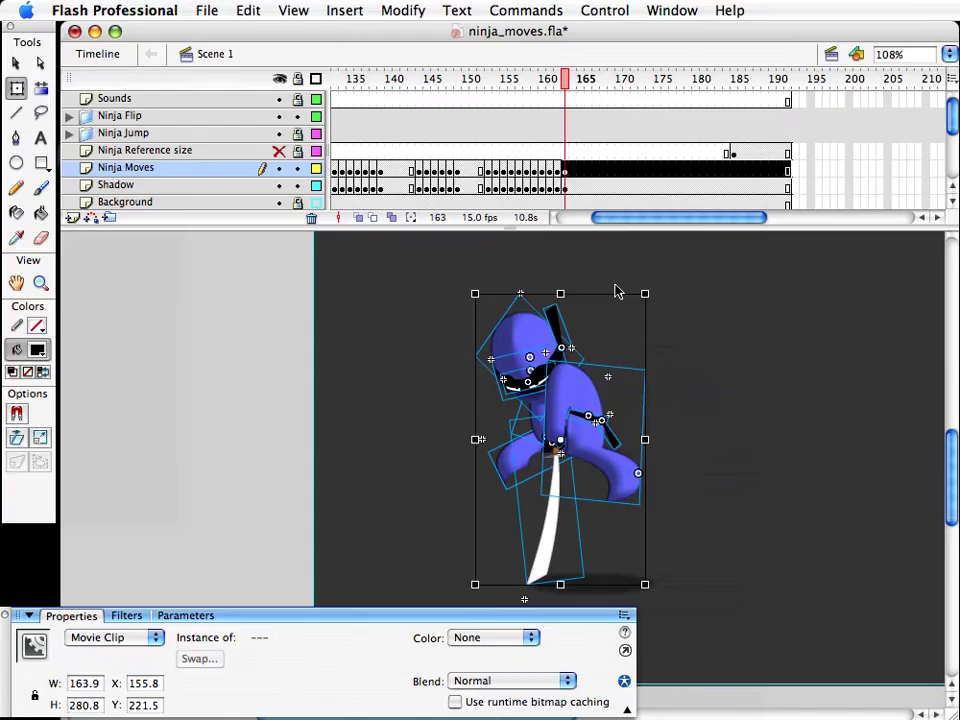
drag(620, 294, 657, 290)
Step: On frame 162, rotate the ninja and sword slightly counterclockwise without the shadow and nudge them slightly right
click(562, 82)
mouse_move(562, 82)
mouse_down()
mouse_move(549, 82)
mouse_move(558, 84)
mouse_up()
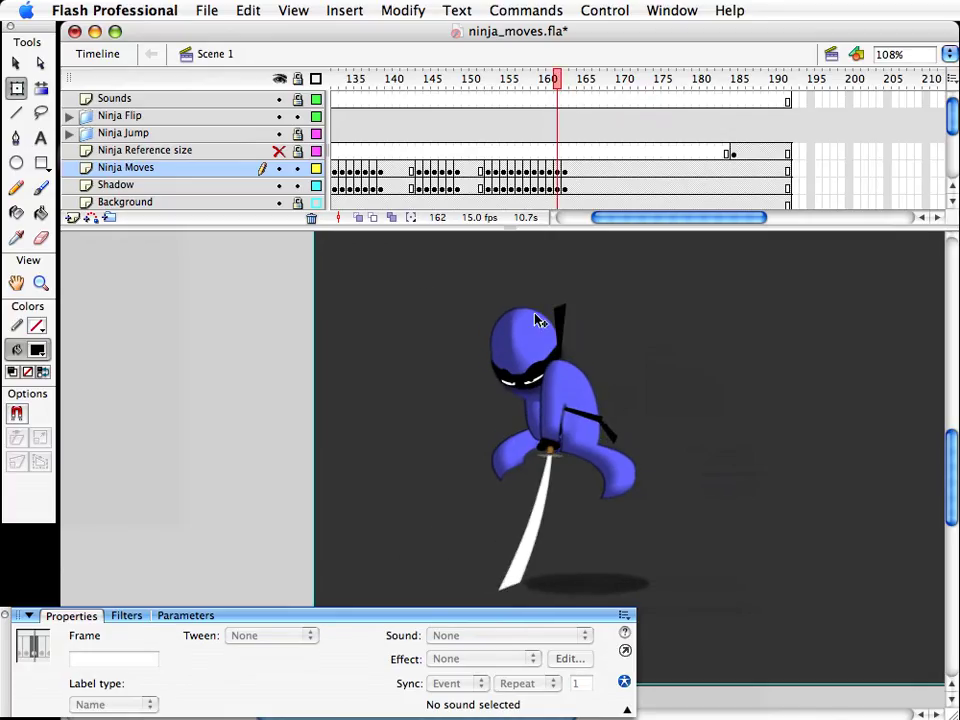
click(564, 579)
drag(625, 619, 640, 611)
key(v)
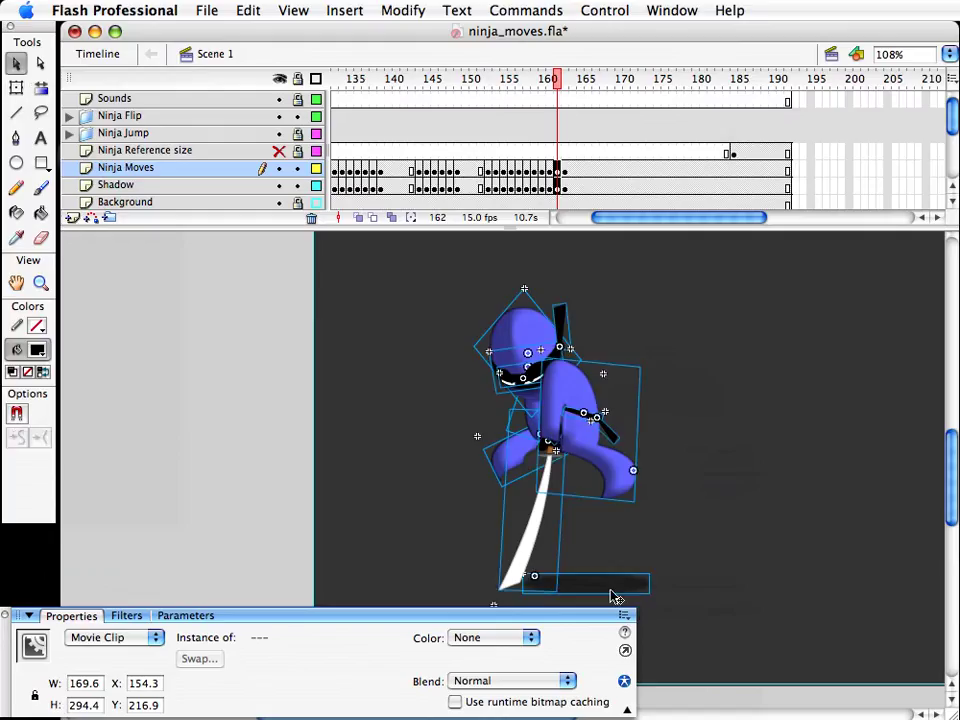
shift+click(610, 589)
key(q)
drag(589, 289, 585, 289)
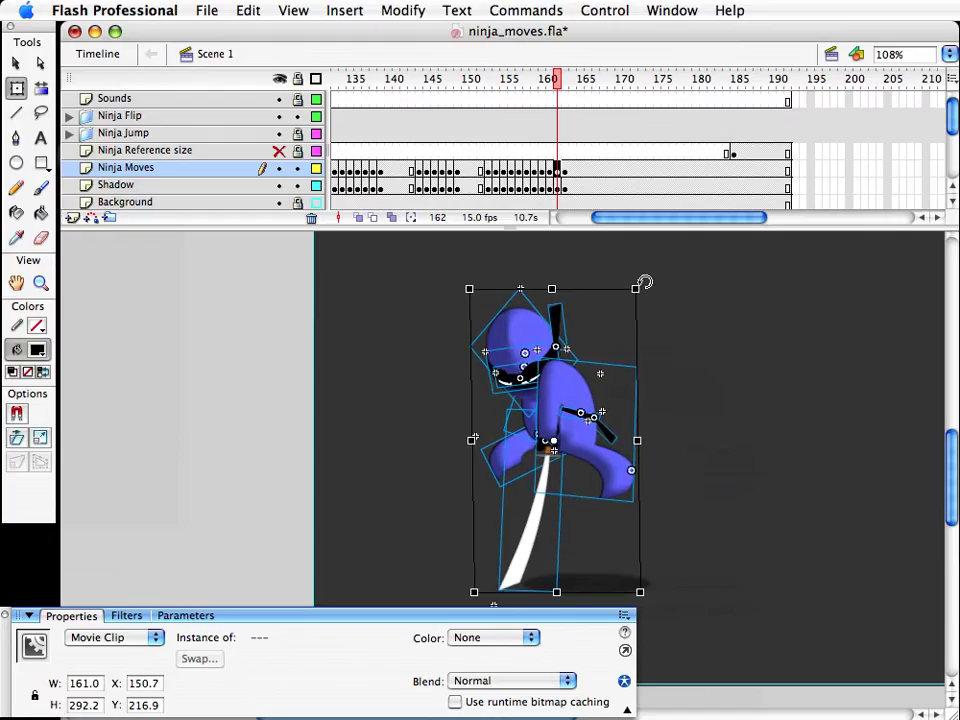
drag(643, 282, 642, 281)
key(Right)
key(Right)
click(799, 389)
Step: Step between frames 161 and 163 to compare the adjusted poses
key(comma)
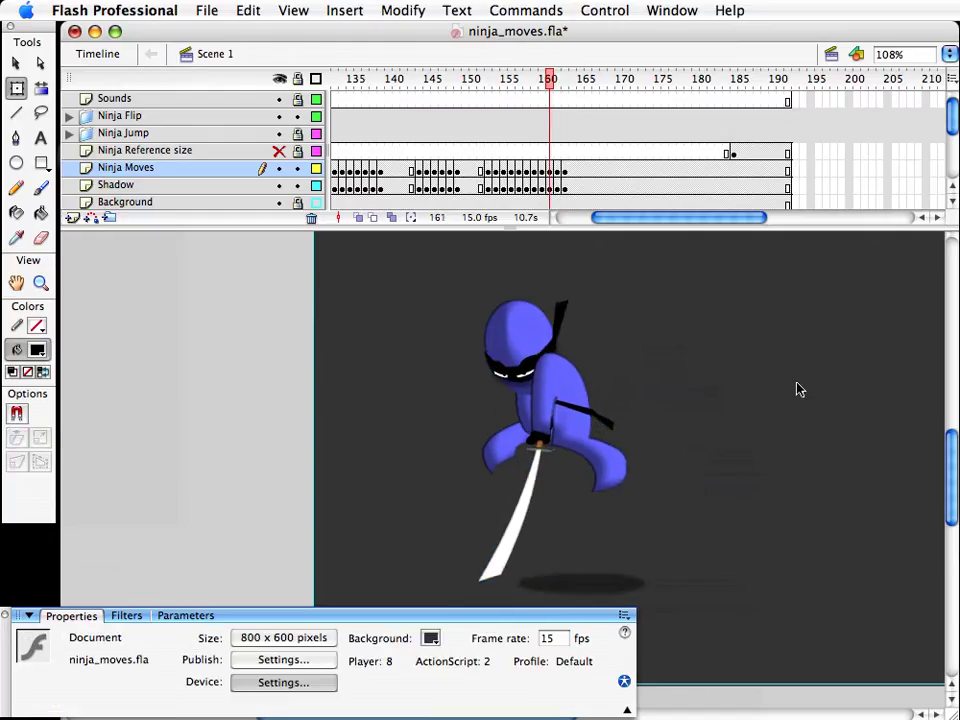
key(period)
key(period)
key(comma)
key(comma)
key(period)
key(period)
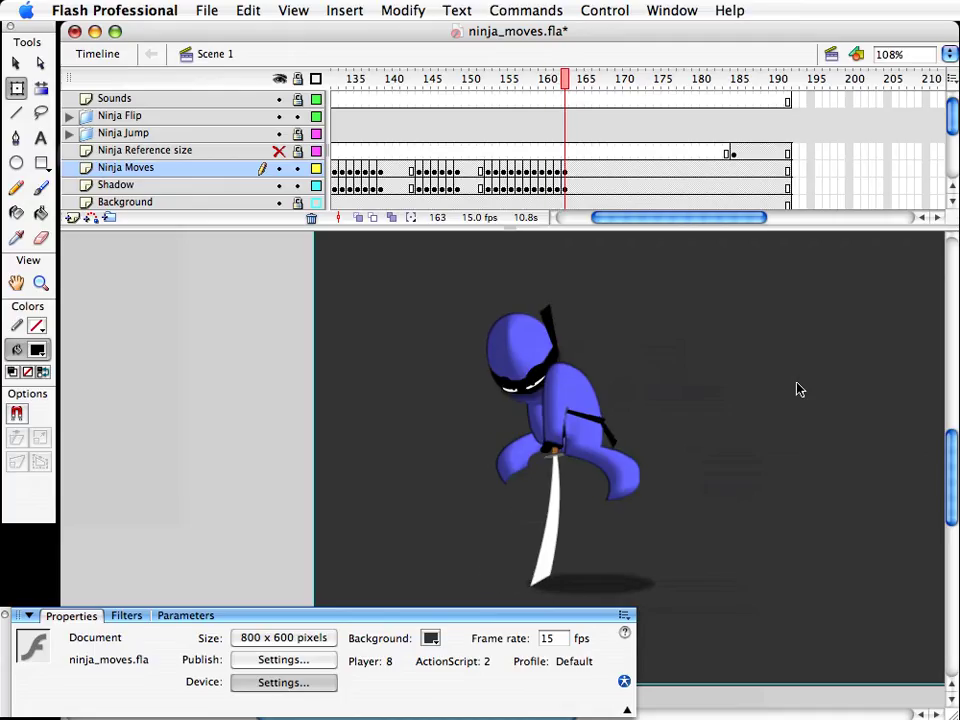
Step: Nudge the ninja and sword slightly right and down on frame 163 and save the file
drag(713, 524, 610, 430)
key(v)
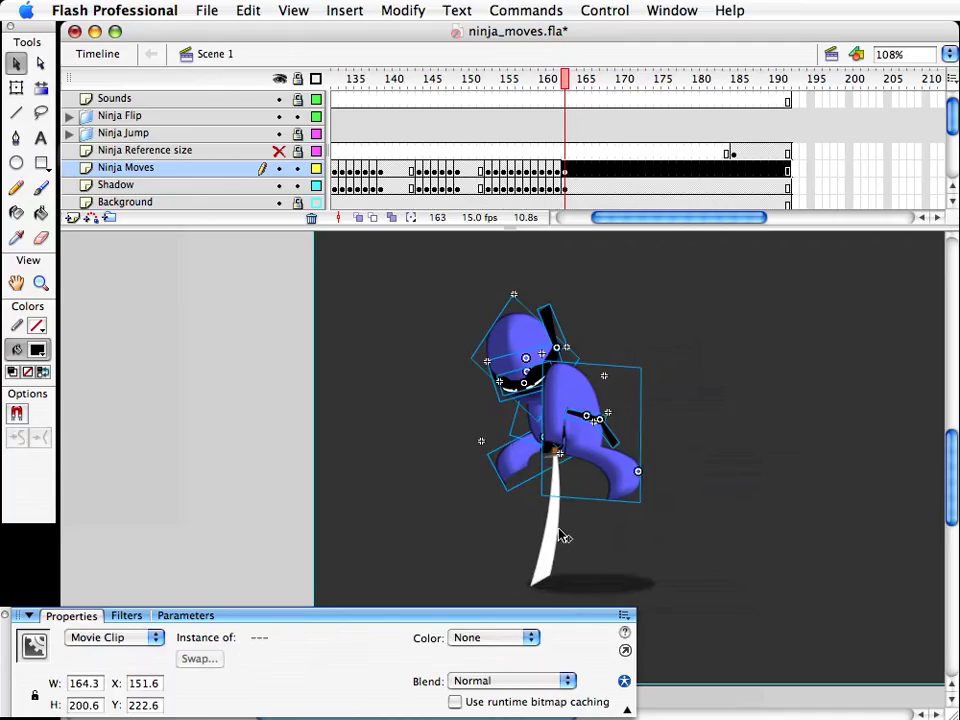
key(Right)
key(Down)
key(Down)
click(708, 458)
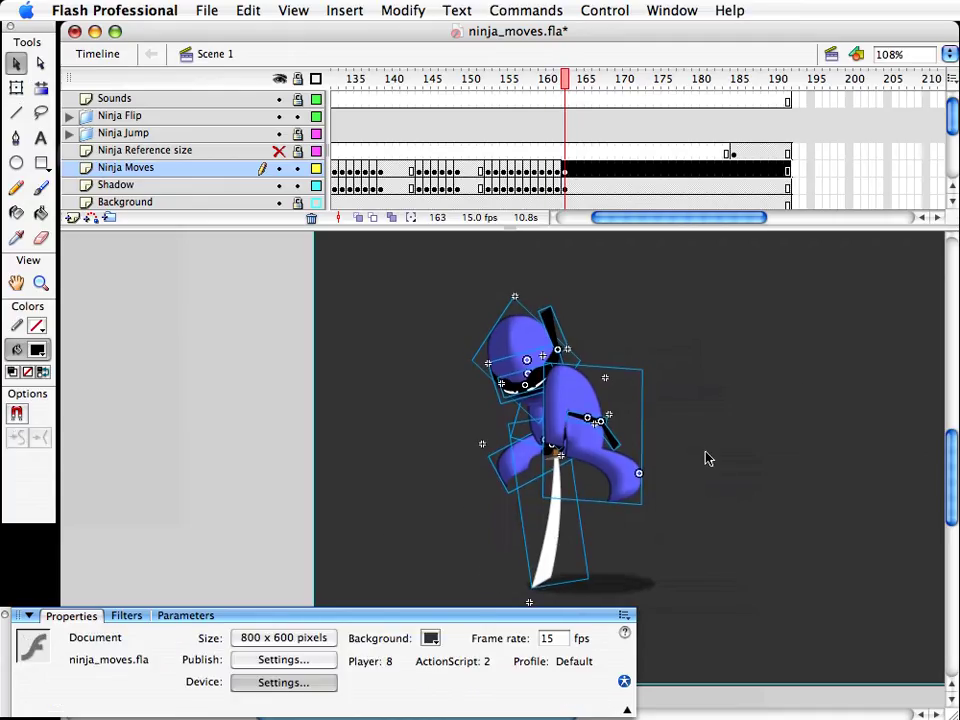
key(super+s)
key(super+s)
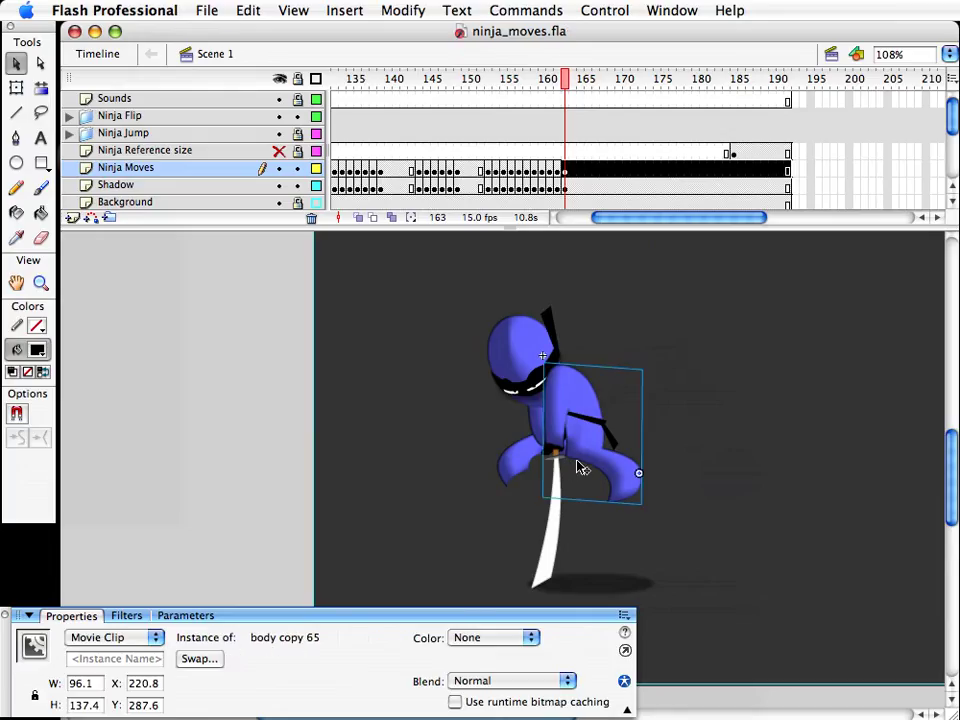
Step: Narrow the gap between the arm and torso inside the body copy 65 symbol, return to Scene 1 and save
double_click(578, 447)
click(41, 285)
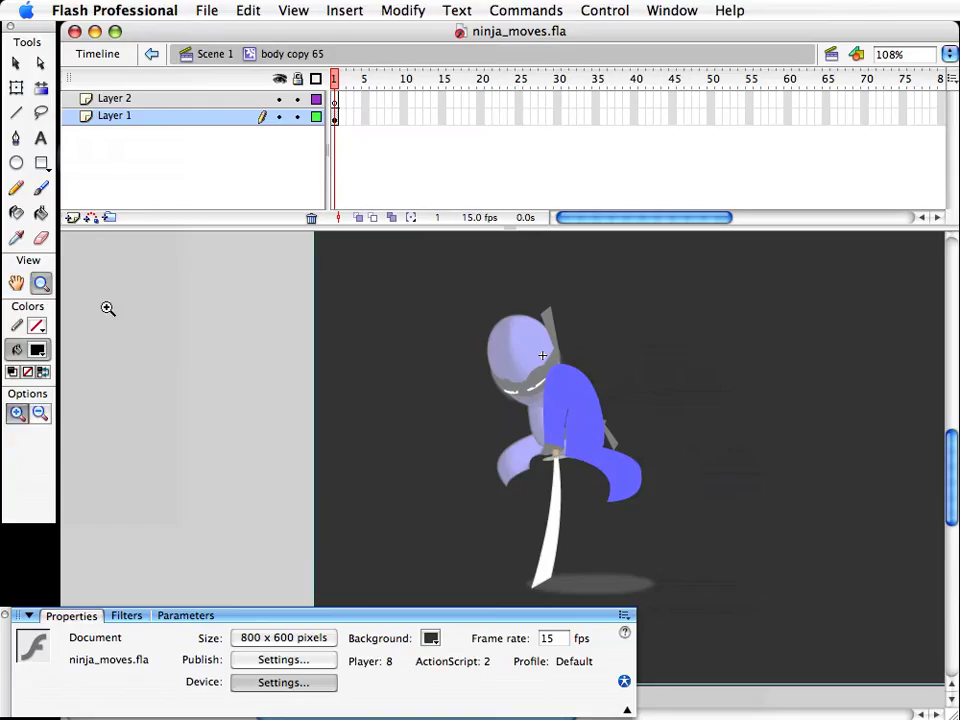
drag(518, 391, 648, 502)
key(v)
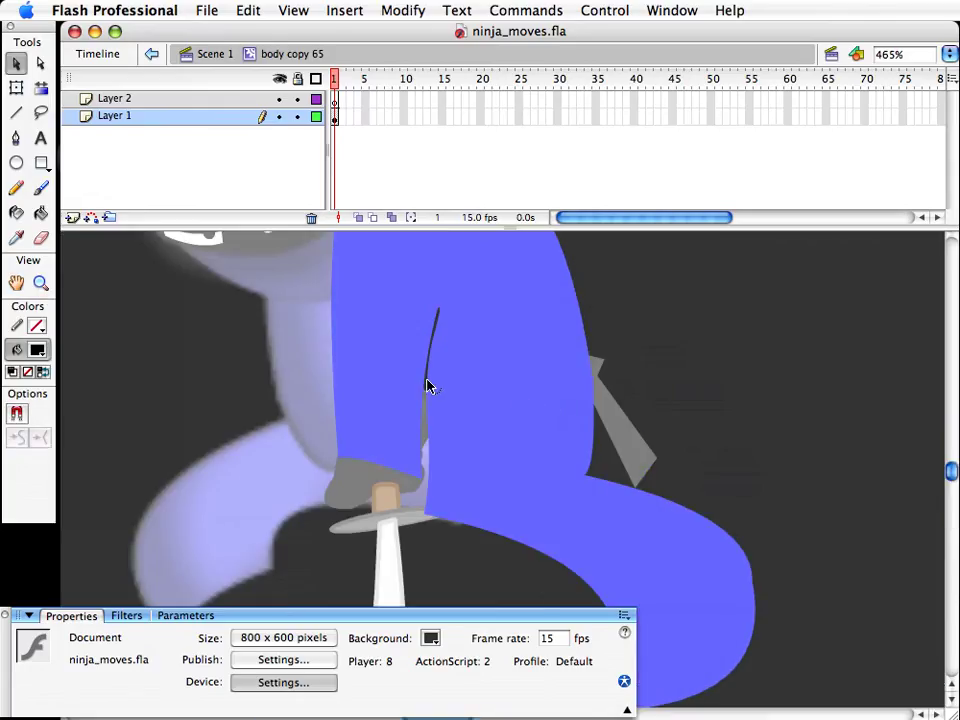
drag(426, 468, 422, 456)
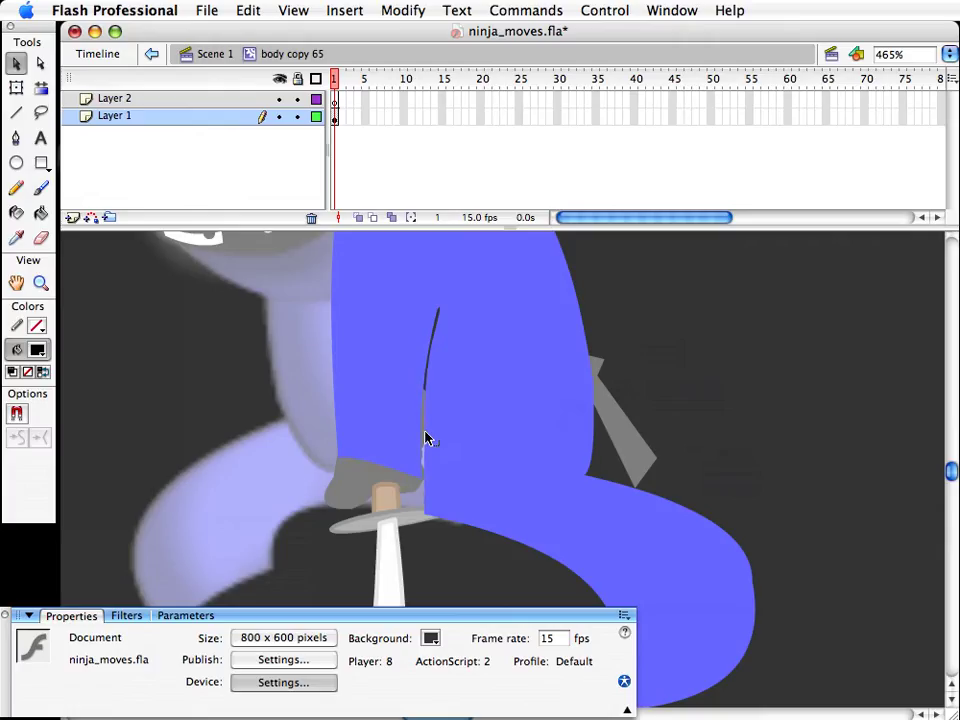
drag(427, 403, 427, 405)
key(super+e)
click(750, 452)
key(super+s)
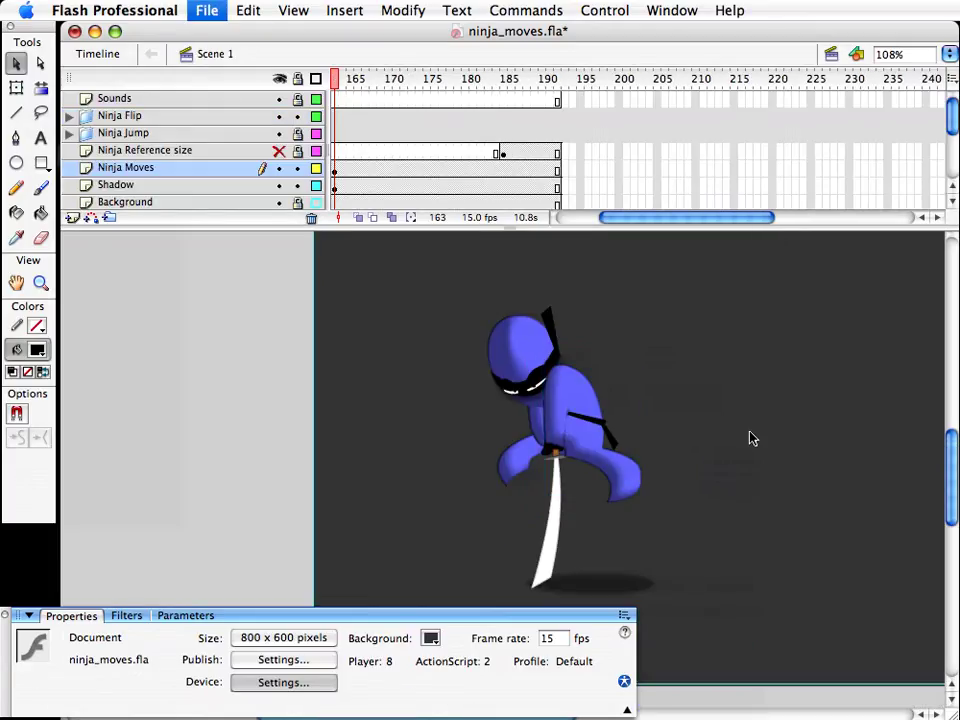
Step: From frame 162, raise the crease between the lower back and rear leg inside body copy 65 and return to Scene 1
drag(602, 216, 593, 216)
mouse_move(543, 80)
mouse_down()
mouse_move(520, 81)
mouse_move(559, 80)
mouse_move(521, 81)
mouse_move(533, 86)
mouse_up()
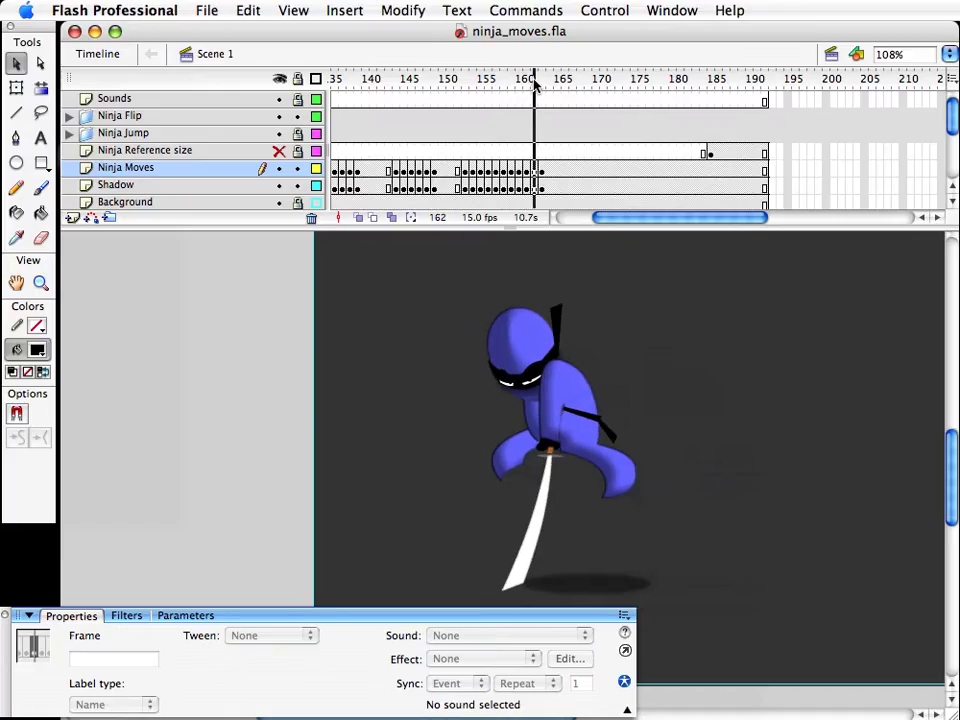
click(600, 451)
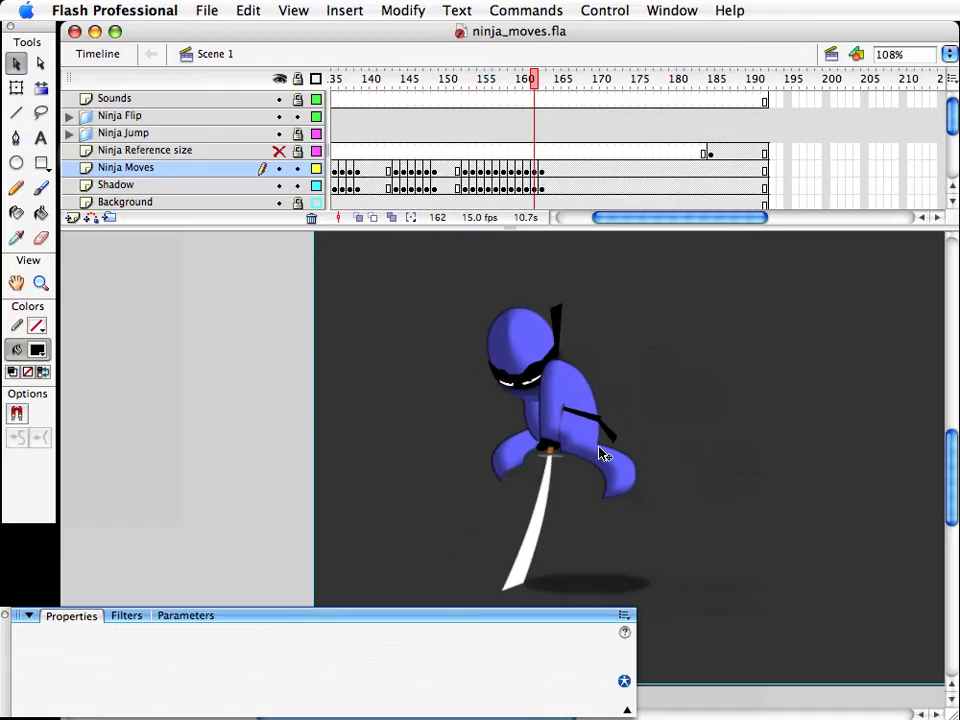
double_click(605, 455)
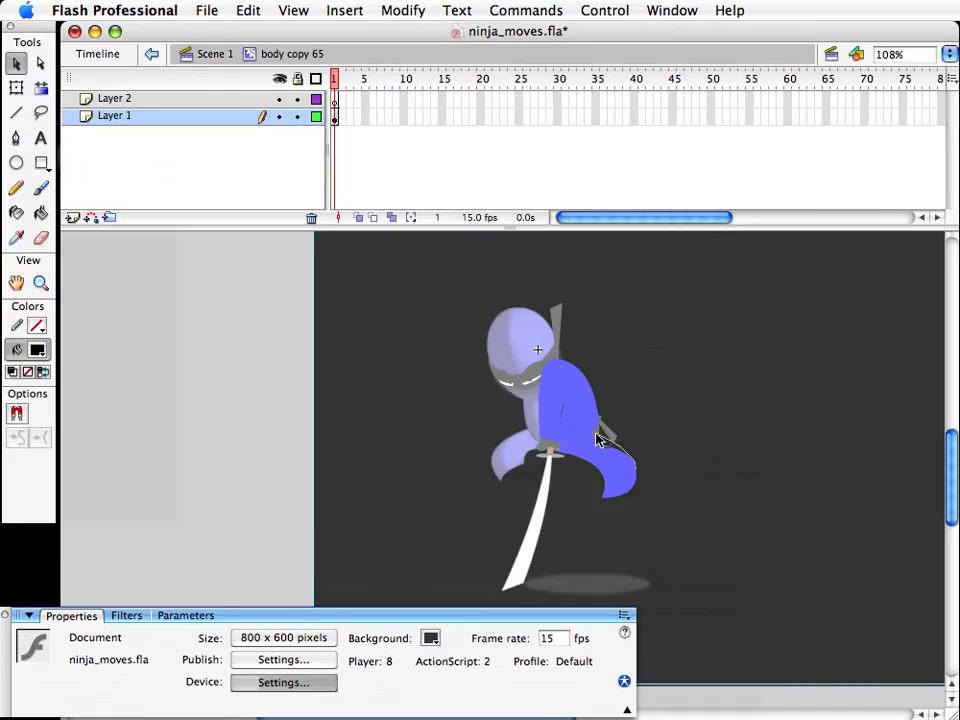
click(212, 54)
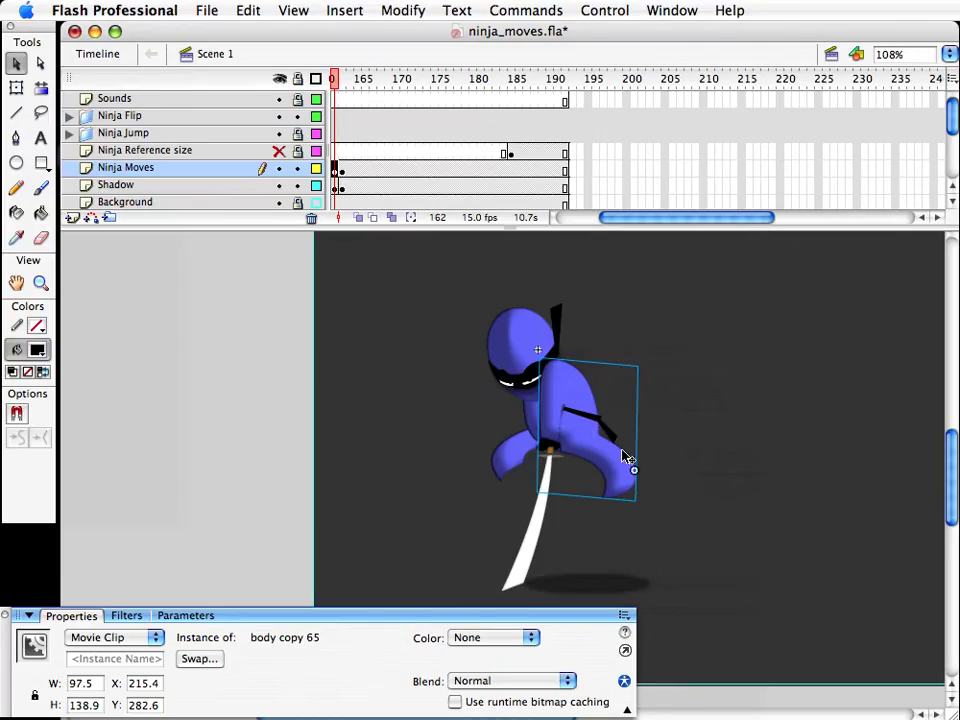
click(715, 492)
drag(626, 225, 623, 225)
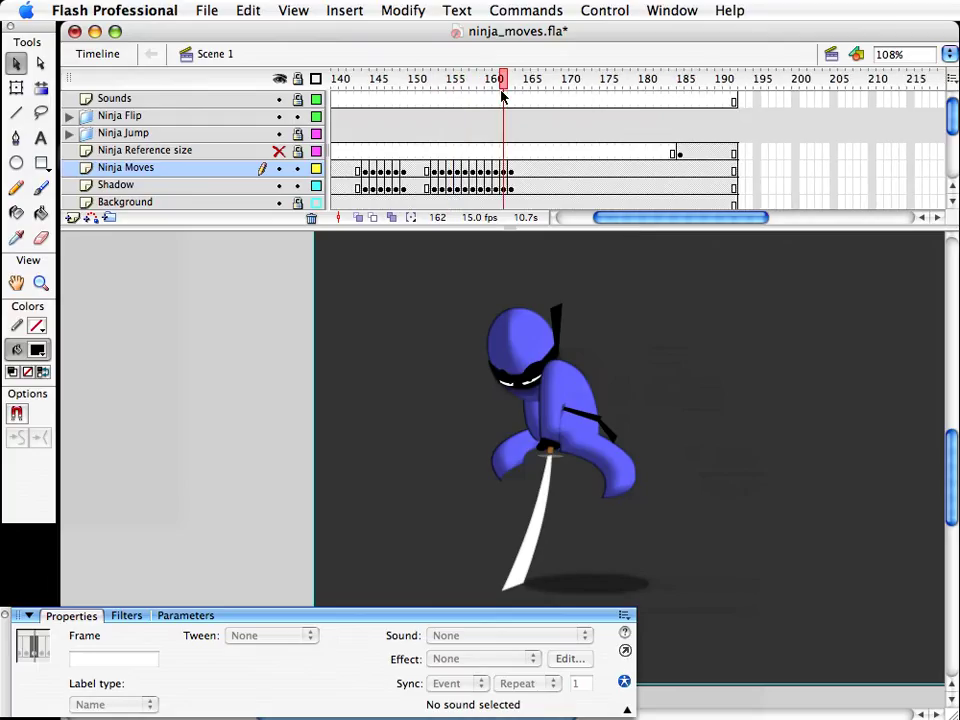
Step: On frame 161, lower both belt pieces on the ninja's lower back by about 4 pixels
click(495, 85)
drag(495, 85, 496, 86)
click(578, 408)
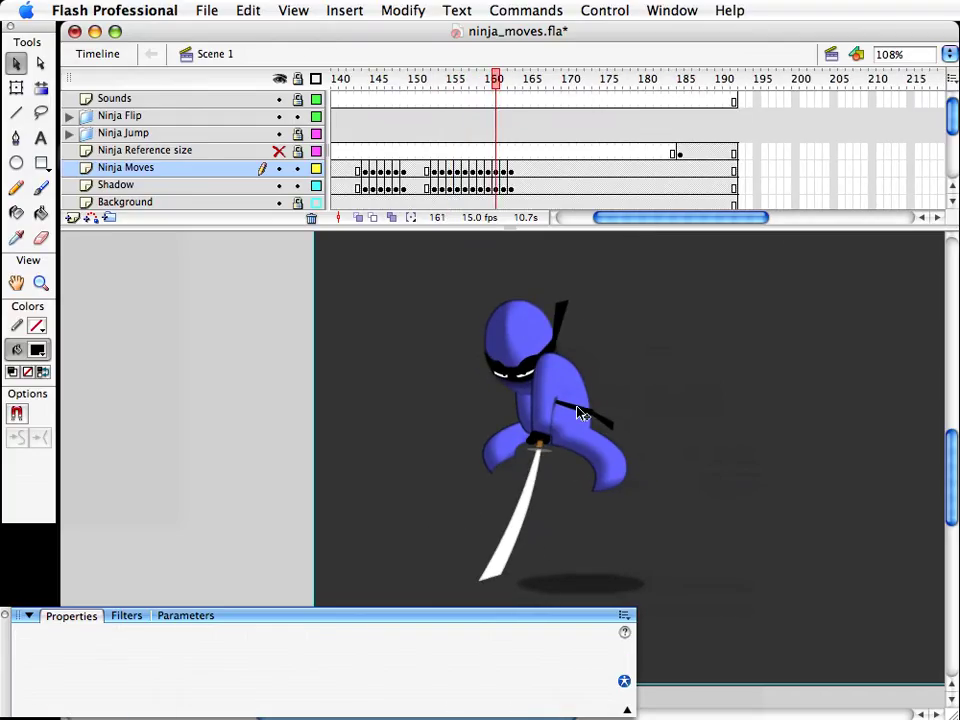
key(Down)
key(Down)
key(Down)
key(Down)
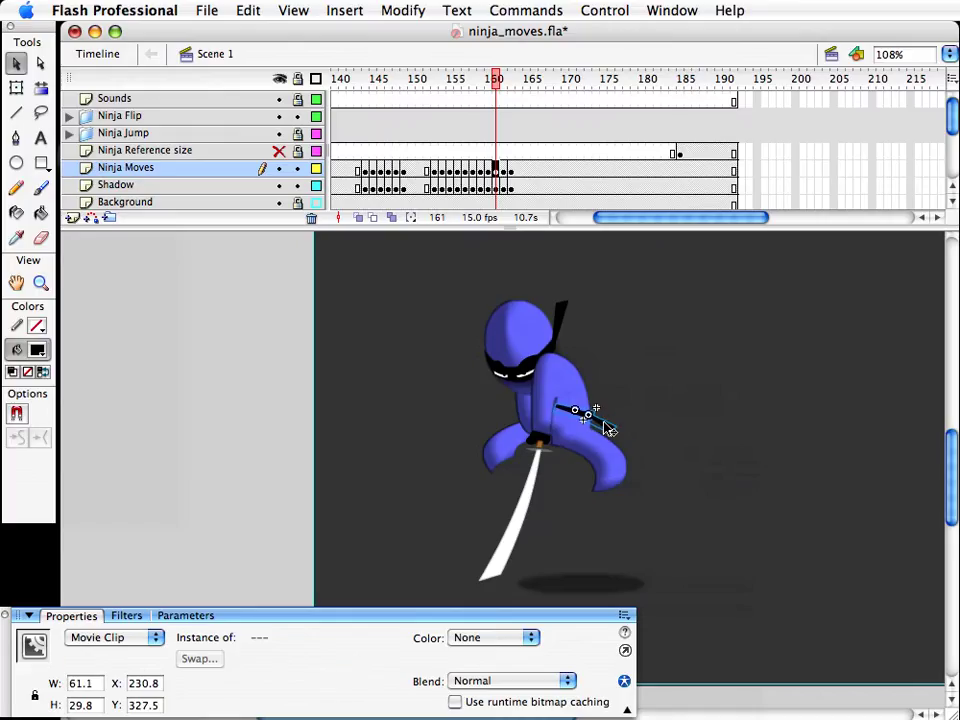
key(Escape)
Step: On frame 162, nudge both belt pieces down about 6 pixels and 1 pixel left
click(503, 171)
click(690, 351)
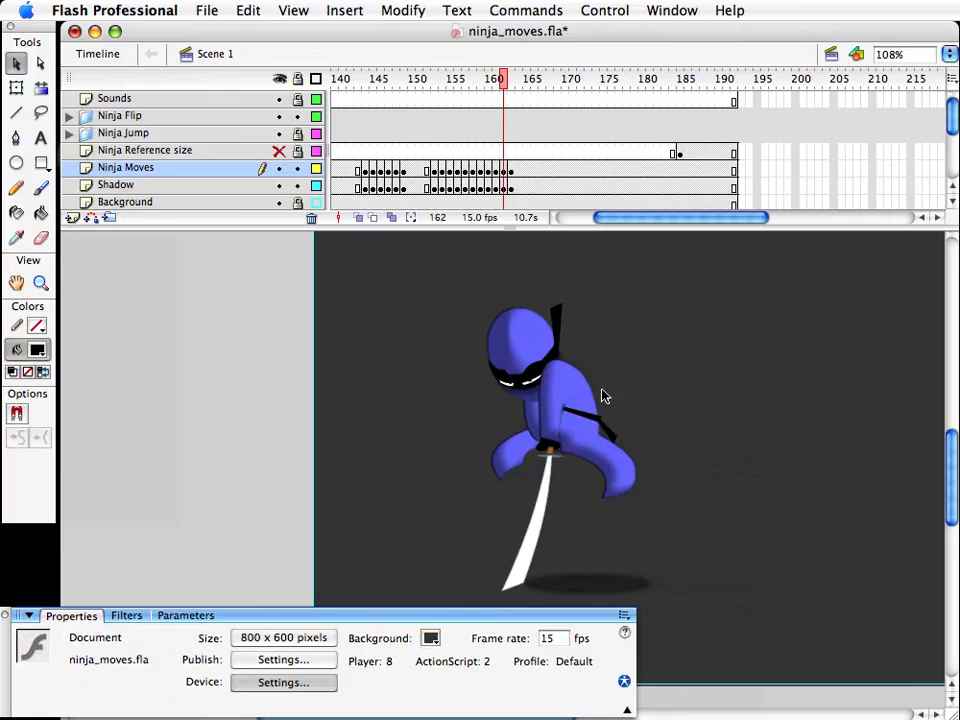
click(607, 433)
shift+click(608, 433)
key(Left)
key(Down)
key(Down)
key(Down)
key(Down)
key(Down)
key(Down)
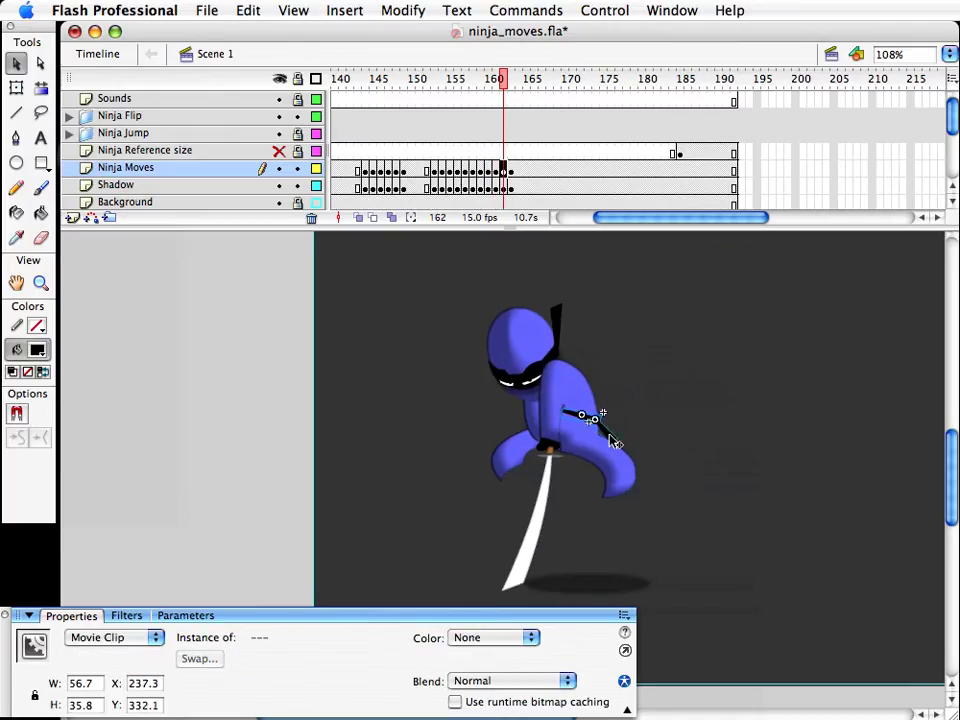
click(645, 436)
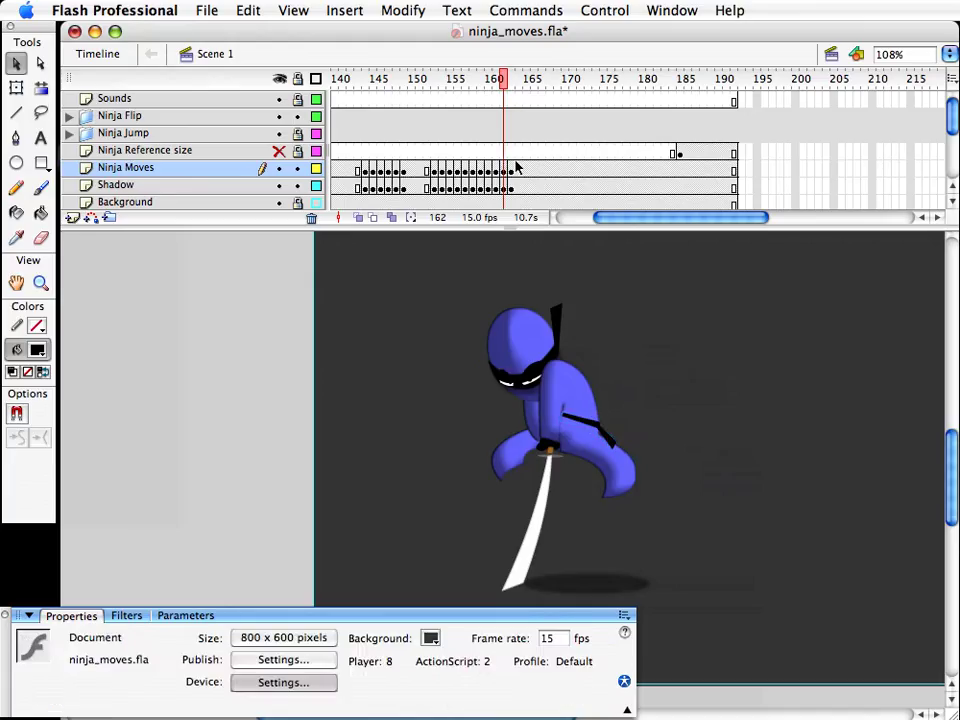
Step: On frame 163, move both belt pieces down about 8 pixels along the ninja's lower back
click(514, 168)
click(653, 349)
click(596, 418)
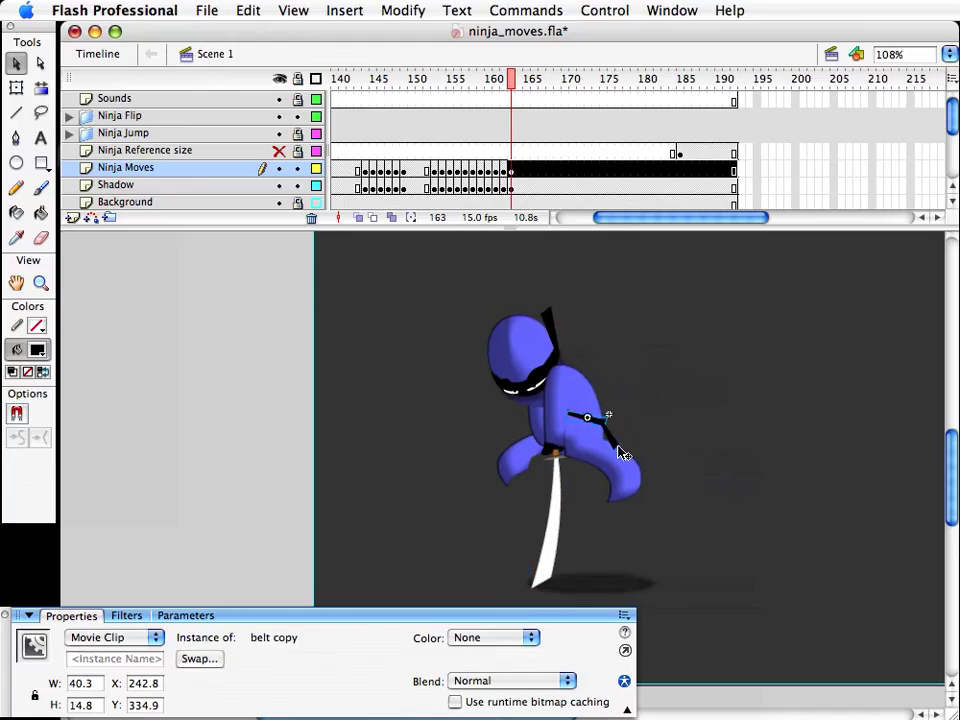
shift+click(621, 453)
drag(621, 453, 622, 461)
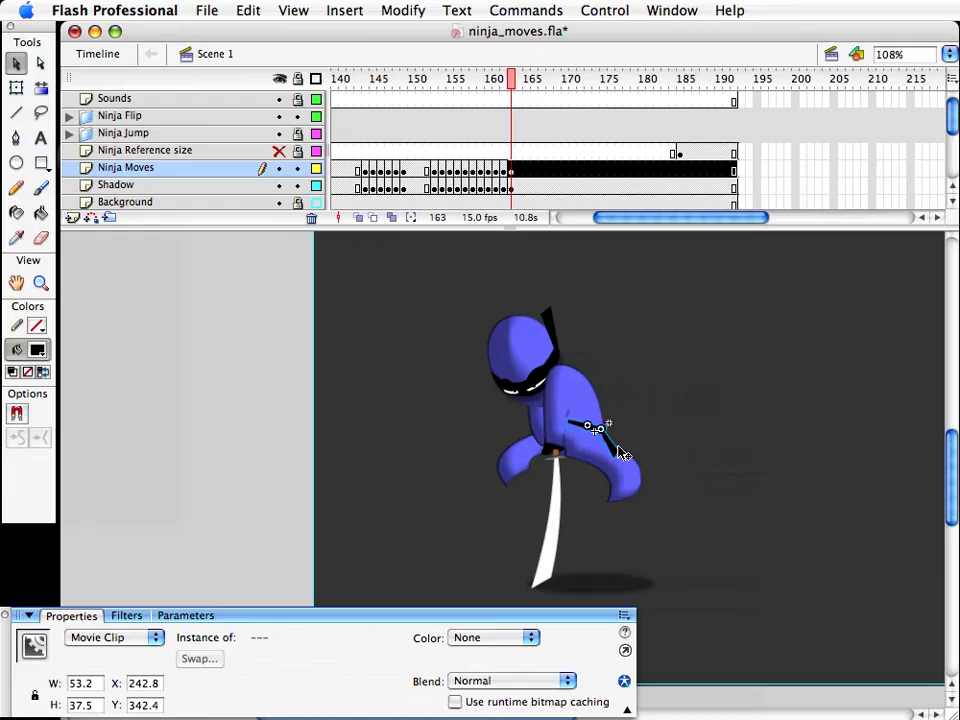
click(559, 268)
Step: Rotate the hanging belt tail on frame 163 clockwise until it is nearly vertical, and save the file
mouse_move(510, 79)
mouse_down()
mouse_move(496, 85)
mouse_move(510, 81)
mouse_up()
click(618, 461)
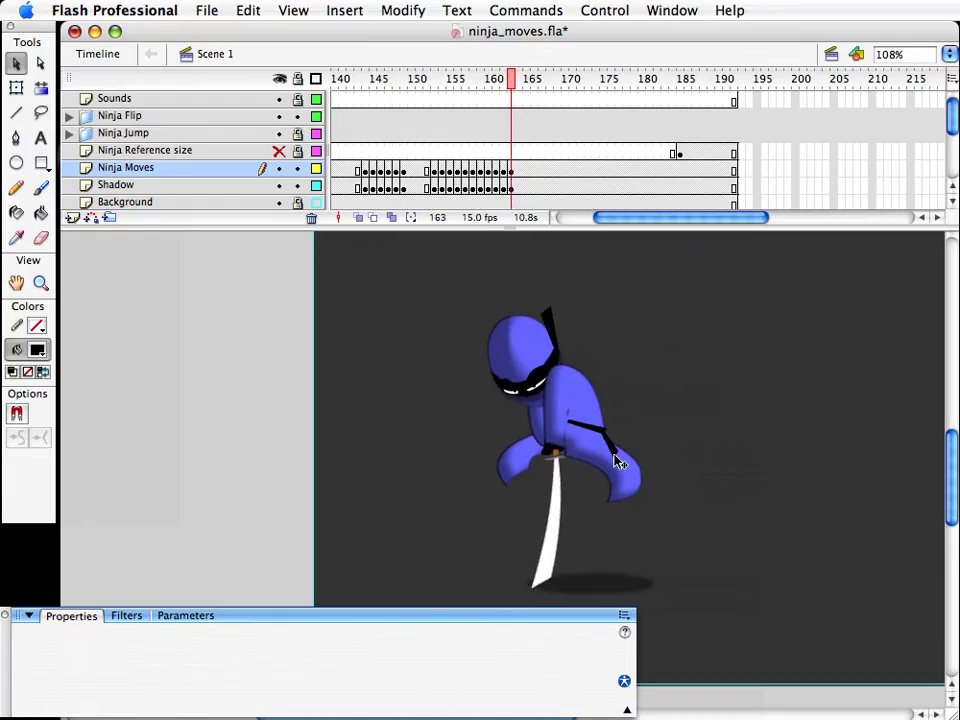
key(q)
drag(632, 444, 620, 449)
key(v)
click(738, 436)
key(super+s)
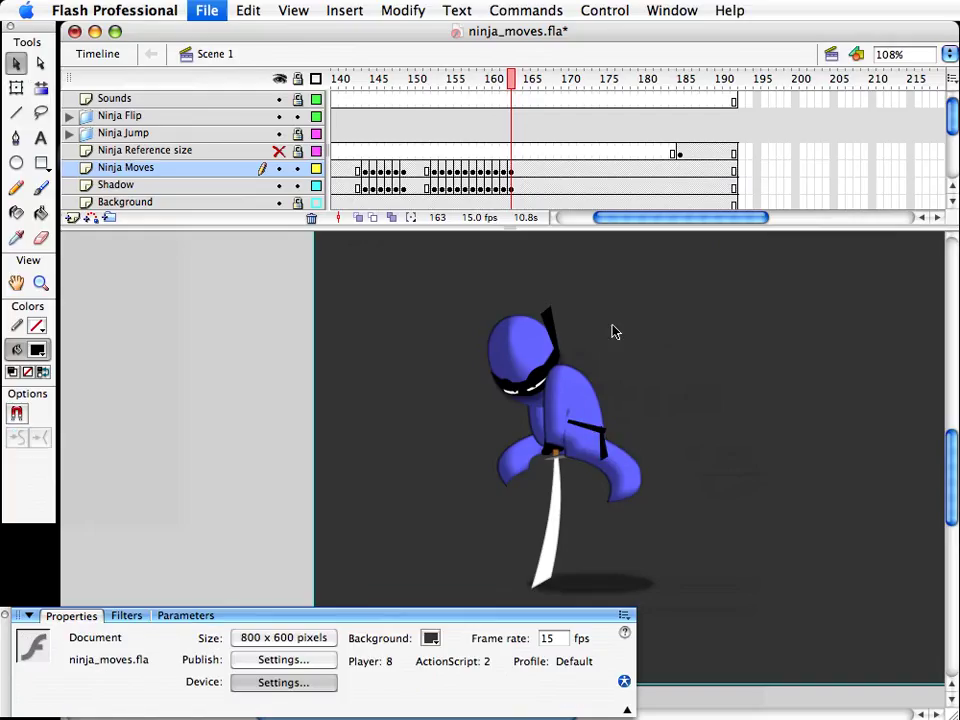
Step: Insert keyframes at frame 164 on the Ninja Moves and Shadow layers and nudge the ninja, sword and shadow about 7 pixels right
mouse_move(510, 94)
mouse_down()
mouse_move(450, 94)
mouse_move(512, 96)
mouse_up()
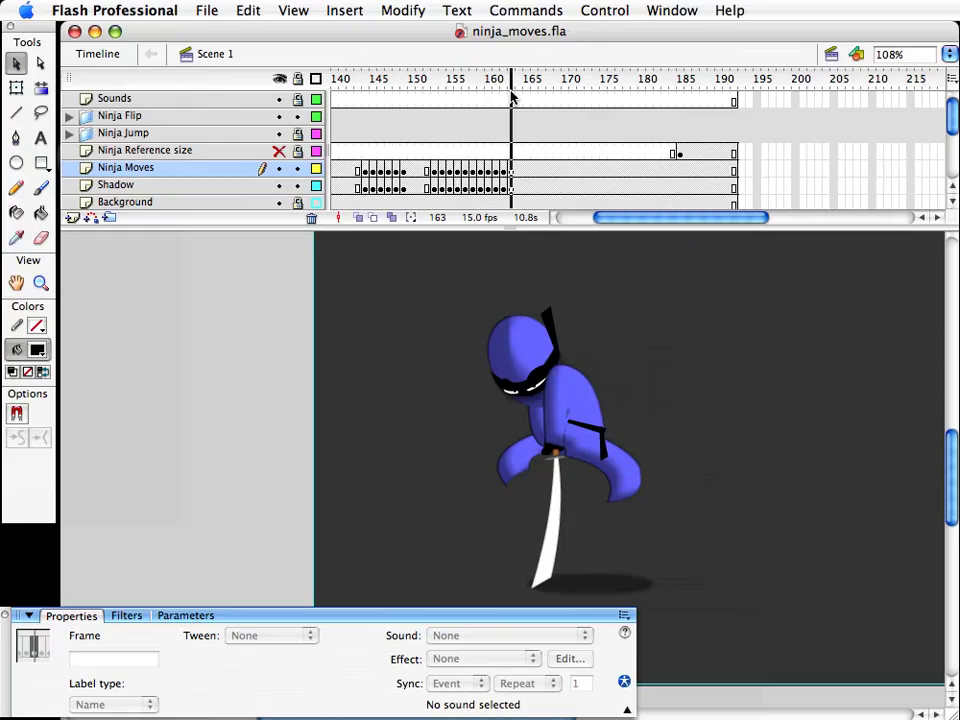
mouse_move(512, 96)
mouse_down()
mouse_move(456, 94)
mouse_move(519, 95)
mouse_up()
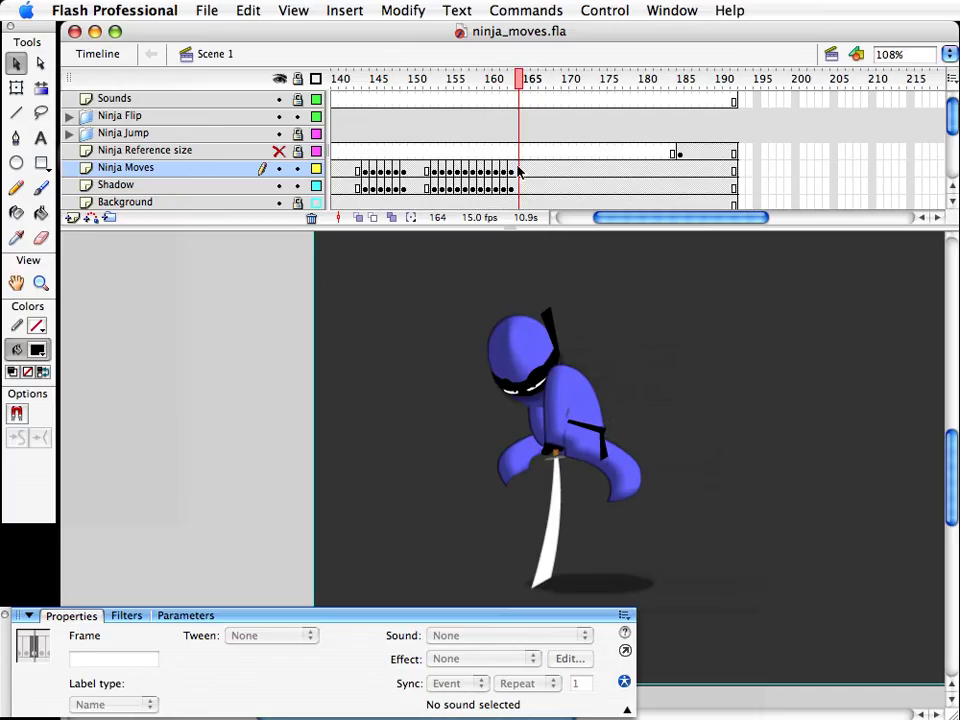
drag(519, 169, 519, 187)
key(F6)
key(F6)
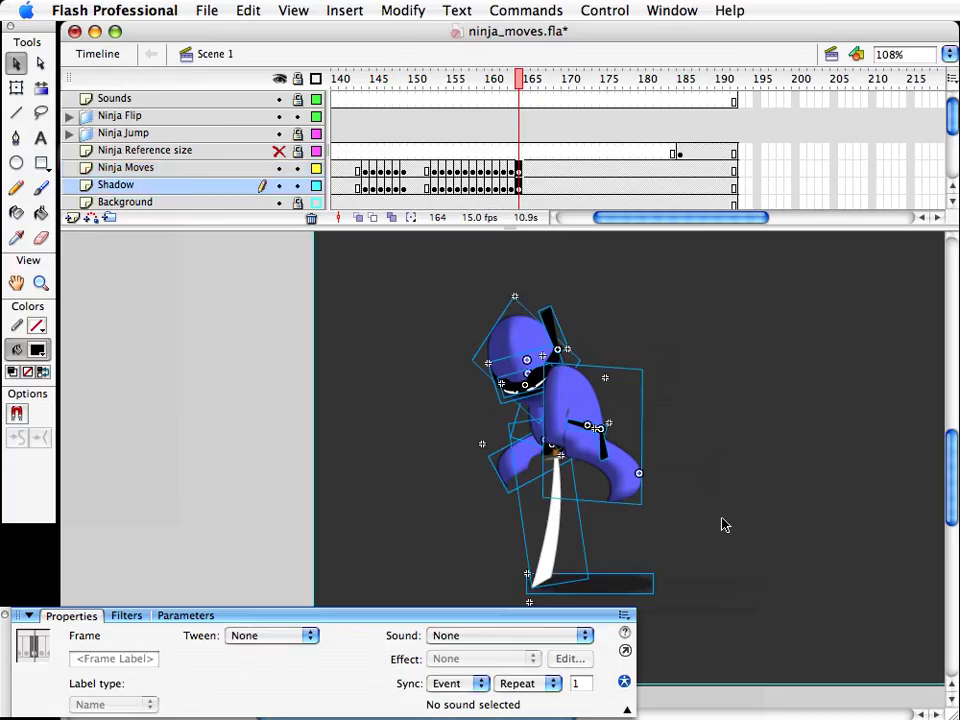
key(Right)
key(Right)
key(Right)
key(Right)
key(Right)
key(Right)
key(Right)
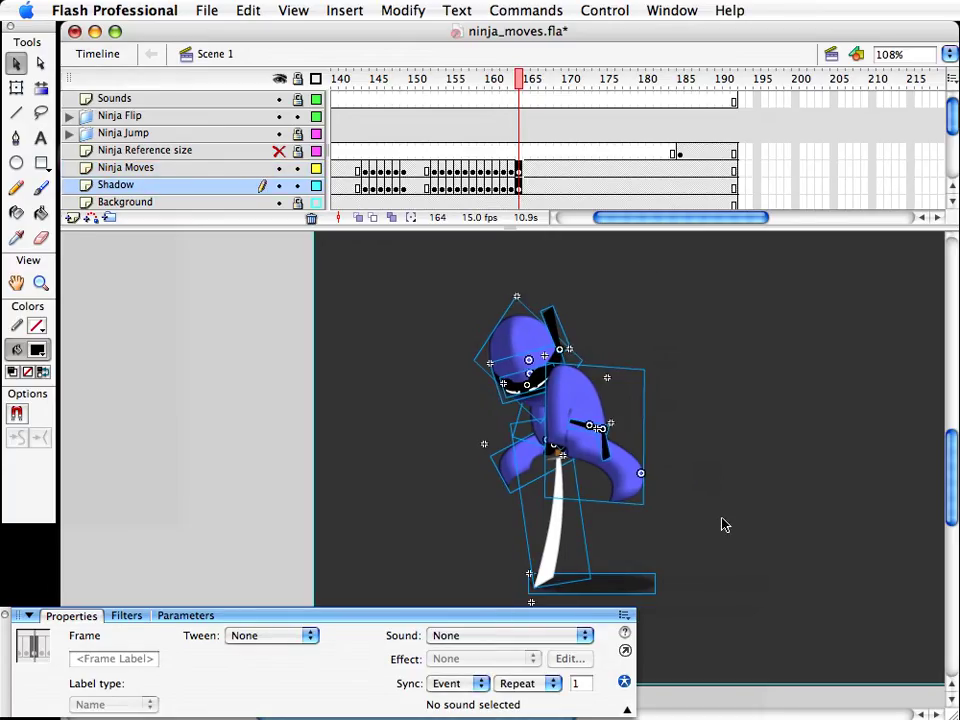
Step: Lower all the ninja's parts and the sword about 30 pixels on frame 164, leaving the shadow in place
click(705, 542)
drag(705, 542, 394, 223)
shift+click(563, 559)
key(shift+Down)
key(shift+Down)
key(shift+Down)
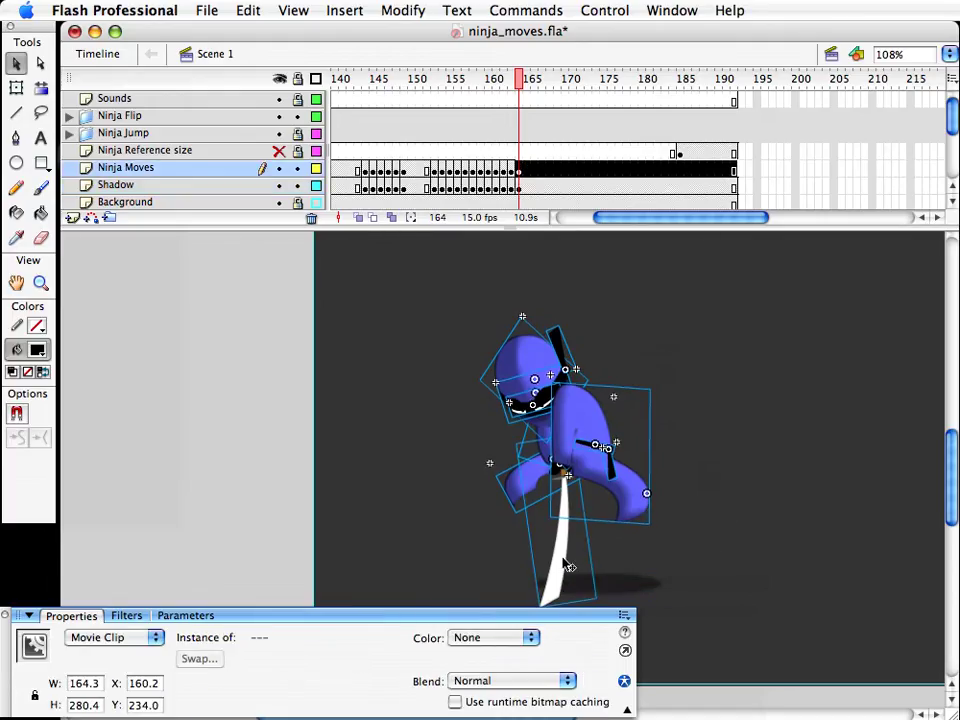
key(Right)
click(640, 565)
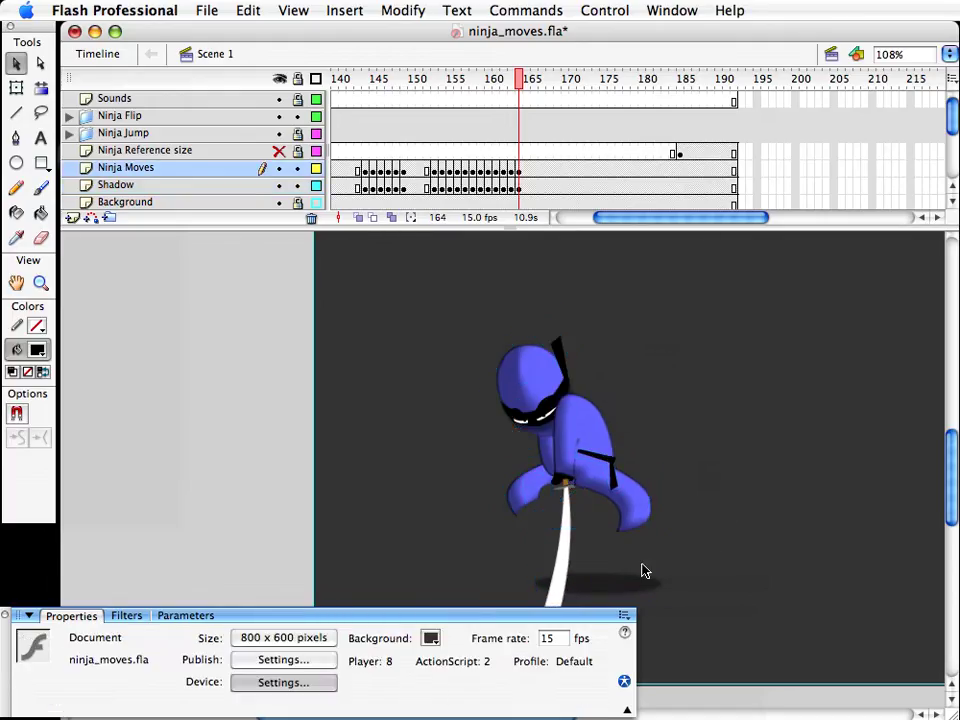
Step: Rotate the sword and hands clockwise so the blade points down and left, and reposition them at the end of the arm
drag(598, 537, 536, 430)
key(q)
drag(615, 581, 515, 578)
key(v)
drag(600, 480, 563, 477)
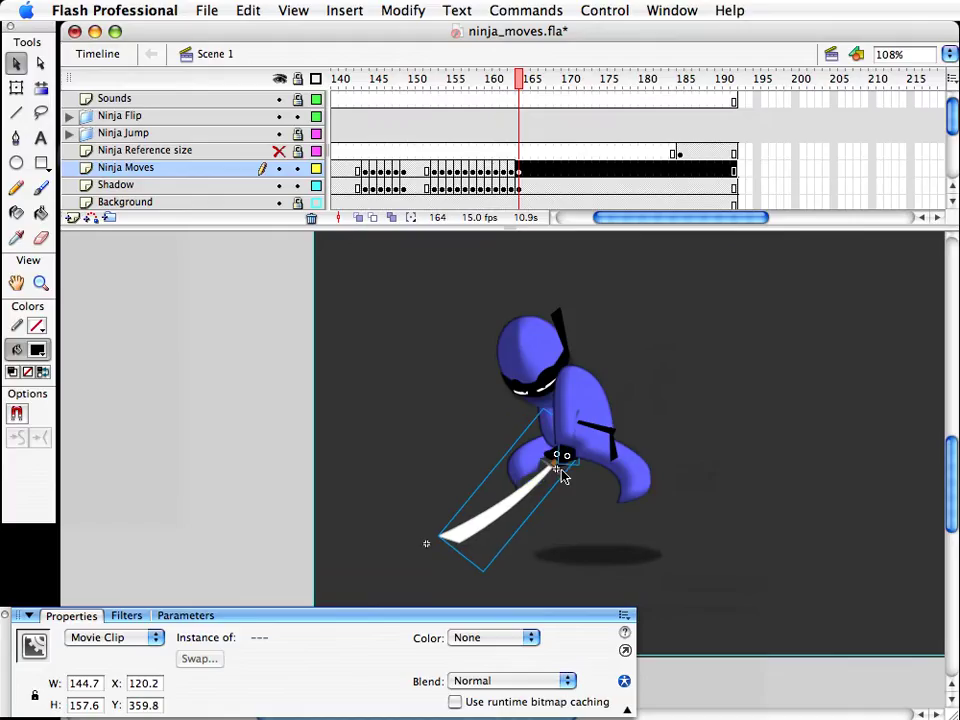
click(546, 403)
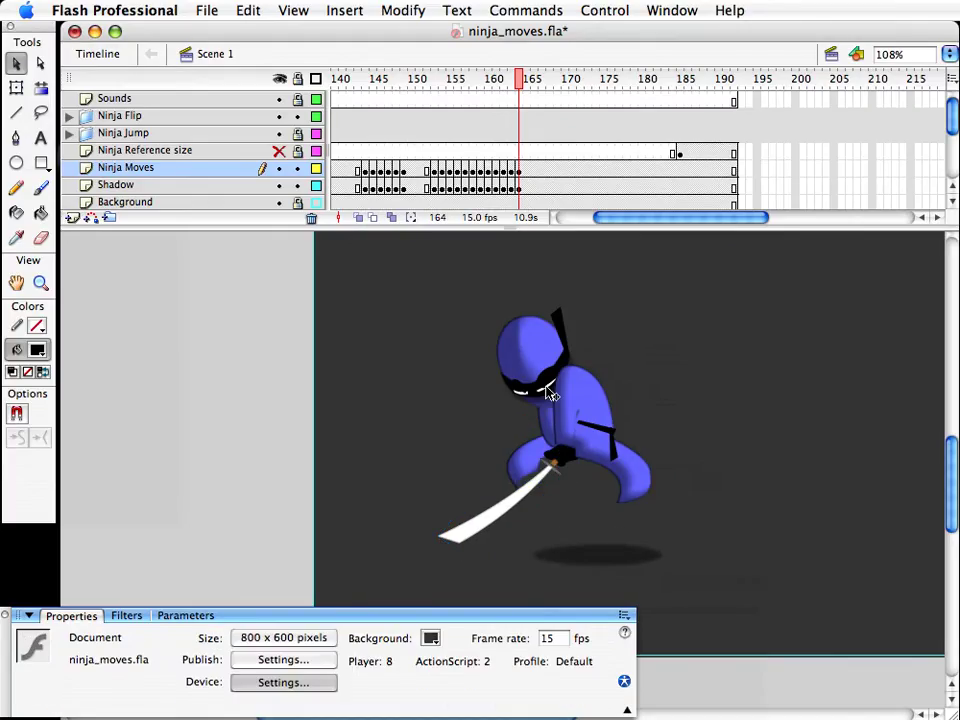
Step: Swap the ninja's eyes on frame 164 for the eyes copy symbol and nudge them down 2 pixels
click(551, 395)
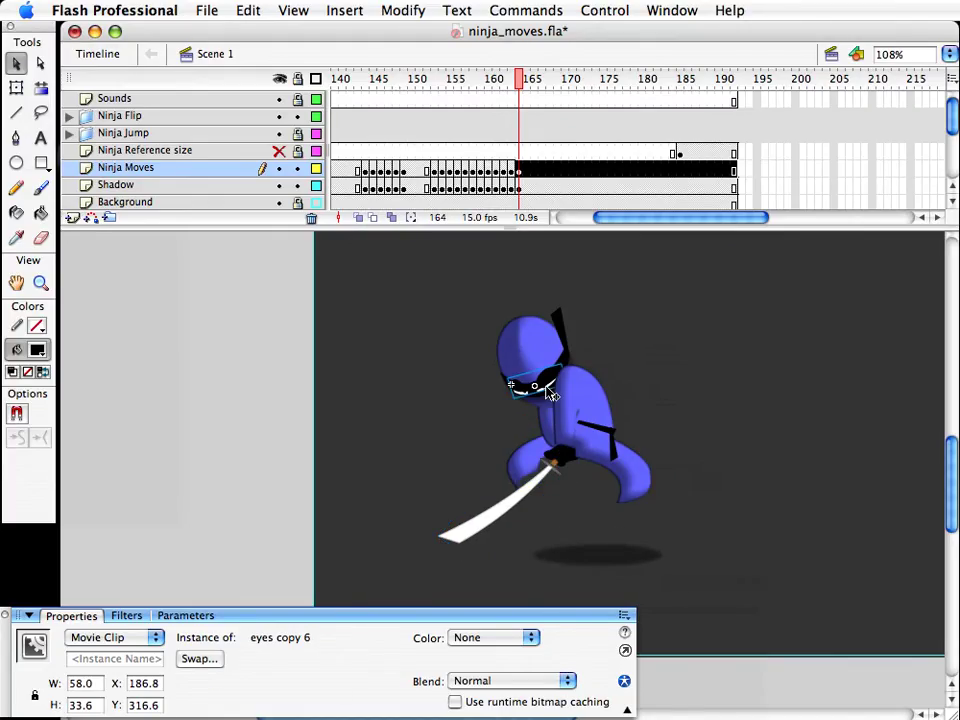
key(F3)
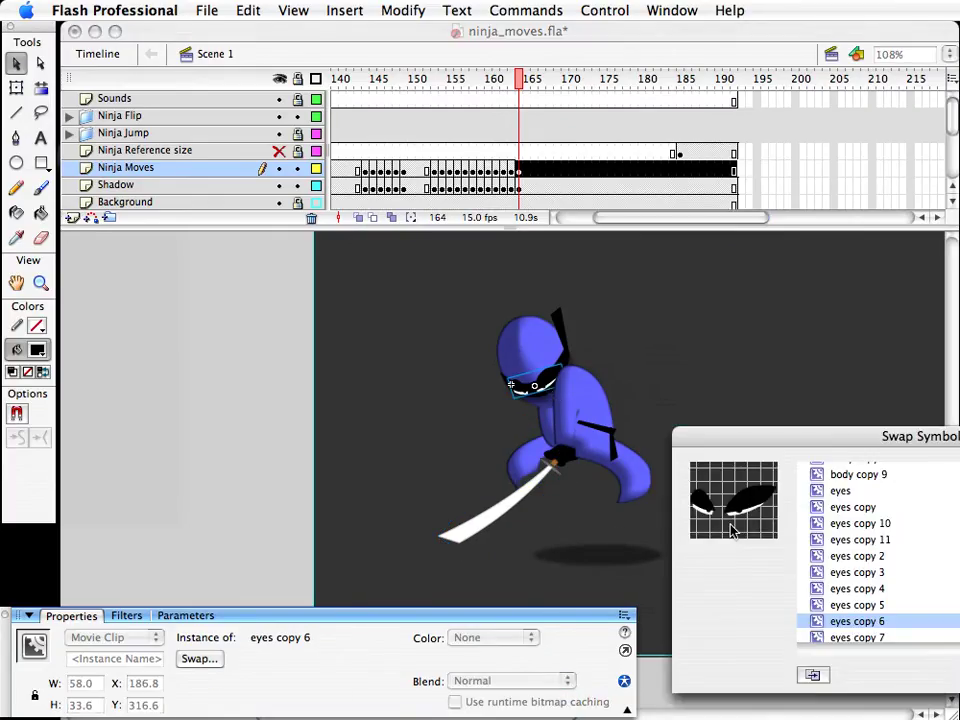
click(868, 525)
click(868, 510)
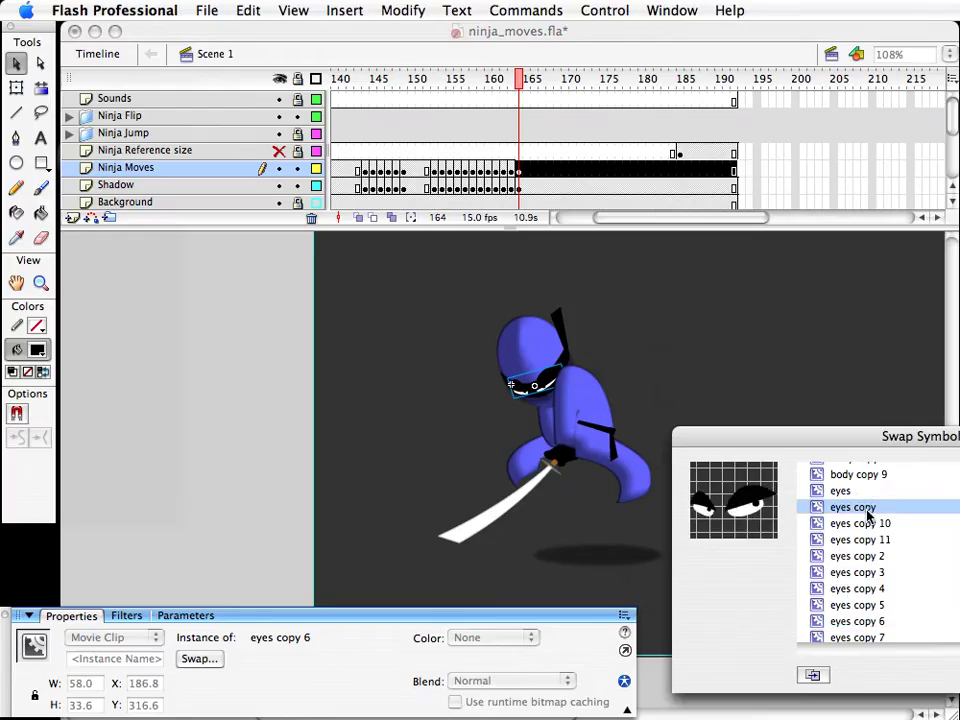
double_click(868, 512)
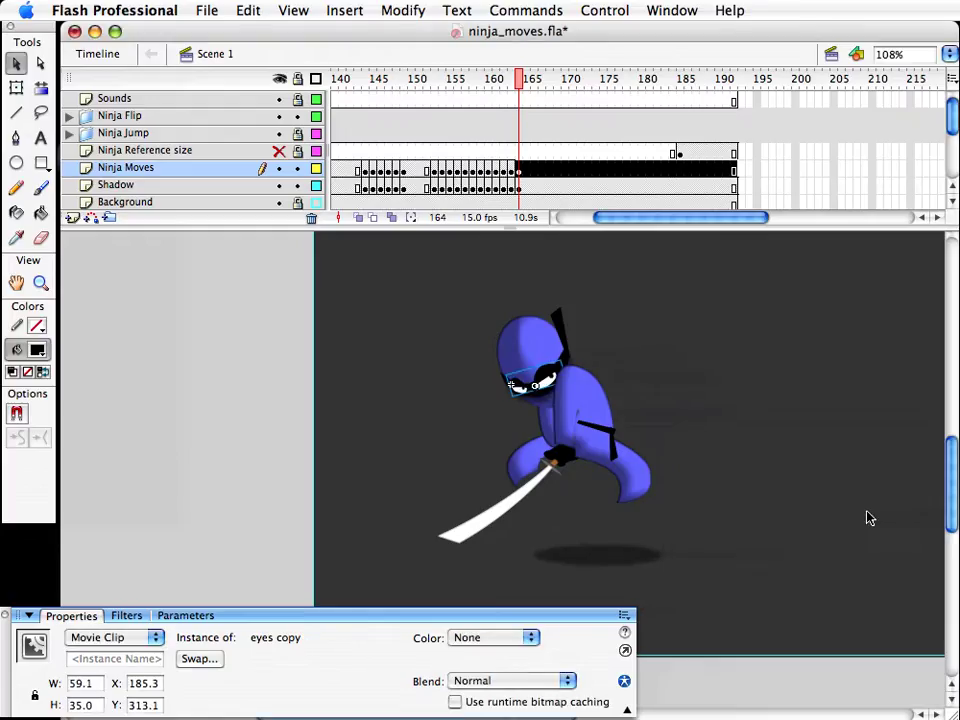
key(Down)
key(Down)
Step: Compare the eyes symbol with eyes copy as a replacement, keeping eyes copy for the ninja's eyes
key(super+shift+s)
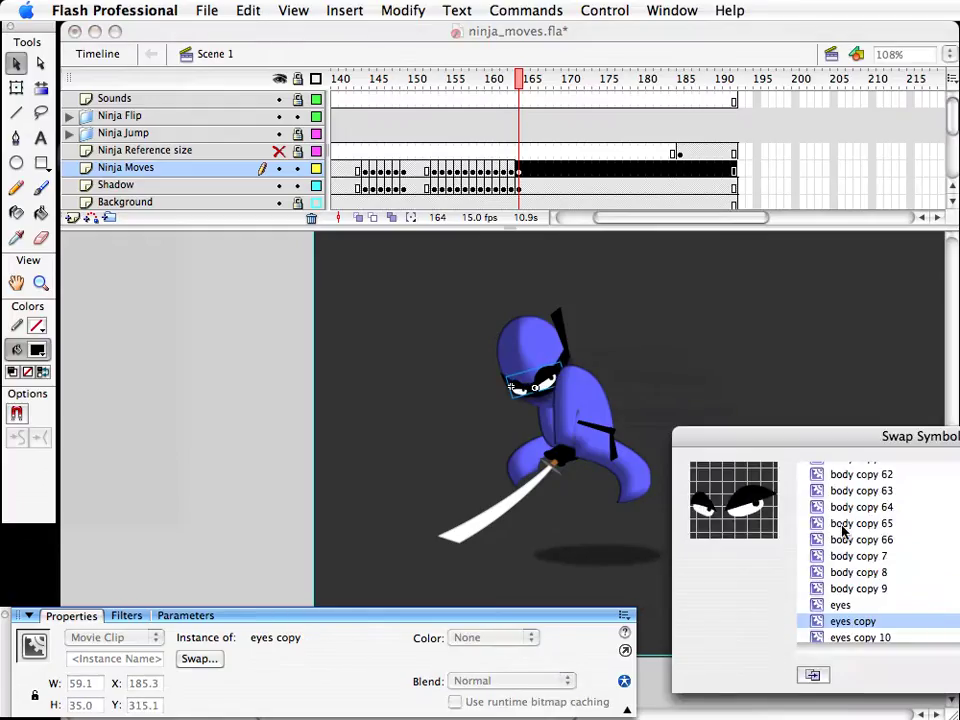
click(844, 606)
click(884, 624)
key(Return)
click(671, 364)
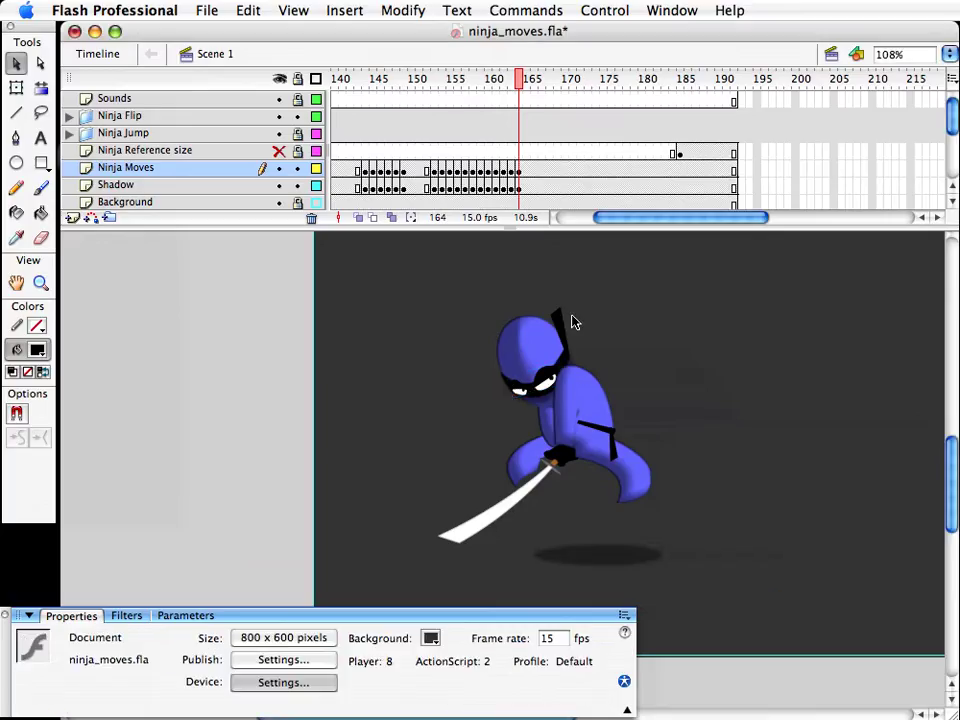
Step: Duplicate the torso-and-rear-leg symbol and the front leg symbol on frame 164, keeping the suggested names
click(518, 84)
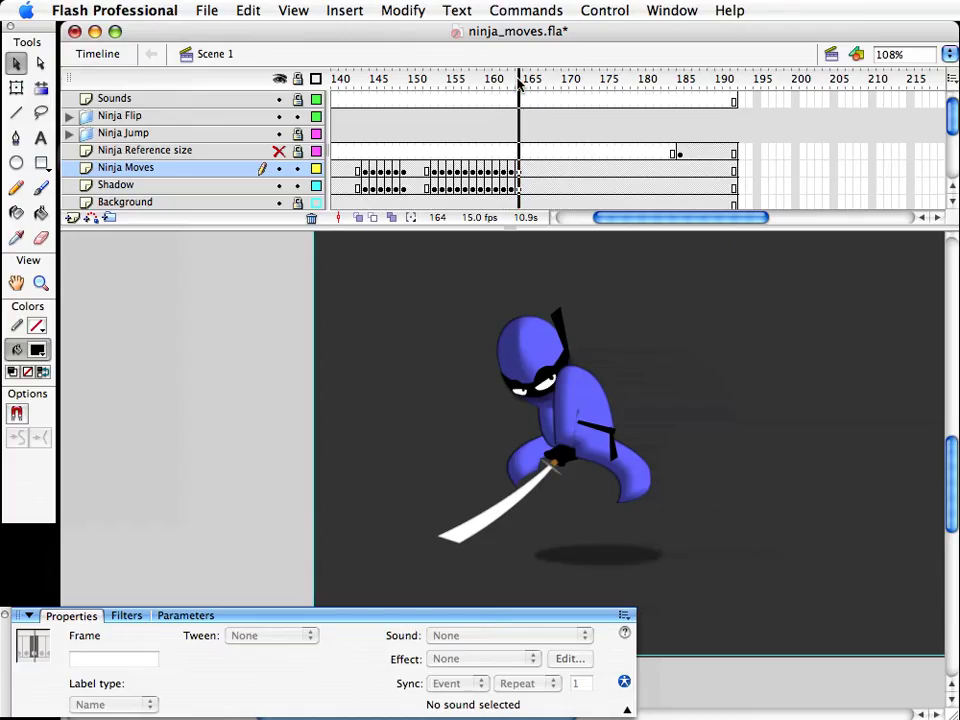
click(634, 498)
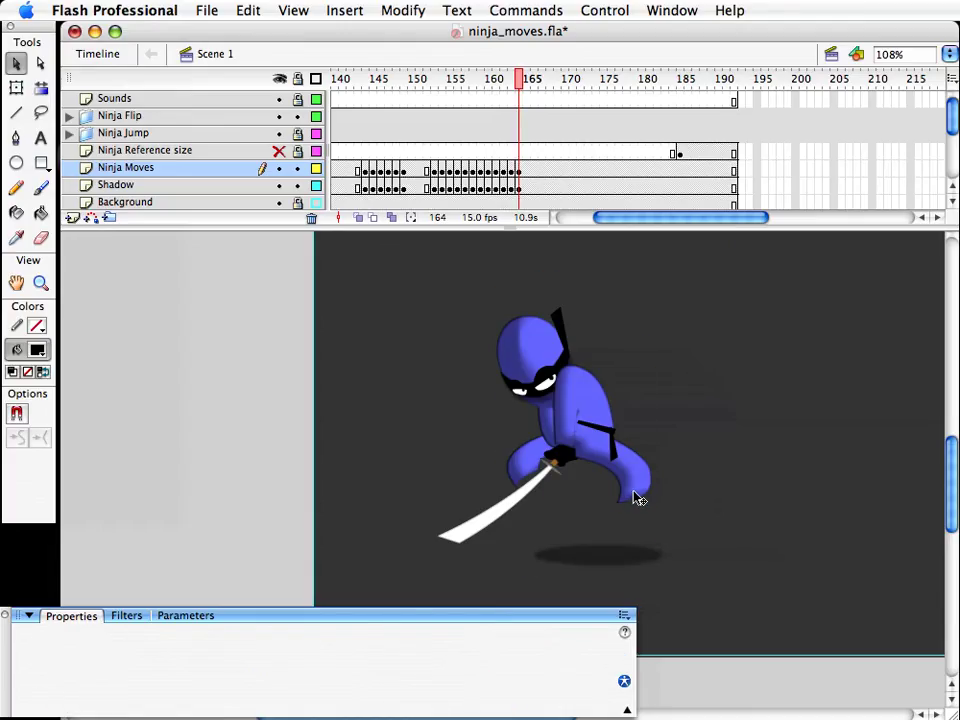
key(super+d)
key(Return)
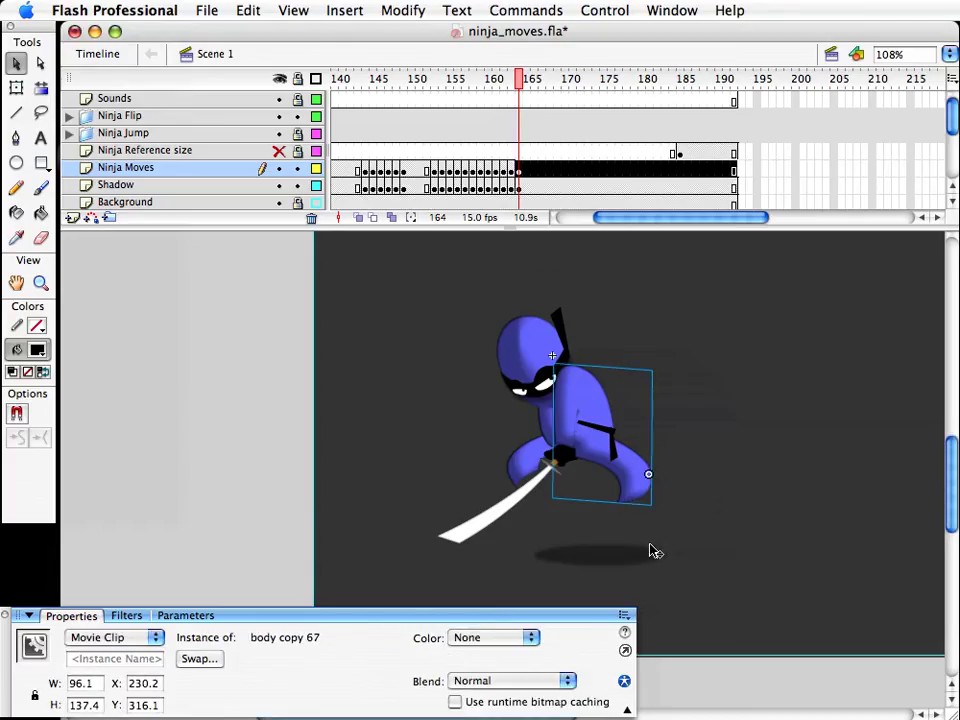
click(531, 461)
key(ctrl+alt+d)
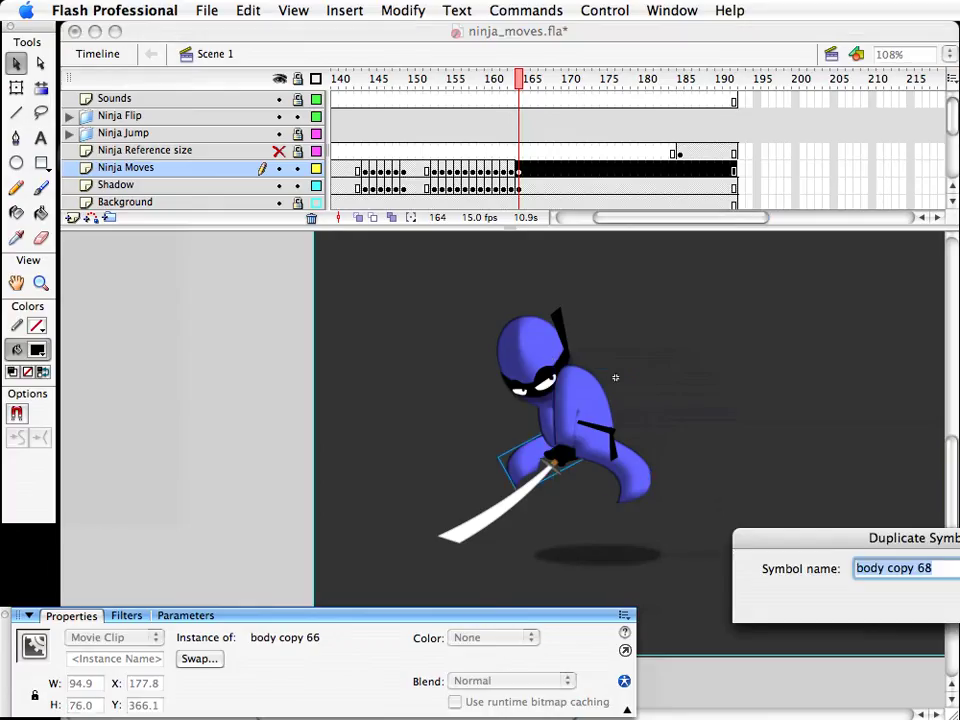
key(Return)
Step: Nudge both belt pieces down slightly on frame 164
click(609, 436)
shift+click(618, 460)
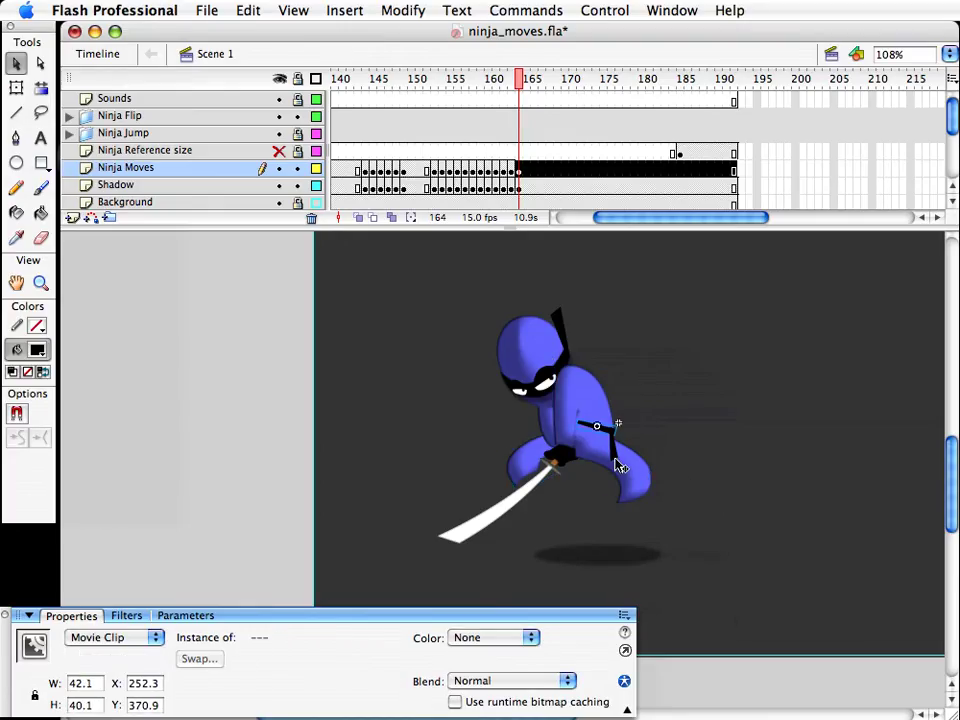
key(Down)
key(Down)
click(688, 439)
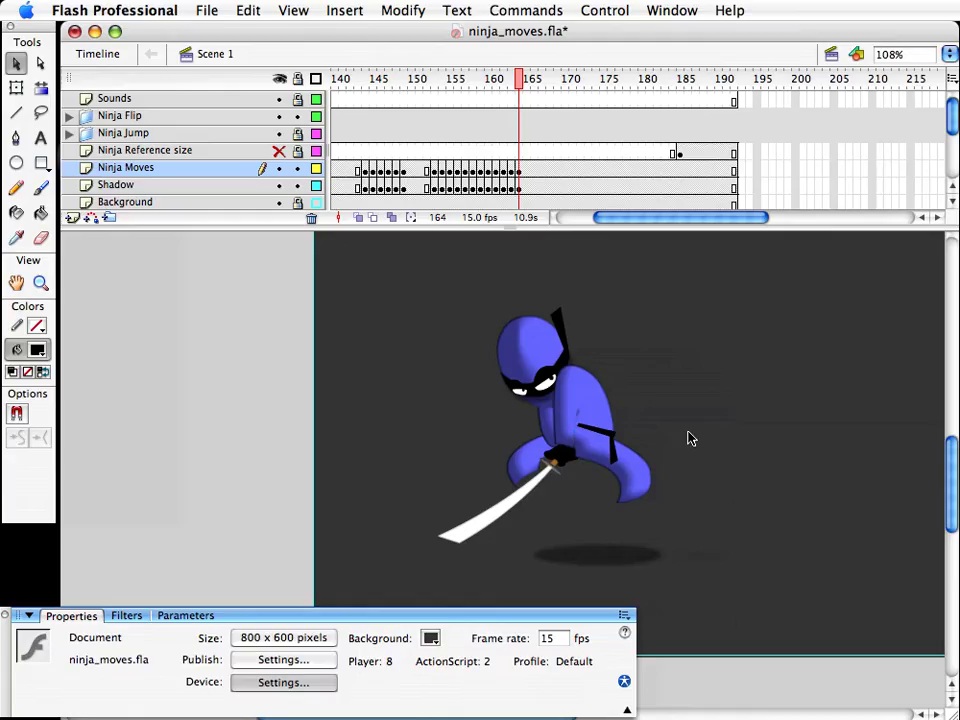
Step: Insert keyframes at frame 165 on the Ninja Moves and Shadow layers and nudge their contents slightly right
click(566, 424)
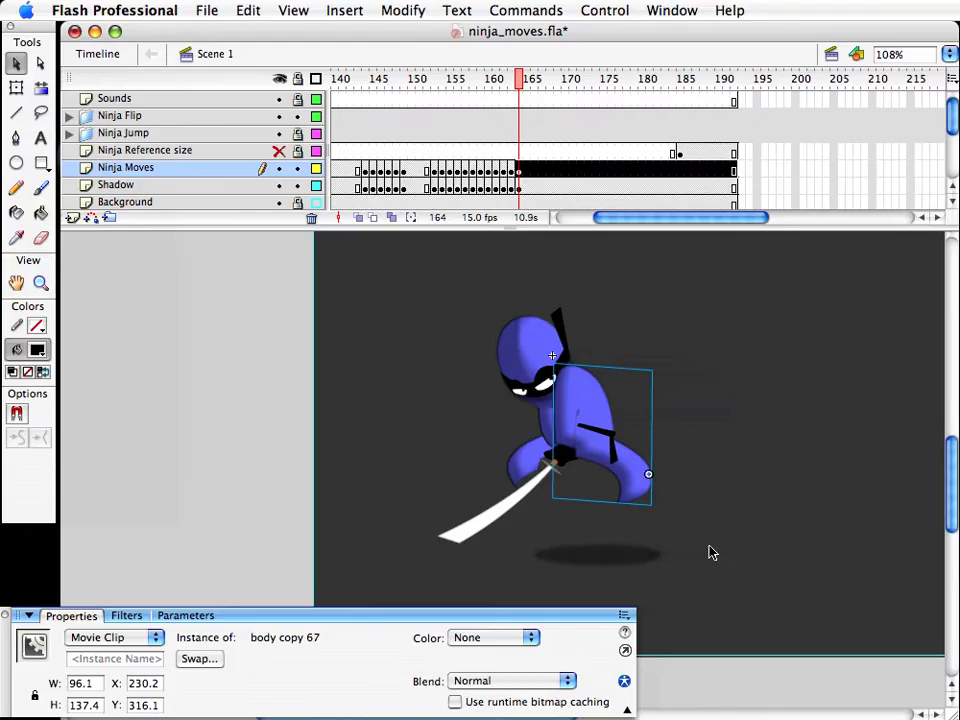
click(518, 87)
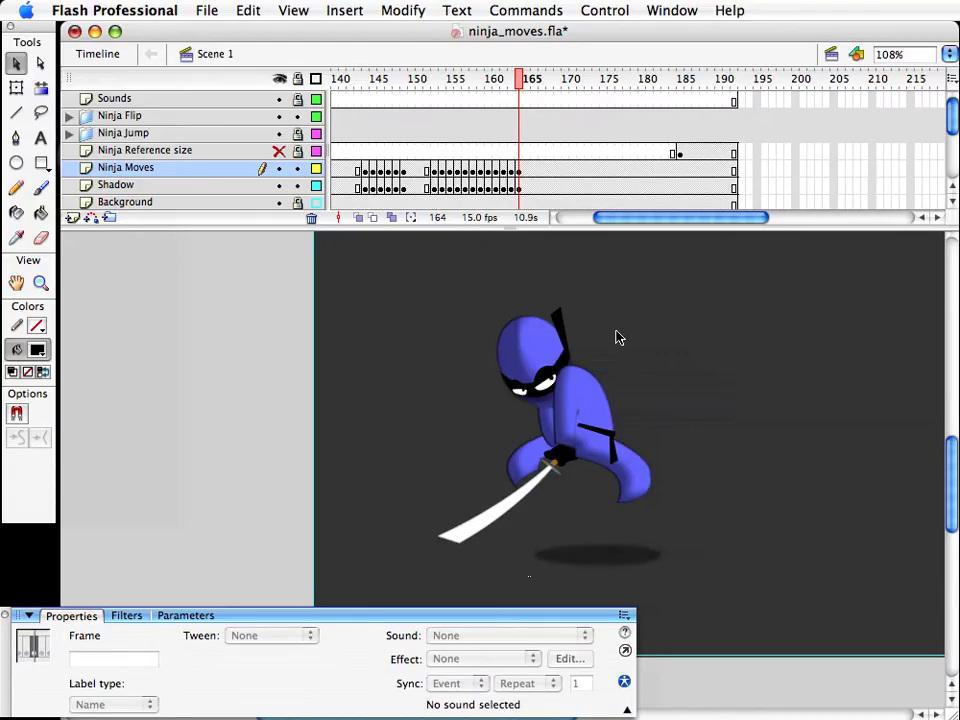
drag(524, 165, 526, 186)
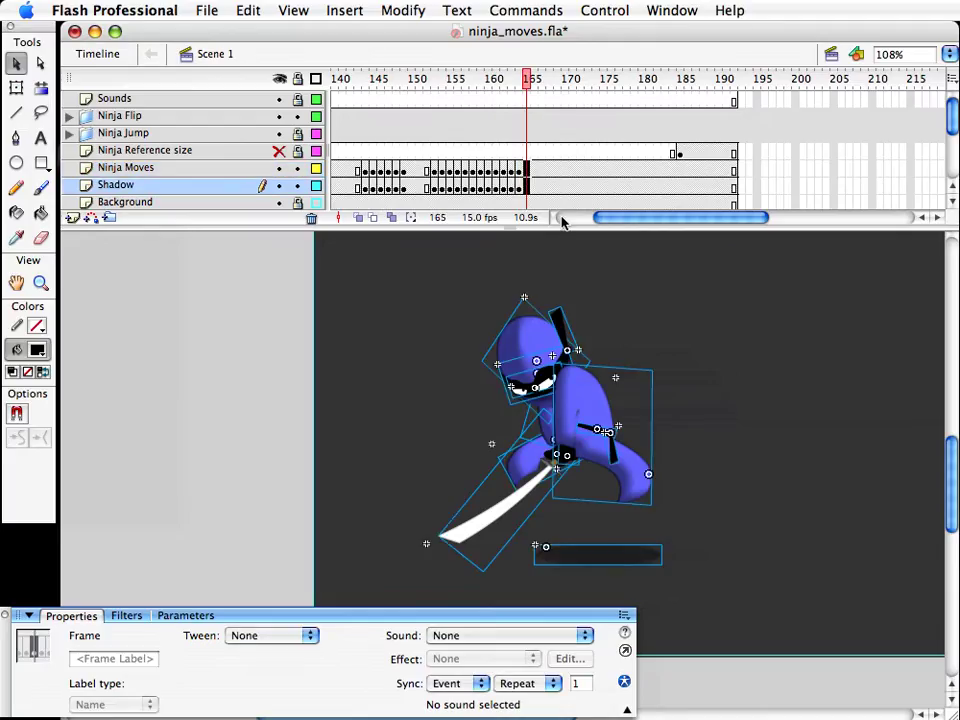
key(F6)
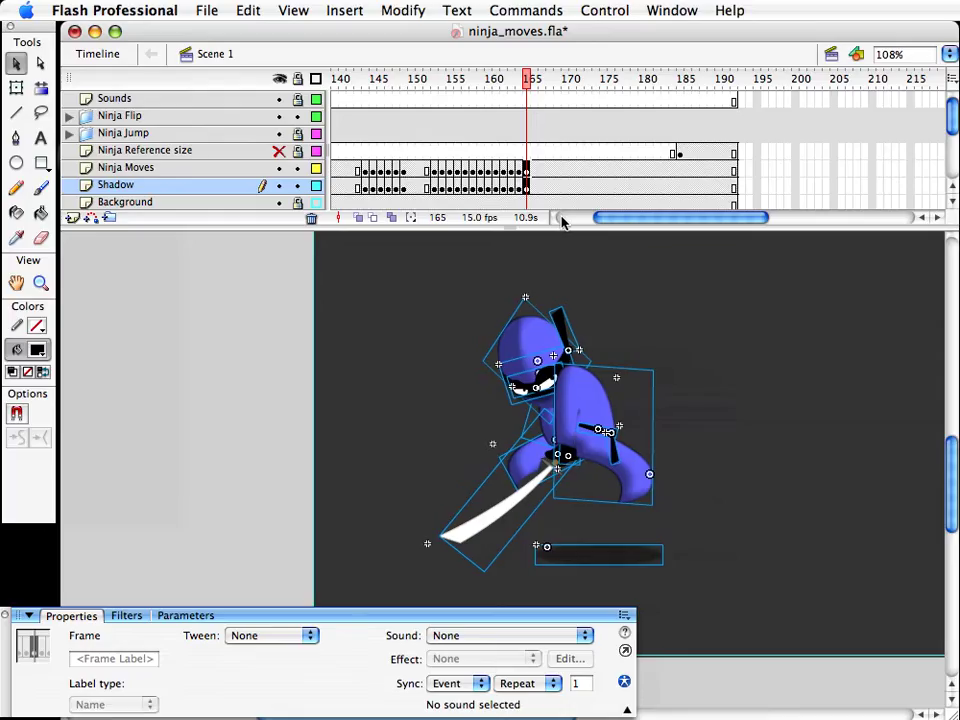
Step: Lower all the ninja's parts and the sword about 17 pixels on frame 165, without moving the shadow
click(740, 548)
drag(738, 542, 374, 216)
shift+click(487, 528)
key(shift+Down)
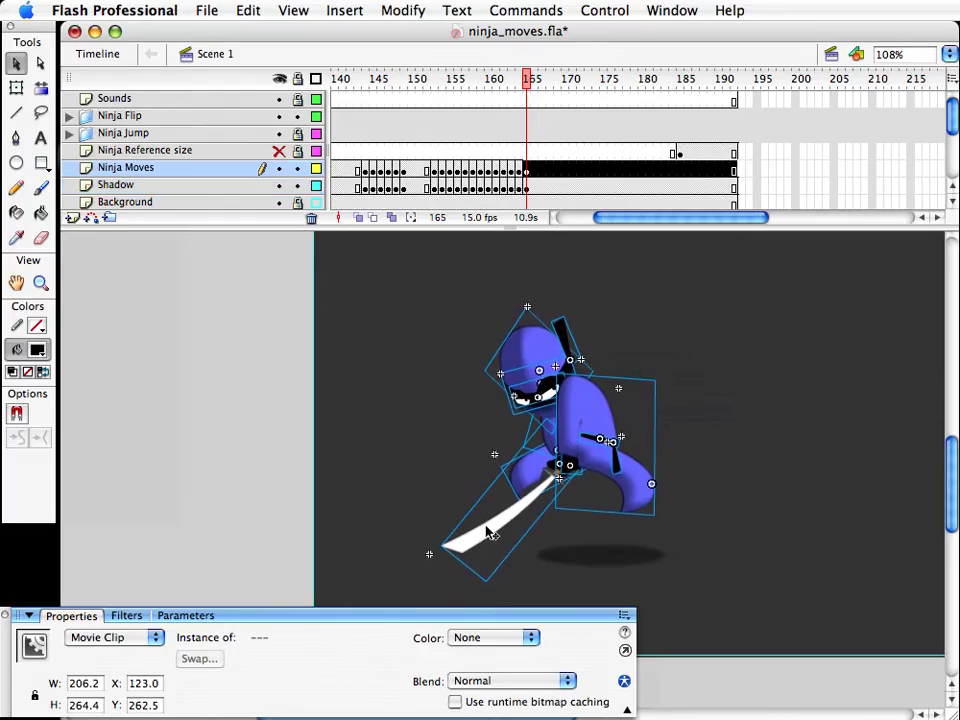
key(Down)
key(Down)
key(Down)
key(Down)
key(Down)
key(Down)
key(Down)
click(433, 437)
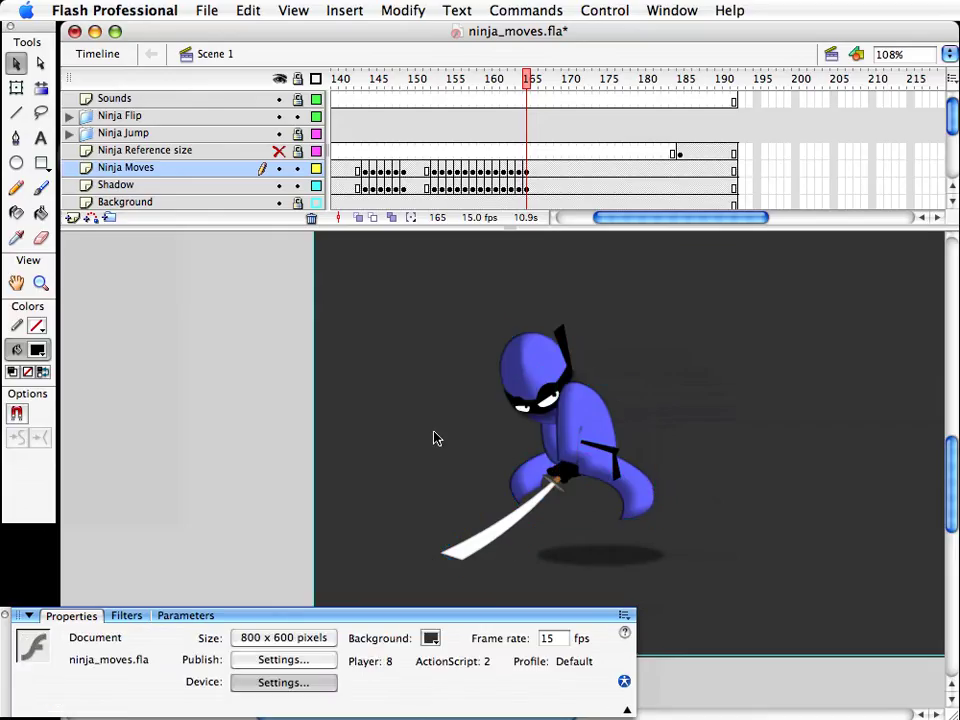
Step: Duplicate the torso-and-rear-leg symbol and the front leg symbol on frame 165, keeping the suggested names
click(644, 508)
key(super+d)
key(Return)
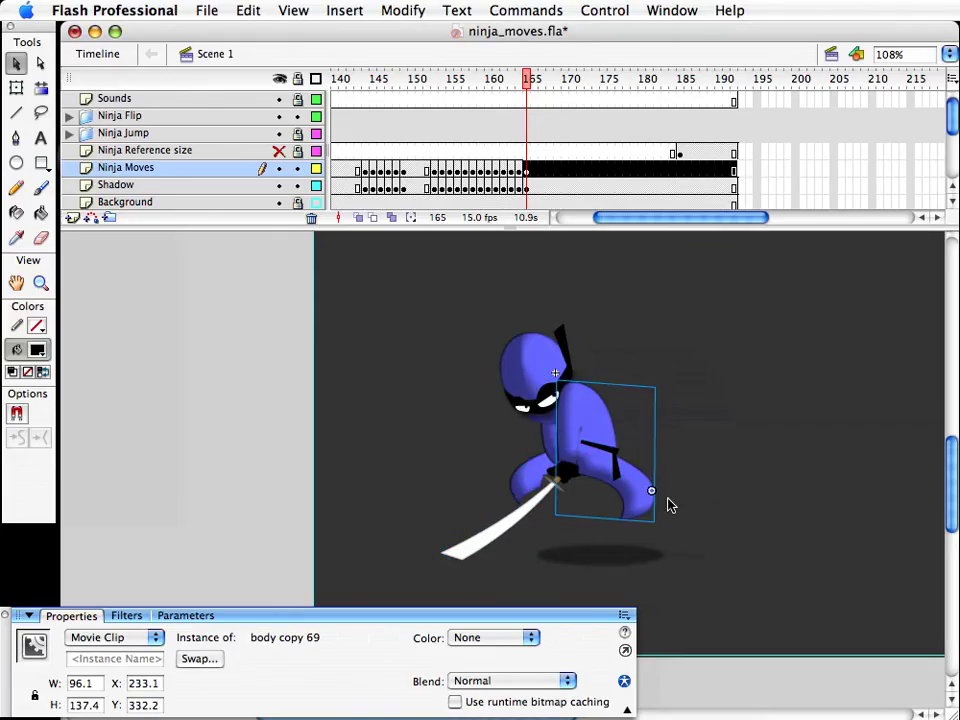
click(539, 472)
key(super+d)
key(Return)
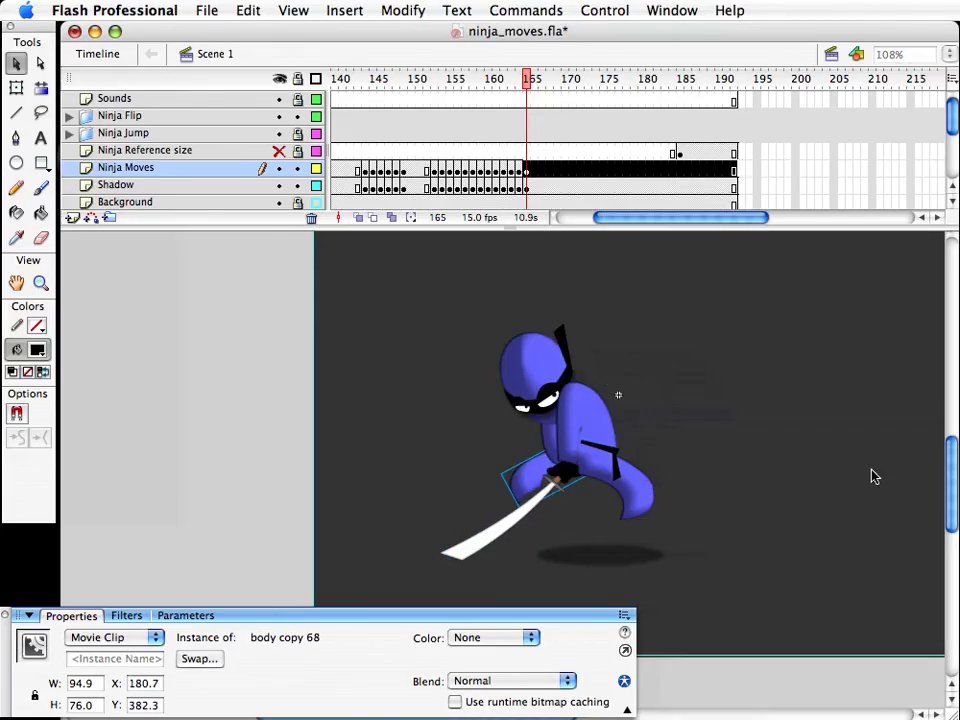
click(871, 476)
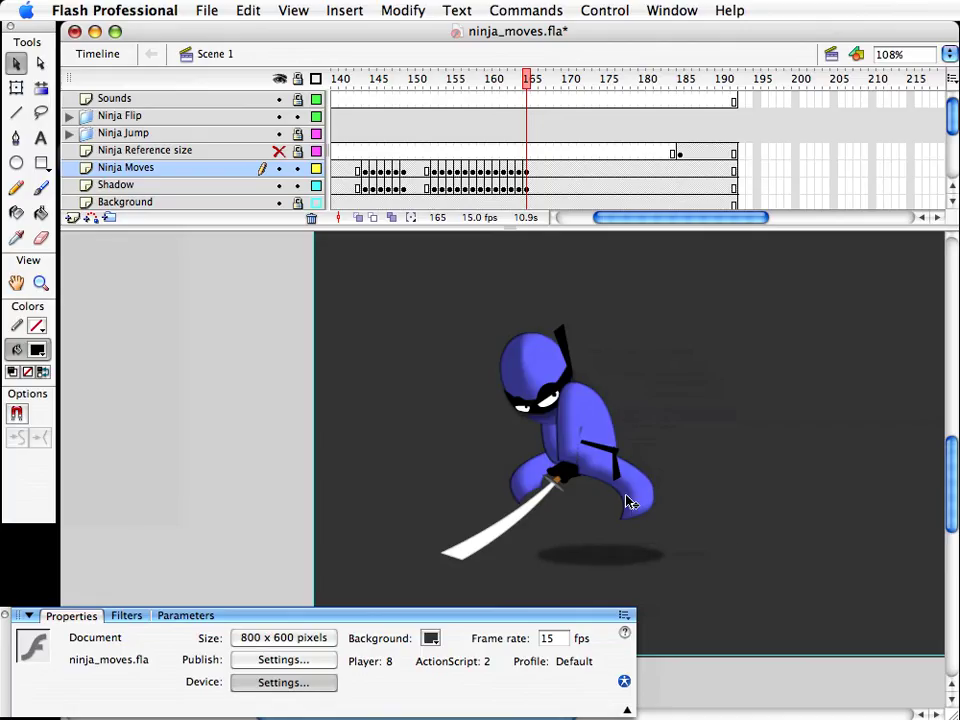
Step: Lower all the ninja's parts and the sword 3 pixels on frame 165, leaving the shadow in place
drag(738, 551, 381, 262)
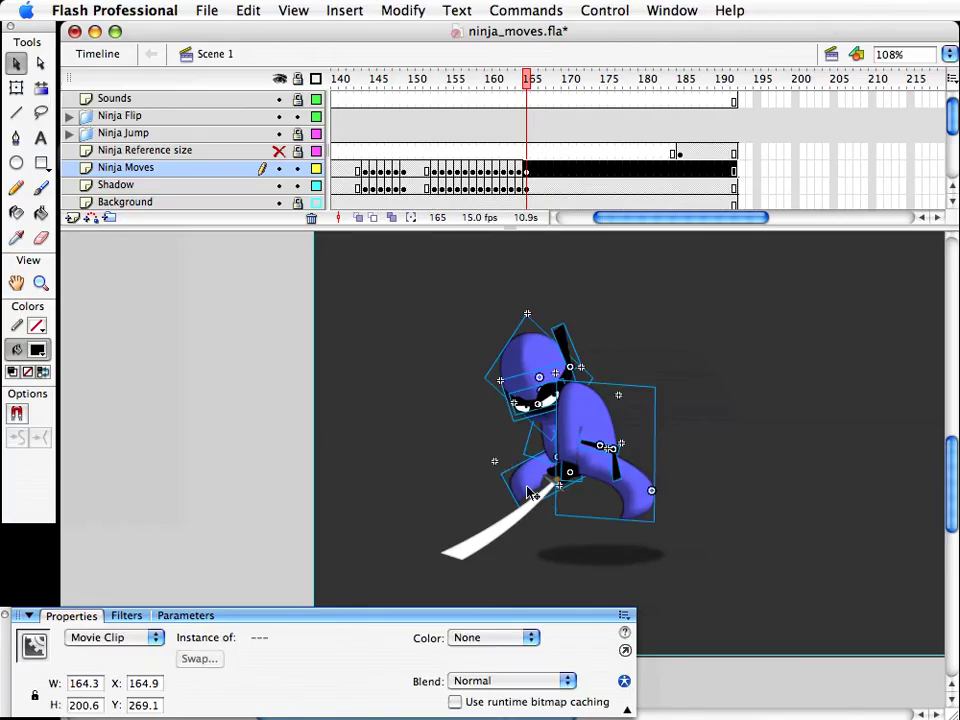
shift+click(481, 541)
key(Down)
key(Down)
key(Down)
click(430, 490)
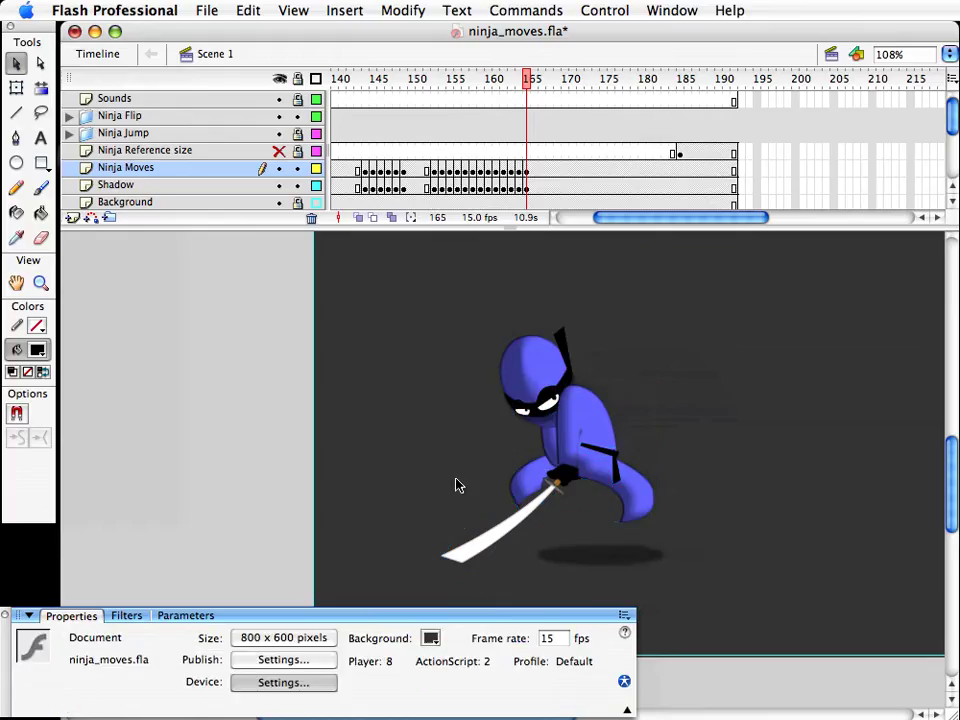
Step: Paste a copy of the front leg inside the torso-and-rear-leg symbol, rotate it counterclockwise and set it beside the body
click(640, 520)
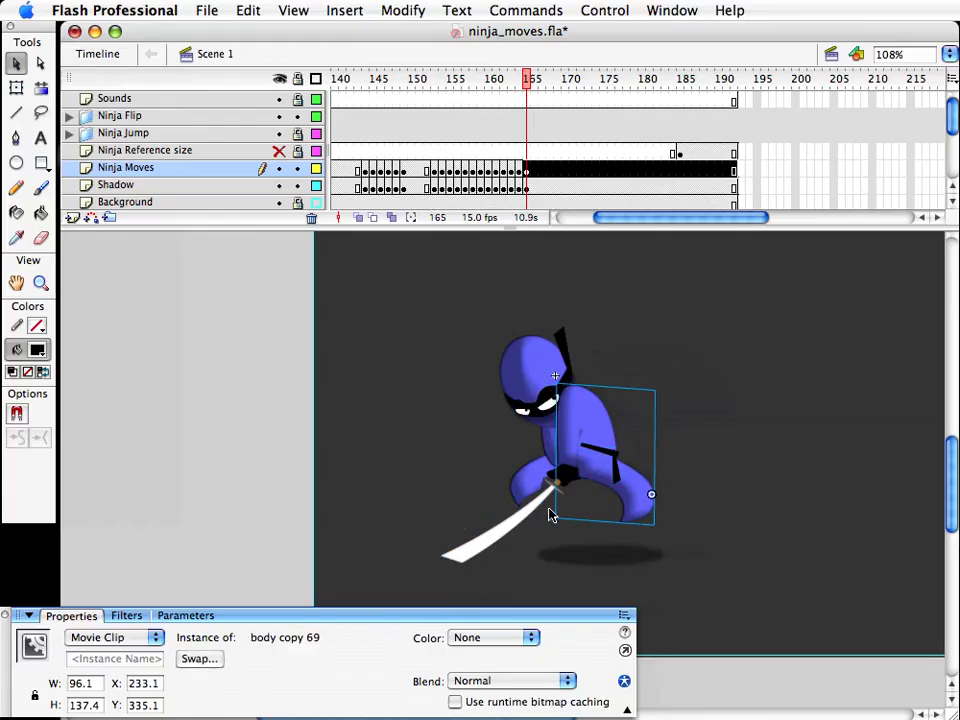
click(531, 483)
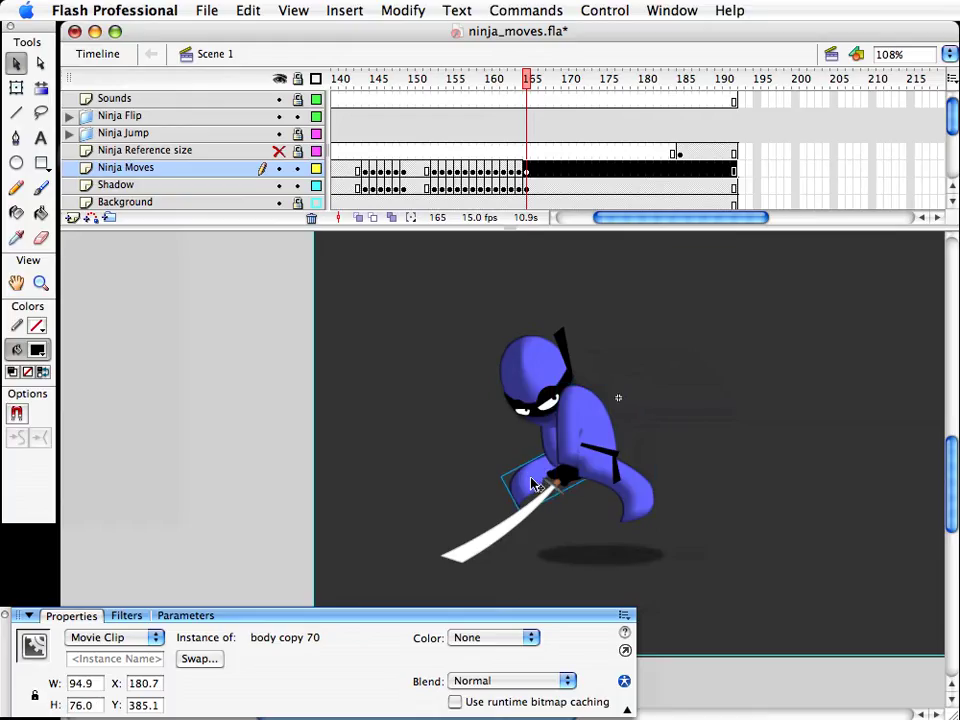
click(612, 478)
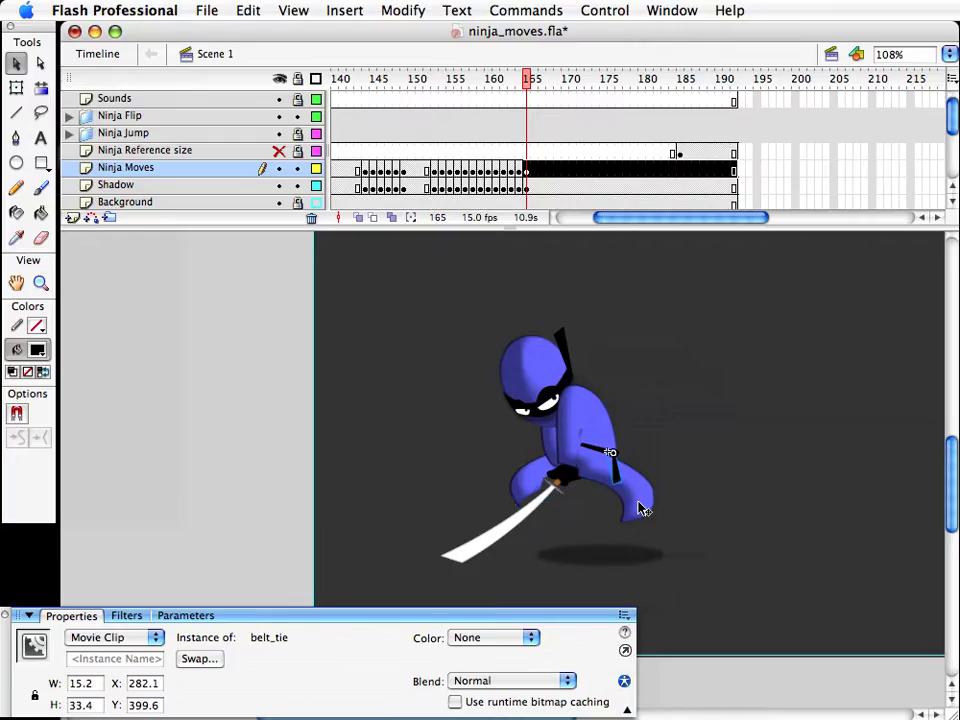
double_click(639, 506)
key(super+v)
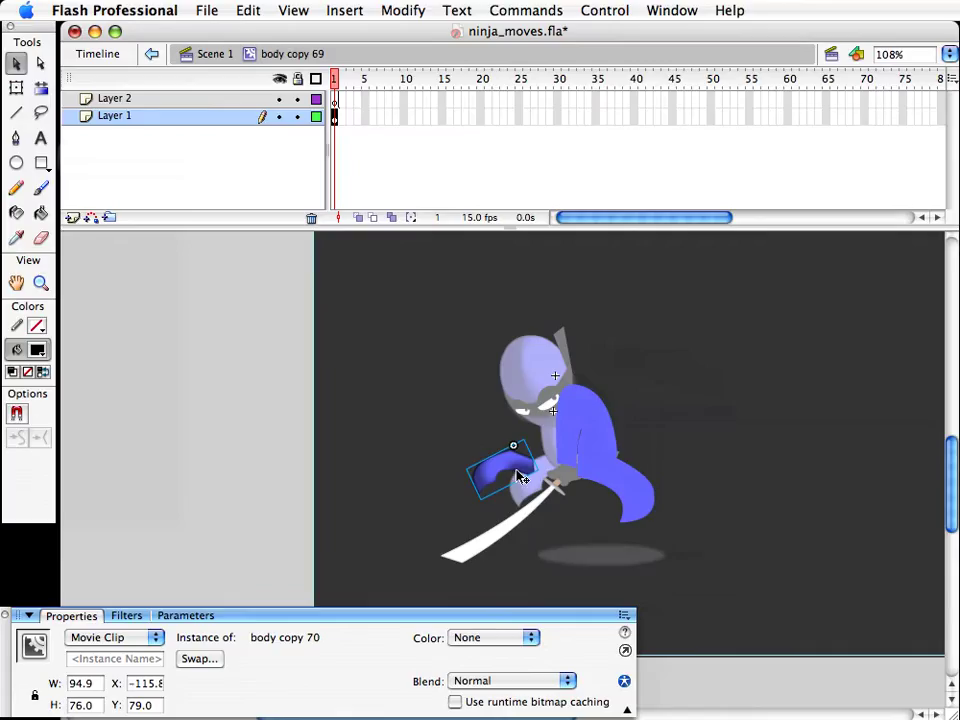
key(q)
drag(465, 470, 542, 476)
key(v)
key(q)
key(v)
drag(518, 526, 450, 515)
Step: Reshape the sleeve inside the torso symbol so the arm reaches forward in front of the chest, separated from the torso by a narrow gap
click(41, 283)
drag(351, 356, 727, 556)
key(v)
drag(553, 489, 502, 478)
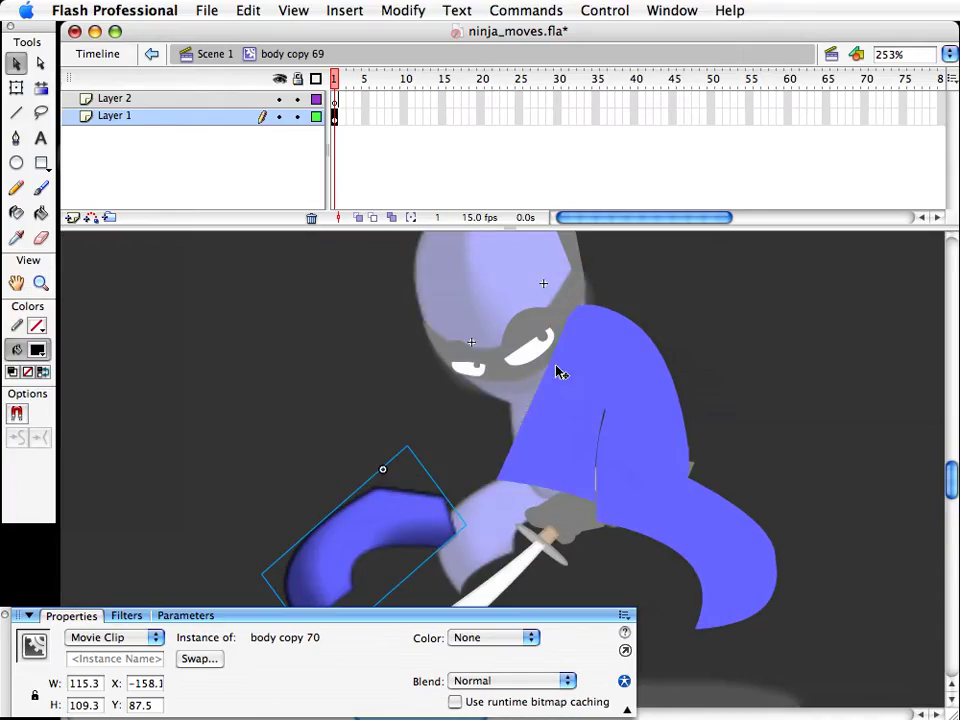
drag(615, 317, 636, 316)
drag(588, 508, 561, 499)
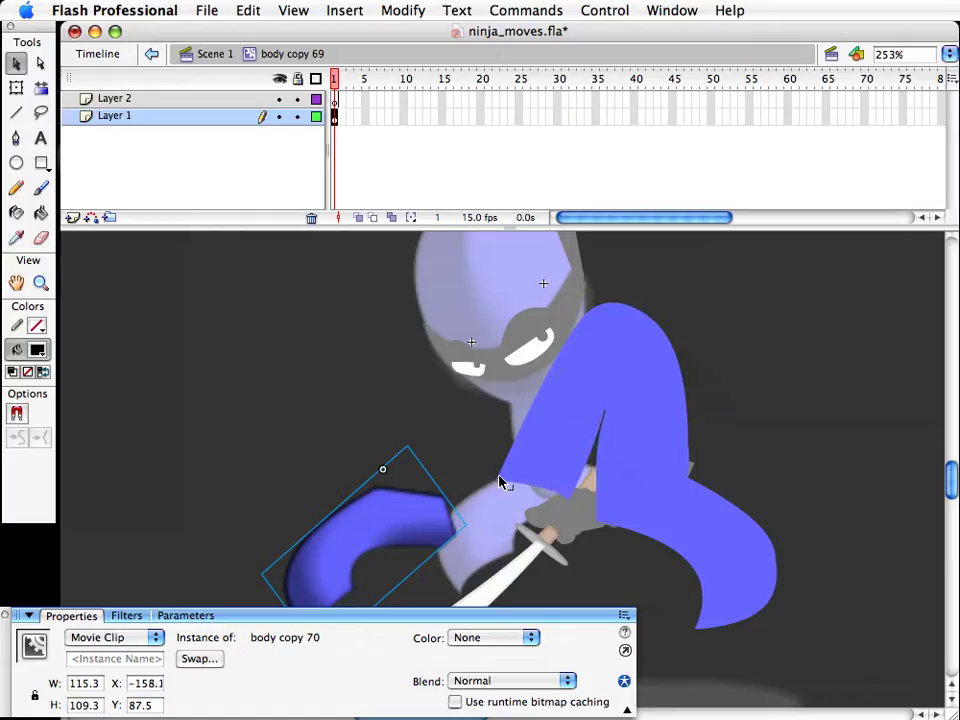
drag(503, 482, 486, 457)
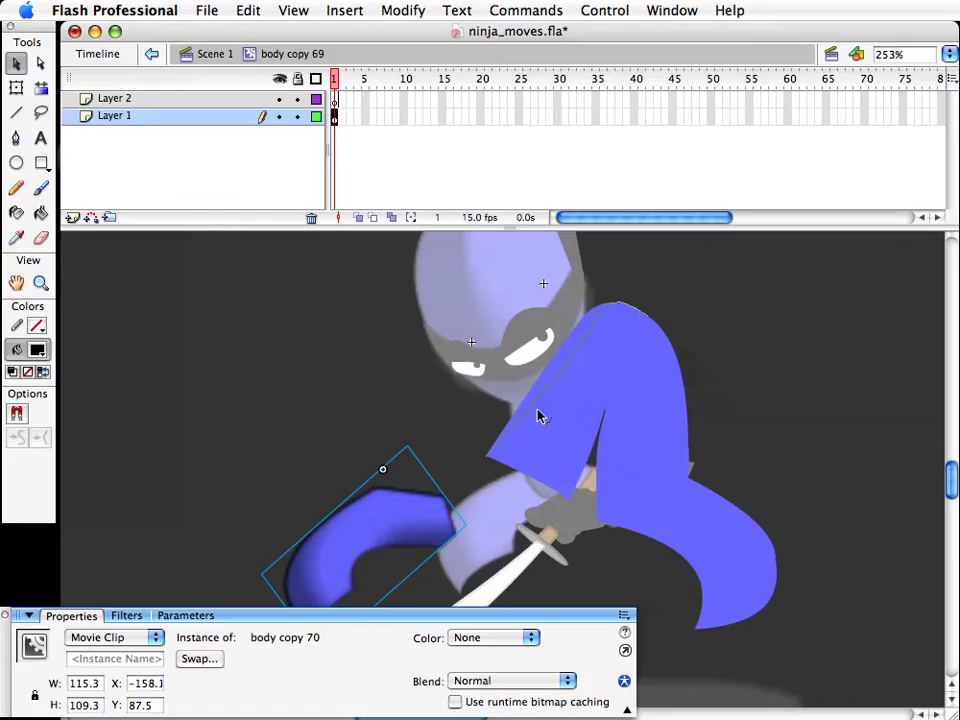
drag(538, 411, 540, 413)
drag(571, 498, 543, 481)
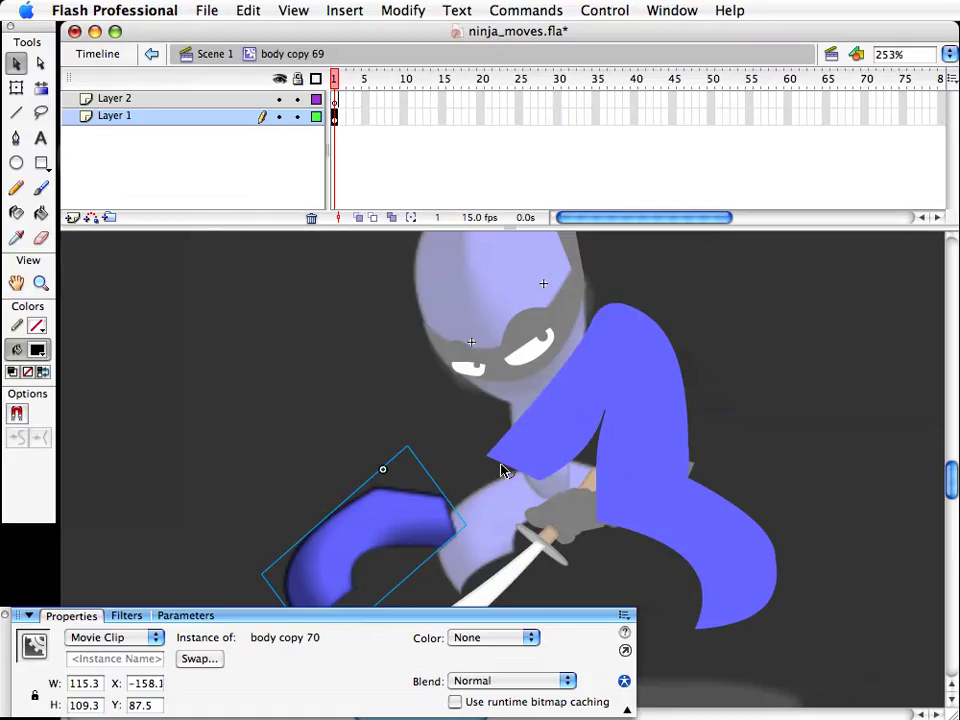
drag(490, 460, 476, 446)
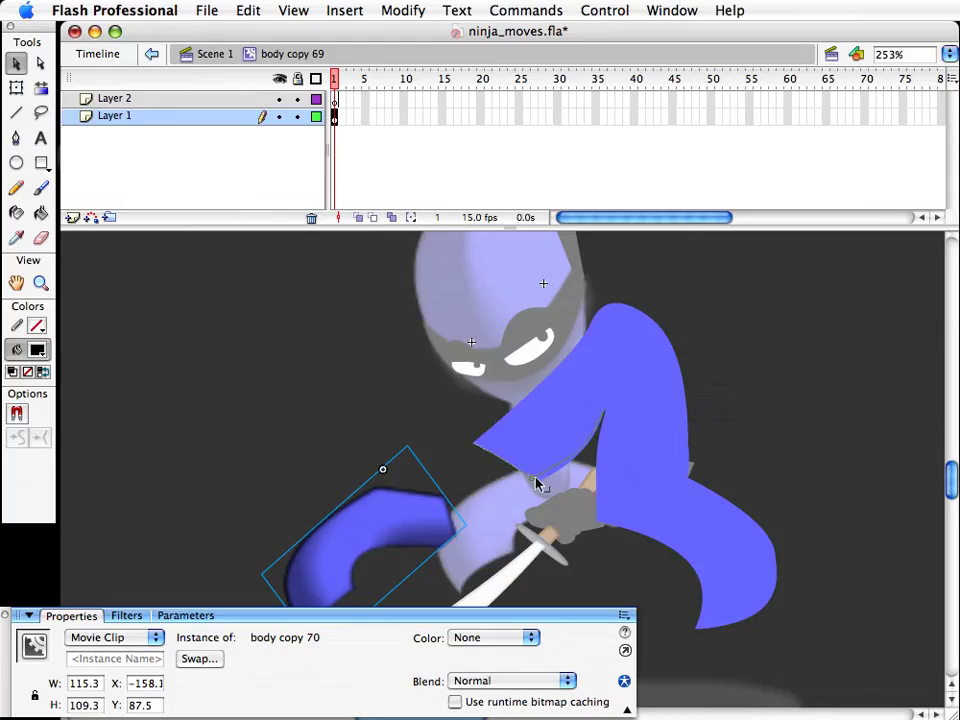
drag(537, 484, 577, 450)
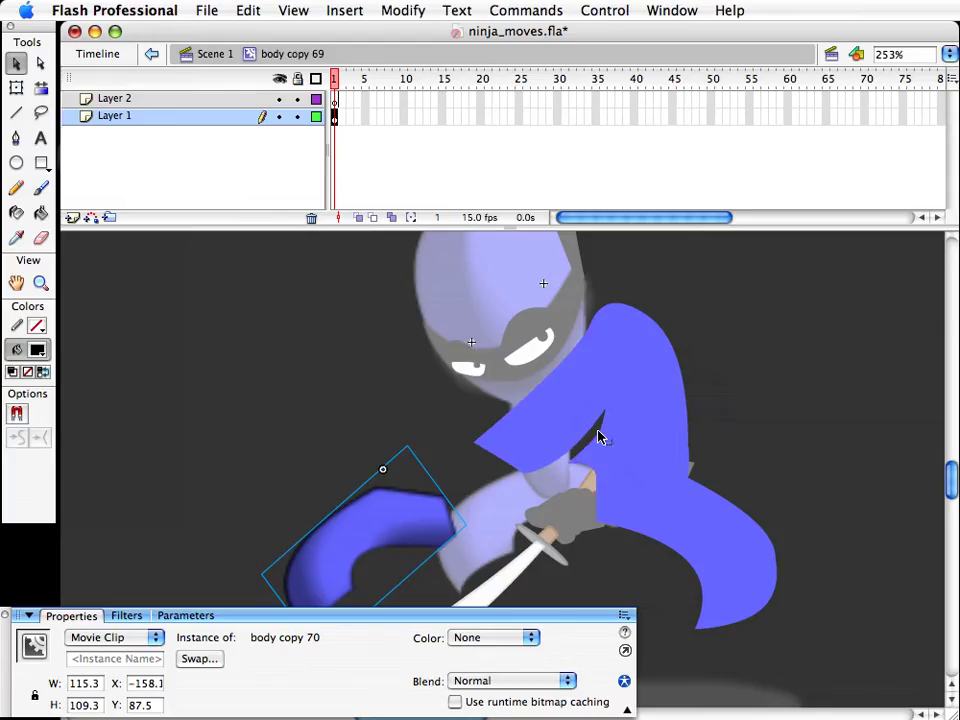
drag(598, 437, 576, 462)
Step: Break the pasted leg apart, attach it to the hips as the front leg, enlarge it slightly and return to Scene 1
scroll(408, 468, down, 3)
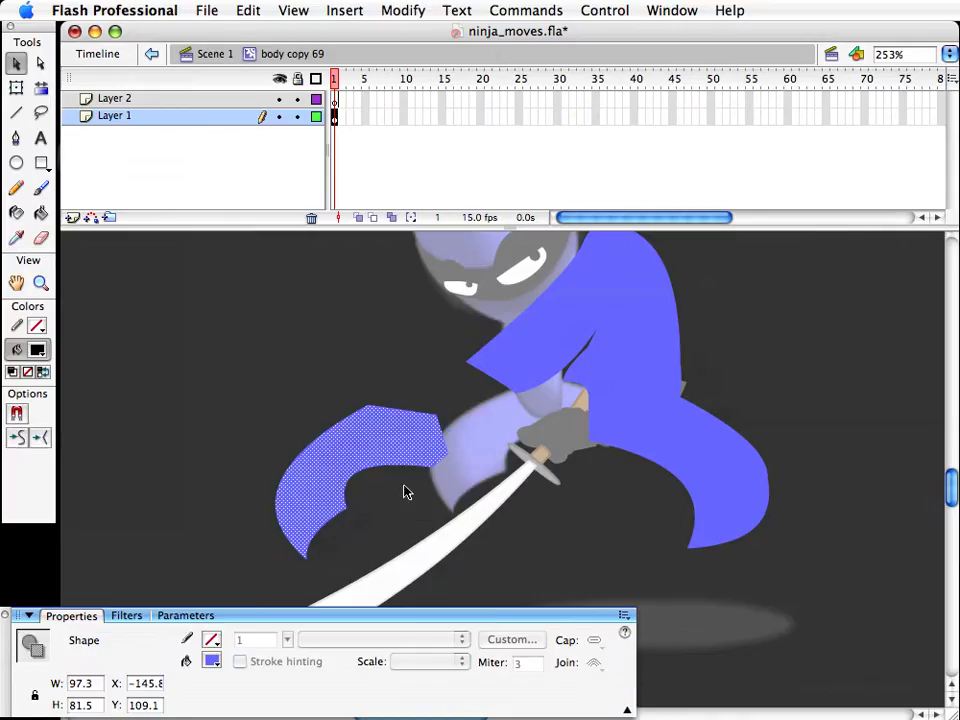
key(super+b)
drag(377, 448, 566, 423)
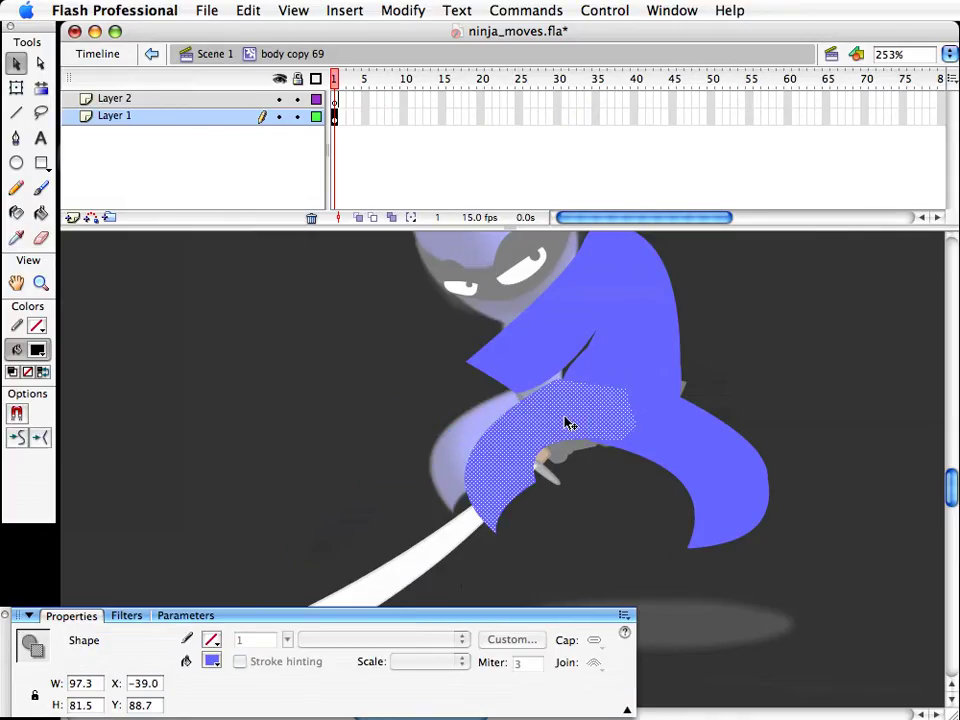
key(q)
drag(465, 531, 457, 537)
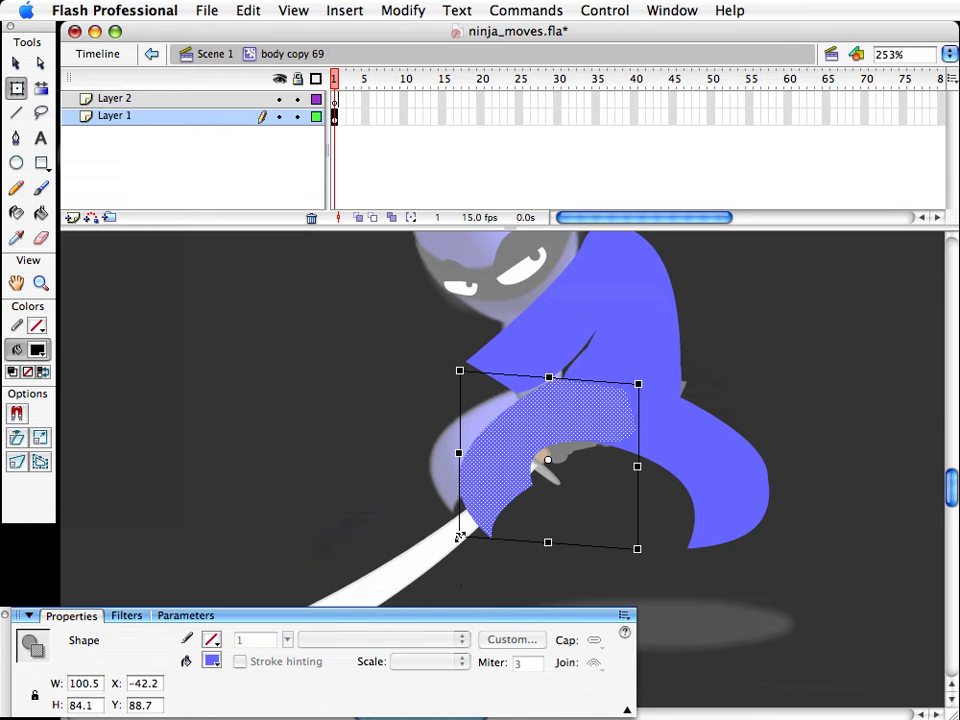
key(v)
key(super+e)
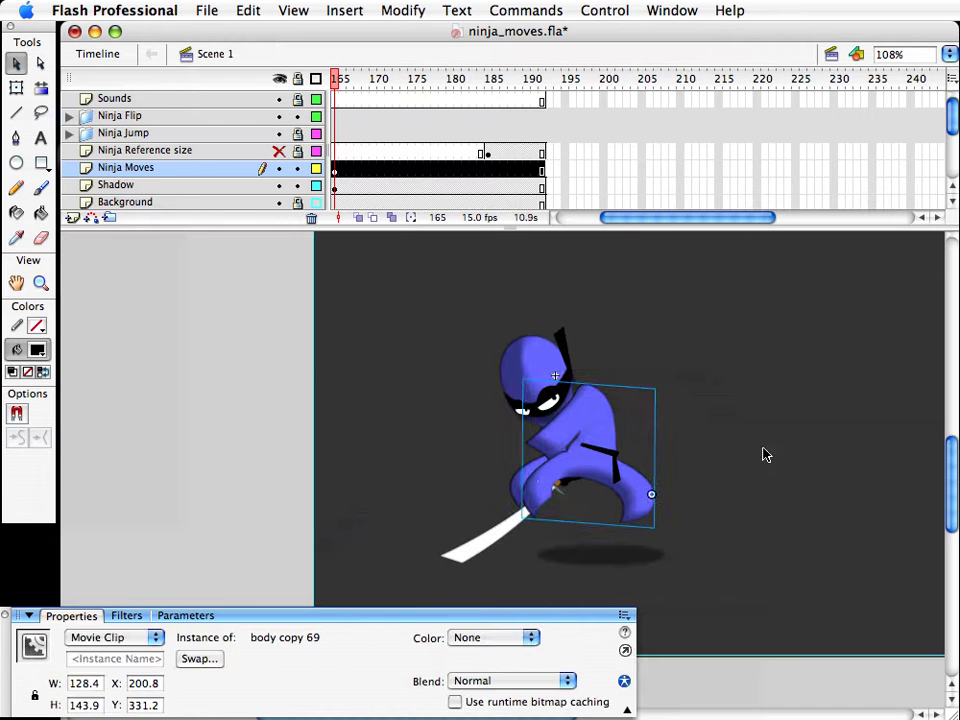
Step: Delete the old separate front leg behind the new one on frame 165
click(765, 452)
click(518, 487)
key(Delete)
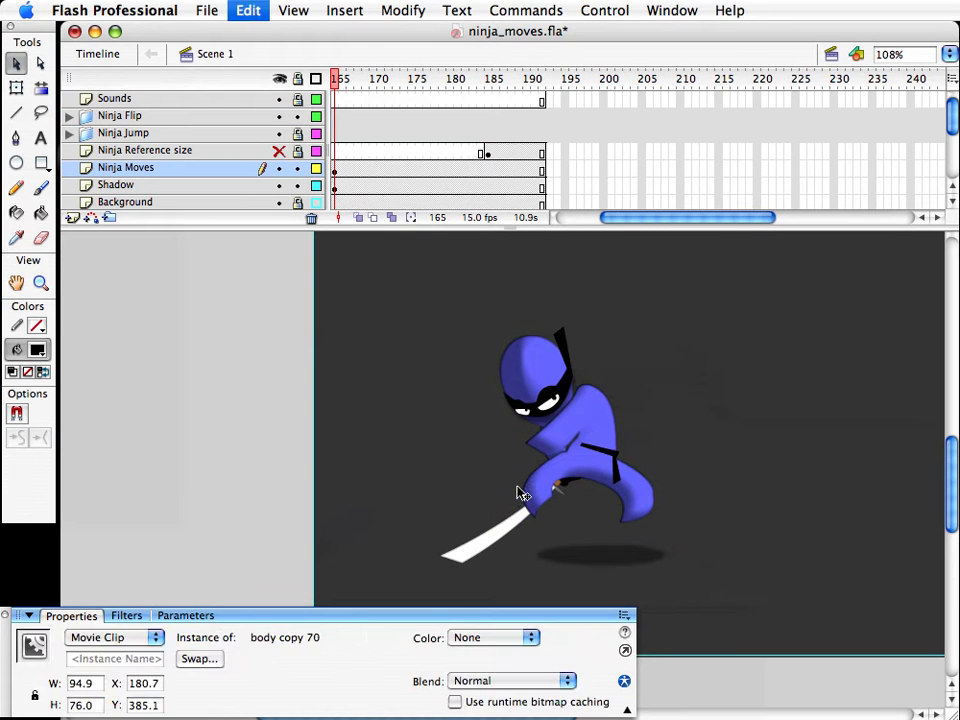
Step: Shift the head, mask, eyes and bandana tie right about 9 pixels and rotate them slightly clockwise on frame 165
click(554, 449)
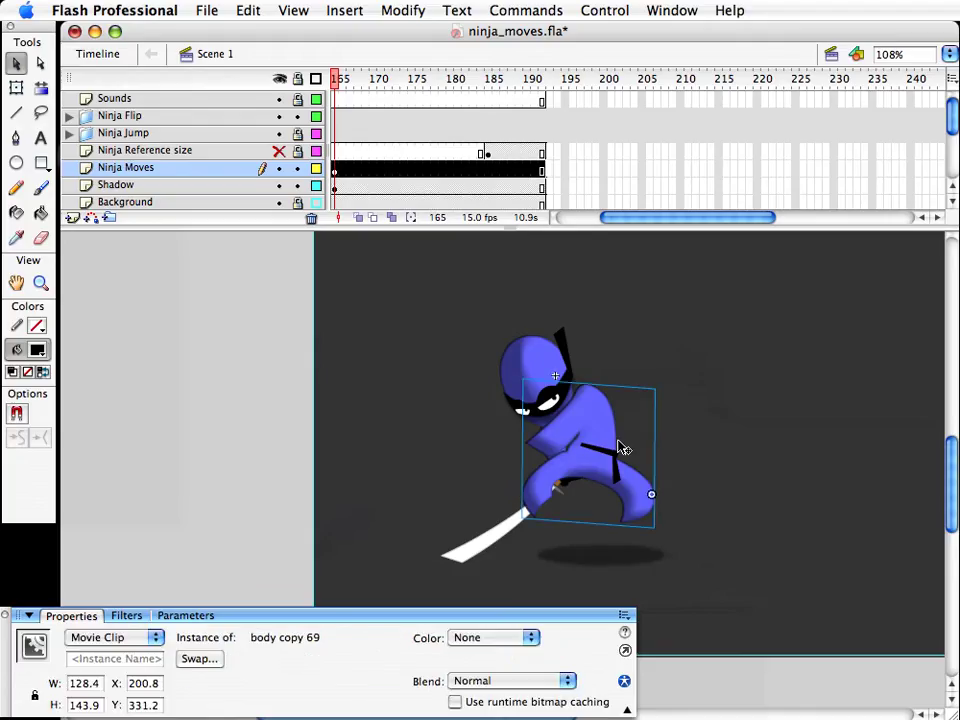
key(super+shift+a)
click(568, 461)
drag(437, 437, 536, 484)
drag(469, 314, 662, 454)
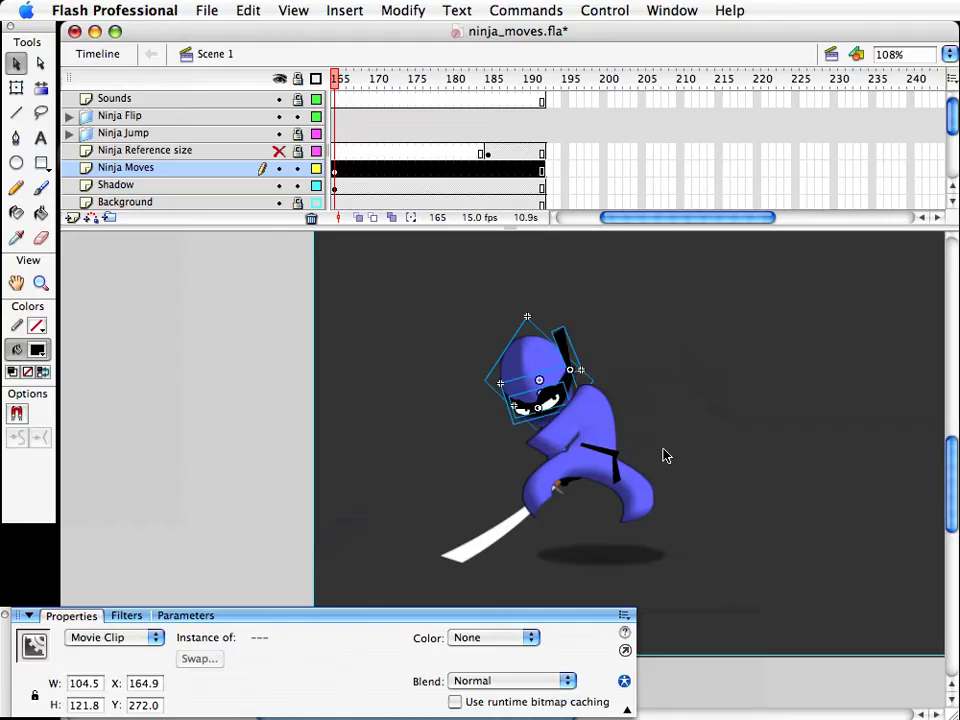
key(q)
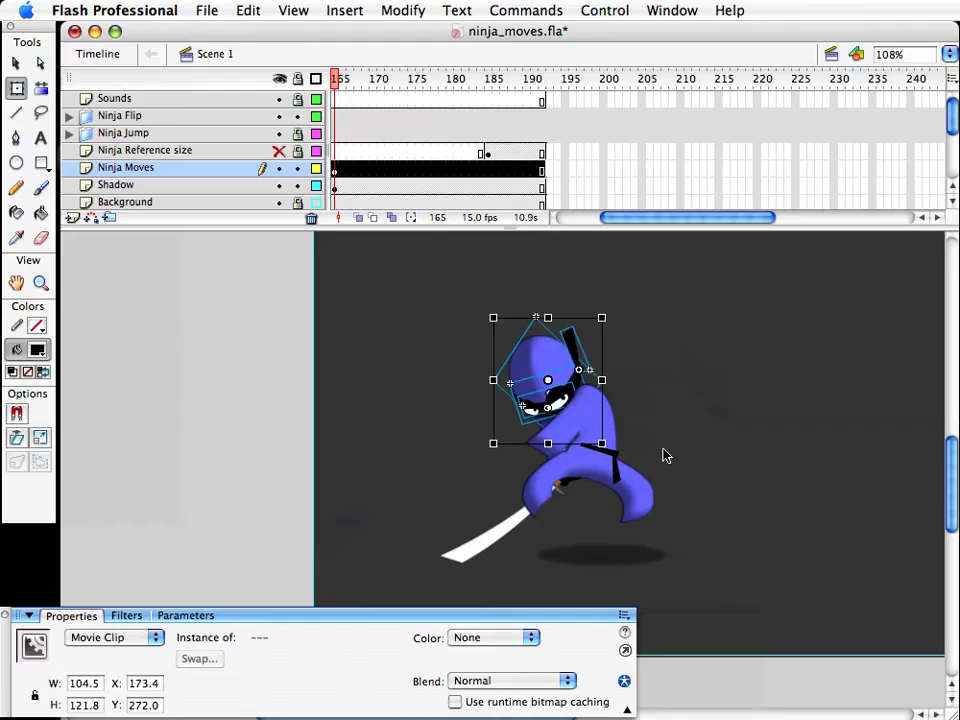
drag(621, 317, 632, 327)
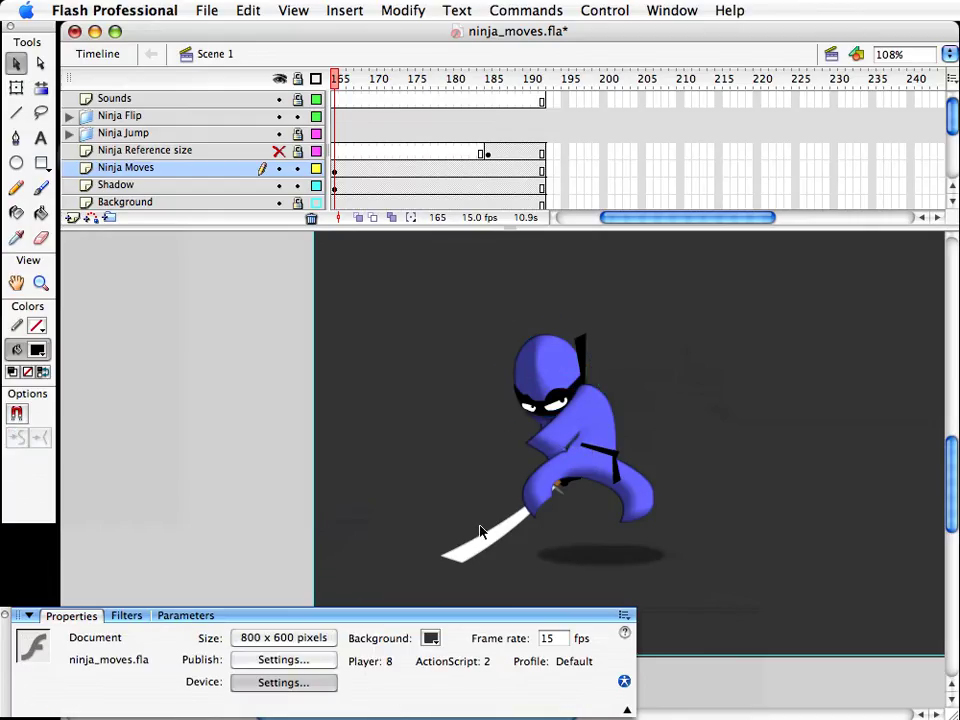
Step: Move the hands and sword left and up to the end of the sleeve and rotate them slightly clockwise
click(506, 435)
drag(448, 446, 626, 542)
click(505, 545)
key(shift+Left)
key(shift+Left)
key(shift+Left)
key(shift+Left)
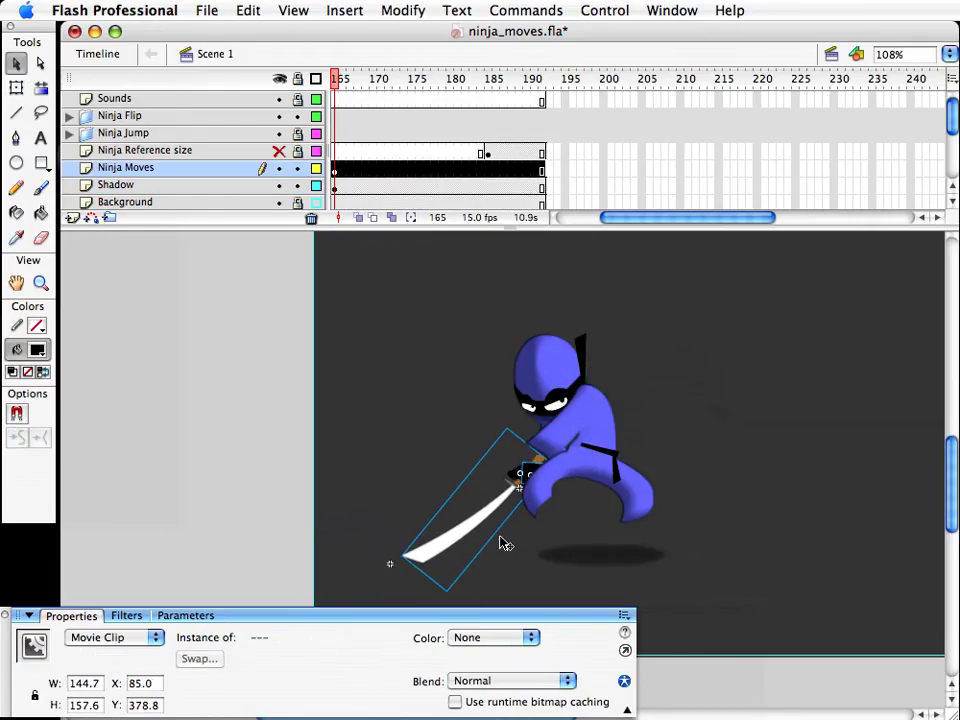
key(shift+Right)
key(shift+Up)
key(shift+Up)
key(q)
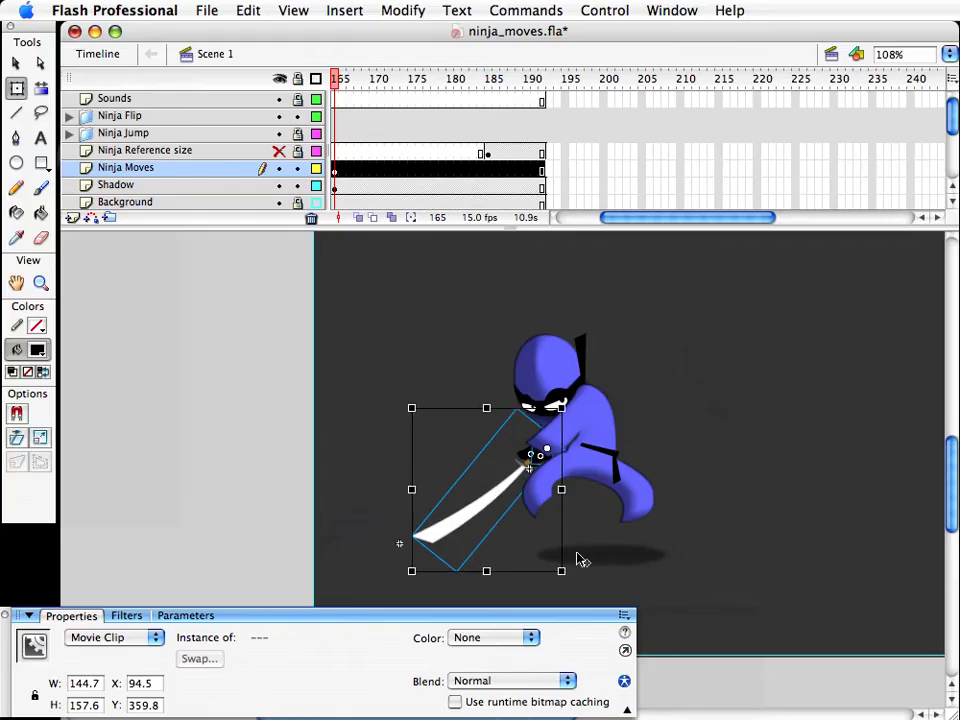
drag(576, 562, 553, 522)
click(467, 402)
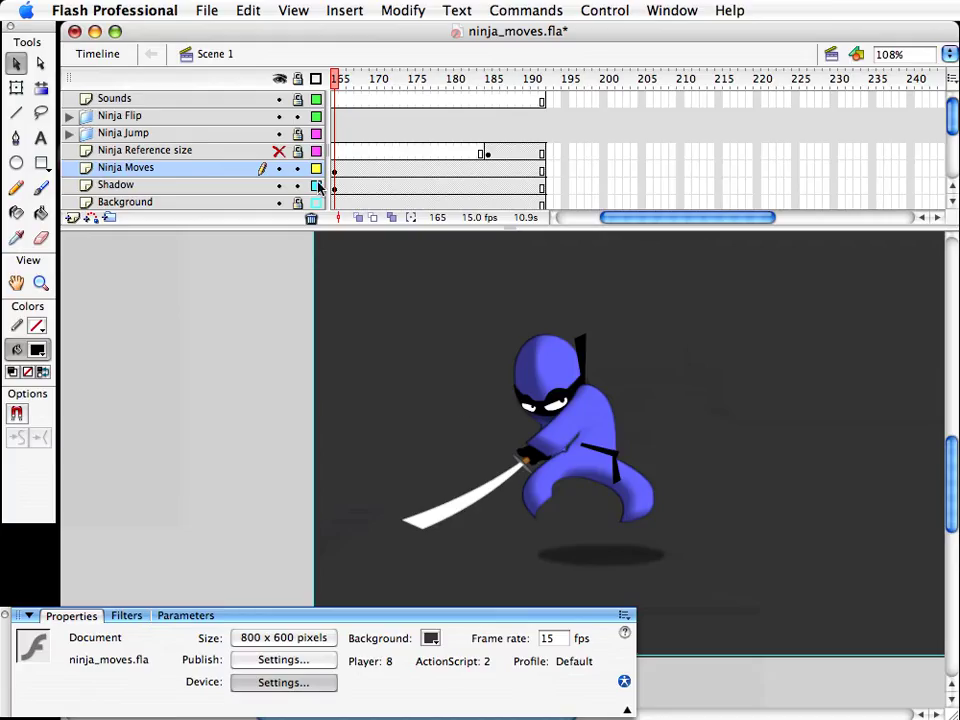
Step: Rotate the far arm clockwise and fit it behind the near sleeve, using outline view of the Ninja Moves layer while positioning it
click(317, 170)
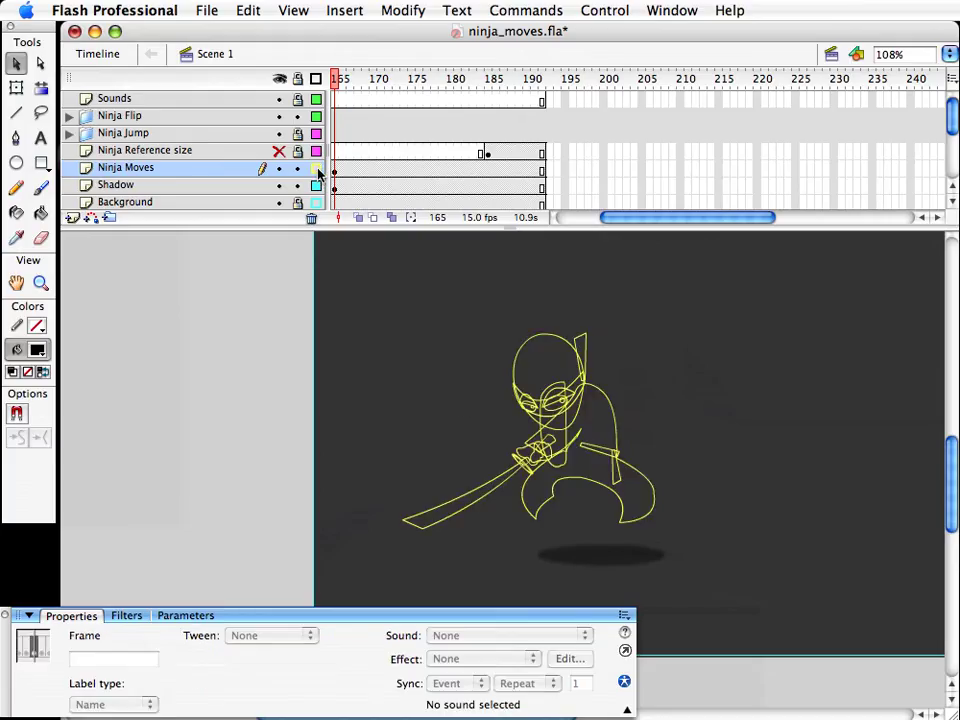
click(75, 295)
key(z)
drag(493, 326, 649, 489)
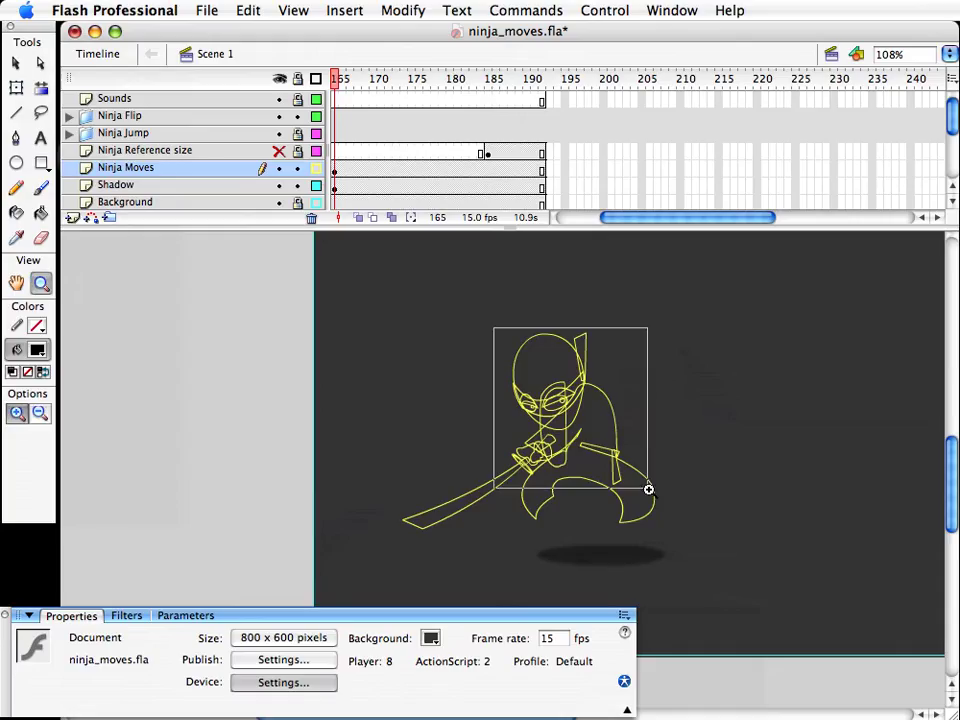
drag(519, 521, 709, 400)
click(677, 432)
key(q)
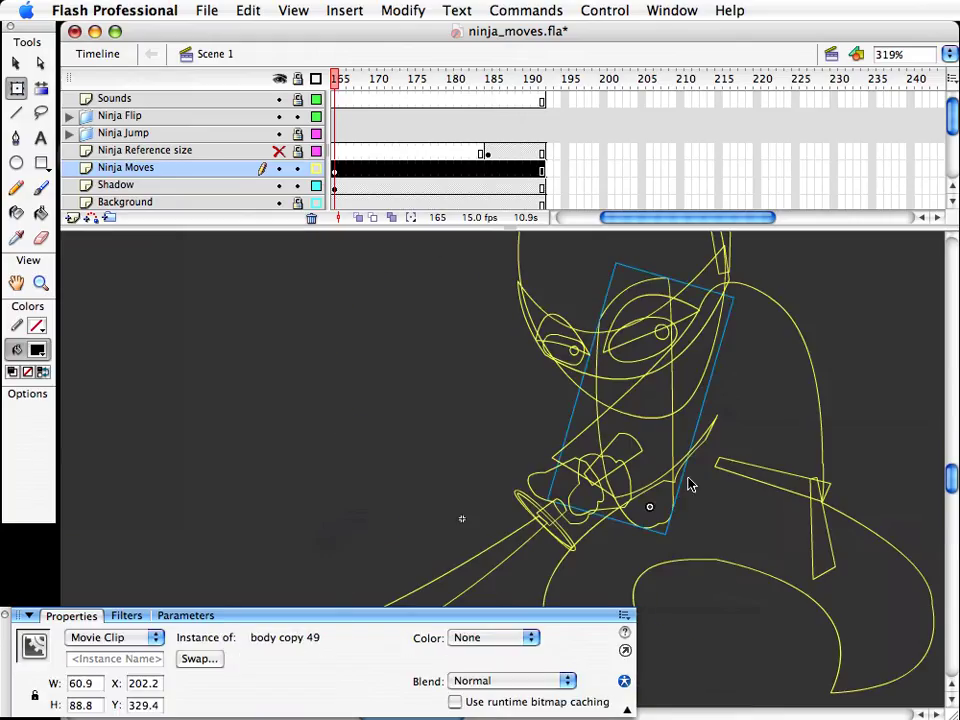
drag(732, 302, 836, 403)
key(v)
drag(669, 437, 589, 401)
click(312, 171)
click(315, 170)
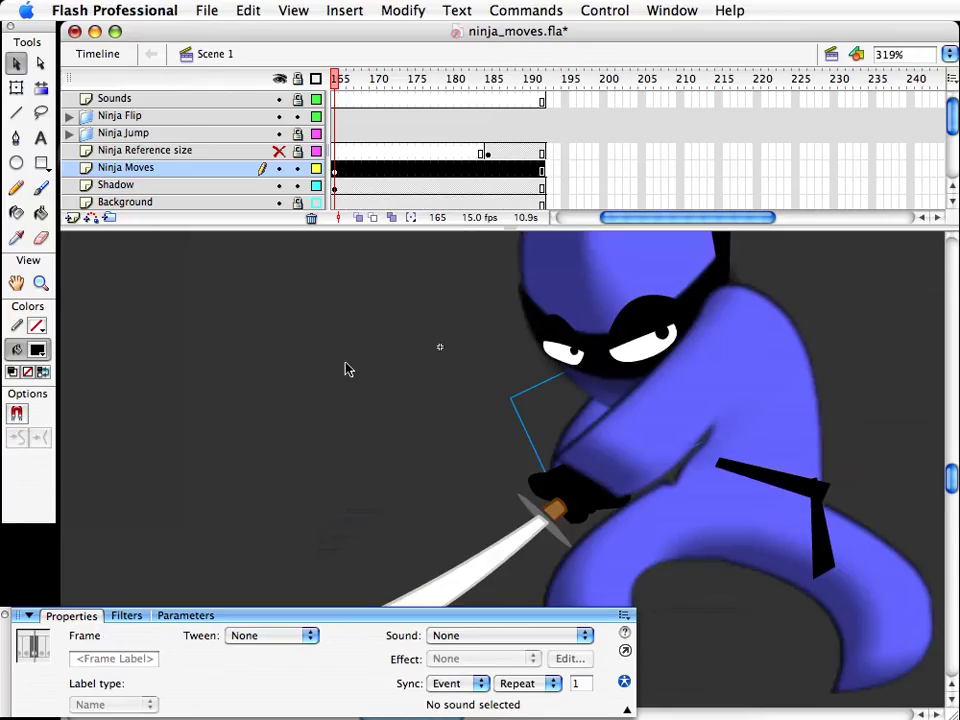
Step: Swap the belt copy instance at the ninja's waist on frame 165 for the curved "belt" symbol
click(214, 400)
key(z)
alt+click(526, 466)
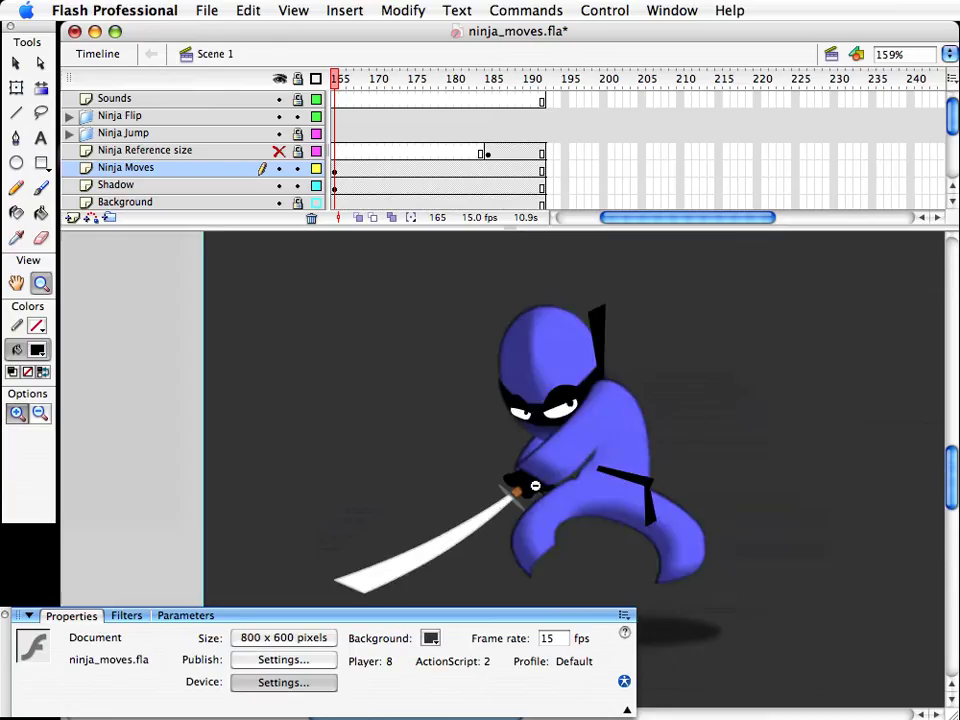
key(v)
click(624, 477)
key(q)
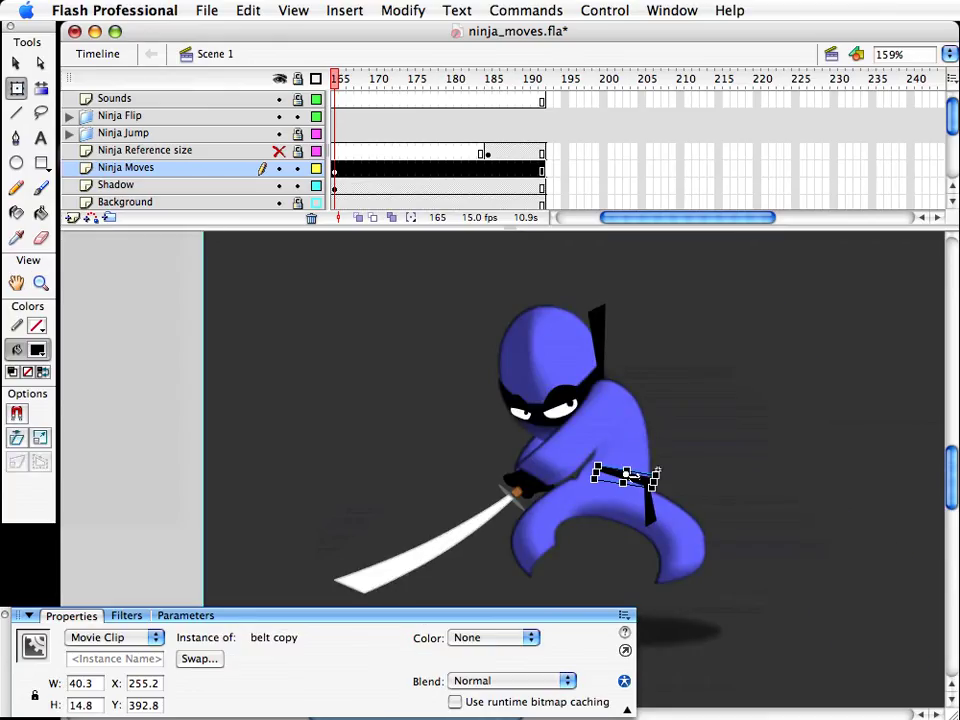
key(F3)
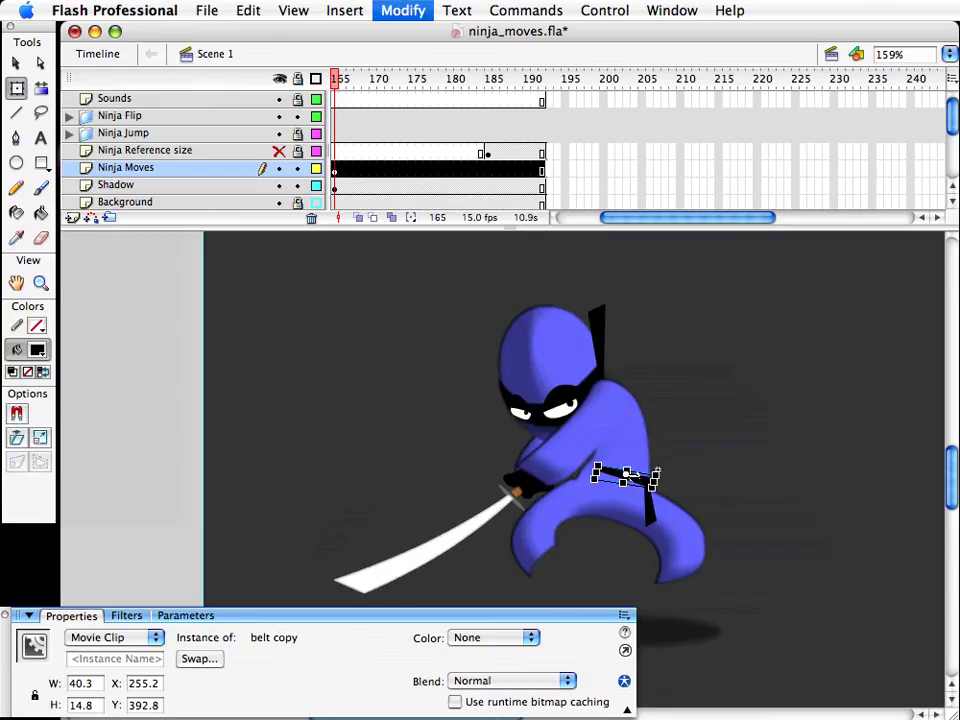
click(861, 603)
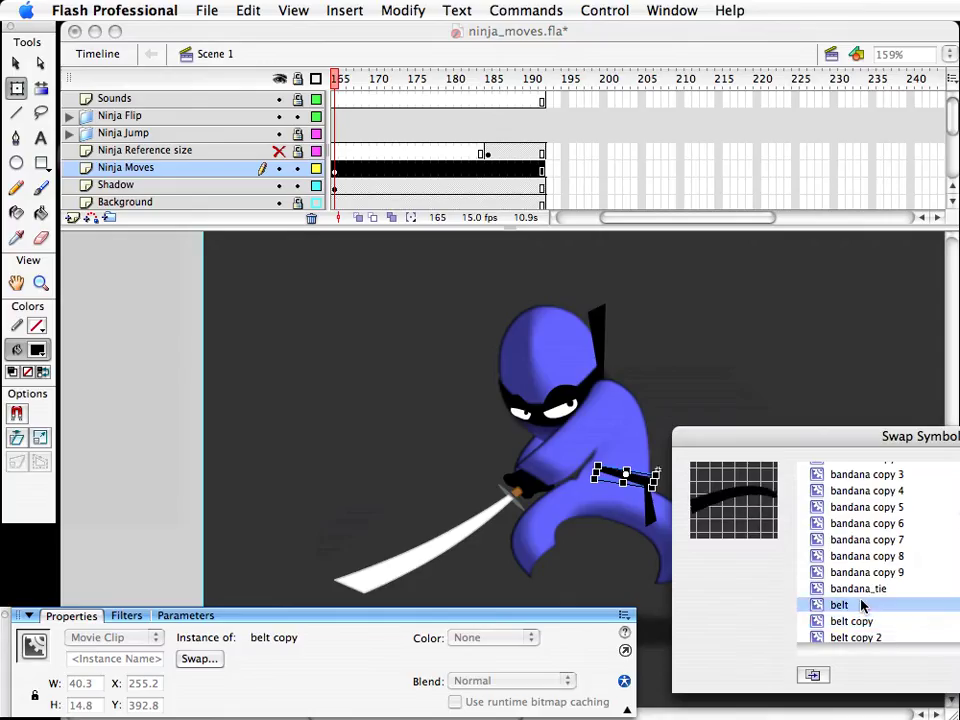
key(Return)
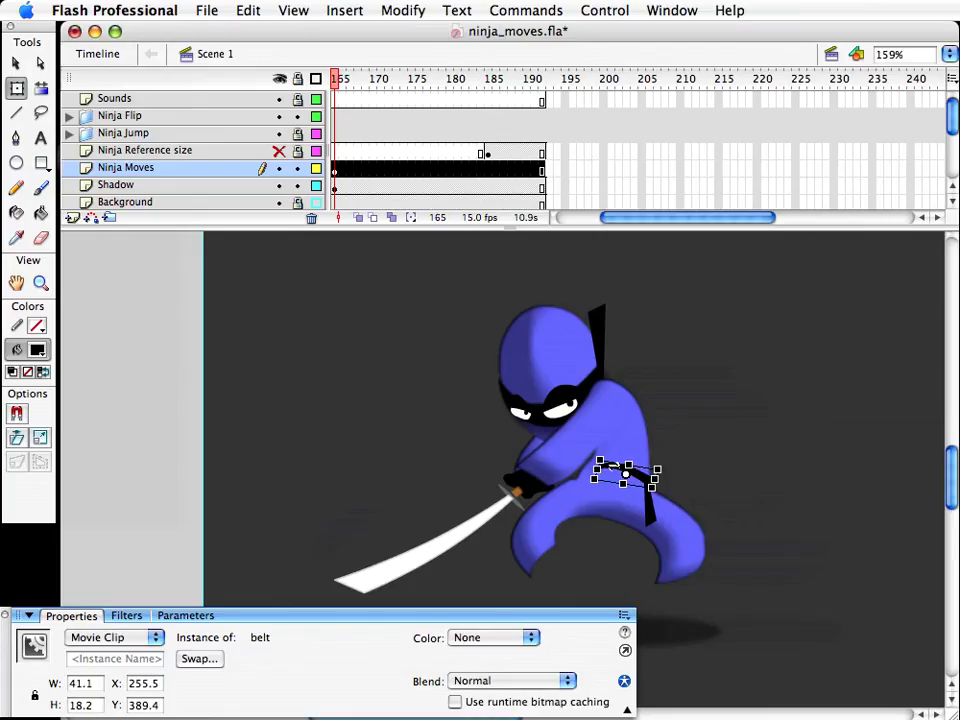
Step: Rotate the curved belt slightly counterclockwise and move it left and down onto the ninja's waist
click(724, 469)
click(648, 472)
drag(668, 469, 614, 478)
key(v)
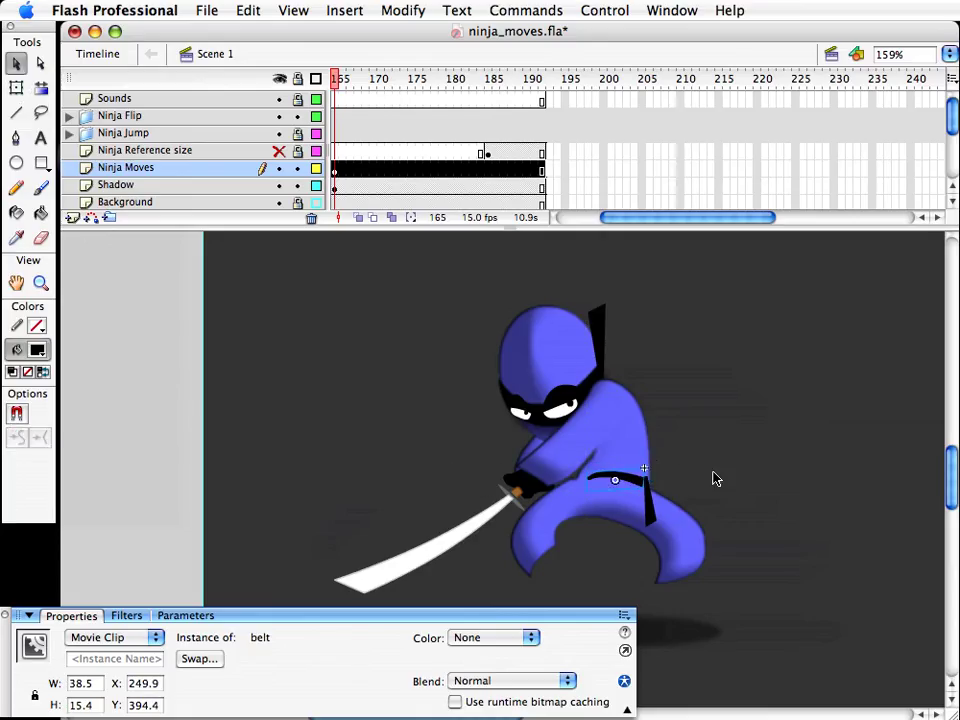
click(715, 479)
Step: Rotate the belt tie clockwise so it slants across the thigh and move it left to hang from the belt's back end
click(652, 512)
key(q)
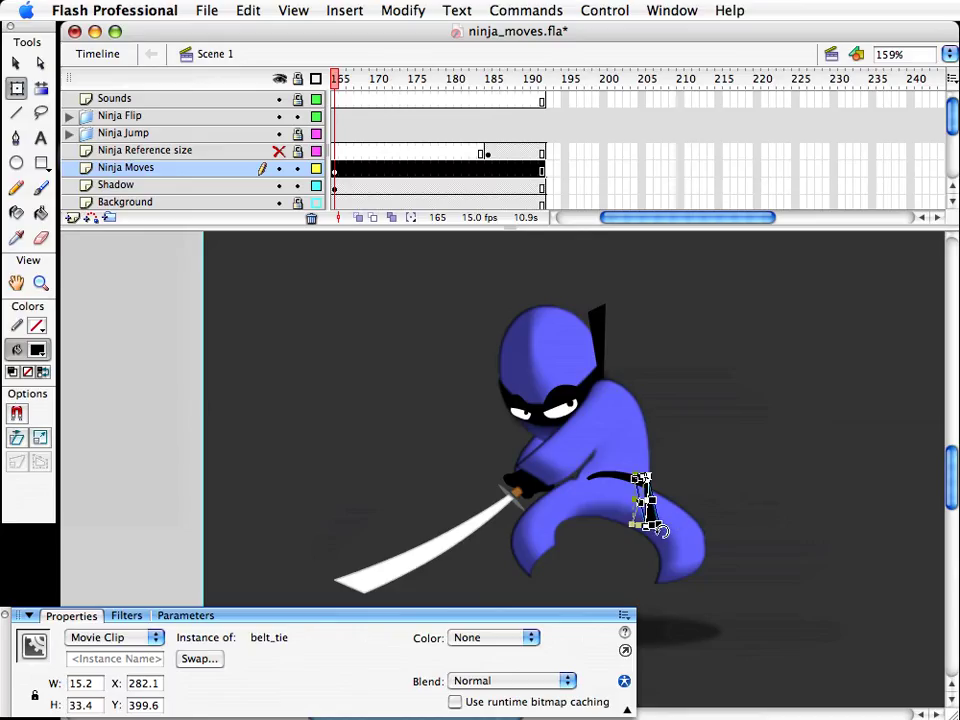
drag(662, 531, 642, 530)
key(shift+Down)
key(shift+Left)
key(shift+Up)
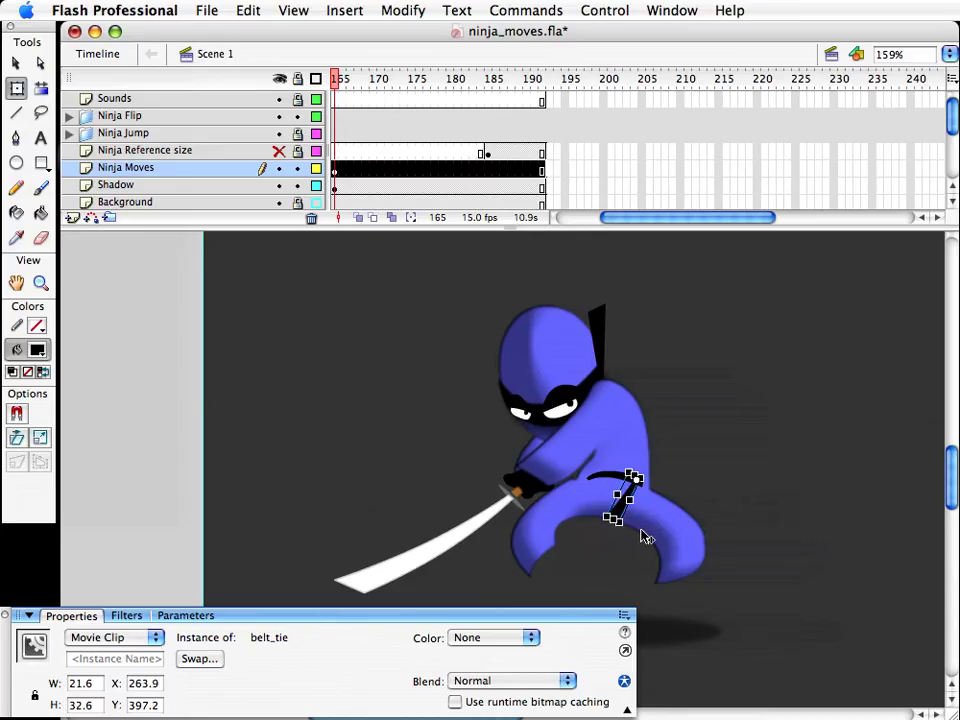
key(v)
click(690, 452)
Step: Widen the belt to about 46 pixels so it spans the waist to the ninja's back
click(628, 482)
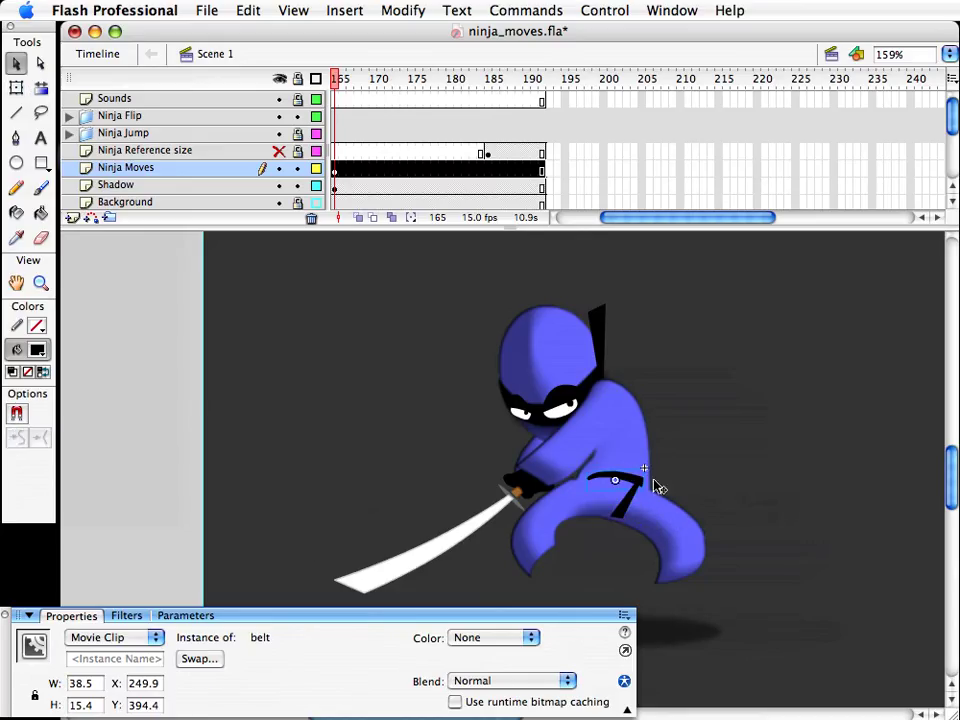
key(q)
drag(643, 472, 652, 467)
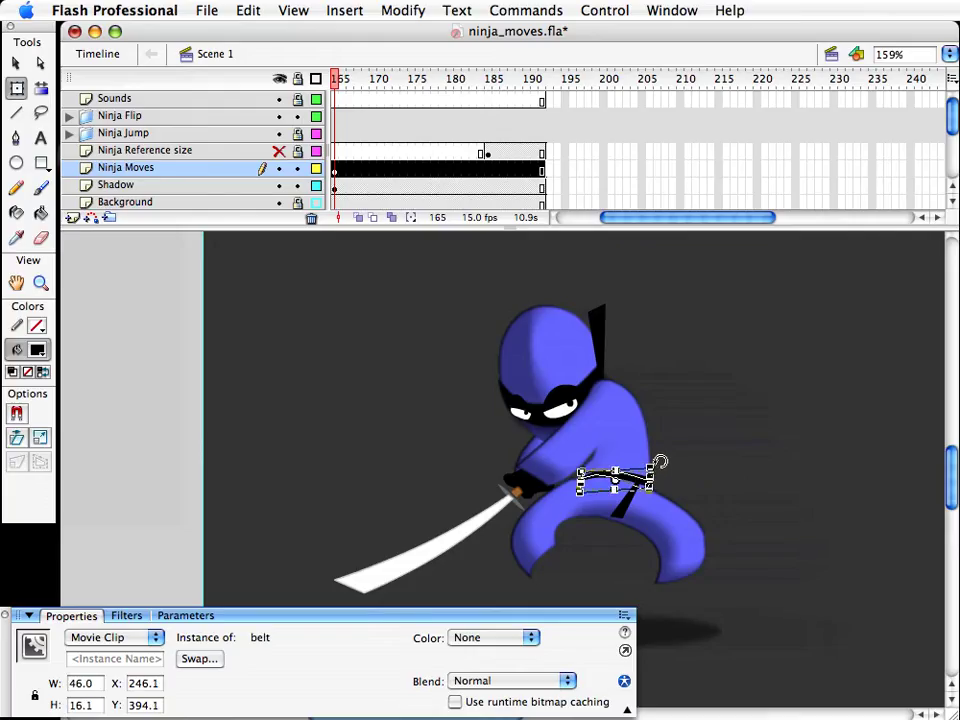
key(v)
click(717, 461)
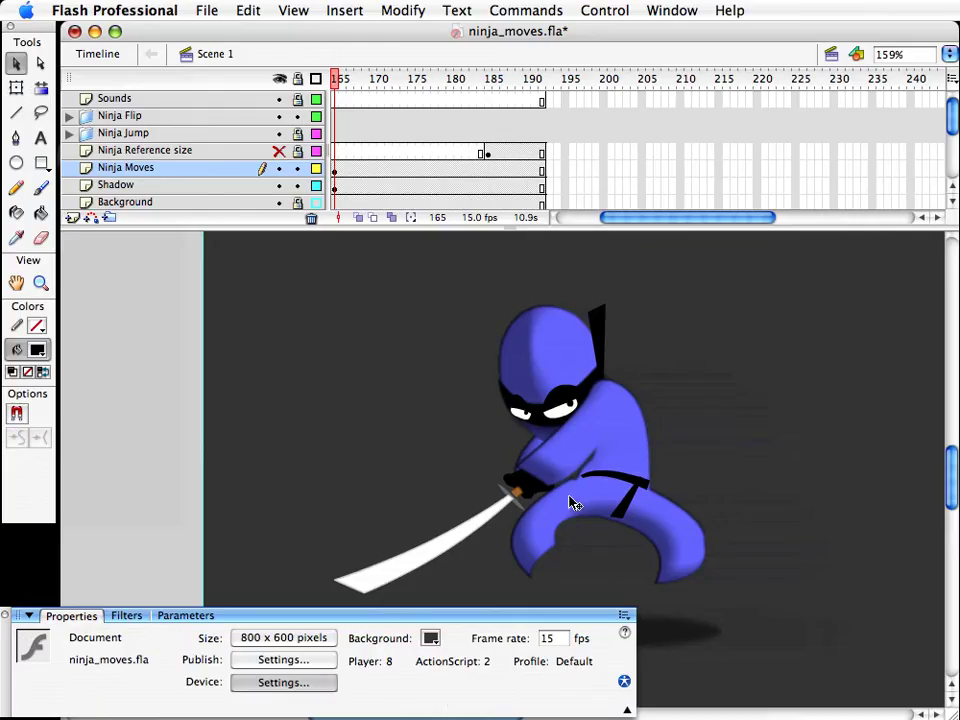
Step: Open the body copy 69 symbol for editing in place
click(591, 498)
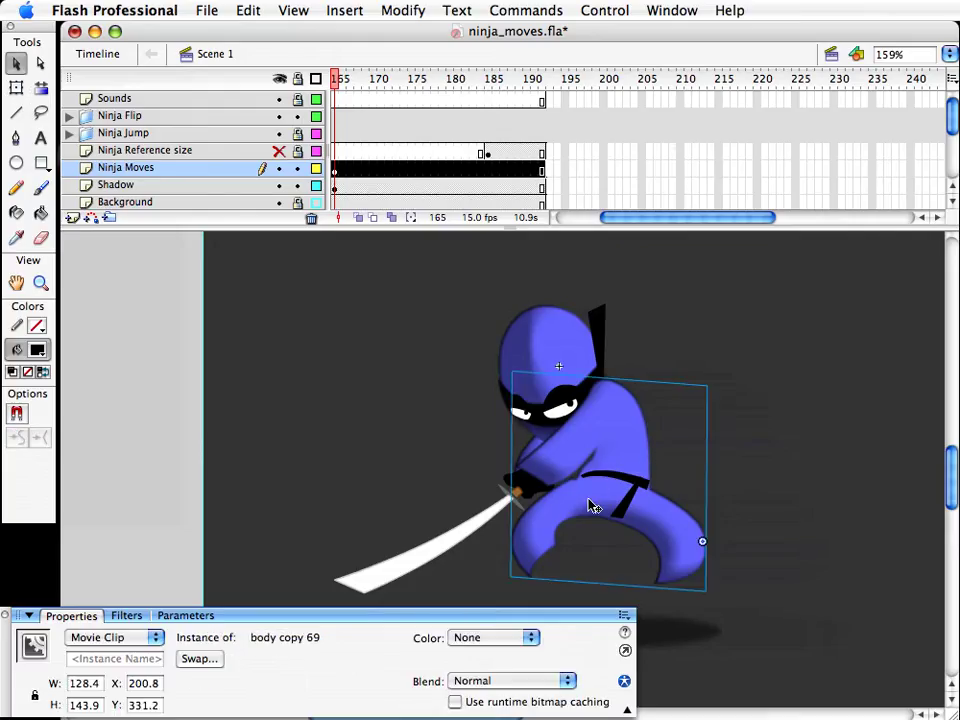
double_click(586, 505)
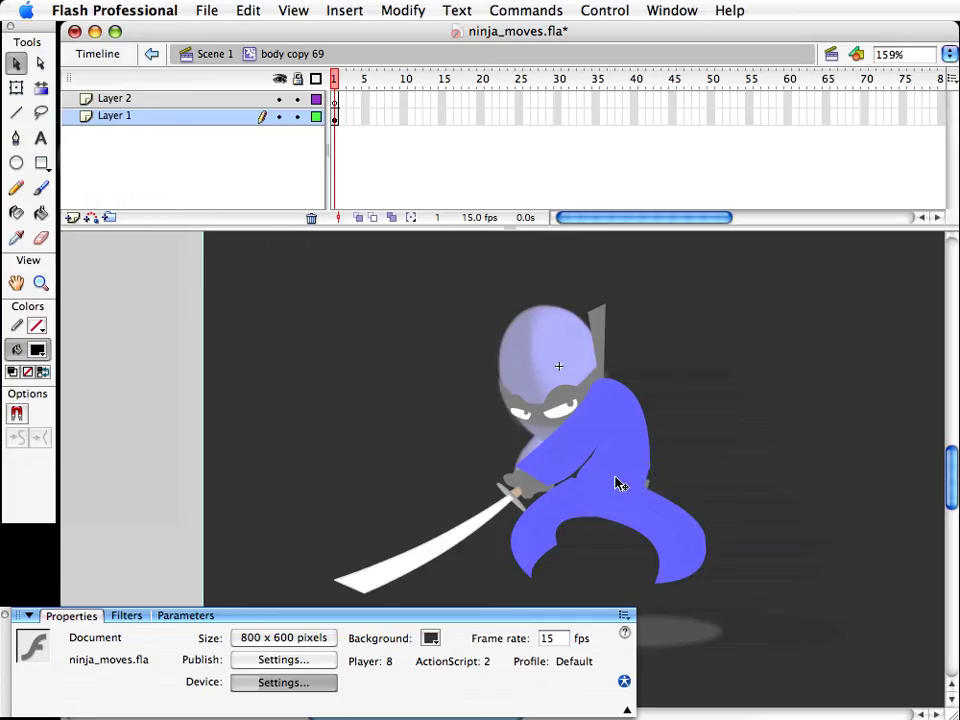
Step: Reshape both legs in the ninja's body symbol at frame 165 so they are narrower and reach downward, return to Scene 1 and save
double_click(670, 473)
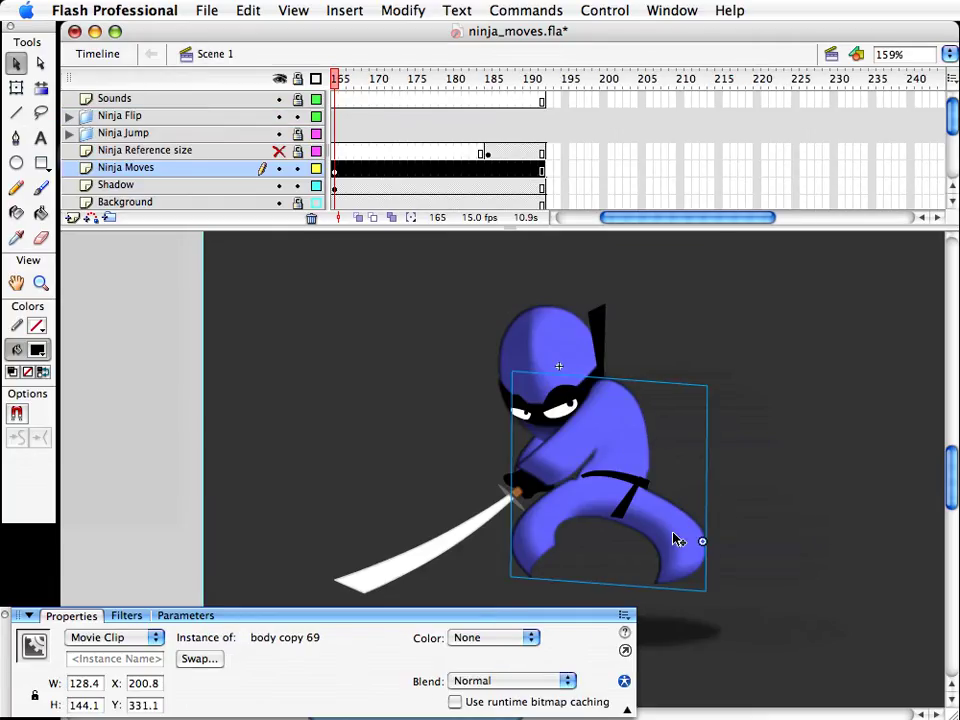
double_click(672, 485)
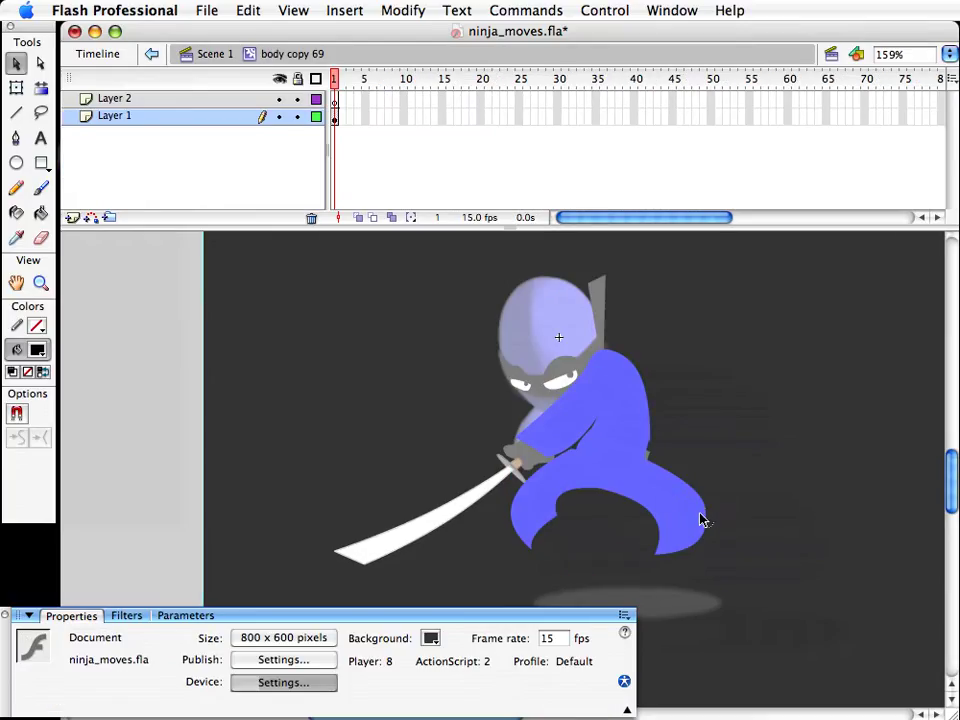
mouse_move(700, 515)
mouse_down()
mouse_move(693, 509)
mouse_move(694, 519)
mouse_up()
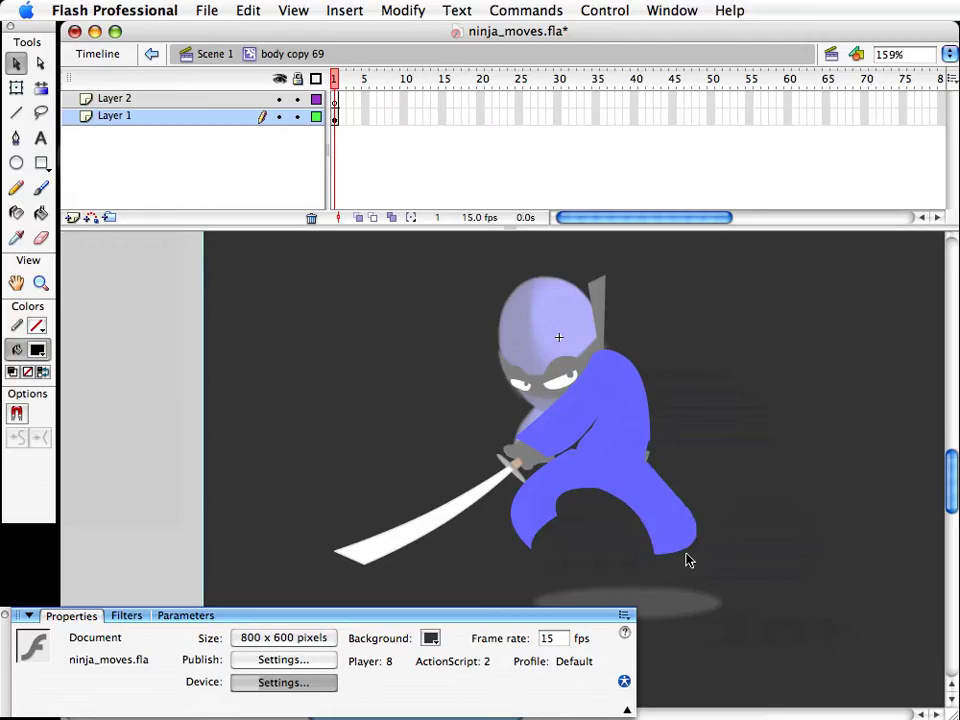
mouse_move(688, 557)
mouse_down()
mouse_move(699, 556)
mouse_move(681, 568)
mouse_up()
drag(530, 547, 561, 527)
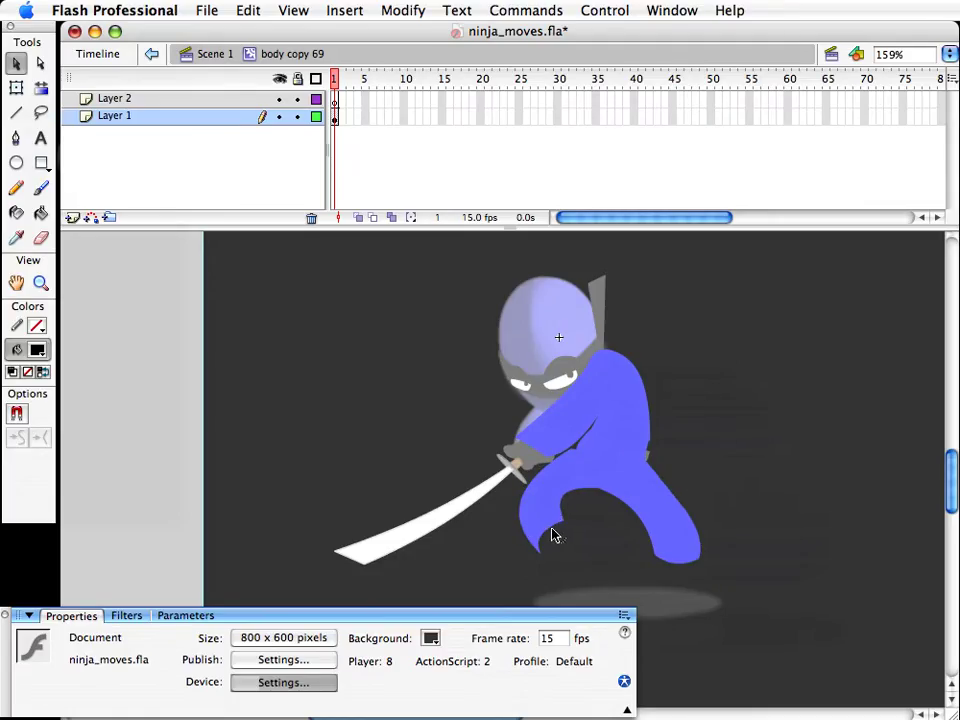
click(552, 532)
click(568, 528)
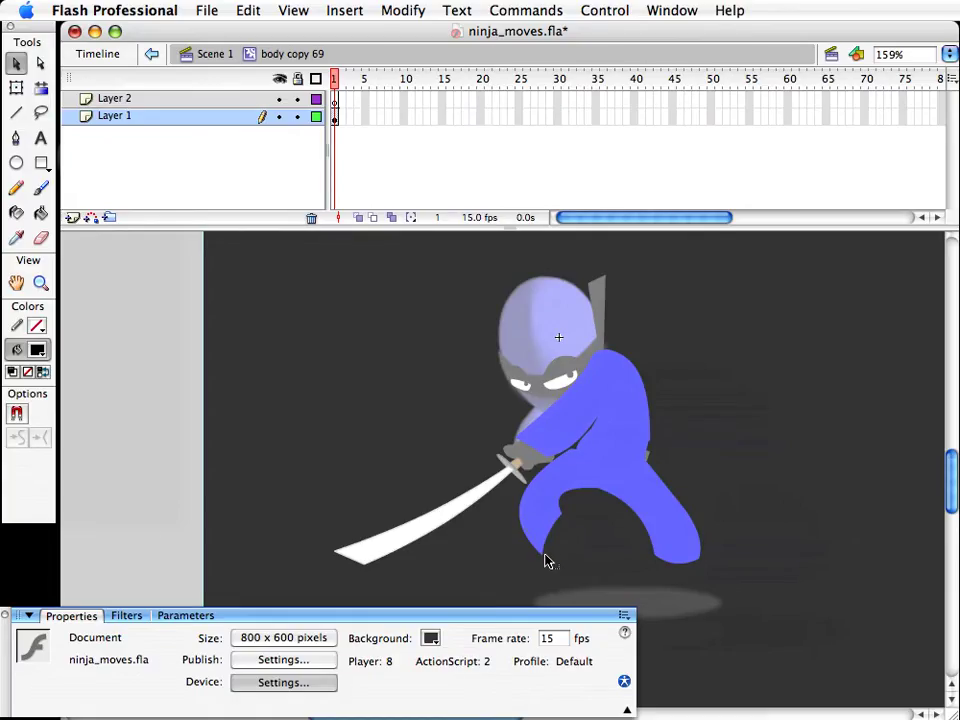
double_click(805, 515)
click(802, 510)
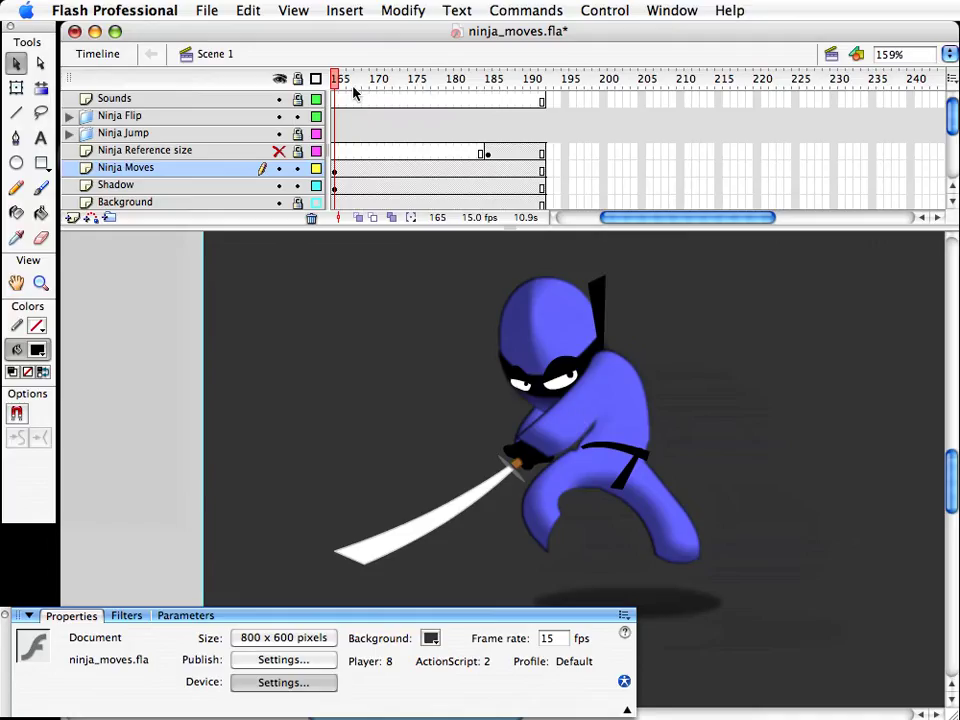
key(super+s)
Step: Compare the ninja's poses in frames 164 and 165 by stepping back and forth between them
drag(669, 219, 657, 223)
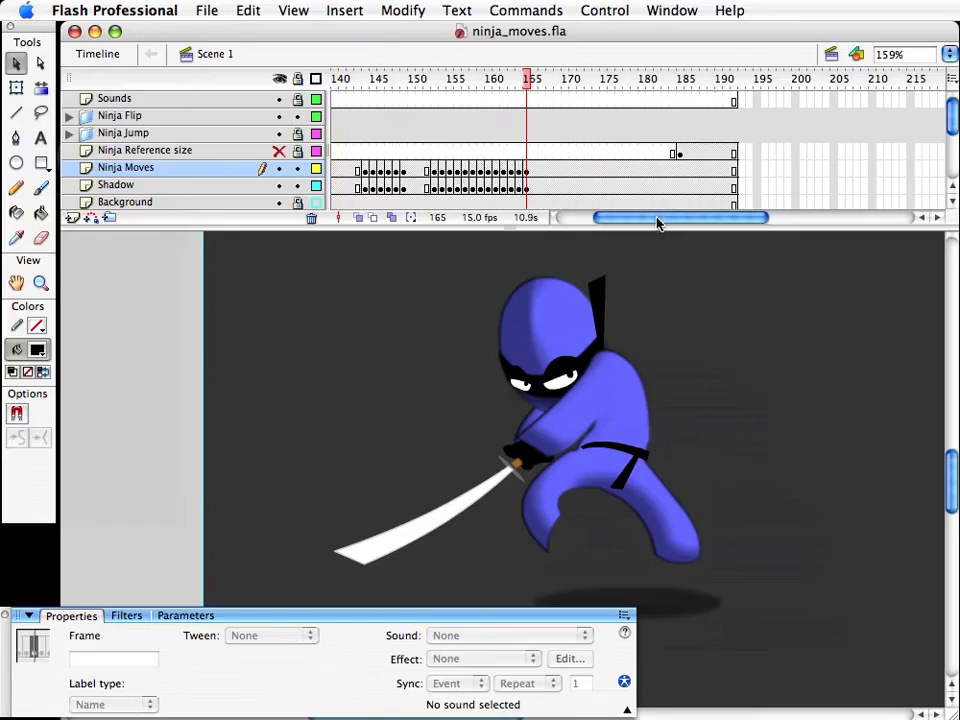
click(520, 87)
mouse_move(520, 87)
mouse_down()
mouse_move(512, 86)
mouse_move(528, 90)
mouse_up()
click(413, 336)
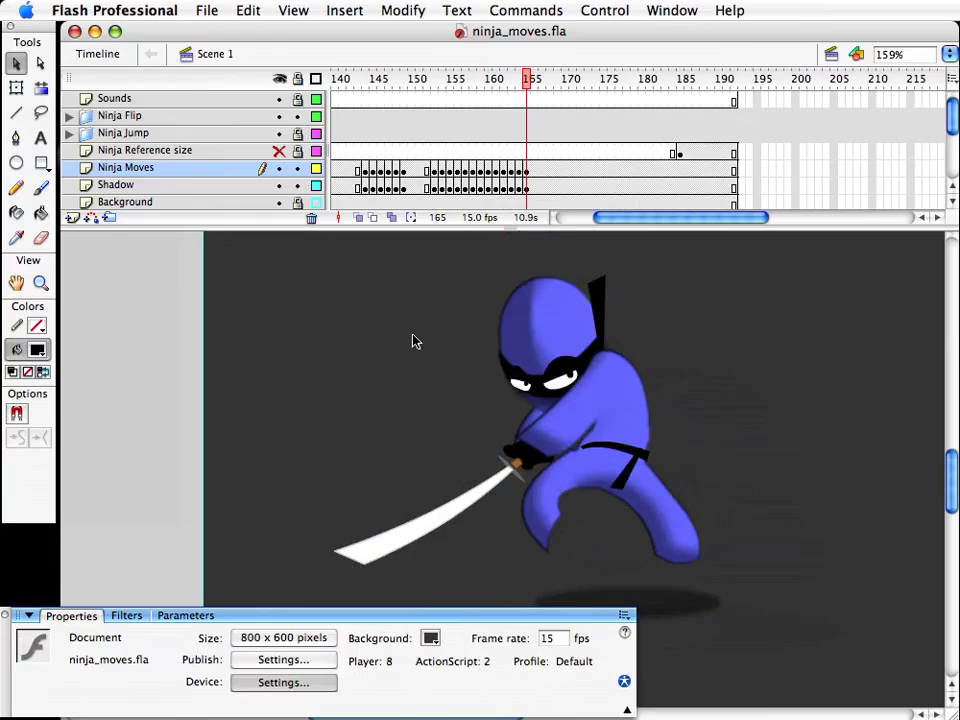
key(comma)
click(422, 380)
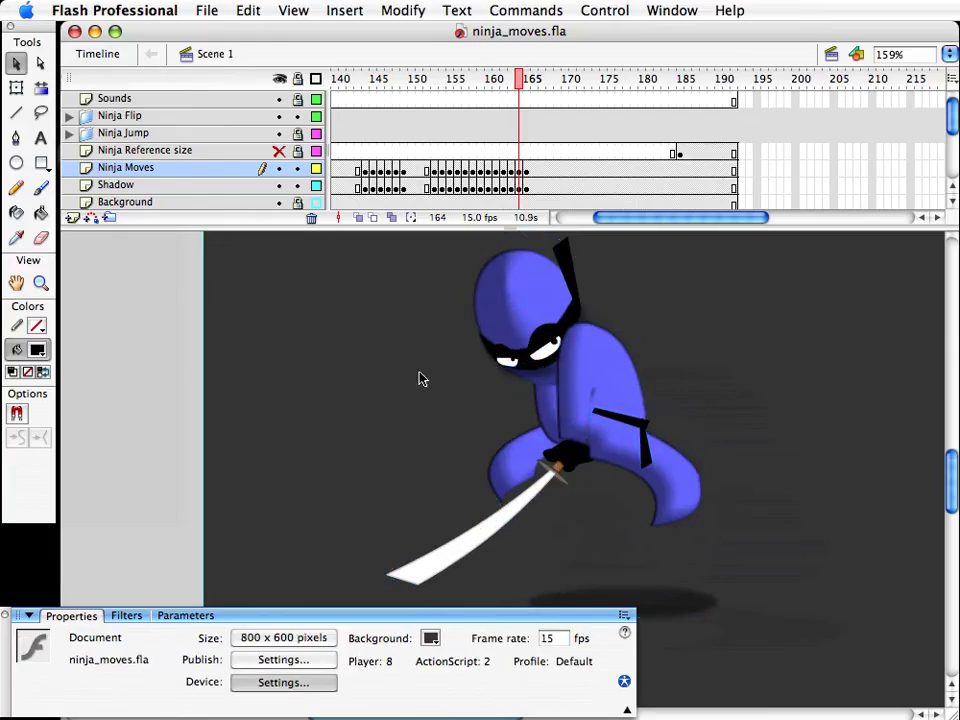
key(period)
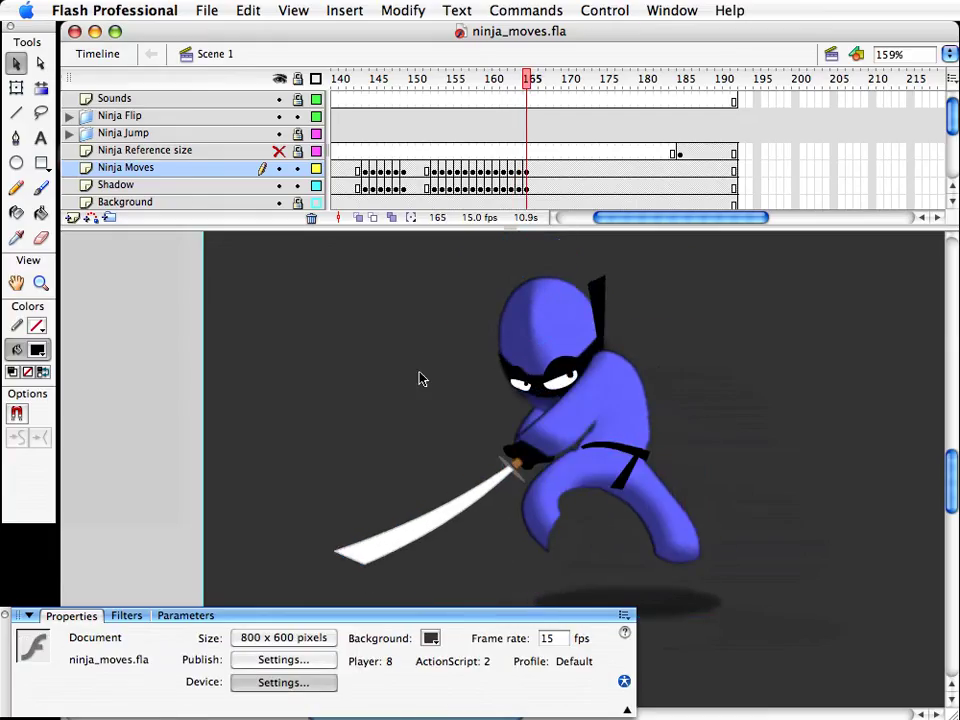
key(comma)
key(period)
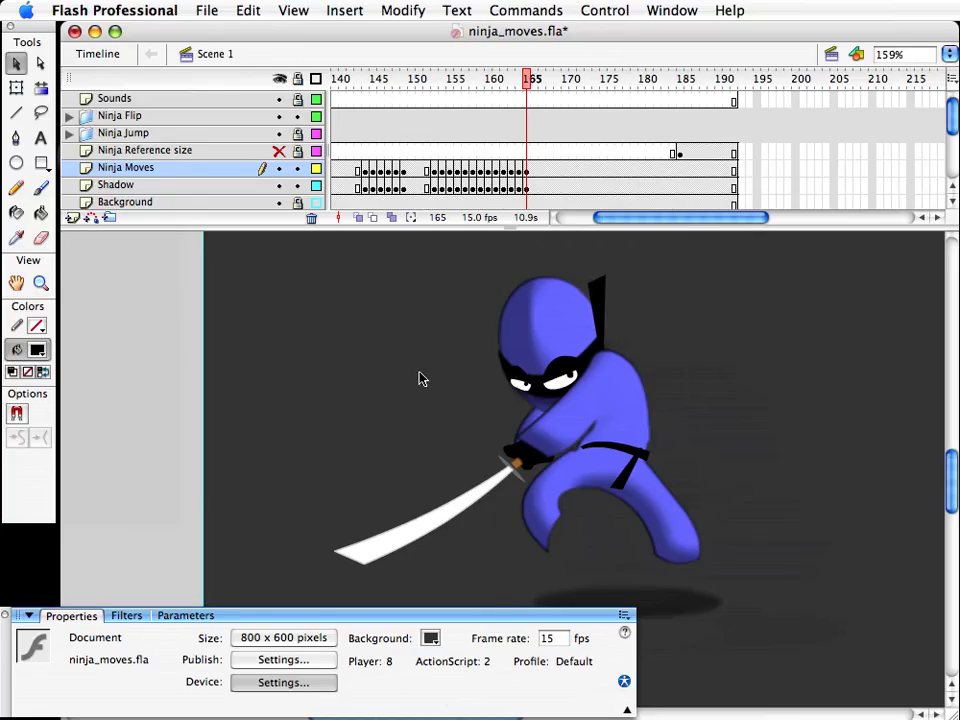
key(comma)
key(period)
key(comma)
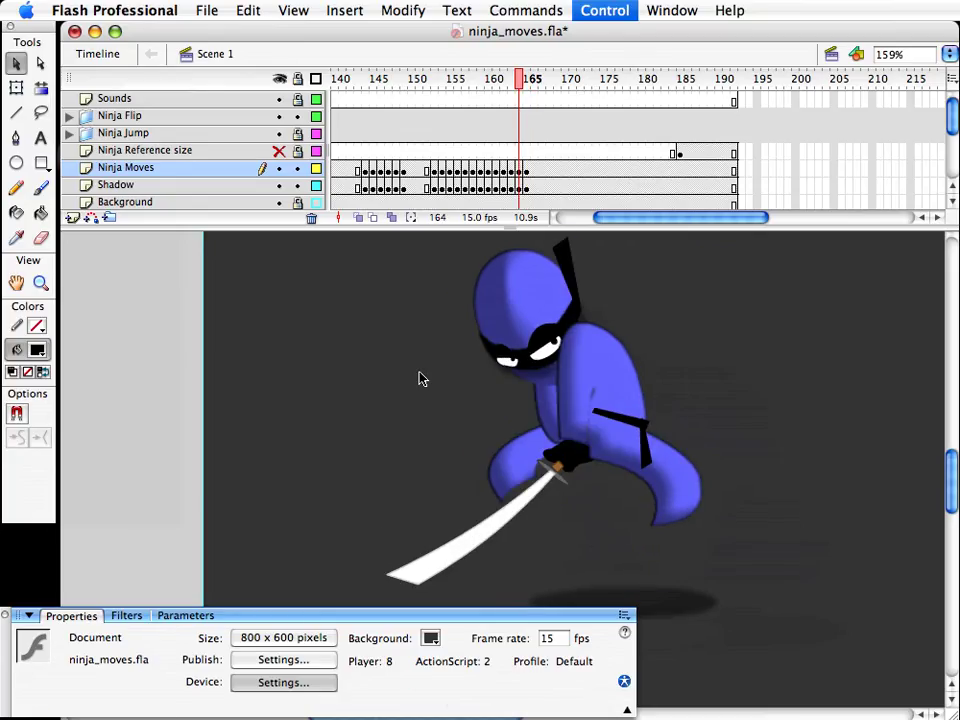
key(period)
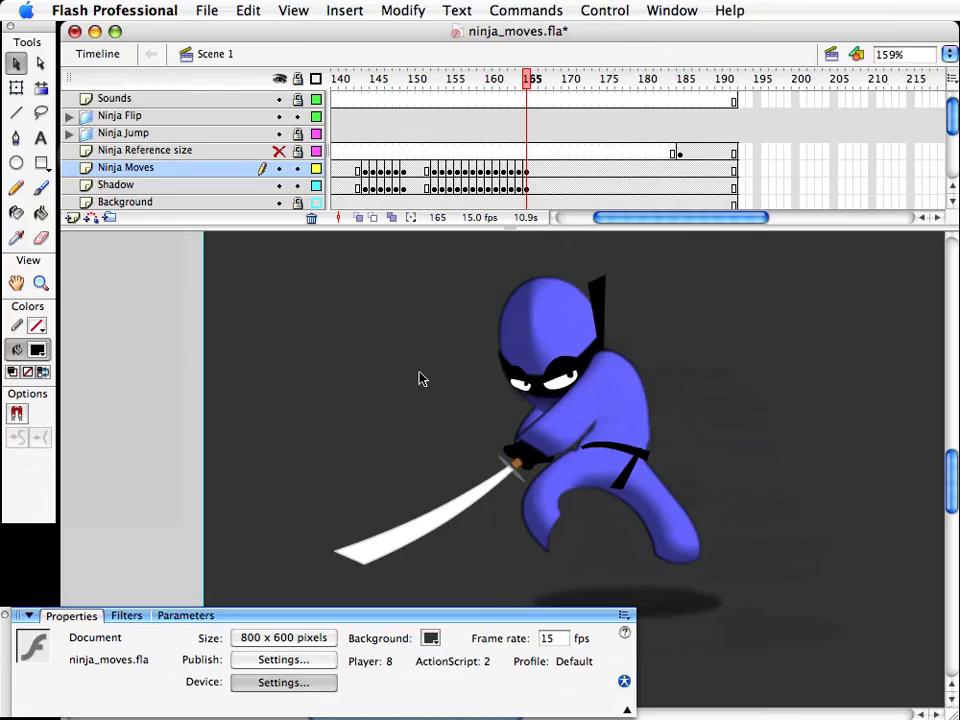
Step: Stretch the rear foot to a lower point in the frame 165 body symbol, then check the pose against frame 164 in Scene 1
double_click(703, 562)
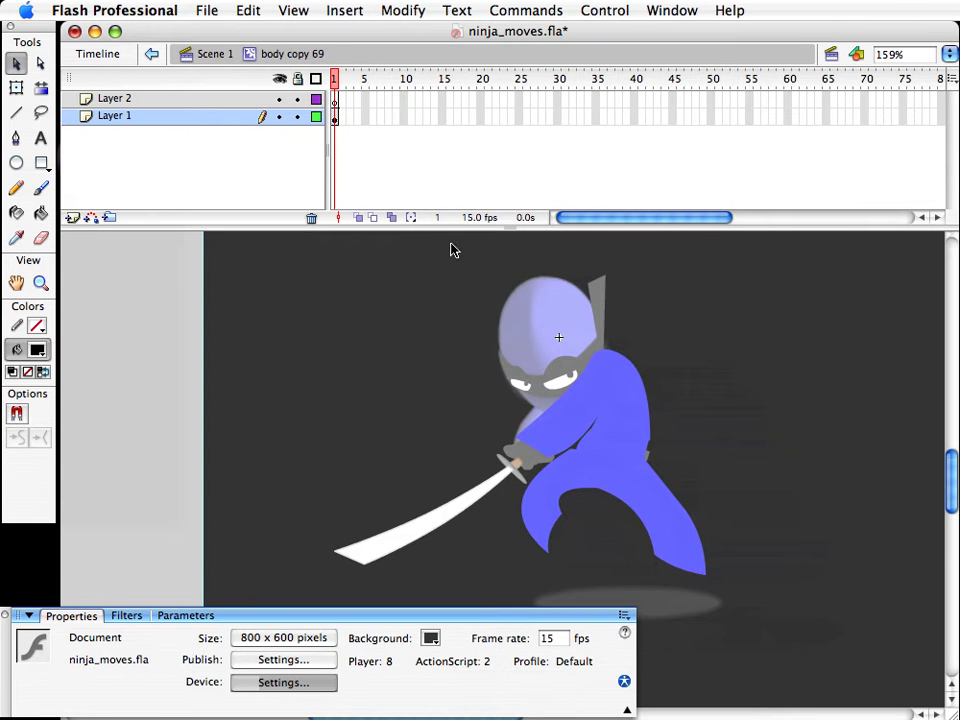
click(220, 57)
click(281, 321)
key(comma)
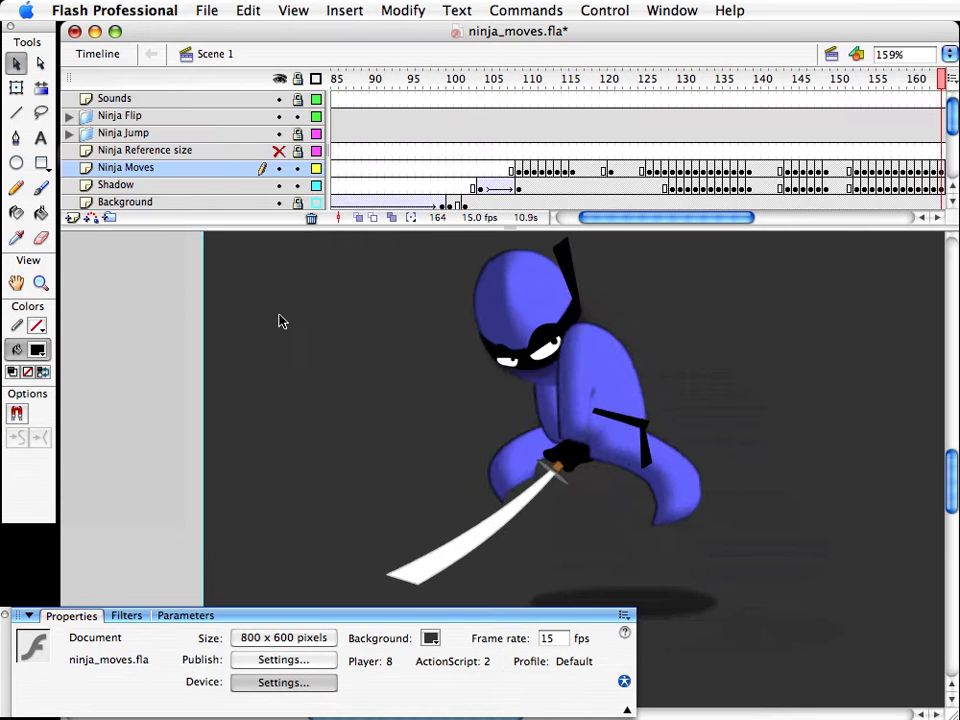
key(period)
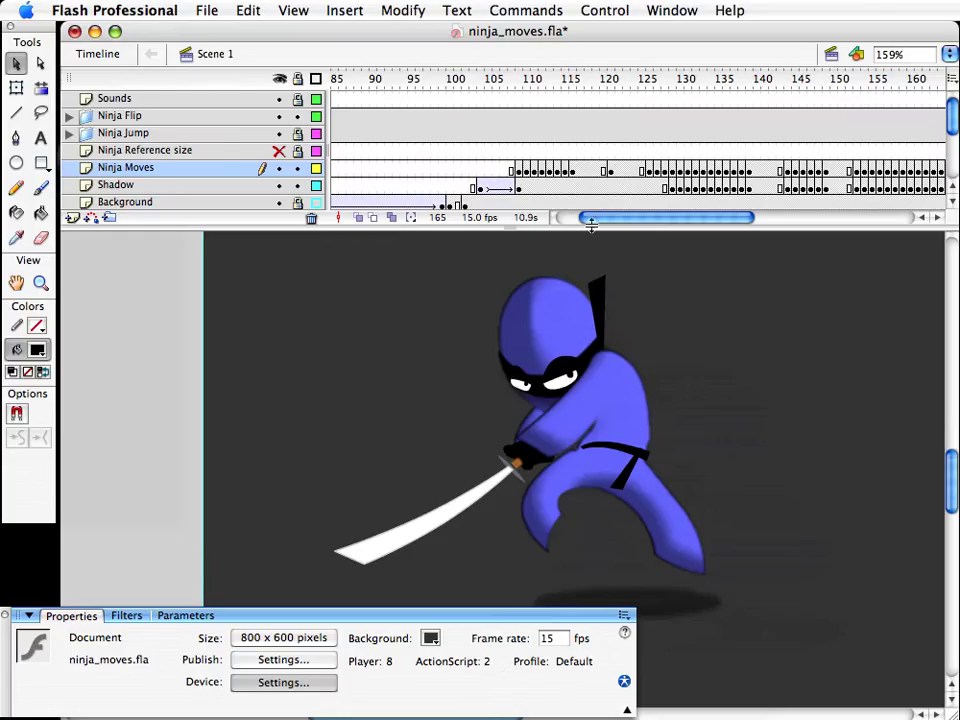
Step: Insert keyframes at frame 166 on the Ninja Moves and Shadow layers and nudge their artwork slightly to the right
drag(669, 217, 680, 217)
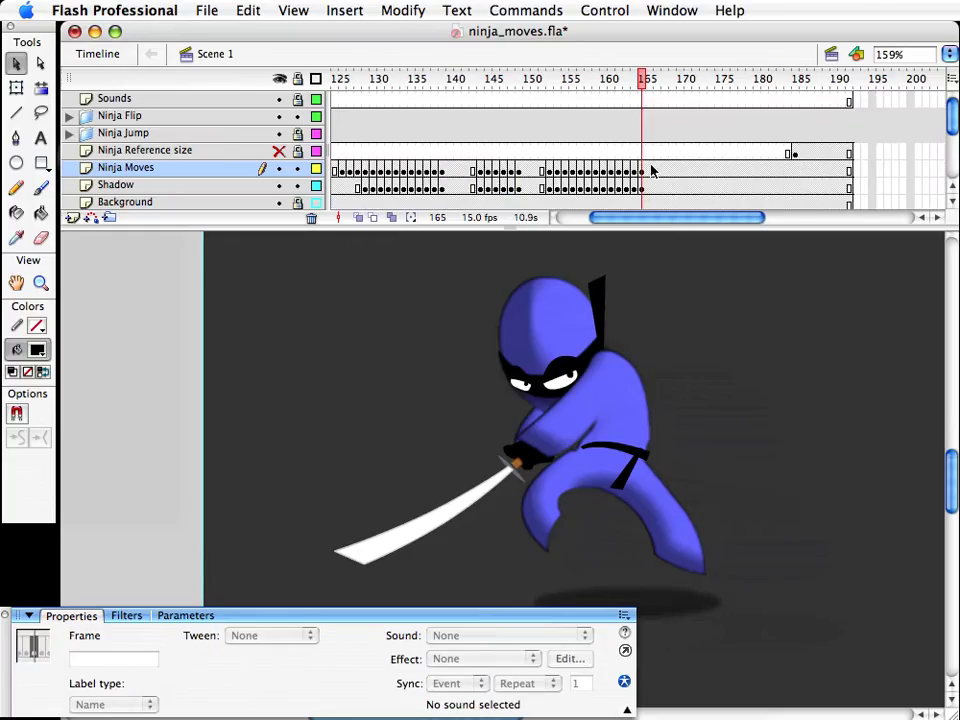
drag(649, 171, 649, 187)
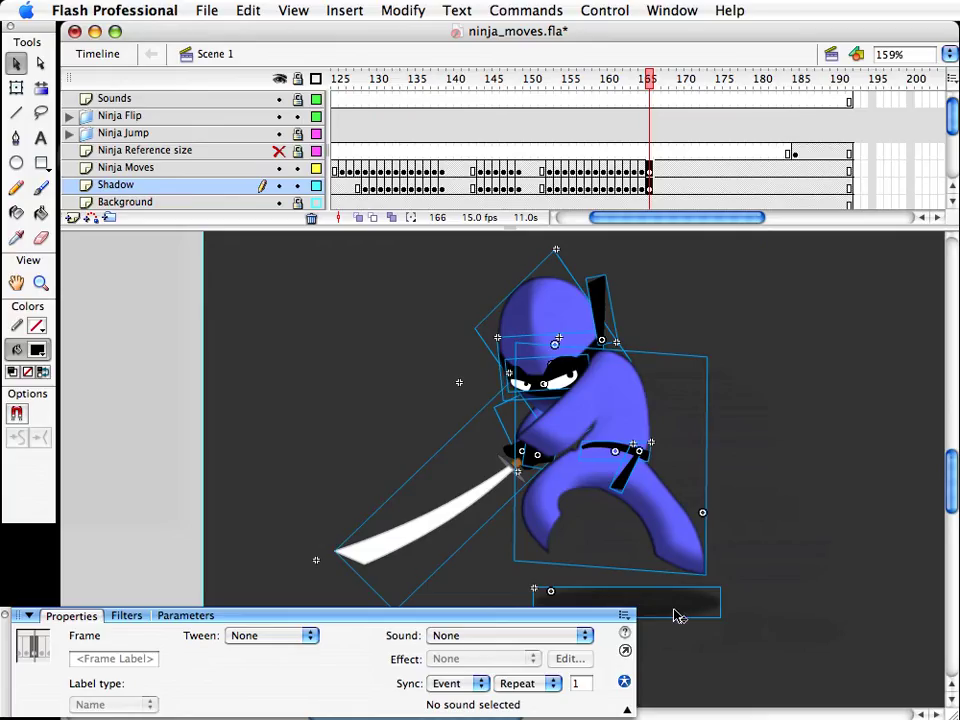
key(Right)
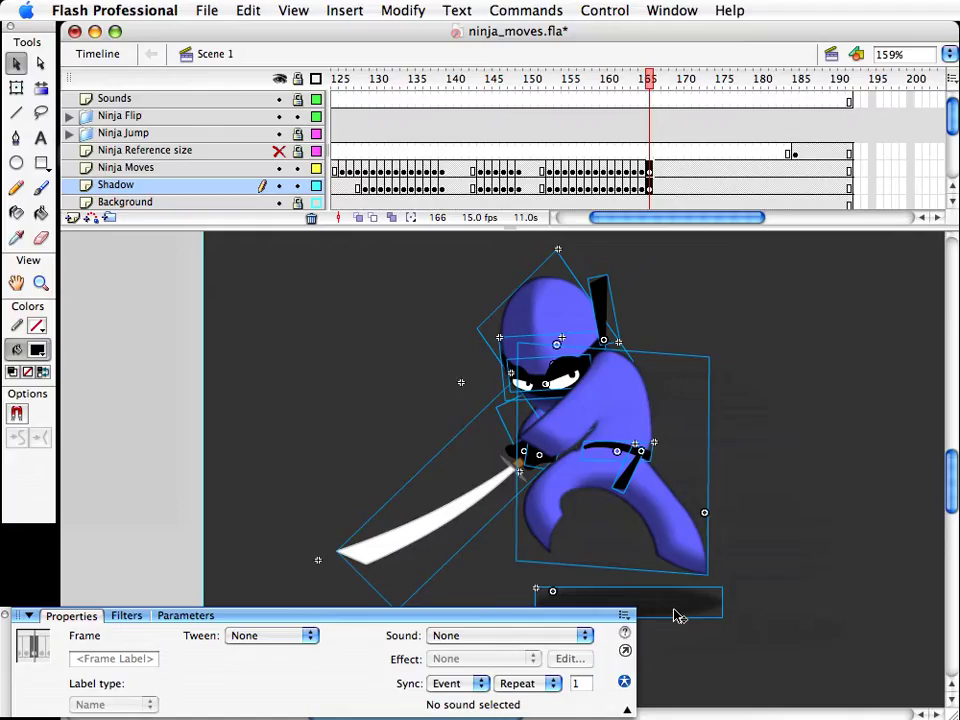
Step: Select all the ninja's parts including the sword at frame 166, move them down until the rear foot meets the shadow, and save
click(690, 583)
drag(791, 589, 330, 228)
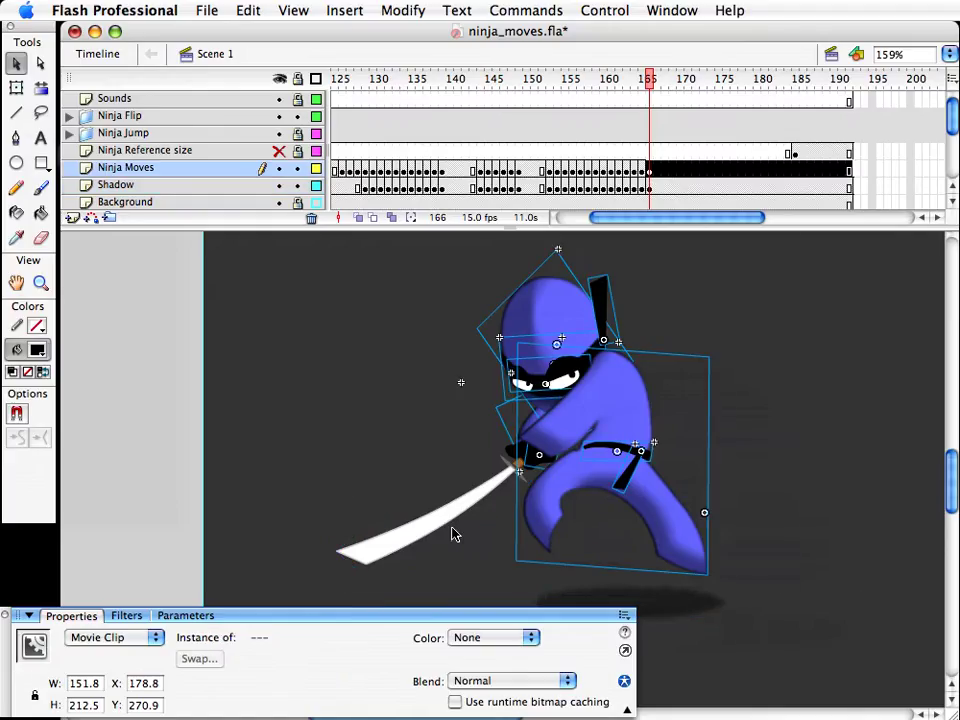
shift+click(433, 519)
key(Down)
key(Down)
key(Down)
key(Down)
key(Down)
key(Down)
key(Down)
key(Down)
key(Down)
key(Down)
key(Down)
key(Down)
key(Down)
key(Down)
key(Down)
key(Down)
key(Down)
key(Down)
key(Down)
key(Down)
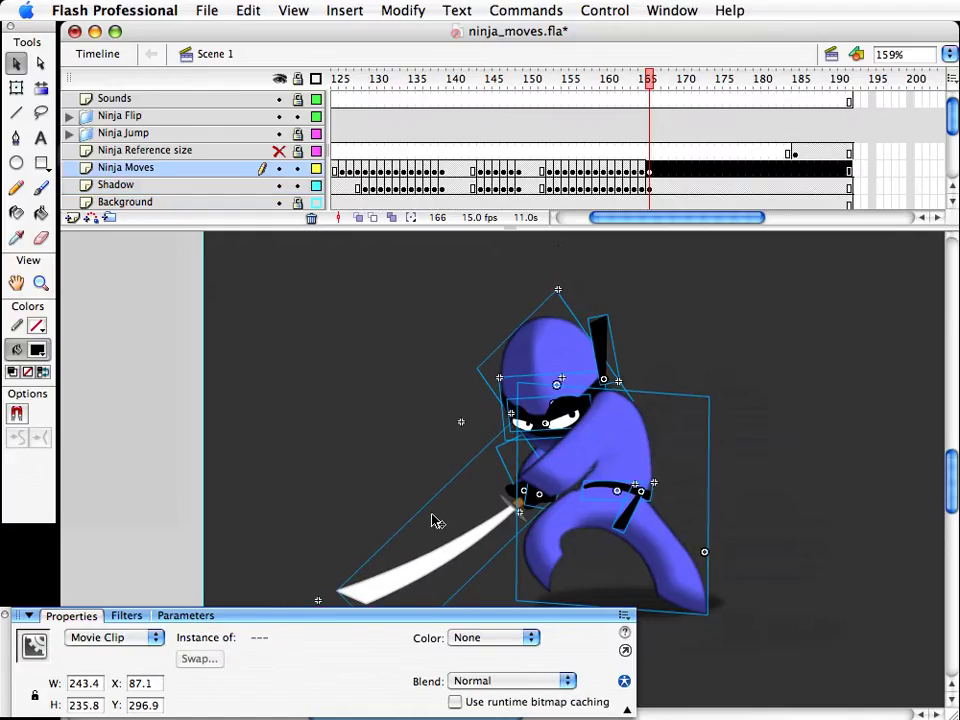
drag(431, 515, 440, 477)
click(744, 476)
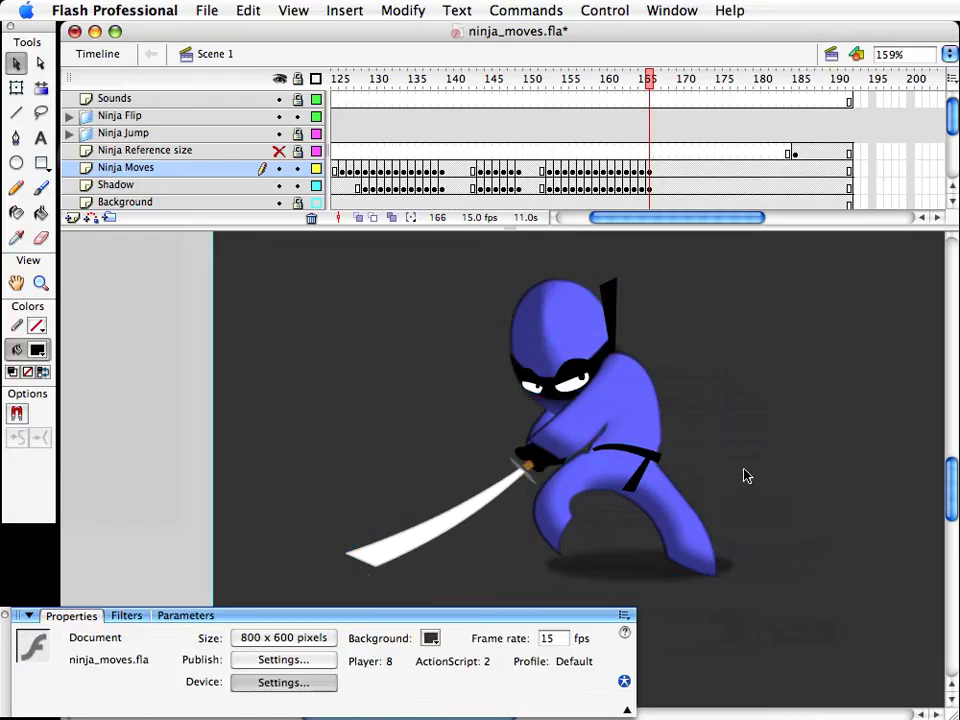
key(super+s)
Step: Duplicate the ninja's body symbol at frame 166 as "body copy 71" and open the copy for editing
click(652, 427)
key(super+shift+d)
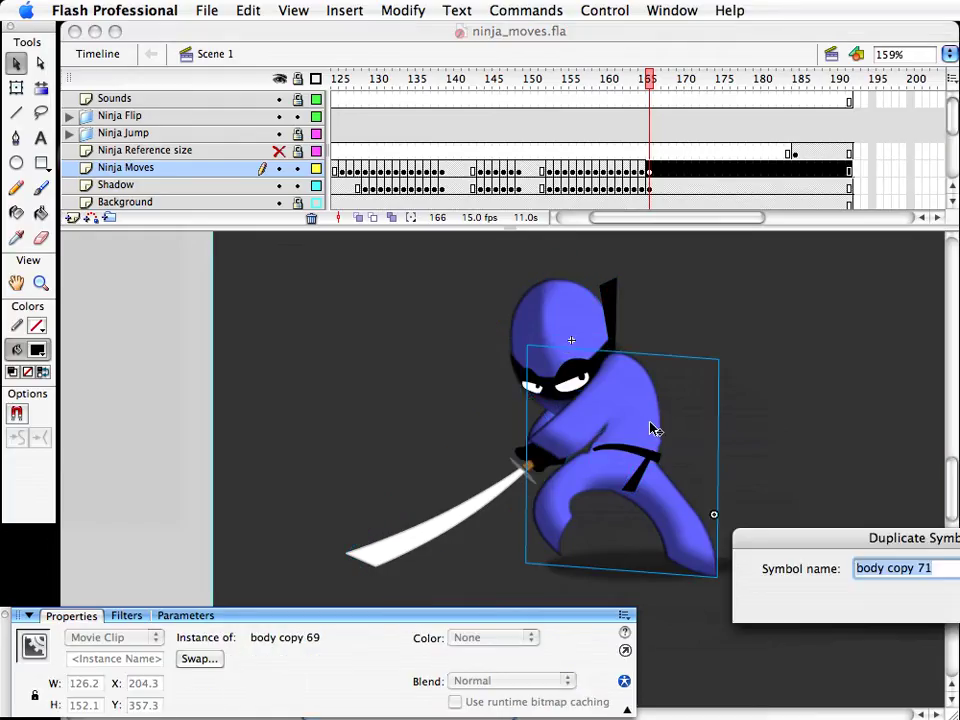
key(Return)
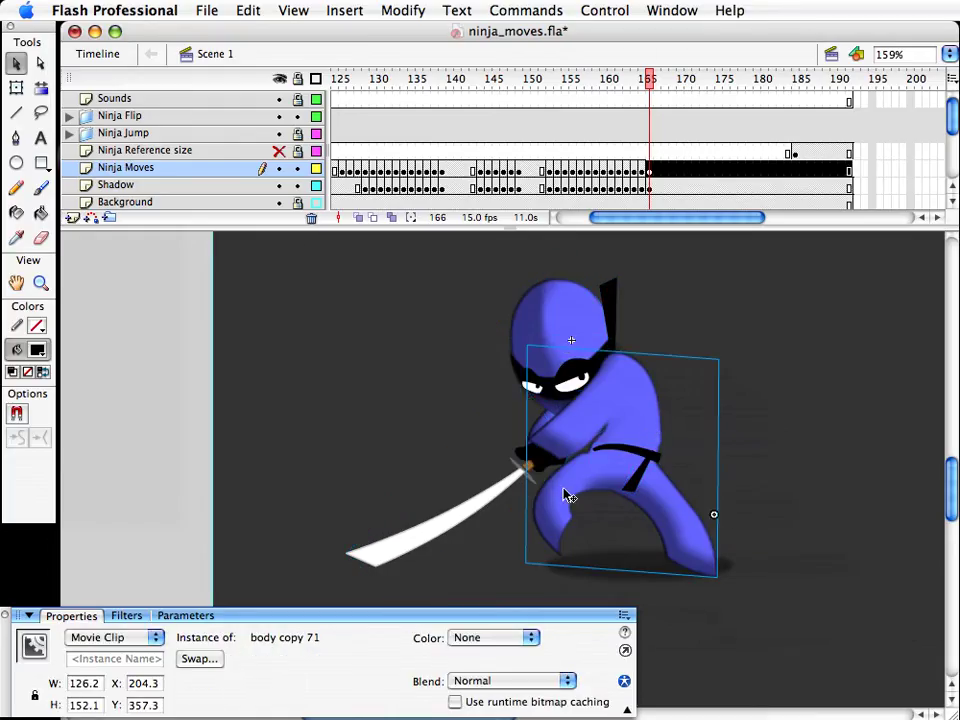
double_click(565, 495)
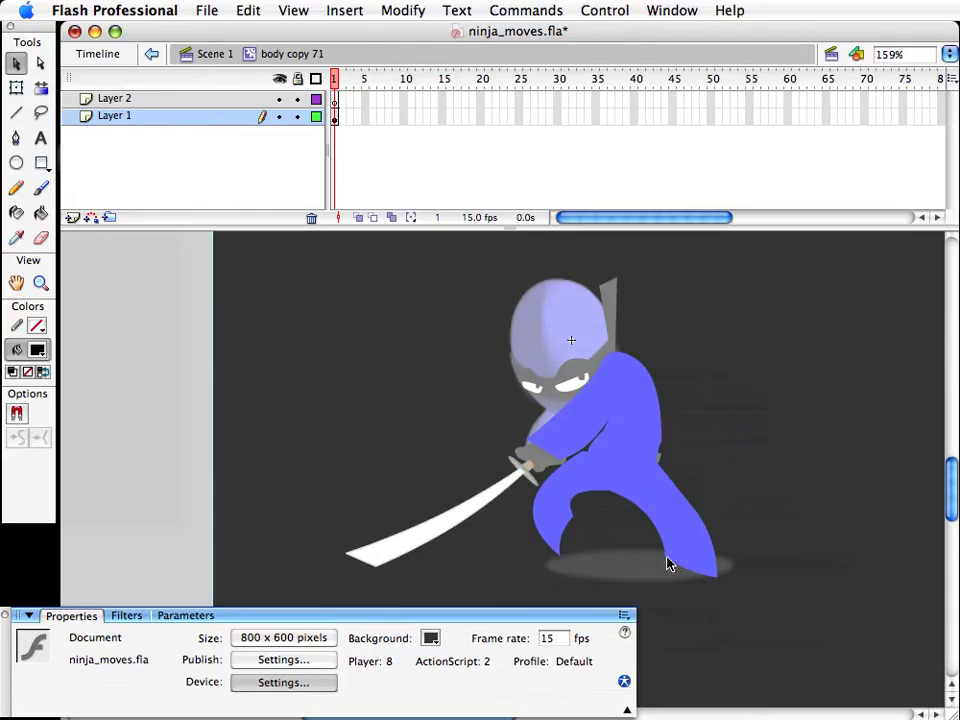
Step: Reshape the legs in body copy 71, curving the rear leg inward to a pointed foot and shifting the front foot toward it
drag(668, 565, 635, 524)
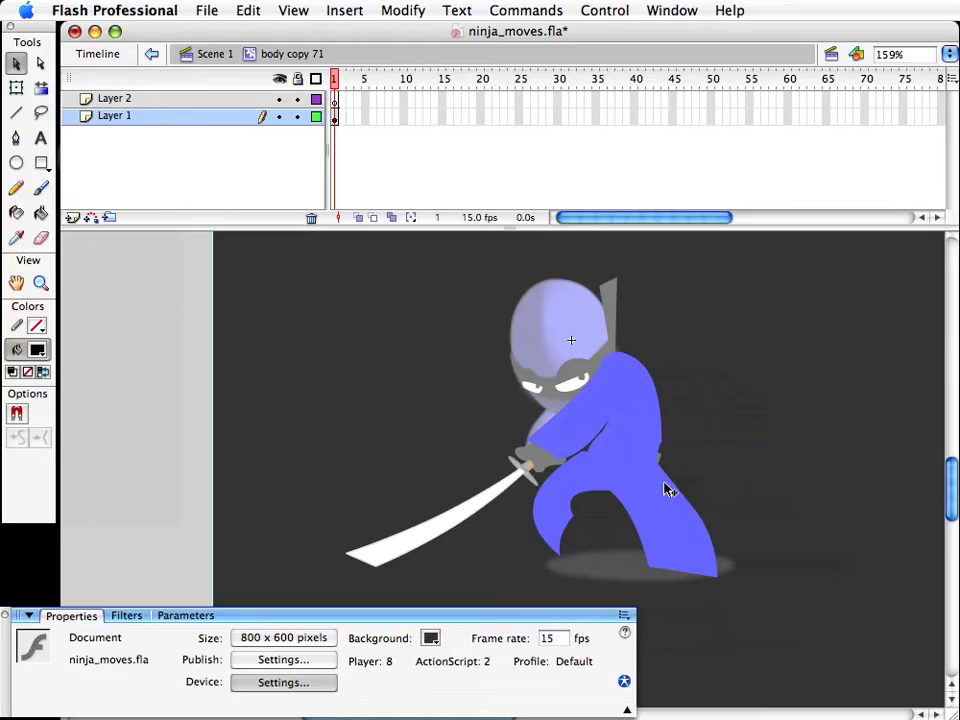
drag(662, 504, 649, 369)
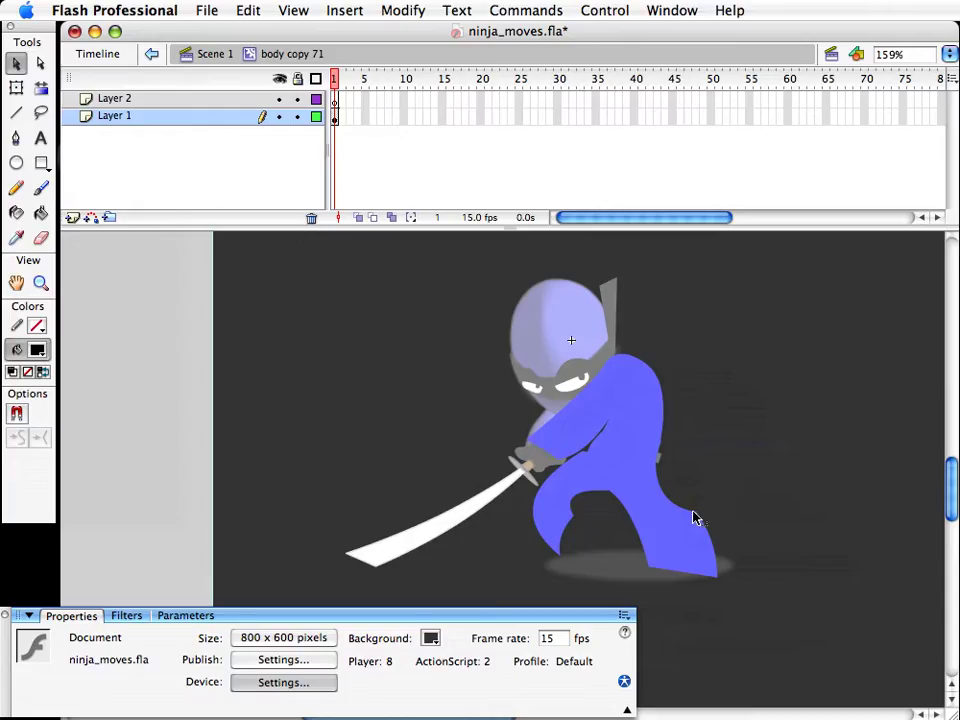
drag(693, 512, 690, 581)
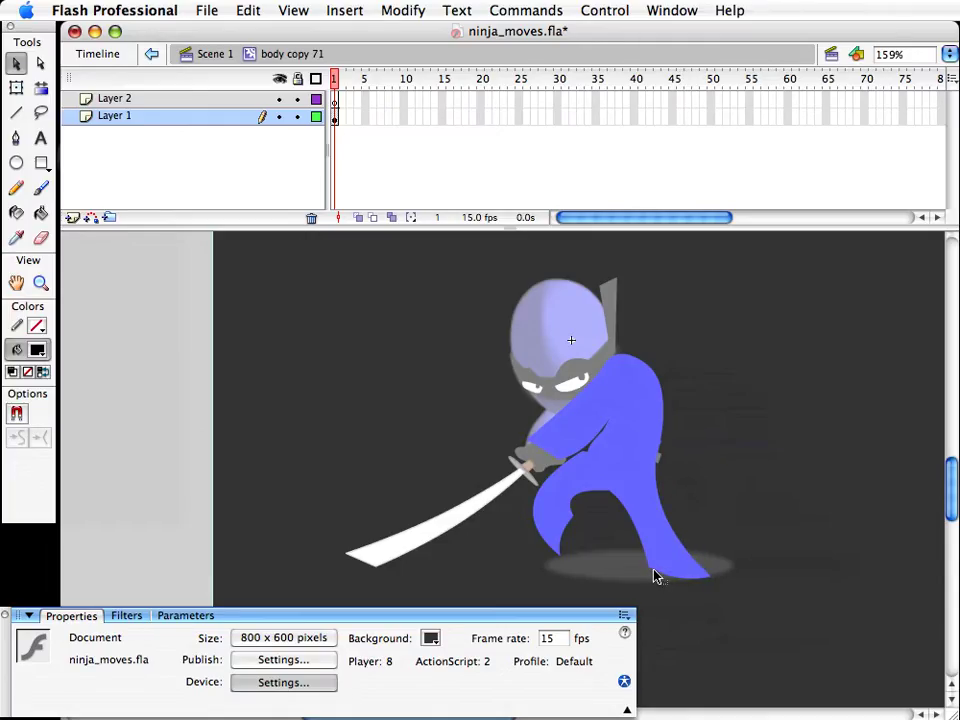
drag(652, 568, 656, 579)
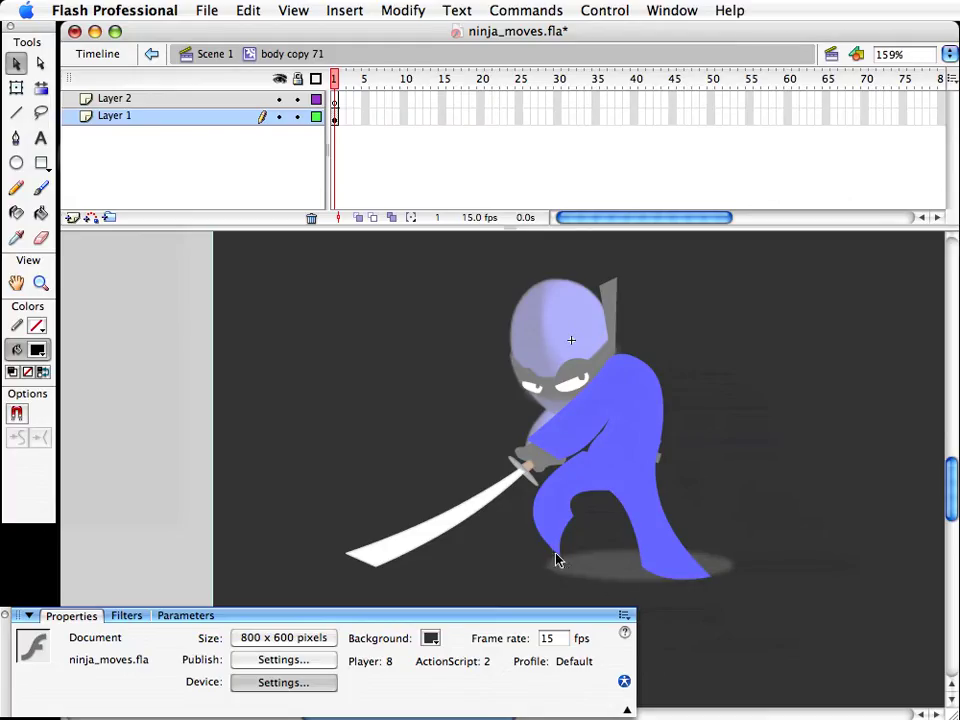
drag(534, 500, 577, 528)
drag(562, 553, 575, 526)
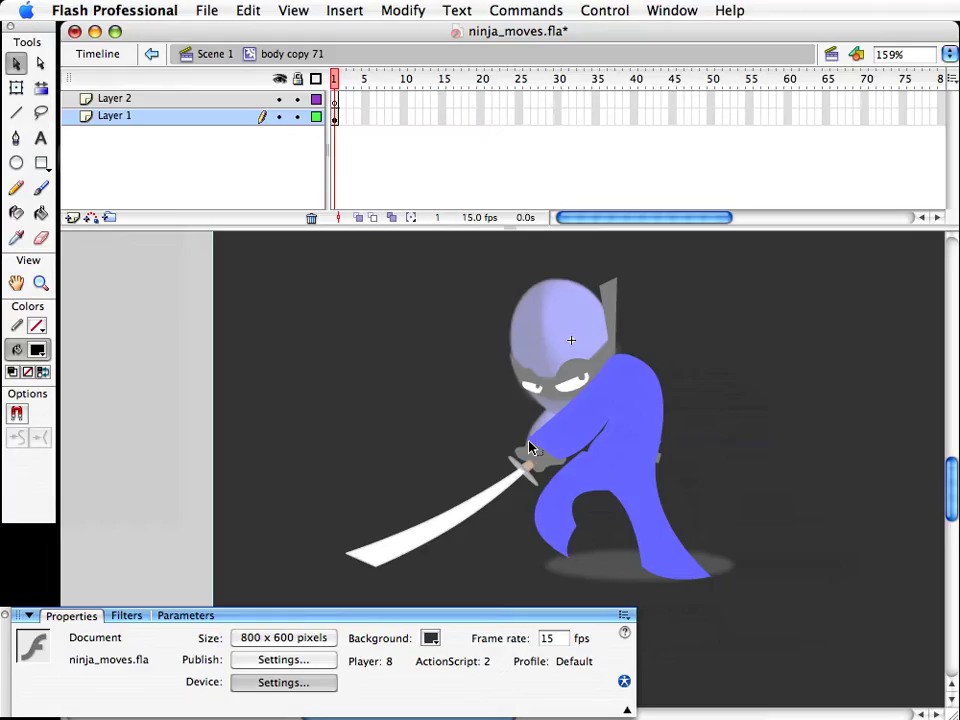
Step: Reshape body copy 71 by raising the front arm forward beneath the face and smoothing the torso's front edge below it
drag(528, 443, 572, 434)
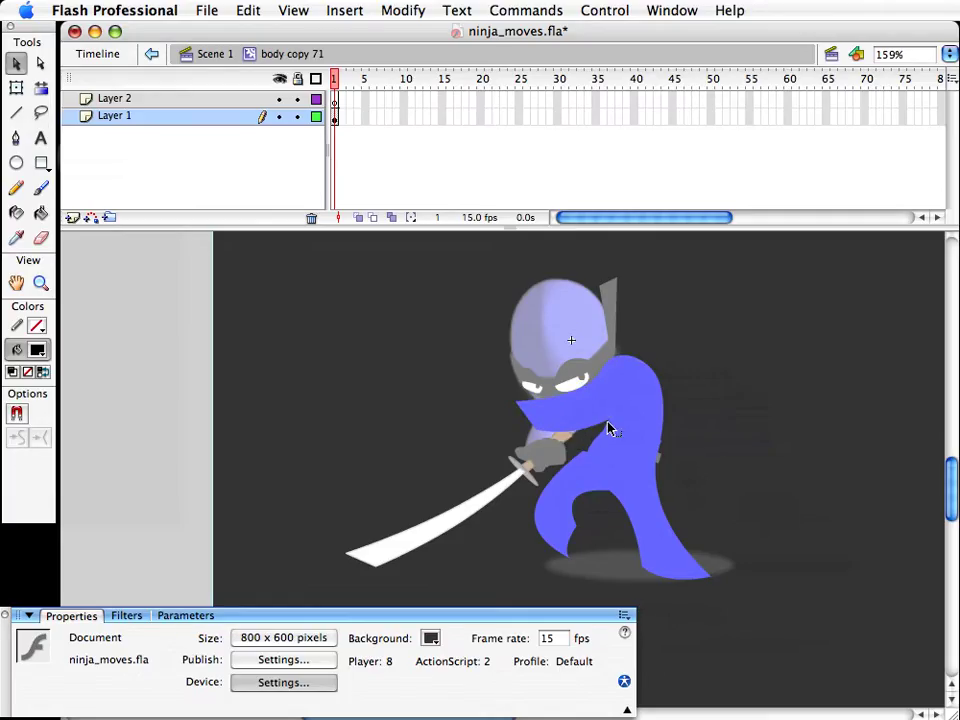
click(41, 283)
drag(455, 318, 694, 534)
key(v)
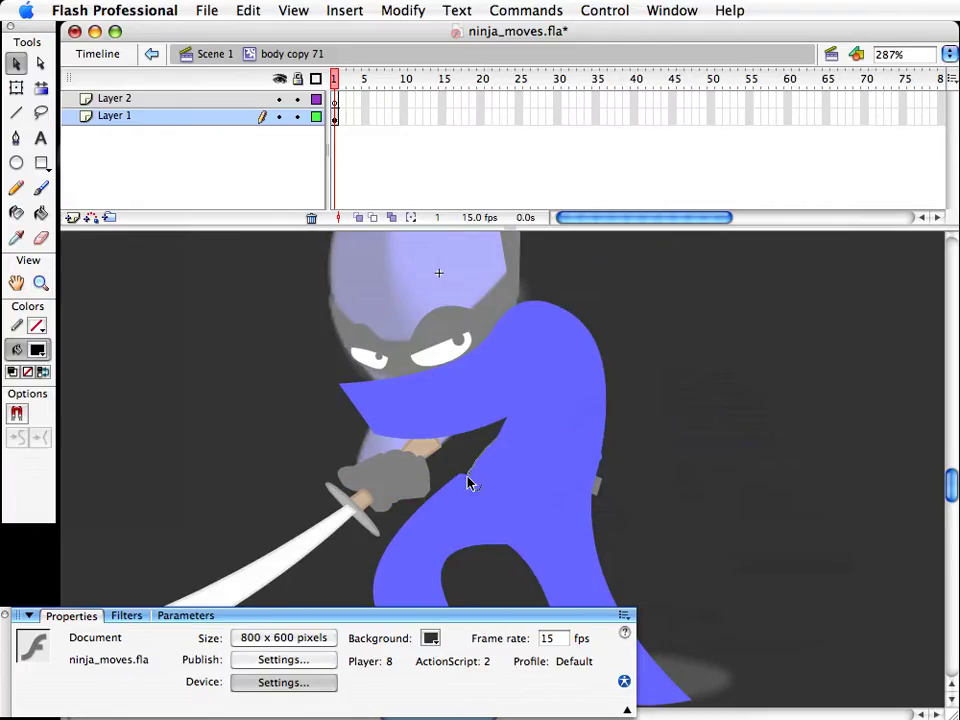
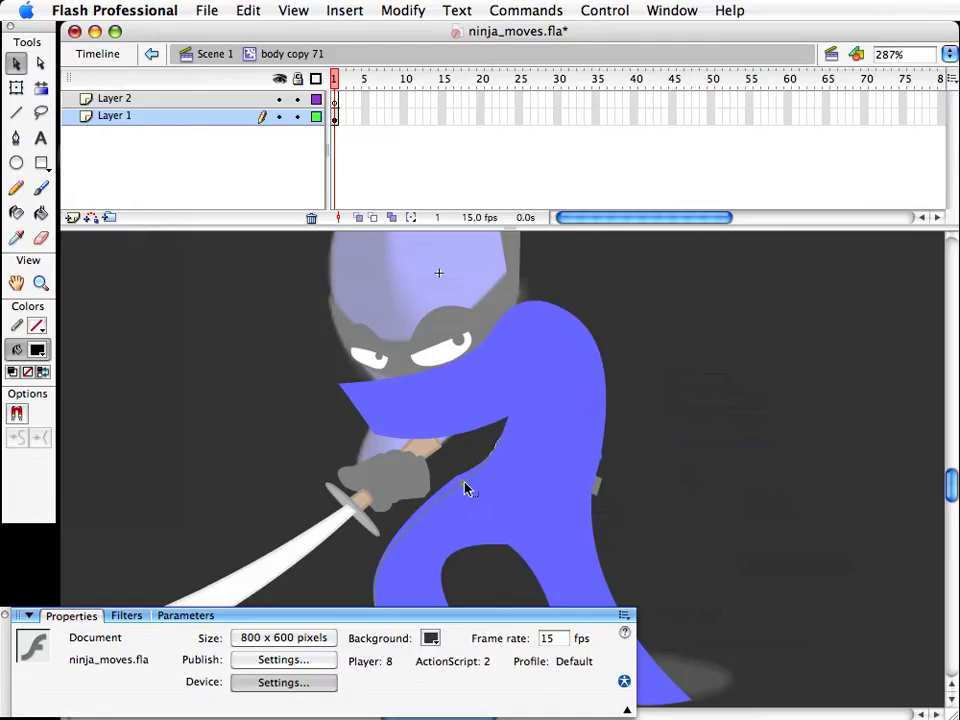
click(498, 415)
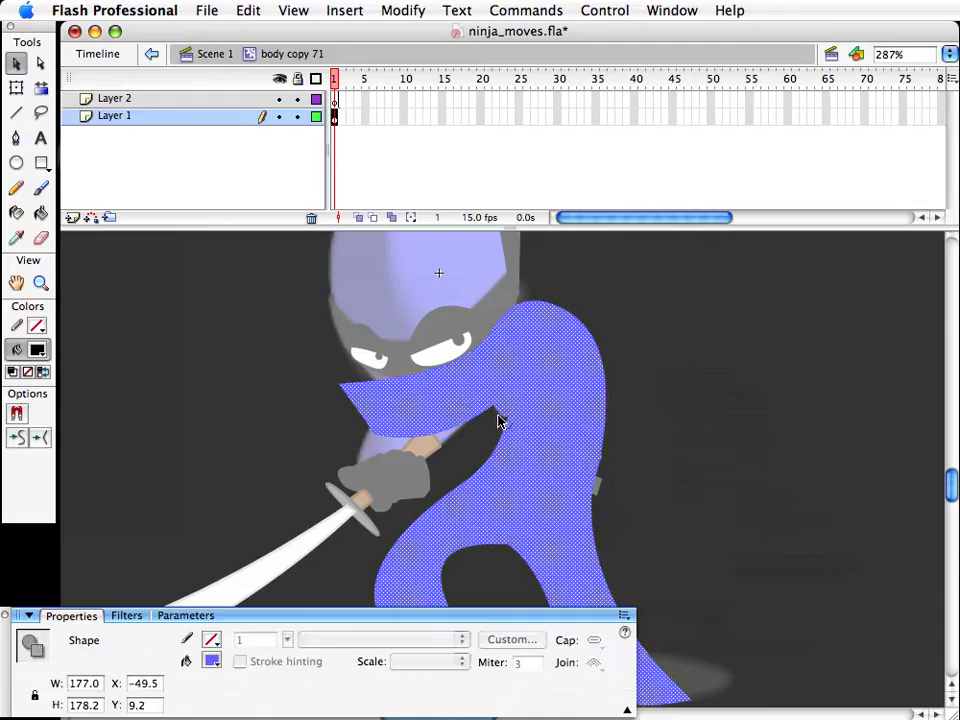
click(406, 467)
Step: Round off the notch under the front arm where it meets the torso in body copy 71
click(45, 281)
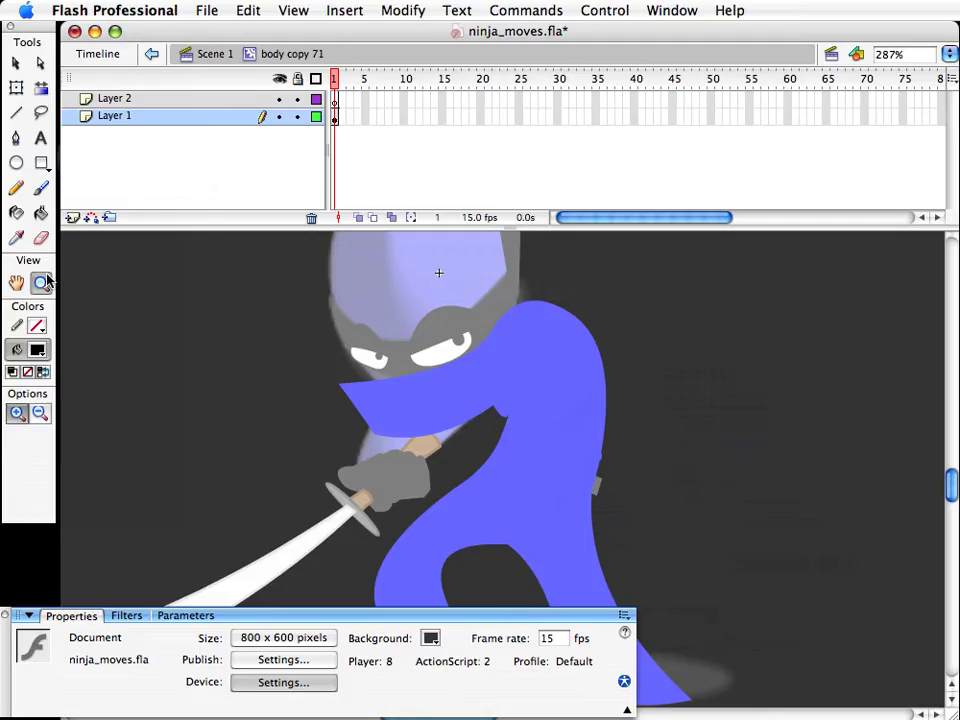
drag(608, 506, 420, 360)
key(v)
drag(466, 404, 491, 372)
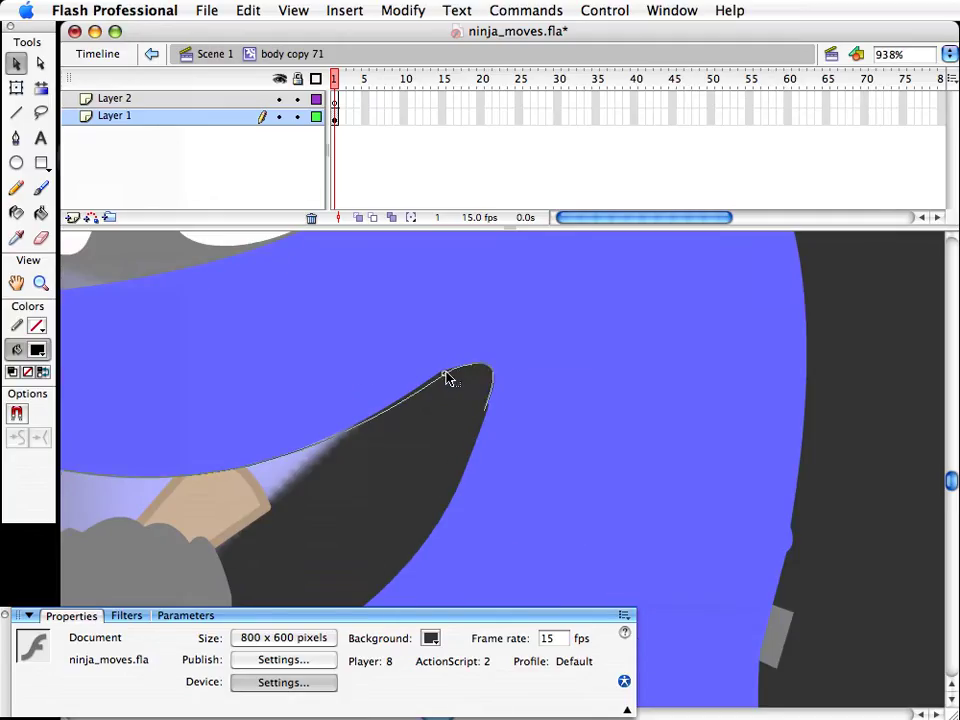
click(41, 283)
alt+click(458, 478)
alt+click(458, 478)
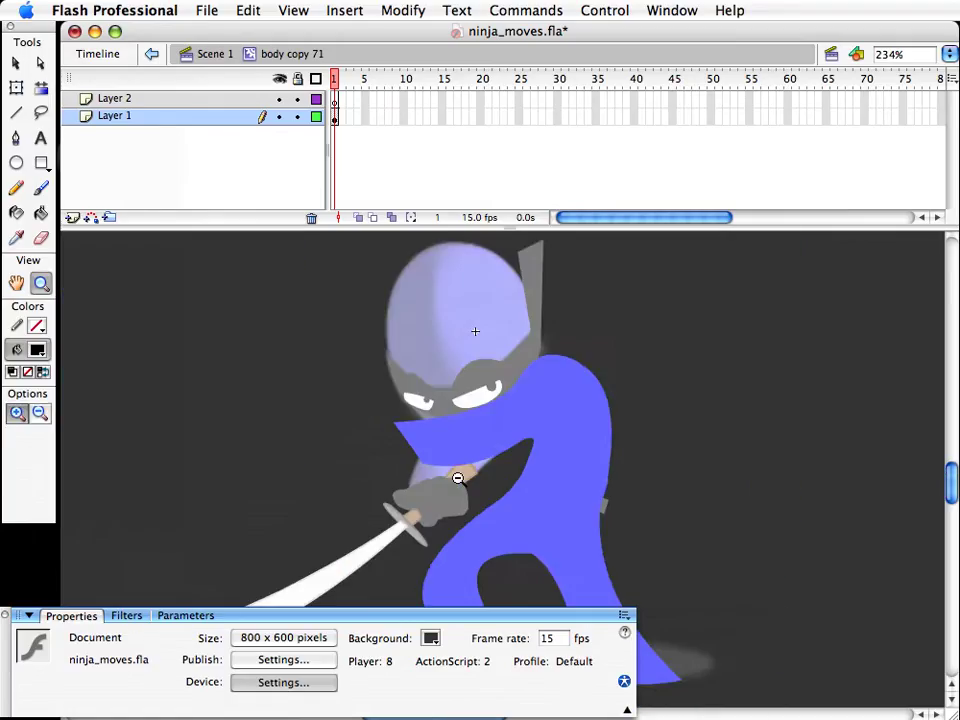
Step: Extend the front arm's cuff slightly upward in body copy 71 and return to Scene 1
alt+click(570, 524)
key(space)
drag(531, 469, 547, 499)
key(v)
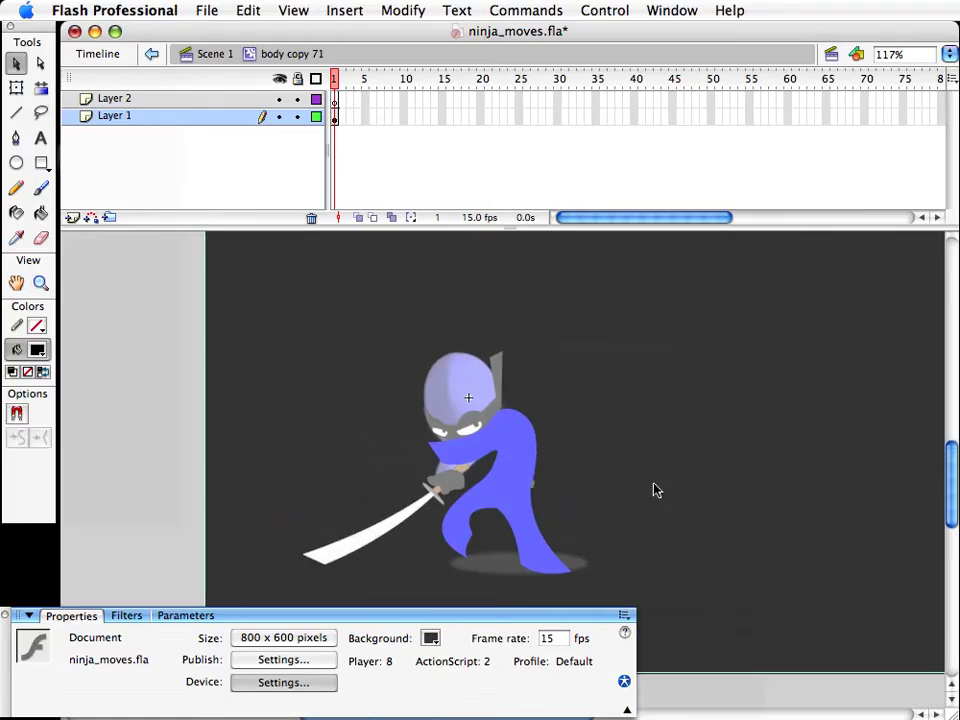
drag(514, 479, 532, 471)
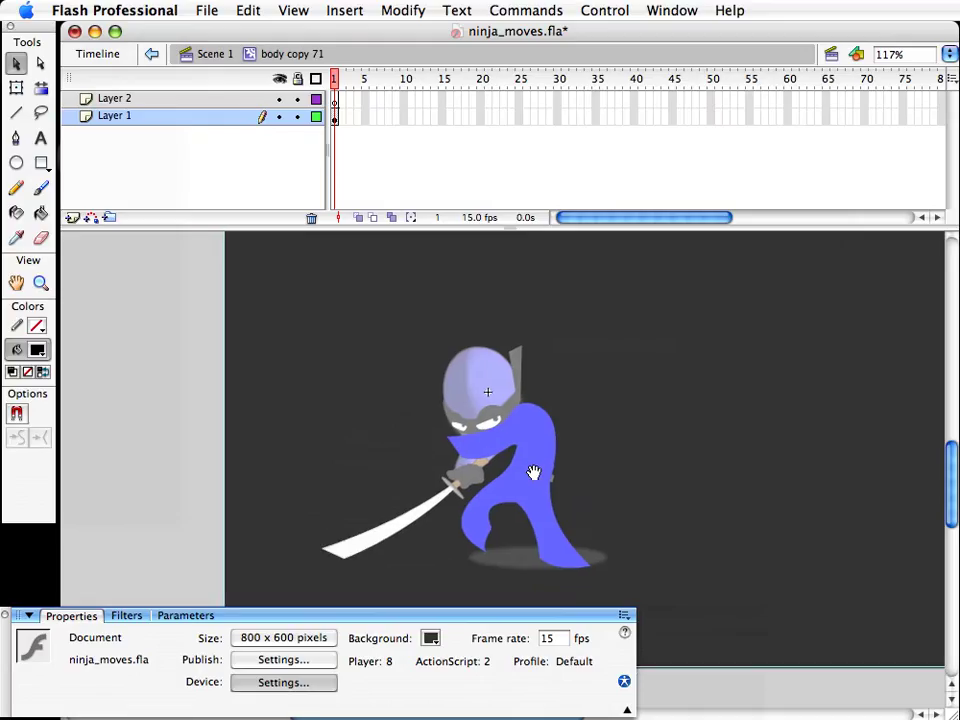
click(549, 488)
key(q)
click(658, 455)
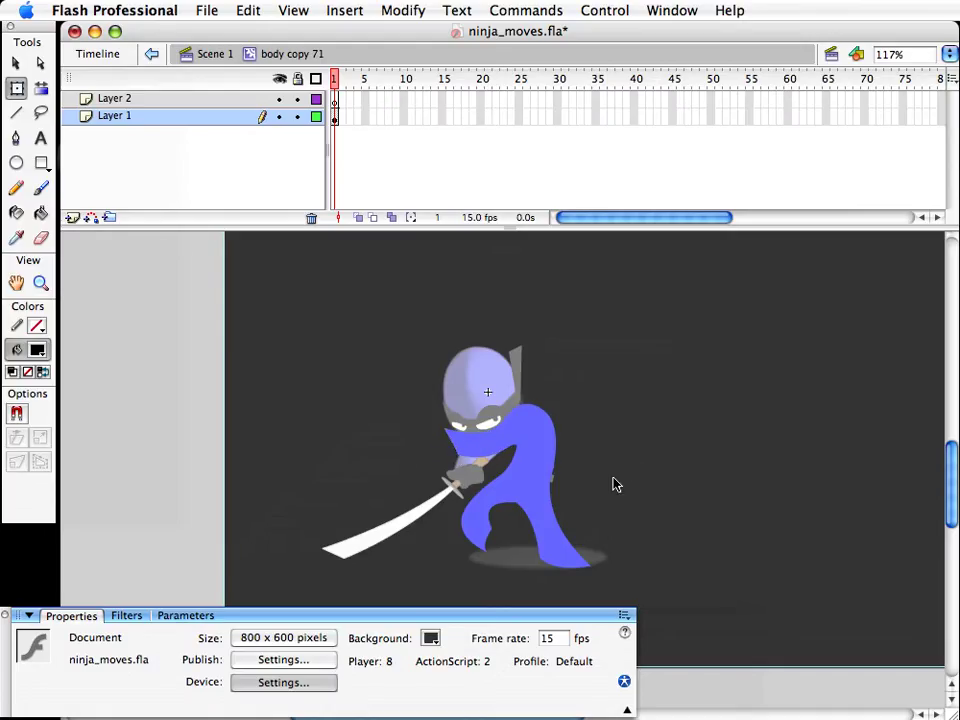
click(214, 56)
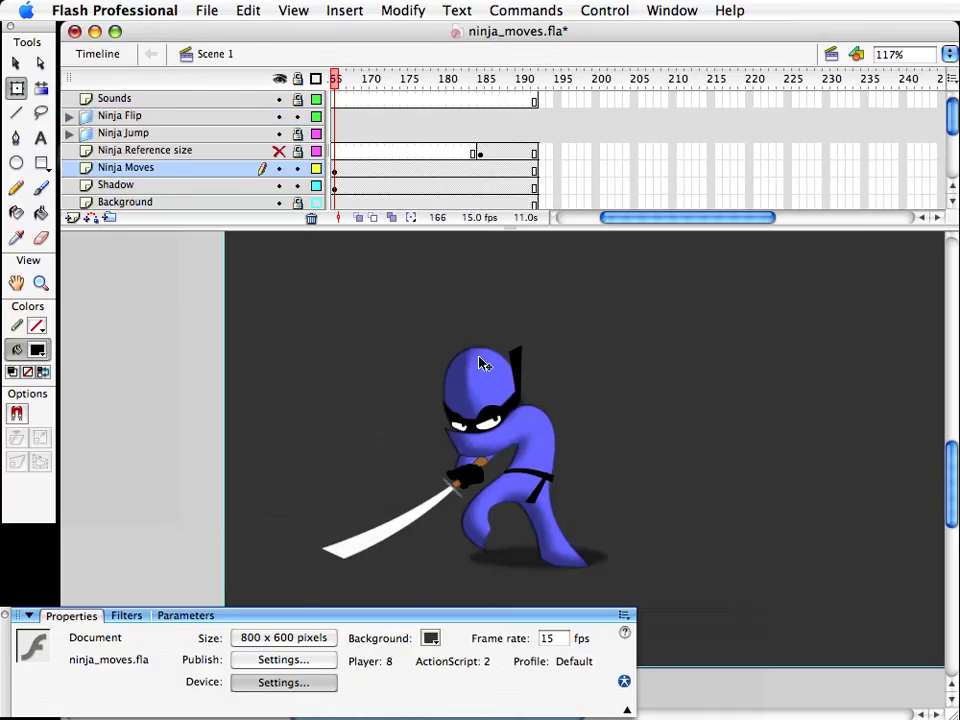
Step: Select the ninja's head parts at frame 166 and move them to the right and slightly up over the shoulders
drag(389, 301, 591, 452)
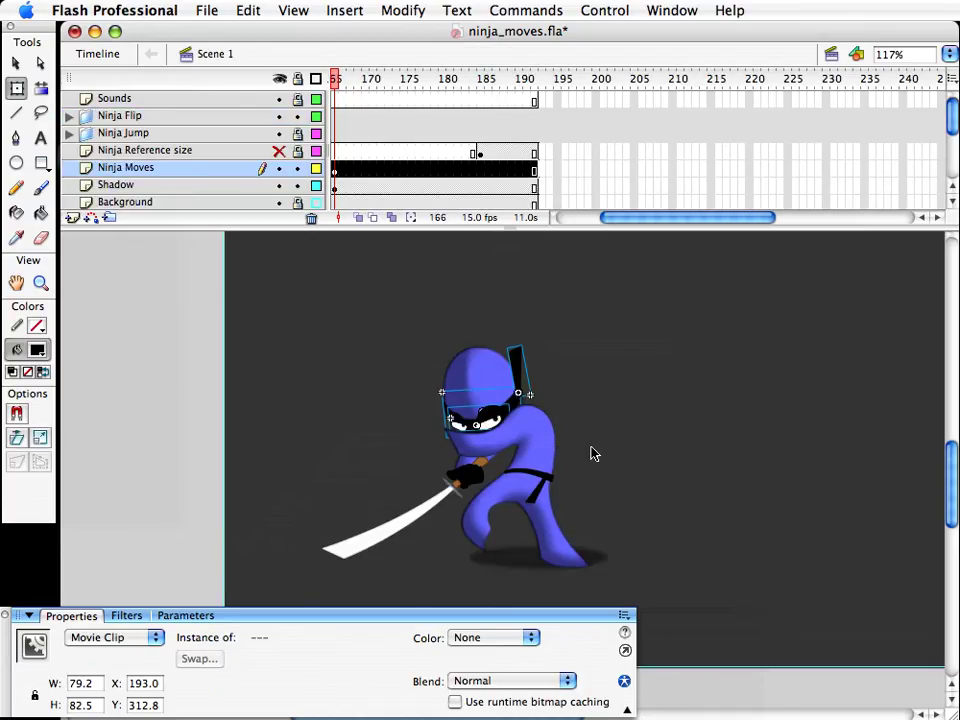
key(shift+Right)
key(shift+Right)
key(shift+Up)
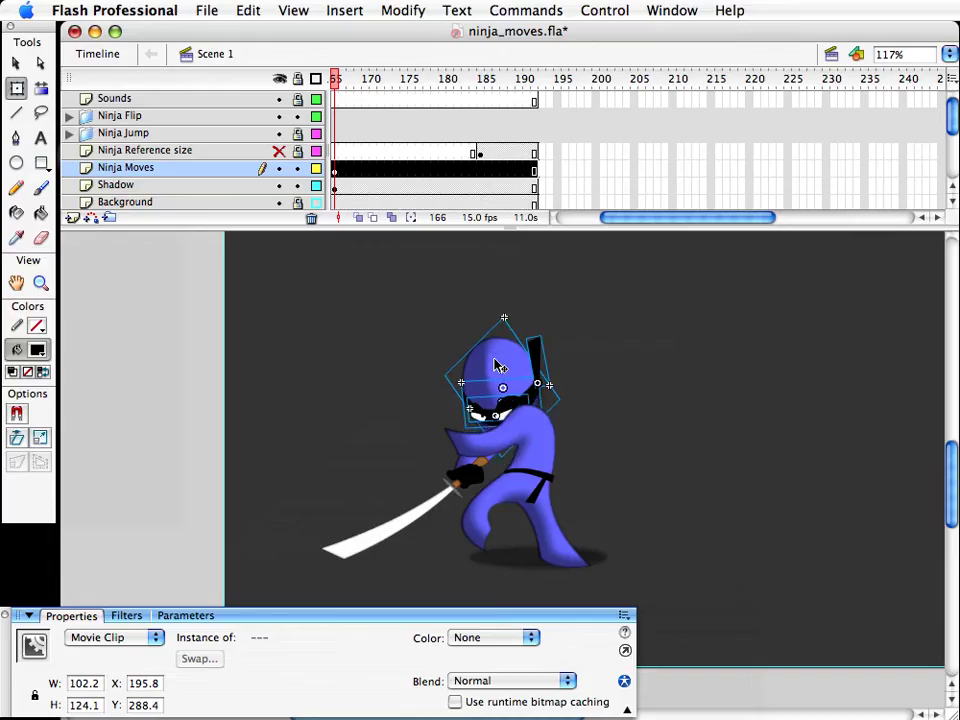
key(Down)
key(Down)
key(Down)
drag(498, 366, 498, 367)
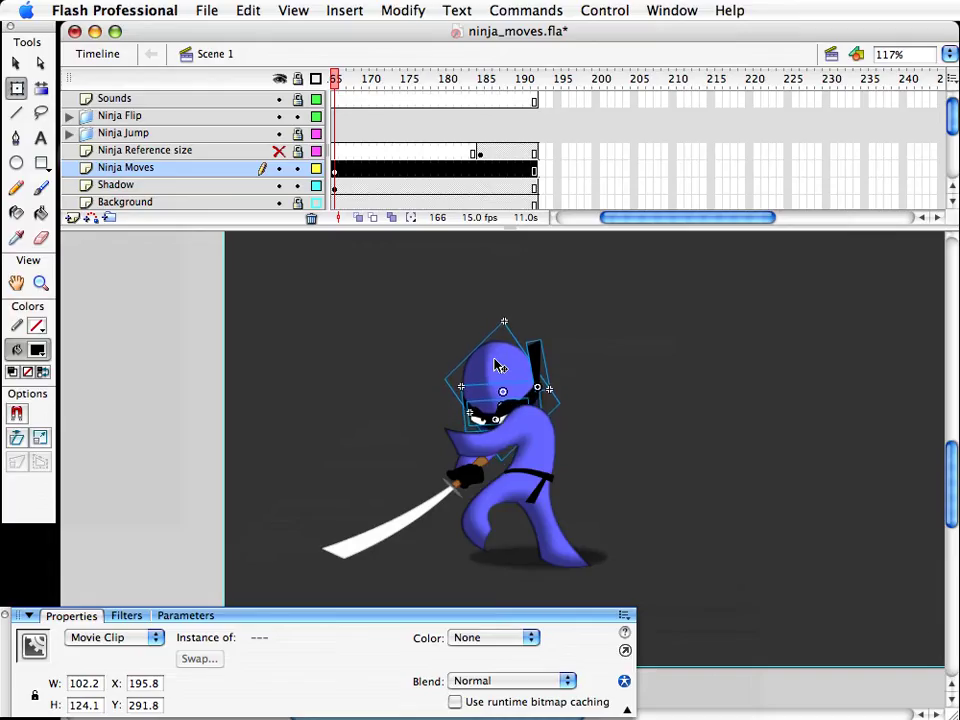
Step: Compare with frame 165, then tilt the head parts at frame 166 and swing the mask's tail outward behind the head
drag(609, 213, 599, 214)
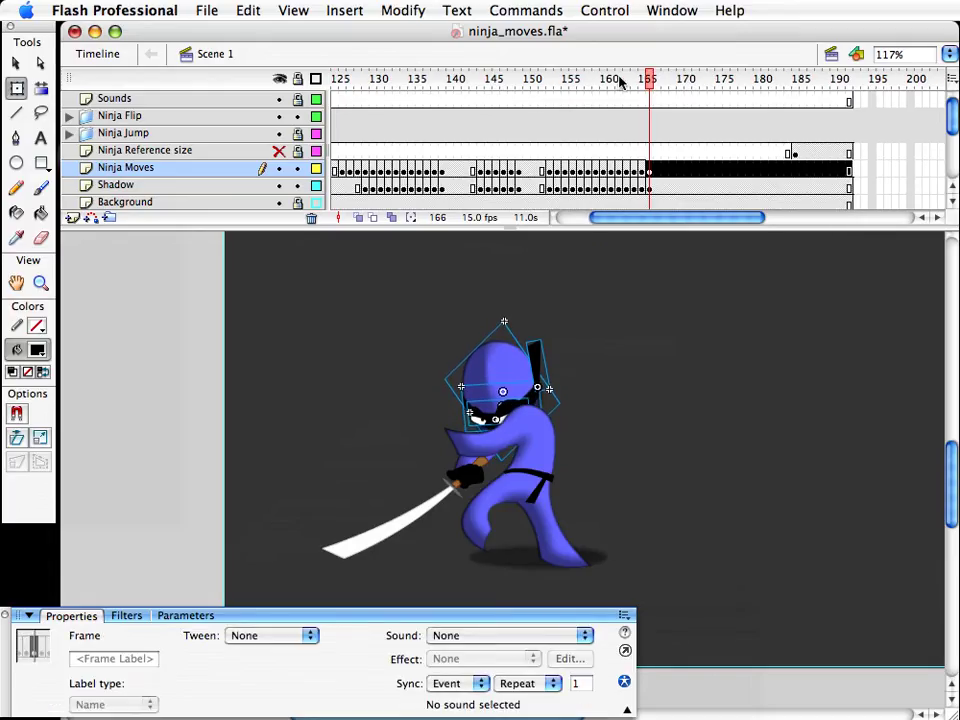
click(643, 80)
drag(643, 80, 649, 80)
drag(424, 289, 658, 454)
drag(573, 316, 583, 372)
key(v)
click(606, 346)
click(548, 364)
key(q)
key(v)
click(656, 392)
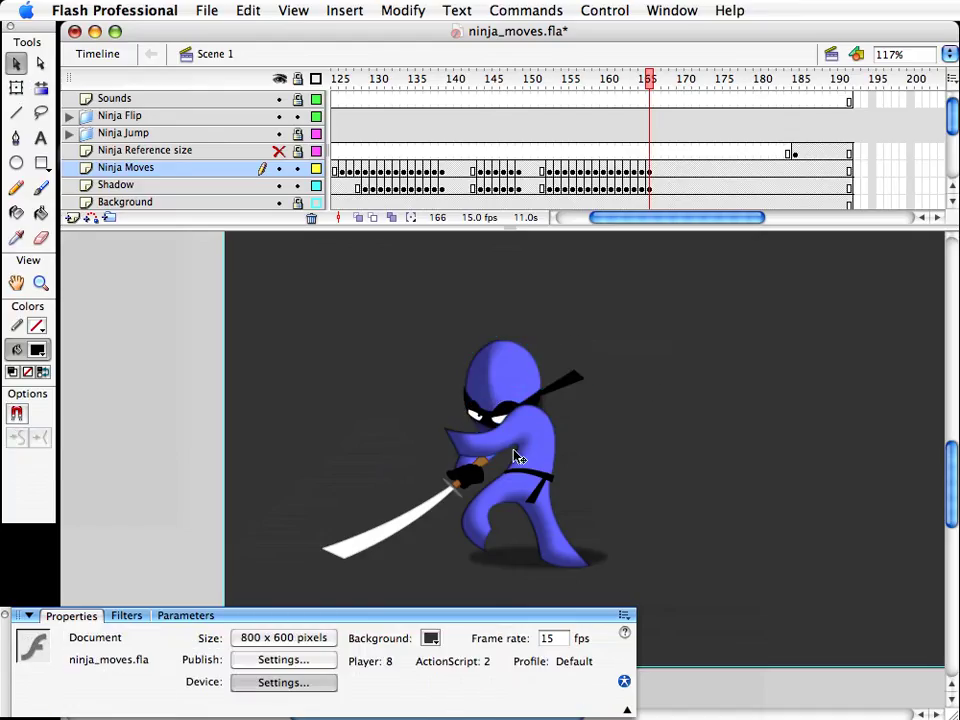
Step: Duplicate the rear arm's symbol as "body copy 72" and place the arm in front of the torso beneath the front arm
click(461, 460)
key(shift+Left)
key(shift+Left)
key(shift+Up)
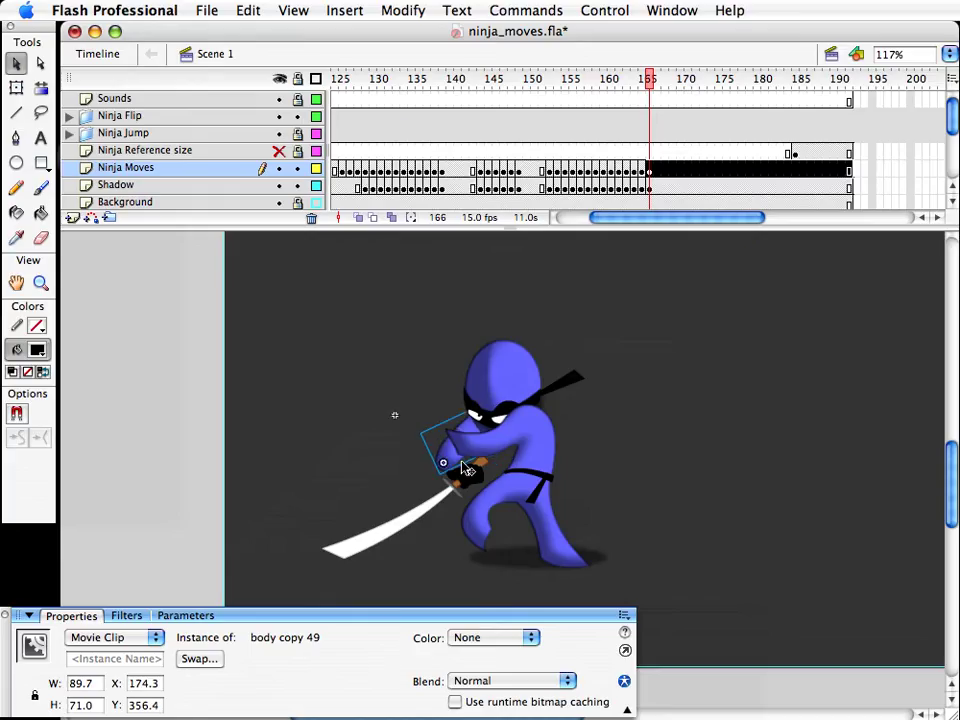
key(shift+Left)
key(super+d)
key(Return)
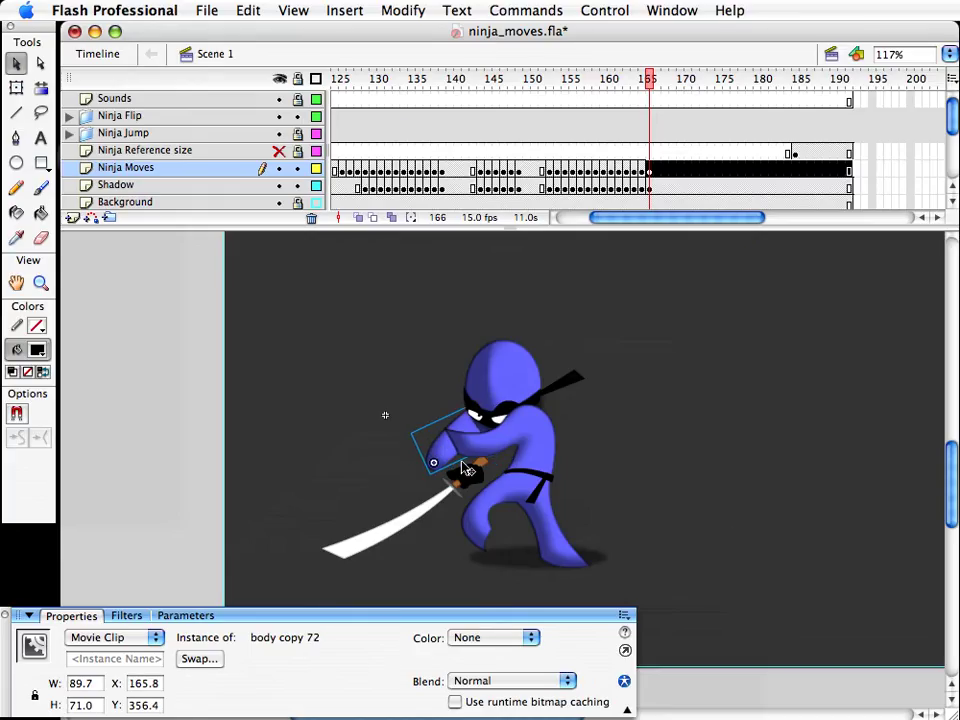
drag(462, 465, 480, 484)
key(shift+Right)
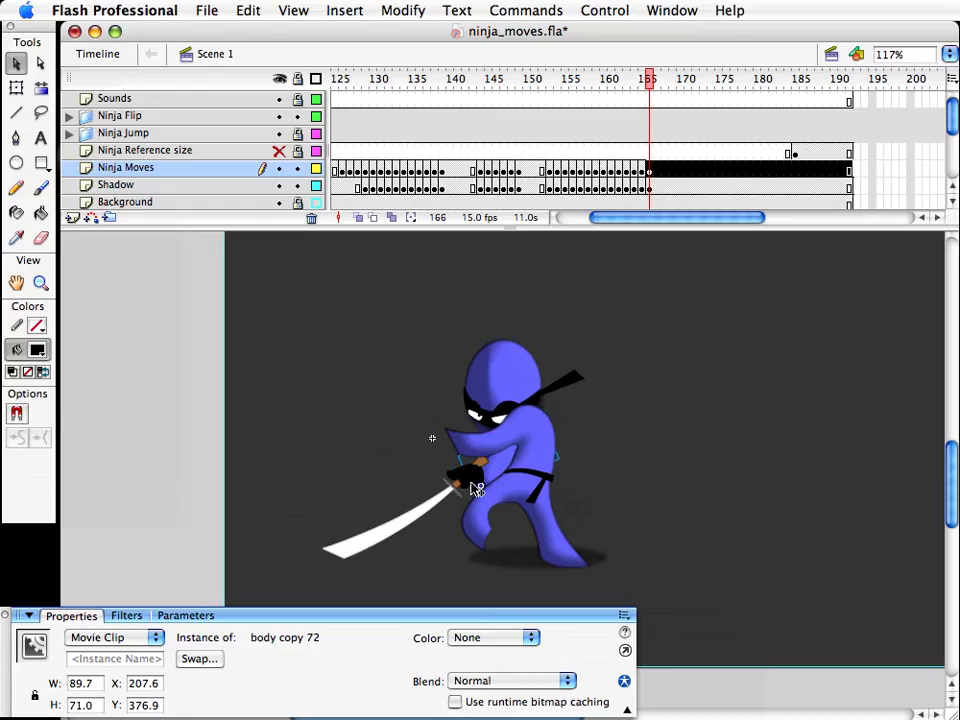
Step: Rotate the sword and hands so the blade points upward, place them at the front arm's cuff, and take the spare hand off the grip
click(471, 482)
shift+click(452, 484)
key(q)
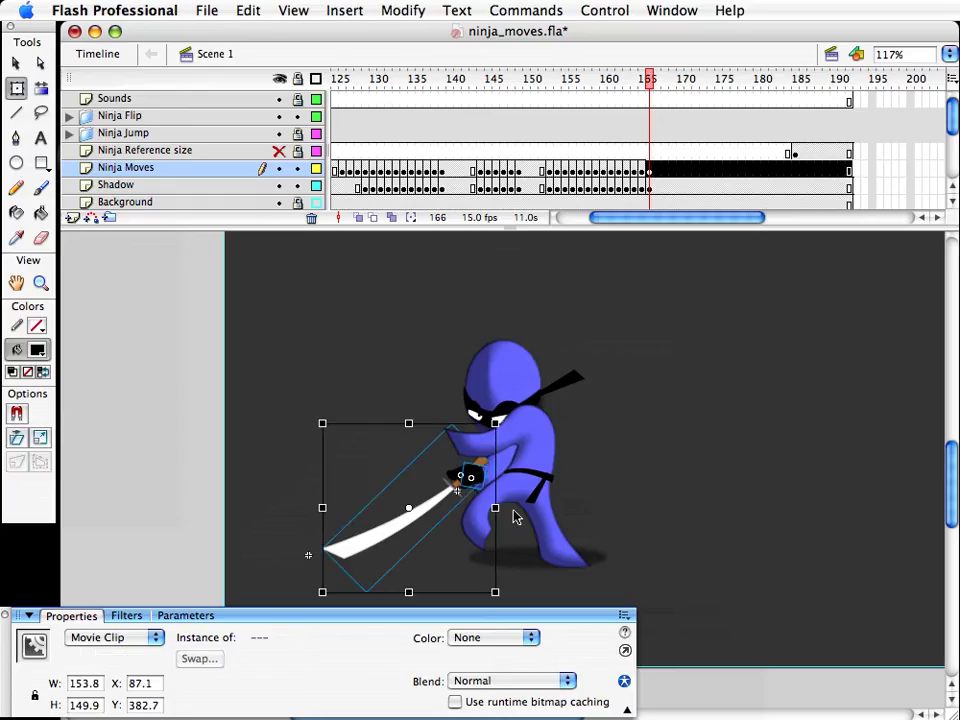
drag(497, 596, 369, 414)
key(v)
key(super+z)
click(371, 506)
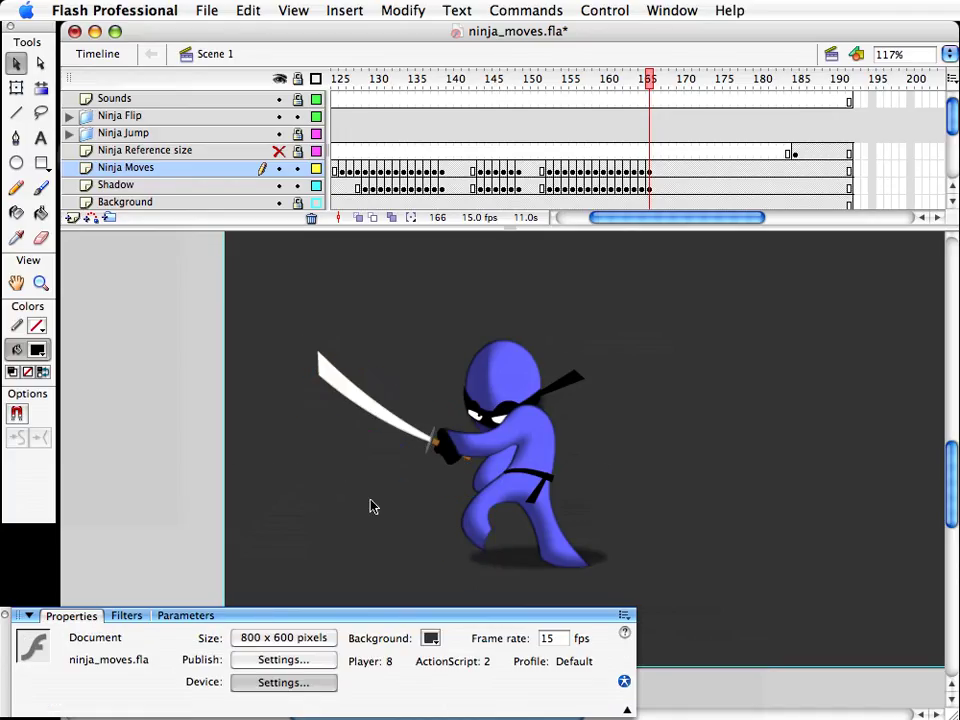
click(444, 487)
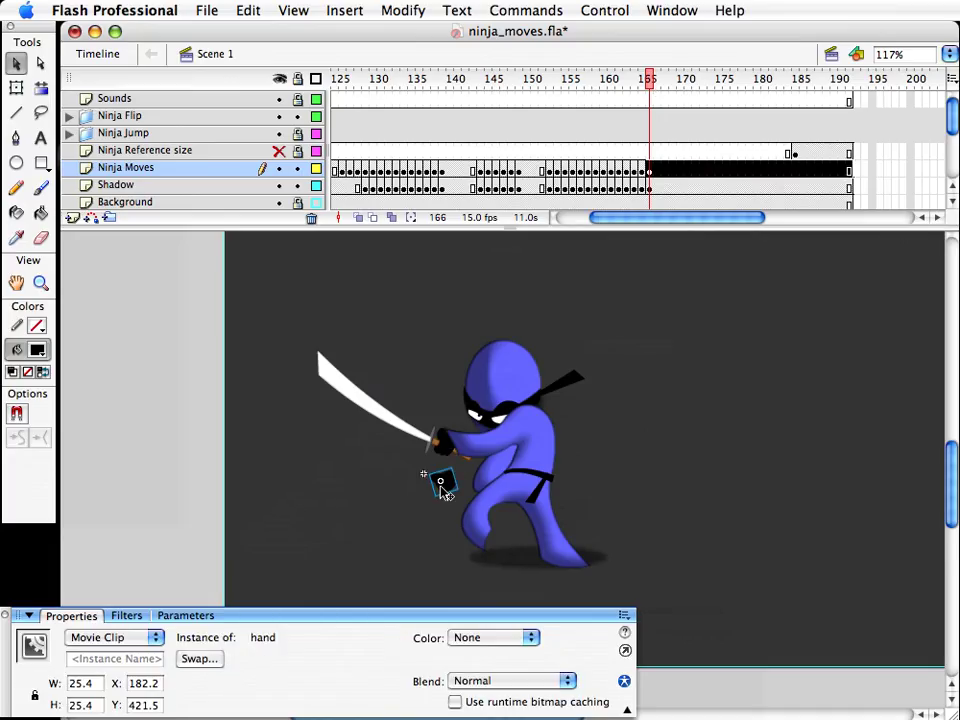
click(459, 481)
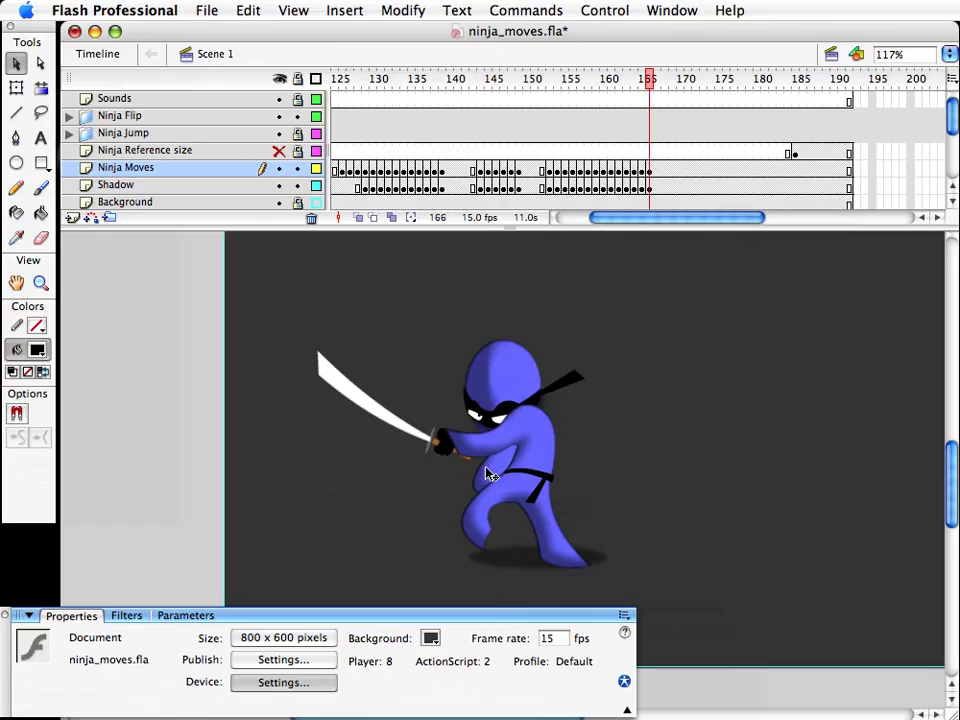
Step: Open body copy 72 for editing and pull the rear arm's upper edge outward toward the front arm
click(489, 474)
double_click(487, 474)
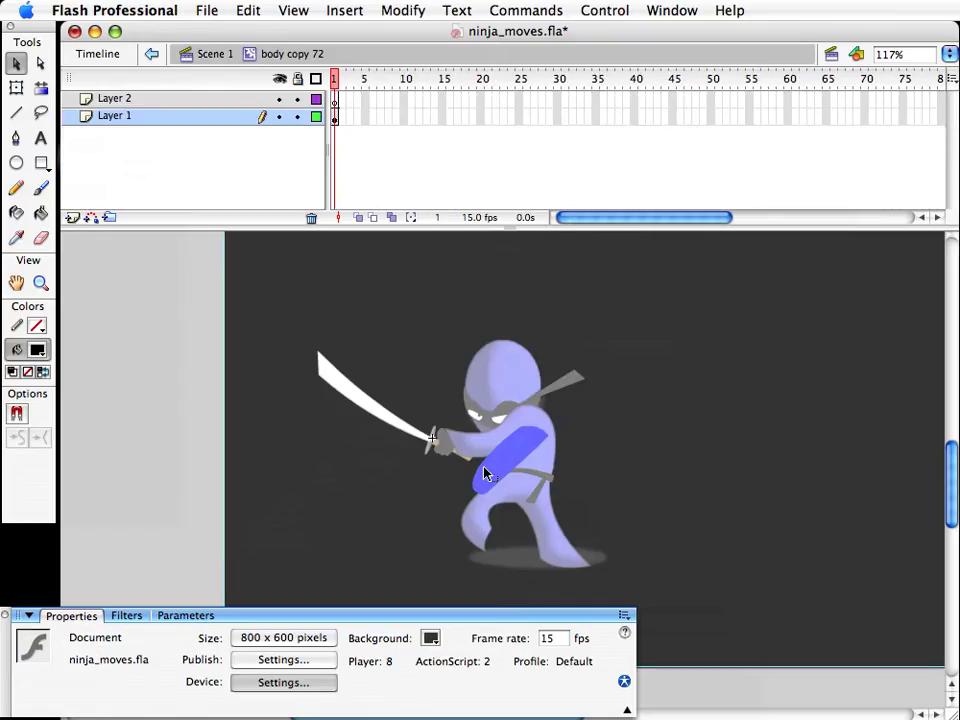
click(38, 279)
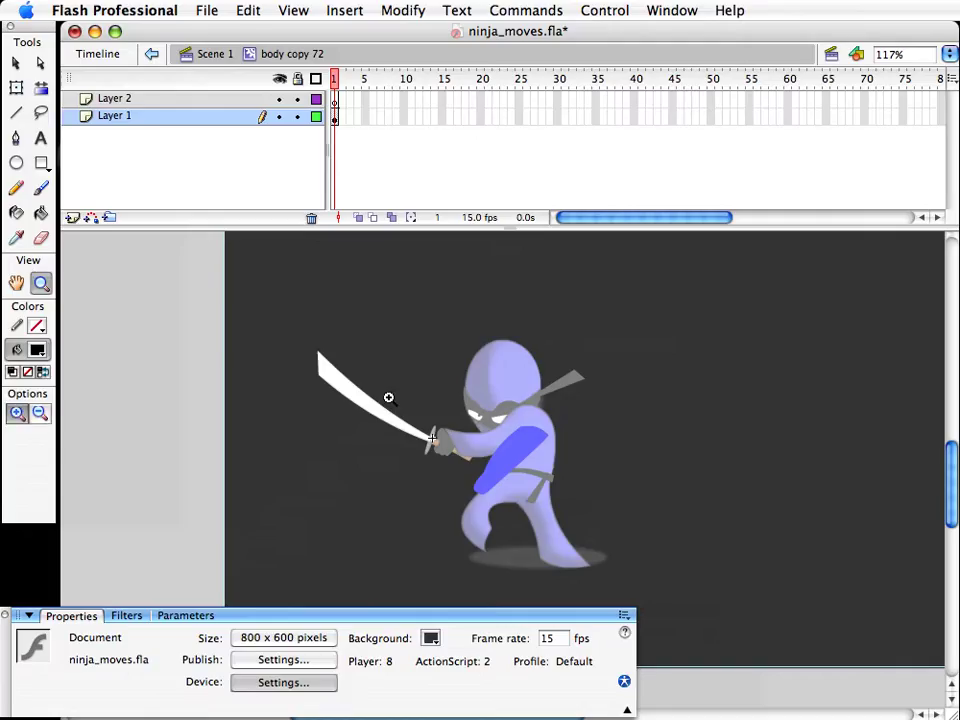
drag(424, 422, 642, 558)
key(v)
drag(386, 326, 388, 285)
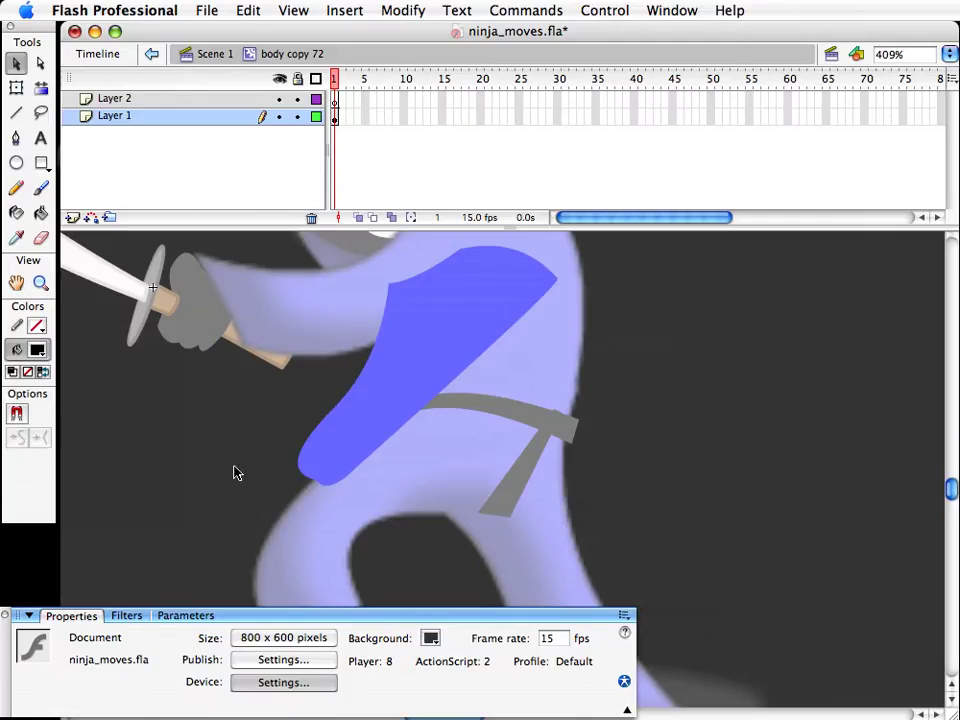
Step: Trim the rounded lower end of the arm in body copy 72 into a flared cuff, reshape the shoulder end, and return to Scene 1
drag(204, 446, 461, 528)
key(Delete)
drag(302, 445, 329, 449)
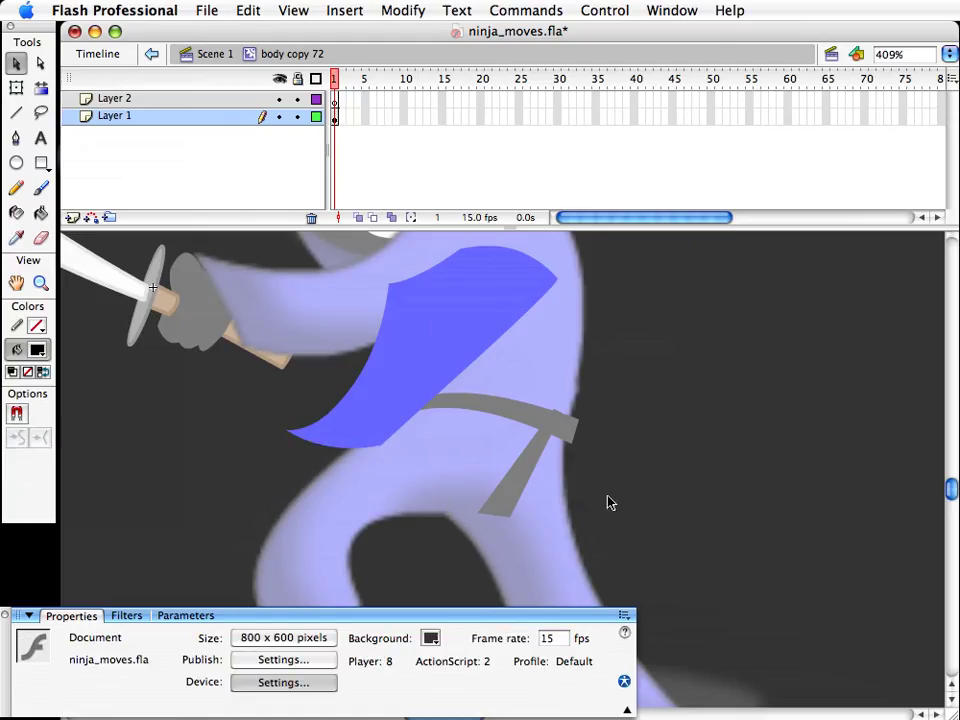
drag(604, 519, 430, 152)
key(Delete)
drag(429, 268, 472, 280)
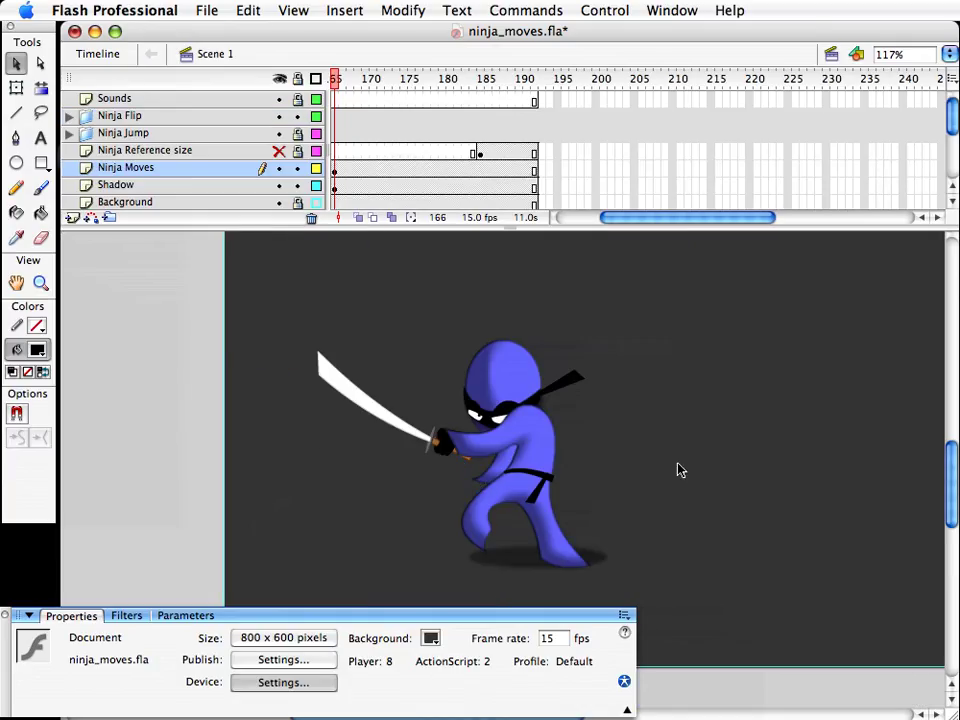
click(504, 465)
key(super+b)
key(super+z)
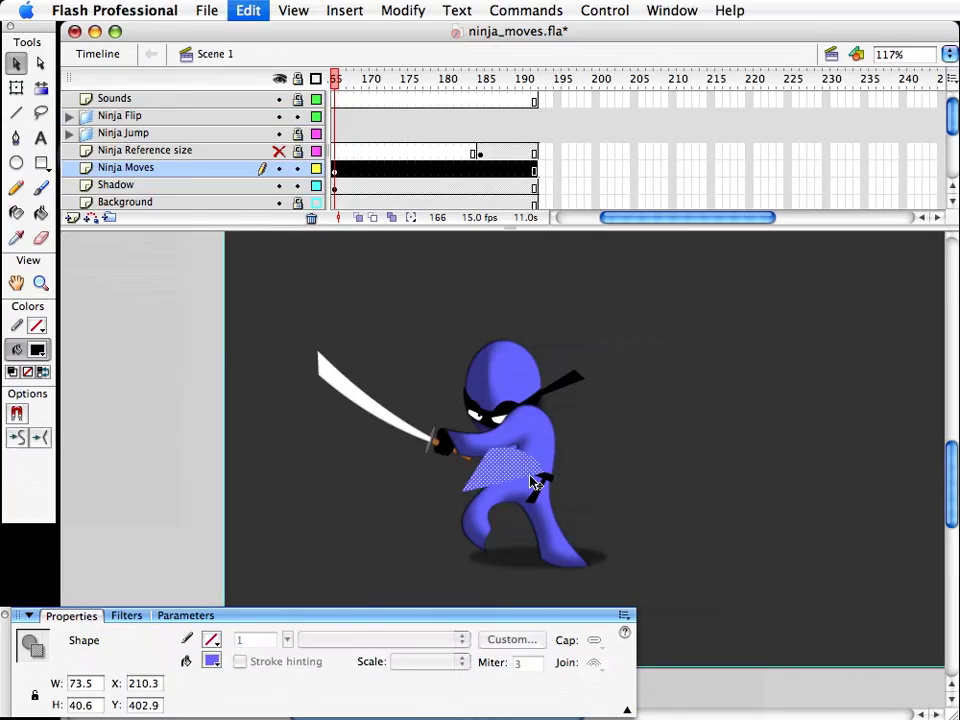
Step: Copy the sword and hand off to the side of the ninja and delete the copied handle and blade, keeping only the hand
click(443, 465)
drag(450, 467, 310, 540)
click(332, 549)
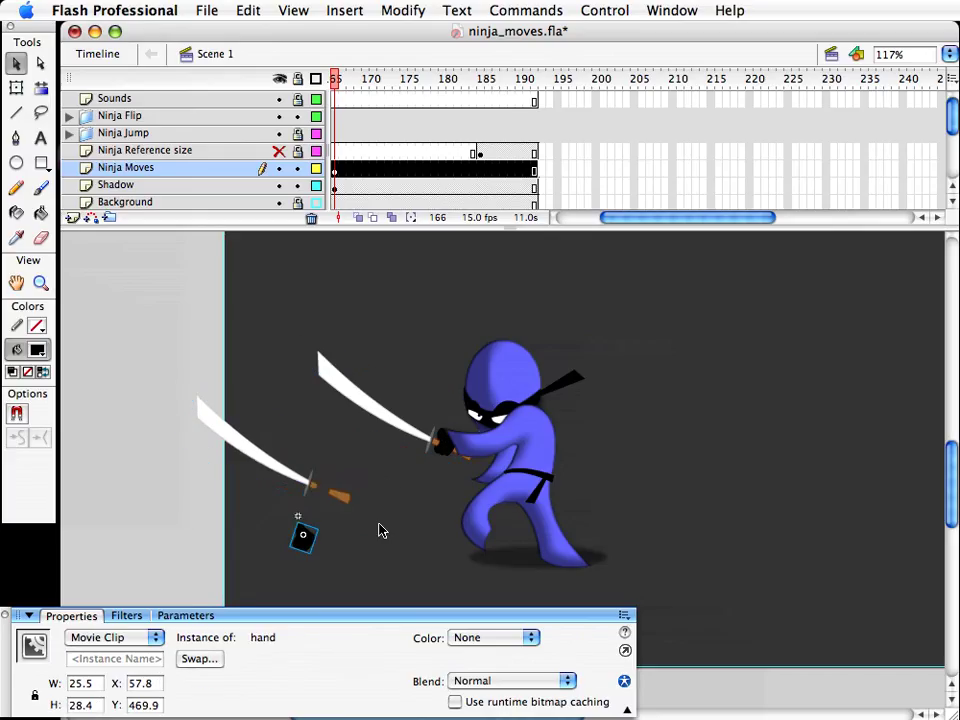
drag(389, 529, 290, 466)
key(Delete)
click(241, 443)
key(Delete)
Step: Place the copied hand at the rear arm's cuff, send it to the back, and rotate it to follow the arm
drag(307, 541, 498, 498)
key(super+shift+Down)
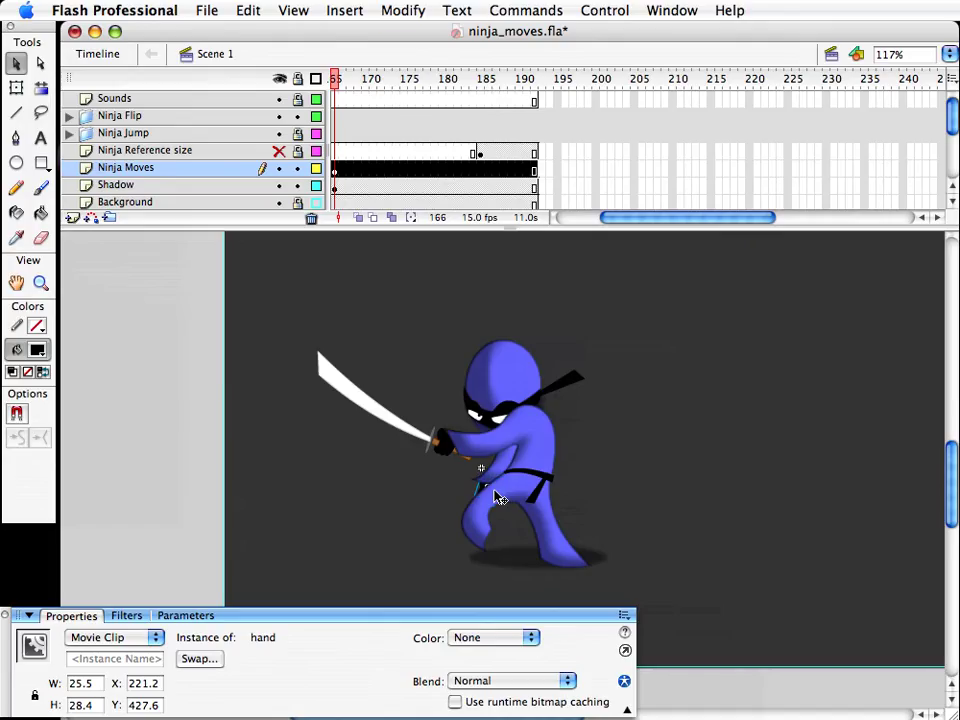
key(Up)
key(q)
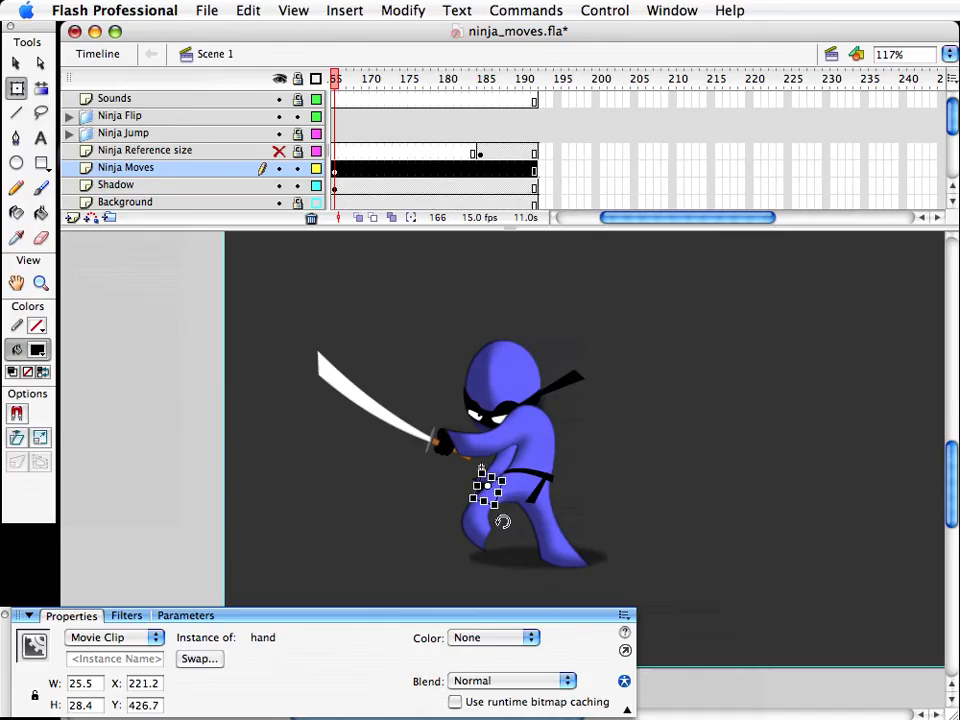
drag(499, 518, 497, 521)
key(v)
key(Up)
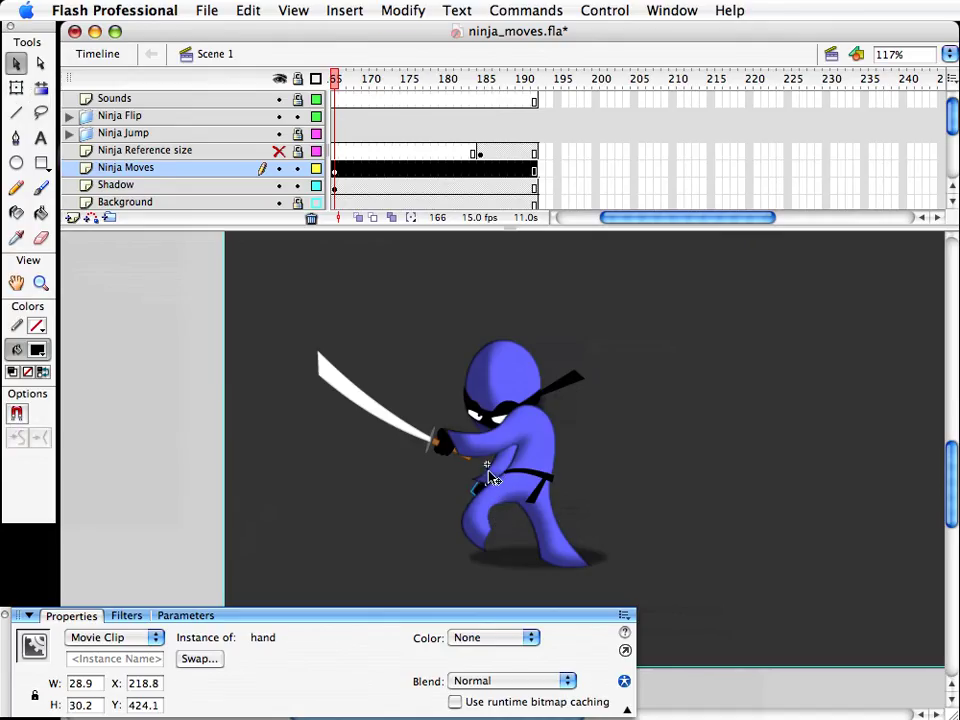
Step: Rotate the rear arm and its hand together and move them up and left toward the sword's grip
shift+click(490, 477)
key(q)
drag(543, 514, 516, 513)
key(shift+Left)
key(shift+Up)
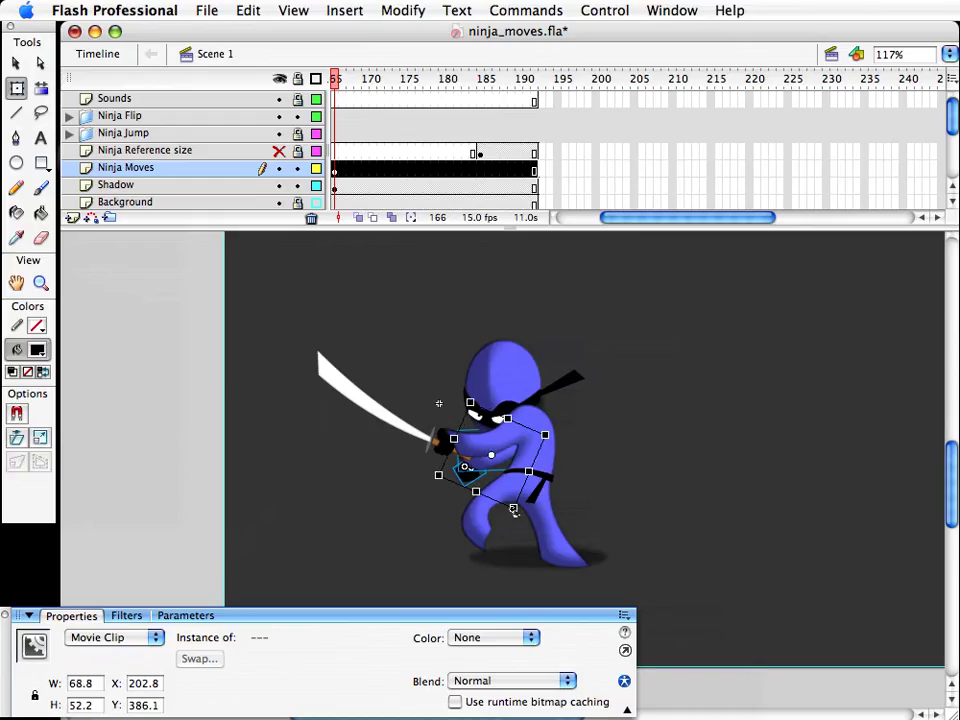
key(v)
click(388, 515)
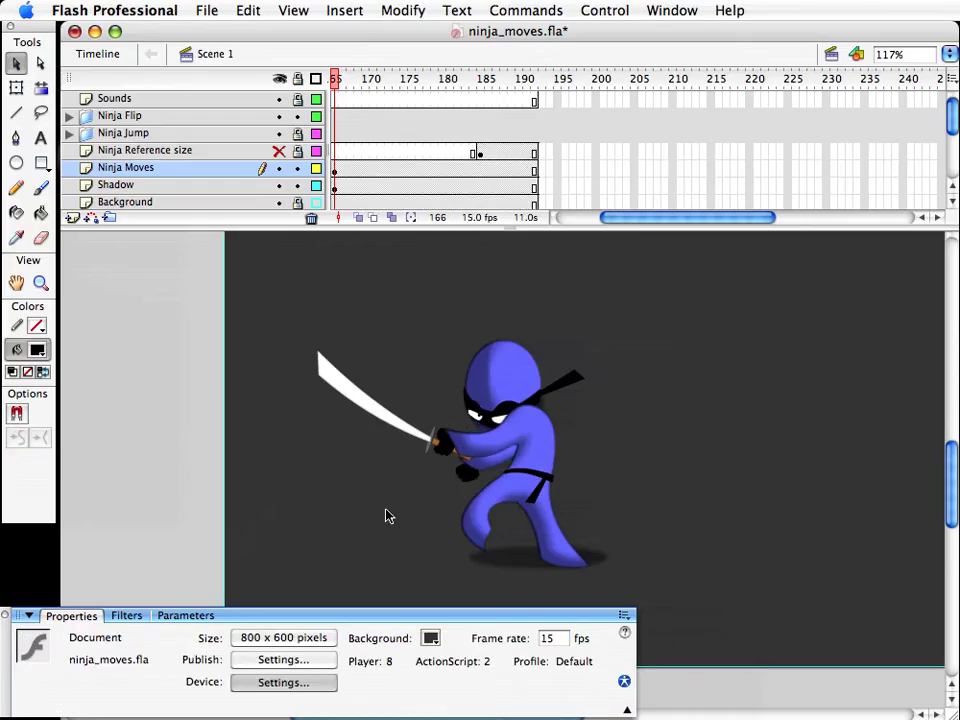
Step: Nudge the rear hand slightly up and left toward the sword grip and save the file
click(456, 476)
key(Up)
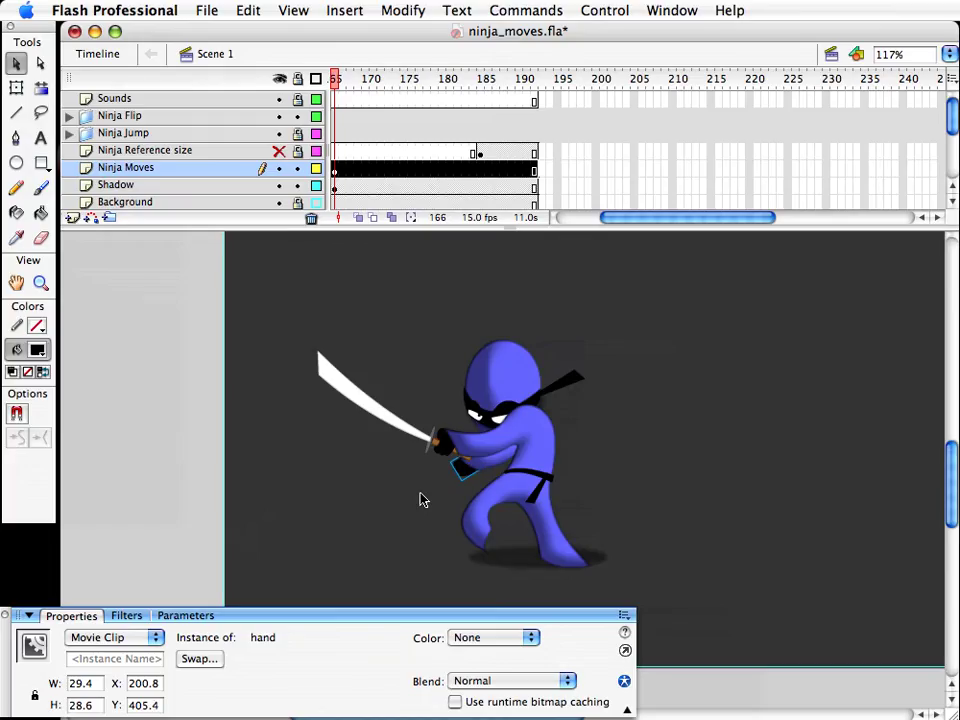
key(Up)
key(Left)
click(508, 291)
key(super+s)
drag(638, 225, 632, 219)
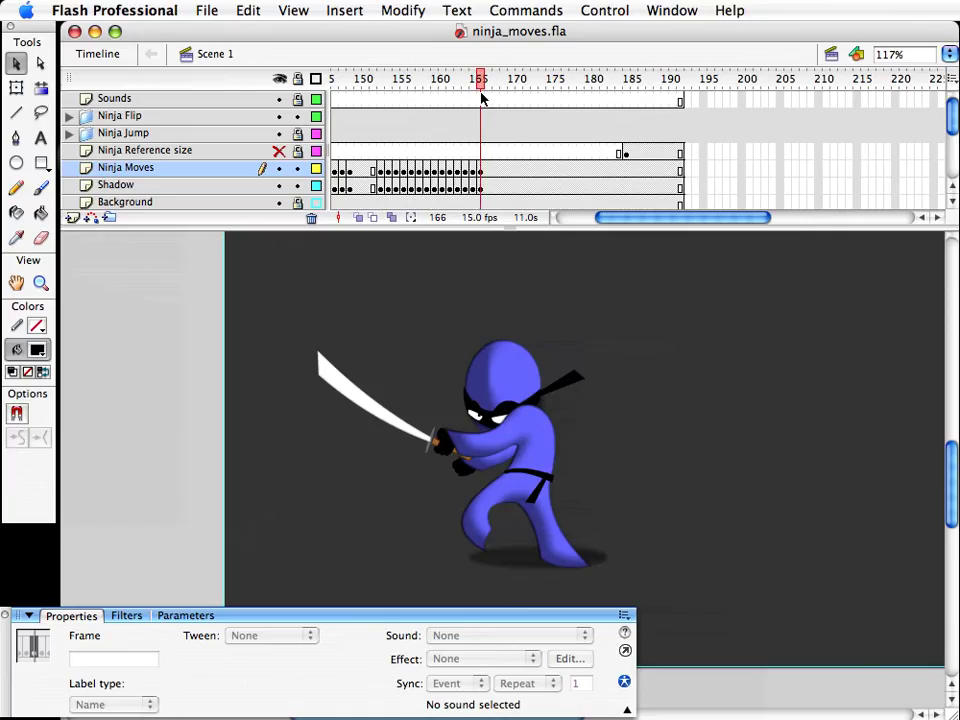
Step: Place an instance of the library symbol hand_ on the stage beside the ninja and clear the library out of the way
click(460, 478)
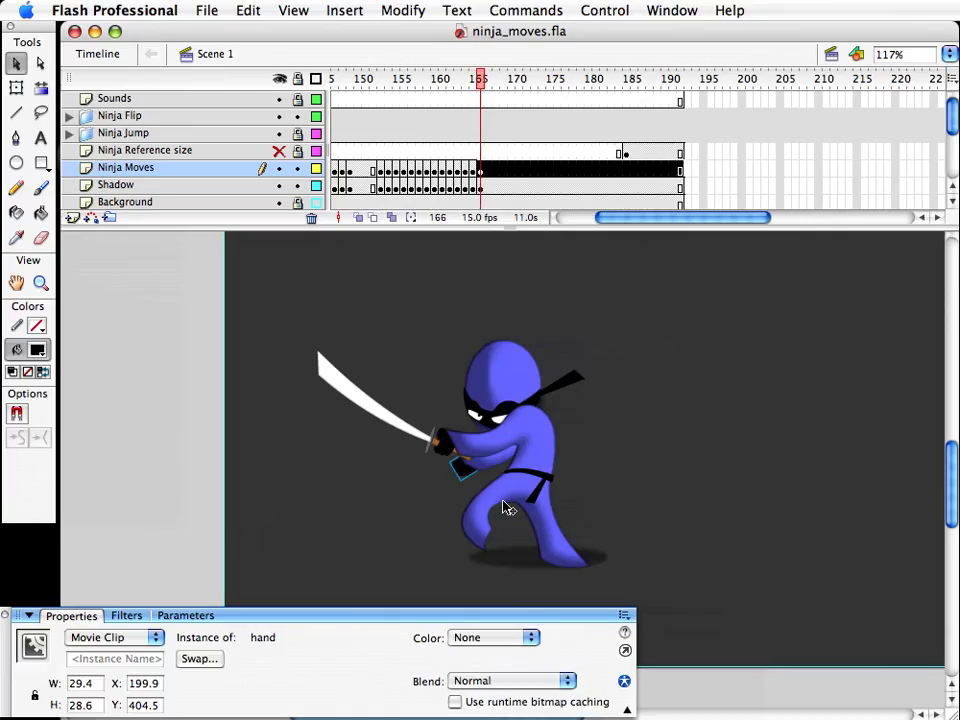
key(super+l)
key(F11)
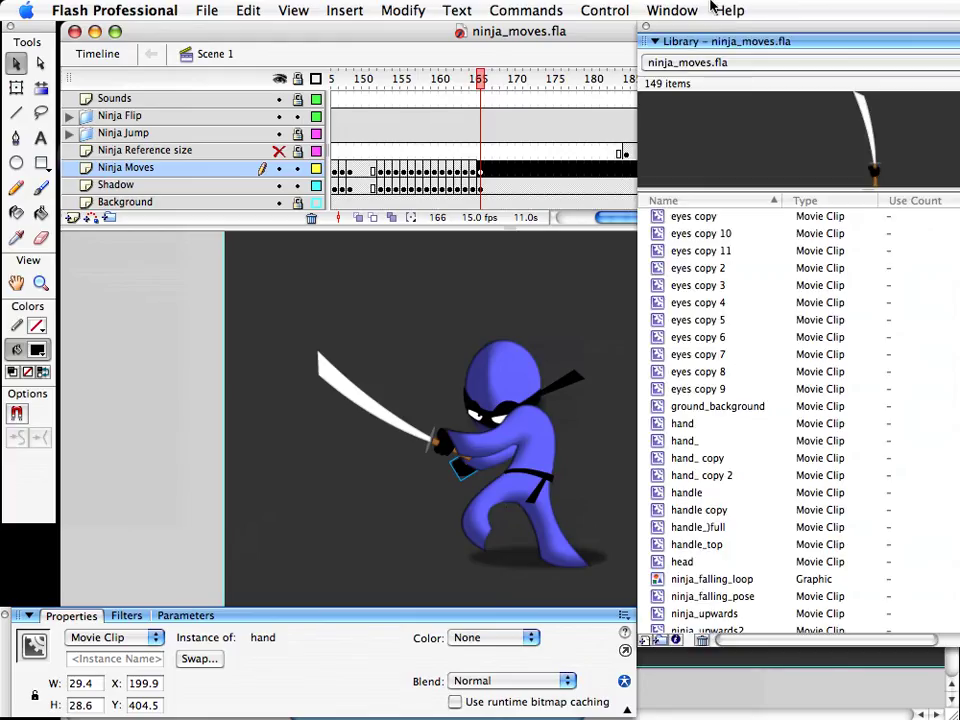
click(683, 441)
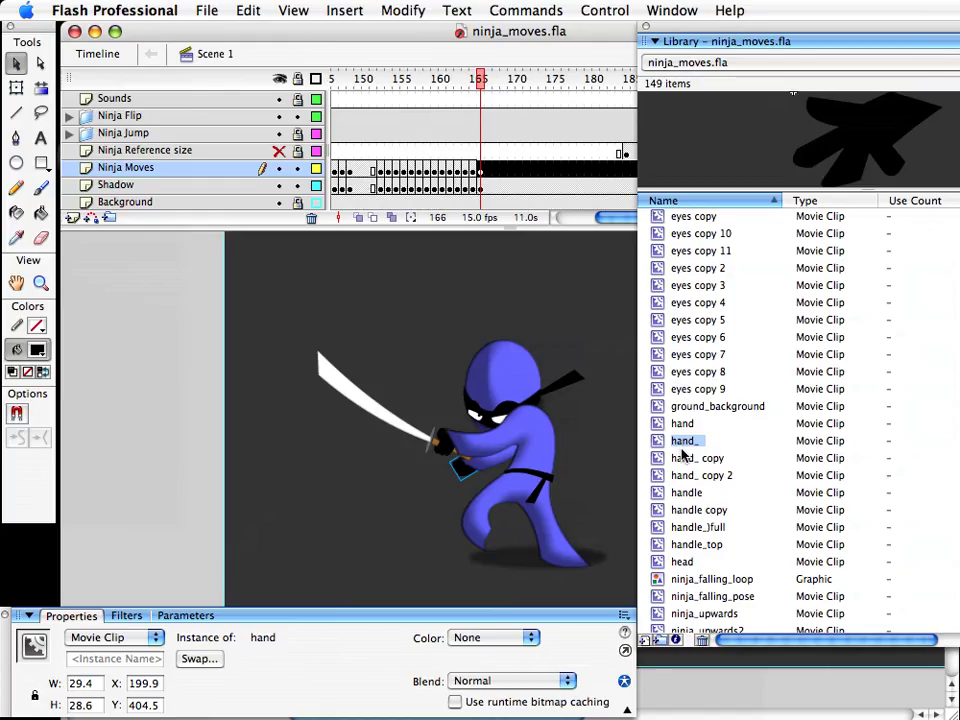
drag(683, 452, 401, 500)
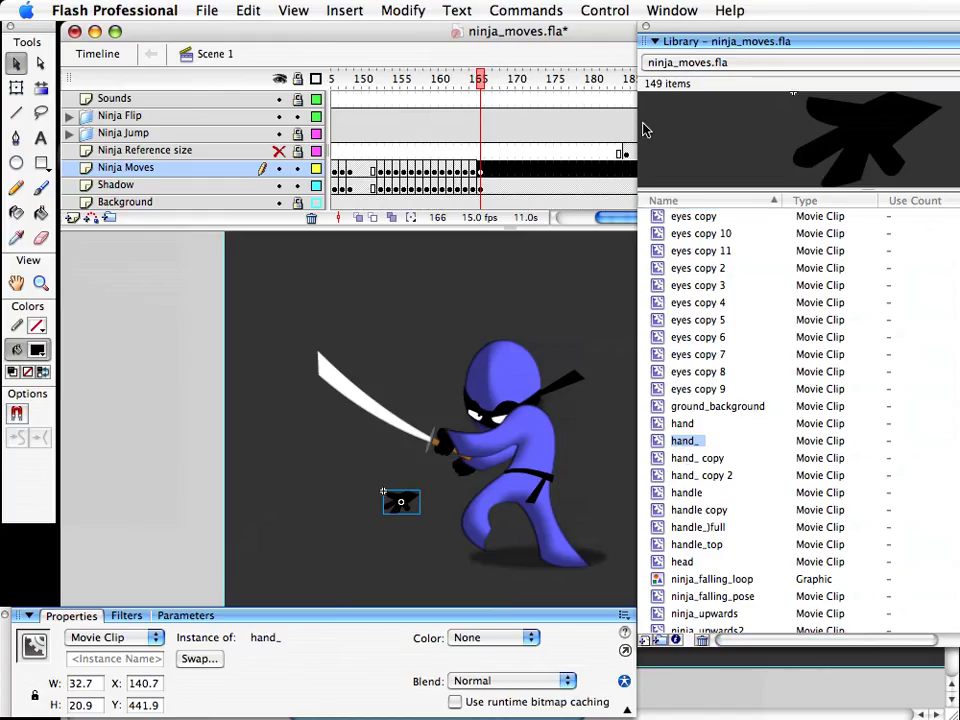
drag(655, 26, 947, 26)
Step: Delete the old rear hand, move the open hand_ instance to the rear arm's cuff, send it to the back, and save
click(467, 473)
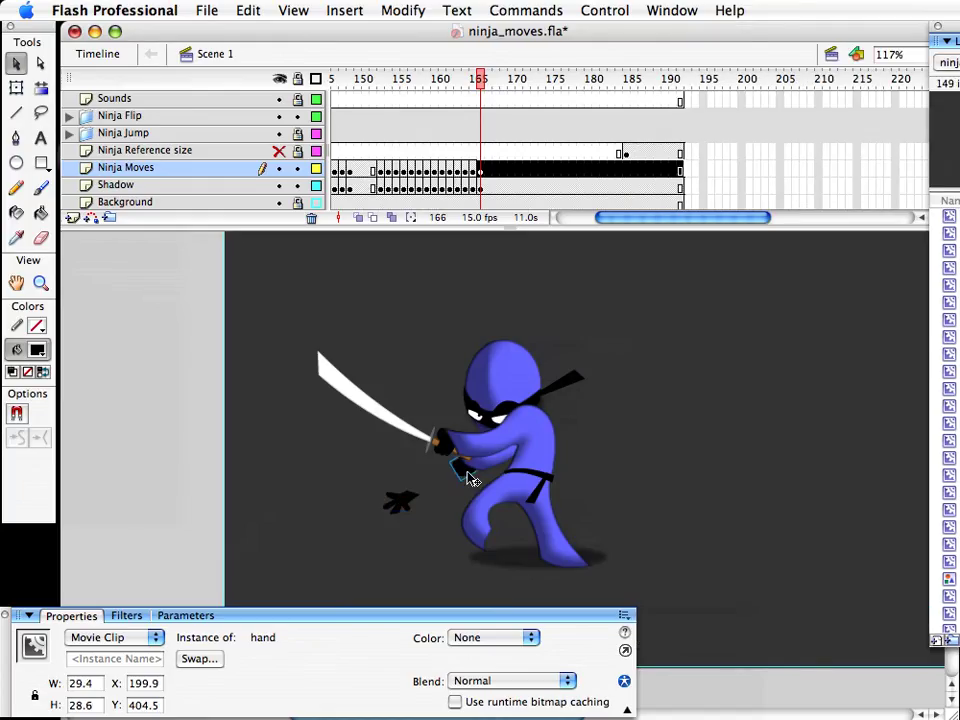
key(Delete)
drag(405, 502, 468, 474)
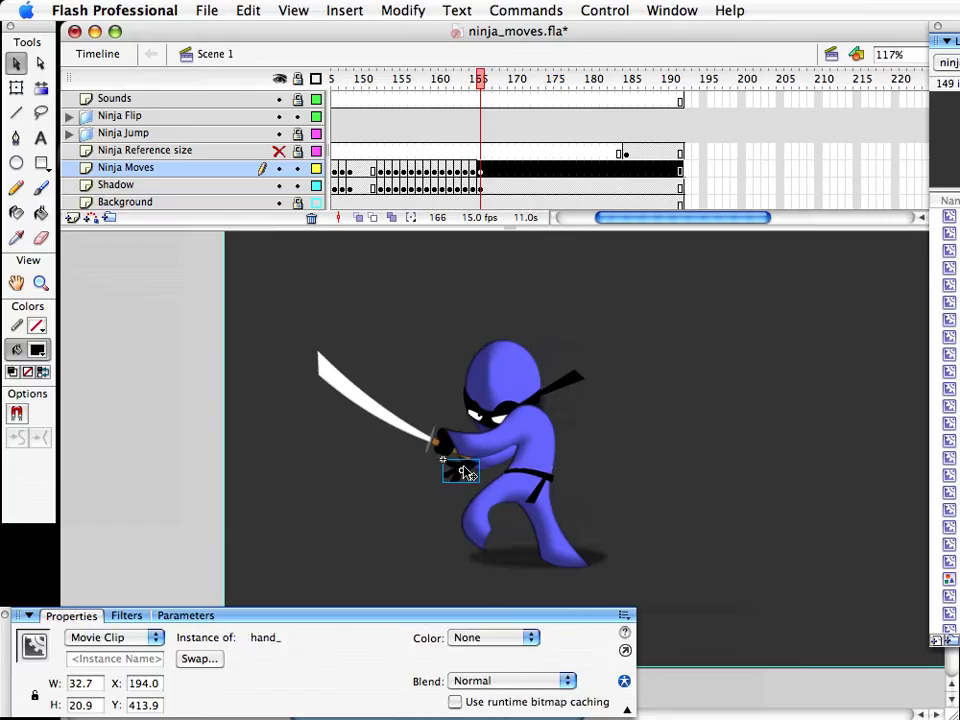
key(alt+shift+Down)
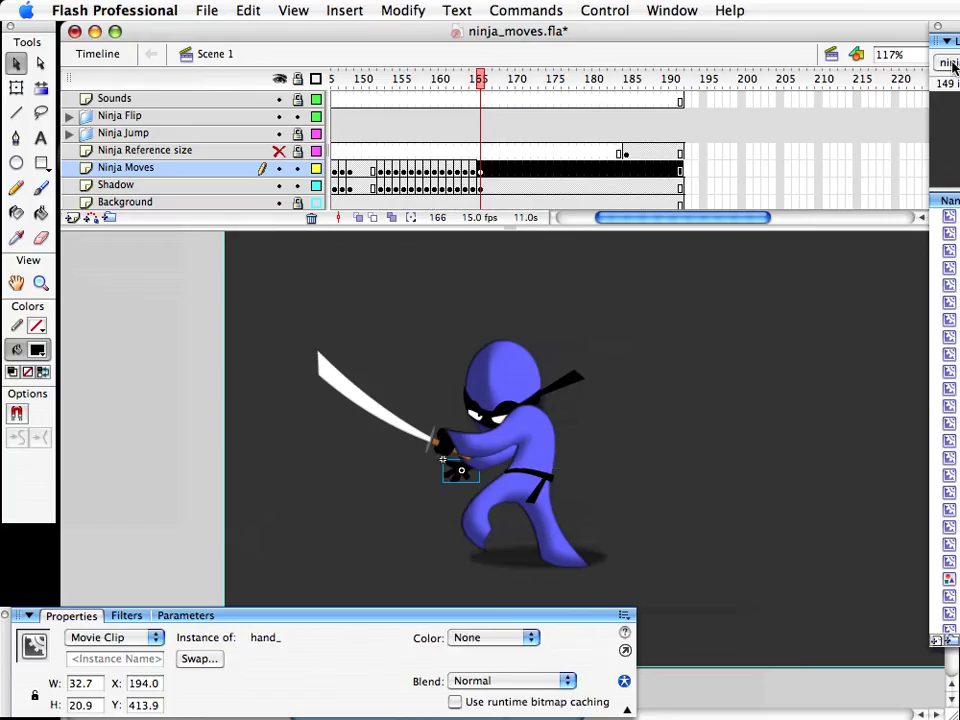
drag(955, 28, 959, 28)
click(812, 310)
key(ctrl+s)
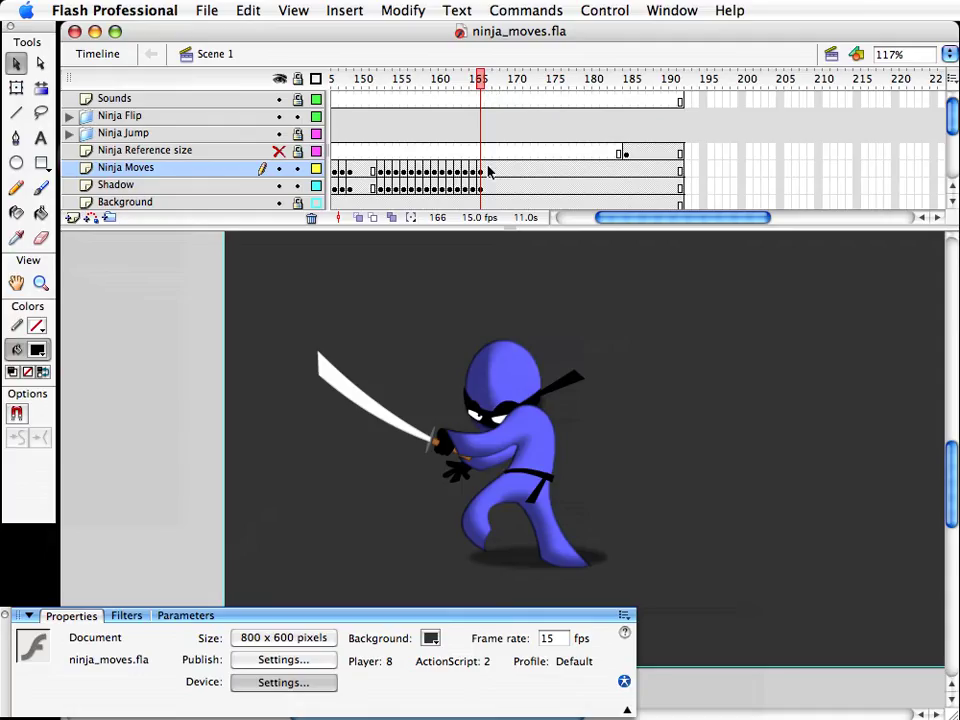
Step: Try to add keyframes at frame 167 on the Ninja Moves and Shadow layers
click(489, 172)
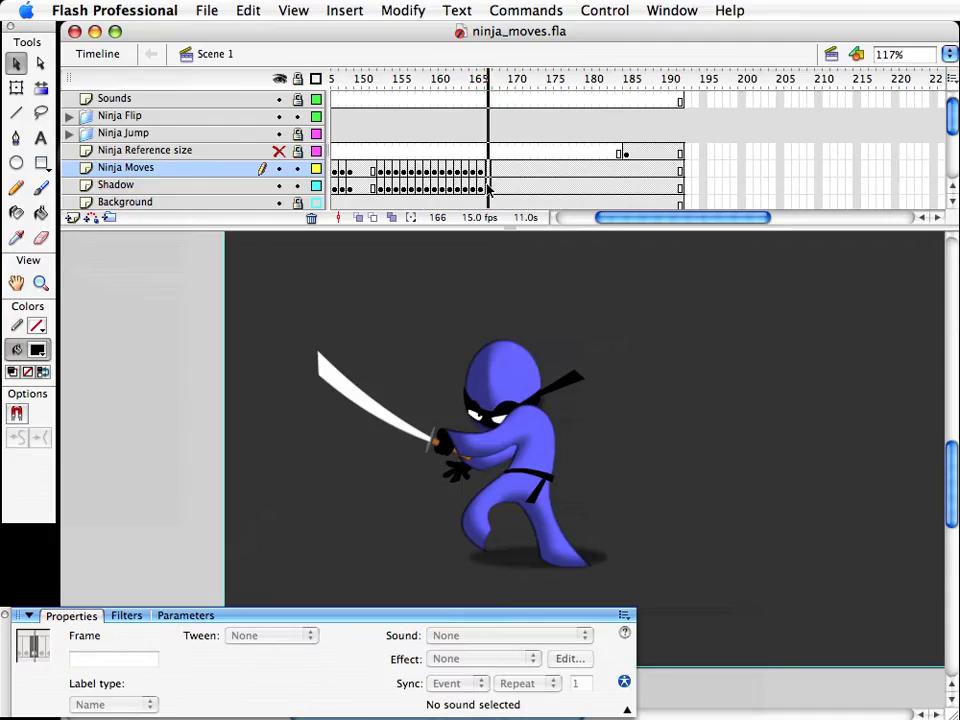
drag(487, 186, 488, 188)
key(F6)
click(590, 308)
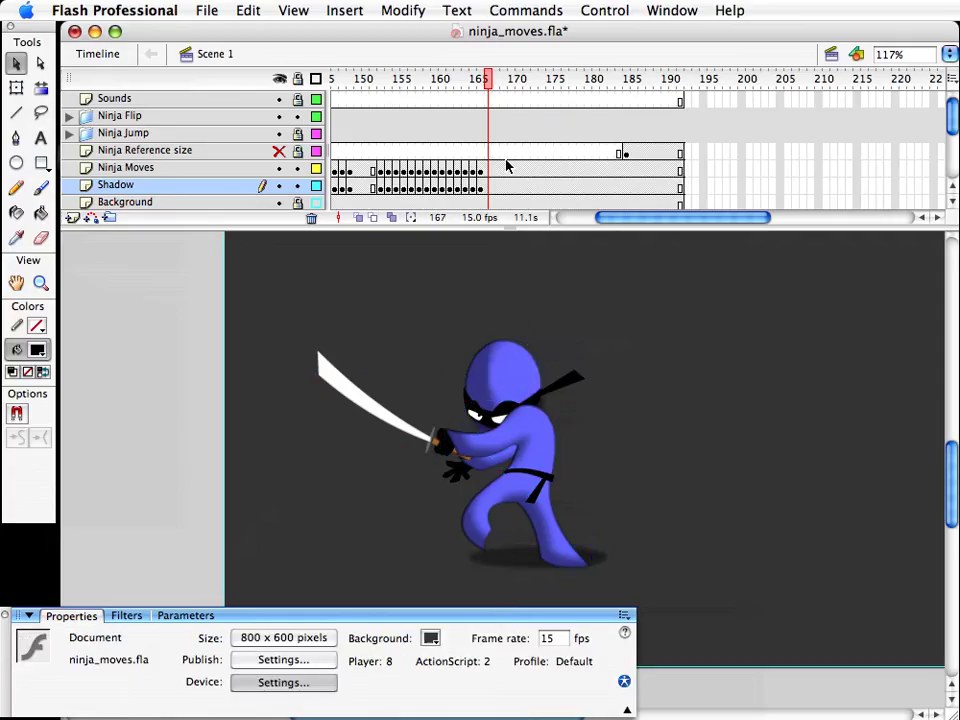
Step: Play the timeline and step back and forth between frames 164 and 166 to check the landing motion
key(comma)
key(comma)
key(Return)
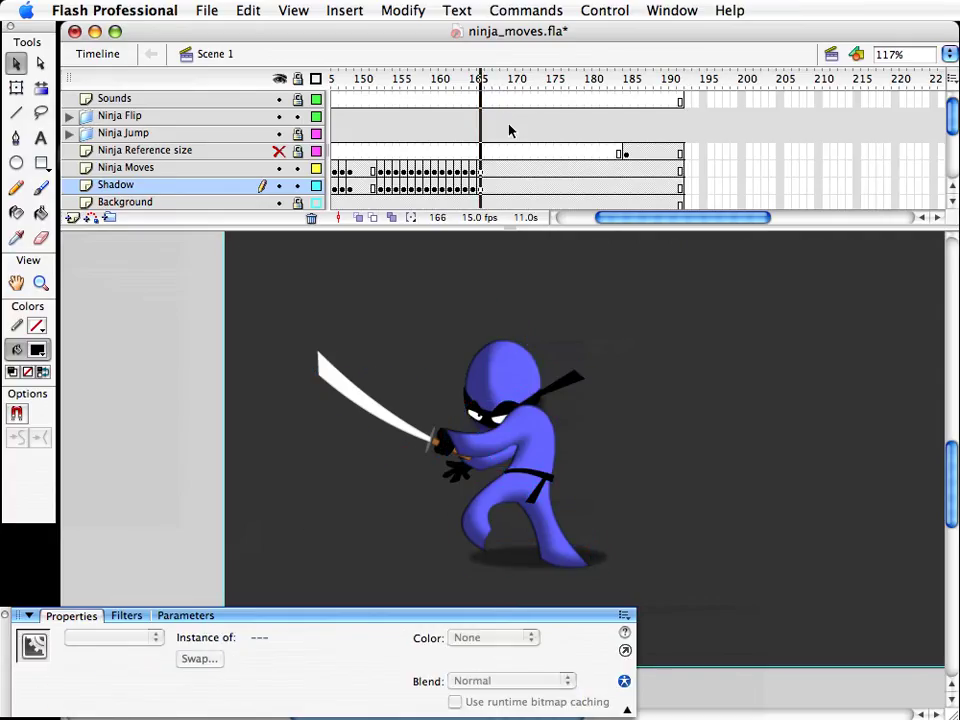
key(Return)
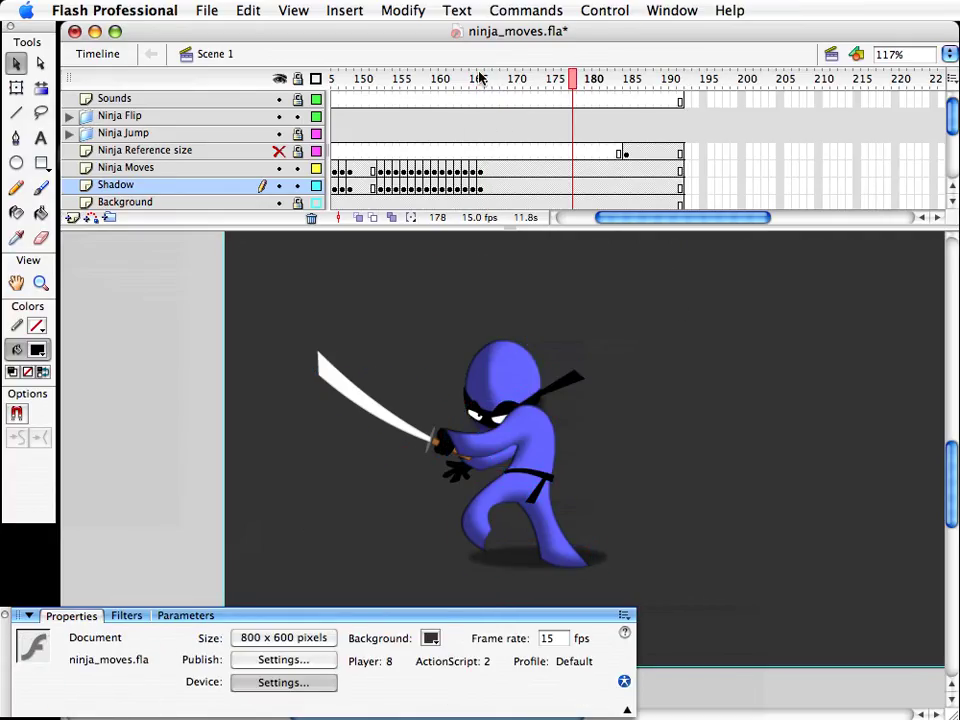
mouse_move(479, 78)
mouse_down()
mouse_move(466, 79)
mouse_move(474, 79)
mouse_up()
click(598, 352)
click(598, 352)
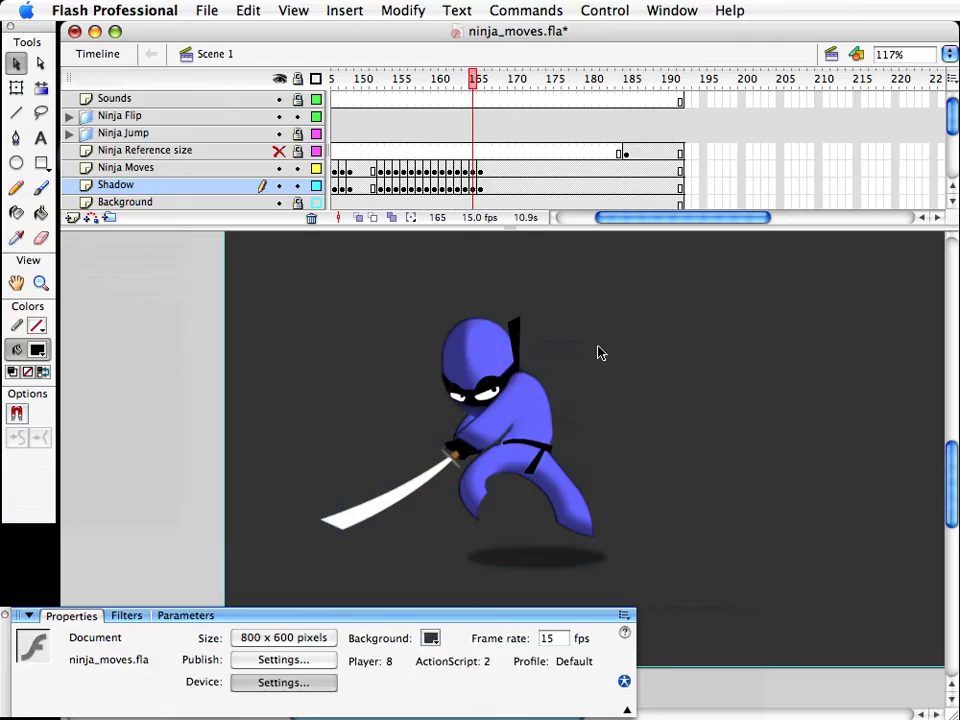
key(comma)
key(period)
key(period)
key(comma)
key(period)
key(comma)
key(comma)
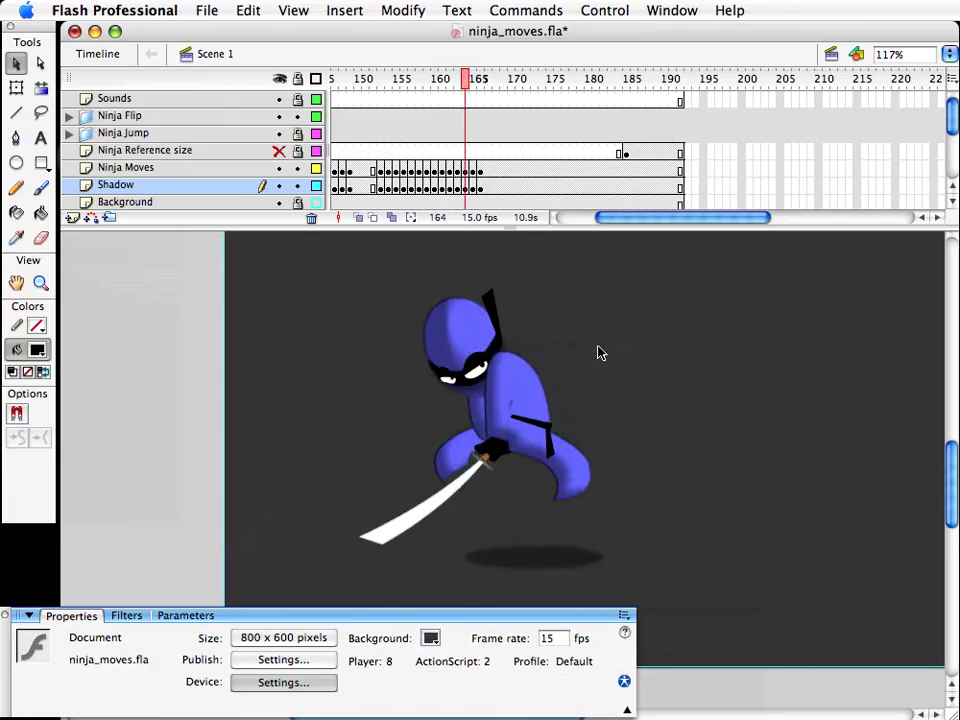
key(period)
key(period)
key(comma)
key(period)
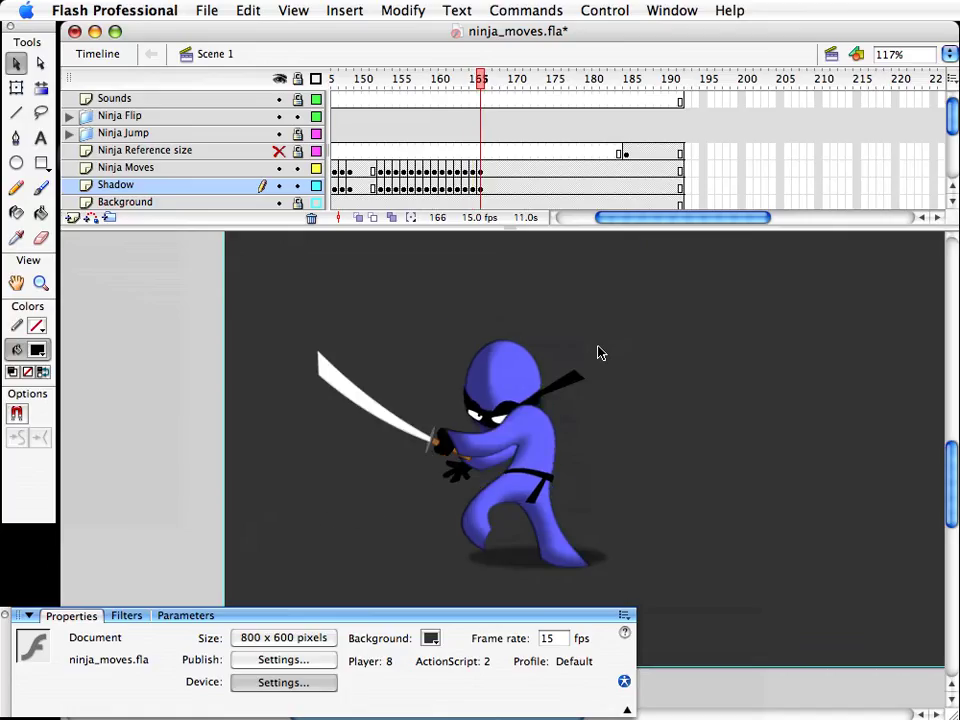
Step: Rotate the belt tail in frame 166 so it swings out behind the ninja, save, and scrub the preceding frames
click(546, 500)
key(q)
drag(583, 511, 591, 505)
key(v)
click(679, 470)
key(super+s)
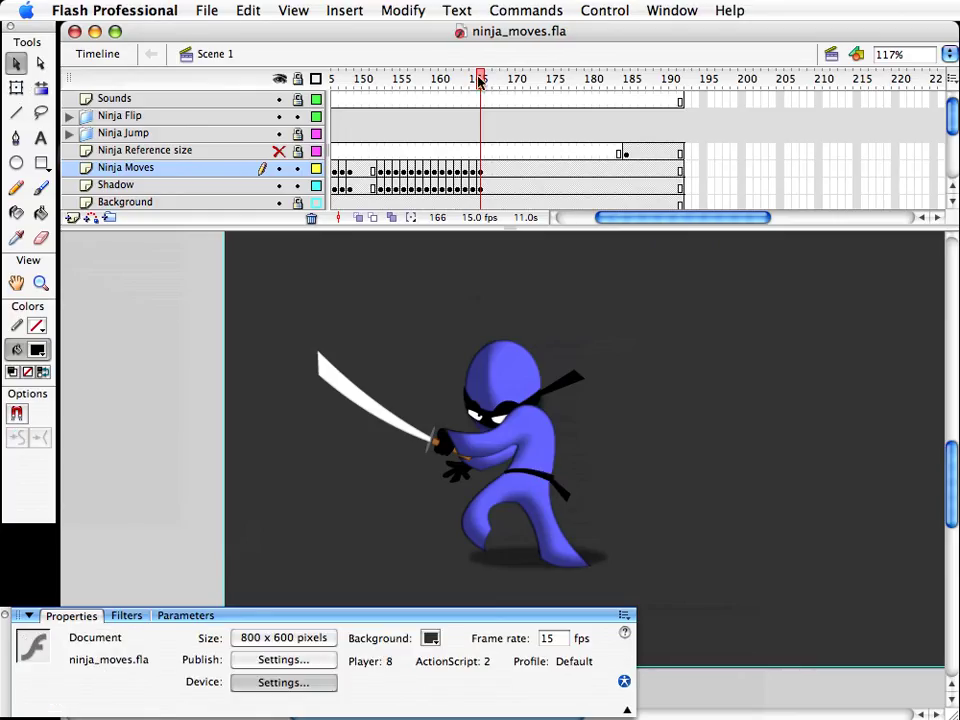
drag(460, 85, 481, 95)
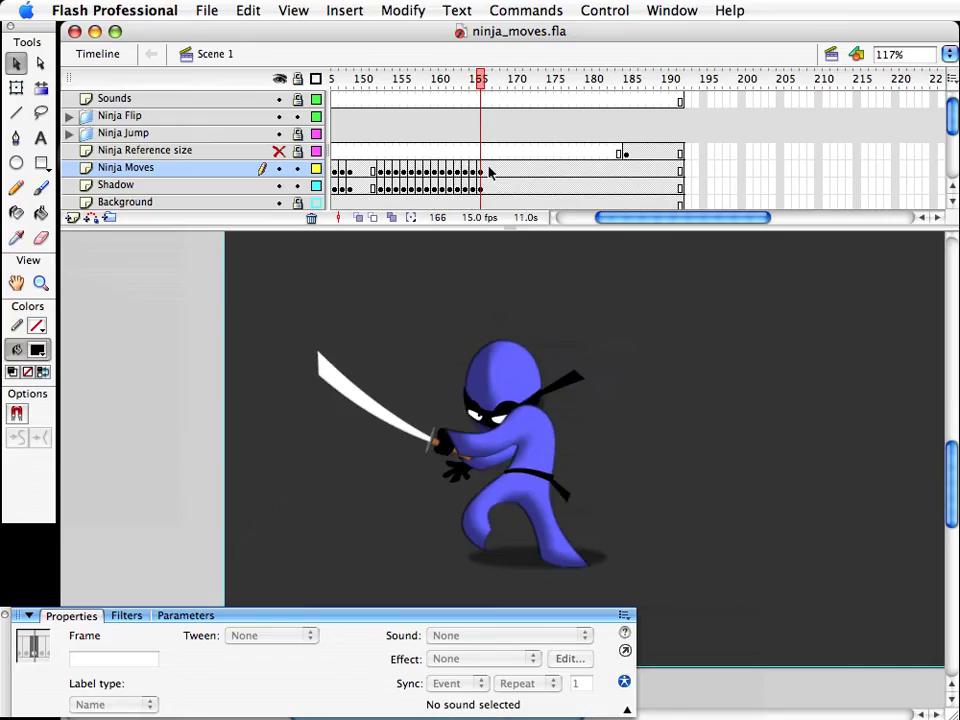
Step: Insert keyframes at frame 167 on the Ninja Moves and Shadow layers
drag(487, 170, 489, 185)
key(F6)
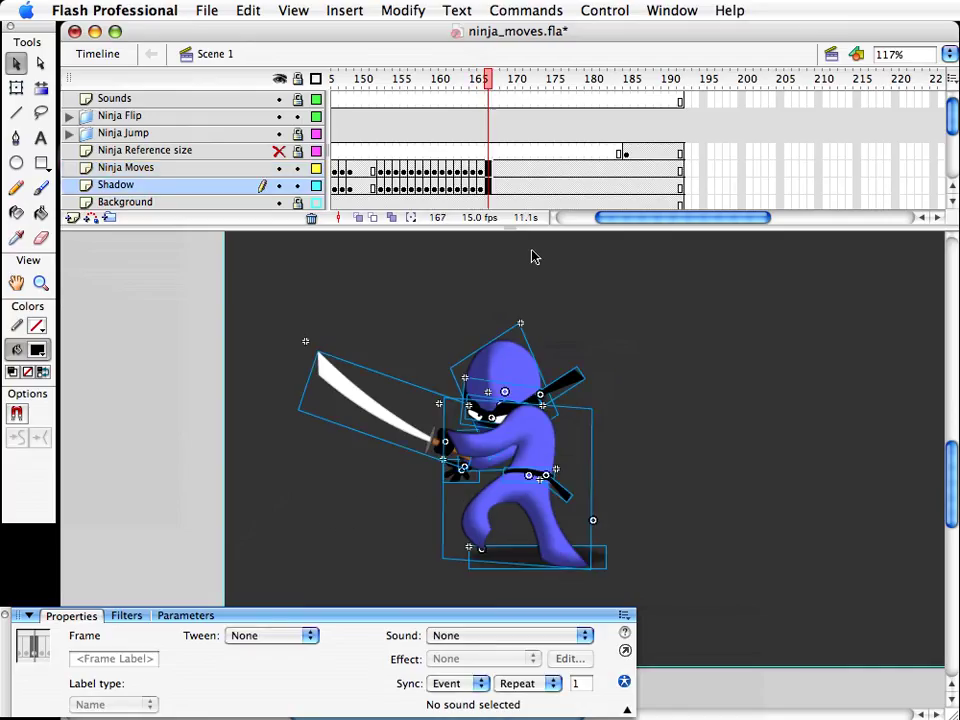
click(531, 255)
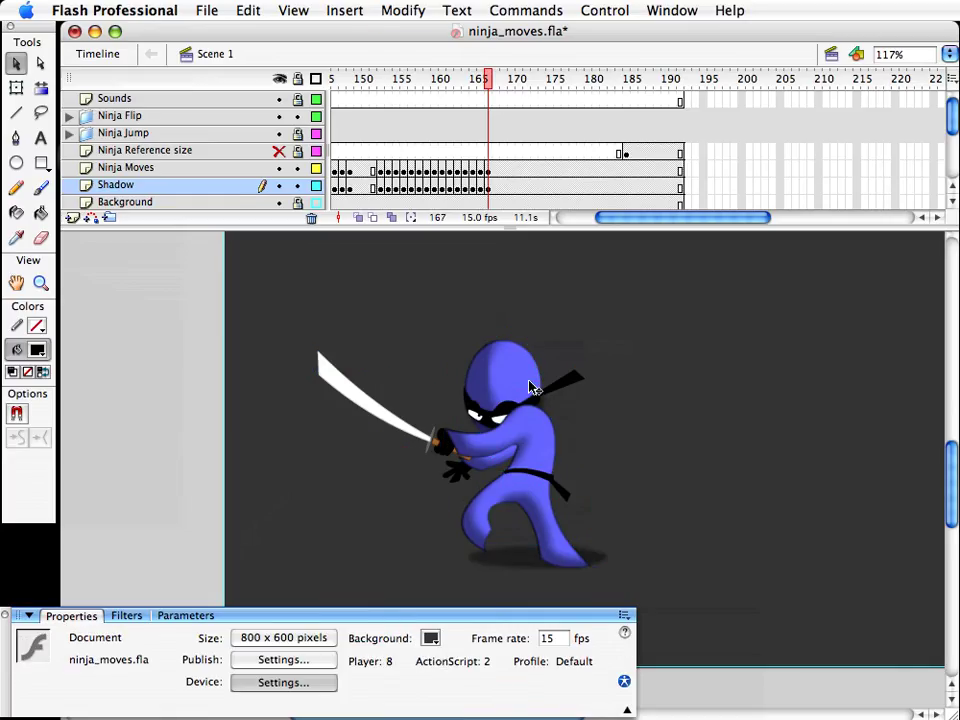
Step: Duplicate the frame 167 body symbol as body copy 73 and the rear arm symbol as body copy 74
click(548, 452)
key(super+d)
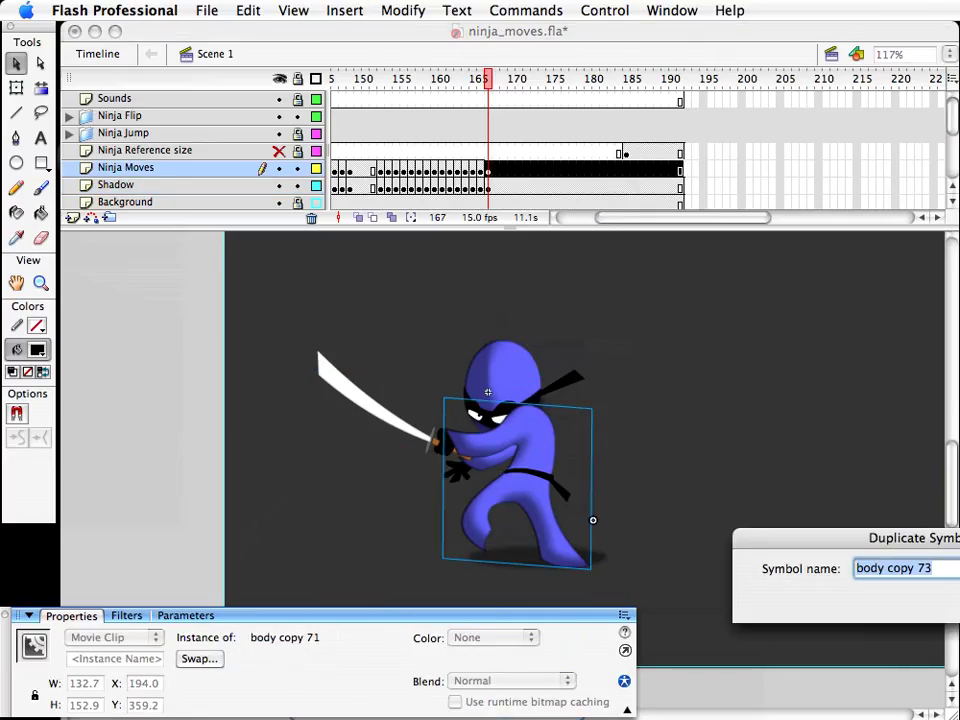
key(Return)
click(488, 469)
key(super+d)
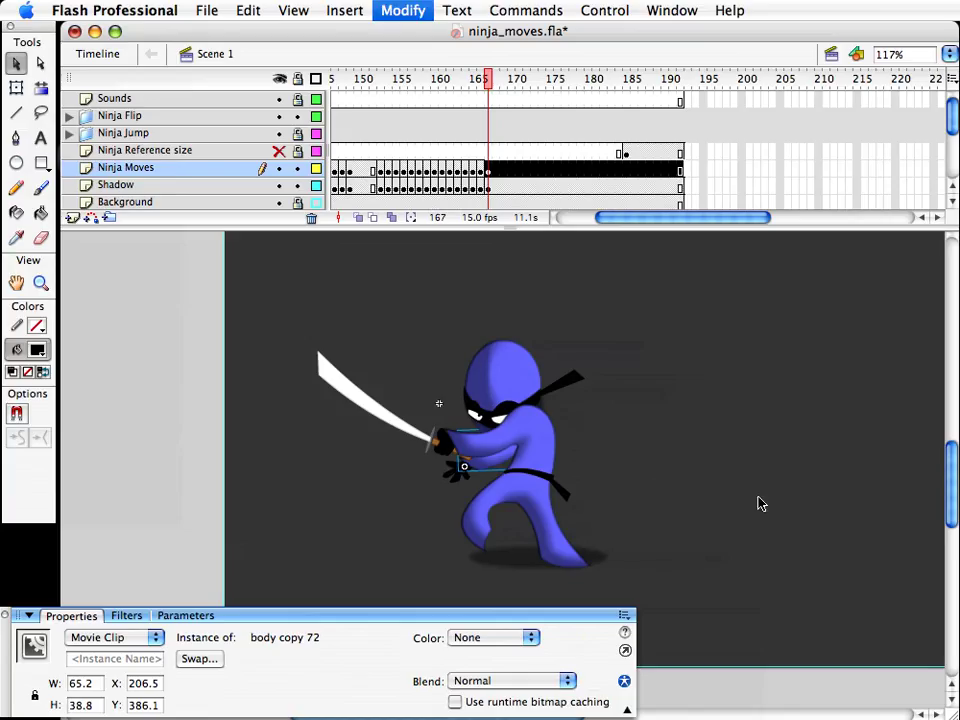
key(Return)
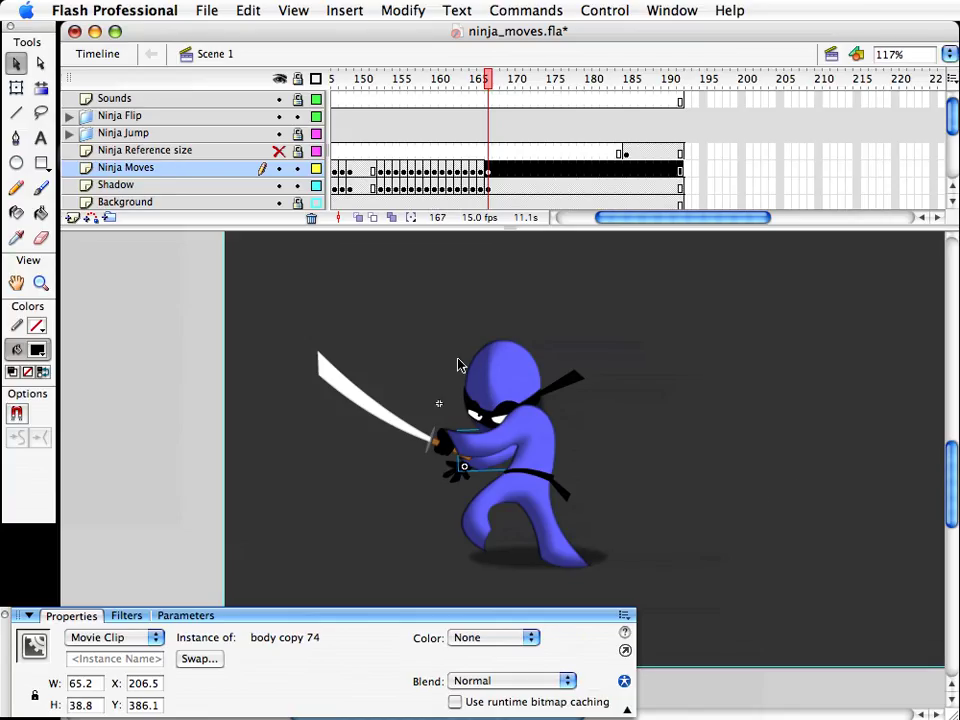
Step: Select all of the ninja's head parts in frame 167 and nudge them about 12 pixels to the right
drag(432, 306, 626, 454)
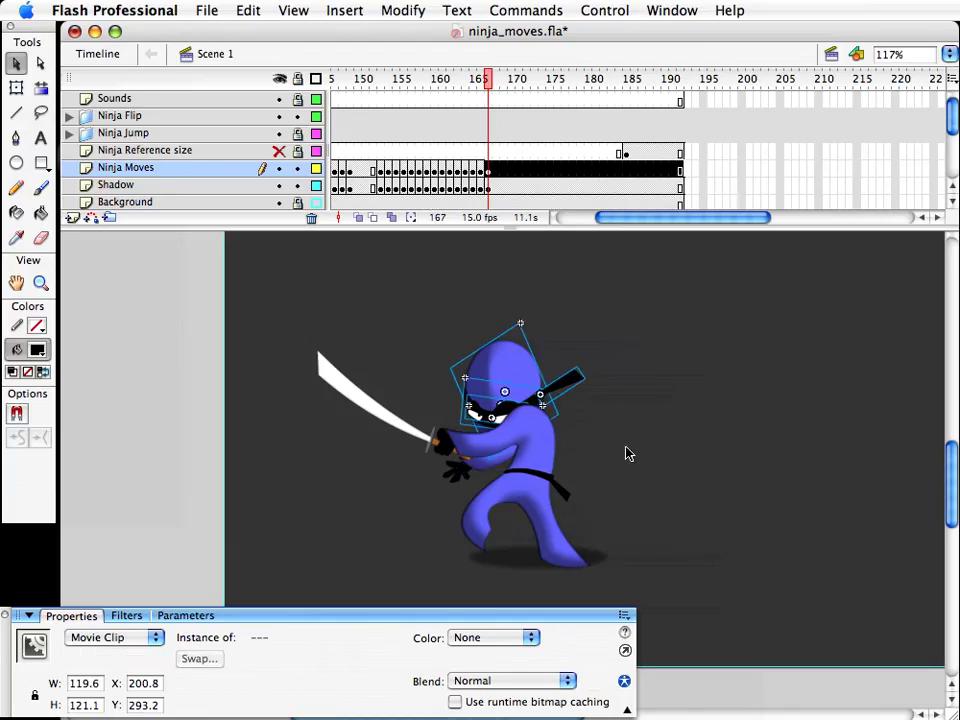
key(Right)
key(Right)
key(Right)
key(Right)
key(Right)
key(Right)
key(Right)
key(Right)
key(Right)
key(Right)
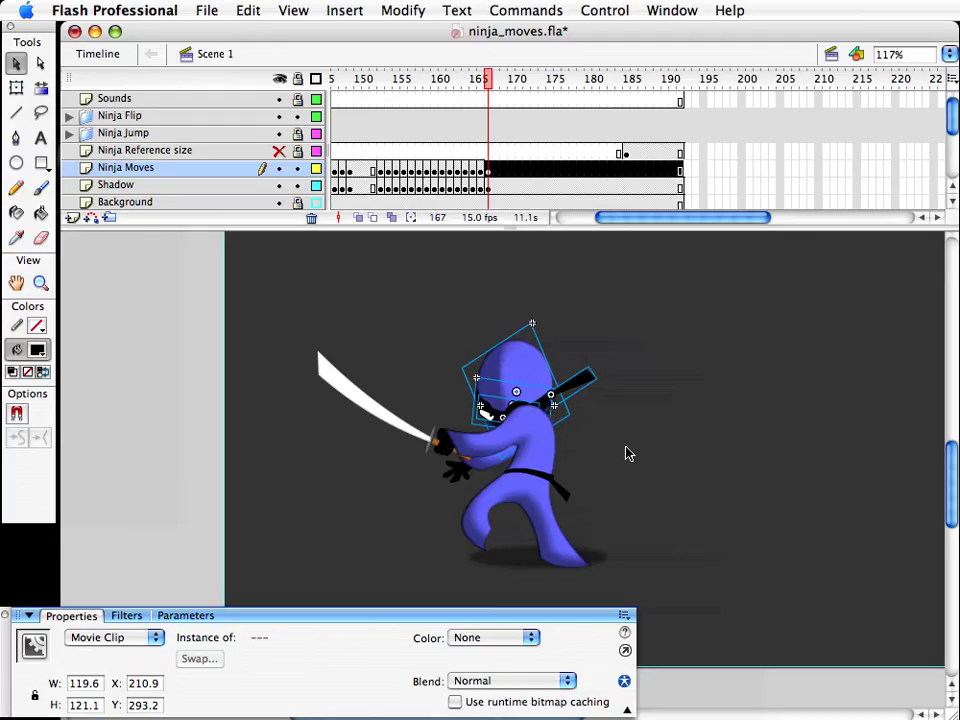
key(Right)
key(Right)
Step: Open body copy 73 for editing, lower and push back the shoulder outline, and reshape the underarm curve
click(536, 429)
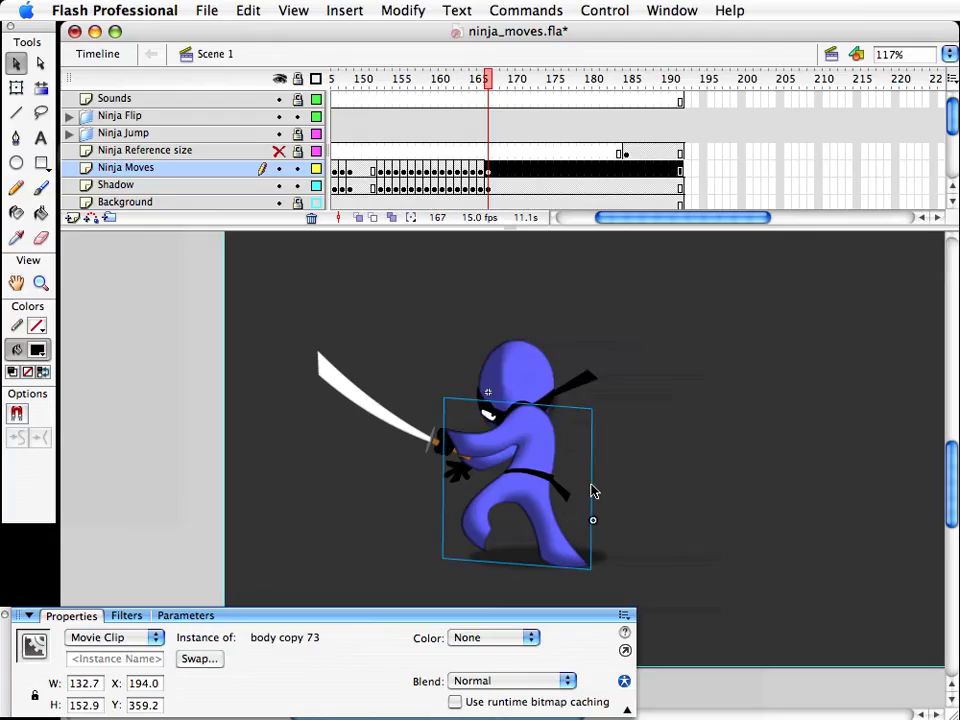
double_click(540, 435)
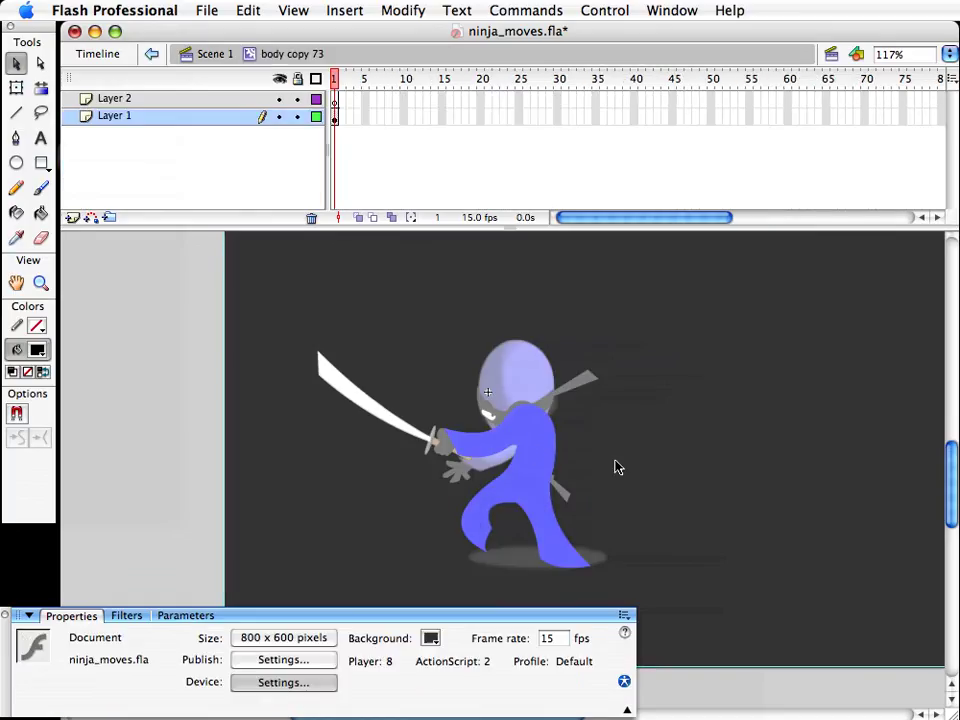
click(41, 283)
drag(364, 354, 711, 594)
key(v)
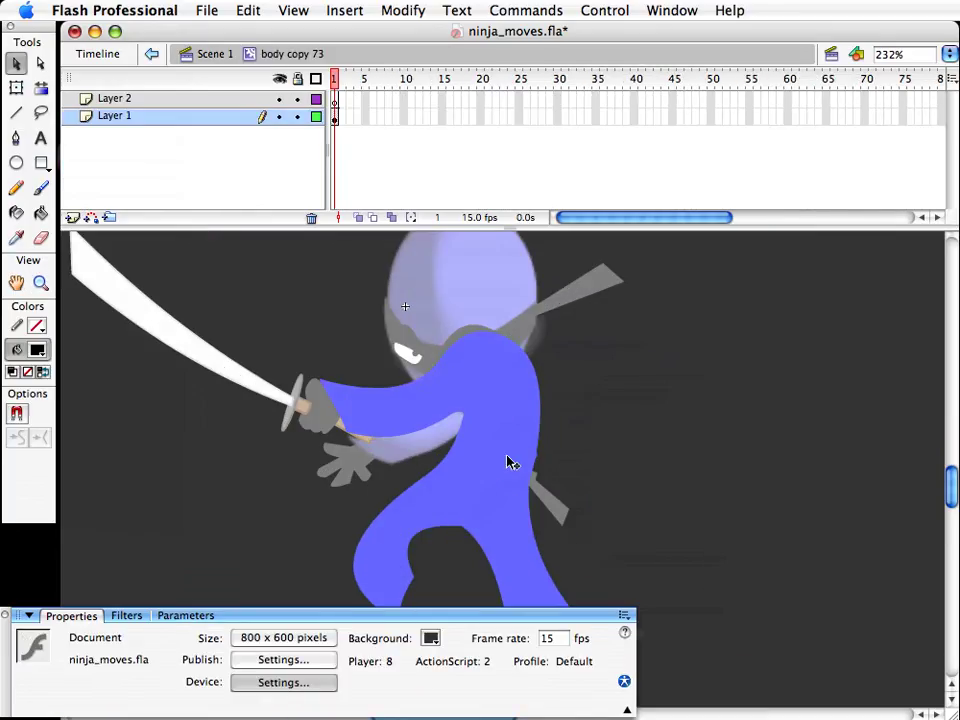
mouse_move(529, 358)
mouse_down()
mouse_move(527, 369)
mouse_move(501, 349)
mouse_move(520, 356)
mouse_up()
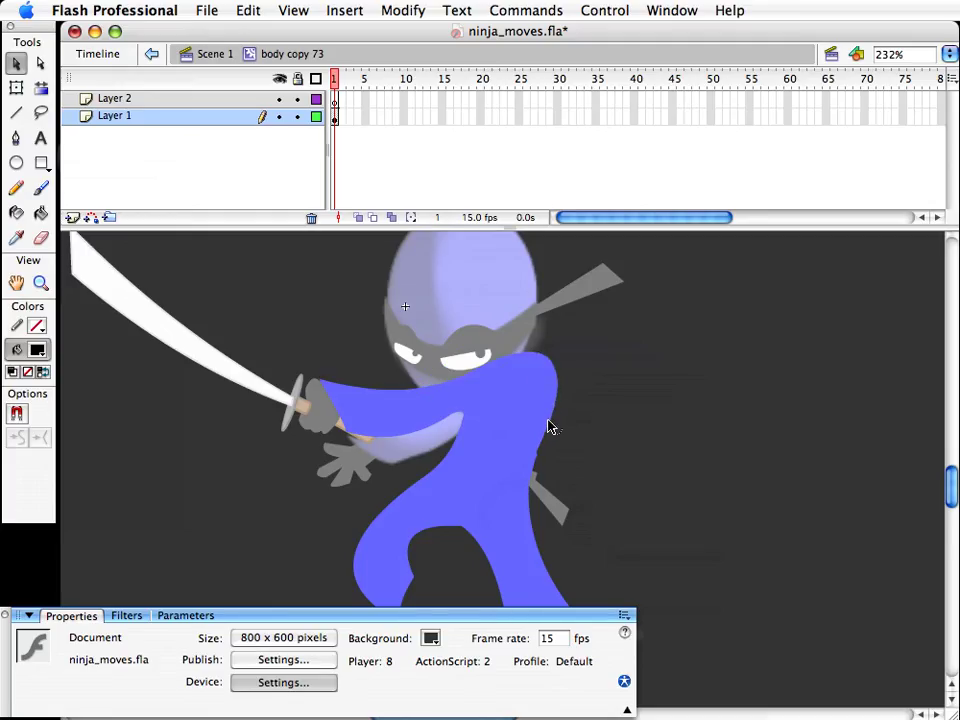
drag(457, 416, 494, 420)
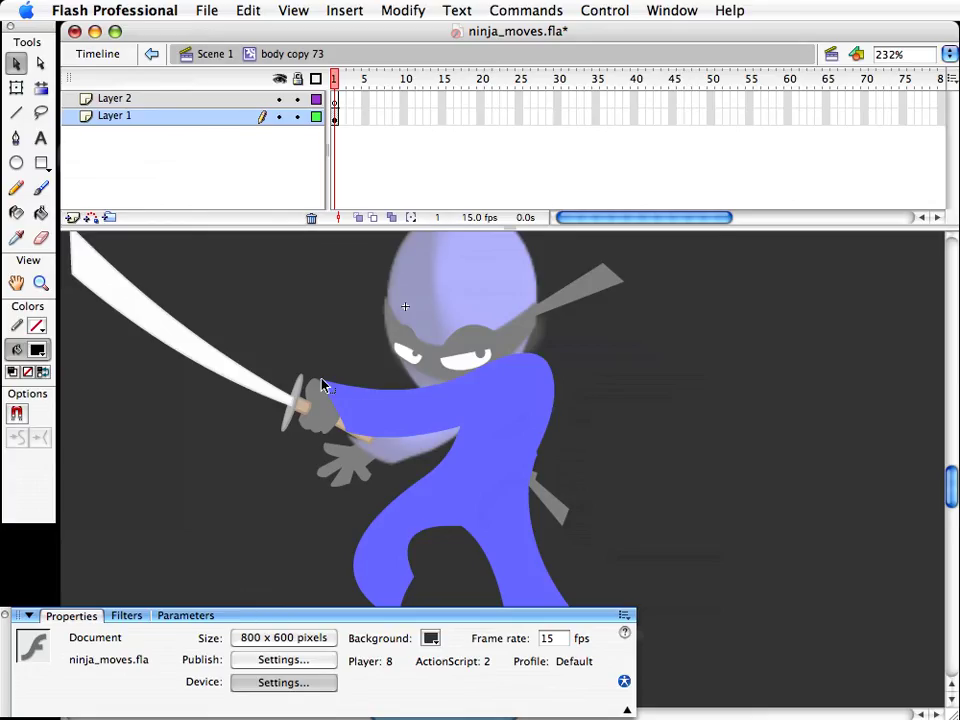
Step: Raise both corners of the front arm's cuff above the sword hand and adjust the arm's lower edge
drag(322, 385, 327, 343)
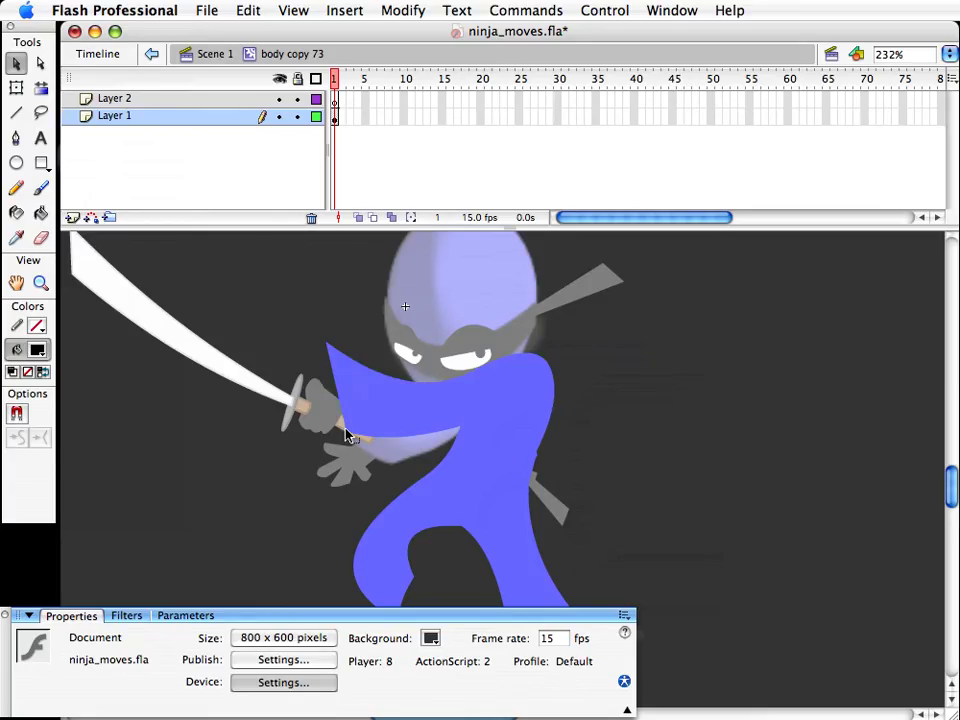
drag(345, 432, 345, 344)
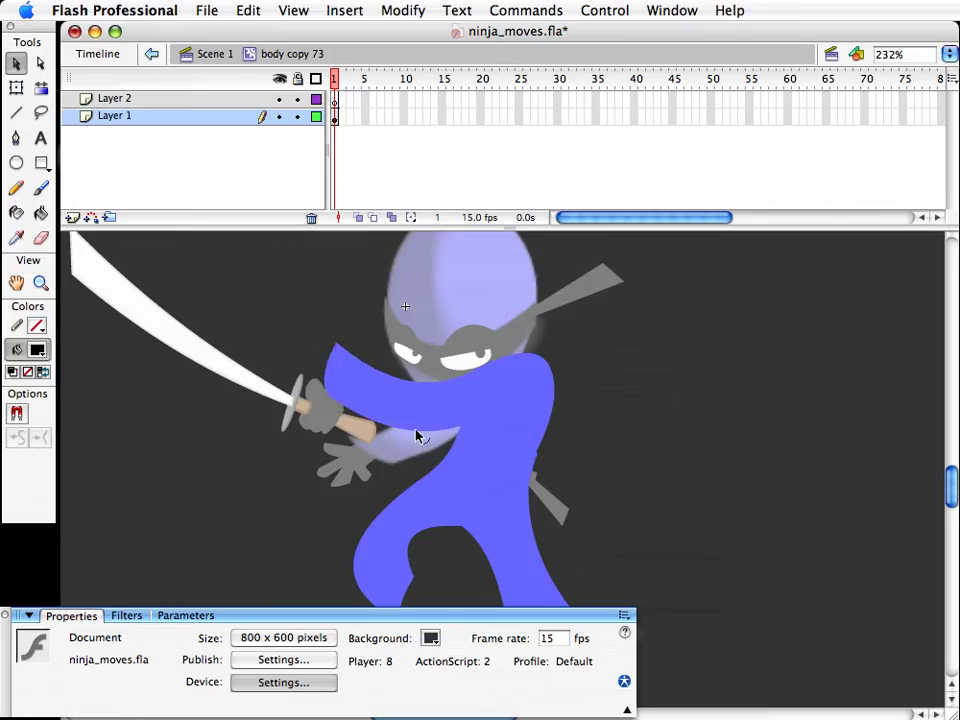
drag(423, 430, 456, 433)
key(space)
drag(506, 564, 511, 523)
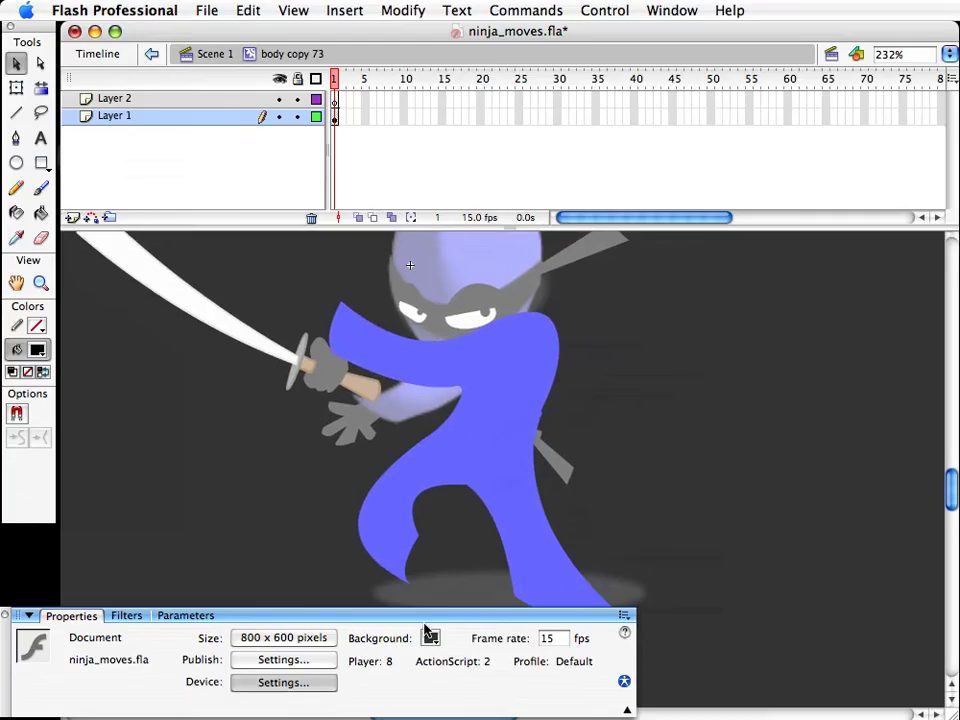
key(space)
drag(476, 546, 508, 530)
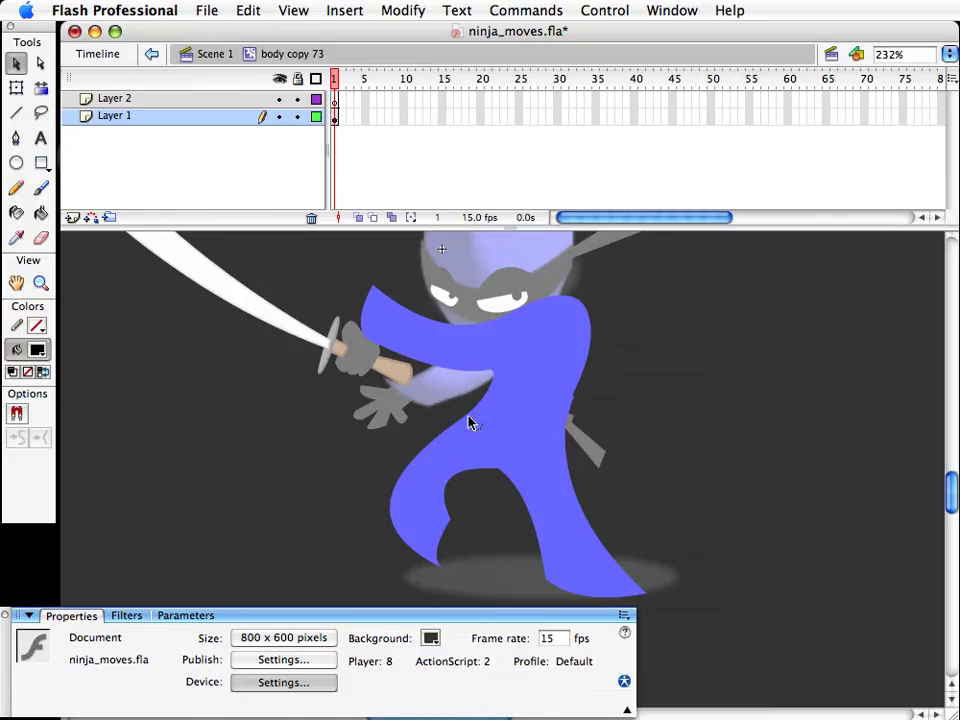
Step: Reshape the front leg in body copy 73, straightening the thigh and planting the widened foot flat on the ground, and return to Scene 1
drag(450, 491, 460, 490)
drag(451, 527, 446, 572)
drag(408, 470, 511, 456)
drag(482, 503, 469, 579)
drag(471, 522, 477, 572)
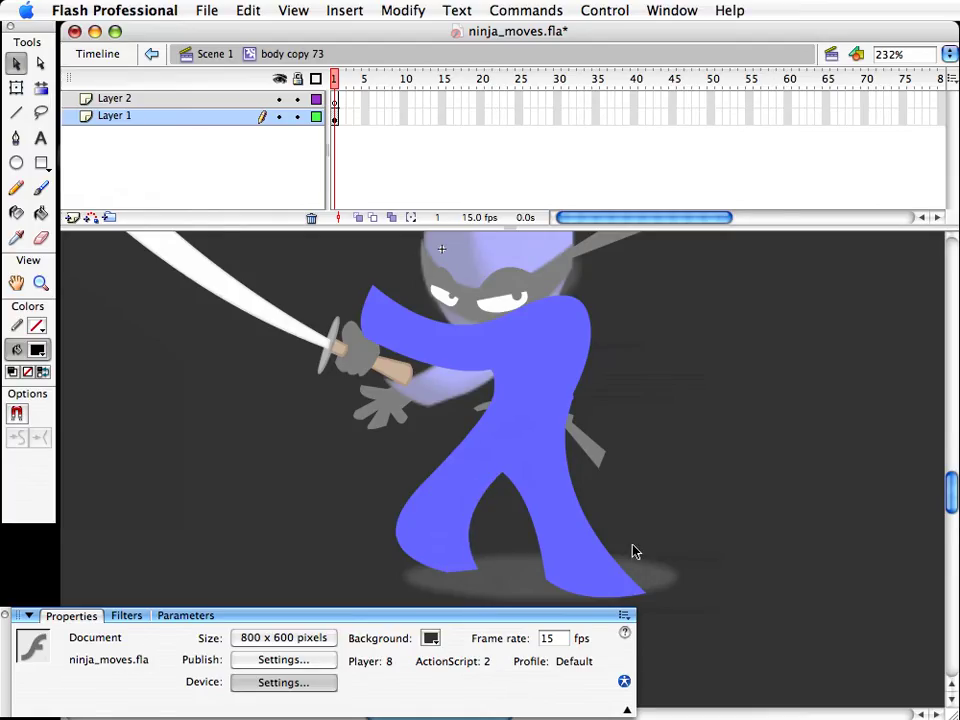
double_click(632, 553)
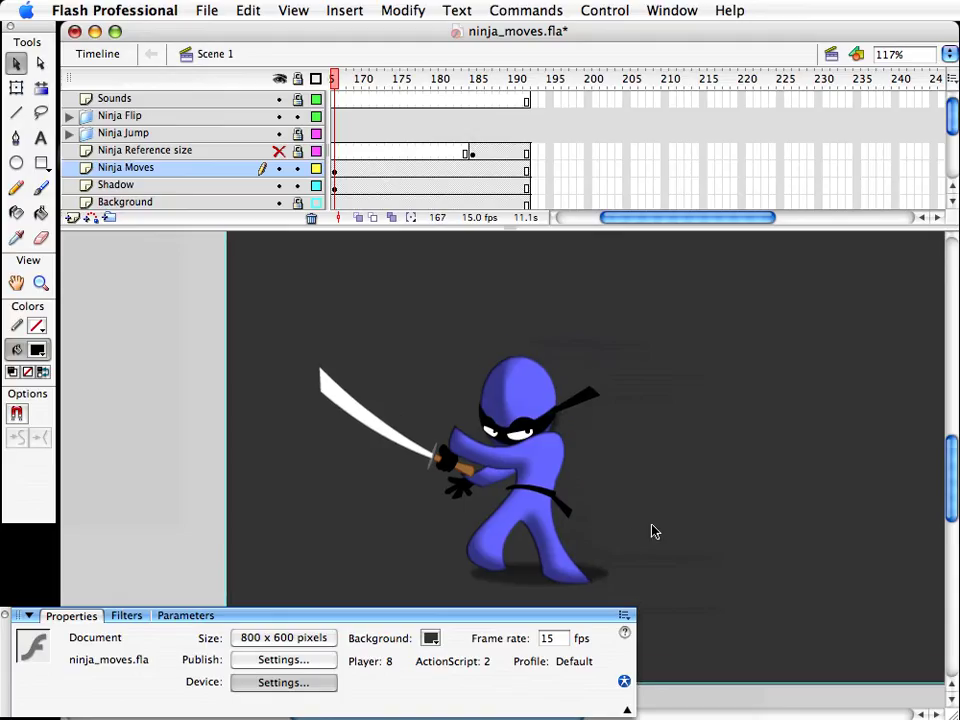
Step: Swap the belt in frame 167 for the belt copy 3 symbol and fit it around the ninja's waist, arching upward
click(530, 495)
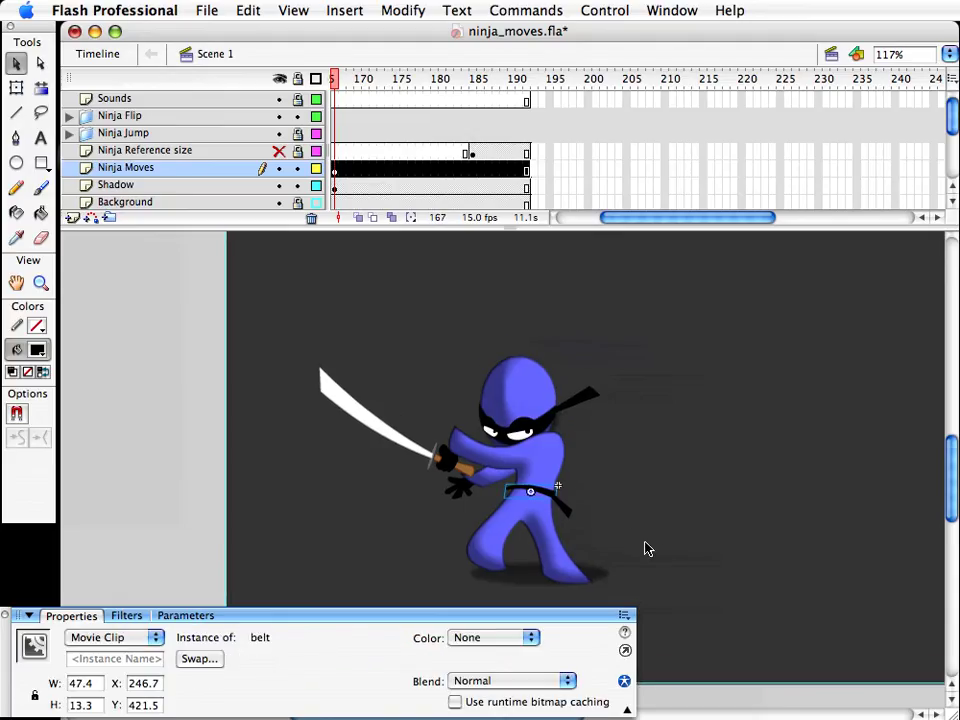
key(F3)
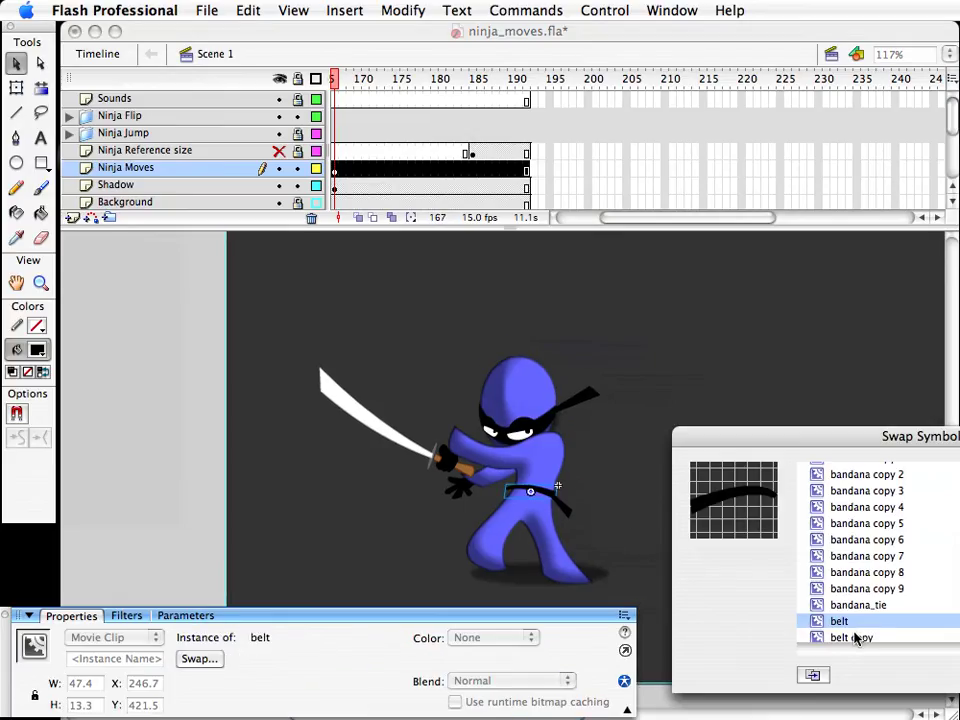
key(Down)
key(Down)
key(Down)
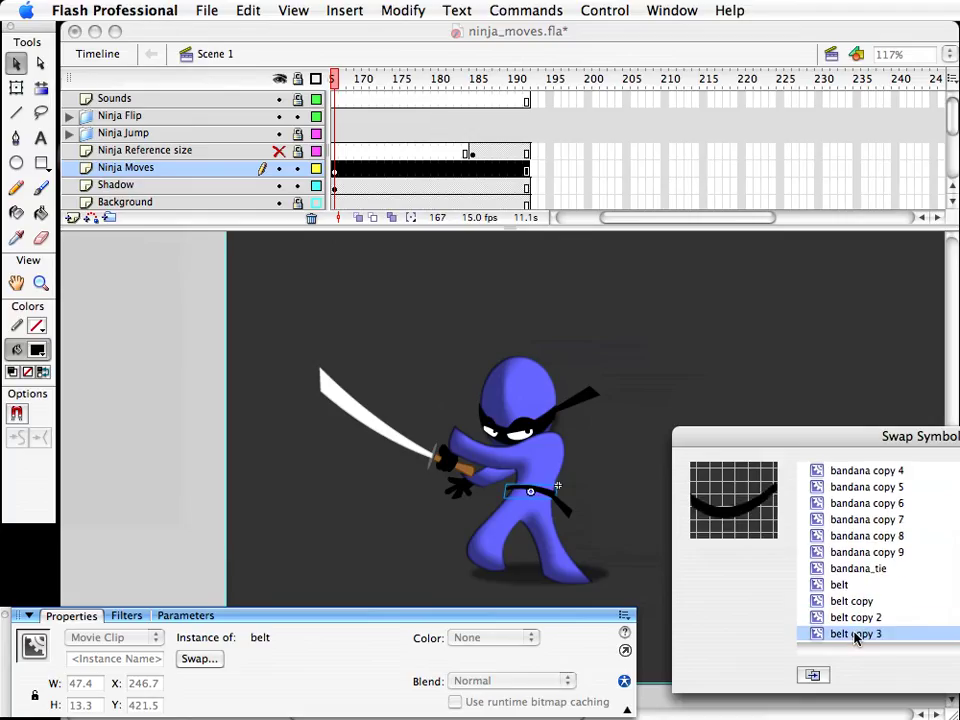
key(Return)
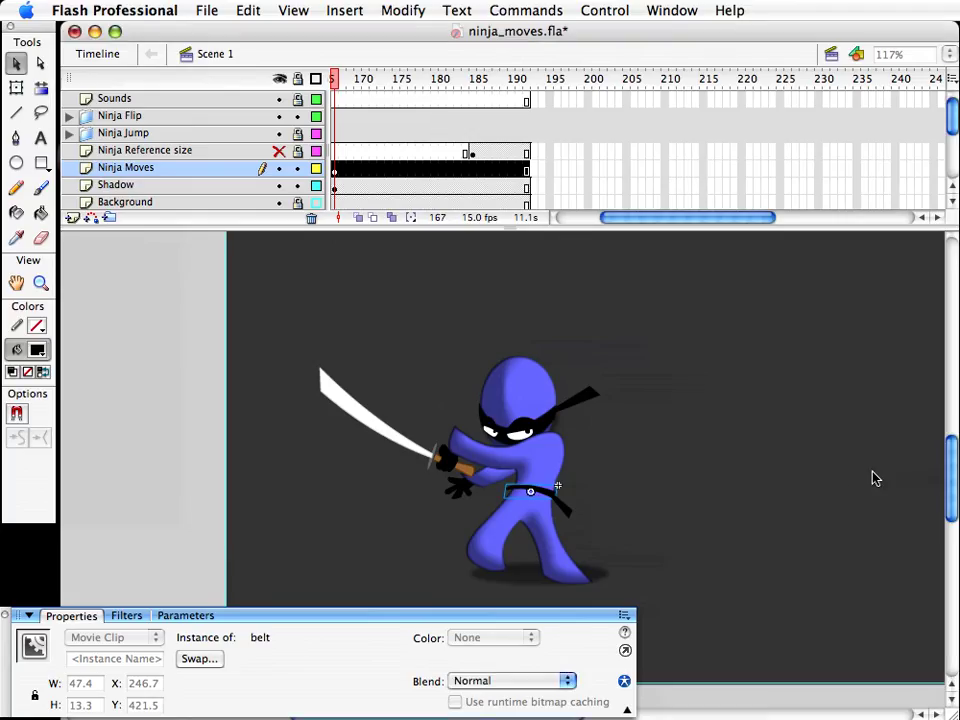
key(F4)
key(Down)
key(Down)
key(Down)
key(Down)
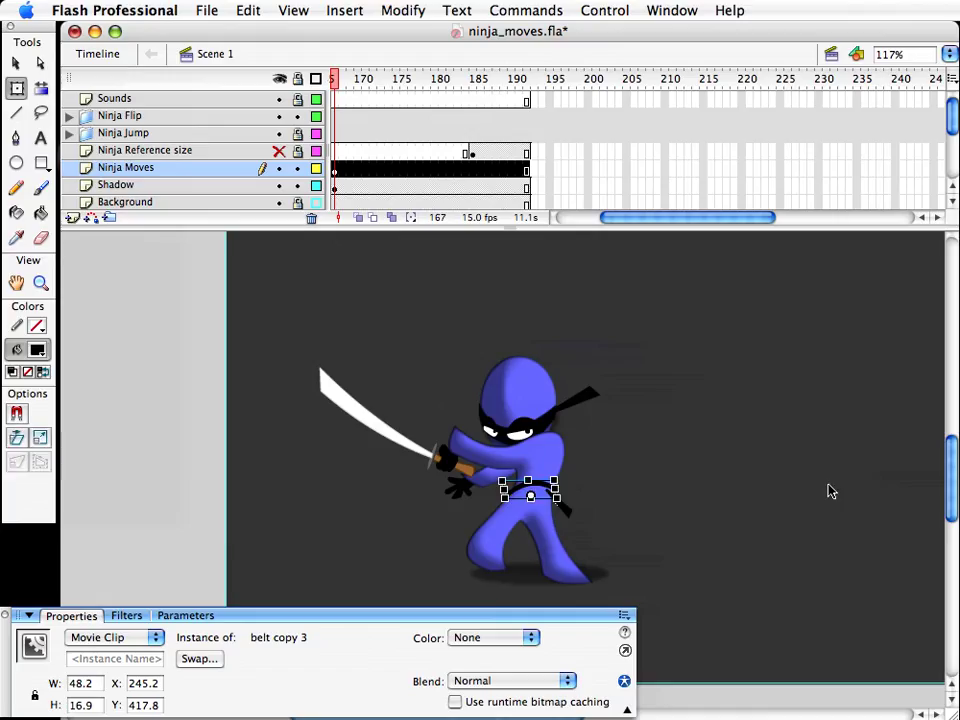
Step: Nudge the belt tie up about 7 pixels to meet the end of the swapped belt
click(585, 518)
click(573, 520)
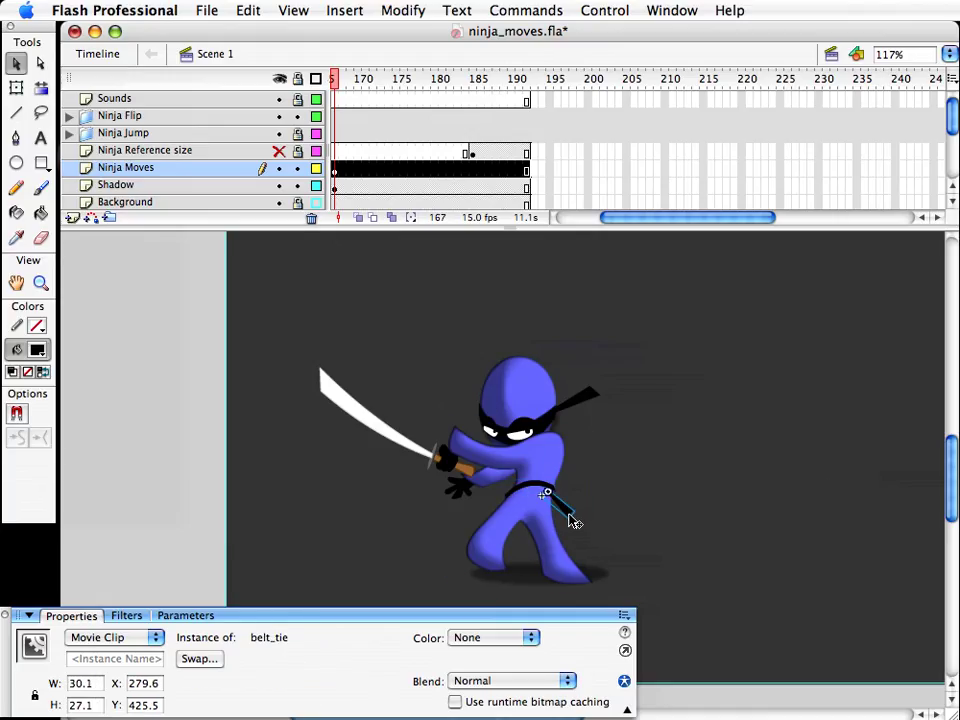
key(shift+Up)
key(Down)
key(Down)
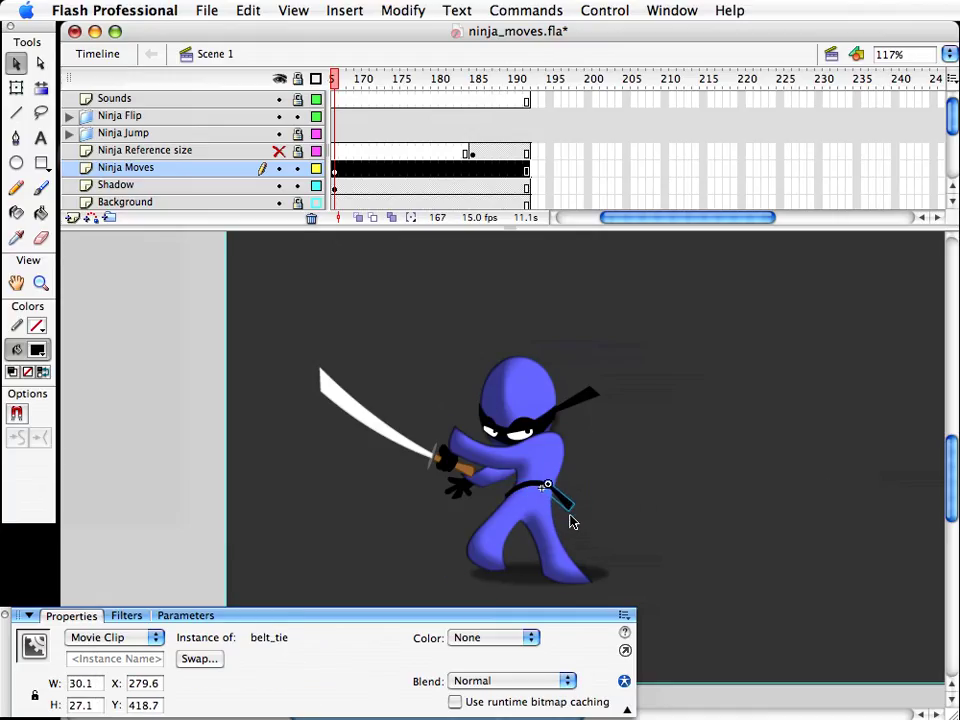
click(659, 517)
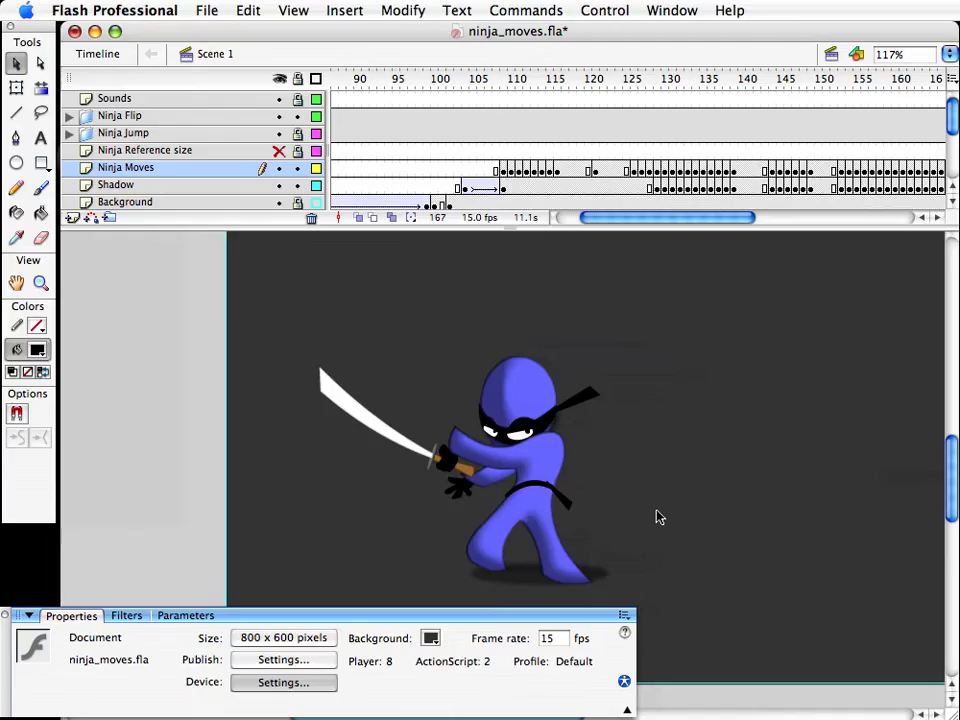
Step: Compare the poses in frames 166 and 167 by stepping back and forth between them
key(period)
key(comma)
key(period)
key(comma)
key(comma)
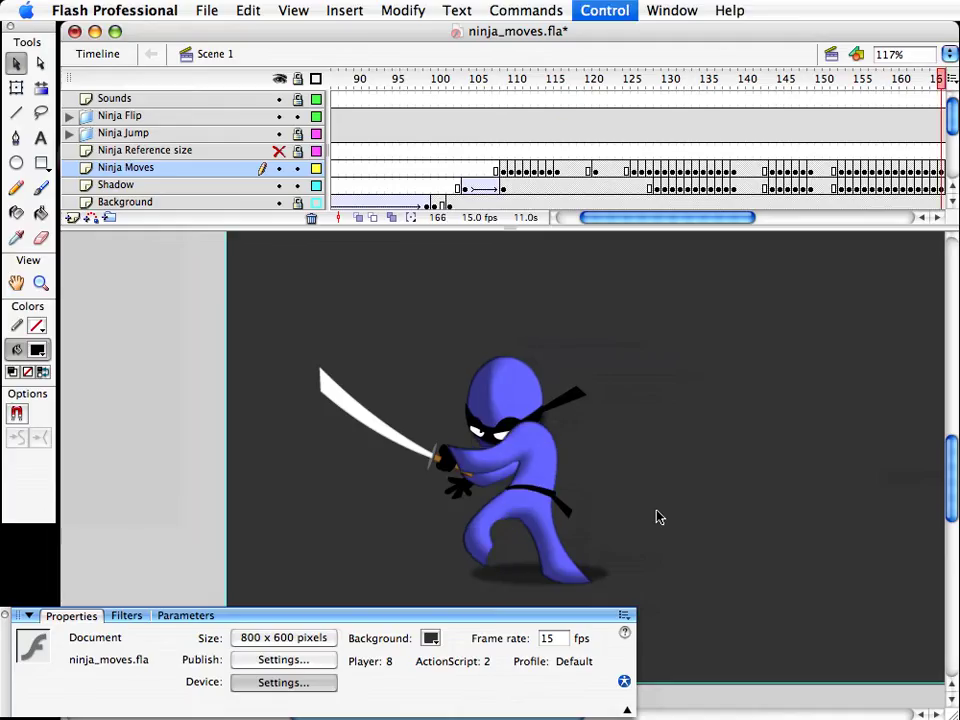
key(period)
key(period)
key(comma)
Step: Open body copy 73, extend the tip of the rear foot slightly lower and outward, and return to Scene 1
click(568, 553)
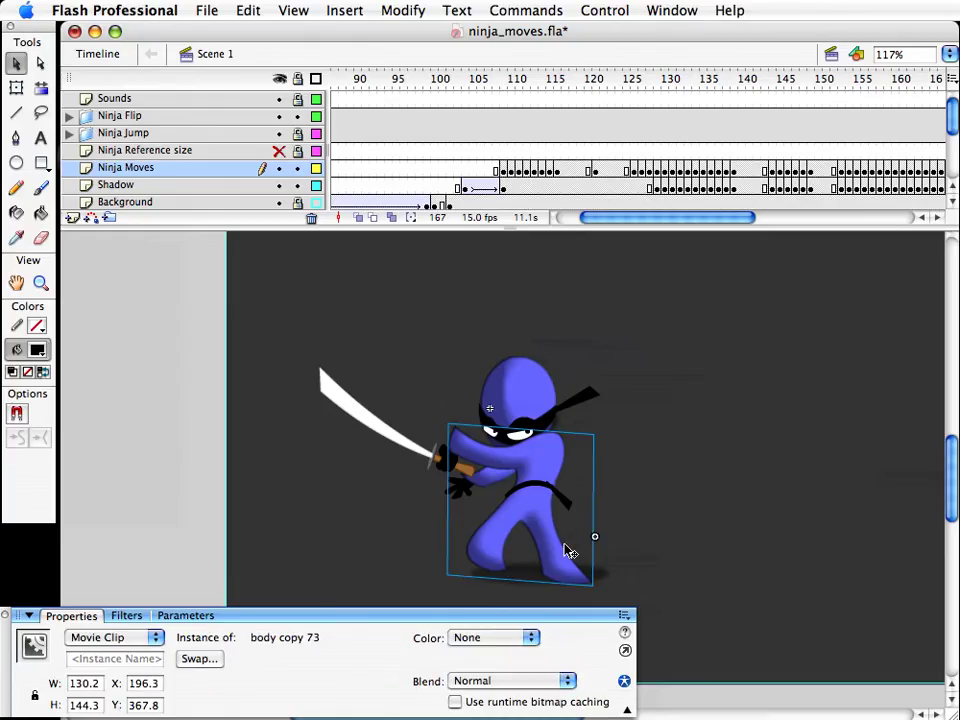
double_click(566, 564)
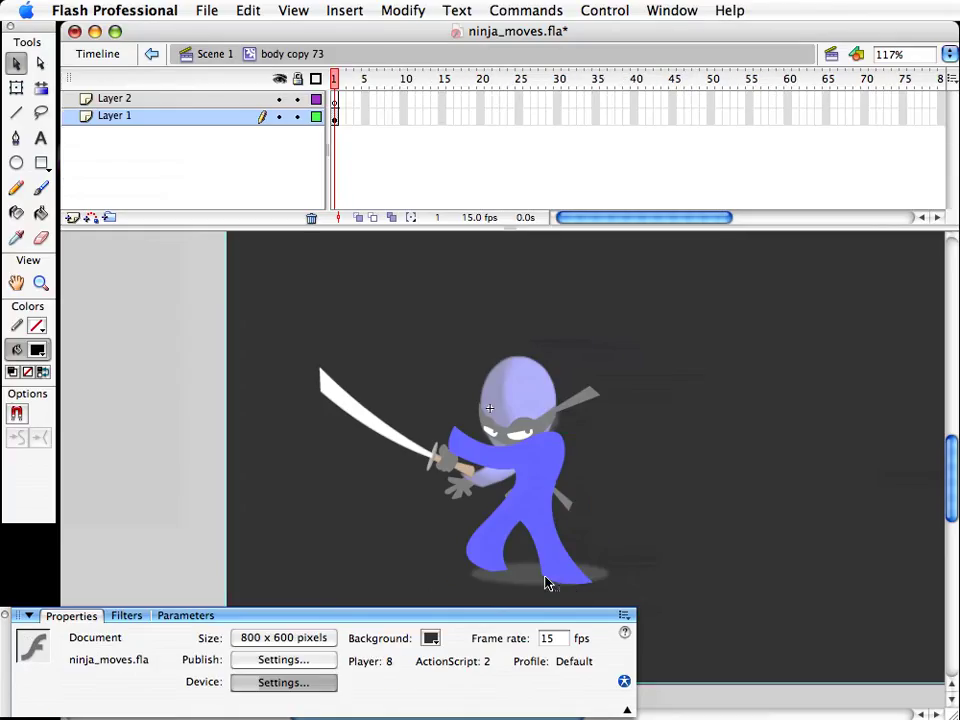
mouse_move(593, 584)
mouse_down()
mouse_move(548, 584)
mouse_move(584, 592)
mouse_up()
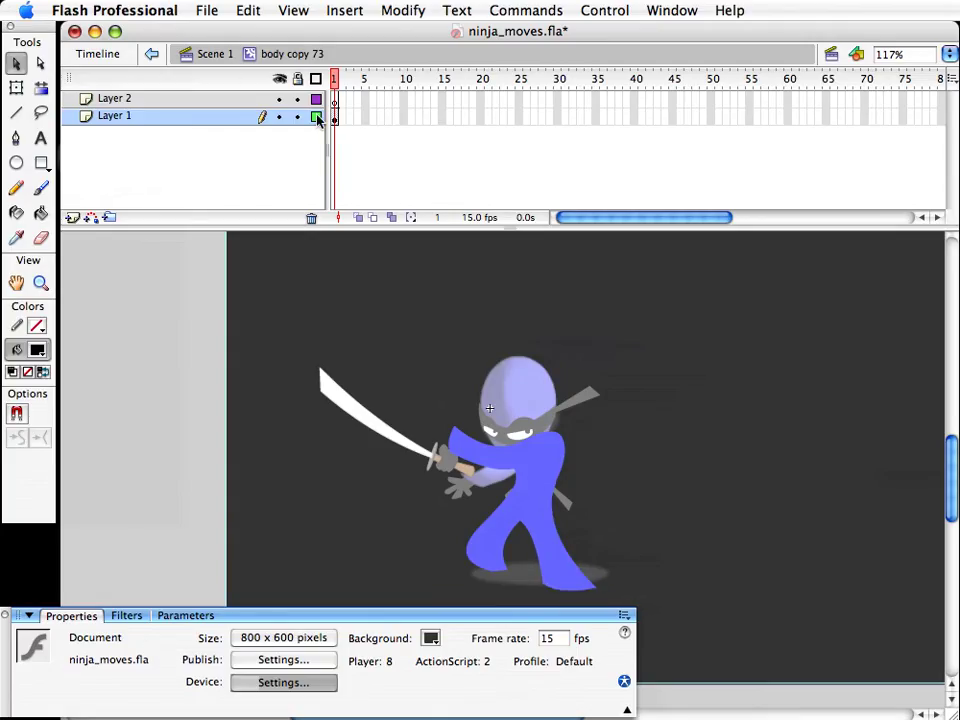
click(176, 54)
click(740, 376)
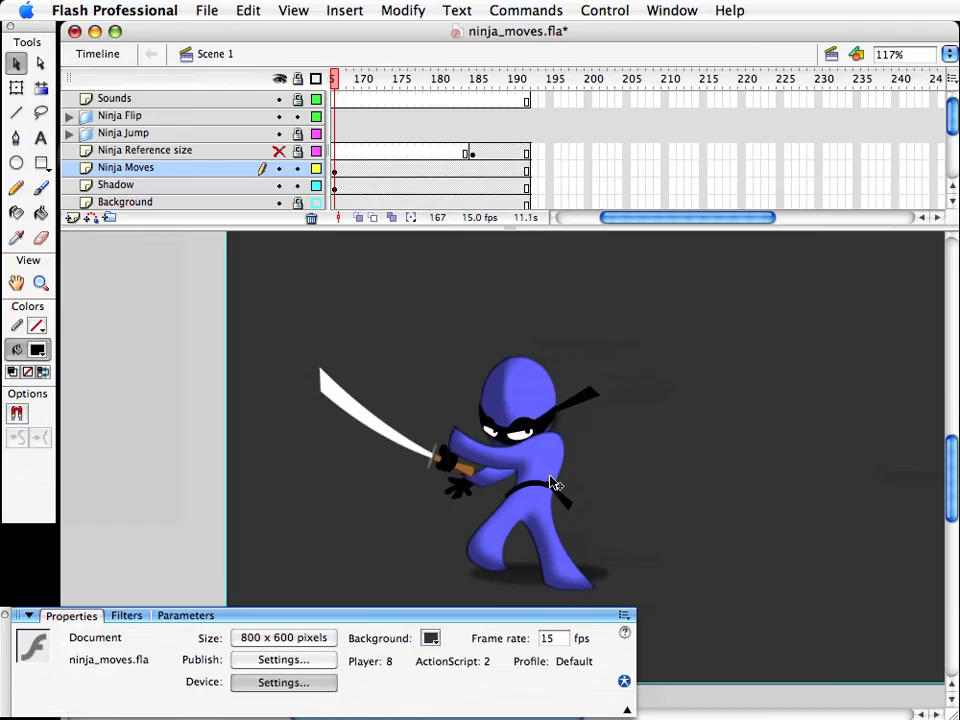
Step: Raise the sword_and_hand instance to the front arm's cuff and rotate it clockwise so the blade points steeply upward
click(440, 468)
key(shift+Up)
key(shift+Up)
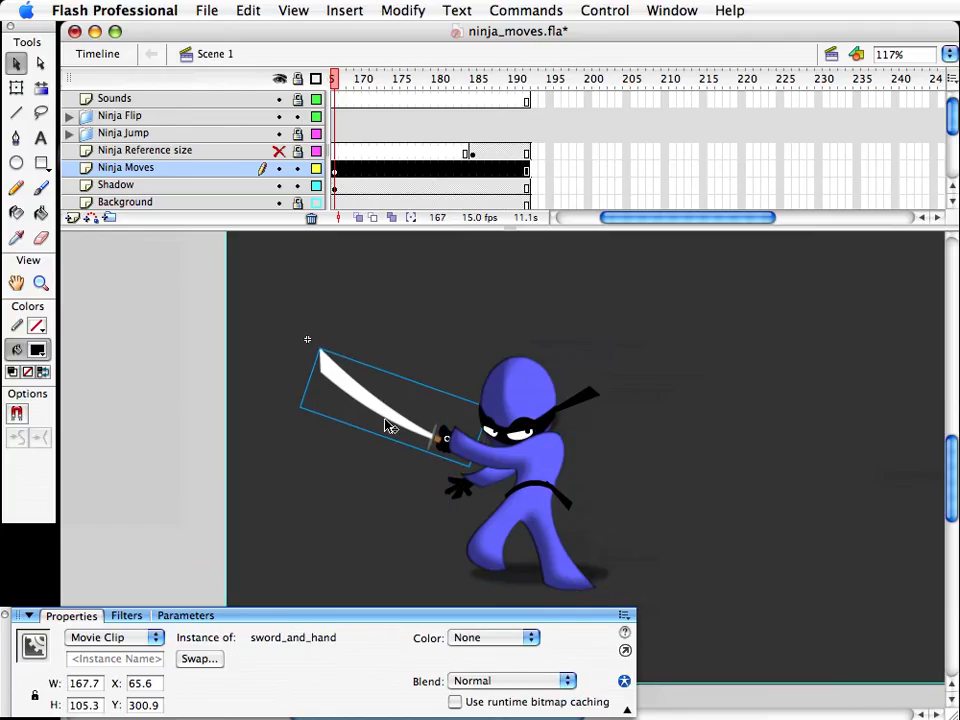
key(q)
drag(307, 343, 403, 279)
key(v)
key(Up)
key(Right)
key(q)
key(v)
click(617, 433)
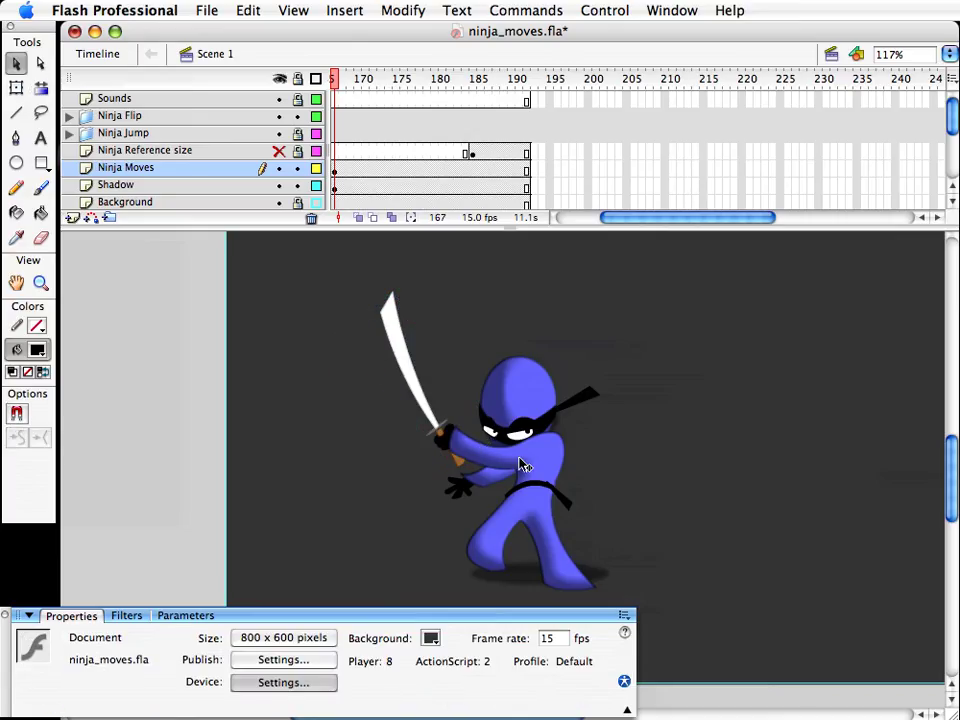
Step: Pull the upper cuff corner of the front arm in body copy 73 back toward the body and return to Scene 1
double_click(499, 462)
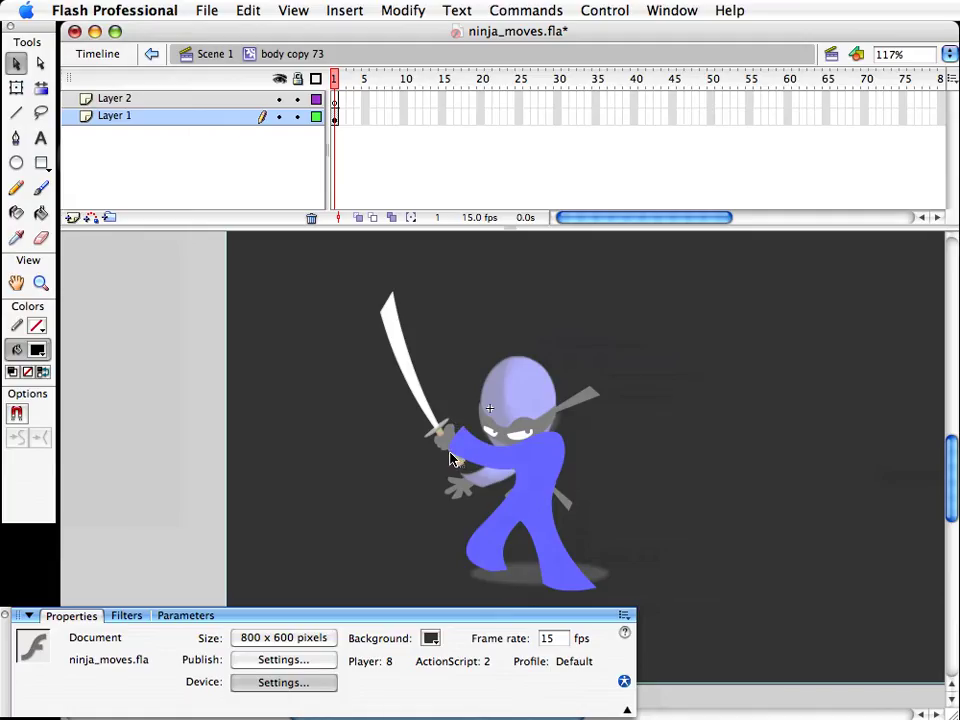
click(213, 60)
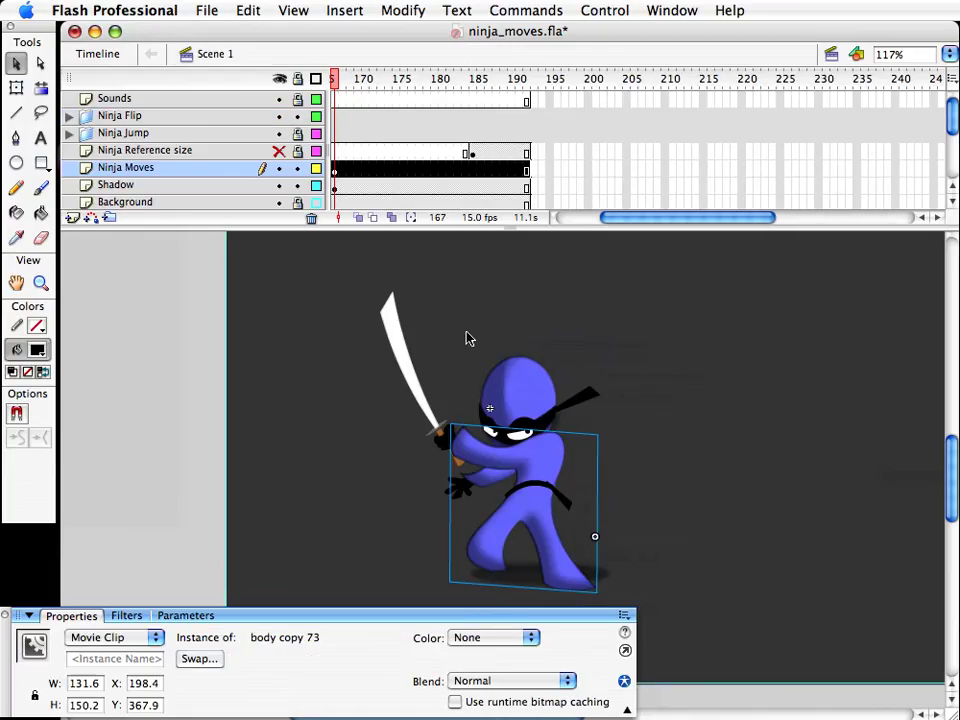
key(Right)
key(Right)
key(super+z)
Step: Nudge the sword_and_hand instance slightly to the right so the hand meets the cuff
click(408, 366)
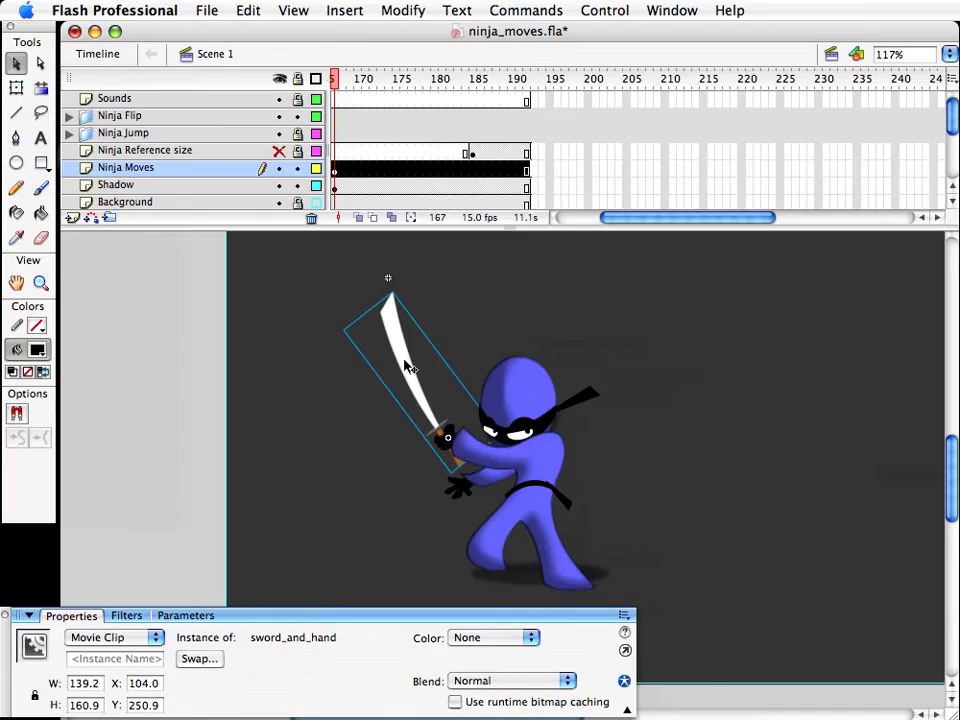
key(Right)
key(Right)
Step: Pull the back and shoulder outline of body copy 73 inward to slim the upper torso, and return to Scene 1
click(485, 490)
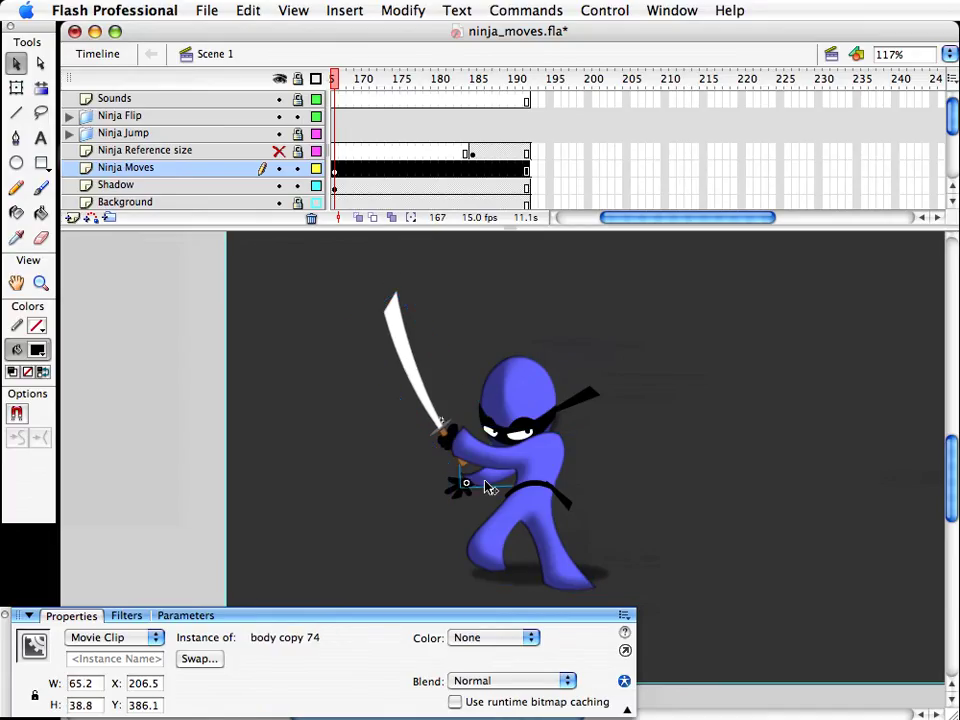
double_click(540, 457)
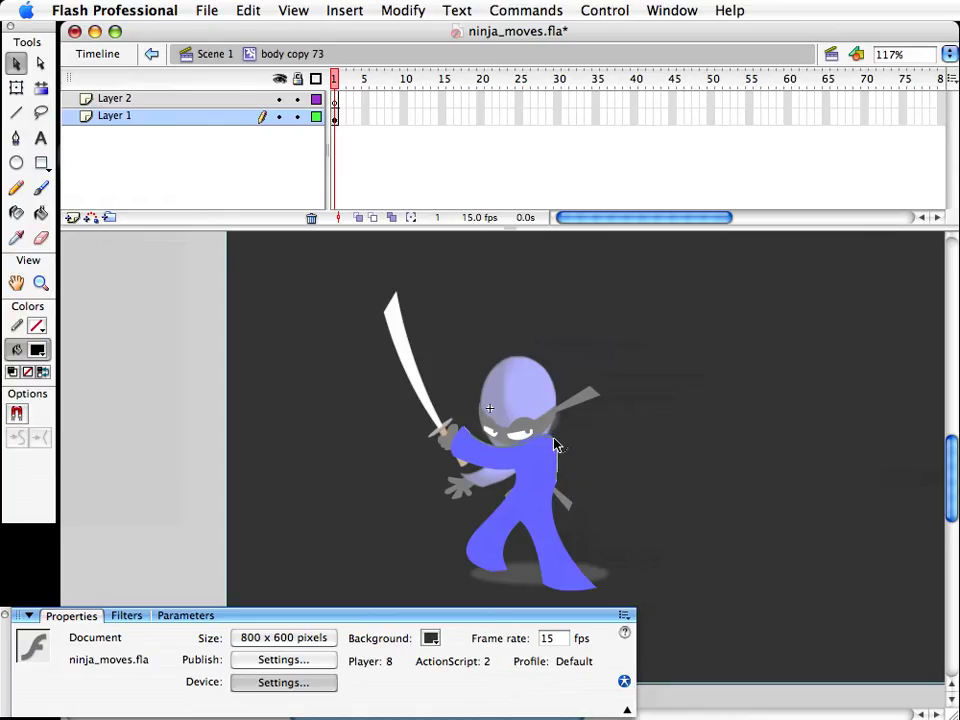
click(182, 56)
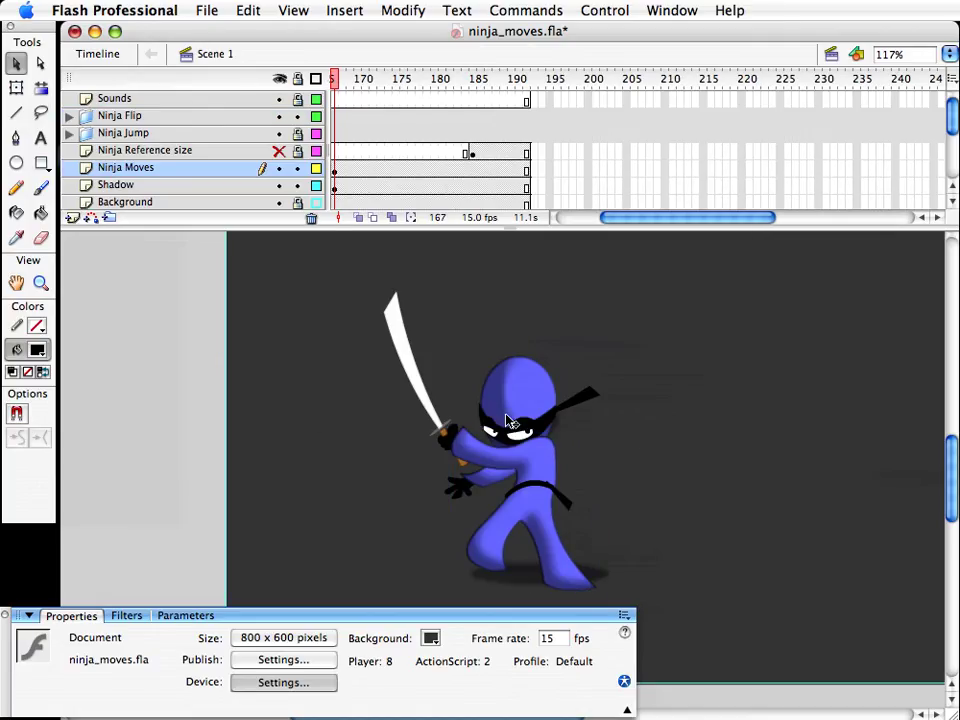
Step: Set the angle of the bandana's Drop Shadow filter to 93
click(555, 428)
click(130, 617)
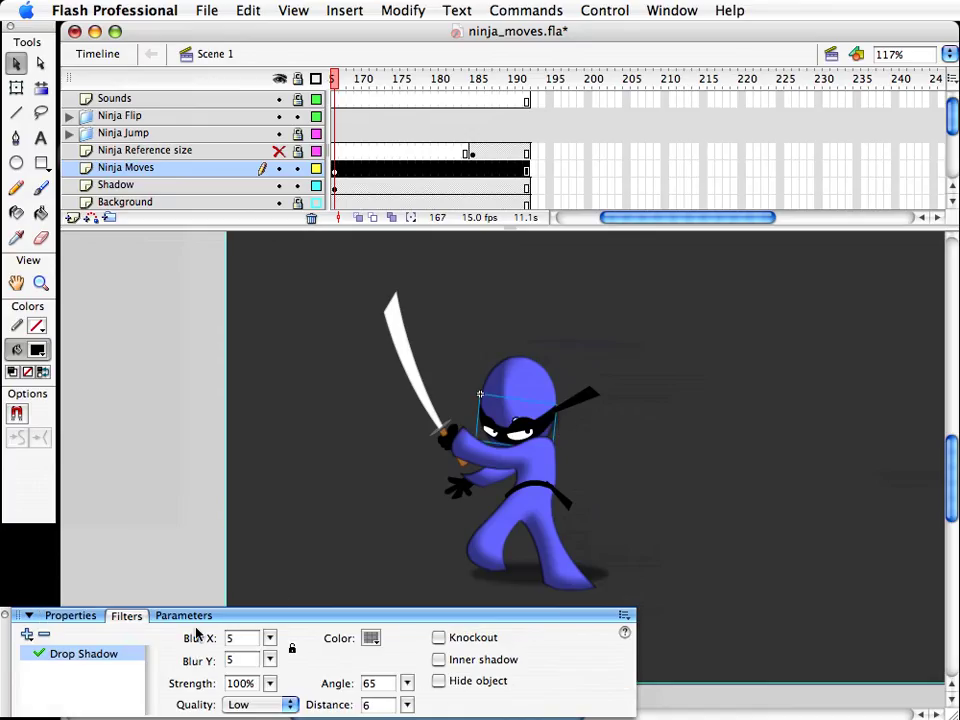
drag(410, 686, 381, 681)
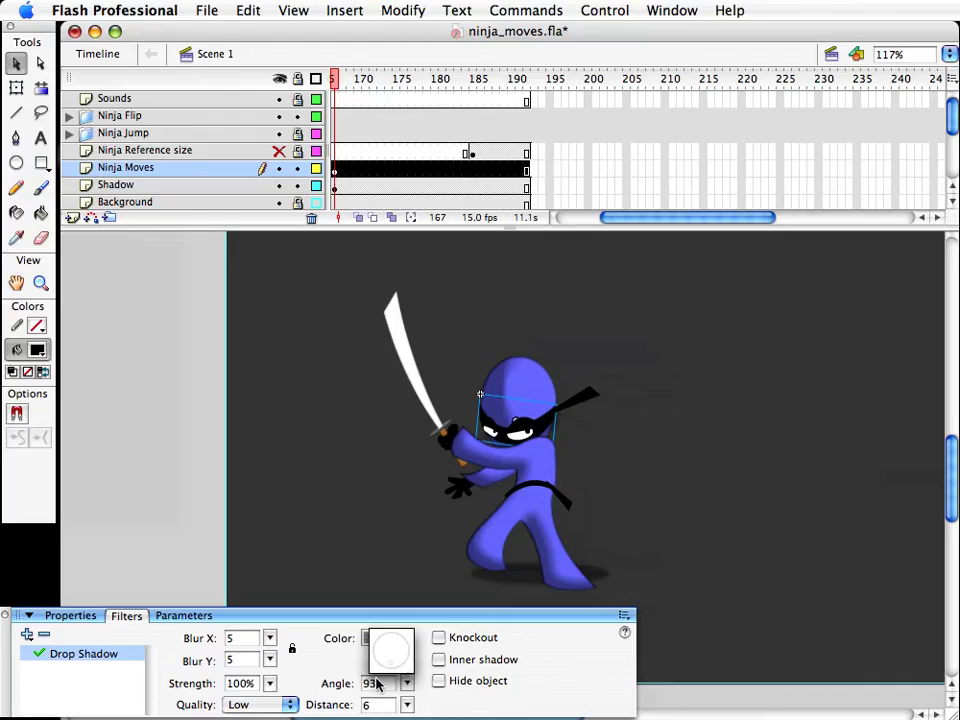
Step: Move the rear arm, body copy 74, down and to the right to X 216.7, Y 399.8
click(484, 489)
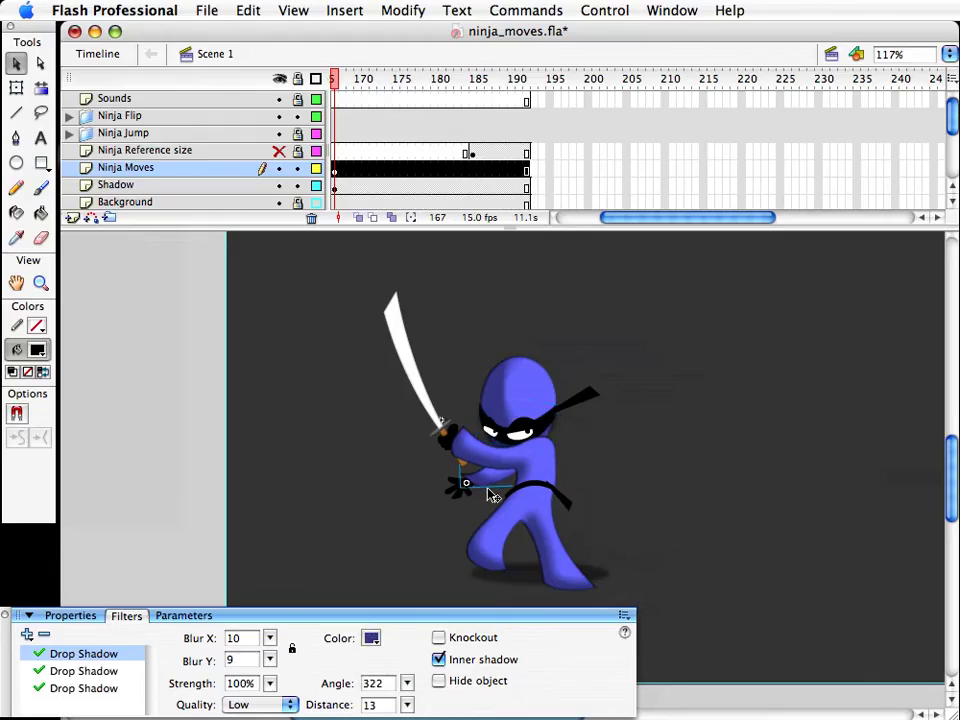
drag(488, 489, 490, 503)
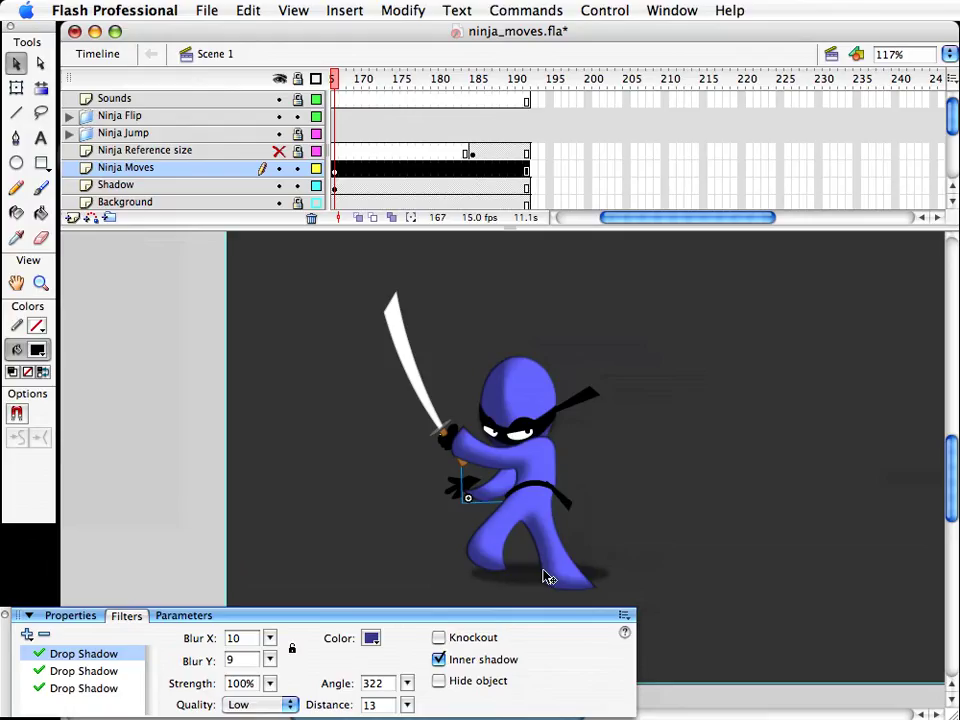
key(shift+Right)
key(shift+Down)
key(q)
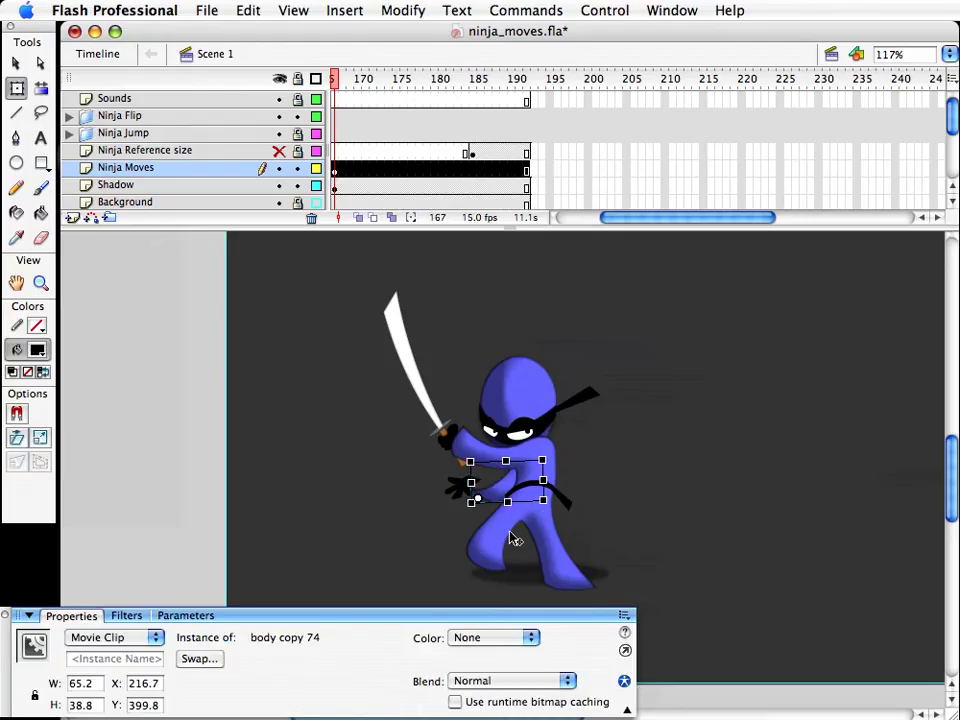
key(v)
Step: Rotate the open rear hand counterclockwise so its fingers point down and to the left
click(456, 490)
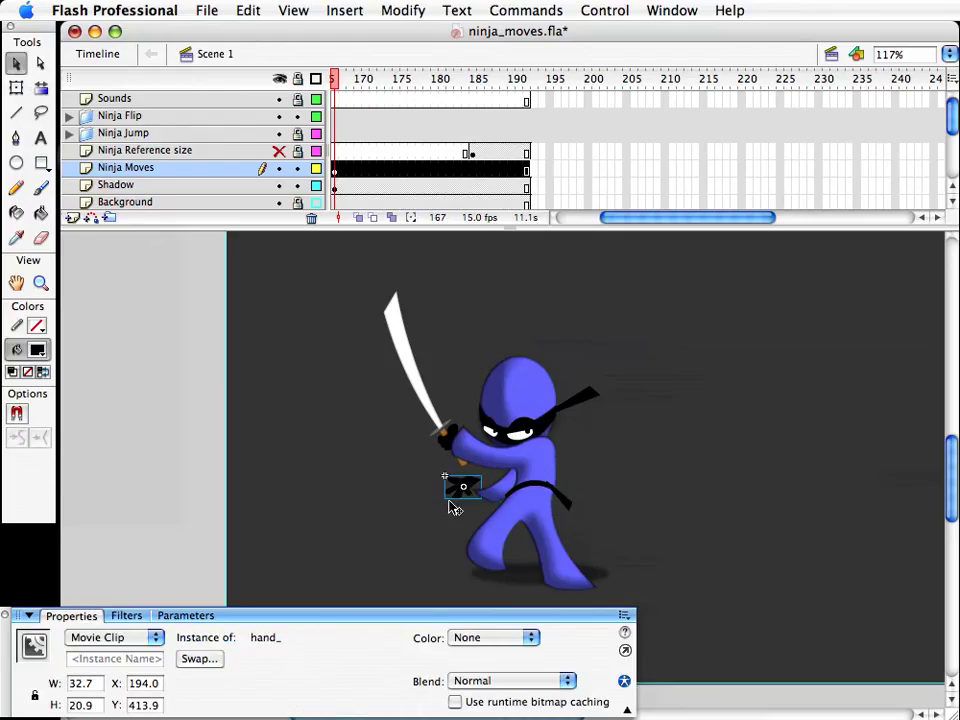
key(q)
drag(455, 520, 468, 502)
key(v)
click(391, 505)
Step: Open body copy 74, extend the sleeve's upper cuff corner outward to widen the cuff, adjust its opening edge, and return to Scene 1
click(496, 497)
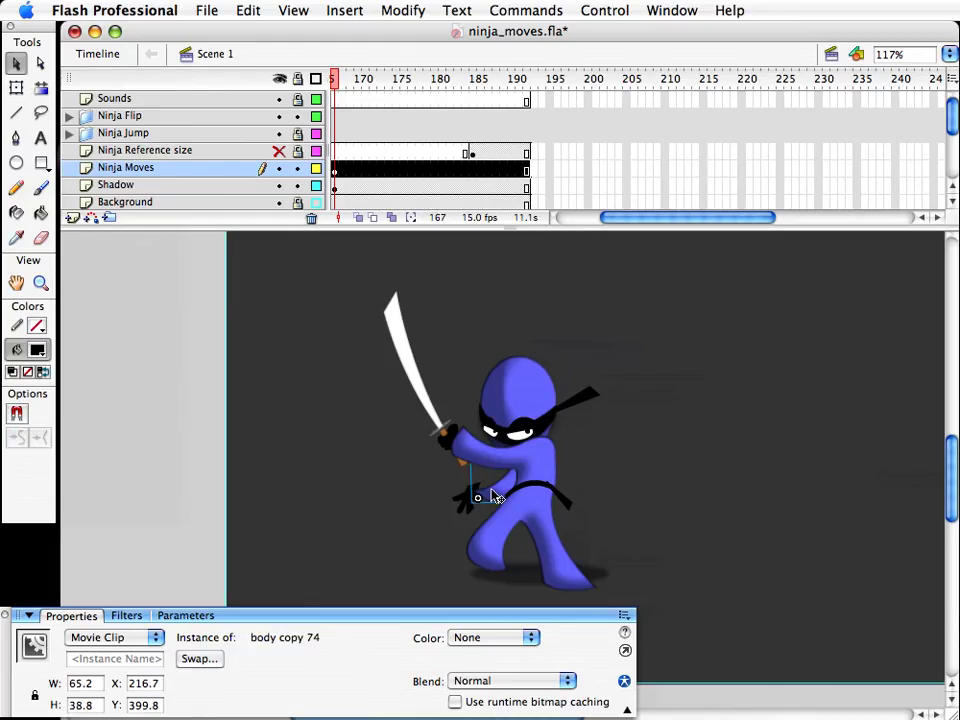
double_click(496, 497)
click(38, 284)
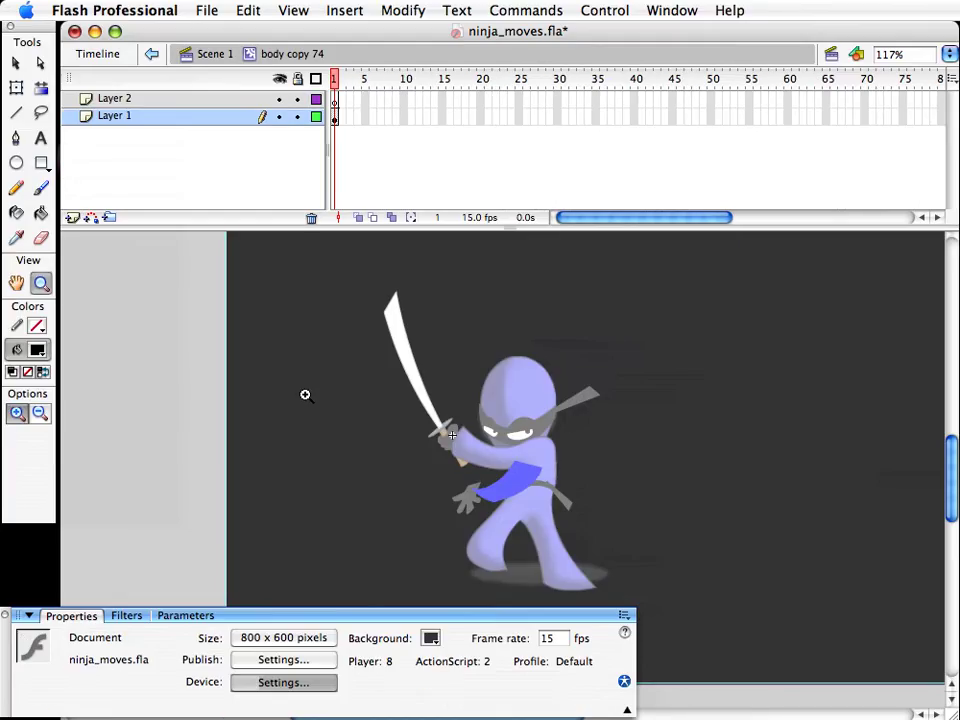
drag(330, 410, 660, 560)
key(v)
drag(322, 424, 293, 414)
drag(354, 421, 320, 410)
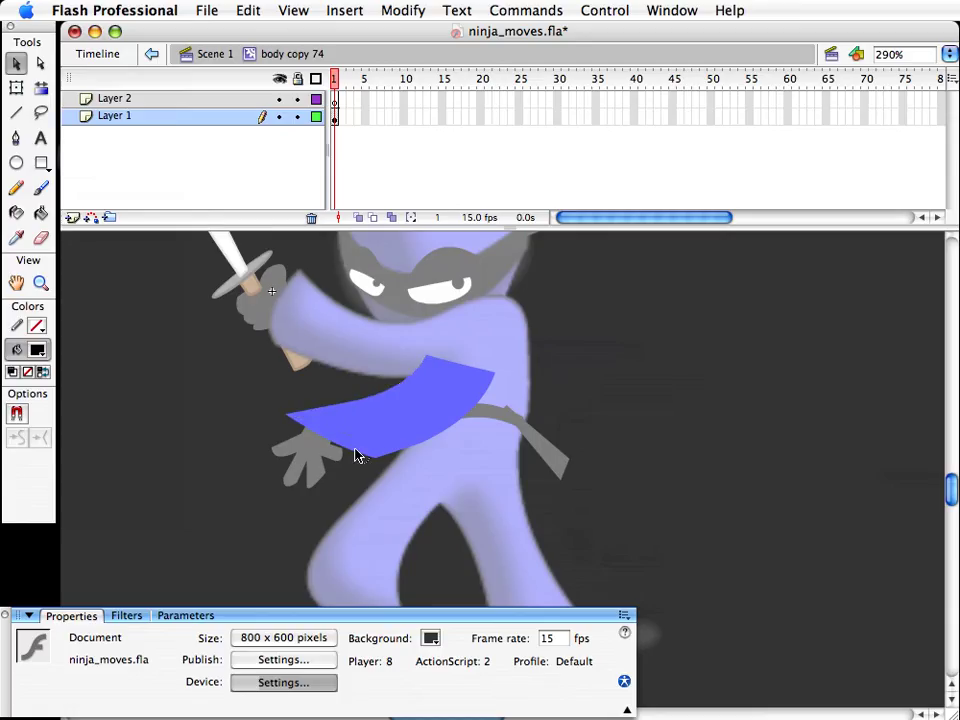
mouse_move(355, 449)
mouse_down()
mouse_move(358, 440)
mouse_move(356, 451)
mouse_up()
double_click(675, 490)
click(594, 523)
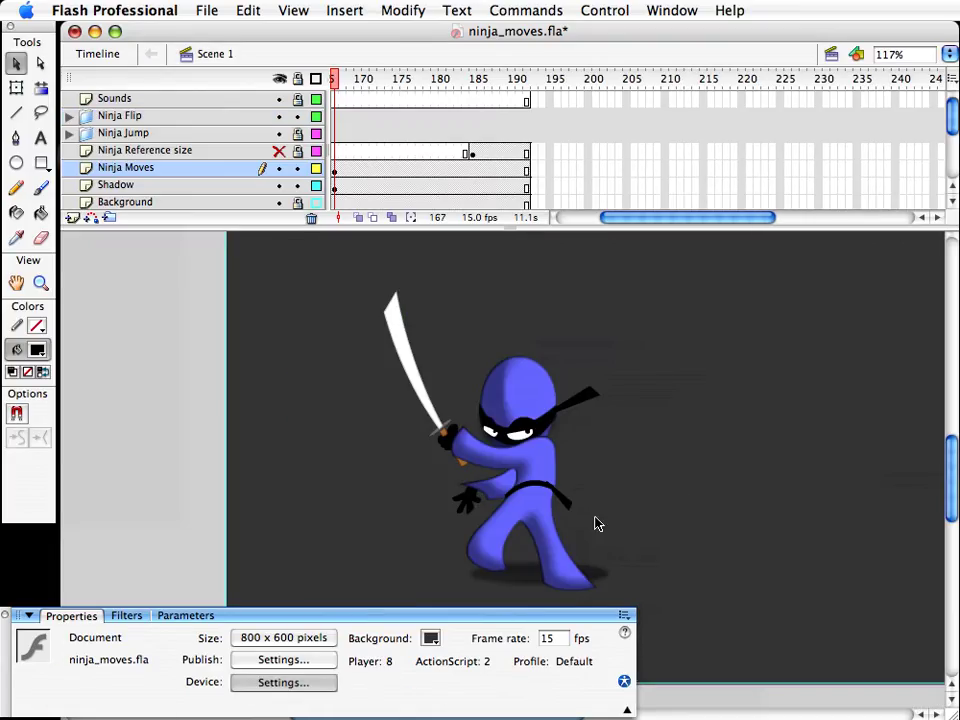
Step: Move the open rear hand into the rear cuff, rotate it clockwise to X 205.2, Y 420.5, and save the file
click(470, 503)
drag(470, 501, 478, 501)
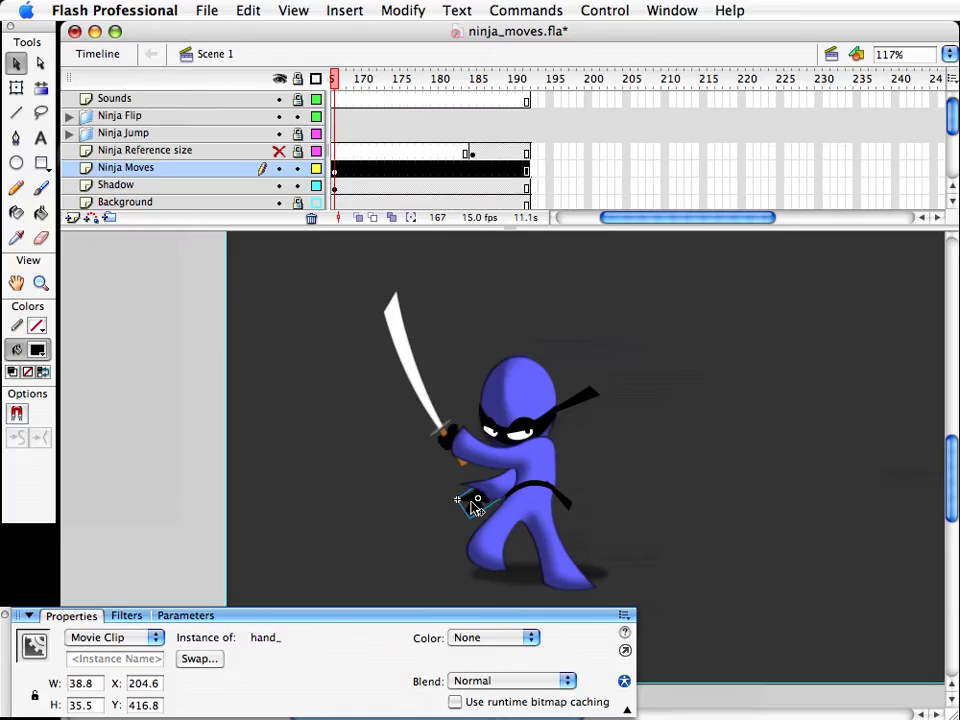
click(463, 506)
key(q)
click(469, 508)
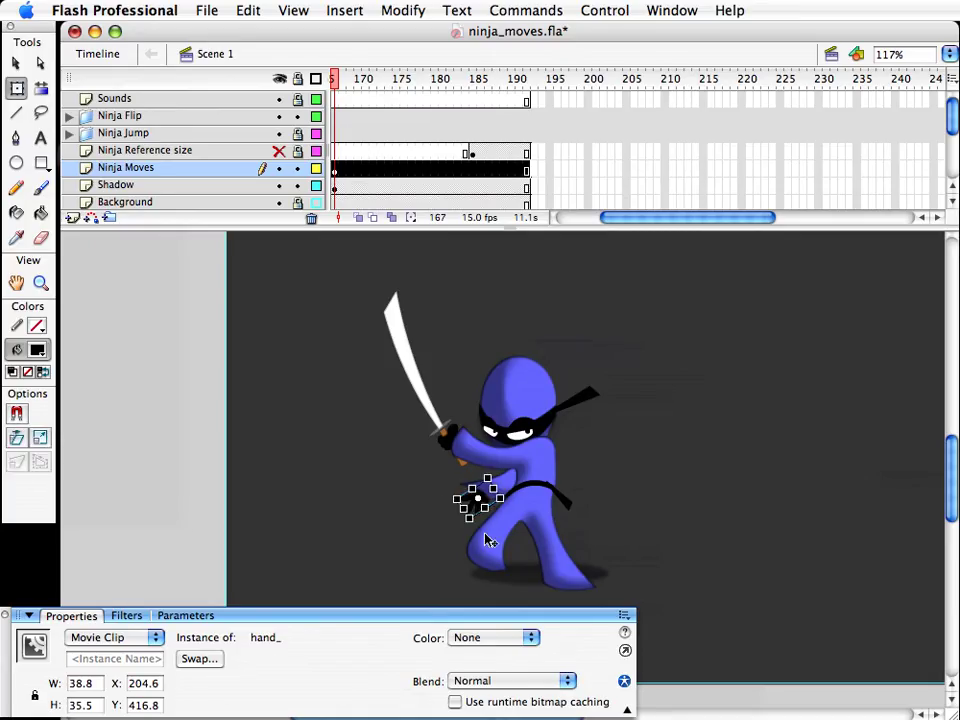
drag(480, 532, 470, 531)
key(Left)
key(Up)
key(v)
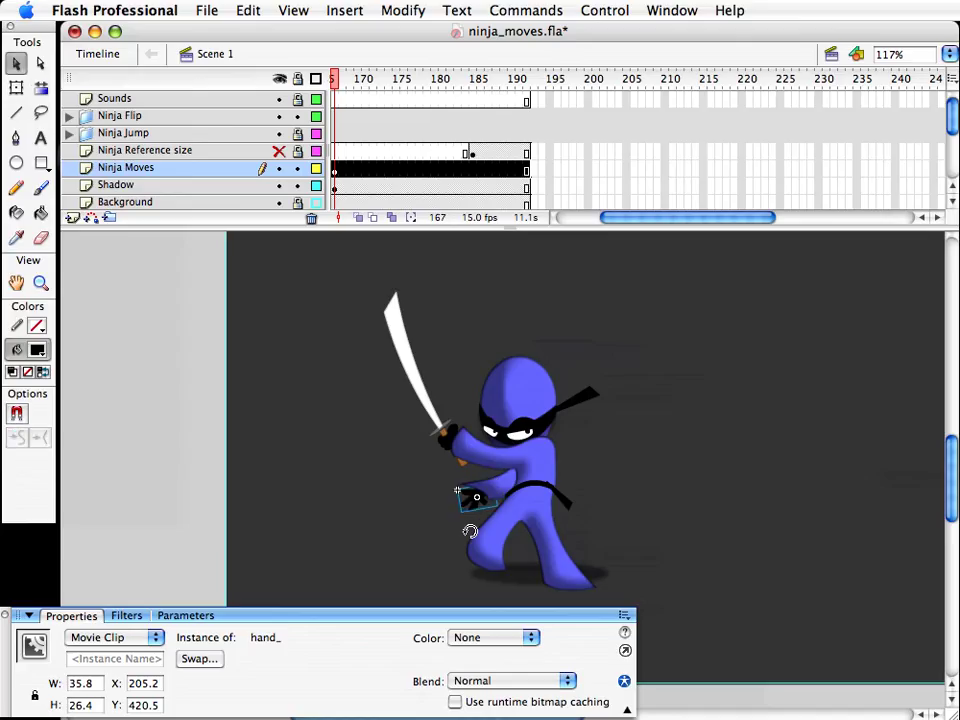
click(684, 499)
key(super+s)
Step: On frame 167, rotate the bandana tie clockwise so it trails down and to the right behind the head
drag(624, 223, 616, 221)
drag(488, 78, 489, 77)
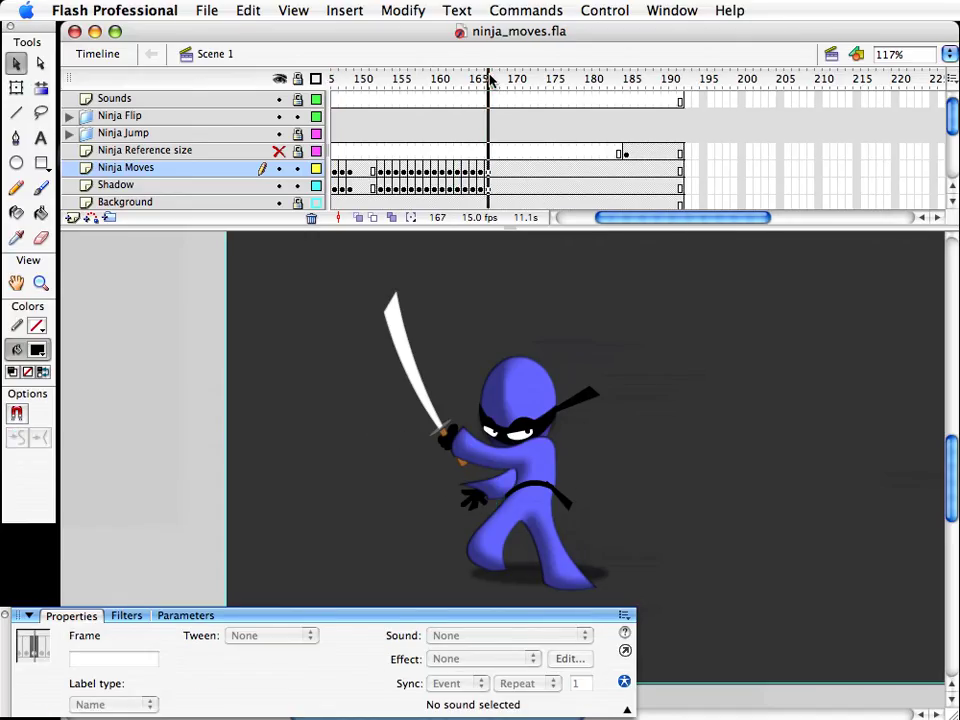
click(594, 396)
key(q)
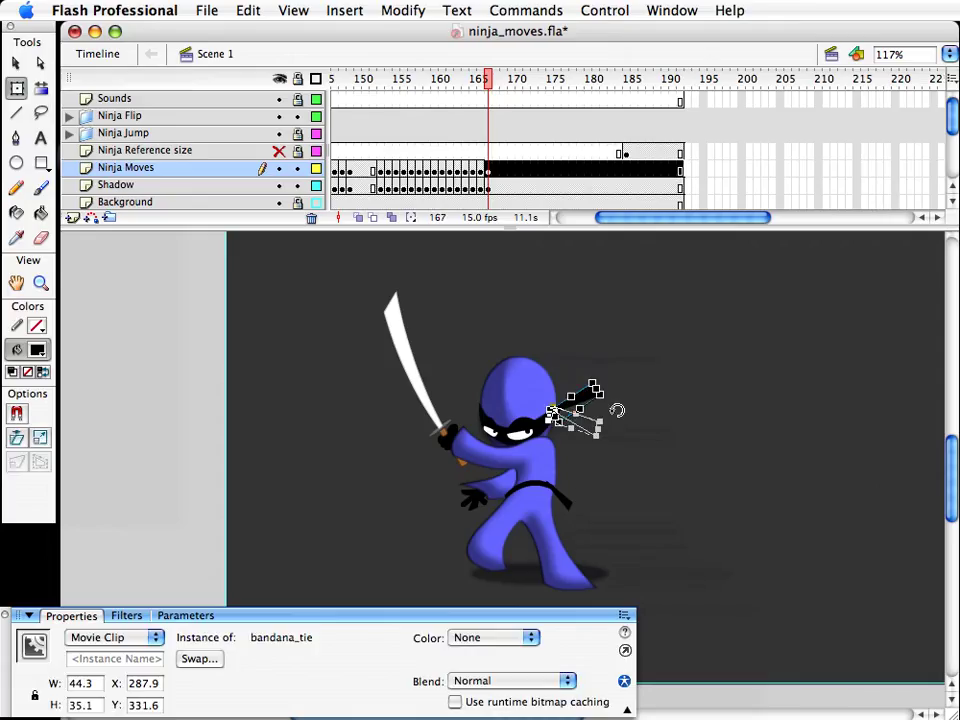
drag(617, 410, 612, 434)
key(v)
click(691, 438)
mouse_move(488, 79)
mouse_down()
mouse_move(458, 83)
mouse_move(488, 83)
mouse_up()
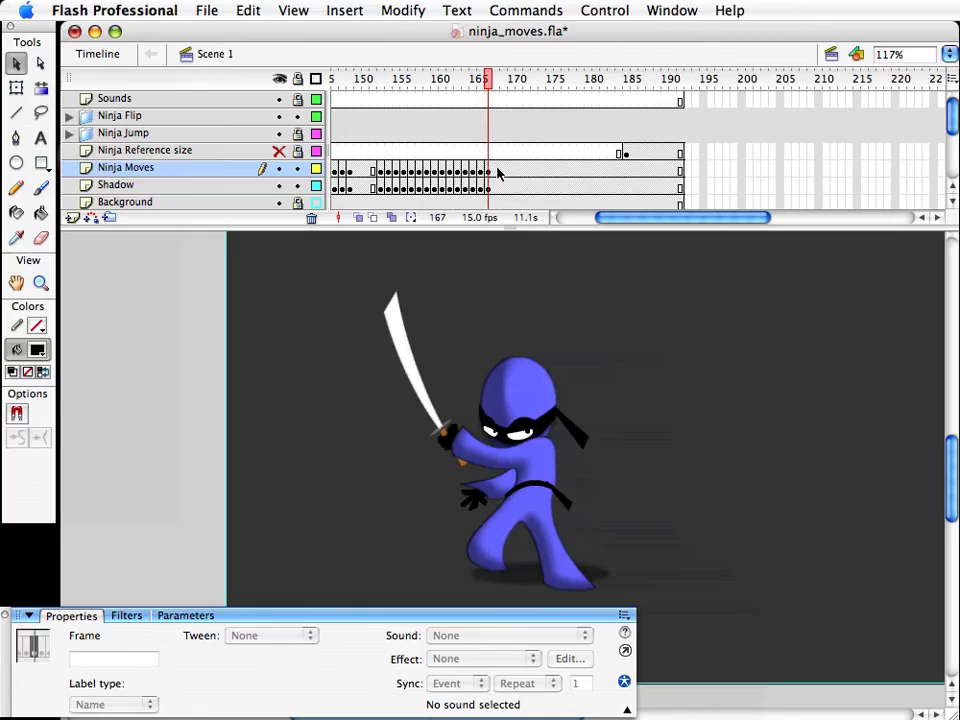
Step: Insert keyframes at frame 168 on the Ninja Moves and Shadow layers and duplicate the body symbol as body copy 75
drag(497, 169, 497, 188)
key(F6)
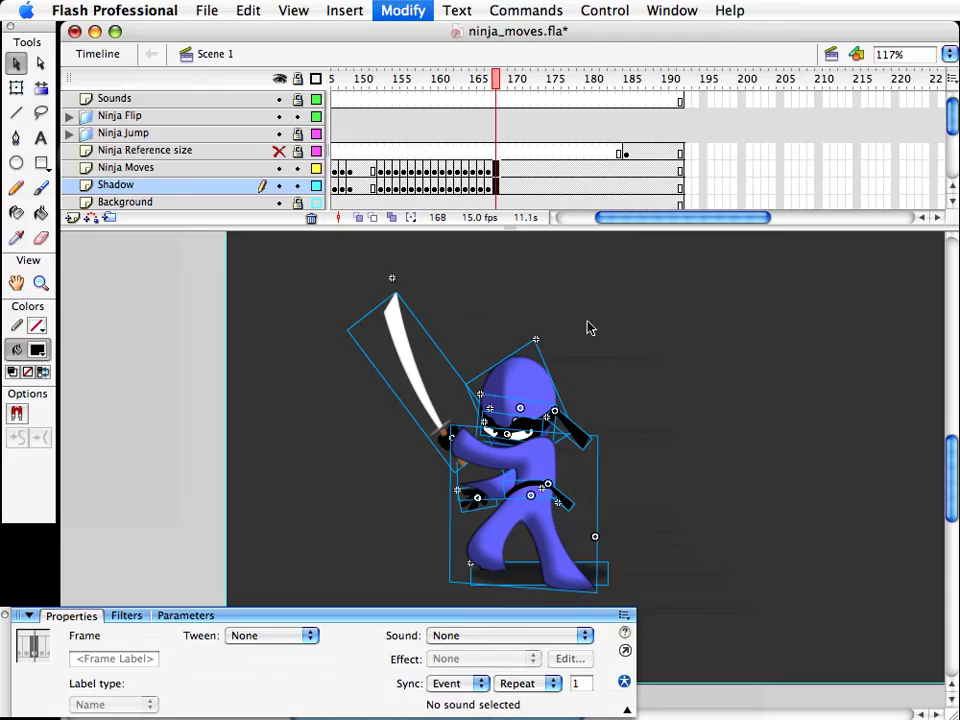
click(688, 467)
click(559, 546)
key(super+d)
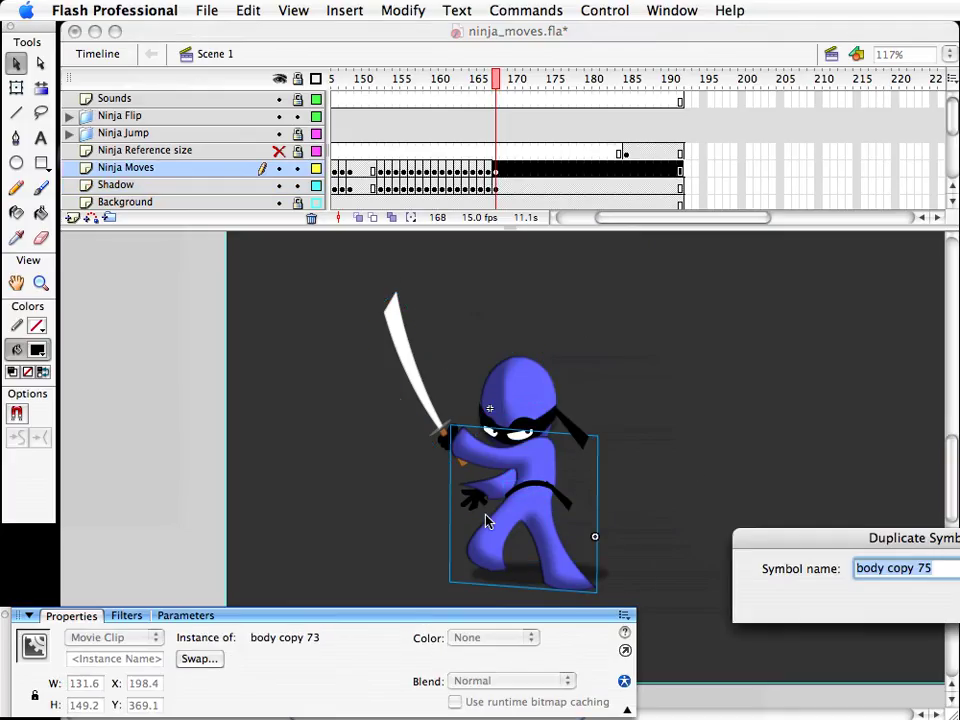
key(Return)
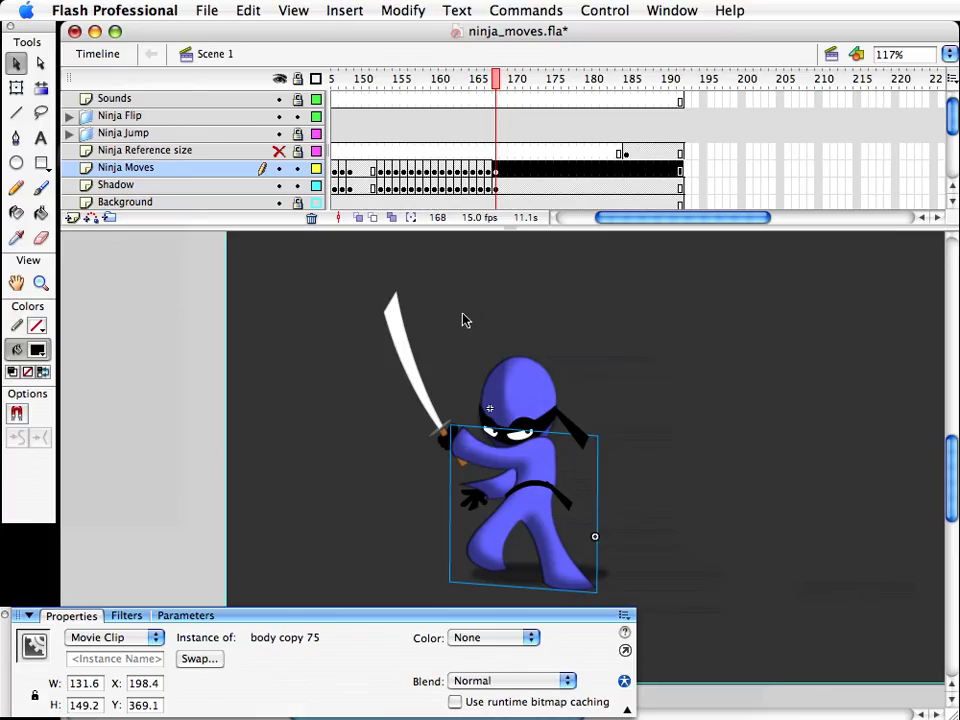
Step: Rotate the whole head with its bandana and eyes slightly clockwise and shift it right to X 217.8, Y 293.6
drag(448, 302, 633, 472)
key(q)
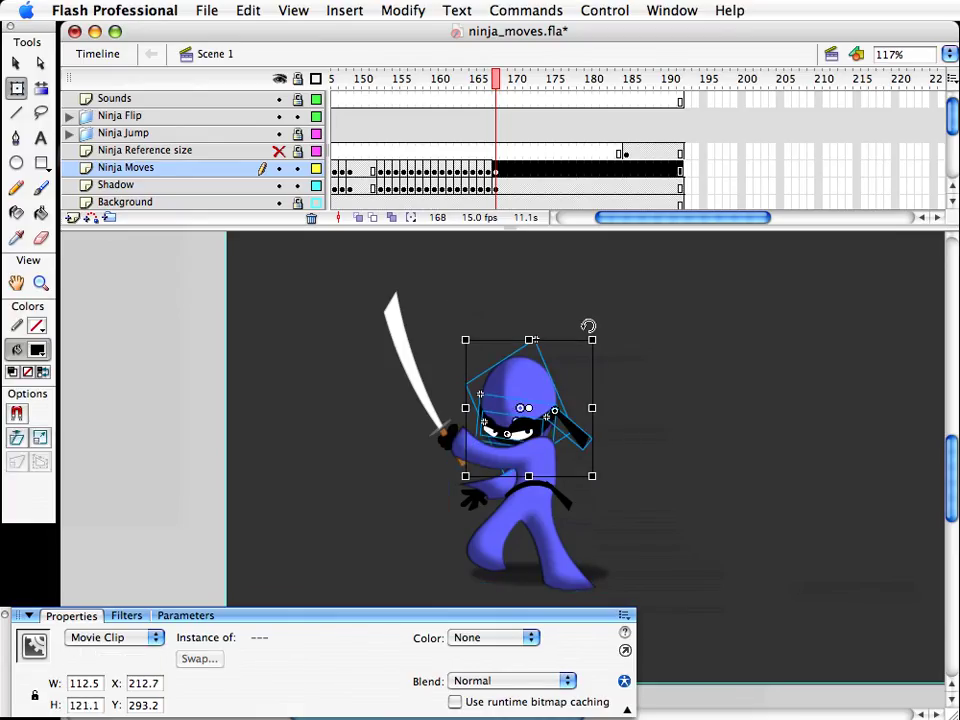
drag(589, 326, 596, 329)
key(Right)
key(Right)
key(Right)
key(Right)
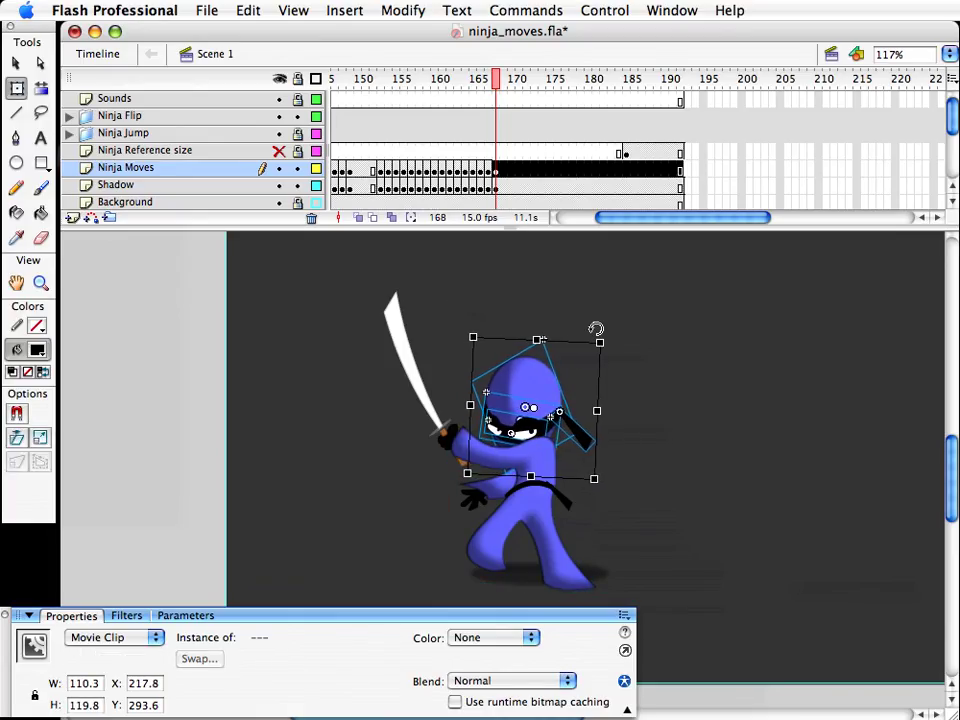
click(687, 458)
Step: Rotate the bandana tie clockwise so it hangs almost straight down behind the head
click(585, 445)
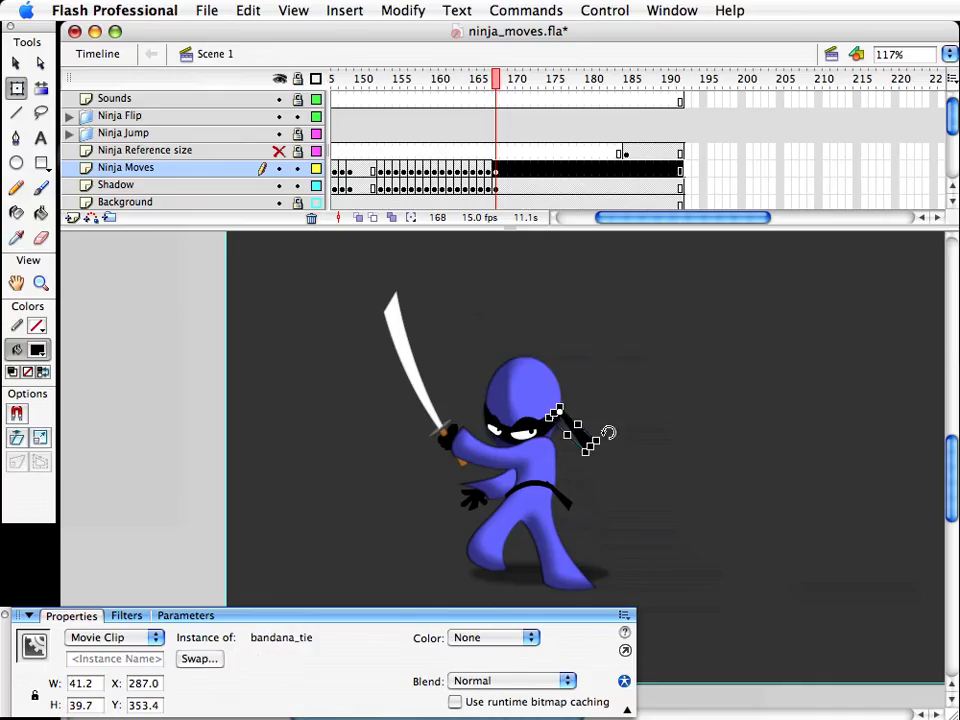
drag(590, 453, 605, 466)
key(v)
click(588, 513)
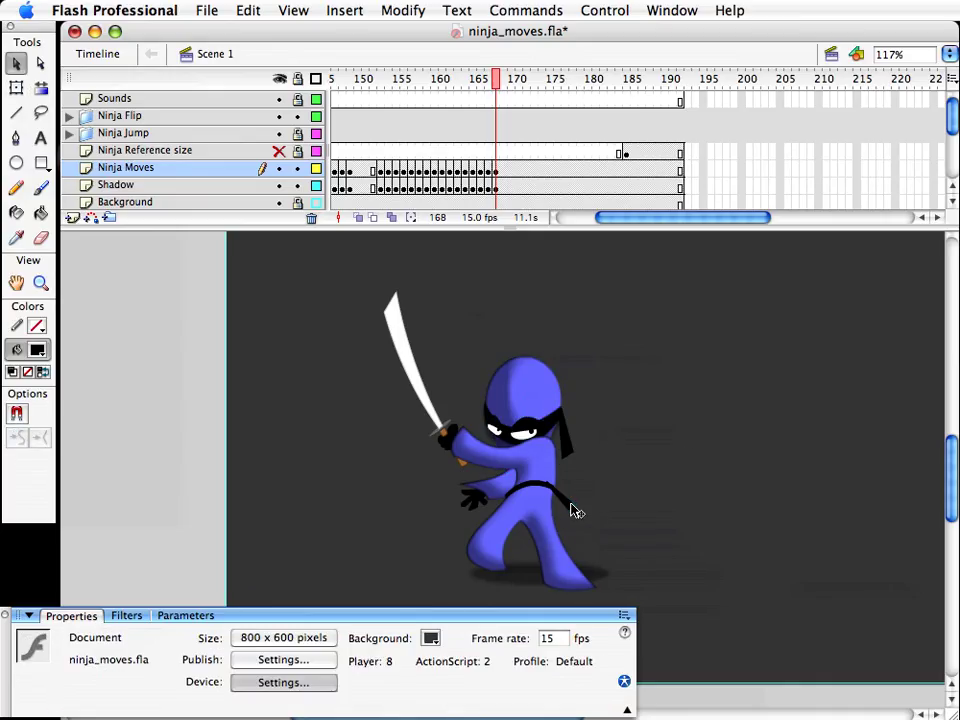
Step: Rotate the belt tie clockwise so it hangs down along the hip, and save the file
click(575, 511)
key(q)
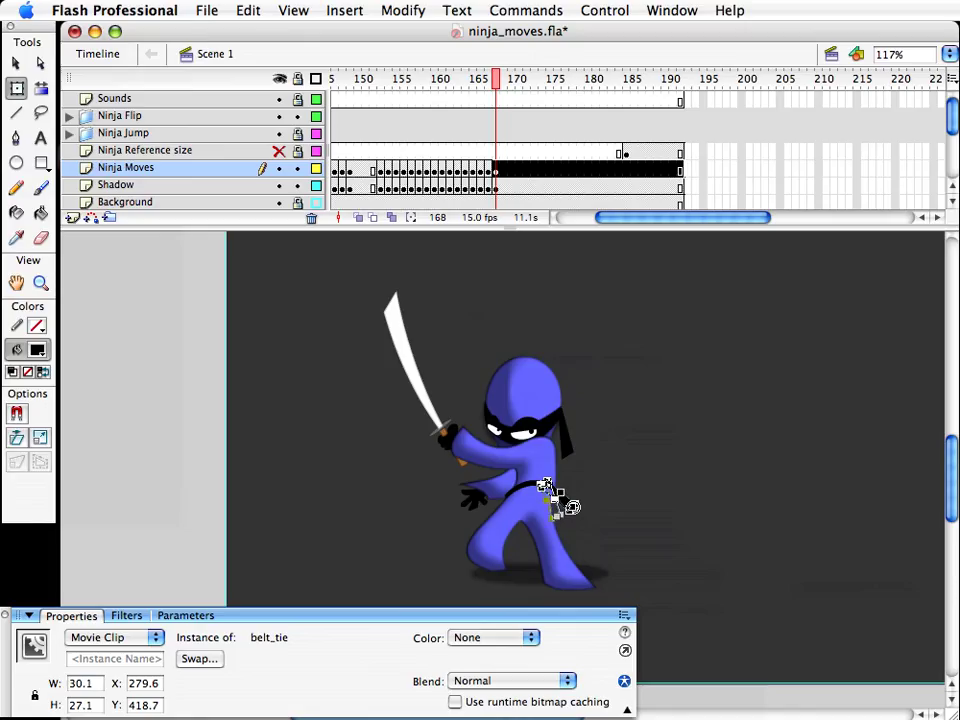
key(v)
click(658, 465)
key(super+s)
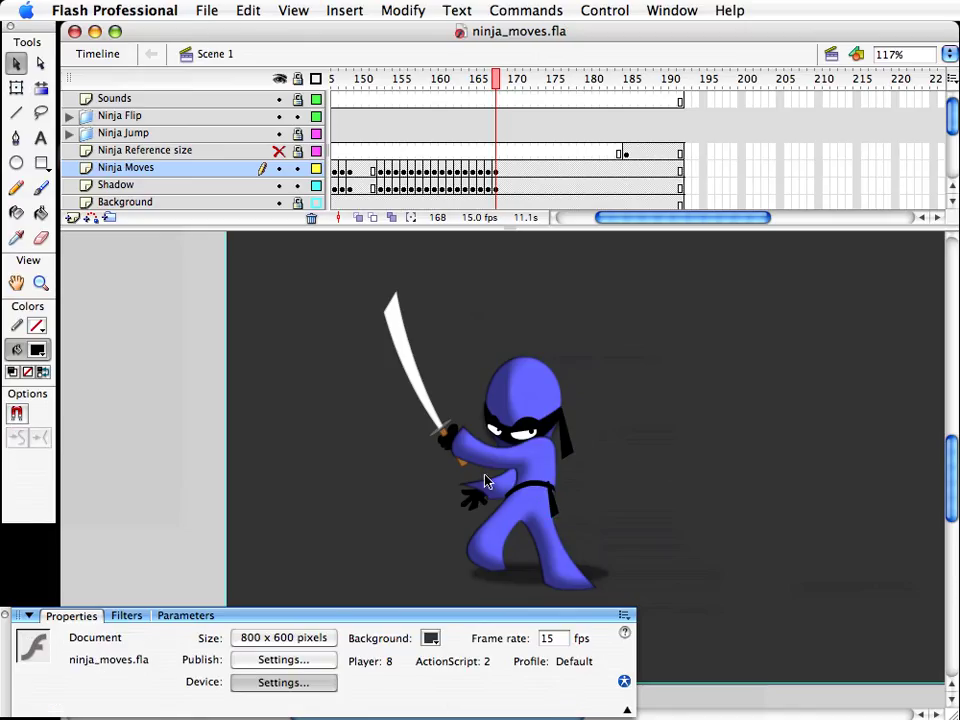
Step: Inside body copy 75, raise the sword arm's sleeve, and adjust the trailing foot's inner corner and the curve between the legs
click(478, 457)
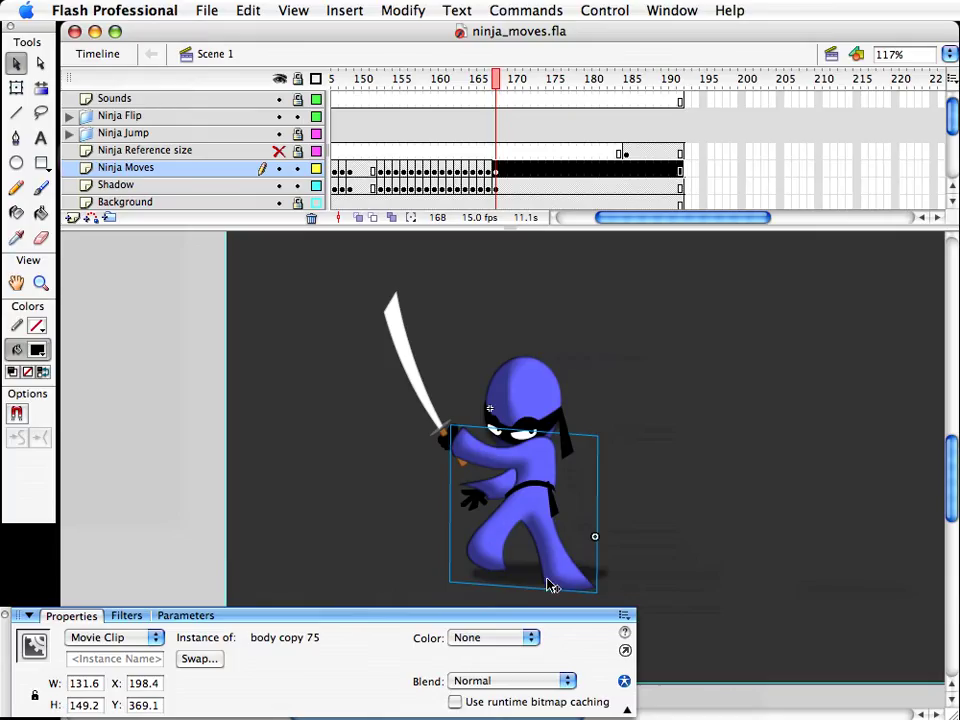
double_click(476, 452)
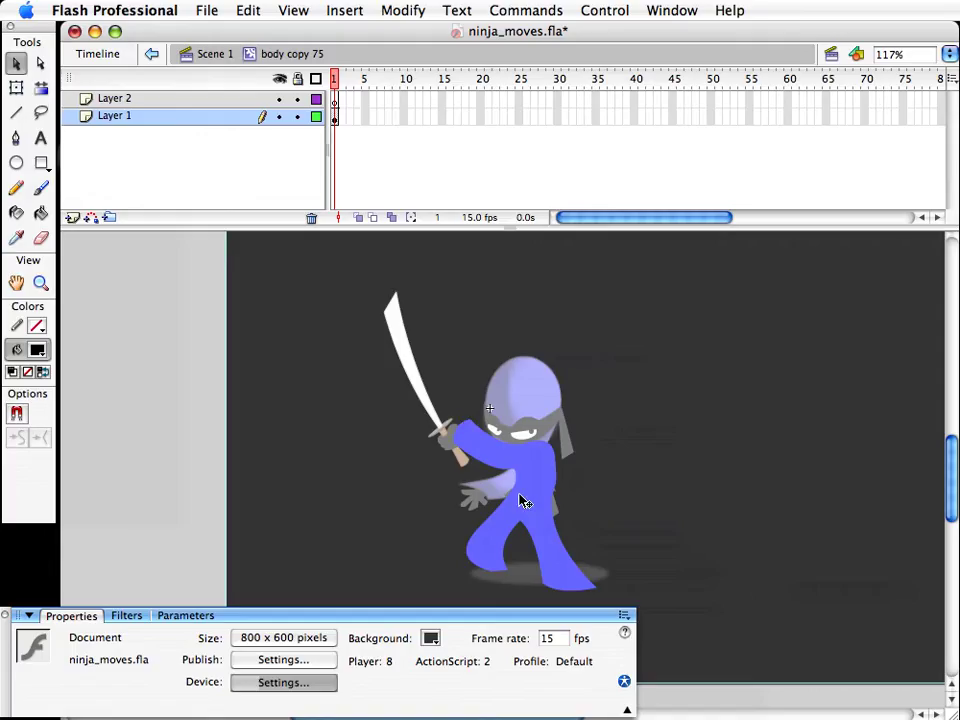
click(41, 283)
drag(276, 371, 776, 690)
drag(712, 585, 719, 573)
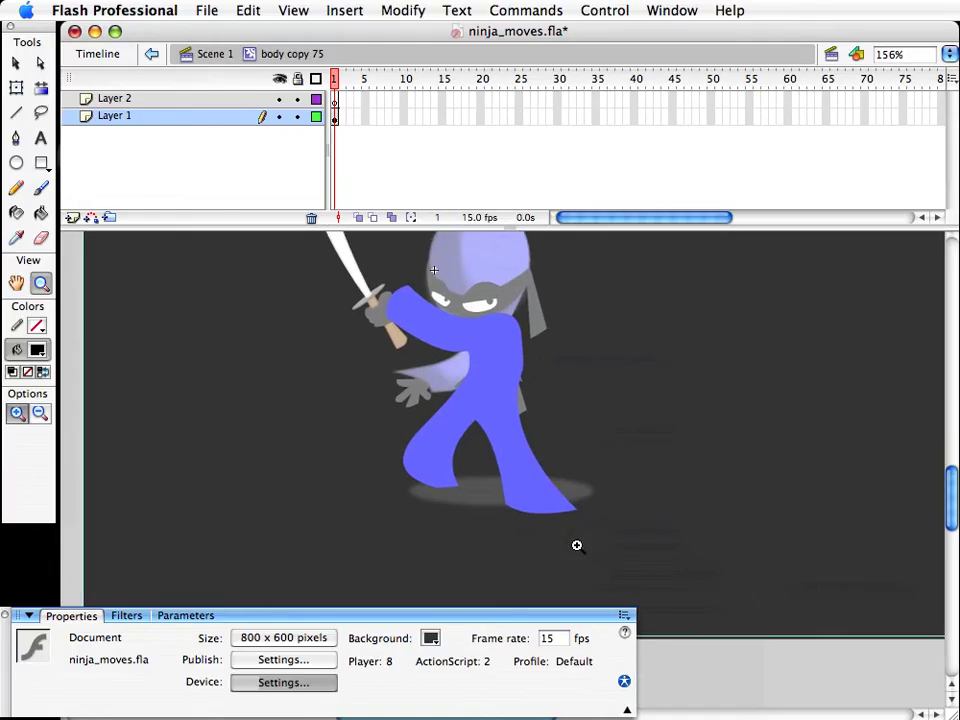
key(v)
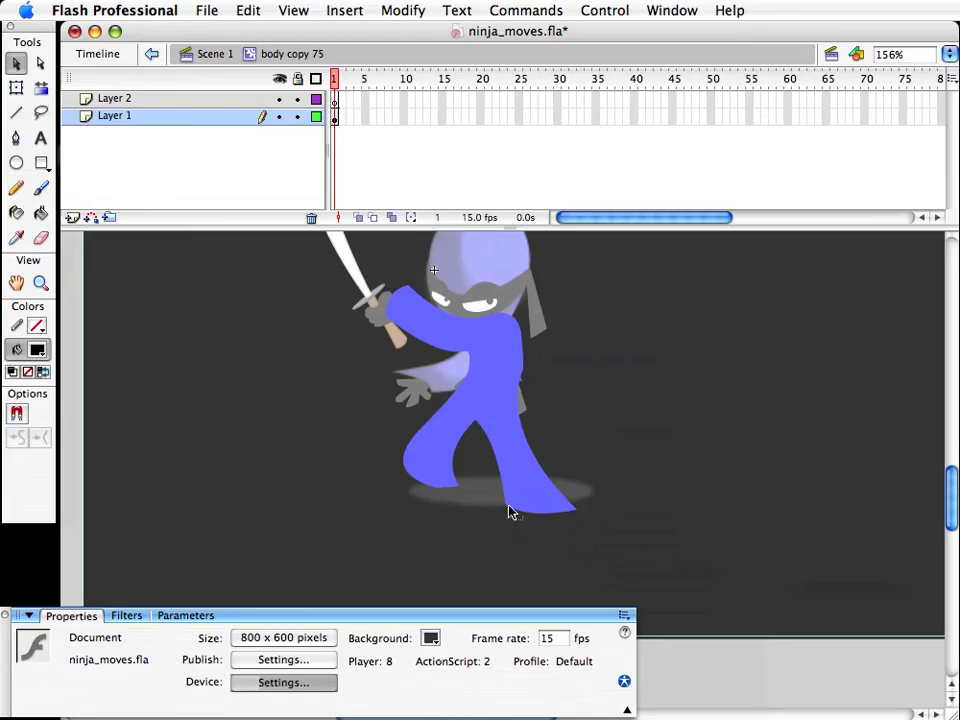
drag(509, 511, 508, 512)
drag(479, 436, 479, 436)
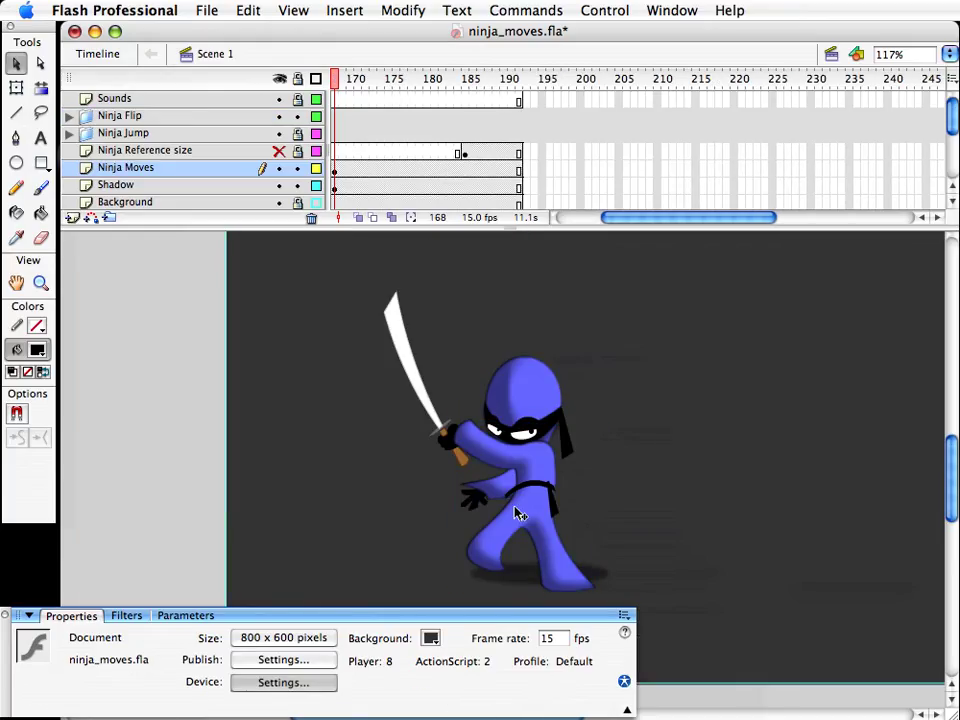
Step: Rotate the rear arm and its open hand together slightly clockwise so the hand rises
click(476, 506)
shift+click(474, 505)
key(q)
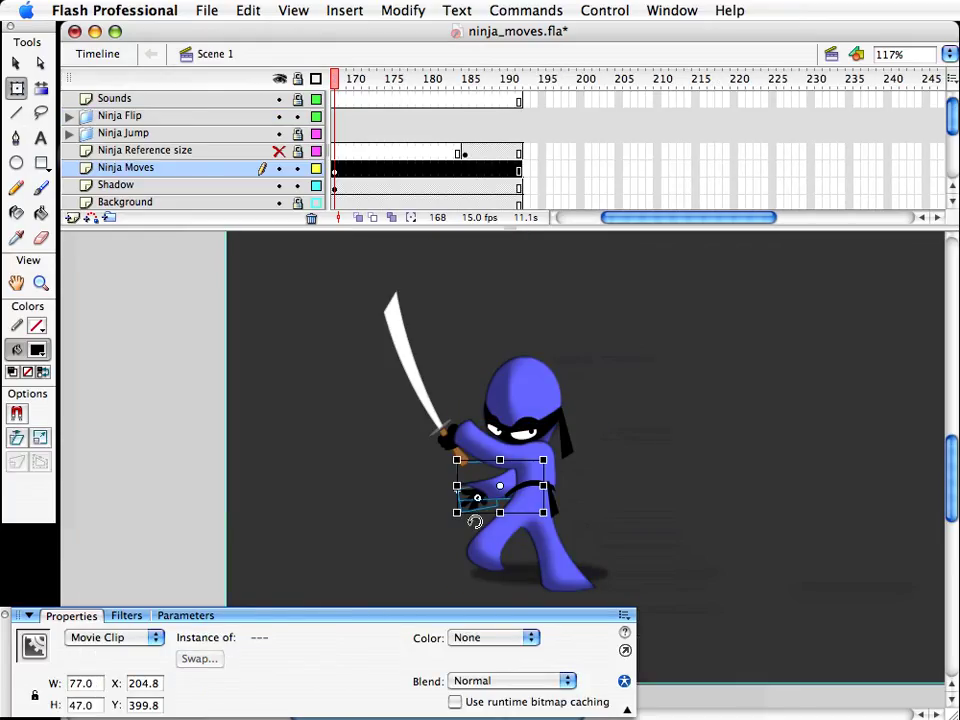
drag(475, 521, 455, 521)
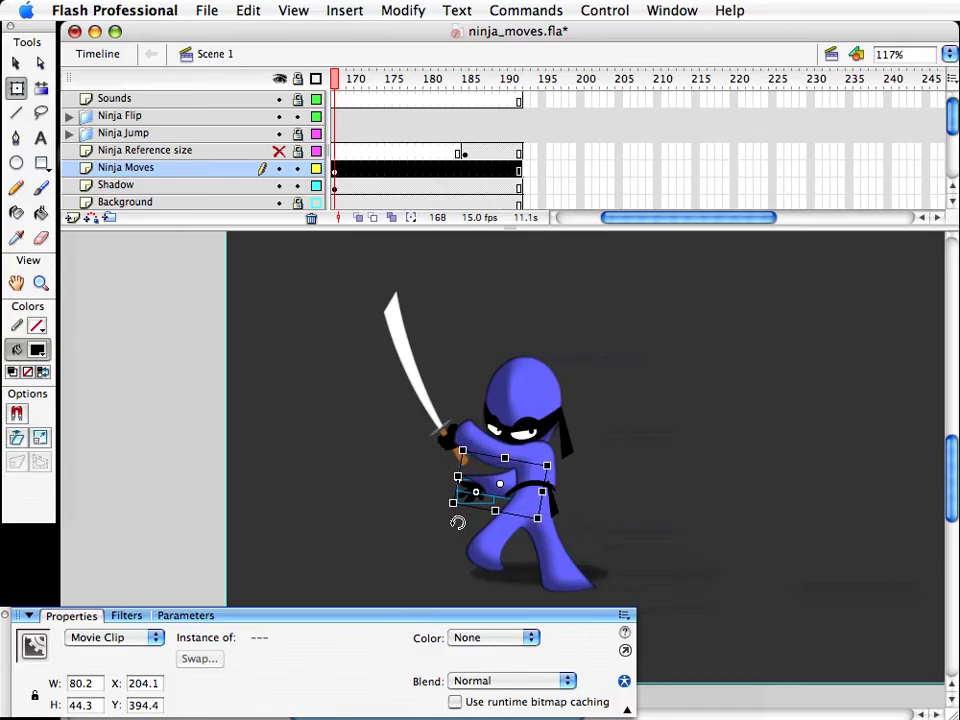
key(v)
Step: Rotate the sword_and_hand clip clockwise until the blade leans slightly right of vertical, and fit the hand to the raised sleeve
click(451, 446)
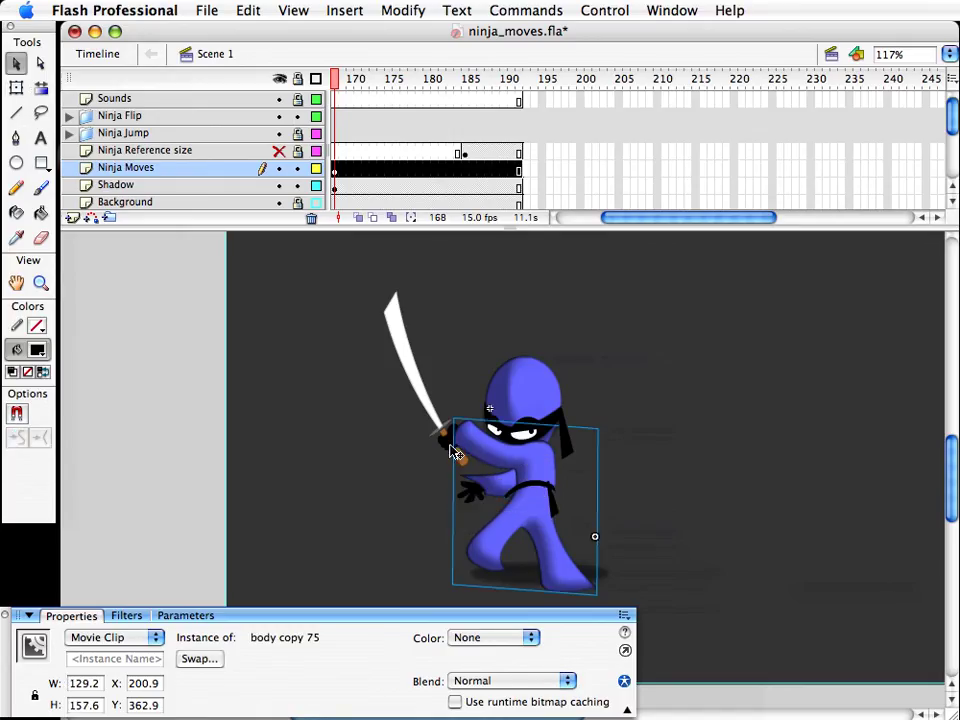
click(453, 451)
drag(455, 274, 525, 281)
key(shift+Right)
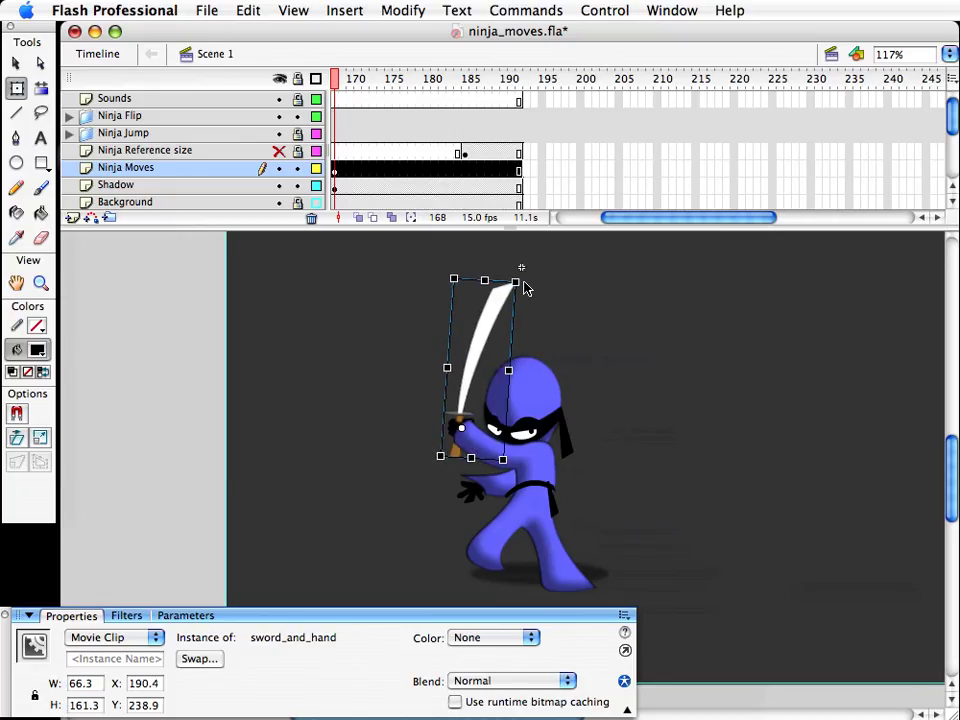
key(shift+Left)
key(Right)
key(Right)
key(v)
click(585, 459)
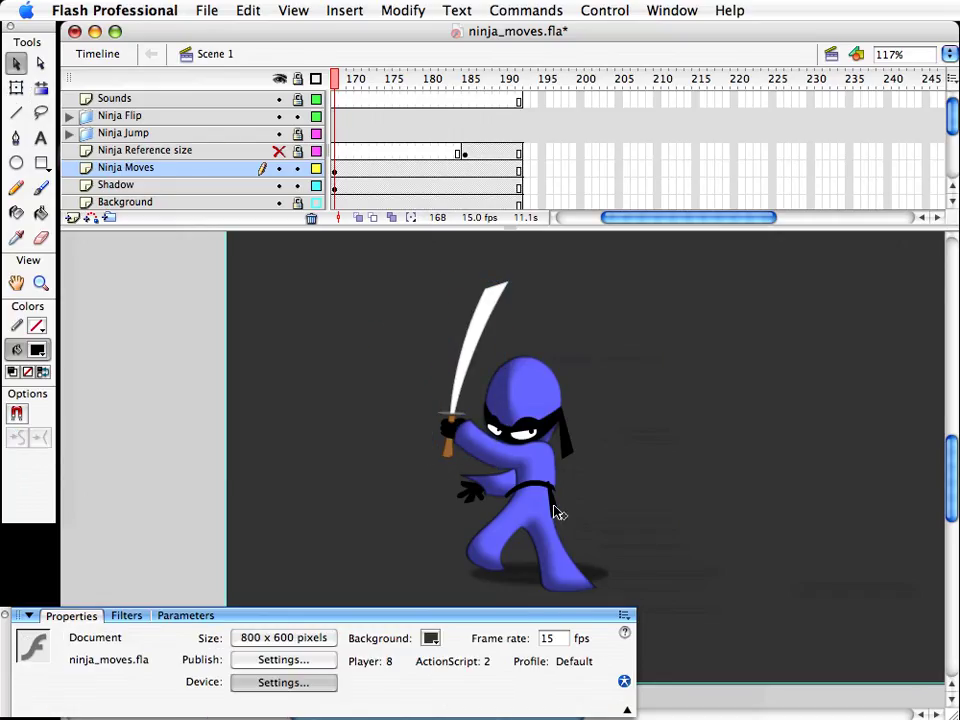
Step: Swap the belt copy 3 instance at the waist for the belt symbol
click(557, 511)
click(516, 488)
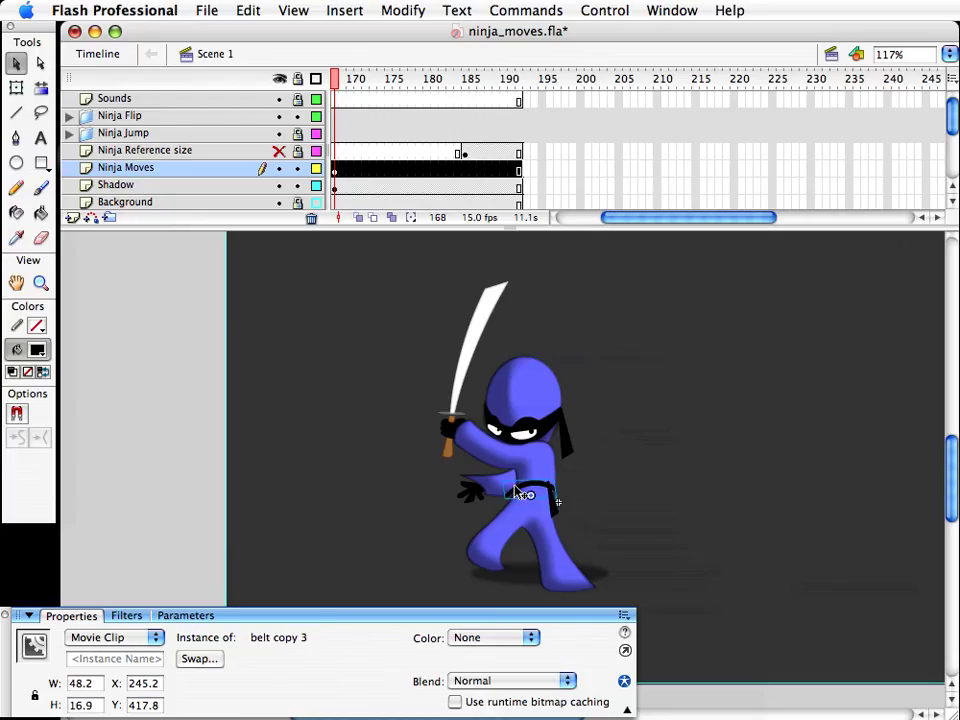
click(198, 658)
click(852, 575)
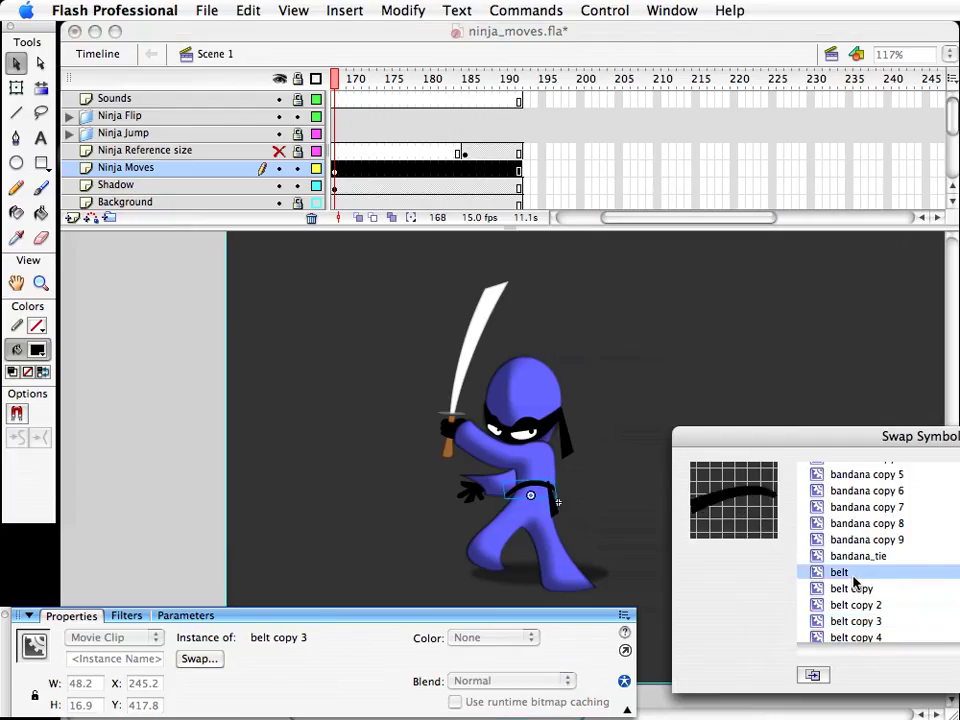
key(Return)
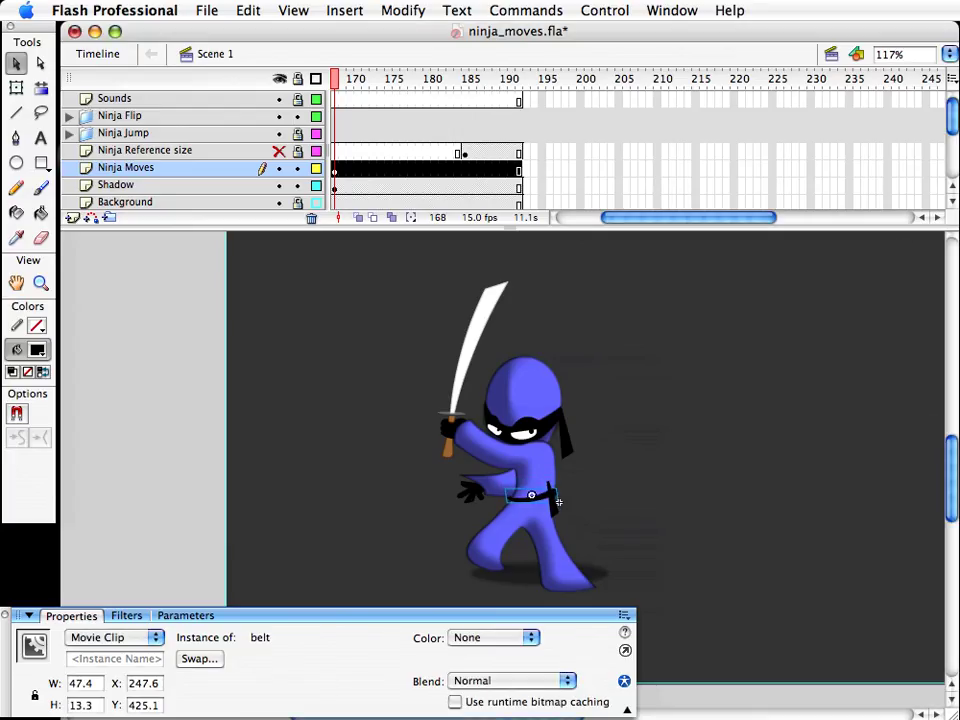
Step: Narrow the belt to fit the waist and move the belt tie down to the belt's rear end
key(q)
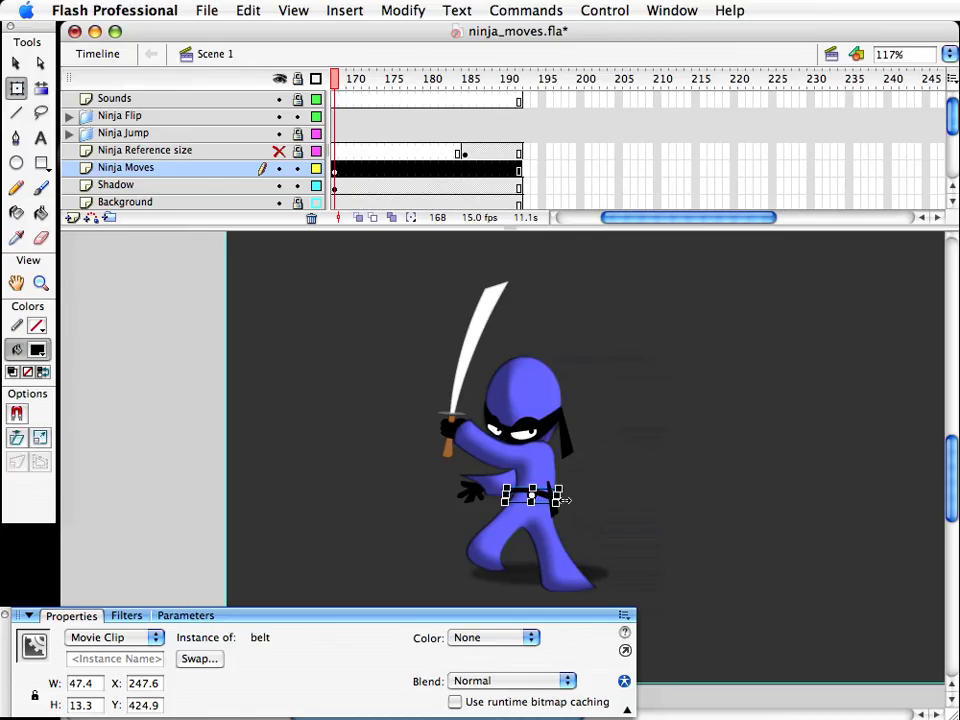
drag(565, 499, 561, 499)
click(601, 500)
key(v)
click(553, 510)
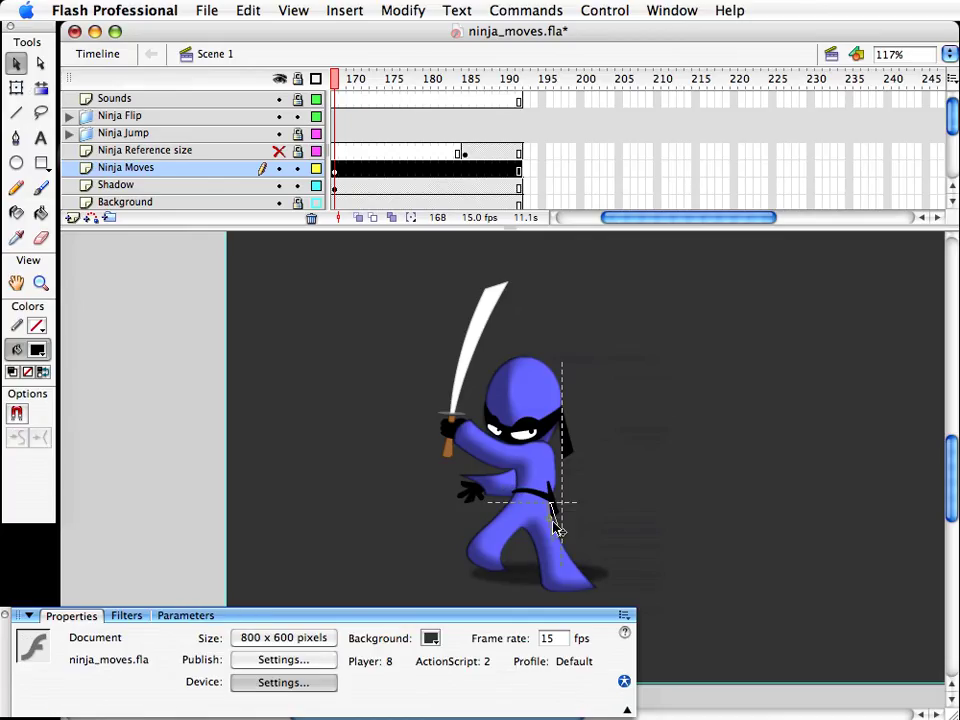
click(628, 514)
Step: Flip back and forth between frames 167 and 168 to compare the two poses
key(comma)
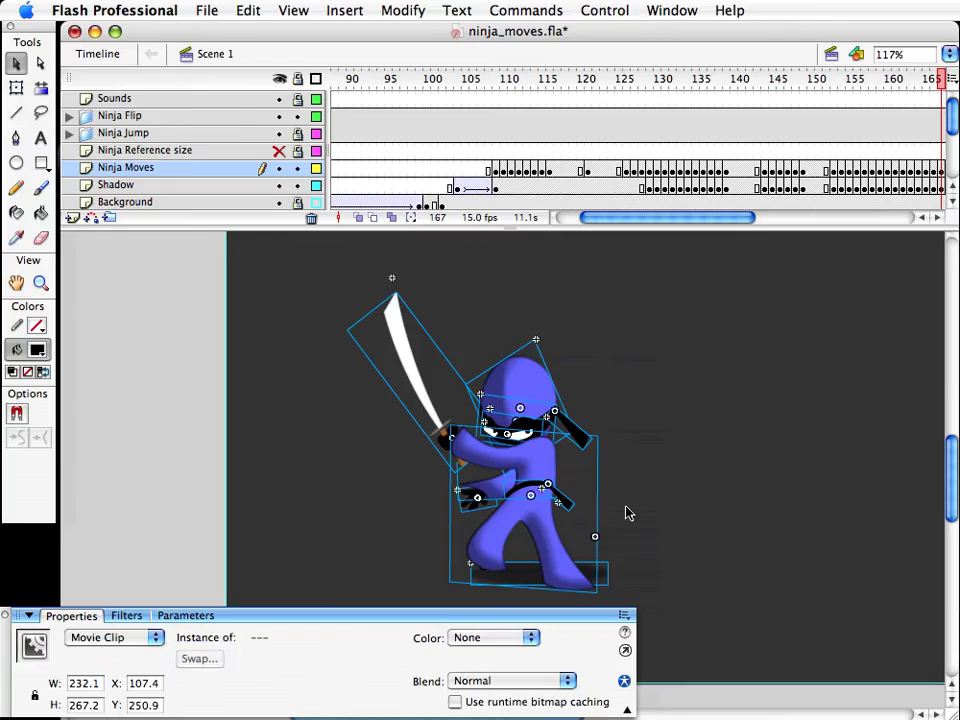
key(period)
key(comma)
key(period)
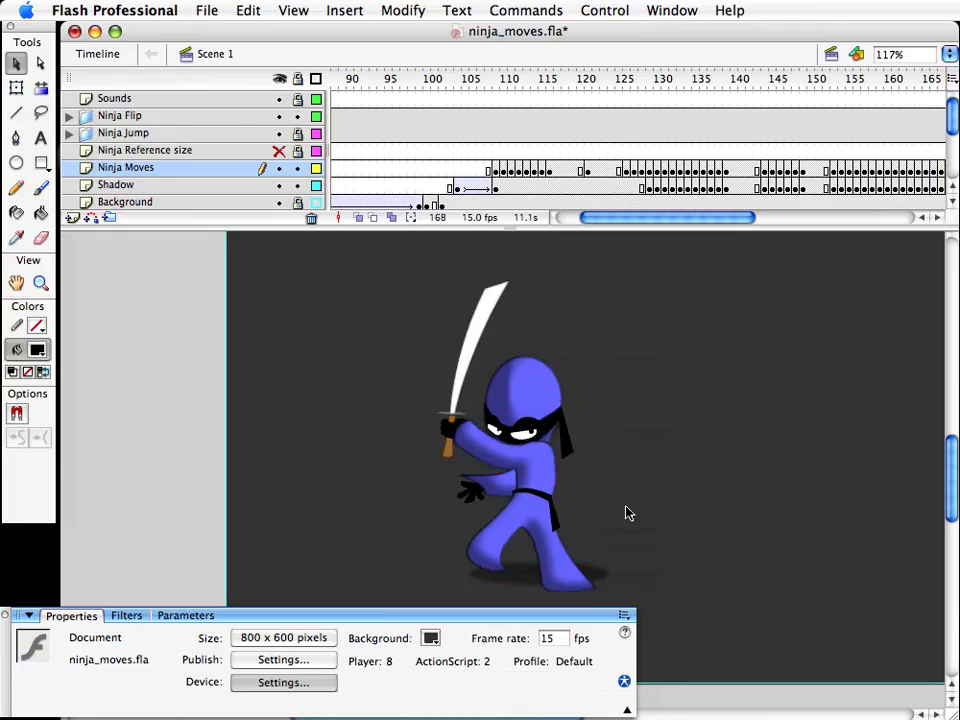
key(comma)
key(period)
key(comma)
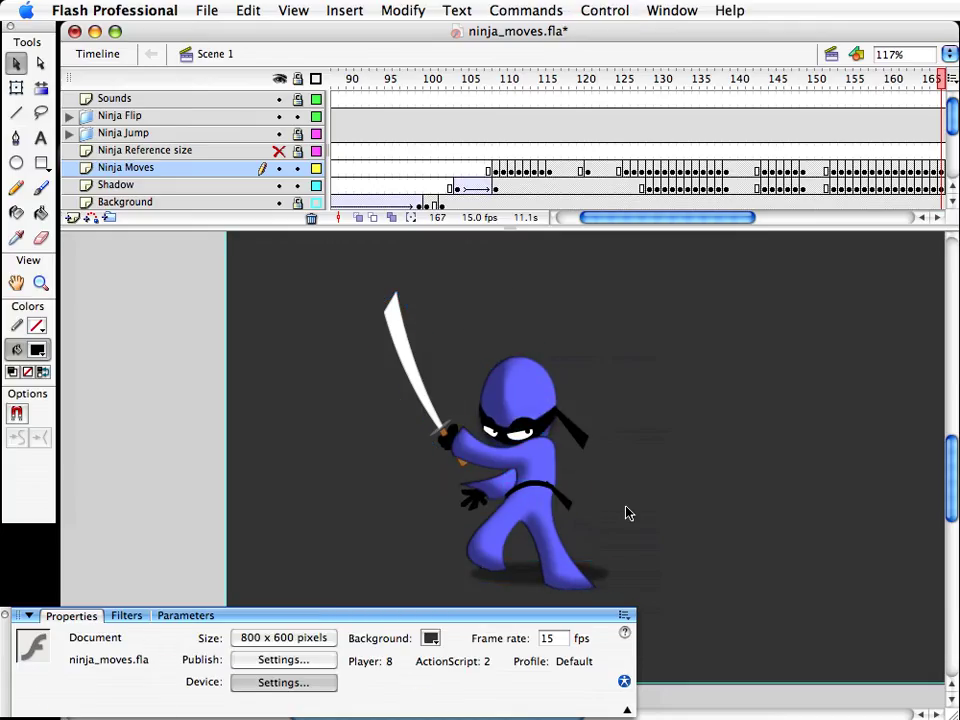
key(period)
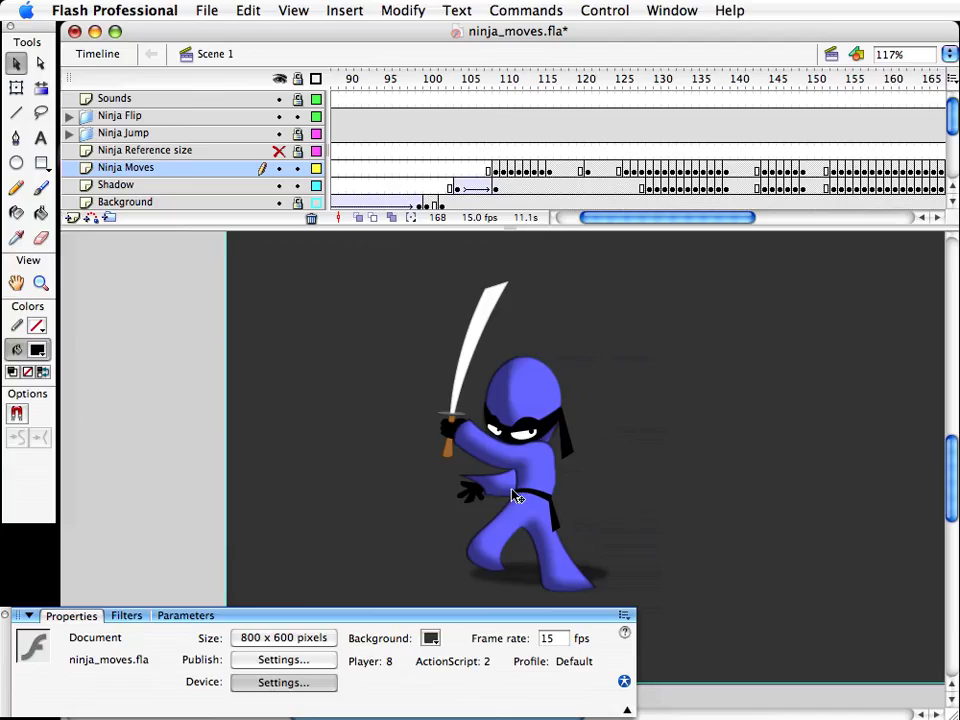
Step: Rotate the open rear hand on frame 168 clockwise to follow the raised rear arm
click(476, 498)
key(q)
drag(465, 515, 454, 514)
key(v)
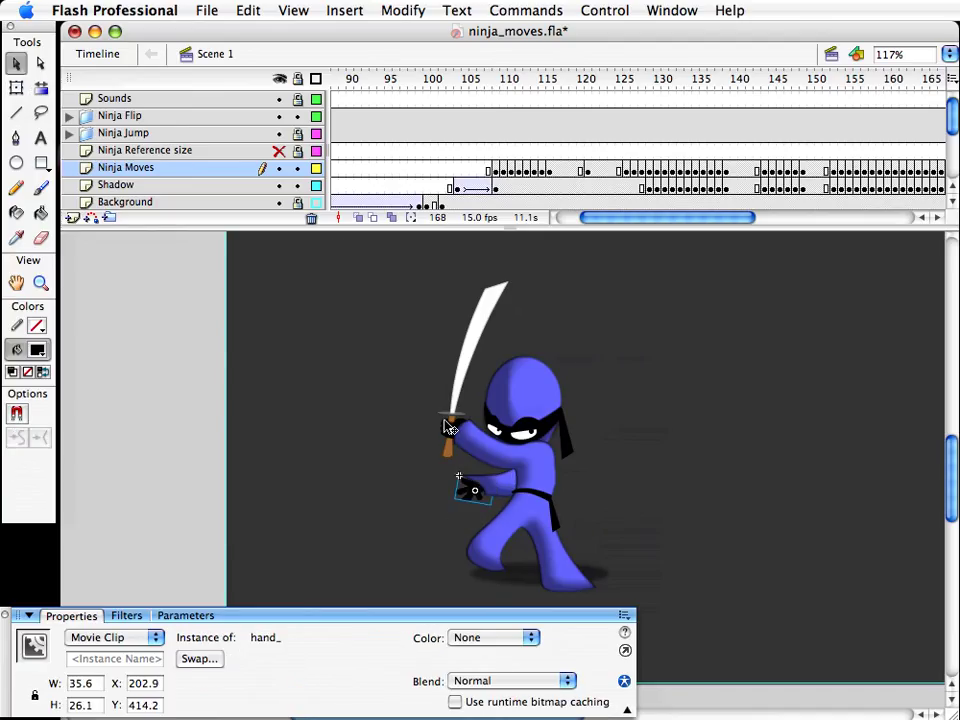
Step: Step back four frames from frame 168 and forward again to check the motion leading into the pose
key(comma)
key(comma)
key(comma)
key(comma)
key(period)
key(period)
key(period)
key(period)
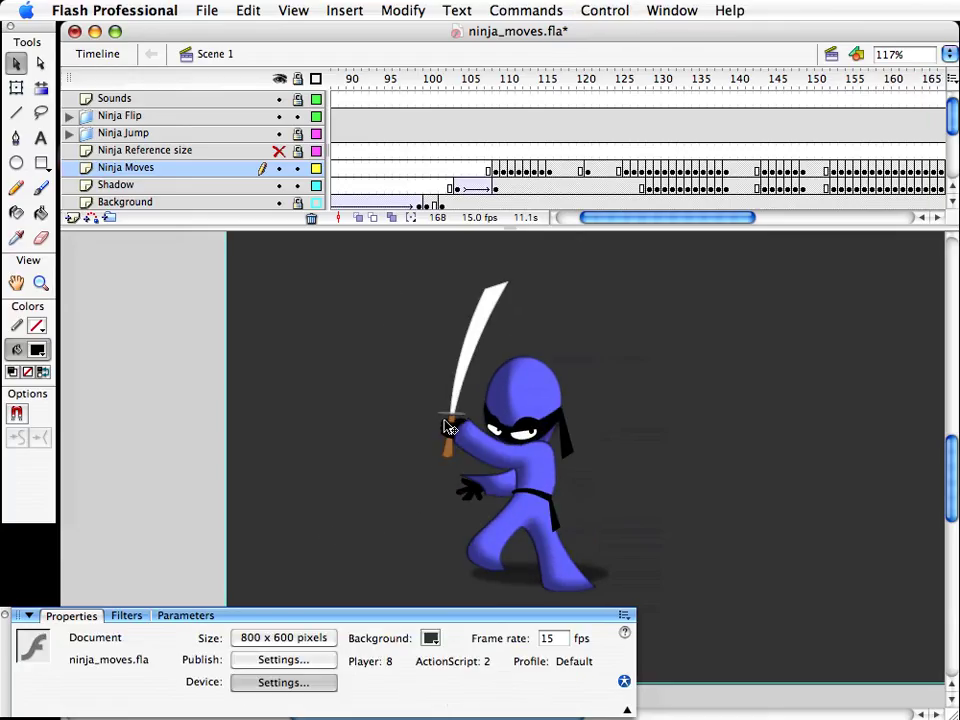
Step: Add keyframes at frame 169 on the Ninja Moves and Shadow layers
drag(646, 217, 658, 217)
drag(643, 171, 643, 185)
click(666, 399)
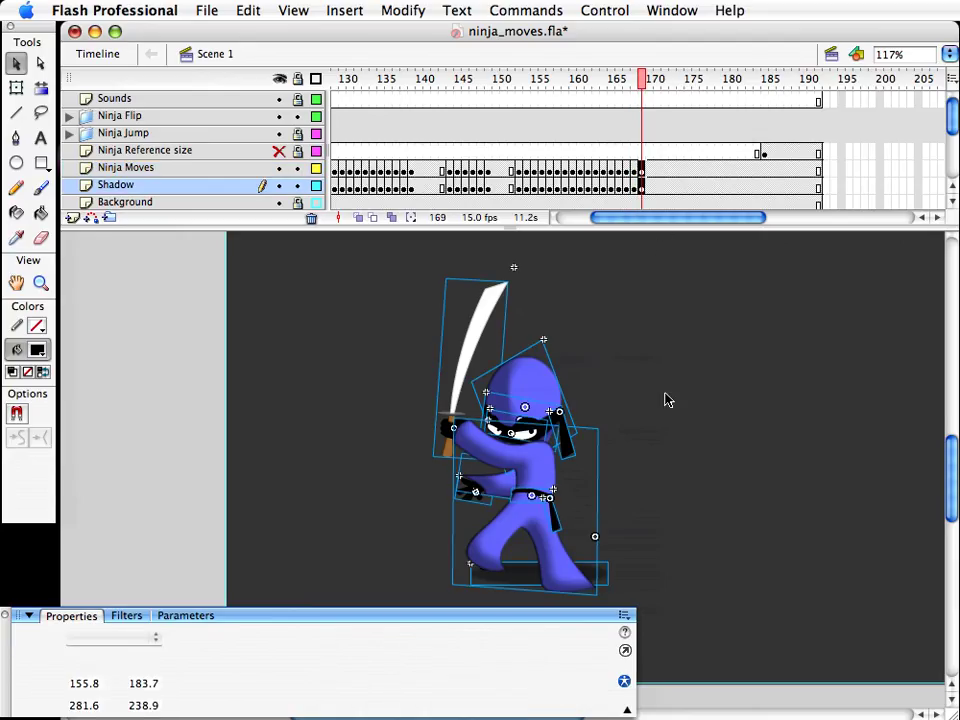
click(505, 463)
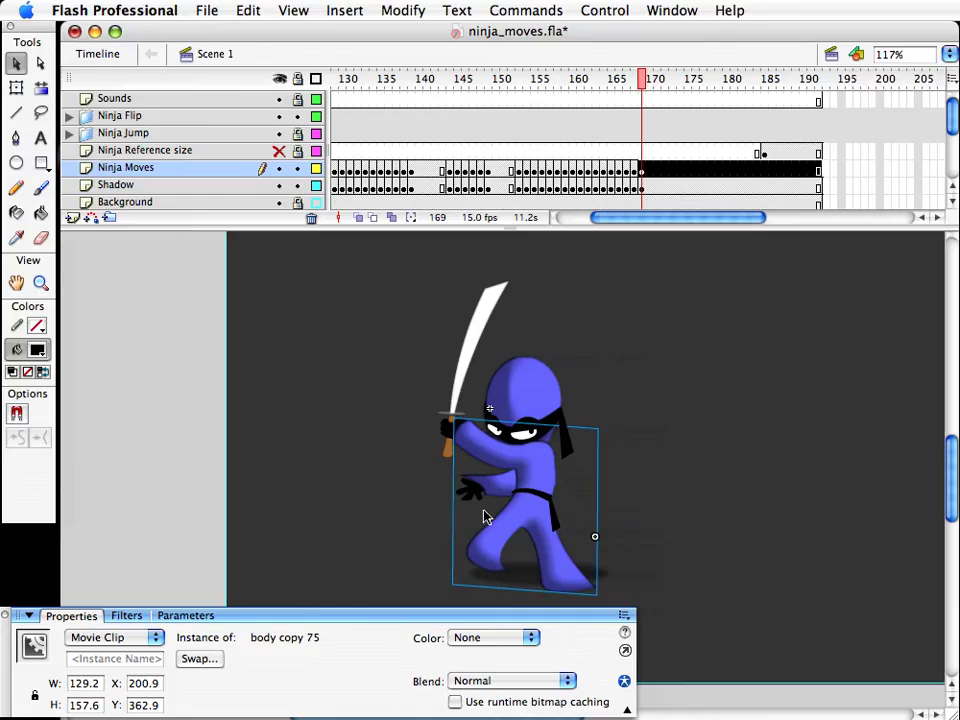
click(651, 446)
Step: On frame 168, rotate the rear arm and open hand counterclockwise together and lower them, then compare with frame 167
mouse_move(640, 80)
mouse_down()
mouse_move(620, 90)
mouse_move(632, 90)
mouse_up()
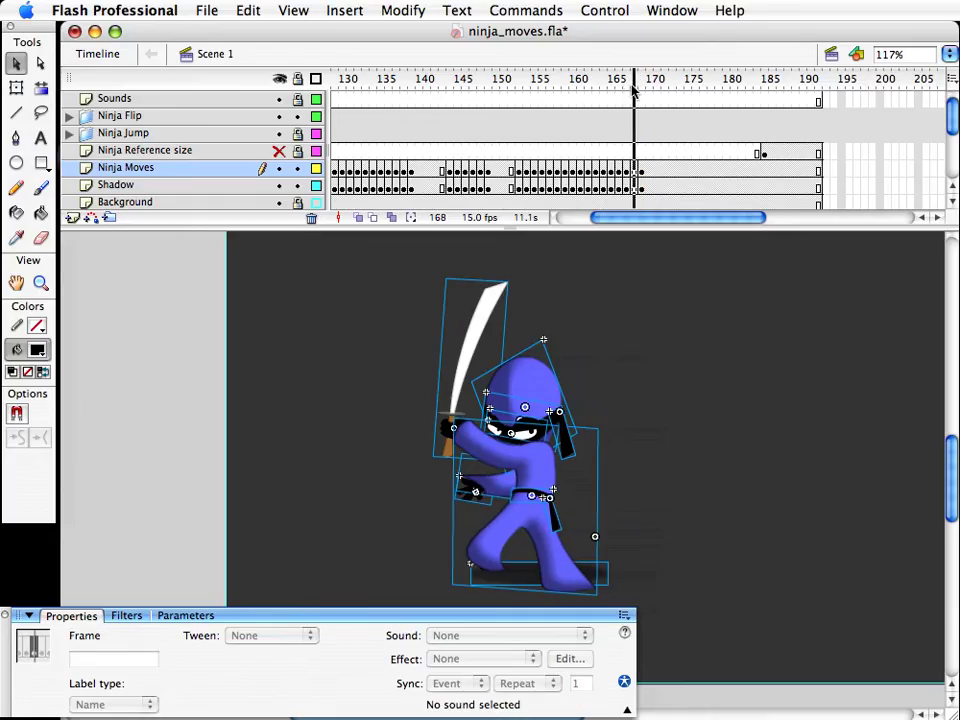
click(598, 370)
click(492, 485)
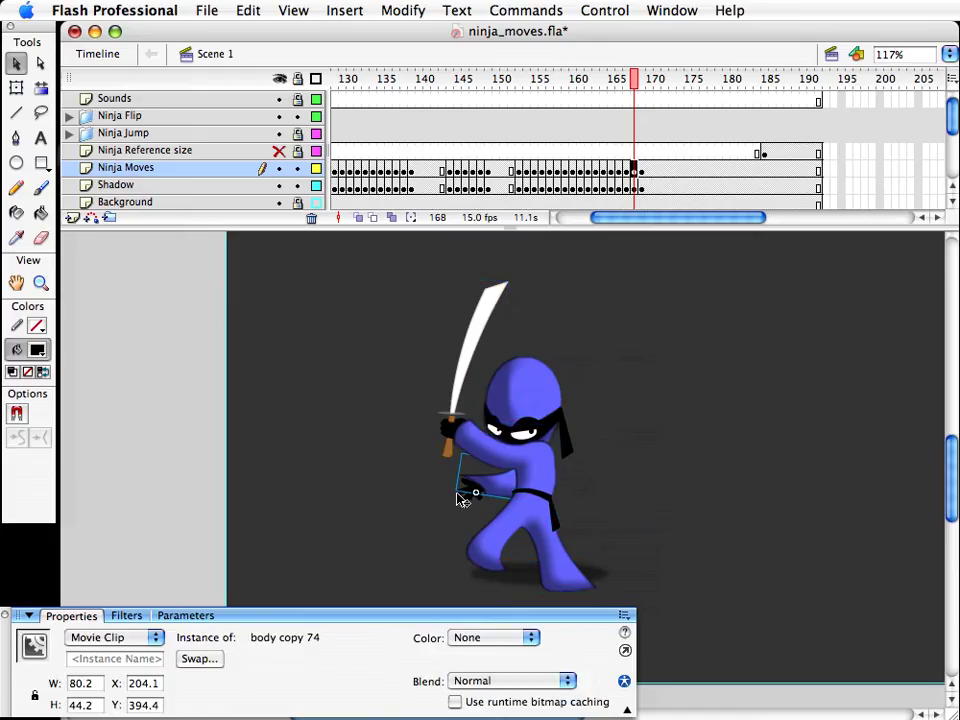
shift+click(457, 497)
key(q)
drag(455, 514, 464, 527)
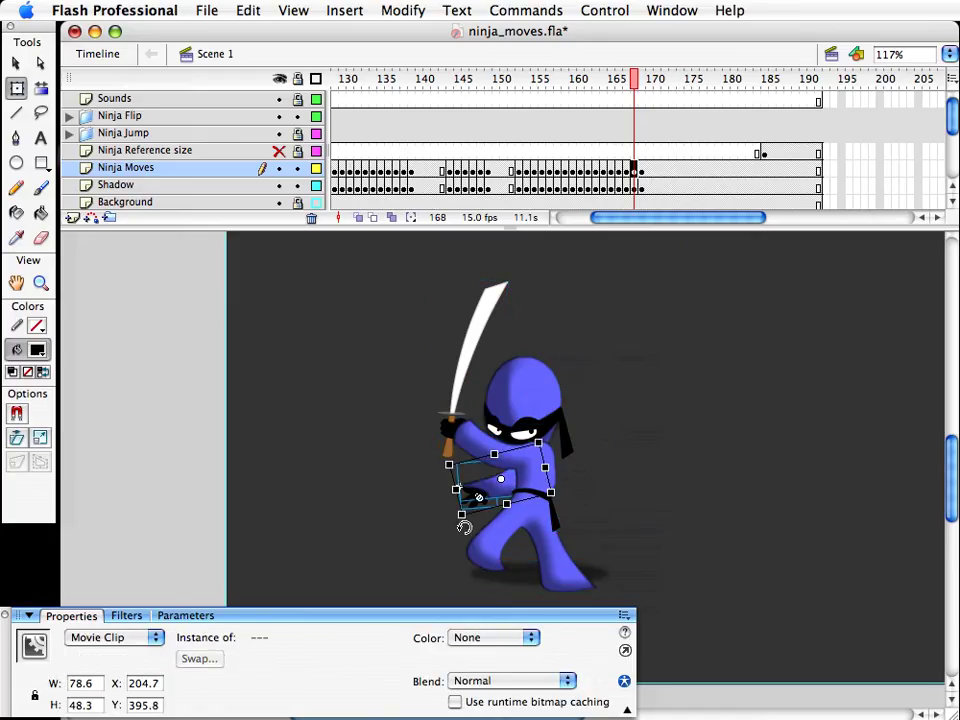
key(shift+Down)
key(v)
key(comma)
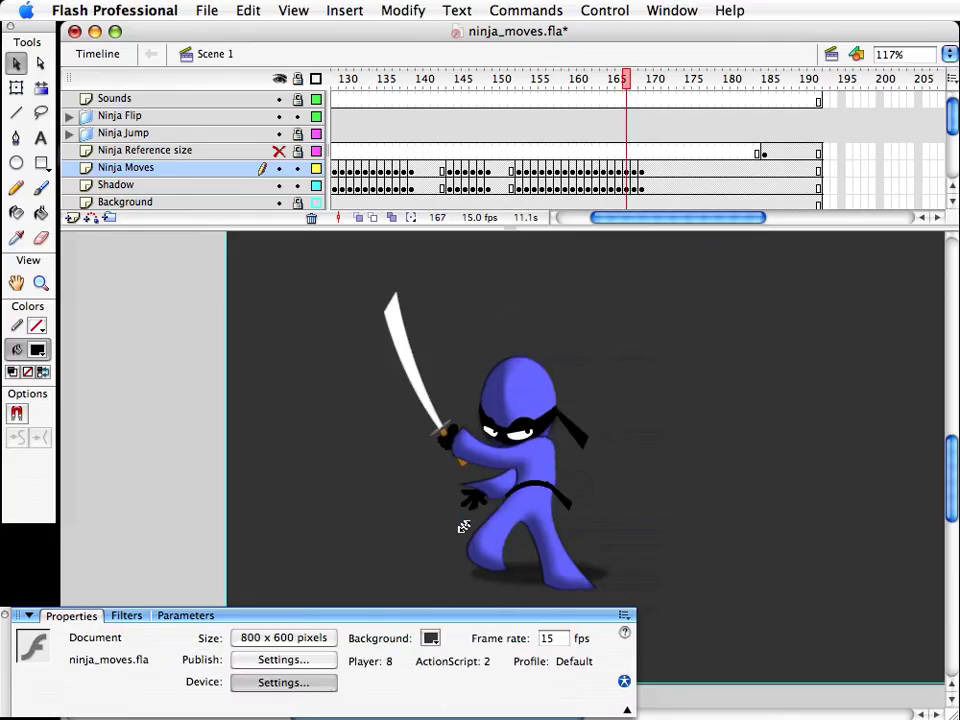
key(period)
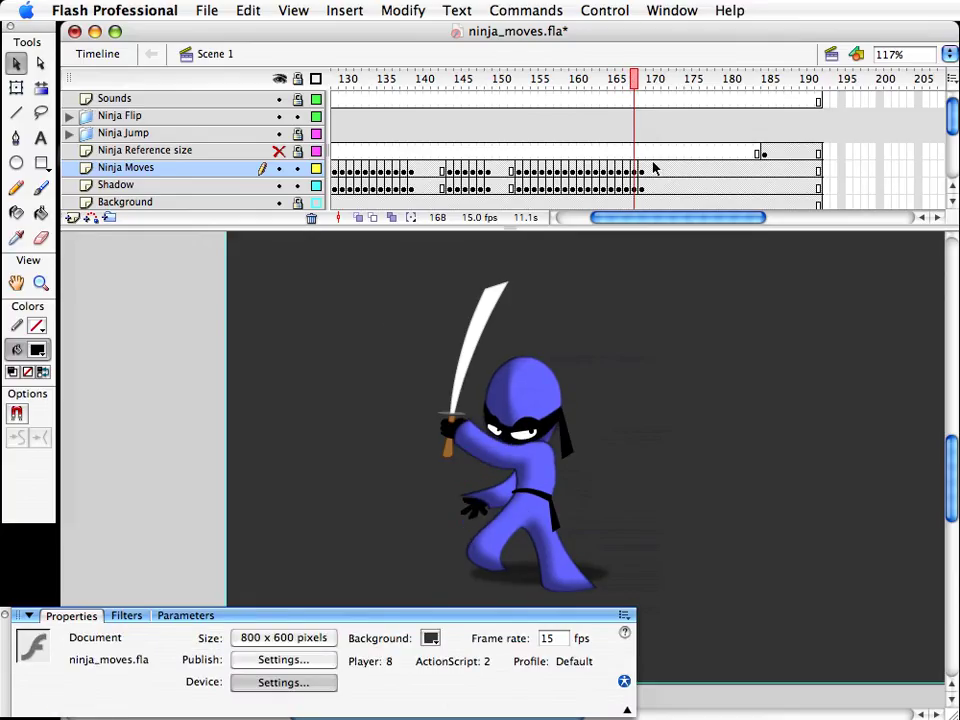
Step: On frame 169, rotate the rear arm and open hand counterclockwise and shift them lower and closer behind the body
click(643, 169)
click(659, 292)
click(469, 494)
shift+click(490, 489)
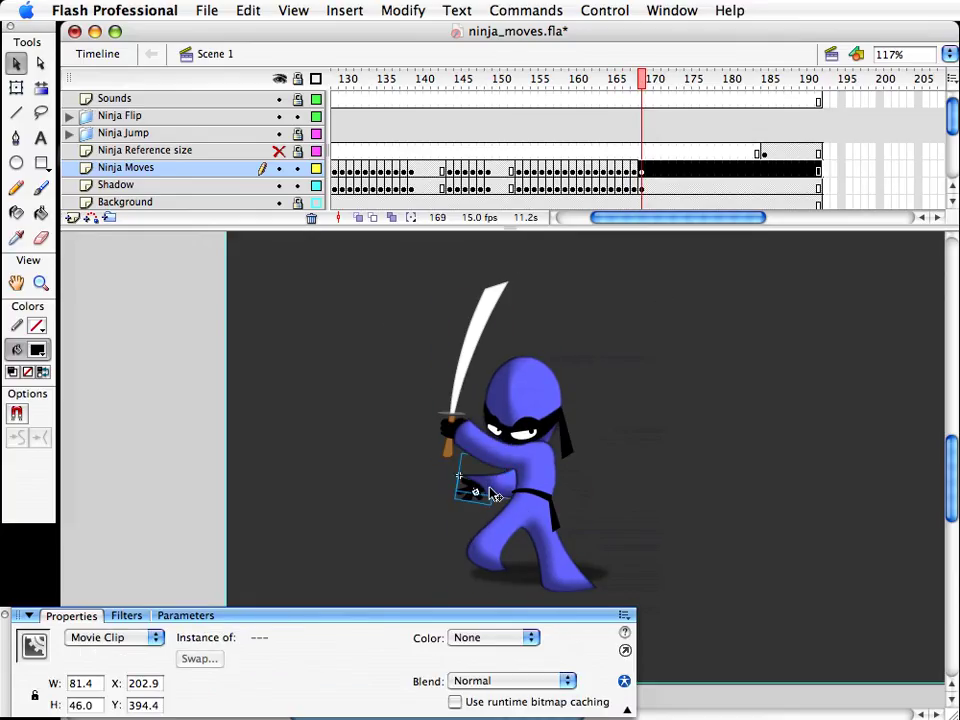
key(q)
drag(455, 520, 460, 527)
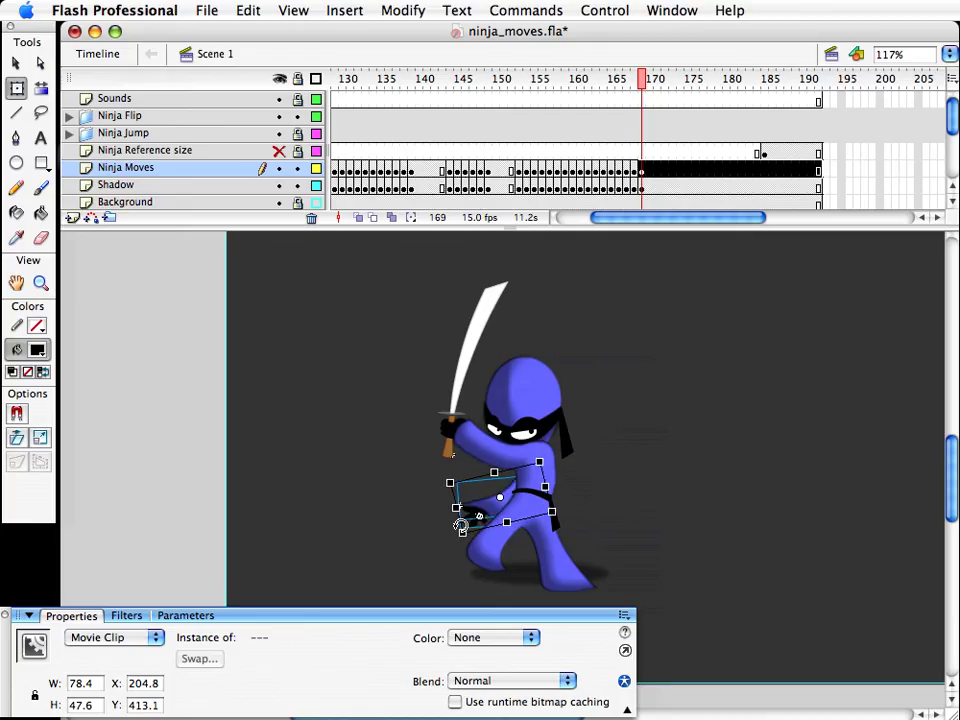
key(shift+Right)
key(Left)
key(Up)
key(Up)
key(v)
click(733, 528)
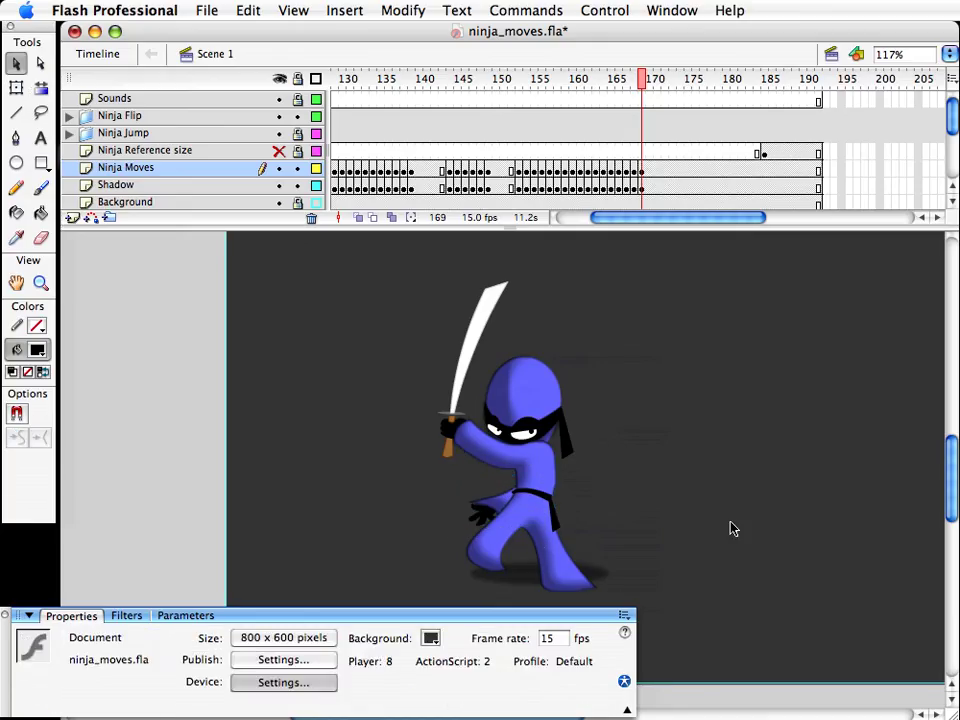
Step: Duplicate the body symbol on frame 169 as body copy 76 and open the copy for editing
click(484, 446)
key(super+d)
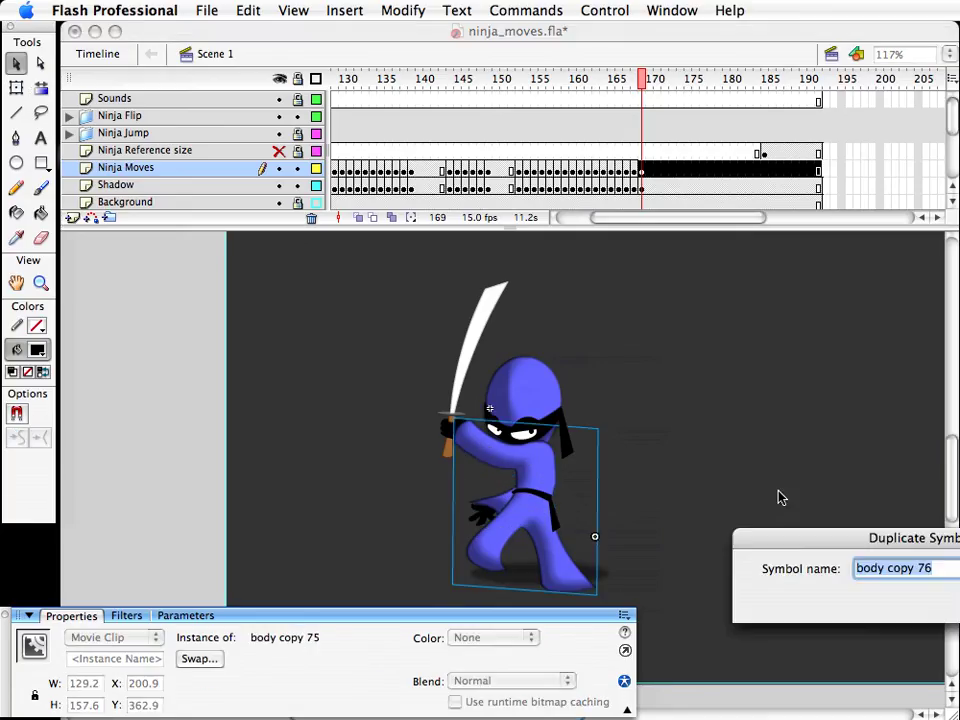
key(Return)
double_click(474, 452)
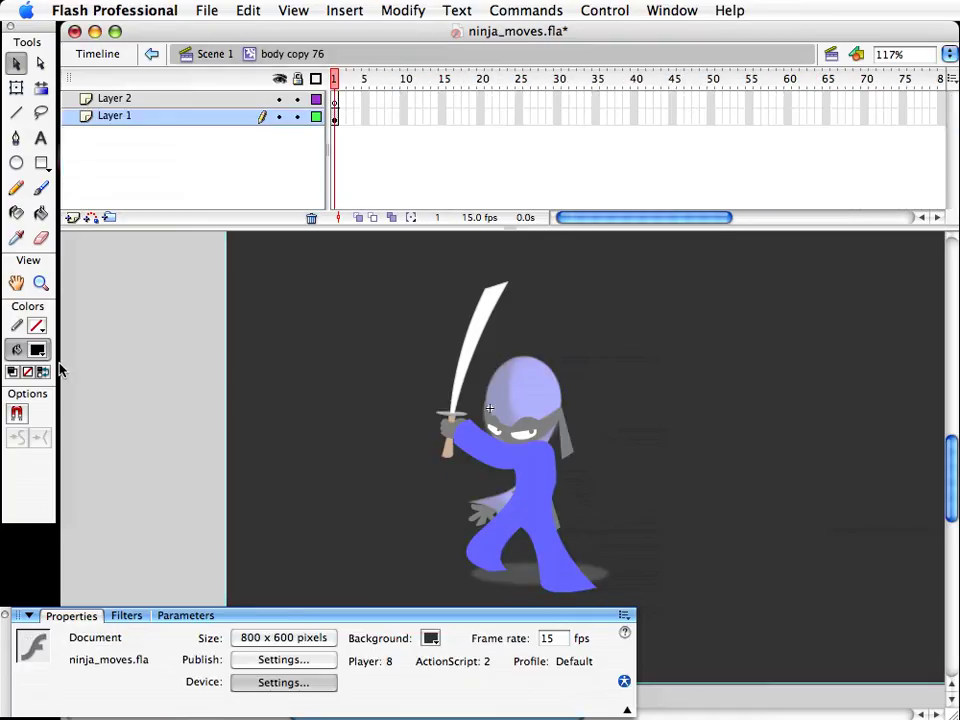
Step: Pull the sword arm's two wrist corners up toward the head and reshape the forearm's lower edge
click(45, 289)
drag(315, 364, 575, 500)
key(v)
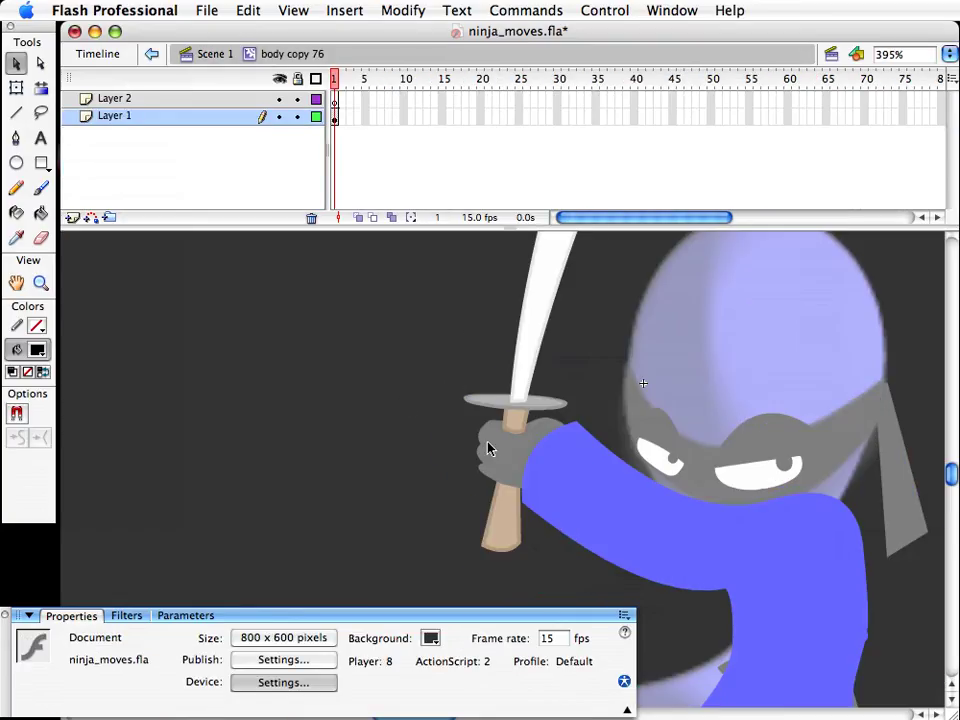
drag(579, 428, 612, 407)
click(522, 501)
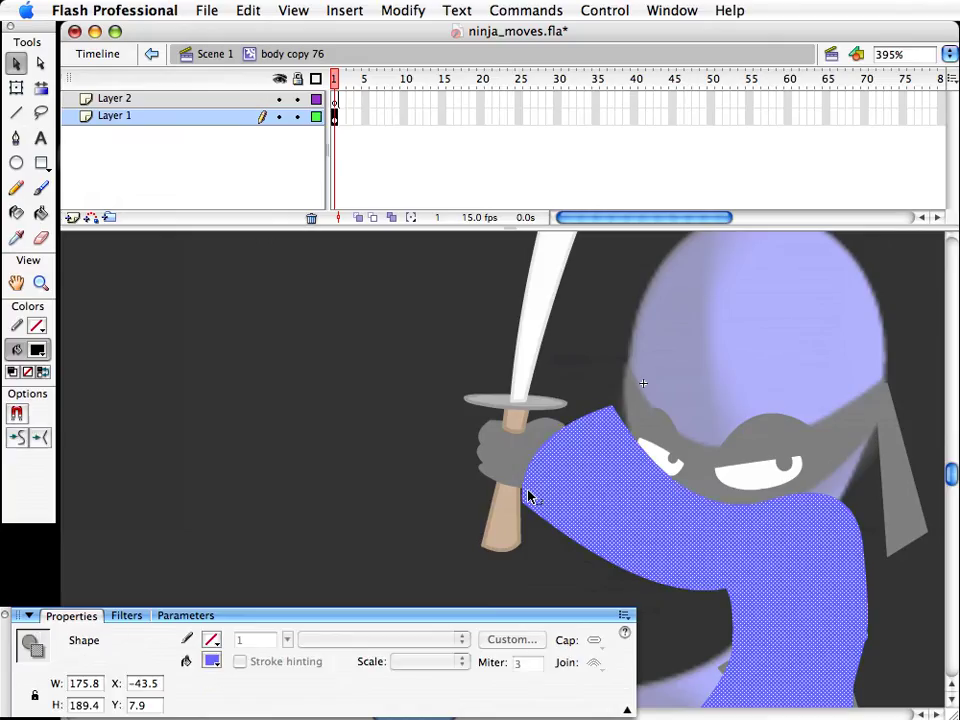
click(502, 526)
drag(520, 503, 568, 438)
drag(609, 551, 611, 543)
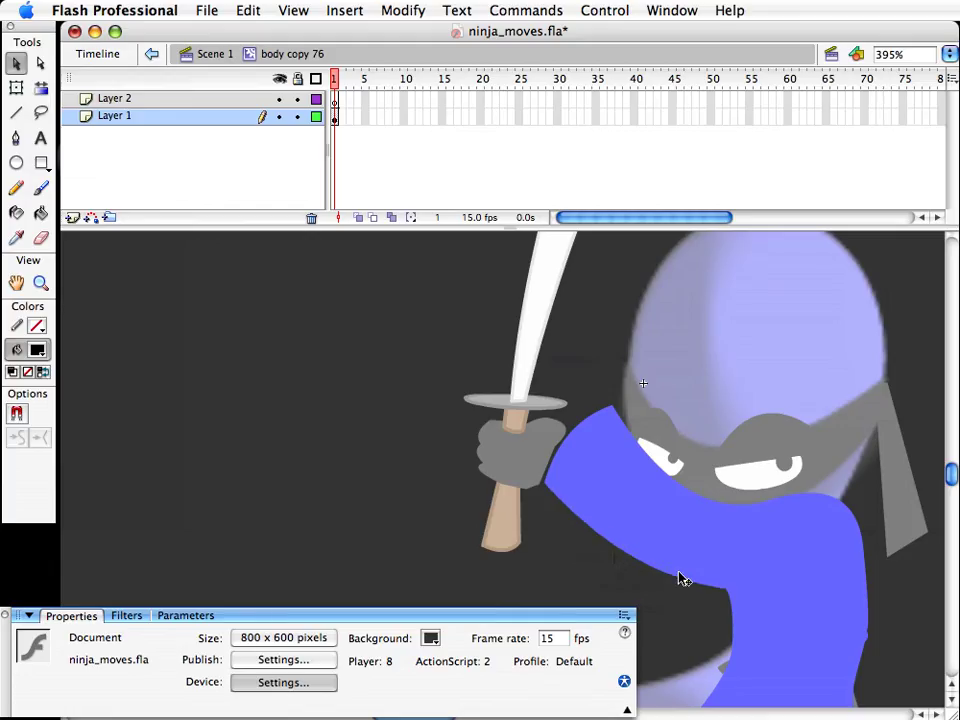
Step: Smooth the underside of the sword arm, lower the shoulder and upper back curve, and return to the main scene
drag(664, 569, 660, 574)
drag(860, 525, 863, 546)
drag(820, 513, 831, 525)
key(super+e)
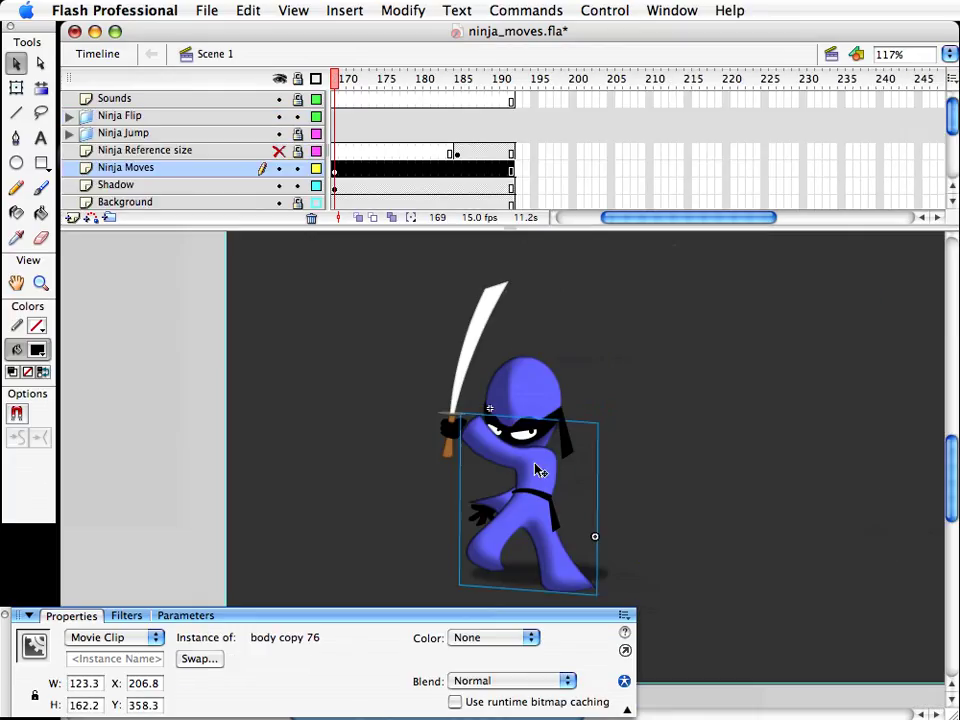
Step: Rotate the sword and hand on frame 169 clockwise so the blade tilts back behind the head
click(450, 437)
key(q)
drag(515, 280, 611, 336)
key(v)
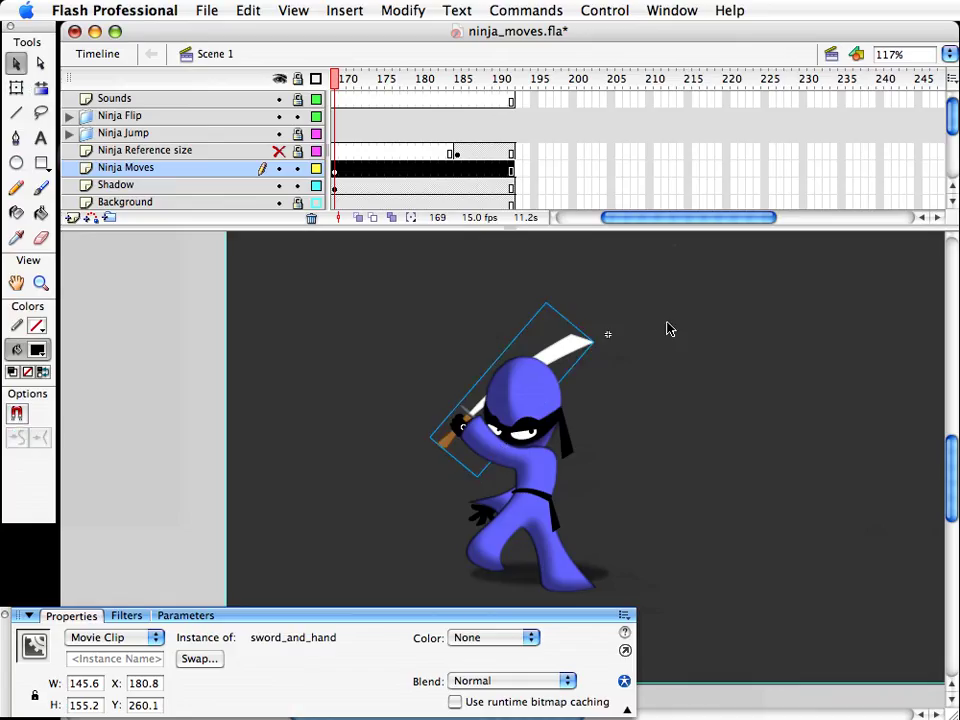
click(665, 335)
click(574, 453)
key(q)
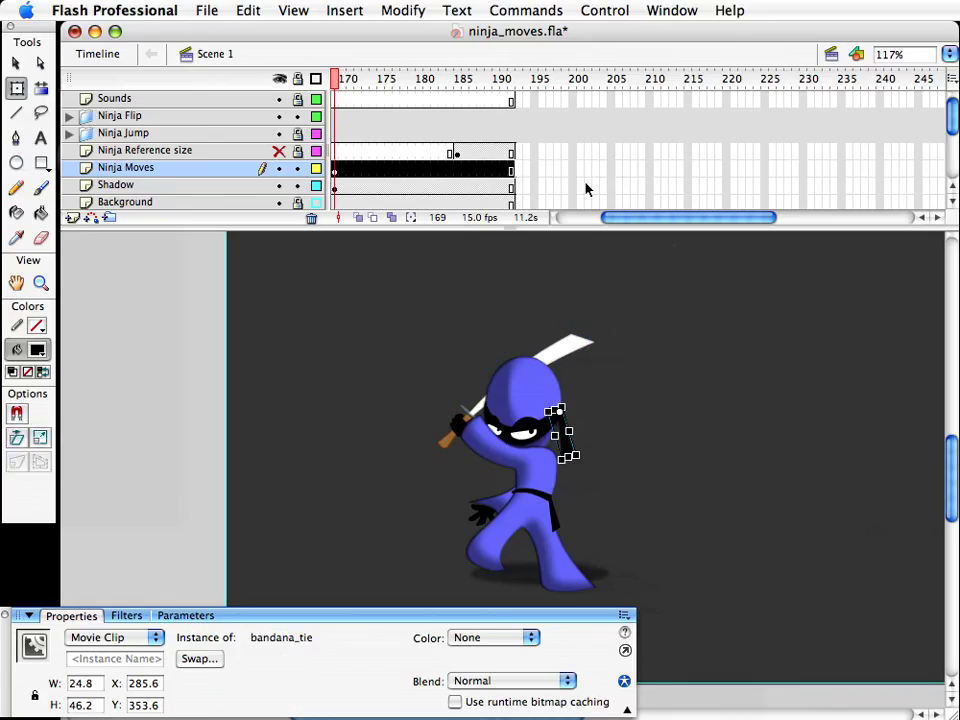
drag(650, 222, 642, 221)
mouse_move(529, 82)
mouse_down()
mouse_move(511, 83)
mouse_move(528, 90)
mouse_up()
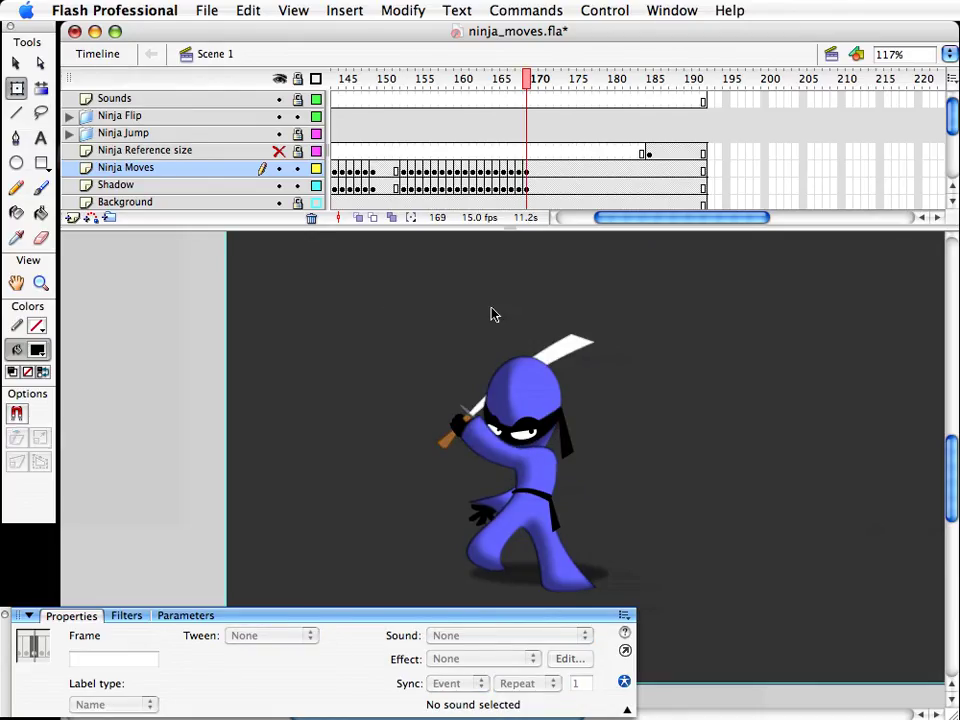
Step: Nudge the head, mask, eyes and bandana tie on frame 169 together slightly toward the back and down
drag(476, 299, 645, 485)
key(Right)
key(Right)
key(Right)
key(Right)
key(Right)
key(Right)
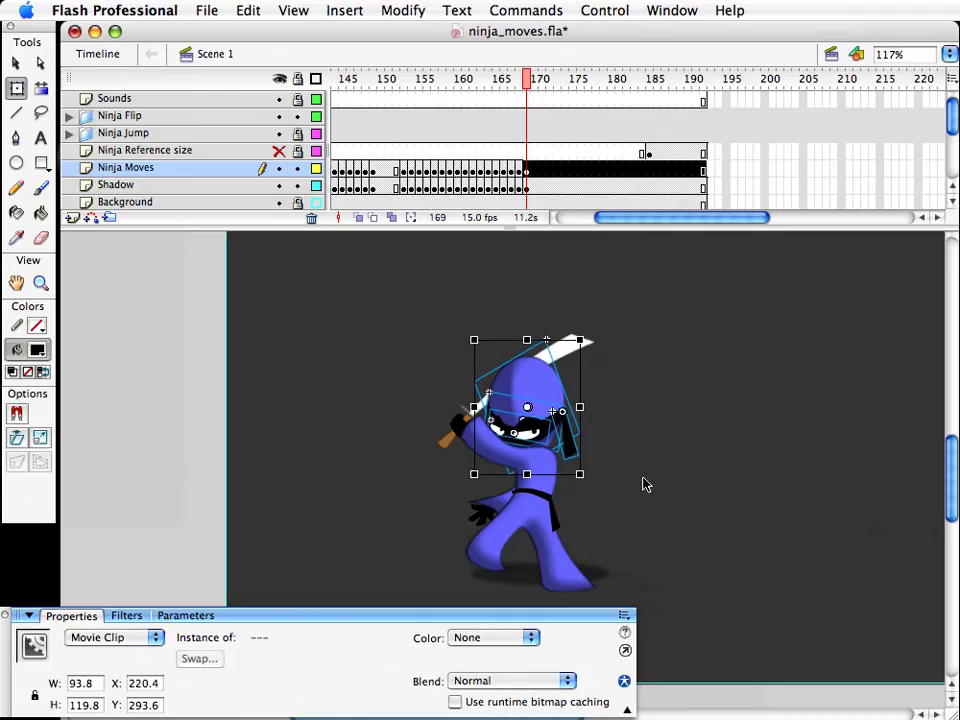
key(Down)
key(Down)
key(Right)
key(Right)
key(Down)
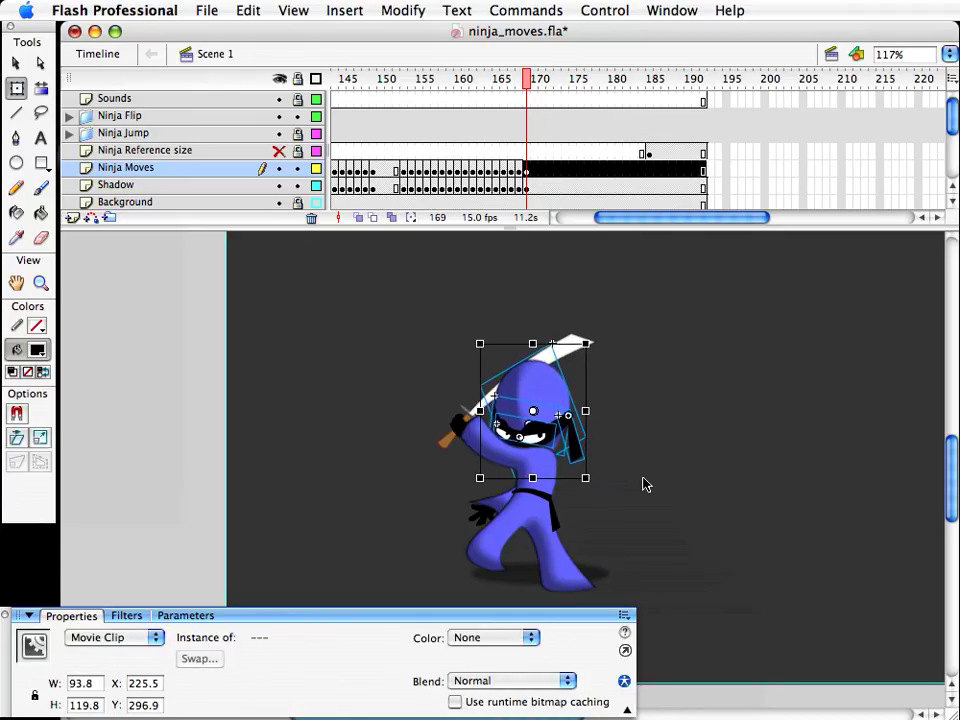
key(Left)
key(Left)
key(Up)
key(Up)
click(645, 483)
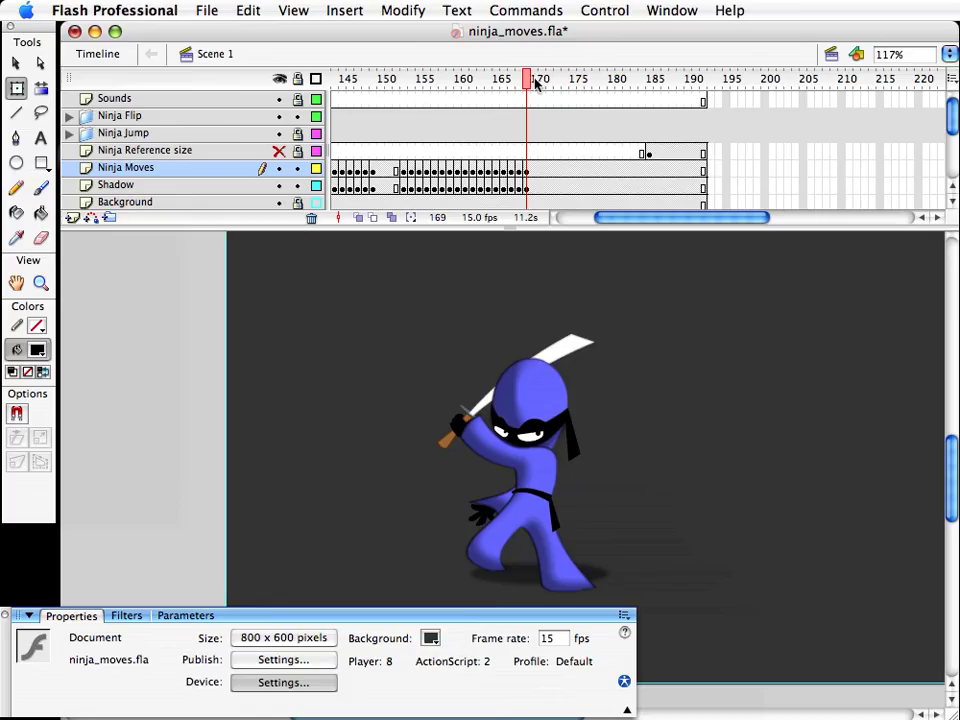
Step: Check frame 169 against the preceding frames and rotate its bandana tie clockwise so it hangs straight down
click(512, 80)
drag(512, 80, 528, 86)
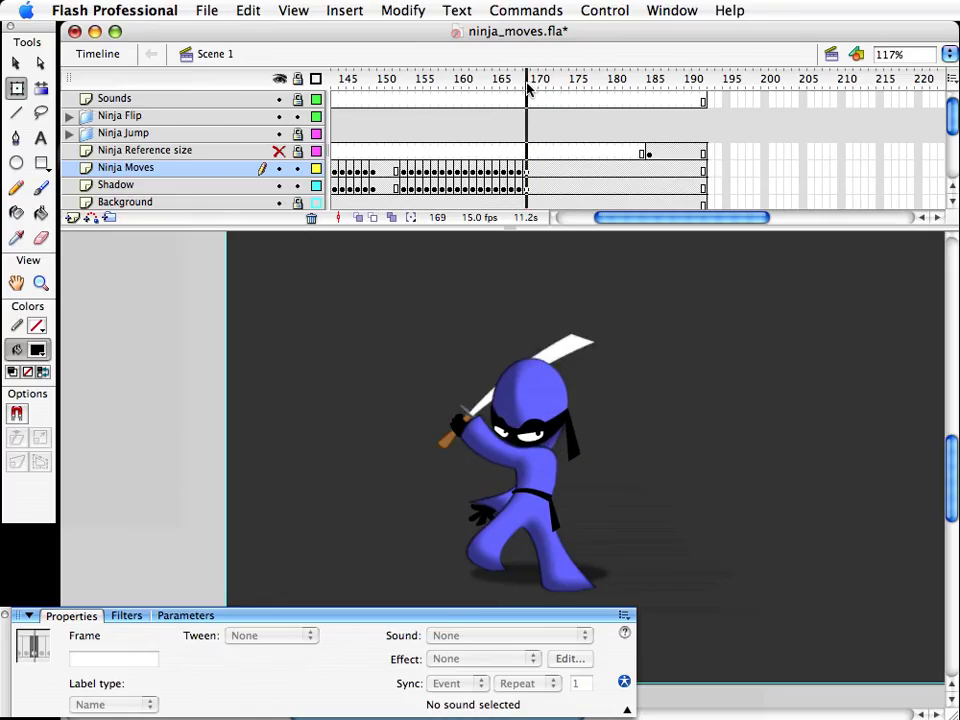
click(583, 453)
drag(592, 453, 579, 455)
key(v)
click(653, 488)
Step: Rotate the belt tie on frame 169 clockwise so it hangs down against the rear leg
mouse_move(527, 80)
mouse_down()
mouse_move(499, 84)
mouse_move(527, 84)
mouse_up()
click(560, 527)
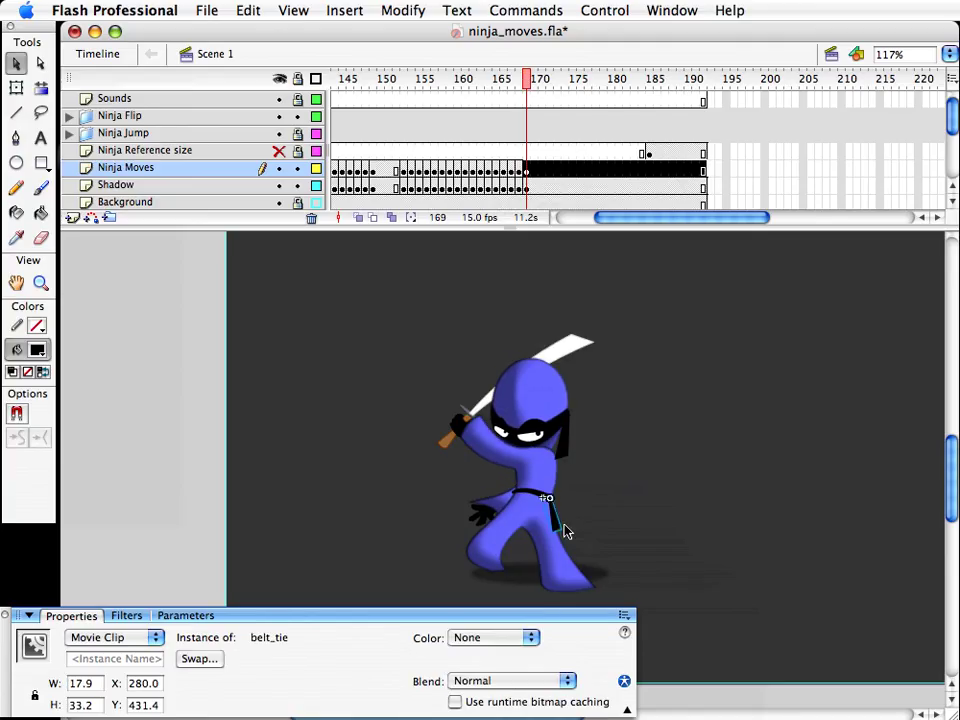
key(q)
key(v)
click(604, 578)
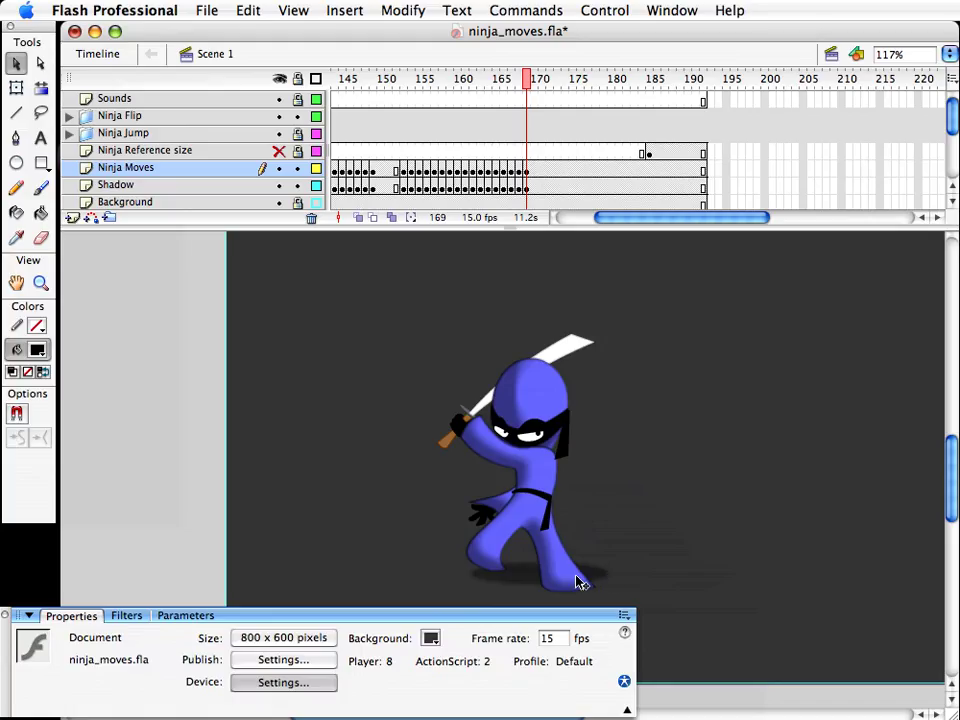
Step: Save the ninja_moves.fla document
click(576, 578)
scroll(616, 500, down, 2)
key(super+s)
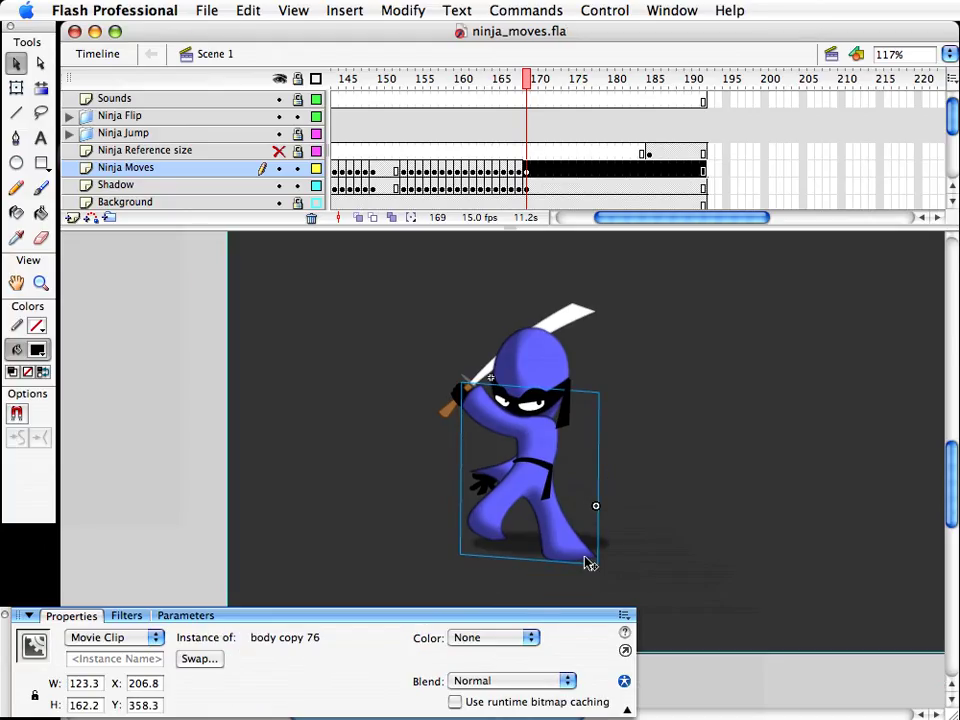
Step: Review the frames up to 169, then reshape body copy 76 with the front knee bent further outward and a wider rear foot
click(517, 88)
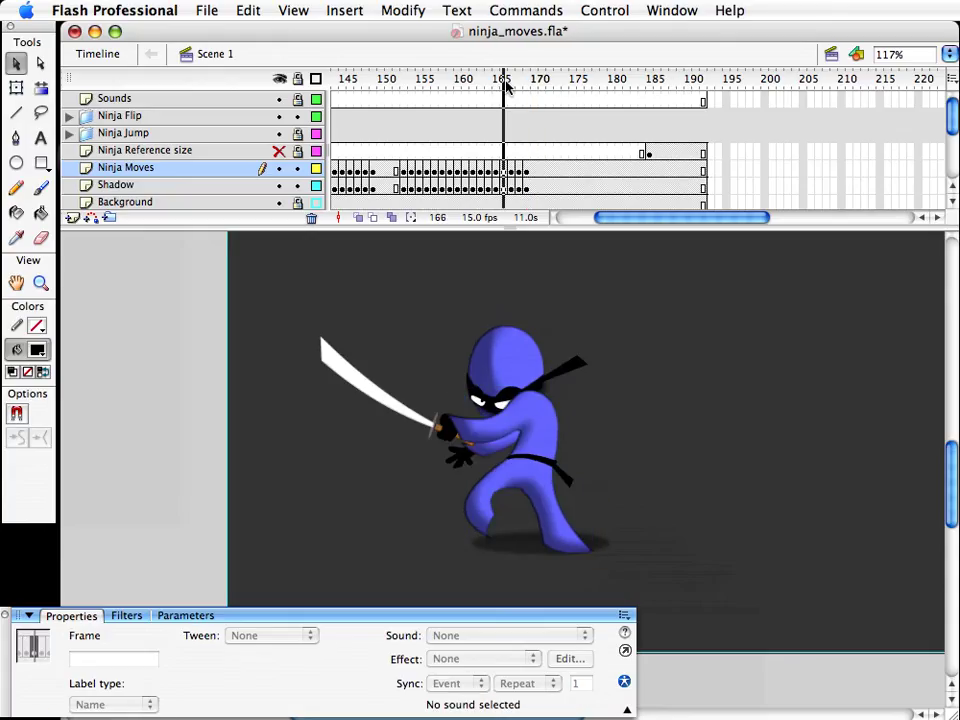
mouse_move(521, 90)
mouse_down()
mouse_move(499, 82)
mouse_move(526, 93)
mouse_up()
click(570, 552)
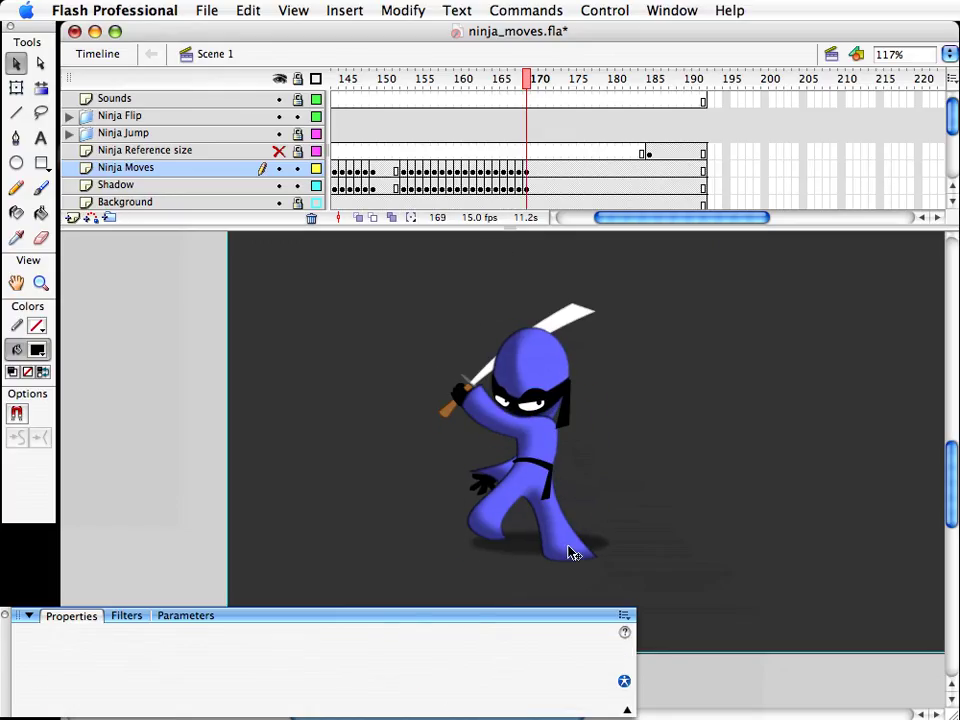
double_click(566, 528)
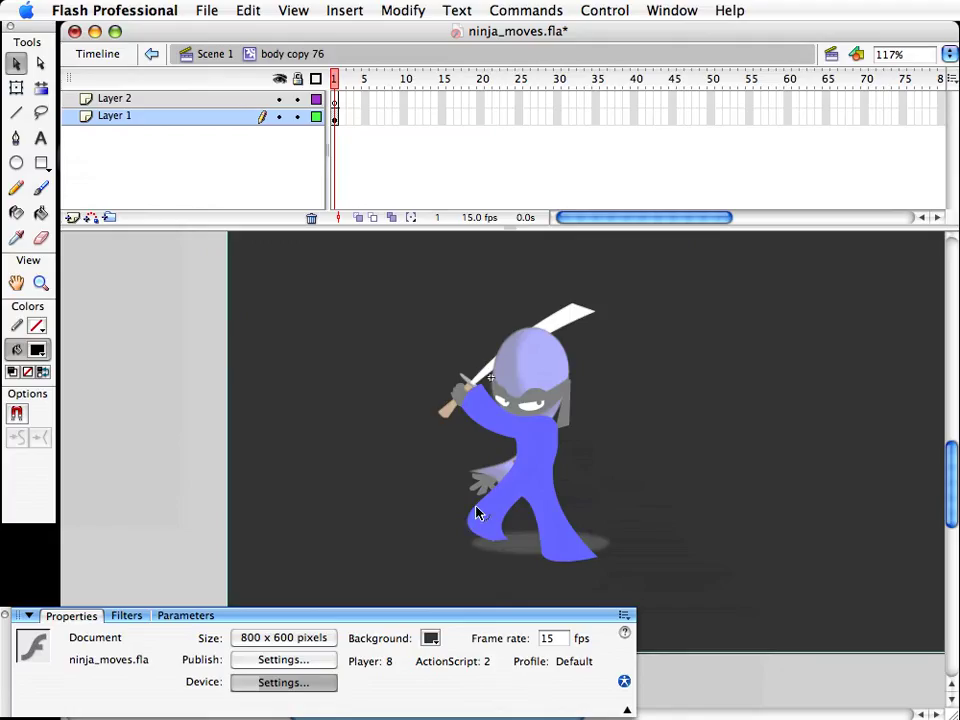
drag(471, 509, 523, 507)
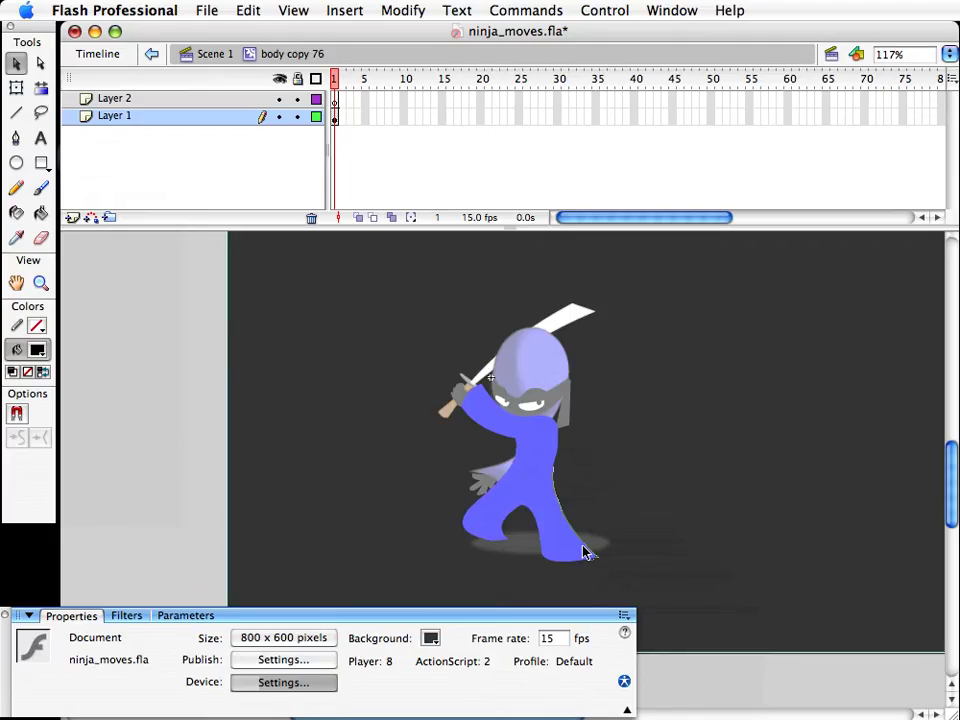
drag(583, 551, 541, 562)
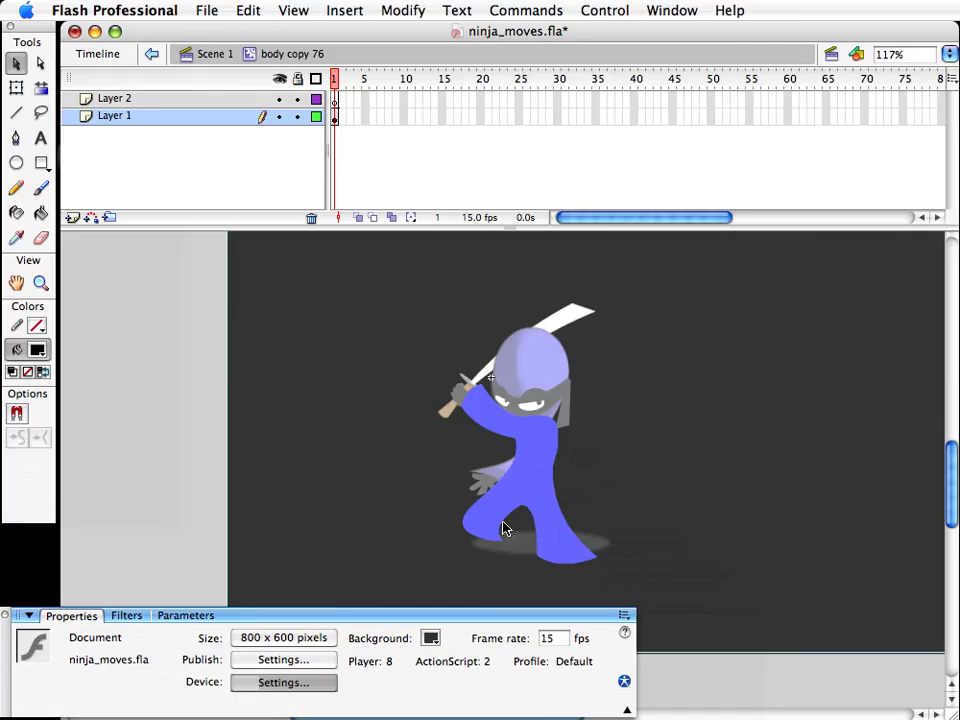
double_click(625, 497)
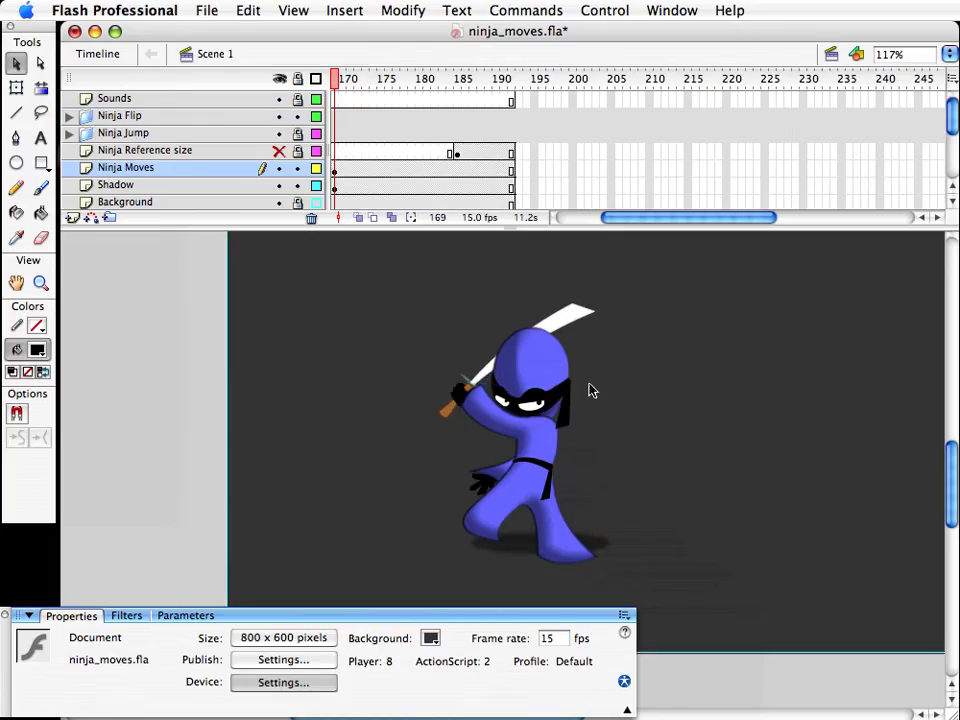
click(560, 545)
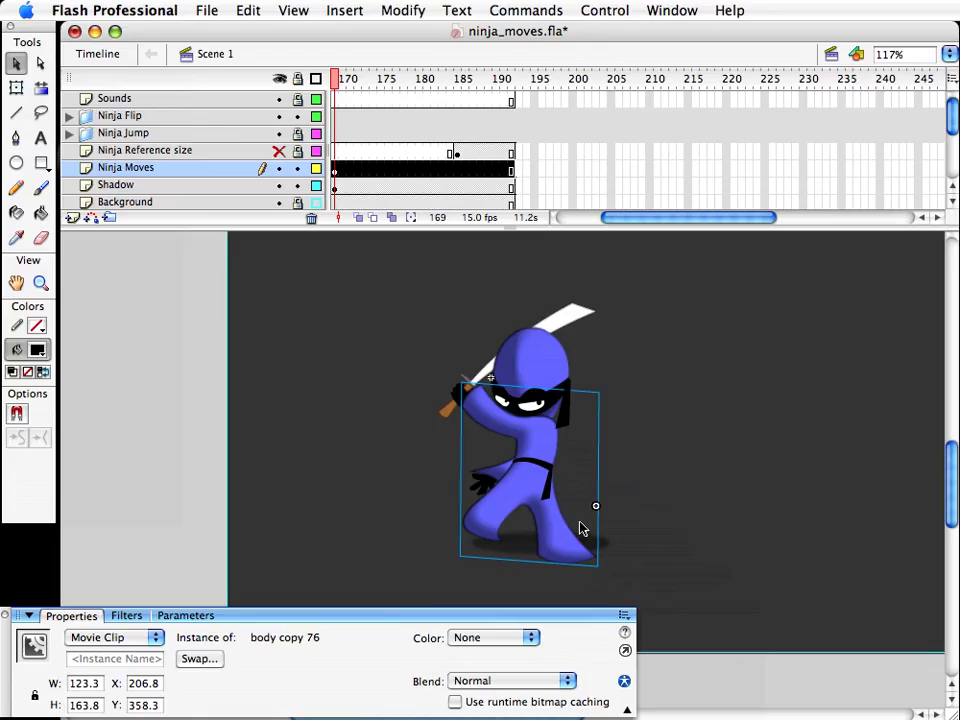
click(582, 518)
drag(629, 217, 616, 218)
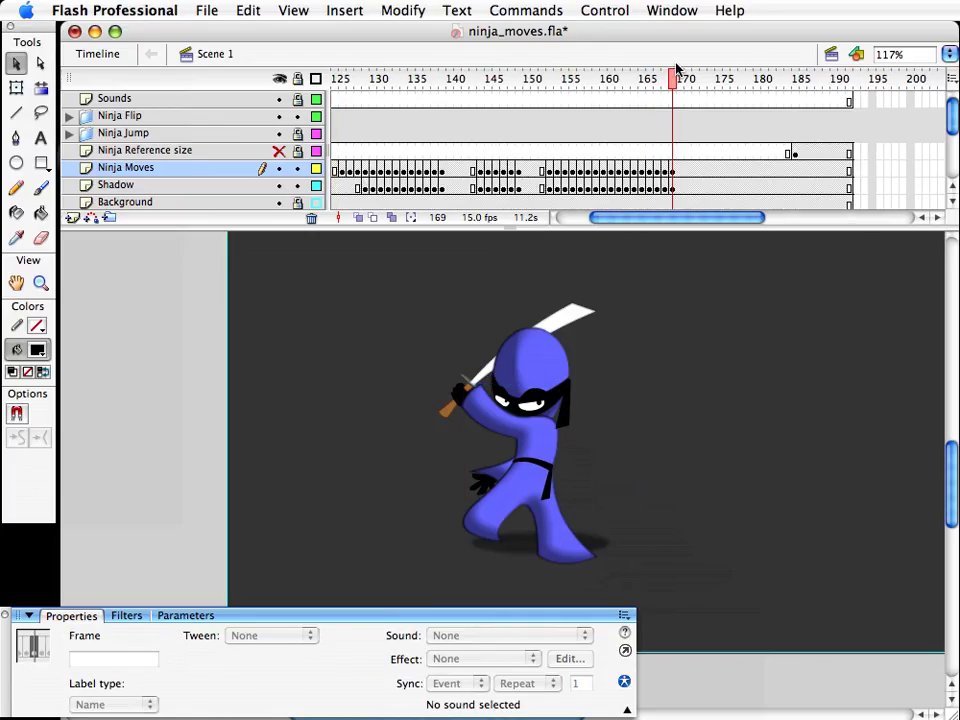
Step: Move the belt and belt tie on frame 169 down and slightly left so they sit lower on the hips
mouse_move(673, 80)
mouse_down()
mouse_move(641, 88)
mouse_move(681, 86)
mouse_move(673, 90)
mouse_up()
click(550, 468)
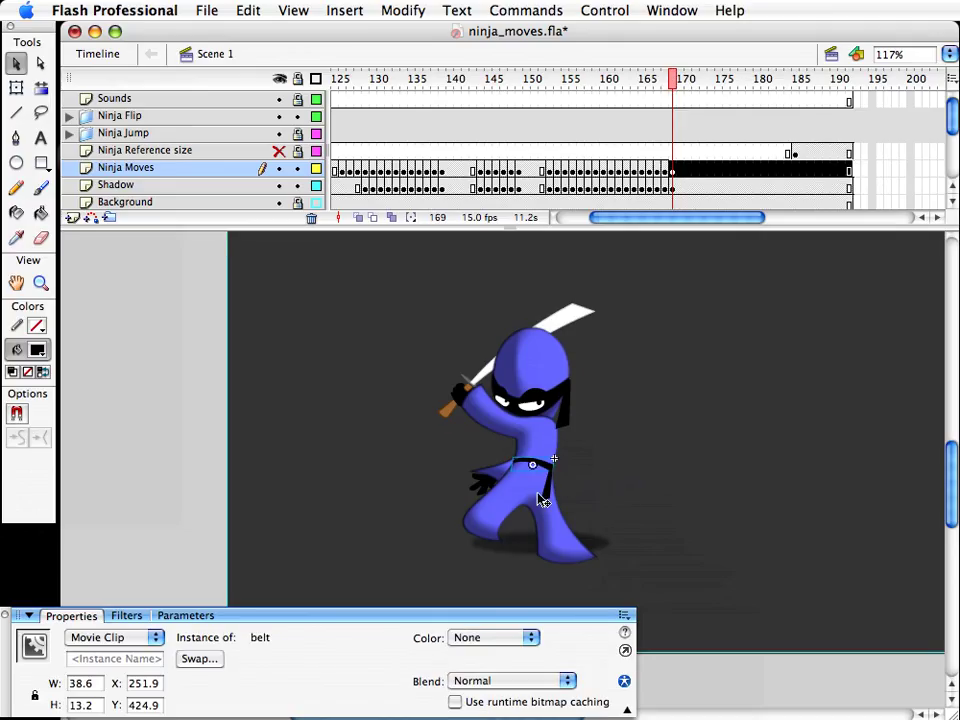
shift+click(540, 498)
key(Down)
key(Down)
key(Down)
key(Down)
key(Down)
key(Down)
key(Down)
key(Down)
key(Down)
key(Left)
key(Left)
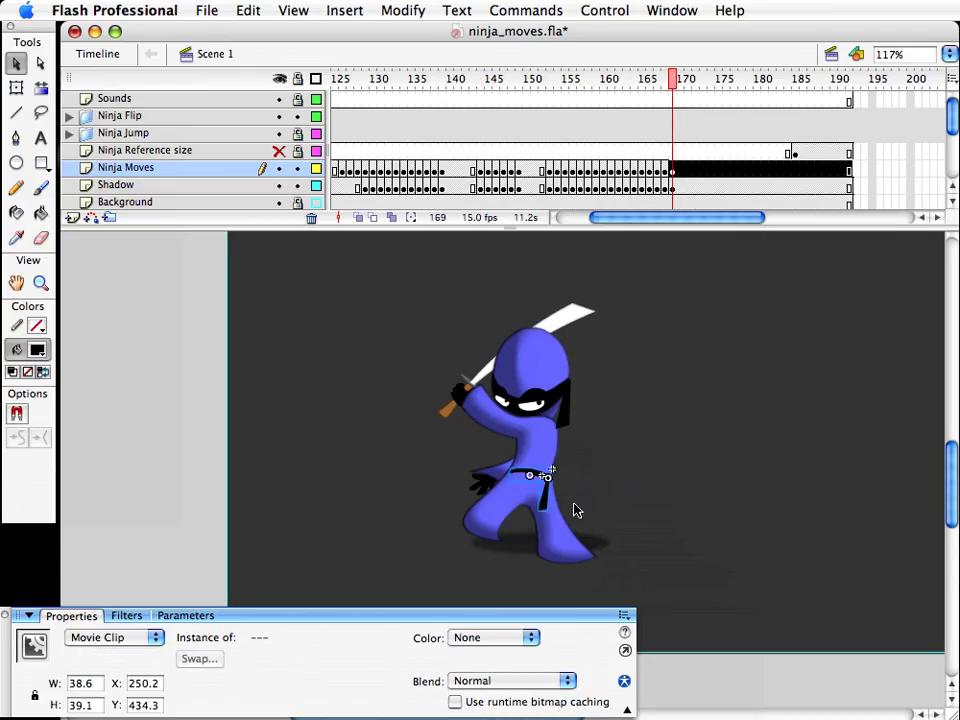
click(587, 497)
Step: Nudge the belt and belt tie on frame 169 slightly right to line up with the waist, and save the document
mouse_move(673, 80)
mouse_down()
mouse_move(665, 85)
mouse_move(673, 86)
mouse_up()
double_click(516, 488)
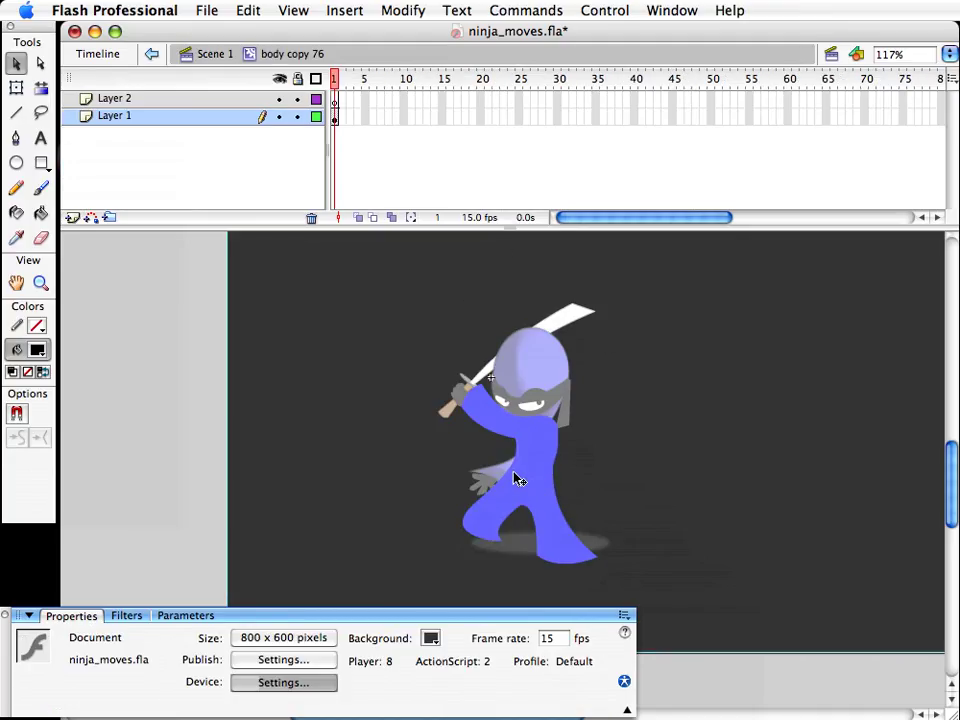
key(super+e)
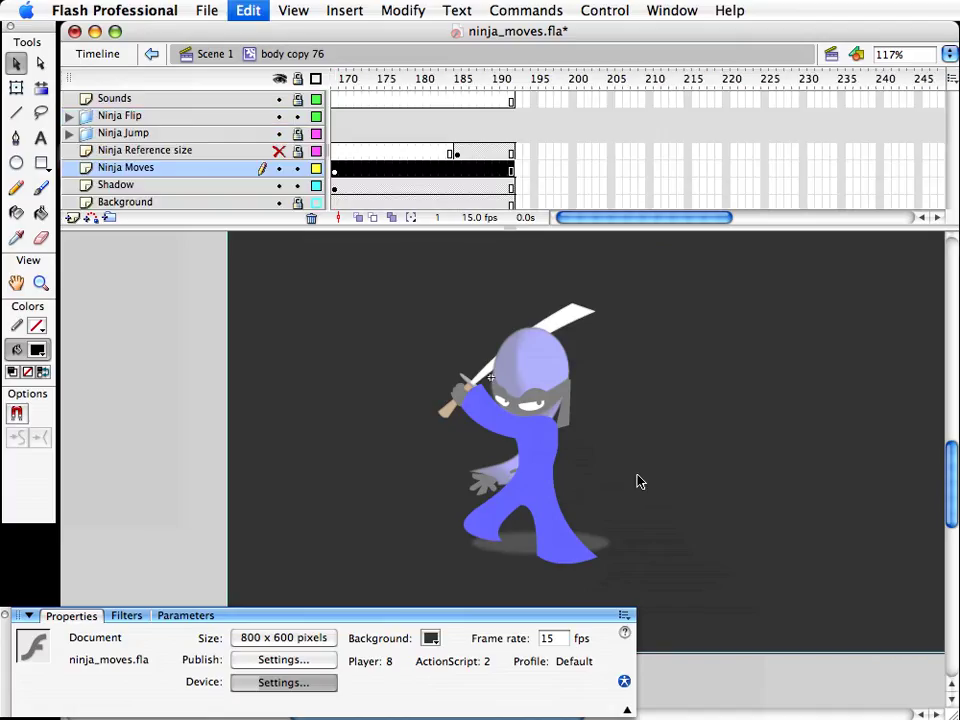
click(532, 474)
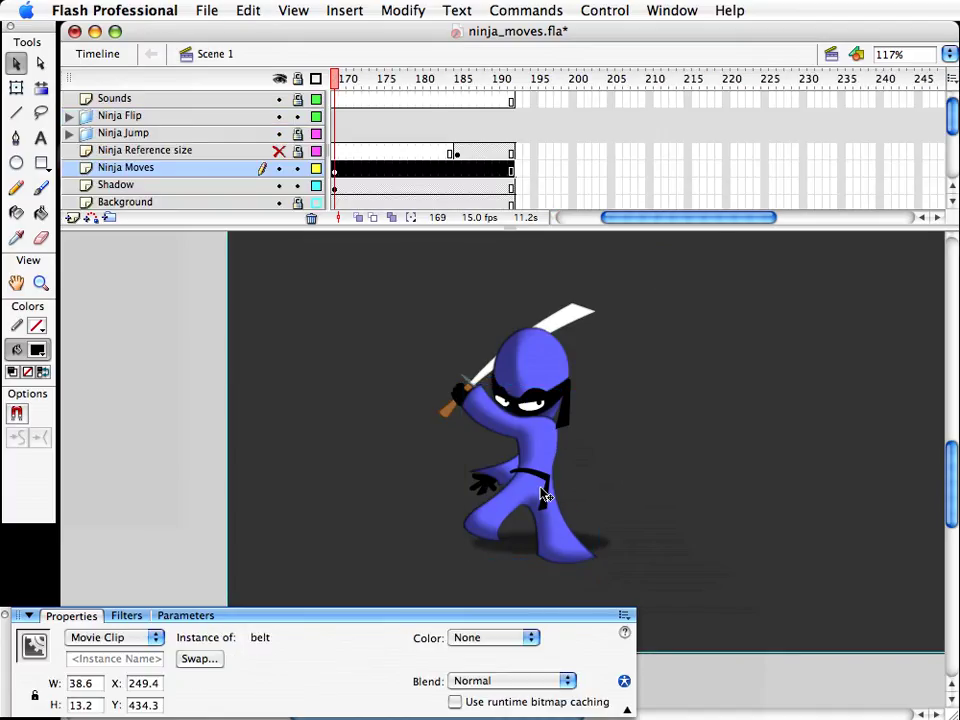
shift+click(547, 496)
key(Right)
key(Right)
key(Right)
key(Right)
key(super+s)
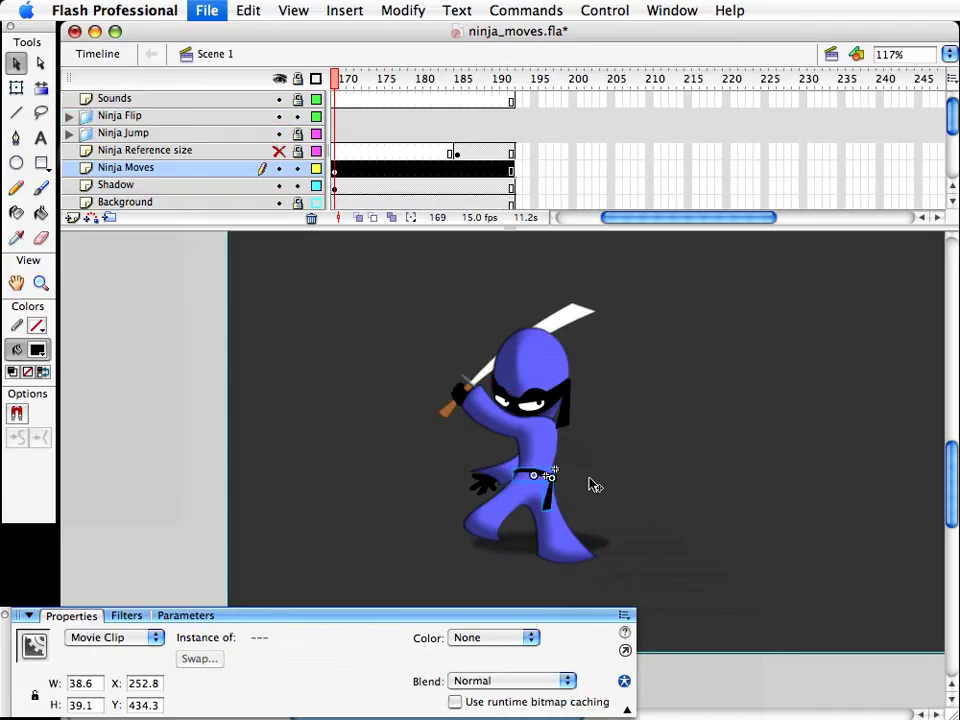
Step: Reshape the crotch of body copy 76 into a thin crease extending up between the legs, and save the document
click(589, 482)
click(525, 510)
double_click(535, 510)
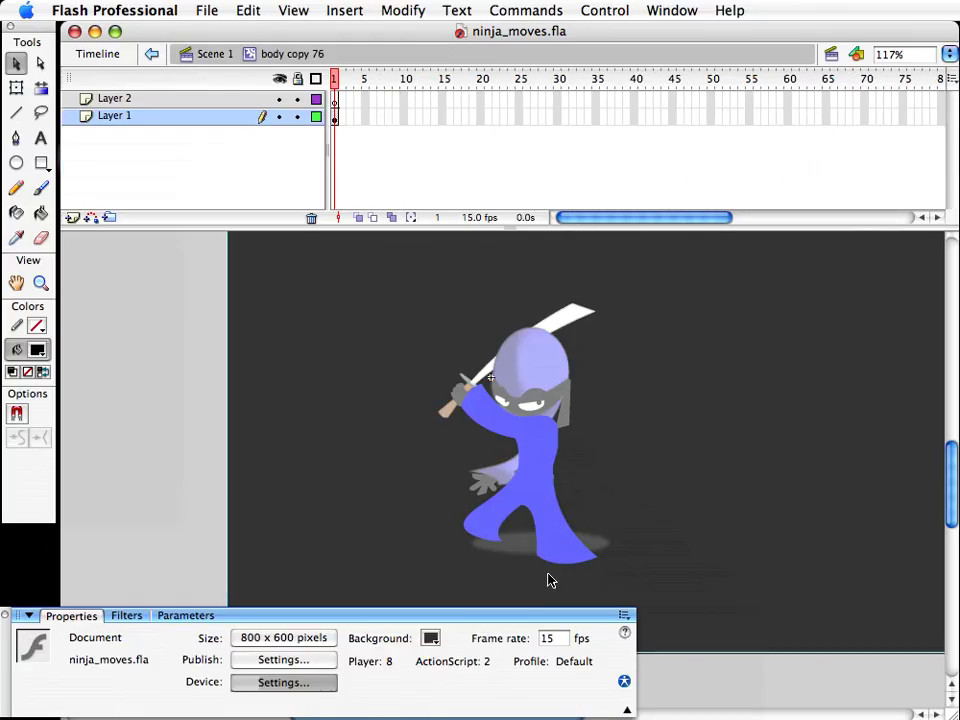
key(z)
drag(521, 499, 533, 511)
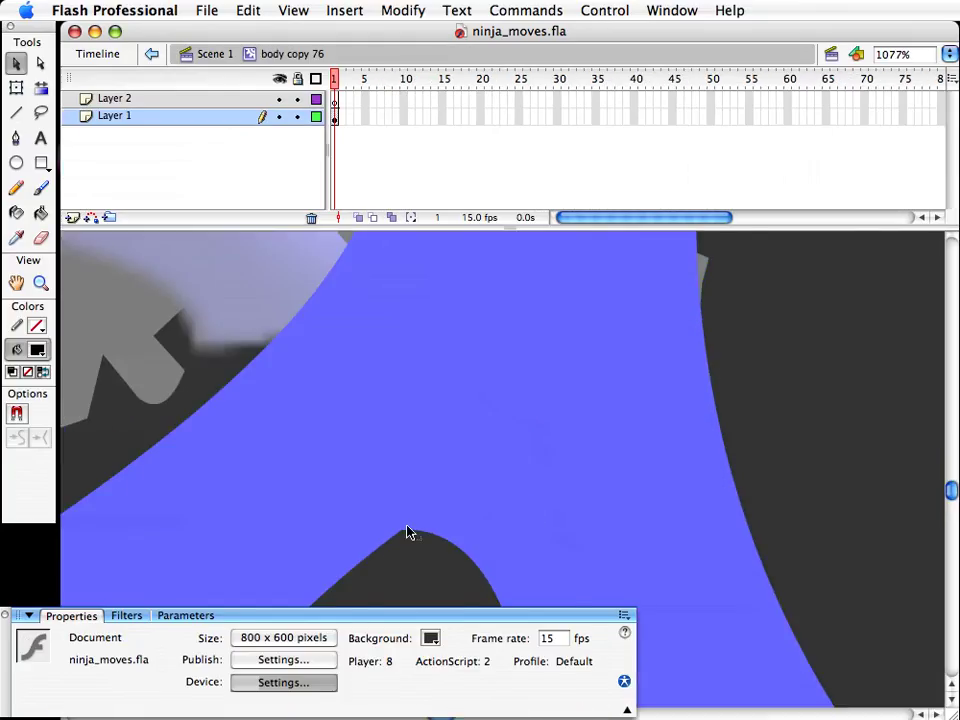
drag(407, 526, 445, 368)
drag(467, 424, 470, 448)
key(super+e)
click(630, 499)
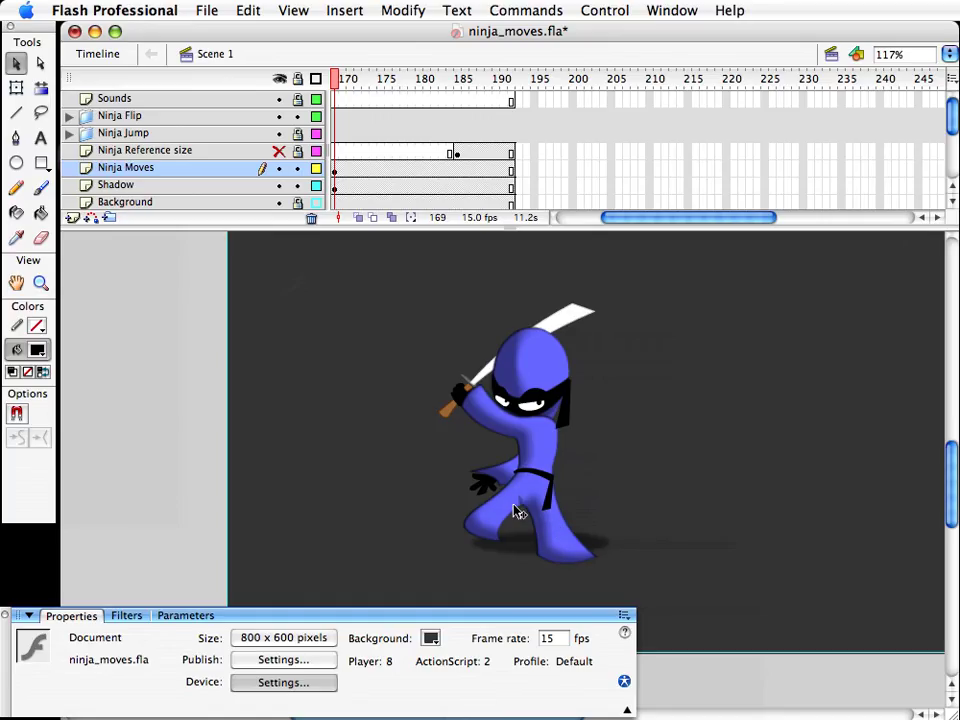
key(super+s)
Step: Check the pose across frames 169 to 171 and nudge the rear arm and its open hand slightly right
drag(617, 218, 604, 218)
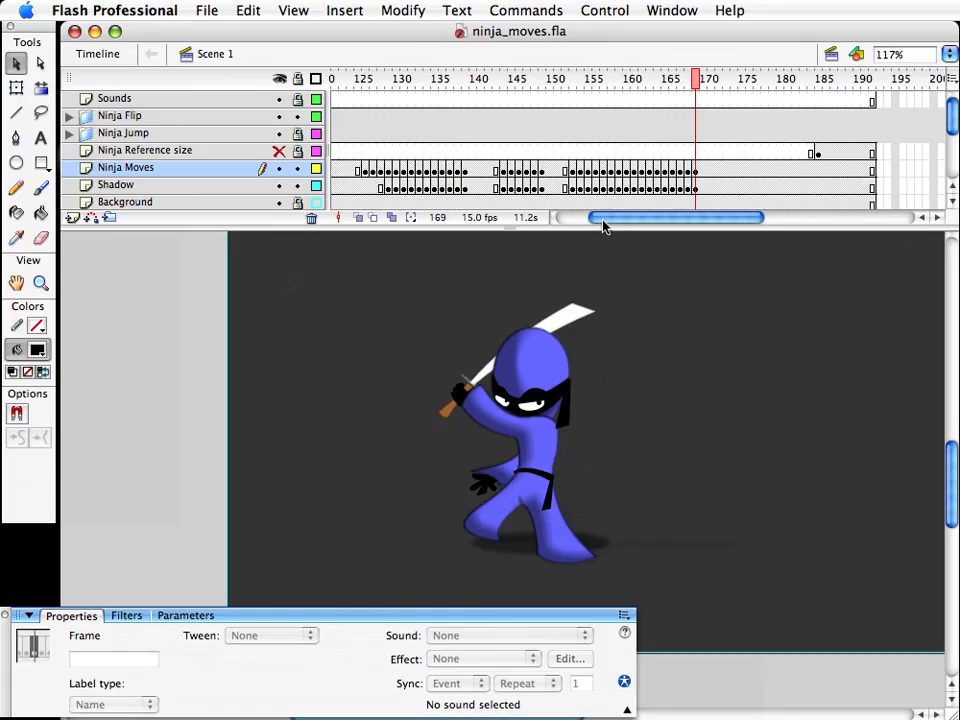
click(688, 81)
drag(688, 81, 709, 81)
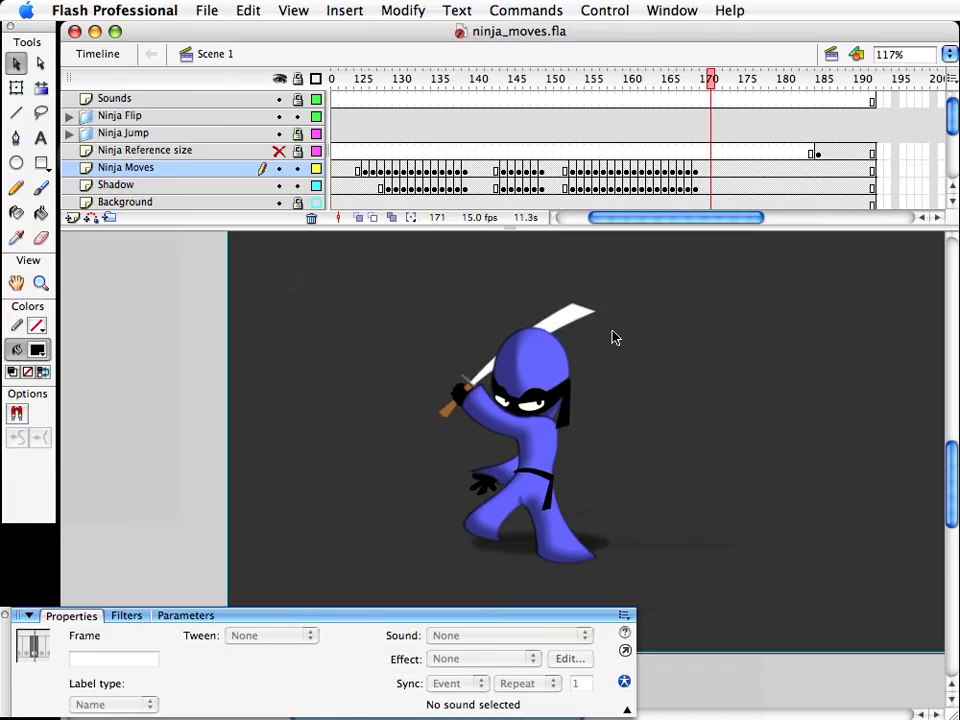
click(477, 497)
click(480, 488)
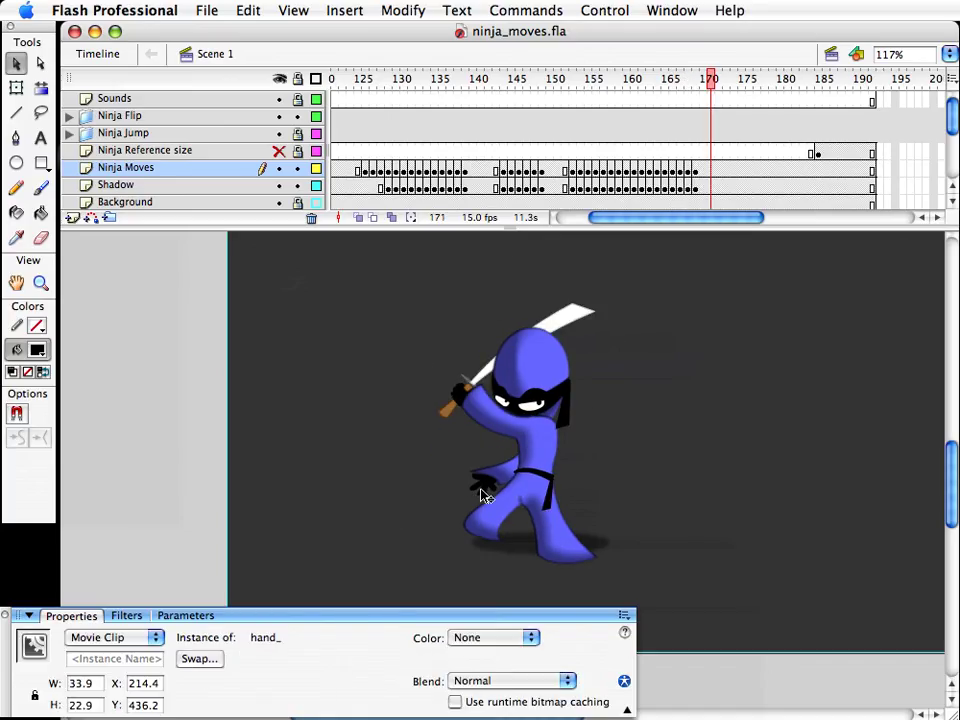
shift+click(497, 479)
key(Right)
key(Right)
click(724, 403)
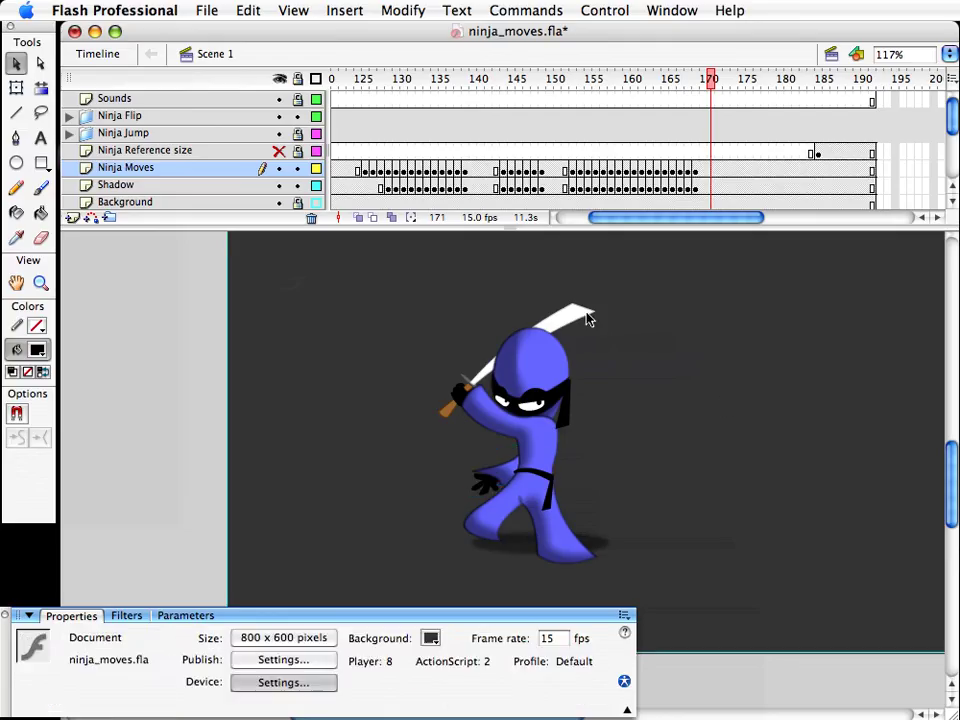
Step: Rotate the sword_and_hand instance slightly clockwise so the blade tip drops further behind the head
click(586, 314)
key(q)
drag(557, 261, 575, 265)
key(v)
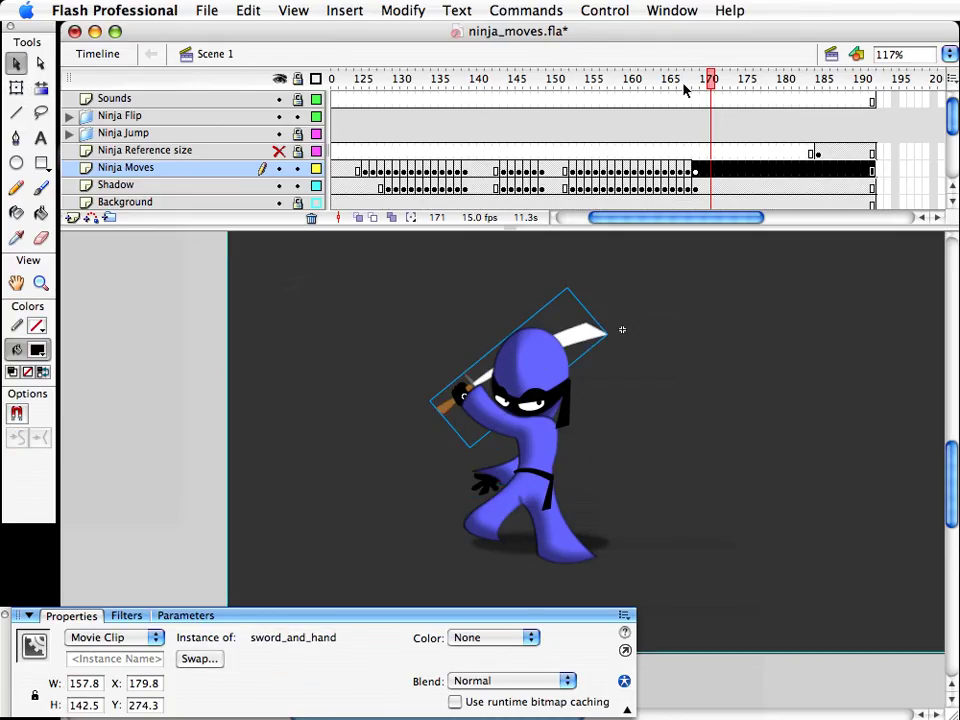
mouse_move(707, 79)
mouse_down()
mouse_move(660, 85)
mouse_move(709, 80)
mouse_move(669, 80)
mouse_move(697, 76)
mouse_up()
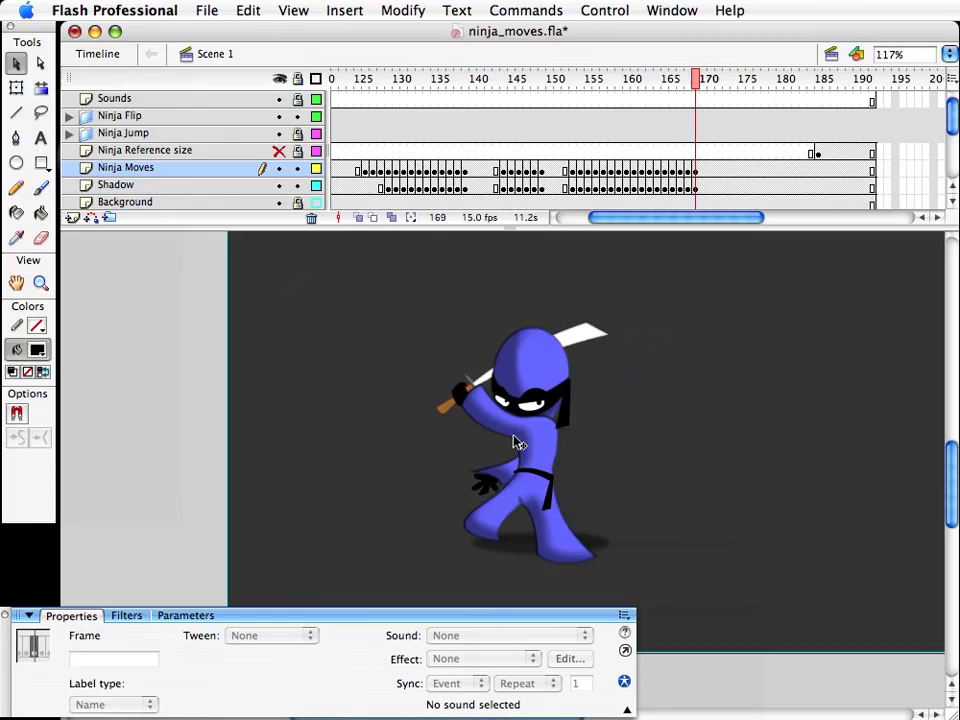
Step: Reshape the front foot in body copy 76 with a wider, flatter sole and a pointed trailing edge
click(481, 543)
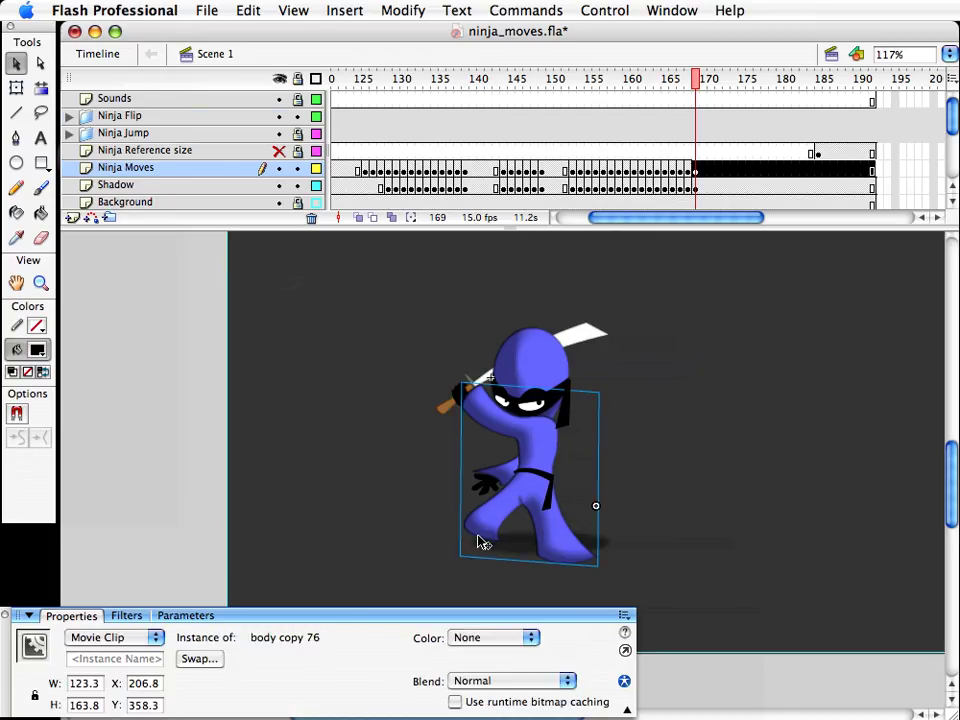
double_click(482, 542)
drag(572, 568, 605, 562)
key(v)
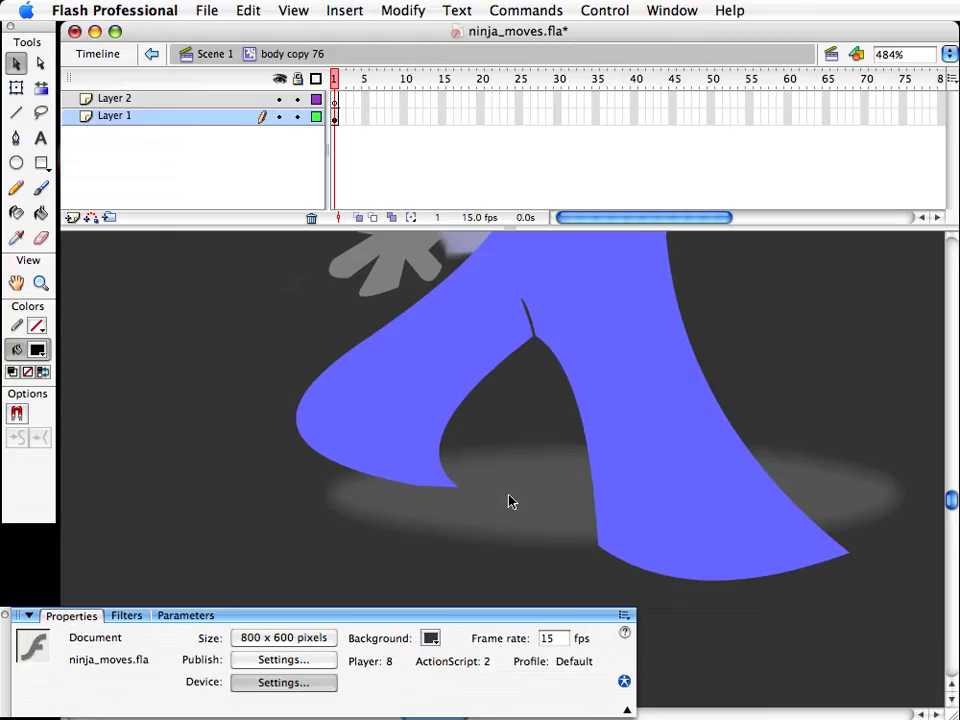
drag(439, 463, 427, 473)
drag(326, 458, 372, 497)
drag(428, 468, 465, 485)
key(super+e)
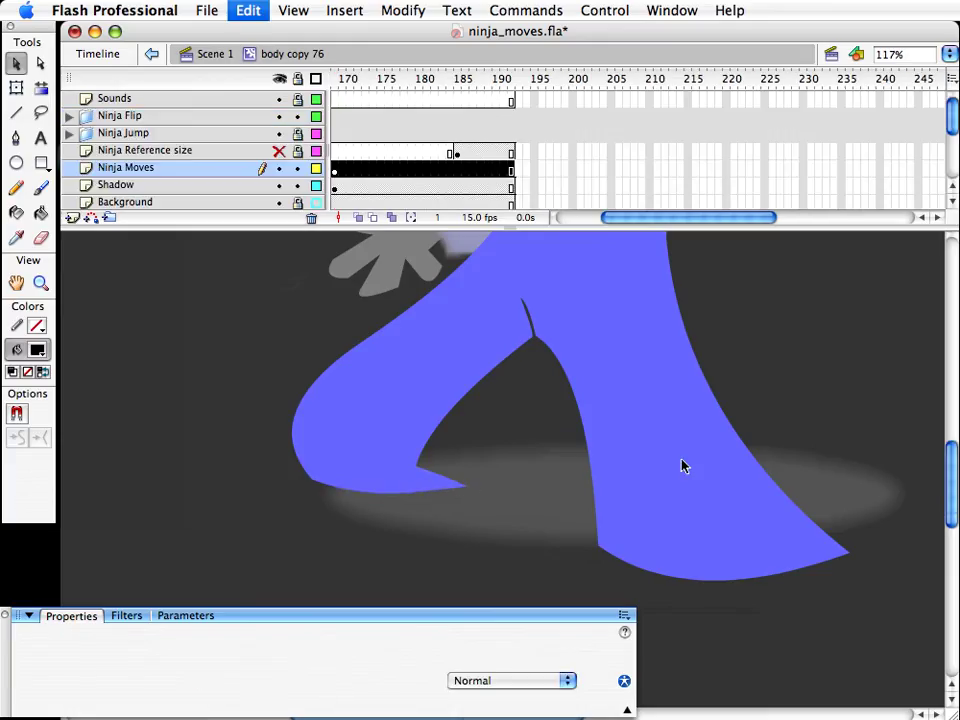
Step: Play back the landing from frame 165 and insert keyframes at frame 170 on the Ninja Moves and Shadow layers
drag(612, 217, 594, 217)
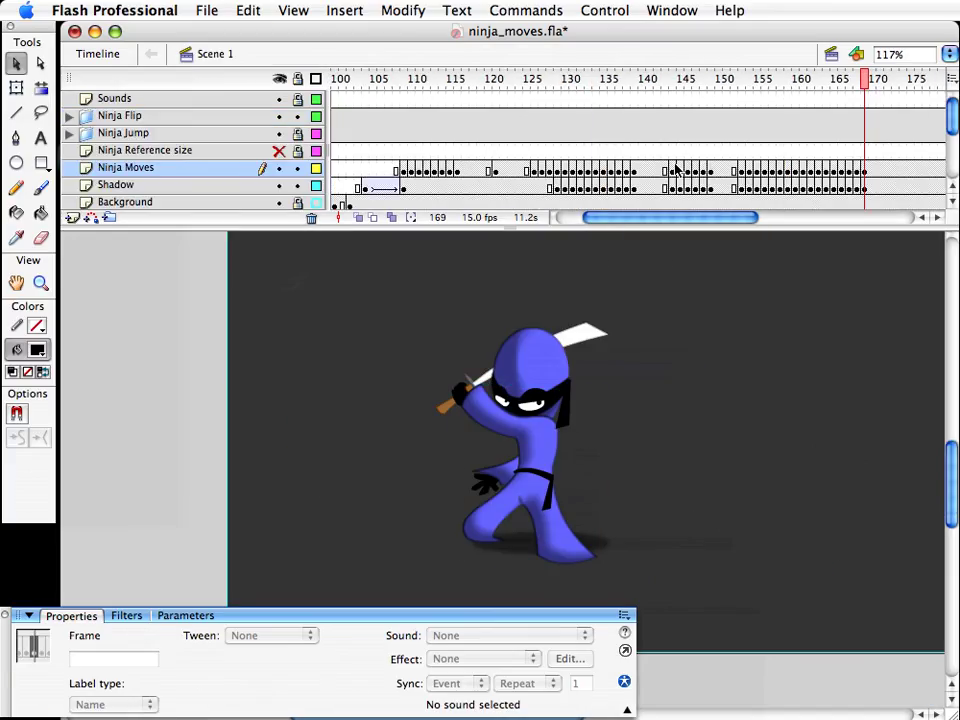
drag(865, 83, 838, 81)
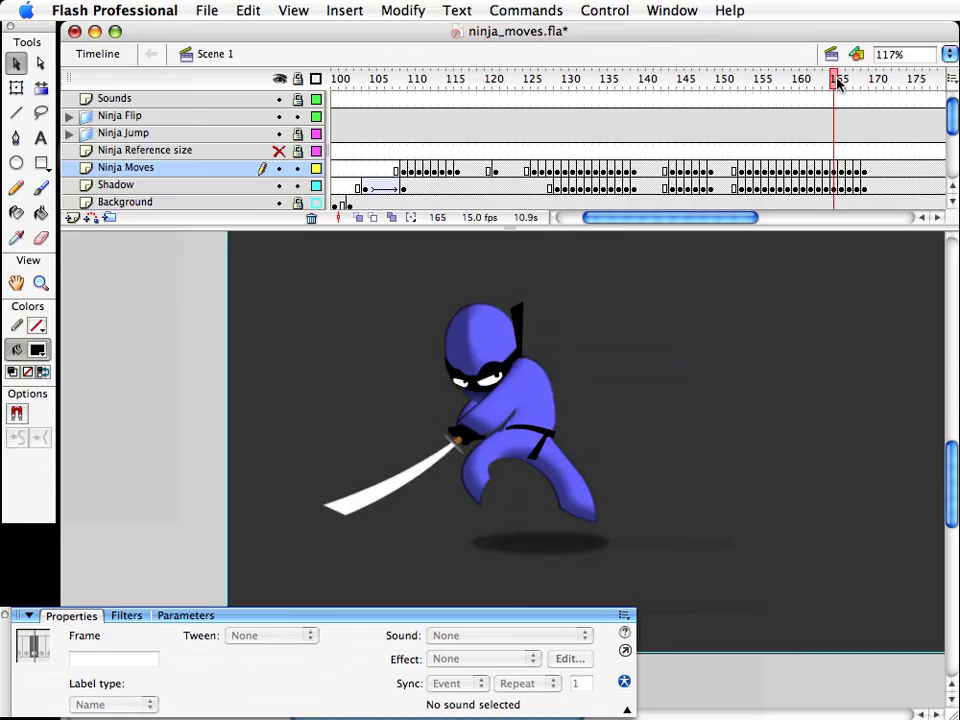
key(Return)
key(Return)
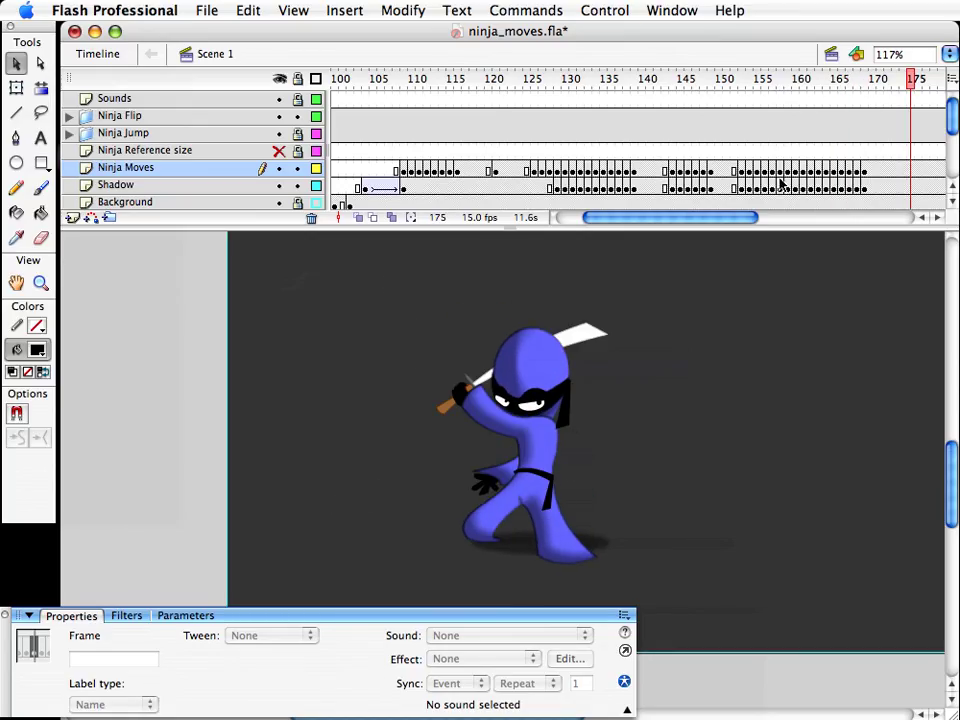
drag(731, 217, 737, 217)
mouse_move(688, 86)
mouse_down()
mouse_move(645, 84)
mouse_move(714, 86)
mouse_move(666, 86)
mouse_move(709, 84)
mouse_move(688, 84)
mouse_move(696, 84)
mouse_up()
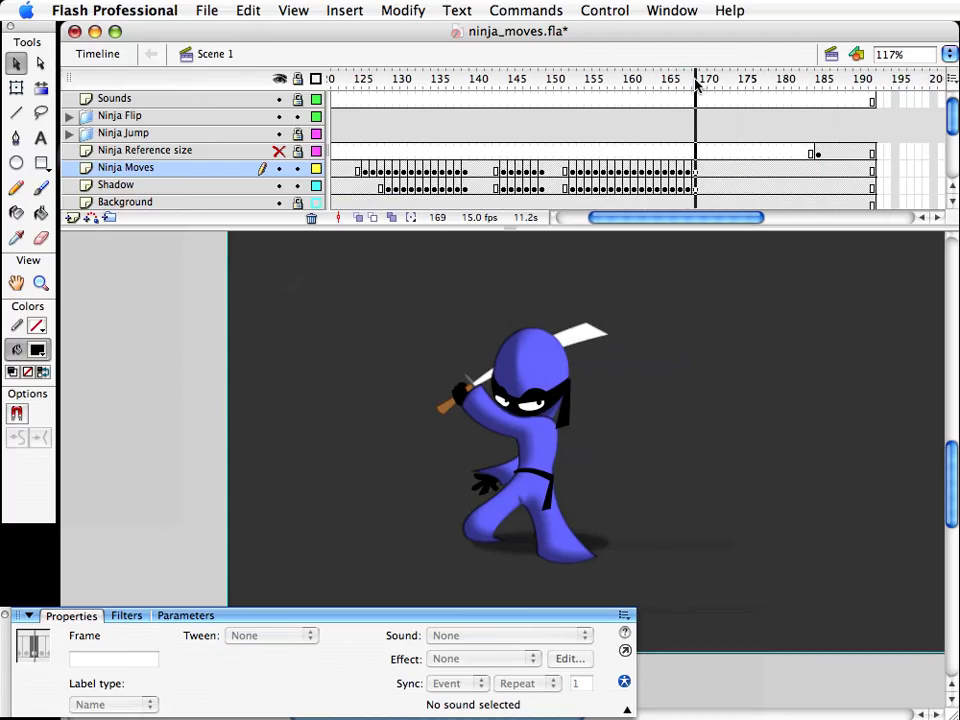
click(705, 186)
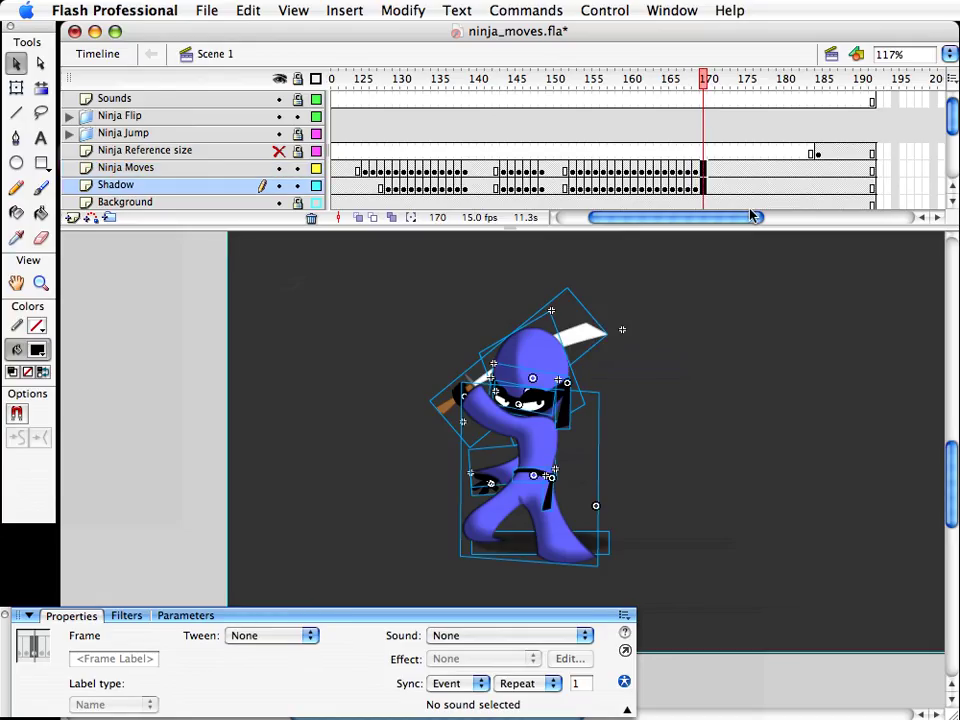
Step: Squash all the ninja and shadow artwork on frame 169 slightly downward from the top with Free Transform
mouse_move(707, 79)
mouse_down()
mouse_move(681, 81)
mouse_move(694, 90)
mouse_up()
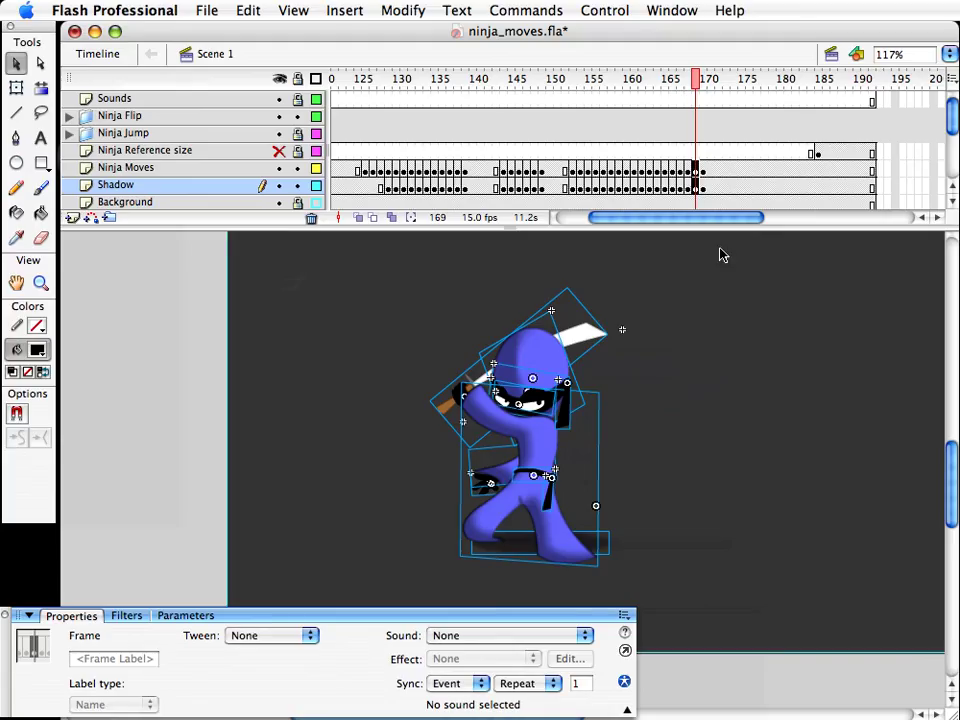
key(q)
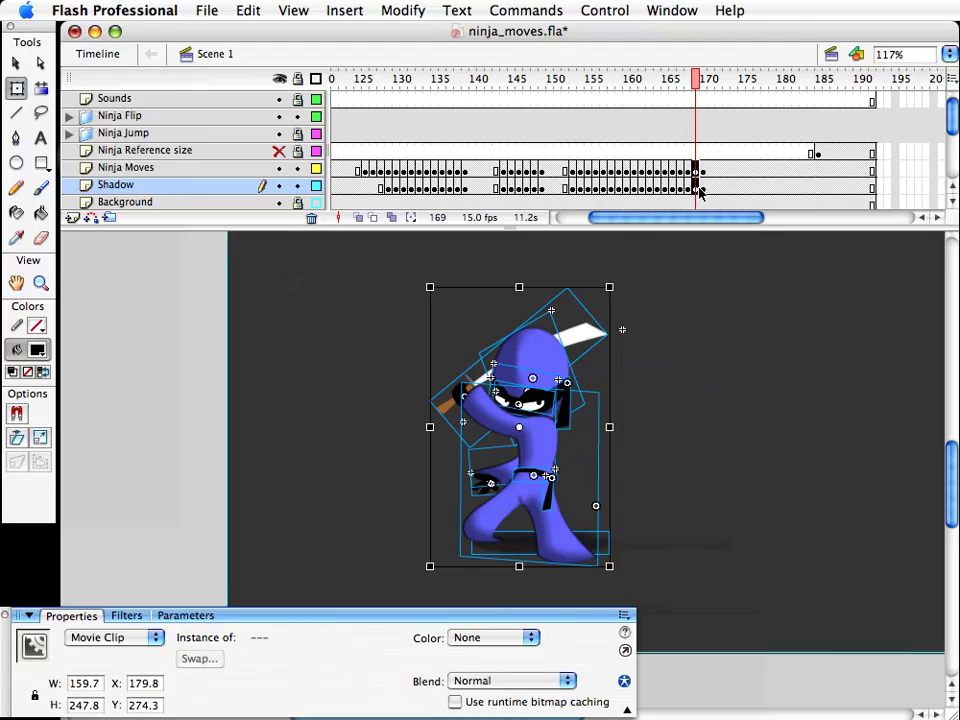
drag(519, 288, 519, 291)
click(672, 290)
click(699, 87)
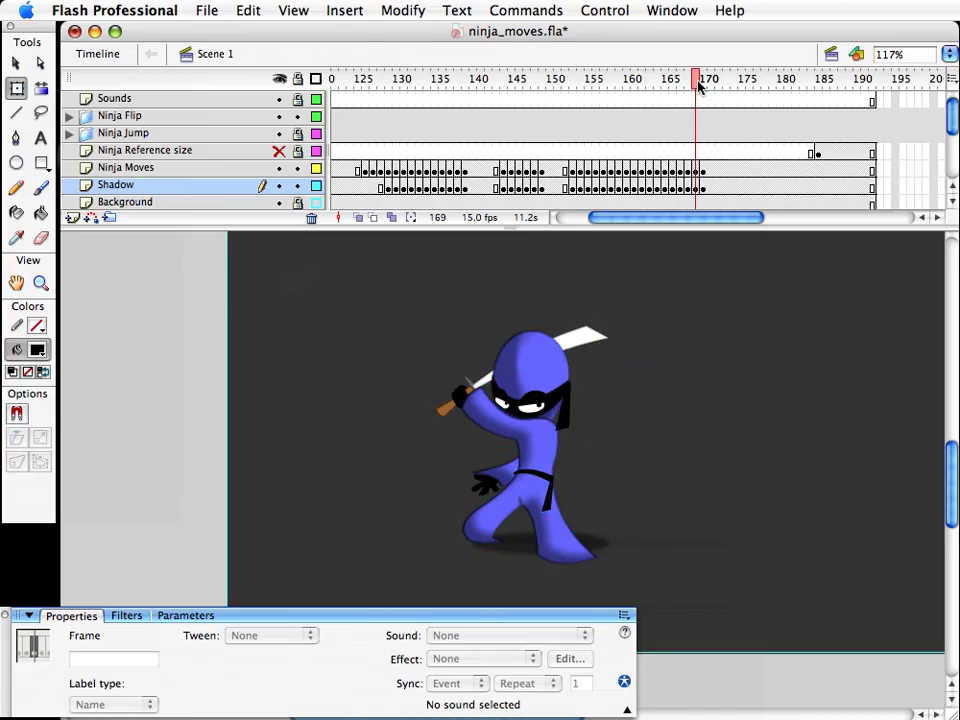
Step: Rotate the sword_and_hand instance on frame 170 clockwise toward horizontal and shift it slightly right onto the raised arm
drag(698, 84, 703, 84)
click(539, 405)
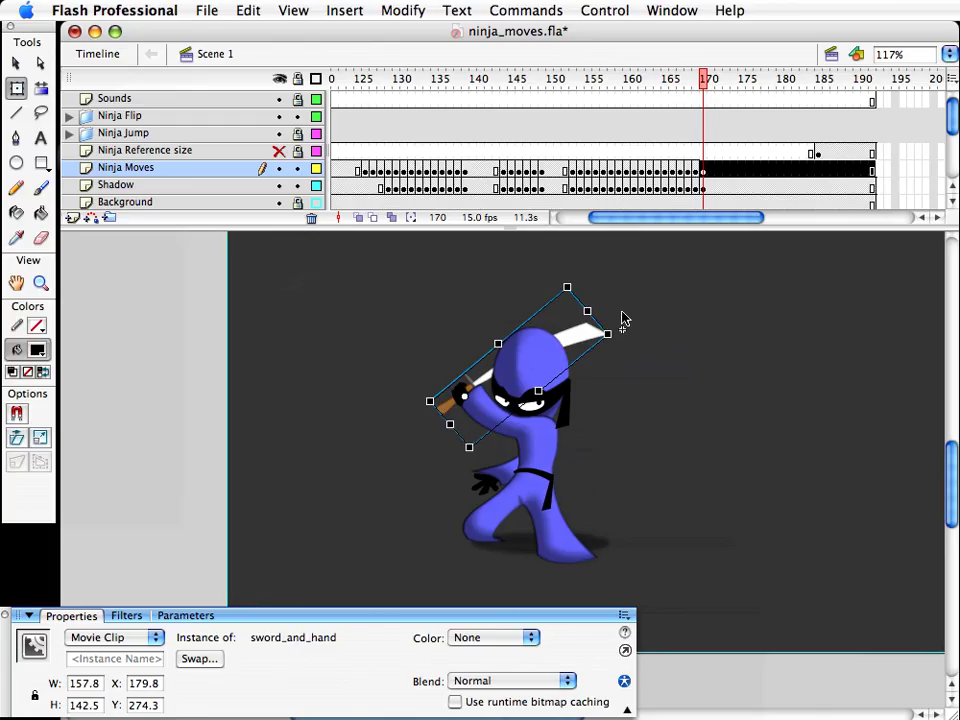
drag(621, 326, 656, 358)
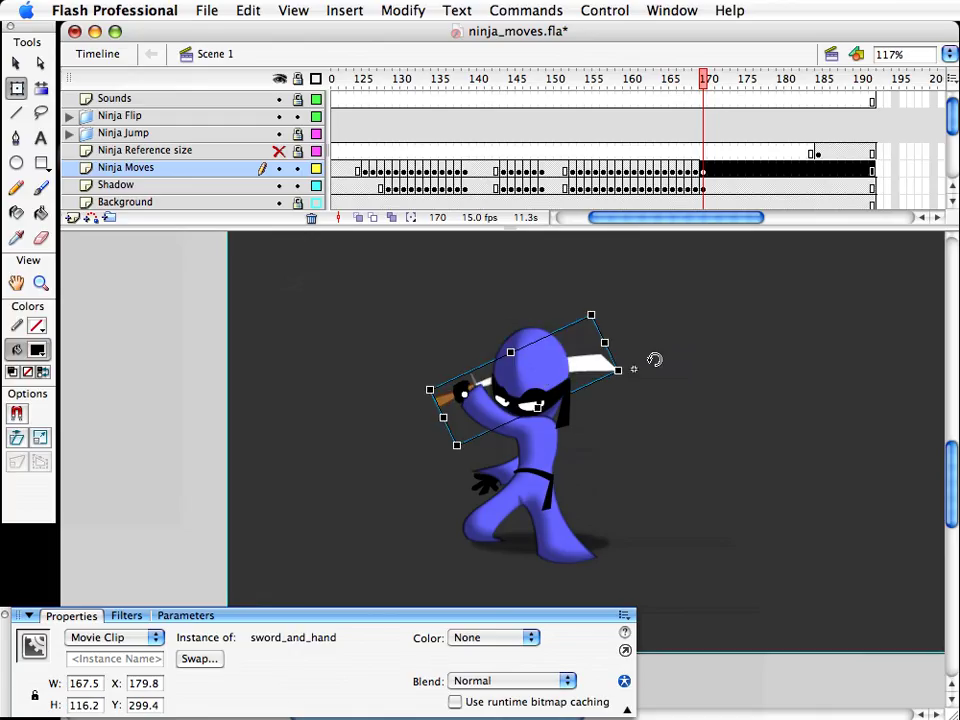
key(v)
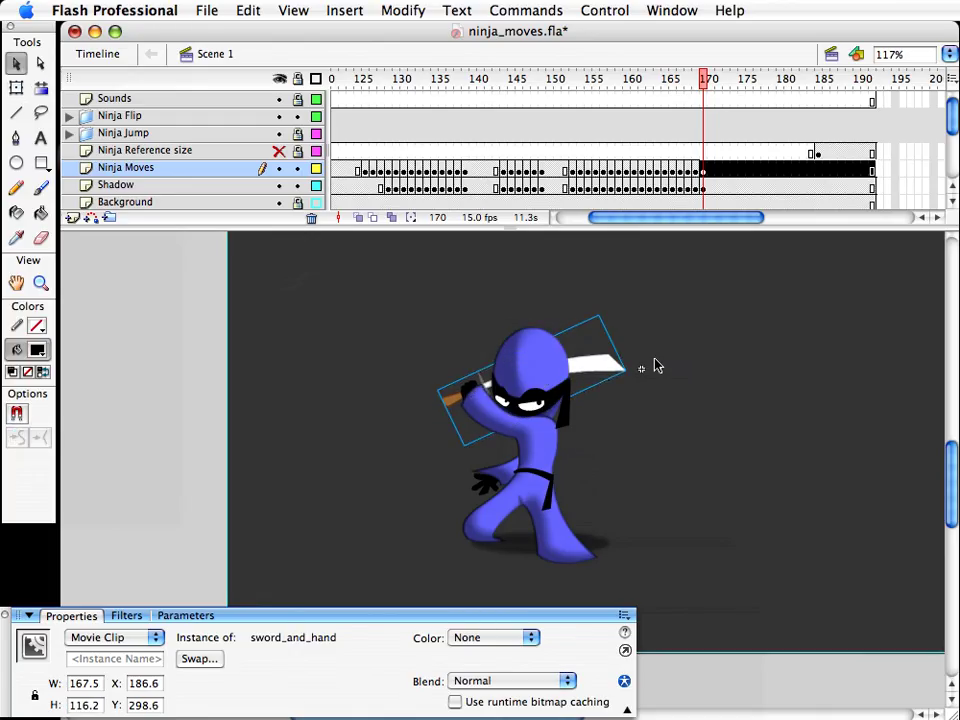
click(629, 444)
Step: Rotate the rear arm and open hand on frame 170 slightly clockwise so the hand lifts
click(503, 468)
shift+click(477, 489)
key(q)
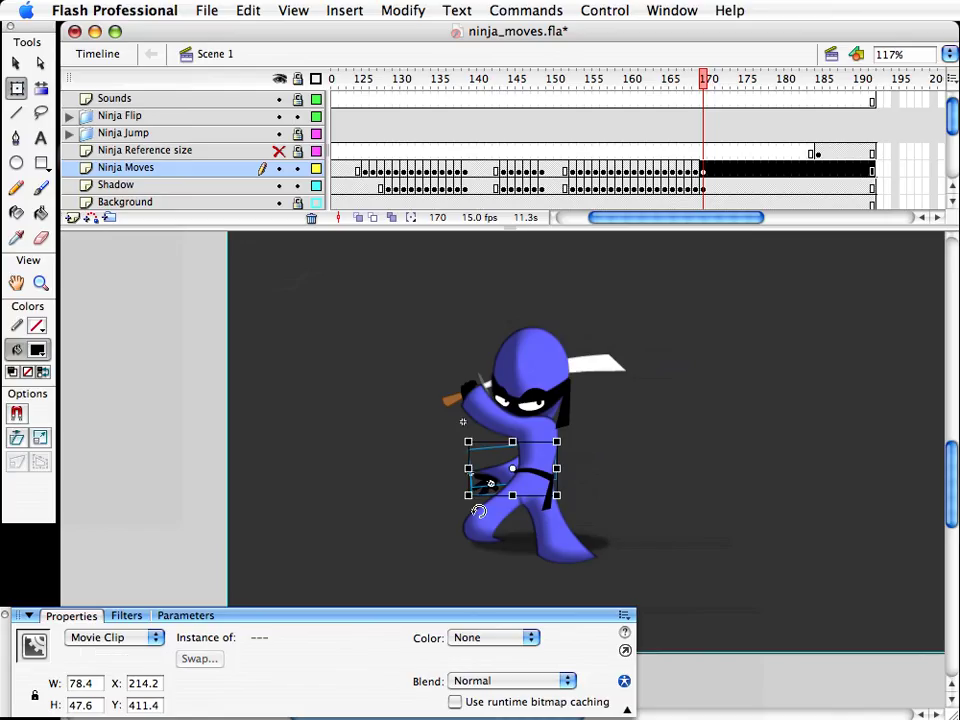
drag(478, 512, 480, 505)
key(v)
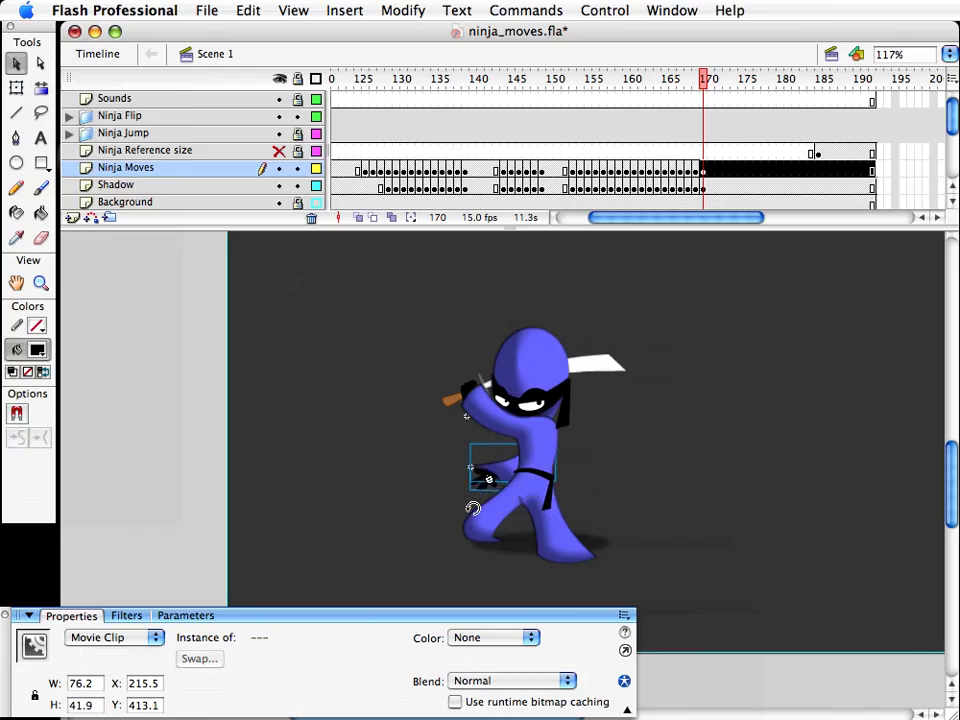
Step: Rotate the belt tie and the bandana tie on frame 170 slightly counterclockwise so their ends swing backward
click(548, 499)
key(q)
drag(566, 522, 575, 524)
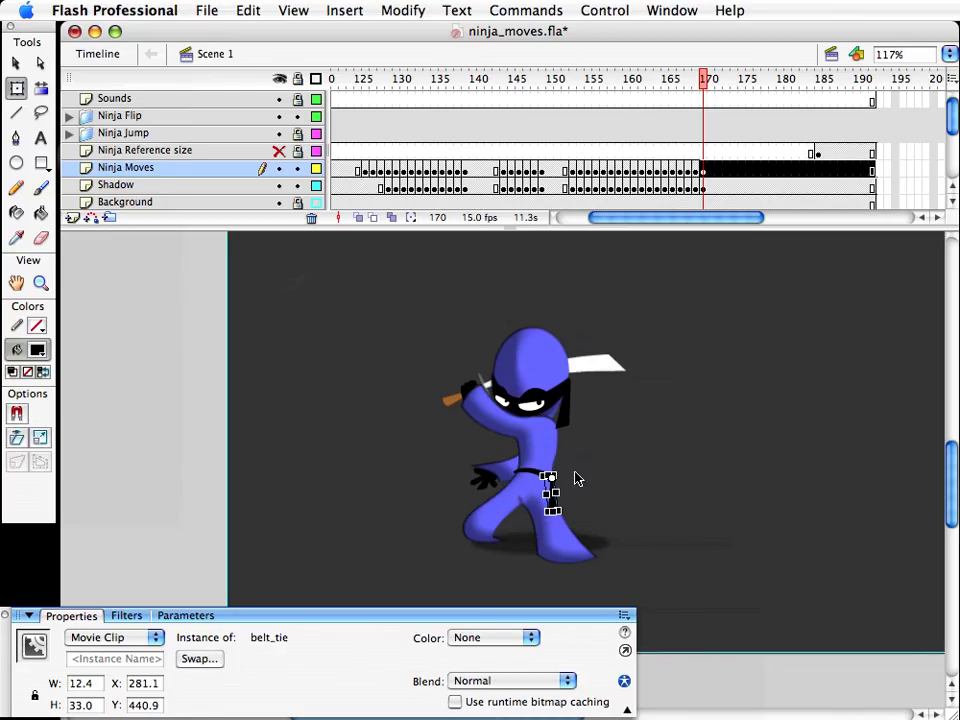
click(565, 405)
drag(584, 431, 611, 446)
click(670, 250)
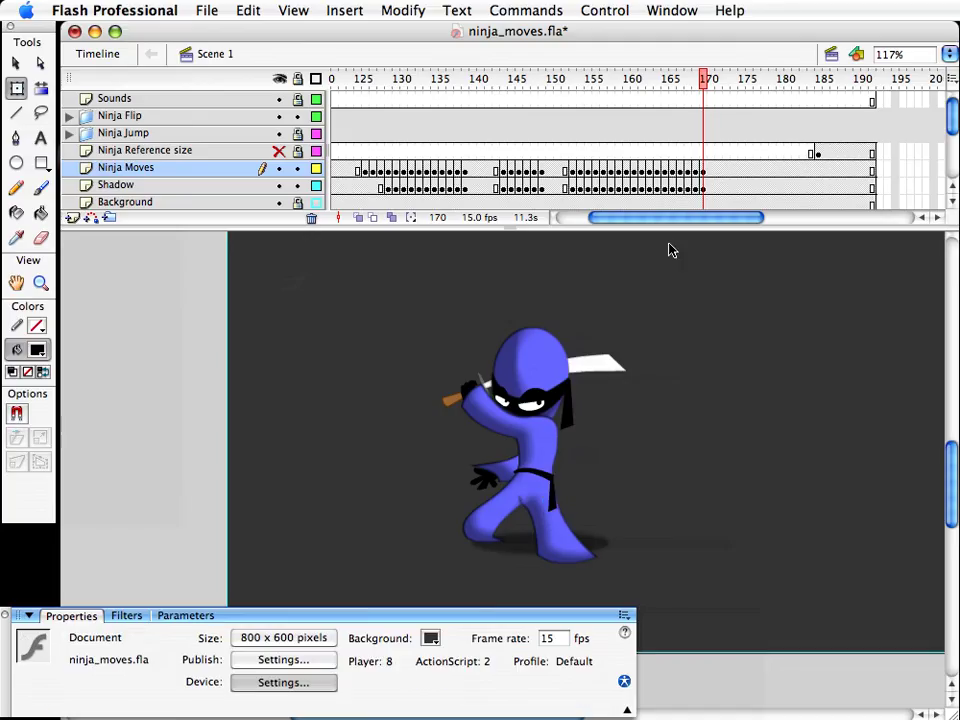
Step: Play back the landing through frame 170 and insert keyframes at frame 171 on the Ninja Moves and Shadow layers
drag(669, 76, 647, 77)
key(Return)
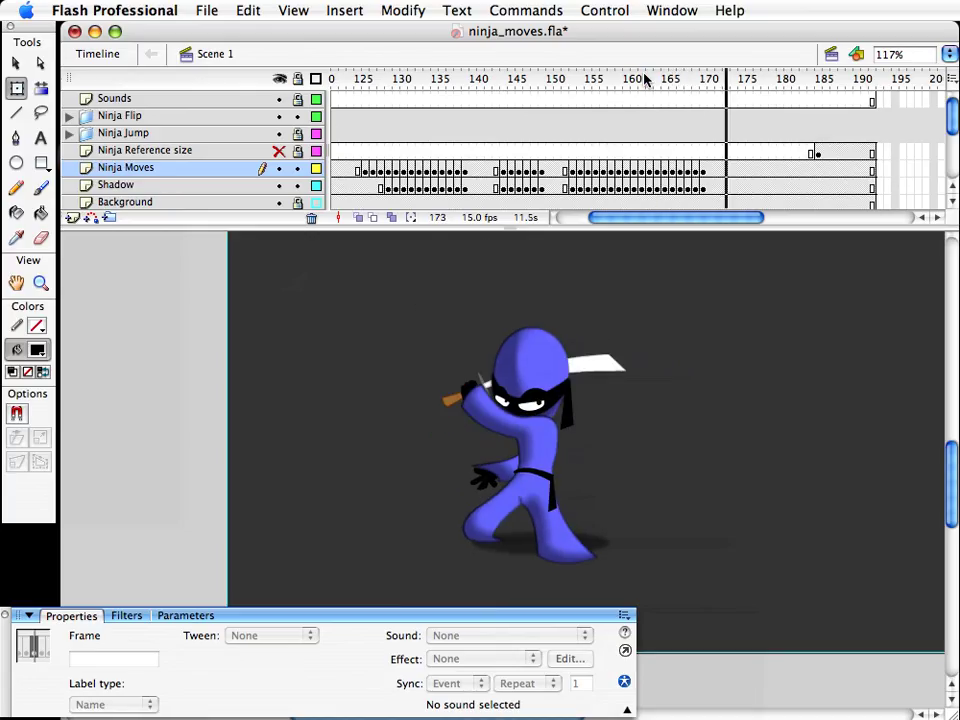
click(713, 178)
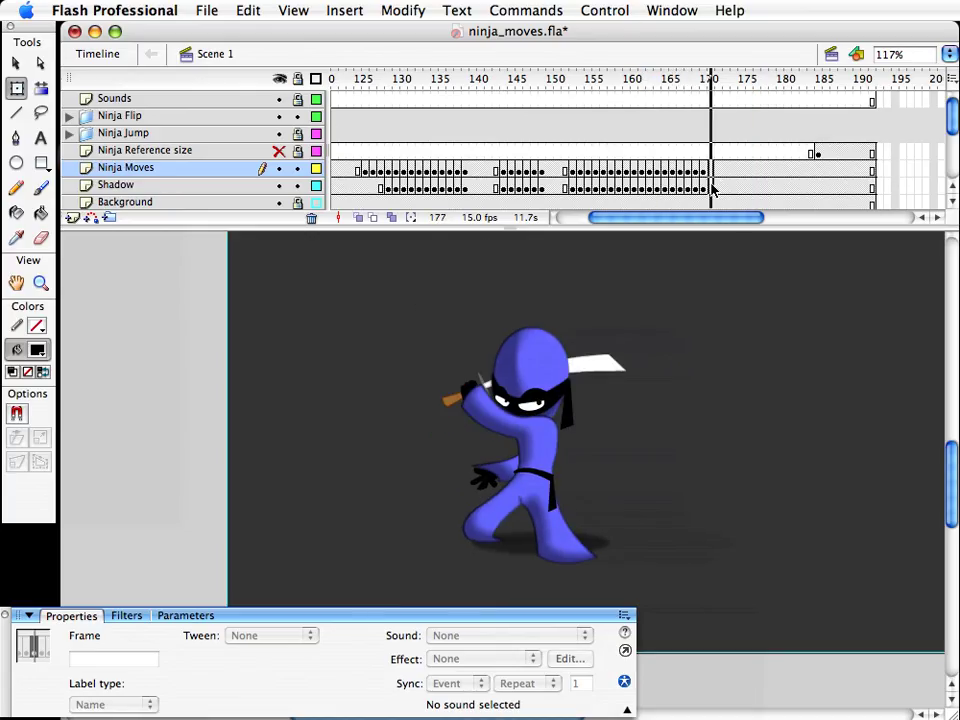
Step: Rotate the sword_and_hand instance on frame 171 slightly counterclockwise and scrub the playhead to check its follow-through
click(713, 188)
click(656, 394)
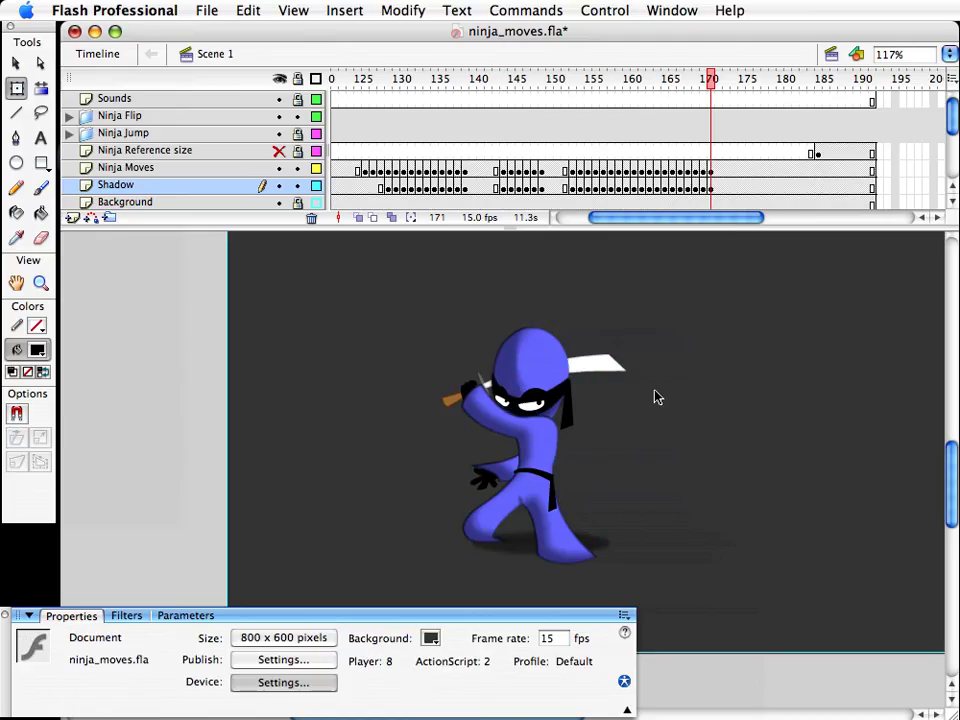
click(713, 171)
drag(613, 316, 605, 307)
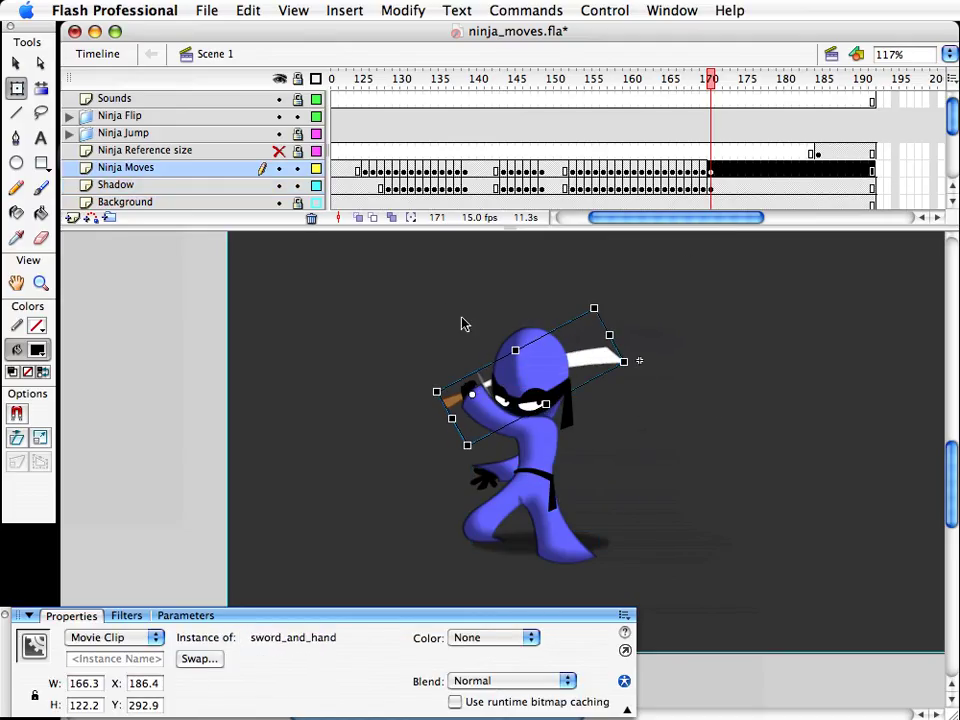
mouse_move(711, 83)
mouse_down()
mouse_move(656, 90)
mouse_move(713, 94)
mouse_move(696, 88)
mouse_move(707, 94)
mouse_move(697, 101)
mouse_move(708, 101)
mouse_up()
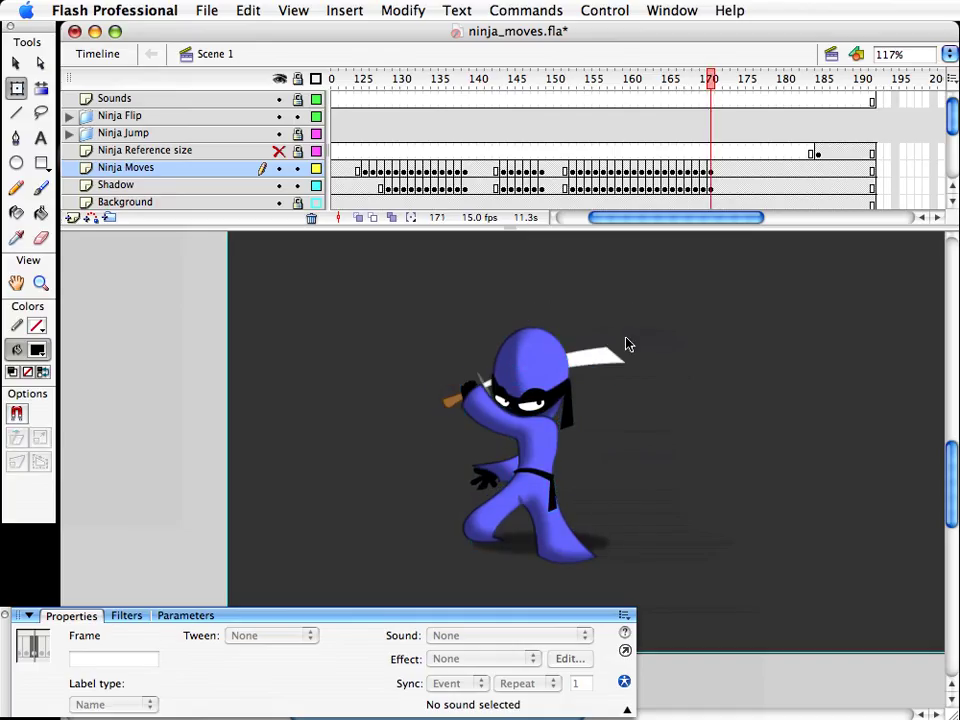
Step: Rotate the bandana tie and belt tie on frame 171 slightly so their ends swing backward, and save the file
click(581, 427)
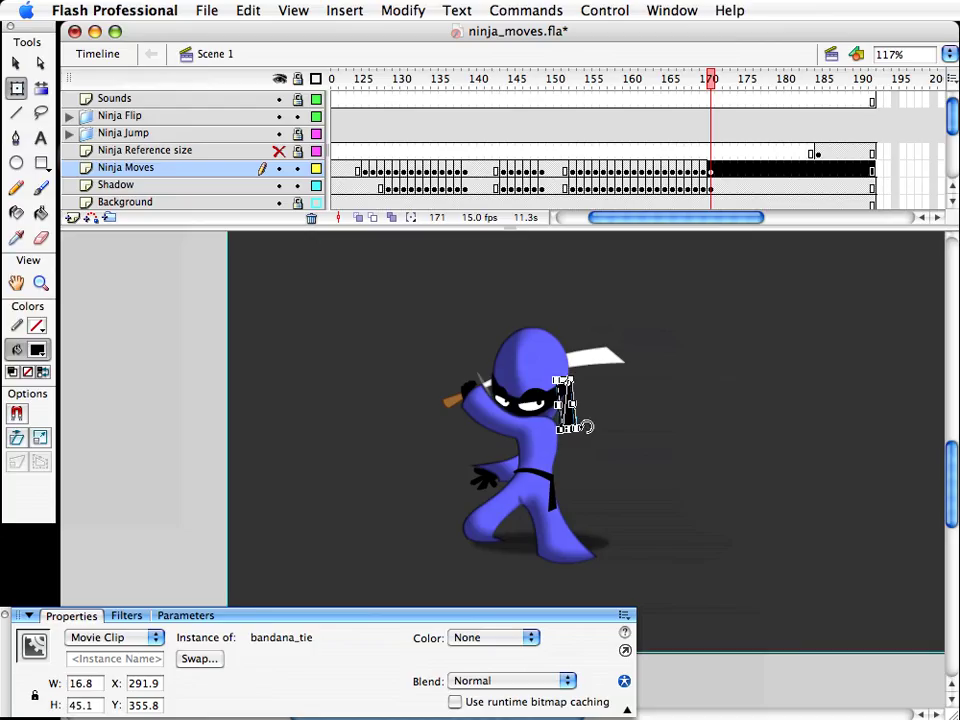
drag(584, 427, 580, 433)
click(552, 505)
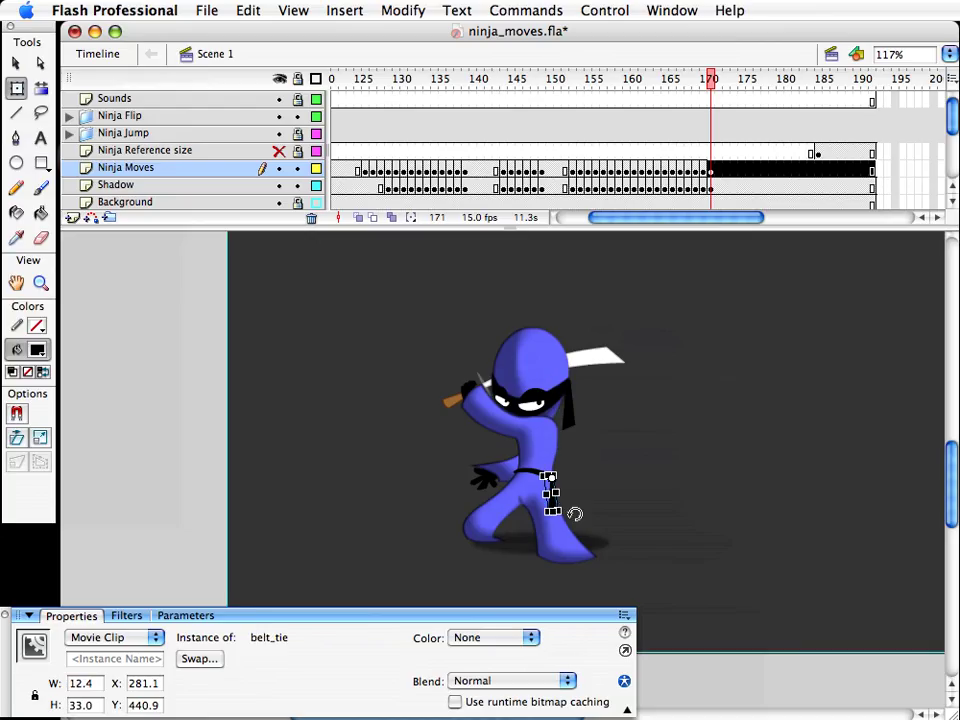
drag(575, 514, 579, 512)
key(super+s)
click(659, 513)
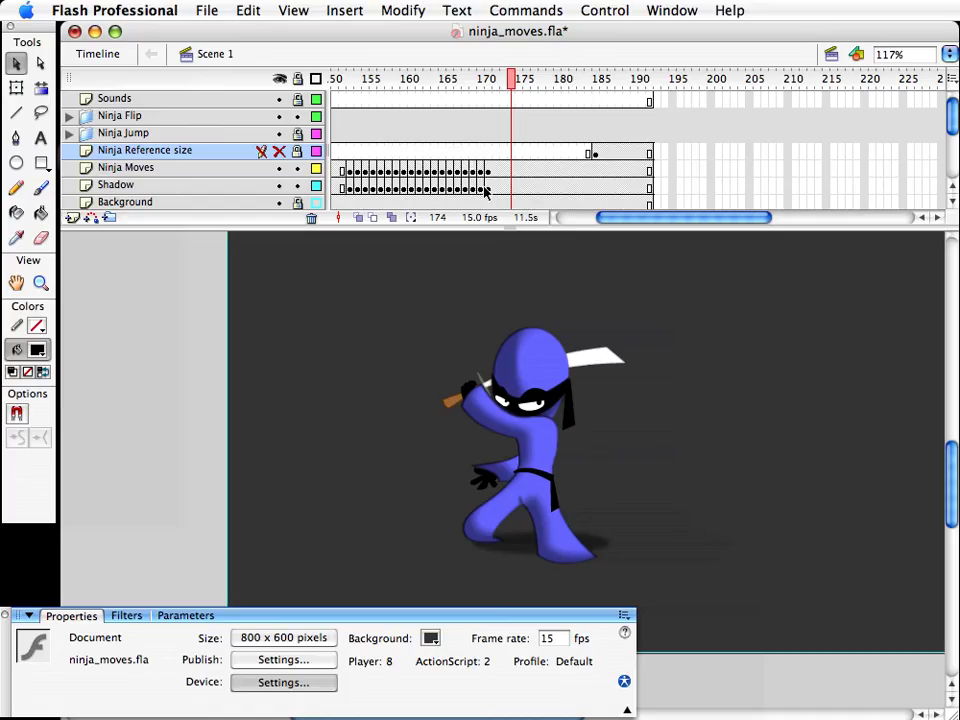
Step: Show and unlock the Ninja Reference size layer and delete the small reference ninja from its keyframe at frame 185
click(279, 151)
drag(513, 79, 597, 95)
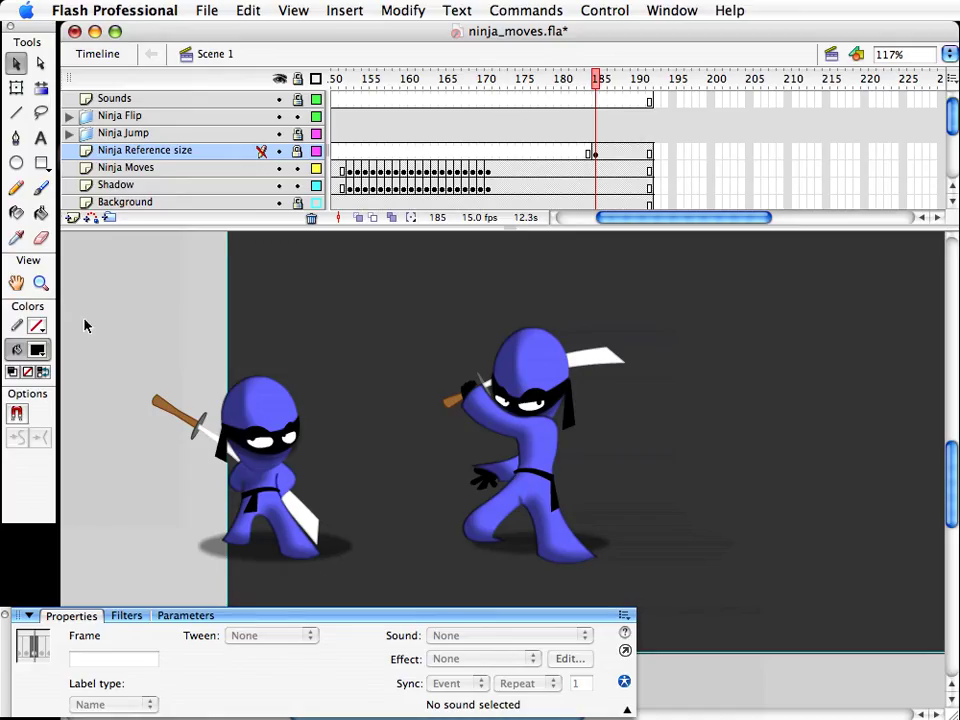
drag(104, 339, 397, 591)
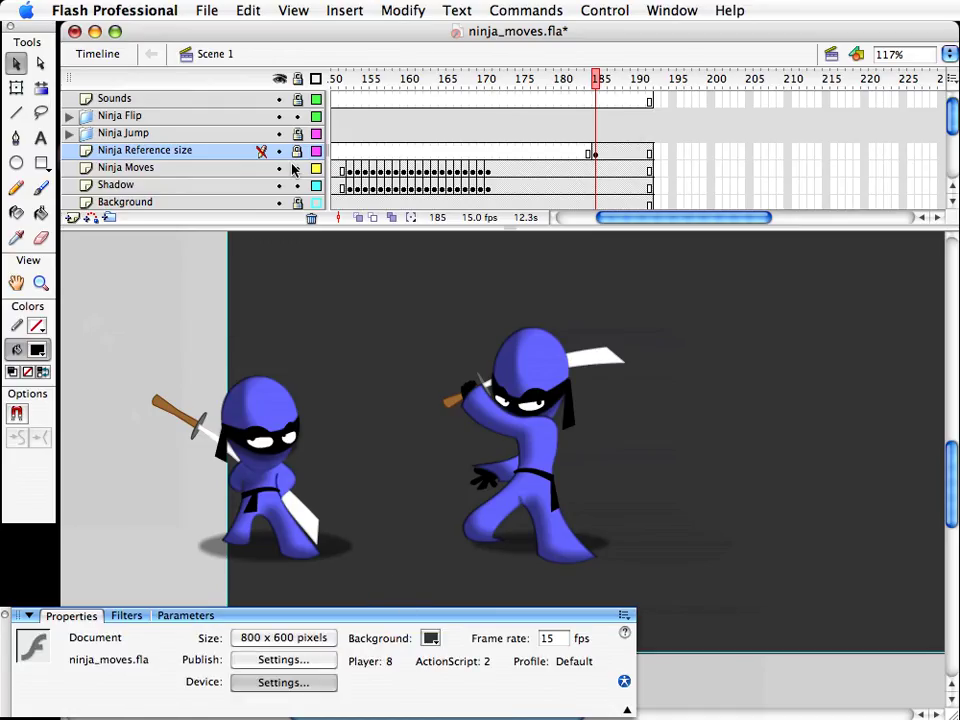
click(605, 152)
click(597, 154)
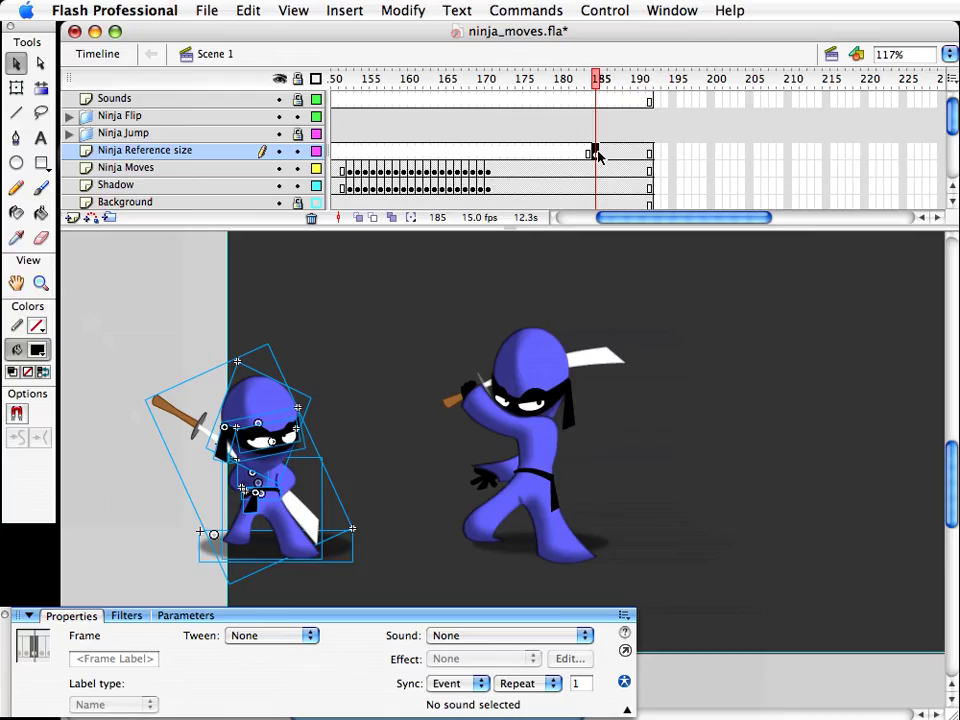
key(Delete)
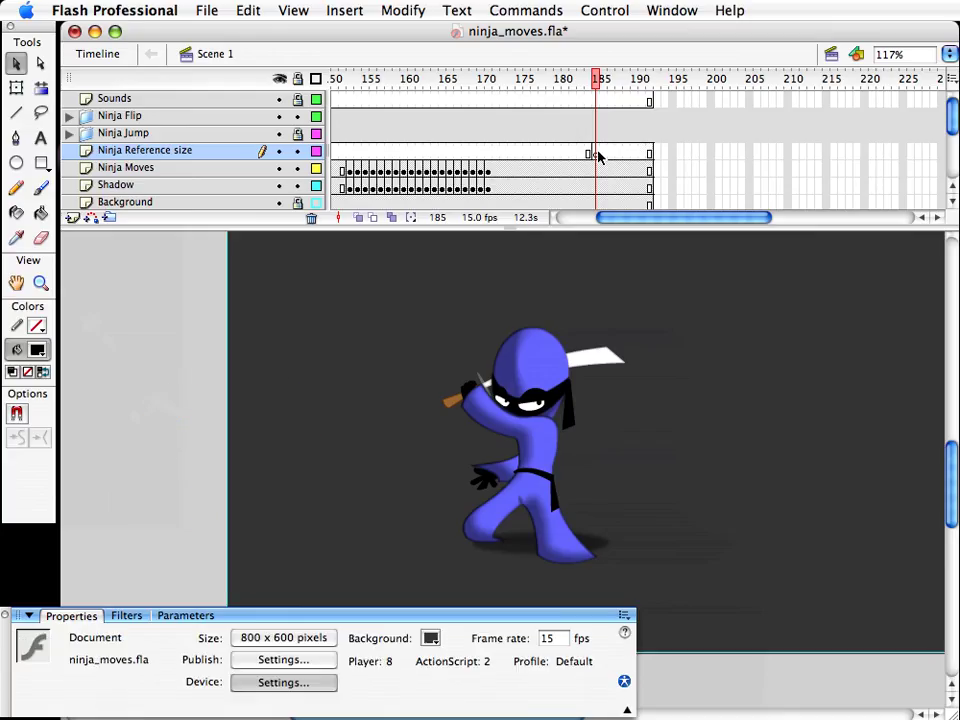
Step: Add a layer folder named Ninja Moves above the Ninja Reference size layer and delete the stray Layer 19
drag(636, 216, 506, 207)
drag(381, 79, 334, 79)
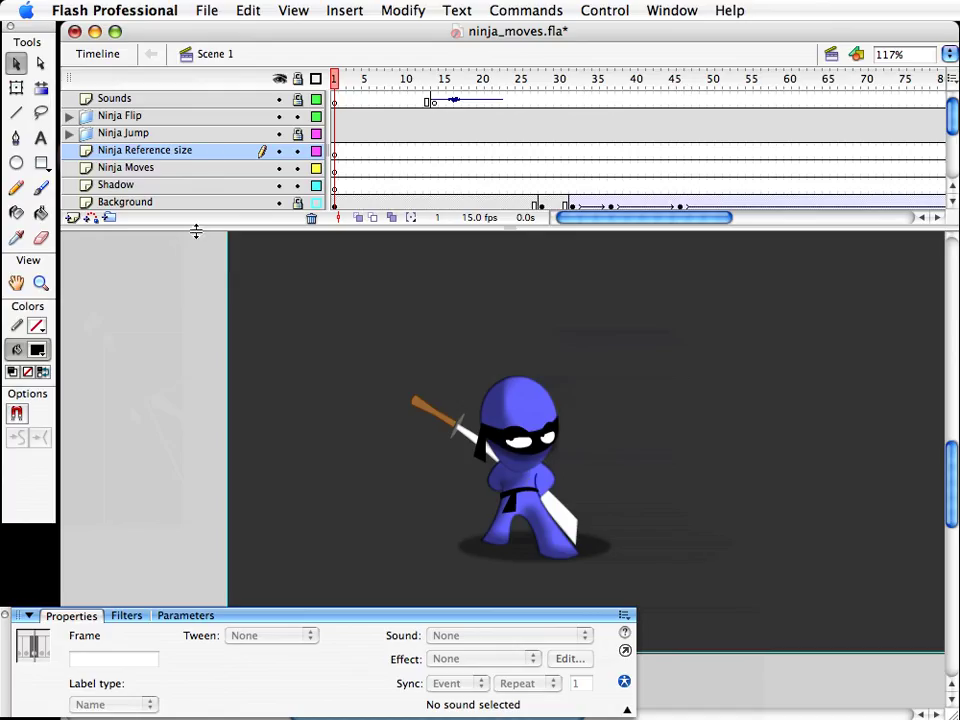
drag(197, 229, 201, 265)
click(136, 150)
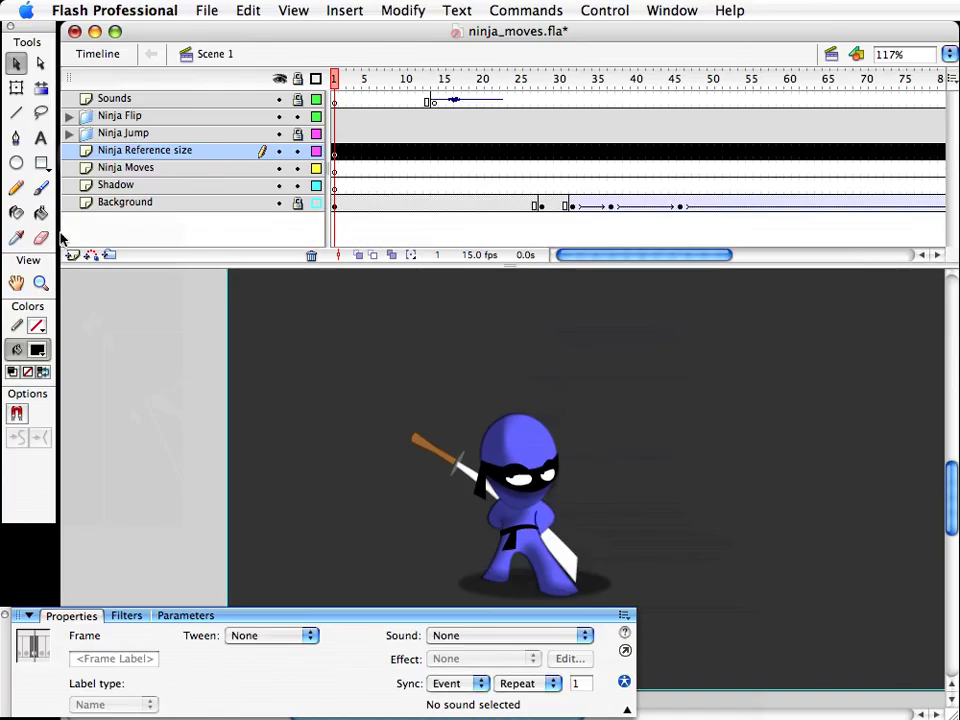
click(72, 255)
click(109, 255)
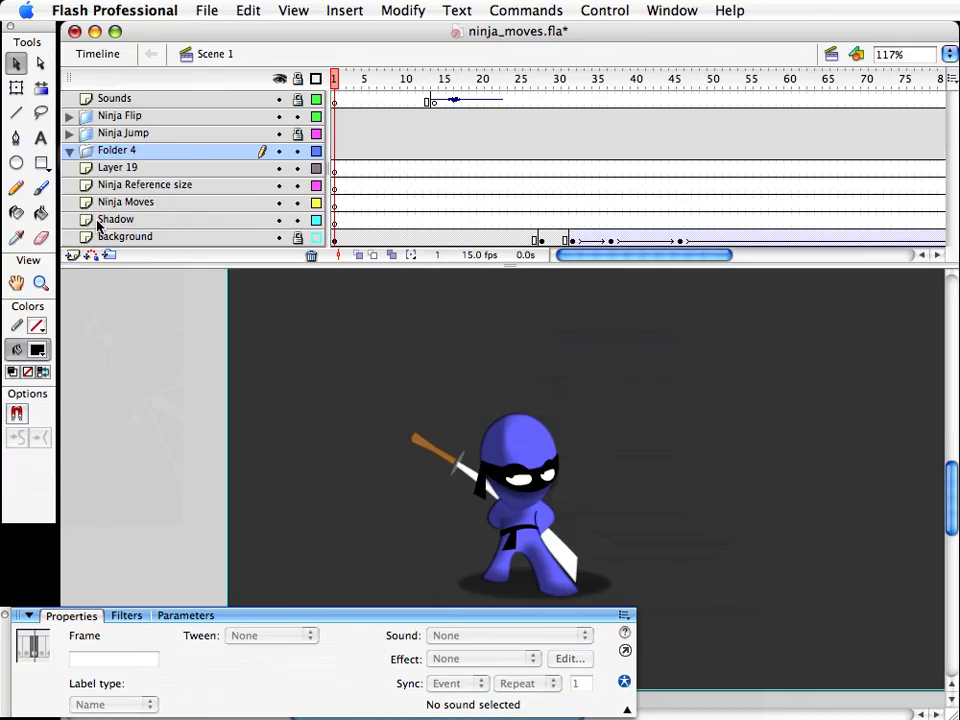
double_click(116, 151)
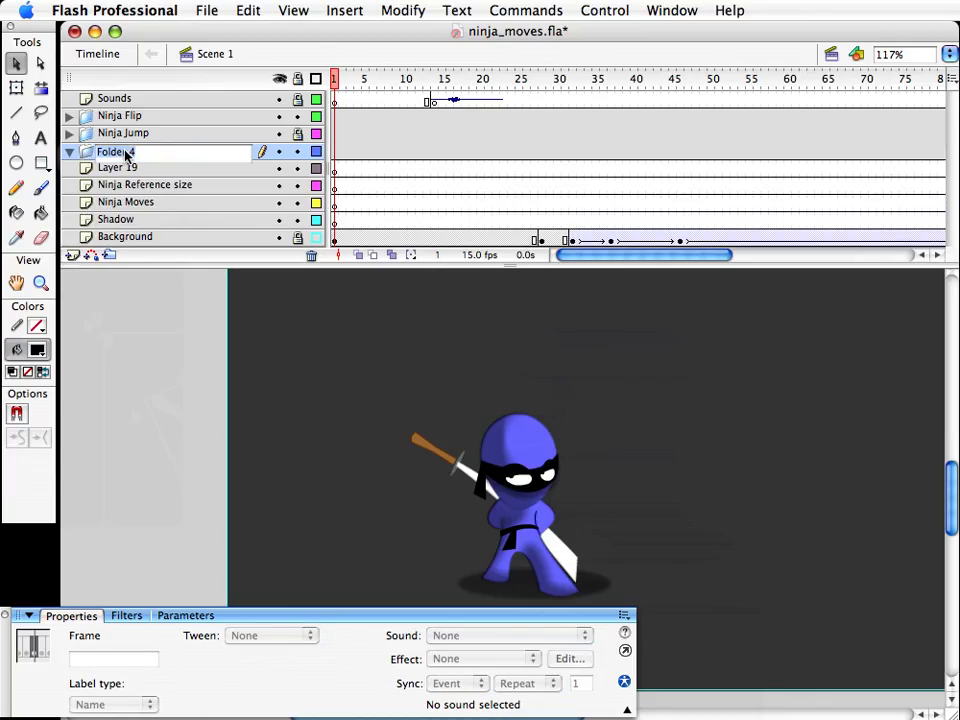
text(Ninja Movies)
key(Return)
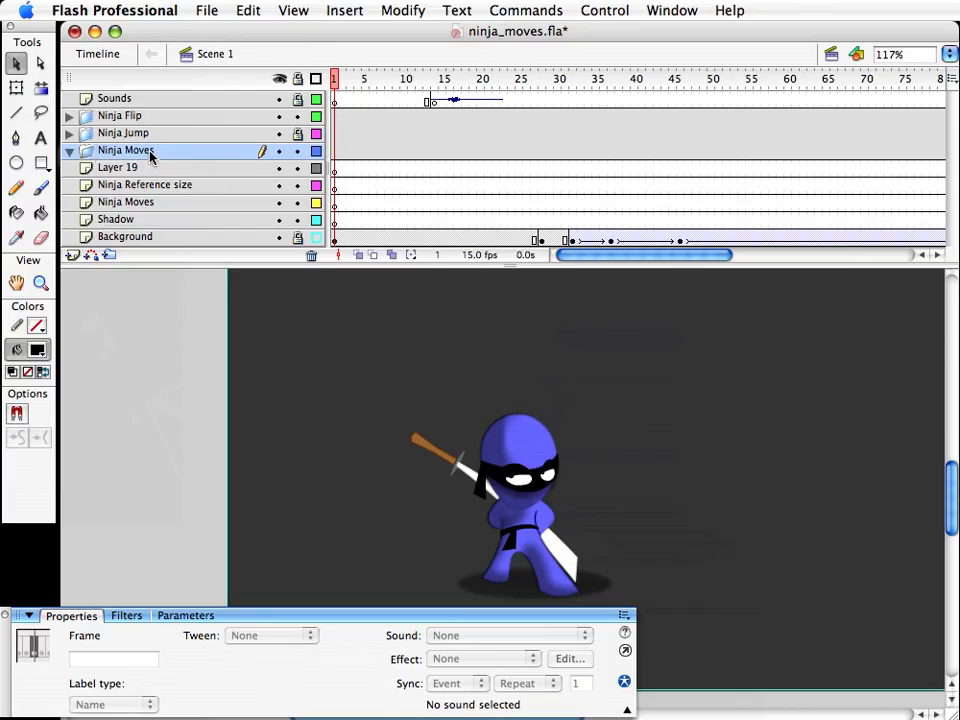
click(115, 166)
click(311, 255)
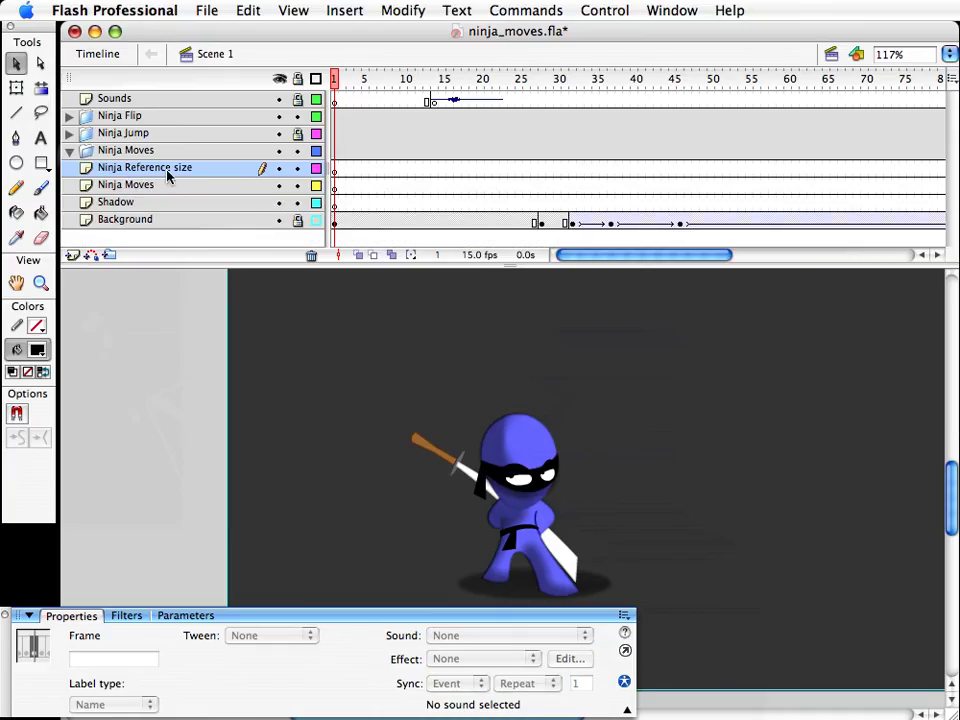
Step: Move the Ninja Reference size, Ninja Moves and Shadow layers into the Ninja Moves folder and collapse it
shift+click(100, 186)
shift+click(120, 203)
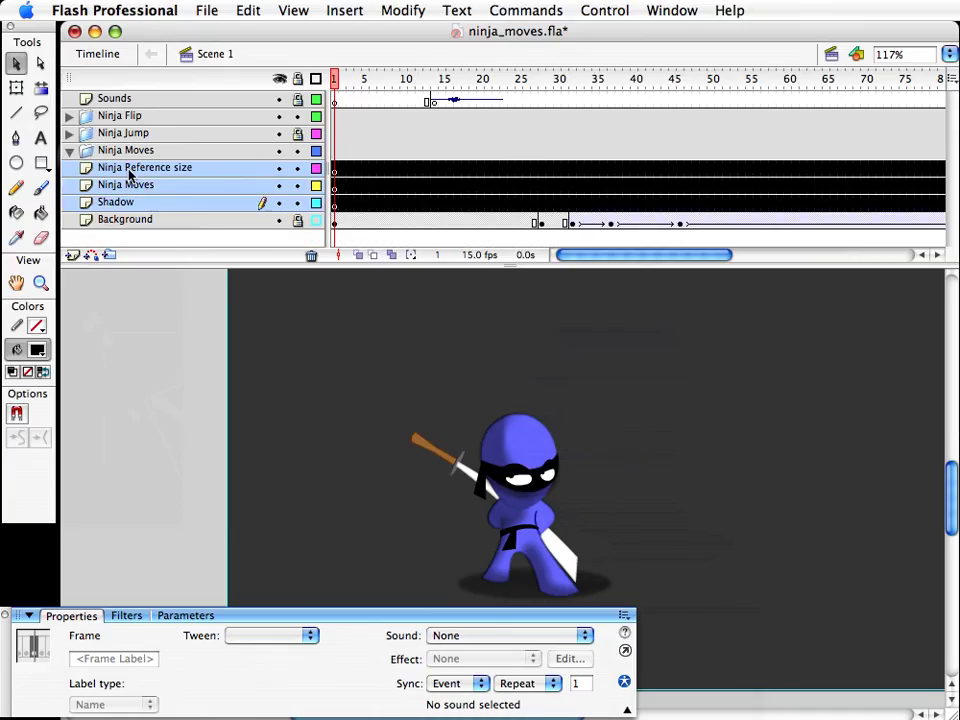
drag(129, 171, 128, 154)
click(69, 152)
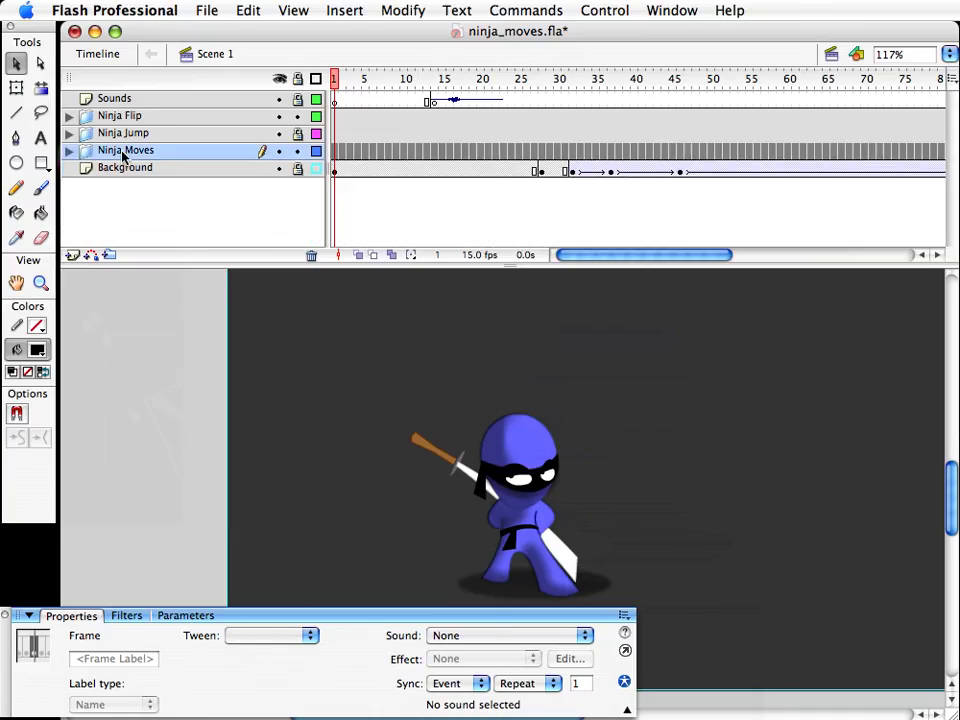
Step: Expand the Ninja Jump folder, unlock its ninja layer and scrub through the opening frames of the jump
click(69, 134)
click(435, 390)
click(292, 151)
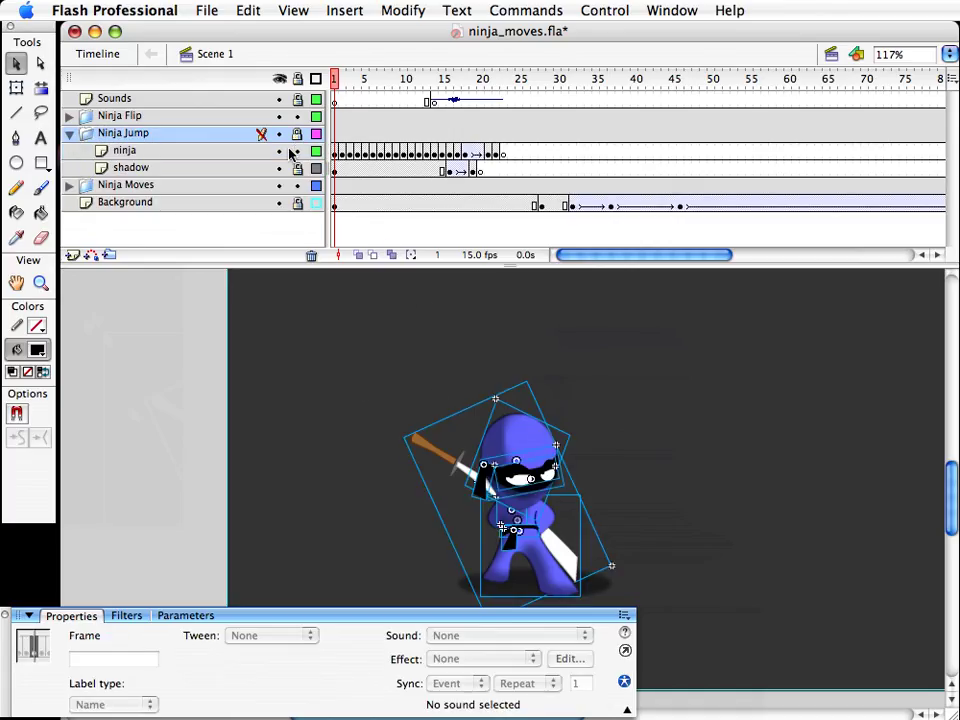
click(716, 505)
drag(627, 504, 552, 435)
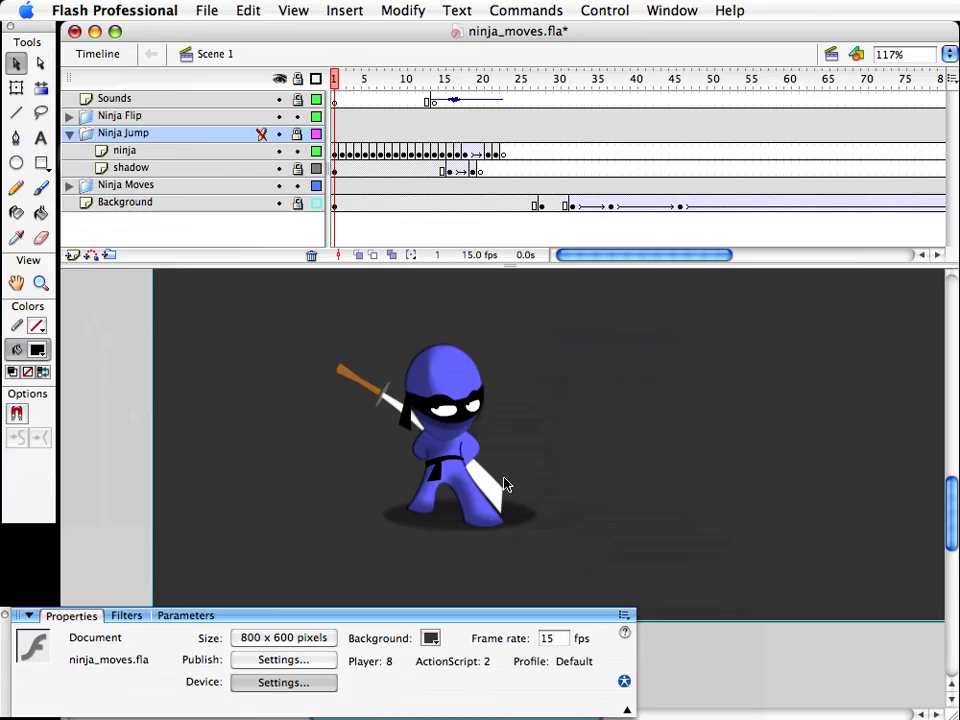
drag(356, 79, 332, 82)
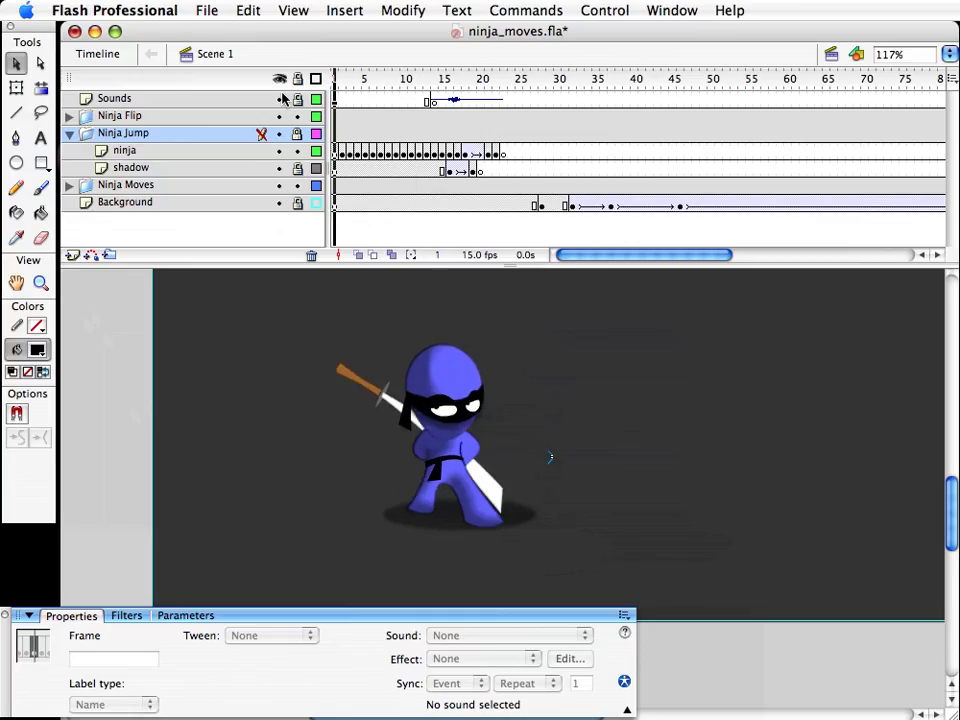
Step: Reshape the leg away from the sword blade in the body symbol into a bent knee with a pointed toe, and return to Scene 1
click(429, 508)
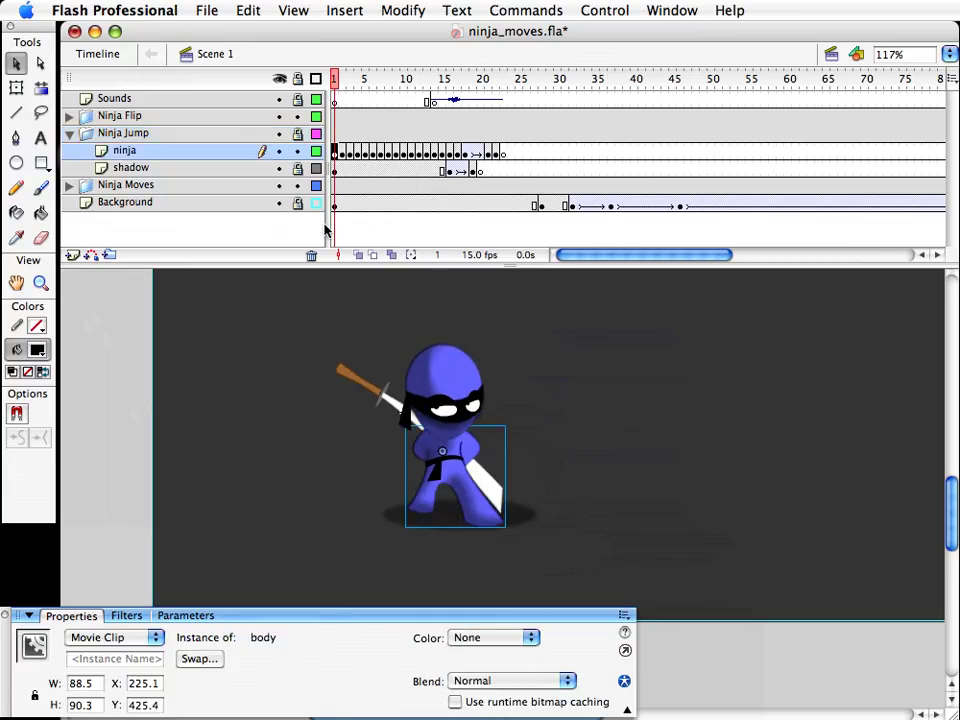
double_click(429, 508)
key(z)
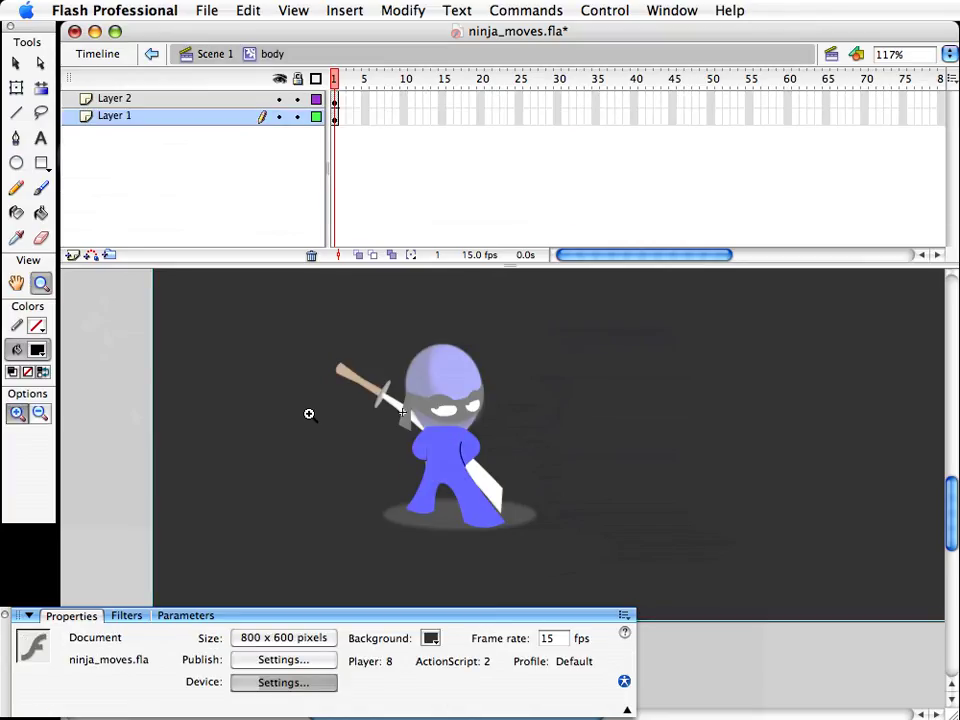
drag(309, 413, 546, 573)
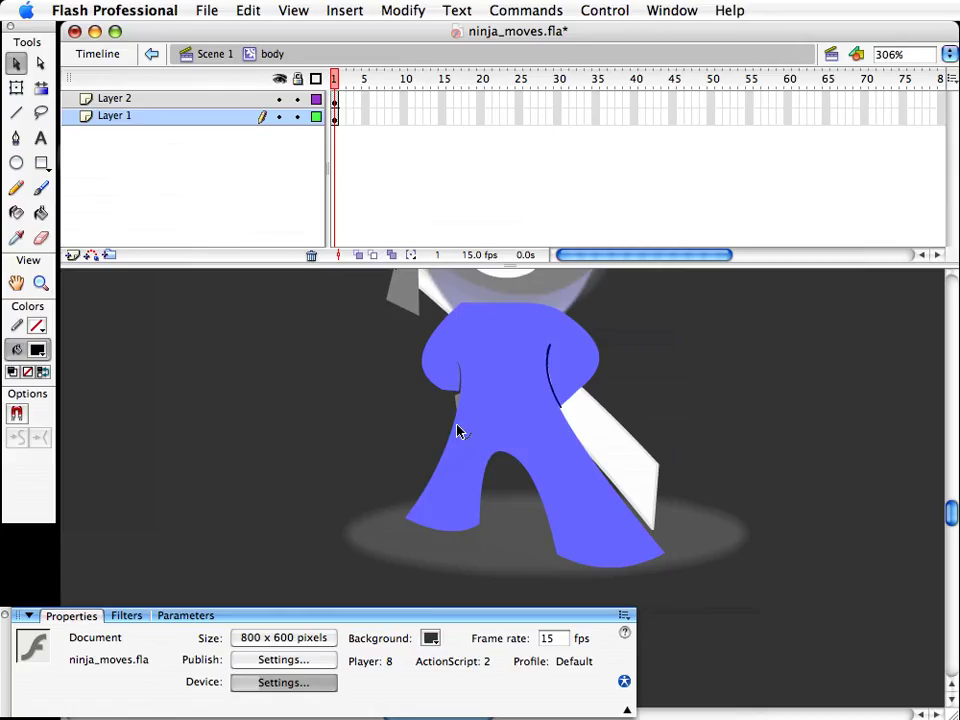
drag(459, 426, 374, 484)
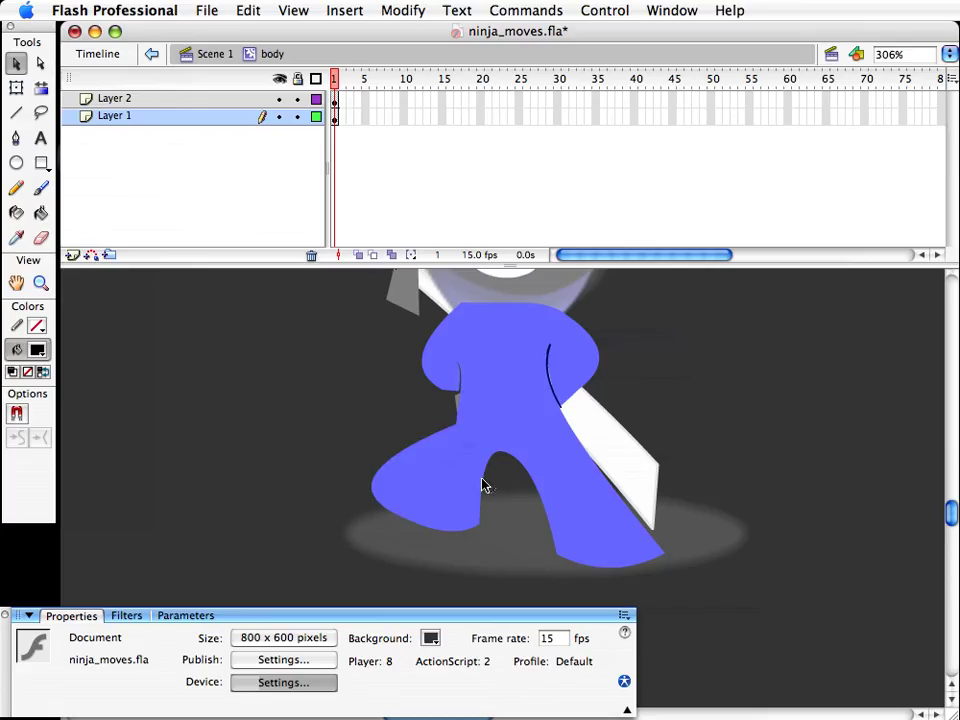
drag(482, 481, 488, 522)
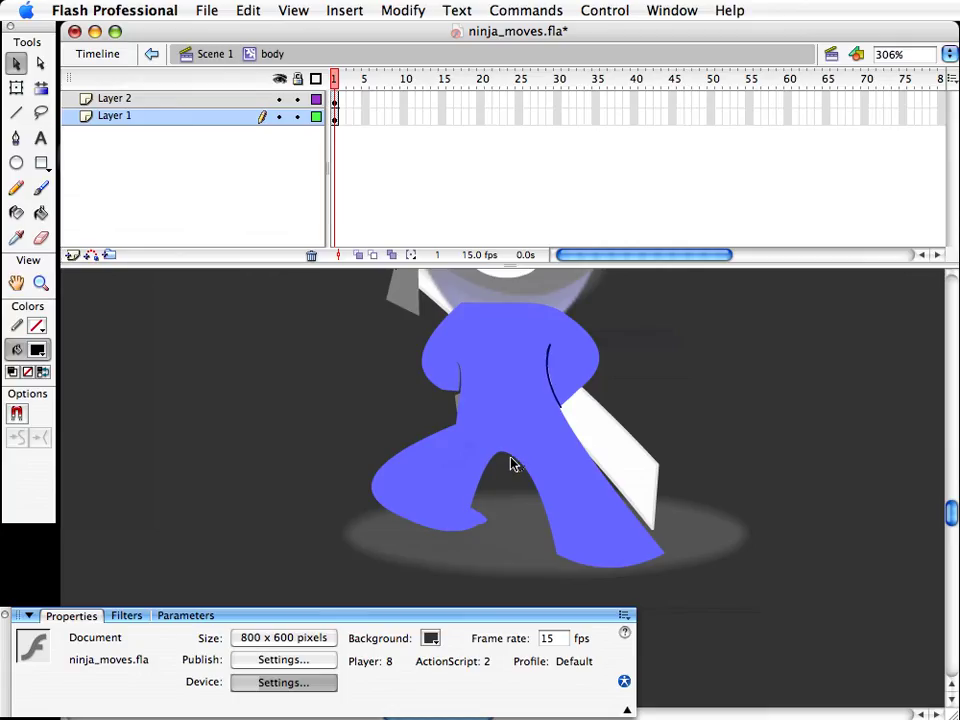
double_click(733, 446)
click(626, 527)
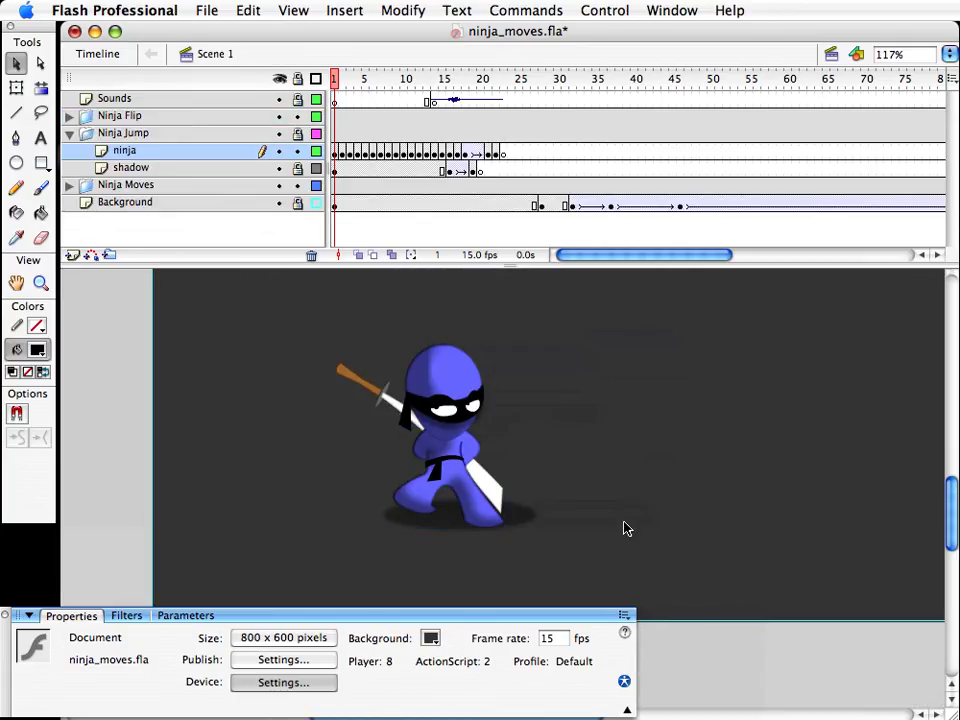
Step: Lower the foot beside the sword blade in the body symbol, bulge that leg's outer edge outward, and return to Scene 1
click(476, 511)
double_click(477, 511)
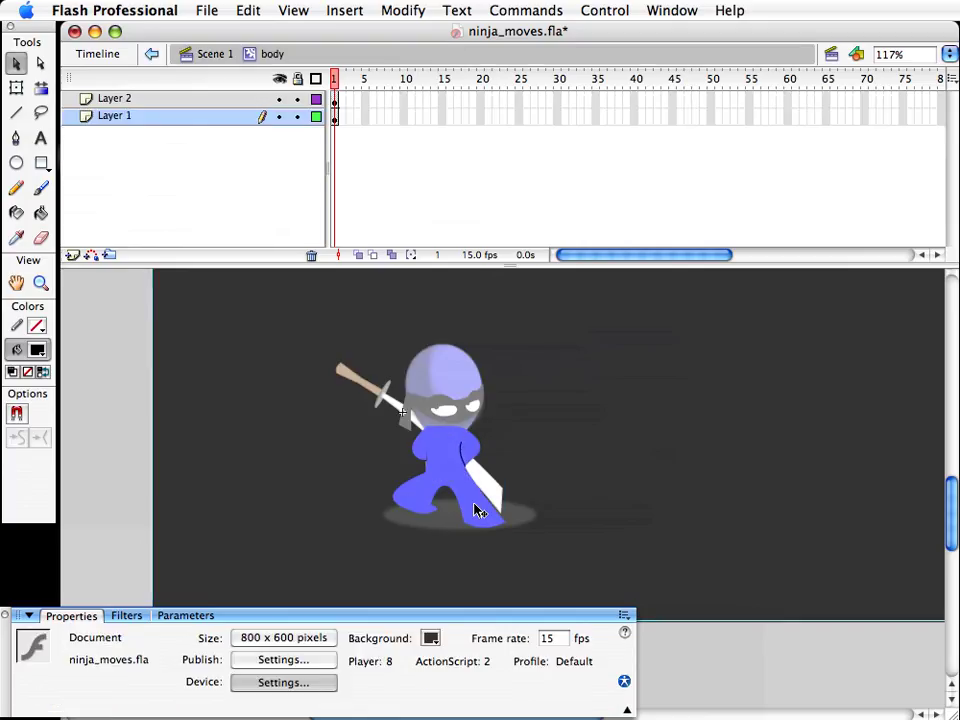
click(41, 283)
mouse_move(349, 418)
mouse_down()
mouse_move(589, 570)
mouse_move(490, 521)
mouse_up()
key(v)
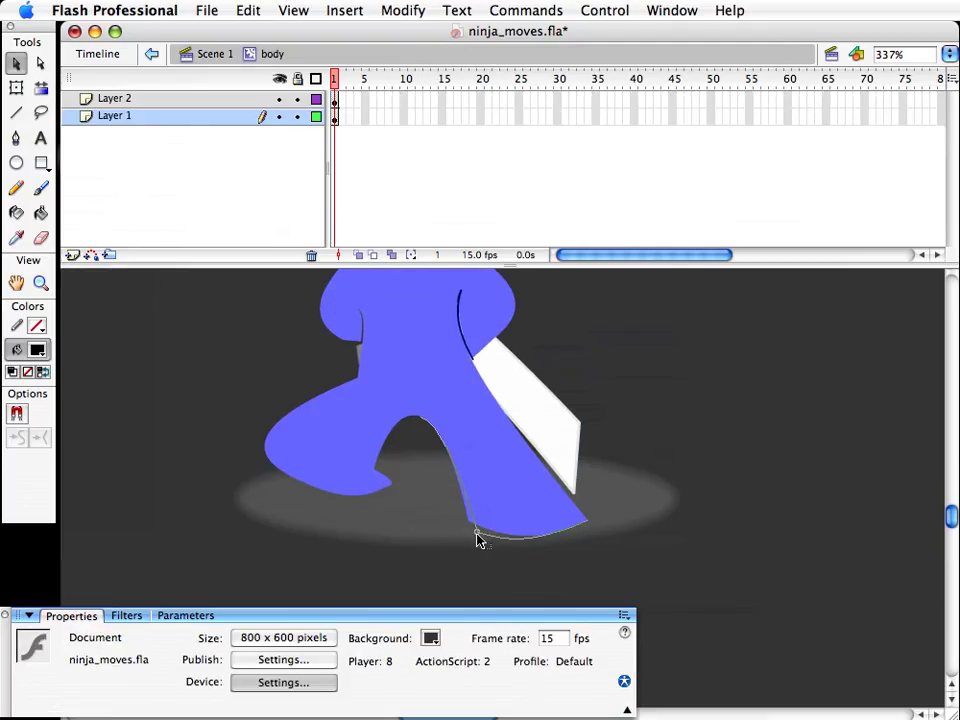
drag(592, 525, 549, 561)
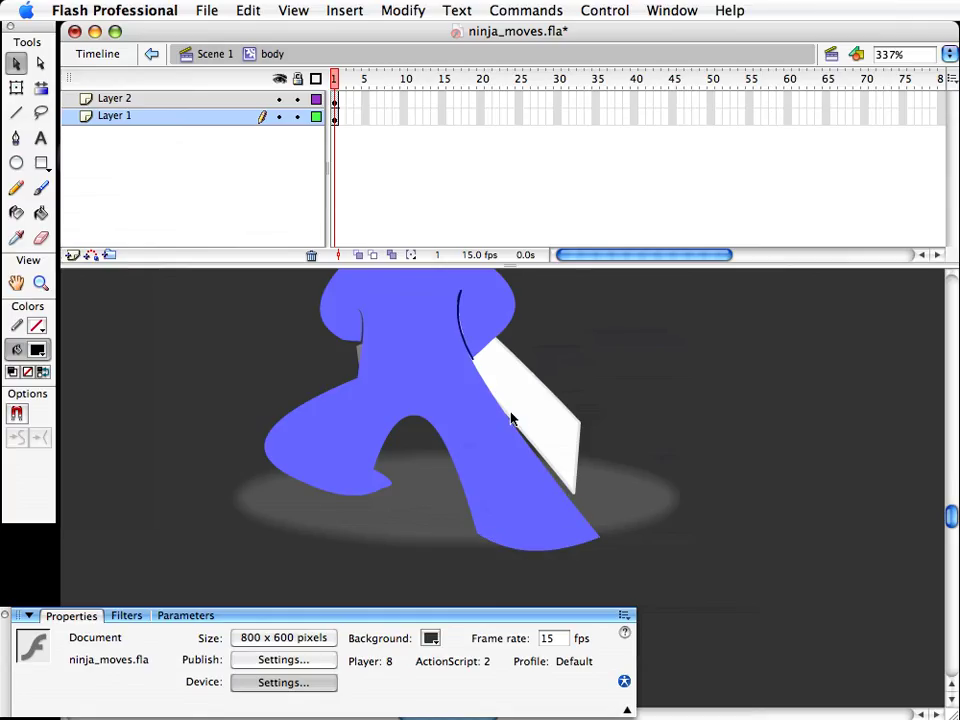
drag(508, 428, 547, 444)
double_click(683, 463)
click(668, 565)
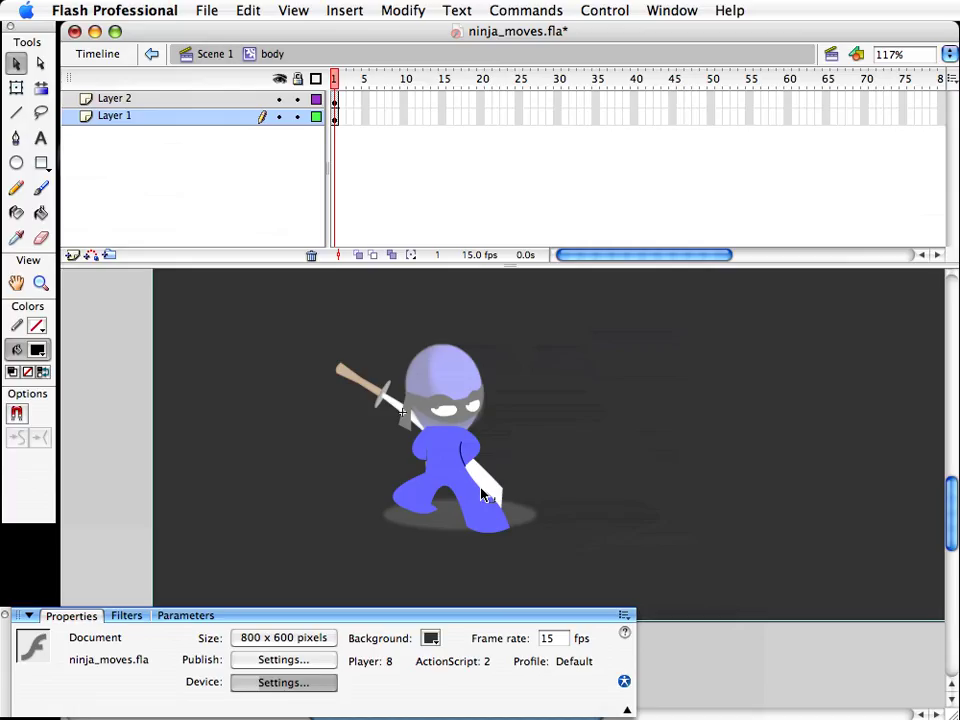
double_click(584, 537)
click(585, 537)
double_click(506, 527)
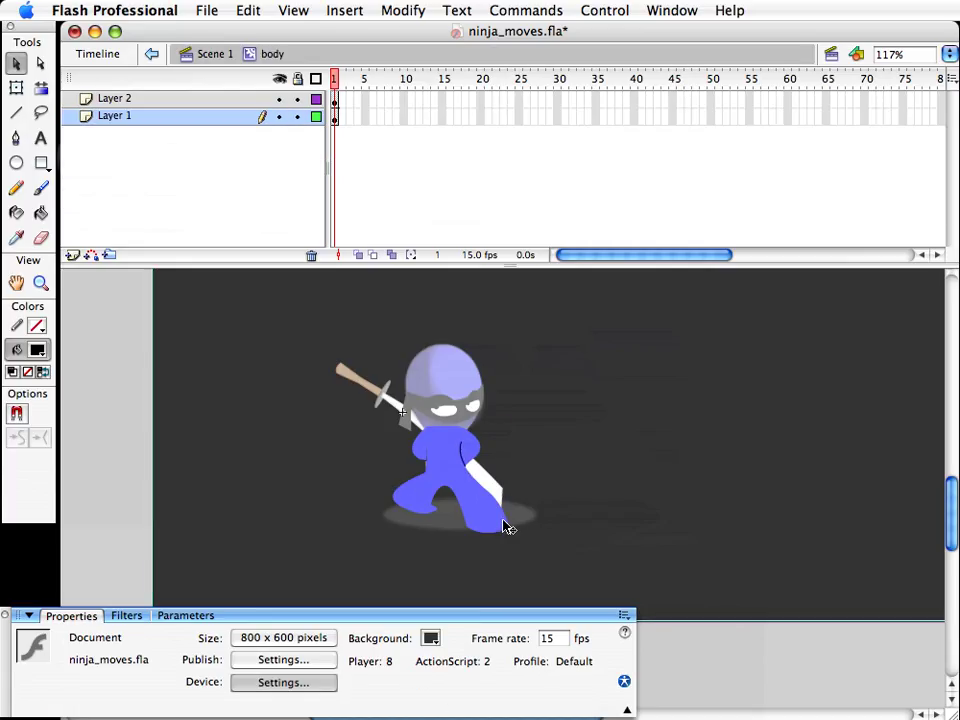
key(super+e)
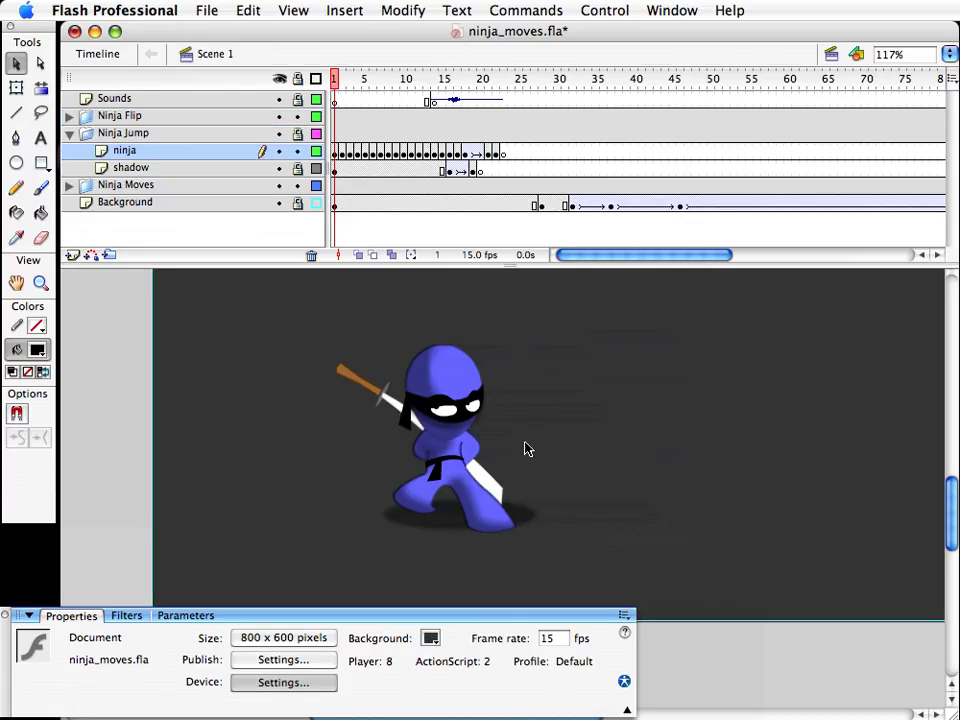
Step: Refine the foot beside the sword blade in the body symbol at frame 1, and return to Scene 1
click(342, 88)
drag(344, 88, 301, 93)
double_click(482, 530)
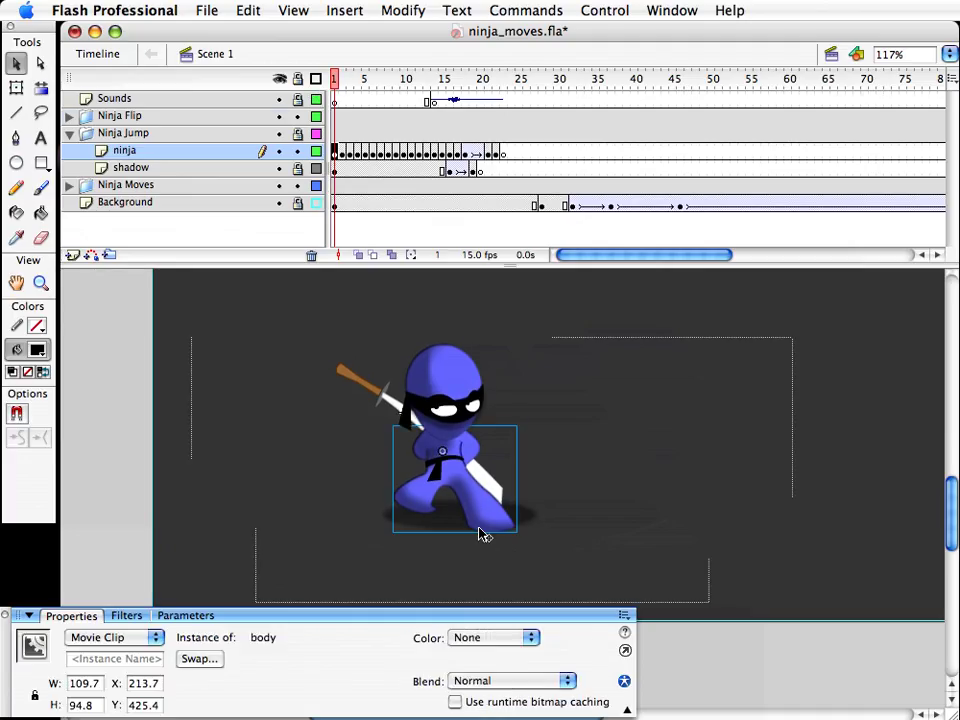
click(41, 285)
click(508, 510)
key(v)
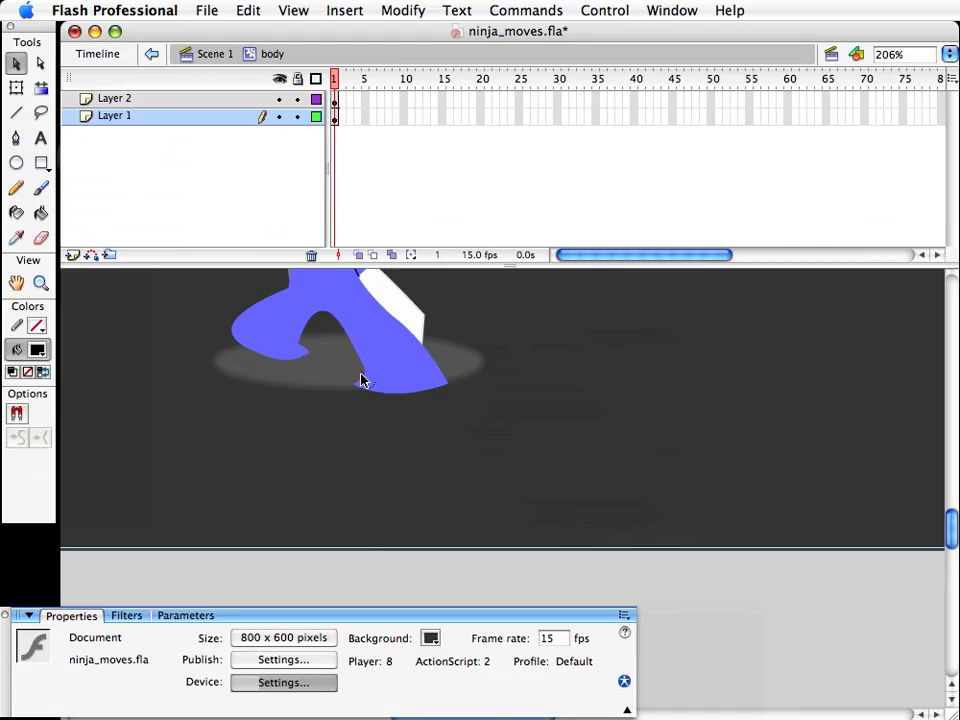
key(super+e)
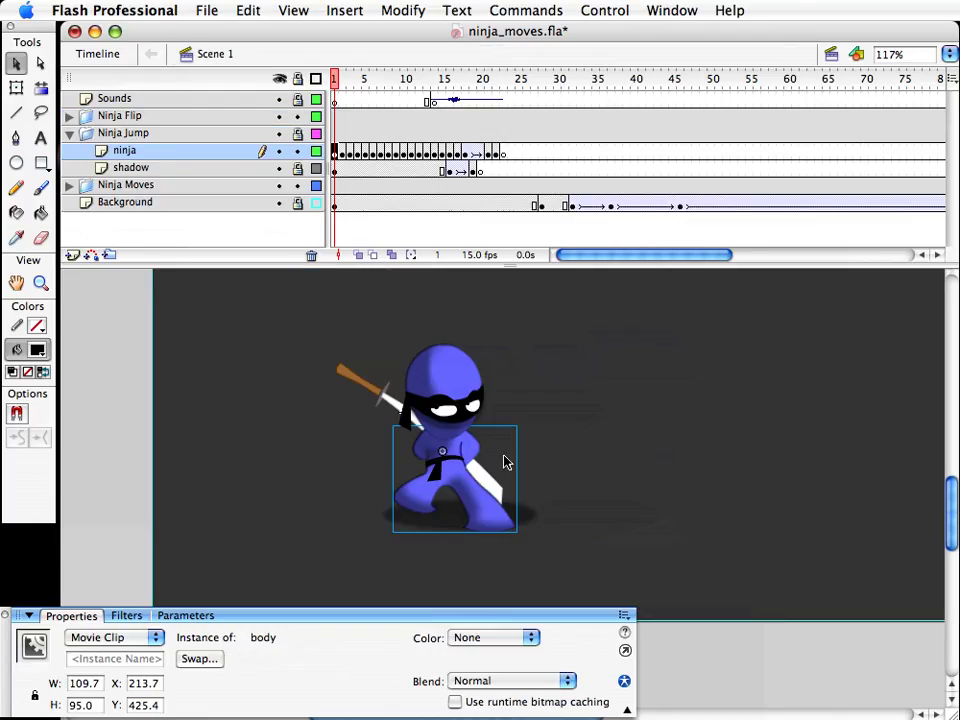
click(610, 542)
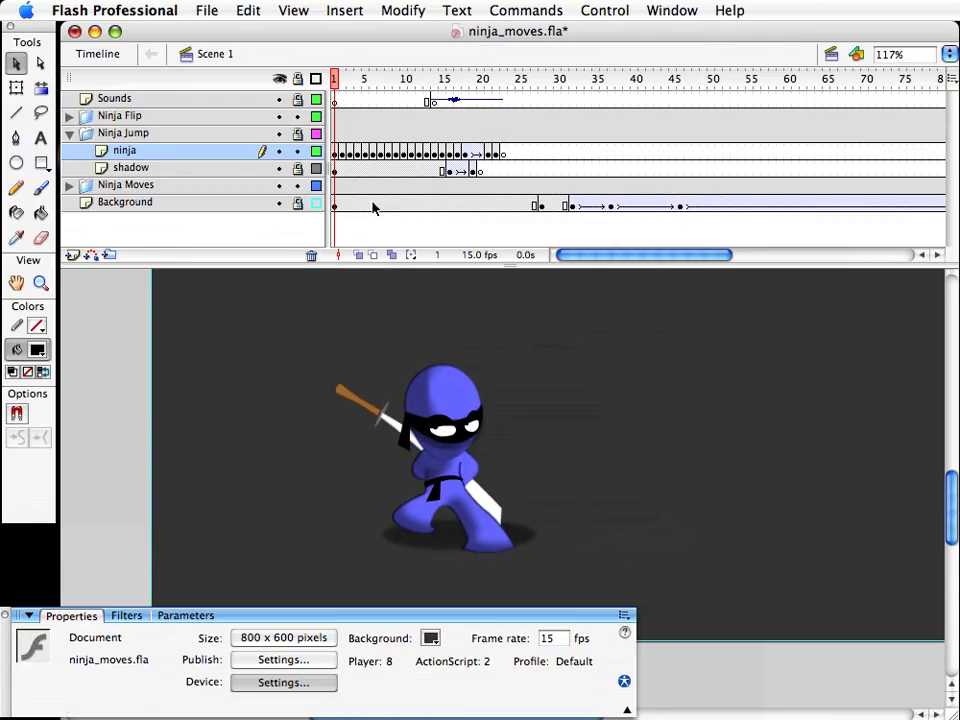
Step: At frame 4, bulge the leg away from the sword blade outward in the body copy symbol and shape its foot into a pointed toe
drag(335, 83, 357, 83)
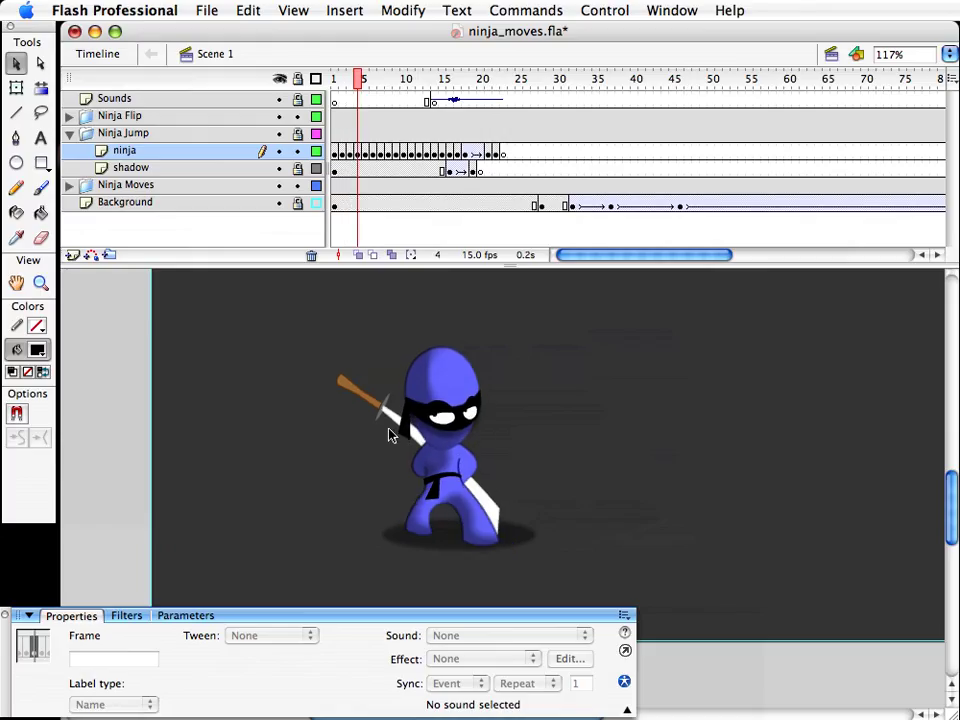
double_click(422, 510)
click(42, 287)
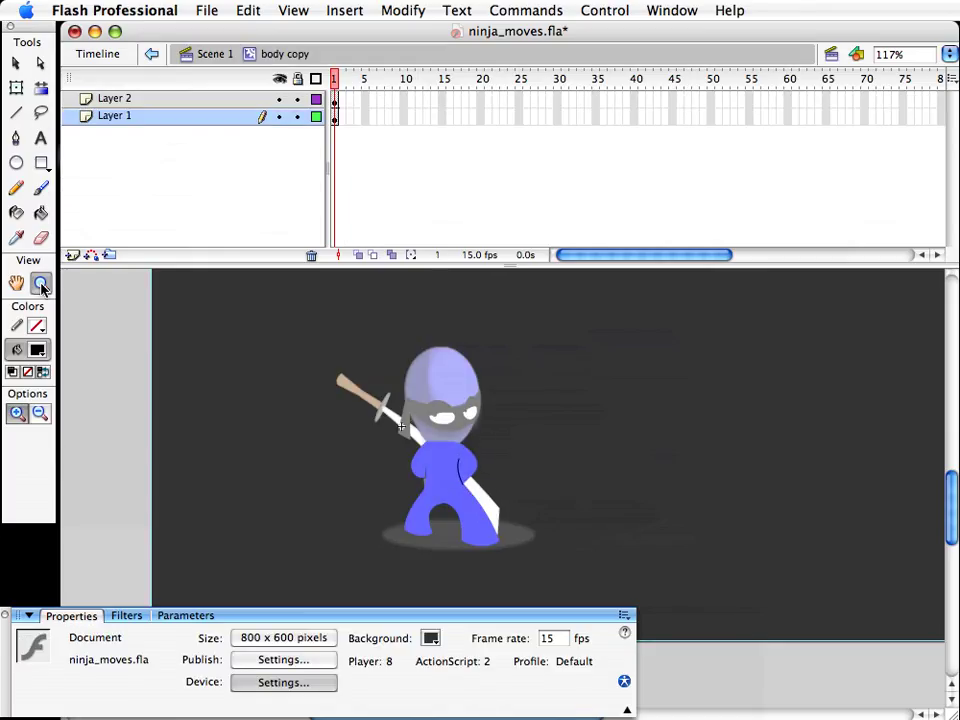
click(396, 538)
key(v)
drag(234, 450, 216, 452)
drag(321, 497, 315, 505)
drag(249, 513, 246, 513)
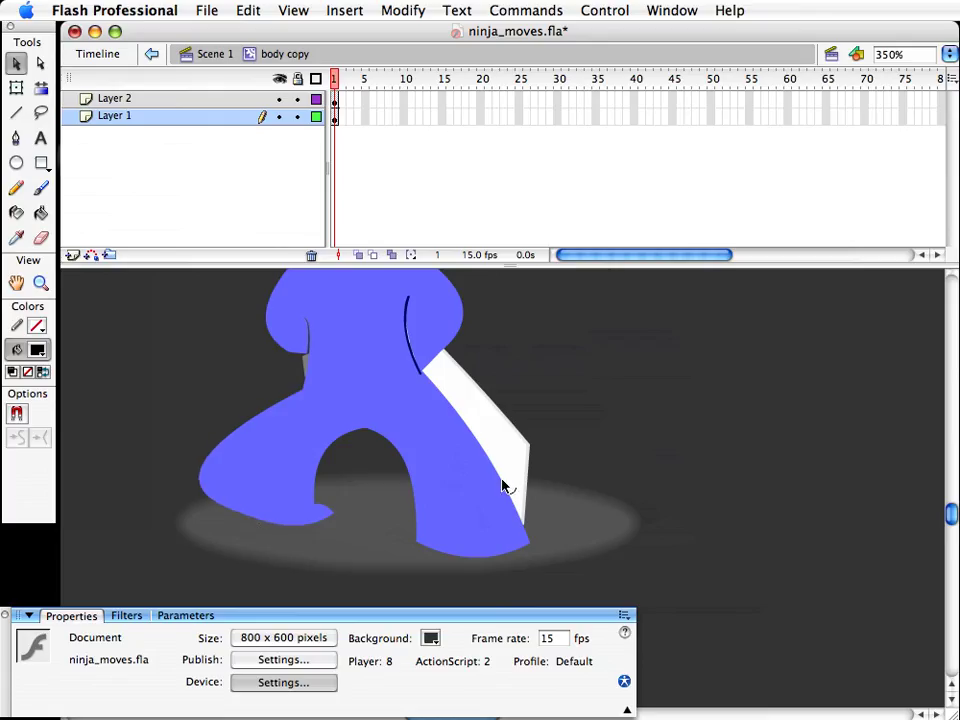
Step: Bulge the outer edge of the leg beside the sword blade in body copy, extend its inner heel downward, and return to Scene 1
drag(503, 486, 555, 510)
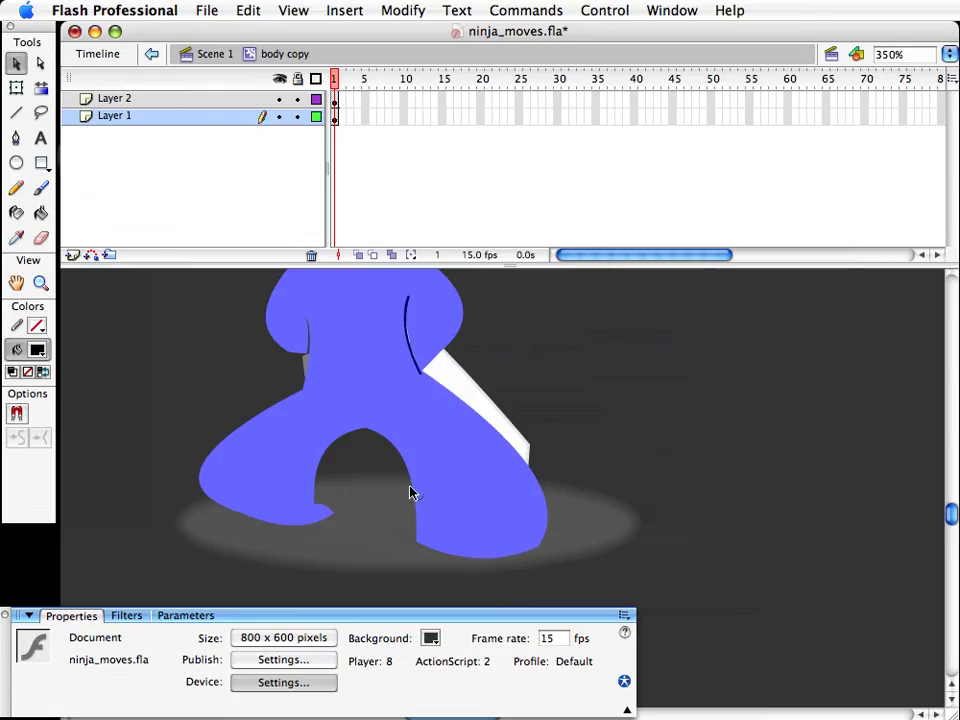
drag(410, 487, 420, 560)
click(535, 544)
click(590, 557)
key(super+e)
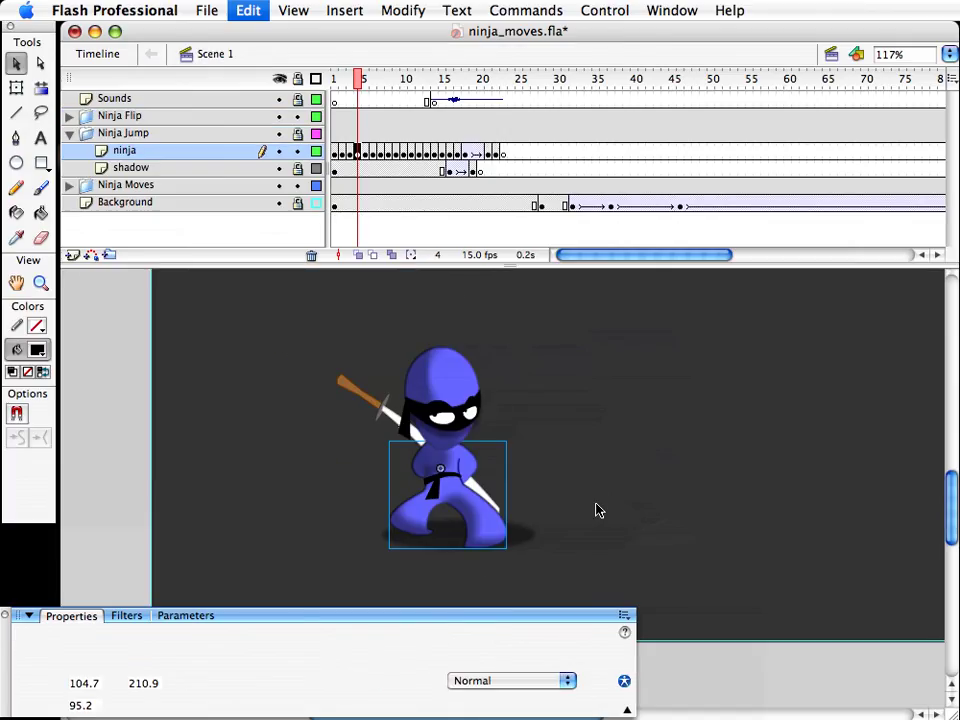
mouse_move(360, 78)
mouse_down()
mouse_move(351, 79)
mouse_move(358, 84)
mouse_up()
double_click(411, 523)
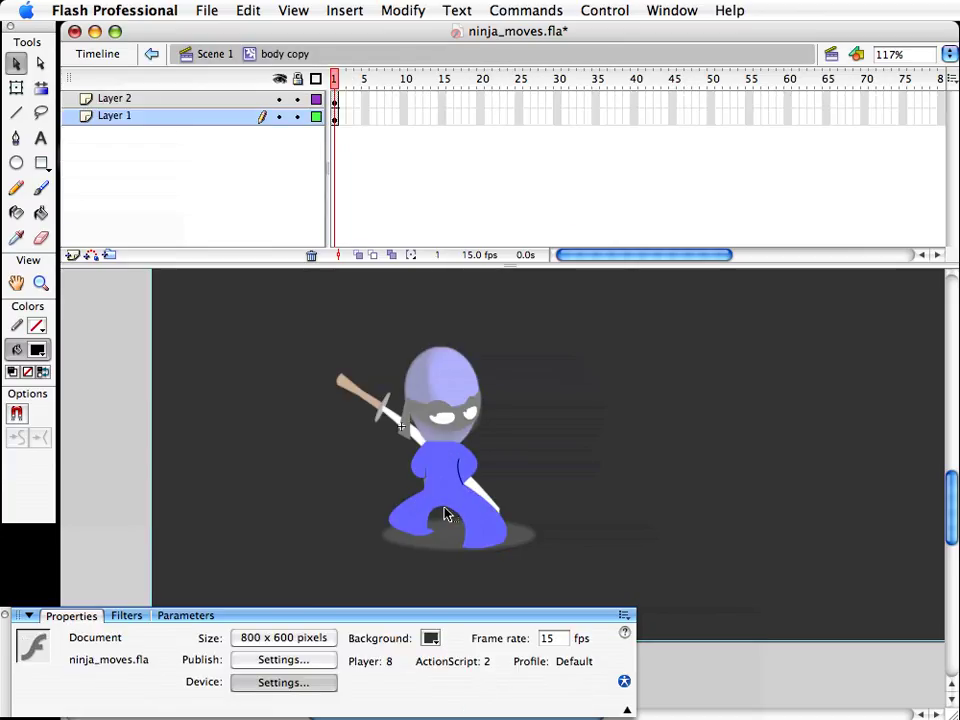
double_click(607, 469)
Step: At frame 5, bulge the leg away from the sword blade outward in body copy 2, draw it slightly back in, and return to Scene 1
click(365, 84)
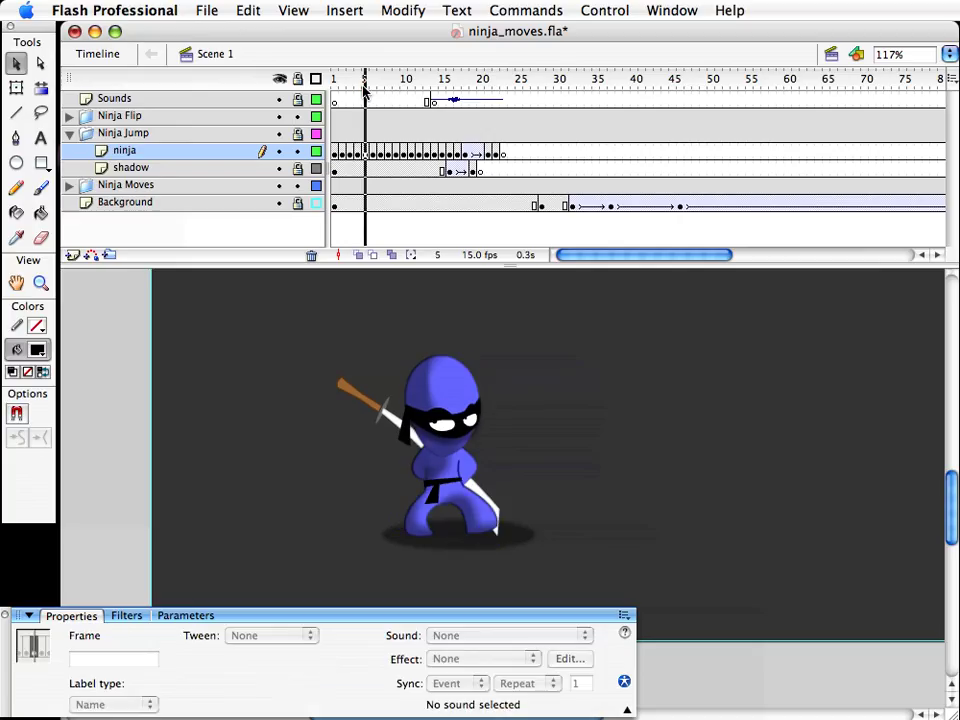
double_click(410, 525)
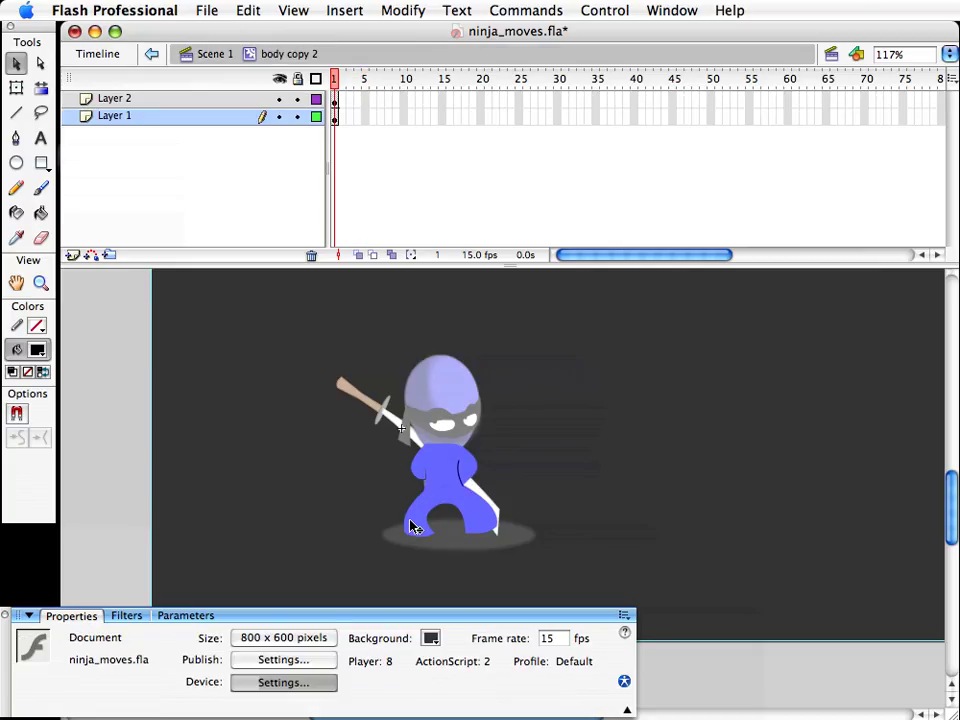
drag(386, 525, 382, 528)
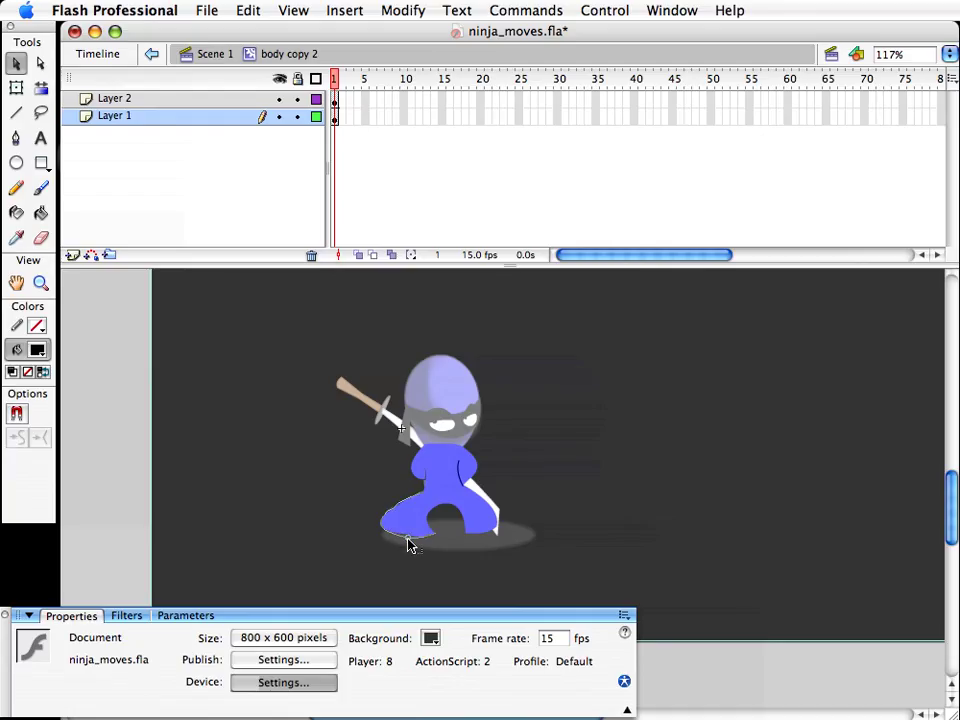
double_click(424, 565)
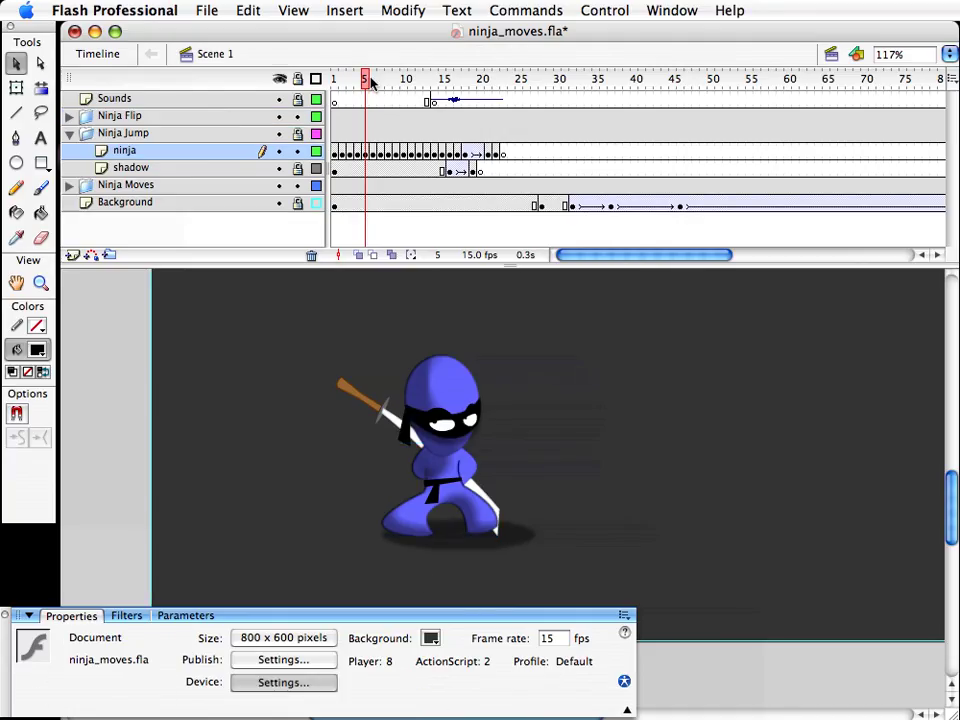
mouse_move(367, 79)
mouse_down()
mouse_move(342, 82)
mouse_move(364, 84)
mouse_up()
double_click(407, 531)
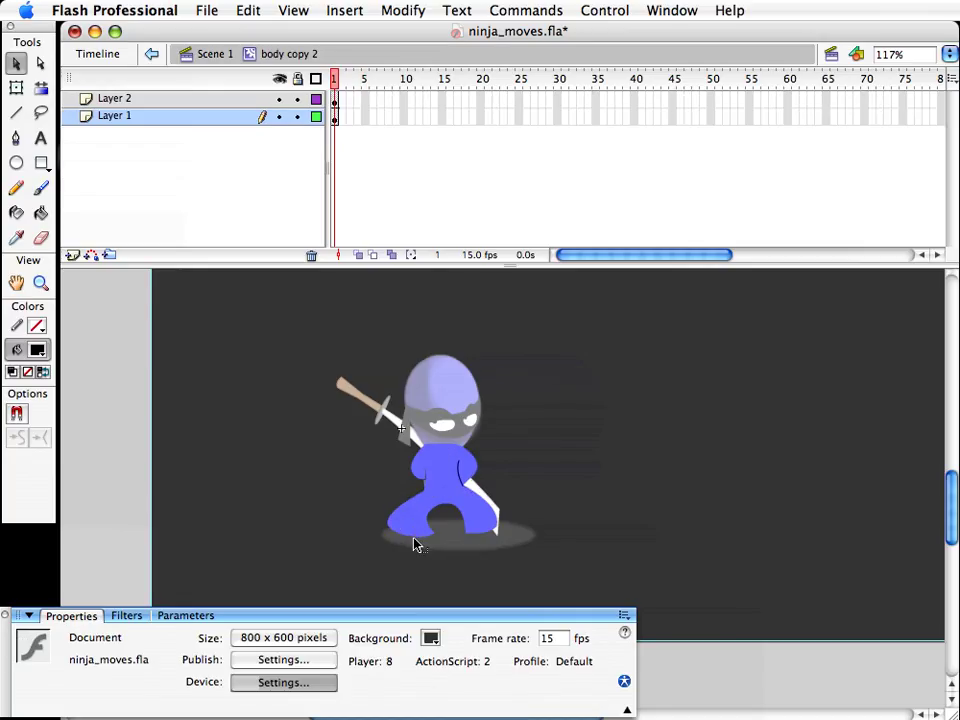
double_click(415, 545)
Step: Bulge the outer edge of the leg beside the sword blade in body copy 2, and compare frames 4 and 5 in Scene 1
double_click(482, 528)
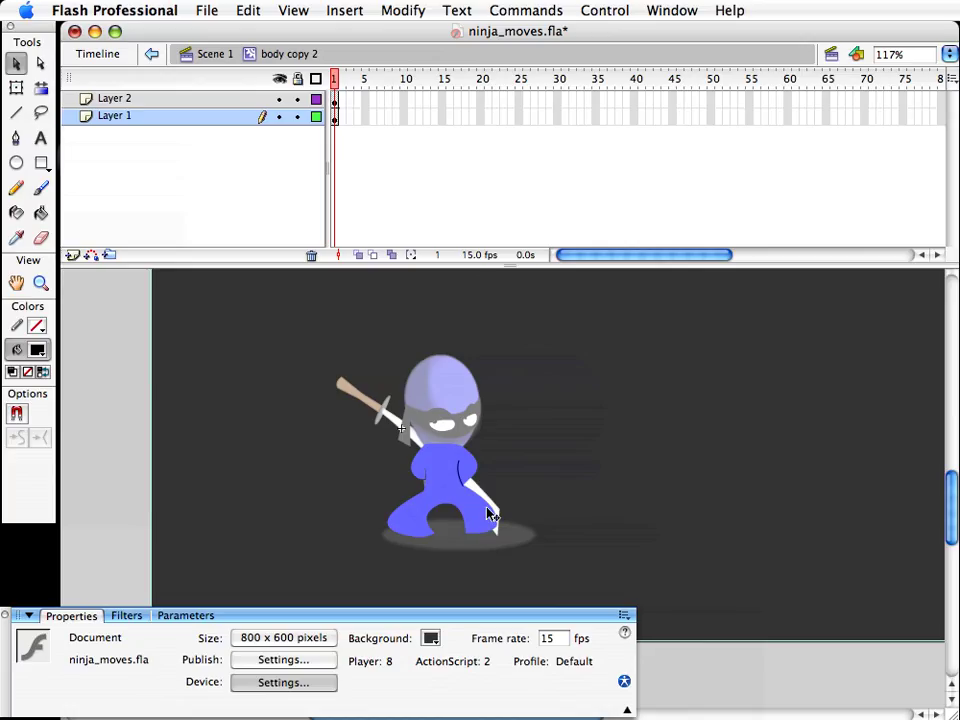
drag(490, 514, 508, 508)
click(152, 53)
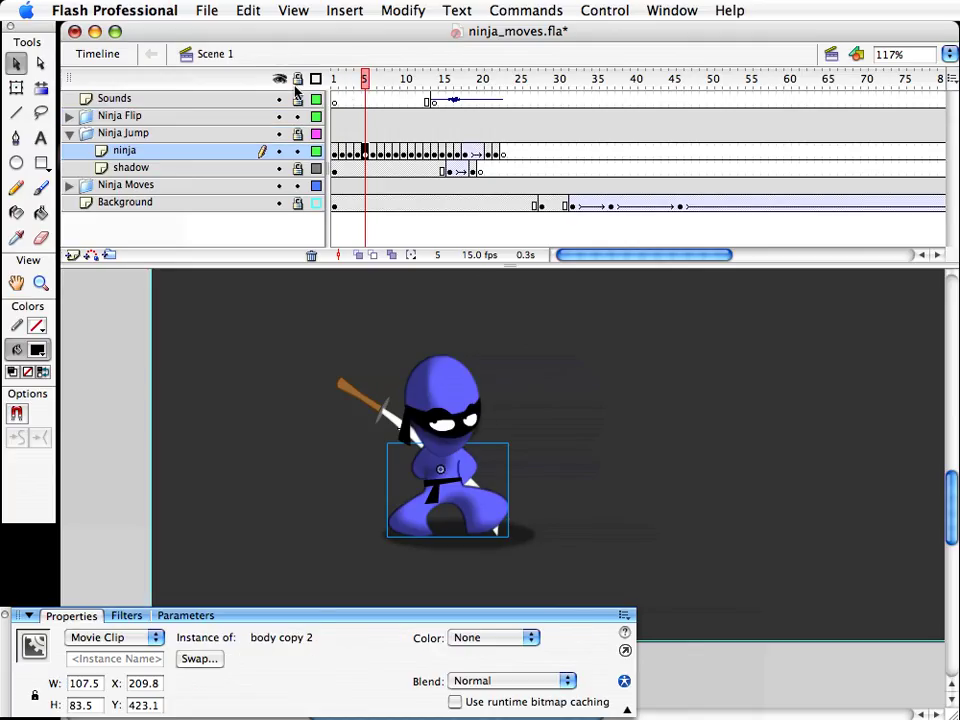
click(359, 89)
click(364, 89)
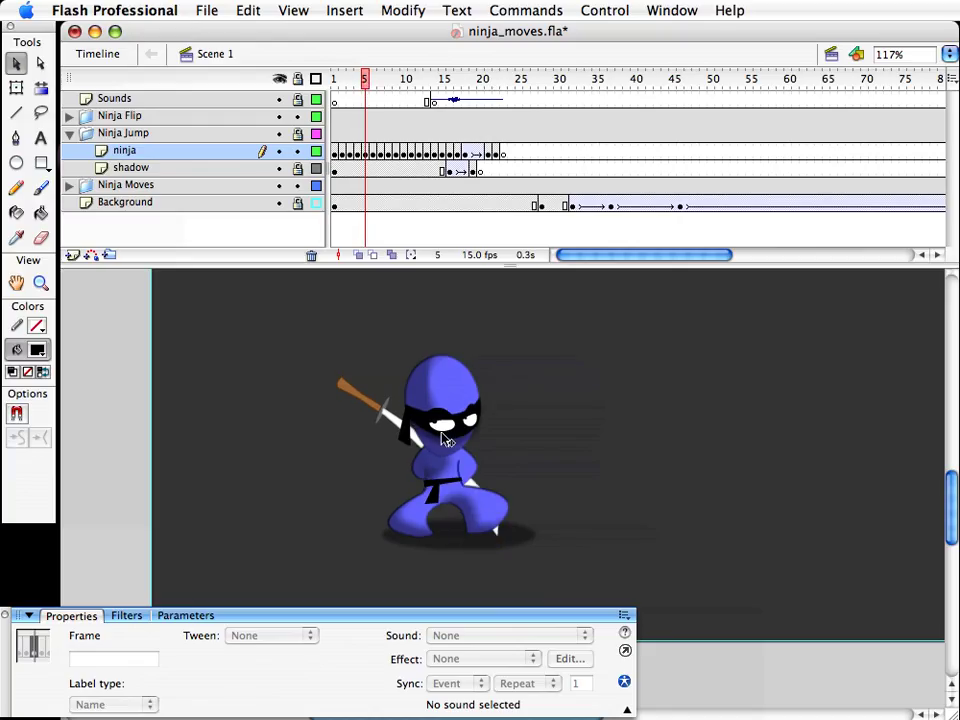
Step: Pull the foot beside the sword blade in body copy 2 down to a point, and return to frame 5 of Scene 1
double_click(485, 518)
drag(476, 548, 474, 546)
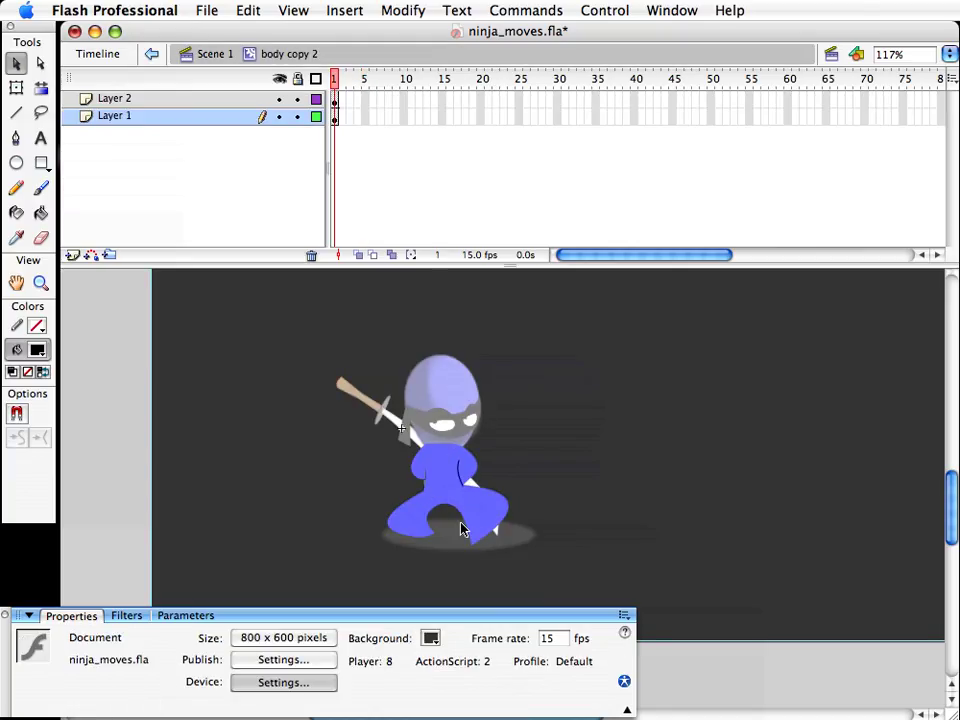
key(super+e)
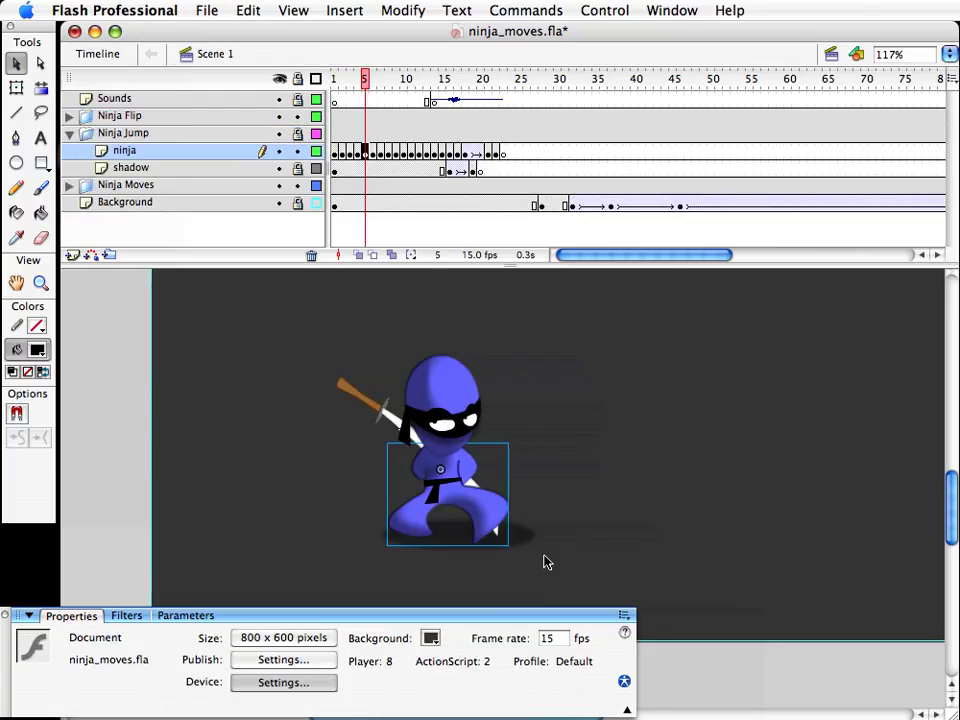
click(366, 92)
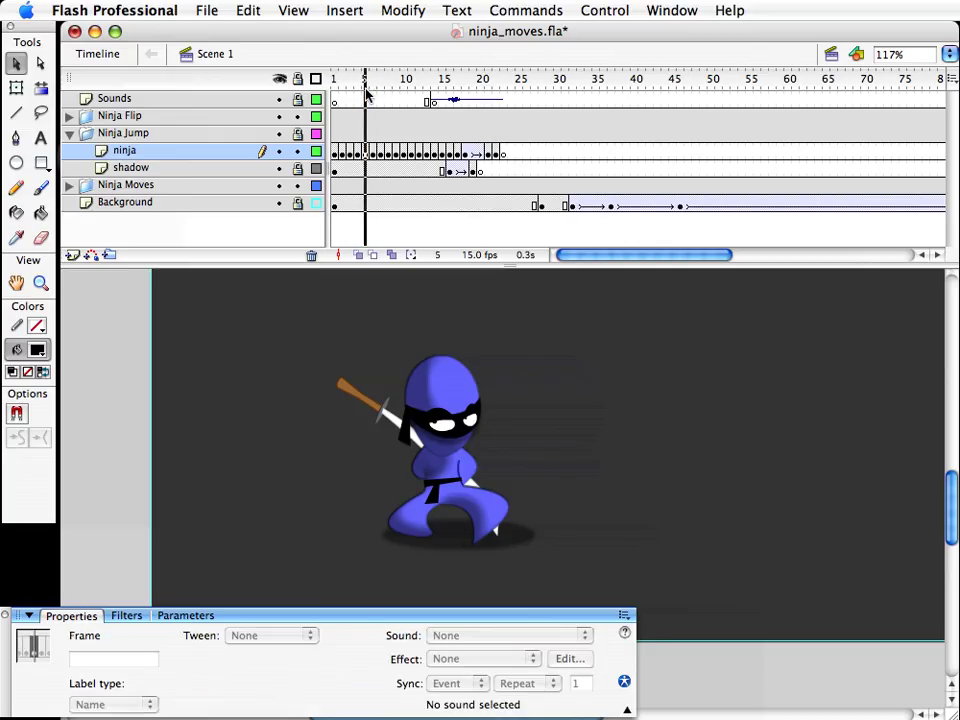
Step: At frame 6, widen both legs of body copy 3 by pulling their outer edges outward, and return to Scene 1
mouse_move(368, 93)
mouse_down()
mouse_move(357, 93)
mouse_move(371, 95)
mouse_up()
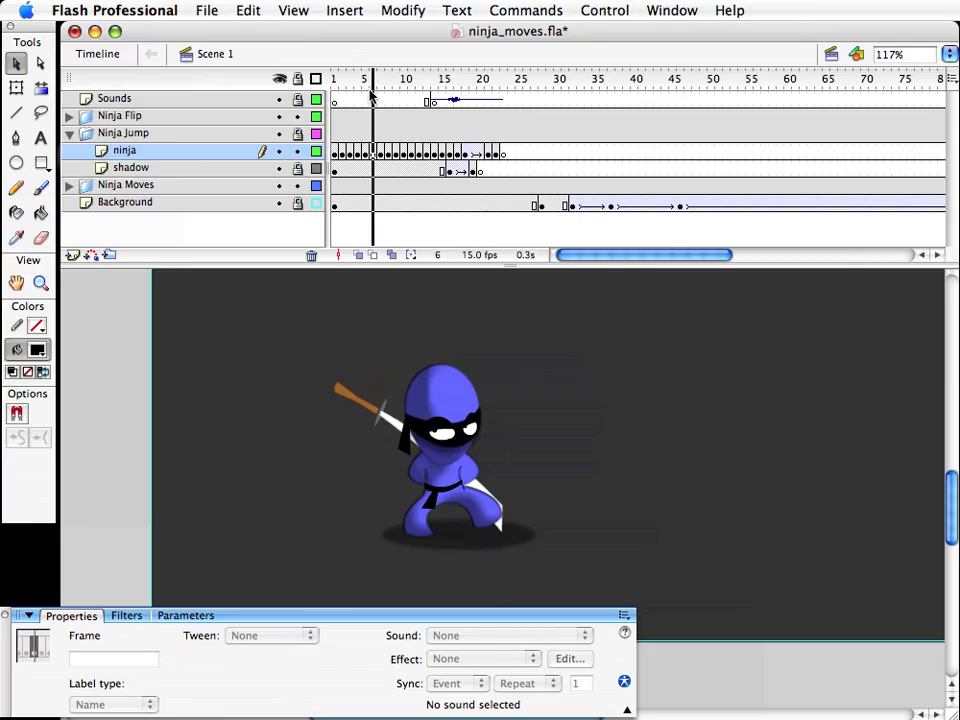
double_click(412, 524)
mouse_move(379, 524)
mouse_down()
mouse_move(404, 535)
mouse_move(388, 528)
mouse_up()
drag(500, 513, 497, 523)
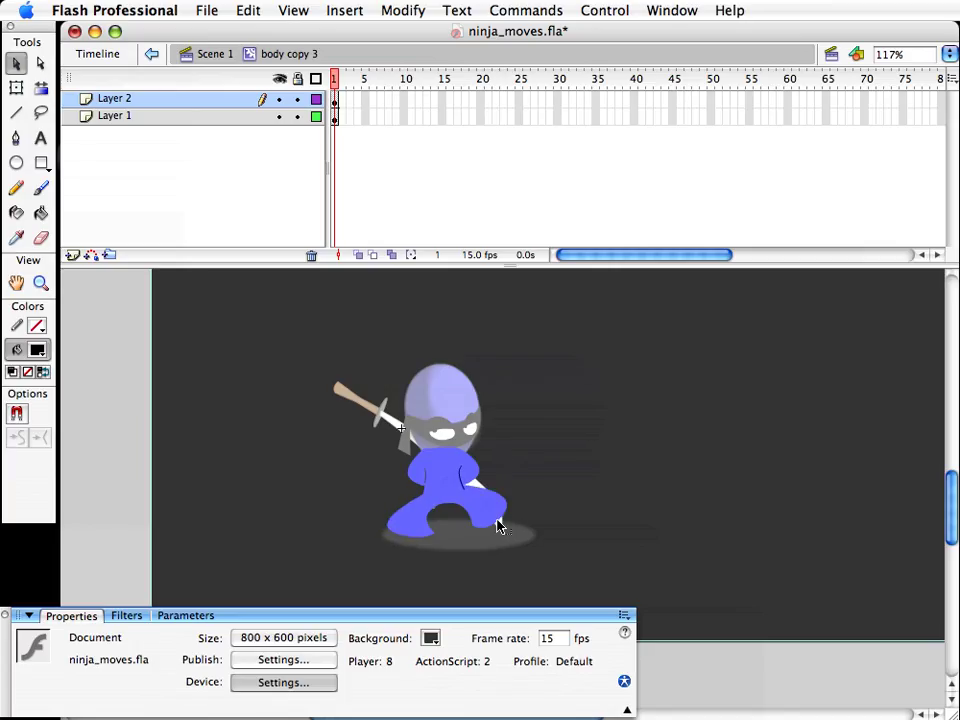
click(209, 63)
click(553, 391)
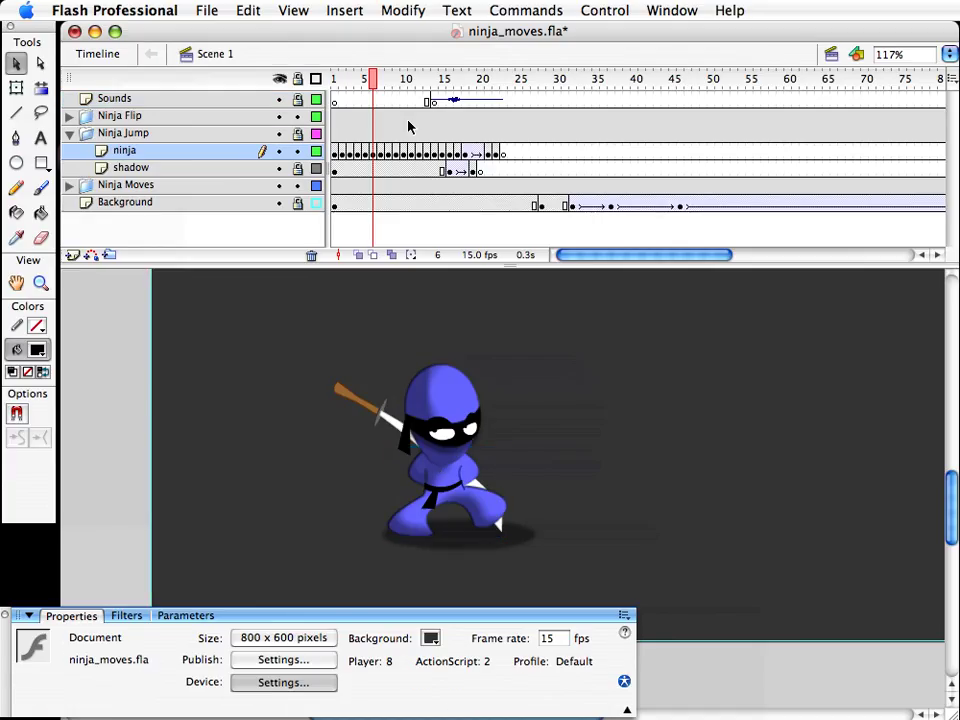
Step: At frame 7, bulge the outer edges of both legs in body copy 4 outward, and return to Scene 1
mouse_move(375, 81)
mouse_down()
mouse_move(325, 90)
mouse_move(381, 82)
mouse_up()
click(413, 521)
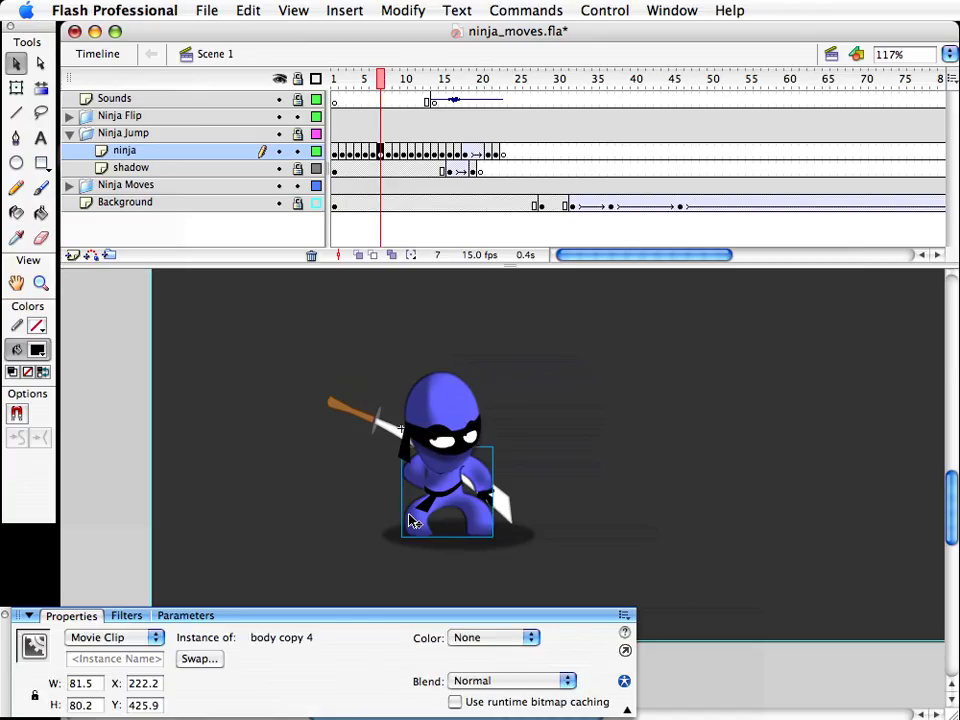
double_click(413, 521)
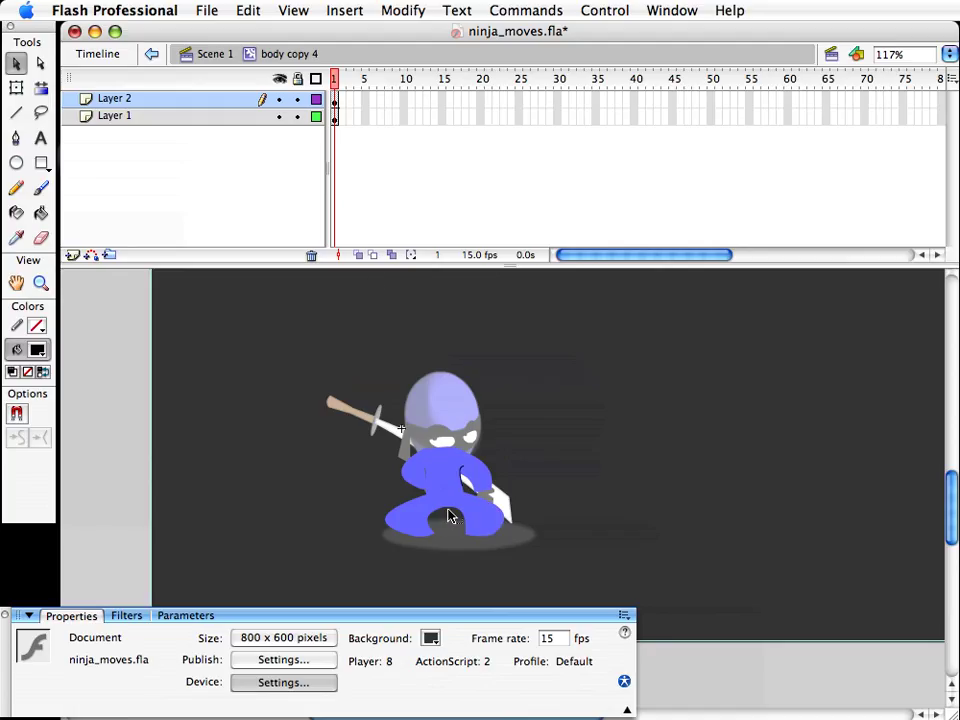
click(228, 50)
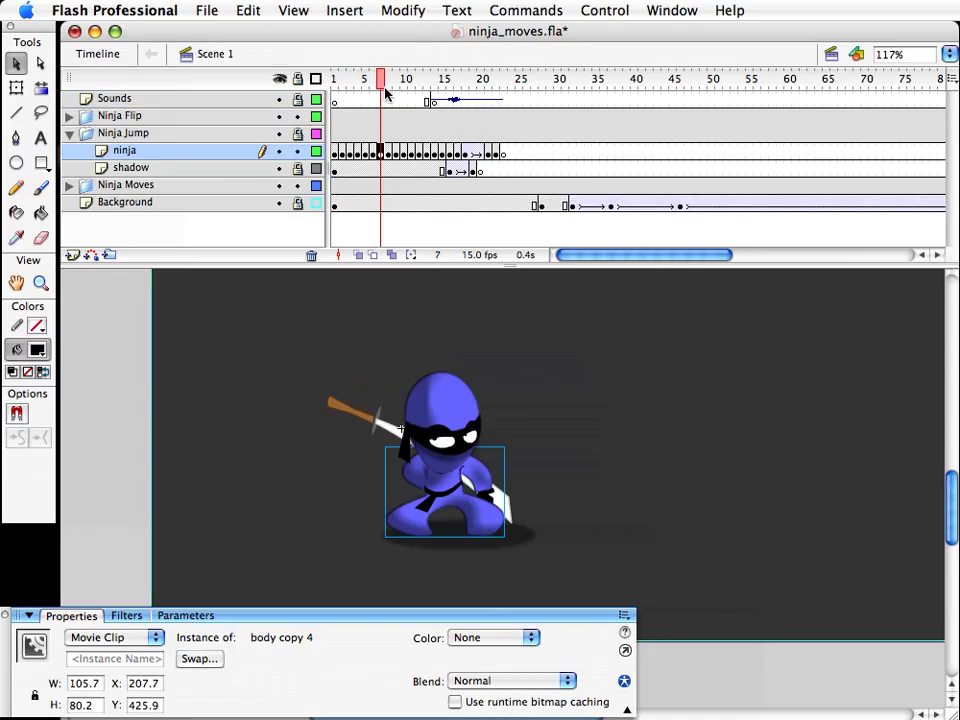
Step: At frame 8, bulge the outer edges of both crouching legs in body copy 5 outward, and return to Scene 1
click(390, 85)
double_click(424, 530)
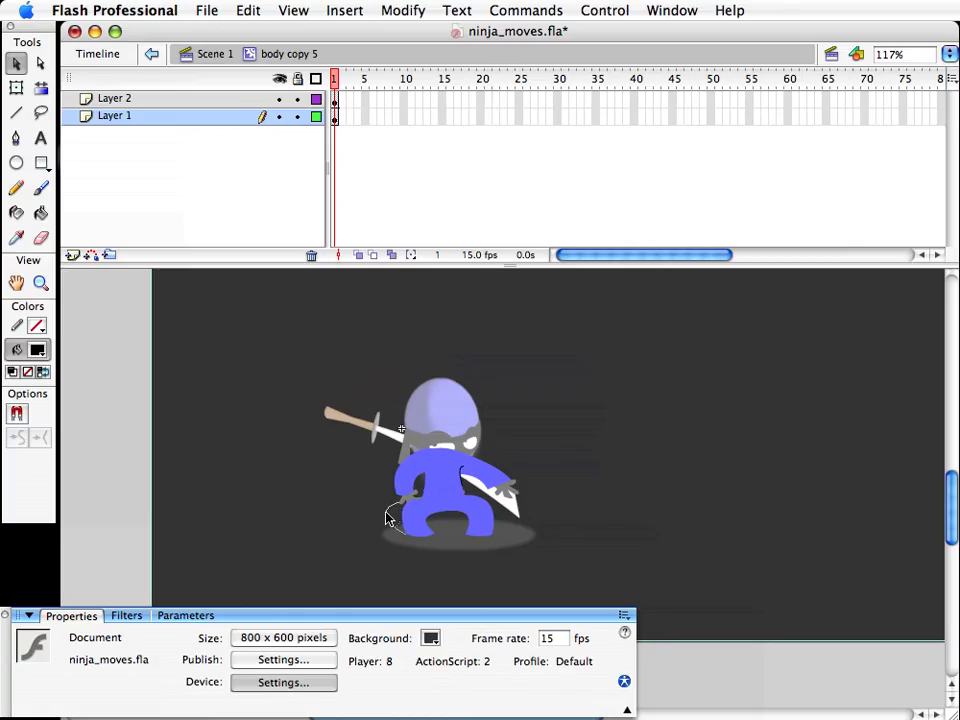
drag(503, 512, 503, 512)
click(213, 55)
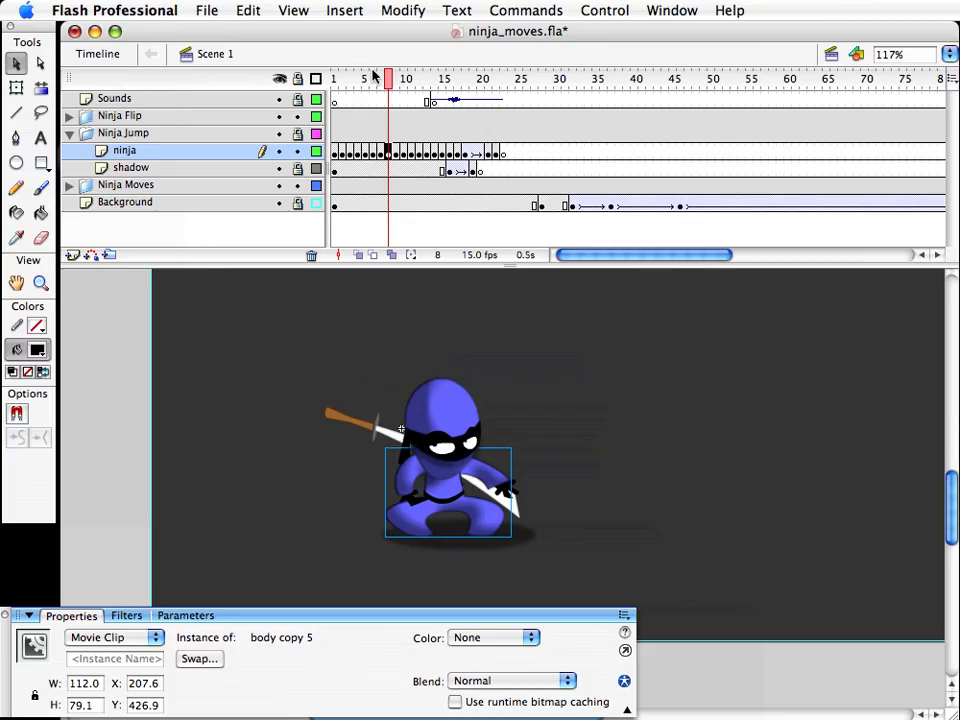
click(375, 80)
Step: At frame 9, pull the outer edges of both legs in body copy 6 outward, and return to Scene 1
mouse_move(375, 80)
mouse_down()
mouse_move(360, 79)
mouse_move(390, 85)
mouse_up()
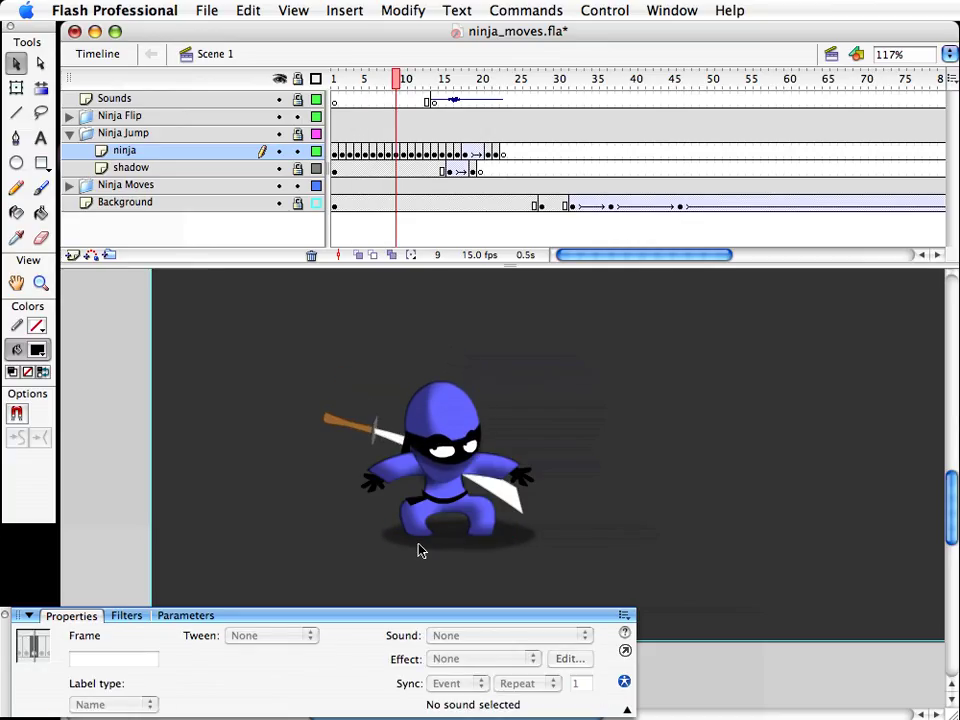
double_click(411, 520)
drag(405, 518, 386, 523)
drag(494, 516, 509, 521)
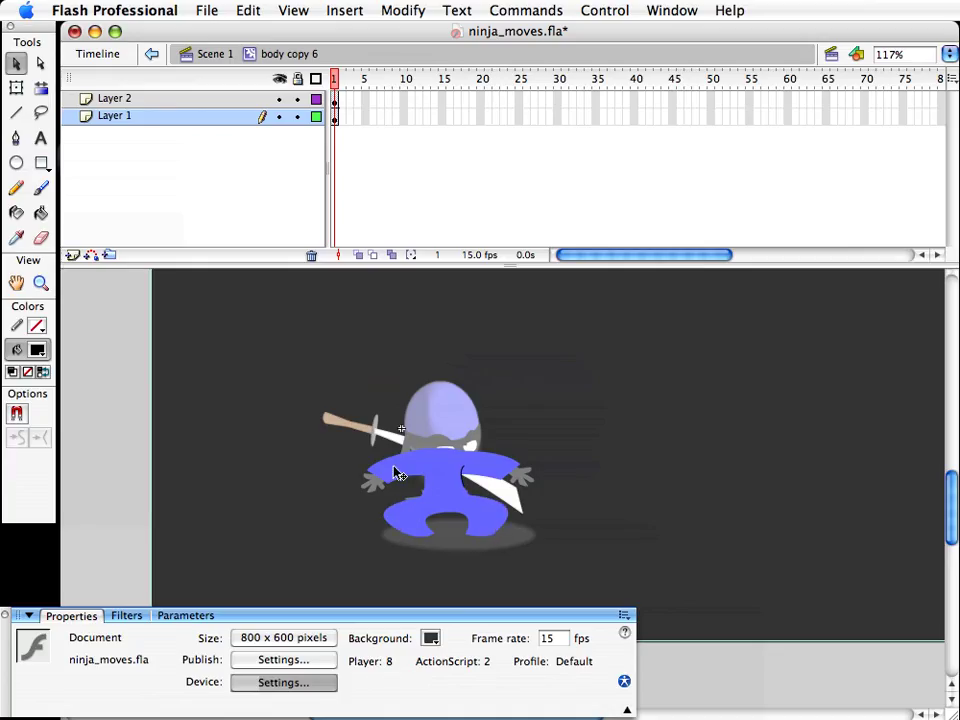
click(210, 55)
Step: At frame 10, curve the outer edges of both legs in body copy 7 outward, and return to Scene 1
click(404, 84)
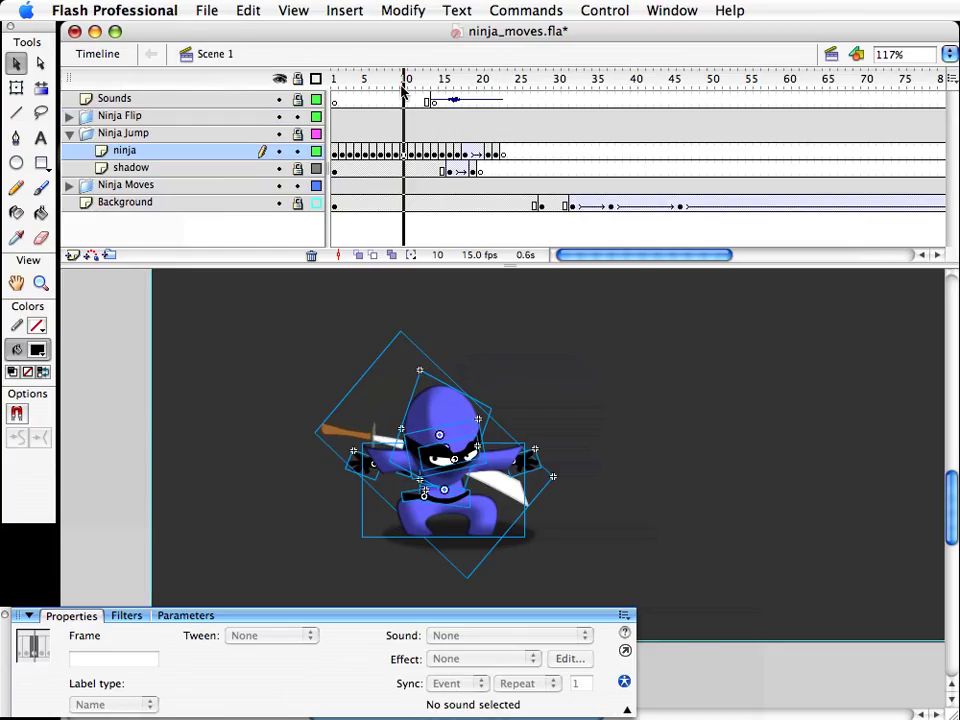
click(589, 538)
click(428, 525)
double_click(422, 530)
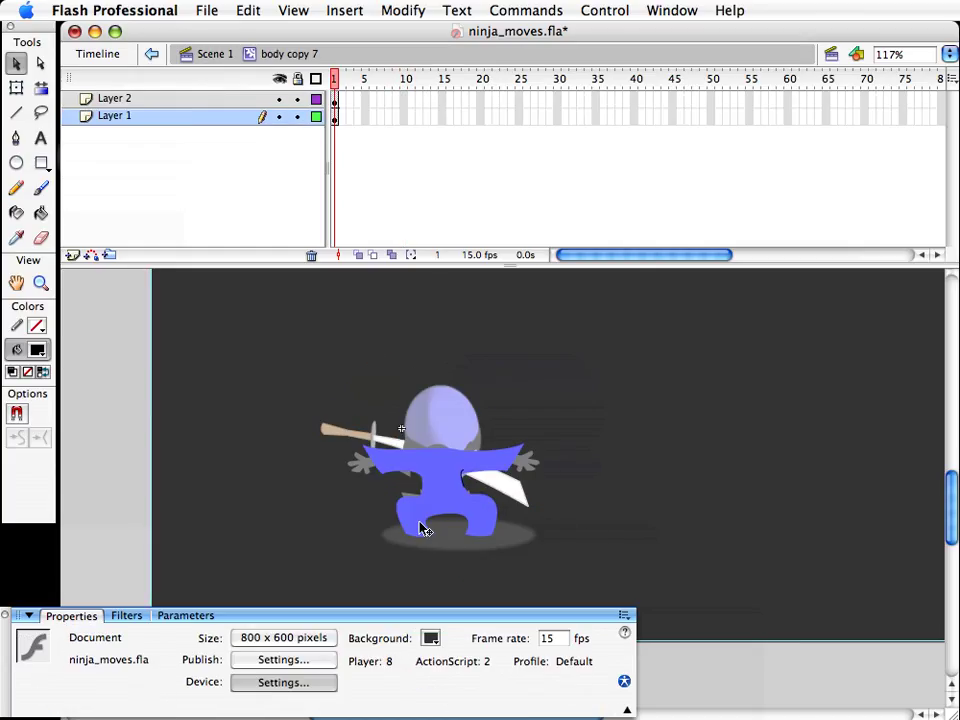
drag(398, 515, 388, 520)
drag(497, 514, 507, 519)
click(185, 56)
Step: At frame 11, bulge the outer edge of the bent leg in body copy 8 outward, and return to Scene 1
click(405, 84)
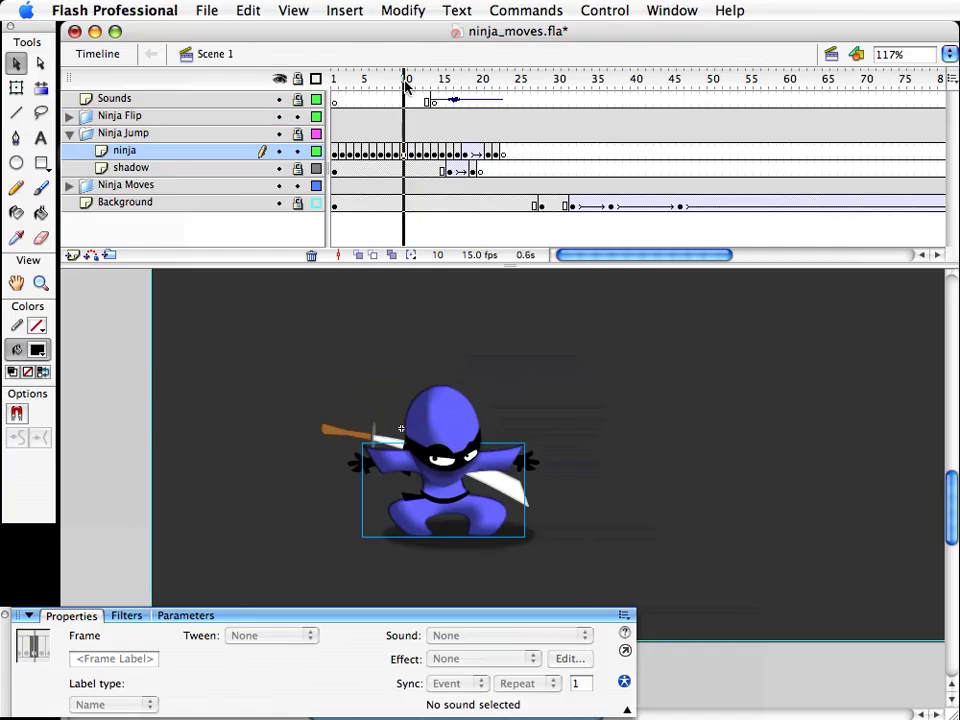
double_click(400, 516)
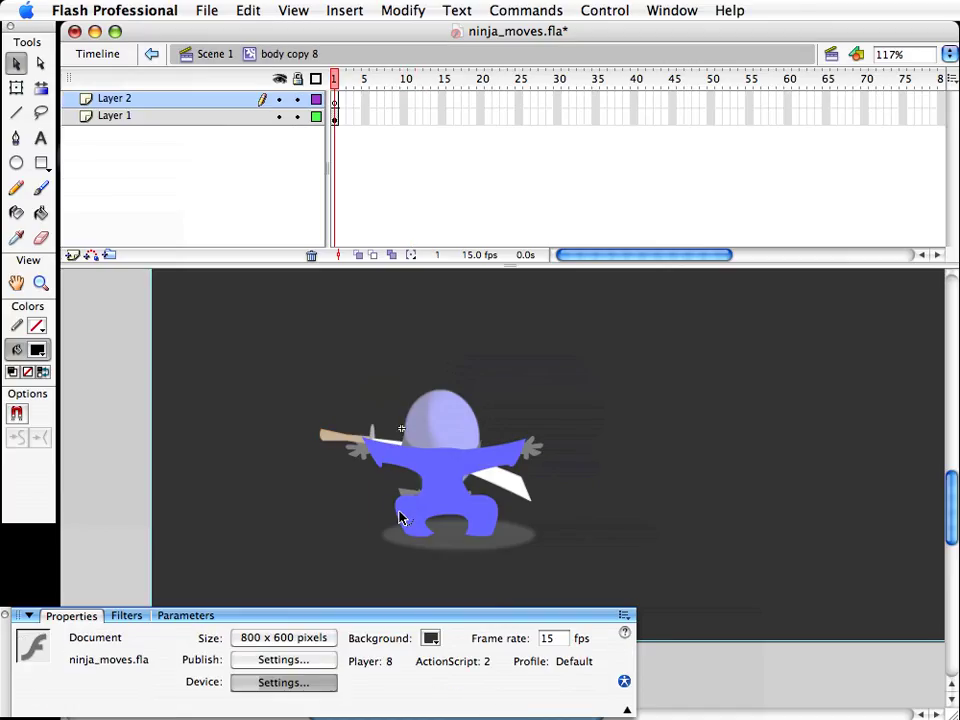
drag(400, 516, 396, 513)
click(212, 54)
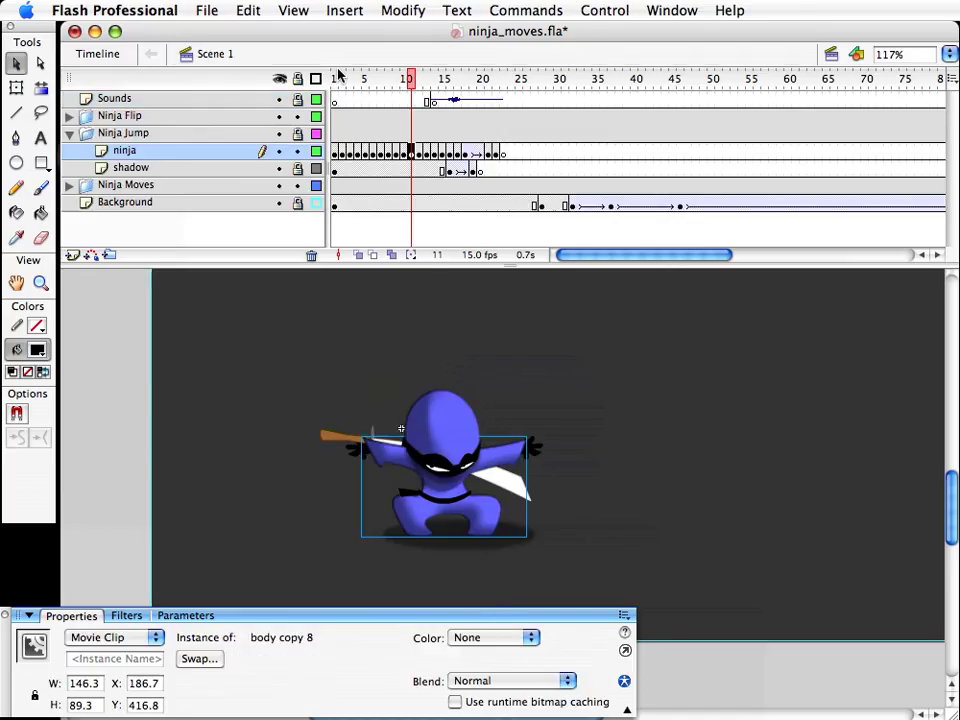
Step: At frame 12, pull the outer edges of both crouching legs in body copy 9 outward, and return to Scene 1
drag(412, 80, 421, 81)
double_click(416, 509)
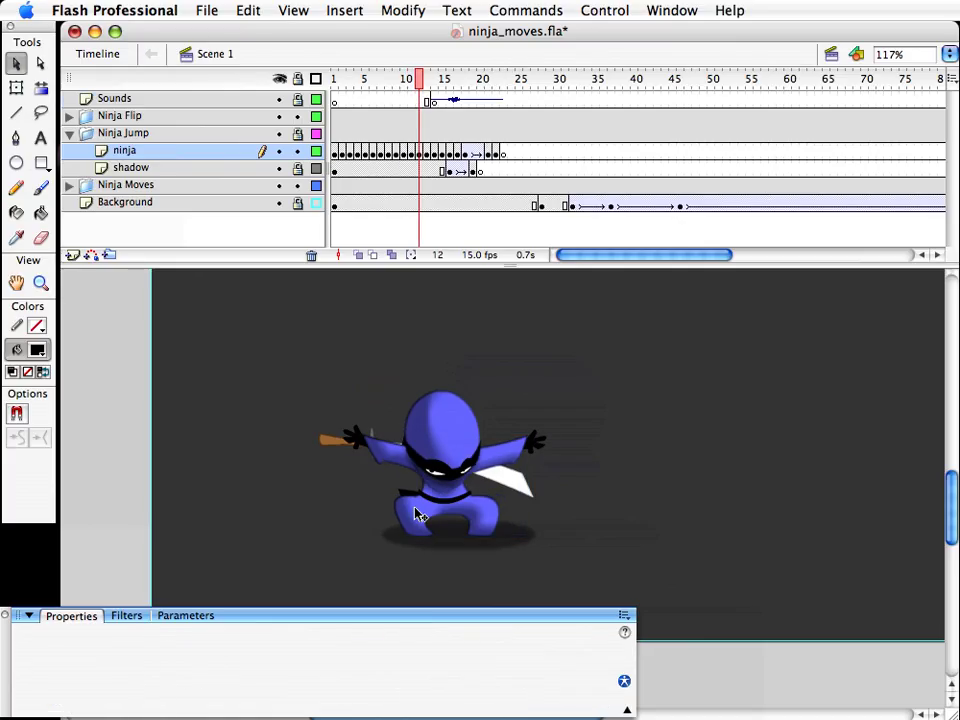
double_click(419, 515)
drag(394, 503, 391, 503)
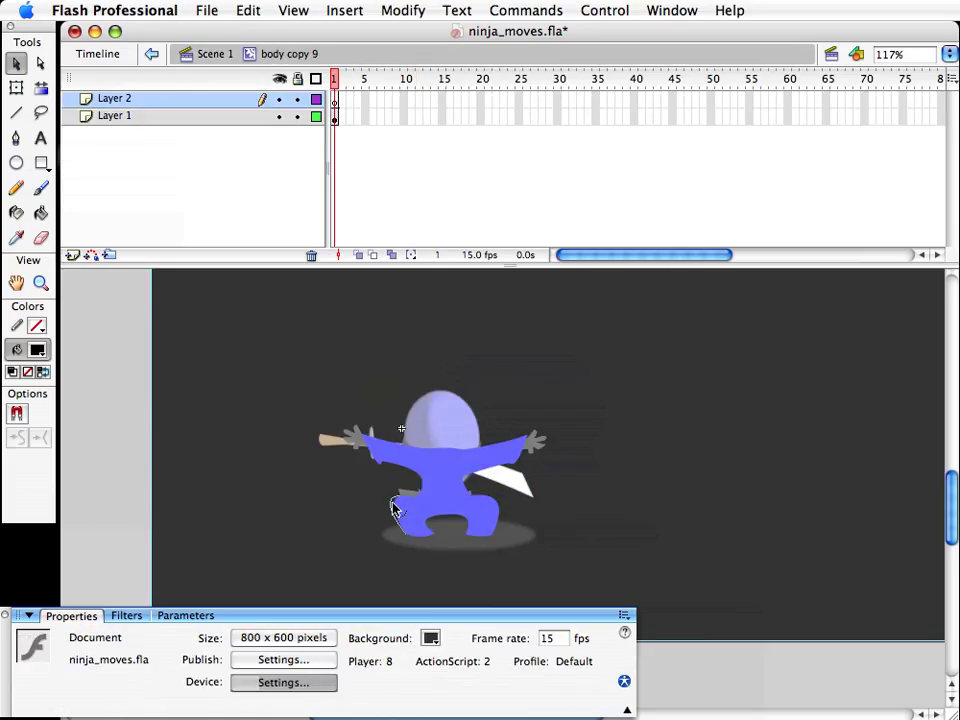
drag(495, 510, 499, 510)
click(151, 53)
Step: At frame 1, stretch the foot of the extended leg in the body symbol outward, and return to Scene 1
click(422, 79)
drag(422, 79, 294, 118)
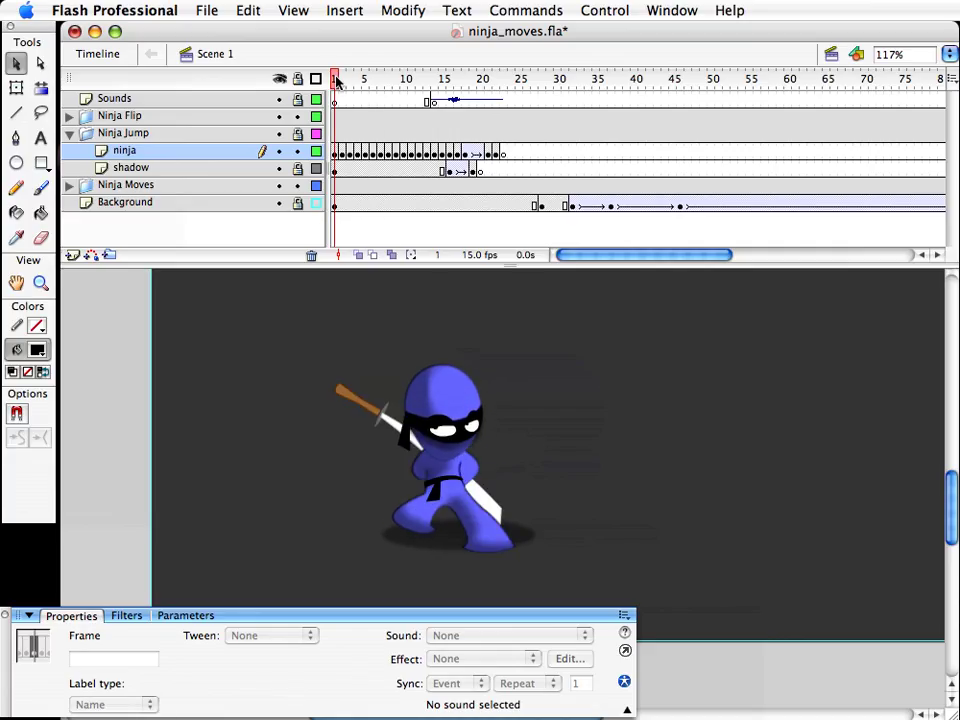
mouse_move(336, 77)
mouse_down()
mouse_move(358, 79)
mouse_move(339, 90)
mouse_move(363, 84)
mouse_move(334, 88)
mouse_up()
double_click(487, 551)
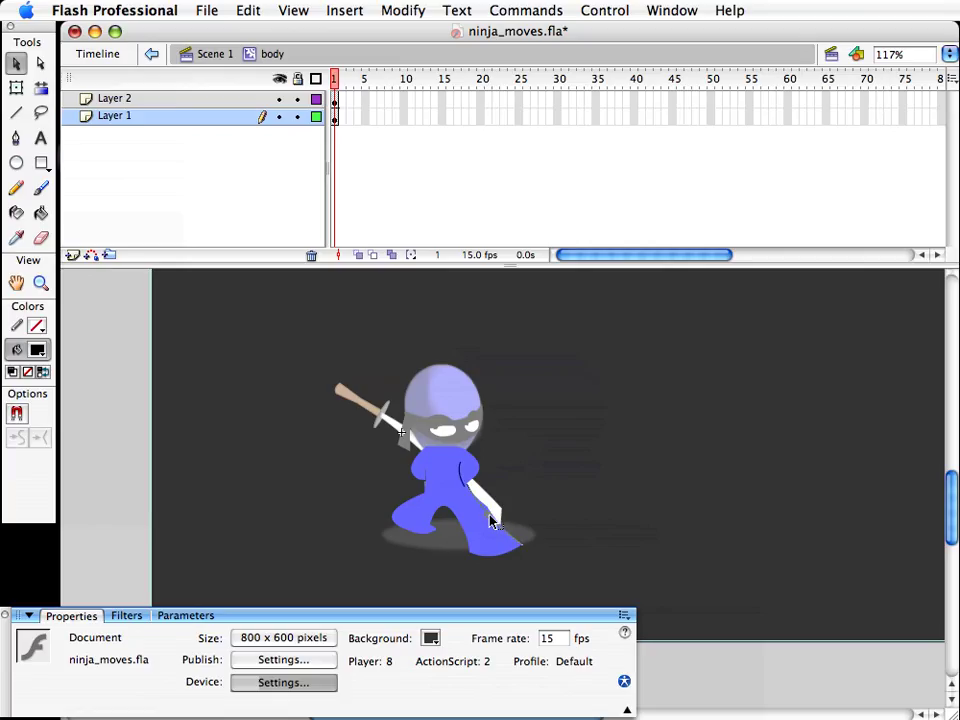
key(super+e)
click(596, 555)
Step: Copy all parts of the frame 1 ninja and paste them at frame 185 of the Ninja Reference size layer, beside the other ninja
drag(335, 79, 248, 104)
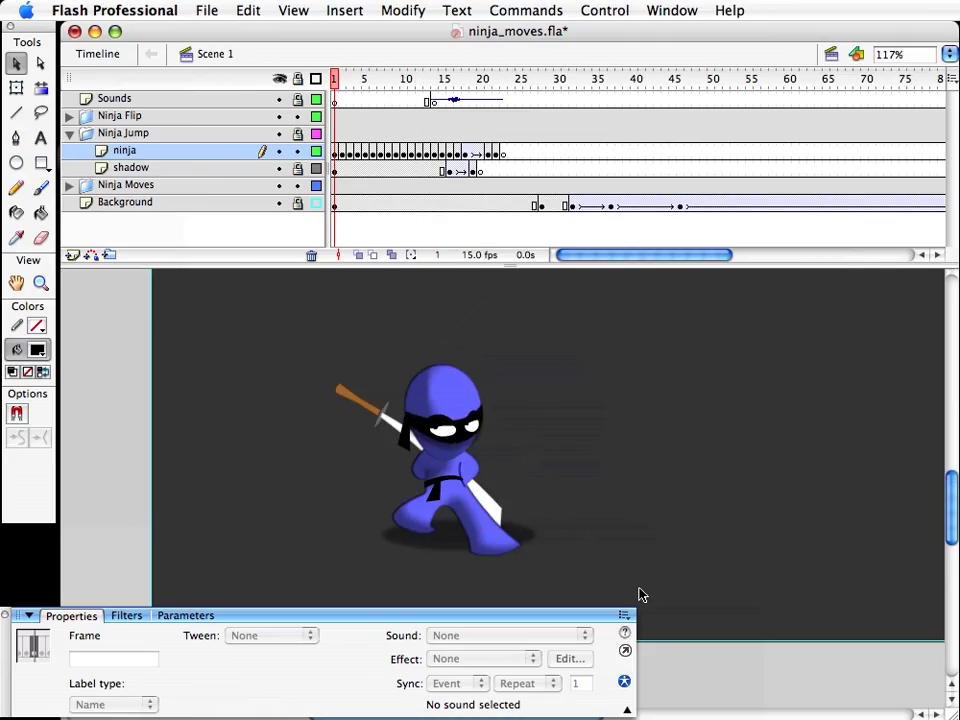
drag(645, 600, 230, 270)
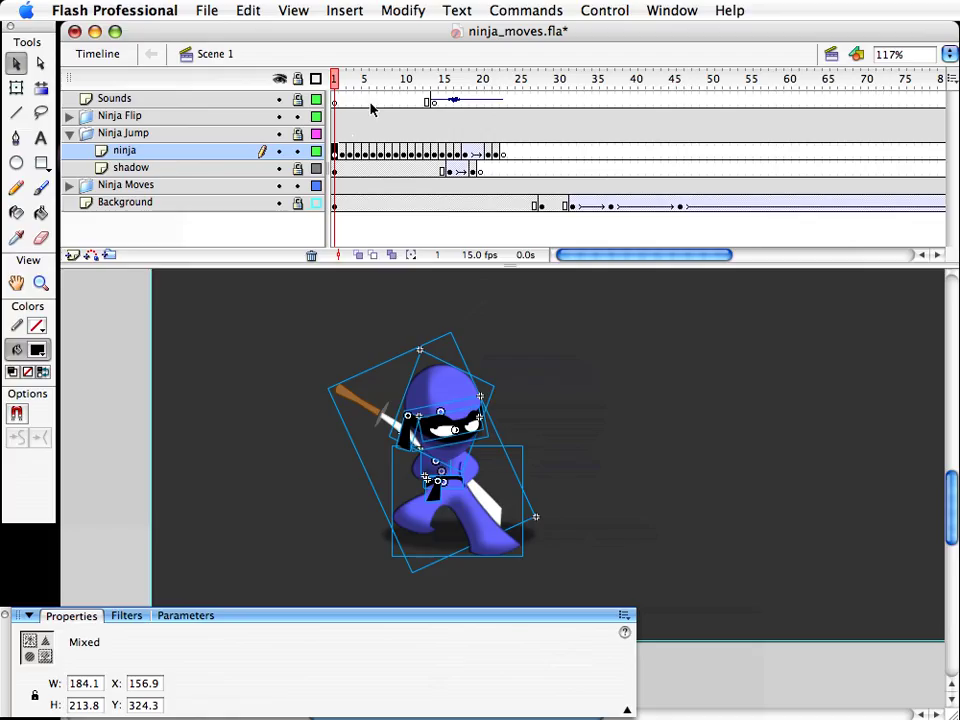
click(602, 257)
drag(603, 258, 643, 254)
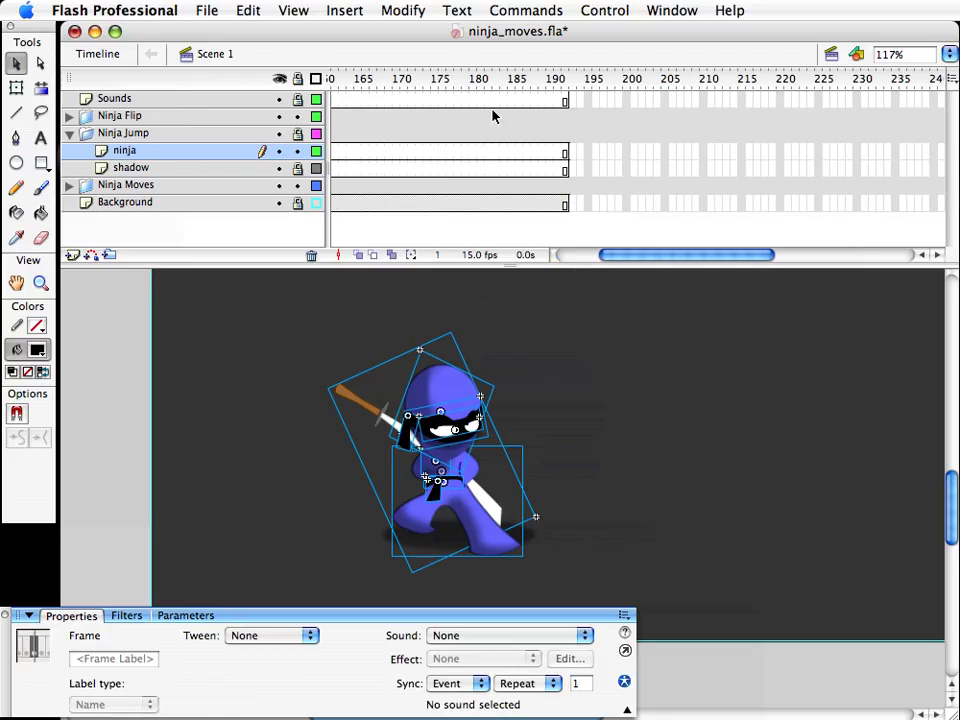
click(69, 133)
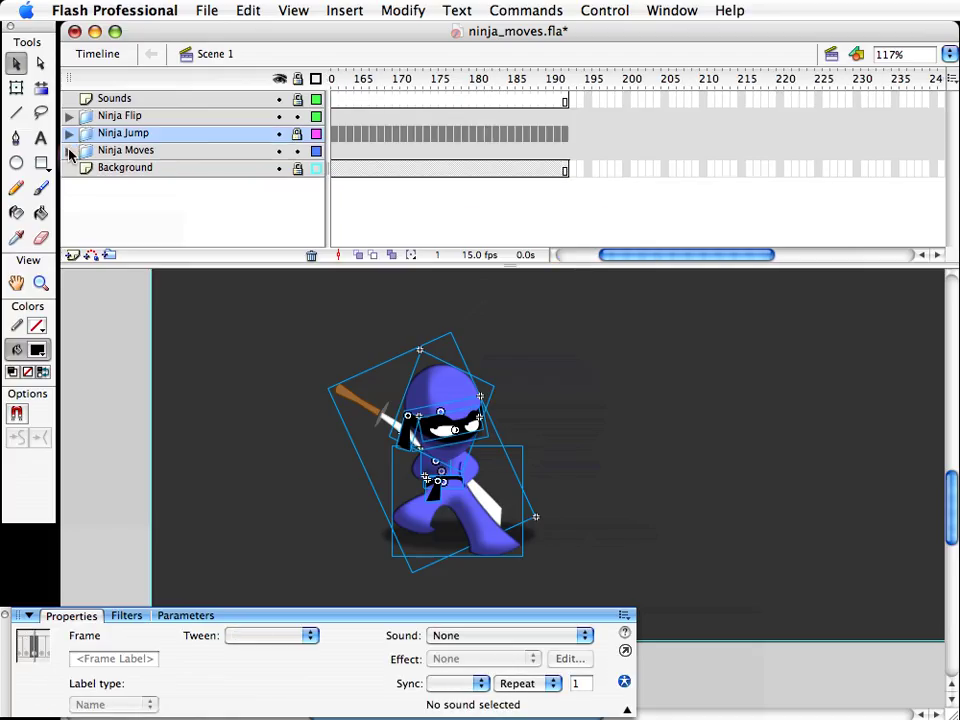
click(69, 150)
click(510, 167)
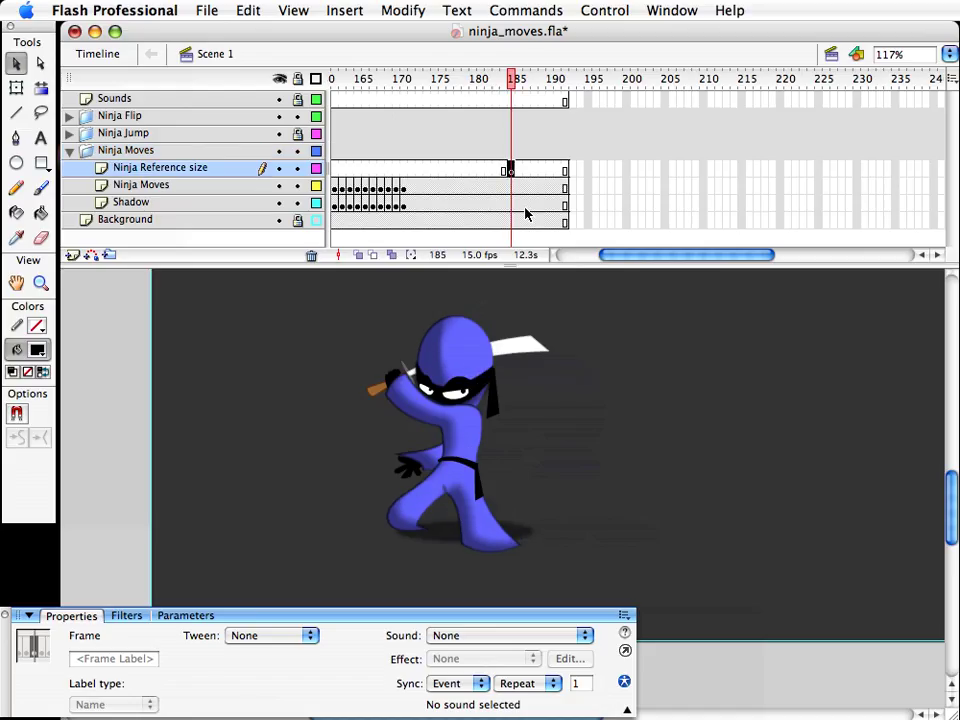
key(super+shift+v)
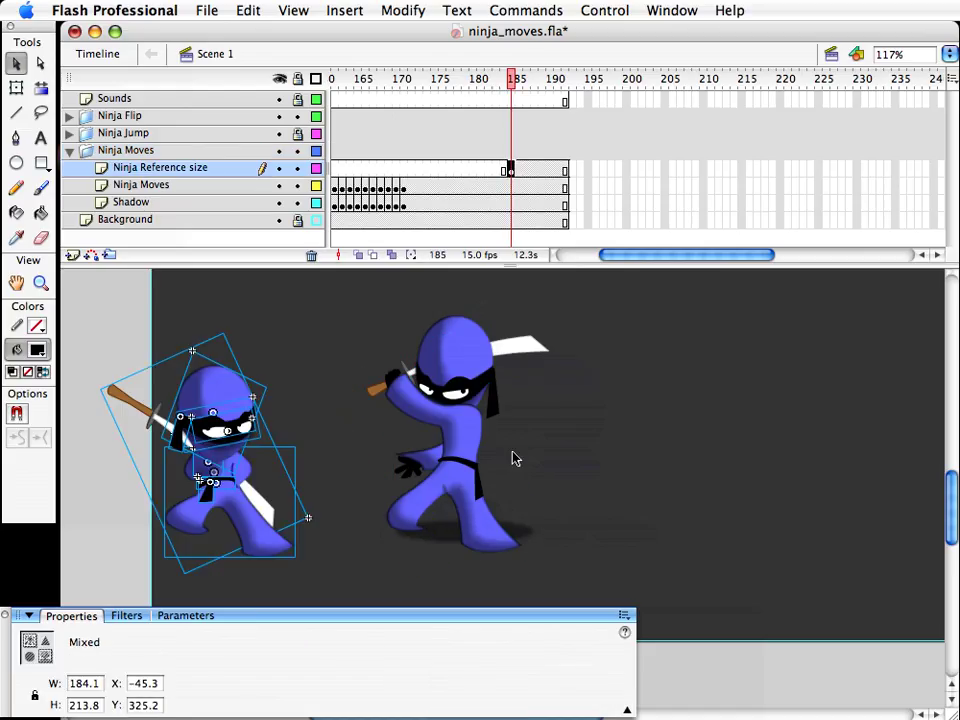
Step: Place a copy of the shadoww clip under the feet of the pasted reference ninja at frame 185
click(514, 453)
click(440, 546)
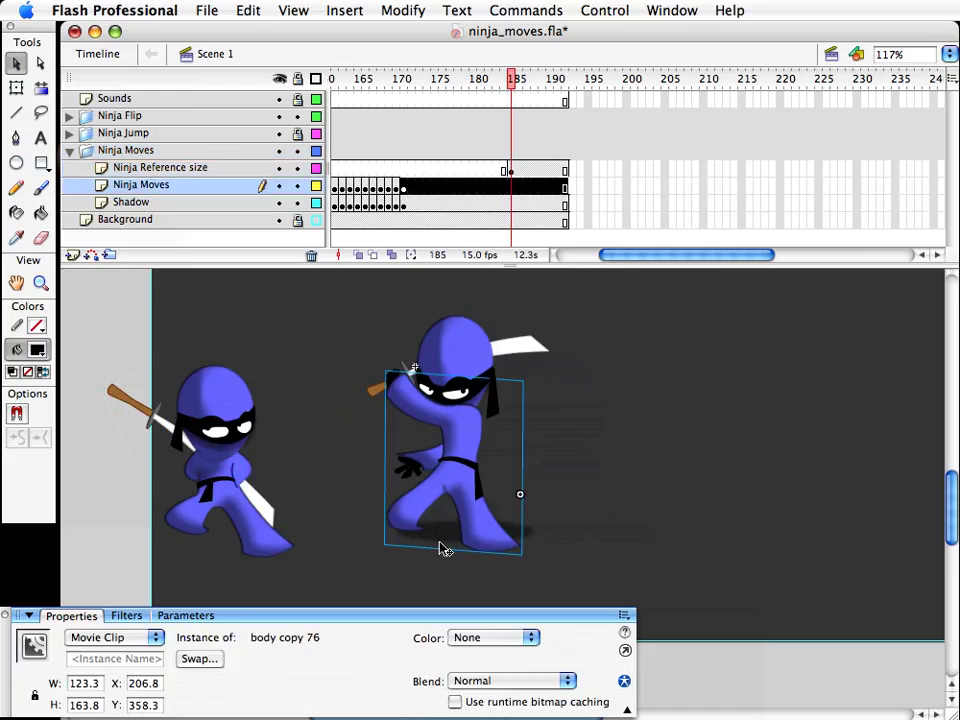
click(527, 534)
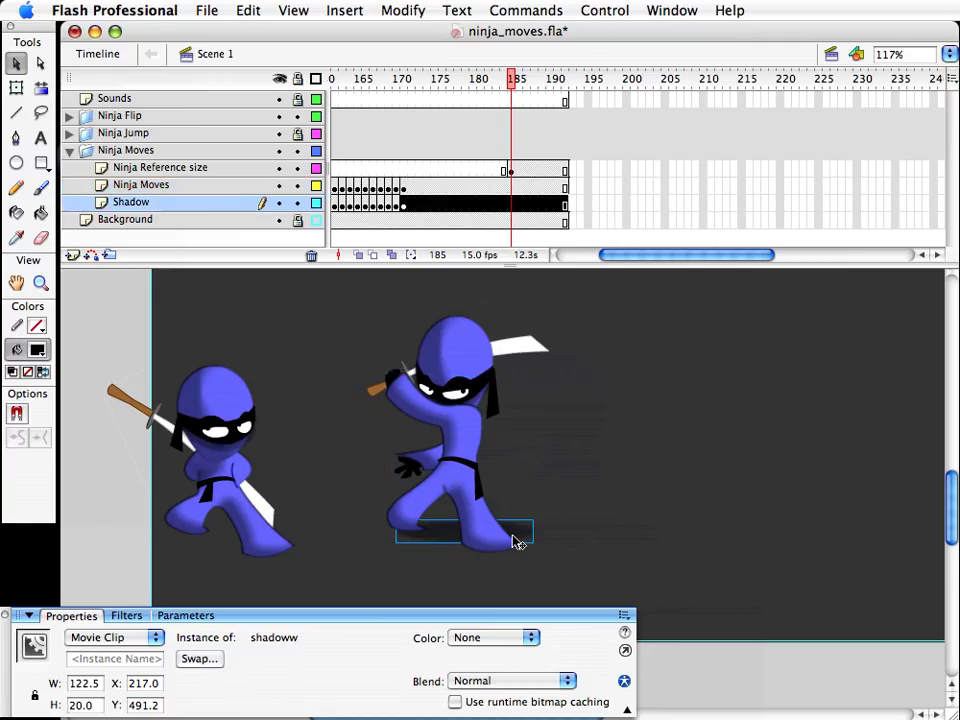
key(ctrl+z)
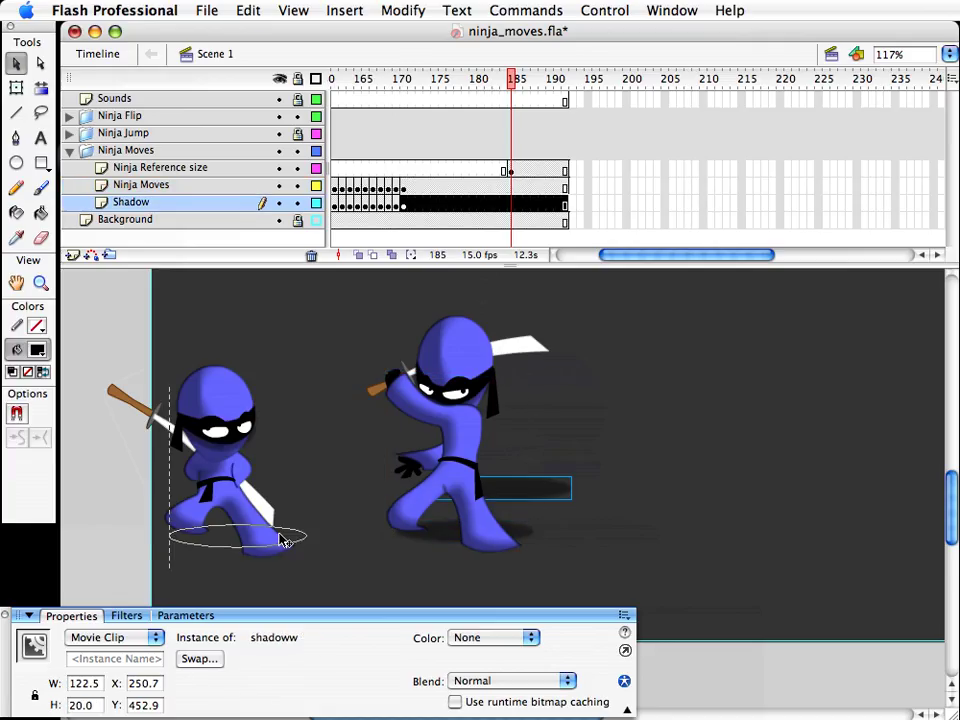
key(ctrl+z)
click(330, 575)
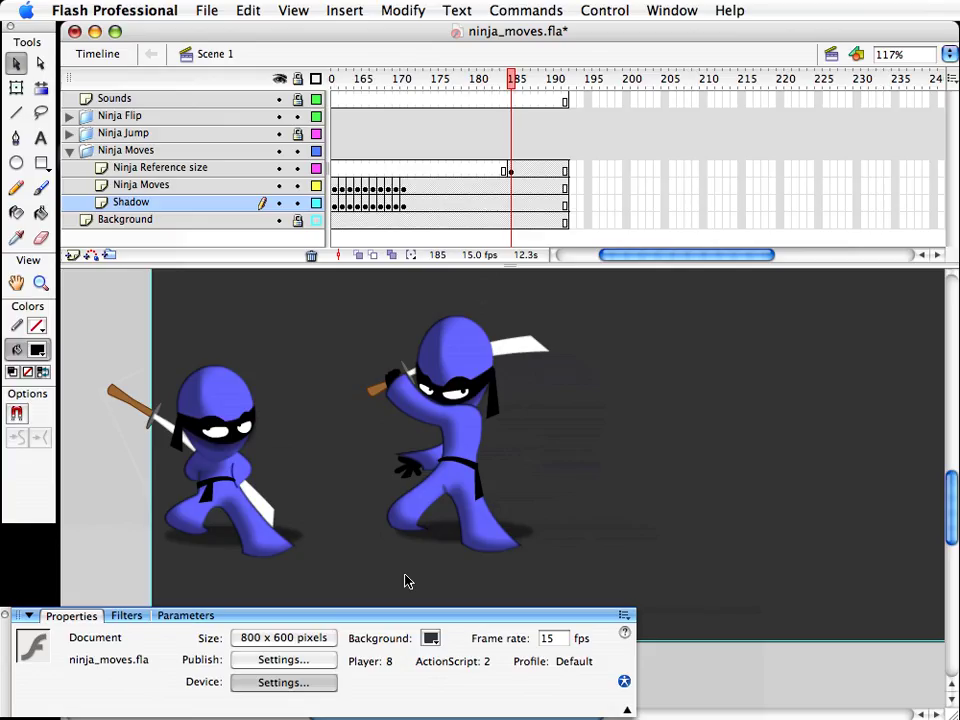
Step: Compare the bodies of the two ninjas at frame 185, and delete the reference ninja together with its shadow
click(290, 548)
click(485, 540)
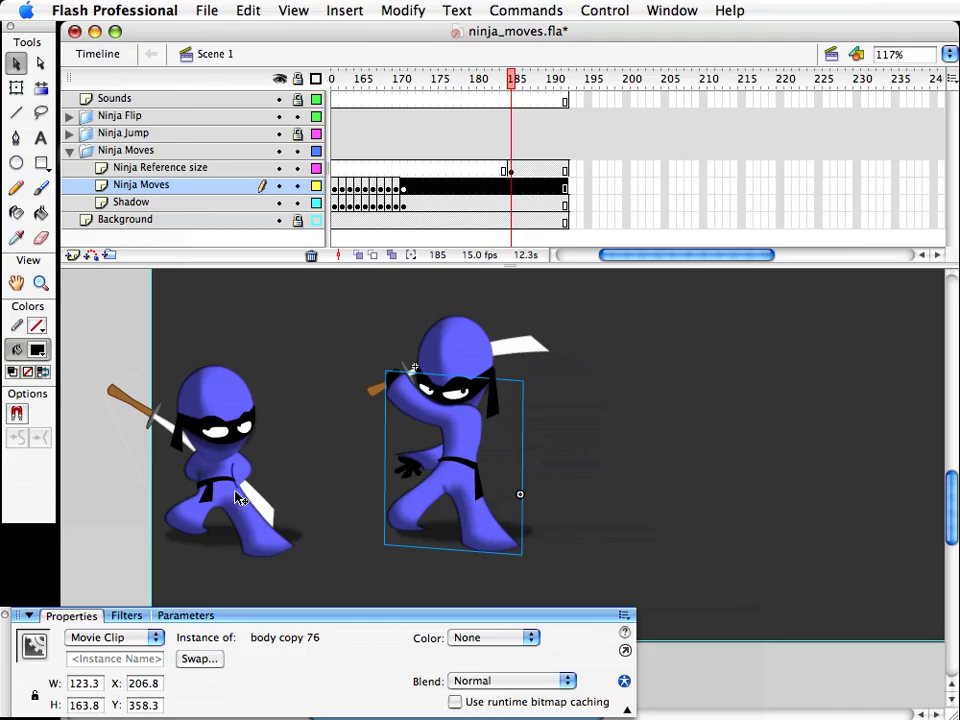
click(258, 505)
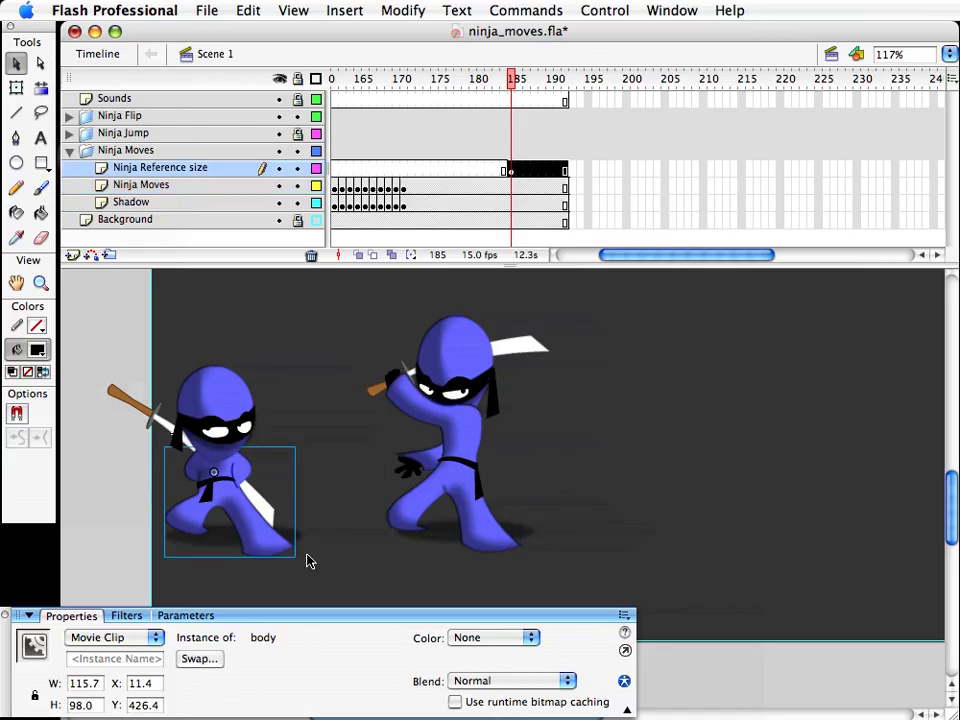
drag(326, 574, 54, 274)
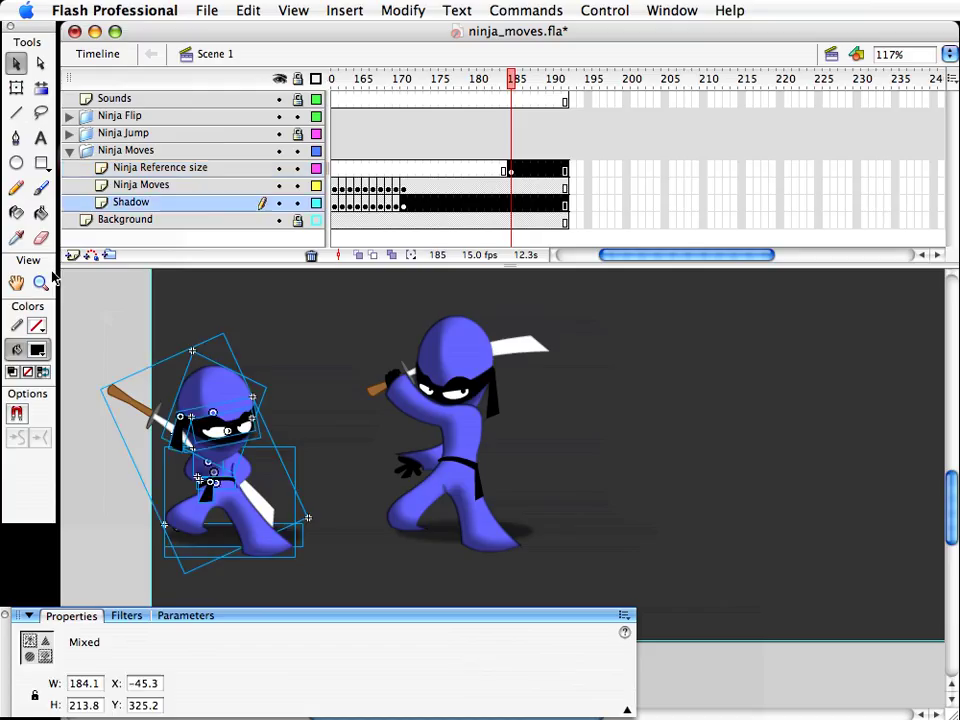
key(Delete)
Step: Zoom the stage out to 59%, scrub through the animation from frame 1 to frame 46, and save the file
click(41, 283)
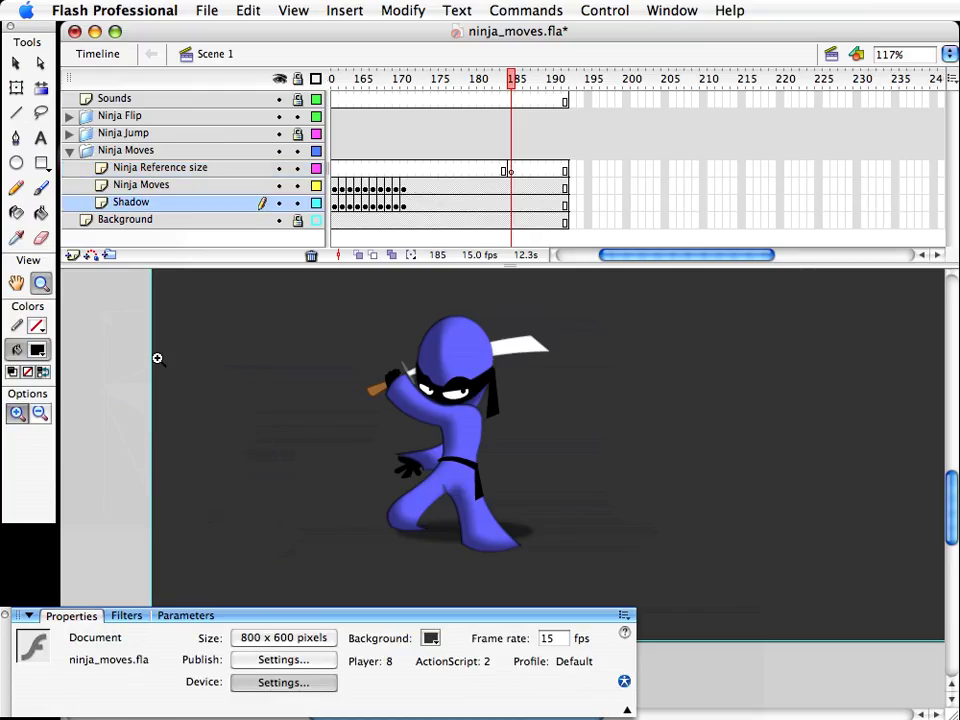
alt+click(156, 358)
drag(508, 399, 479, 430)
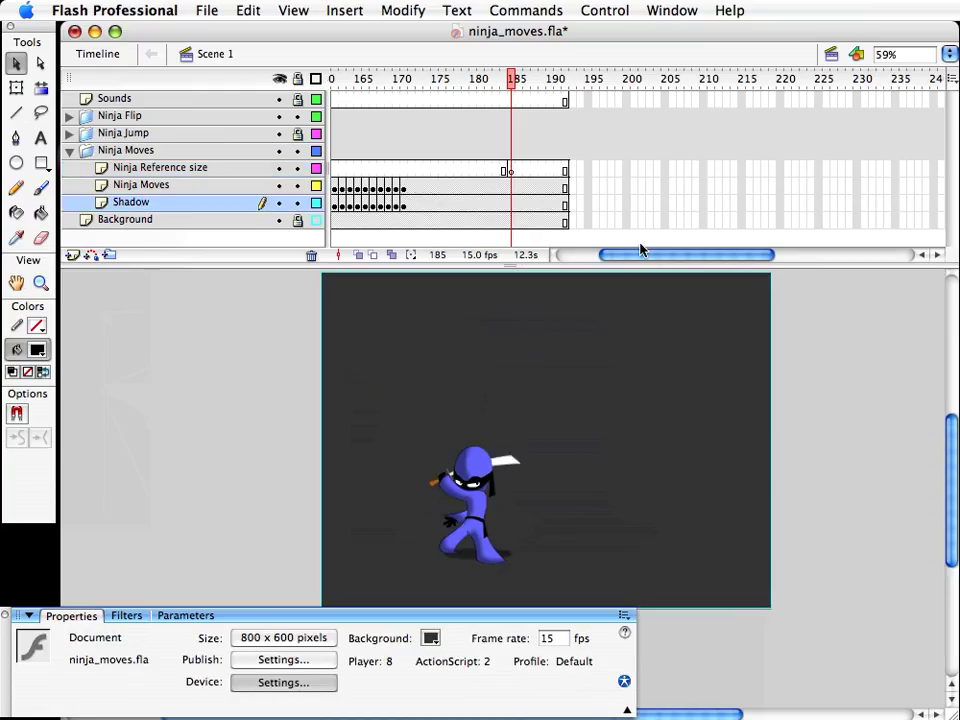
drag(641, 254, 588, 250)
click(334, 79)
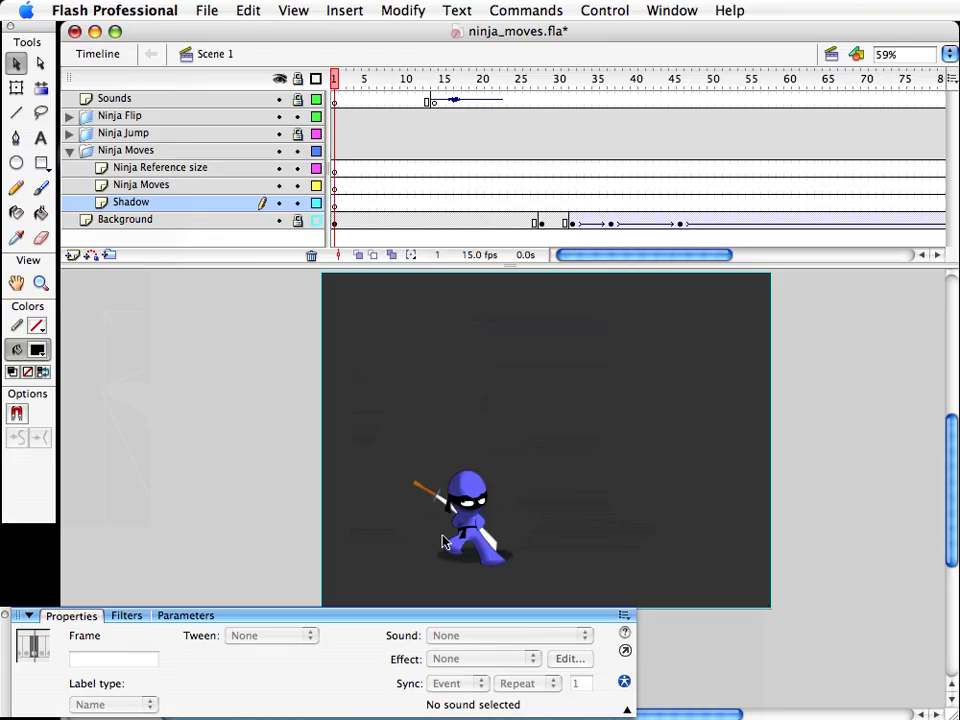
drag(441, 440, 503, 518)
click(590, 510)
drag(336, 79, 681, 110)
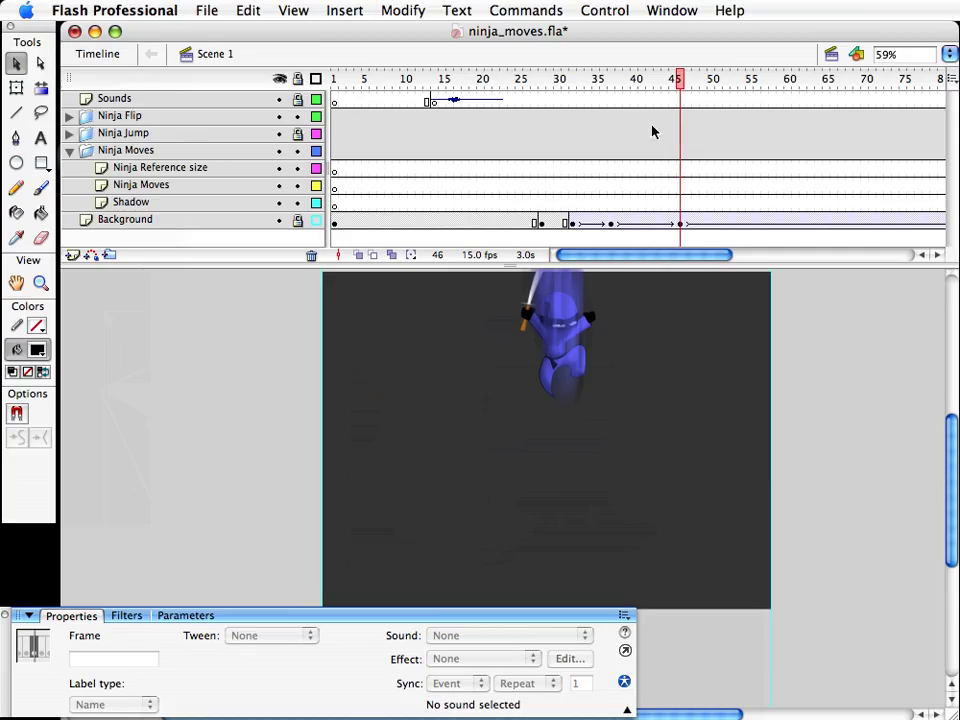
key(super+s)
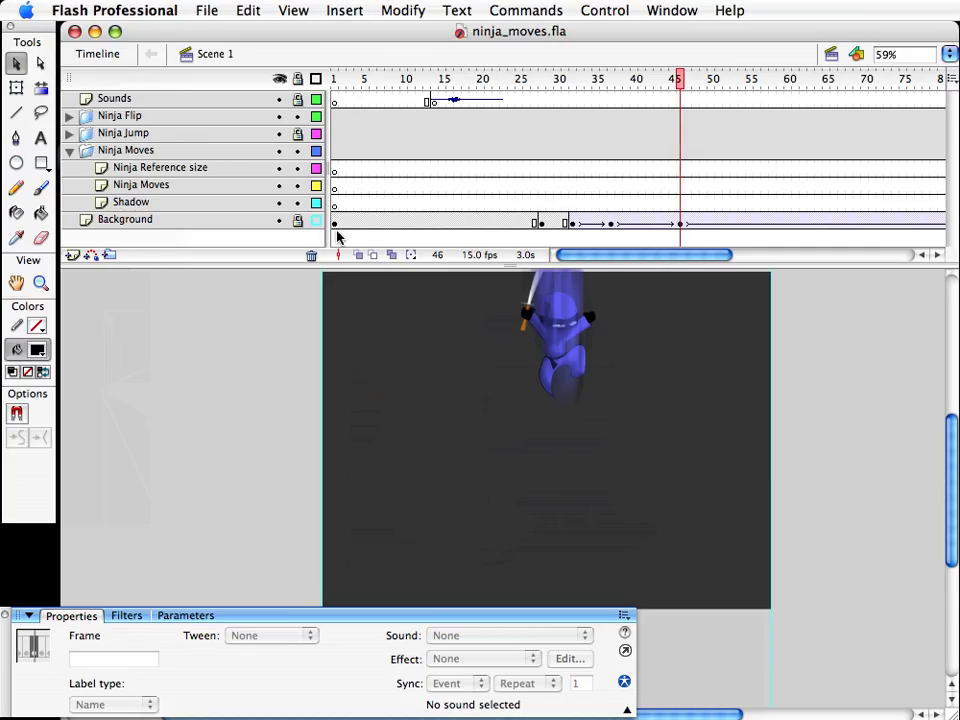
Step: Collapse the Ninja Moves folder, review the animation from frame 105 up to frame 171, and save the file
click(69, 150)
drag(590, 262, 610, 261)
click(573, 79)
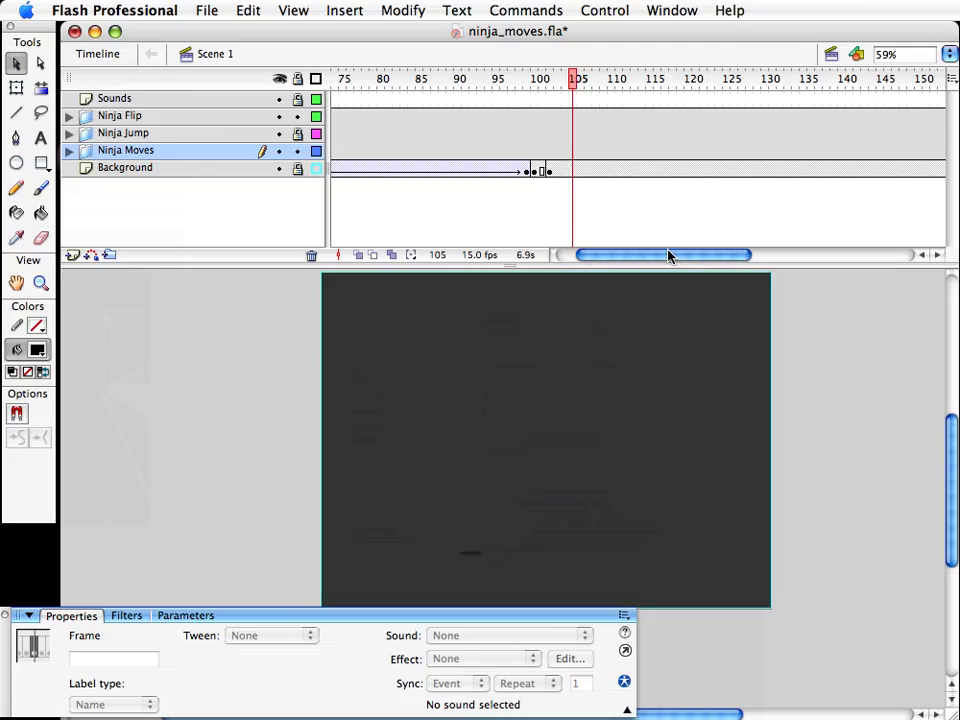
drag(669, 255, 686, 255)
click(560, 87)
drag(560, 87, 606, 86)
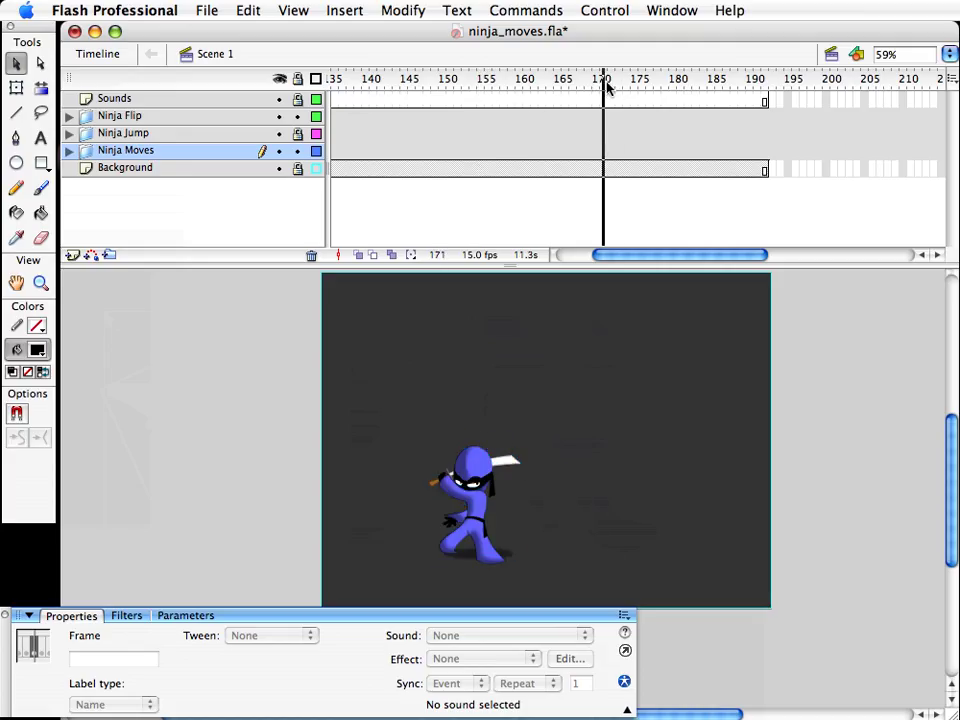
click(421, 511)
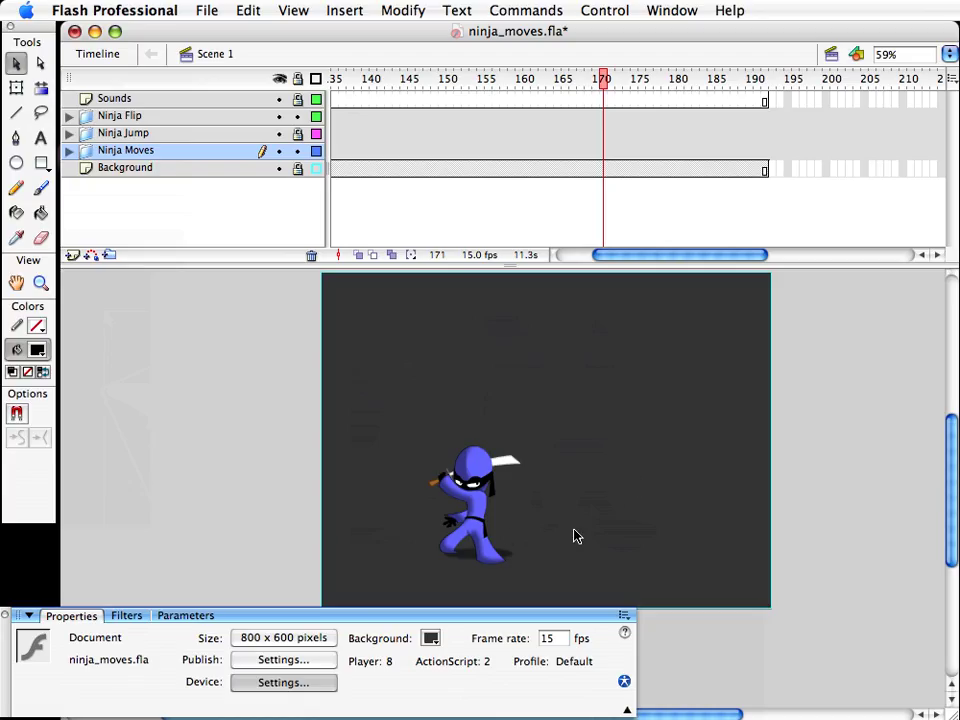
key(super+s)
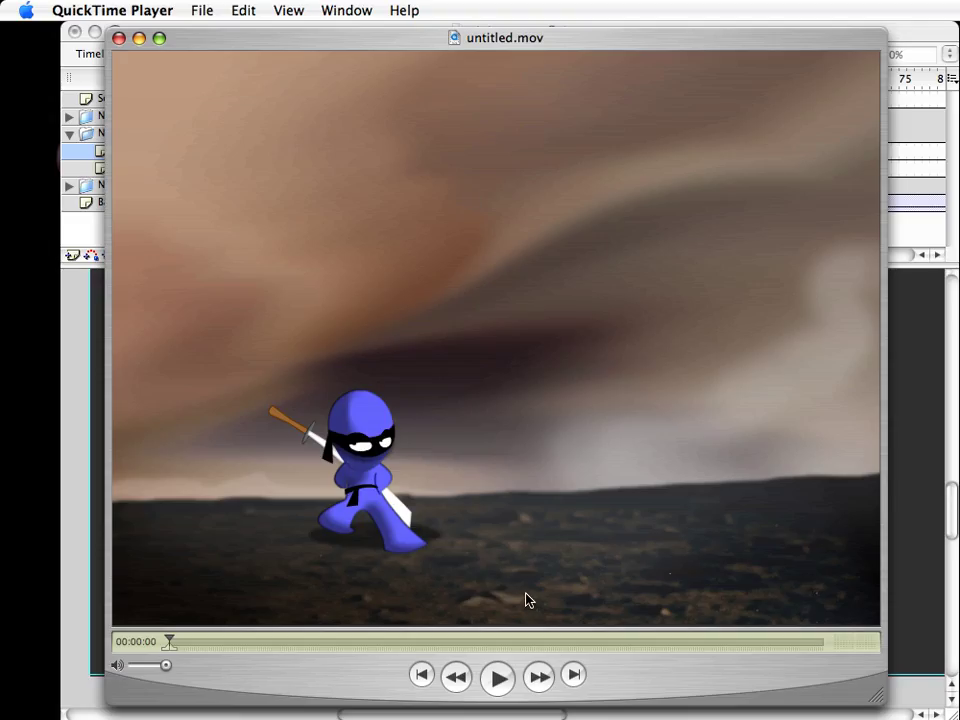
Step: Switch to QuickTime Player and step through untitled.mov from its start to examine the ninja's crouch, leap and the background change
key(Right)
key(Right)
key(Right)
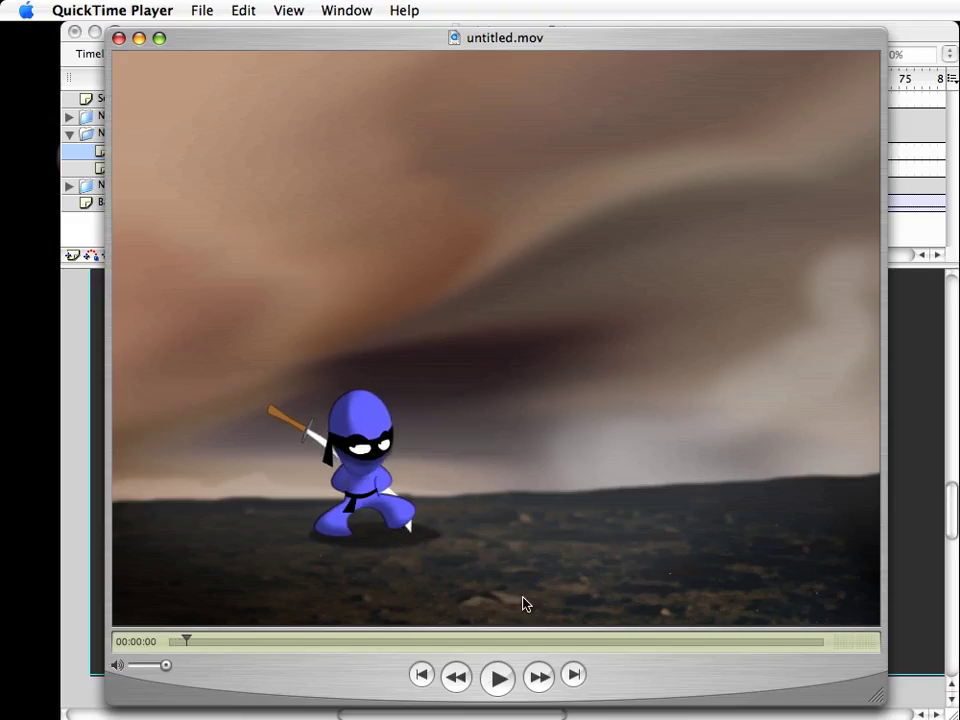
key(alt+Left)
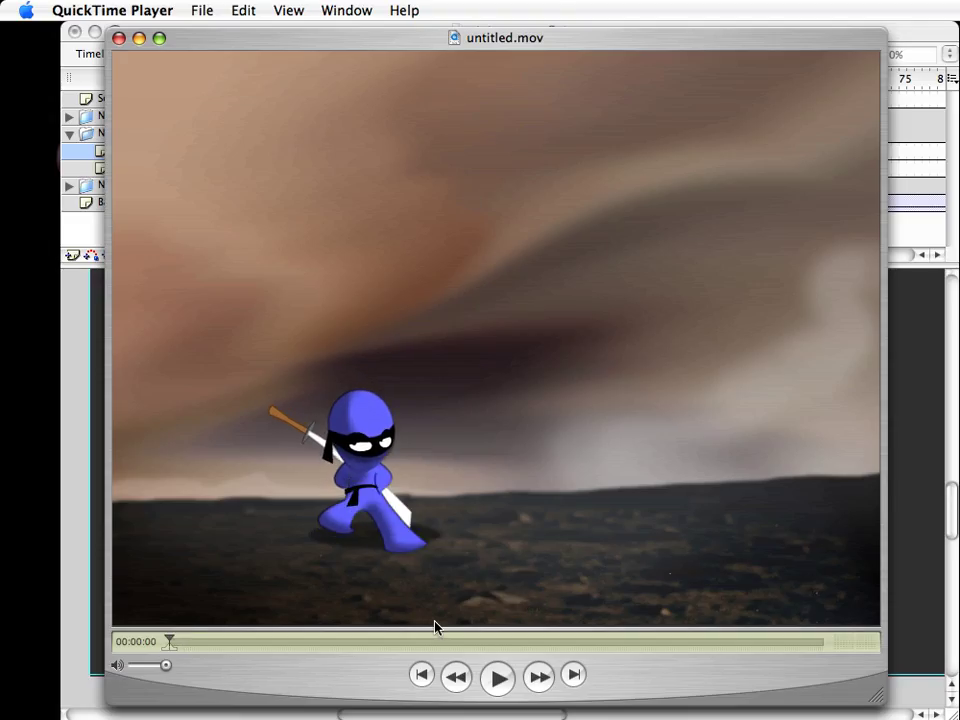
key(Right)
key(Right)
key(Right)
key(Right)
key(Right)
key(Right)
key(Right)
key(Right)
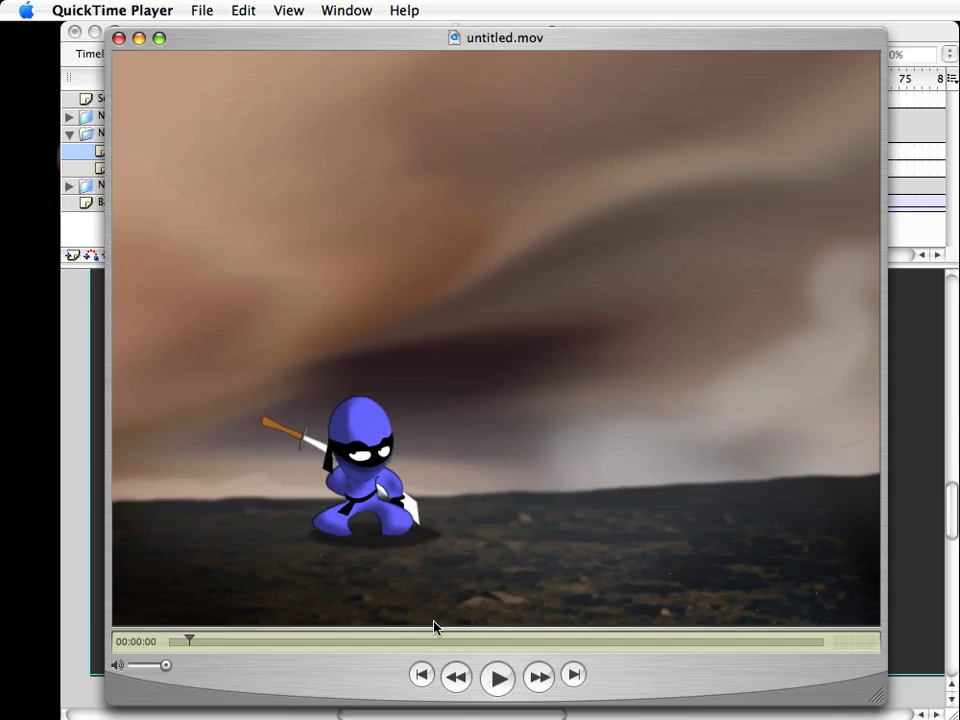
key(Right)
key(Right)
key(Right)
key(Right)
key(Right)
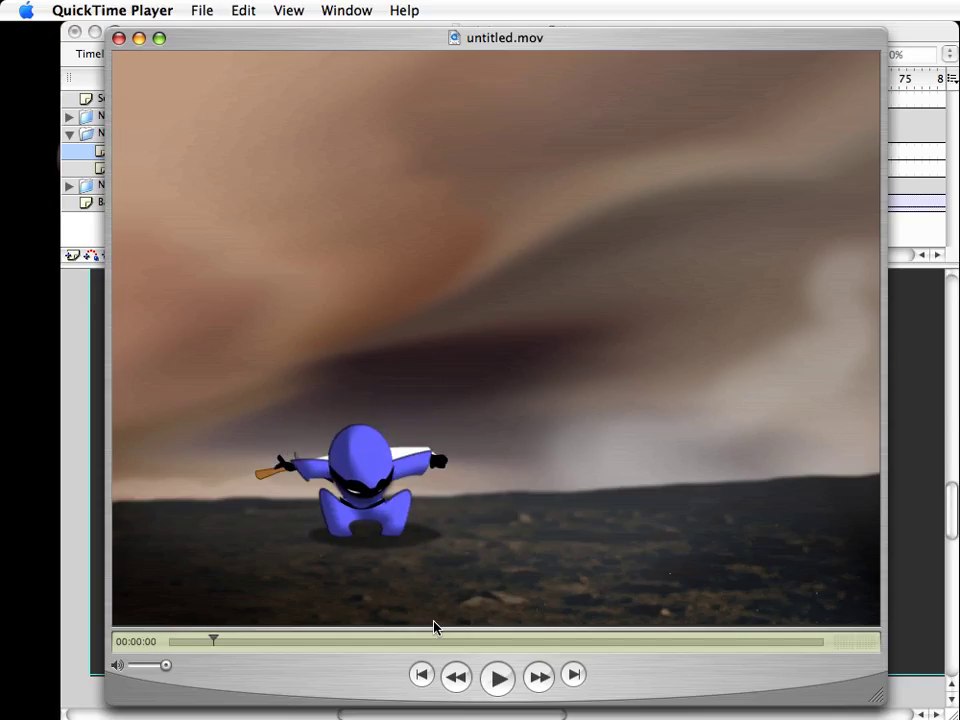
key(Right)
key(Right)
key(Right)
key(Right)
key(Right)
key(Right)
key(Right)
key(Right)
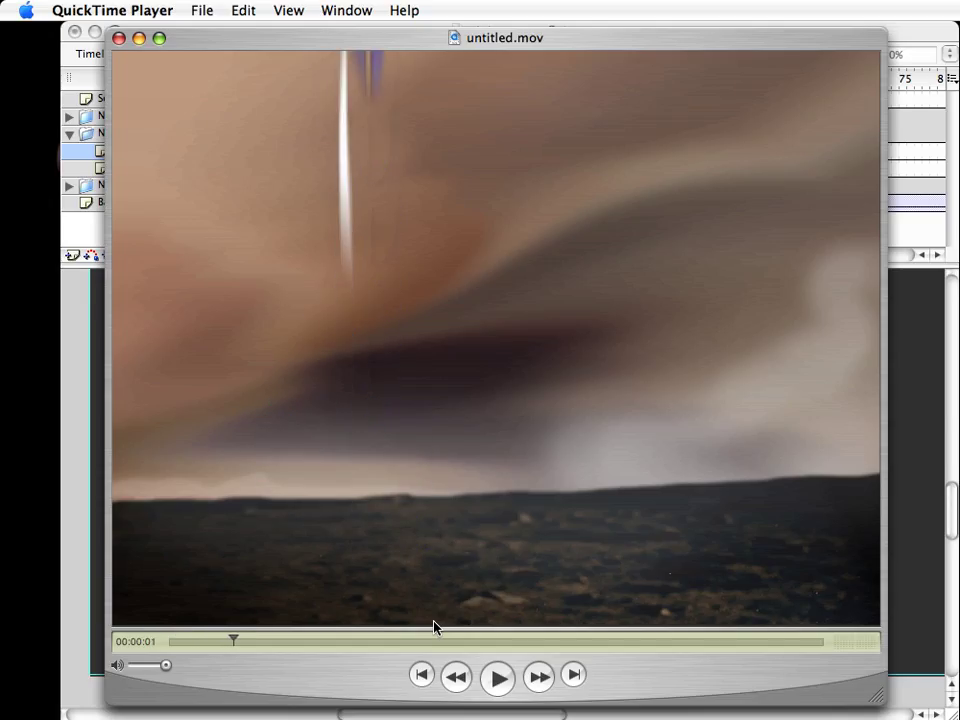
key(Right)
key(Right)
key(Right)
key(Right)
key(Right)
key(Right)
key(Right)
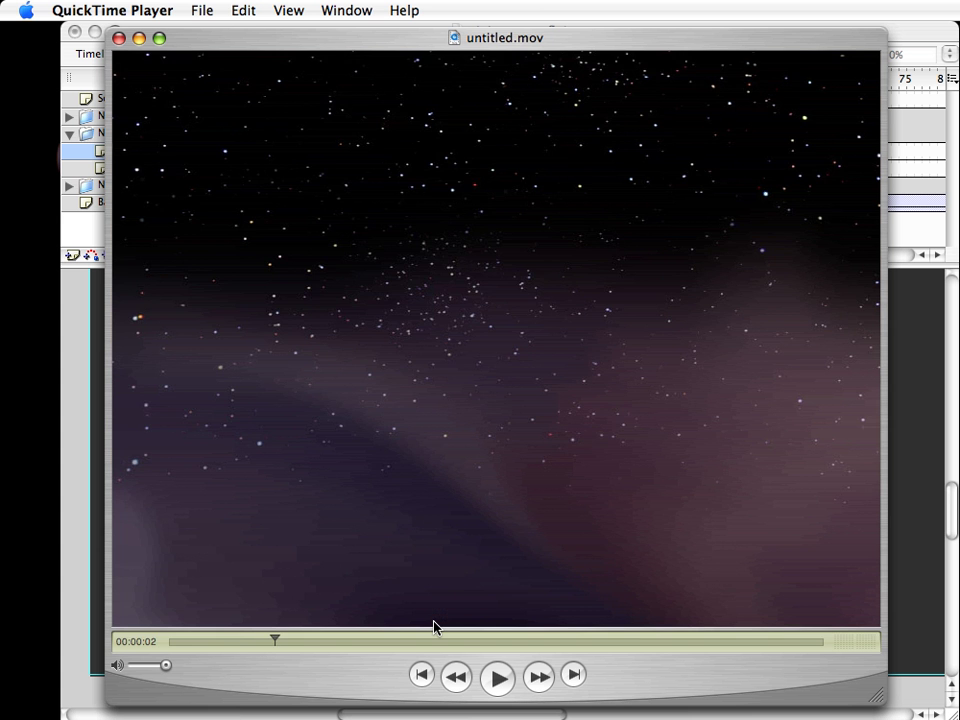
Step: Continue frame by frame through untitled.mov to examine the starry-sky background scroll and the sword-wielding ninja's descent
key(Right)
key(Right)
key(Right)
key(Right)
key(Right)
key(Right)
key(Right)
key(Right)
key(Right)
key(Right)
key(Right)
key(Right)
key(Right)
key(Right)
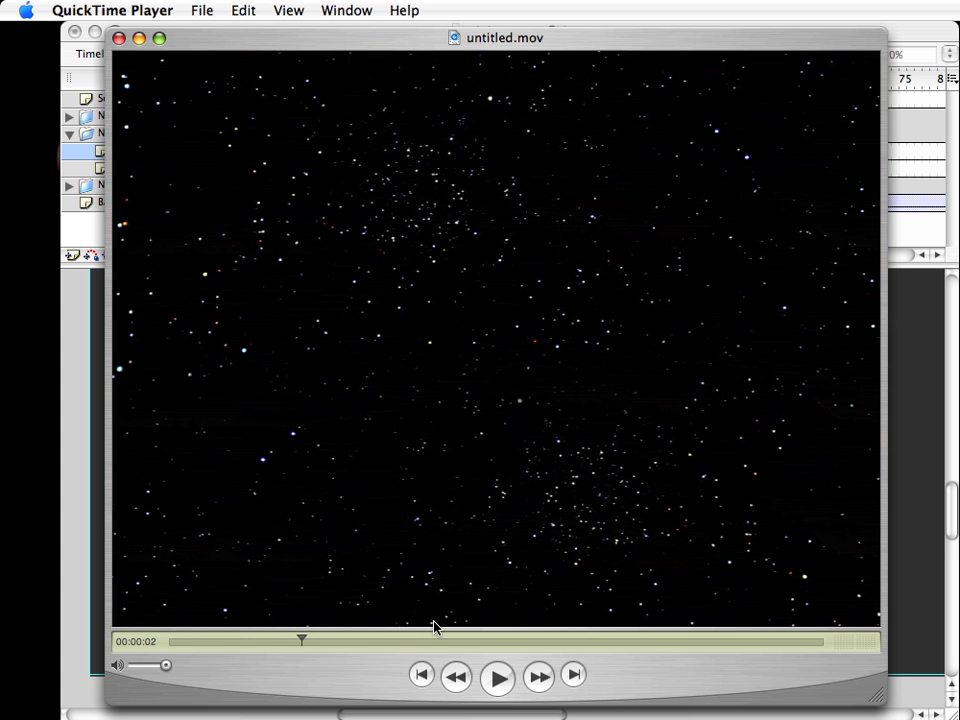
key(Right)
key(Right)
key(Right)
key(Right)
key(Right)
key(Right)
key(Right)
key(Right)
key(Right)
key(Right)
key(Right)
key(Right)
key(Right)
key(Right)
key(Right)
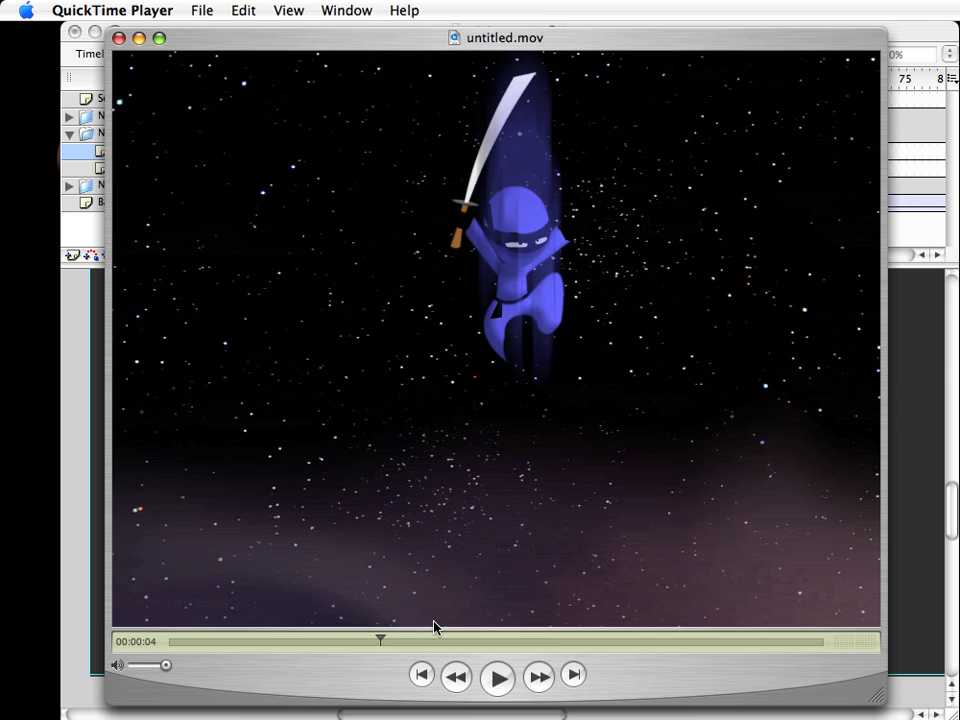
key(Right)
key(Right)
key(Right)
key(Right)
key(Right)
key(Right)
key(Right)
key(Right)
key(Right)
key(Right)
key(Right)
key(Right)
key(Right)
key(Right)
key(Right)
key(Right)
key(Right)
key(Right)
key(Right)
key(Right)
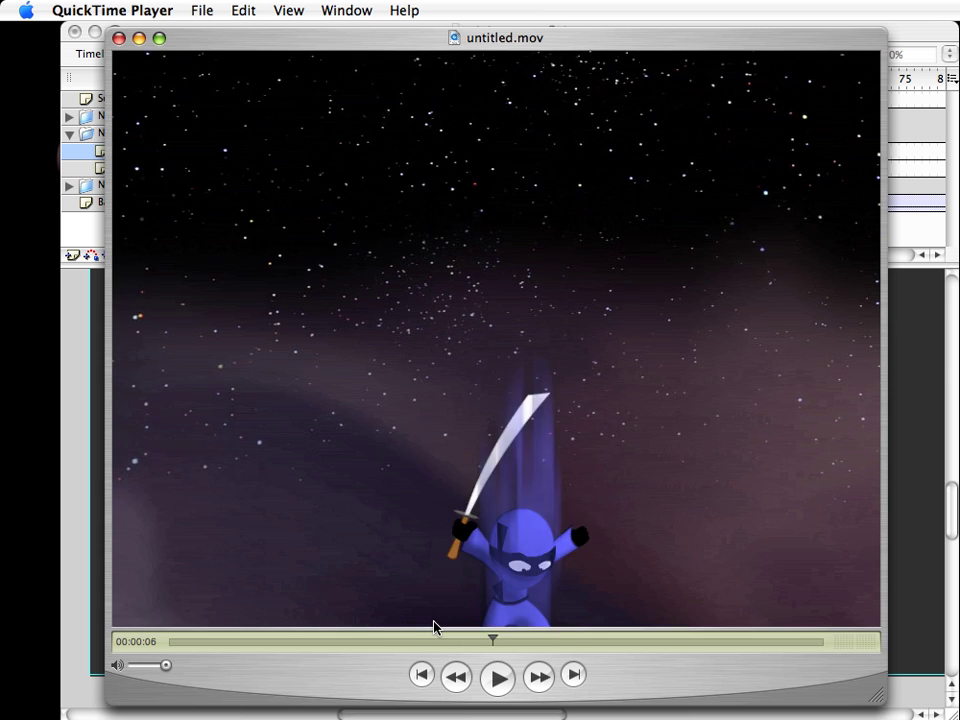
Step: Step through the daytime scene of untitled.mov to examine the ninja's crouch, airborne flip and landing
key(Left)
key(Left)
key(Left)
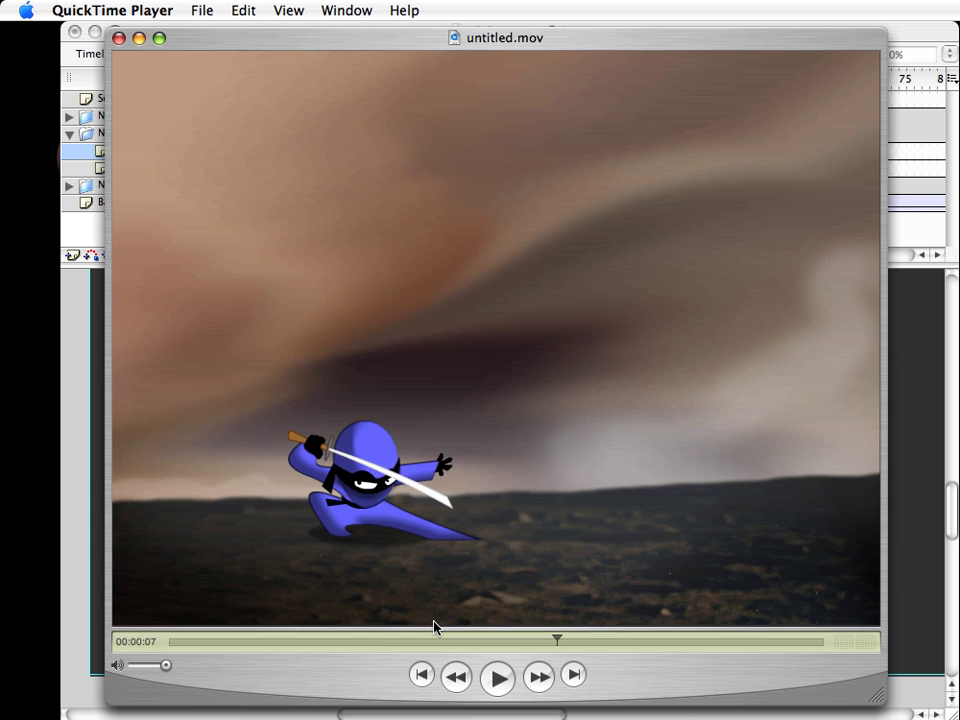
key(Right)
key(Right)
key(Right)
key(Right)
key(Right)
key(Right)
key(Right)
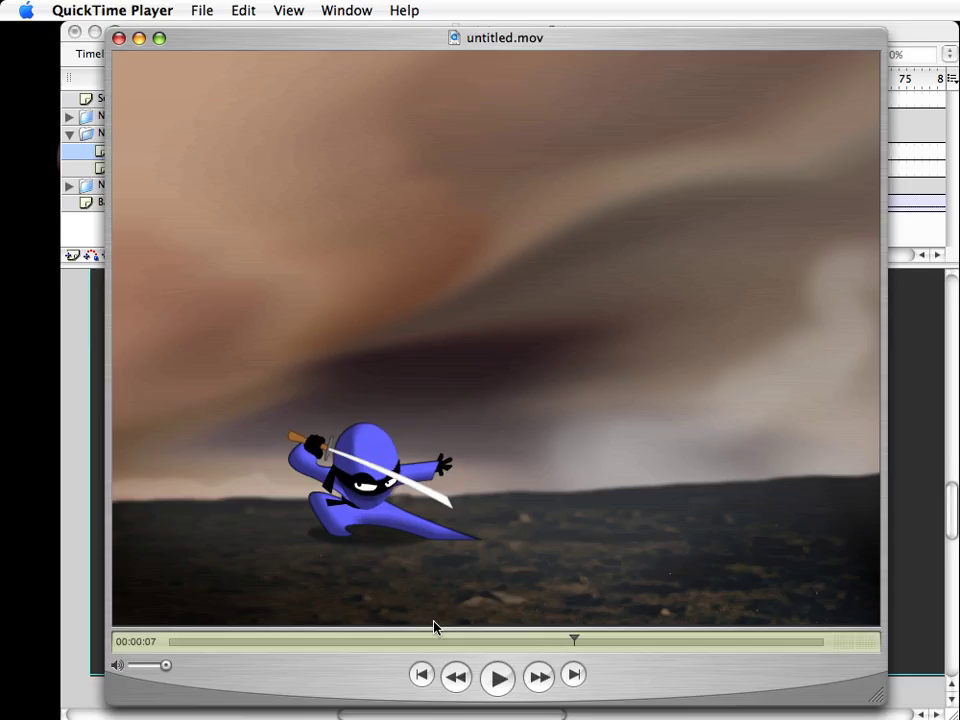
key(Right)
key(Right)
key(Right)
key(Right)
key(Right)
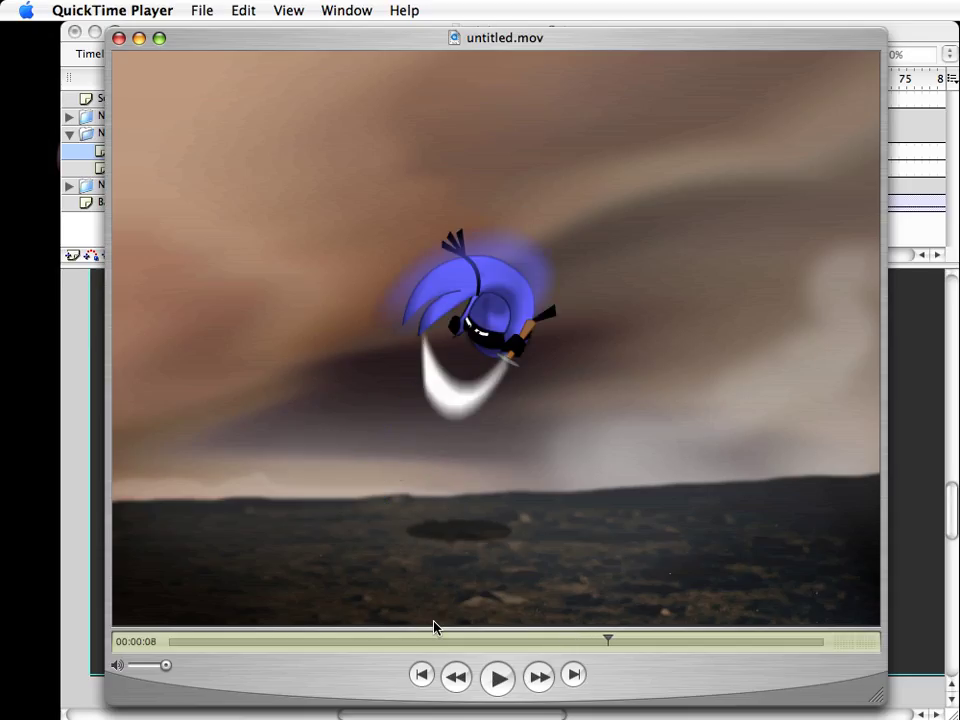
key(Right)
key(Right)
key(Right)
key(Right)
key(Right)
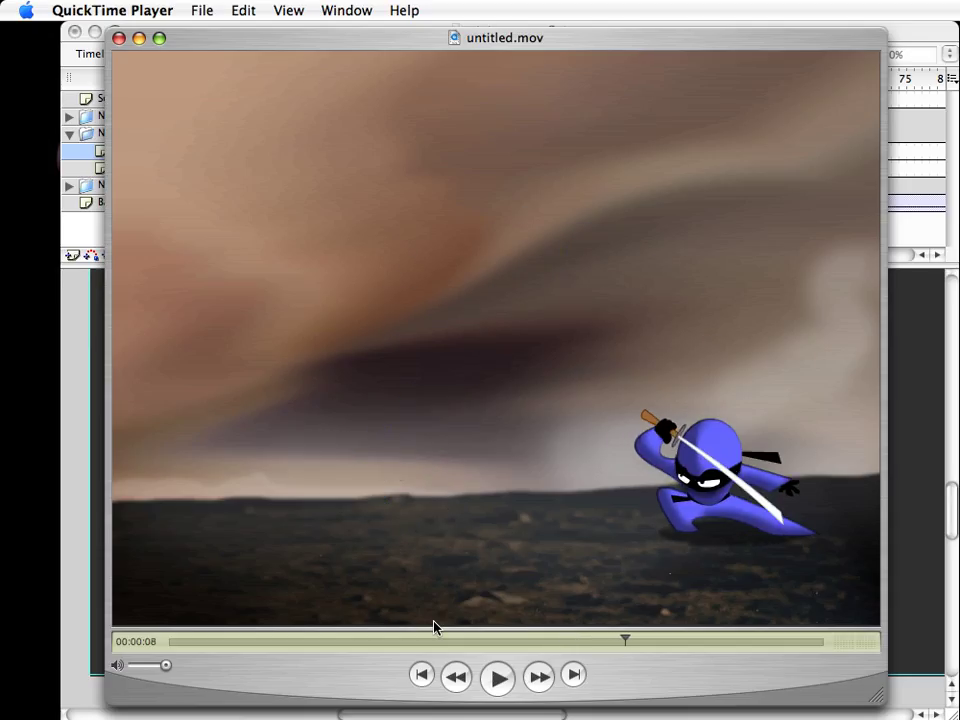
key(Right)
key(Right)
key(Right)
key(Right)
key(Right)
key(Right)
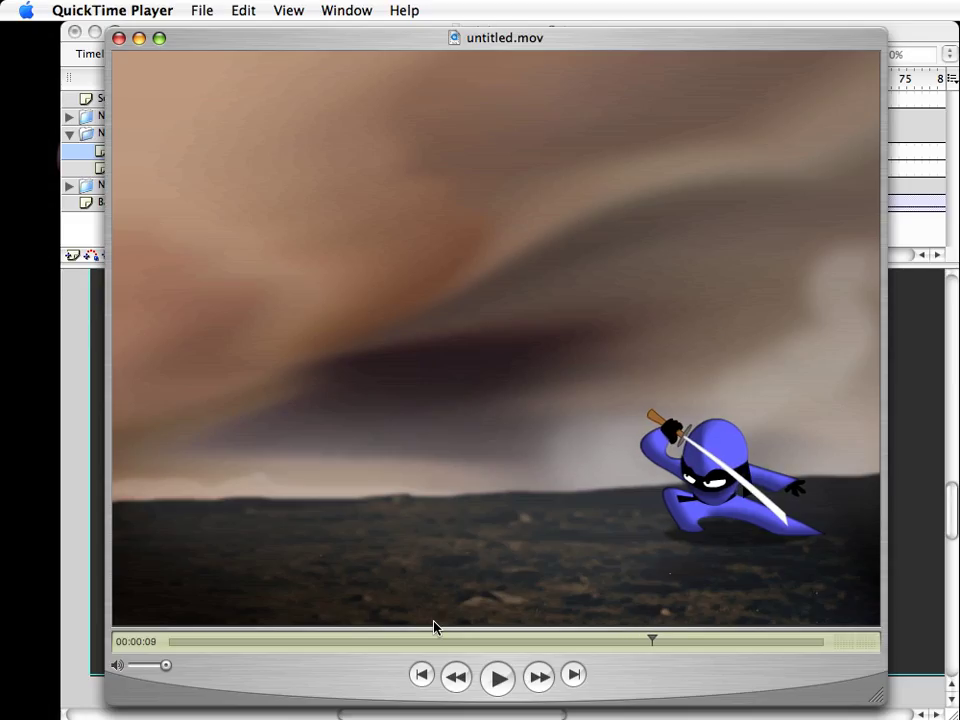
Step: Step through the final section of untitled.mov to examine the ninja's sword slash, leap back and closing stance
key(Right)
key(Right)
key(Right)
key(Right)
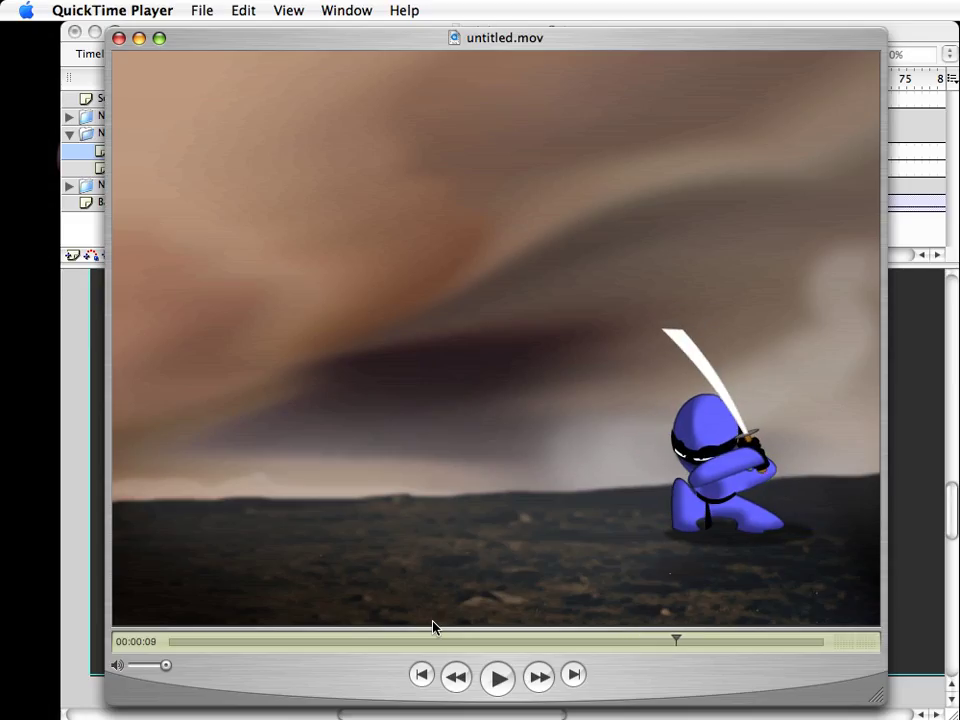
key(Right)
key(Right)
key(Right)
key(Right)
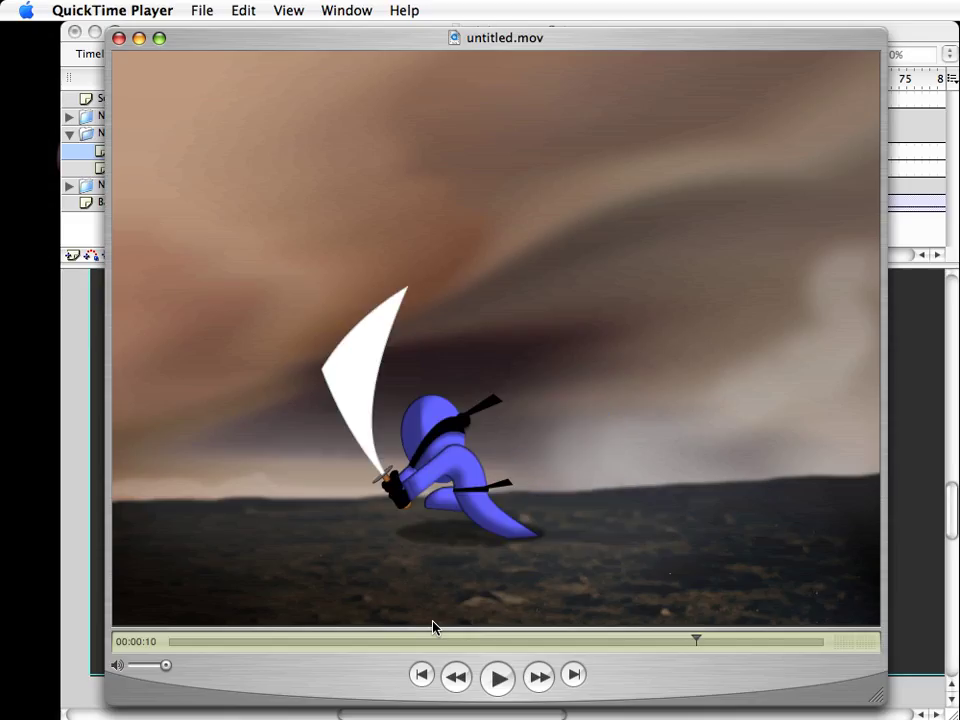
key(Right)
key(Right)
key(Right)
key(Right)
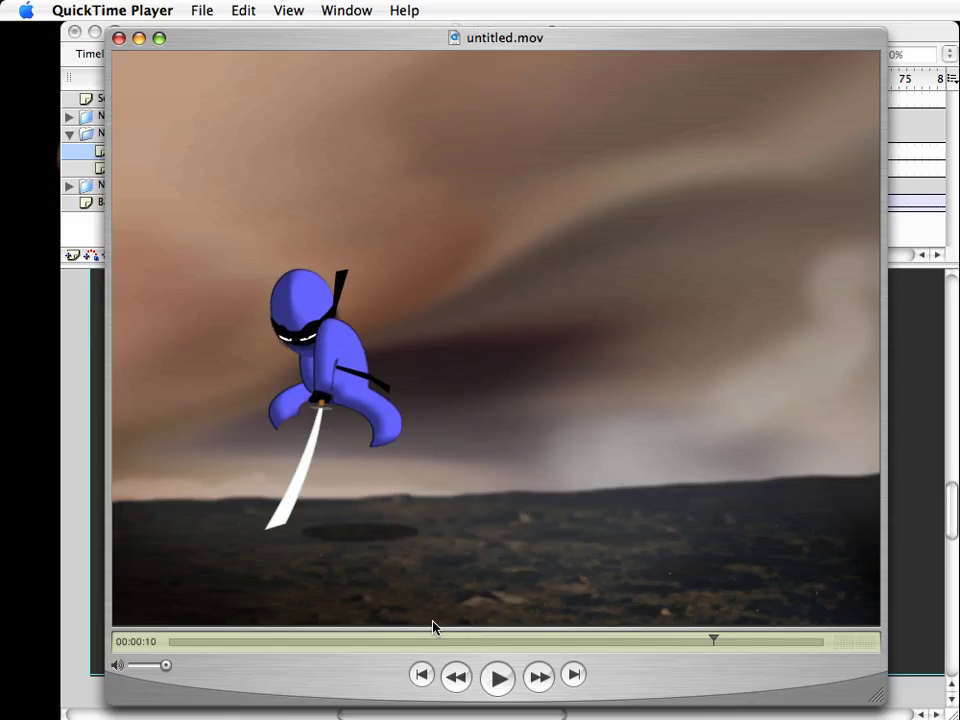
key(Right)
key(Right)
key(Right)
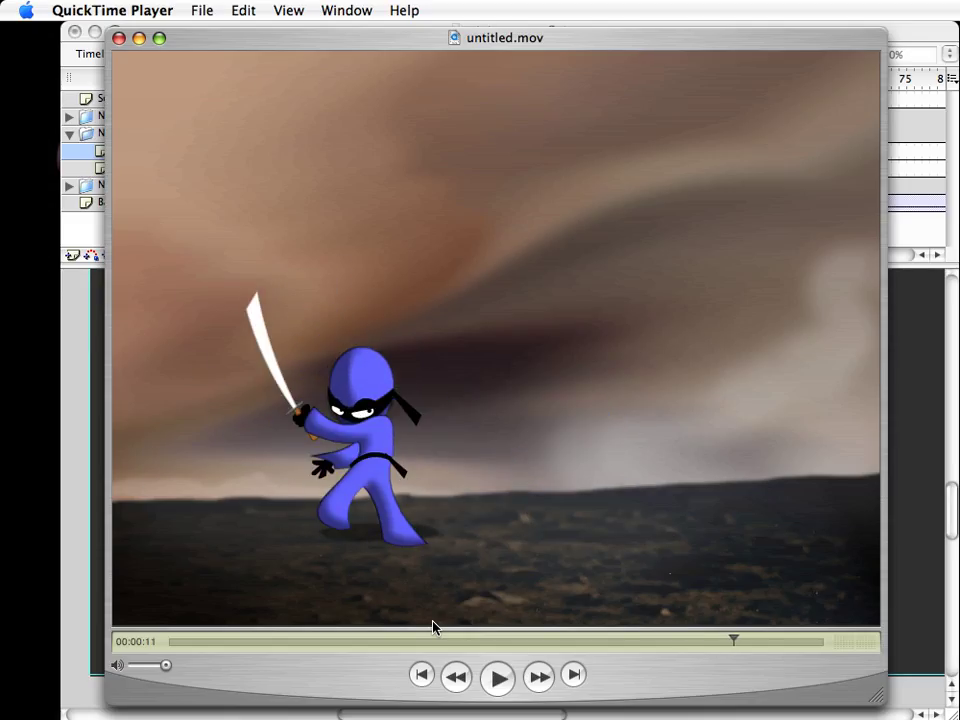
key(Right)
key(Right)
key(Right)
key(Right)
key(Right)
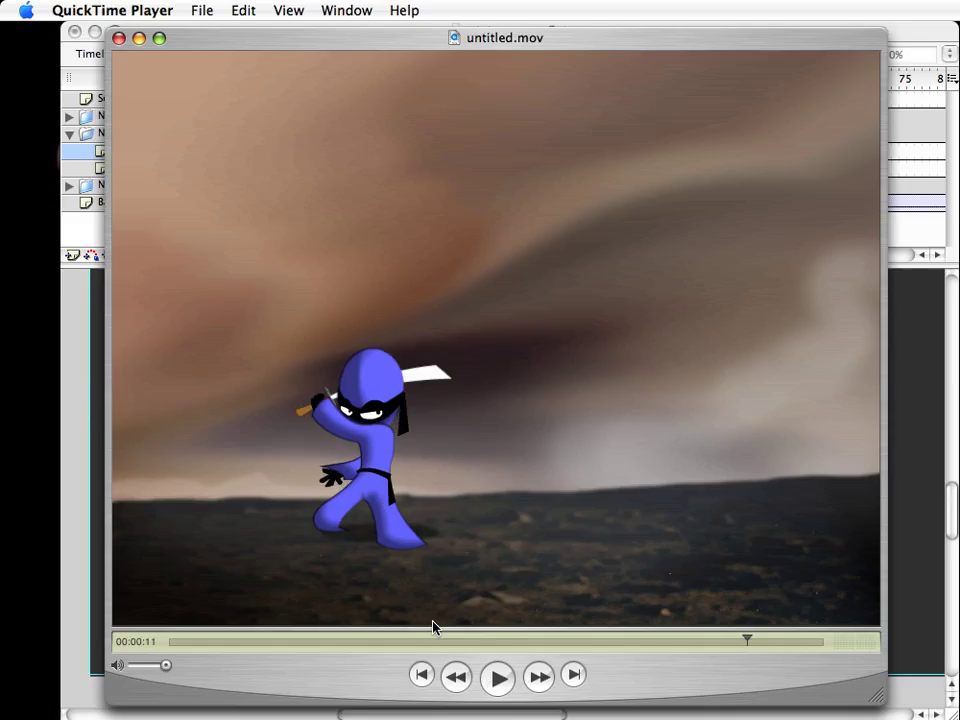
key(Right)
key(Right)
key(Right)
key(Right)
key(Right)
key(Right)
key(Right)
key(Right)
key(Right)
key(Right)
Step: Close untitled.mov, return to Flash Professional and save ninja_moves.fla
click(118, 38)
key(super+s)
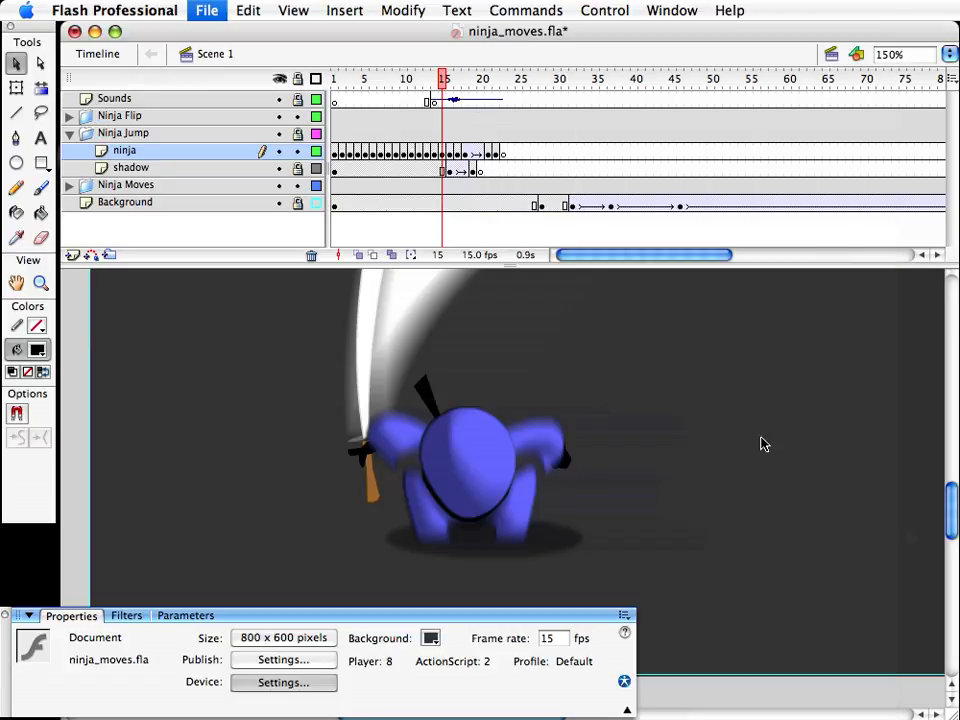